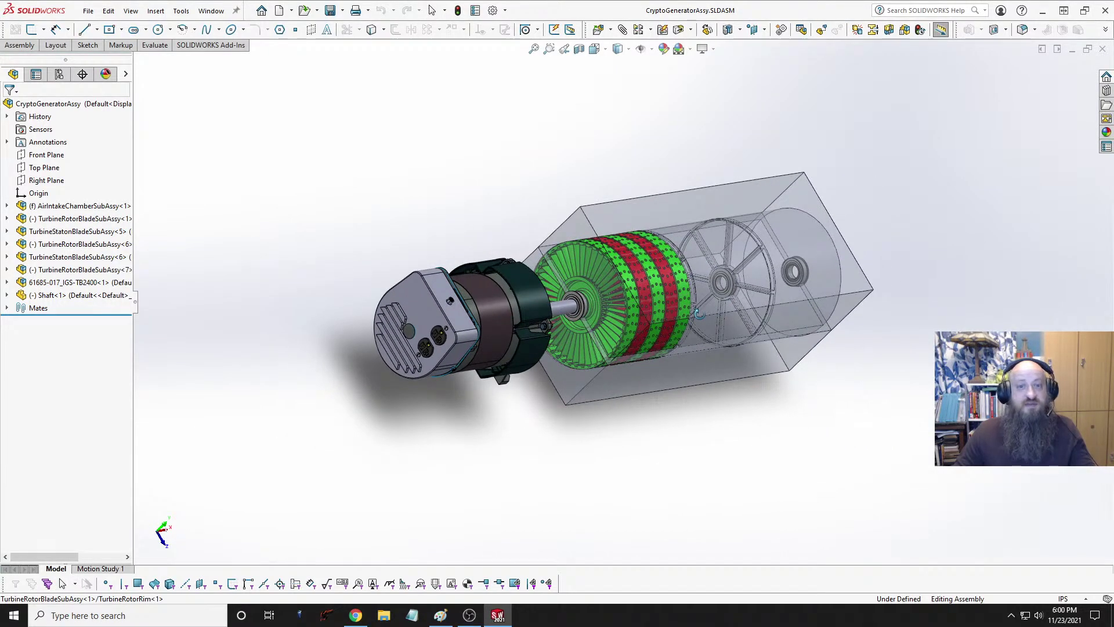
Step: Open the Shaft part from the generator assembly
scroll(544, 318, "down", 4)
middle_click(540, 304)
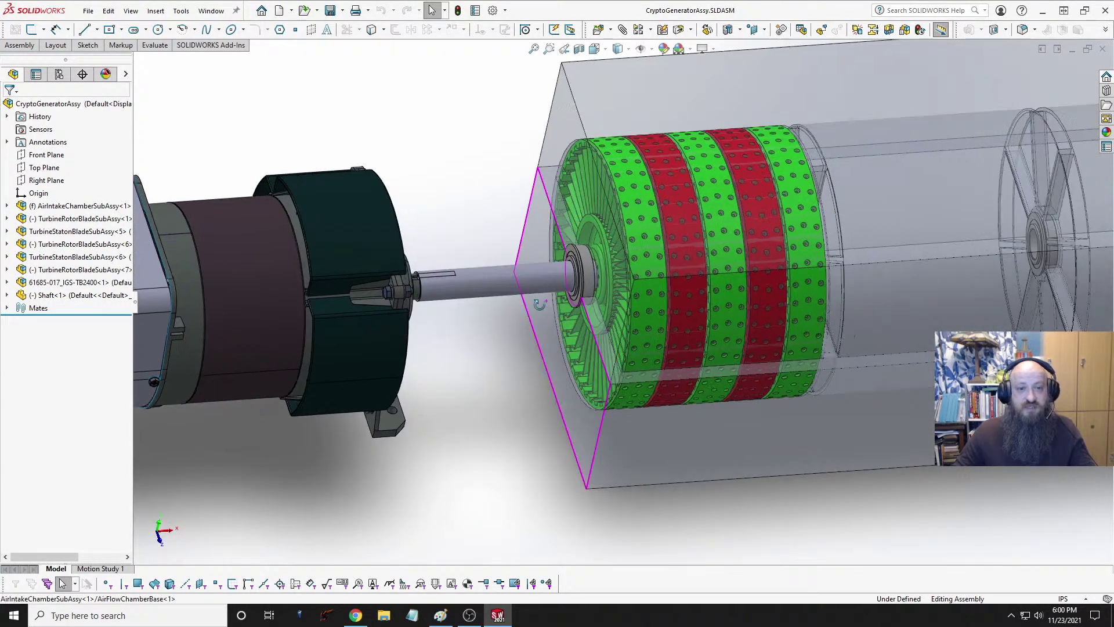
scroll(522, 319, "up", 5)
middle_click_drag(482, 360, 485, 326)
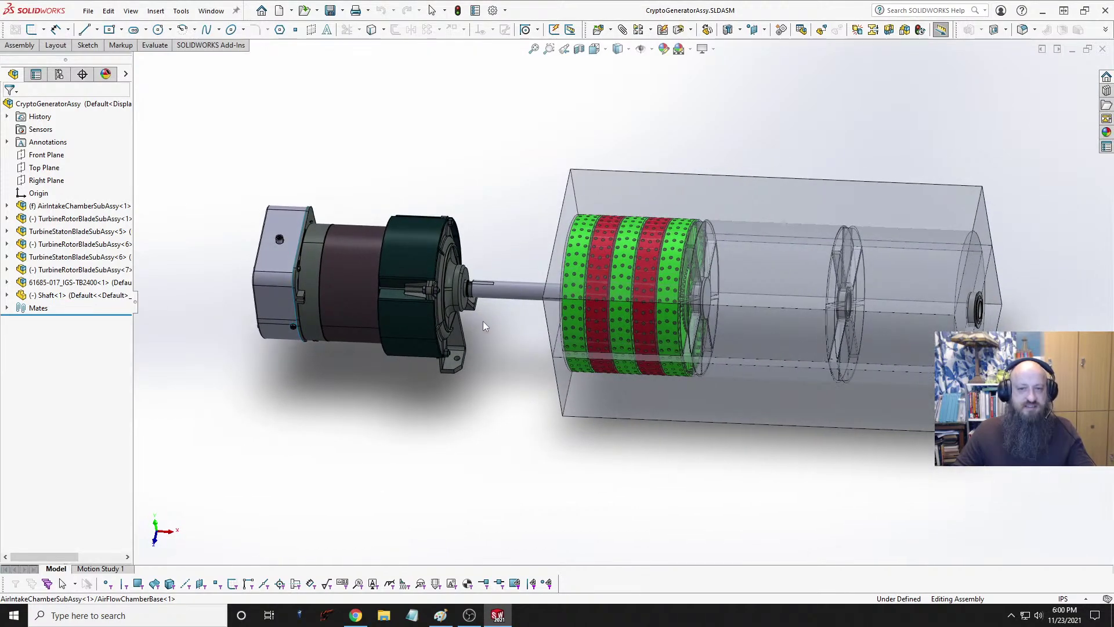
right_click(505, 295)
left_click(532, 197)
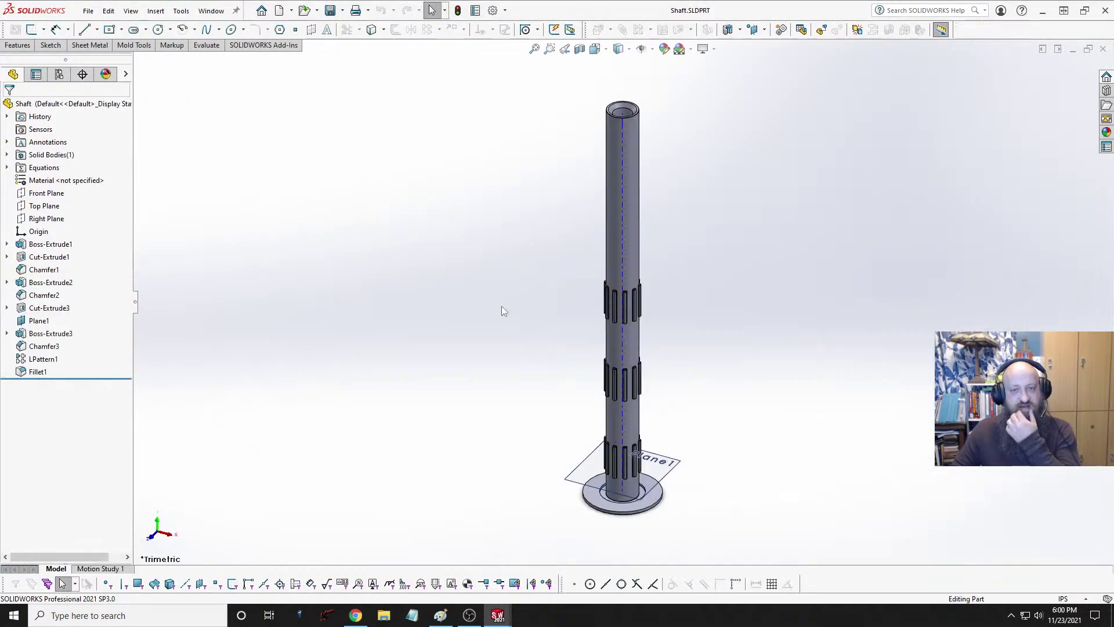
Step: Examine the shaft's three rows of splines, flanged end and hollow end from several angles
middle_click_drag(731, 277, 575, 354)
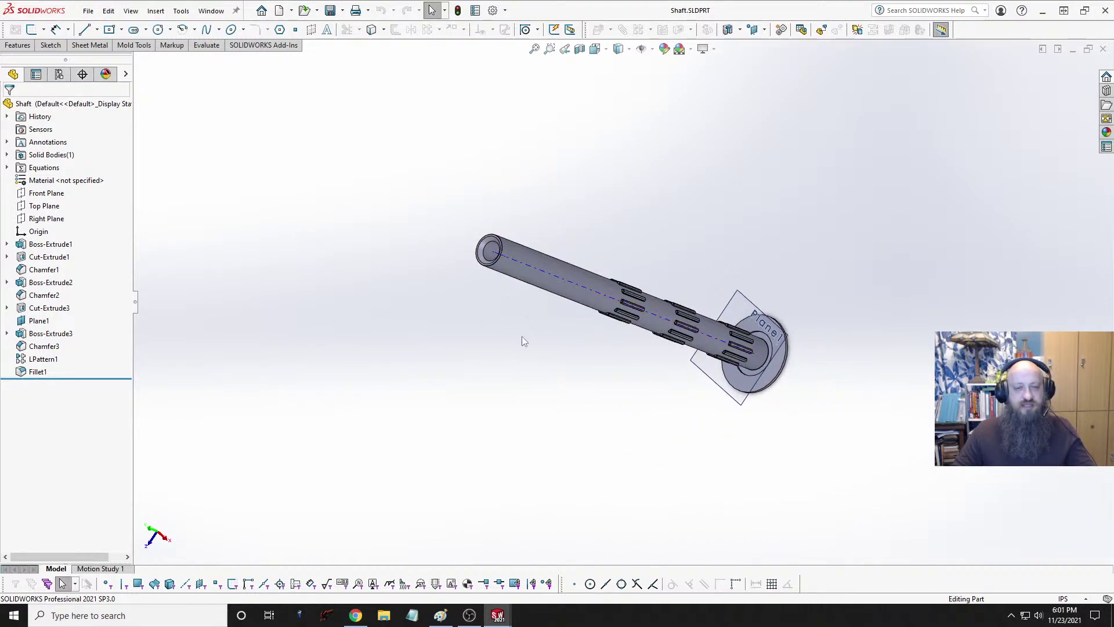
scroll(521, 336, "up", 3)
middle_click_drag(518, 285, 581, 332)
scroll(636, 323, "down", 4)
scroll(653, 301, "down", 3)
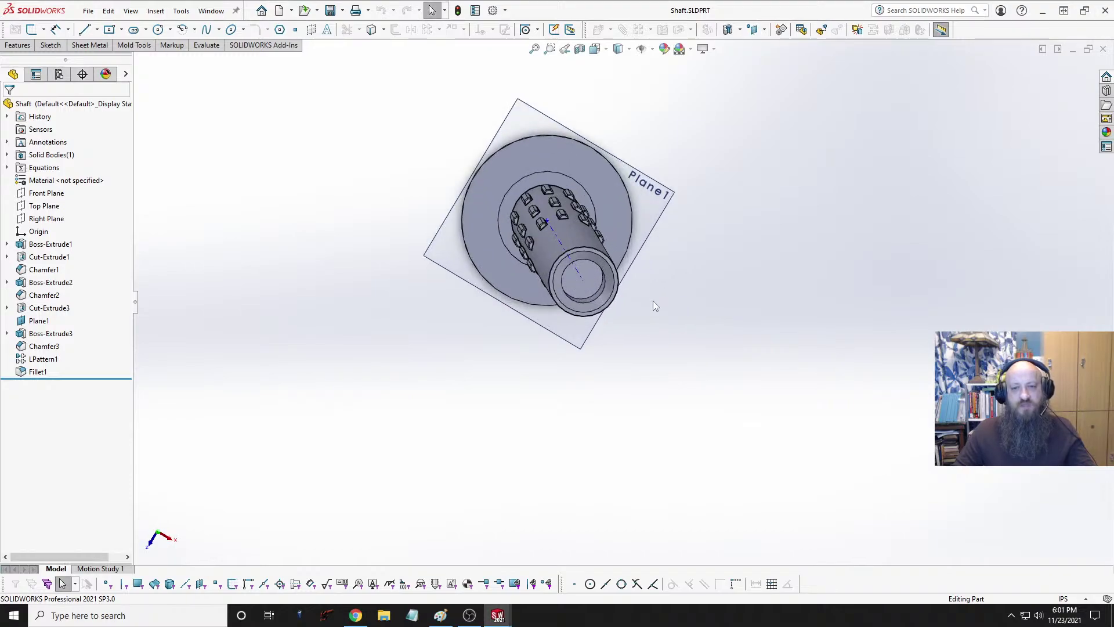
middle_click_drag(653, 301, 573, 329)
scroll(572, 329, "up", 4)
scroll(542, 330, "down", 3)
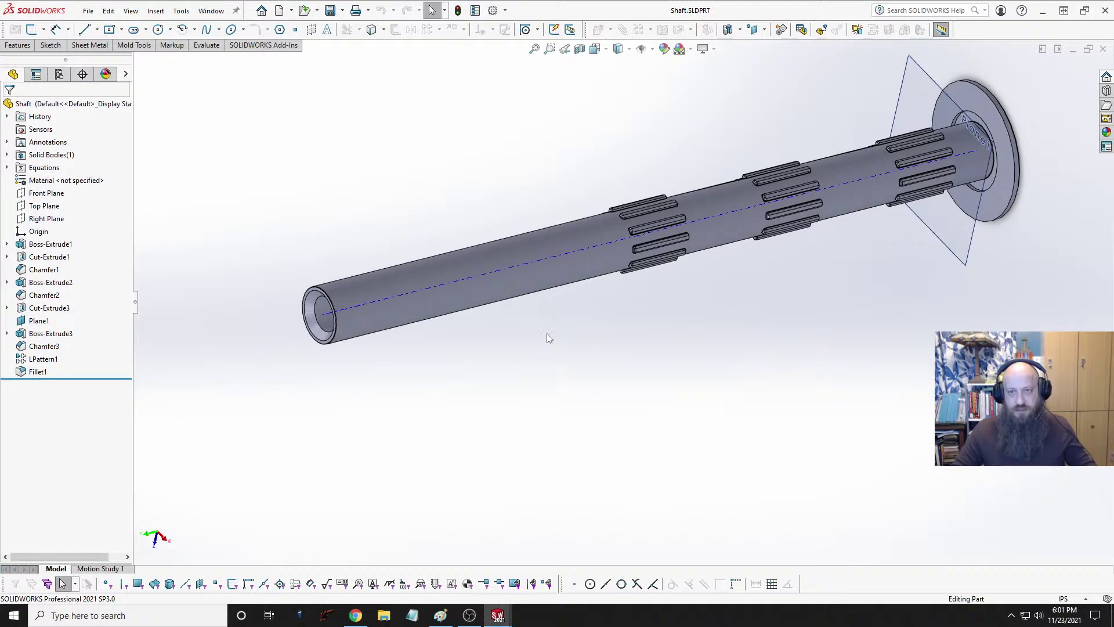
middle_click_drag(547, 335, 552, 337)
Step: Return to the CryptoGeneratorAssy assembly and open the TurbineStatonBladeSubAssy subassembly
key("ctrl+Tab")
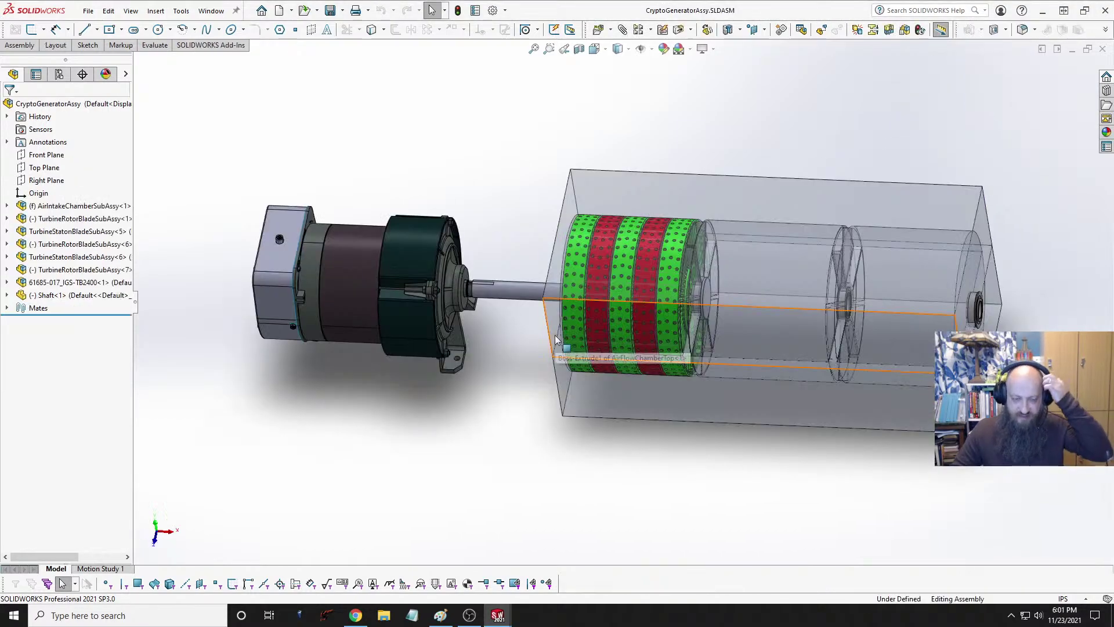
middle_click_drag(586, 318, 640, 297)
scroll(639, 297, "down", 6)
middle_click_drag(641, 343, 676, 320)
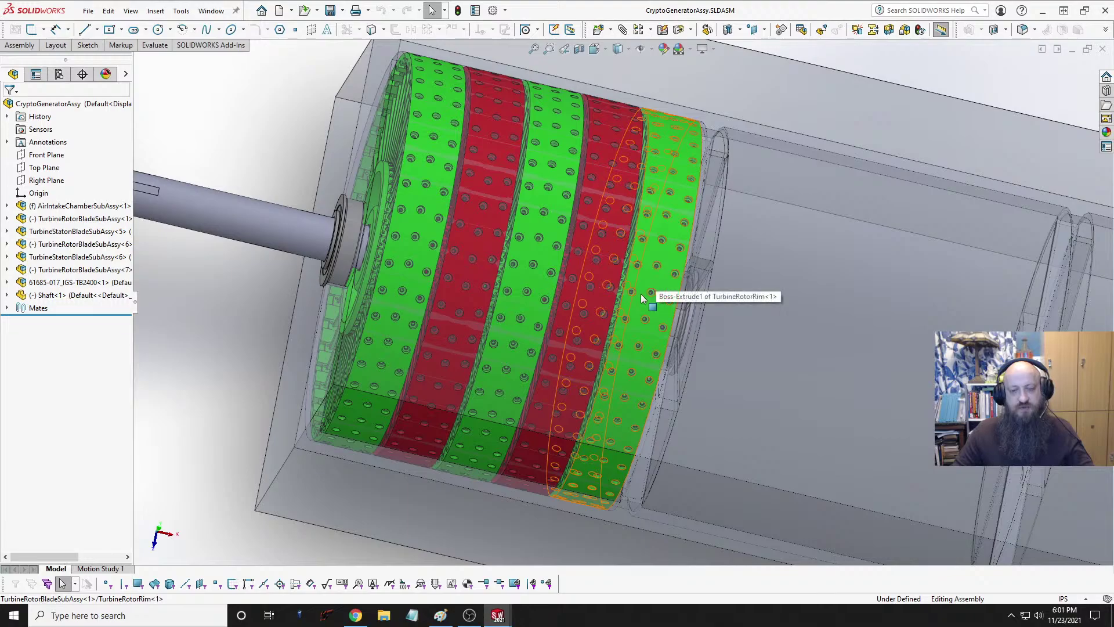
mouse_move(643, 299)
middle_mouse_down()
mouse_move(671, 305)
mouse_move(655, 304)
middle_mouse_up()
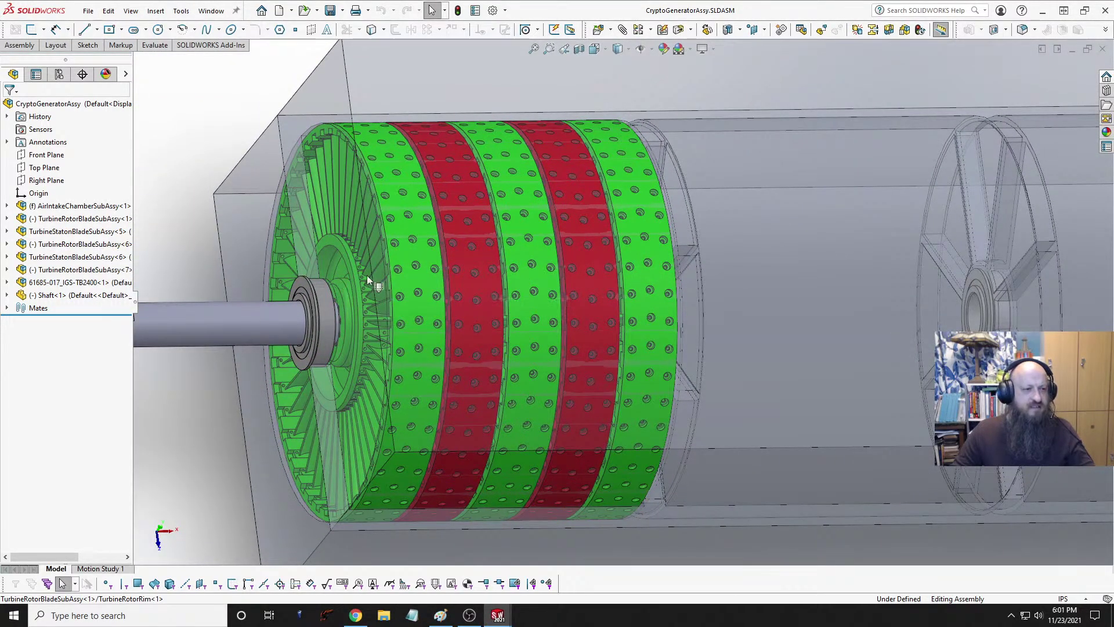
left_click(79, 245)
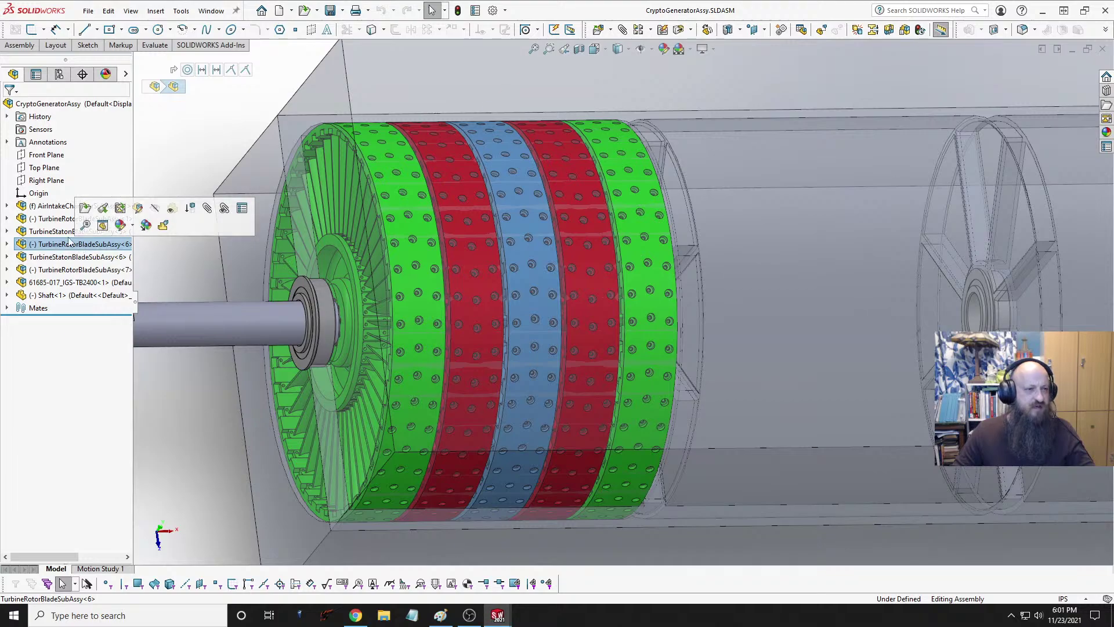
left_click(62, 232)
left_click(69, 196)
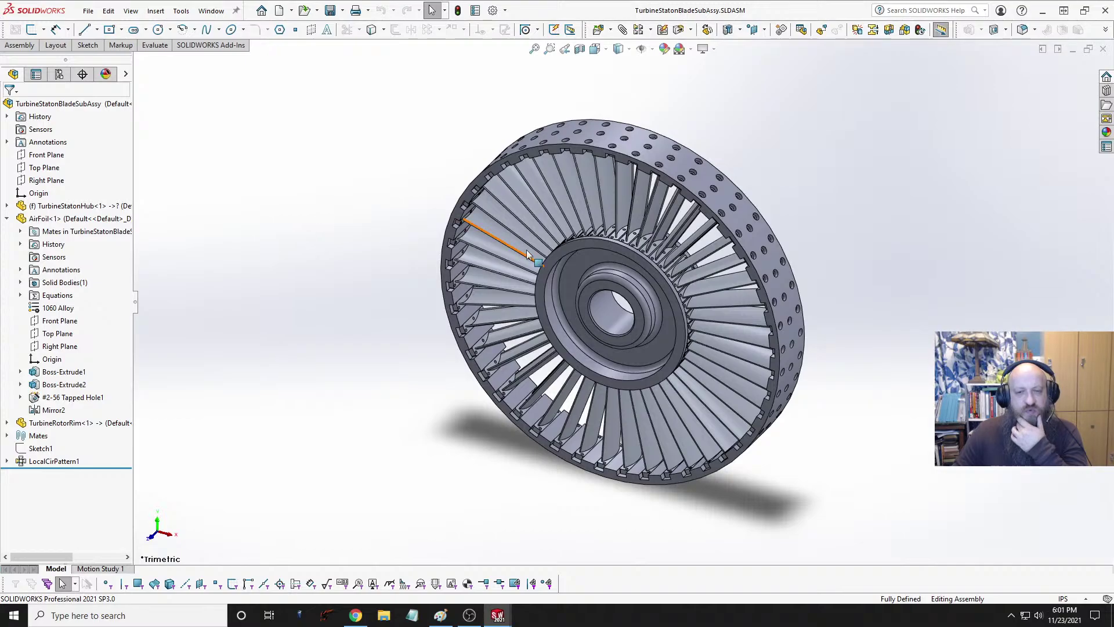
Step: Examine the central hub and its bore in the stator blade subassembly
scroll(623, 324, "down", 4)
middle_click_drag(623, 323, 627, 185)
left_click(621, 266)
middle_click_drag(621, 265, 658, 247)
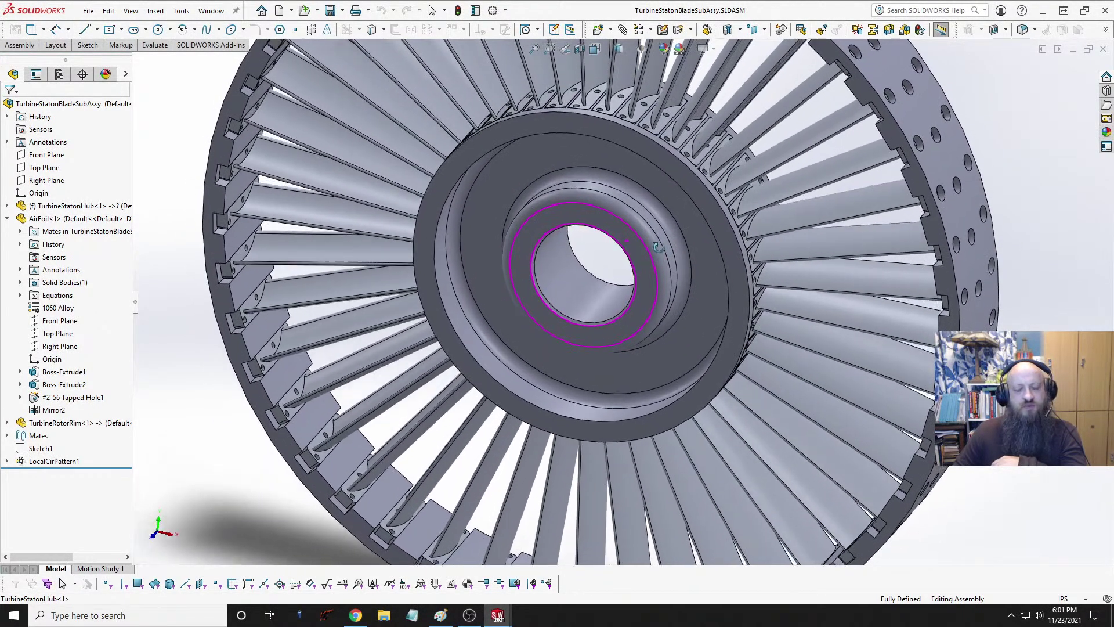
key("Escape")
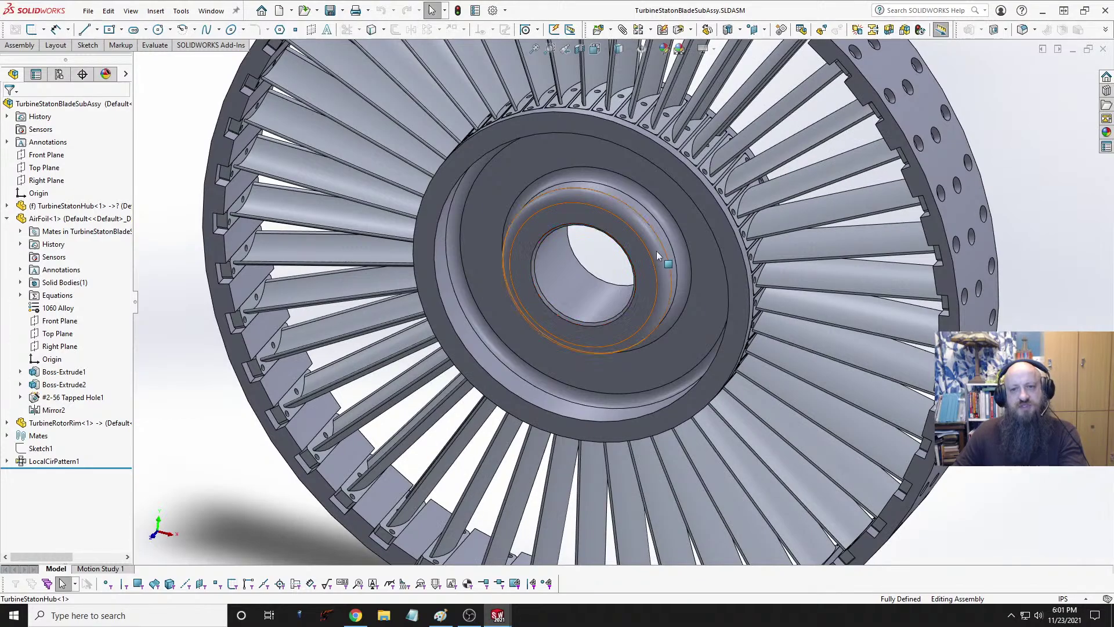
left_click(611, 267)
middle_click_drag(611, 267, 607, 296)
scroll(618, 266, "down", 3)
middle_click(619, 265)
scroll(649, 244, "up", 5)
scroll(632, 282, "up", 3)
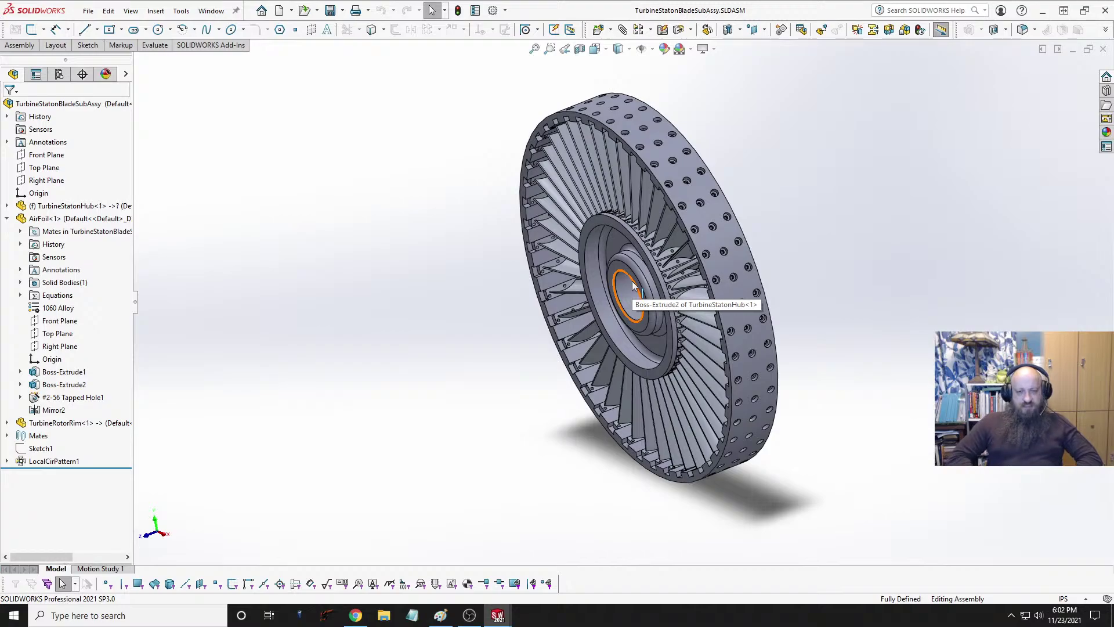
Step: Examine how the stator's perforated rim and airfoil blades fit around the hub
middle_click_drag(631, 290, 610, 316)
scroll(774, 187, "down", 5)
scroll(700, 282, "up", 5)
scroll(549, 374, "down", 5)
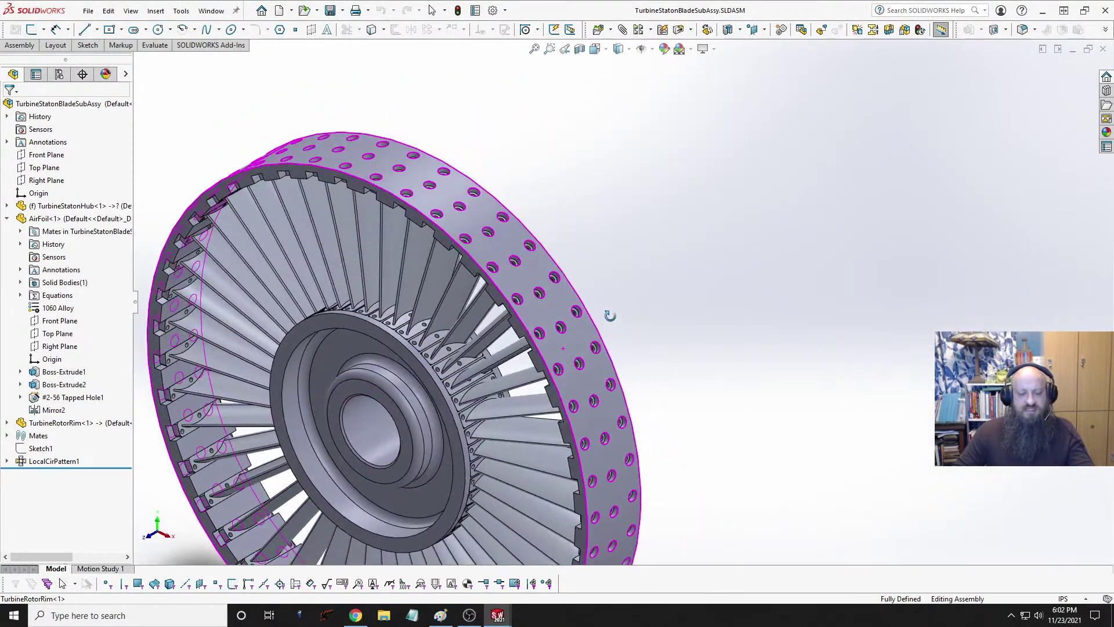
scroll(611, 316, "up", 4)
scroll(476, 371, "down", 4)
middle_click_drag(557, 356, 558, 329)
scroll(571, 329, "down", 3)
scroll(571, 325, "up", 3)
scroll(554, 331, "down", 3)
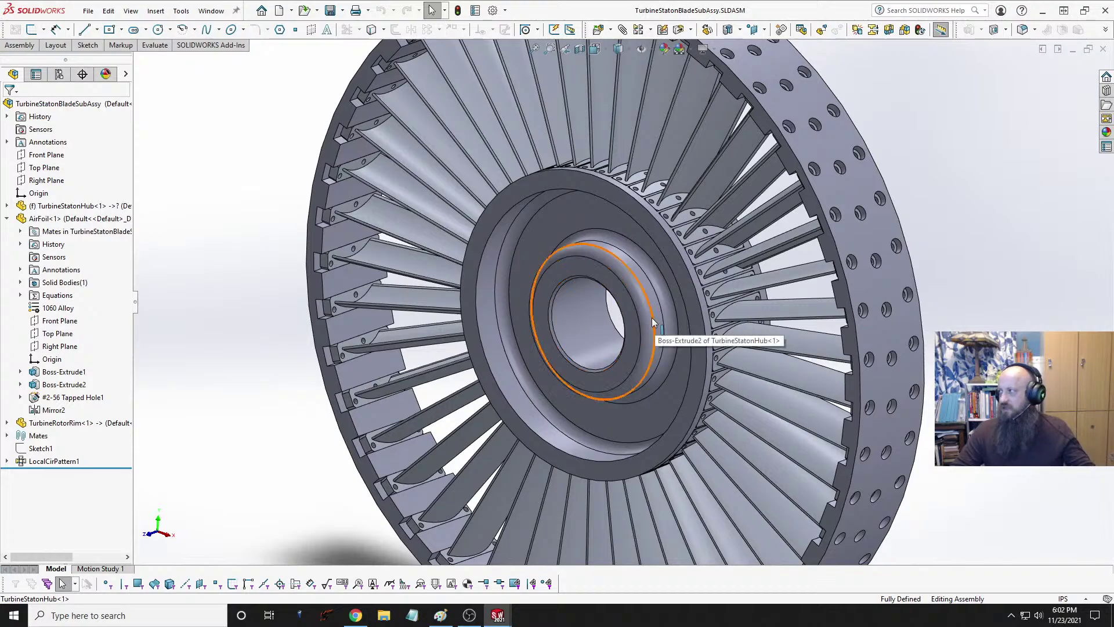
scroll(904, 314, "up", 5)
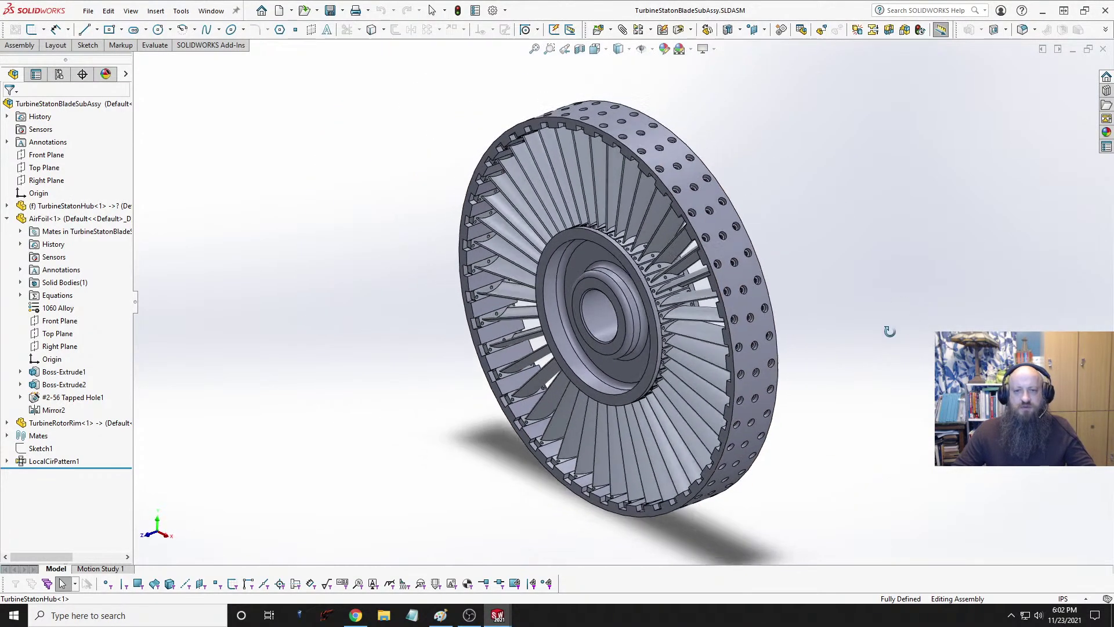
middle_click_drag(622, 367, 672, 316)
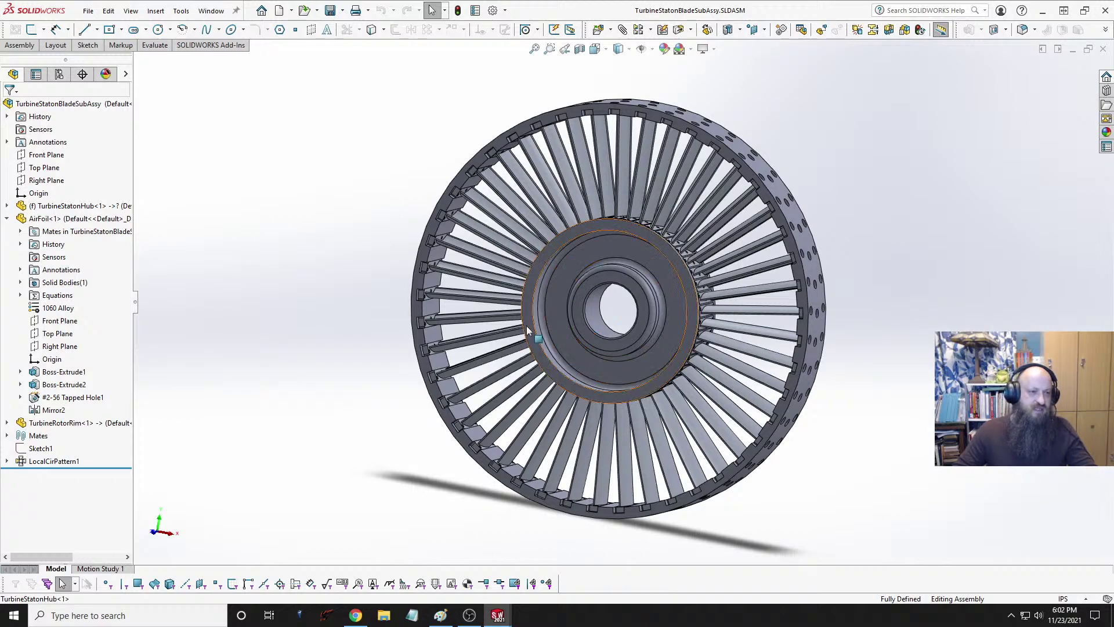
Step: Open the TurbineStatonHub part and inspect its smooth bore and the raised ring face around it
left_click(61, 207)
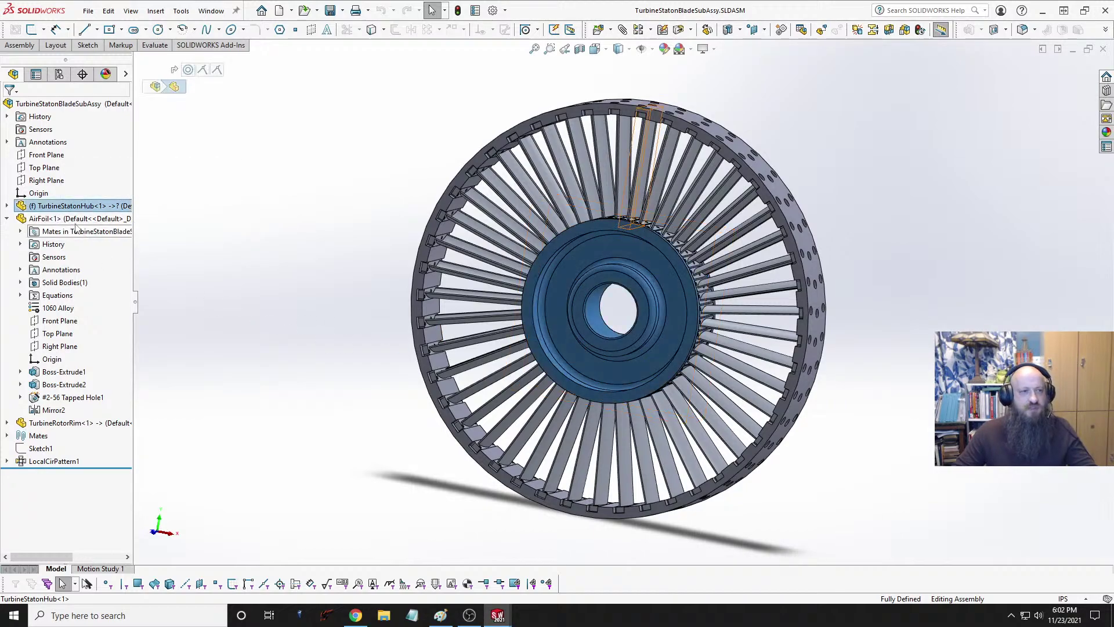
right_click(69, 209)
left_click(80, 171)
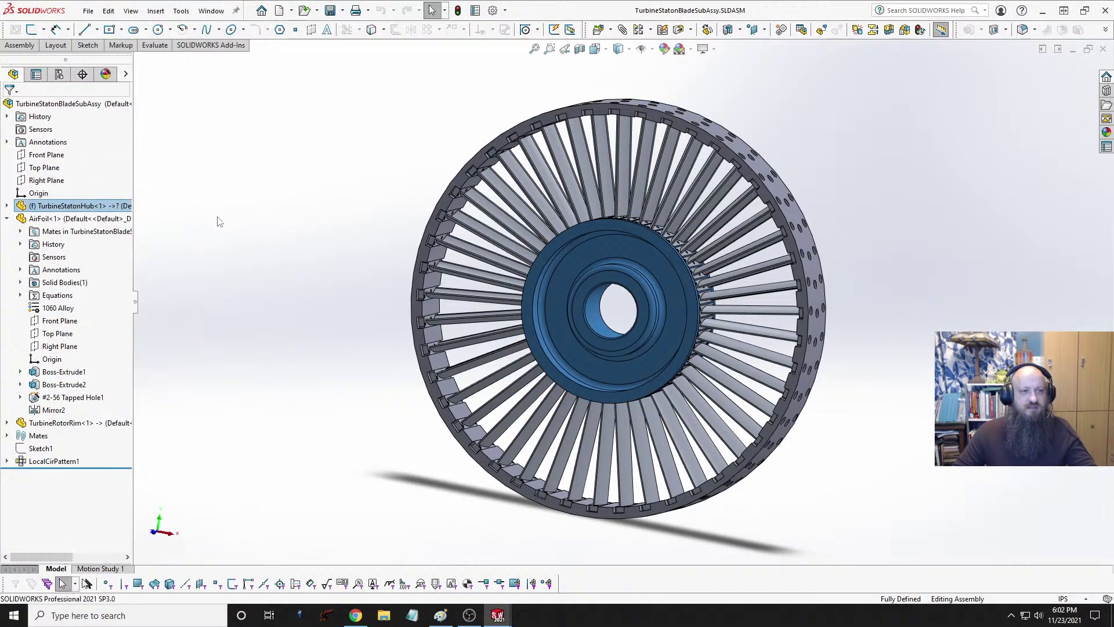
middle_click_drag(403, 250, 375, 243)
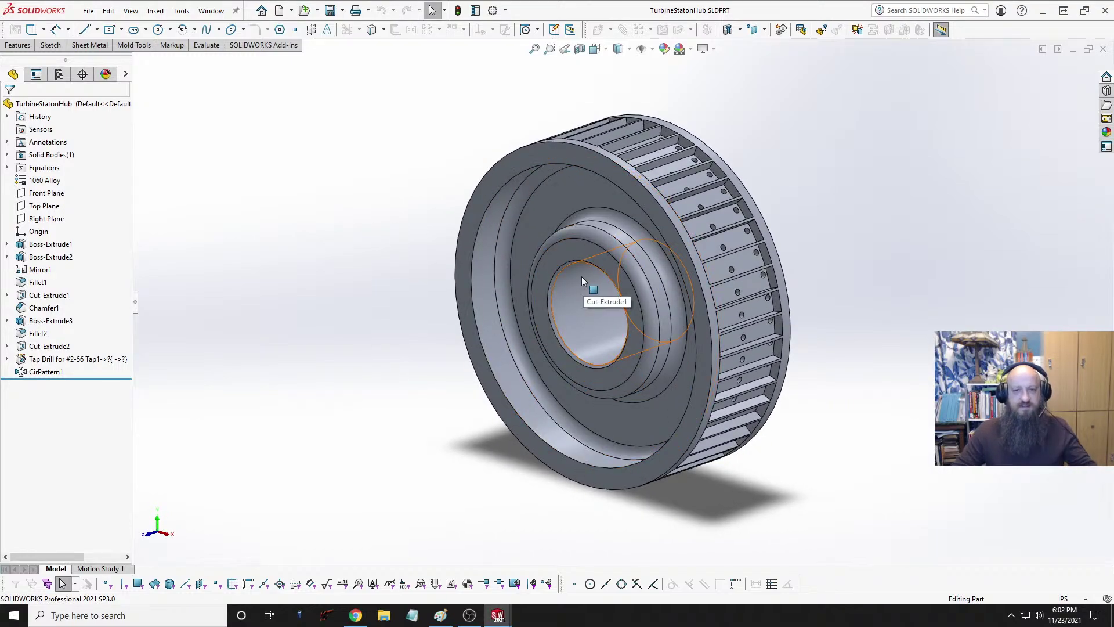
middle_click_drag(581, 276, 604, 251)
left_click(605, 251)
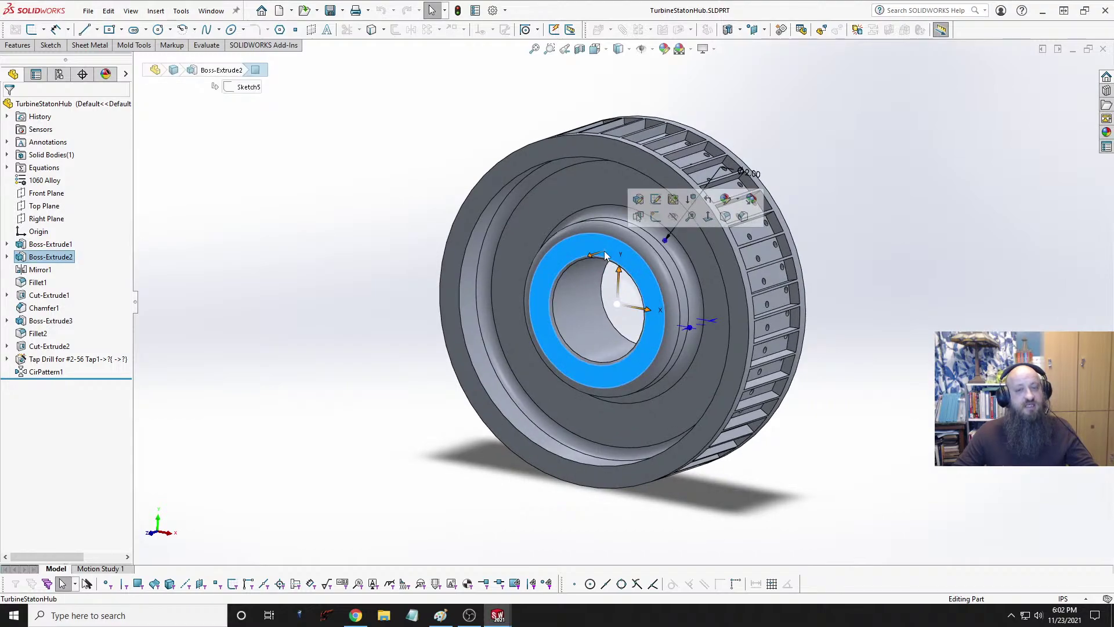
left_click(372, 244)
Step: Open the TurbineRotorHub part from the generator assembly and inspect its splined bore
key("ctrl+Tab")
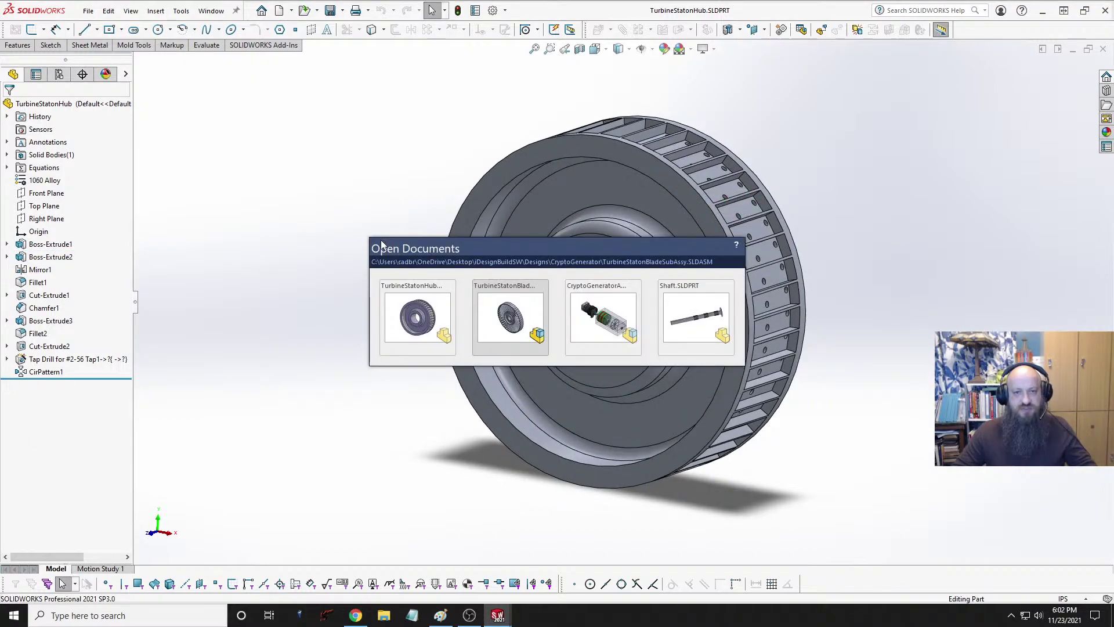
key("ctrl+Tab")
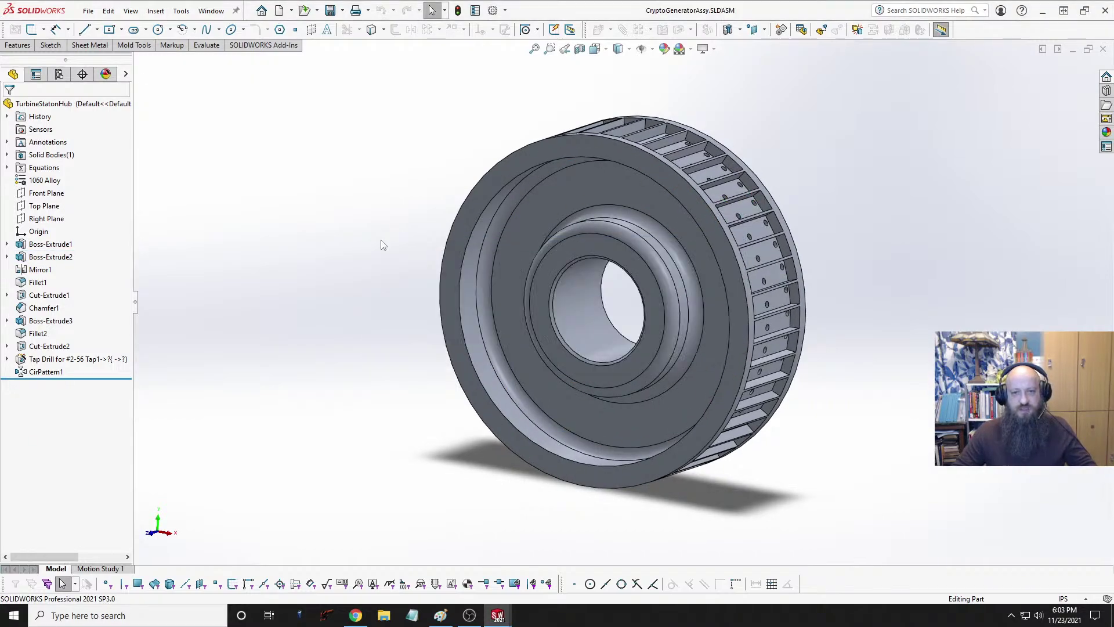
scroll(354, 292, "down", 6)
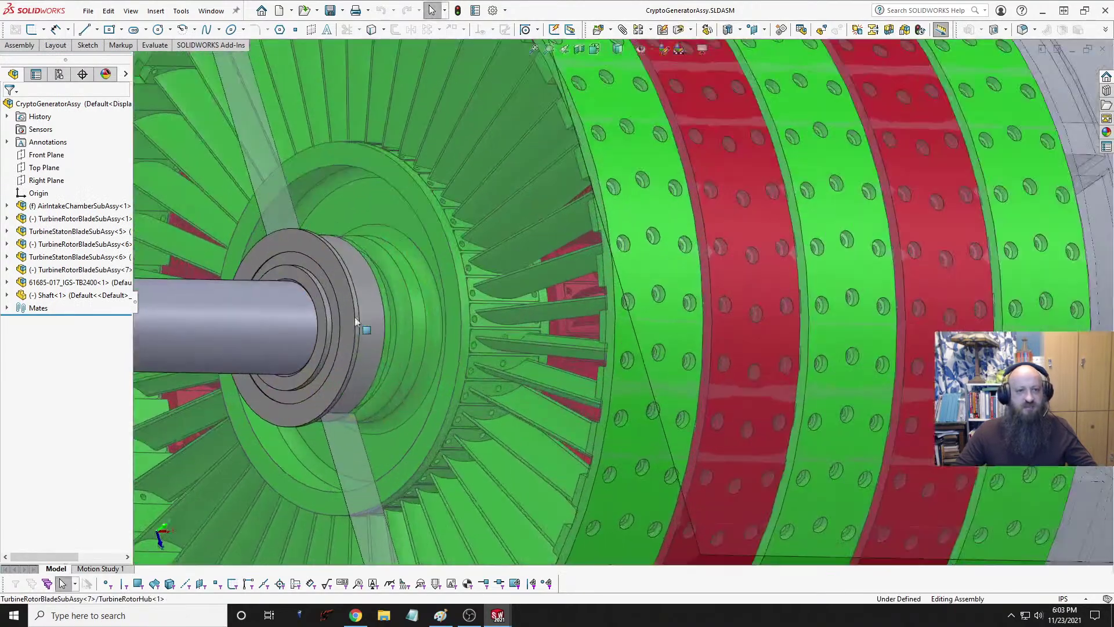
left_click(395, 301)
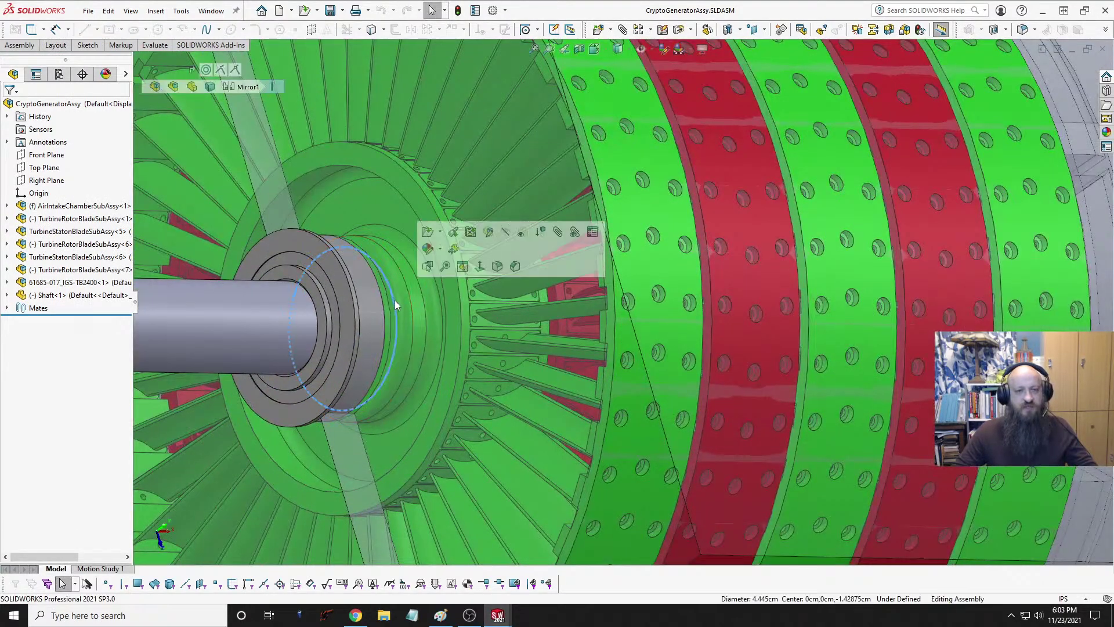
left_click(434, 231)
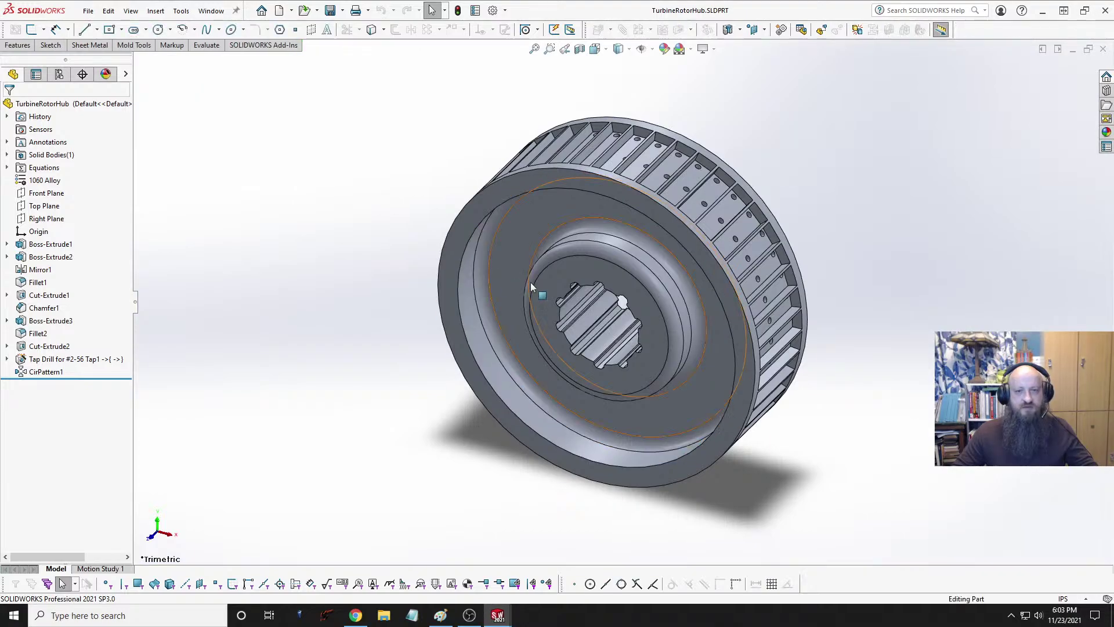
scroll(601, 317, "down", 3)
mouse_move(601, 317)
middle_mouse_down()
mouse_move(633, 293)
mouse_move(575, 240)
mouse_move(586, 151)
mouse_move(579, 260)
mouse_move(625, 284)
mouse_move(604, 303)
middle_mouse_up()
scroll(579, 259, "up", 5)
scroll(602, 305, "up", 5)
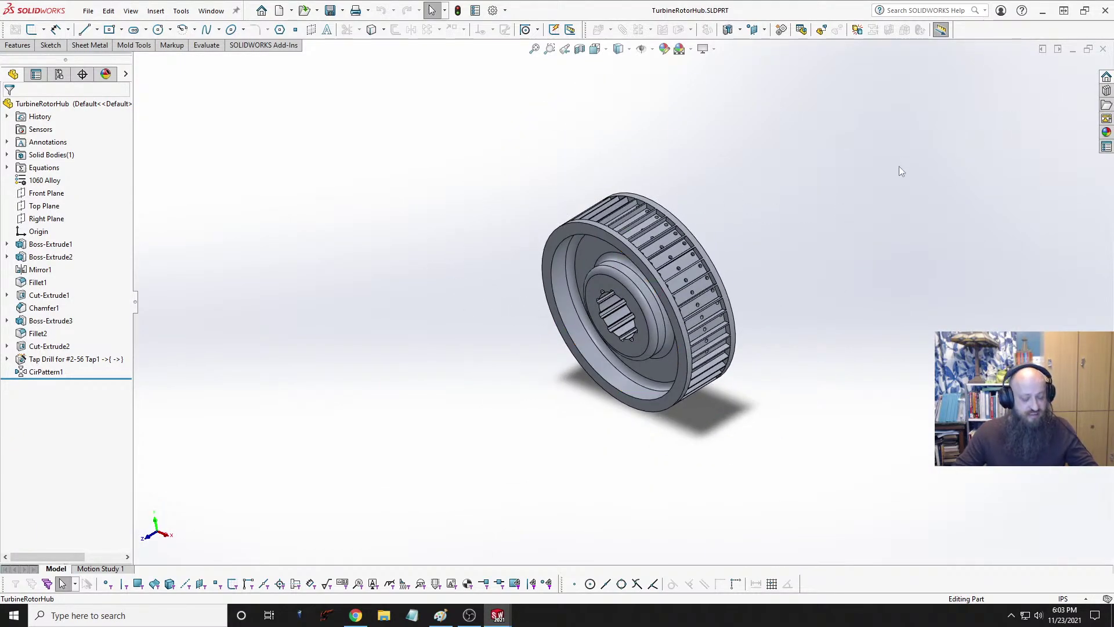
Step: Return to the generator assembly and open the generator body part 16346-032, declining feature recognition
key("ctrl+Tab")
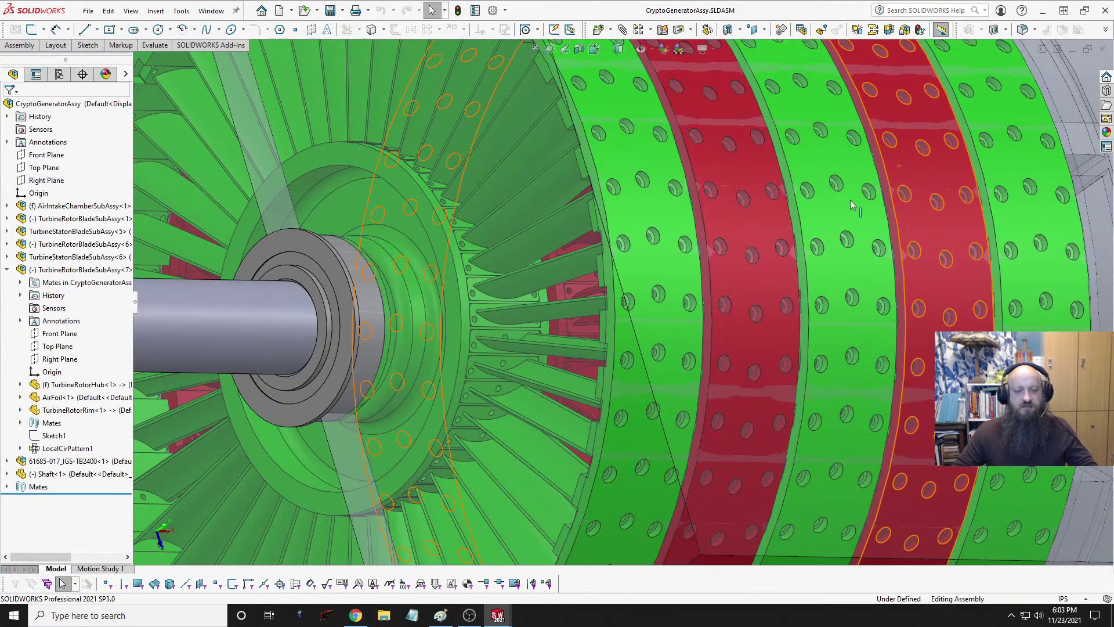
key("f")
middle_click_drag(763, 232, 495, 302)
right_click(414, 292)
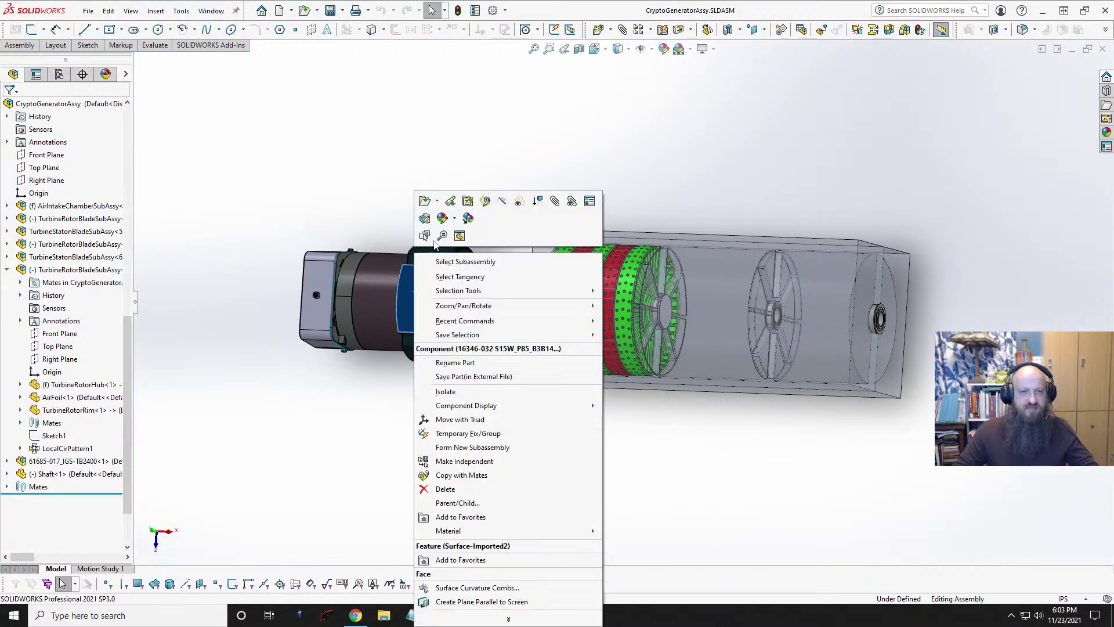
left_click(426, 205)
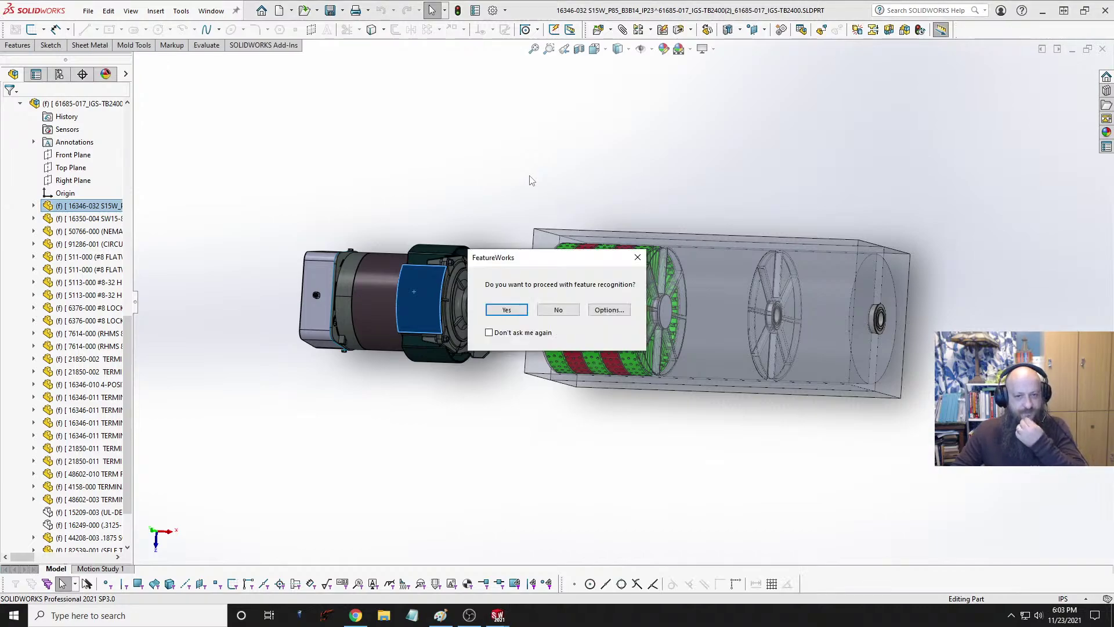
left_click(558, 310)
Step: Examine the generator's output shaft and keyway, starting from the Right view
scroll(575, 270, "up", 4)
middle_click_drag(576, 271, 644, 167)
key("space")
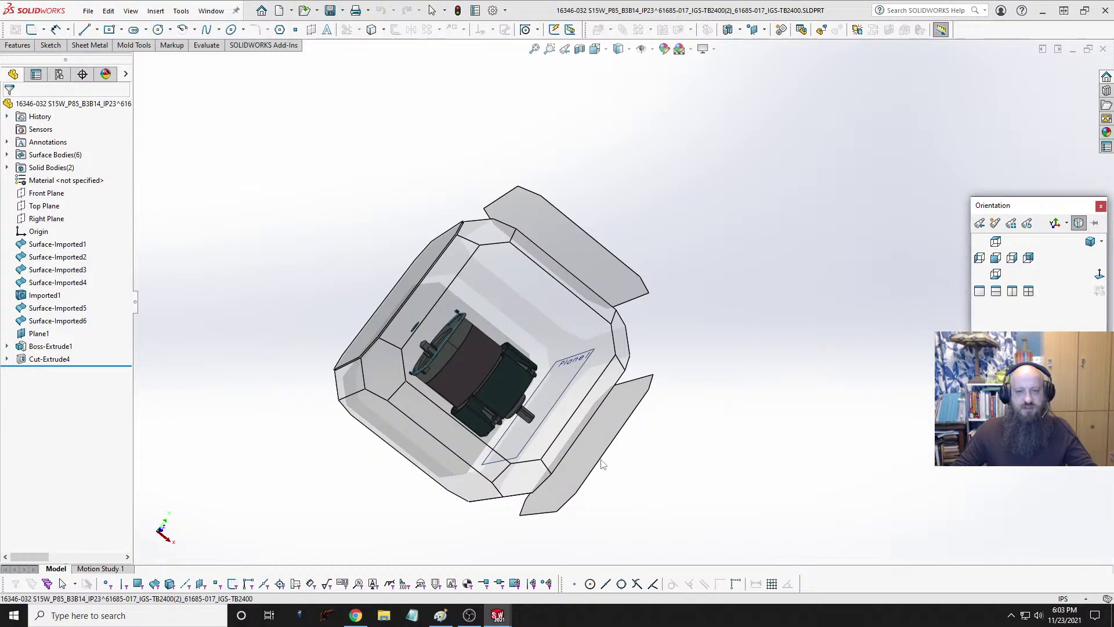
left_click(641, 432)
scroll(640, 319, "down", 6)
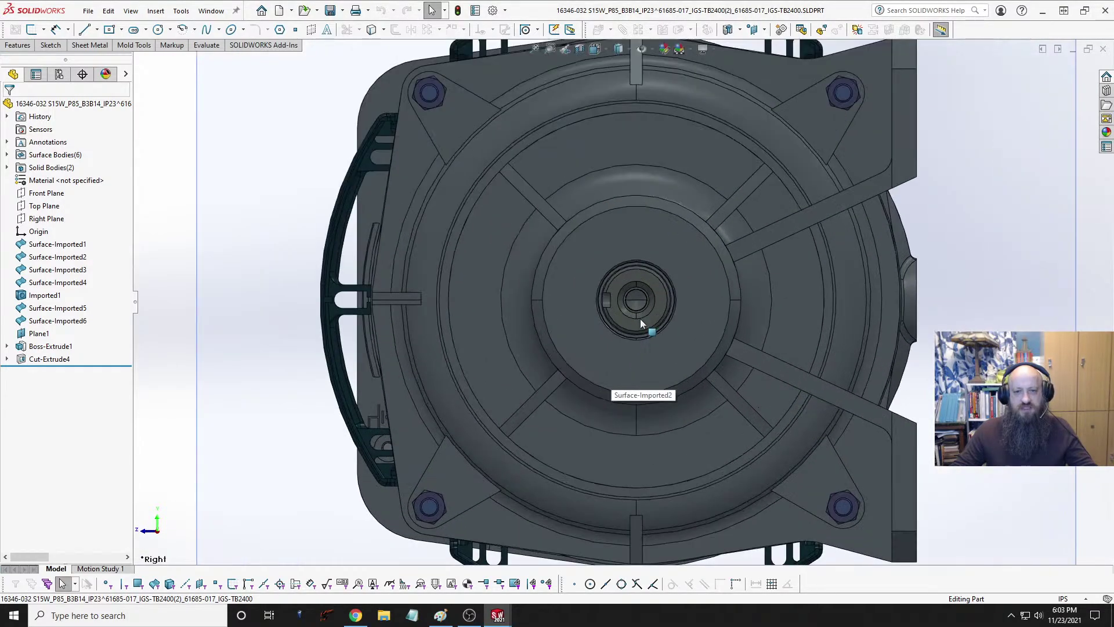
middle_click_drag(586, 312, 634, 340)
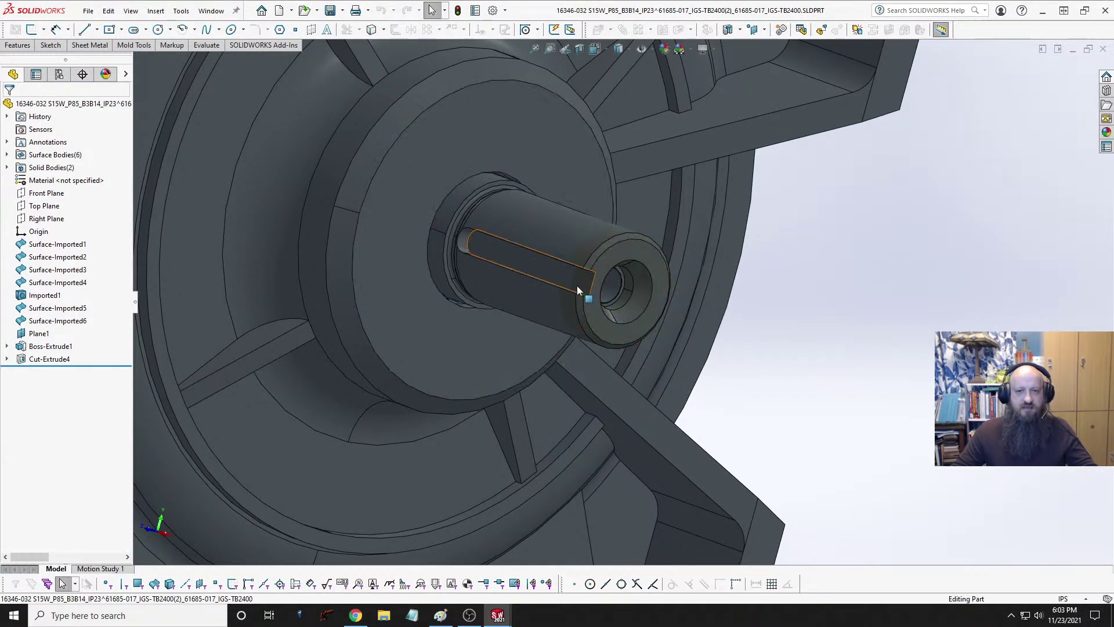
scroll(703, 304, "up", 2)
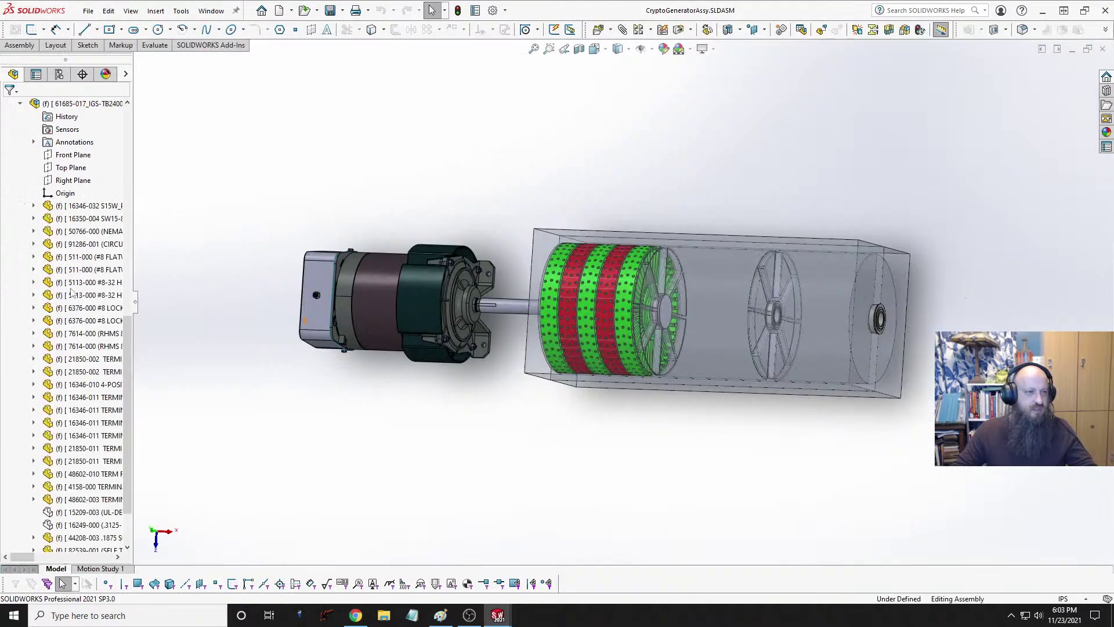
Step: Open the 61685-017_IGS-TB2400 generator subassembly and bring its output shaft end into view
scroll(70, 293, "up", 2)
left_click(87, 180)
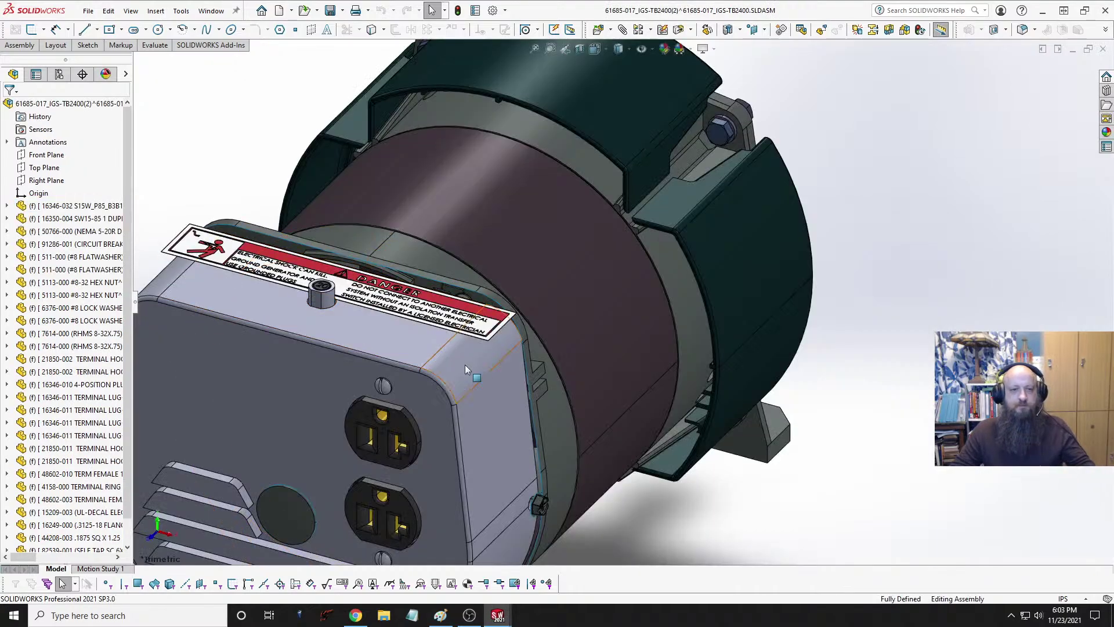
scroll(465, 364, "up", 5)
middle_click_drag(464, 365, 286, 263)
scroll(535, 322, "down", 6)
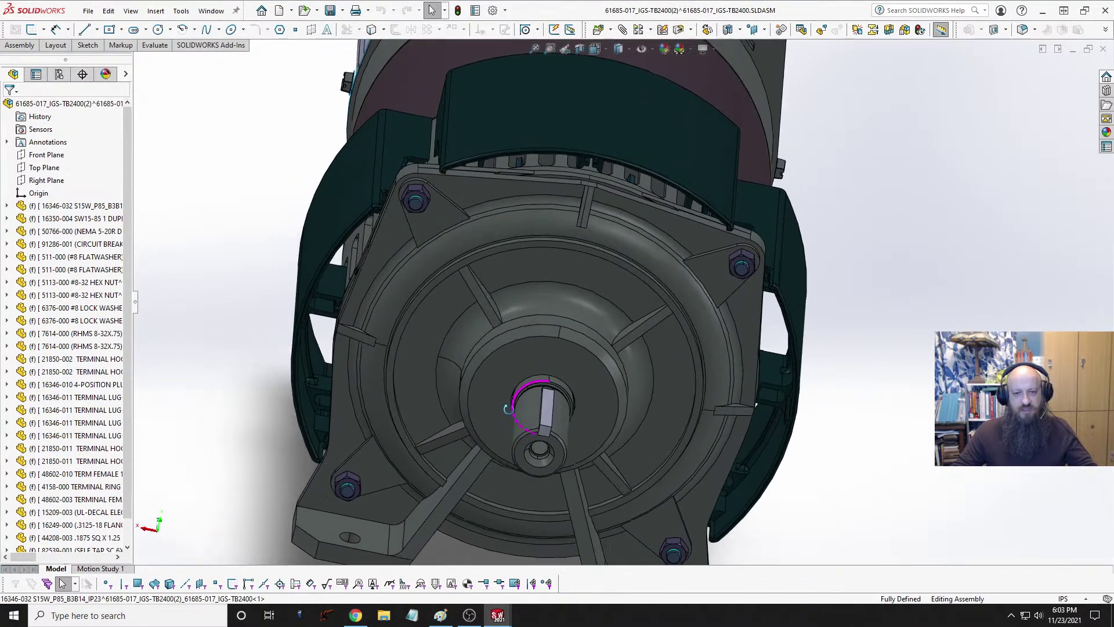
scroll(505, 378, "up", 4)
scroll(563, 429, "down", 6)
Step: Examine the generator output shaft's threaded end bore and the square key seated in its keyway
middle_click_drag(563, 428, 595, 412)
scroll(520, 349, "down", 4)
middle_click_drag(520, 349, 537, 321)
scroll(538, 326, "up", 2)
scroll(539, 326, "down", 2)
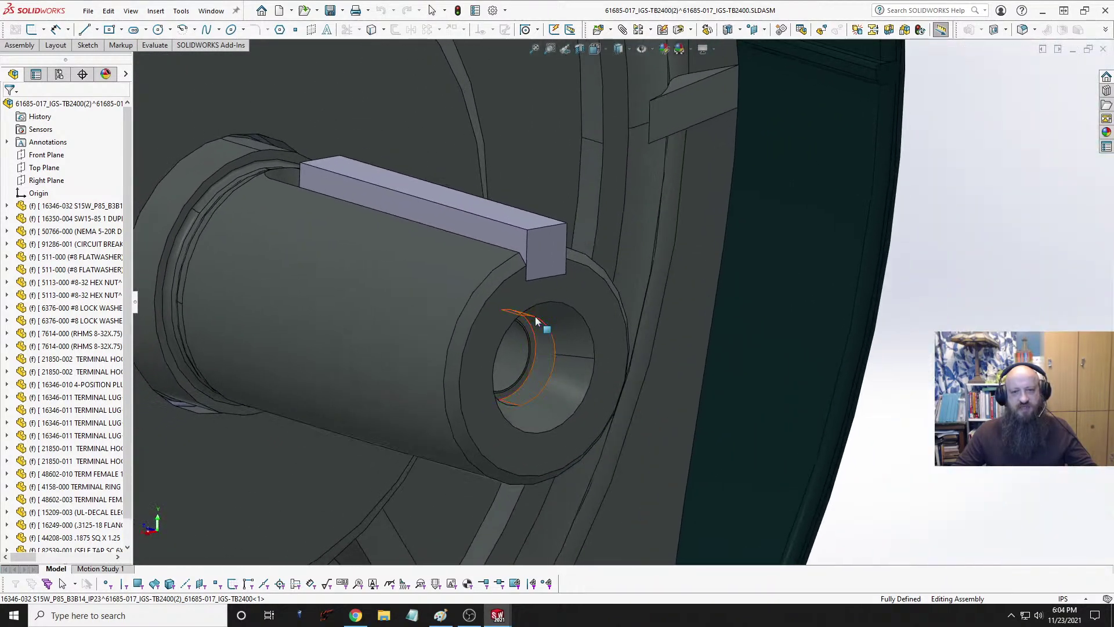
middle_click_drag(533, 329, 534, 346)
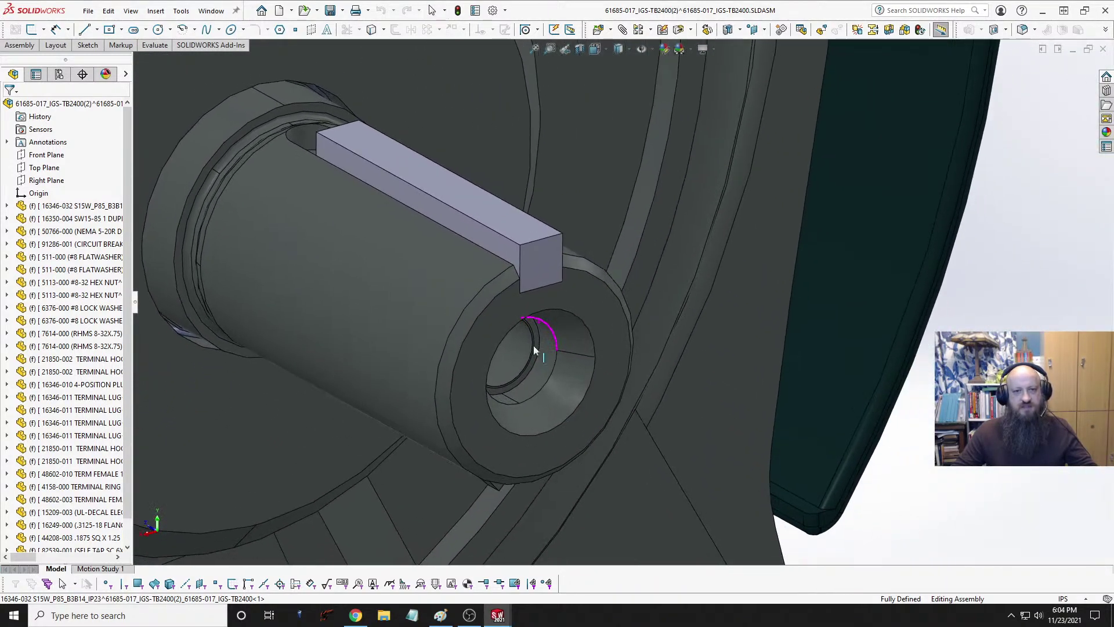
left_click(554, 260)
middle_click_drag(554, 260, 561, 337)
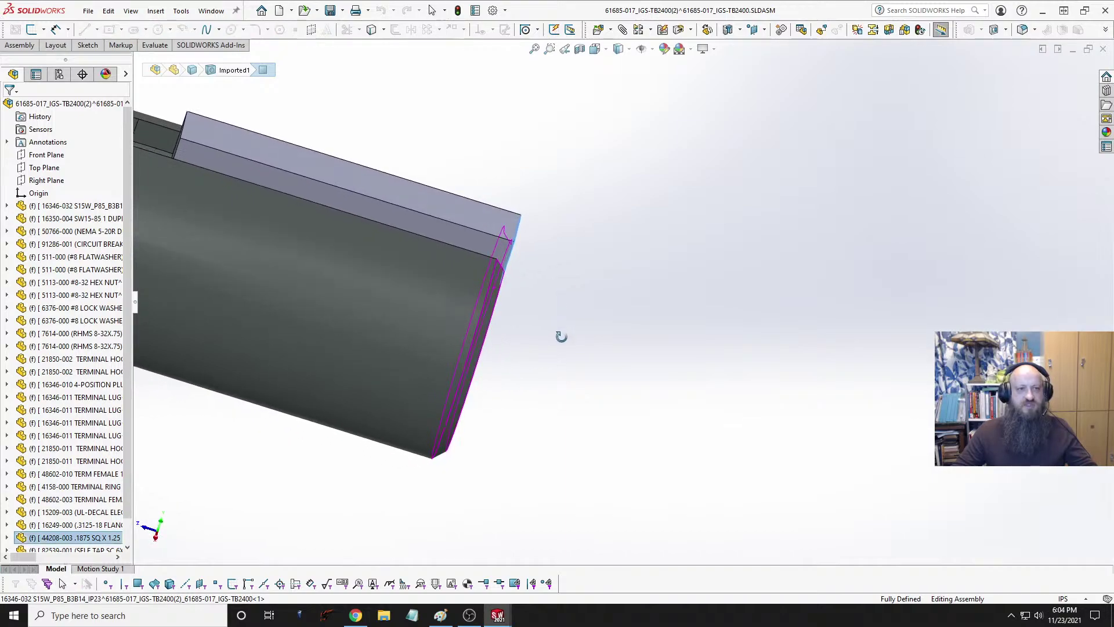
Step: Measure the length of the square key's long edge
left_click(434, 218)
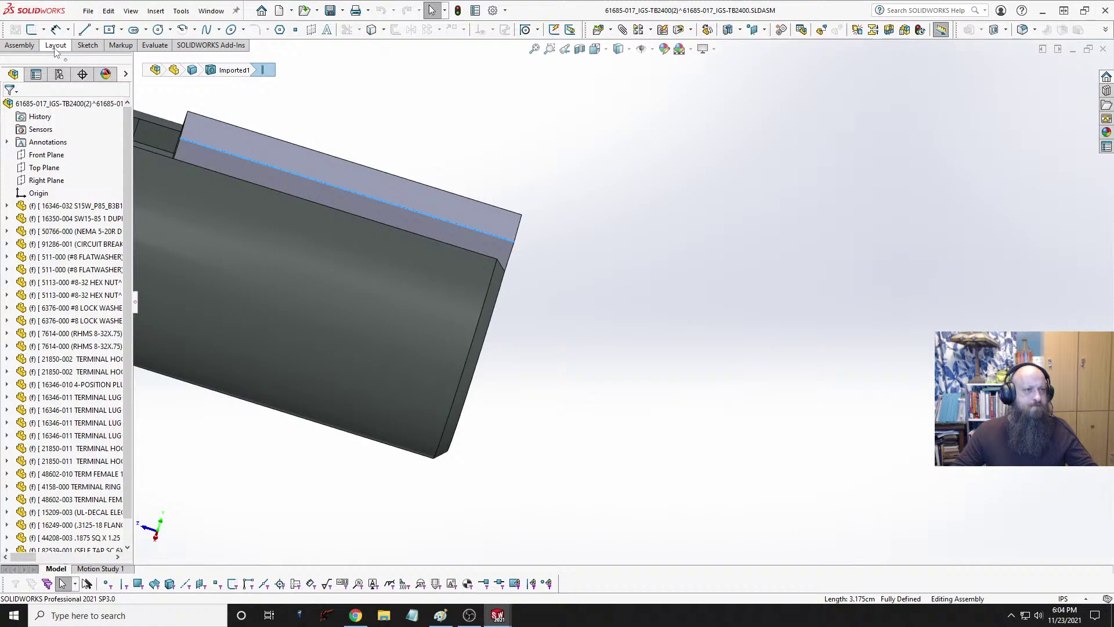
left_click(155, 45)
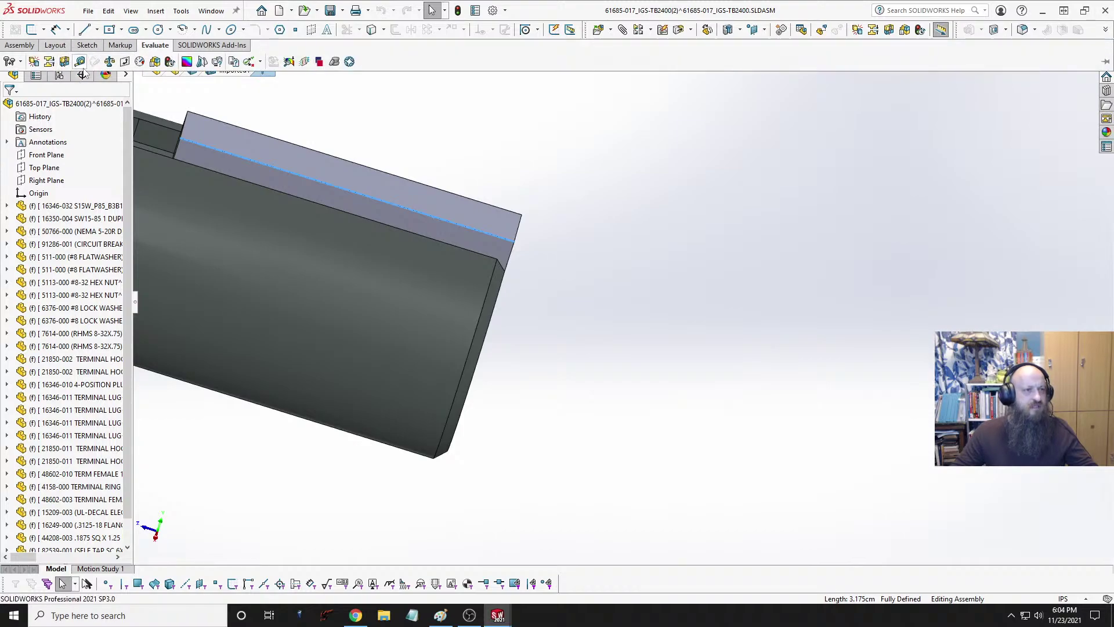
left_click(75, 59)
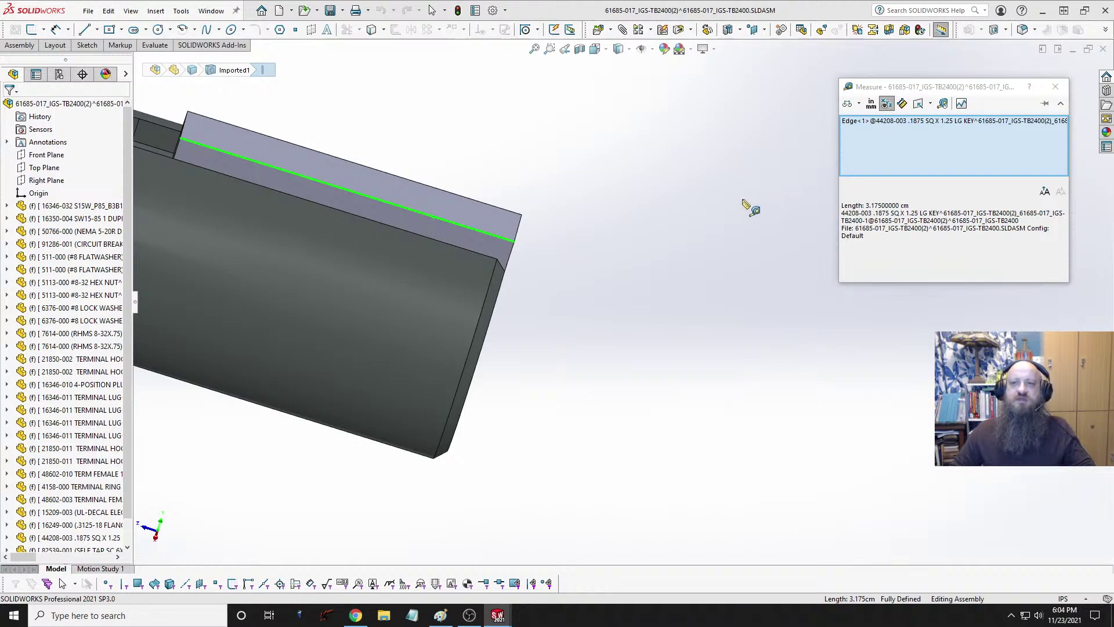
Step: Set the measurement length unit to inches and clear the measured selection
left_click(871, 104)
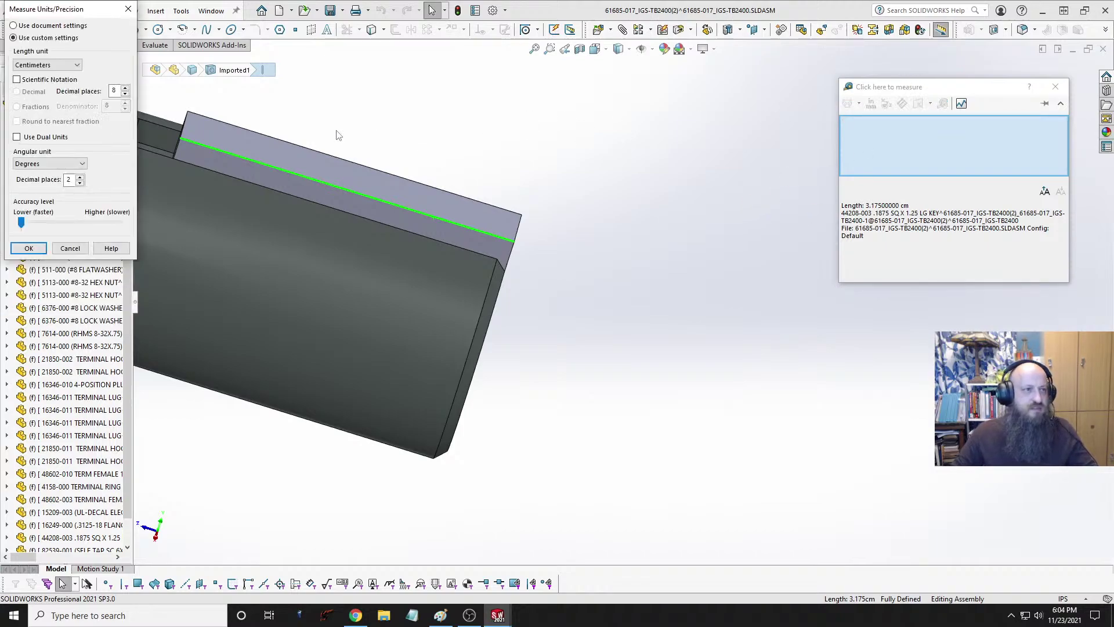
left_click(53, 65)
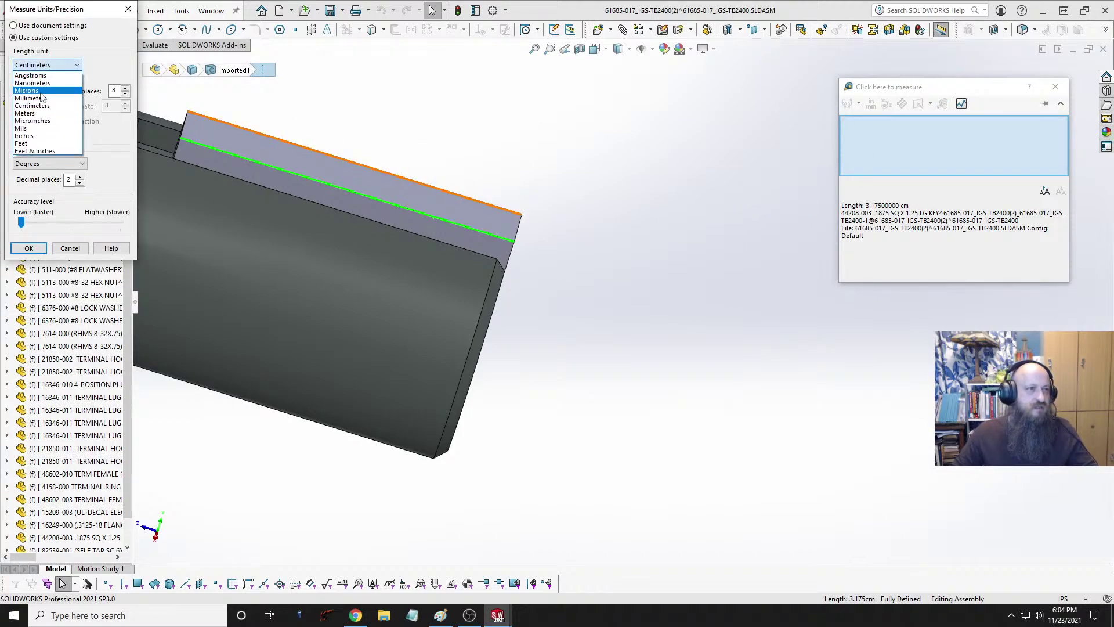
left_click(34, 136)
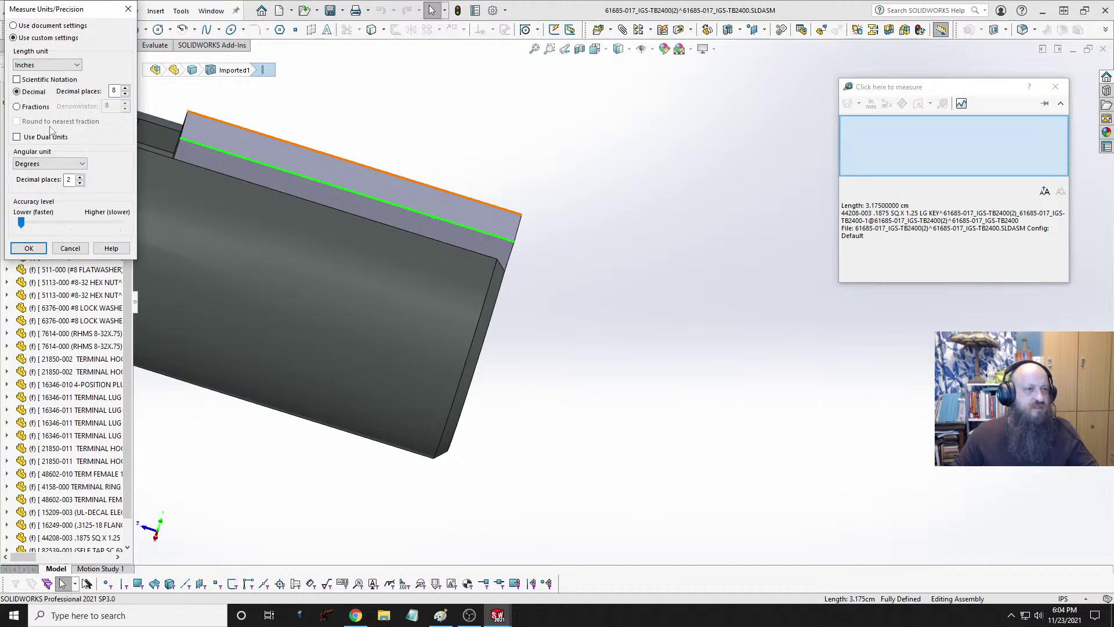
left_click(27, 248)
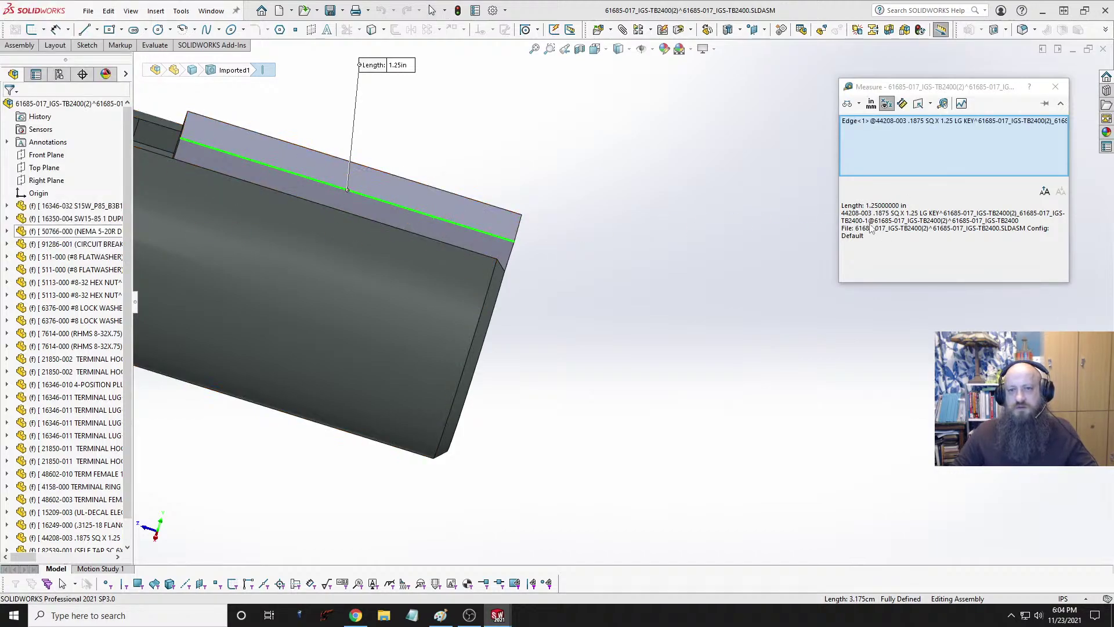
left_click(671, 220)
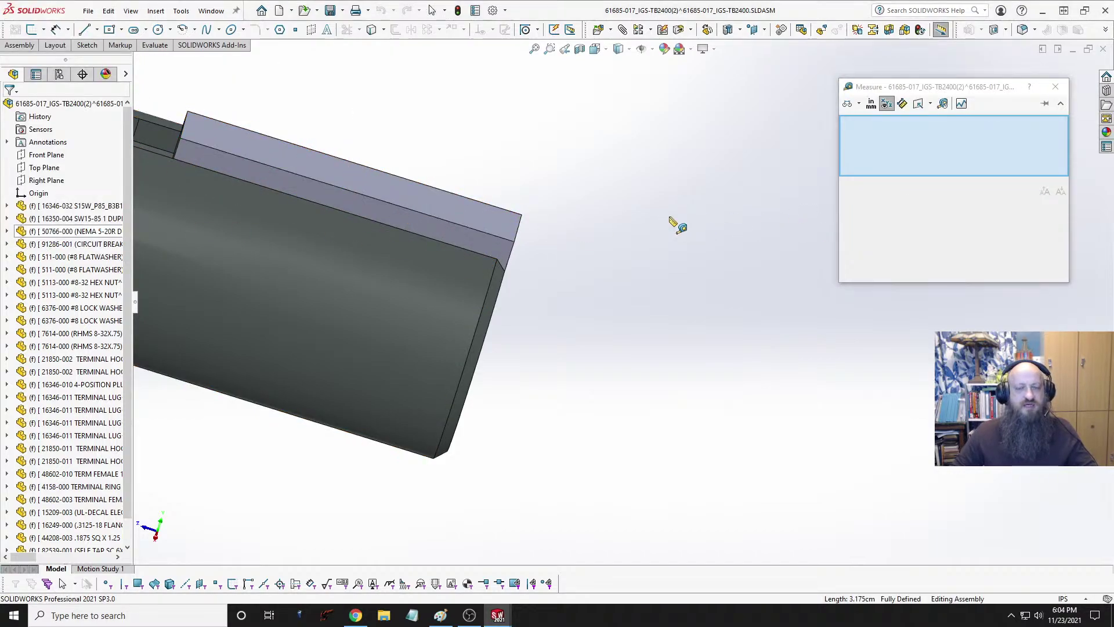
Step: Return to CryptoGeneratorAssy and examine where the turbine shaft overlaps the generator's output shaft and key
scroll(671, 220, "up", 1)
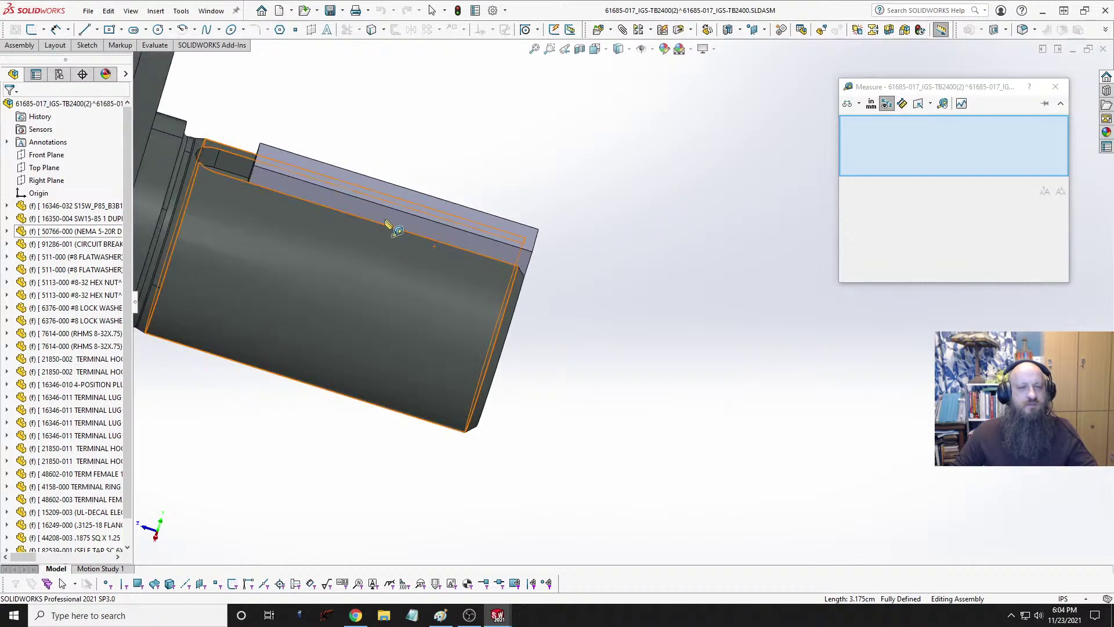
key("ctrl+Tab")
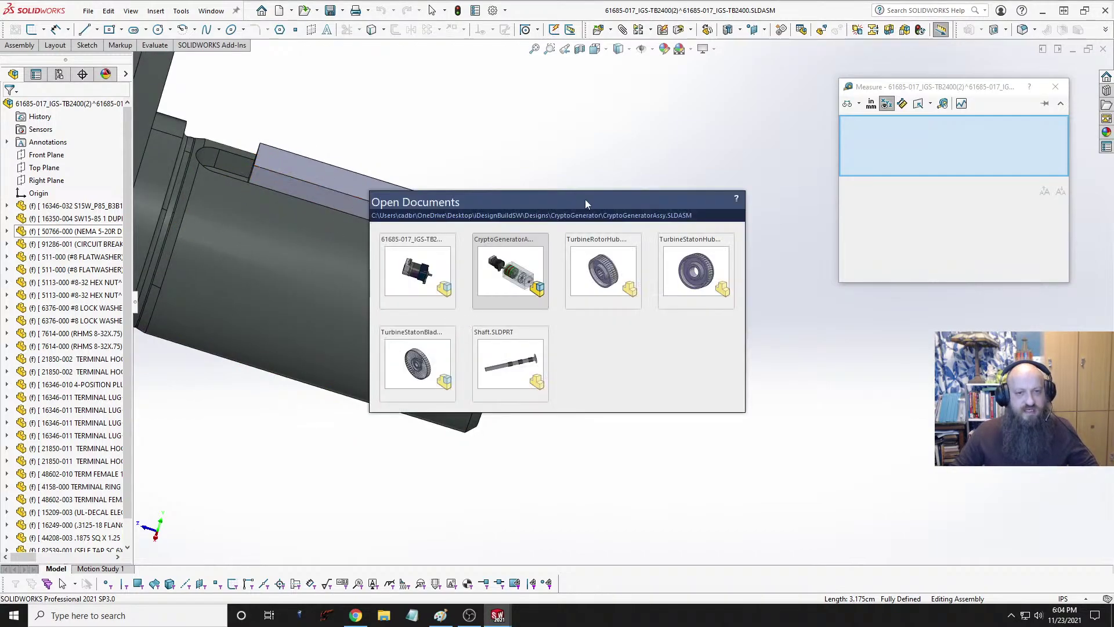
scroll(488, 308, "down", 10)
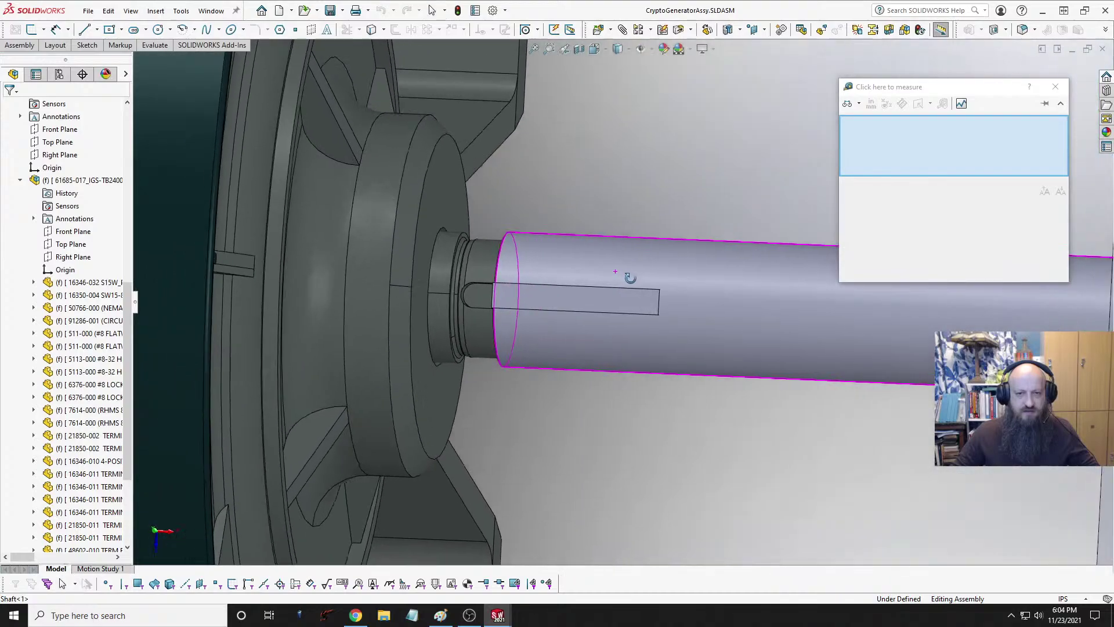
mouse_move(629, 278)
middle_mouse_down()
mouse_move(650, 271)
mouse_move(623, 284)
middle_mouse_up()
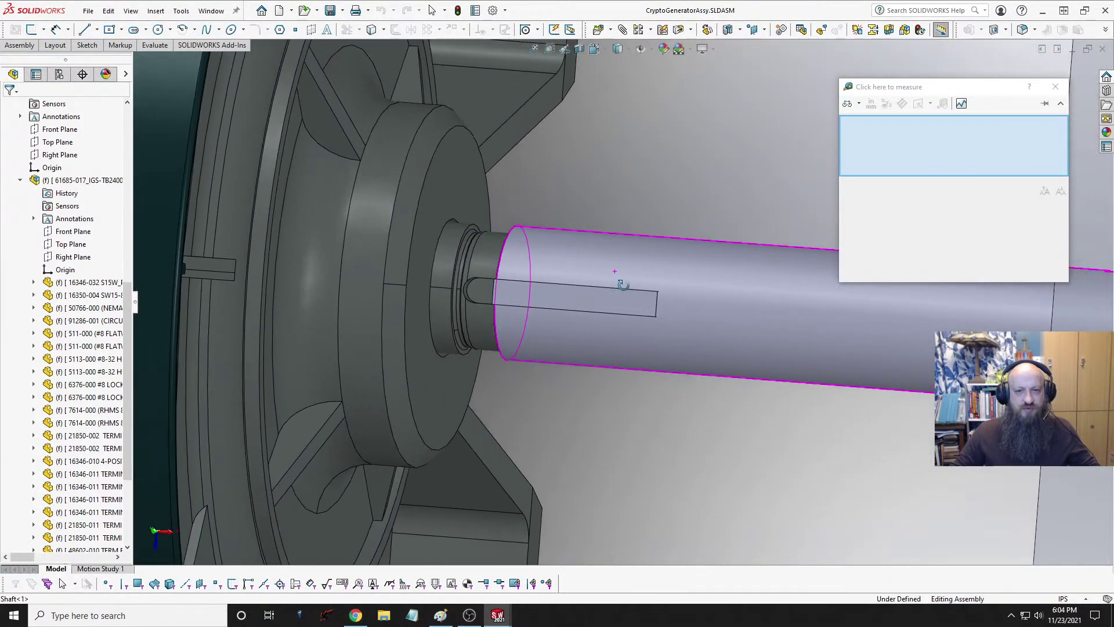
Step: Open the Shaft part from the assembly and look at its end from the Top view
left_click(591, 261)
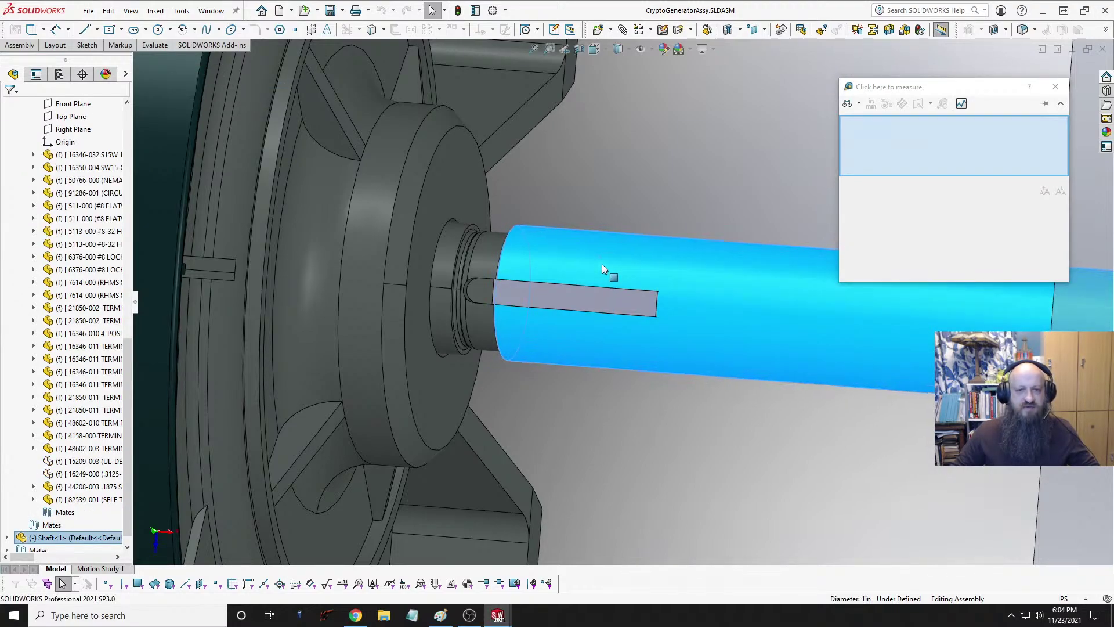
left_click_drag(601, 263, 602, 274)
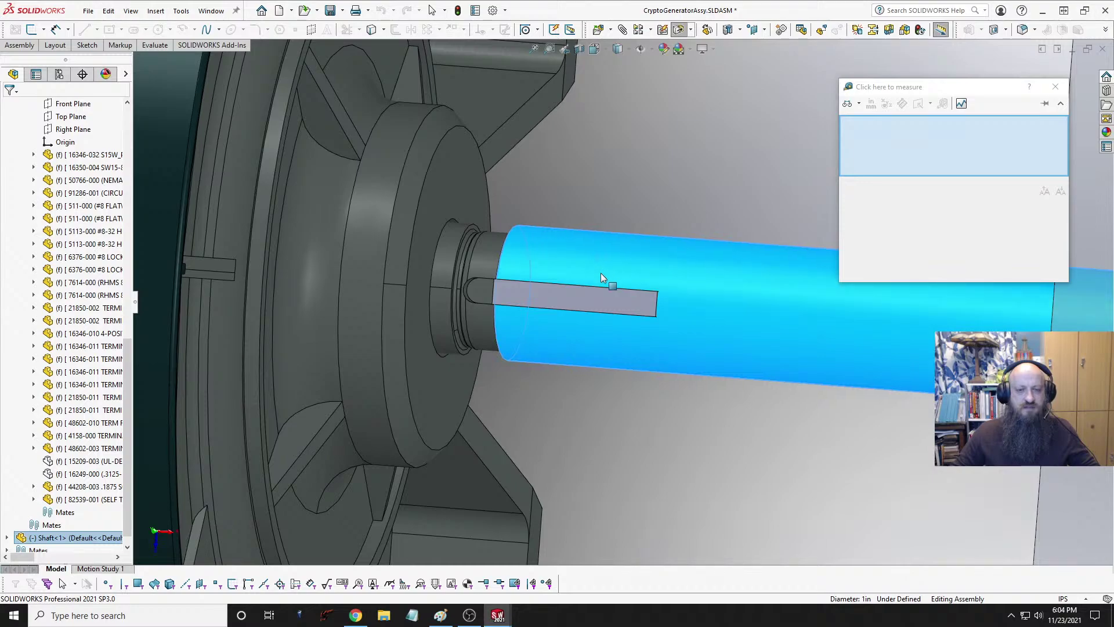
right_click(596, 264)
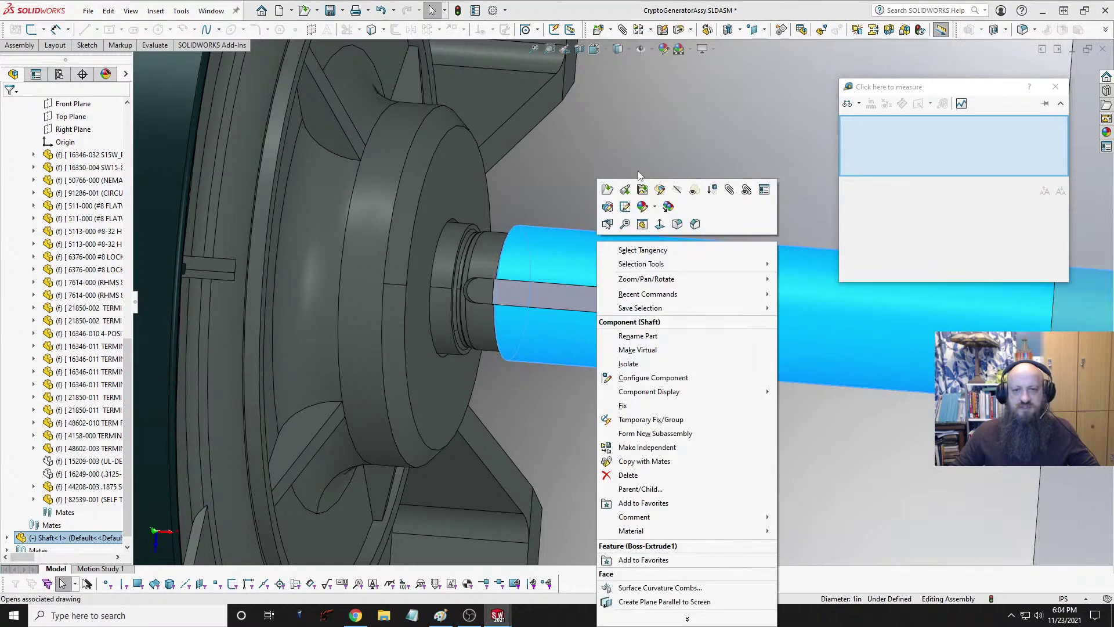
left_click(608, 190)
key("space")
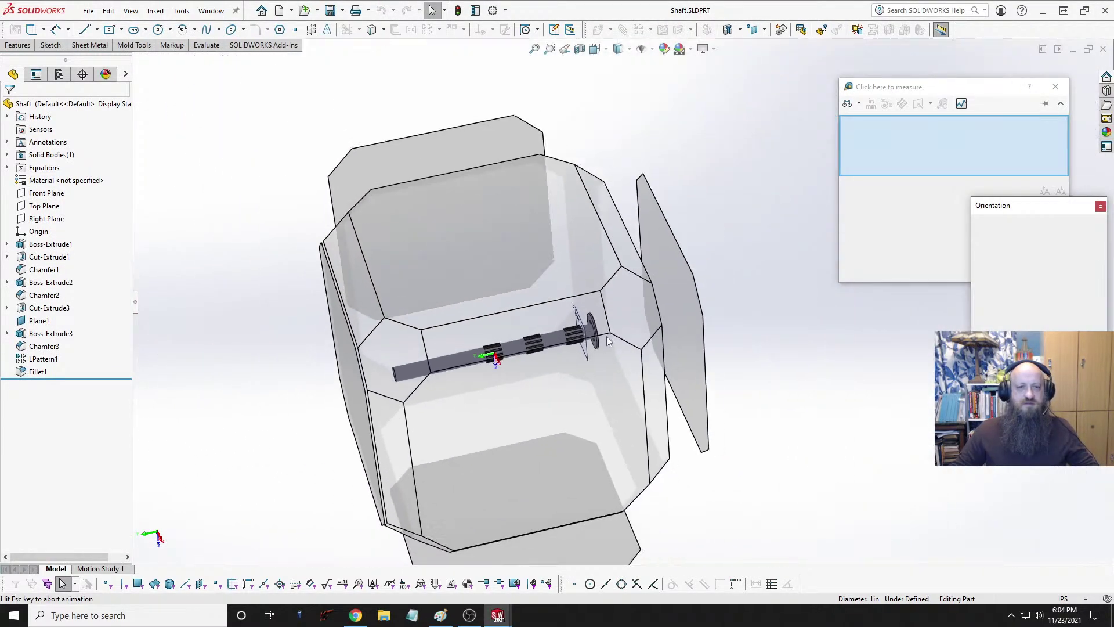
left_click(374, 371)
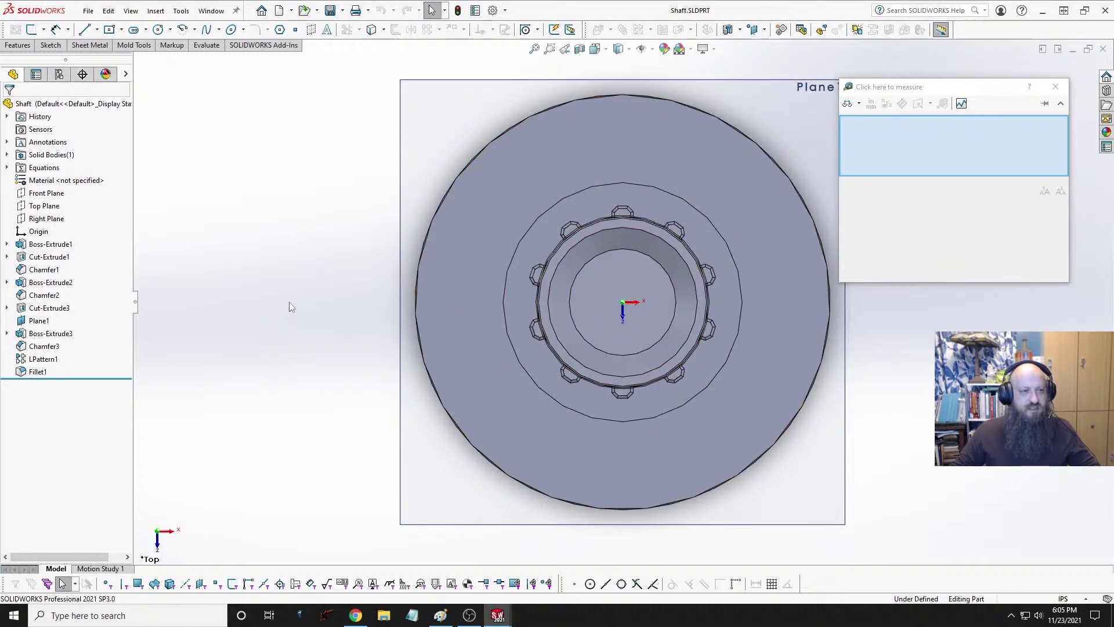
Step: Delete the Cut-Extrude1 bore and its Chamfer1 from the end of the shaft
left_click(45, 271)
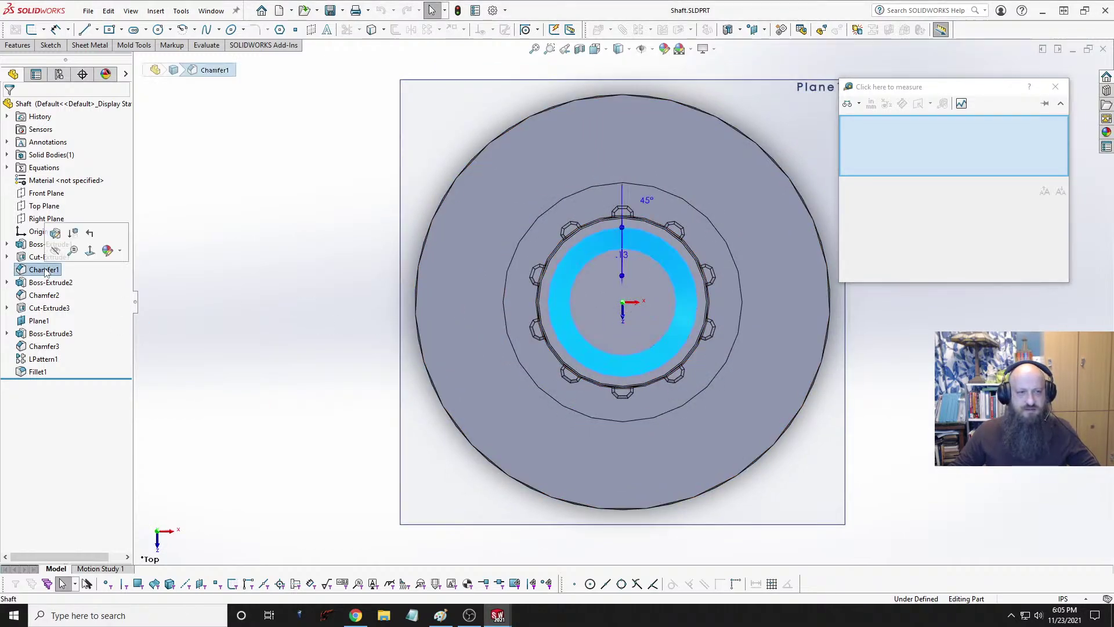
left_click(41, 258)
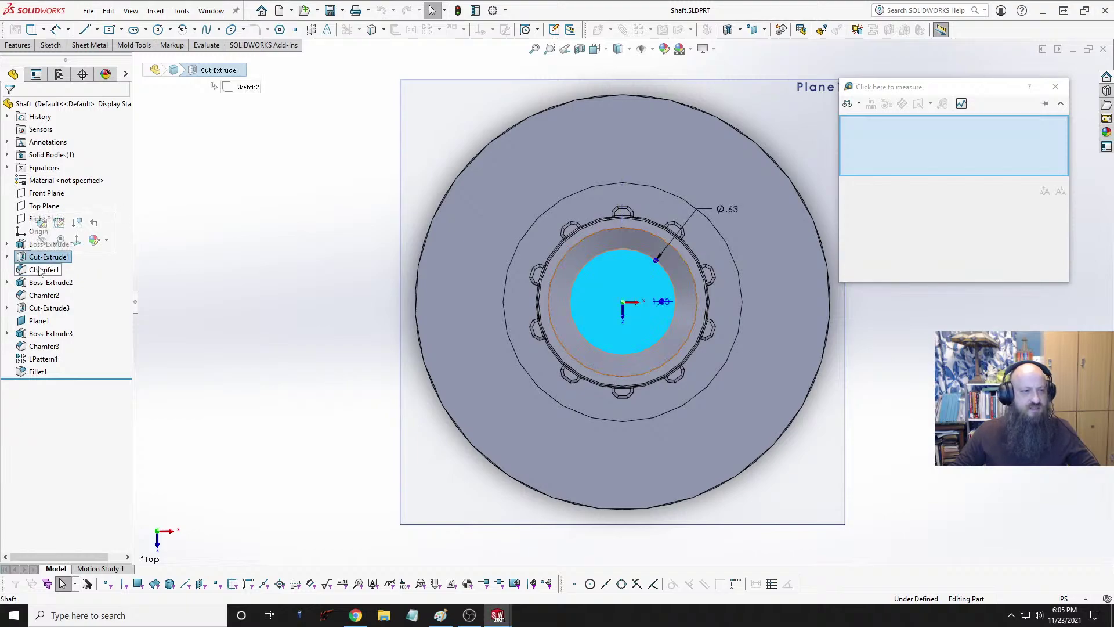
left_click(41, 271)
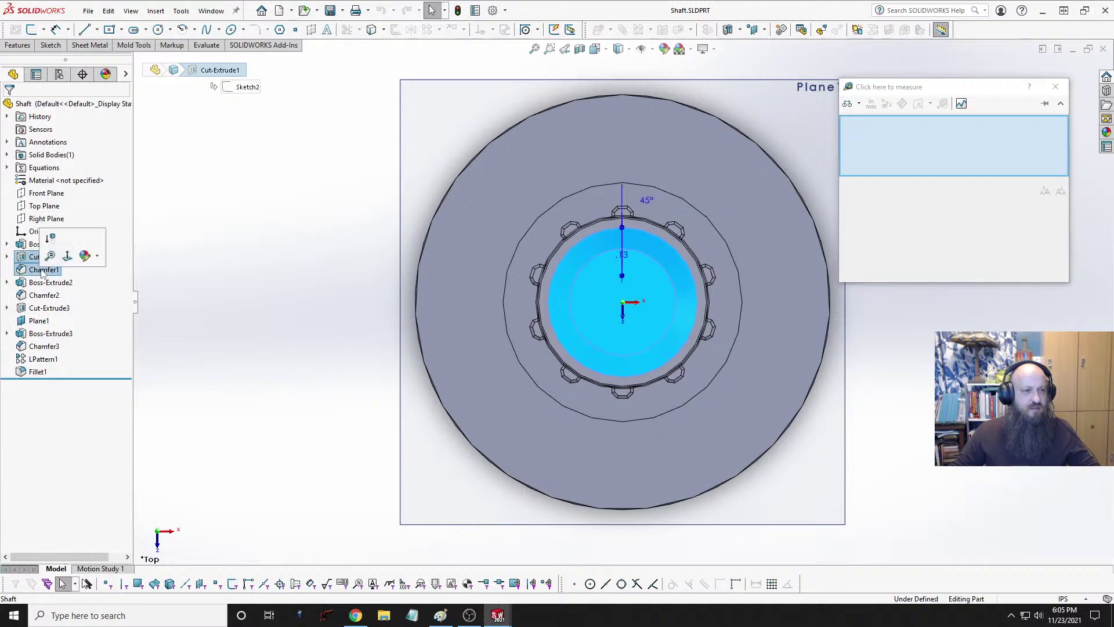
right_click(42, 257)
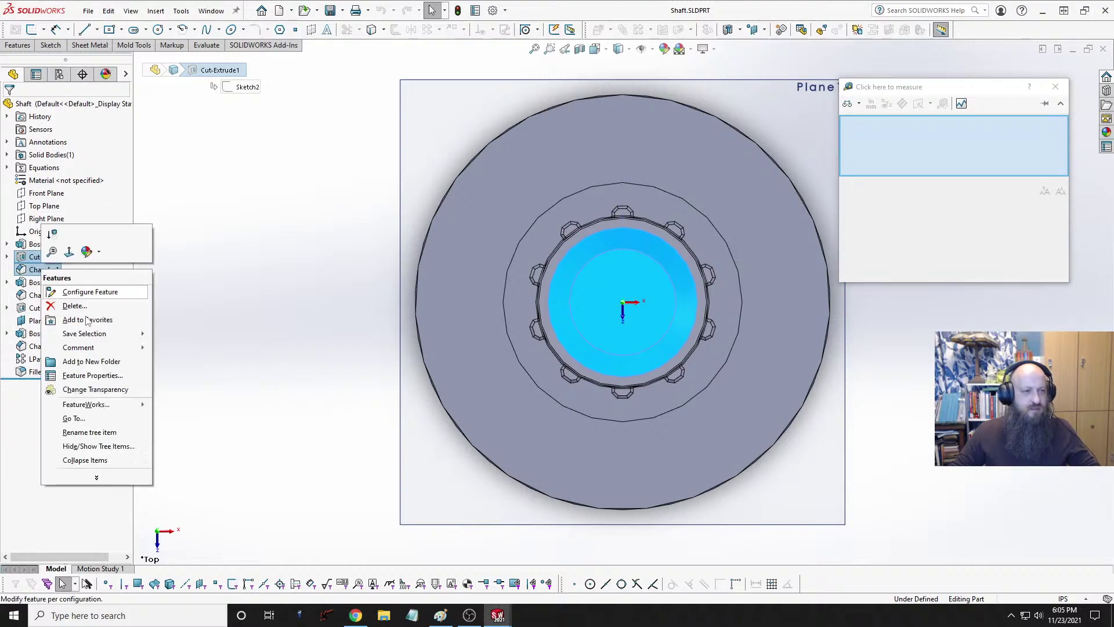
left_click(64, 304)
left_click(629, 250)
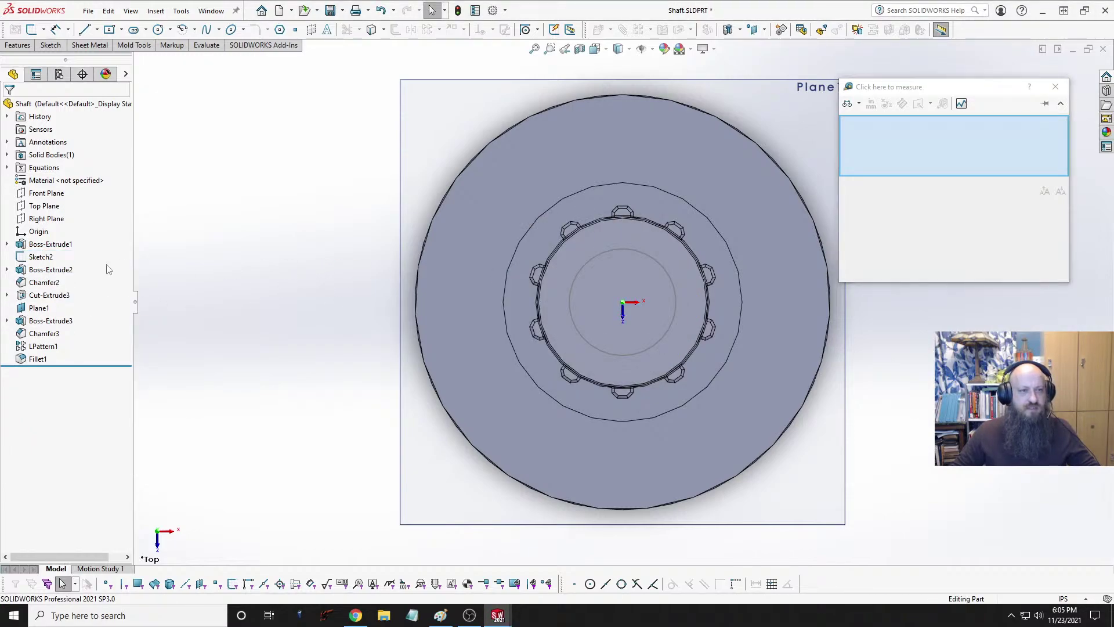
Step: Delete the leftover bore sketch Sketch2 and show the shaft end in the Top view
left_click(49, 258)
right_click(49, 257)
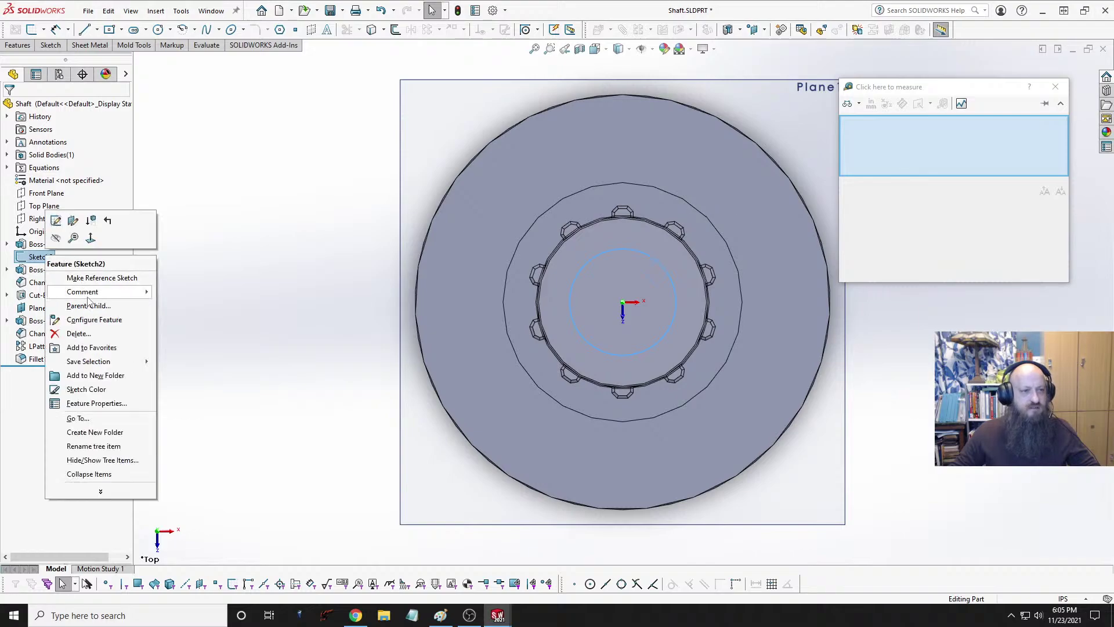
left_click(78, 334)
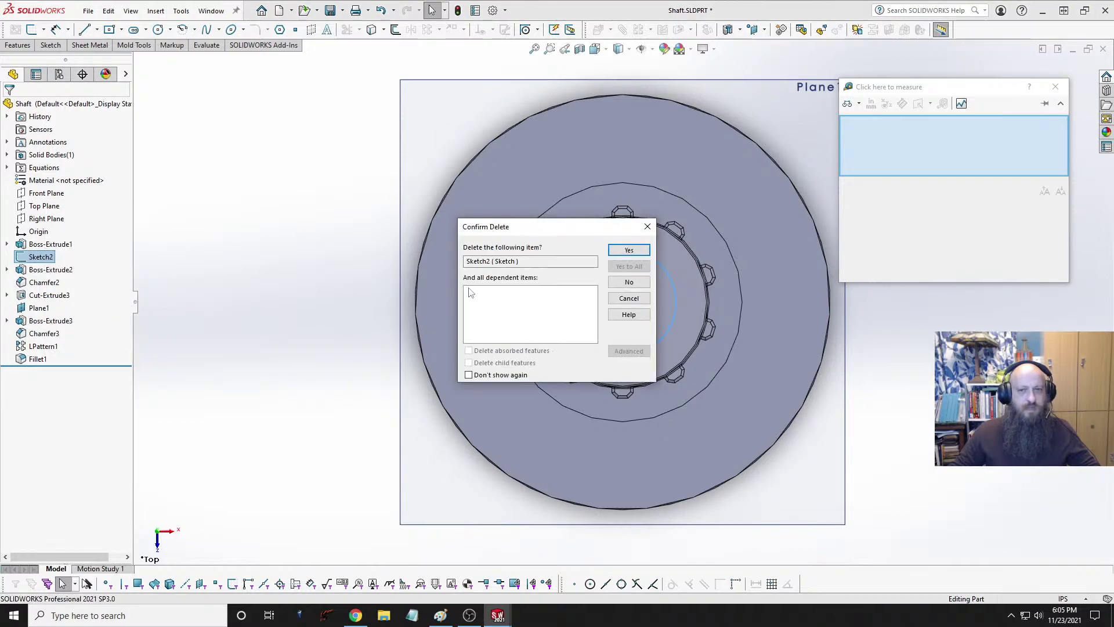
left_click(627, 250)
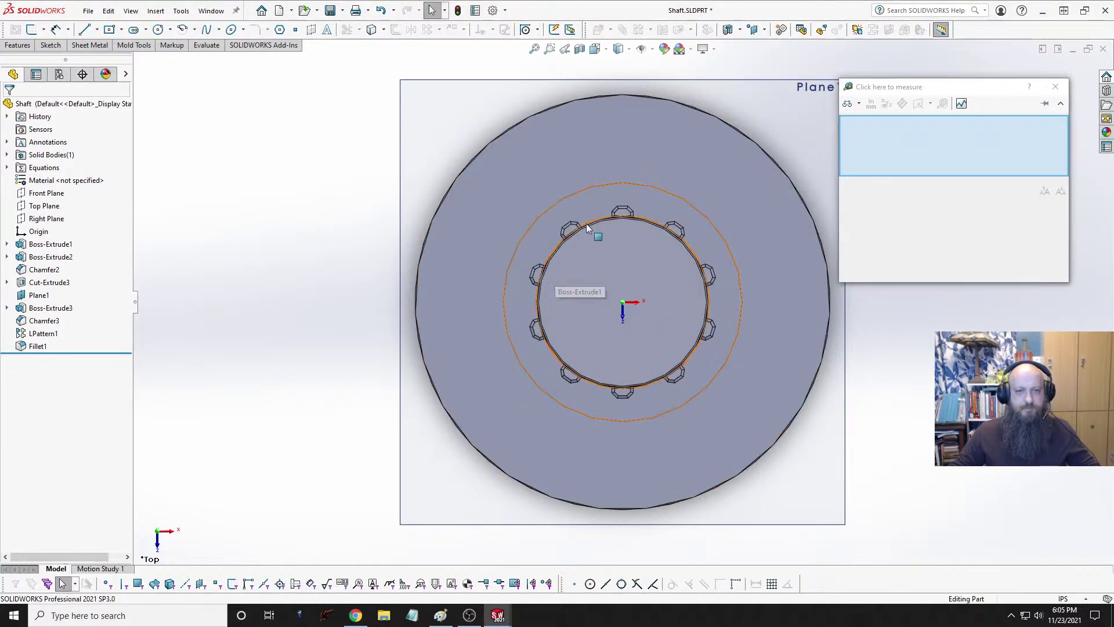
key("space")
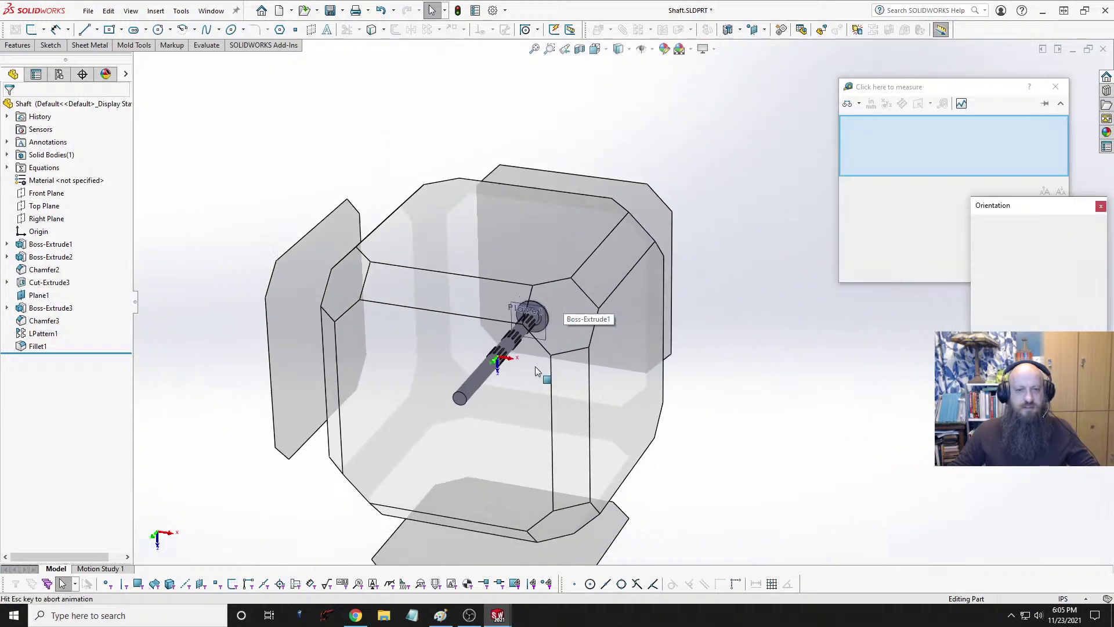
left_click(434, 378)
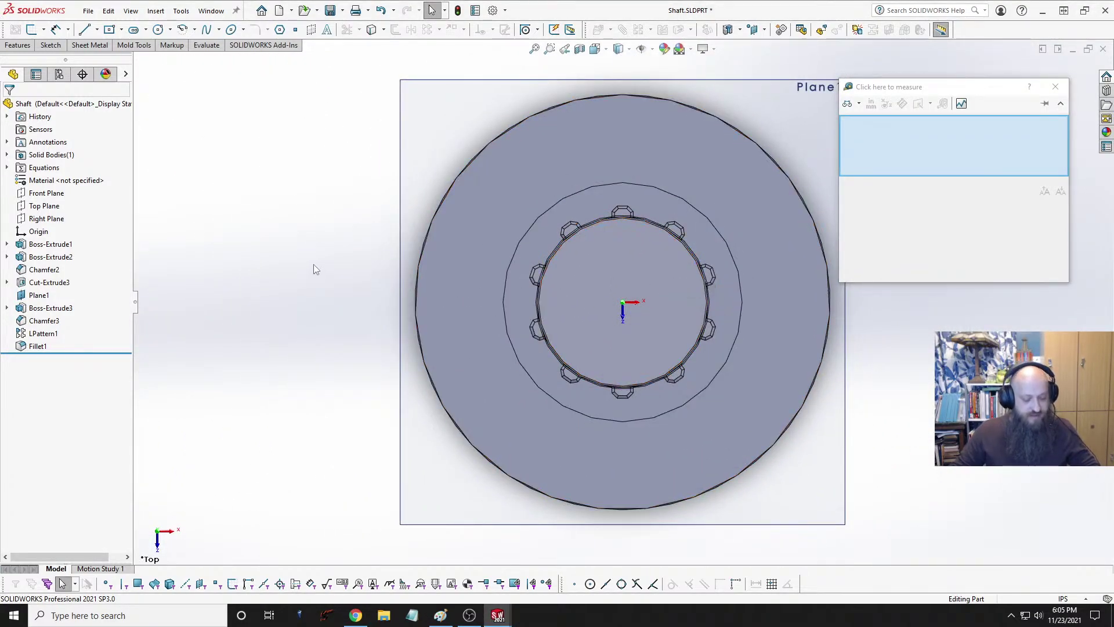
Step: Return to CryptoGeneratorAssy and inspect the generator output shaft where it enters the turbine shaft
key("ctrl+Tab")
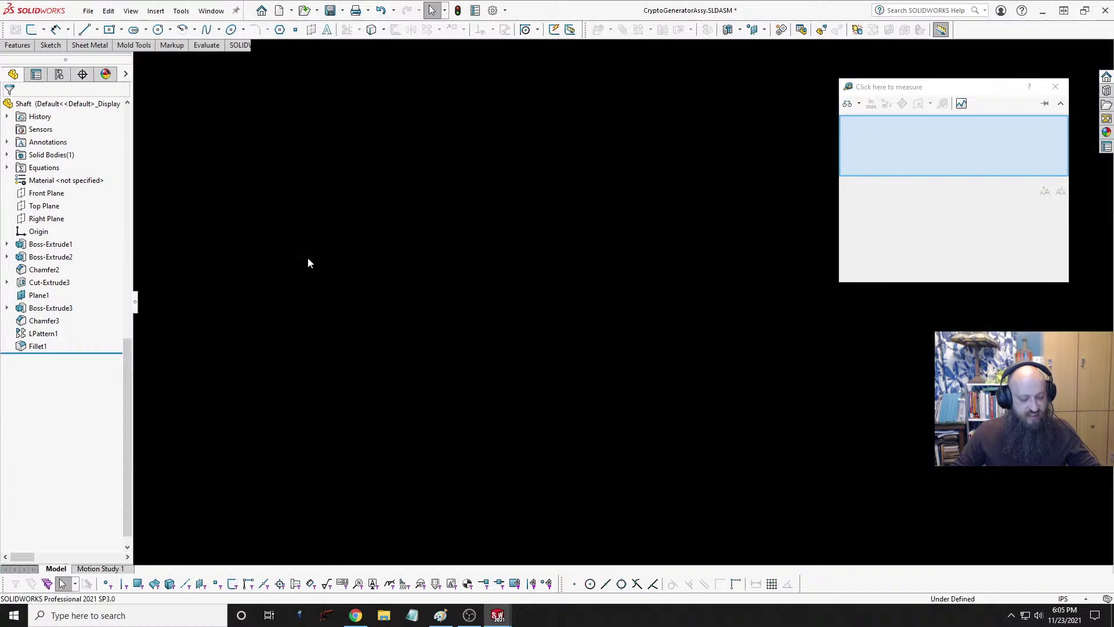
middle_click_drag(545, 283, 576, 291)
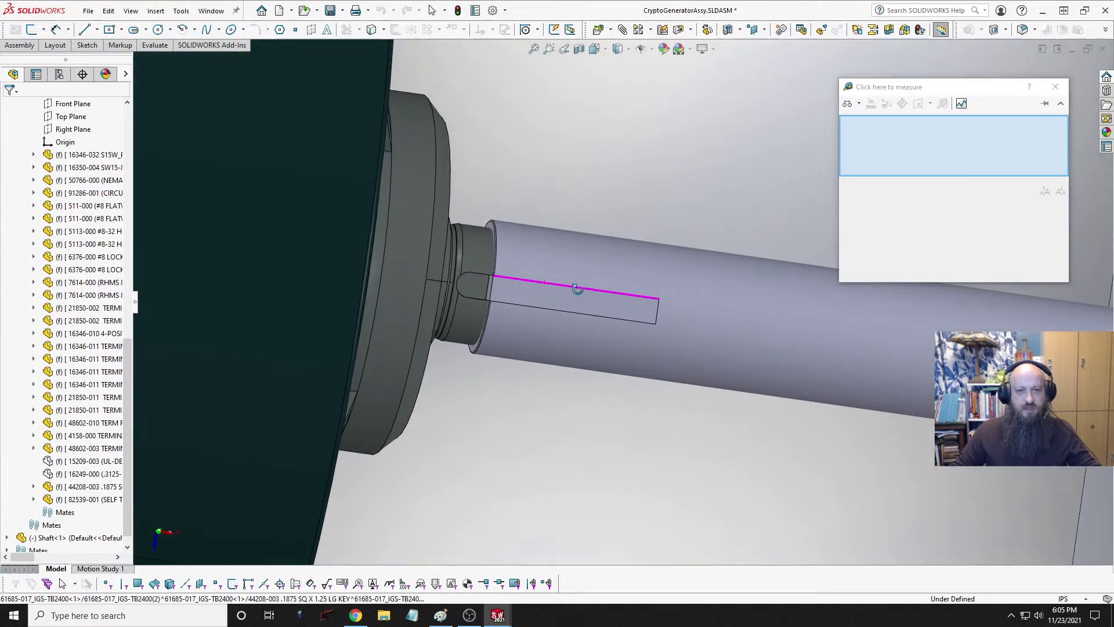
left_click(465, 251)
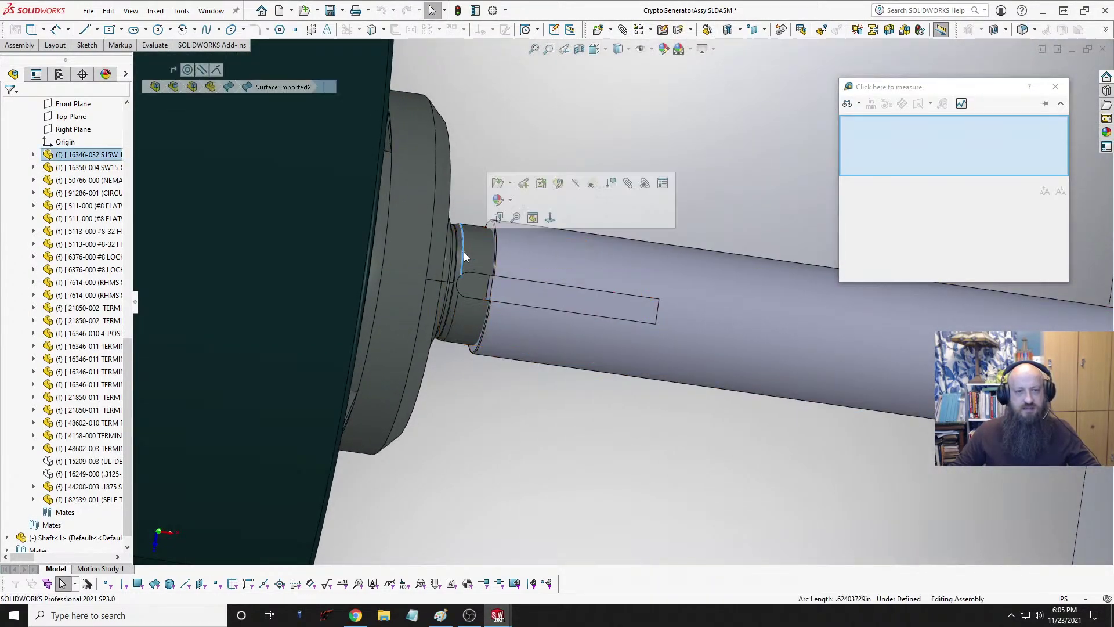
left_click(155, 45)
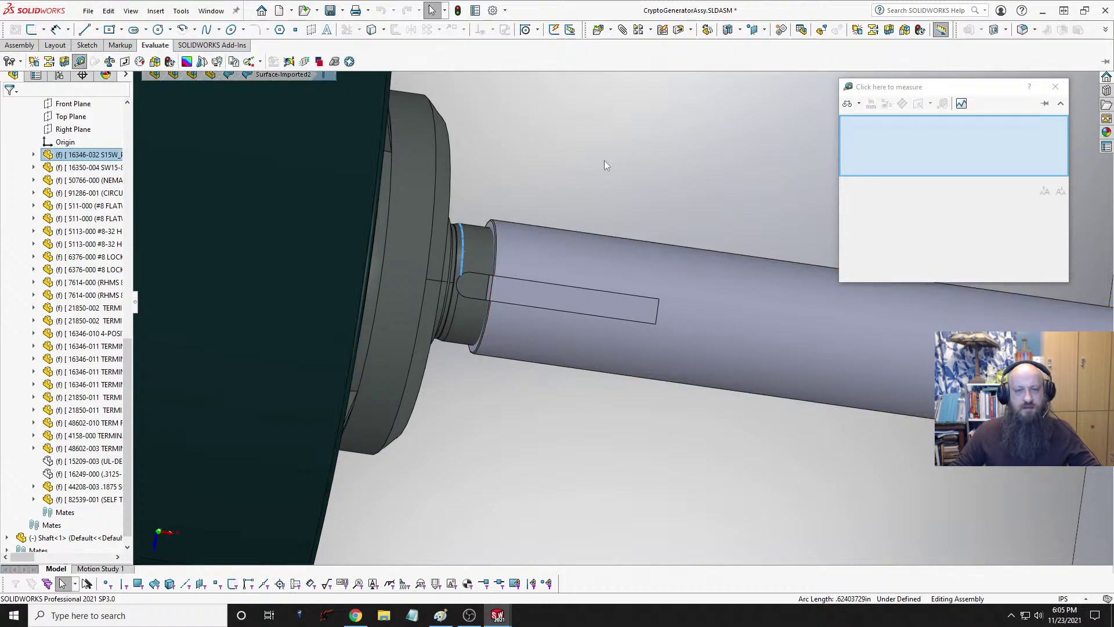
left_click(571, 198)
scroll(558, 218, "down", 2)
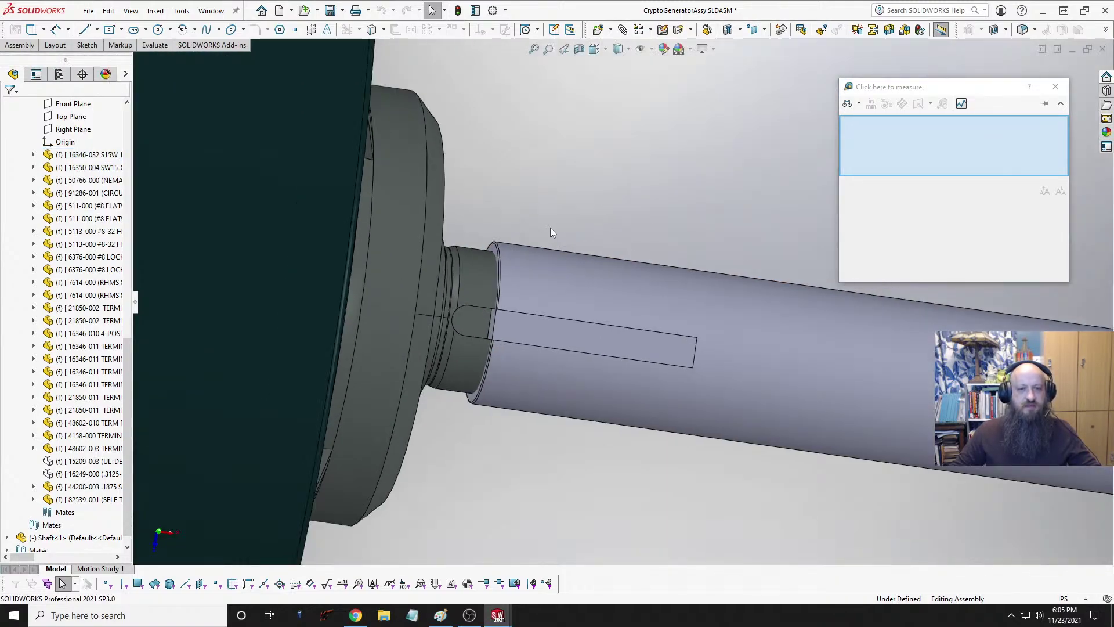
Step: Switch to the 61685-017_IGS-TB2400 generator assembly and measure the outer circular edge at its output shaft's end
key("ctrl+Tab")
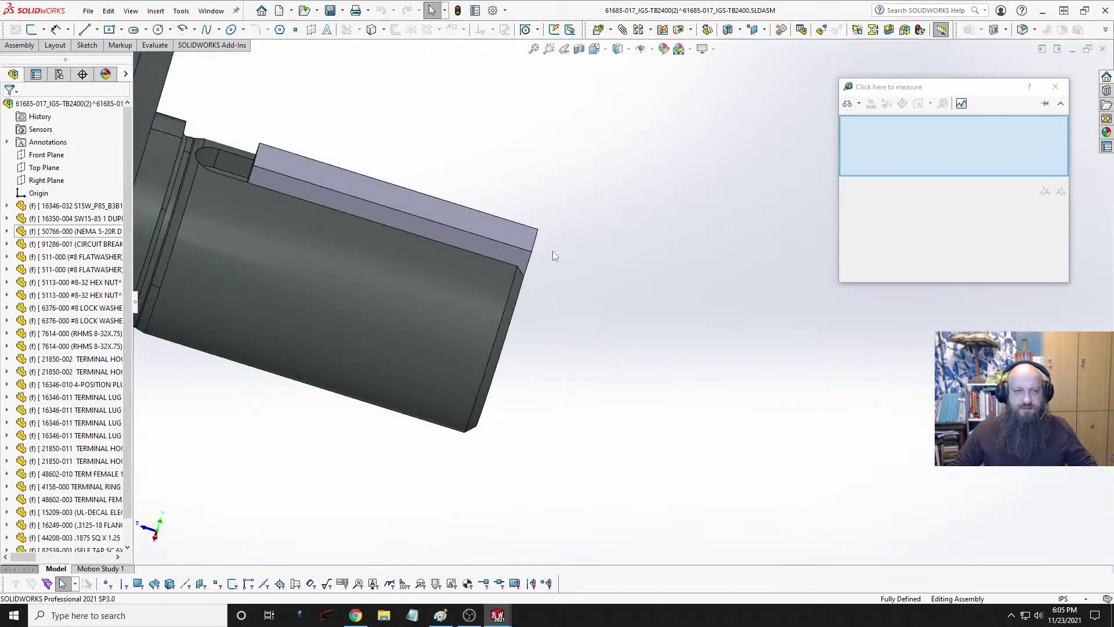
middle_click_drag(553, 250, 406, 246)
scroll(586, 255, "down", 6)
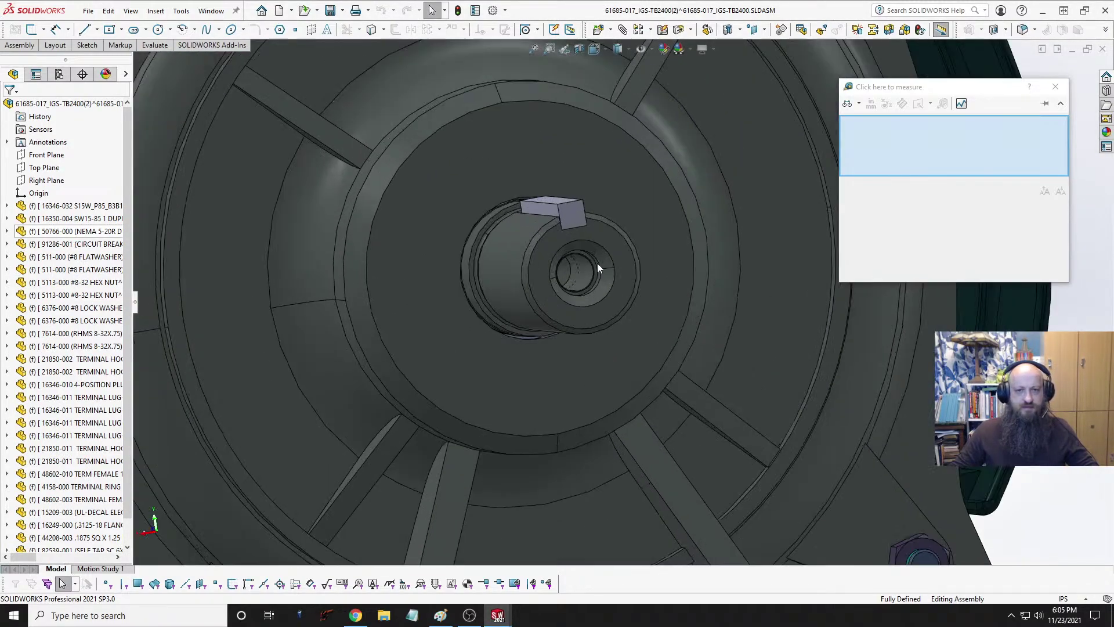
left_click(488, 202)
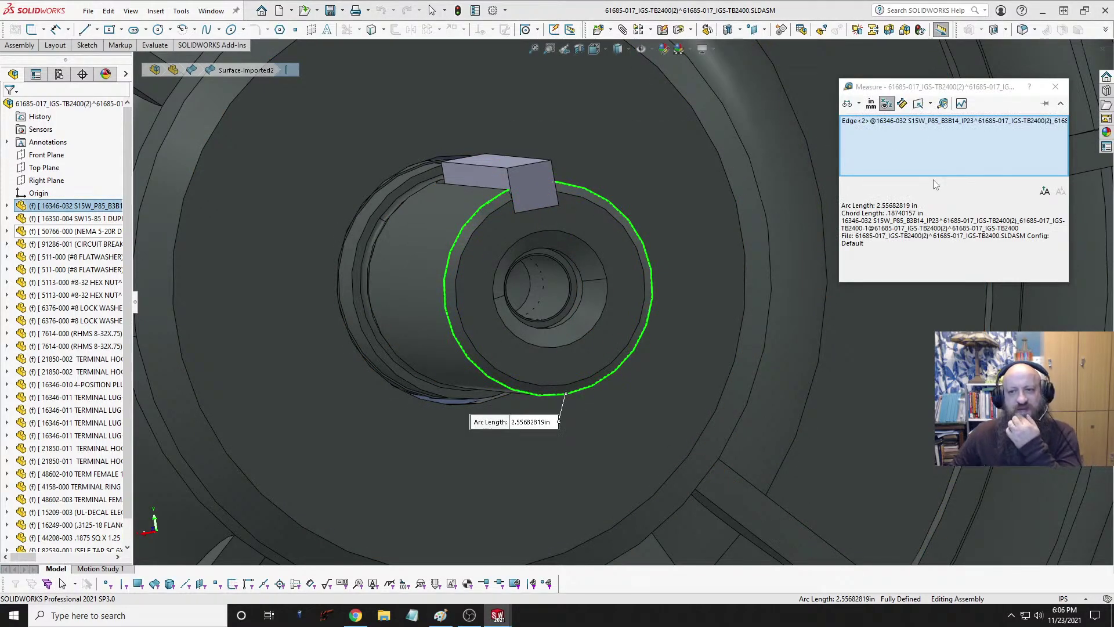
key("Escape")
key("Escape")
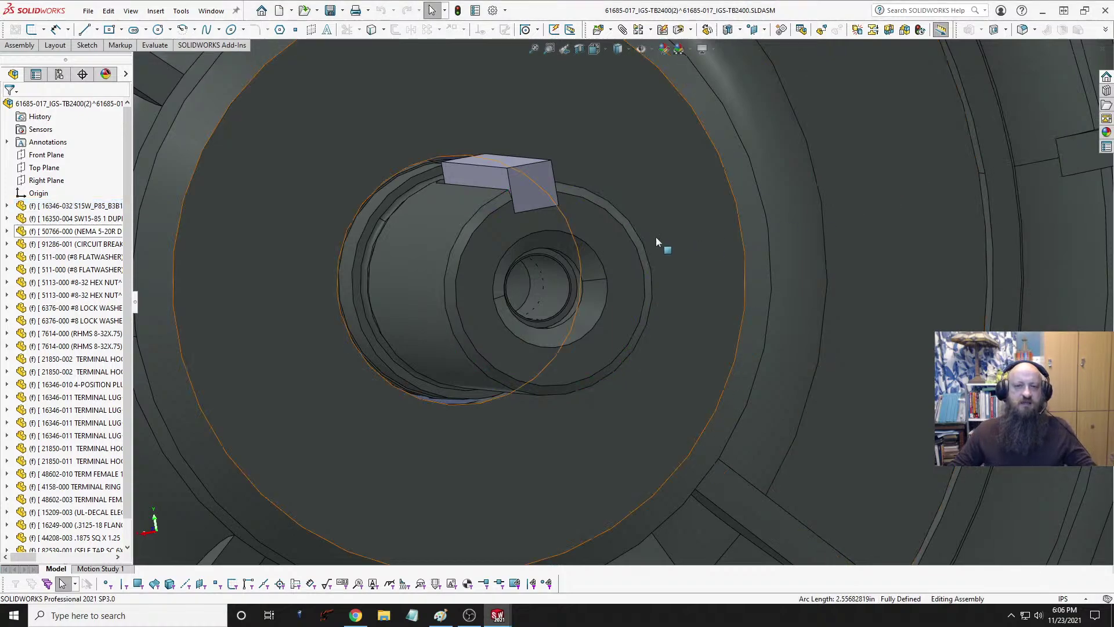
Step: Open the generator body part 16346-032 S15W_P85_B3B14_IP23 from the generator assembly
left_click(593, 224)
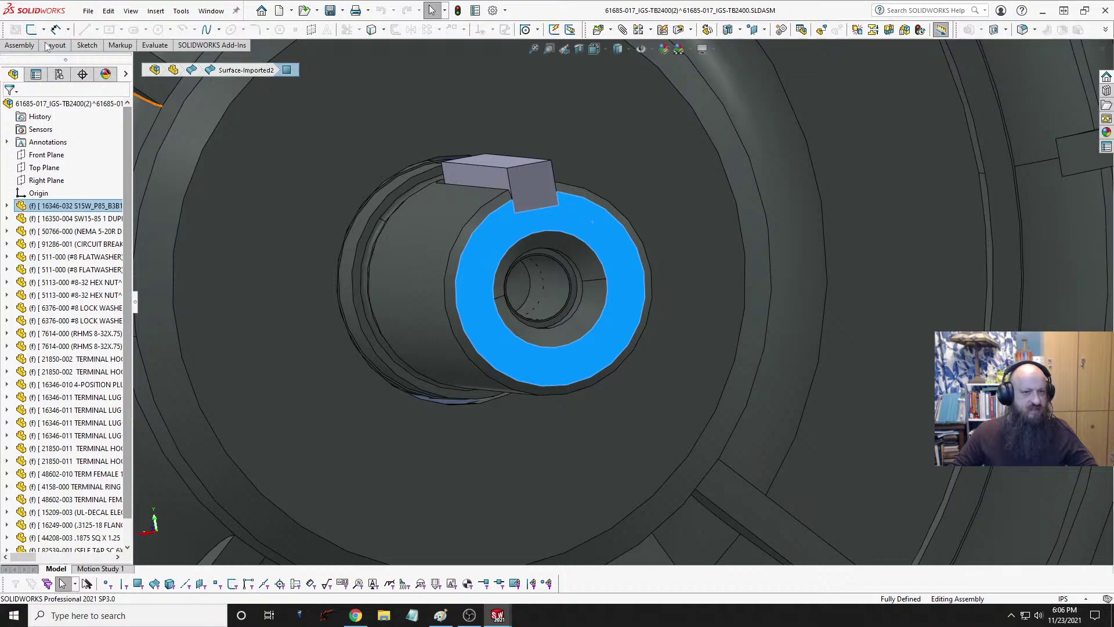
scroll(180, 102, "up", 3)
key("Escape")
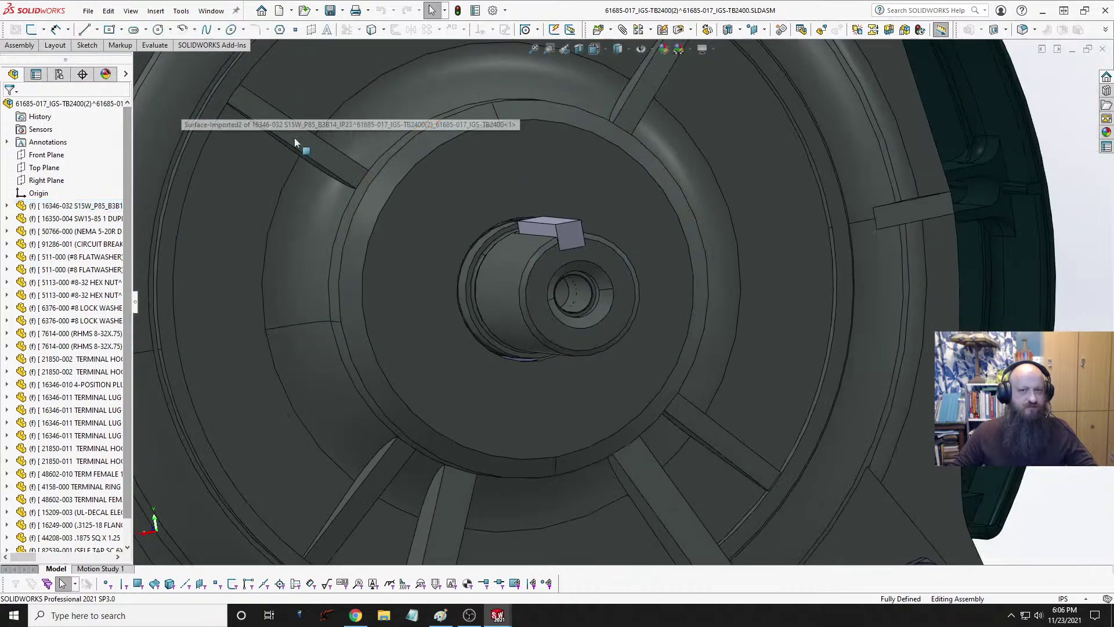
right_click(540, 266)
left_click(549, 201)
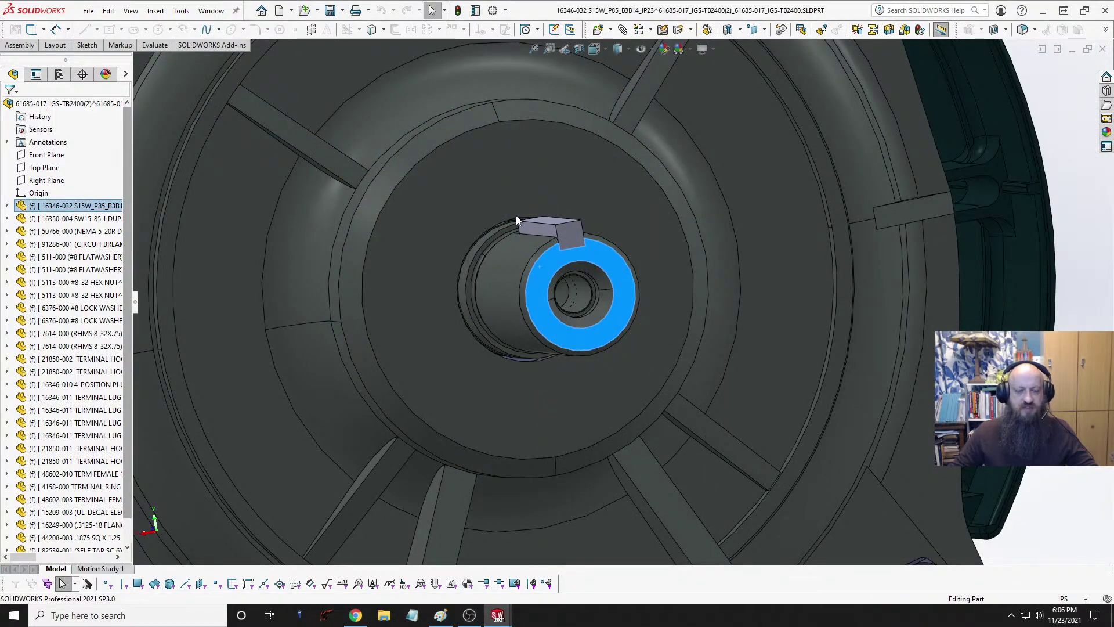
key("Return")
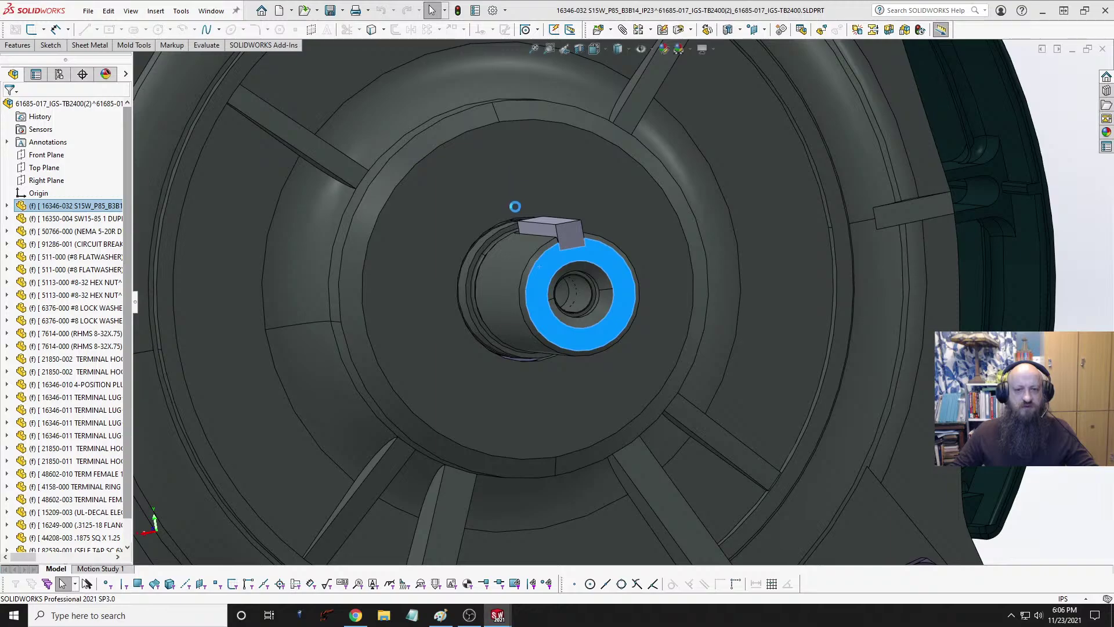
Step: Start a sketch on Plane1 in the generator body part, viewed square to the output shaft's end
left_click(555, 343)
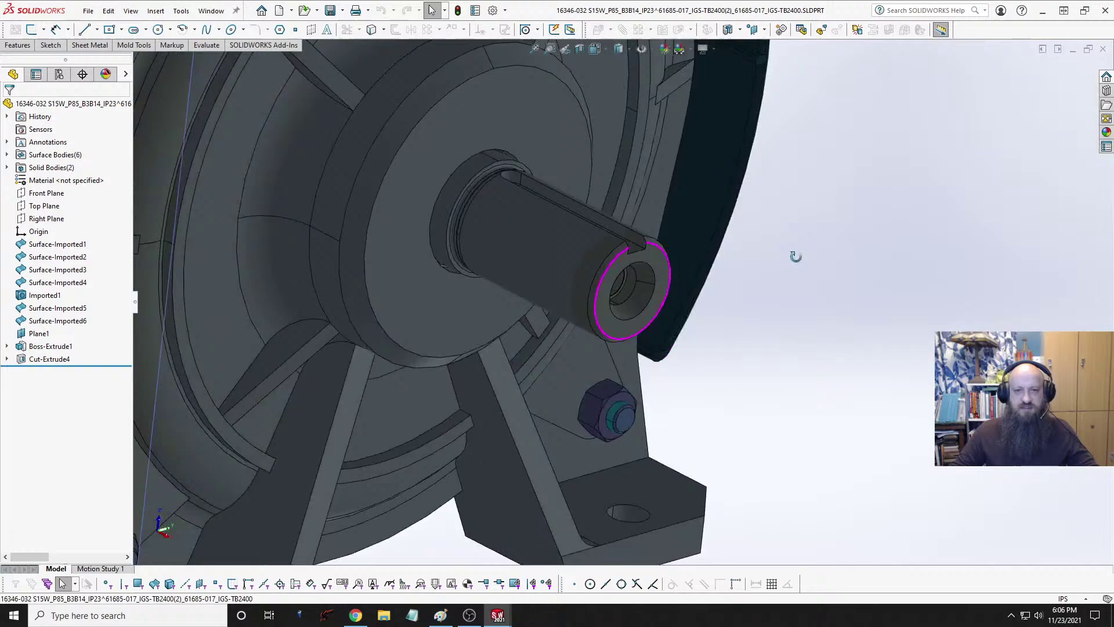
left_click(646, 268)
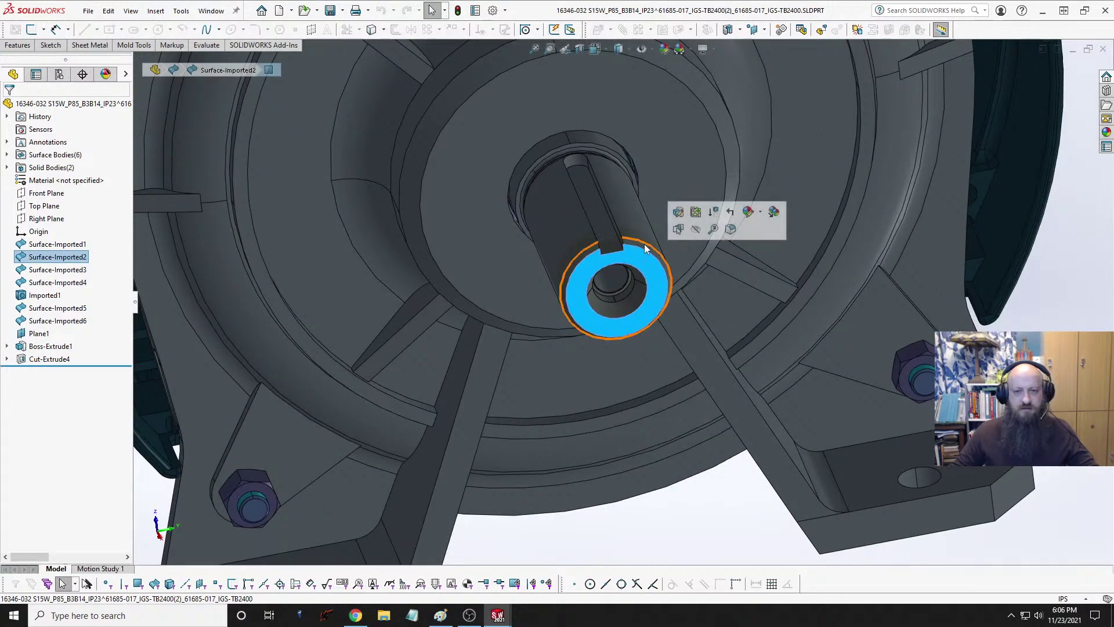
right_click(644, 262)
left_click(602, 247)
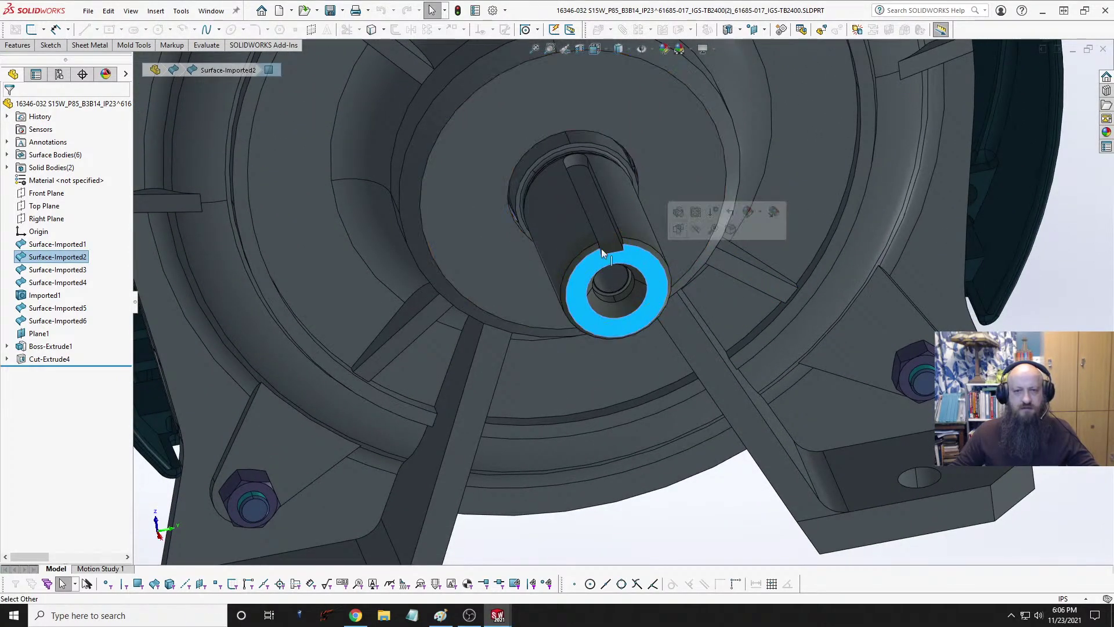
left_click(32, 29)
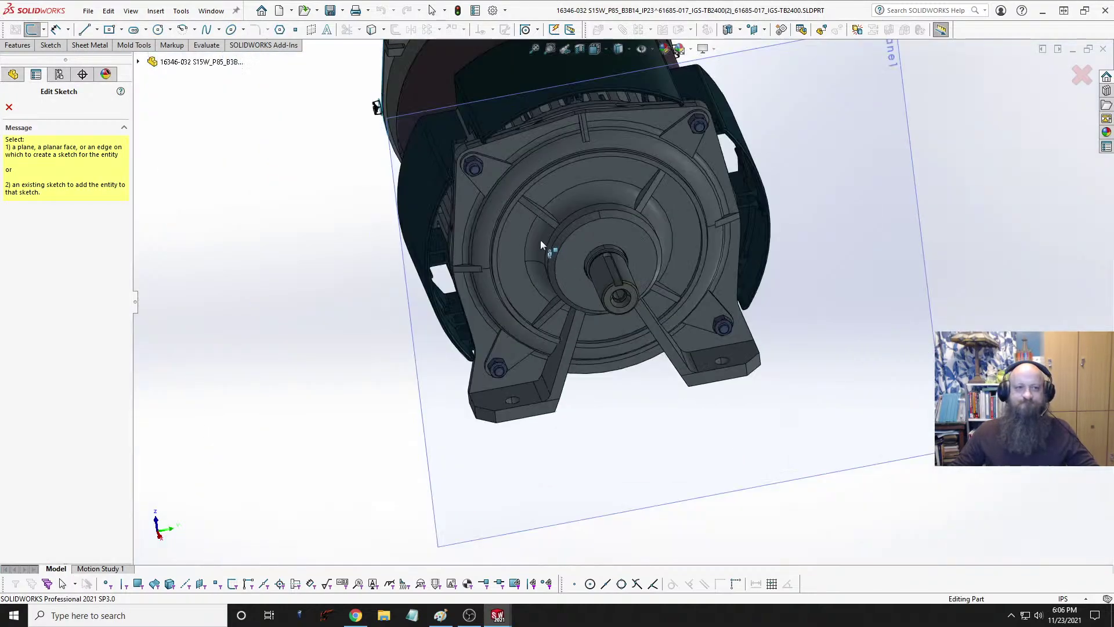
left_click(661, 209)
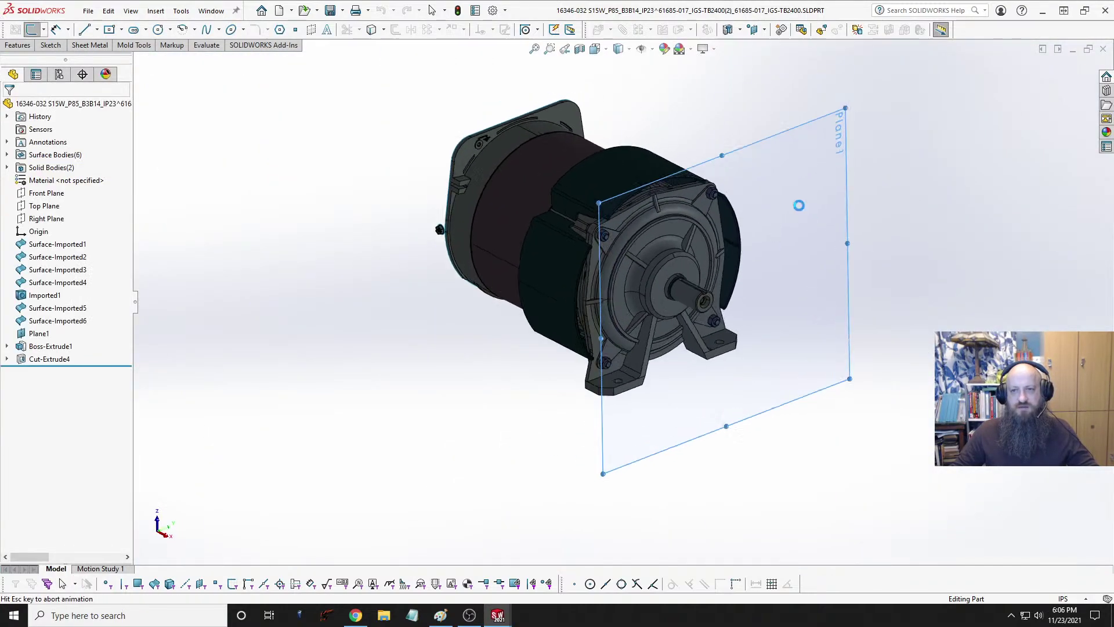
scroll(644, 336, "down", 10)
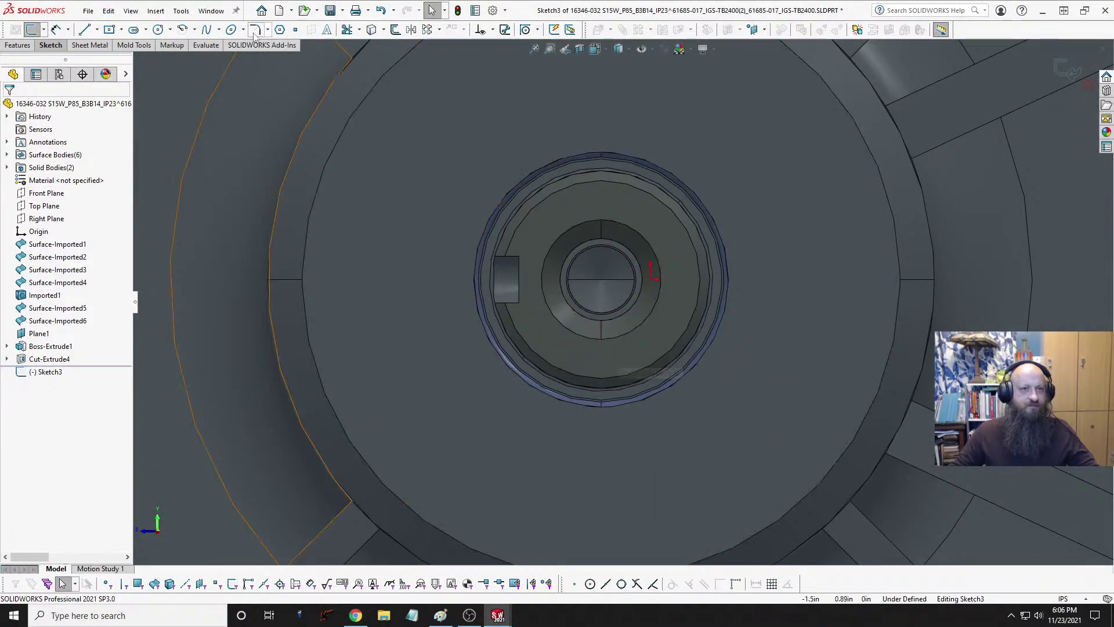
Step: Draw a reference circle centred on the output shaft and matching its outer edge, about 0.437 in radius
left_click(157, 30)
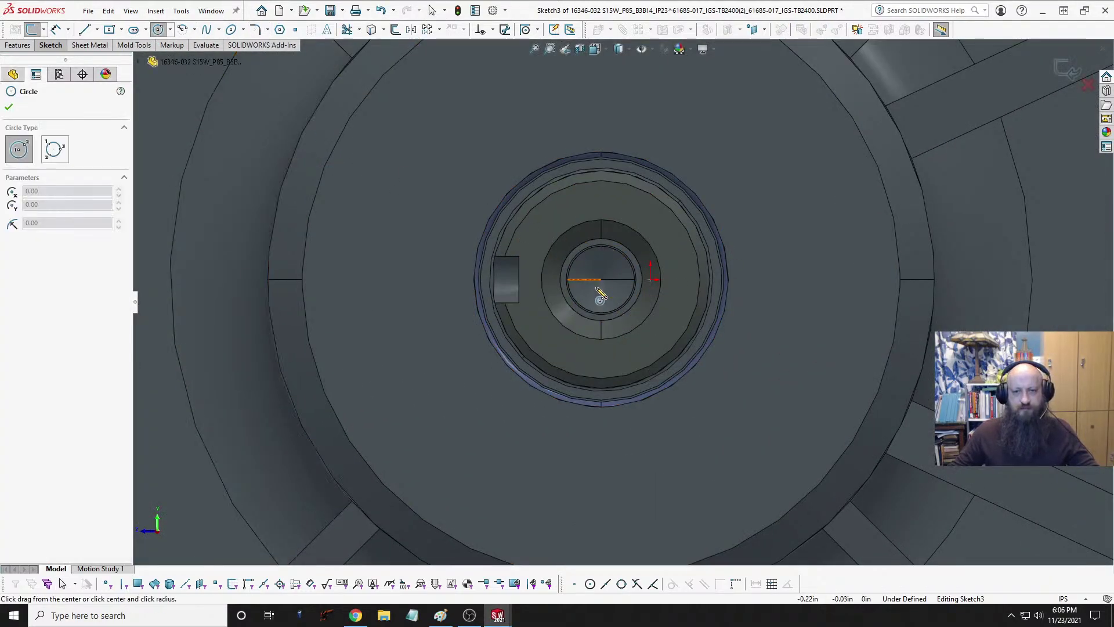
left_click(601, 280)
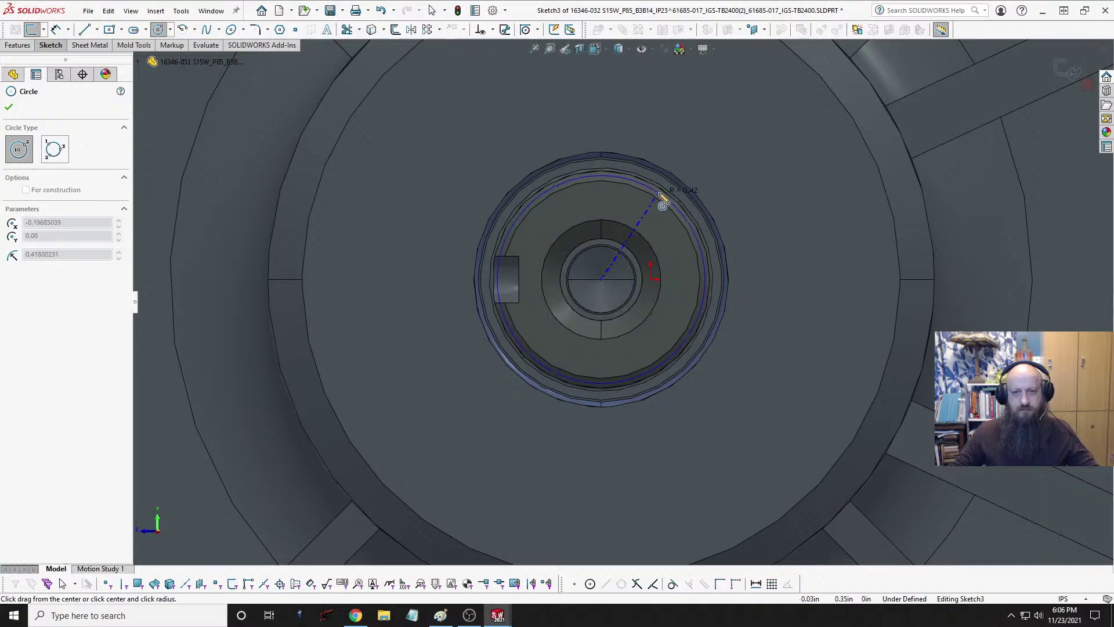
left_click(663, 201)
mouse_move(663, 200)
middle_mouse_down()
mouse_move(667, 232)
mouse_move(641, 248)
mouse_move(719, 268)
mouse_move(708, 235)
mouse_move(662, 246)
middle_mouse_up()
key("Escape")
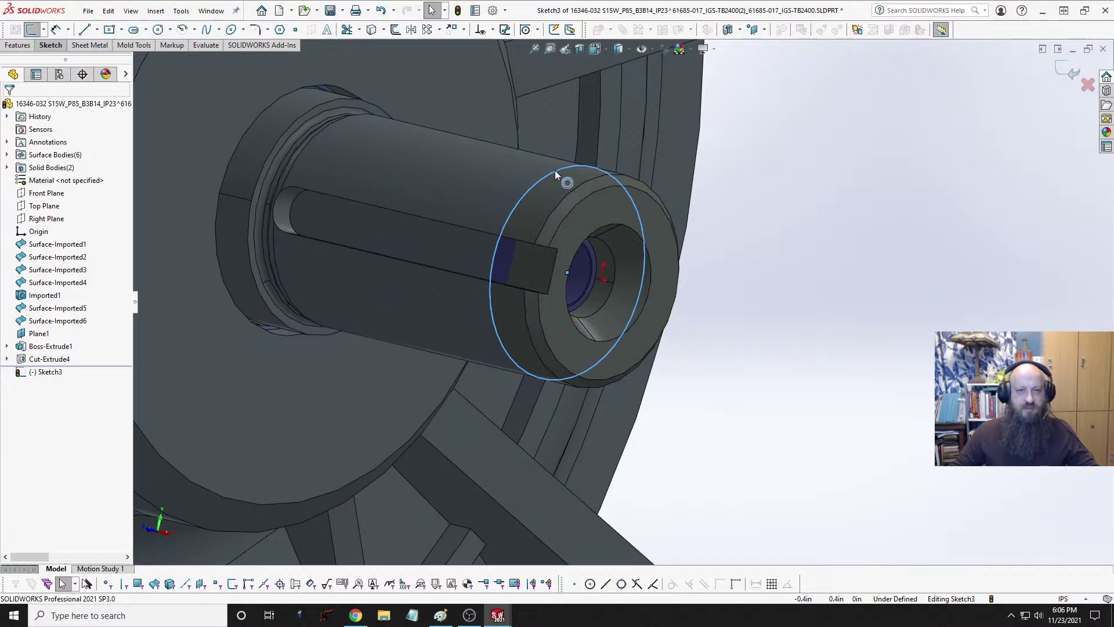
Step: Copy the reference circle's radius value to the clipboard
left_click(555, 169)
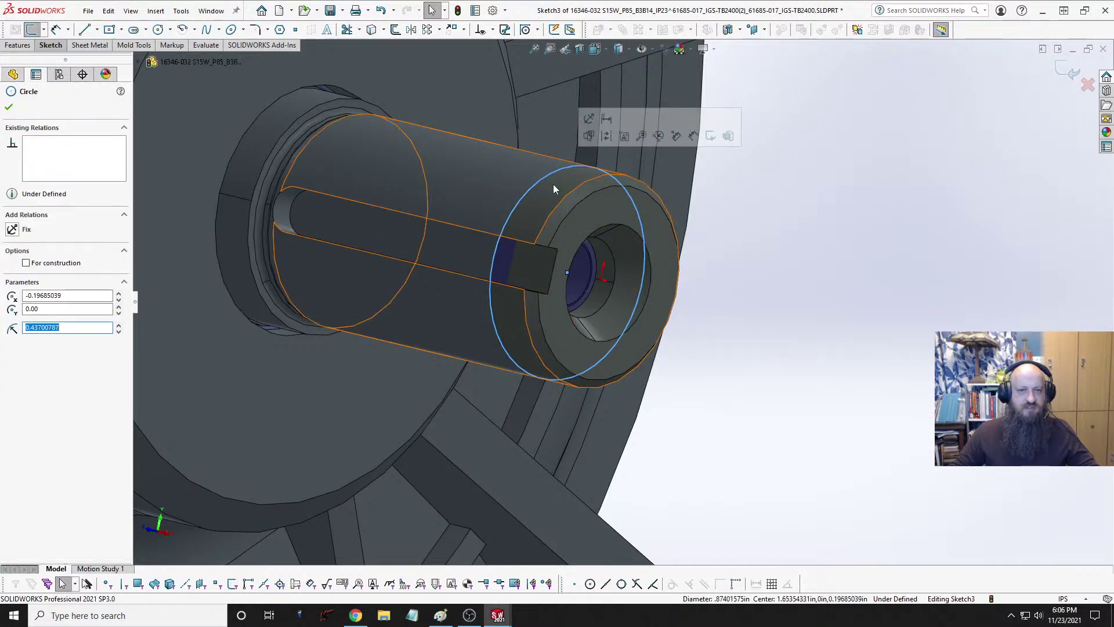
right_click(70, 328)
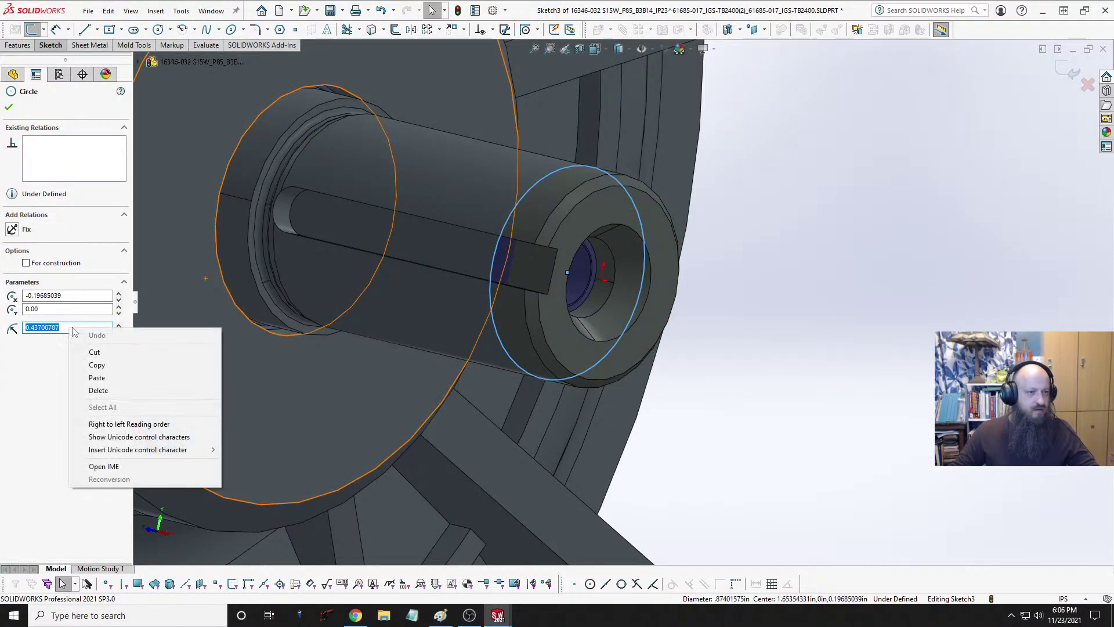
left_click(104, 365)
left_click(1013, 117)
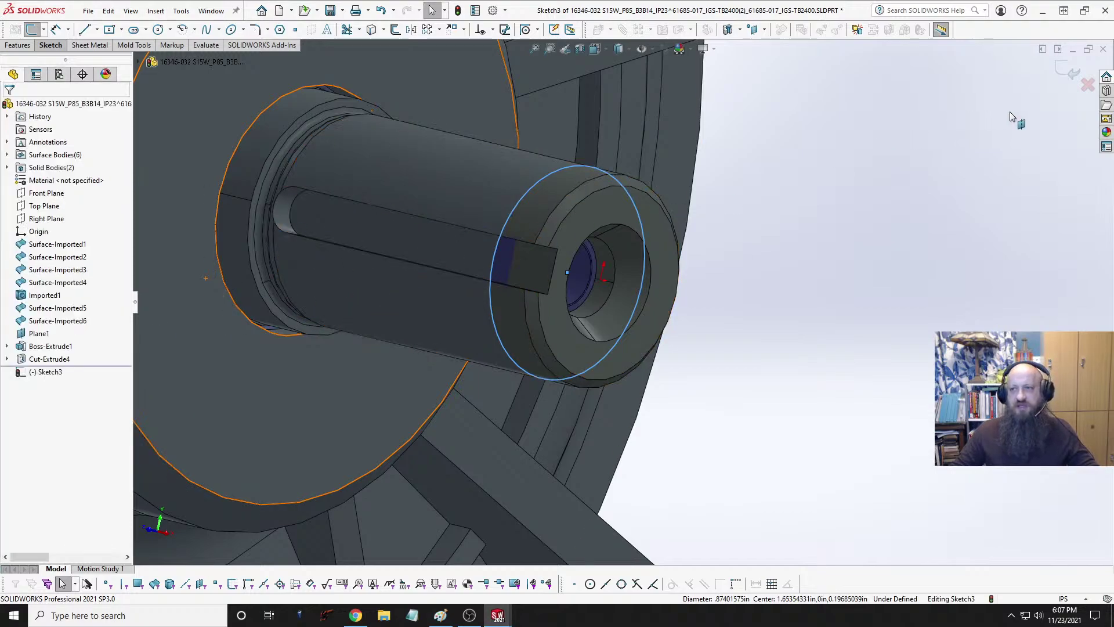
Step: Discard the reference circle sketch and close the generator body part, returning to the generator assembly
left_click(1088, 85)
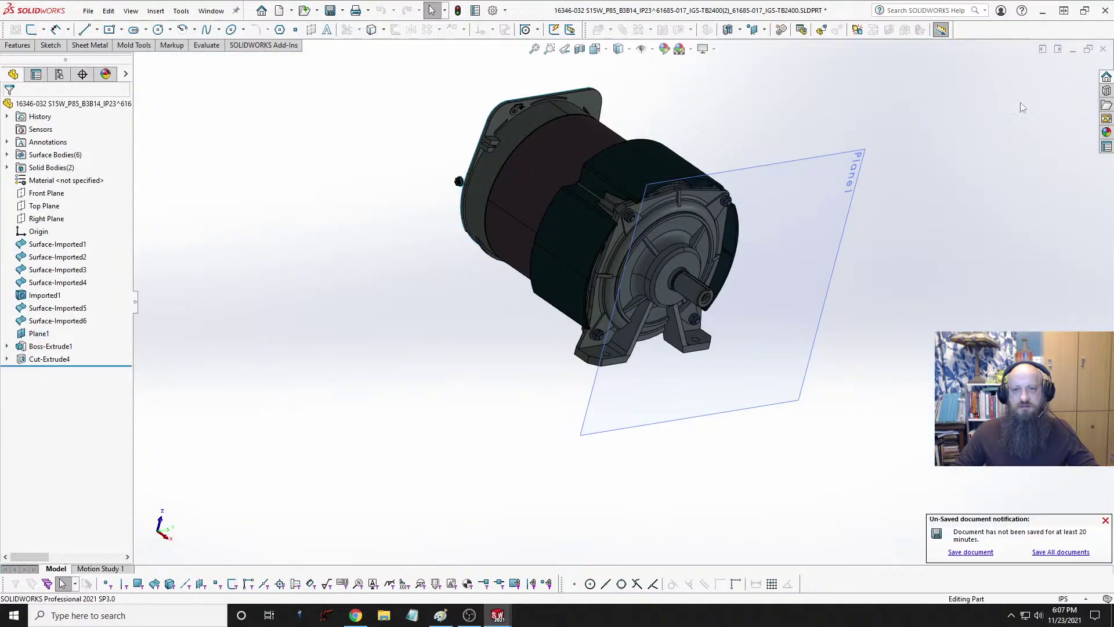
left_click(1102, 49)
left_click(575, 308)
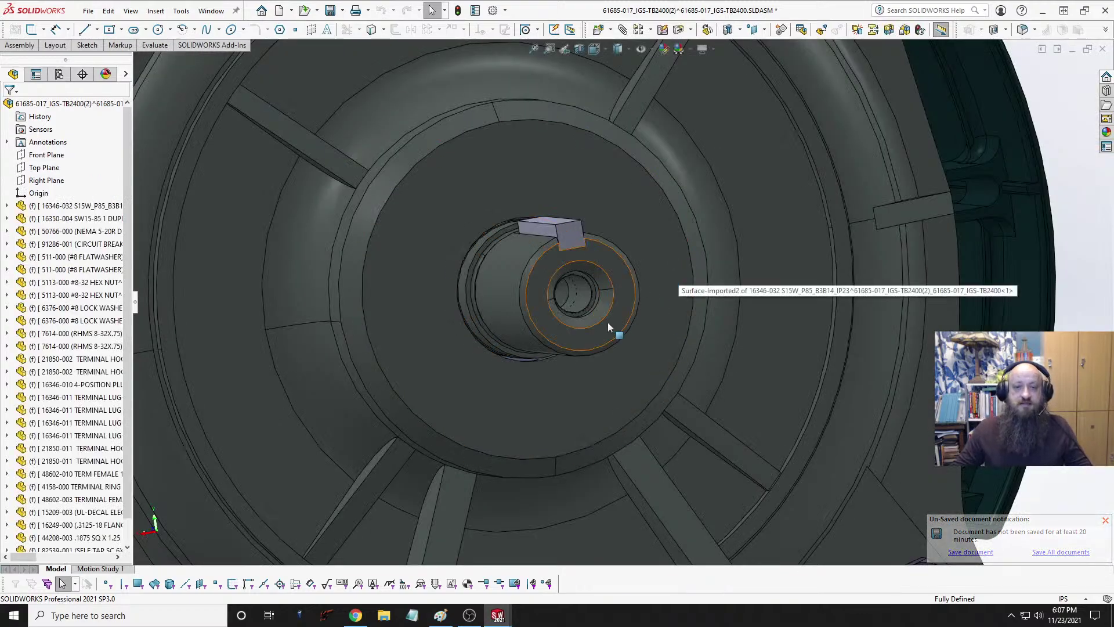
scroll(609, 314, "up", 3)
Step: Switch to the Shaft part and start a sketch on the circular end face of Boss-Extrude1
key("ctrl+Tab")
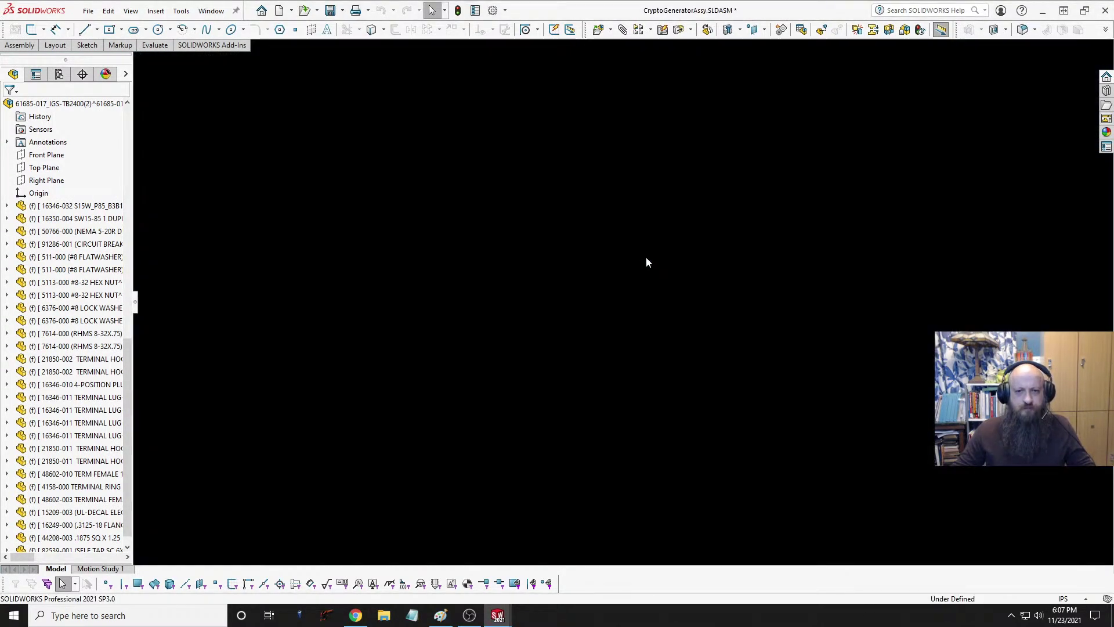
key("ctrl+Tab")
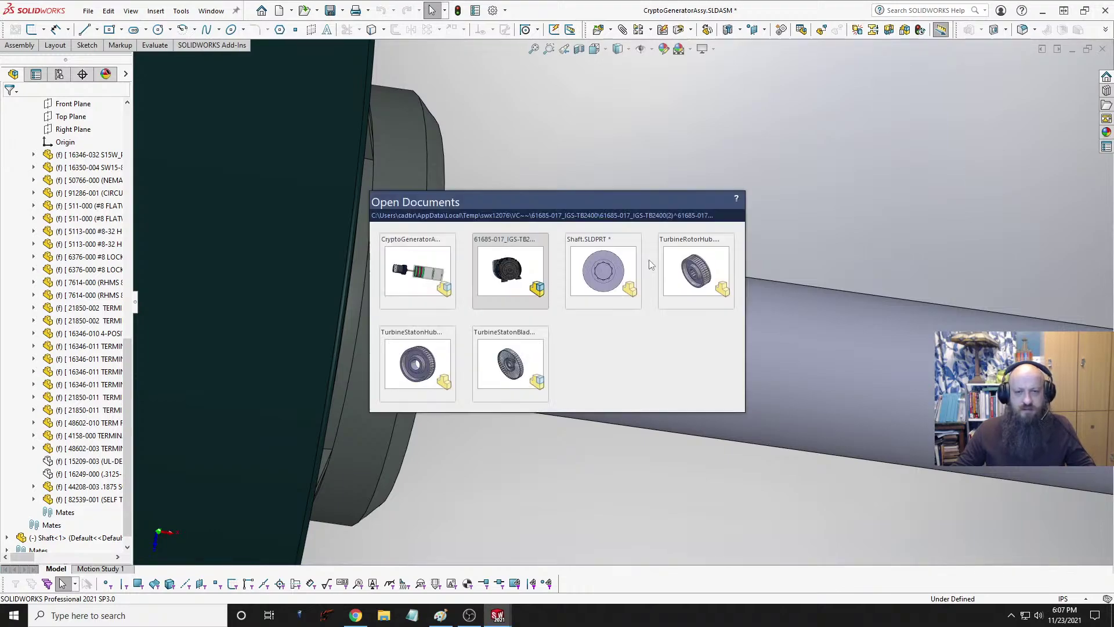
key("ctrl+Tab")
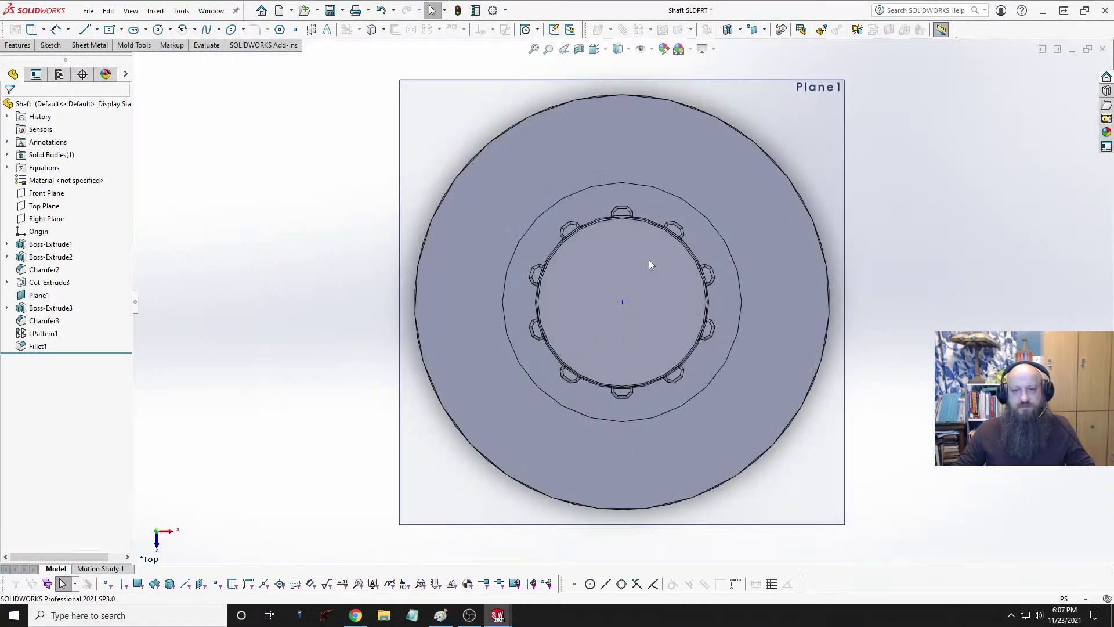
left_click(648, 273)
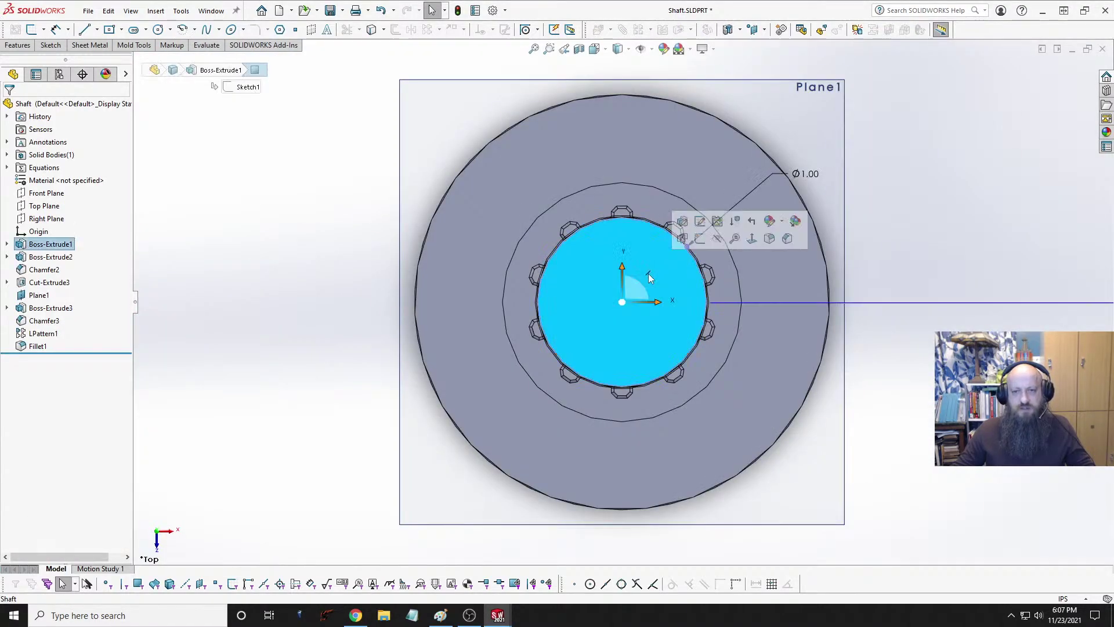
left_click(699, 238)
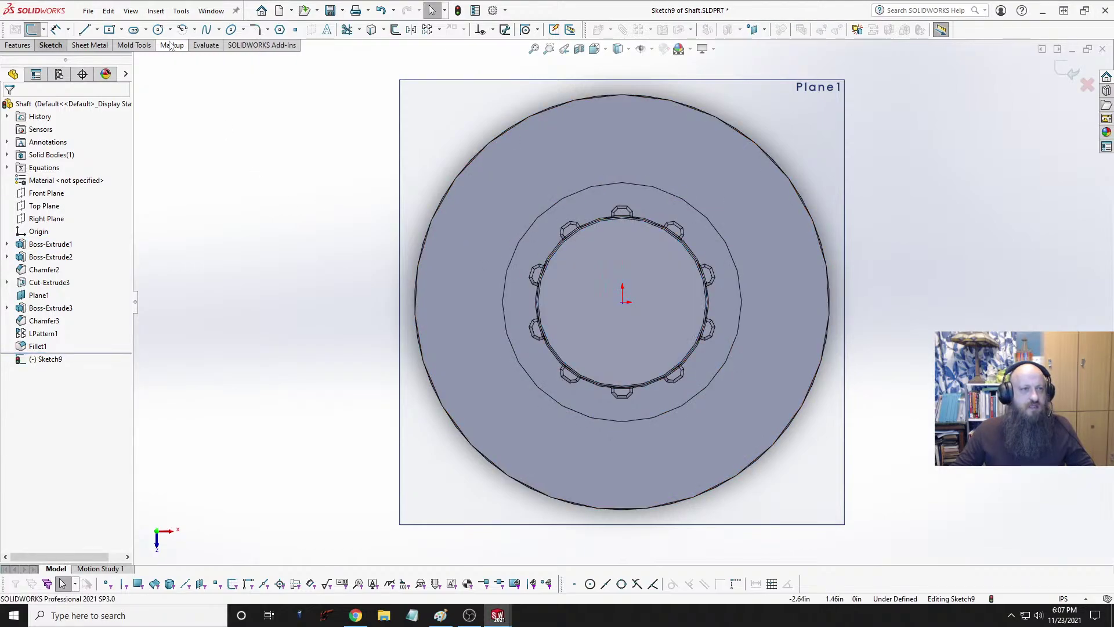
Step: Sketch a circle centred on the origin of the shaft's end face and dimension its diameter with the copied value, 0.43700787 in
left_click(158, 29)
left_click(622, 303)
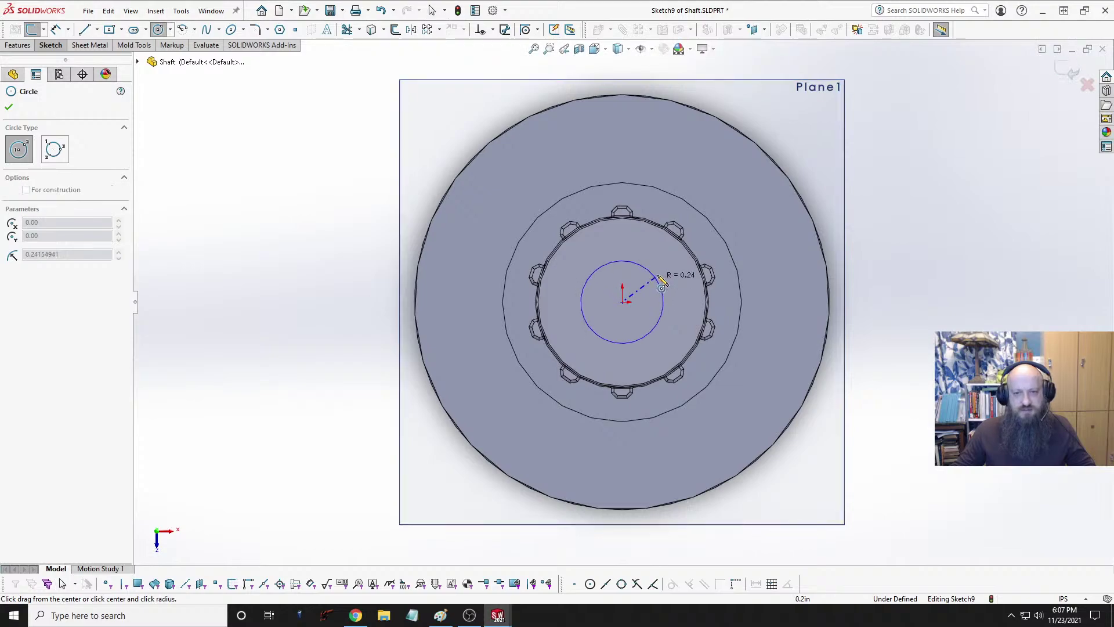
left_click(666, 260)
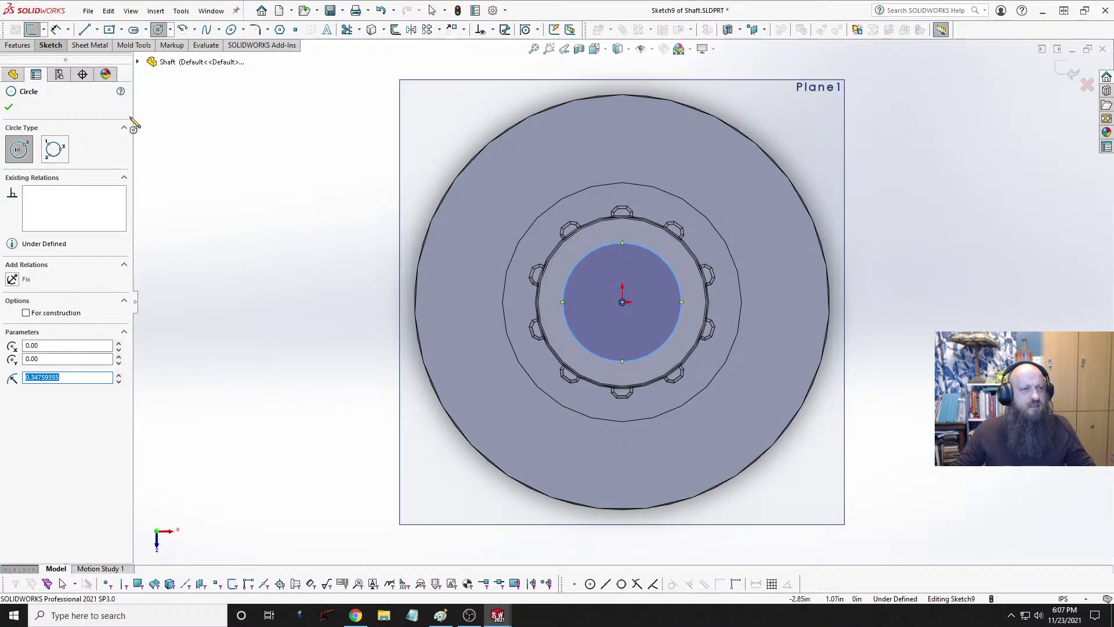
left_click(56, 29)
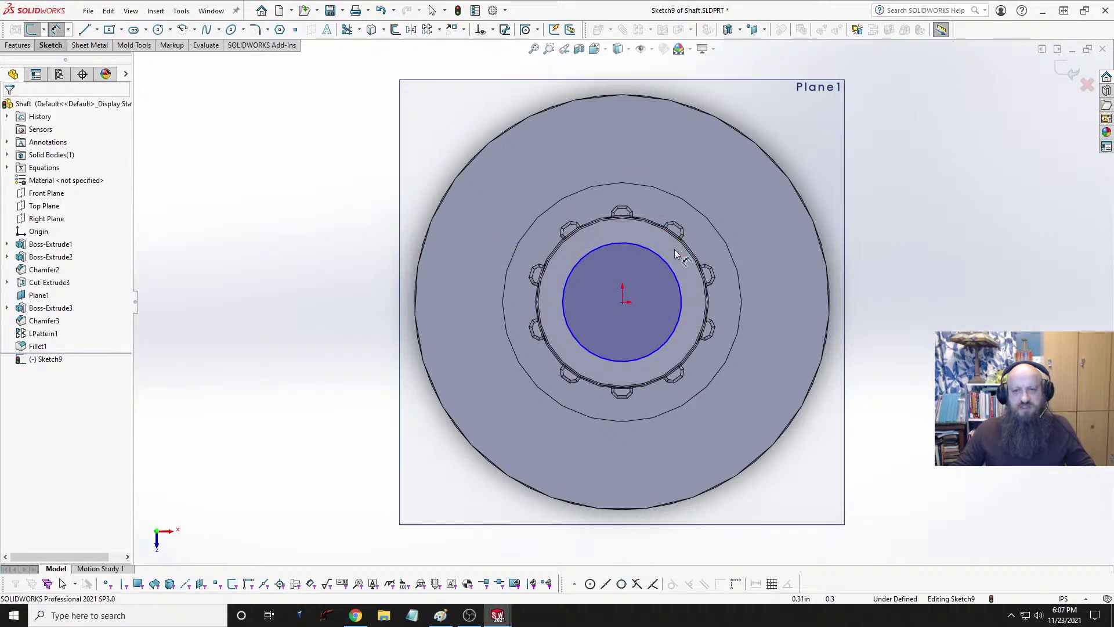
left_click(662, 264)
left_click(760, 190)
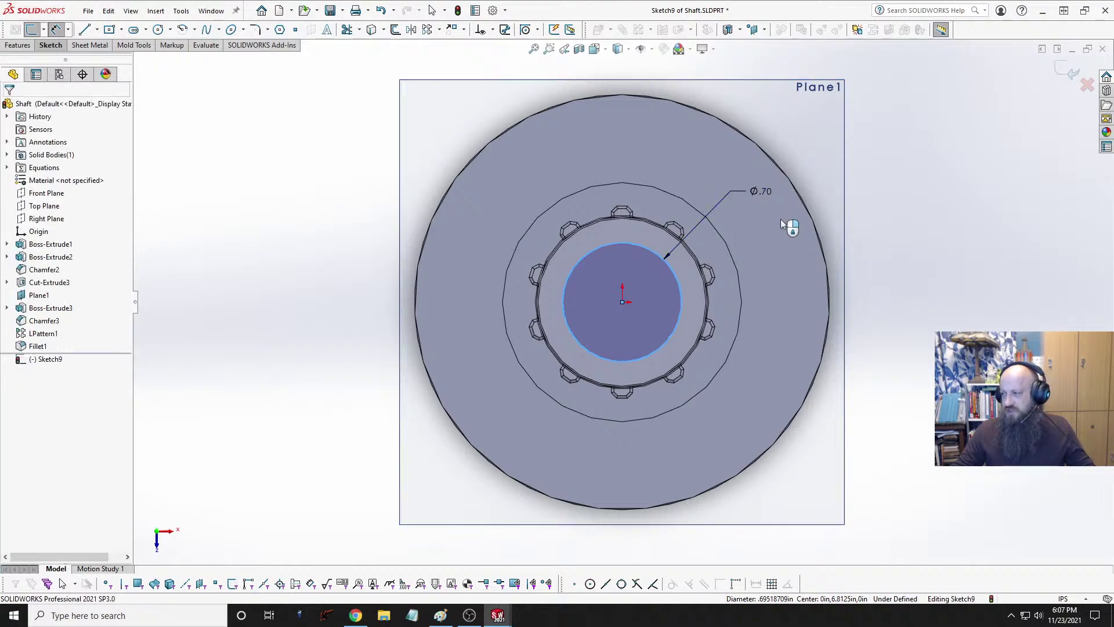
key("ctrl+v")
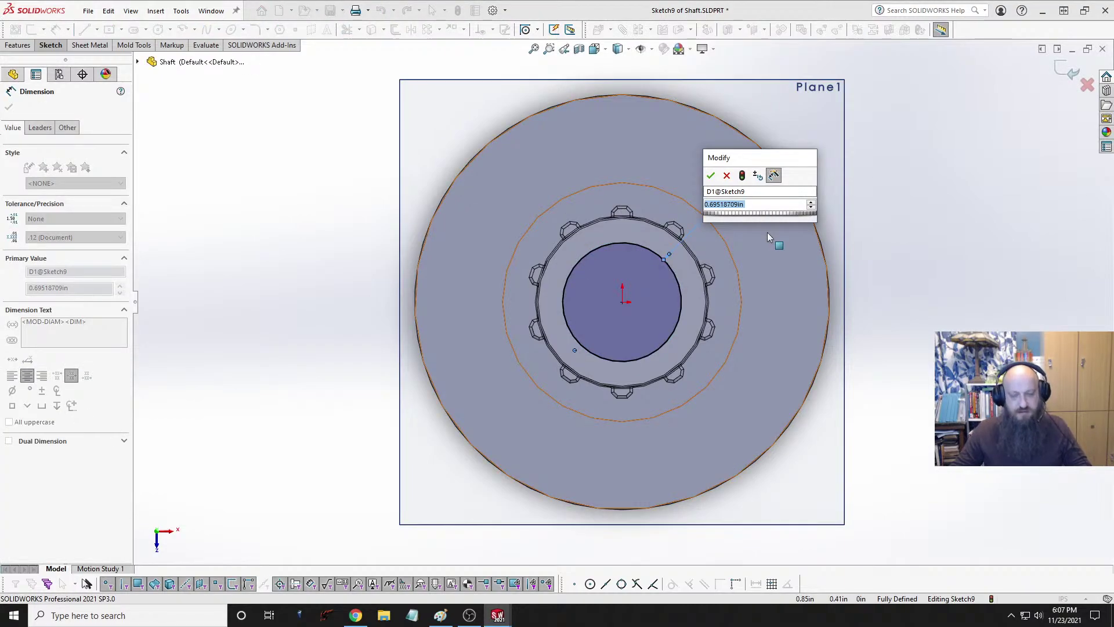
key("Return")
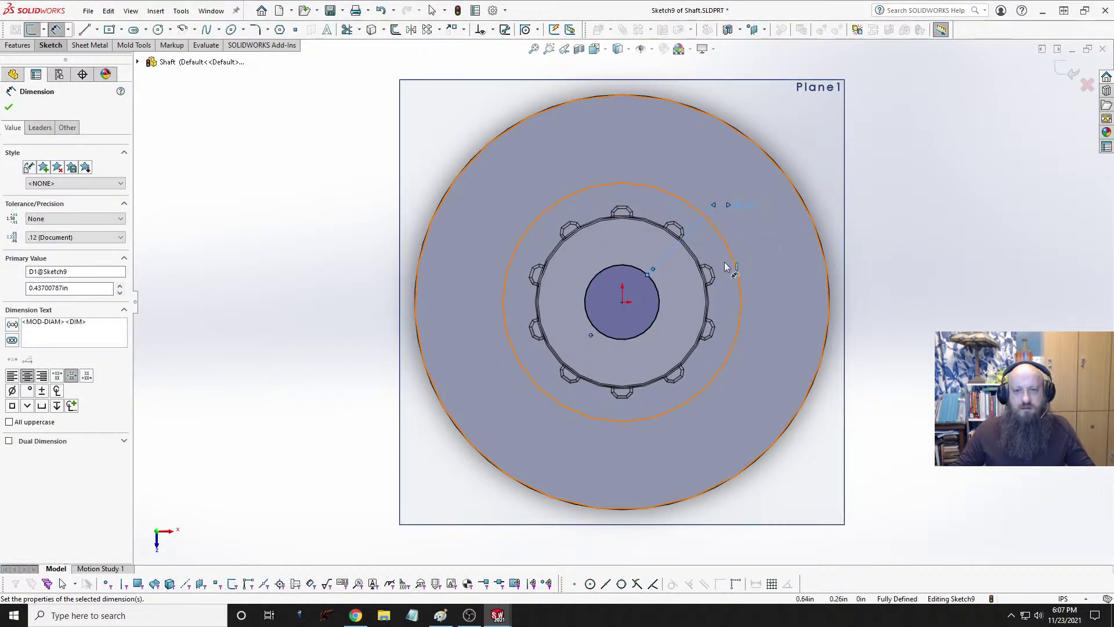
Step: Set the circle's diameter to 0.5 in and finish dimensioning
scroll(665, 302, "down", 3)
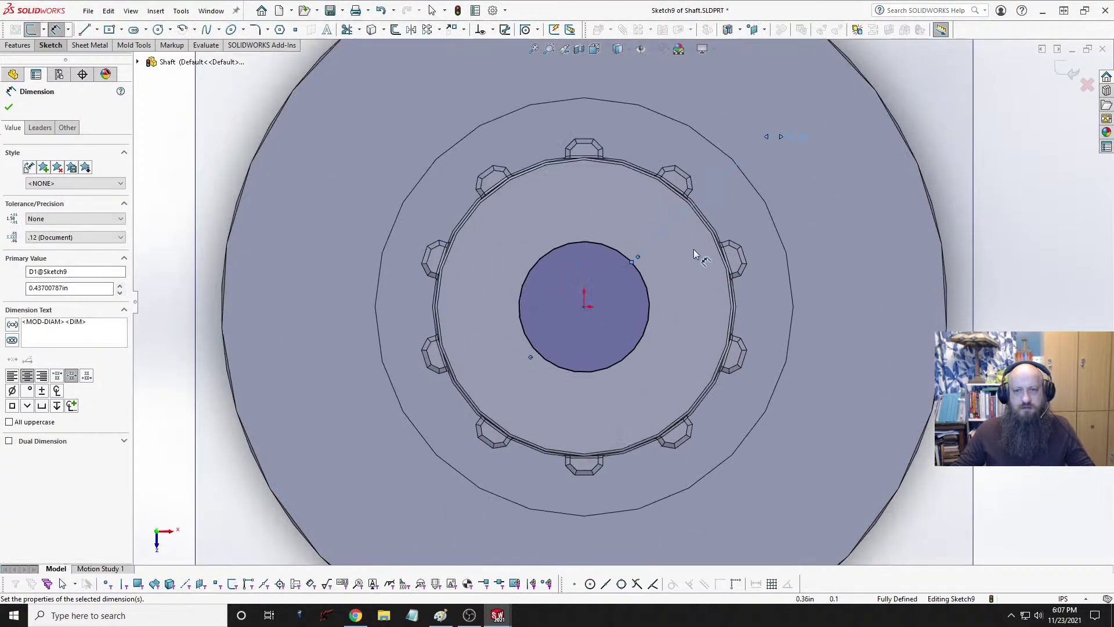
double_click(802, 142)
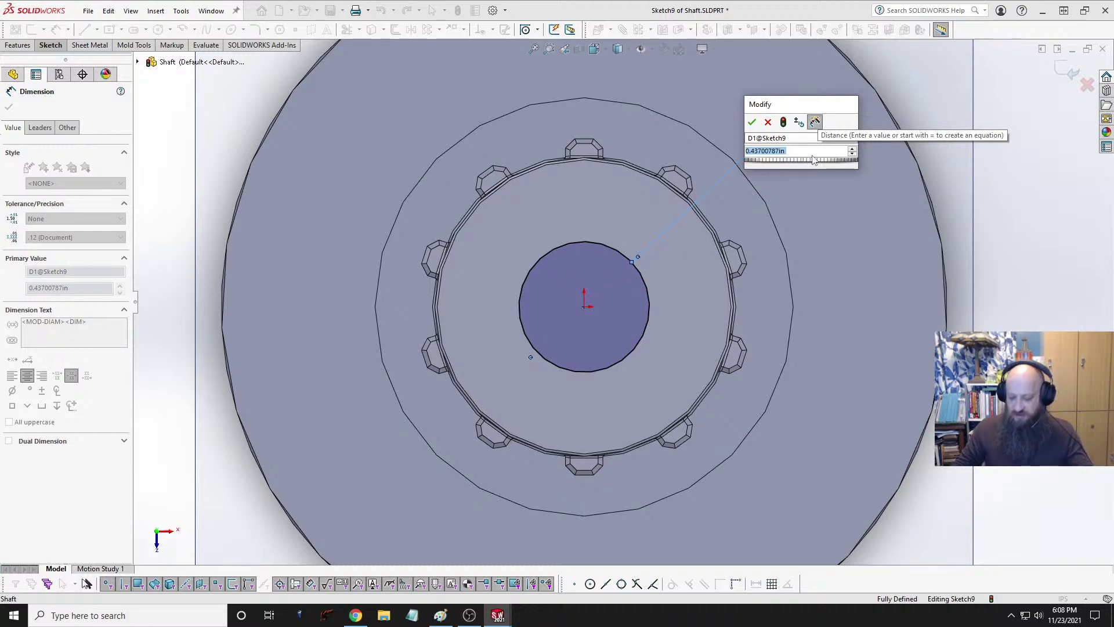
type(".5")
key("Return")
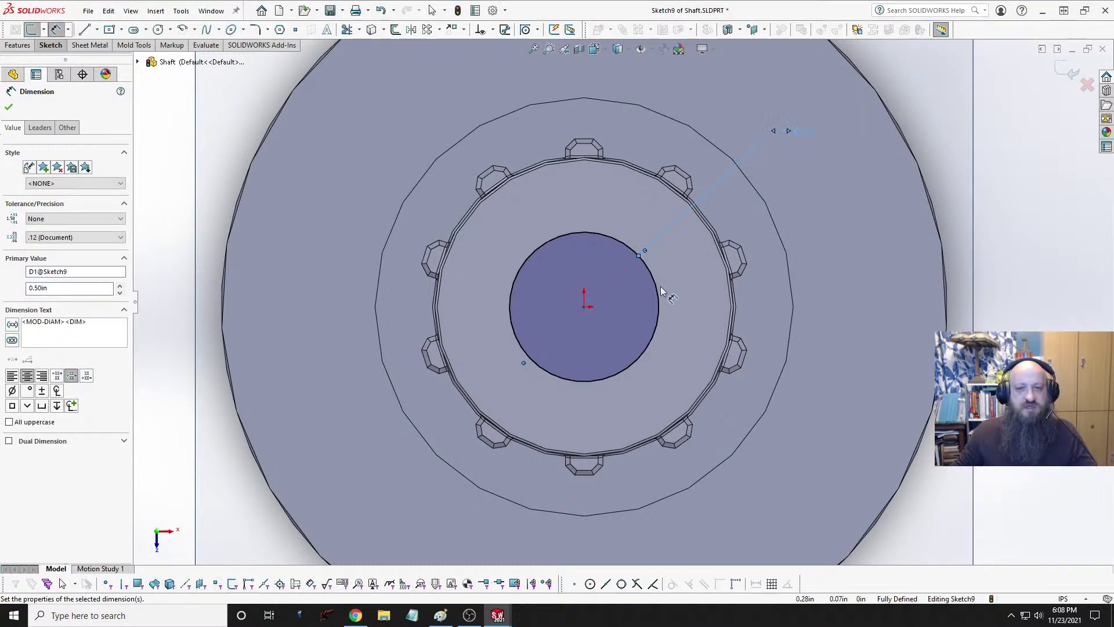
key("ctrl+7")
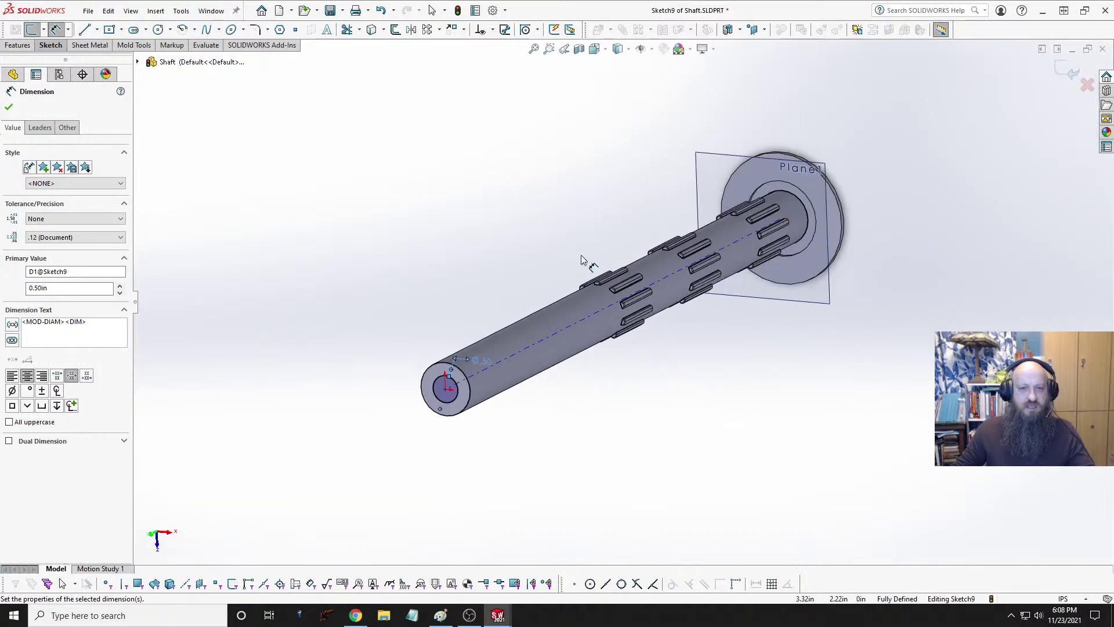
scroll(403, 391, "down", 2)
scroll(427, 395, "down", 2)
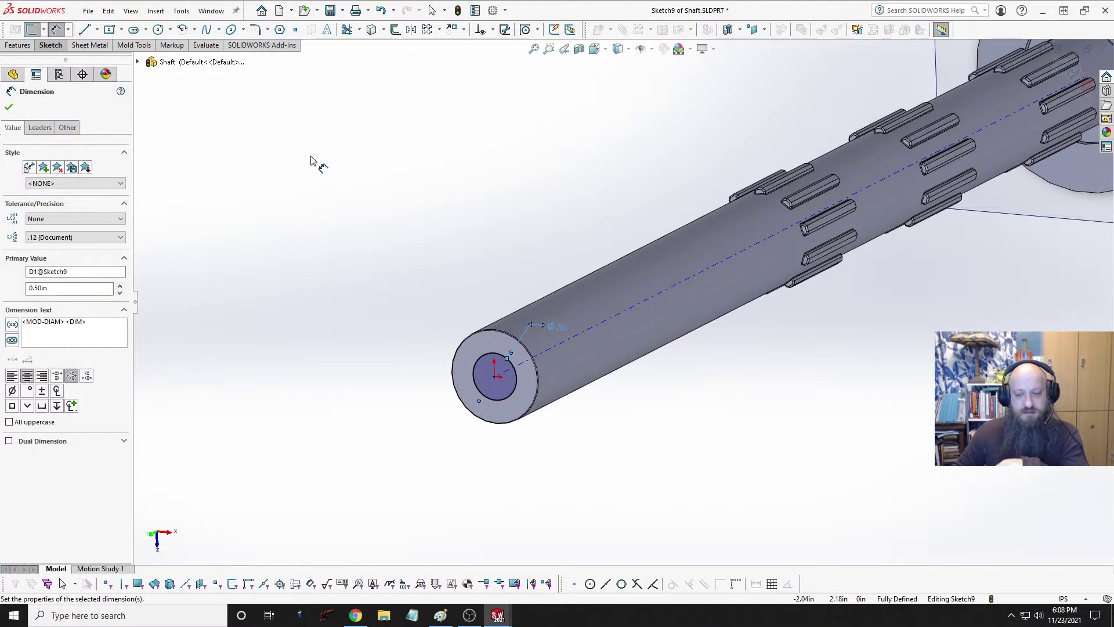
key("Escape")
Step: Switch to the 61685-017_IGS-TB2400 generator assembly and measure the long edge of the key on the output shaft
key("ctrl+Tab")
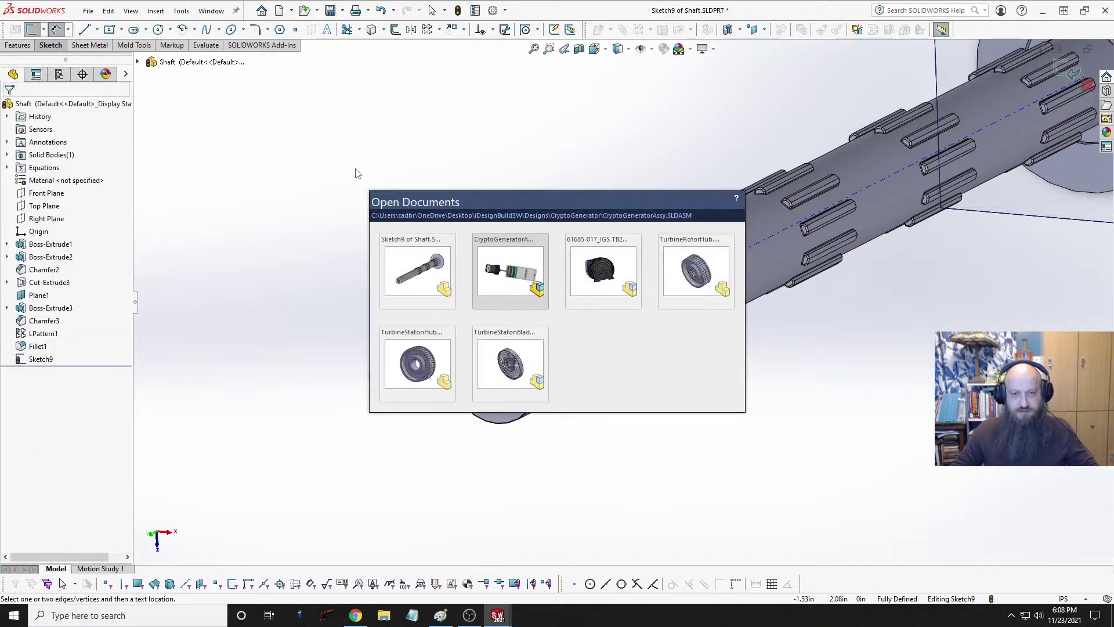
key("ctrl+Tab")
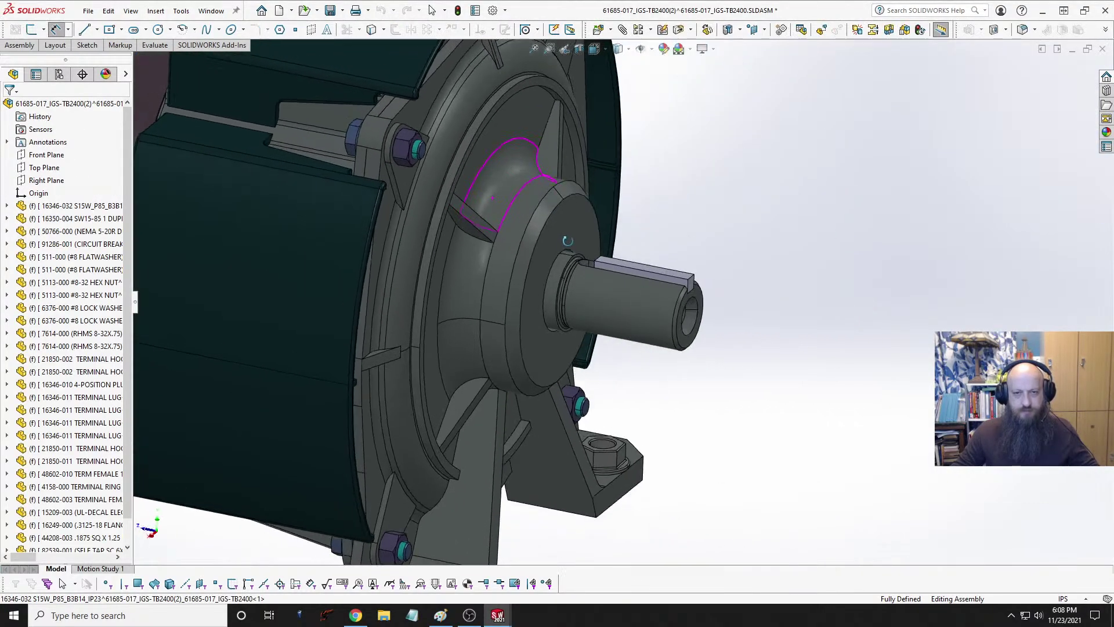
scroll(625, 289, "down", 5)
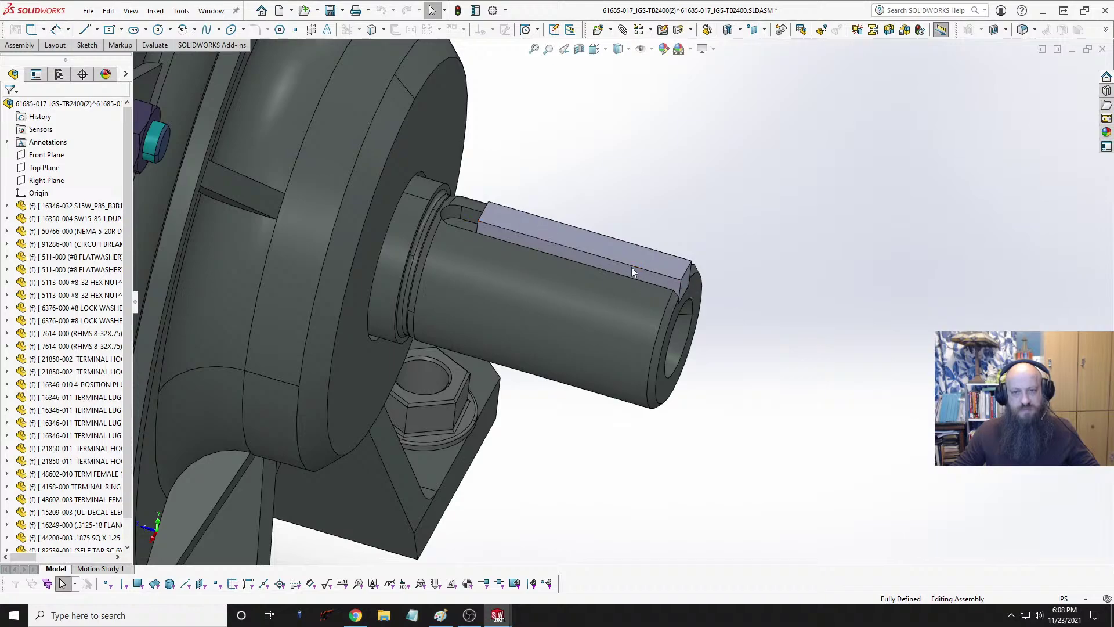
left_click(155, 45)
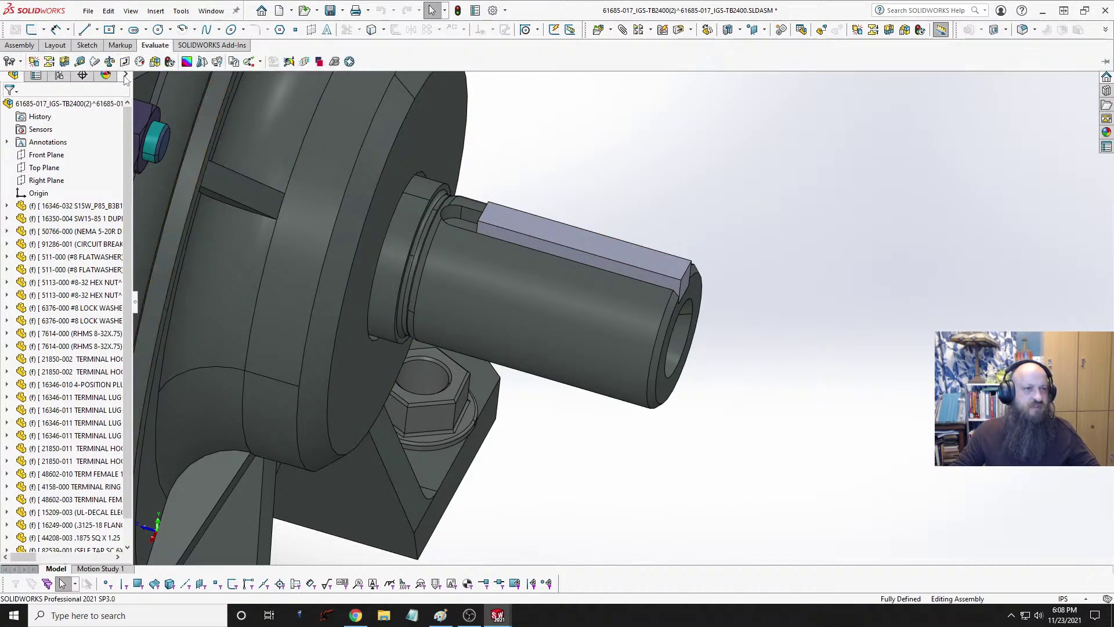
left_click(94, 61)
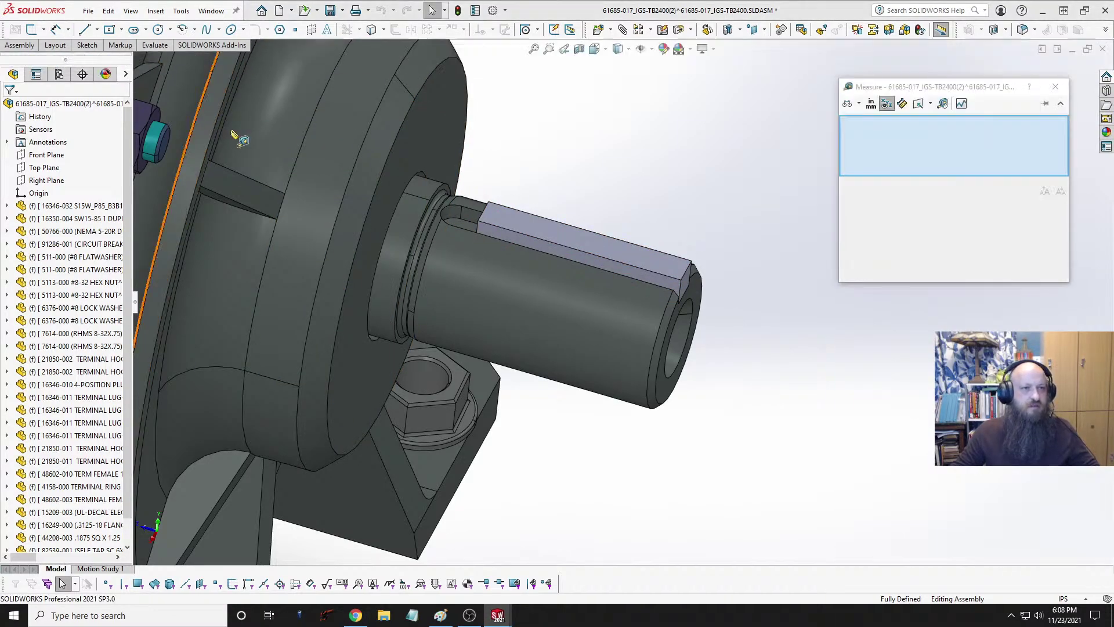
left_click(556, 245)
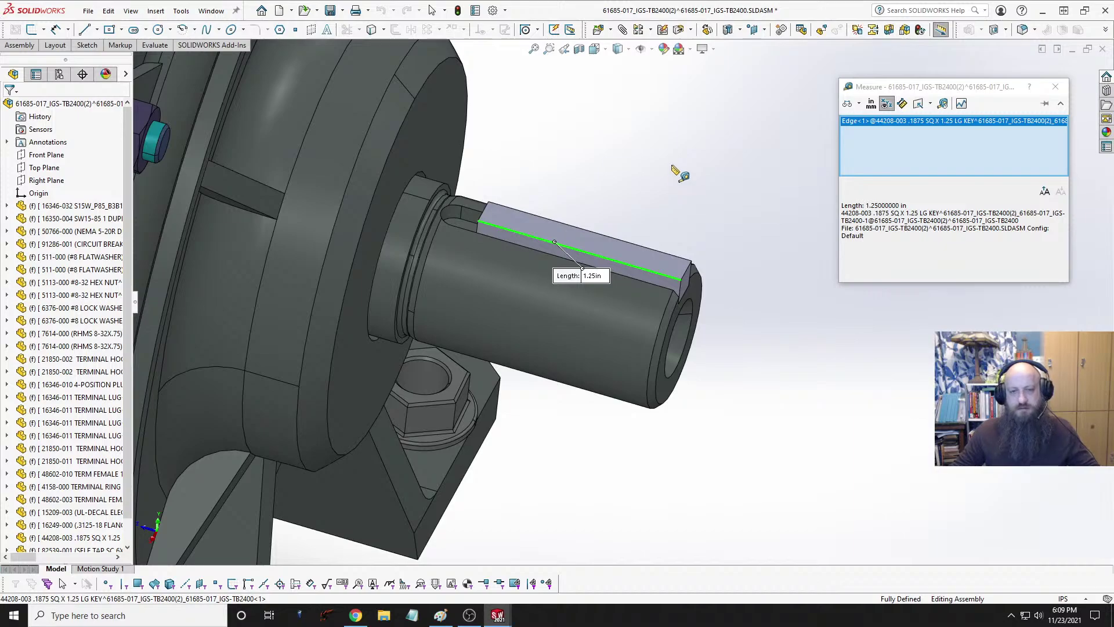
key("Escape")
key("Escape")
Step: Return to the Shaft part and extrude-cut the circle as a blind bore 1.25 in deep
key("ctrl+Tab")
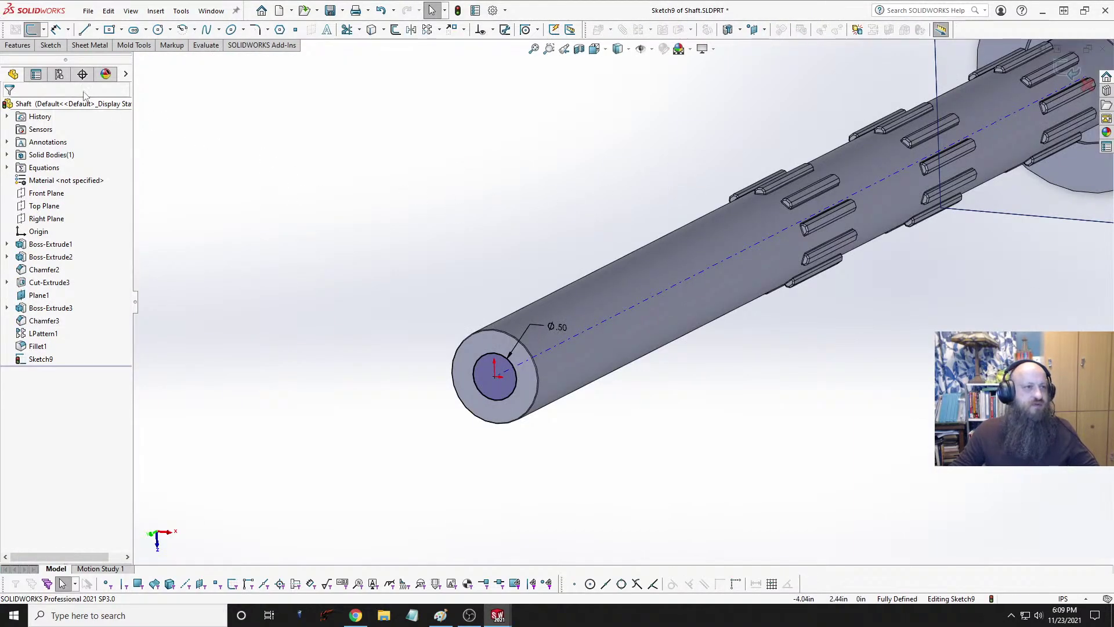
left_click(18, 45)
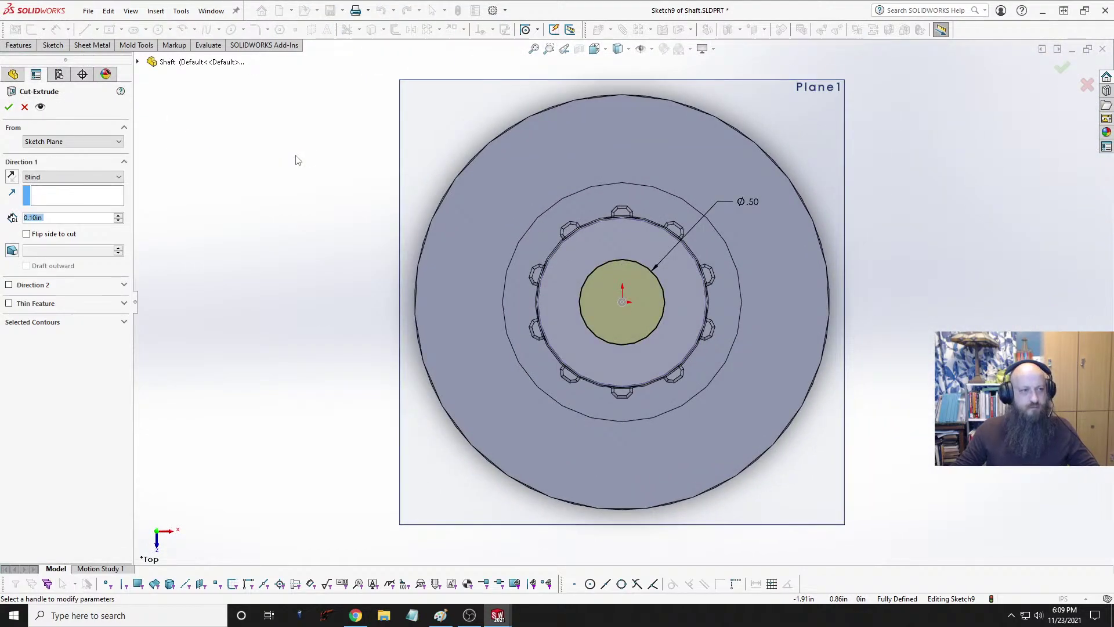
type("1.25")
key("Return")
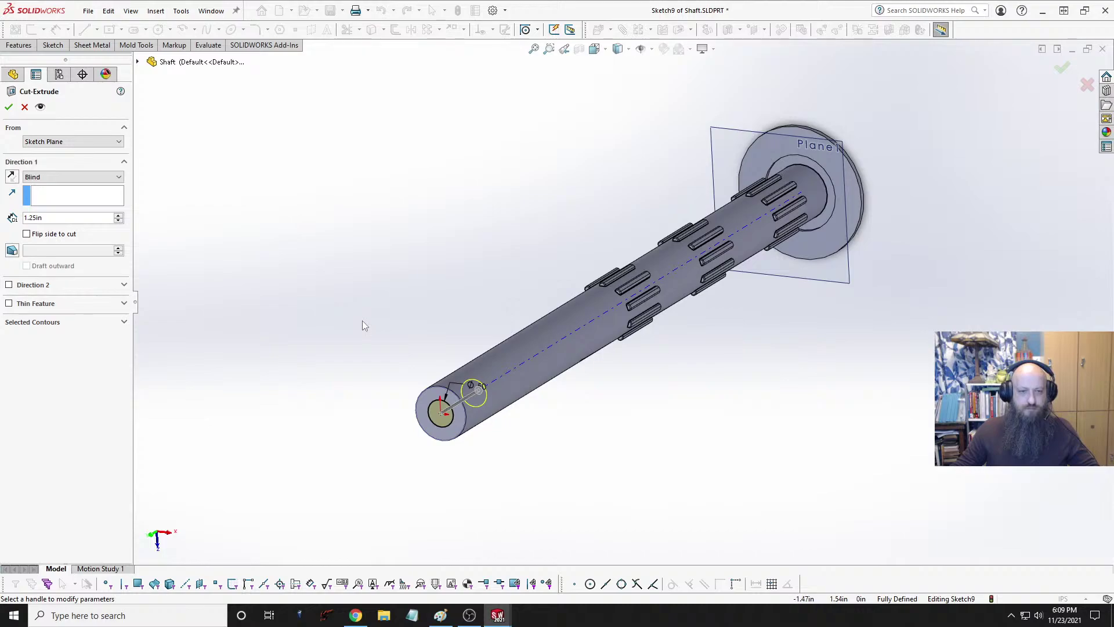
left_click(10, 108)
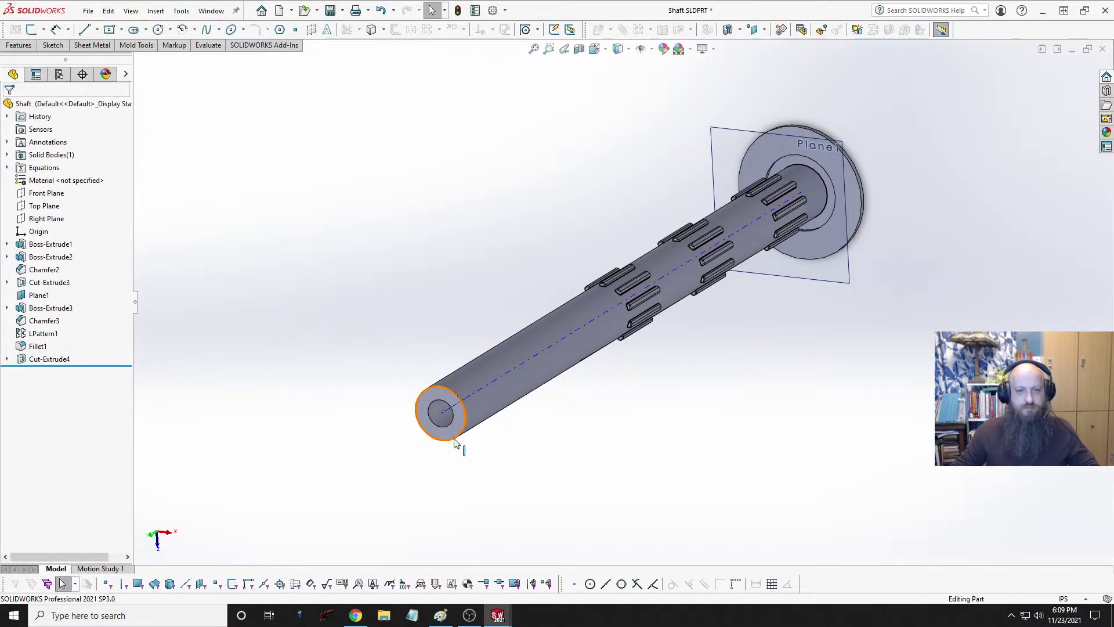
Step: View the Shaft part's bored end face square on
scroll(497, 406, "down", 4)
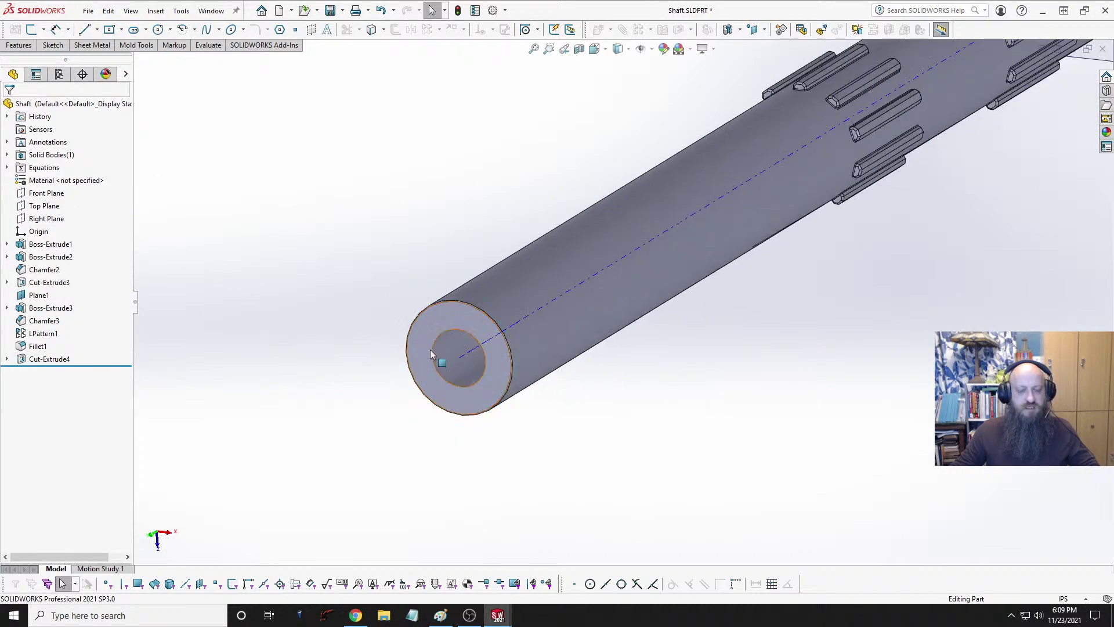
key("space")
left_click(402, 367)
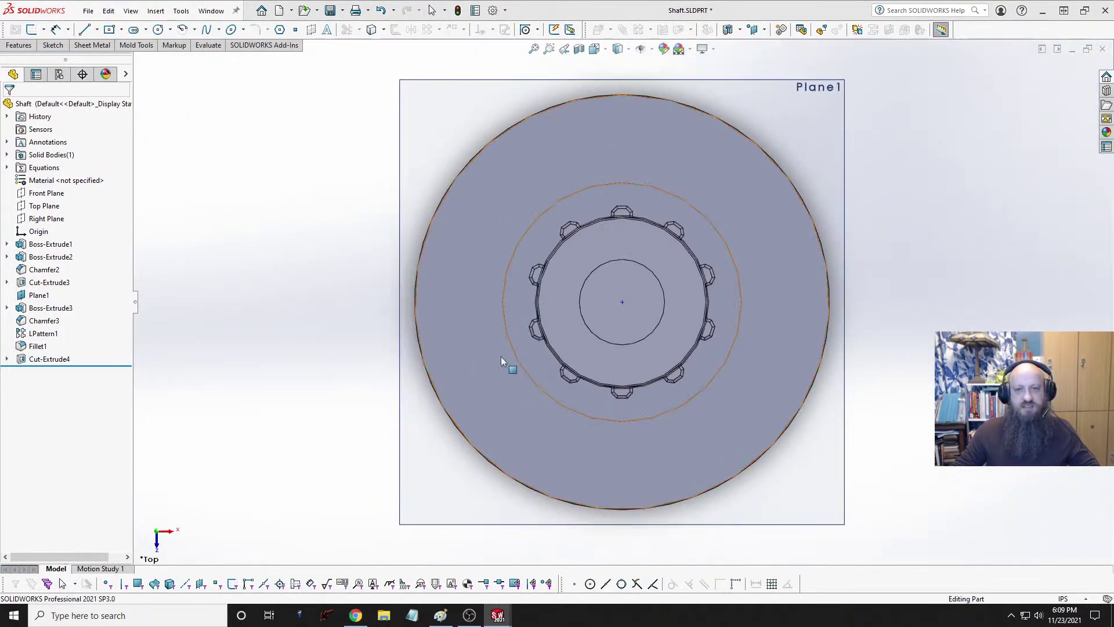
Step: In the generator assembly, measure the short edge across the outer end of the output shaft's key
key("ctrl+Tab")
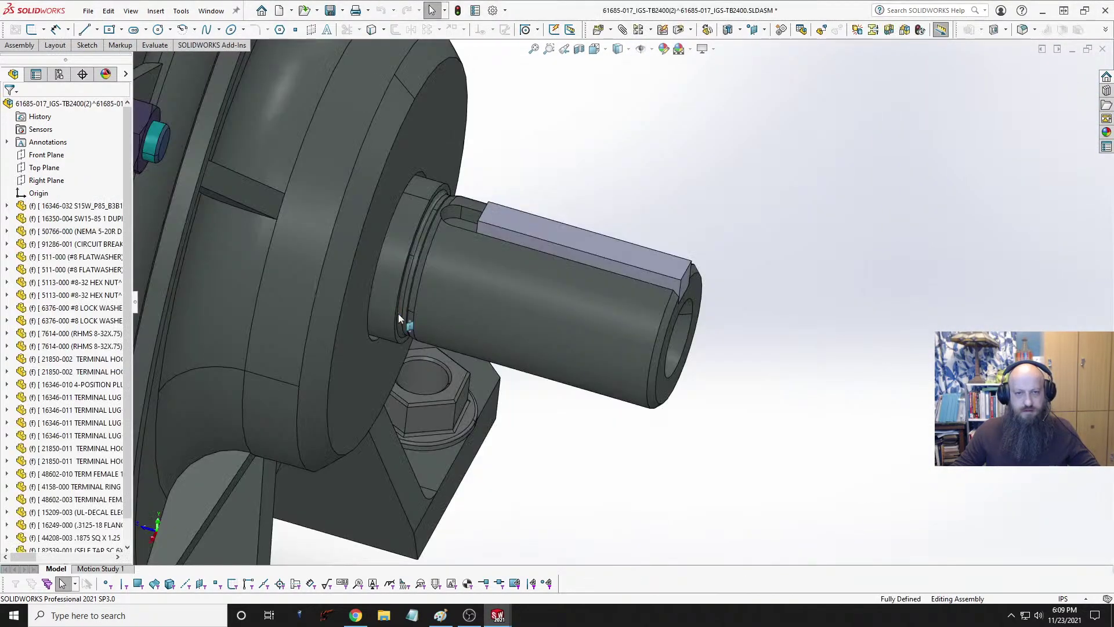
left_click(685, 273)
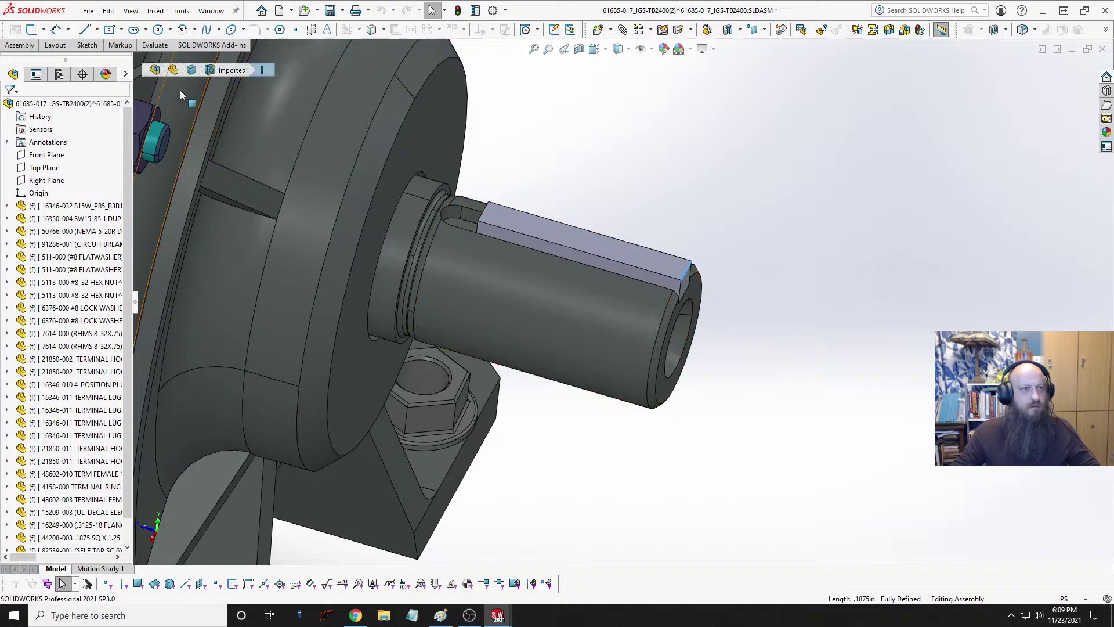
left_click(153, 46)
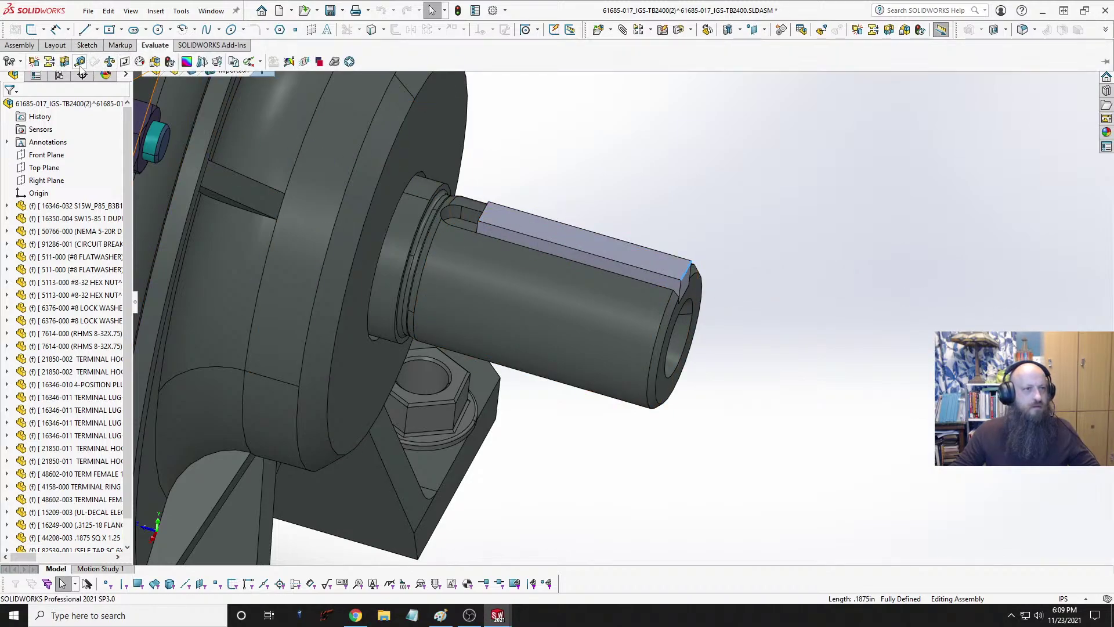
left_click(80, 62)
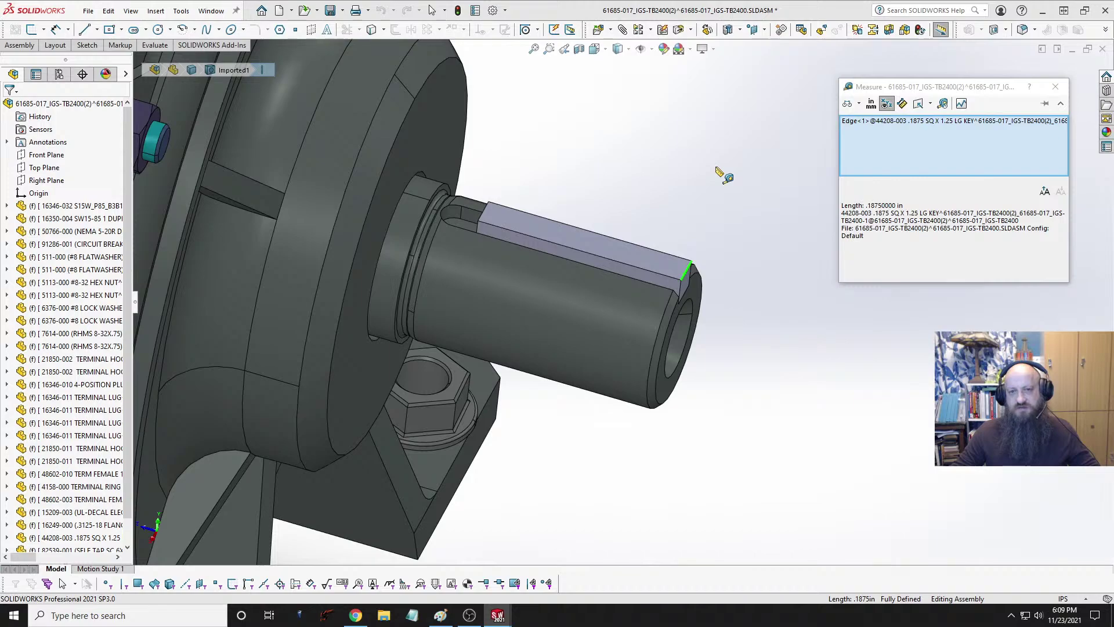
left_click(716, 168)
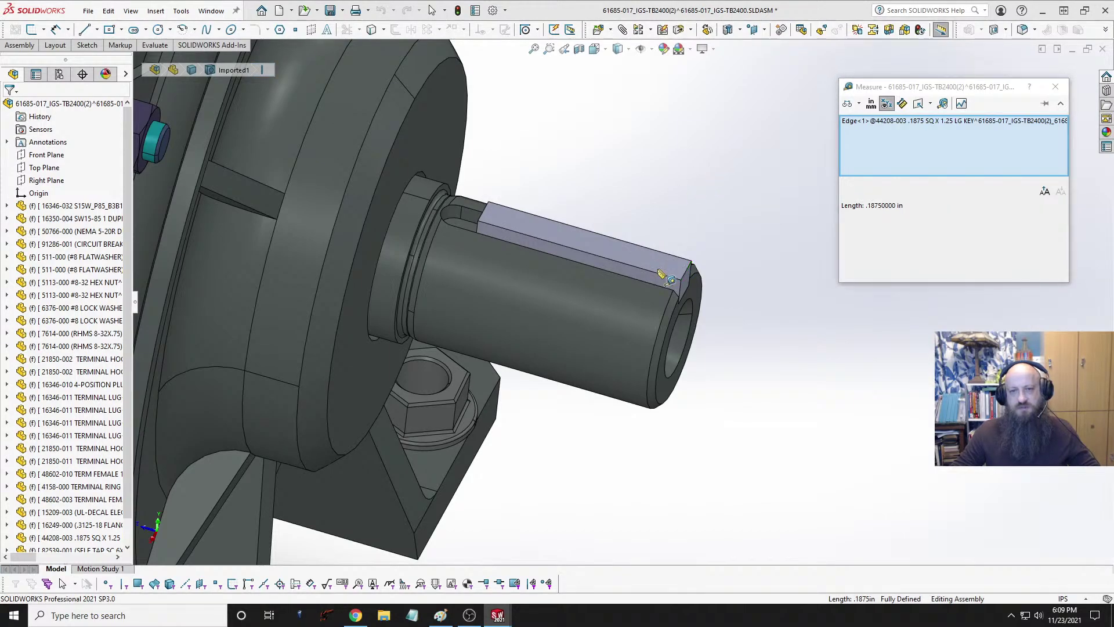
Step: Measure the keyway slot's width between its two corner points at the output shaft's chamfered end
left_click(677, 297)
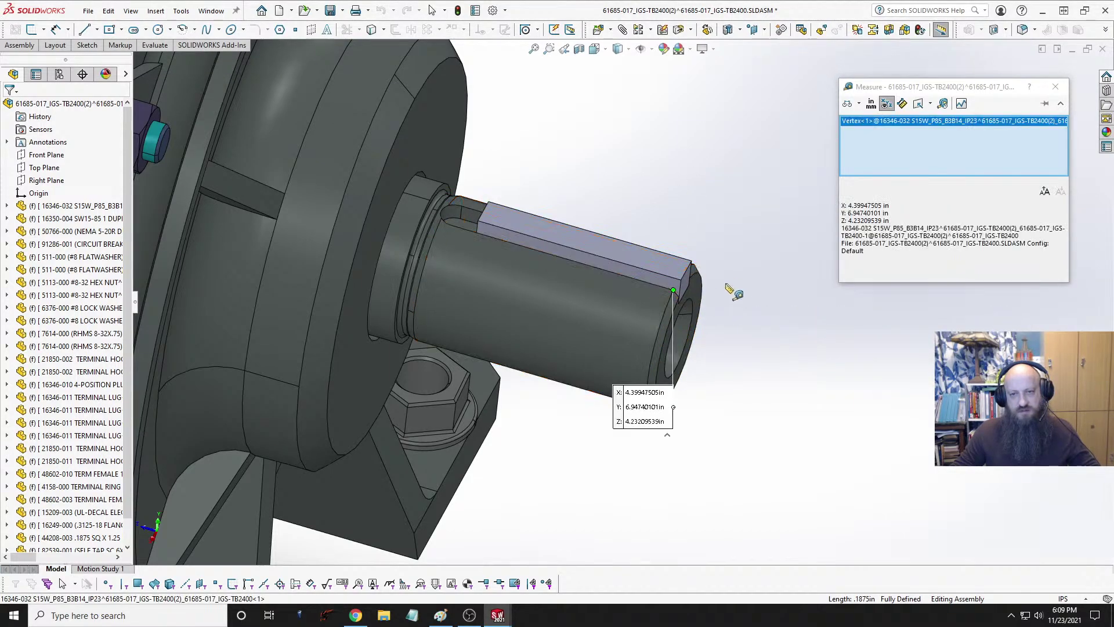
middle_click_drag(730, 291, 483, 395)
mouse_move(566, 264)
middle_mouse_down()
mouse_move(583, 249)
mouse_move(580, 272)
middle_mouse_up()
scroll(676, 243, "down", 5)
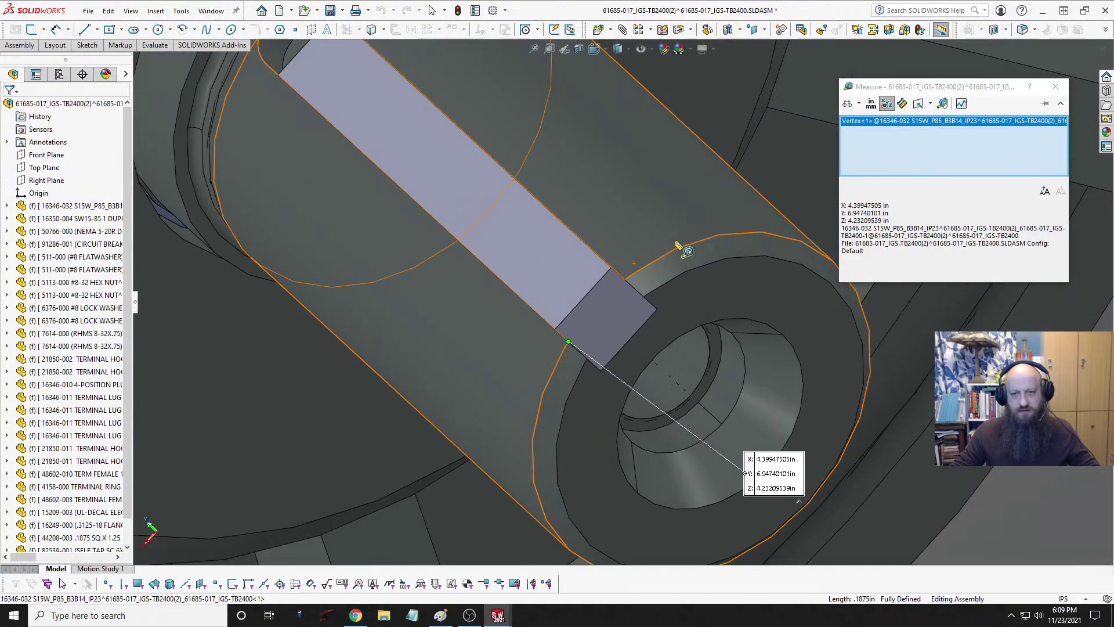
left_click(626, 280)
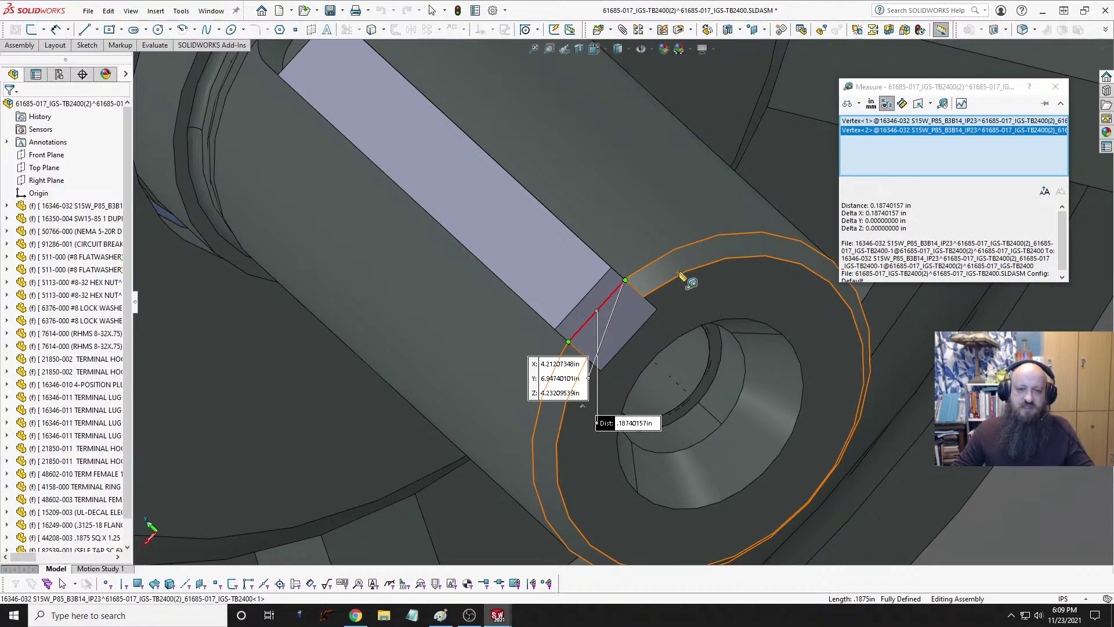
key("Escape")
Step: Recheck the key's width by measuring its top end edge, and close the measurement
left_click(595, 285)
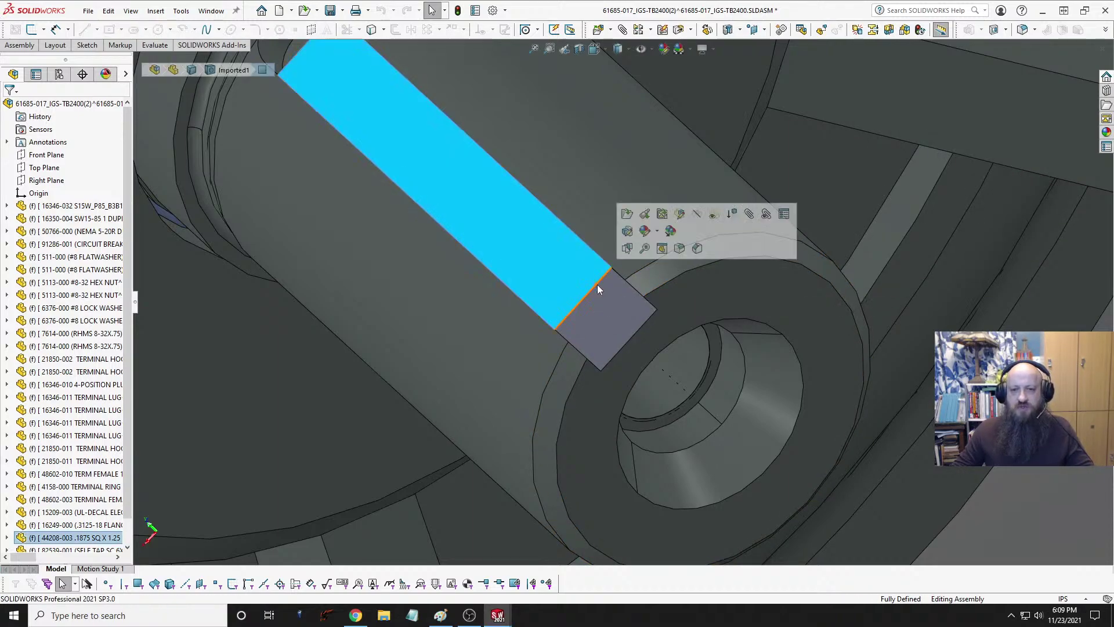
left_click(597, 285)
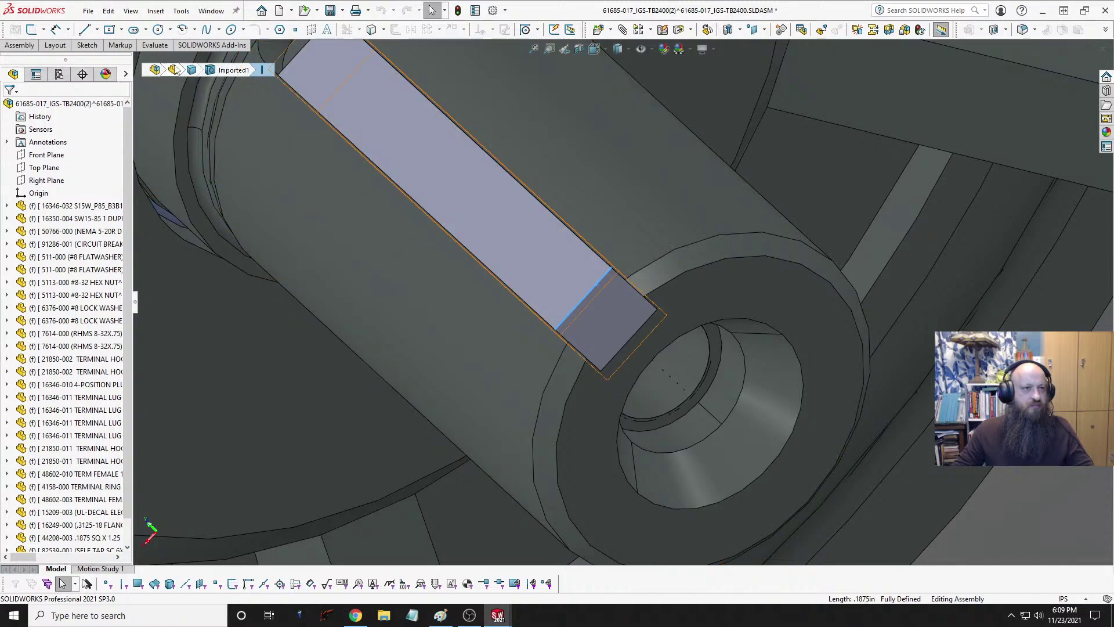
left_click(155, 46)
left_click(77, 61)
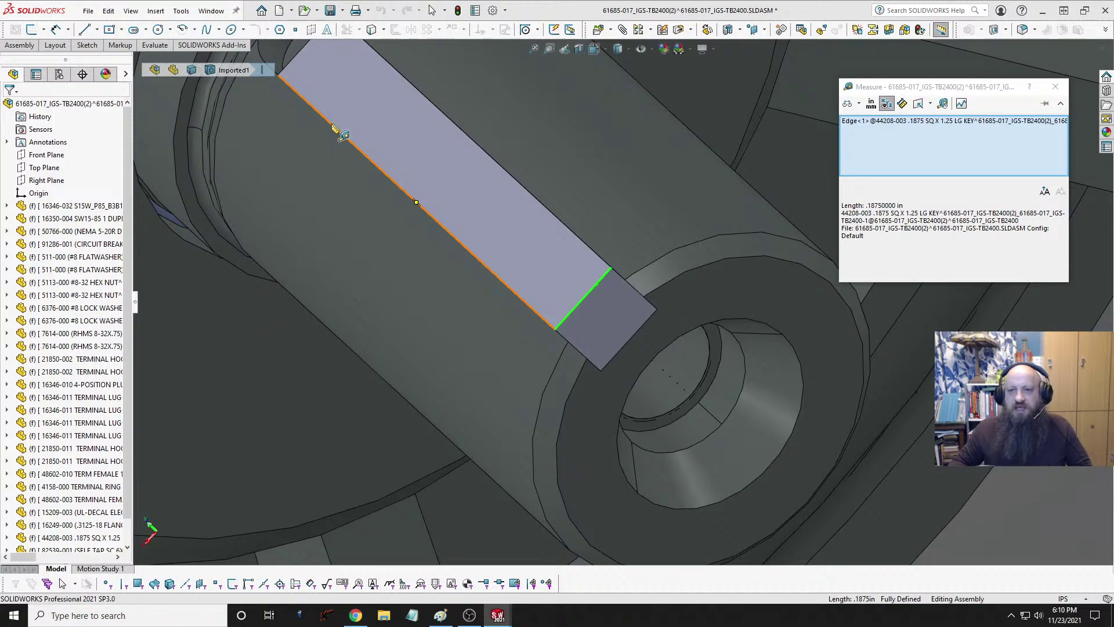
key("Escape")
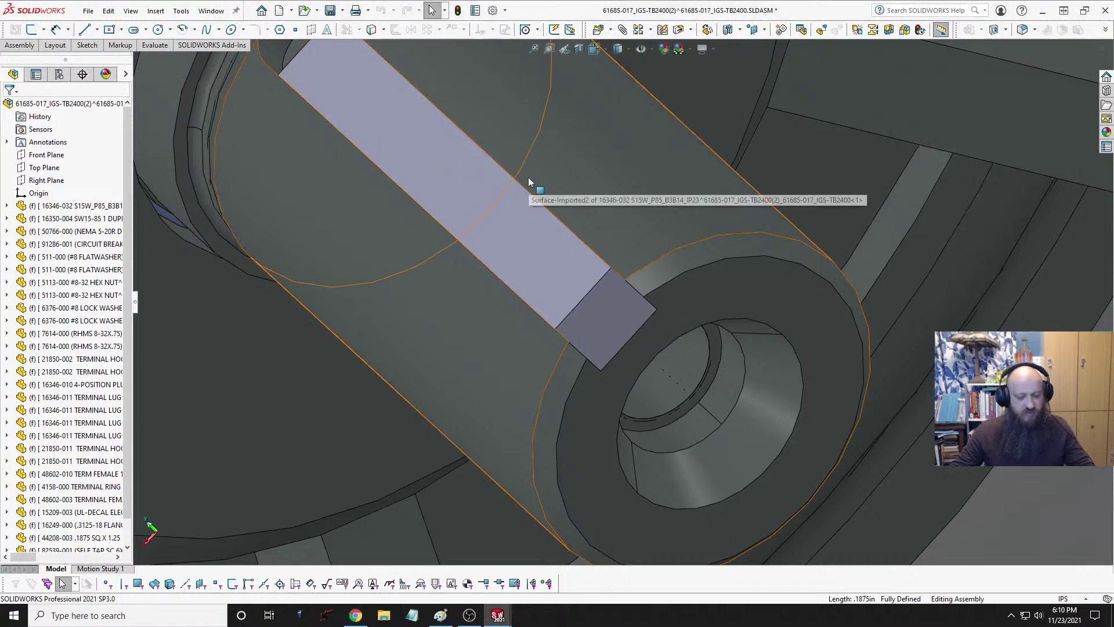
Step: Compare the Shaft part's bored end face with the seated key on the generator's output shaft
key("ctrl+Tab")
key("ctrl+Tab")
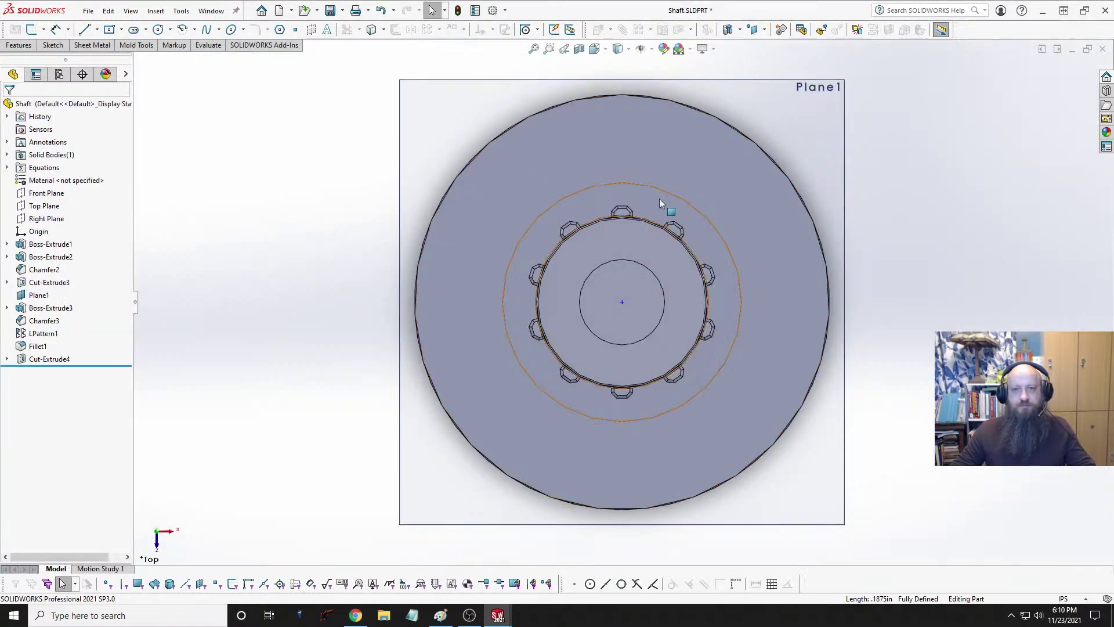
scroll(635, 259, "down", 5)
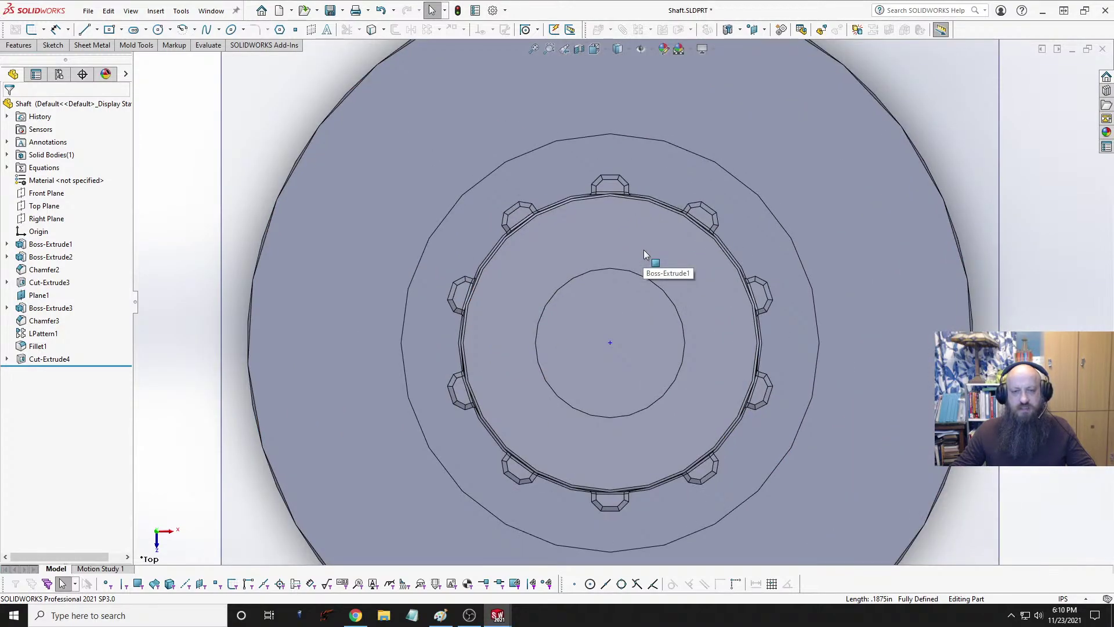
key("ctrl+Tab")
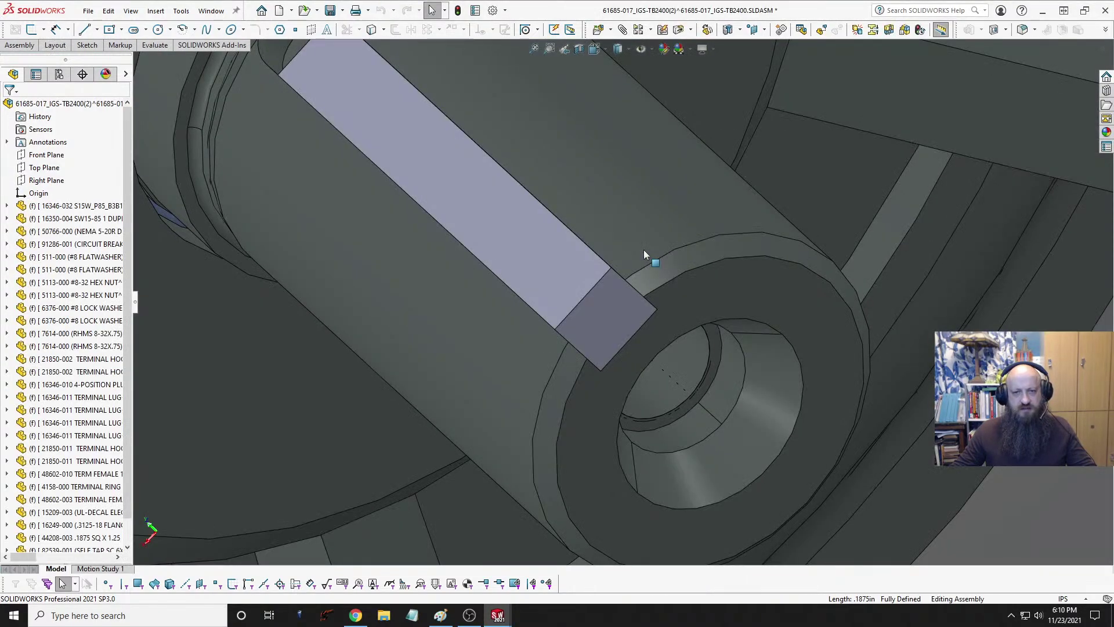
middle_click_drag(618, 255, 615, 211)
scroll(632, 274, "up", 4)
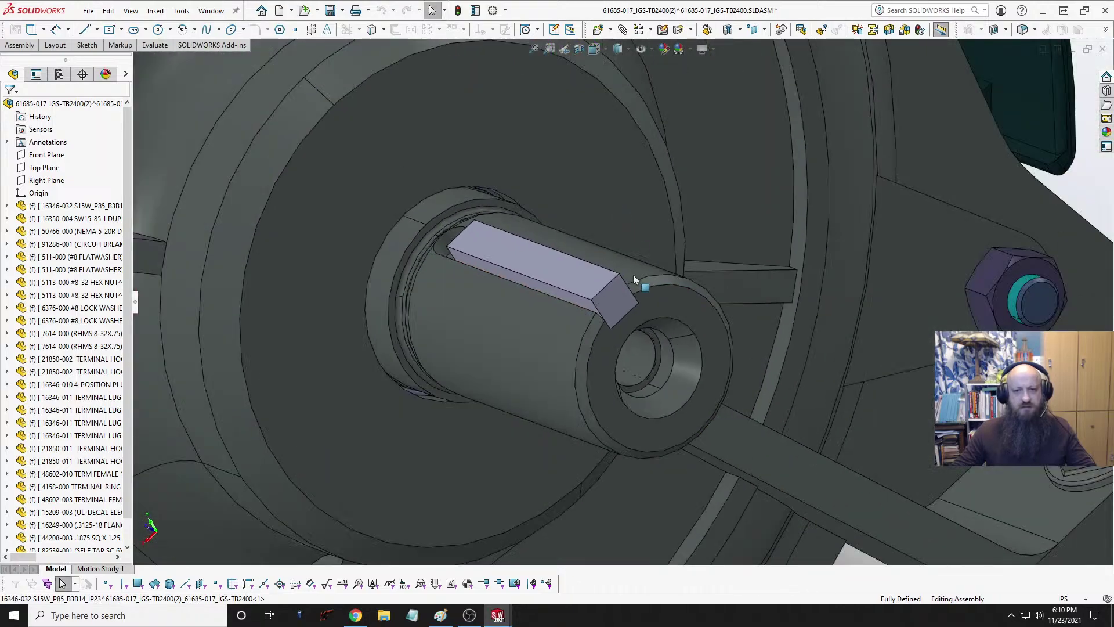
middle_click_drag(642, 304, 641, 309)
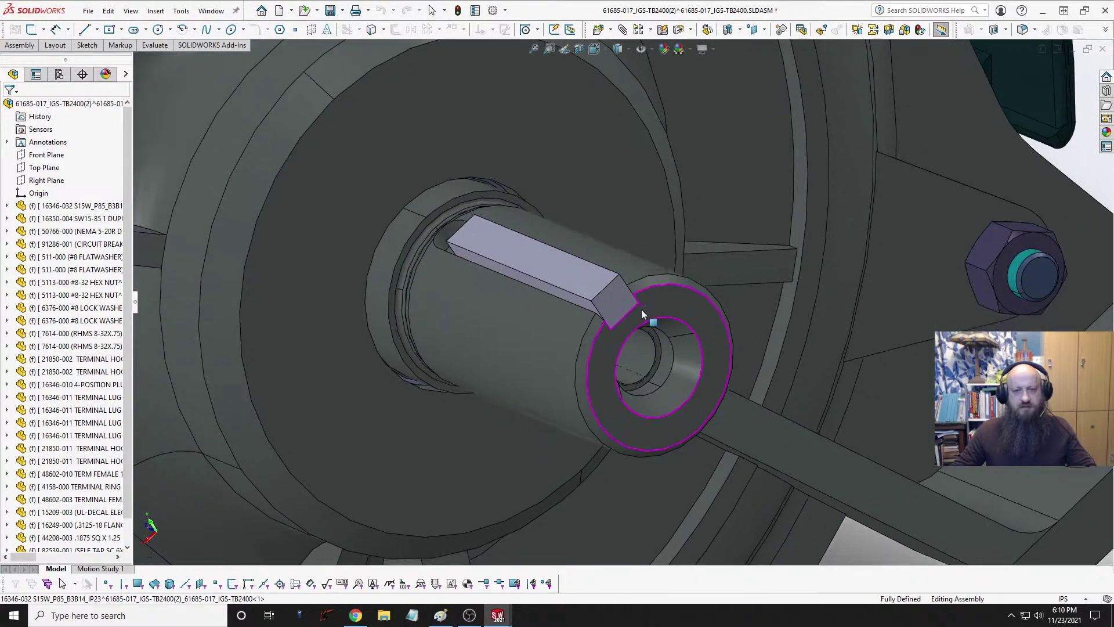
key("Escape")
key("ctrl+Tab")
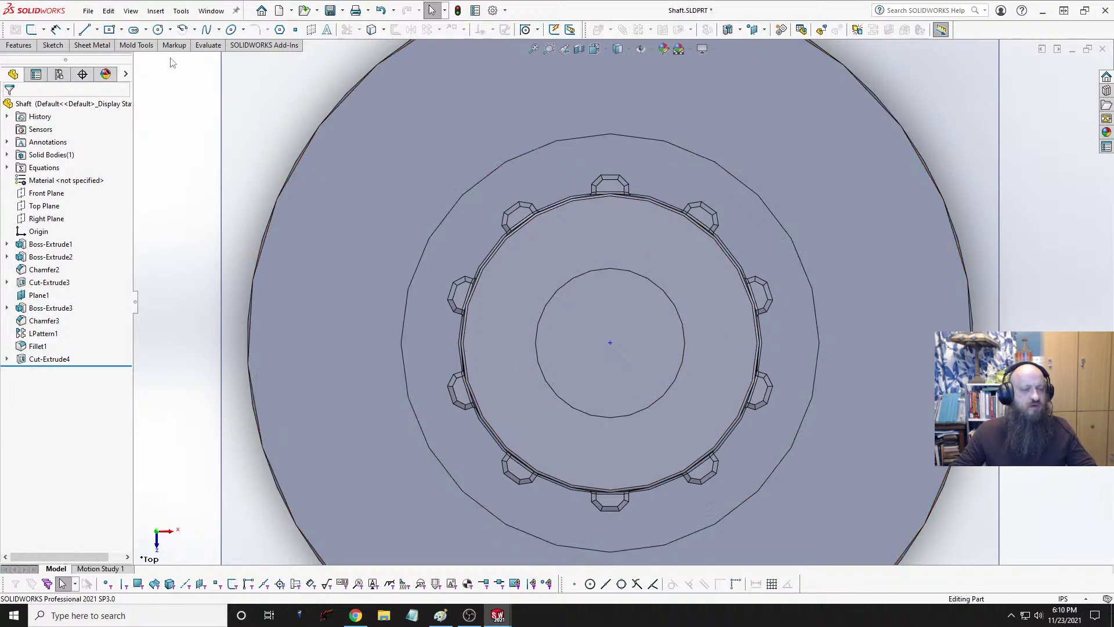
Step: On the Shaft's bored end face, sketch a center rectangle about 0.16 by 0.18 in, centered on the topmost point of the bore edge
left_click(106, 33)
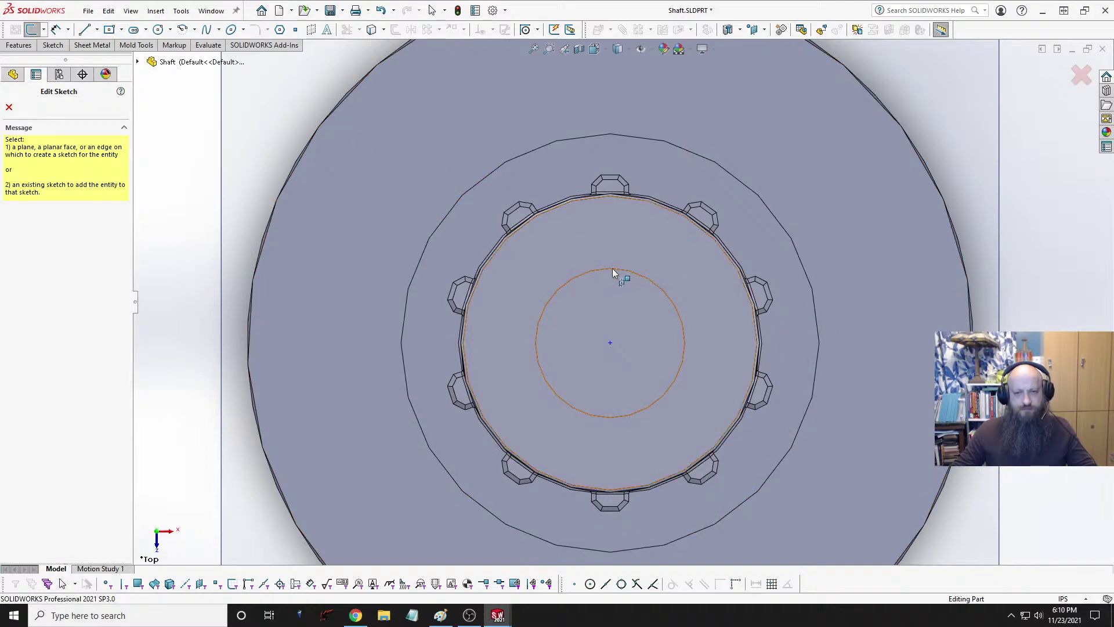
left_click(617, 241)
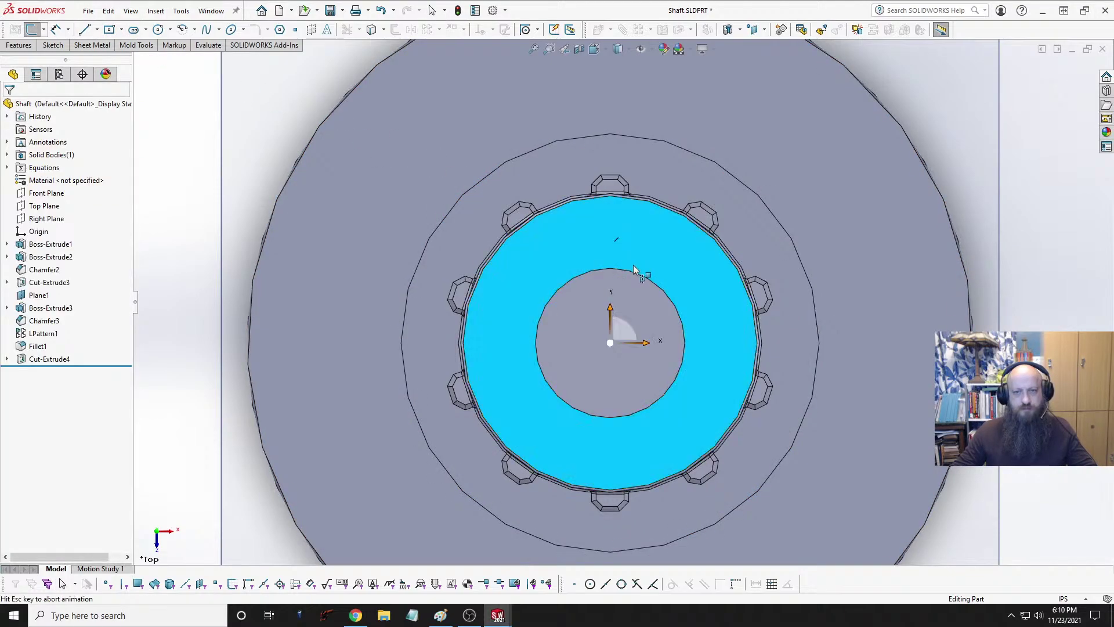
scroll(630, 268, "down", 3)
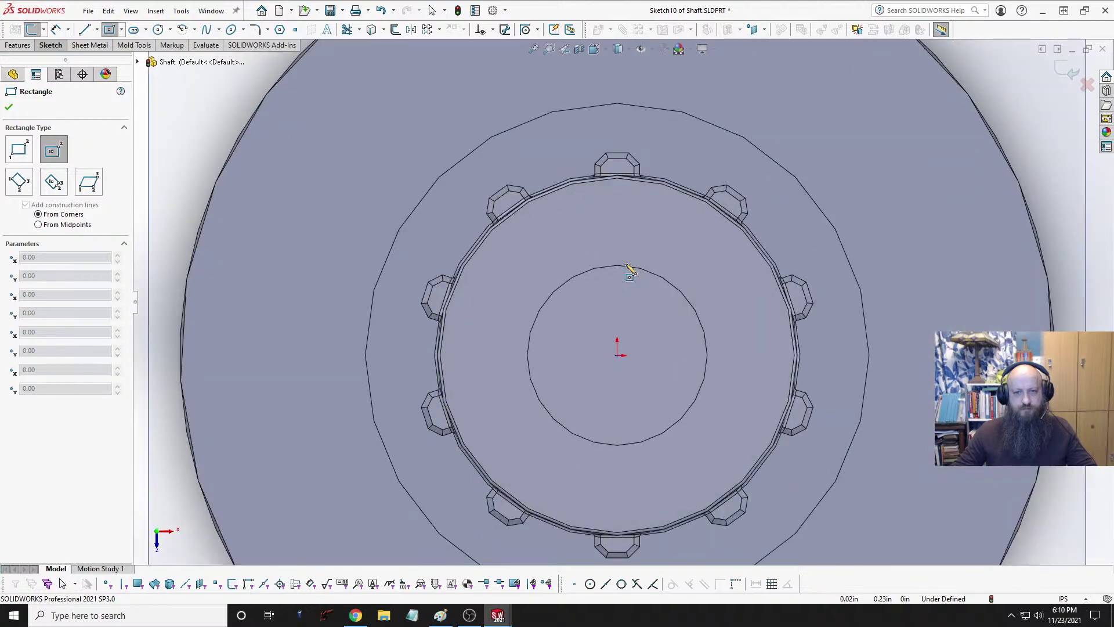
left_click(617, 265)
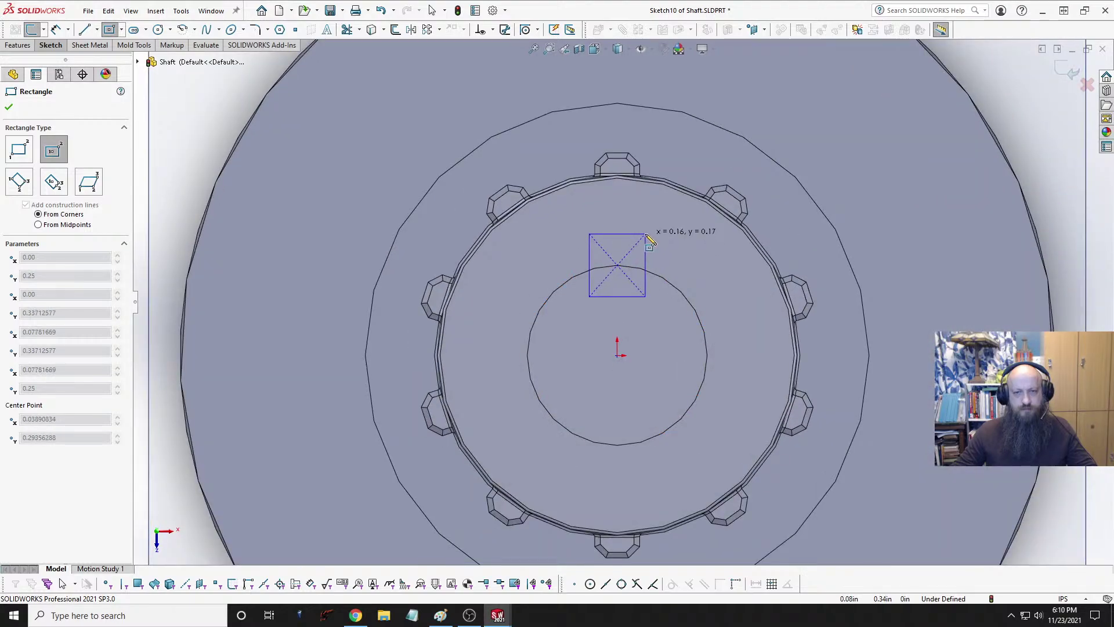
left_click(646, 233)
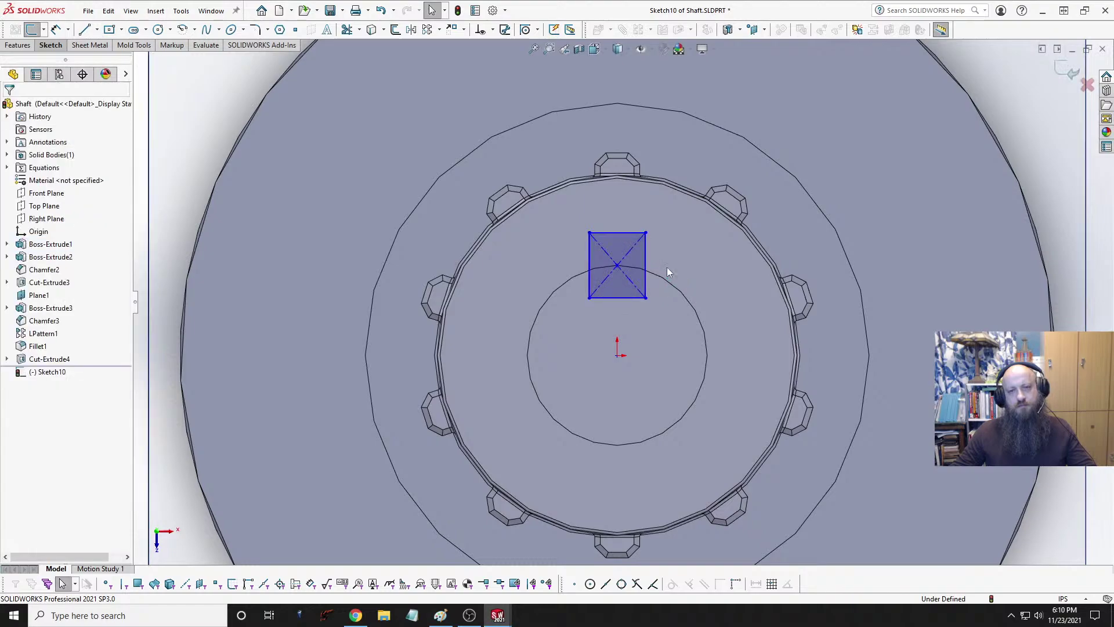
Step: Dimension the keyway rectangle's width to 0.189 in
left_click(56, 29)
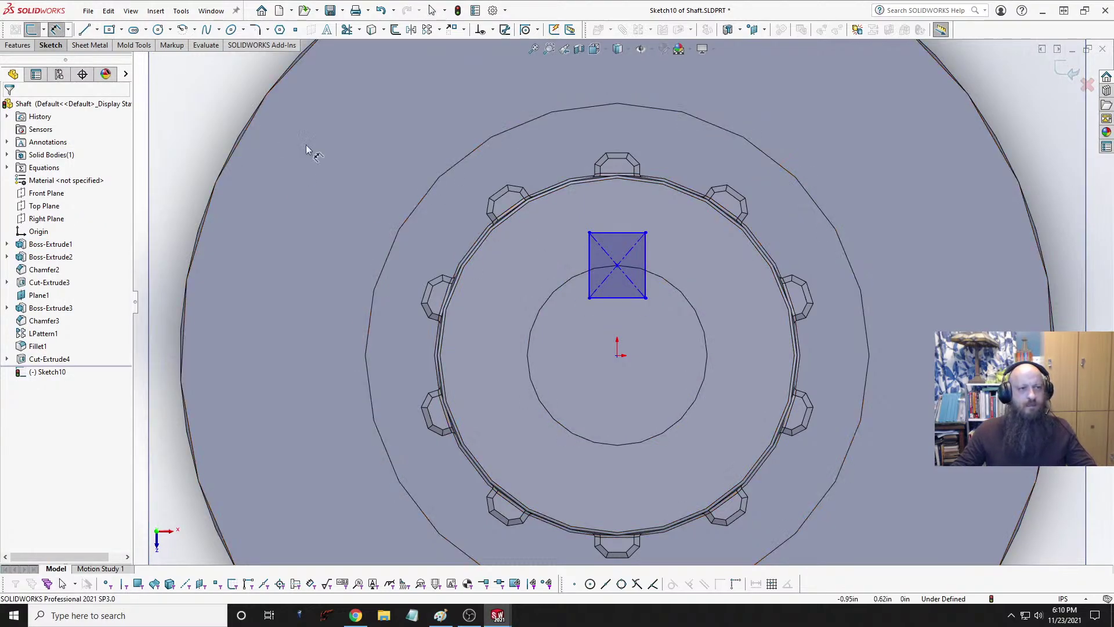
left_click(629, 233)
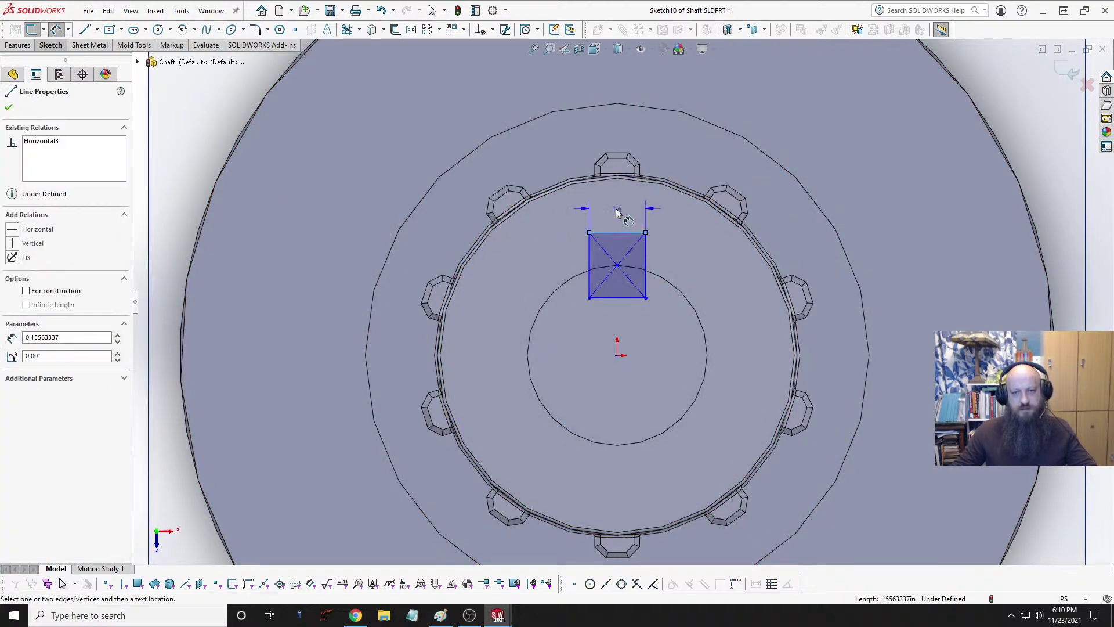
left_click(667, 242)
type(".189")
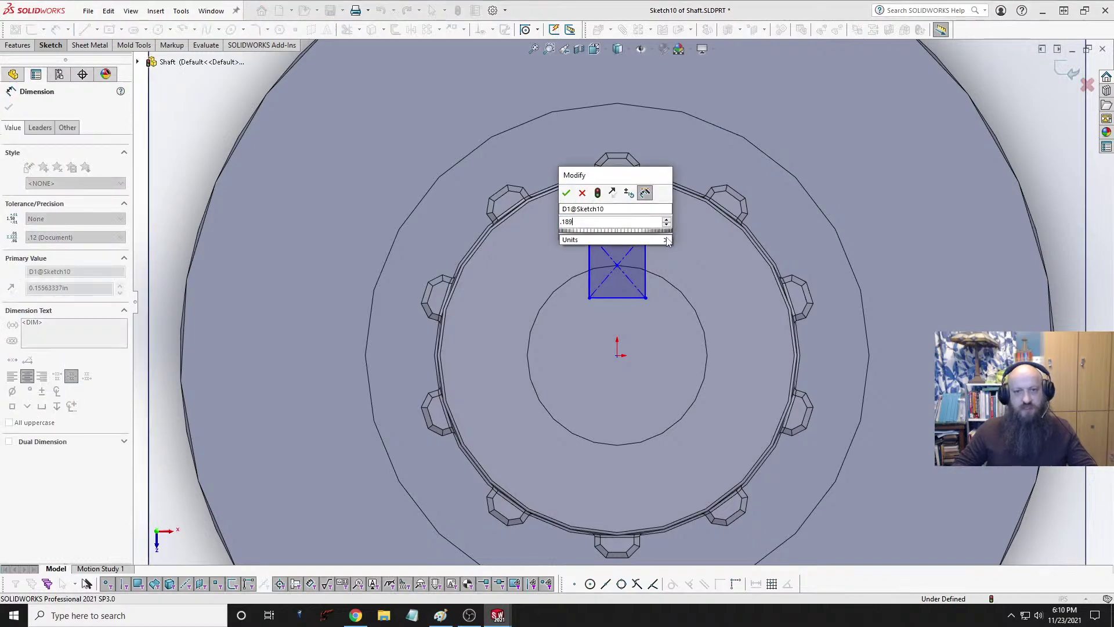
key("Return")
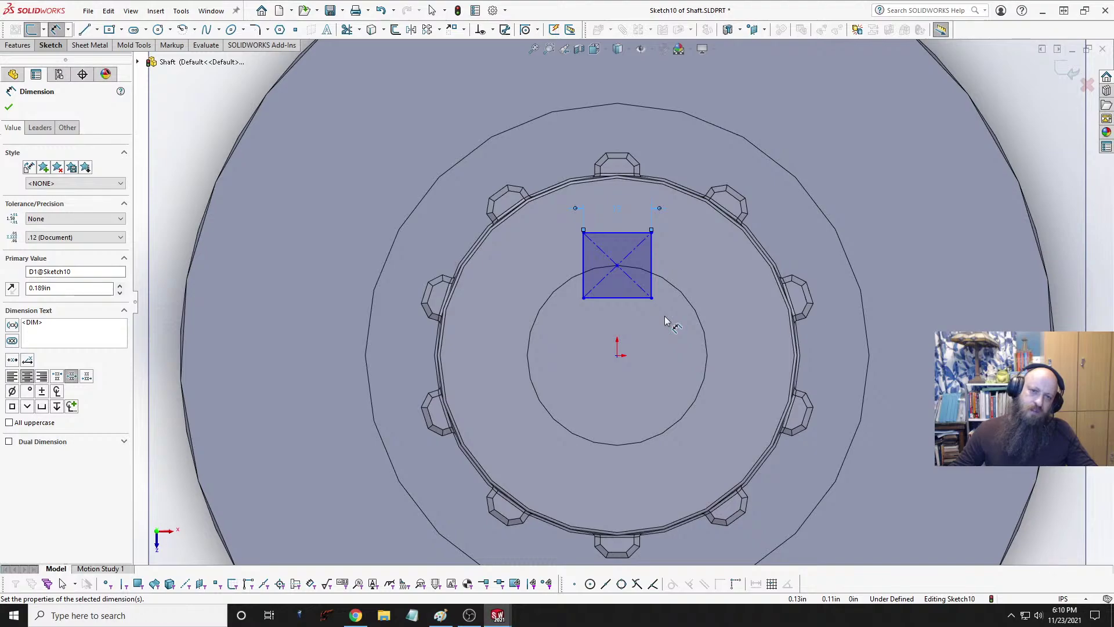
Step: In the generator assembly, measure from the keyway slot's corner on the output shaft up to the key's upper corner
key("ctrl+Tab")
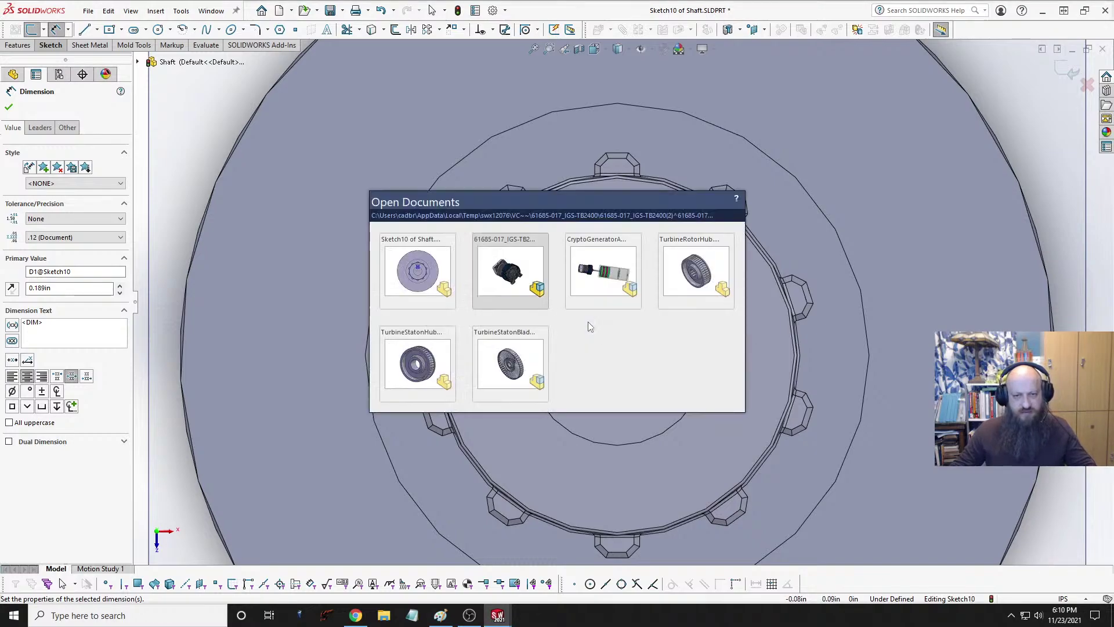
scroll(607, 319, "down", 2)
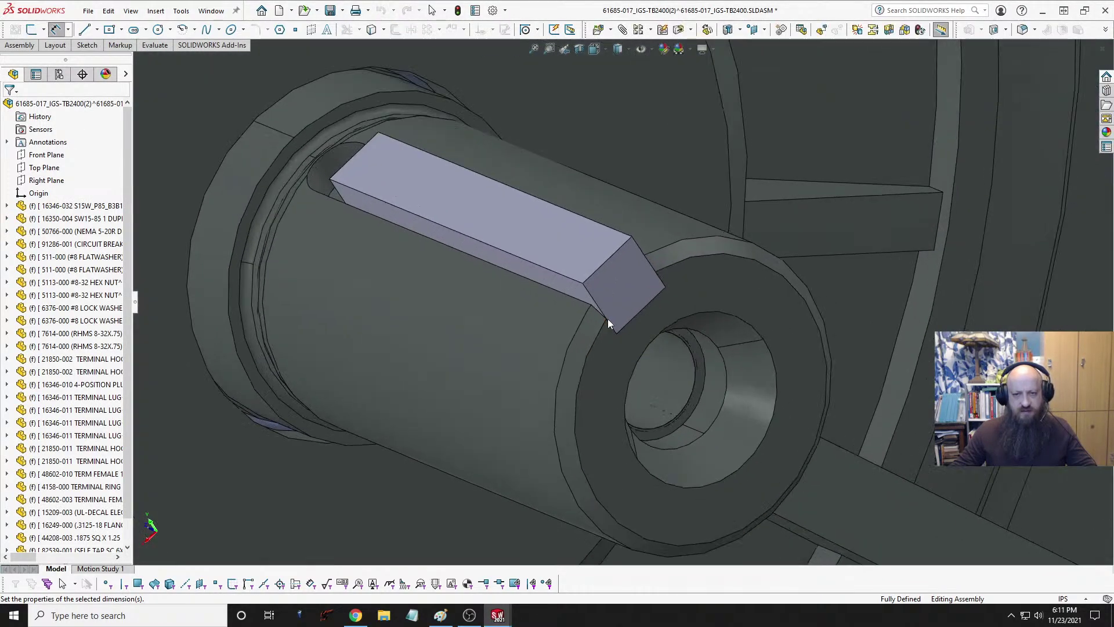
key("Escape")
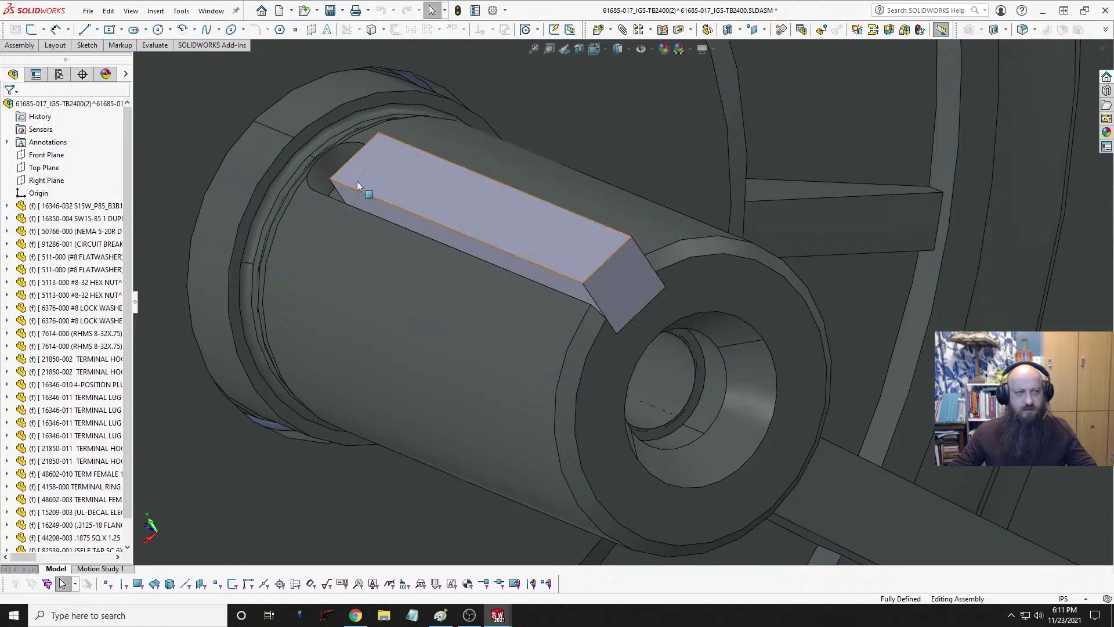
left_click(155, 45)
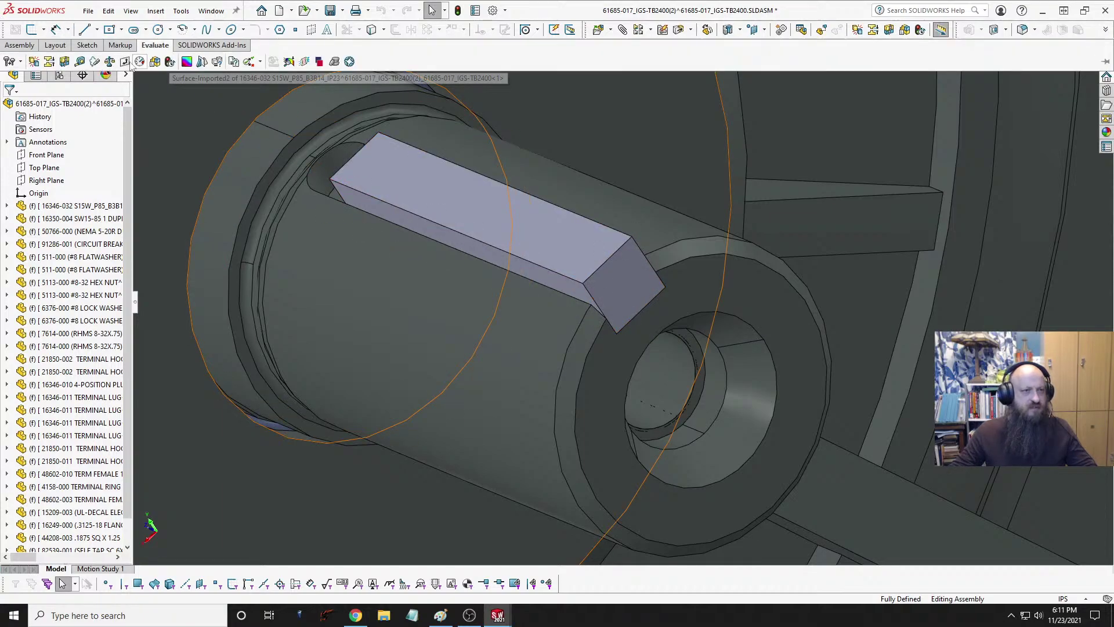
left_click(81, 63)
left_click(591, 305)
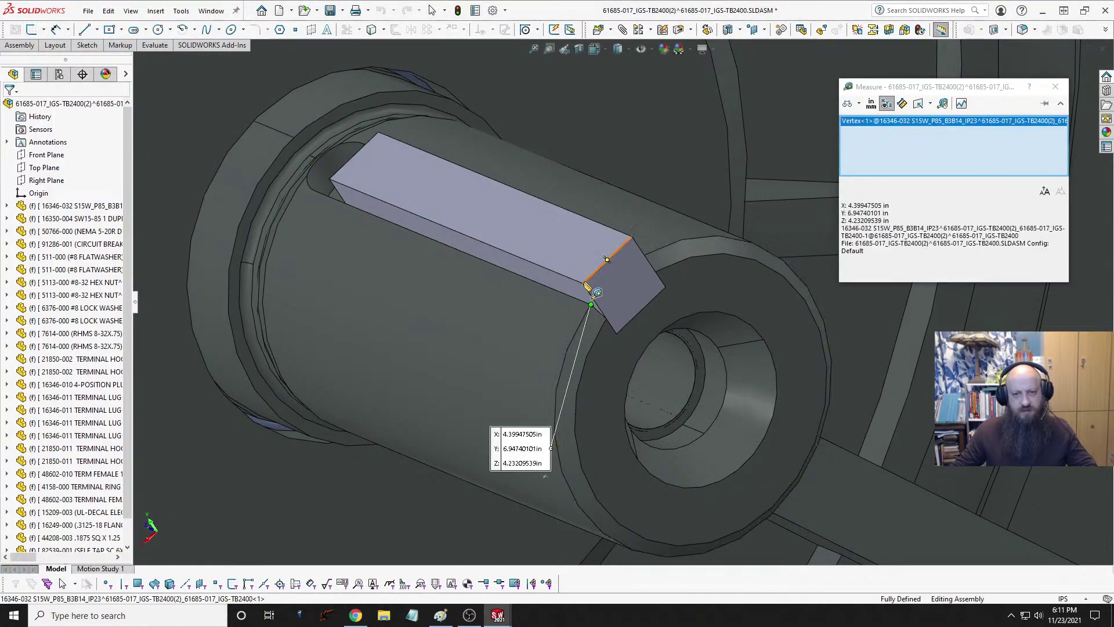
left_click(584, 284)
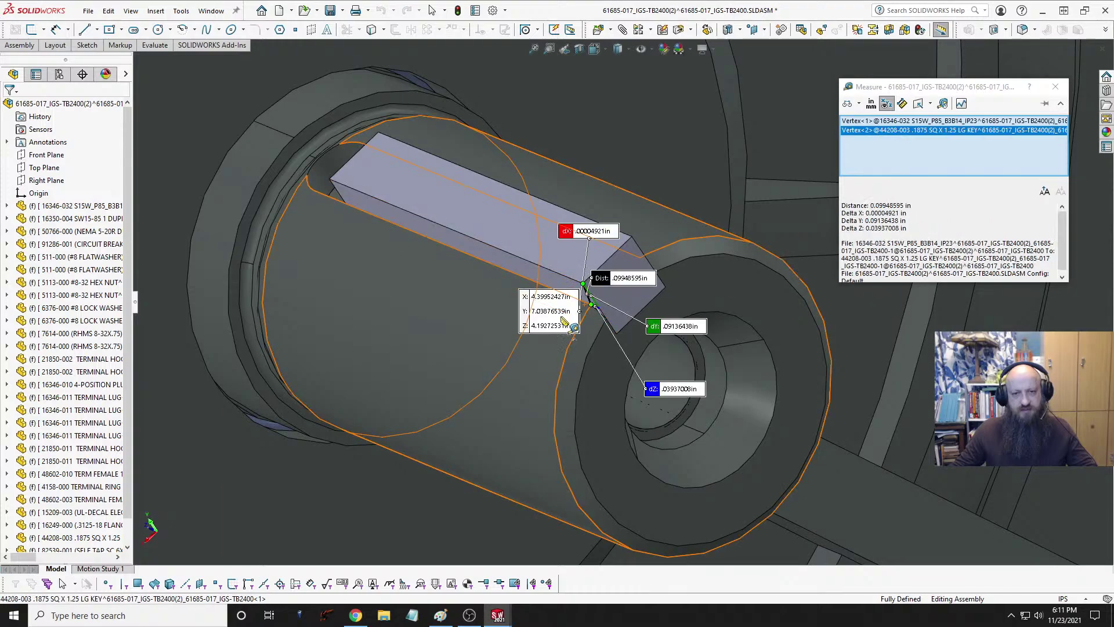
scroll(624, 320, "down", 6)
middle_click_drag(518, 279, 545, 234)
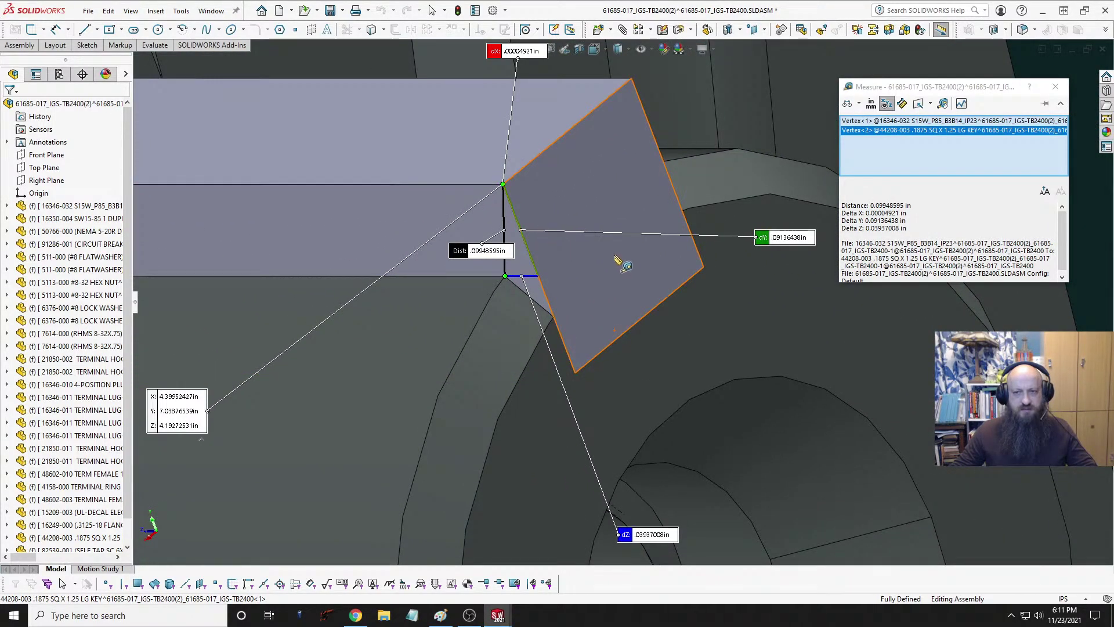
scroll(617, 260, "up", 4)
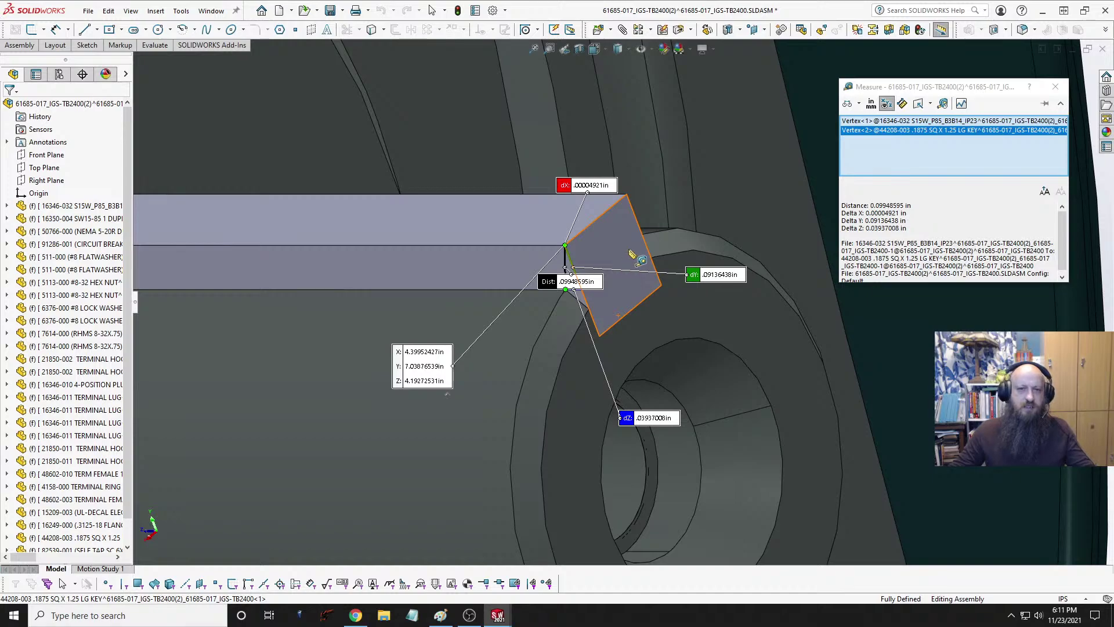
key("Escape")
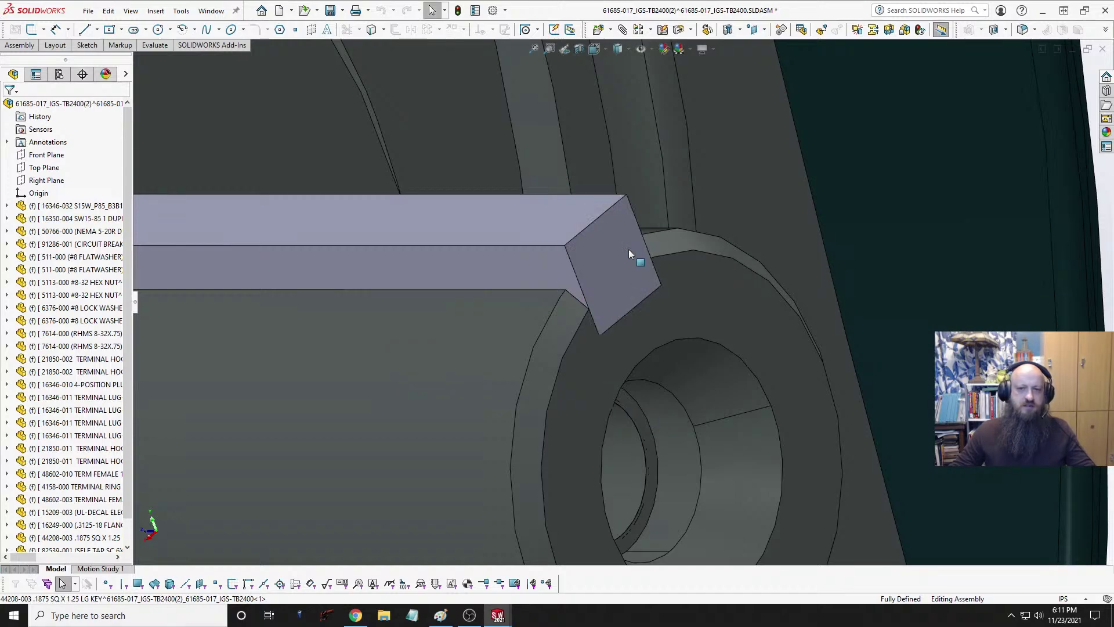
Step: In the Shaft sketch, dimension the distance from the rectangle's center to its upper edge as 0.1 in
key("ctrl+Tab")
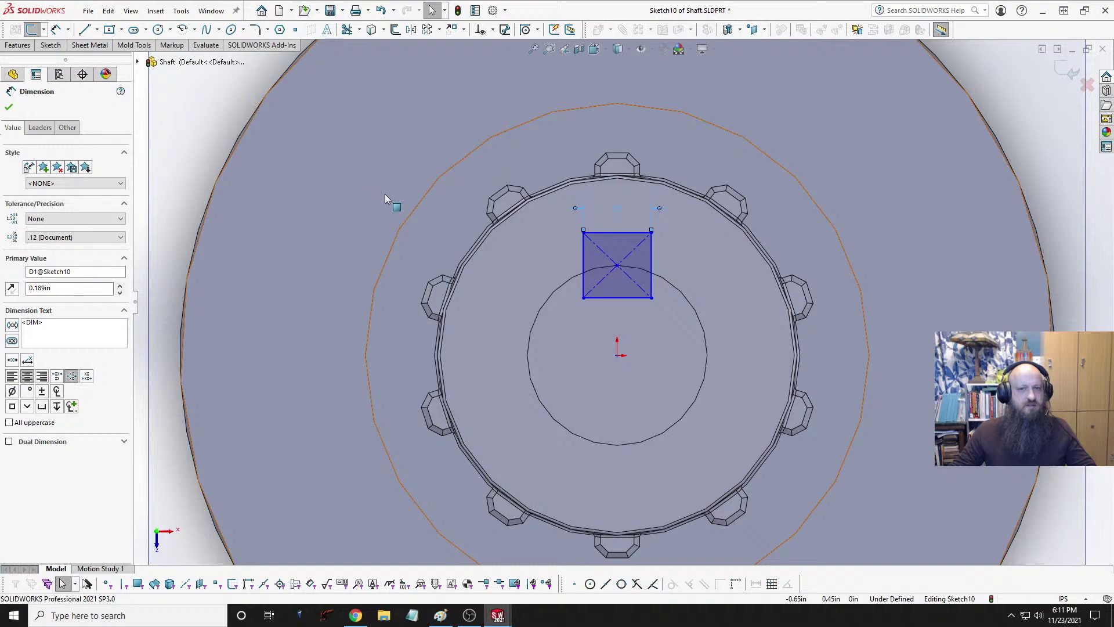
left_click(56, 29)
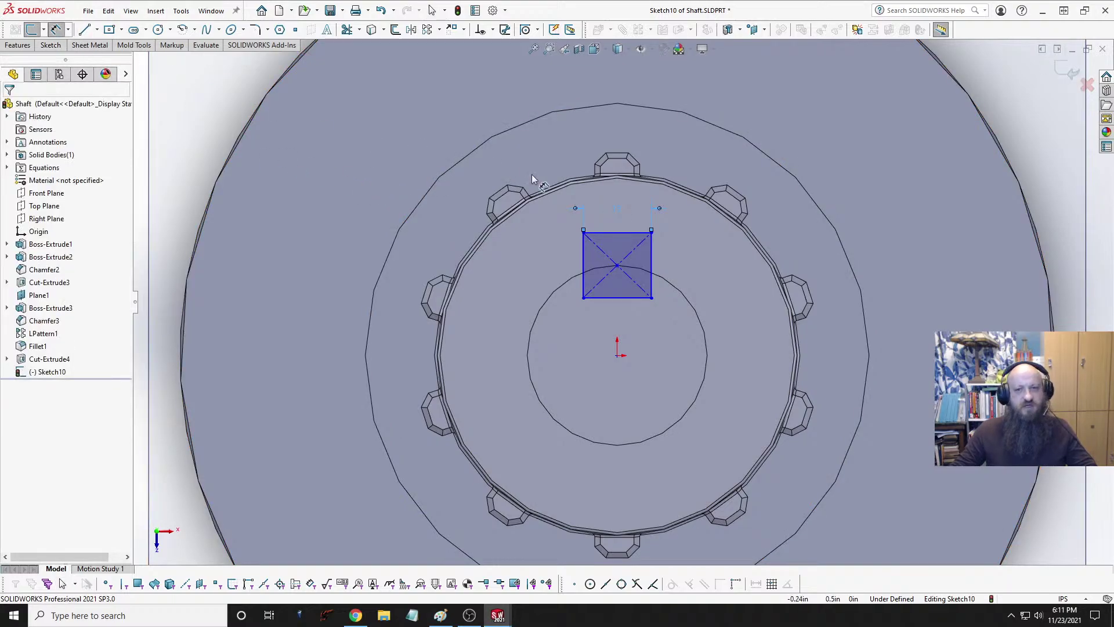
left_click(618, 267)
left_click(626, 232)
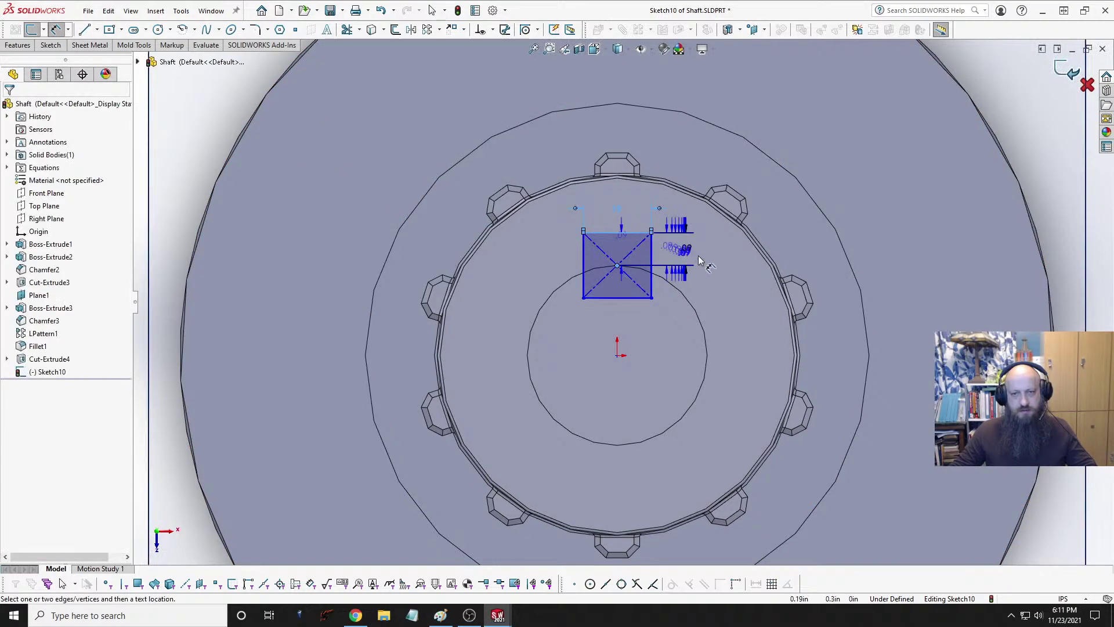
left_click(697, 260)
type(".1")
key("Return")
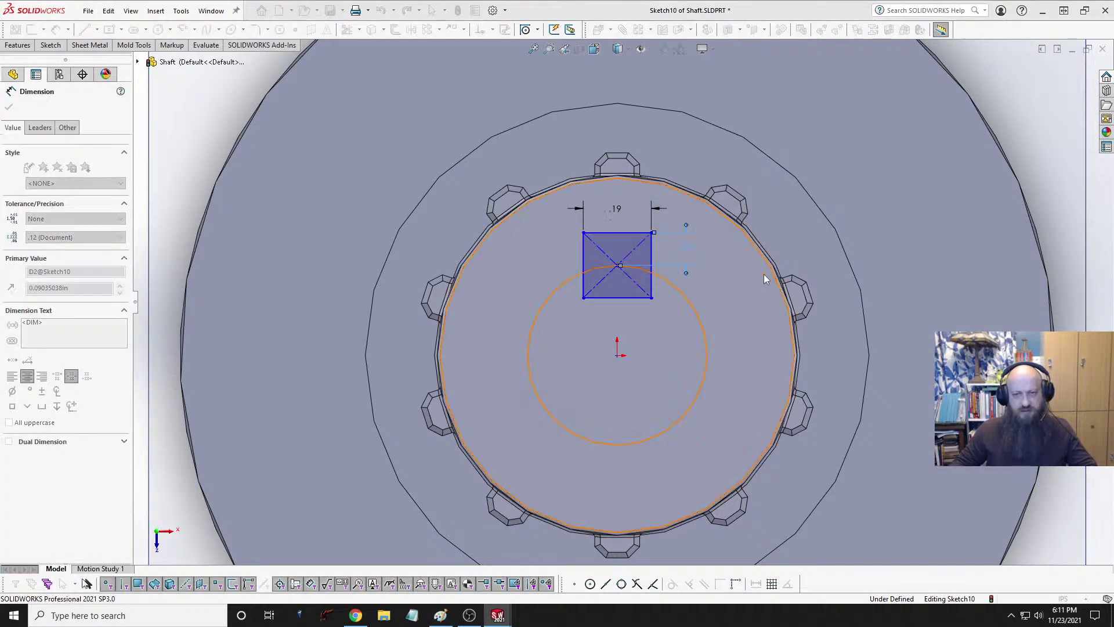
key("Escape")
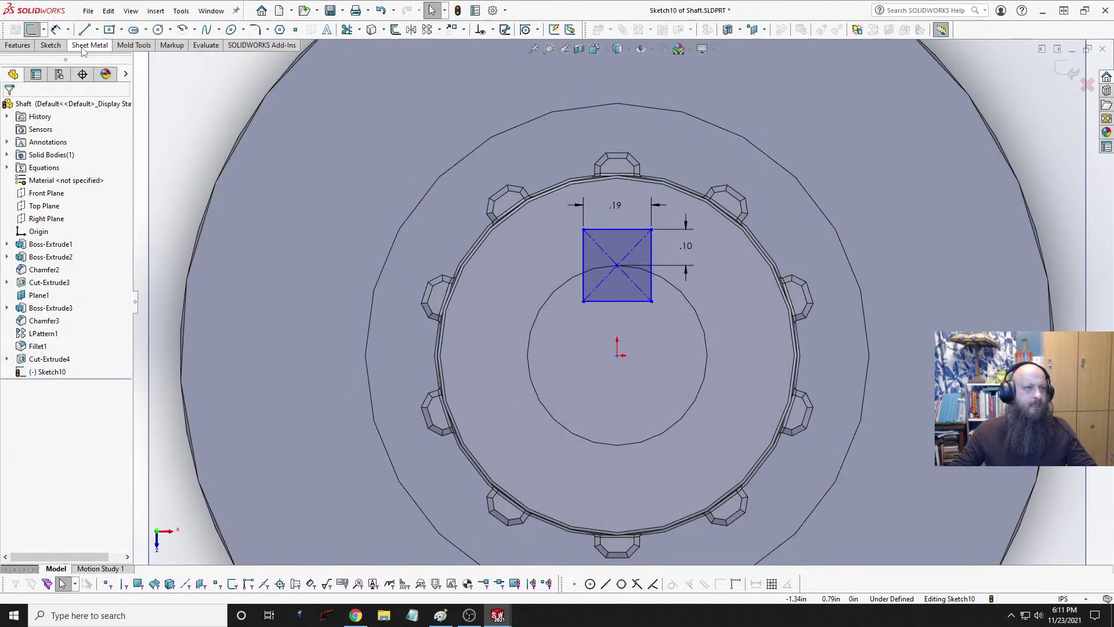
Step: Draw a vertical construction line from the origin to the keyway rectangle's center
left_click(97, 29)
left_click(111, 55)
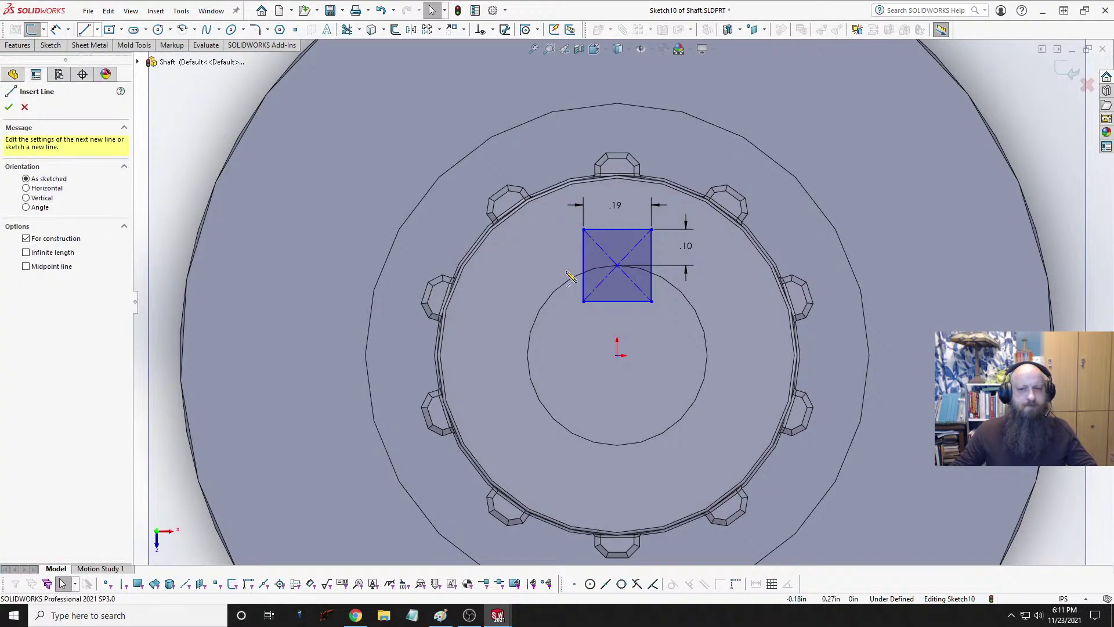
left_click(618, 361)
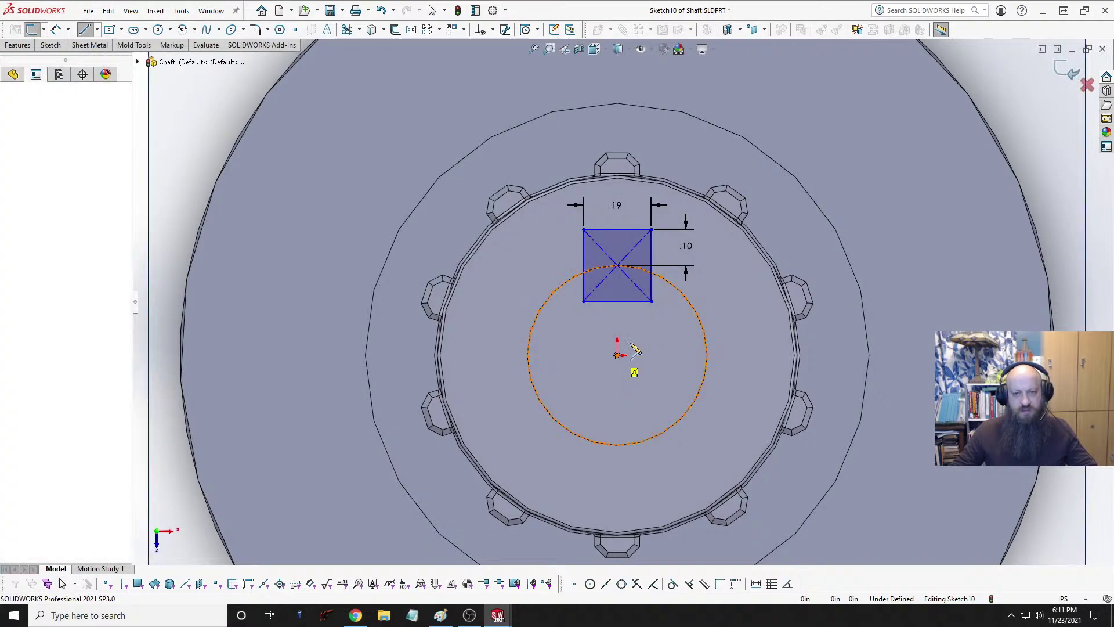
left_click(618, 266)
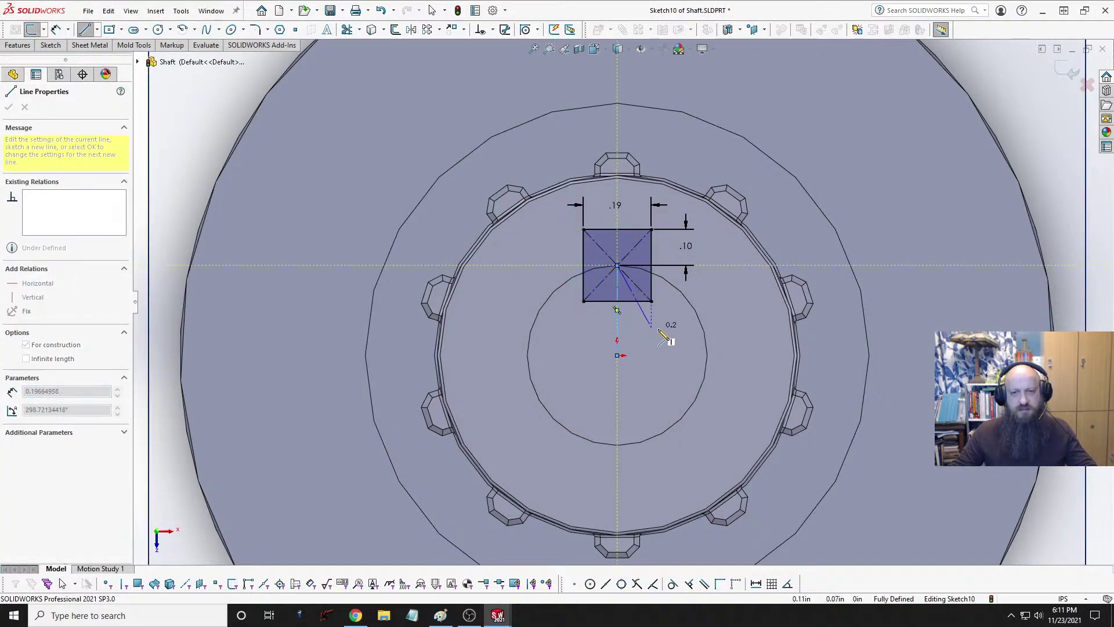
key("Escape")
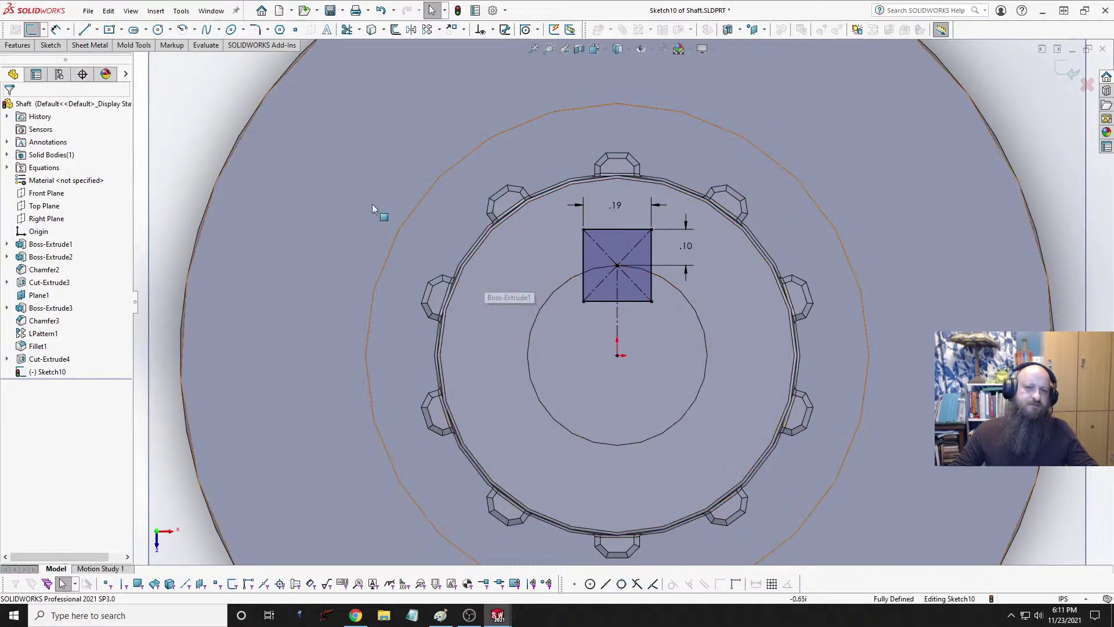
Step: Cut the keyway rectangle 1.25 in deep into the shaft's bored end with a blind Extruded Cut
left_click(19, 46)
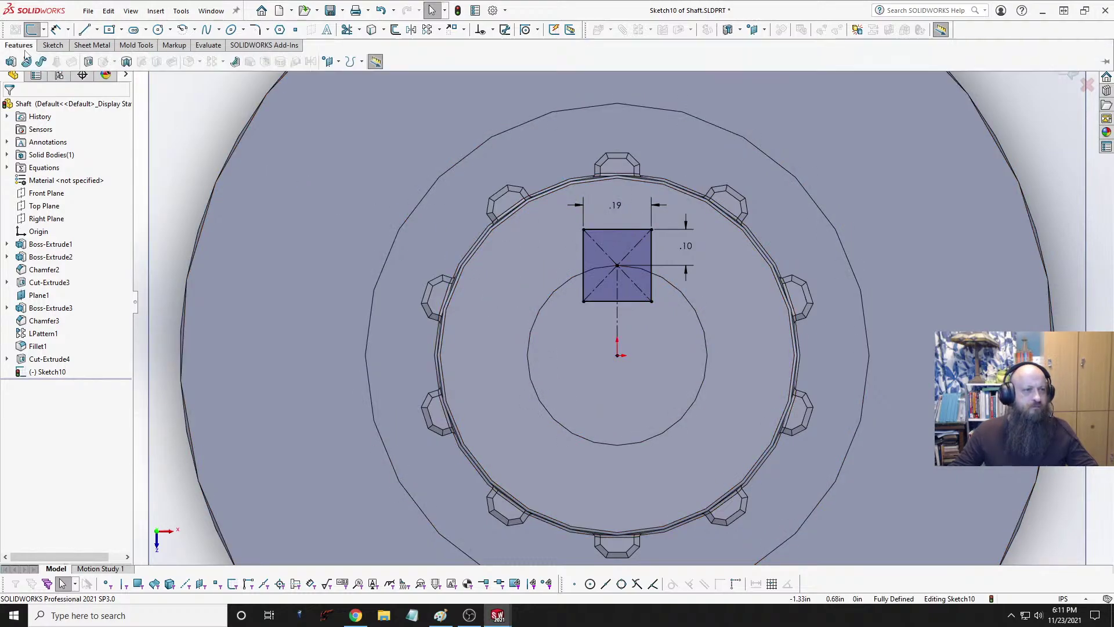
left_click(88, 62)
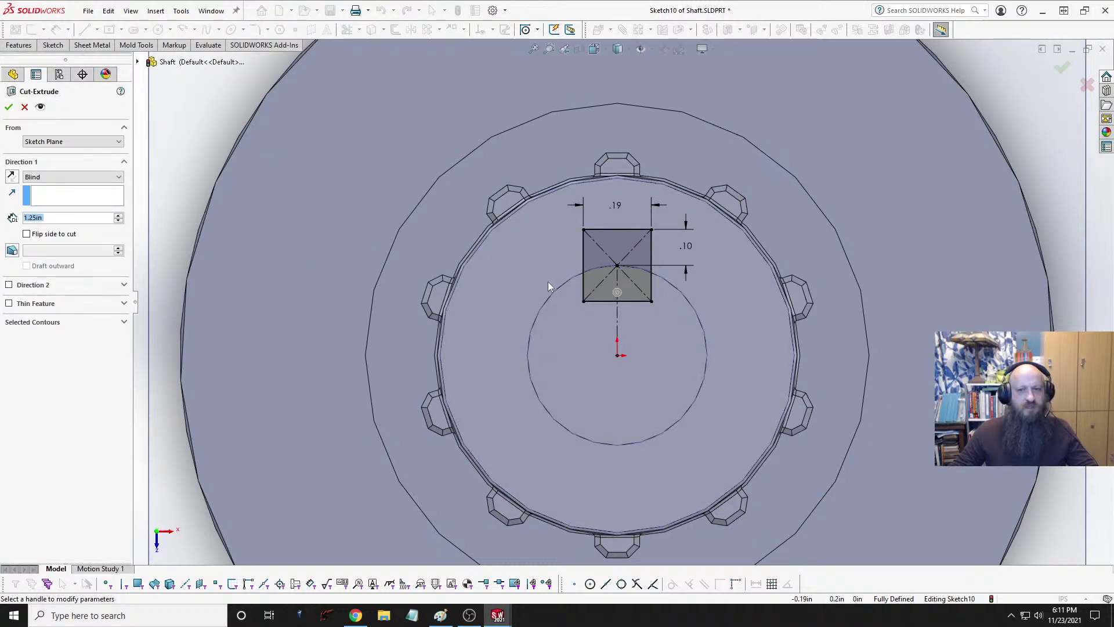
scroll(548, 281, "up", 3)
middle_click_drag(579, 237, 537, 289)
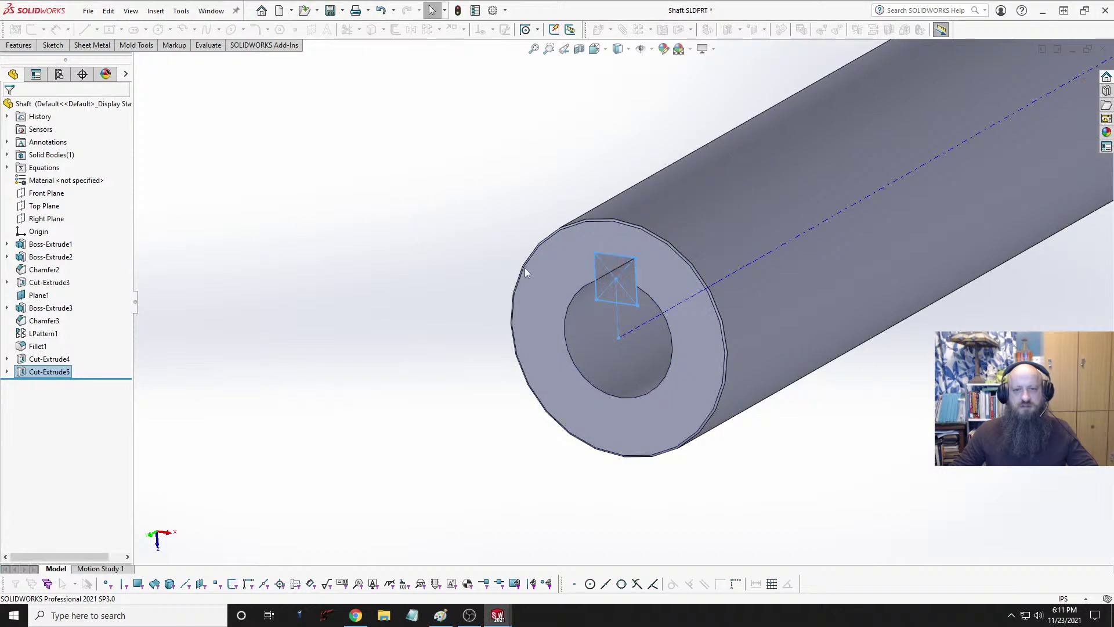
left_click(412, 275)
middle_click_drag(412, 275, 443, 172)
scroll(458, 241, "up", 7)
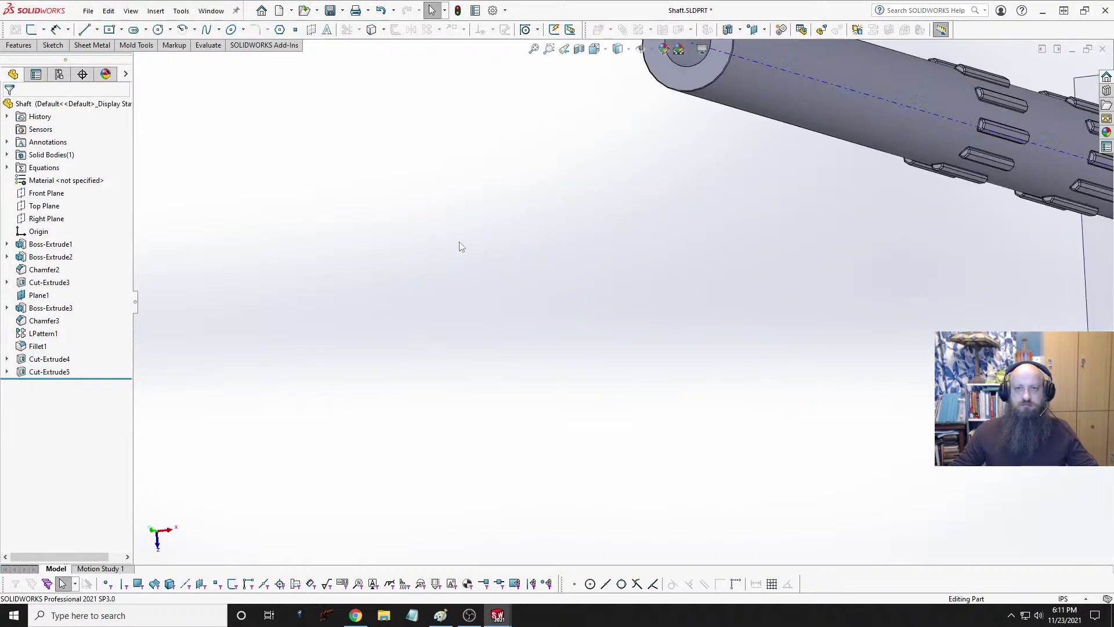
scroll(761, 188, "down", 6)
middle_click_drag(324, 259, 339, 220)
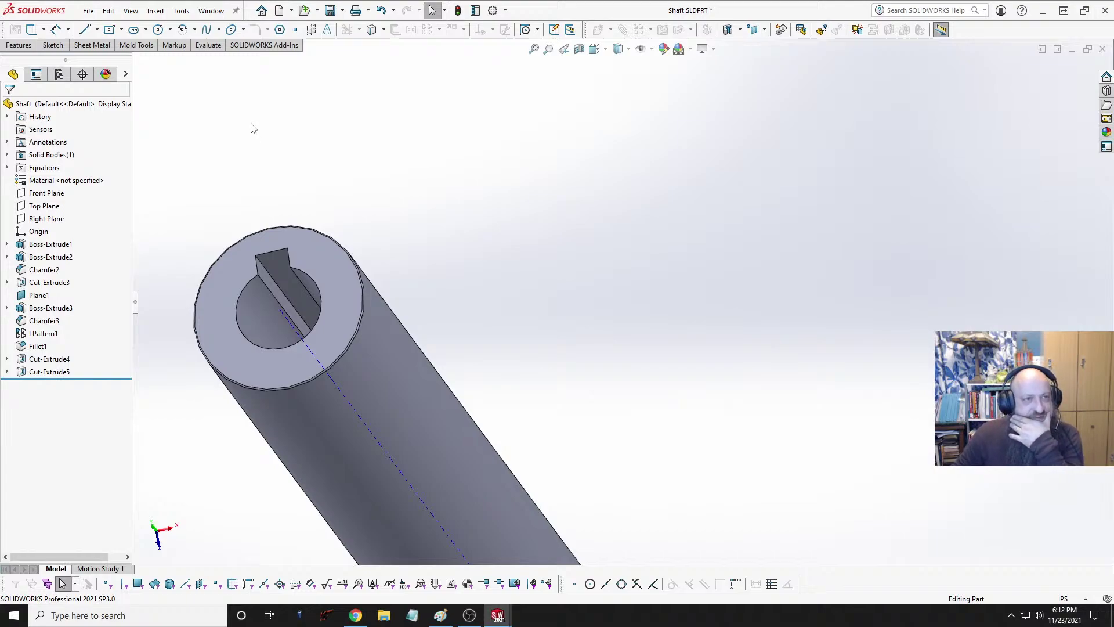
left_click(19, 44)
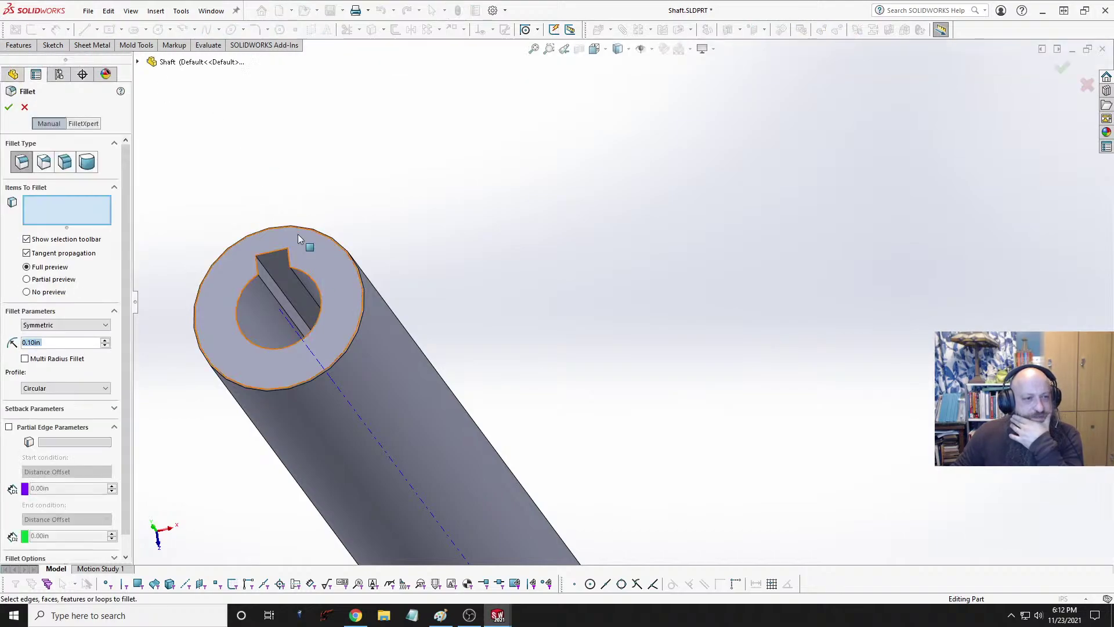
middle_click_drag(234, 312, 274, 268)
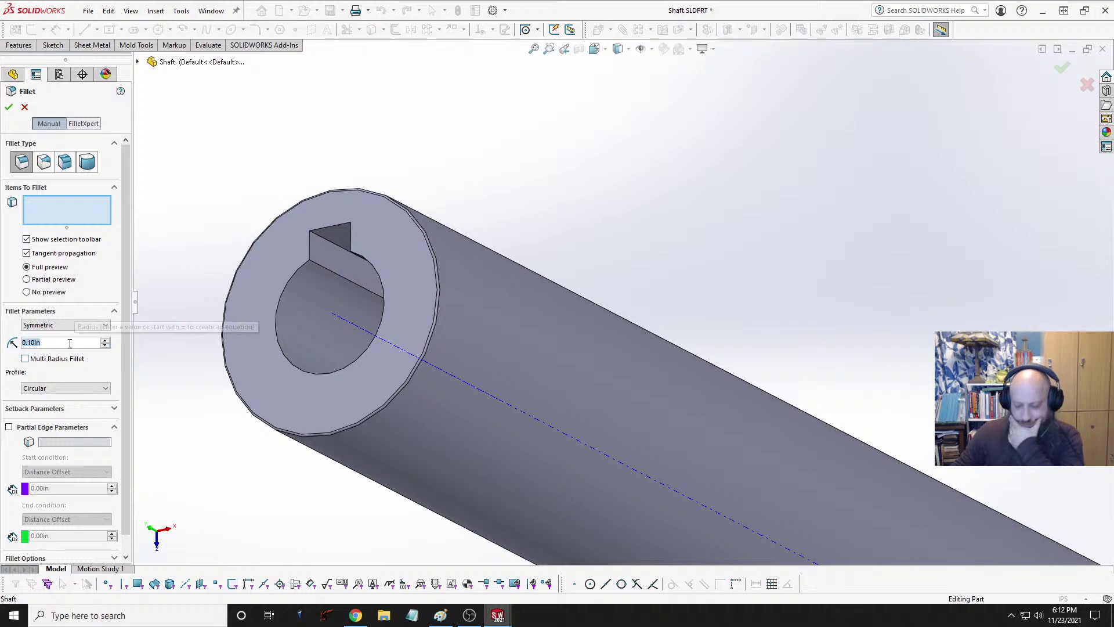
type(".03125")
key("Return")
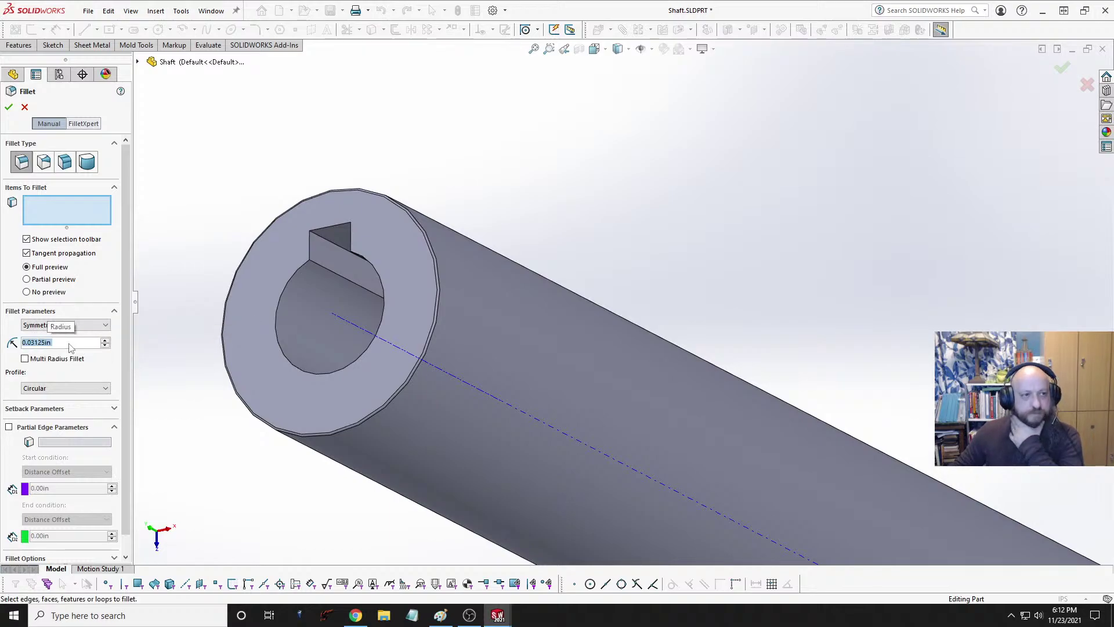
scroll(265, 295, "down", 3)
left_click(366, 195)
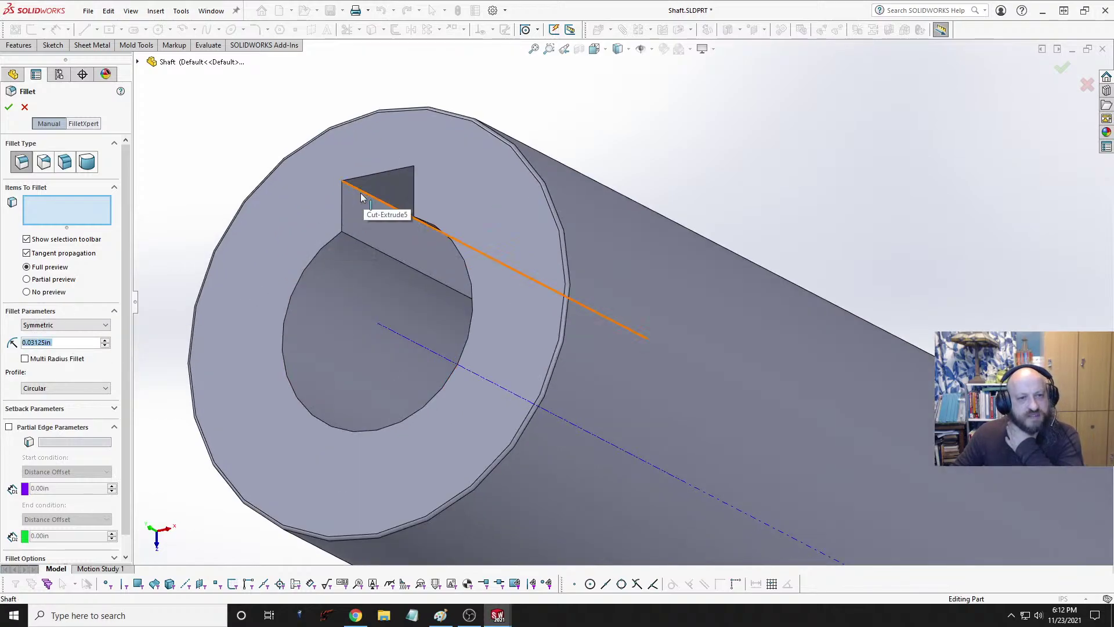
middle_click_drag(318, 221, 392, 217)
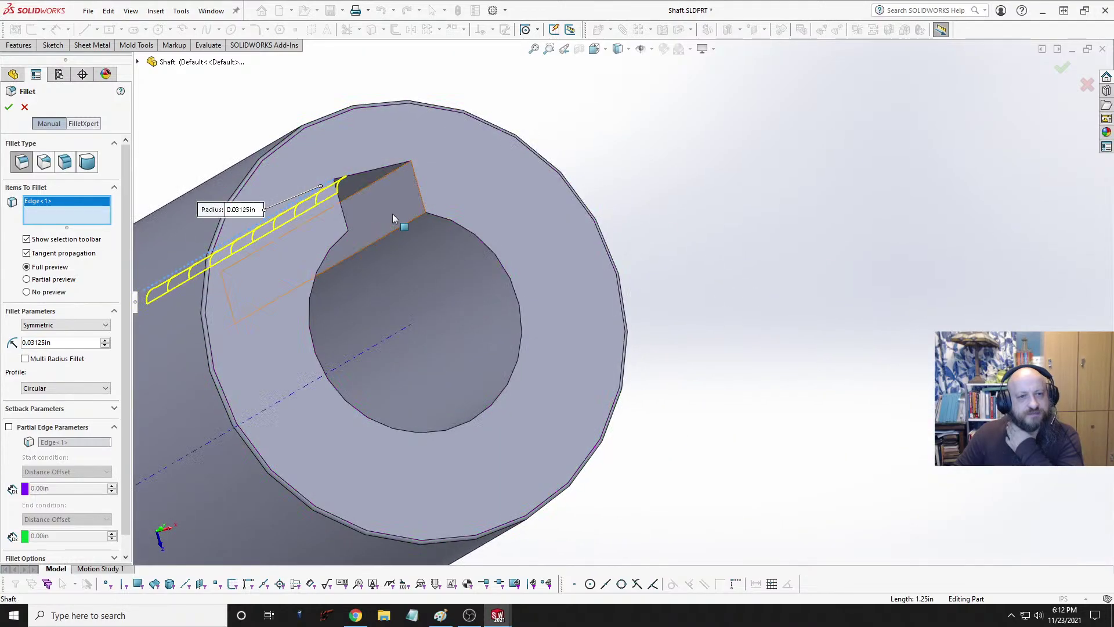
left_click(382, 176)
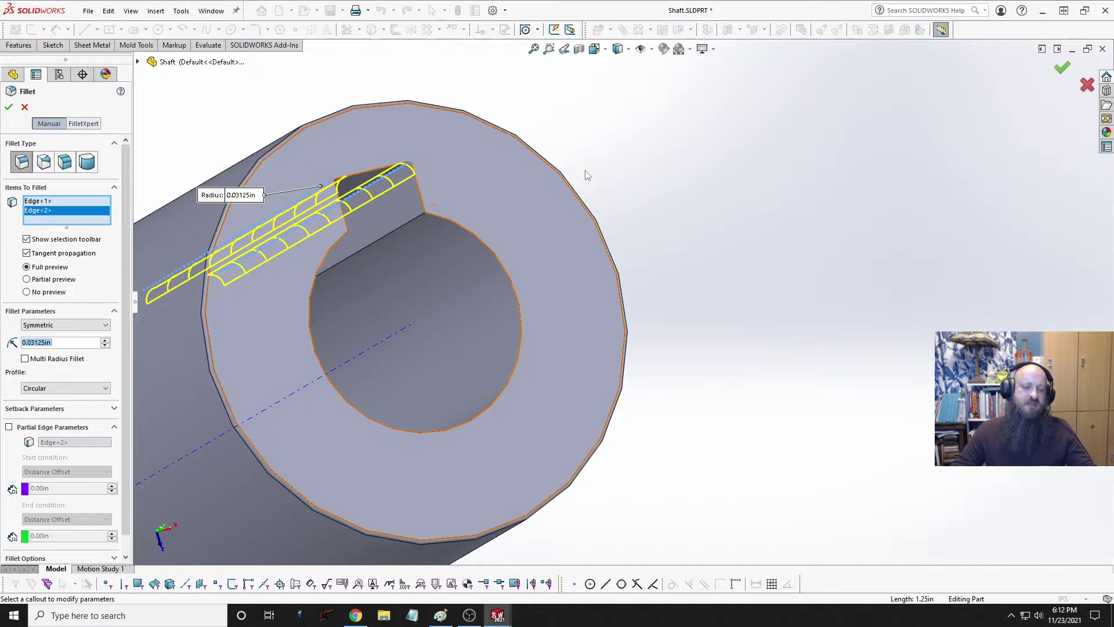
key("Escape")
Step: Examine the bore and keyway in the shaft's end from several angles, including the trimetric view
scroll(587, 175, "up", 10)
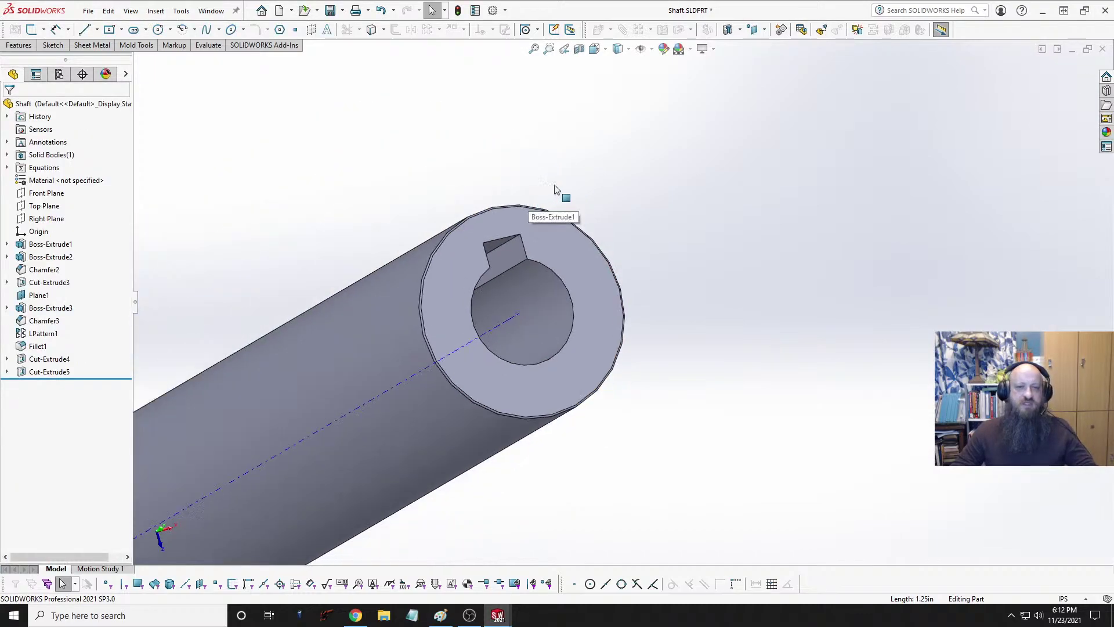
key("space")
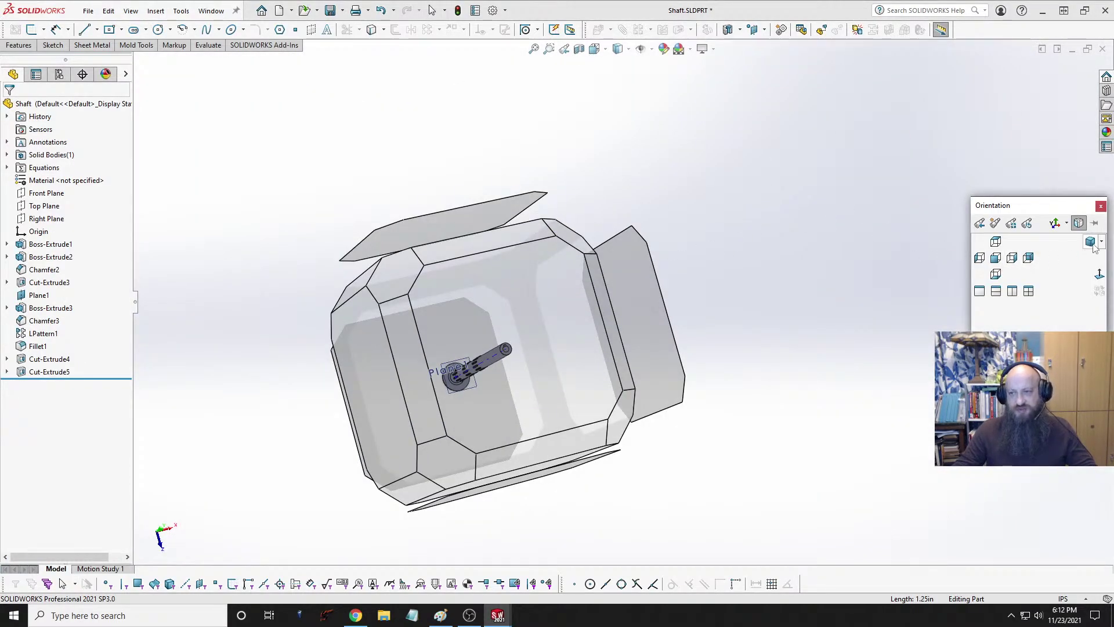
left_click(1091, 242)
scroll(667, 151, "down", 6)
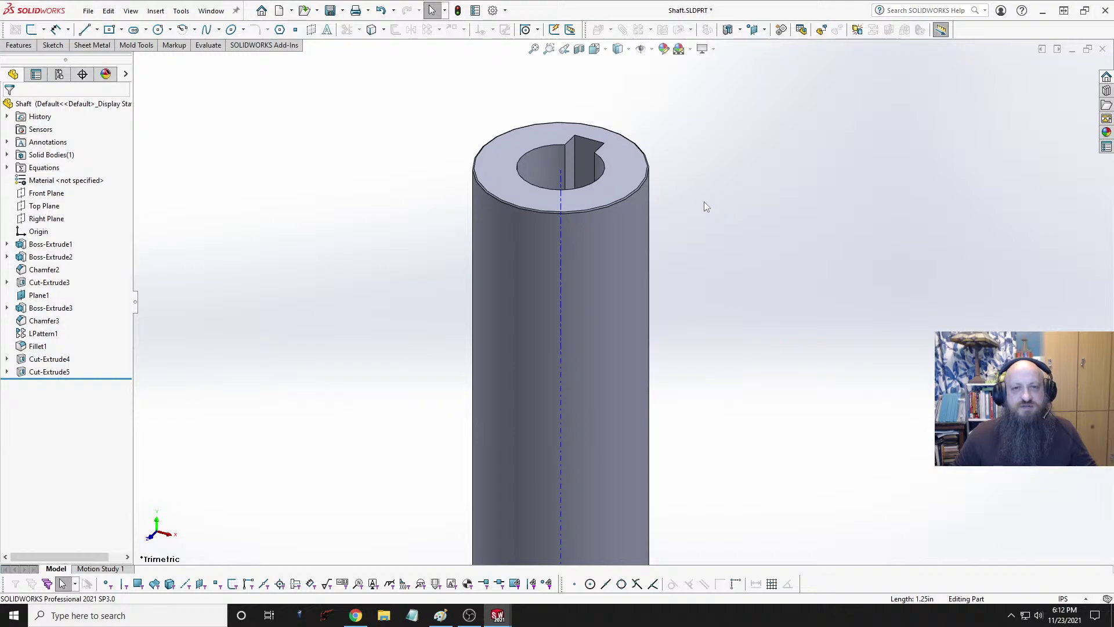
scroll(656, 174, "down", 3)
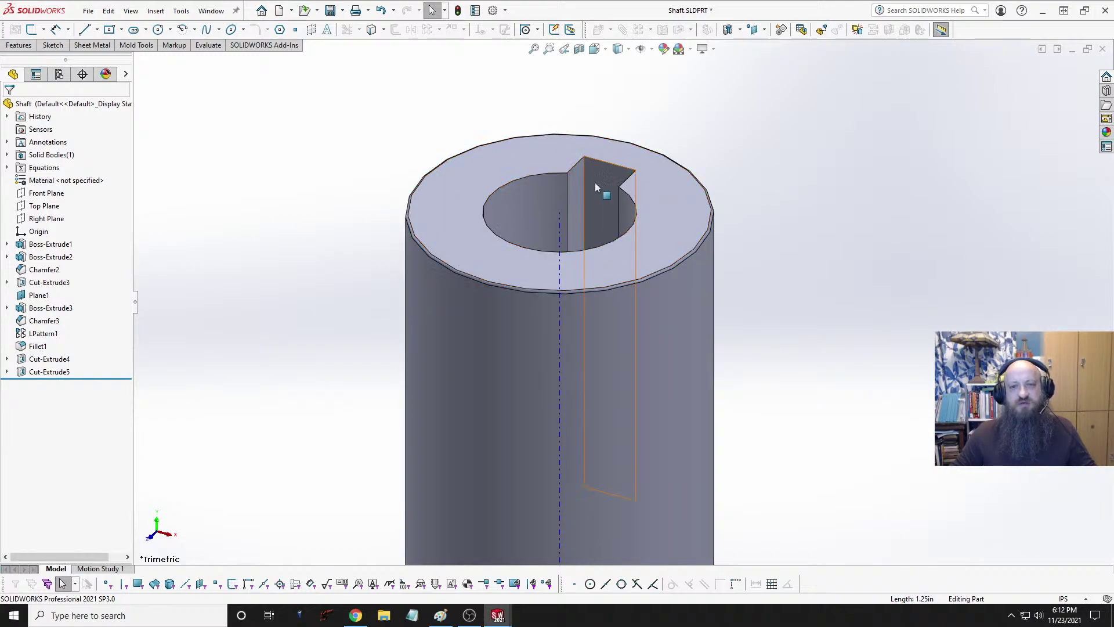
scroll(715, 204, "up", 1)
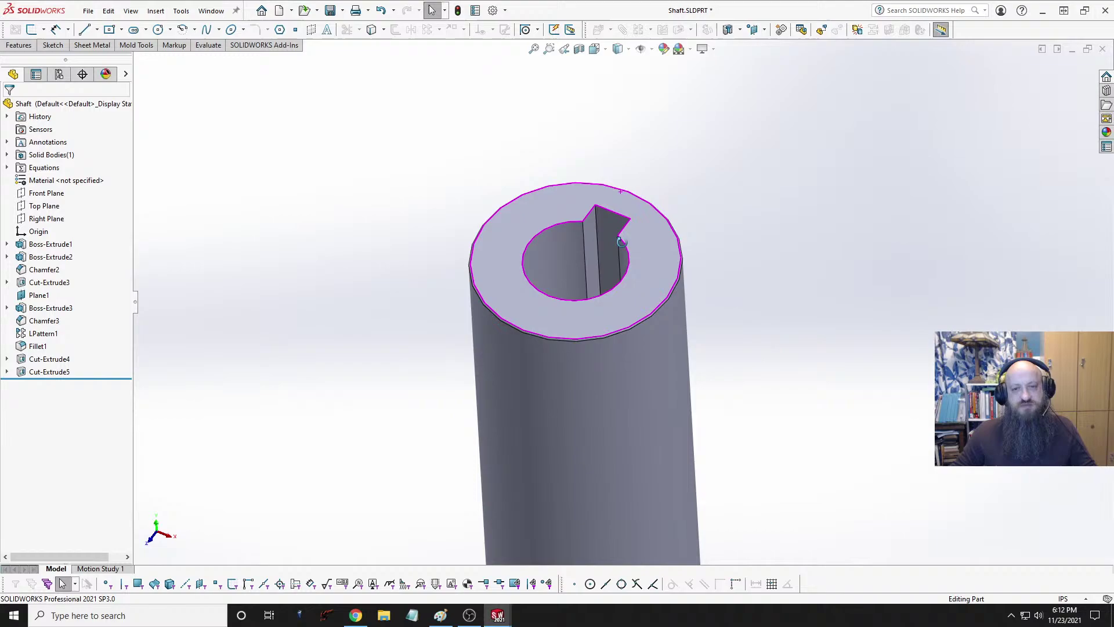
middle_click_drag(696, 221, 602, 293)
scroll(601, 251, "down", 3)
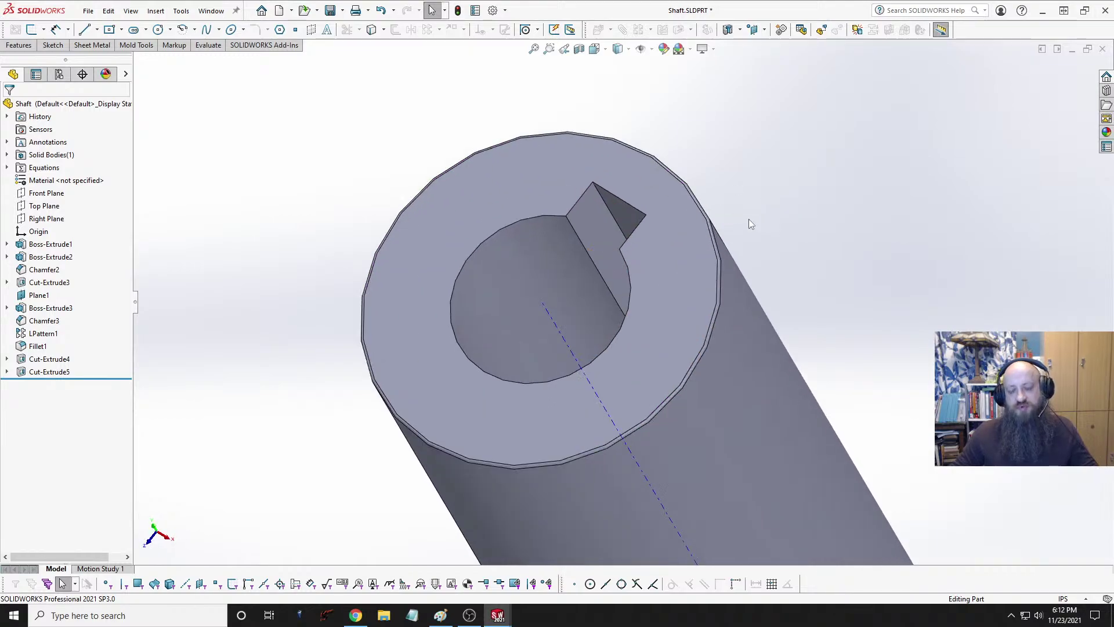
scroll(744, 202, "up", 4)
scroll(597, 255, "down", 5)
scroll(668, 262, "down", 3)
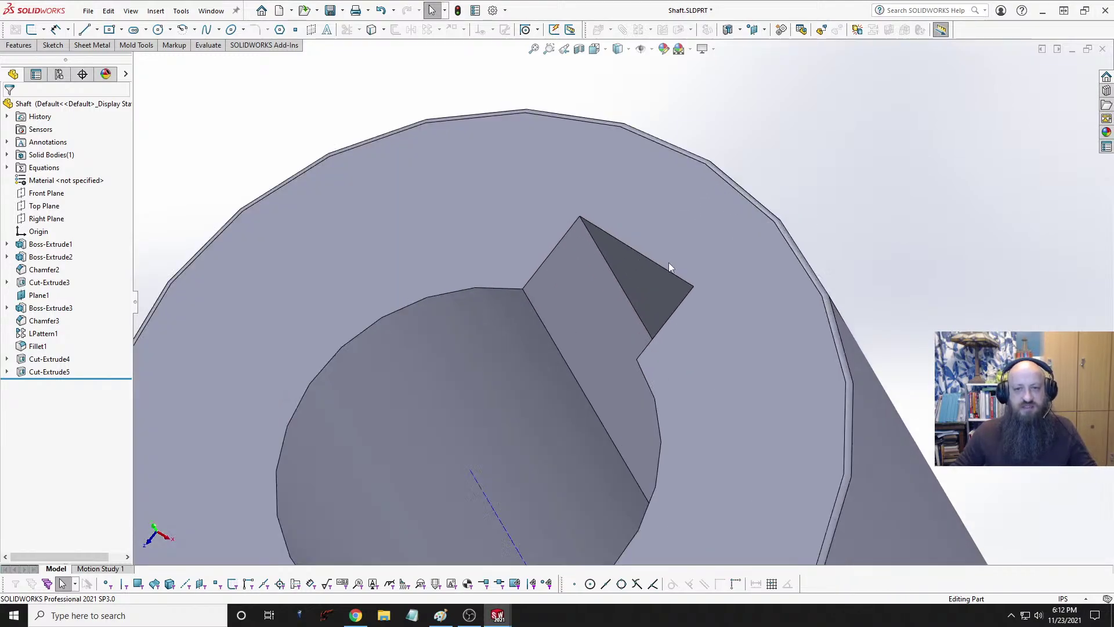
scroll(662, 261, "up", 2)
middle_click(607, 256)
middle_click_drag(608, 255, 651, 279)
scroll(616, 297, "down", 4)
scroll(663, 281, "up", 6)
middle_click_drag(689, 316, 694, 350)
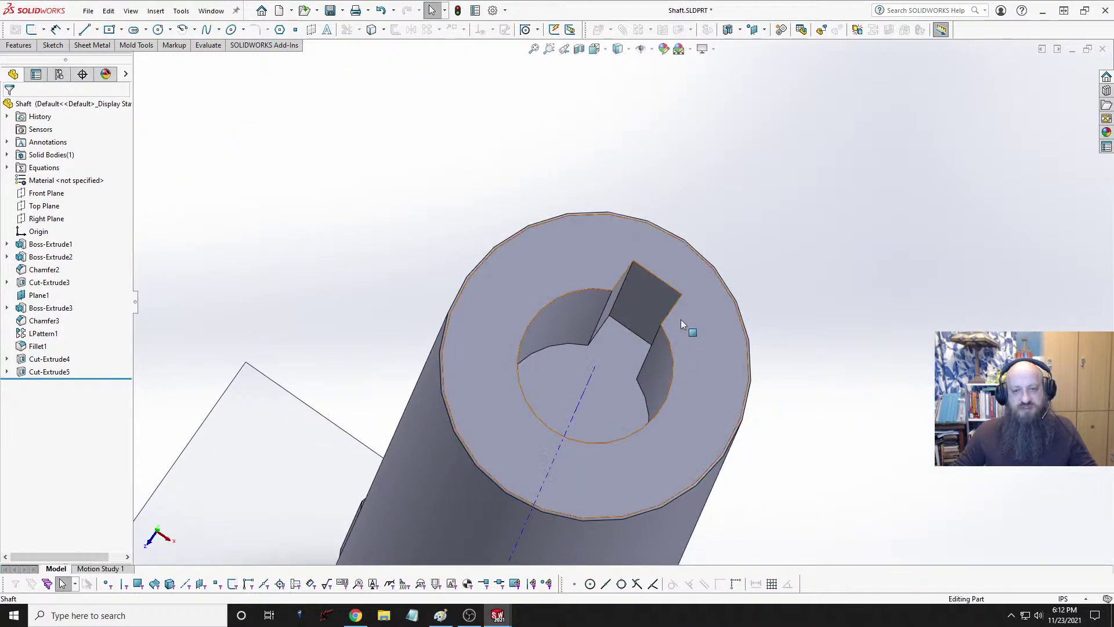
Step: Show the whole shaft in the trimetric view and save the part
key("space")
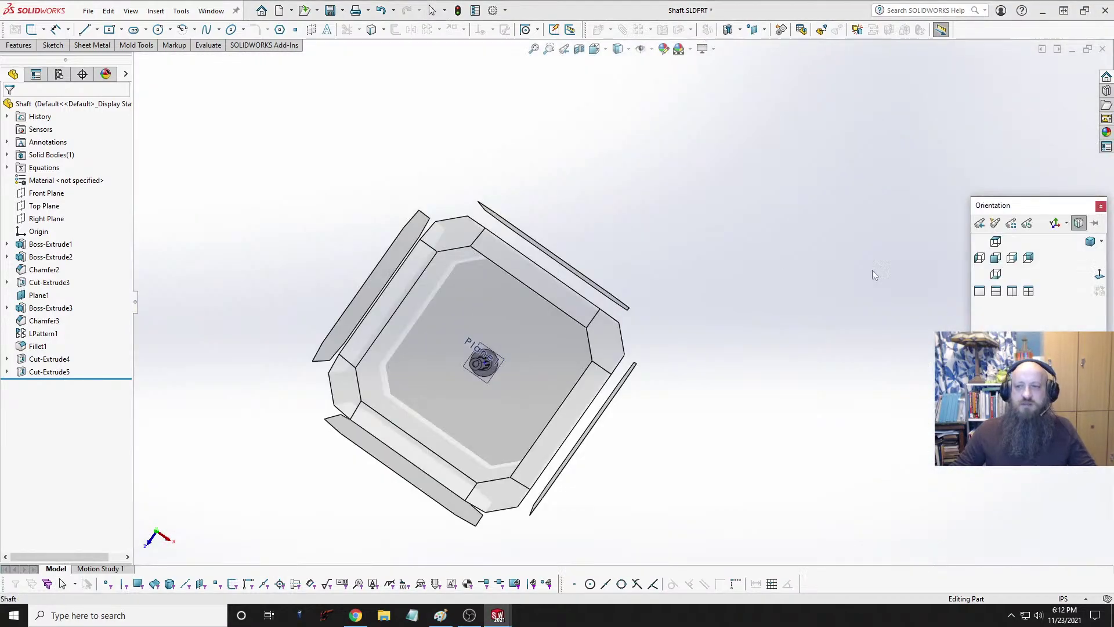
left_click(1089, 242)
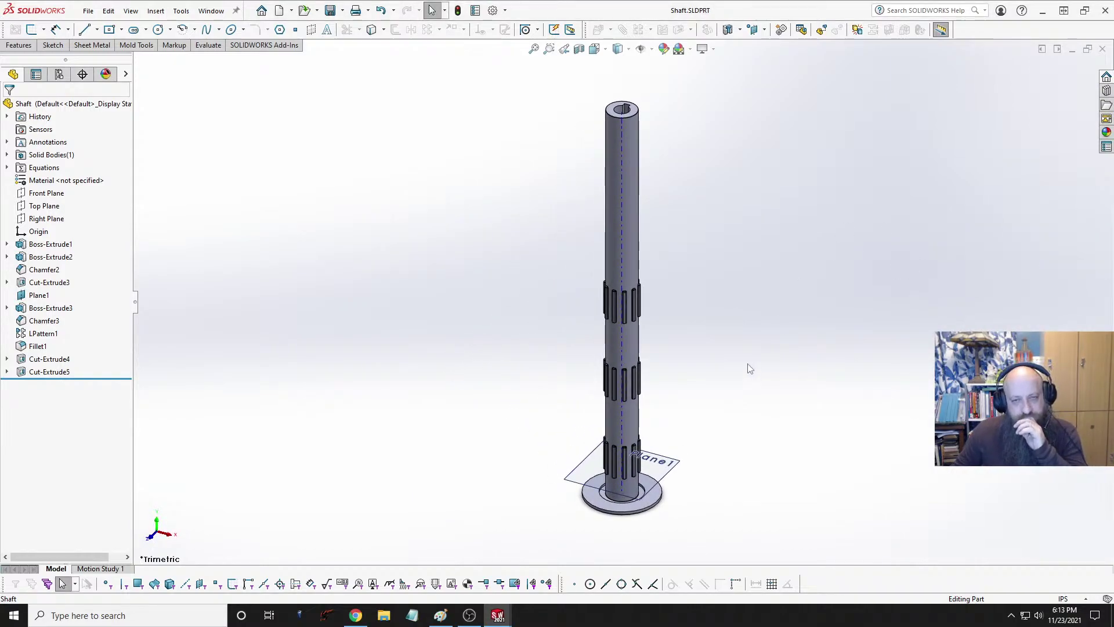
Step: Switch to the 61685-017_IGS-TB2400 generator assembly and close it without saving its changes
key("ctrl+Tab")
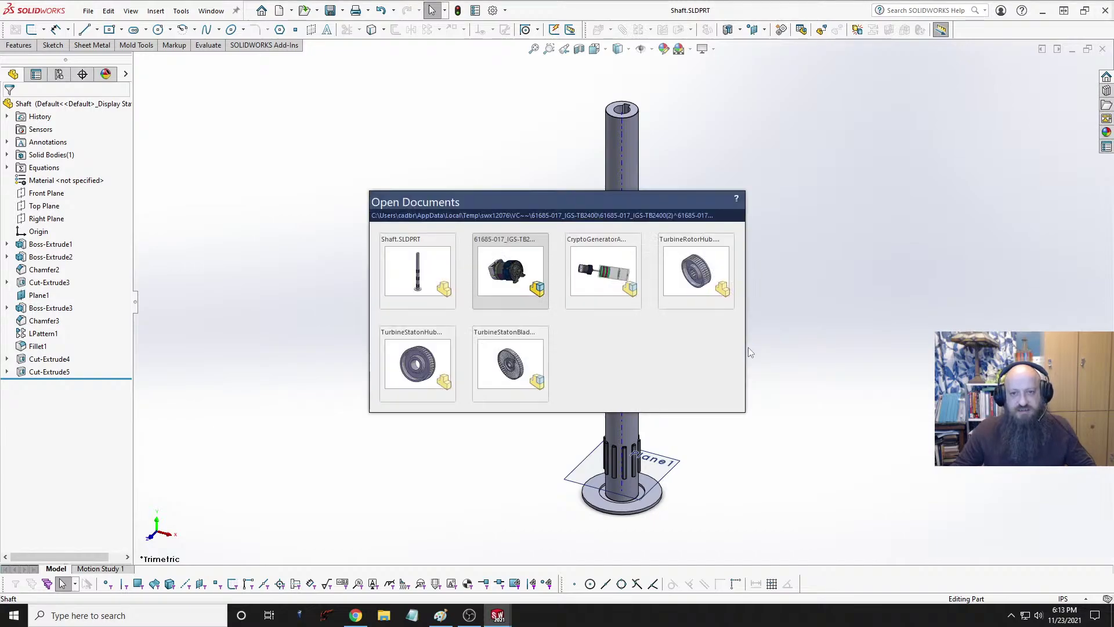
scroll(691, 366, "up", 3)
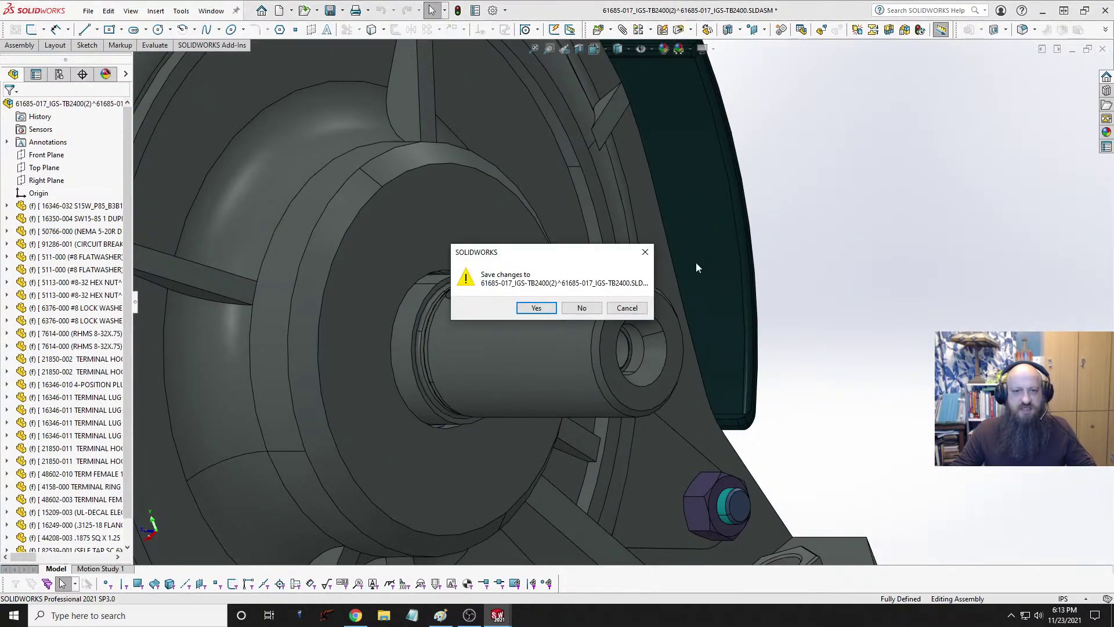
left_click(579, 309)
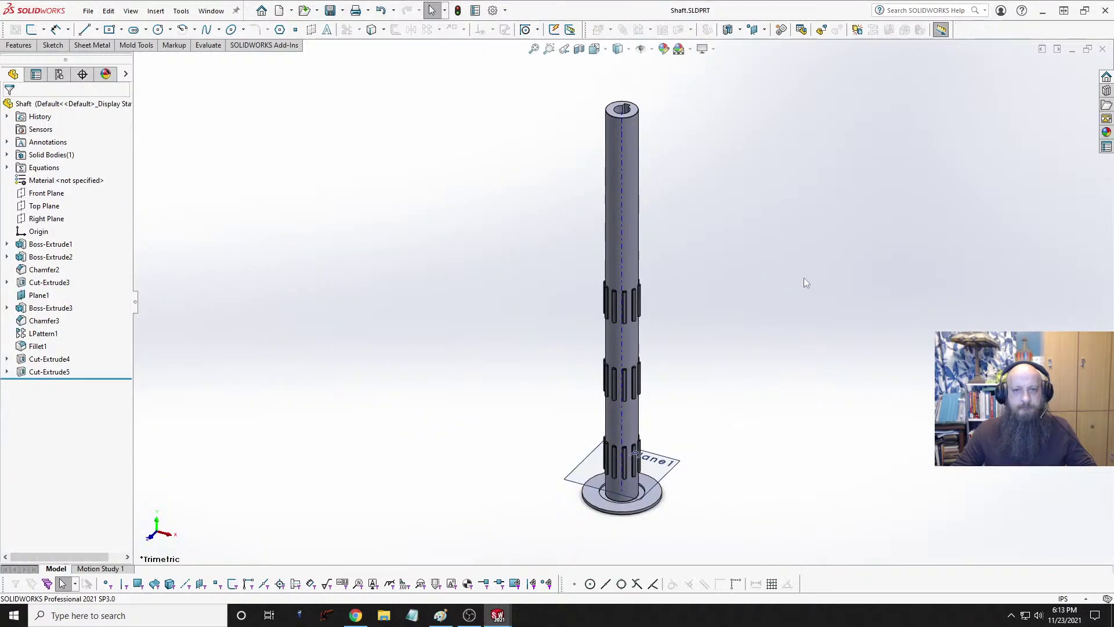
Step: In CryptoGeneratorAssy, examine how the turbine shaft's end sits over the generator's output shaft and key
key("ctrl+Tab")
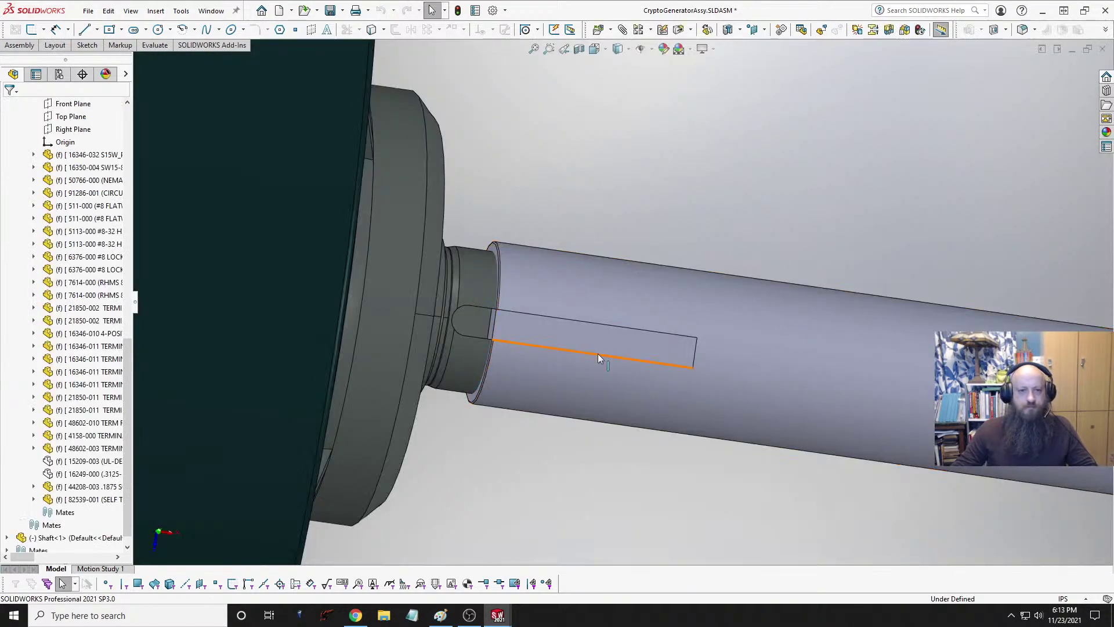
middle_click(557, 333)
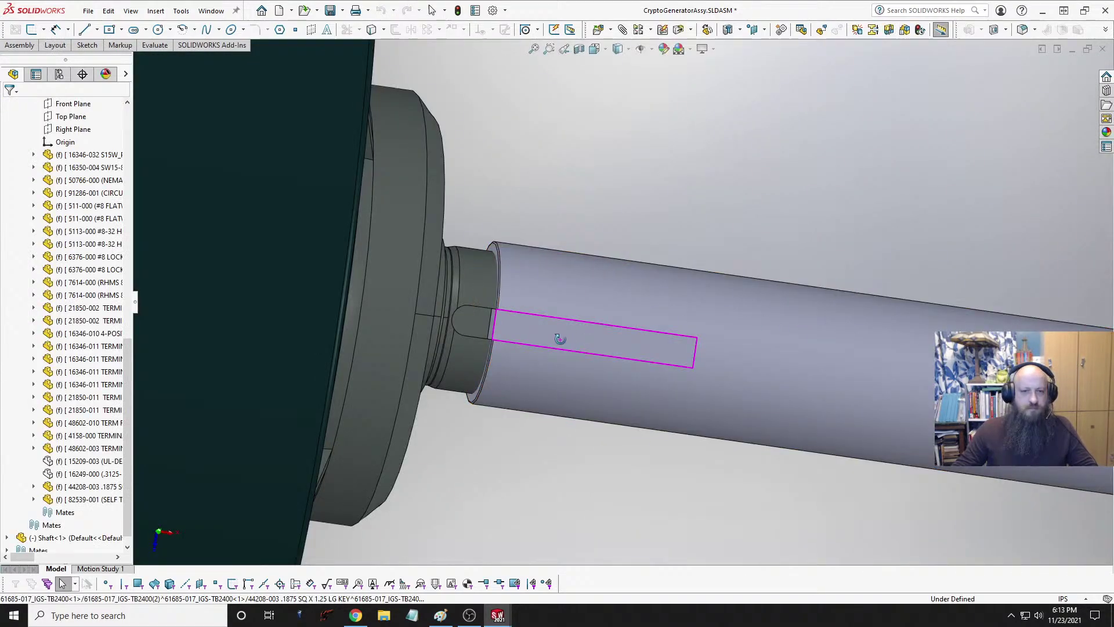
middle_click_drag(557, 333, 598, 139)
scroll(519, 342, "down", 5)
middle_click_drag(572, 320, 587, 303)
scroll(597, 318, "up", 10)
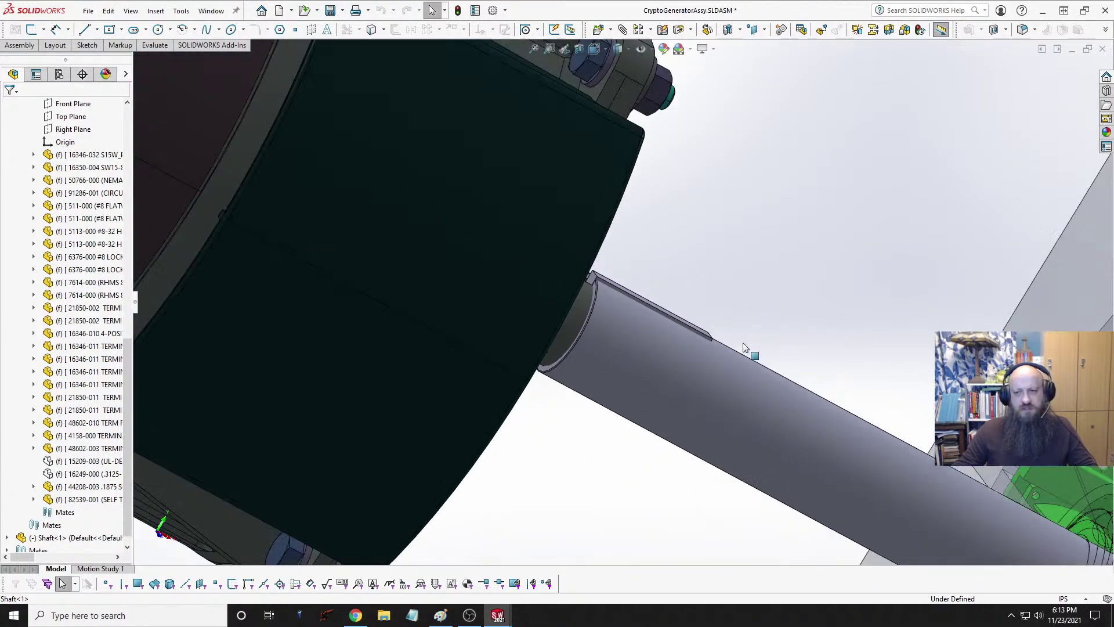
scroll(834, 410, "down", 5)
middle_click_drag(665, 338, 627, 362)
scroll(505, 219, "down", 5)
mouse_move(505, 218)
middle_mouse_down()
mouse_move(458, 260)
mouse_move(488, 273)
mouse_move(520, 229)
middle_mouse_up()
Step: Try to rotate the turbine shaft about its axis relative to the generator's key
left_click(489, 289)
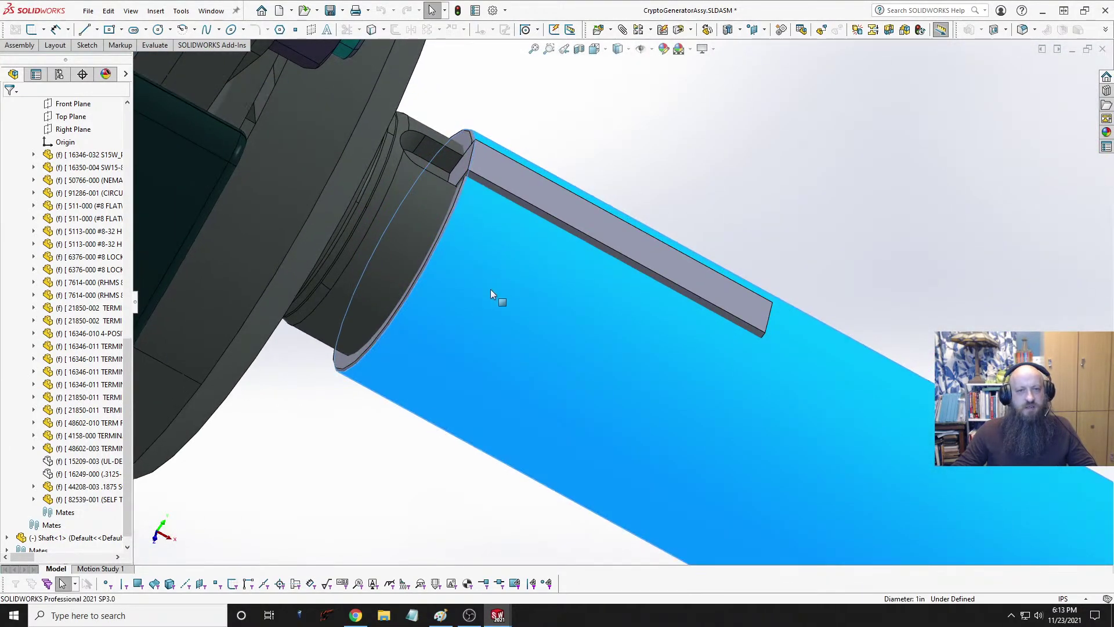
left_click(510, 284)
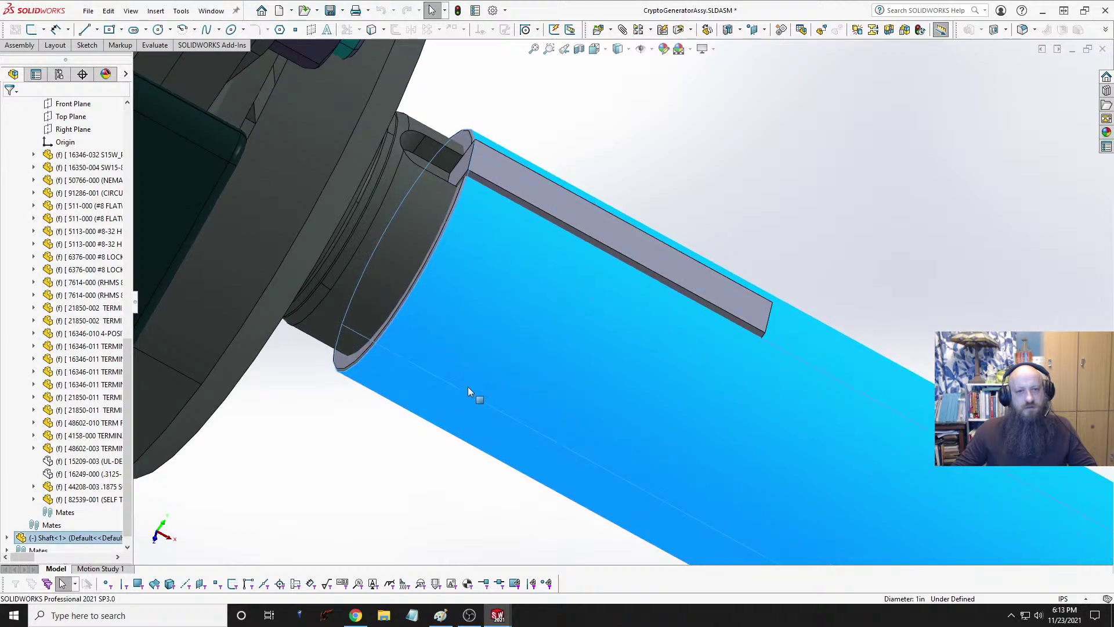
left_click_drag(491, 316, 427, 397)
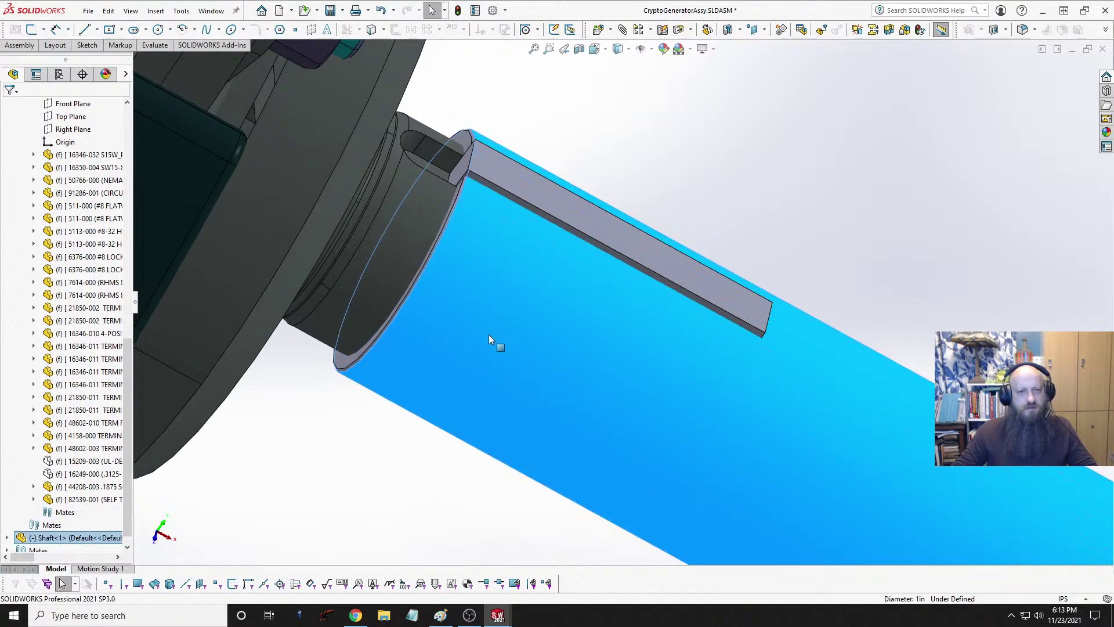
left_click_drag(490, 335, 517, 311)
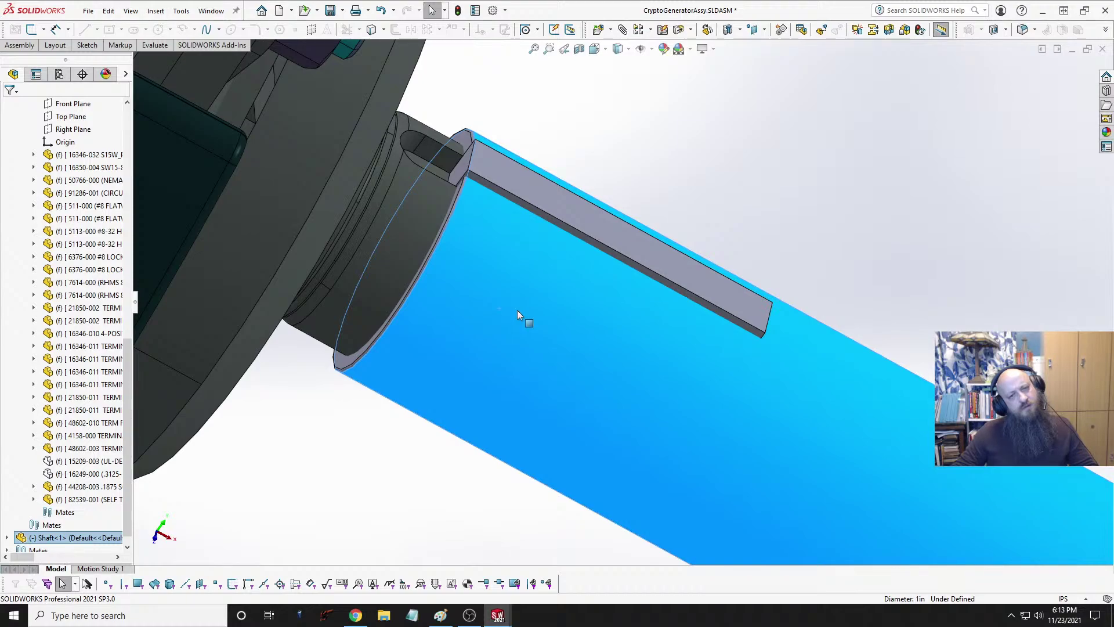
Step: Make the turbine shaft transparent in the assembly to expose the generator's output shaft and key inside it
left_click(518, 309)
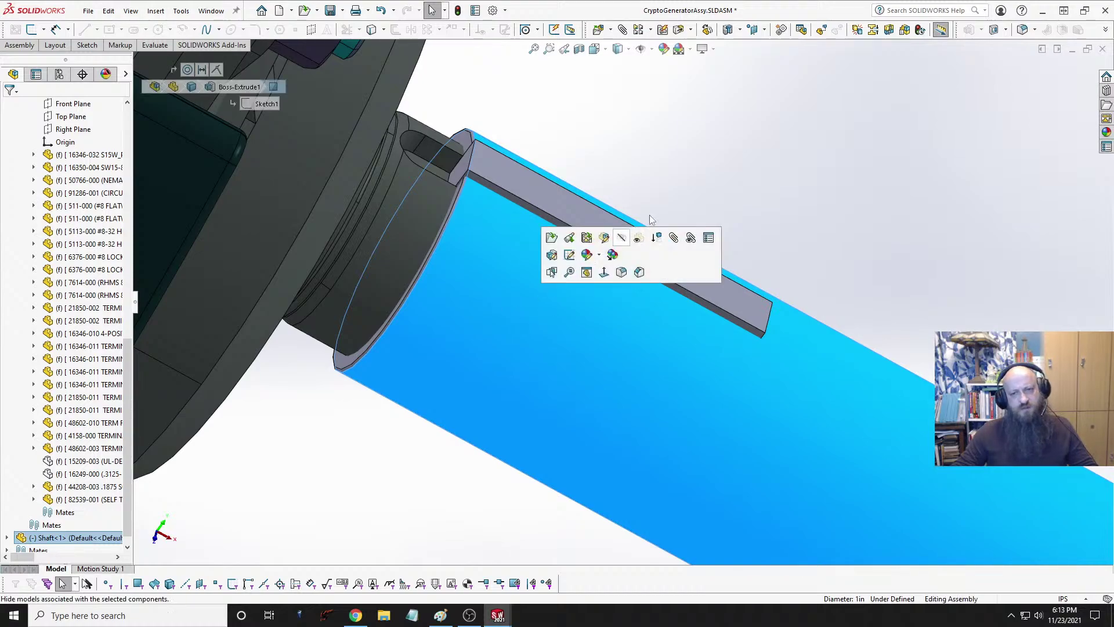
left_click(637, 248)
middle_click_drag(576, 274, 514, 169)
key("Escape")
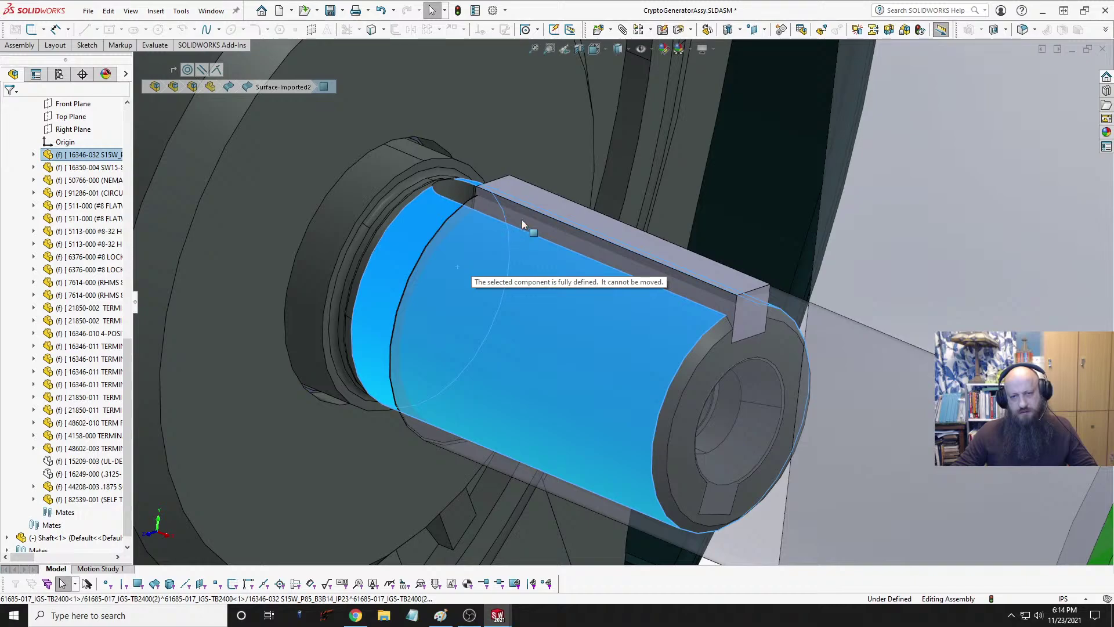
left_click(810, 336)
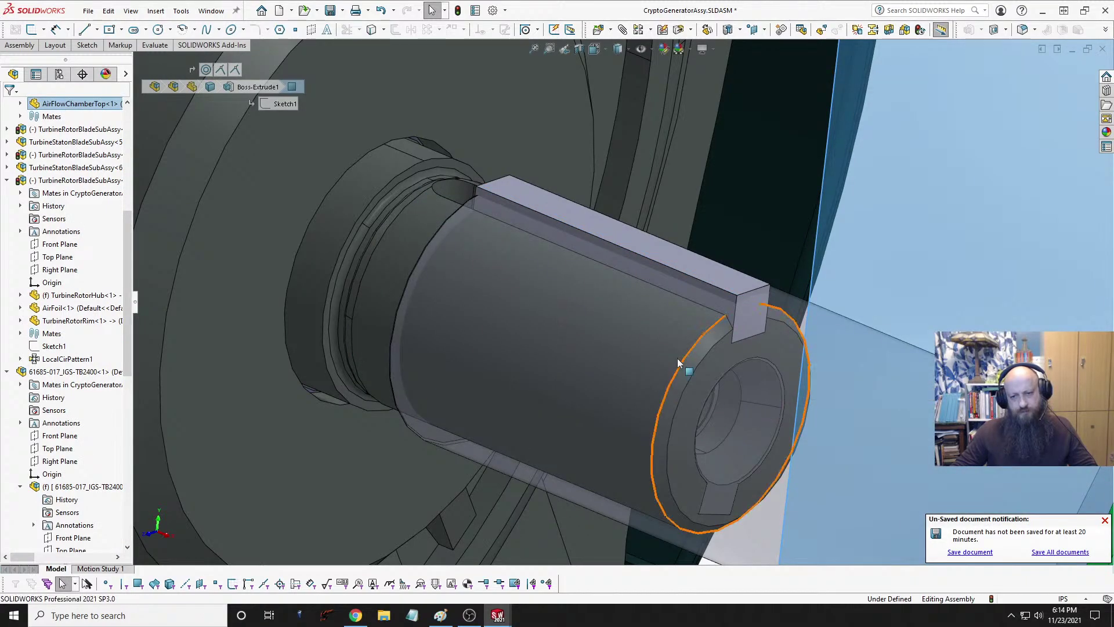
left_click(649, 392)
left_click(922, 351)
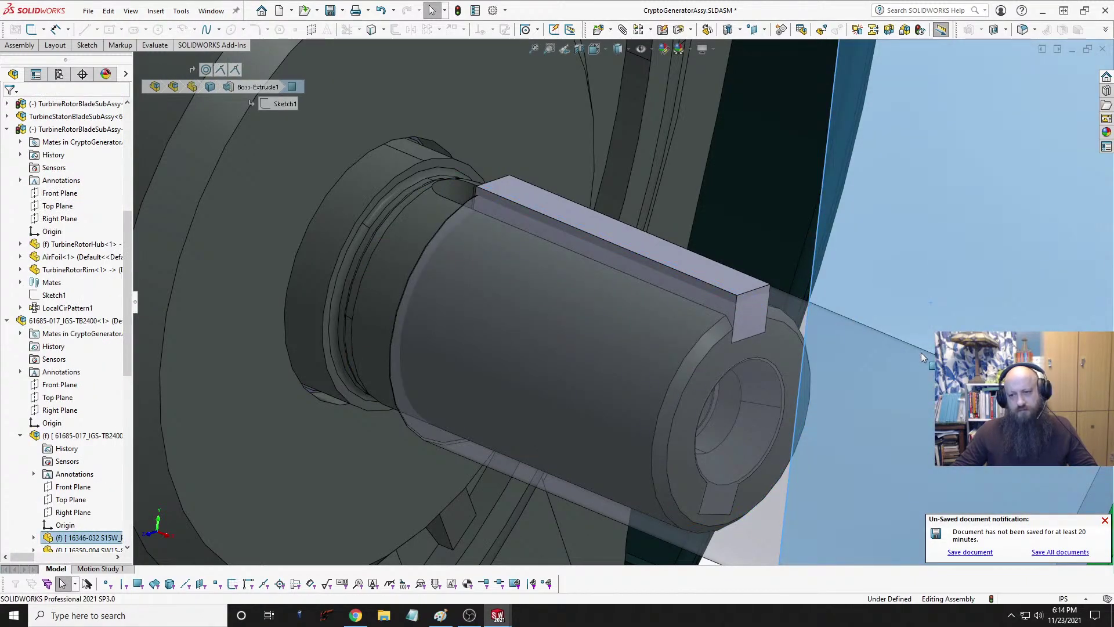
Step: Examine how the transparent turbine shaft fits around the generator's output shaft, key and bored end, including the turbine shaft's diameter
scroll(803, 316, "up", 3)
scroll(802, 316, "up", 1)
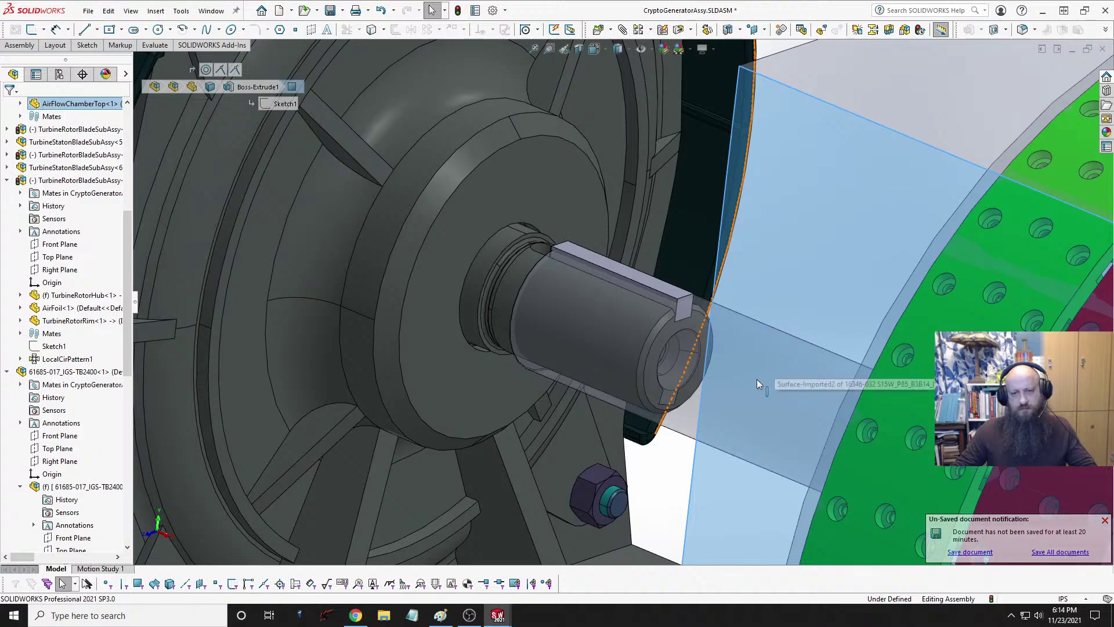
left_click(673, 428)
scroll(669, 426, "down", 3)
left_click(702, 386)
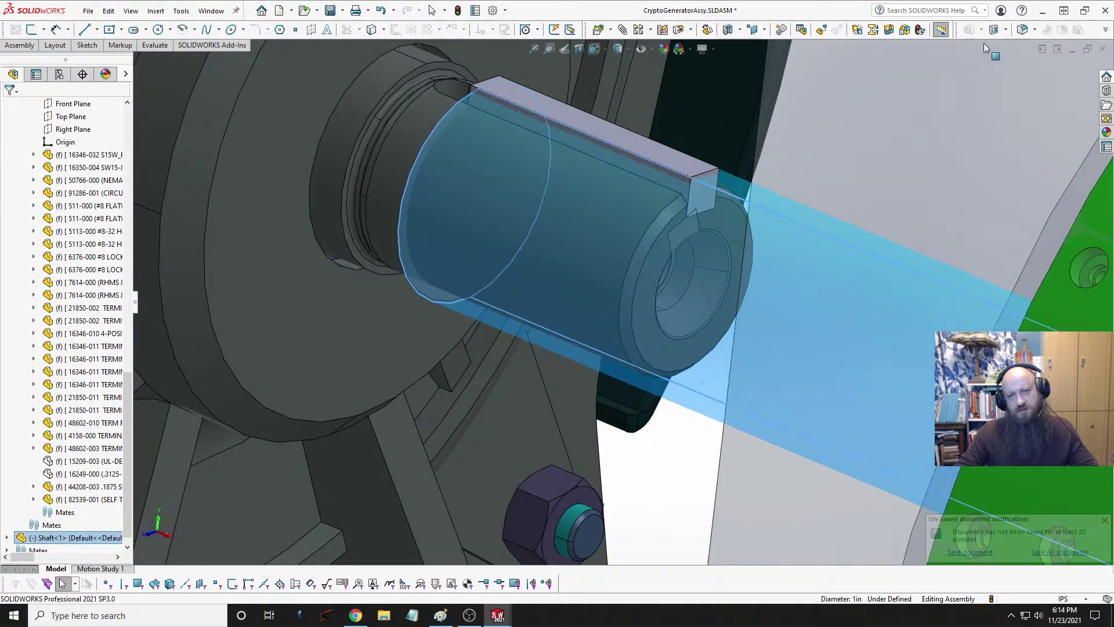
left_click_drag(1033, 407, 1038, 393)
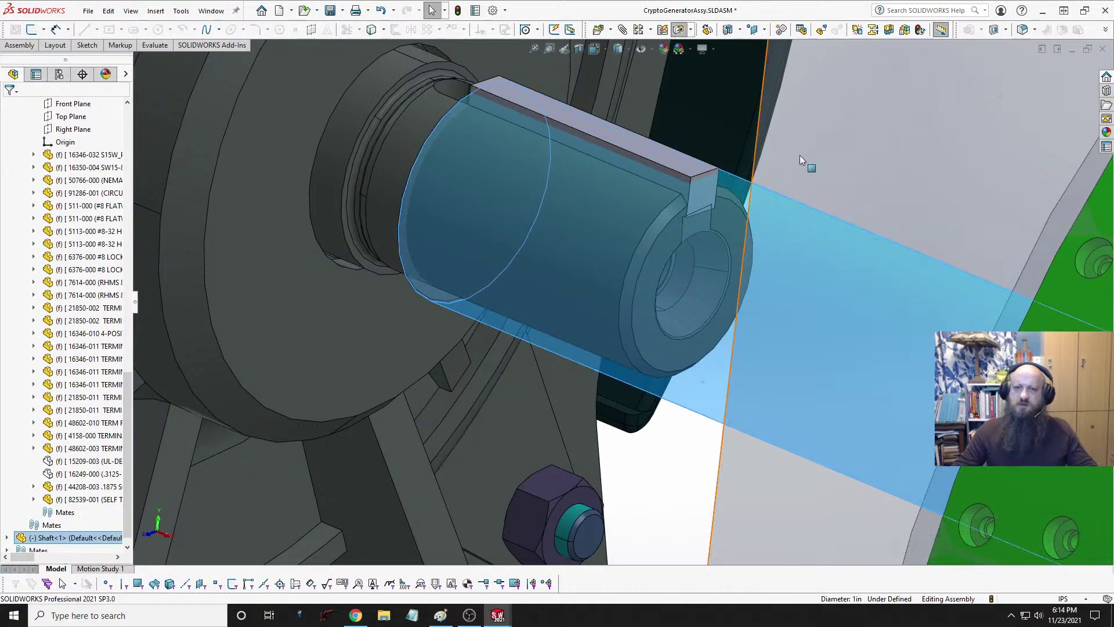
key("Escape")
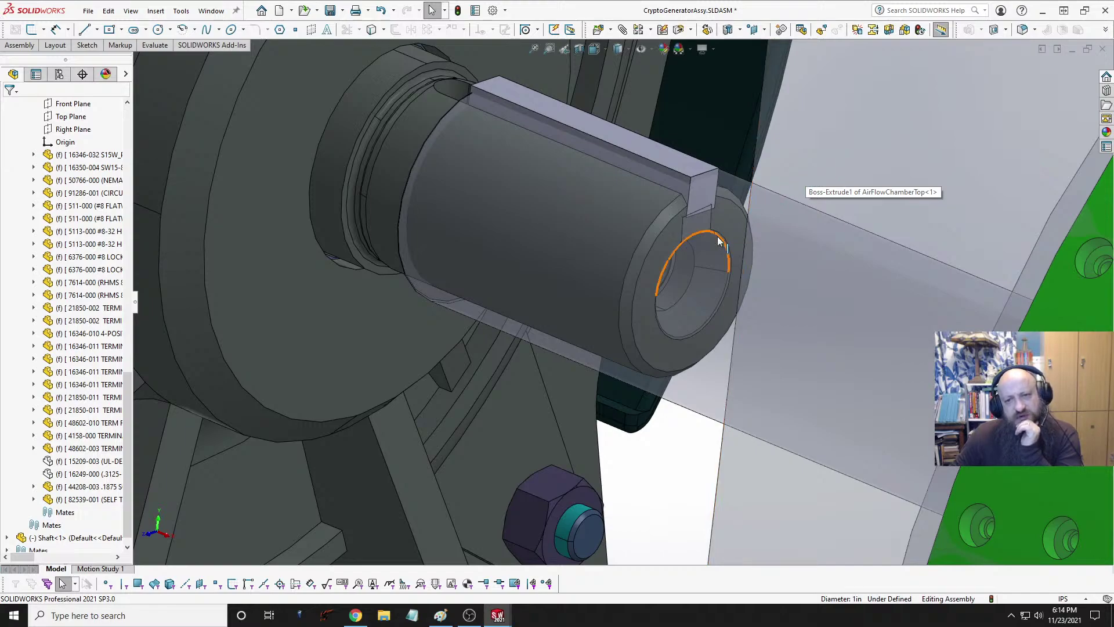
middle_click_drag(719, 273, 710, 214)
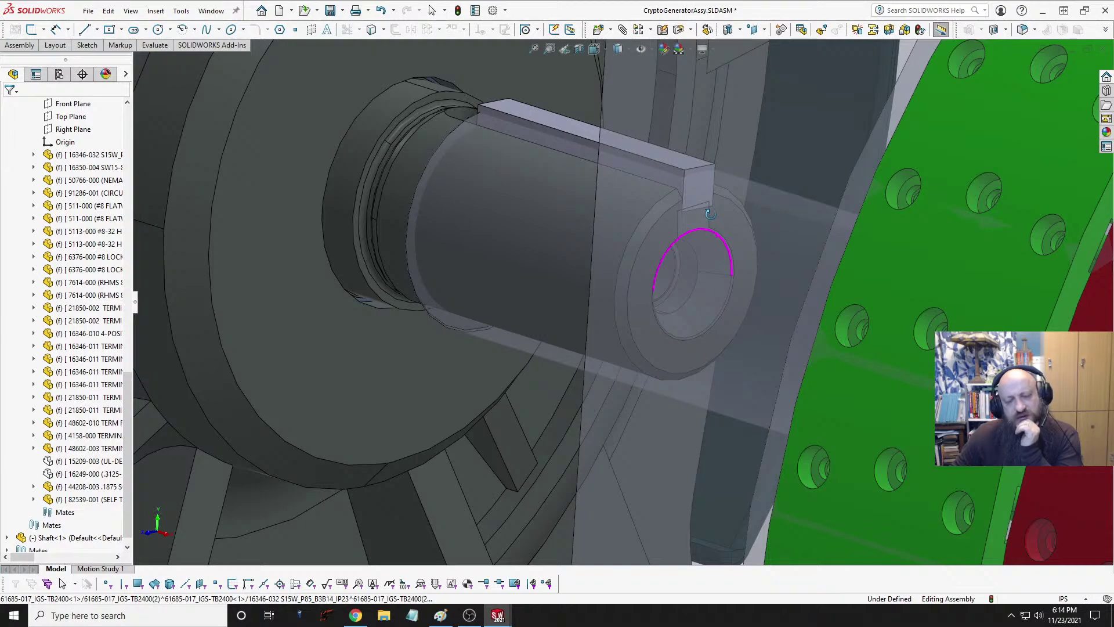
middle_click_drag(710, 214, 727, 218)
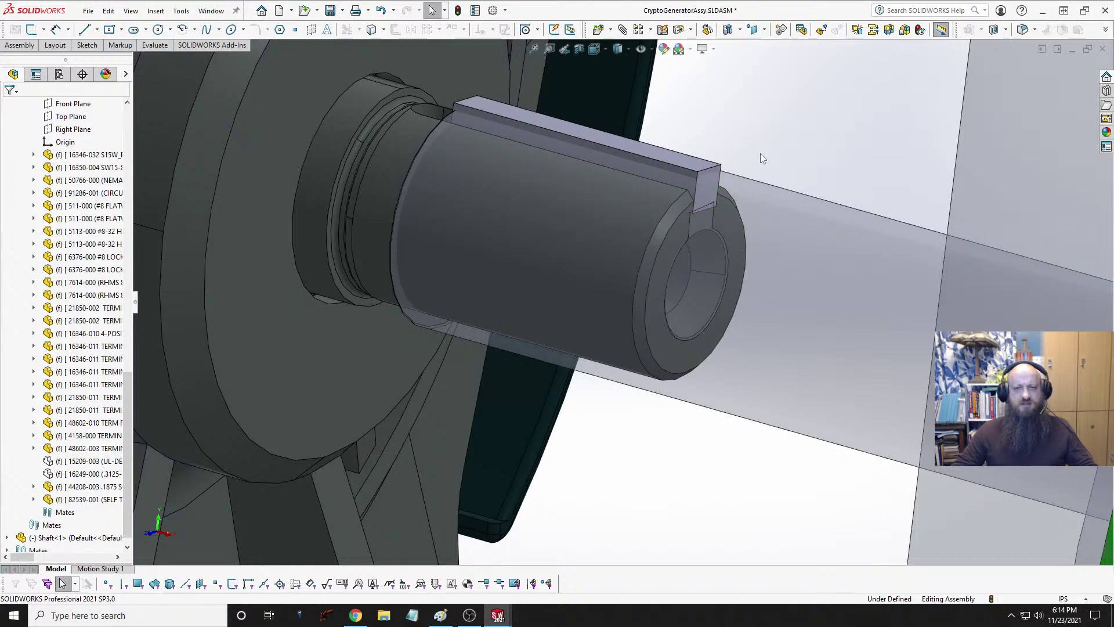
Step: Open the generator's 16346-032 part without feature recognition and start a sketch on Plane1 at the output shaft
left_click(403, 143)
left_click(430, 121)
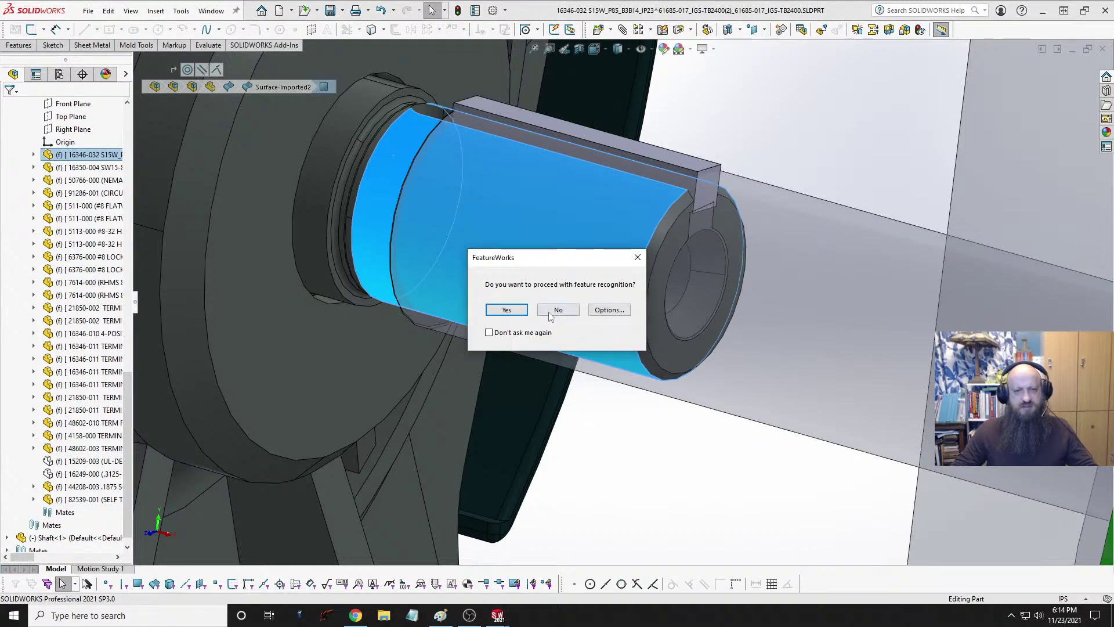
key("Escape")
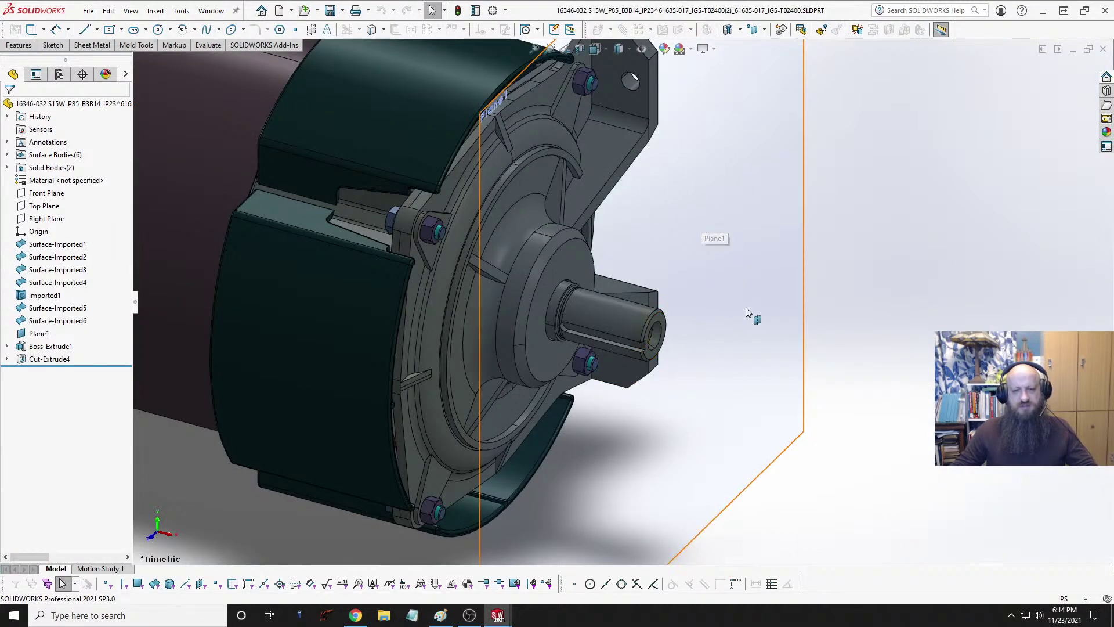
left_click(721, 316)
left_click(769, 274)
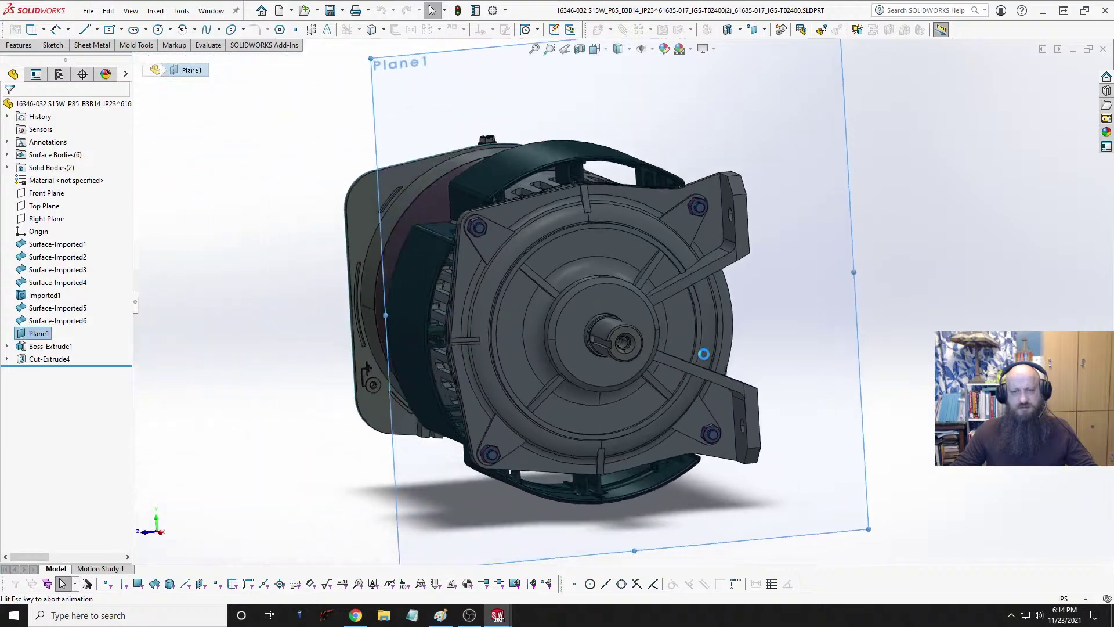
scroll(652, 375, "down", 5)
scroll(594, 270, "down", 2)
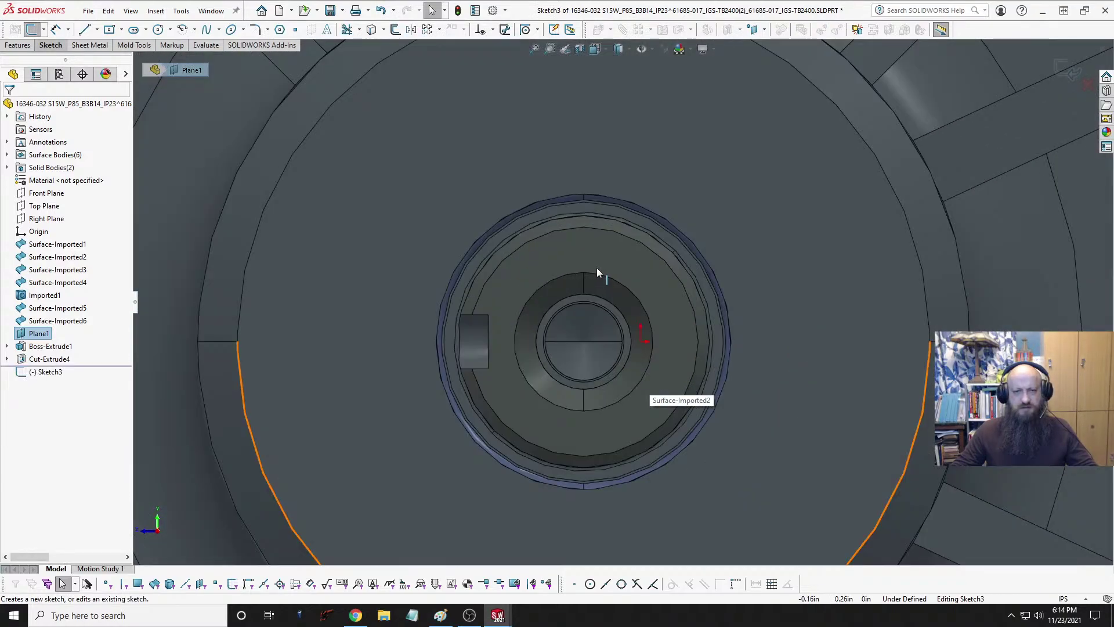
middle_click_drag(557, 241, 608, 256)
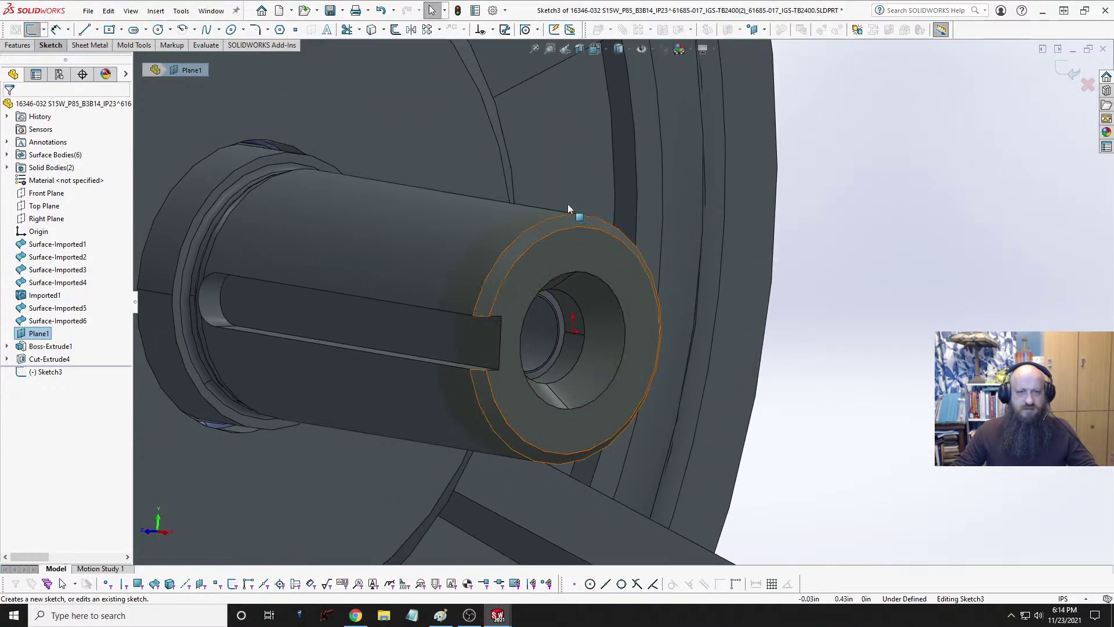
left_click(85, 30)
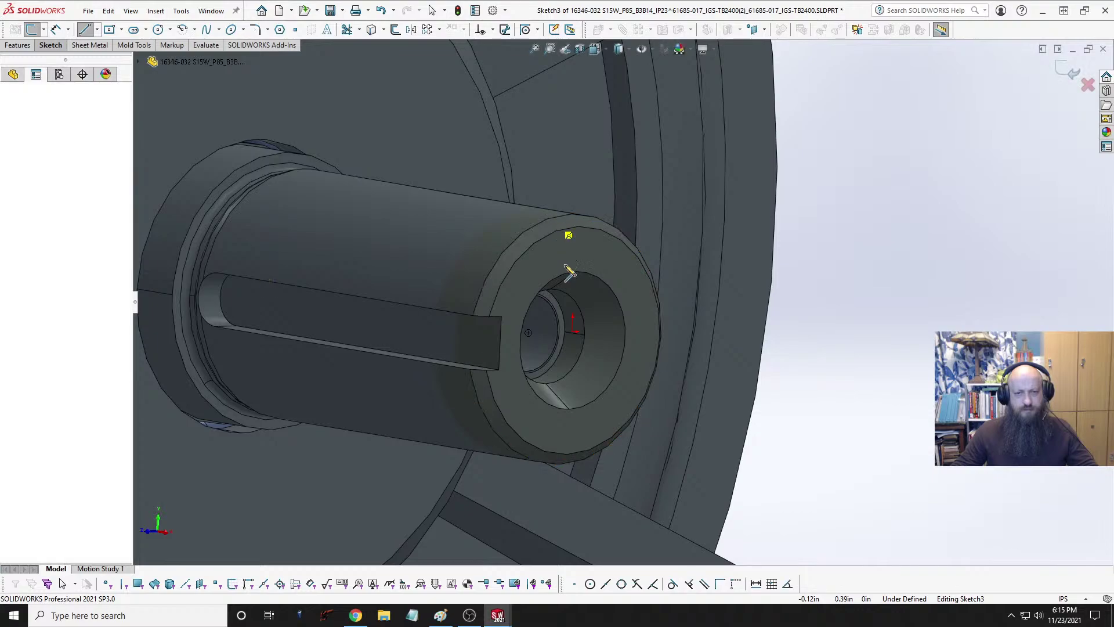
left_click(528, 333)
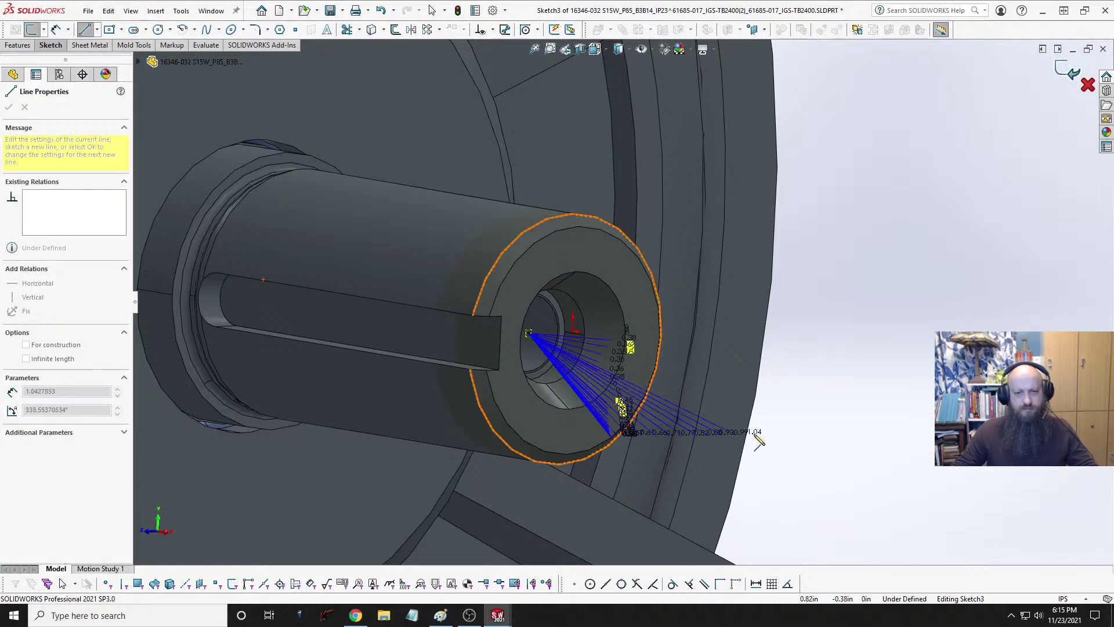
key("Escape")
key("Escape")
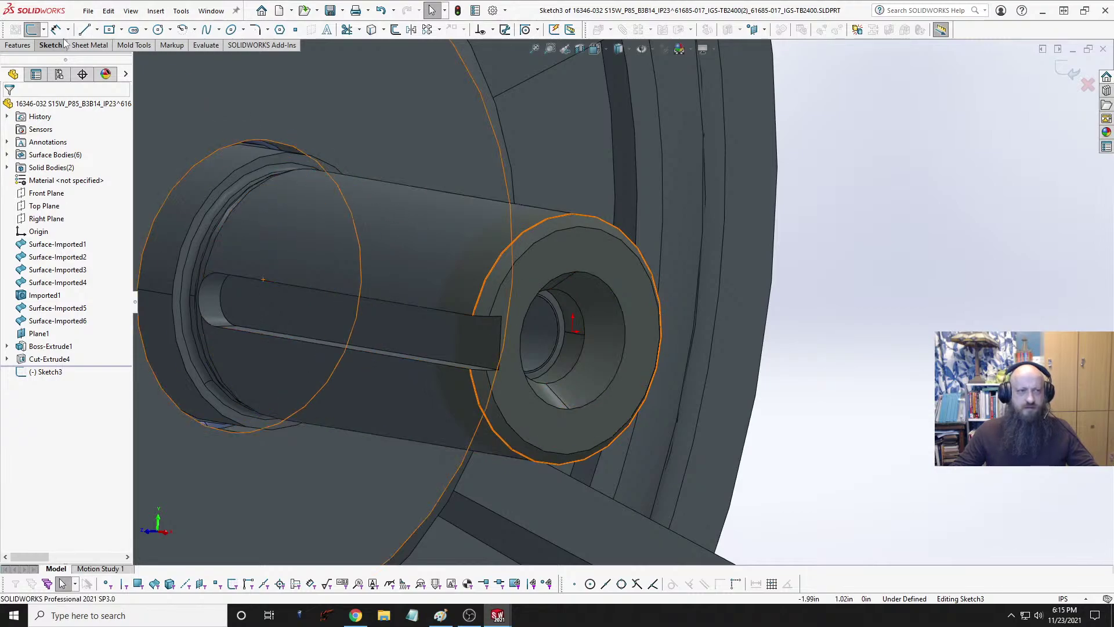
Step: Sketch a circle about 0.96 in in diameter, centred on the axis of the generator's output shaft
left_click(158, 29)
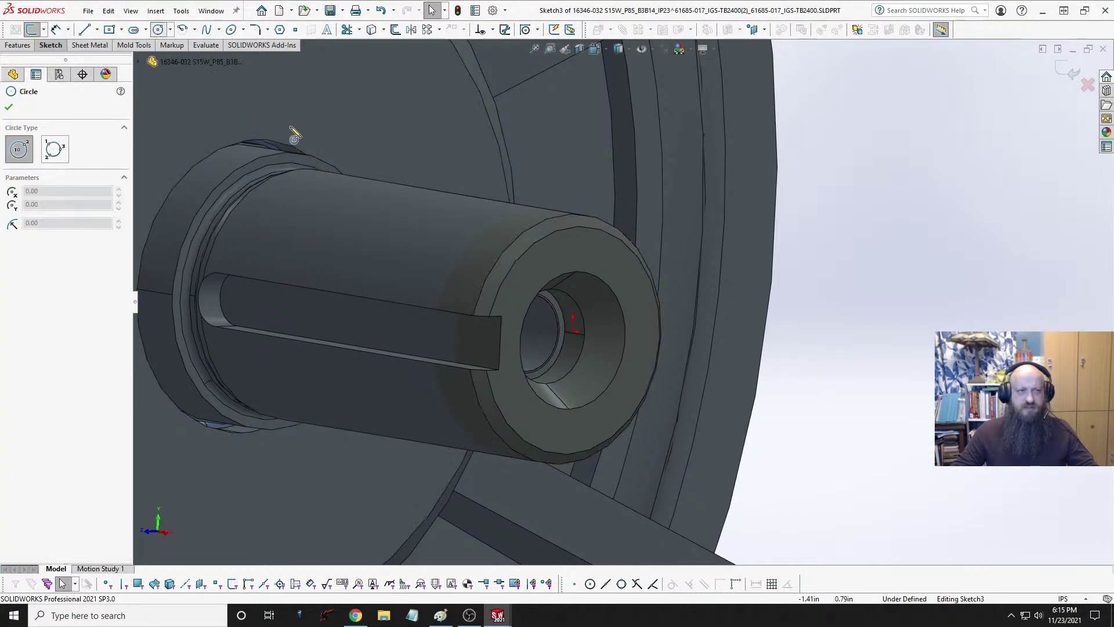
left_click(573, 333)
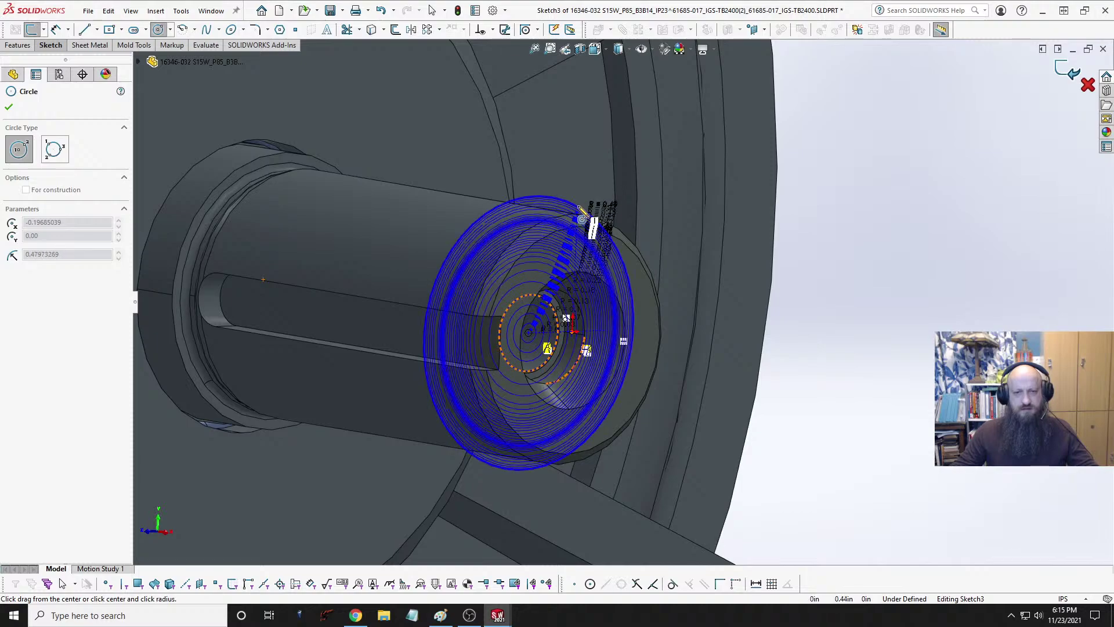
left_click(599, 219)
key("Escape")
Step: Make the sketched circle coradial with the output shaft's outer edge and read its diameter
left_click(513, 200)
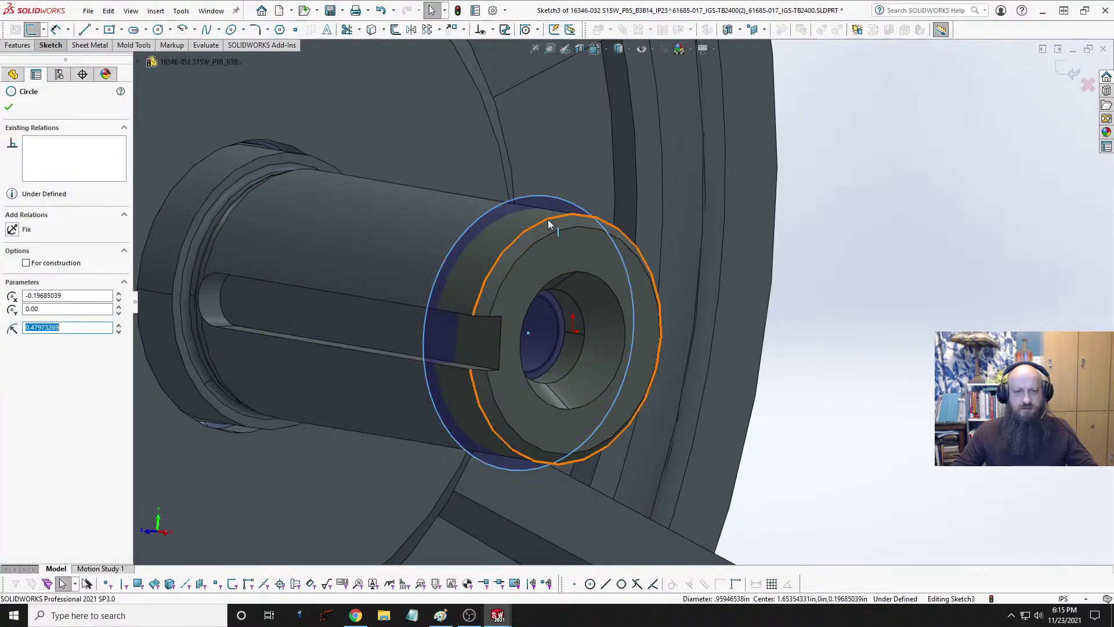
left_click(548, 220, "ctrl")
left_click(581, 167)
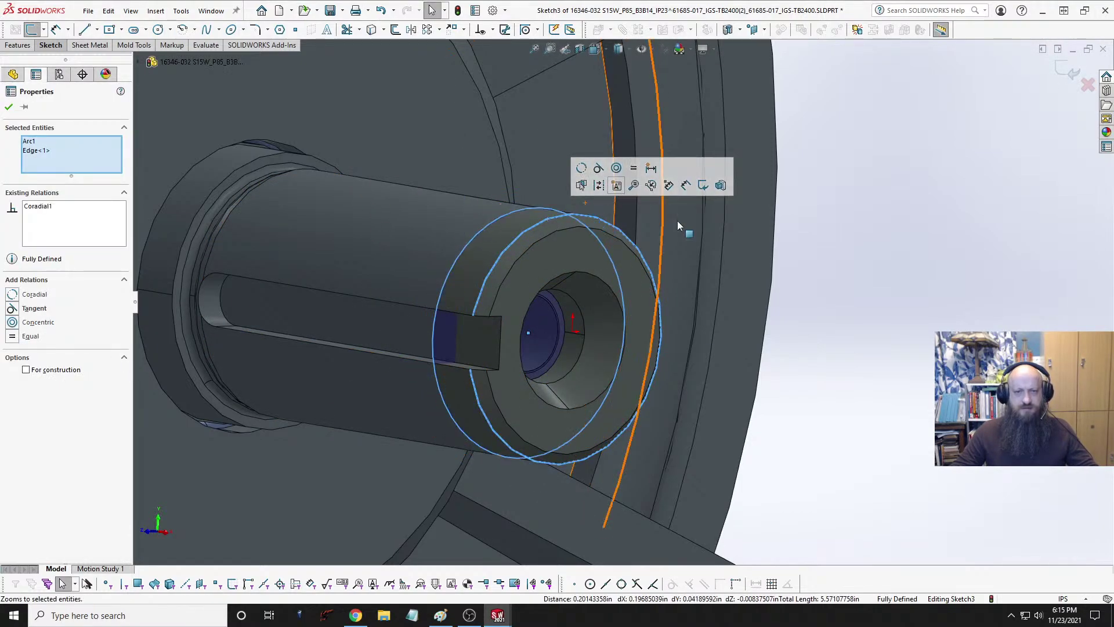
key("Escape")
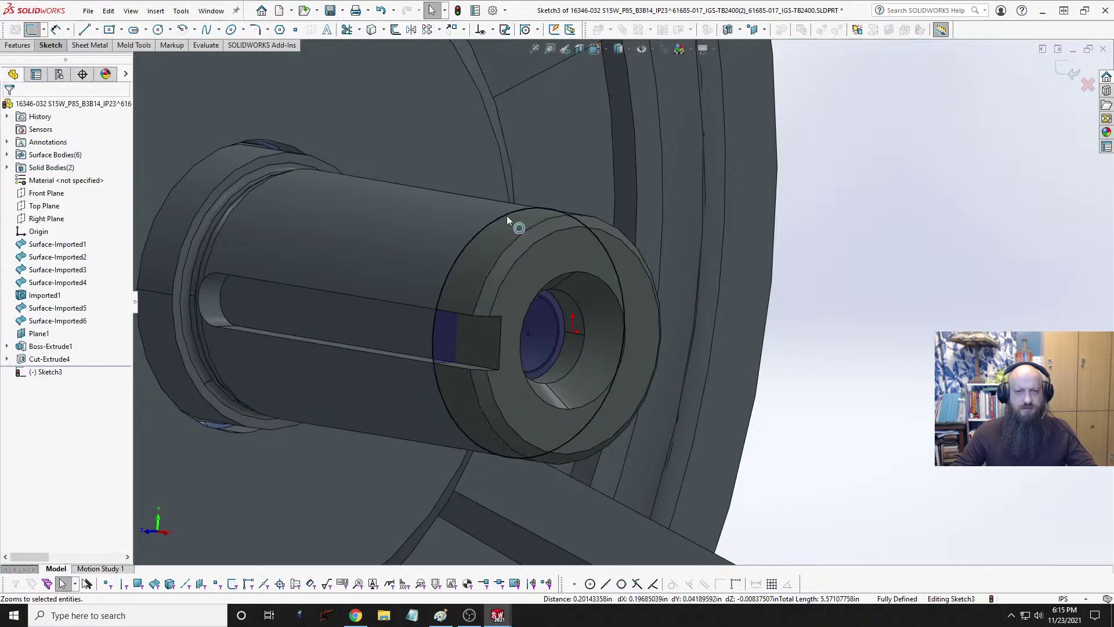
left_click(506, 217)
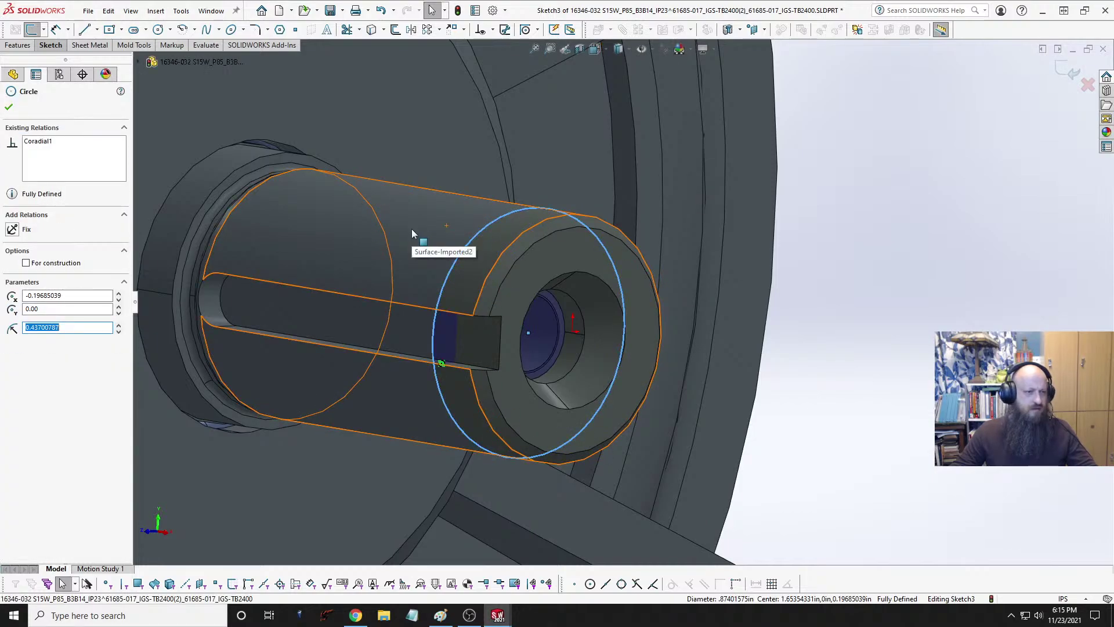
key("Escape")
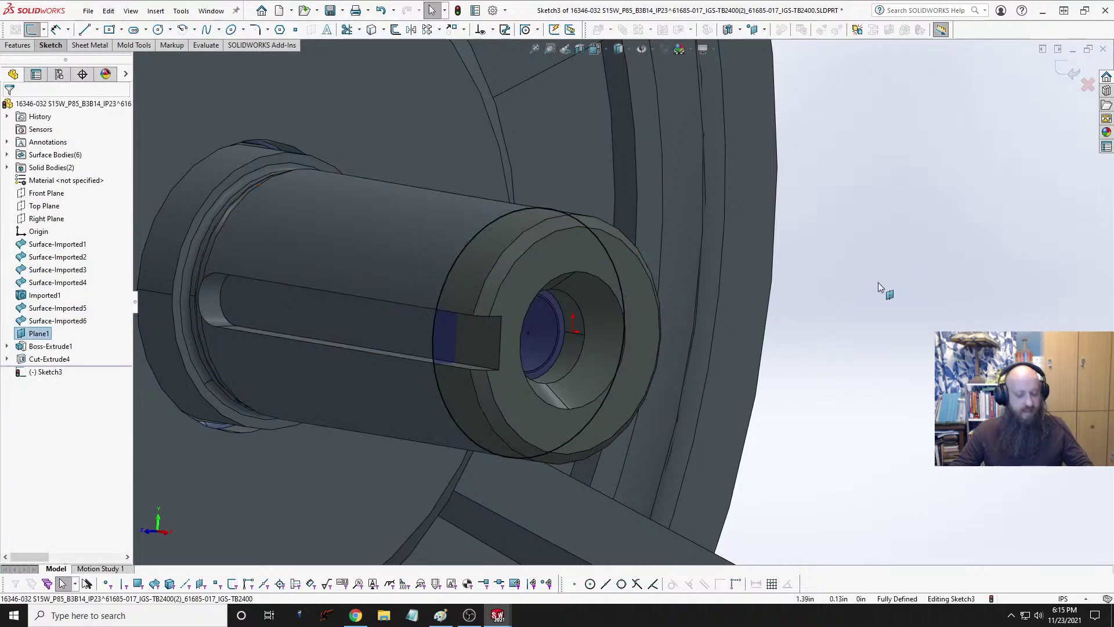
Step: Switch to the Shaft part and open the sketch of its end bore, Cut-Extrude4, for editing
key("ctrl+Tab")
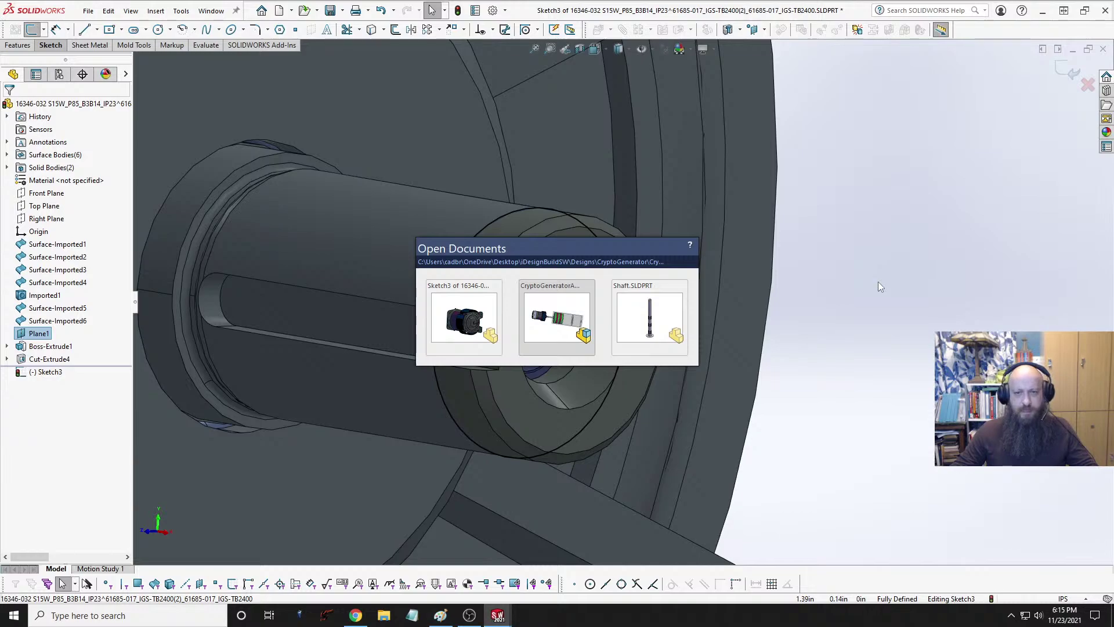
key("ctrl+Tab")
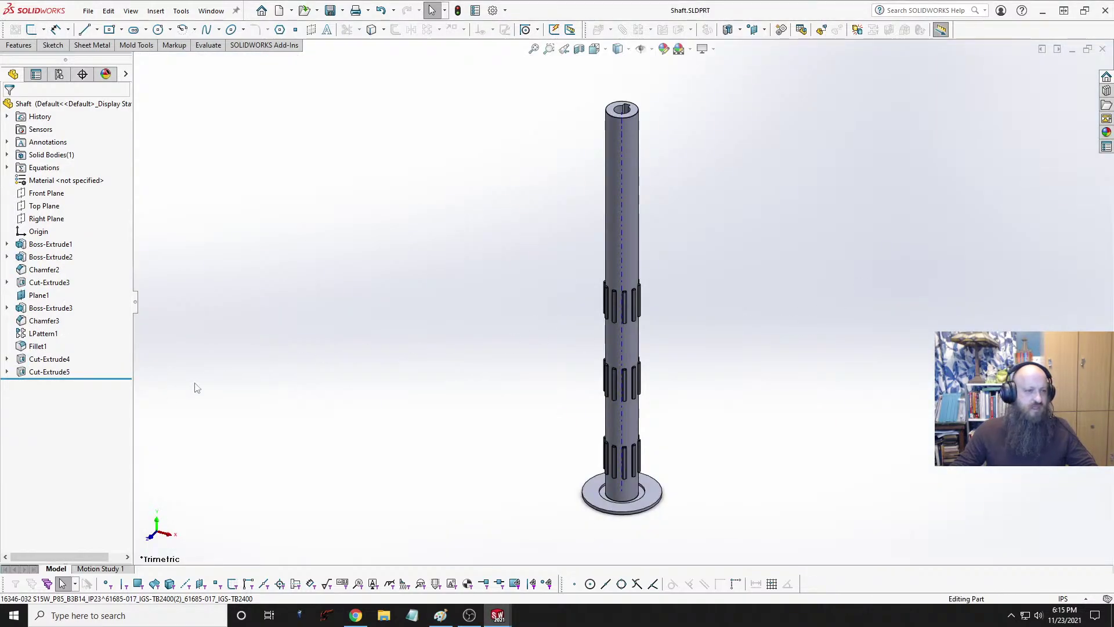
left_click(50, 360)
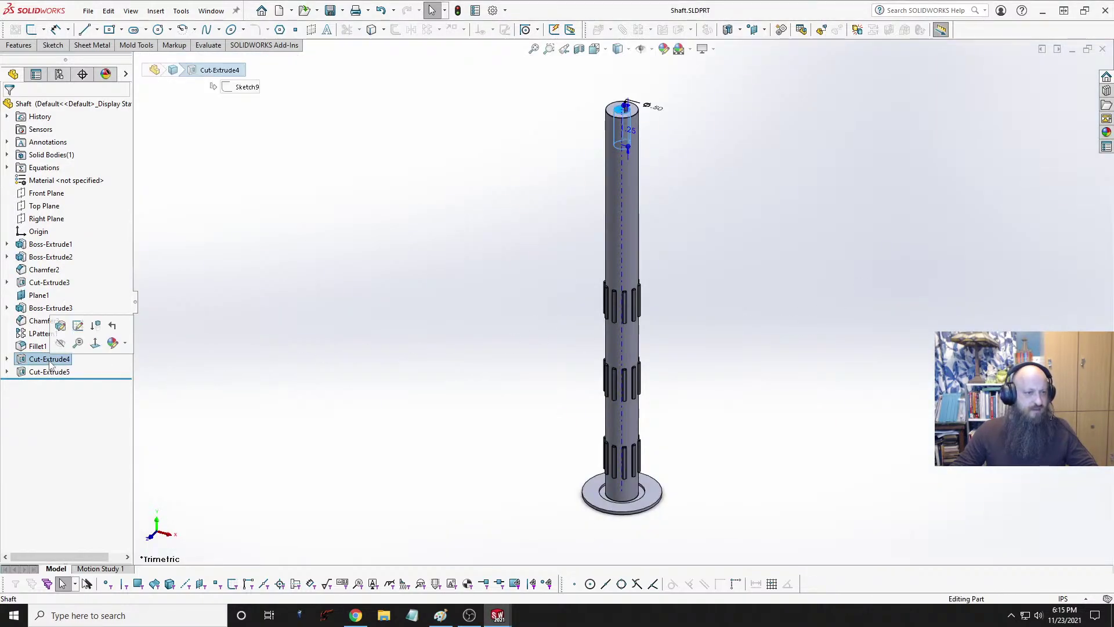
left_click(78, 326)
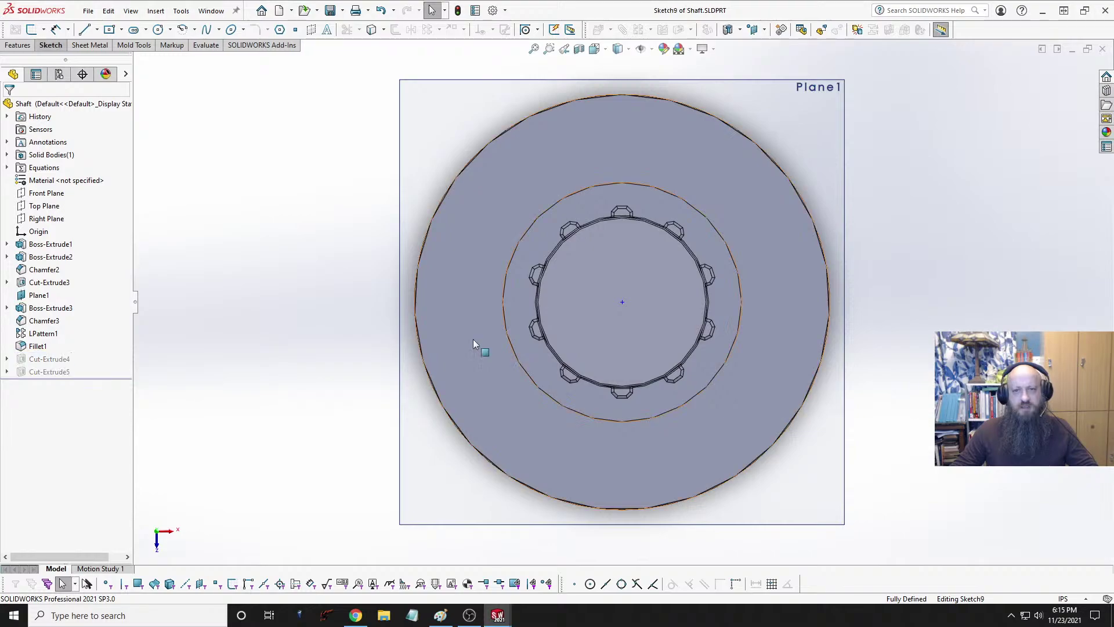
Step: Set the end bore's diameter to 0.924 in, exit the sketch and inspect the resized bore
double_click(748, 202)
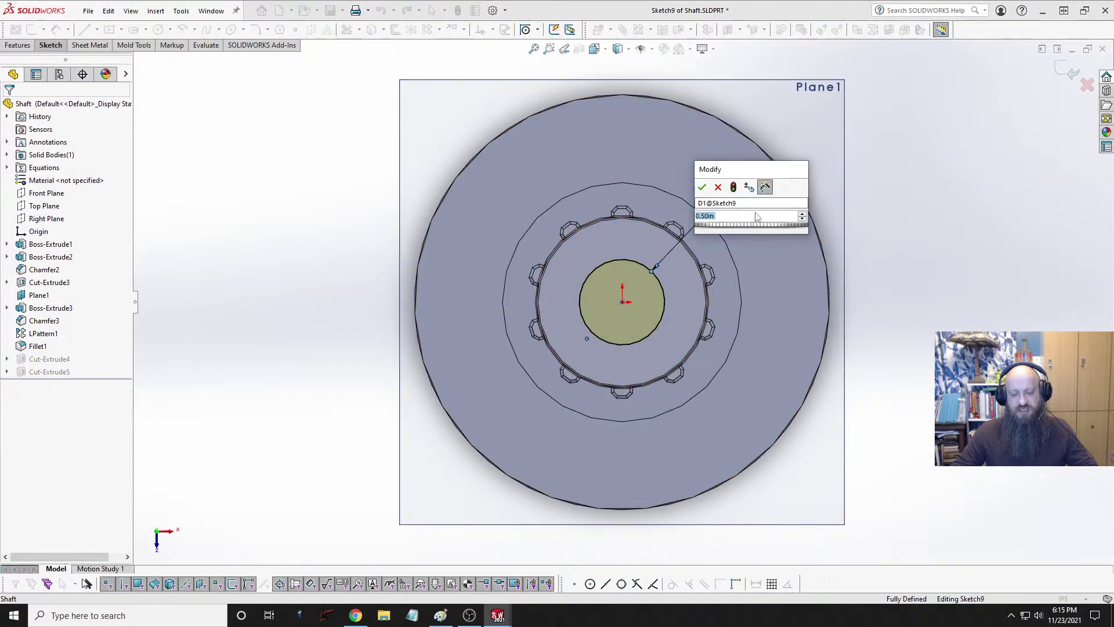
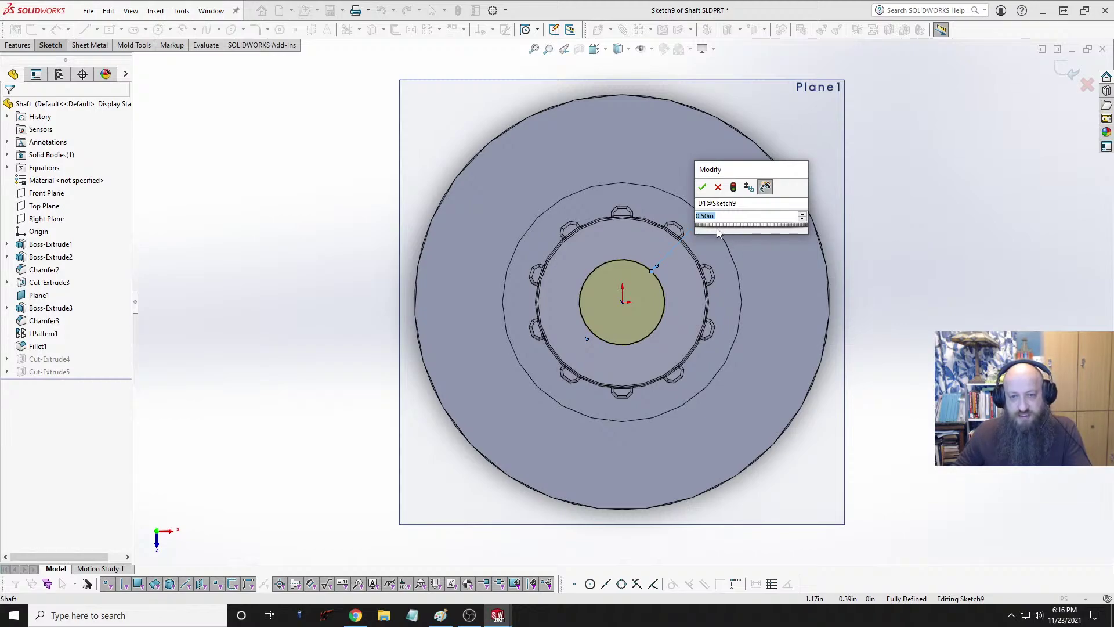
left_click(704, 216)
mouse_move(719, 234)
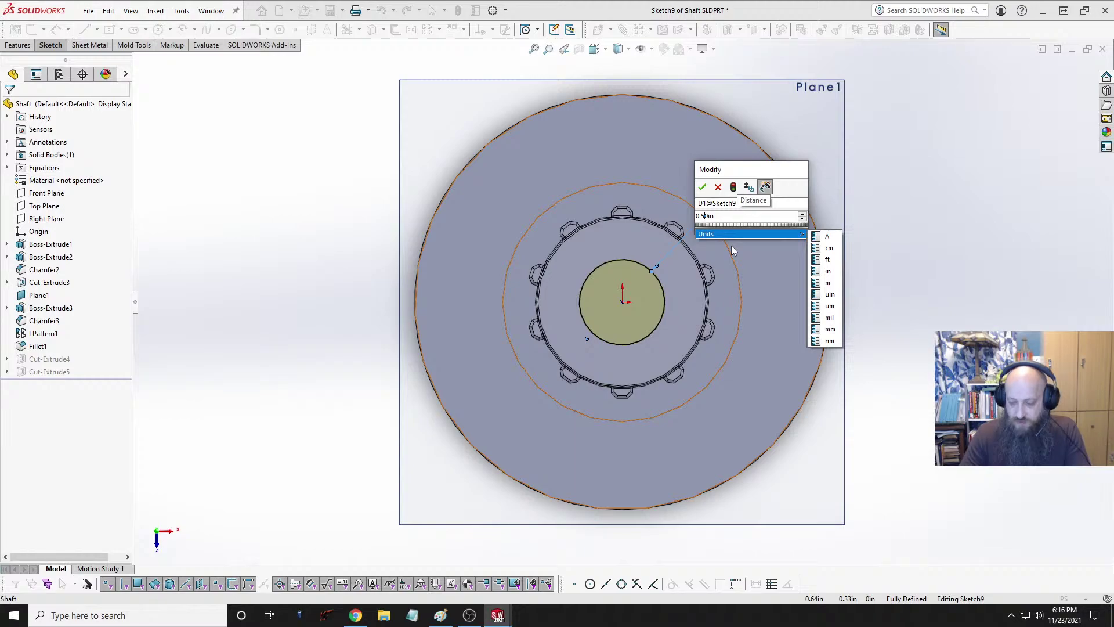
key("BackSpace")
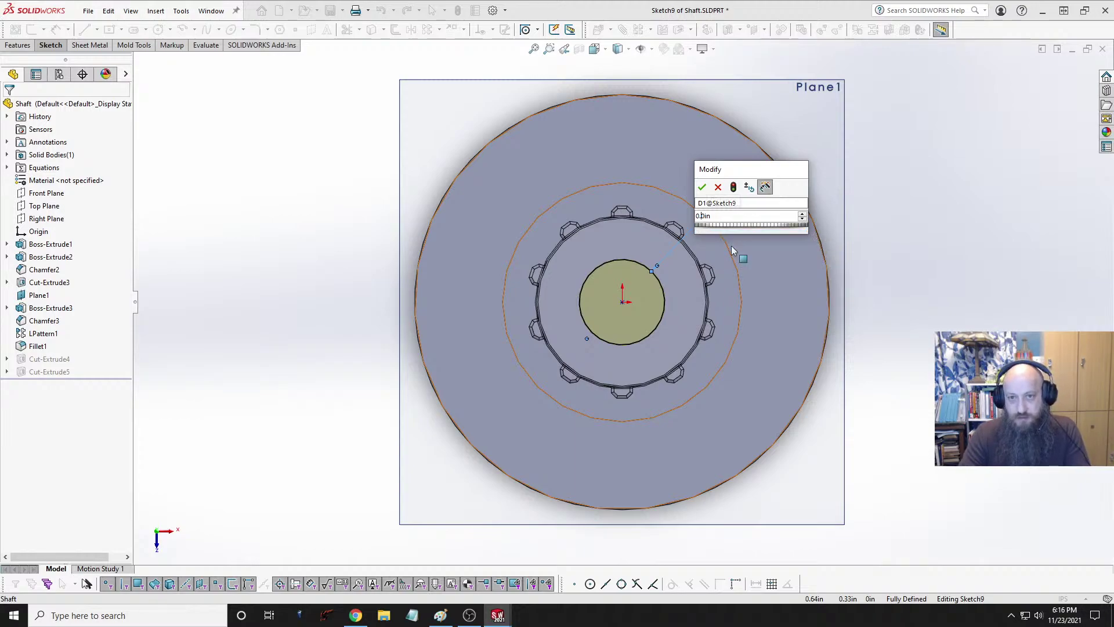
type("24")
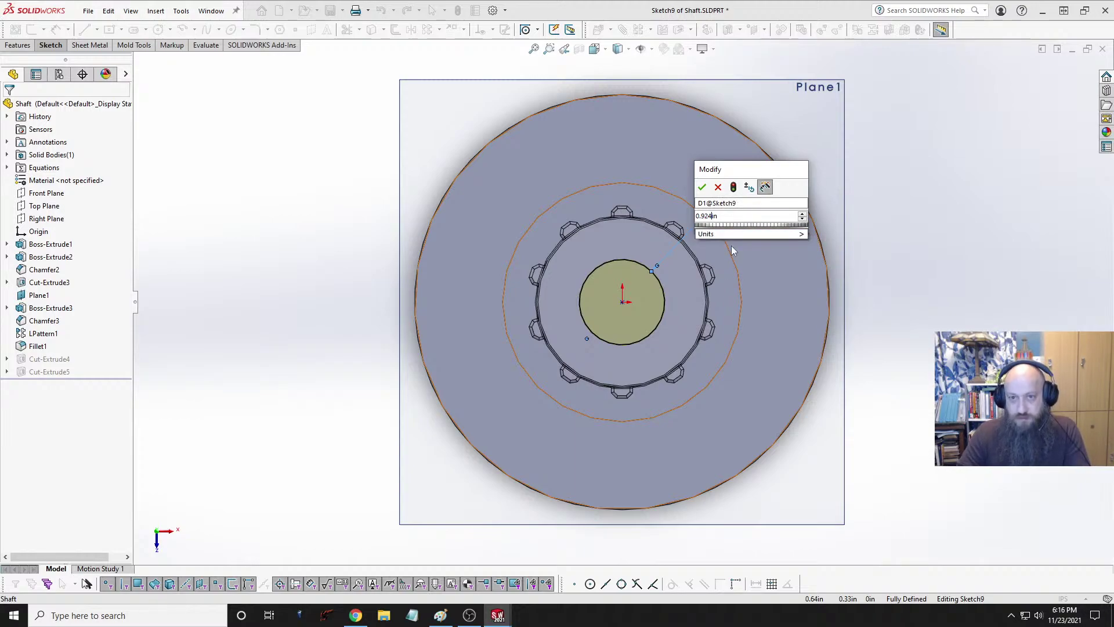
key("Return")
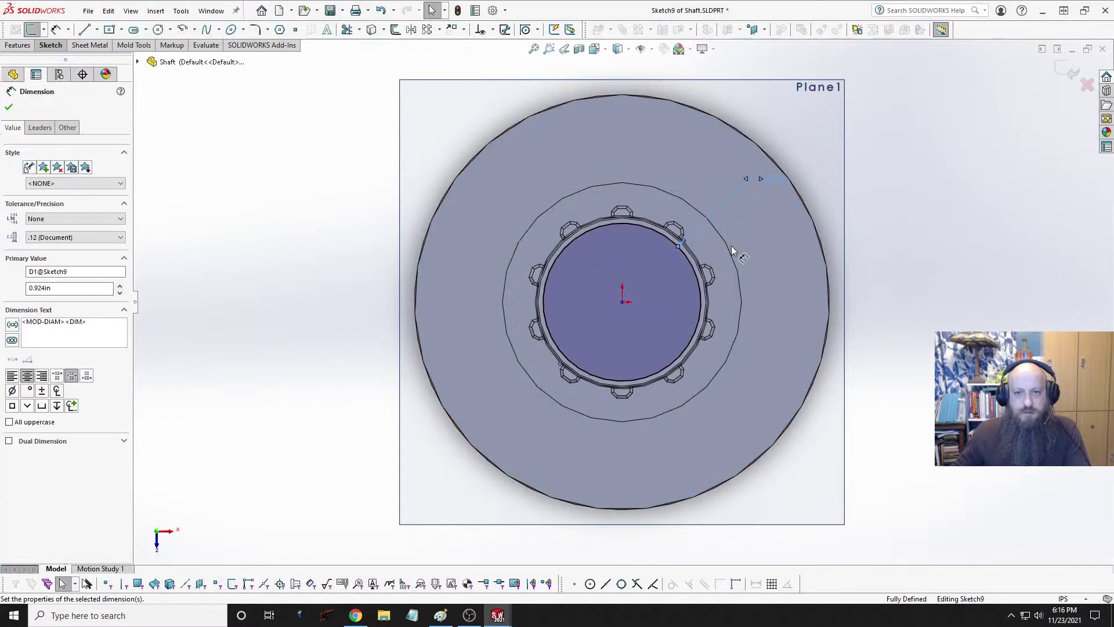
middle_click_drag(653, 261, 459, 383)
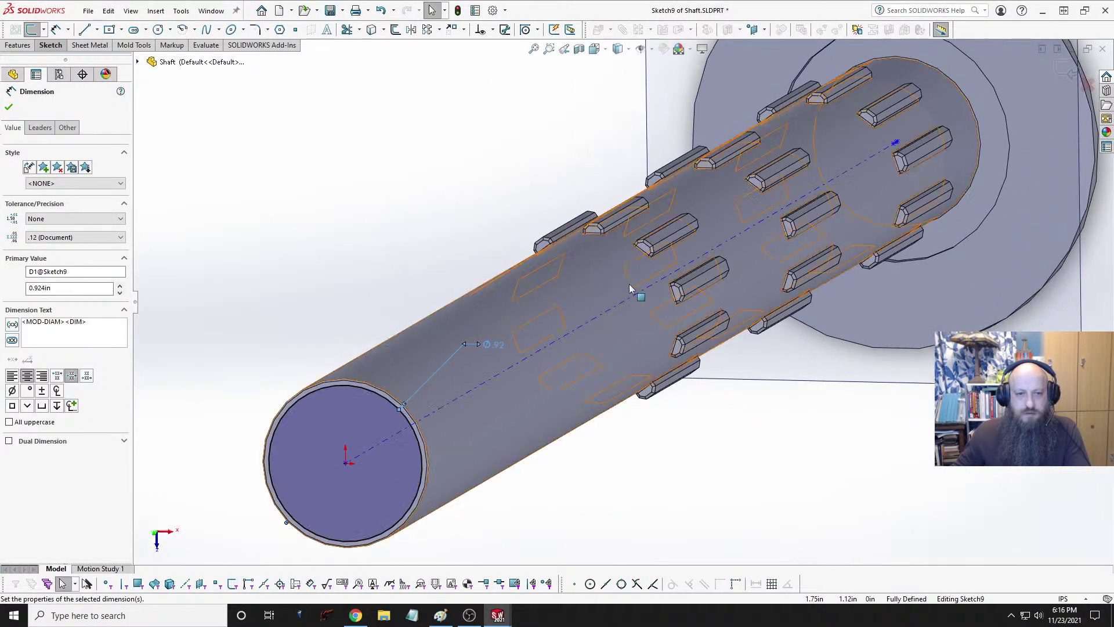
scroll(475, 436, "down", 2)
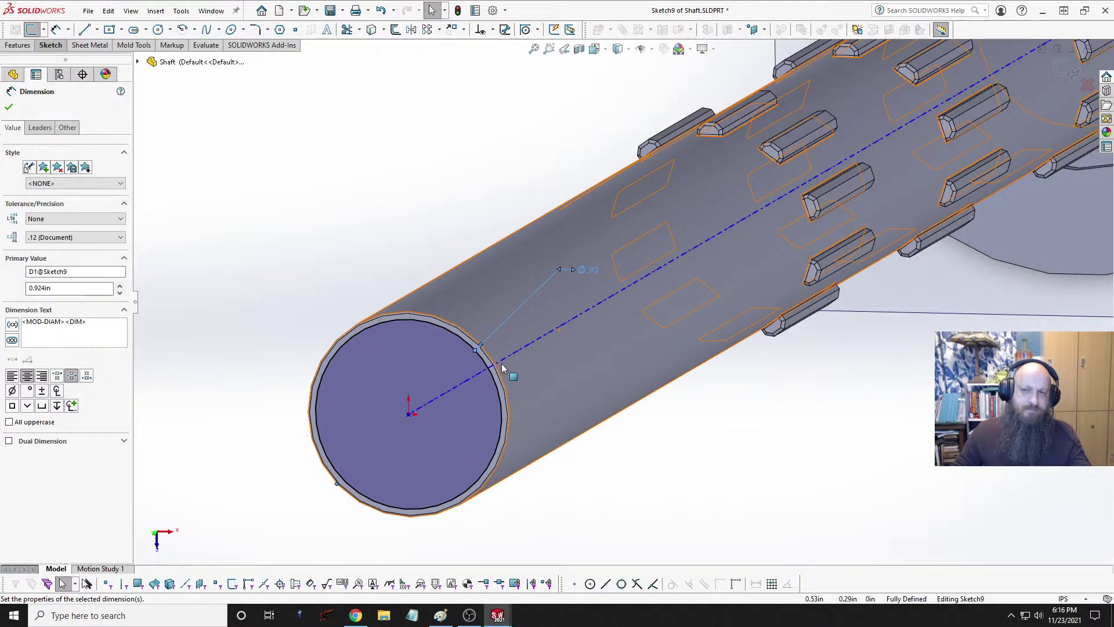
left_click(1061, 70)
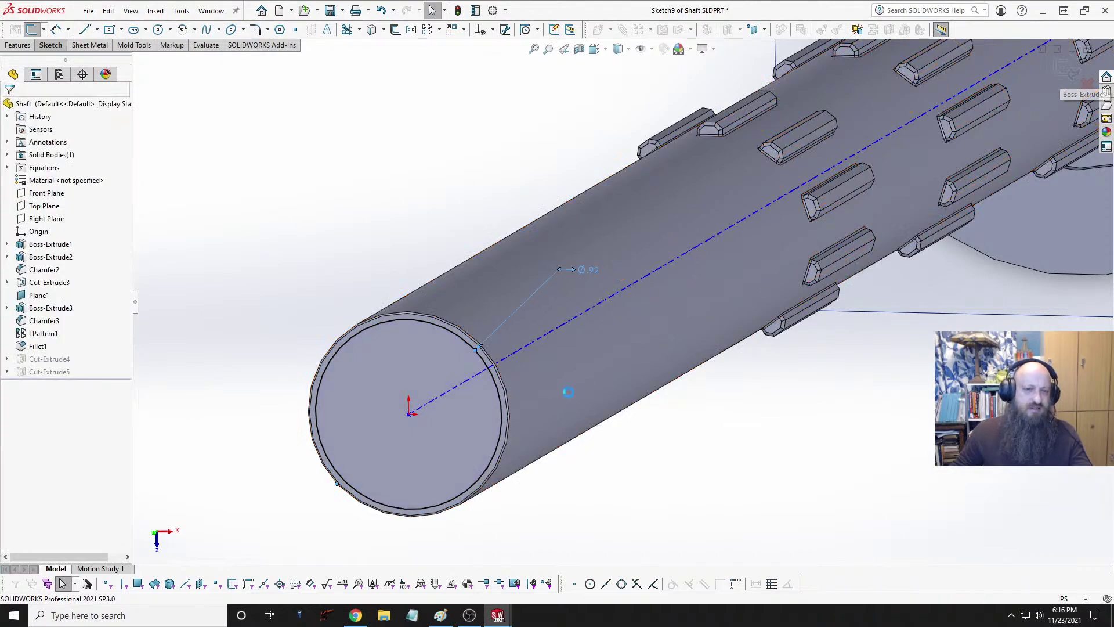
middle_click_drag(388, 358, 432, 327)
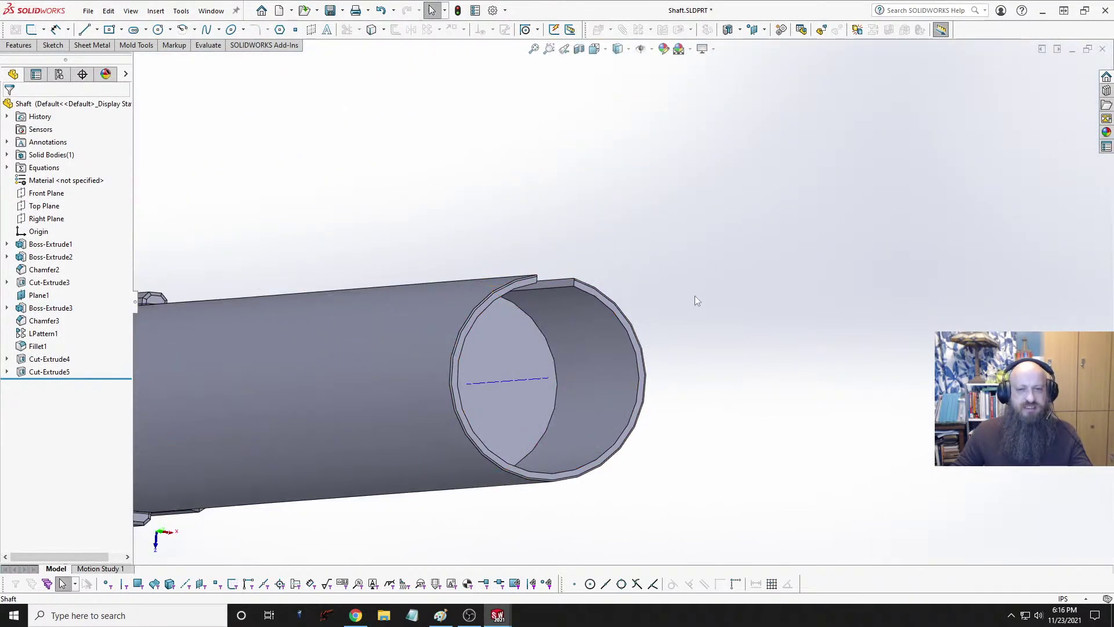
Step: Measure the wall thickness at the keyway between its outer edge and inner corner on the shaft's bored end
scroll(446, 311, "down", 5)
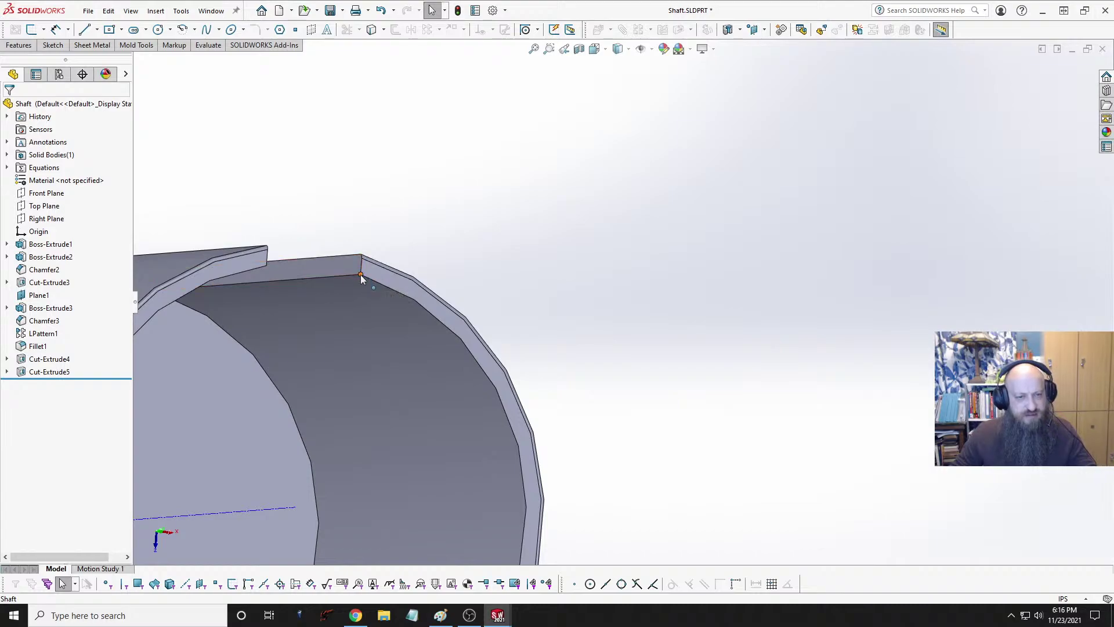
left_click(357, 257)
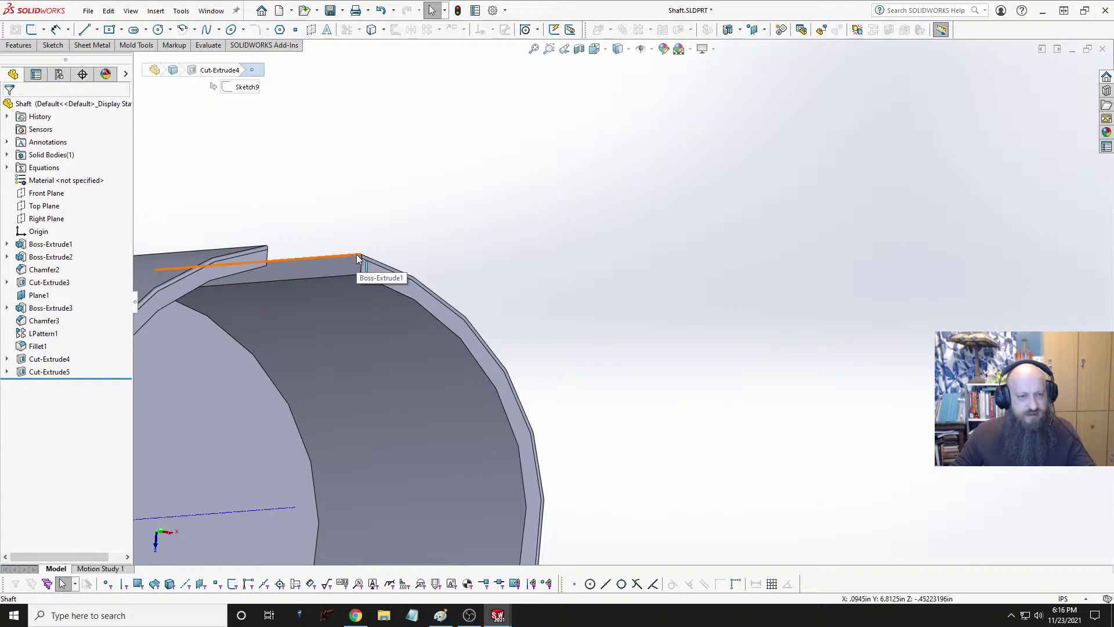
left_click(358, 257, "ctrl")
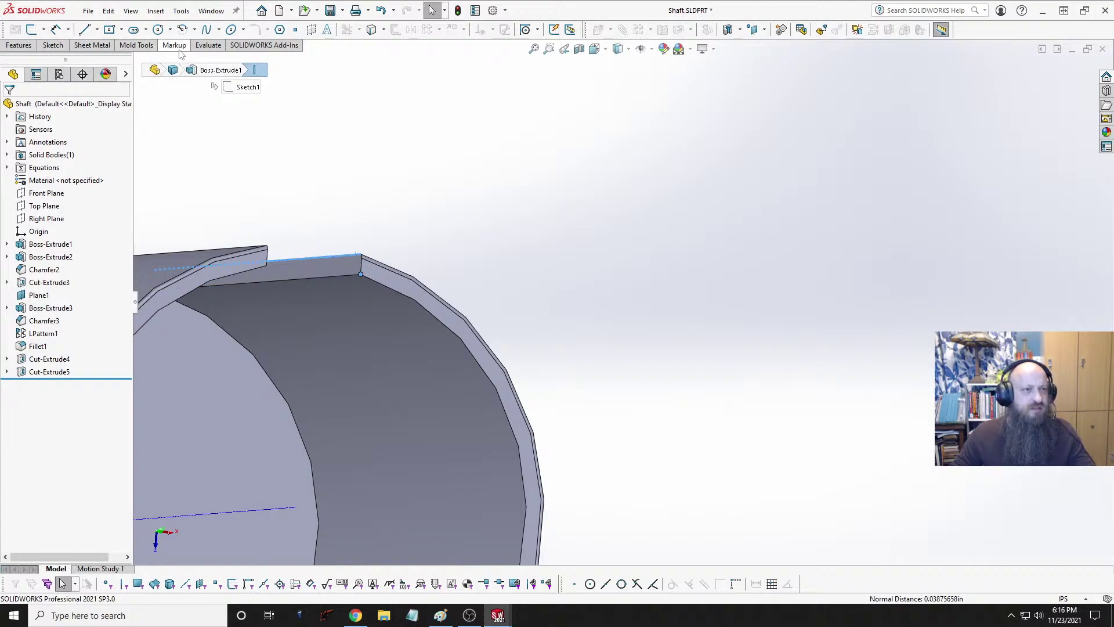
left_click(208, 46)
left_click(52, 63)
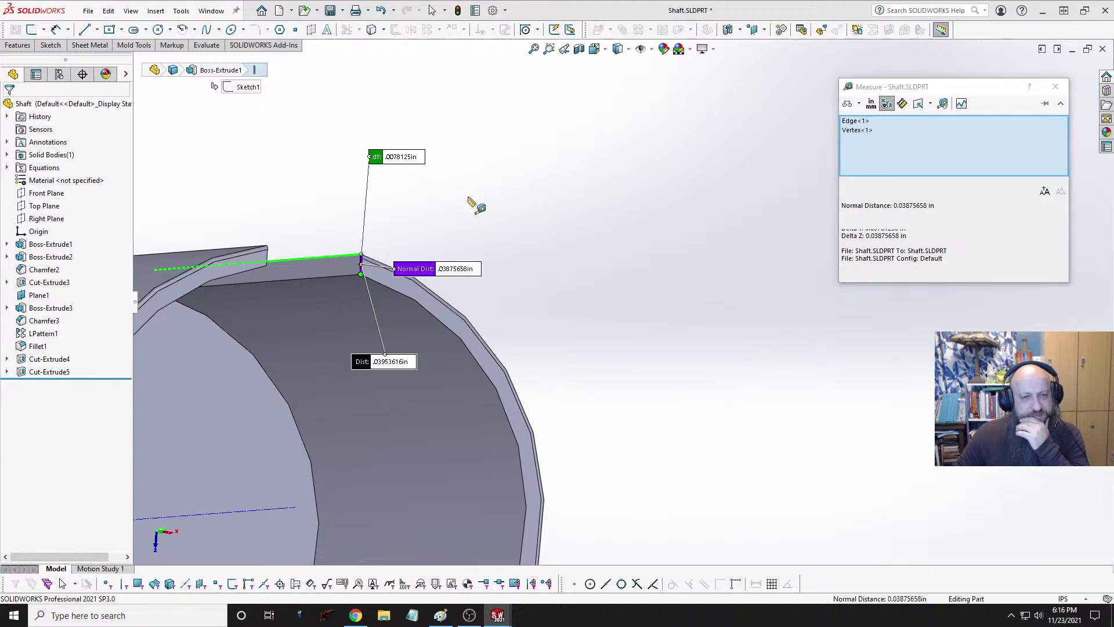
left_click(489, 215)
Step: Examine the keyway slot and the thin wall around the shaft's bored end from several angles
scroll(486, 210, "up", 3)
middle_click(420, 268)
middle_click_drag(419, 269, 405, 342)
scroll(405, 342, "up", 4)
scroll(387, 385, "down", 2)
middle_click_drag(469, 352, 580, 342)
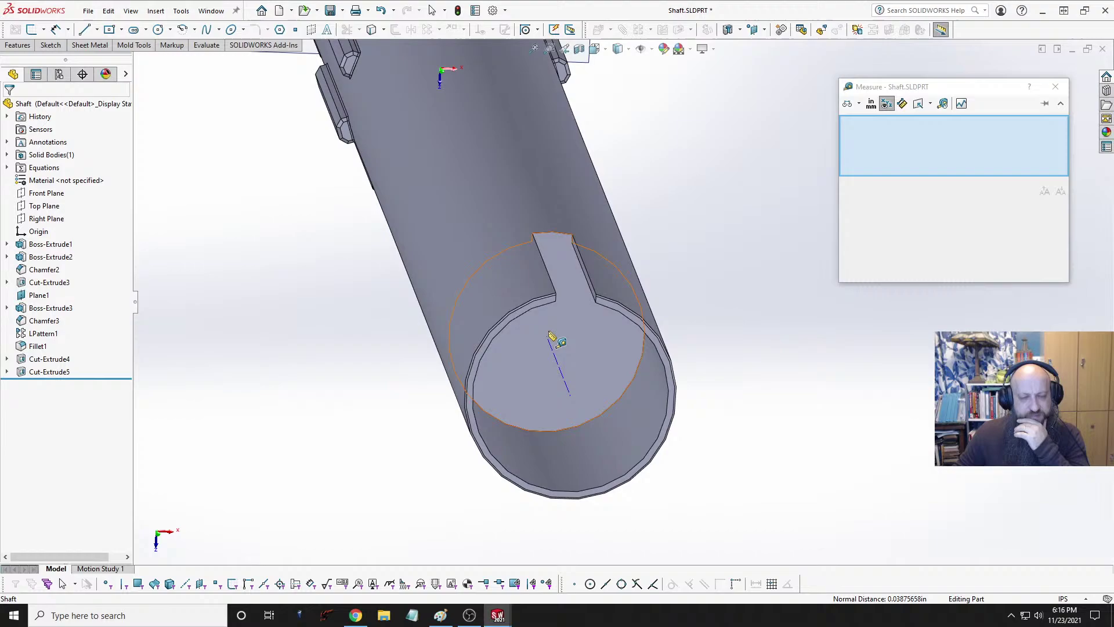
scroll(581, 343, "up", 3)
mouse_move(639, 290)
middle_mouse_down()
mouse_move(672, 231)
mouse_move(592, 199)
mouse_move(632, 248)
mouse_move(623, 282)
middle_mouse_up()
Step: Switch to the generator part, leave its open sketch discarding it, and close the part without saving changes
key("ctrl+Tab")
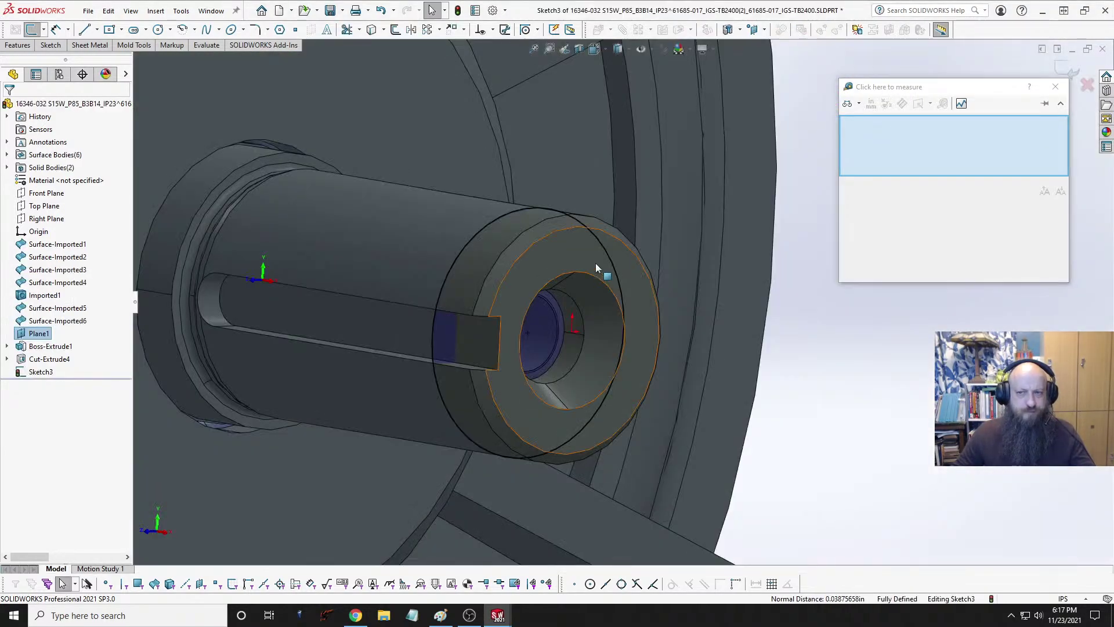
left_click(1088, 89)
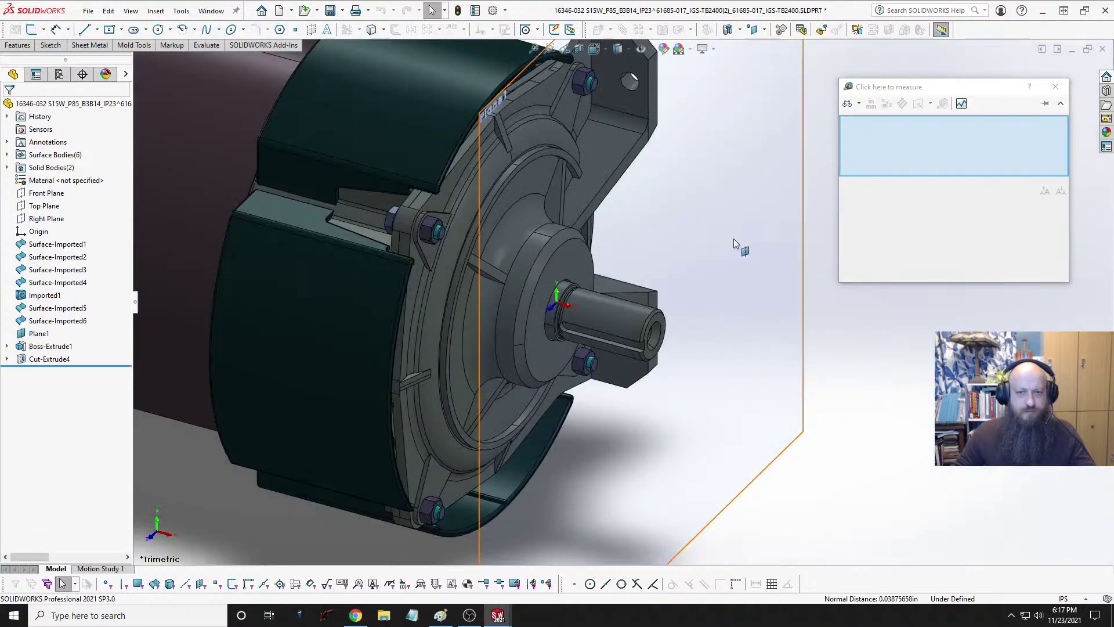
key("ctrl+w")
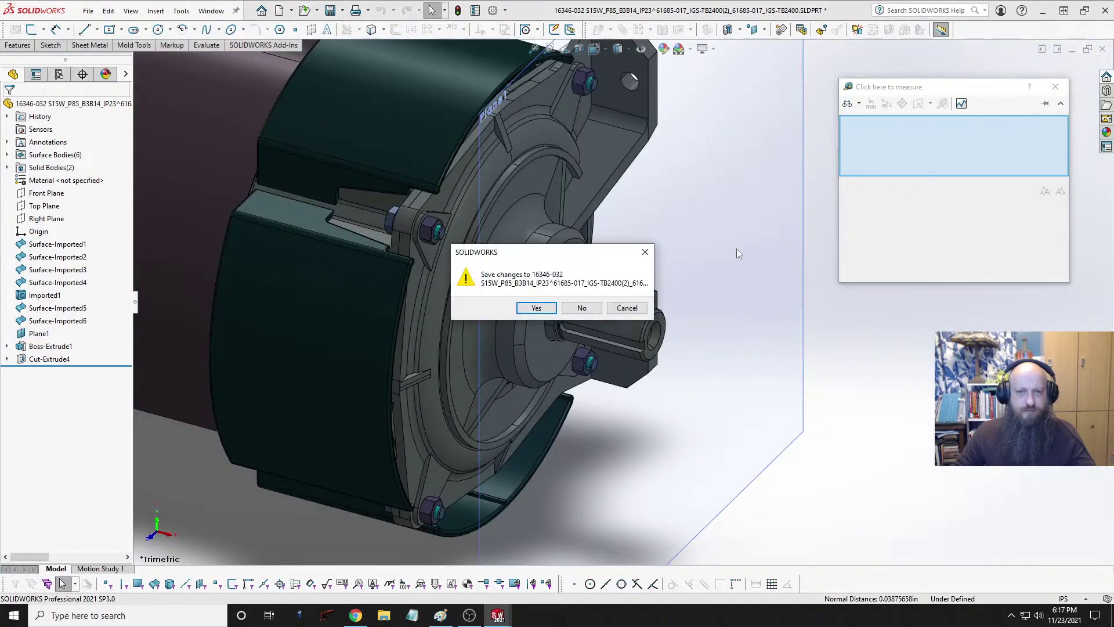
left_click(593, 311)
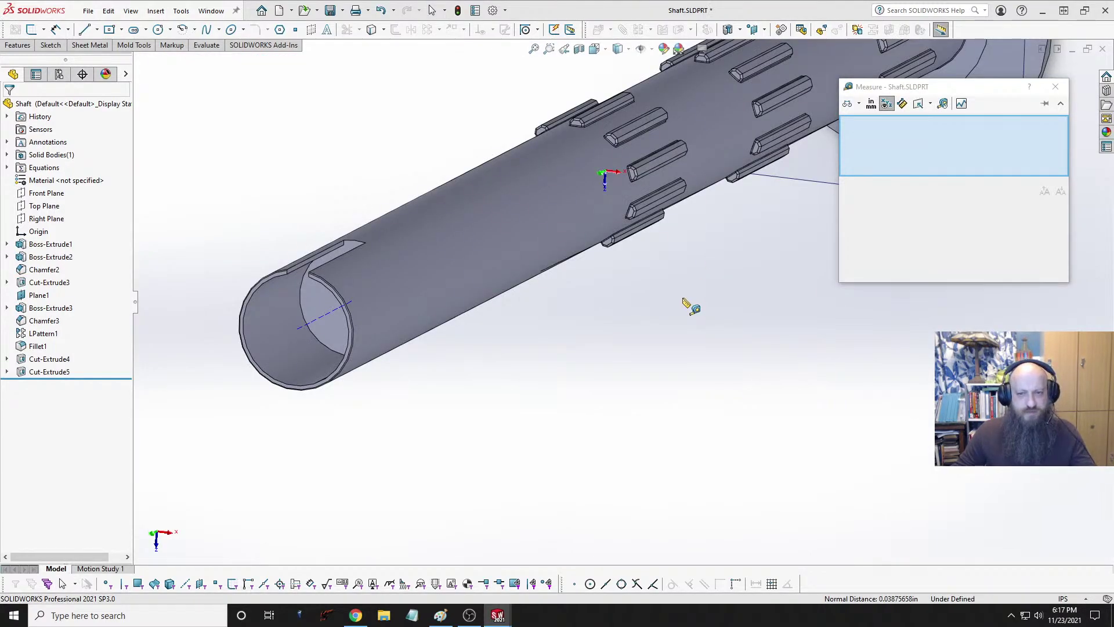
Step: Close the measurement, switch to the CryptoGeneratorAssy assembly and turn off the shaft's transparency
left_click(1055, 86)
key("ctrl+Tab")
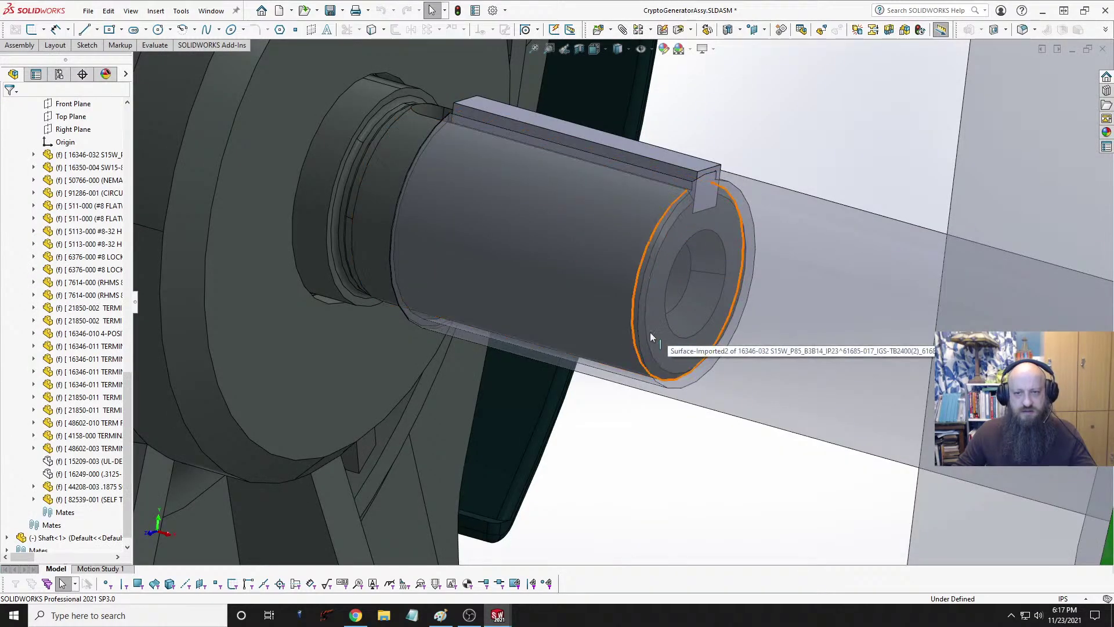
middle_click_drag(650, 332, 679, 360)
left_click(853, 278)
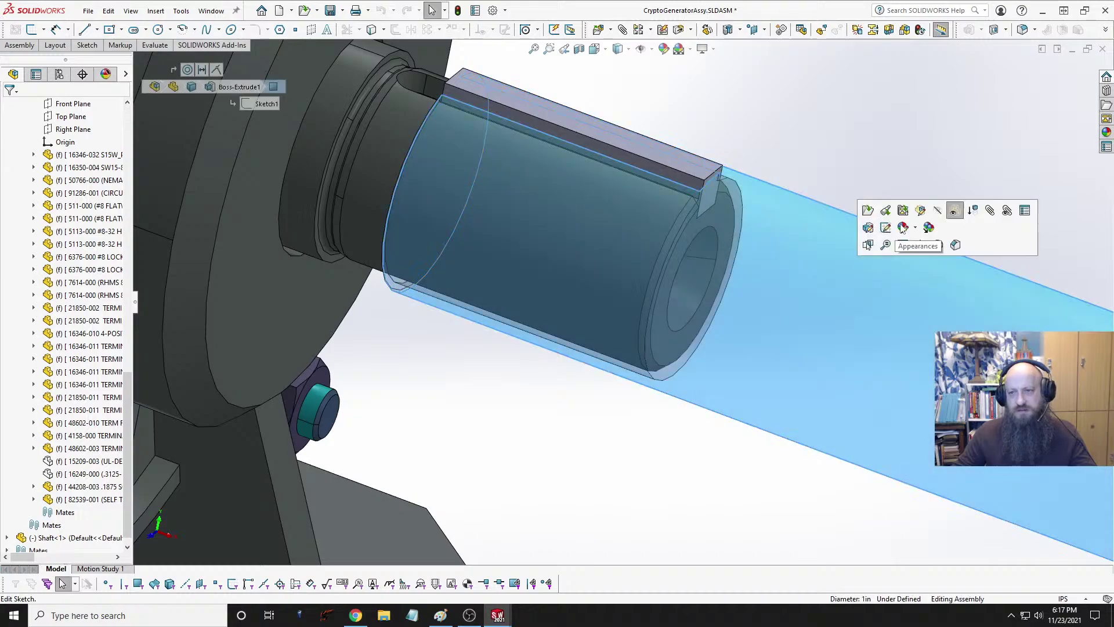
left_click(886, 165)
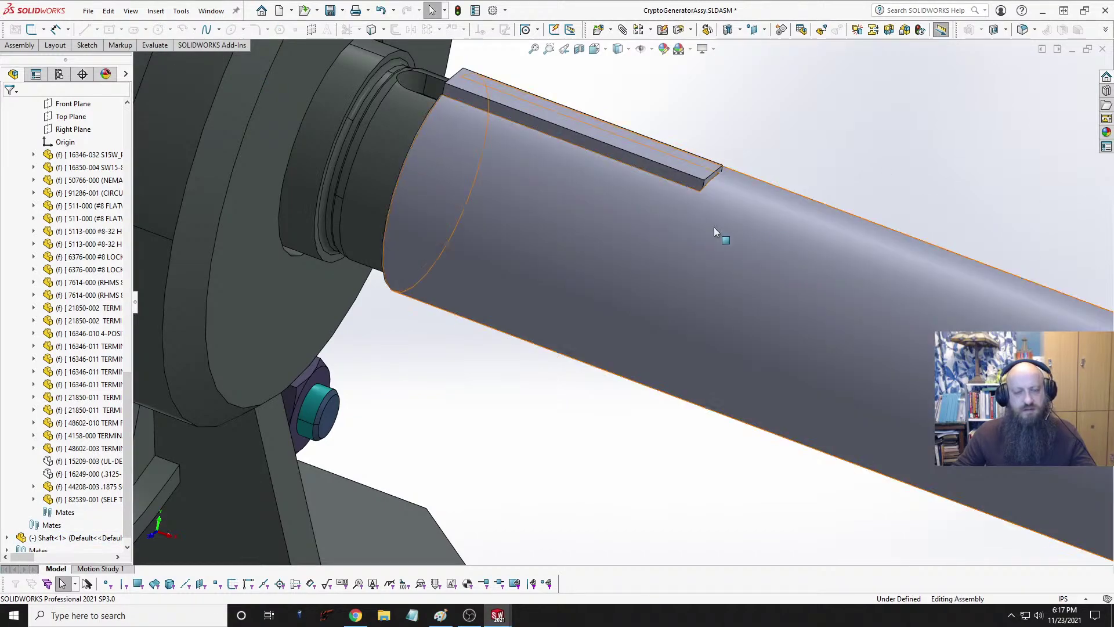
Step: Examine how the shaft's bored end and keyway fit around the generator's output shaft and square key
left_click(588, 214)
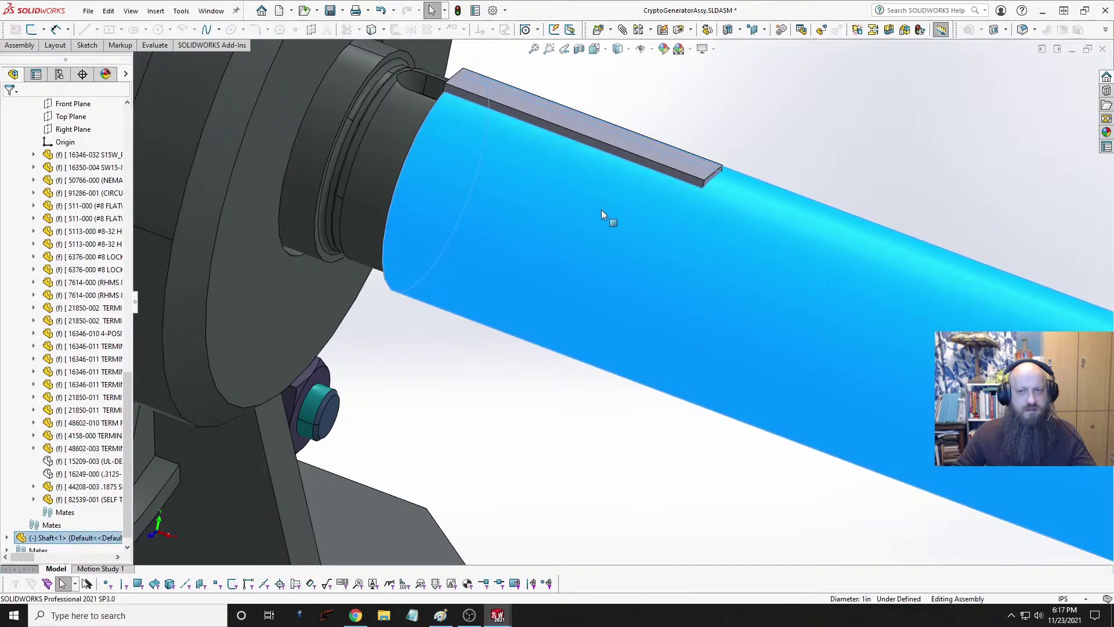
middle_click_drag(657, 144, 709, 232)
scroll(496, 123, "down", 3)
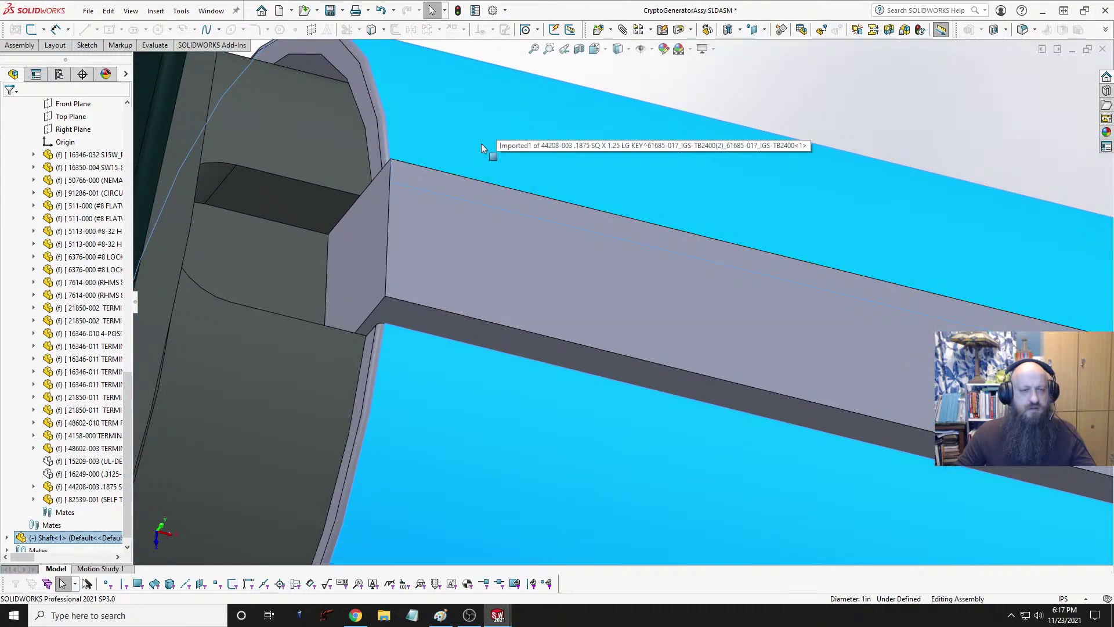
scroll(493, 150, "down", 2)
key("Escape")
scroll(461, 160, "up", 3)
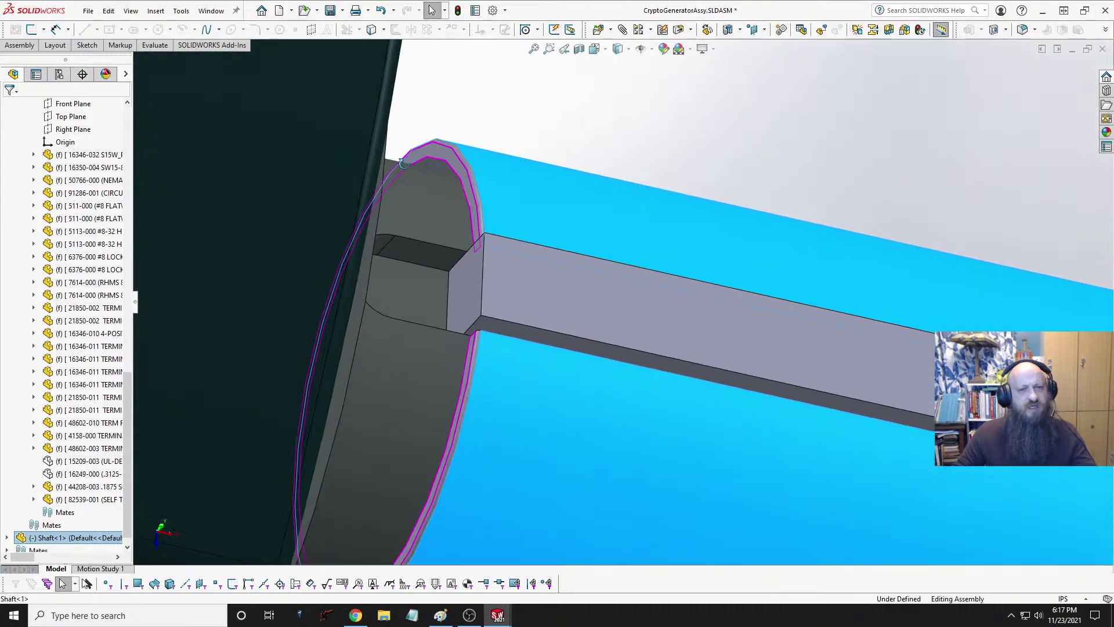
scroll(450, 185, "down", 3)
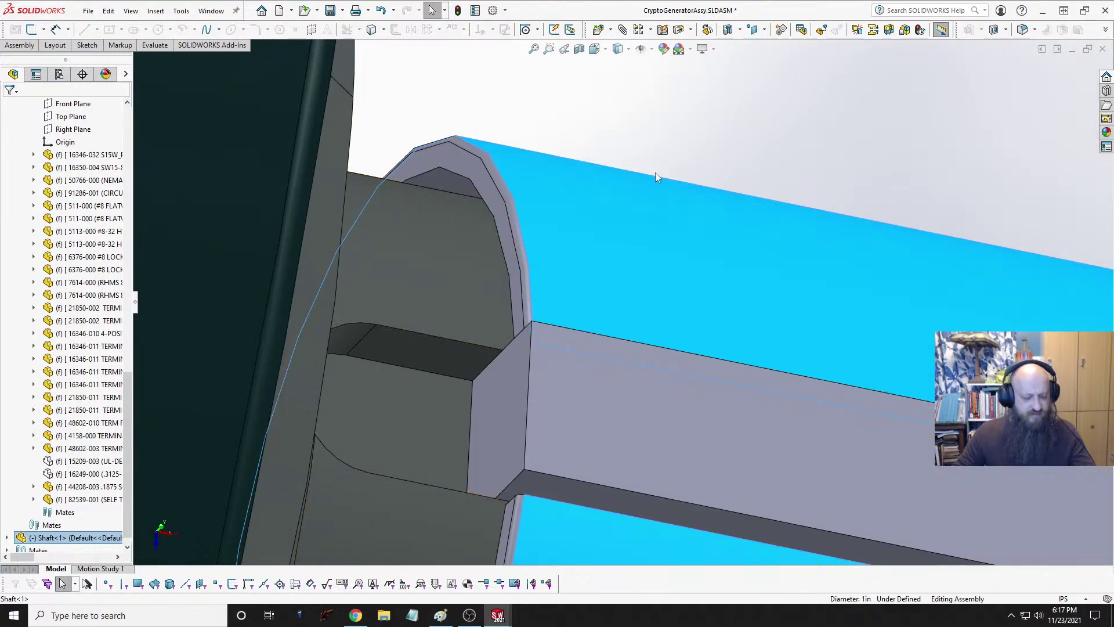
Step: Switch to the Shaft part and set the diameter of Sketch9, the end bore's sketch under Cut-Extrude4, to 0.9 in
key("ctrl+Tab")
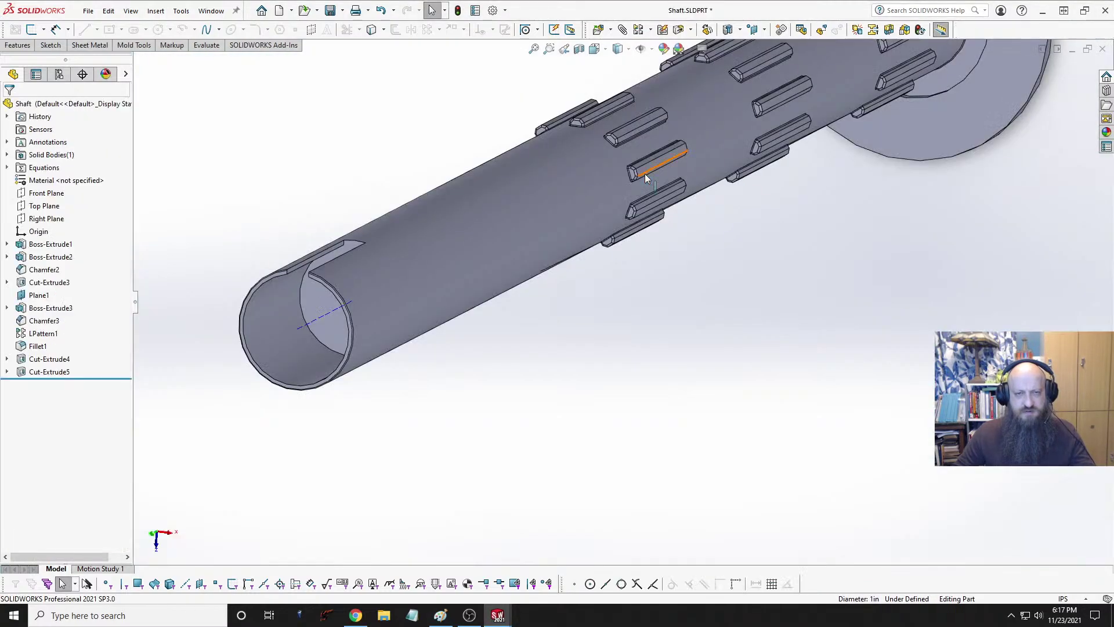
left_click(6, 358)
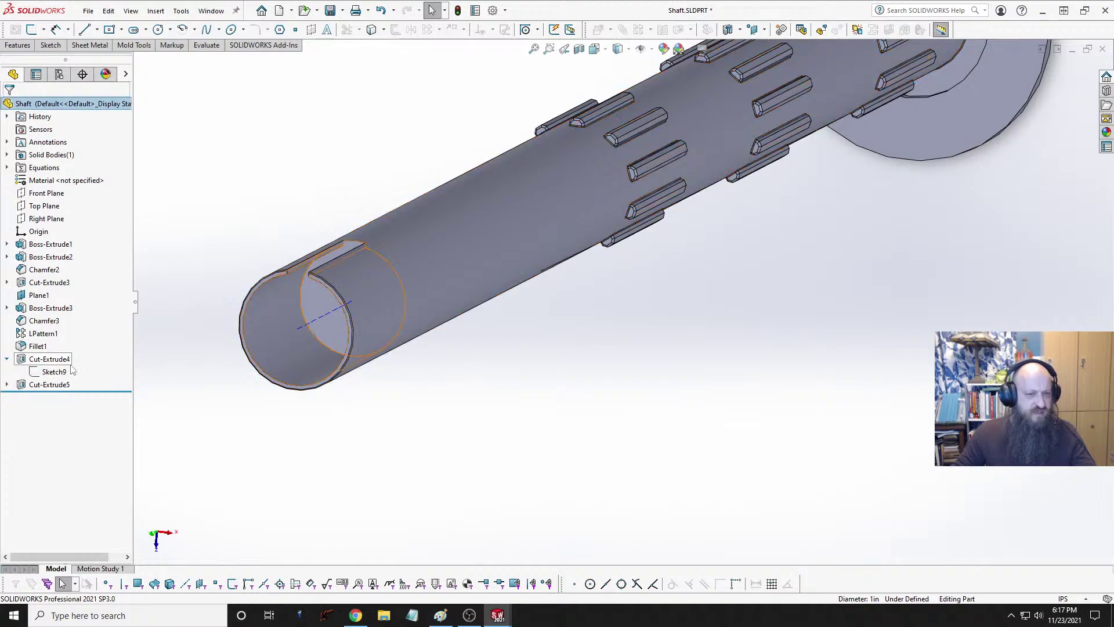
left_click(54, 372)
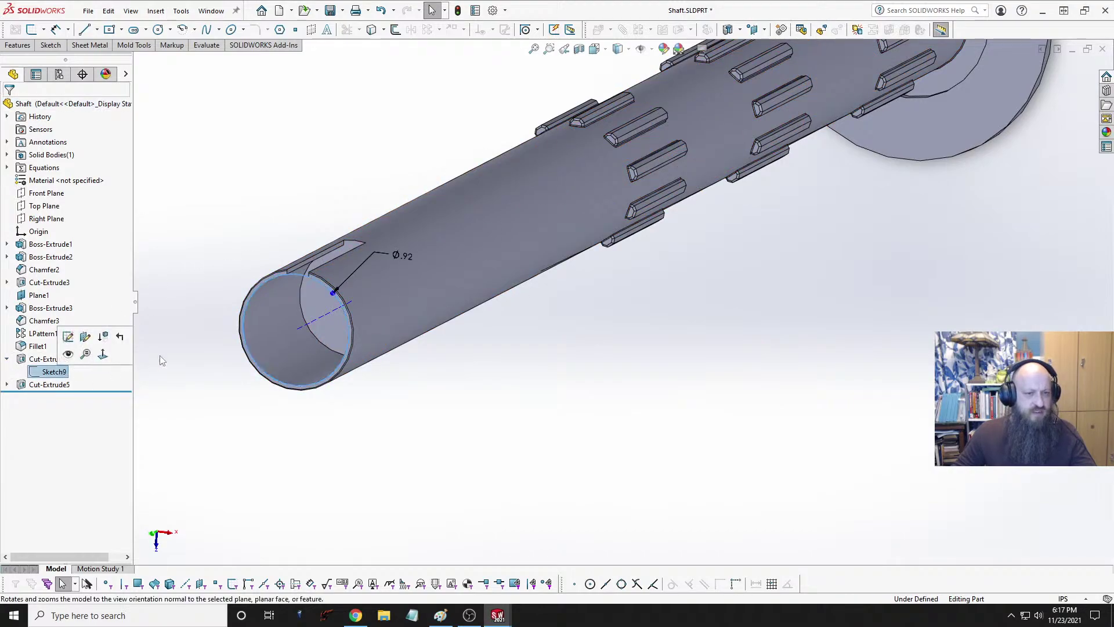
left_click(408, 261)
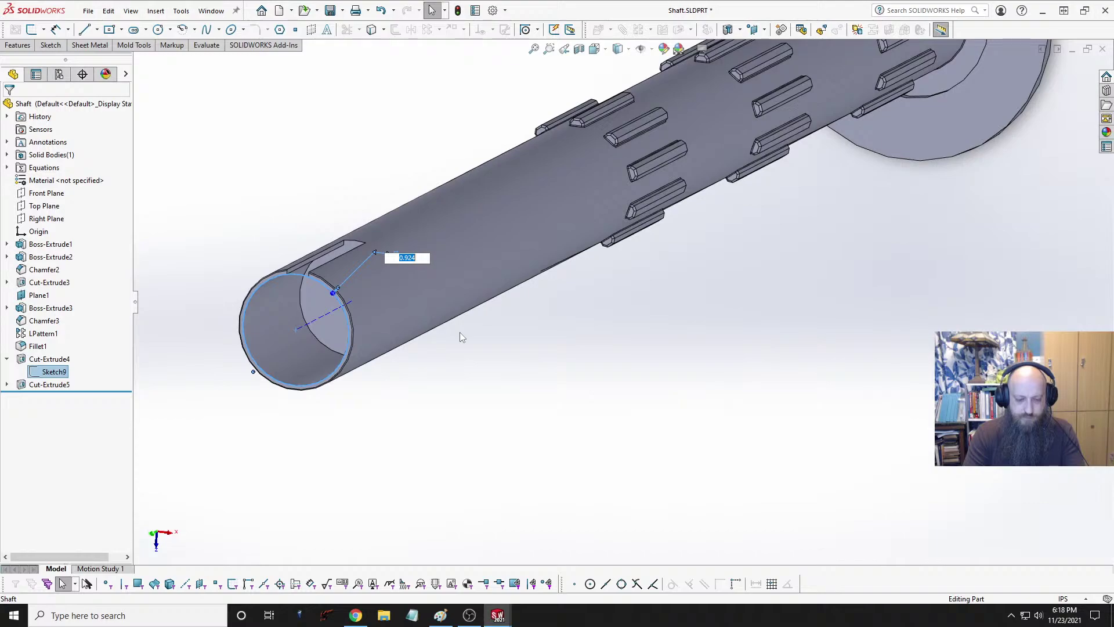
type(".9")
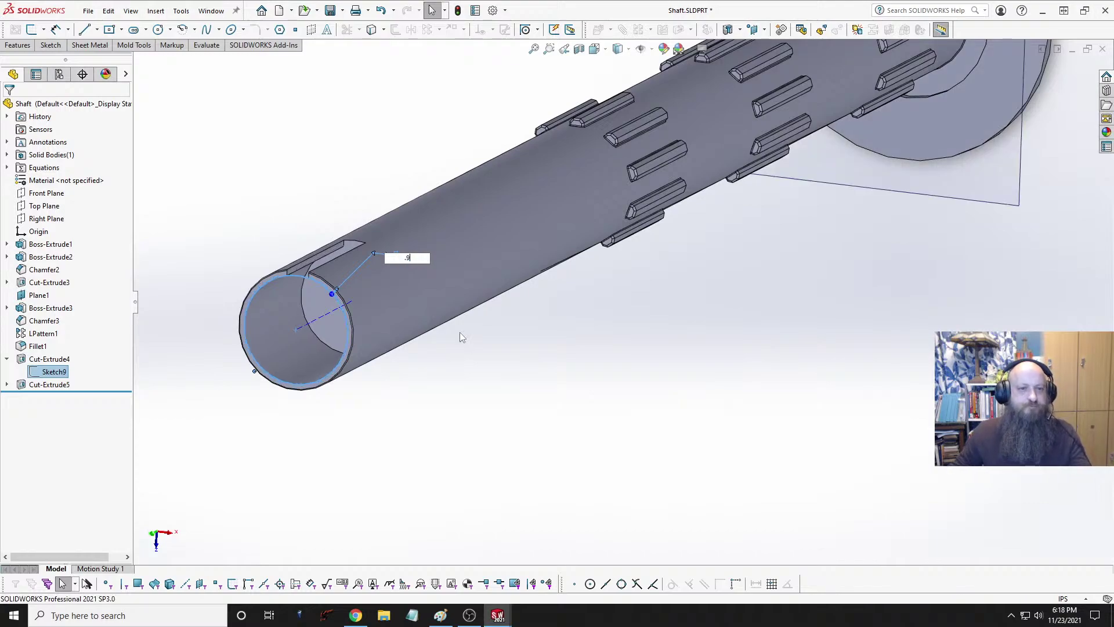
key("Return")
Step: Measure the distance between the outer and inner long edges of the keyway's side wall on the resized bore
scroll(313, 328, "down", 6)
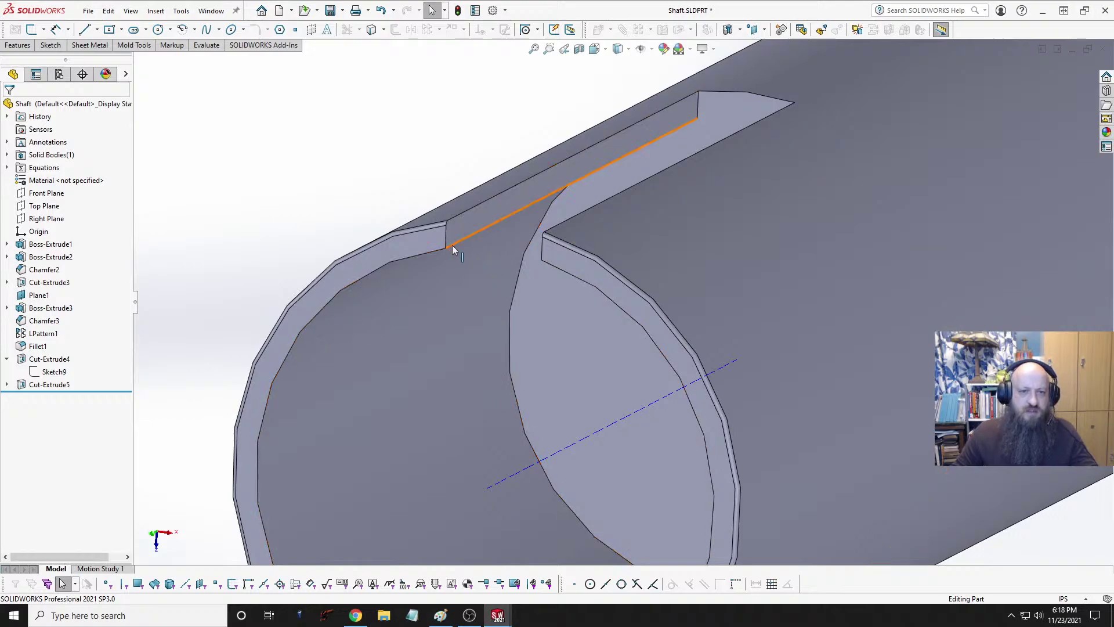
left_click(463, 215)
left_click(467, 237, "ctrl")
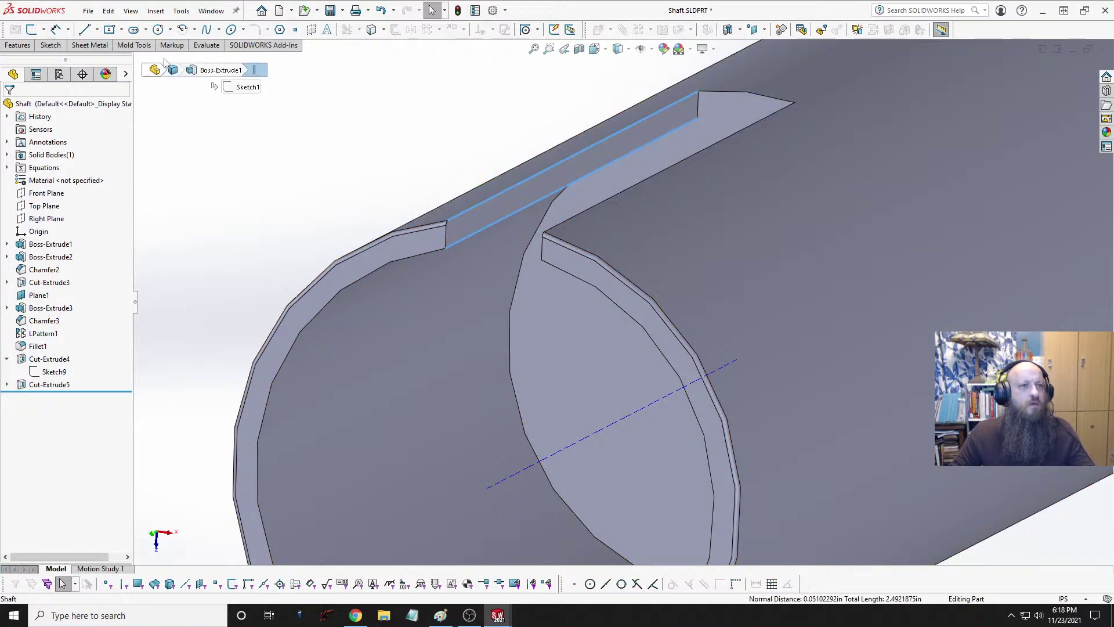
left_click(207, 46)
left_click(51, 62)
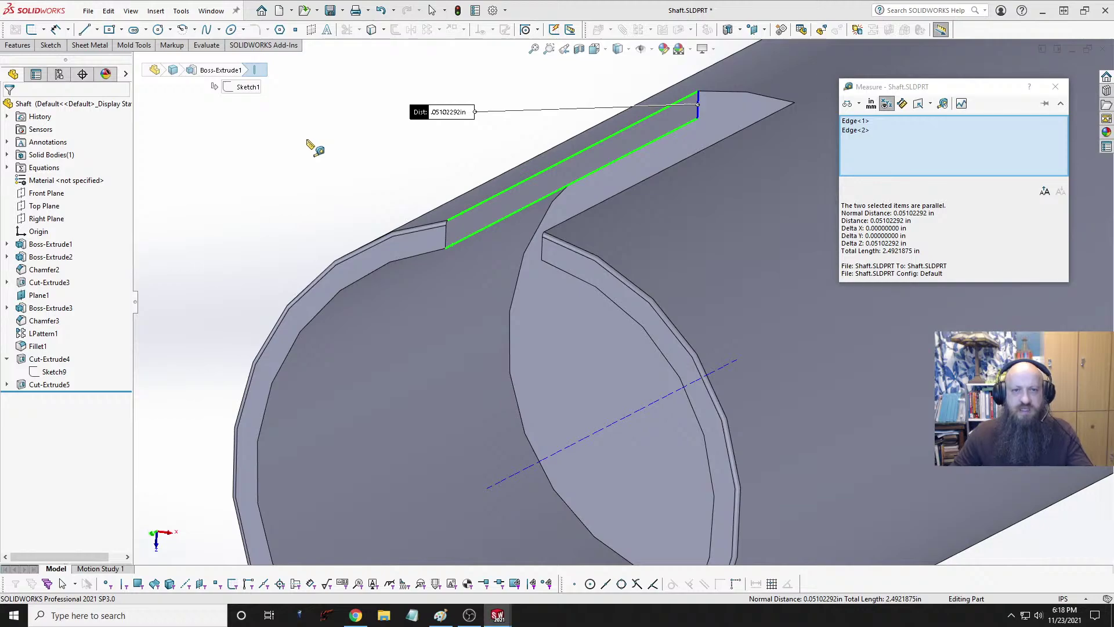
left_click(309, 143)
key("Escape")
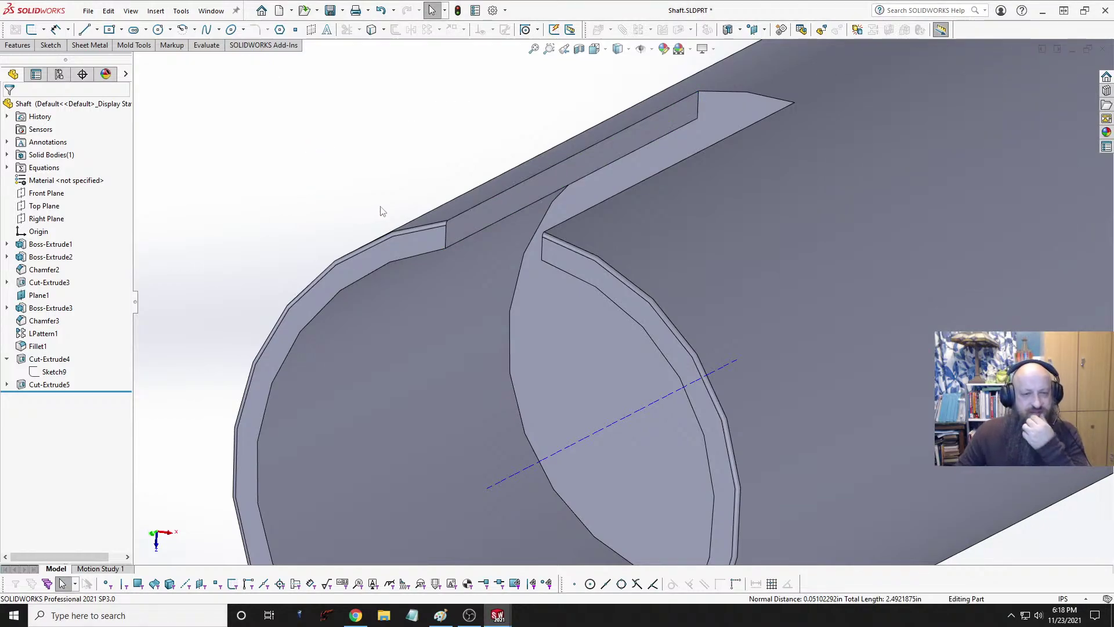
key("z")
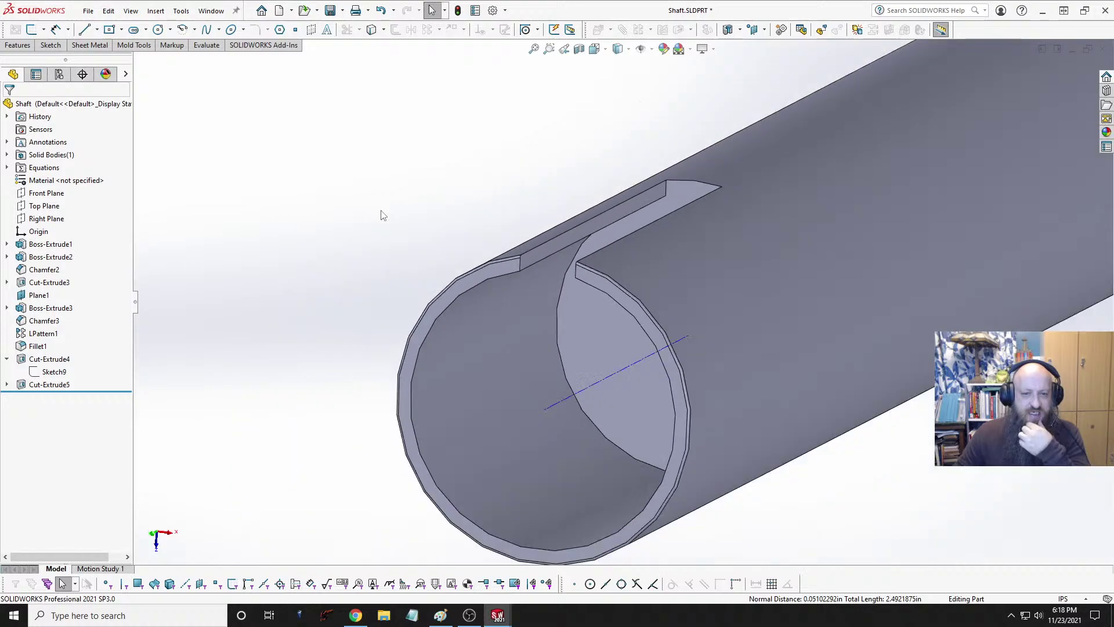
Step: Return to the CryptoGeneratorAssy assembly and examine the fit between the resized shaft bore and the generator's output shaft
key("ctrl+Tab")
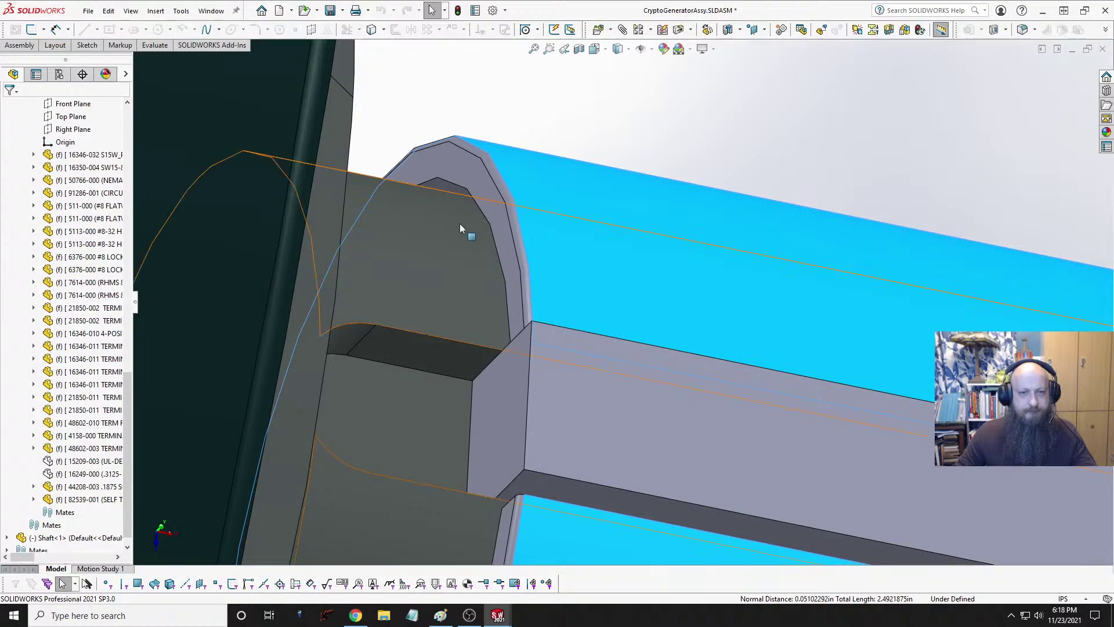
key("ctrl+Tab")
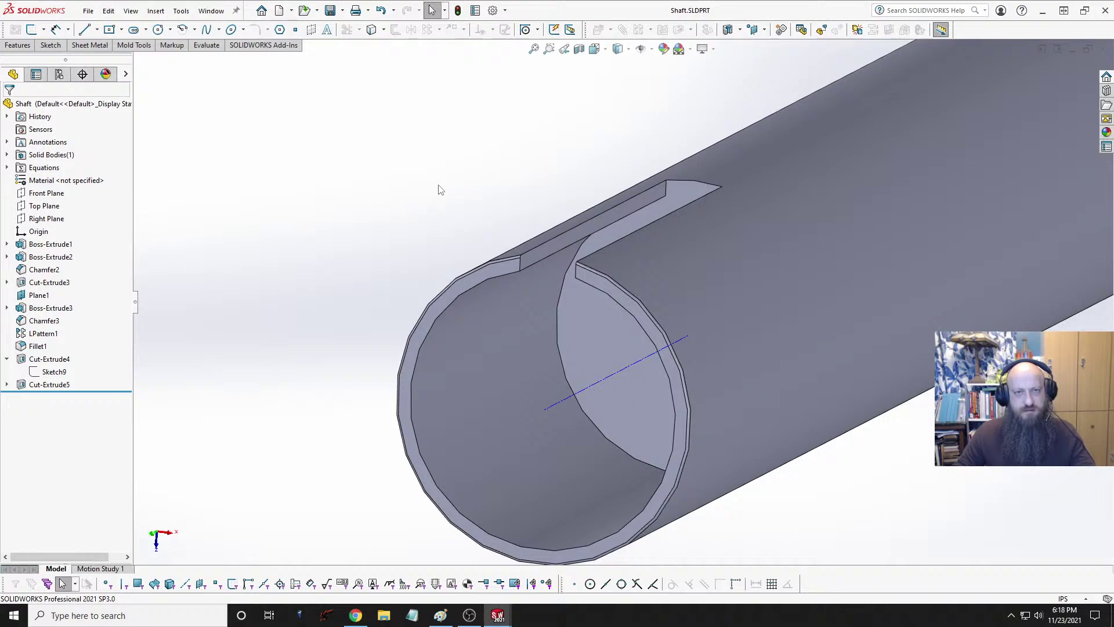
key("ctrl+Tab")
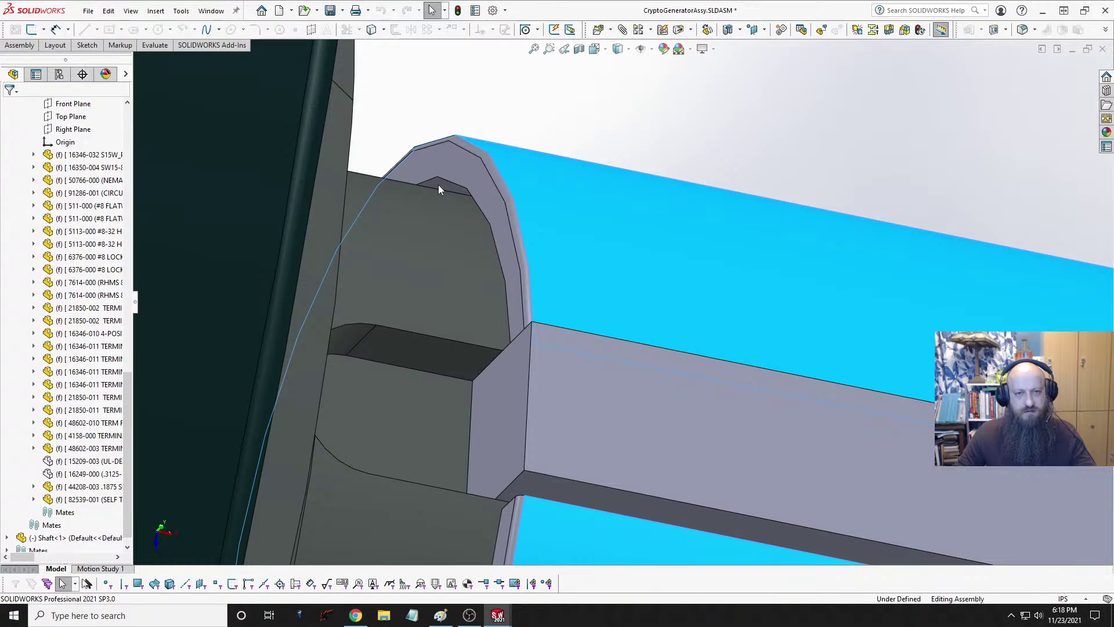
scroll(445, 221, "up", 5)
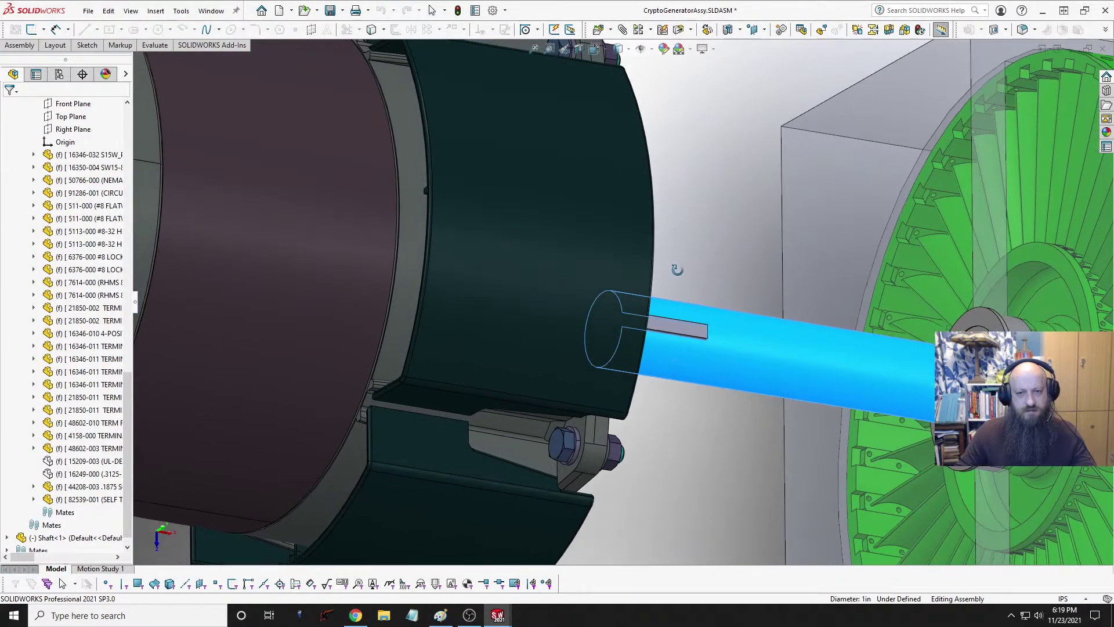
scroll(658, 227, "down", 6)
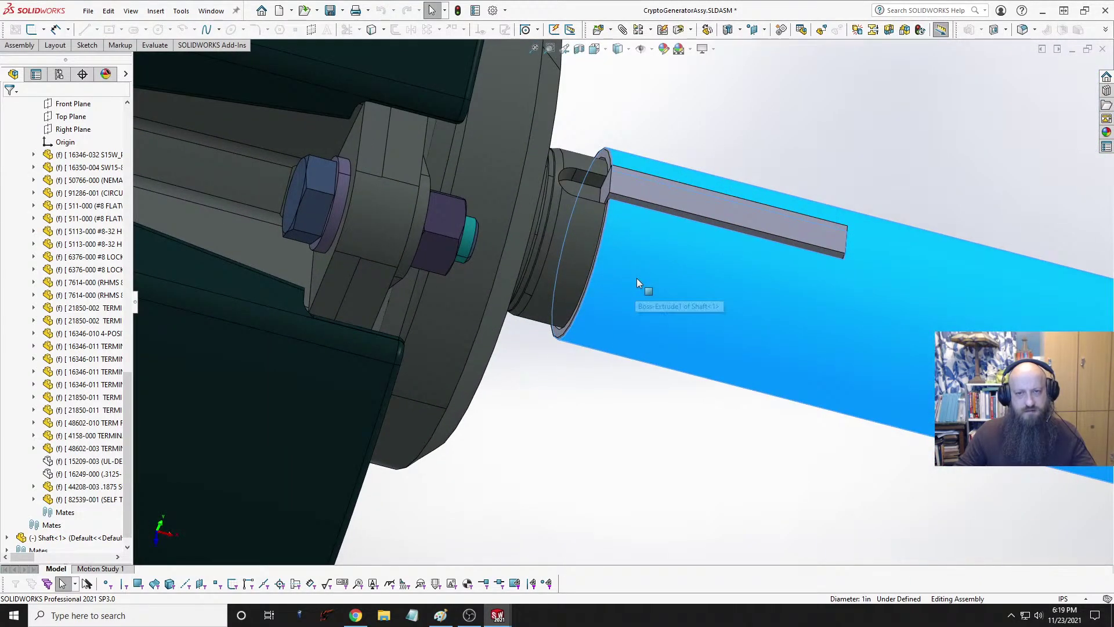
middle_click_drag(627, 298, 585, 305)
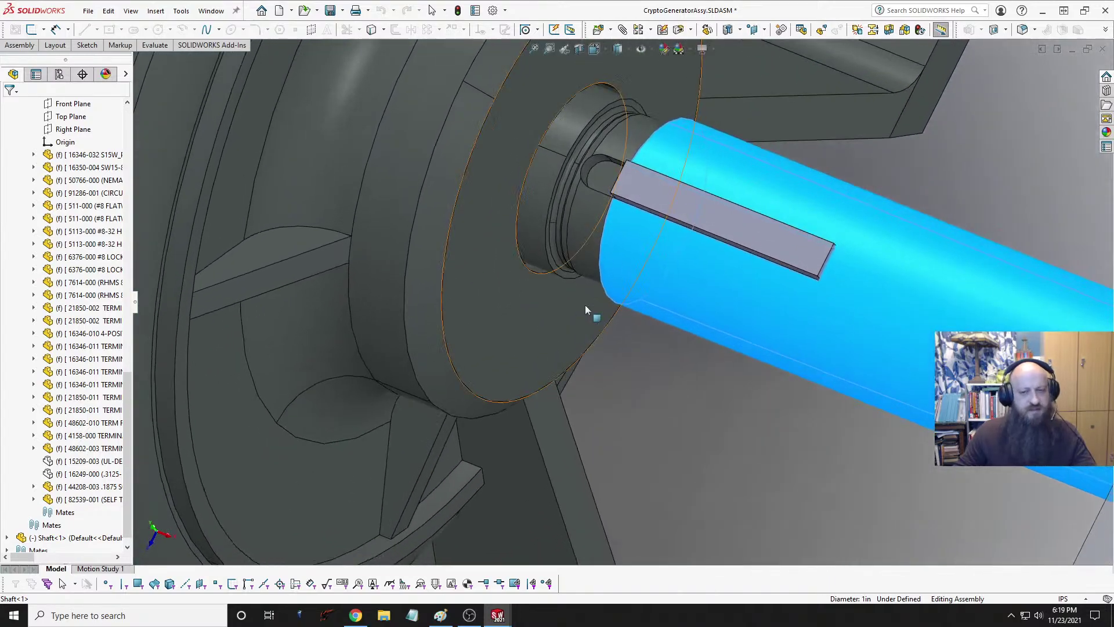
scroll(645, 178, "down", 4)
middle_click_drag(645, 178, 707, 177)
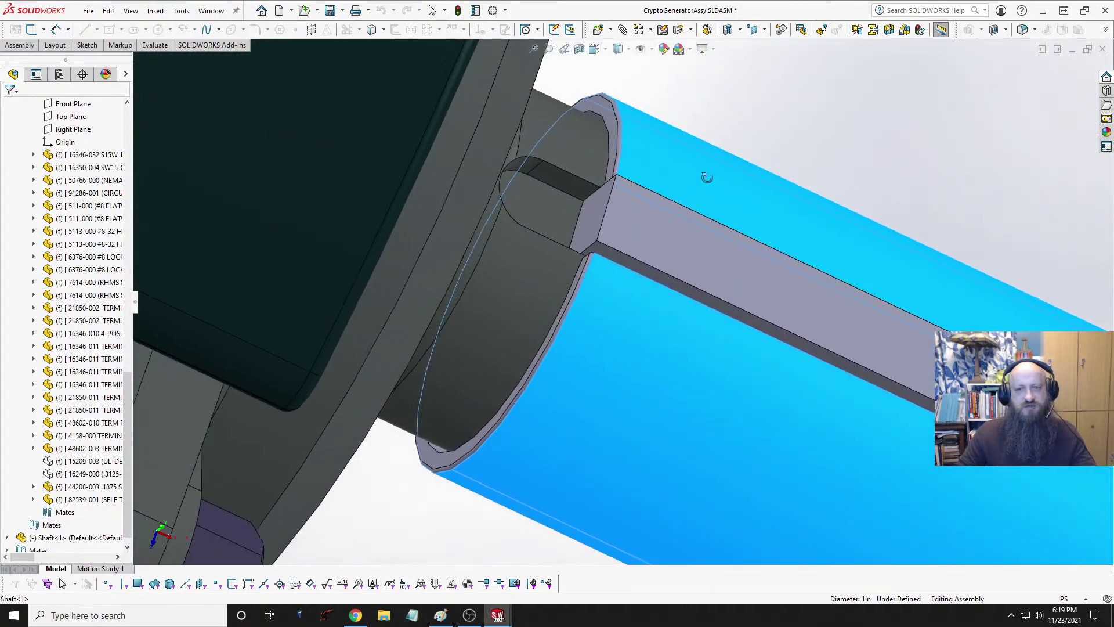
scroll(618, 144, "down", 7)
scroll(596, 201, "down", 3)
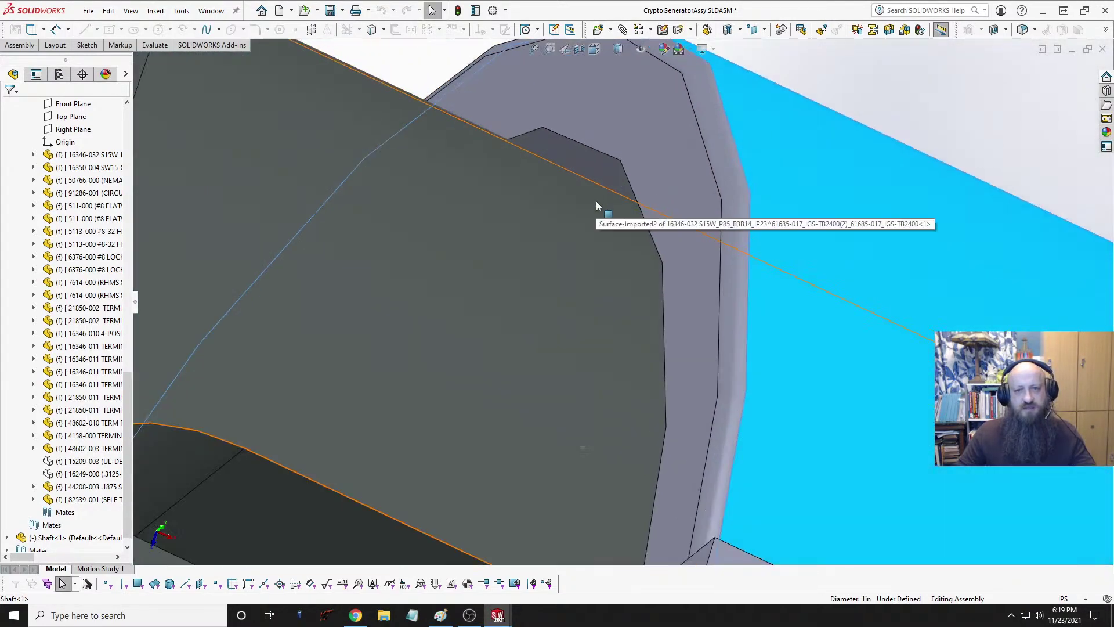
middle_click_drag(596, 200, 573, 200)
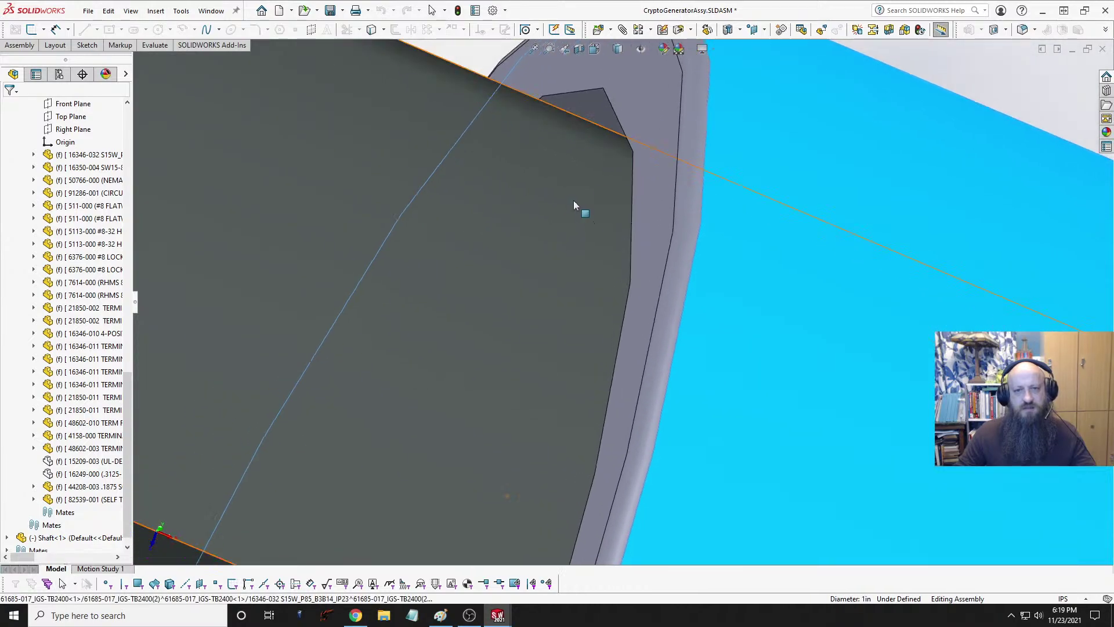
Step: Measure the distance between the generator output shaft's cylindrical face and the bore face of the Shaft
left_click(577, 183)
left_click(590, 103)
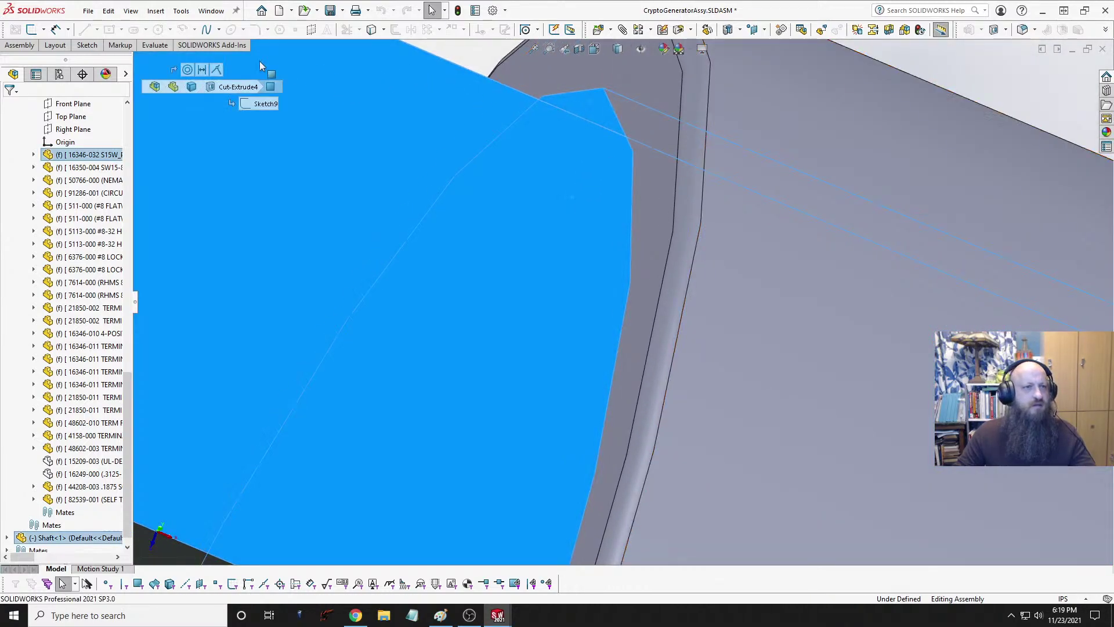
left_click(155, 44)
left_click(80, 60)
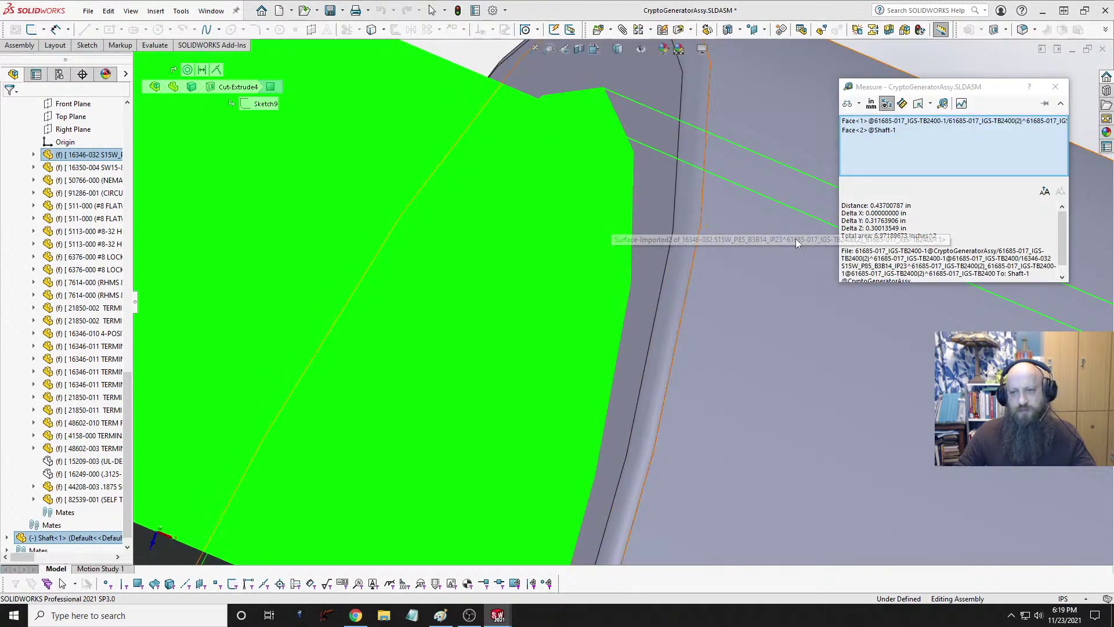
scroll(740, 238, "up", 10)
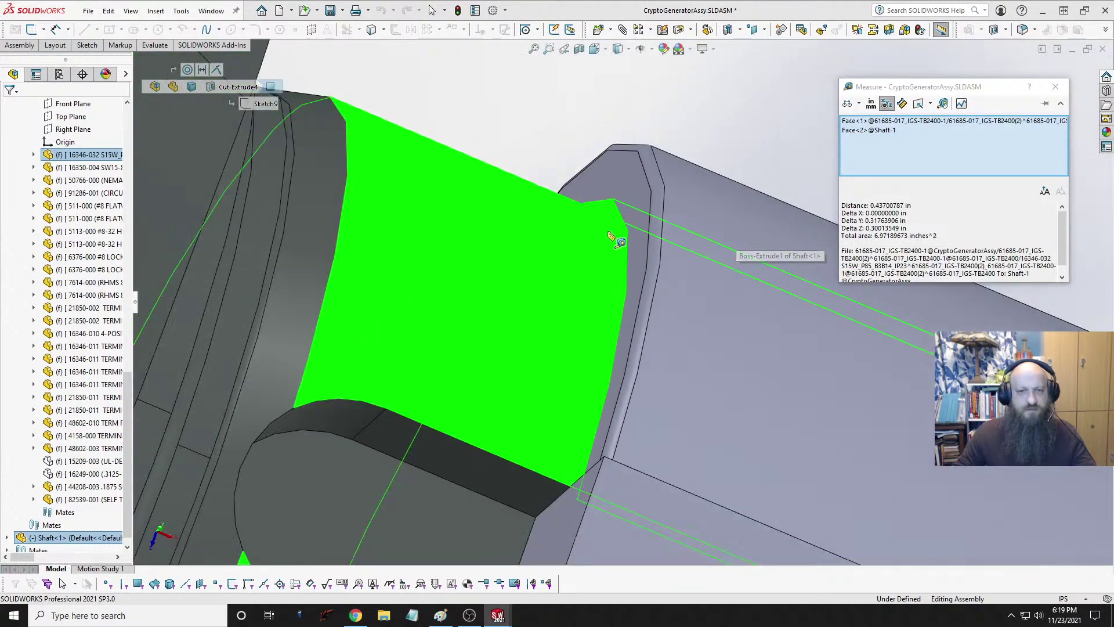
scroll(720, 381, "down", 12)
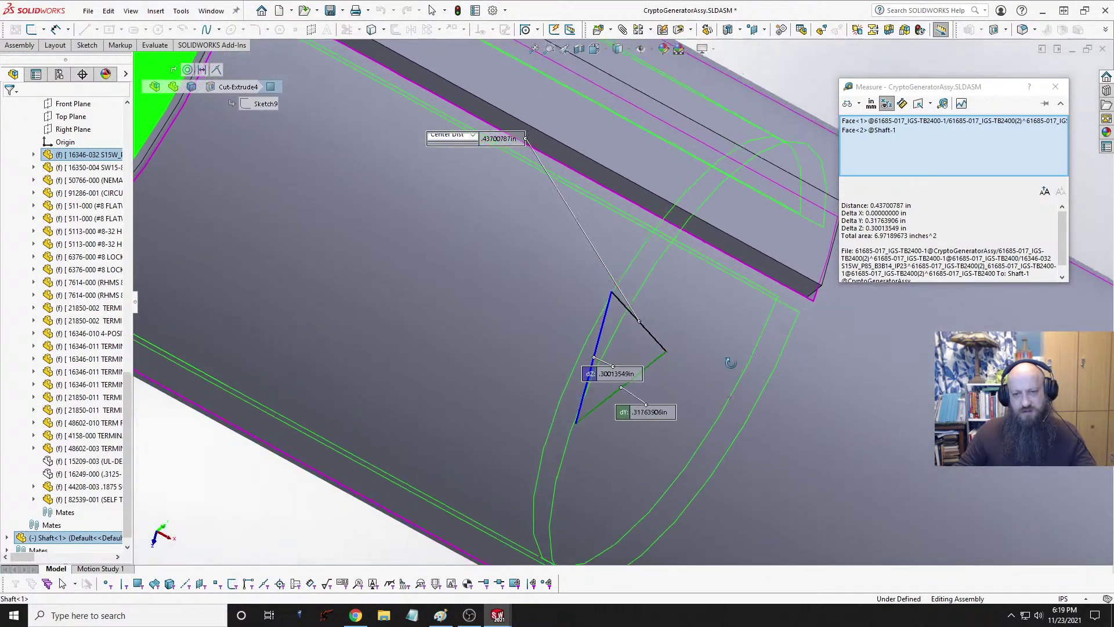
middle_click_drag(731, 362, 686, 358)
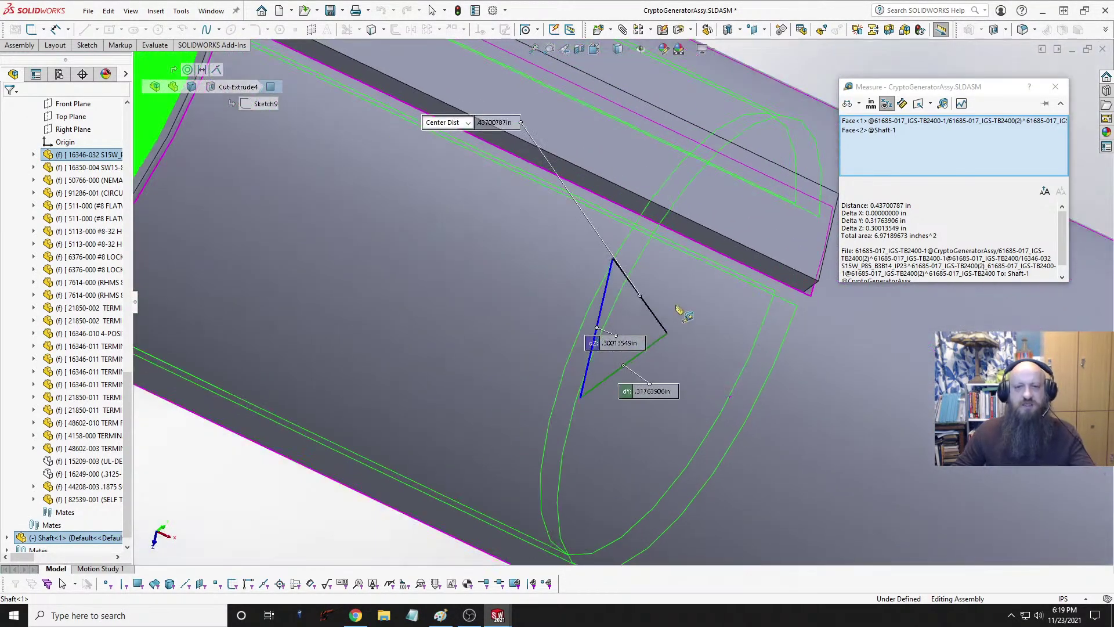
key("Escape")
Step: Examine the gap between the square key and the keyway's sides at the bored end of the Shaft
scroll(654, 317, "up", 7)
middle_click_drag(576, 248, 472, 223)
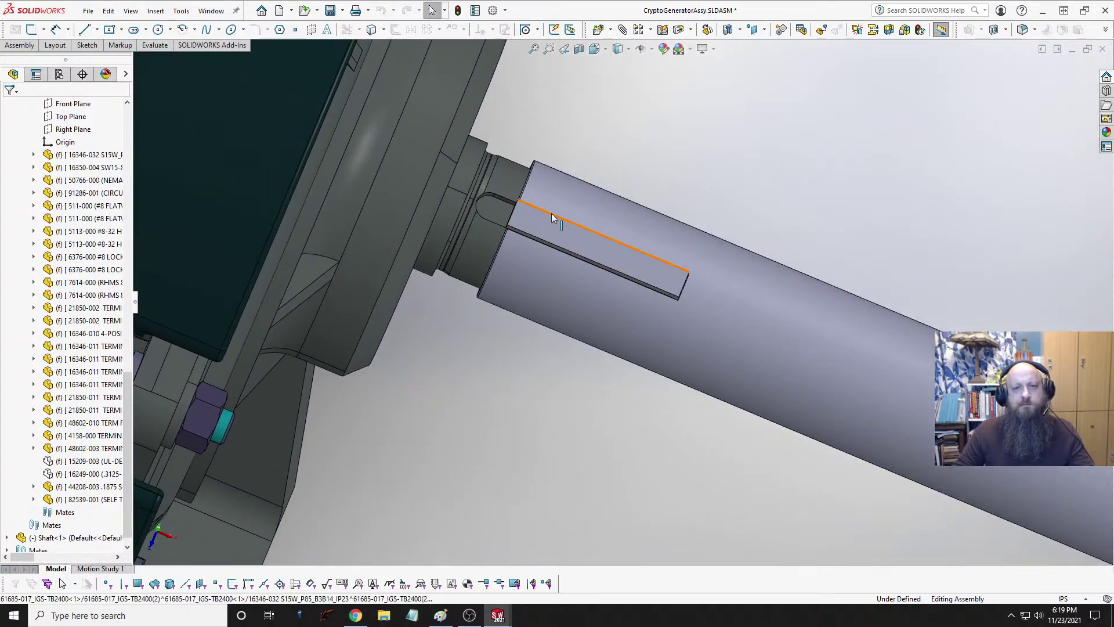
scroll(551, 214, "down", 3)
middle_click_drag(555, 219, 480, 300)
scroll(479, 301, "down", 5)
middle_click_drag(555, 242, 551, 243)
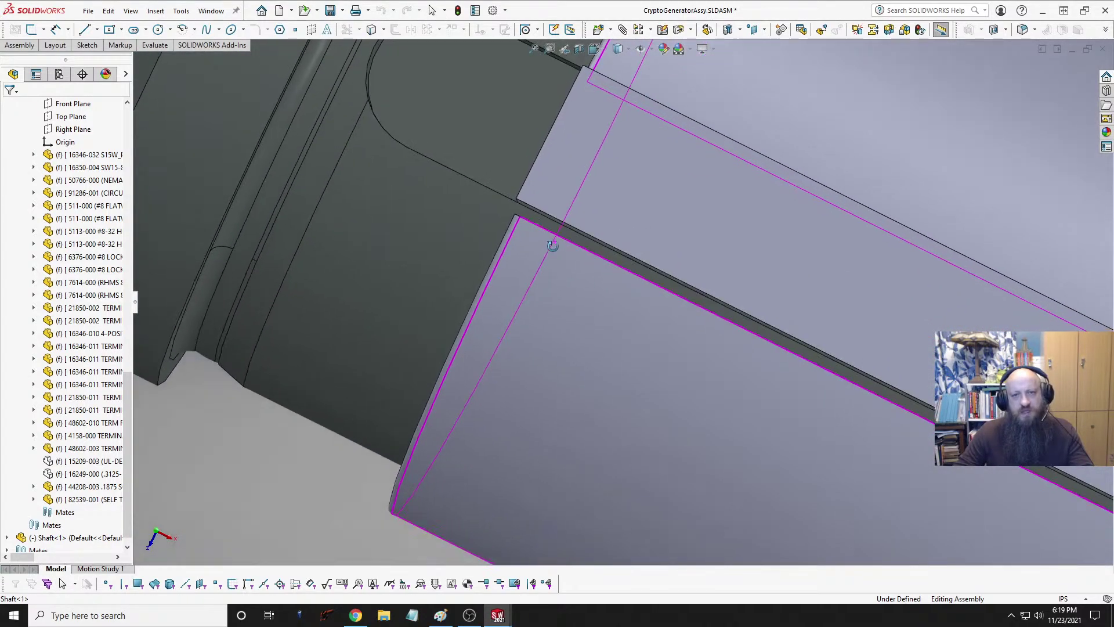
left_click(574, 289)
left_click_drag(576, 285, 579, 281)
middle_click_drag(650, 229, 674, 211)
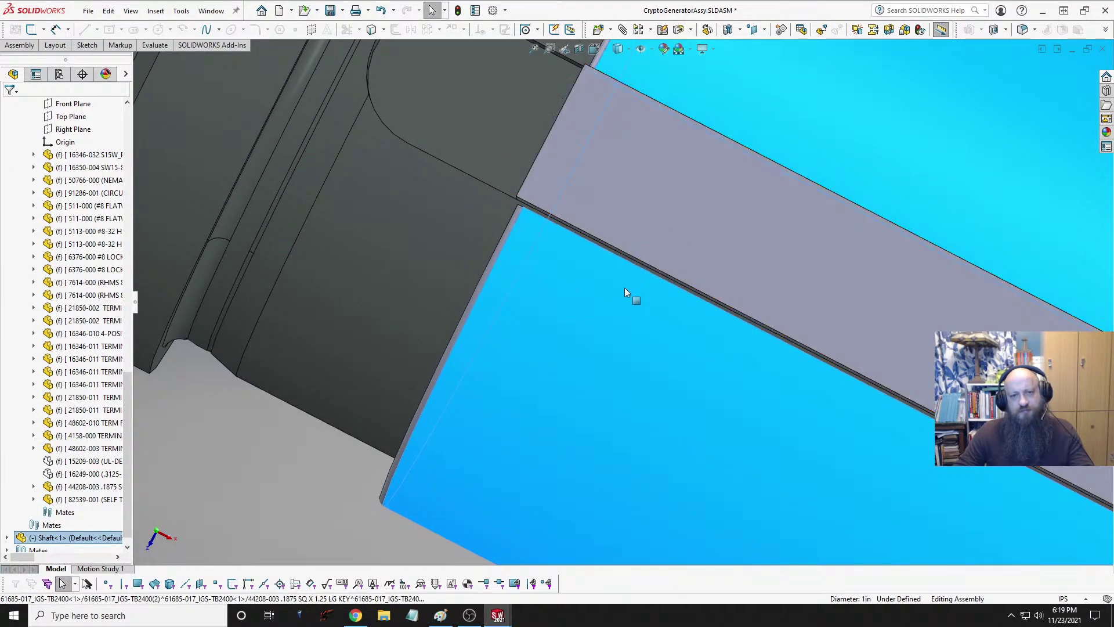
middle_click_drag(631, 288, 647, 213)
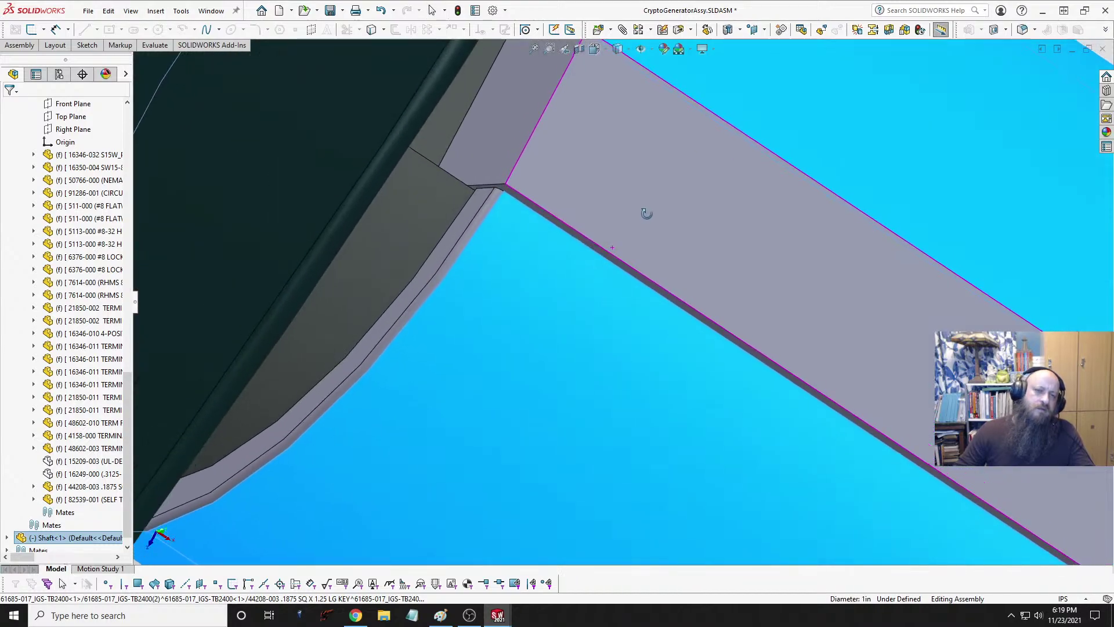
Step: Switch to the Shaft part and set the diameter of Sketch9 under Cut-Extrude4 to 0.895 in
key("ctrl+Tab")
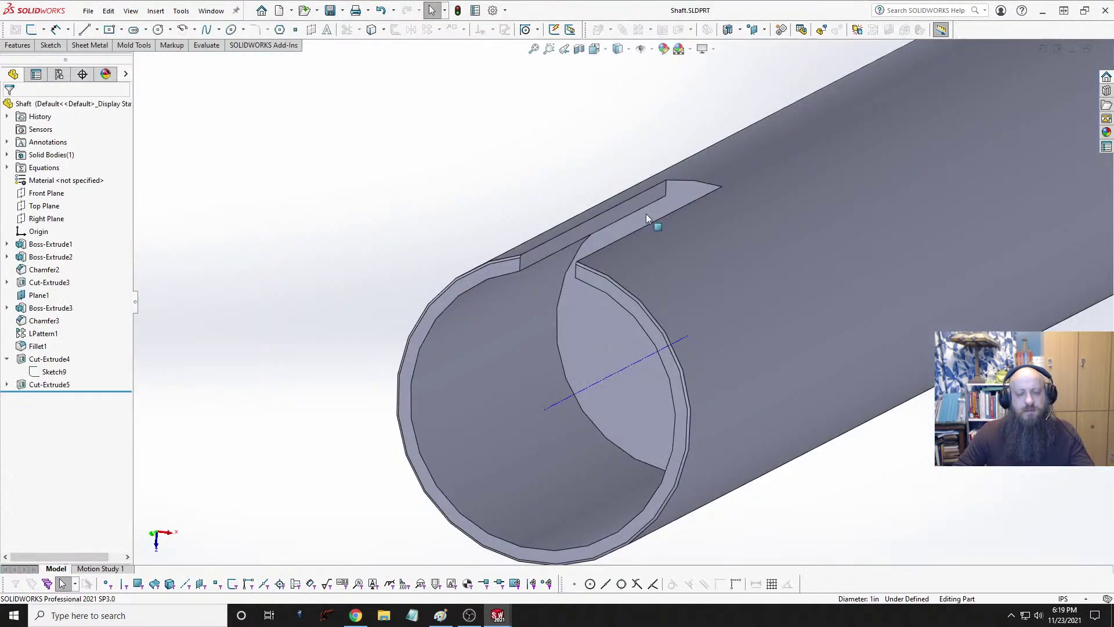
left_click(54, 372)
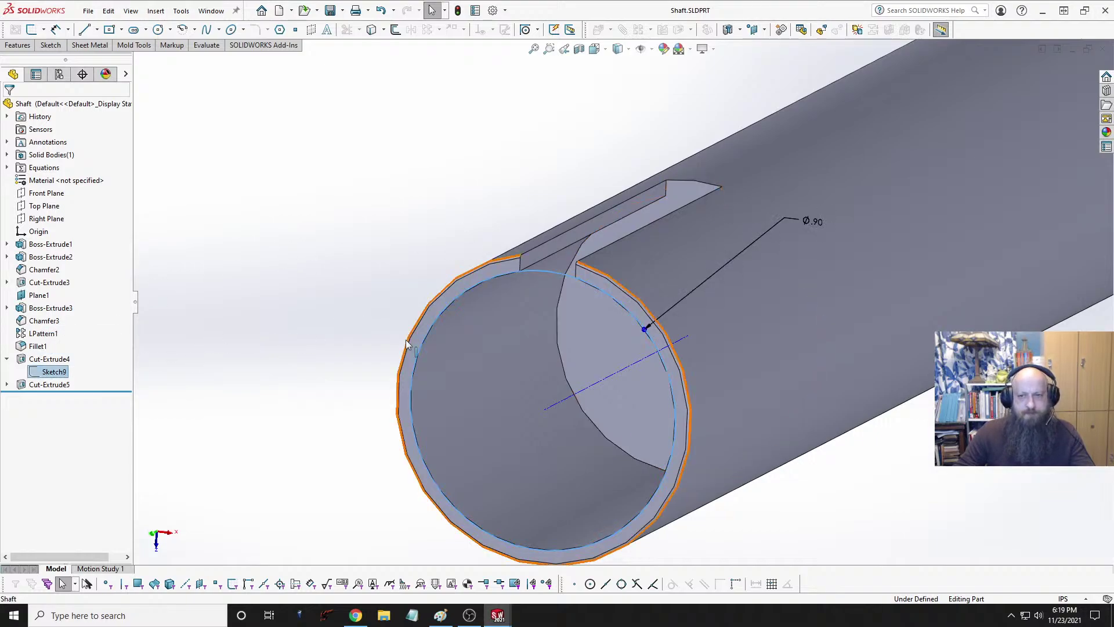
double_click(813, 221)
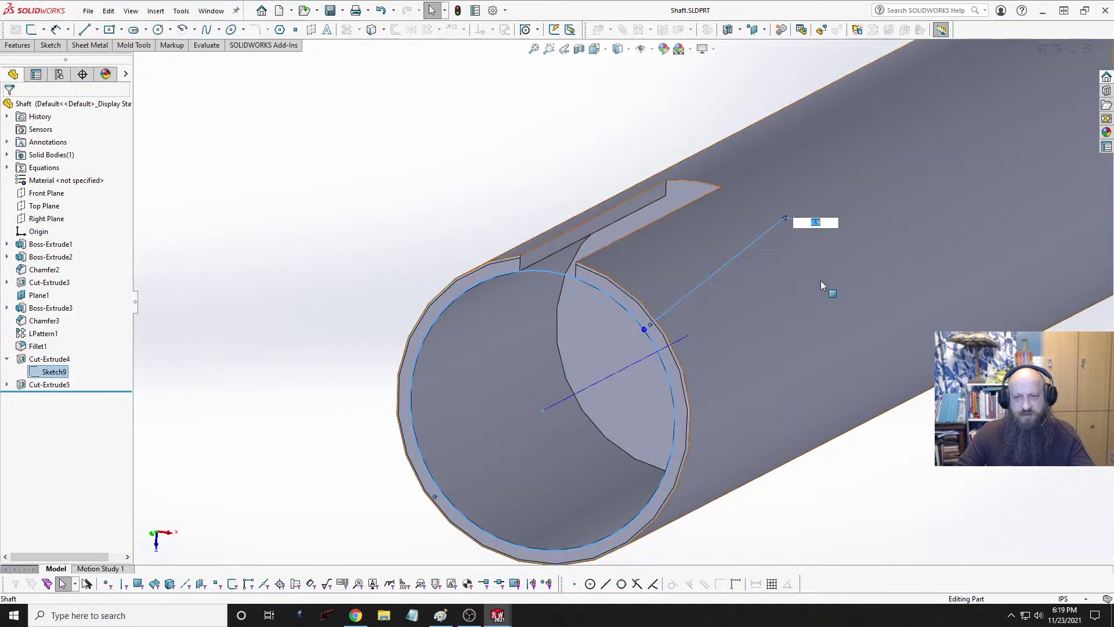
key("BackSpace")
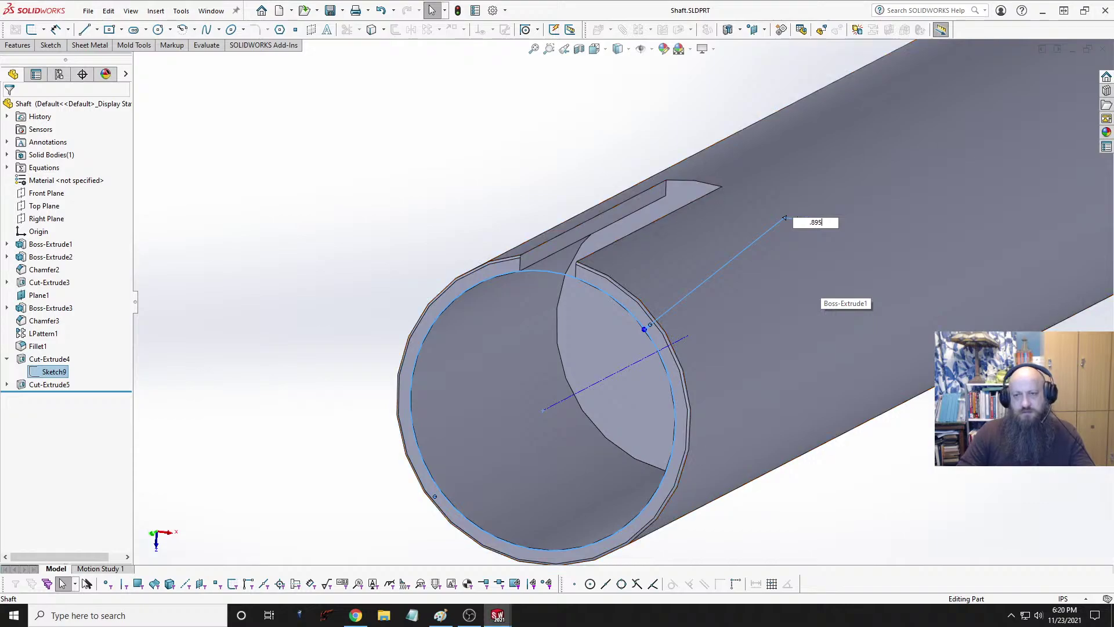
key("Return")
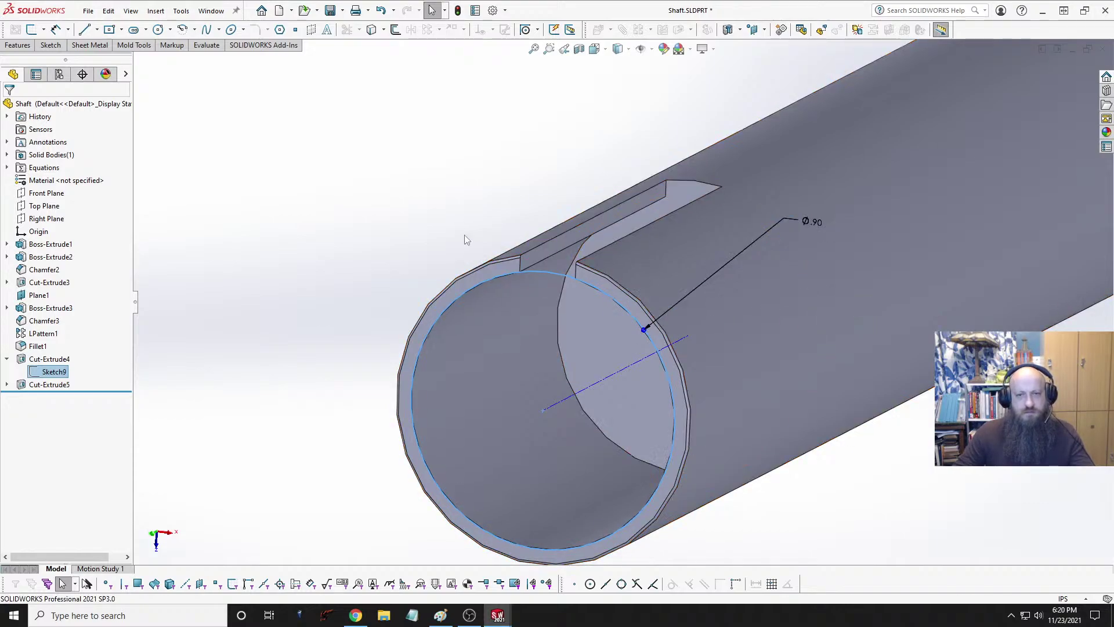
left_click(465, 237)
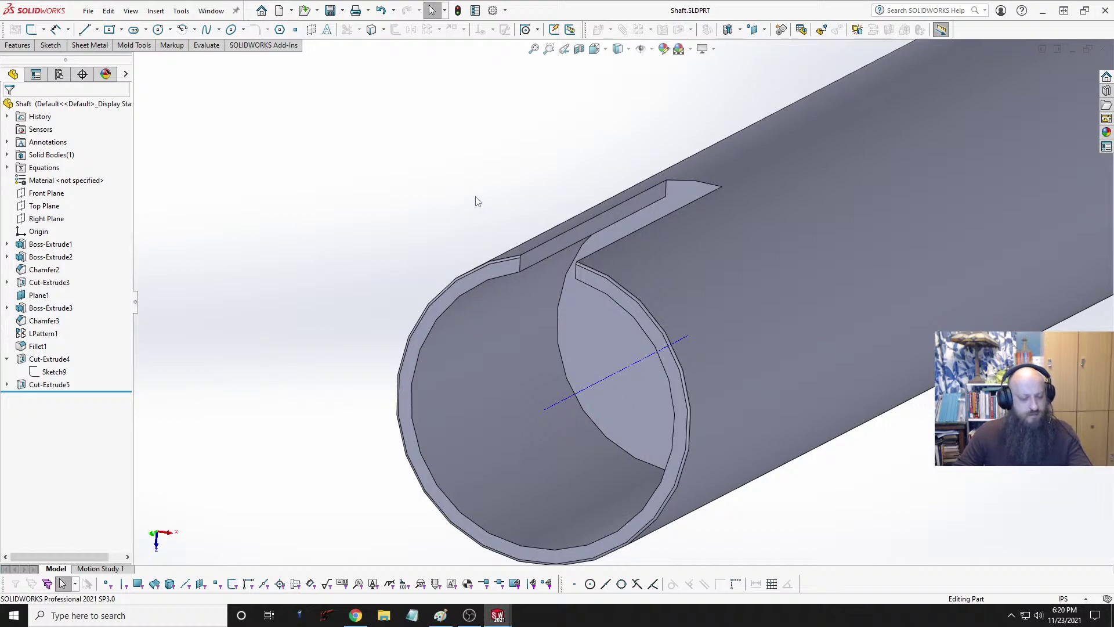
Step: Return to the CryptoGeneratorAssy assembly and examine the clearance between the Shaft's bore, the generator's output shaft and the key
key("ctrl+Tab")
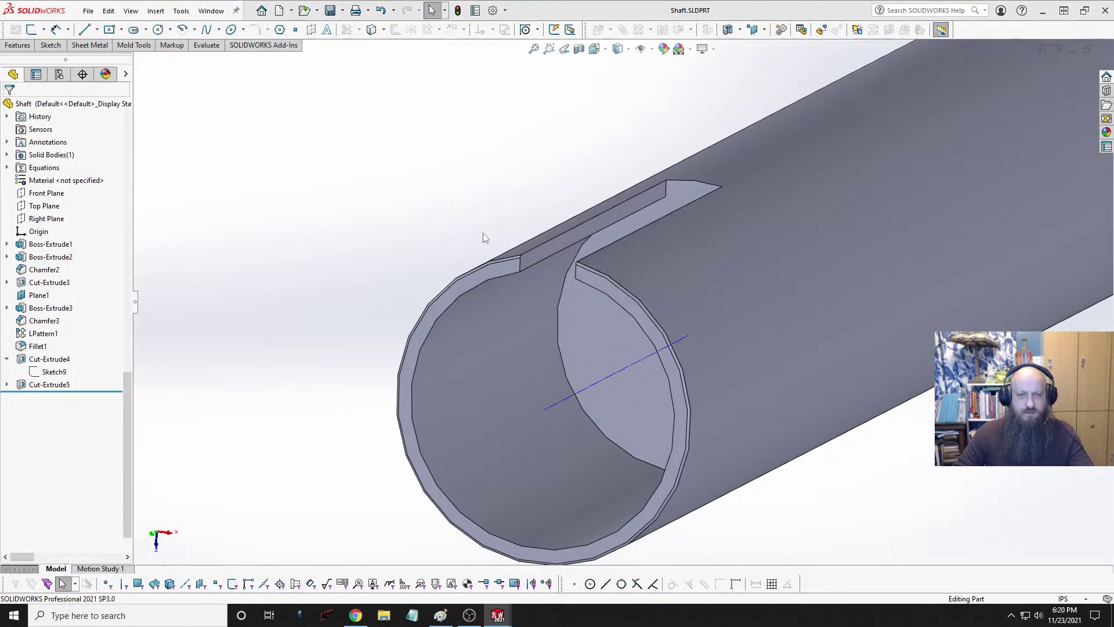
key("ctrl+Tab")
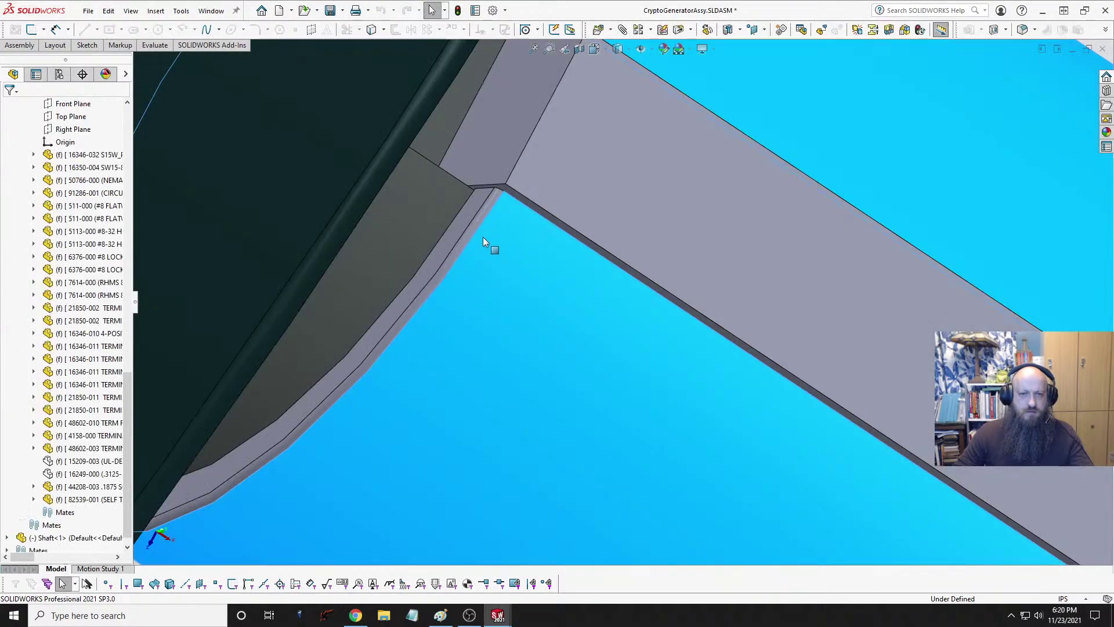
scroll(470, 251, "up", 5)
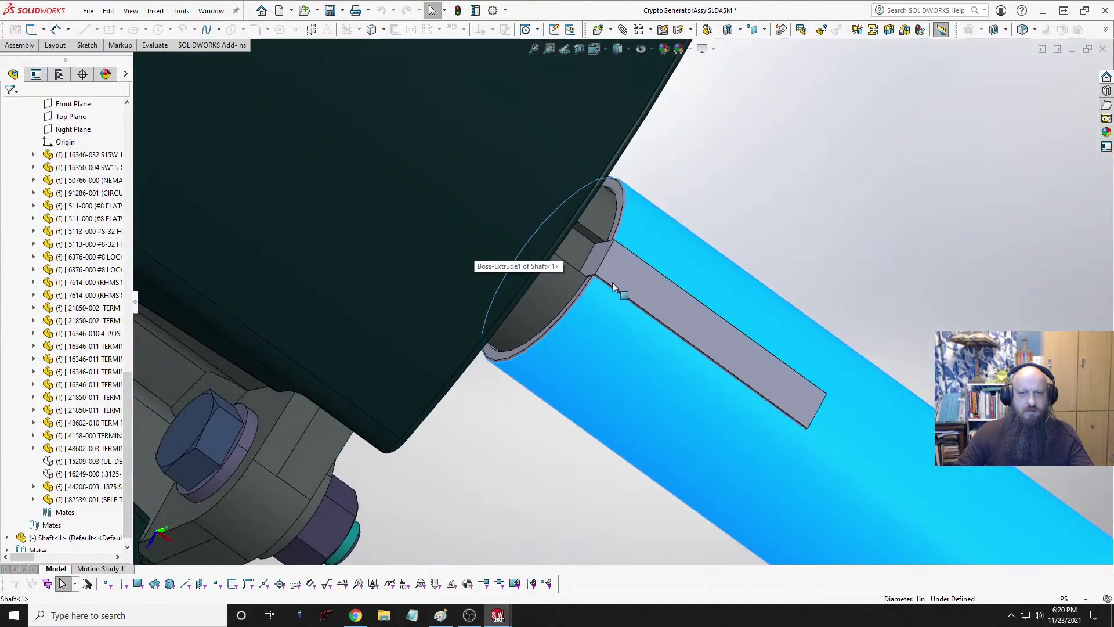
middle_click_drag(613, 286, 824, 324)
scroll(643, 323, "down", 8)
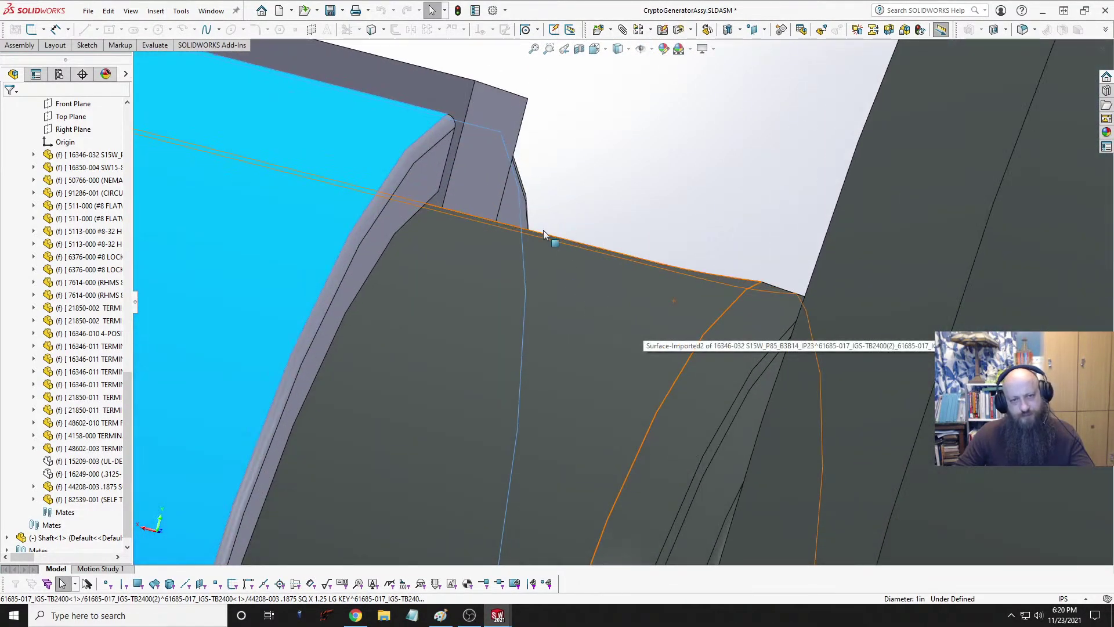
middle_click_drag(543, 230, 527, 266)
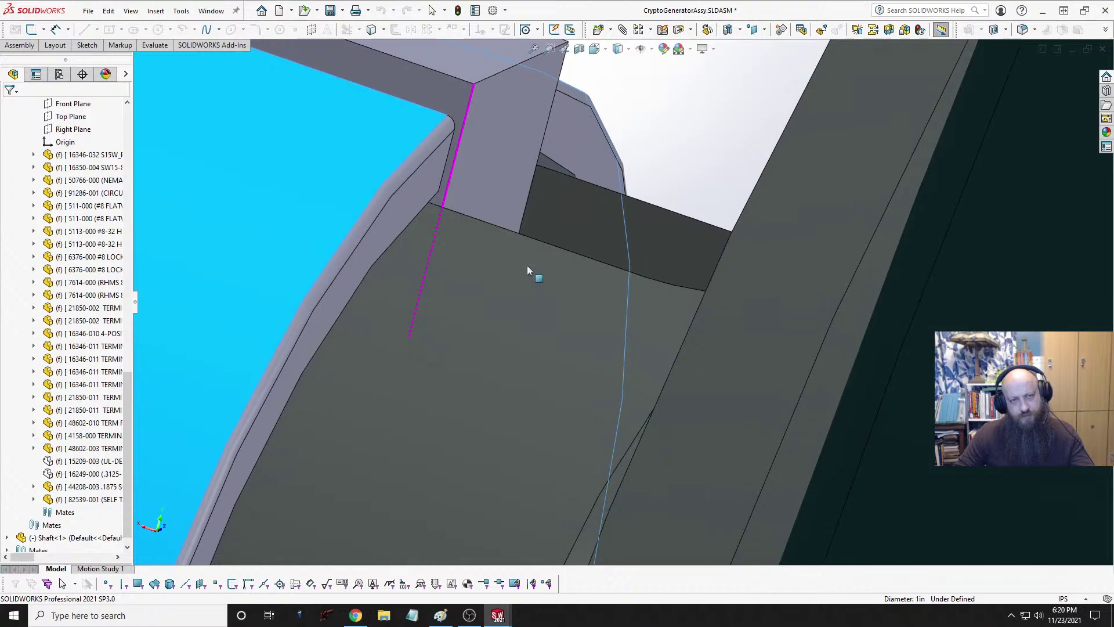
left_click(432, 10)
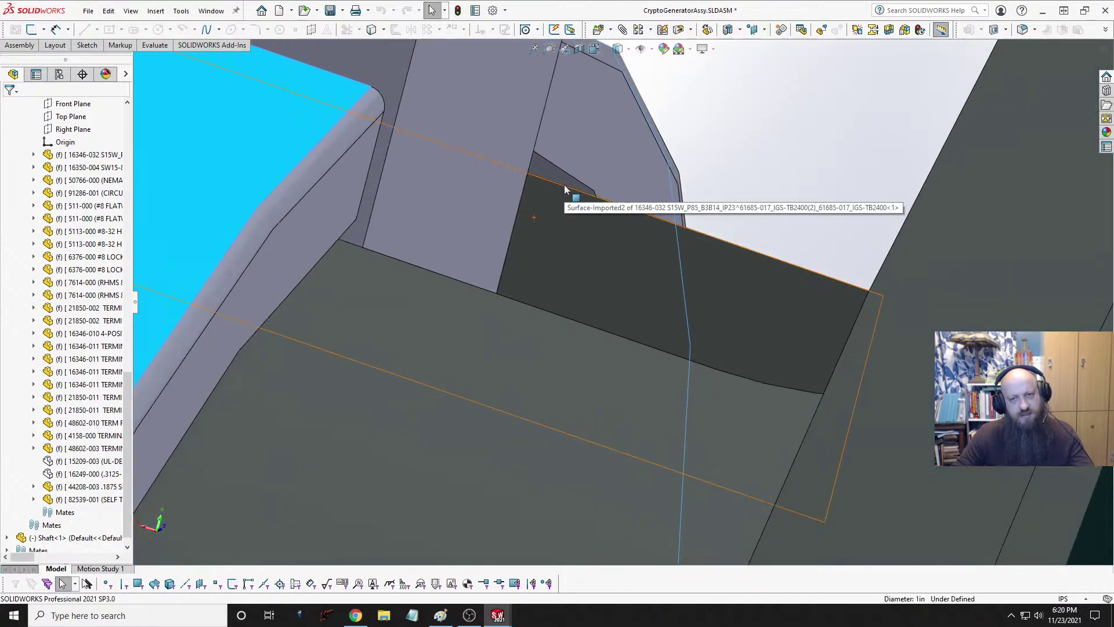
middle_click_drag(564, 186, 558, 211)
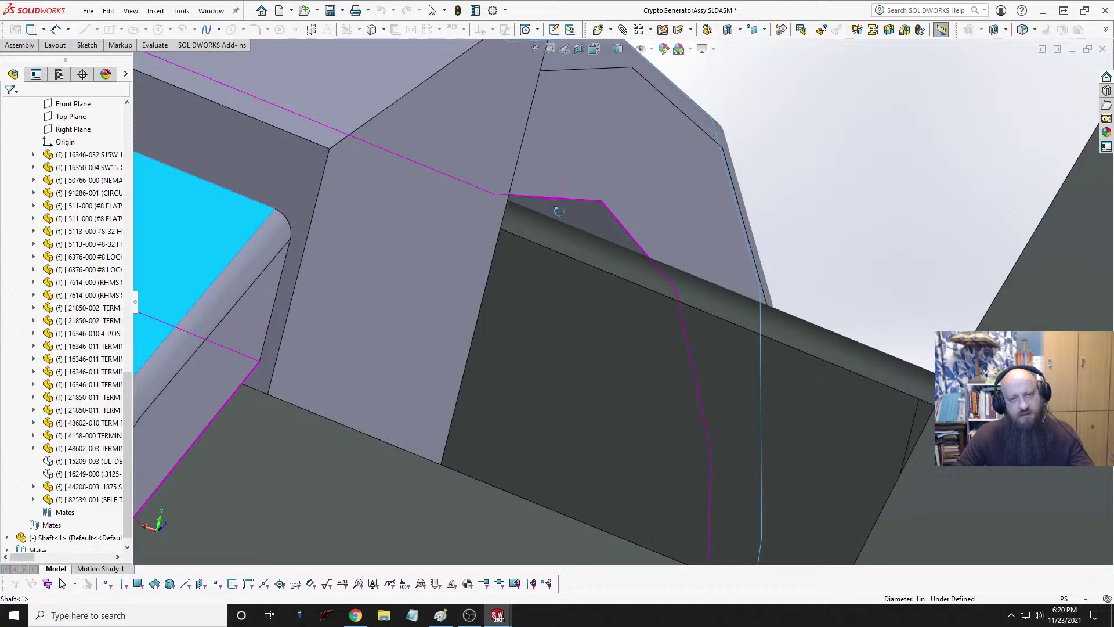
Step: Switch to the Shaft part, set the diameter of Sketch9 under Cut-Extrude4 to 0.88 in and rebuild
key("ctrl+Tab")
key("Escape")
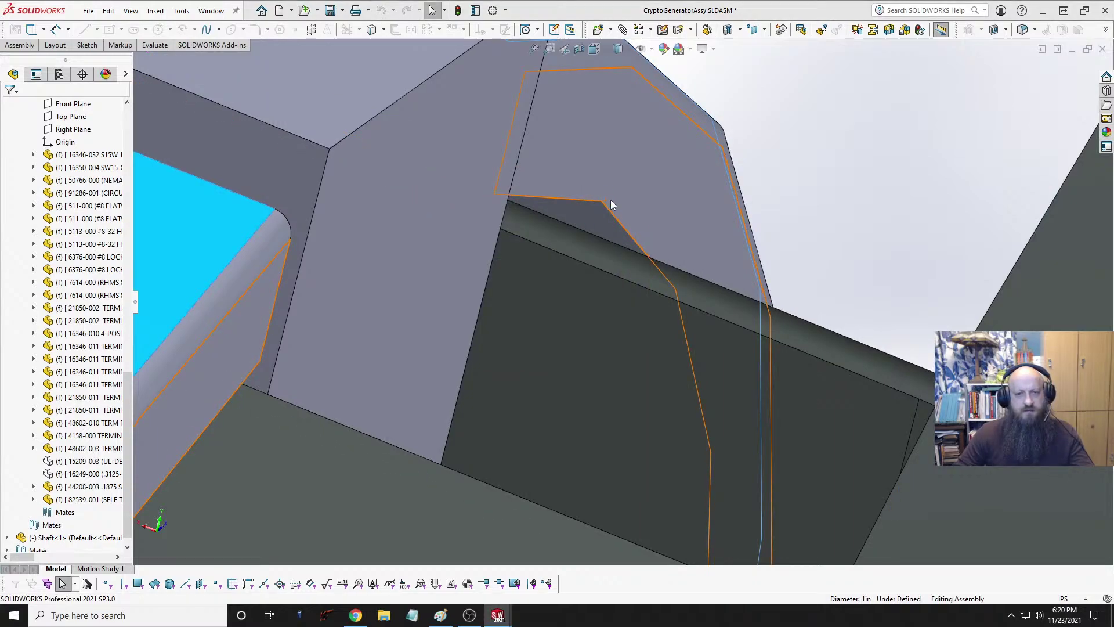
left_click(54, 371)
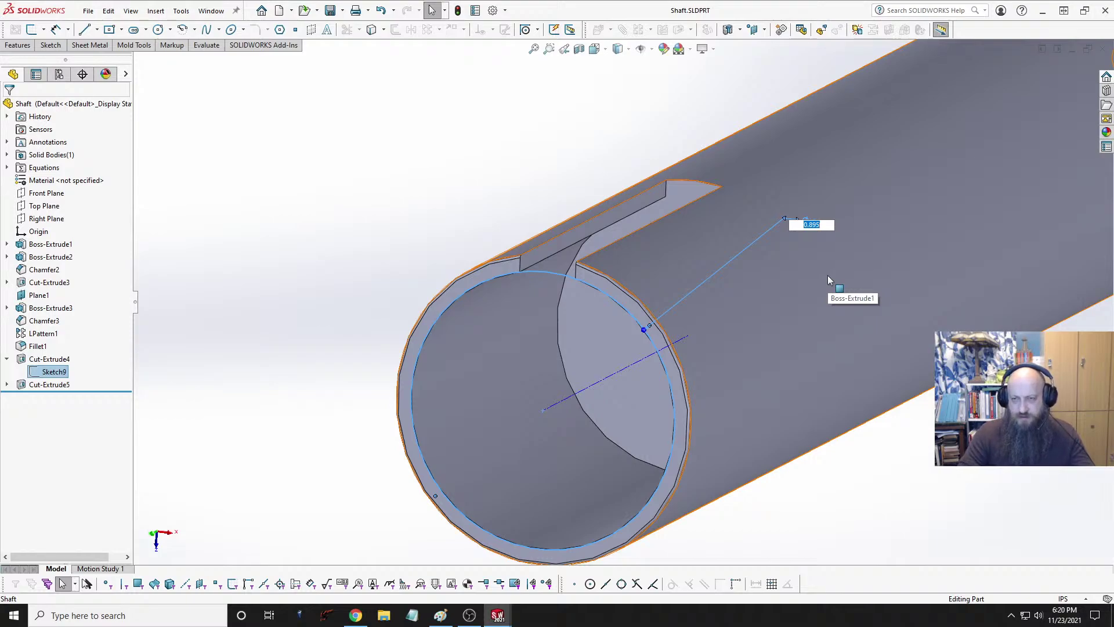
type(".880")
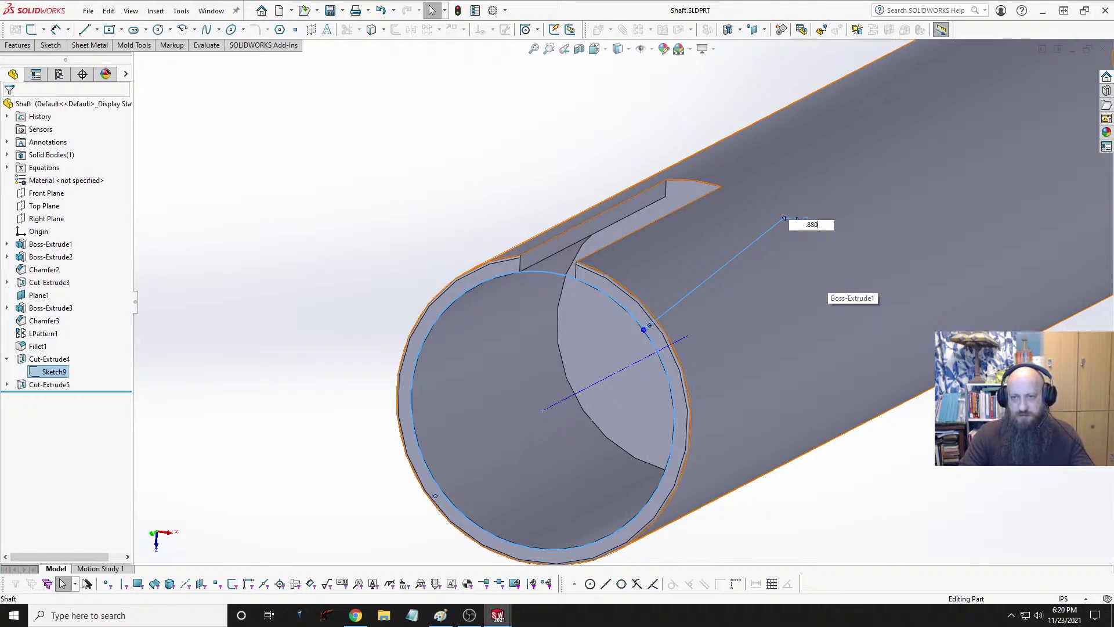
key("Return")
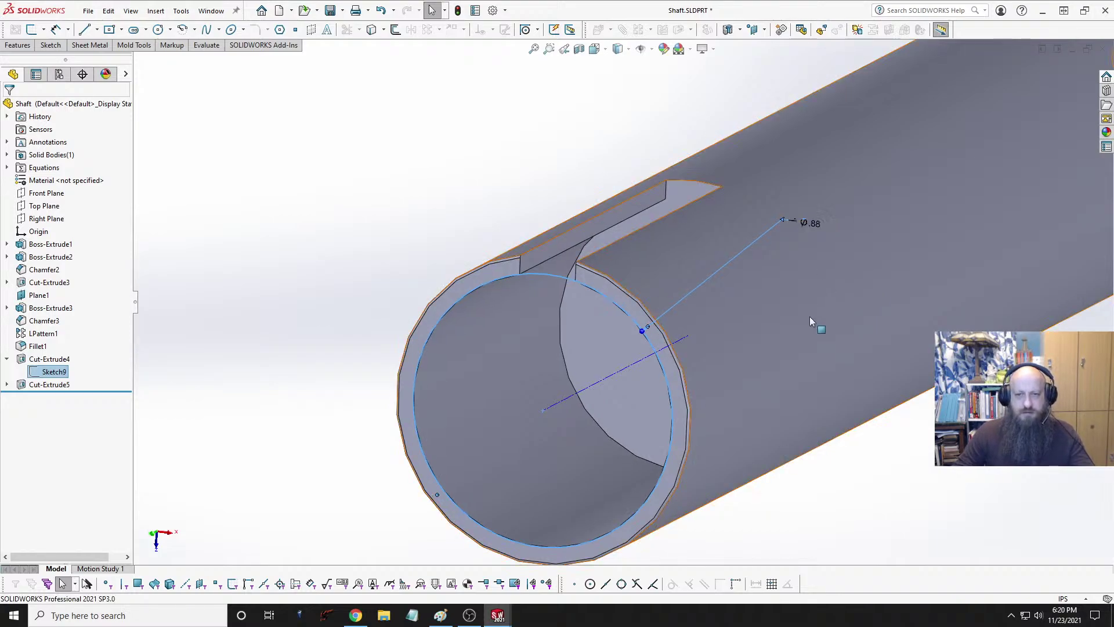
left_click(455, 131)
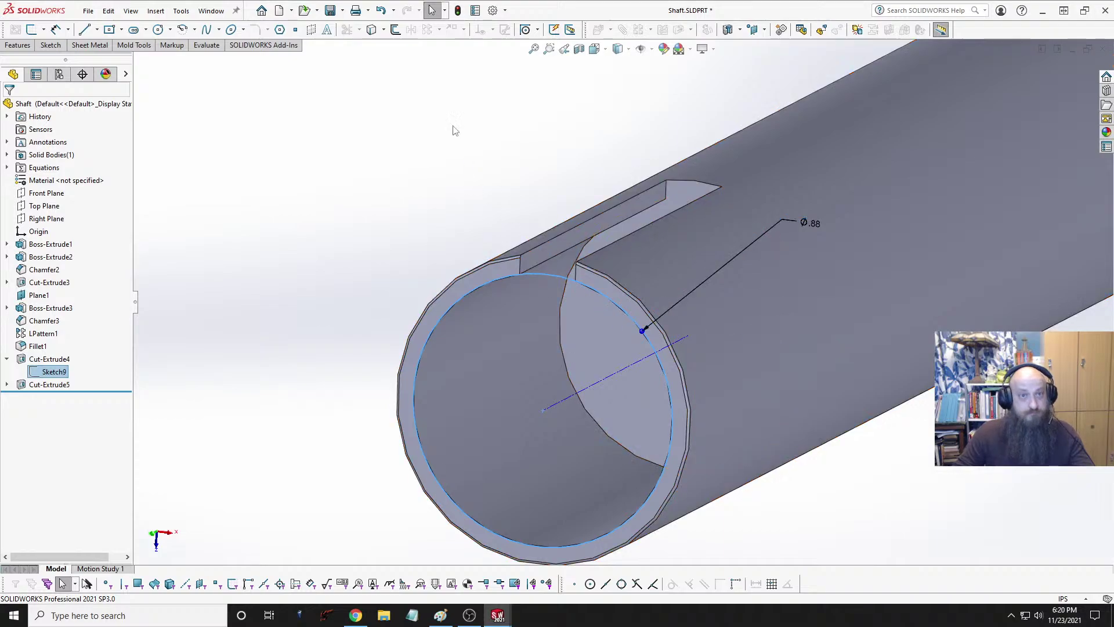
left_click(457, 12)
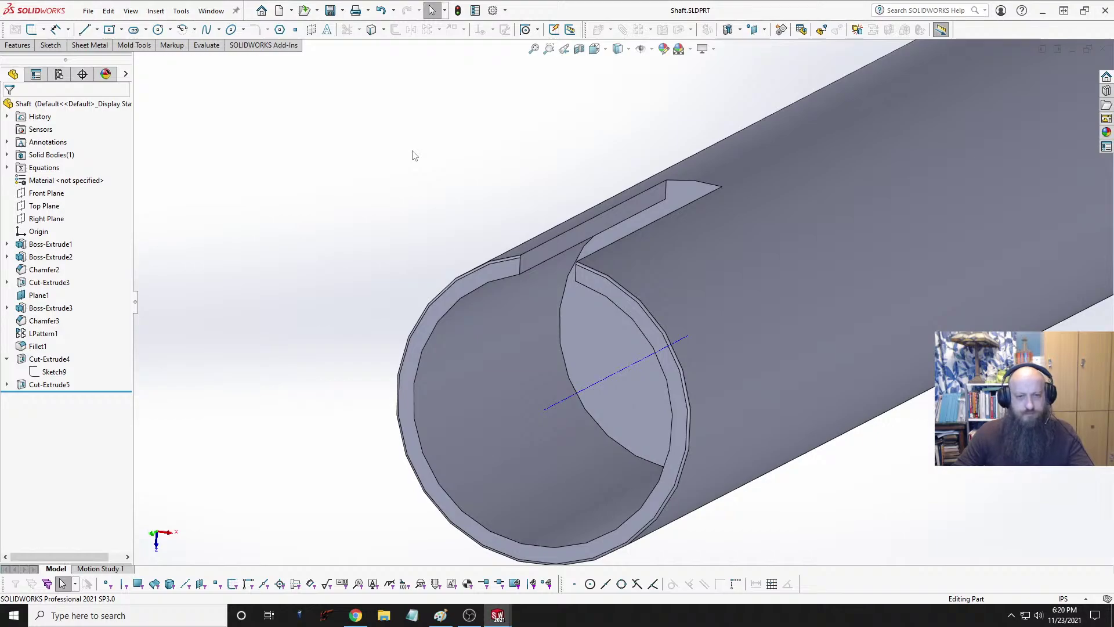
Step: Return to the CryptoGeneratorAssy assembly and examine the resized bore's fit and the shaft's run between turbine and generator
key("ctrl+Tab")
key("ctrl+Tab")
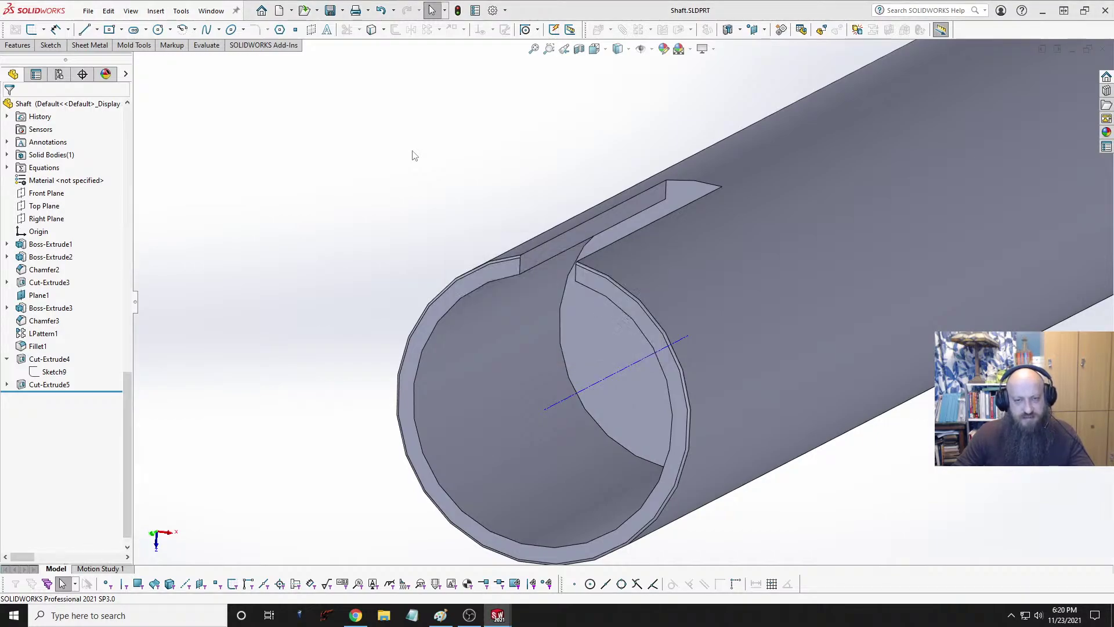
scroll(593, 239, "down", 5)
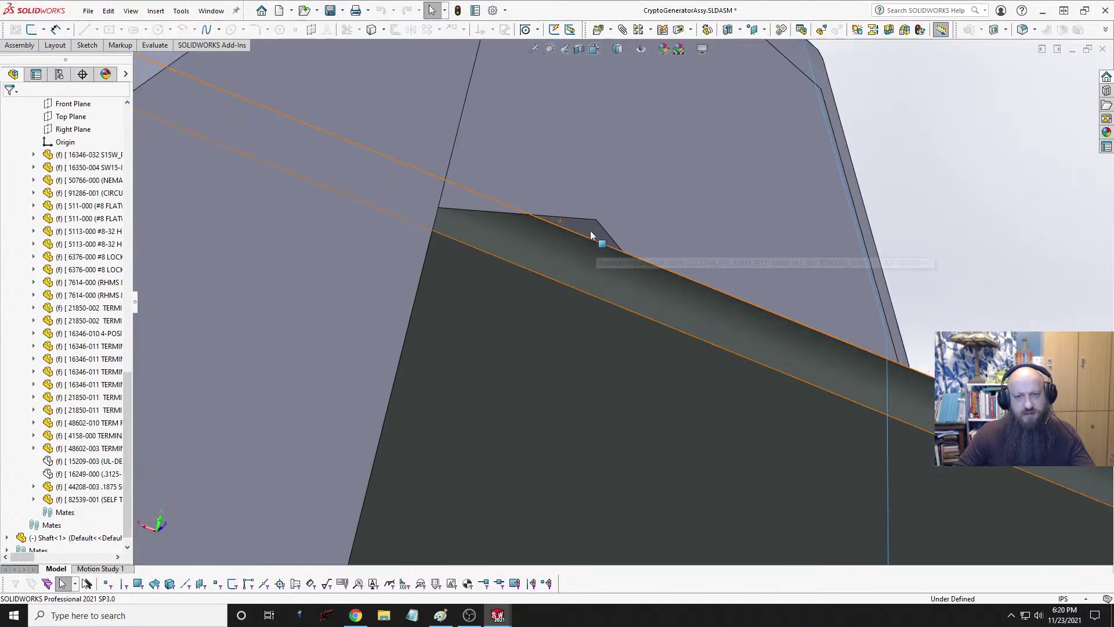
scroll(565, 231, "up", 10)
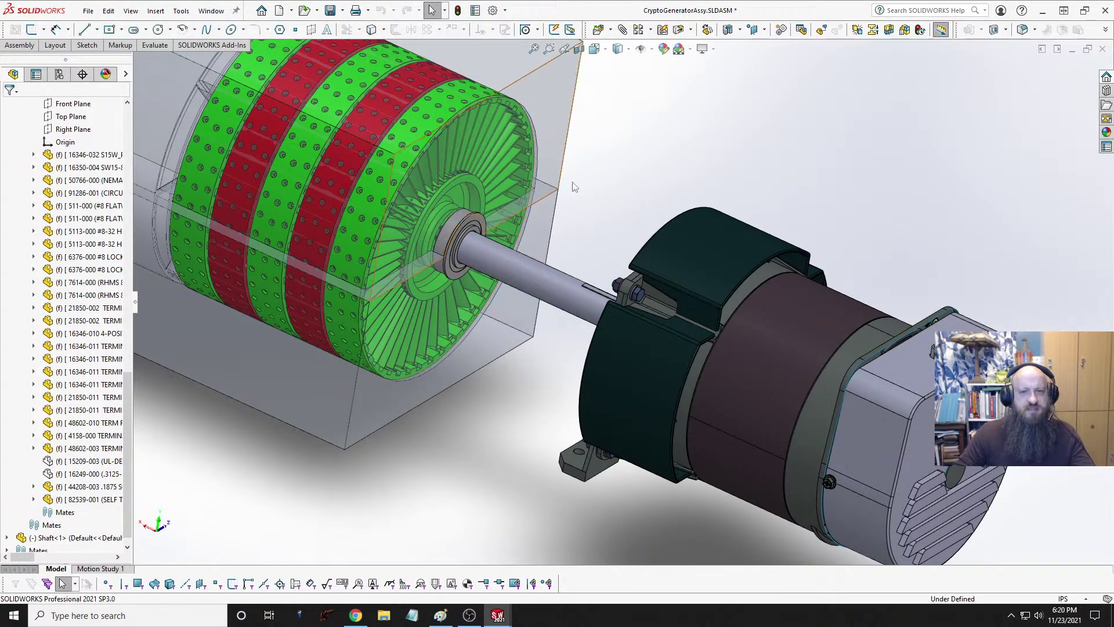
middle_click_drag(453, 180, 600, 102)
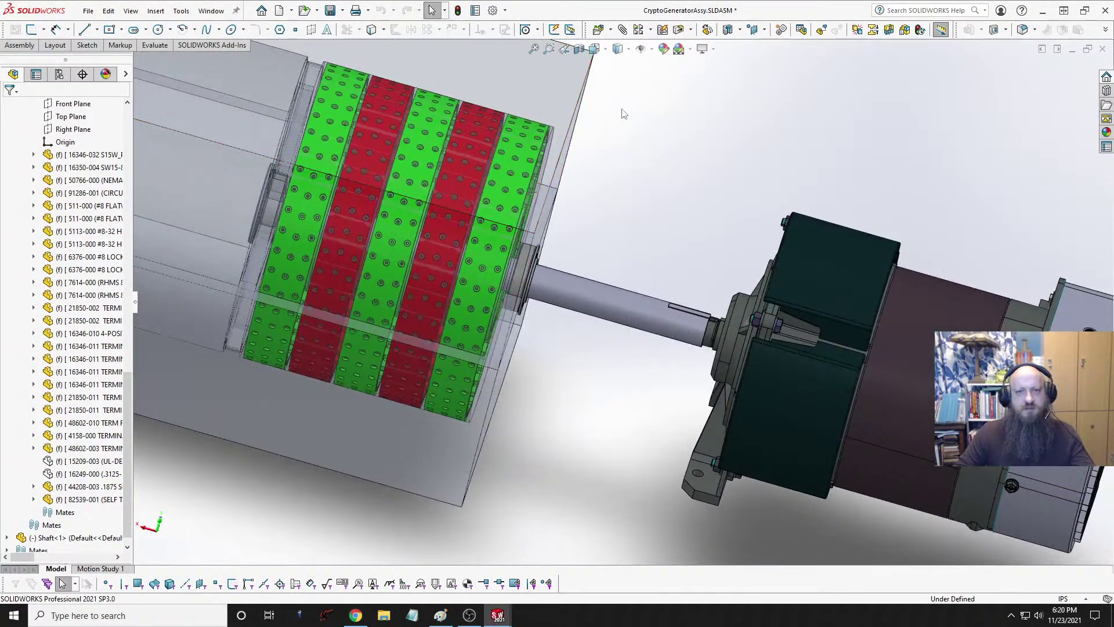
Step: Section the assembly on the Right Plane at a -16.65 in offset, with the cut reversed to keep the generator side
left_click(579, 49)
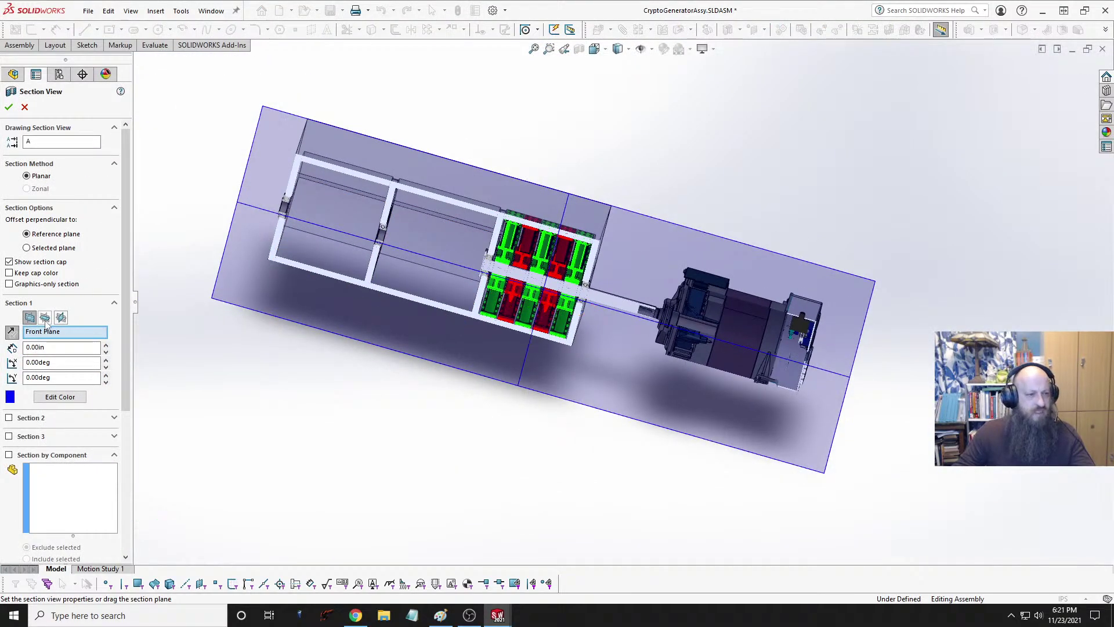
left_click(46, 318)
left_click(61, 319)
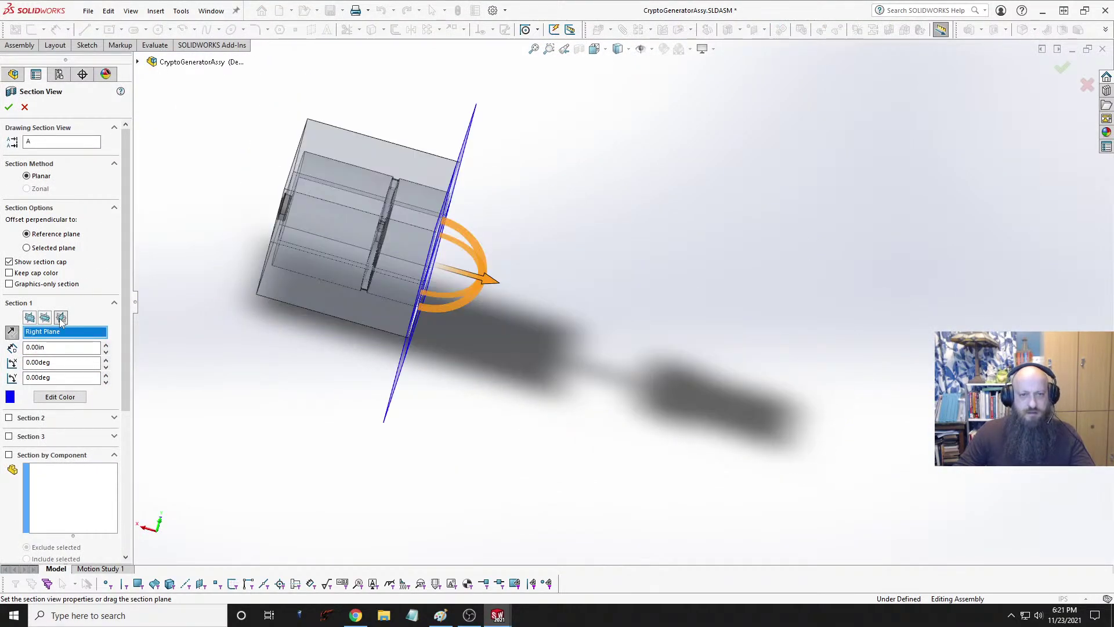
left_click_drag(488, 280, 707, 330)
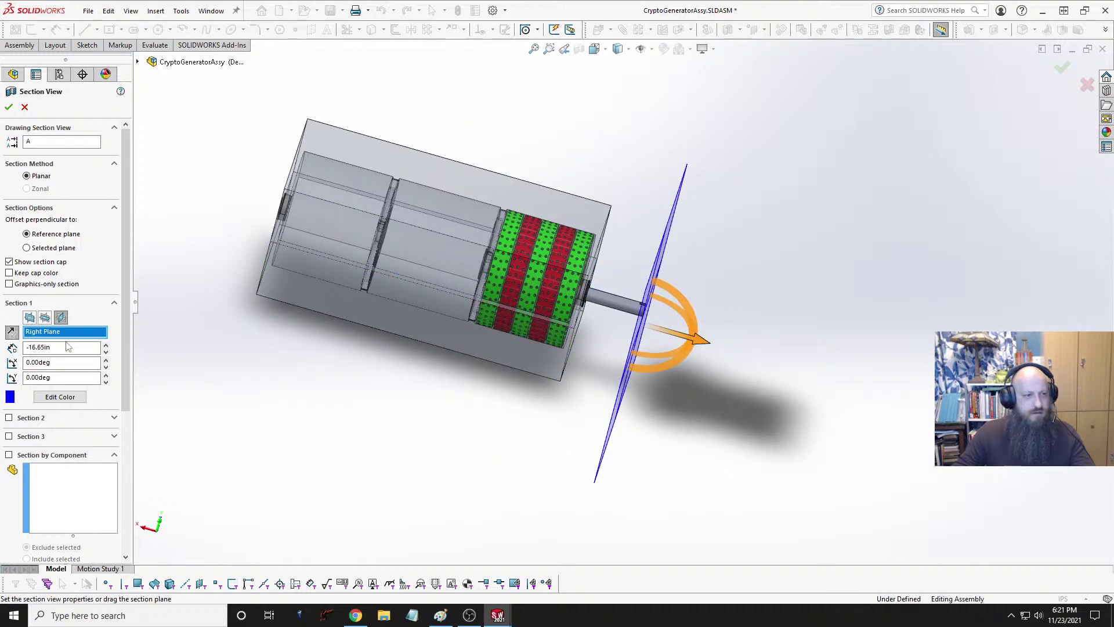
left_click(11, 332)
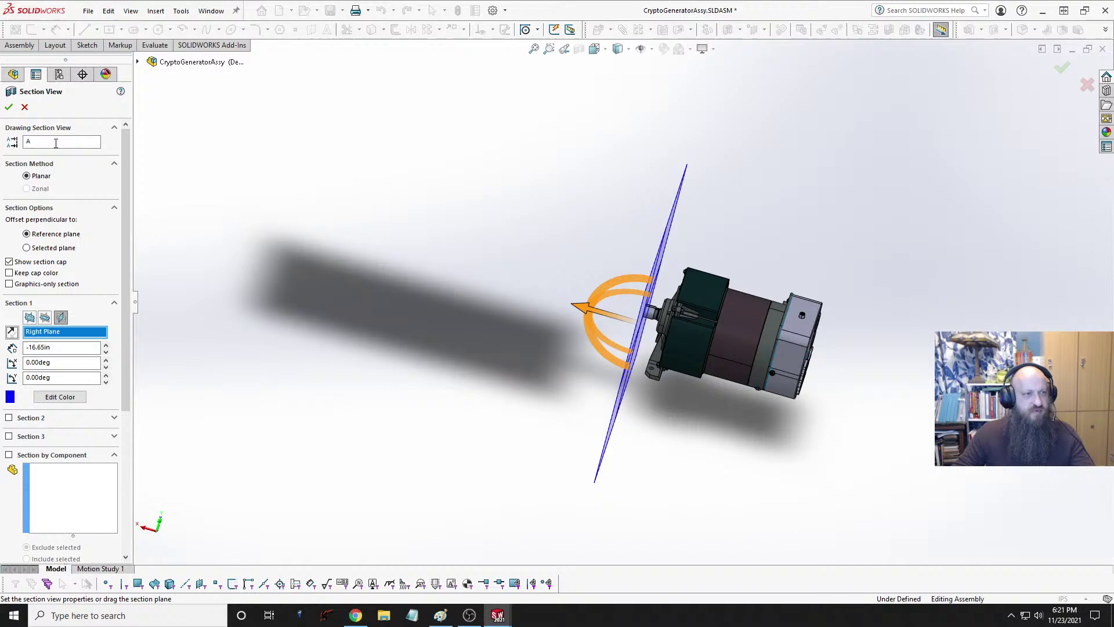
key("Return")
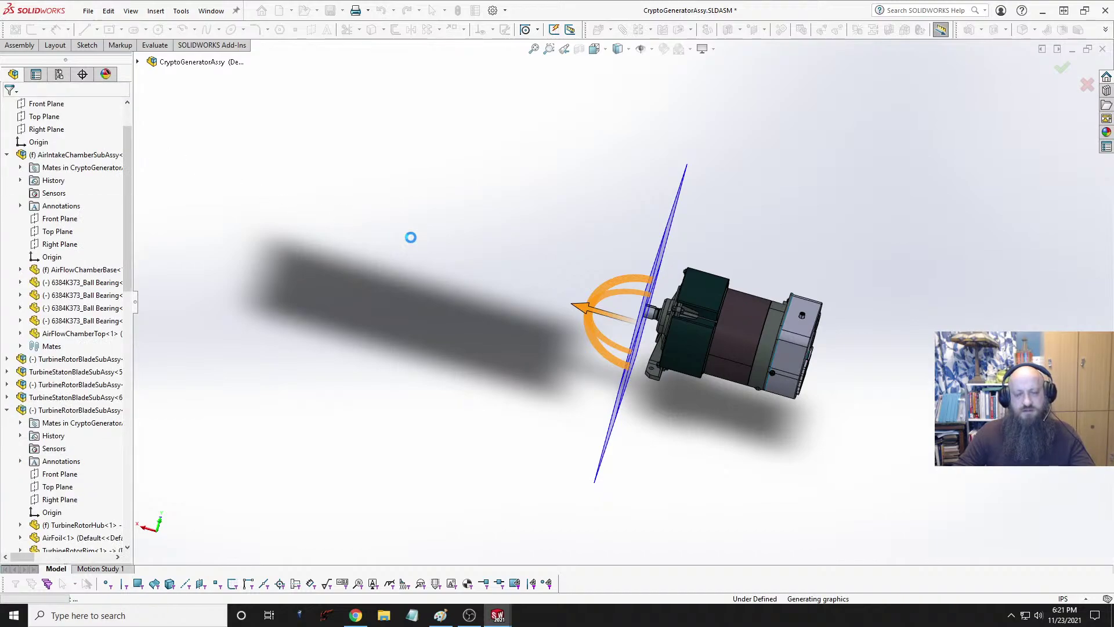
Step: View the section from the Right and examine how the Shaft's bore fits around the generator's output shaft and key
key("space")
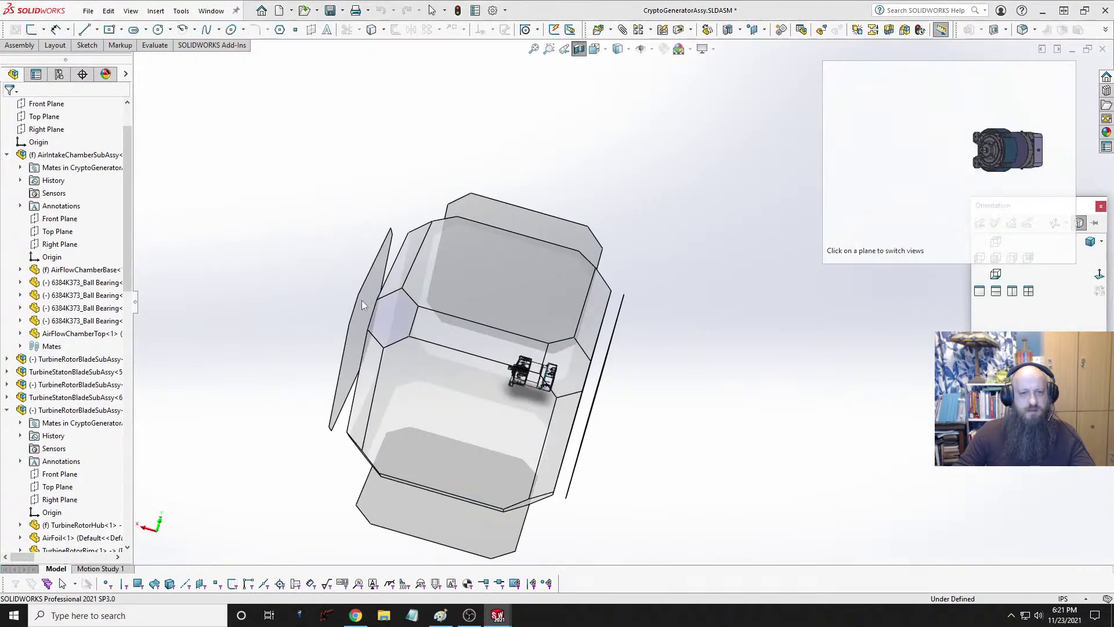
left_click(365, 300)
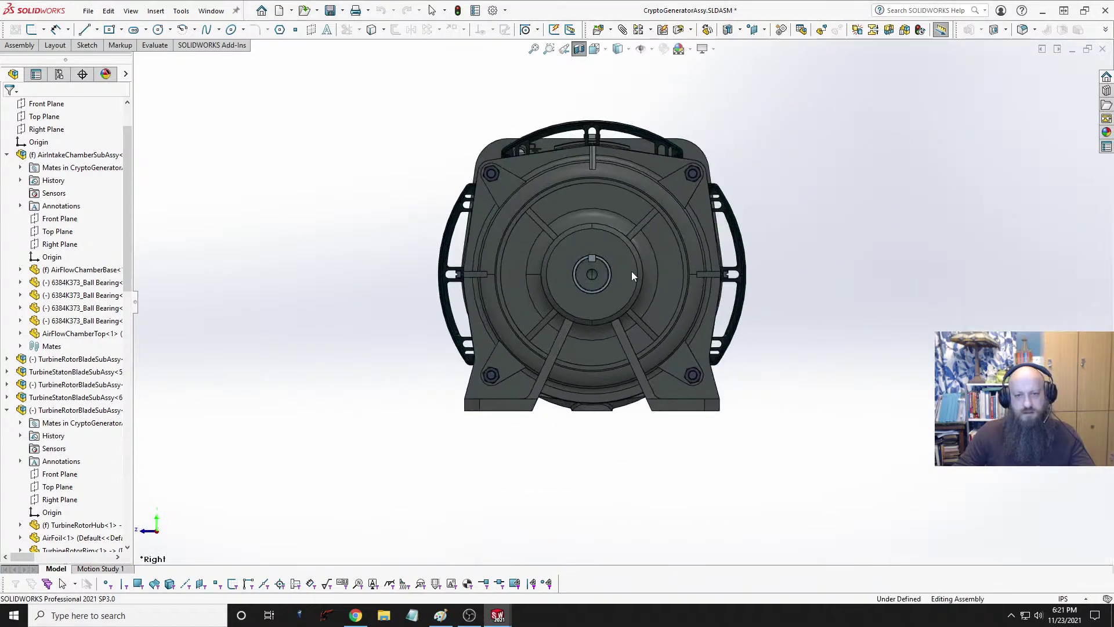
scroll(567, 273, "down", 10)
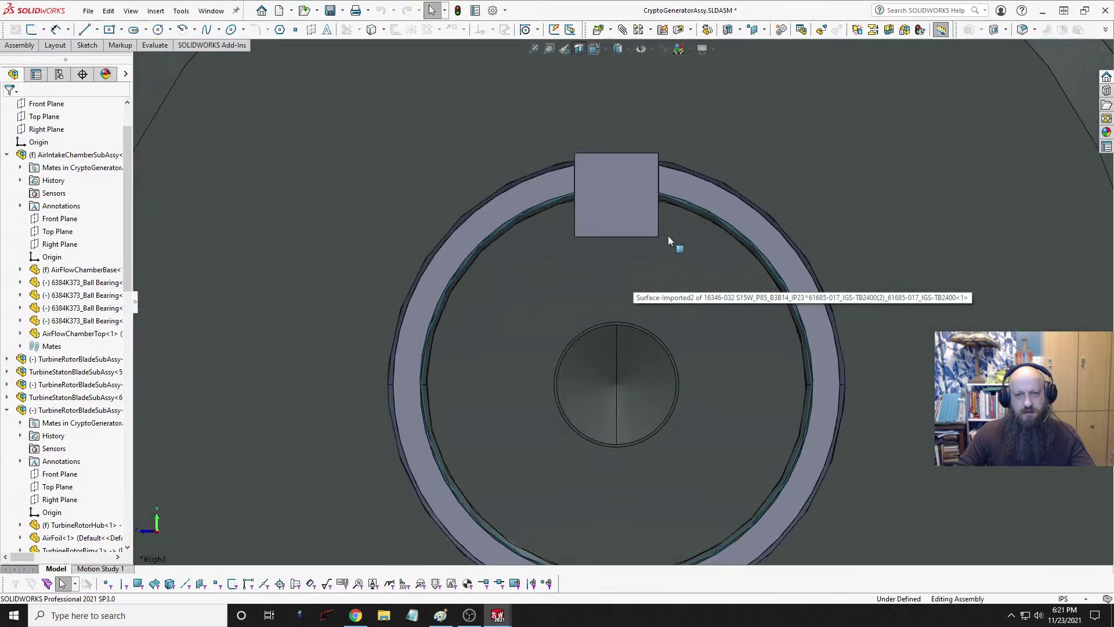
scroll(667, 235, "down", 5)
scroll(668, 229, "down", 5)
middle_click_drag(665, 221, 584, 246)
scroll(629, 257, "up", 10)
scroll(575, 317, "down", 9)
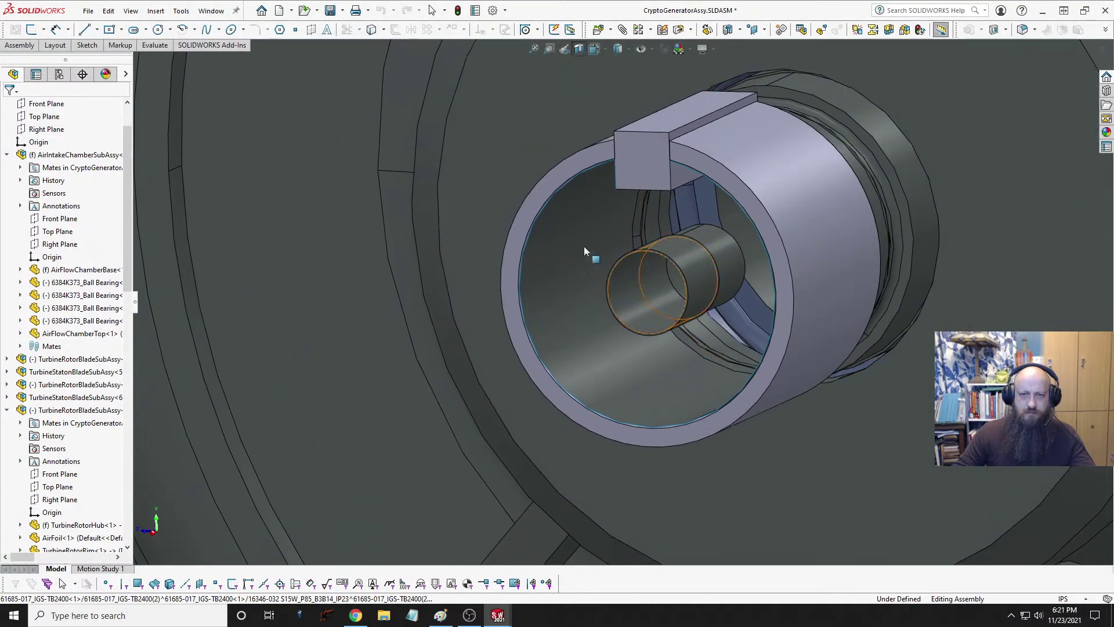
scroll(679, 179, "down", 5)
scroll(595, 266, "down", 4)
scroll(527, 258, "down", 3)
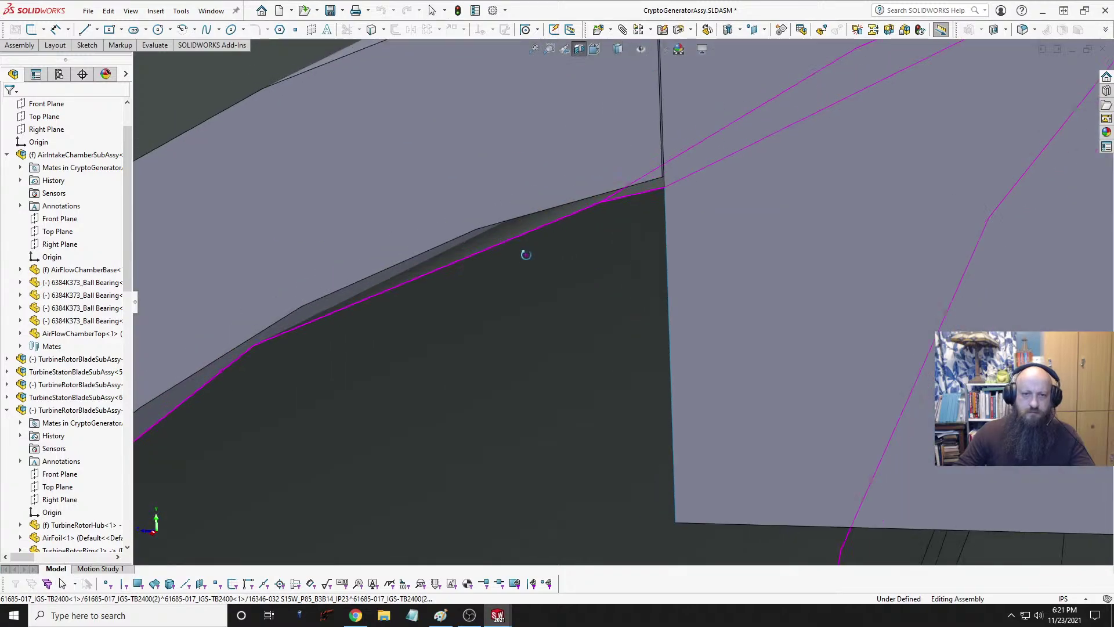
Step: Highlight the generator output shaft's outer surface and inspect its clearance to the Shaft's bore and the sides of the key
left_click(504, 251)
scroll(502, 245, "up", 2)
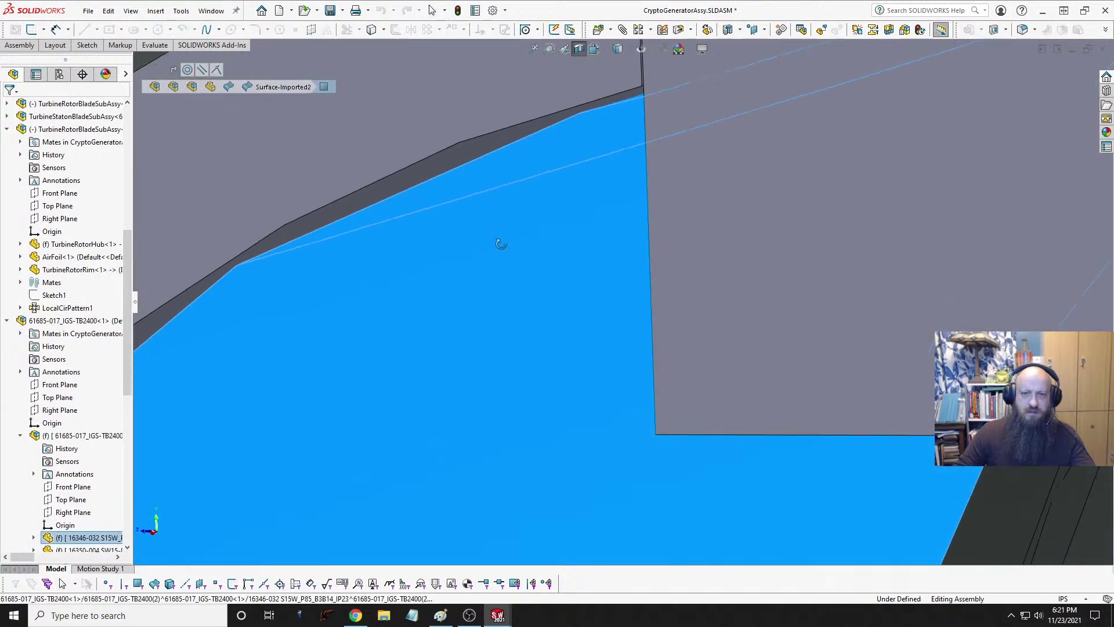
scroll(504, 244, "up", 6)
scroll(591, 308, "up", 3)
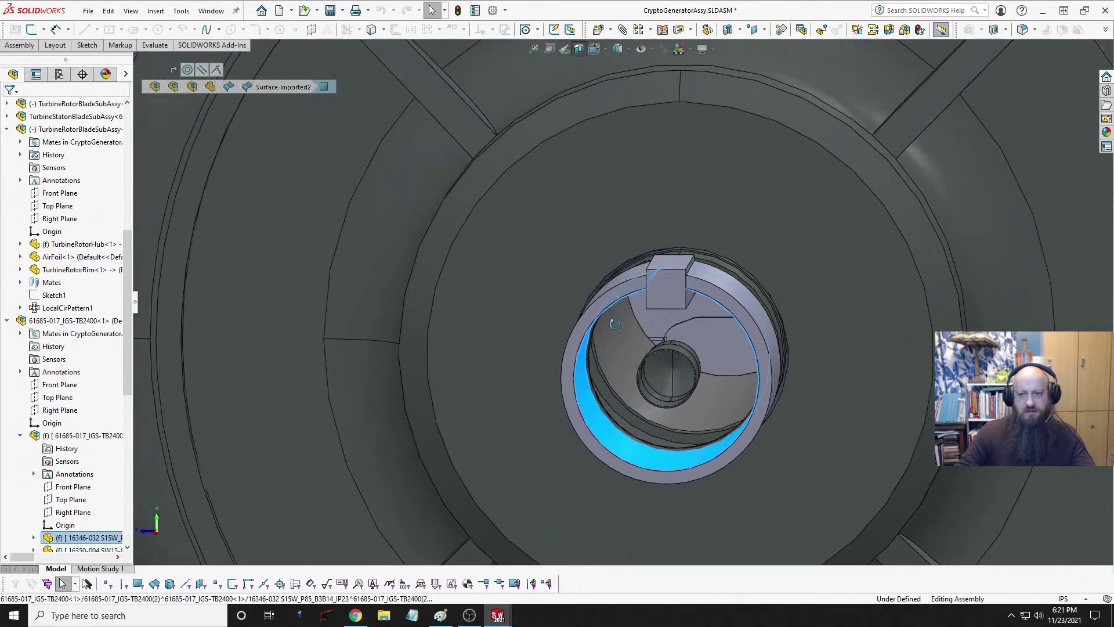
middle_click_drag(614, 323, 645, 319)
scroll(645, 319, "down", 3)
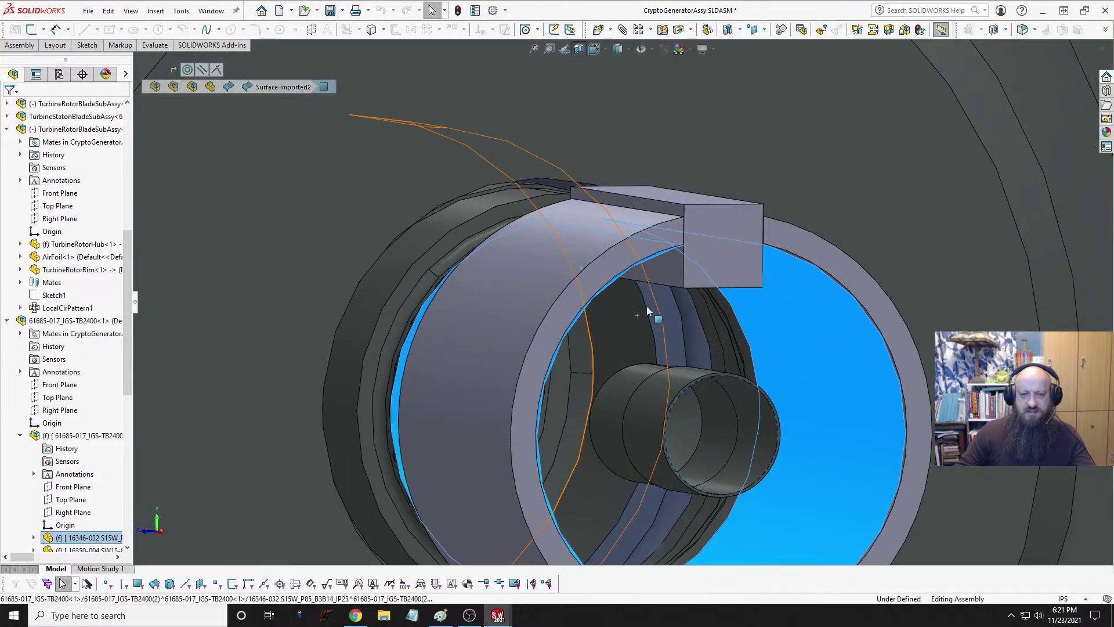
scroll(649, 311, "down", 5)
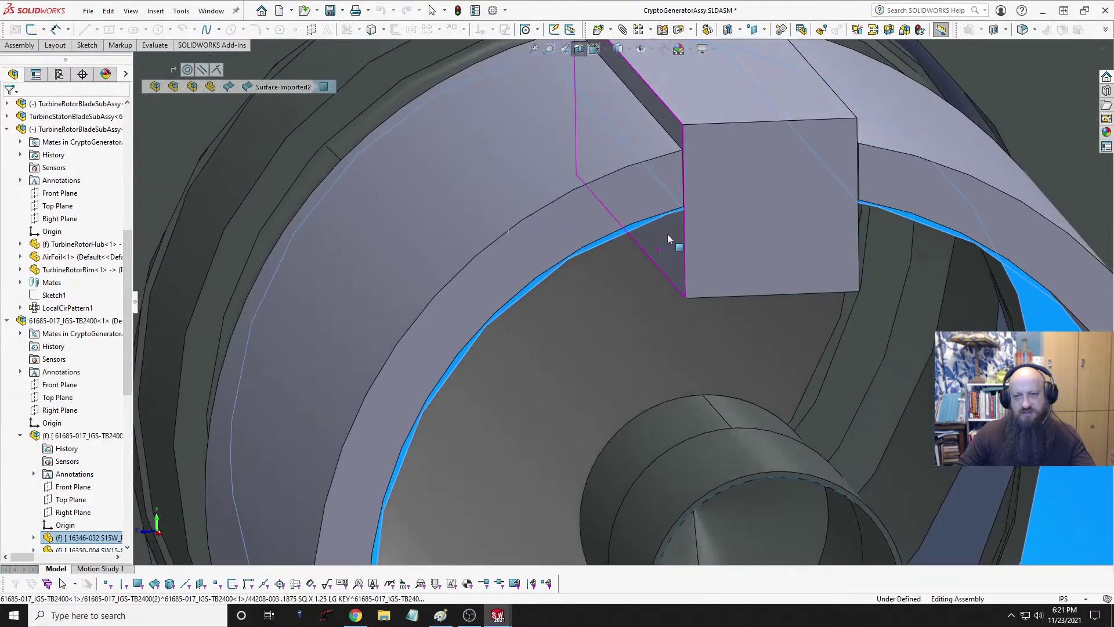
scroll(669, 238, "down", 6)
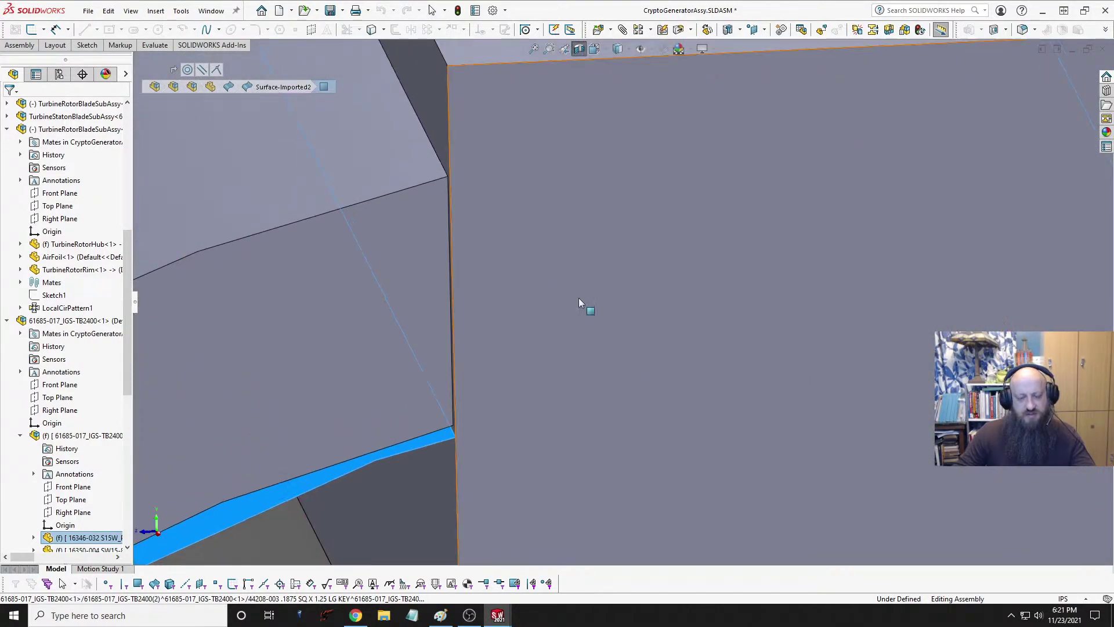
scroll(566, 304, "up", 12)
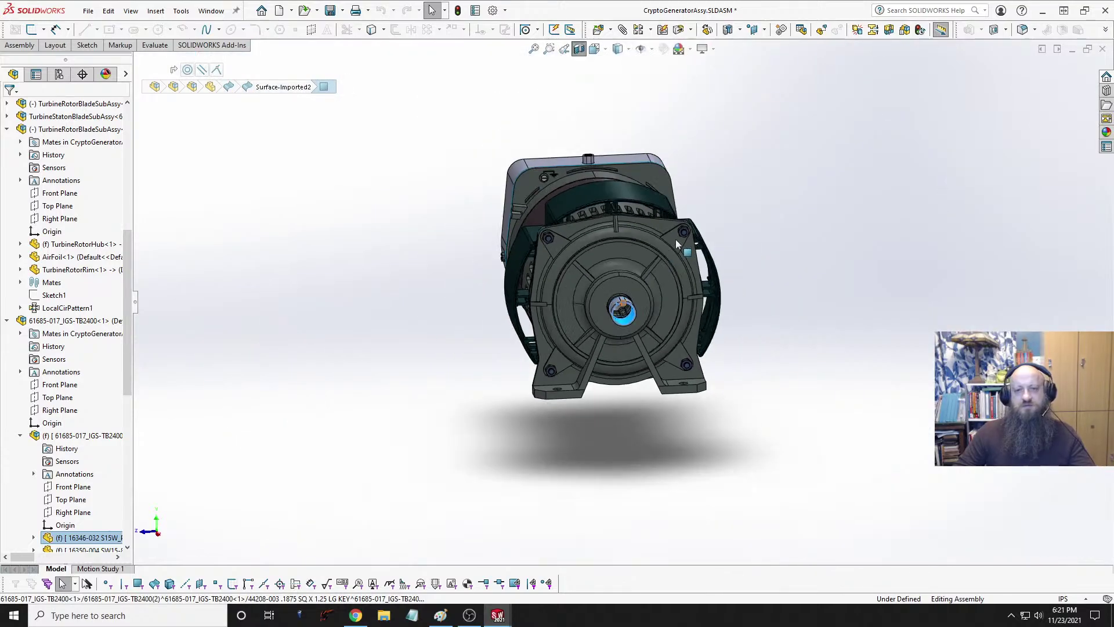
Step: Turn off the section view and show the whole assembly in the Trimetric orientation
key("f")
key("space")
left_click(1091, 242)
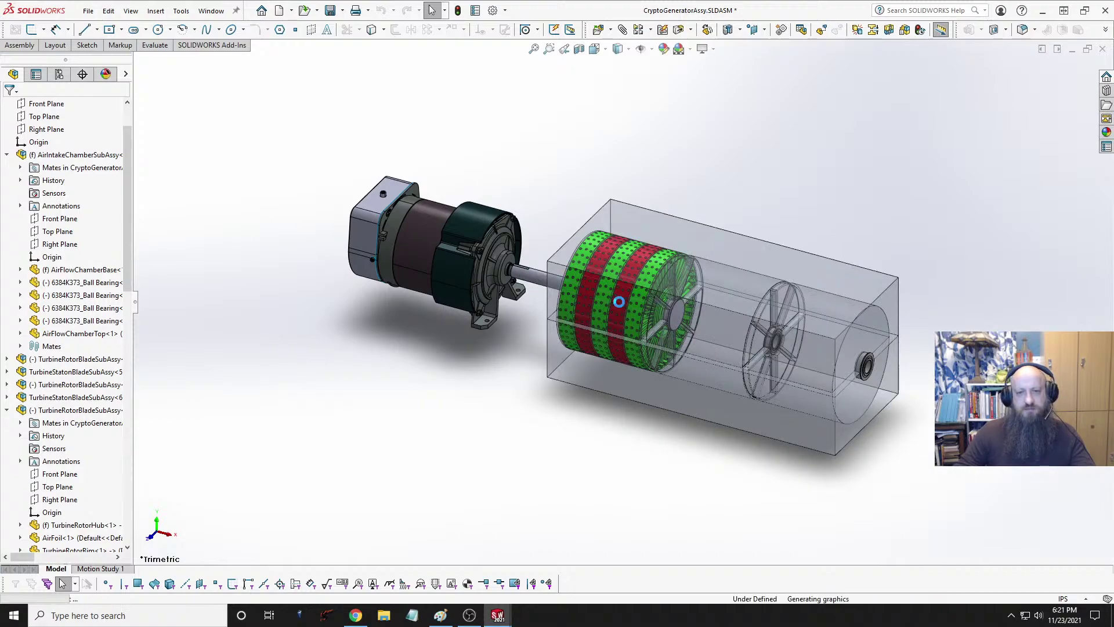
scroll(618, 302, "down", 3)
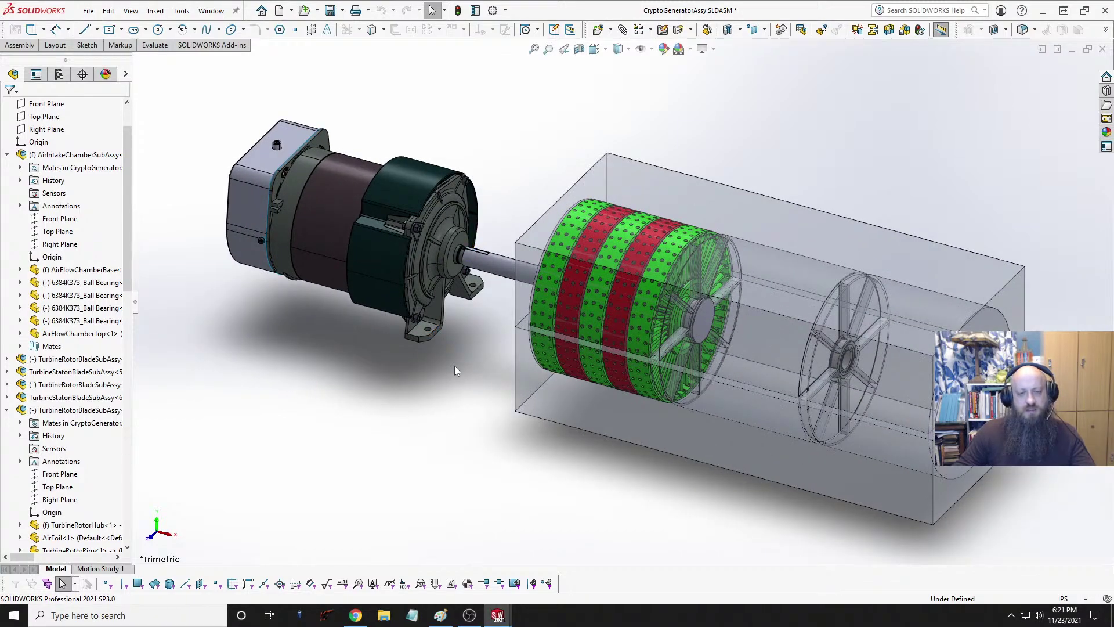
scroll(455, 357, "up", 2)
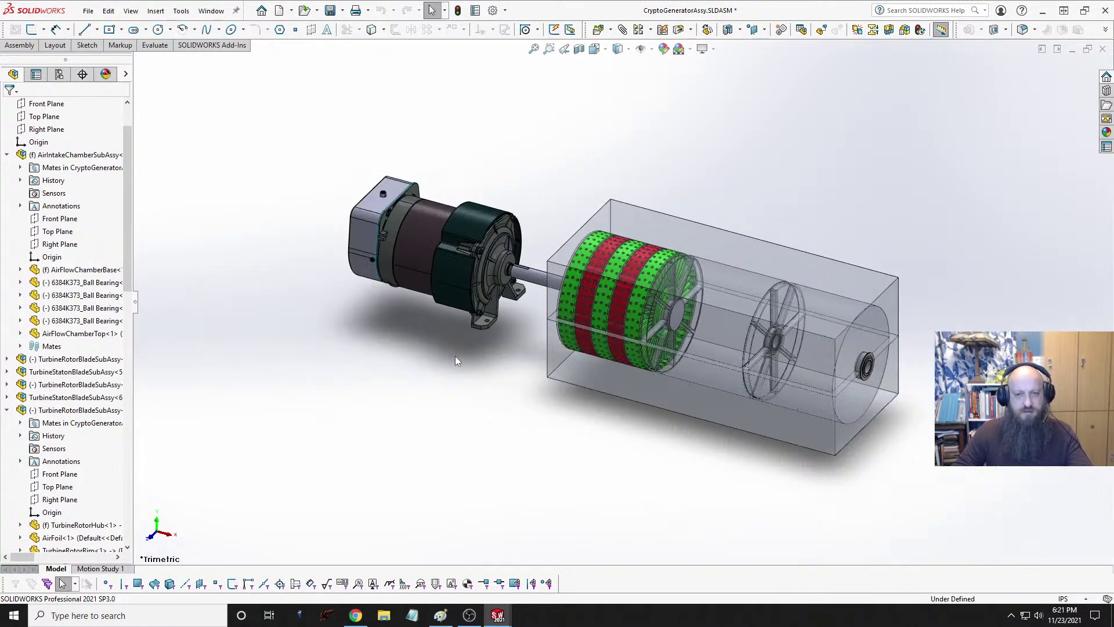
Step: Save the assembly with its unsaved virtual components stored internally
key("ctrl+s")
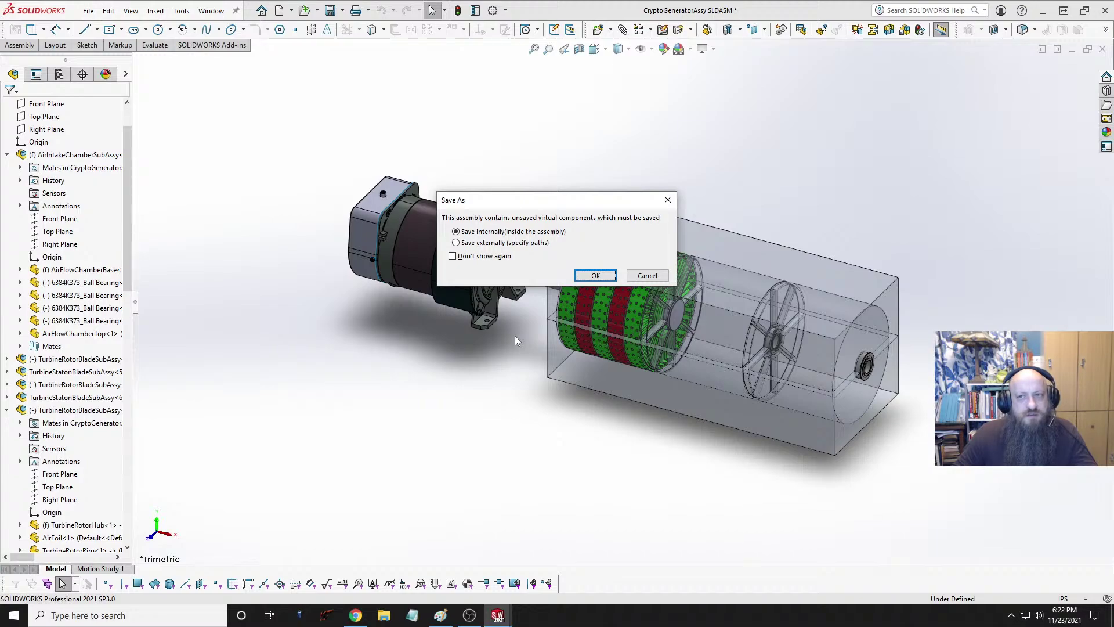
key("Return")
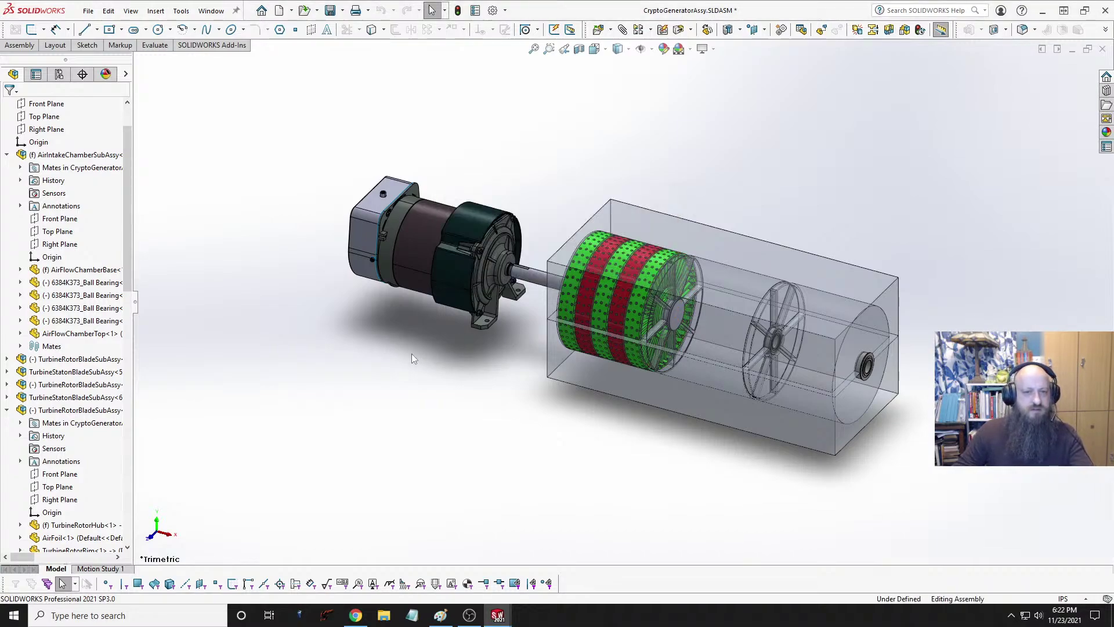
key("ctrl+Tab")
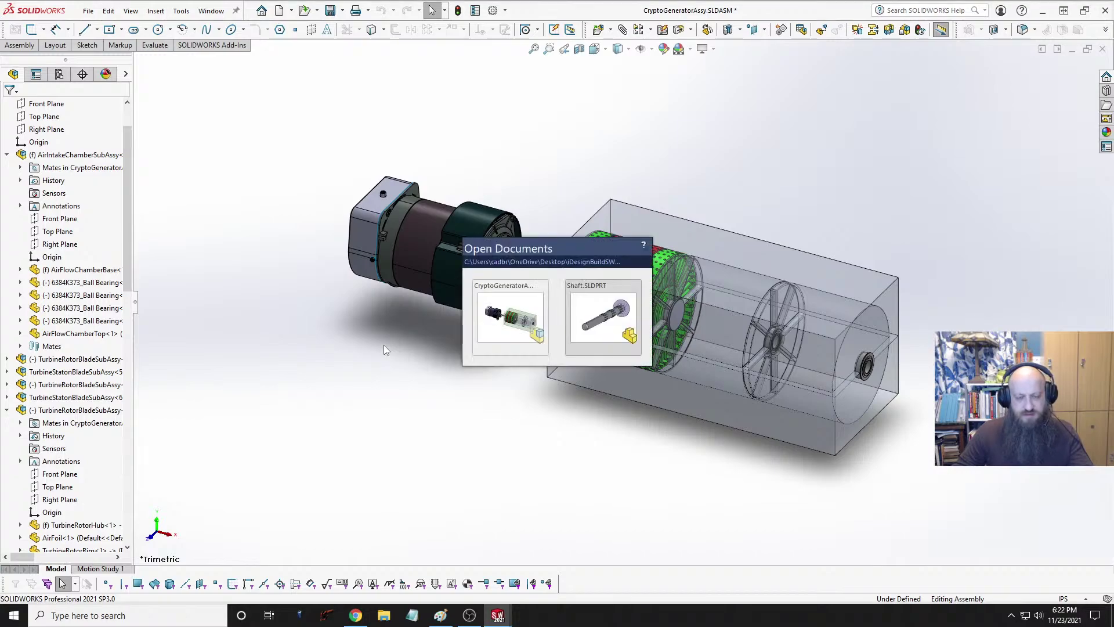
key("super")
left_click(537, 187)
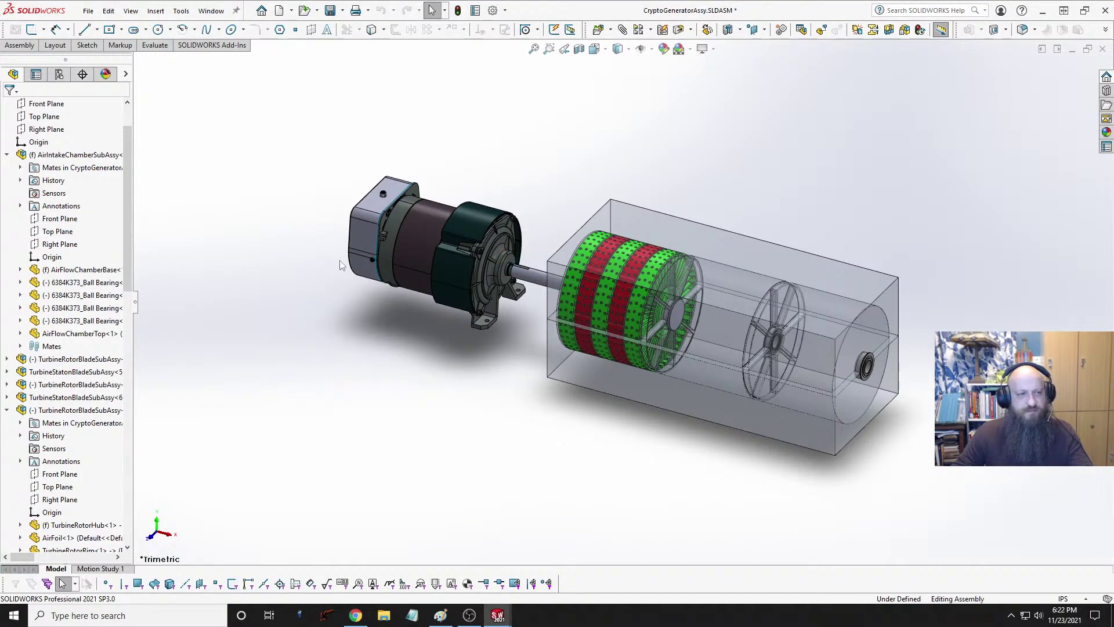
Step: Open the generator part 16346-032 from the assembly without feature recognition and examine its keyed output shaft
left_click(513, 272)
scroll(512, 284, "down", 5)
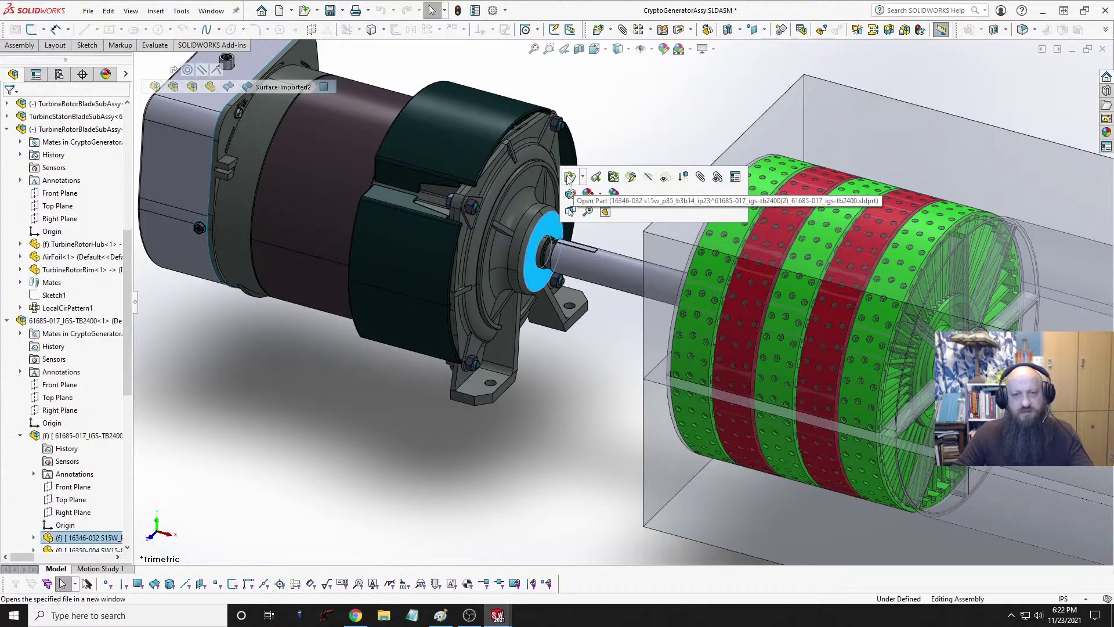
left_click(570, 178)
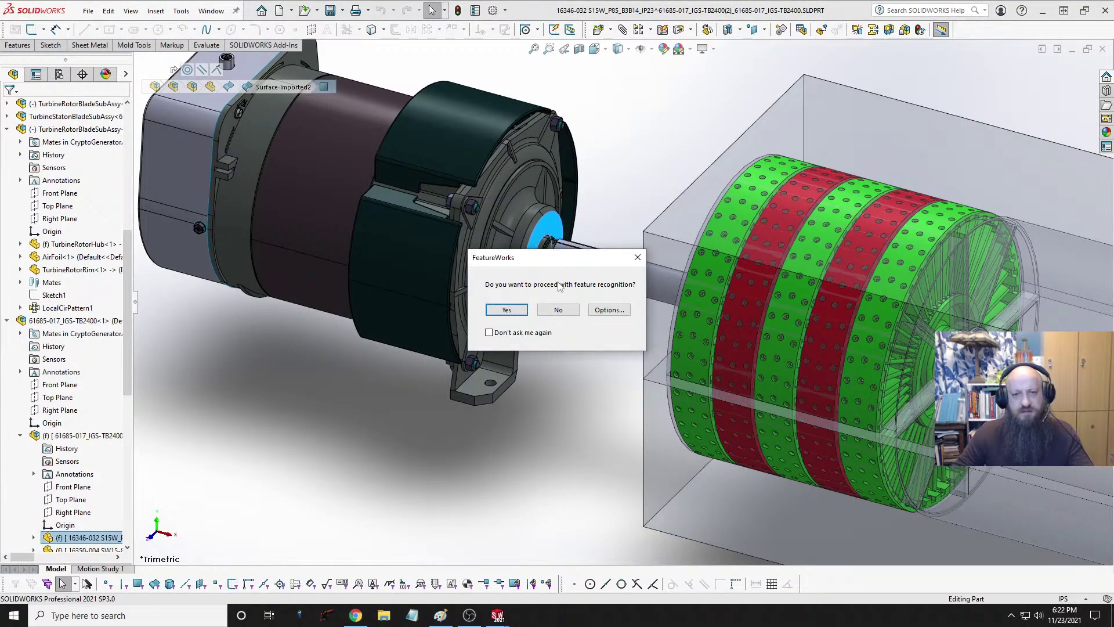
left_click(558, 309)
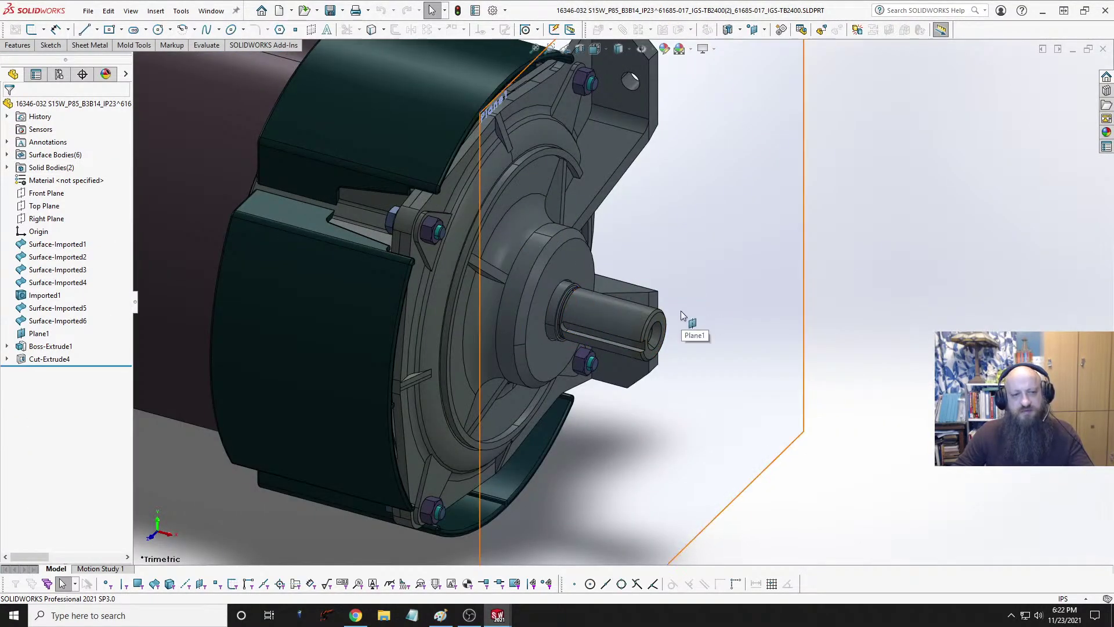
middle_click_drag(681, 311, 607, 302)
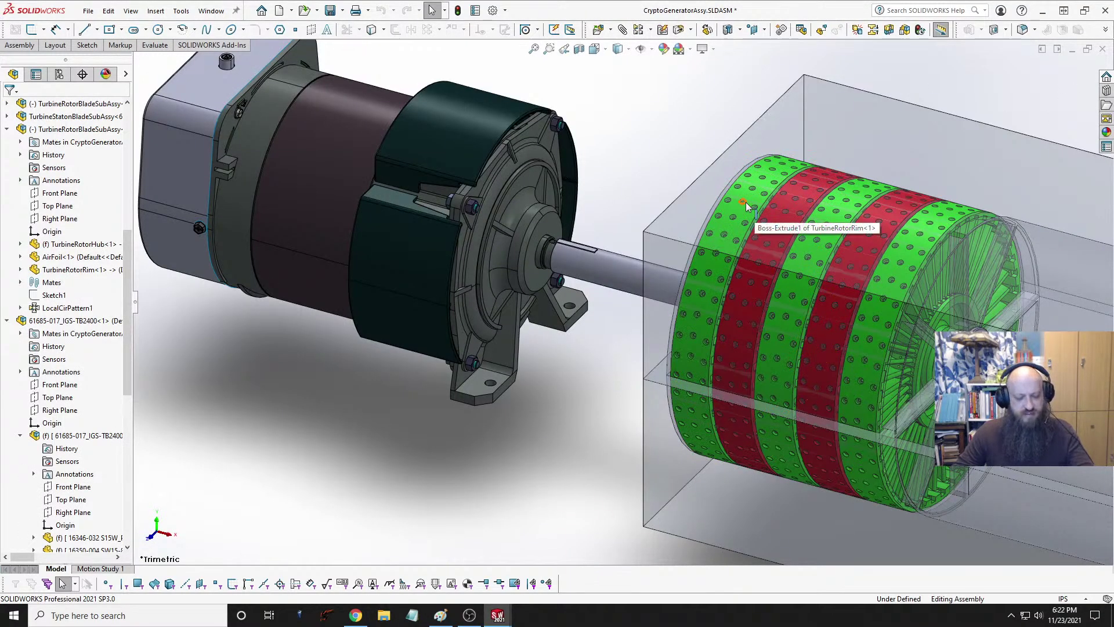
Step: Save CryptoGeneratorAssy again, storing virtual components inside the assembly, and collapse its expanded subassemblies in the feature tree
key("ctrl+s")
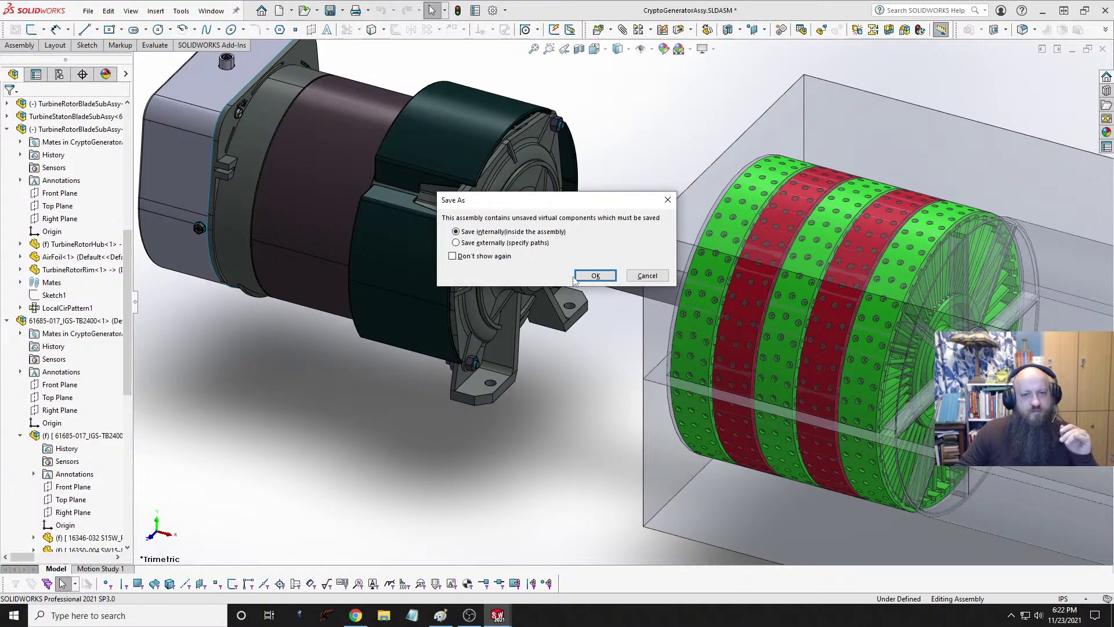
left_click(594, 276)
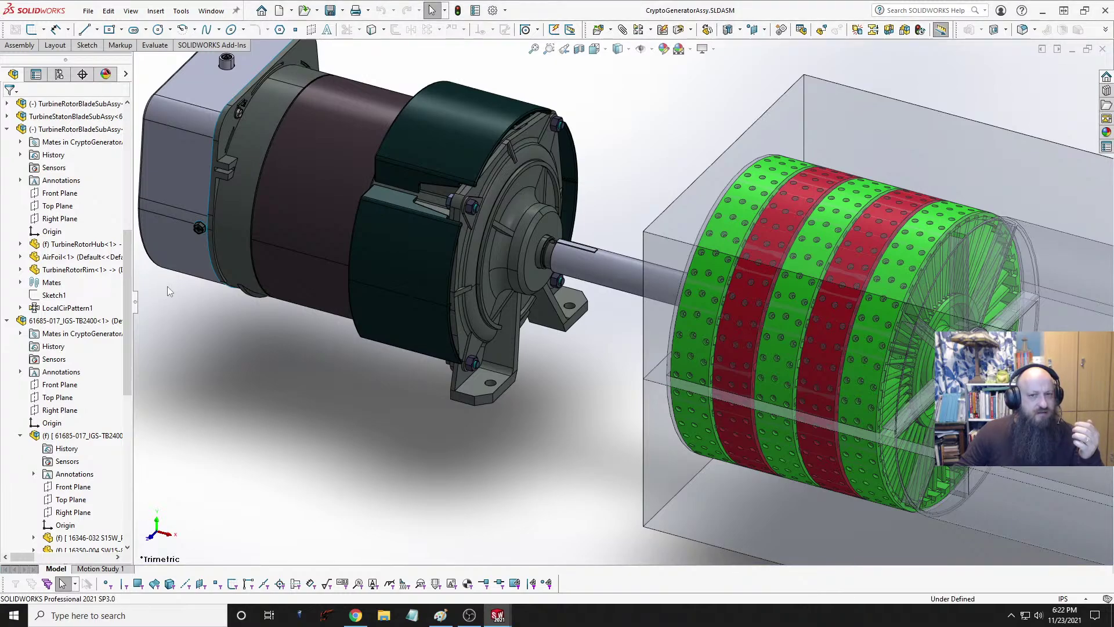
left_click(5, 129)
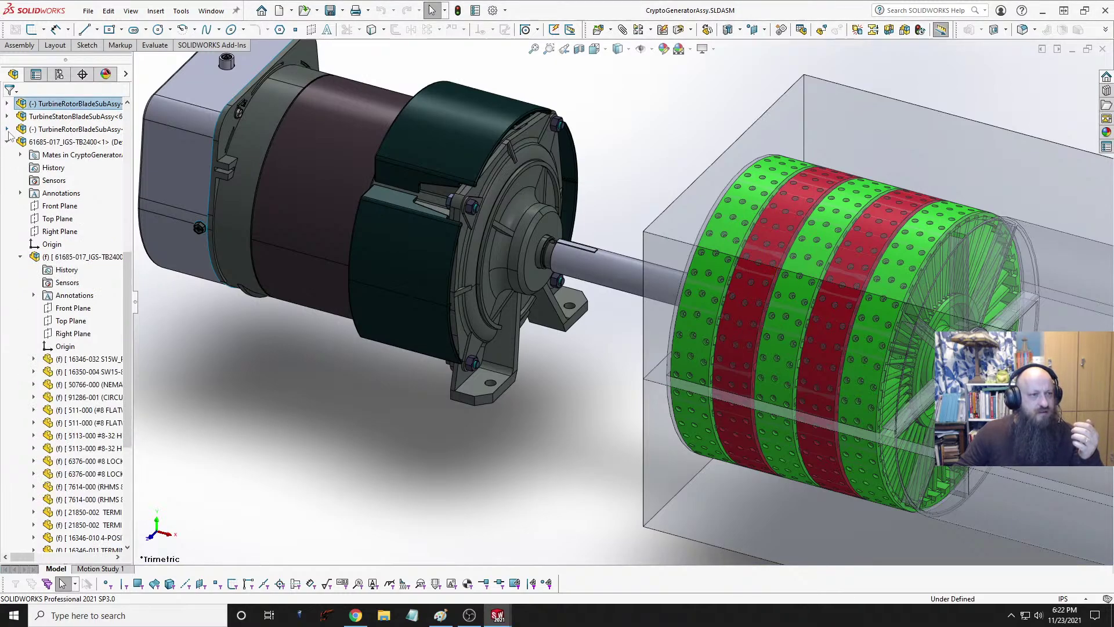
left_click(6, 143)
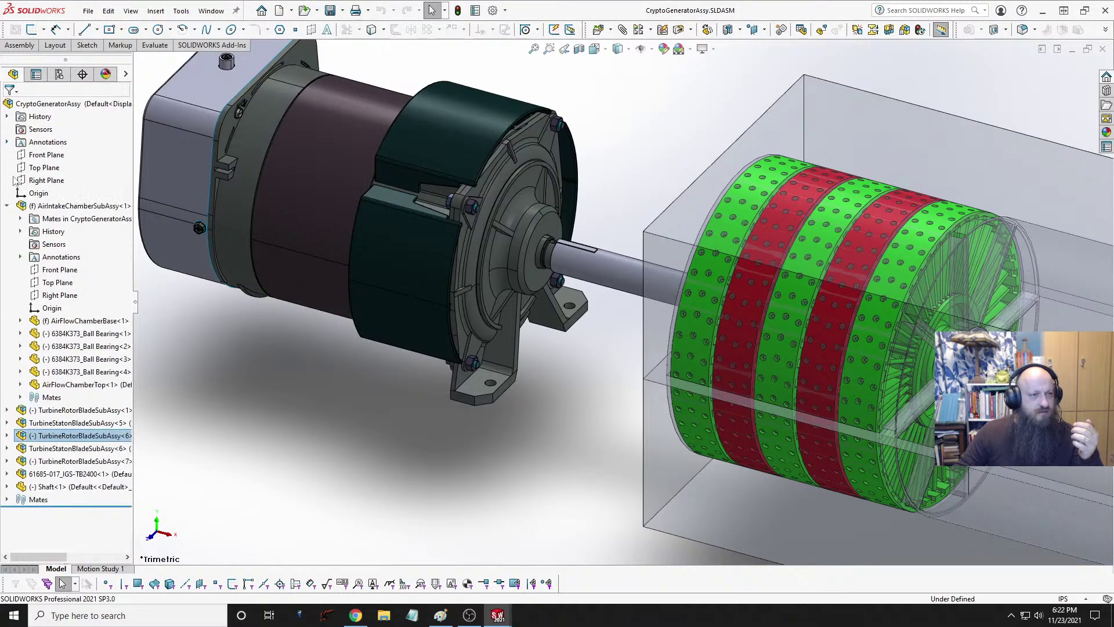
left_click(6, 206)
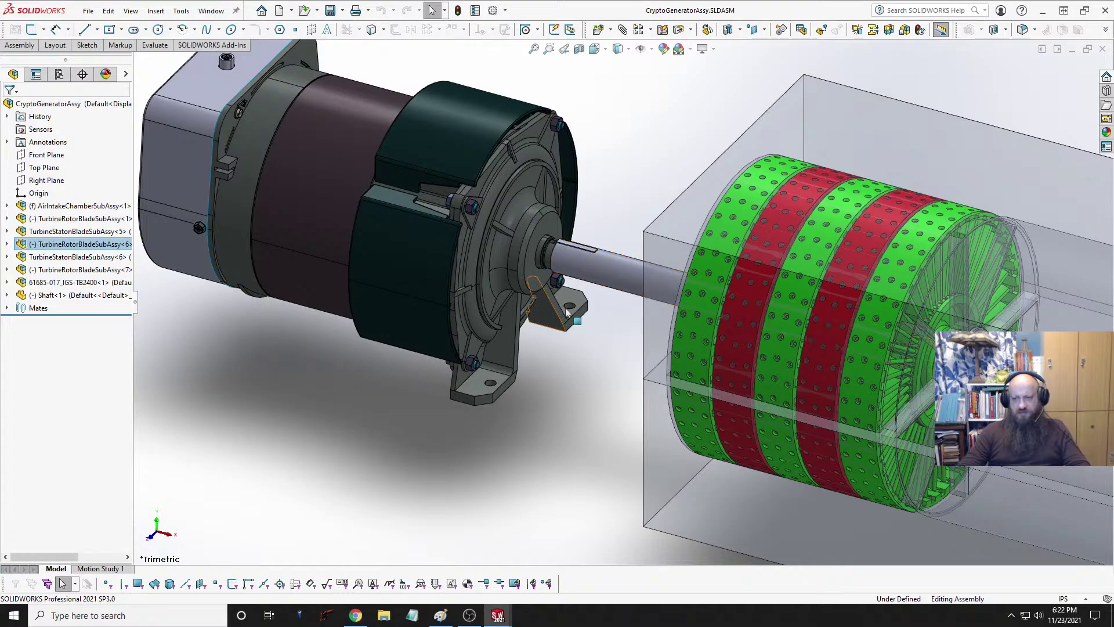
Step: Examine the Shaft's run from the generator through the ball bearing and turbine rotors to its large flanged end
middle_click_drag(650, 335, 734, 348)
scroll(567, 318, "down", 4)
scroll(608, 304, "up", 4)
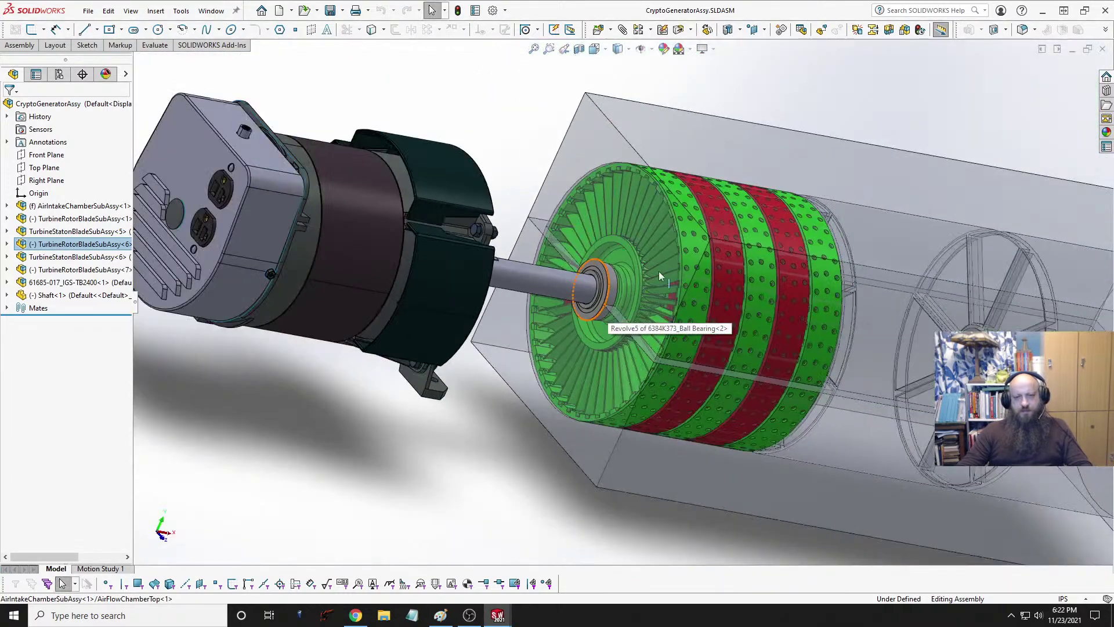
middle_click_drag(659, 272, 648, 306)
scroll(609, 308, "down", 5)
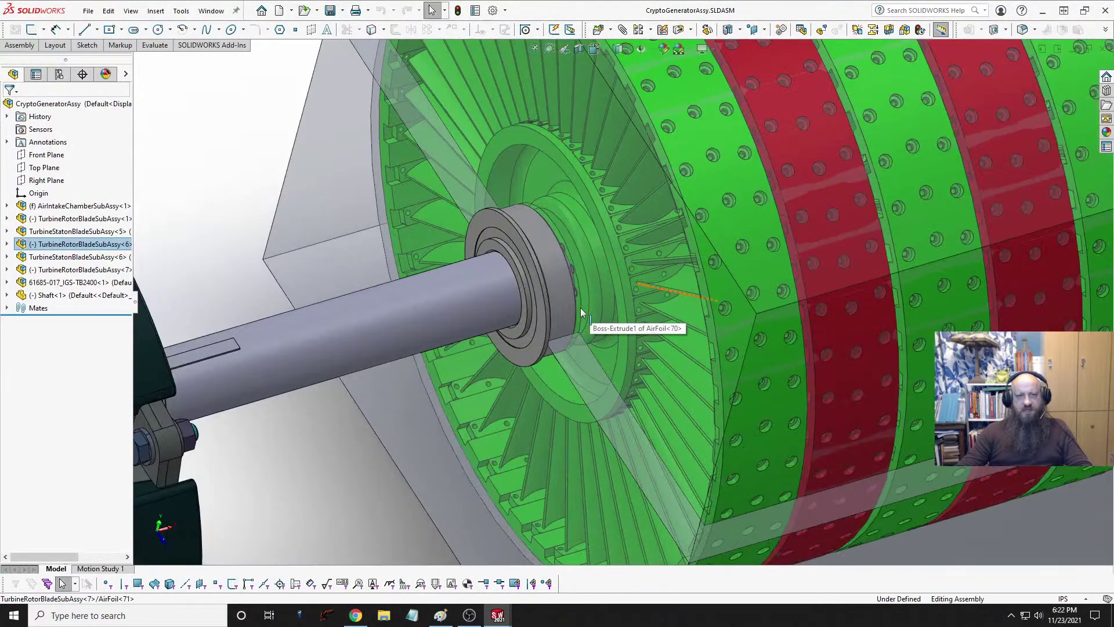
scroll(580, 307, "up", 10)
middle_click_drag(580, 308, 764, 312)
scroll(682, 267, "down", 10)
scroll(750, 268, "down", 8)
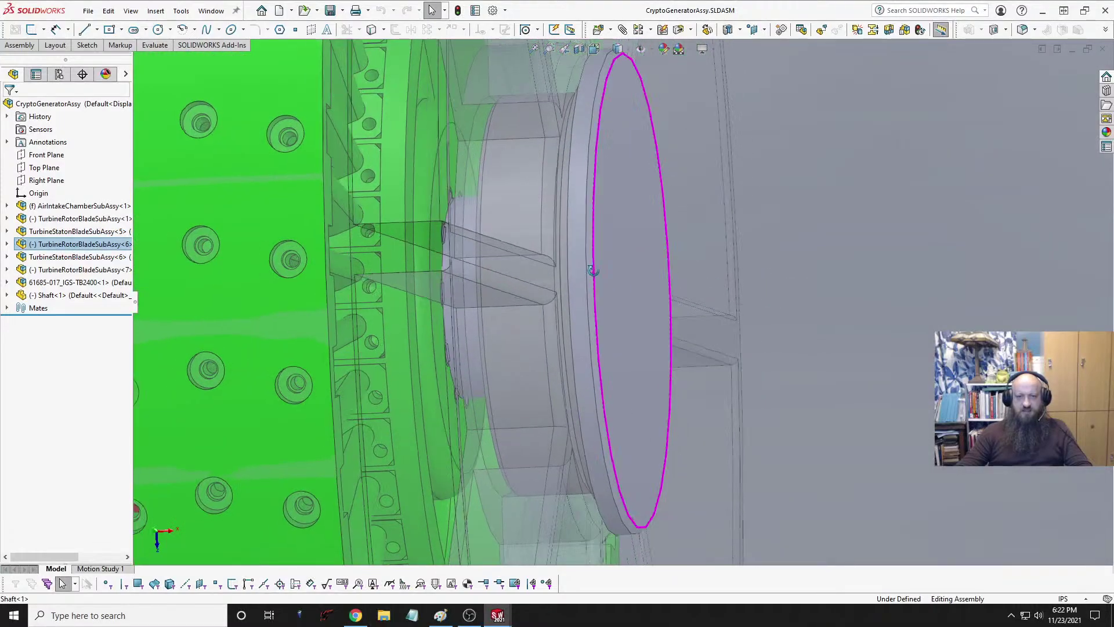
Step: Examine the alternating turbine rotor and stator rims along the shaft and view the whole assembly in trimetric orientation
middle_click_drag(592, 270, 565, 309)
scroll(596, 274, "up", 10)
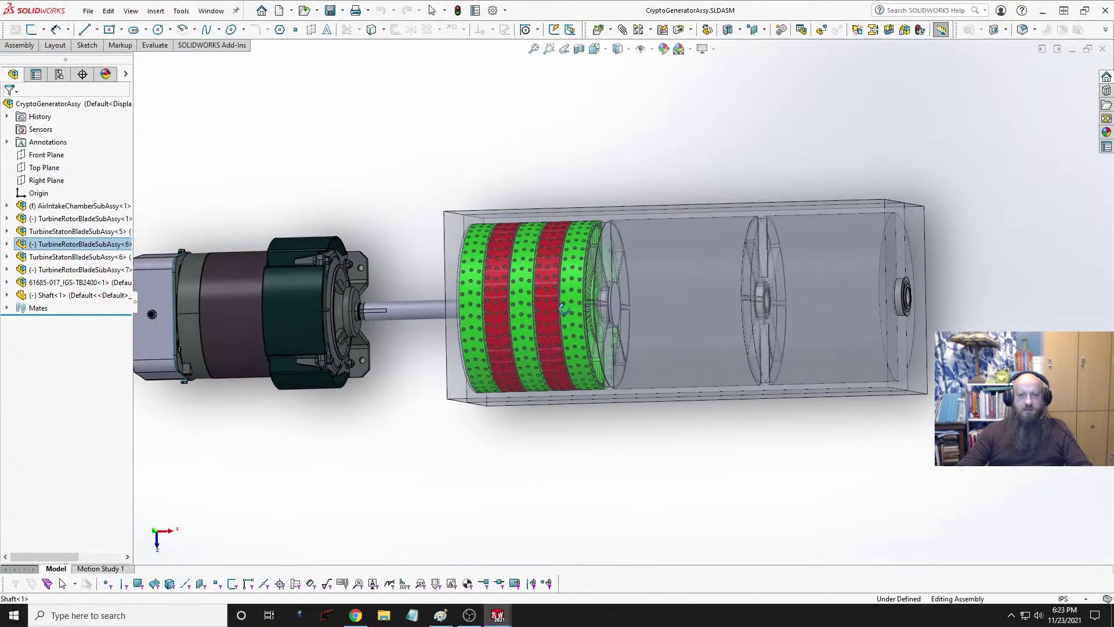
scroll(568, 307, "down", 6)
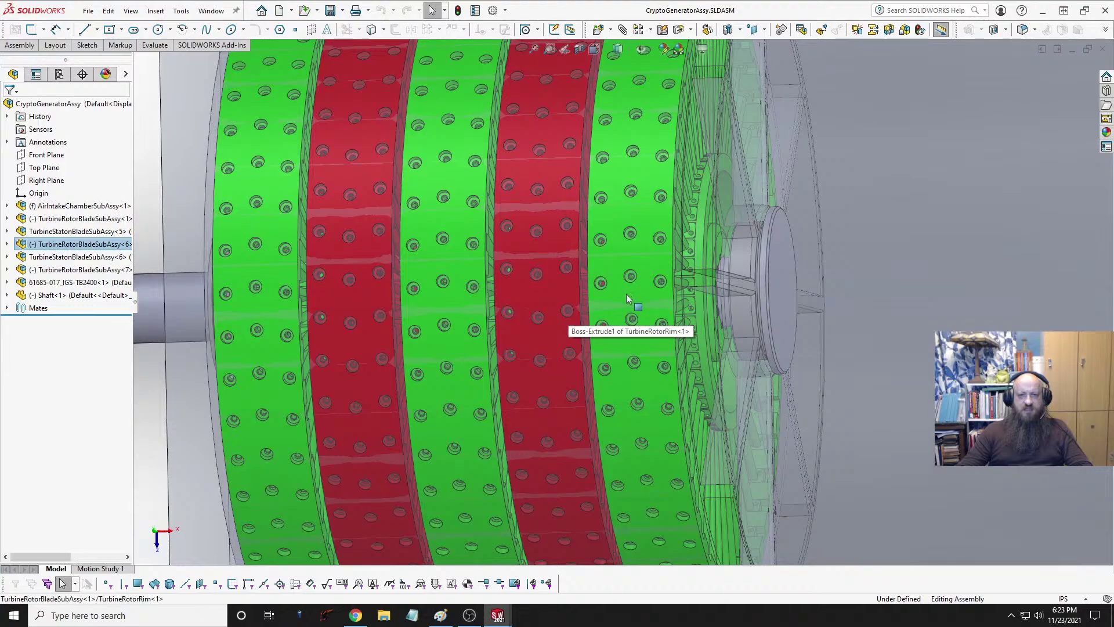
left_click(626, 297)
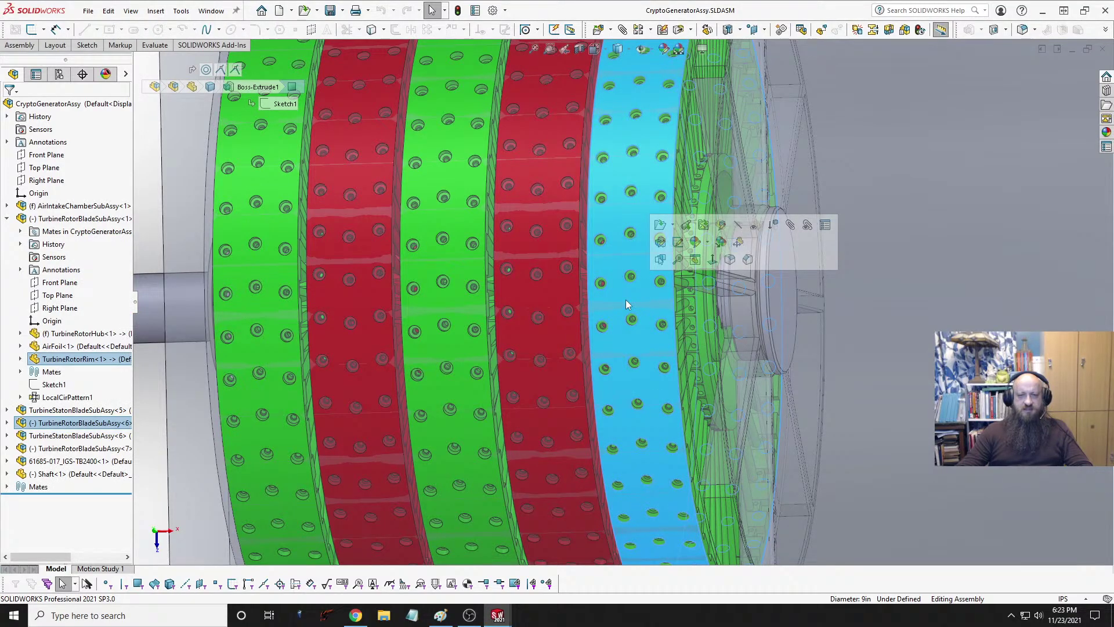
scroll(625, 301, "up", 4)
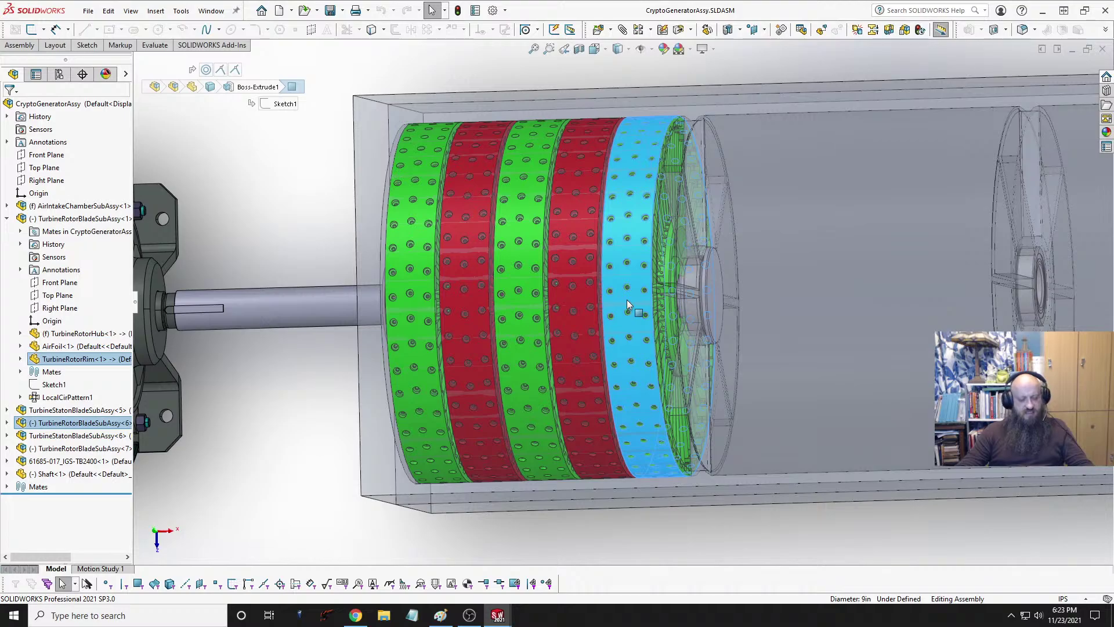
left_click(307, 241)
scroll(590, 298, "up", 5)
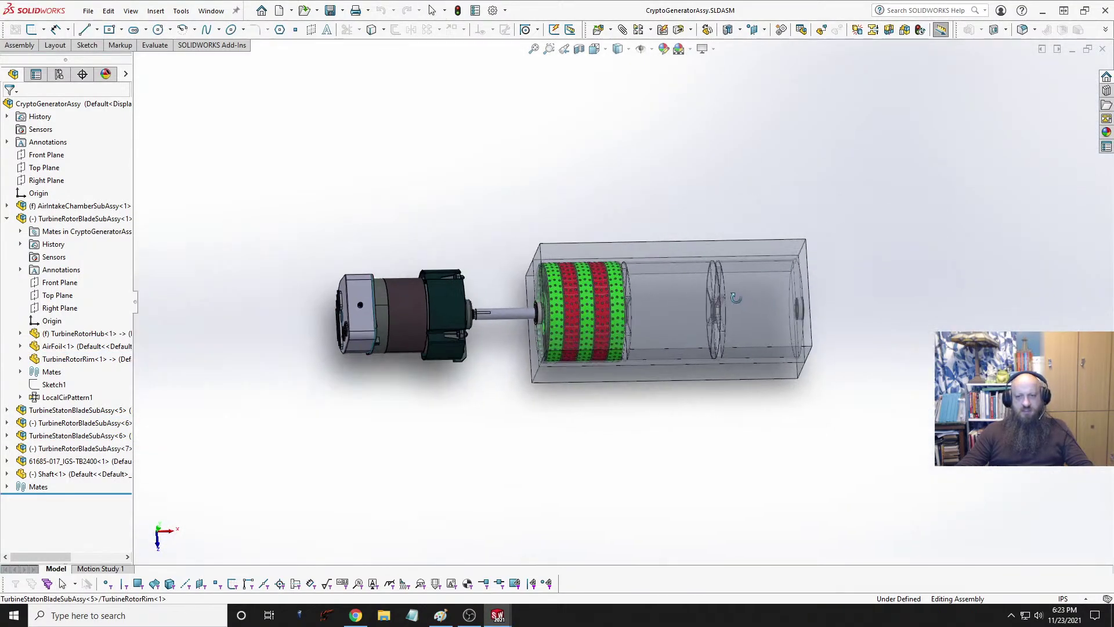
middle_click_drag(736, 298, 727, 197)
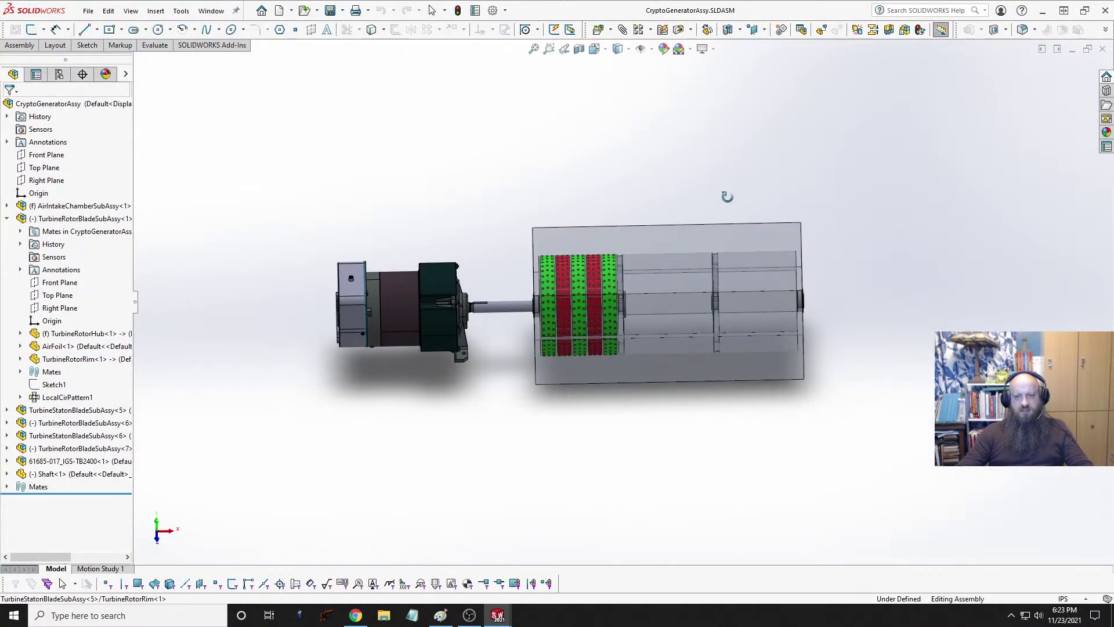
key("space")
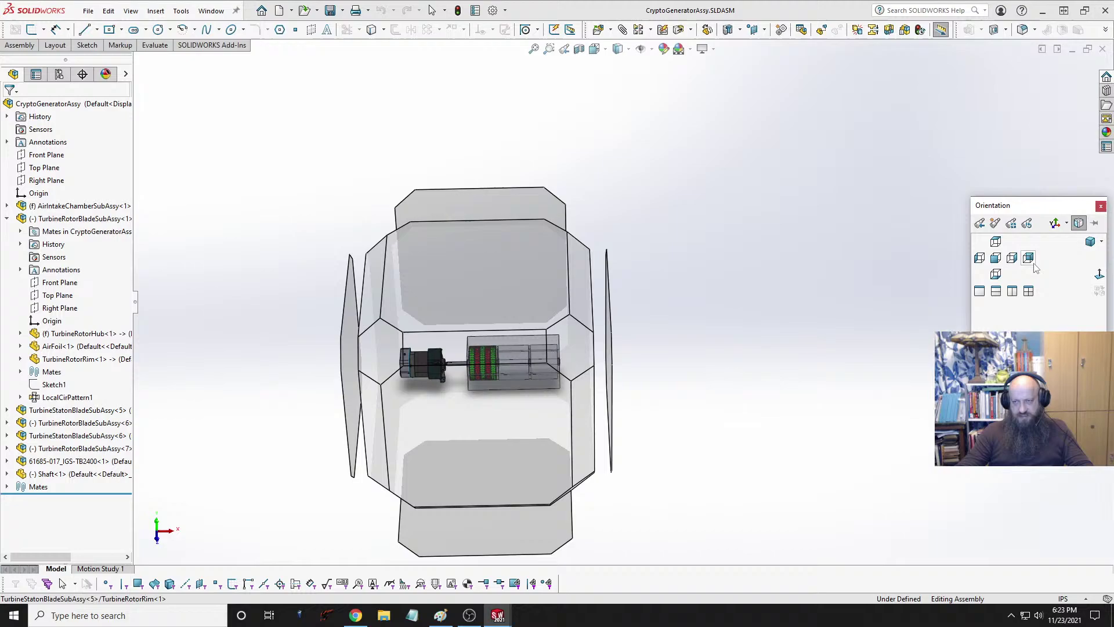
left_click(1090, 242)
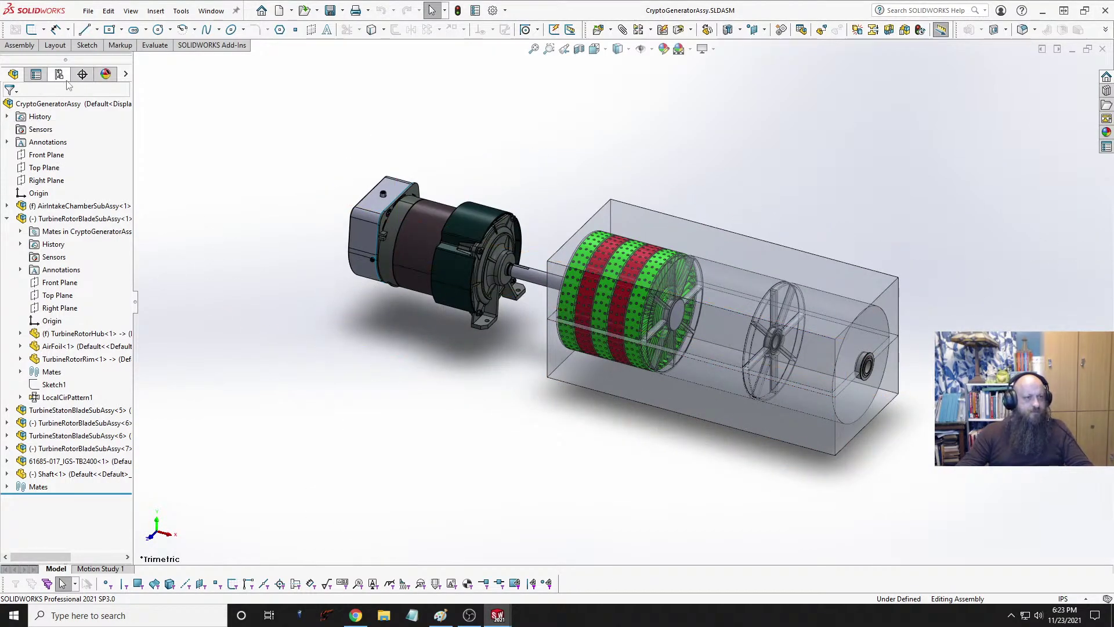
left_click(158, 11)
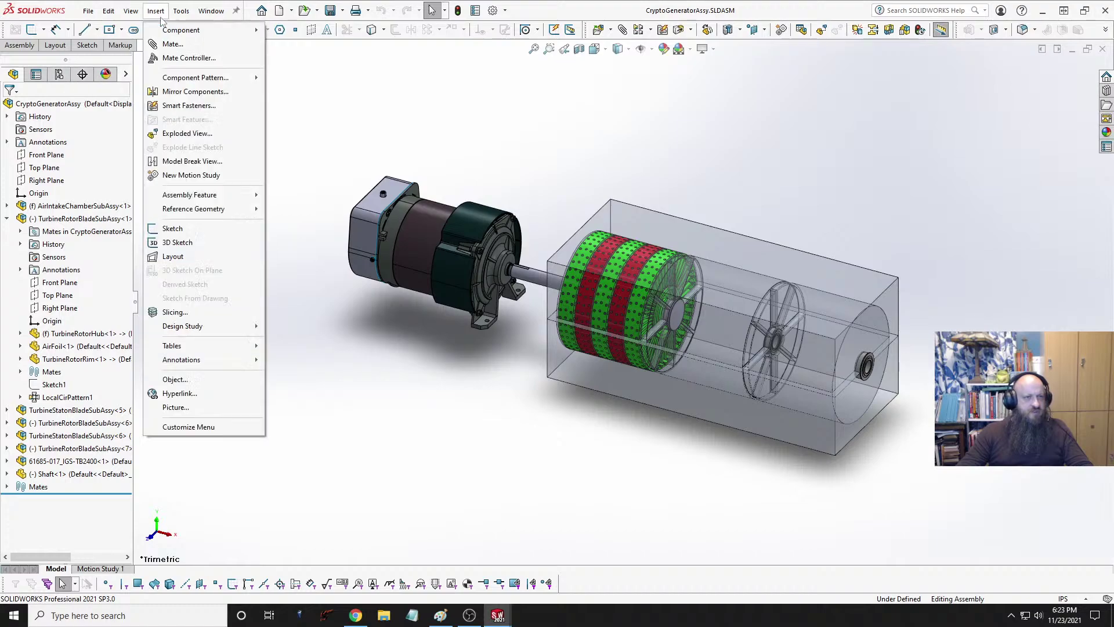
left_click(187, 134)
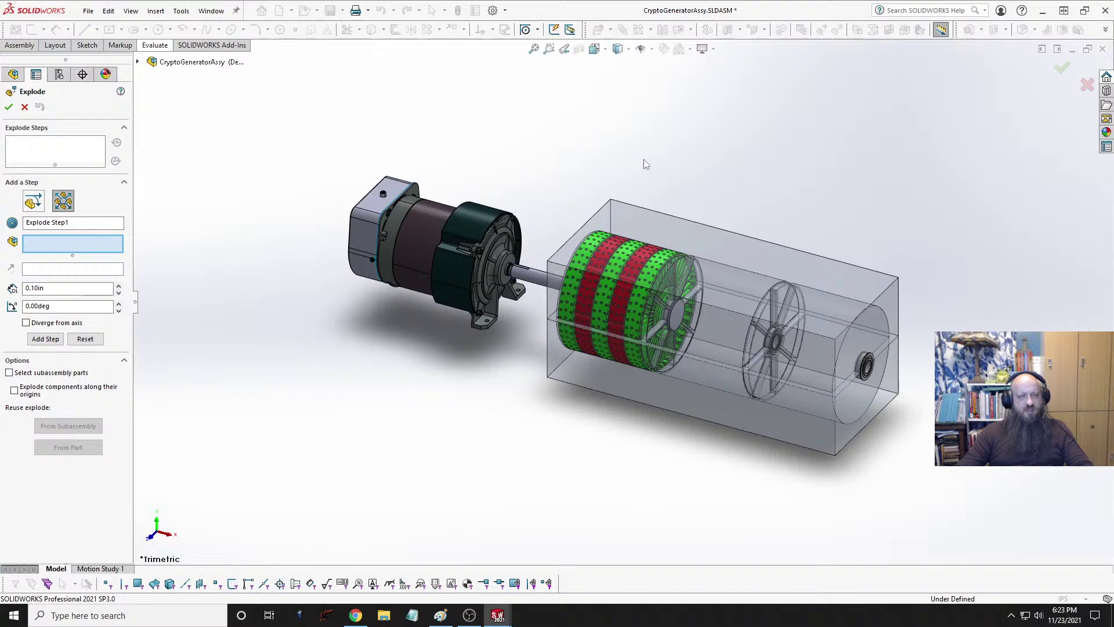
key("Escape")
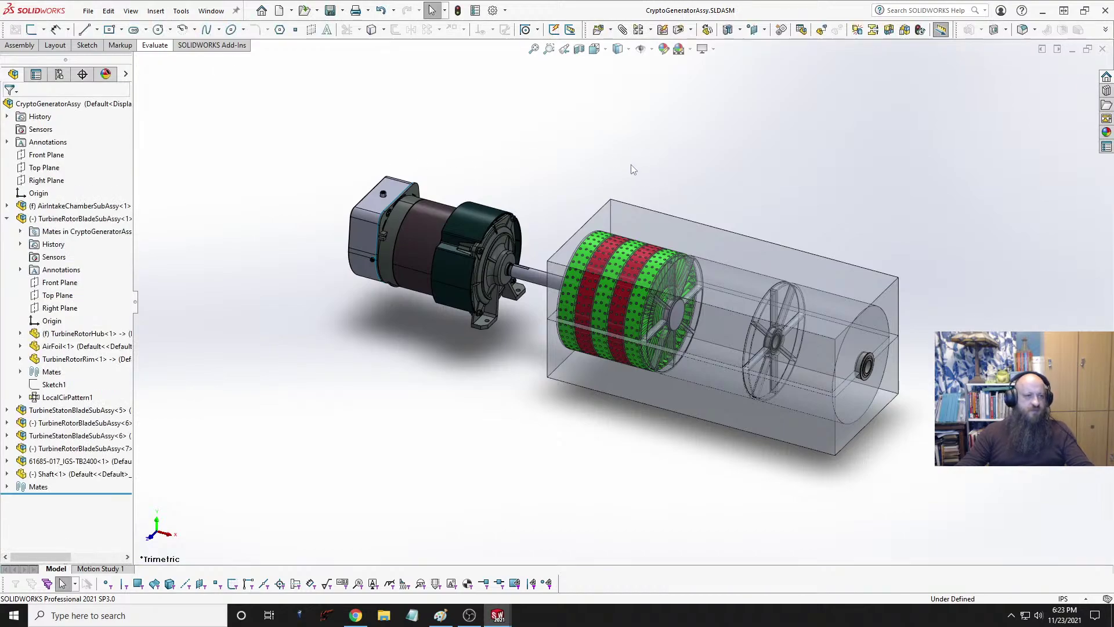
Step: Turn off transparency for AirFlowChamberBase and AirFlowChamberTop in AirIntakeChamberSubAssy so the chamber is opaque, and collapse the subassembly in the feature tree
left_click(7, 219)
left_click(6, 206)
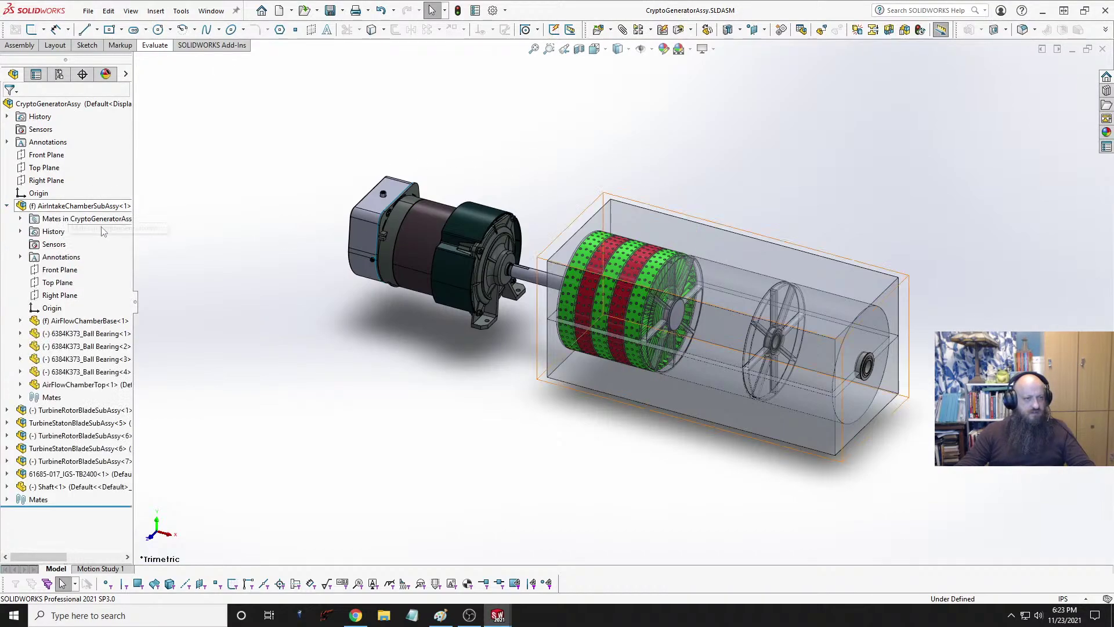
left_click(84, 323)
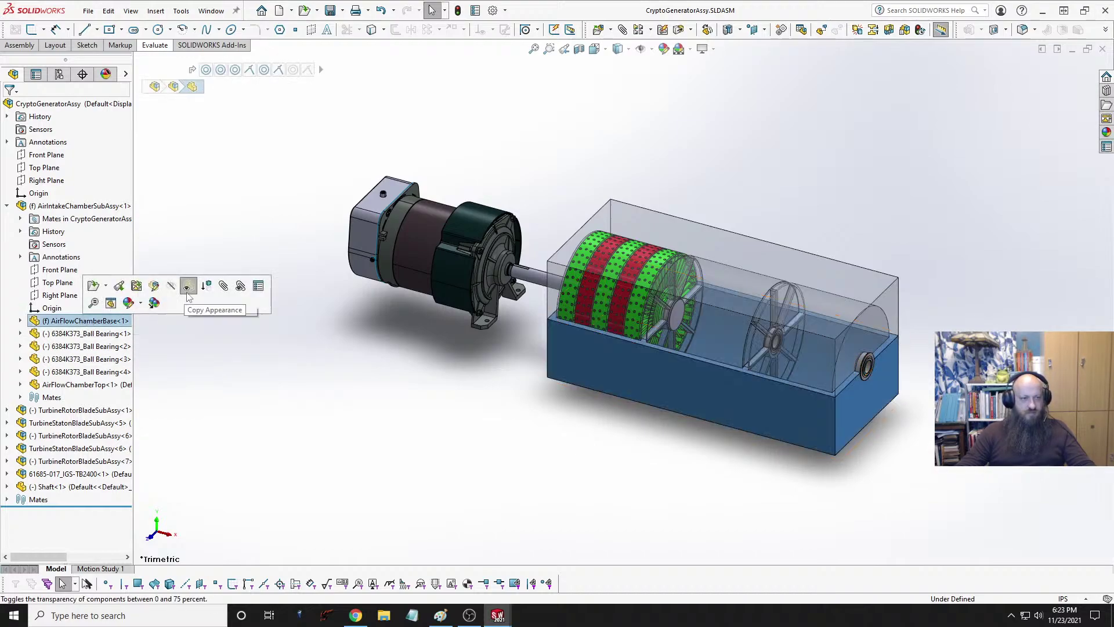
left_click(78, 385)
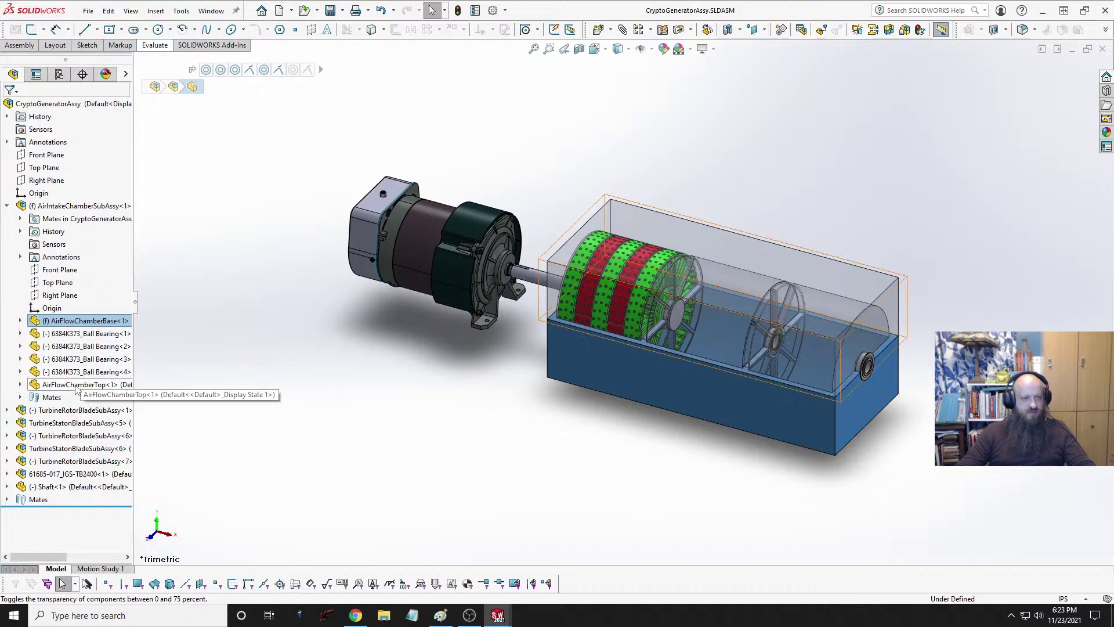
left_click(181, 352)
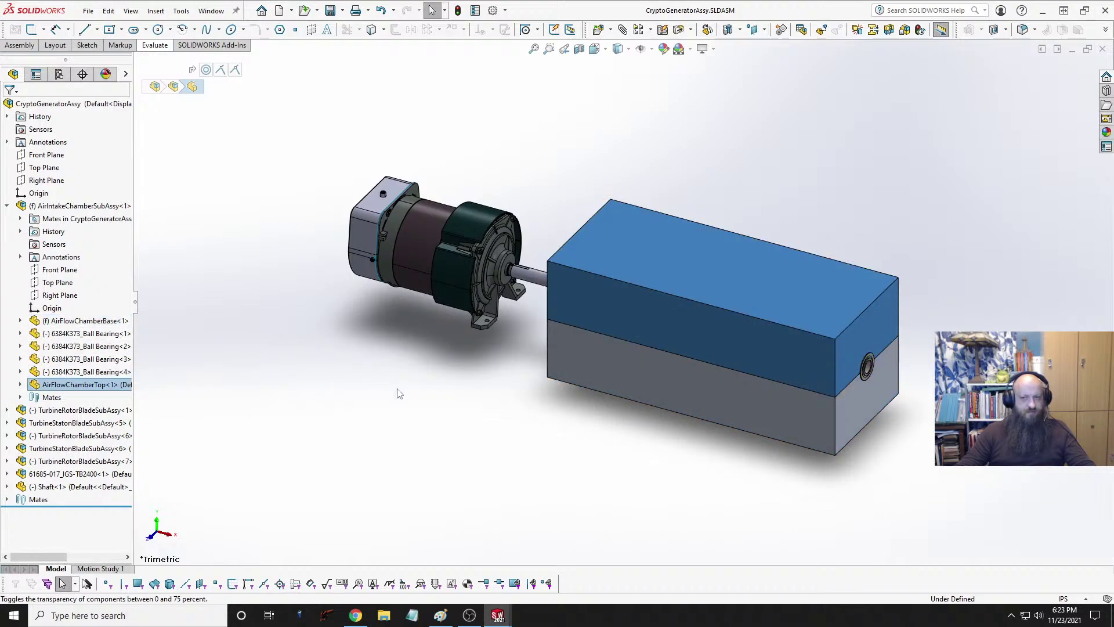
left_click(372, 403)
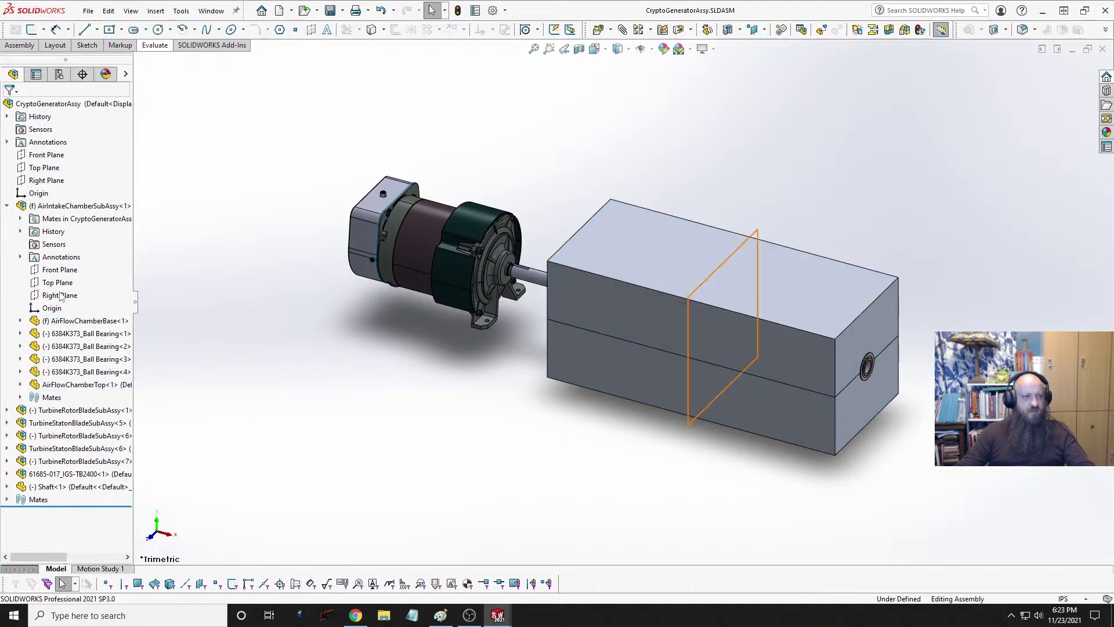
left_click(7, 206)
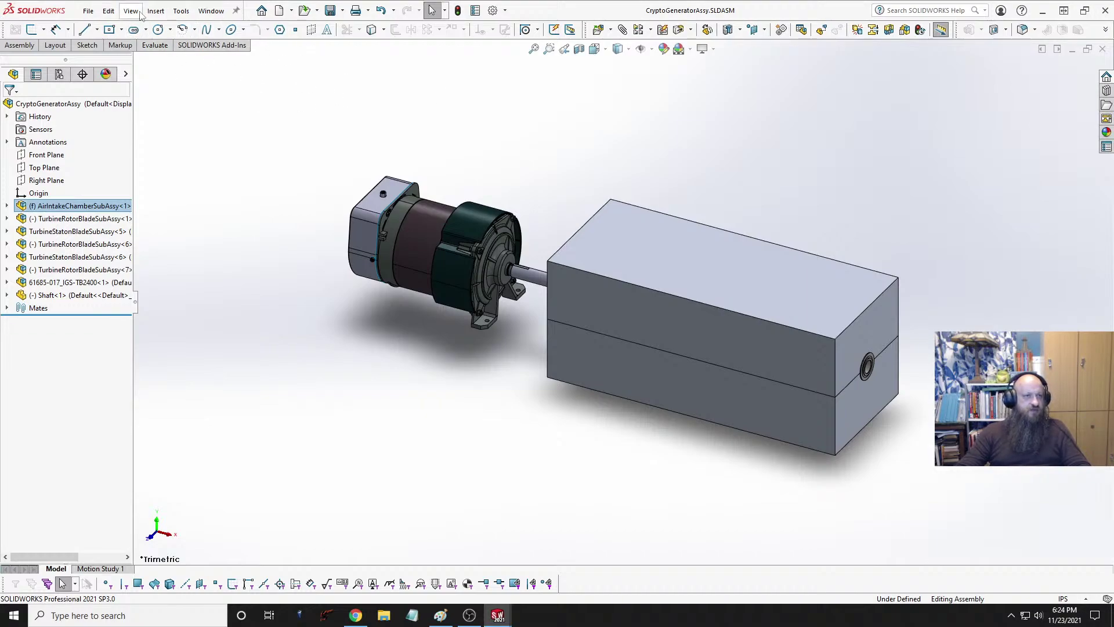
Step: Start a new exploded view of the assembly with a regular translate-and-rotate explode step instead of a radial one
left_click(110, 12)
mouse_move(149, 14)
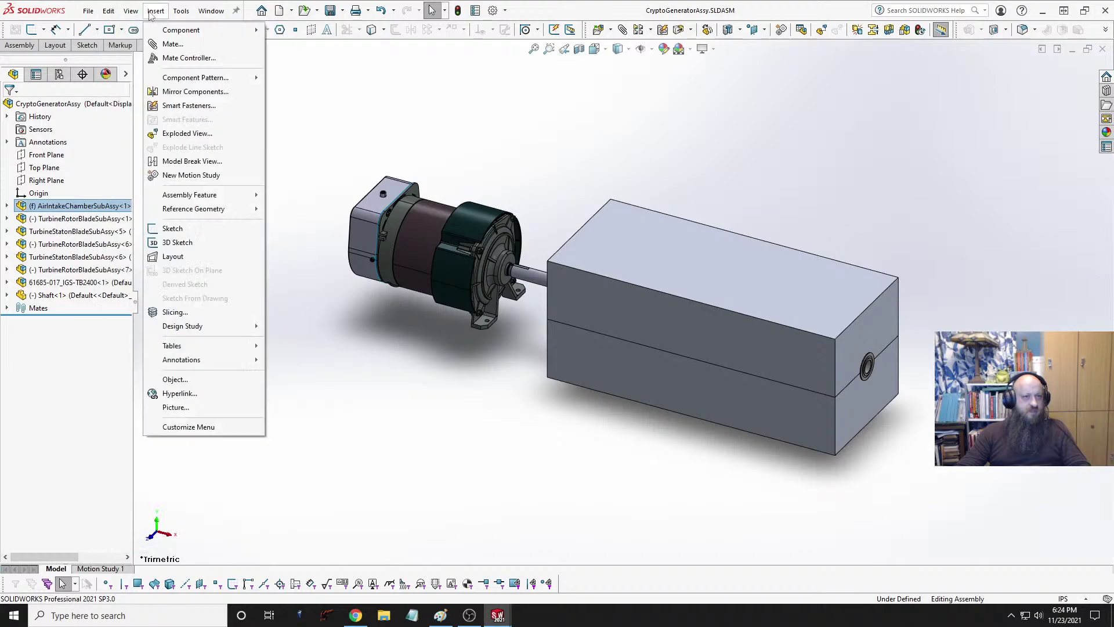
left_click(185, 134)
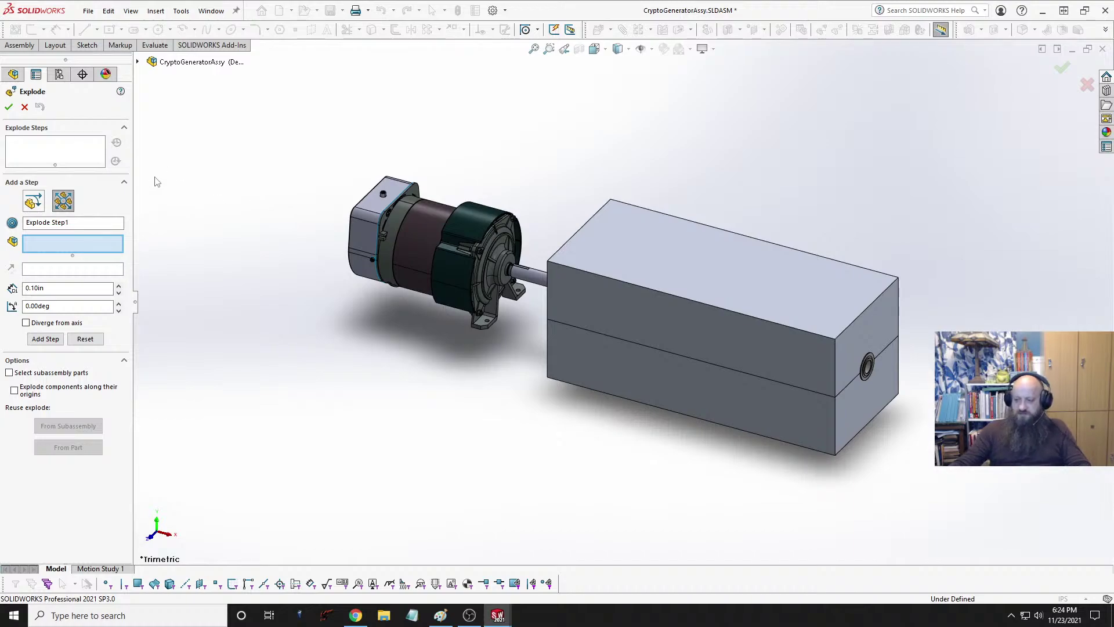
left_click(35, 201)
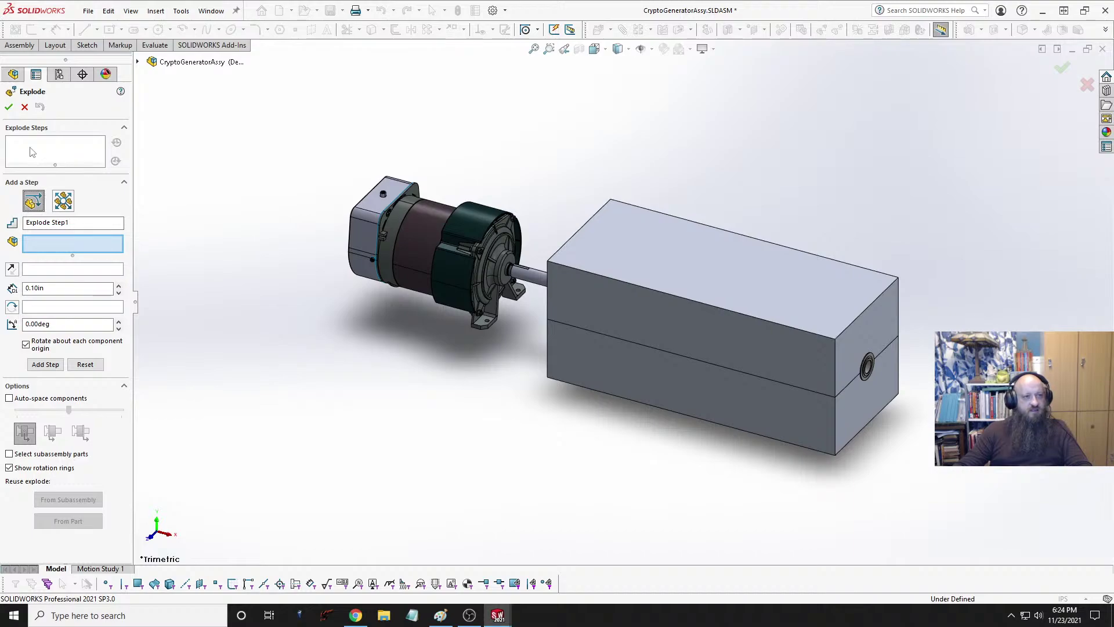
left_click(736, 262)
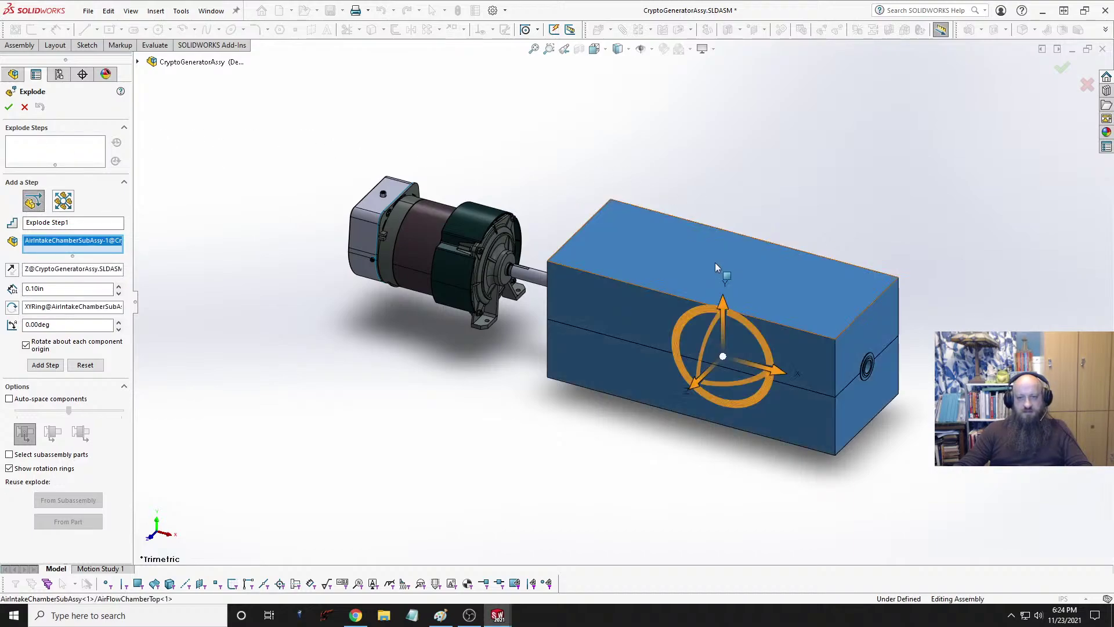
left_click_drag(721, 303, 744, 221)
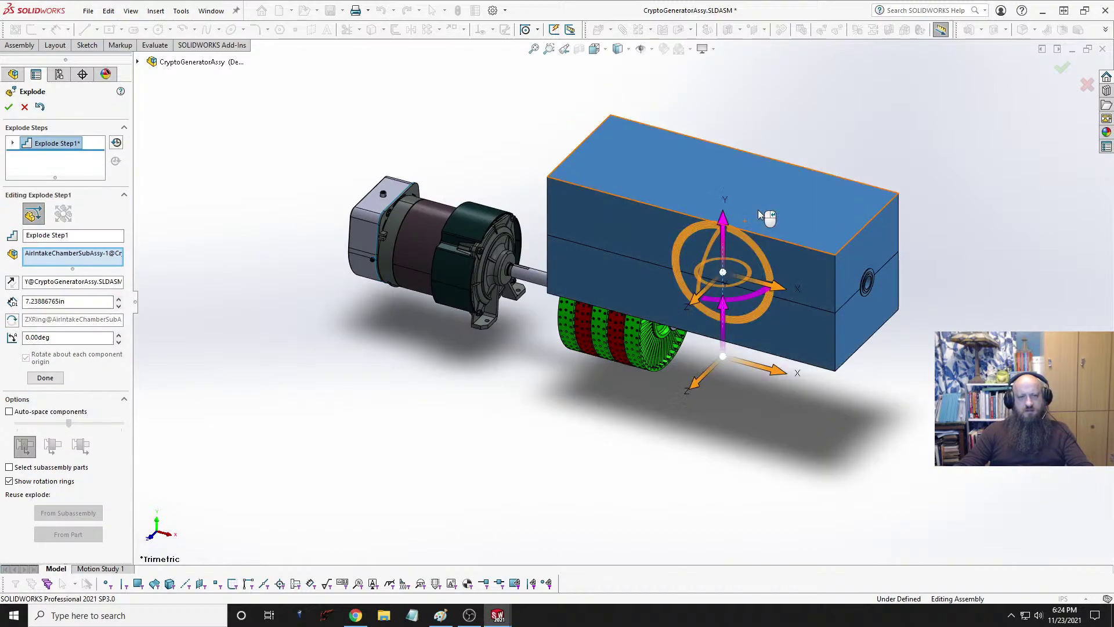
left_click(761, 213)
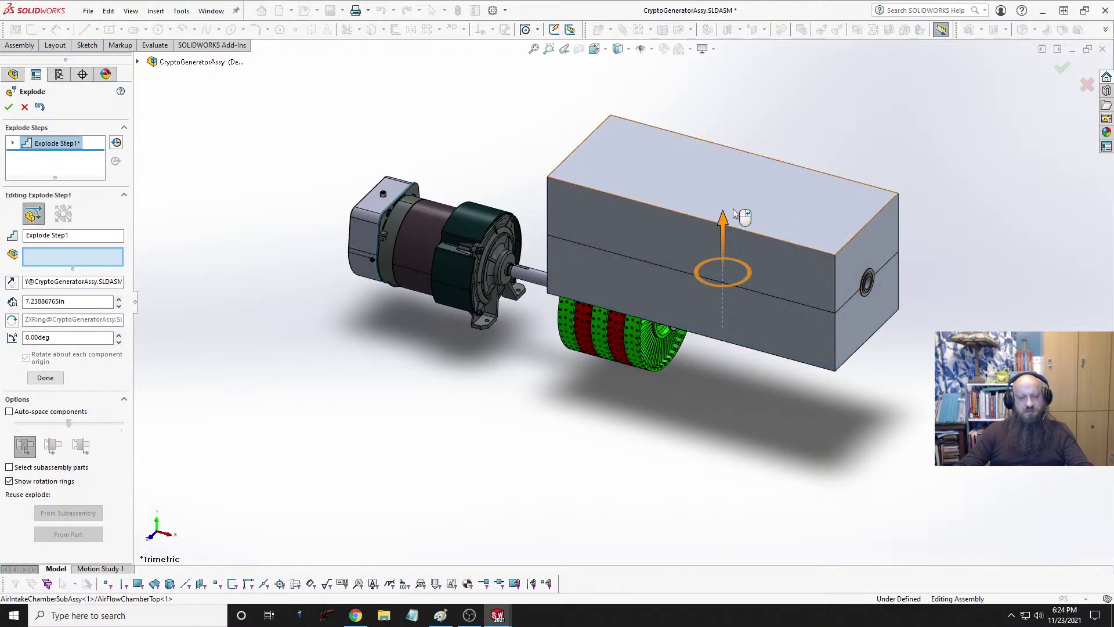
key("ctrl+z")
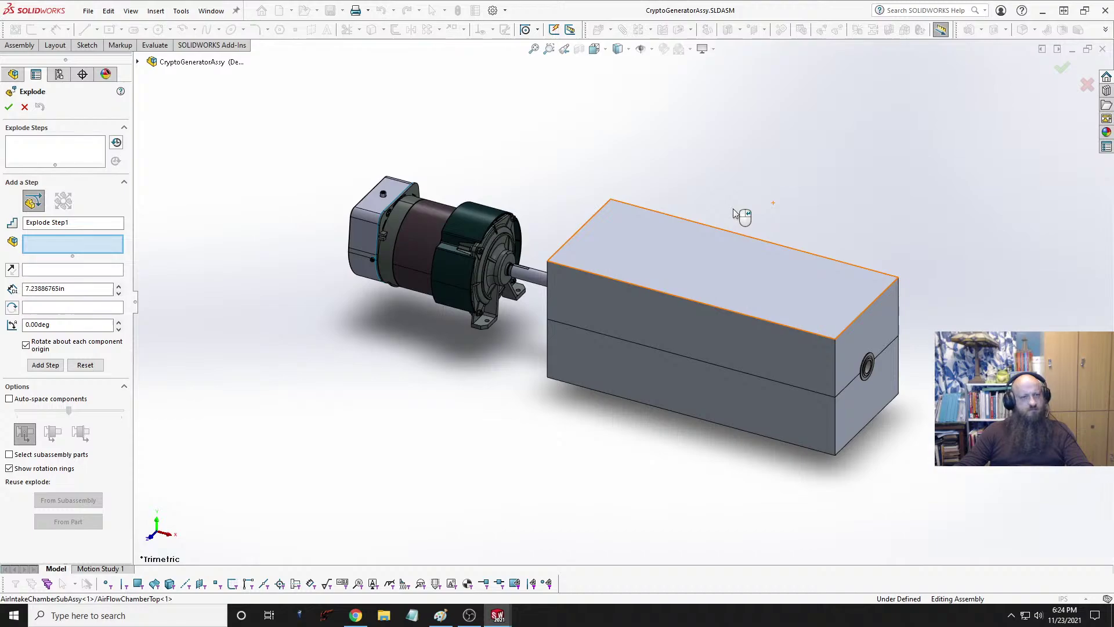
Step: List the components of AirIntakeChamberSubAssy and allow individual subassembly parts to be selected for exploding
left_click(138, 61)
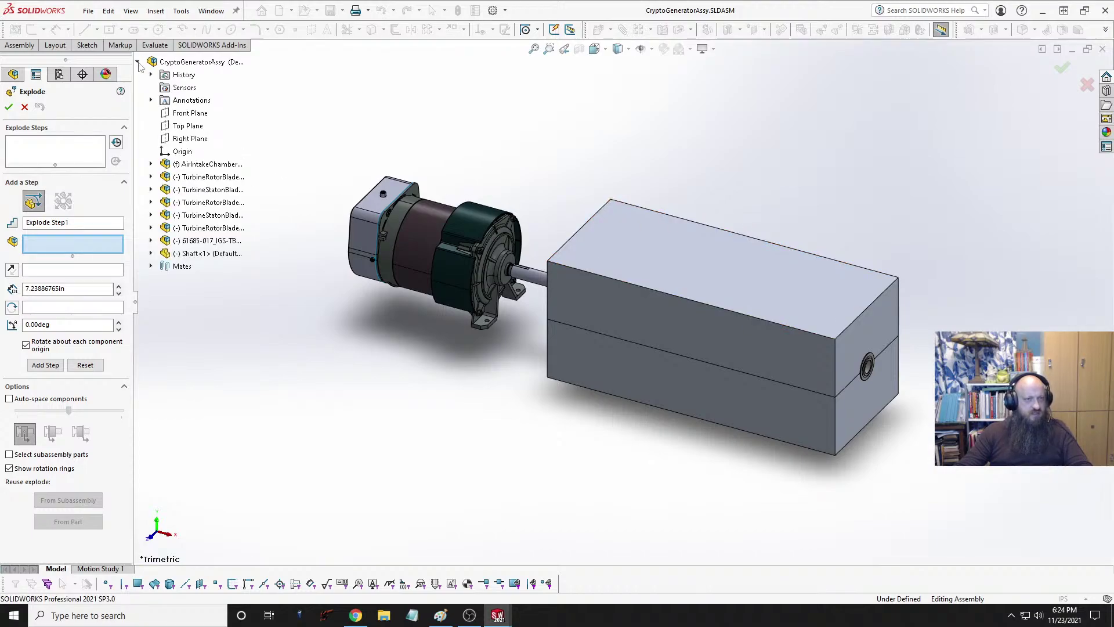
left_click(151, 164)
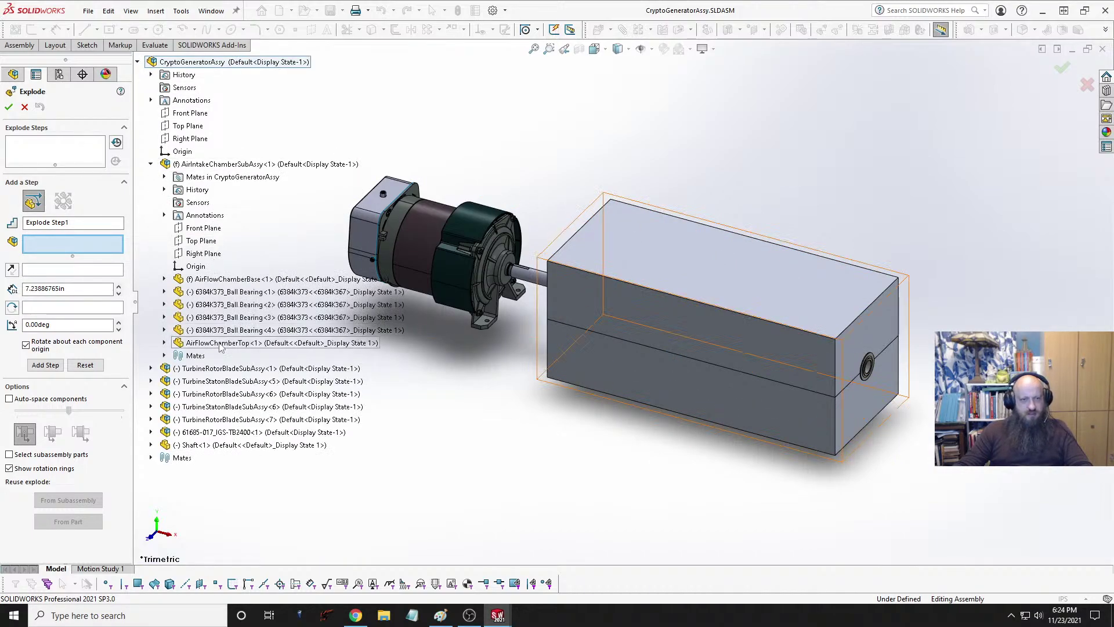
left_click(221, 343)
left_click(219, 343)
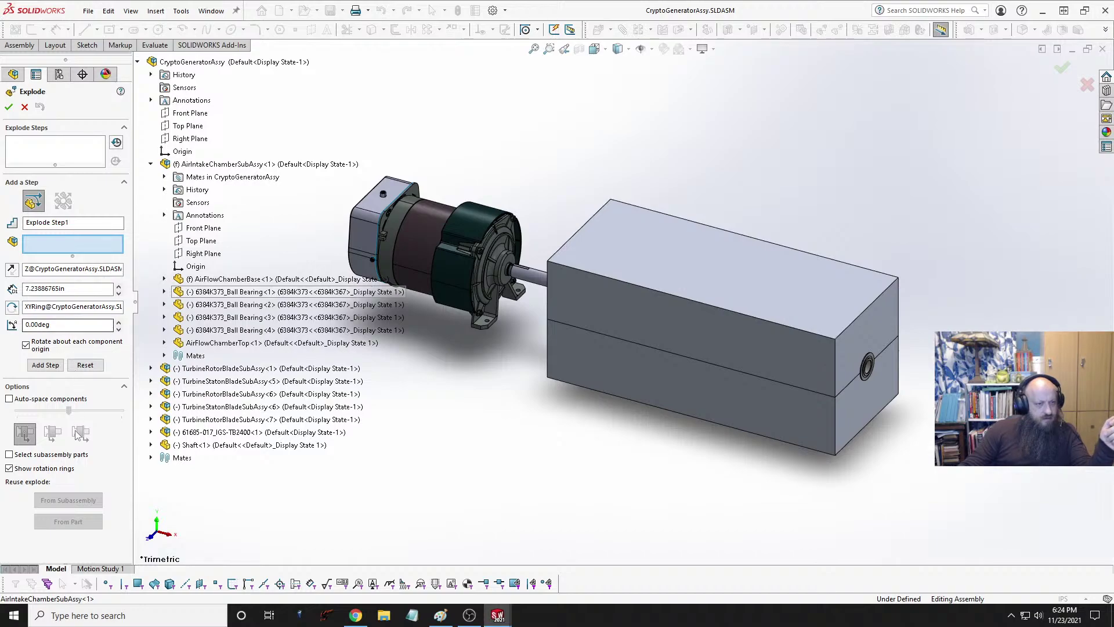
left_click(10, 456)
Step: Explode AirFlowChamberTop straight up from the chamber base by about 14.43 in and finish the explode step
left_click(741, 248)
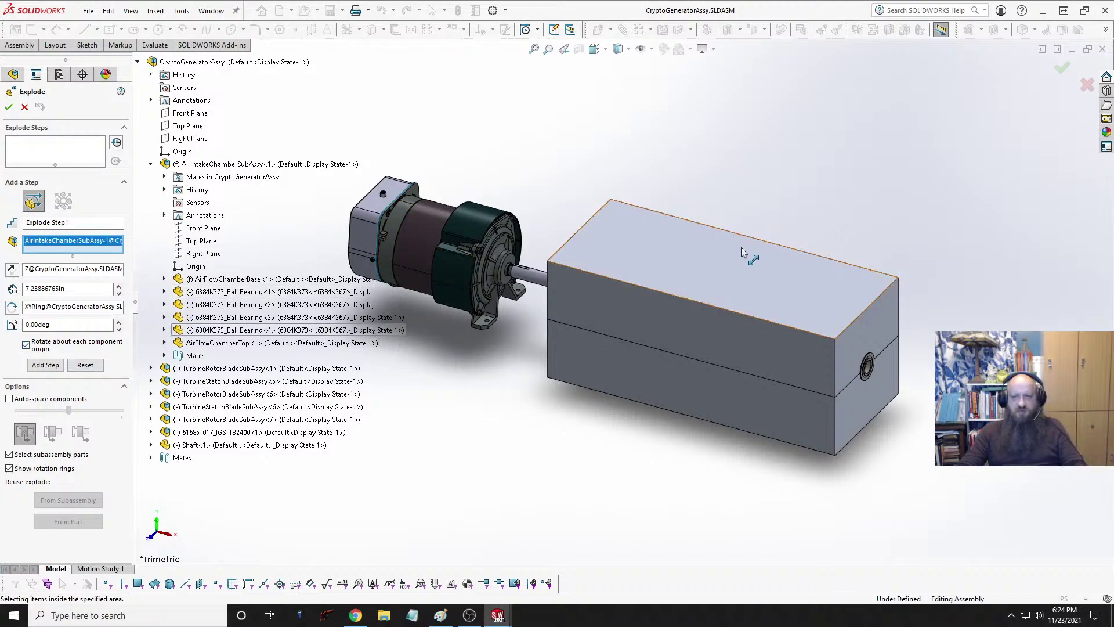
left_click(740, 247)
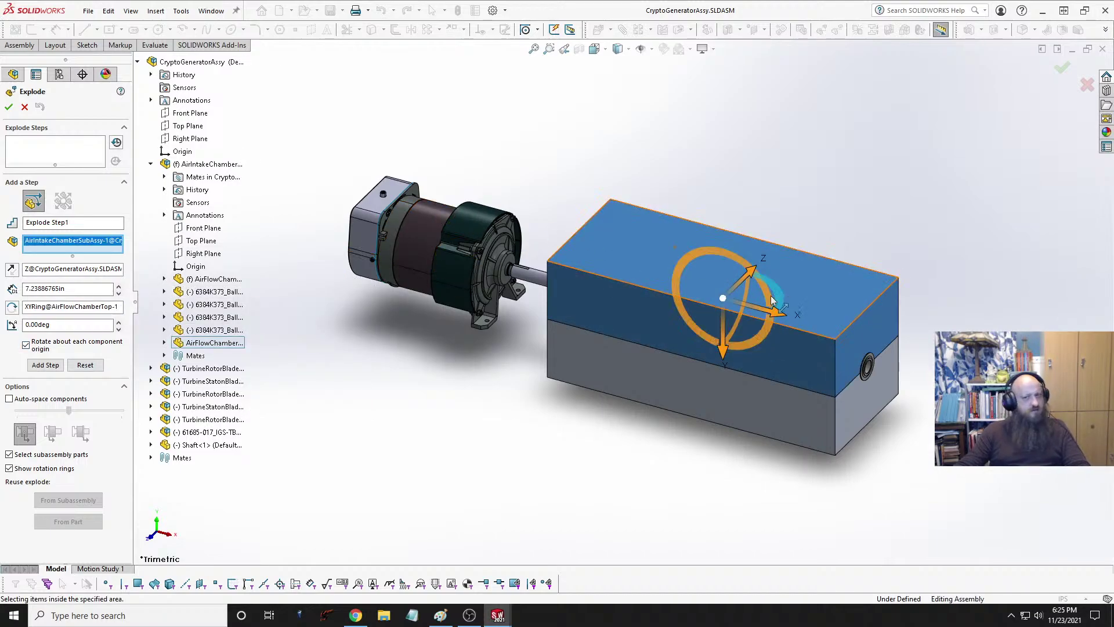
left_click_drag(724, 357, 740, 187)
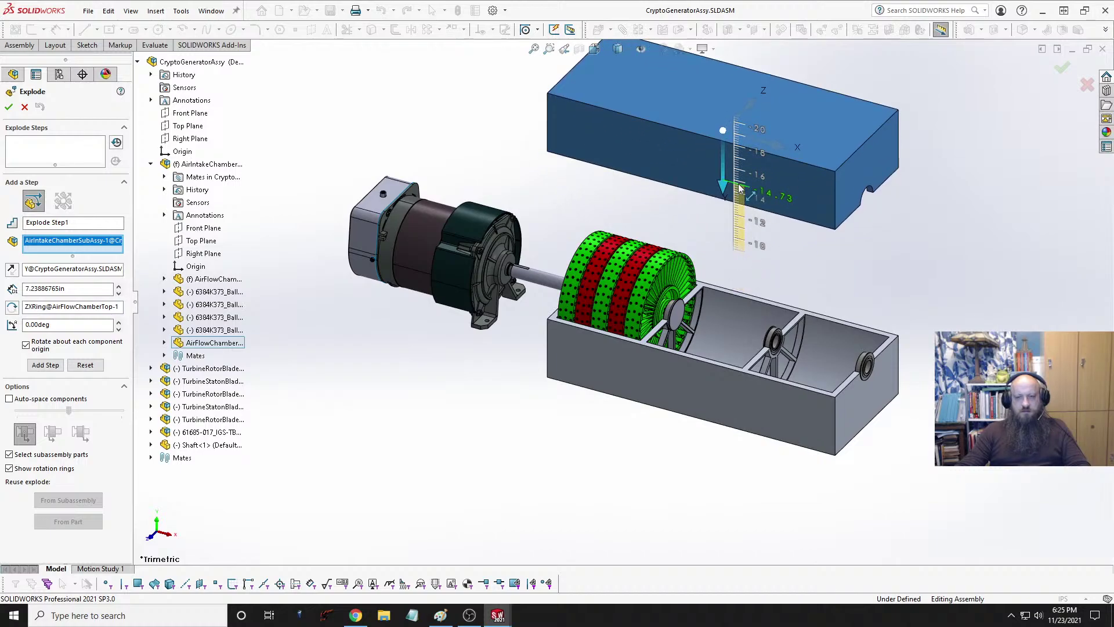
left_click_drag(739, 187, 739, 190)
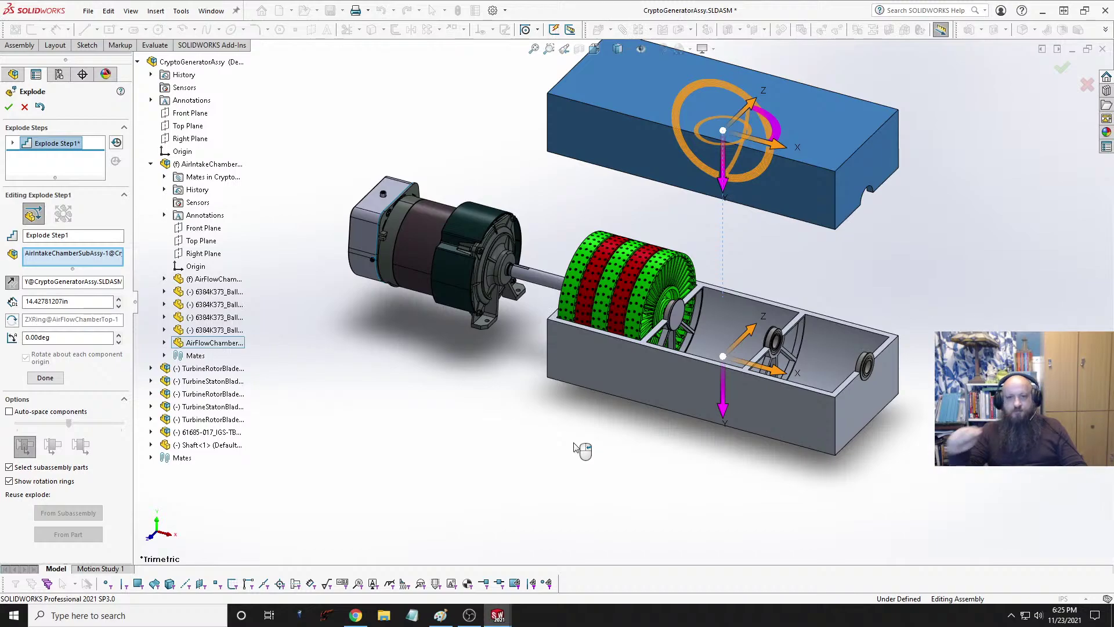
left_click(44, 378)
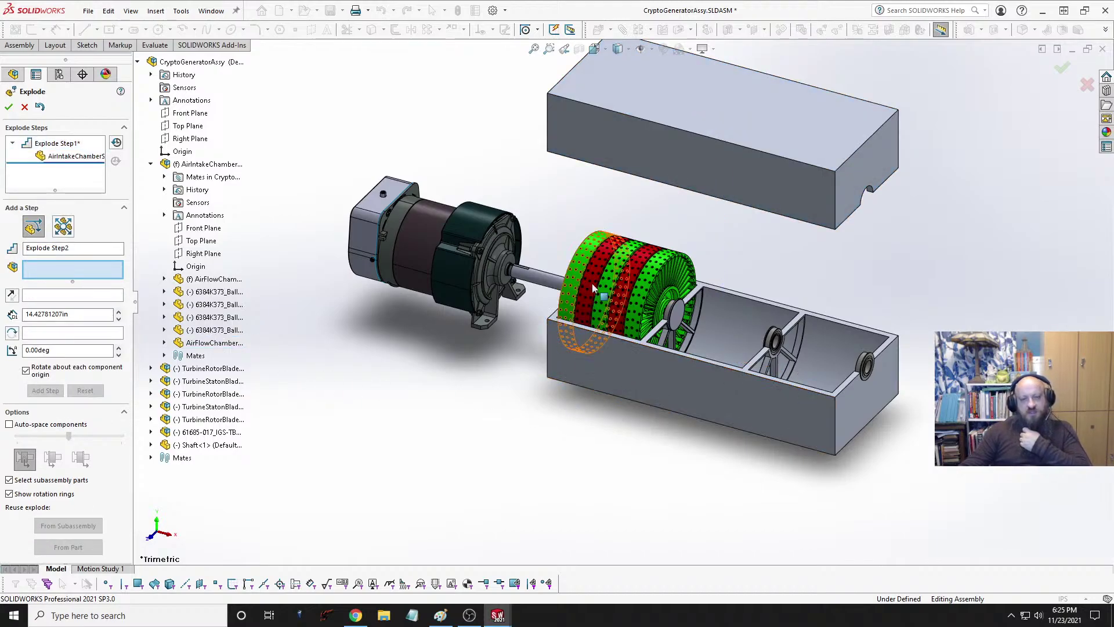
Step: Examine the turbine rotor and stator stack and the bearing supports inside the open chamber base
scroll(592, 284, "down", 6)
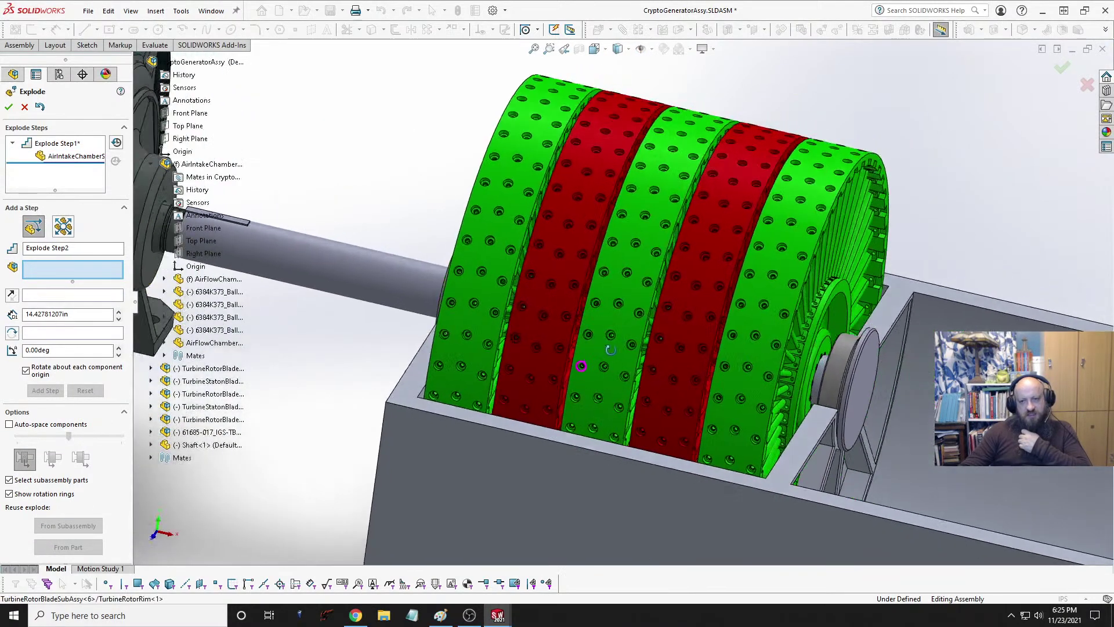
middle_click_drag(611, 350, 596, 382)
scroll(625, 376, "up", 6)
scroll(706, 325, "down", 5)
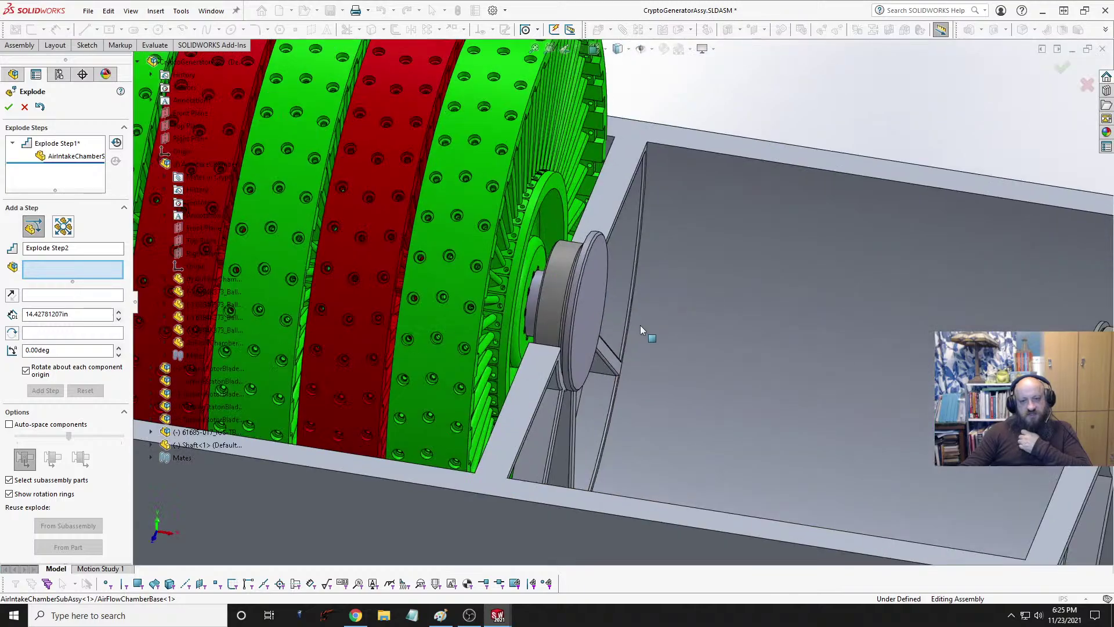
scroll(640, 325, "up", 6)
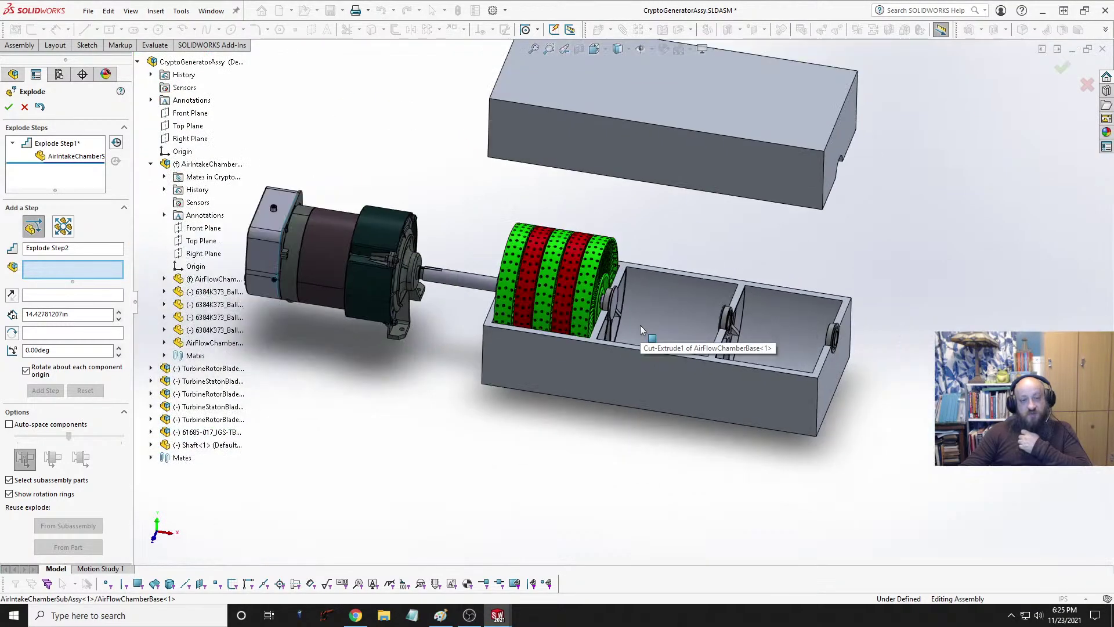
middle_click_drag(529, 347, 512, 347)
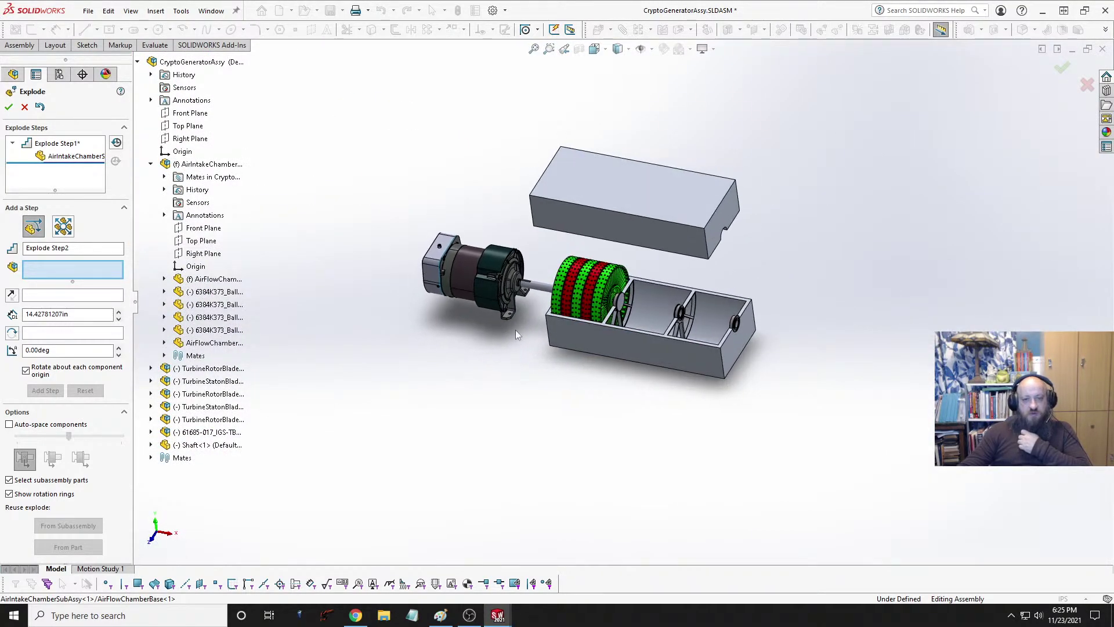
scroll(517, 324, "down", 2)
scroll(549, 299, "down", 1)
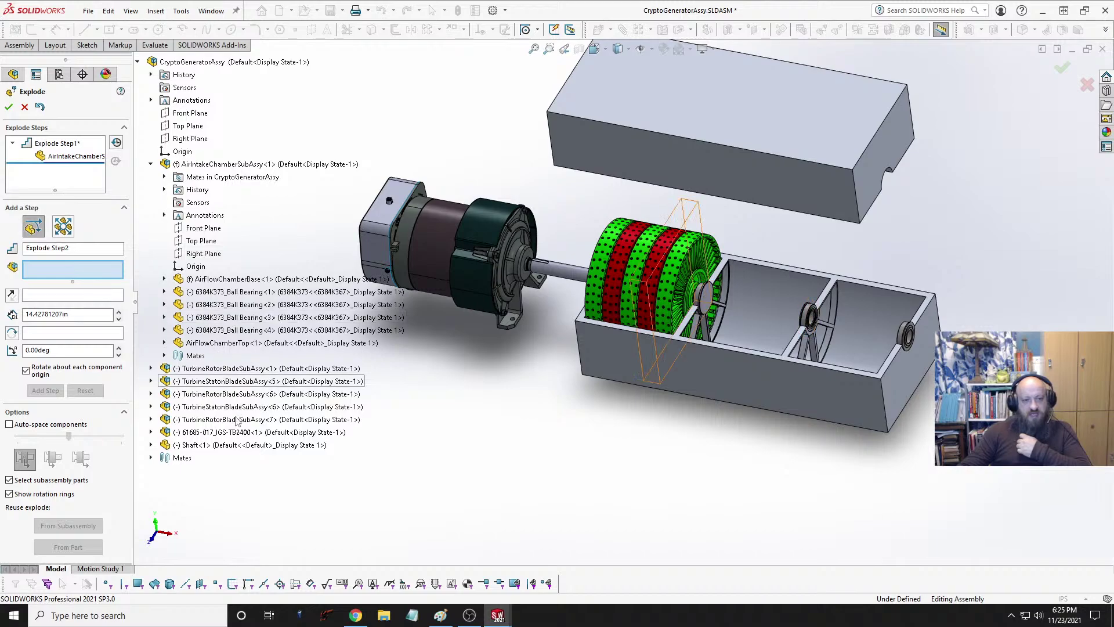
Step: Explode the 61685-017_IGS-TB2400 unit along the shaft axis, about 9.66 in away from the chamber, and finish the explode step
left_click(221, 432)
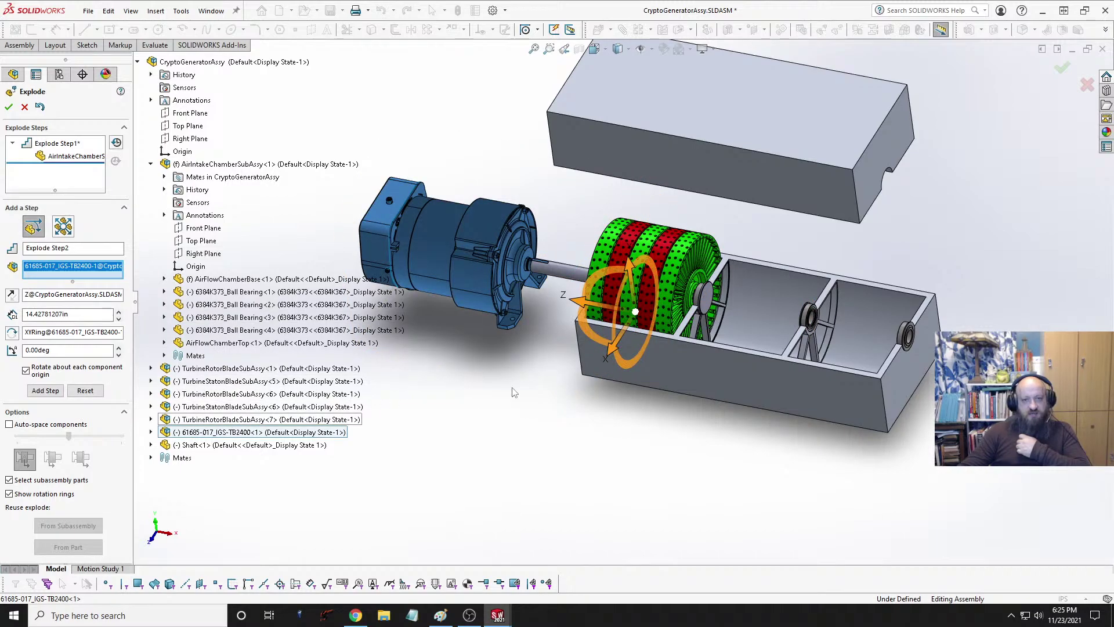
scroll(531, 374, "up", 3)
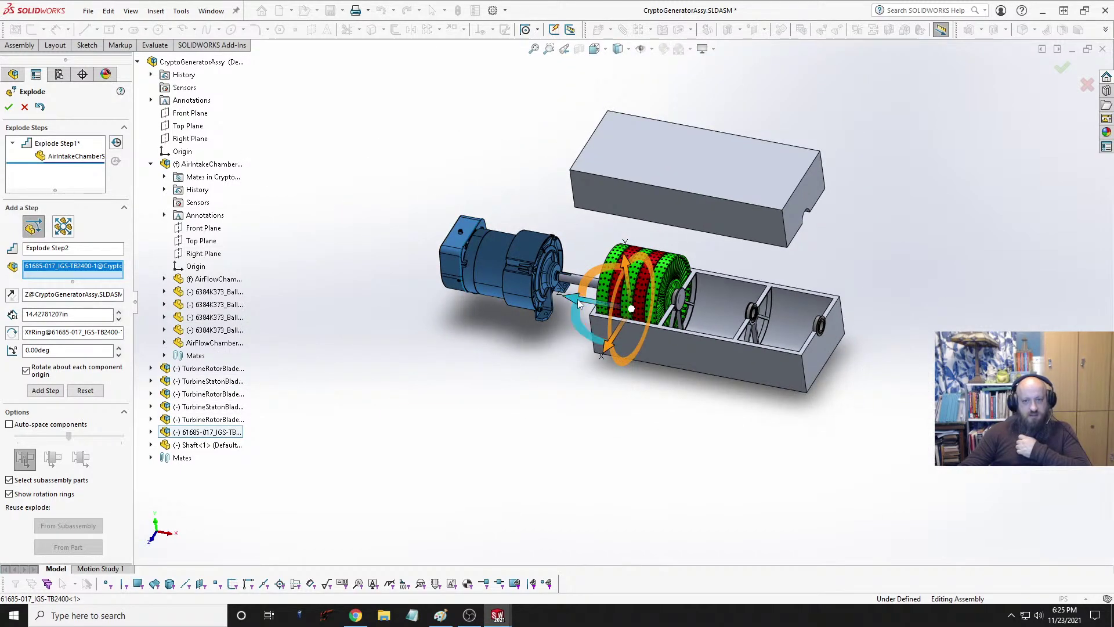
left_click_drag(577, 298, 491, 285)
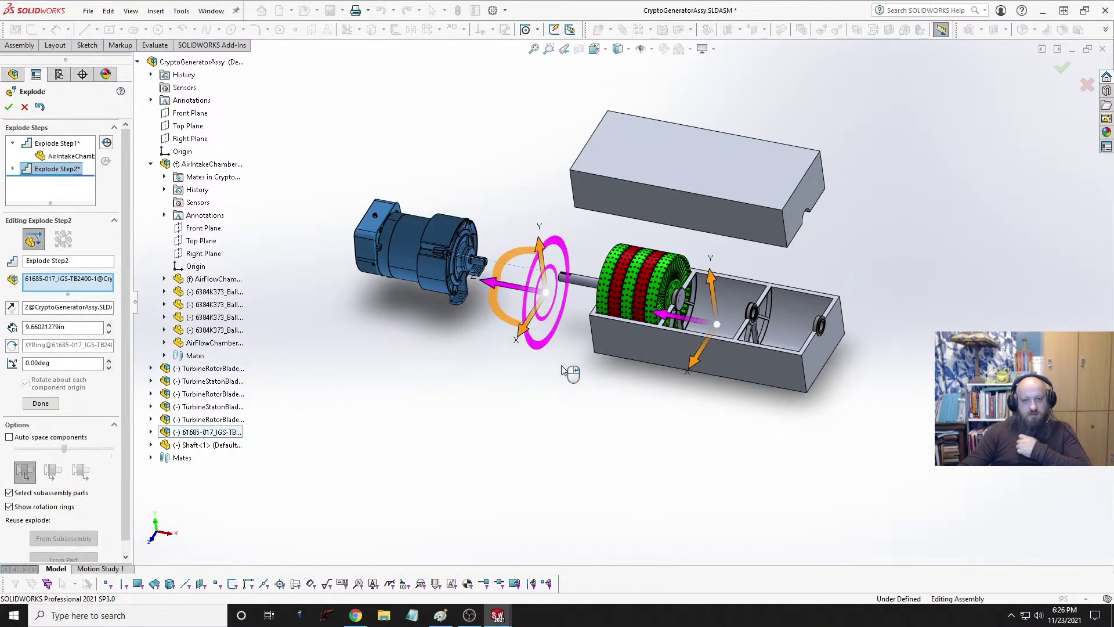
middle_click_drag(562, 372, 587, 327)
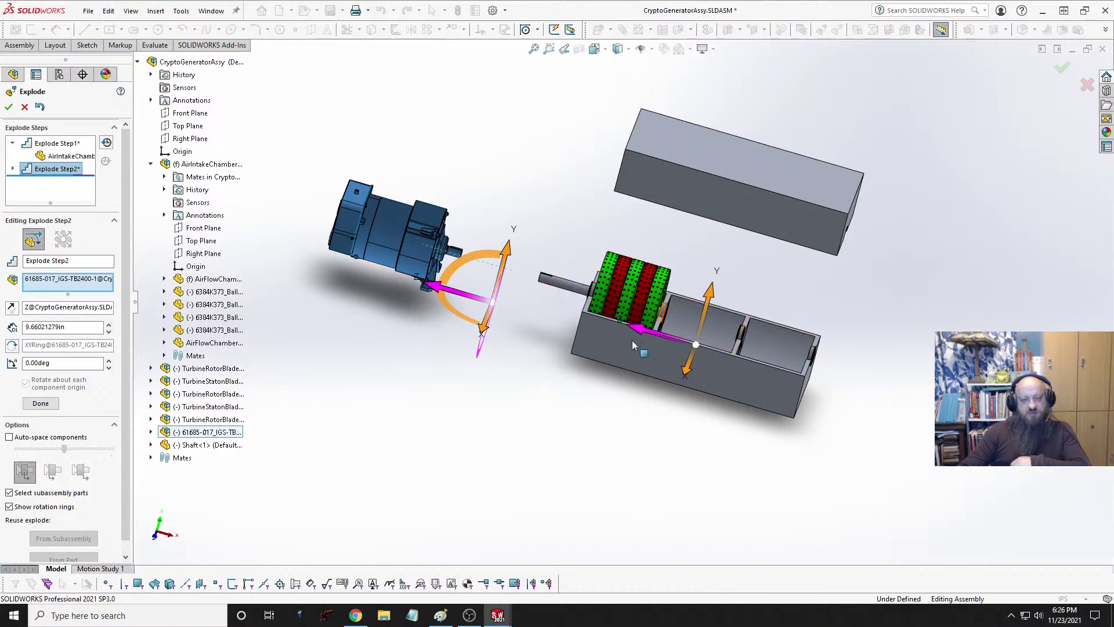
scroll(632, 331, "down", 5)
scroll(675, 272, "up", 6)
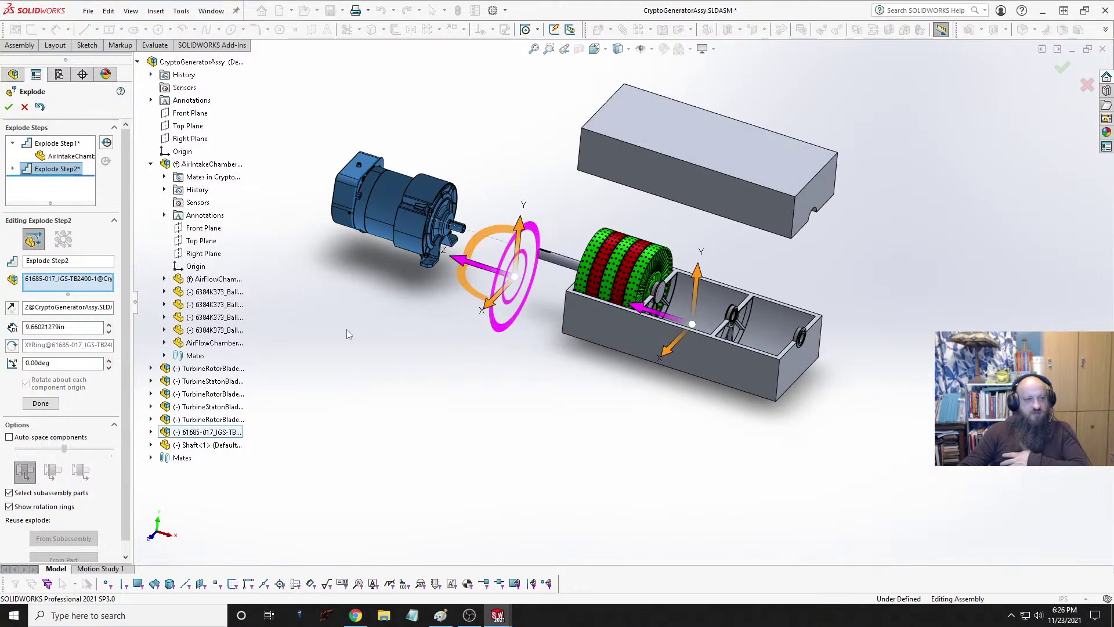
left_click(41, 403)
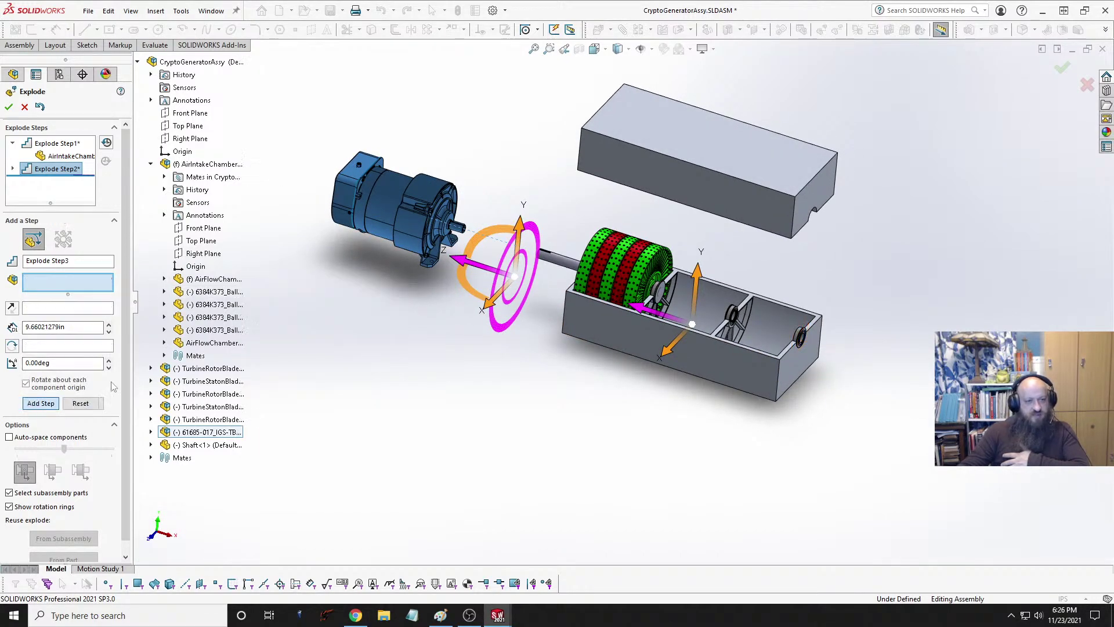
Step: Select 6384K373_Ball Bearing<2> and <3> of AirIntakeChamberSubAssy for a new explode step
left_click(151, 163)
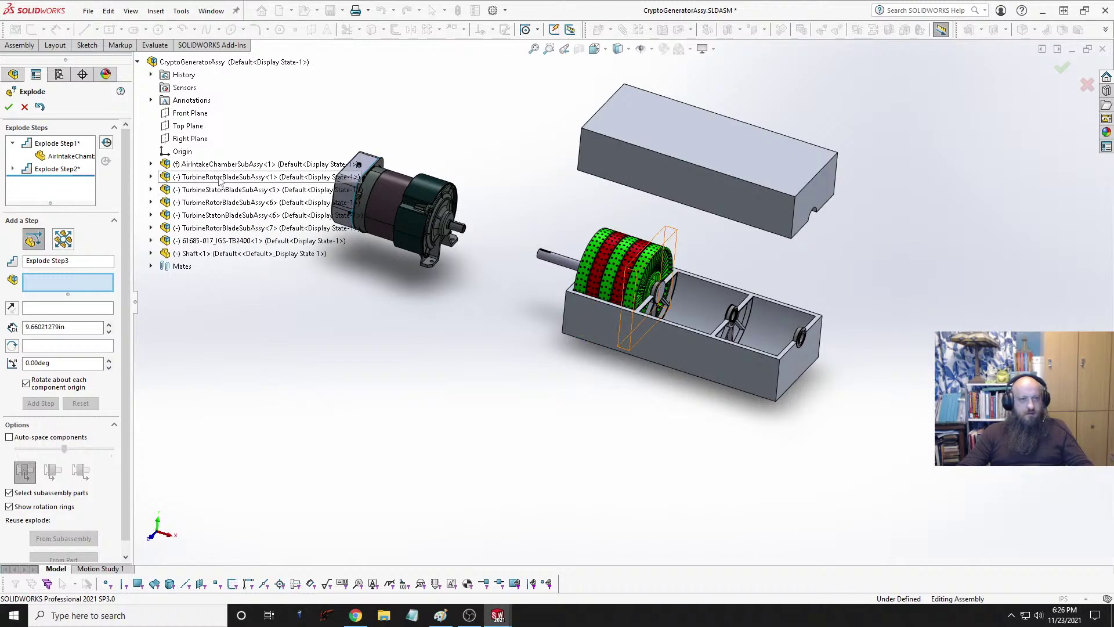
left_click(151, 164)
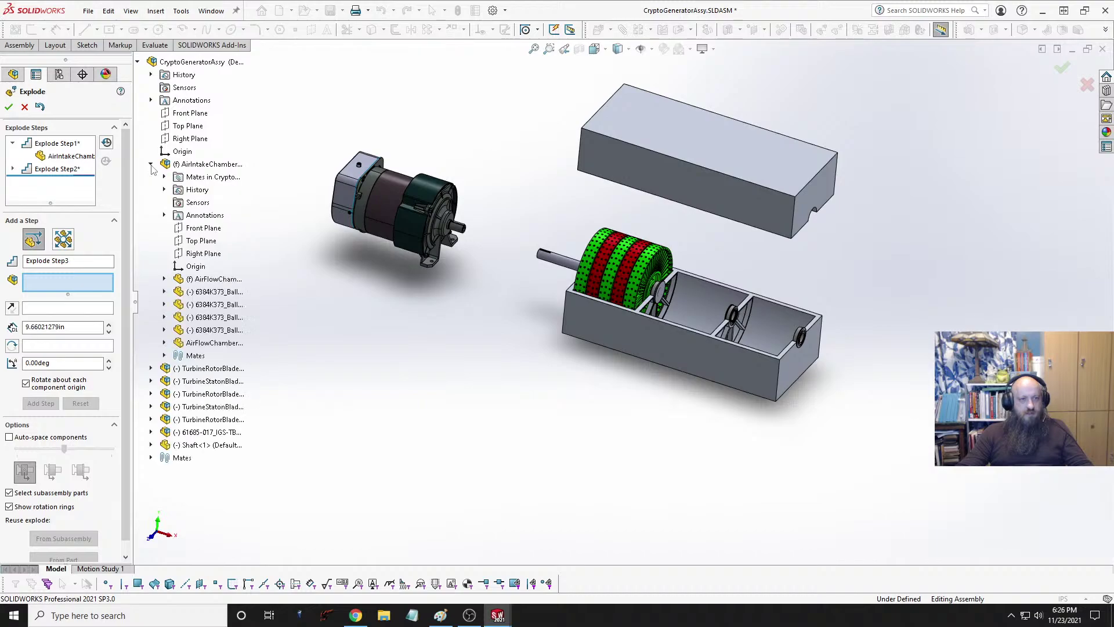
left_click(250, 305)
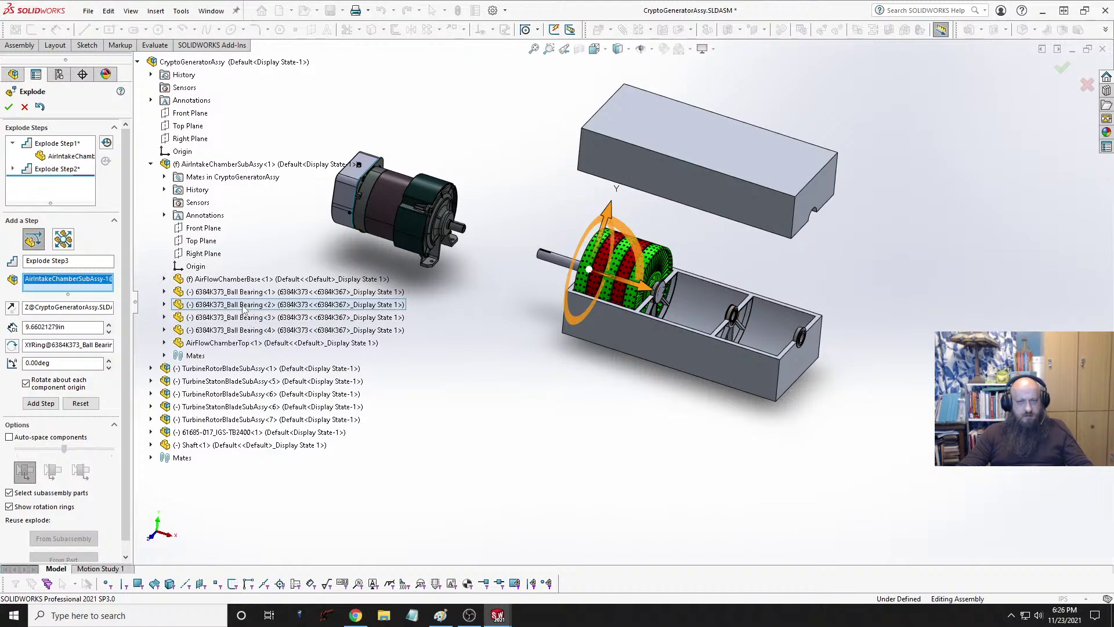
middle_click_drag(433, 329, 481, 342)
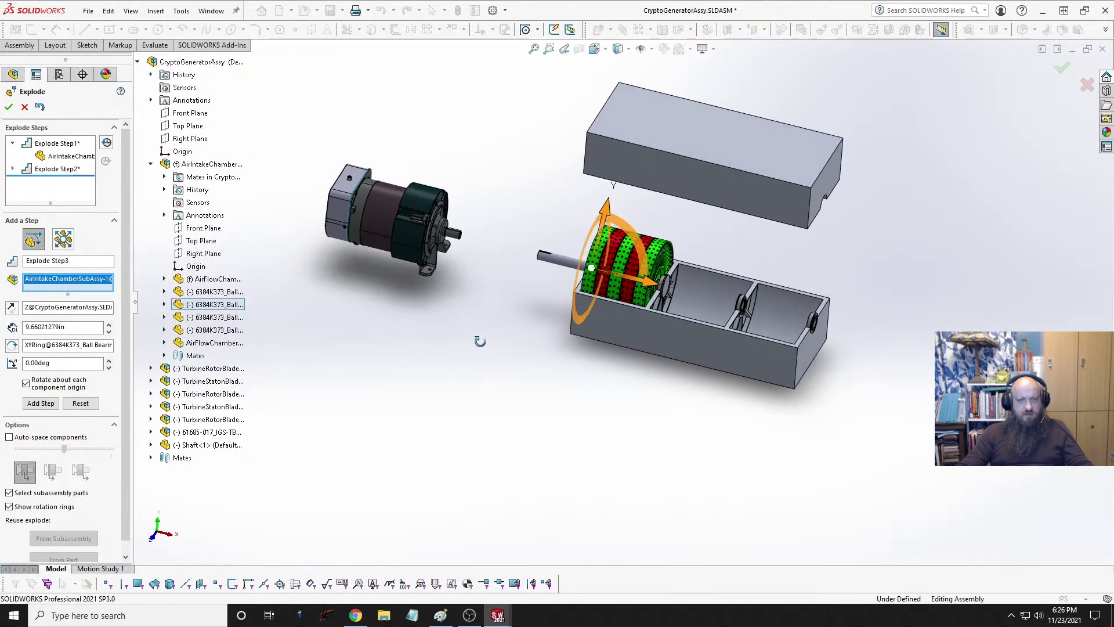
left_click(219, 324)
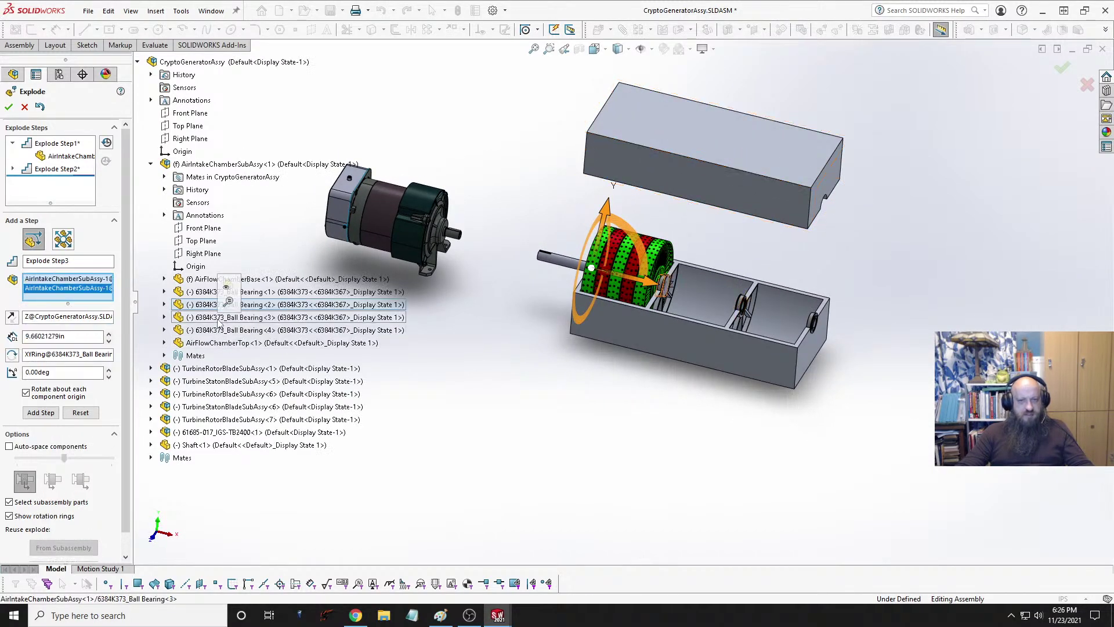
left_click(232, 329)
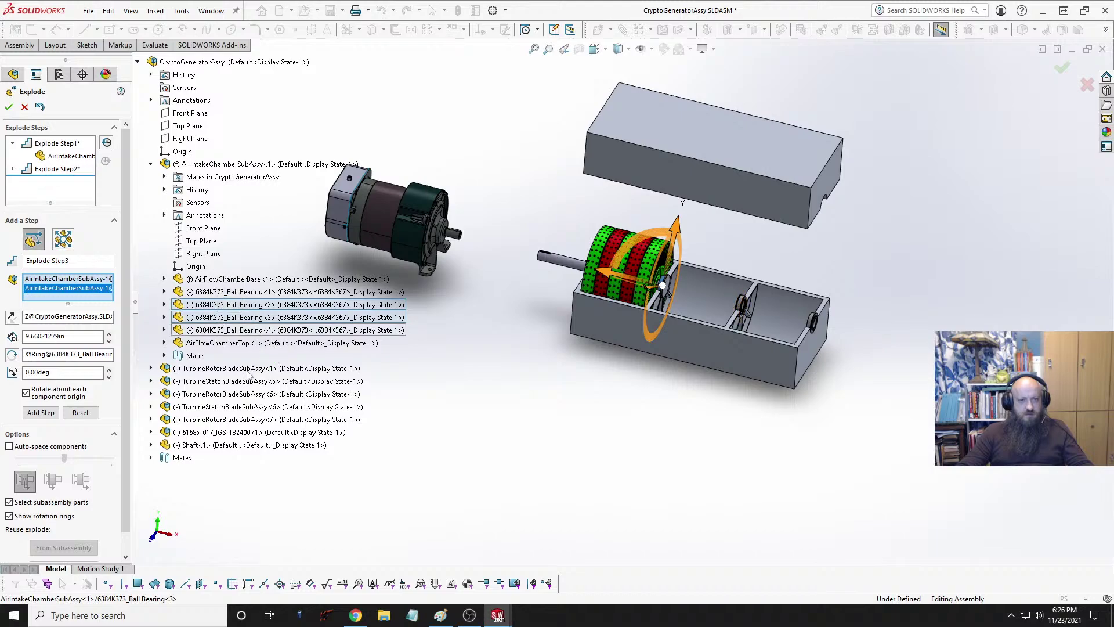
Step: Add TurbineRotorBladeSubAssy<1>, <6>, <7> and the Shaft to the selection, and explode it upward about 2.5 in
left_click(229, 369)
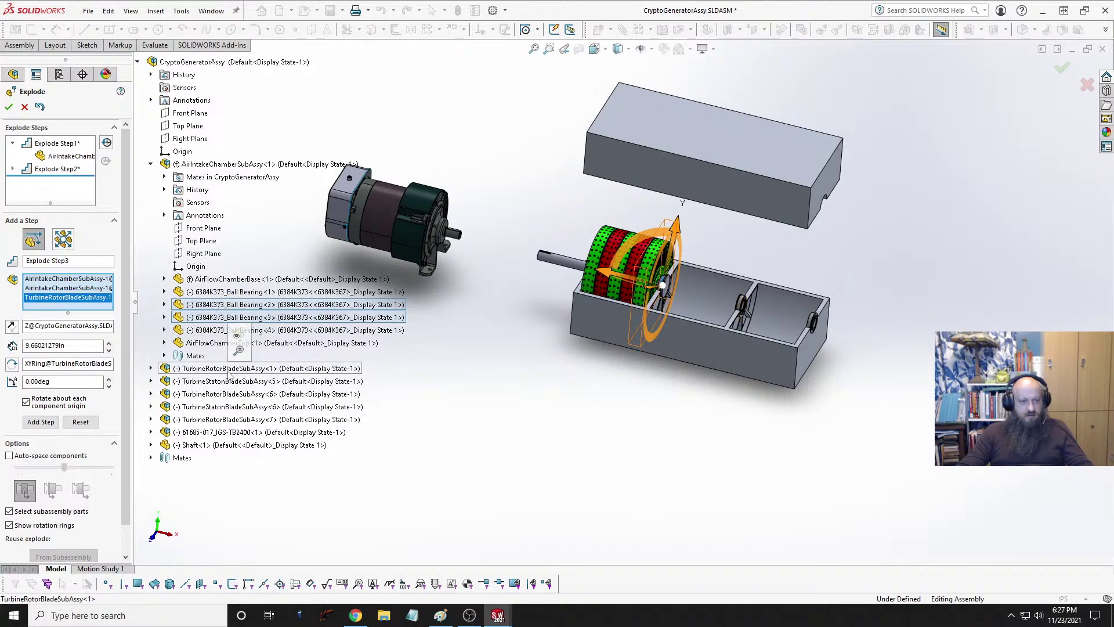
left_click(224, 395)
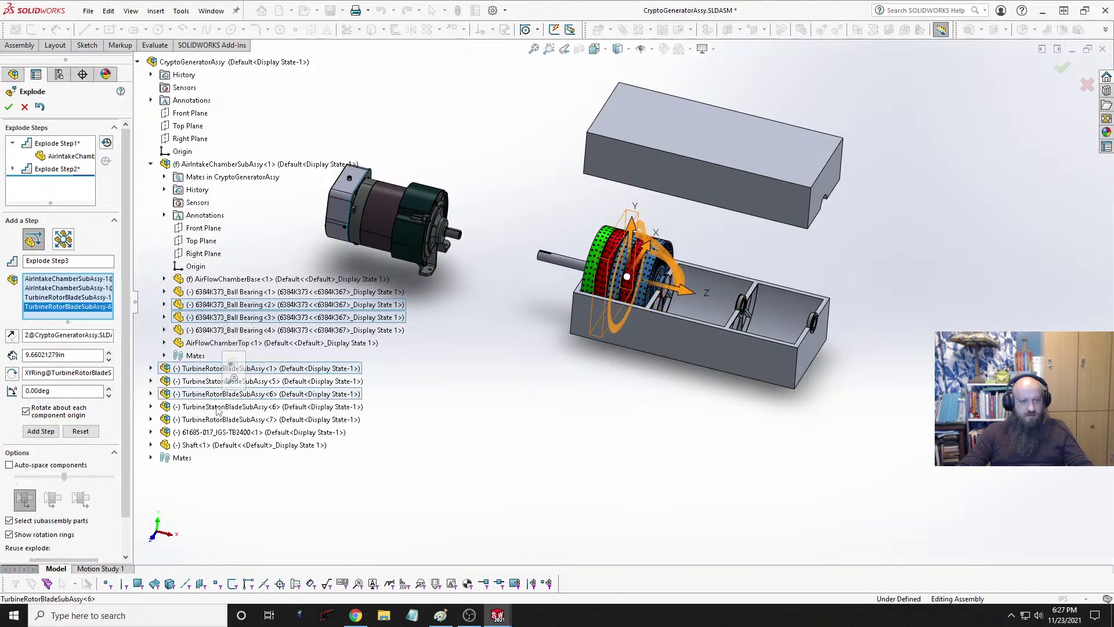
left_click(232, 418)
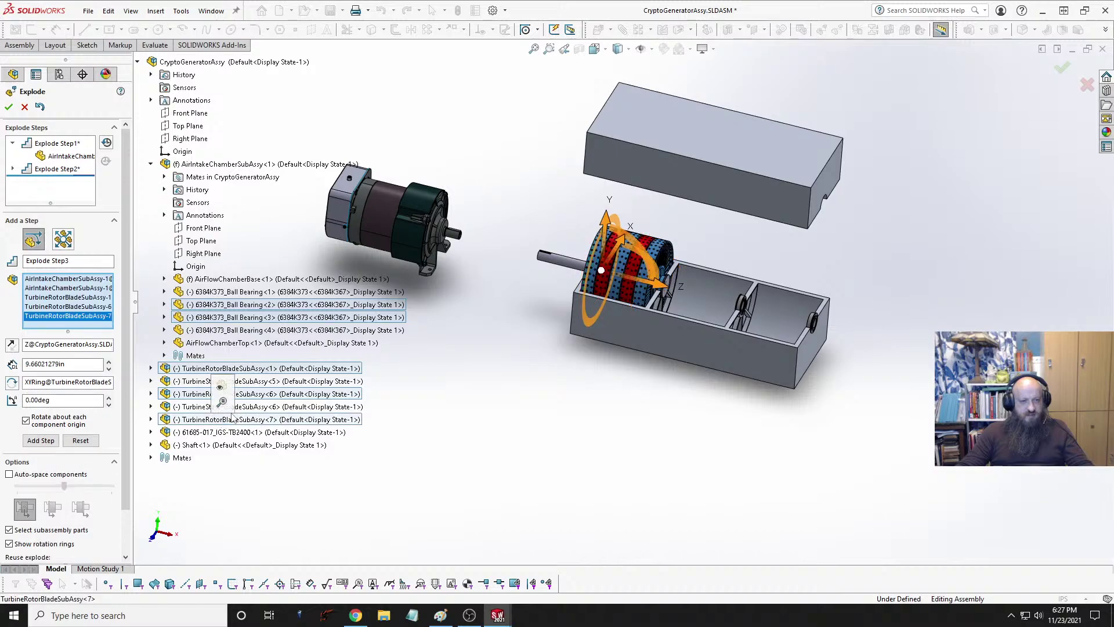
left_click(221, 445)
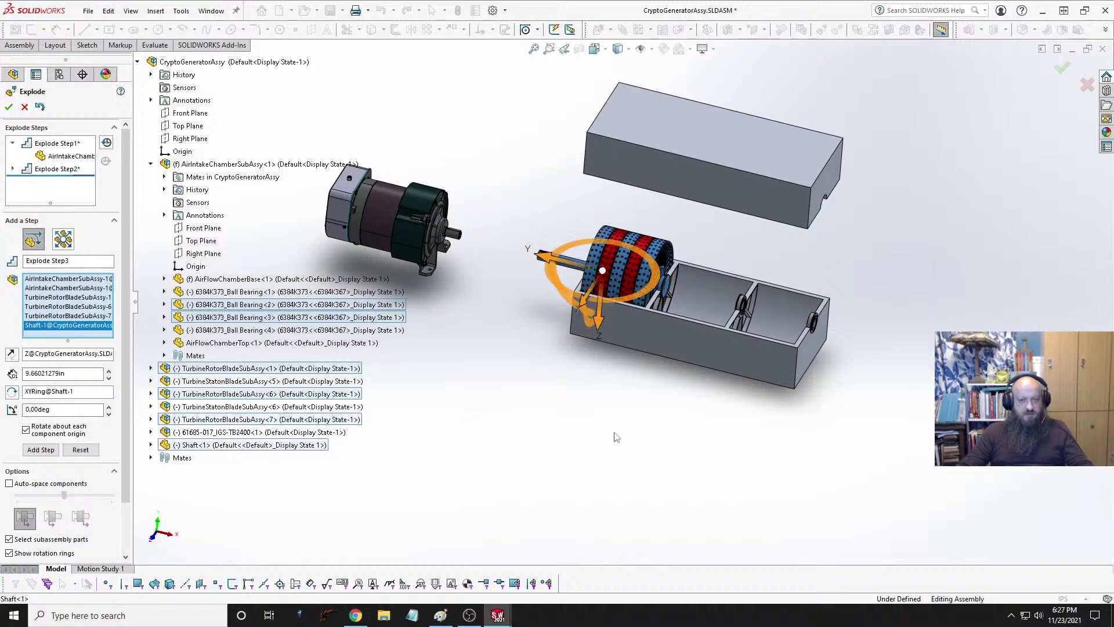
scroll(675, 281, "down", 3)
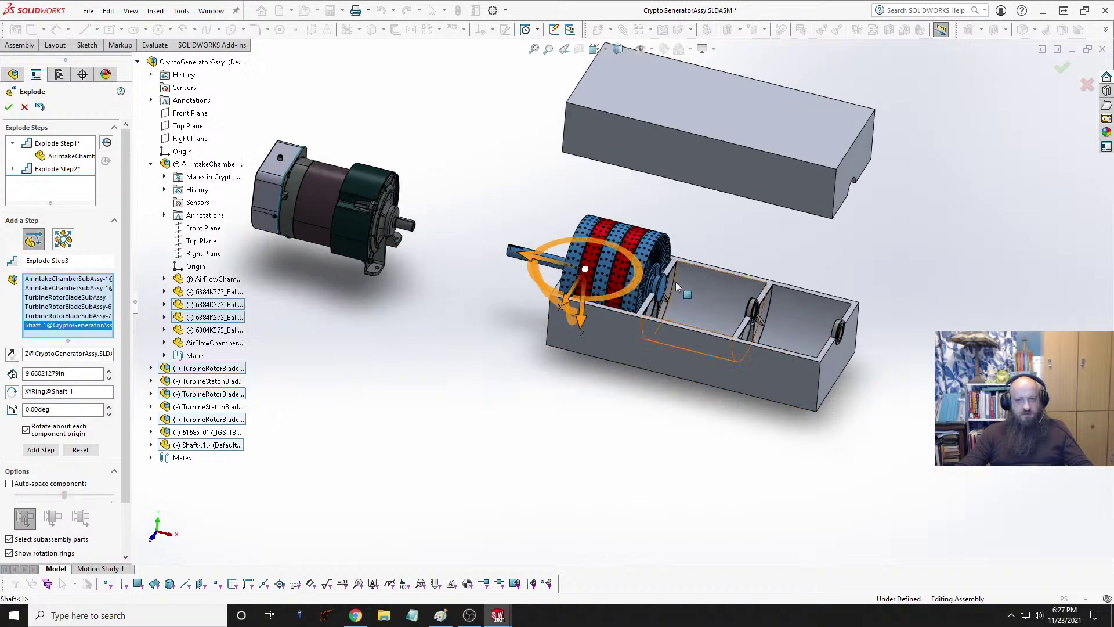
middle_click_drag(636, 289, 627, 283)
left_click_drag(571, 334, 573, 298)
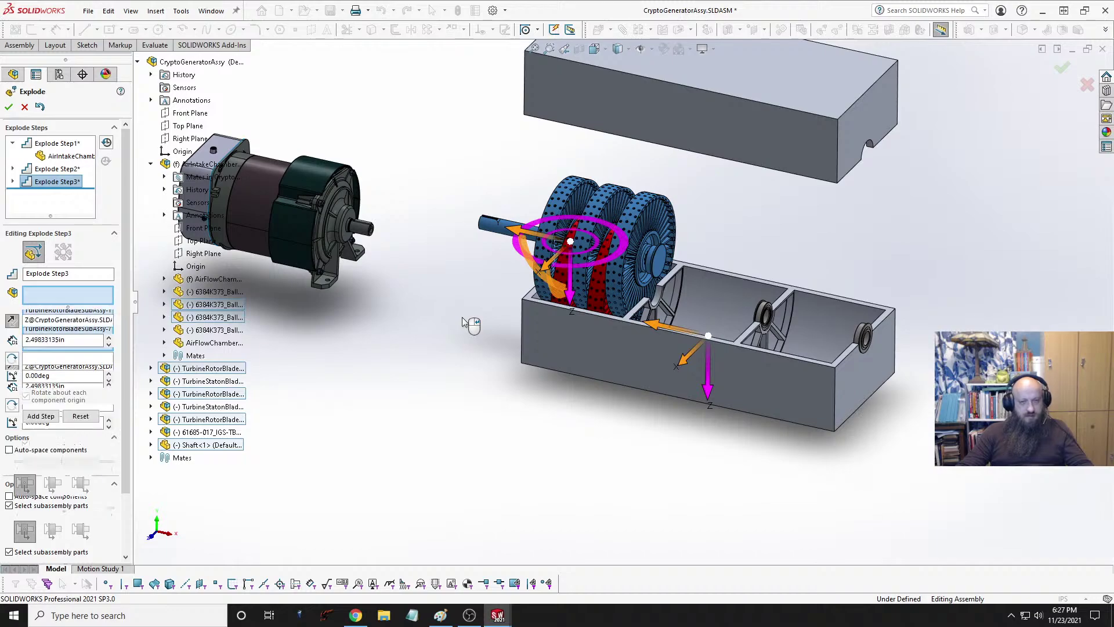
Step: Undo the last explode move and explode the stack upward about 6.17 in with TurbineStatonBladeSubAssy<5> and <6> included
key("ctrl+z")
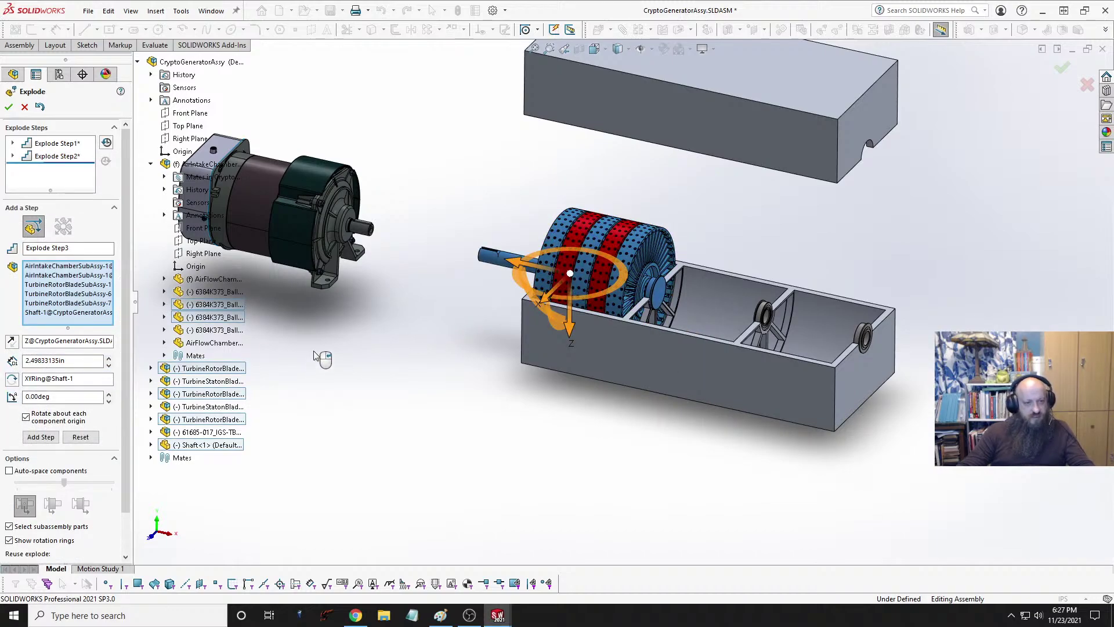
left_click(215, 383)
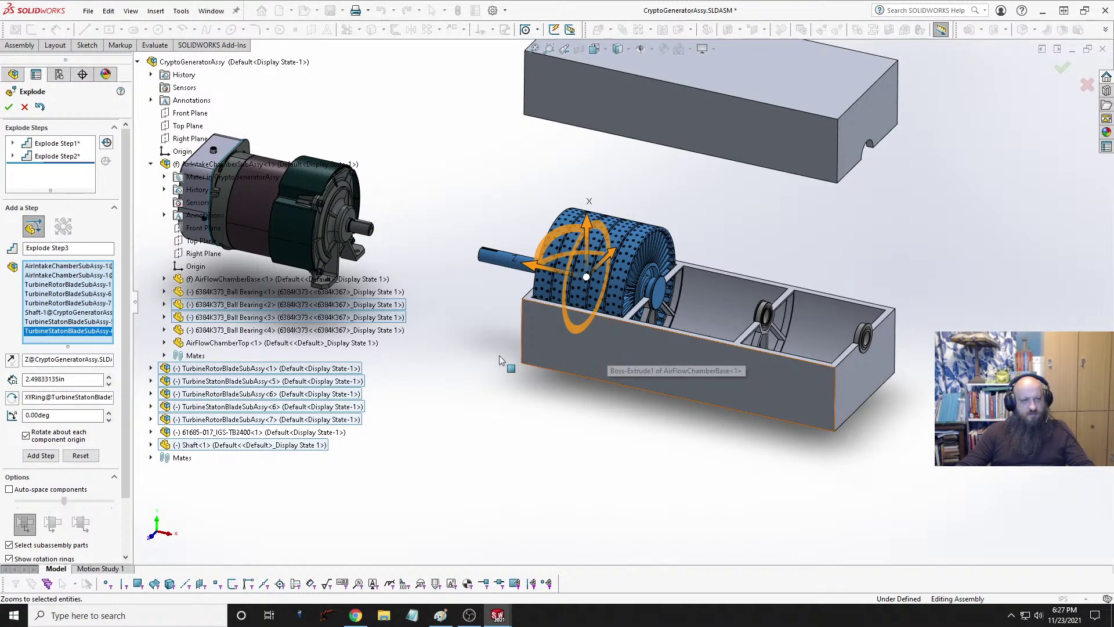
scroll(479, 308, "up", 2)
scroll(616, 192, "down", 2)
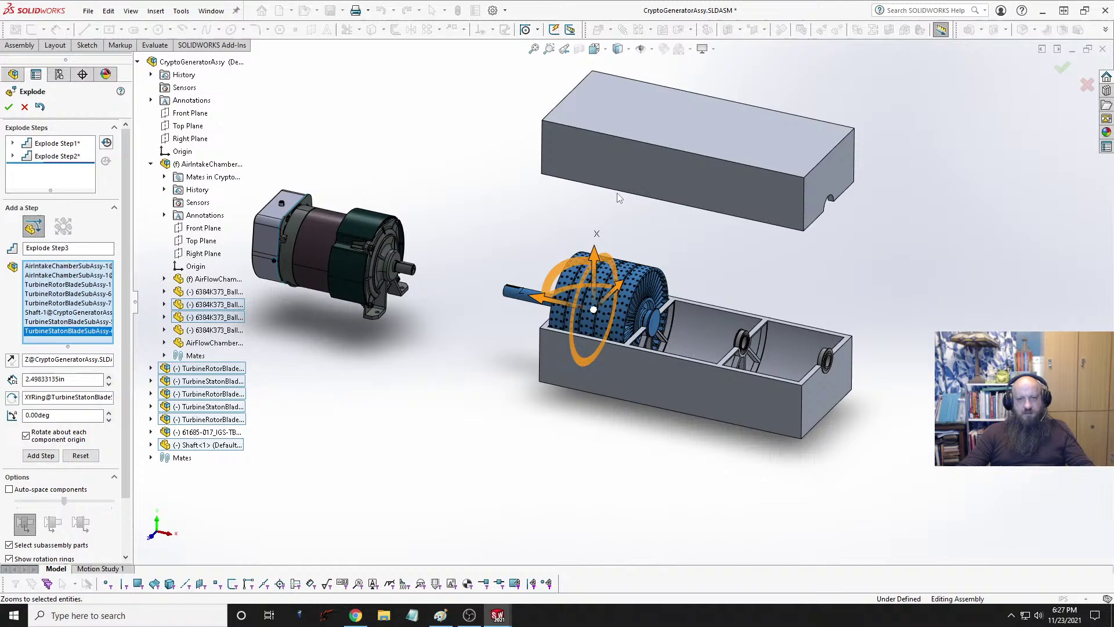
left_click_drag(590, 295, 594, 210)
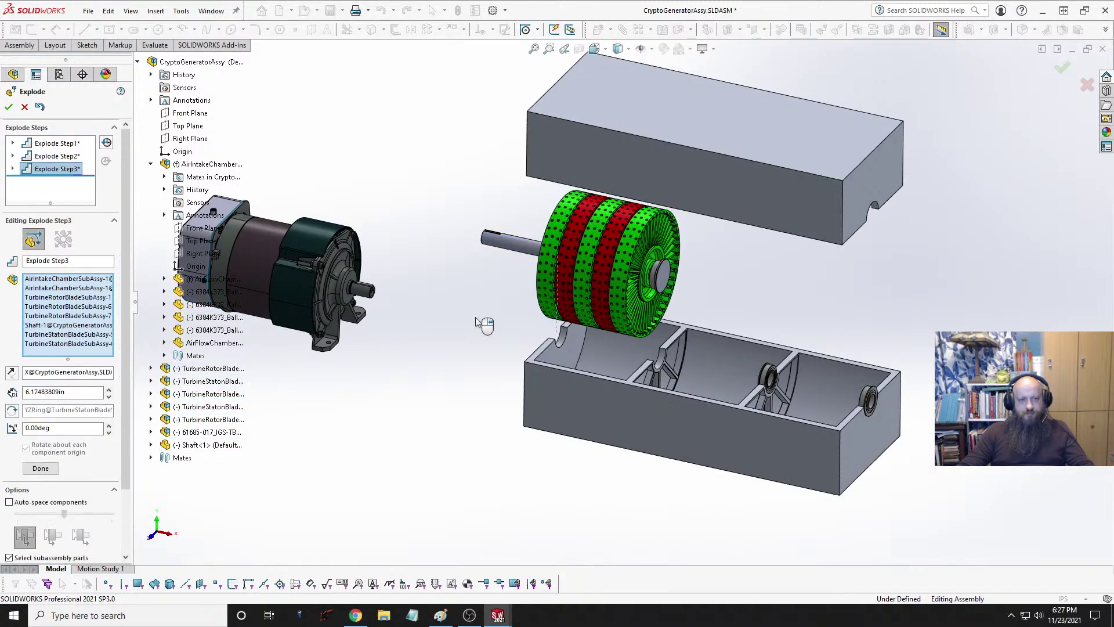
left_click(40, 468)
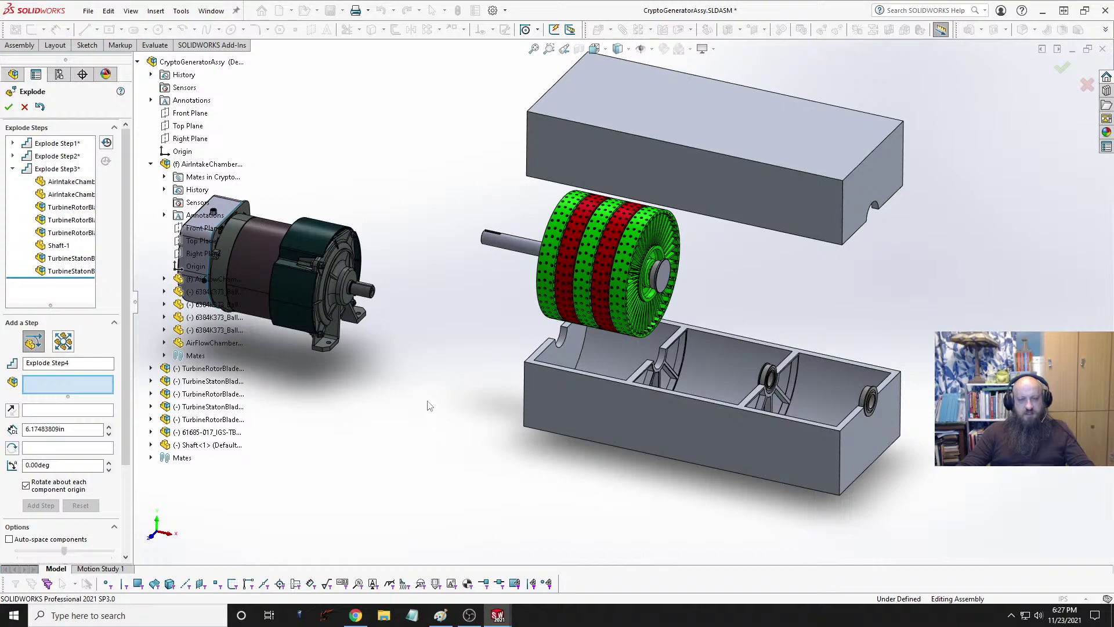
Step: Explode 6384K373_Ball Bearing<2> along the shaft axis, about 13.21 in away from the turbine stack, and finish the explode step
middle_click_drag(448, 357, 523, 348)
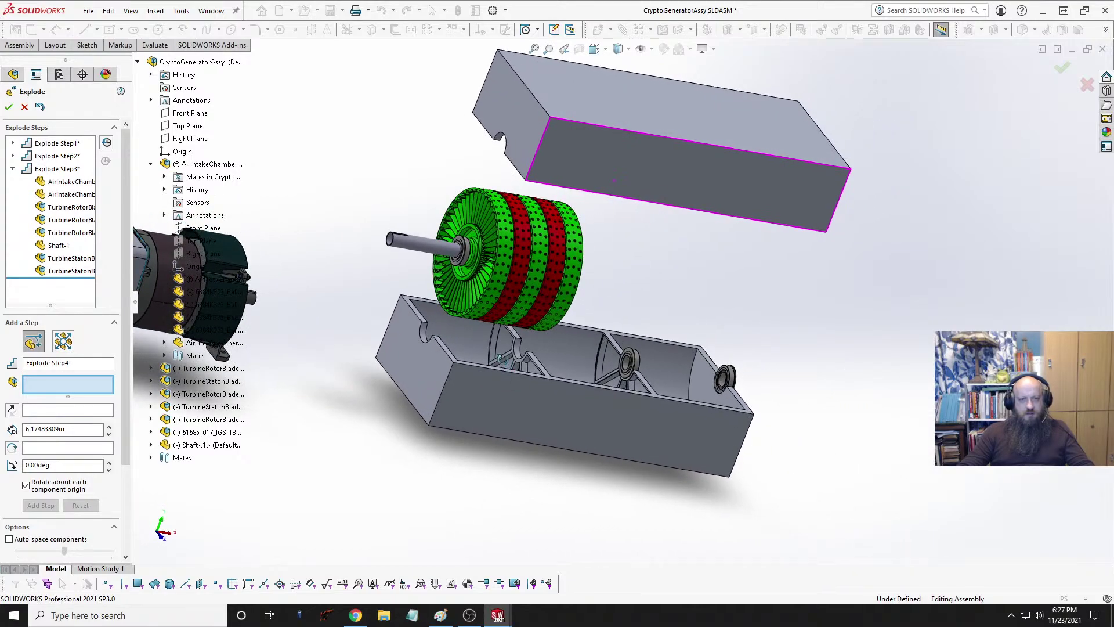
scroll(476, 233, "down", 5)
scroll(552, 349, "down", 3)
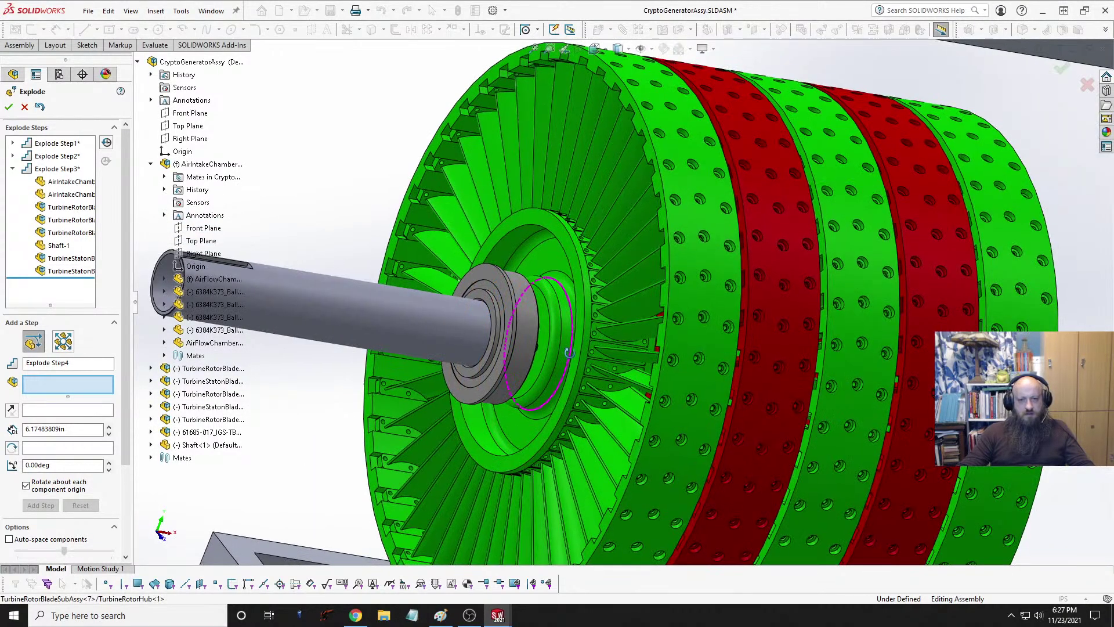
middle_click_drag(549, 369, 509, 329)
scroll(560, 397, "up", 10)
scroll(510, 328, "down", 5)
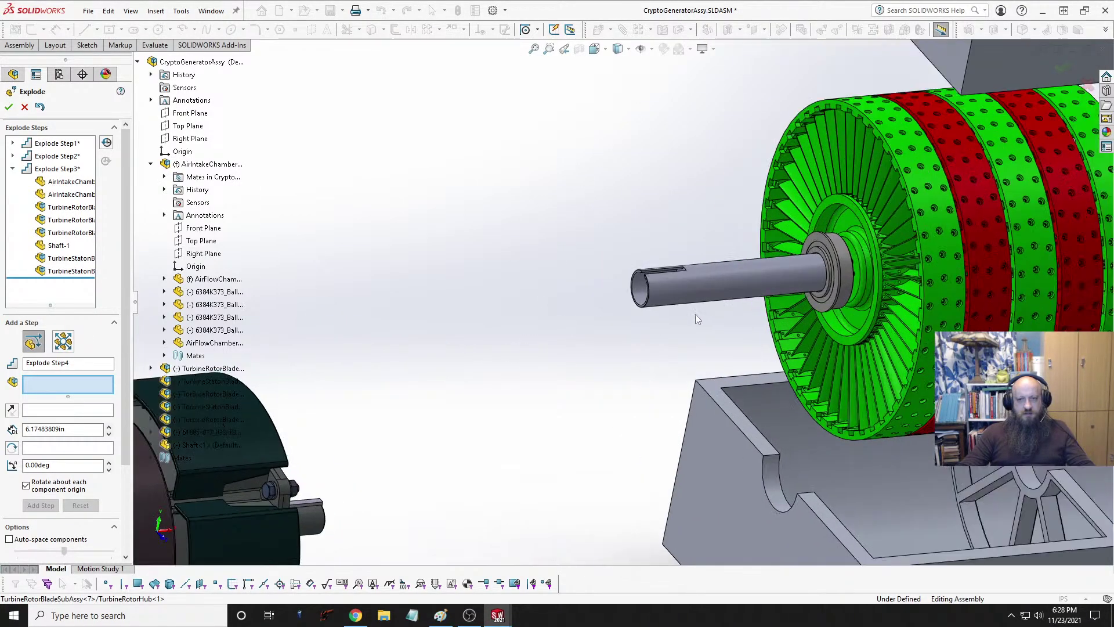
left_click(230, 305)
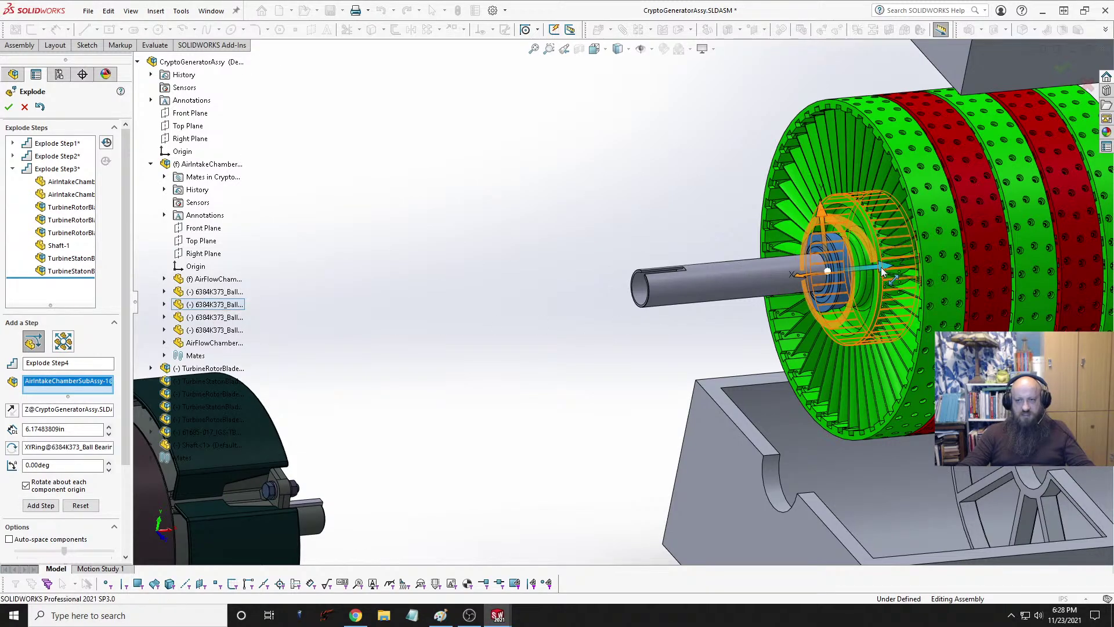
left_click_drag(881, 267, 442, 312)
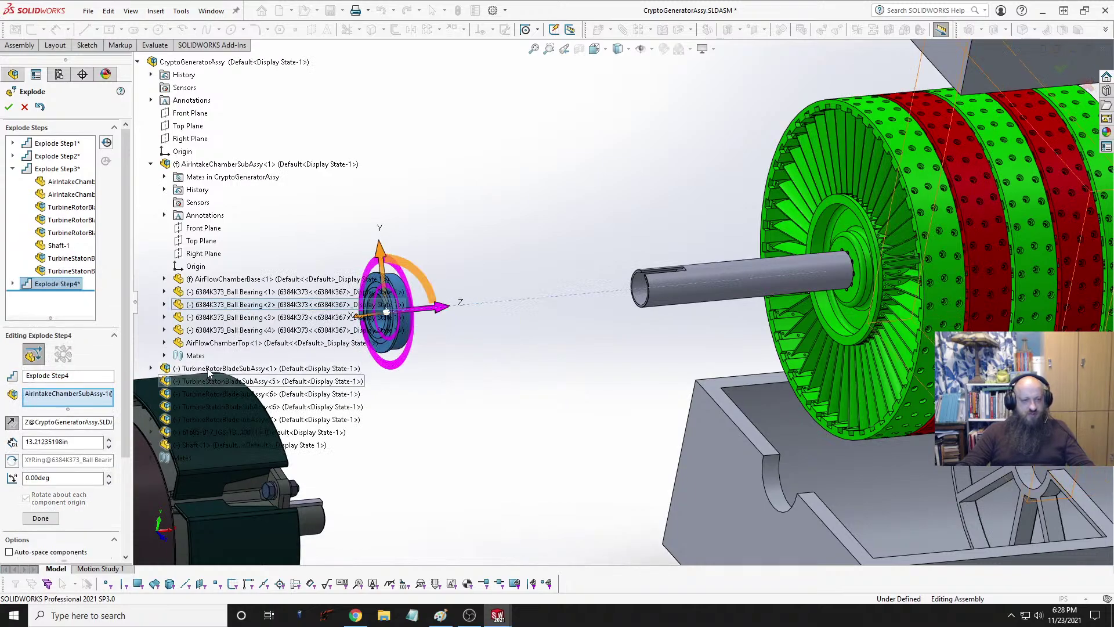
left_click(208, 423)
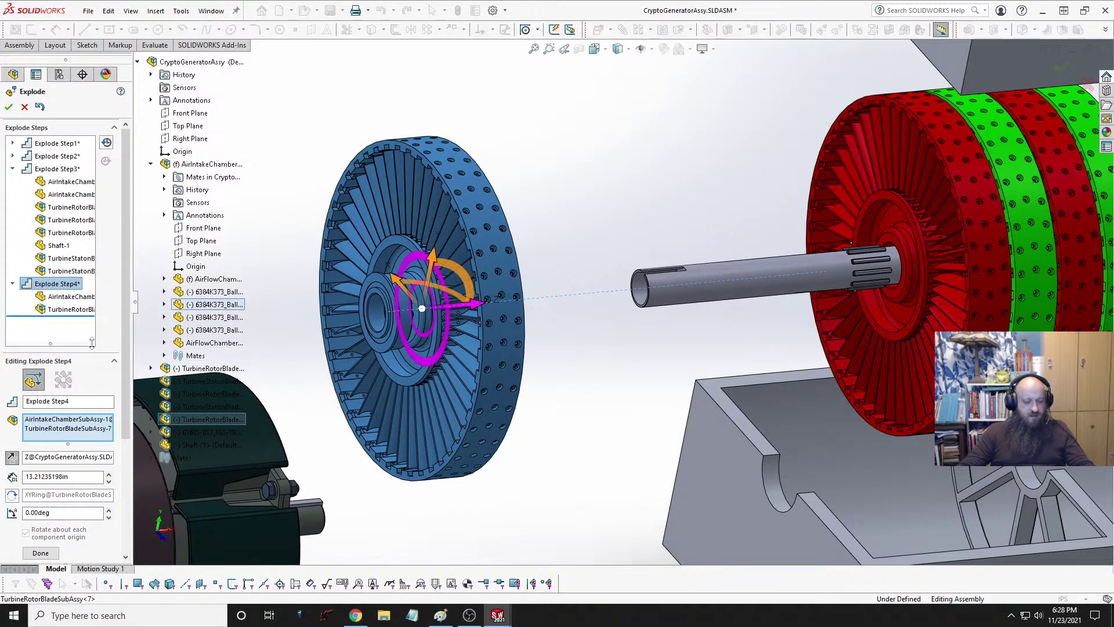
key("ctrl+z")
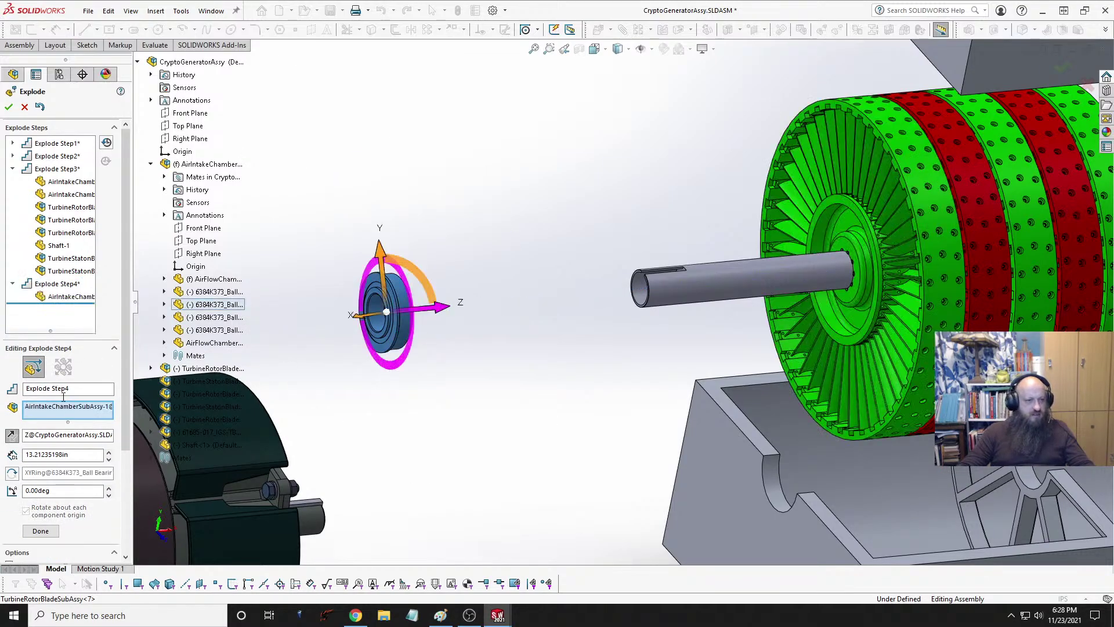
left_click(41, 530)
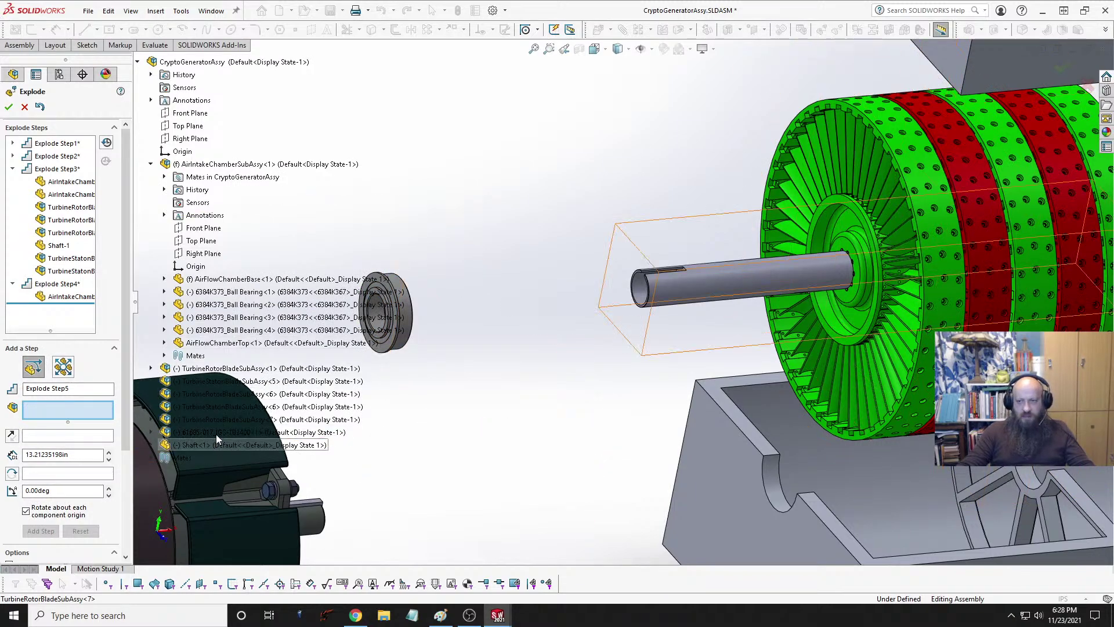
Step: Explode TurbineRotorBladeSubAssy<7> along the shaft axis toward the separated bearing, about 11.90 in
left_click(220, 418)
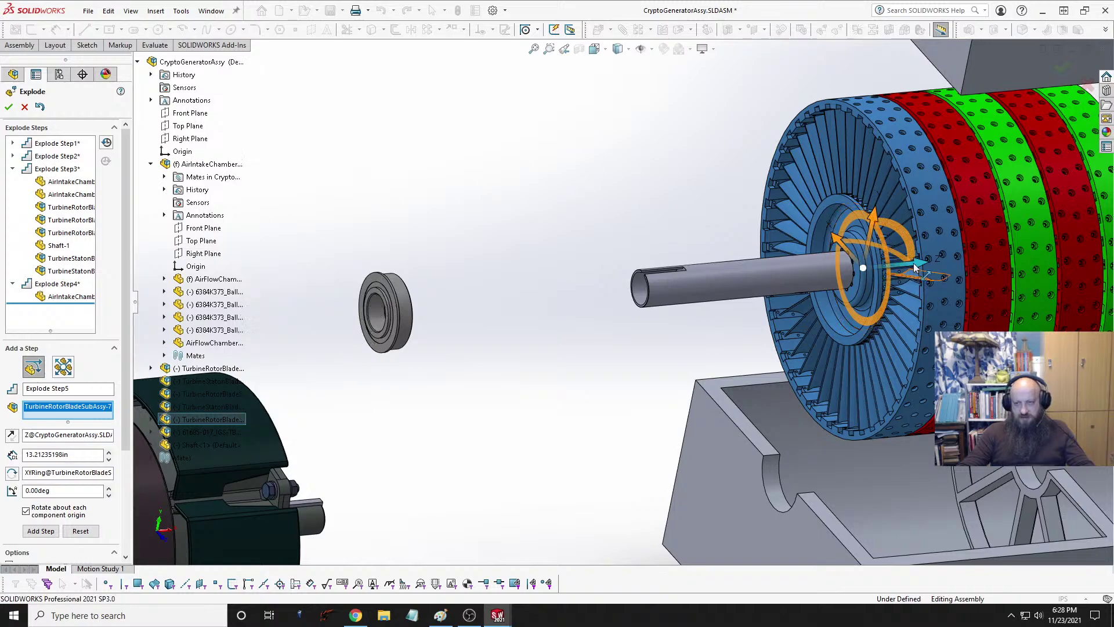
left_click_drag(915, 266, 514, 296)
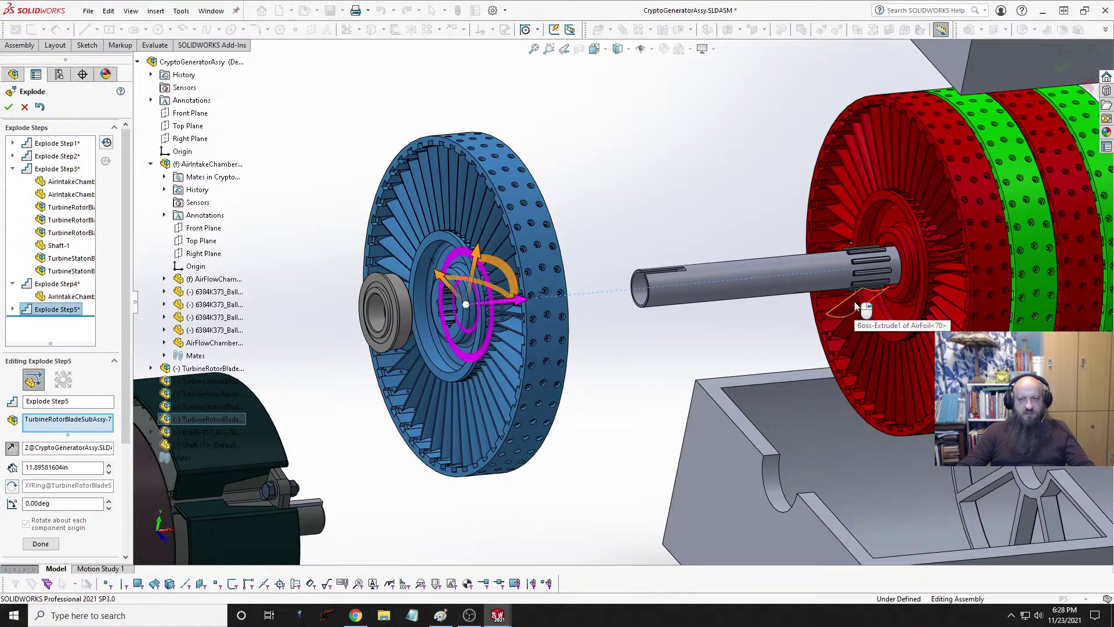
left_click(193, 406)
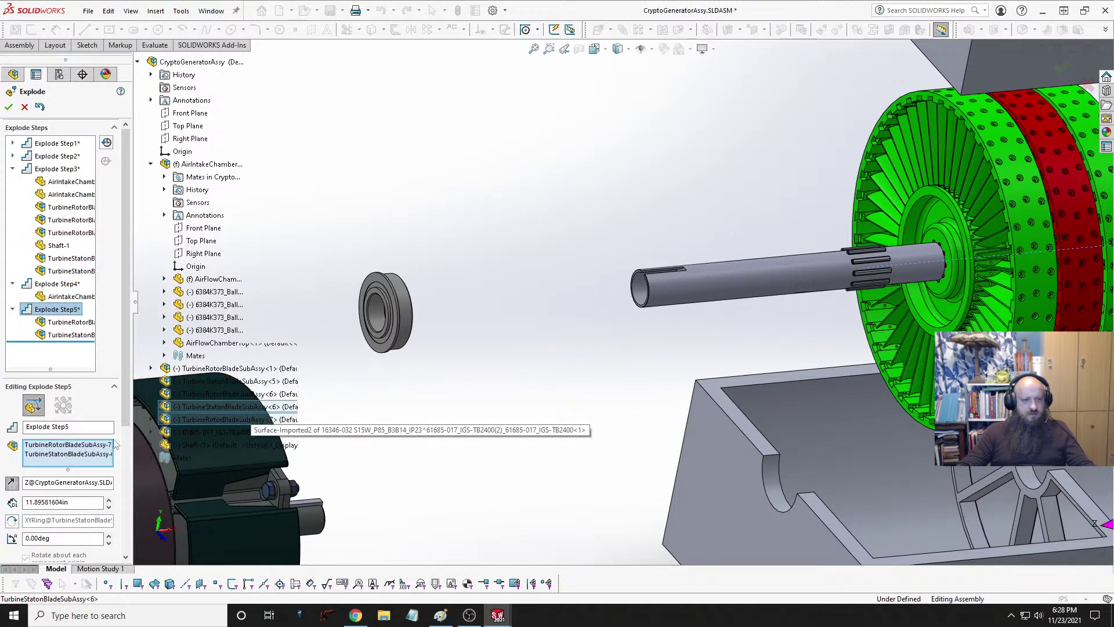
scroll(499, 432, "up", 4)
scroll(499, 432, "up", 3)
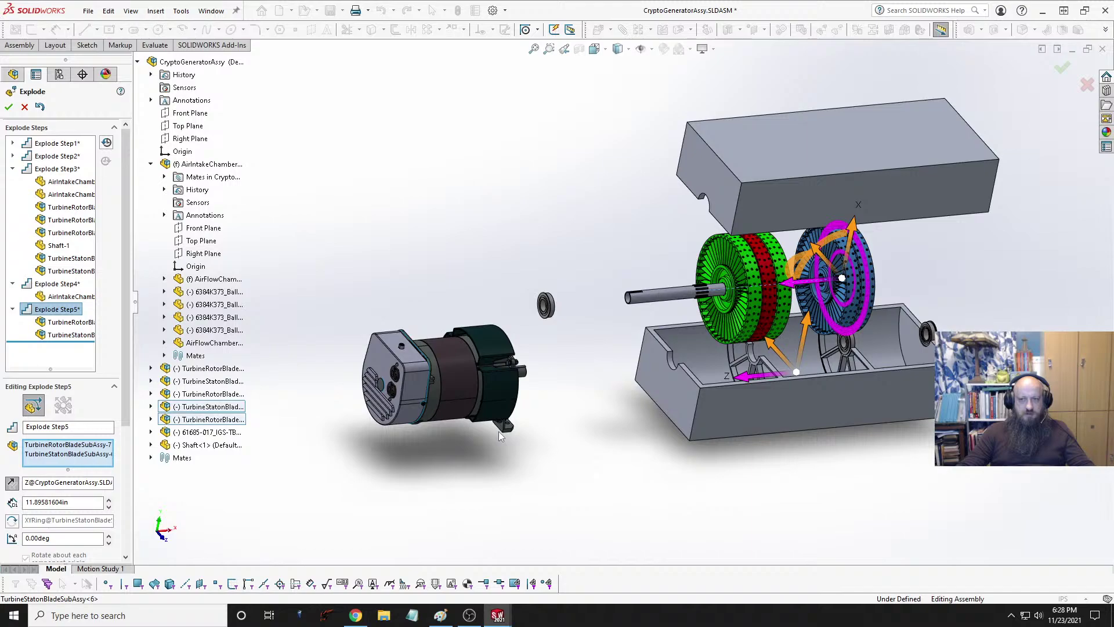
left_click(264, 419)
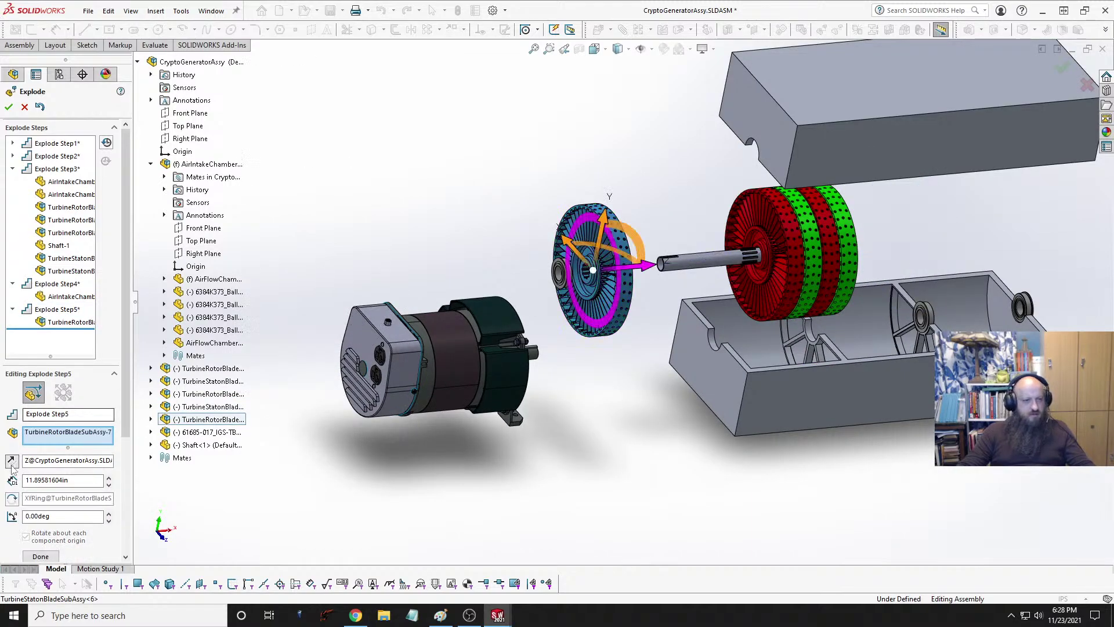
Step: Finish the rotor's explode step and explode TurbineStatonBladeSubAssy<6> along the shaft axis toward the separated rotor, about 10.06 in
left_click(40, 556)
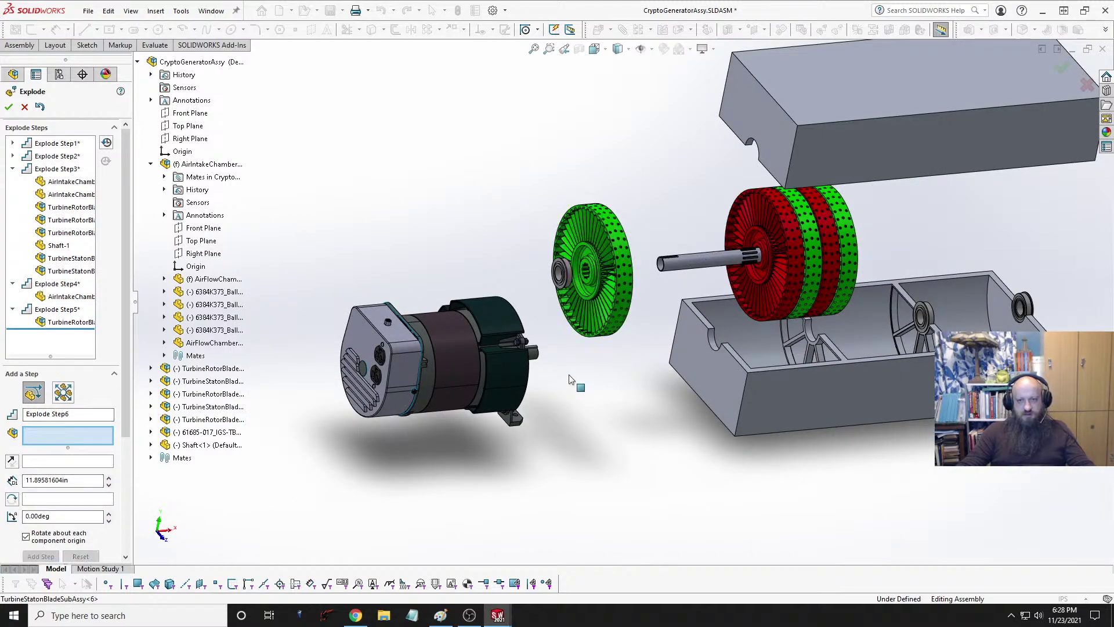
scroll(712, 281, "down", 5)
scroll(716, 281, "up", 5)
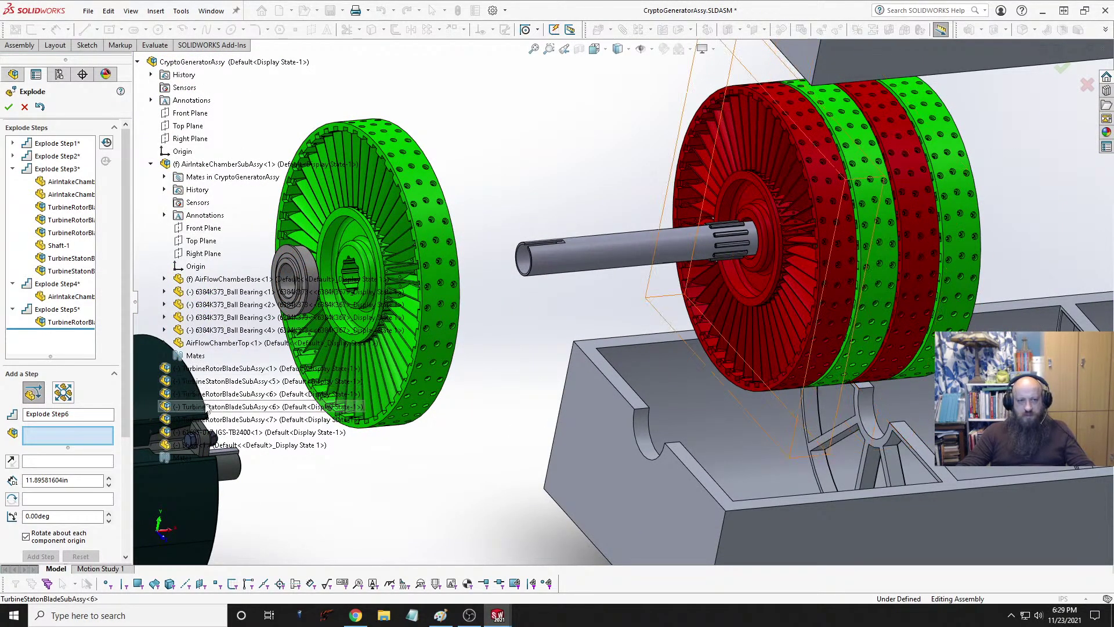
left_click(206, 407)
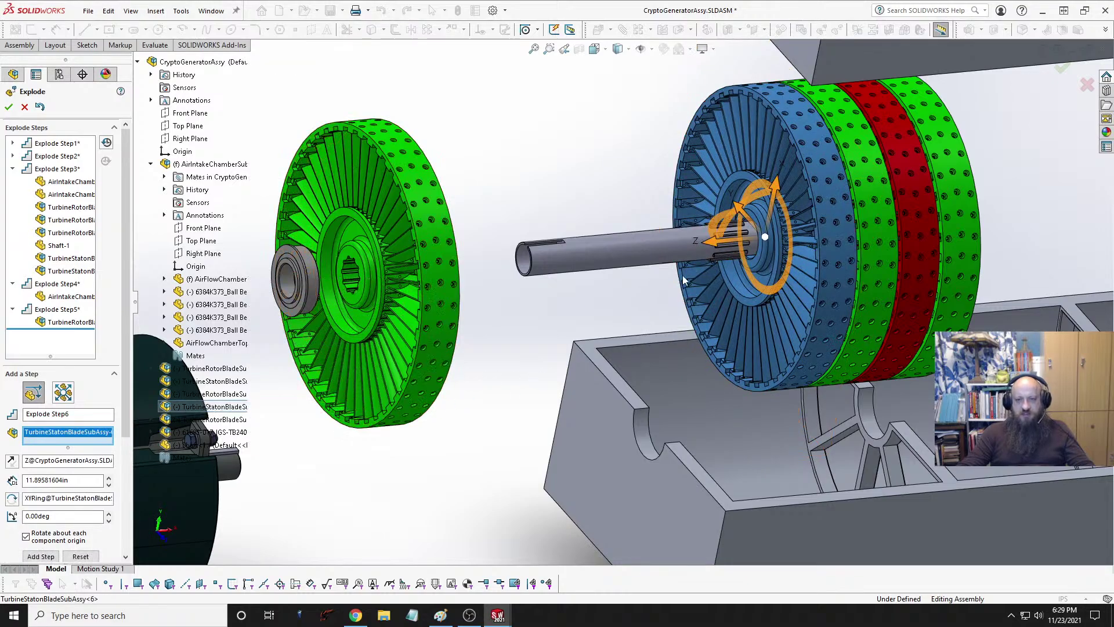
left_click_drag(716, 242, 435, 418)
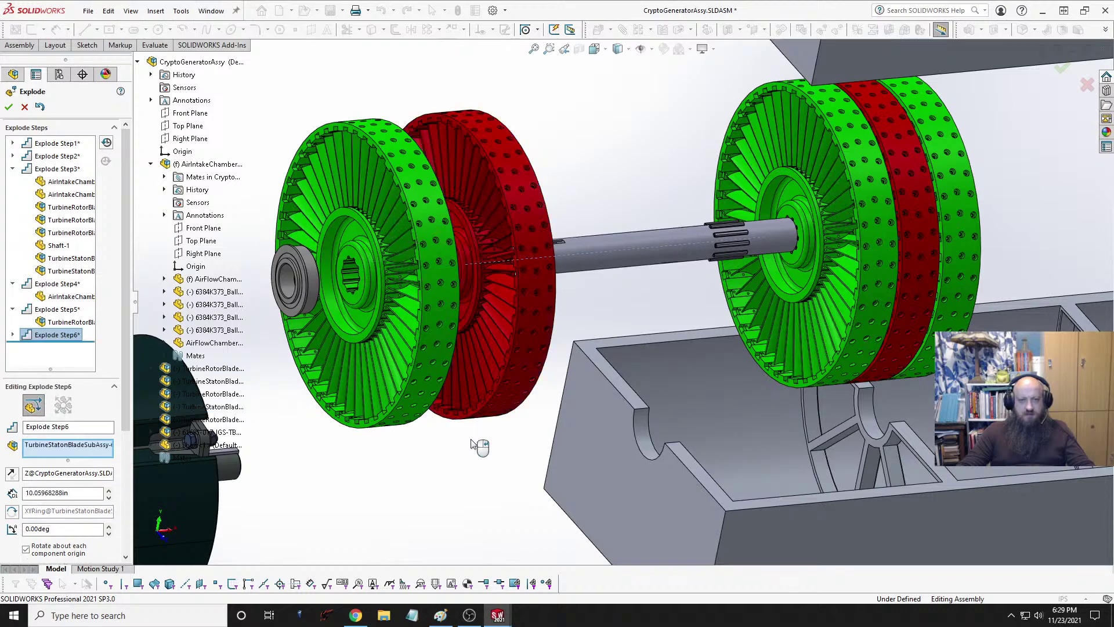
Step: Finish the stator's explode step and accept the exploded view
scroll(498, 456, "up", 4)
middle_click_drag(575, 383, 540, 397)
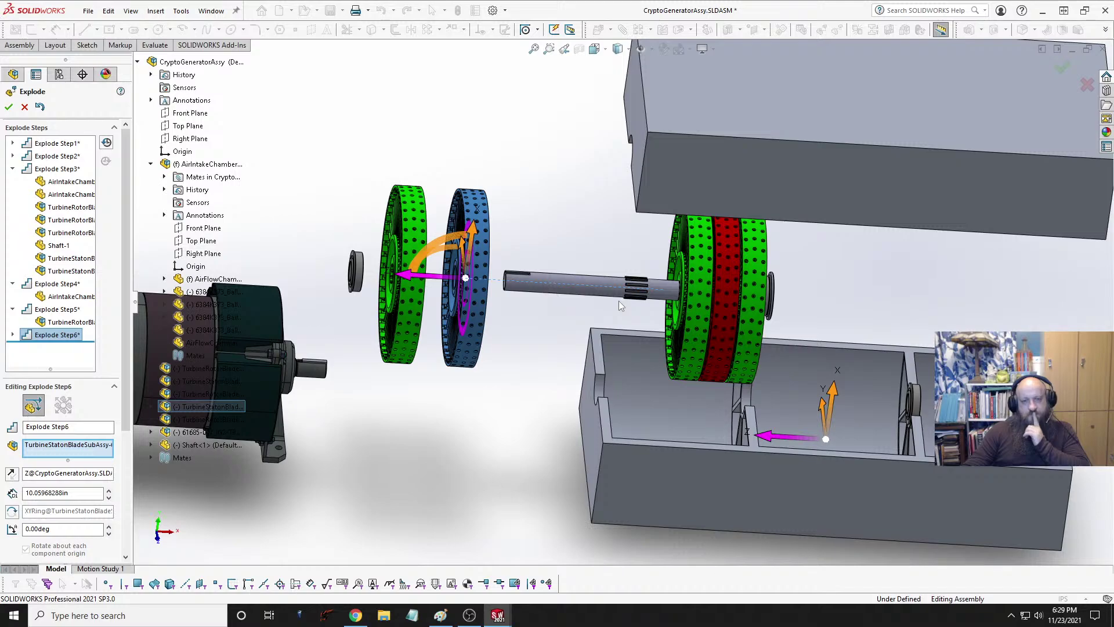
scroll(619, 301, "down", 5)
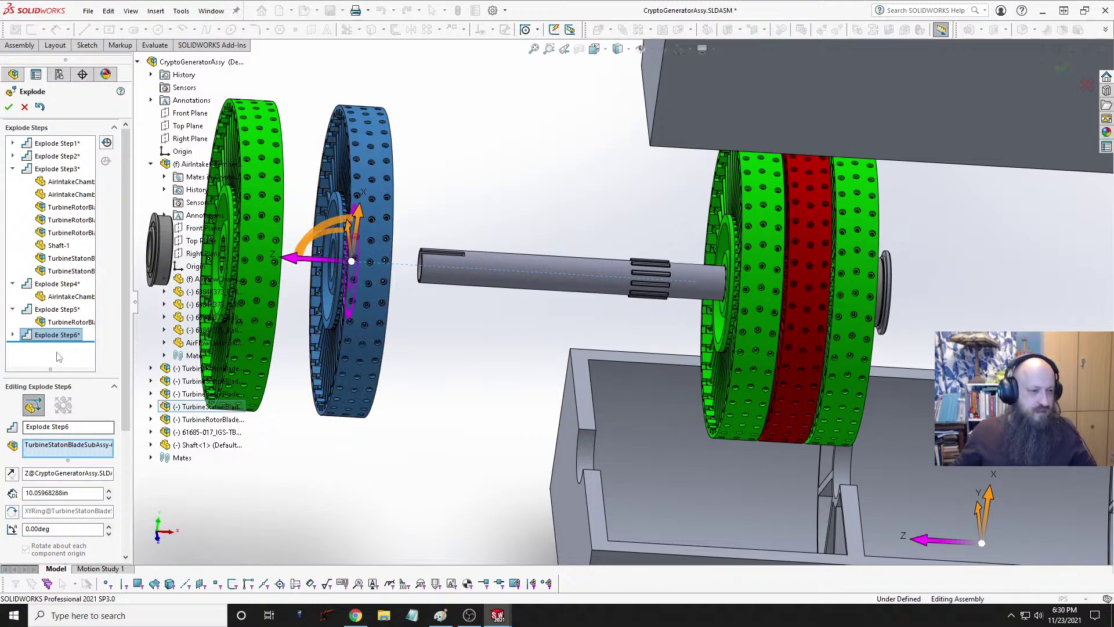
scroll(71, 509, "down", 3)
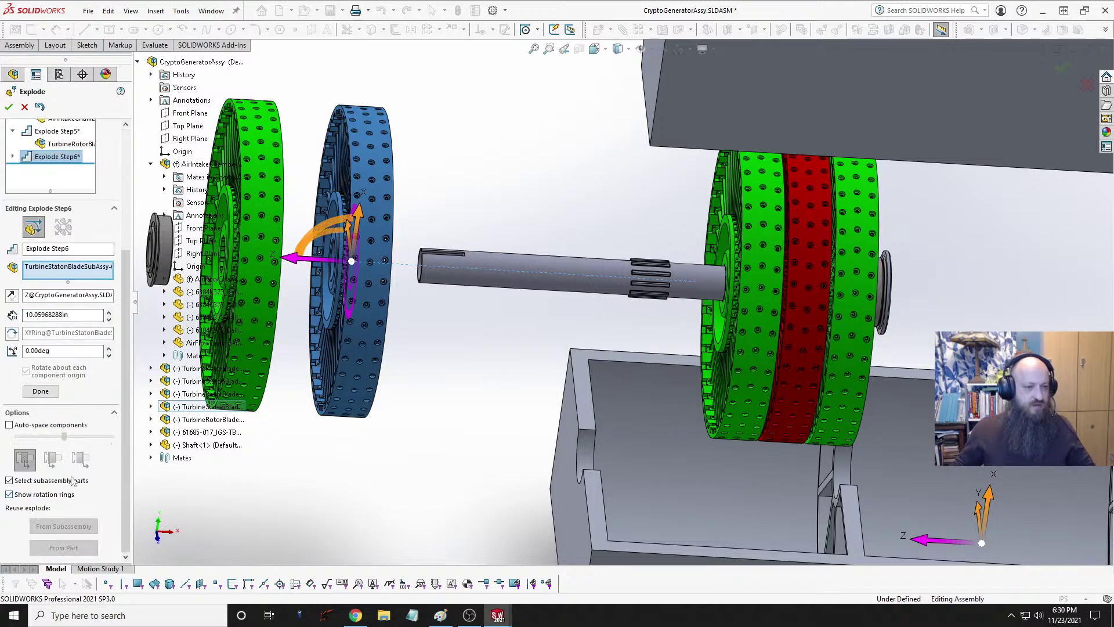
left_click(40, 392)
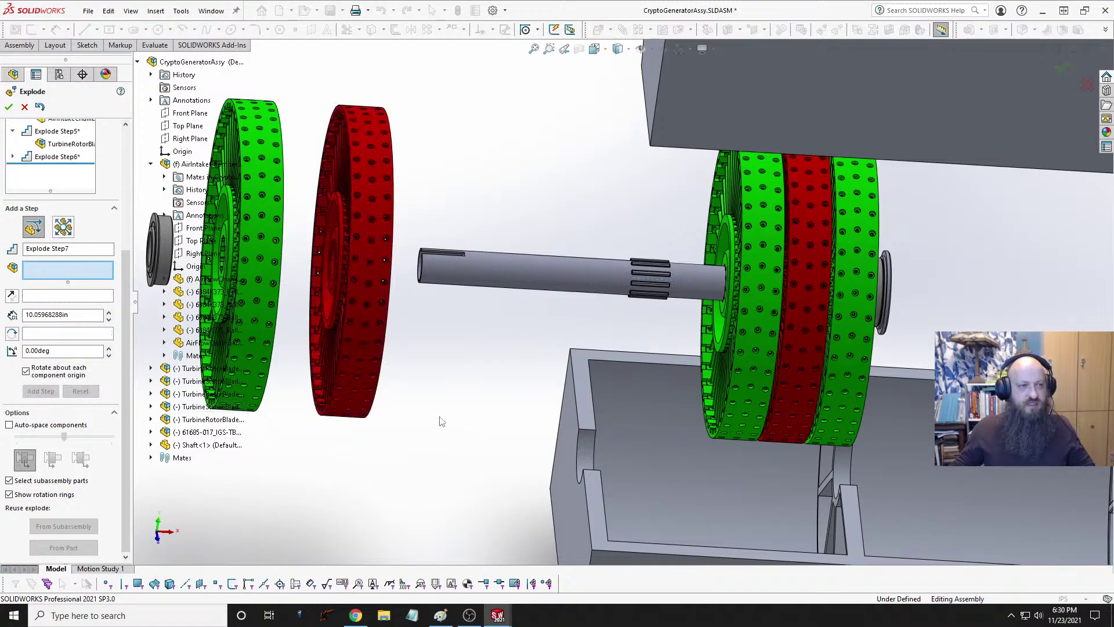
left_click(9, 106)
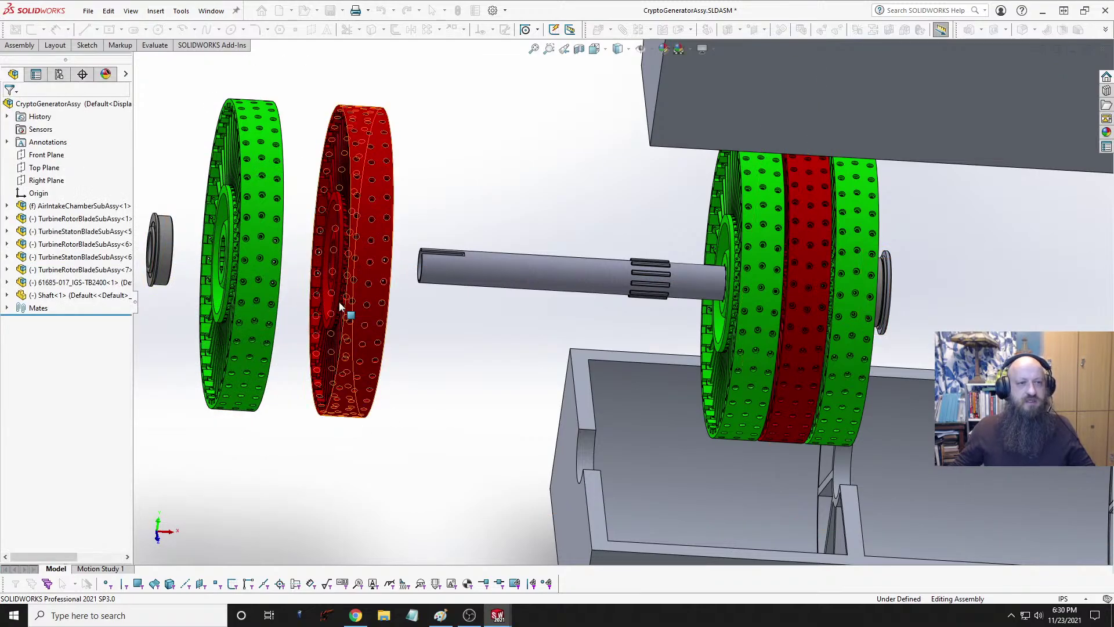
Step: Orient the exploded assembly to the trimetric view and fit it on screen
key("space")
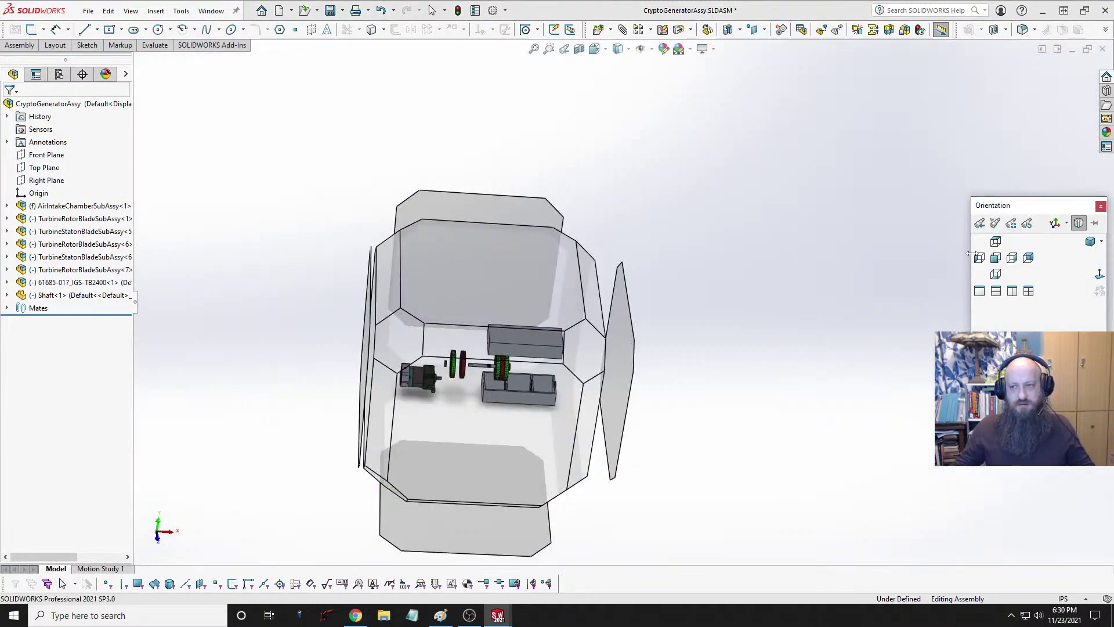
left_click(1027, 273)
key("f")
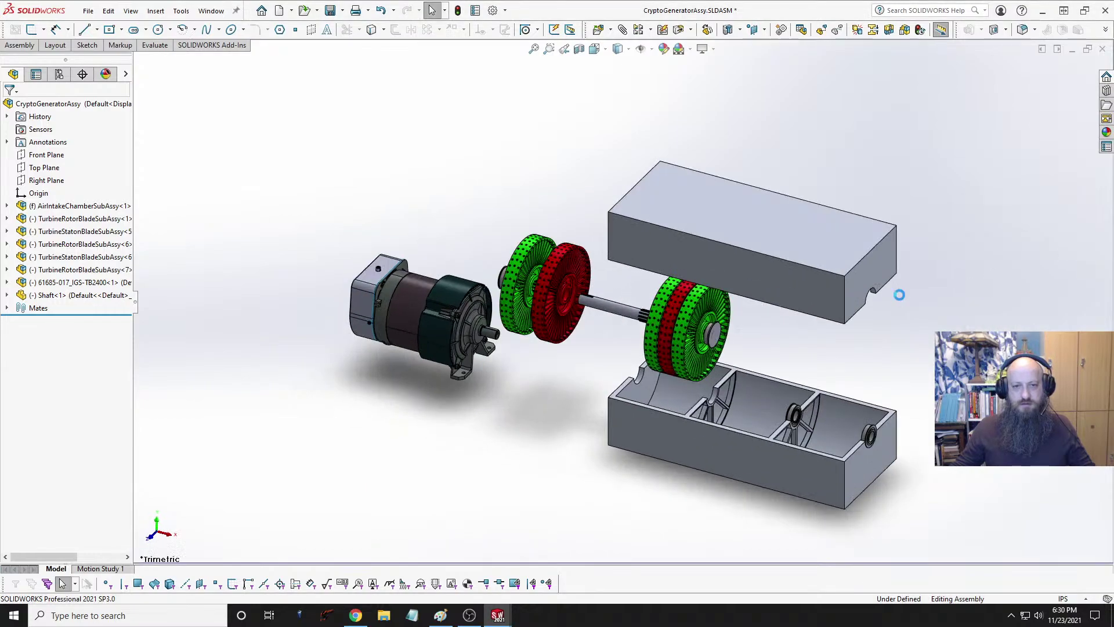
Step: Examine the exploded shaft, rotors and stators, selecting the separated stator's outer rim and the chamber base's curved inner face
scroll(586, 356, "down", 5)
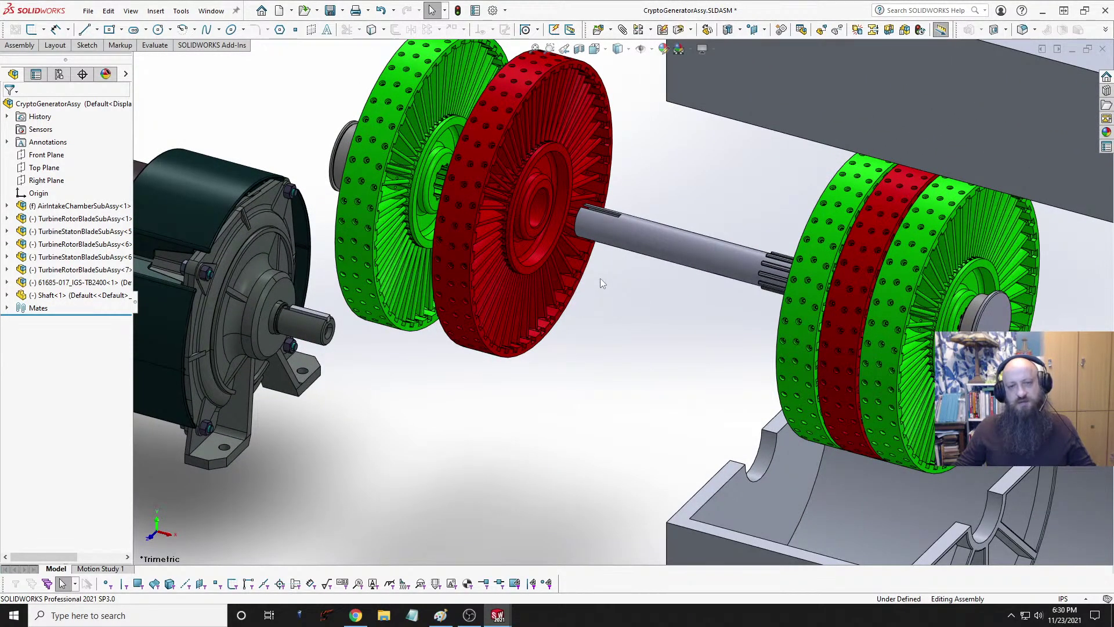
scroll(600, 277, "down", 2)
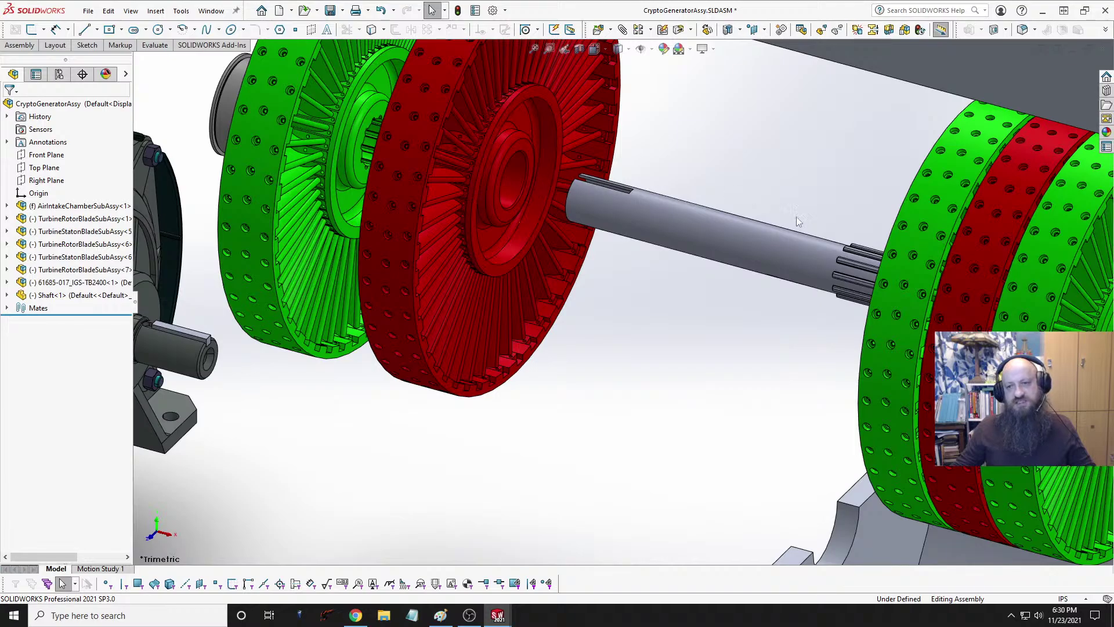
scroll(681, 318, "up", 3)
middle_click_drag(738, 286, 751, 318)
scroll(911, 271, "down", 2)
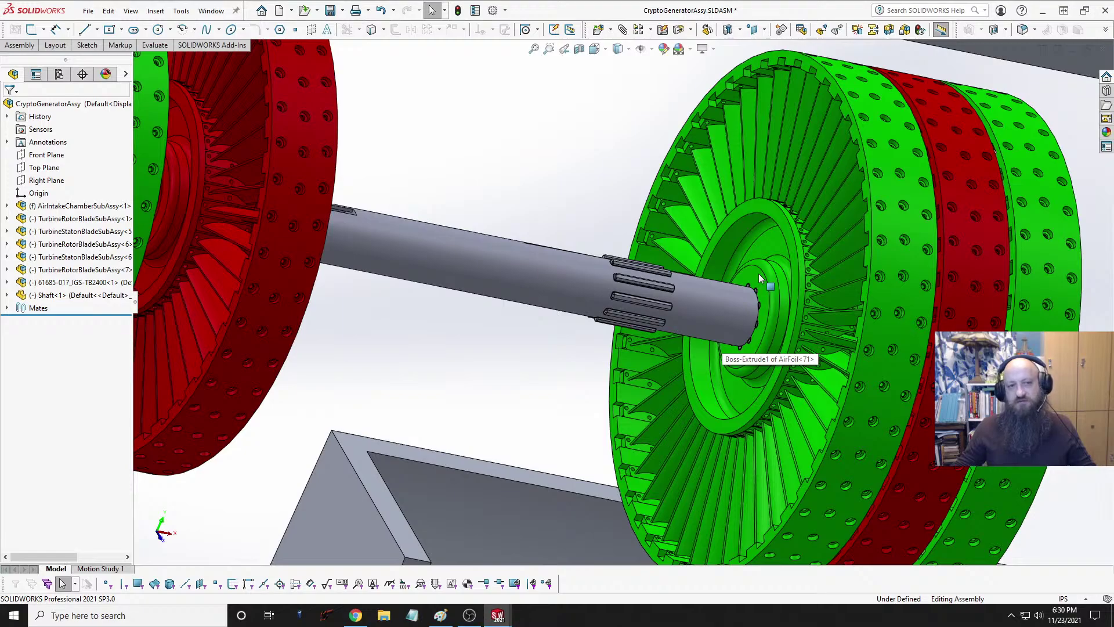
scroll(759, 280, "up", 3)
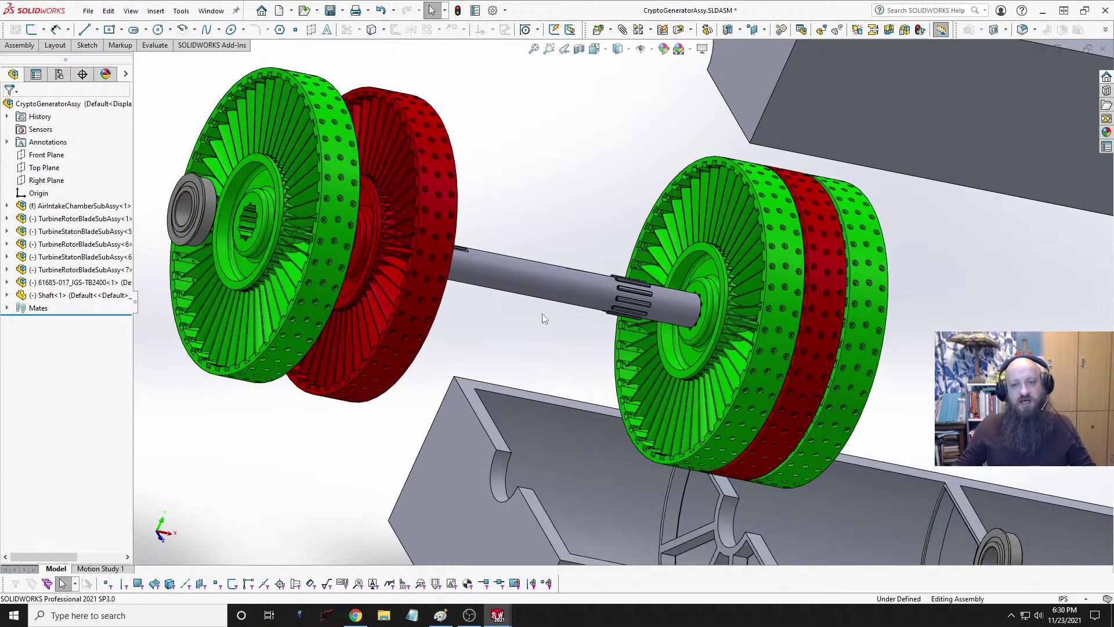
left_click(439, 267)
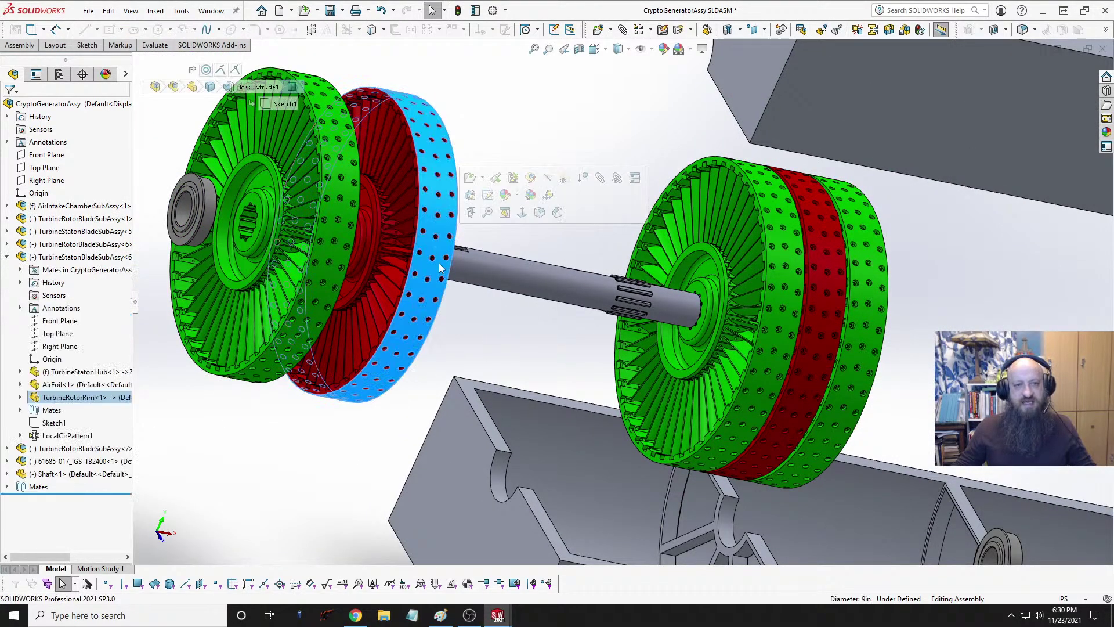
left_click(608, 501)
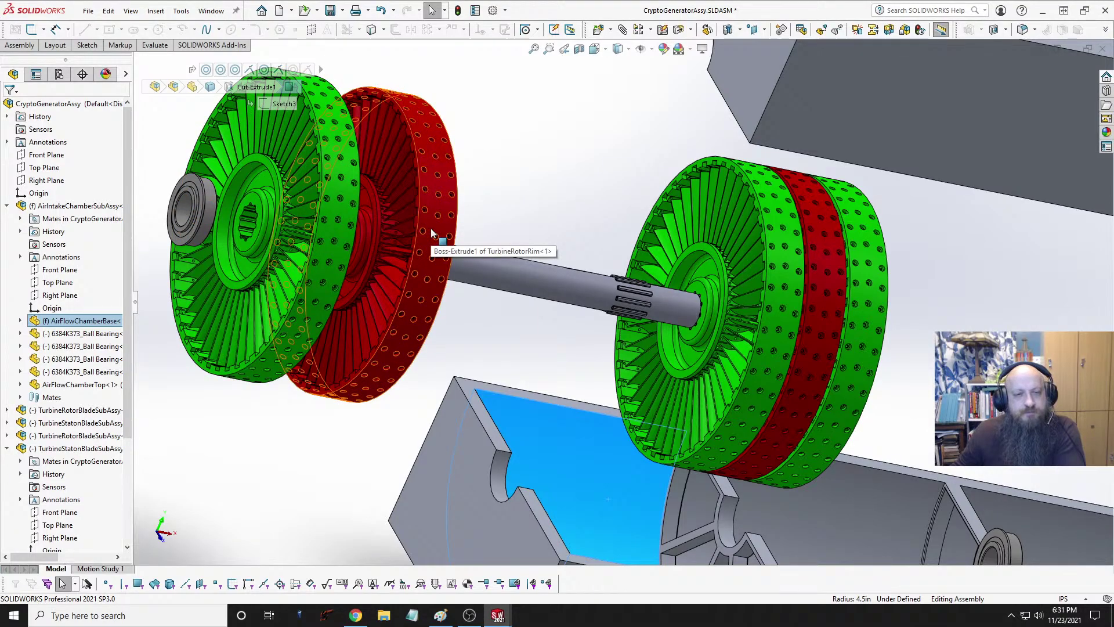
Step: Examine the separated rotor and stator up close, selecting one of the red disc's airfoils and its rim's notched edge face
middle_click_drag(431, 233, 282, 239)
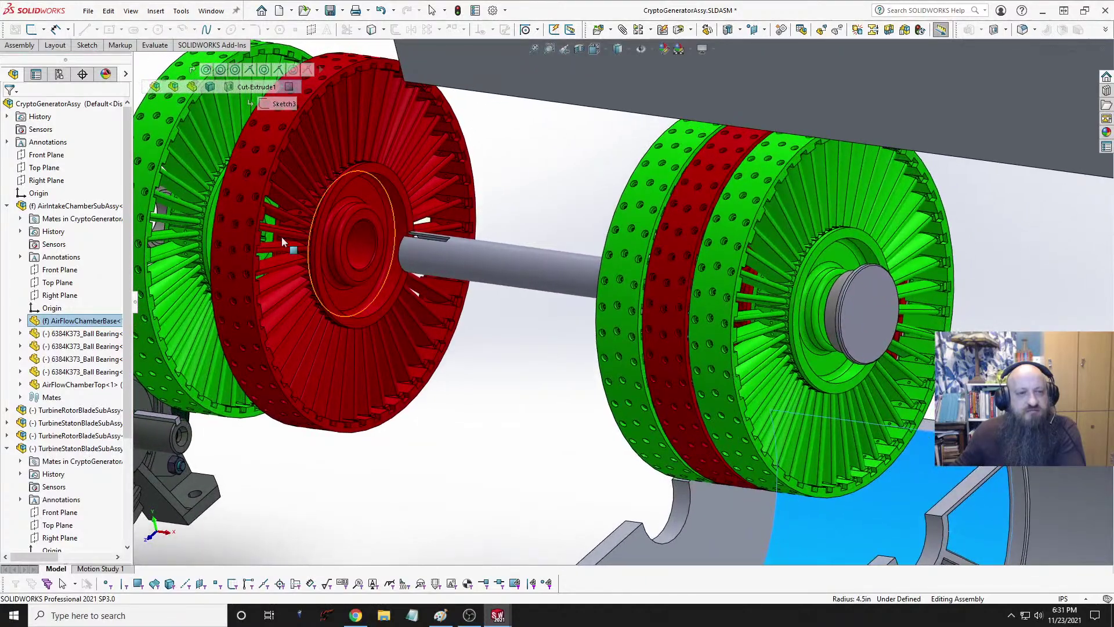
scroll(282, 240, "down", 3)
left_click(278, 152)
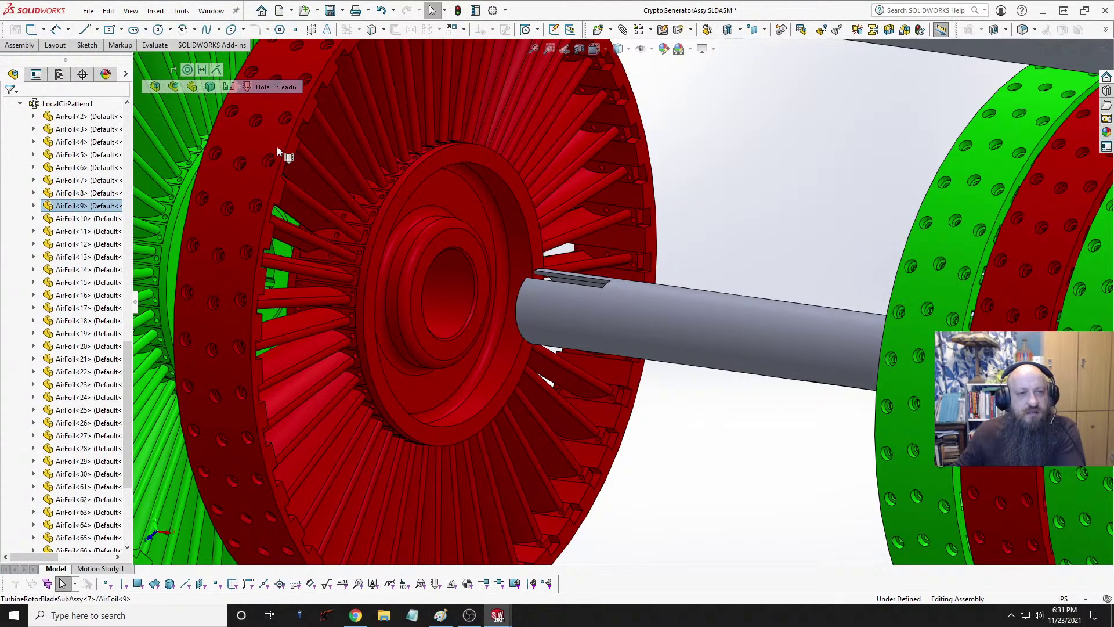
left_click(253, 165)
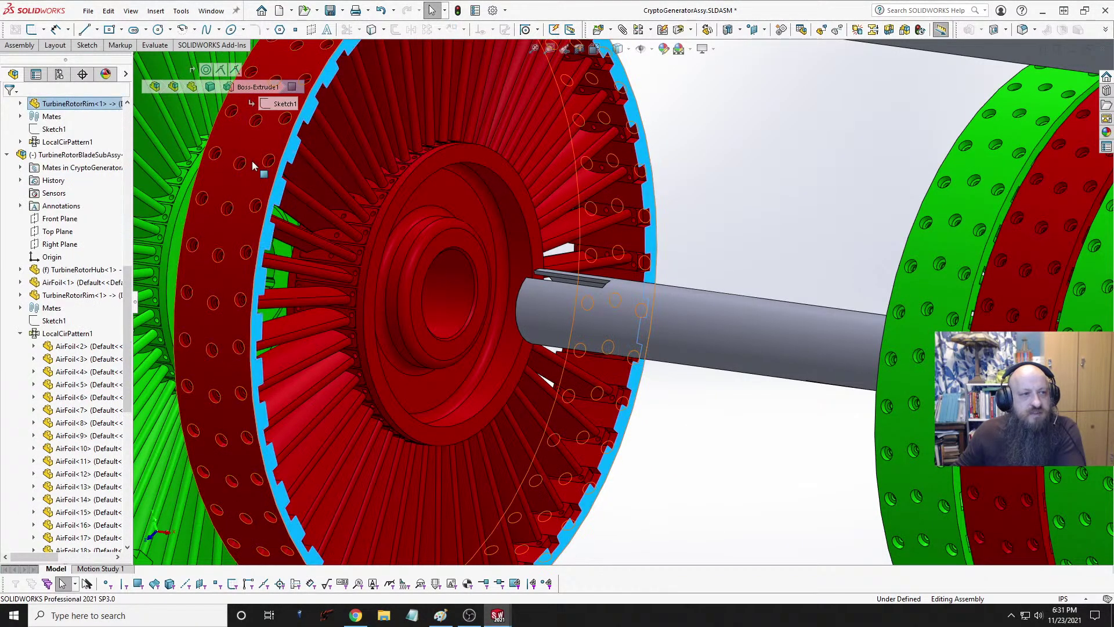
scroll(72, 186, "up", 2)
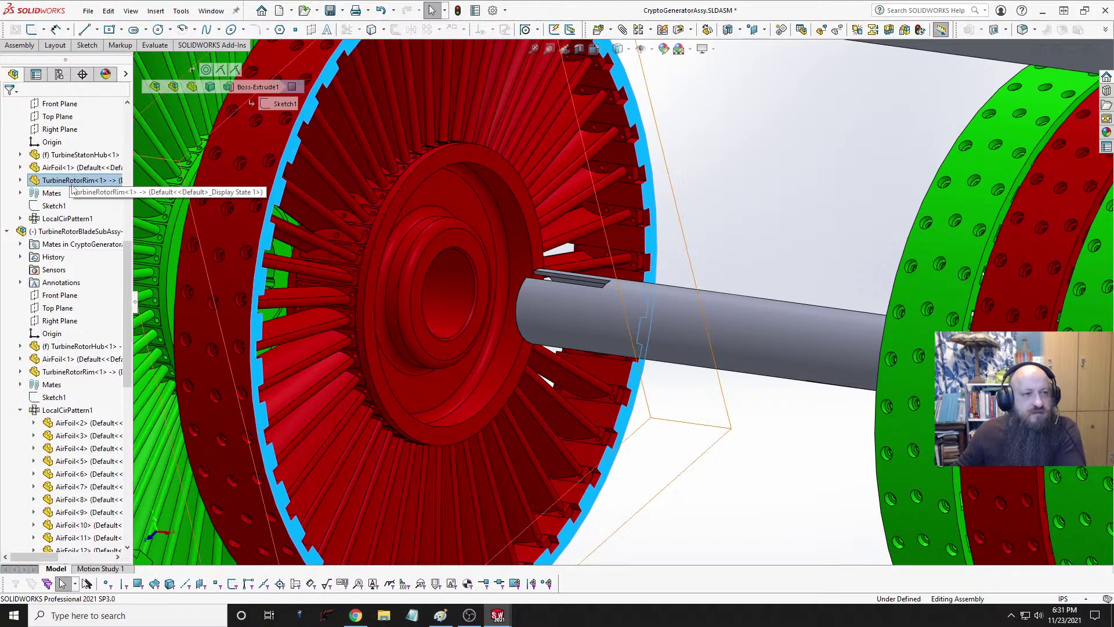
left_click(853, 165)
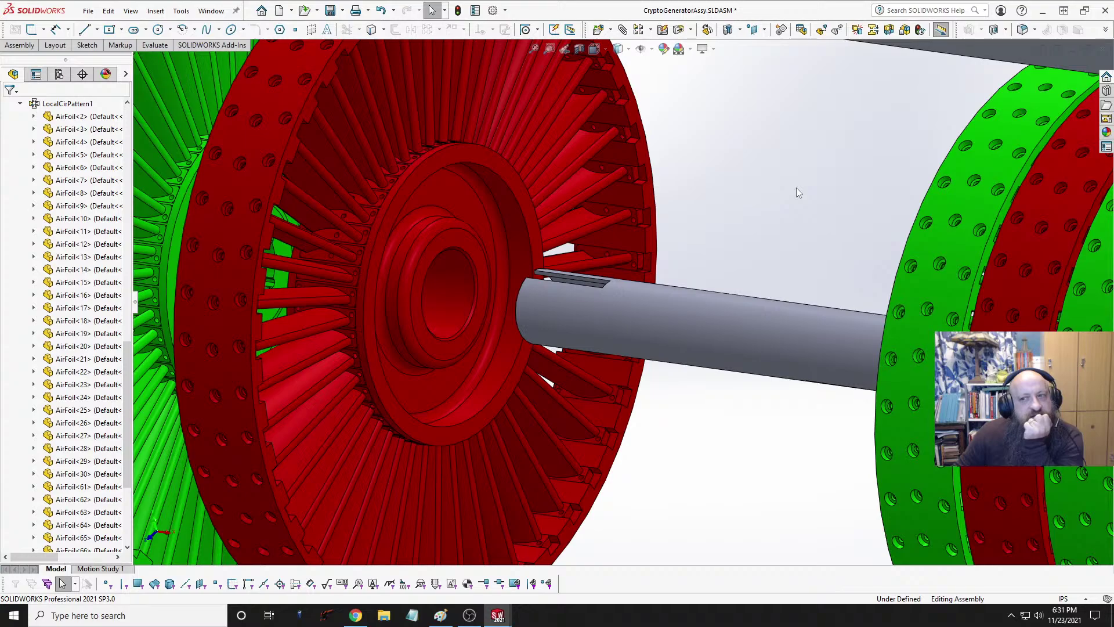
Step: Examine the remaining three-disc turbine stack and splined shaft end, selecting the nearest green rim's outer face and the shaft
left_click(980, 211)
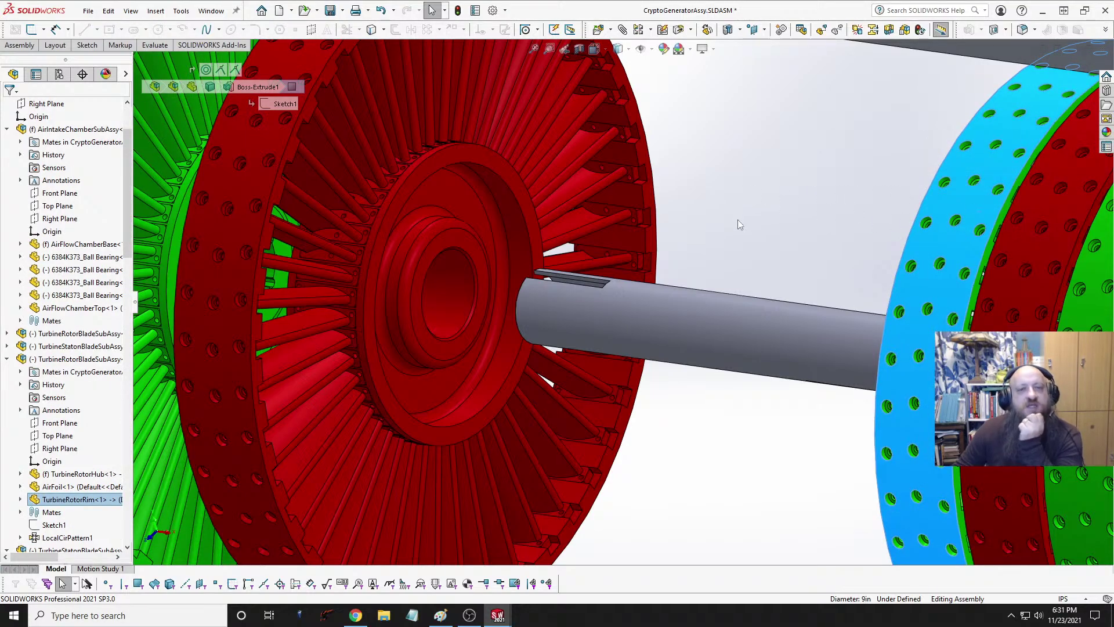
middle_click_drag(738, 221, 755, 328)
scroll(746, 233, "up", 3)
scroll(755, 327, "up", 6)
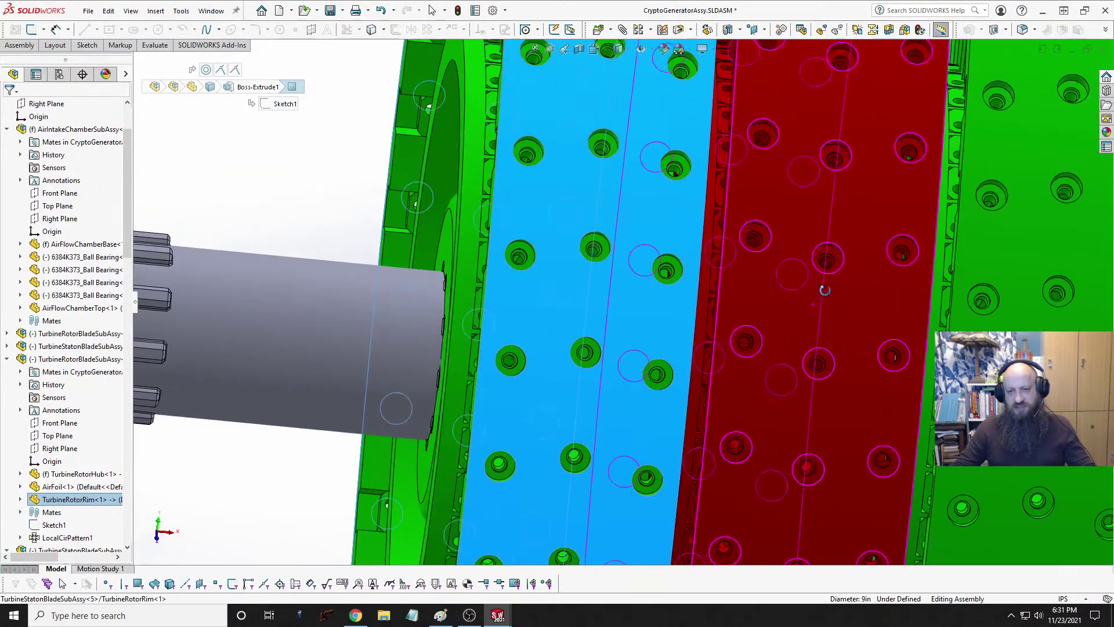
middle_click_drag(825, 290, 814, 326)
scroll(814, 326, "up", 7)
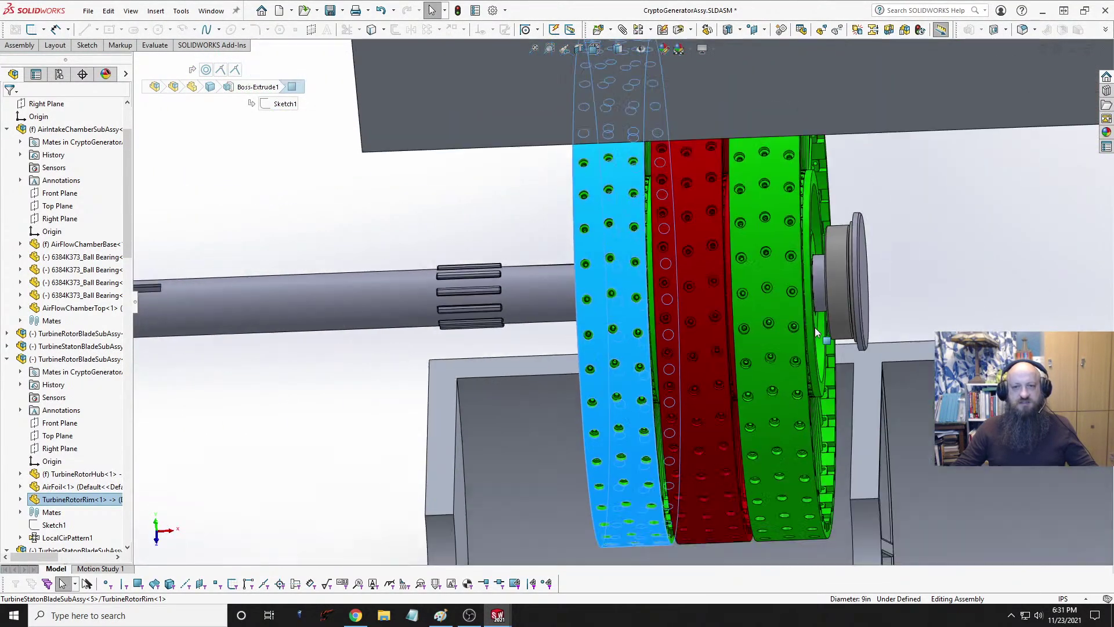
middle_click_drag(593, 329, 635, 313)
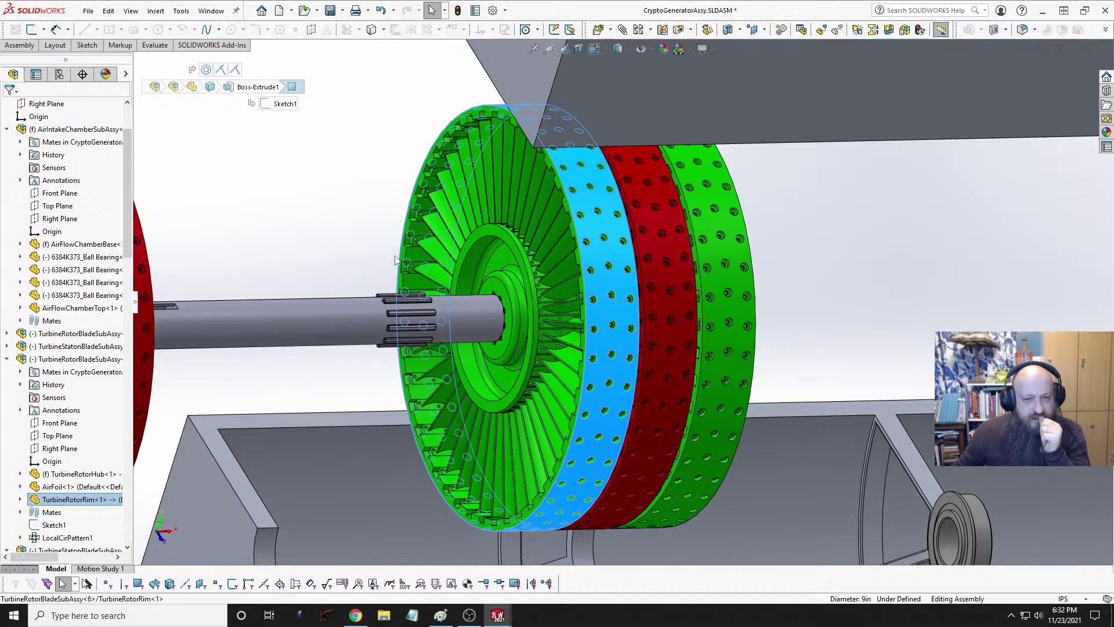
left_click_drag(468, 318, 470, 313)
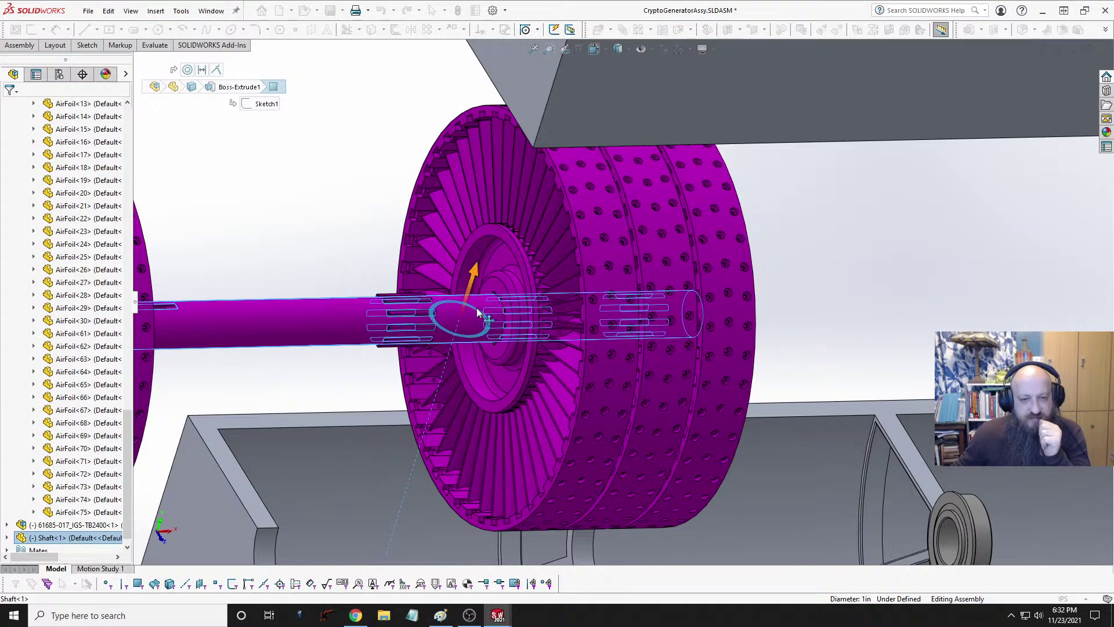
left_click(312, 240)
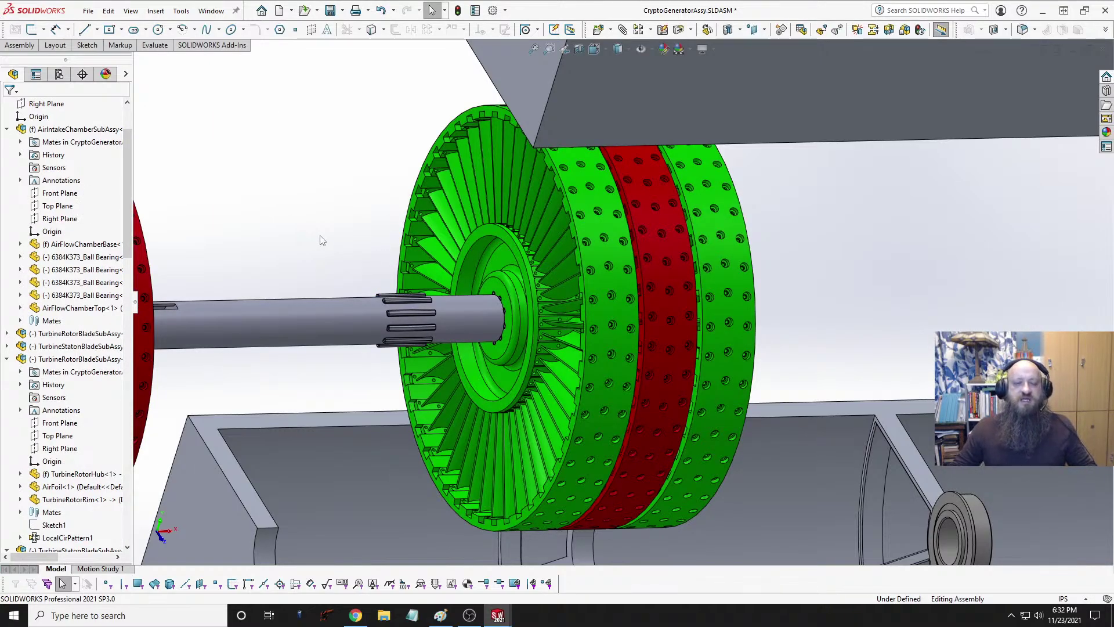
Step: Orient the assembly to the trimetric view and collapse the Default configuration's exploded view
key("space")
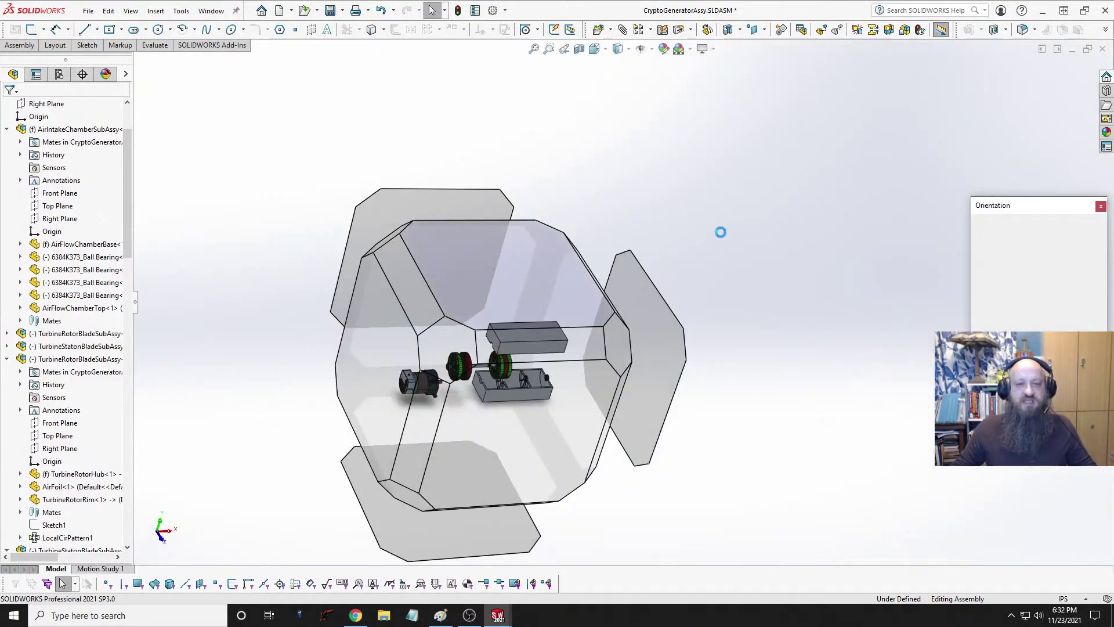
left_click(1088, 246)
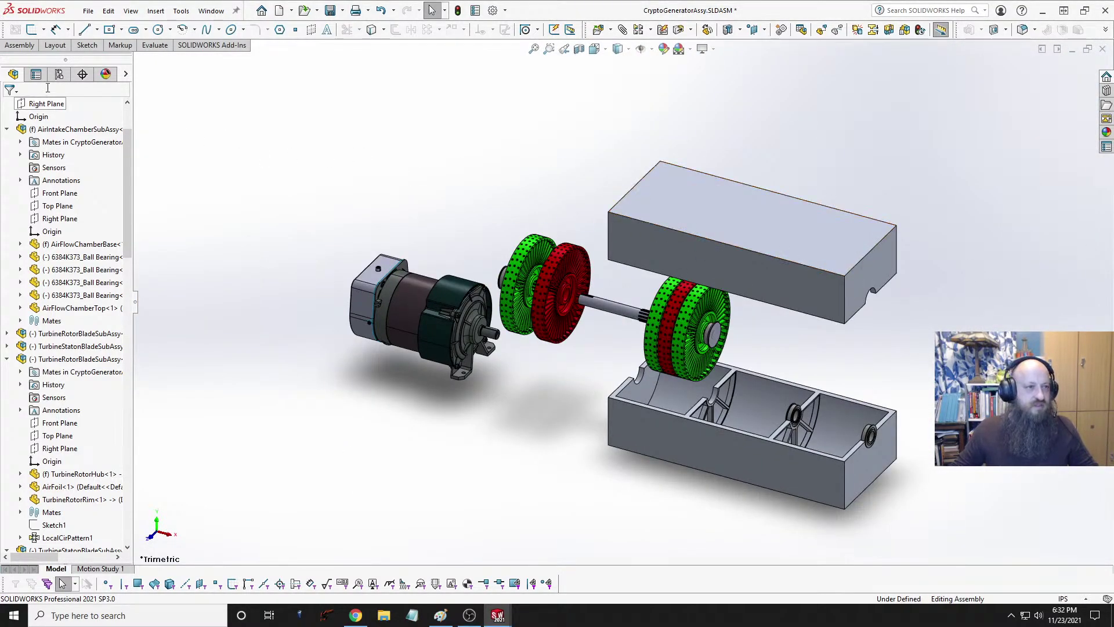
left_click(58, 73)
right_click(79, 127)
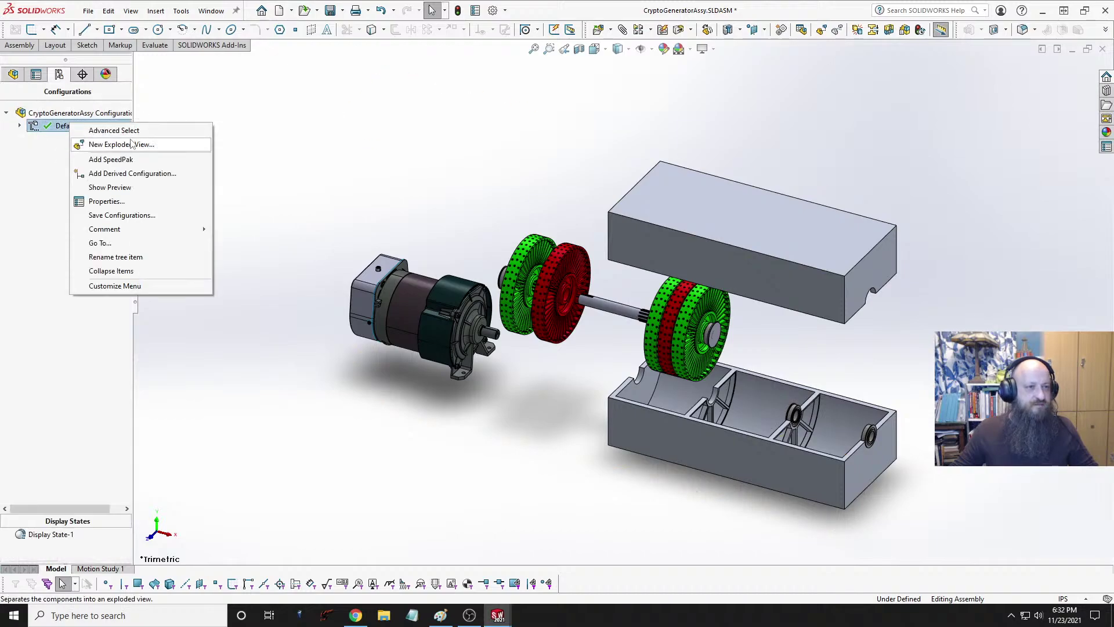
left_click(32, 177)
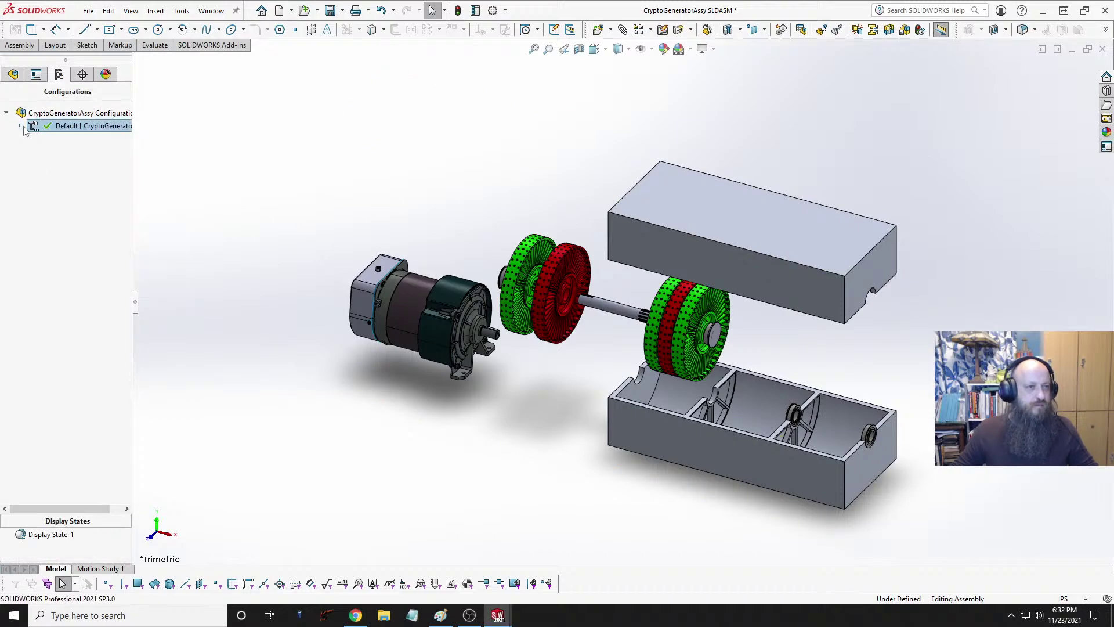
left_click(20, 126)
left_click(62, 140)
right_click(62, 141)
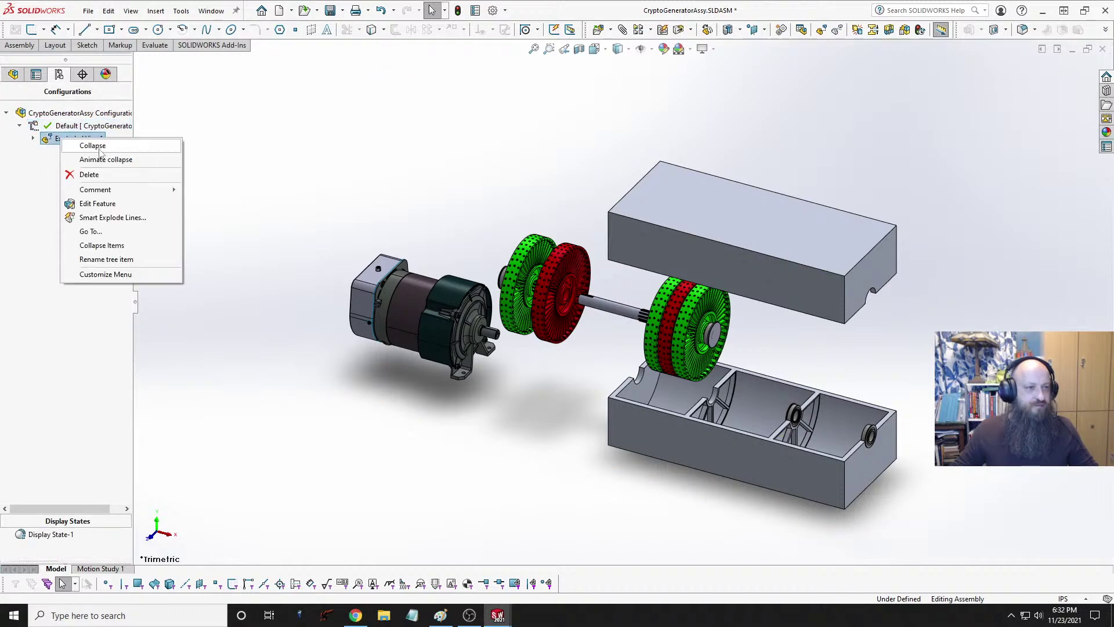
left_click(93, 146)
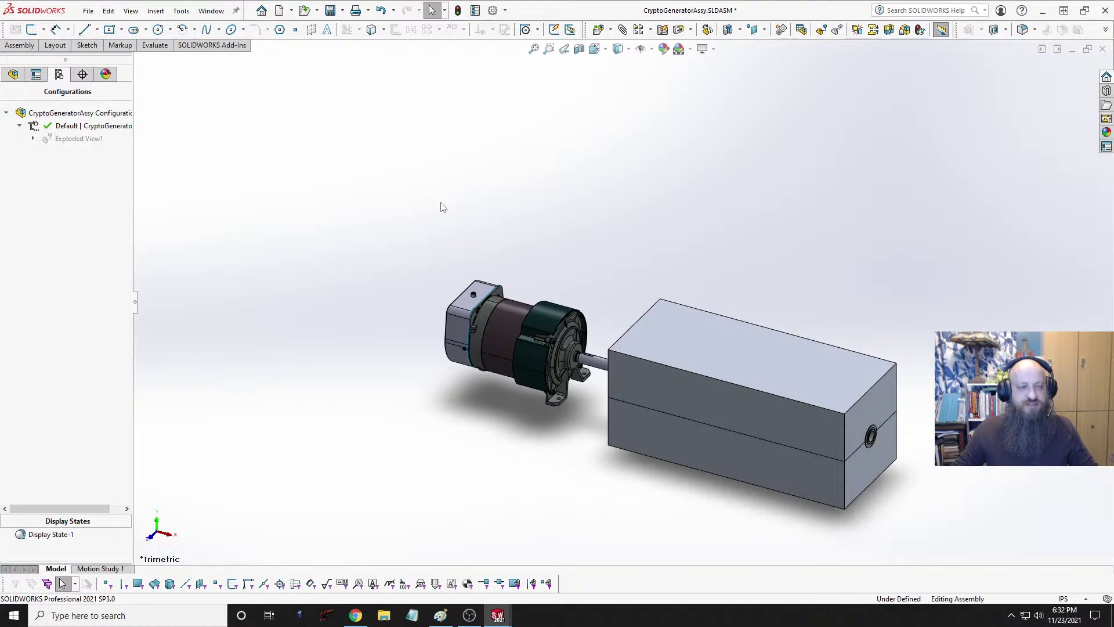
Step: Delete Exploded View1 from the Default configuration
right_click(86, 139)
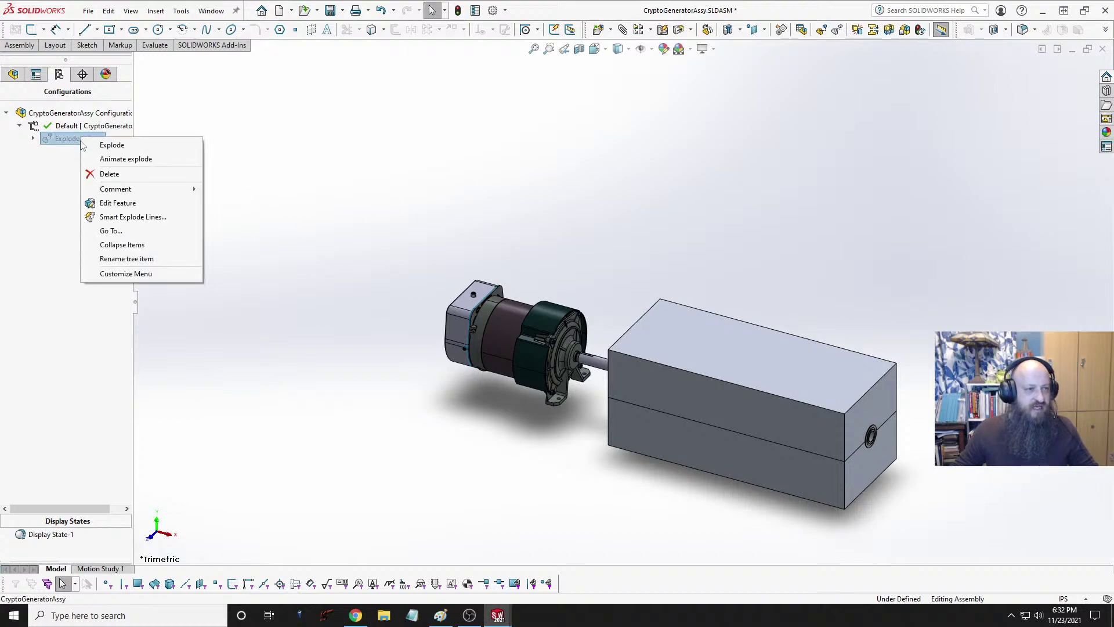
left_click(103, 173)
left_click(629, 251)
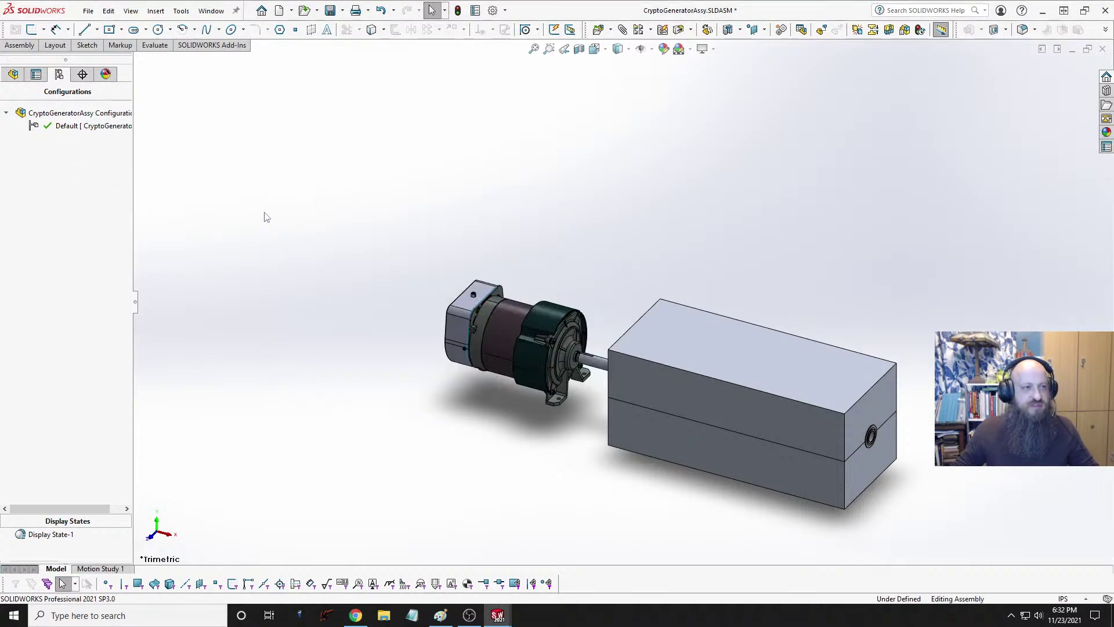
Step: Return to the assembly's feature tree and collapse the expanded turbine and air intake chamber subassemblies
left_click(14, 74)
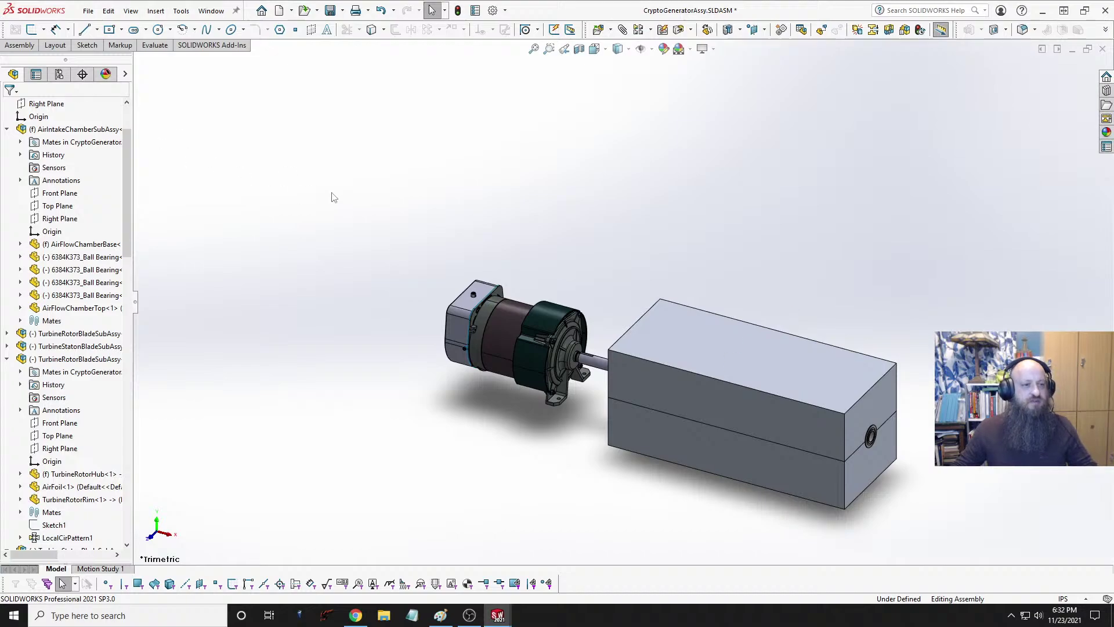
left_click(6, 359)
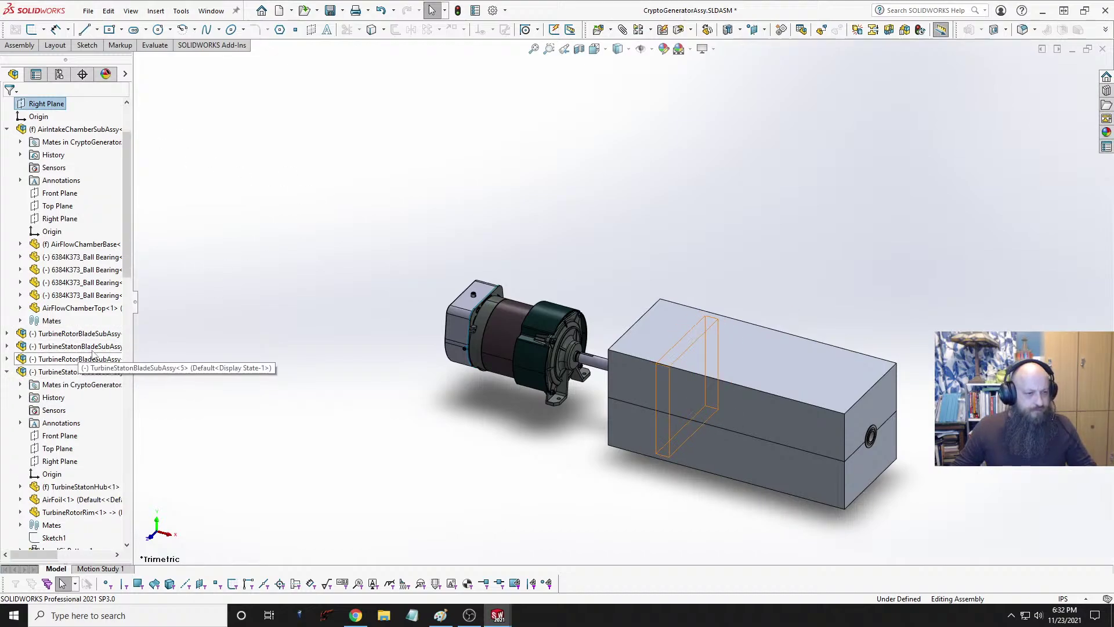
left_click(7, 372)
left_click(6, 384)
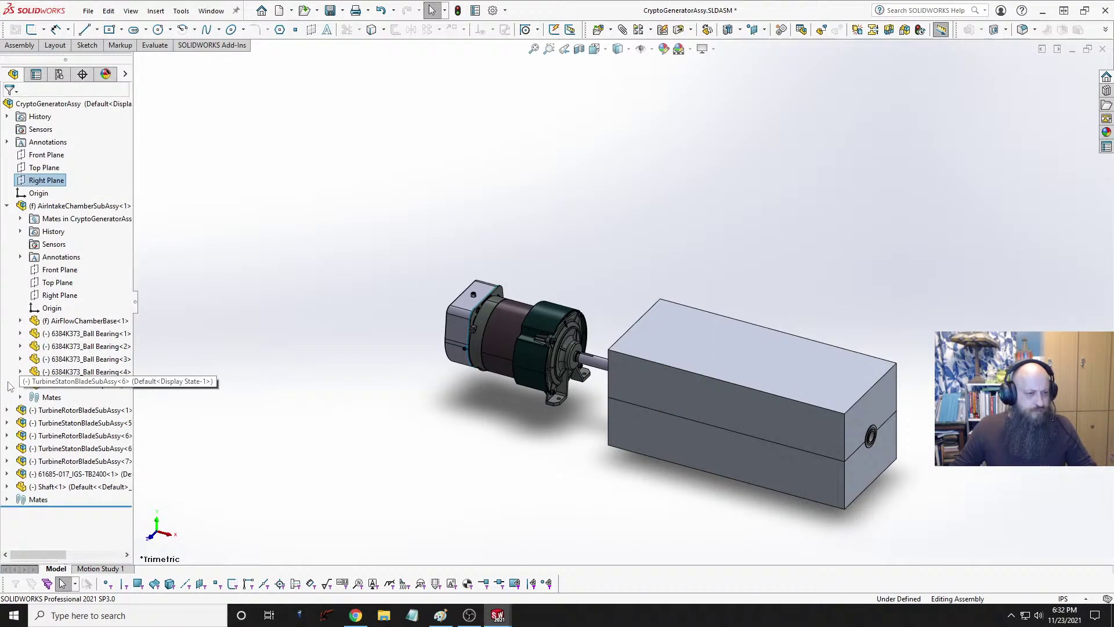
left_click(7, 206)
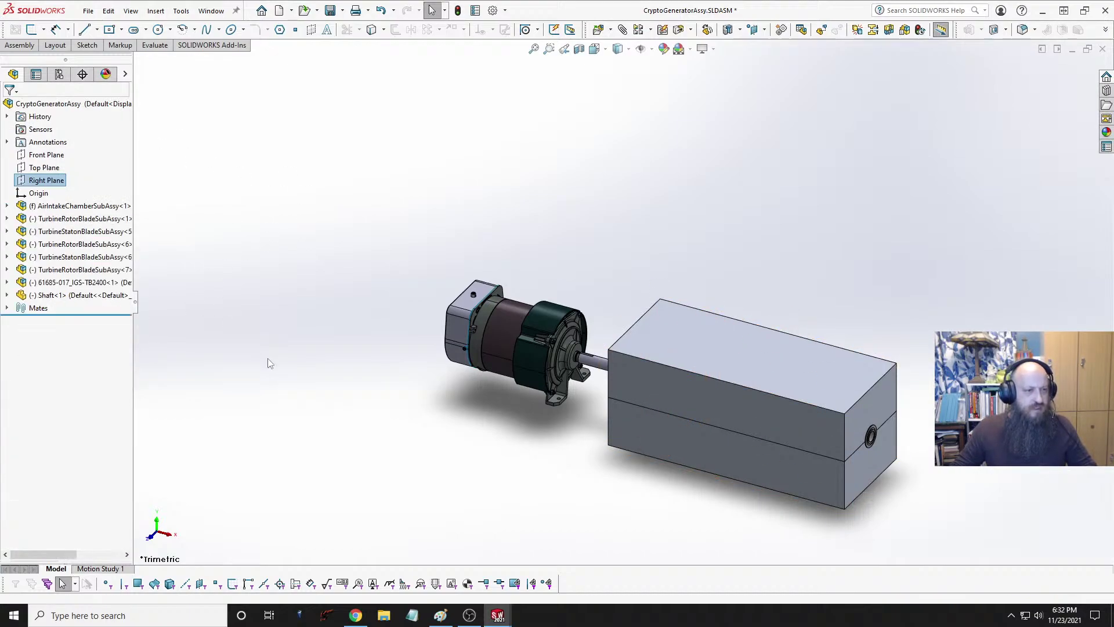
left_click(73, 219)
left_click(69, 232, "ctrl")
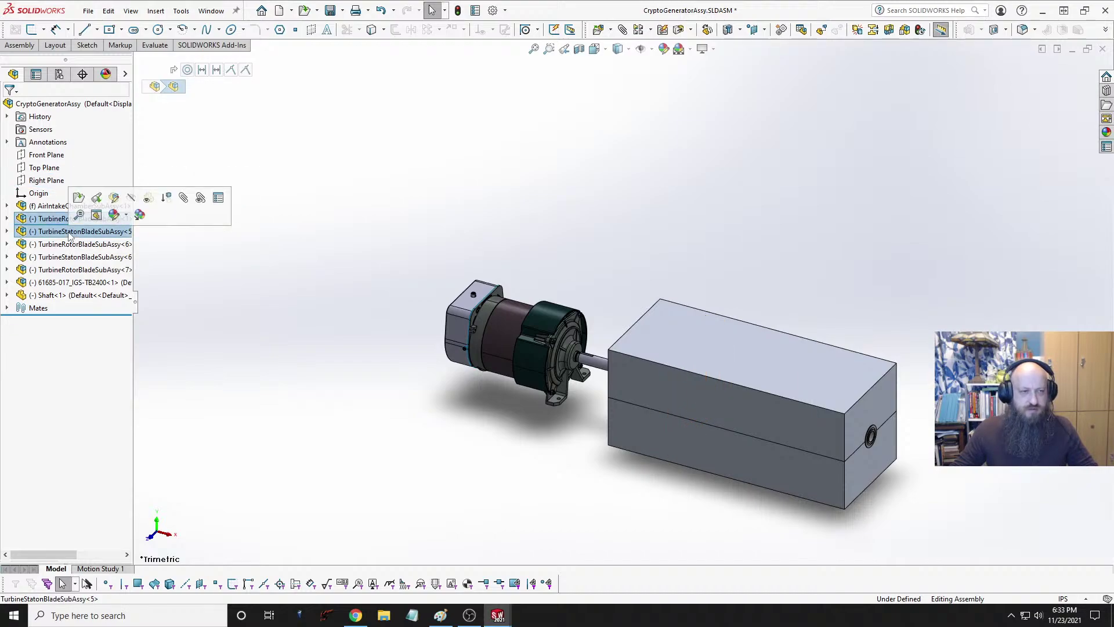
left_click(313, 365)
Step: Make the AirFlowChamberTop component transparent
left_click(807, 348)
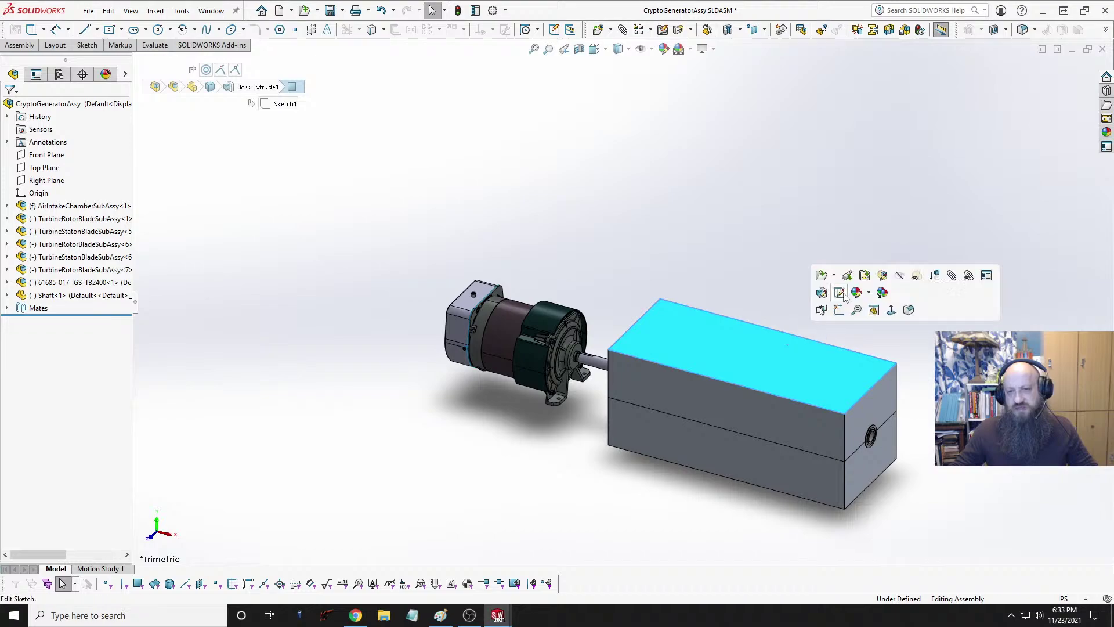
left_click(917, 277)
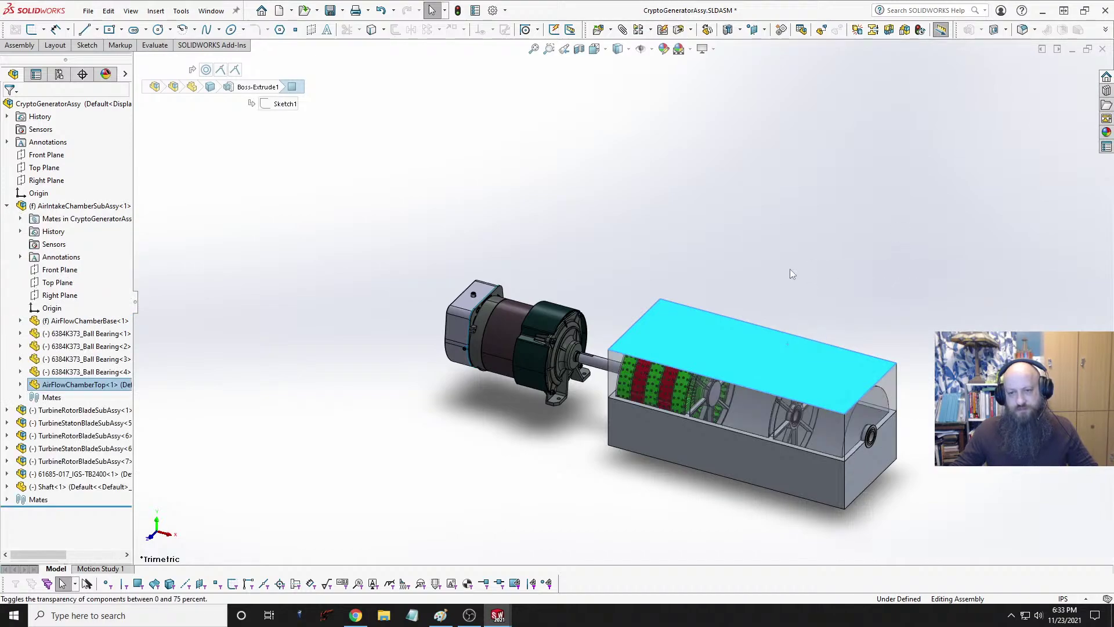
left_click(800, 269)
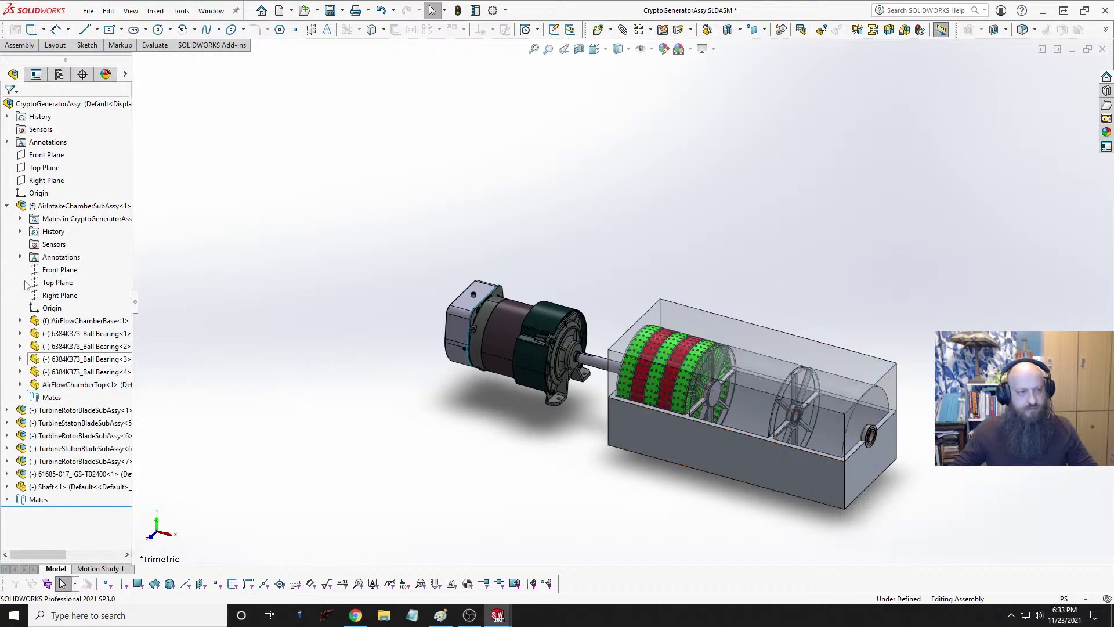
Step: Isolate TurbineRotorBladeSubAssy<1> and TurbineStatonBladeSubAssy<5>
left_click(7, 206)
left_click(75, 219)
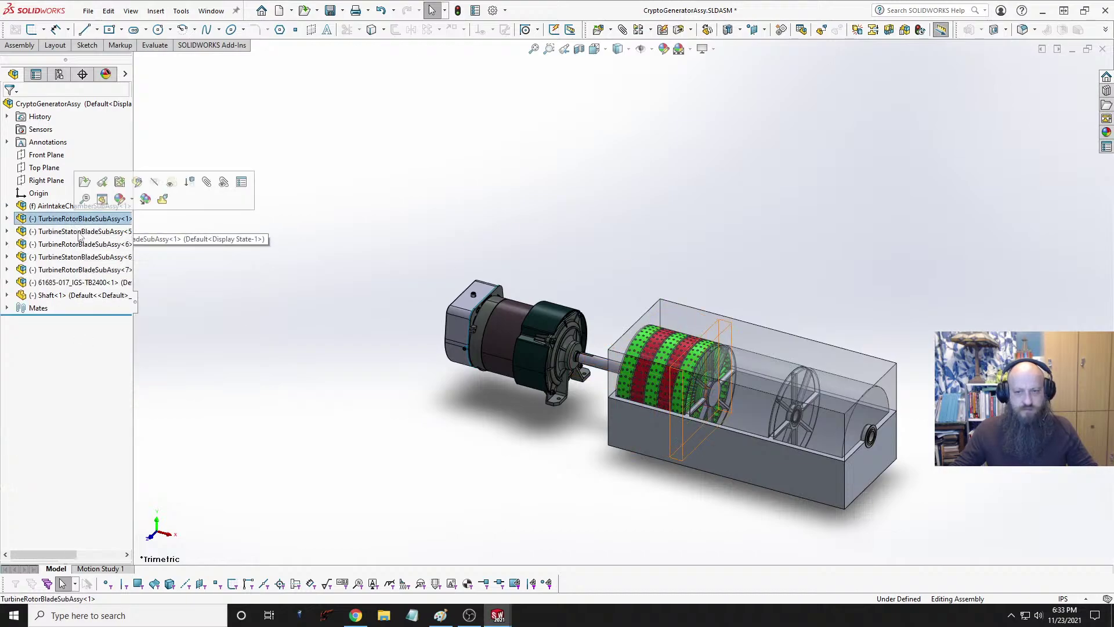
left_click(80, 244)
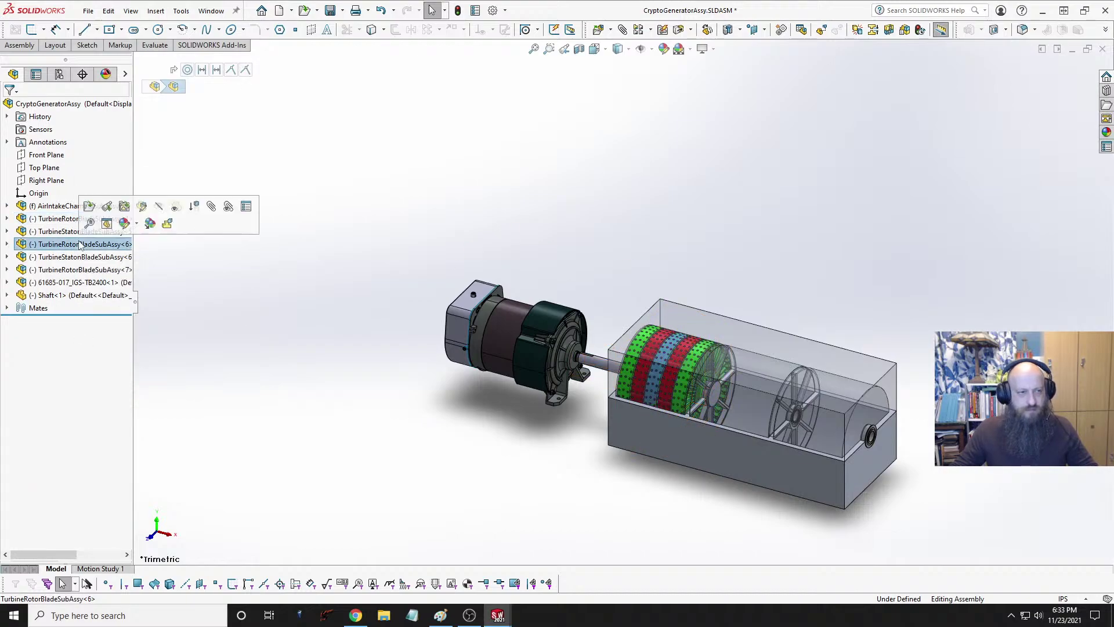
left_click(68, 219)
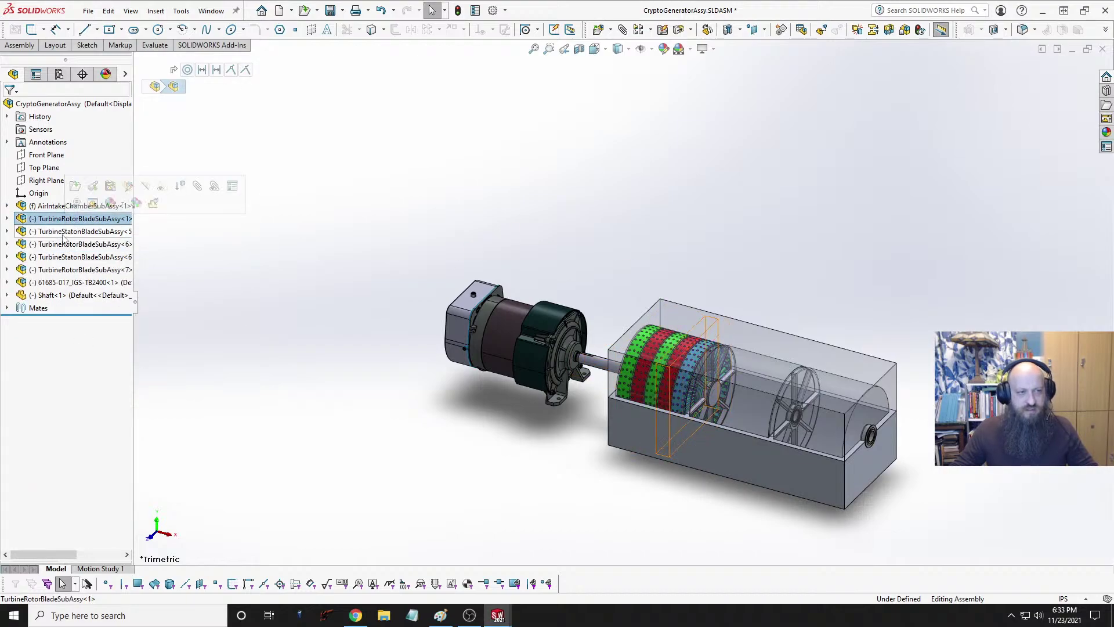
left_click(63, 231, "ctrl")
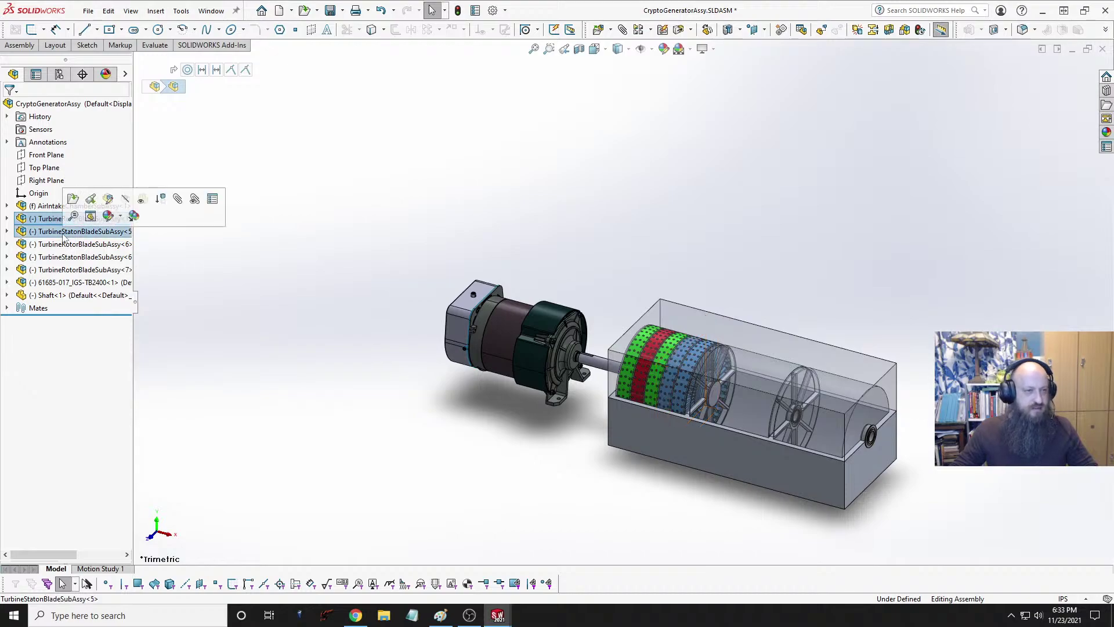
right_click(64, 236)
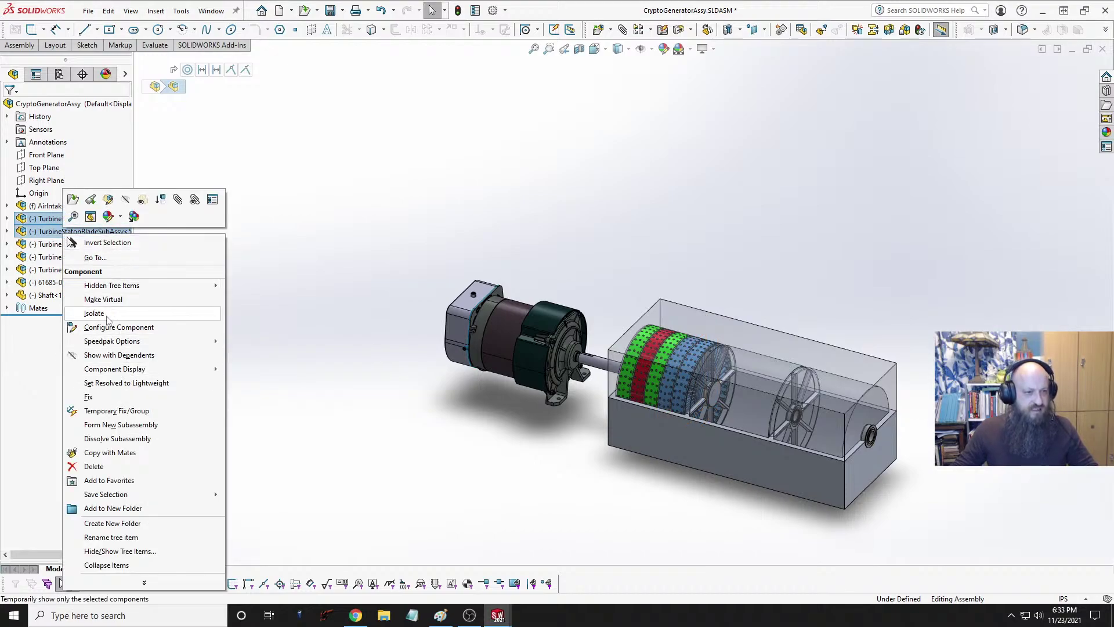
key("Escape")
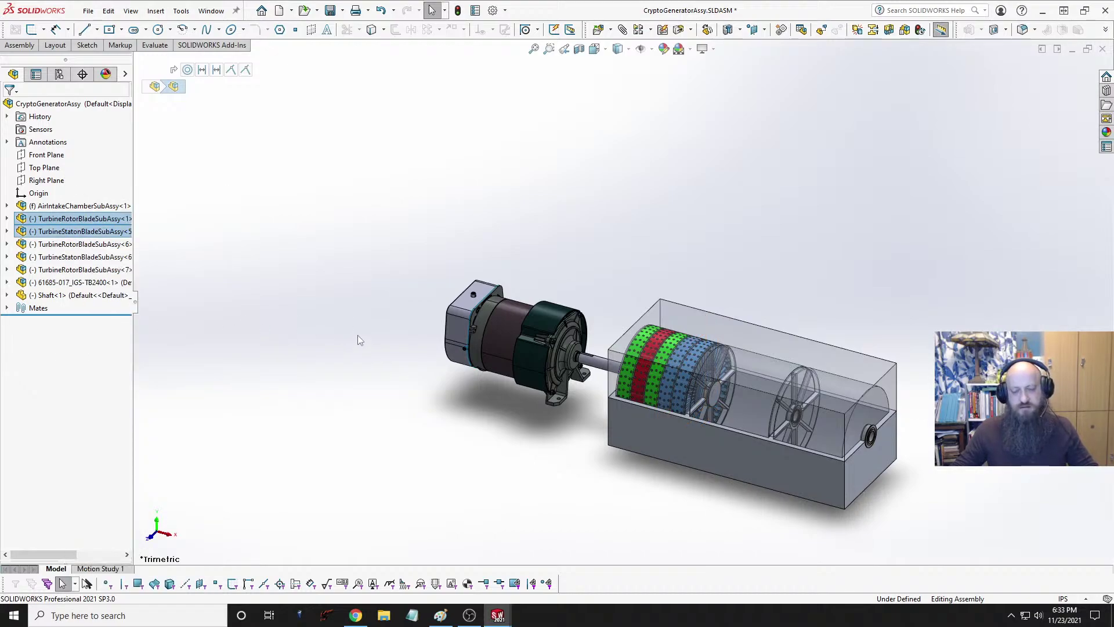
Step: Examine the hubs and blades of the isolated rotor and stator pair from both sides
scroll(801, 406, "down", 4)
scroll(559, 398, "down", 4)
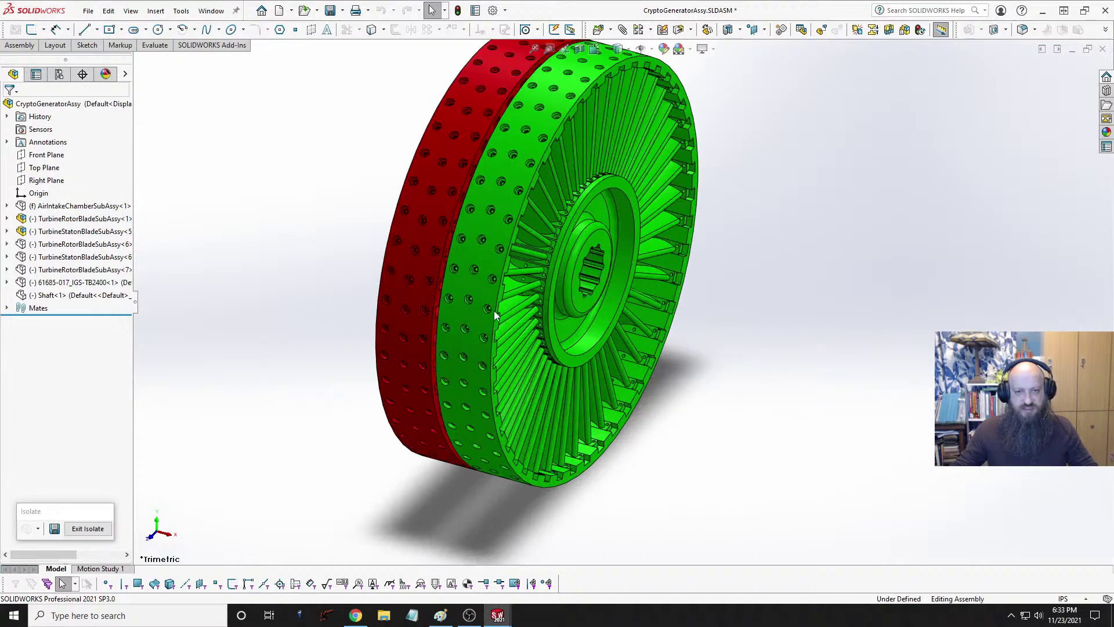
middle_click_drag(495, 316, 554, 314)
scroll(322, 242, "down", 5)
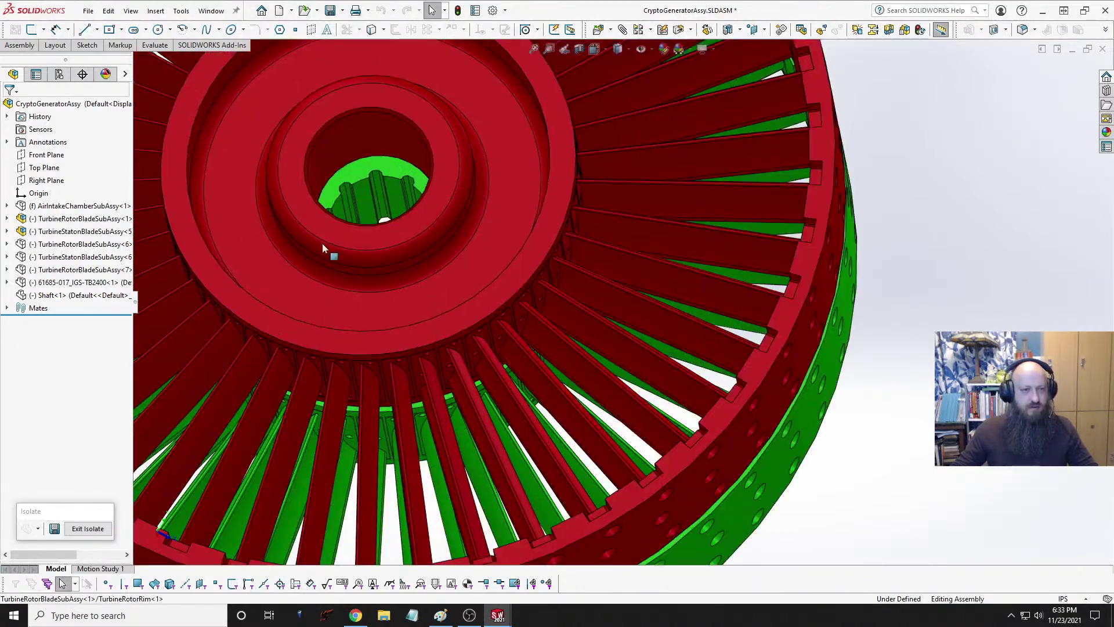
middle_click_drag(324, 247, 471, 263)
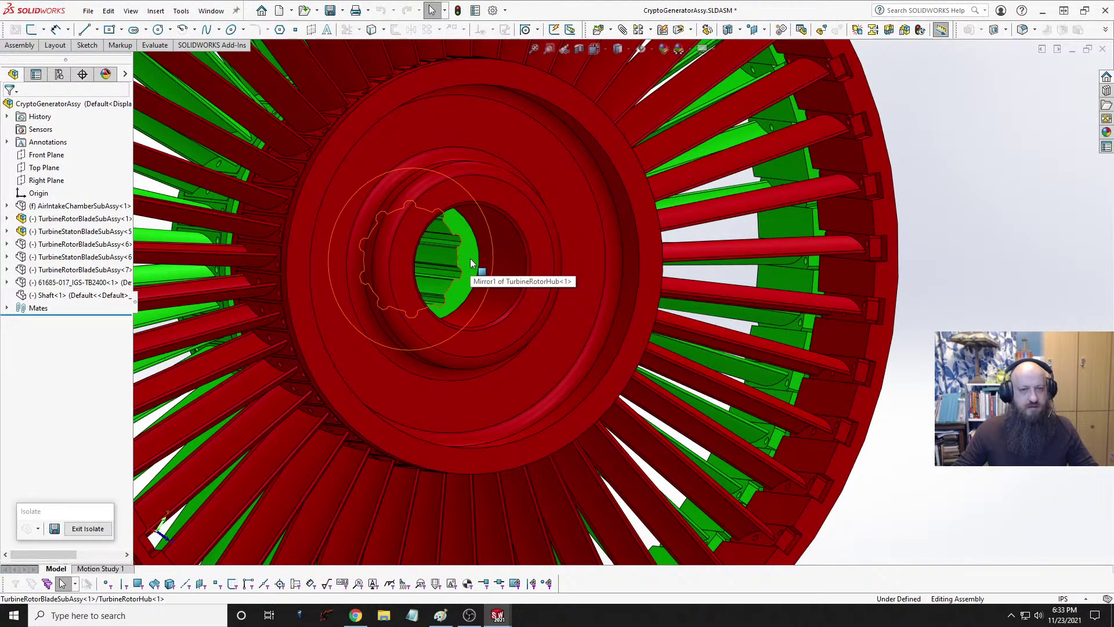
middle_click_drag(496, 212, 436, 253)
Step: Open TurbineRotorBladeSubAssy<1> in its own window, examine its splined hub, and return to CryptoGeneratorAssy
left_click(62, 222)
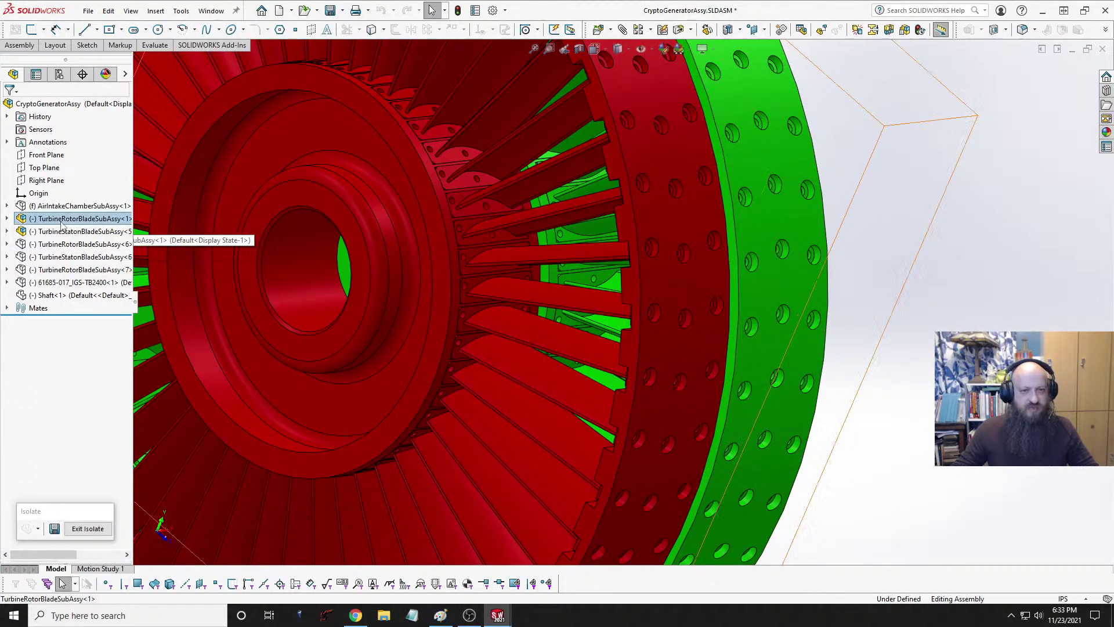
left_click(71, 188)
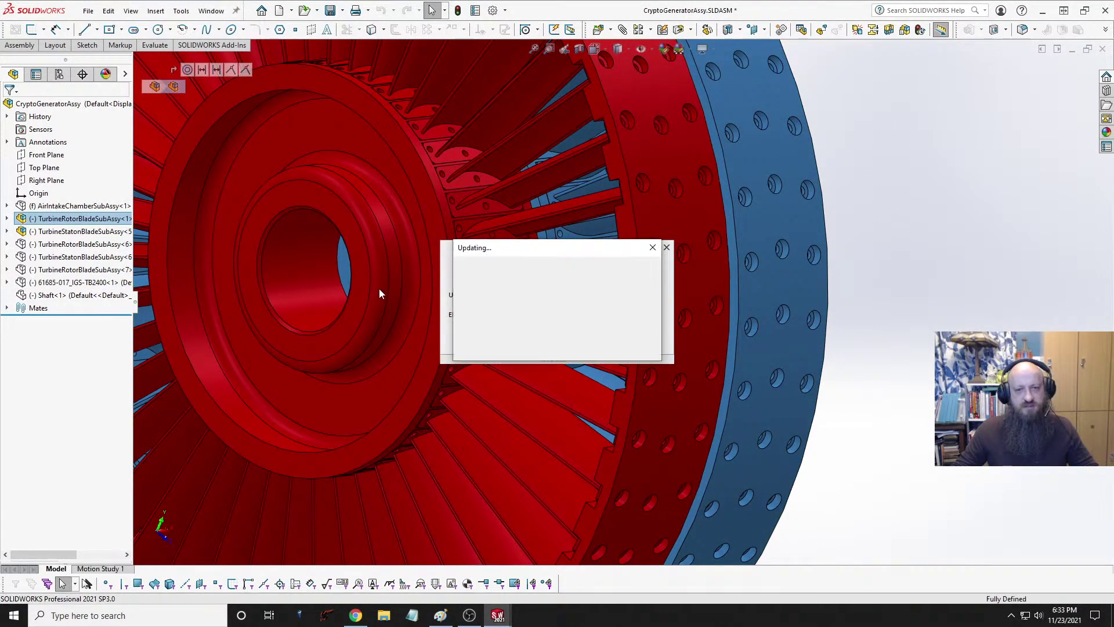
scroll(577, 330, "down", 4)
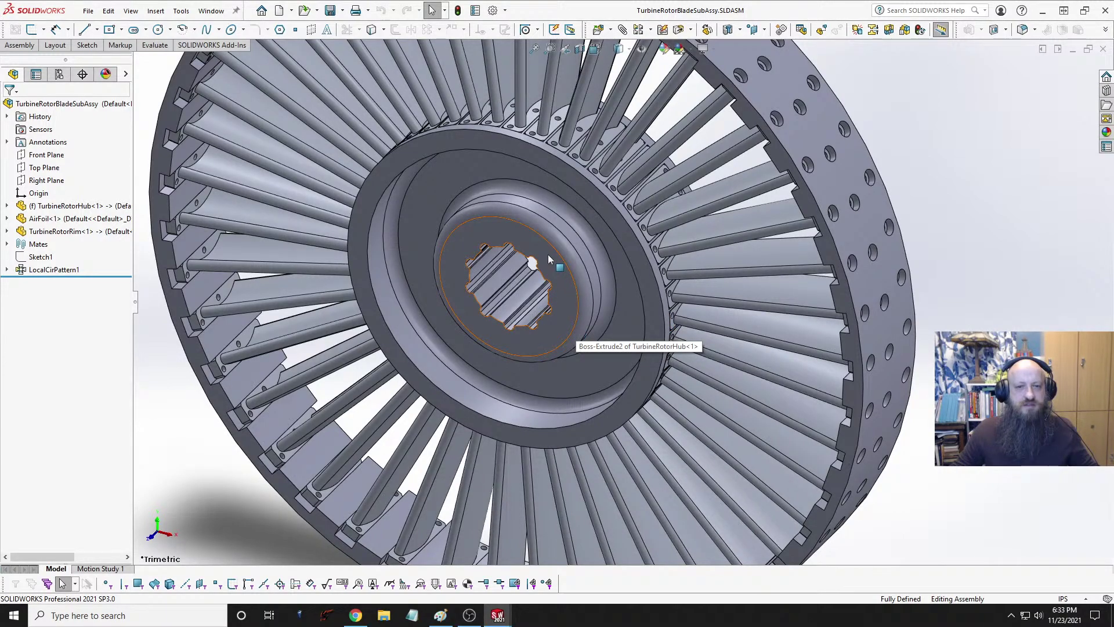
key("ctrl+Tab")
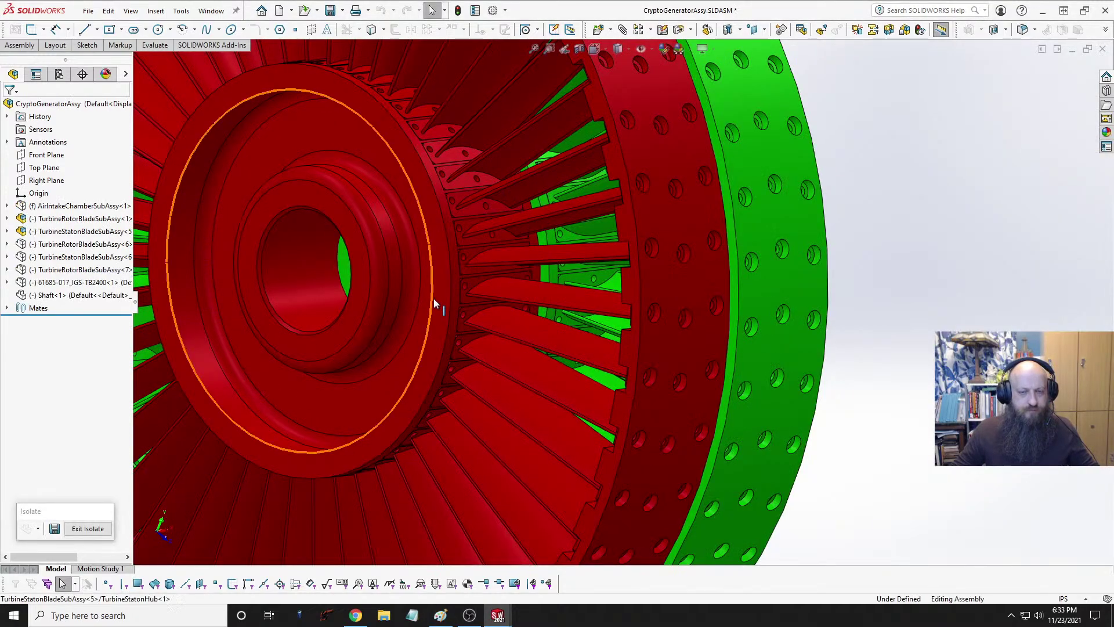
Step: Measure the distance between the facing hub faces of TurbineRotorHub<1> and the stator's TurbineStatonHub<1>
left_click(261, 273)
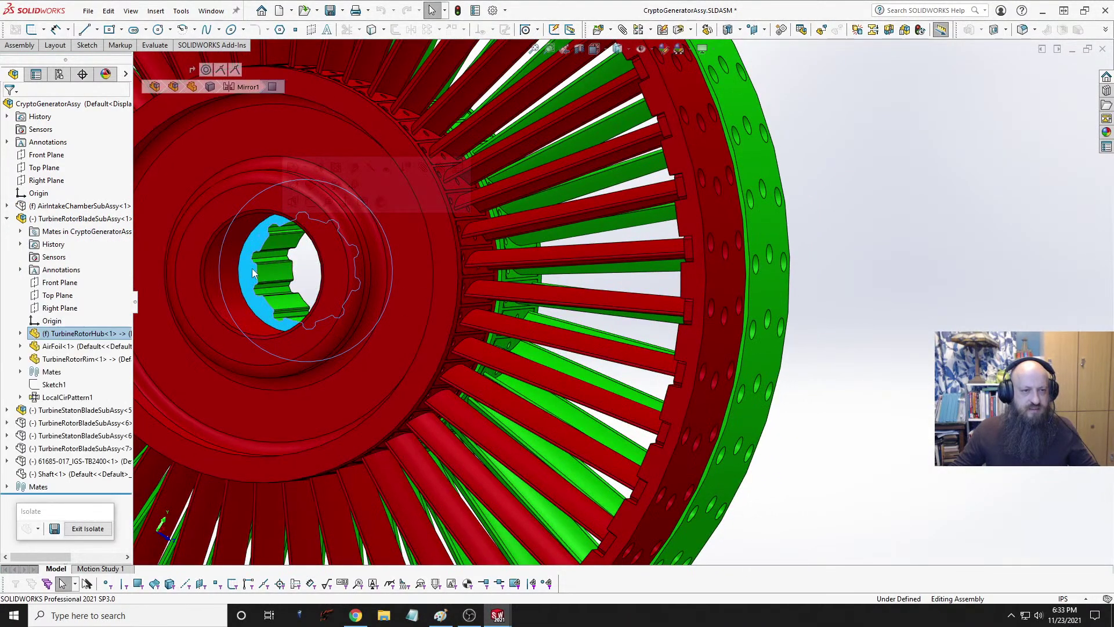
middle_click_drag(263, 268, 203, 232)
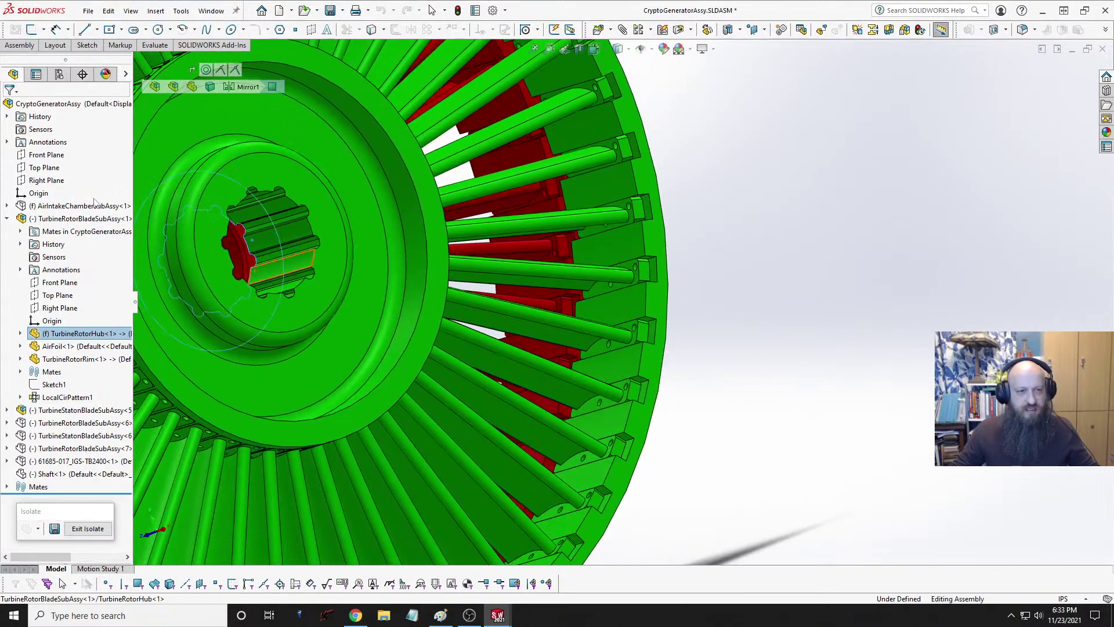
left_click(244, 241, "ctrl")
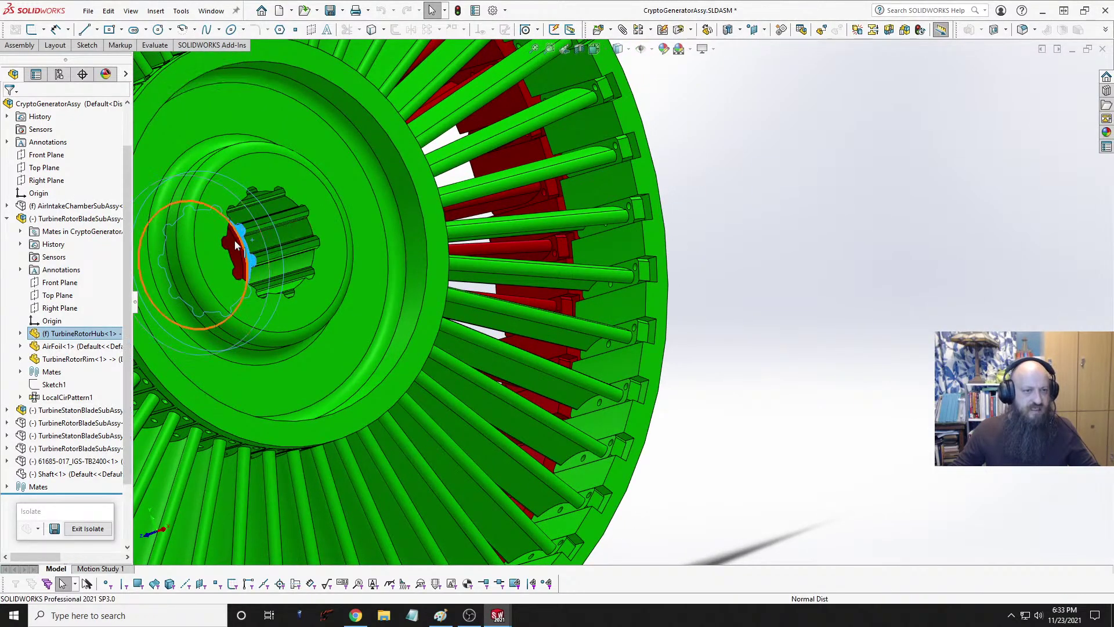
left_click(155, 45)
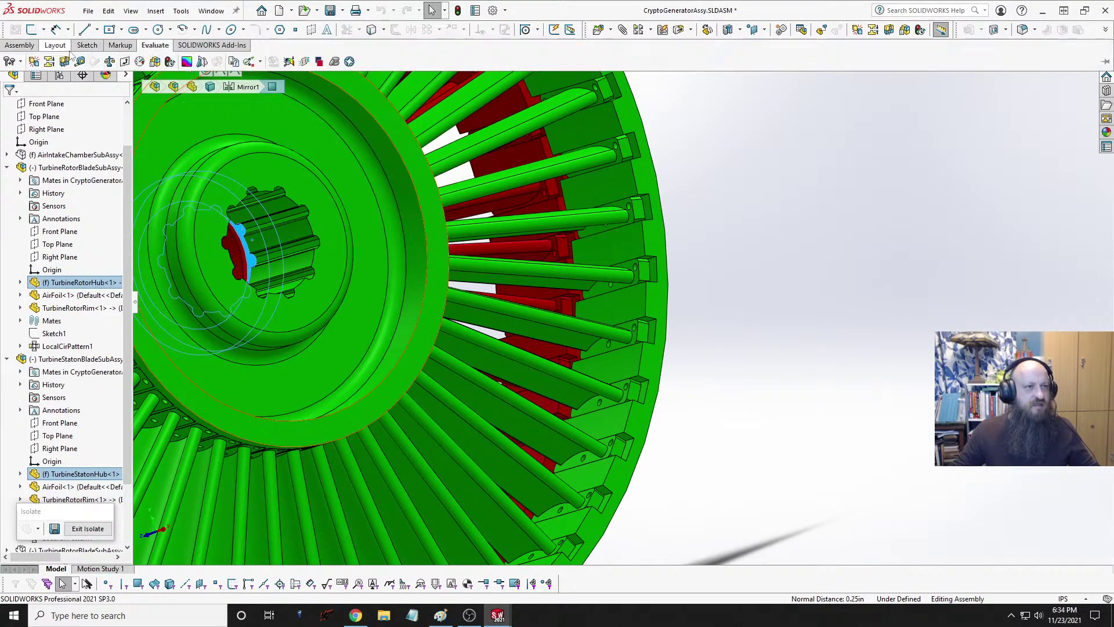
left_click(80, 61)
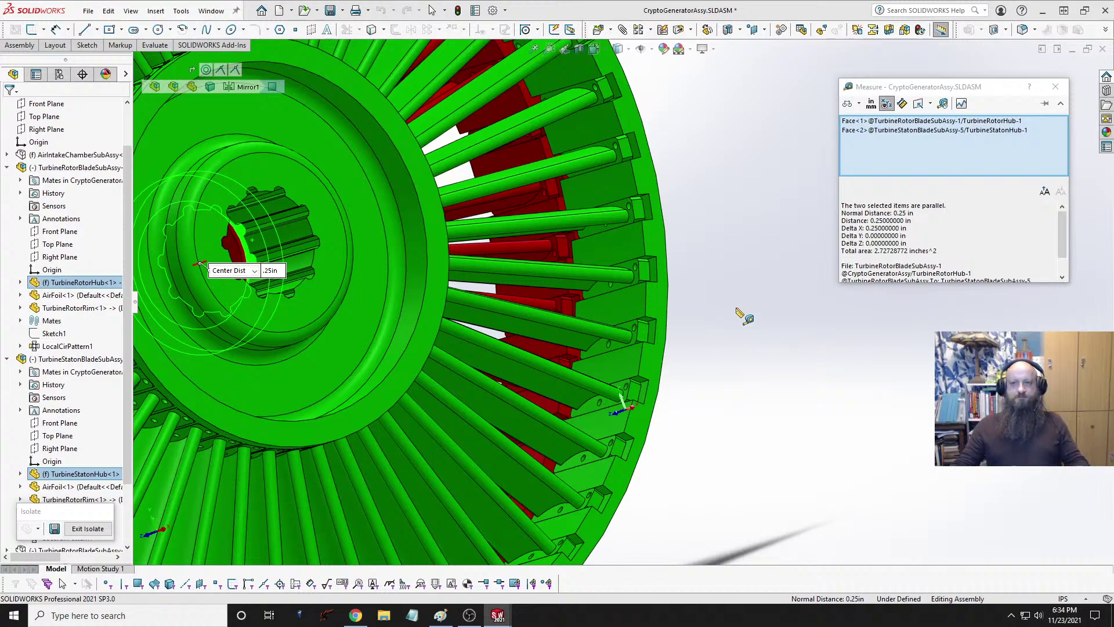
left_click(833, 323)
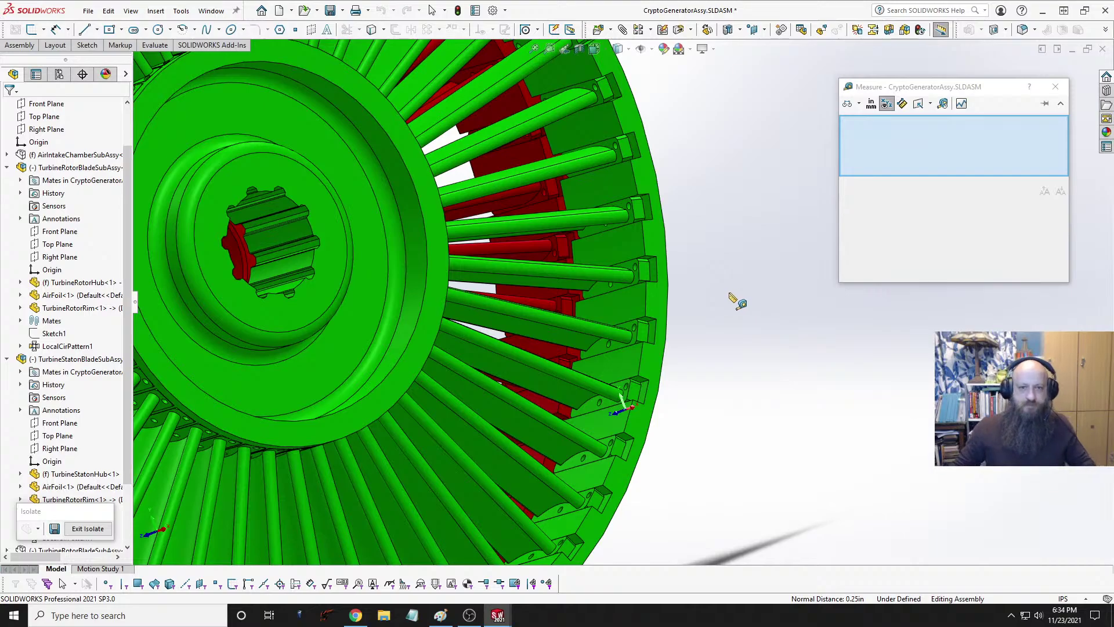
key("Escape")
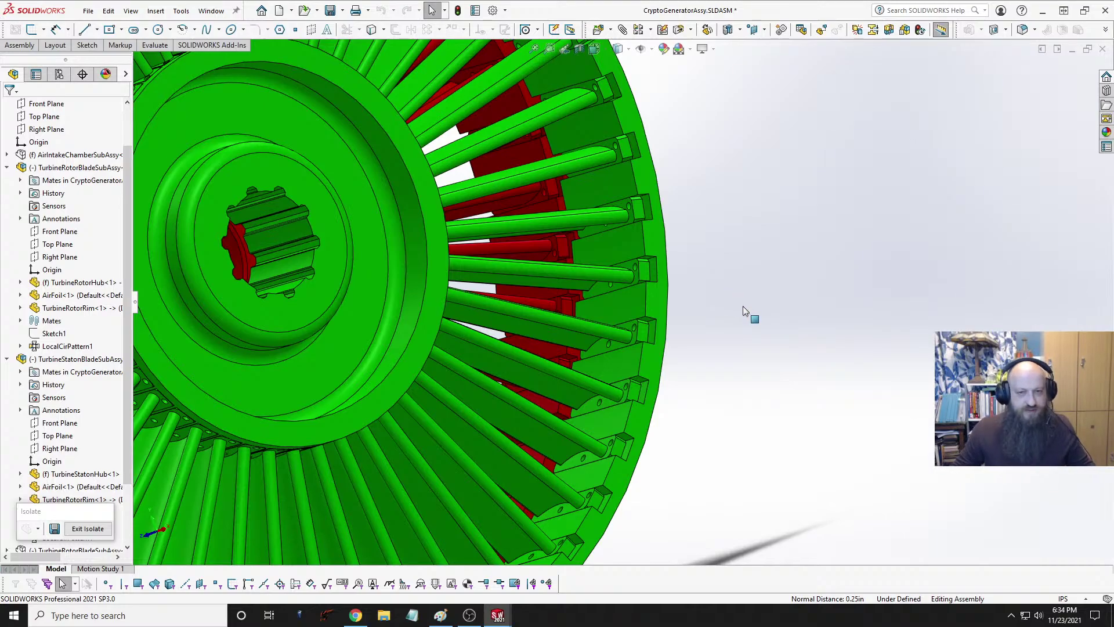
key("ctrl+Tab")
key("ctrl+Escape")
left_click(745, 307)
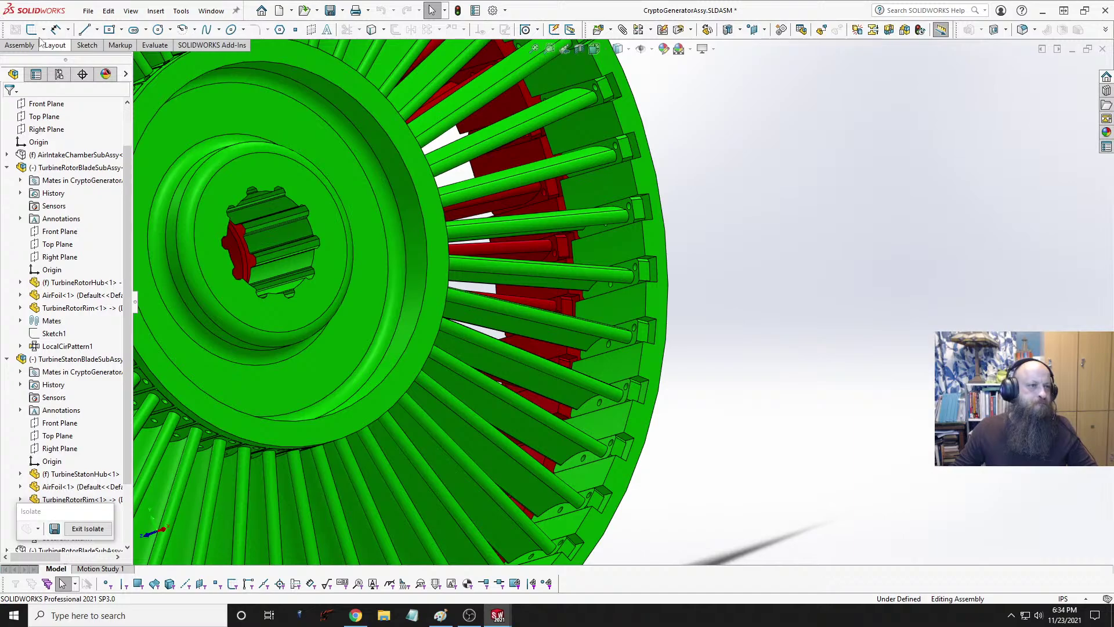
Step: Create a new part document
left_click(88, 10)
mouse_move(108, 11)
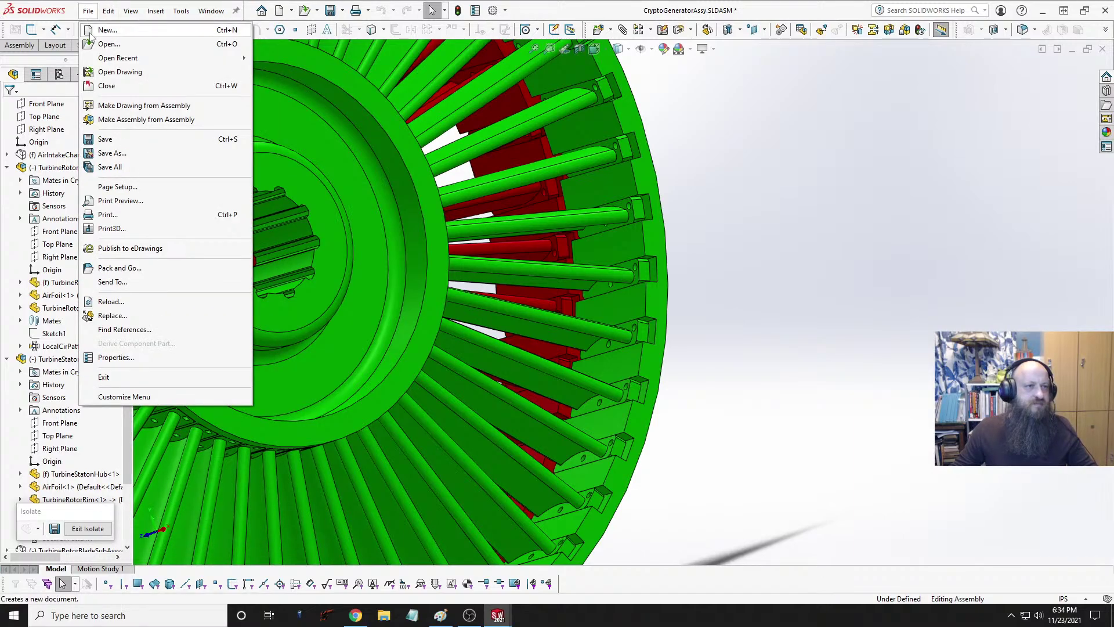
left_click(96, 30)
left_click(621, 399)
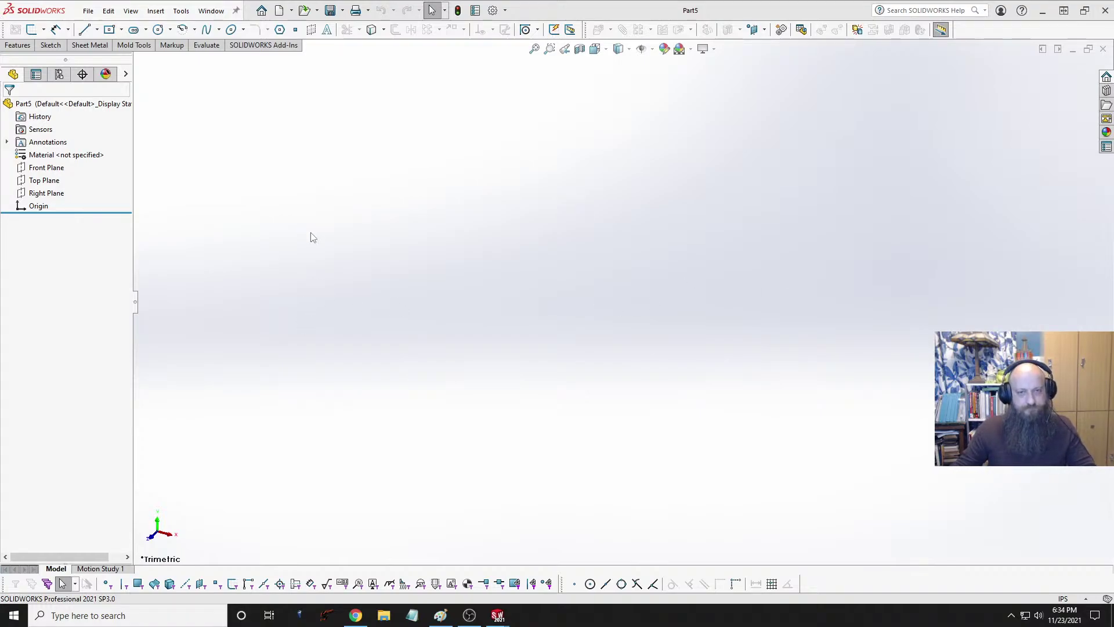
Step: Save the new part as NylonSpacerHalf in the CryptoGenerator folder
key("ctrl+s")
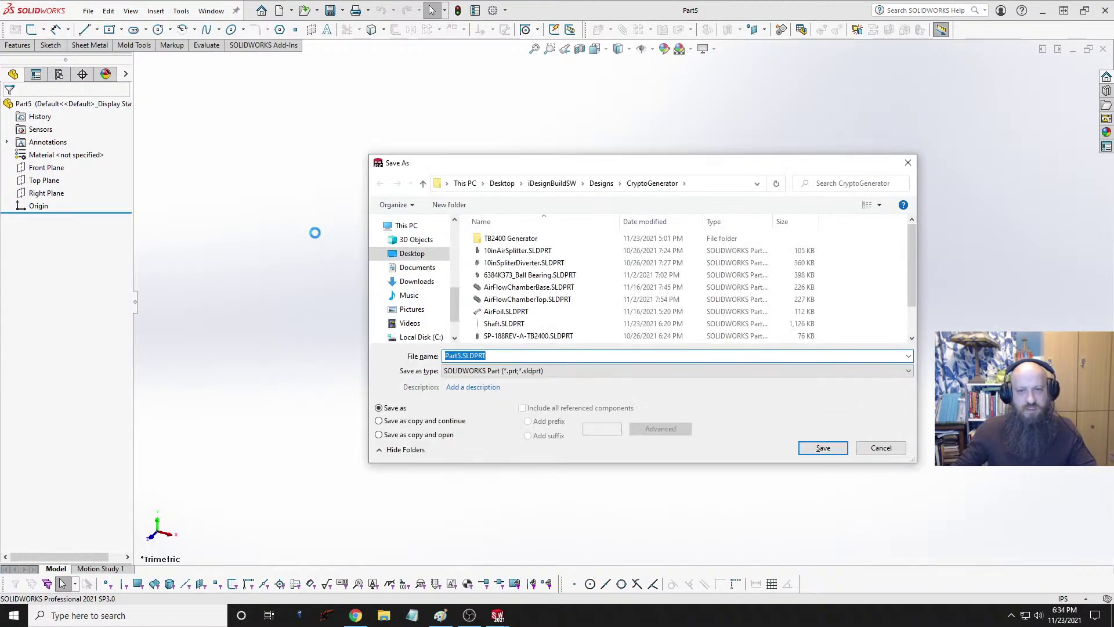
type("Nylon")
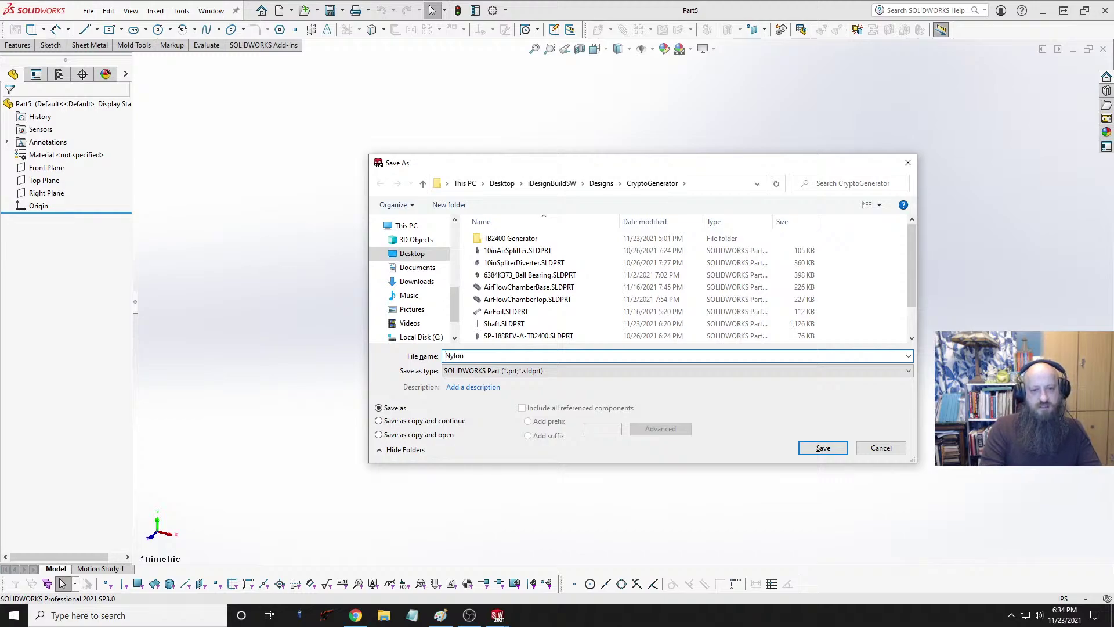
type("Space")
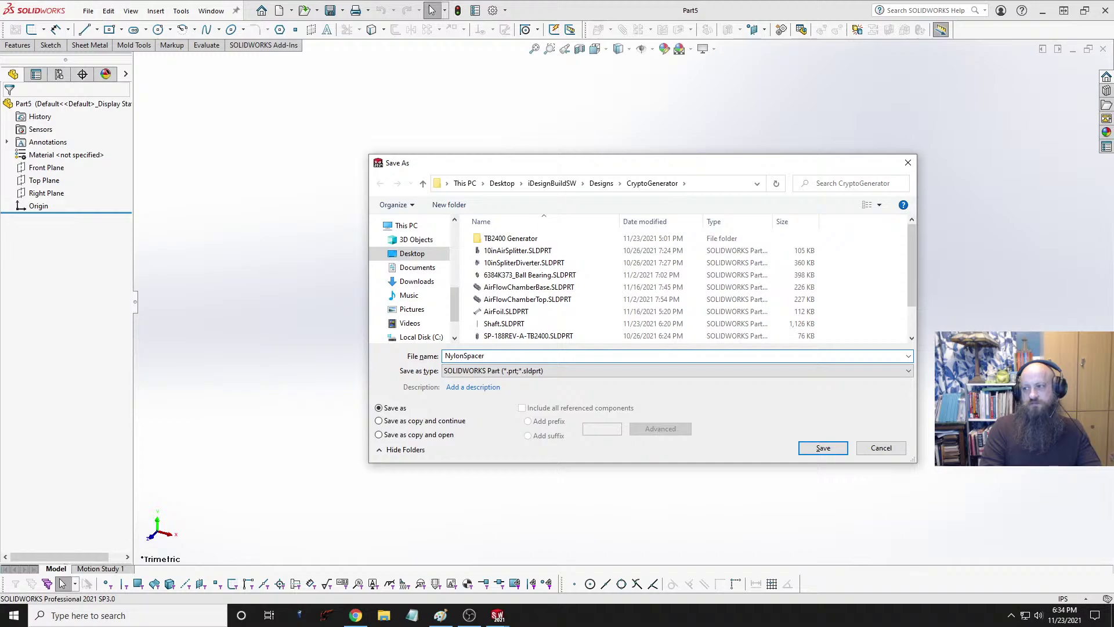
type("r")
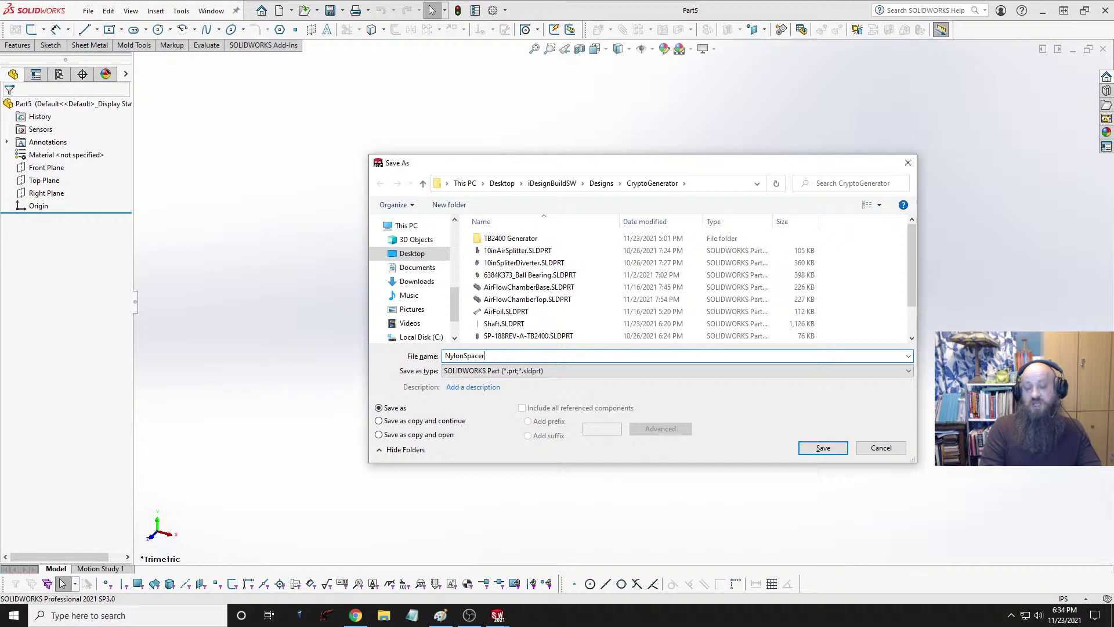
type("Half")
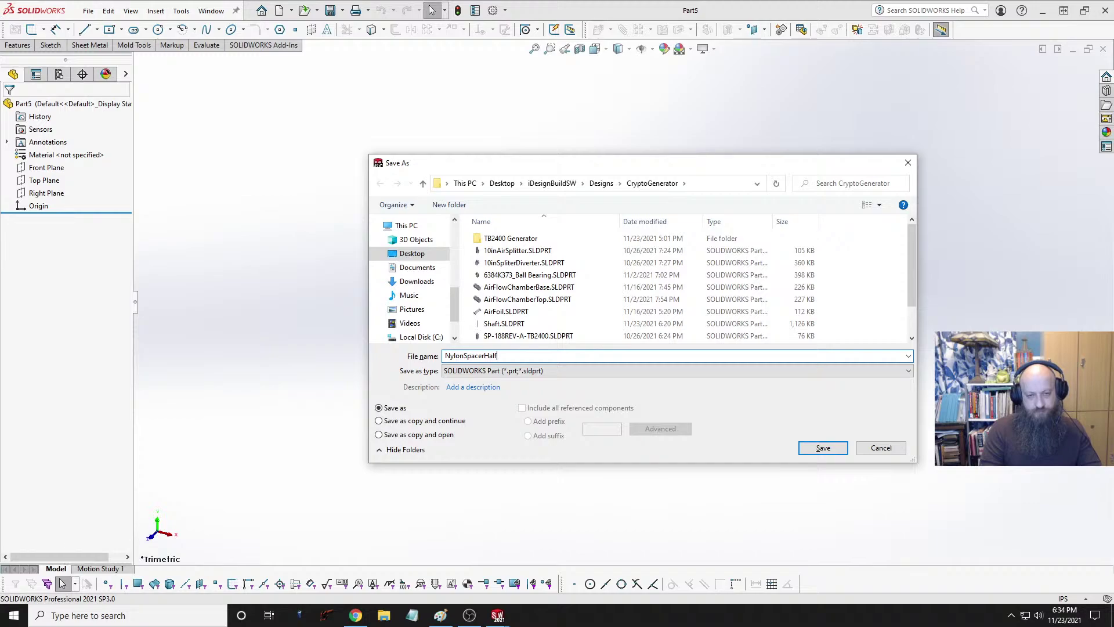
key("Return")
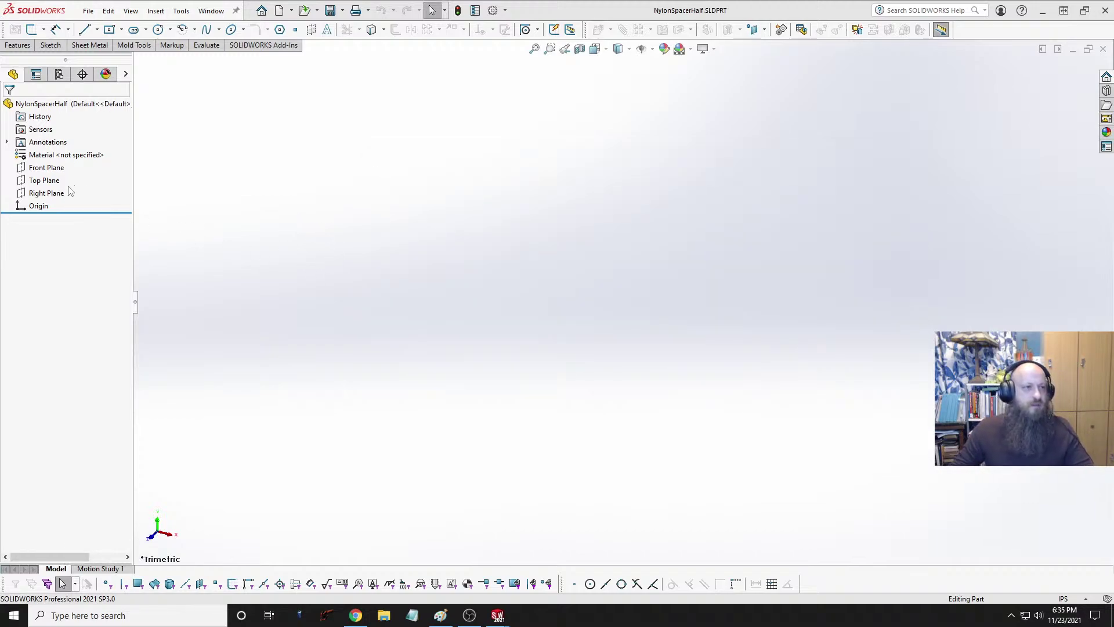
Step: Start a sketch on the Front Plane and draw a circle centred on the origin, about 1.73 in in radius
left_click(46, 167)
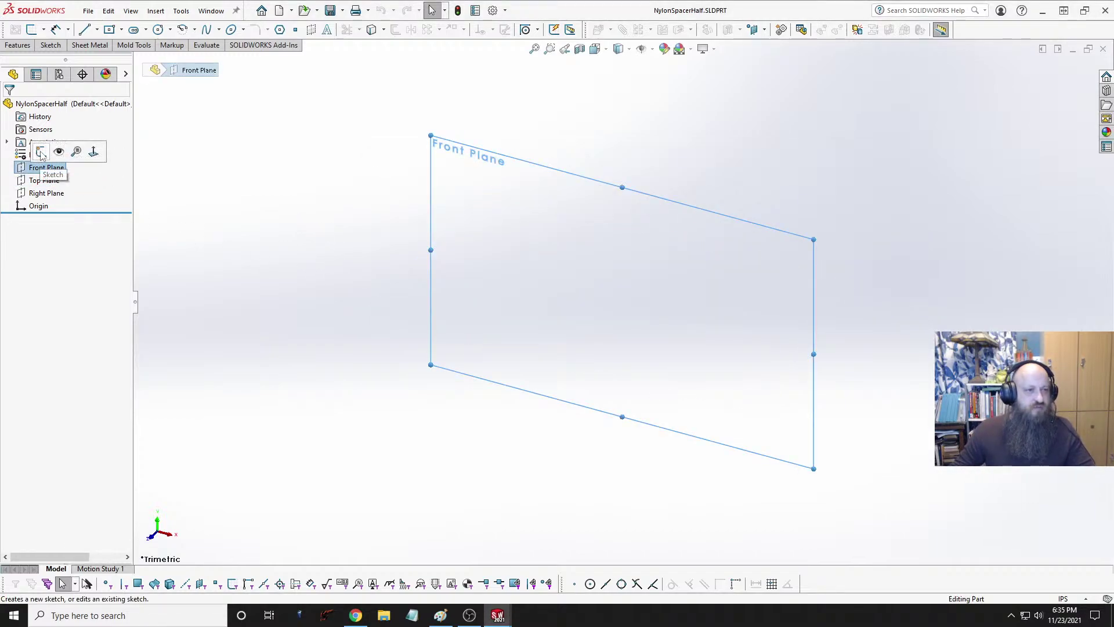
left_click(41, 152)
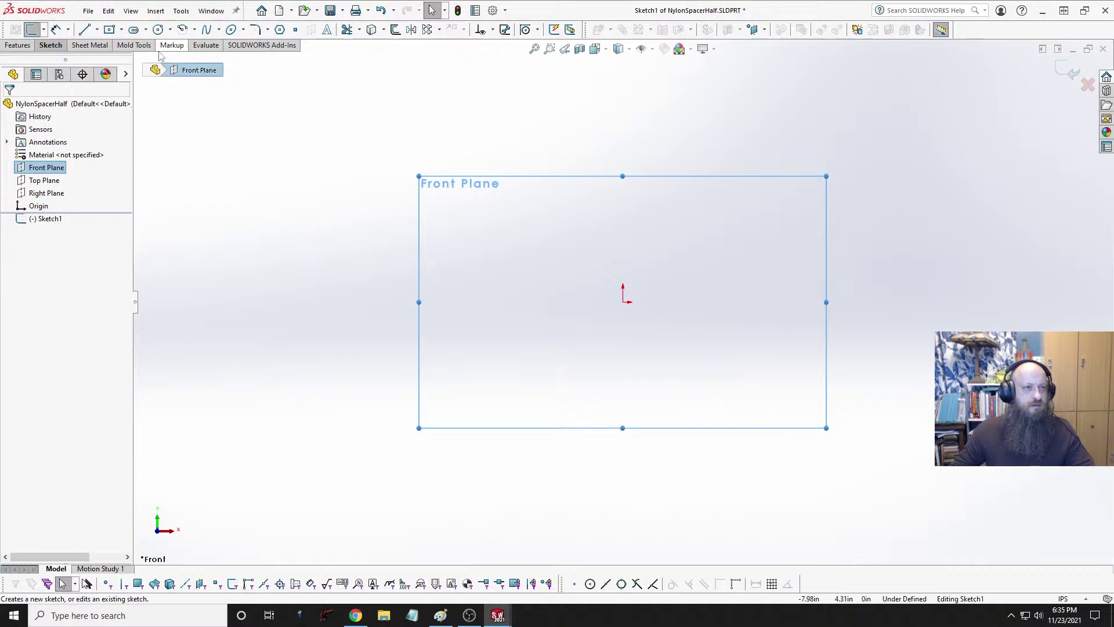
left_click(157, 30)
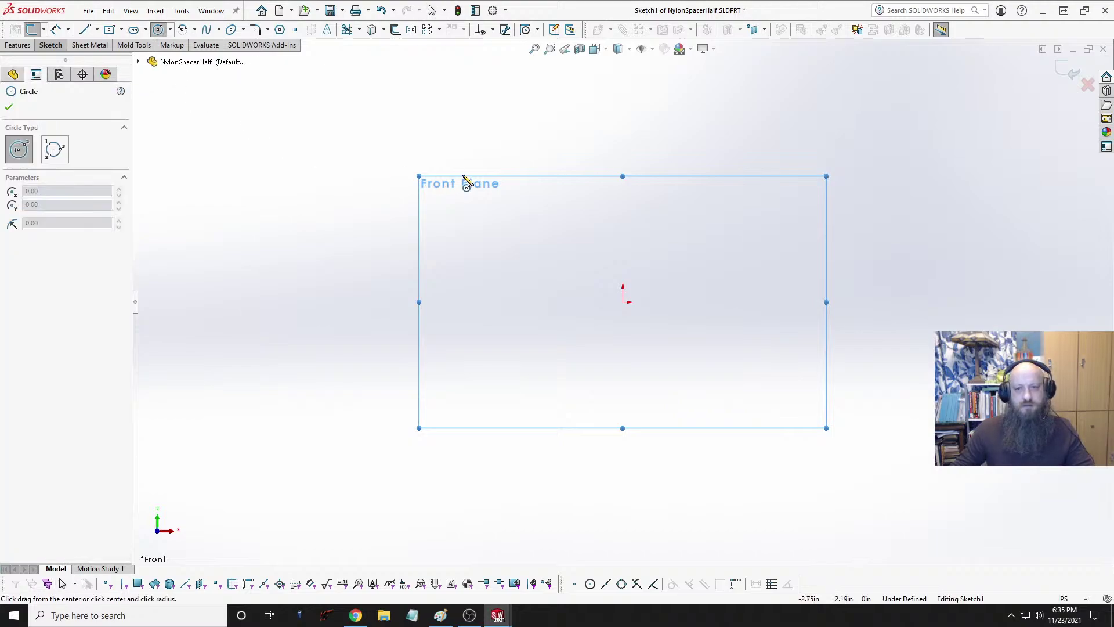
left_click(624, 302)
left_click(717, 252)
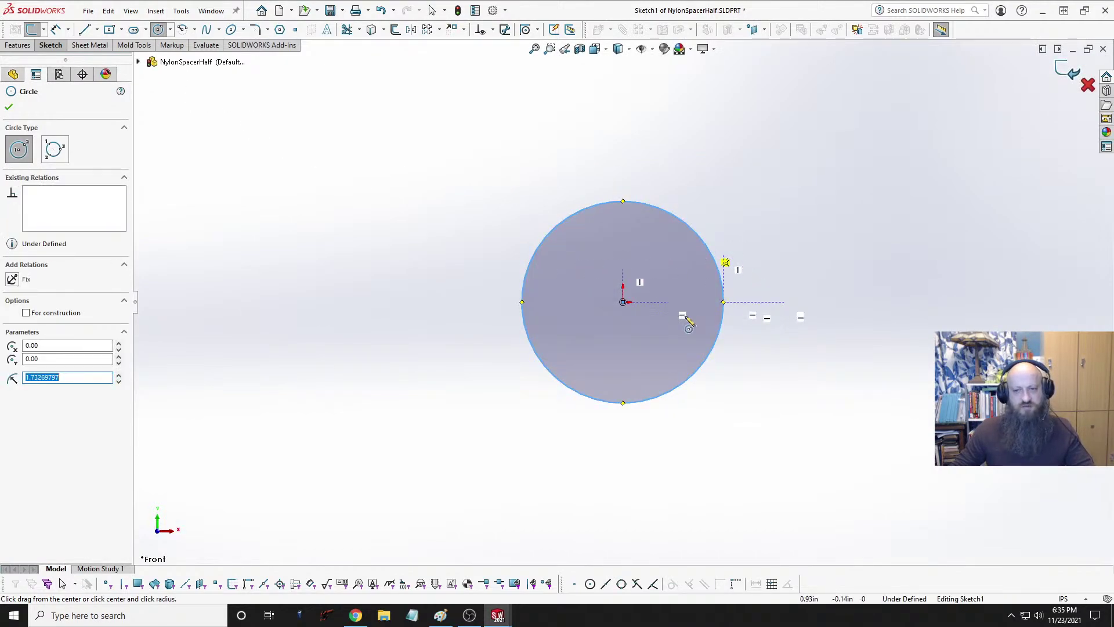
Step: Exit Steam running in the background and return to the maximized sketch window
left_click(1012, 617)
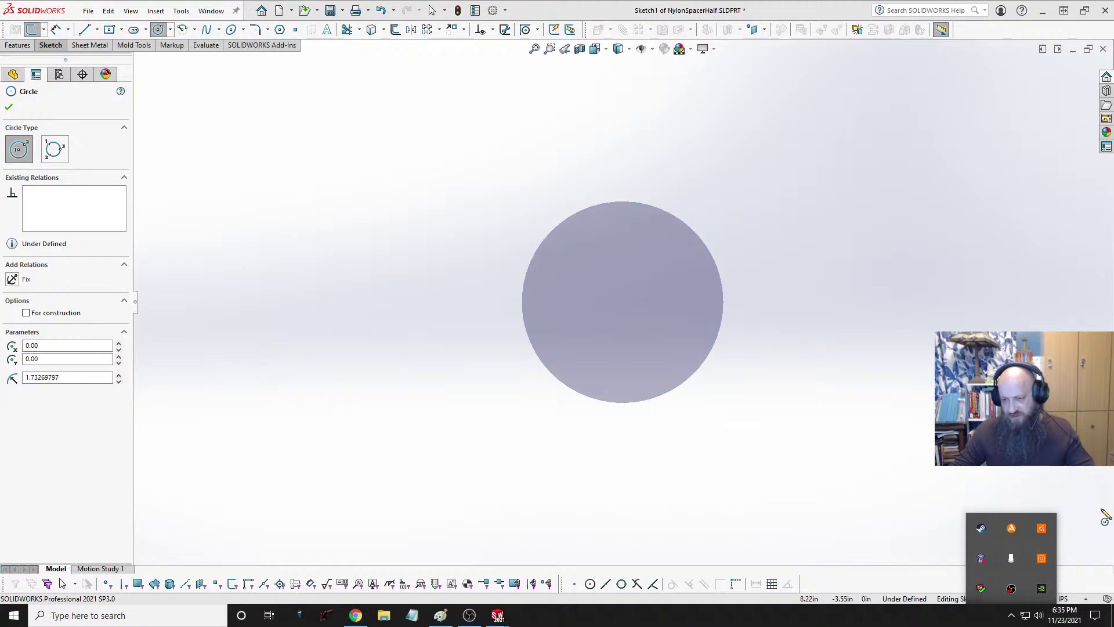
right_click(981, 529)
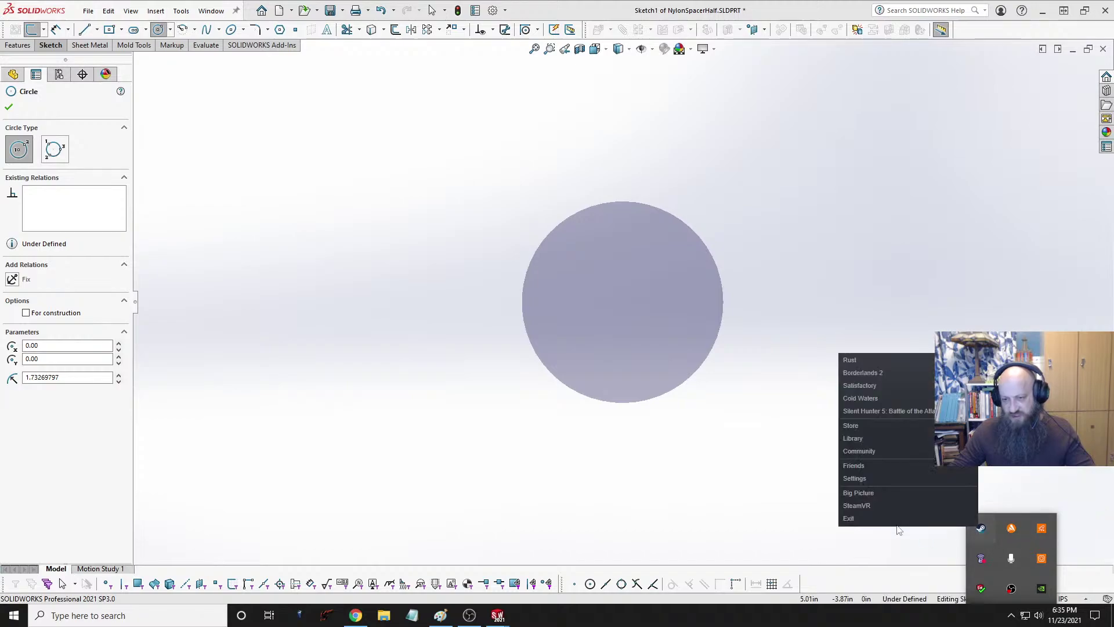
left_click(883, 521)
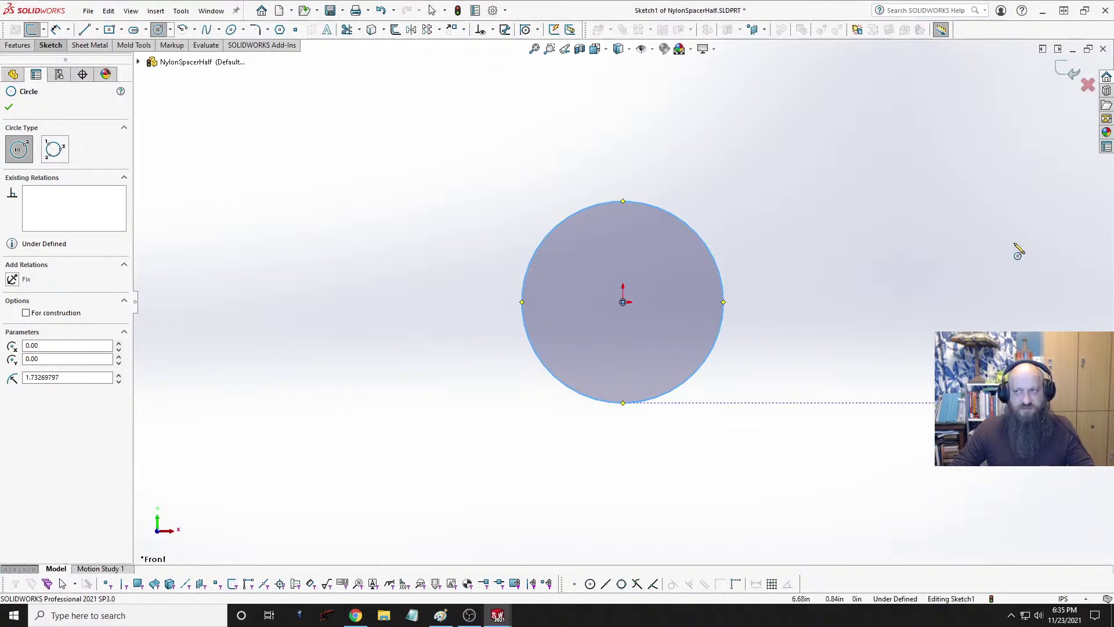
left_click(1085, 10)
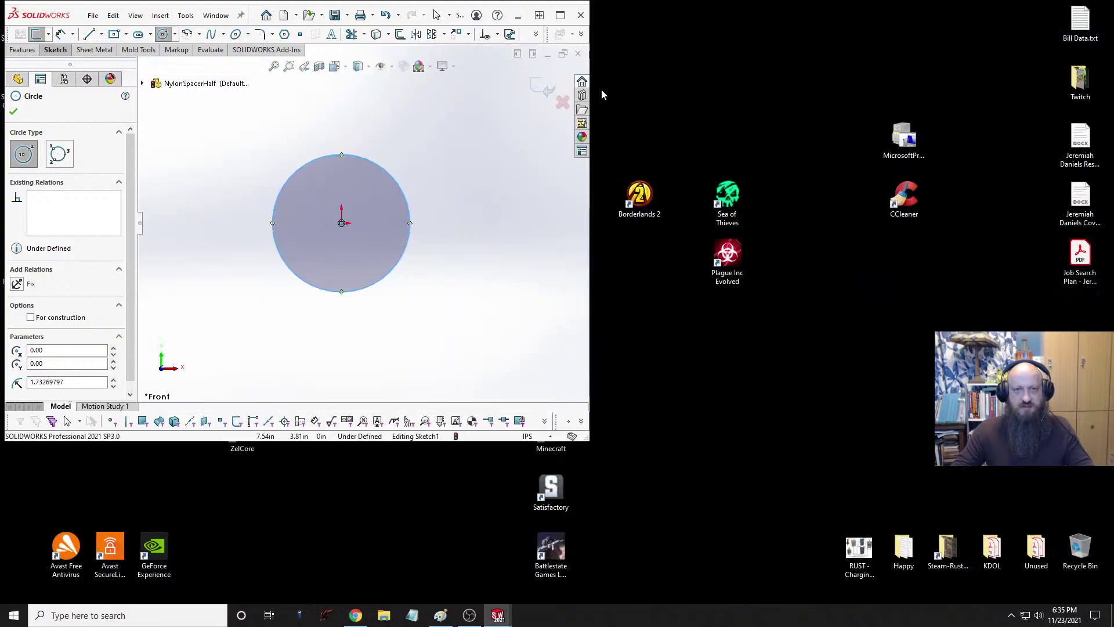
left_click(560, 15)
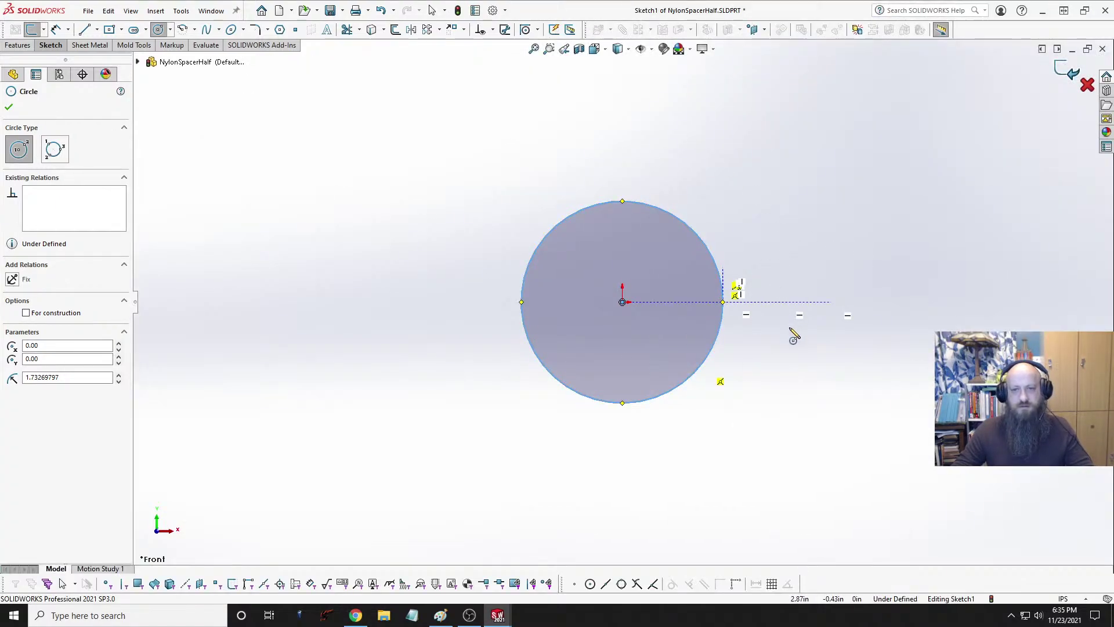
Step: Leave the Circle tool and switch to the Shaft part document
key("Escape")
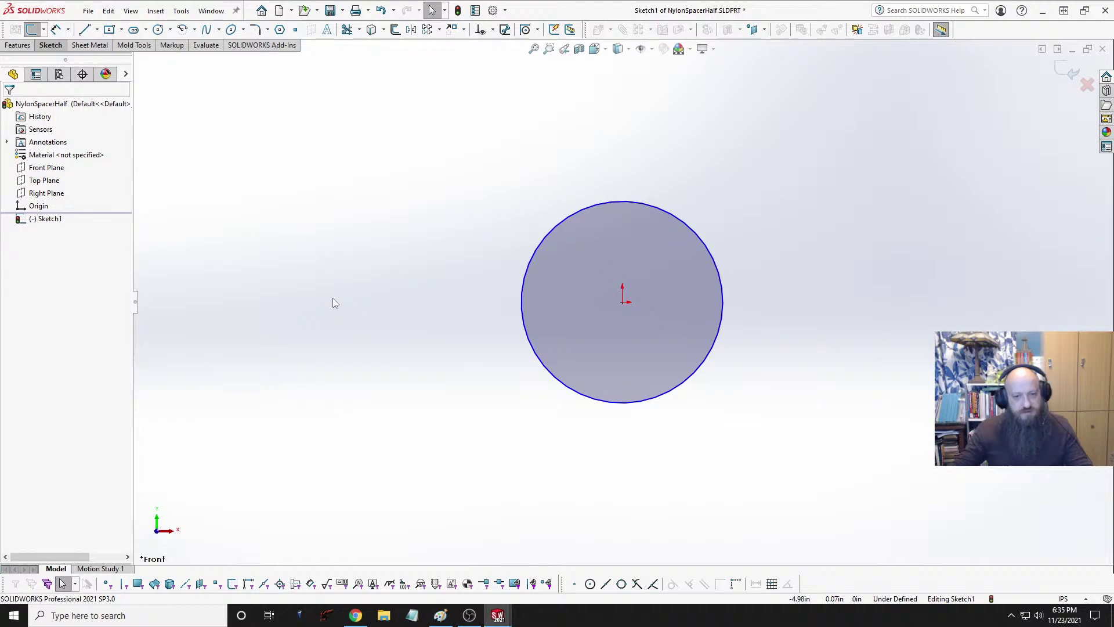
key("ctrl+Tab")
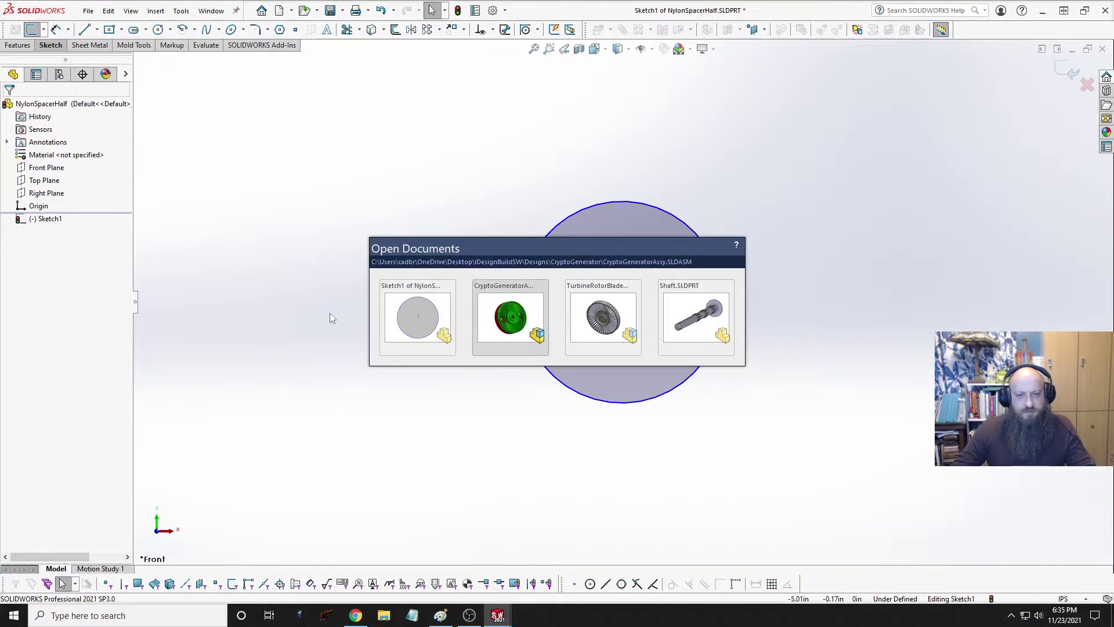
key("ctrl+Tab")
key("ctrl+Tab")
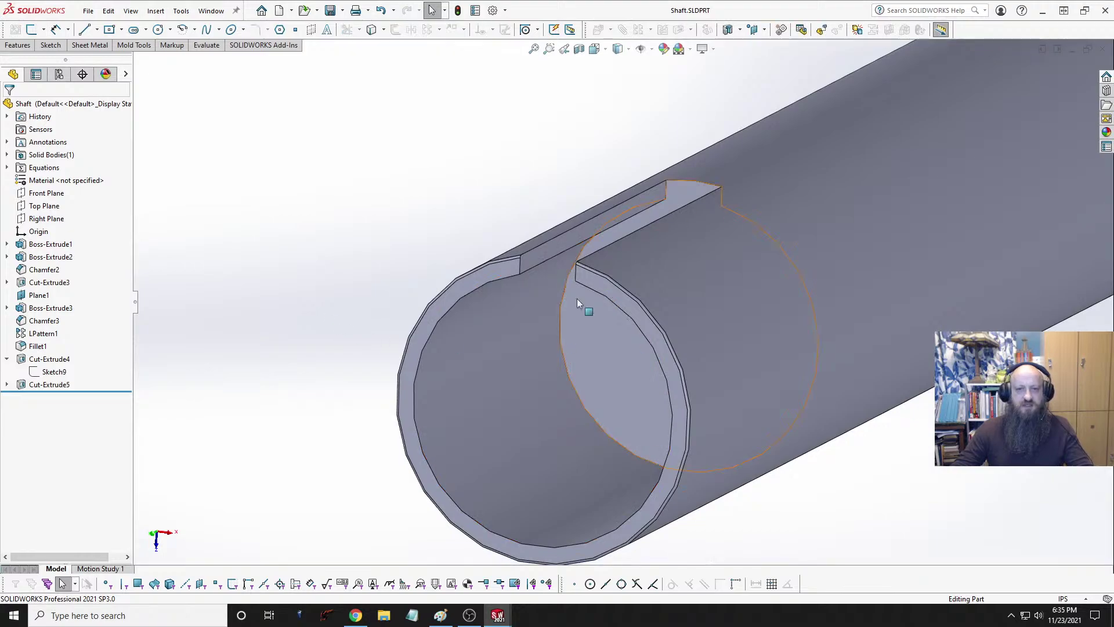
Step: Measure the outer circular edge at the slotted end of the shaft
left_click(653, 312)
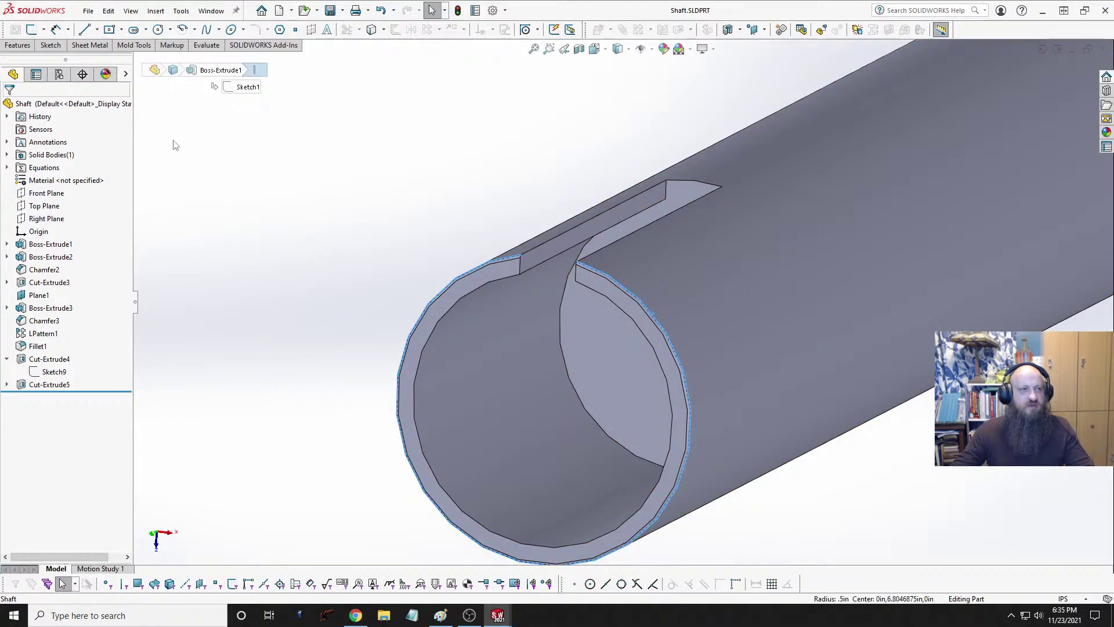
left_click(206, 46)
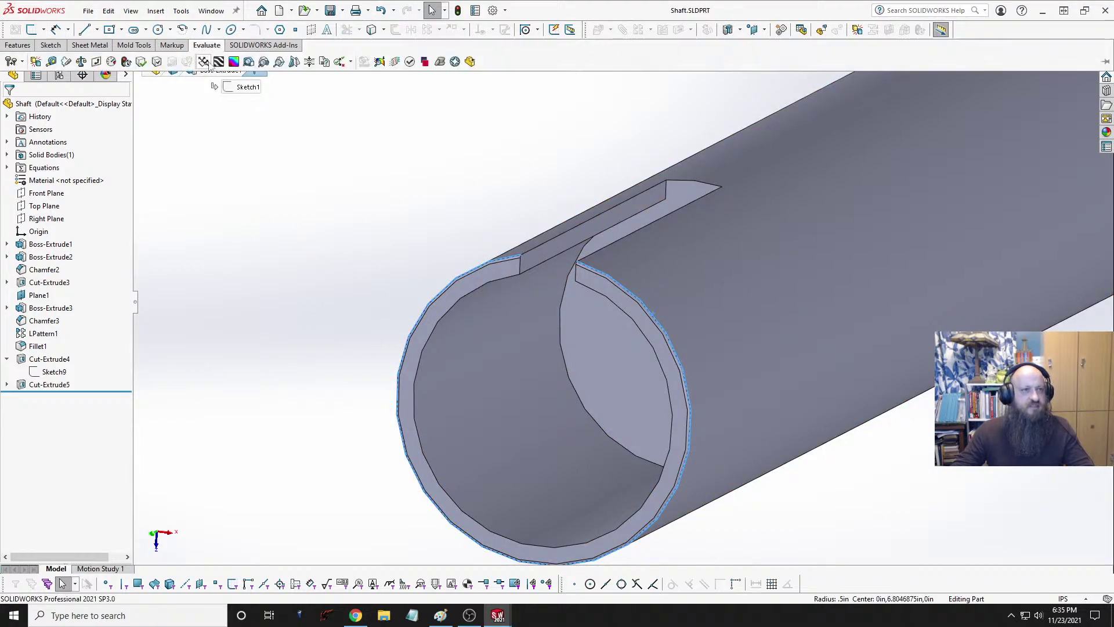
left_click(51, 65)
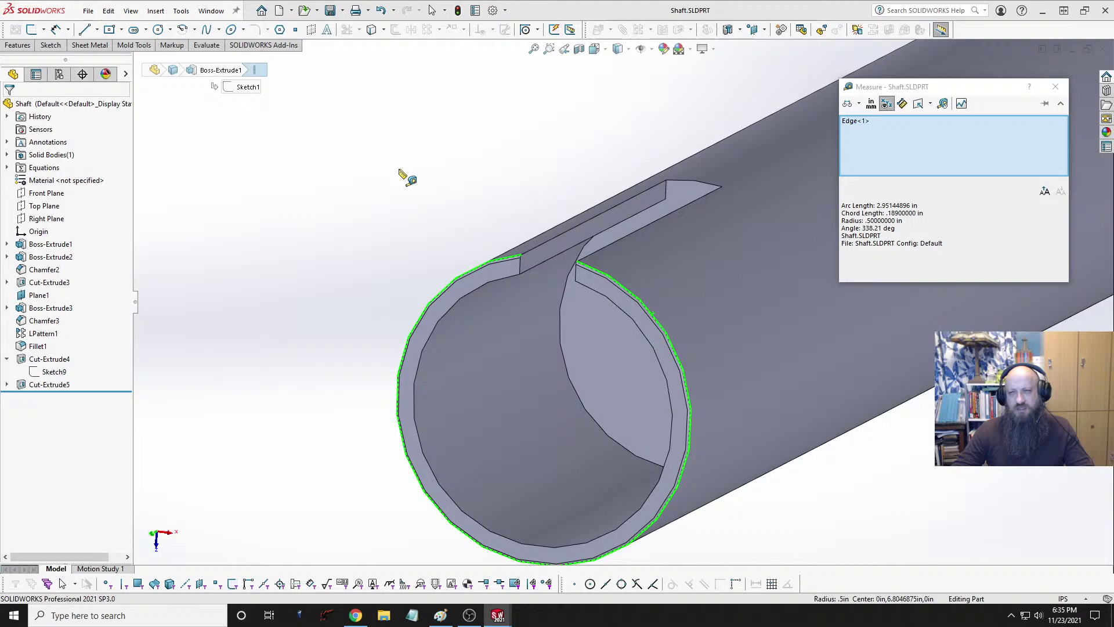
key("Escape")
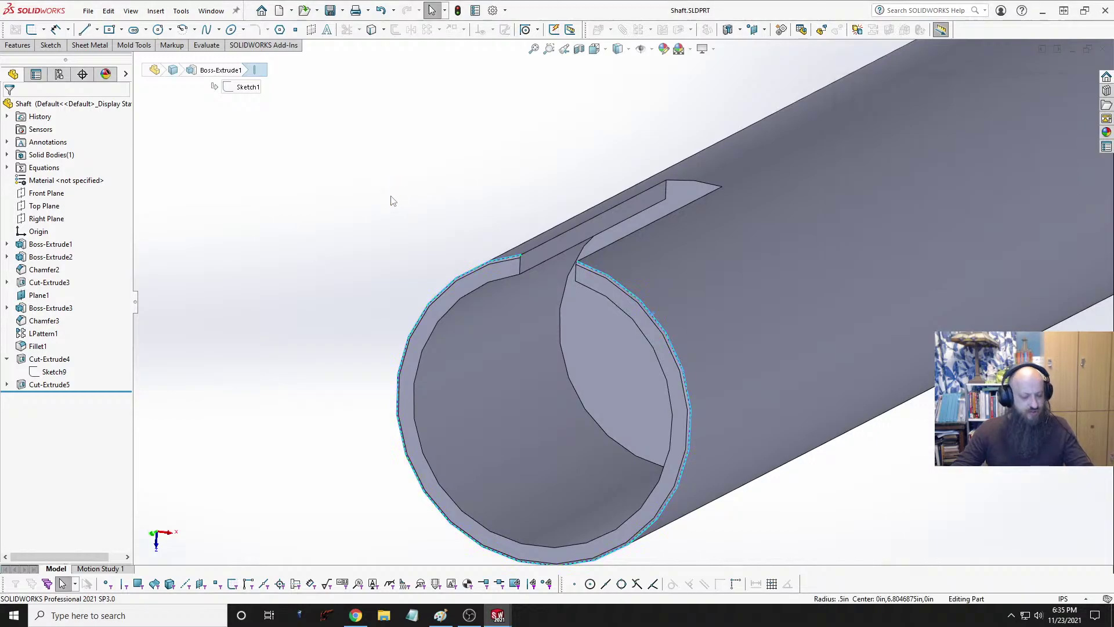
Step: Return to the NylonSpacerHalf sketch and dimension the circle's diameter as 1 in
key("ctrl+Tab")
key("ctrl+Tab")
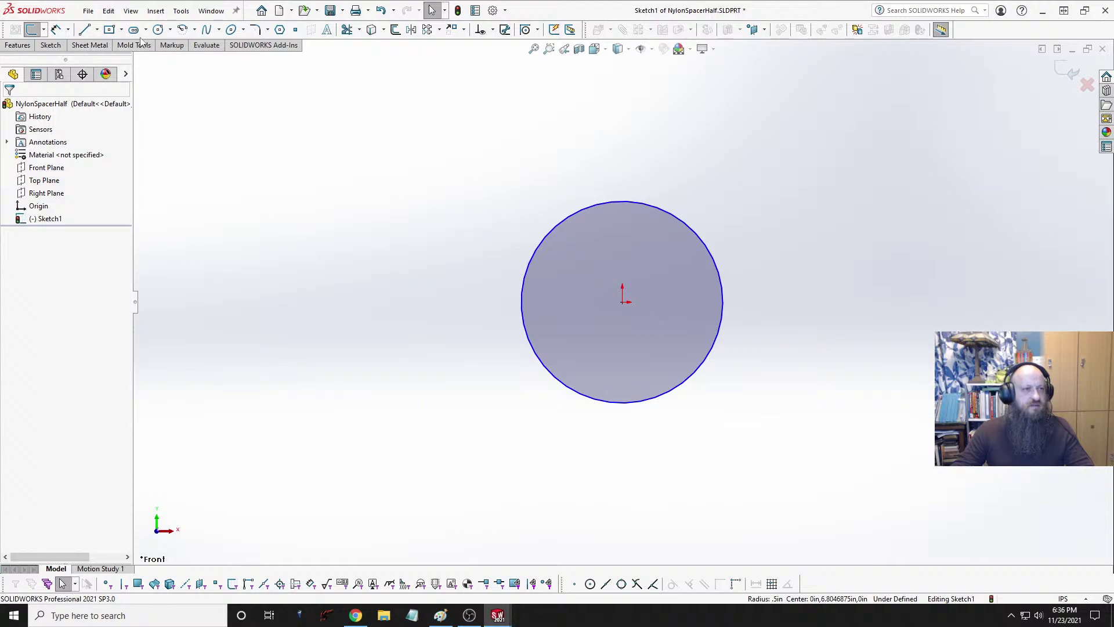
left_click(56, 29)
left_click(693, 230)
left_click(767, 184)
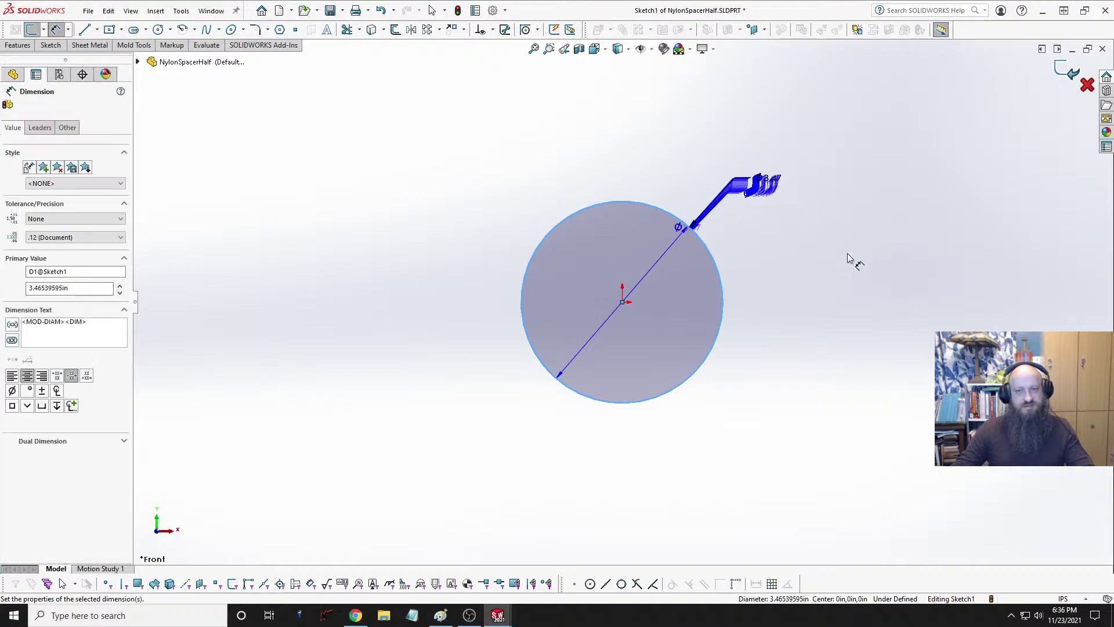
type("1")
key("Return")
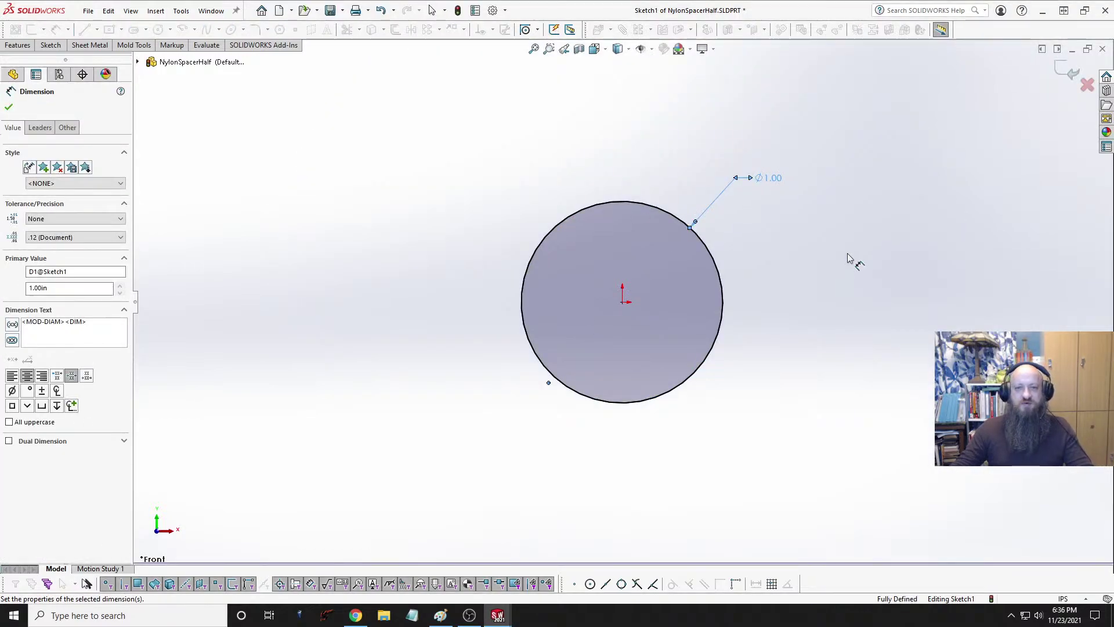
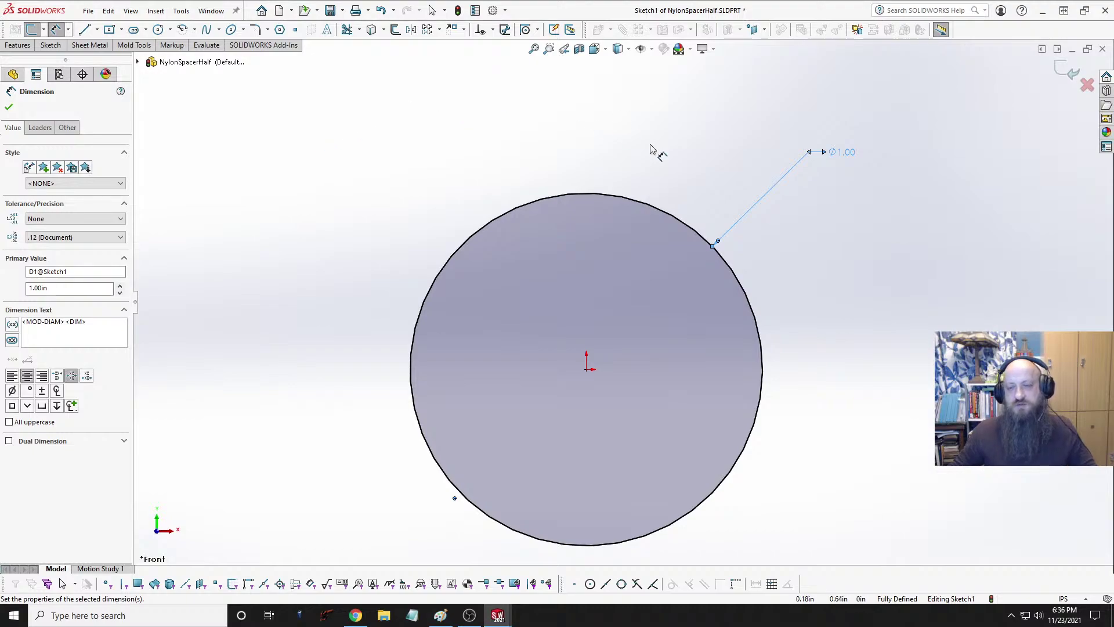
Step: Set the circle's diameter to .95 in
double_click(850, 156)
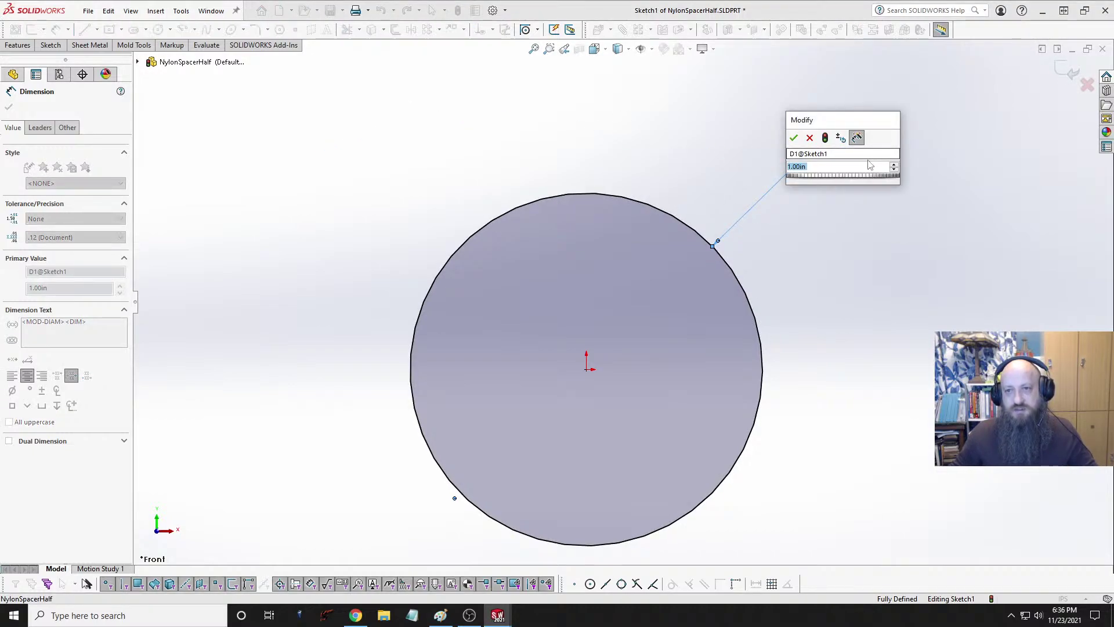
type("1")
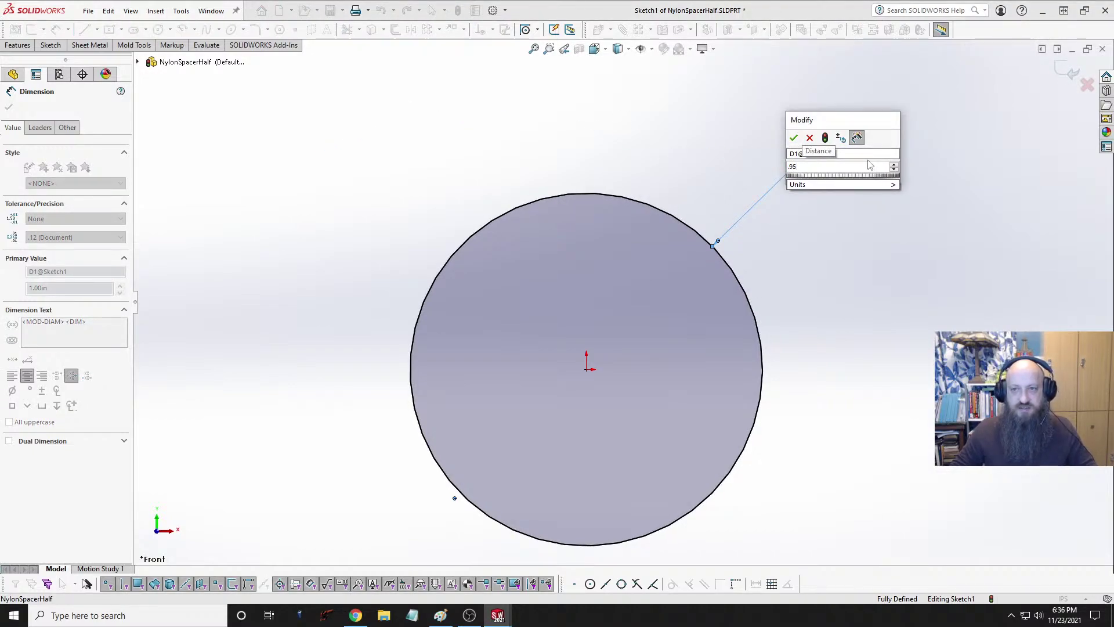
key("Return")
left_click(843, 256)
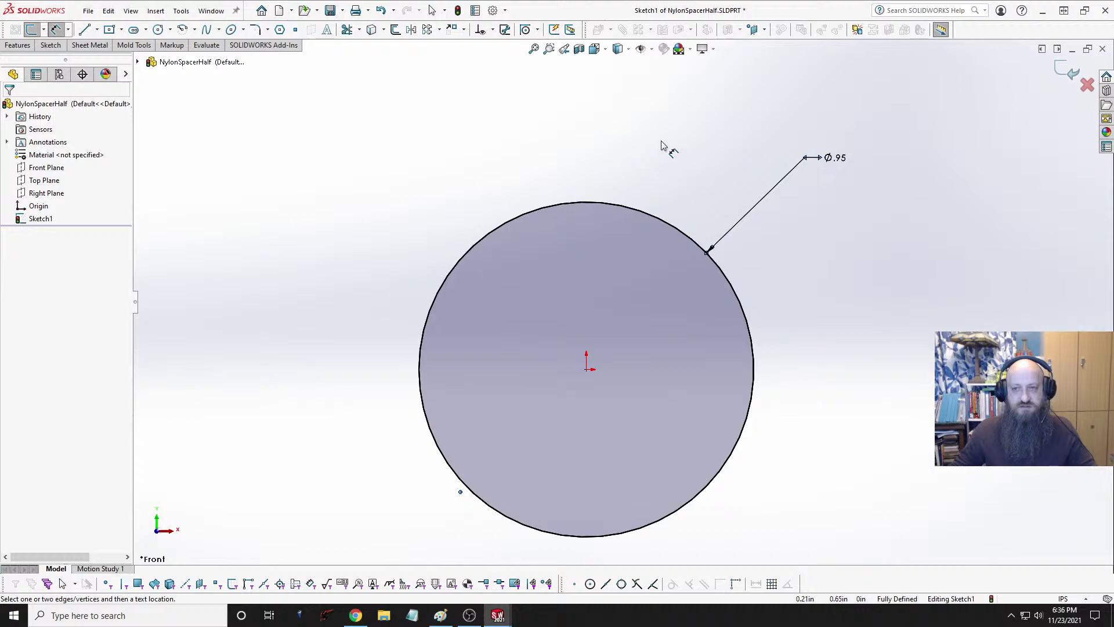
Step: Switch to the CryptoGeneratorAssy assembly and collapse its expanded rotor and stator blade subassemblies in the feature tree
key("ctrl+Tab")
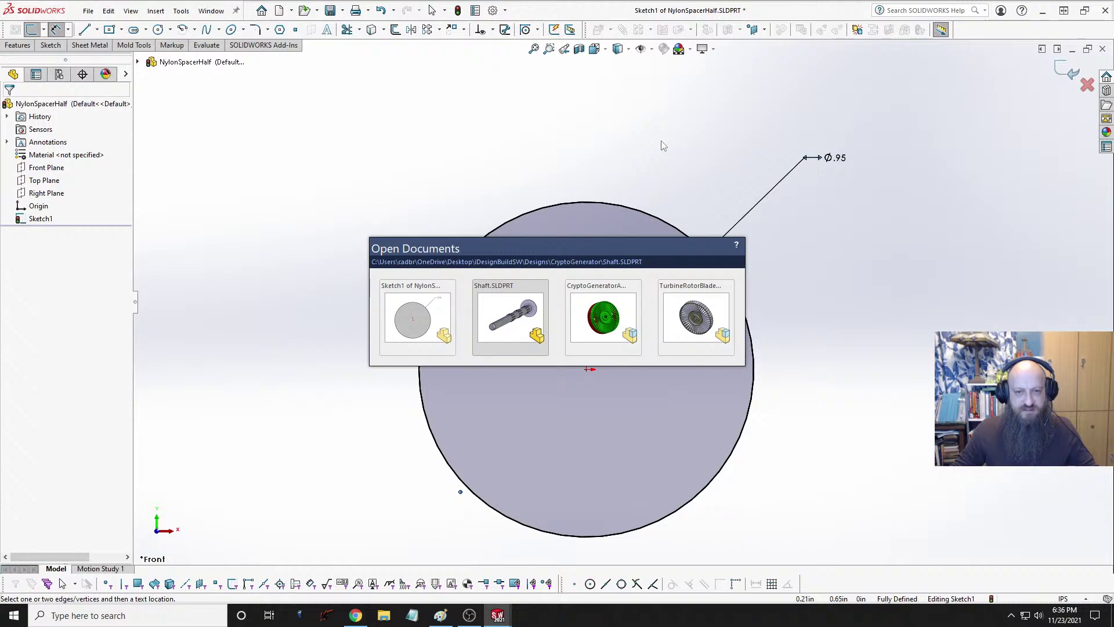
key("ctrl+Tab")
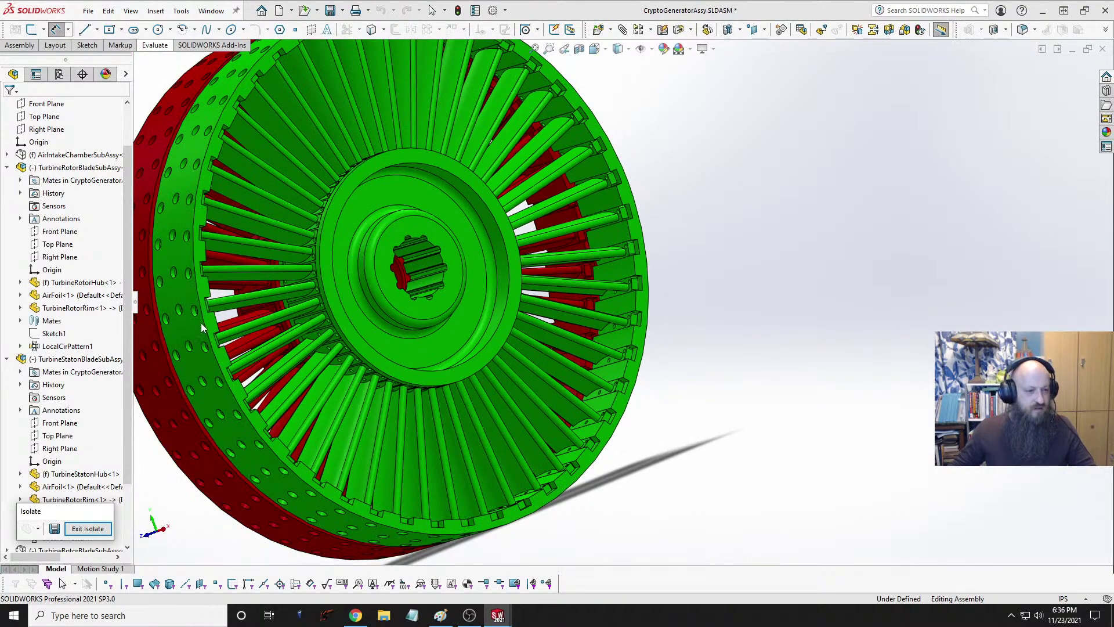
scroll(63, 458, "down", 2)
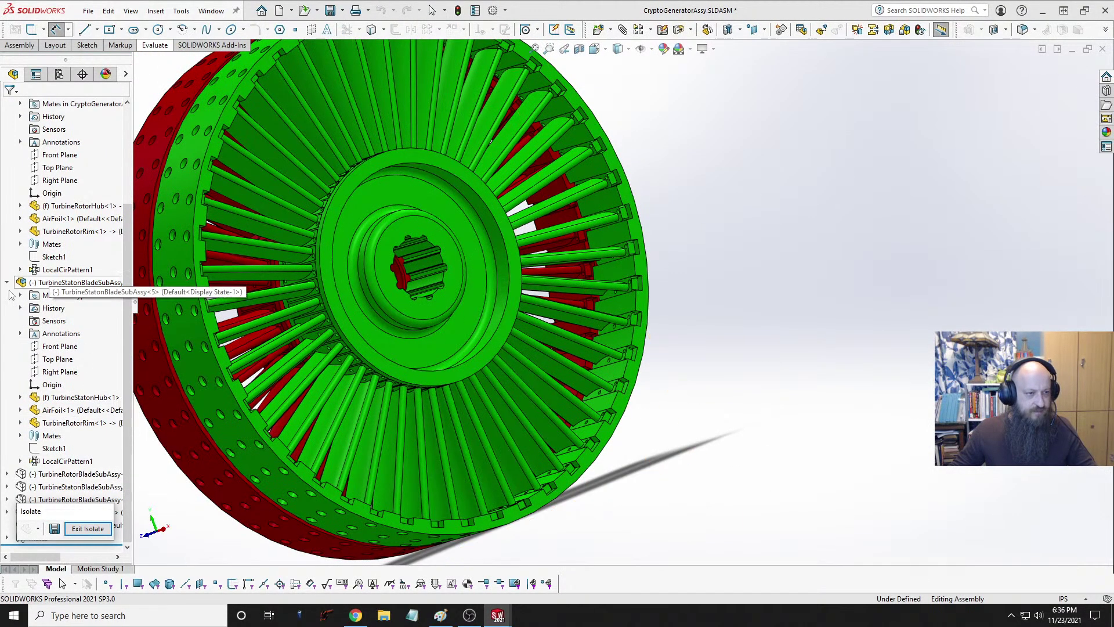
left_click(8, 199)
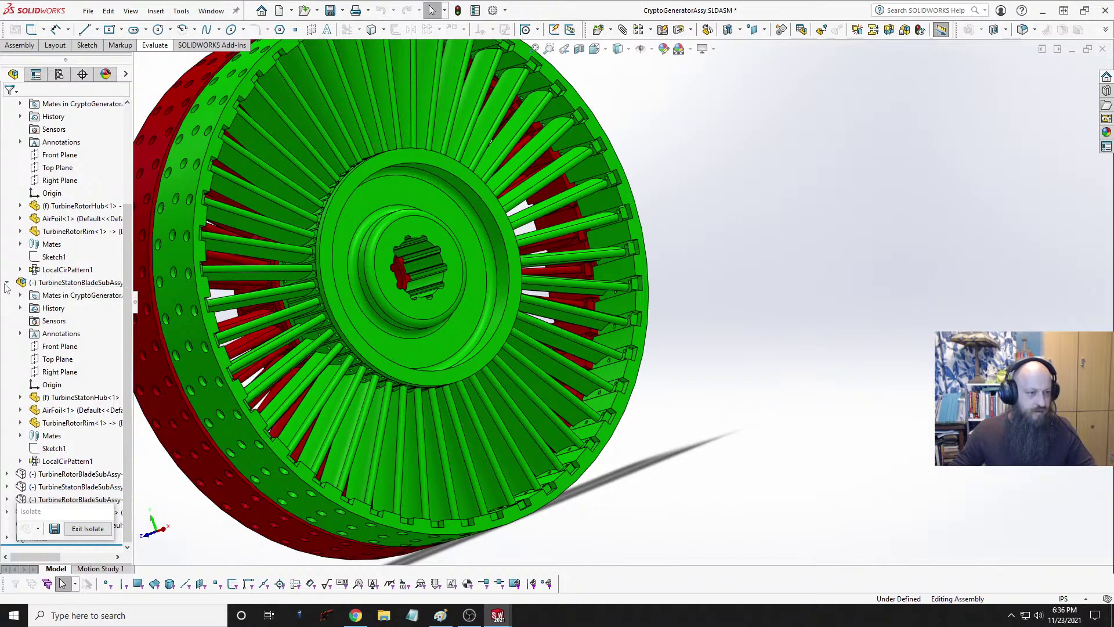
left_click(6, 282)
left_click(6, 218)
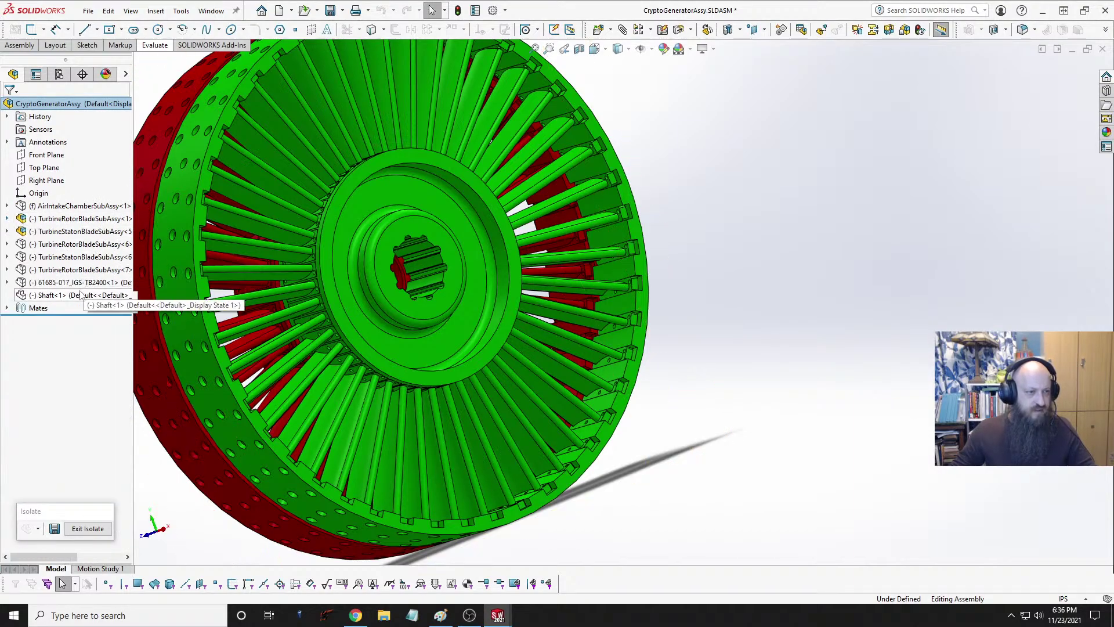
Step: Show the hidden TurbineRotorBladeSubAssy<6>, TurbineStatonBladeSubAssy<6>, TurbineRotorBladeSubAssy<7> and Shaft<1> components
left_click(63, 249)
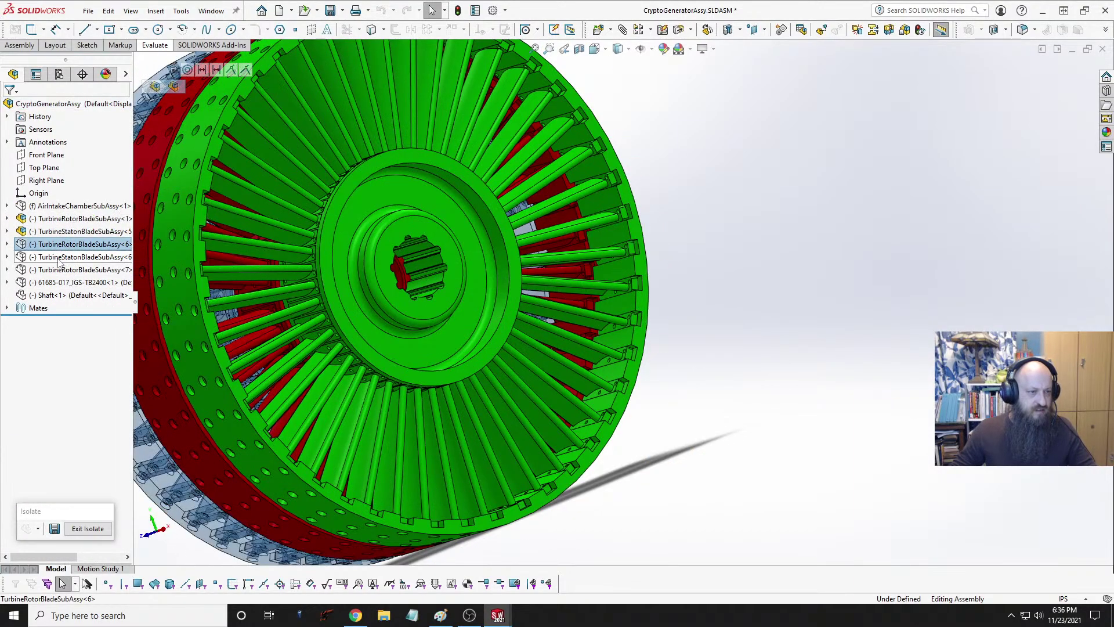
left_click(65, 270, "shift")
left_click(67, 295, "ctrl")
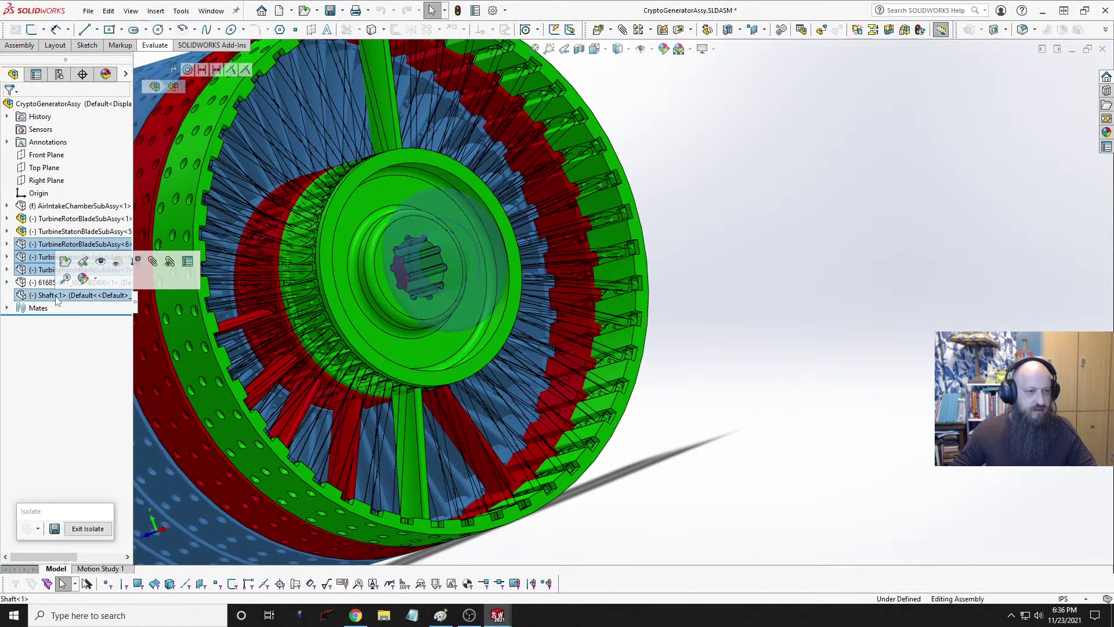
right_click(58, 293)
left_click(104, 257)
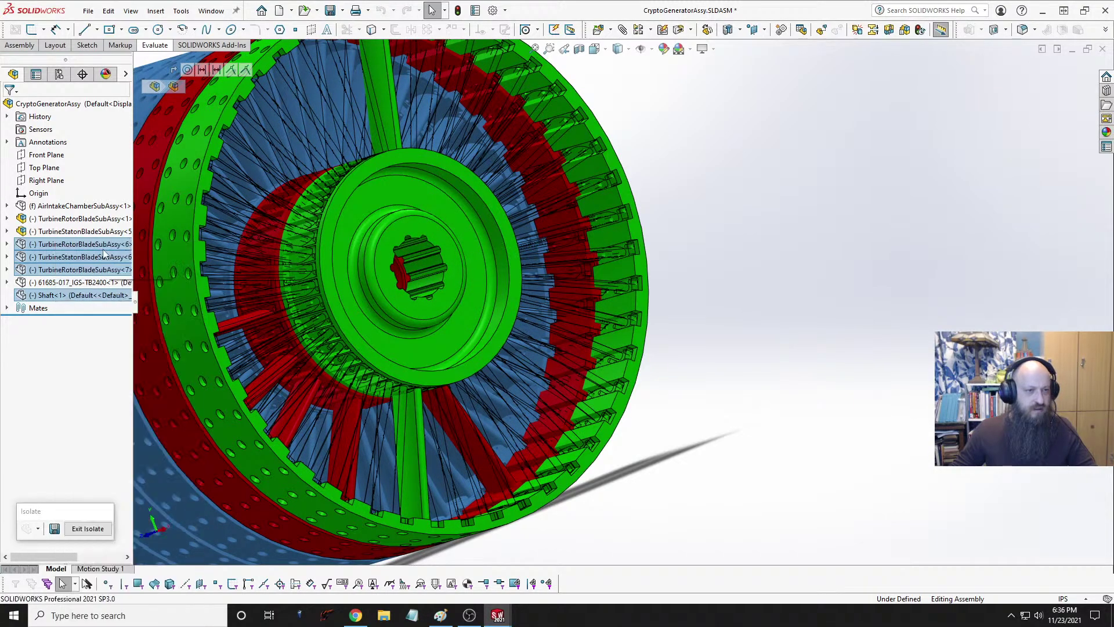
left_click(790, 309)
Step: Examine the turbine stack from the Top view, including the gaps between the blade discs and the flange on the shaft
scroll(735, 312, "up", 5)
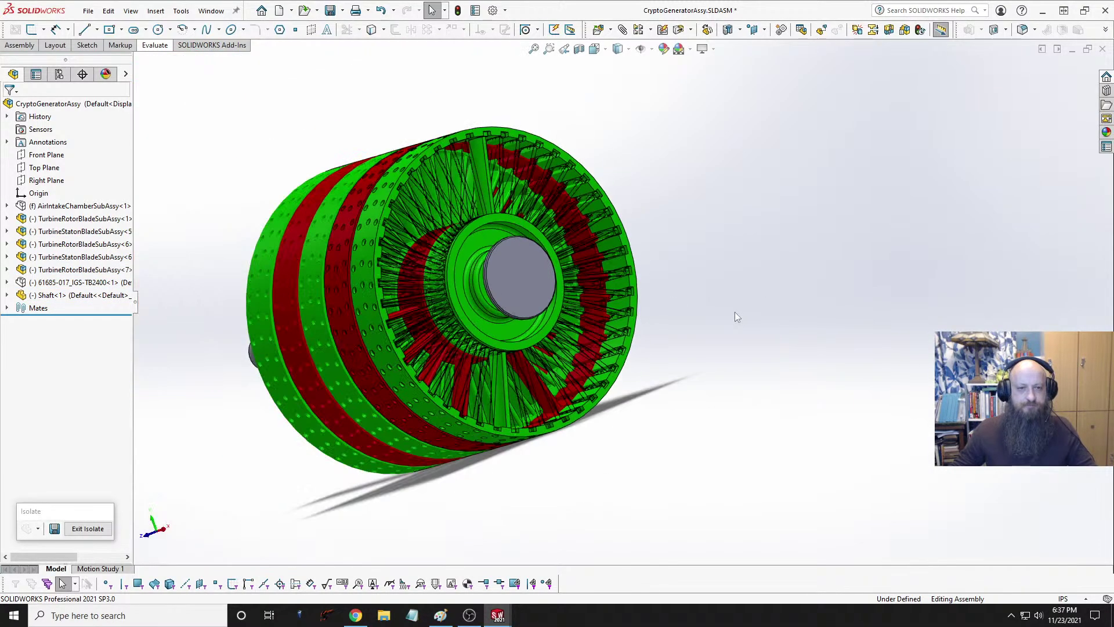
middle_click_drag(701, 258, 770, 318)
scroll(624, 223, "down", 3)
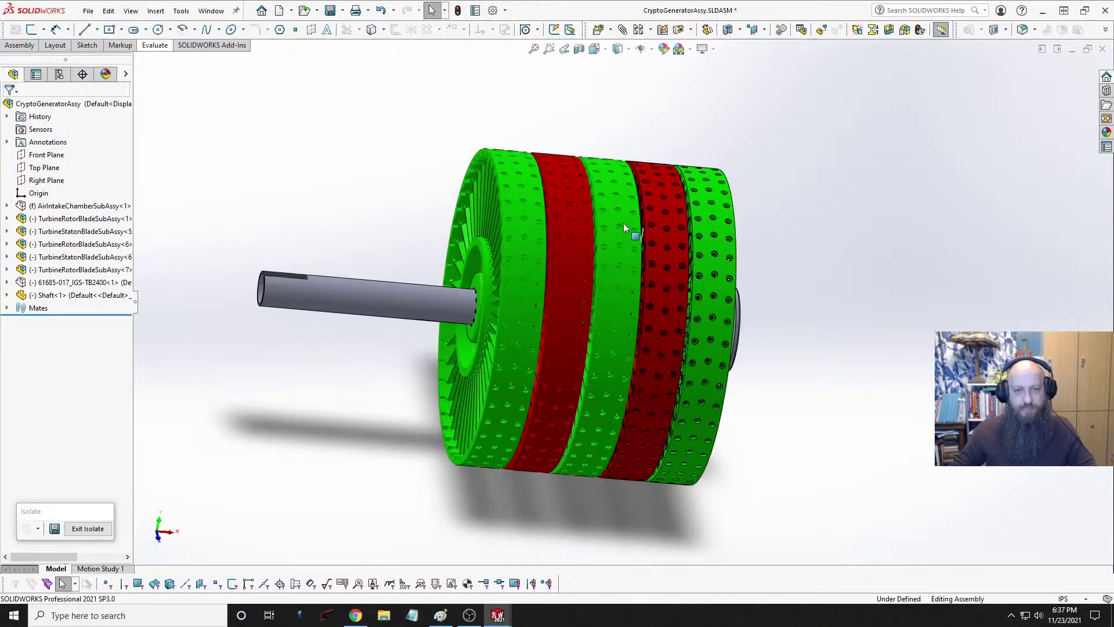
key("space")
left_click(525, 271)
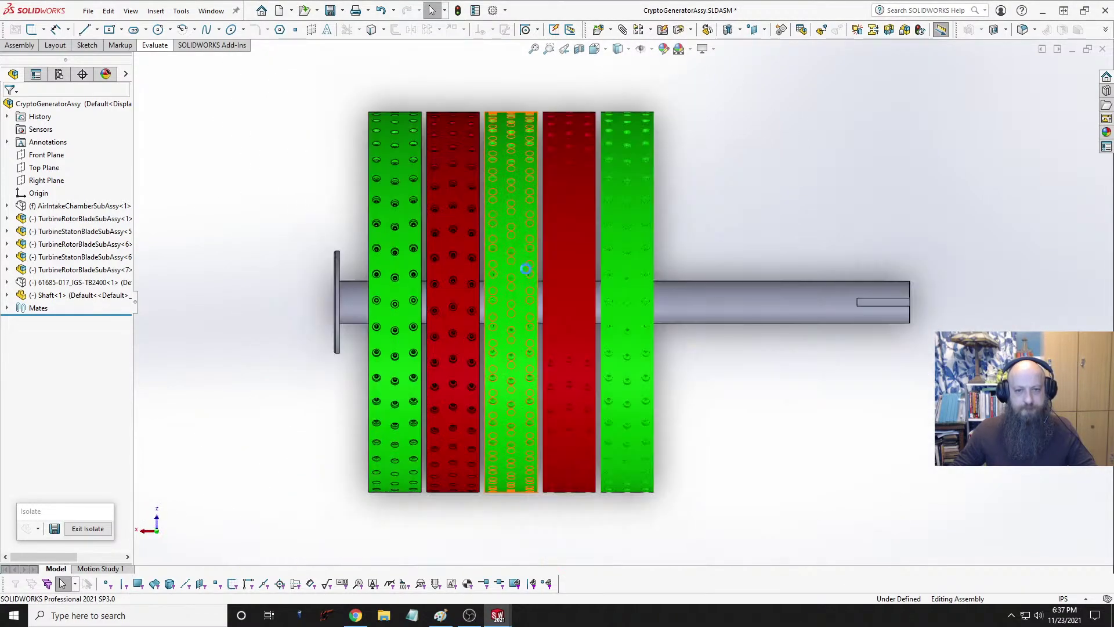
key("space")
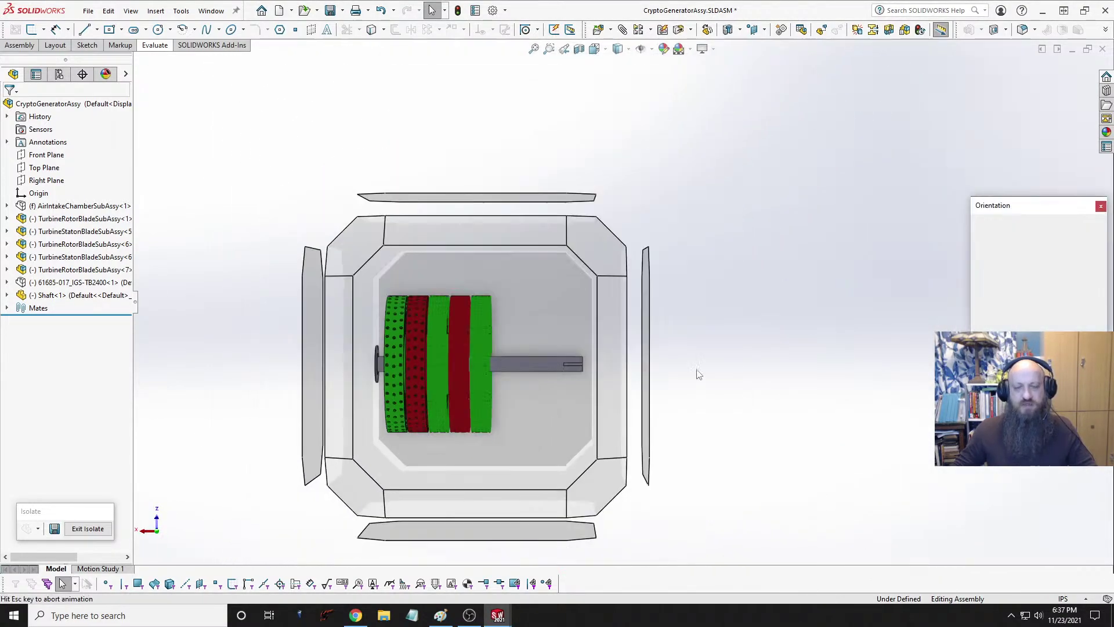
left_click(1009, 271)
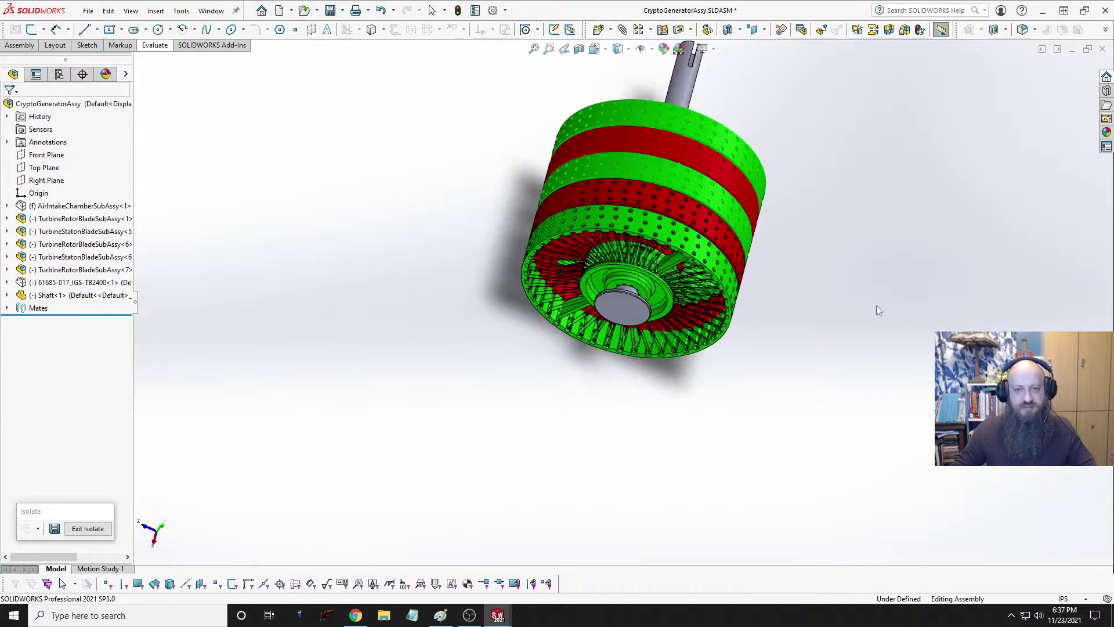
key("space")
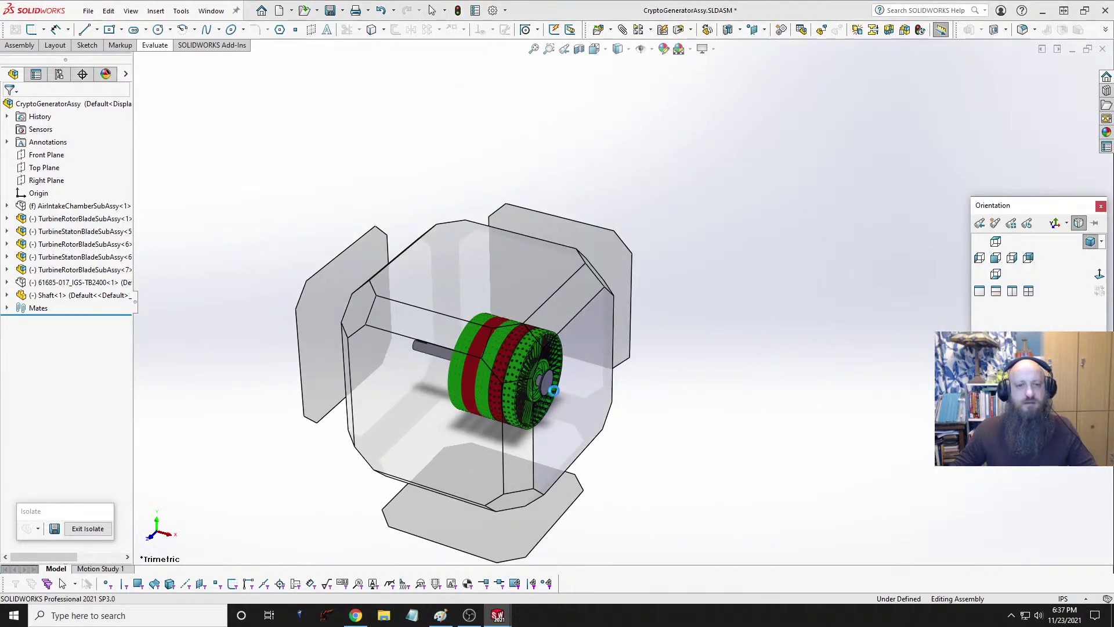
left_click(437, 278)
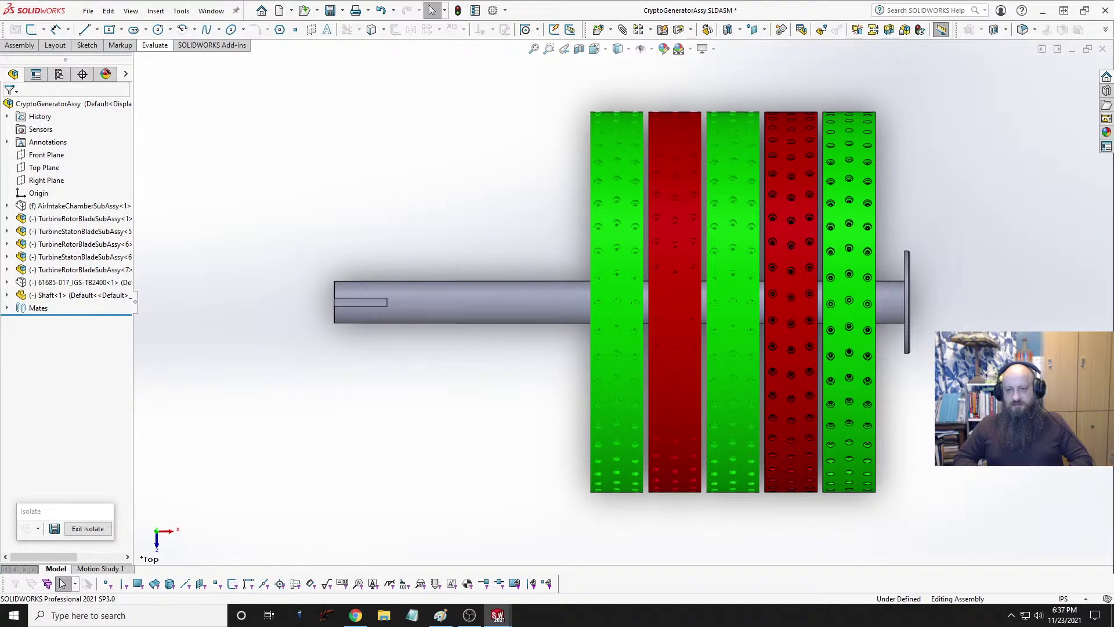
scroll(1045, 344, "down", 2)
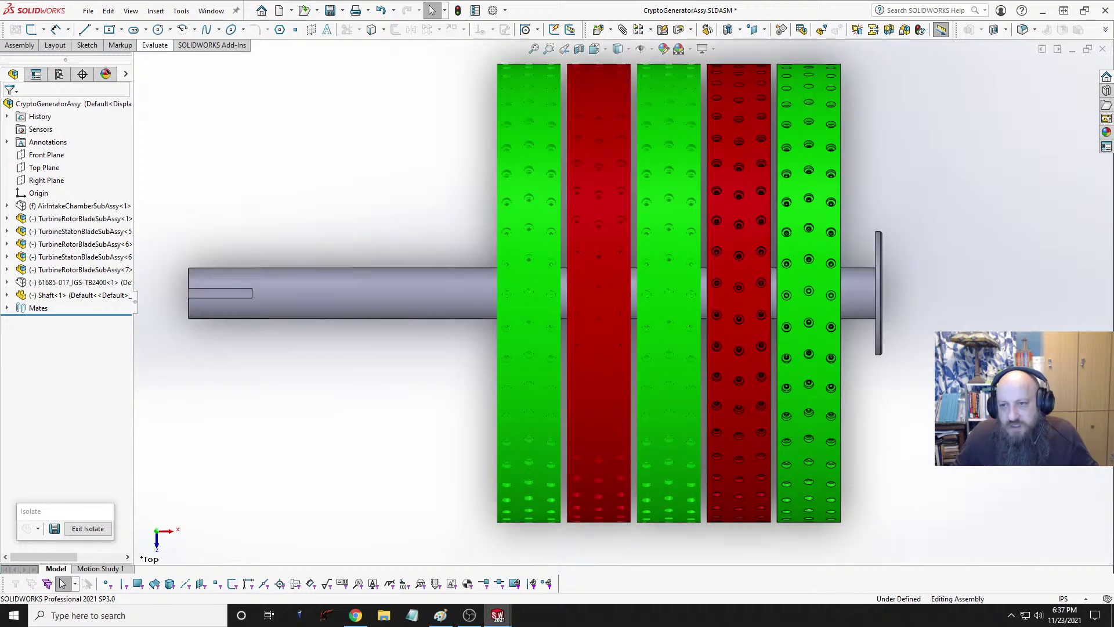
scroll(1024, 345, "down", 2)
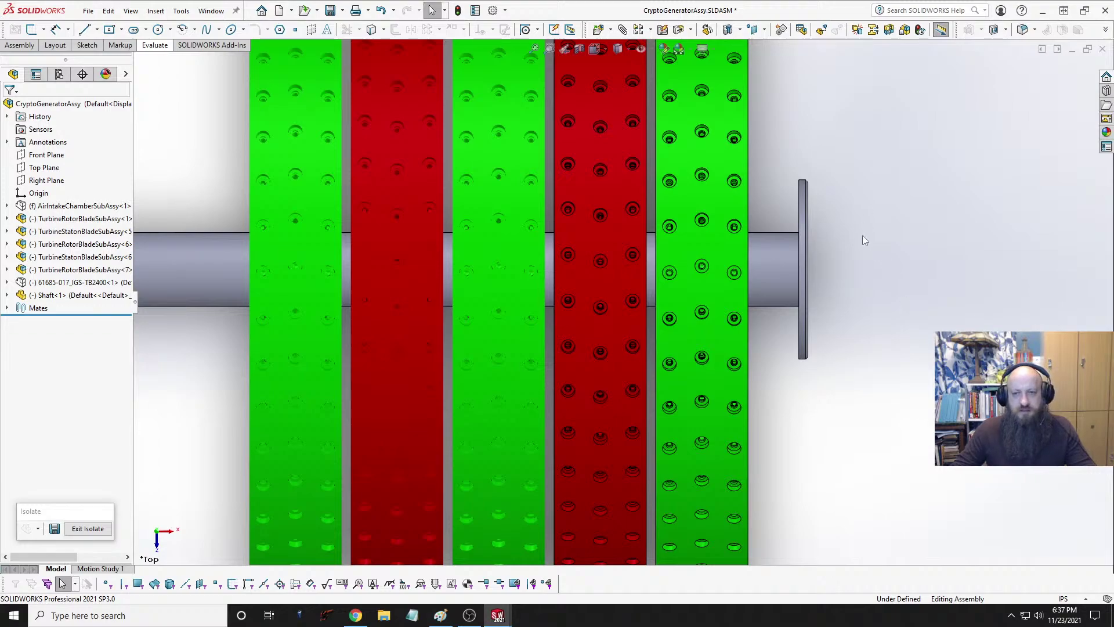
left_click(800, 205)
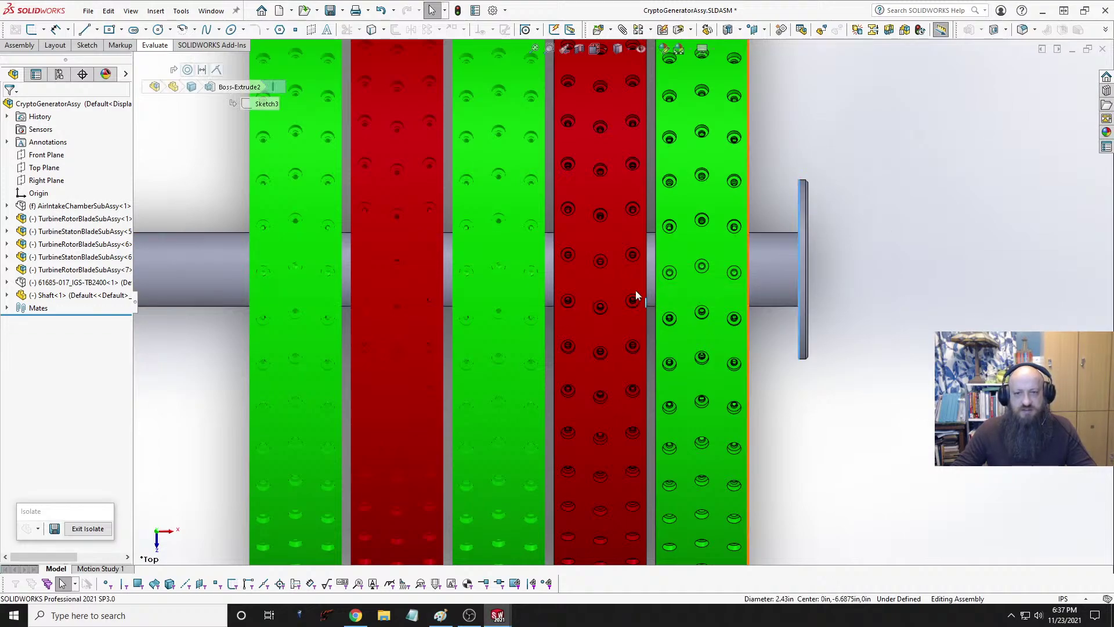
left_click(863, 290)
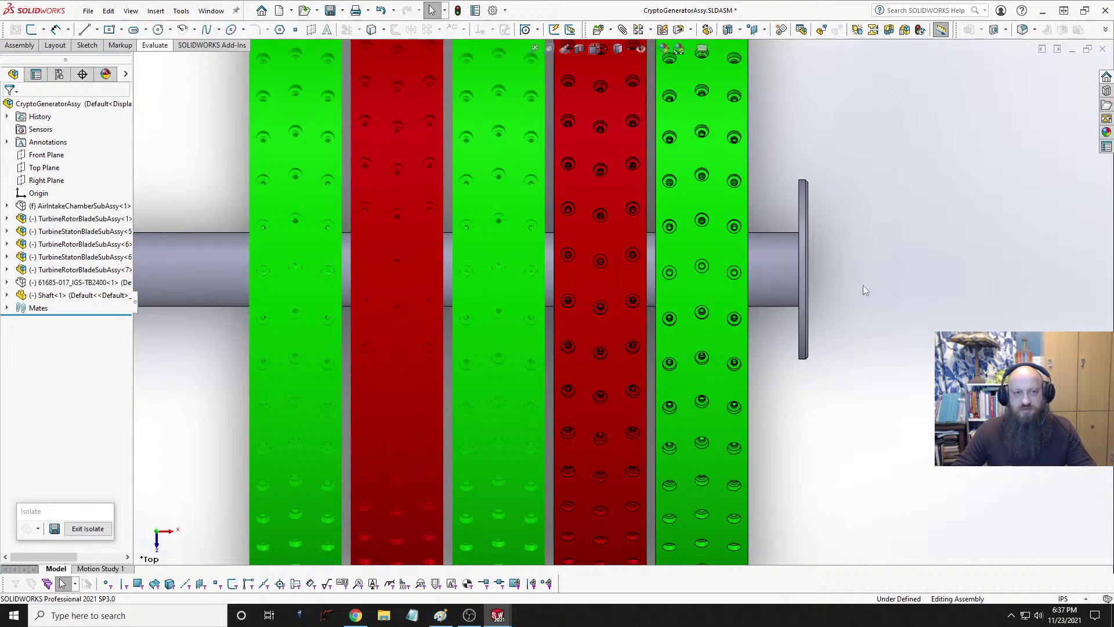
Step: Start a new assembly sketch on the Top Plane over the turbine stack
left_click(44, 168)
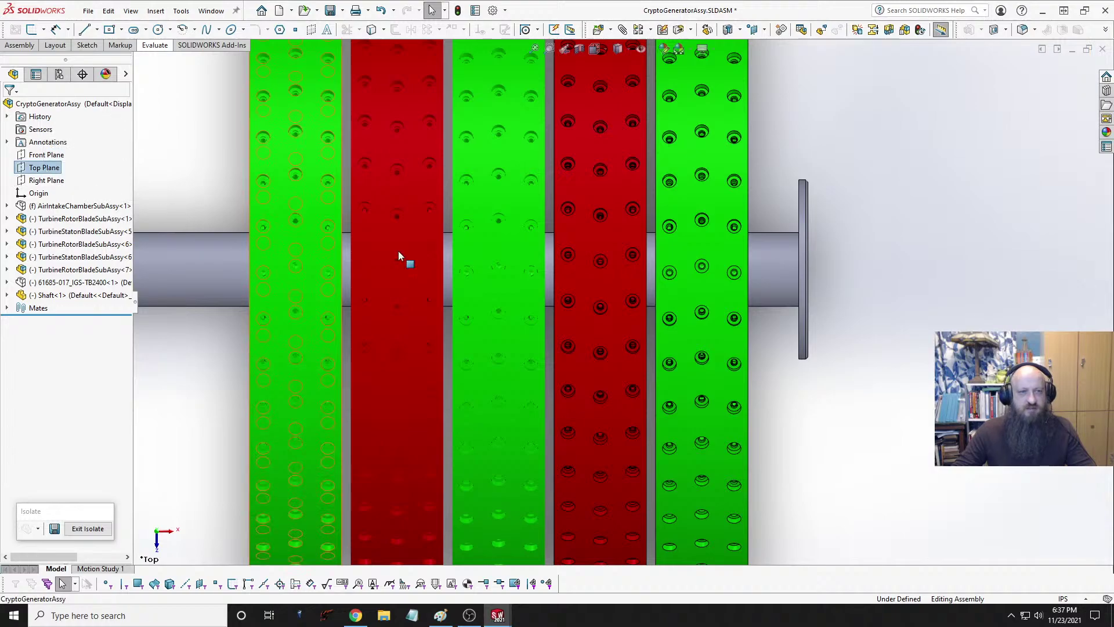
key("f")
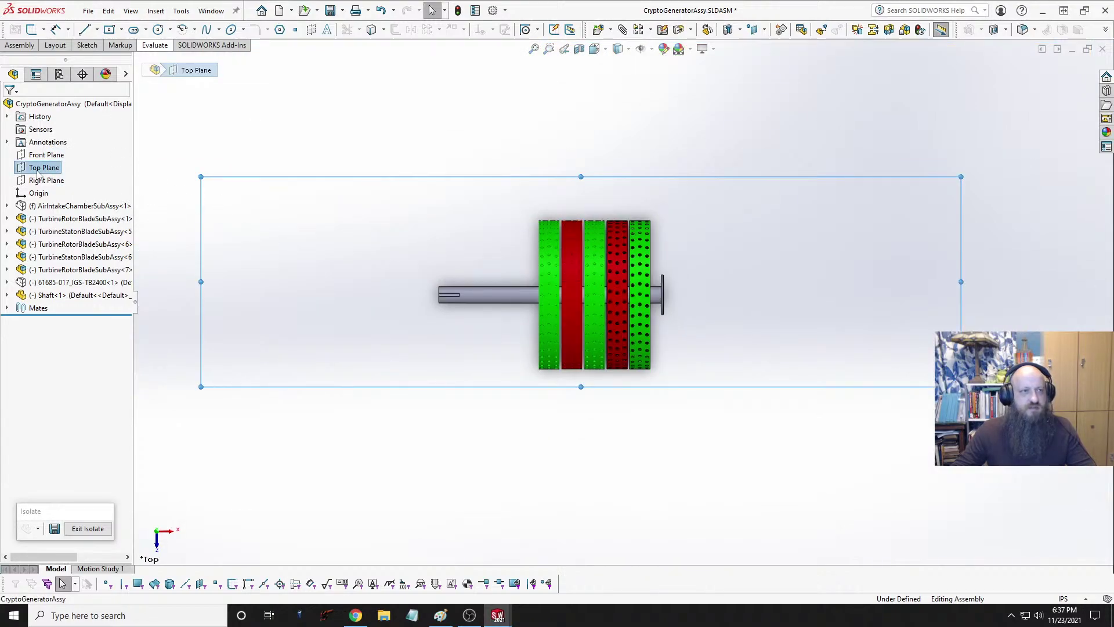
right_click(40, 168)
left_click(38, 149)
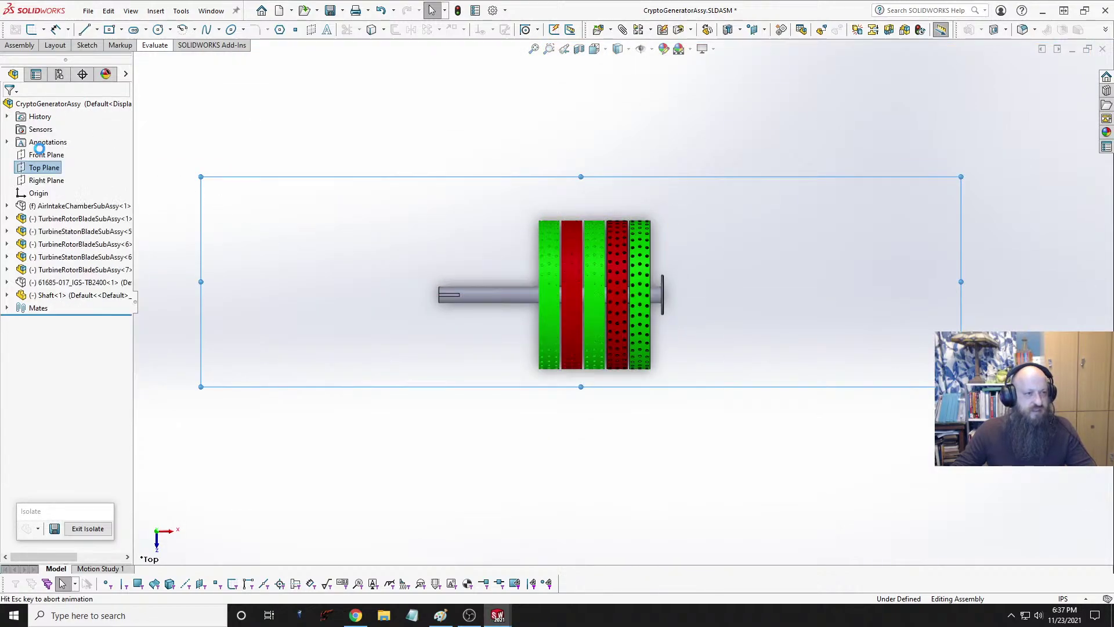
scroll(919, 314, "down", 4)
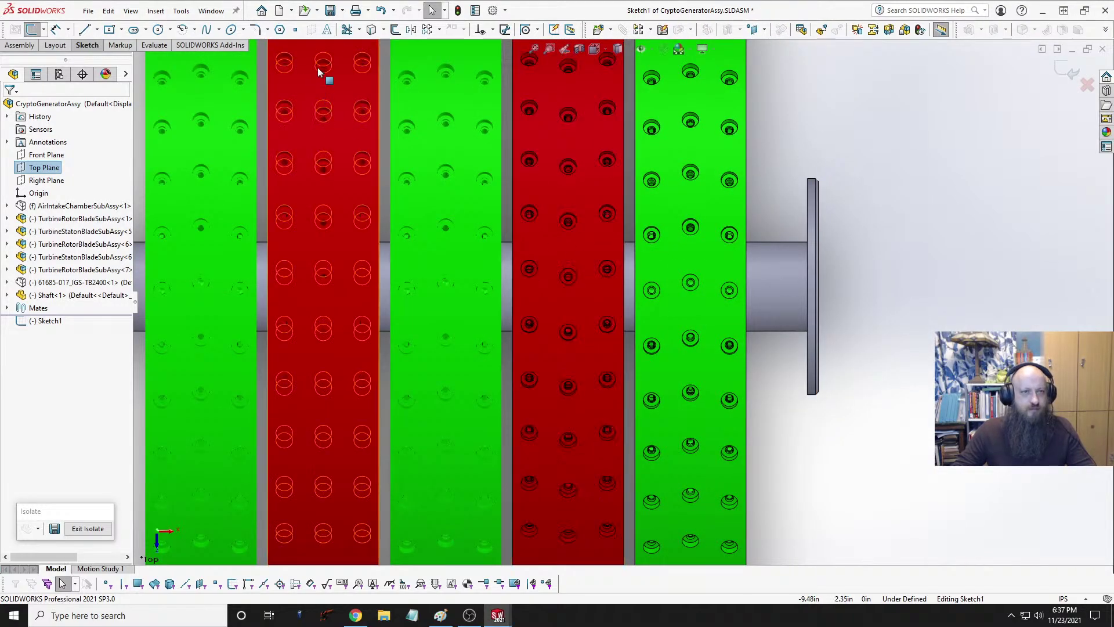
Step: Draw a horizontal 0.125 in construction centerline across the gap between the green disc nearest the flange and the adjacent red disc
left_click(96, 29)
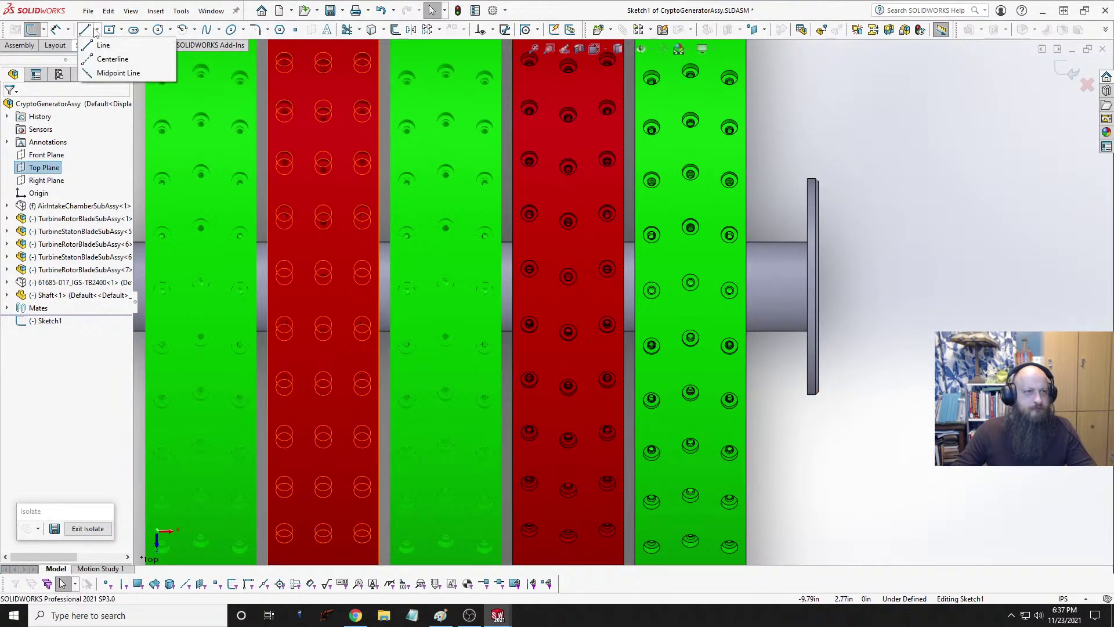
left_click(99, 59)
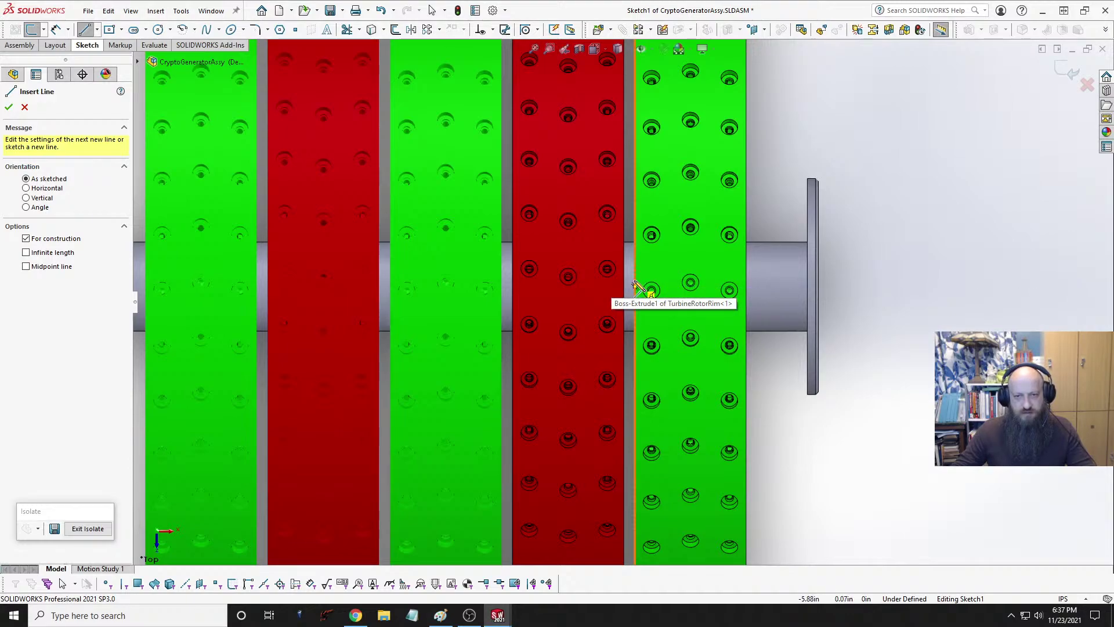
left_click(631, 287)
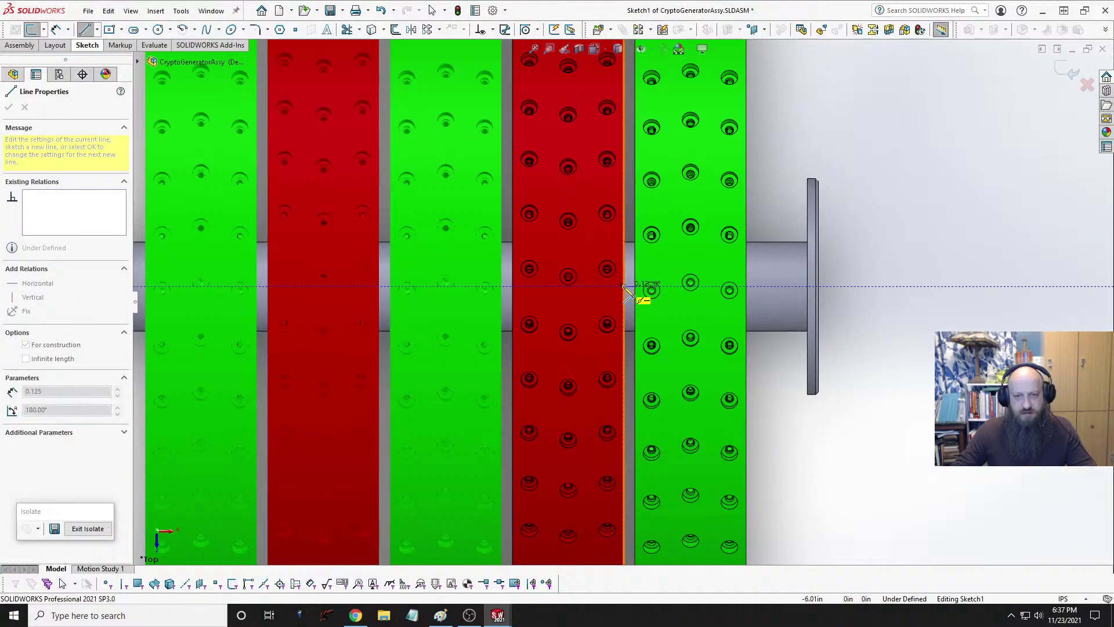
key("Escape")
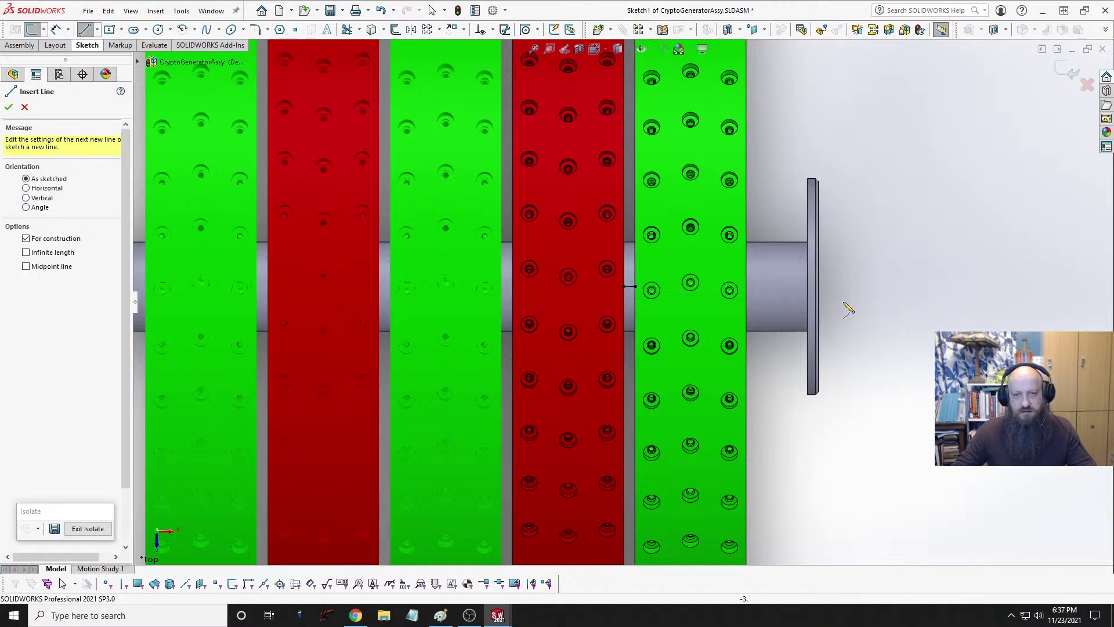
Step: Draw a horizontal centerline about 2 in long from the shaft flange to the midpoint of the gap line, and check its length
left_click(807, 286)
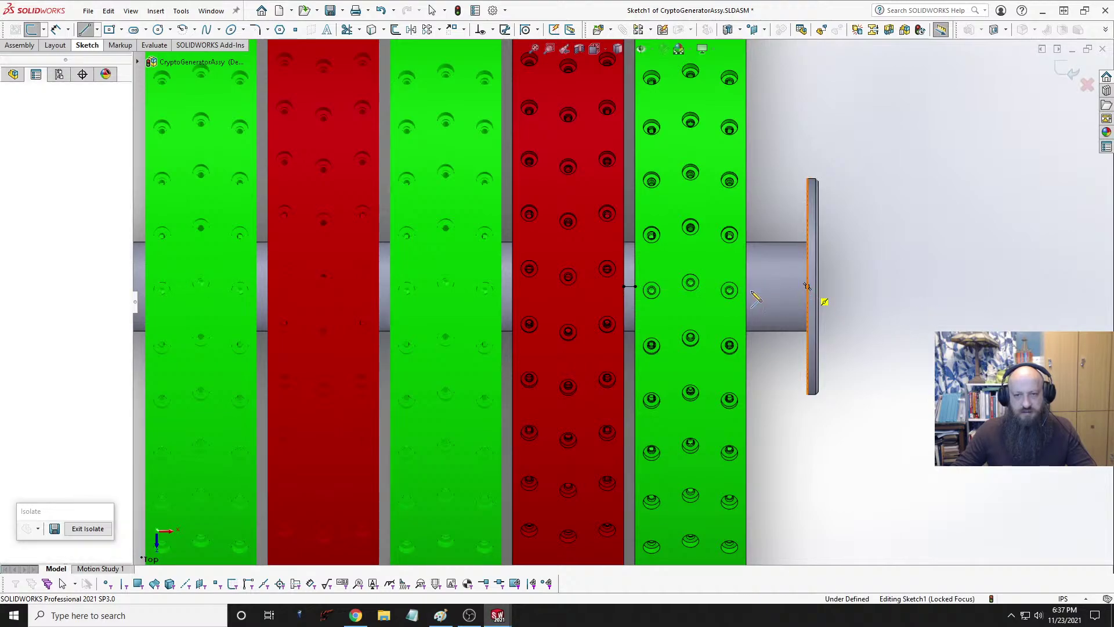
left_click(629, 286)
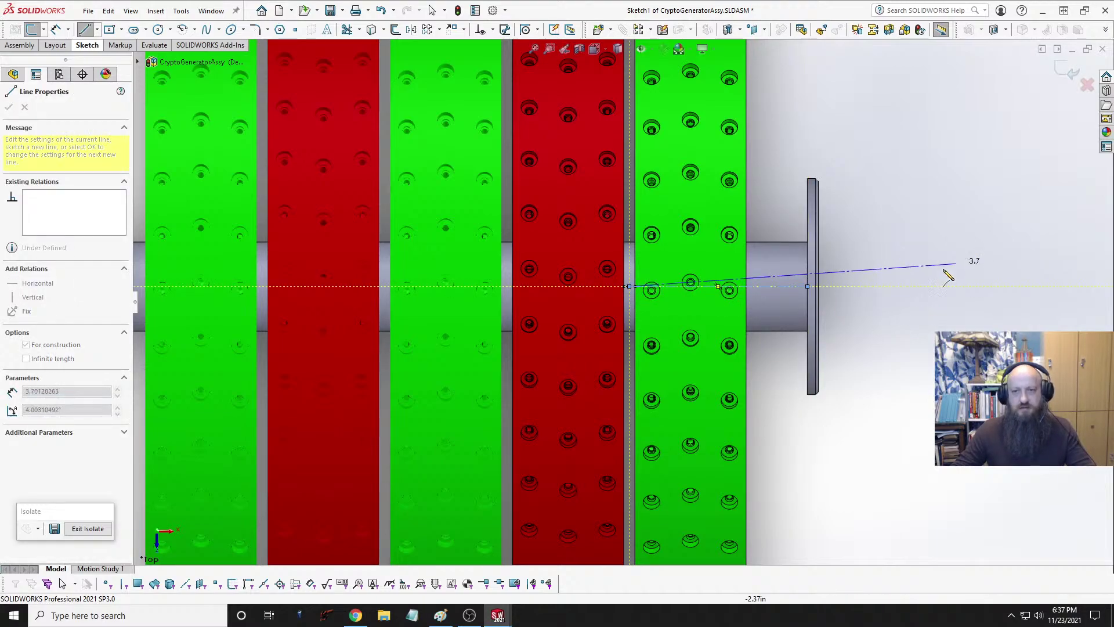
key("Escape")
left_click(770, 287)
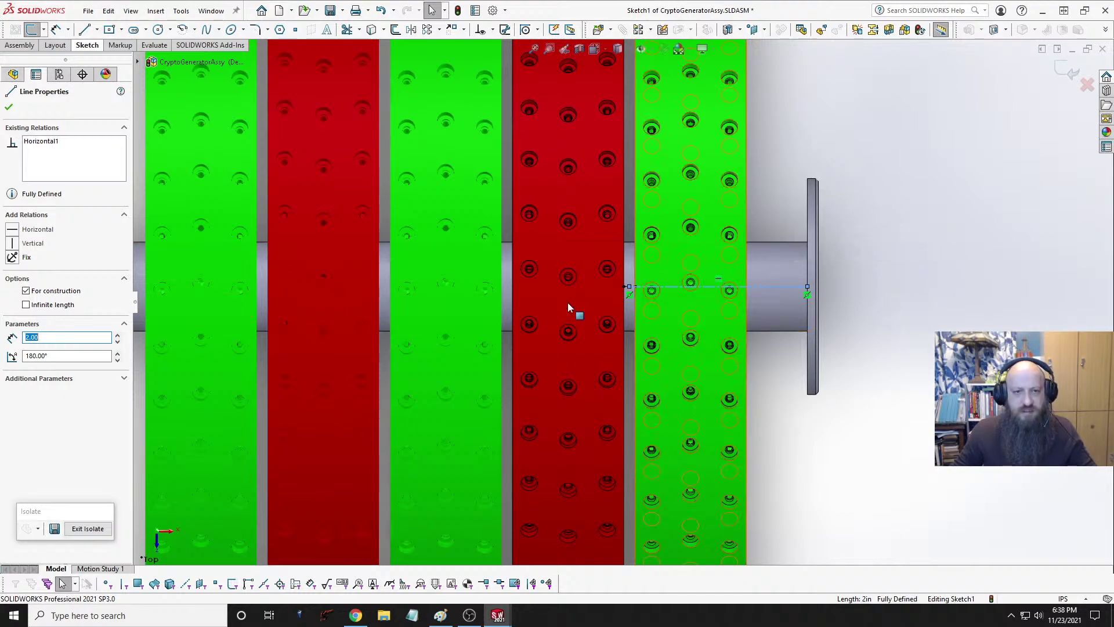
Step: Draw a horizontal centerline across the gap between the red disc nearest the flange and the middle green disc
left_click(97, 30)
left_click(105, 39)
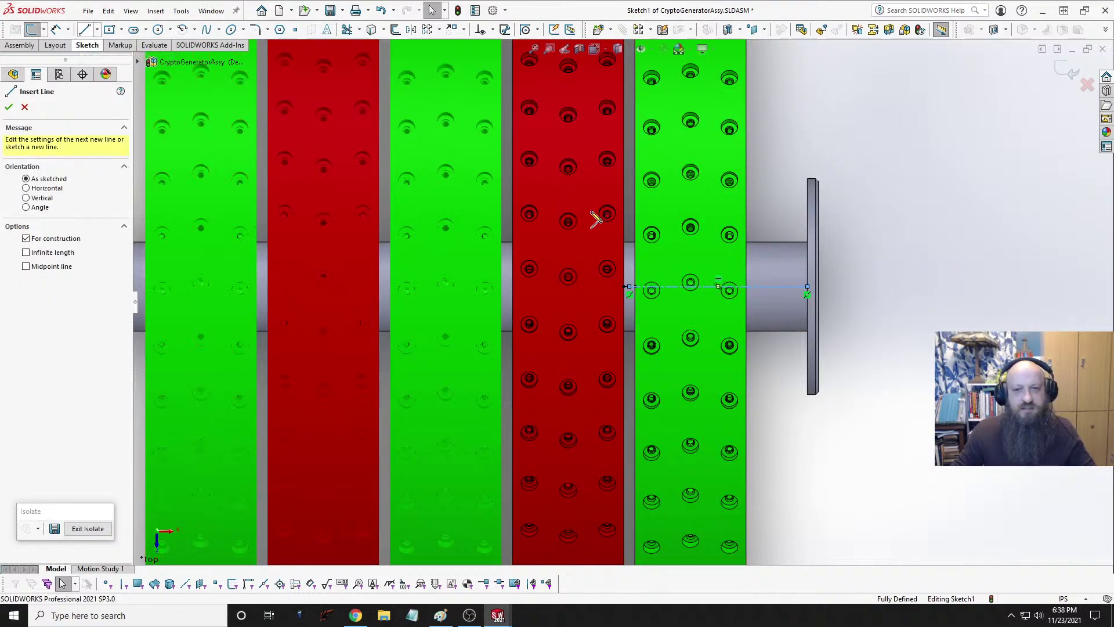
left_click(498, 287)
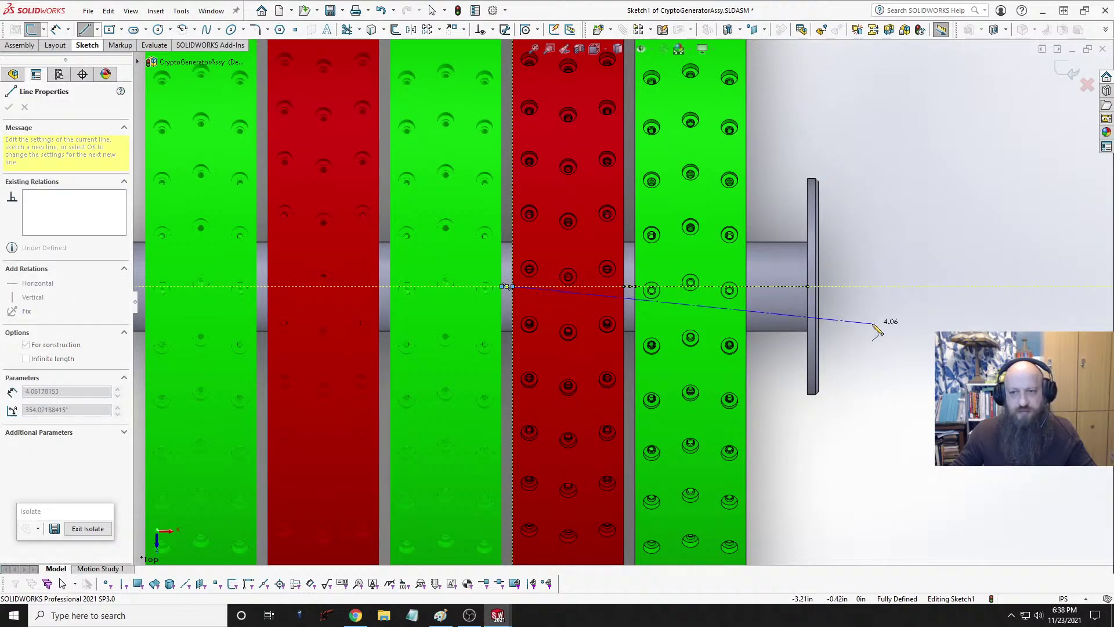
key("Escape")
Step: Connect the midpoints of the two gap lines with a horizontal centerline about 1.375 in long, and check its length
left_click(630, 286)
left_click(506, 286)
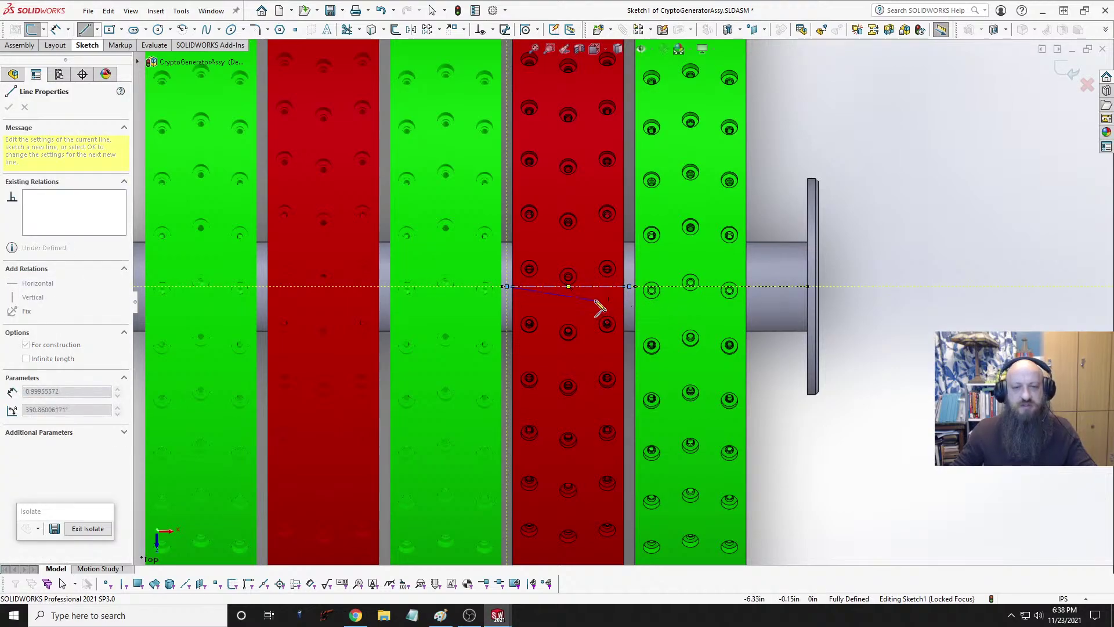
key("Escape")
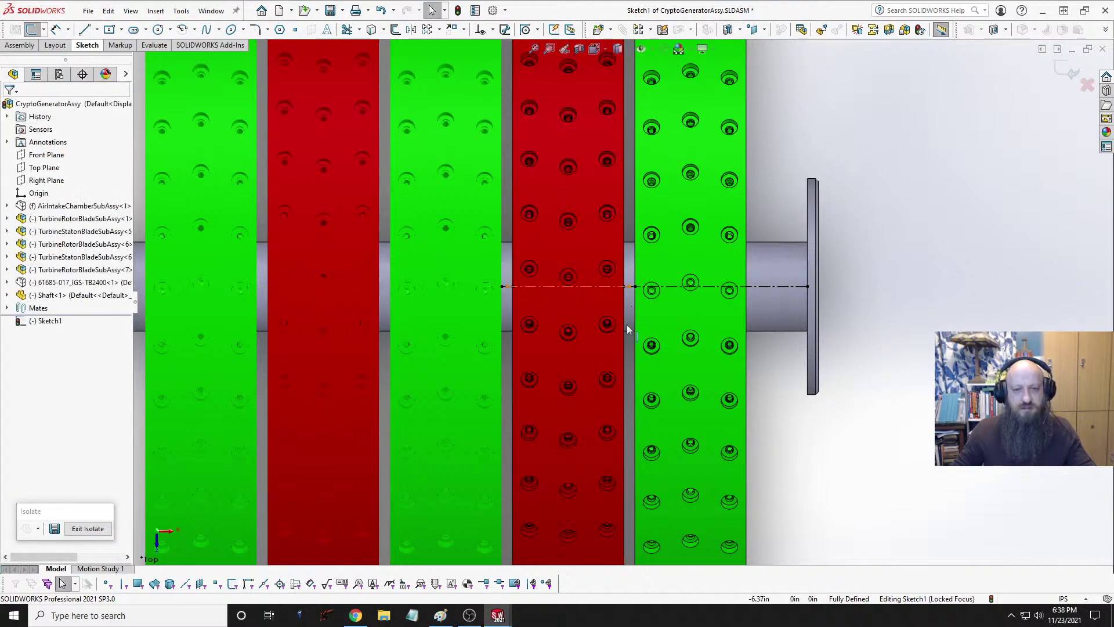
left_click(578, 287)
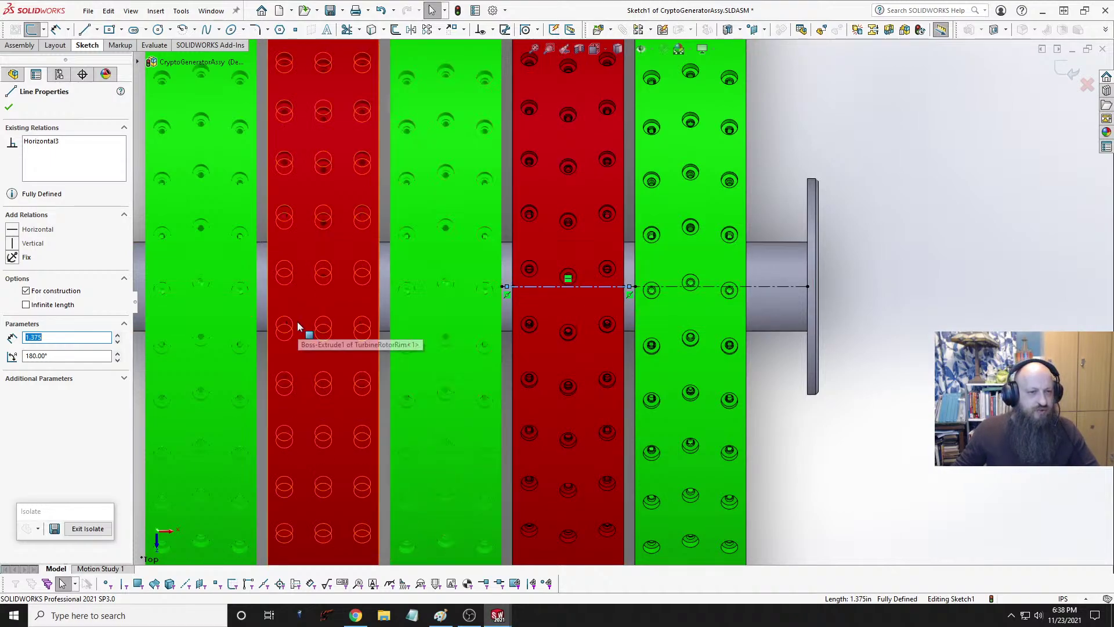
Step: Show the hidden AirFlowChamberBase<1> component of AirIntakeChamberSubAssy<1> around the turbine stack
scroll(295, 320, "up", 3)
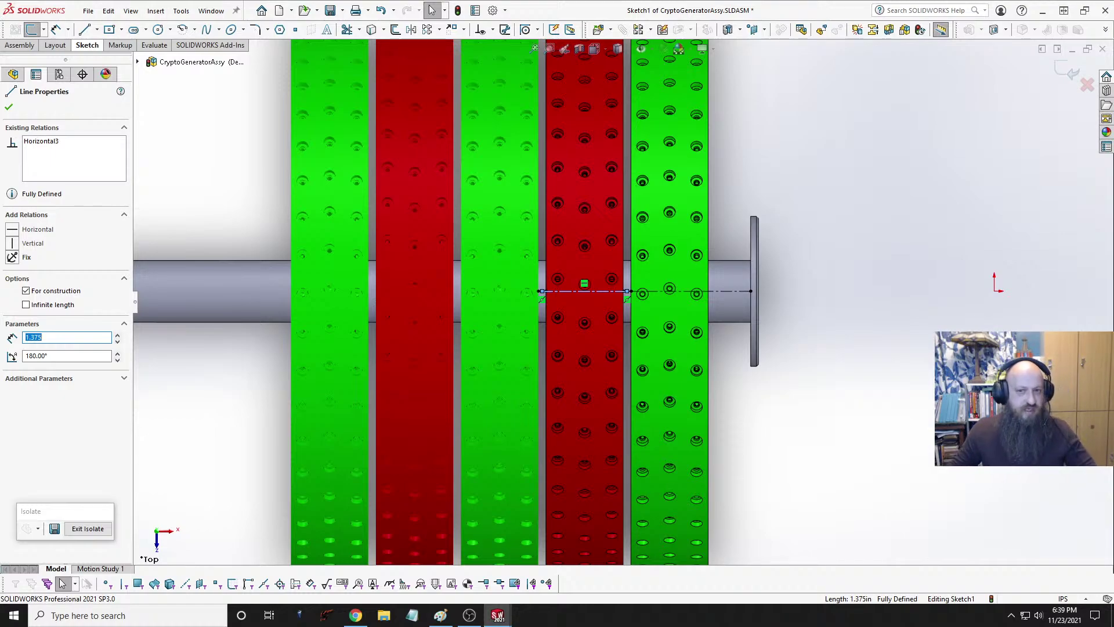
scroll(989, 295, "up", 5)
scroll(928, 313, "down", 2)
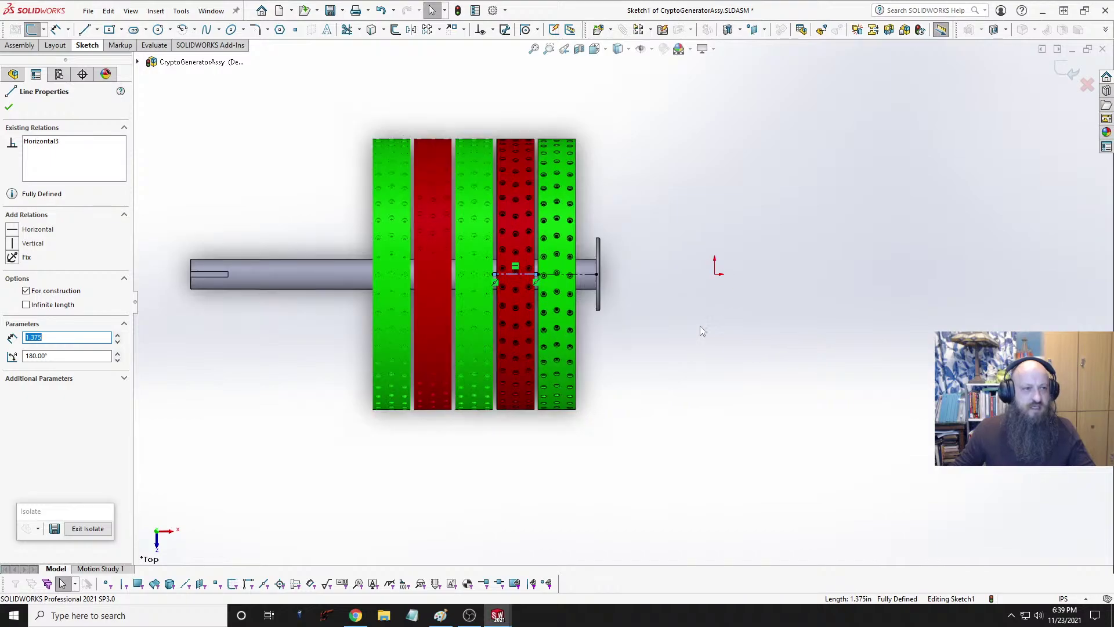
left_click(138, 62)
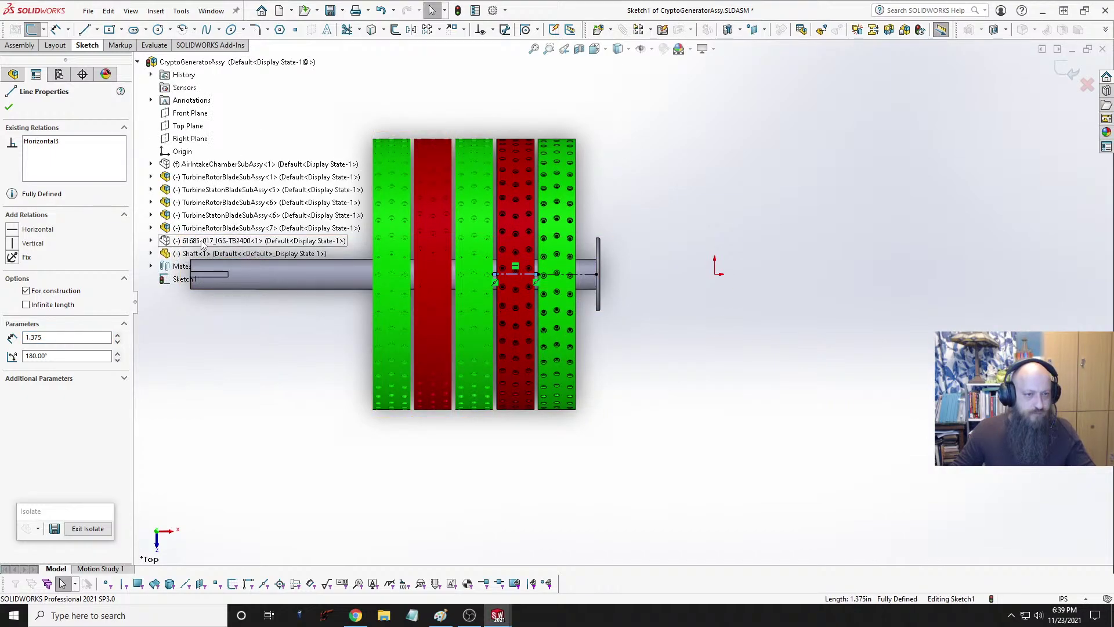
left_click(151, 164)
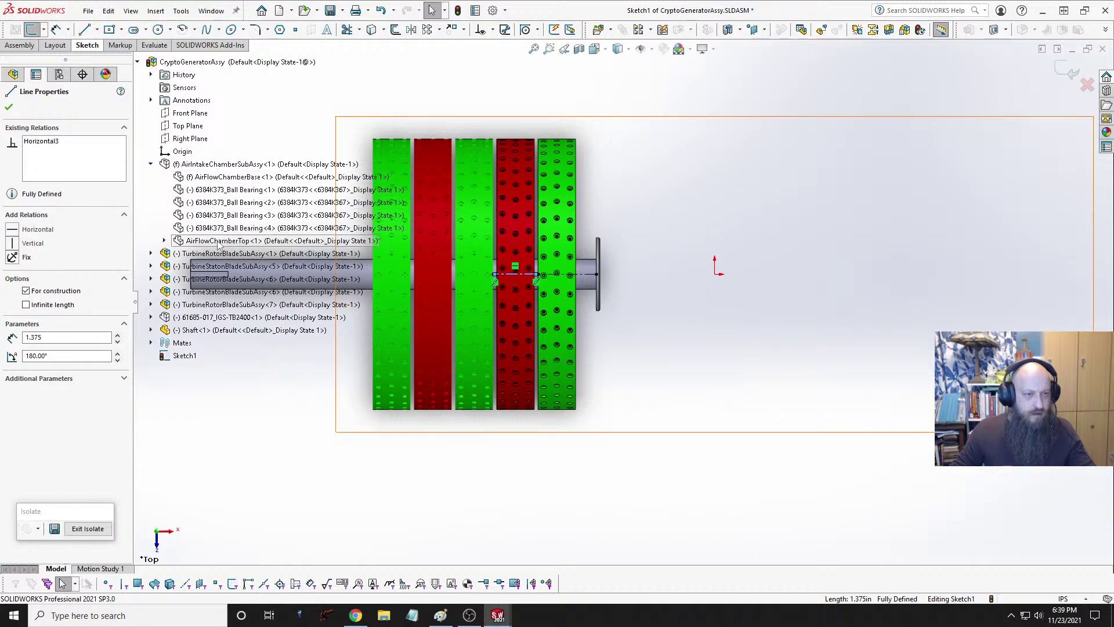
left_click(224, 178)
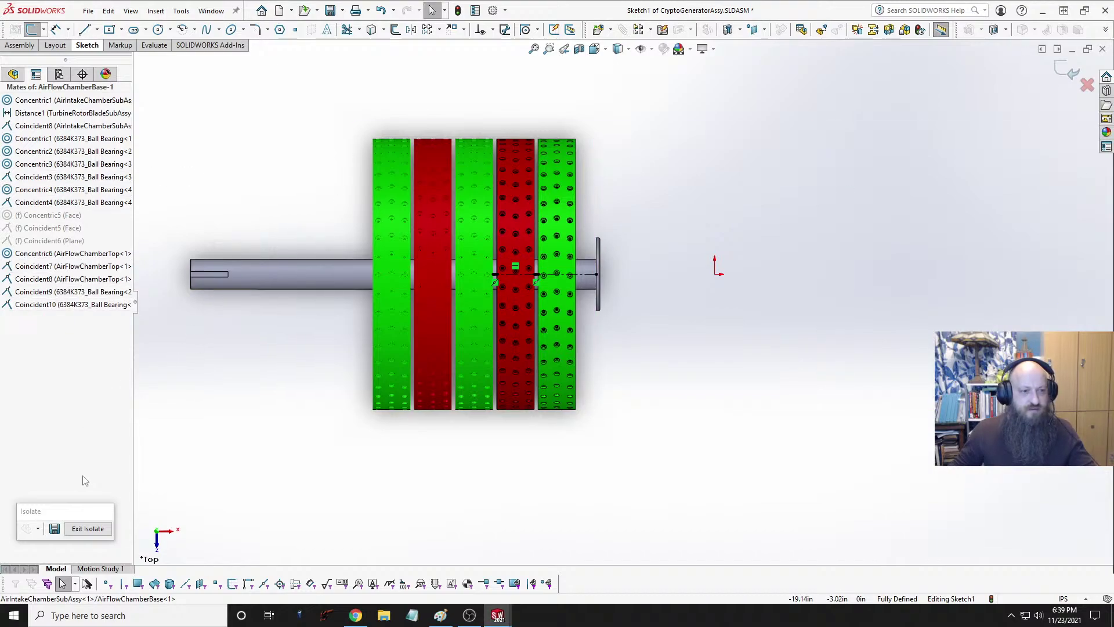
left_click(15, 75)
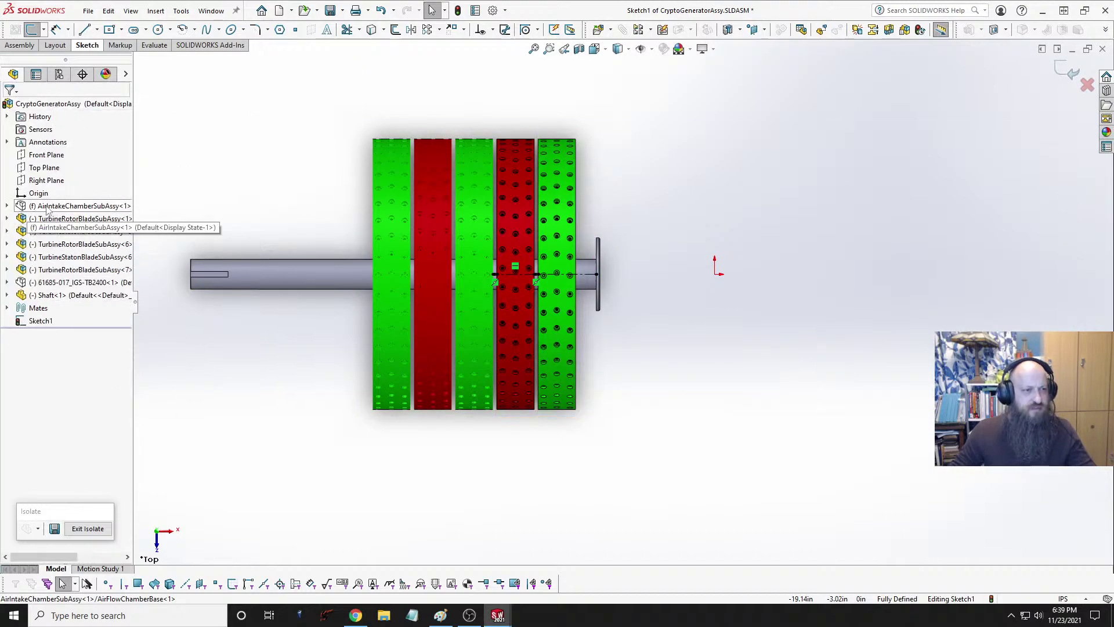
left_click(7, 206)
right_click(64, 220)
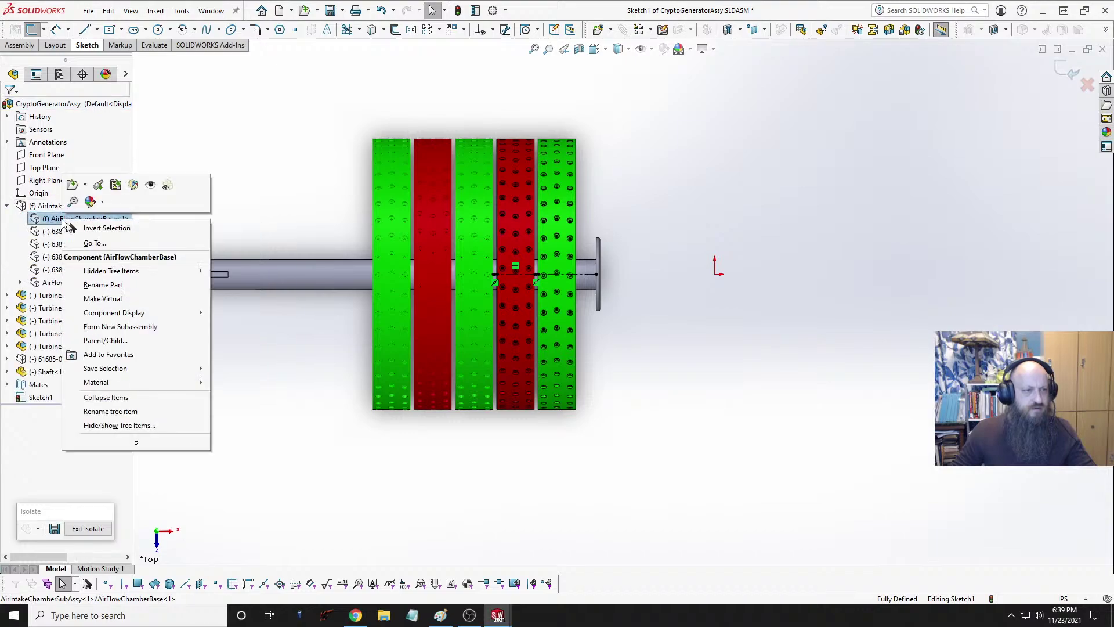
left_click(150, 185)
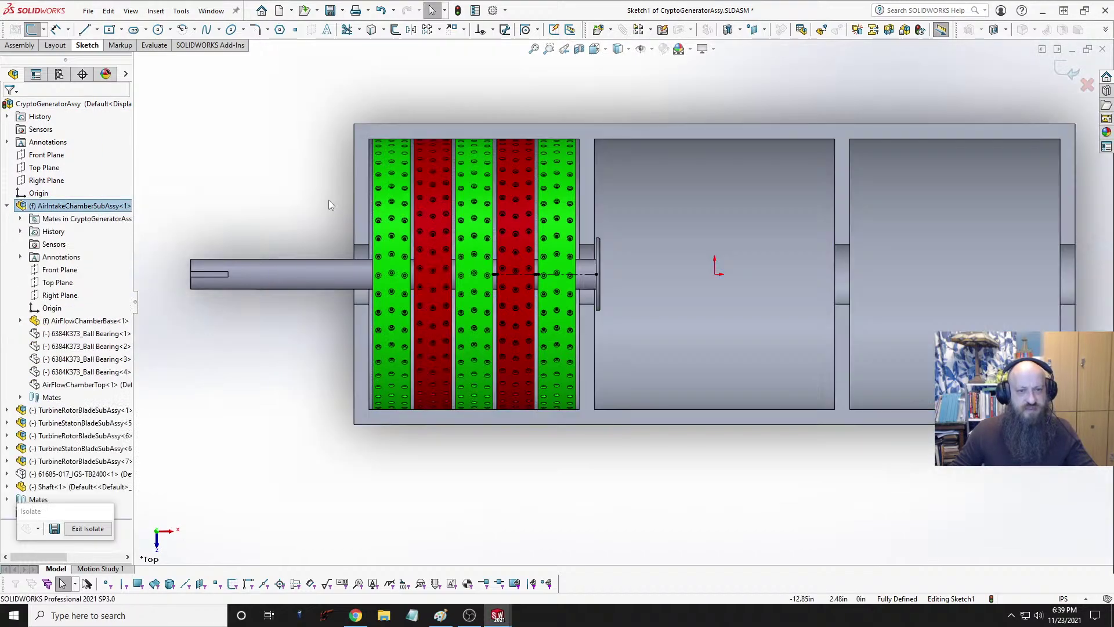
scroll(362, 283, "down", 3)
scroll(465, 216, "down", 2)
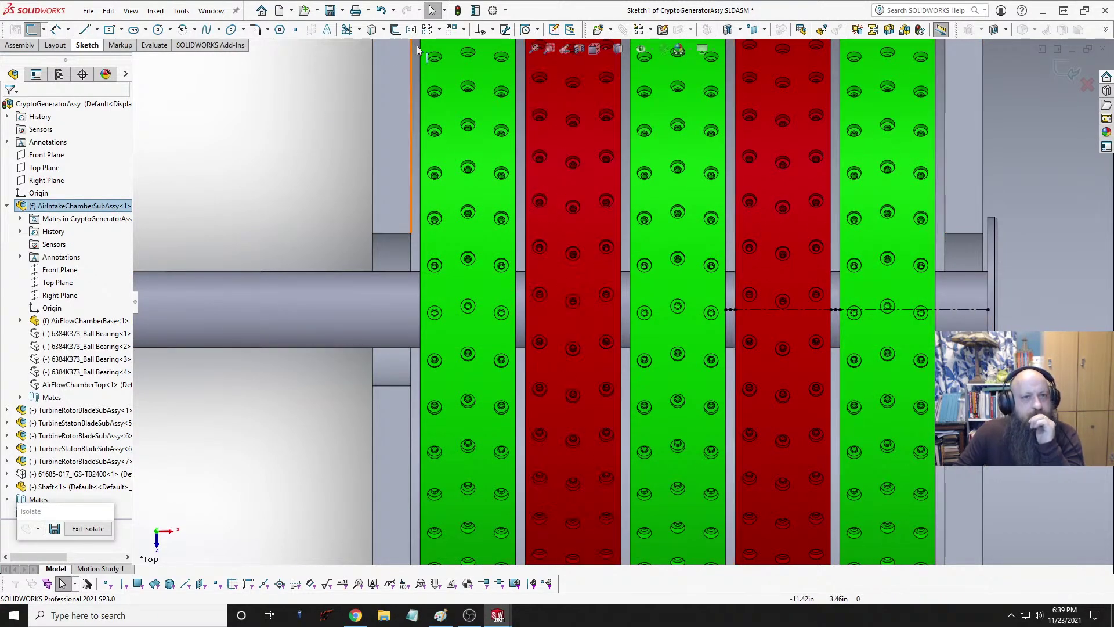
left_click(97, 30)
left_click(88, 60)
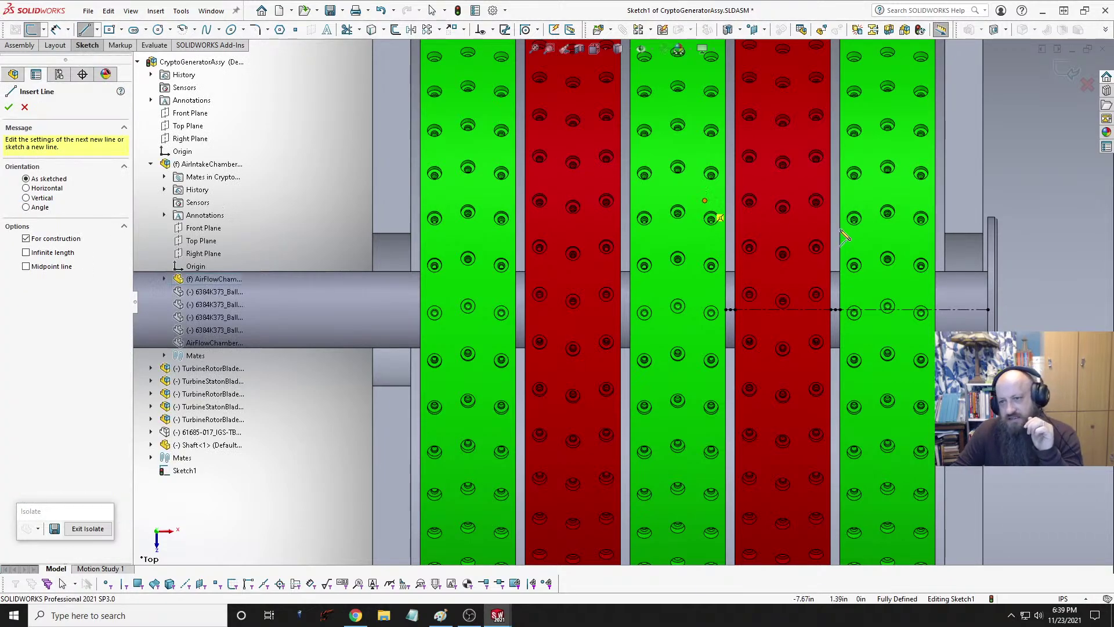
left_click(946, 234)
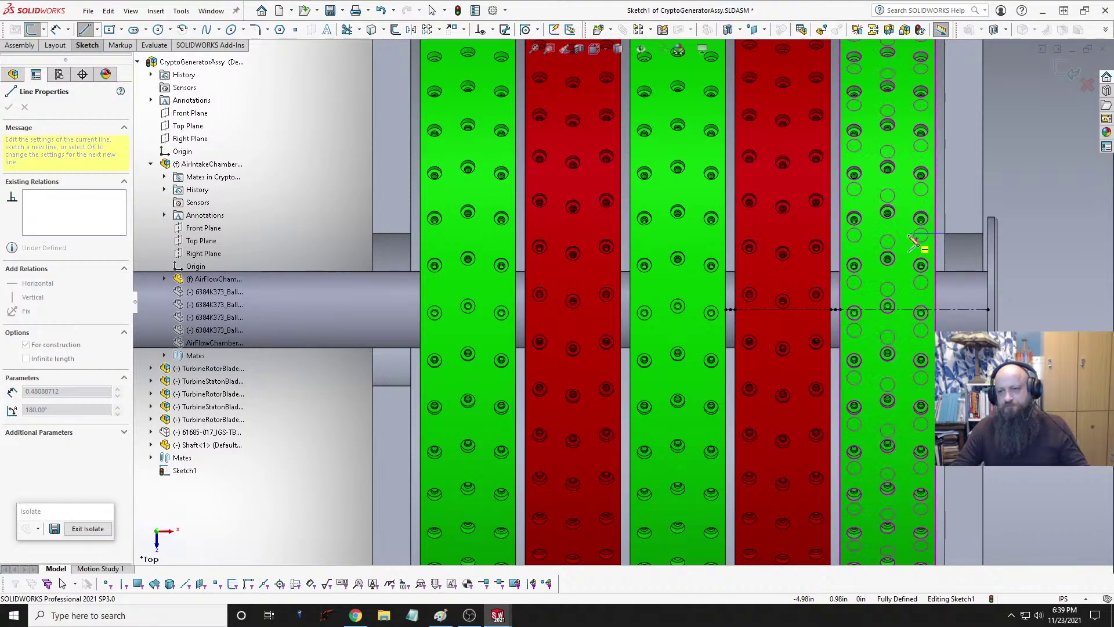
mouse_move(914, 244)
middle_mouse_down()
mouse_move(904, 235)
mouse_move(948, 243)
middle_mouse_up()
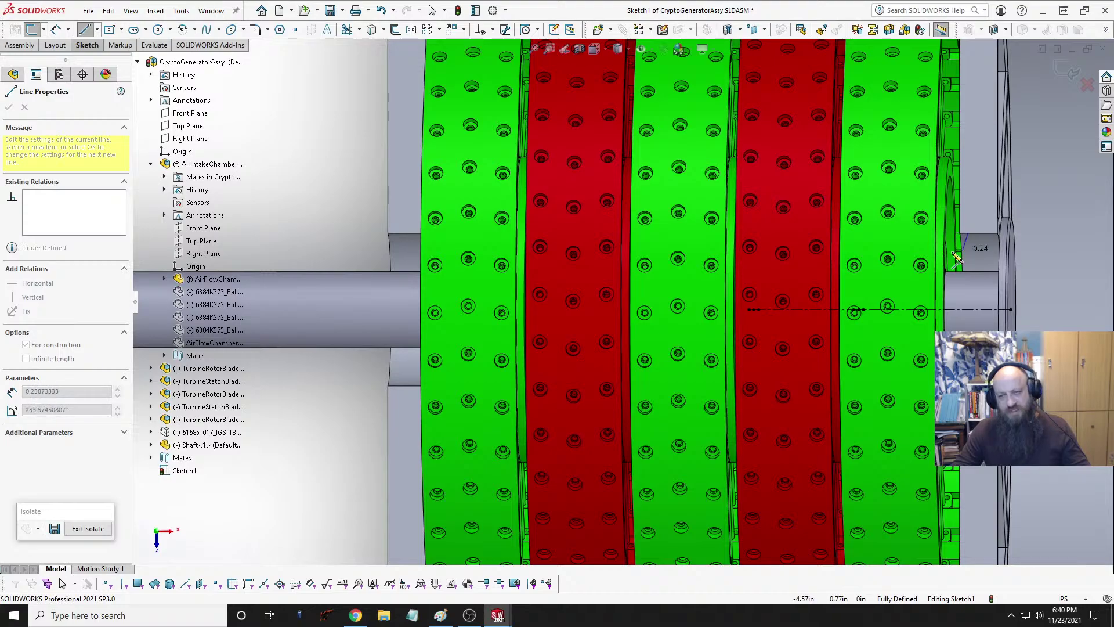
scroll(948, 242, "down", 4)
scroll(925, 249, "up", 3)
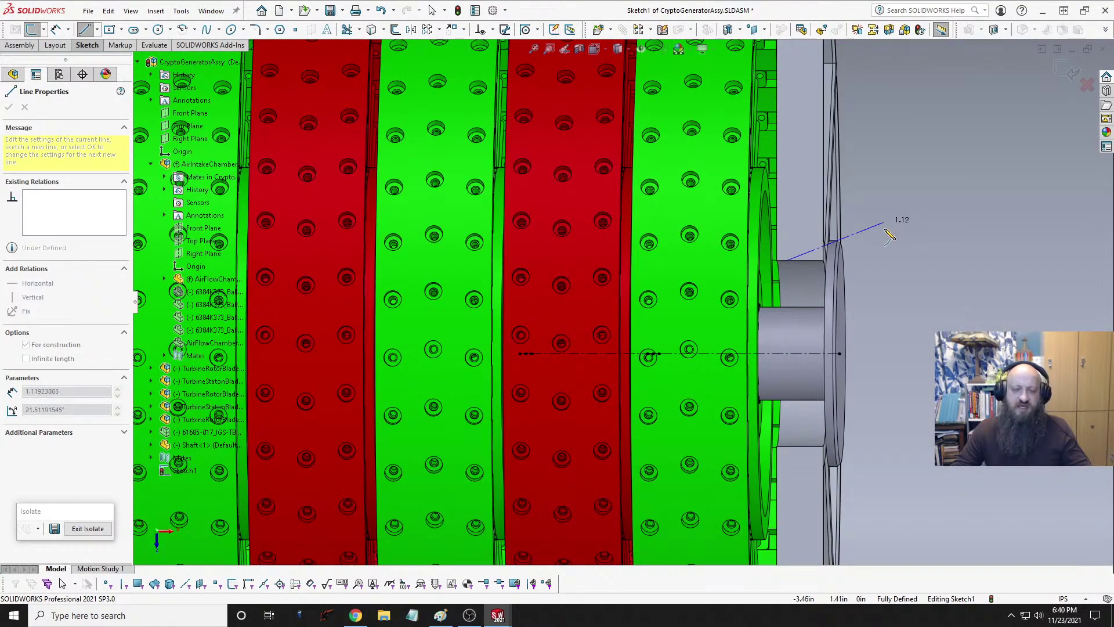
key("Escape")
Step: Examine the turbine stack inside the air flow chamber base from several angles and return to the Top view
scroll(876, 255, "up", 3)
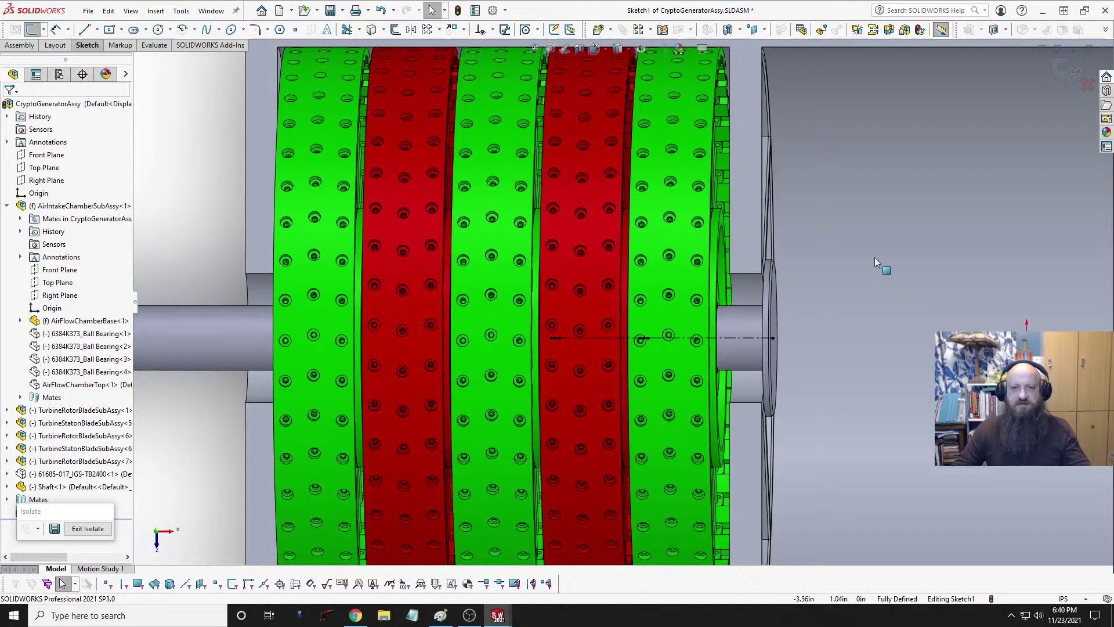
middle_click_drag(809, 247, 829, 285)
scroll(632, 374, "up", 4)
scroll(631, 378, "down", 3)
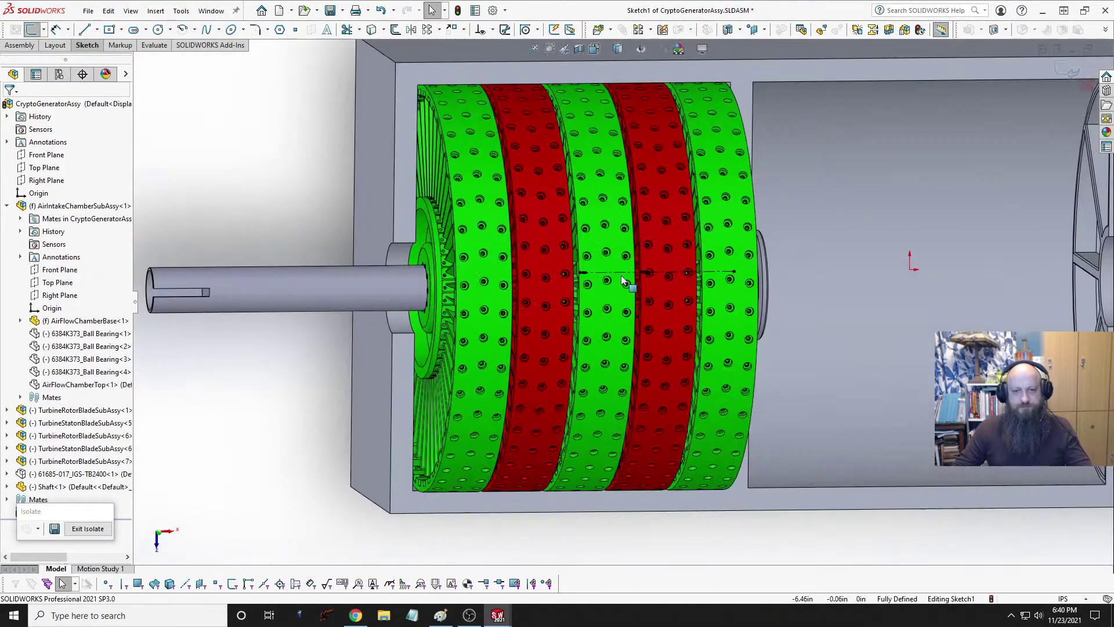
mouse_move(625, 281)
middle_mouse_down()
mouse_move(605, 282)
mouse_move(616, 264)
middle_mouse_up()
scroll(606, 281, "down", 1)
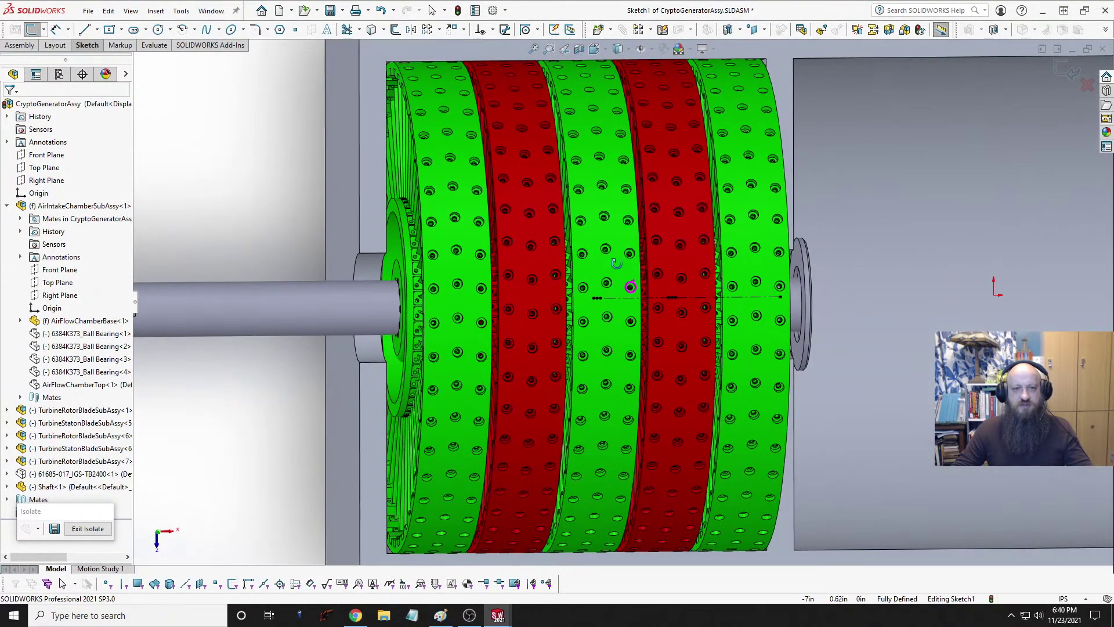
middle_click_drag(616, 272, 681, 298)
scroll(682, 298, "down", 2)
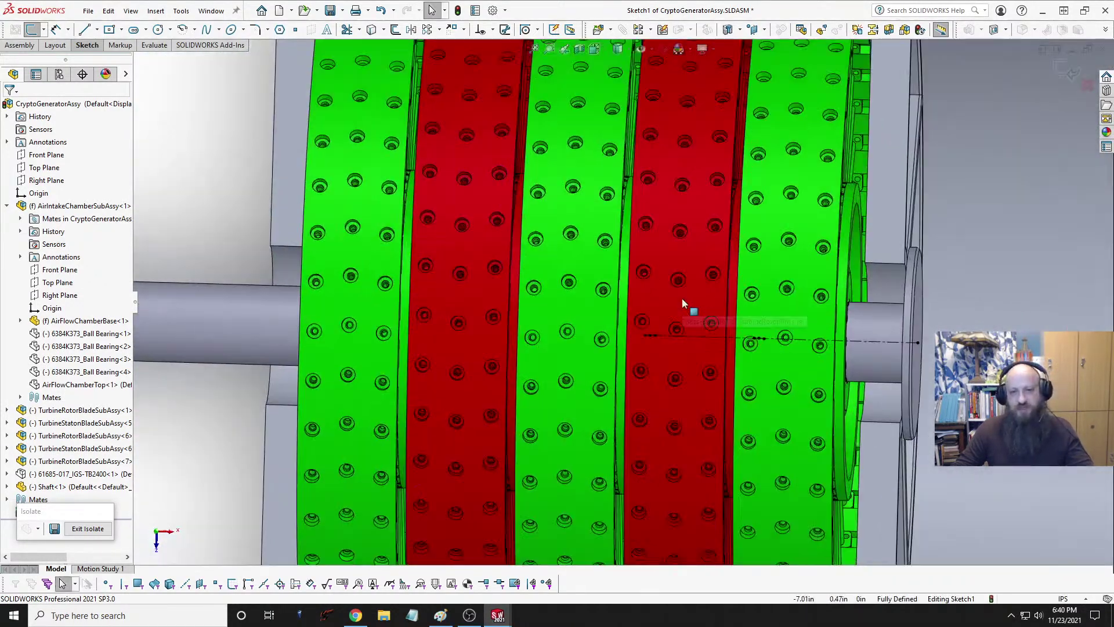
key("space")
left_click(496, 277)
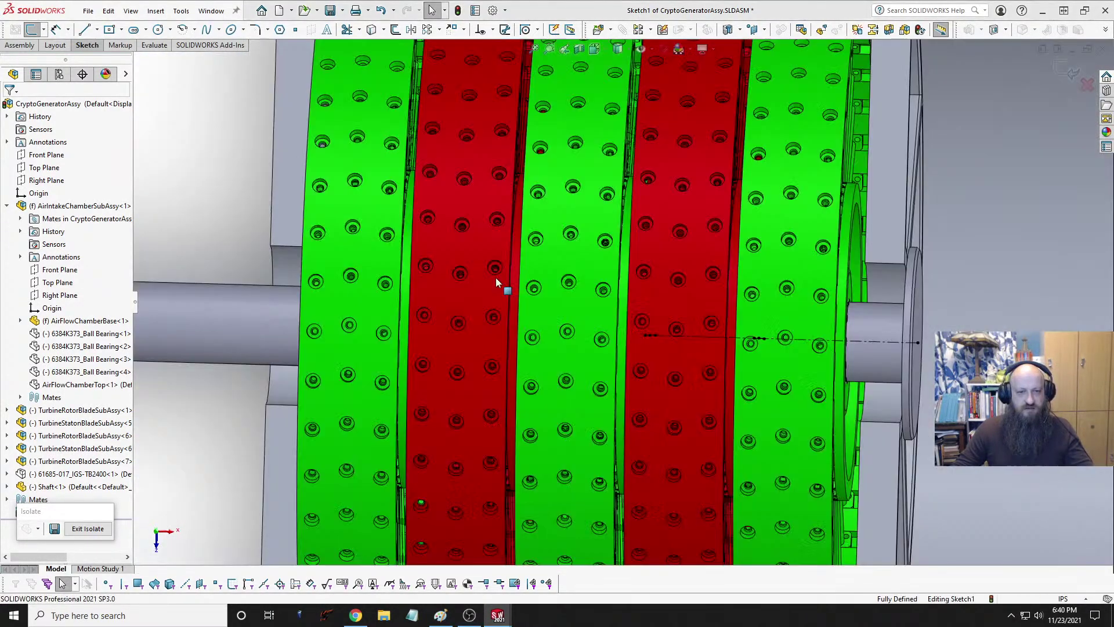
scroll(685, 314, "down", 5)
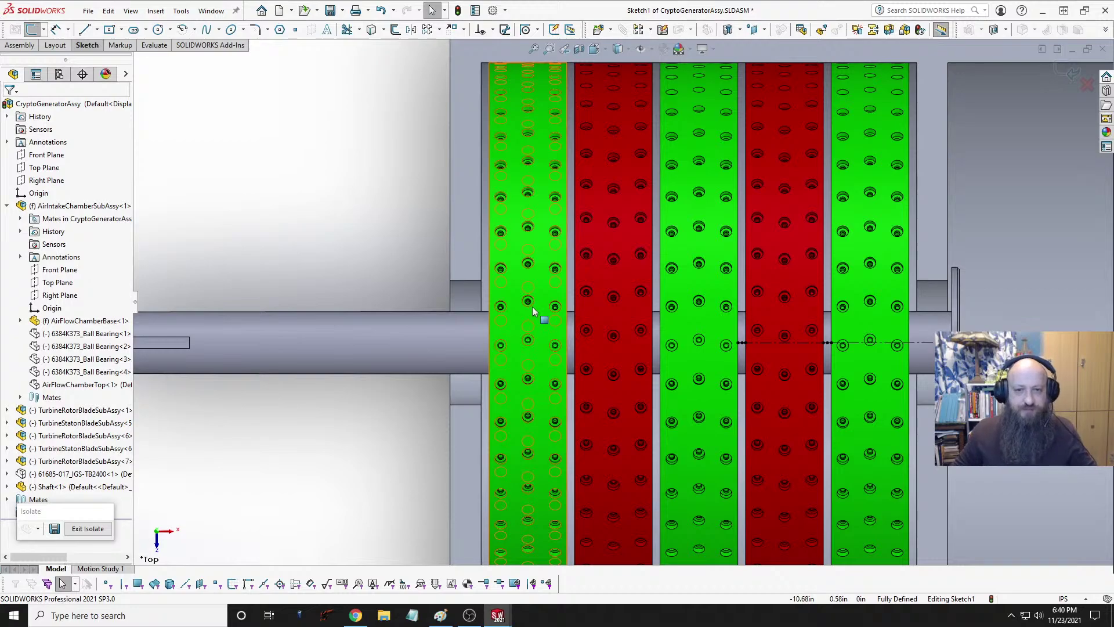
Step: Leave the assembly sketch, switch to the Shaft part and turn it to a straight-on view along its length
key("ctrl+Tab")
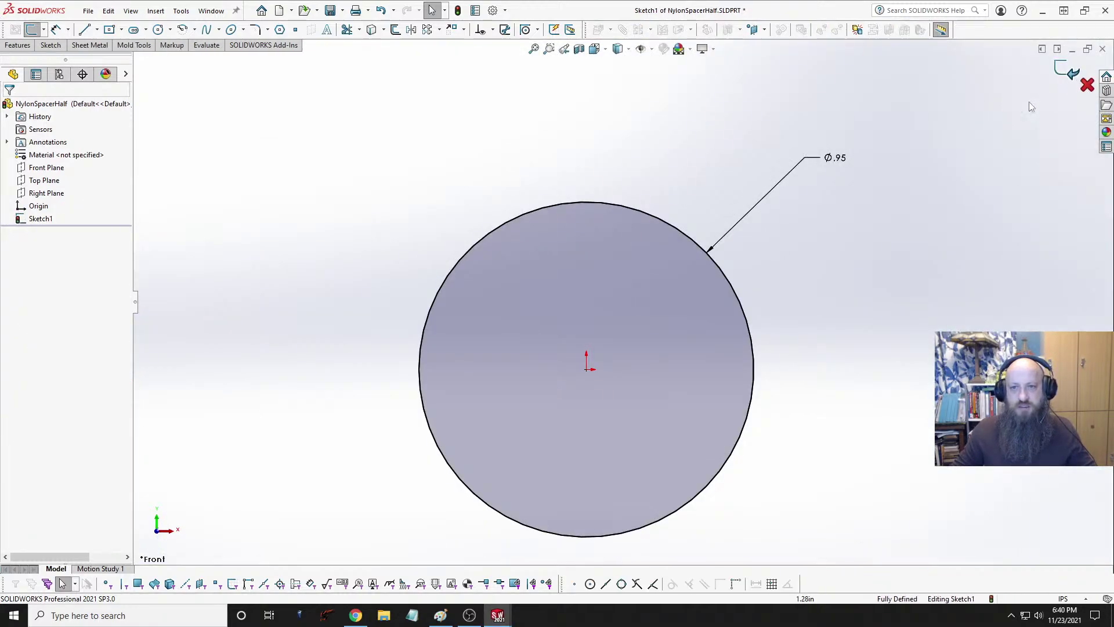
key("ctrl+Tab")
key("ctrl+Tab")
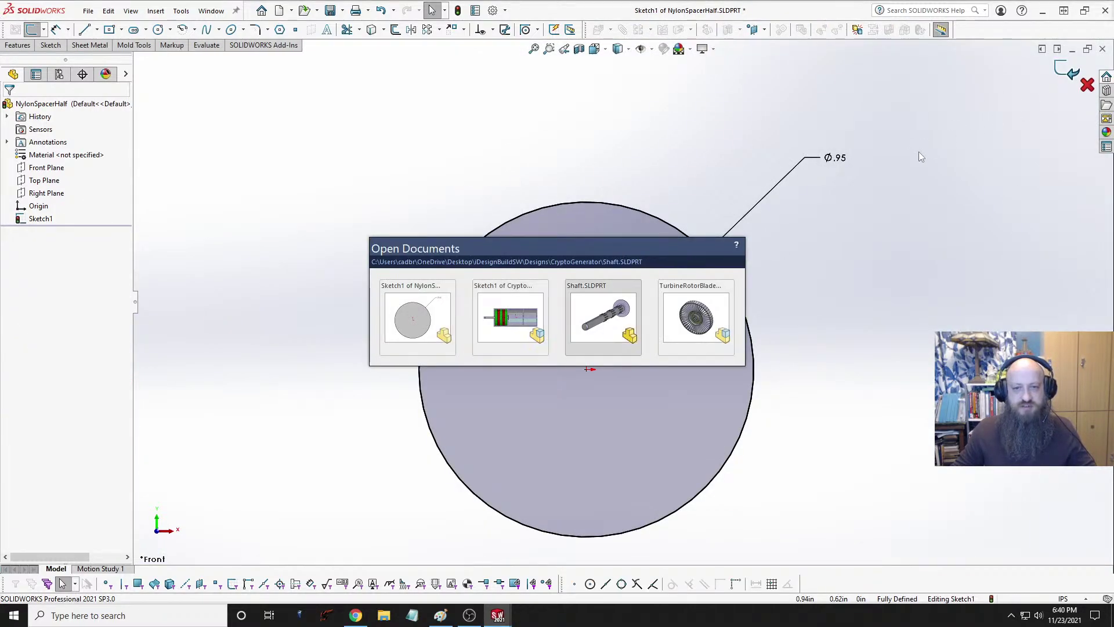
key("ctrl+Tab")
key("ctrl+Tab")
key("ctrl+Tab")
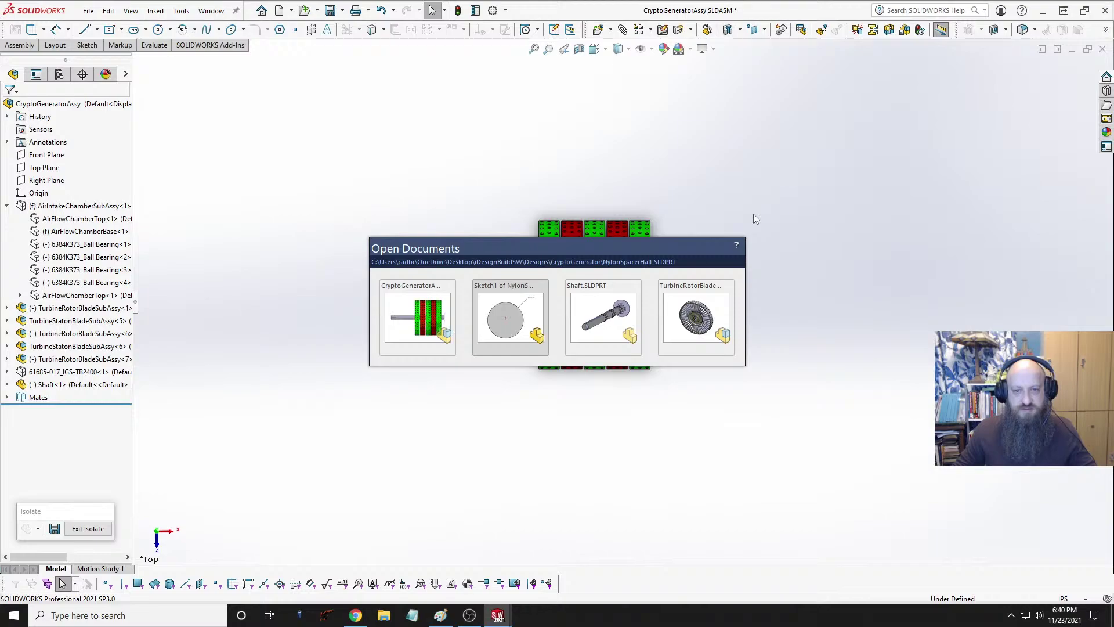
key("ctrl+Tab")
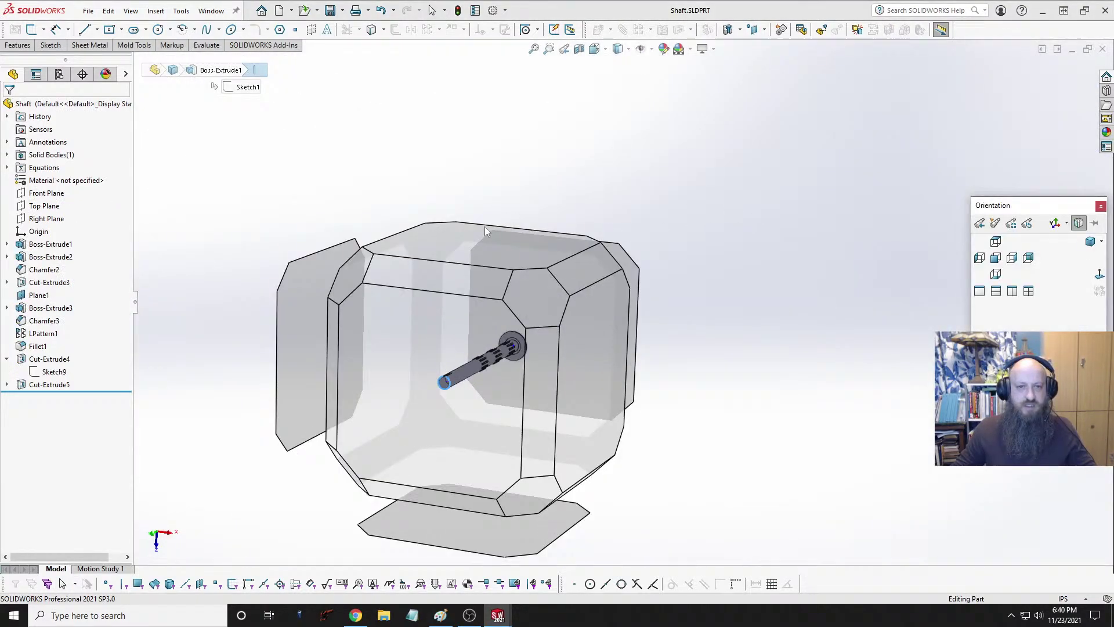
left_click(549, 230)
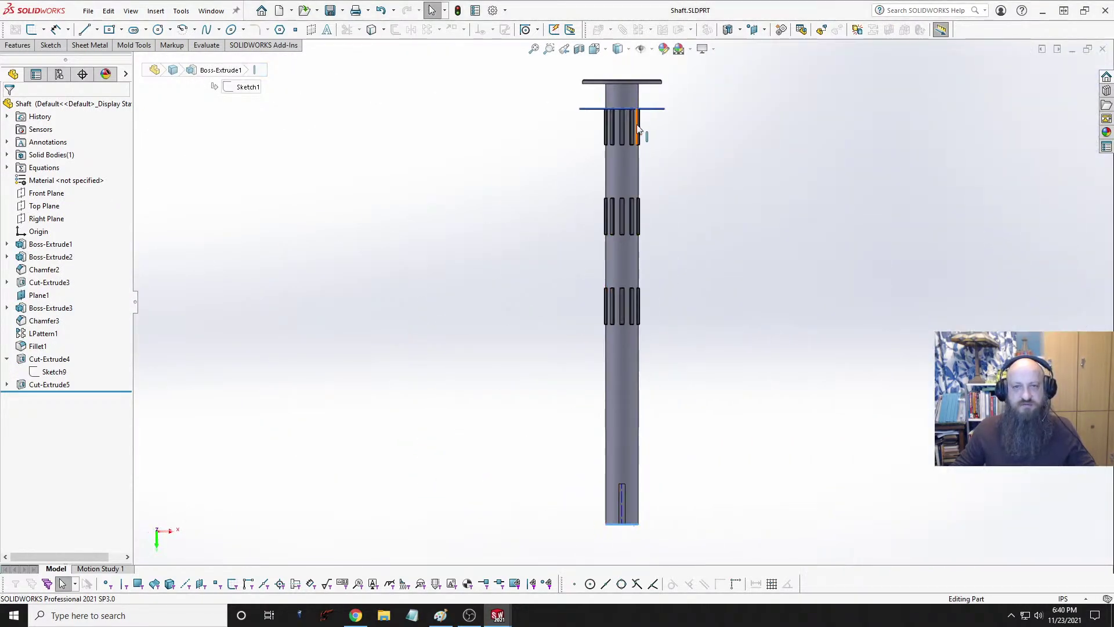
Step: Hide the reference plane Plane1 at the spline group nearest the shaft's flange
scroll(648, 120, "down", 3)
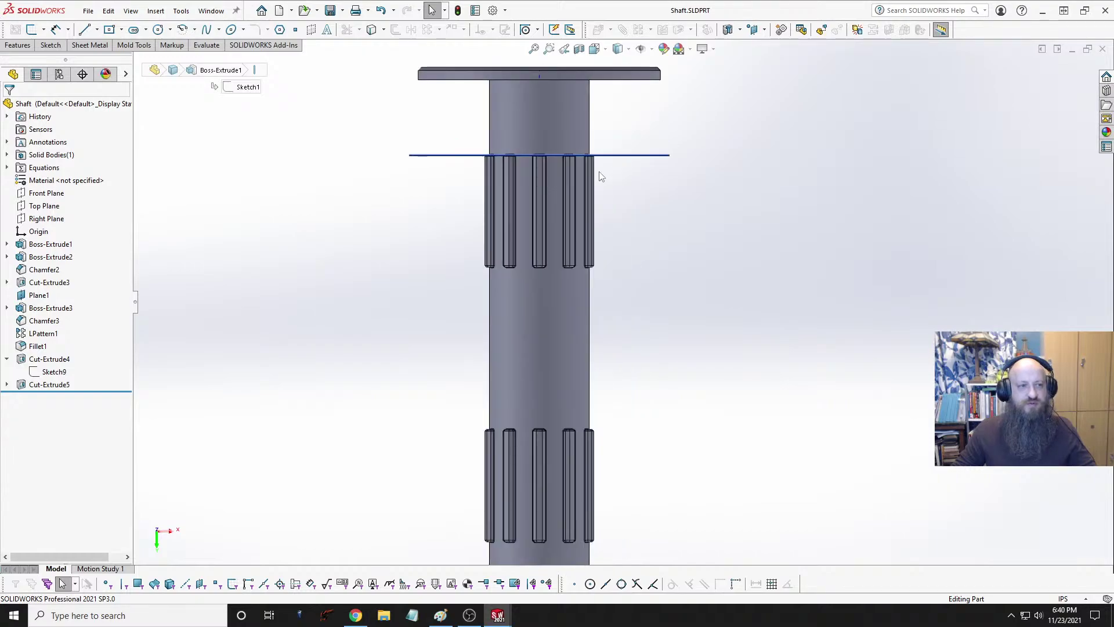
middle_click_drag(622, 179, 639, 203)
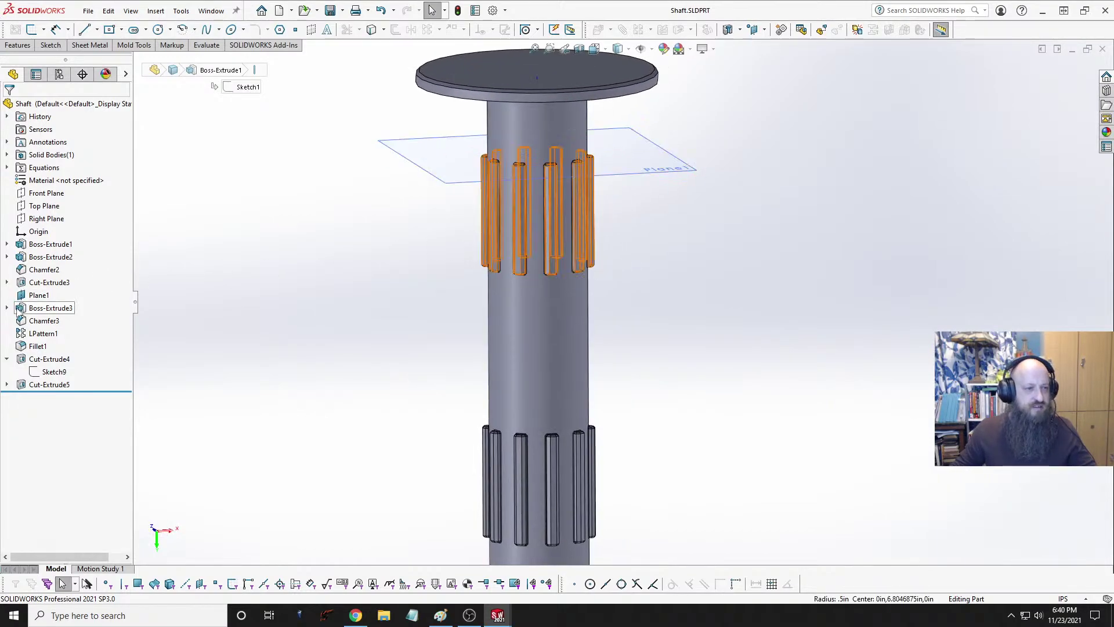
left_click(32, 296)
left_click(66, 280)
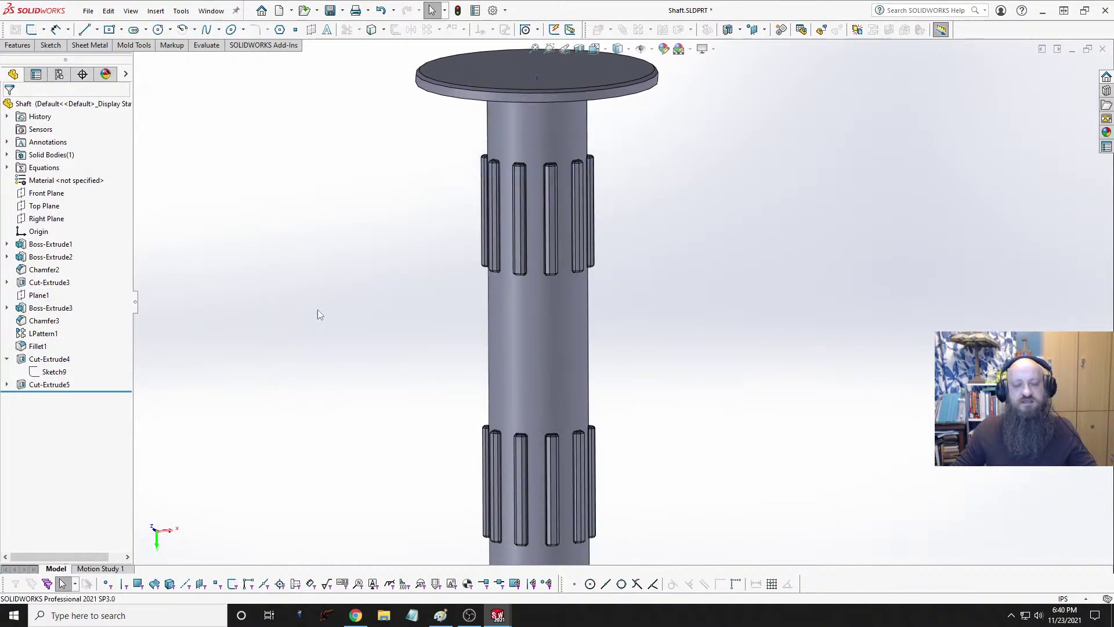
Step: Start a new sketch on the shaft's Right Plane
middle_click_drag(251, 273, 308, 223)
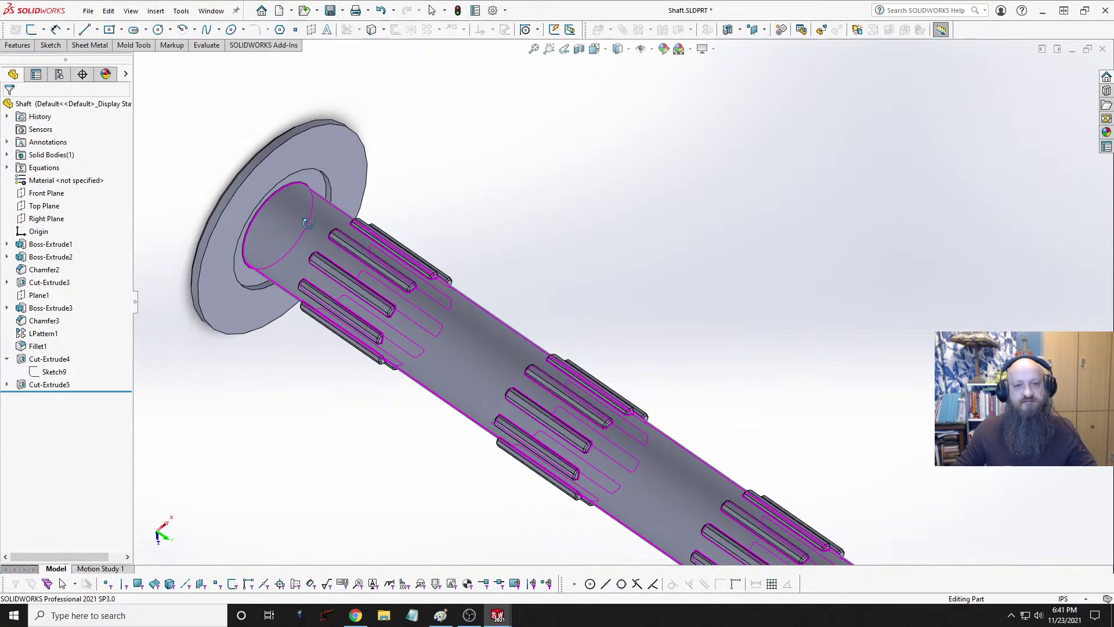
middle_click_drag(307, 223, 351, 227)
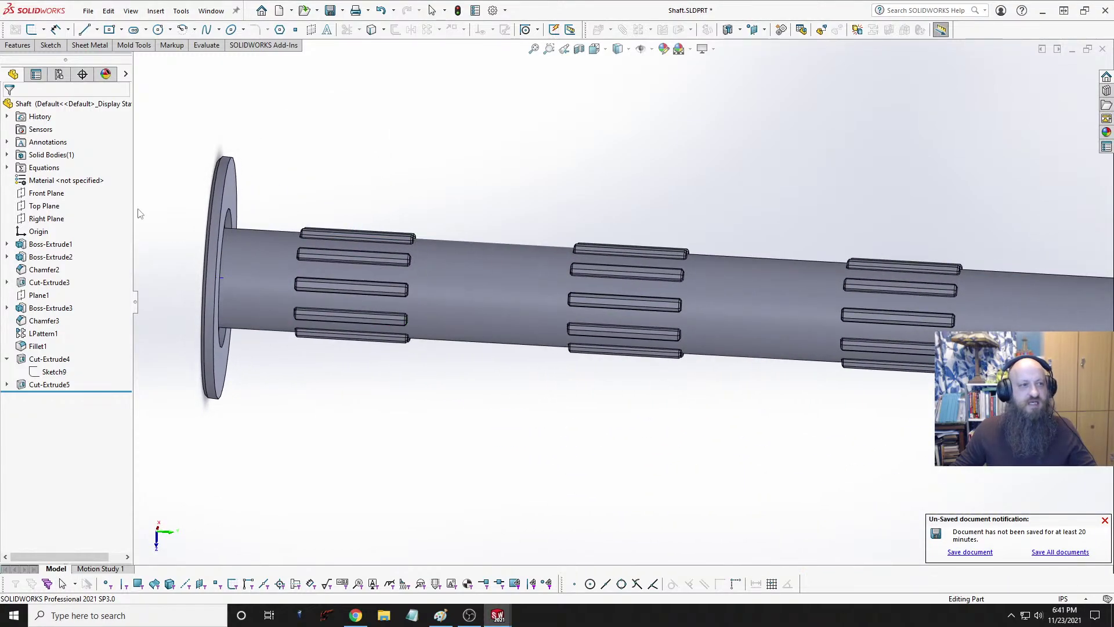
left_click(57, 219)
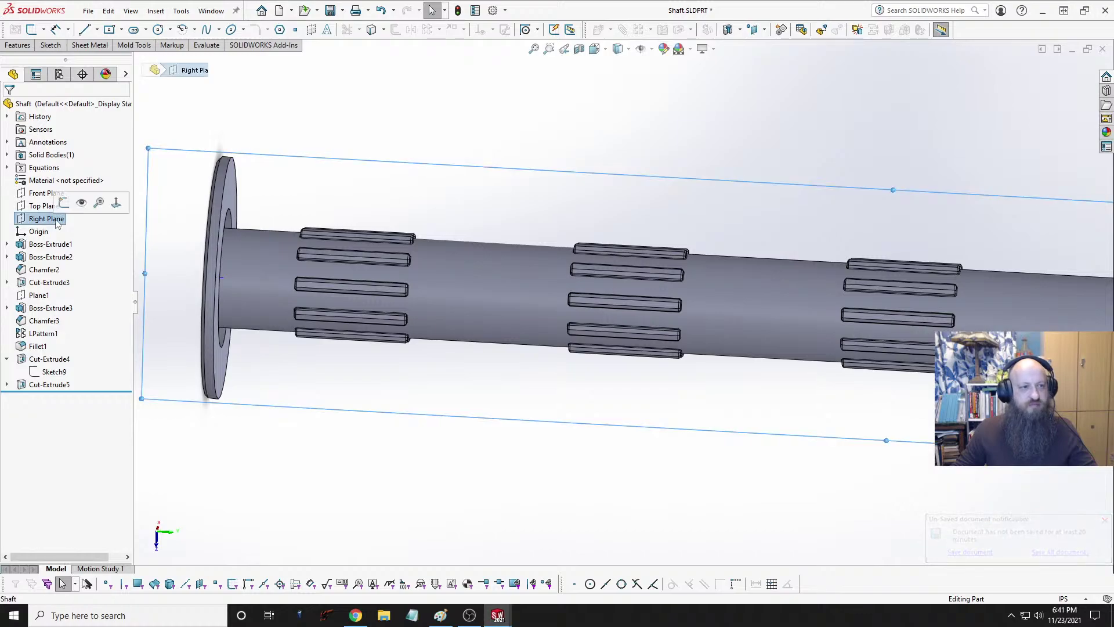
left_click(64, 202)
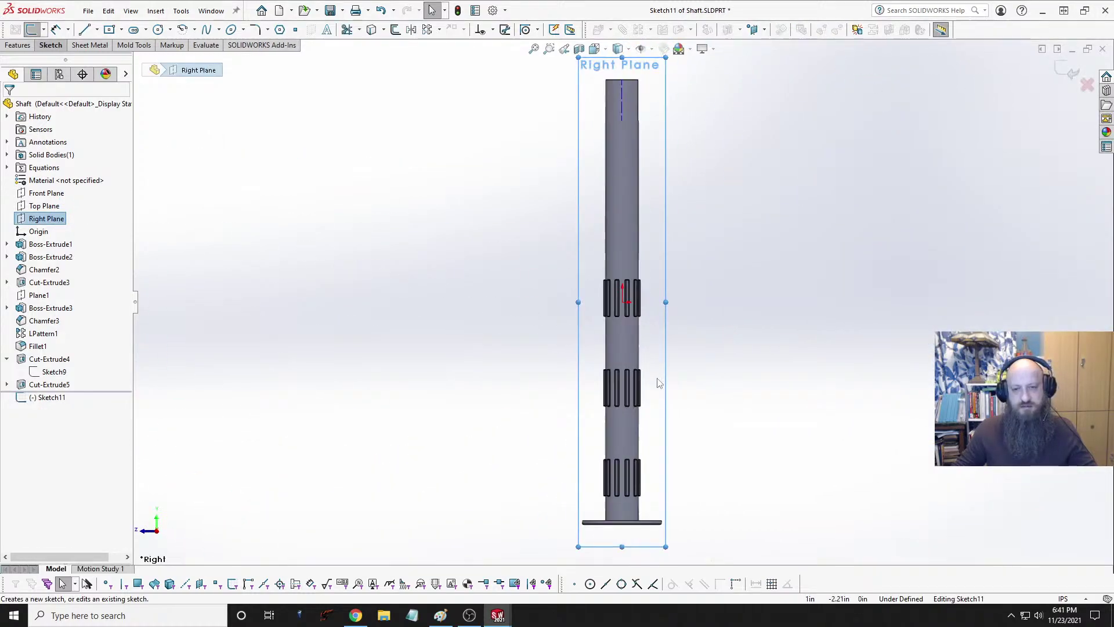
scroll(667, 464, "down", 5)
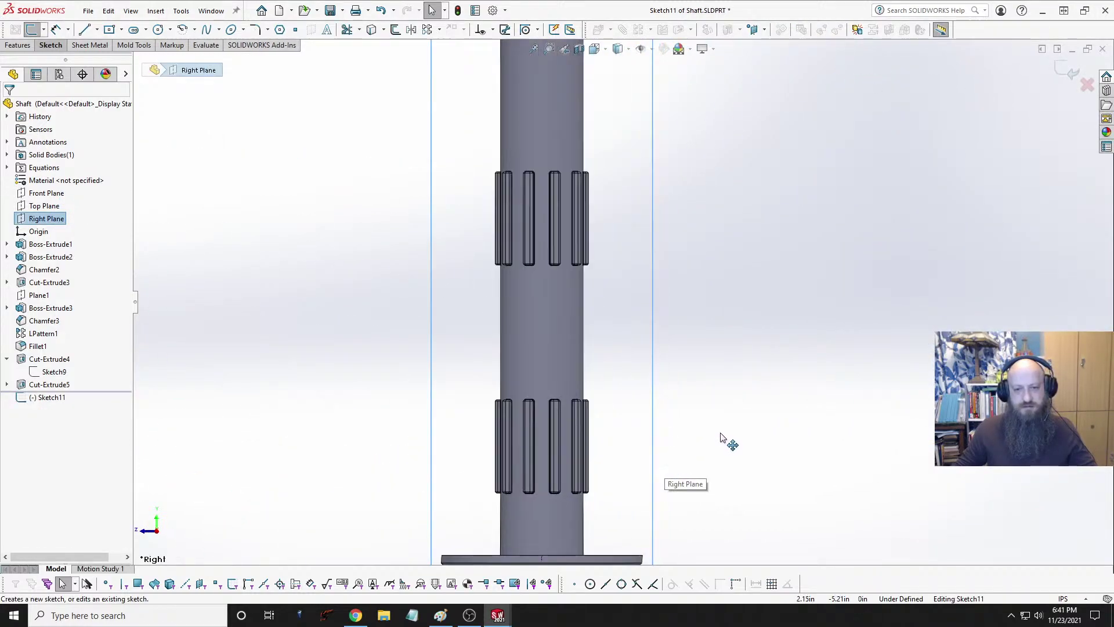
left_click(315, 290)
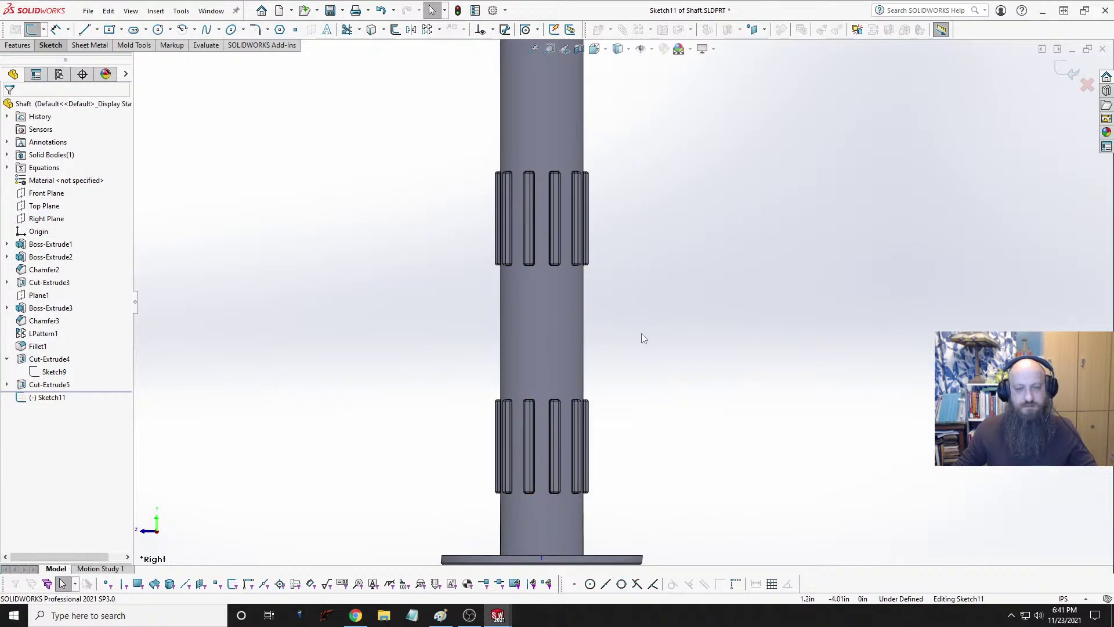
scroll(642, 339, "up", 3)
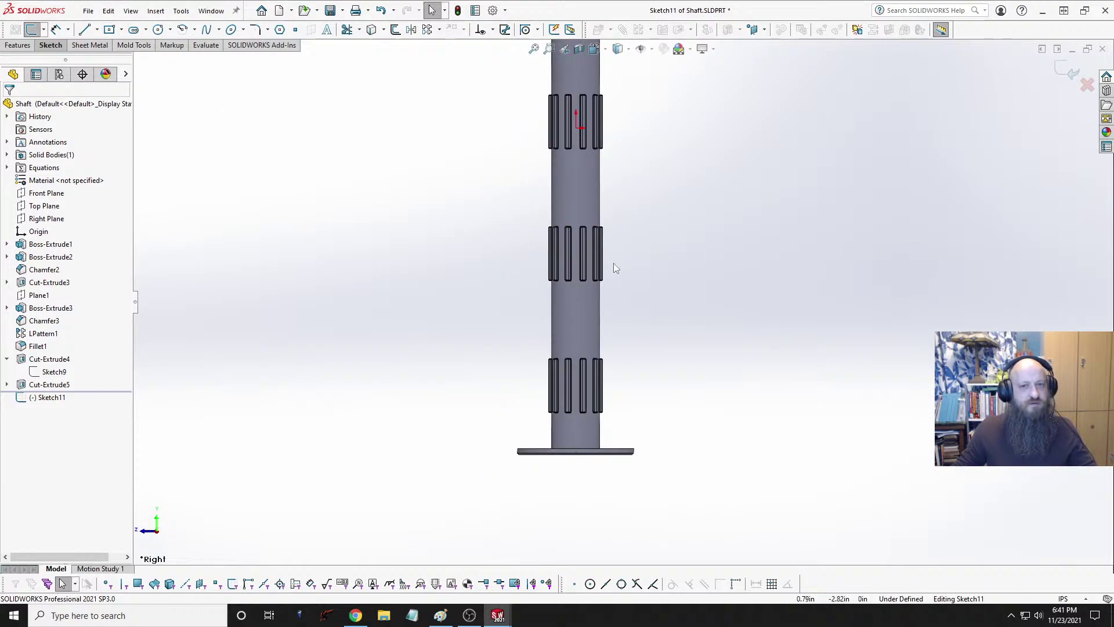
scroll(624, 276, "down", 3)
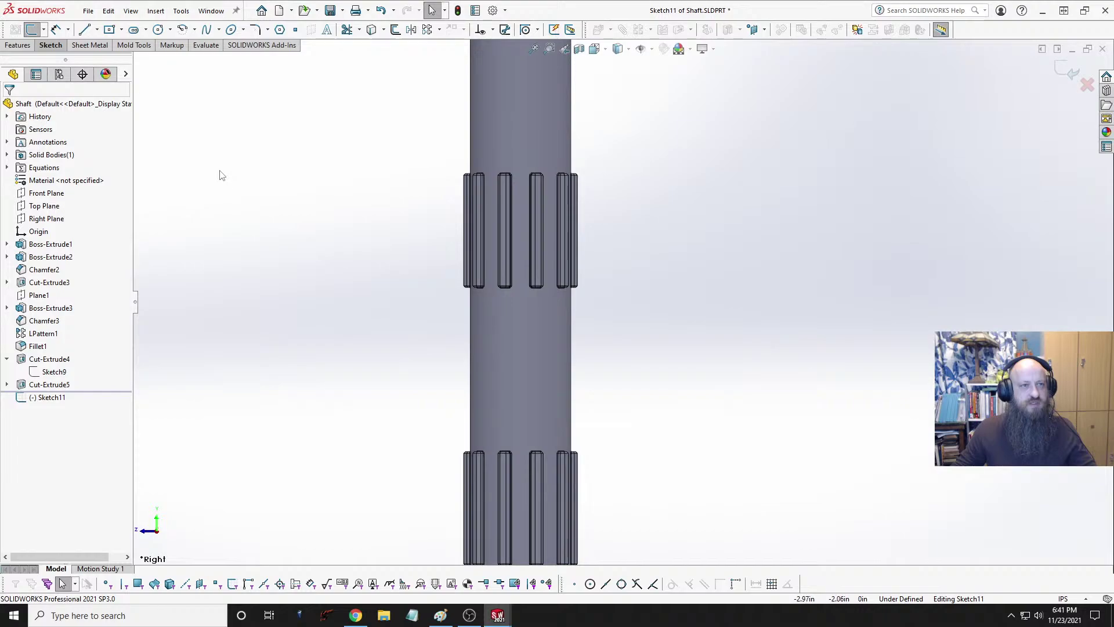
left_click(118, 31)
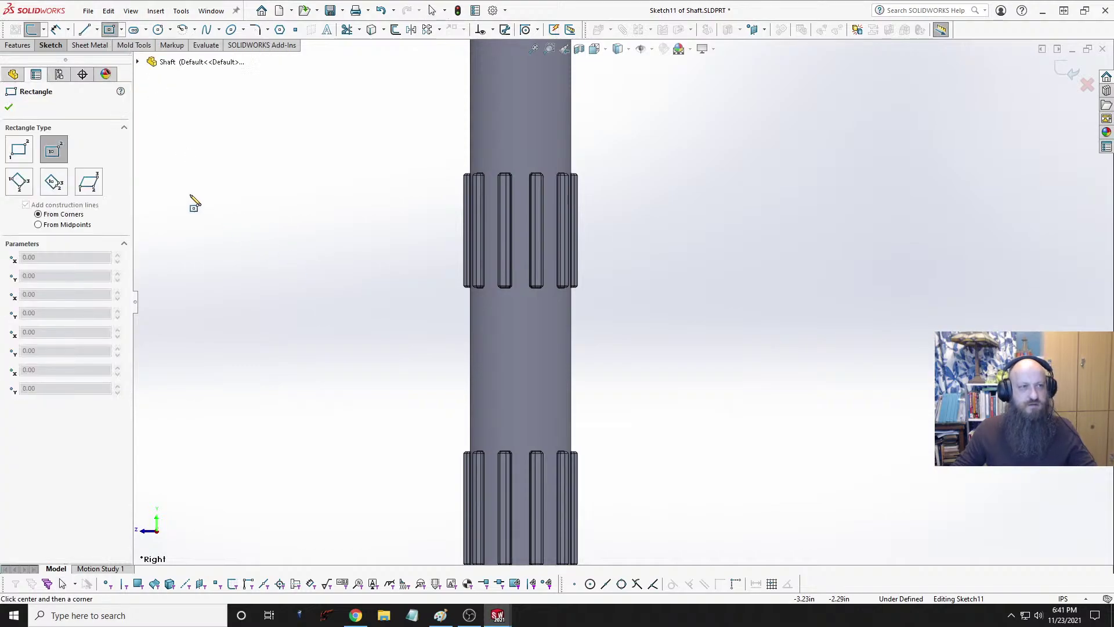
left_click(121, 30)
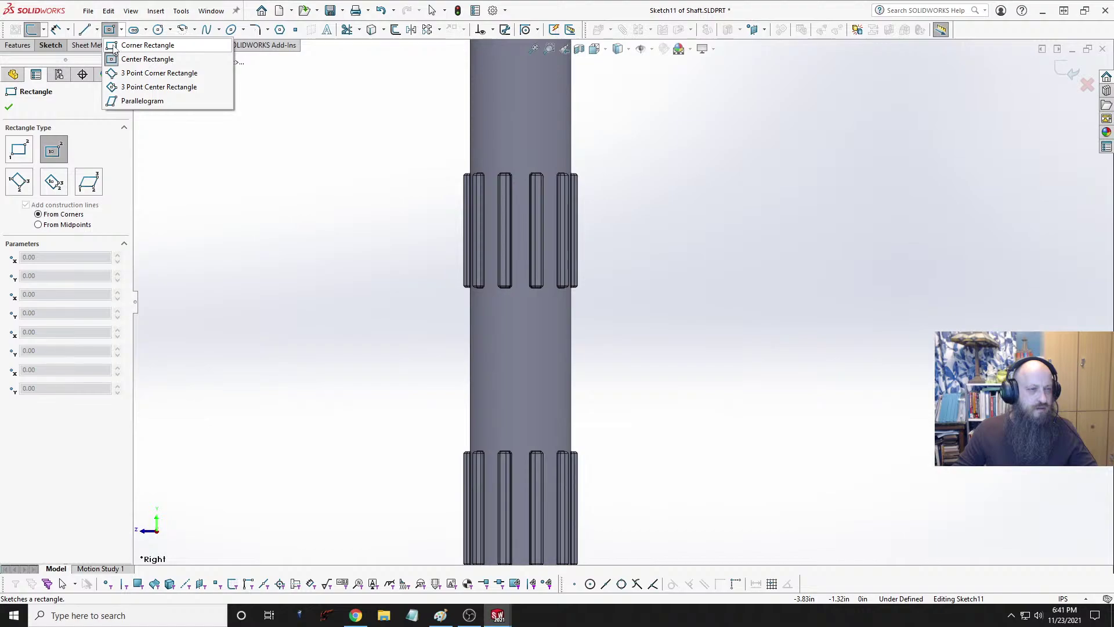
left_click(170, 30)
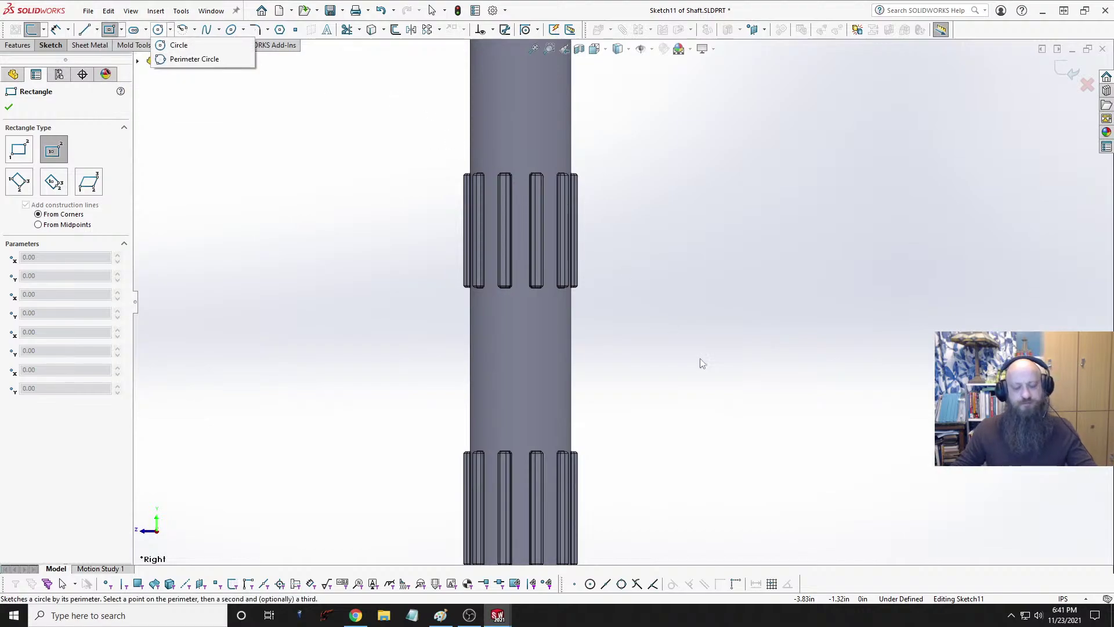
key("Escape")
key("Escape")
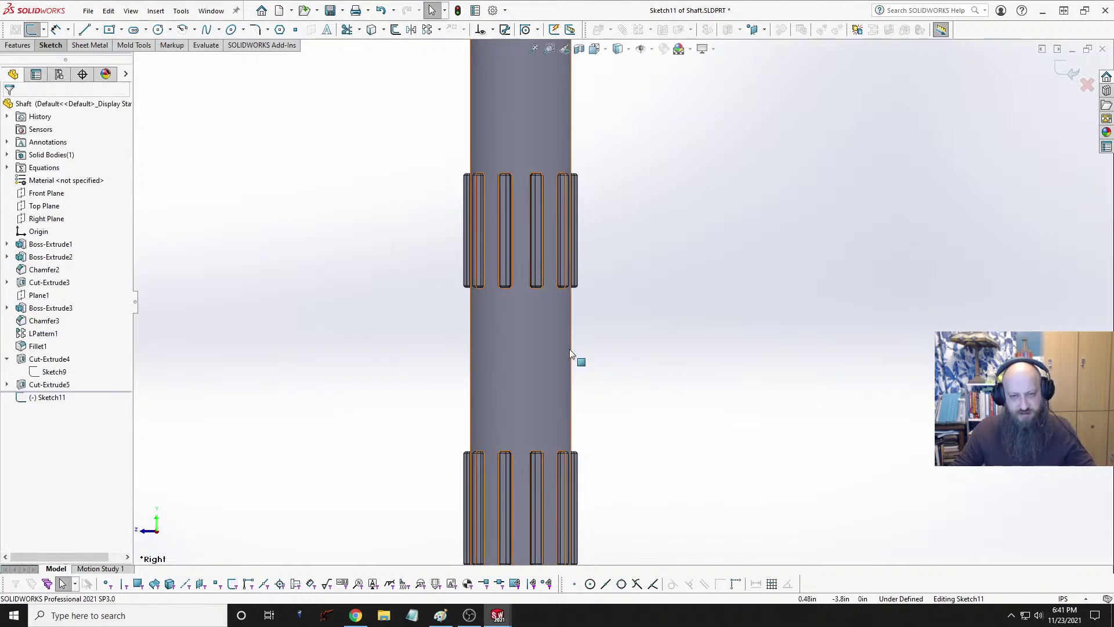
left_click(517, 359)
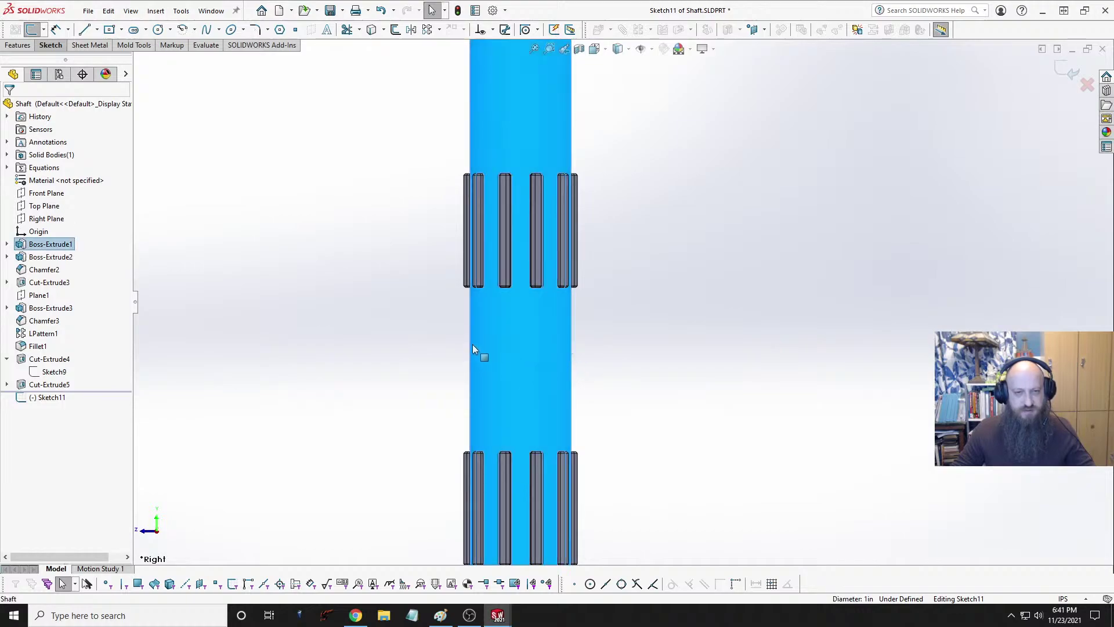
left_click(675, 362)
Step: Draw a horizontal centerline across the shaft between the two spline groups nearest the flange, about 2.36 in above the flange
scroll(666, 372, "up", 3)
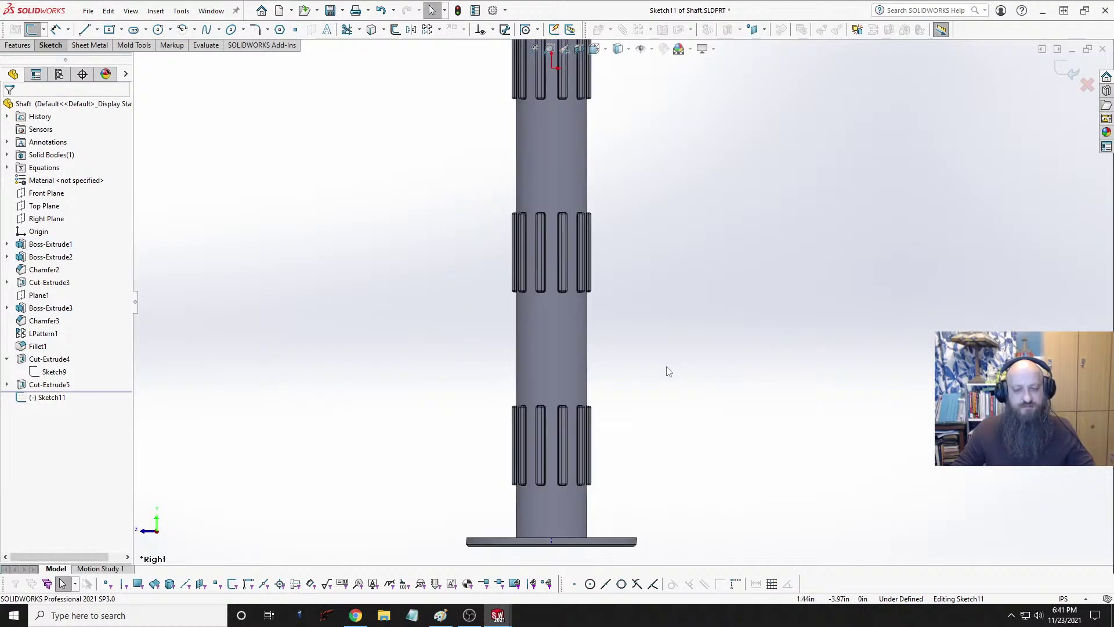
scroll(646, 399, "down", 4)
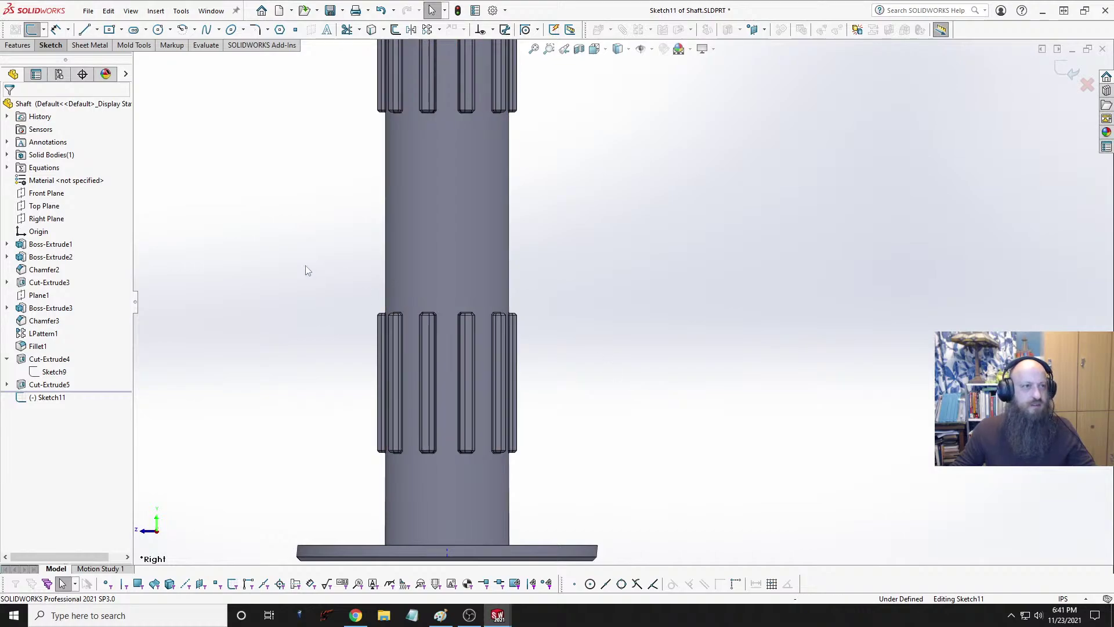
left_click(97, 30)
left_click(112, 59)
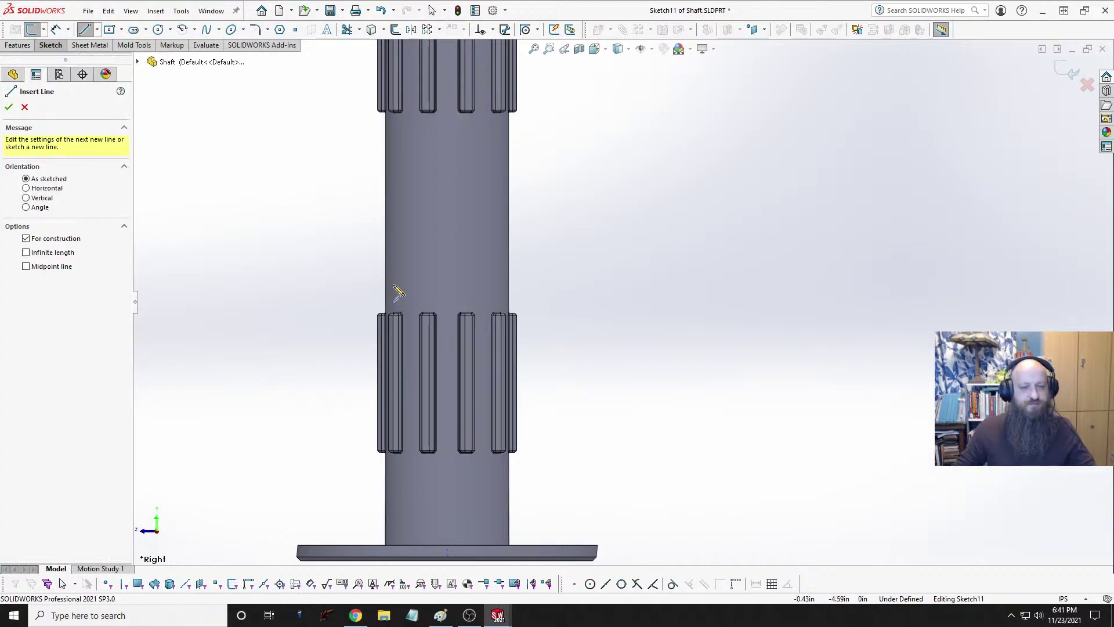
left_click(336, 254)
left_click(590, 254)
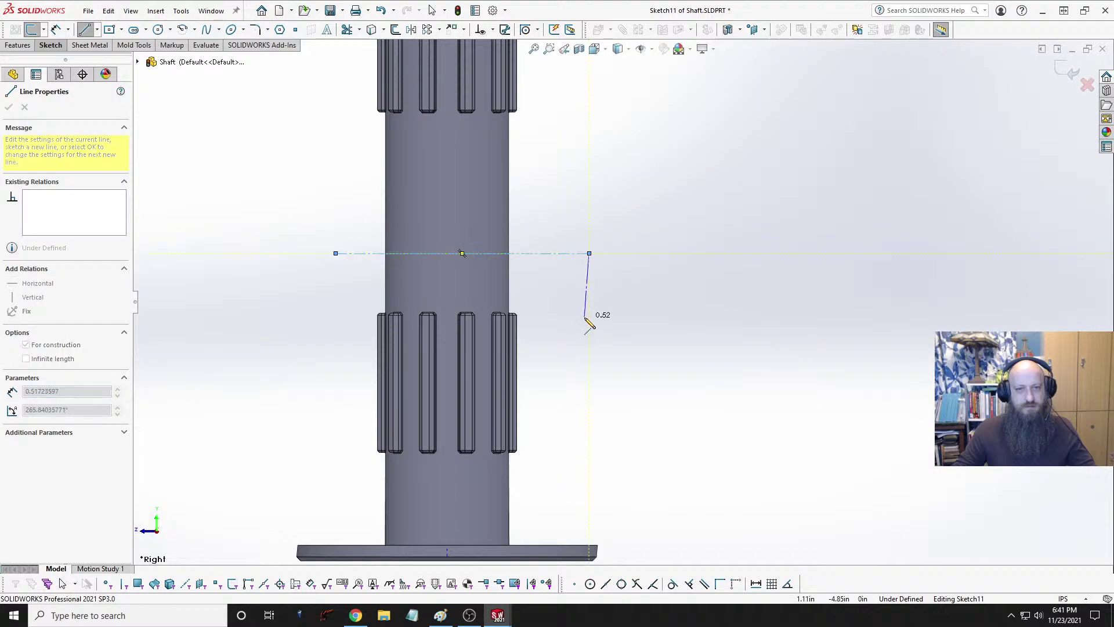
double_click(586, 321)
Step: Dimension the centerline 2 in from the flange's inner face
left_click(54, 33)
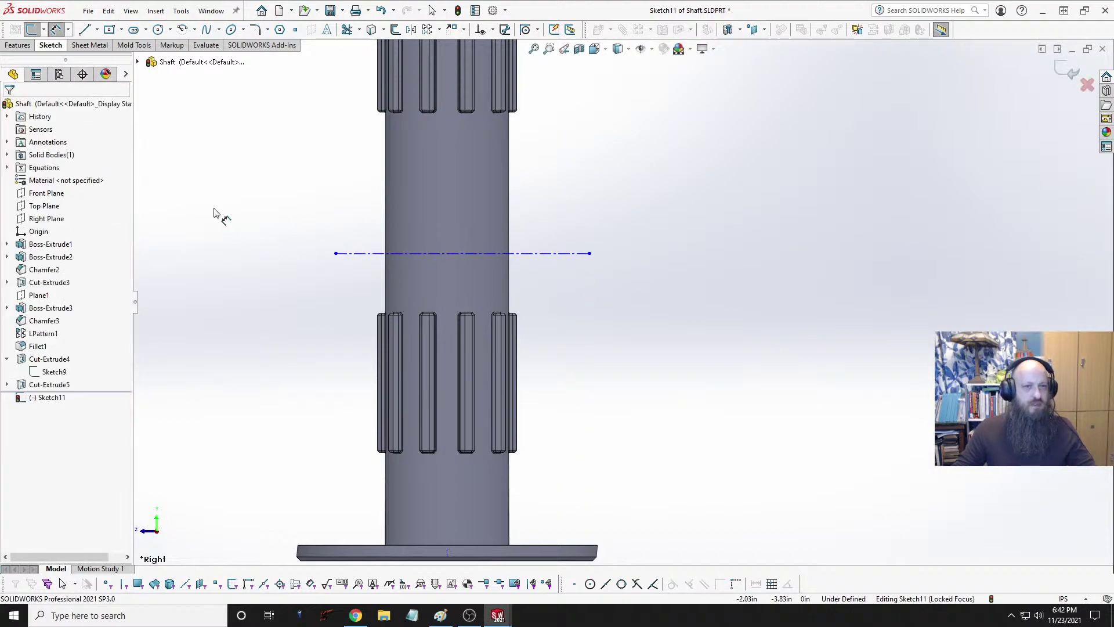
left_click(539, 551)
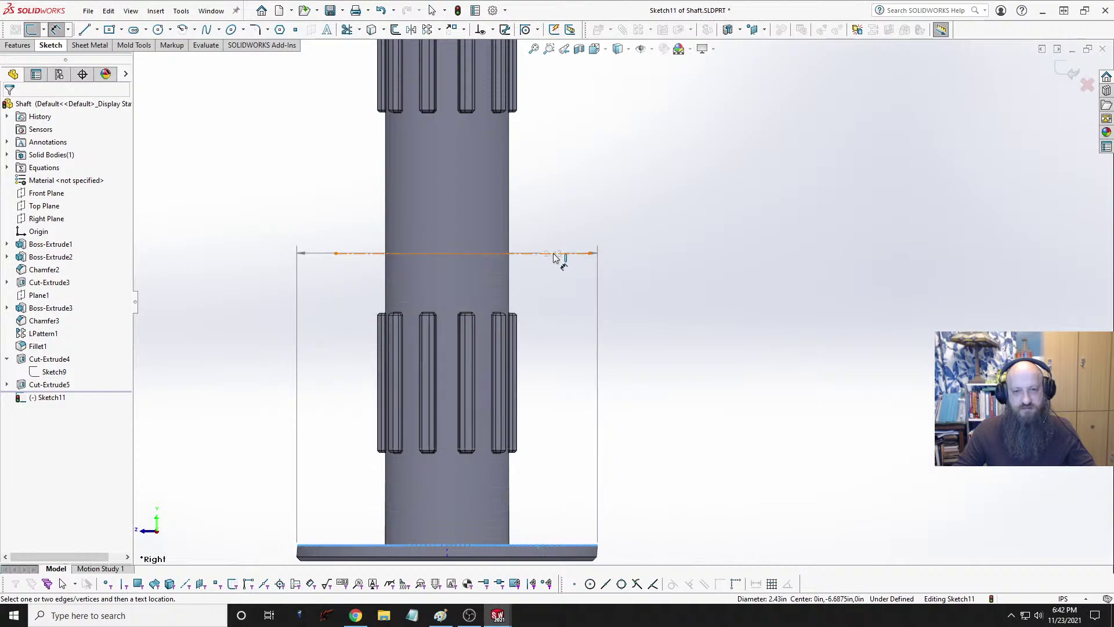
left_click(559, 254)
left_click(661, 389)
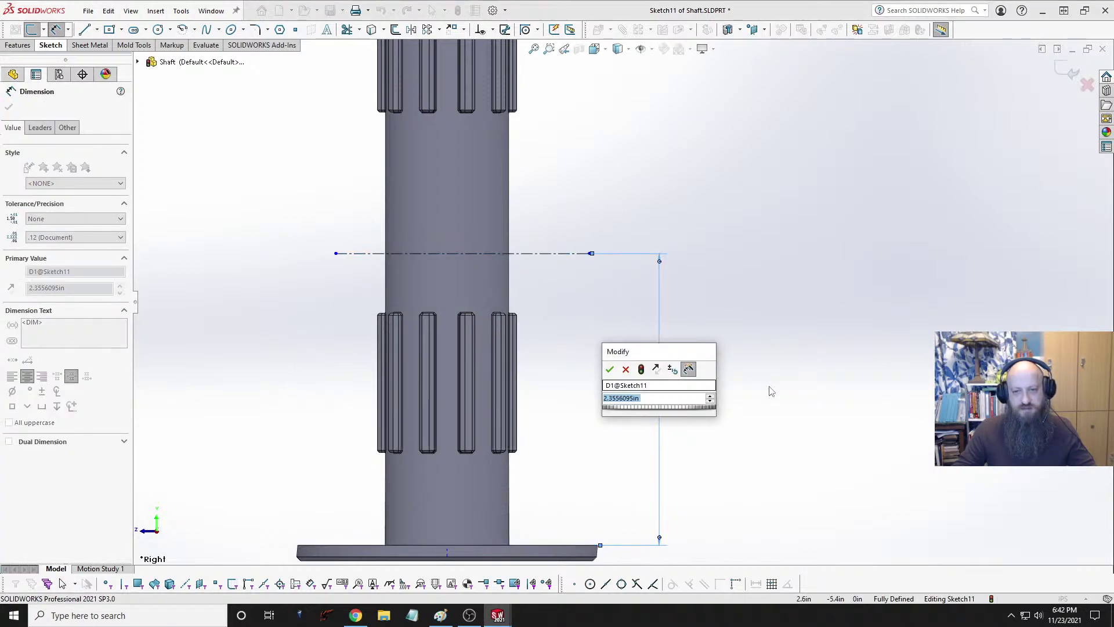
type("2")
key("Return")
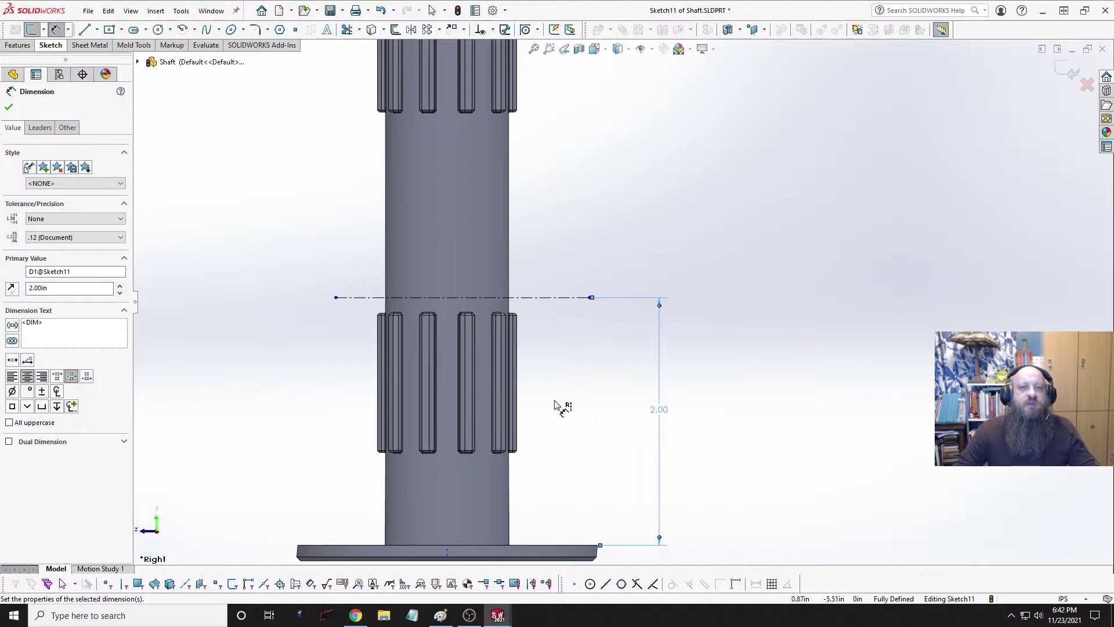
key("Escape")
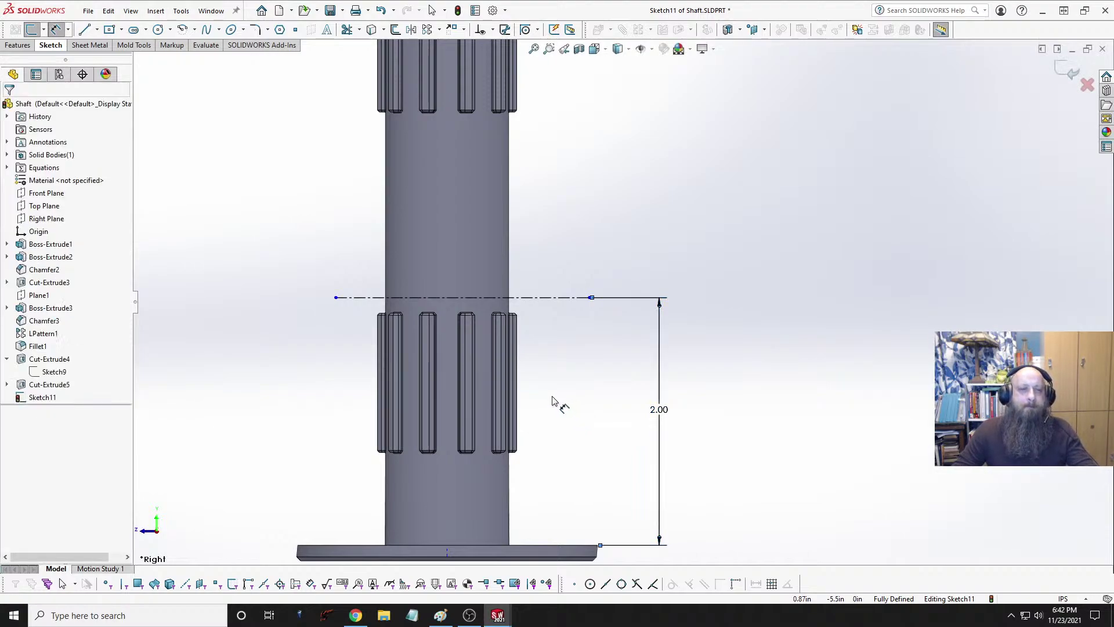
Step: Make both endpoints of the centerline coincident with the shaft's opposite silhouette edges
left_click(335, 297)
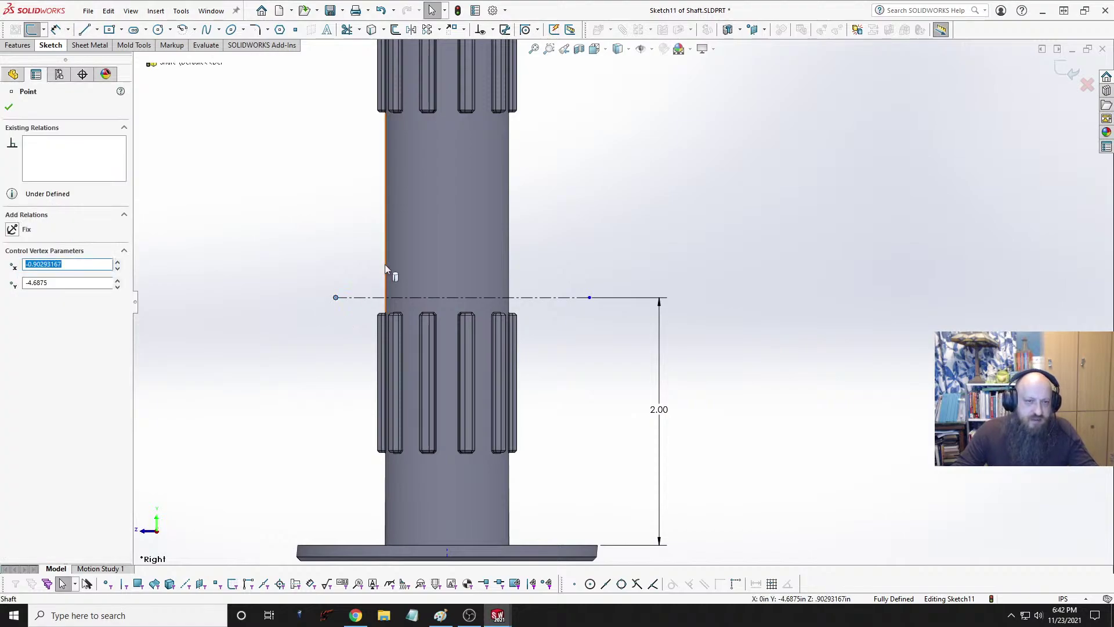
left_click(385, 268, "ctrl")
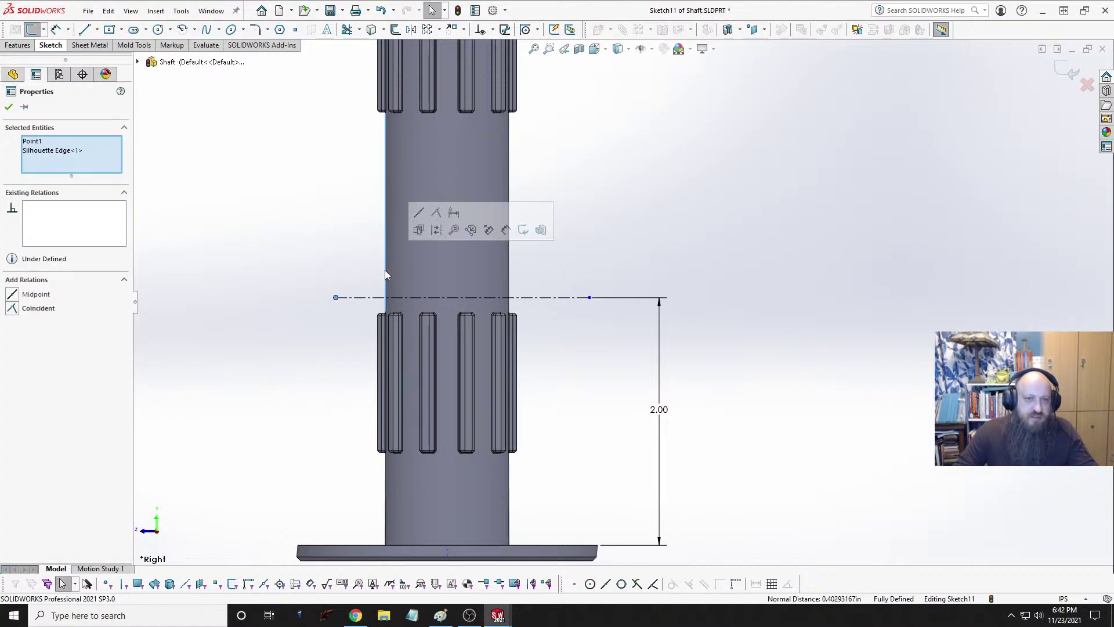
left_click(424, 217)
key("Escape")
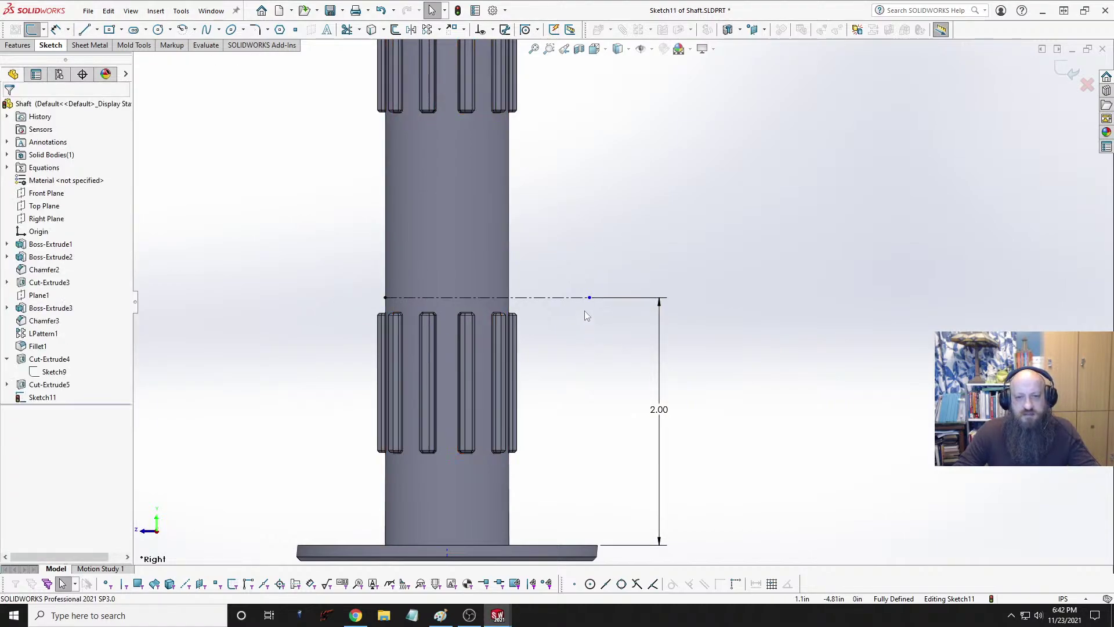
left_click(590, 299)
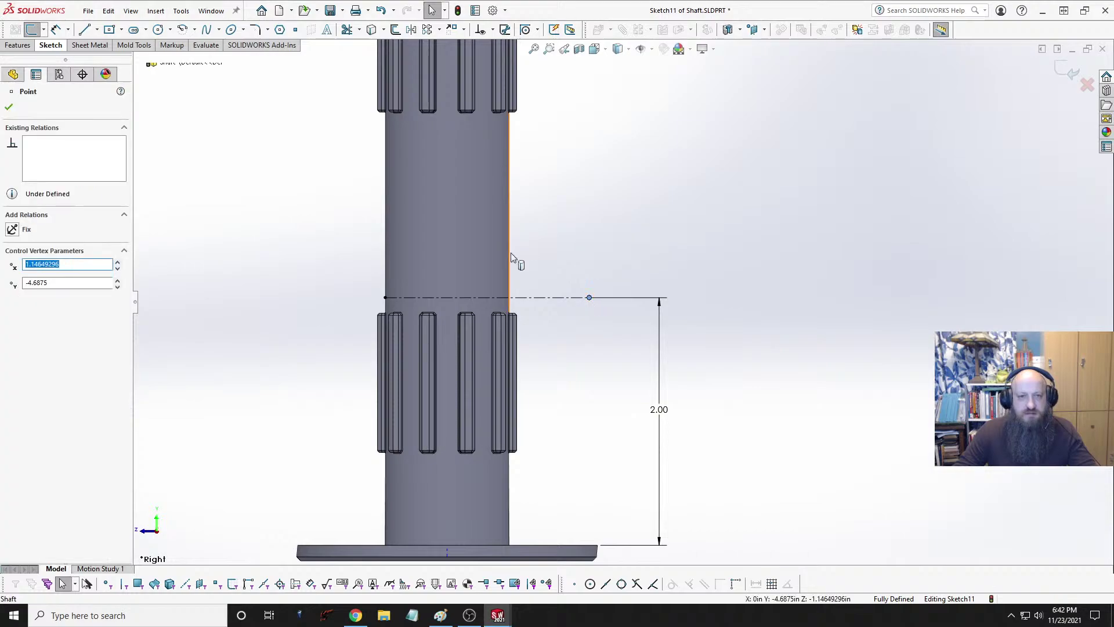
left_click(510, 258, "ctrl")
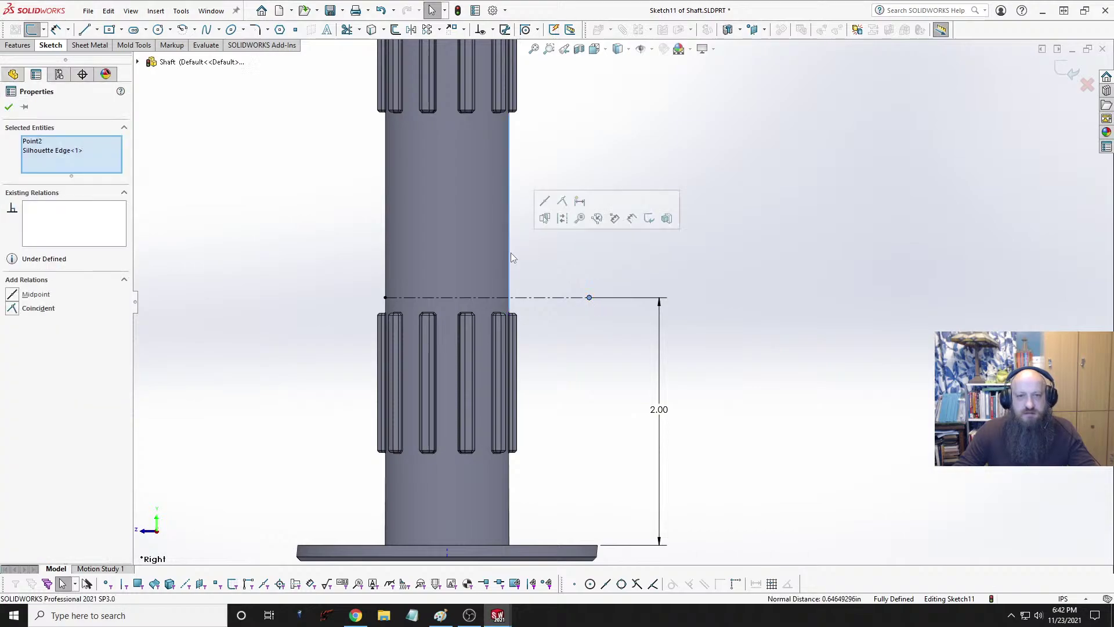
left_click(560, 204)
key("Escape")
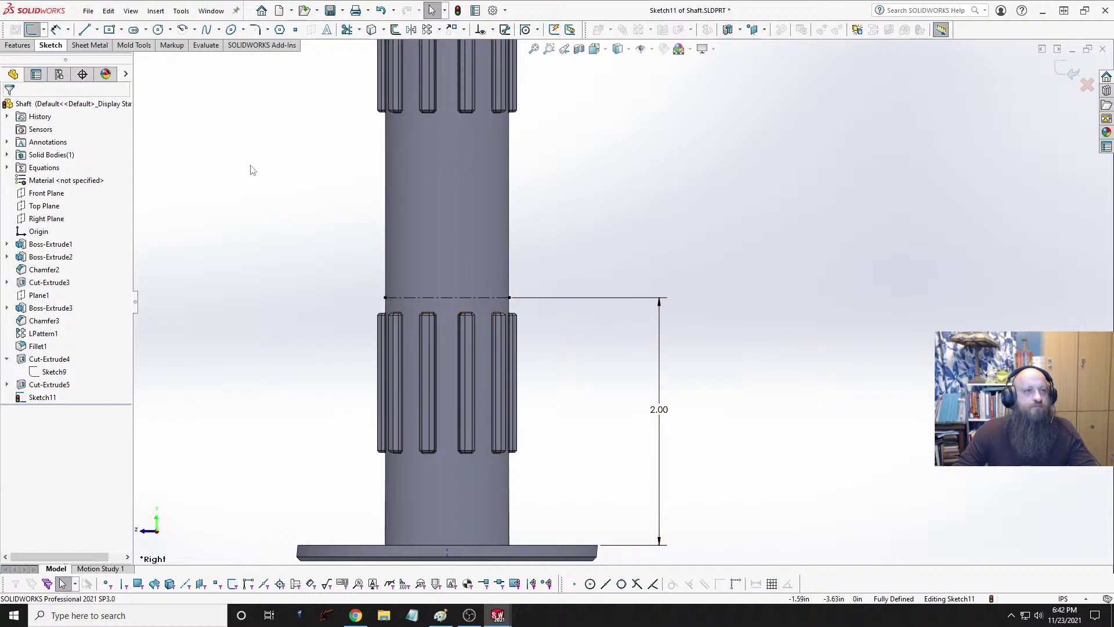
Step: Sketch a corner rectangle about 0.05 in wide and 0.06 in high inside the shaft's edge, straddling the centerline's end away from the Z-axis direction
left_click(85, 29)
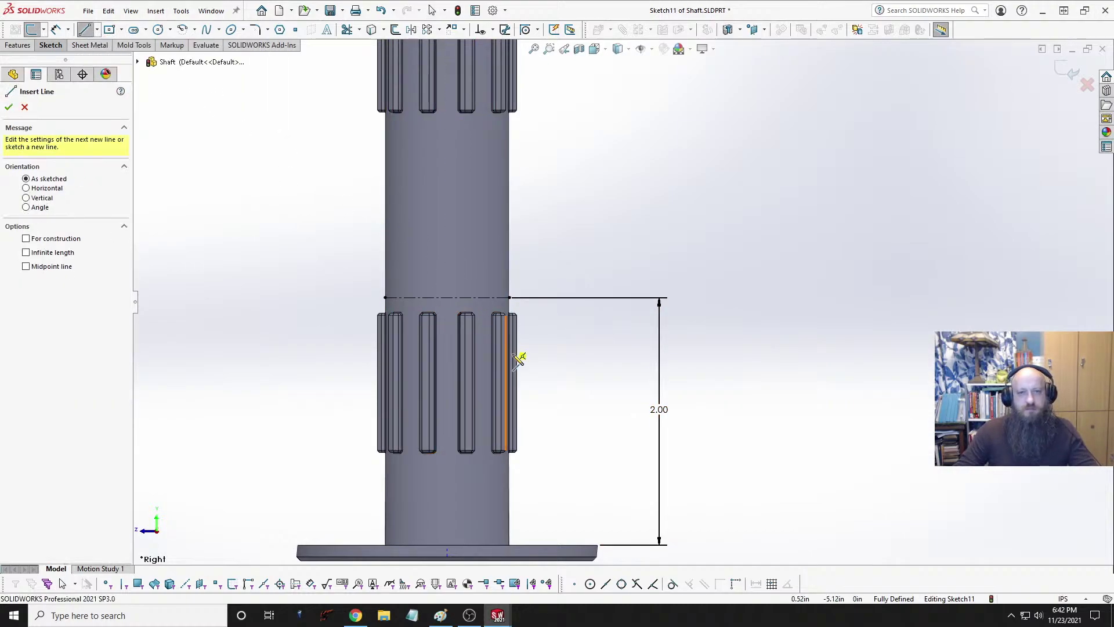
scroll(517, 356, "down", 3)
scroll(555, 257, "down", 2)
scroll(558, 262, "down", 3)
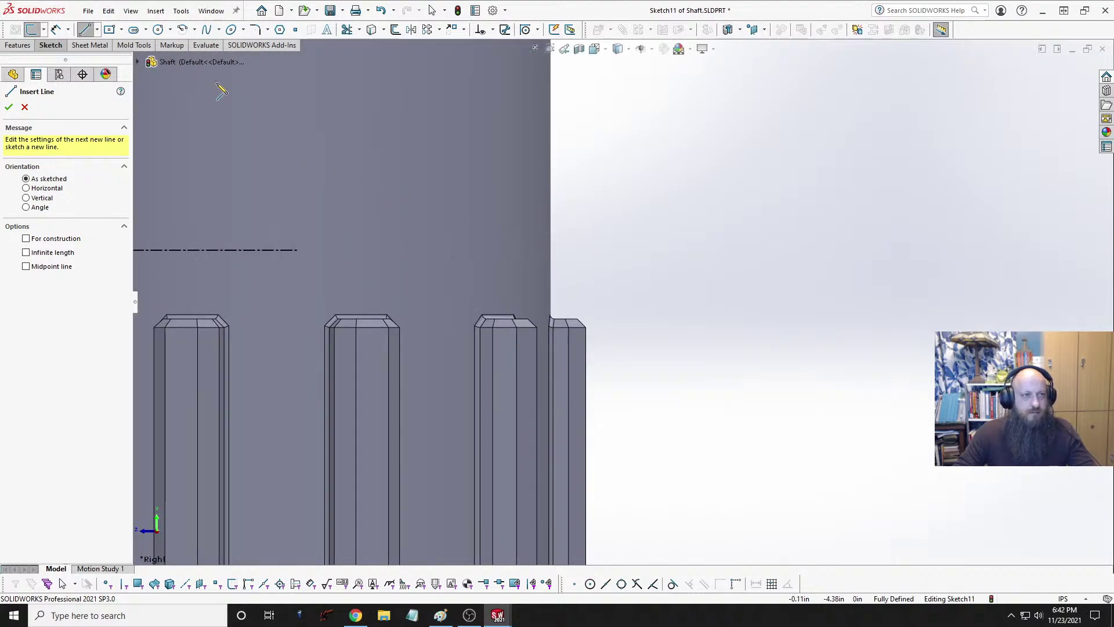
left_click(109, 29)
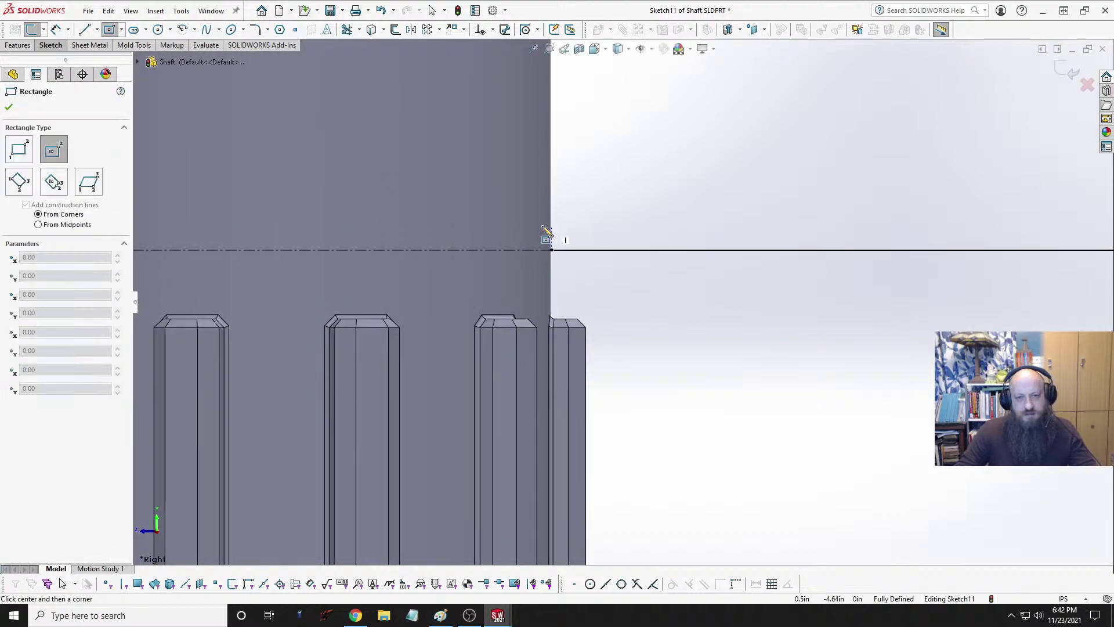
left_click(121, 30)
left_click(152, 43)
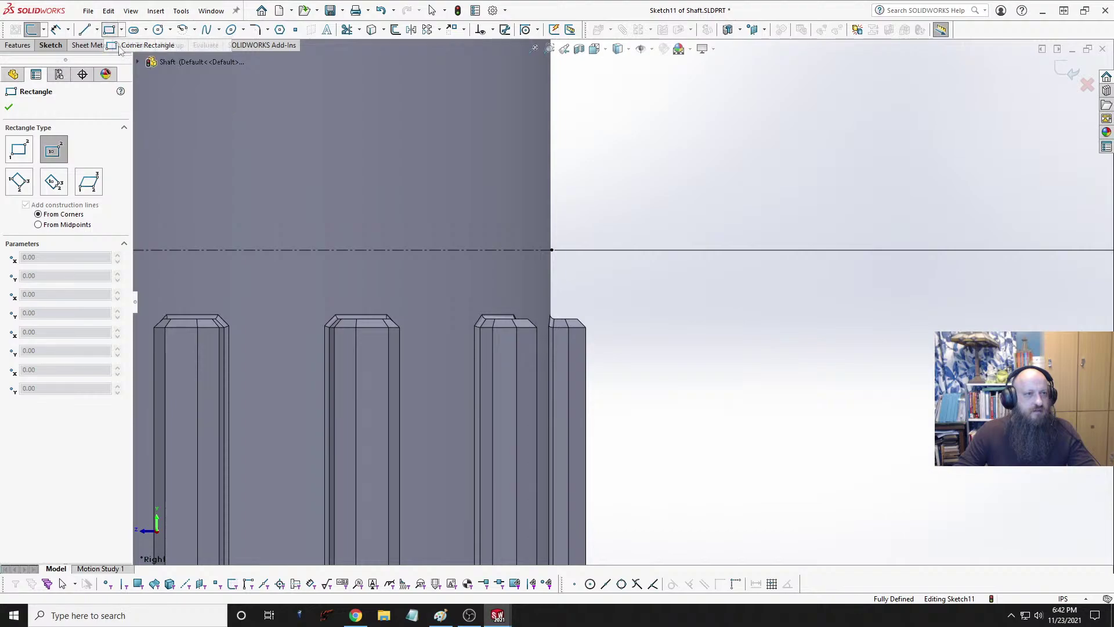
left_click(552, 237)
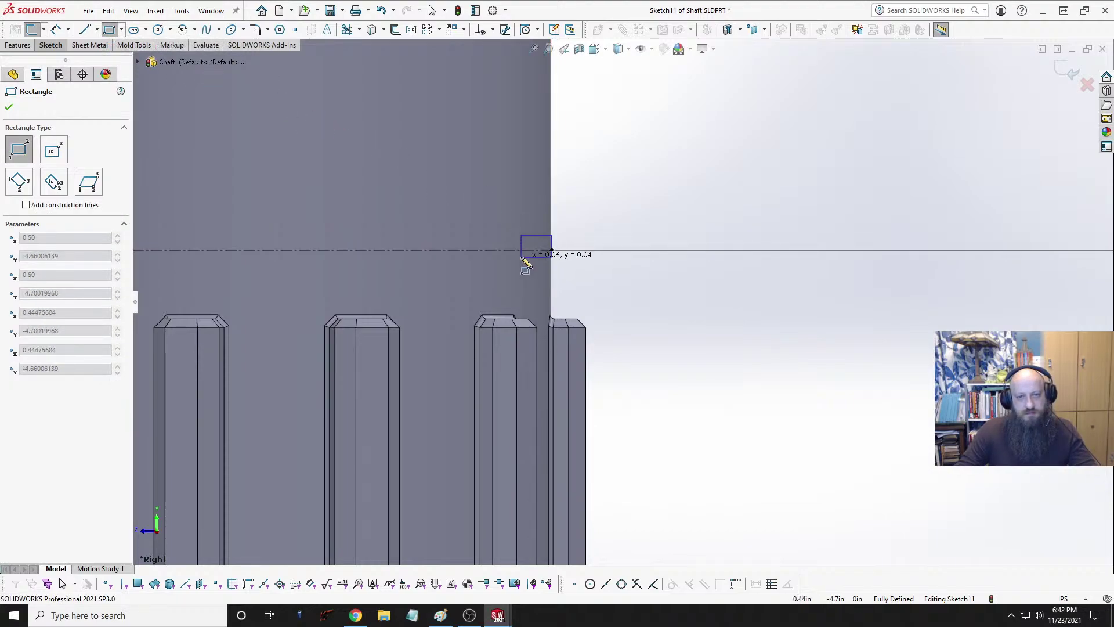
left_click(525, 266)
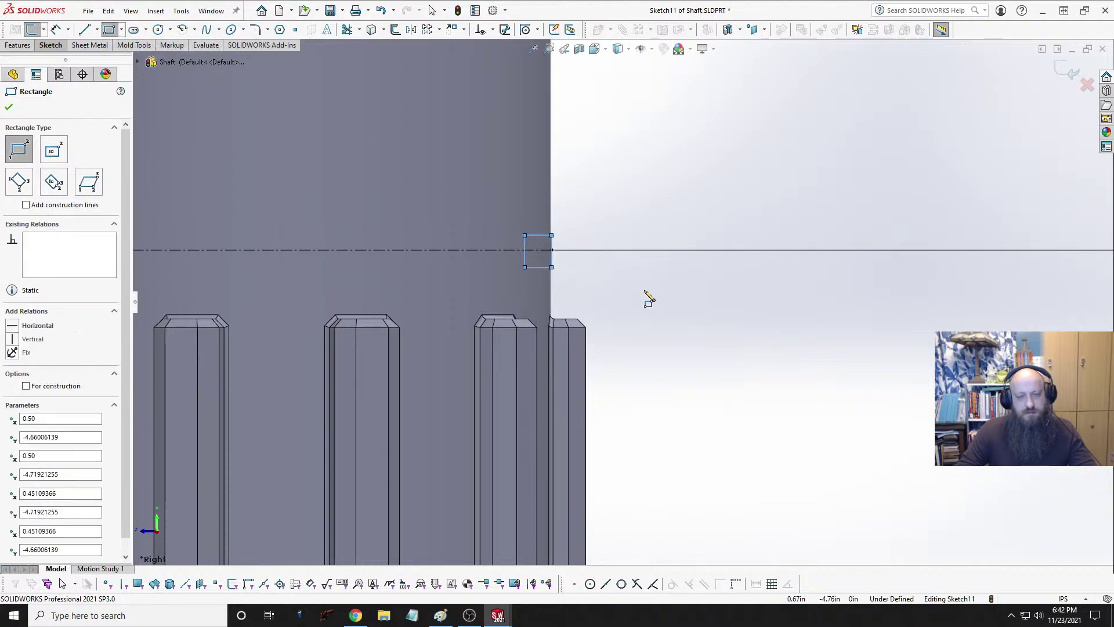
key("Escape")
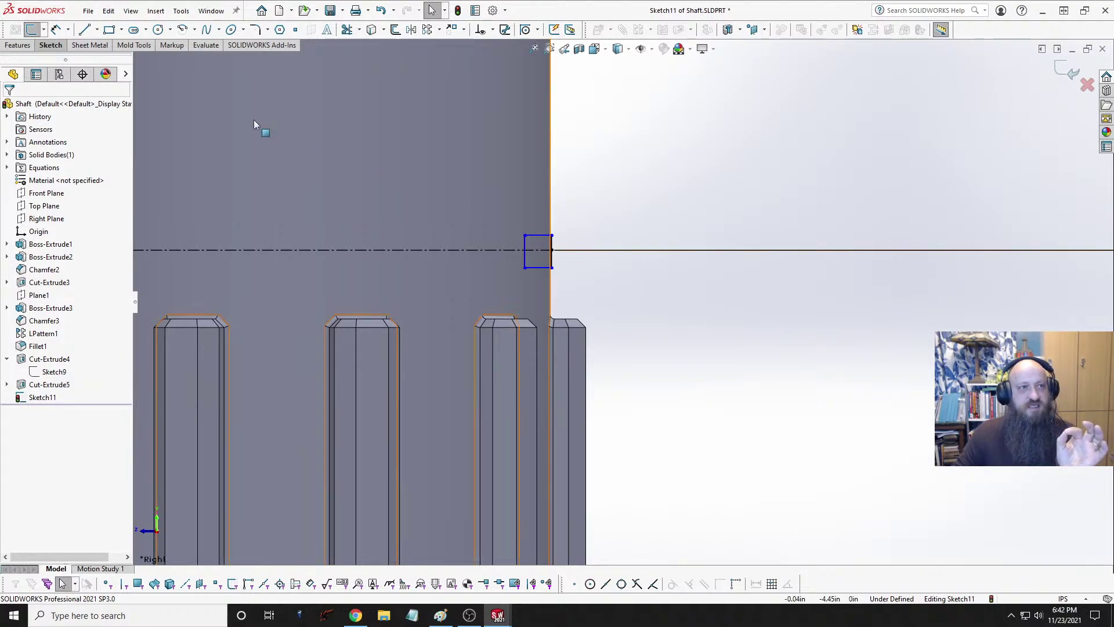
Step: Dimension the rectangle's edge along the shaft 0.25 in and exit the sketch
left_click(55, 29)
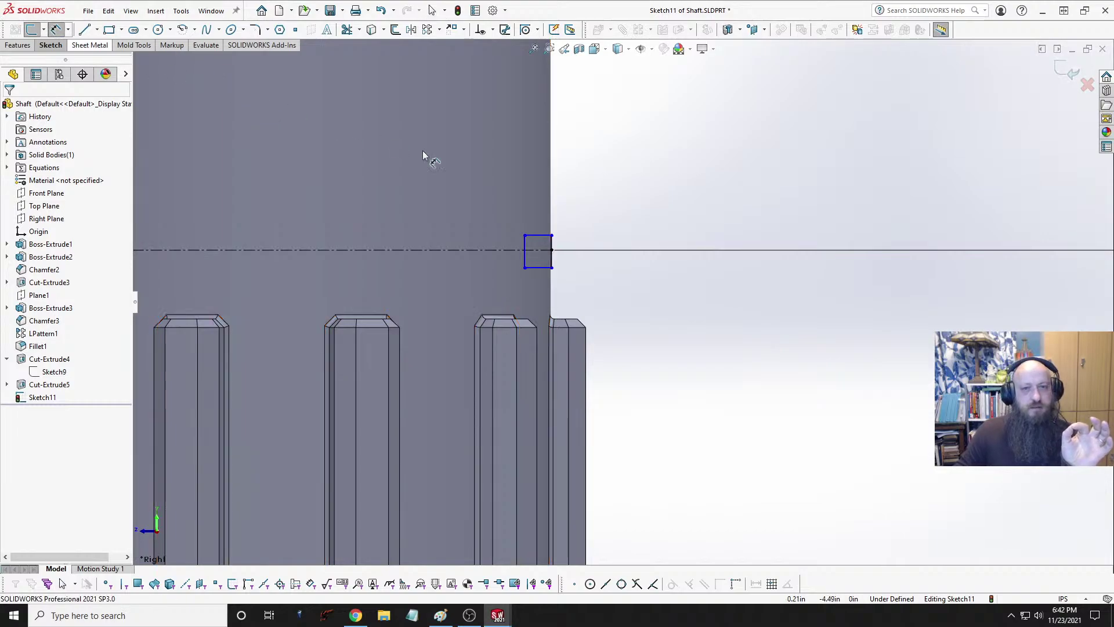
left_click(551, 246)
left_click(611, 205)
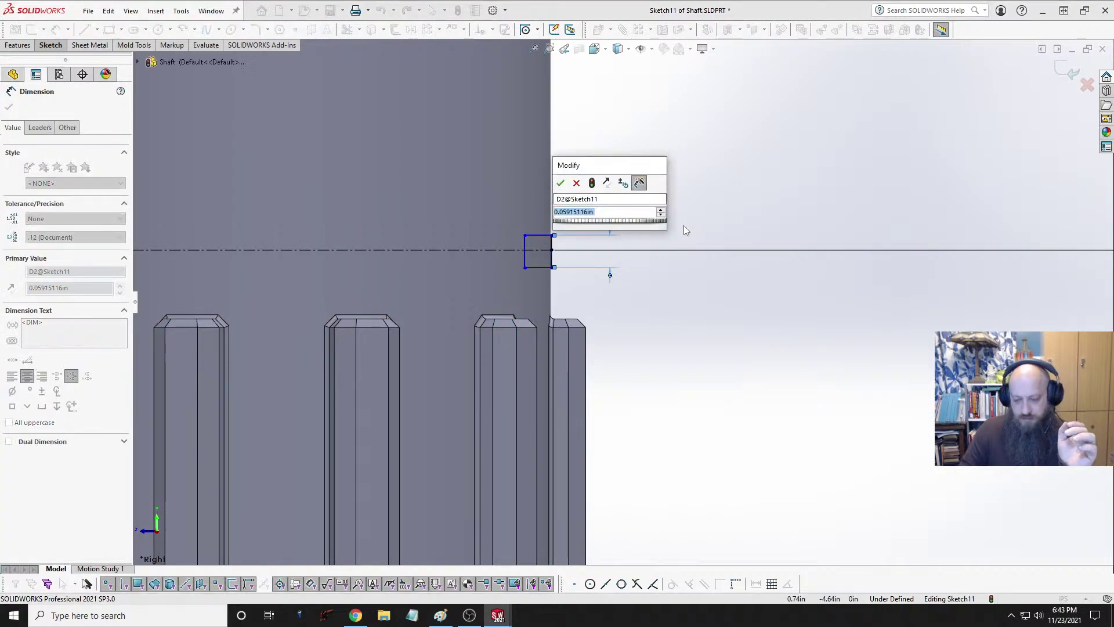
type(".25")
key("Return")
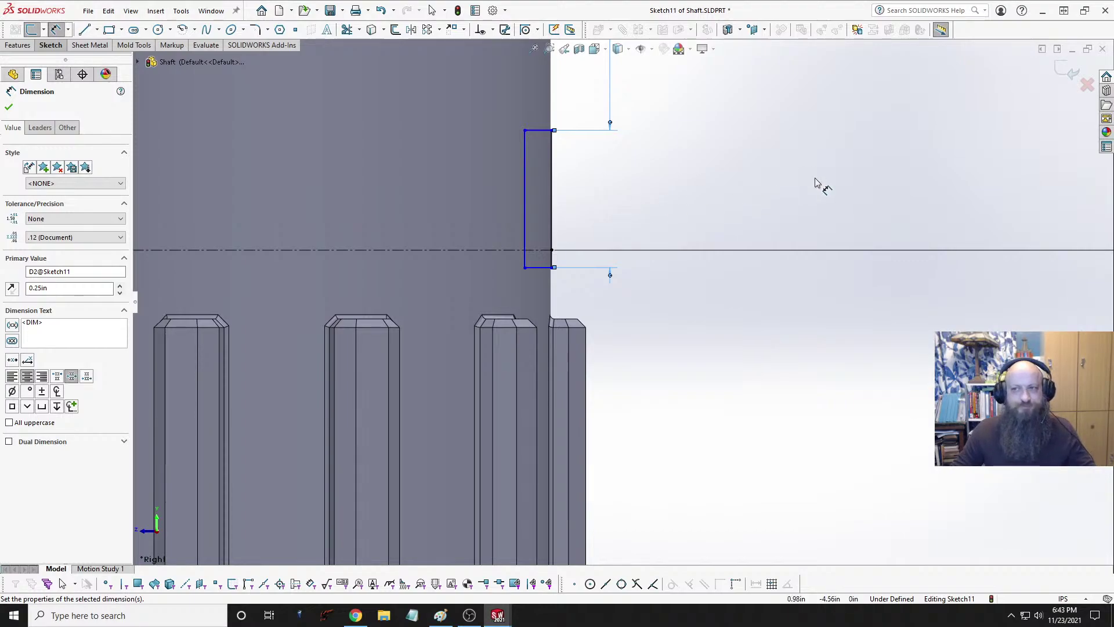
left_click(1067, 69)
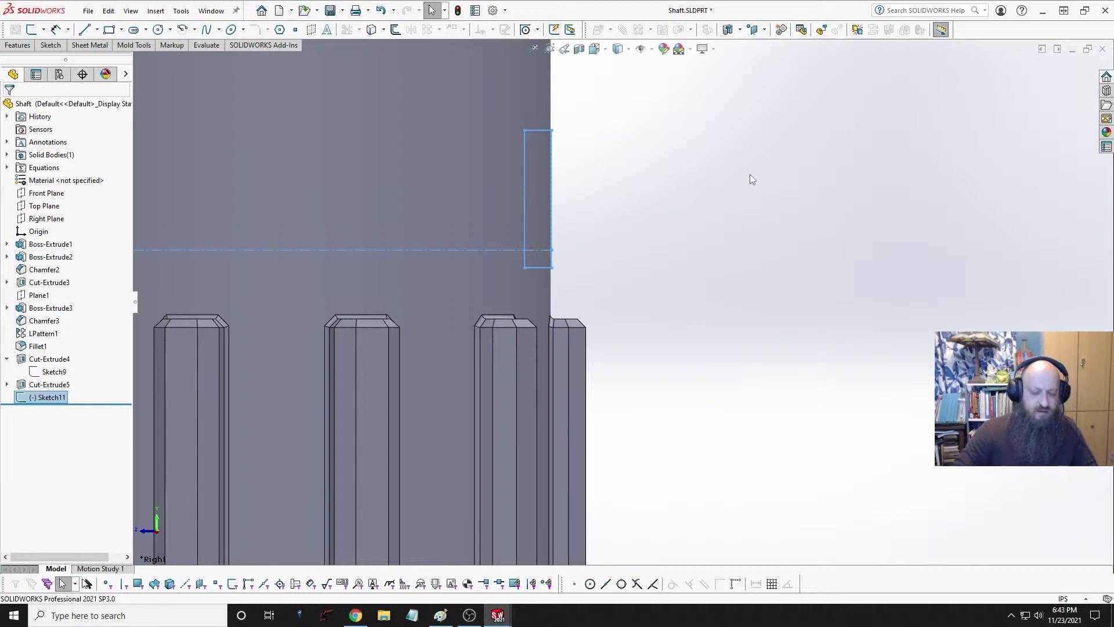
Step: Switch to the CryptoGeneratorAssy assembly and examine the gaps between the turbine discs and the shaft's flange
key("ctrl+Tab")
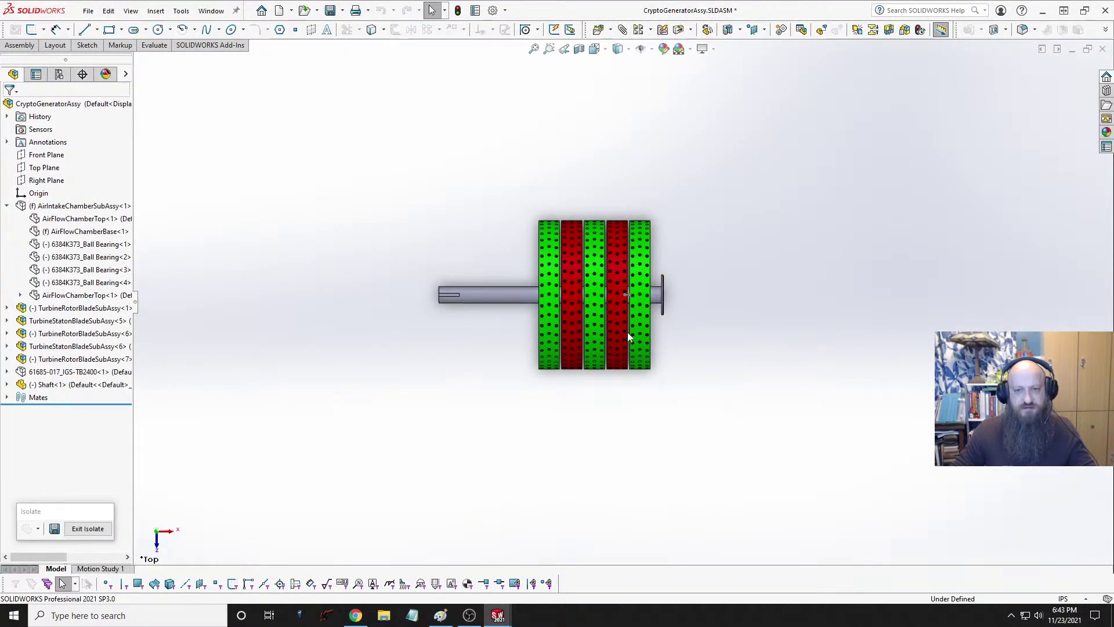
scroll(628, 332, "down", 8)
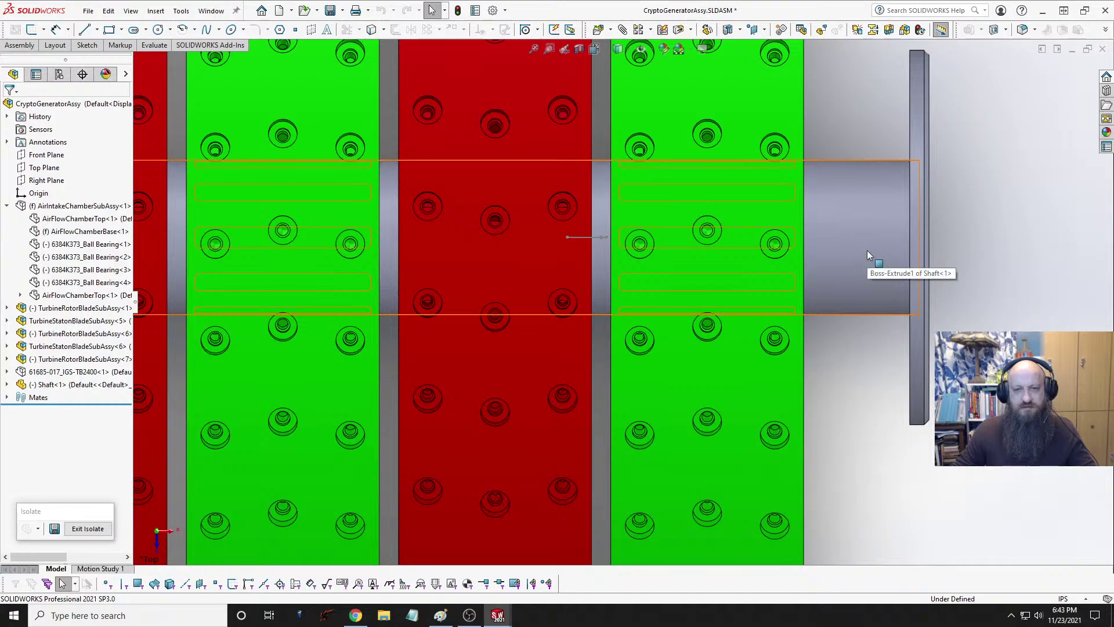
scroll(844, 281, "up", 8)
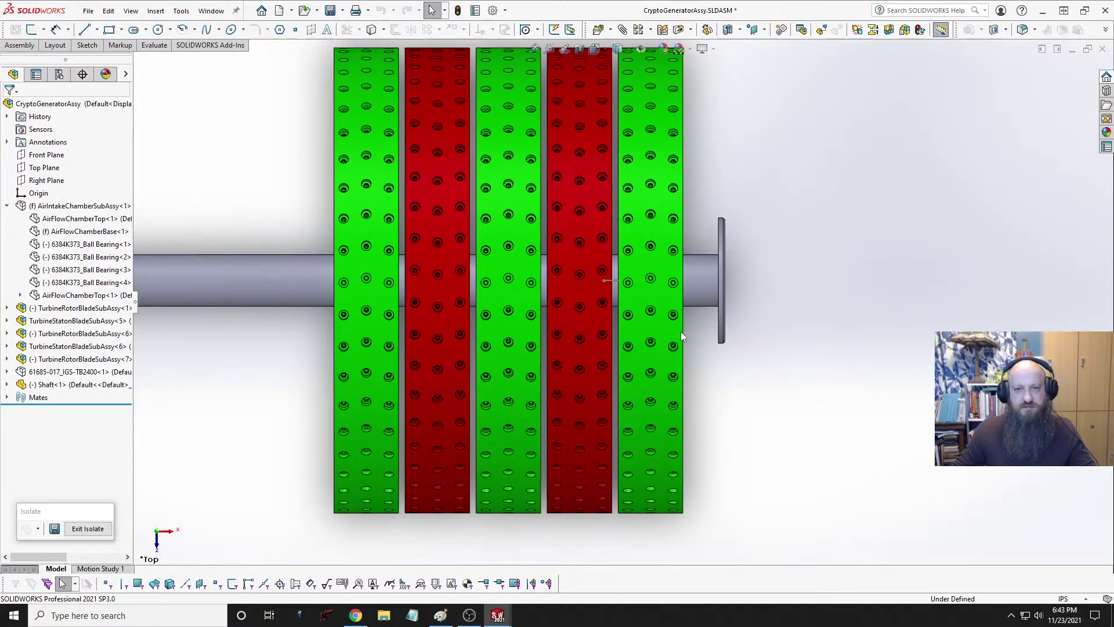
middle_click_drag(681, 332, 648, 247)
scroll(669, 256, "down", 10)
scroll(648, 247, "up", 4)
scroll(649, 248, "up", 3)
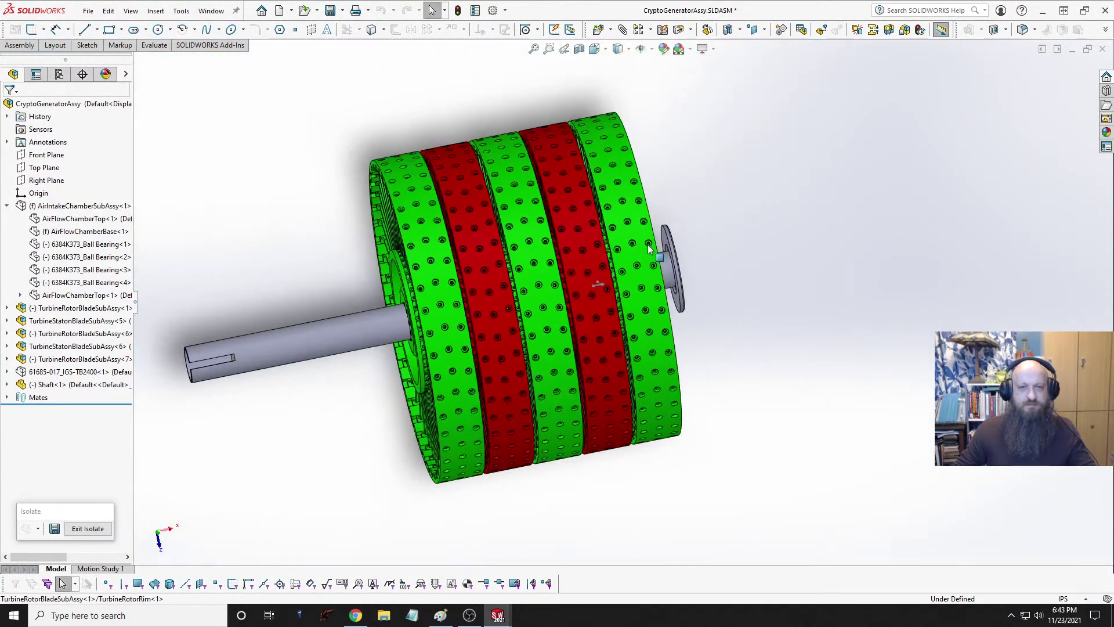
scroll(620, 277, "up", 3)
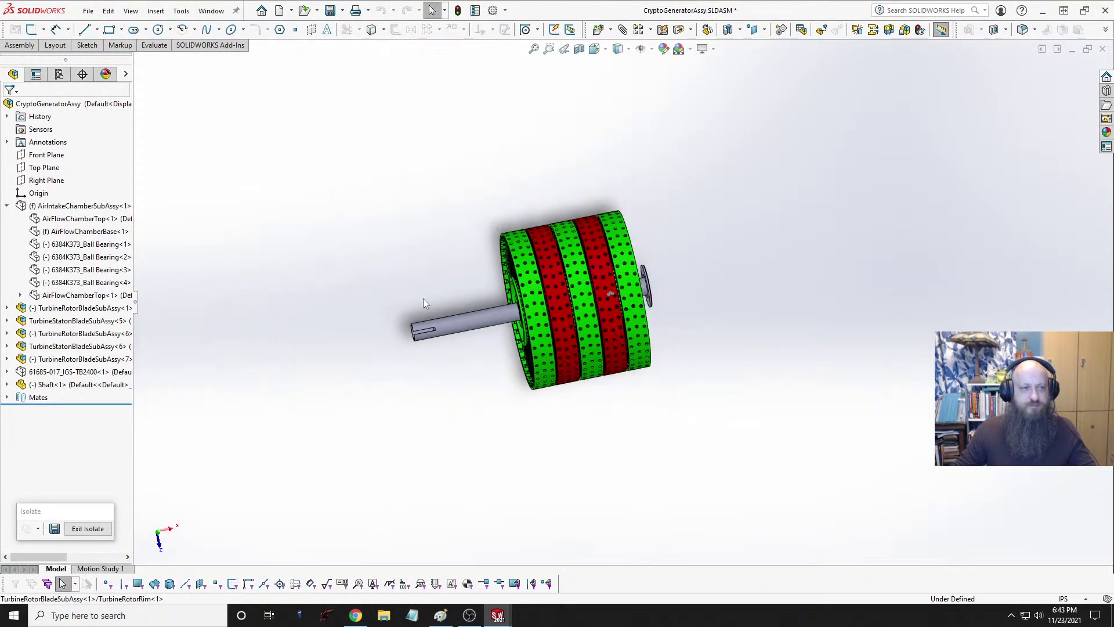
Step: Exit the current isolation and isolate TurbineRotorHub<1> of TurbineRotorBladeSubAssy<1> together with TurbineStatonHub<1> of TurbineStatonBladeSubAssy<5>
left_click(90, 531)
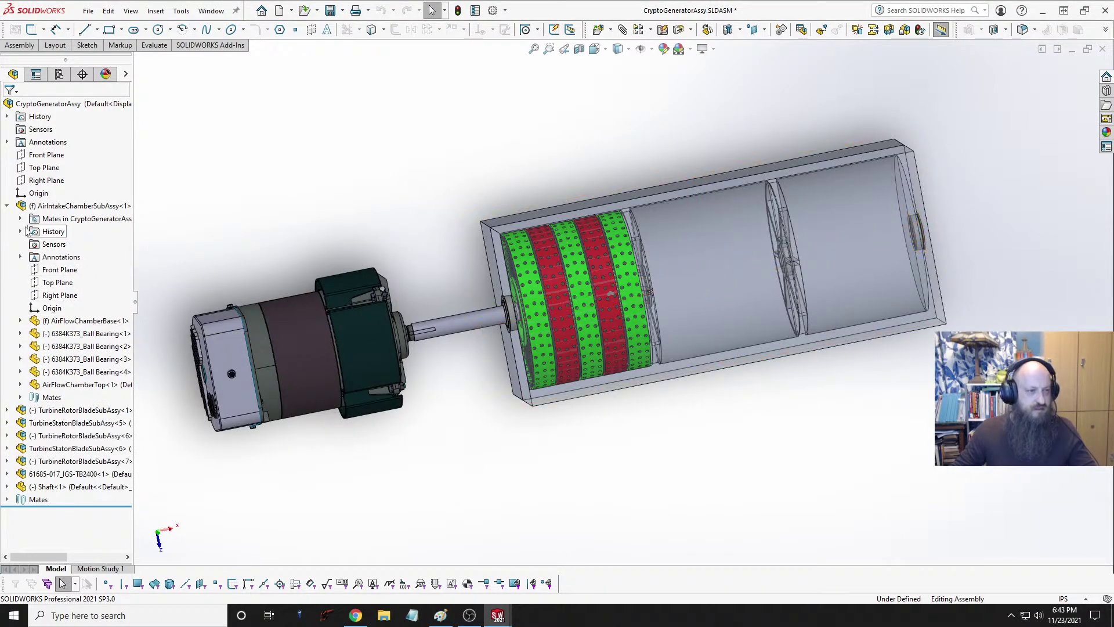
left_click(7, 207)
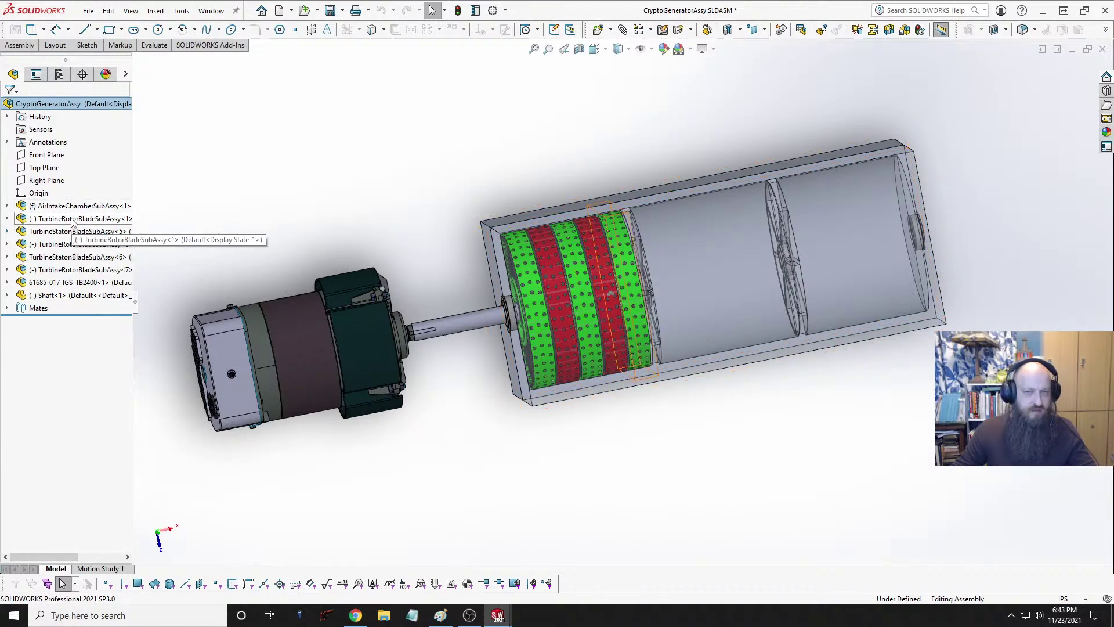
left_click(8, 223)
left_click(7, 220)
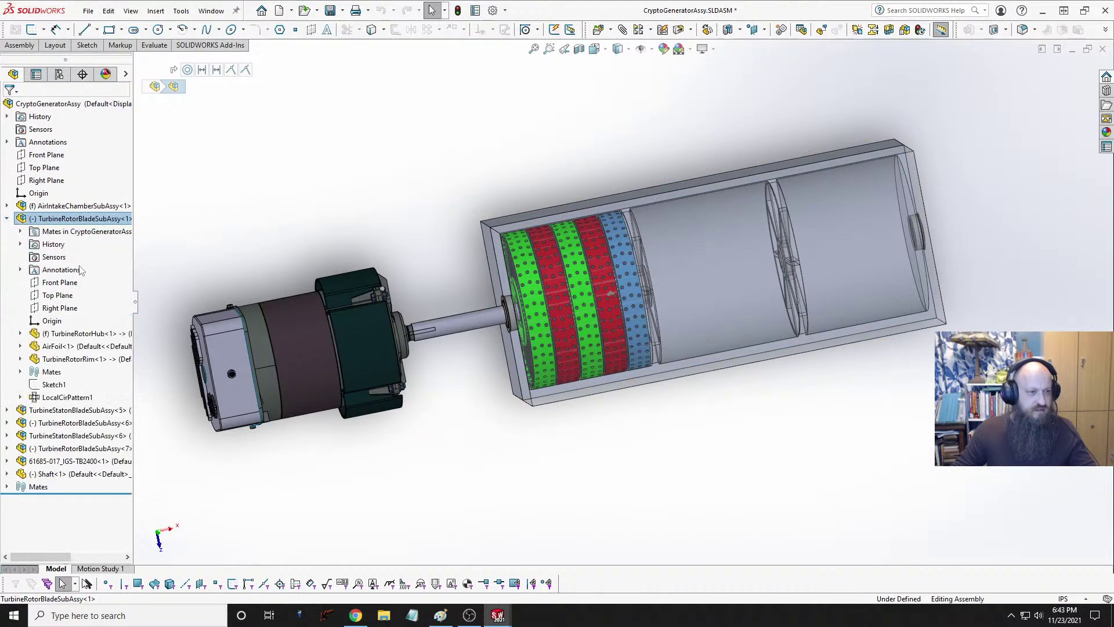
left_click(76, 334)
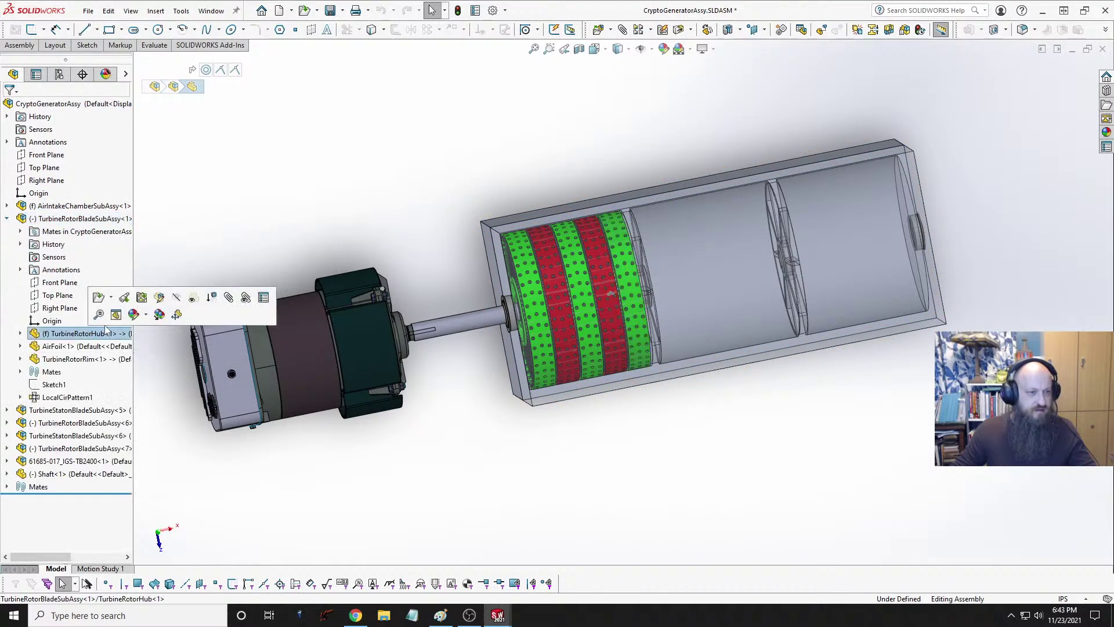
left_click(7, 410)
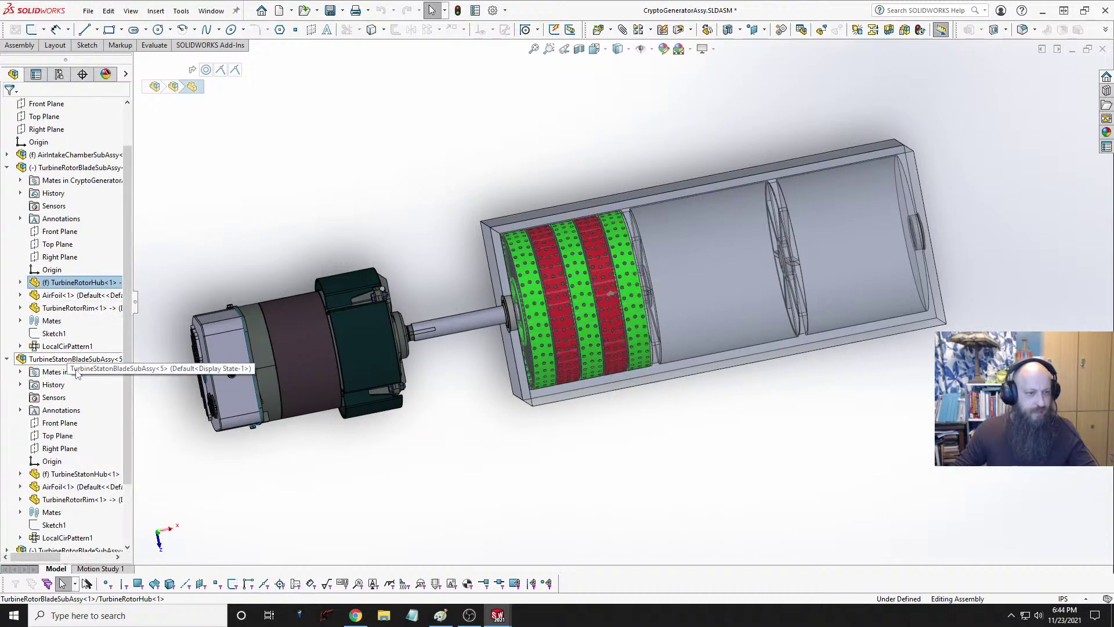
right_click(80, 477)
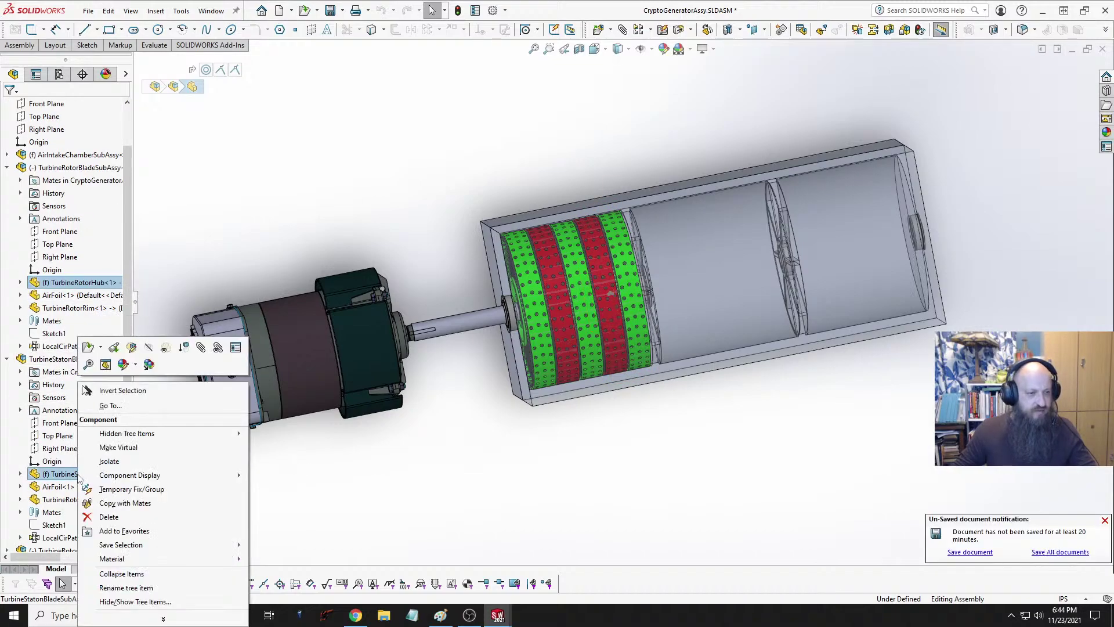
left_click(111, 462)
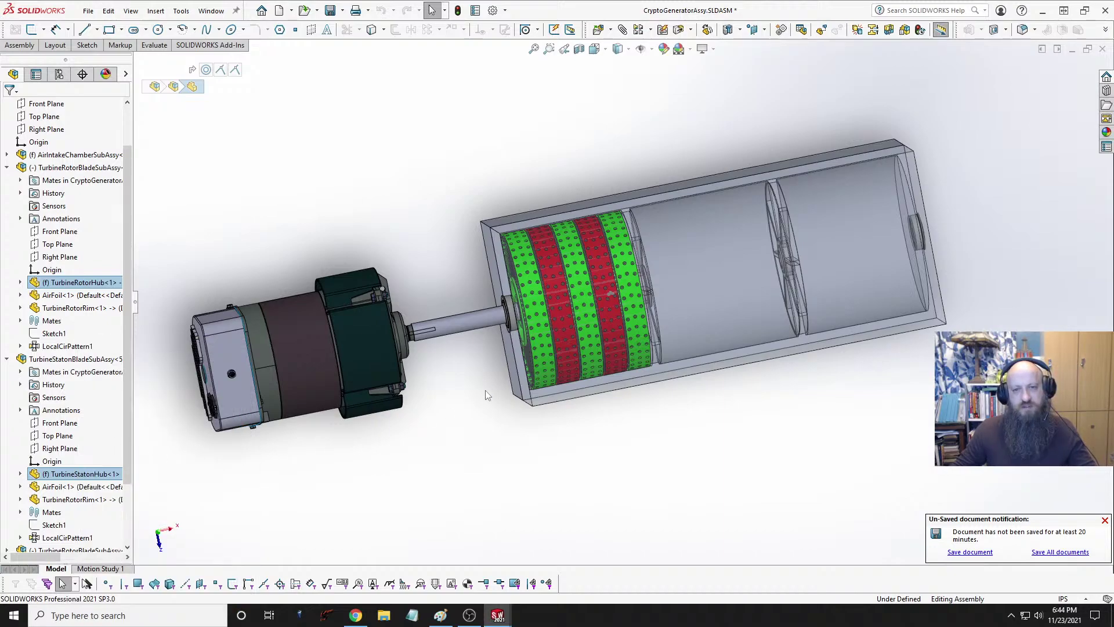
Step: Measure the distance between the facing inner faces of the rotor hub and the stator hub
scroll(681, 305, "down", 3)
scroll(484, 256, "down", 3)
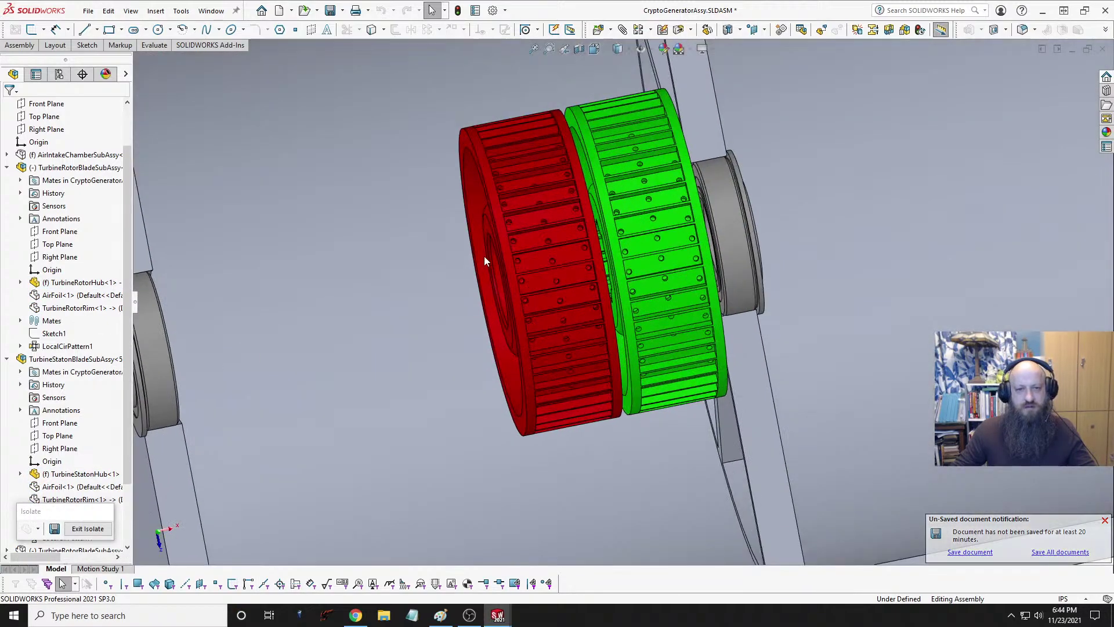
left_click(589, 216)
middle_click_drag(589, 216, 537, 239)
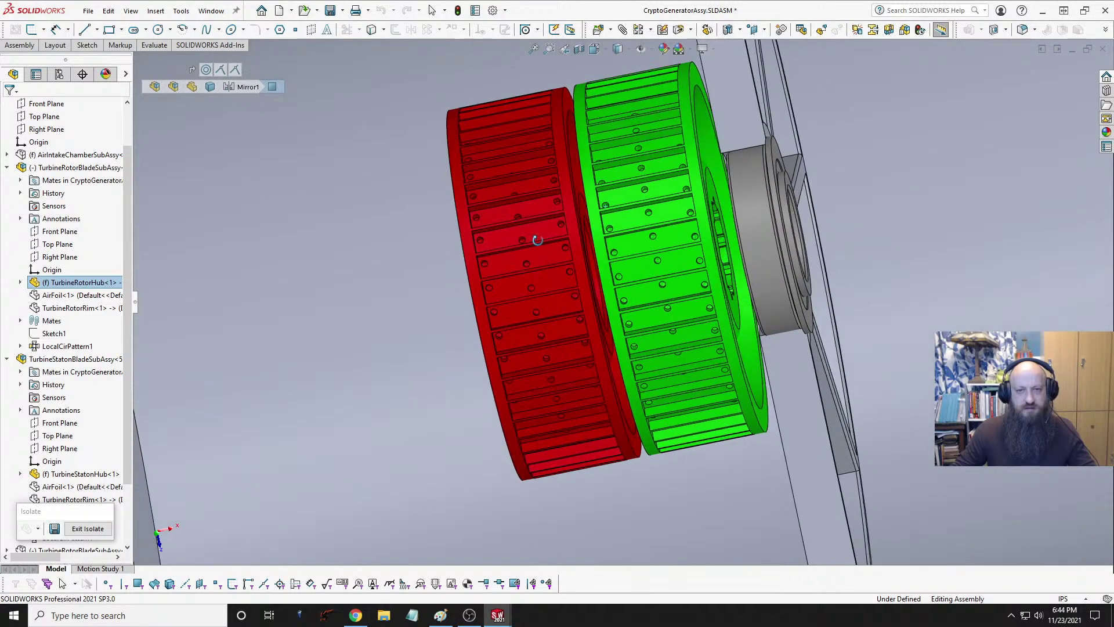
left_click(582, 241, "ctrl")
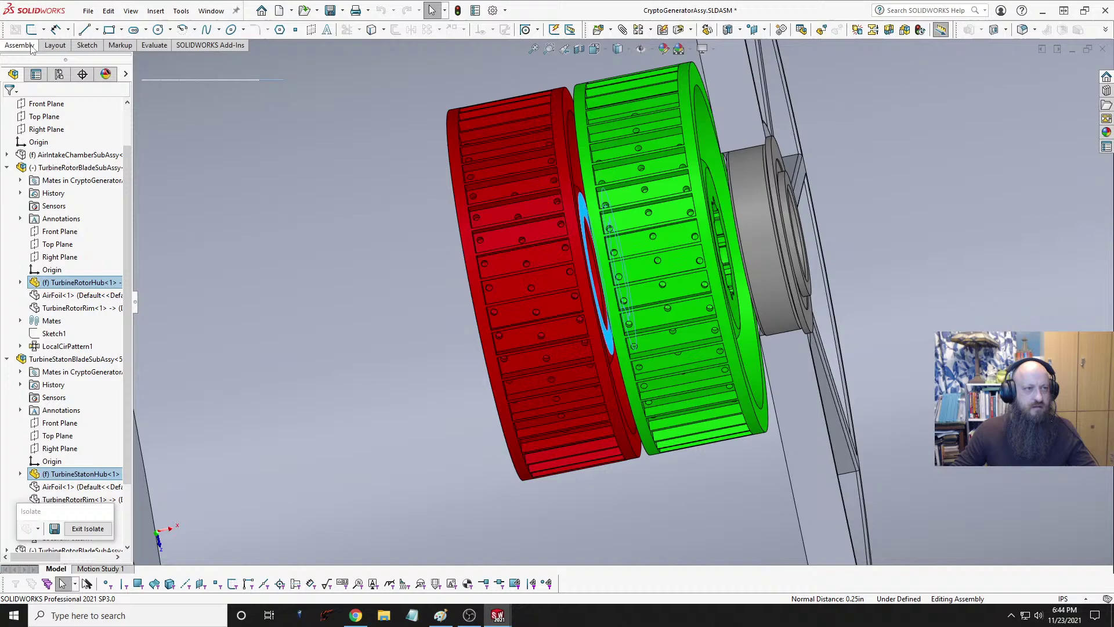
left_click(154, 46)
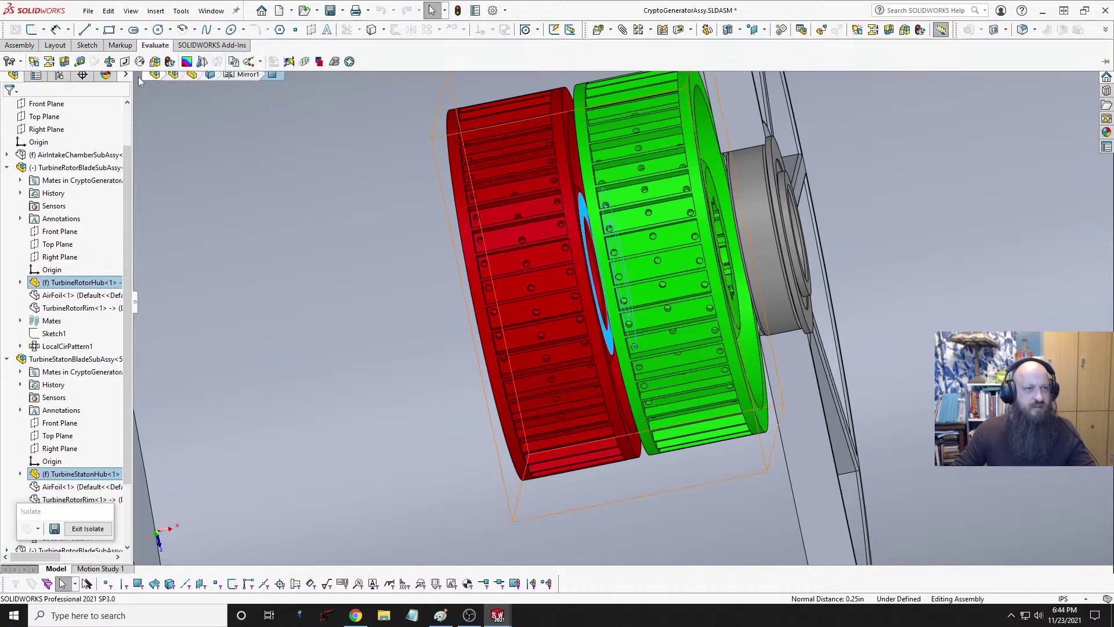
left_click(80, 61)
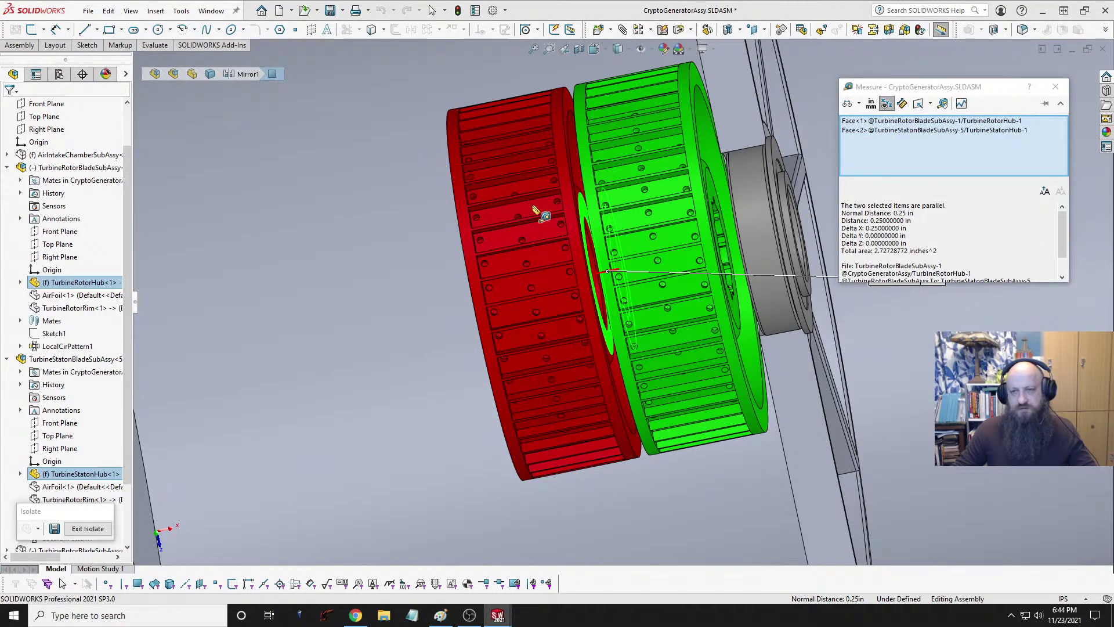
mouse_move(535, 210)
middle_mouse_down()
mouse_move(563, 203)
mouse_move(550, 202)
middle_mouse_up()
key("Escape")
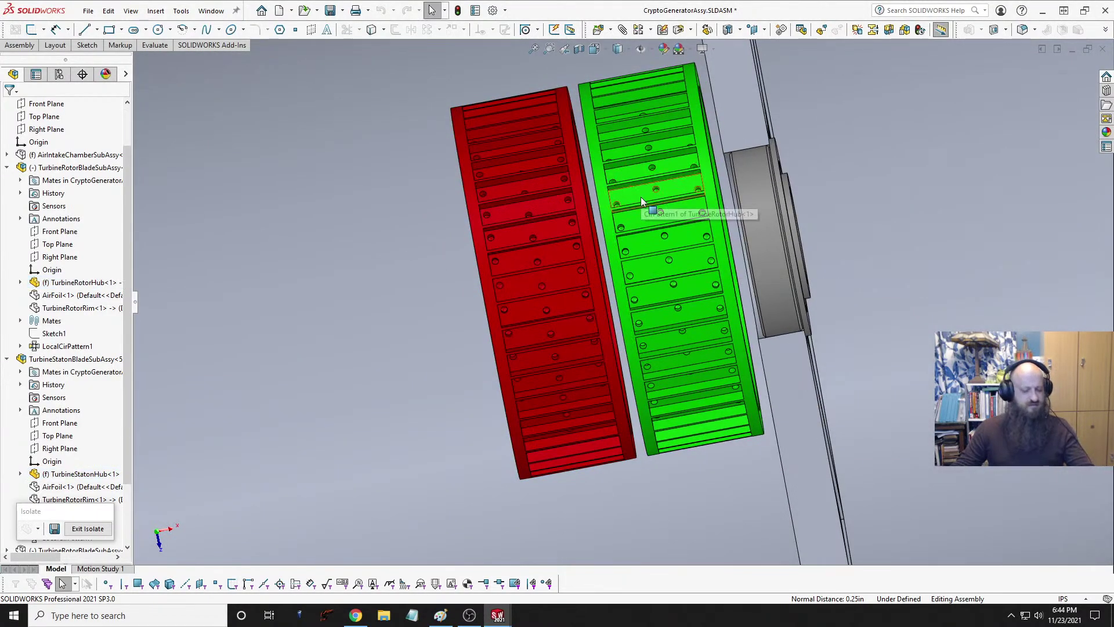
Step: Switch to the Shaft part and reopen the rectangle sketch, Sketch11, for editing
key("ctrl+Tab")
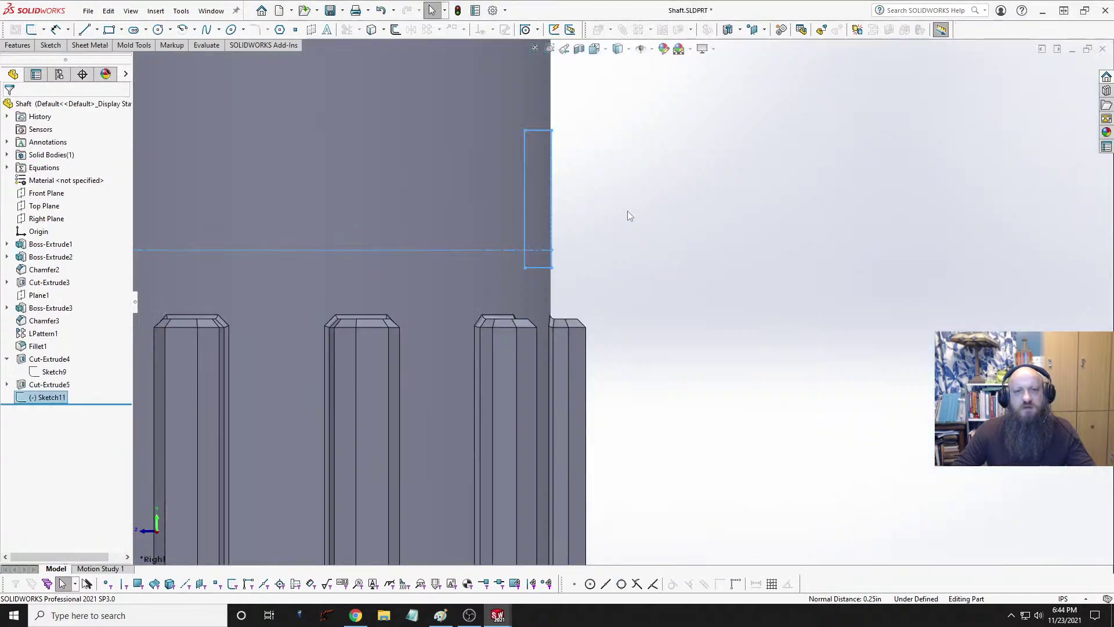
left_click(53, 398)
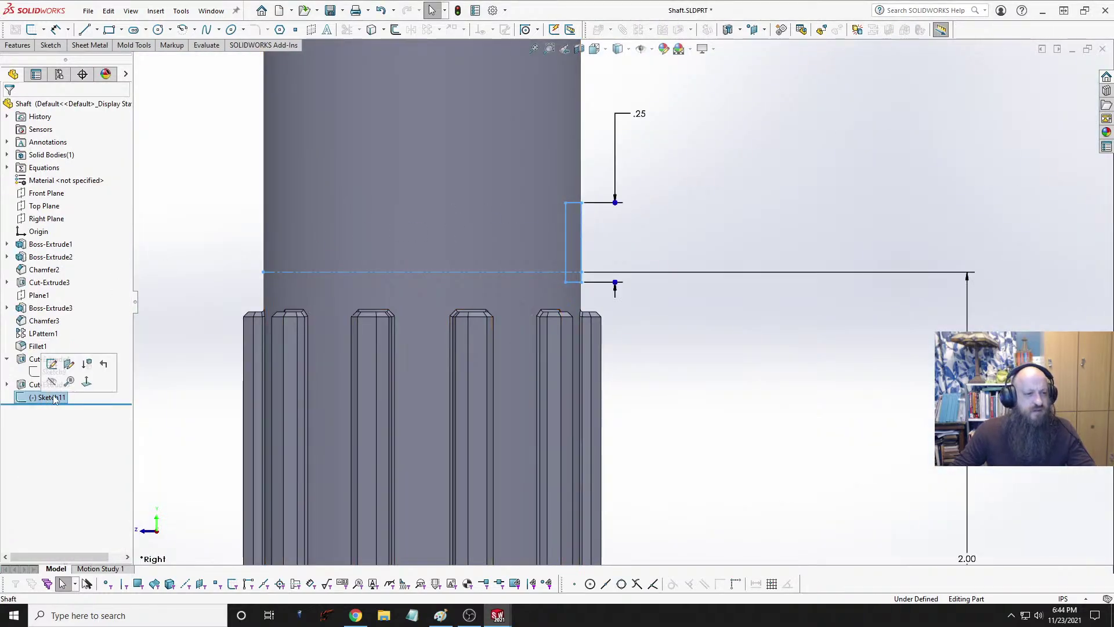
left_click(452, 298)
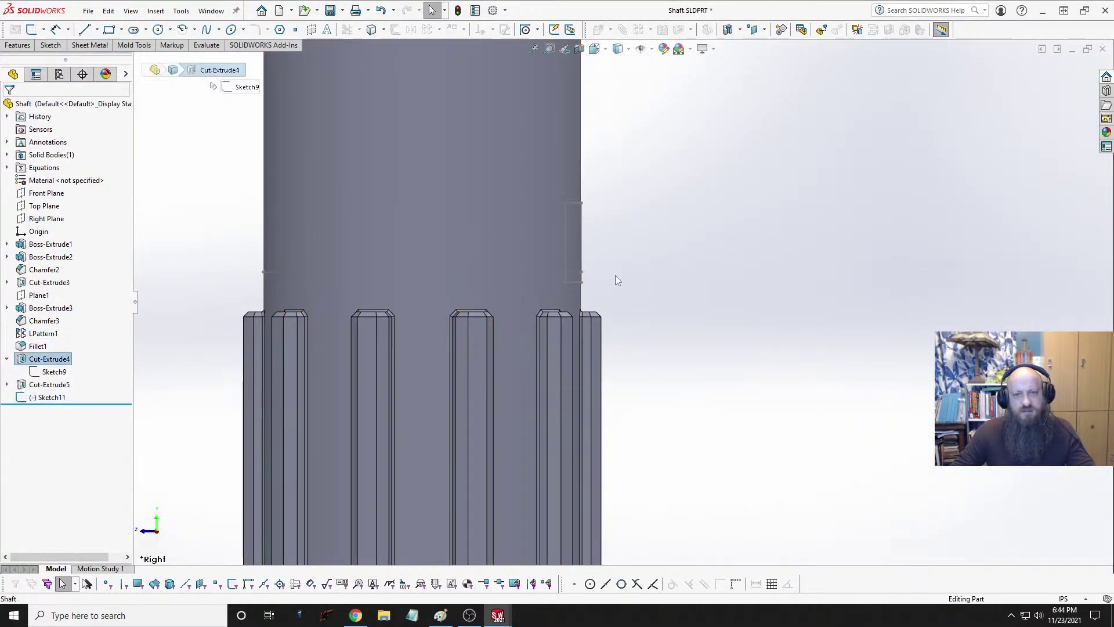
left_click(51, 398)
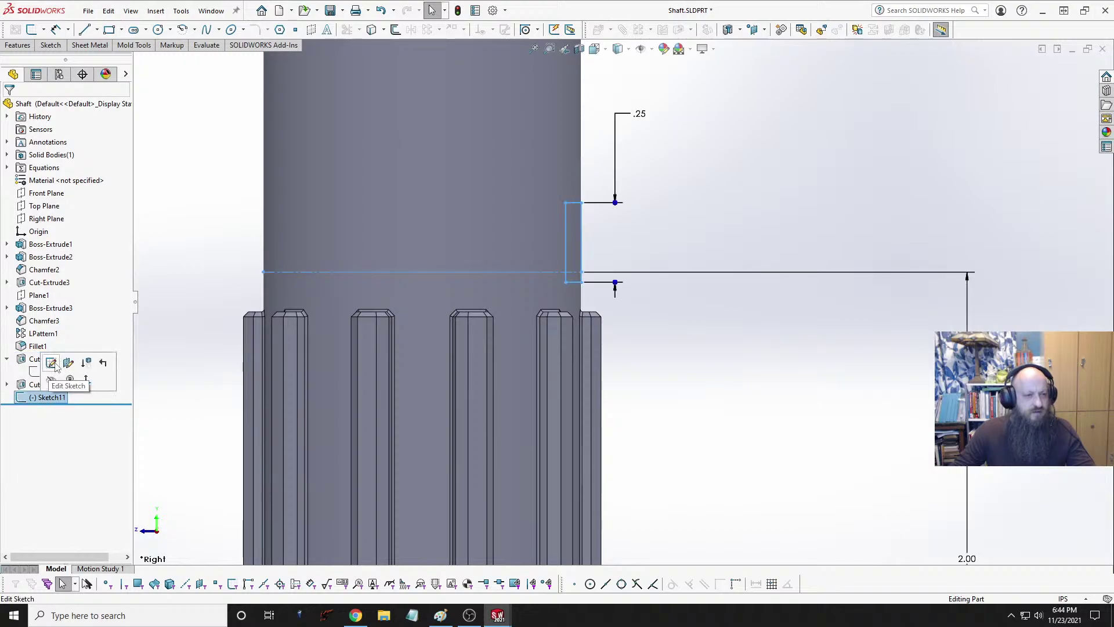
left_click(52, 363)
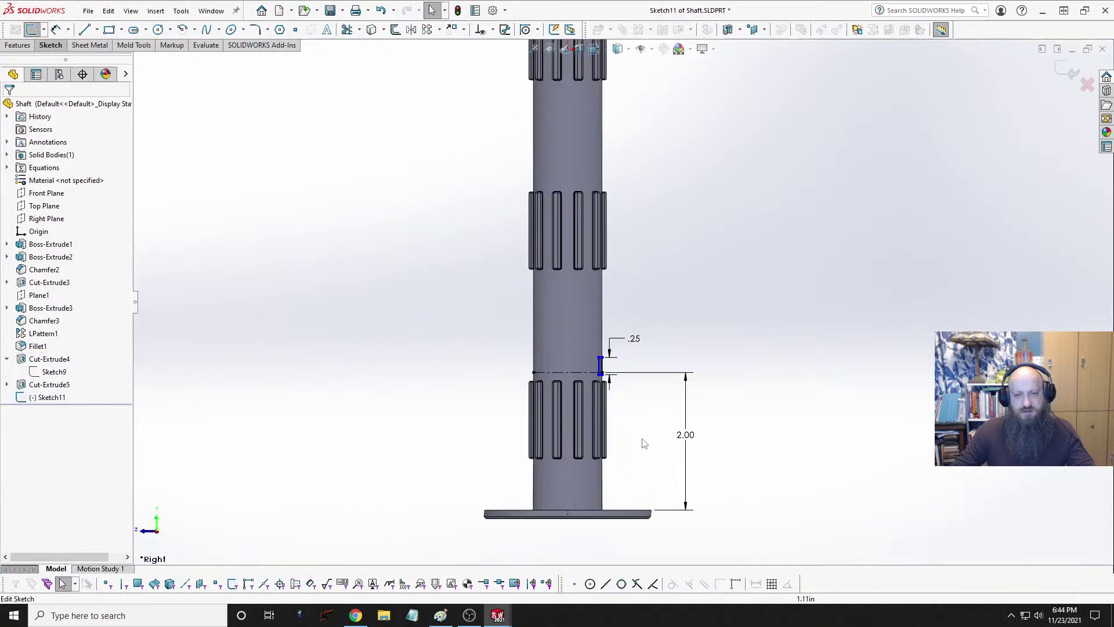
scroll(632, 374, "down", 10)
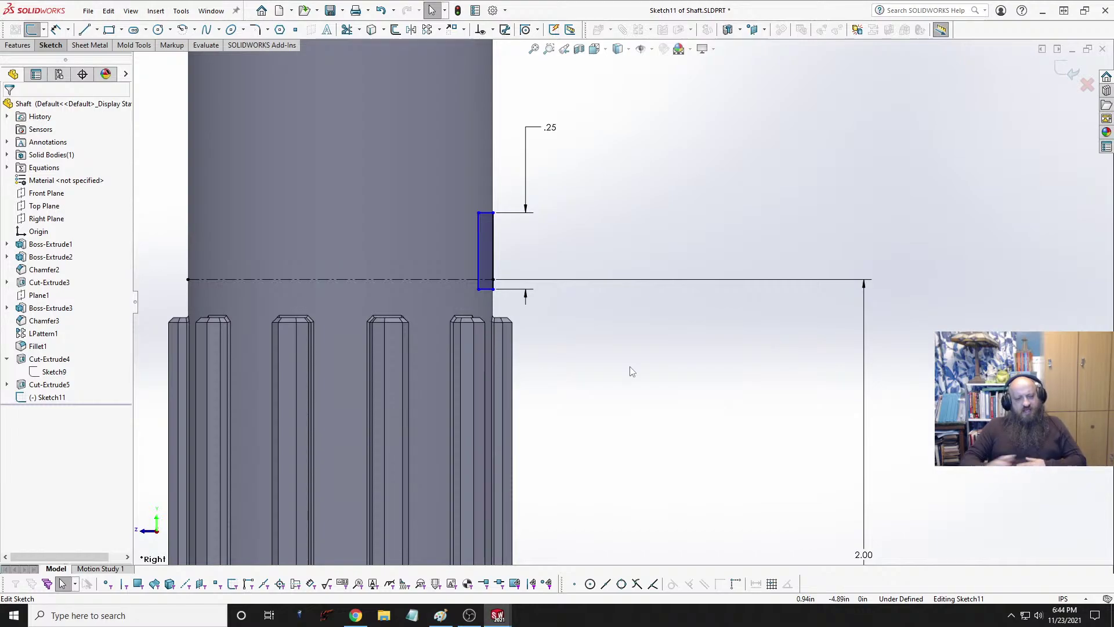
scroll(618, 422, "up", 2)
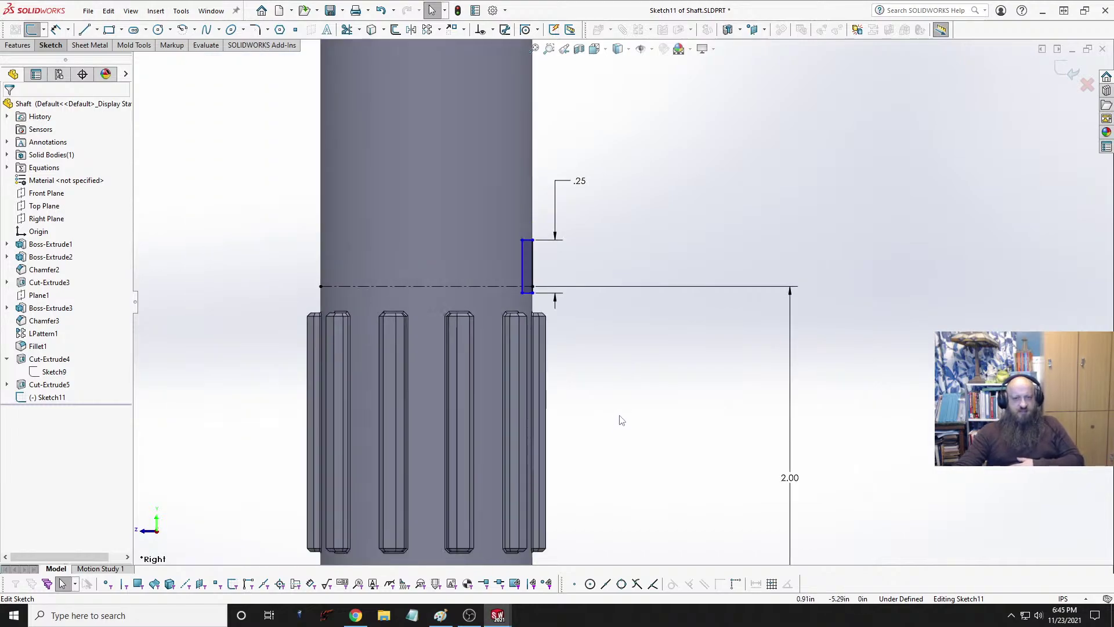
scroll(598, 321, "down", 3)
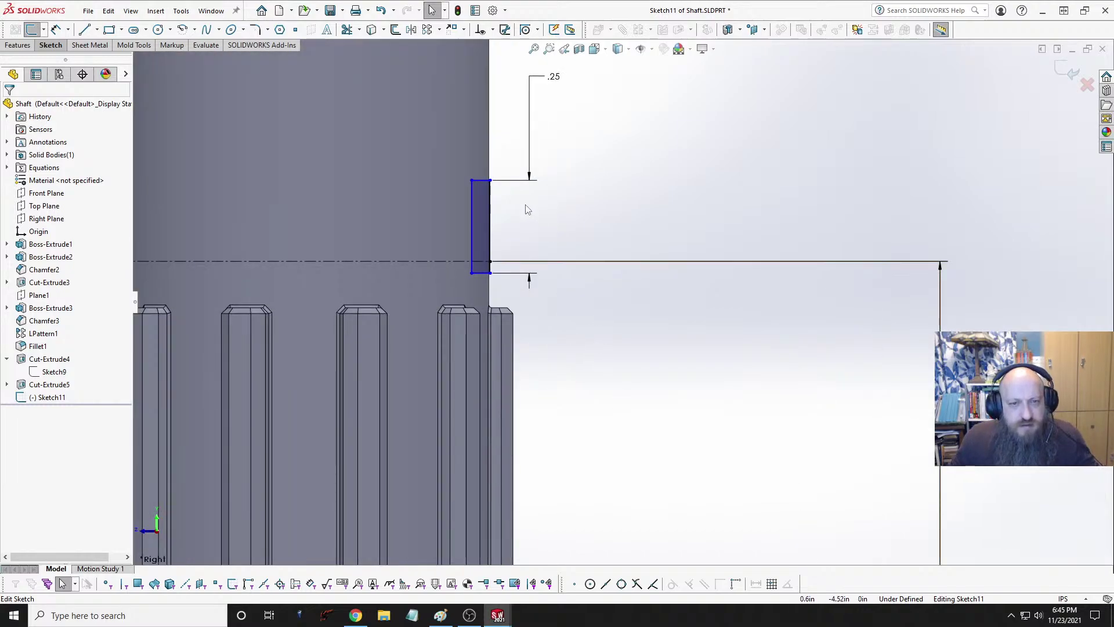
Step: Add a midpoint relation between the rectangle's outer edge and the construction line's endpoint on the shaft's edge
mouse_move(480, 181)
left_mouse_down()
mouse_move(480, 223)
mouse_move(488, 127)
mouse_move(489, 146)
left_mouse_up()
left_click(491, 229)
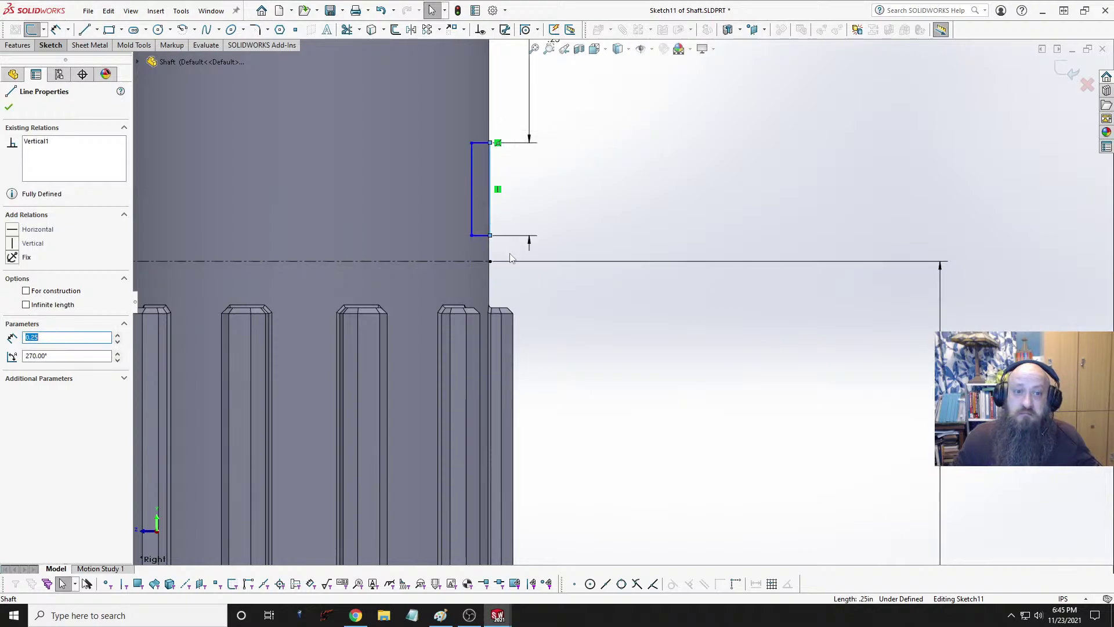
left_click(491, 262, "ctrl")
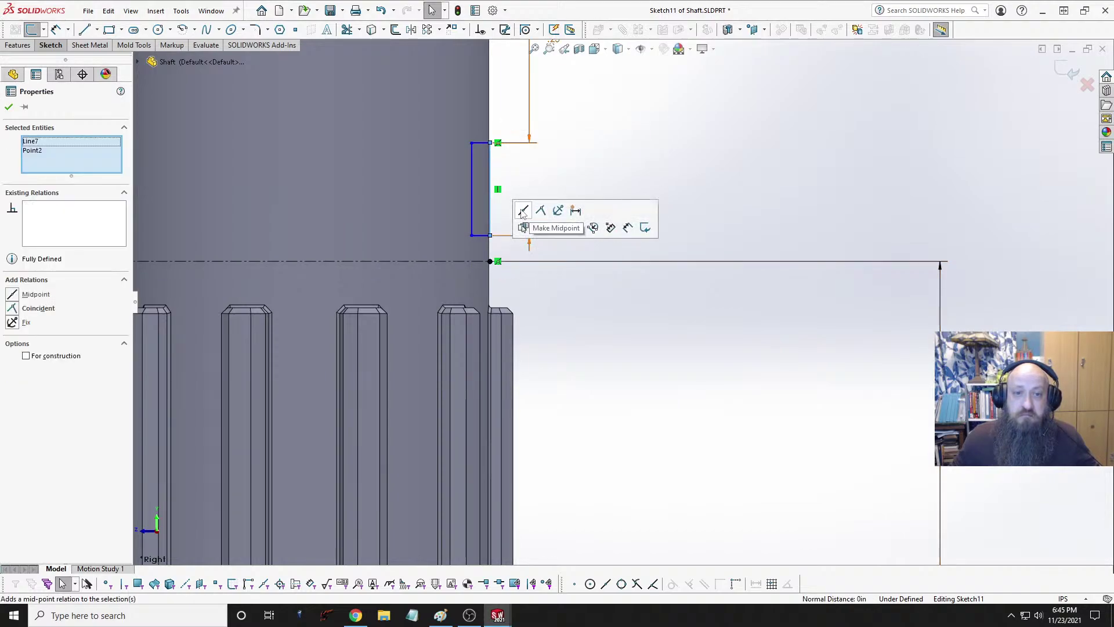
left_click(524, 210)
scroll(537, 318, "down", 5)
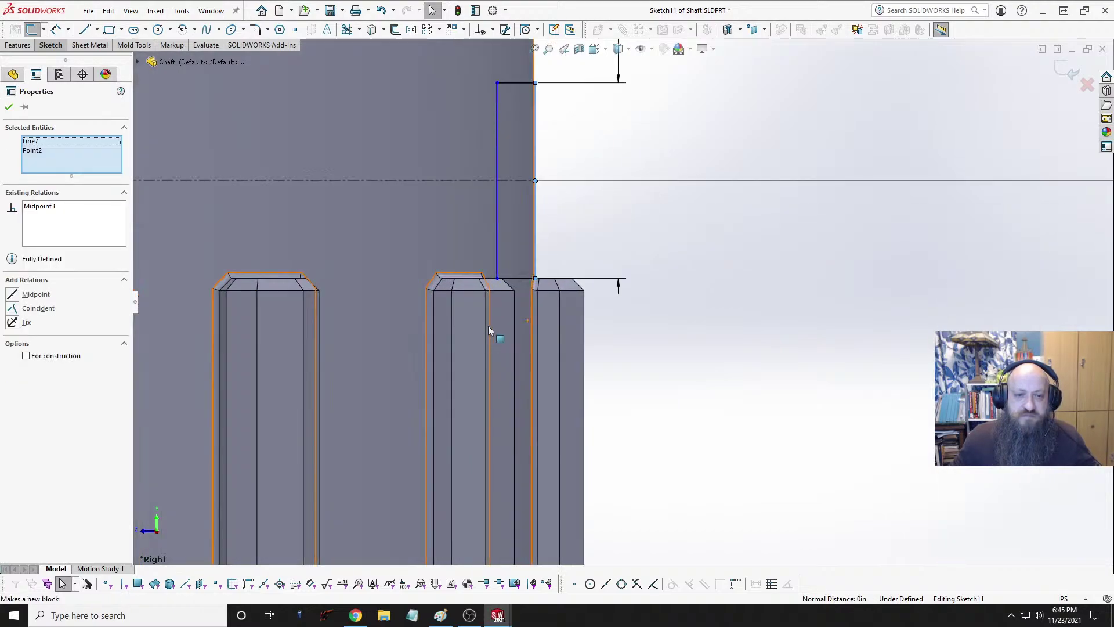
mouse_move(524, 279)
middle_mouse_down()
mouse_move(504, 295)
mouse_move(520, 280)
middle_mouse_up()
scroll(722, 277, "up", 6)
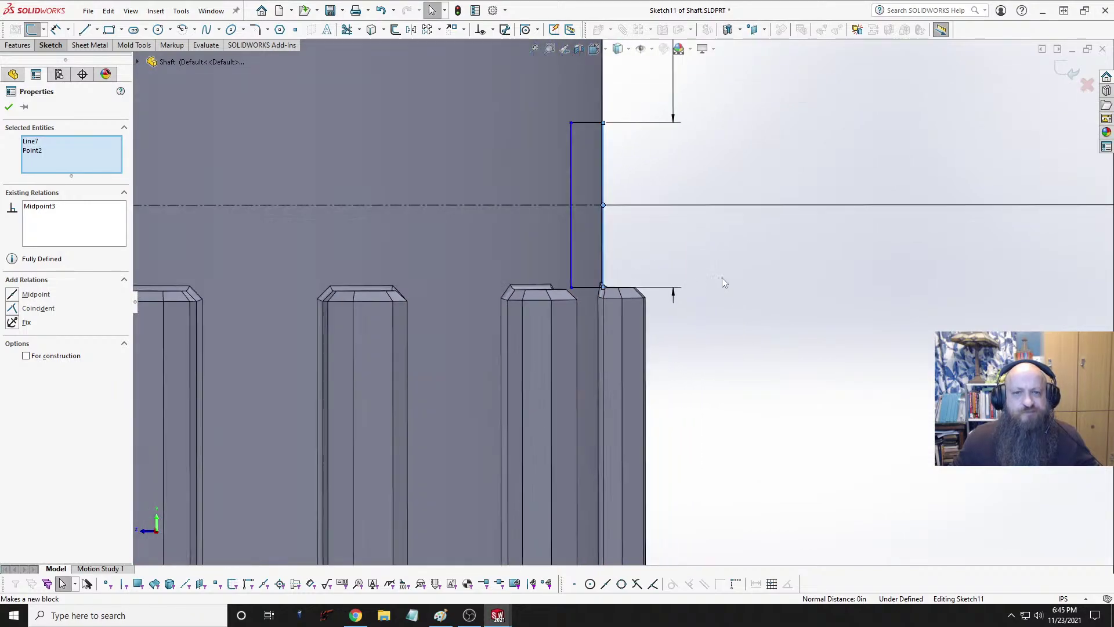
key("space")
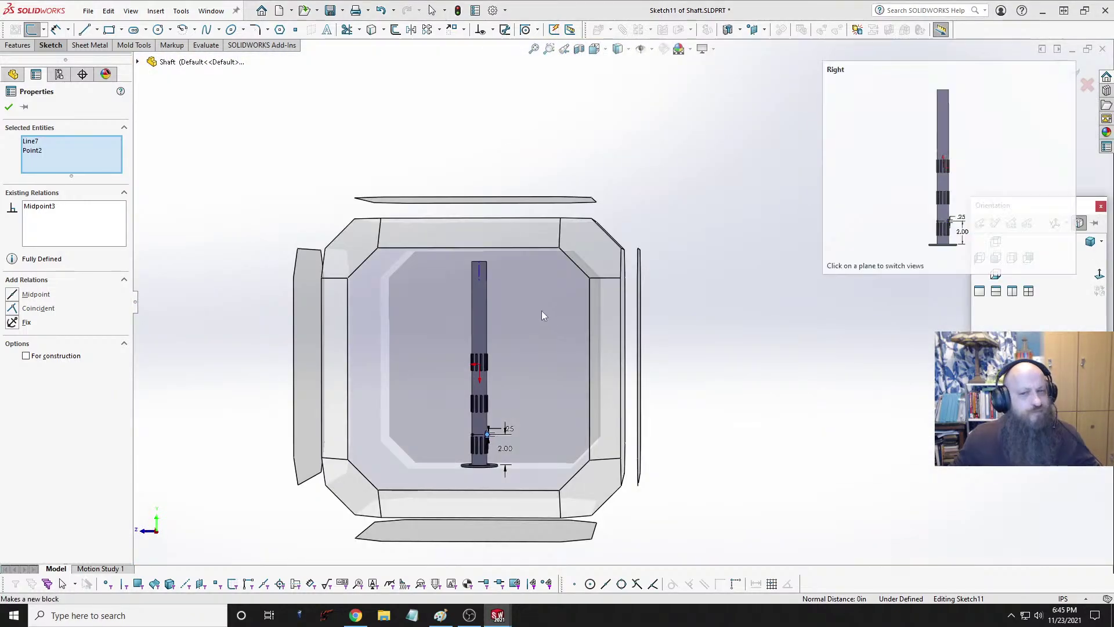
left_click(541, 312)
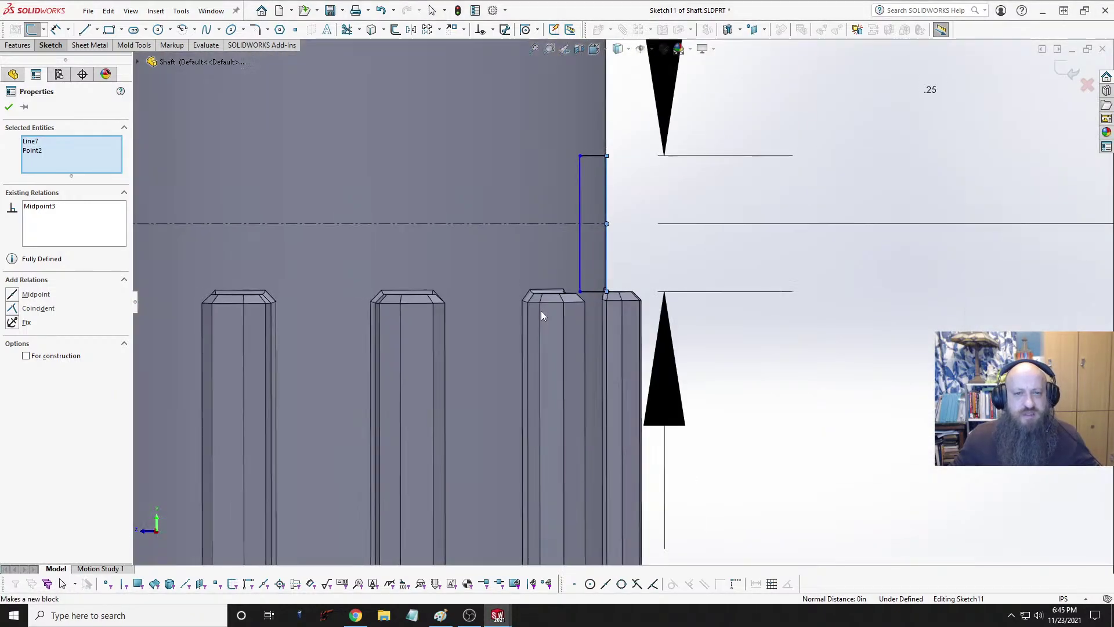
scroll(622, 511, "down", 6)
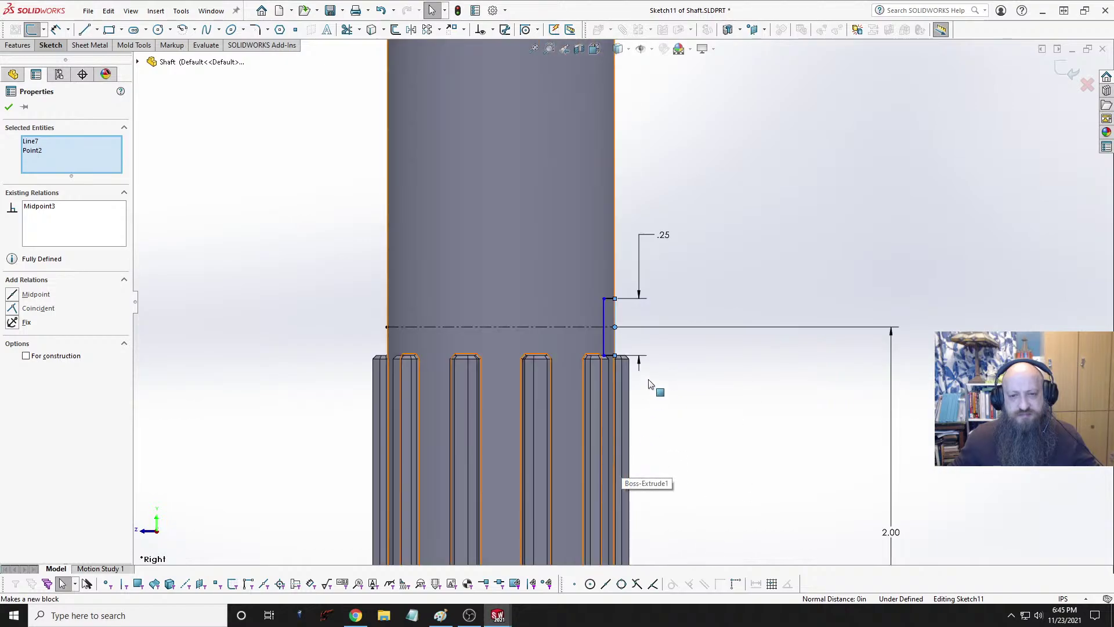
scroll(646, 299, "down", 1)
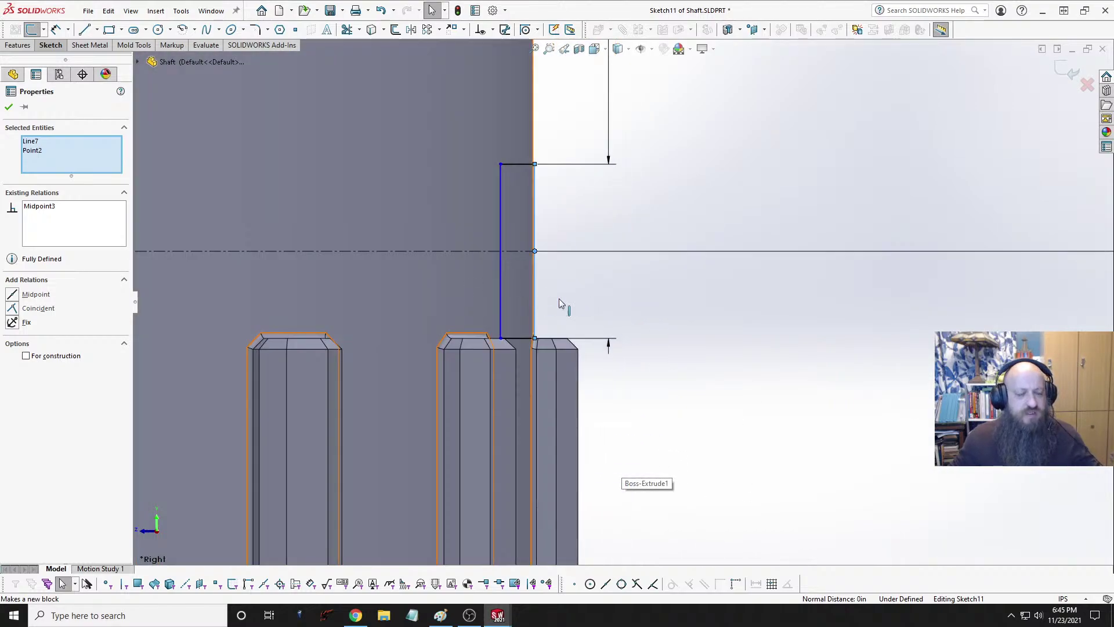
left_click(604, 292)
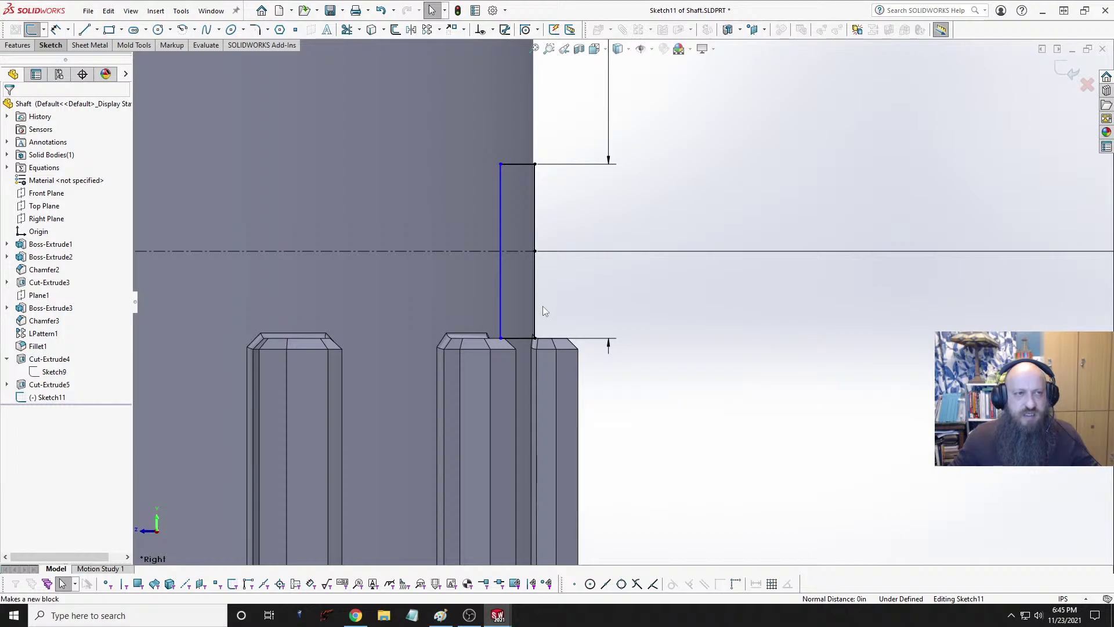
Step: Dimension the rectangle's short edge 0.05 in, setting its depth into the shaft
left_click(56, 29)
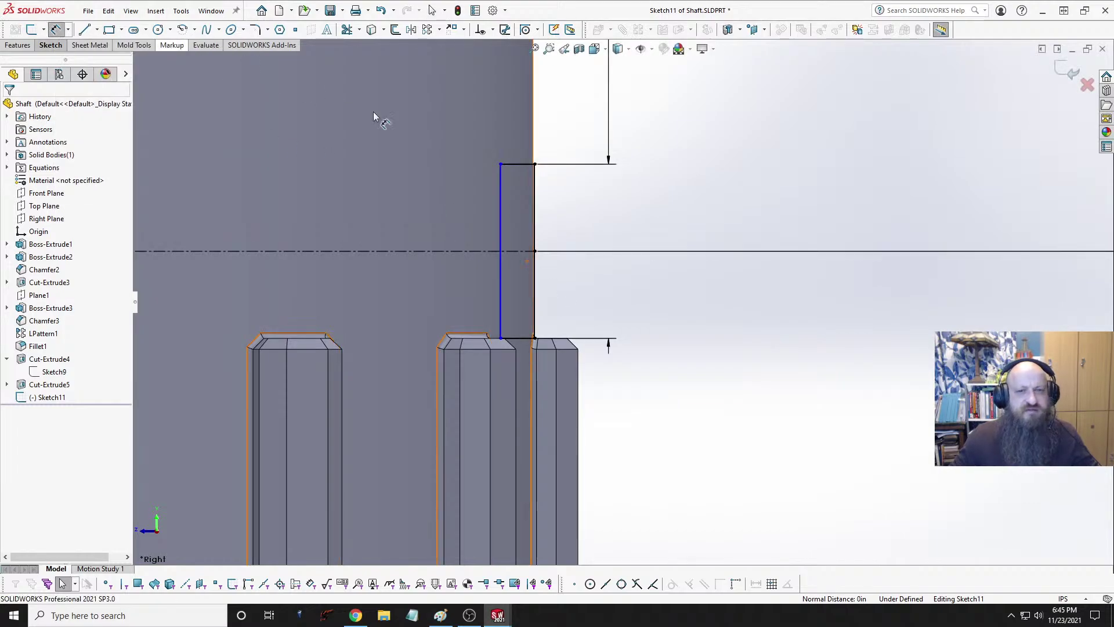
left_click(522, 165)
left_click(569, 124)
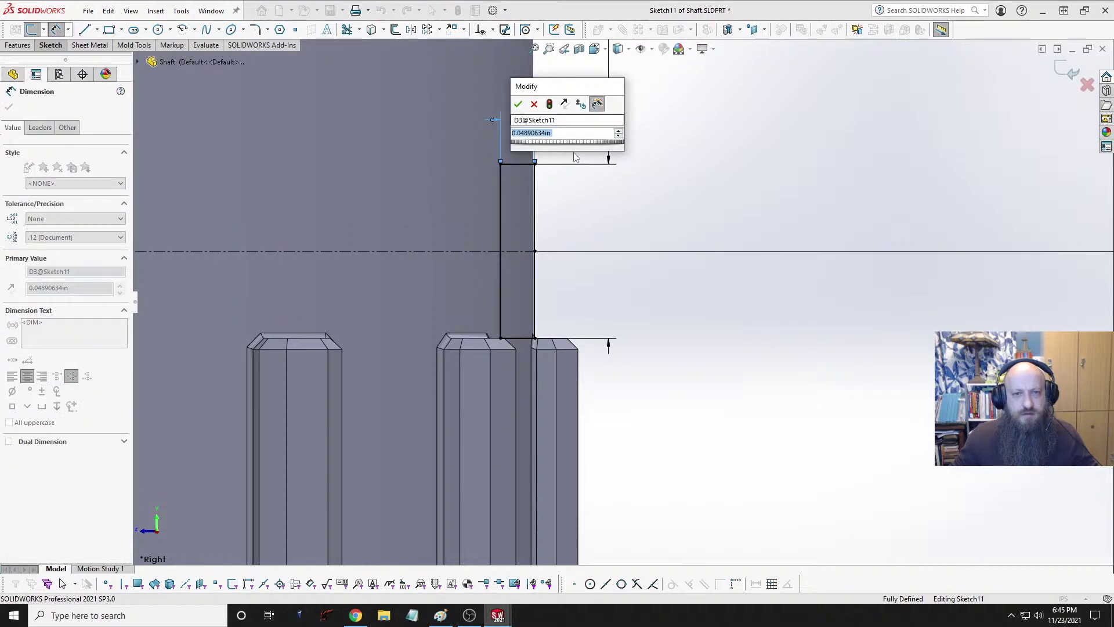
type(".05")
key("Return")
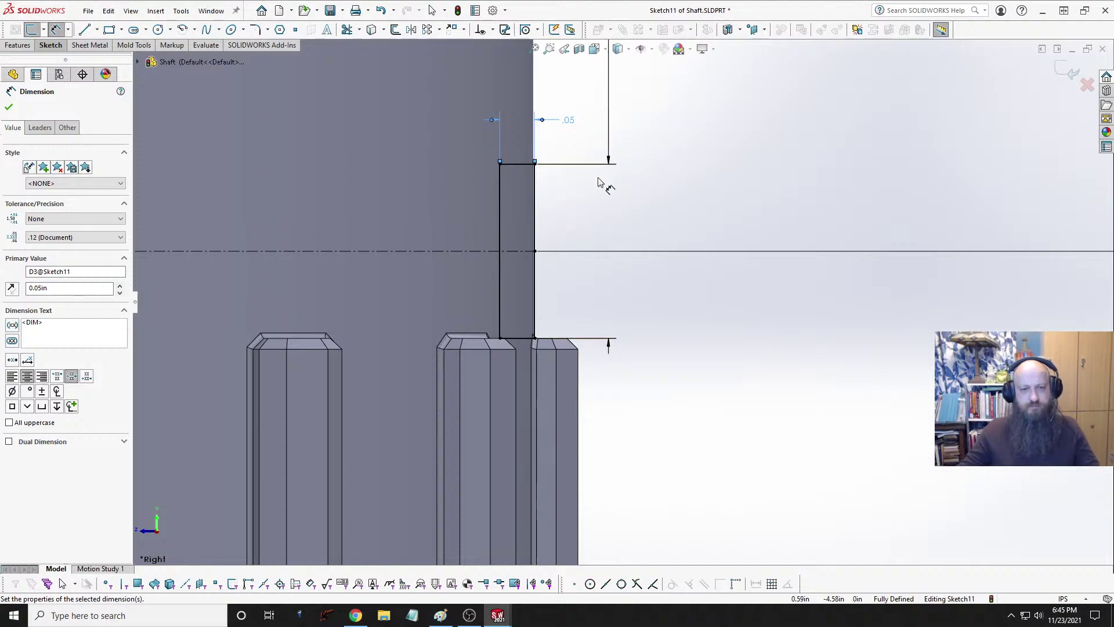
scroll(599, 181, "up", 7)
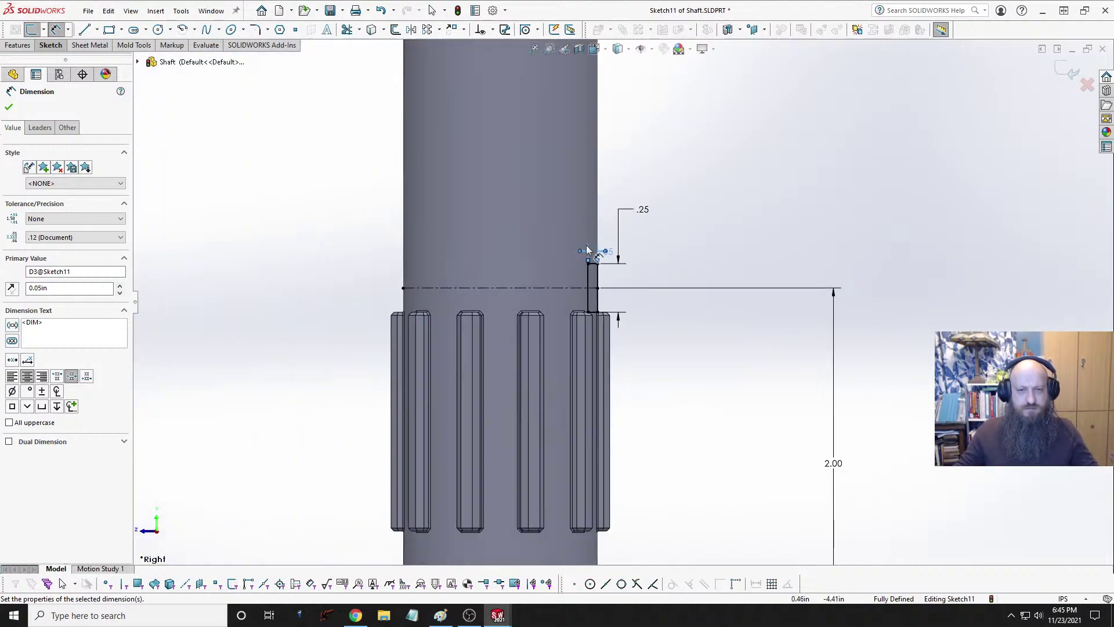
scroll(496, 373, "down", 1)
scroll(499, 377, "up", 2)
scroll(565, 441, "down", 2)
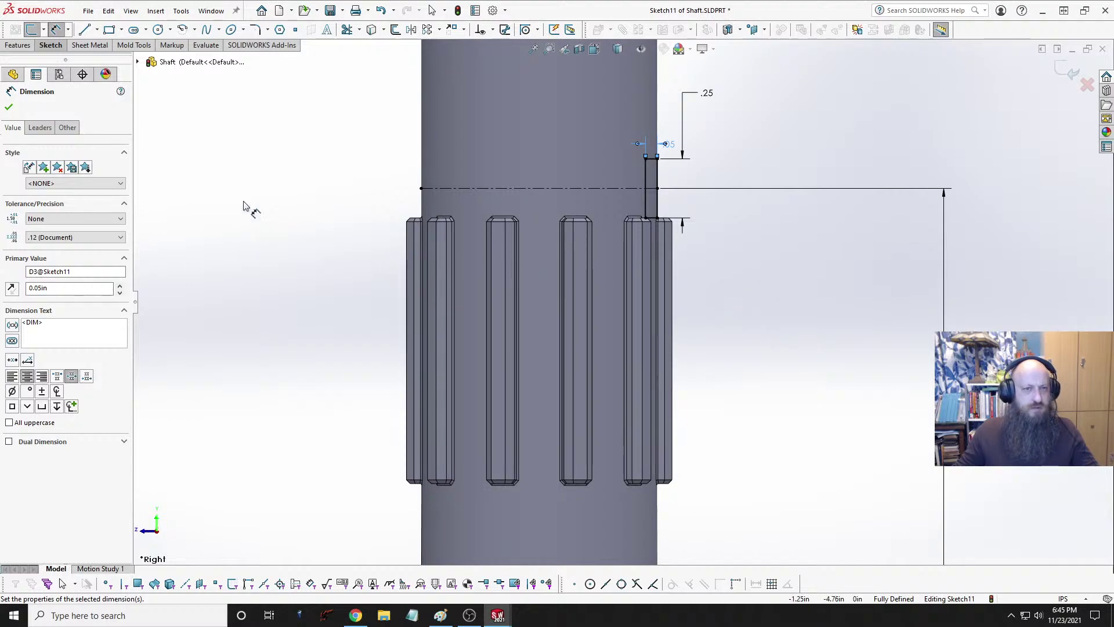
Step: Cut-revolve the rectangle 360° around the shaft's central axis instead of the sketch's construction line
left_click(18, 44)
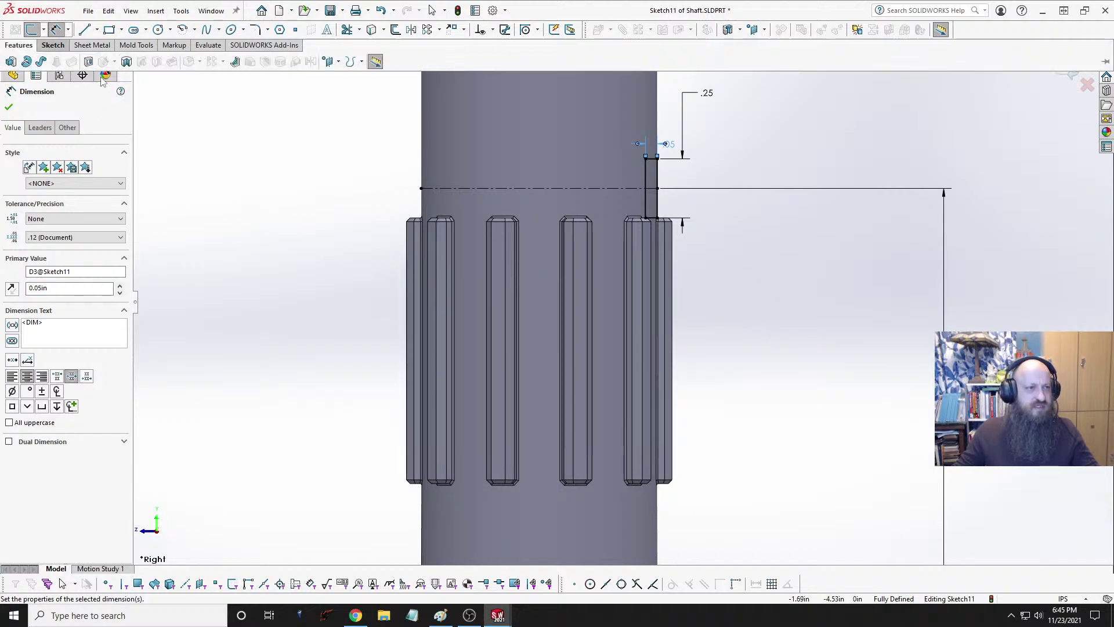
left_click(126, 62)
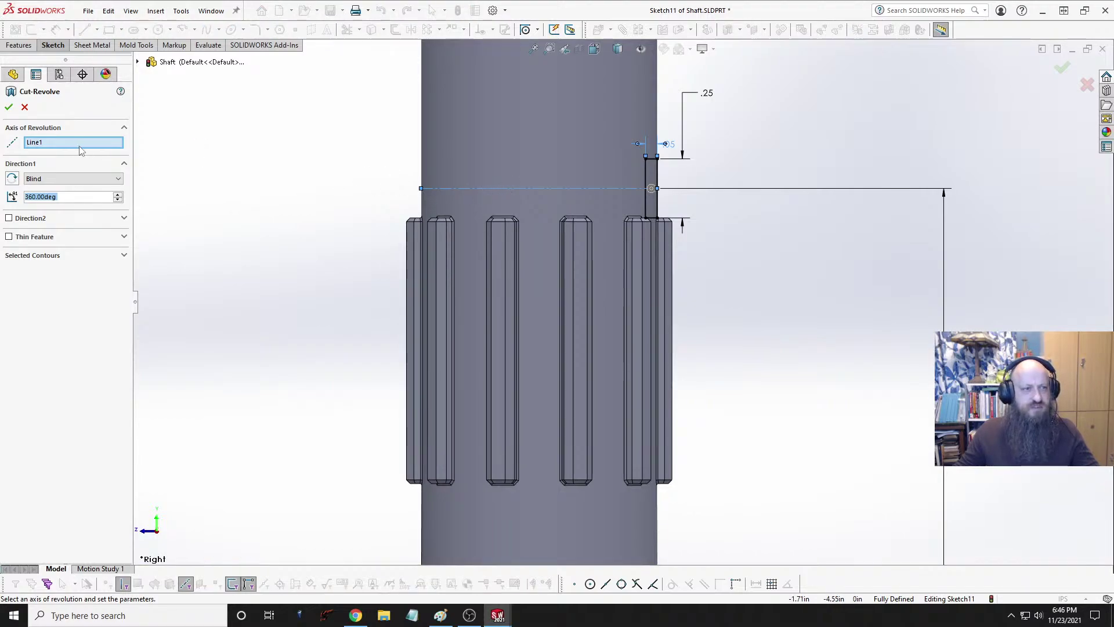
right_click(55, 148)
left_click(104, 147)
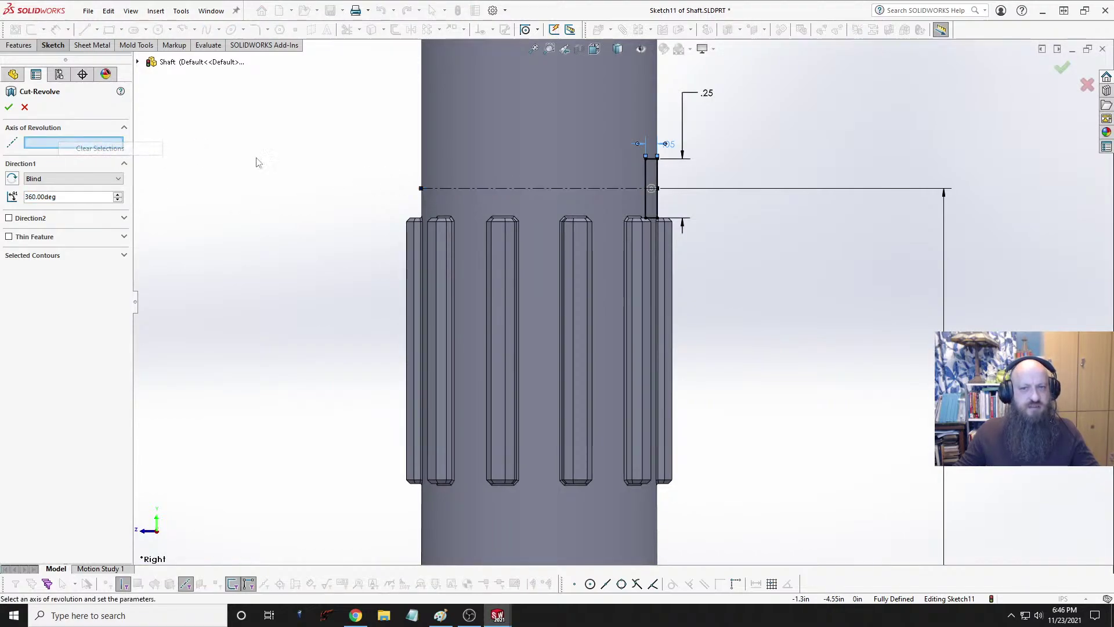
scroll(530, 202, "up", 1)
scroll(531, 202, "up", 5)
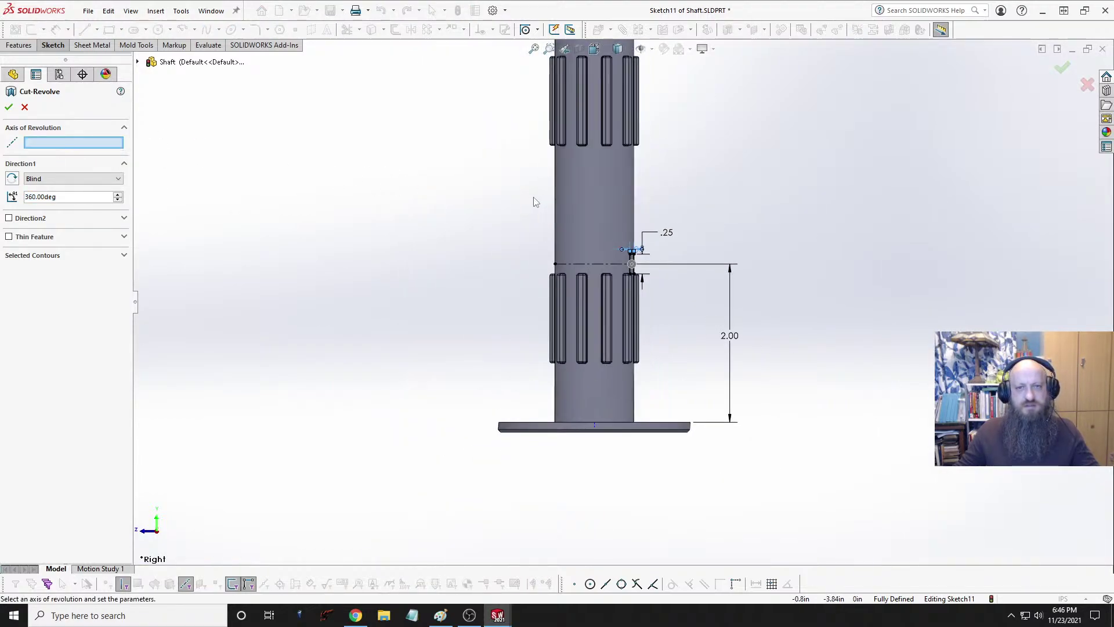
left_click(596, 428)
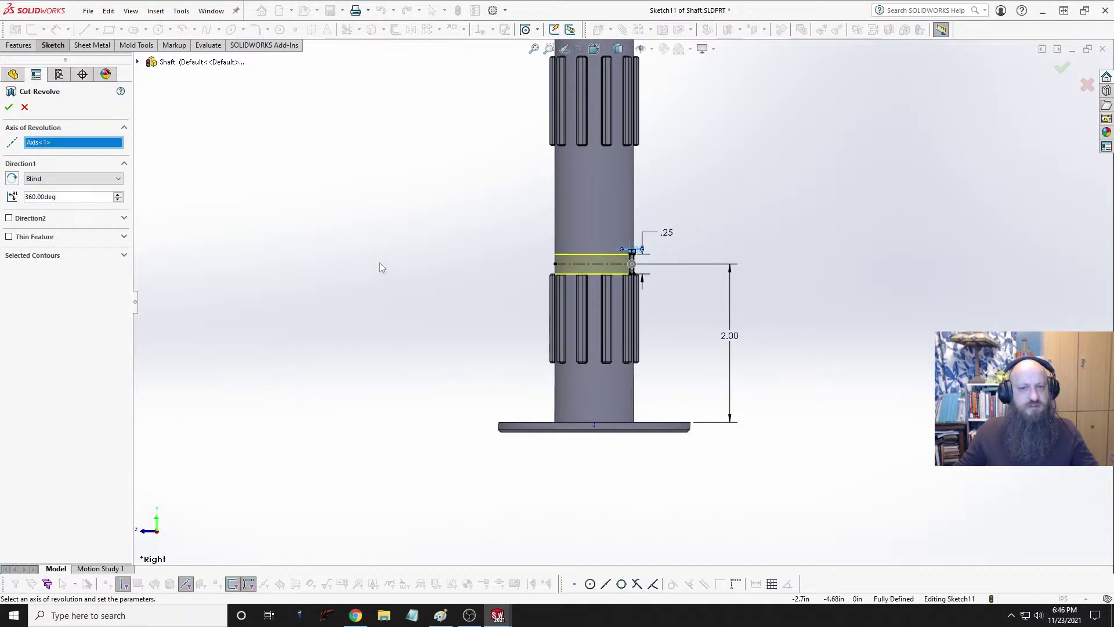
left_click(8, 107)
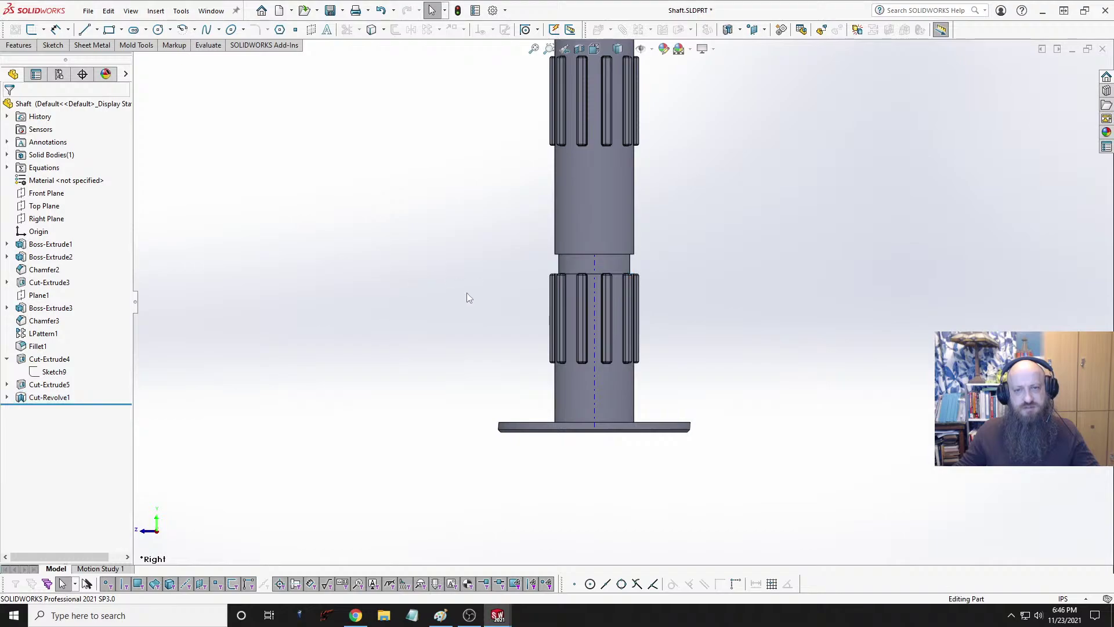
Step: Delete the Fillet1 feature along the base edges of the shaft's splines and inspect the spline ends beside the new groove
middle_click_drag(469, 298, 671, 204)
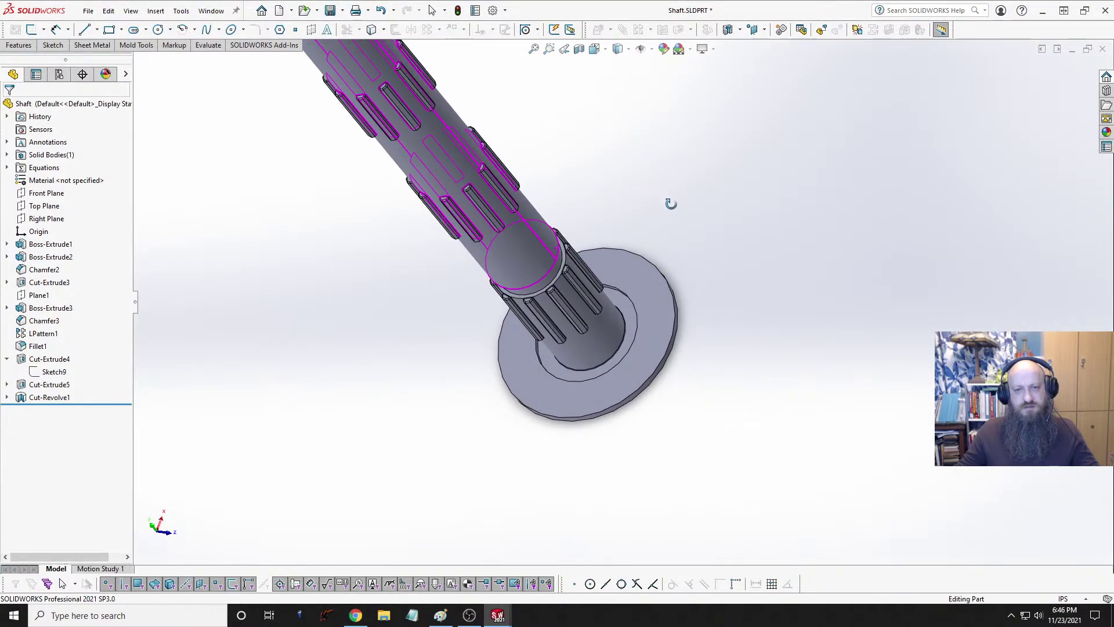
scroll(549, 265, "down", 9)
middle_click_drag(651, 247, 598, 285)
scroll(643, 142, "down", 6)
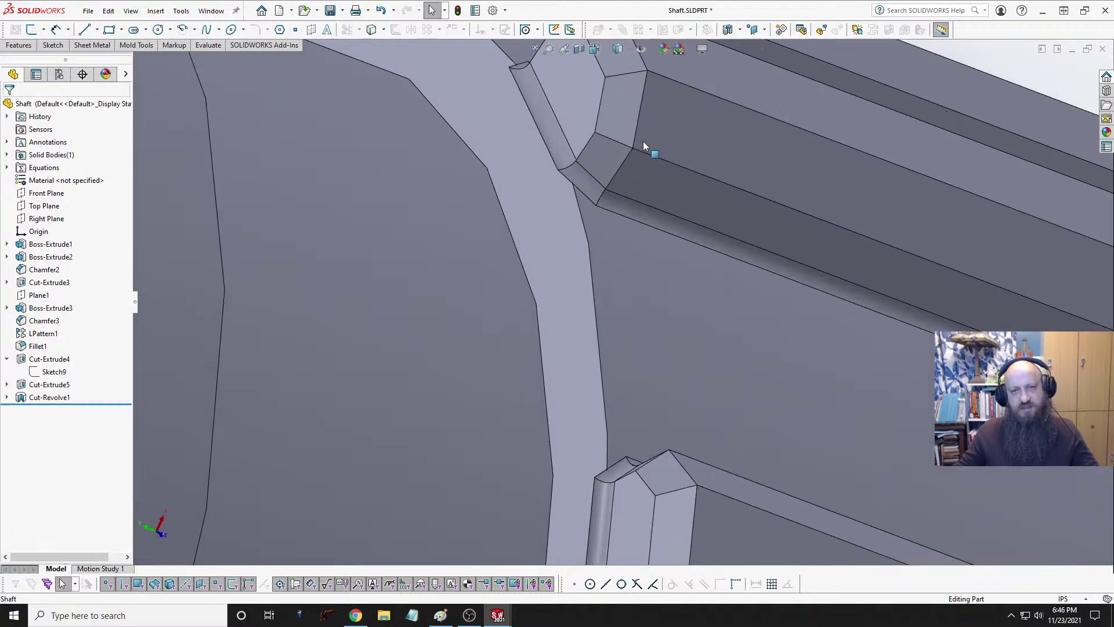
scroll(552, 179, "up", 3)
left_click(34, 347)
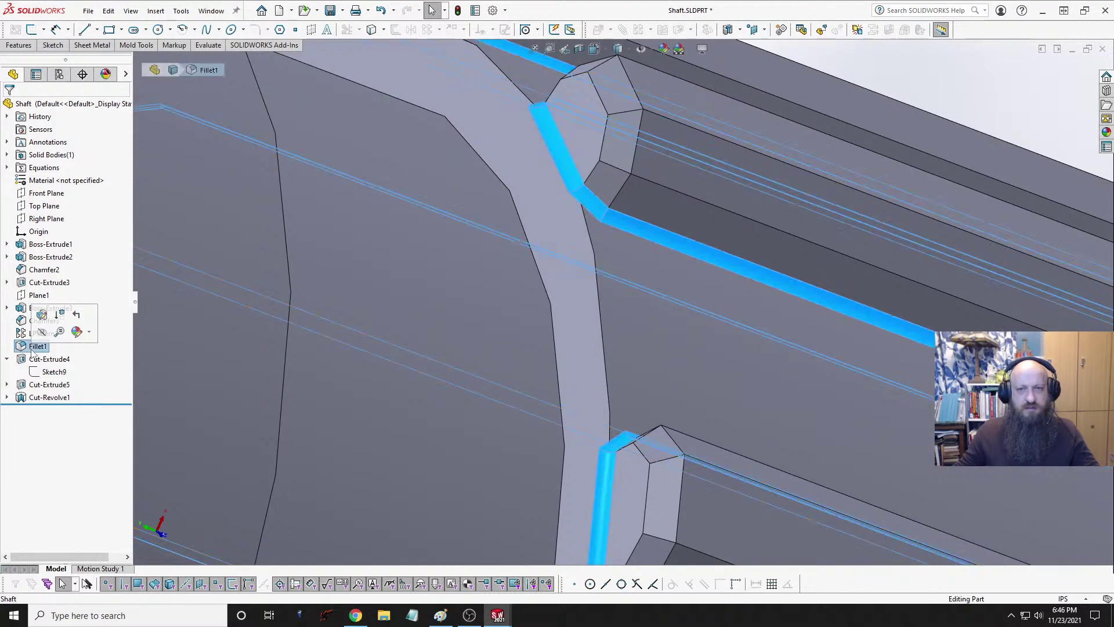
right_click(34, 348)
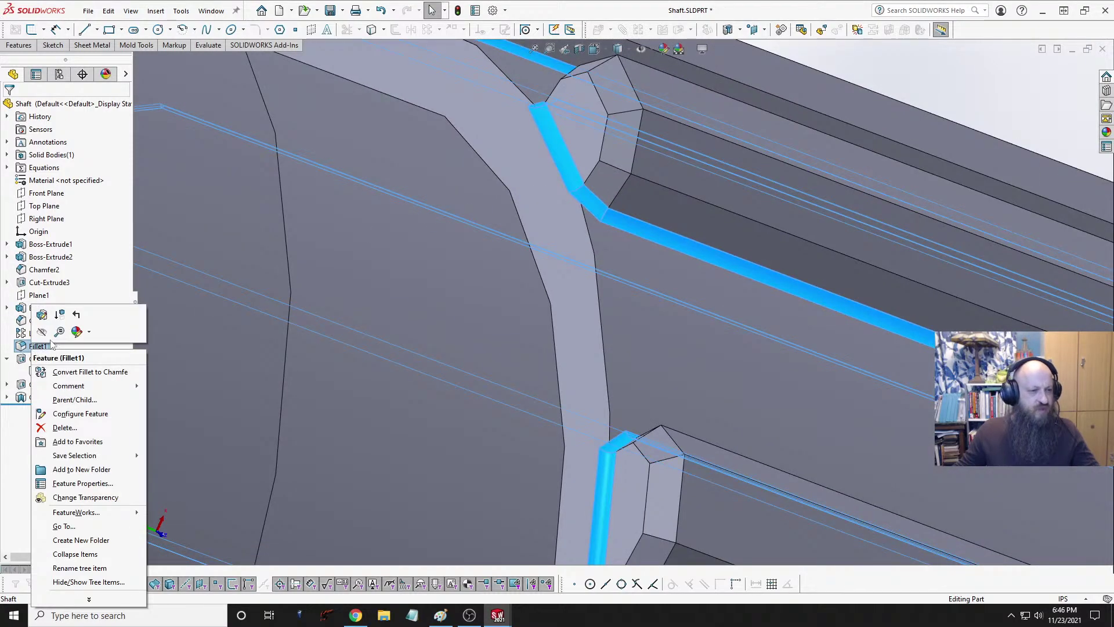
left_click(53, 427)
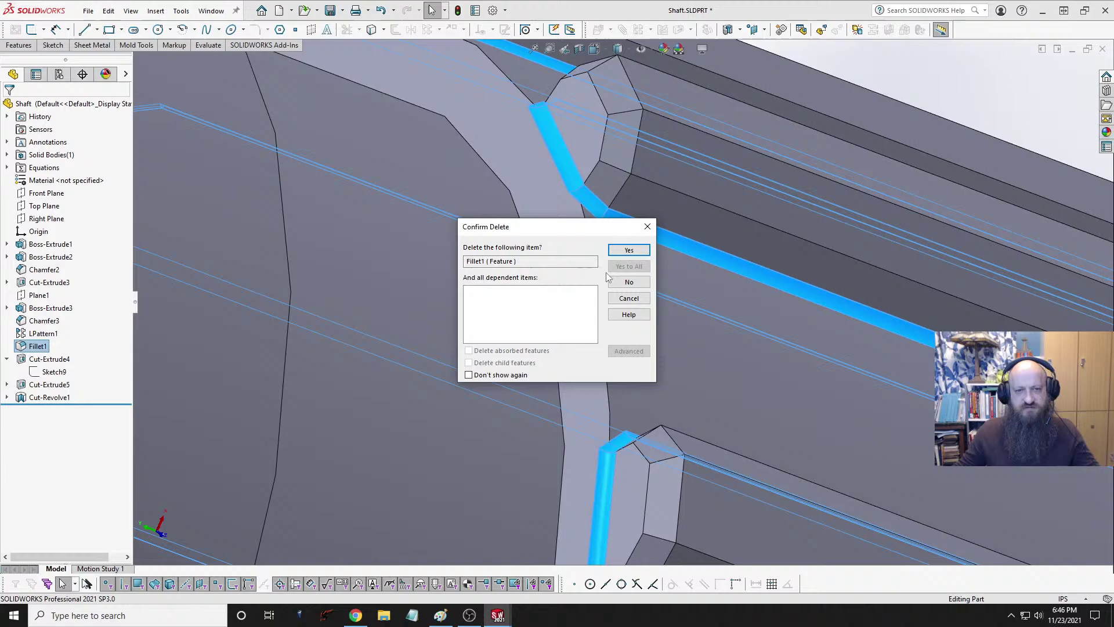
left_click(624, 252)
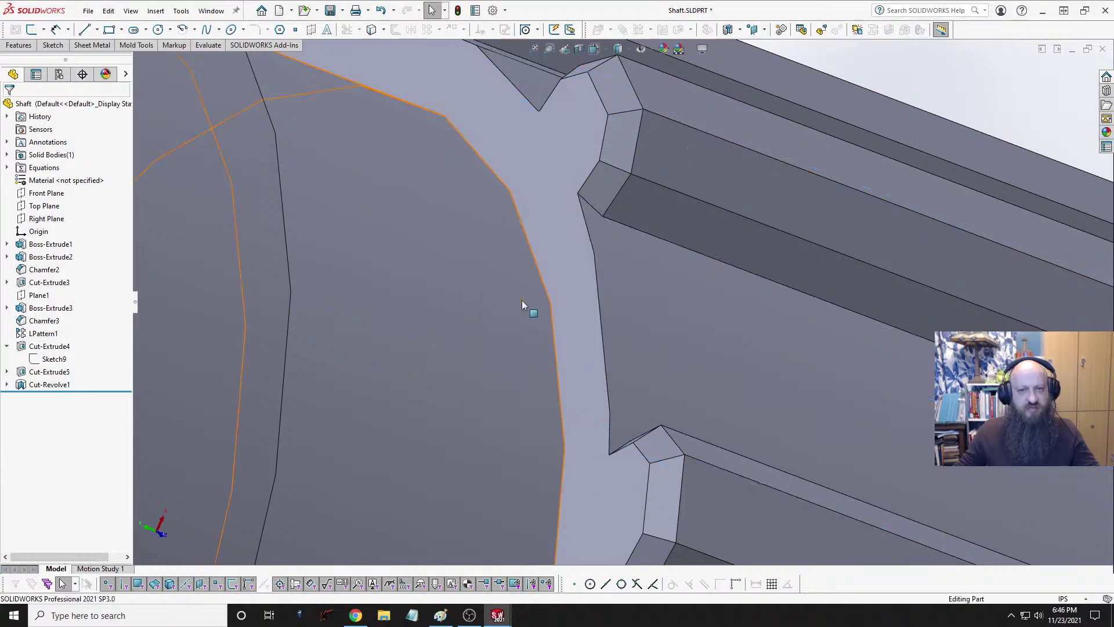
middle_click_drag(515, 280, 579, 299)
scroll(513, 299, "up", 3)
scroll(625, 242, "down", 3)
middle_click_drag(625, 242, 579, 288)
scroll(579, 289, "up", 5)
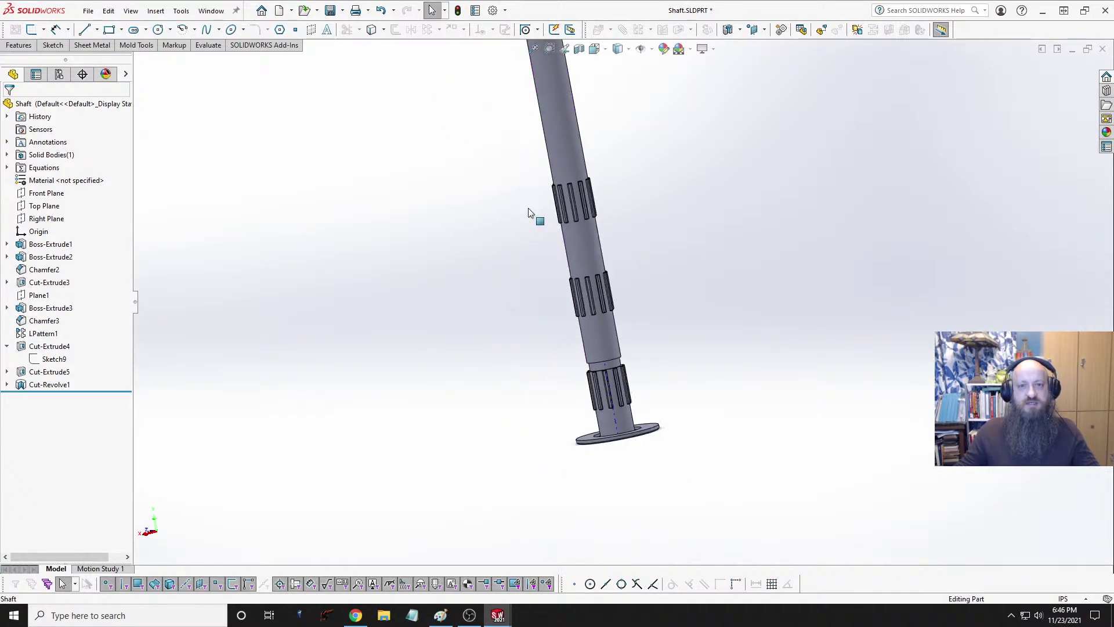
Step: Open the revolved groove cut's sketch for editing, with the shaft's spline sets in view
left_click(7, 347)
left_click(7, 372)
left_click(56, 384)
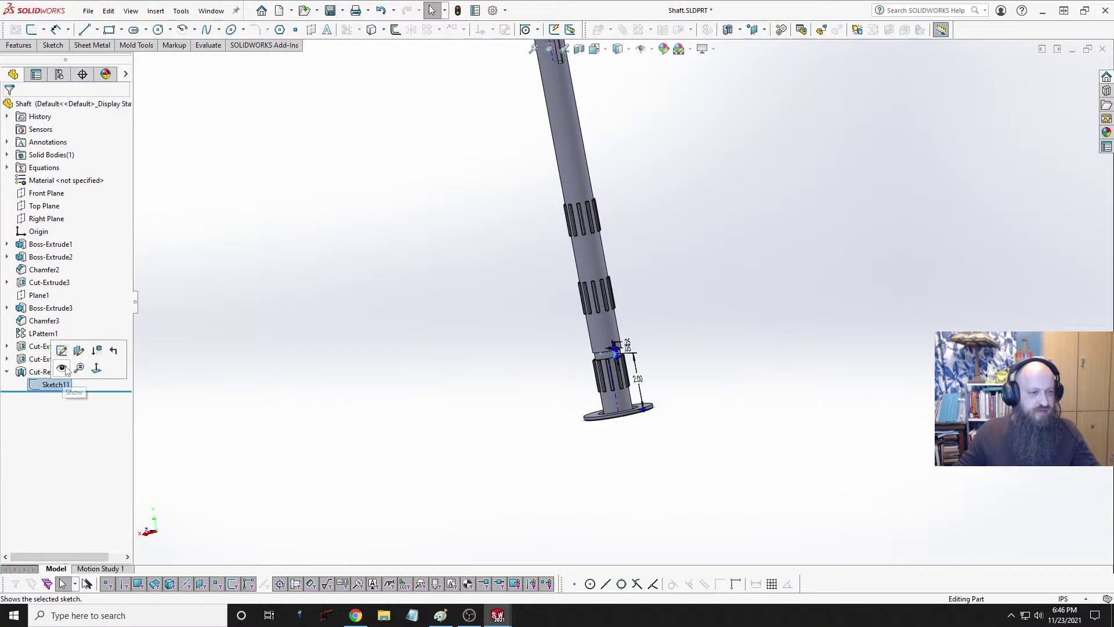
left_click(79, 361)
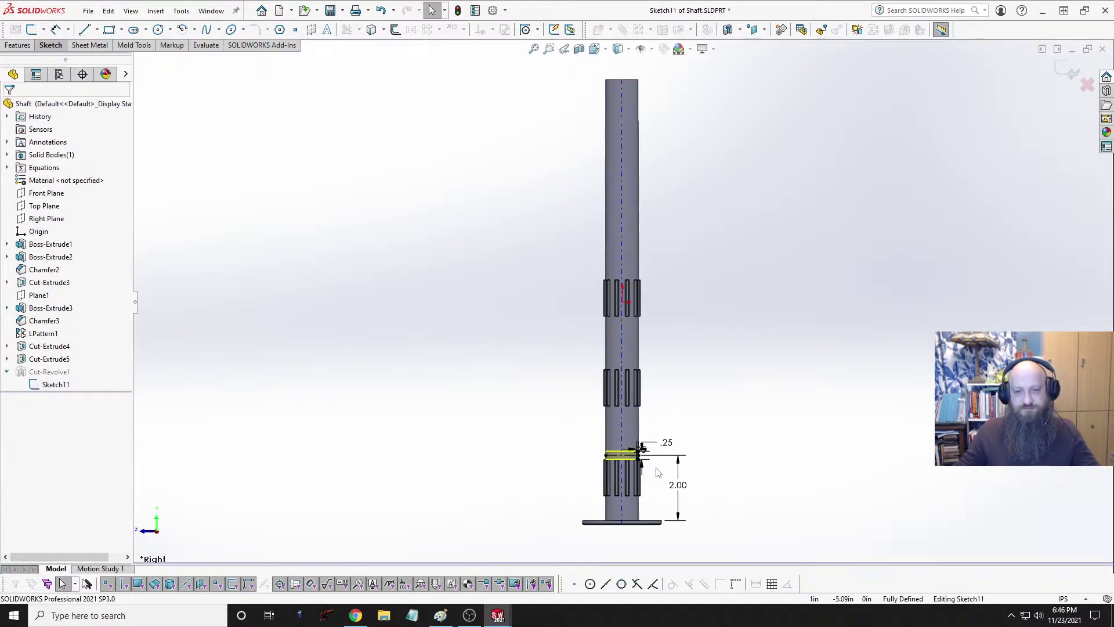
scroll(562, 218, "up", 3)
scroll(579, 150, "down", 3)
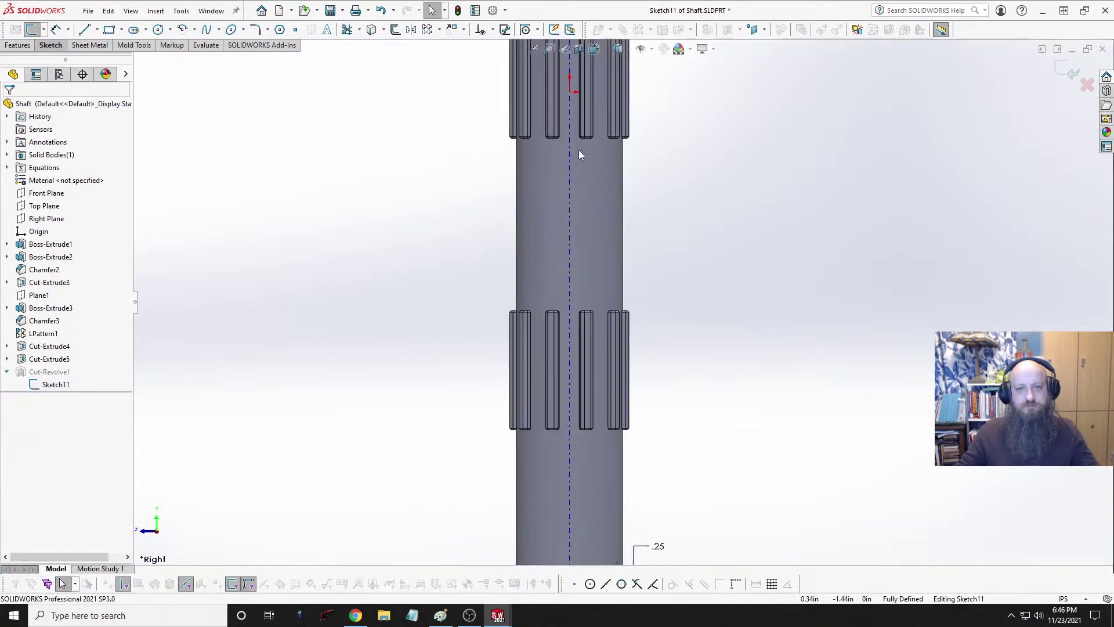
scroll(640, 211, "up", 1)
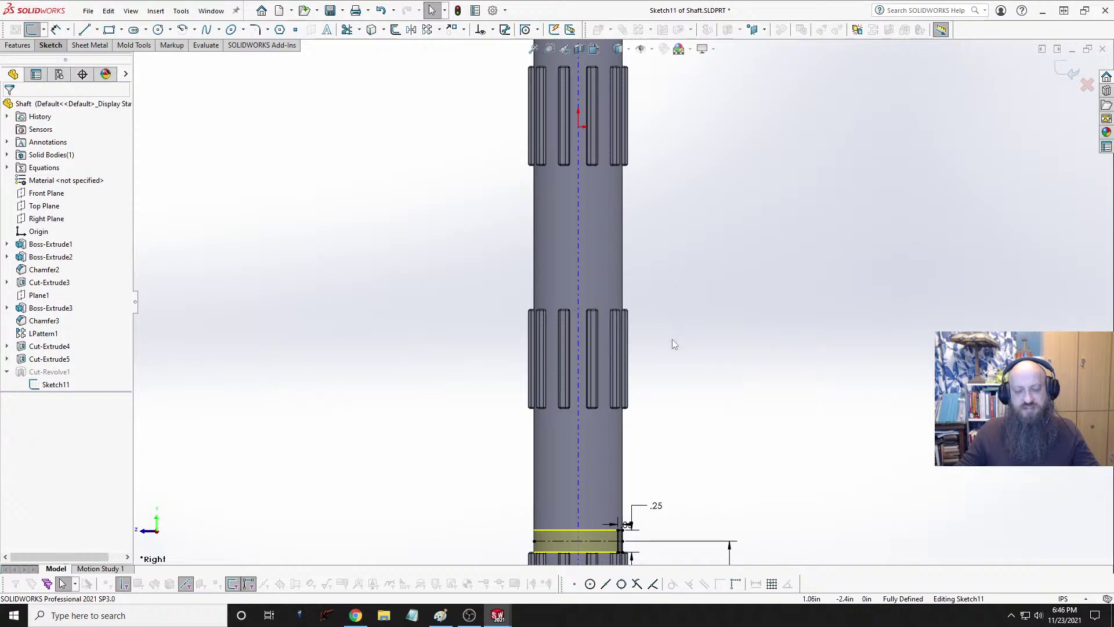
Step: Sketch a horizontal construction line about 0.95 in long across the shaft, about 2.9 in above the first groove's construction line
left_click(97, 30)
left_click(111, 59)
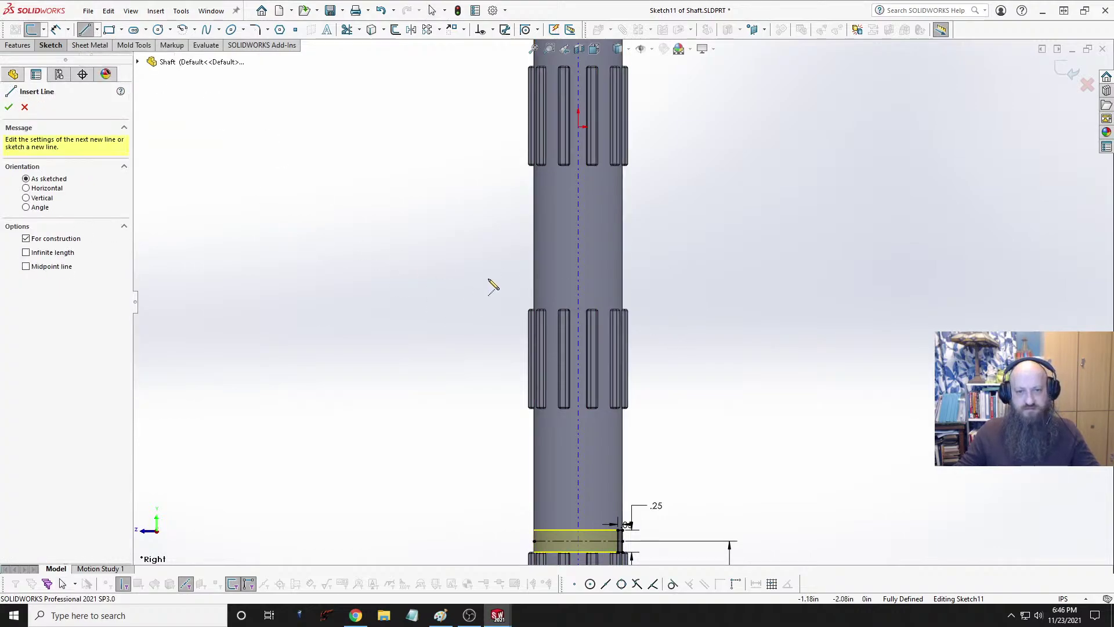
left_click(535, 286)
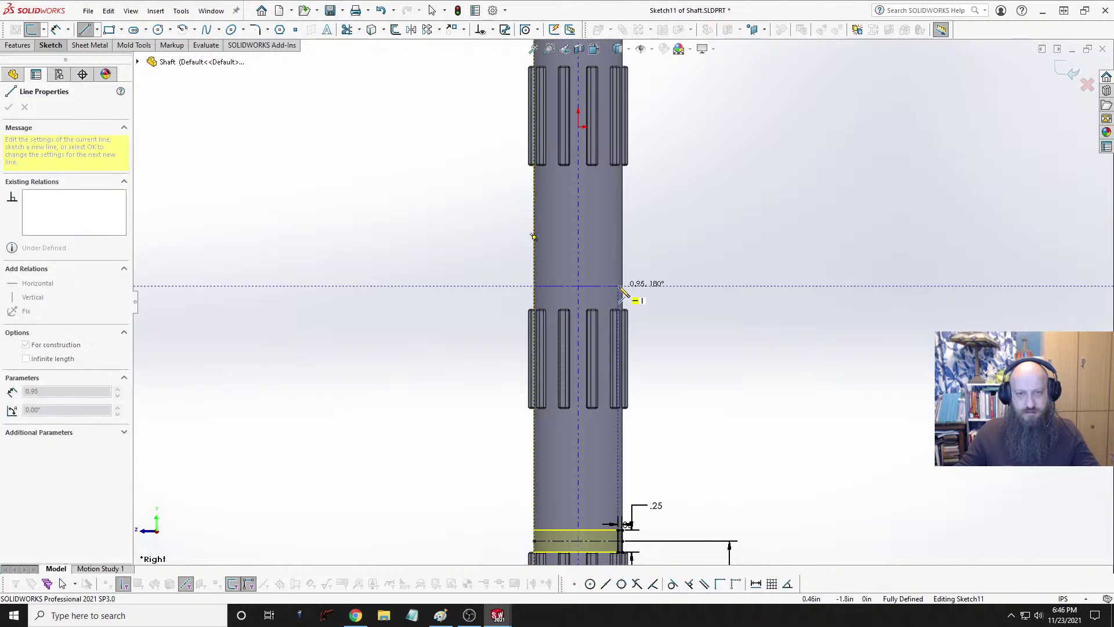
left_click(623, 286)
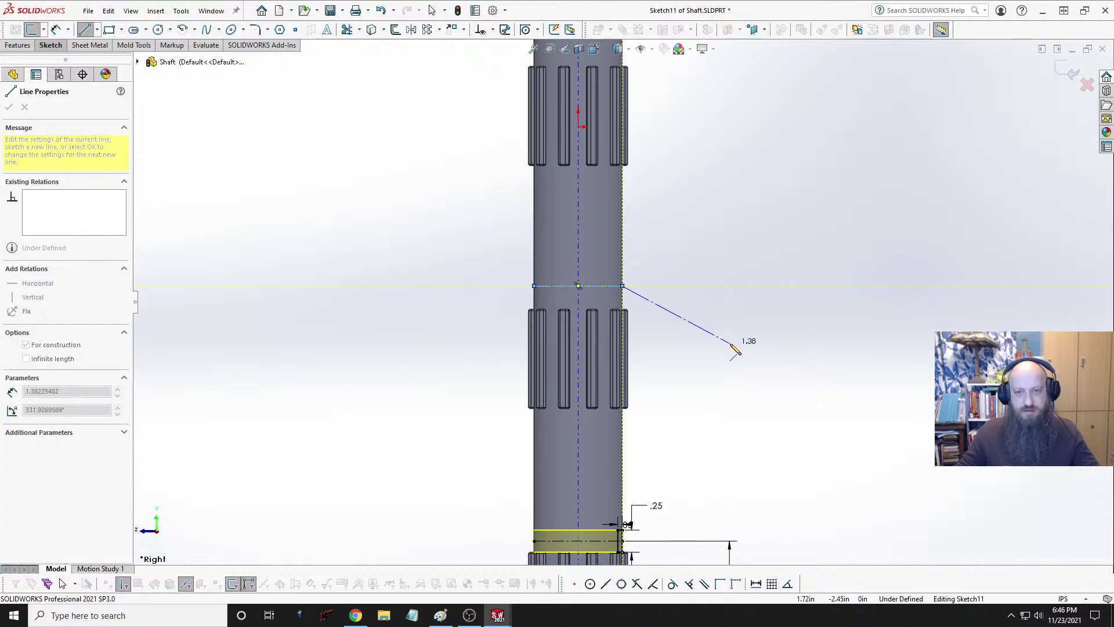
key("Escape")
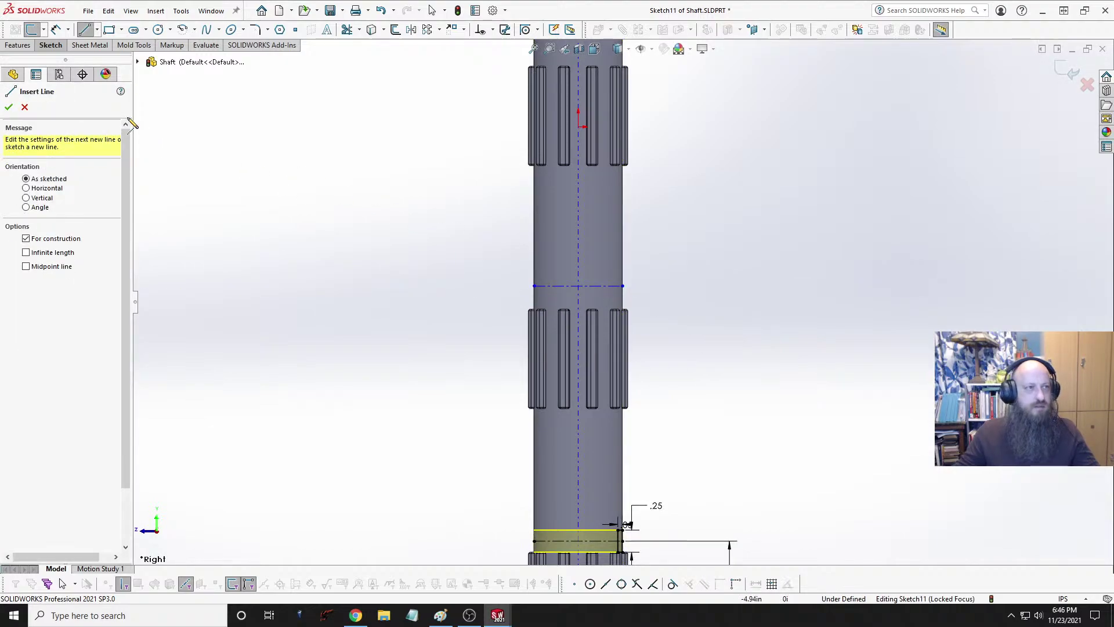
Step: Dimension the new construction line 1.375 in above the first groove's construction line
left_click(56, 30)
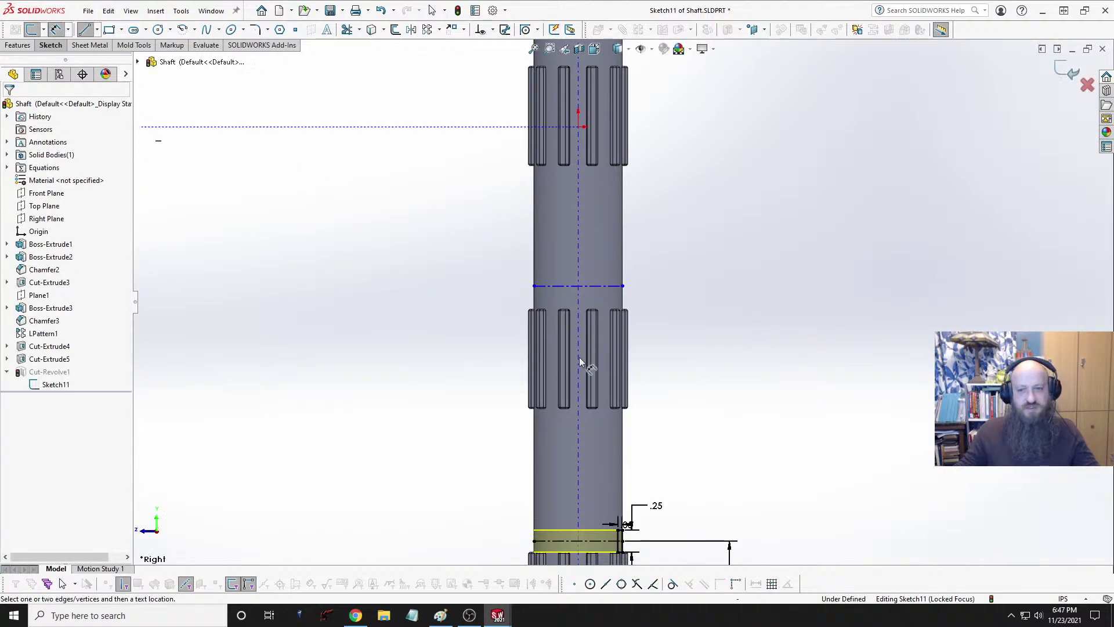
left_click(595, 542)
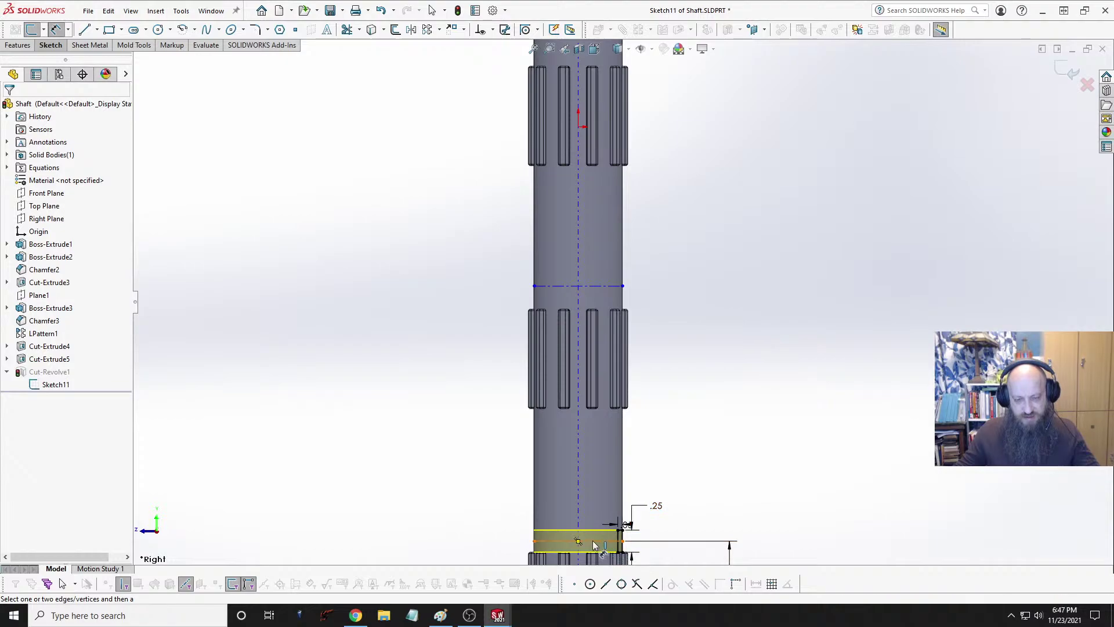
left_click(620, 287)
left_click(726, 399)
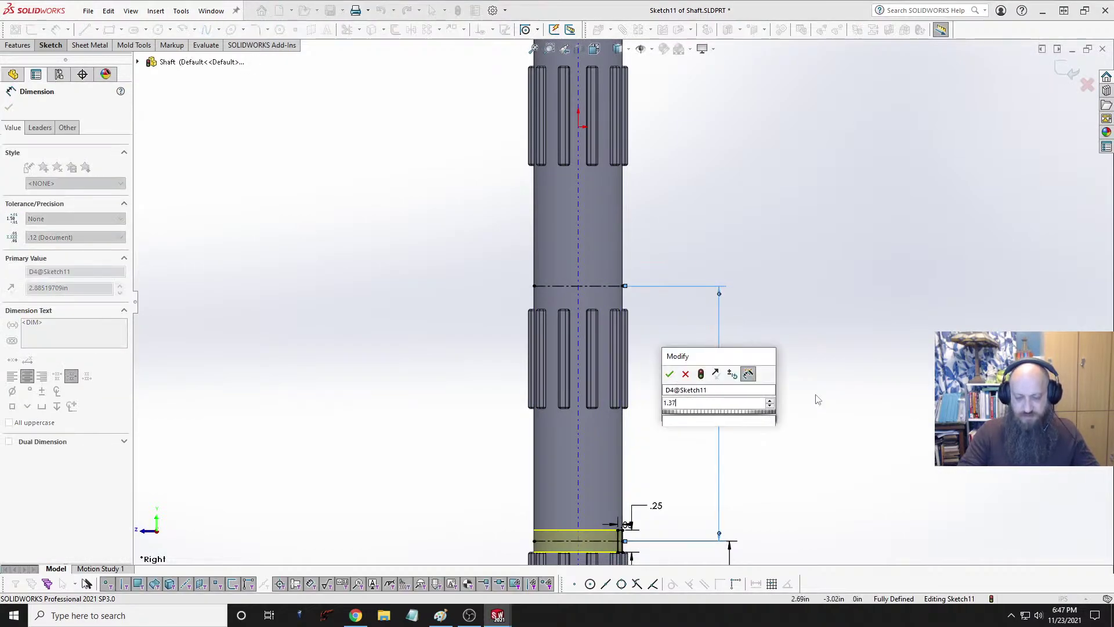
key("Escape")
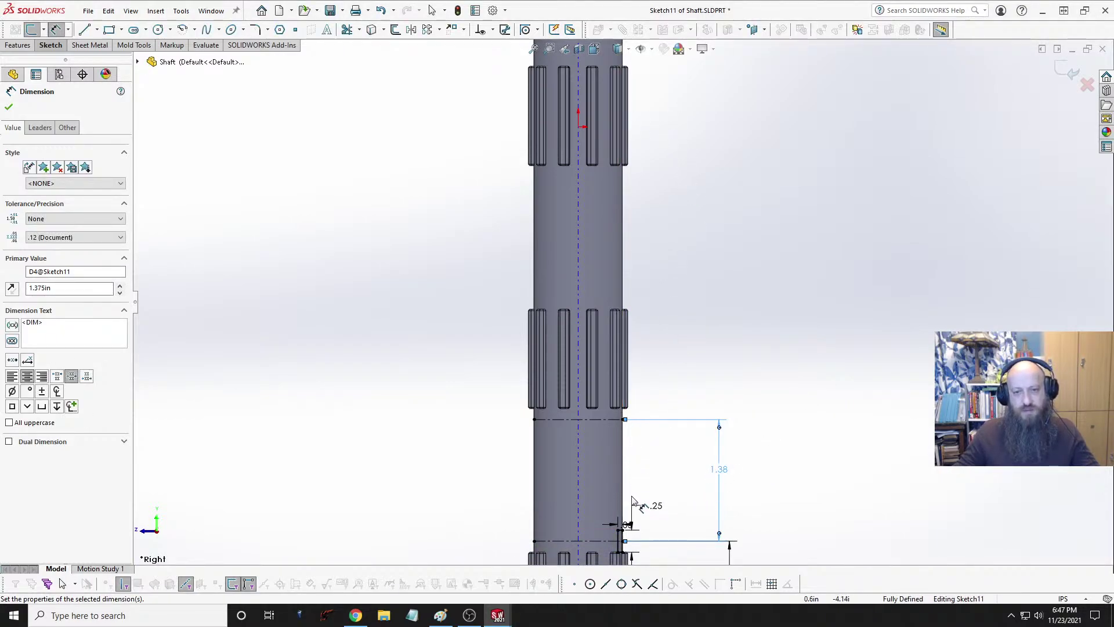
Step: Sketch a rectangle about 0.2 in tall inside the shaft's outer edge, straddling the new construction line below the second spline set
scroll(632, 500, "up", 5)
scroll(630, 401, "down", 4)
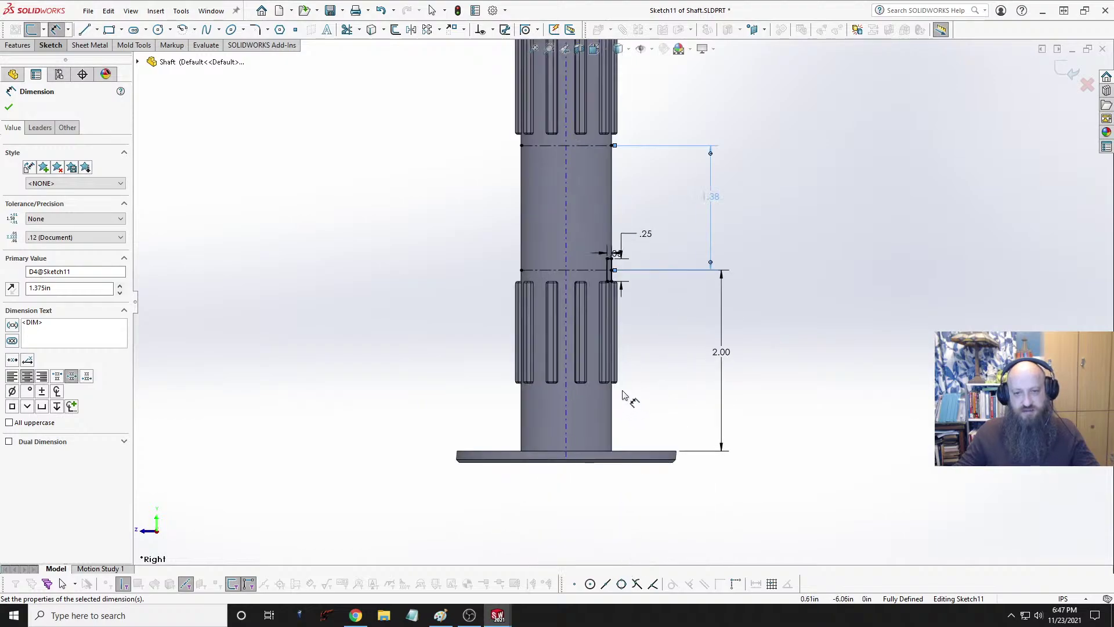
scroll(624, 302, "up", 3)
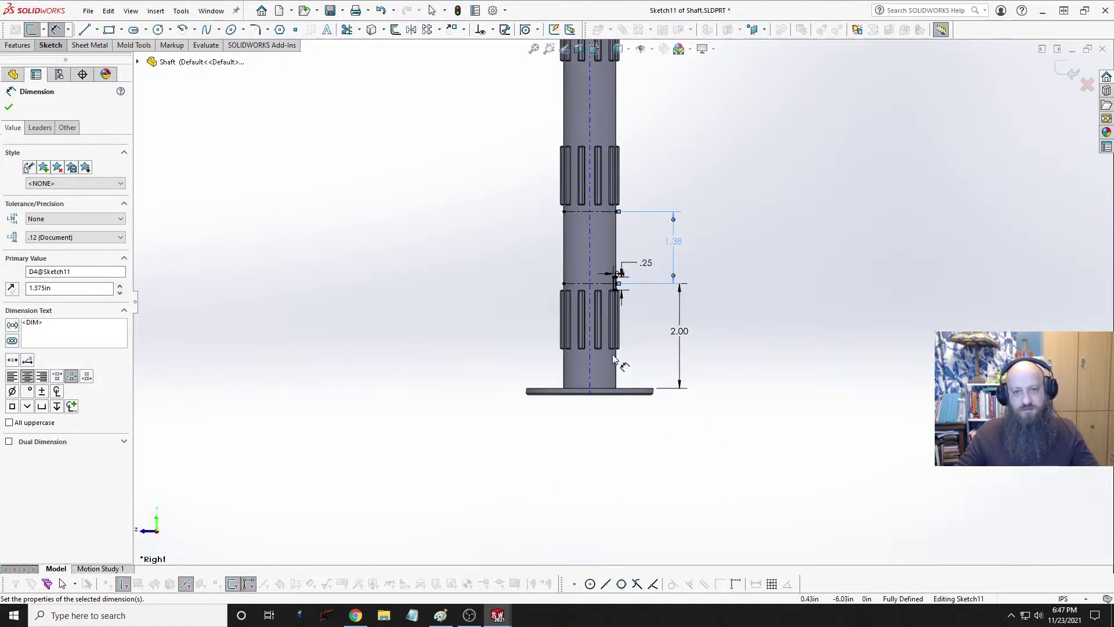
scroll(614, 360, "up", 2)
scroll(594, 295, "down", 6)
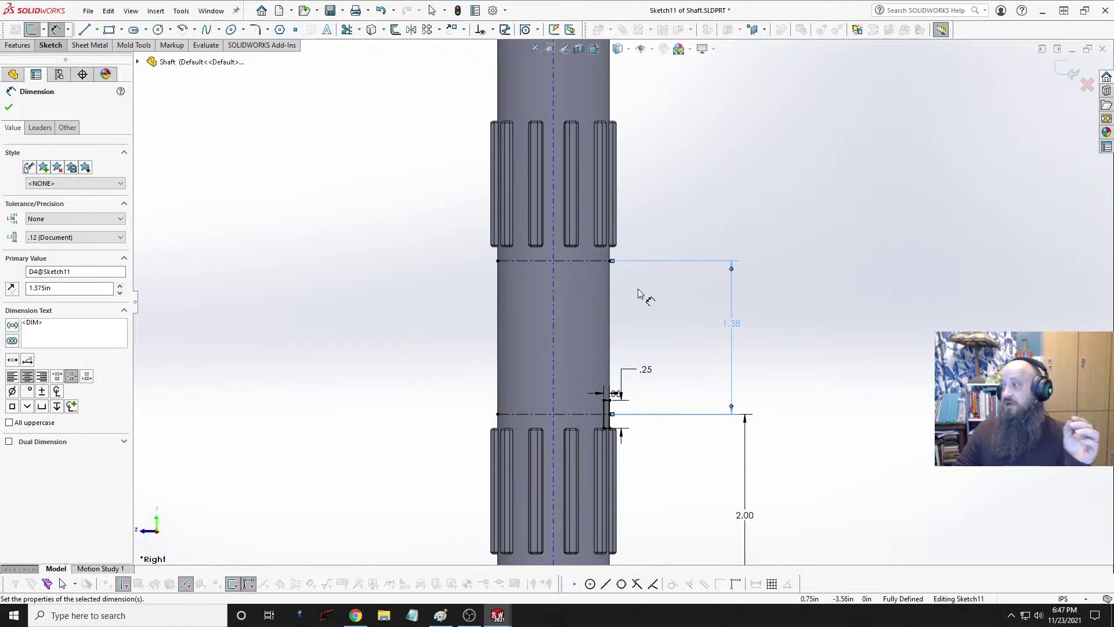
scroll(626, 253, "down", 2)
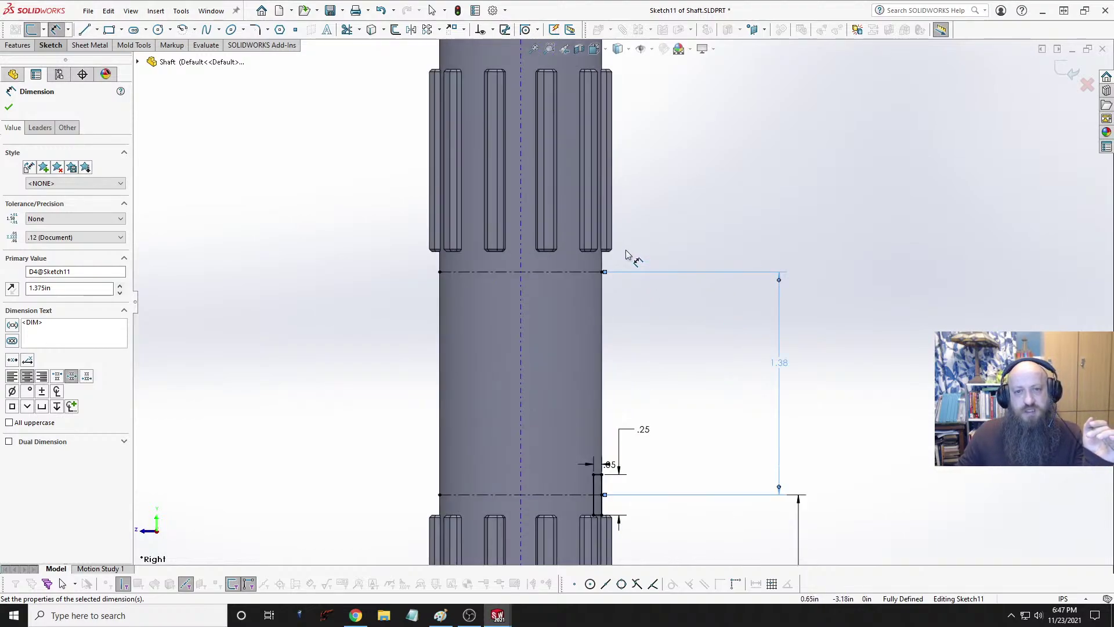
left_click(110, 30)
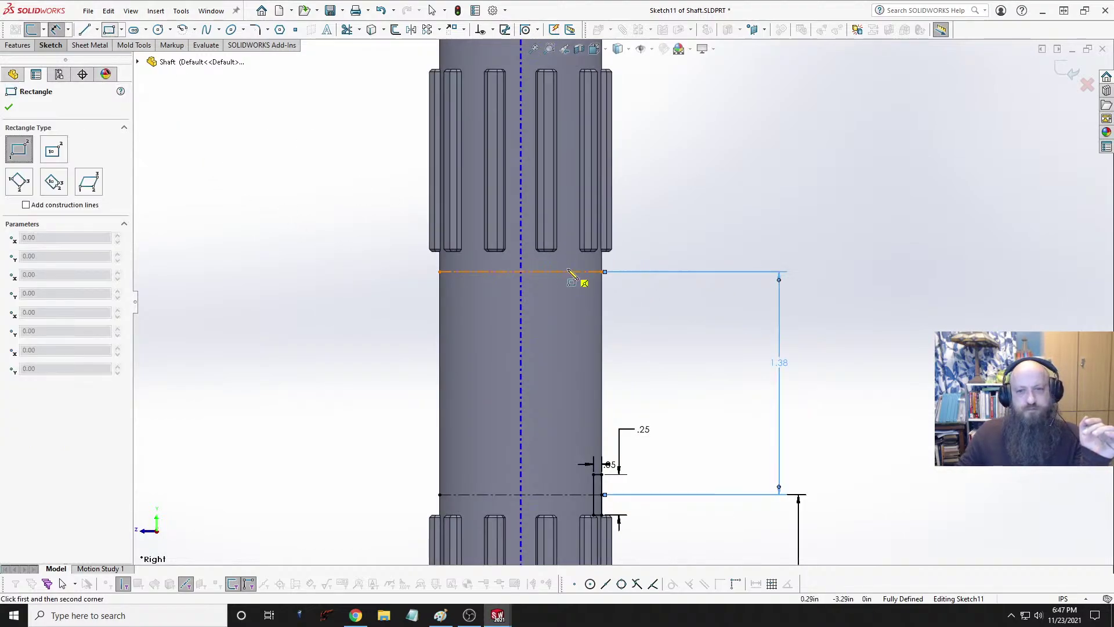
scroll(596, 289, "down", 3)
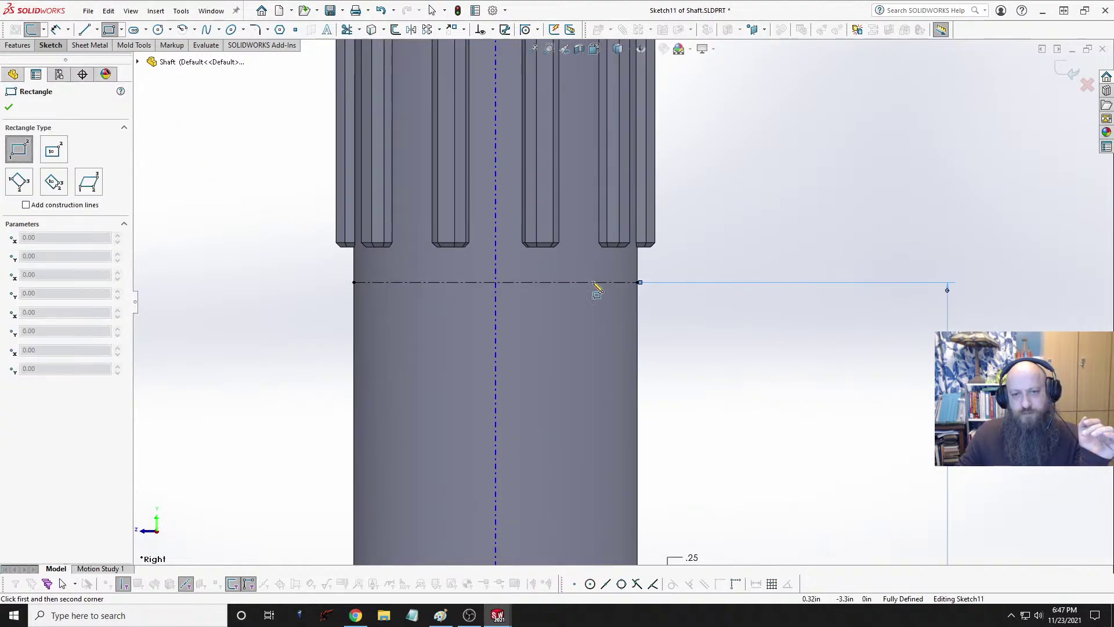
left_click(638, 256)
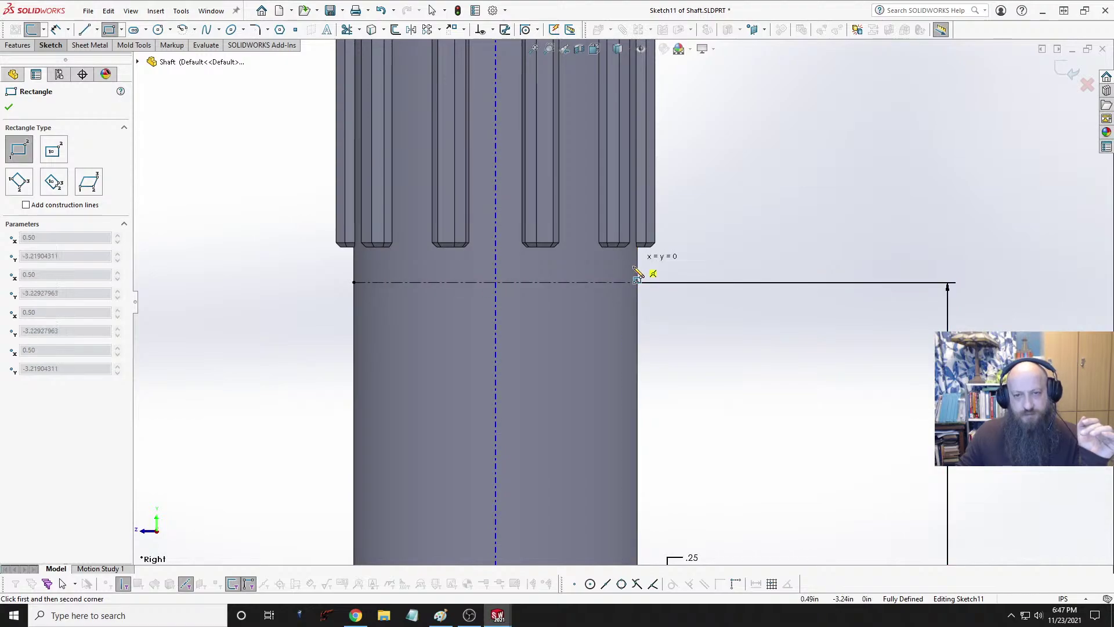
left_click(615, 313)
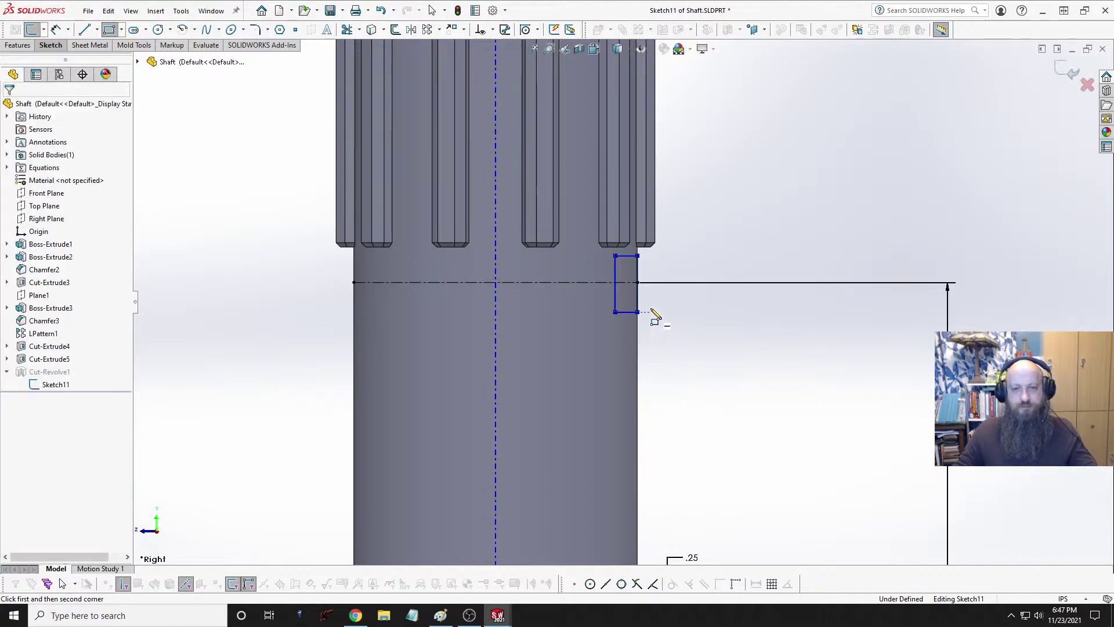
key("Escape")
Step: Add a midpoint relation between the second rectangle's outer edge and the endpoint of the new construction line
left_click(638, 296)
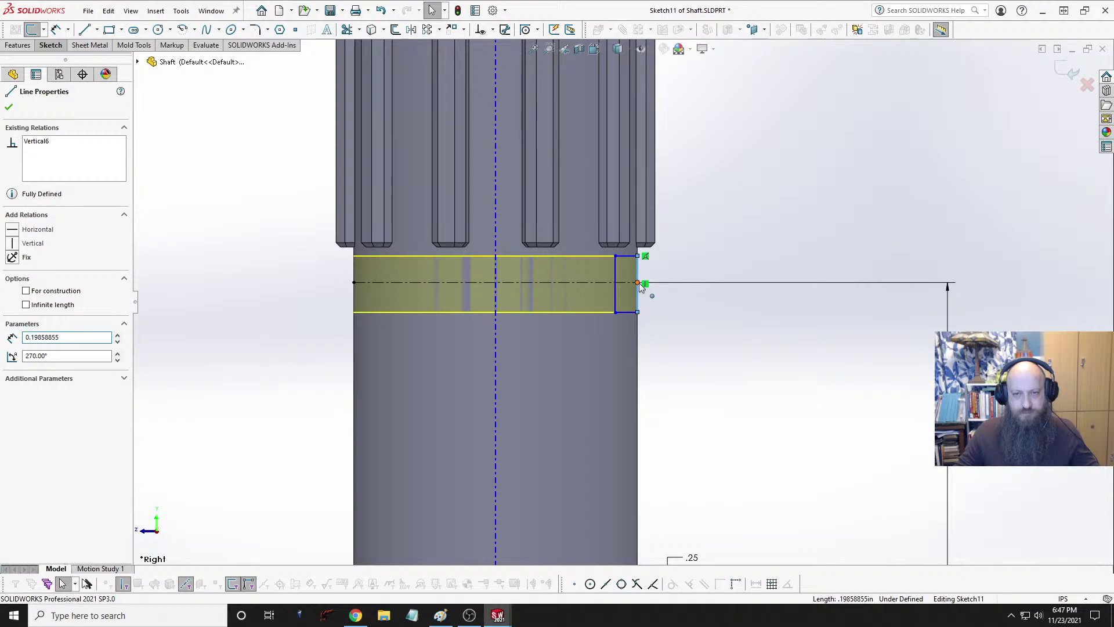
left_click(637, 283, "ctrl")
left_click(689, 233)
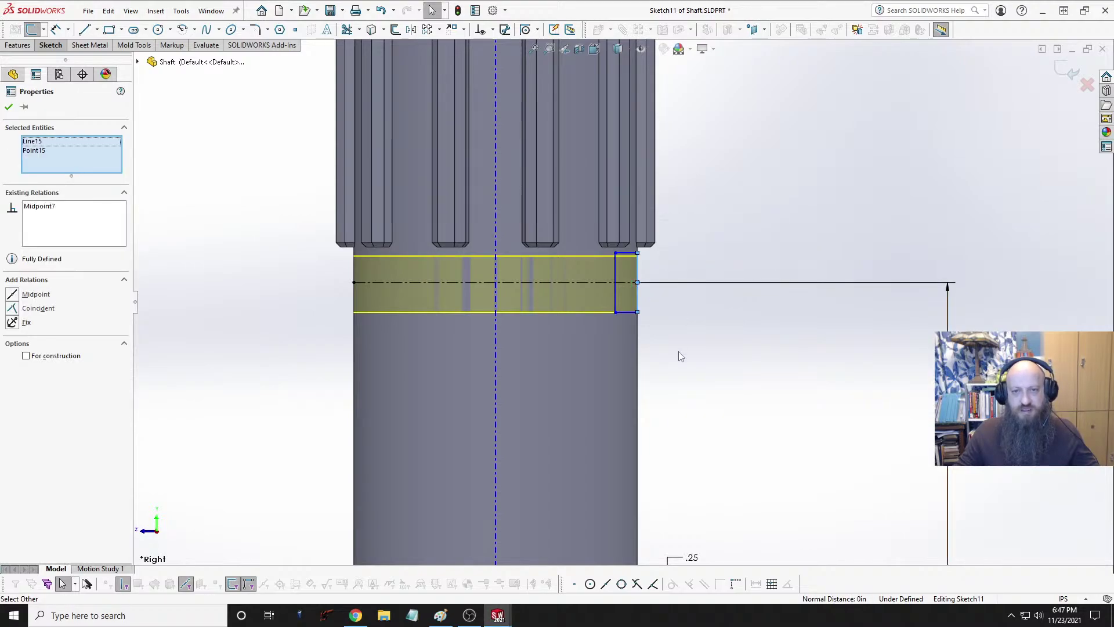
left_click(679, 351)
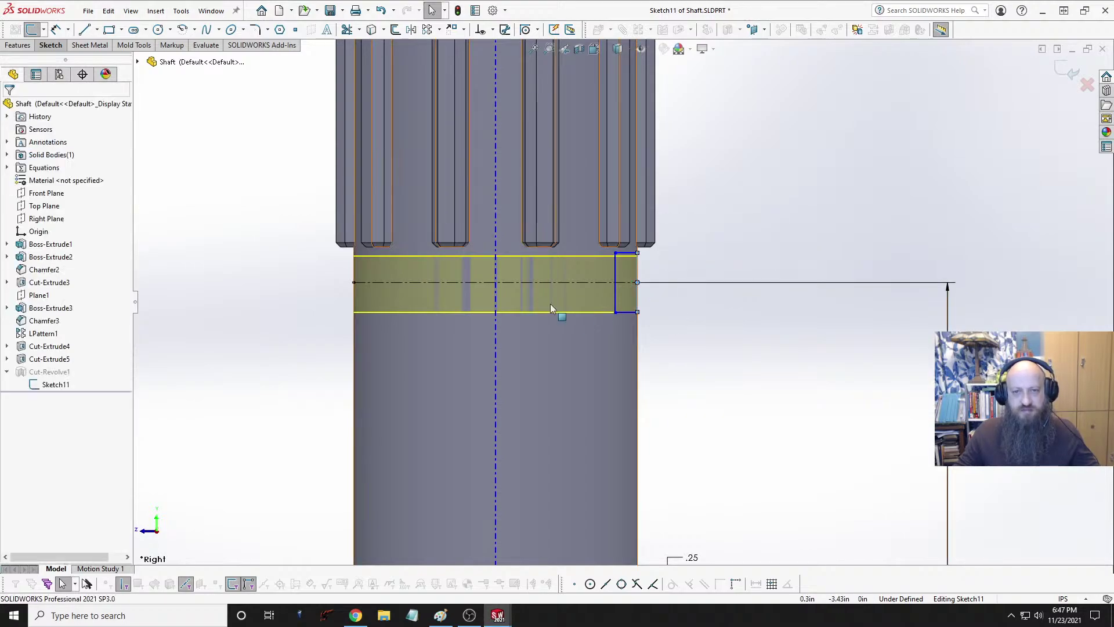
Step: Make the inner vertical edges of the second and first groove rectangles equal in length
left_click(614, 266)
scroll(623, 301, "up", 3)
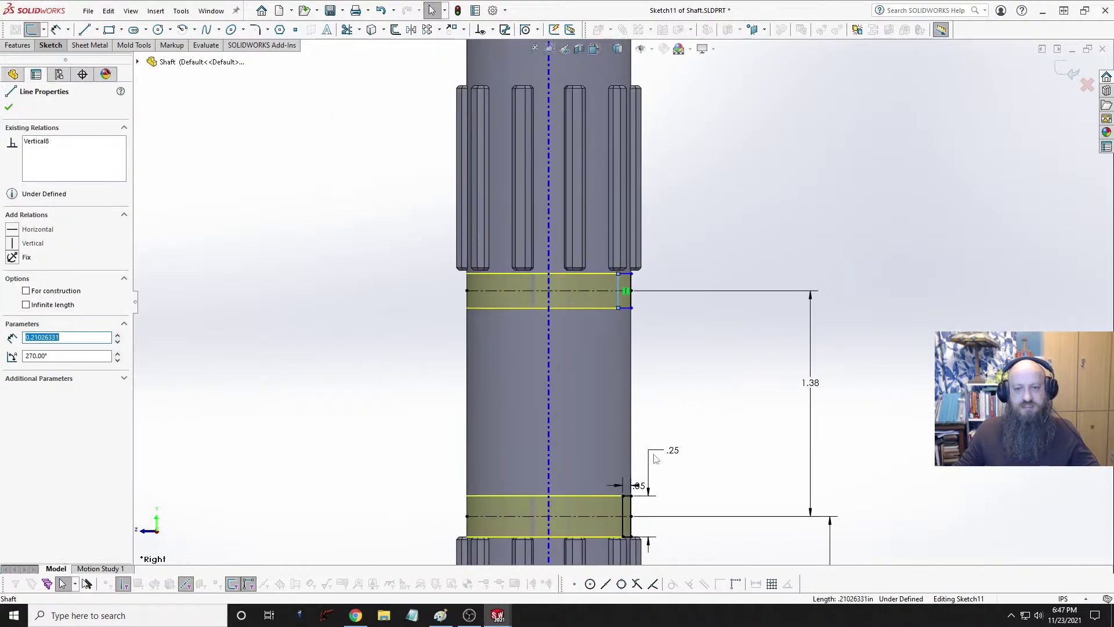
left_click(621, 510, "ctrl")
left_click(738, 470)
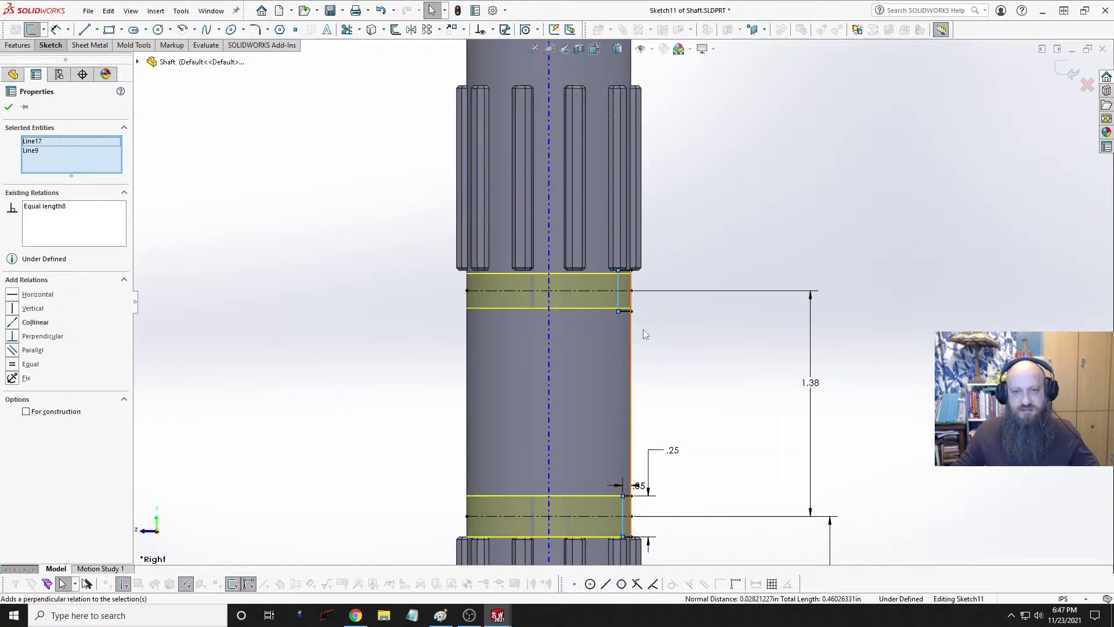
scroll(650, 309, "down", 2)
left_click(646, 347)
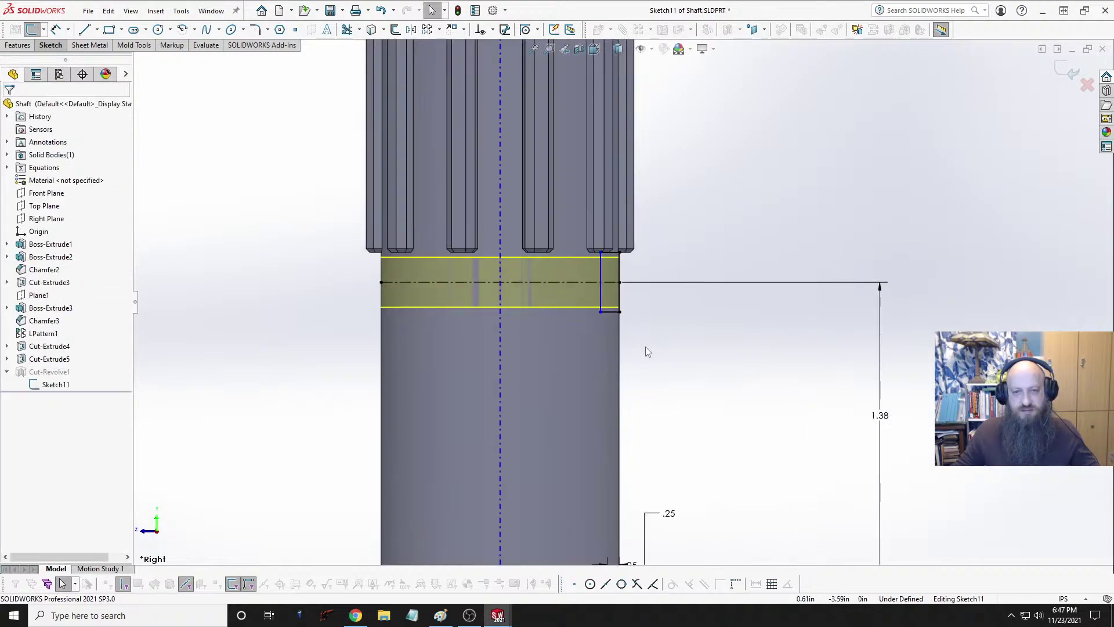
Step: Make the short horizontal edges of the second and first groove rectangles equal, so both grooves share the same depth
left_click(601, 301)
left_click(677, 324)
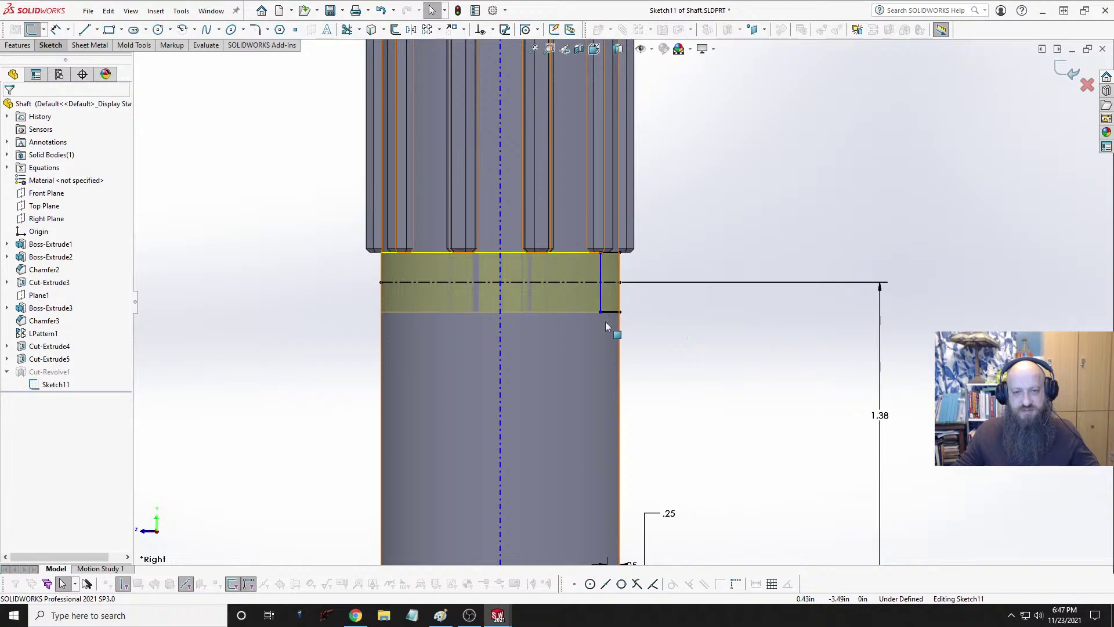
left_click(600, 301)
scroll(689, 369, "up", 3)
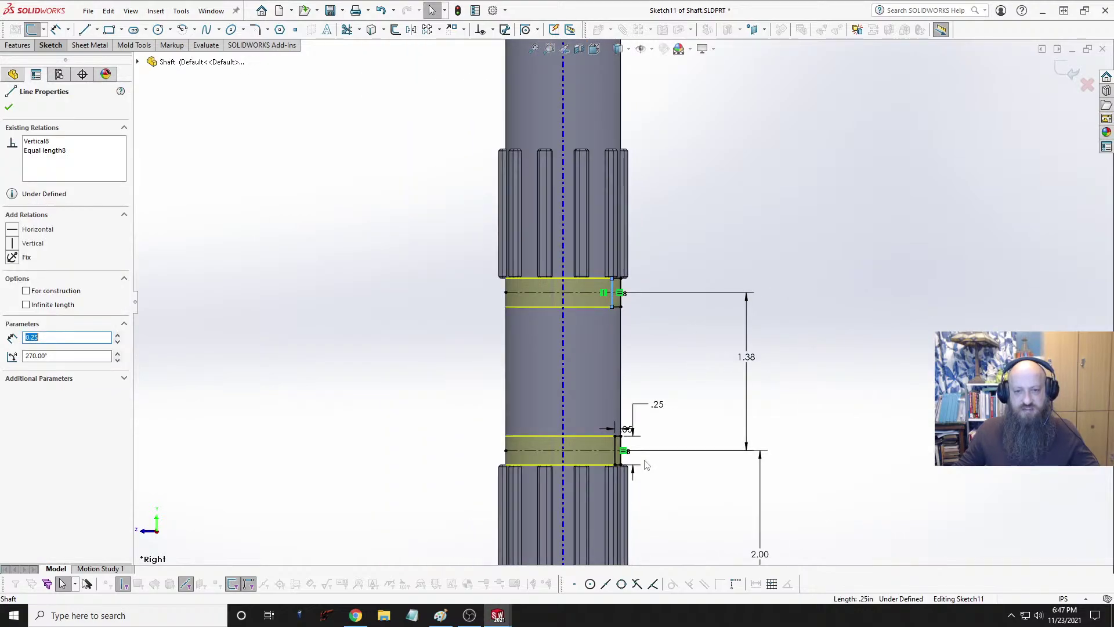
scroll(632, 459, "down", 2)
left_click(604, 237)
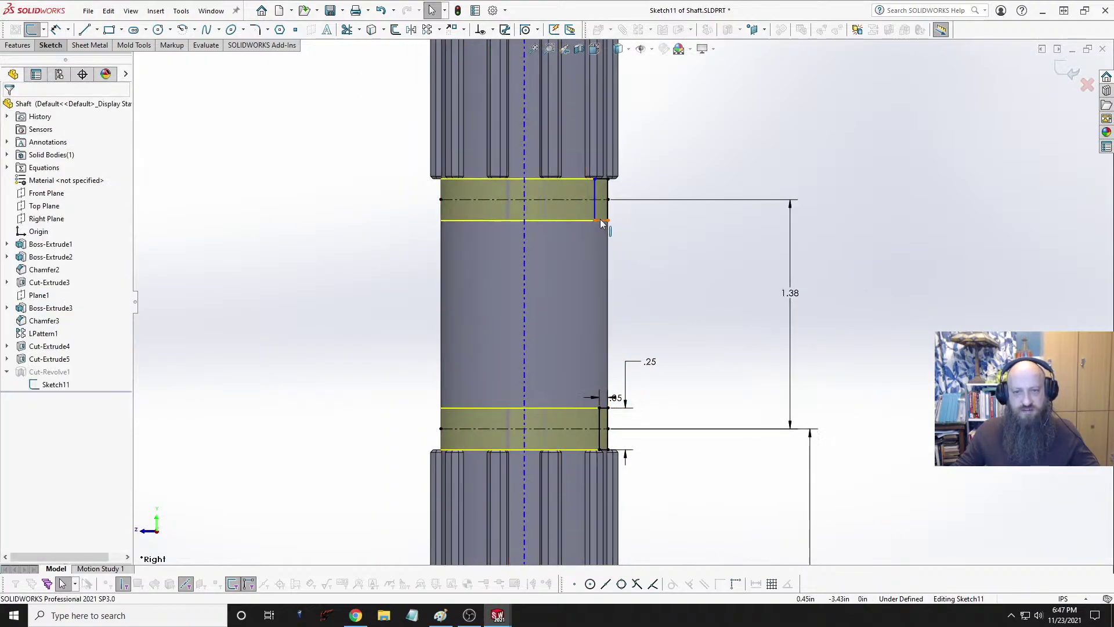
left_click(602, 220)
left_click(604, 409, "ctrl")
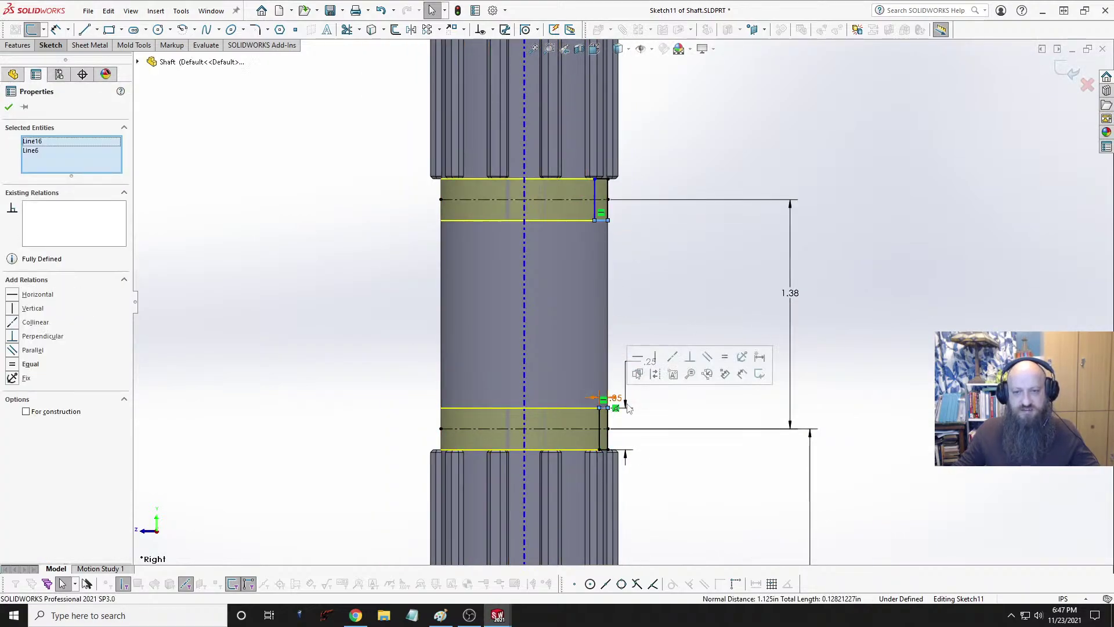
left_click(653, 316)
Step: Draw a horizontal construction line across the full width of the shaft, just above the second spline set
scroll(652, 316, "up", 4)
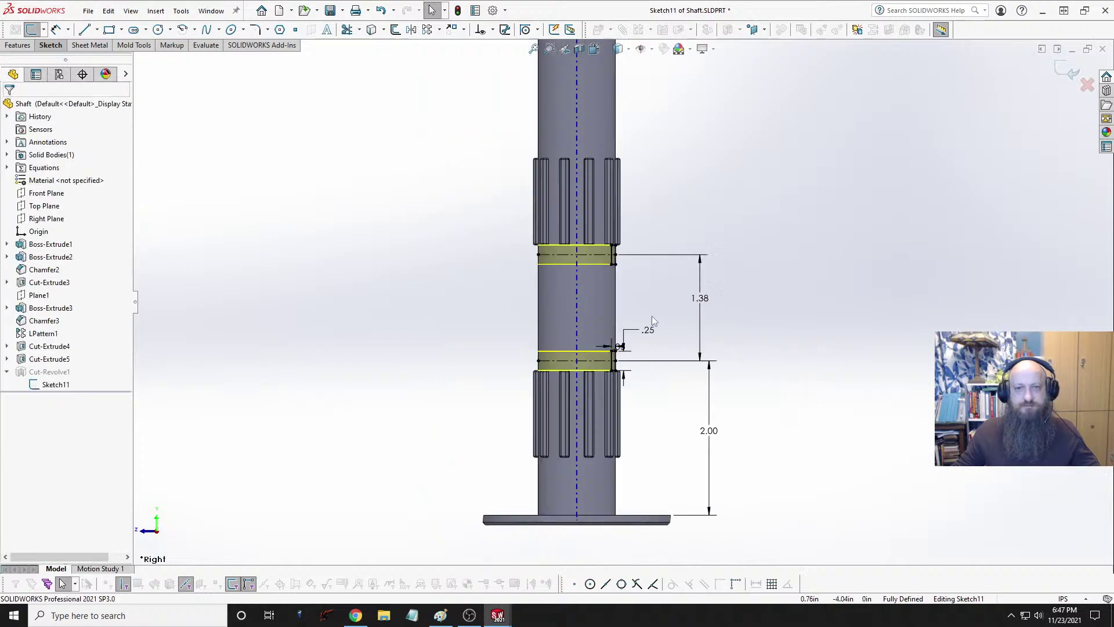
scroll(673, 209, "down", 2)
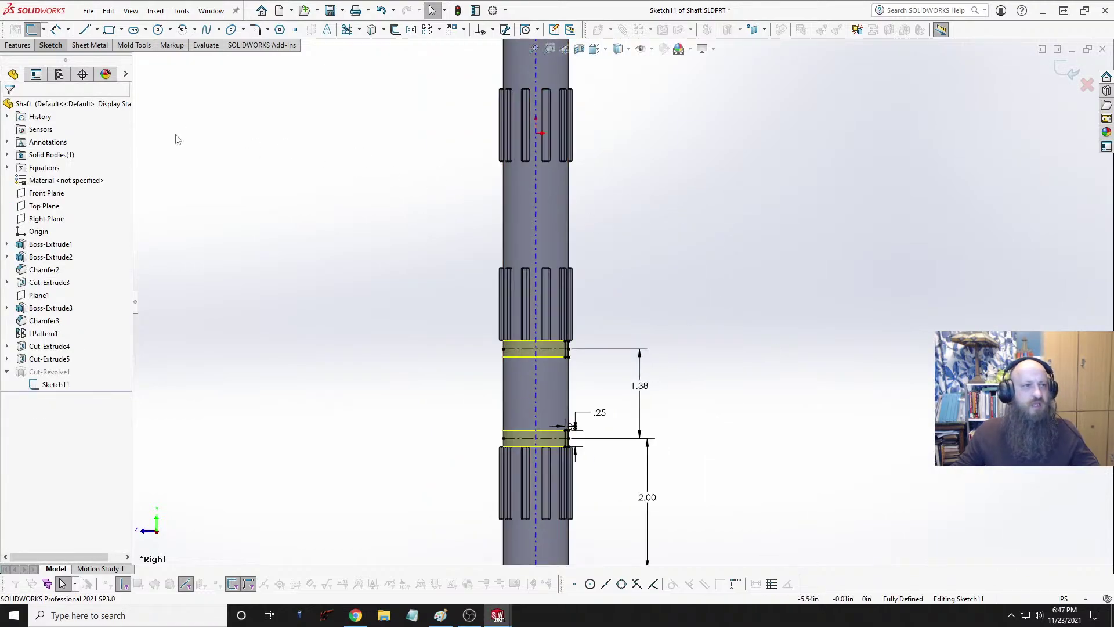
left_click(97, 29)
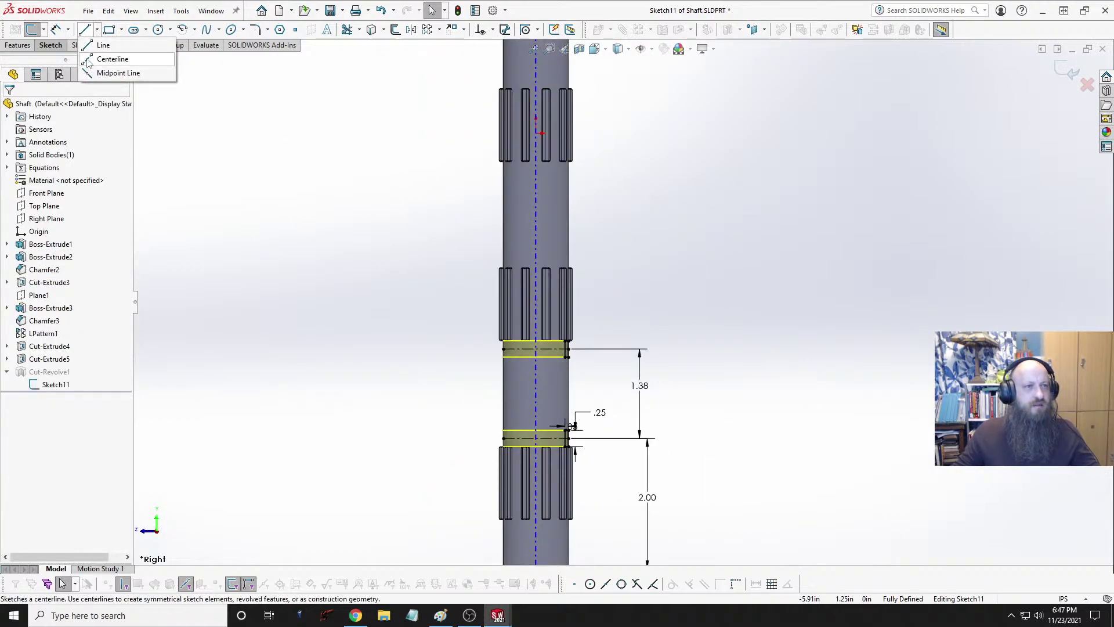
left_click(90, 59)
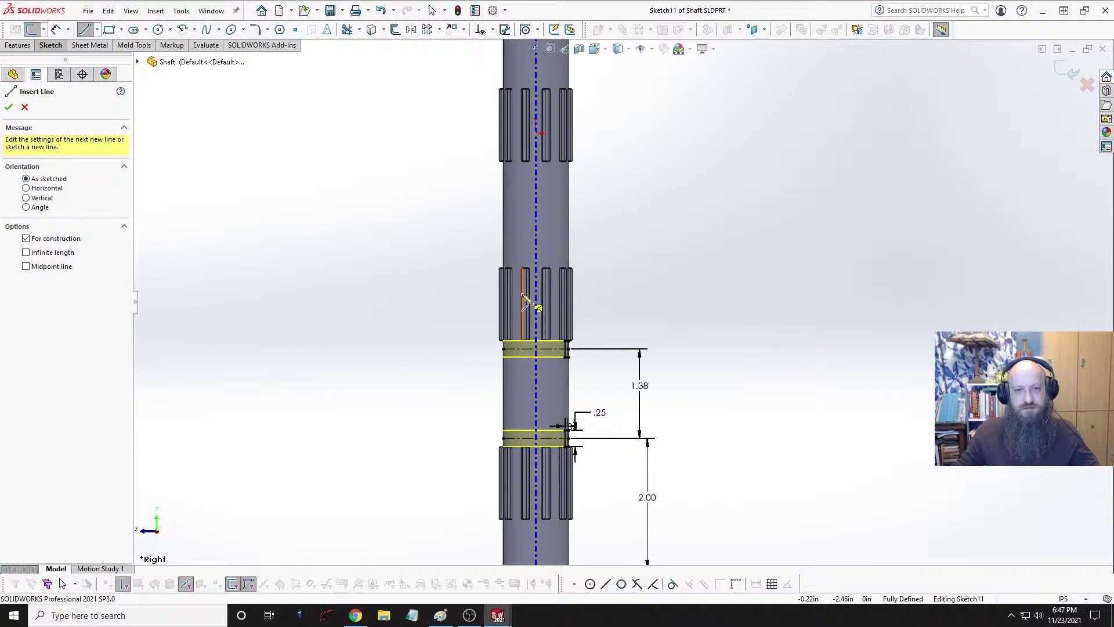
left_click(504, 252)
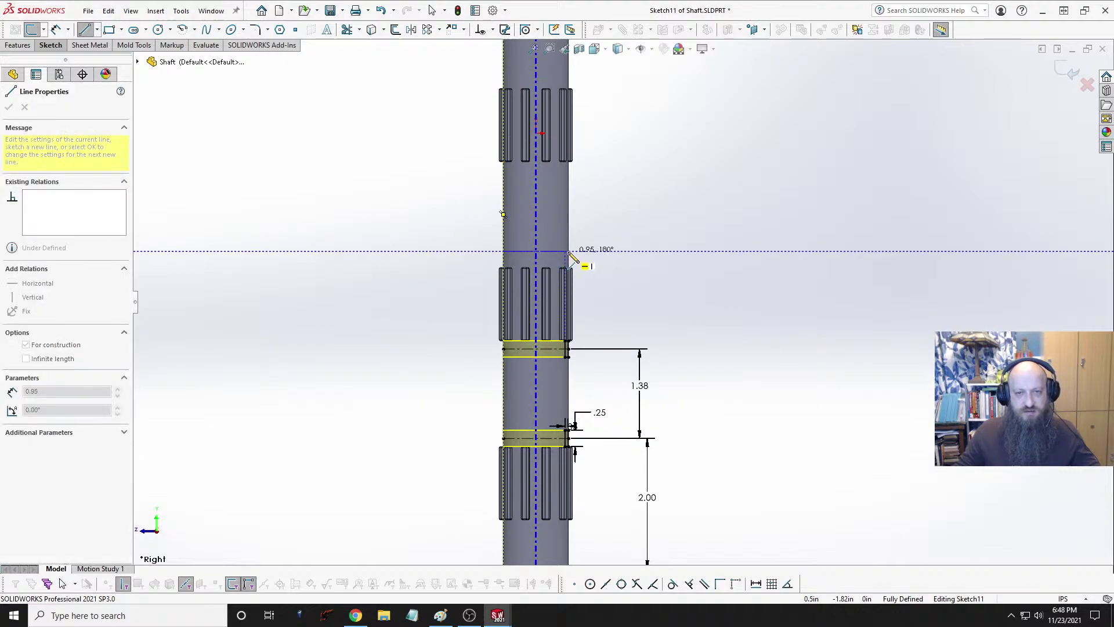
left_click(569, 252)
key("Escape")
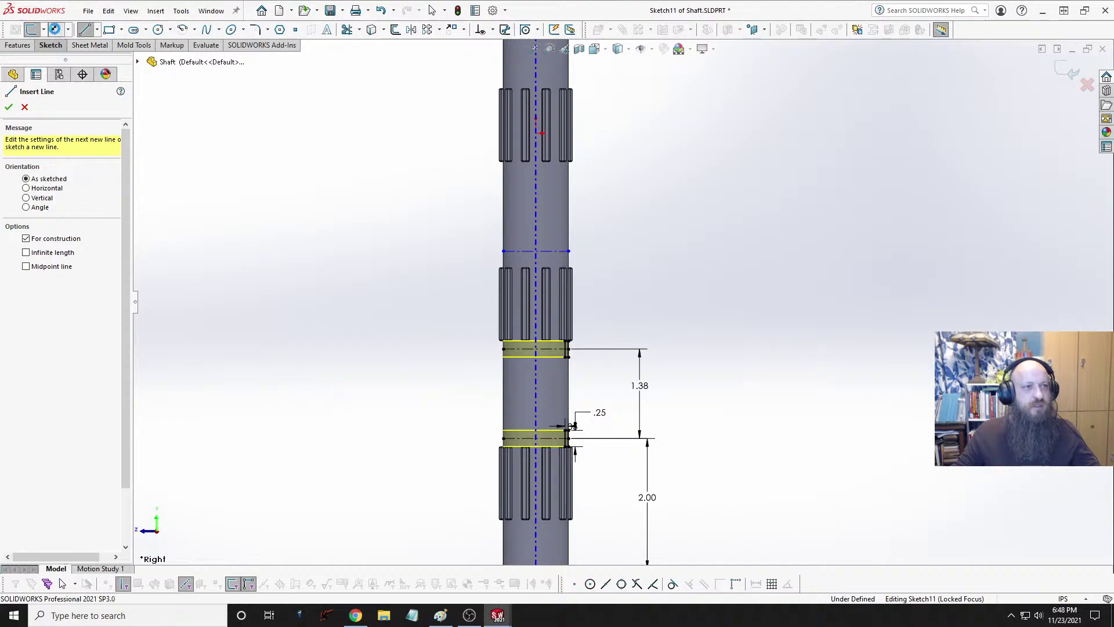
key("Escape")
Step: Dimension the new construction line 1.375 in from the second groove's construction line
left_click(556, 250)
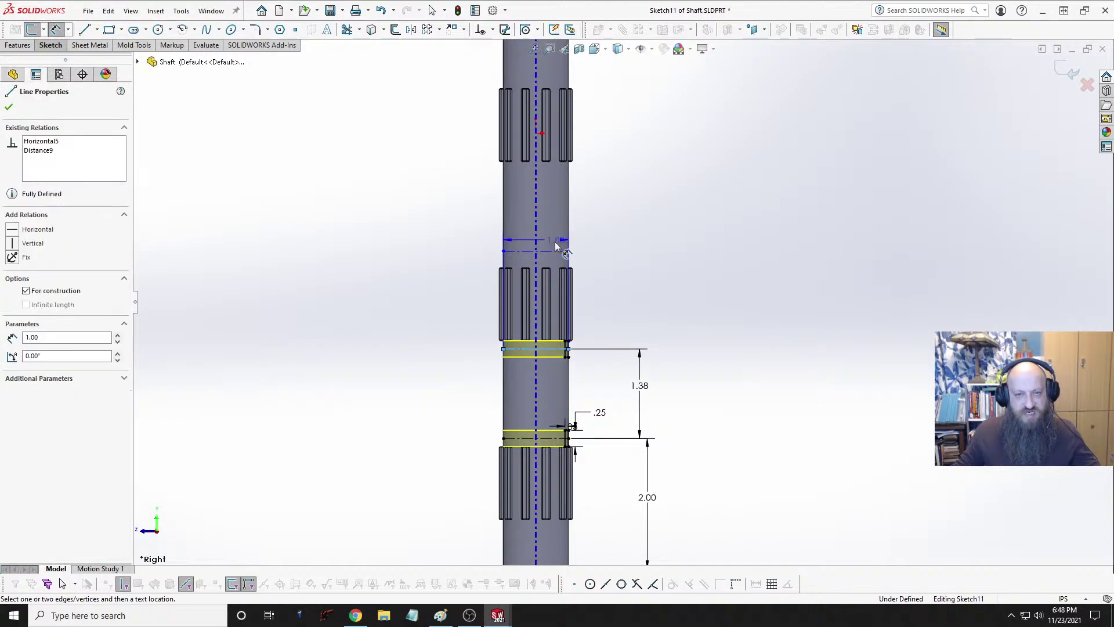
left_click(554, 252)
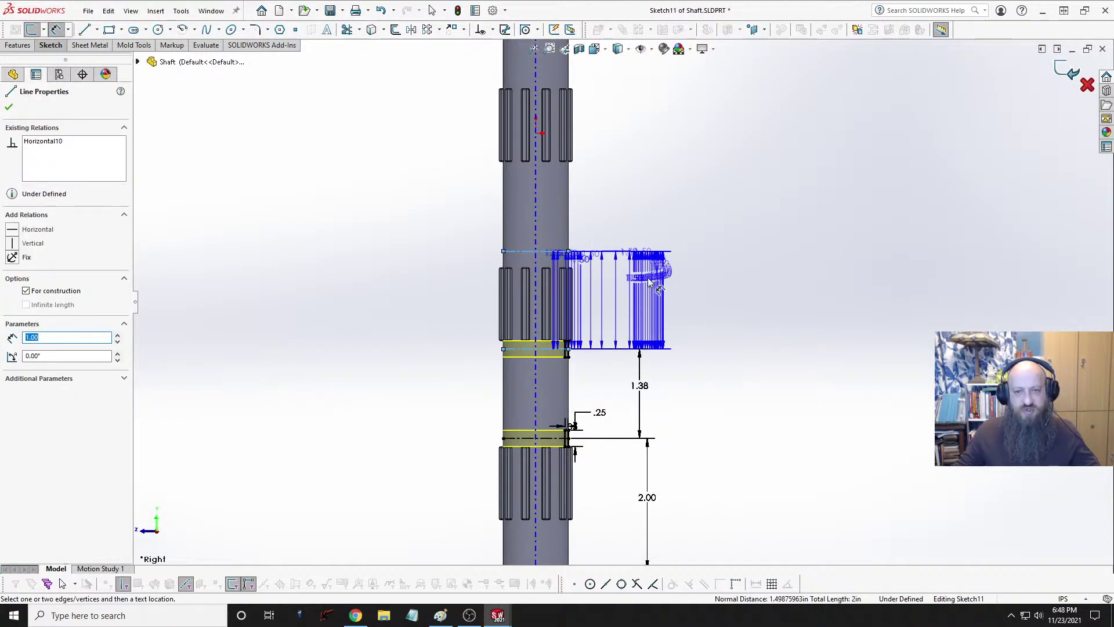
left_click(662, 281)
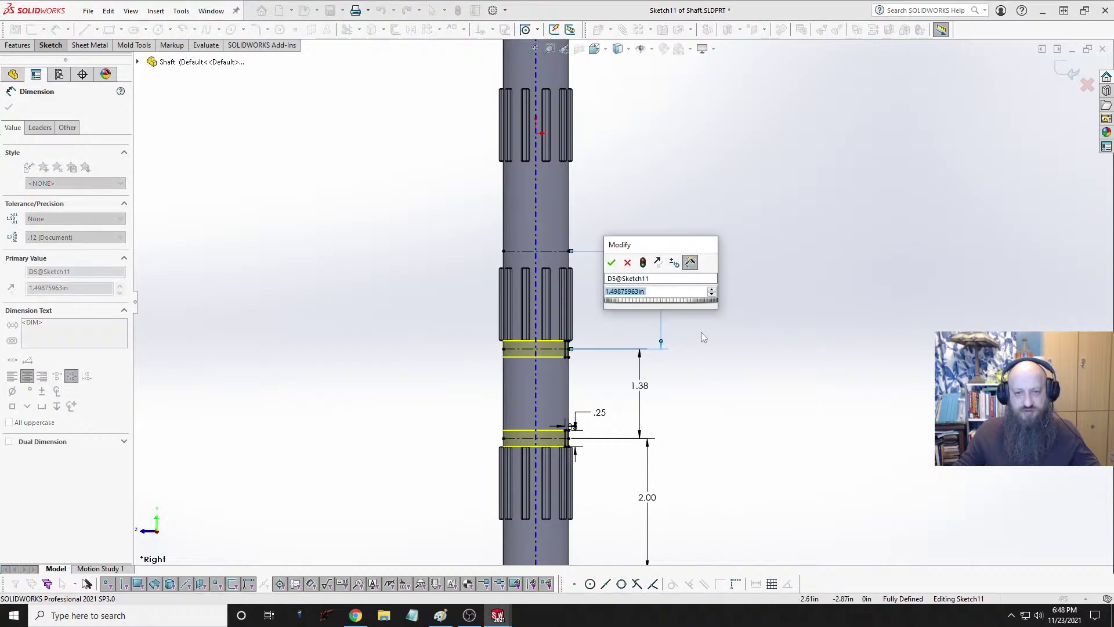
type("1.375")
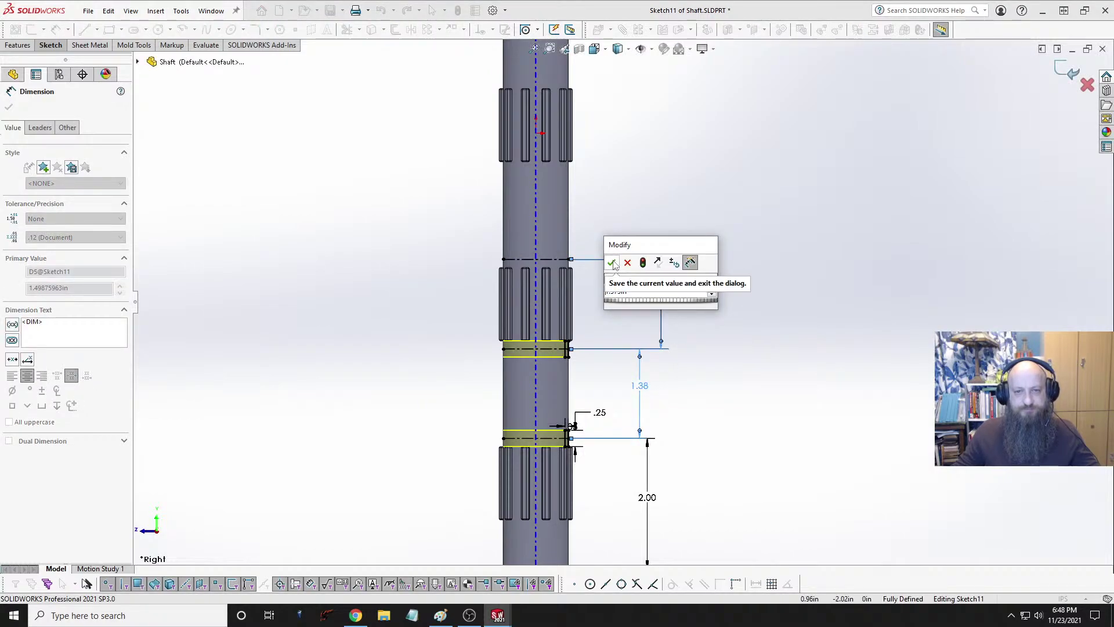
left_click(612, 262)
Step: Sketch a rectangle about 0.14 in wide and 0.21 in tall inside the shaft's outer edge, straddling the construction line above the second spline set
scroll(589, 286, "down", 5)
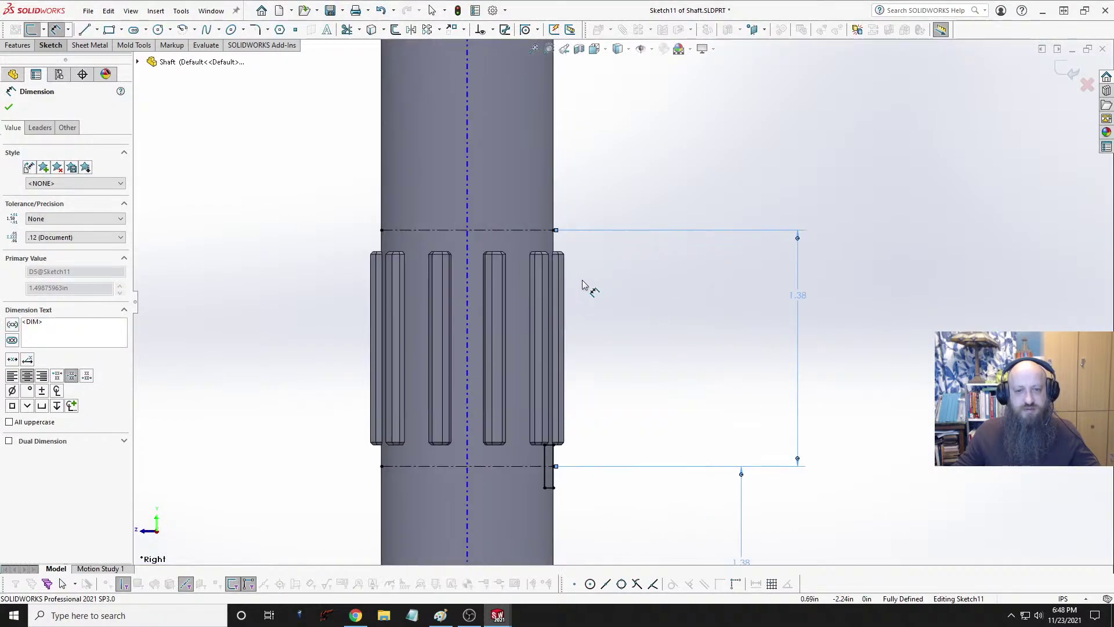
left_click(109, 30)
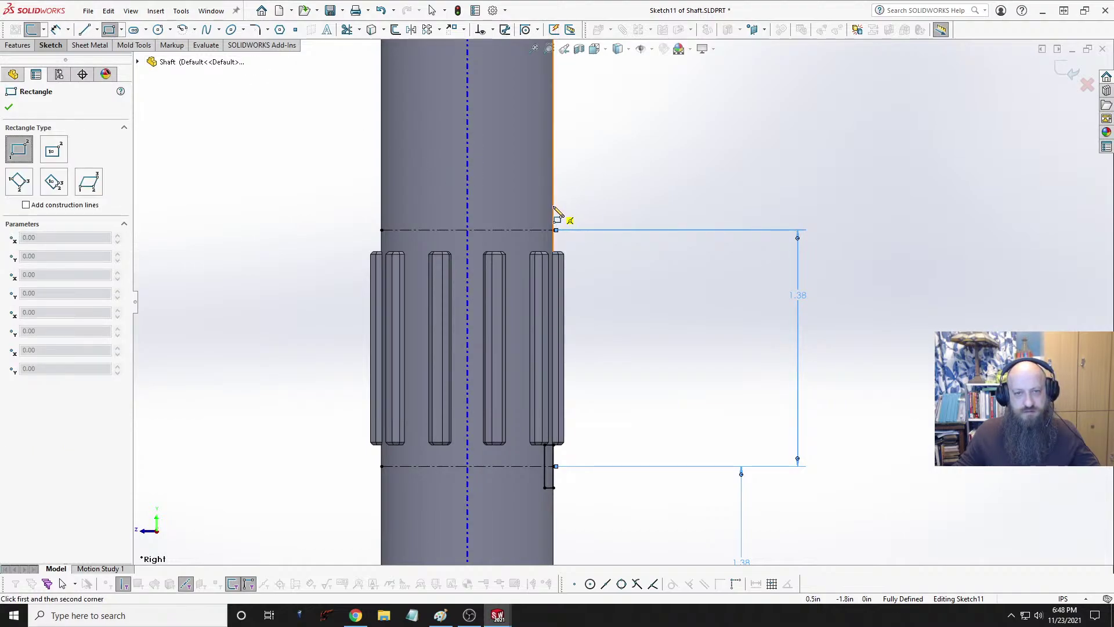
left_click(553, 207)
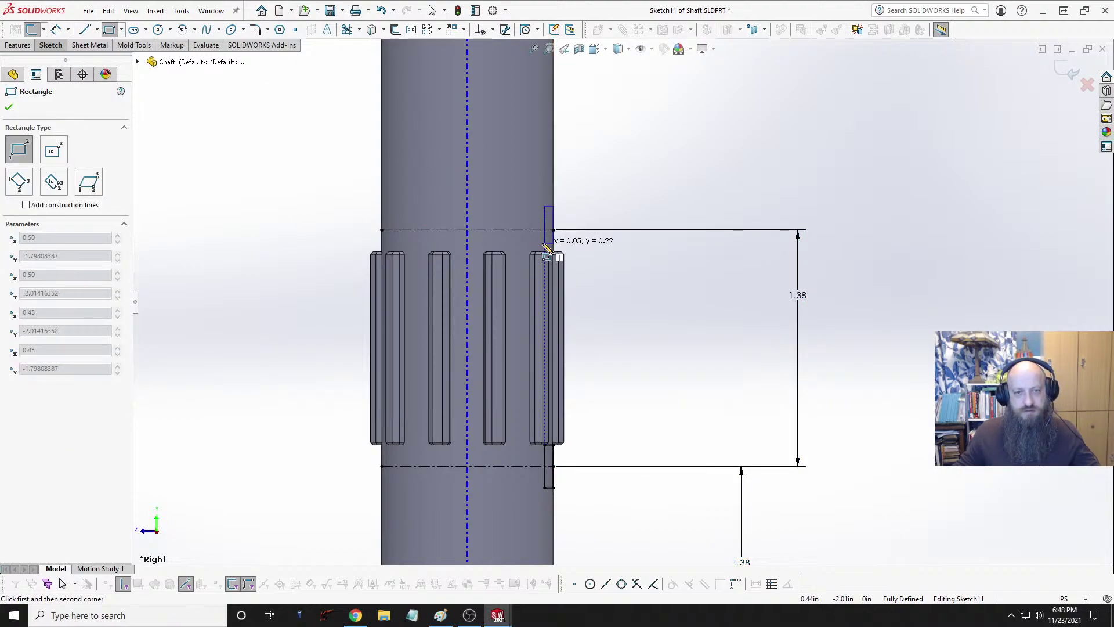
left_click(529, 243)
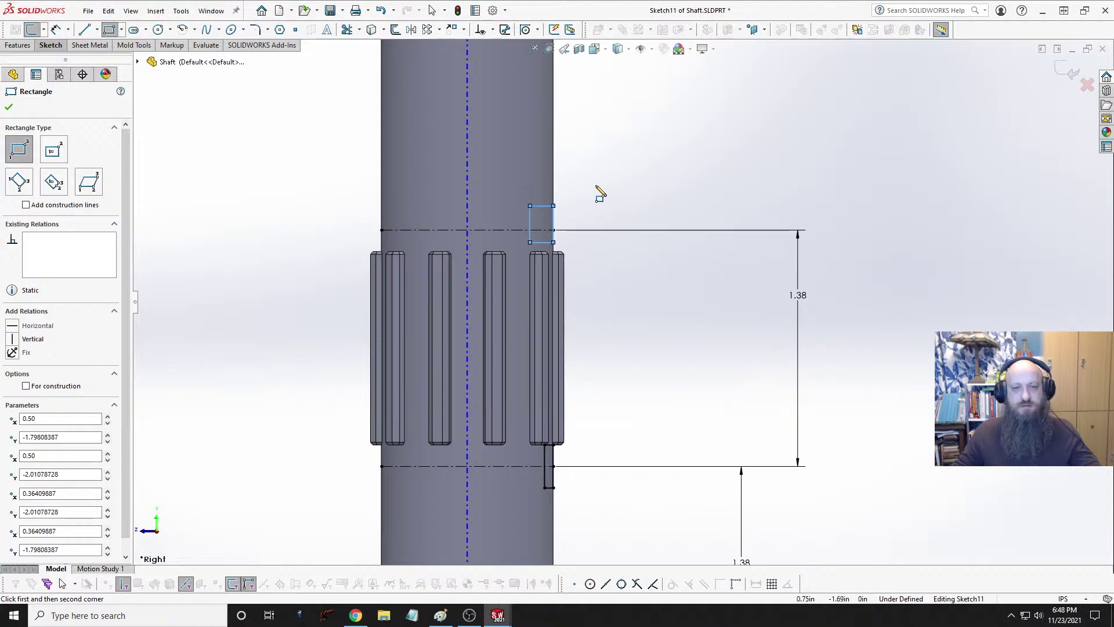
key("Escape")
key("Escape")
Step: Add a midpoint relation between the third rectangle's outer edge and the endpoint of its construction line
scroll(577, 241, "down", 2)
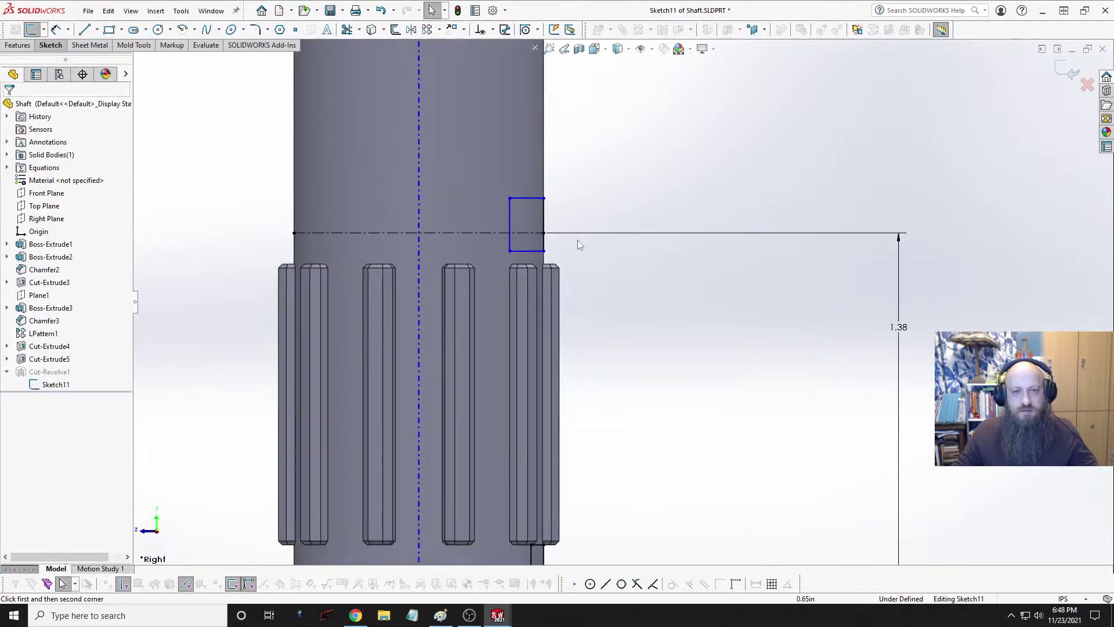
left_click(542, 220)
left_click(543, 233, "ctrl")
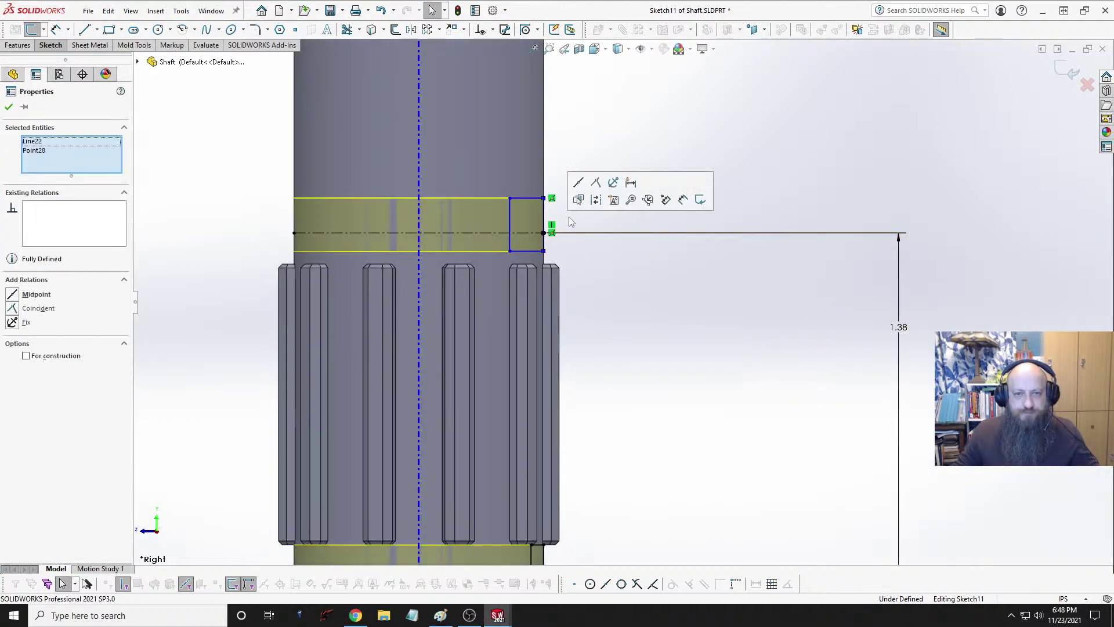
left_click(579, 183)
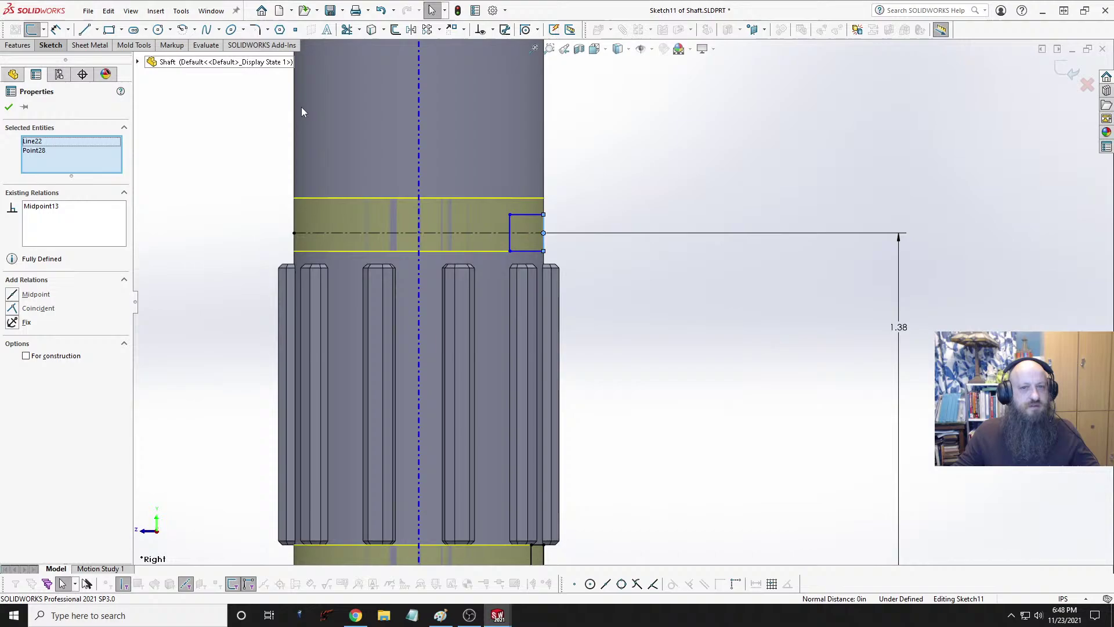
Step: Make the inner vertical edges of the third and first groove rectangles equal in length
left_click(485, 244)
scroll(465, 340, "up", 3)
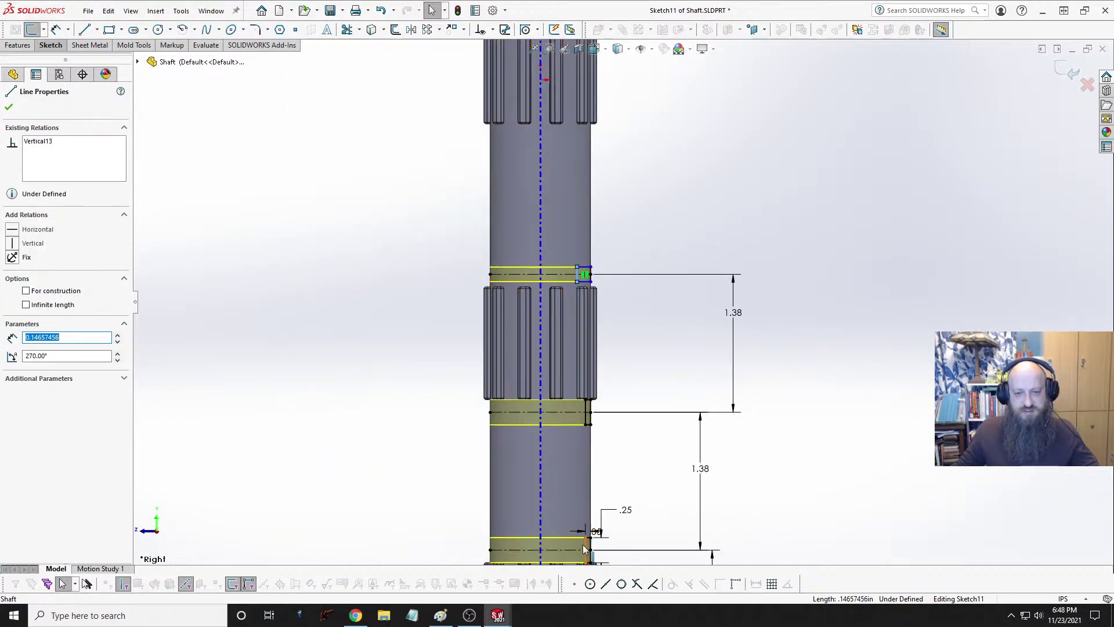
left_click(585, 548, "ctrl")
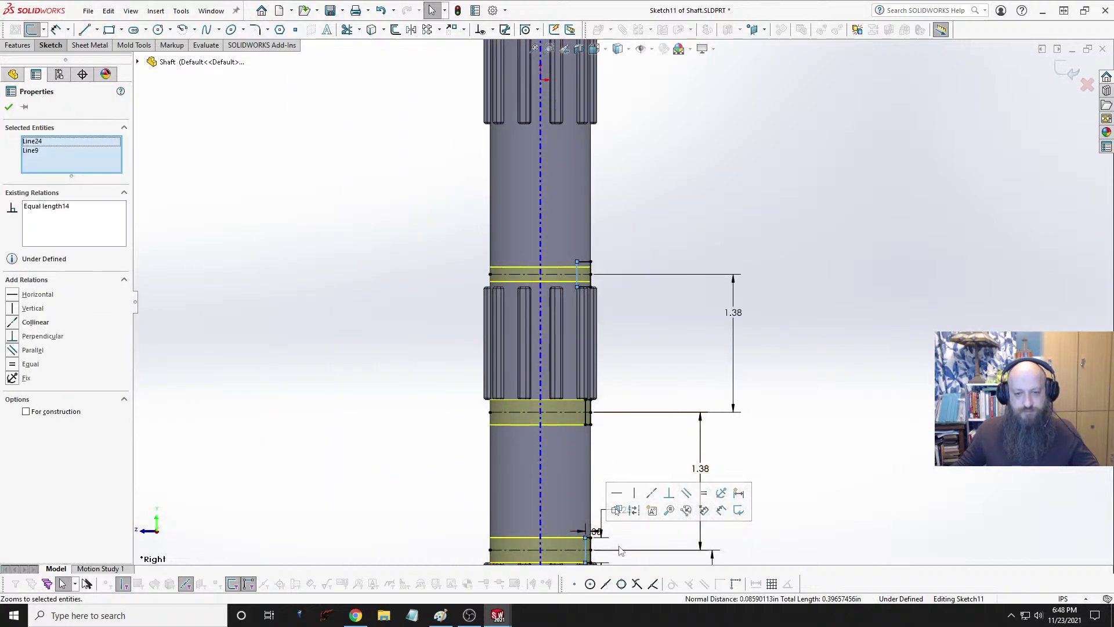
scroll(624, 551, "up", 4)
key("Escape")
Step: Make the short horizontal edges of the third and first groove rectangles equal, matching the groove depths
scroll(562, 450, "up", 6)
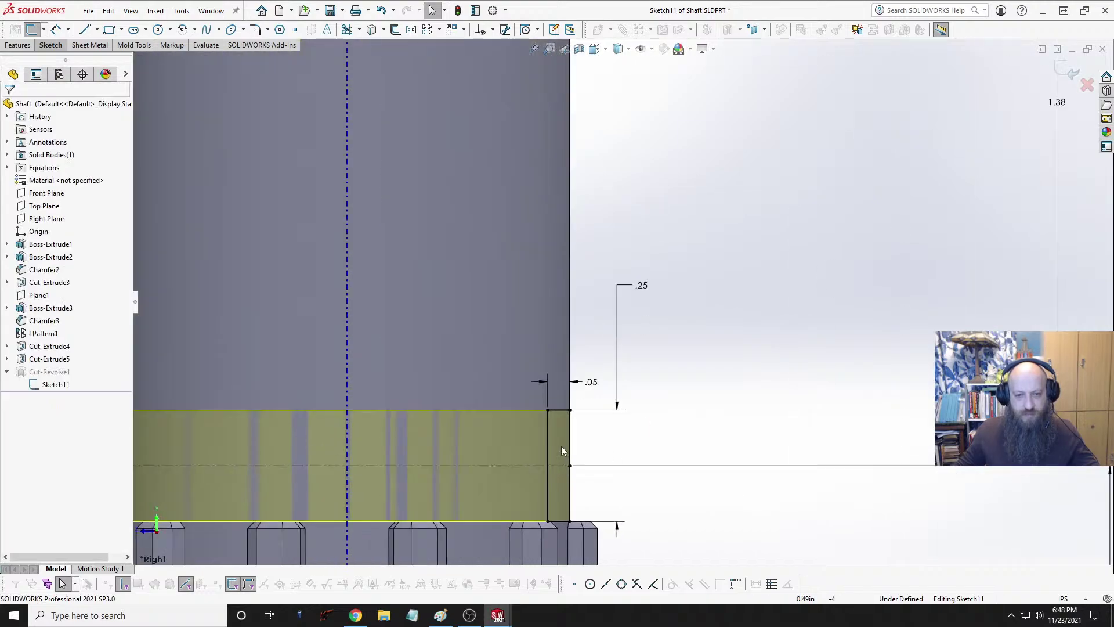
left_click(556, 411)
scroll(554, 441, "down", 5)
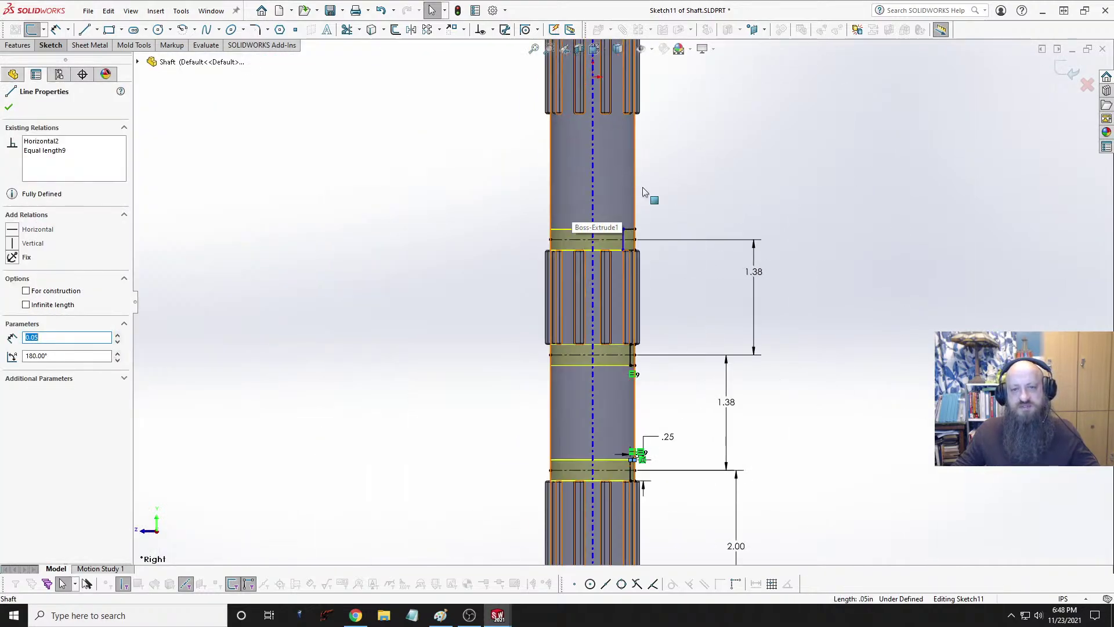
scroll(643, 192, "up", 6)
left_click(561, 185, "ctrl")
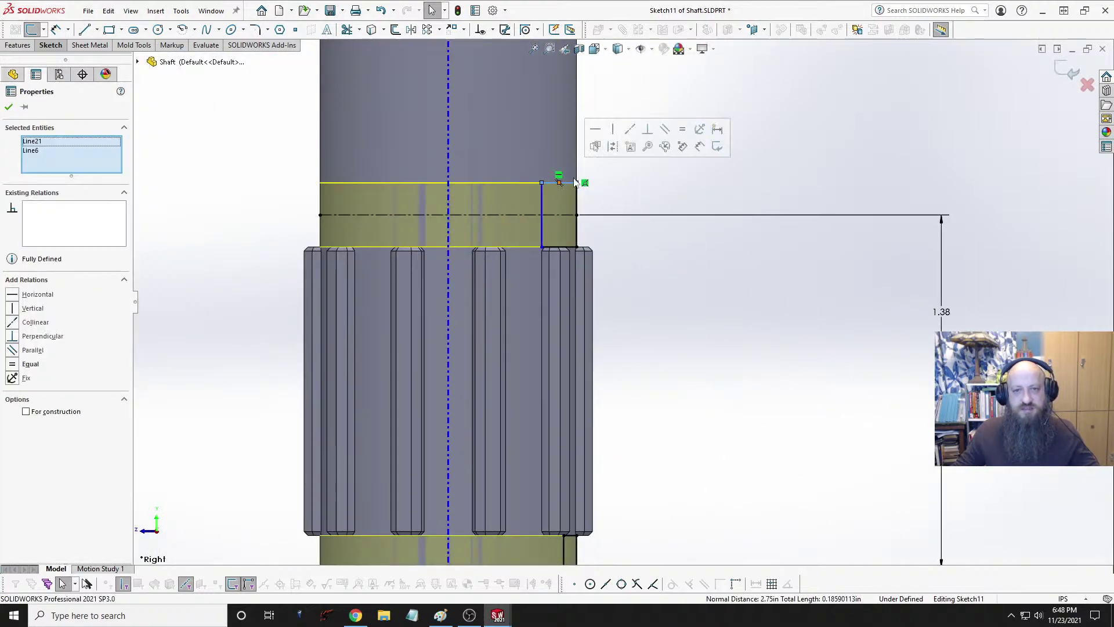
left_click(682, 130)
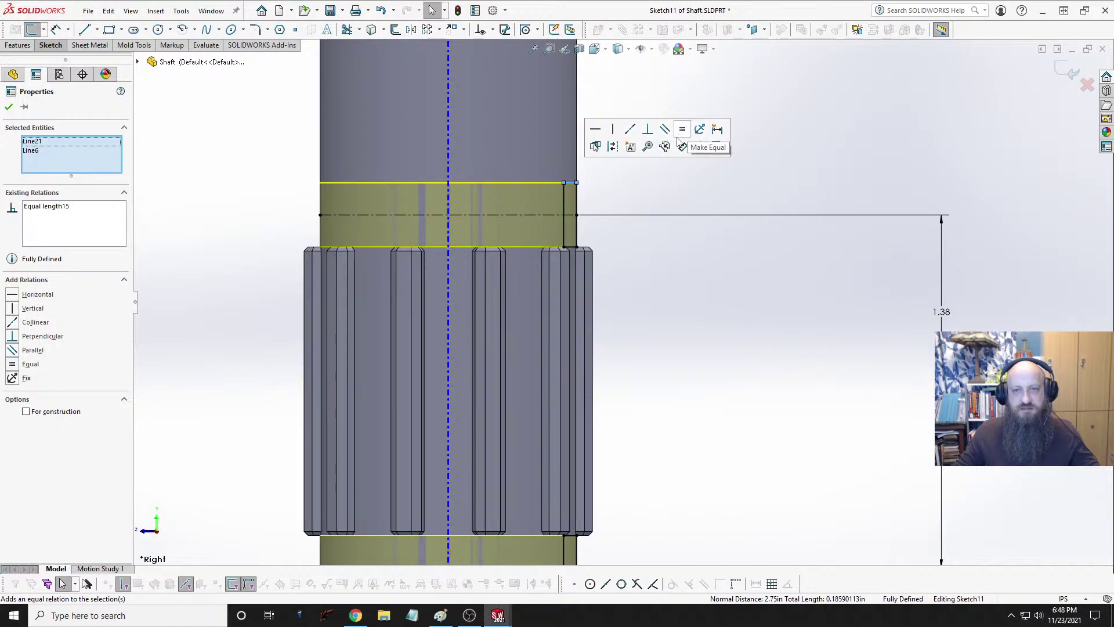
left_click(677, 316)
scroll(653, 277, "up", 4)
scroll(663, 181, "up", 5)
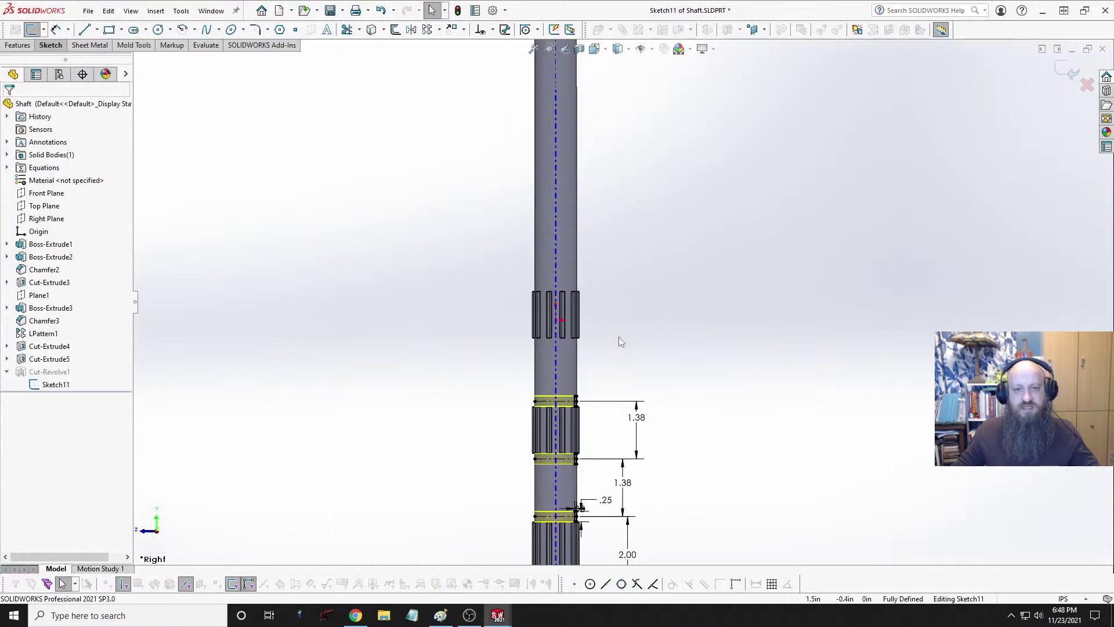
scroll(618, 339, "down", 2)
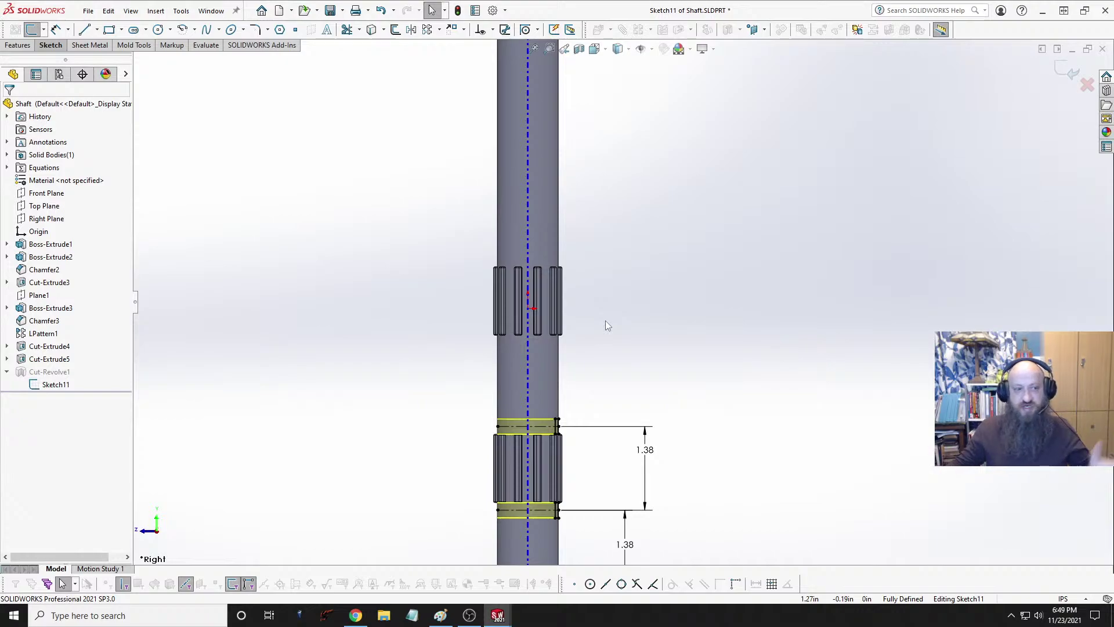
scroll(568, 371, "up", 3)
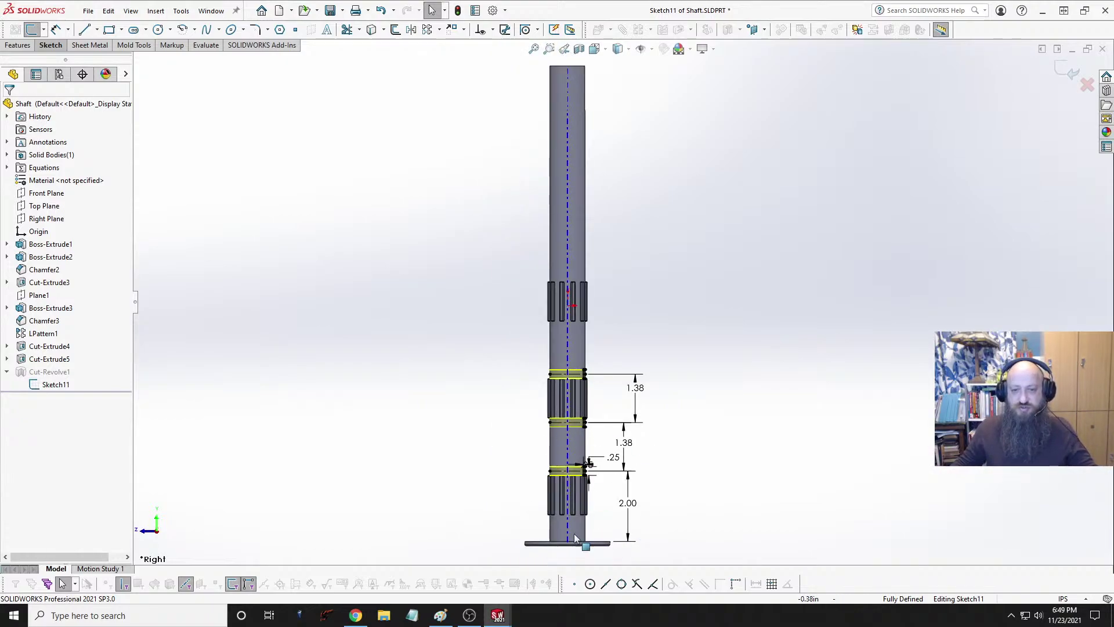
scroll(587, 326, "down", 5)
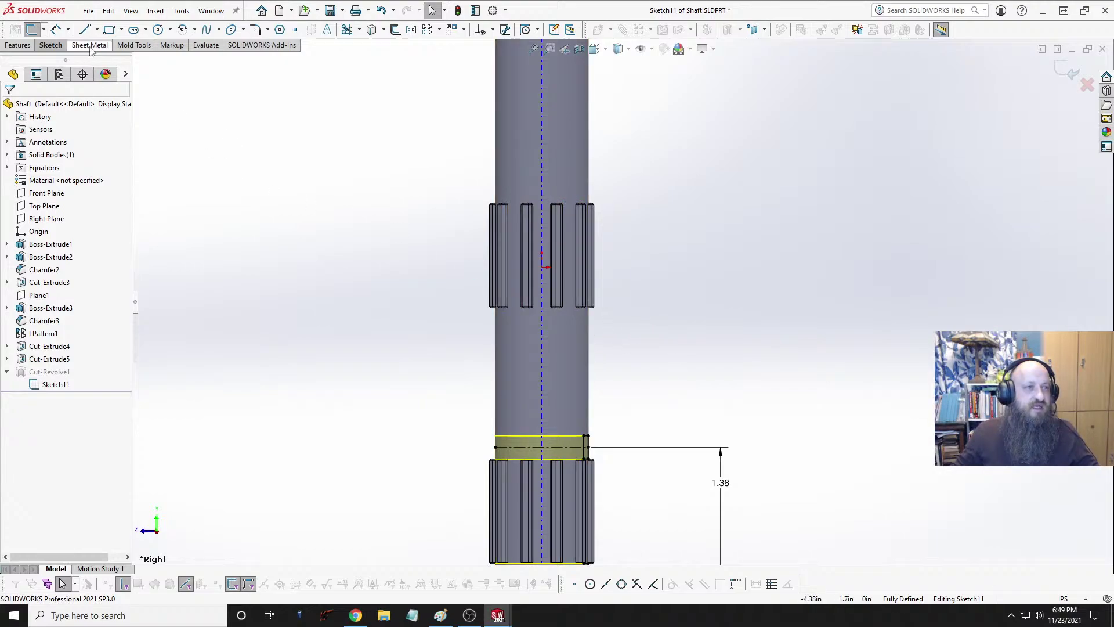
left_click(96, 30)
left_click(111, 57)
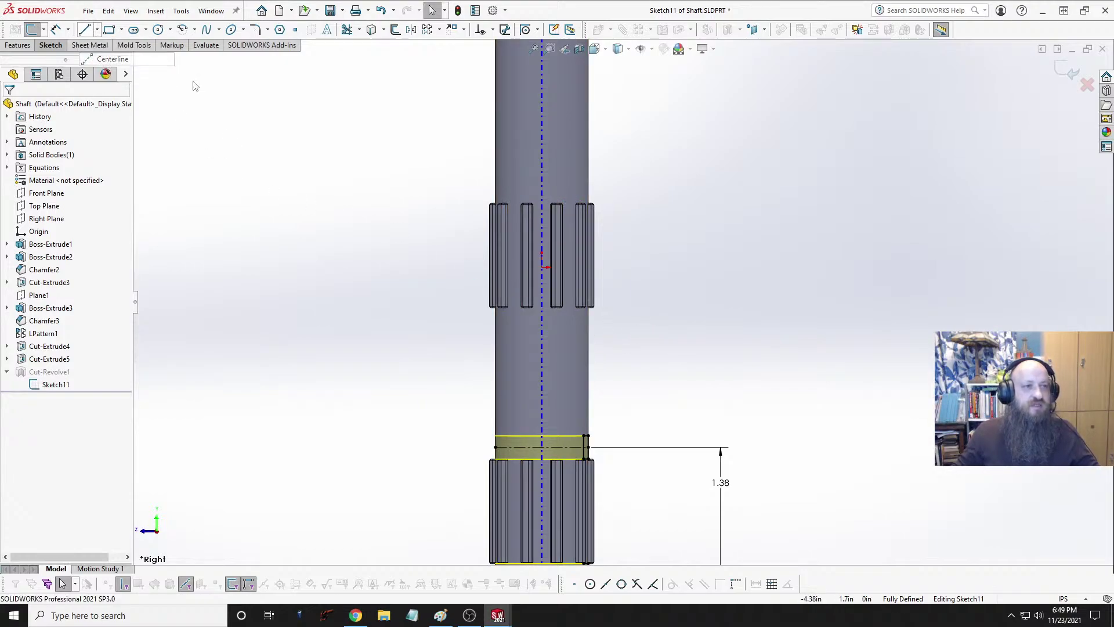
left_click(460, 320)
left_click(541, 317)
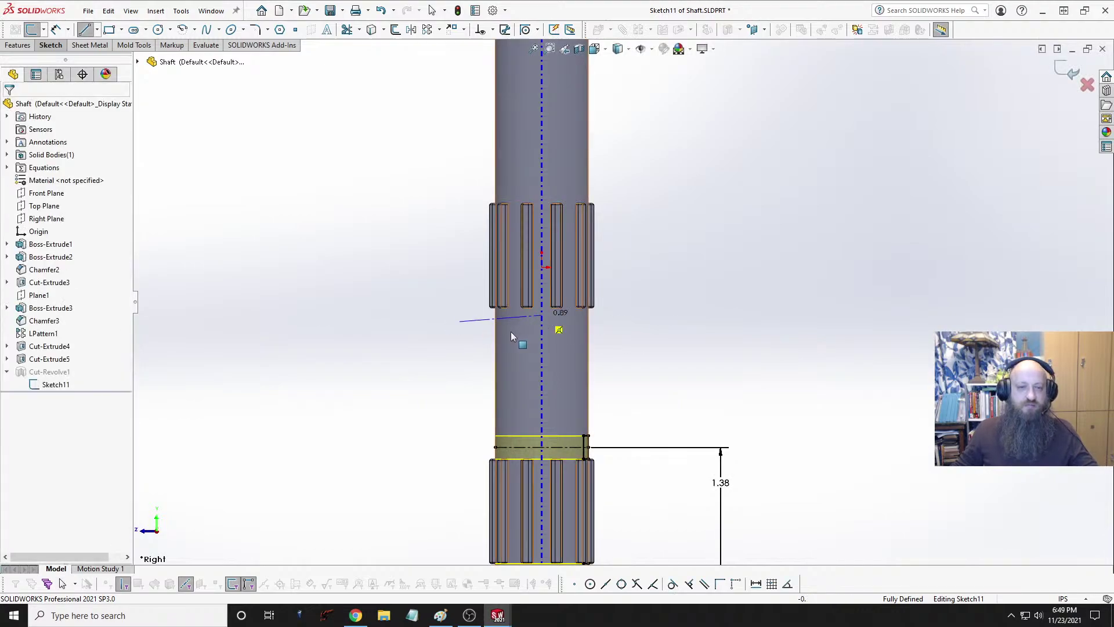
key("Escape")
Step: Sketch a horizontal centerline across the shaft's full width, just below the uppermost set of splines
left_click(96, 30)
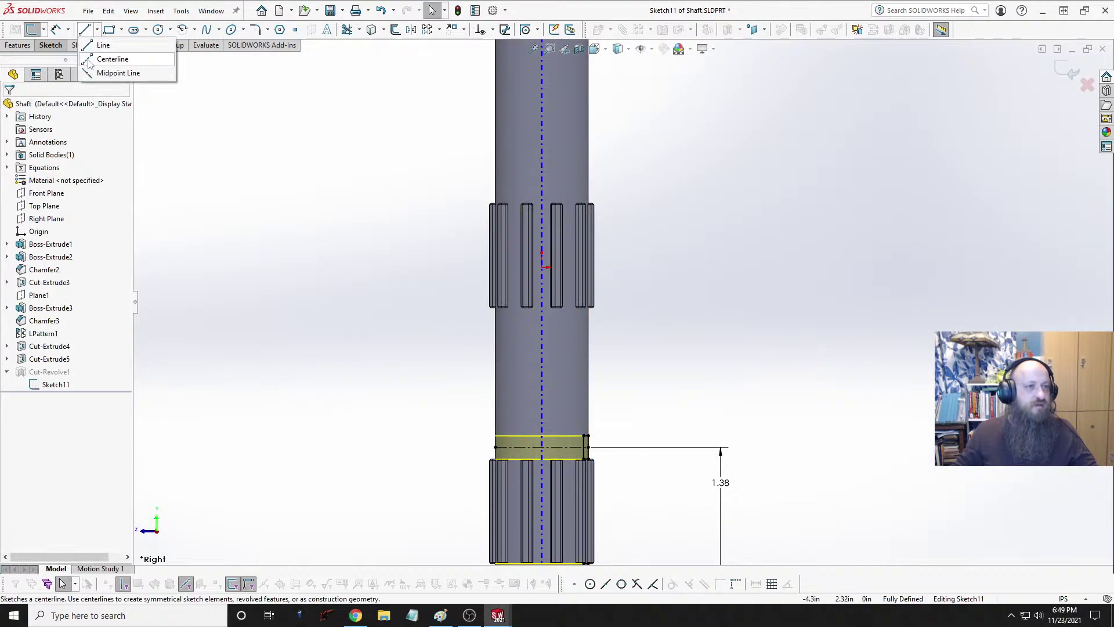
left_click(112, 57)
left_click(495, 322)
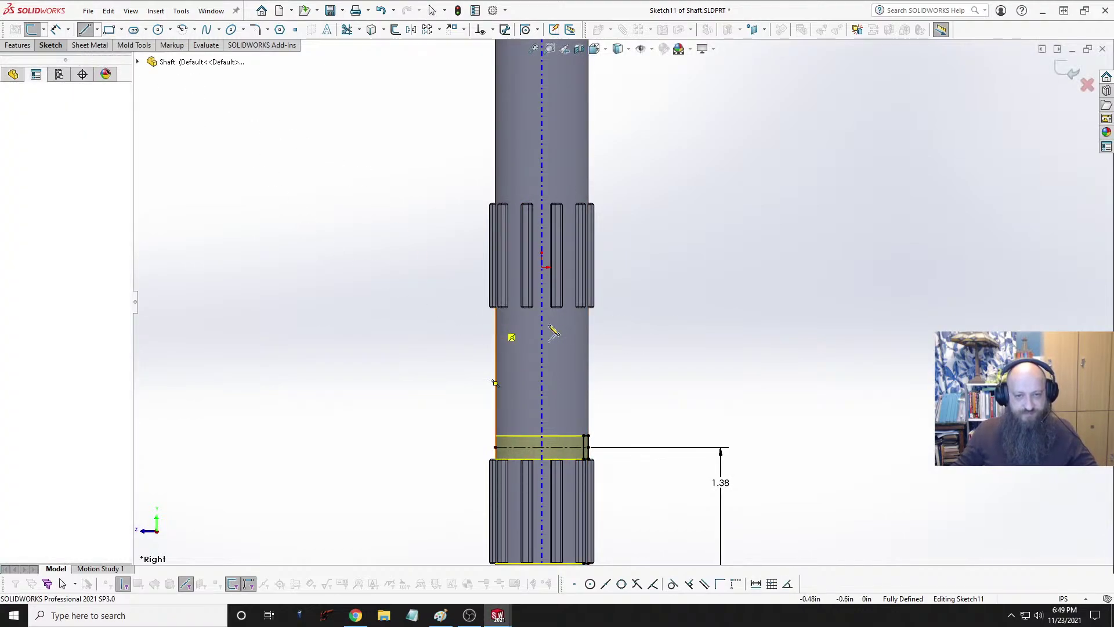
left_click(588, 322)
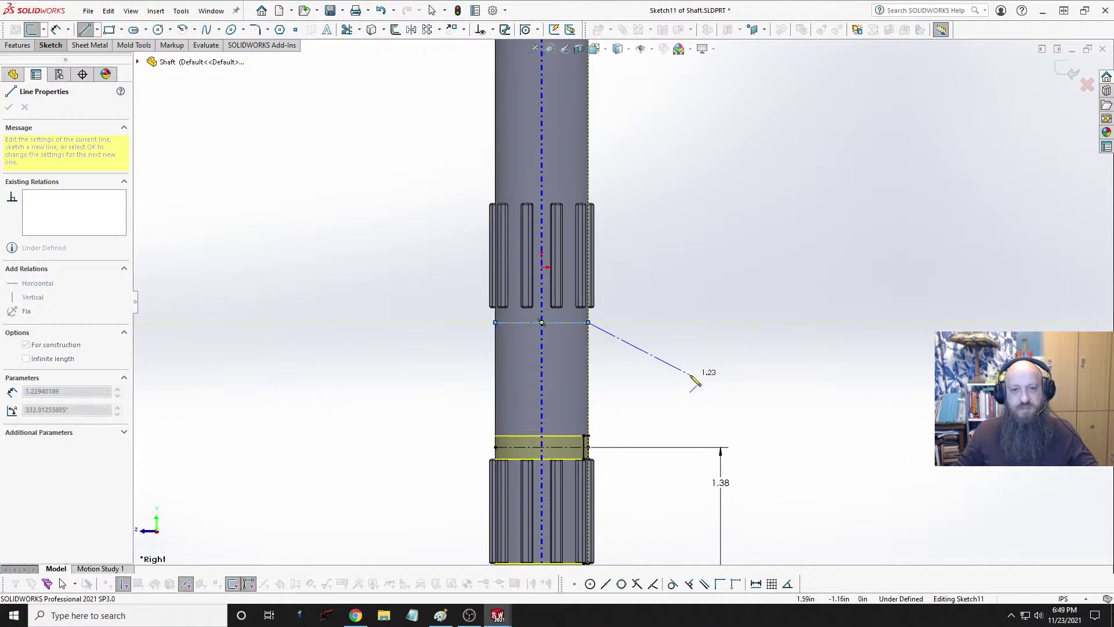
key("Escape")
Step: Dimension the new centerline 1.375 in from the groove centerline beneath it
left_click(55, 29)
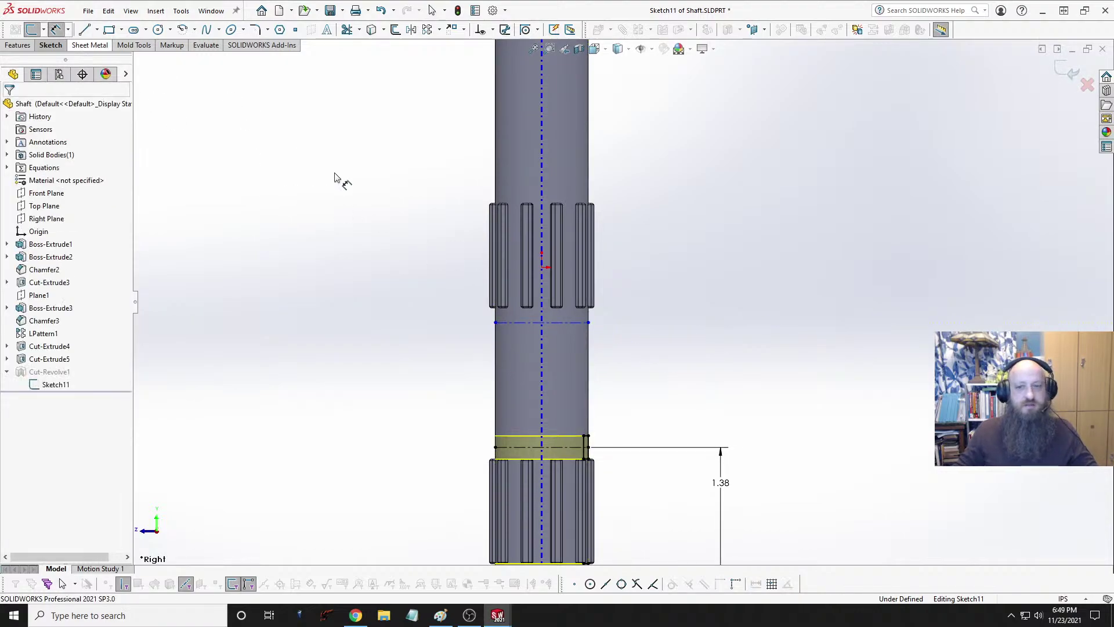
left_click(565, 324)
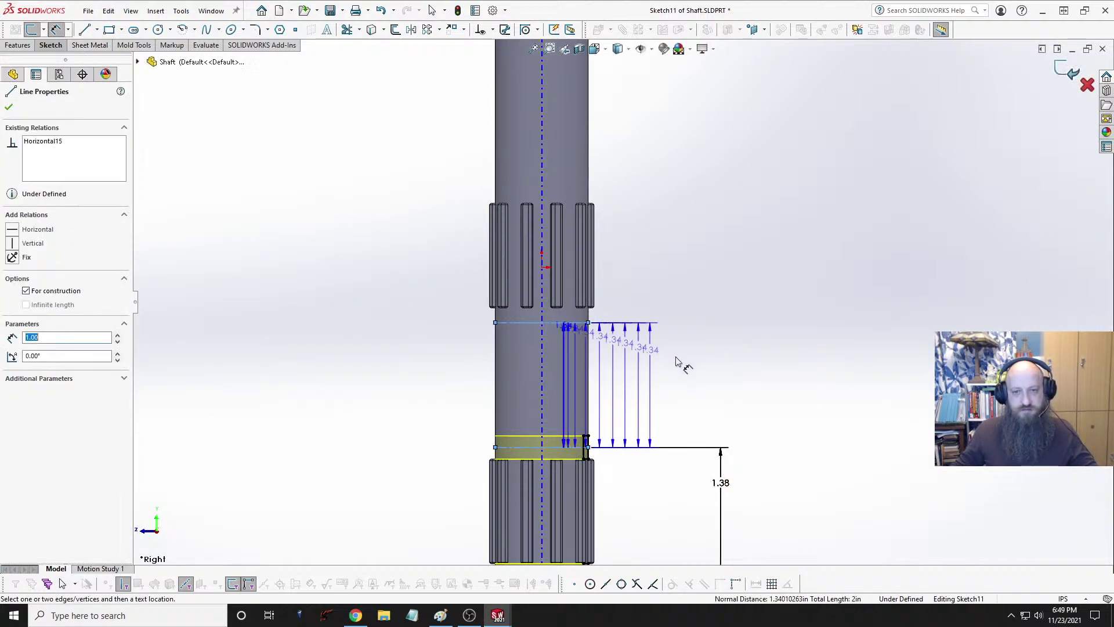
left_click(720, 371)
scroll(794, 417, "up", 3)
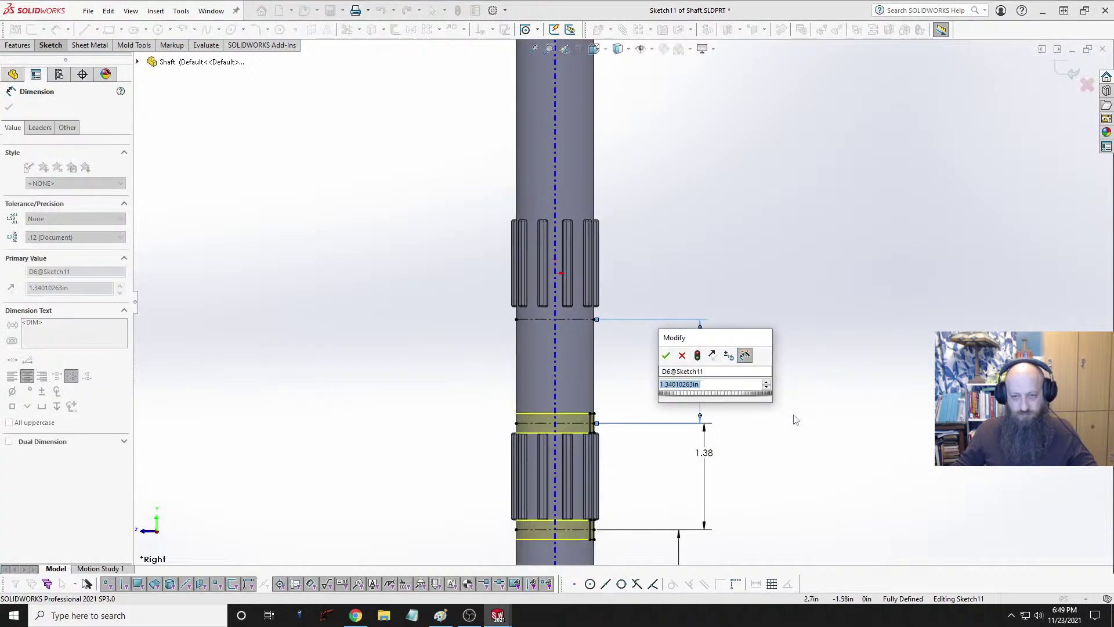
type("1.38")
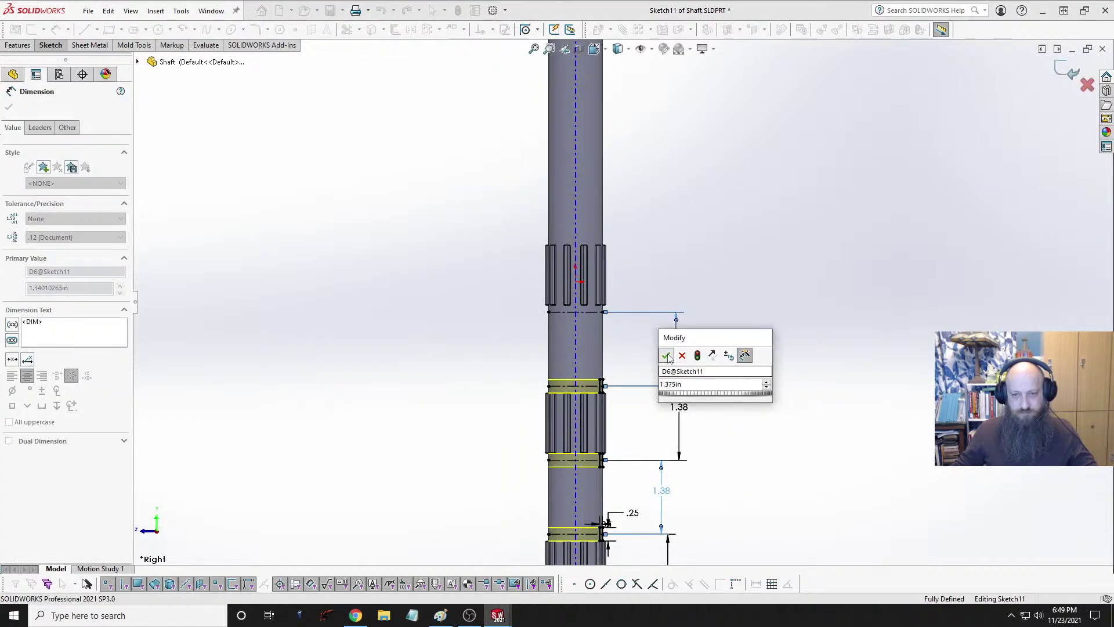
key("Return")
Step: Sketch a corner rectangle about 0.09 in wide and 0.25 in high inside the shaft's outer edge, spanning the new centerline
scroll(622, 347, "down", 5)
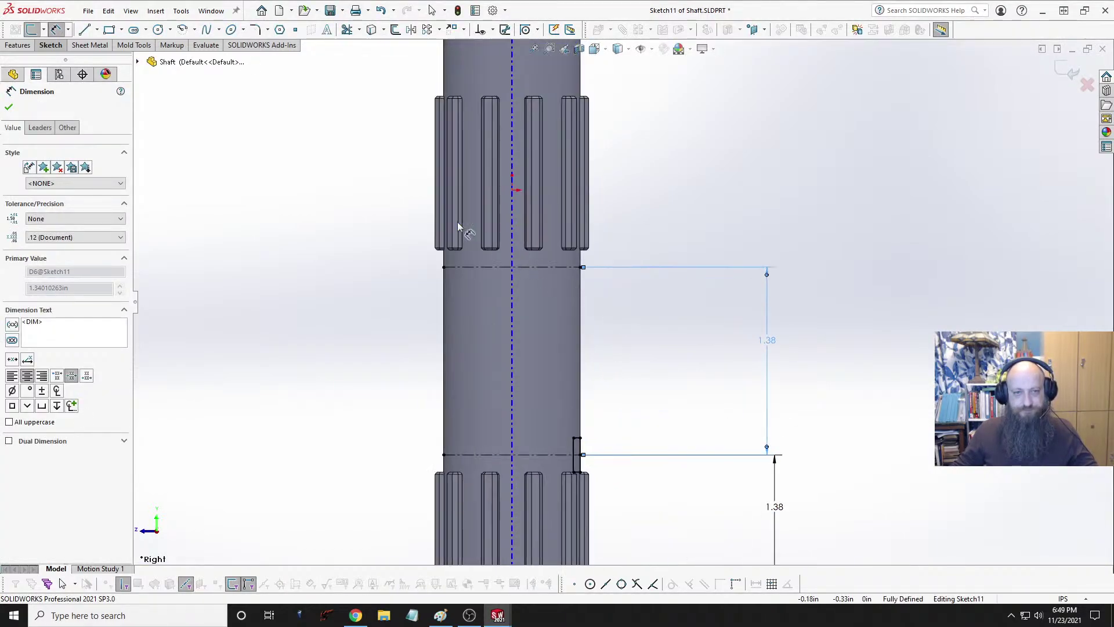
left_click(109, 30)
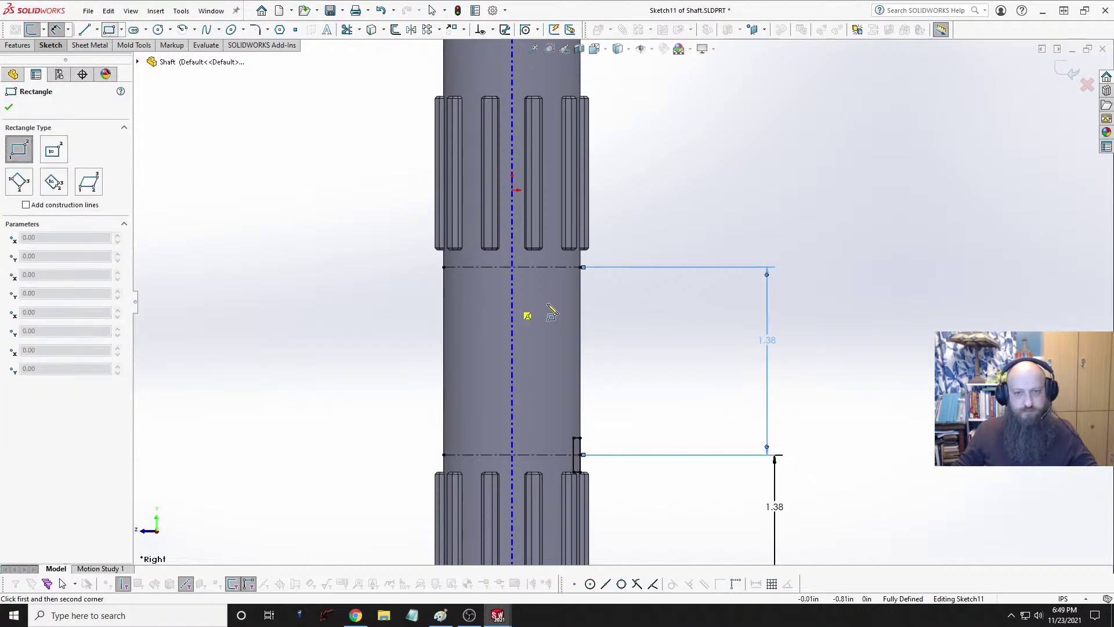
left_click(579, 257)
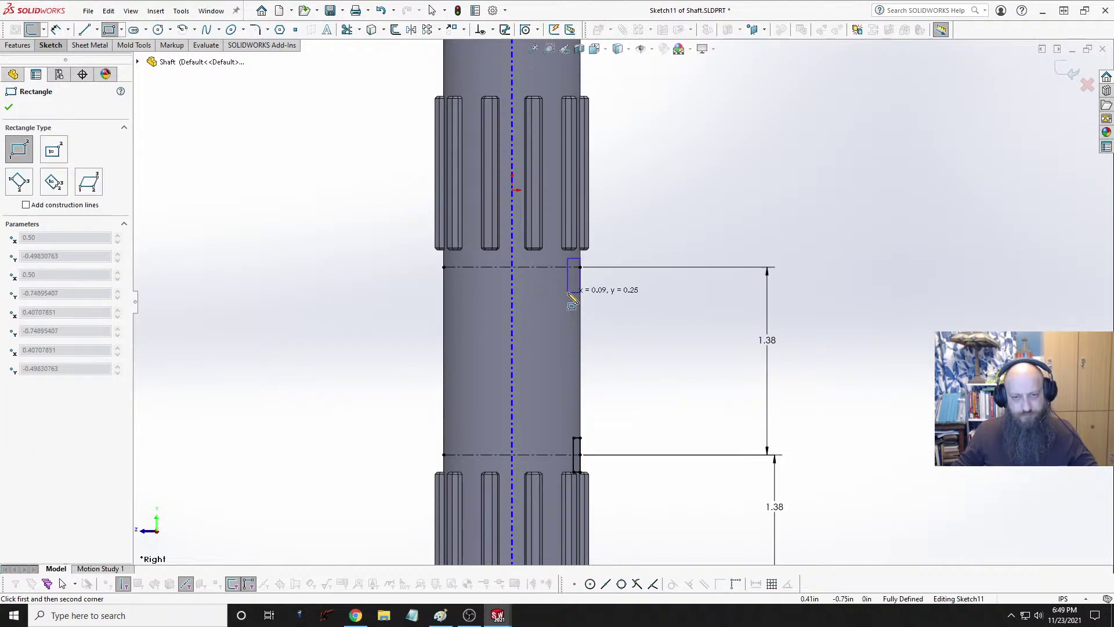
left_click(567, 292)
key("Escape")
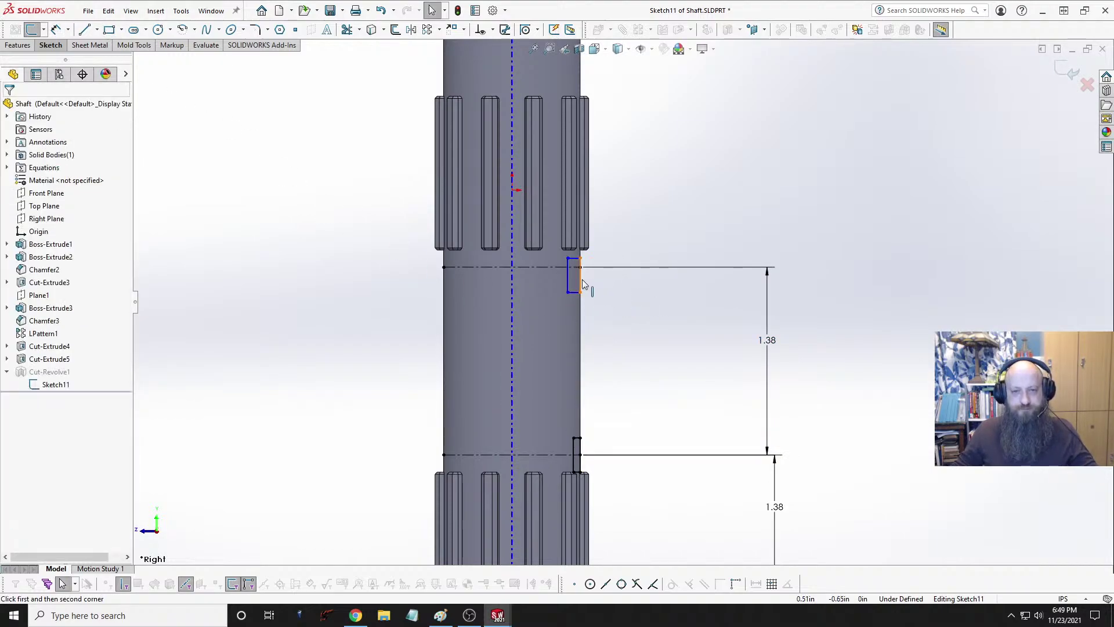
Step: Add a Midpoint relation between the new rectangle's outer vertical edge and the endpoint of the new centerline
left_click(581, 277)
left_click(580, 267, "ctrl")
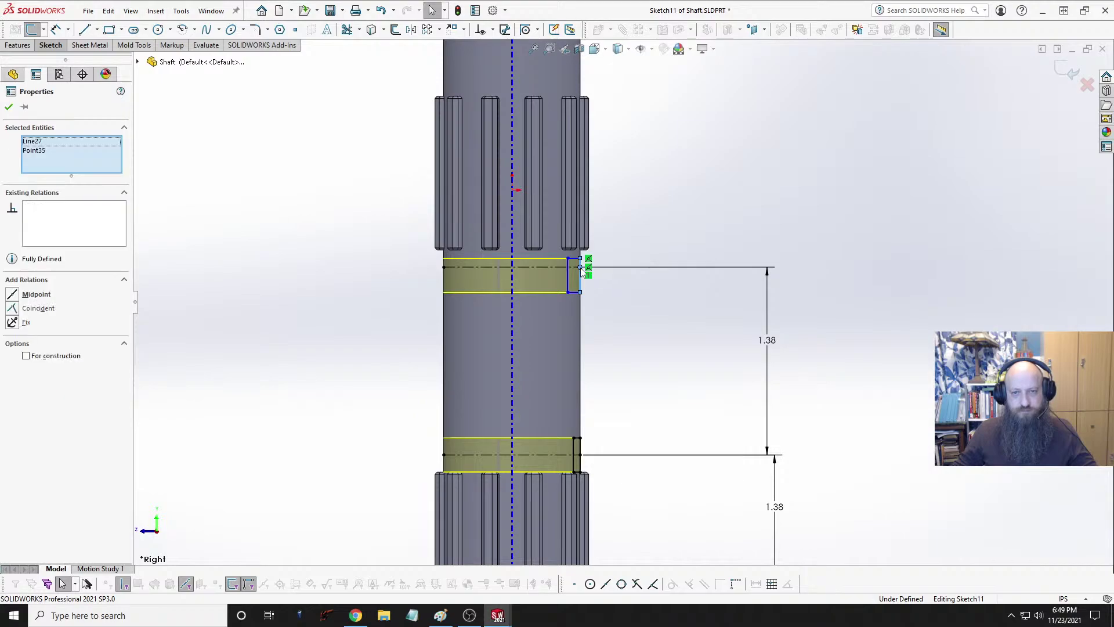
left_click(632, 216)
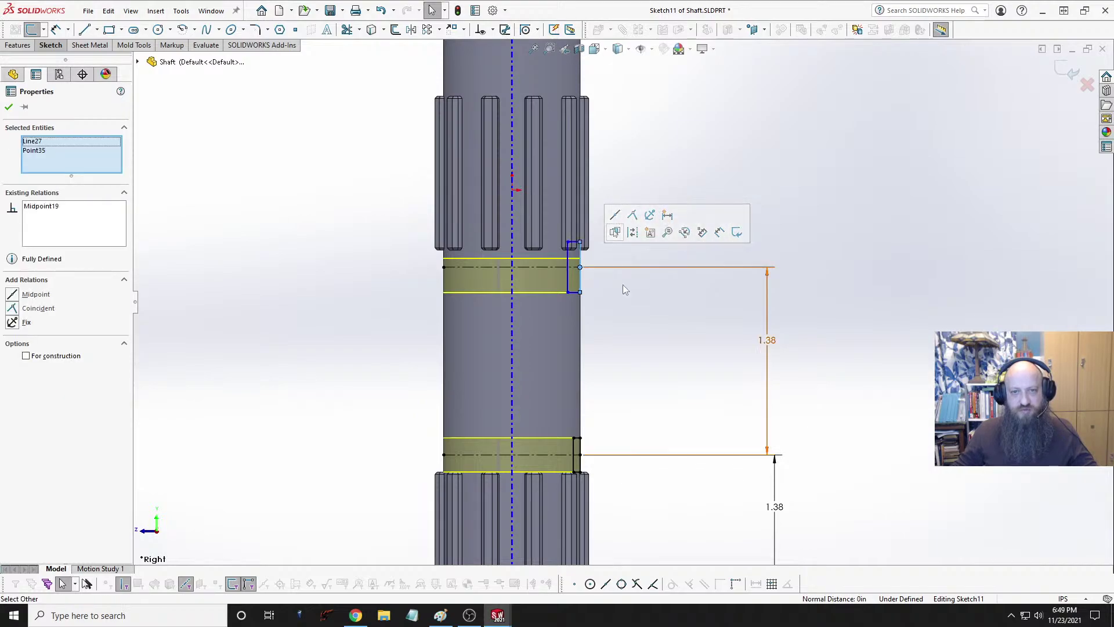
left_click(633, 329)
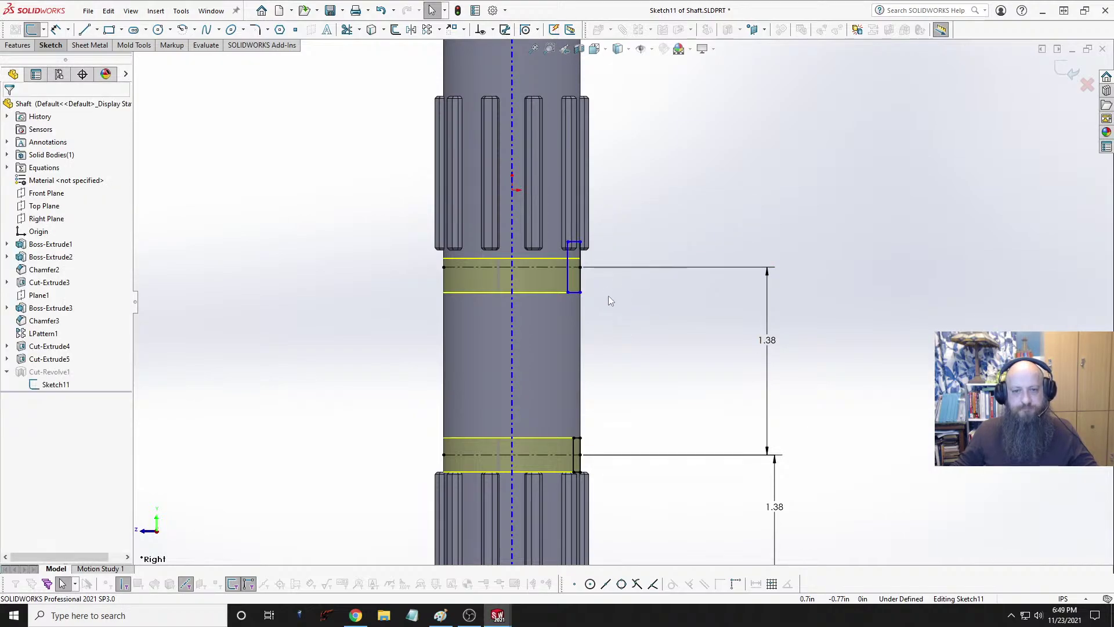
Step: Make the new rectangle's inner vertical edge equal in length to the lowest groove rectangle's inner vertical edge
left_click(567, 282)
scroll(567, 282, "up", 5)
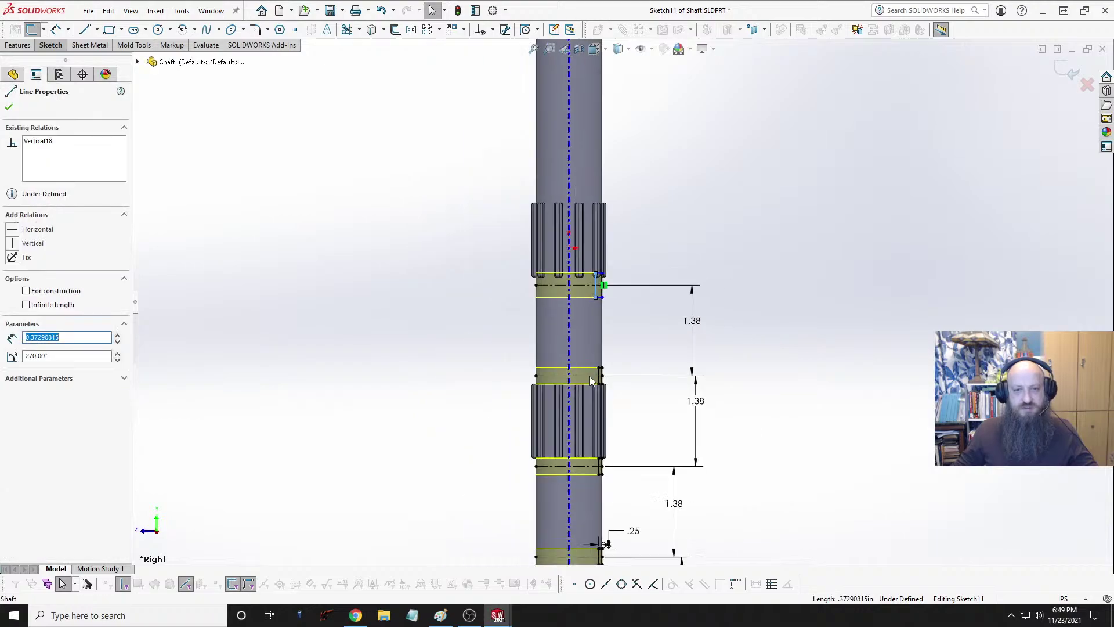
scroll(587, 297, "down", 3)
scroll(587, 298, "down", 2)
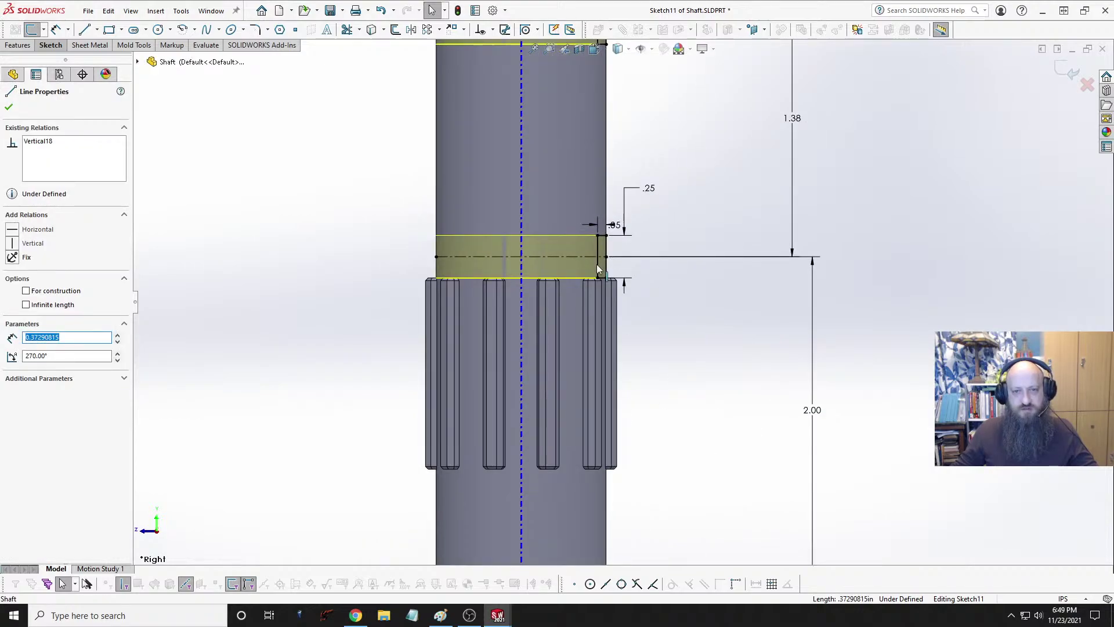
left_click(598, 267, "ctrl")
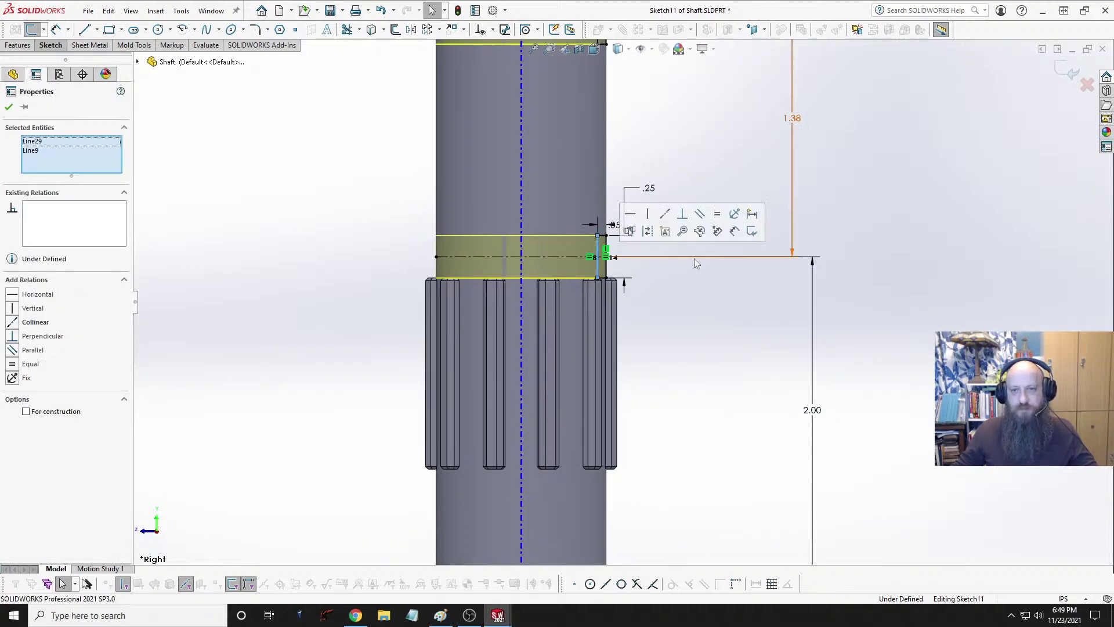
left_click(680, 310)
Step: Make the new rectangle's horizontal edge equal in length to the lowest groove rectangle's 0.05 in horizontal edge
scroll(641, 263, "down", 3)
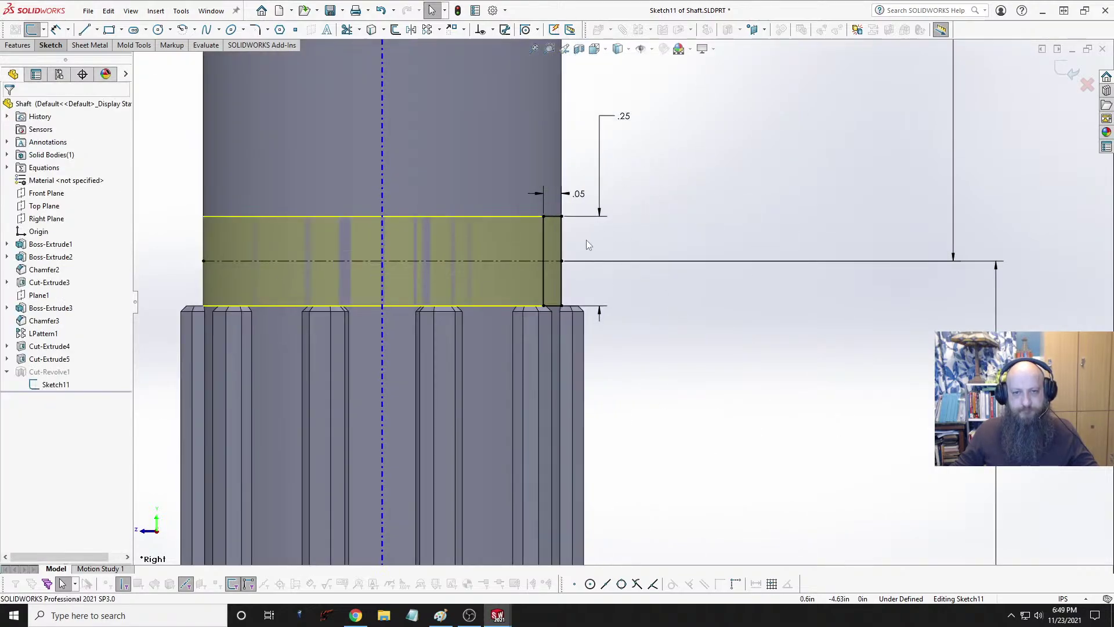
left_click(555, 217)
scroll(642, 339, "up", 5)
scroll(647, 192, "down", 4)
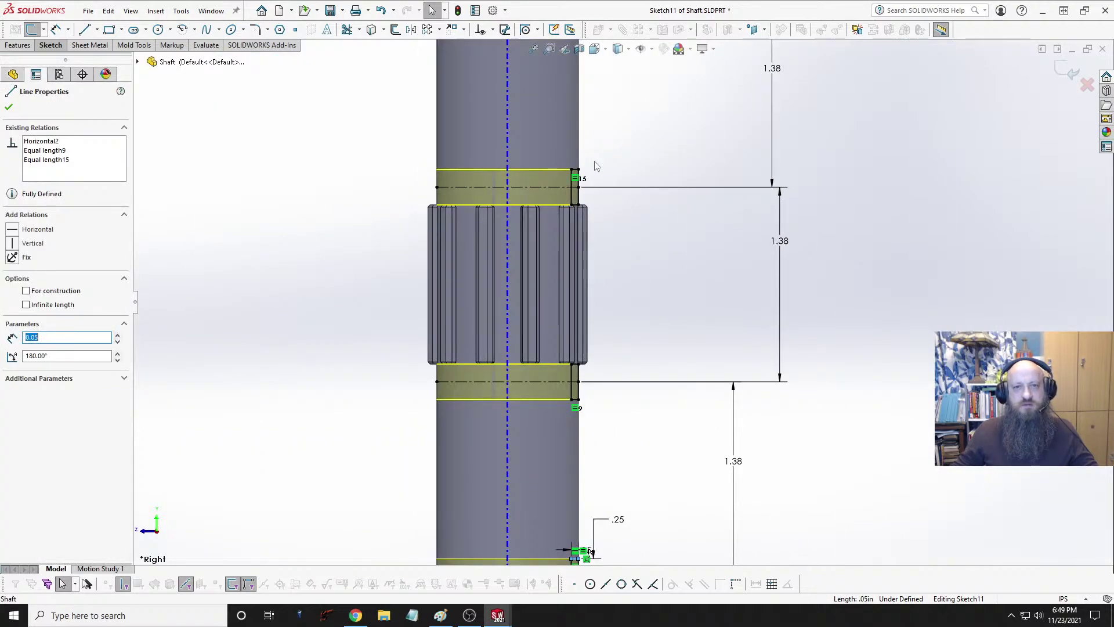
scroll(598, 139, "up", 5)
scroll(639, 174, "down", 6)
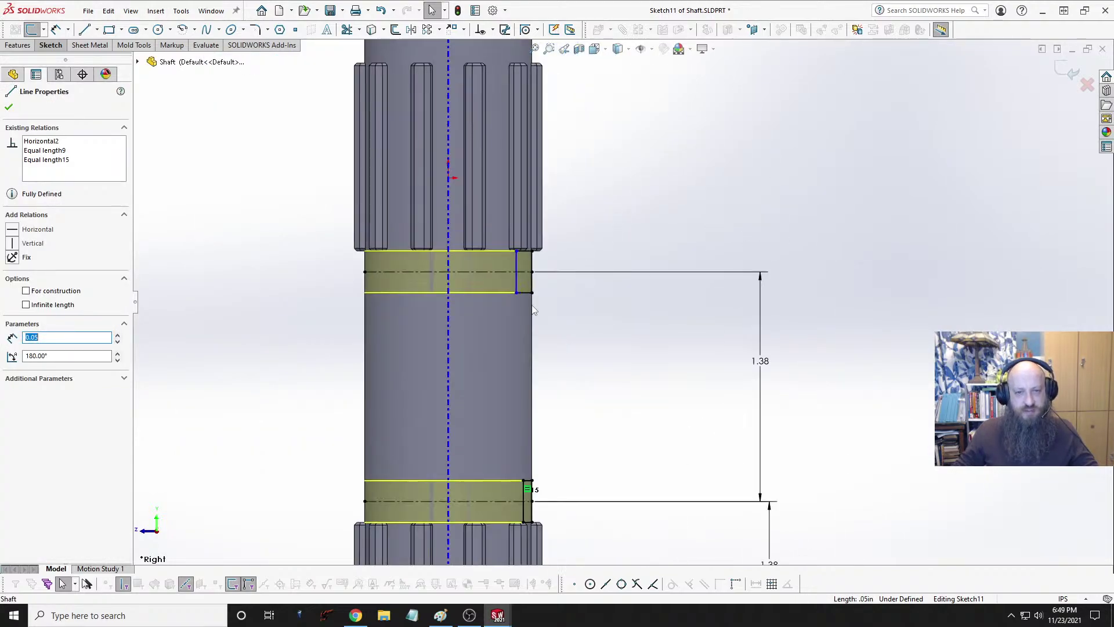
left_click(524, 293, "ctrl")
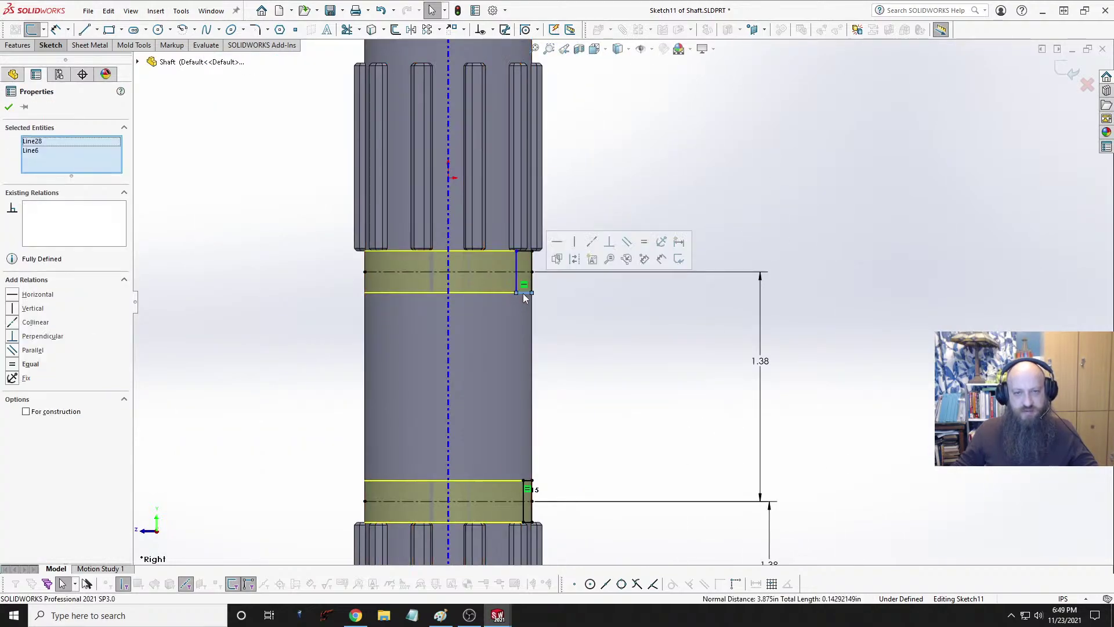
left_click(646, 246)
key("Escape")
Step: Exit the sketch to rebuild the revolved cut and inspect the grooves between the spline sets
scroll(588, 272, "up", 5)
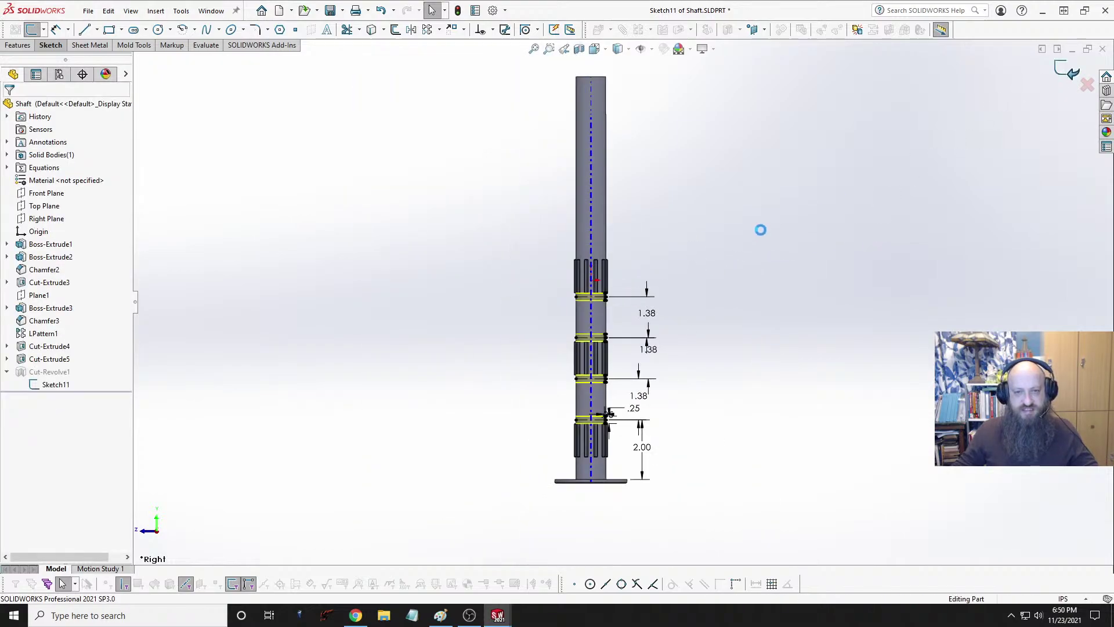
mouse_move(719, 301)
middle_mouse_down()
mouse_move(636, 346)
mouse_move(716, 164)
mouse_move(680, 309)
middle_mouse_up()
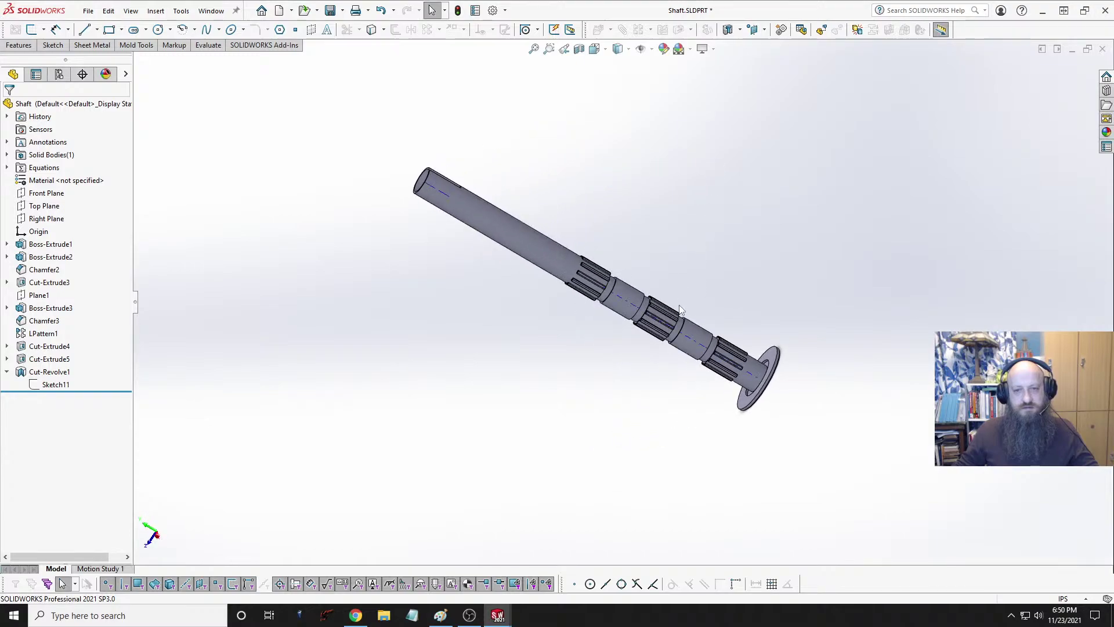
scroll(680, 310, "down", 4)
mouse_move(613, 265)
middle_mouse_down()
mouse_move(514, 284)
mouse_move(659, 184)
mouse_move(710, 218)
mouse_move(544, 295)
mouse_move(606, 275)
middle_mouse_up()
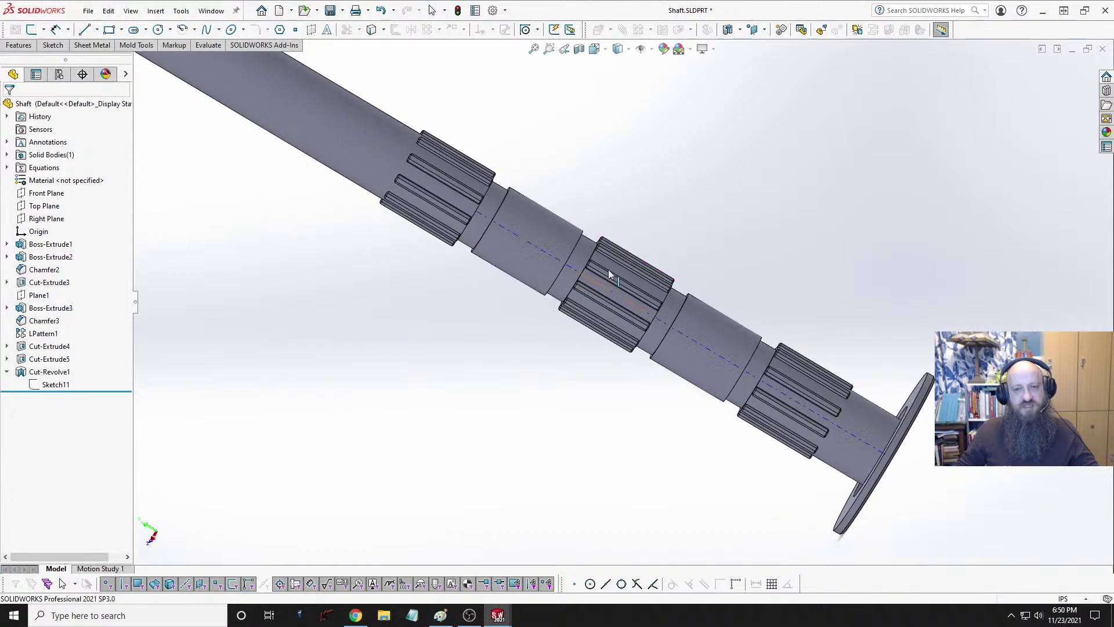
Step: Switch to the CryptoGeneratorAssy assembly and show the hidden AirFlowChamberBase component of the air intake chamber subassembly
key("ctrl+Tab")
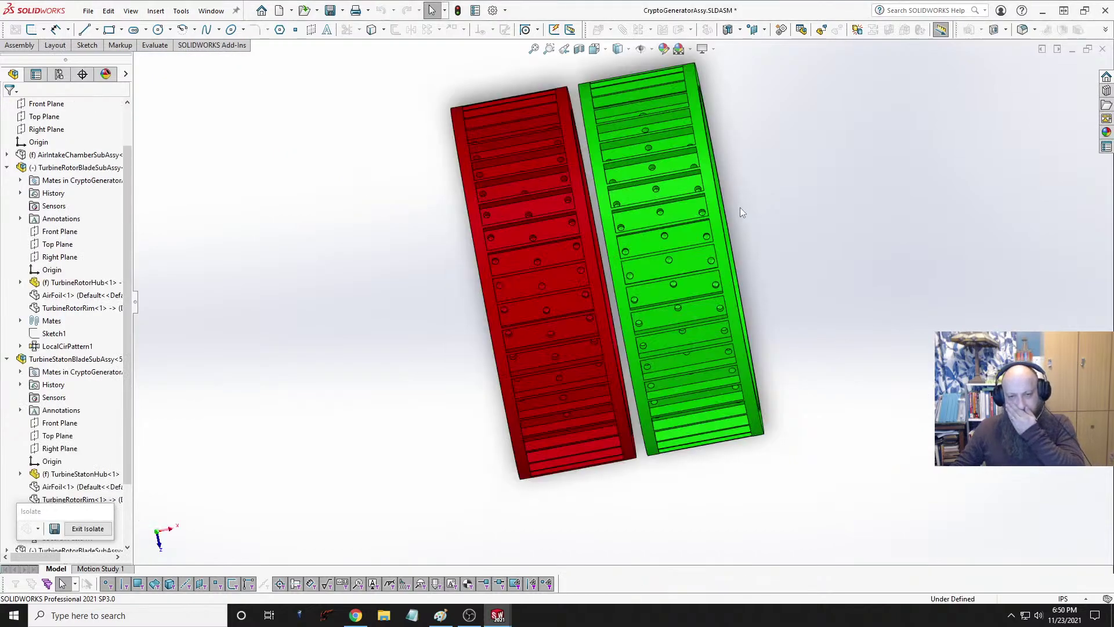
scroll(750, 232, "up", 3)
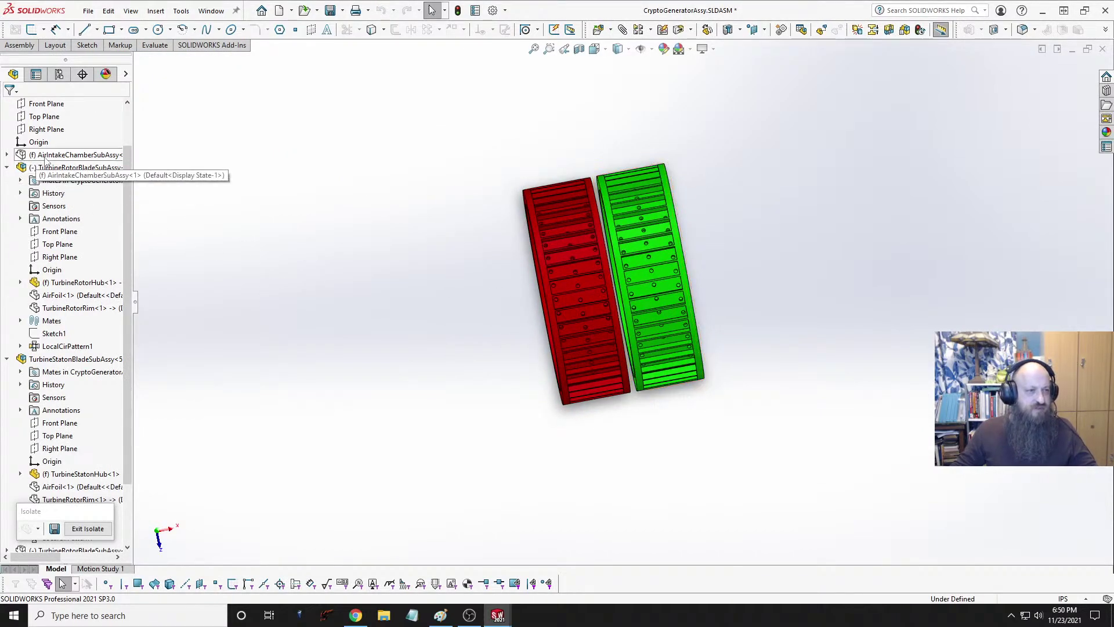
left_click(7, 154)
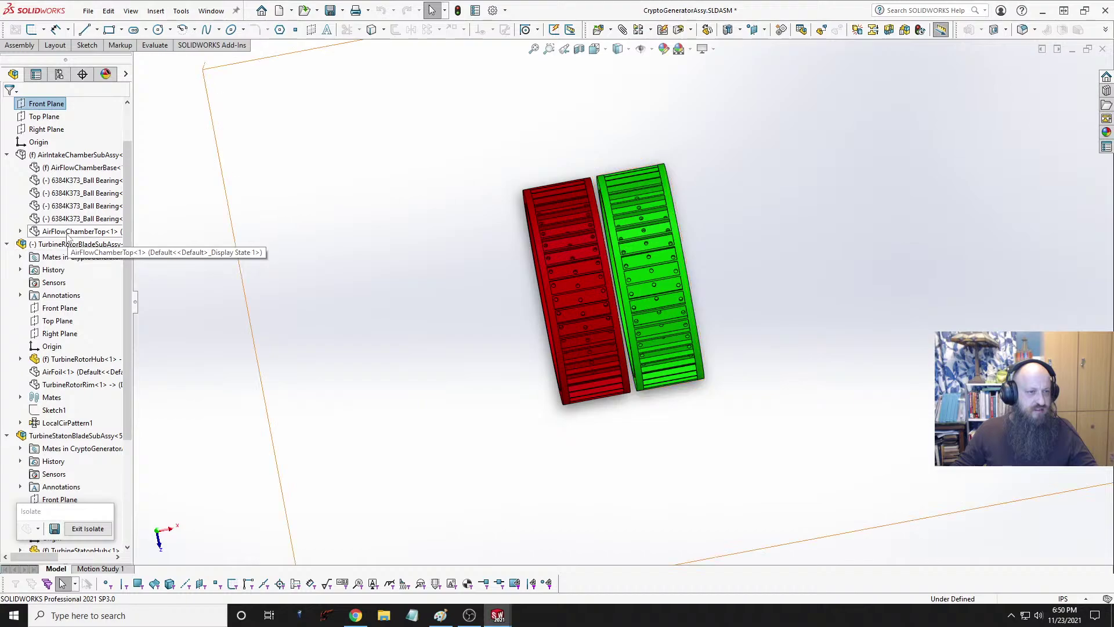
left_click(81, 168)
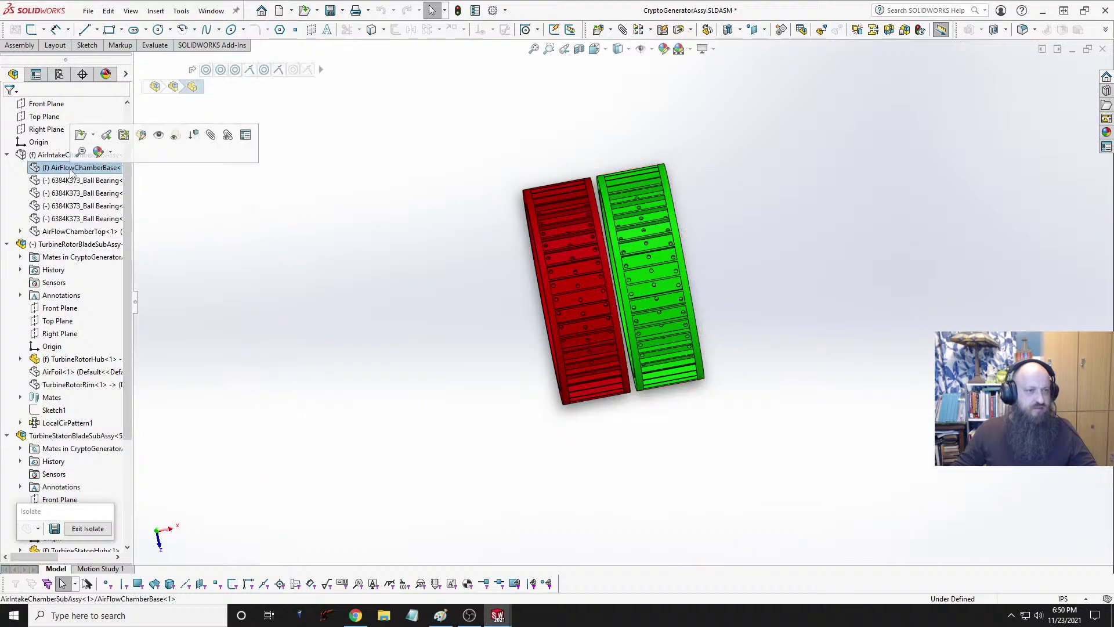
left_click(160, 136)
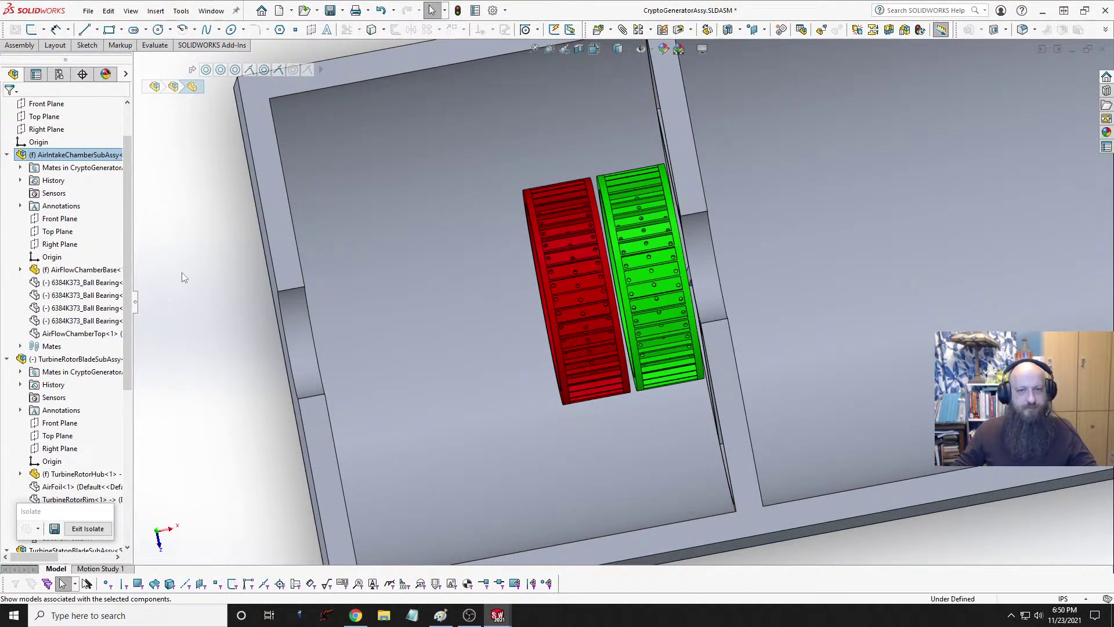
left_click(183, 277)
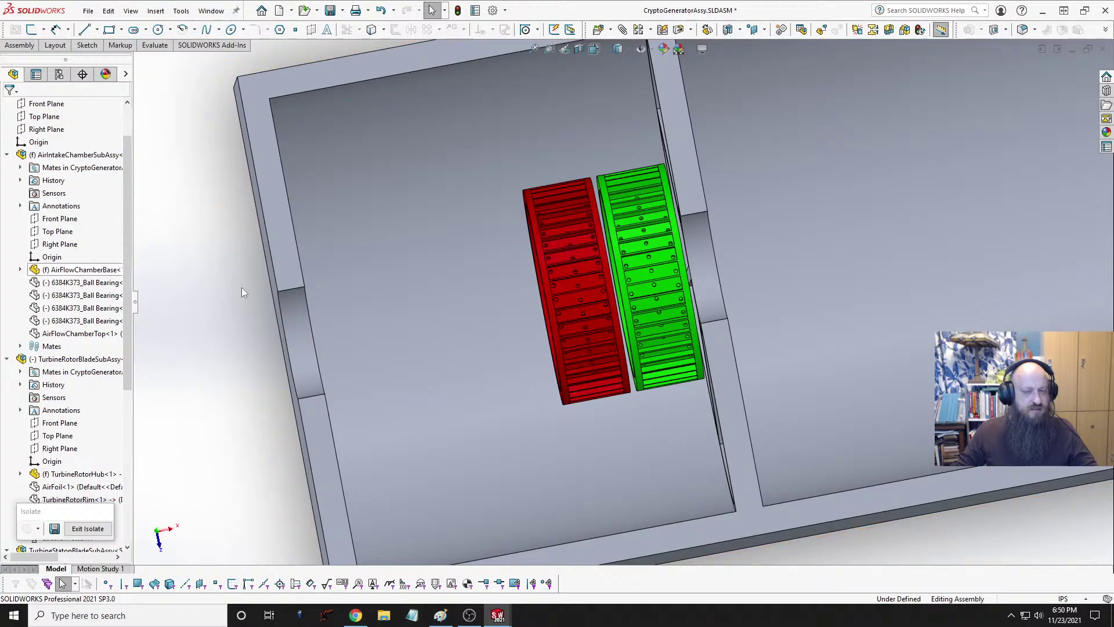
Step: Measure the distance between the green turbine rotor hub's end face and the adjacent AirFlowChamberBase wall face
middle_click_drag(621, 312, 580, 302)
scroll(818, 255, "down", 3)
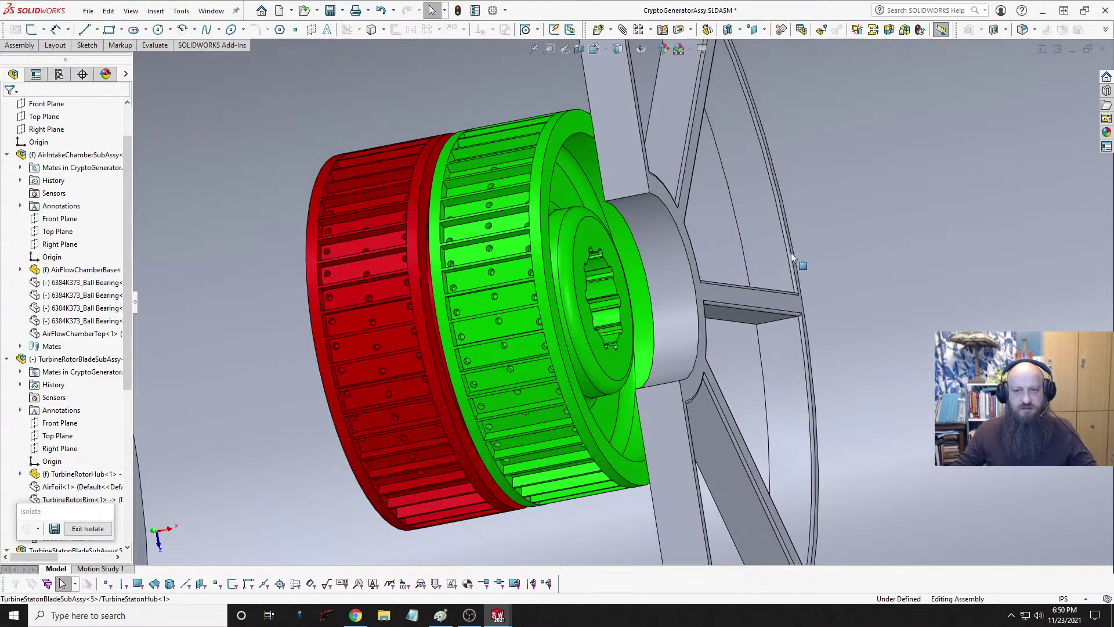
scroll(498, 237, "down", 2)
left_click(492, 246)
middle_click_drag(492, 247, 509, 254)
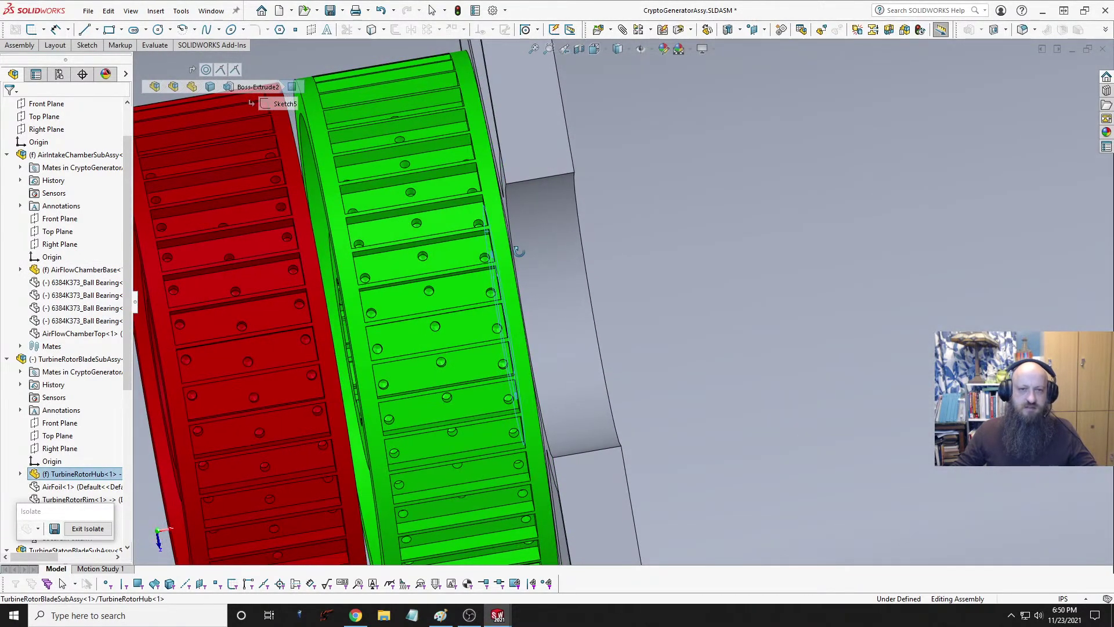
left_click(505, 185)
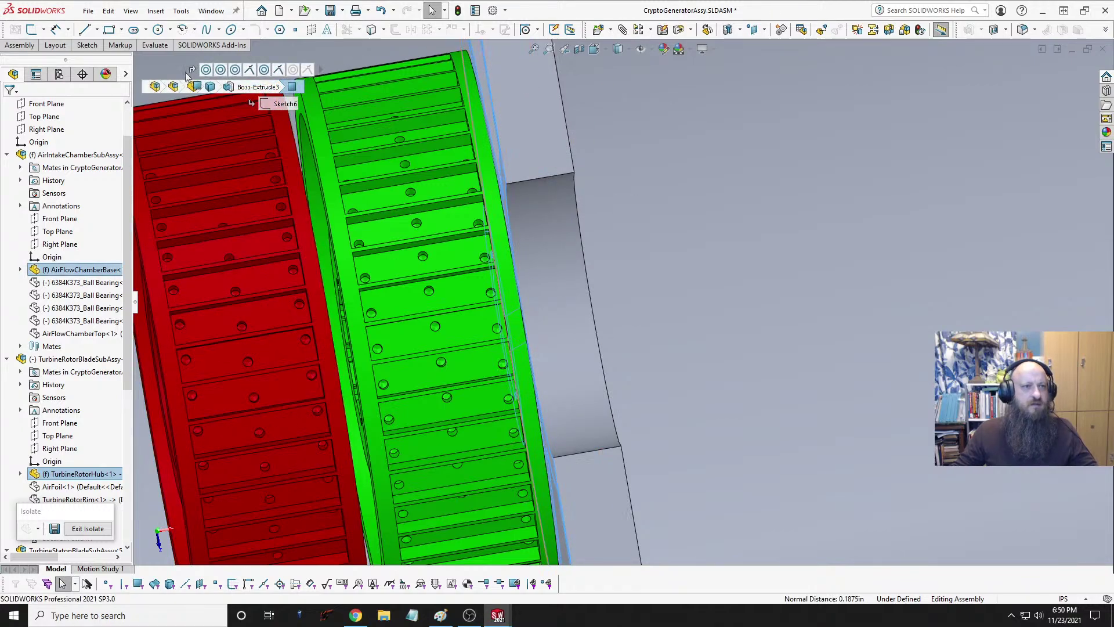
left_click(152, 46)
left_click(81, 61)
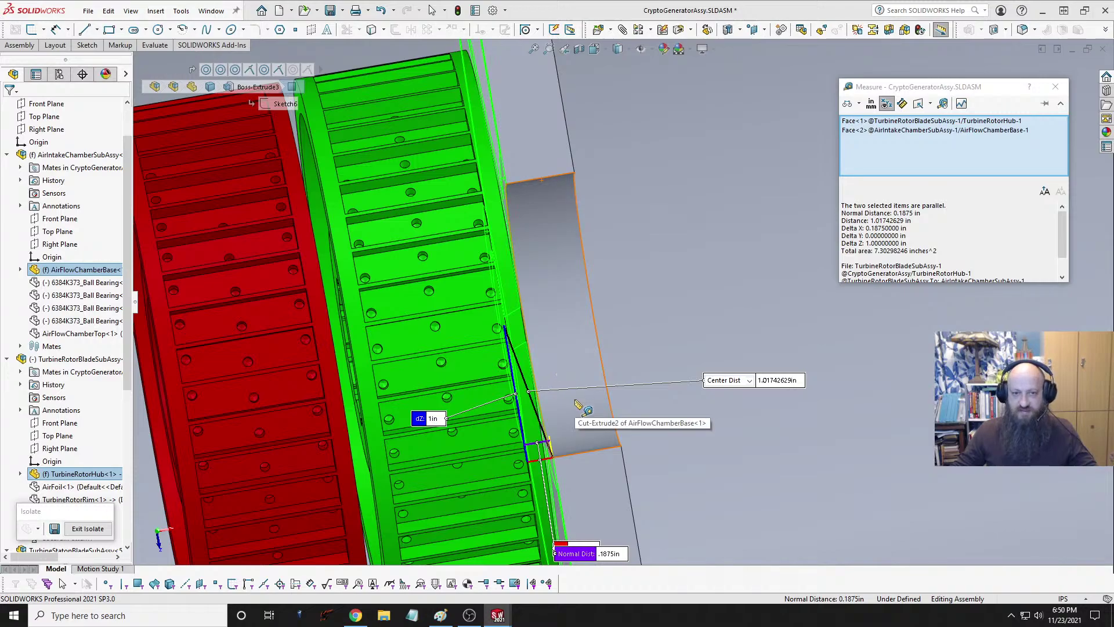
scroll(578, 405, "up", 5)
middle_click_drag(577, 405, 678, 366)
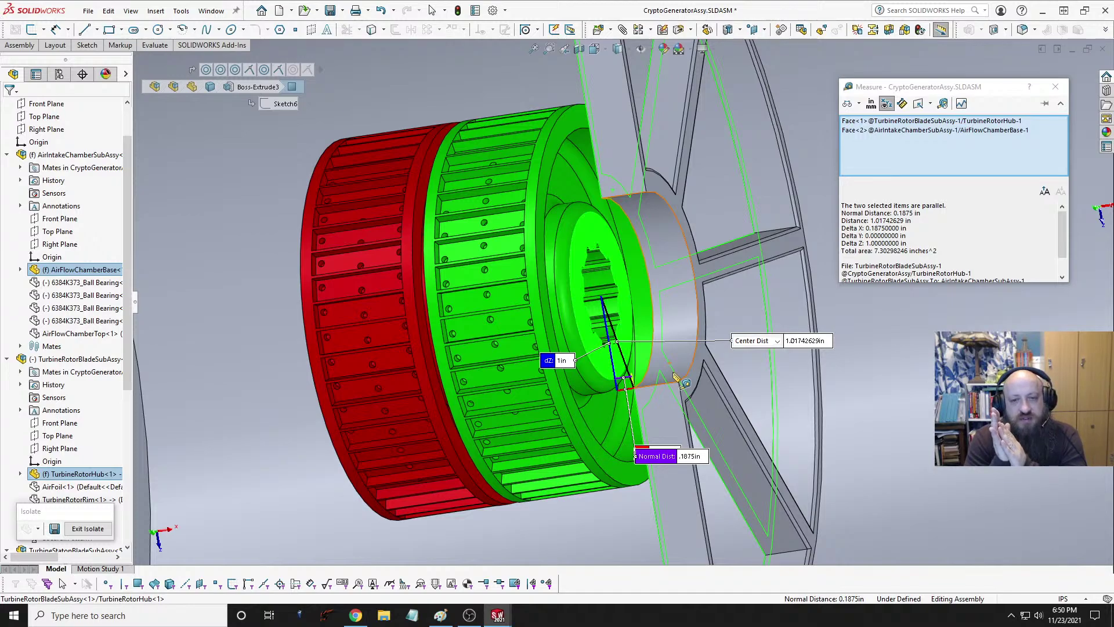
key("Escape")
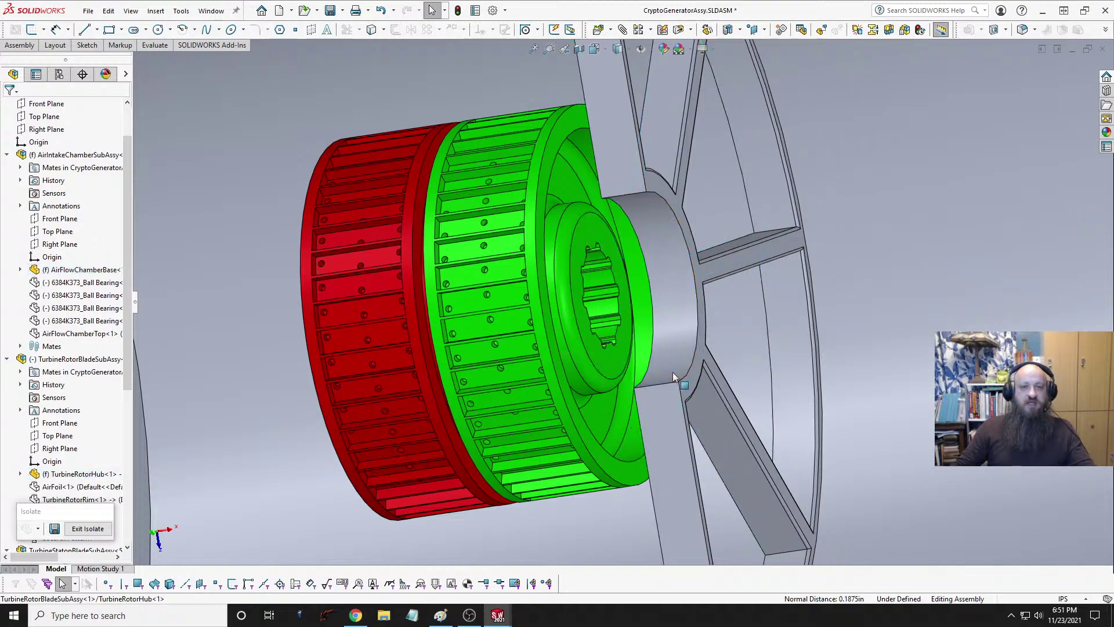
Step: Switch from the generator assembly to the open NylonSpacerHalf part sketch
scroll(602, 314, "up", 5)
middle_click_drag(588, 329, 680, 297)
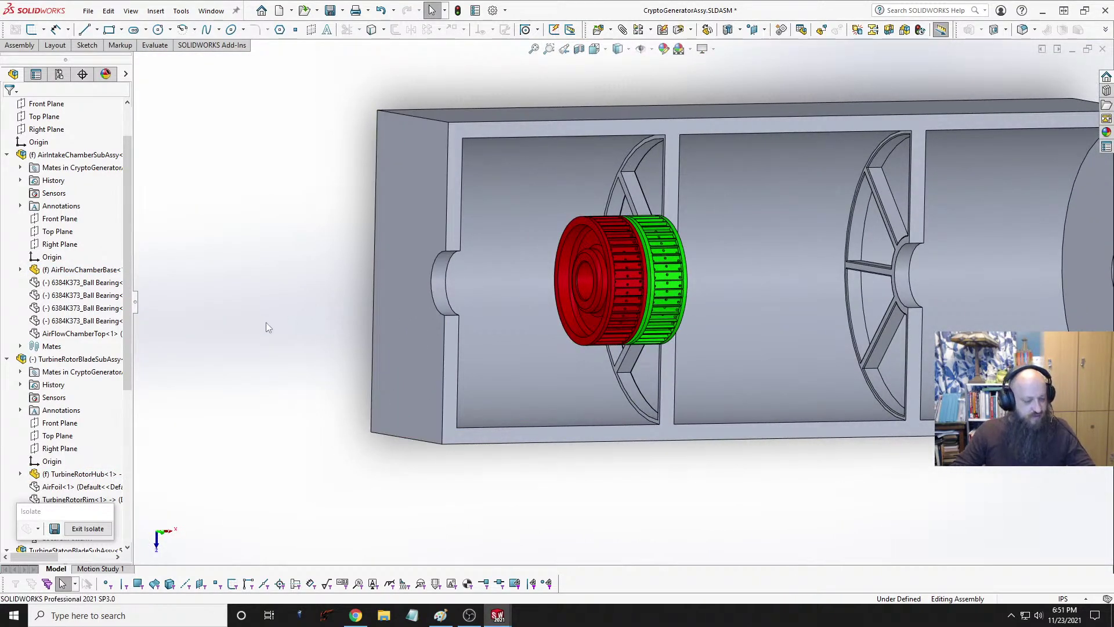
key("ctrl+Tab")
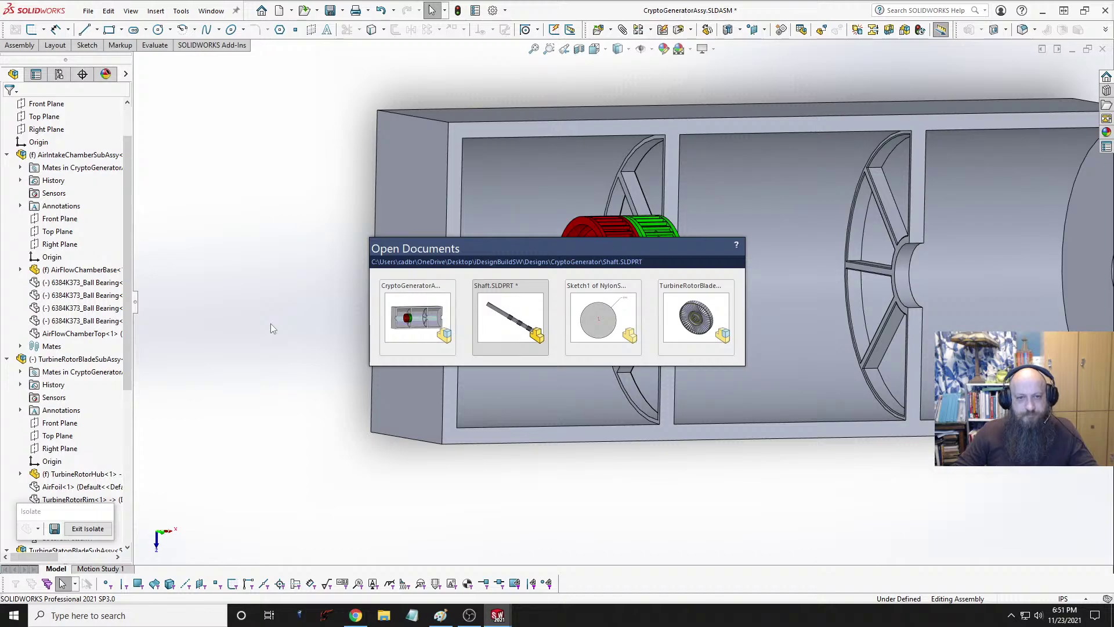
key("ctrl+Tab")
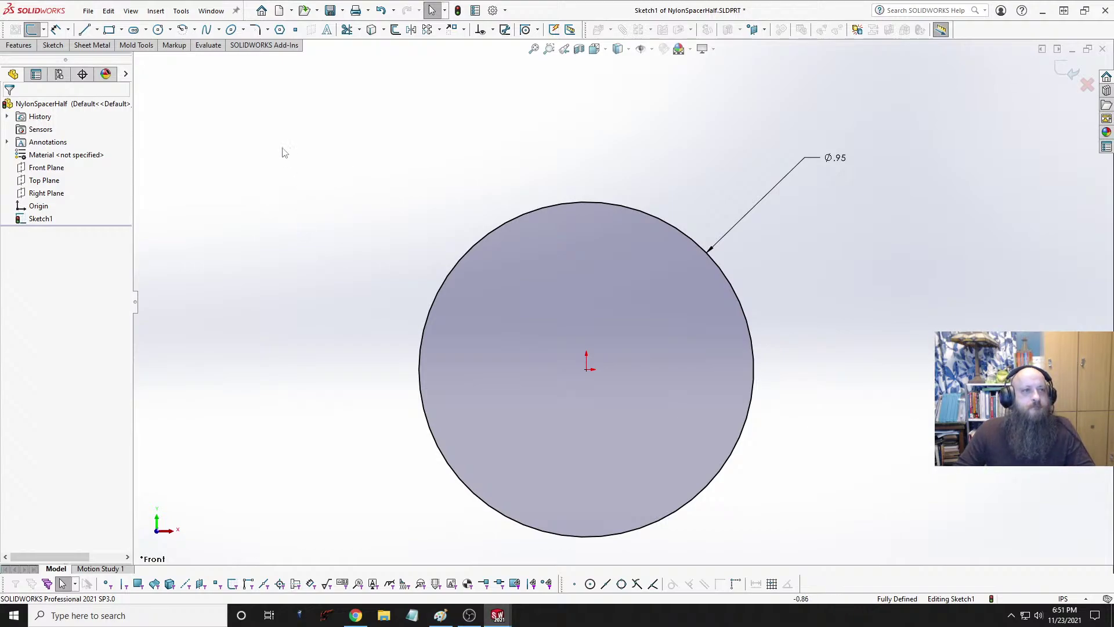
Step: Draw a horizontal line across the full diameter of the 0.95 in circle and trim away the circle's lower half
left_click(85, 29)
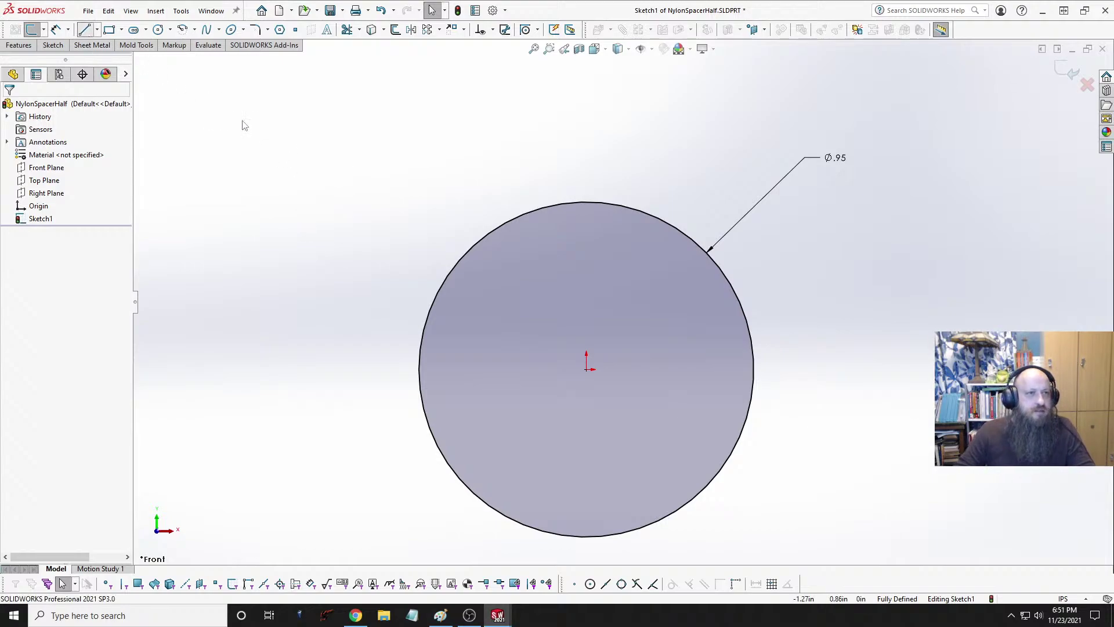
left_click(419, 369)
left_click(753, 369)
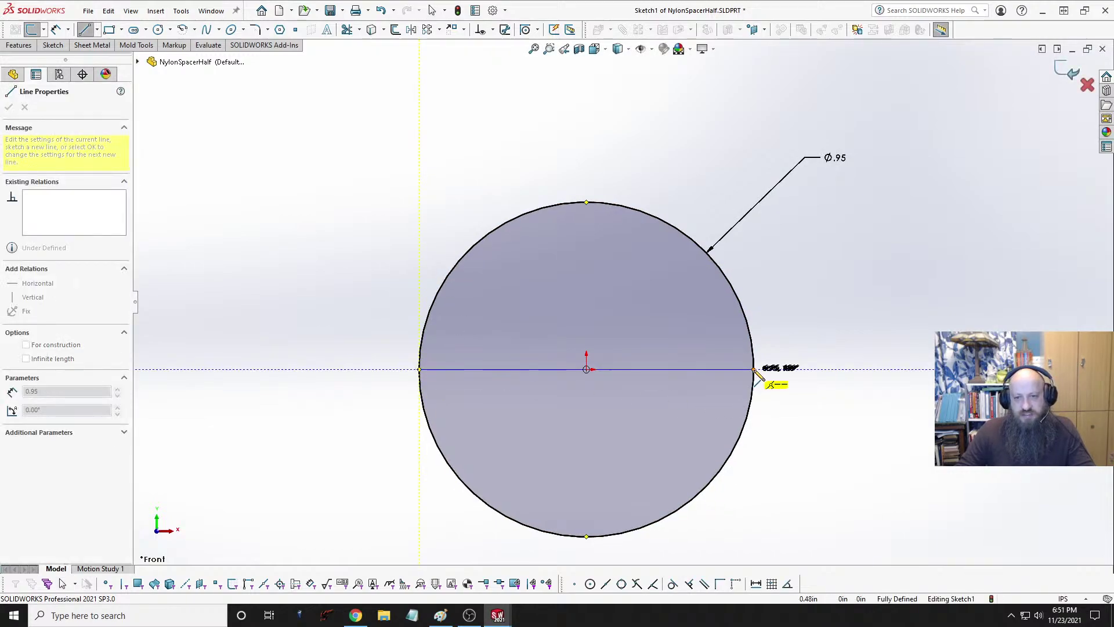
key("Escape")
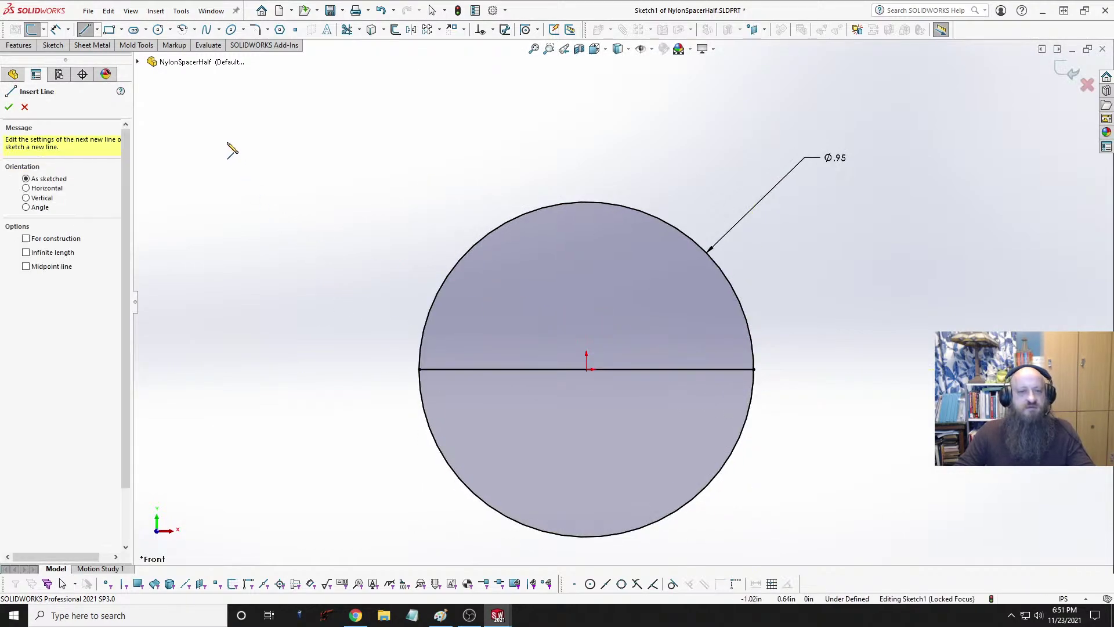
left_click(347, 29)
left_click(436, 447)
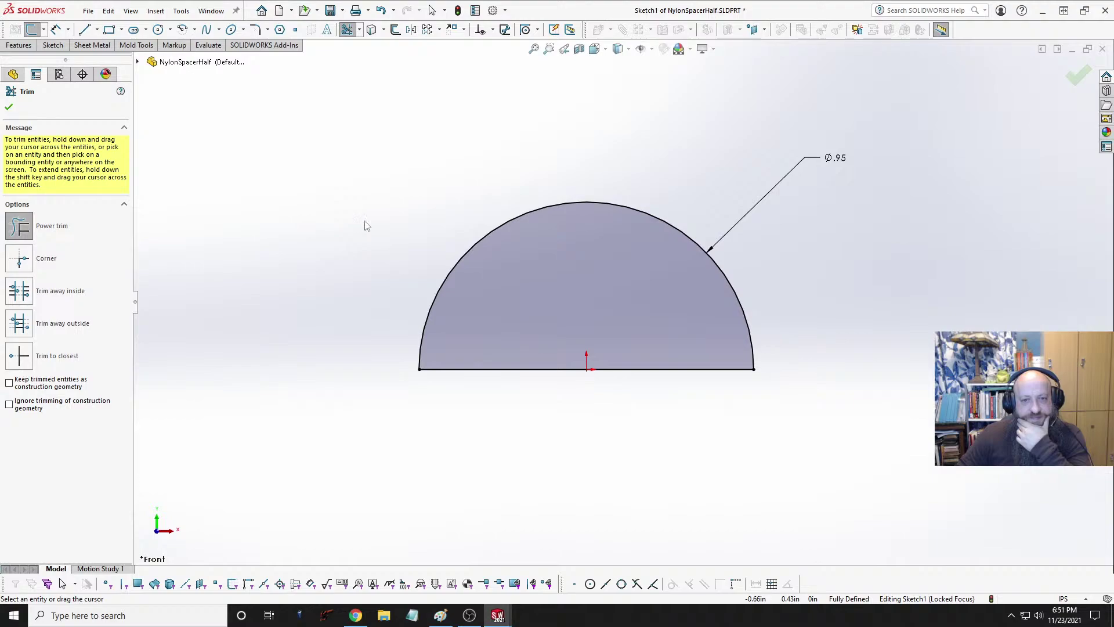
left_click(503, 370)
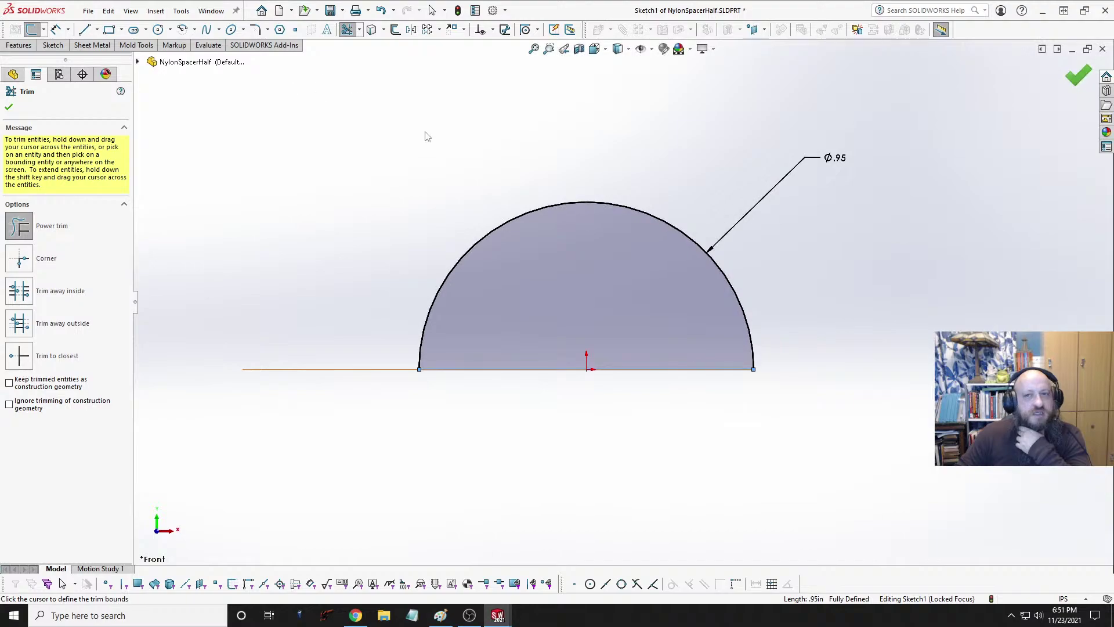
left_click(309, 183)
left_click(9, 107)
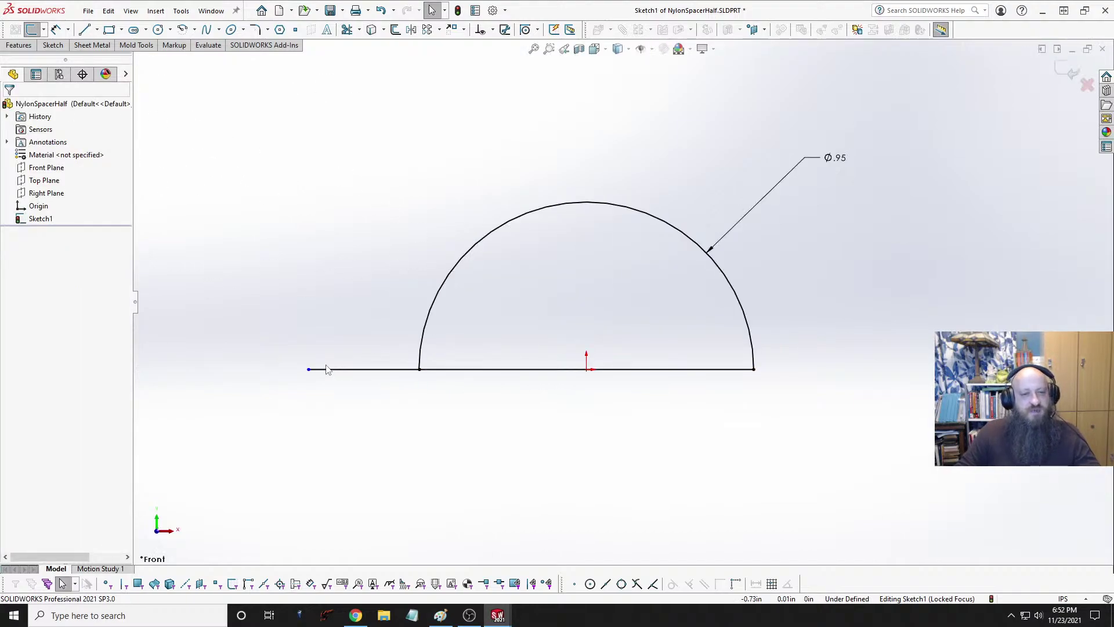
left_click_drag(310, 371, 421, 380)
Step: Convert the semicircle's horizontal diameter line to construction geometry
left_click(485, 370)
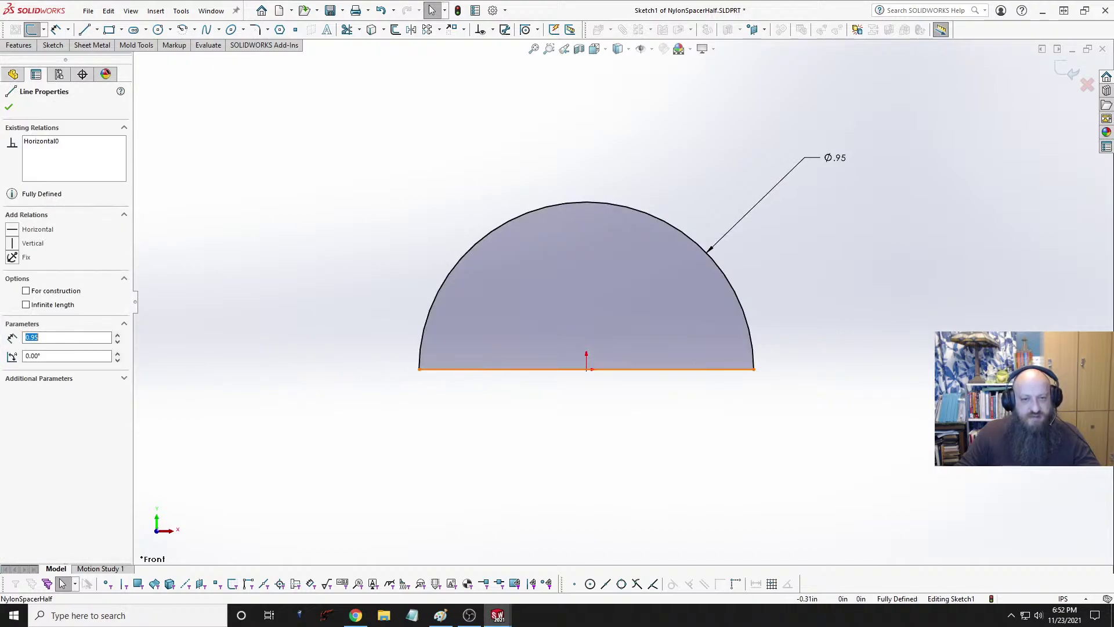
left_click(26, 291)
left_click(266, 259)
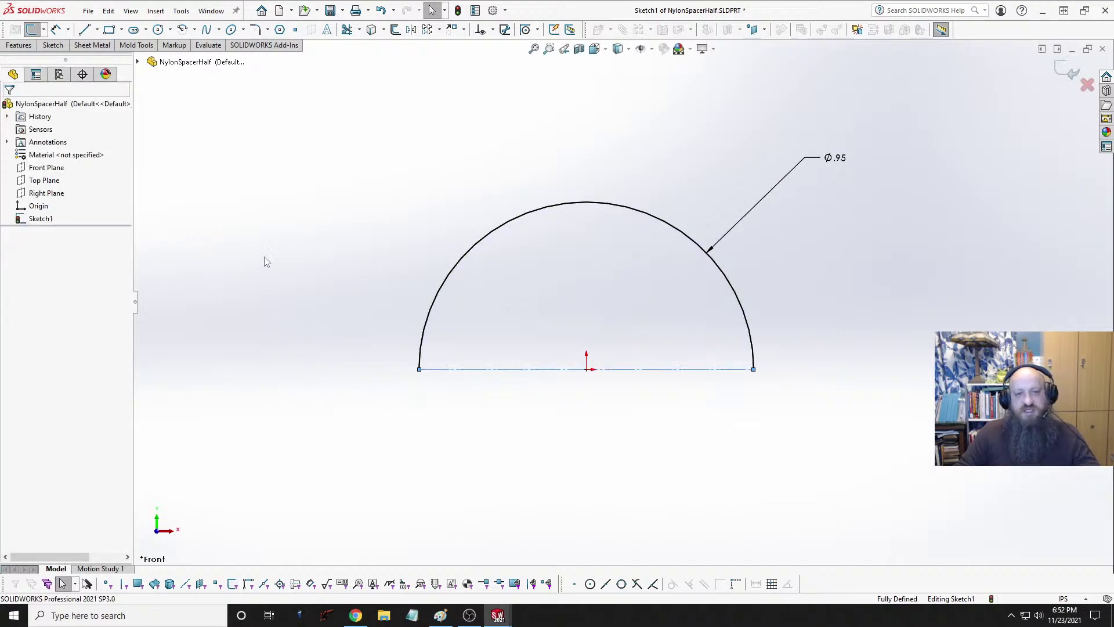
key("ctrl+s")
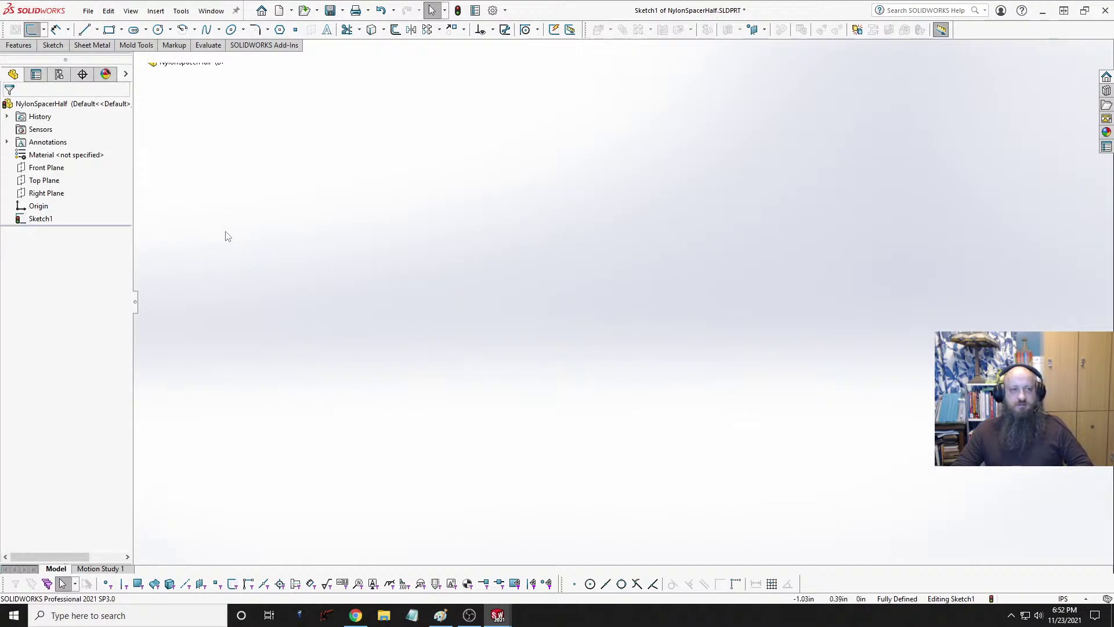
scroll(661, 290, "down", 5)
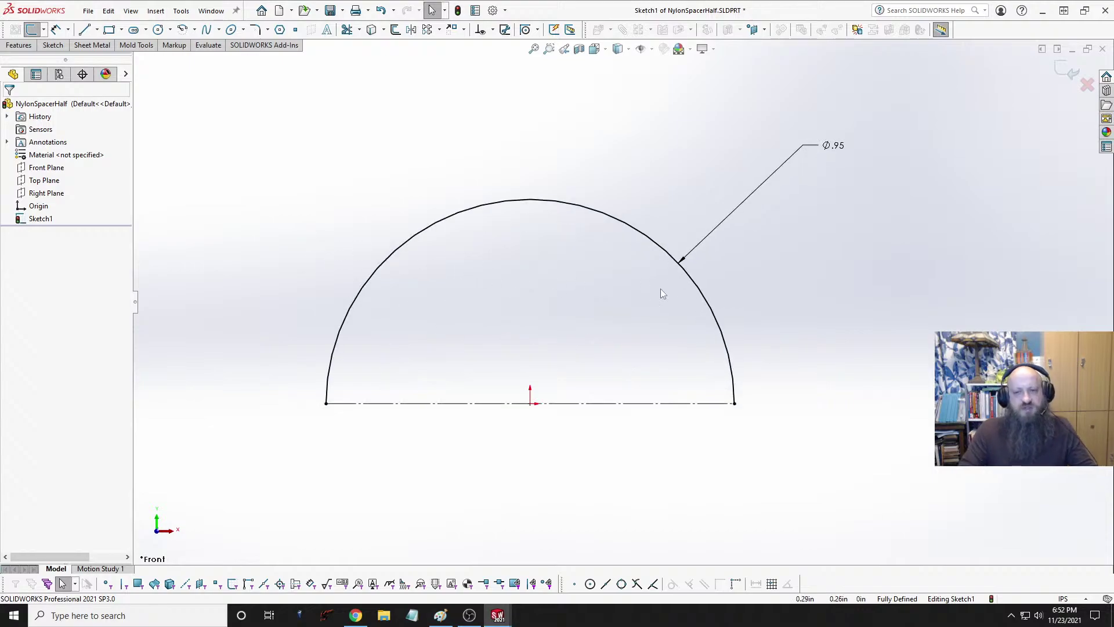
Step: Switch to the TurbineRotorBladeSubAssy assembly and measure the circular outer edge of the hub's central boss around the splined bore
key("ctrl+Tab")
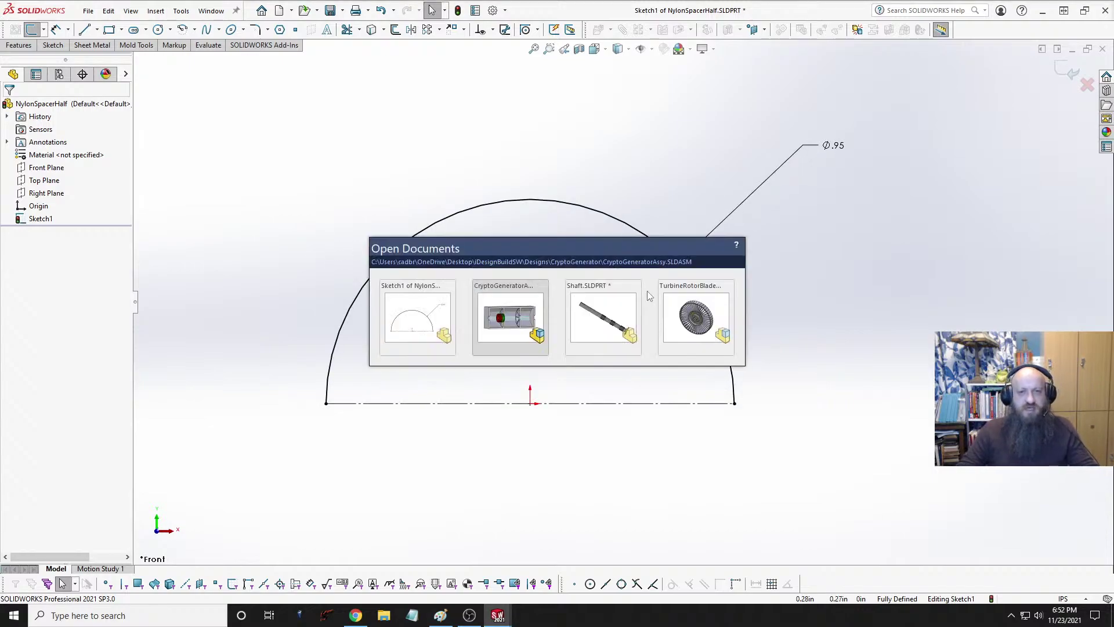
key("ctrl+Tab")
key("ctrl+Tab")
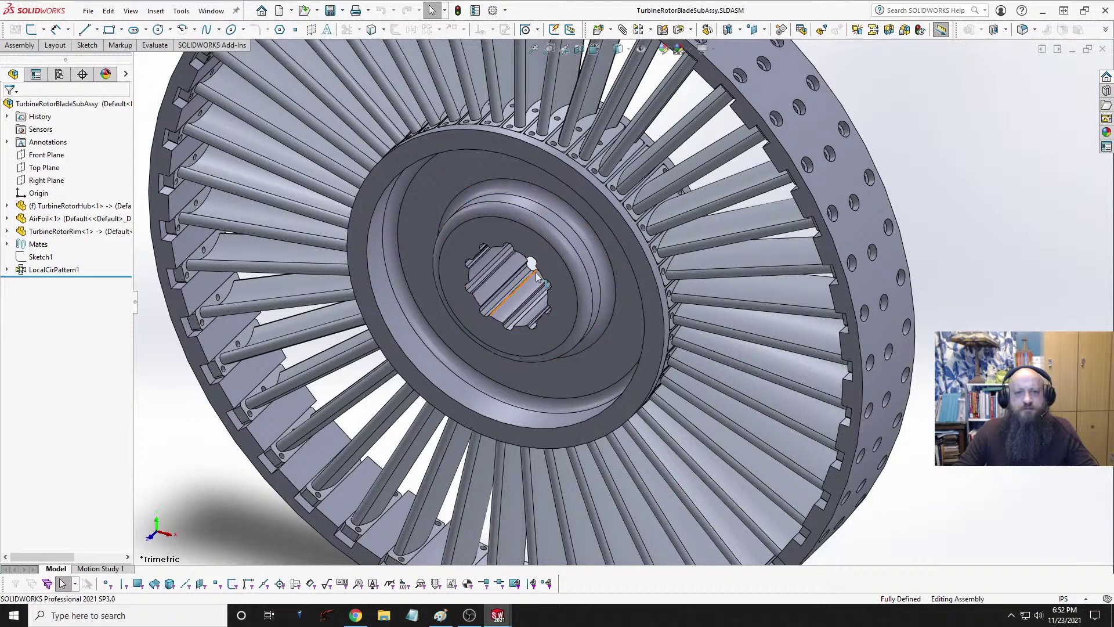
left_click(538, 228)
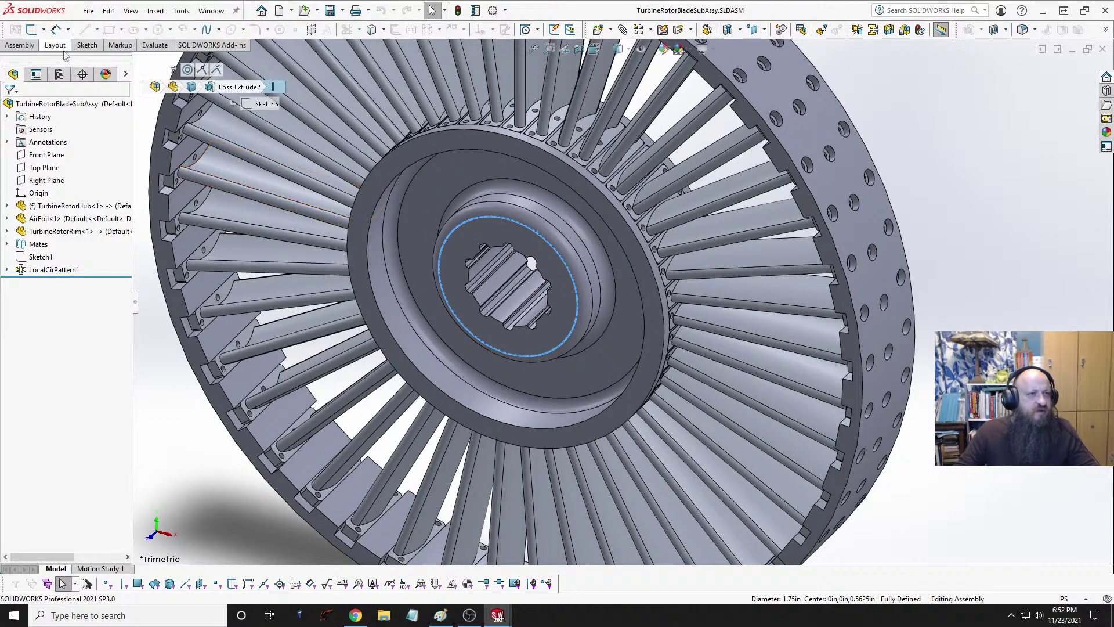
left_click(155, 45)
left_click(80, 62)
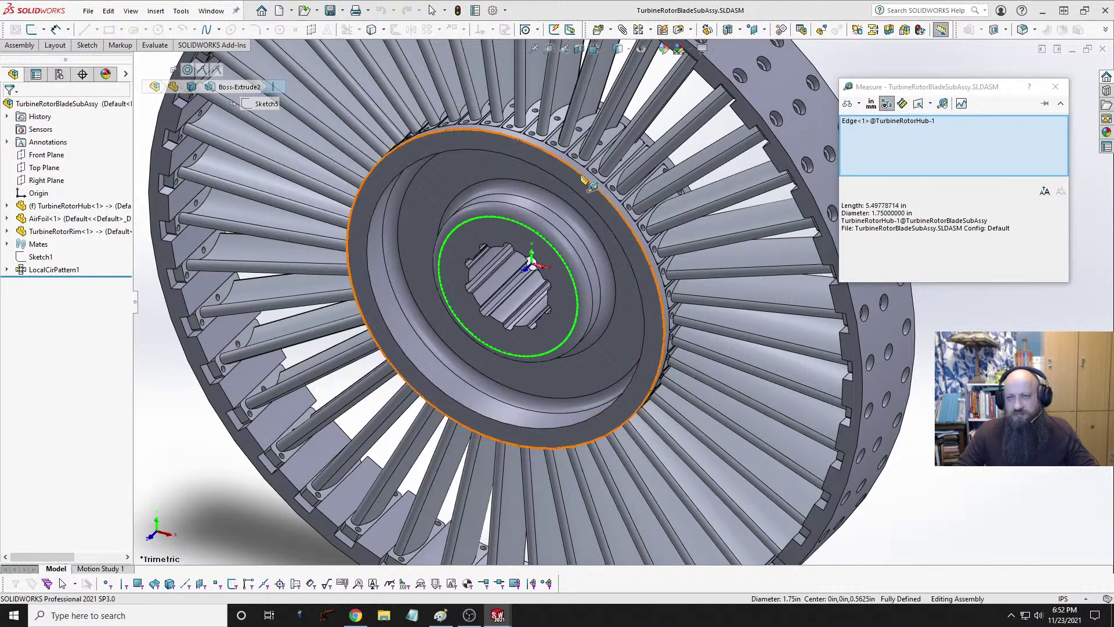
key("Escape")
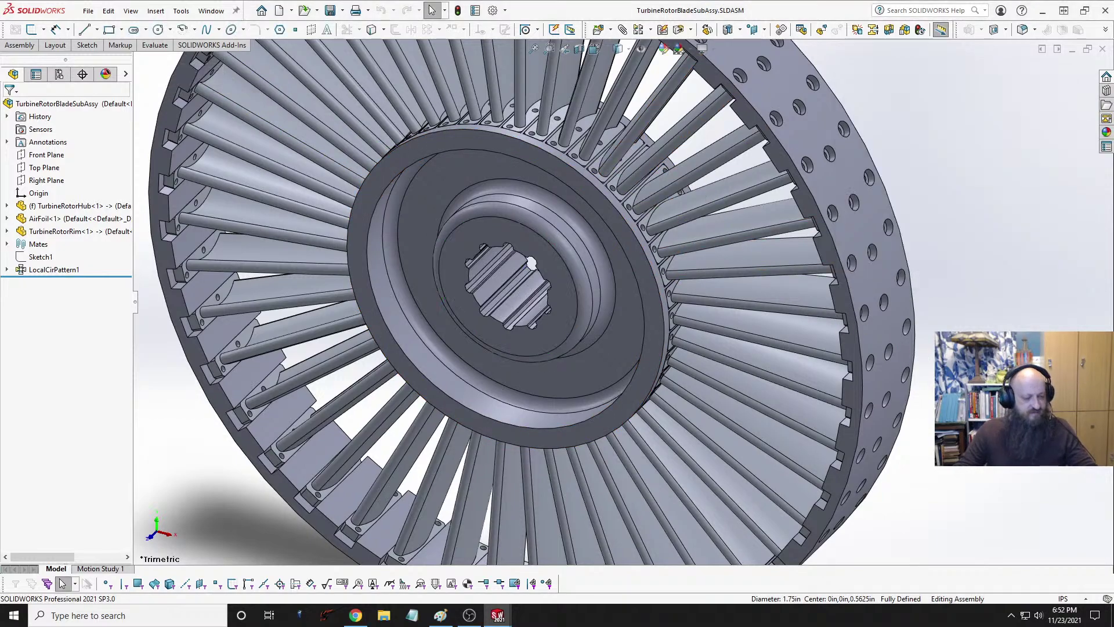
Step: Return to the NylonSpacerHalf sketch and draw a circle of about 1.37 in radius centred on the origin, around the semicircle
key("ctrl+Tab")
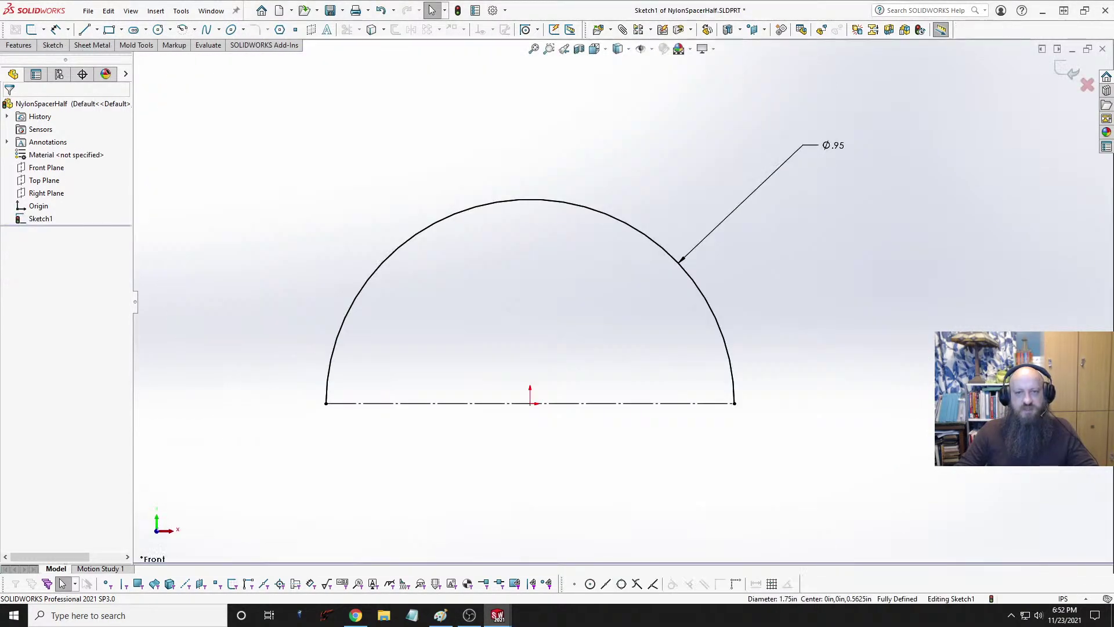
scroll(853, 366, "up", 7)
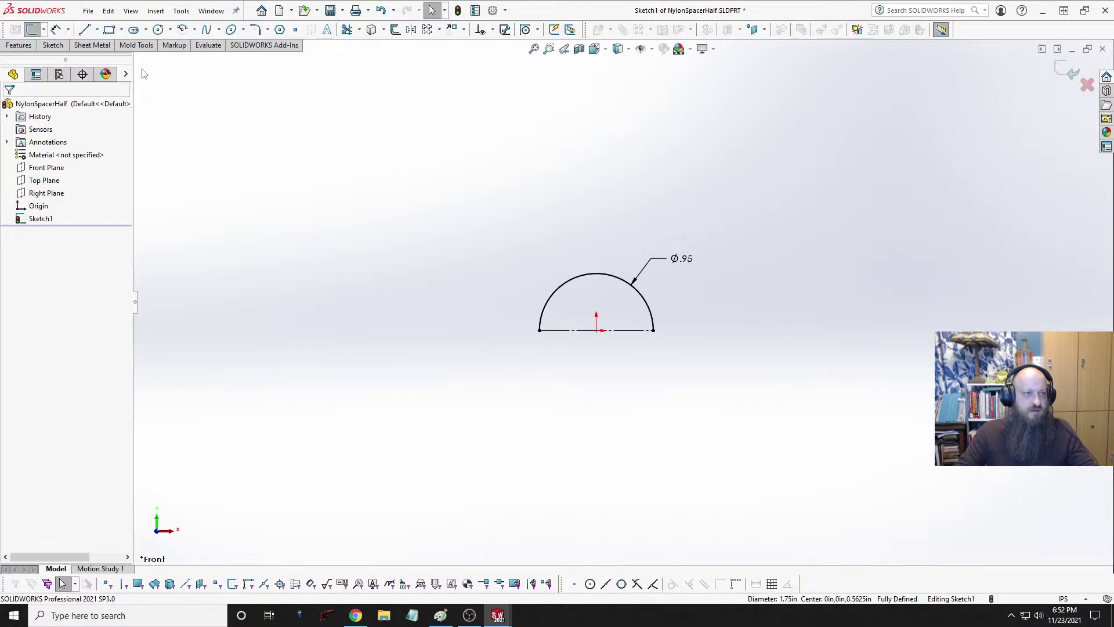
left_click(157, 30)
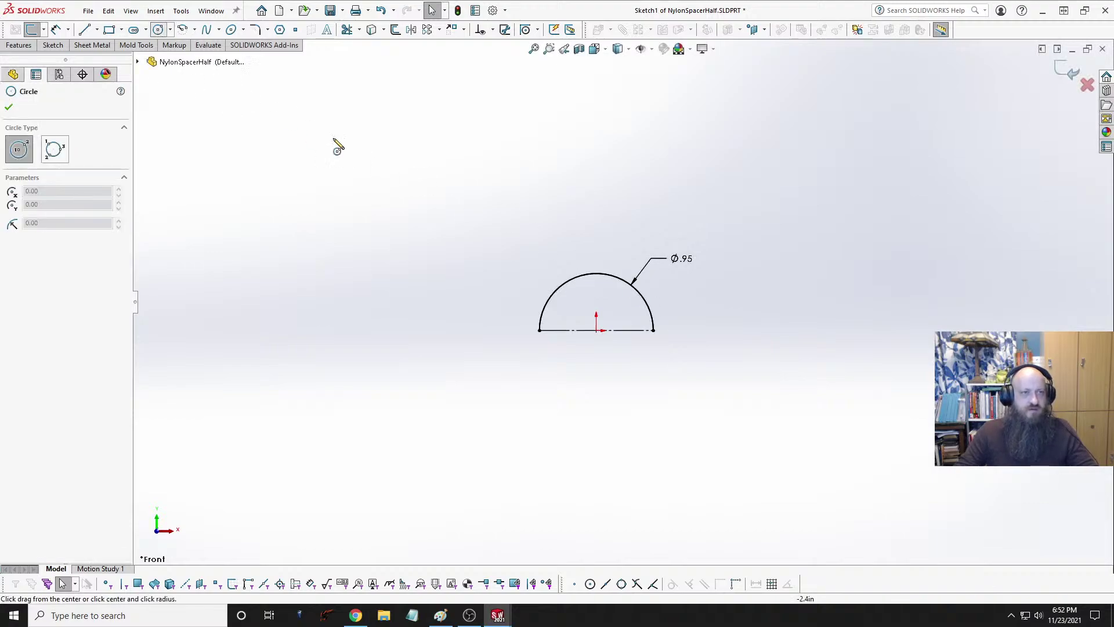
left_click(596, 329)
left_click(697, 182)
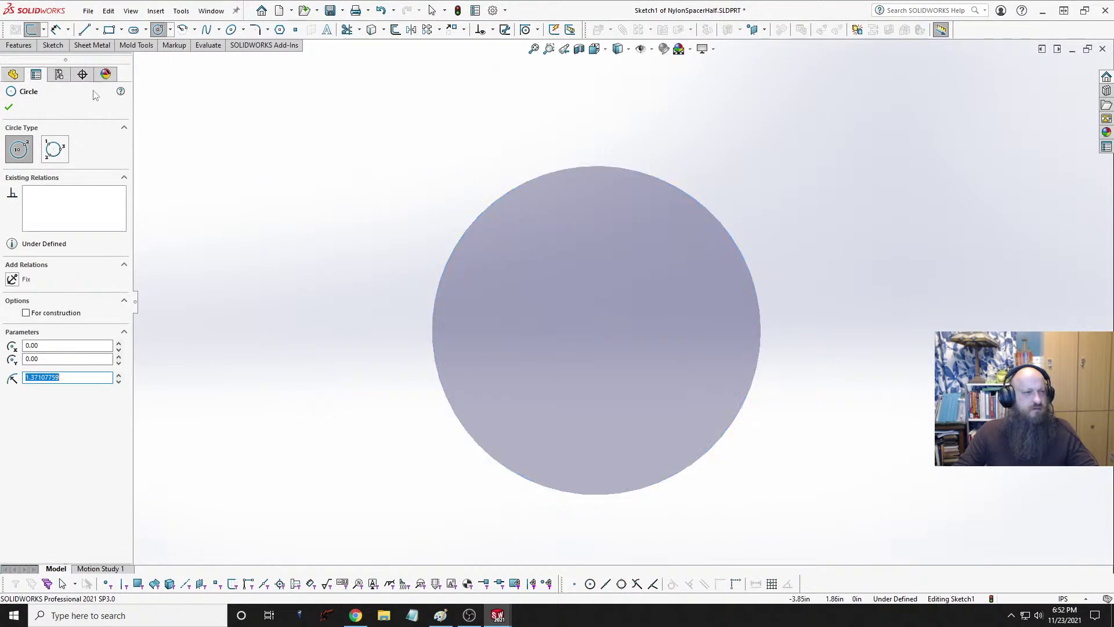
Step: Dimension the outer circle's diameter to 1.75 in
left_click(56, 30)
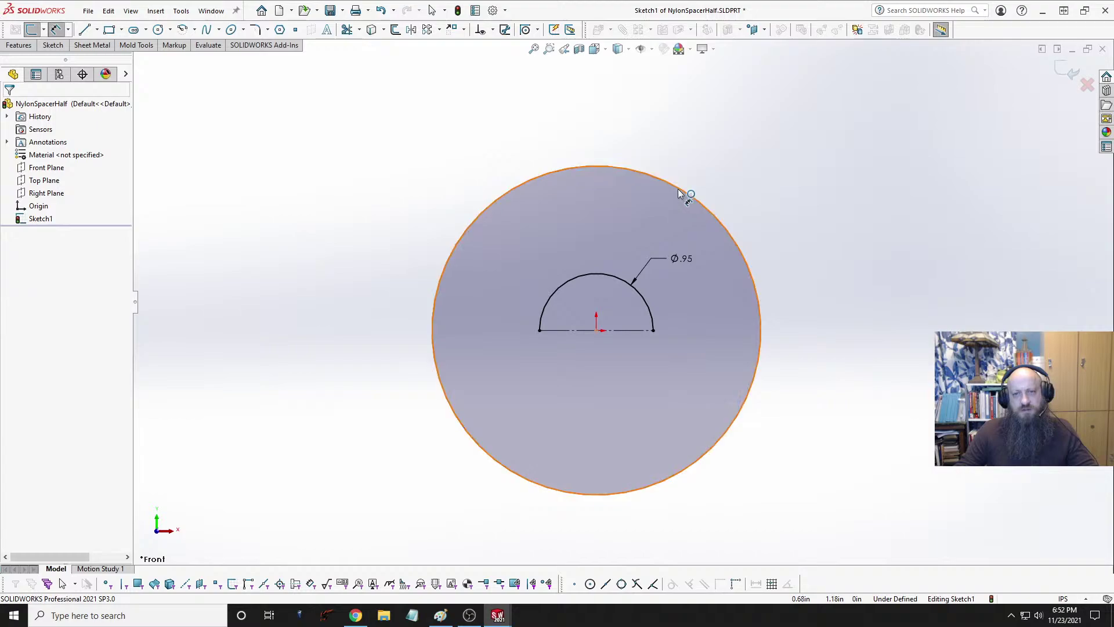
left_click(685, 191)
left_click(852, 169)
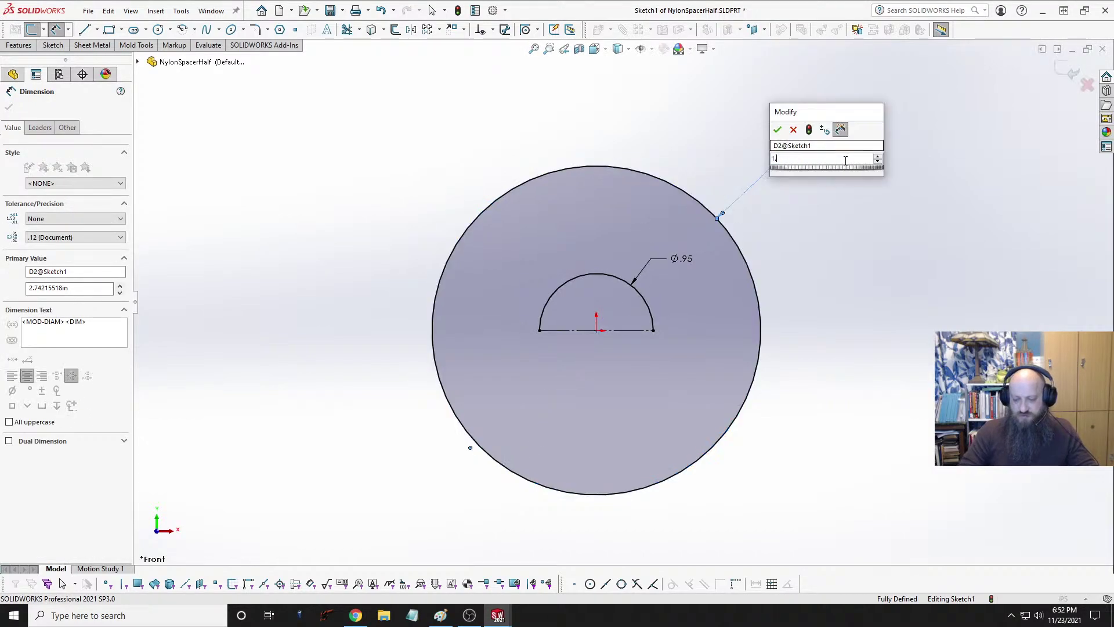
type("1.75")
key("Return")
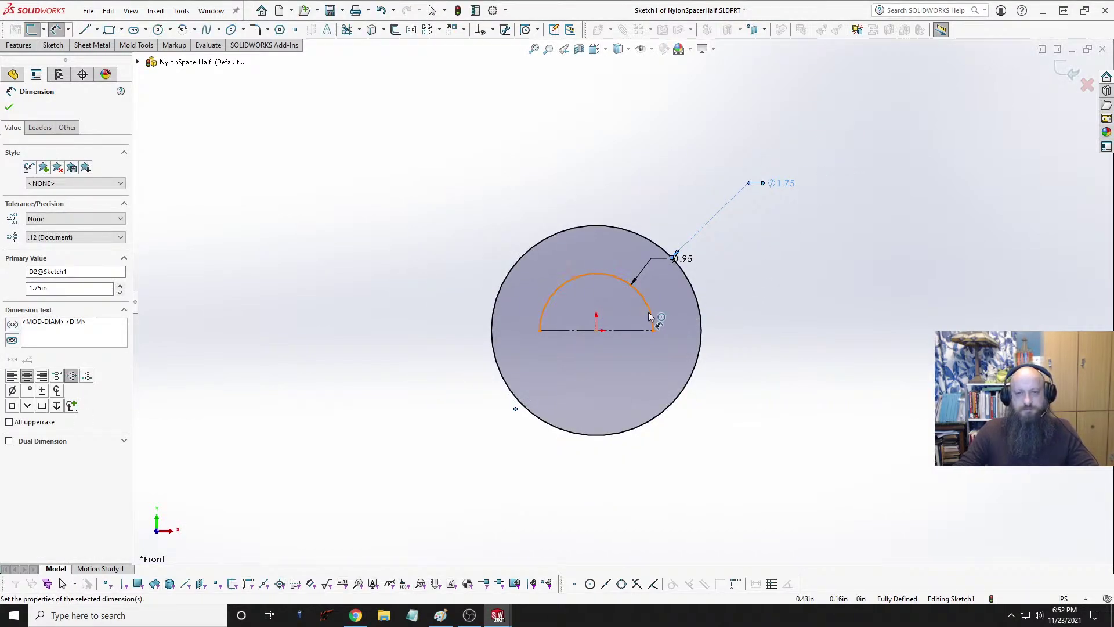
left_click(777, 342)
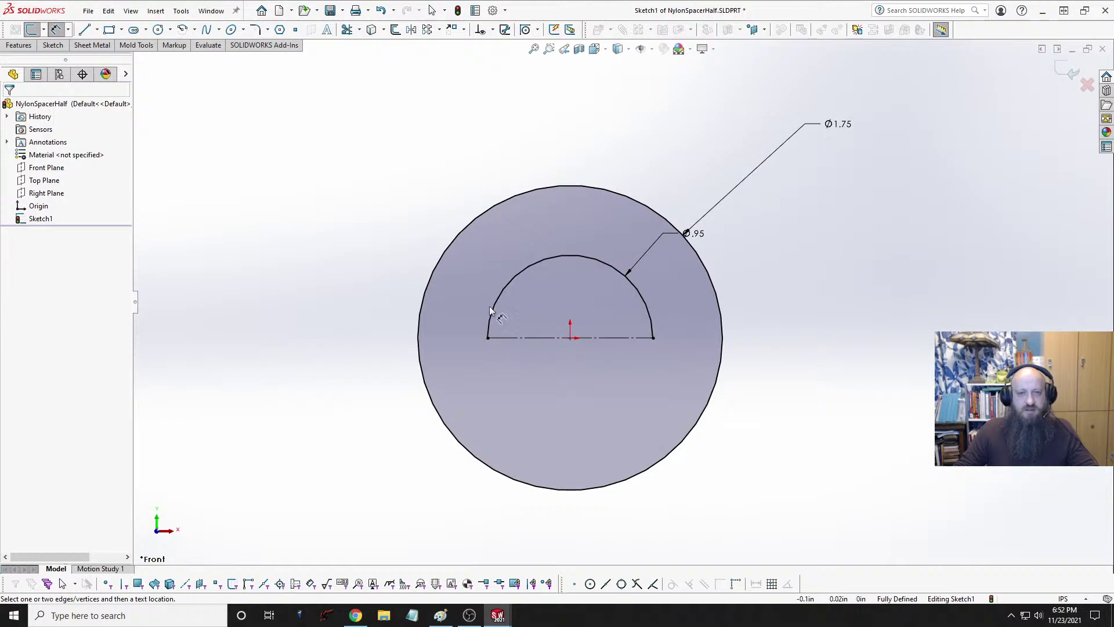
Step: Draw a horizontal line joining the inner semicircle's left endpoint to the outer circle's left quadrant point
left_click(85, 30)
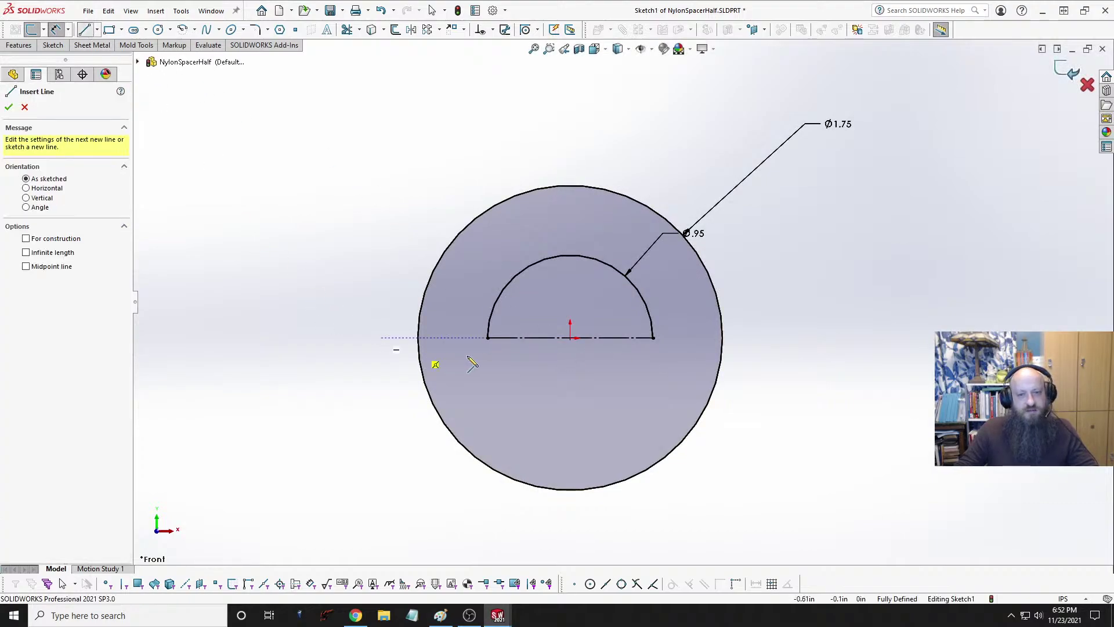
left_click(418, 337)
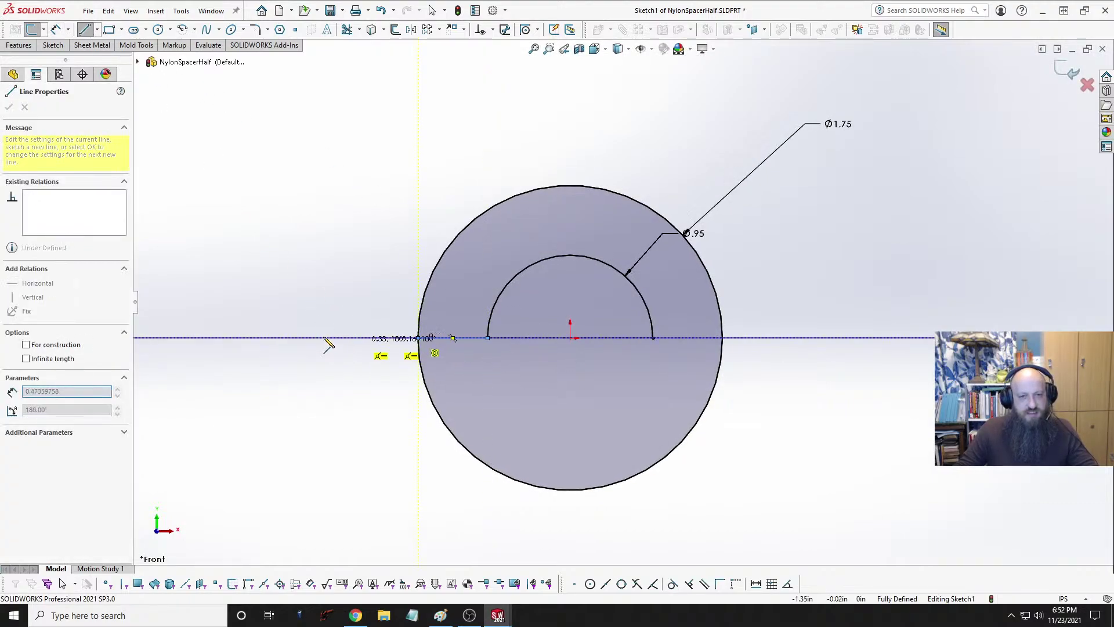
double_click(338, 286)
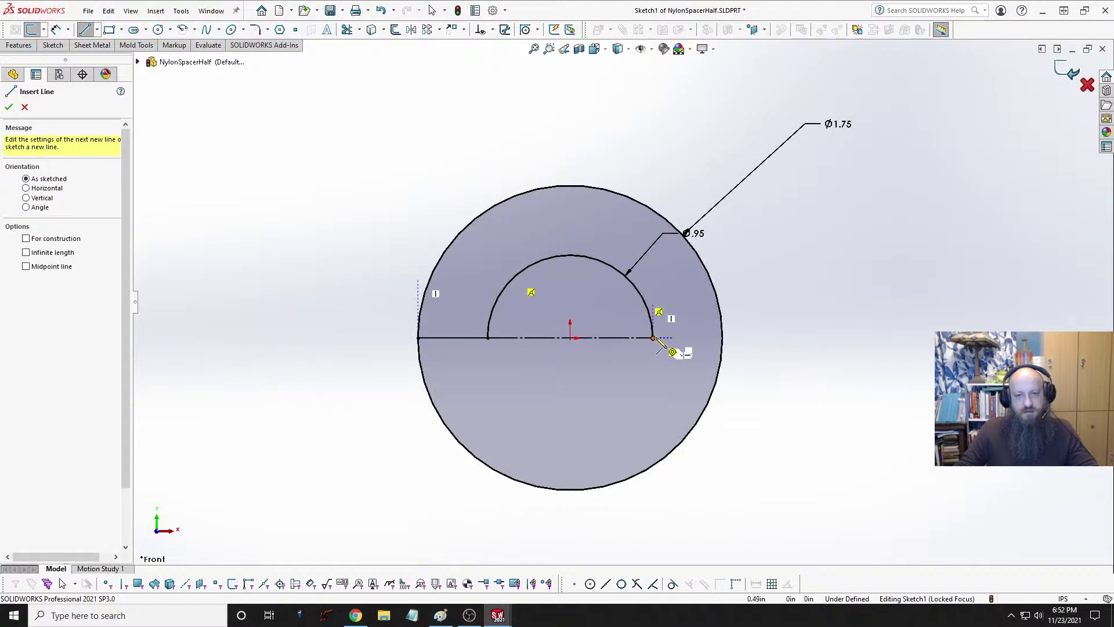
Step: Draw a horizontal line from the inner semicircle's right endpoint to the outer circle's right quadrant, and trim away the outer circle's lower half
left_click(652, 338)
left_click(723, 338)
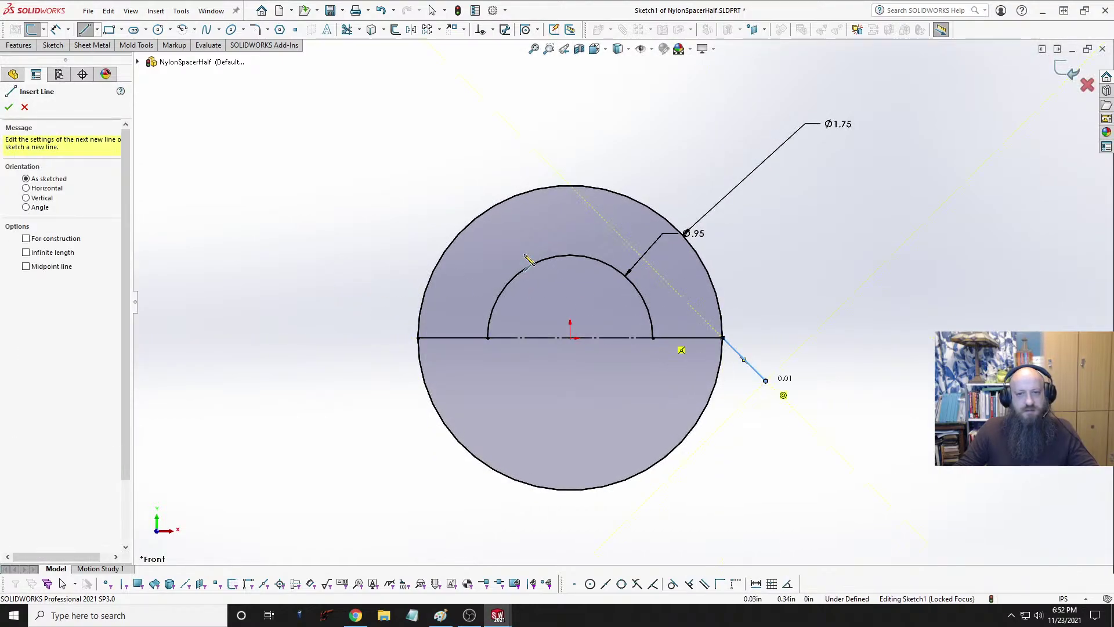
key("Escape")
left_click(347, 30)
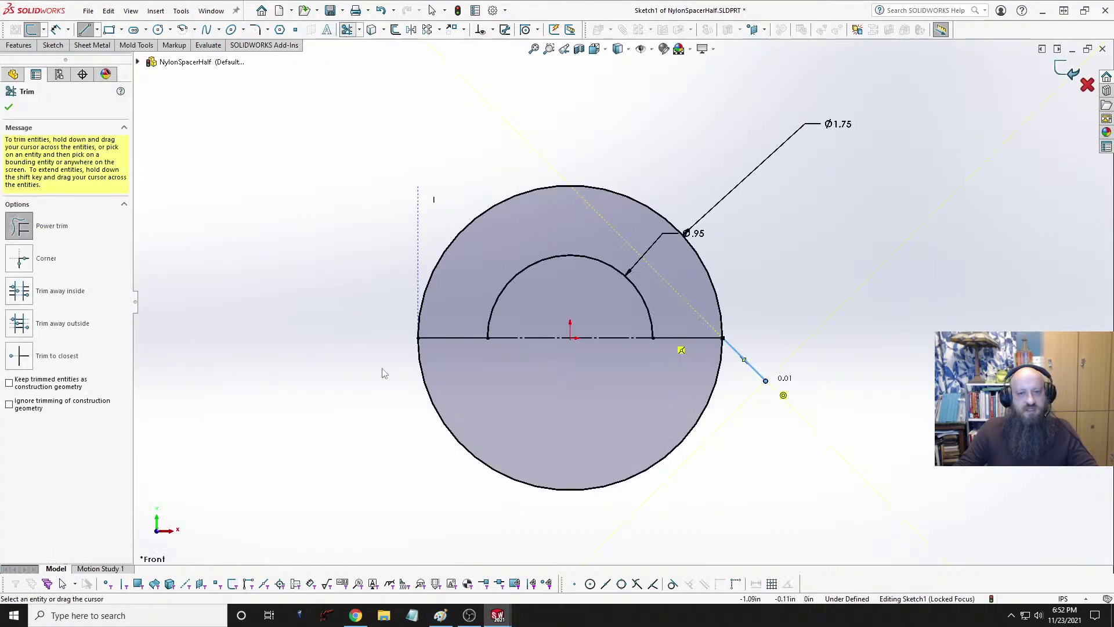
left_click_drag(467, 406, 418, 388)
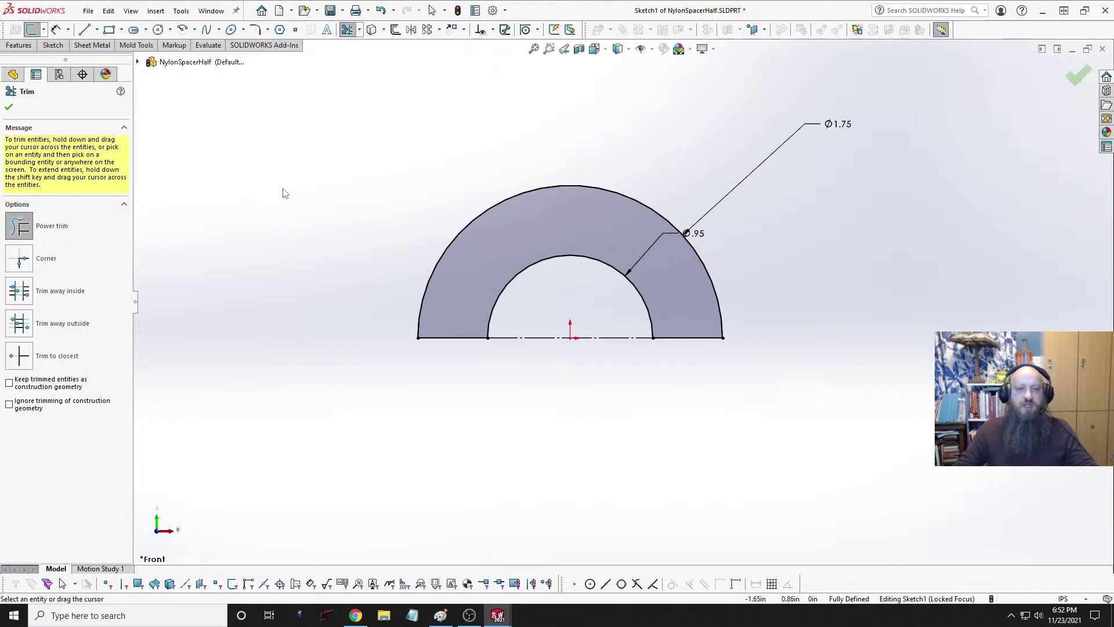
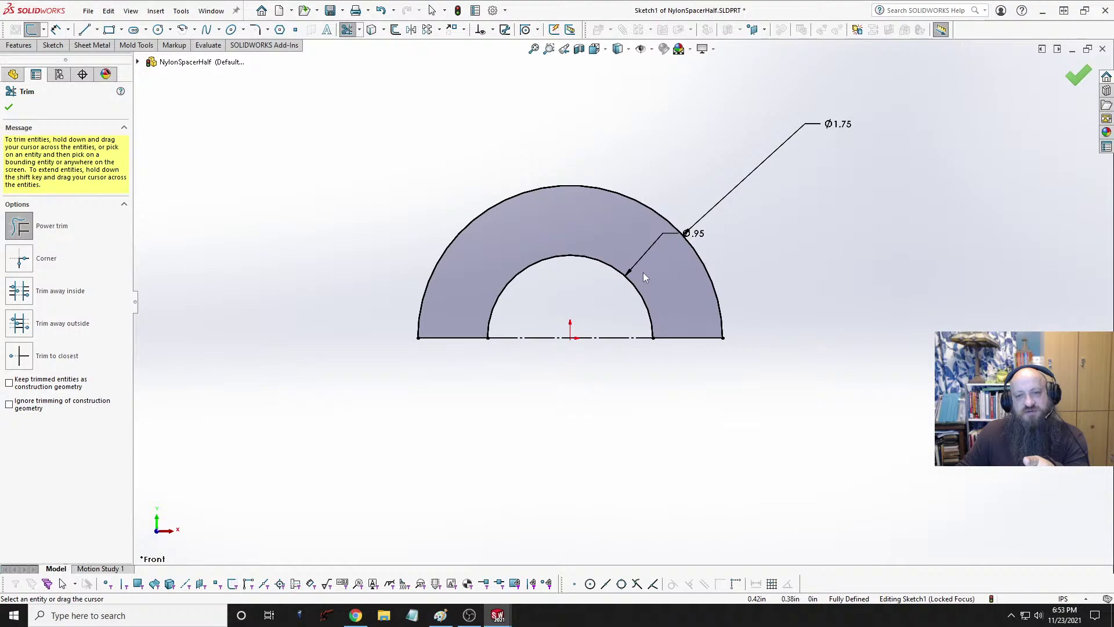
Step: Draw a circle centred on the origin just outside the inner semicircle and dimension its diameter to 1 in
left_click(158, 29)
mouse_move(570, 337)
left_mouse_down()
mouse_move(609, 319)
mouse_move(621, 261)
left_mouse_up()
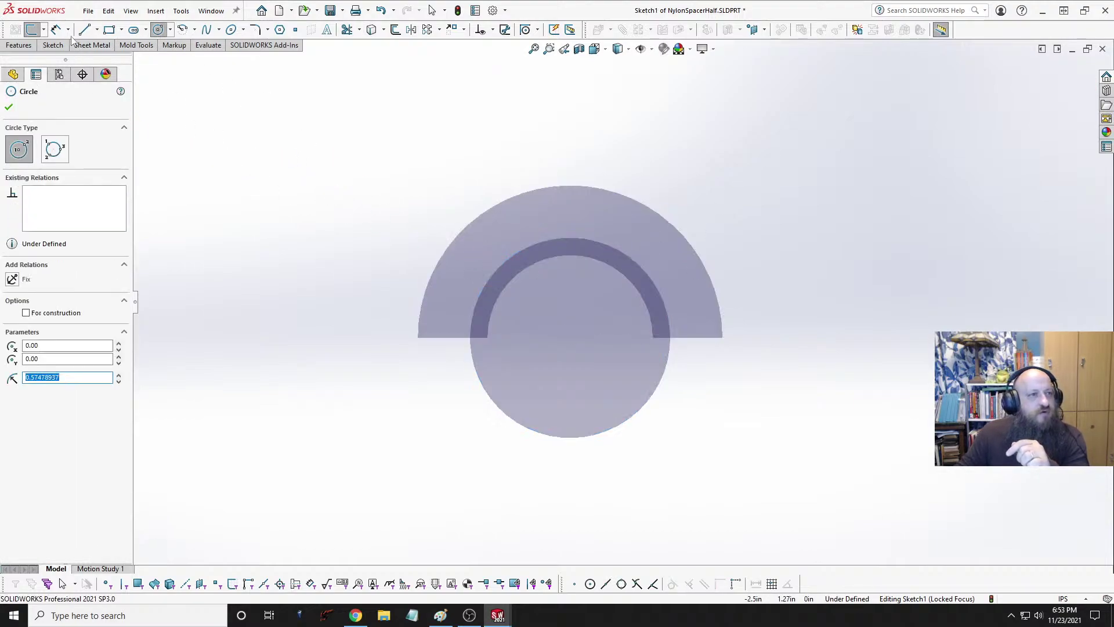
left_click(56, 29)
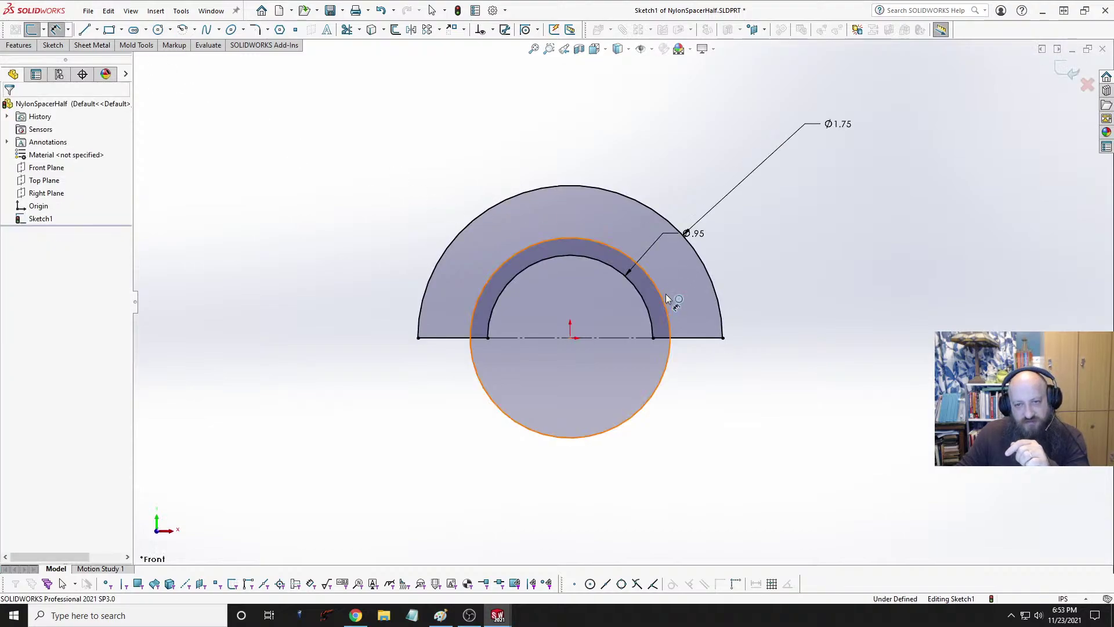
left_click(666, 293)
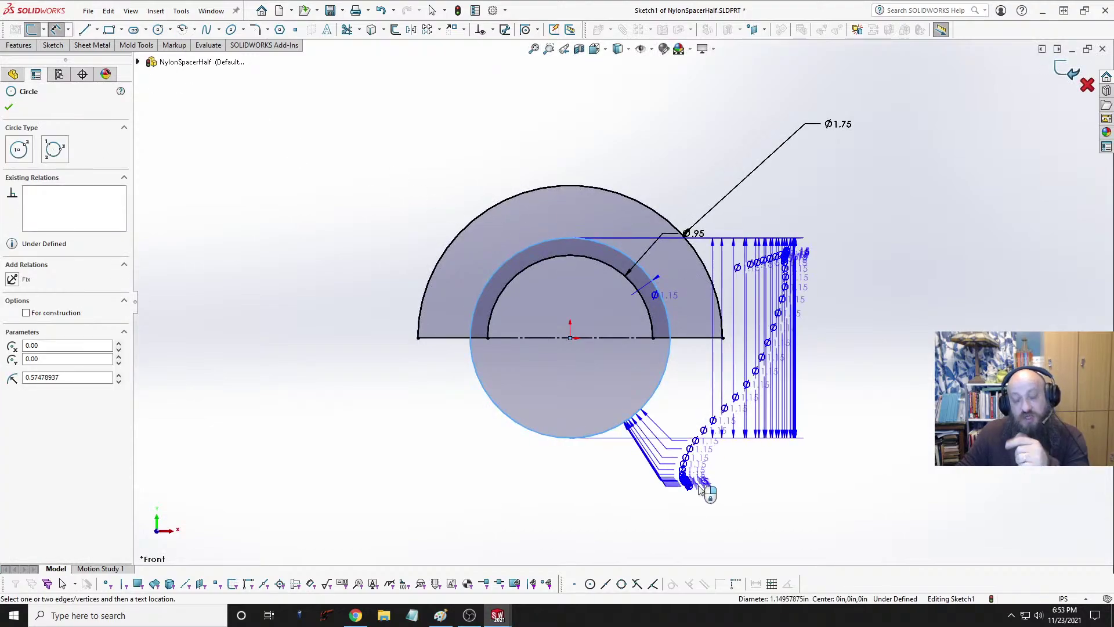
left_click(700, 488)
type("1")
key("Return")
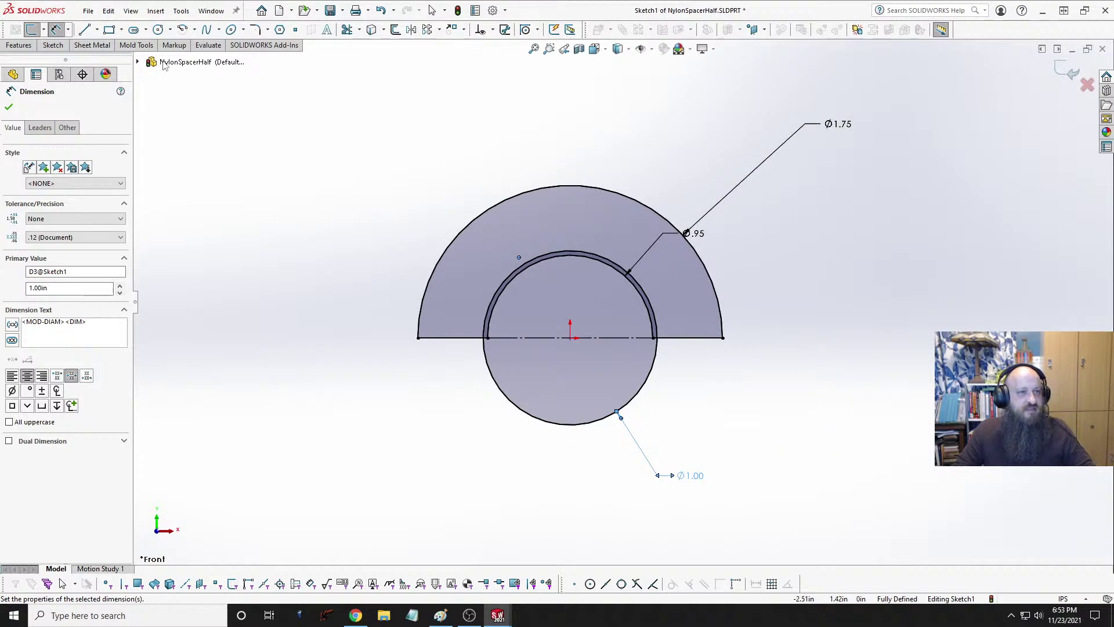
Step: Convert the 1 in circle to construction geometry
left_click(345, 247)
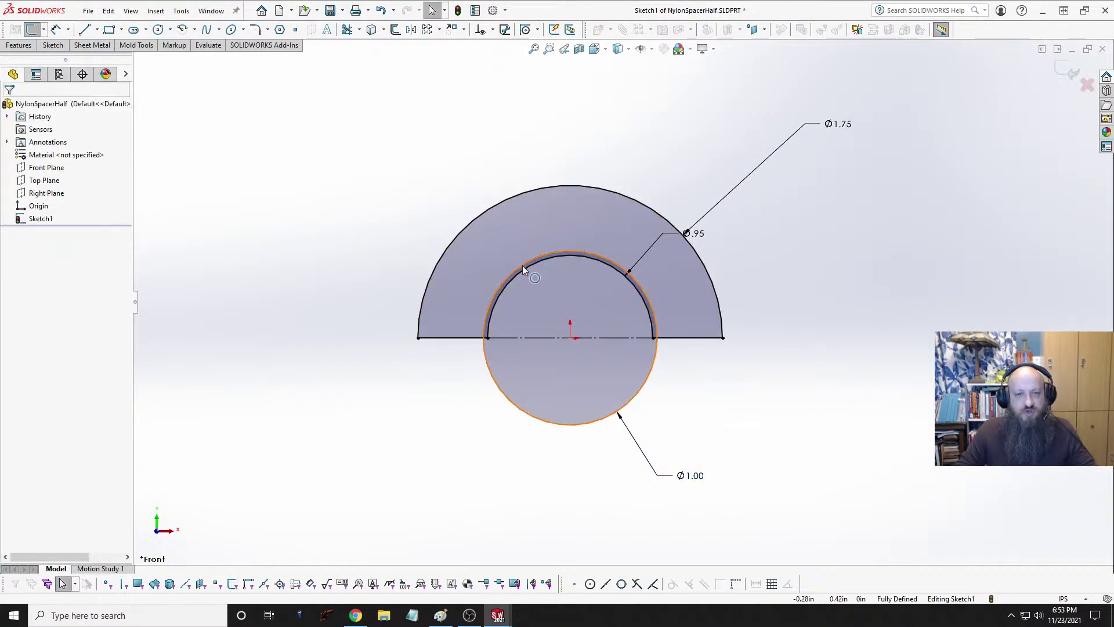
left_click(526, 264)
left_click(573, 231)
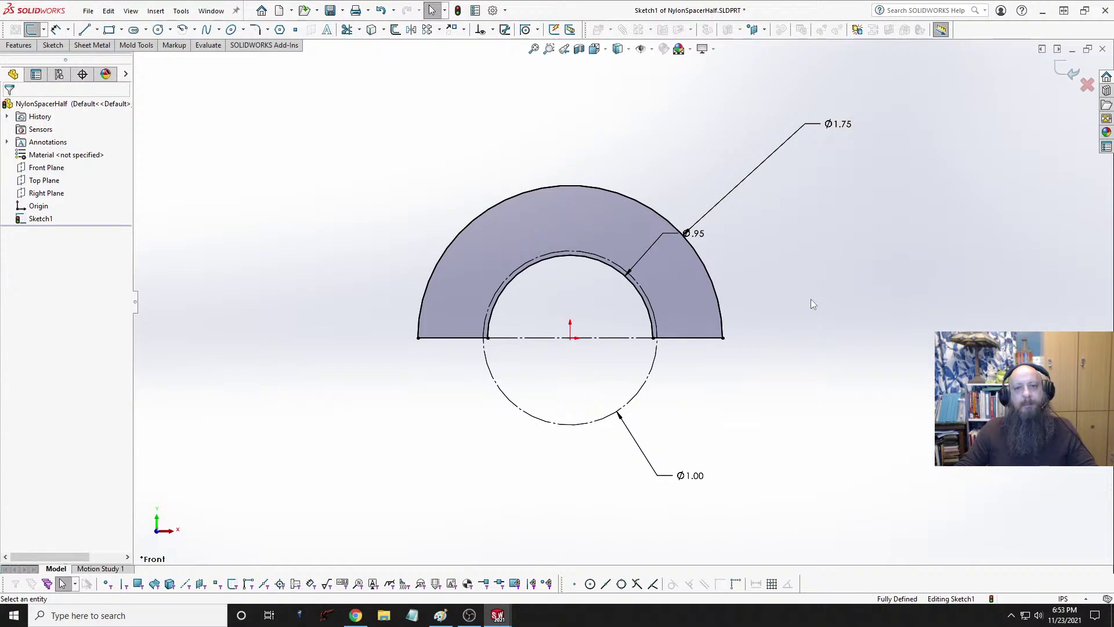
Step: Extrude the half-ring profile with the Mid Plane end condition to a thickness of 0.25 in
left_click(18, 45)
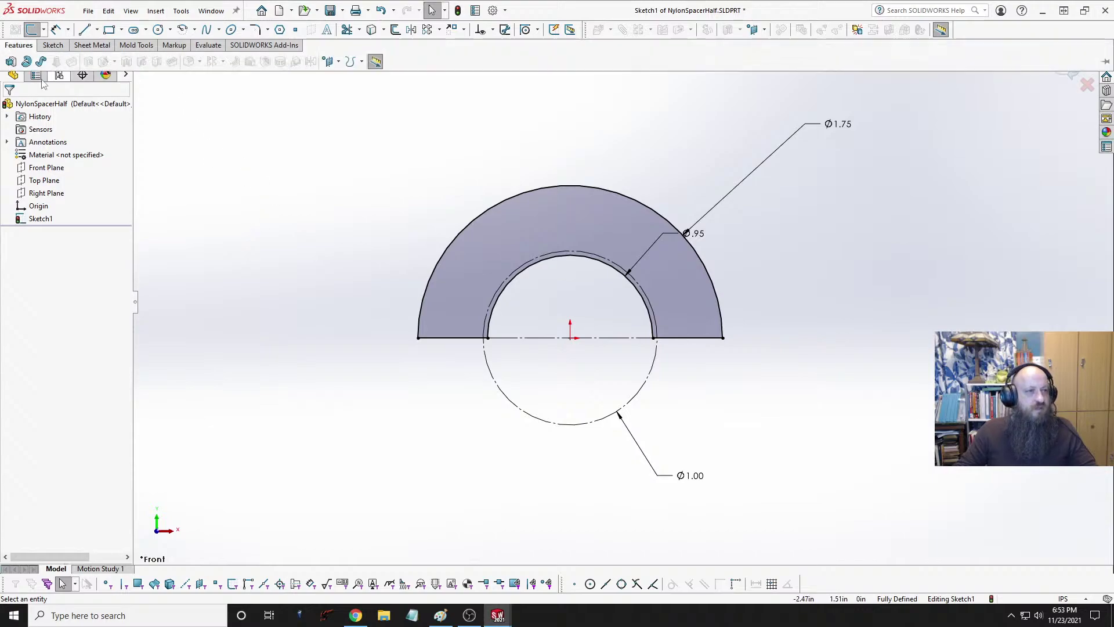
left_click(11, 61)
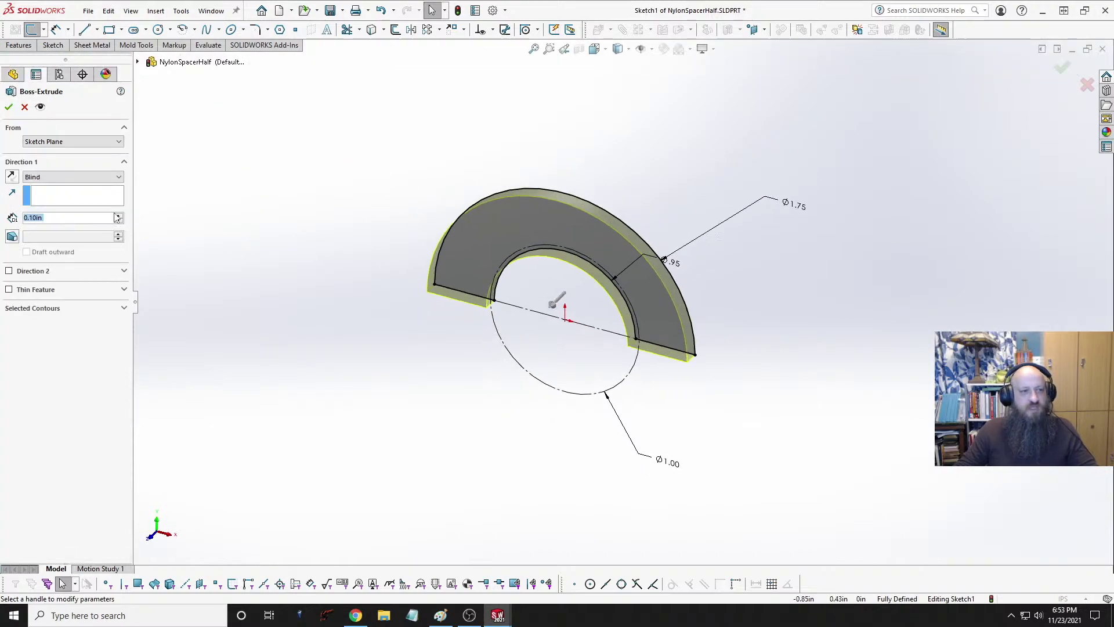
left_click(70, 177)
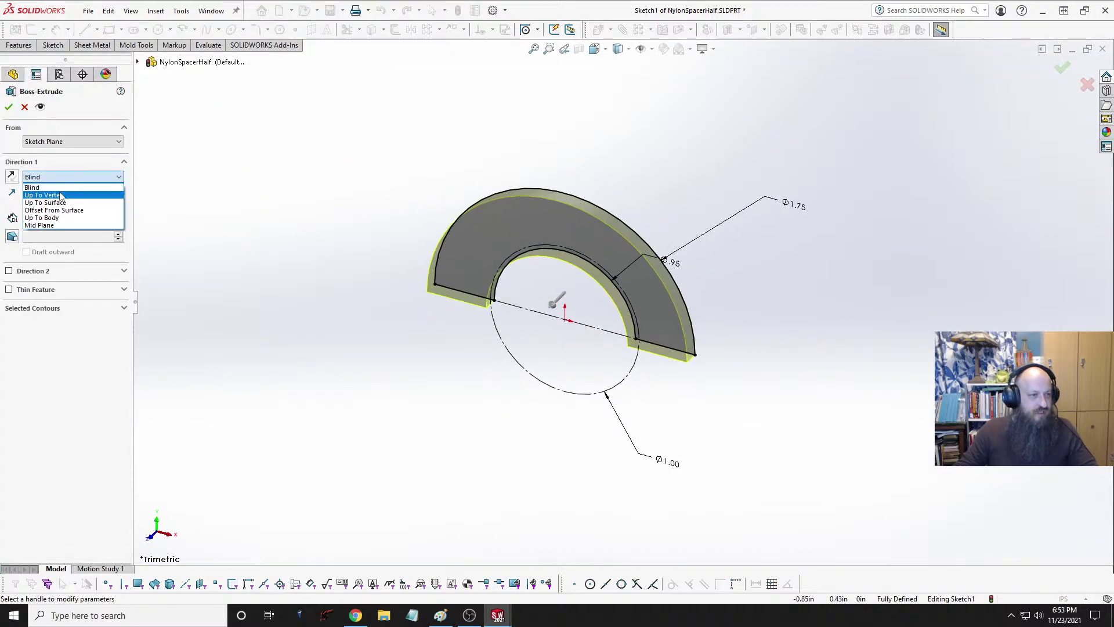
left_click(55, 226)
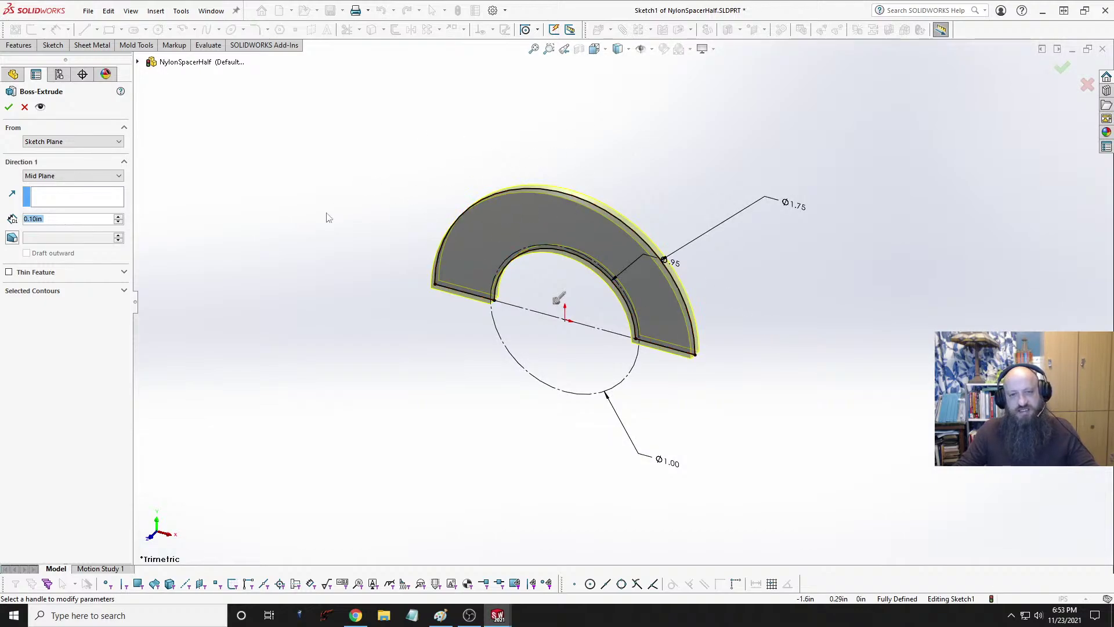
double_click(62, 220)
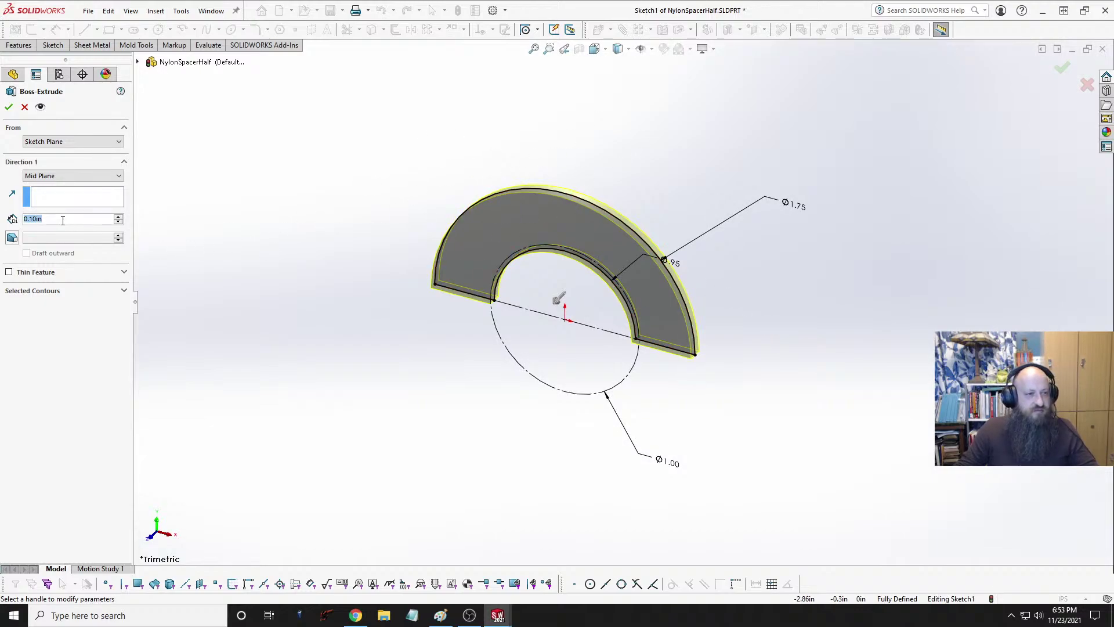
type("0.25")
key("Return")
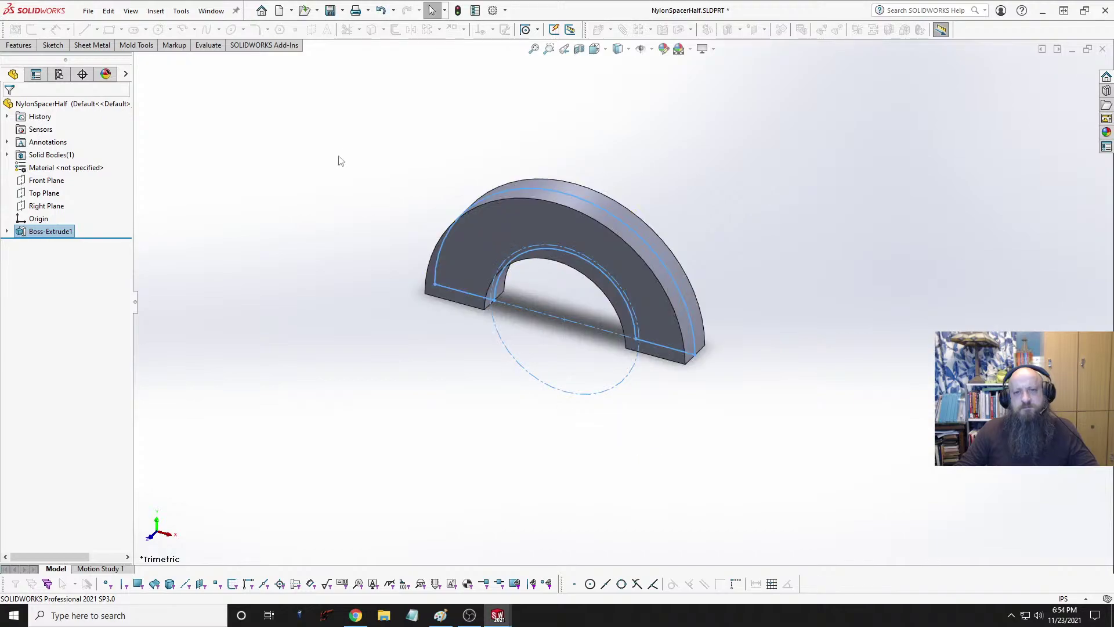
left_click(214, 271)
Step: Assign the plastic material Nylon 101 to the spacer part and save the file
left_click(53, 168)
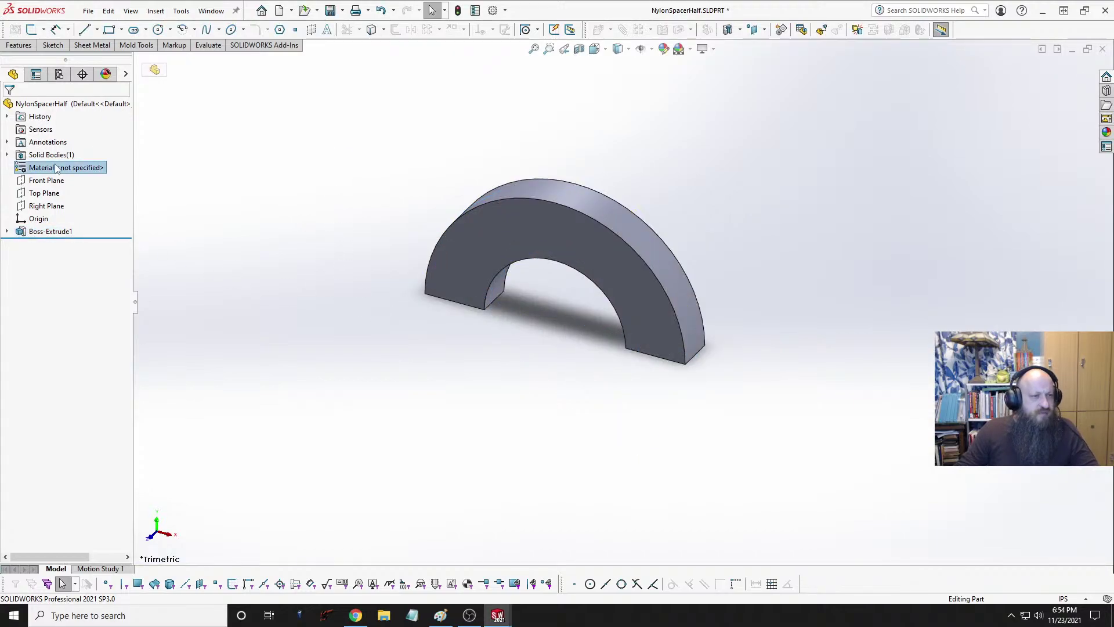
right_click(55, 168)
left_click(93, 179)
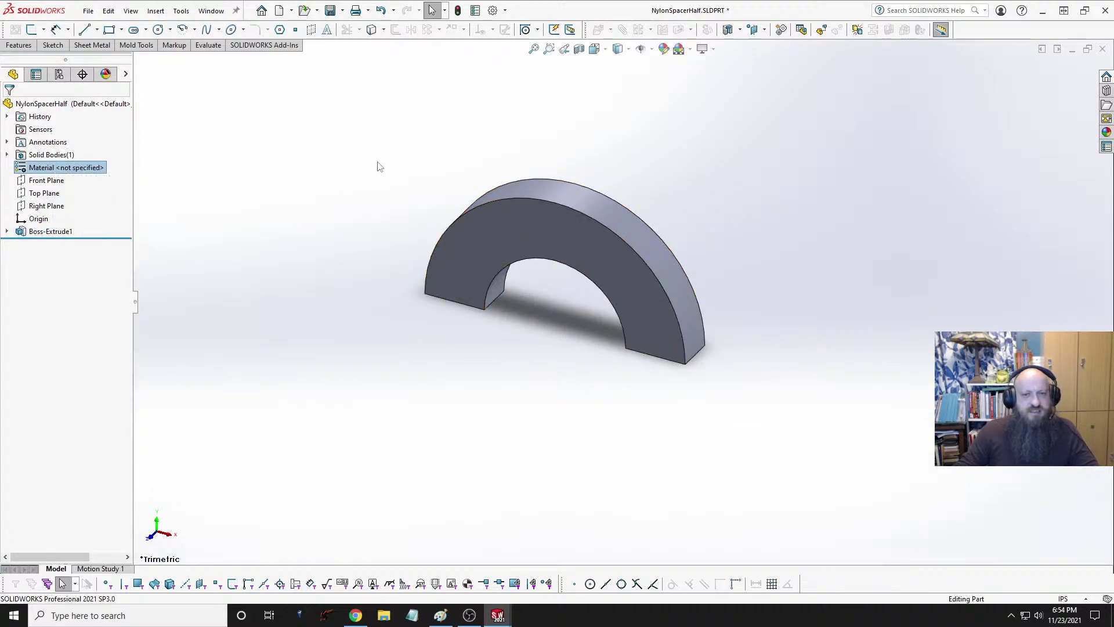
left_click(348, 197)
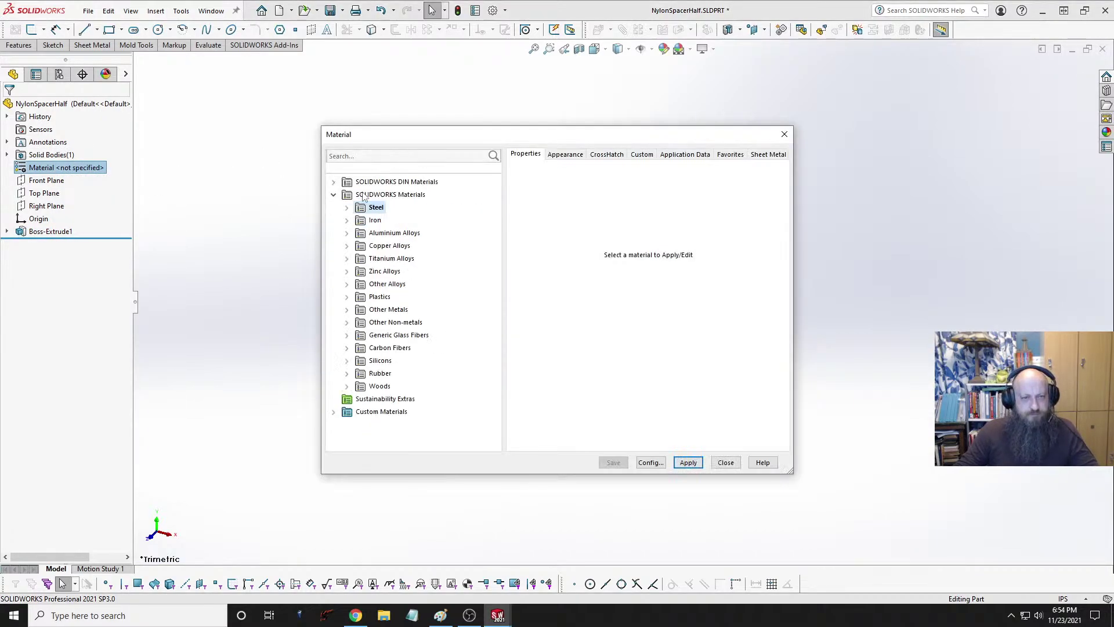
left_click(346, 297)
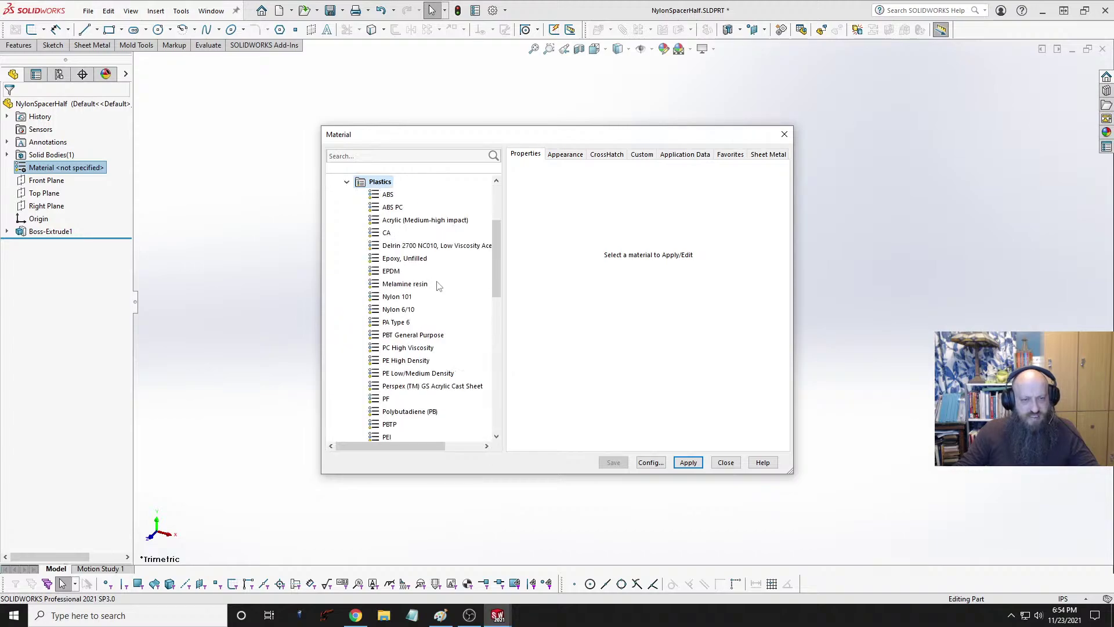
left_click(401, 297)
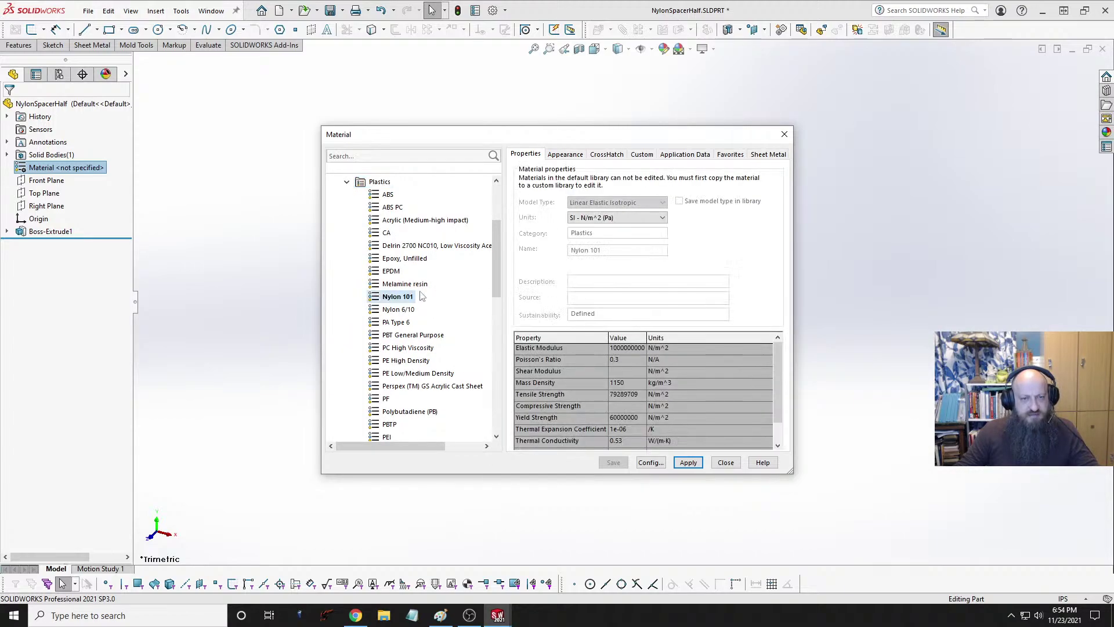
left_click(688, 462)
left_click(725, 463)
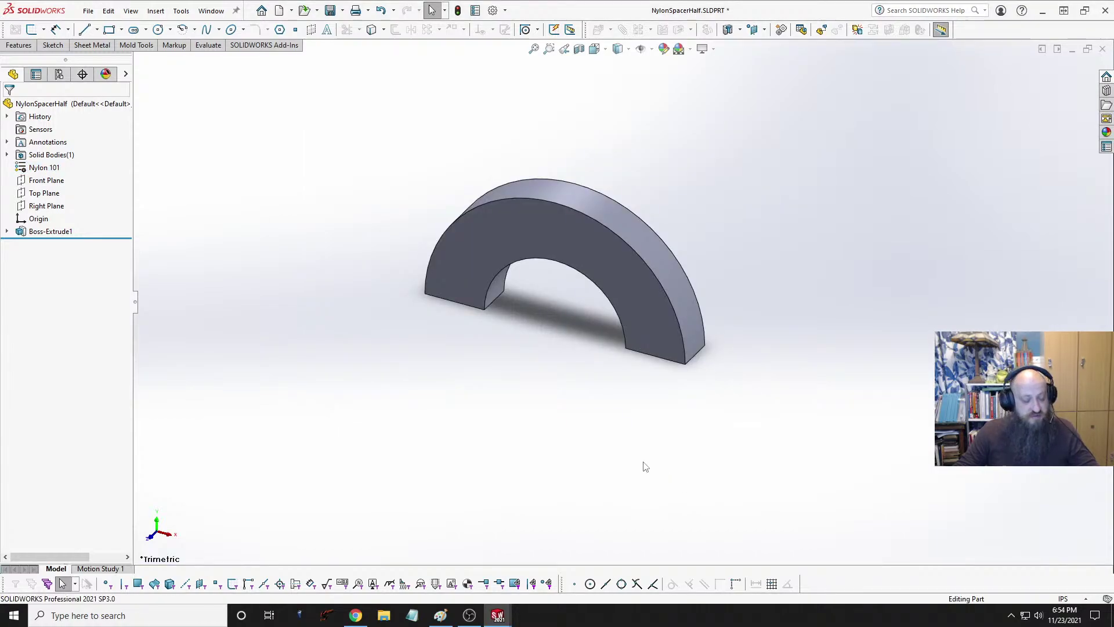
key("ctrl+s")
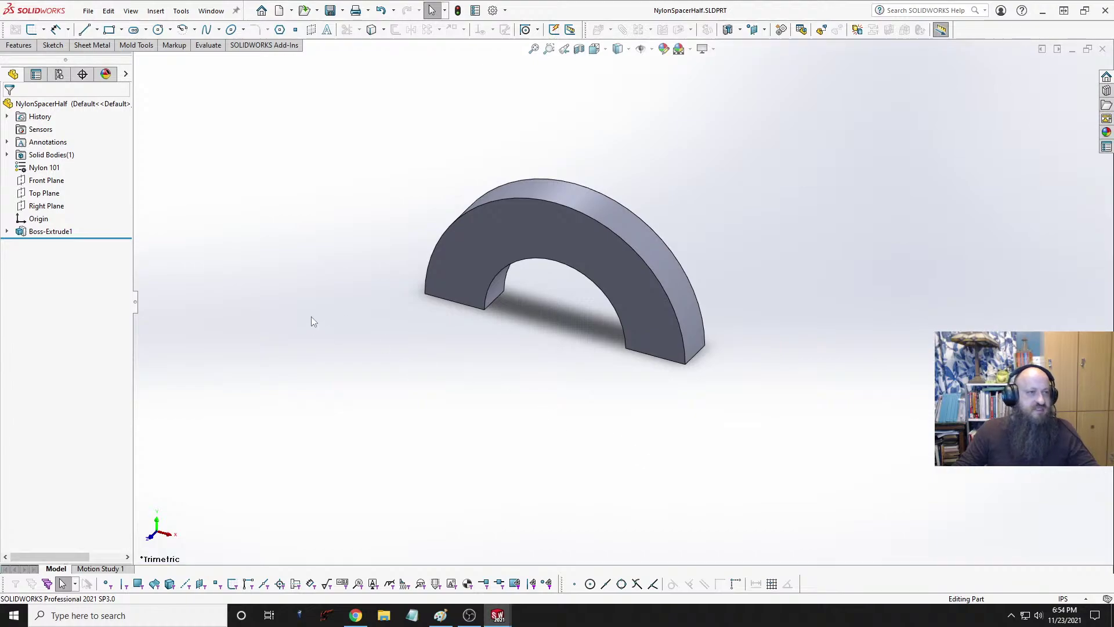
right_click(53, 105)
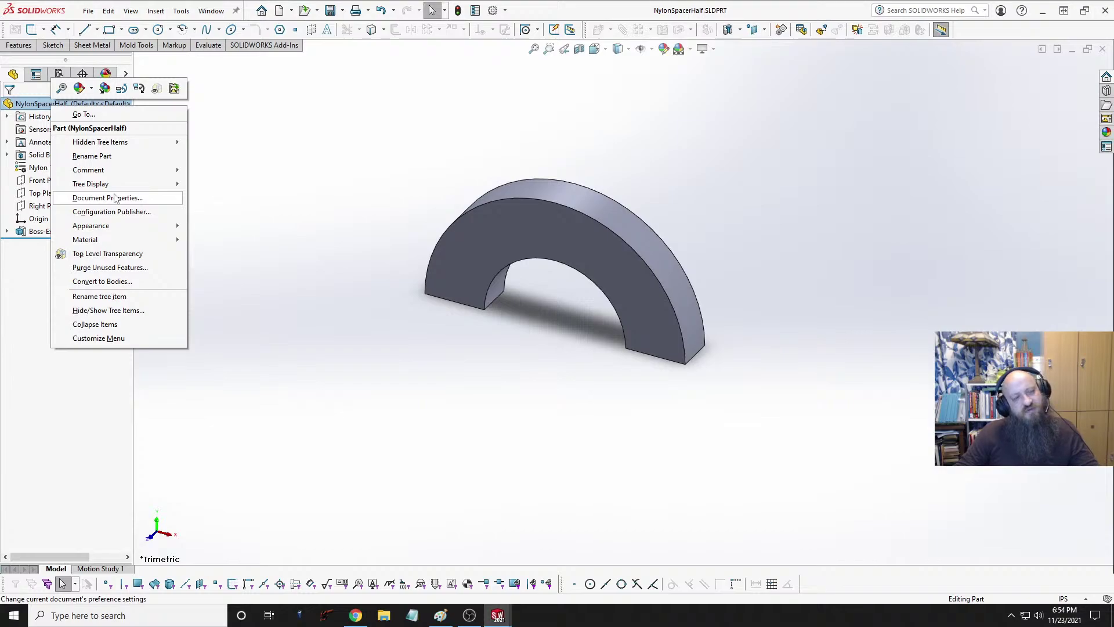
left_click(272, 207)
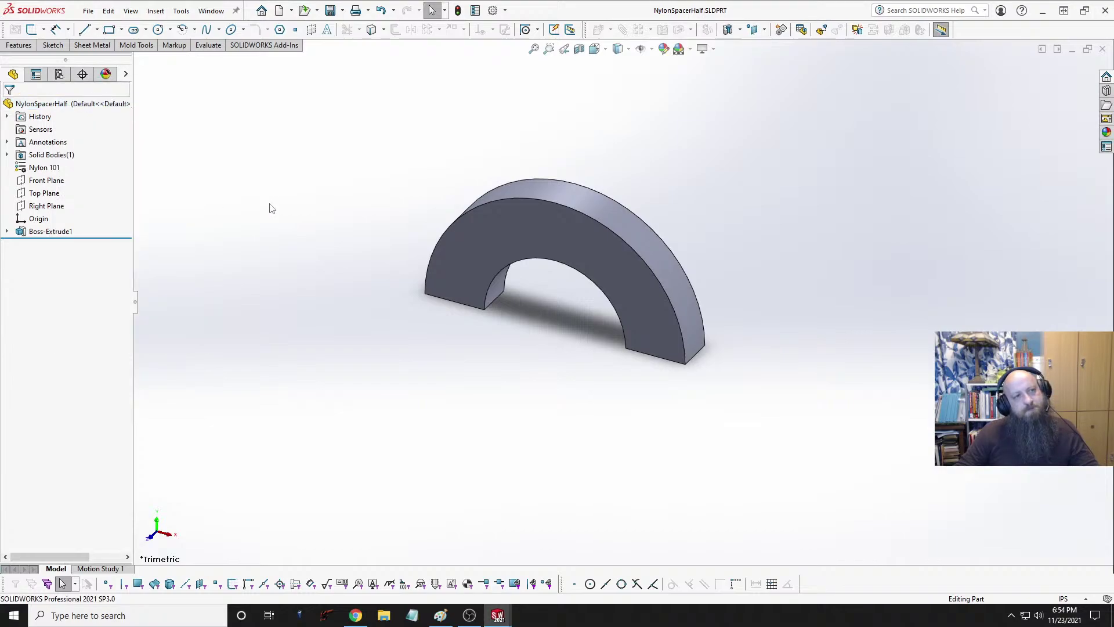
Step: Rename the part's Default configuration to .25in
left_click(59, 75)
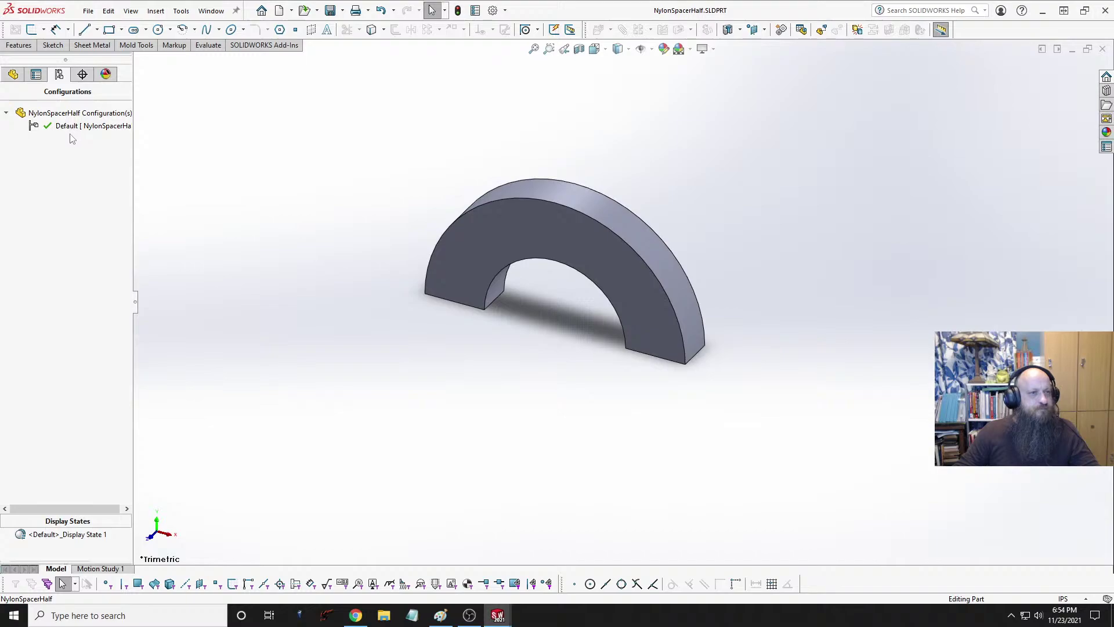
left_click(69, 127)
left_click(70, 128)
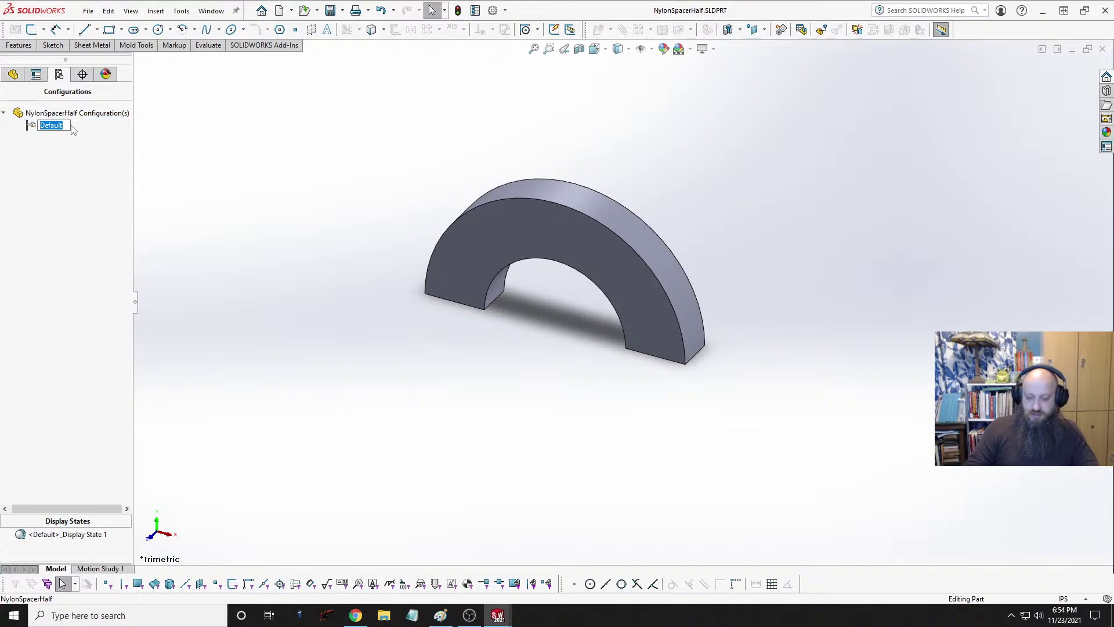
type(".25")
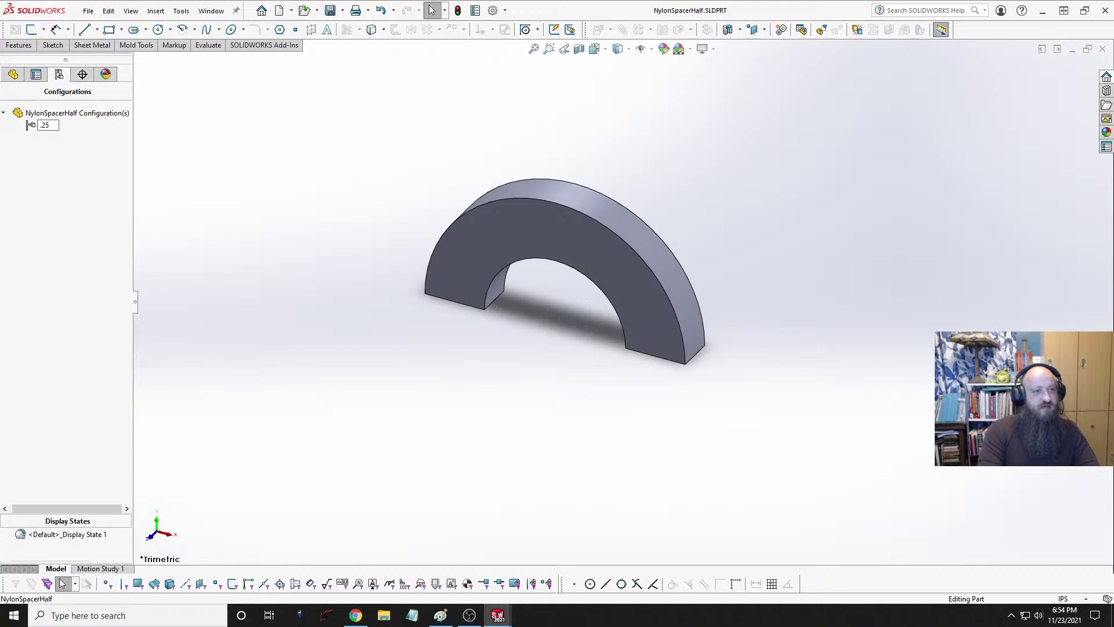
type("in")
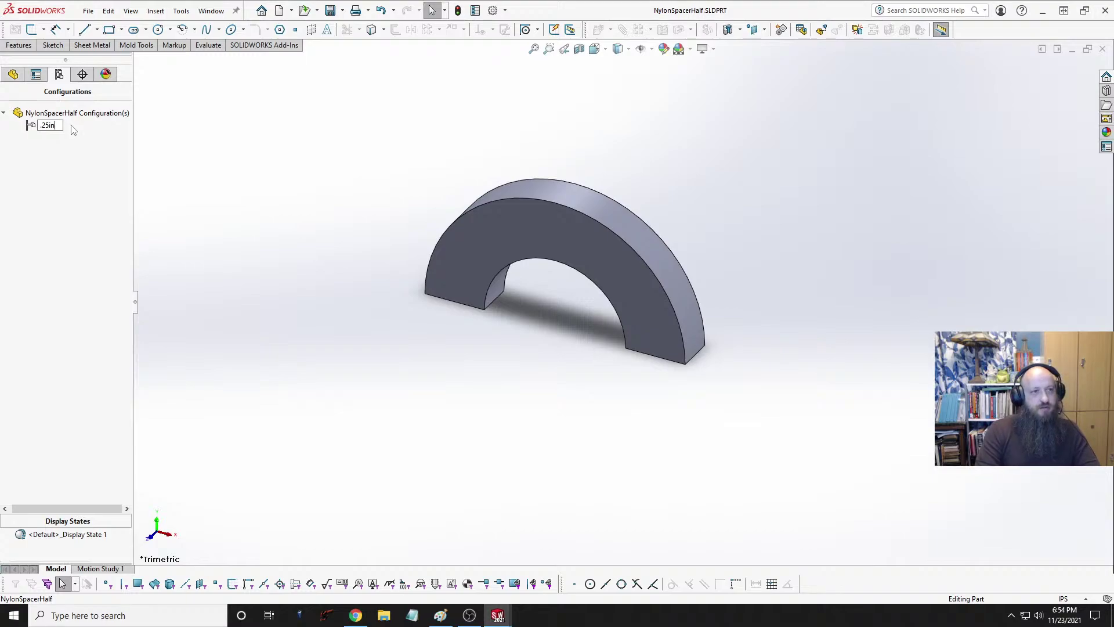
key("Return")
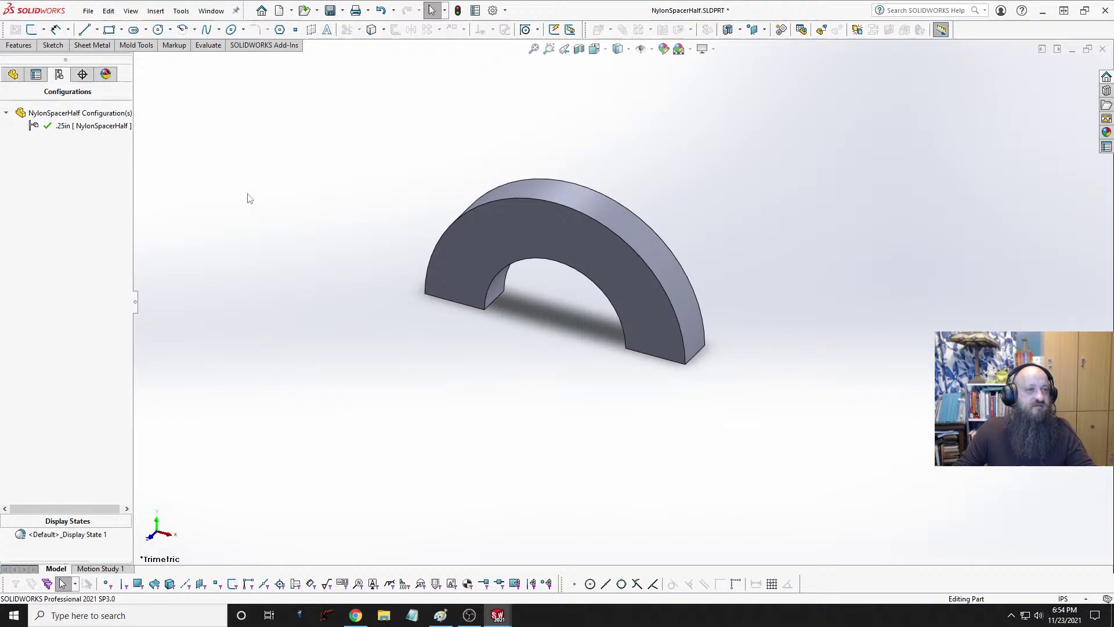
Step: Extend the configuration name to four decimals as .2500in and return to the part's feature tree
left_click(79, 130)
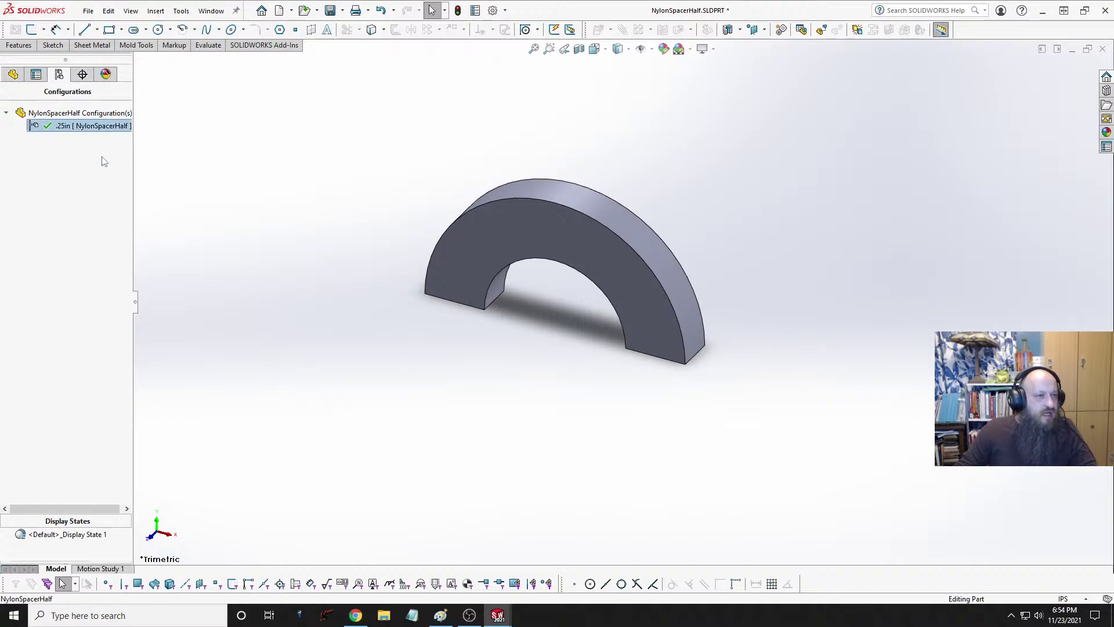
left_click(76, 129)
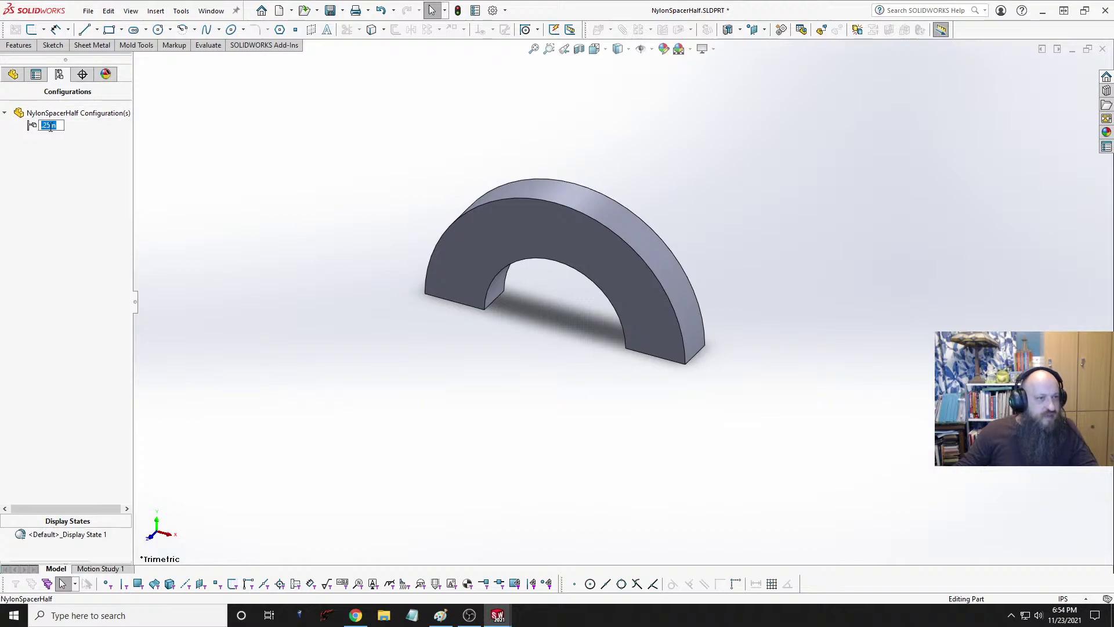
left_click(50, 127)
type("00")
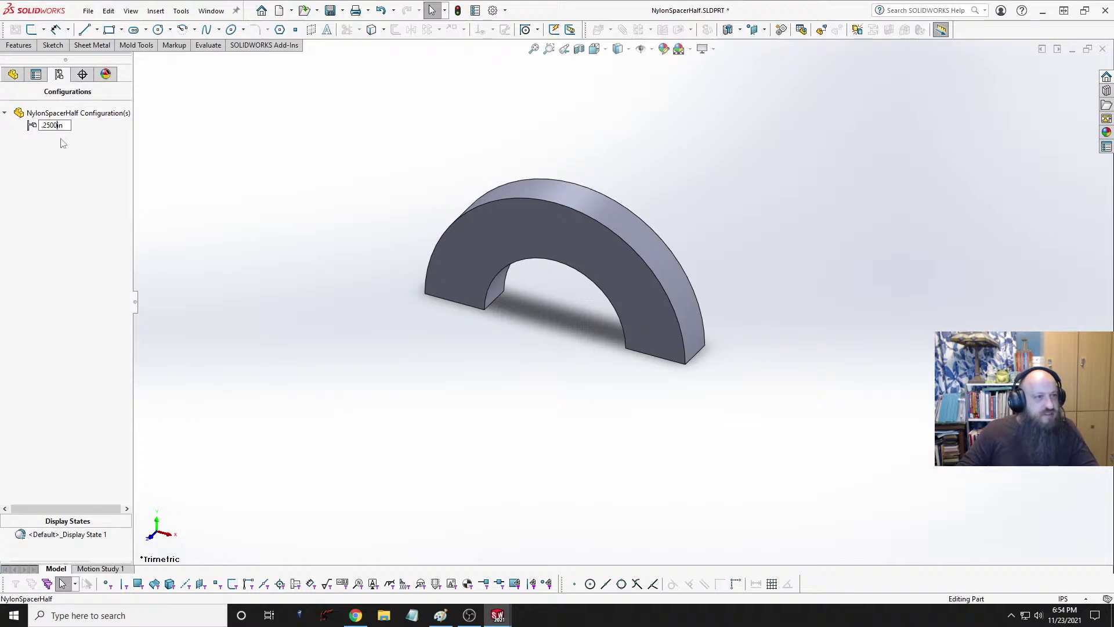
left_click(258, 173)
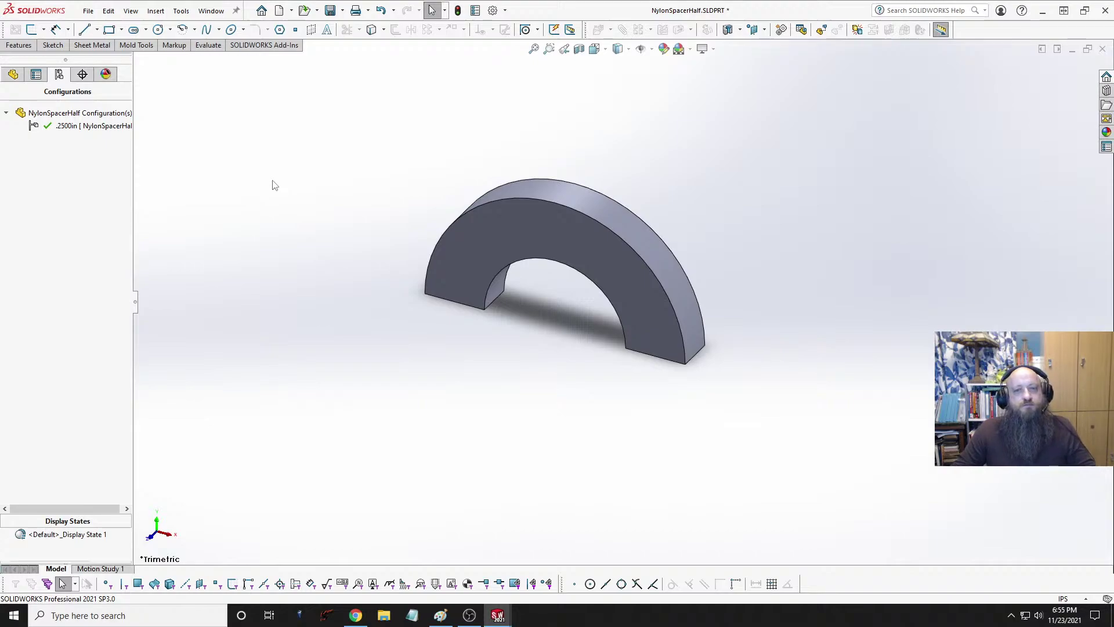
left_click(13, 73)
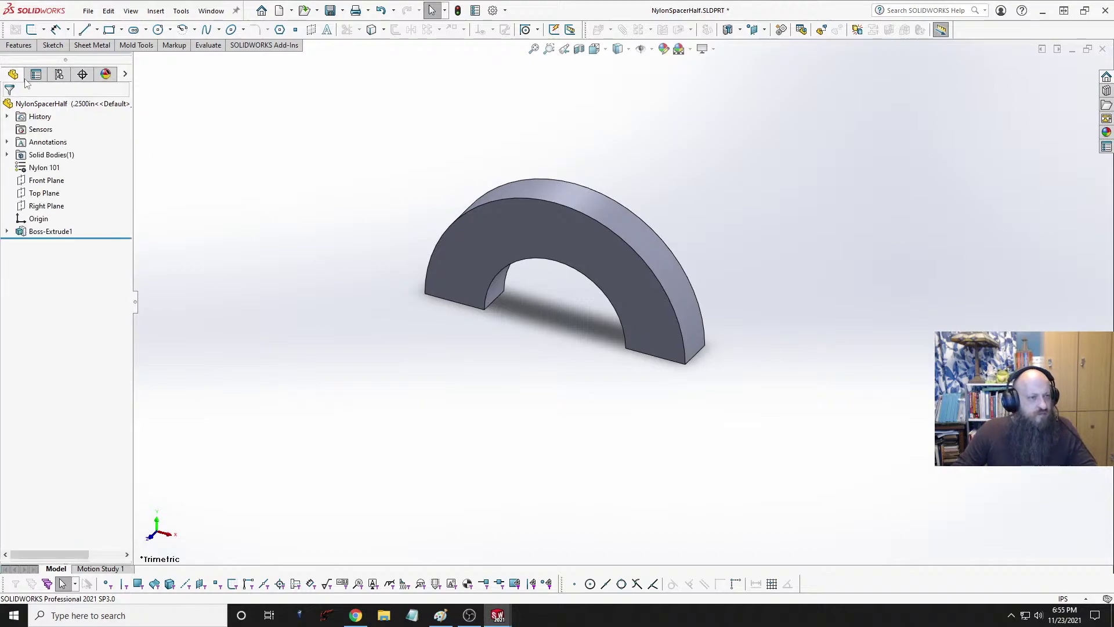
Step: Change the spacer's material from the Plastics library to Nylon 6/10 and apply it to the part
left_click(45, 170)
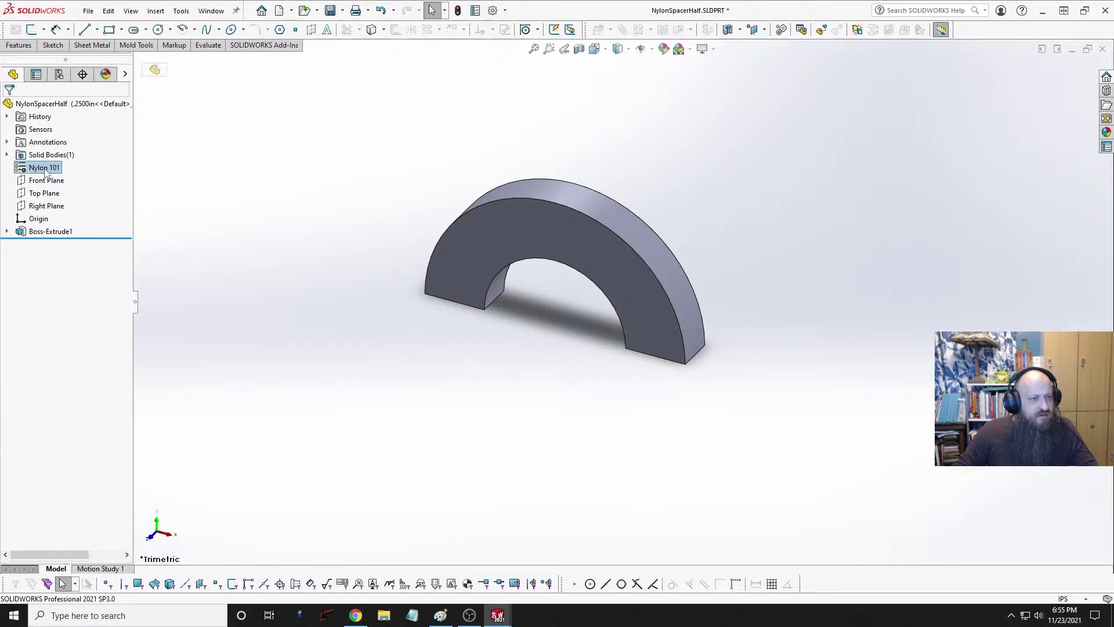
right_click(45, 170)
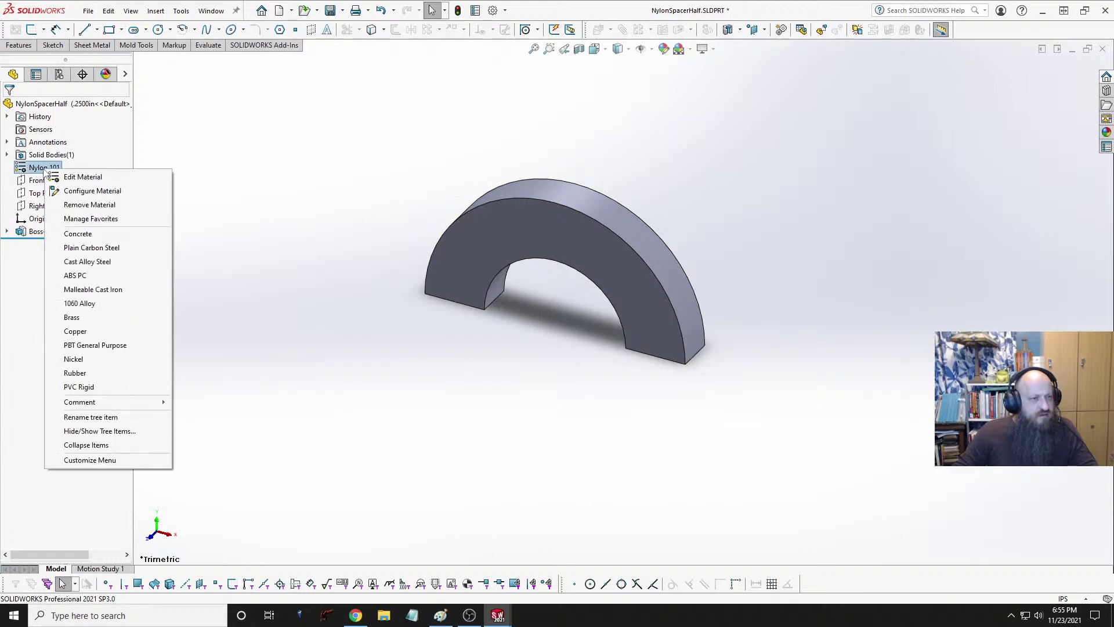
left_click(97, 180)
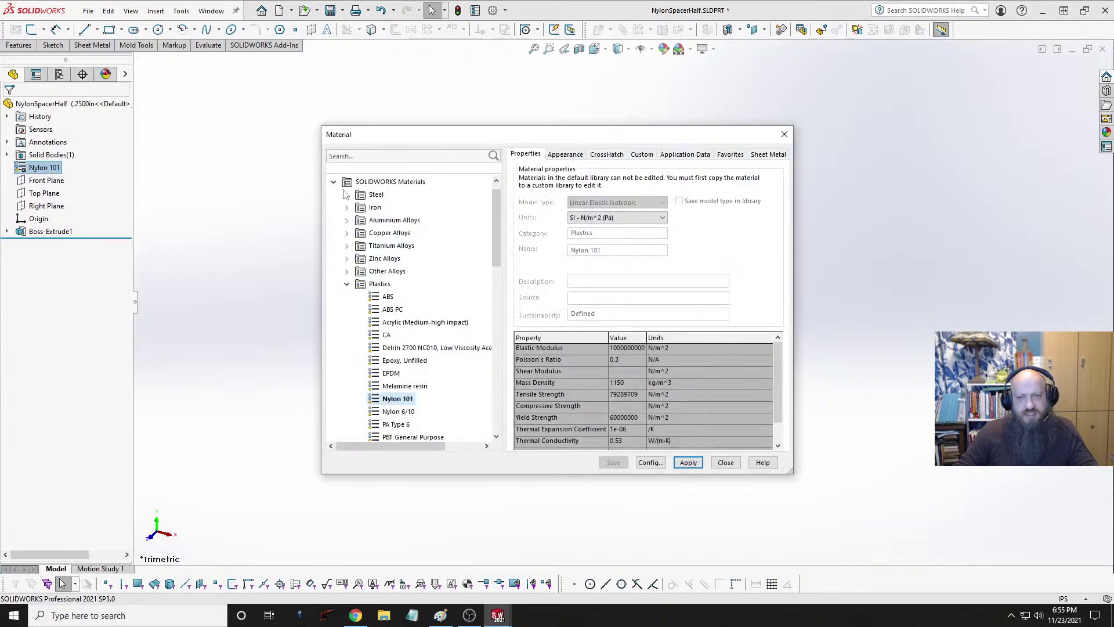
left_click(571, 155)
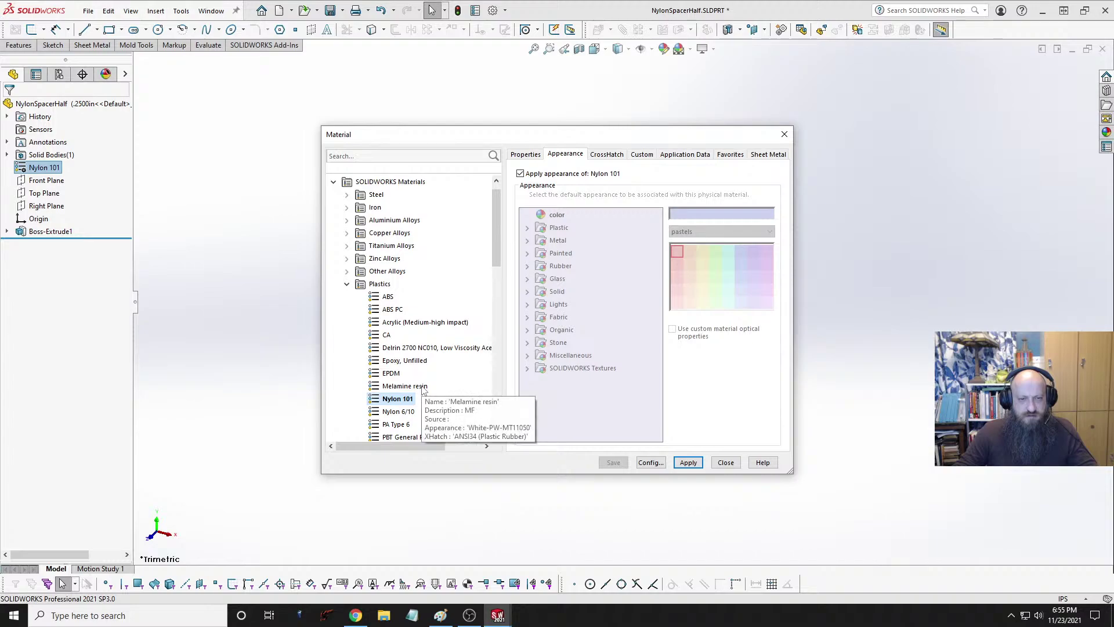
scroll(458, 392, "down", 2)
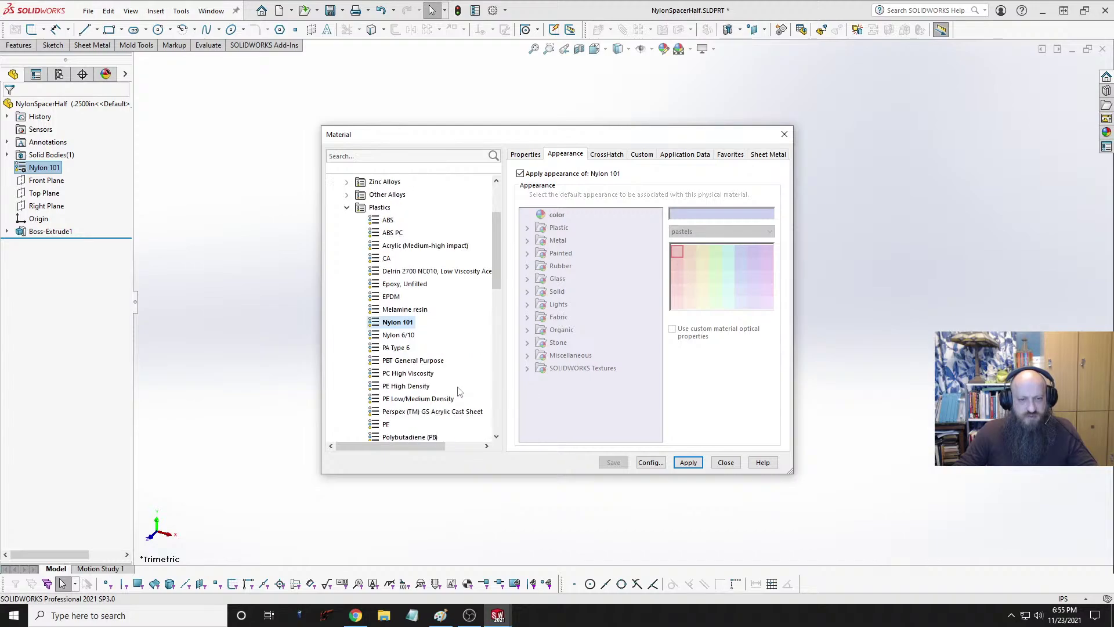
scroll(458, 391, "down", 2)
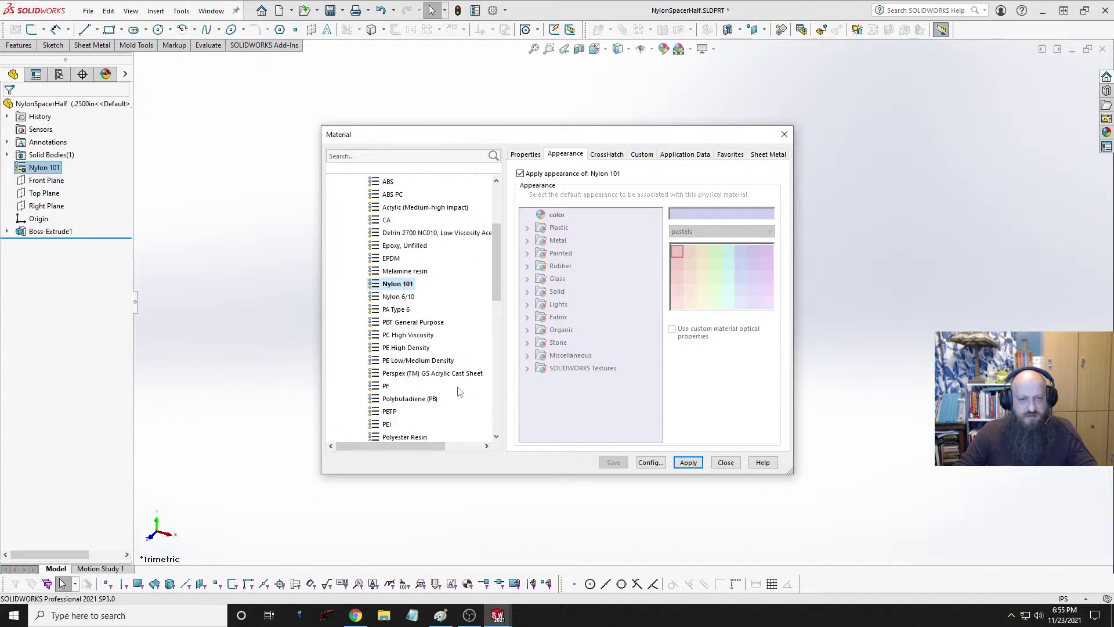
scroll(459, 391, "down", 8)
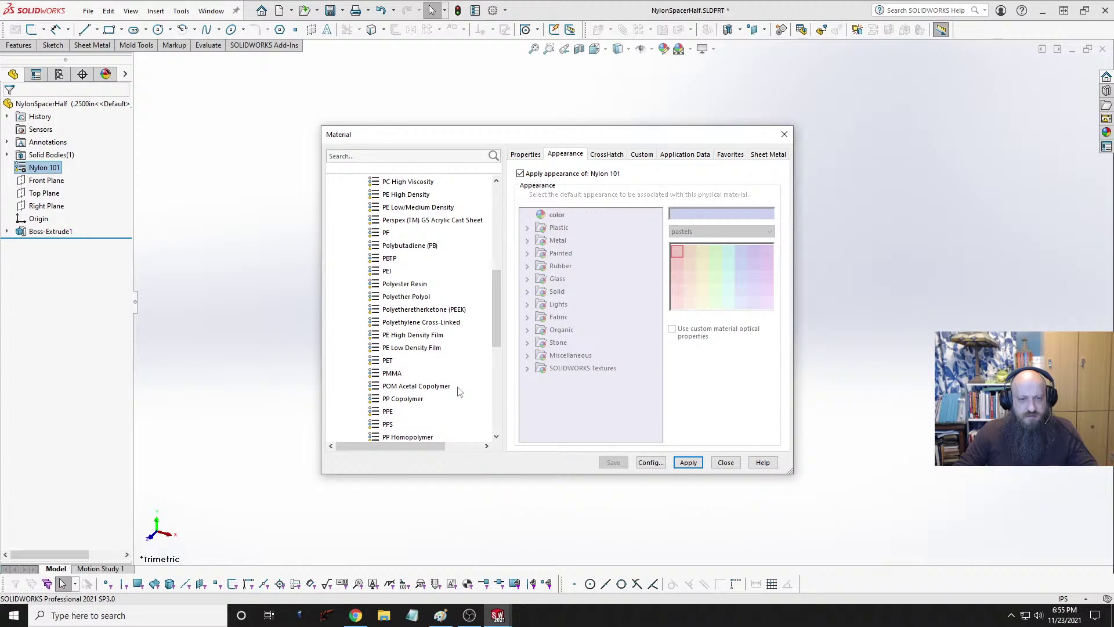
scroll(459, 392, "up", 8)
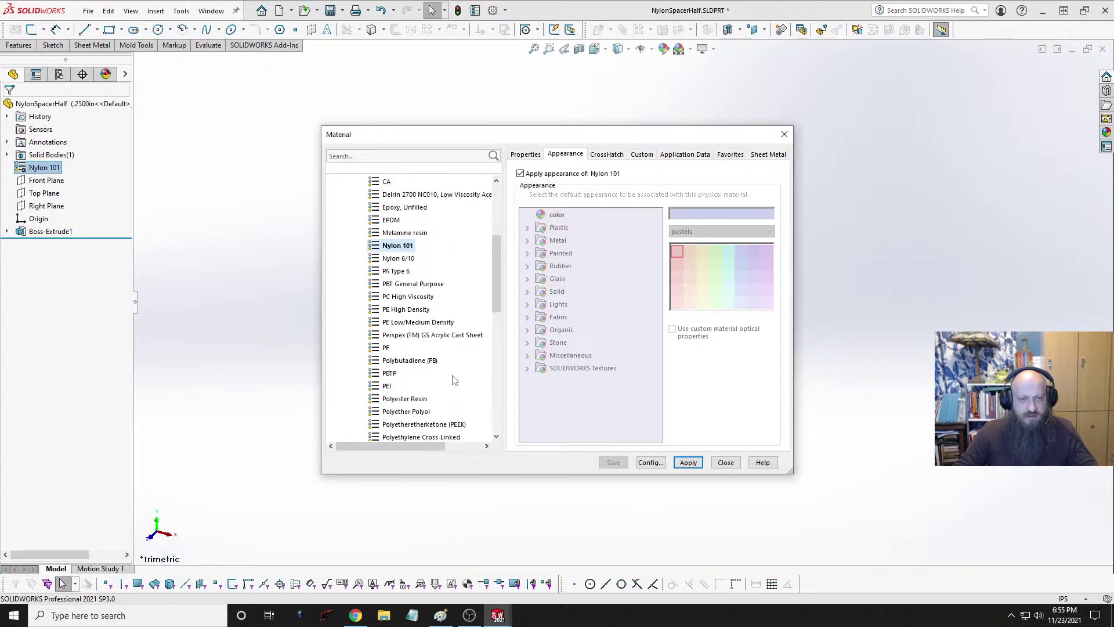
left_click(399, 258)
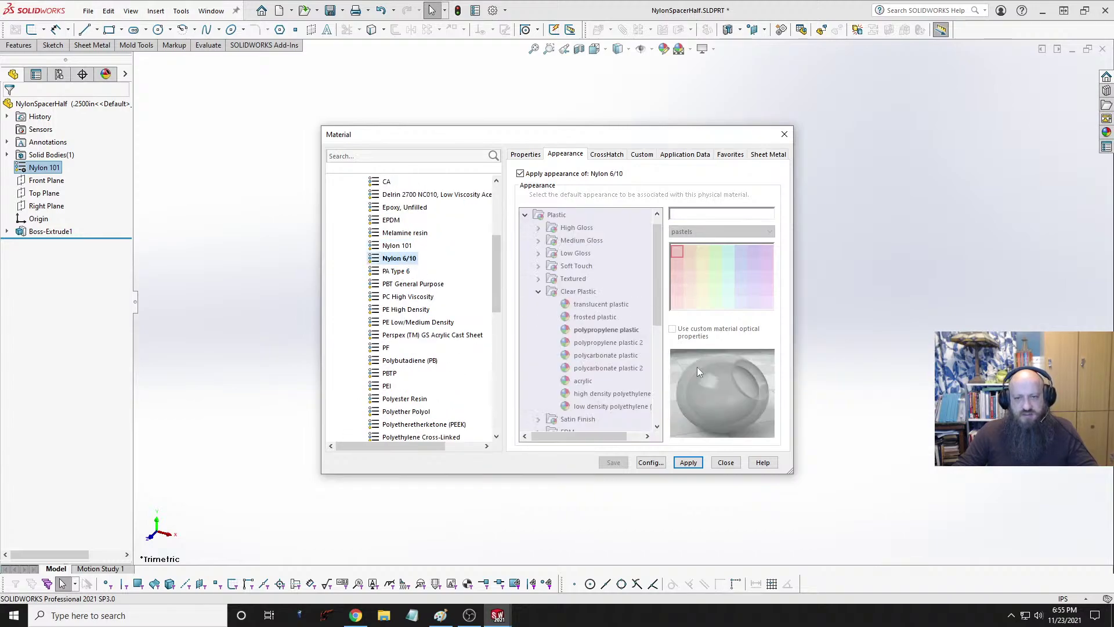
left_click(689, 463)
left_click(726, 463)
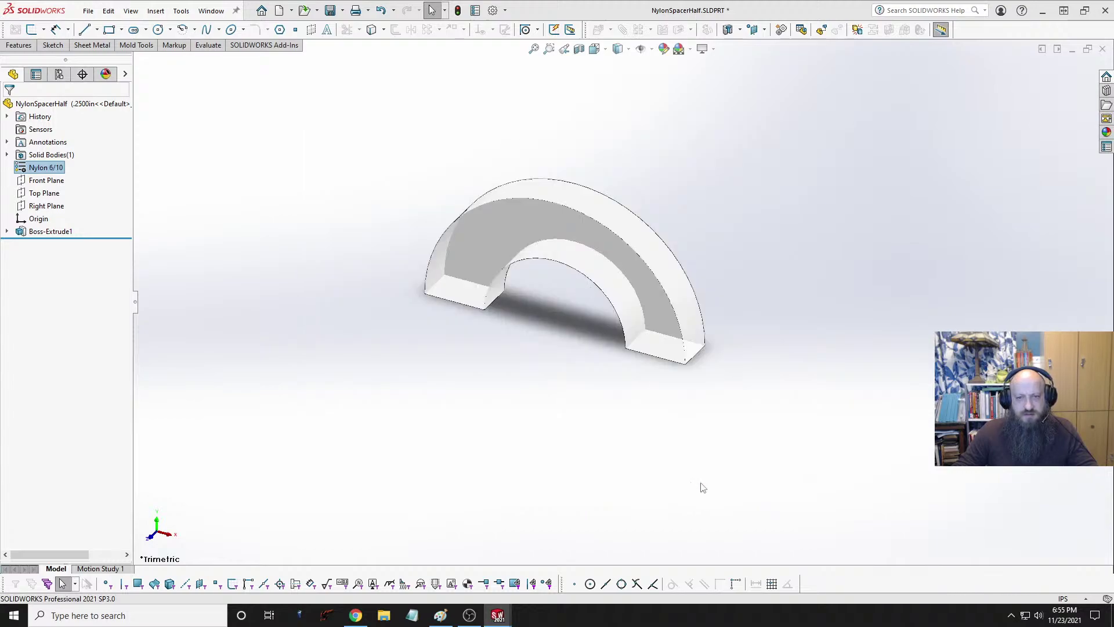
Step: Begin a chamfer on one outer arc edge of the half-ring with a 0.03125 in distance at 45 degrees
middle_click_drag(617, 386, 515, 326)
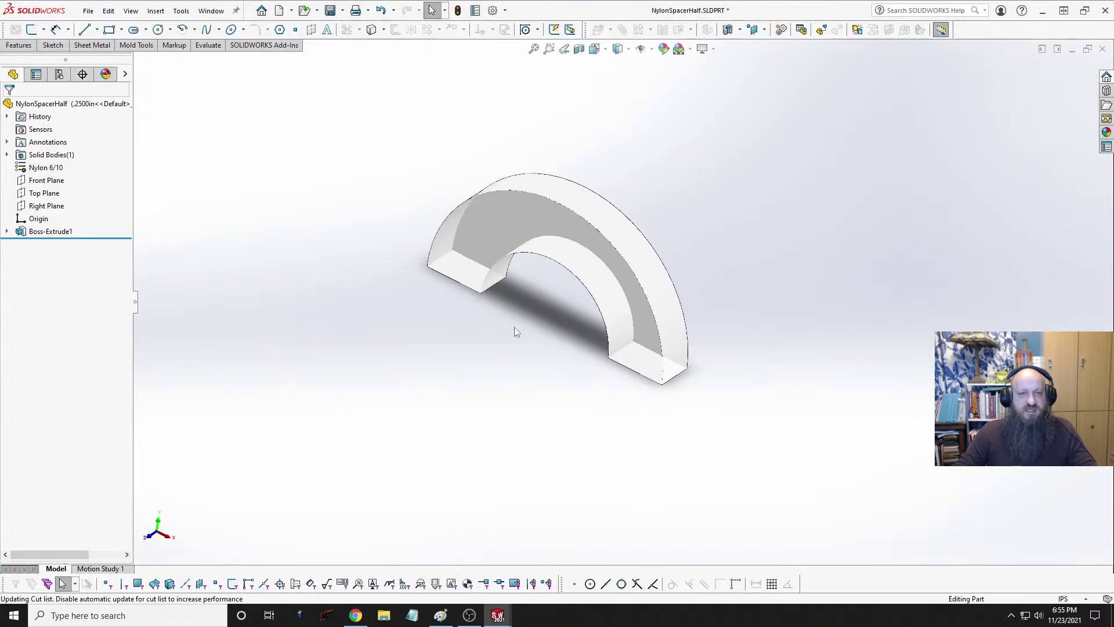
key("space")
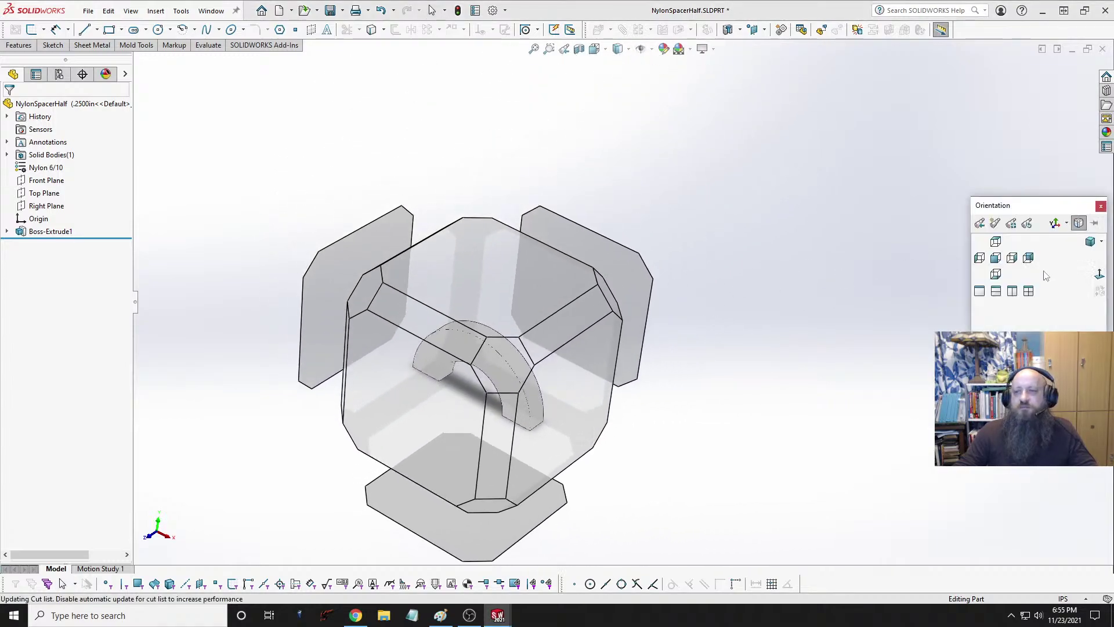
left_click(1090, 241)
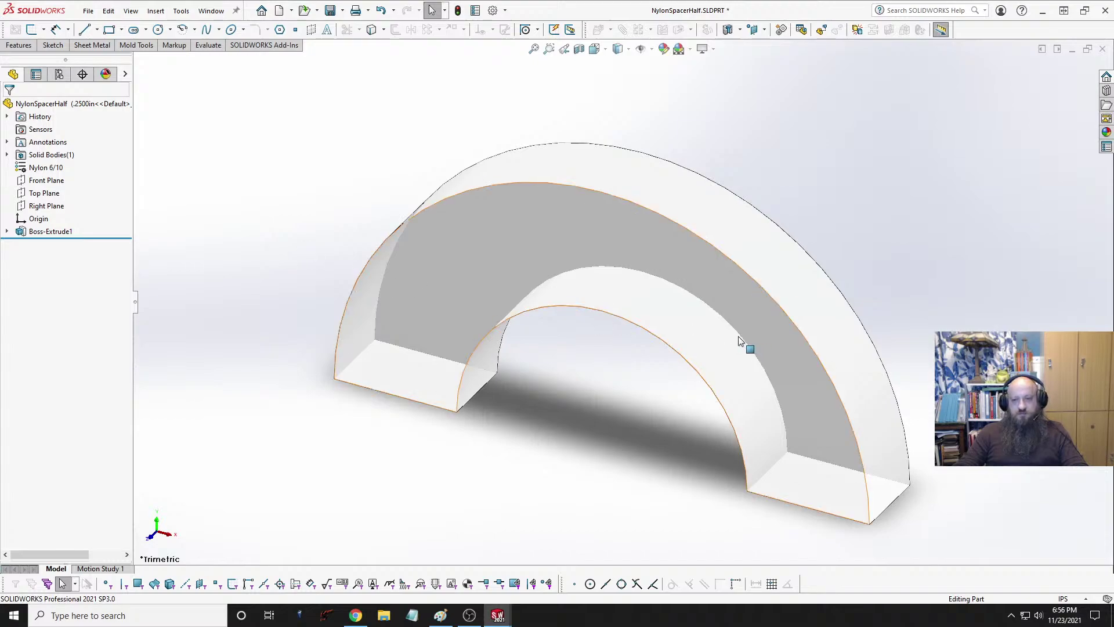
left_click(19, 45)
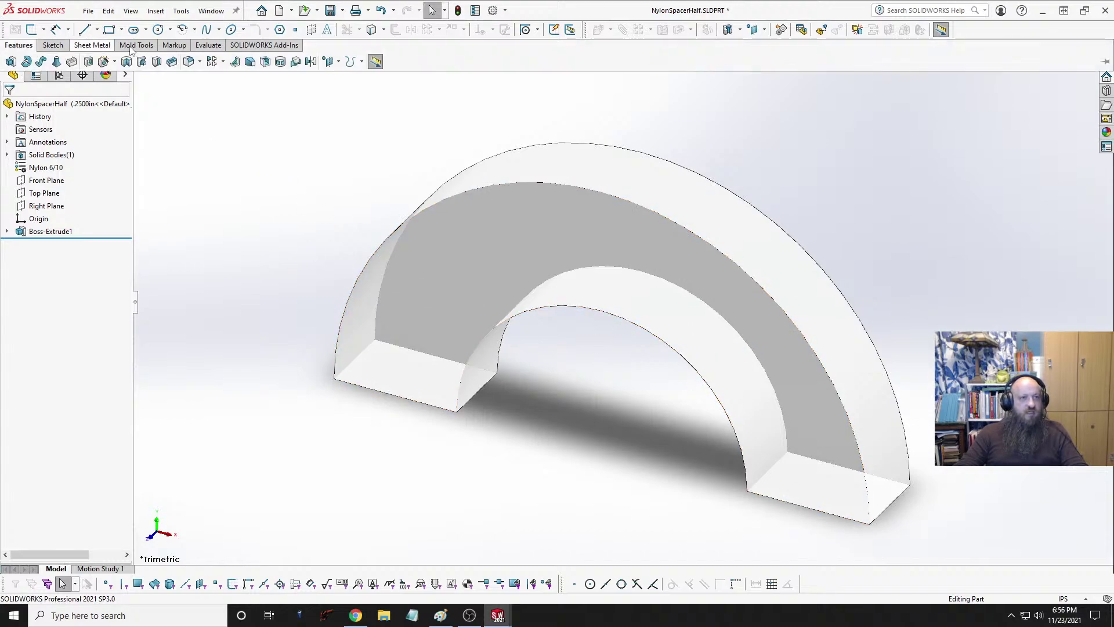
left_click(200, 62)
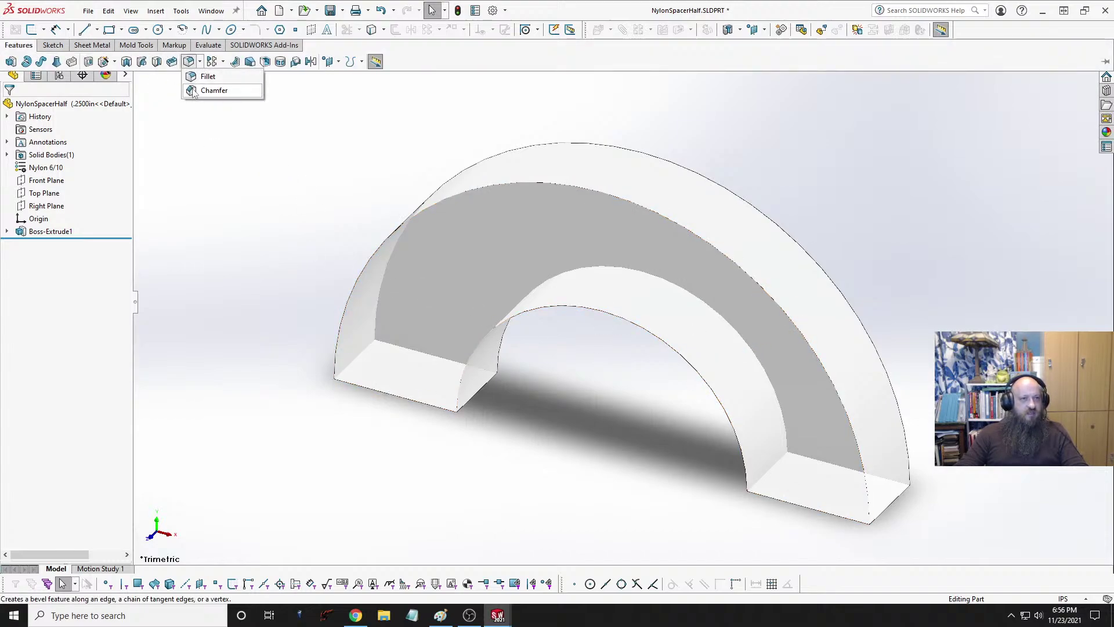
left_click(196, 93)
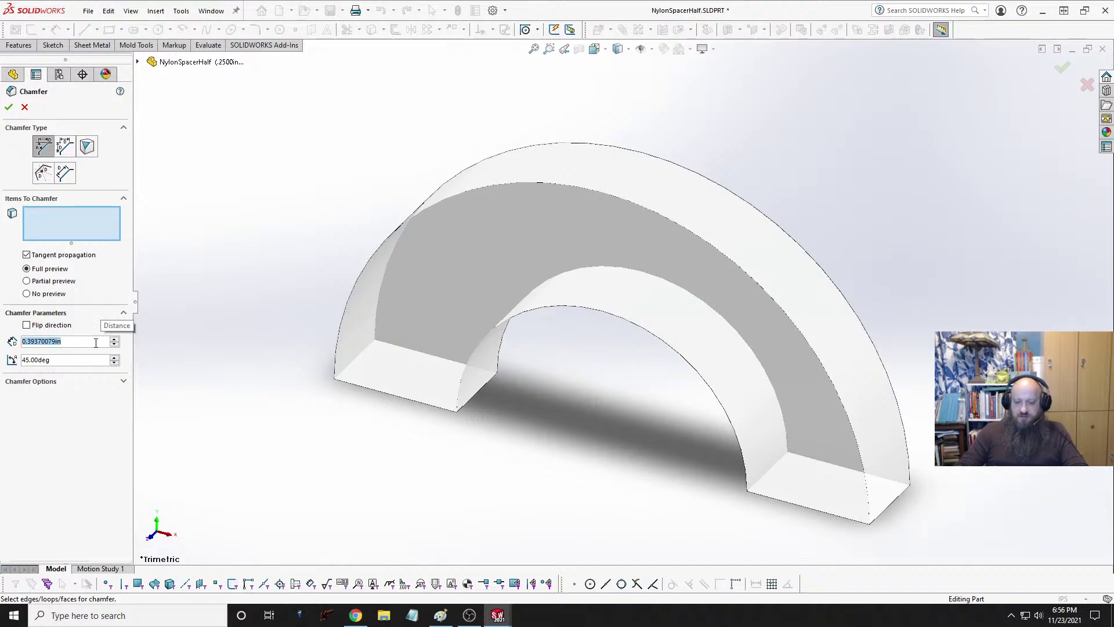
type("0.0625")
key("Return")
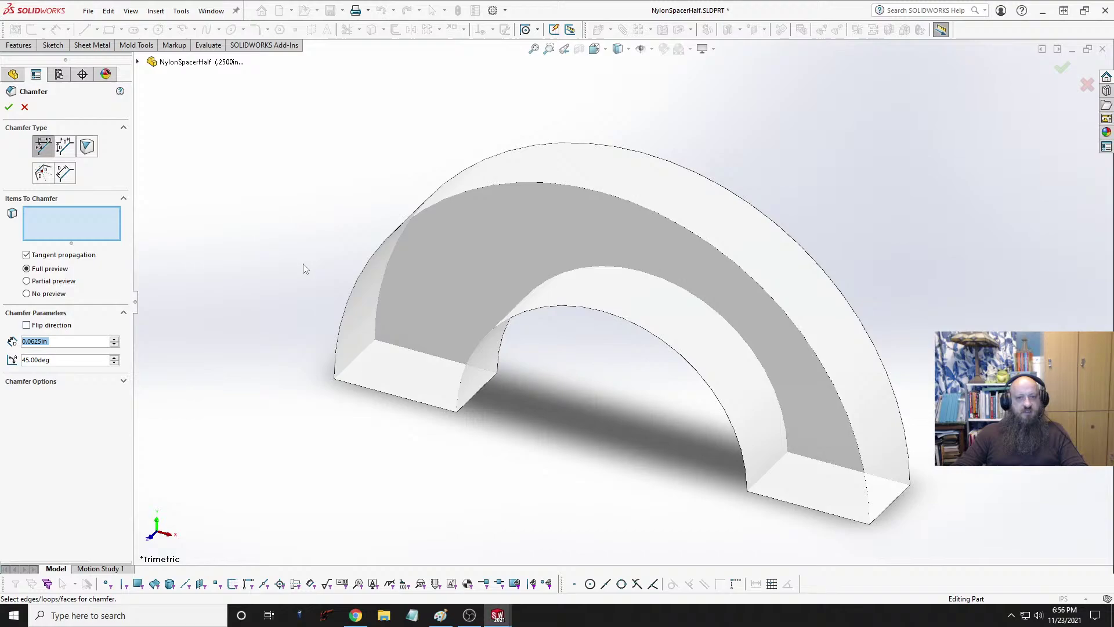
left_click(477, 191)
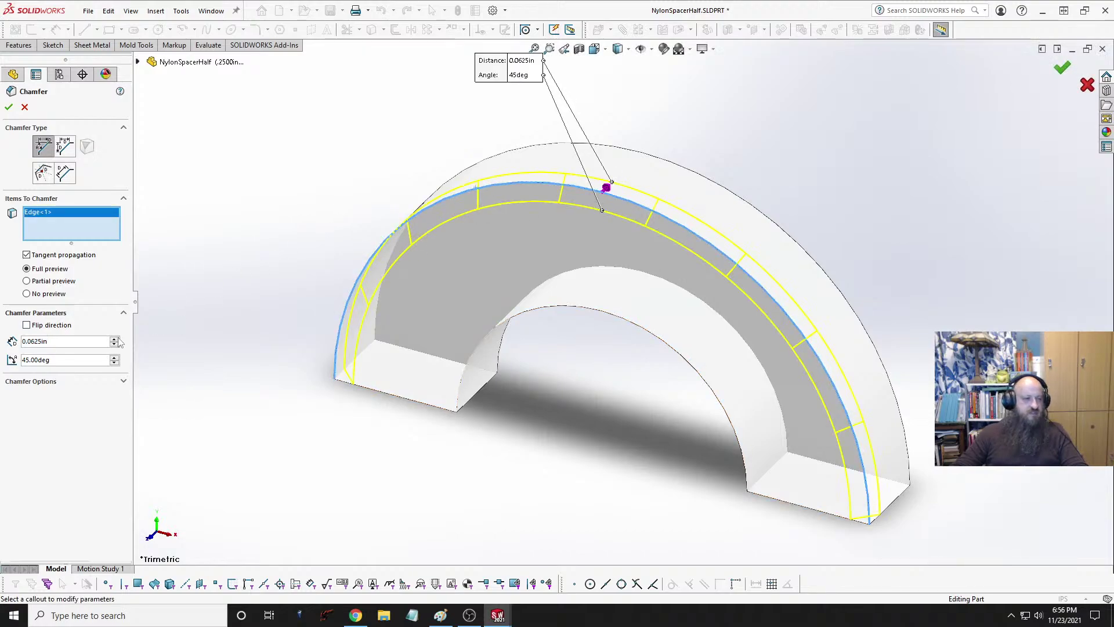
left_click(81, 344)
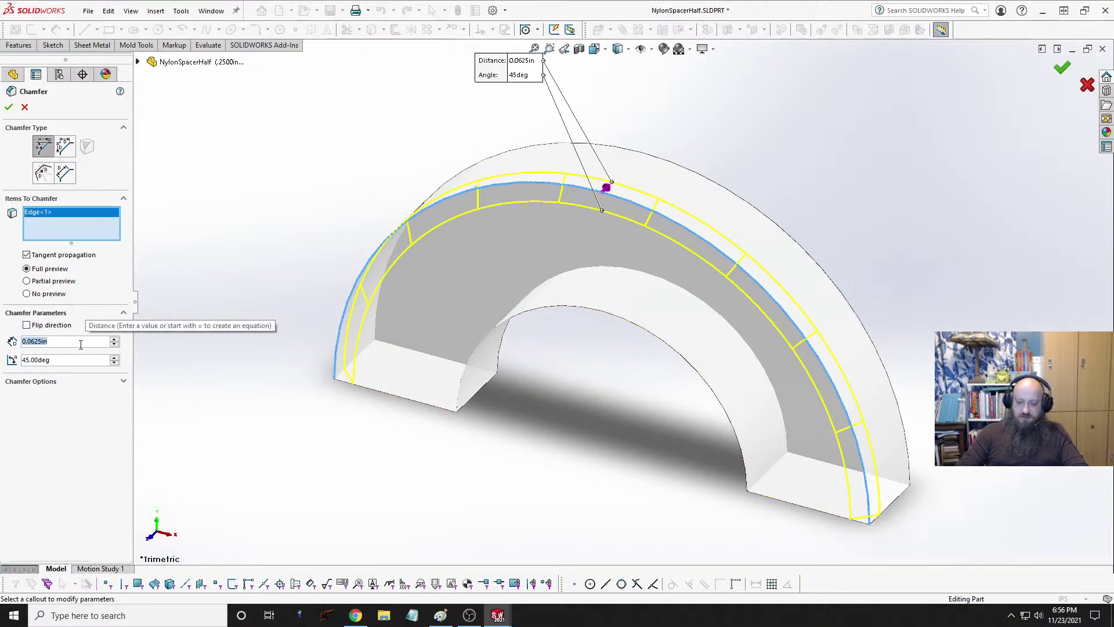
type("0.03125")
key("Return")
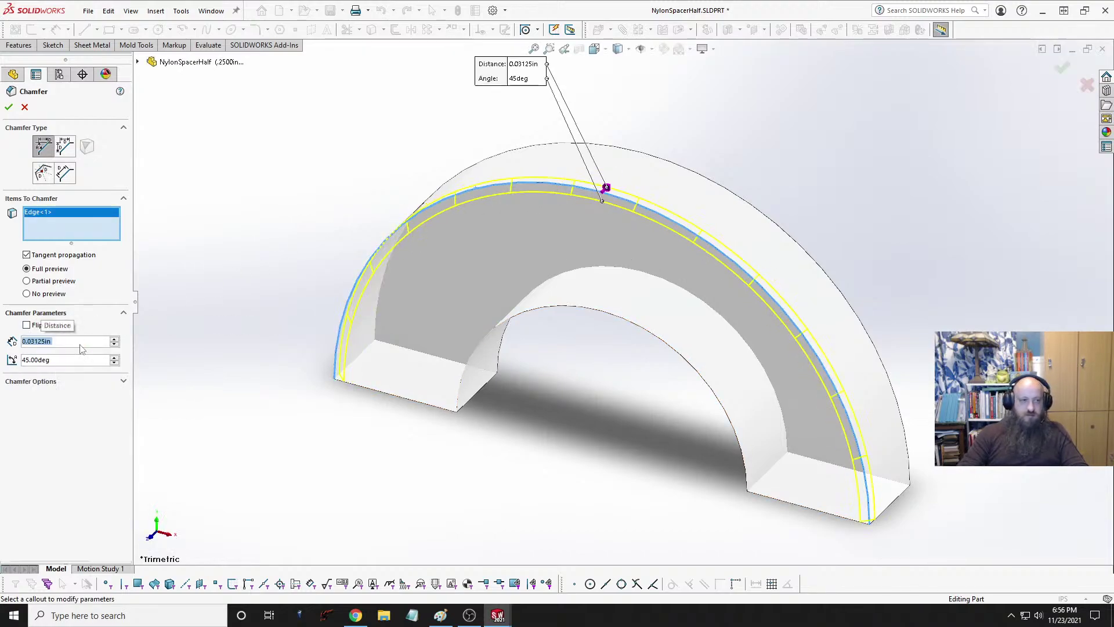
Step: Add the outer arc edge on the opposite face to the chamfer selection and complete the feature
middle_click_drag(214, 318, 284, 311)
middle_click_drag(677, 149, 723, 182)
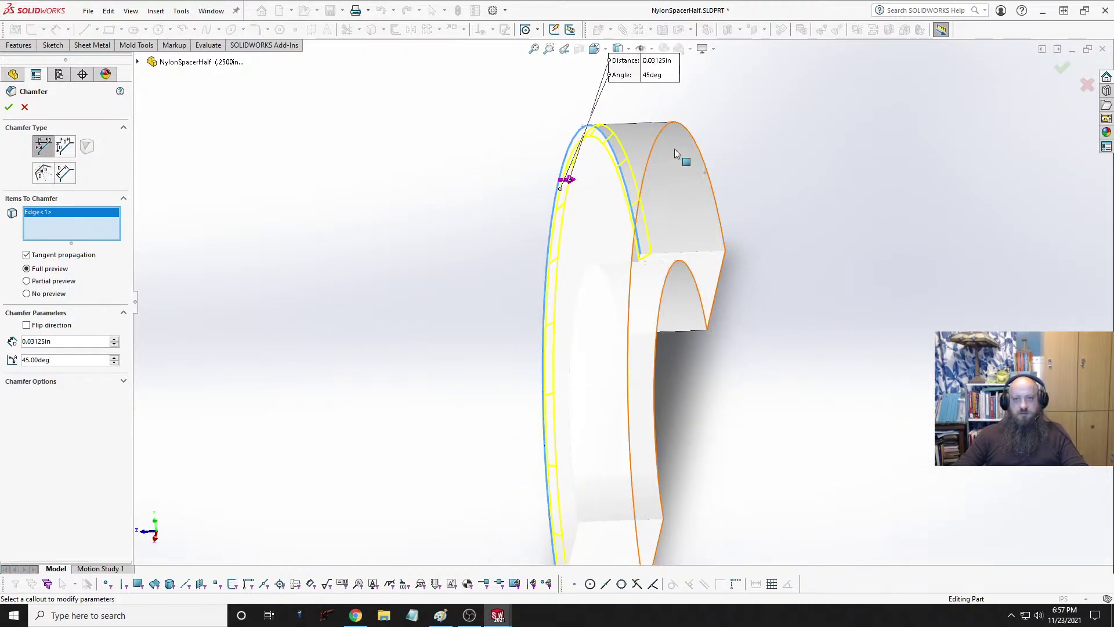
left_click(706, 145)
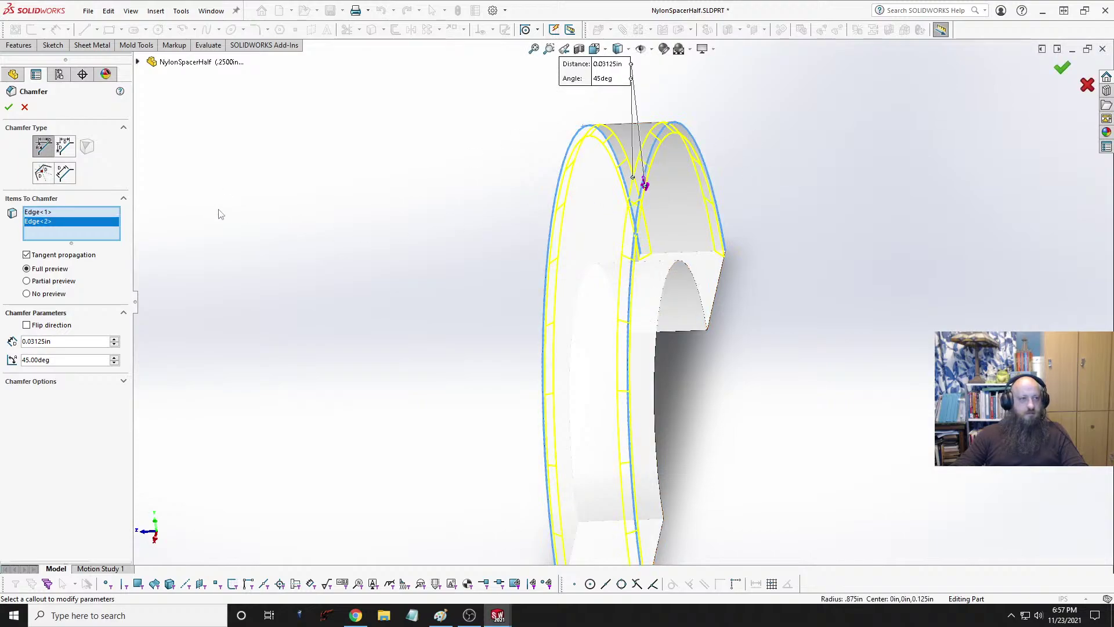
left_click(8, 107)
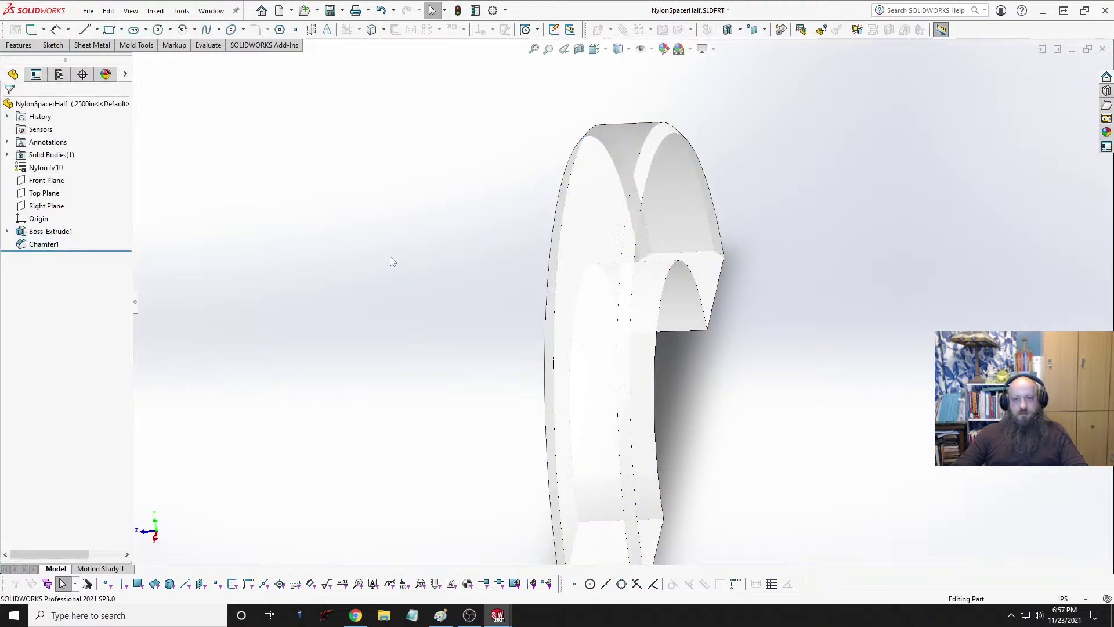
Step: Examine the chamfered edges side-on and highlight the extrusion's profile sketch to compare it with the half-ring body
key("space")
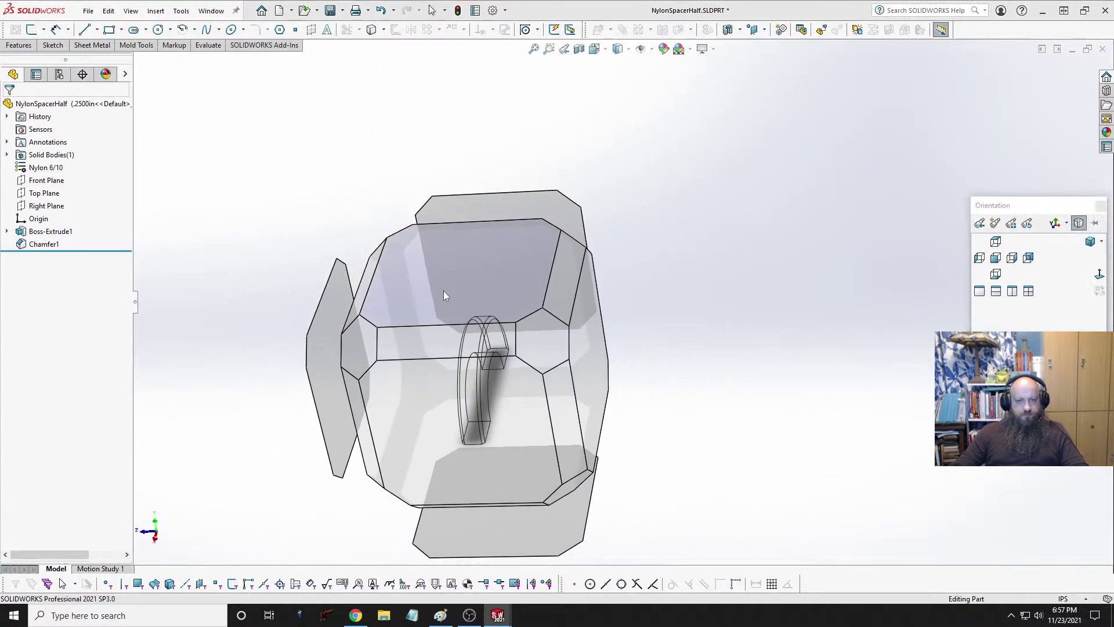
left_click(444, 293)
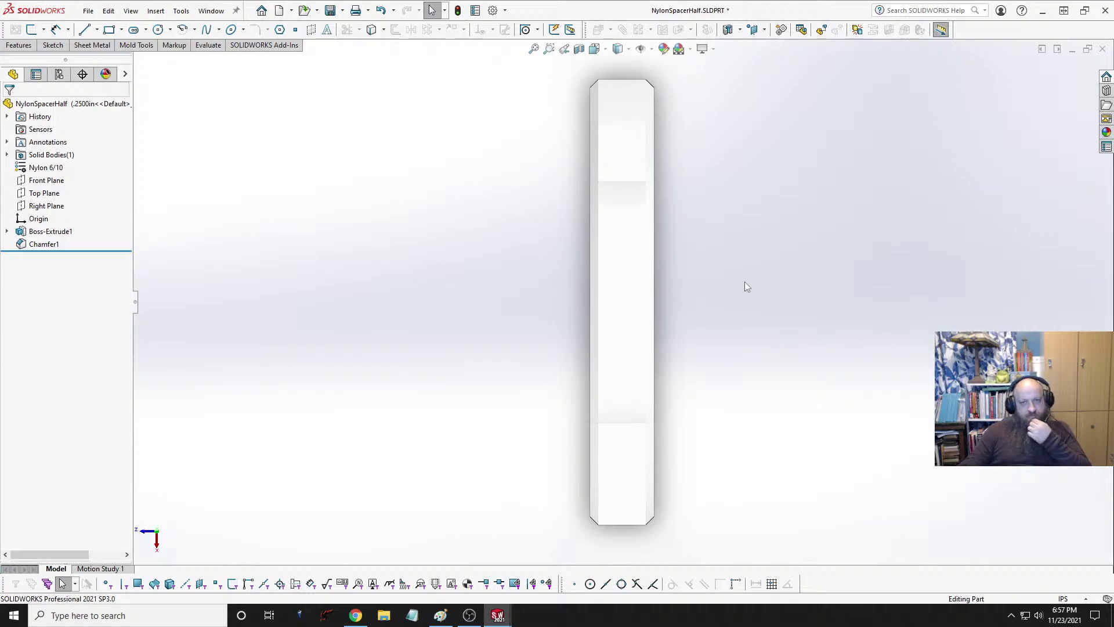
left_click(6, 231)
left_click(53, 245)
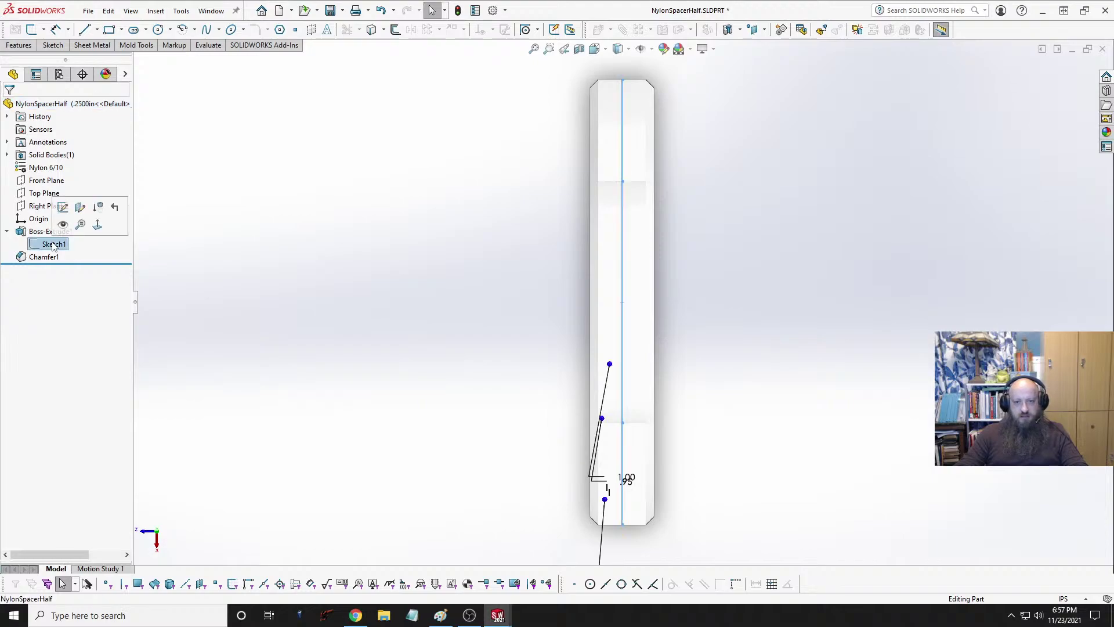
middle_click_drag(300, 415, 390, 270)
middle_click_drag(380, 285, 370, 292)
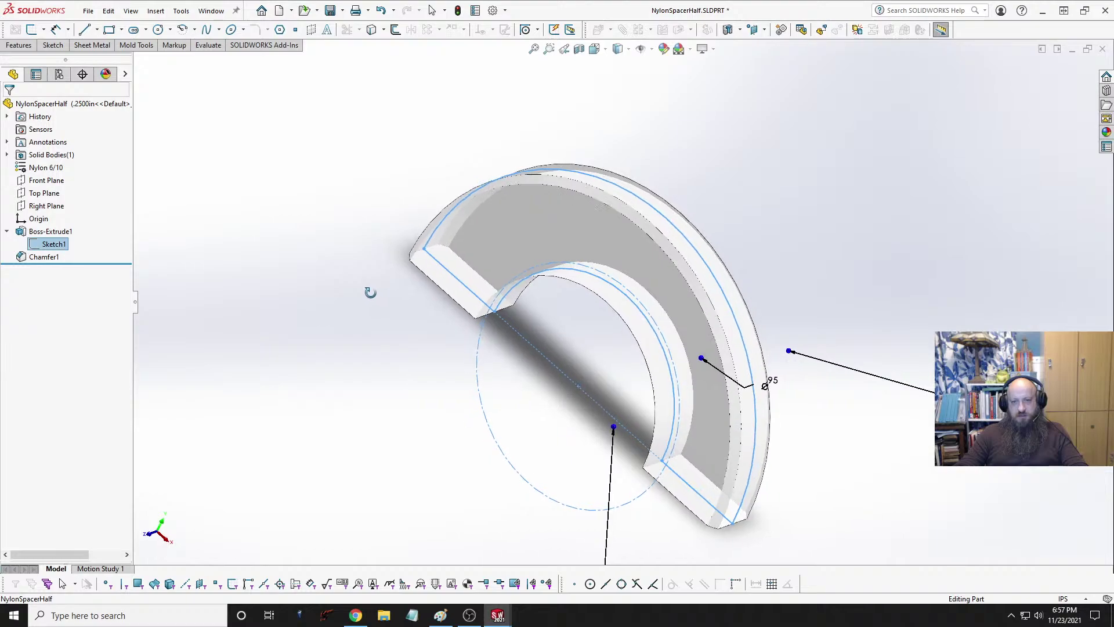
key("Escape")
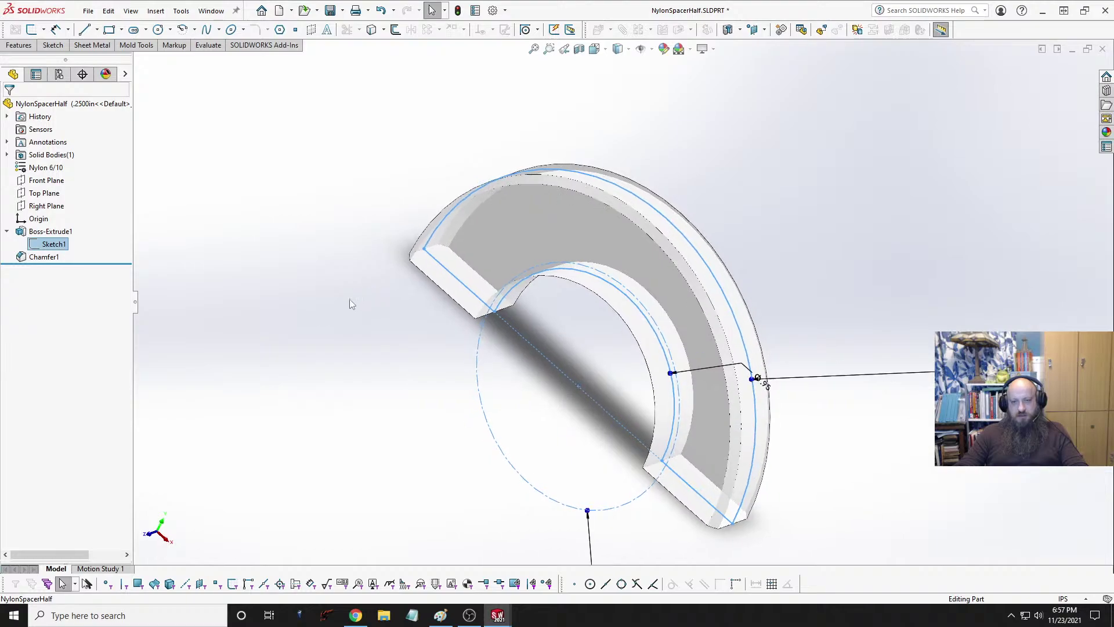
left_click(289, 329)
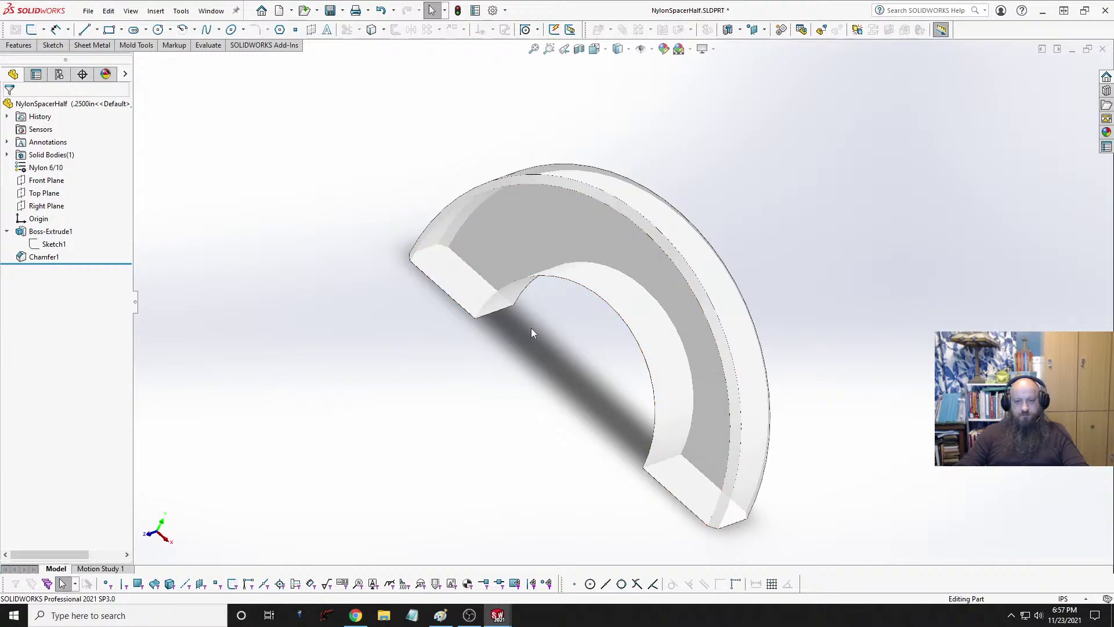
Step: Inspect the spacer from above and from its underside, checking where the profile sketch lies within the thickness
middle_click_drag(519, 330, 480, 438)
key("space")
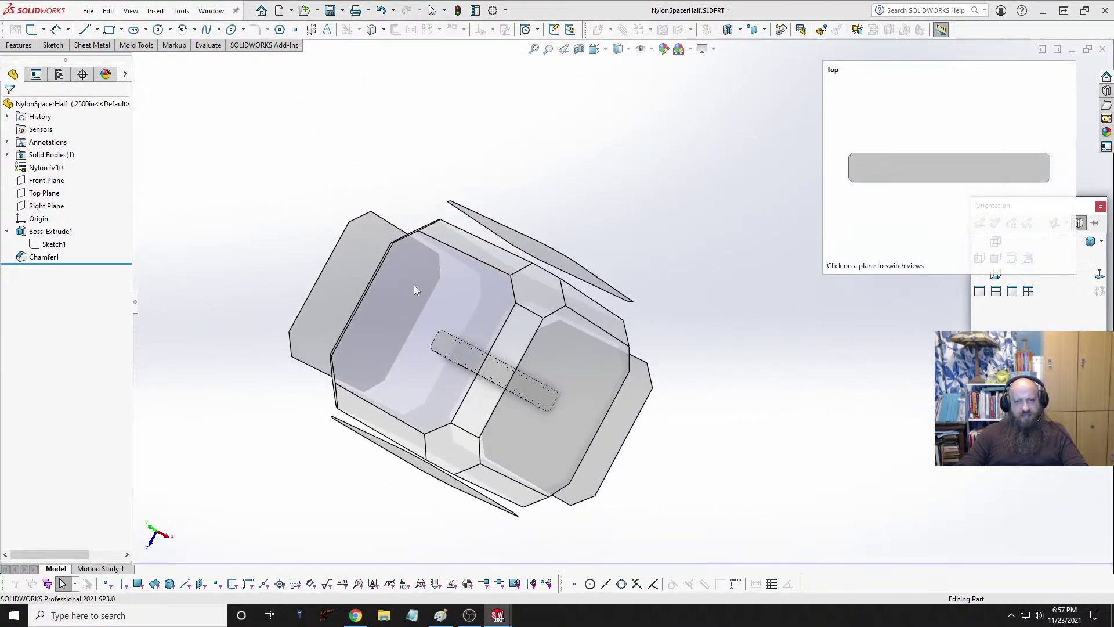
left_click(415, 286)
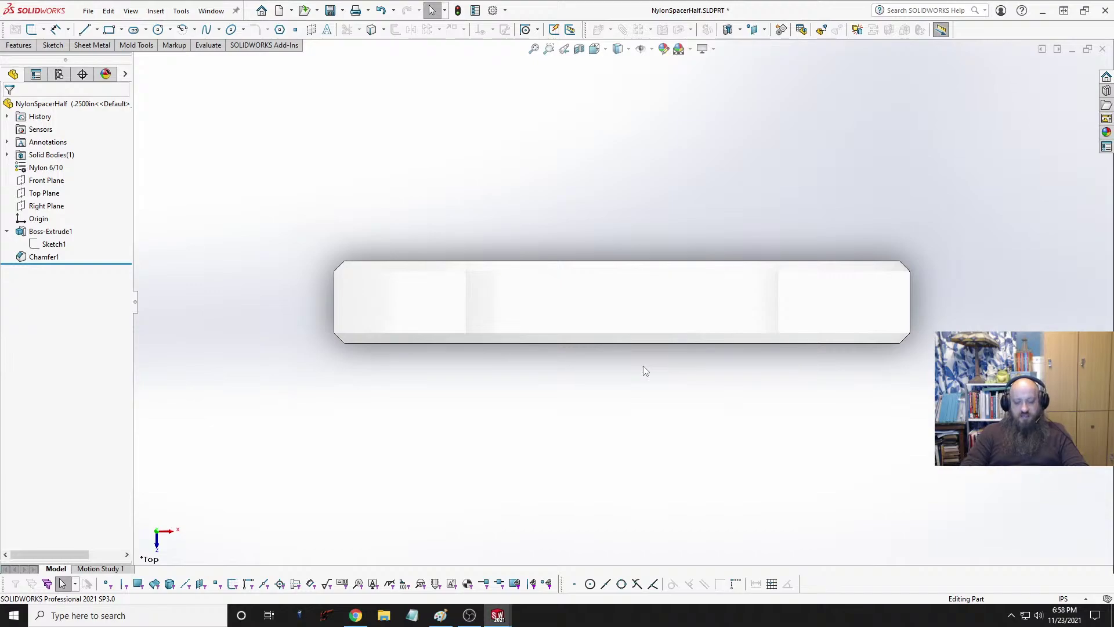
key("shift+Up")
key("shift+Up")
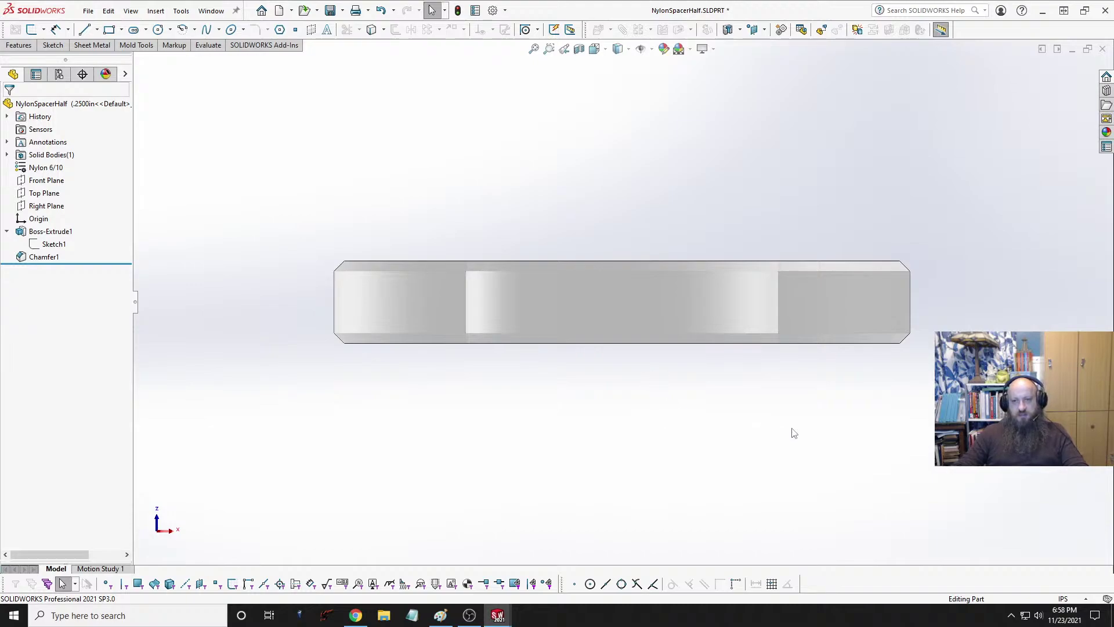
left_click(52, 244)
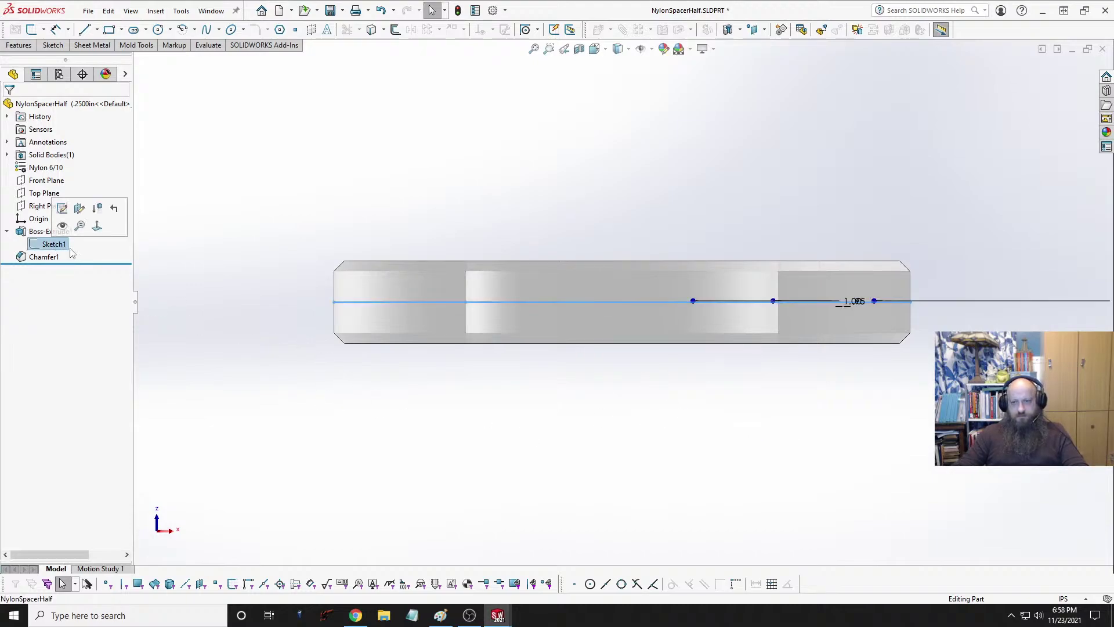
middle_click_drag(564, 372, 569, 433)
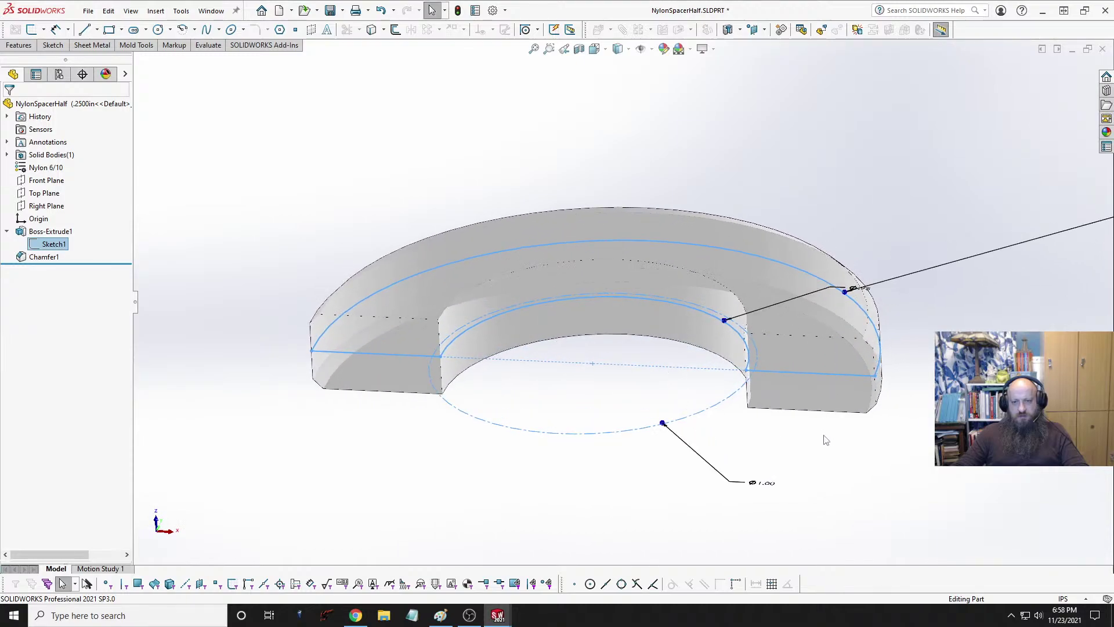
middle_click_drag(799, 419, 803, 435)
left_click(790, 462)
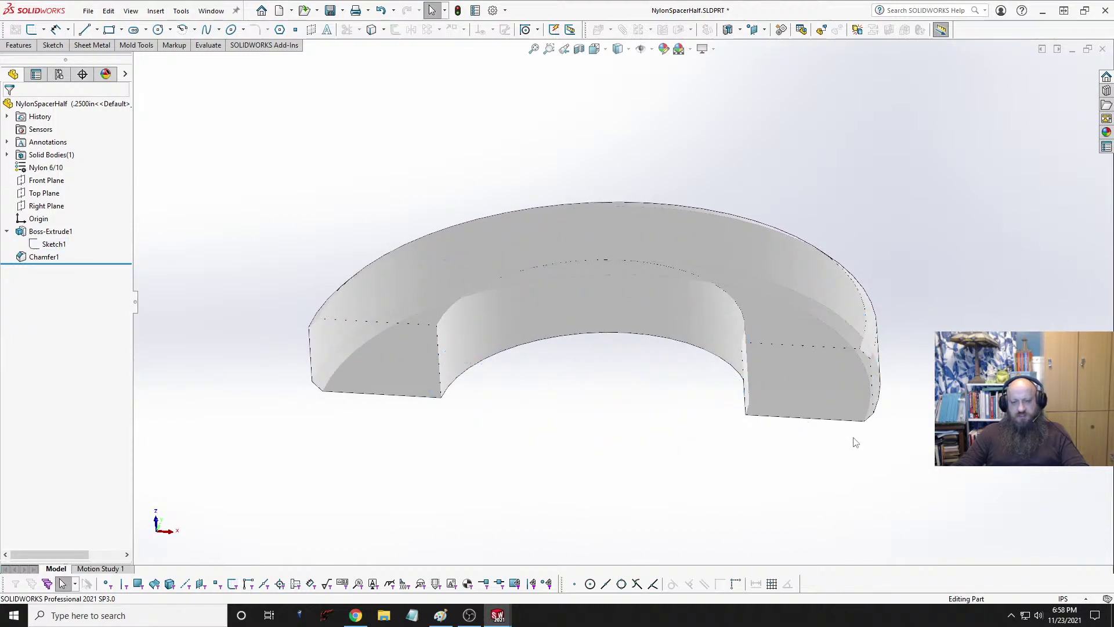
Step: Make the extrusion's profile sketch visible and inspect the half-ring's flat end face with its thickness dimension
left_click(67, 245)
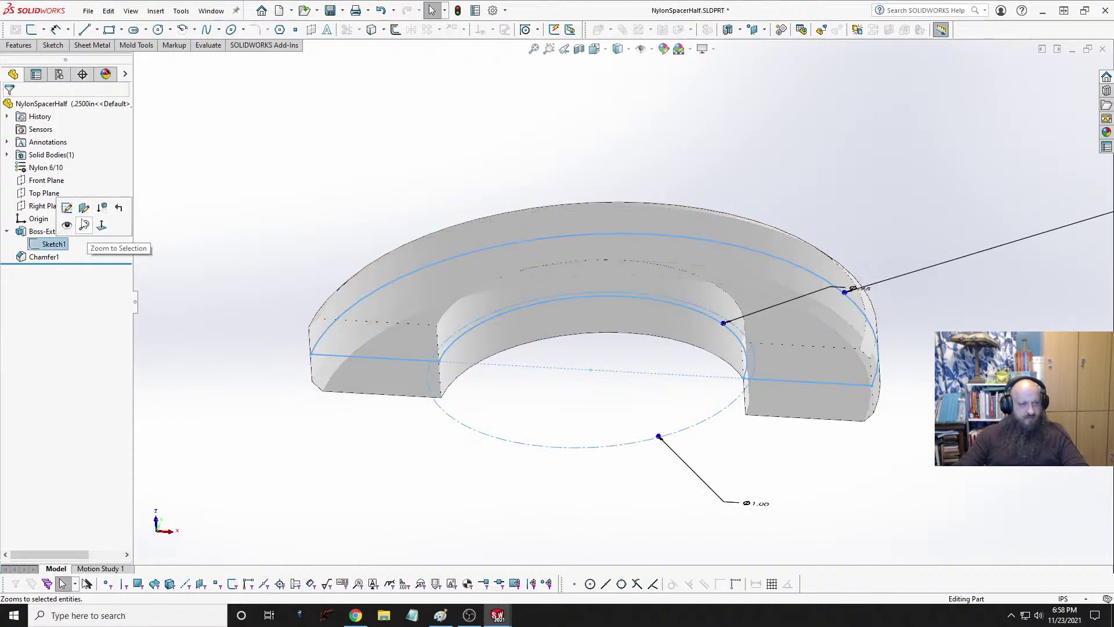
left_click(455, 472)
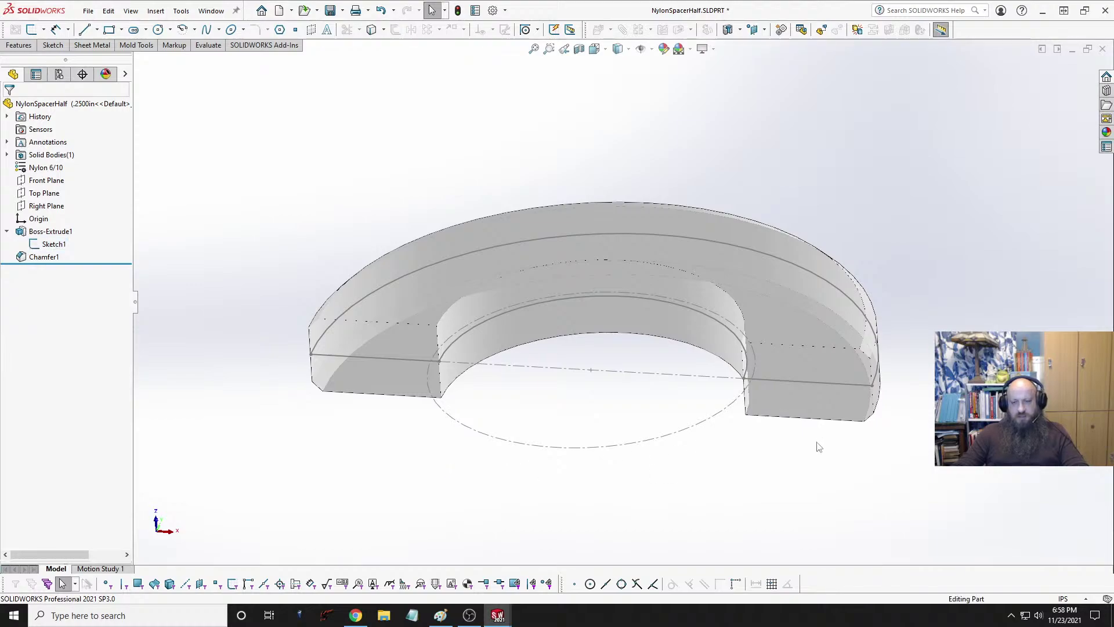
scroll(927, 416, "down", 2)
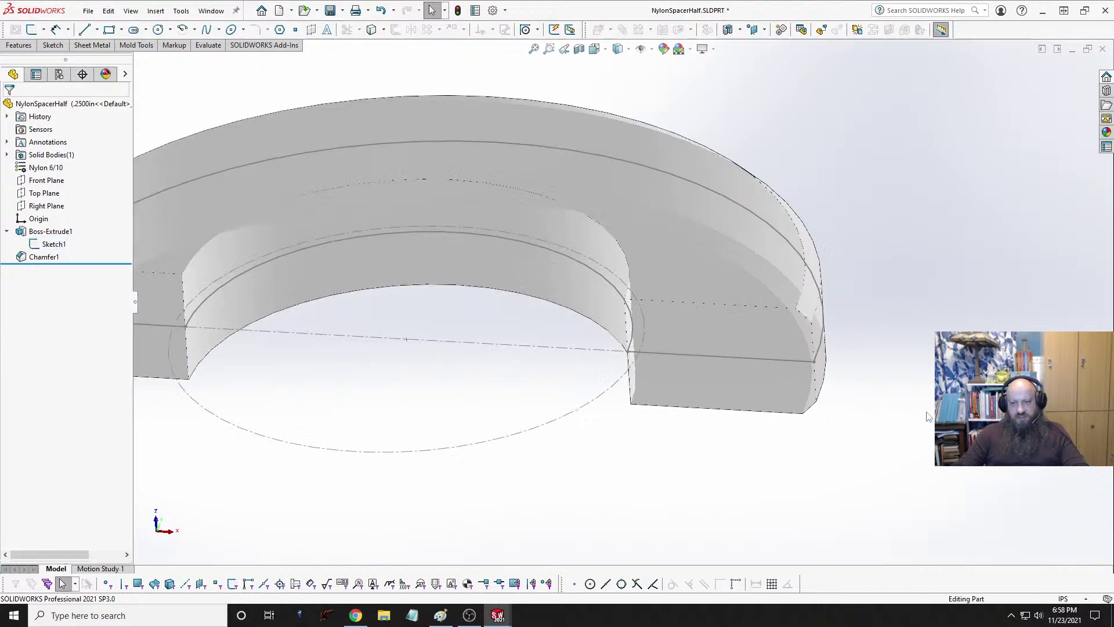
left_click(688, 335)
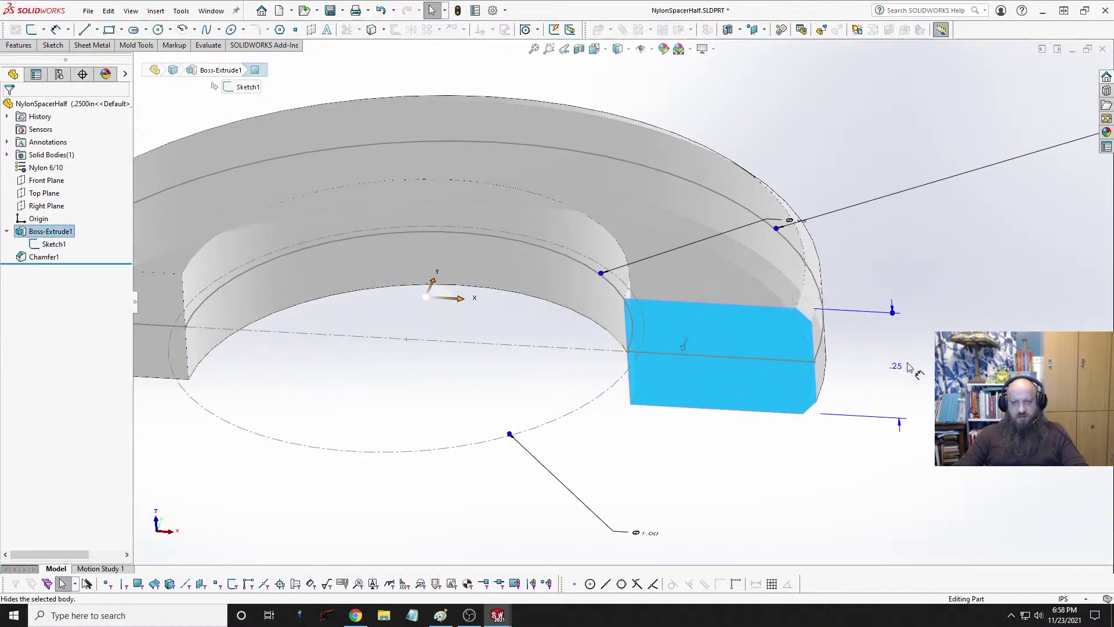
left_click(882, 391)
Step: Start a Hole Wizard feature with a plain ANSI Inch hole, type Screw Clearances, size #4
left_click(19, 46)
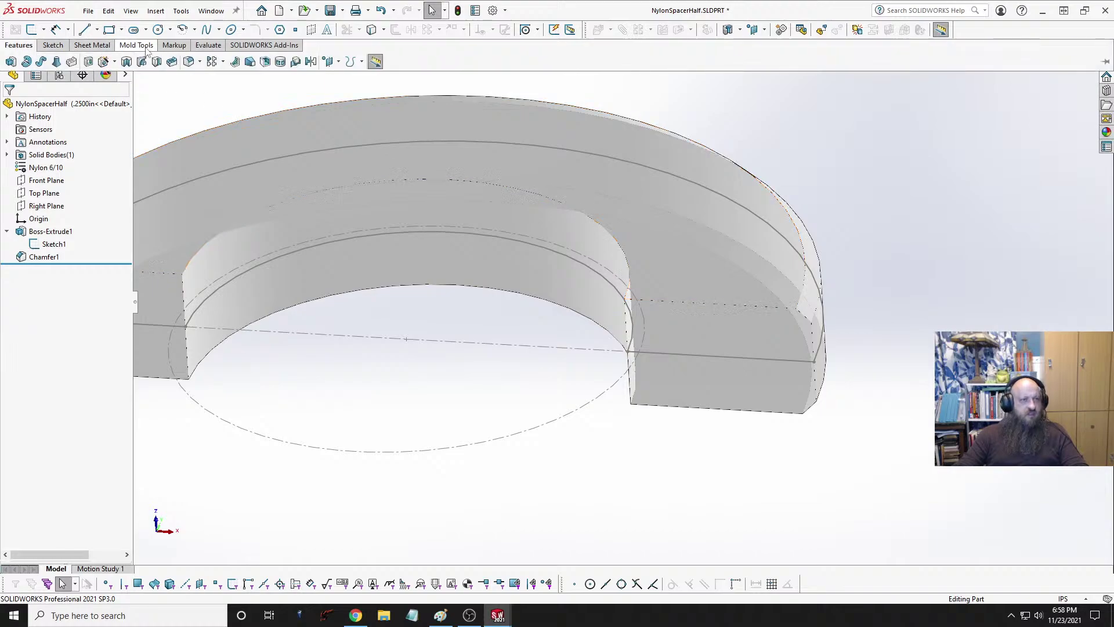
left_click(103, 61)
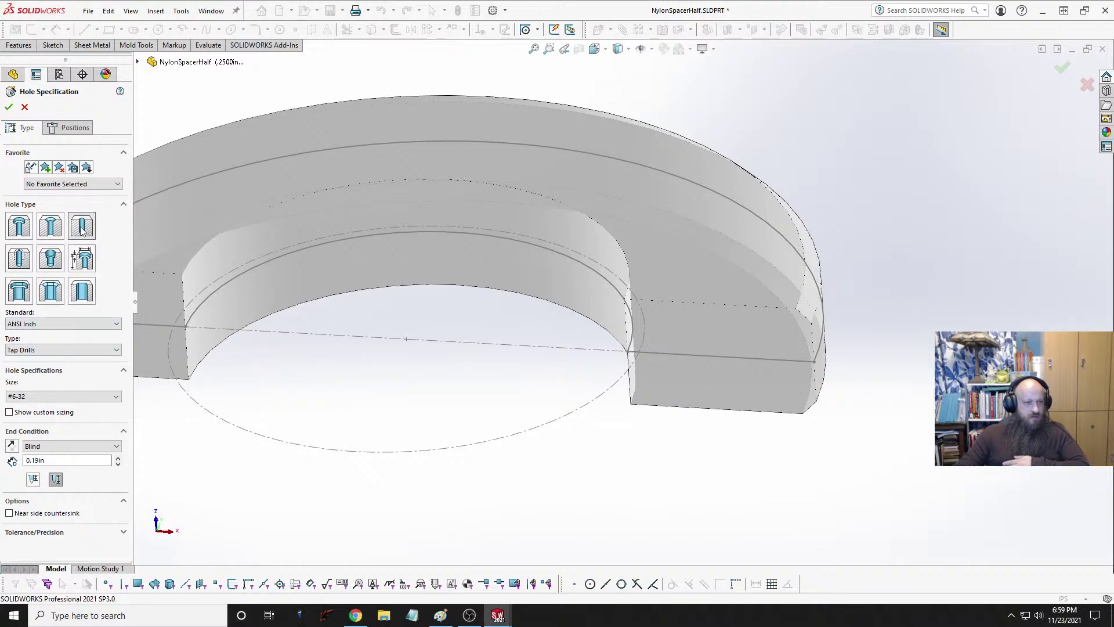
left_click(20, 264)
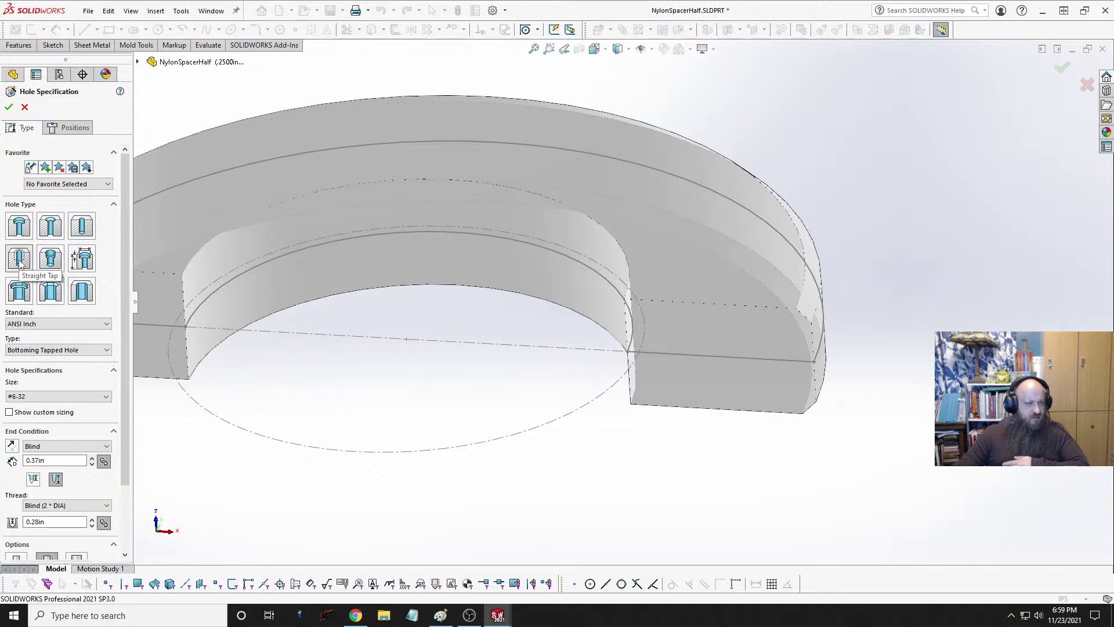
left_click(82, 227)
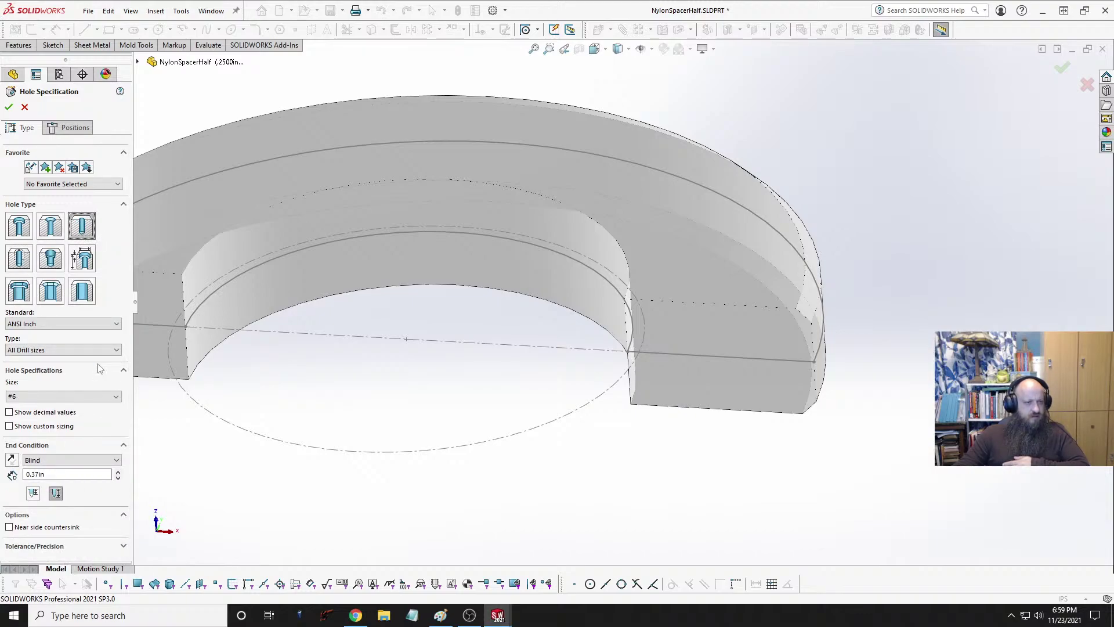
left_click(81, 350)
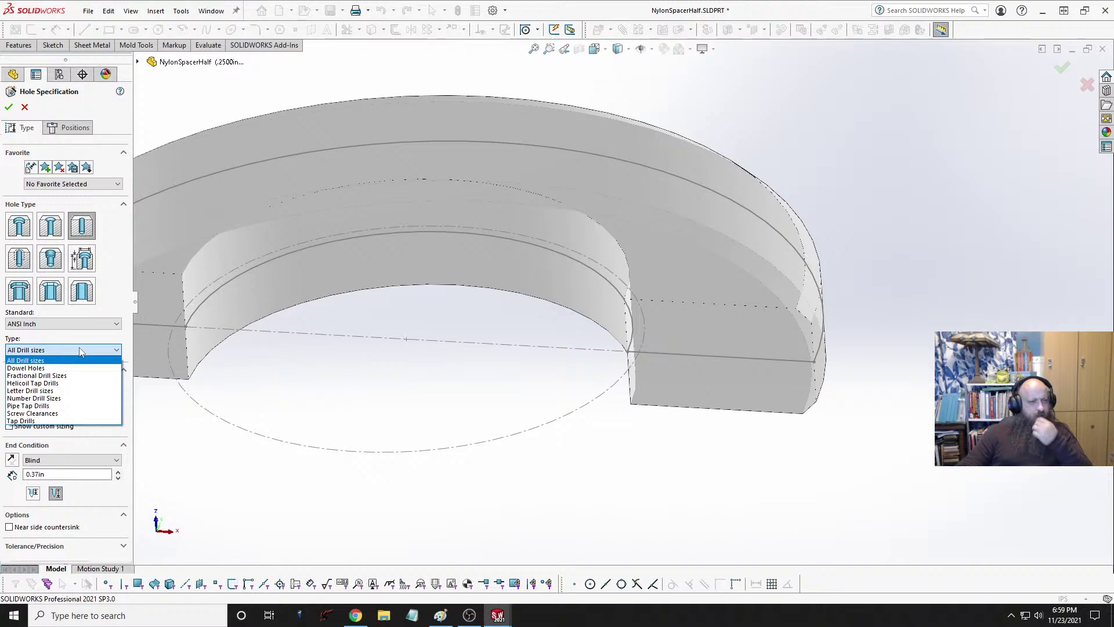
left_click(68, 414)
left_click(76, 397)
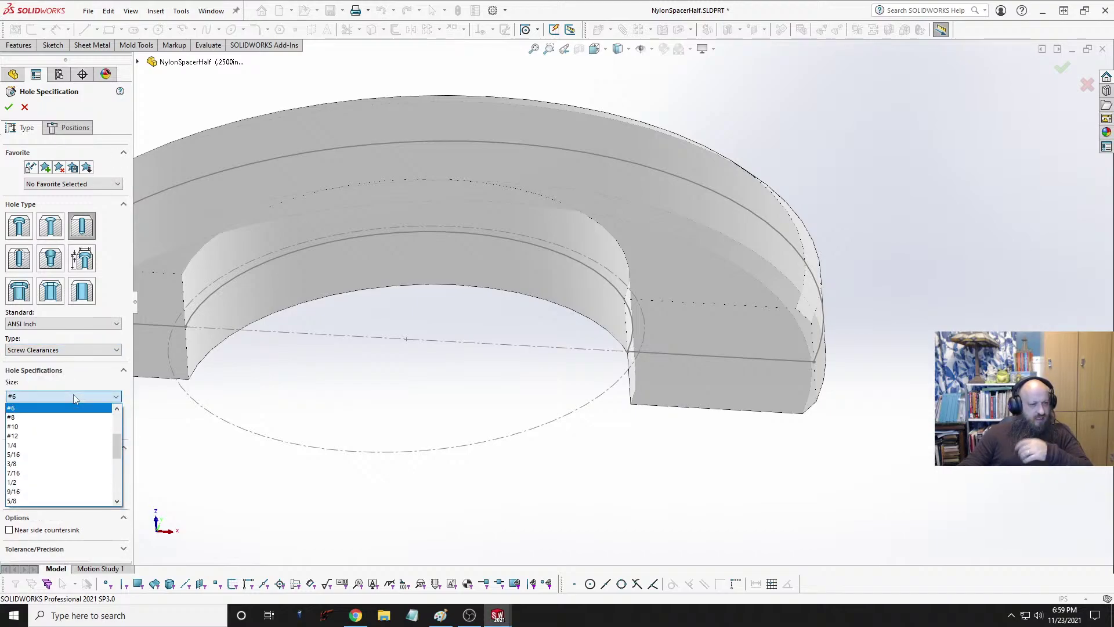
left_click_drag(116, 438, 117, 430)
left_click(56, 426)
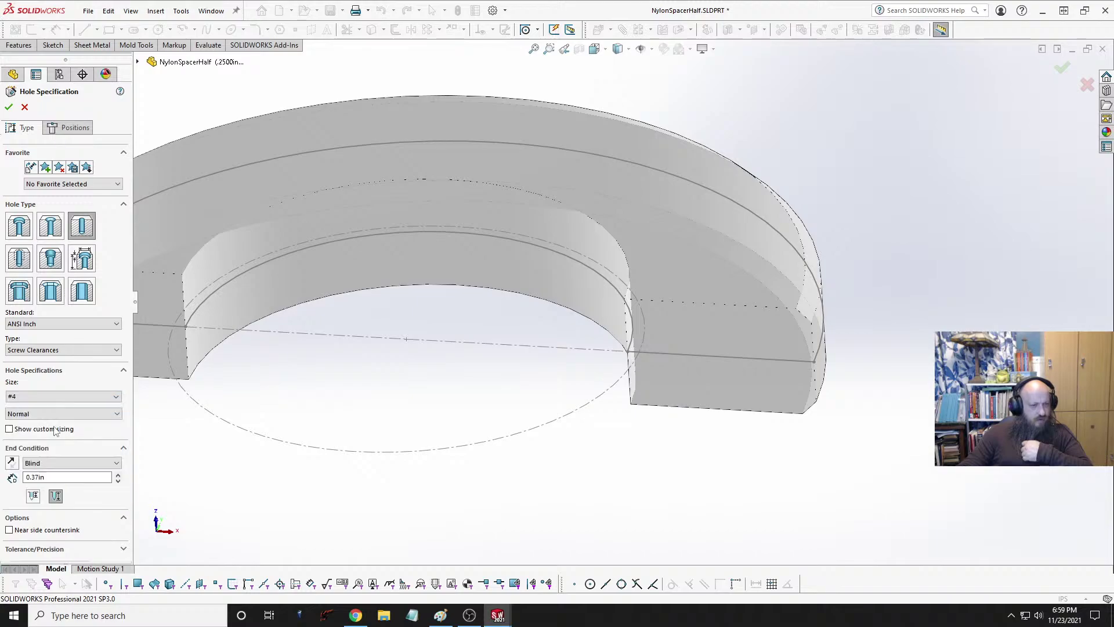
Step: Choose one flat end face of the half-ring for placing the screw clearance hole
left_click(69, 127)
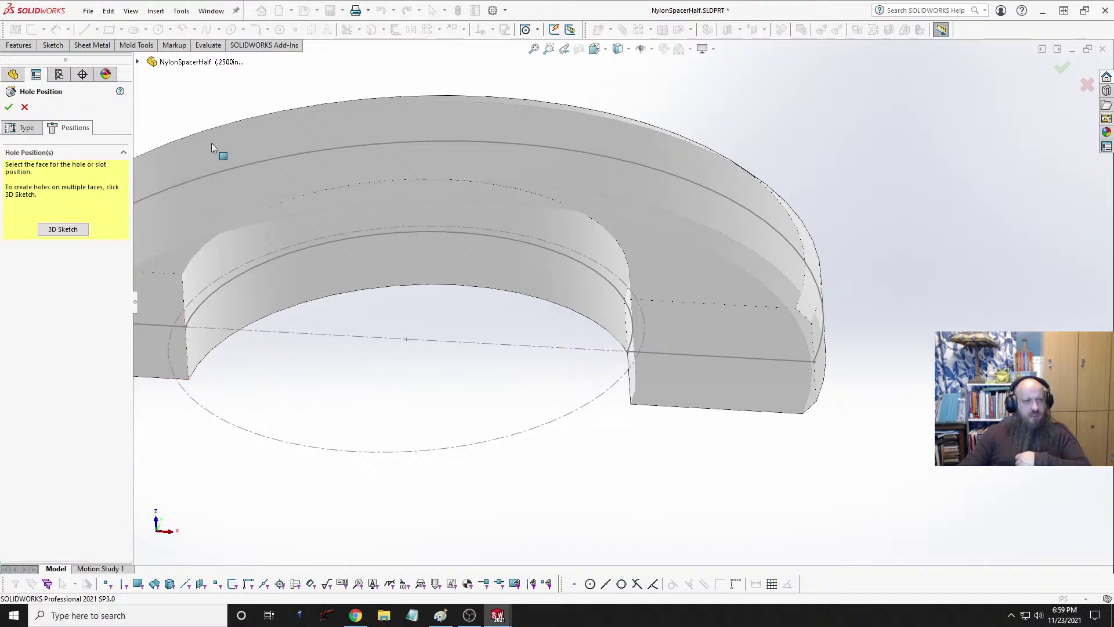
left_click(709, 338)
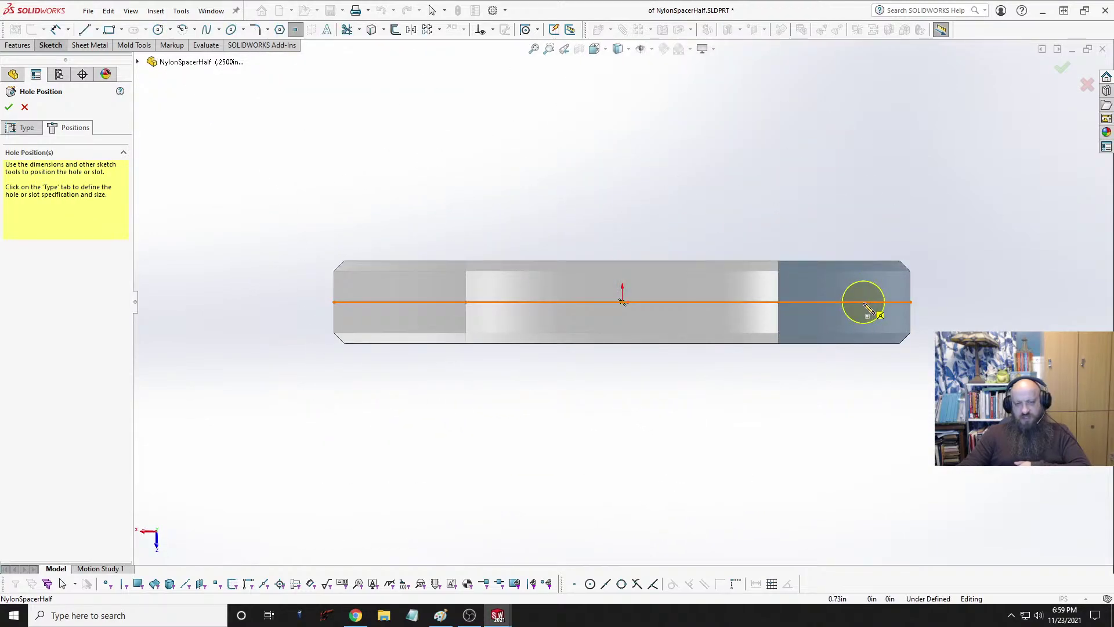
middle_click_drag(821, 324, 781, 426)
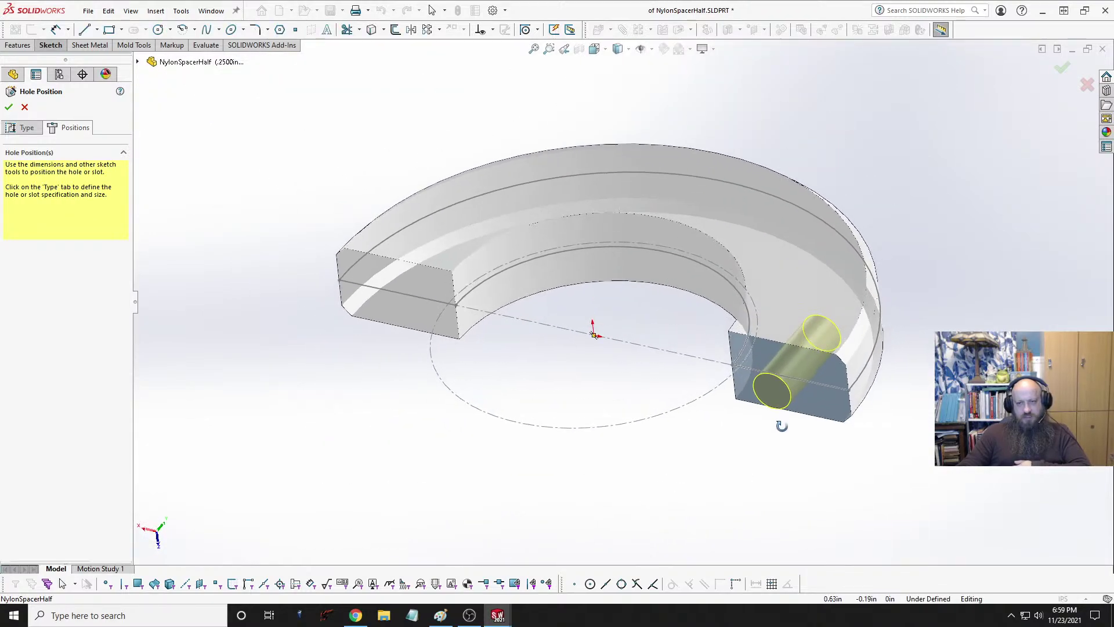
scroll(784, 433, "down", 3)
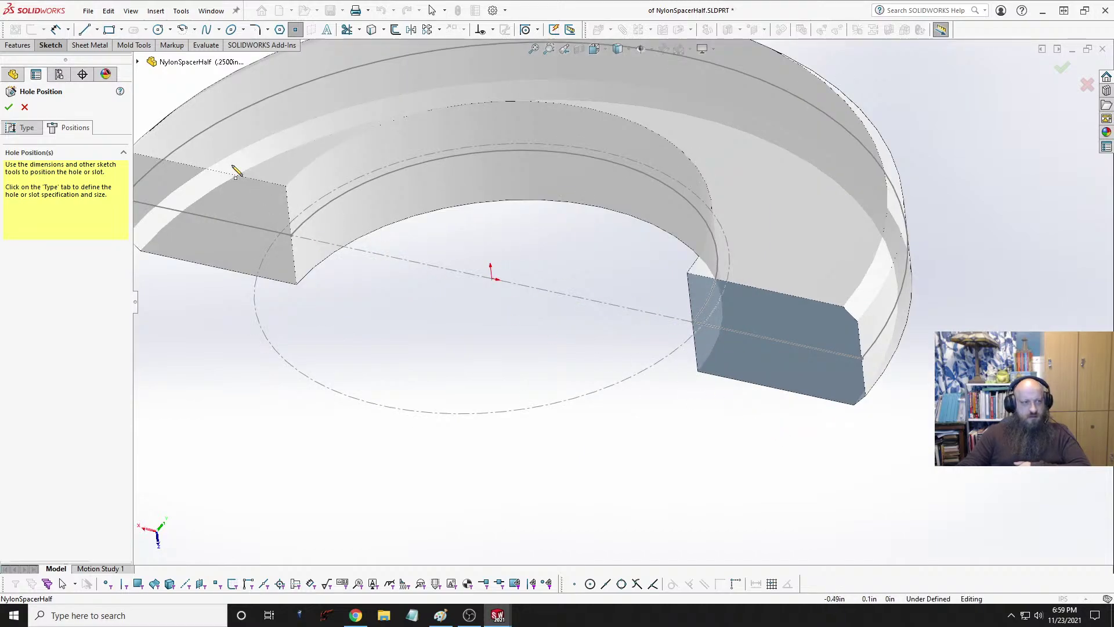
Step: Sketch a centerline about 0.37 in long across the end face at mid-thickness, from the 1.00 in construction circle to the outer edge
left_click(243, 134)
left_click(97, 30)
left_click(109, 57)
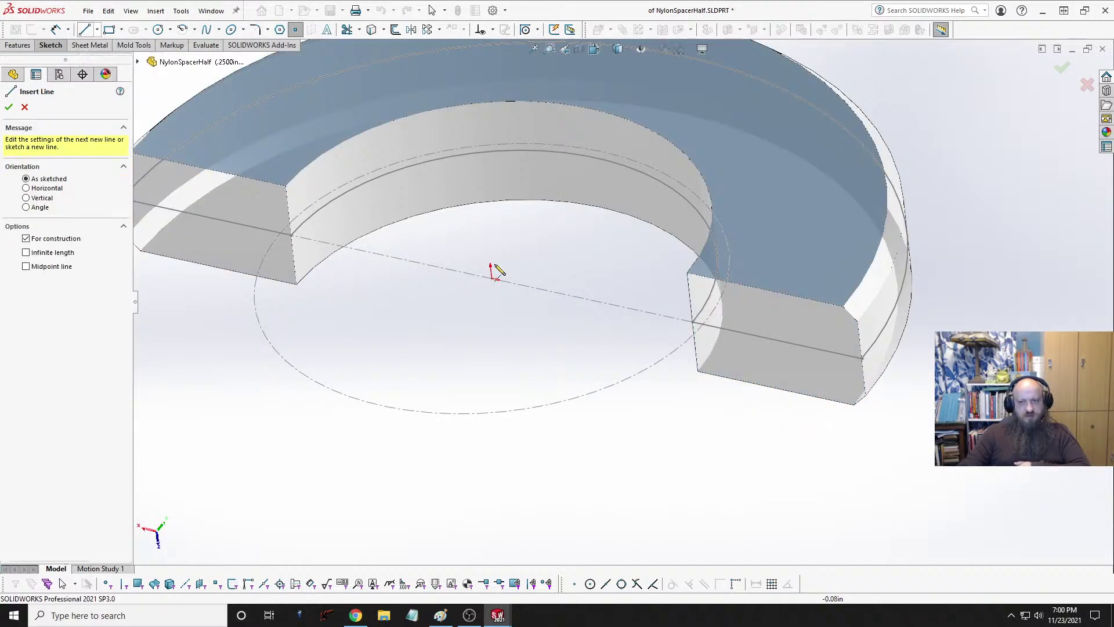
left_click(709, 332)
left_click(863, 359)
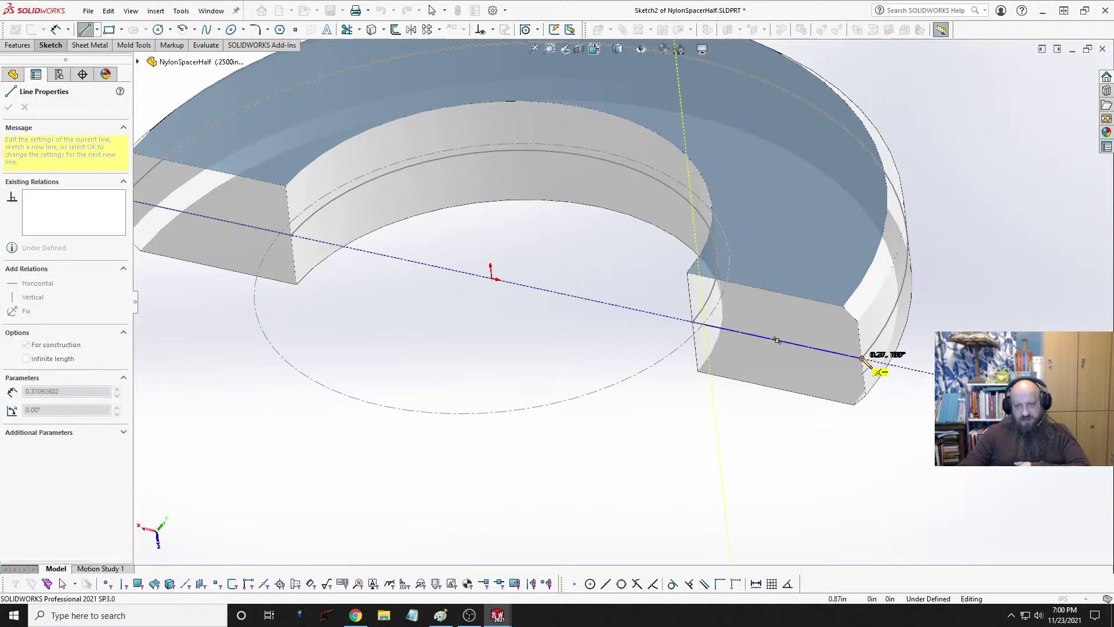
key("Escape")
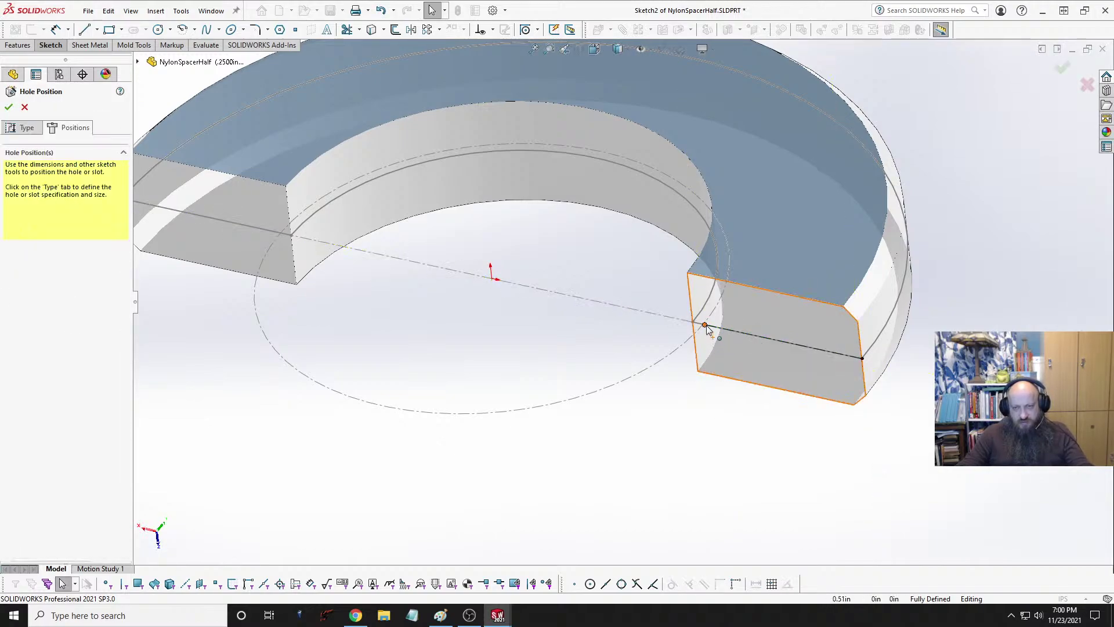
Step: Try to constrain the centerline's inner endpoint to the intersection of the 1.00 in construction circle and the profile line
left_click(703, 326)
left_click(689, 336, "ctrl")
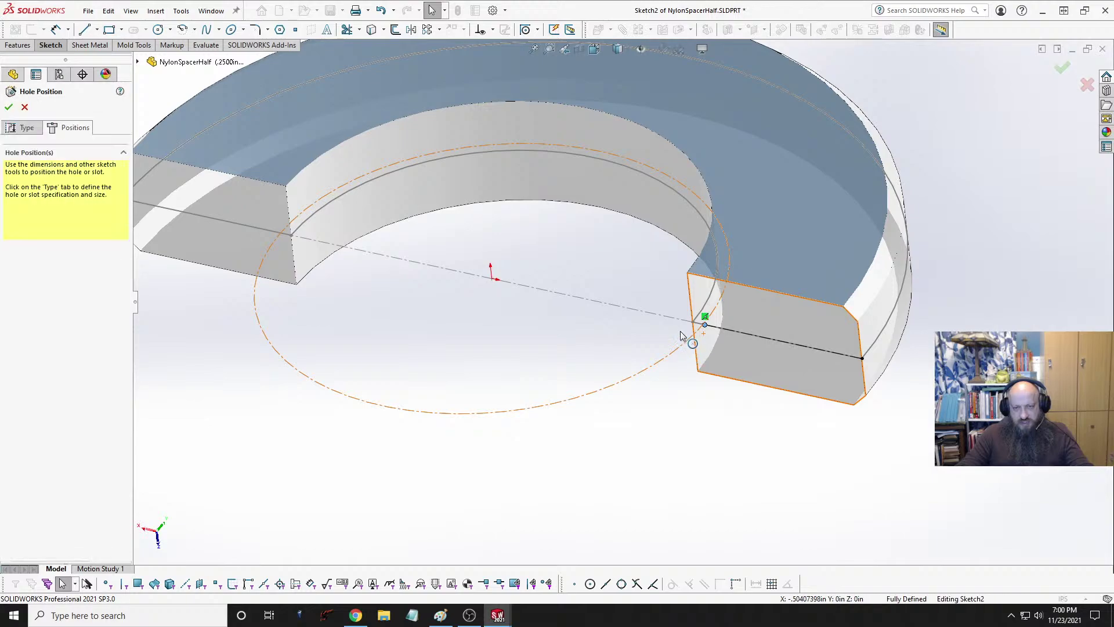
scroll(670, 320, "down", 5)
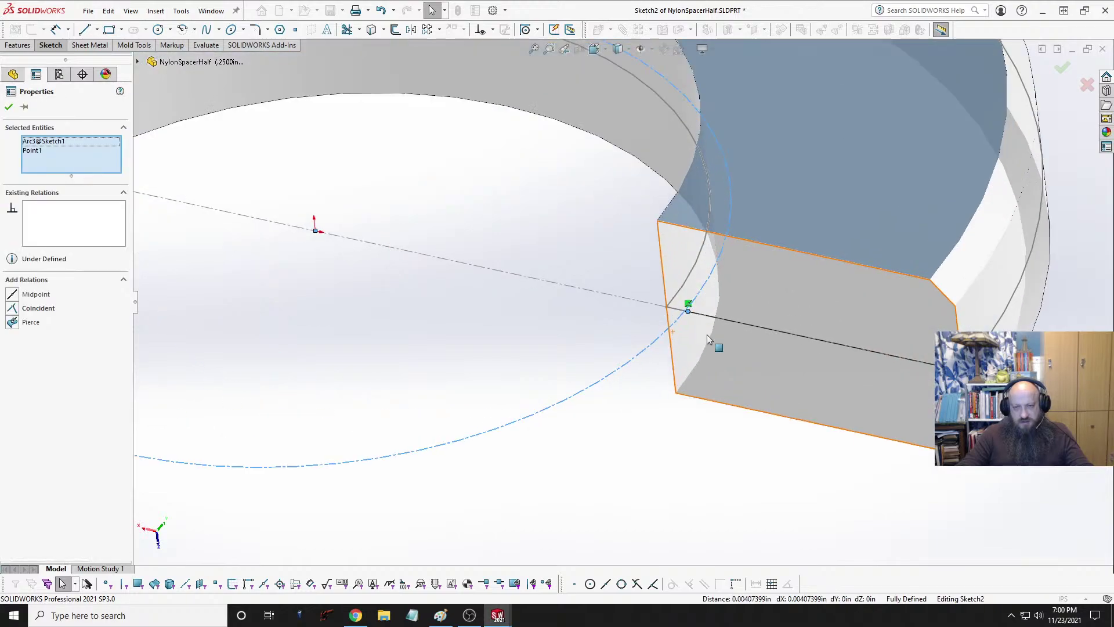
left_click(670, 304, "ctrl")
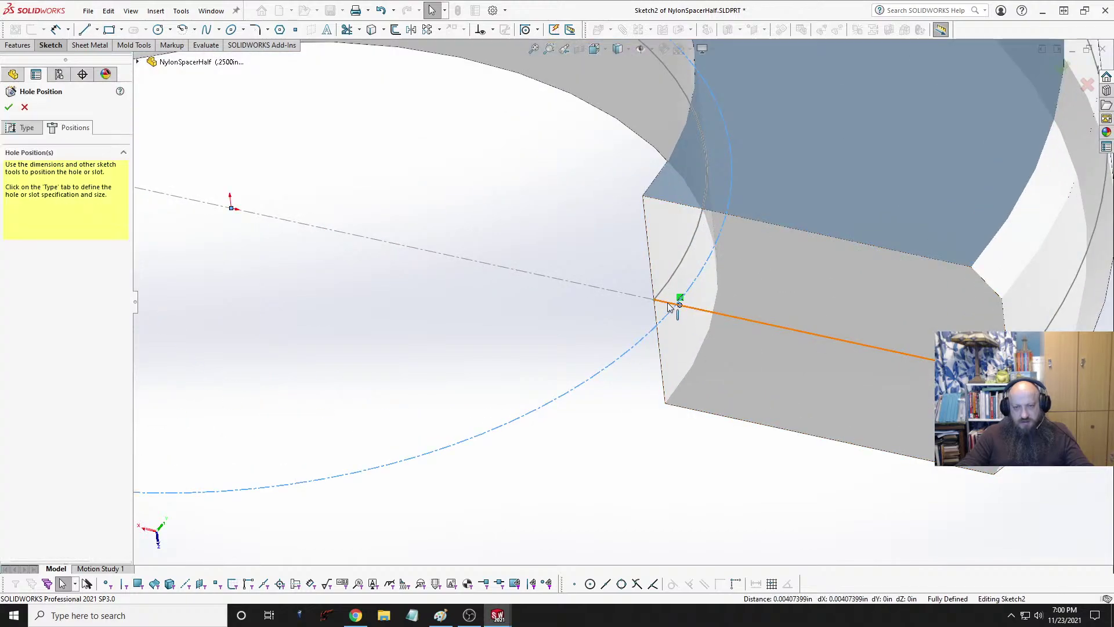
left_click(700, 250)
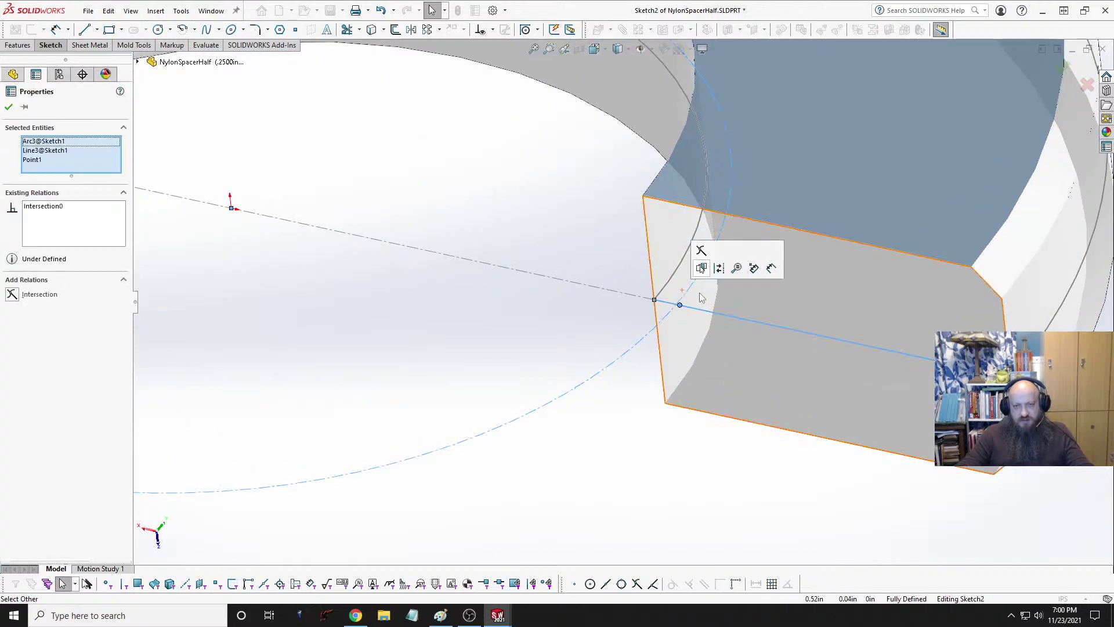
left_click(601, 461)
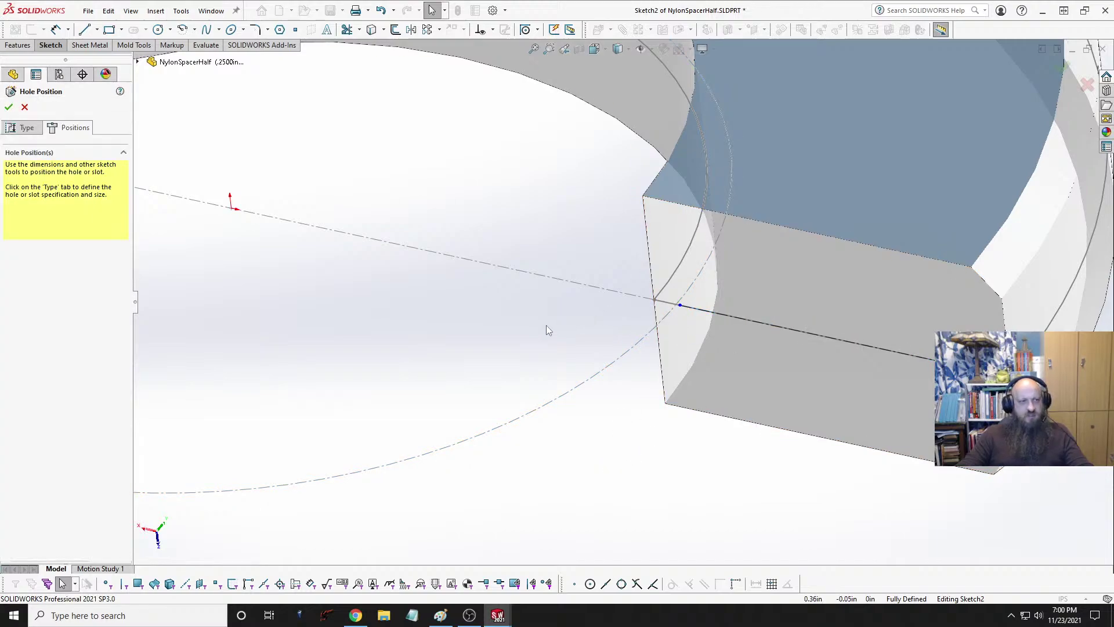
Step: Check the relations on the centerline's inner endpoint and move it closer to the 1.00 in construction circle
left_click(681, 305)
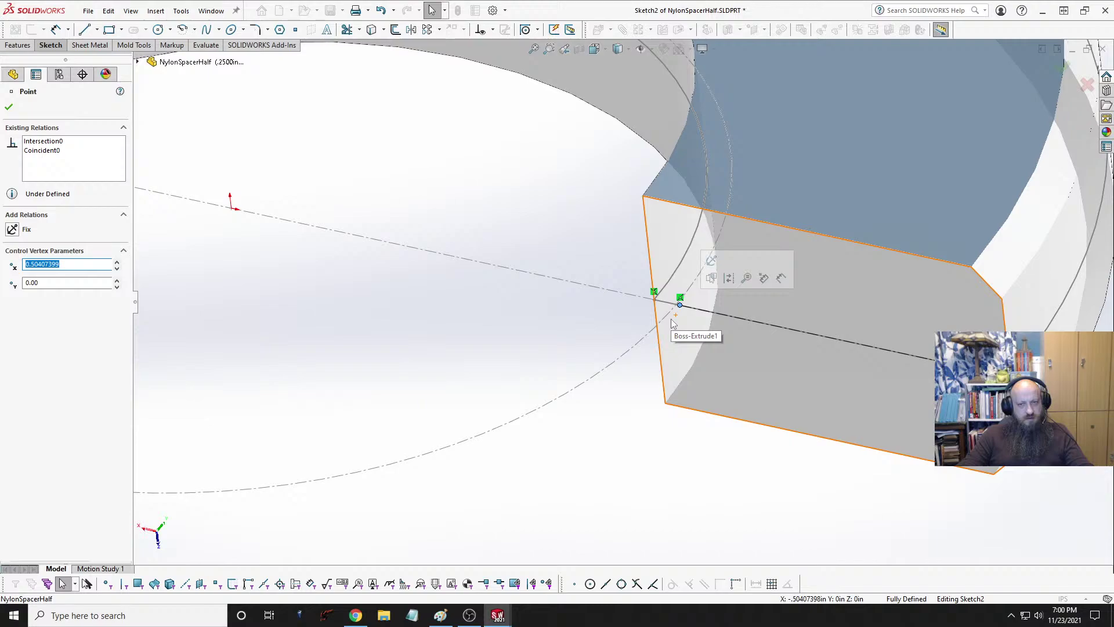
mouse_move(674, 309)
left_mouse_down()
mouse_move(666, 303)
mouse_move(680, 314)
left_mouse_up()
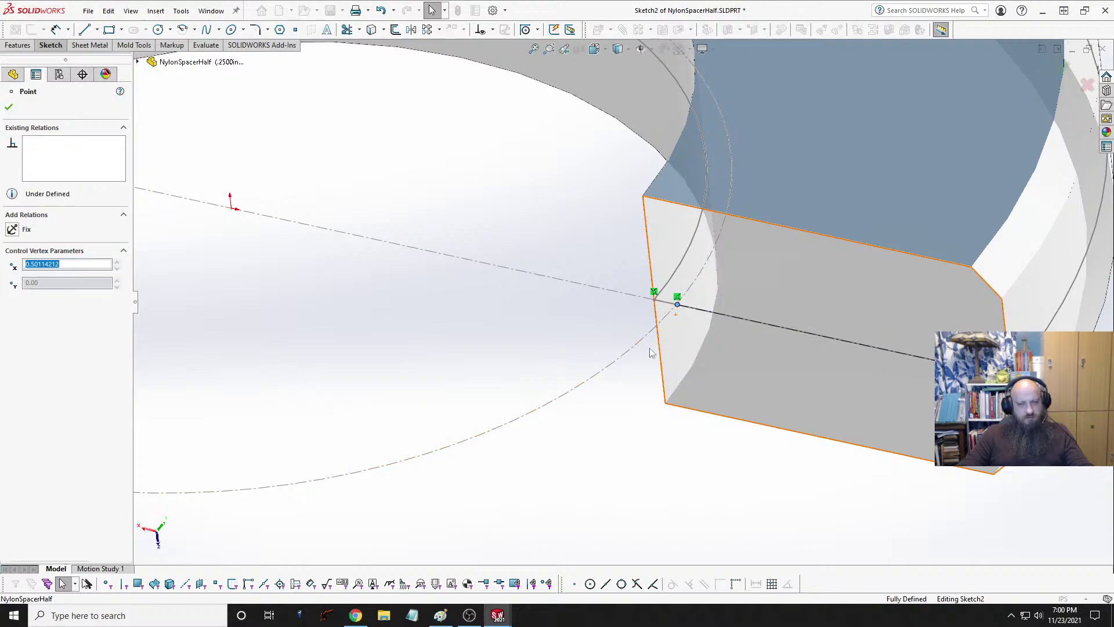
left_click(651, 363)
Step: Reselect the construction circle, profile line and inner endpoint, and delete the endpoint's intersection relation
scroll(679, 322, "down", 4)
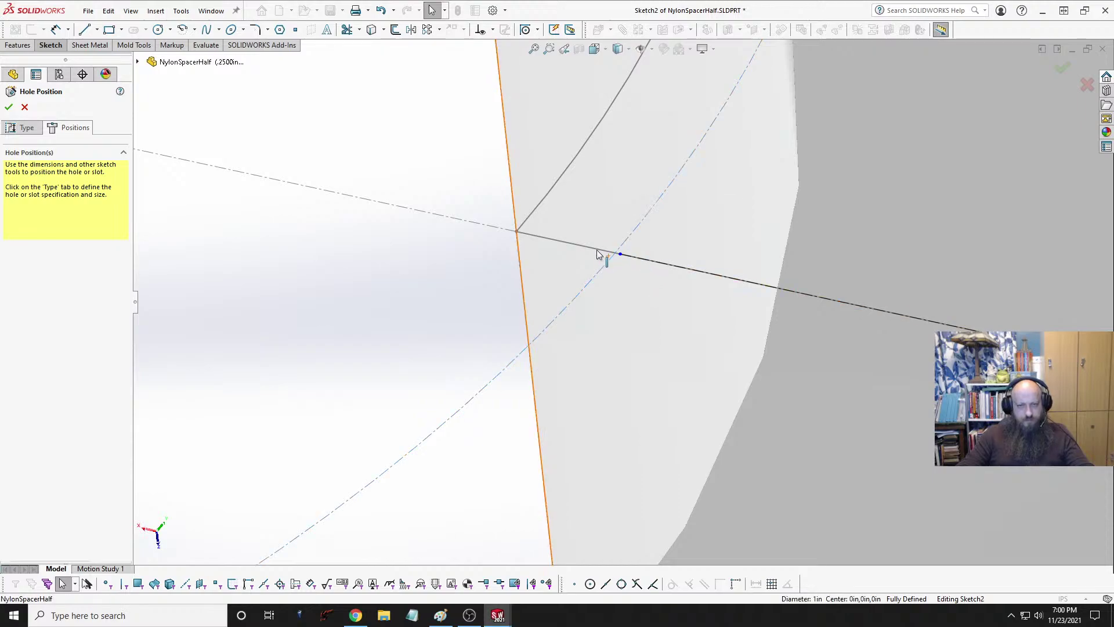
left_click(599, 250)
left_click(620, 255, "ctrl")
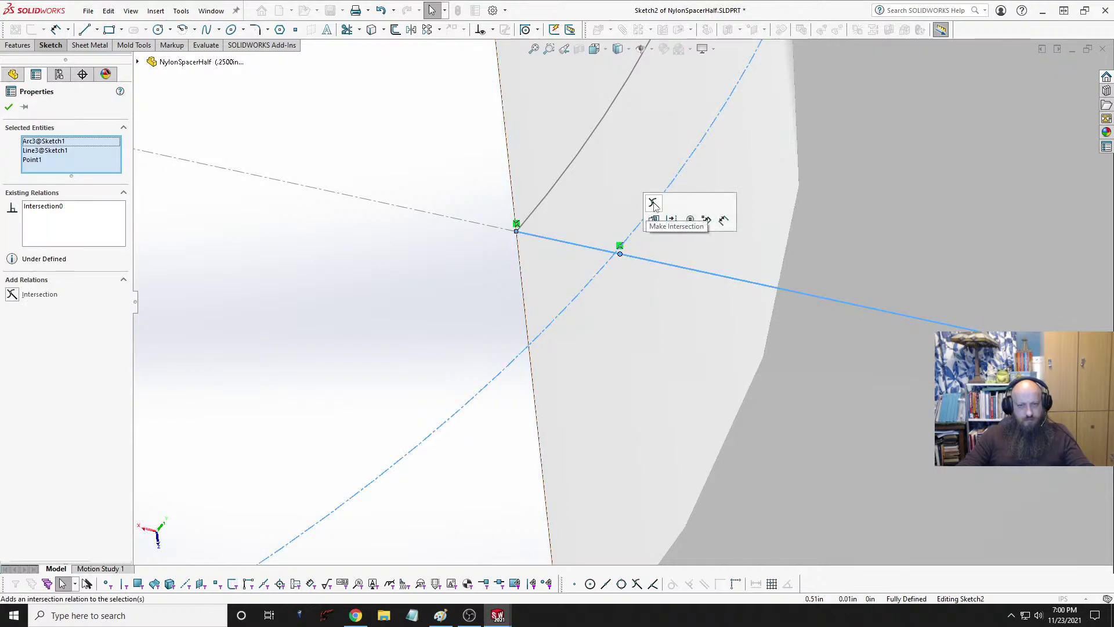
middle_click_drag(644, 232, 627, 295)
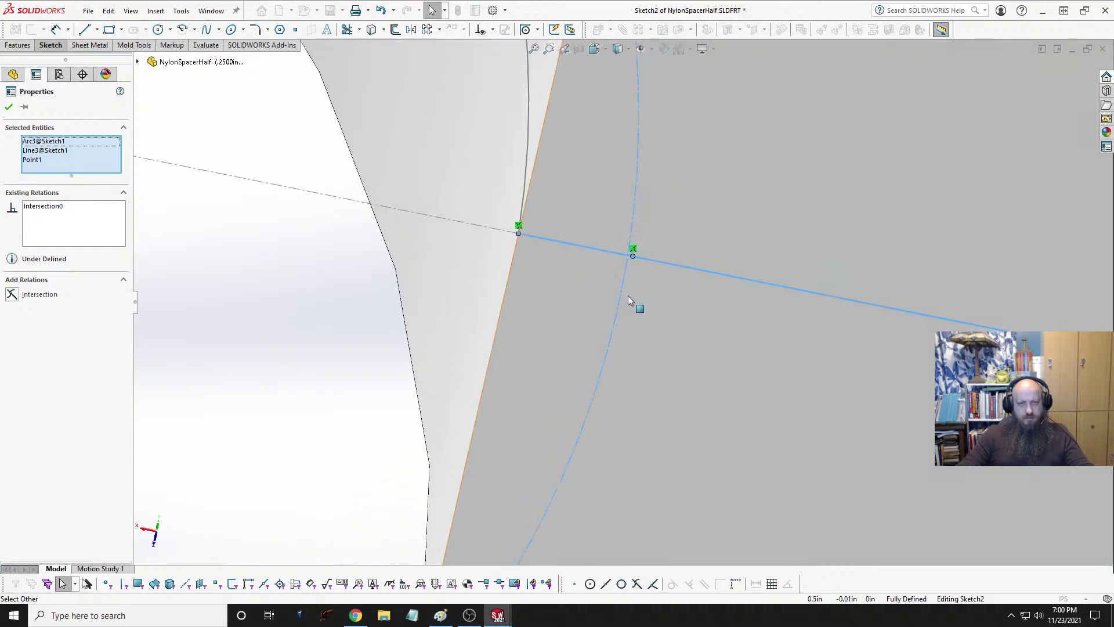
left_click(519, 225)
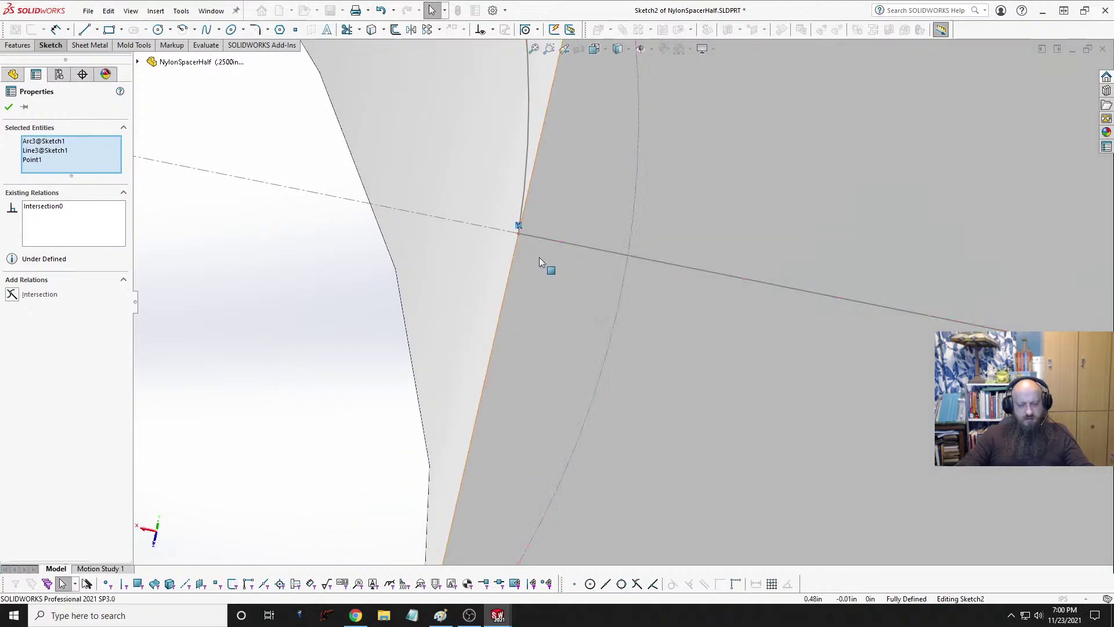
key("Escape")
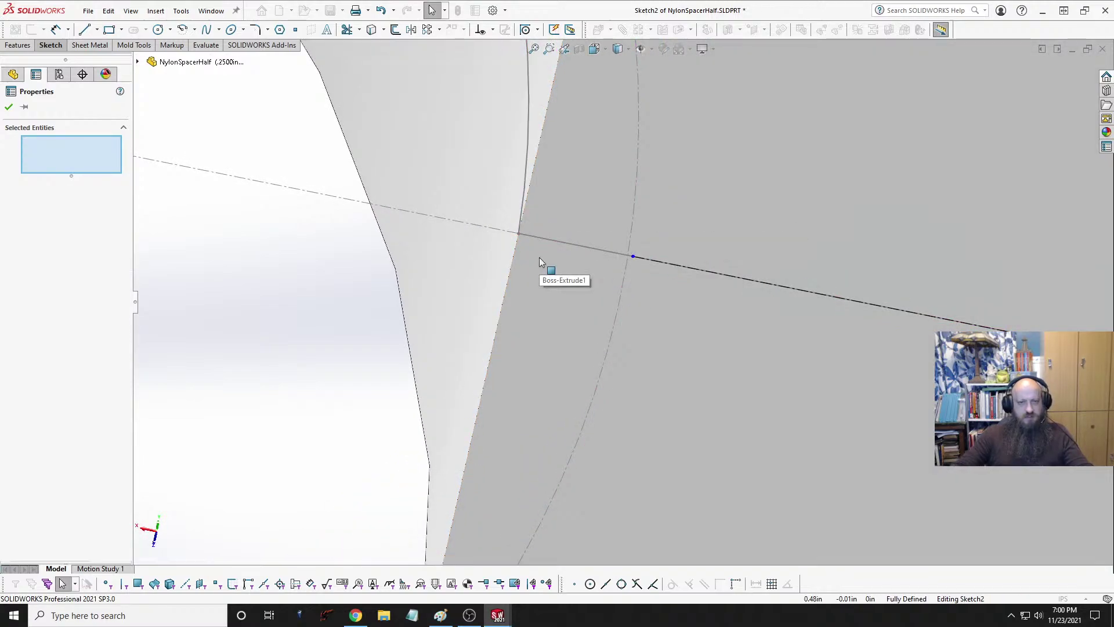
Step: Add a new intersection relation between the 1.00 in construction circle, the profile line and the centerline's inner endpoint
left_click(626, 267)
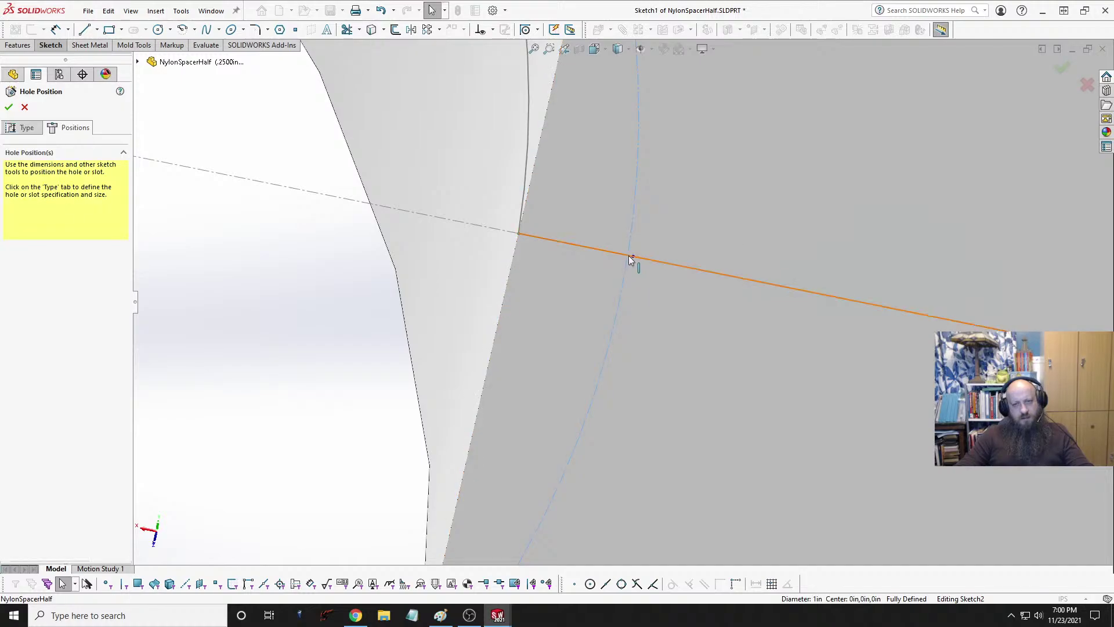
left_click(634, 262)
left_click(633, 257, "ctrl")
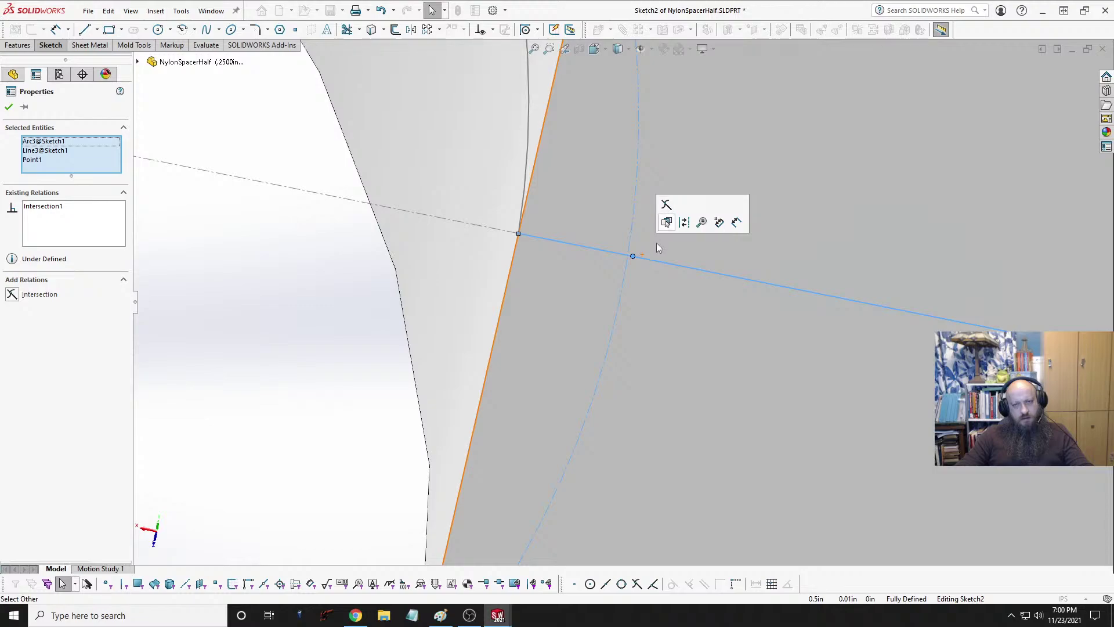
left_click(291, 328)
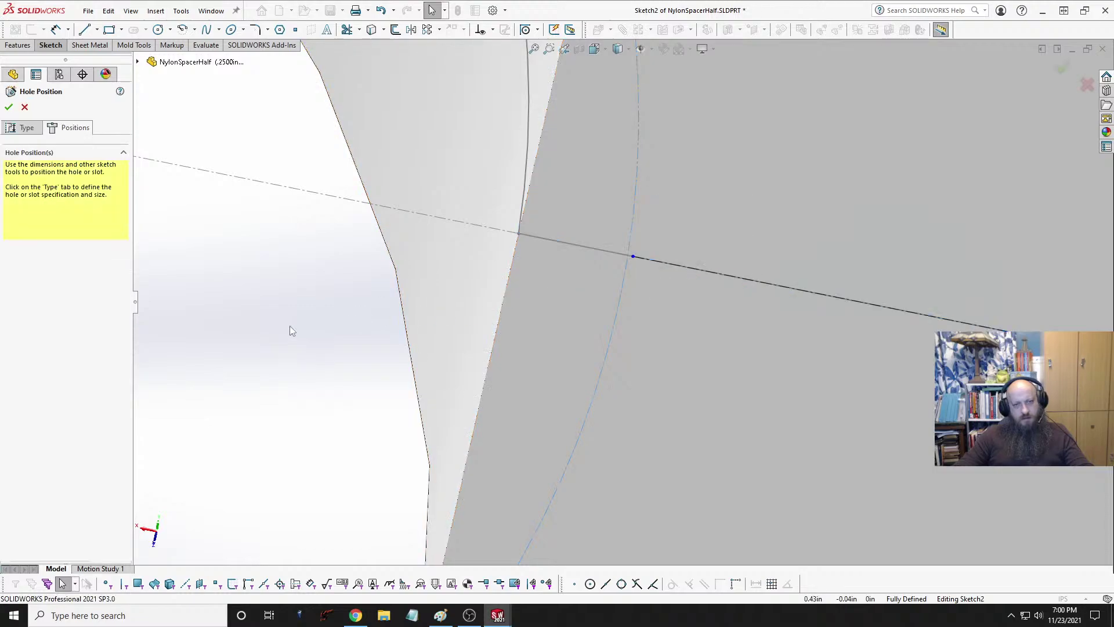
Step: Make the centerline's inner endpoint coincident with the 1.00 in construction circle
left_click(626, 272)
left_click(634, 257, "ctrl")
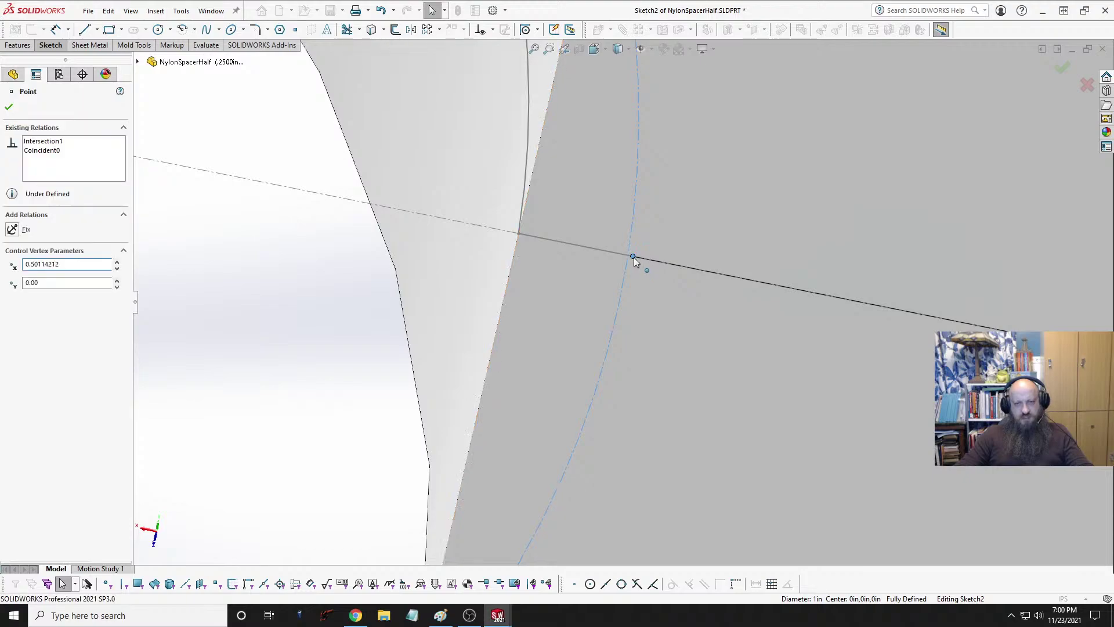
left_click(686, 206)
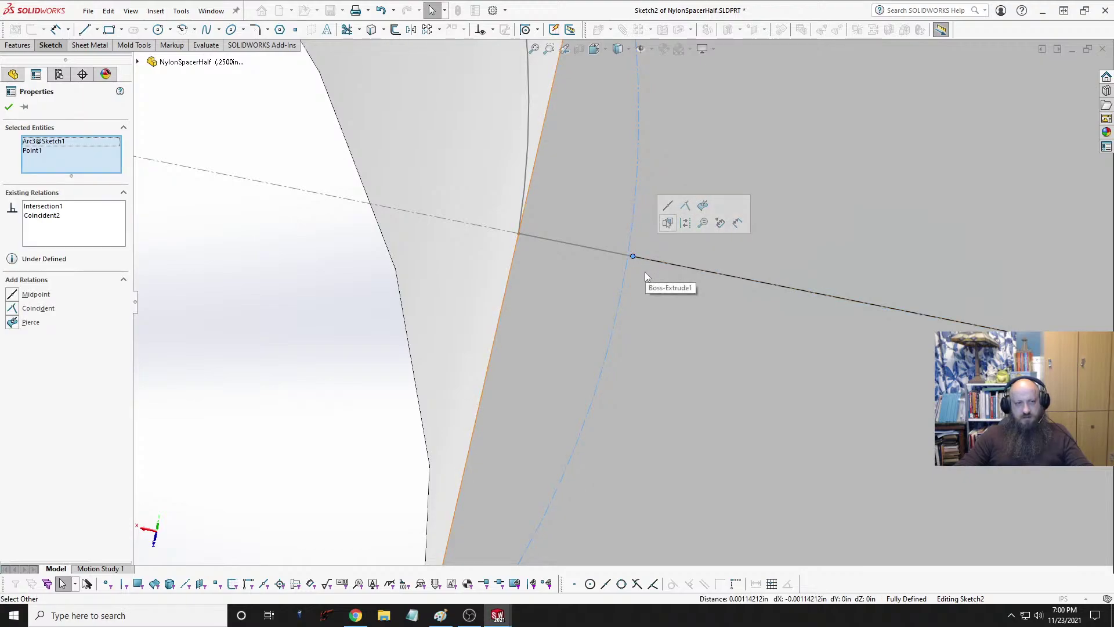
Step: Delete both the intersection and coincident relations linking the centerline's inner endpoint to the 1.00 in construction circle
left_click(45, 215)
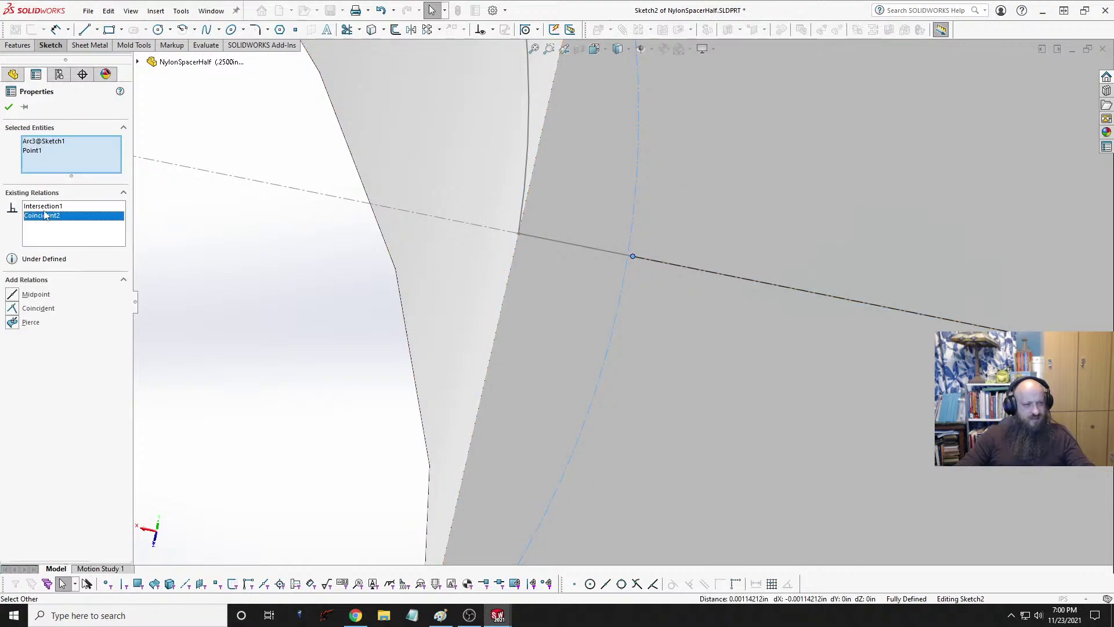
left_click(46, 207, "ctrl")
right_click(46, 207)
left_click(89, 226)
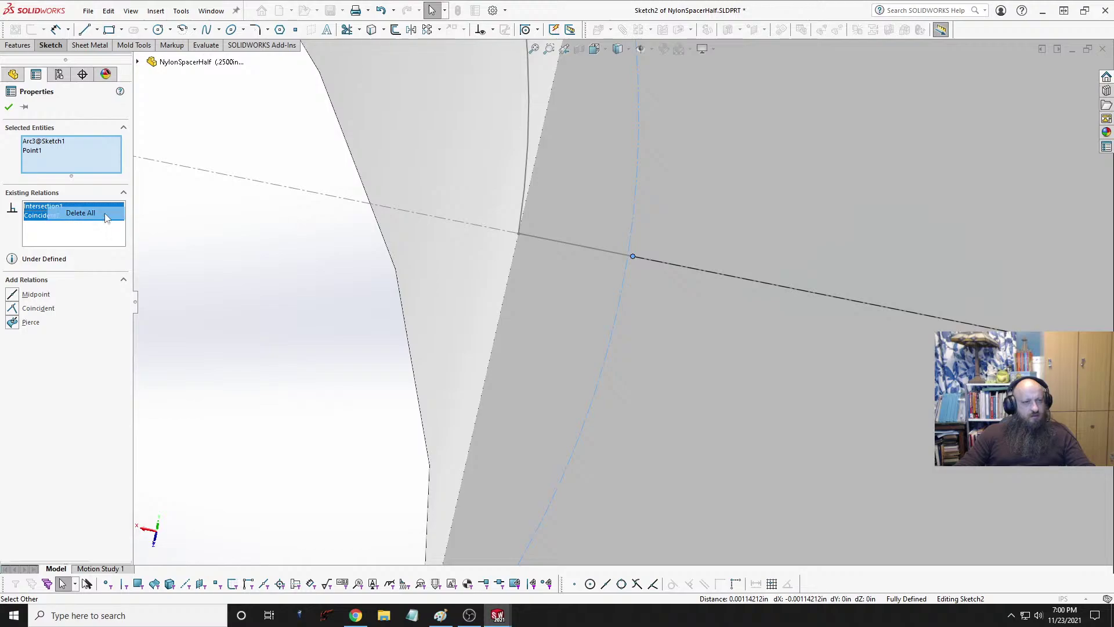
left_click(193, 285)
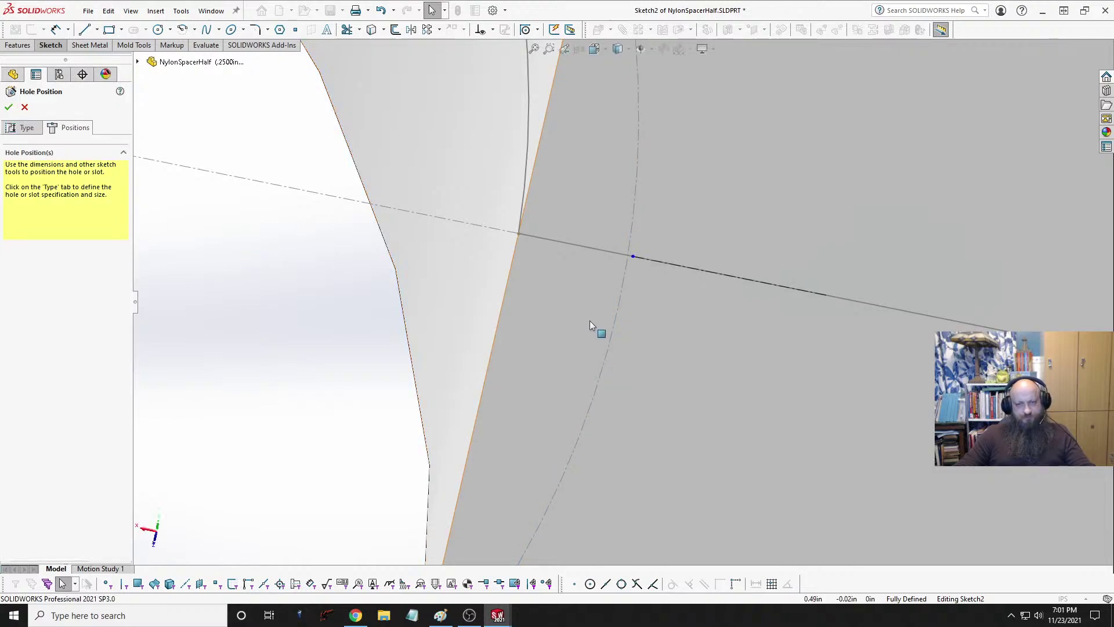
Step: Add a pierce relation between the centerline's inner endpoint and the 1.00 in construction circle
middle_click_drag(590, 321, 564, 335)
scroll(648, 349, "down", 3)
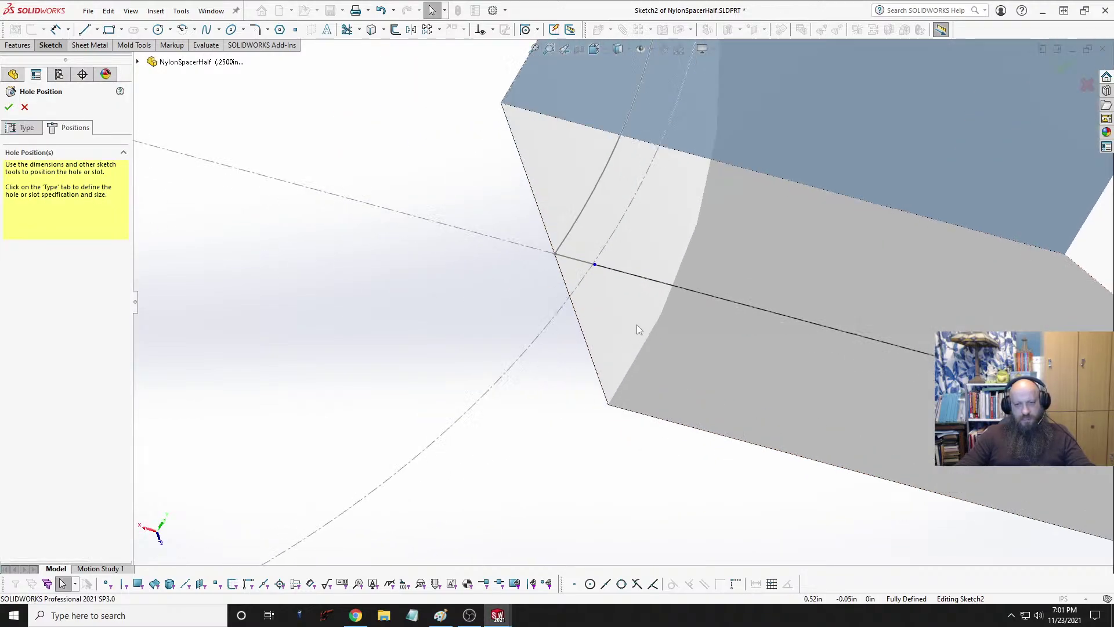
left_click(587, 244)
left_click(602, 229, "ctrl")
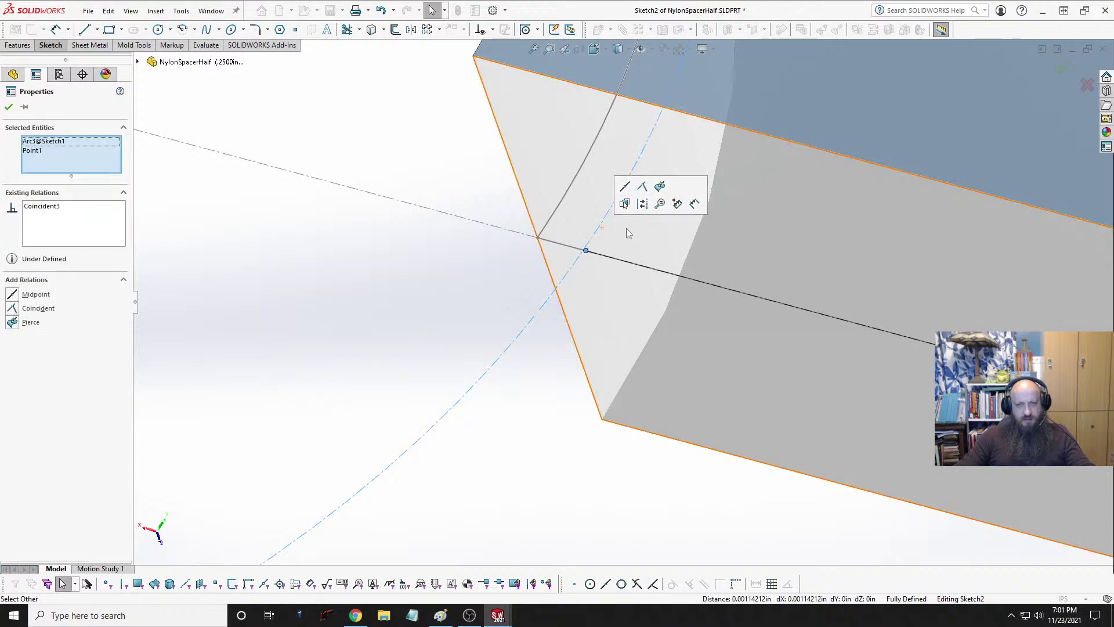
left_click(660, 187)
left_click(501, 453)
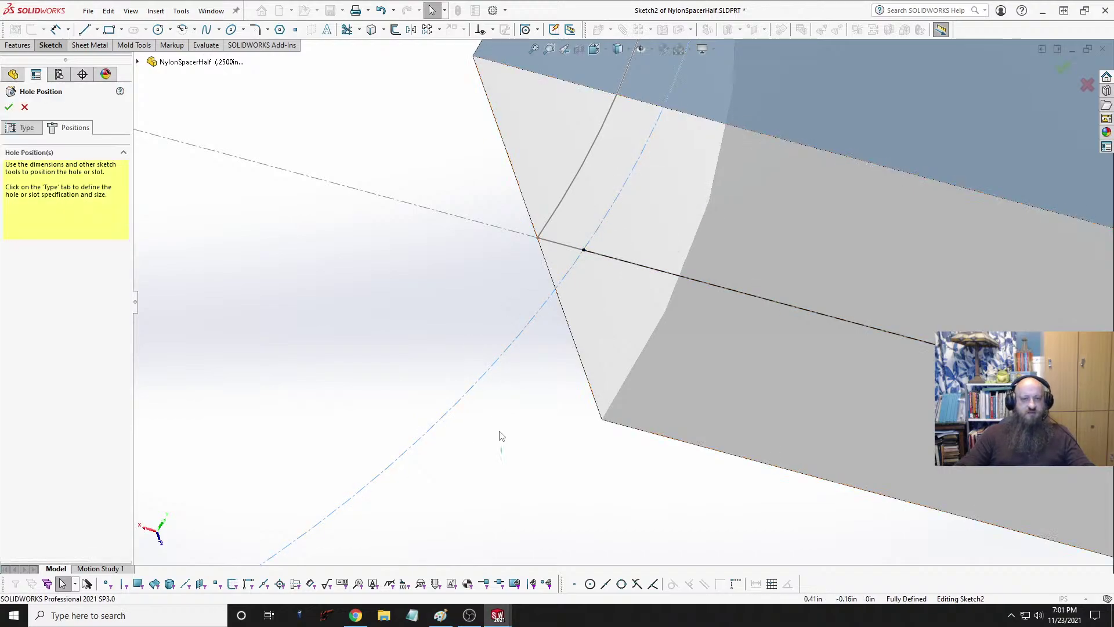
scroll(615, 307, "up", 3)
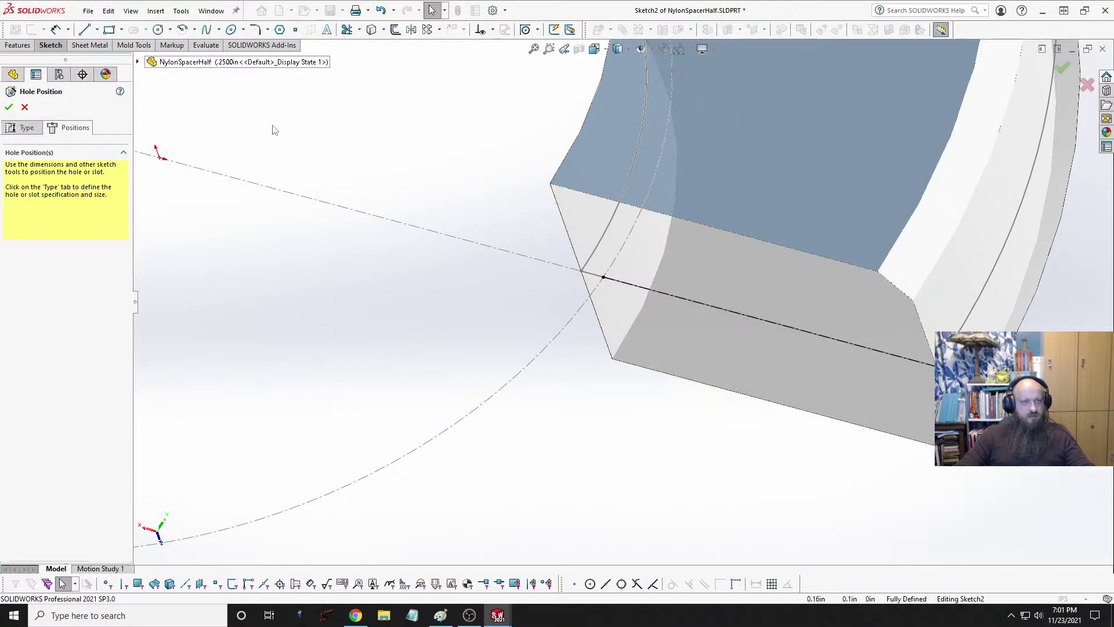
Step: Sketch a centerline about 0.36 in long on the opposite end face, running inward from the outer edge along the profile line
scroll(278, 139, "up", 6)
scroll(296, 224, "down", 5)
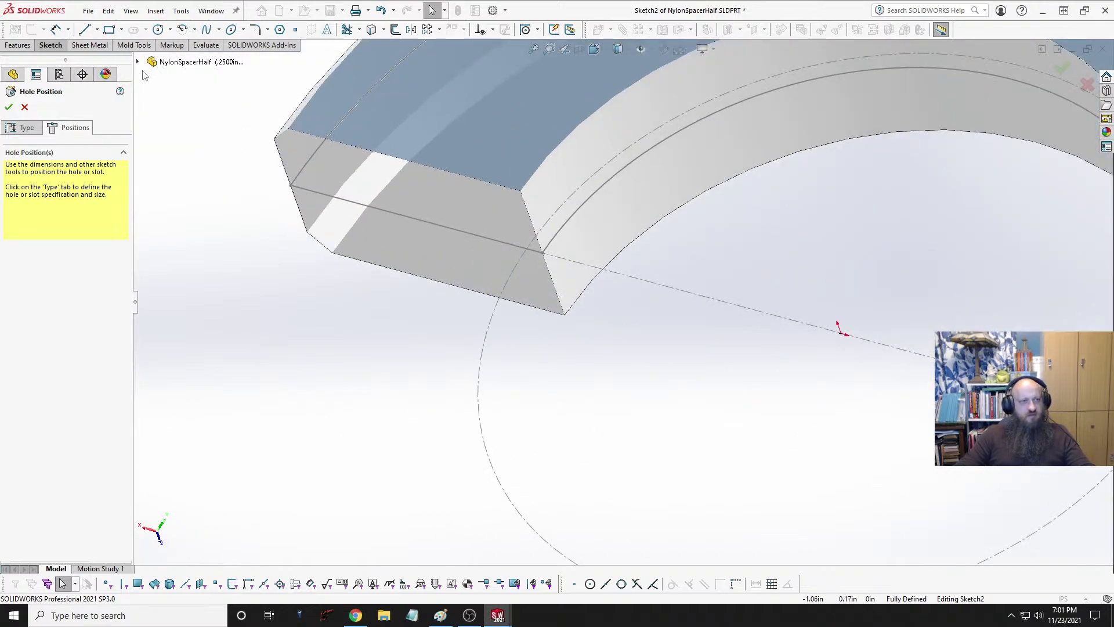
left_click(97, 29)
left_click(88, 58)
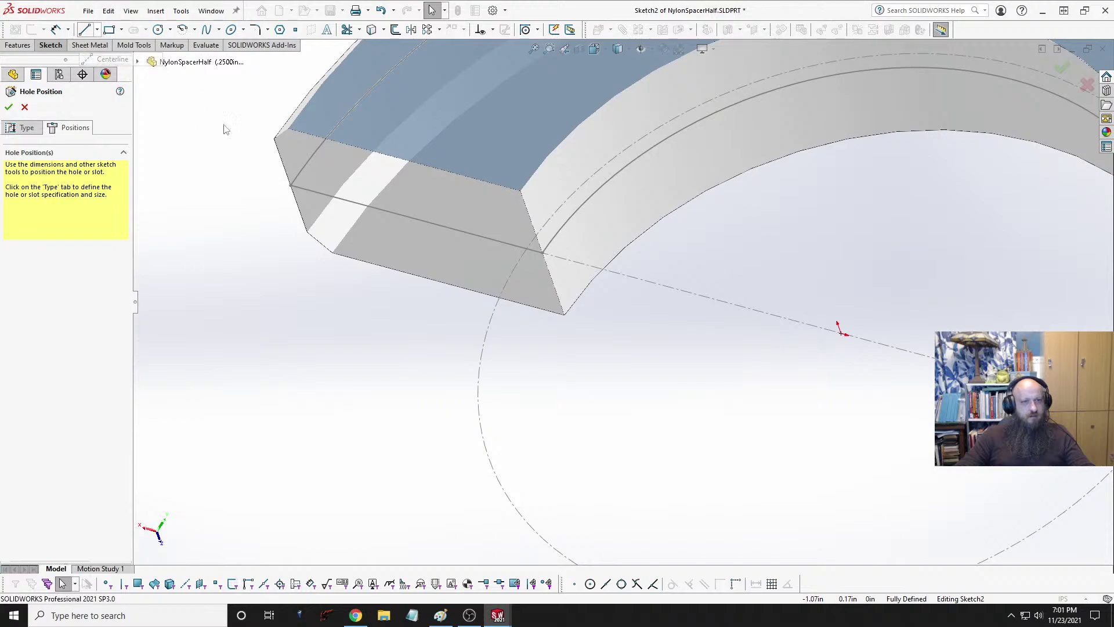
left_click(290, 186)
left_click(542, 253)
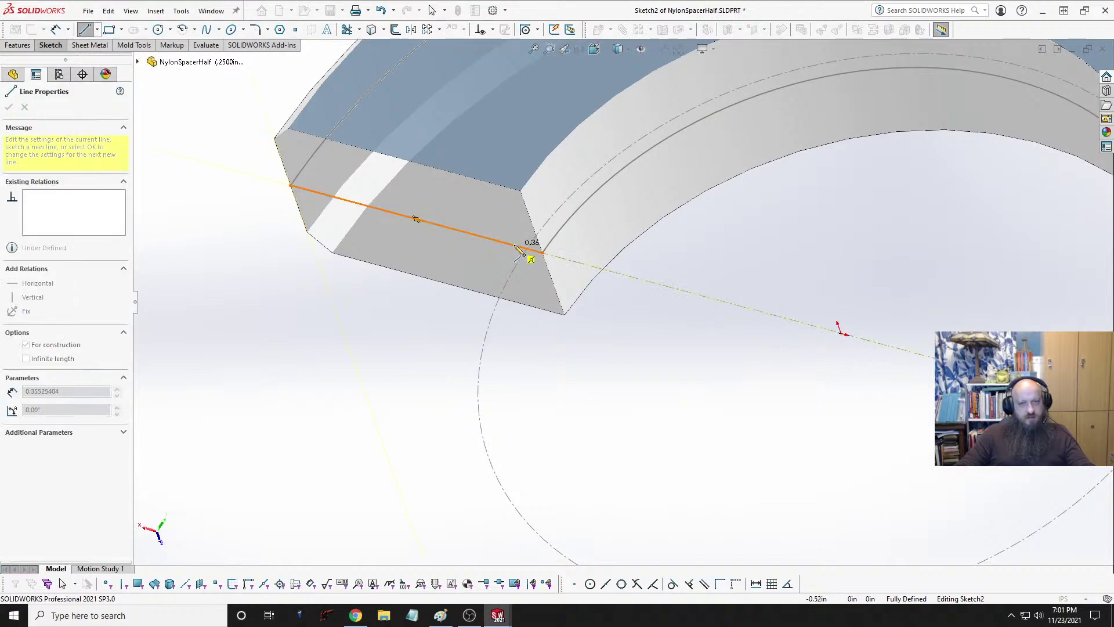
key("Escape")
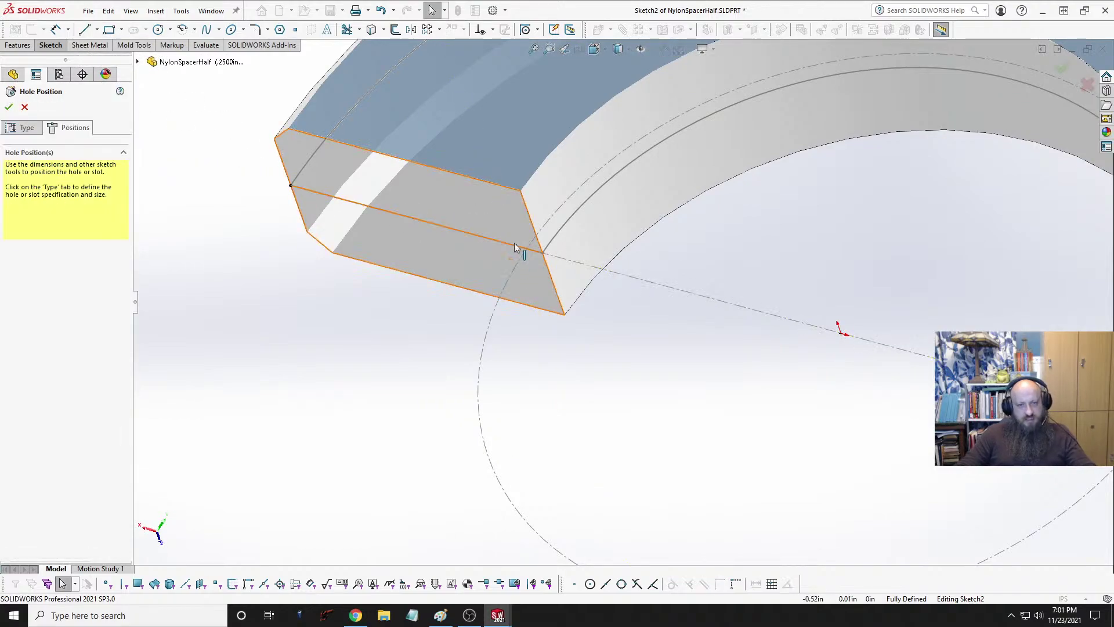
Step: Make the new centerline's inner endpoint coincident with the 1.00 in construction circle
left_click(515, 245)
left_click(519, 259, "ctrl")
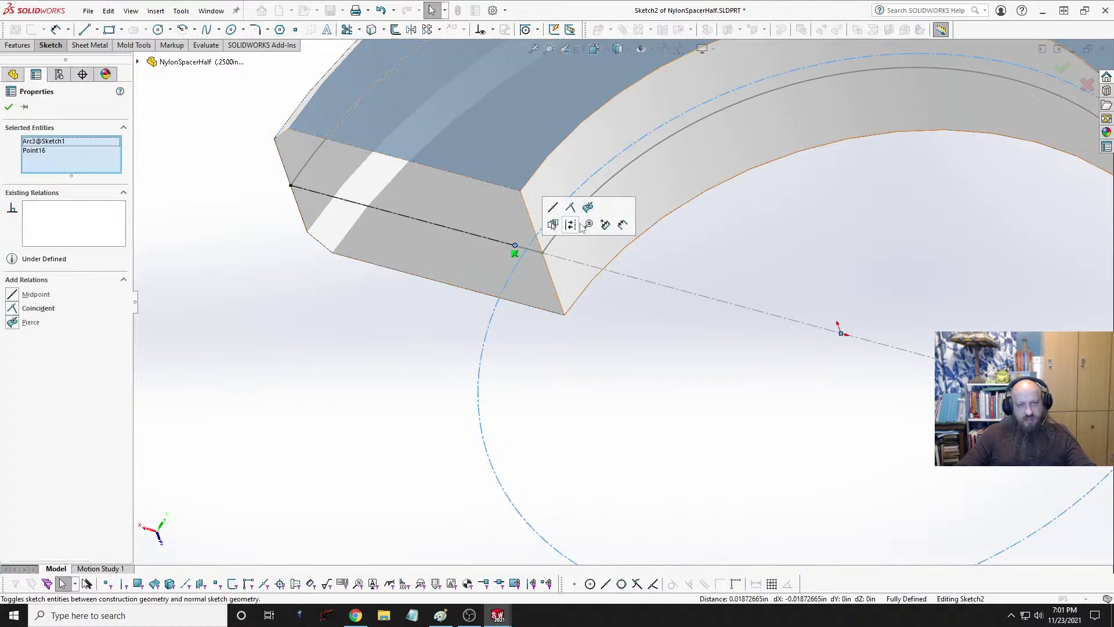
left_click(570, 207)
left_click(337, 313)
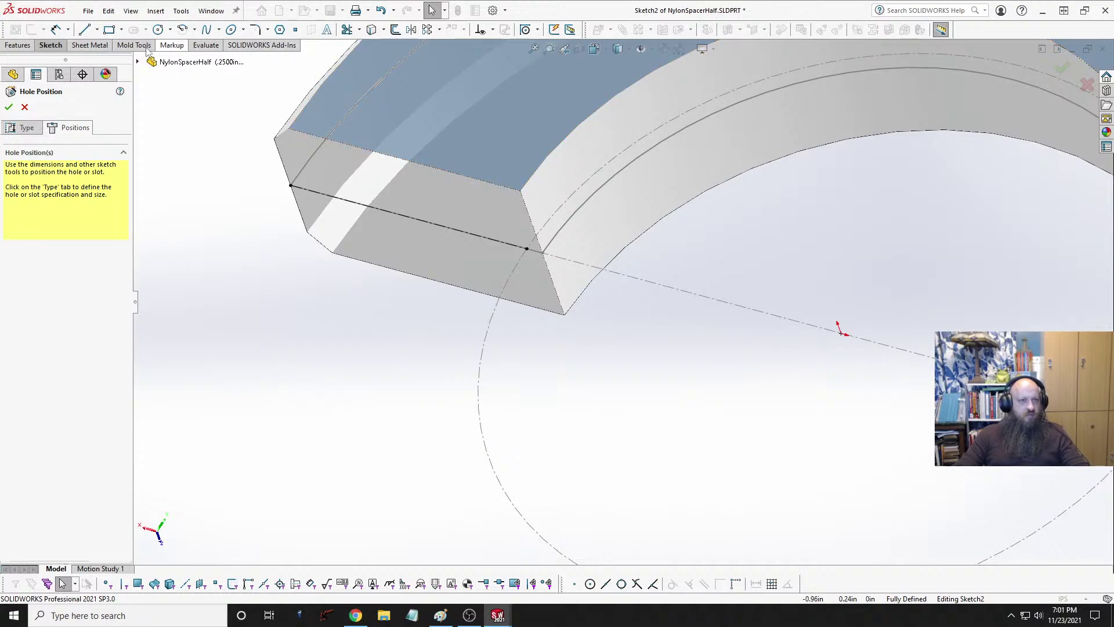
Step: Place one hole point on each end face, at the middle of its centerline
left_click(296, 30)
middle_click_drag(419, 265, 487, 278)
scroll(487, 279, "up", 3)
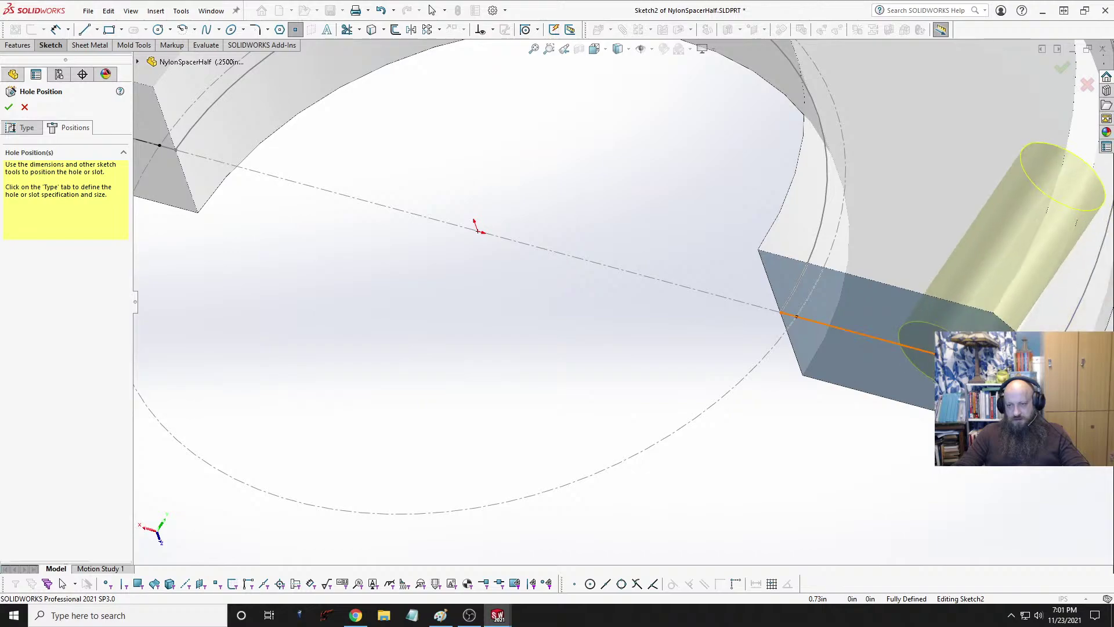
left_click(915, 348)
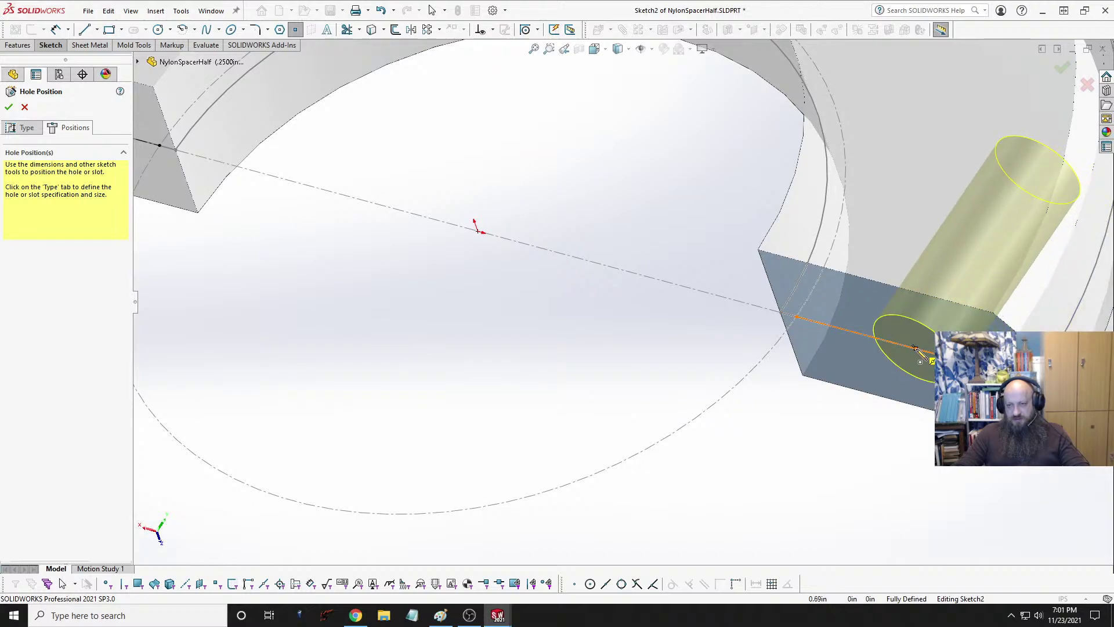
scroll(276, 232, "up", 2)
scroll(273, 230, "down", 2)
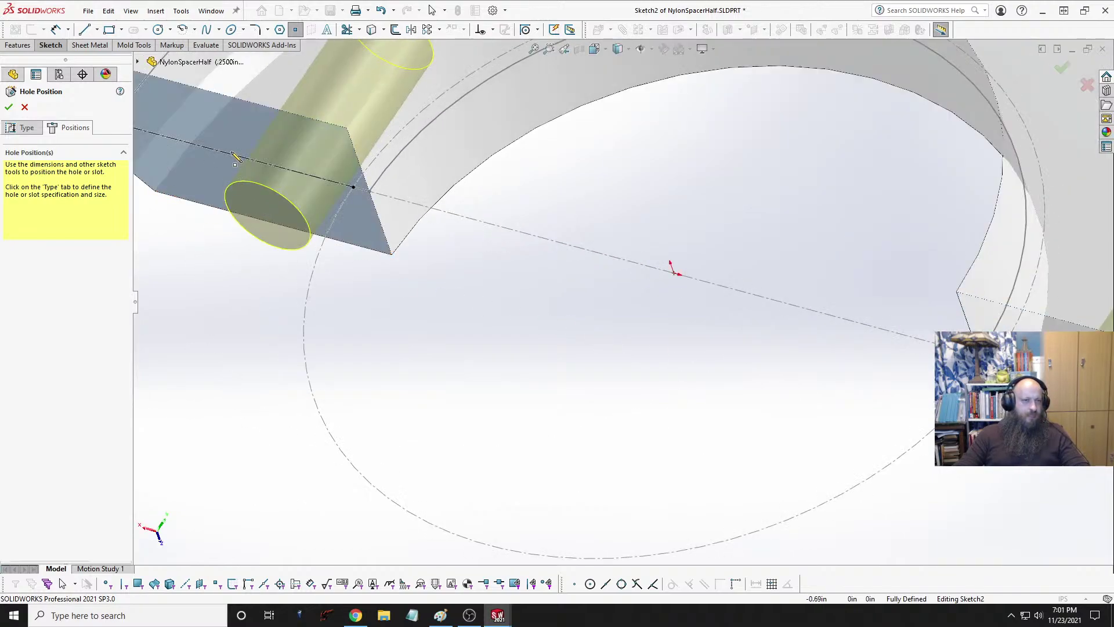
scroll(241, 166, "up", 2)
scroll(242, 165, "down", 1)
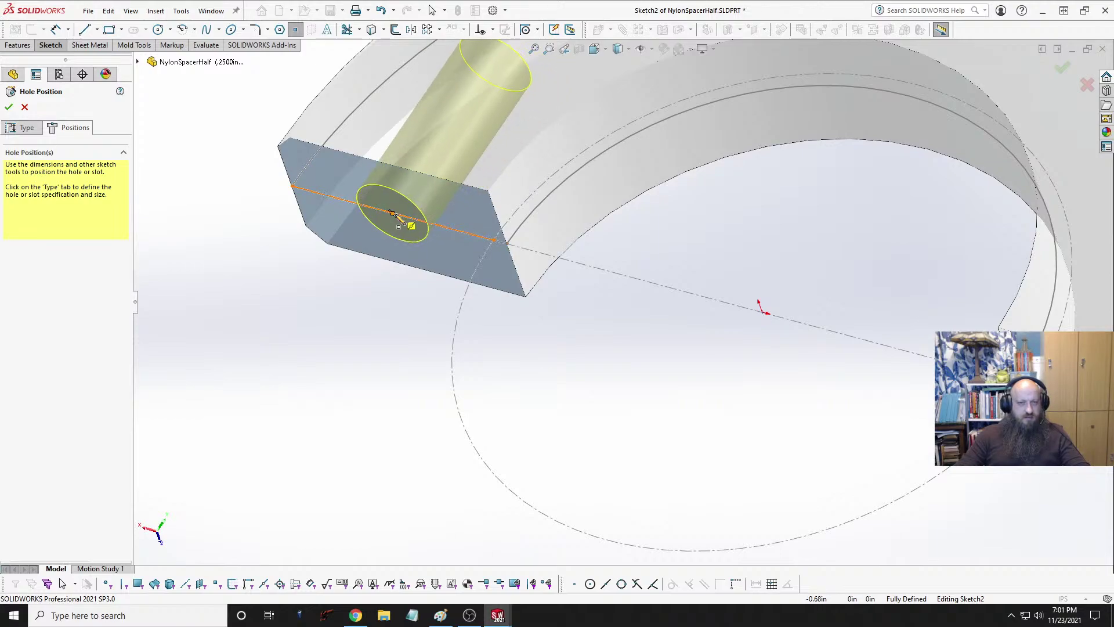
left_click(399, 216)
scroll(360, 302, "up", 3)
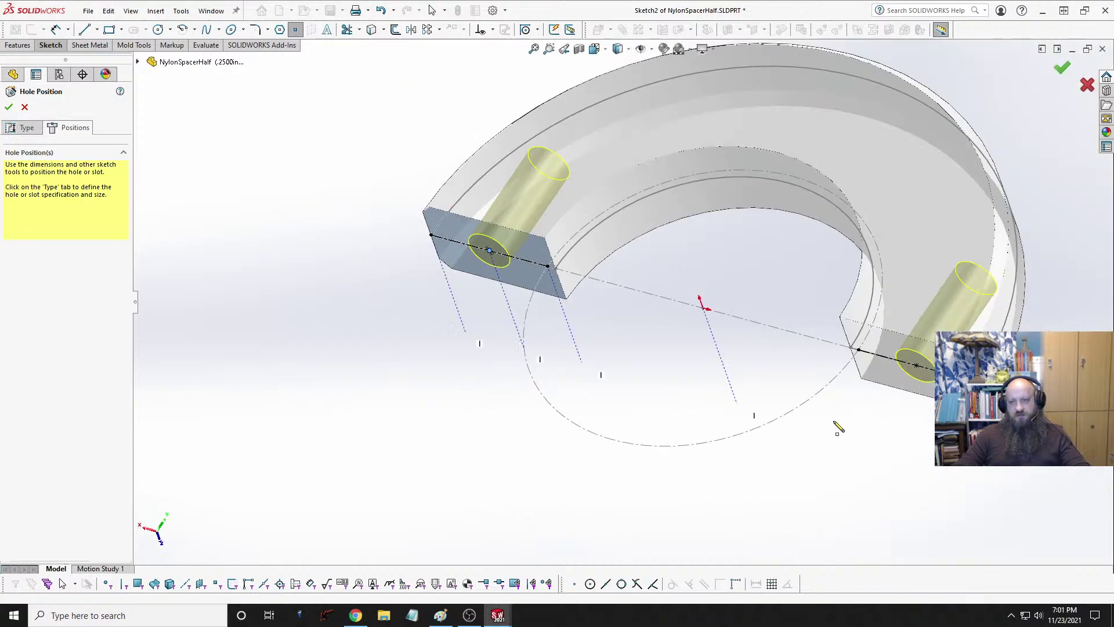
key("Escape")
Step: Delete the midpoint relation of the first-placed hole point and move the point off the end face
scroll(918, 389, "down", 5)
left_click(835, 317)
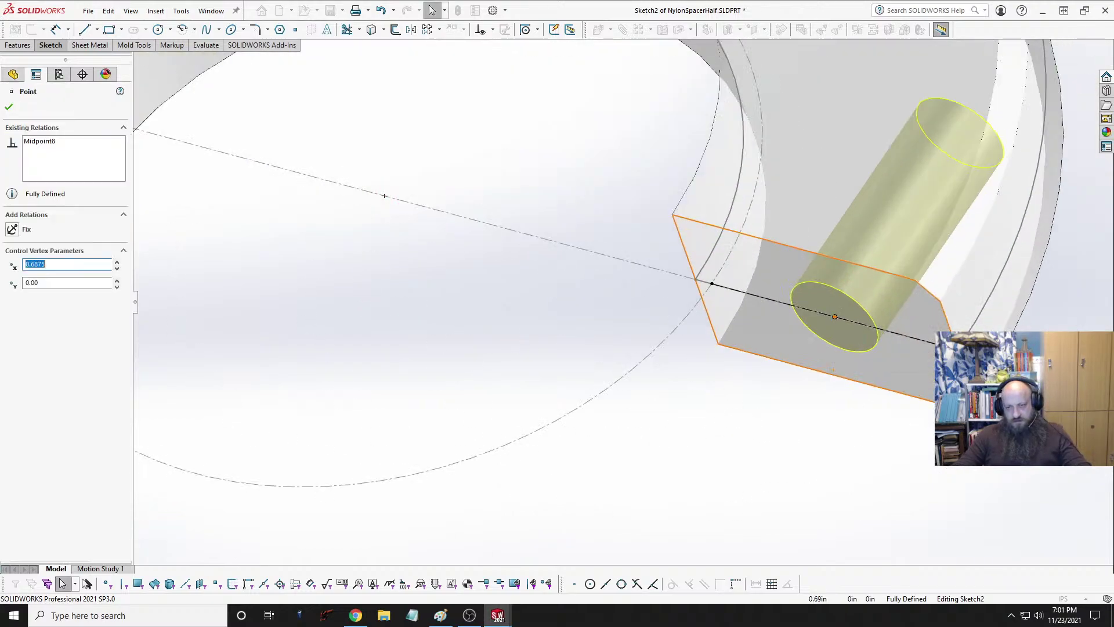
key("Delete")
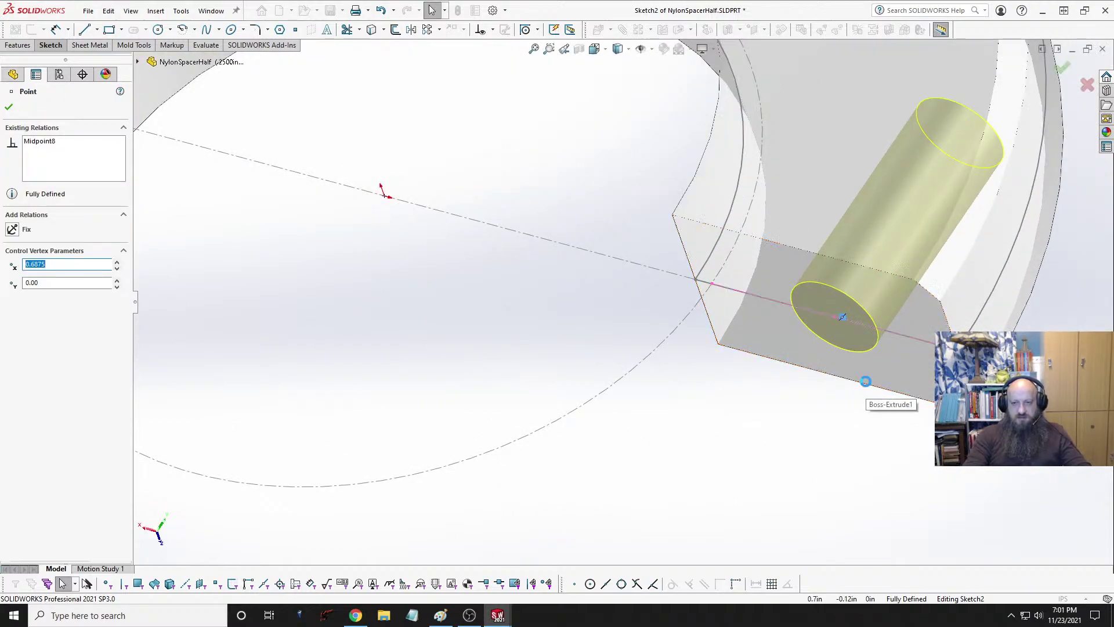
mouse_move(837, 321)
left_mouse_down()
mouse_move(852, 297)
mouse_move(846, 323)
mouse_move(822, 316)
mouse_move(852, 323)
mouse_move(795, 401)
left_mouse_up()
Step: Hide Sketch1, which holds the half-ring's profile lines and construction circle
left_click(633, 265)
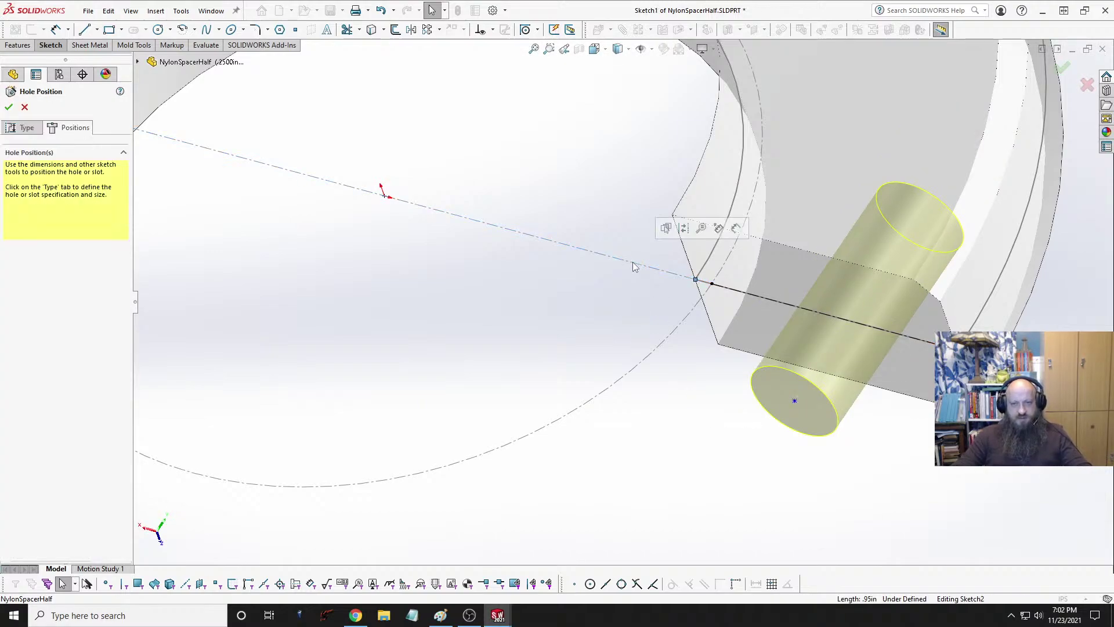
right_click(617, 256)
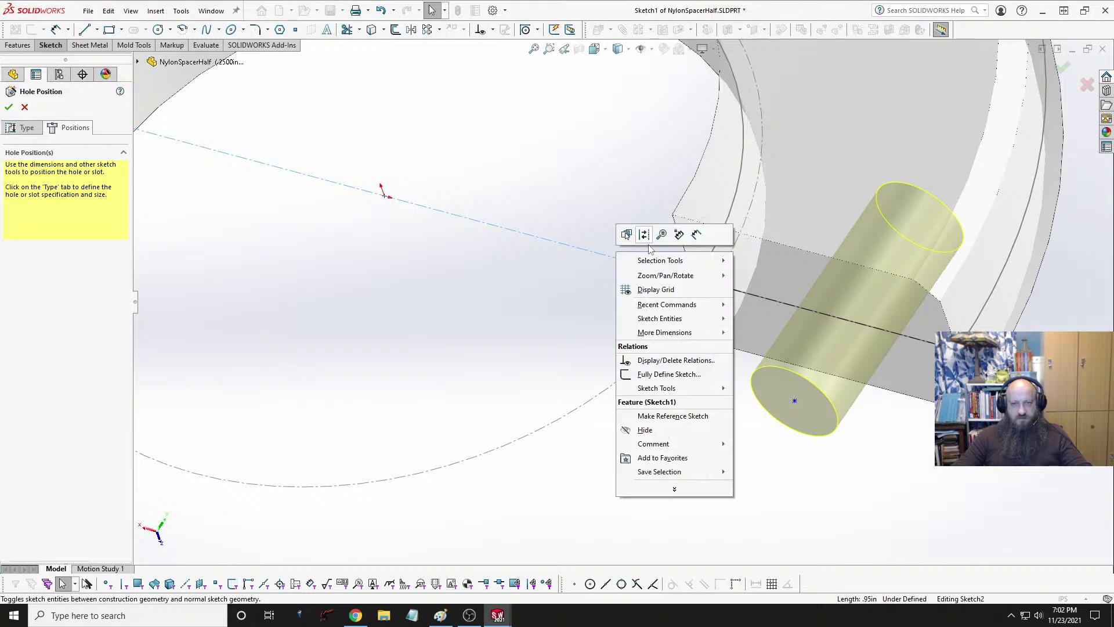
left_click(645, 429)
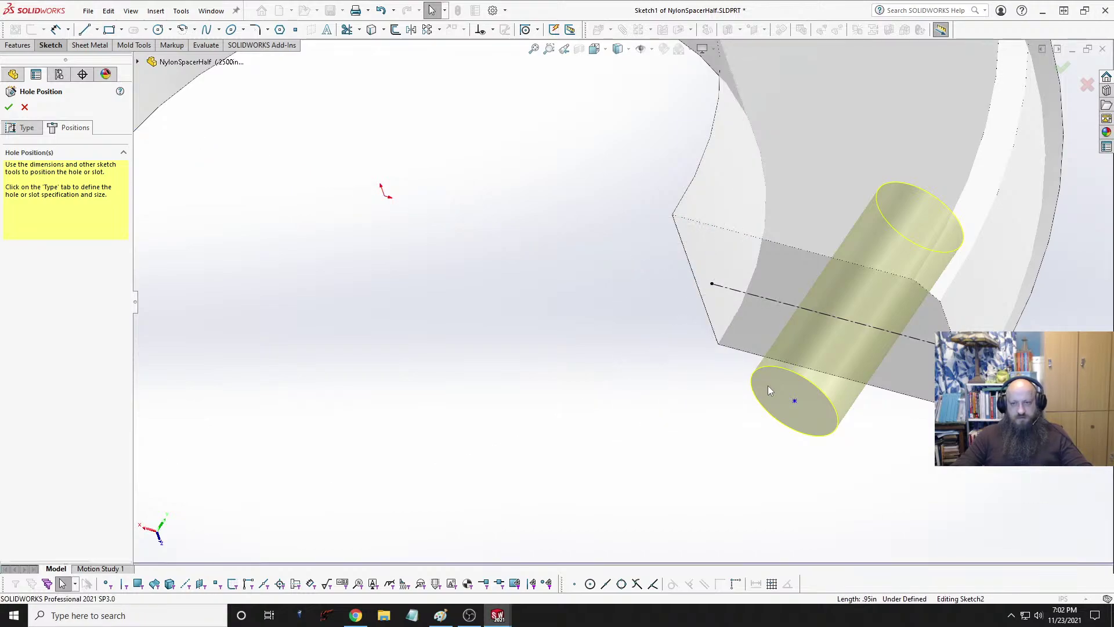
Step: Move the detached hole point back onto the midpoint of its end face's centerline
mouse_move(795, 404)
left_mouse_down()
mouse_move(852, 331)
mouse_move(835, 316)
left_mouse_up()
left_click(742, 446)
scroll(710, 454, "up", 3)
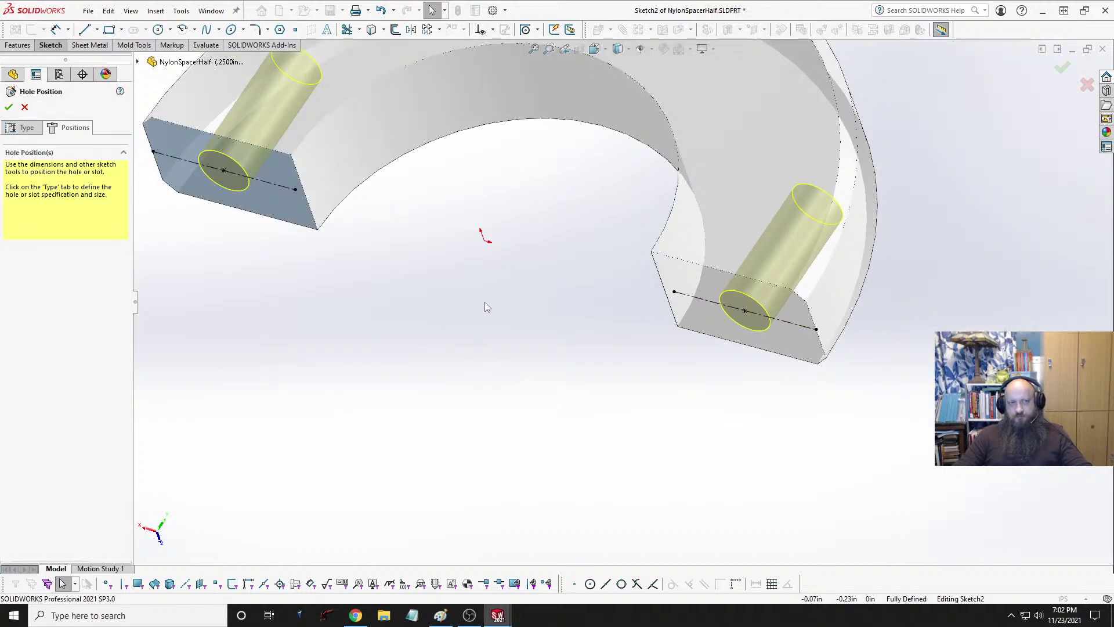
Step: Keep the standard Hole type after trying the legacy one, set the #4 clearance holes to Through All, and complete the feature
middle_click_drag(485, 306, 323, 331)
left_click(27, 131)
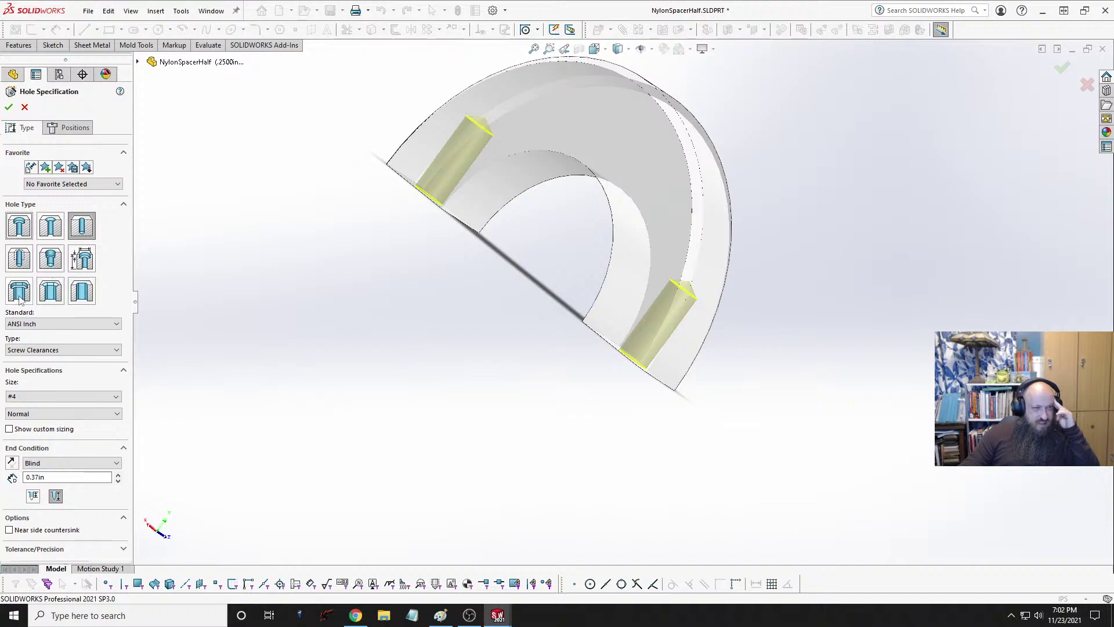
left_click(82, 260)
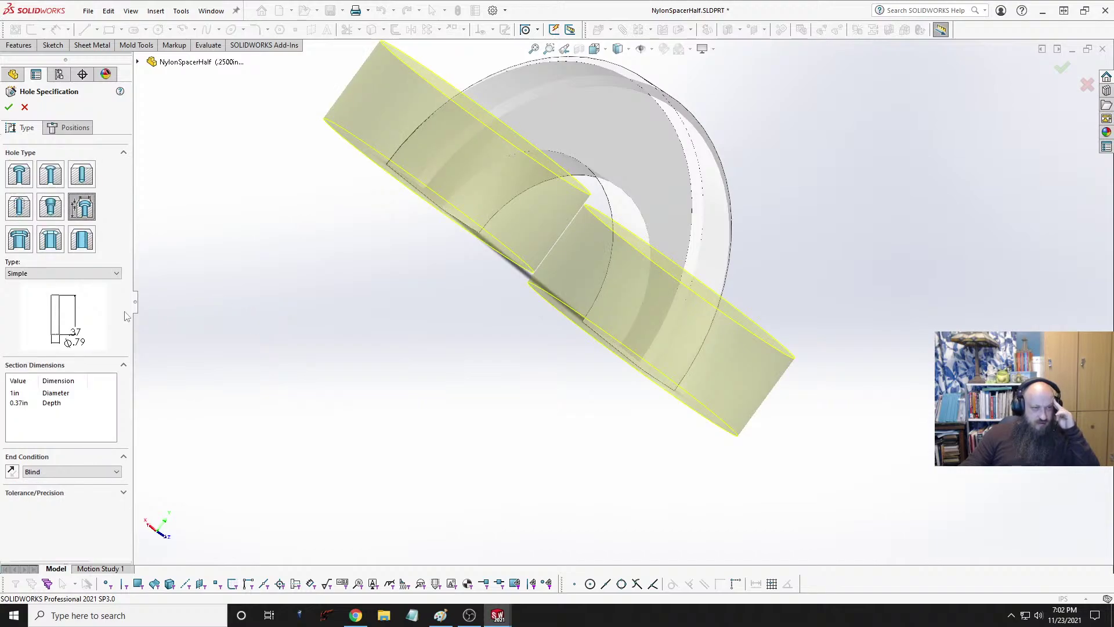
left_click(84, 177)
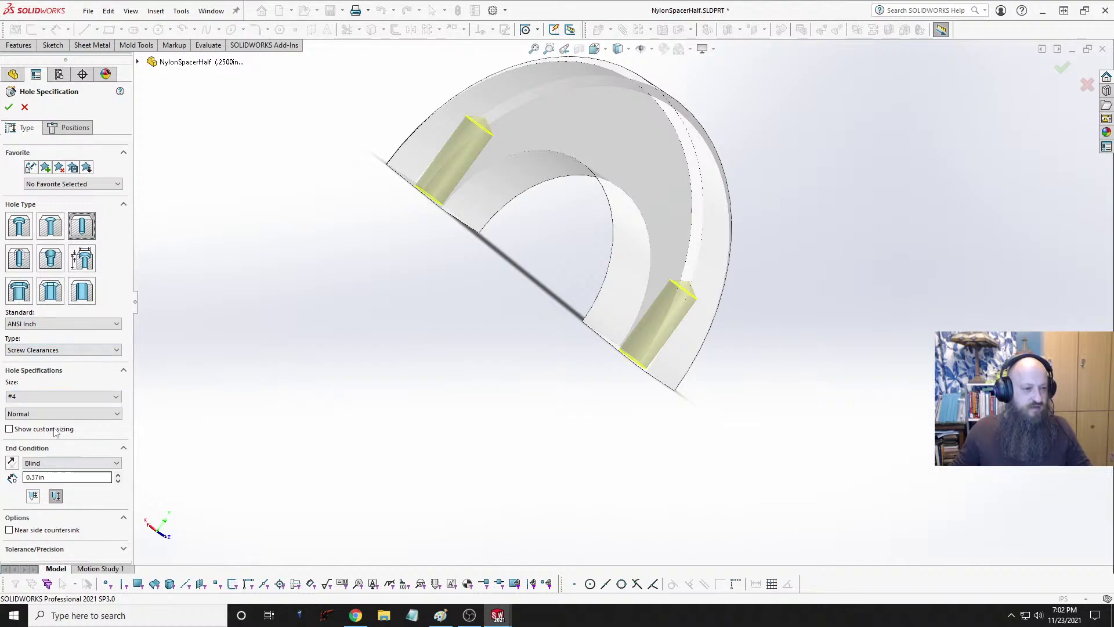
left_click(63, 464)
left_click(41, 472)
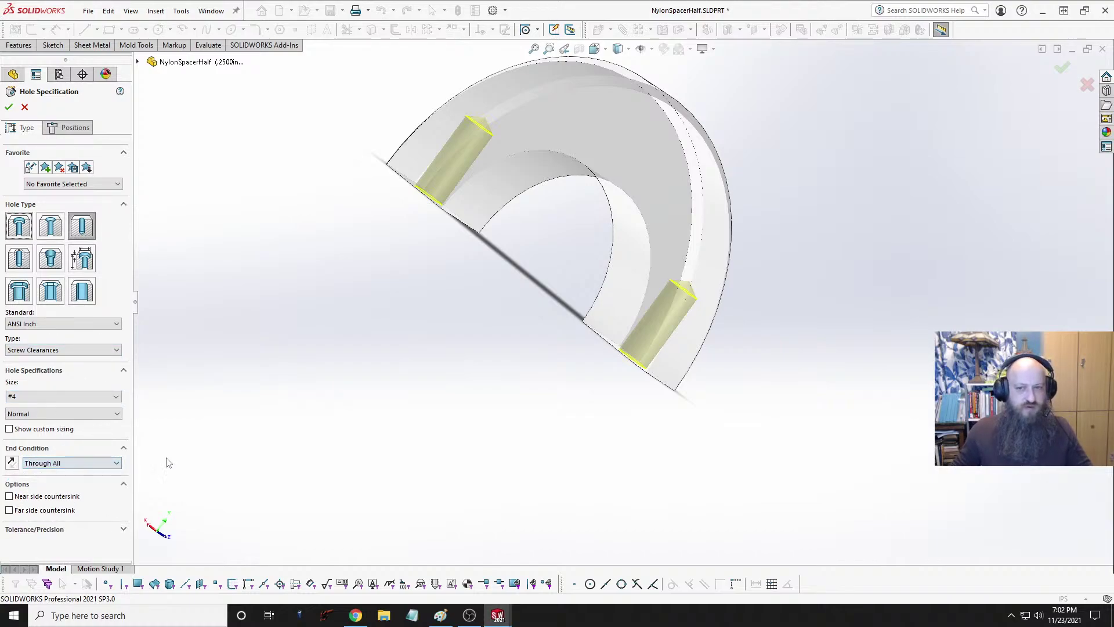
middle_click_drag(455, 401, 563, 454)
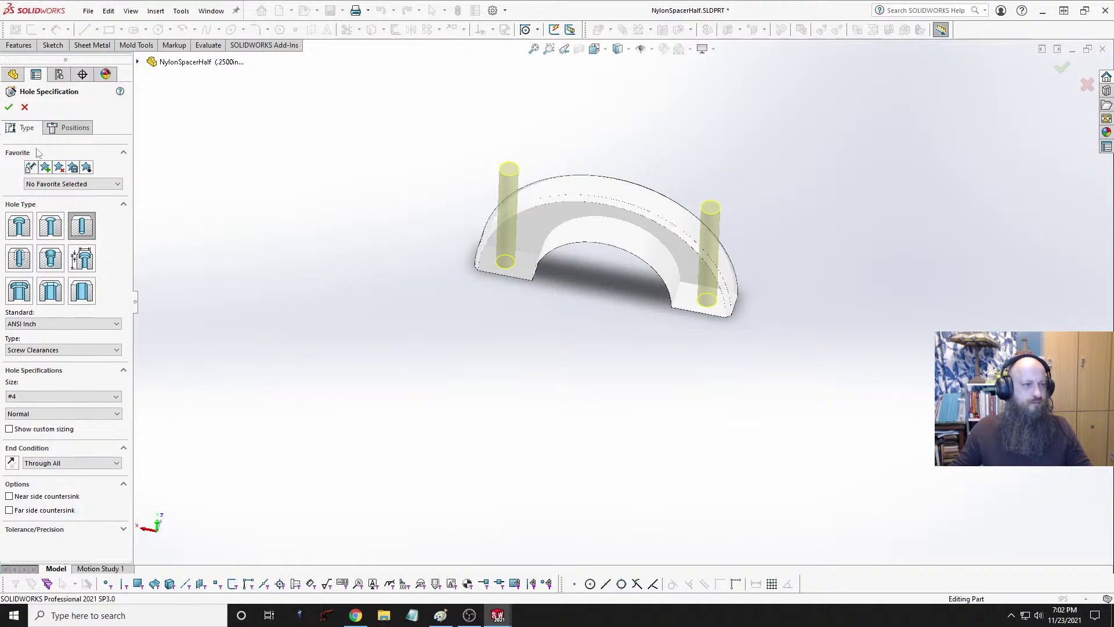
left_click(9, 108)
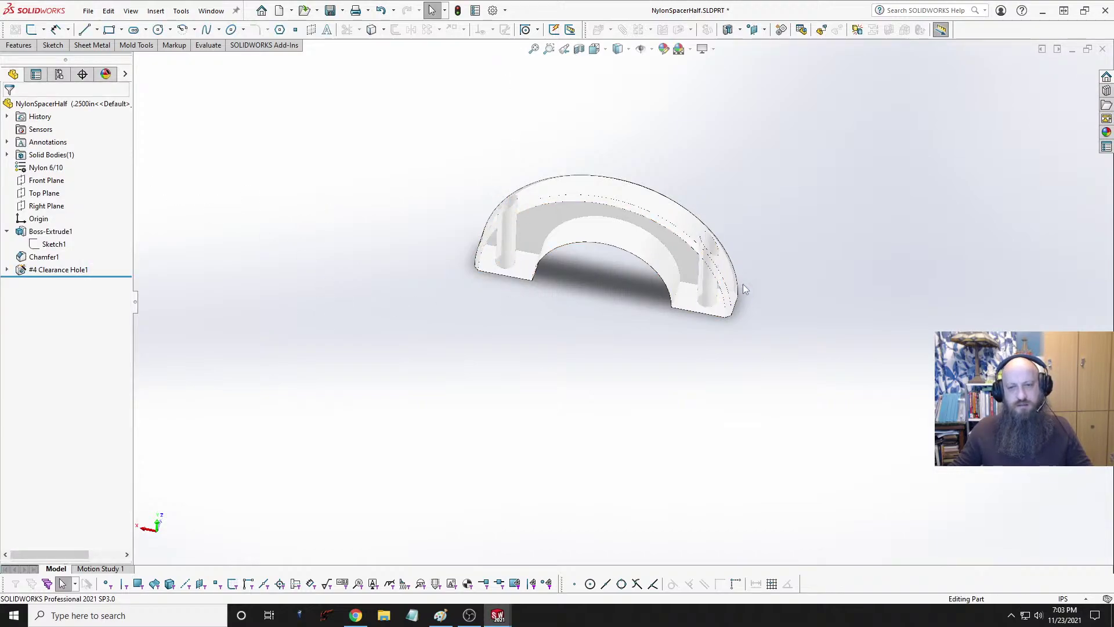
middle_click_drag(742, 284, 673, 243)
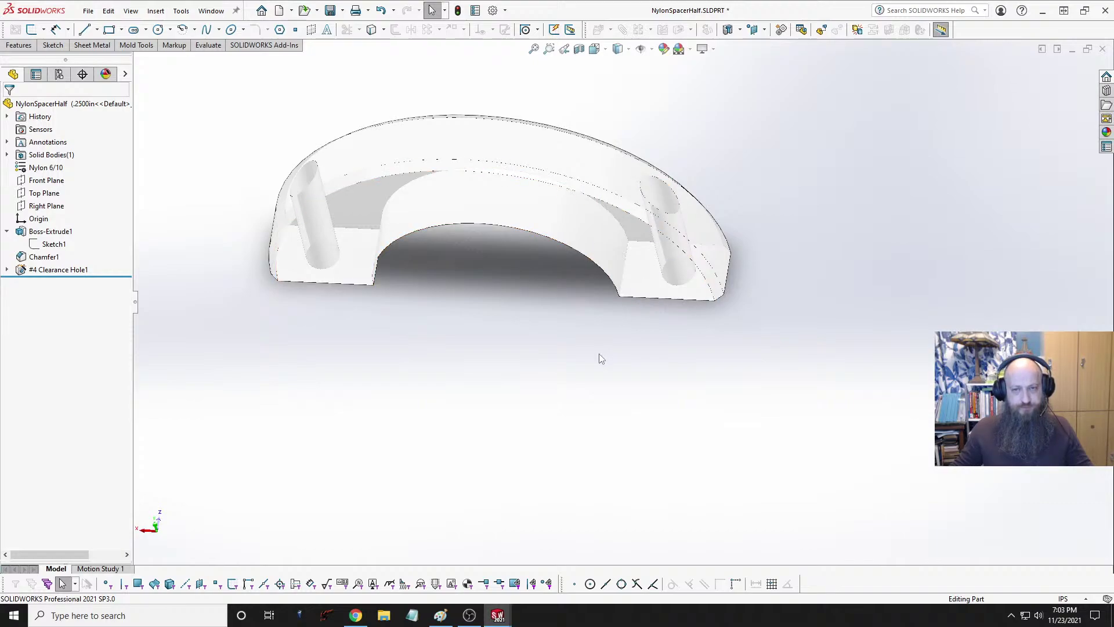
middle_click_drag(601, 358, 374, 242)
key("Escape")
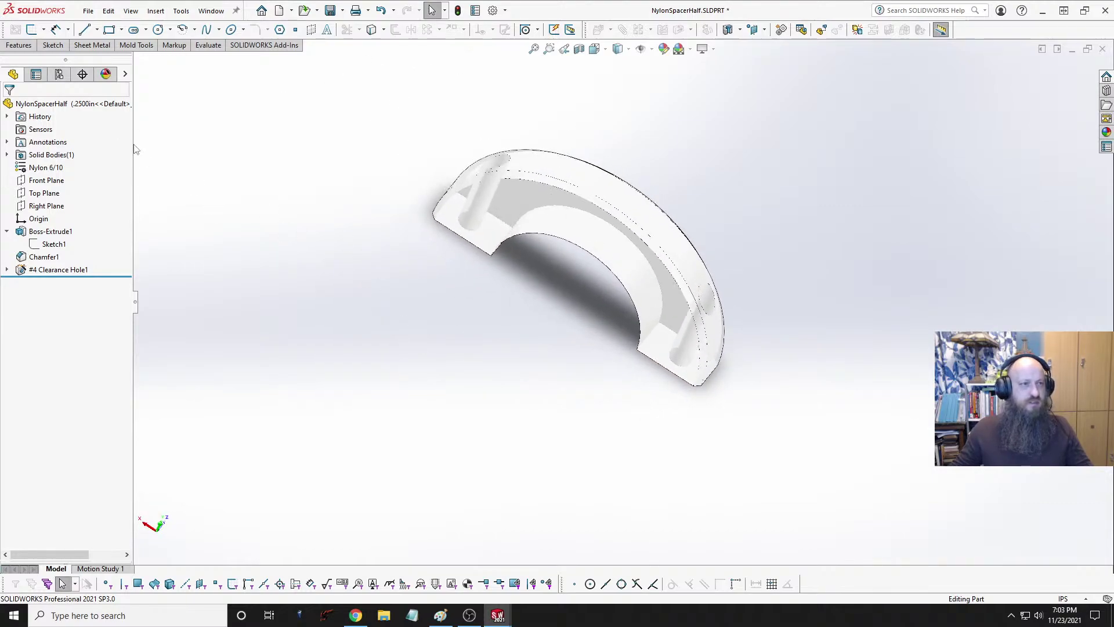
Step: Try to create a reference plane from the Top Plane and the clearance hole's circular exit edge, switching the first constraint to Coincident
left_click(18, 46)
left_click(328, 61)
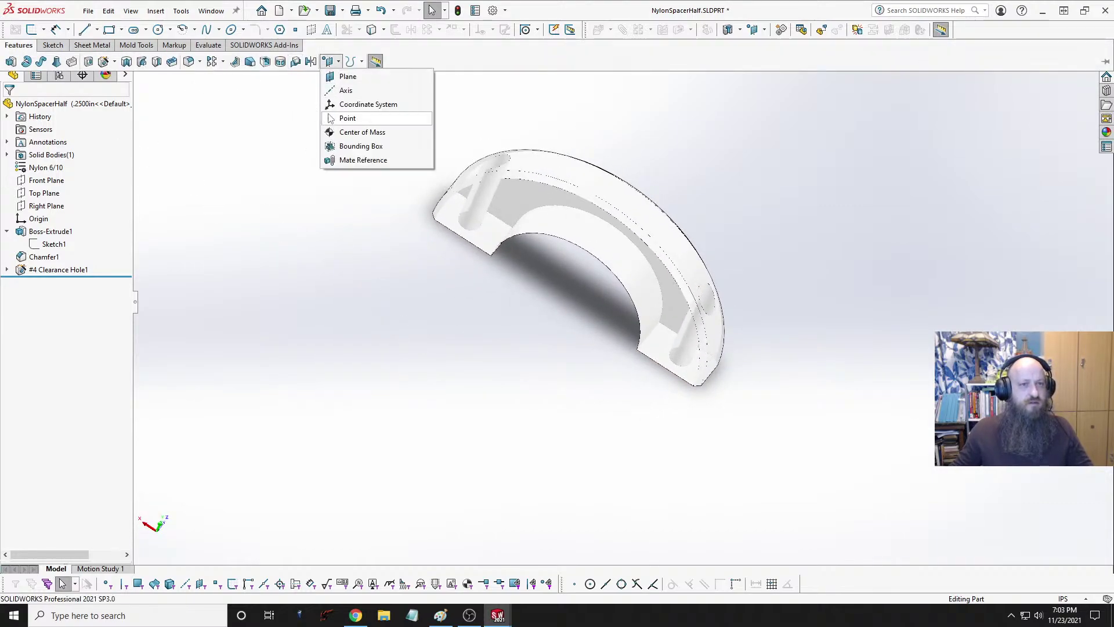
left_click(50, 195)
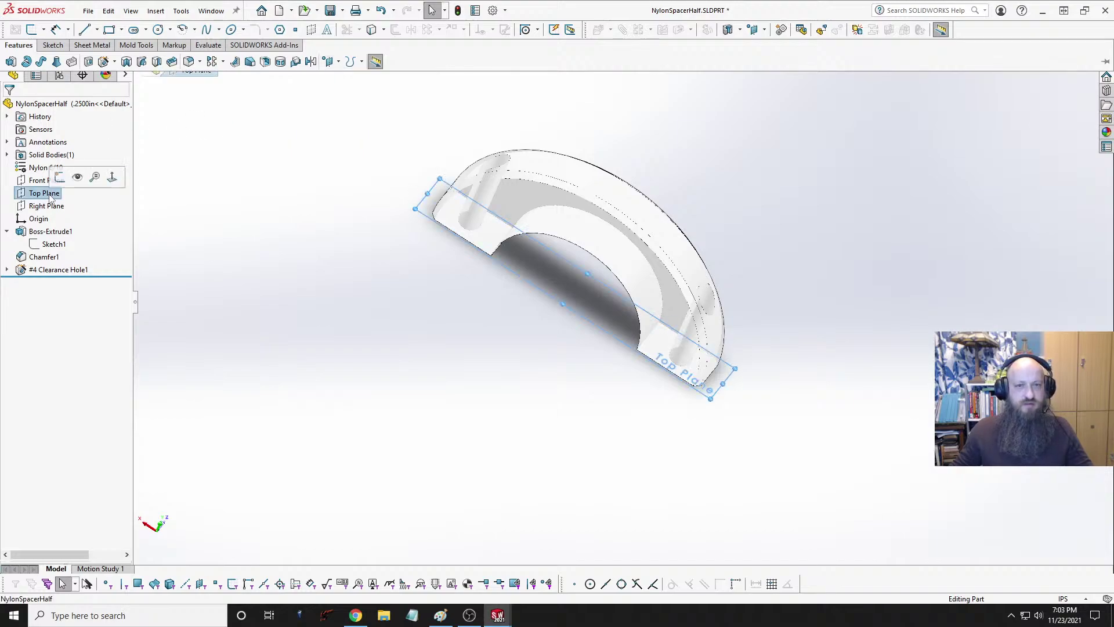
left_click(328, 62)
left_click(342, 75)
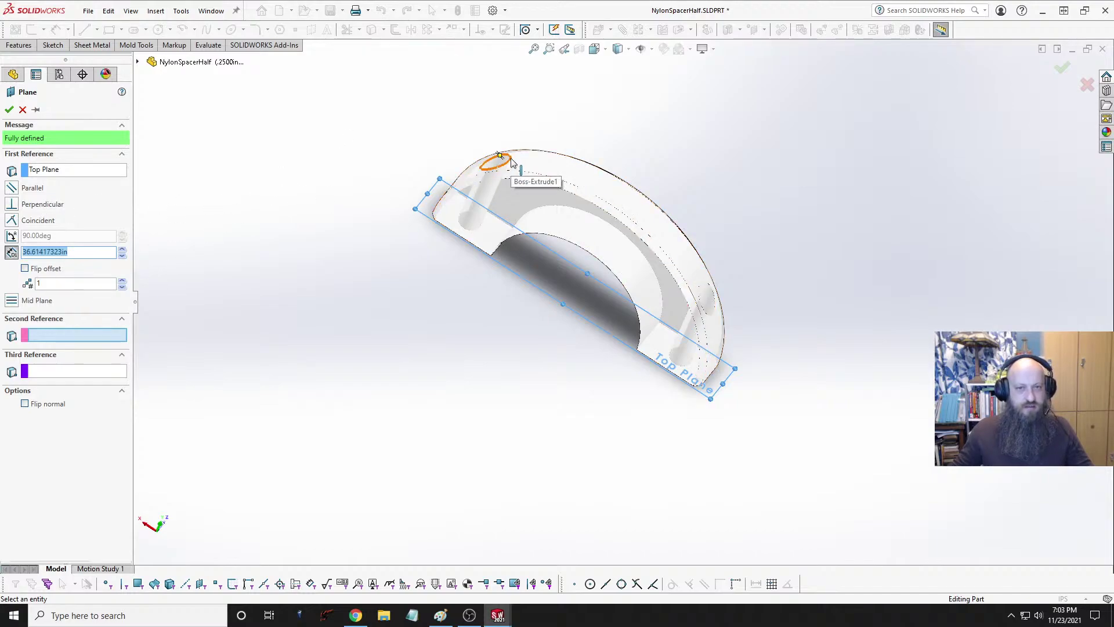
scroll(502, 174, "down", 5)
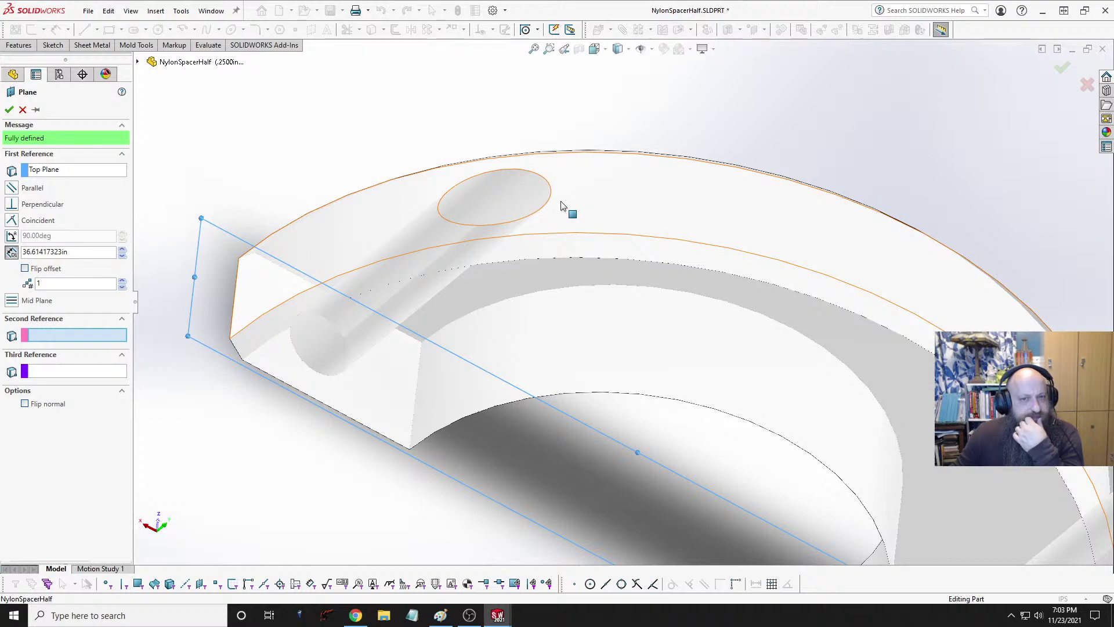
left_click(494, 169)
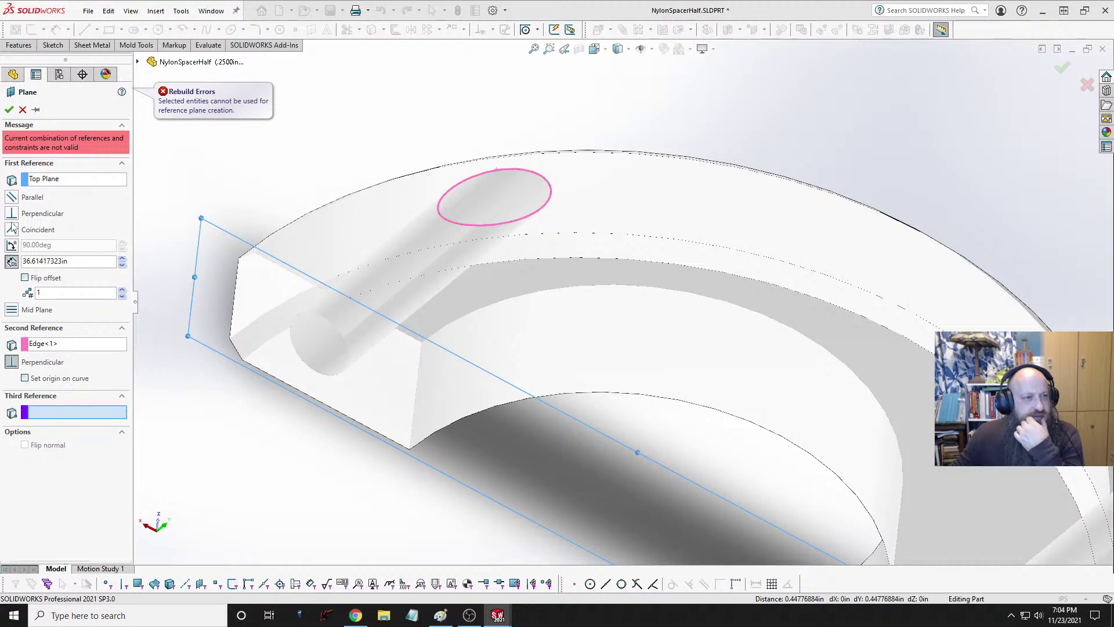
left_click(12, 198)
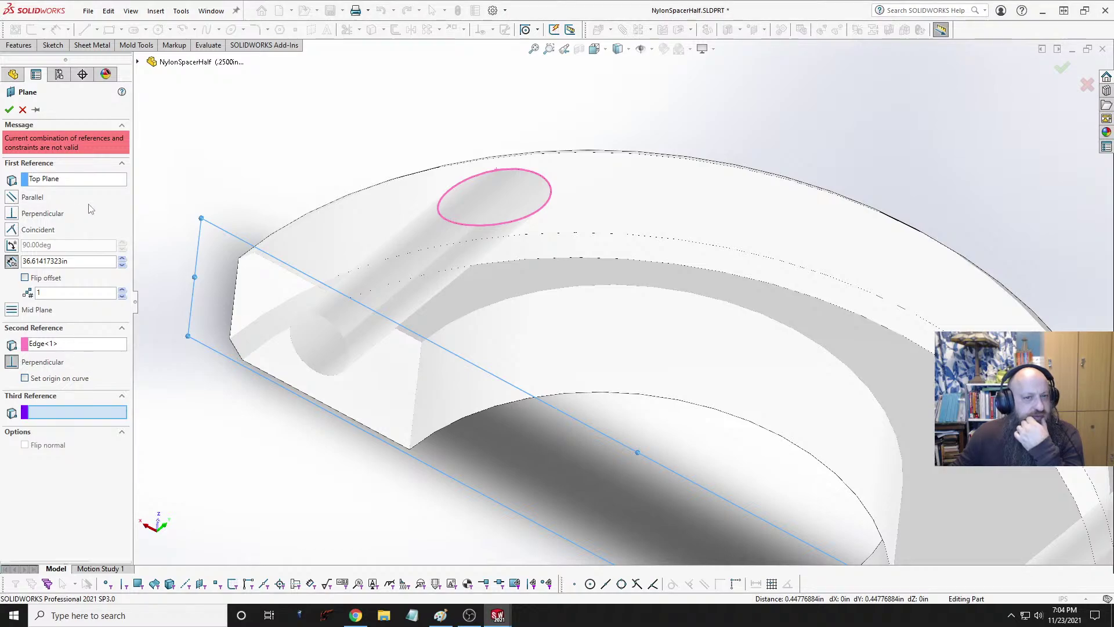
left_click(13, 261)
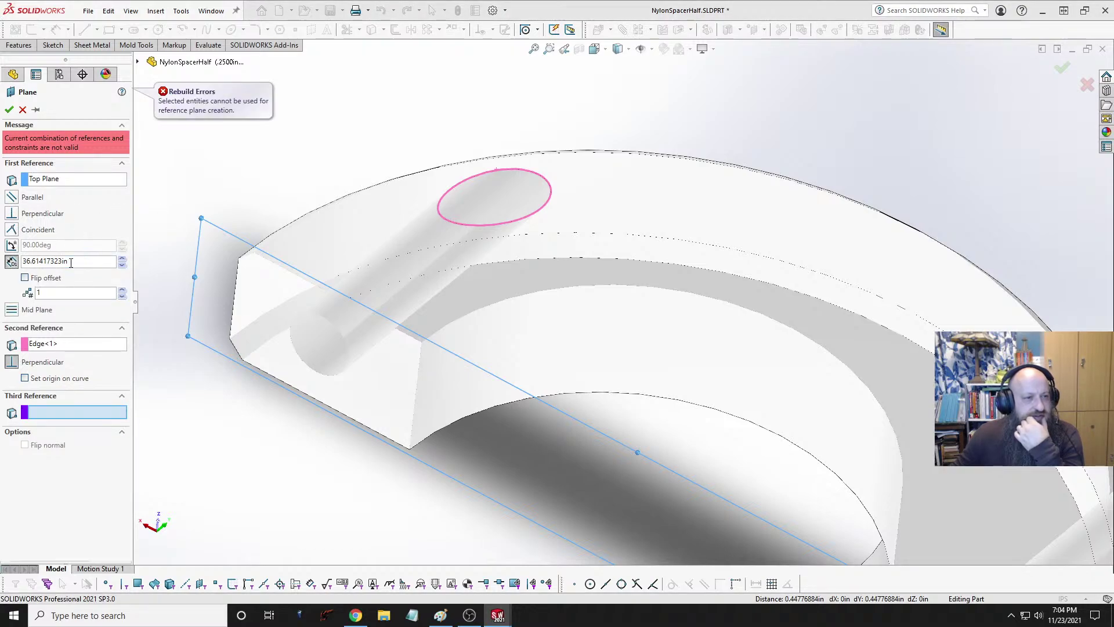
left_click(70, 230)
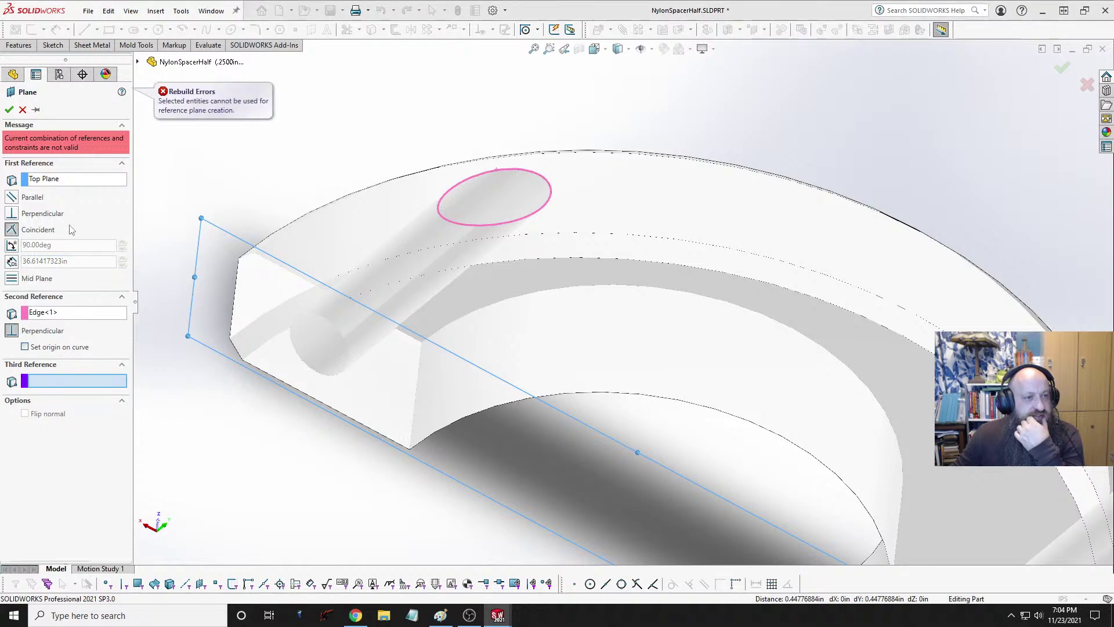
Step: Replace the plane's edge reference with a point at the hole's exit, then abandon the plane
left_click(65, 314)
key("Delete")
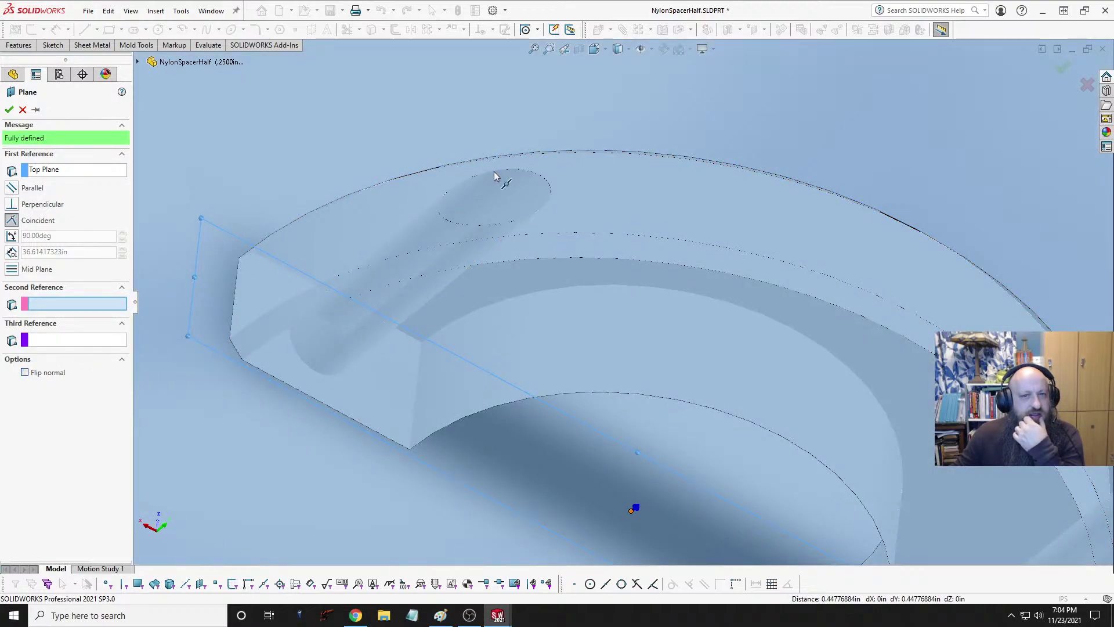
left_click(494, 173)
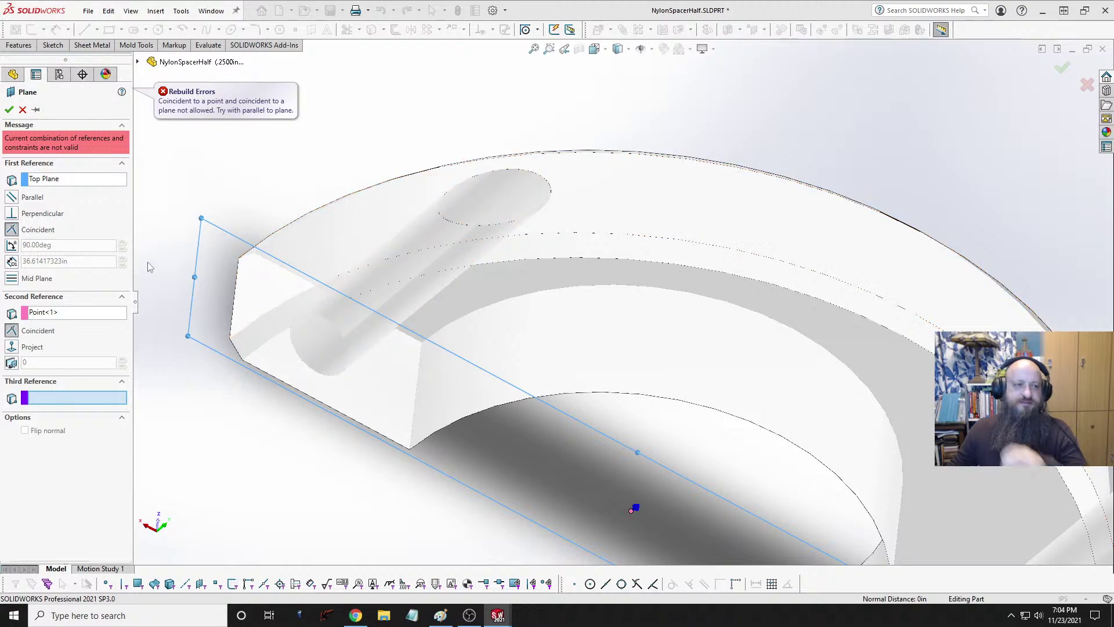
key("Escape")
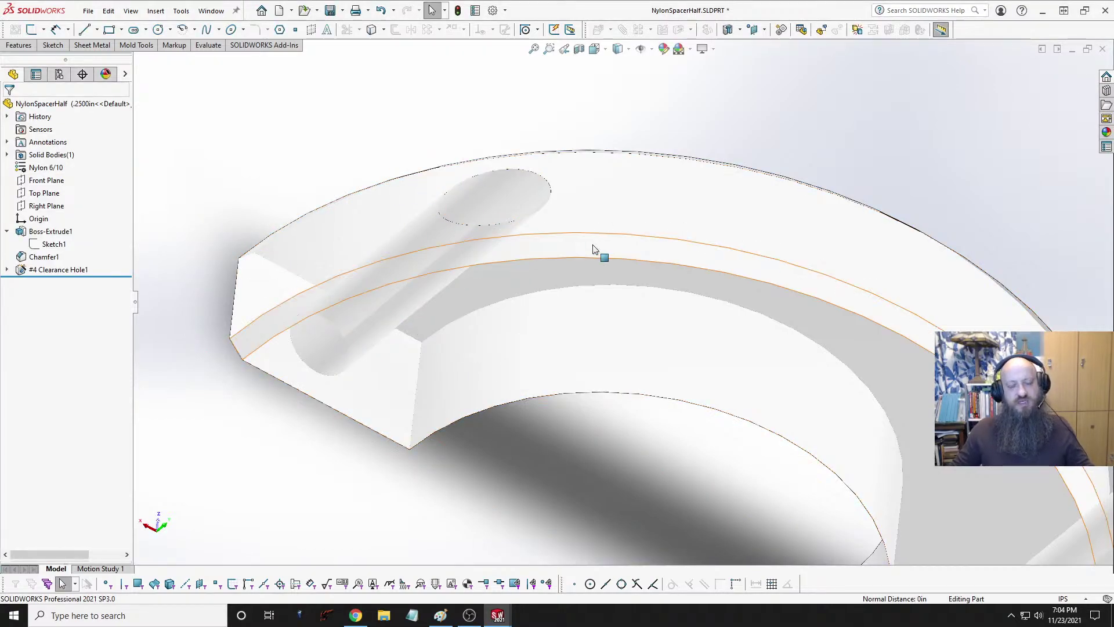
Step: Measure the distance between the half-ring's straight end-face edge and the exit edge of its clearance hole
scroll(595, 249, "up", 5)
middle_click_drag(598, 214, 639, 206)
scroll(611, 267, "down", 5)
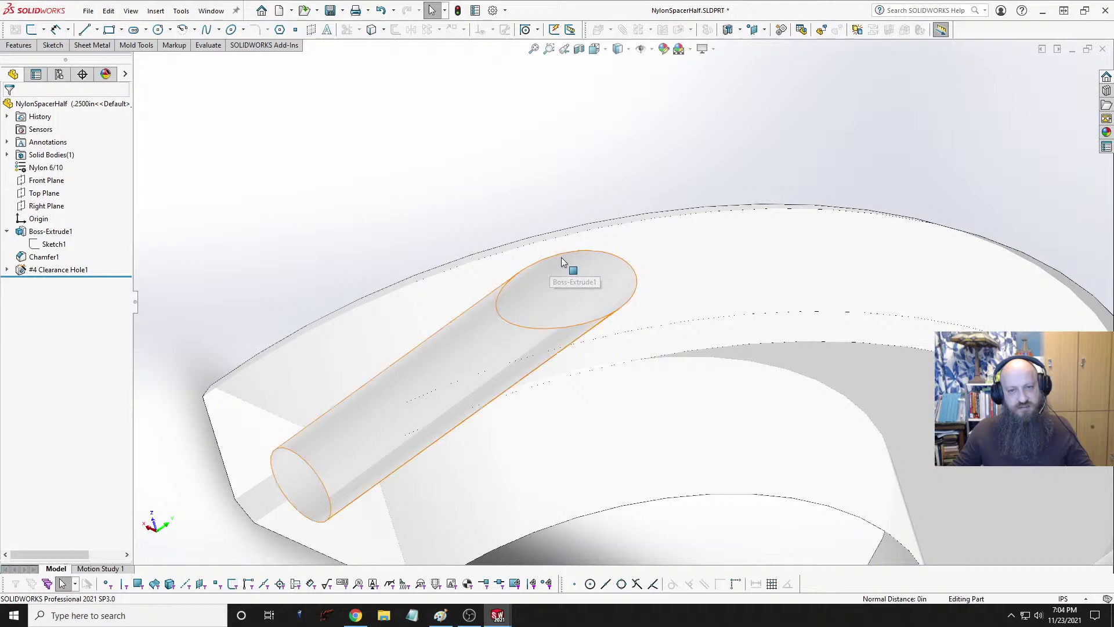
scroll(554, 271, "up", 5)
key("space")
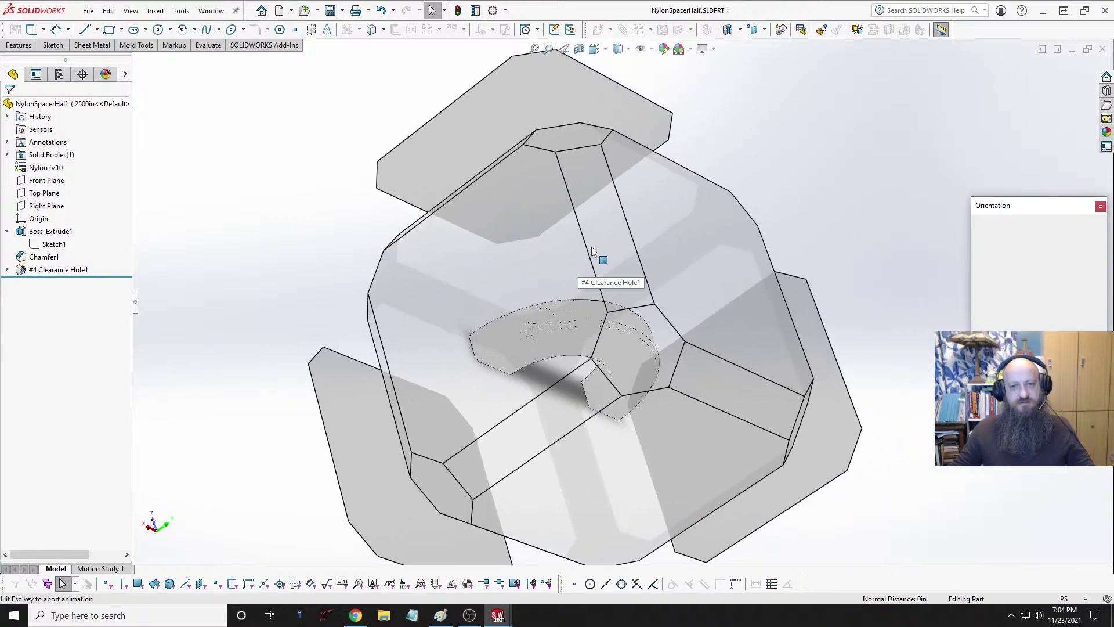
left_click(530, 419)
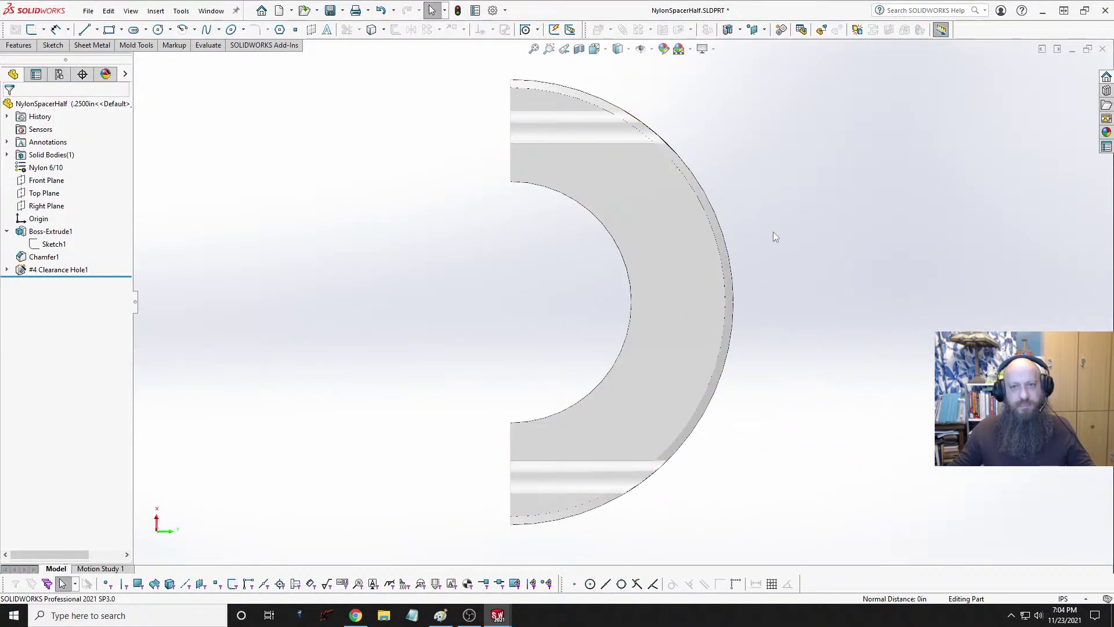
left_click(511, 115)
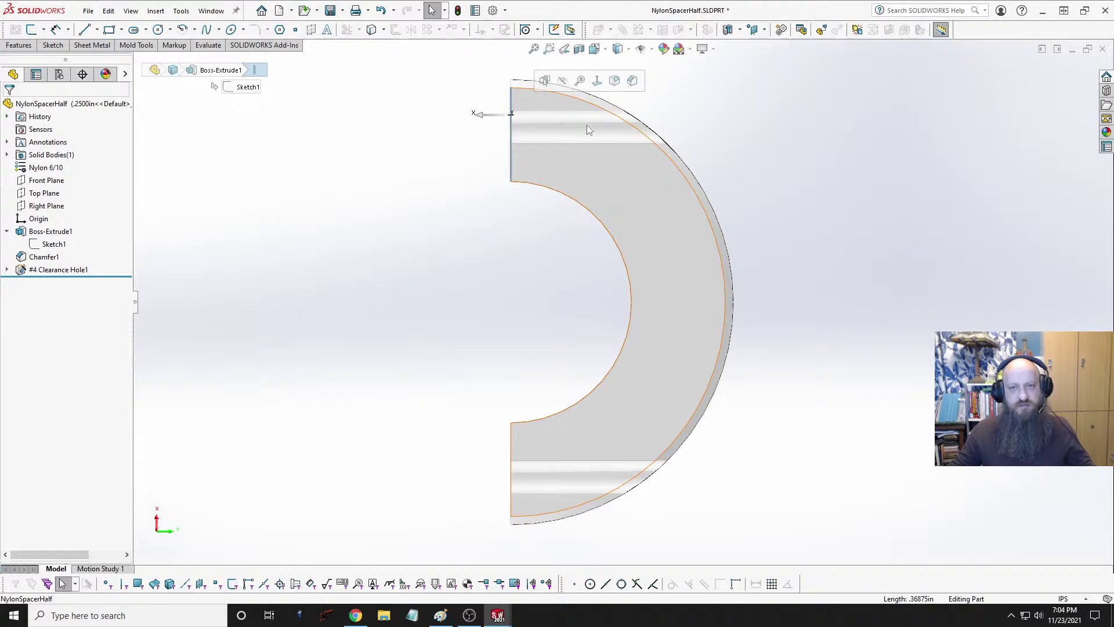
middle_click_drag(584, 151, 557, 167)
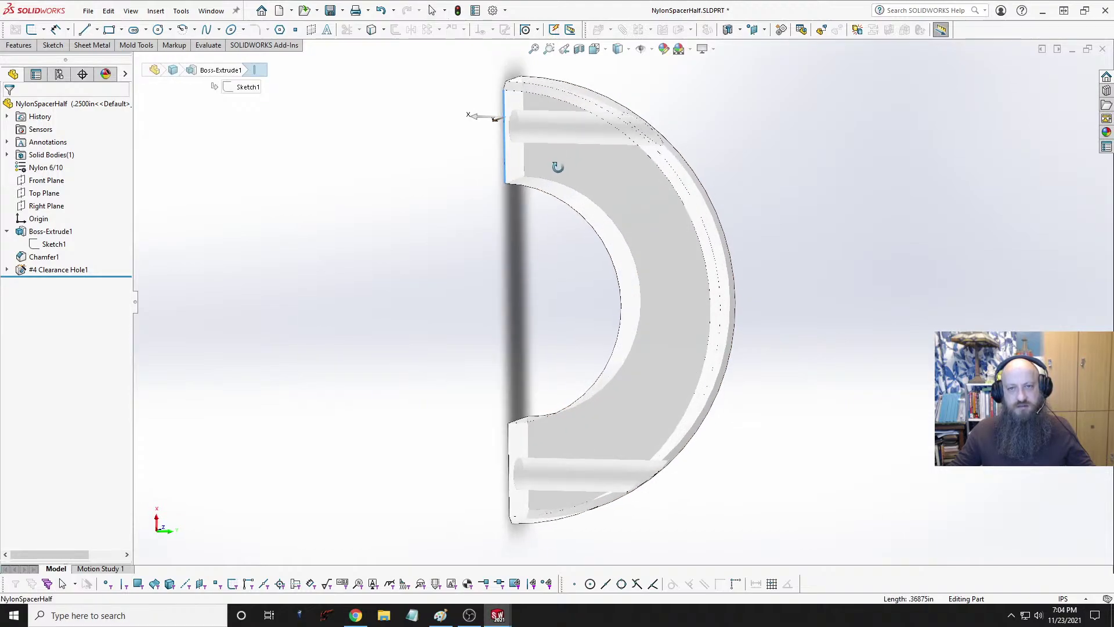
scroll(651, 107, "down", 4)
left_click(585, 188, "ctrl")
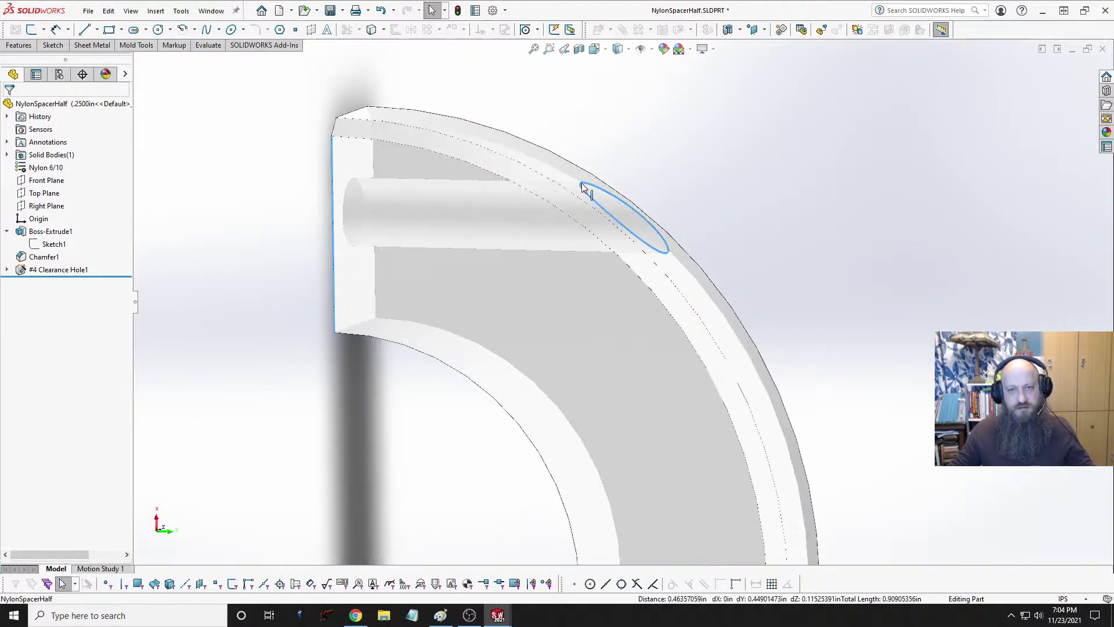
left_click(208, 45)
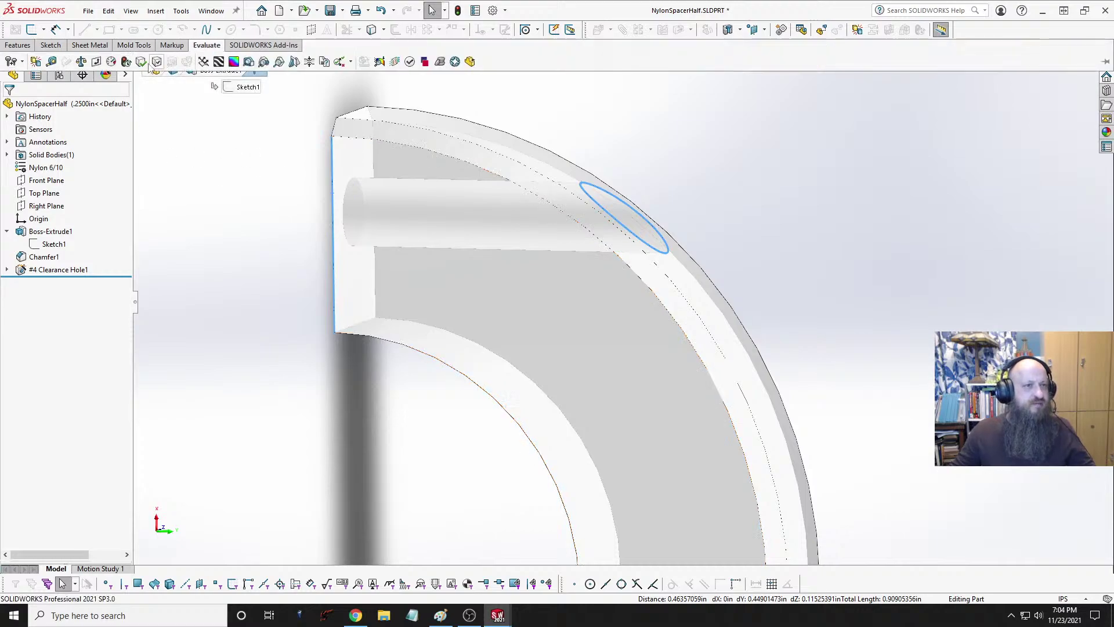
left_click(53, 62)
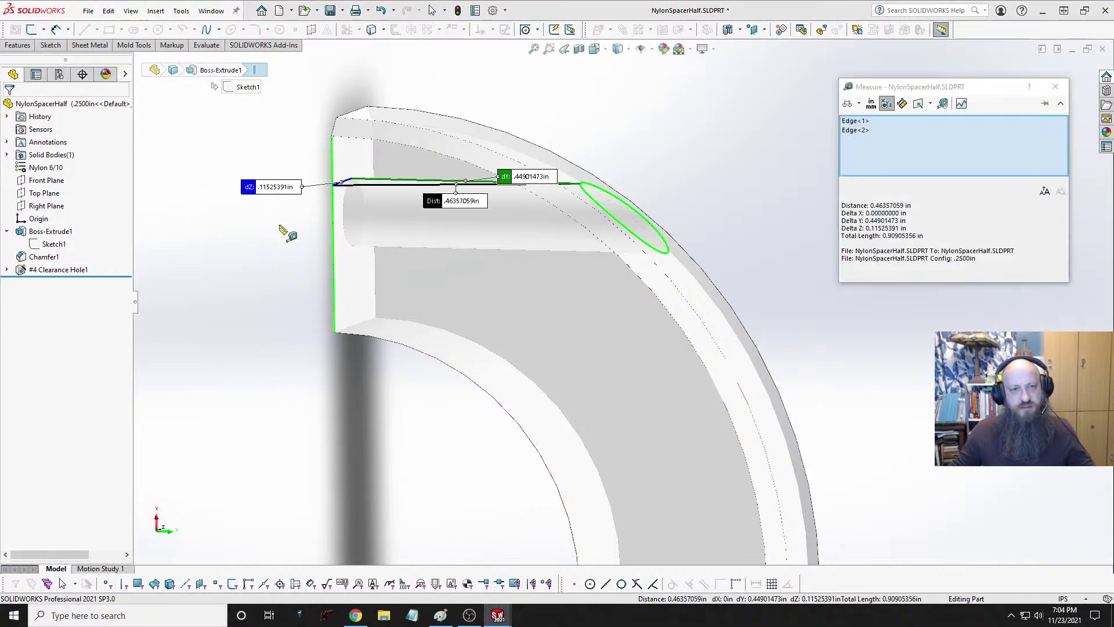
middle_click_drag(283, 231, 233, 327)
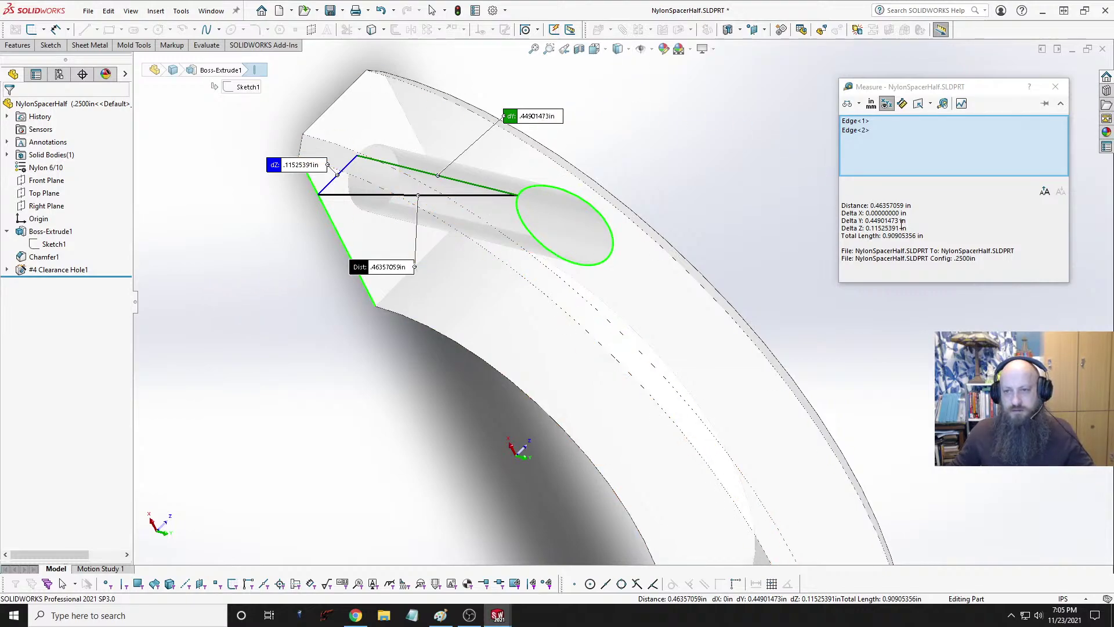
Step: Copy the Delta Y value from the measurement results and clear the measured edges
double_click(882, 220)
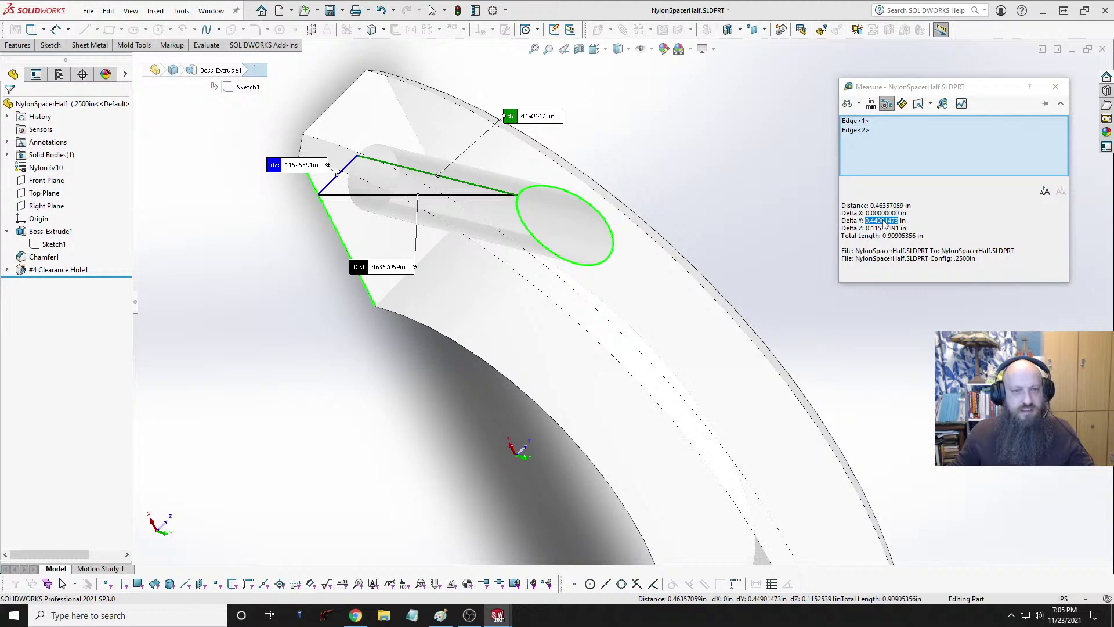
right_click(883, 222)
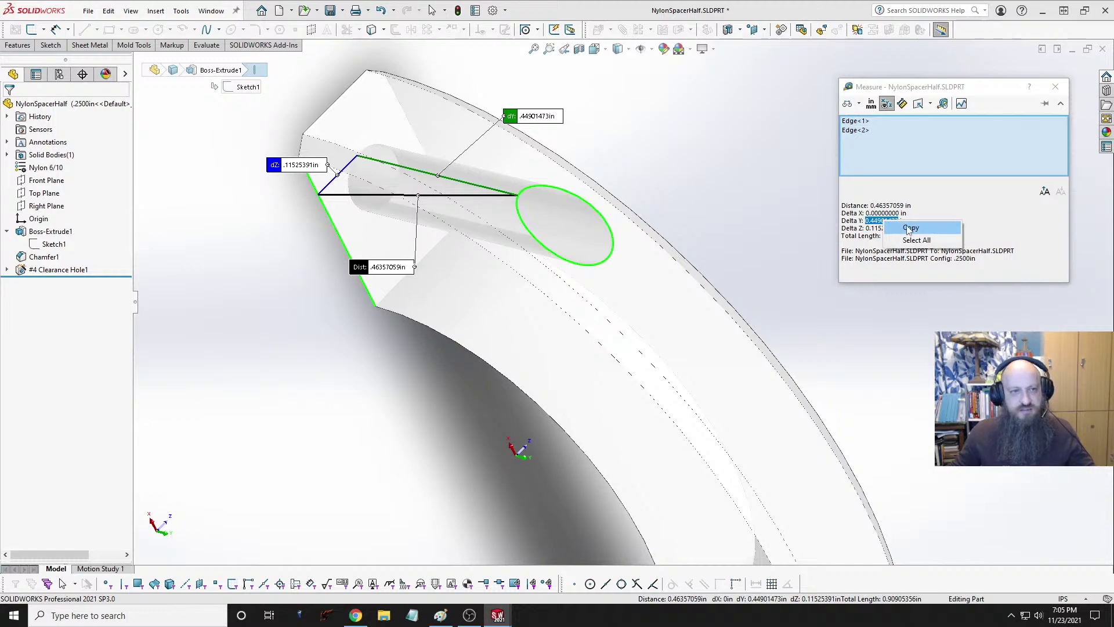
left_click(909, 229)
key("Escape")
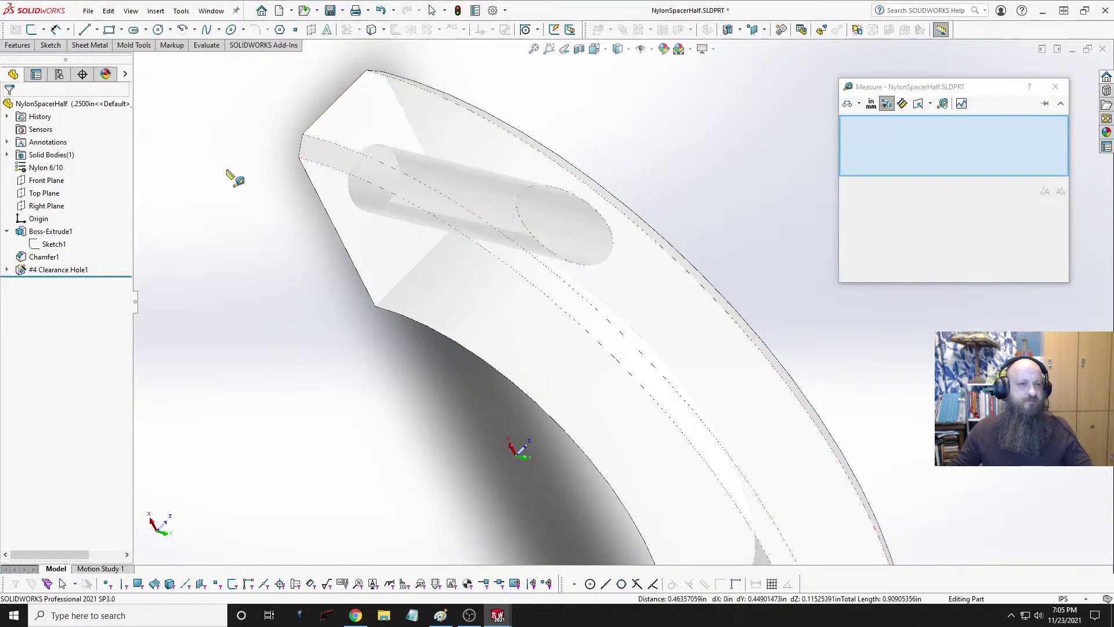
Step: Create a reference plane offset 0.44901473 in from the Top Plane
left_click(46, 194)
left_click(206, 46)
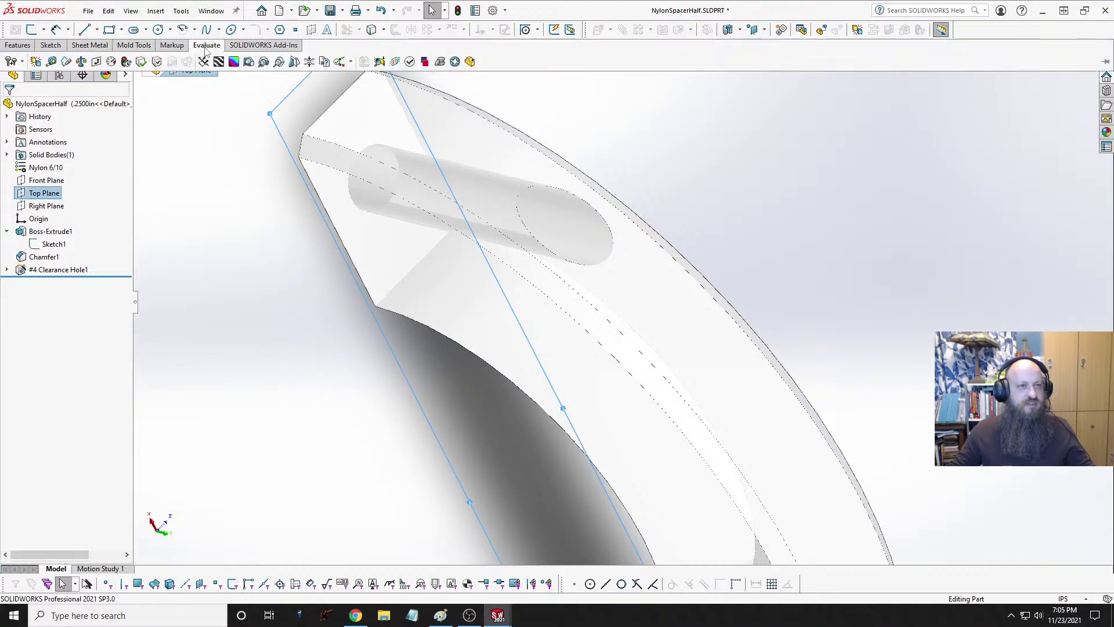
left_click(17, 45)
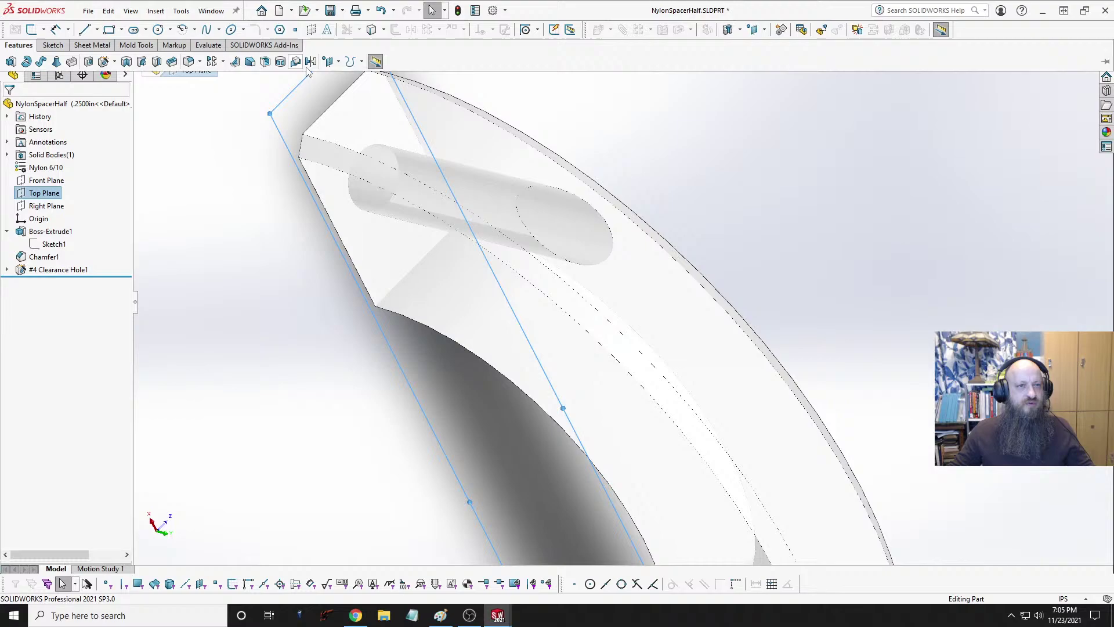
left_click(329, 62)
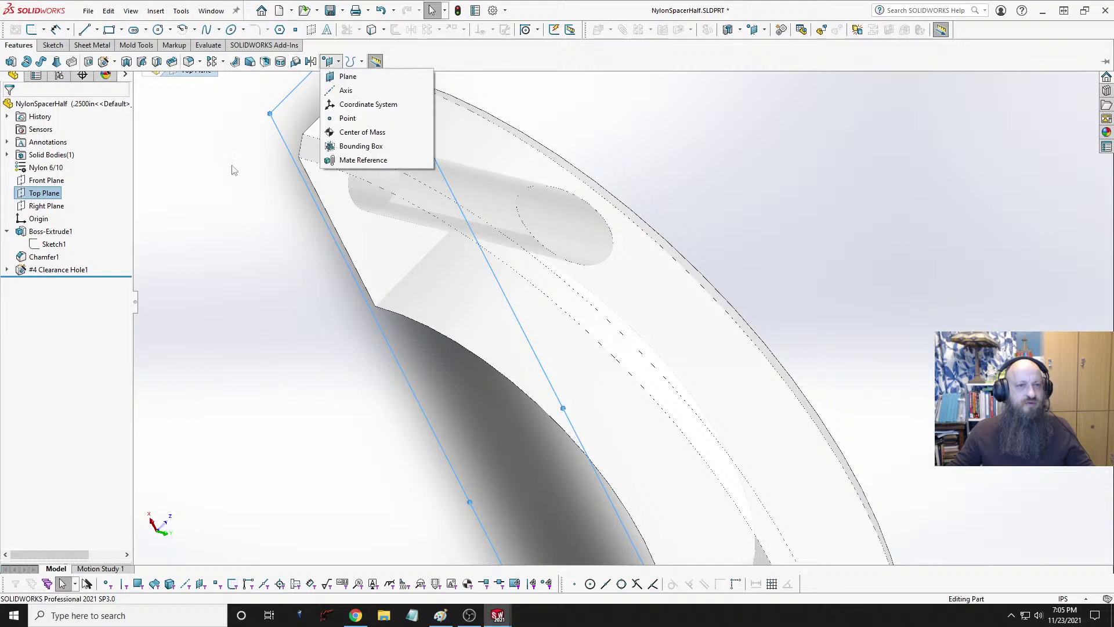
left_click(342, 77)
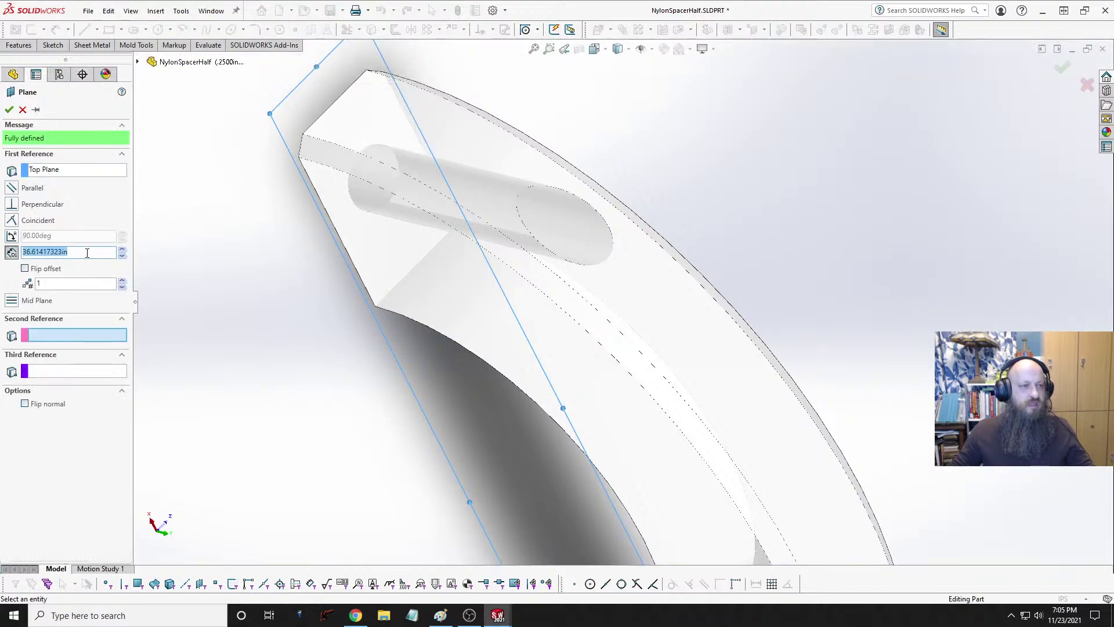
key("ctrl+v")
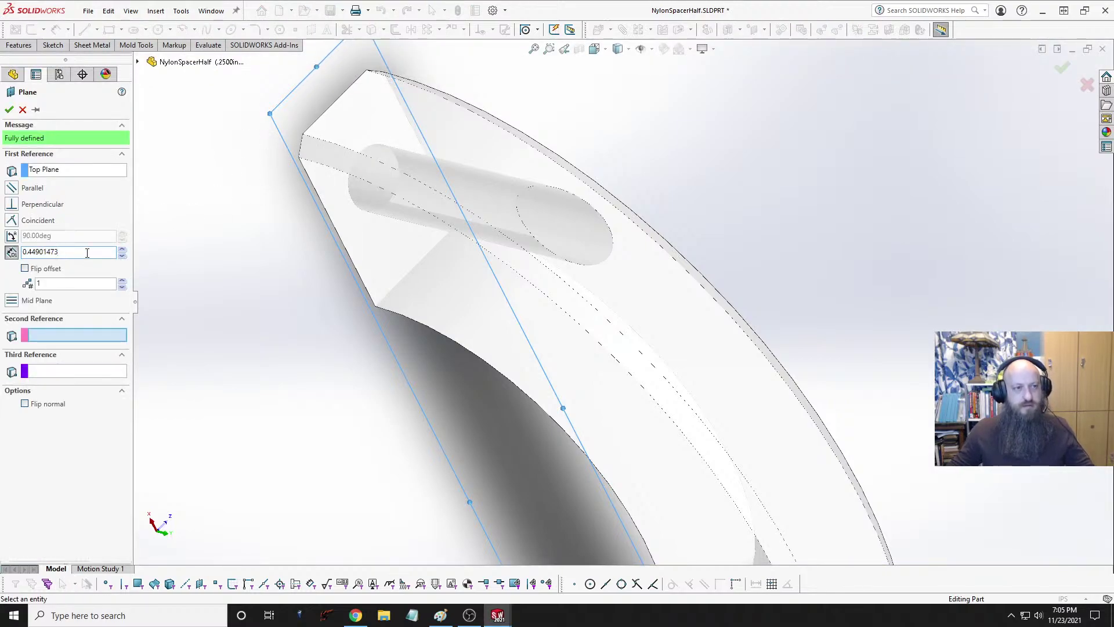
key("Return")
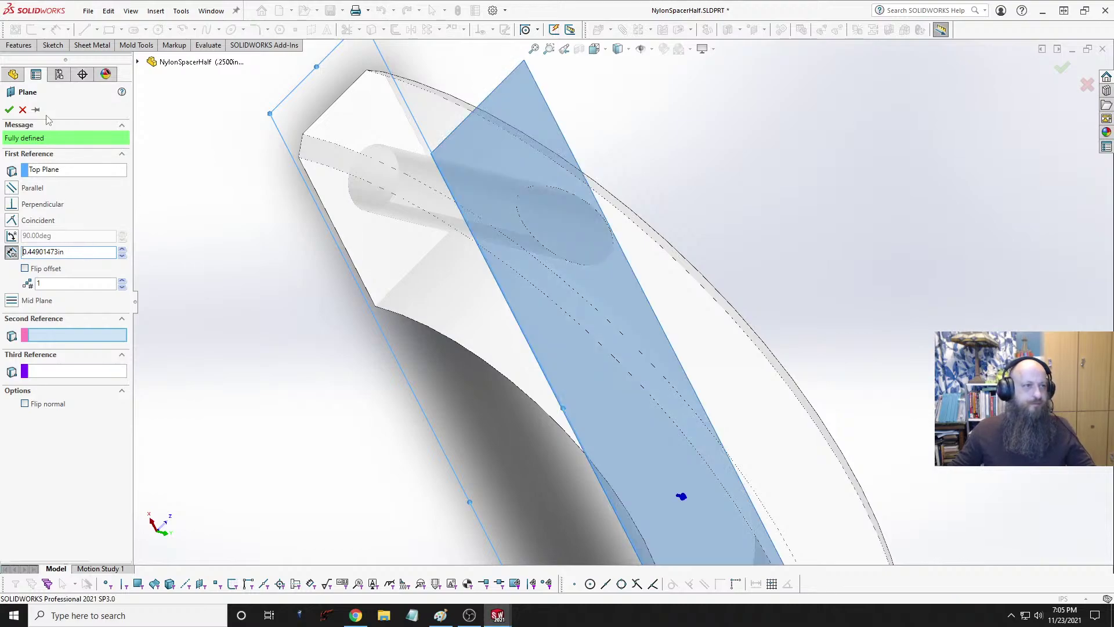
left_click(9, 110)
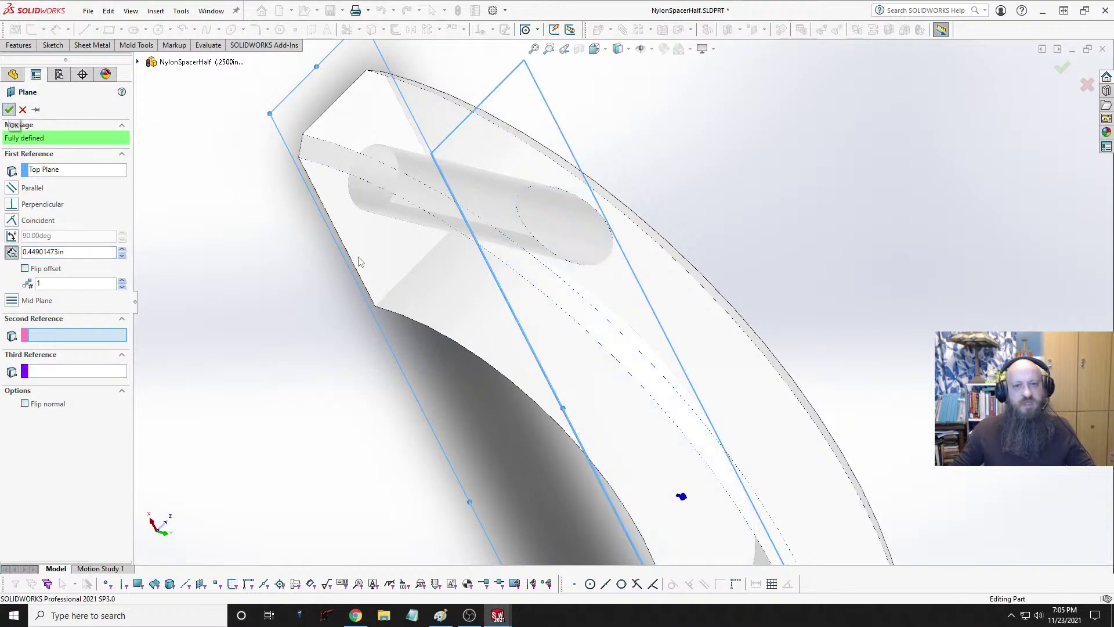
scroll(593, 310, "up", 3)
middle_click_drag(593, 311, 614, 267)
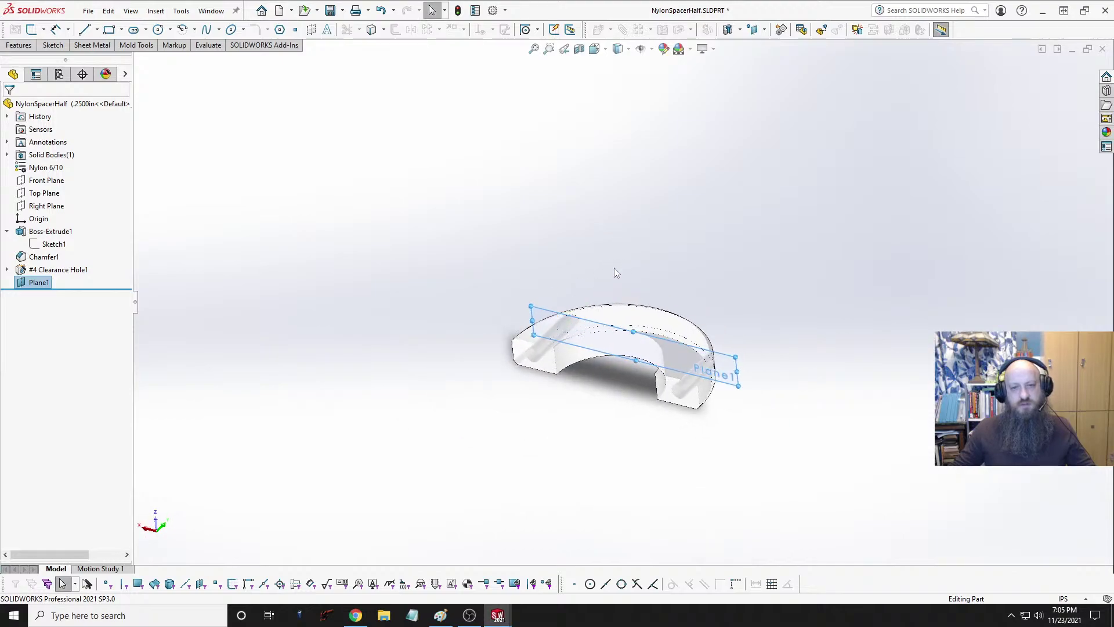
scroll(612, 267, "down", 2)
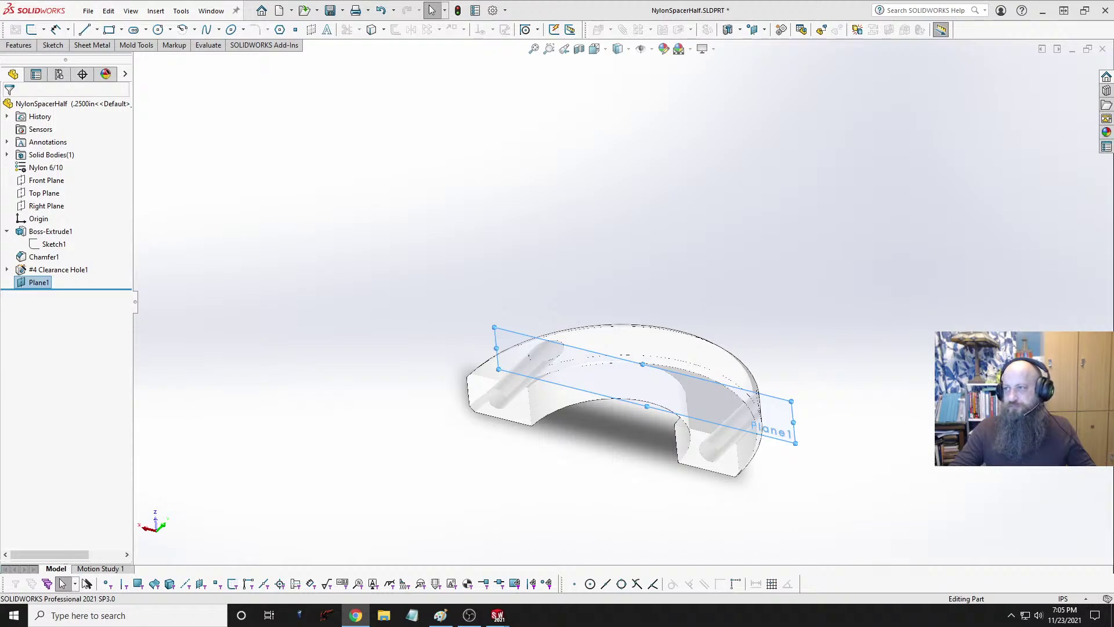
left_click_drag(1113, 119, 325, 2)
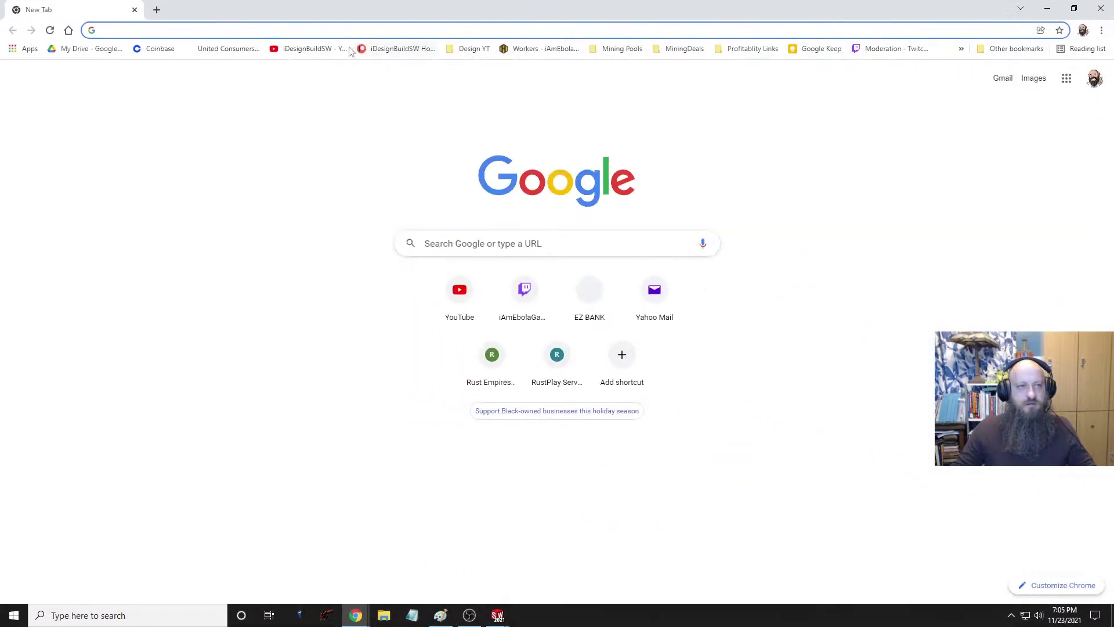
left_click(297, 30)
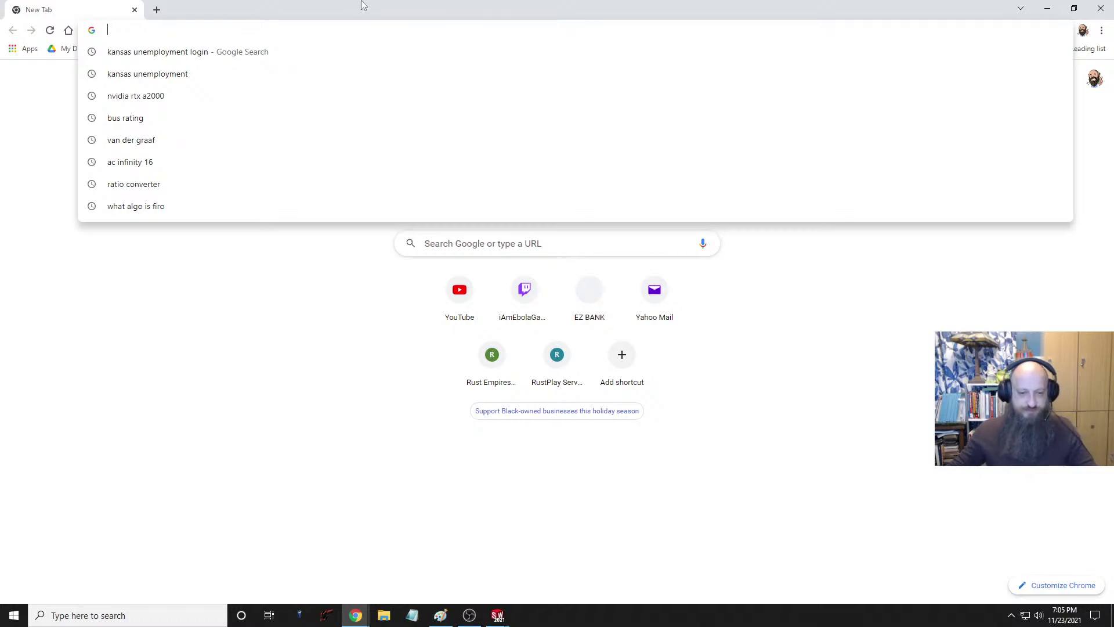
left_click(313, 313)
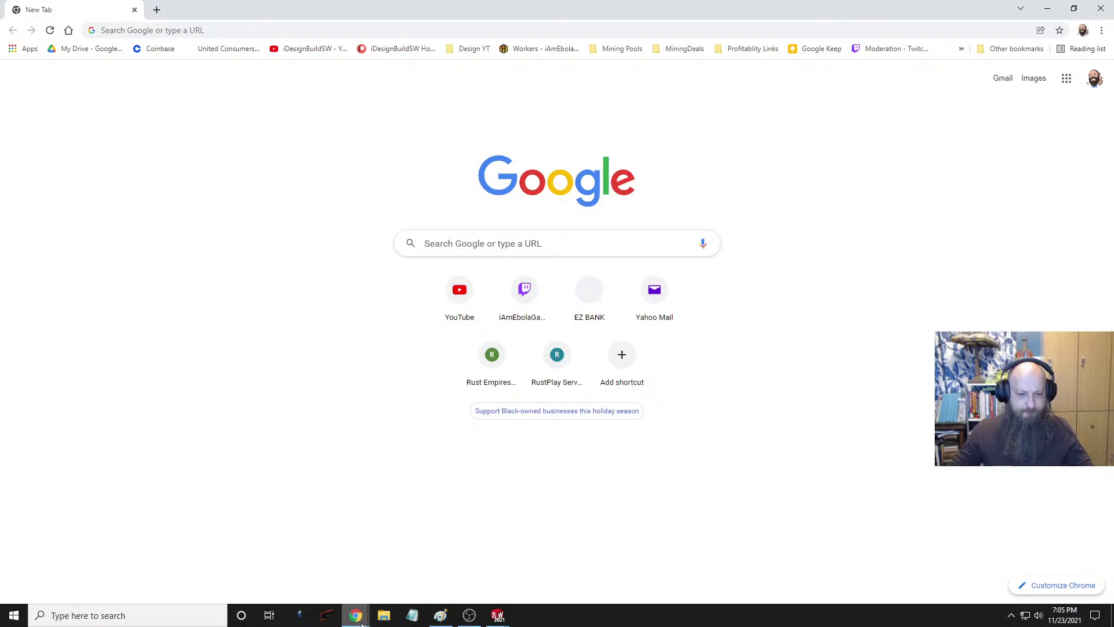
mouse_move(497, 617)
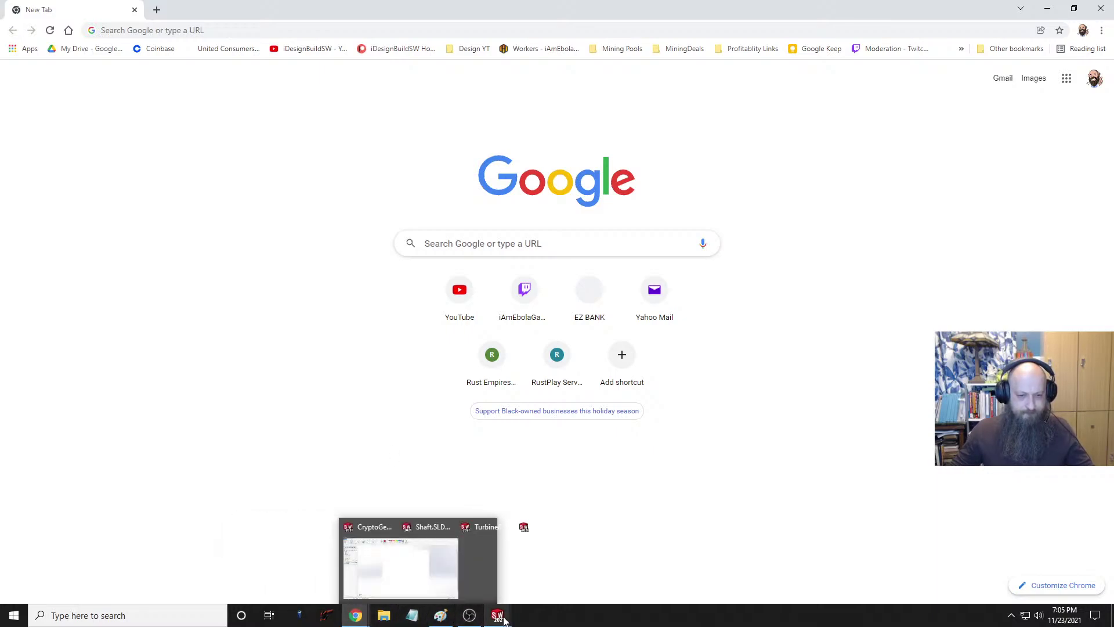
left_click(660, 567)
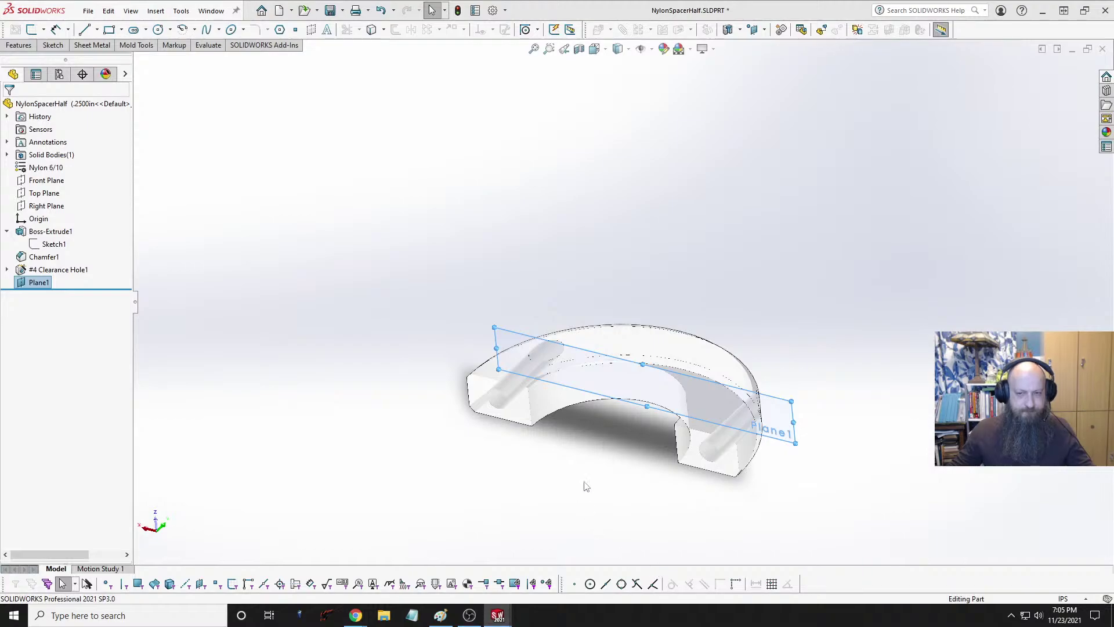
Step: Browse the Toolbox library to the ANSI Inch machine screws to examine the available head types
middle_click_drag(866, 236, 826, 349)
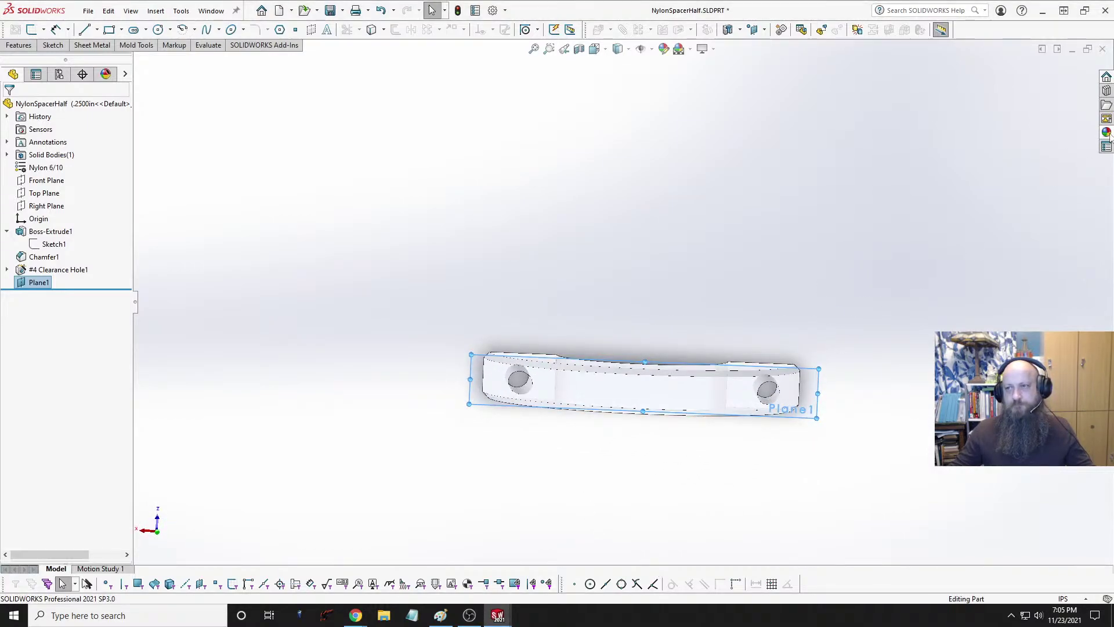
left_click(1106, 90)
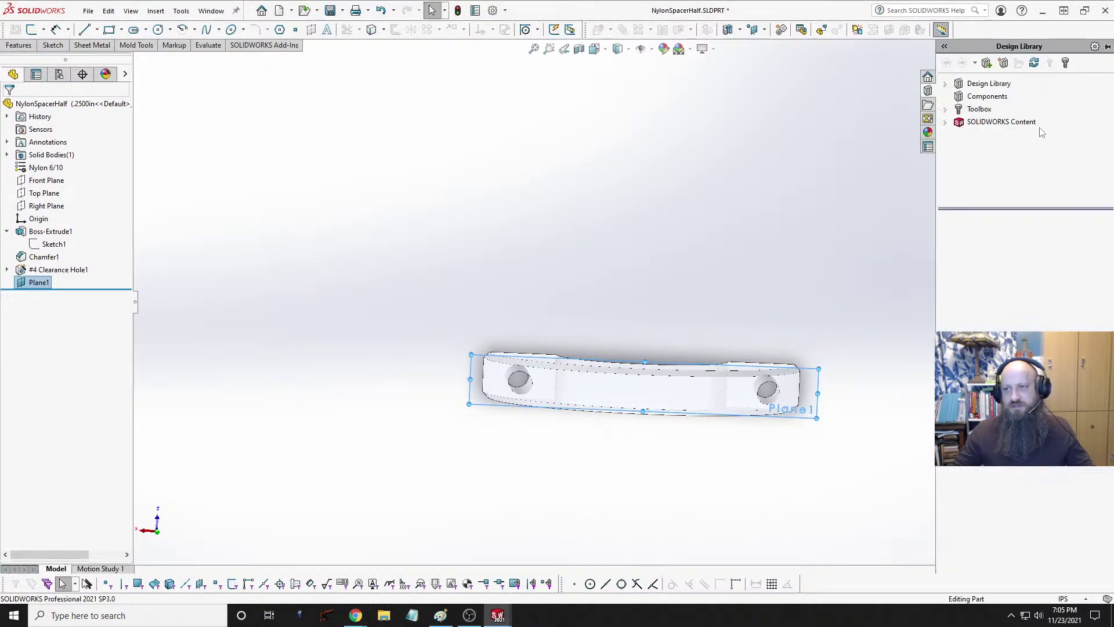
left_click(980, 109)
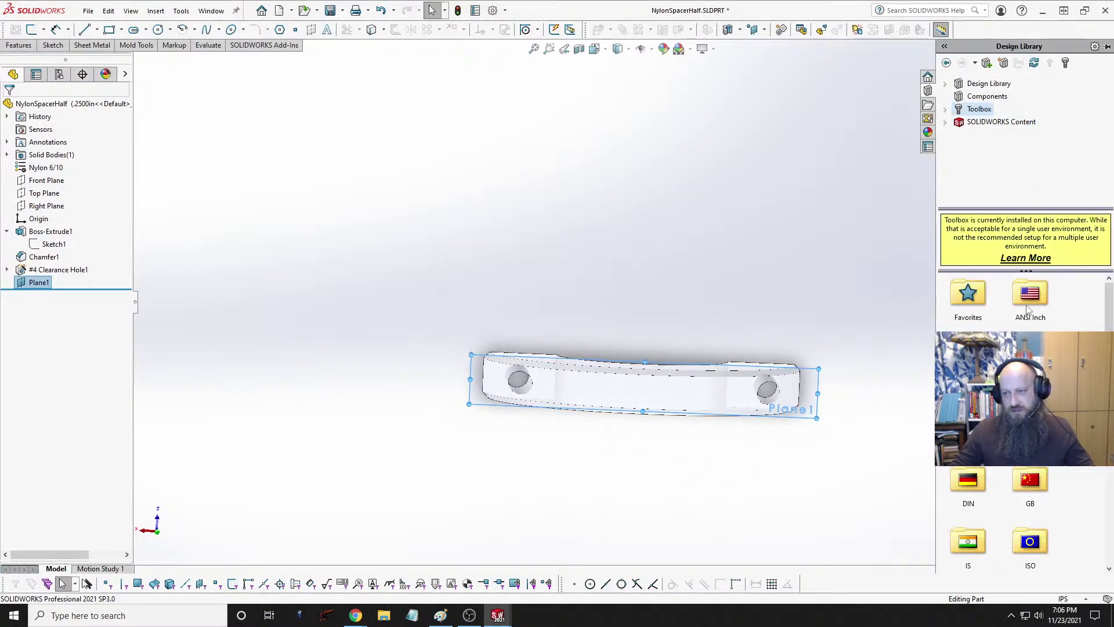
double_click(1028, 308)
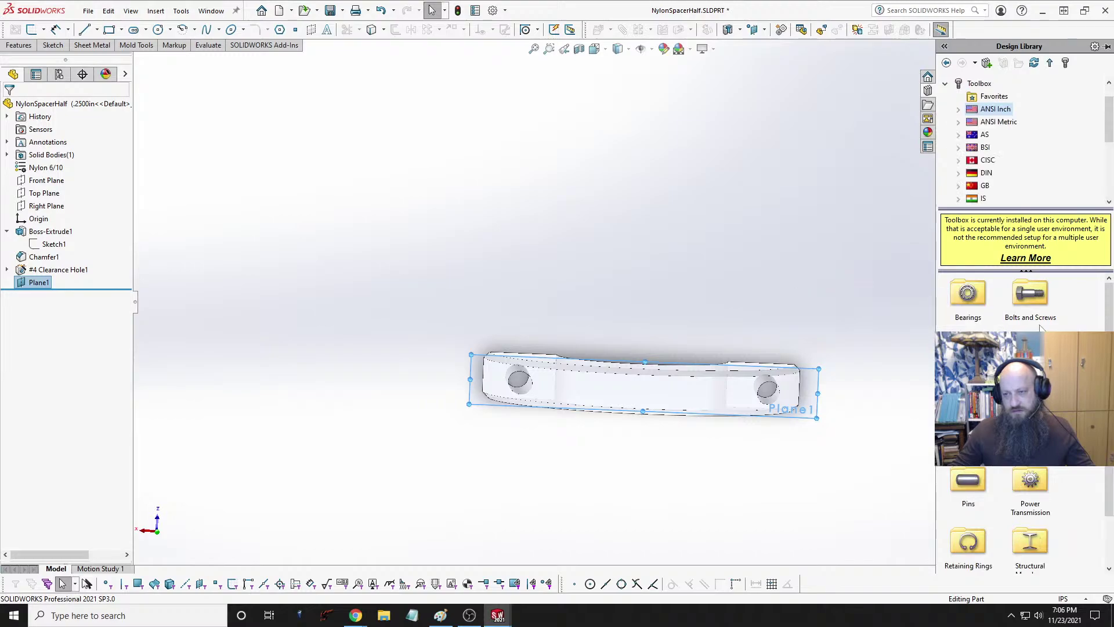
double_click(1030, 301)
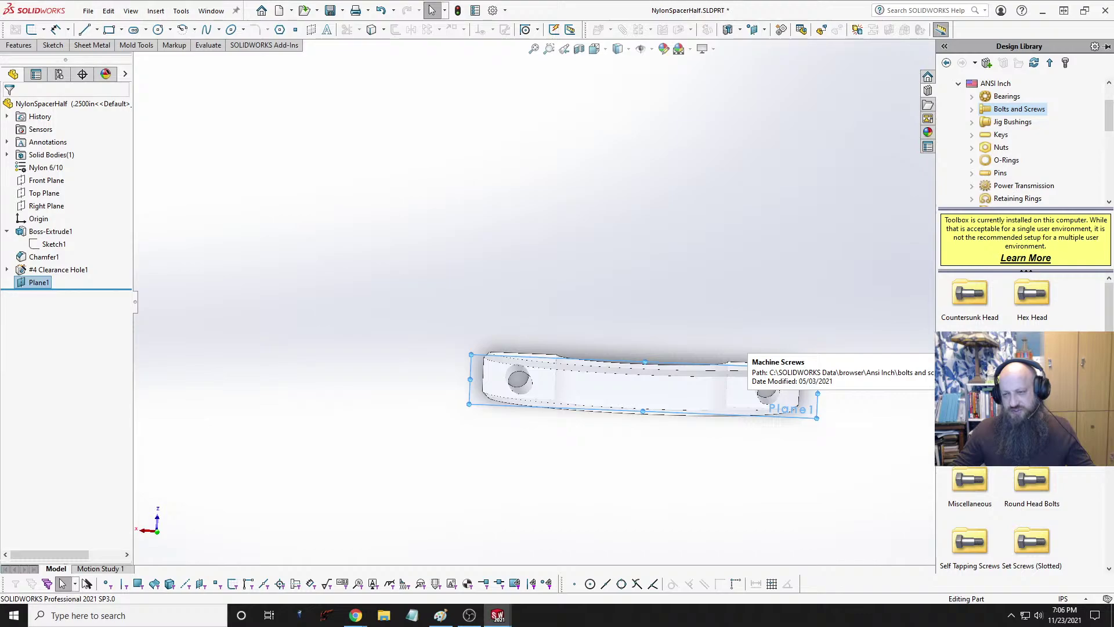
double_click(1032, 355)
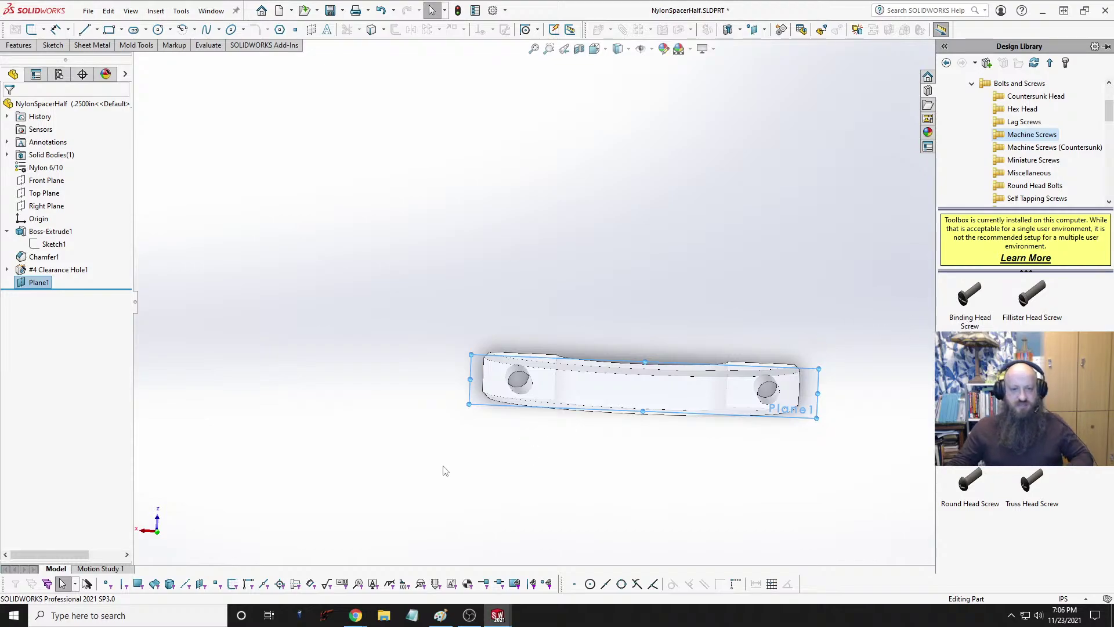
Step: Switch to Chrome, search Google for "#4 pan head screw dimensions" and open the pan head machine screw chart image
mouse_move(356, 616)
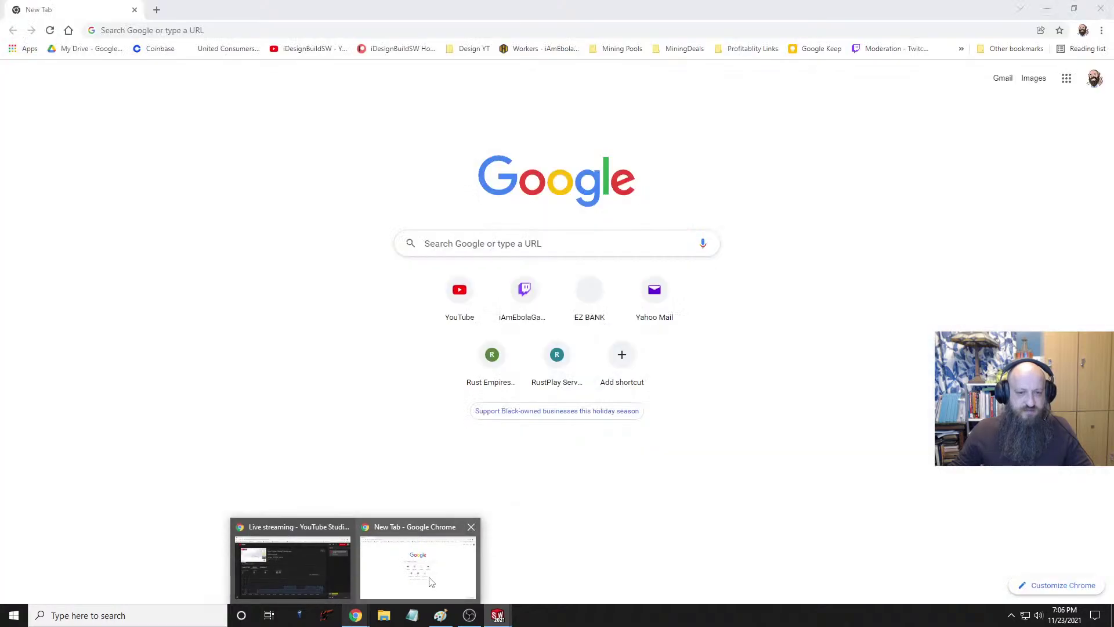
left_click(431, 582)
left_click(233, 30)
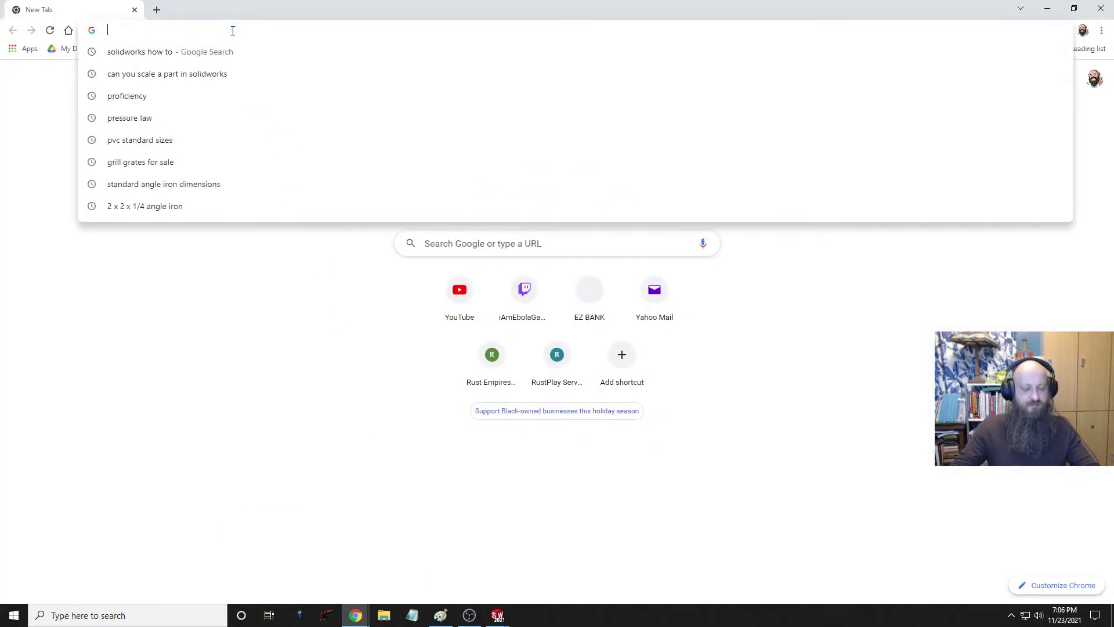
type("pan")
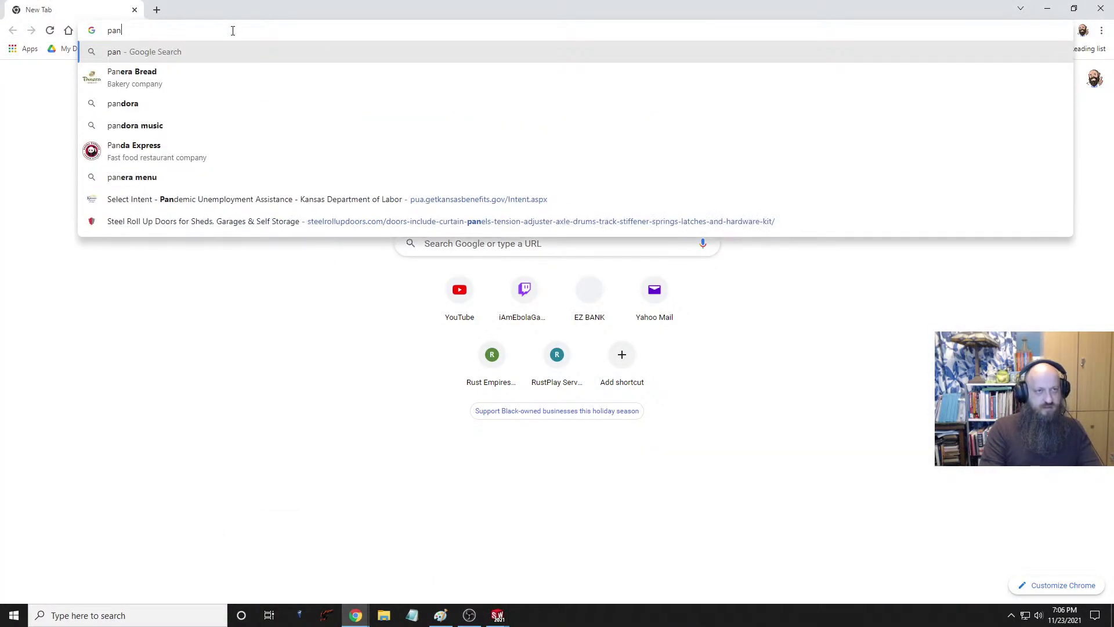
key("BackSpace")
key("BackSpace")
key("BackSpace")
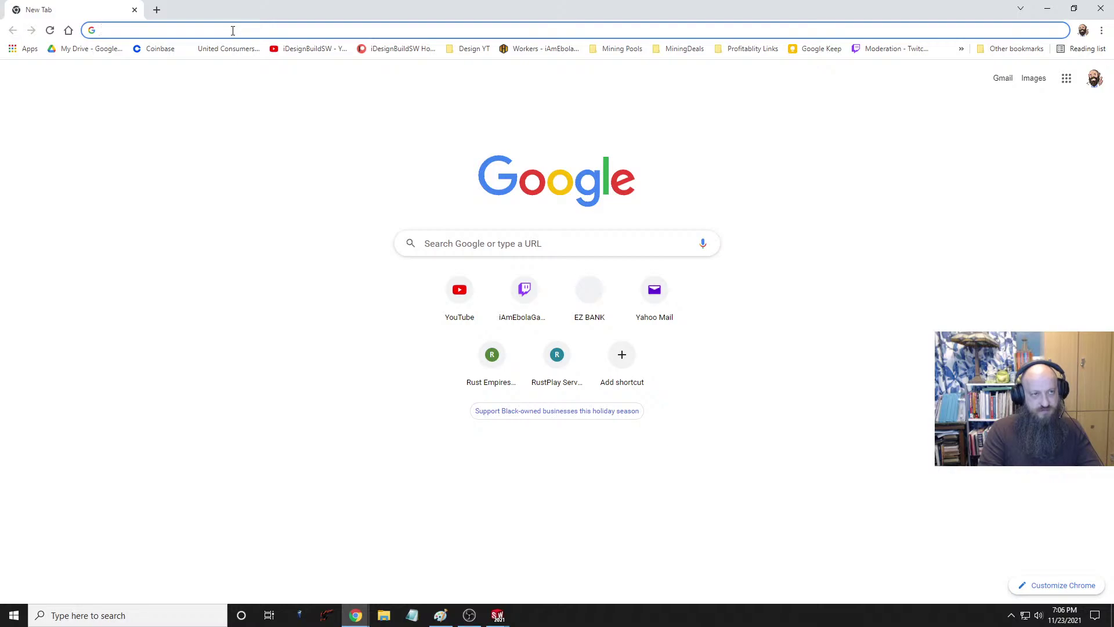
type("#4")
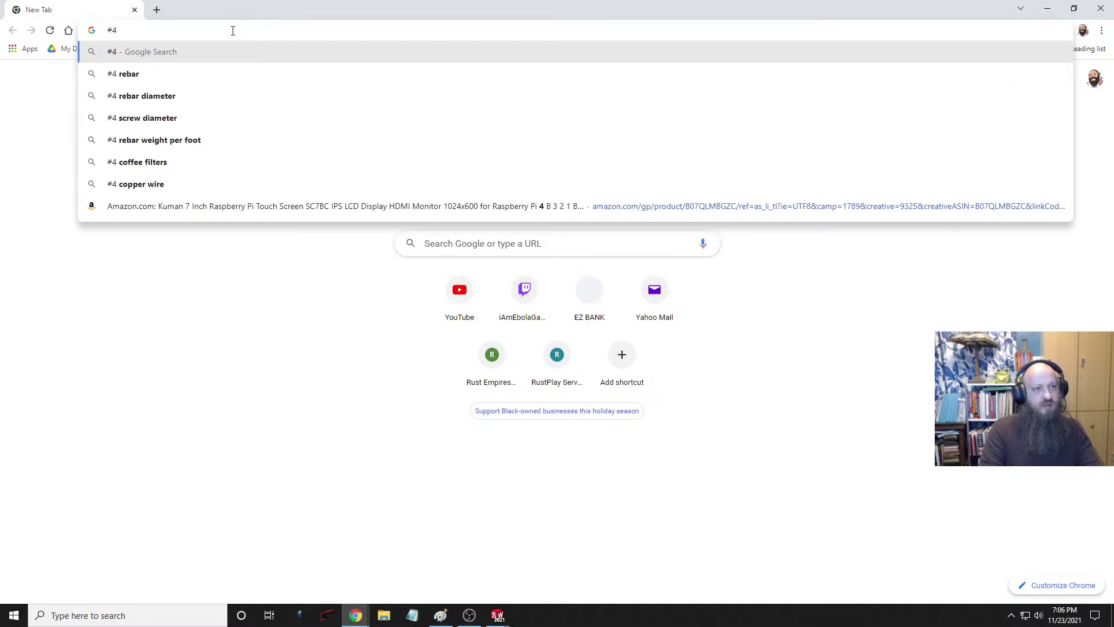
type(" pan")
key("Down")
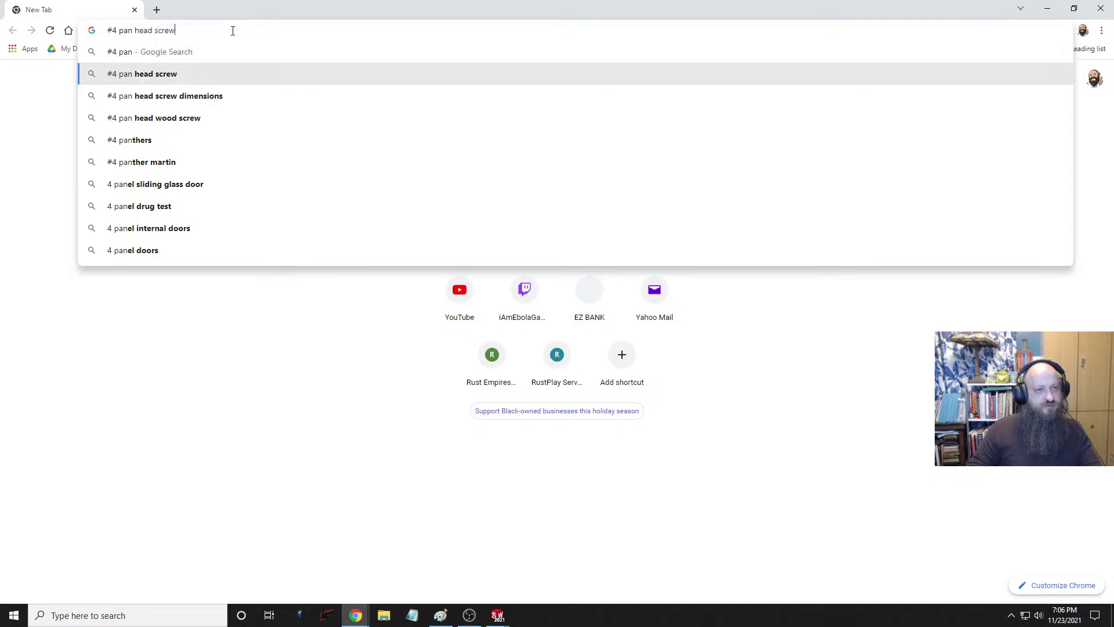
key("Down")
key("Return")
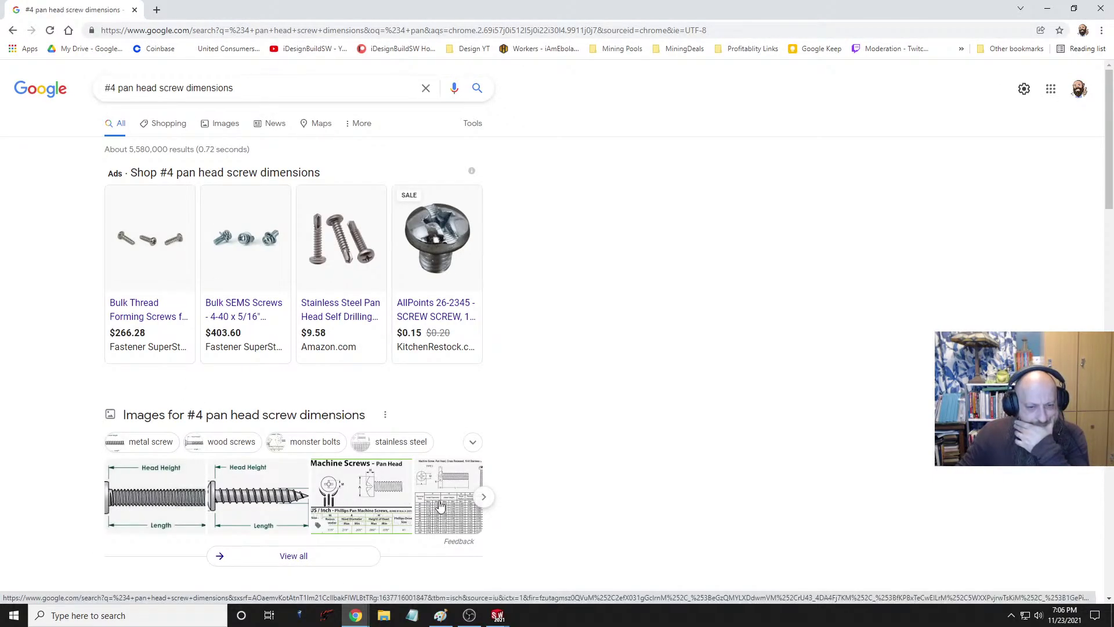
left_click(372, 499)
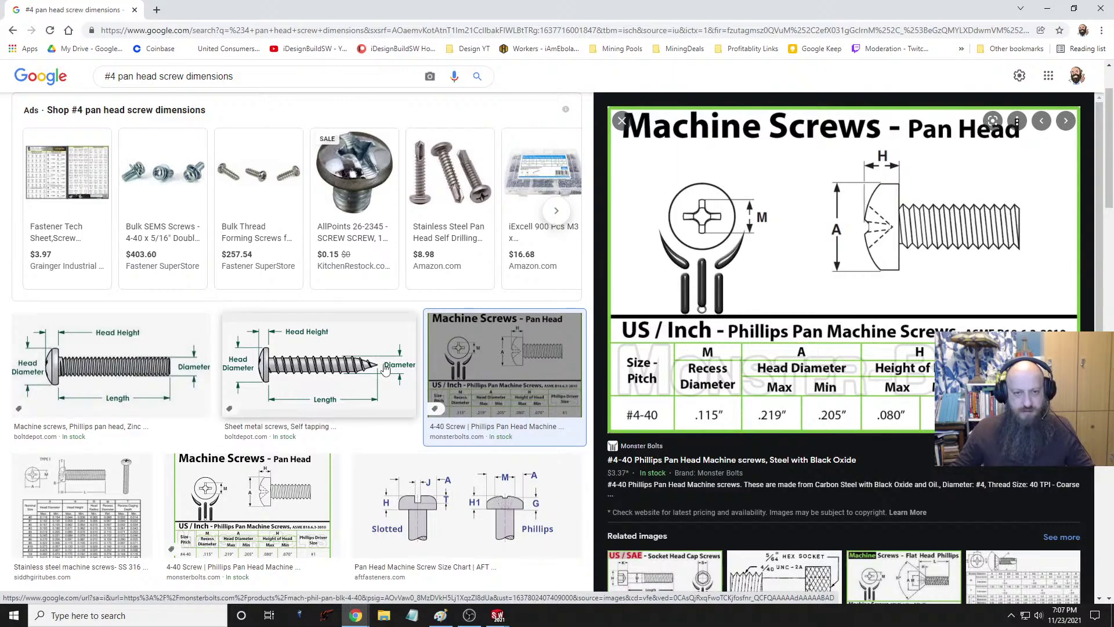
Step: Switch back to SOLIDWORKS and start a sketch on the offset reference plane at the hole exits
key("alt+Tab")
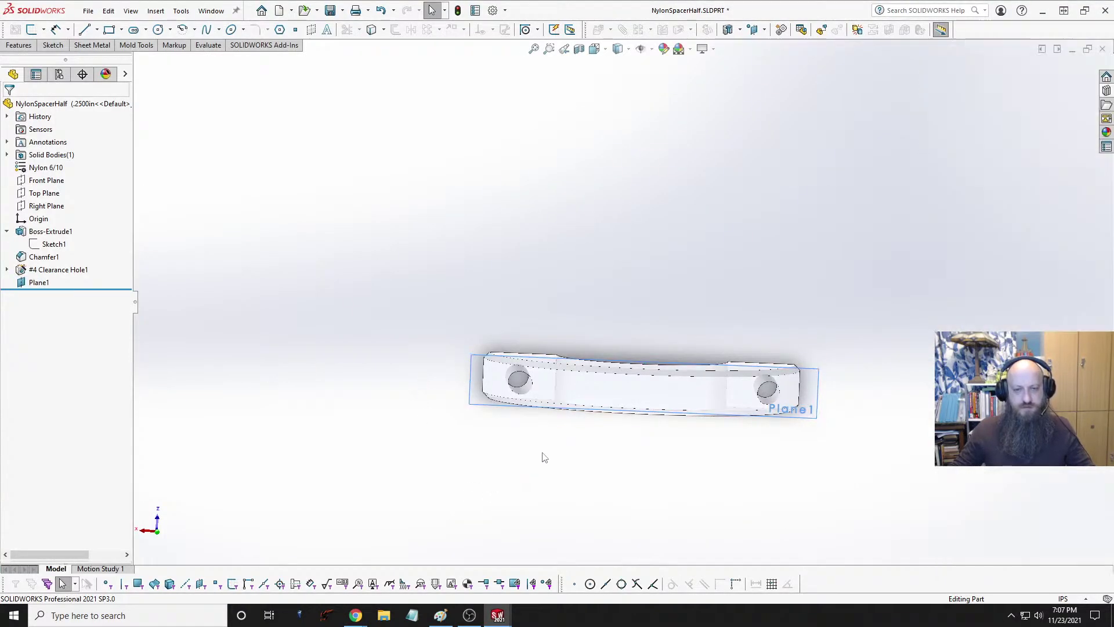
key("space")
left_click(483, 305)
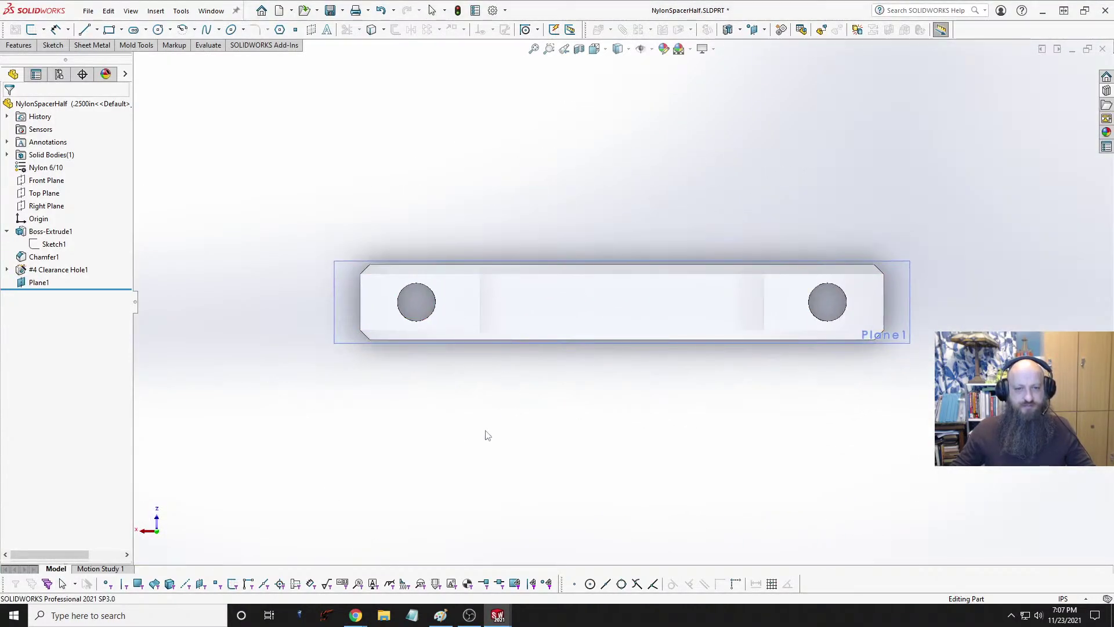
left_click(345, 288)
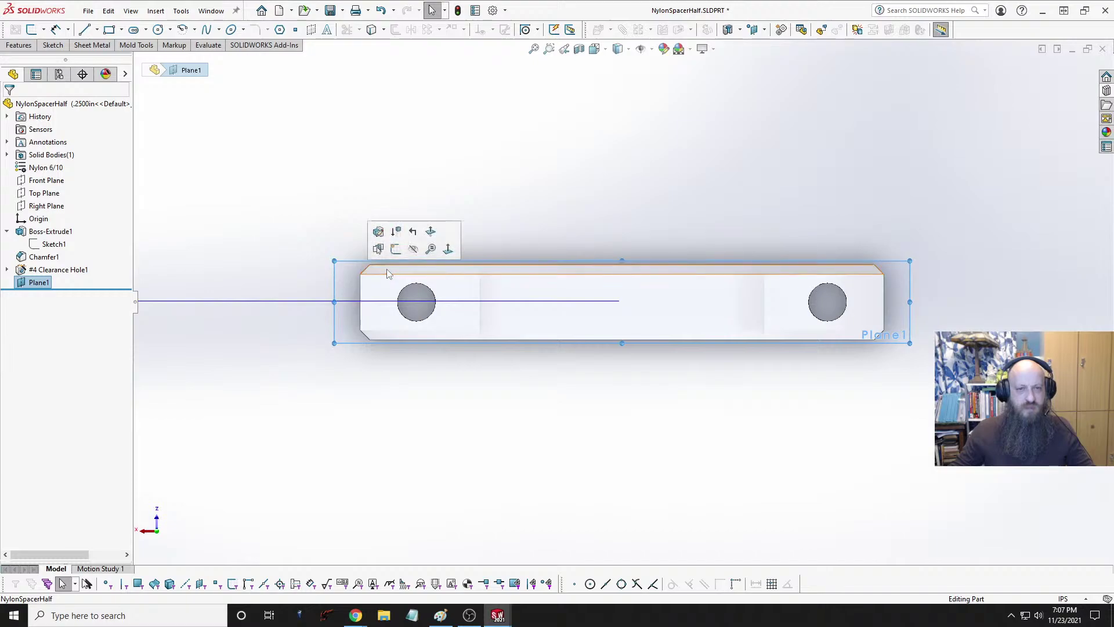
left_click(395, 249)
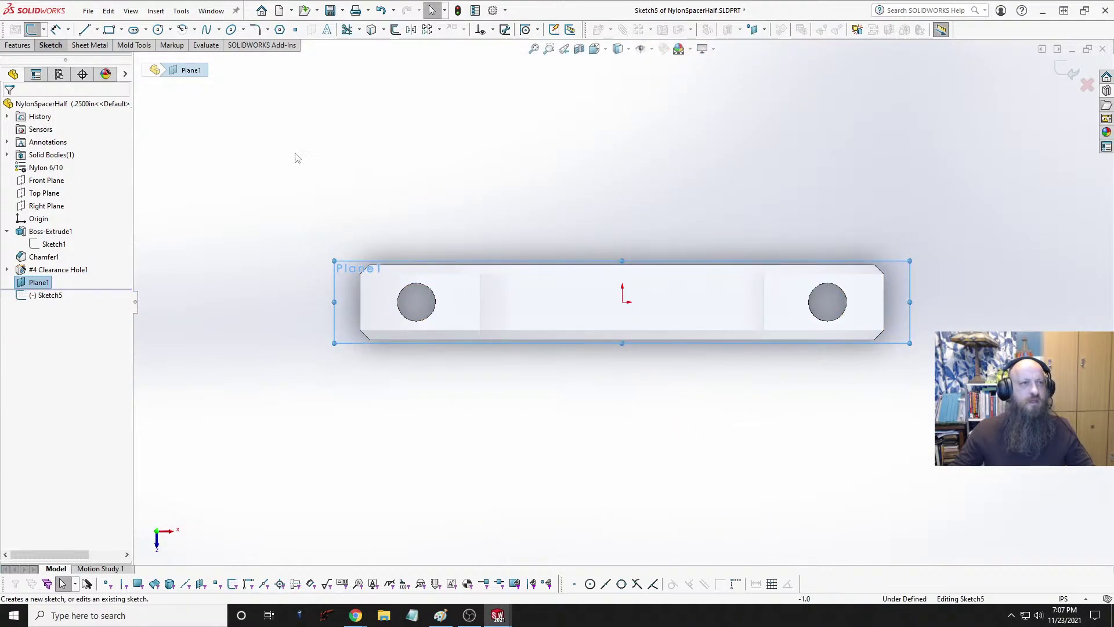
Step: Sketch two circles of about 0.1 in radius, one centred on each #4 clearance hole
left_click(157, 29)
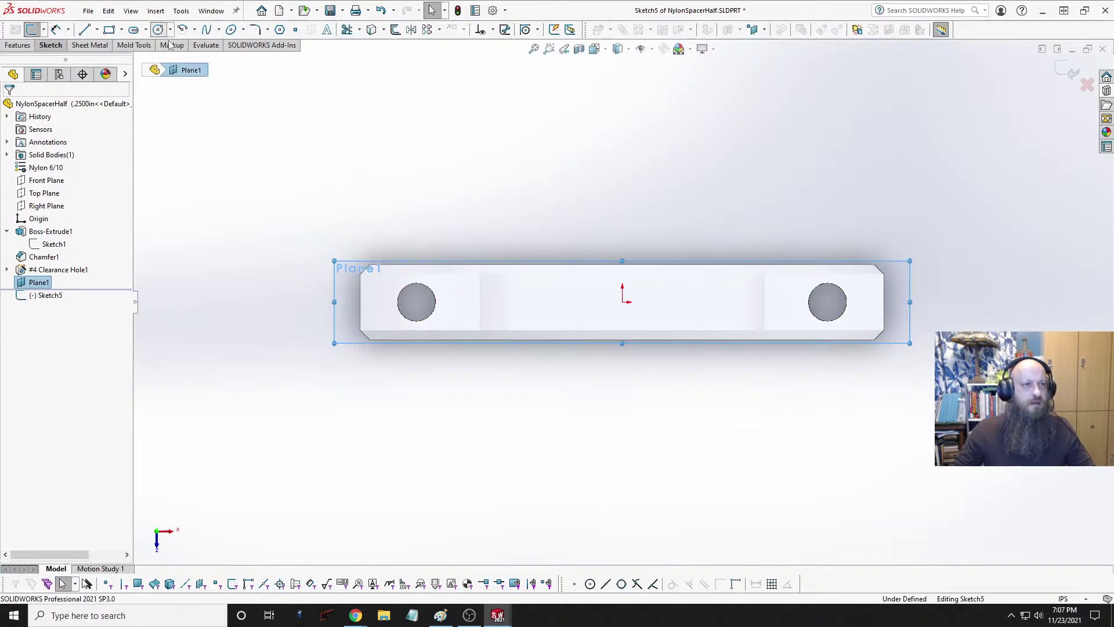
left_click(417, 300)
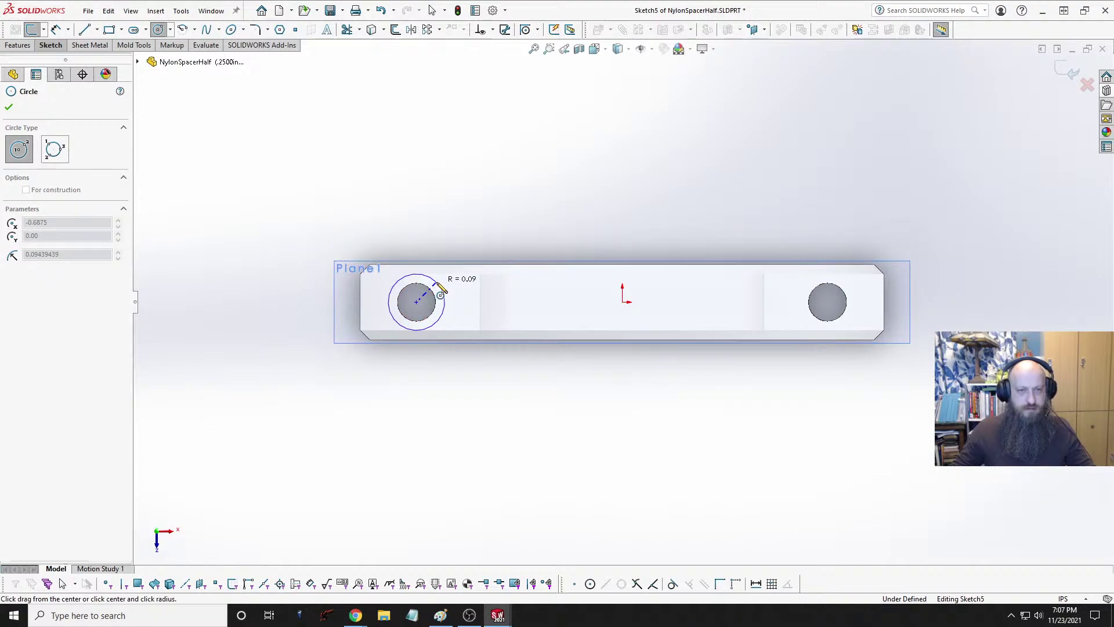
left_click(443, 290)
left_click(828, 302)
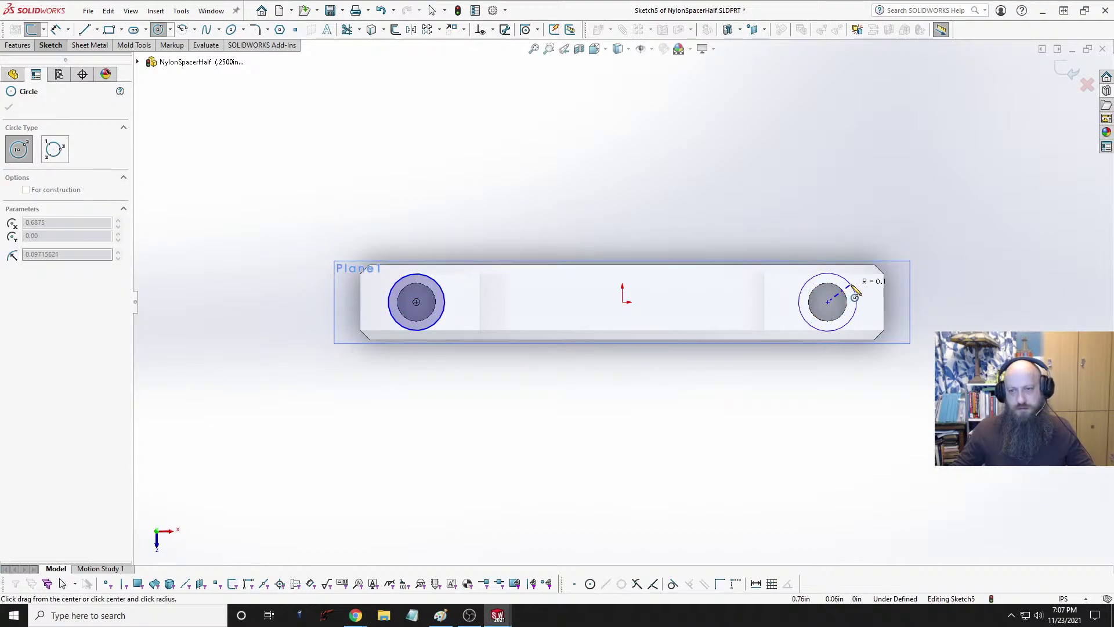
left_click(852, 290)
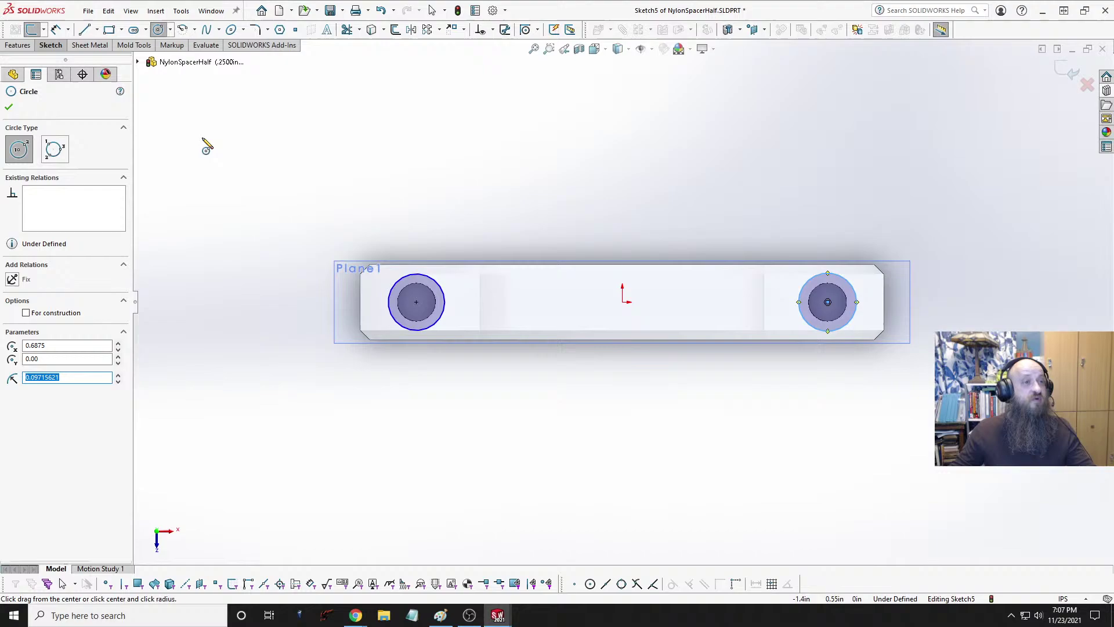
key("Escape")
Step: Add an Equal relation between the two sketched circles
left_click(56, 30)
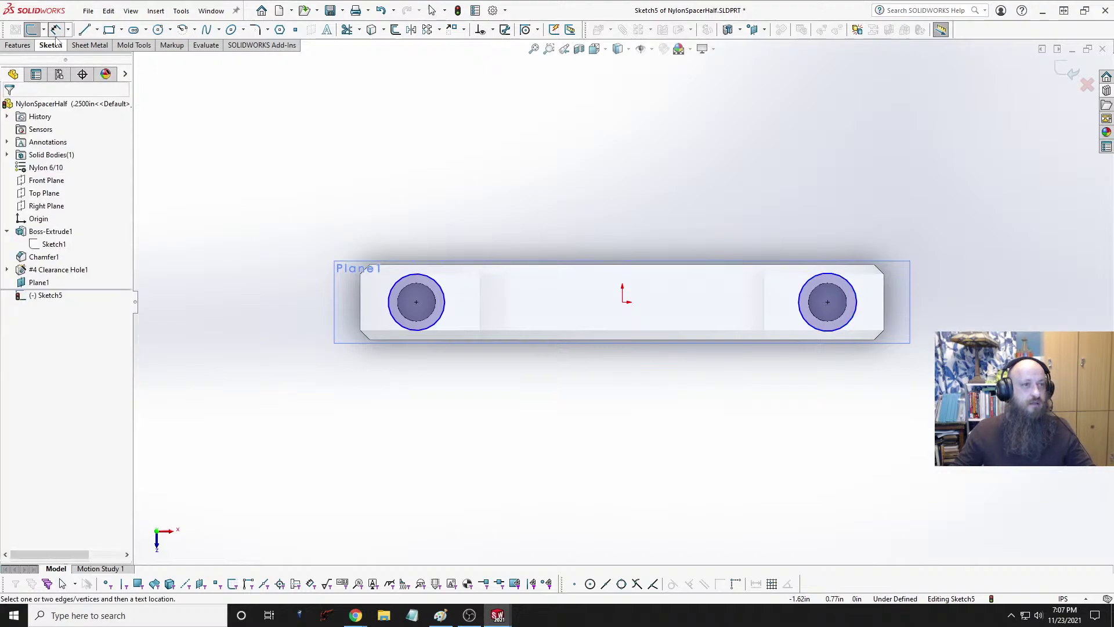
key("Escape")
left_click(448, 290)
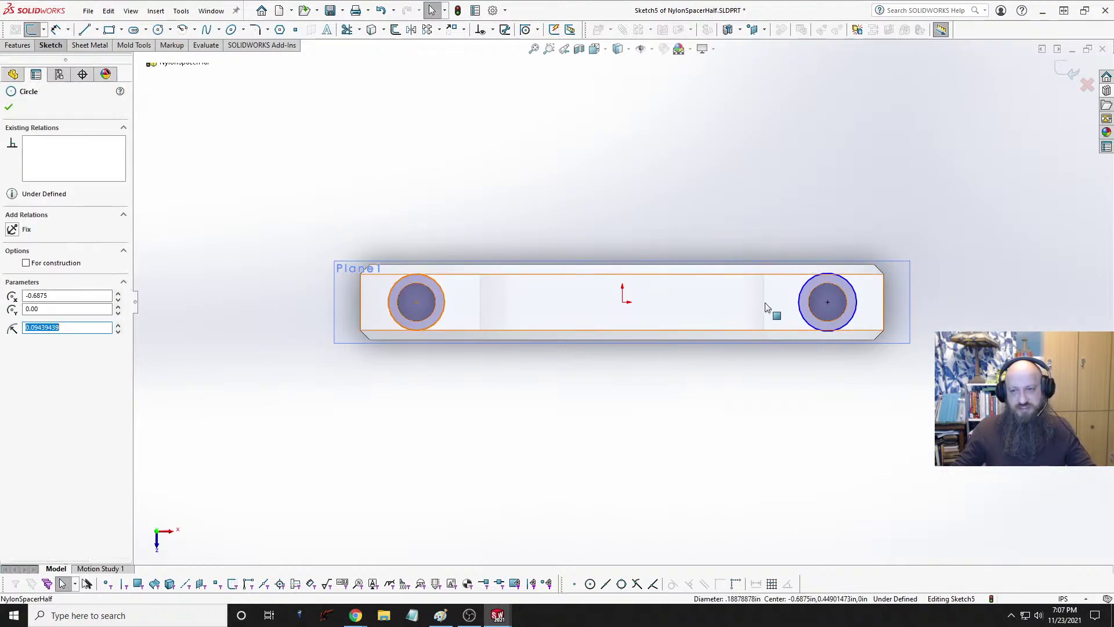
left_click(800, 293, "ctrl")
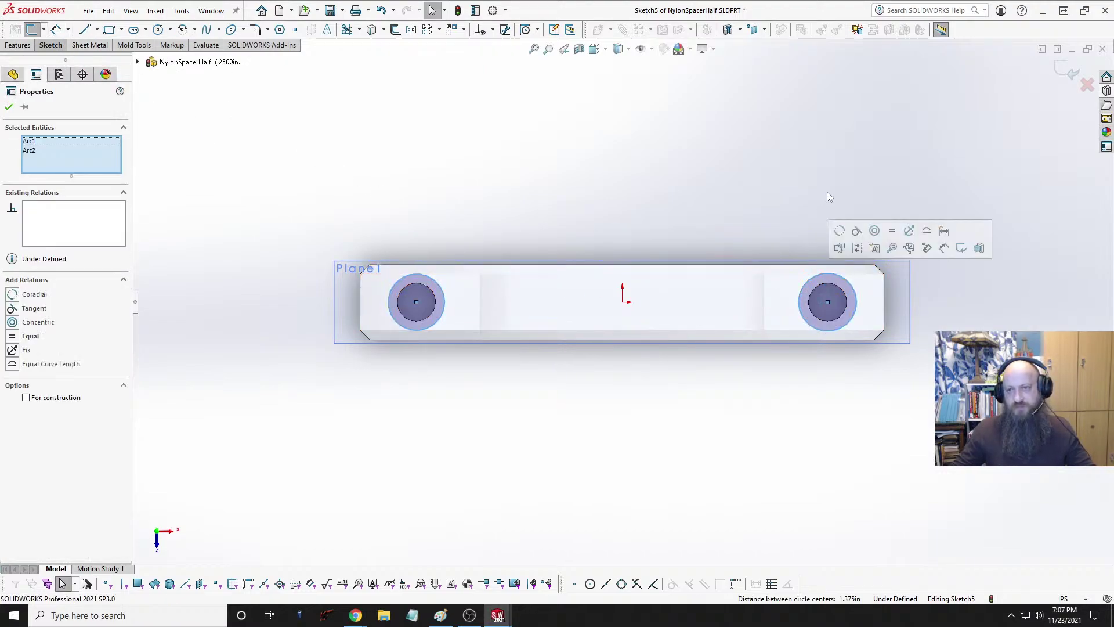
left_click(886, 235)
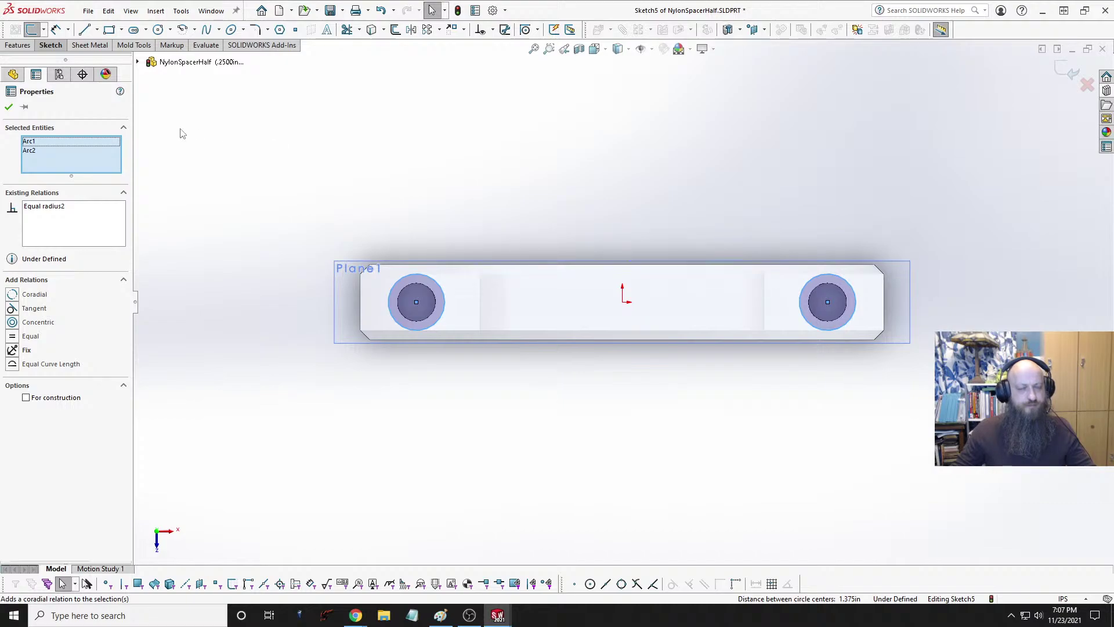
Step: Dimension one of the equal circles to a diameter of 0.219 in
left_click(56, 29)
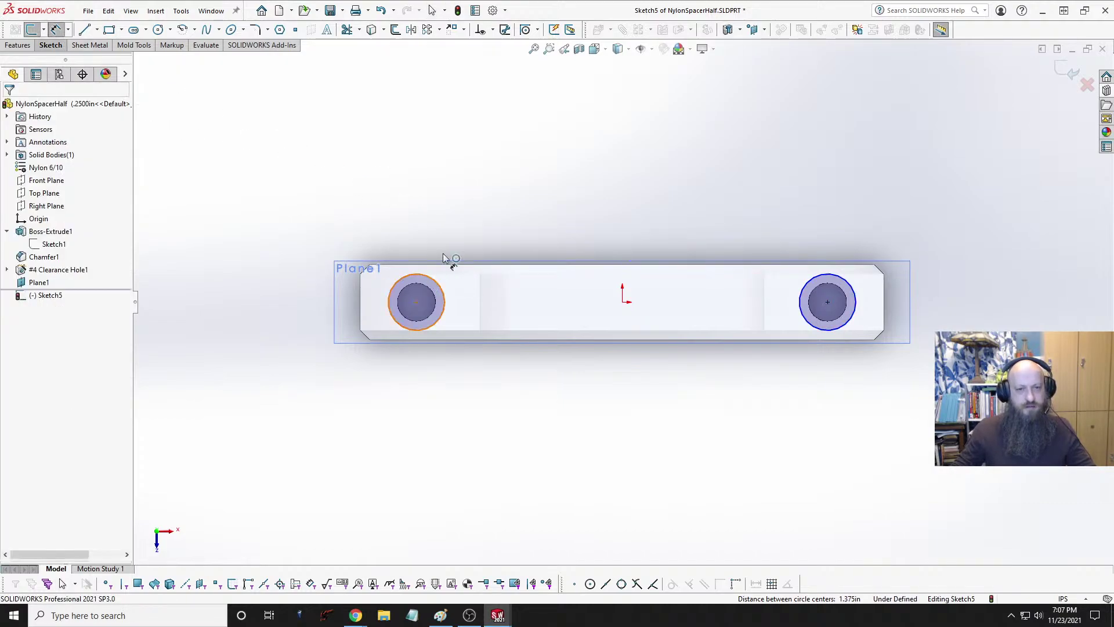
left_click(444, 258)
left_click(511, 192)
type(".")
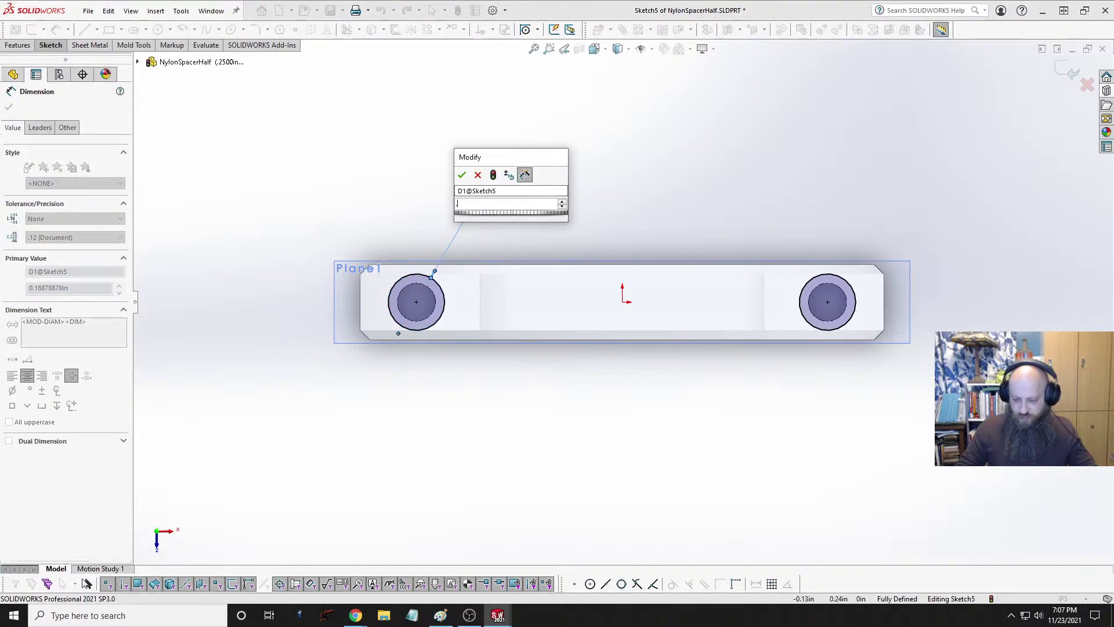
type("219")
key("Return")
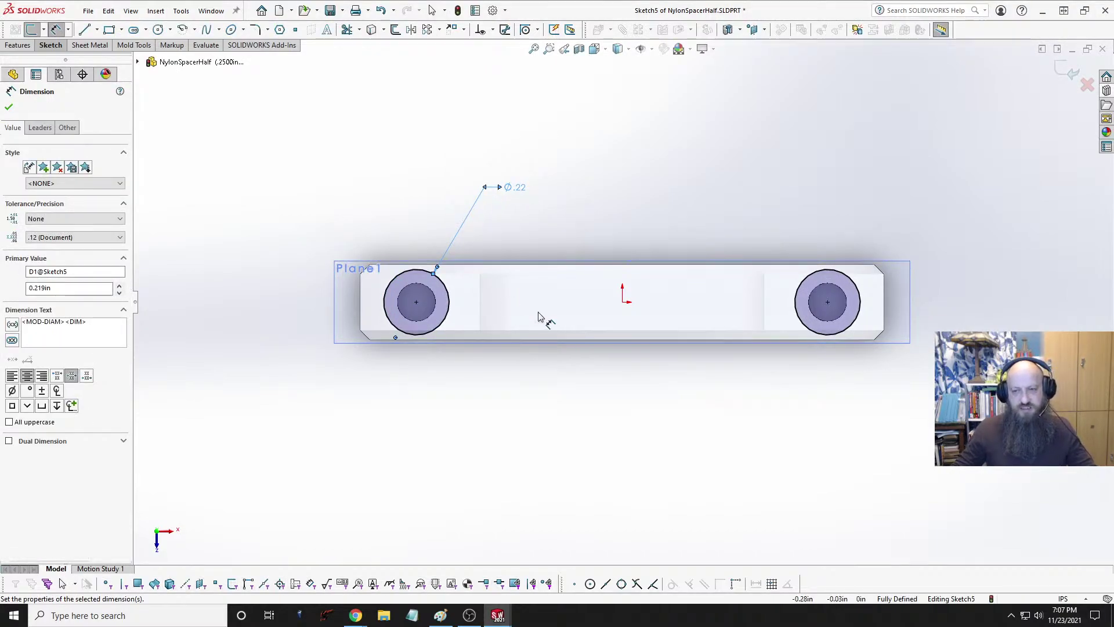
Step: Cut-extrude the two screw-head circles 0.25 in blind toward the flat ends and Through All in the second direction
middle_click_drag(542, 315, 505, 125)
left_click(17, 45)
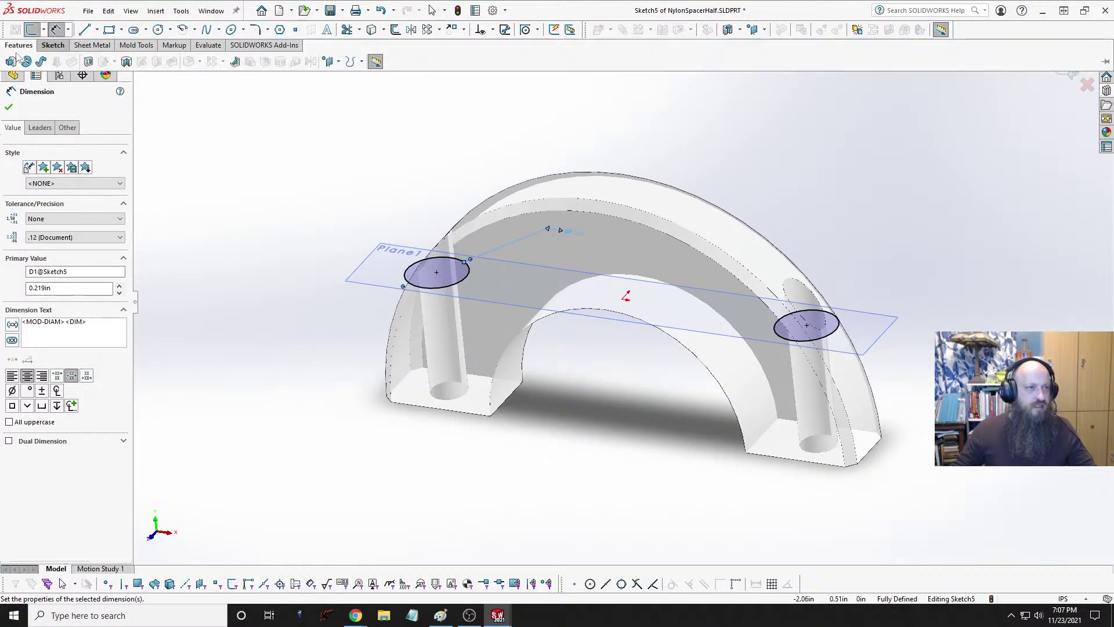
left_click(89, 61)
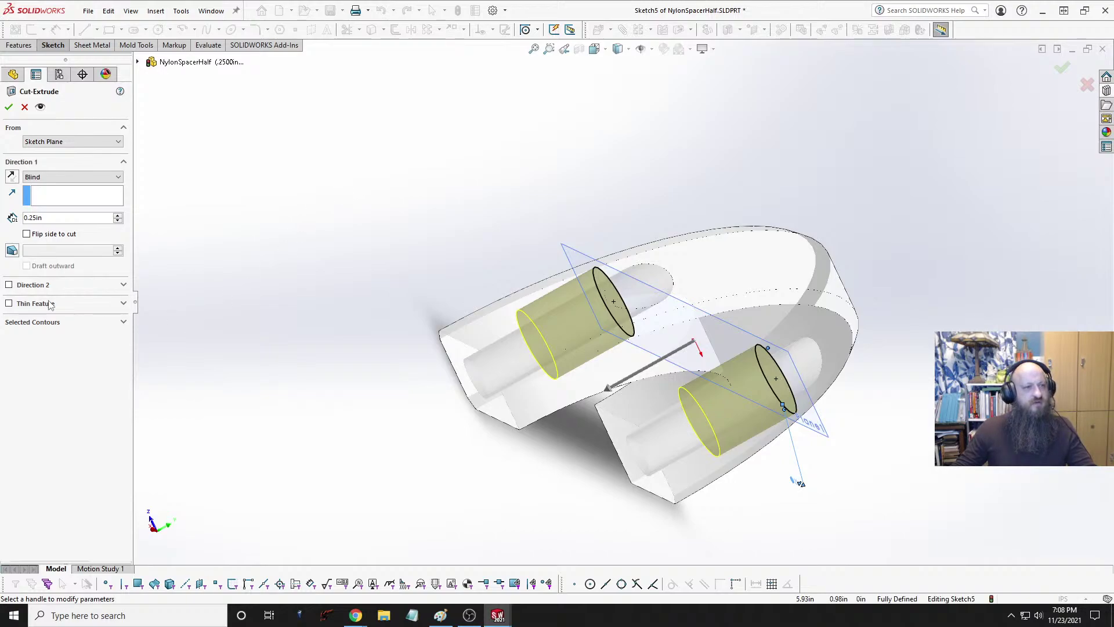
left_click(9, 284)
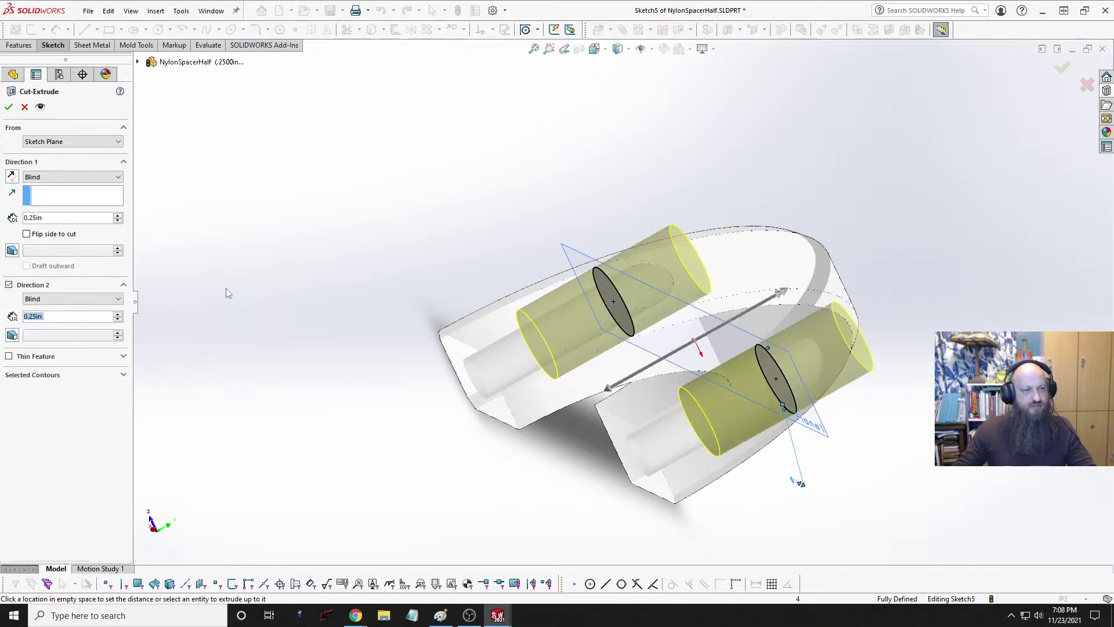
left_click(70, 299)
left_click(41, 317)
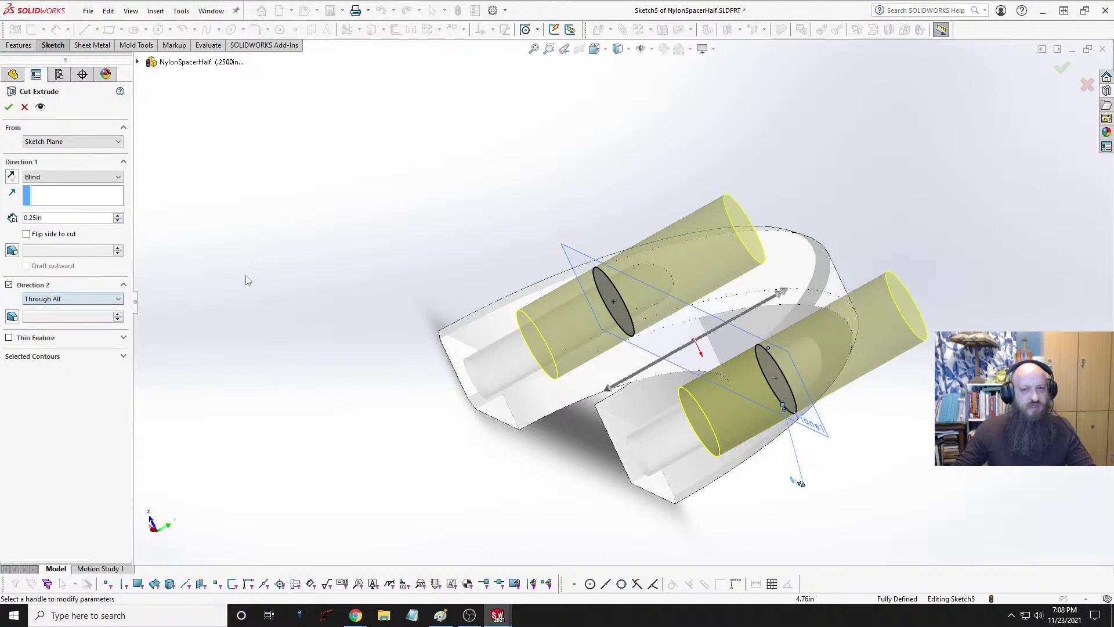
middle_click_drag(373, 238, 328, 179)
left_click(9, 107)
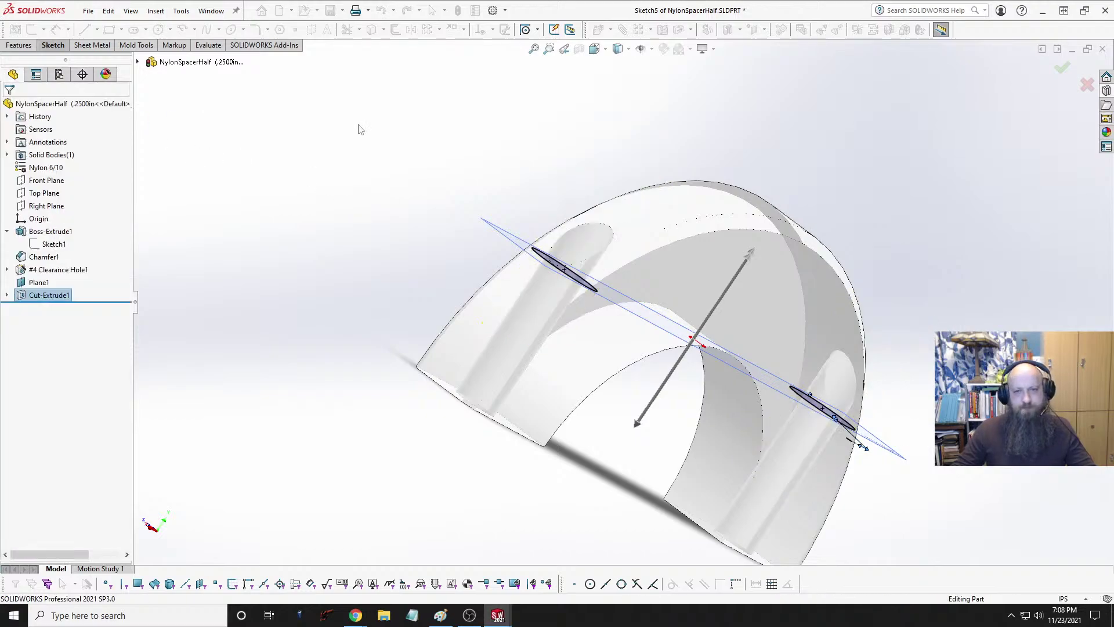
middle_click_drag(365, 142, 497, 287)
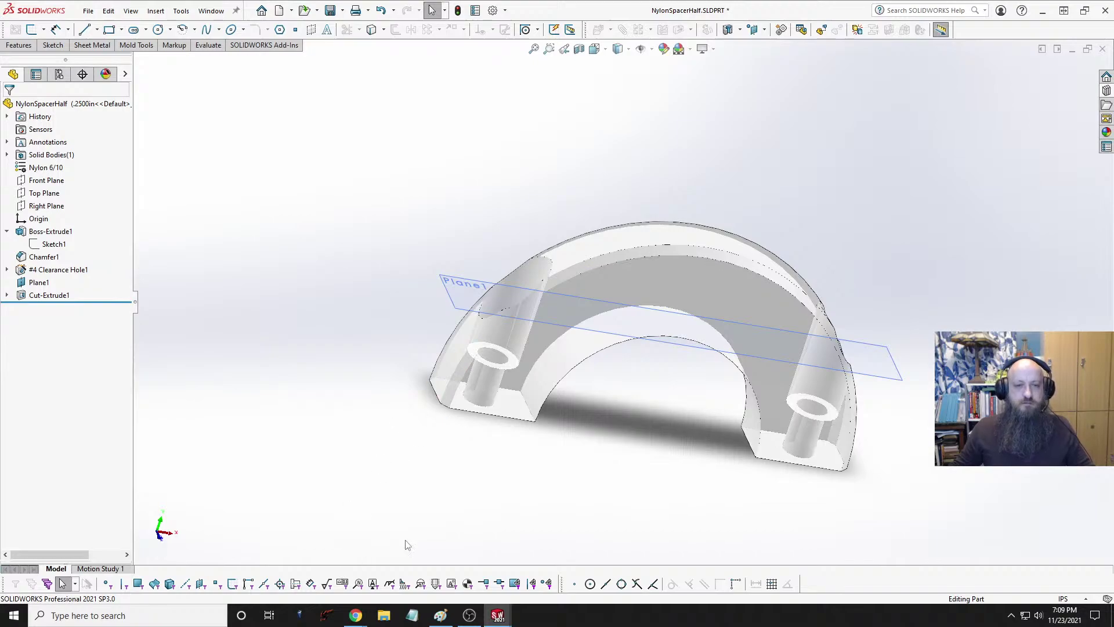
middle_click_drag(408, 546, 559, 510)
scroll(552, 392, "down", 3)
middle_click_drag(552, 393, 530, 412)
scroll(478, 242, "up", 3)
scroll(465, 419, "up", 4)
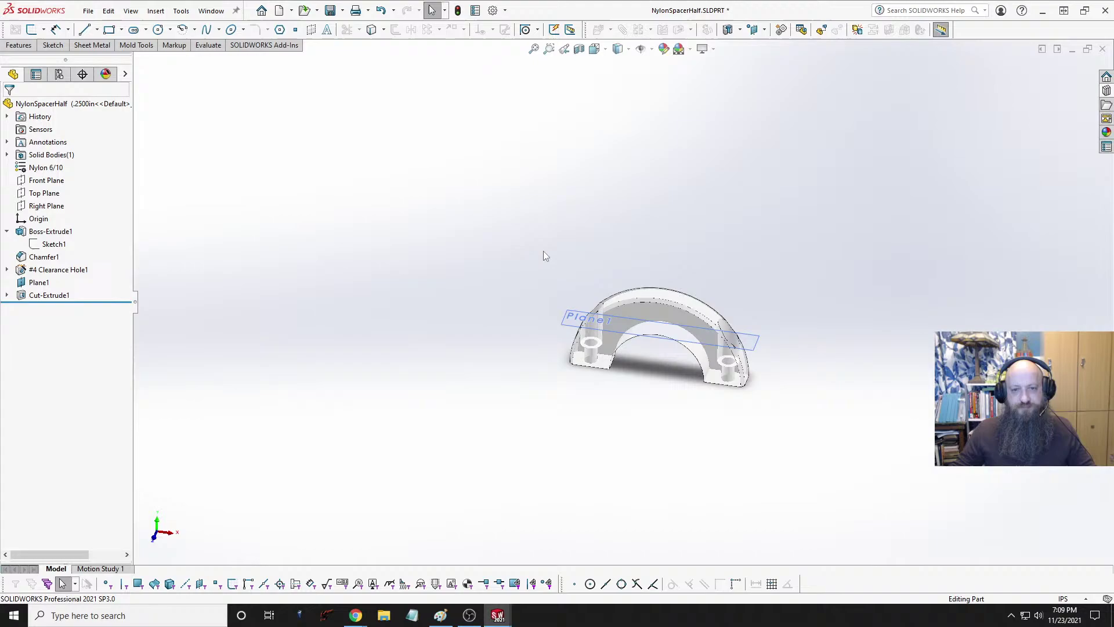
Step: Rename the part's existing configuration to .2500inTop
left_click(59, 73)
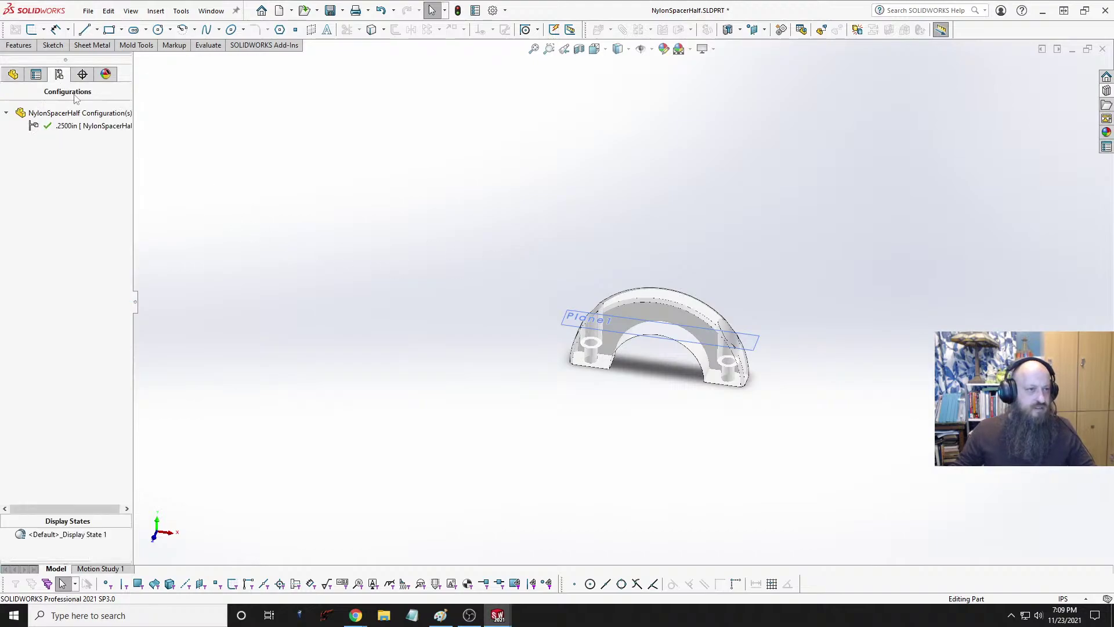
left_click(72, 127)
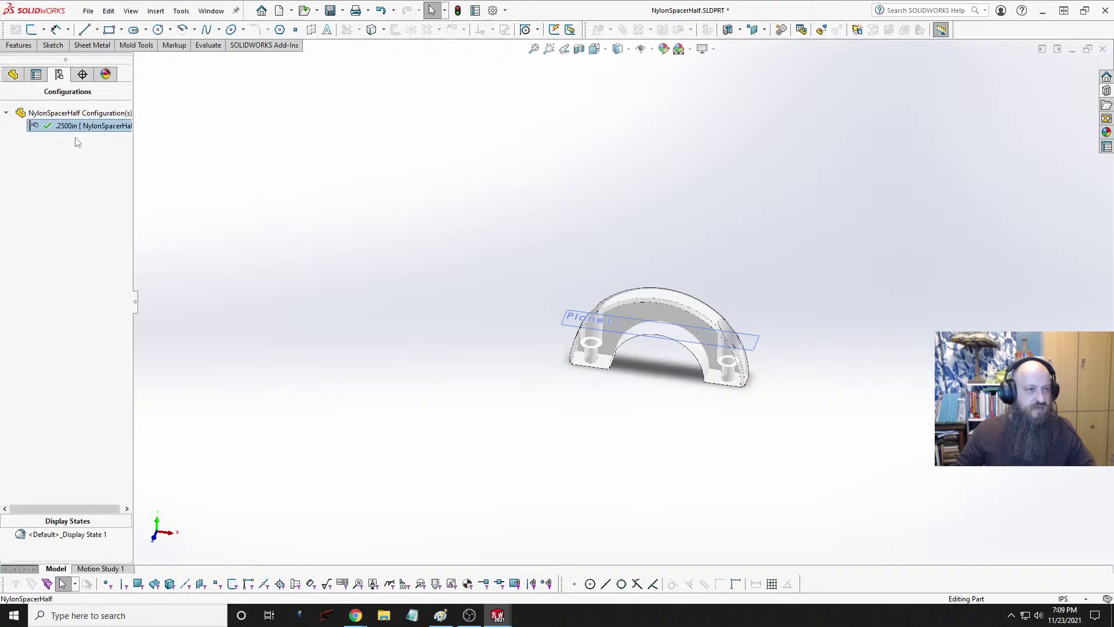
key("F2")
key("End")
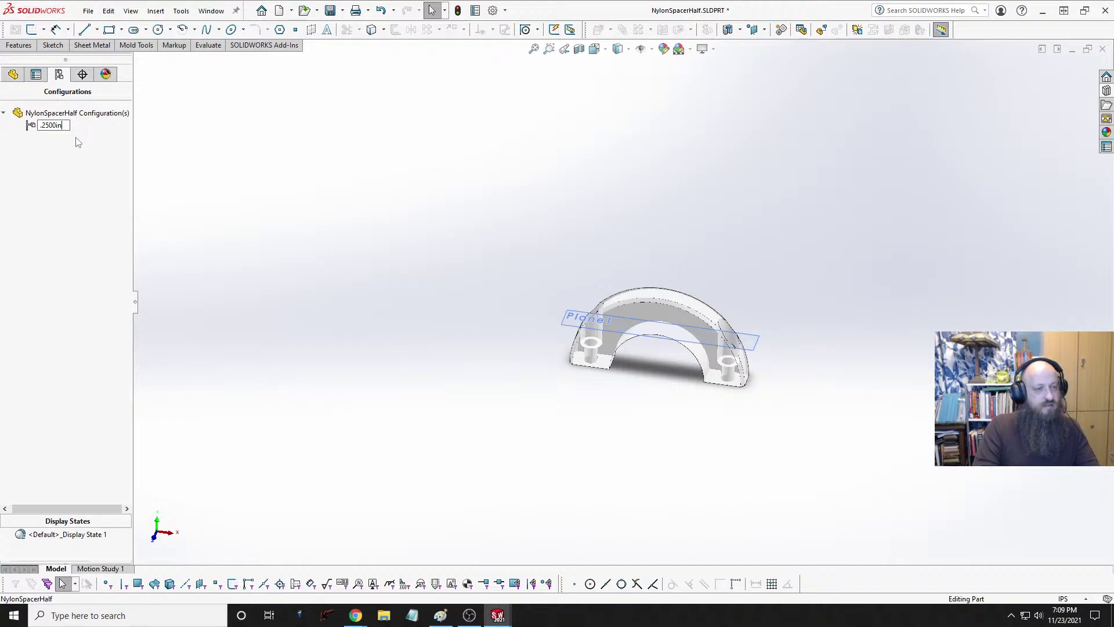
type("Top")
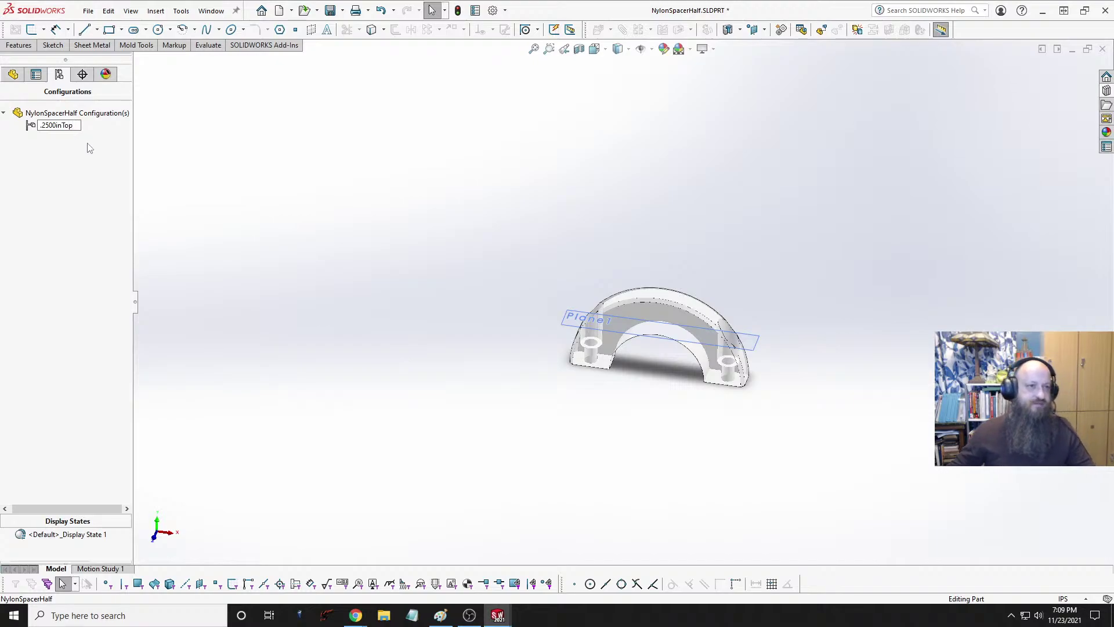
key("Return")
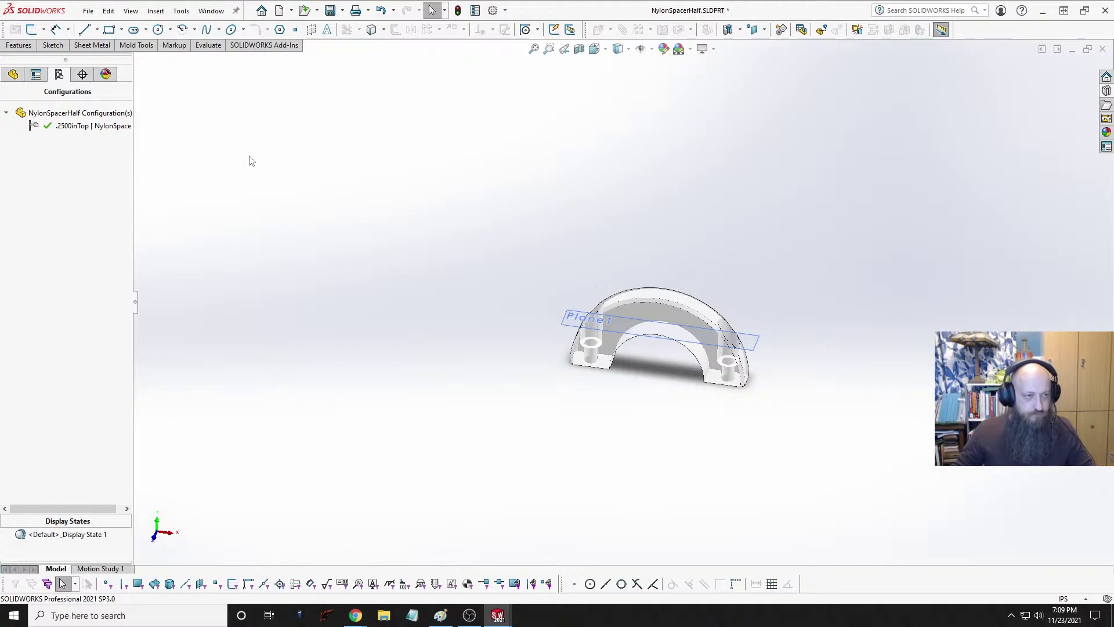
Step: Add a new configuration named .2500inBottom to the part
left_click(67, 114)
right_click(67, 115)
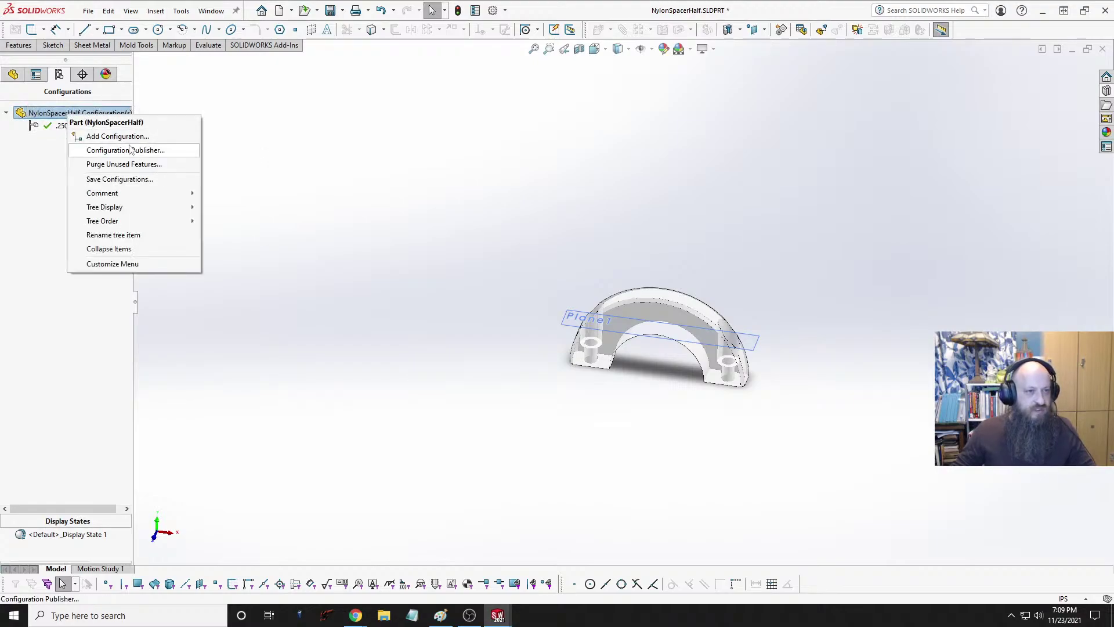
left_click(150, 138)
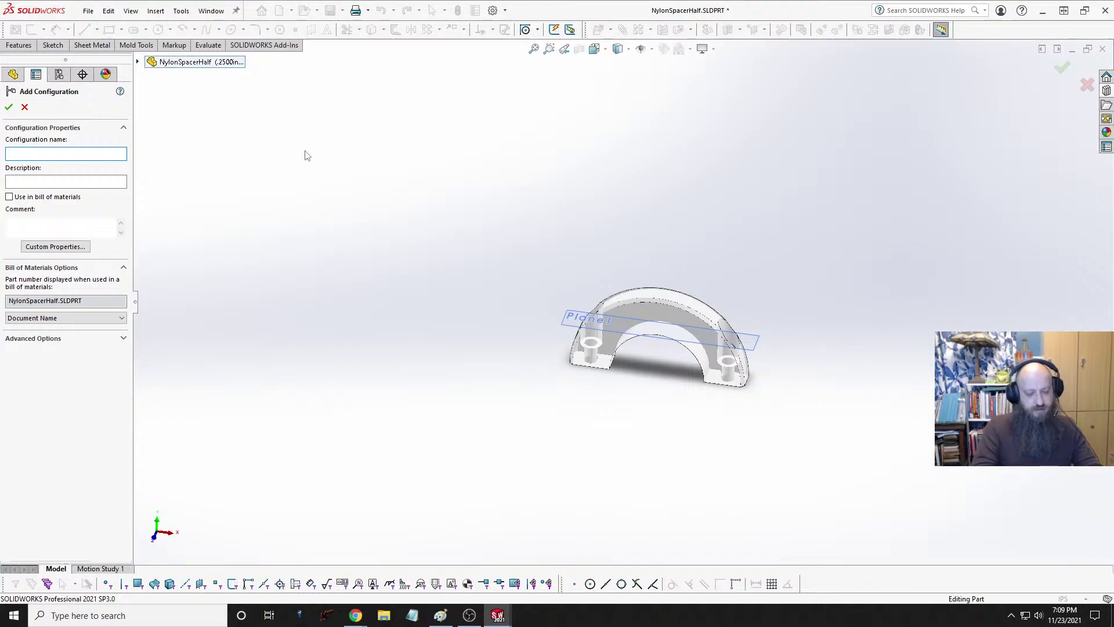
type(".25")
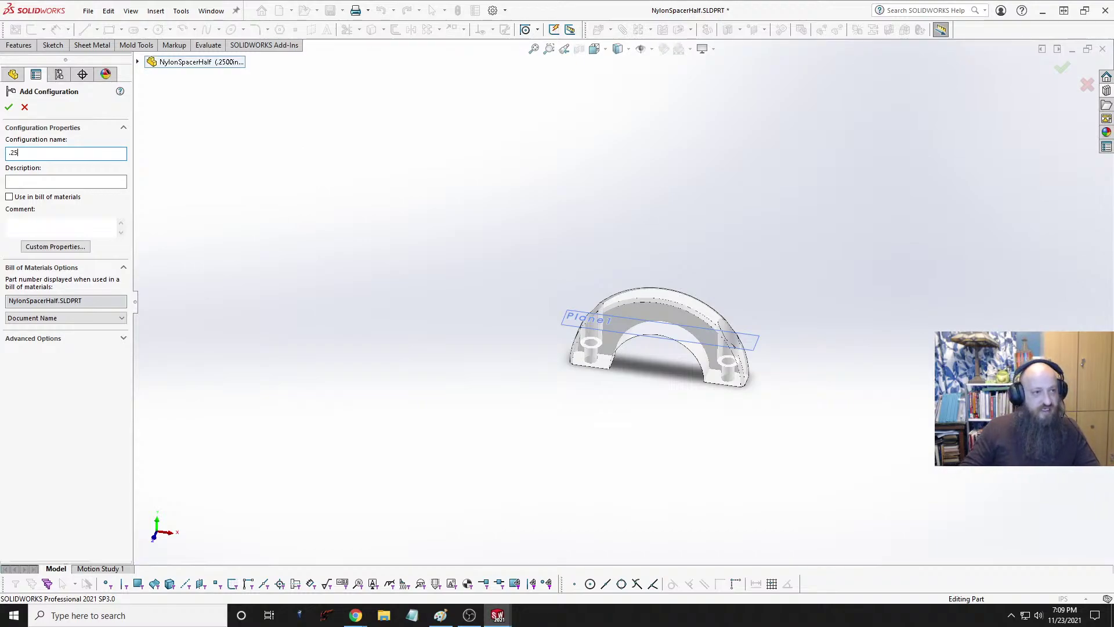
type("00in")
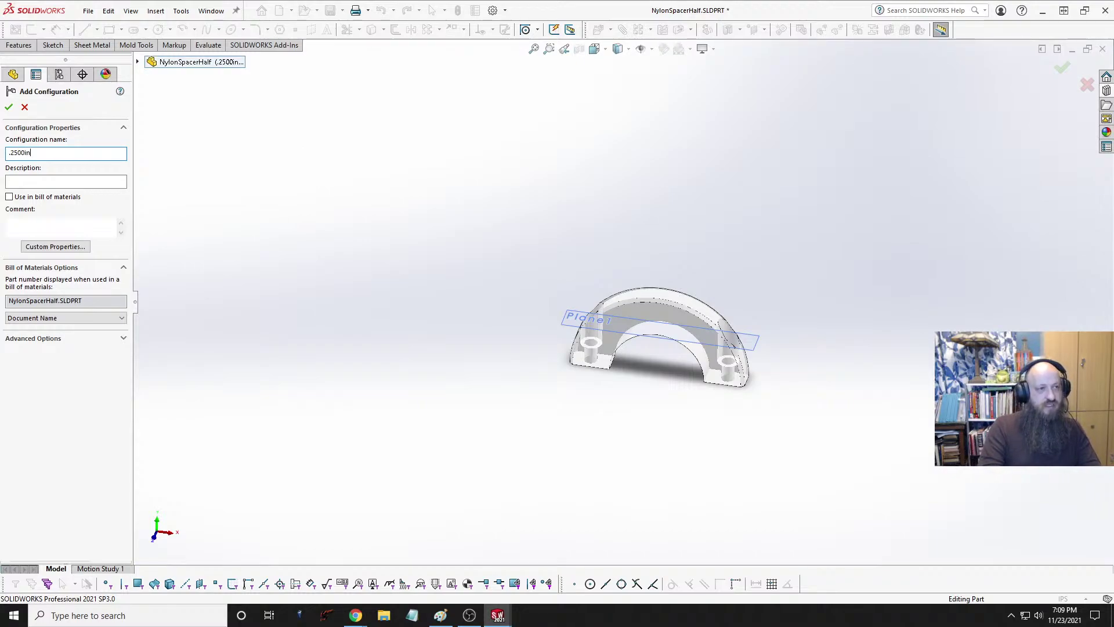
type("Bottom")
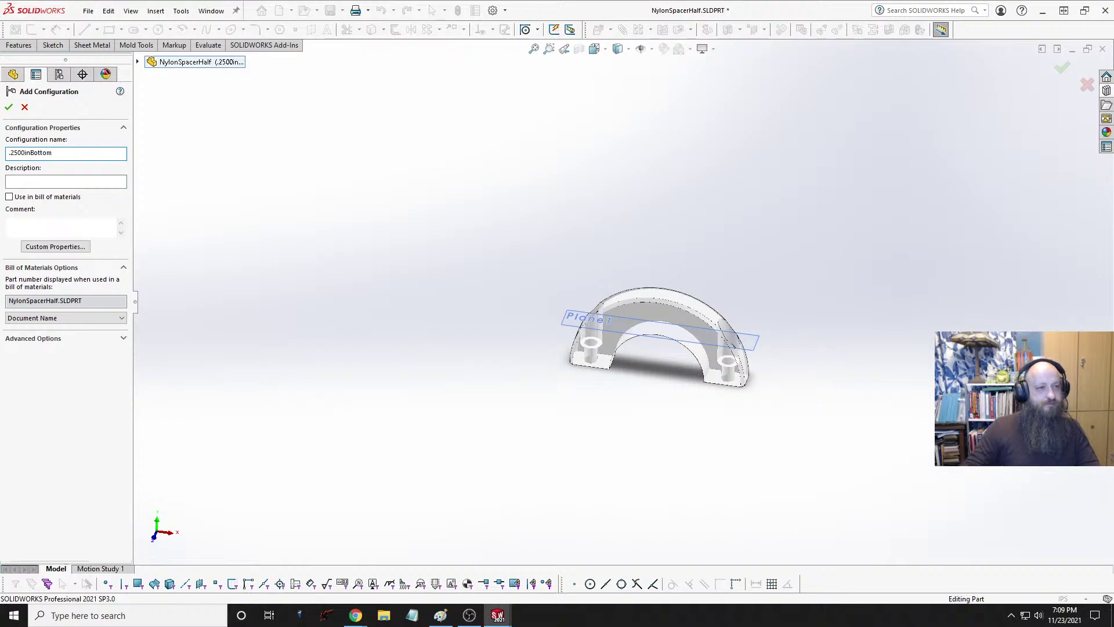
key("Return")
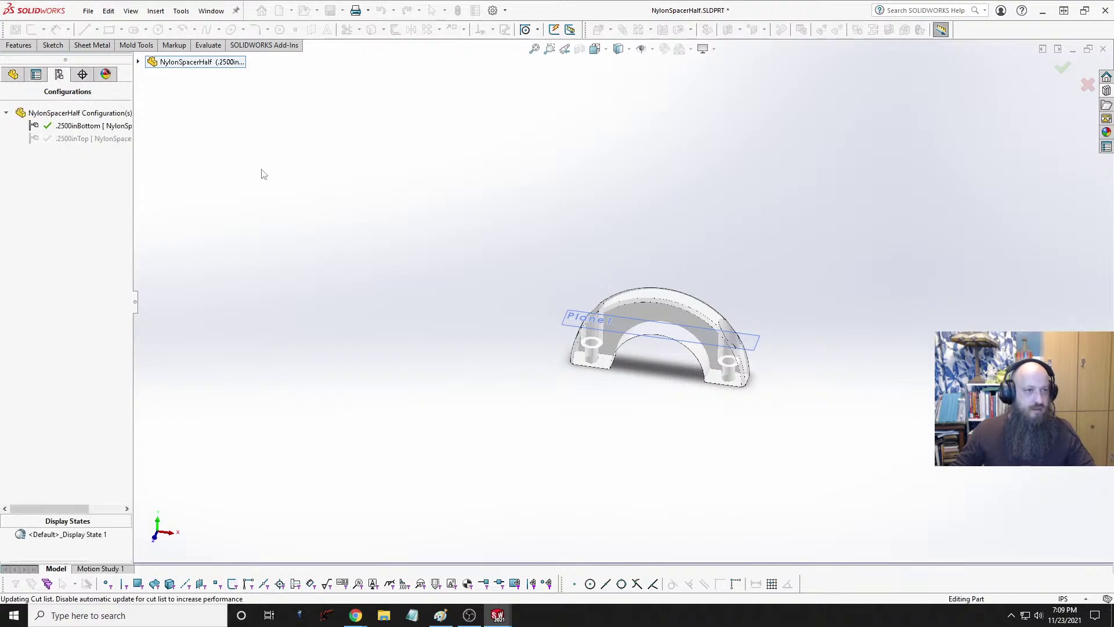
Step: Suppress the #4 clearance hole, Plane1 and the screw-head cut in the .2500inBottom configuration
left_click(13, 74)
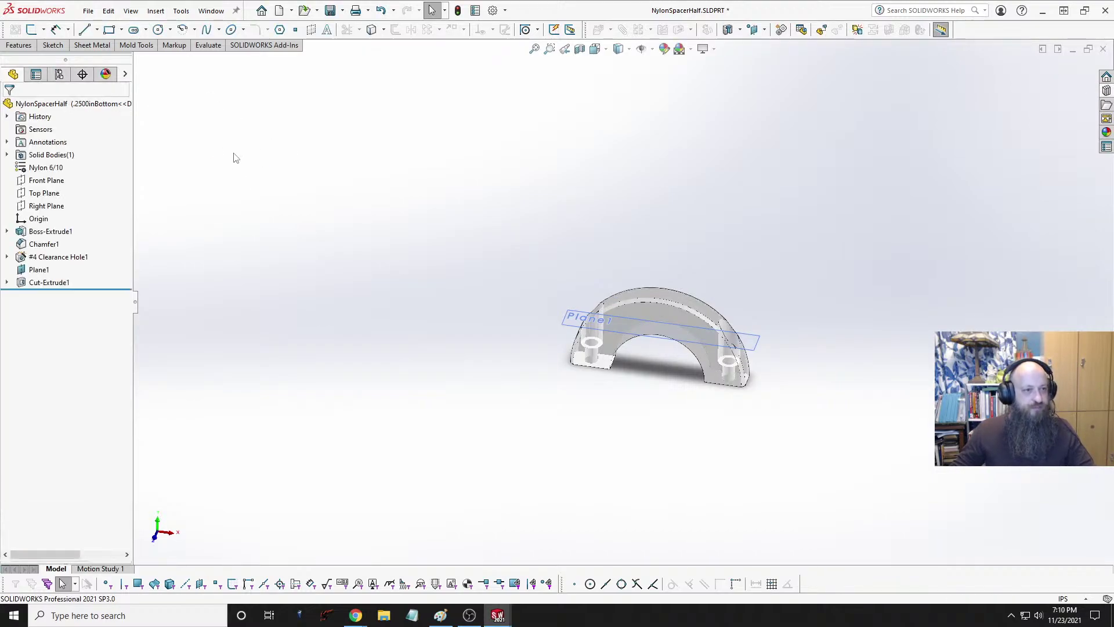
left_click(50, 285)
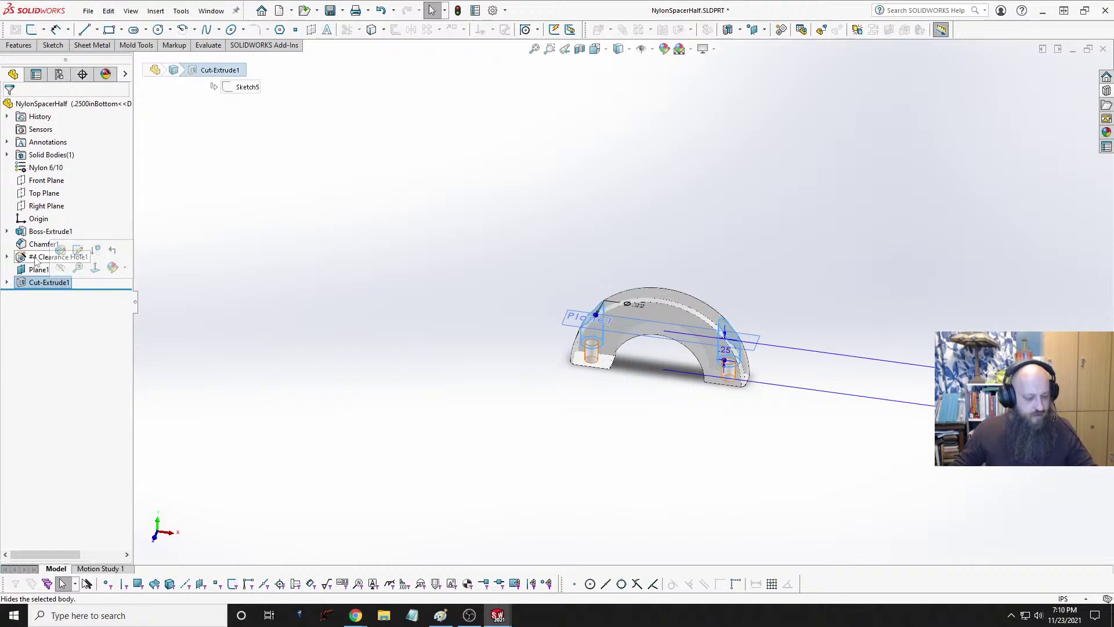
left_click(35, 258, "shift")
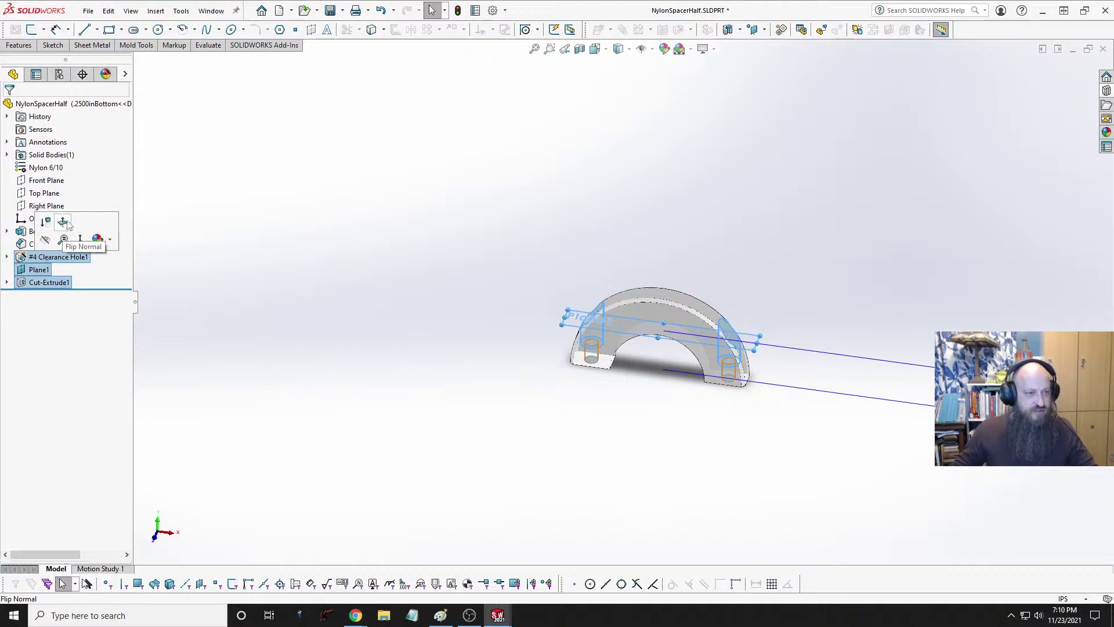
left_click(45, 221)
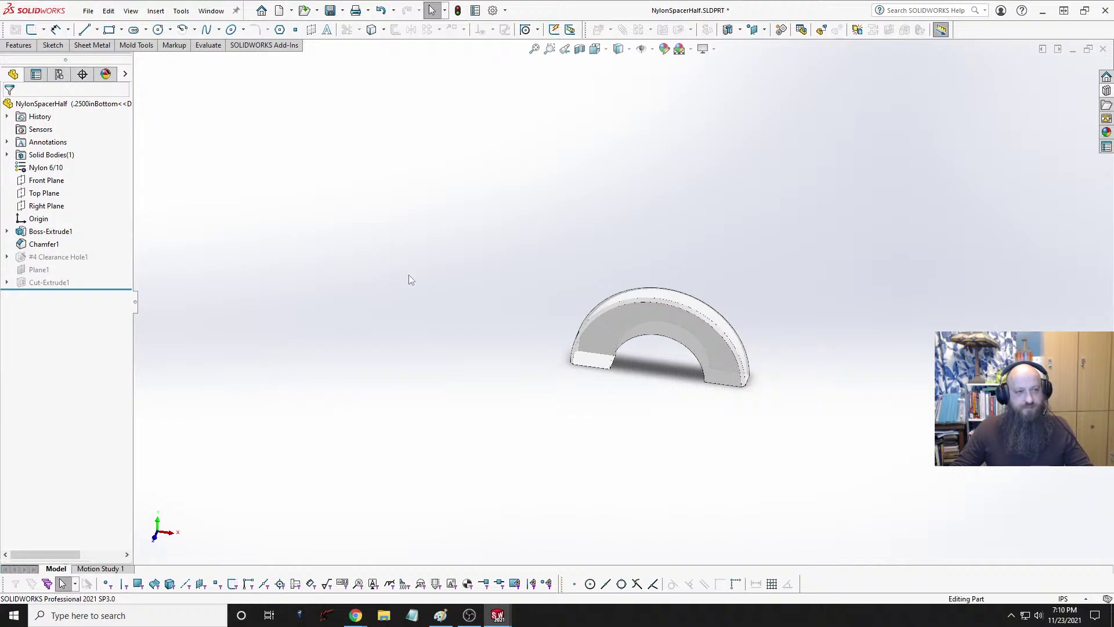
Step: Show Sketch2 of the suppressed #4 clearance hole feature, and hide it again
left_click(6, 256)
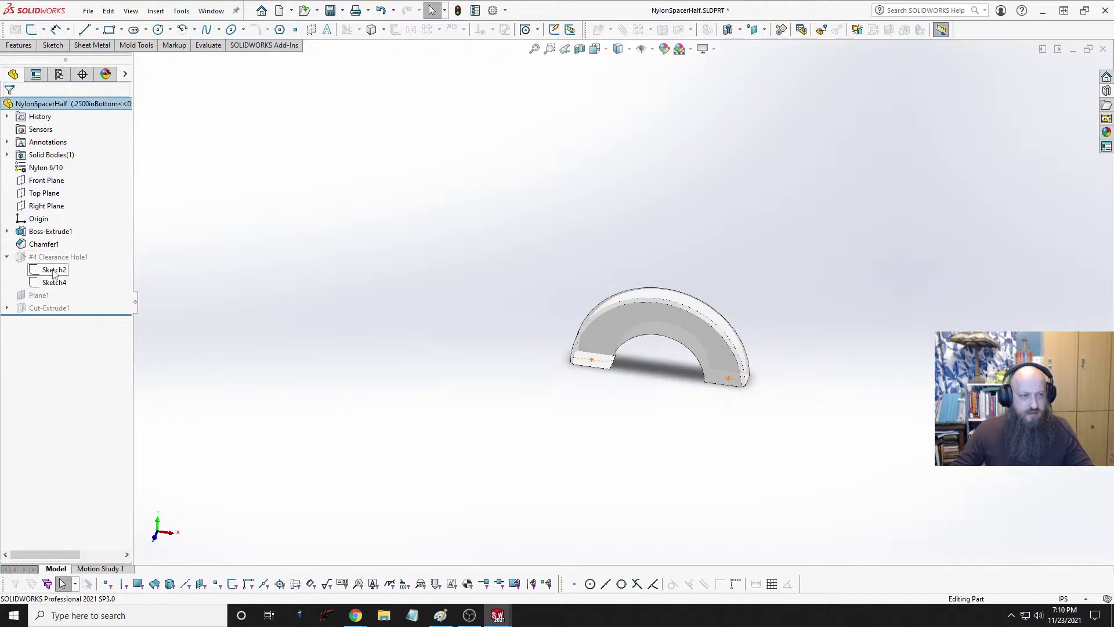
left_click(53, 272)
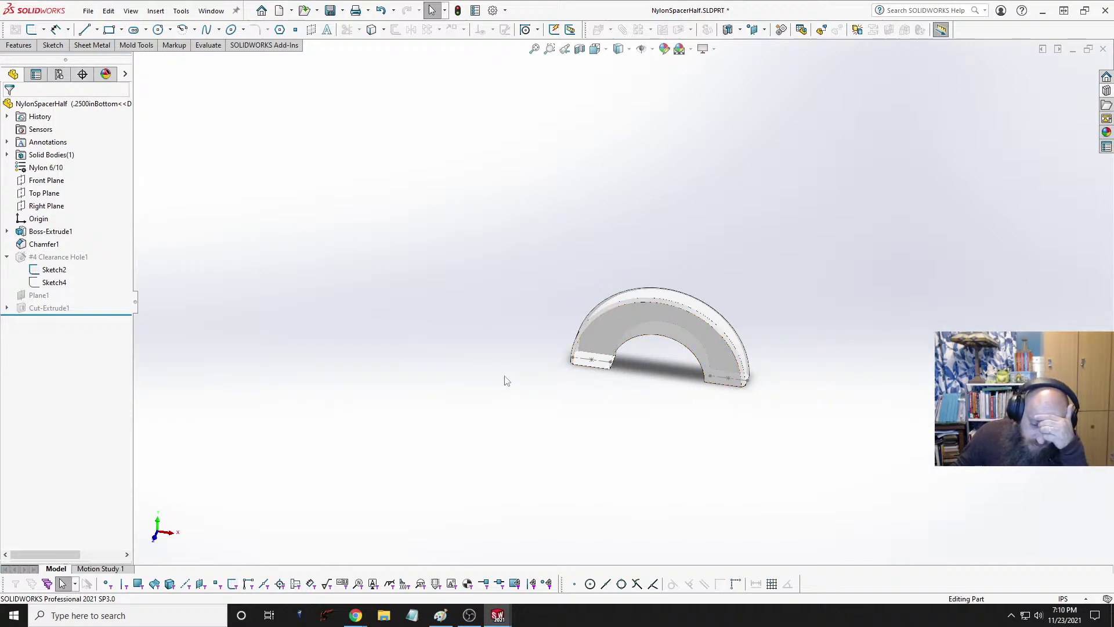
left_click(54, 269)
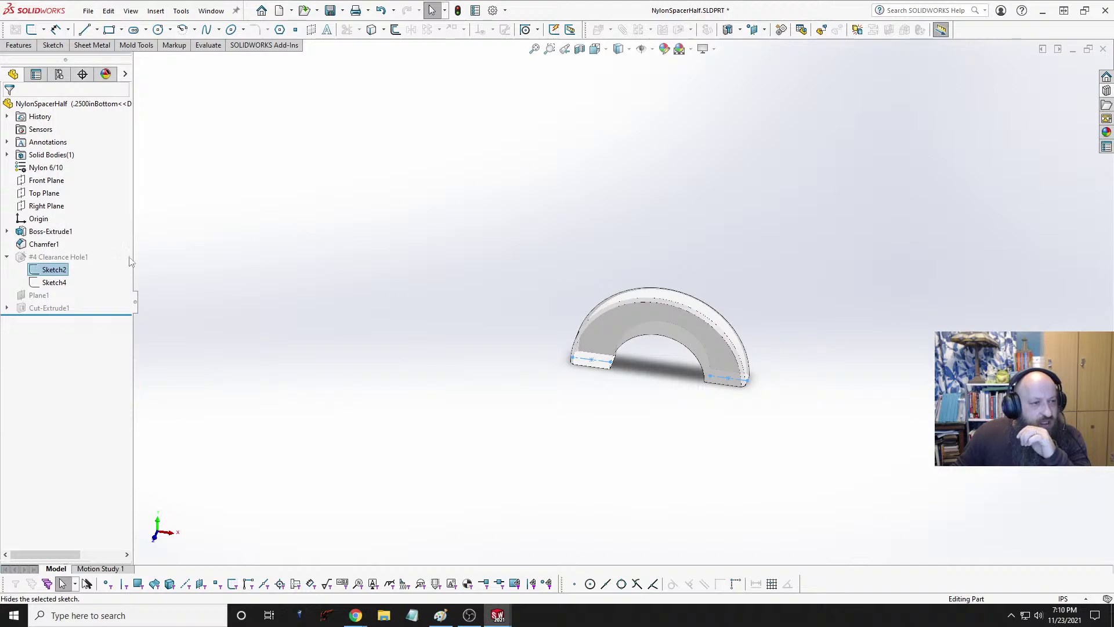
left_click(221, 270)
Step: Show the half-ring's base profile sketch, Sketch1 under Boss-Extrude1, and examine it from the flat ends
left_click(7, 231)
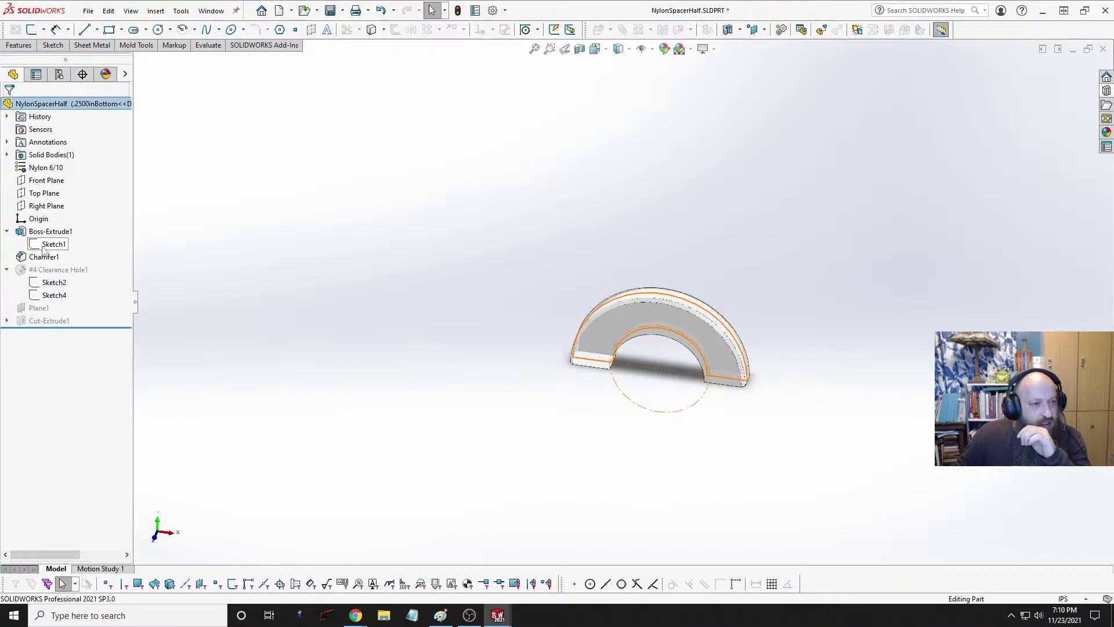
left_click(50, 245)
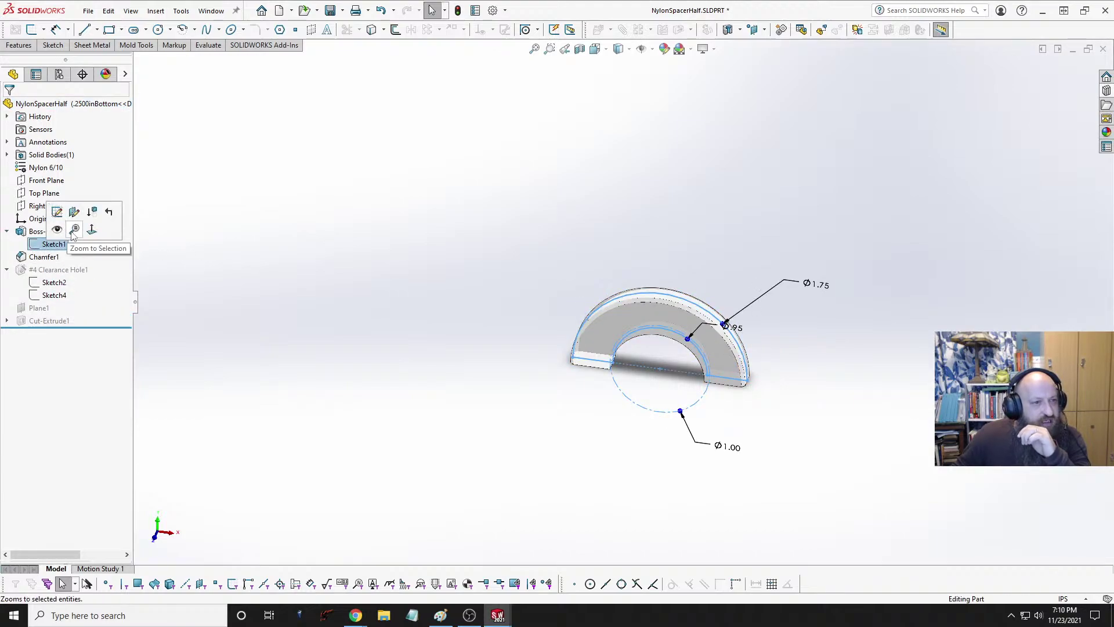
left_click(57, 230)
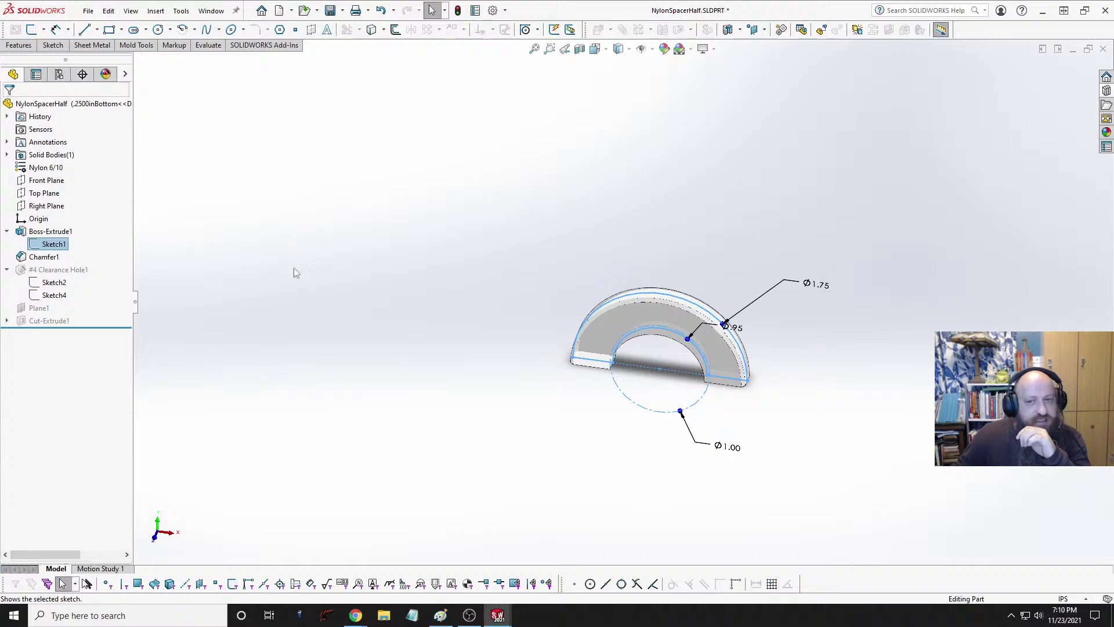
left_click(294, 279)
mouse_move(660, 409)
middle_mouse_down()
mouse_move(707, 251)
mouse_move(674, 447)
mouse_move(729, 343)
mouse_move(708, 224)
mouse_move(709, 248)
middle_mouse_up()
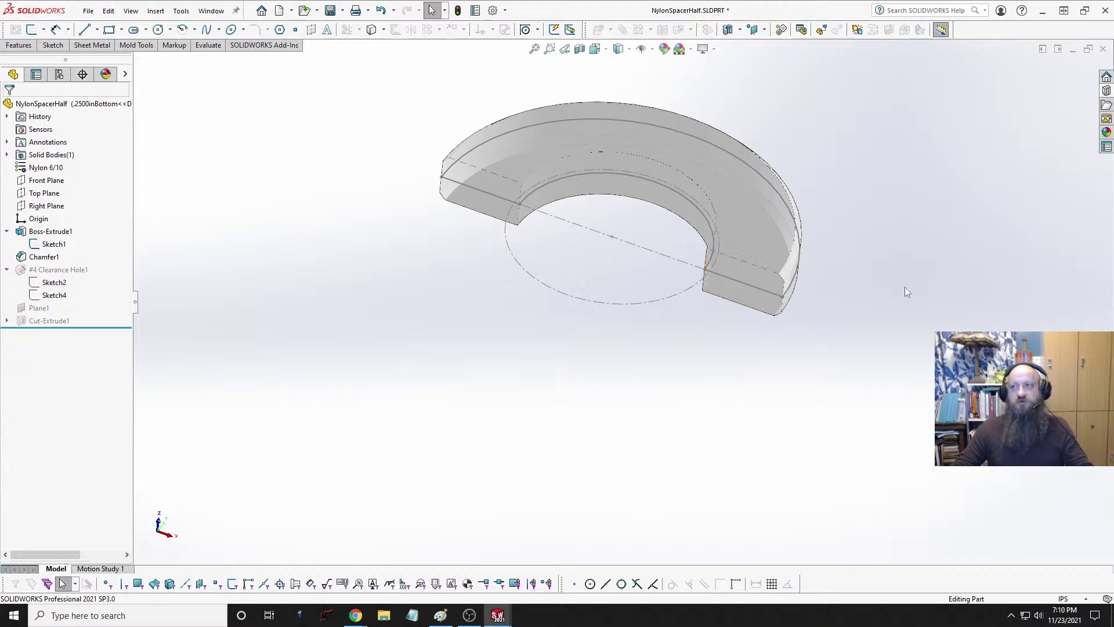
Step: Switch to Chrome and open the Grainger fastener tech sheet from the #4 pan head screw dimensions results
mouse_move(355, 615)
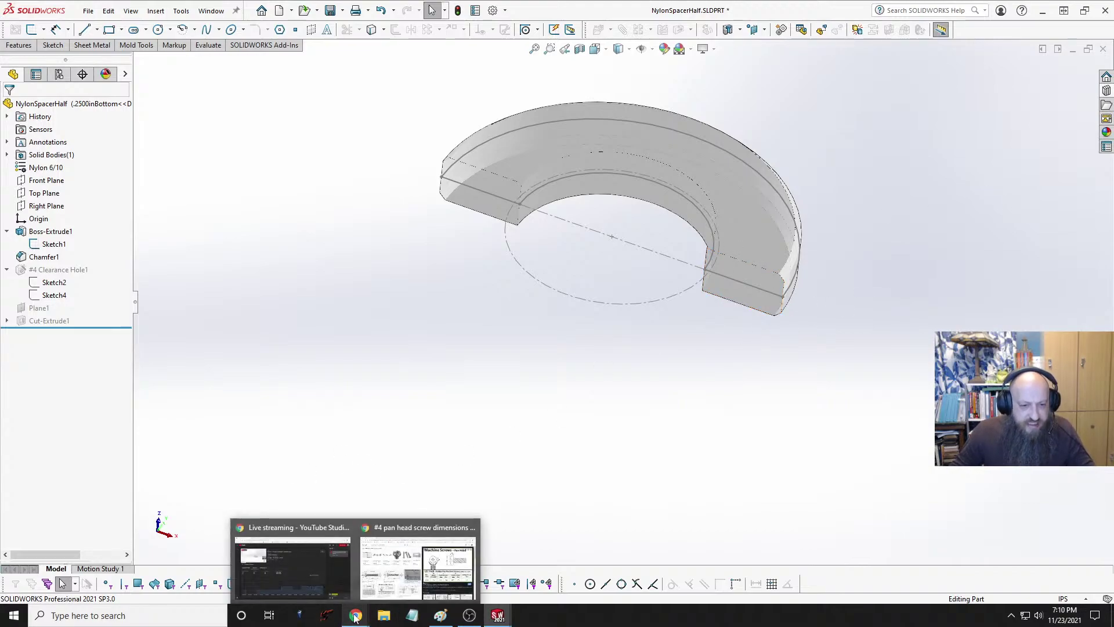
left_click(397, 576)
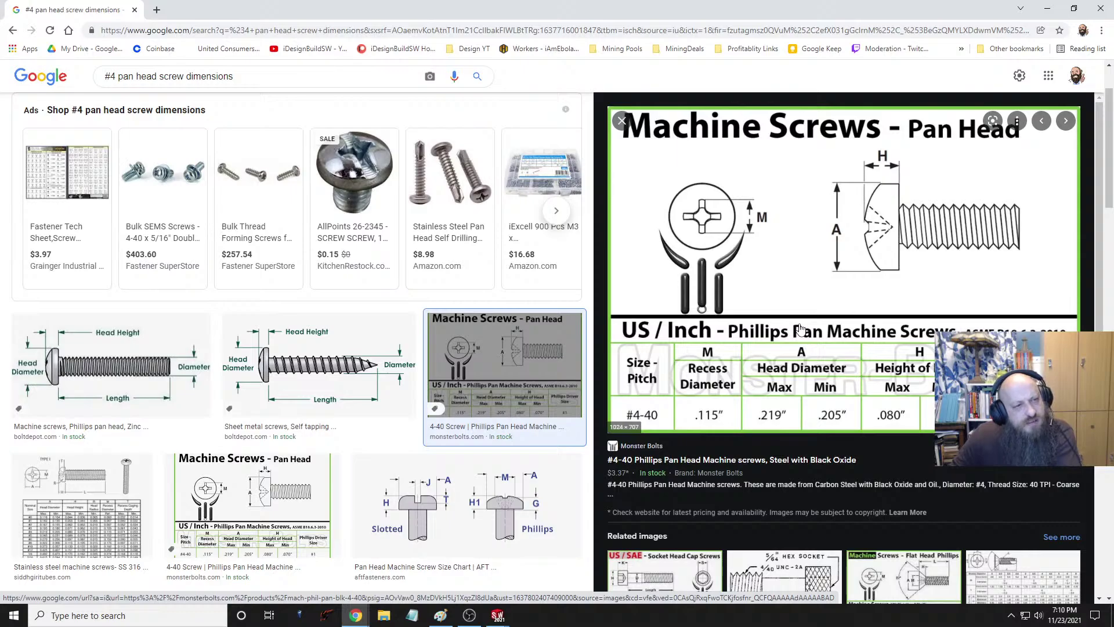
left_click(67, 180)
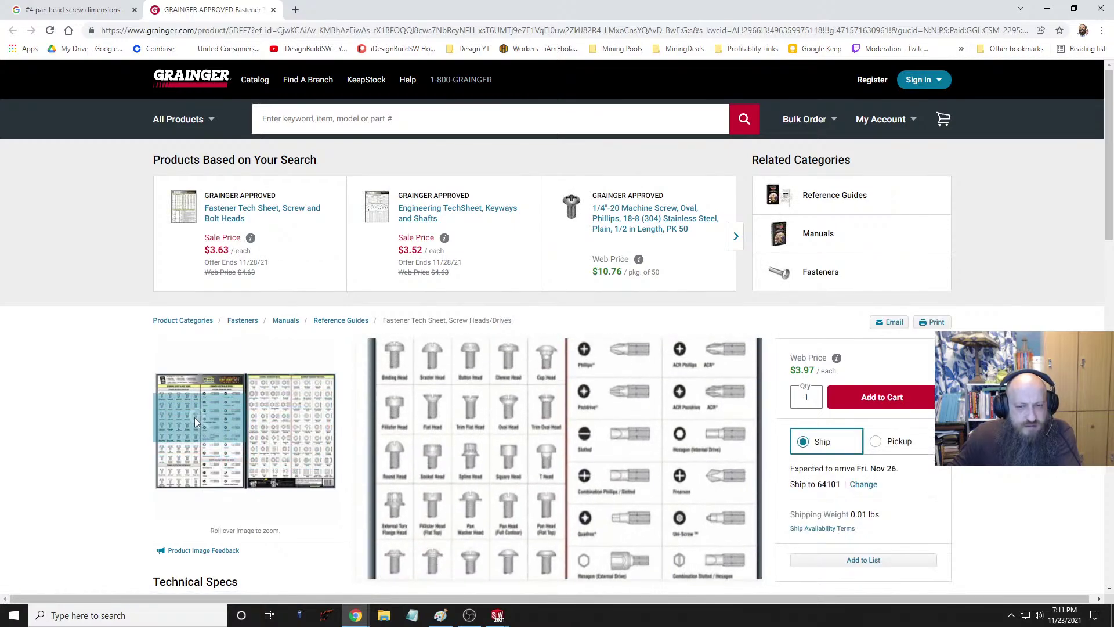
Step: Search the web for 4-40 thread dimensions
left_click(366, 32)
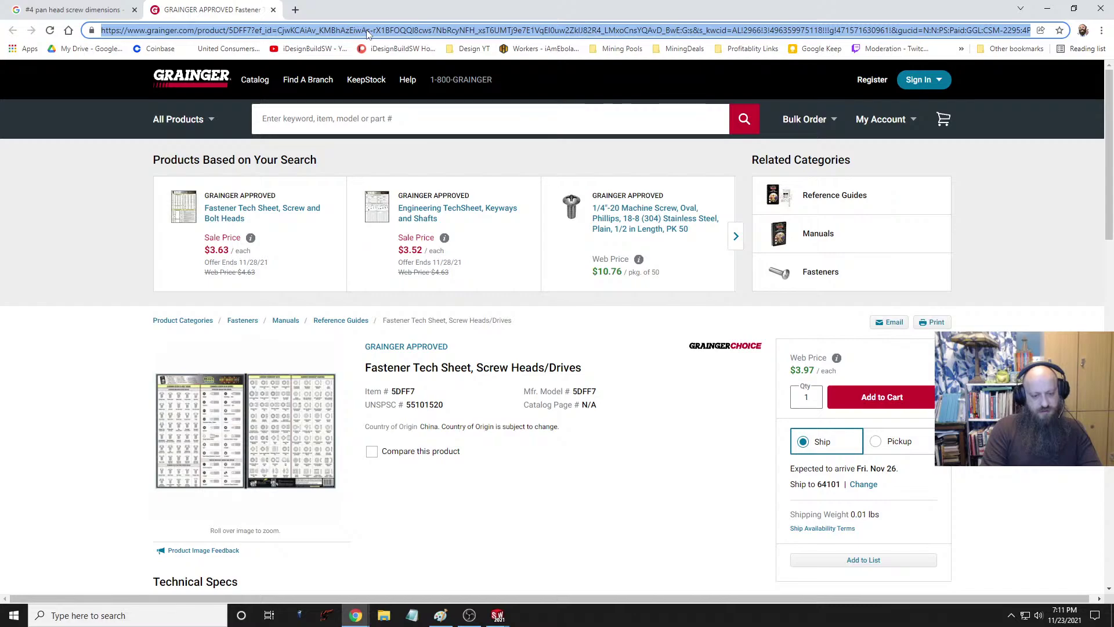
type("$")
key("BackSpace")
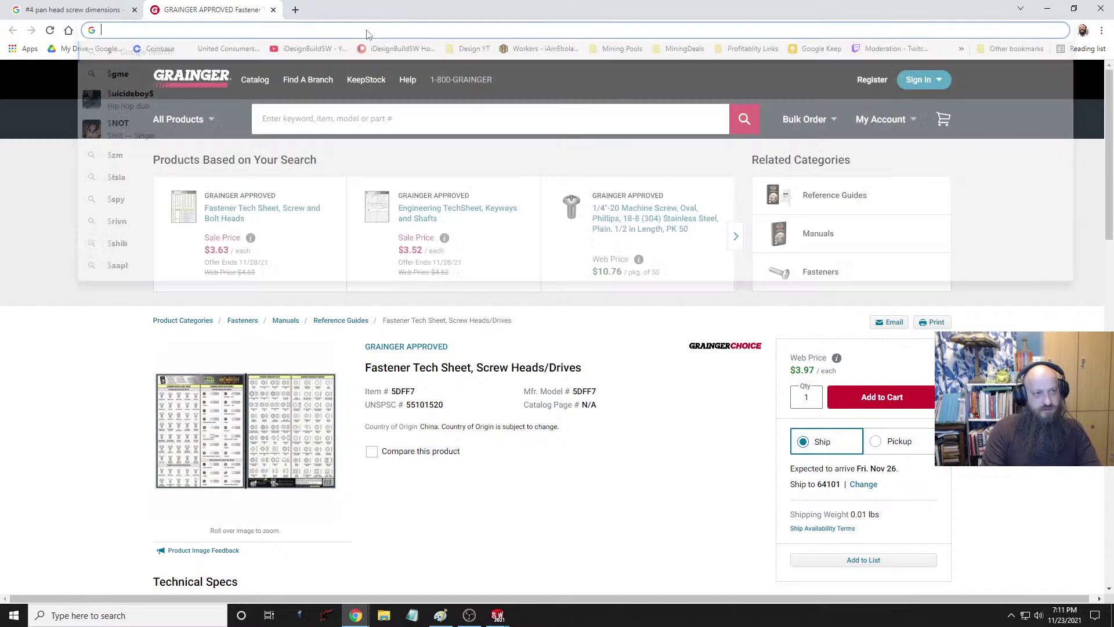
type("4")
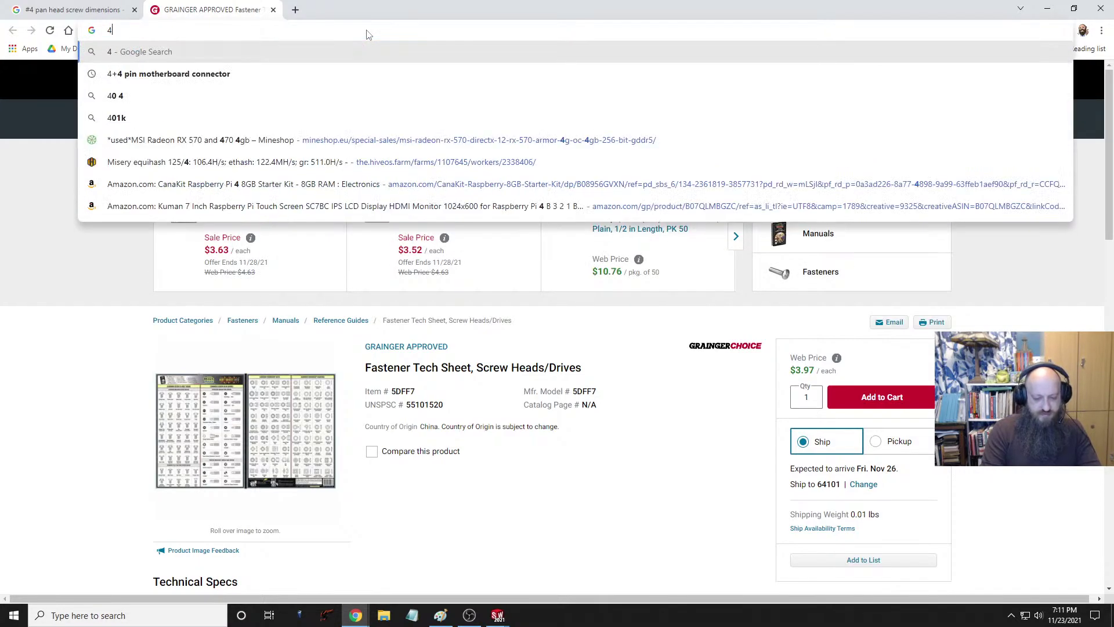
type("-40 thread")
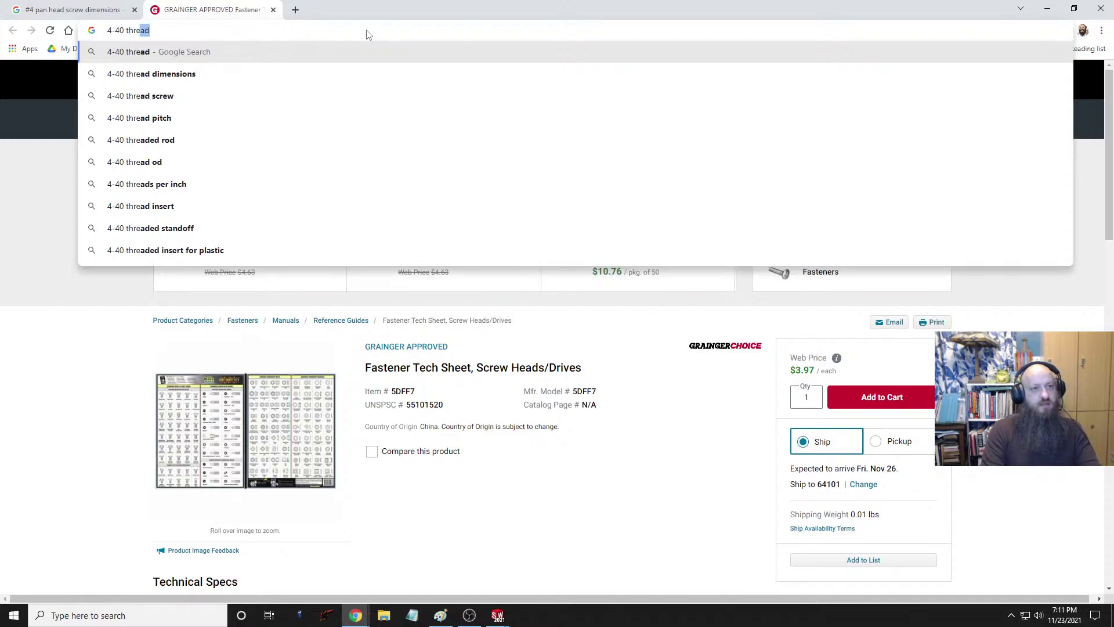
key("Down")
key("Return")
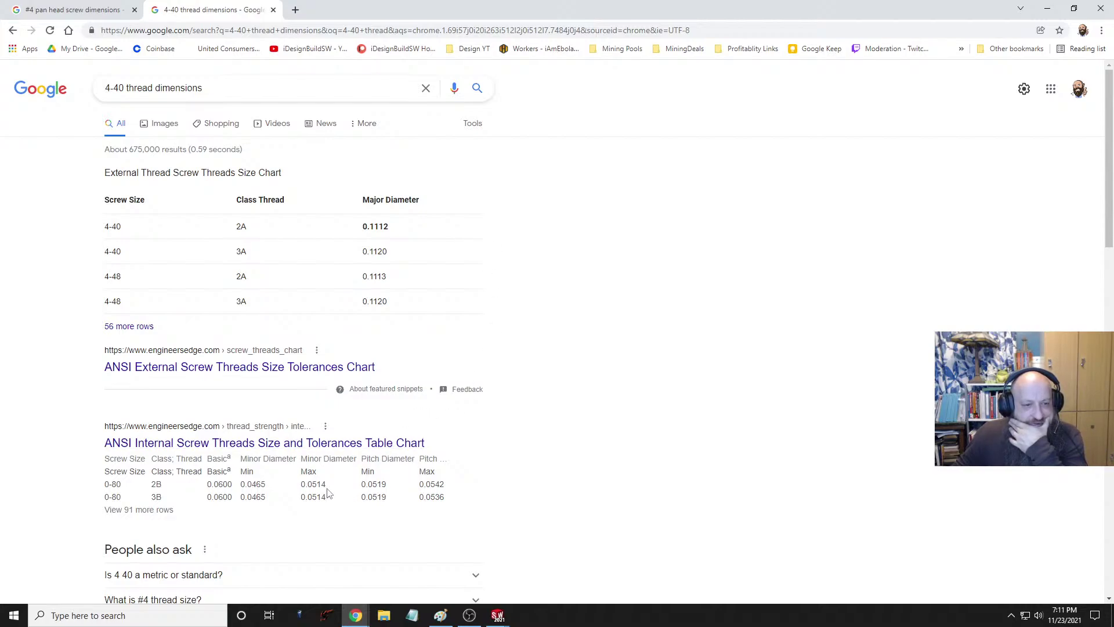
Step: Examine the 4-40 rows of the Engineers Edge ANSI internal screw threads chart, and switch back to the NylonSpacerHalf part in SOLIDWORKS
left_click(323, 450)
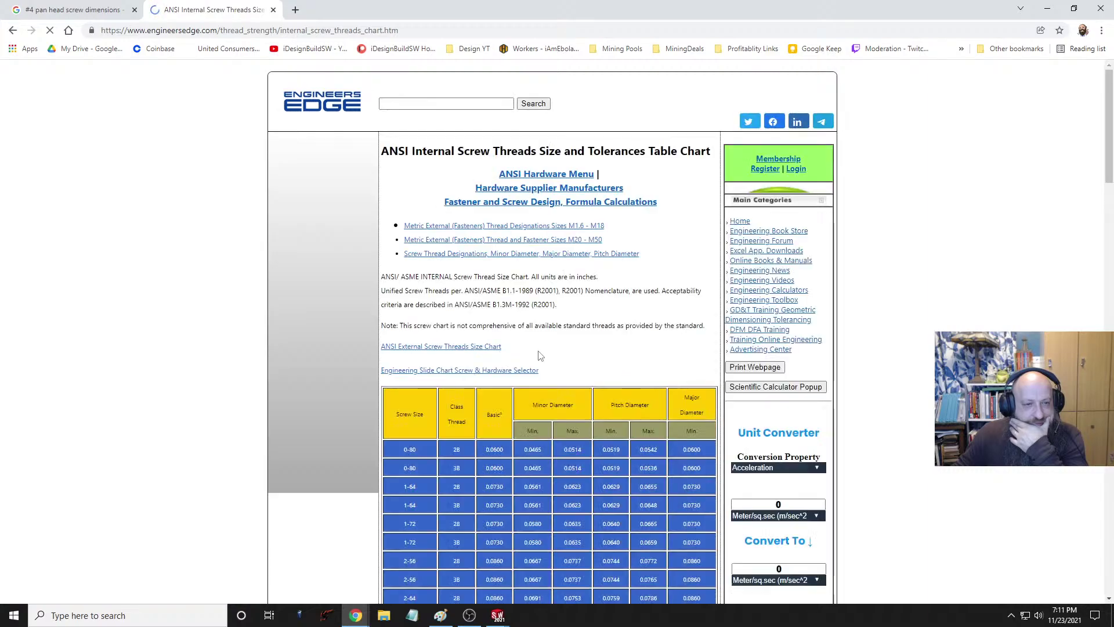
scroll(357, 393, "down", 8)
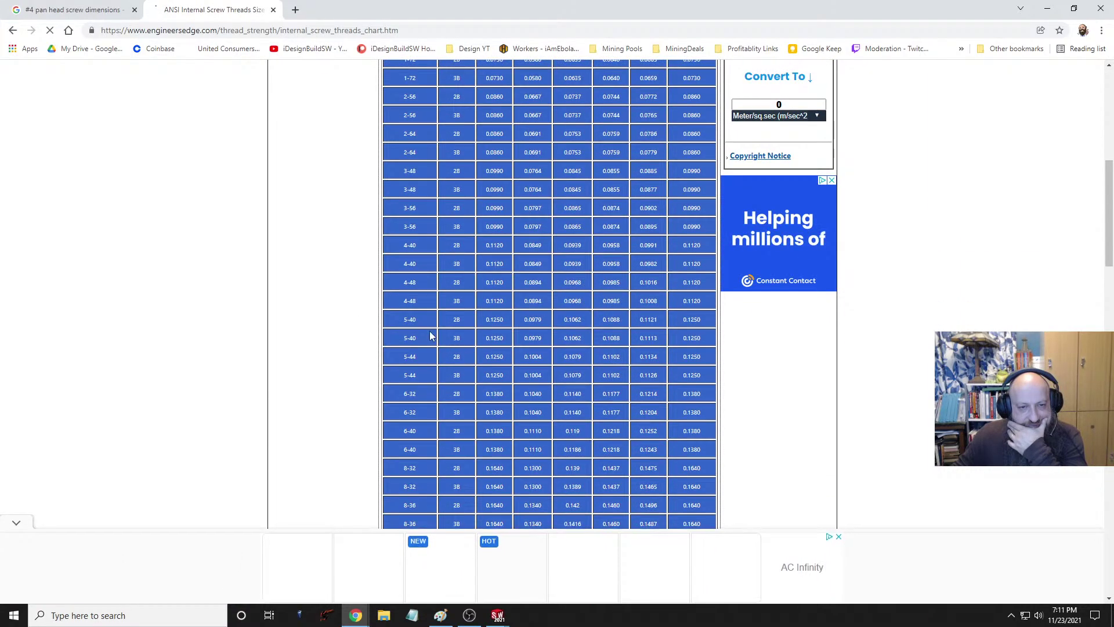
scroll(522, 270, "up", 2)
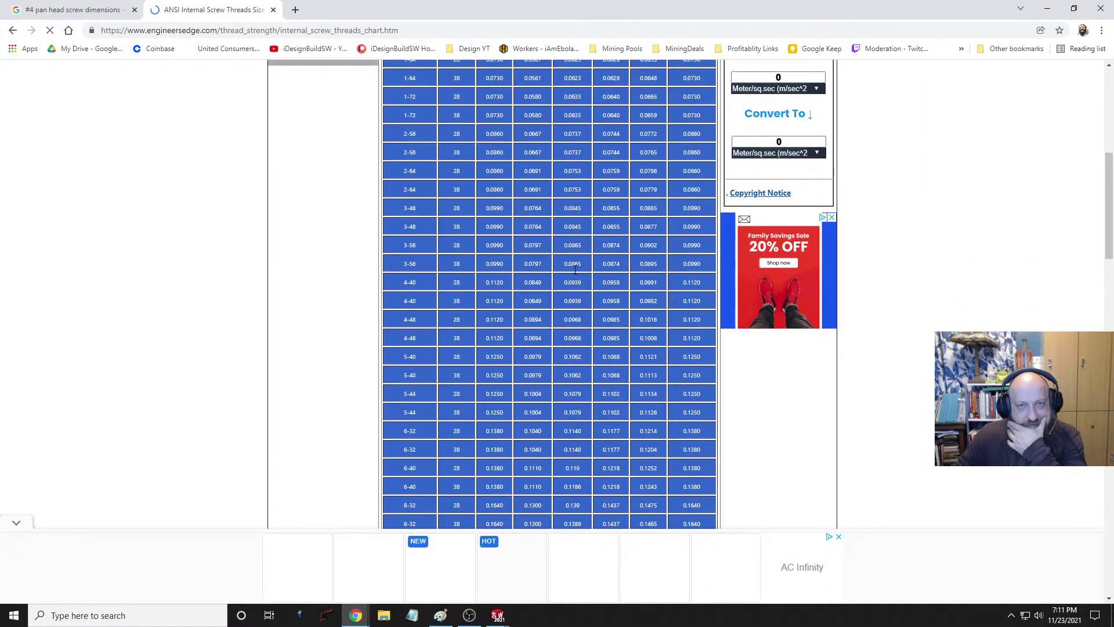
scroll(574, 270, "up", 1)
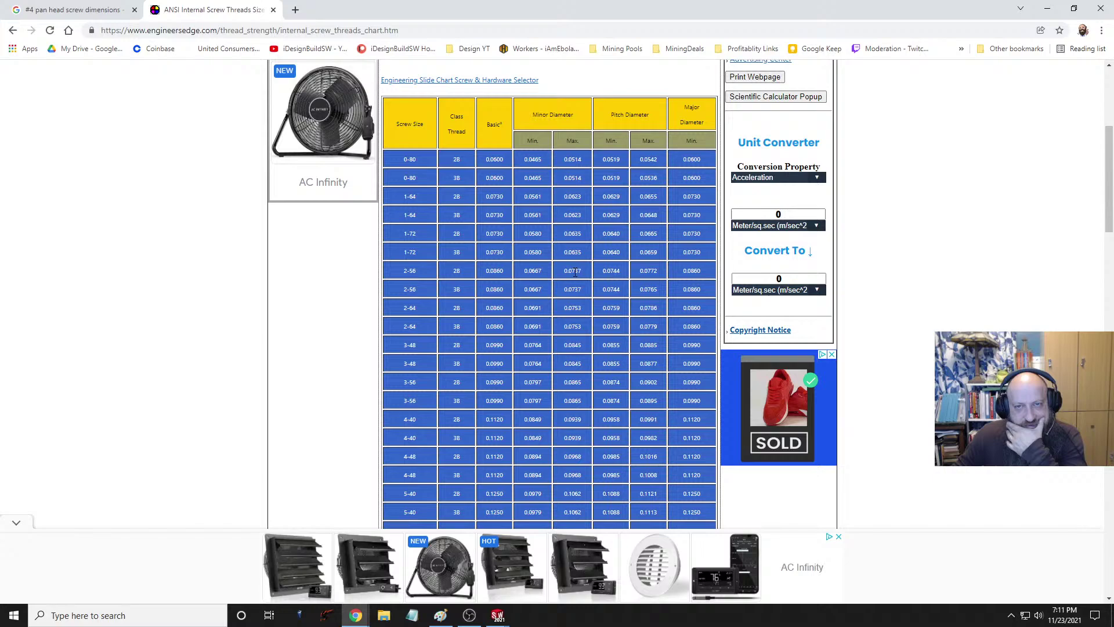
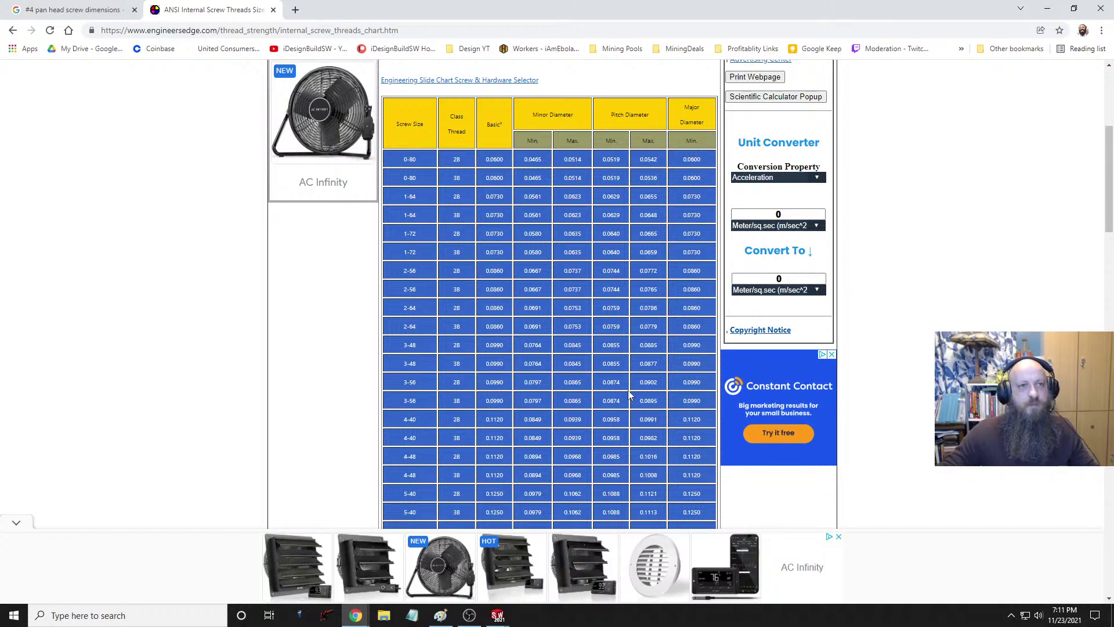
mouse_move(498, 617)
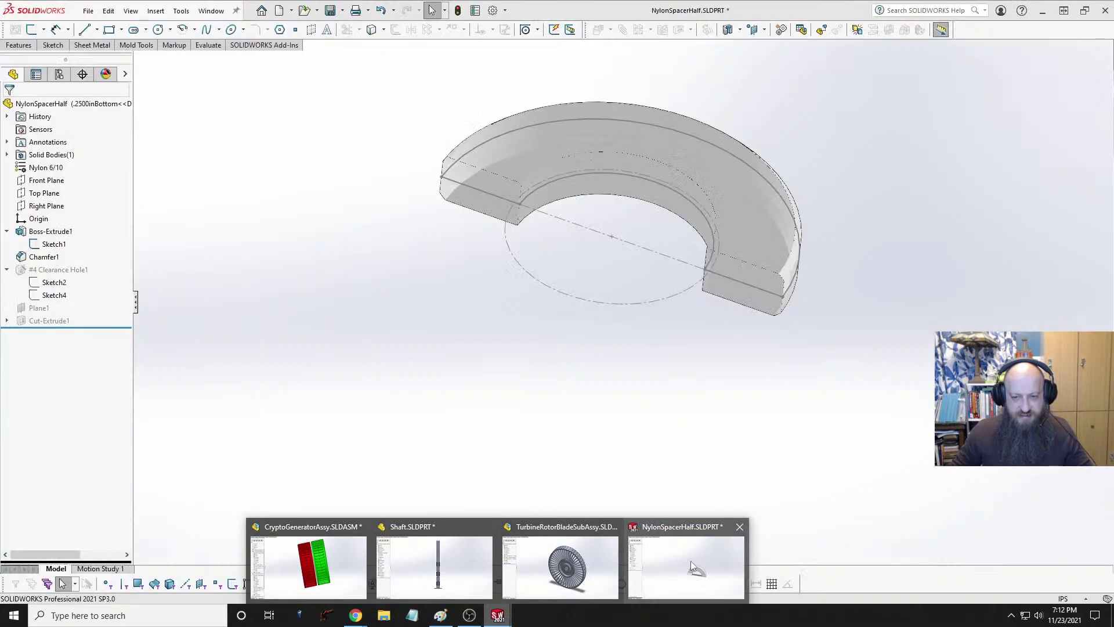
left_click(691, 561)
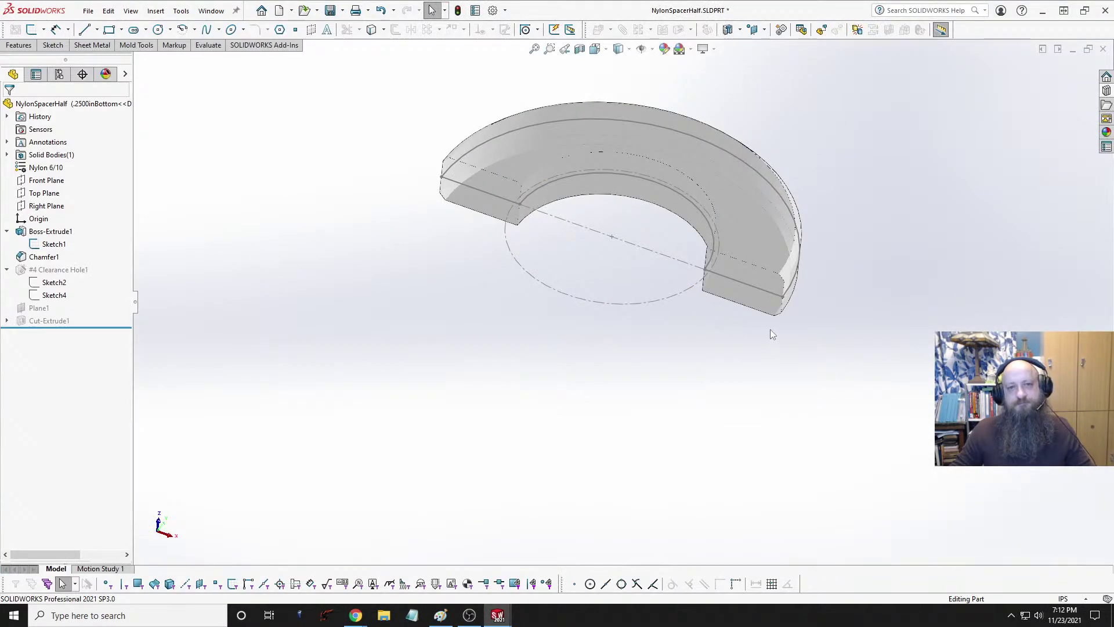
Step: Start a sketch on one flat end face and draw a centerline along its mid-height from the outer edge towards the inner edge
left_click(745, 293)
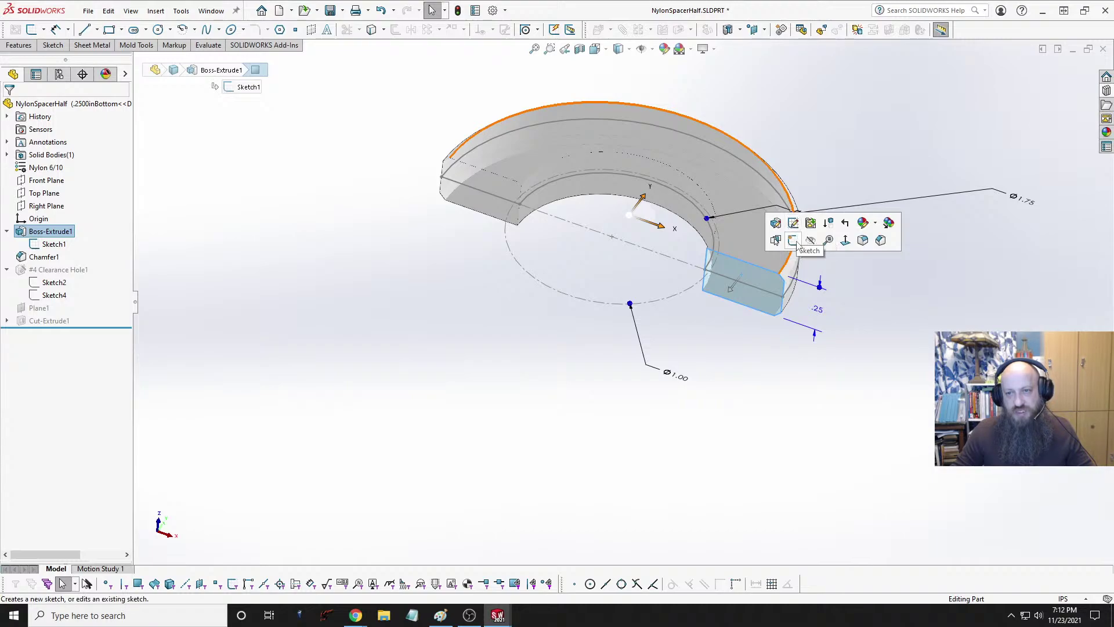
left_click(793, 240)
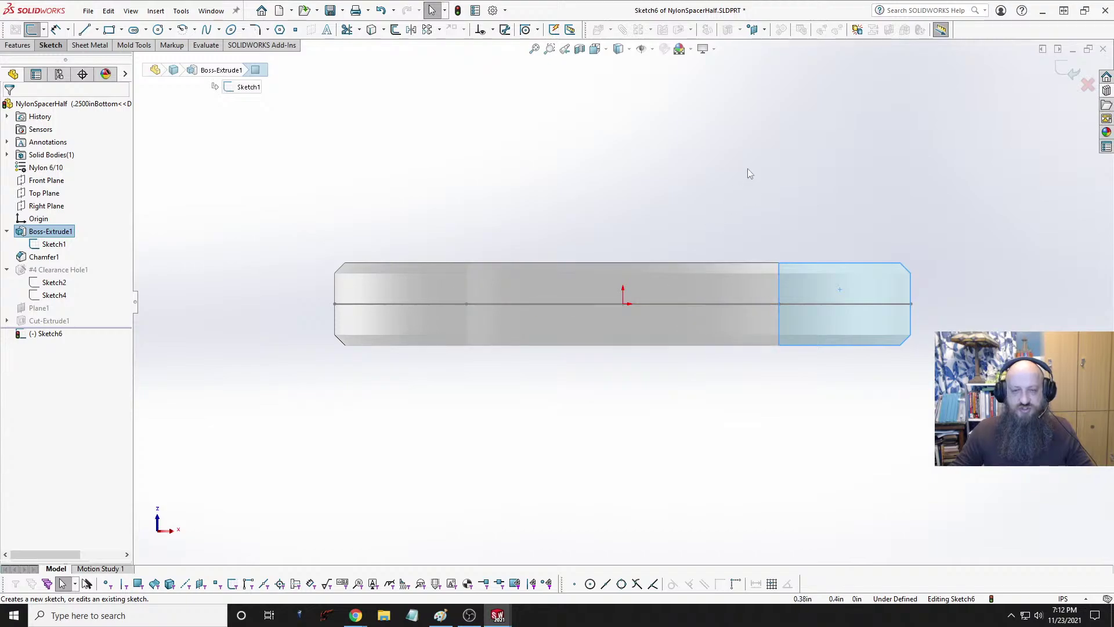
mouse_move(779, 421)
middle_mouse_down()
mouse_move(717, 247)
mouse_move(714, 300)
middle_mouse_up()
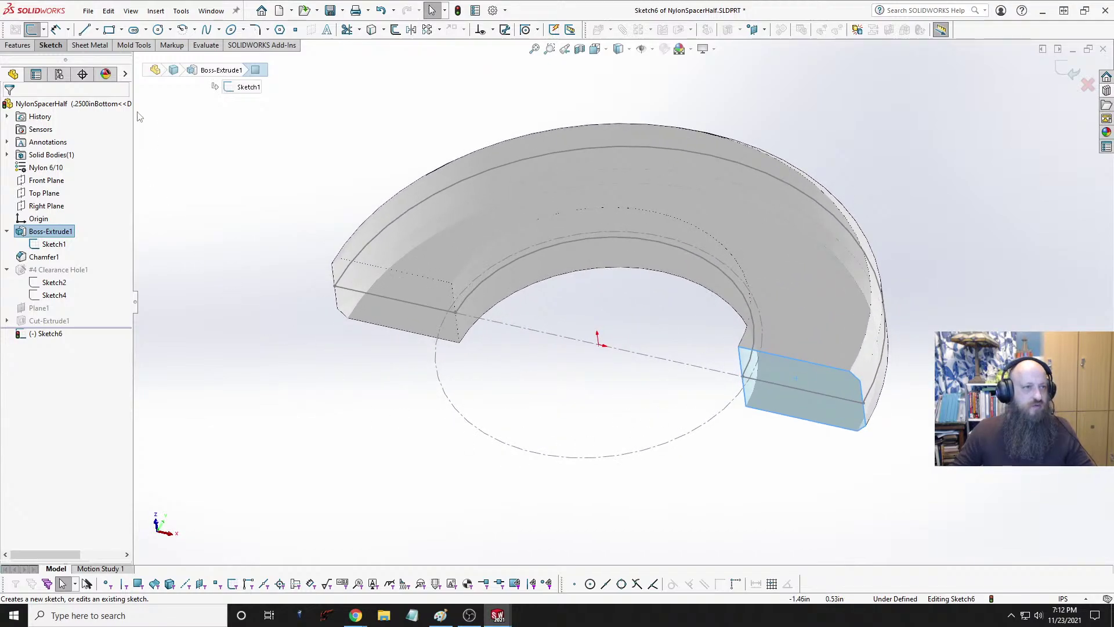
left_click(97, 30)
left_click(107, 58)
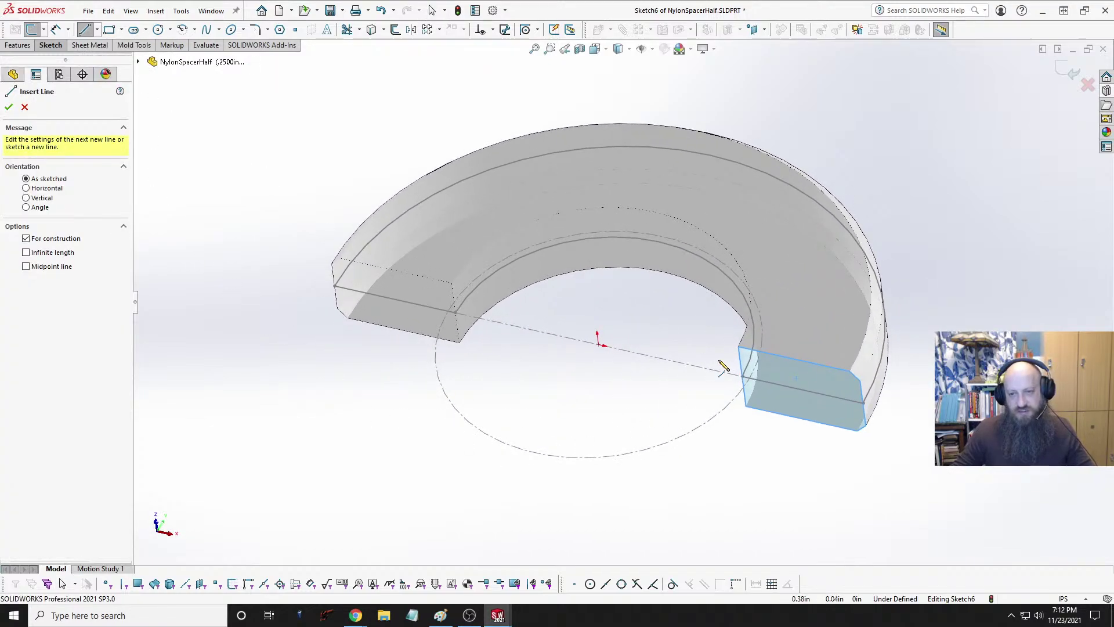
left_click(864, 402)
left_click(763, 381)
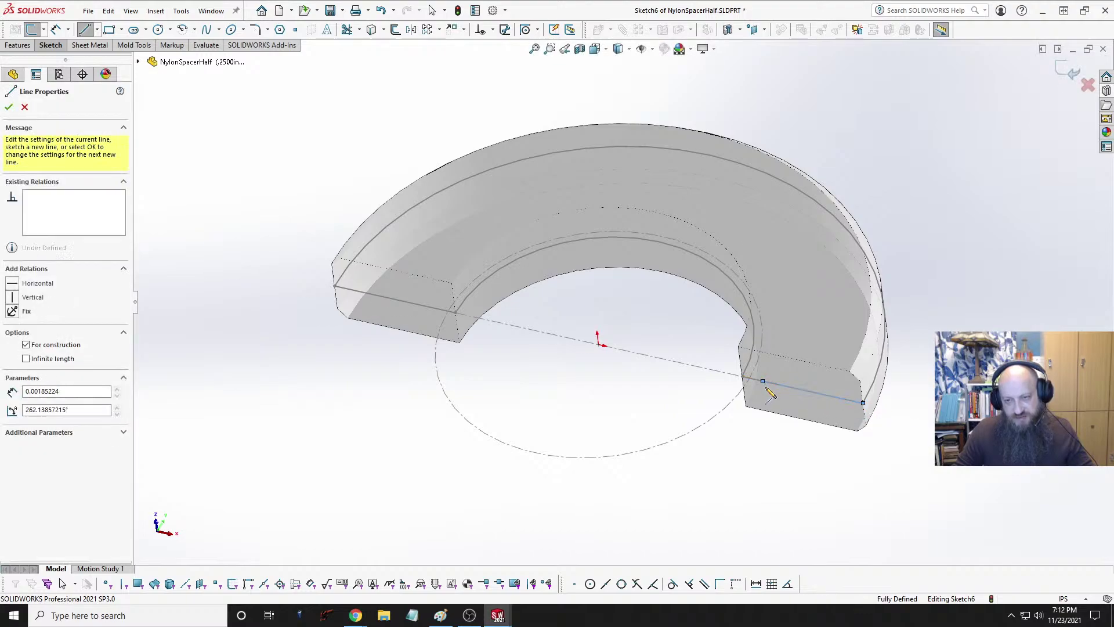
Step: Add a pierce relation between the centerline's inner endpoint and the construction circle of Sketch1
key("Escape")
left_click(763, 382)
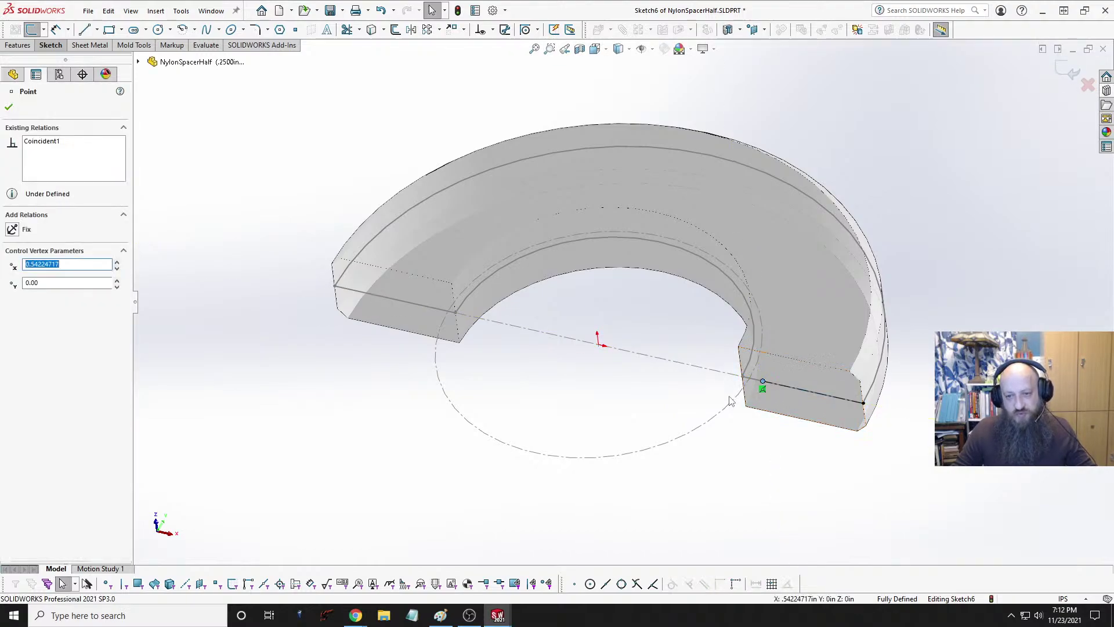
left_click(733, 404, "ctrl")
left_click(802, 368)
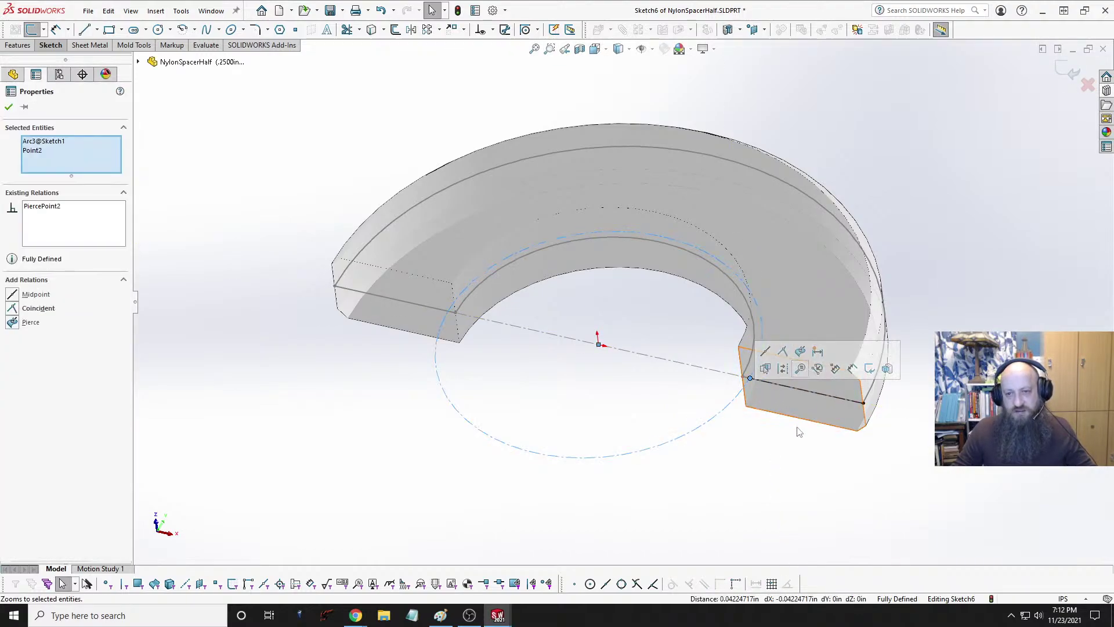
left_click(637, 462)
Step: Draw a second centerline across the other flat end and make its inner endpoint coincident with the construction circle of Sketch1
left_click(97, 30)
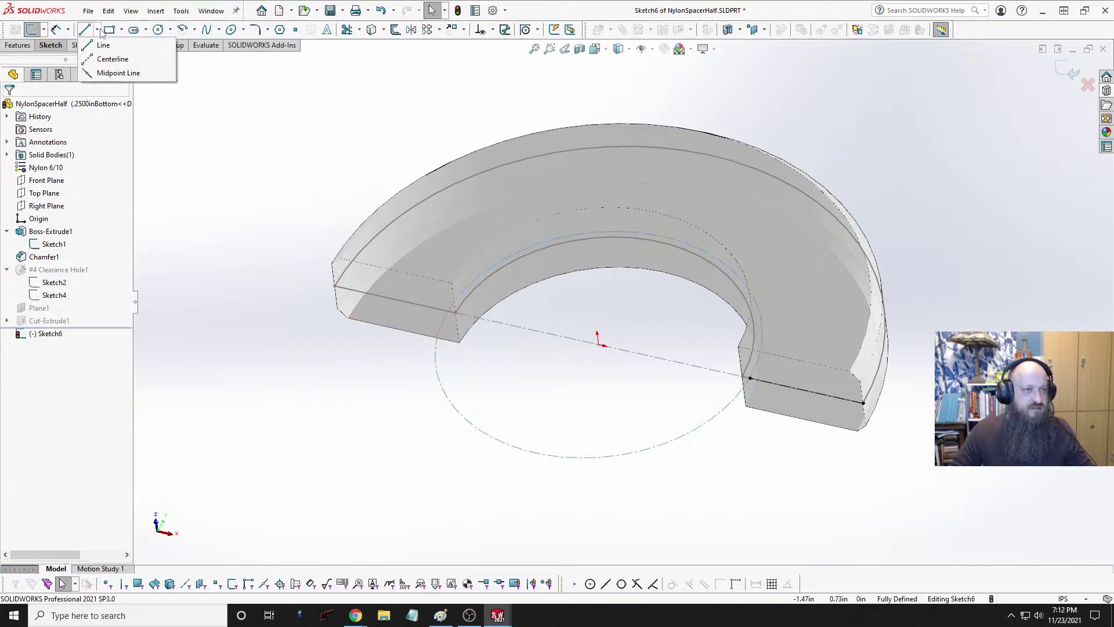
left_click(89, 60)
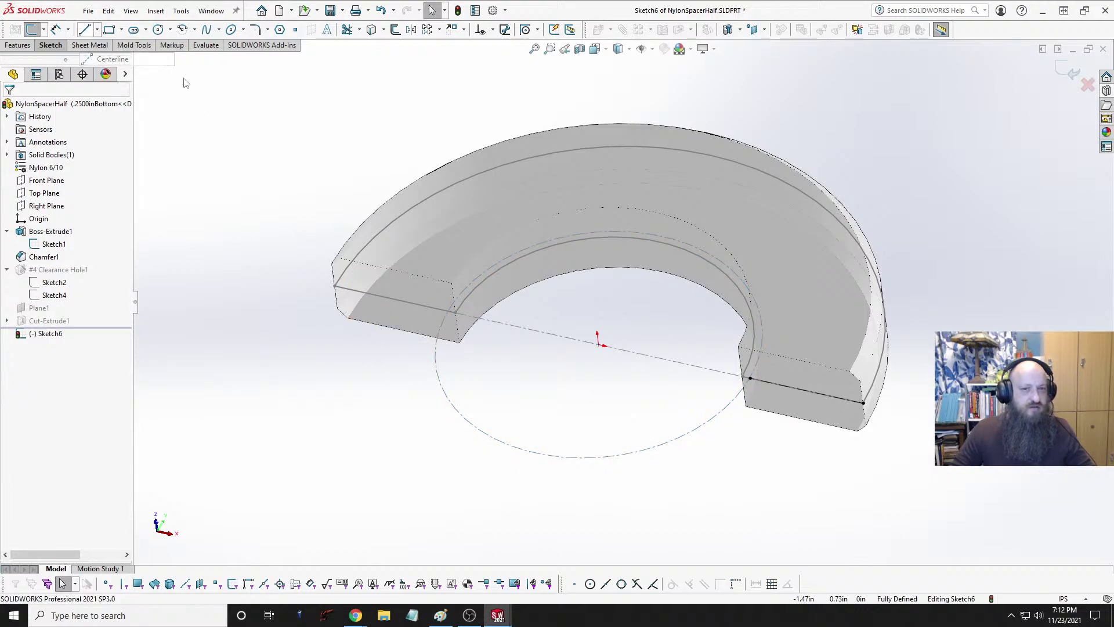
left_click(335, 286)
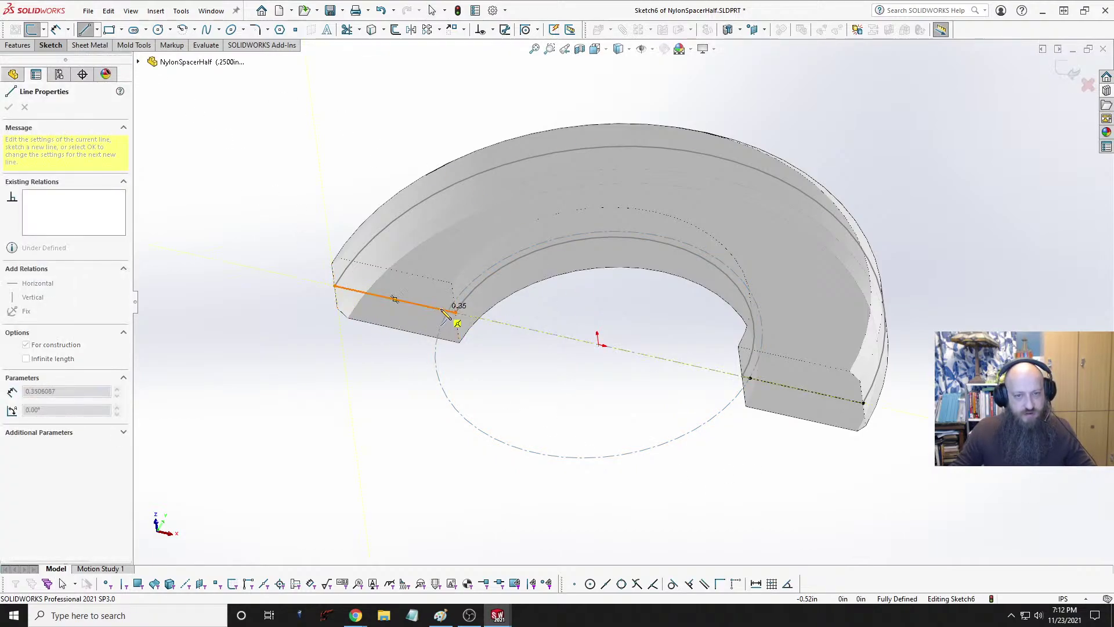
left_click(439, 310)
key("Escape")
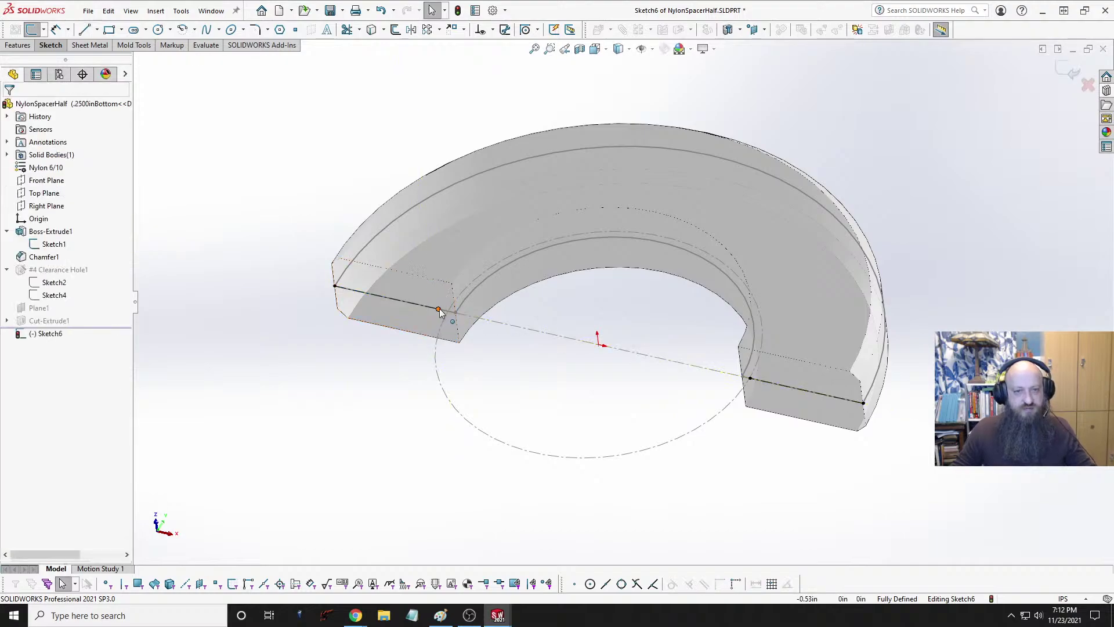
left_click(440, 309)
left_click(456, 313, "ctrl")
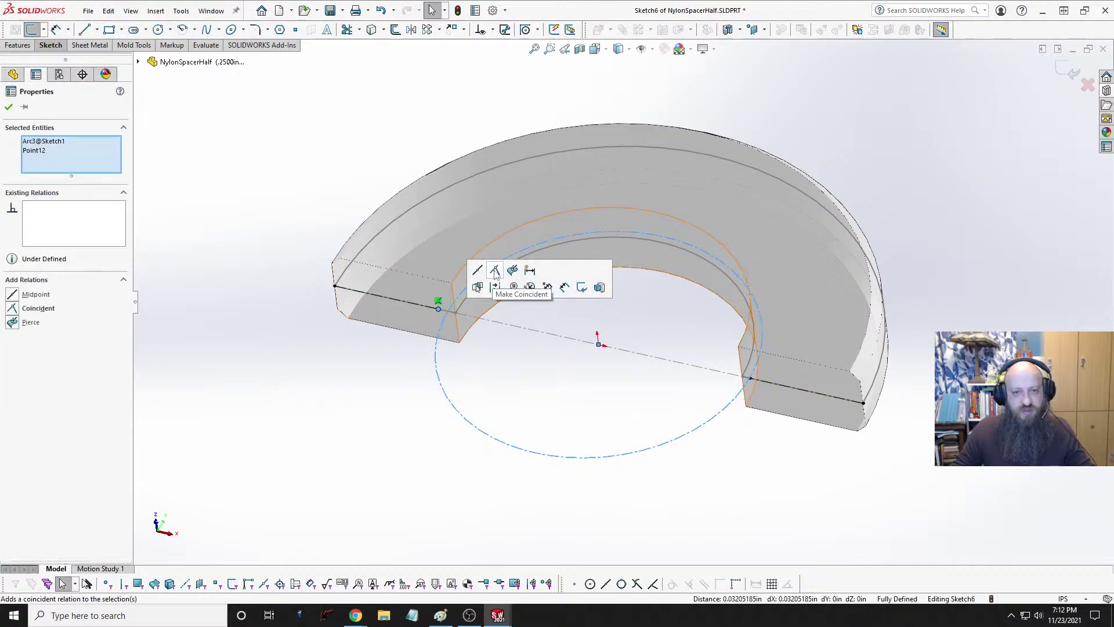
left_click(497, 274)
left_click(313, 410)
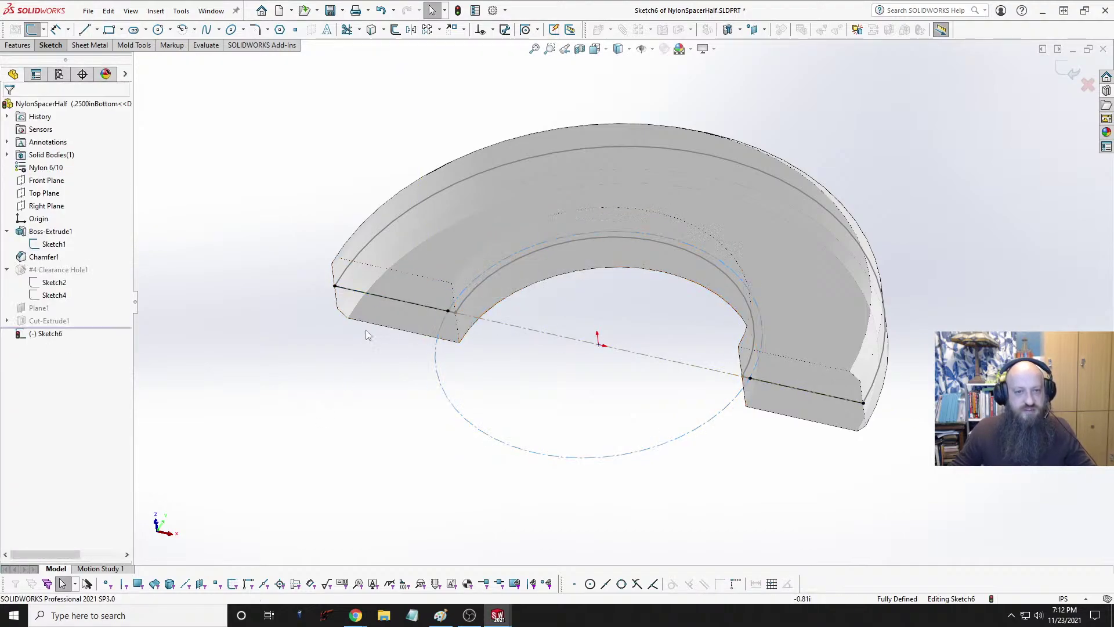
Step: Hide Sketch1 and discard the end-face sketch with its two centerlines
left_click(71, 244)
left_click(253, 284)
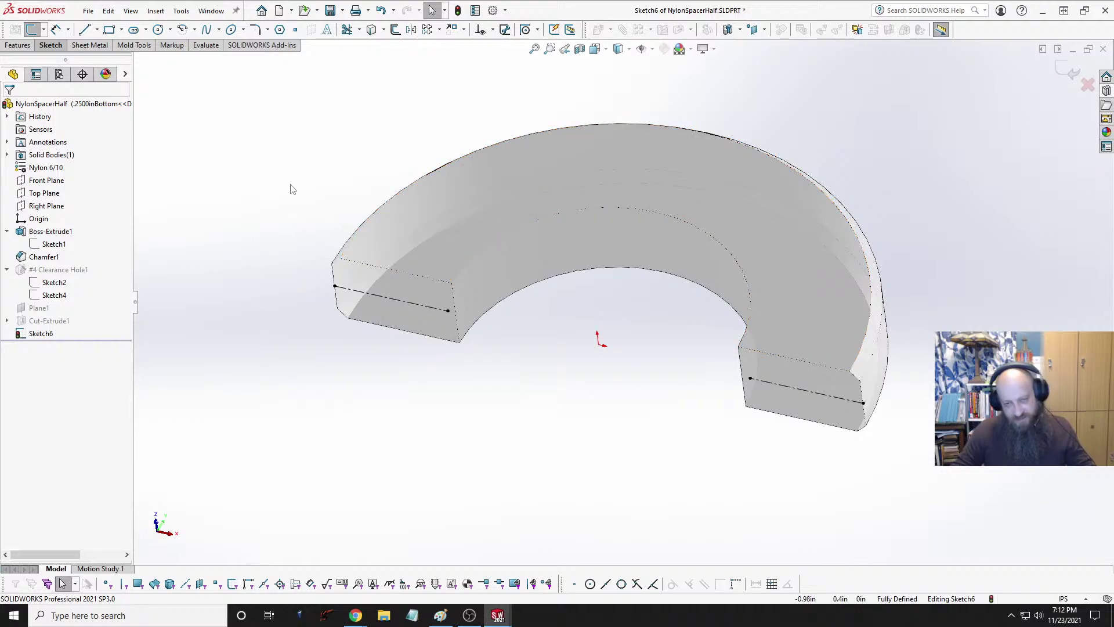
left_click_drag(259, 174, 759, 369)
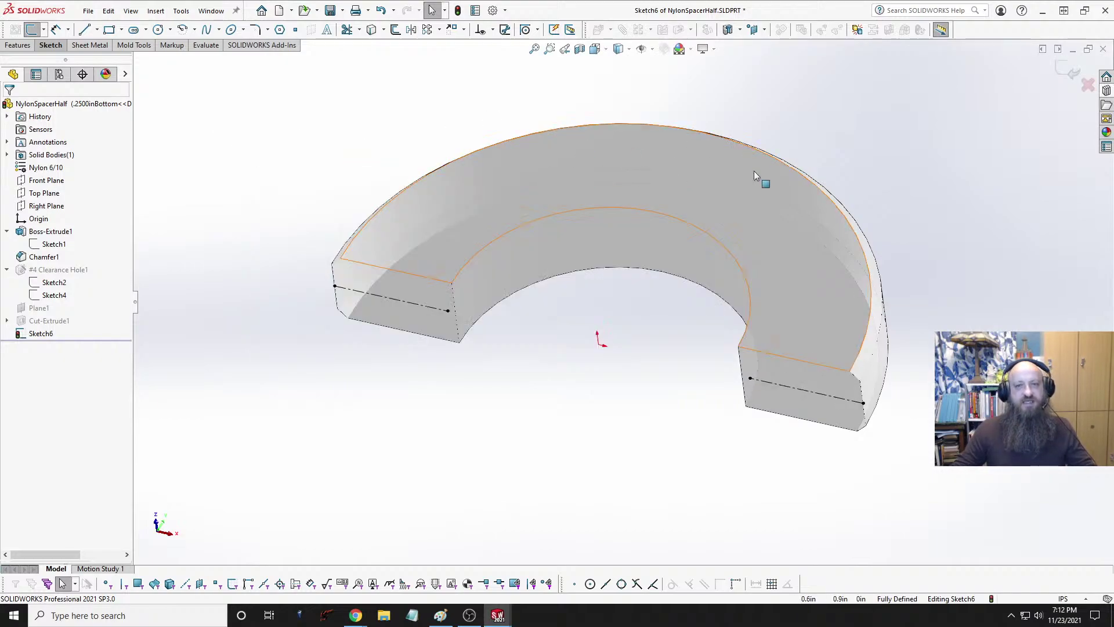
left_click(1088, 85)
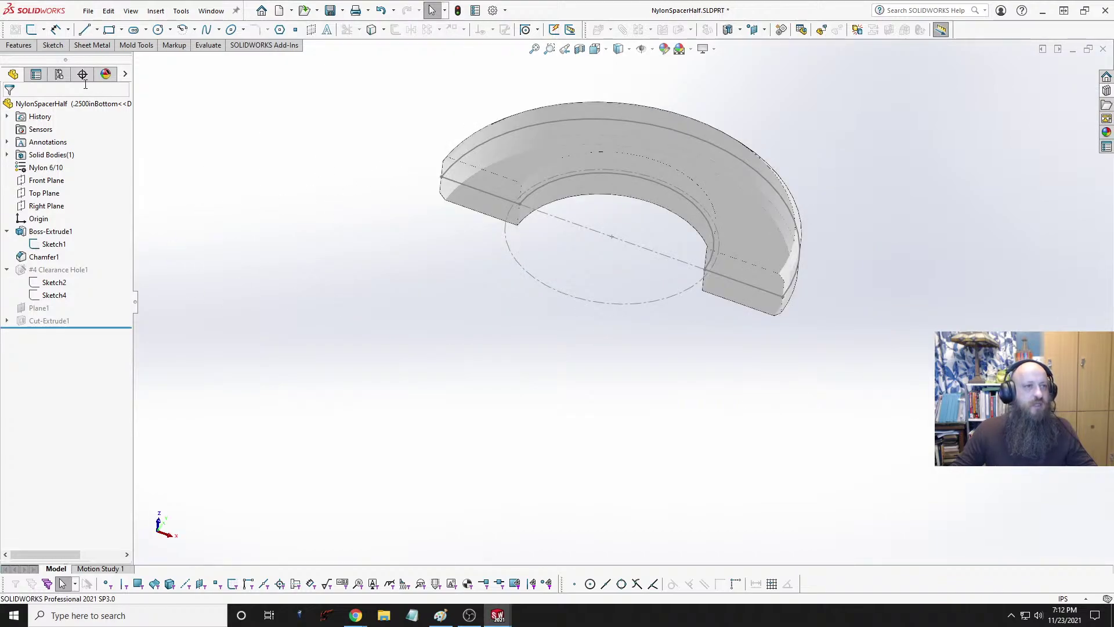
Step: Start a Hole Wizard straight hole, set its type to All Drill sizes and show the sizes as decimal values
left_click(18, 45)
left_click(104, 63)
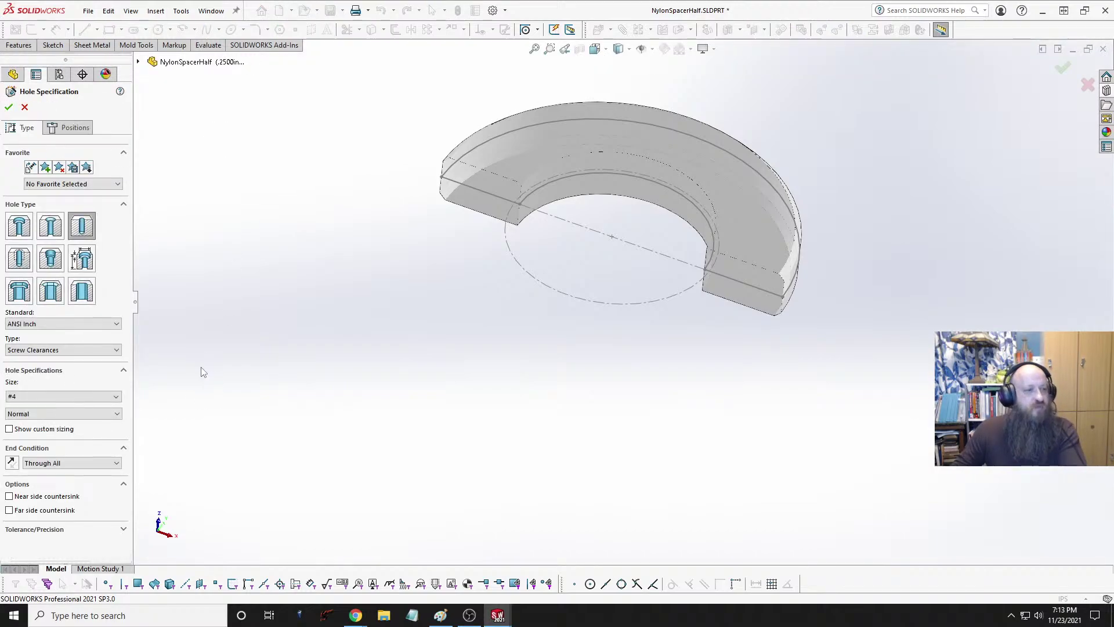
left_click(72, 350)
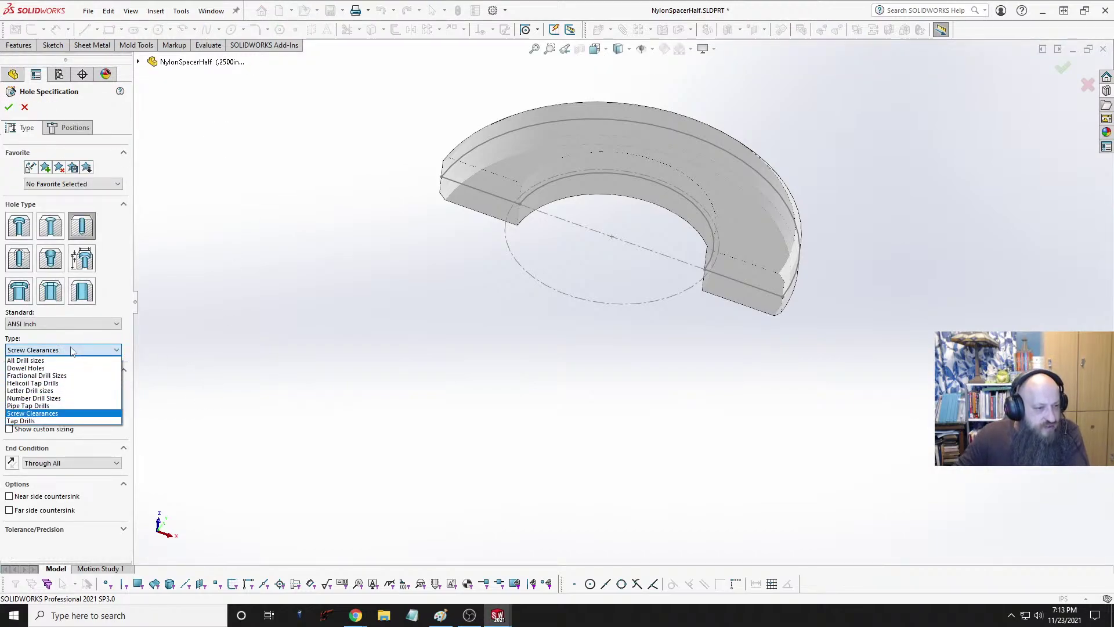
left_click(75, 361)
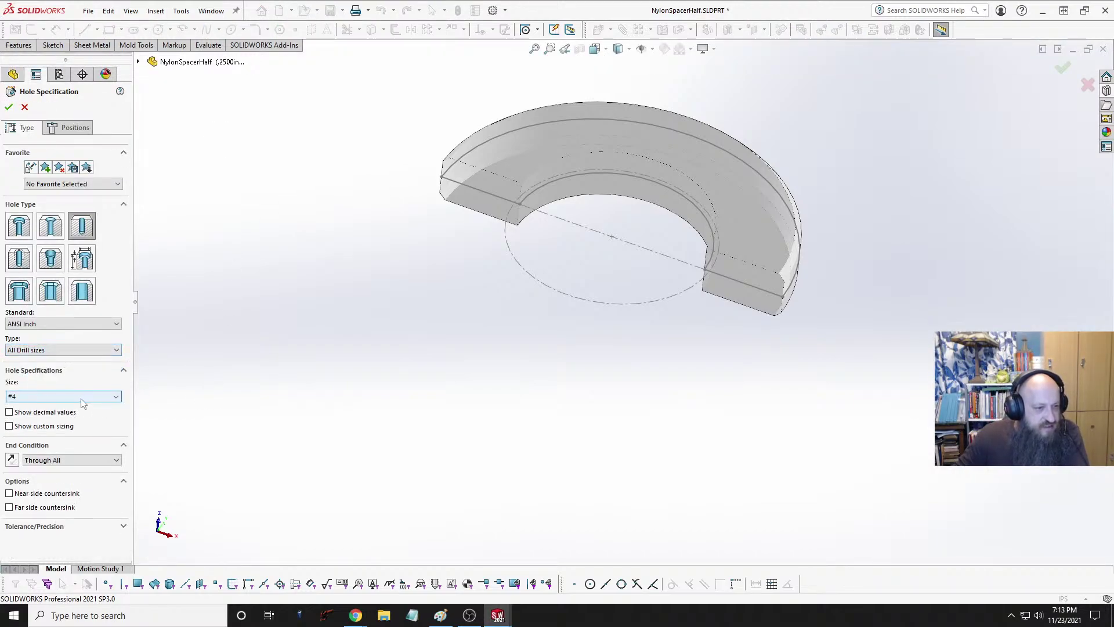
left_click(10, 413)
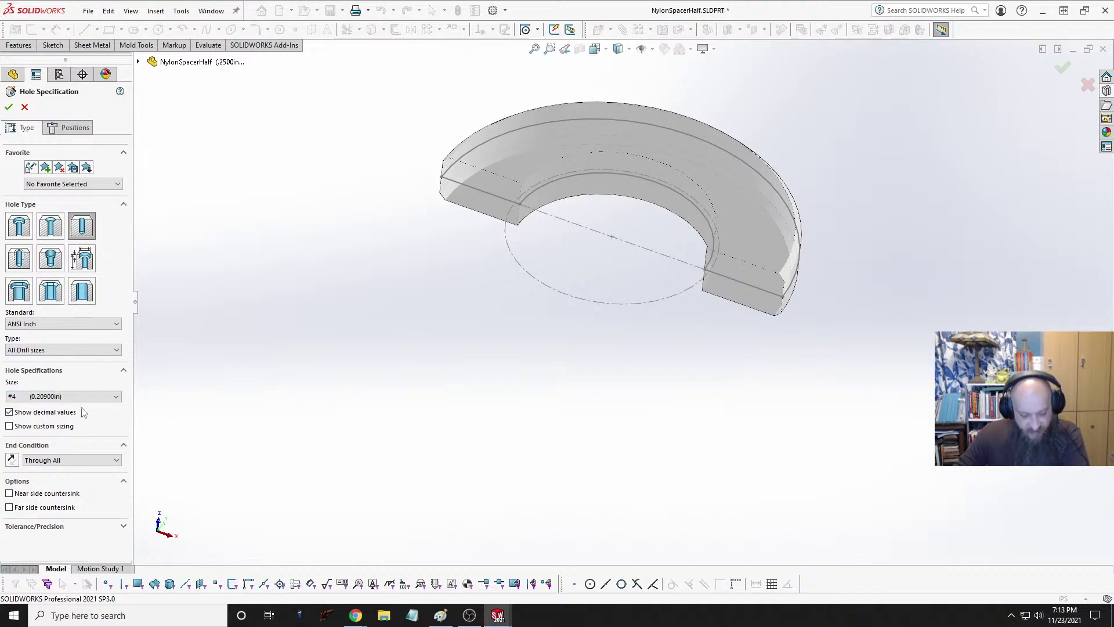
Step: Set the drill size to #44 (0.08600in) and the end condition to Blind
left_click(67, 396)
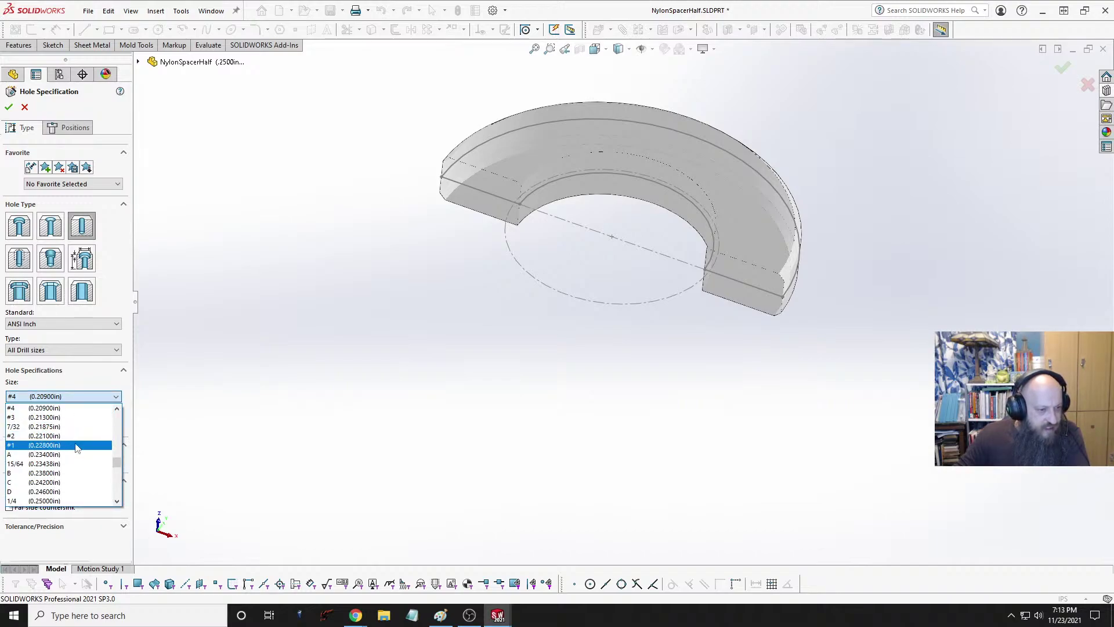
scroll(80, 454, "up", 3)
scroll(81, 455, "up", 5)
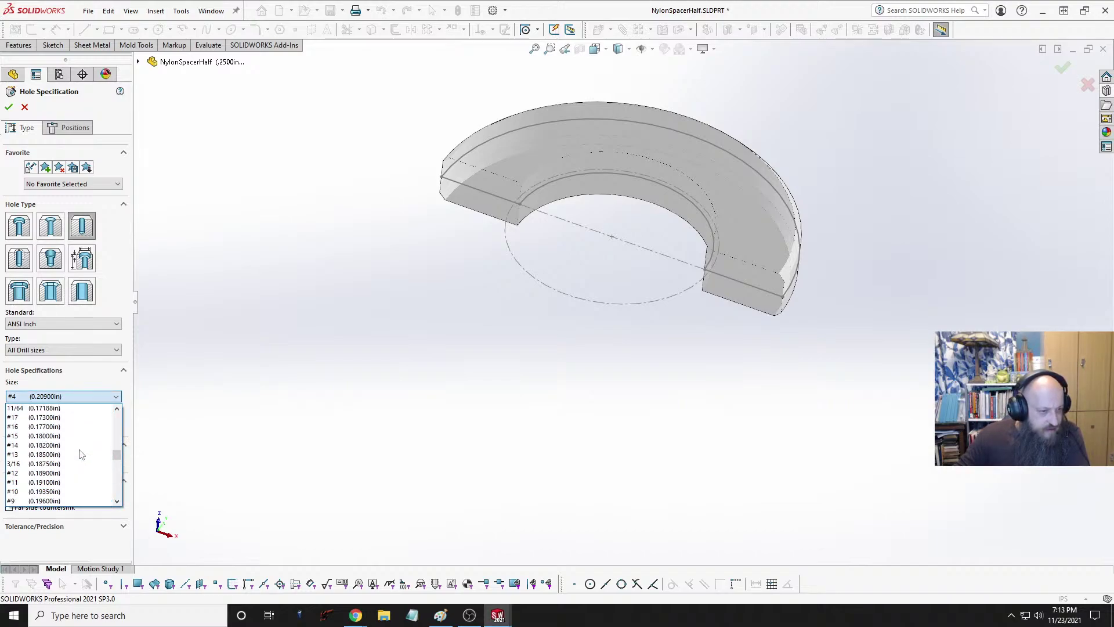
scroll(80, 455, "up", 7)
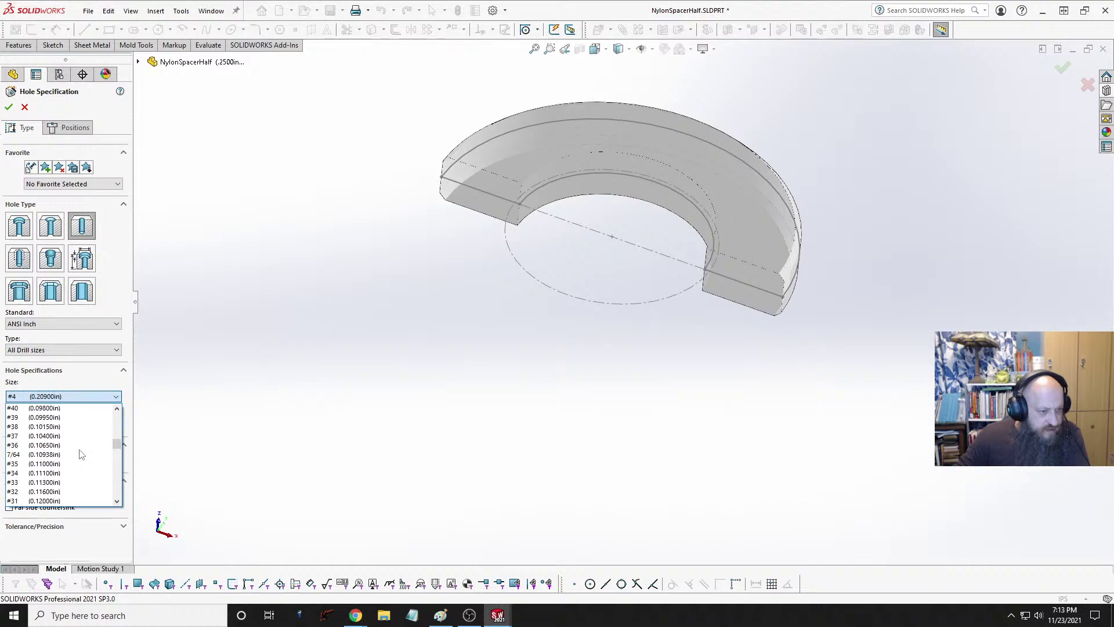
scroll(81, 454, "up", 1)
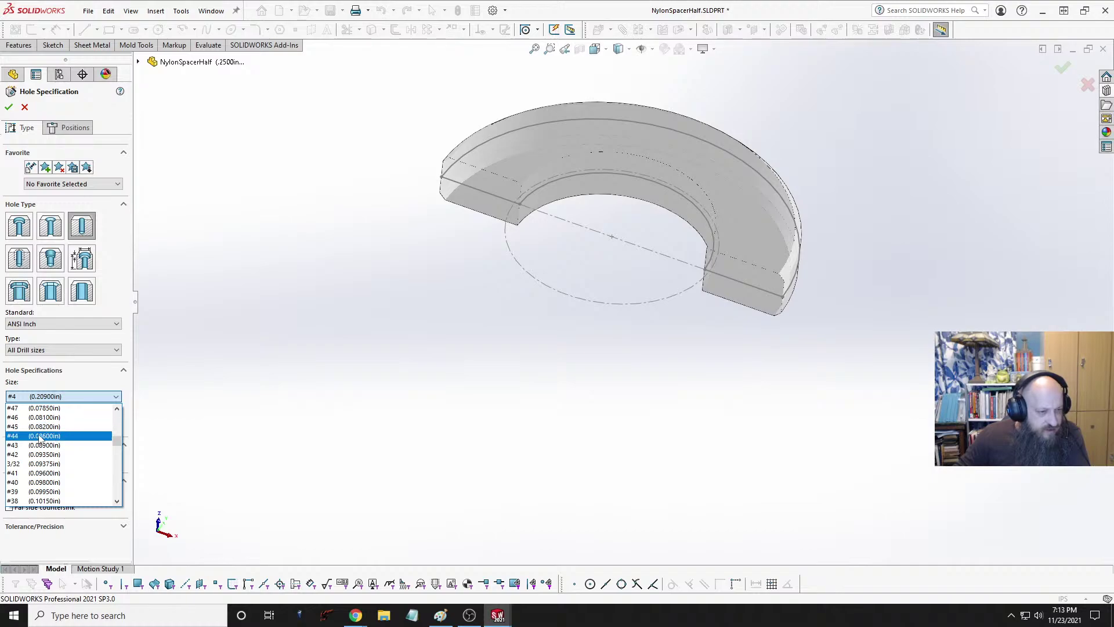
left_click(63, 435)
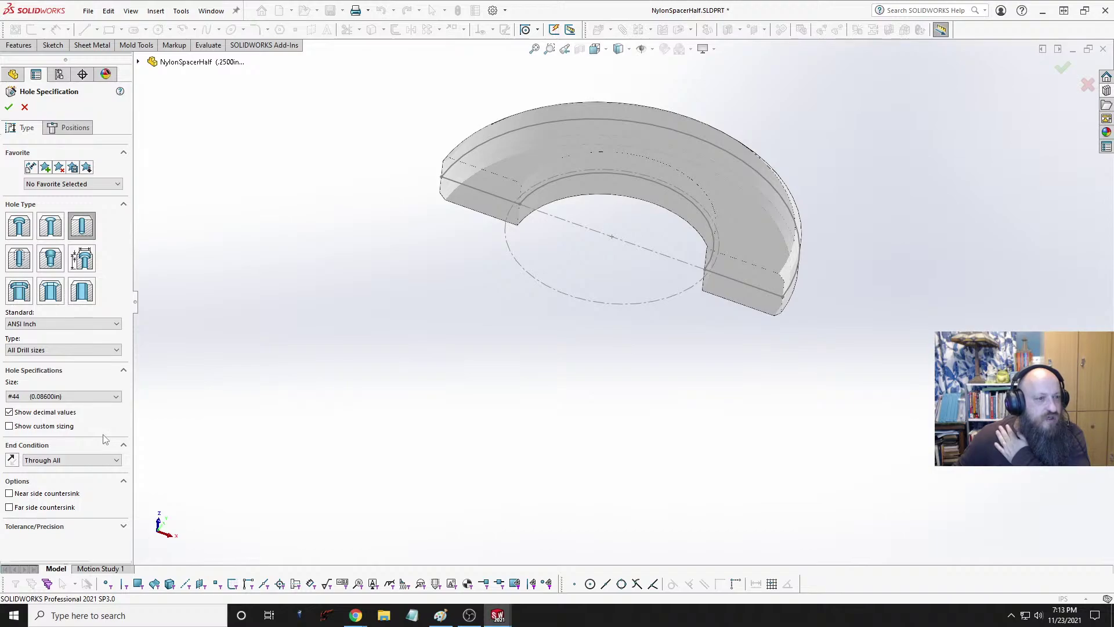
left_click(82, 460)
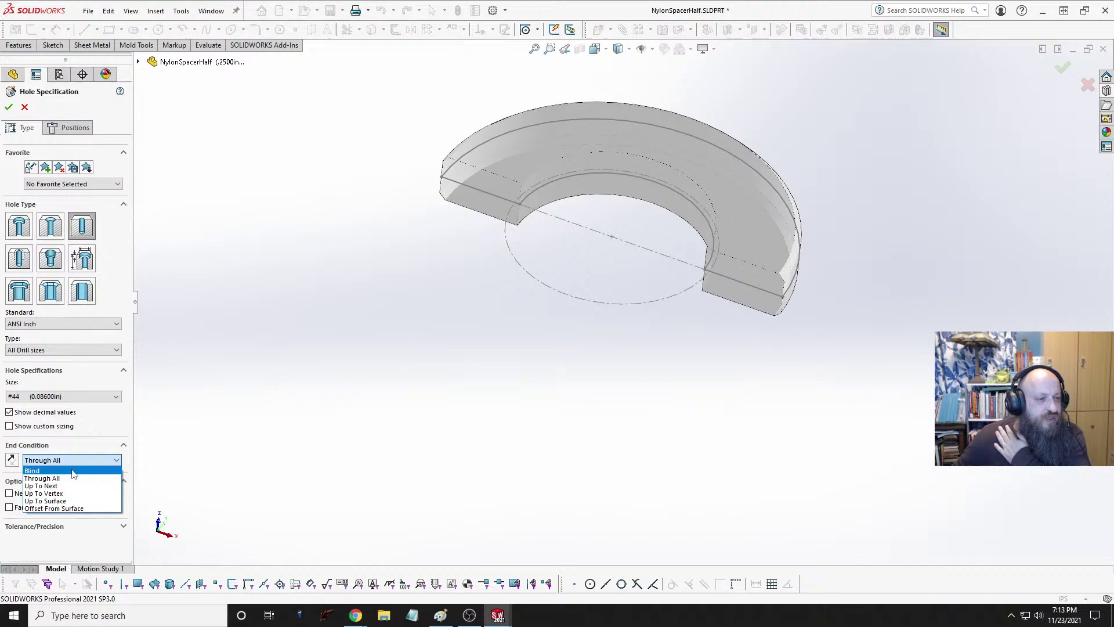
left_click(81, 471)
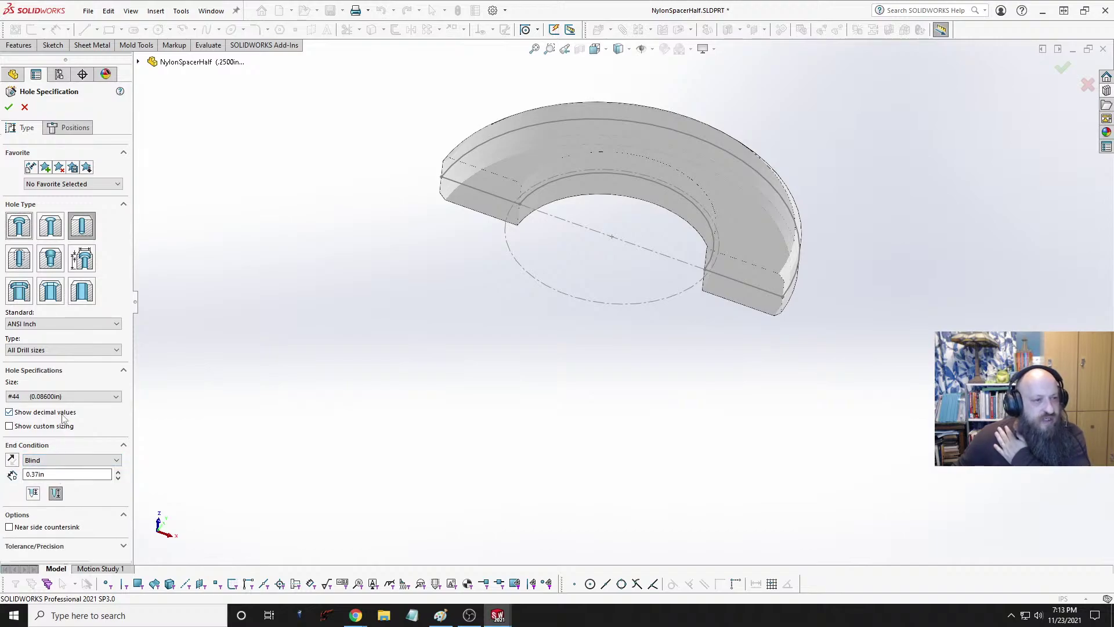
Step: Place the hole position sketch on a flat end face and draw a centerline along its mid-height from the outer edge inwards
left_click(67, 129)
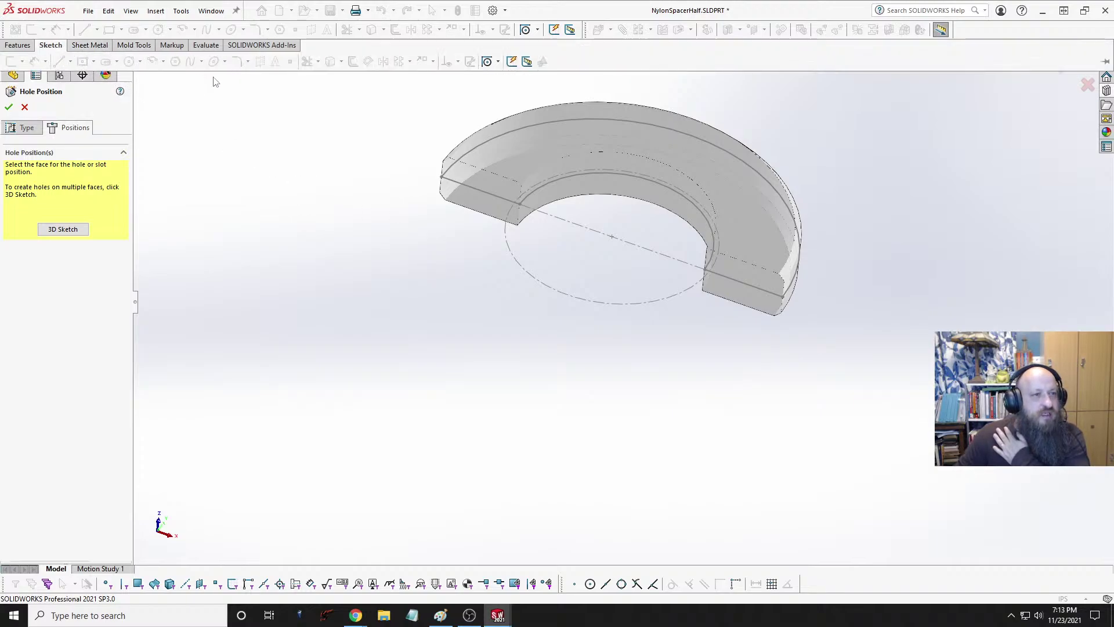
left_click(465, 180)
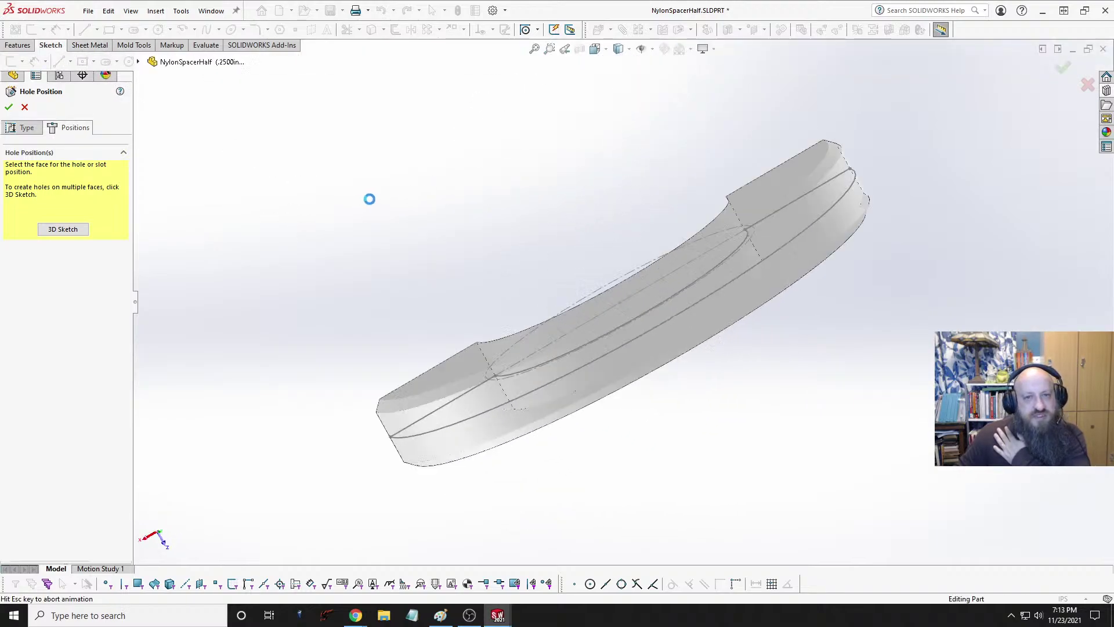
mouse_move(595, 209)
middle_mouse_down()
mouse_move(599, 197)
mouse_move(552, 274)
mouse_move(575, 268)
mouse_move(575, 278)
middle_mouse_up()
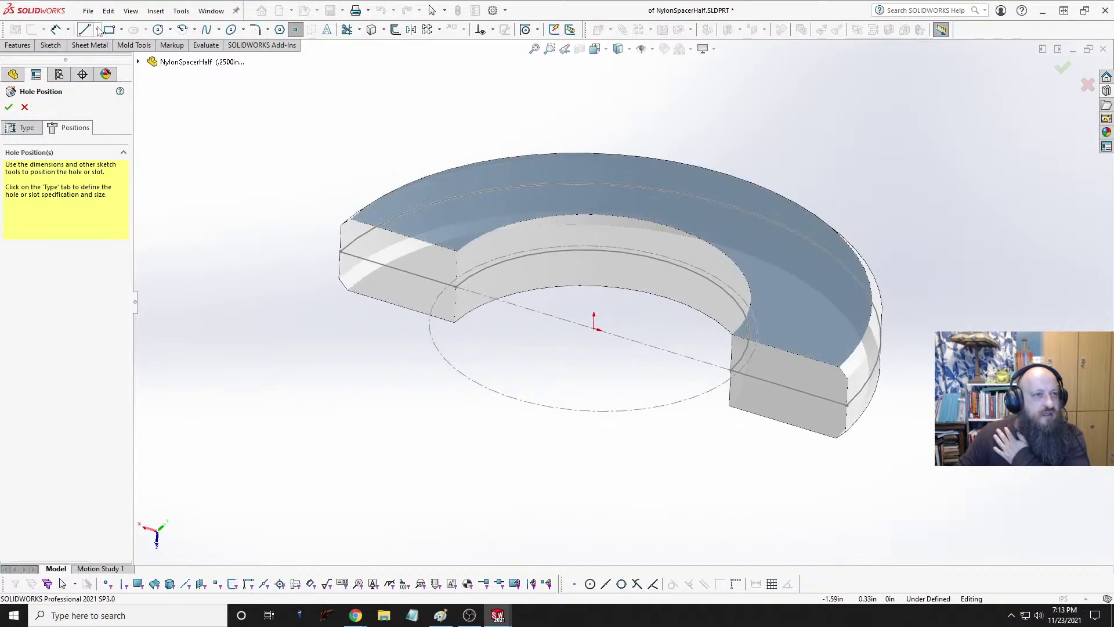
left_click(97, 29)
left_click(108, 55)
left_click(598, 329)
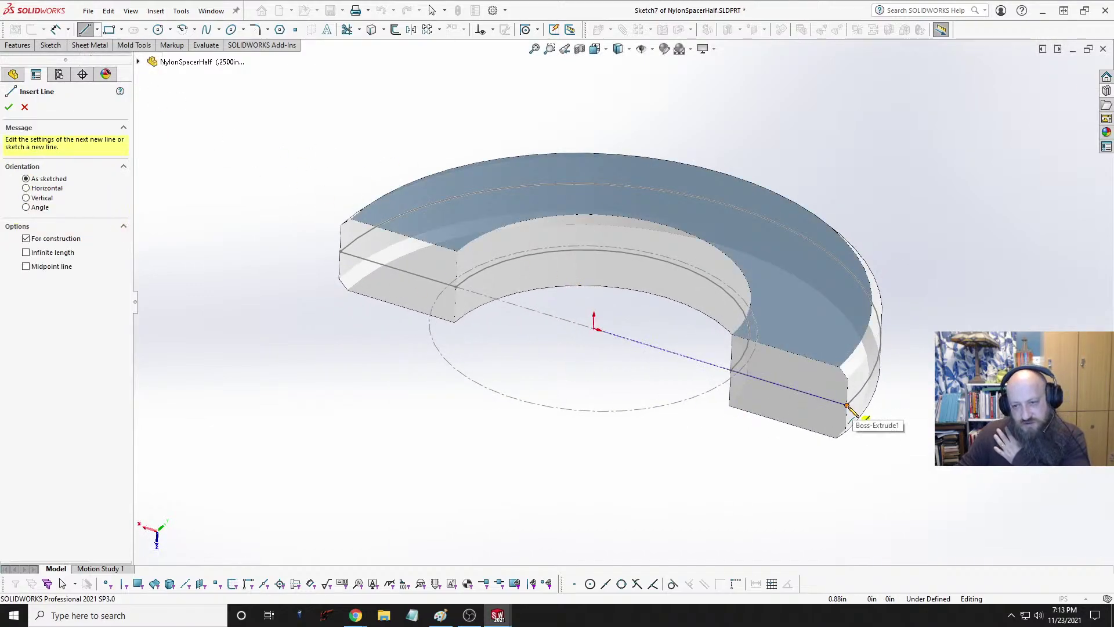
left_click(847, 405)
left_click(753, 377)
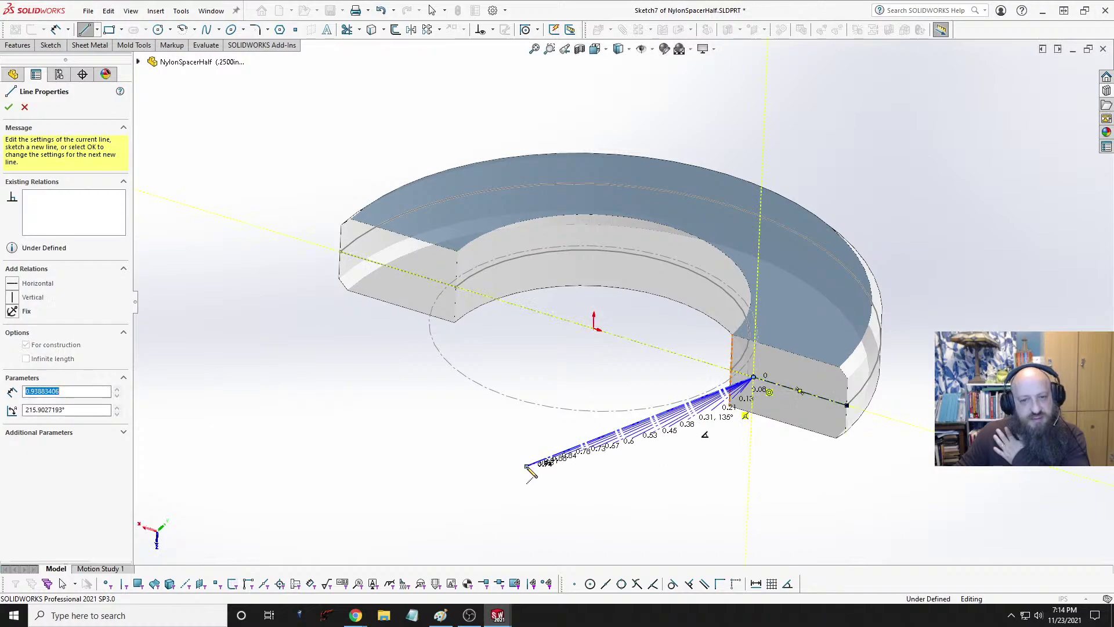
key("Escape")
Step: Draw a centerline about 0.28 in long across the other flat end, from the middle of its outer edge inwards
left_click(343, 254)
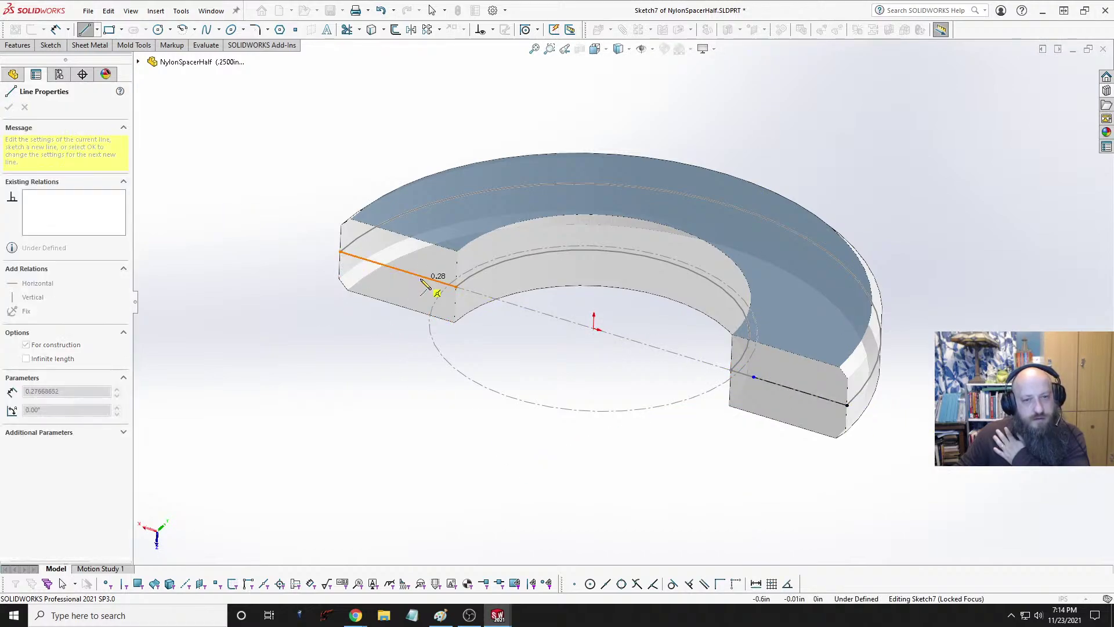
left_click(424, 277)
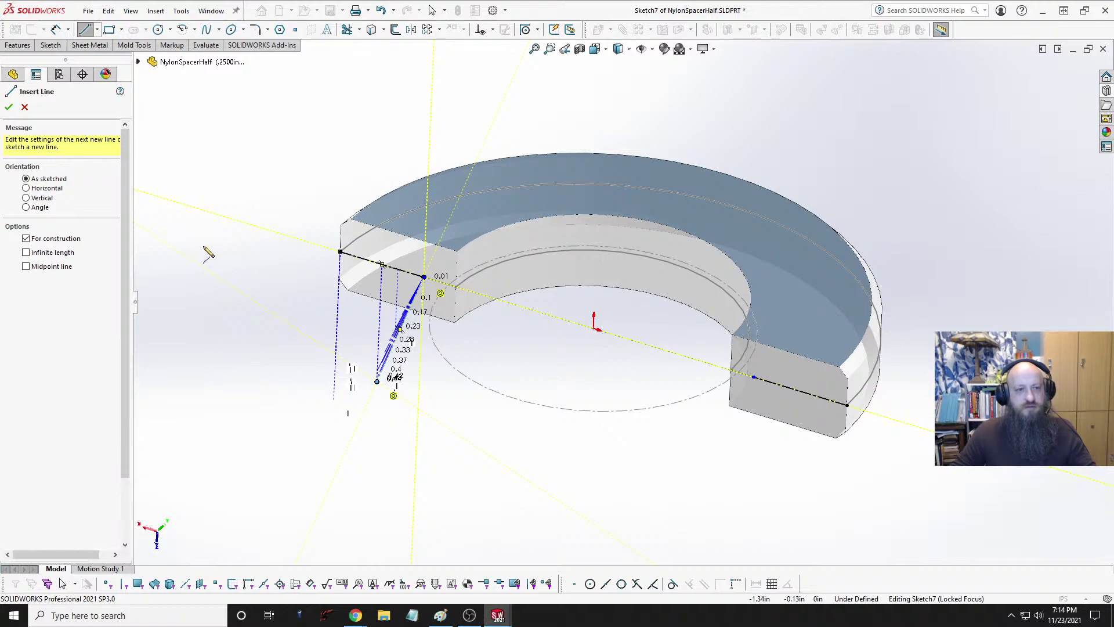
key("Escape")
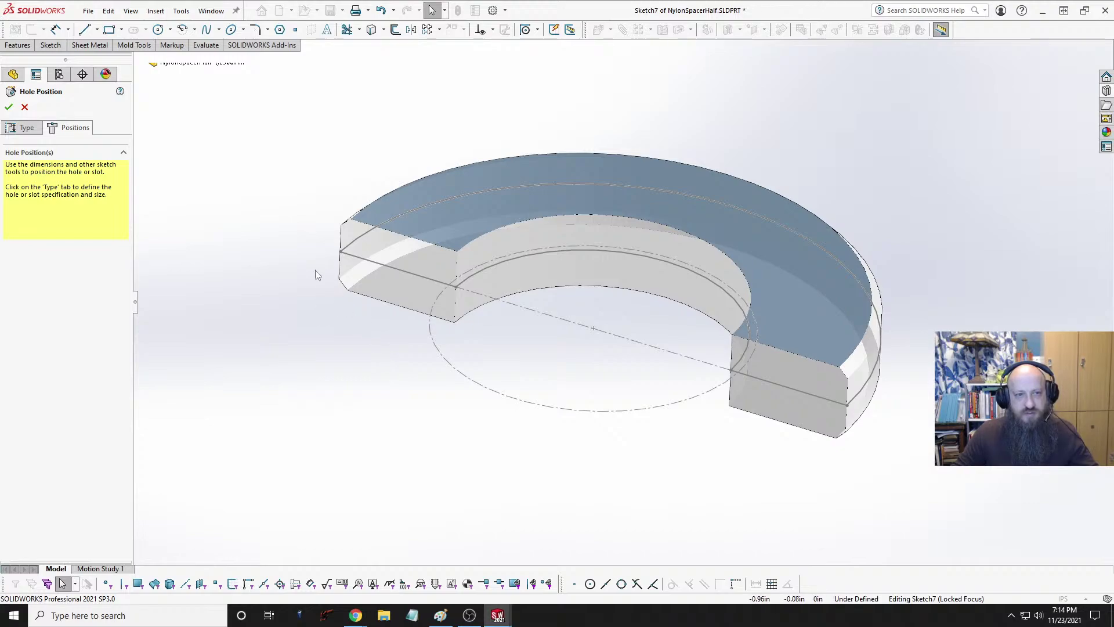
Step: Add a pierce relation between the second centerline's inner endpoint and the construction circle of Sketch1
middle_click_drag(318, 275, 307, 299)
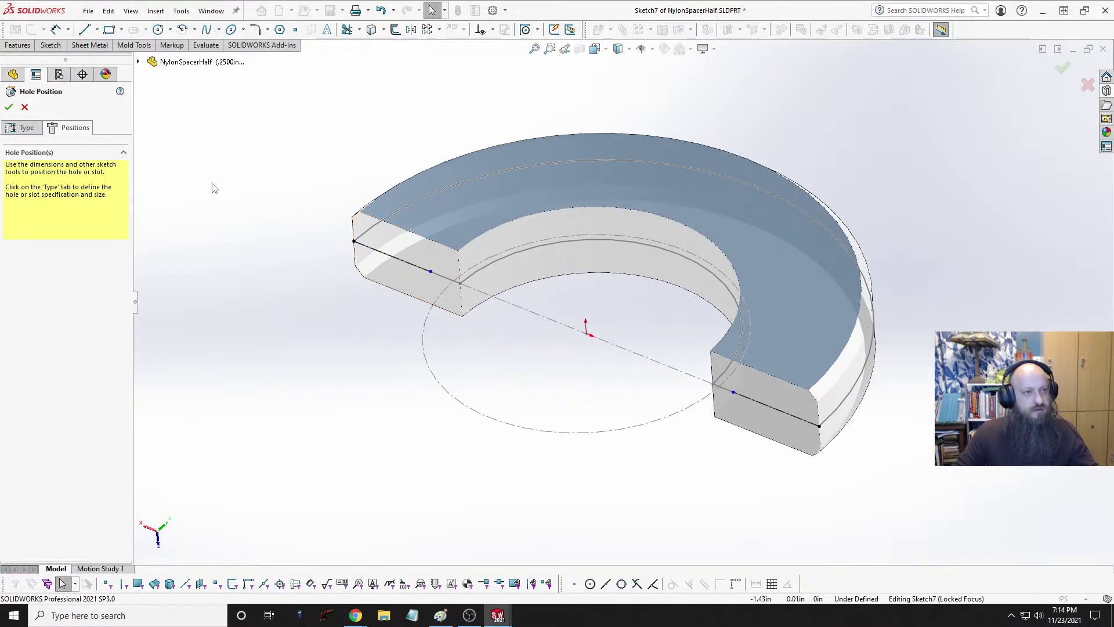
left_click(430, 271)
left_click(444, 290, "ctrl")
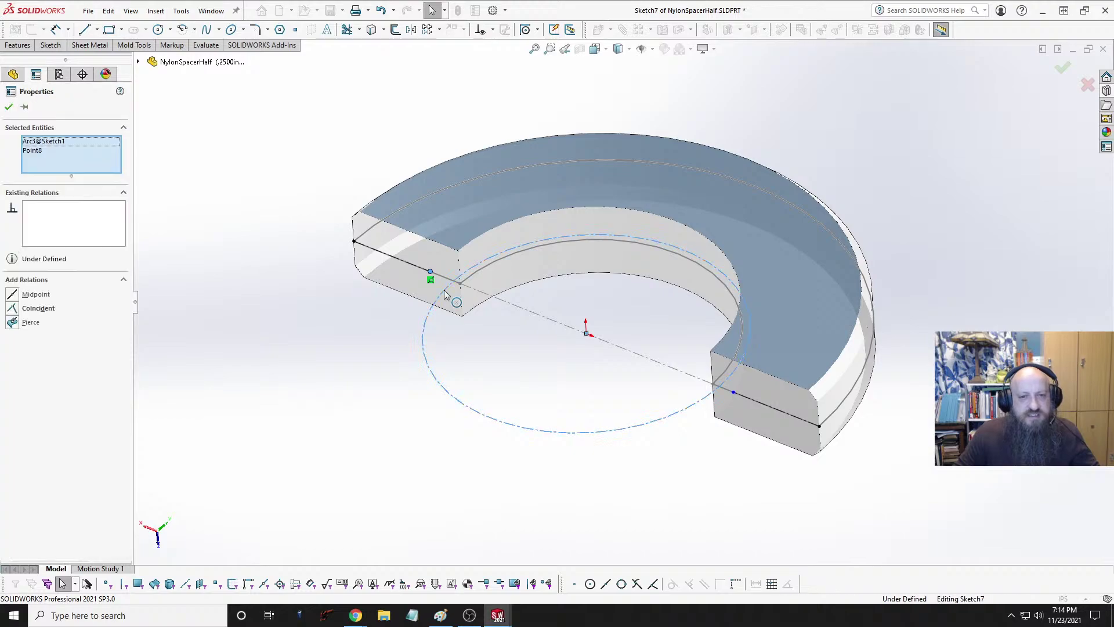
left_click(515, 234)
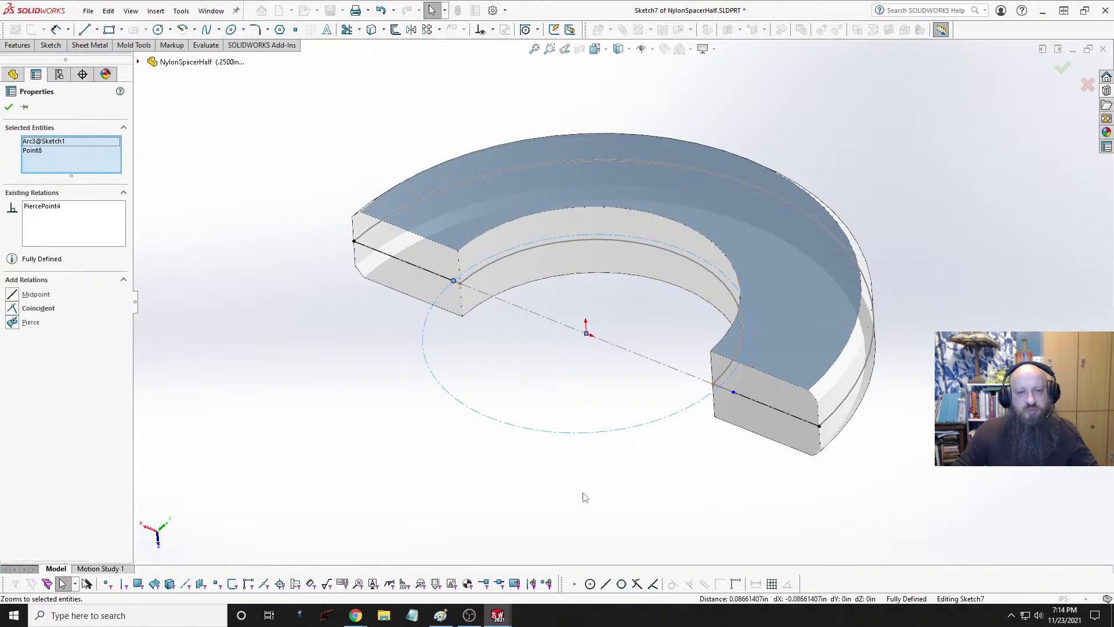
left_click(585, 497)
Step: Constrain the first centerline's inner endpoint to the construction circle of Sketch1
left_click(733, 392)
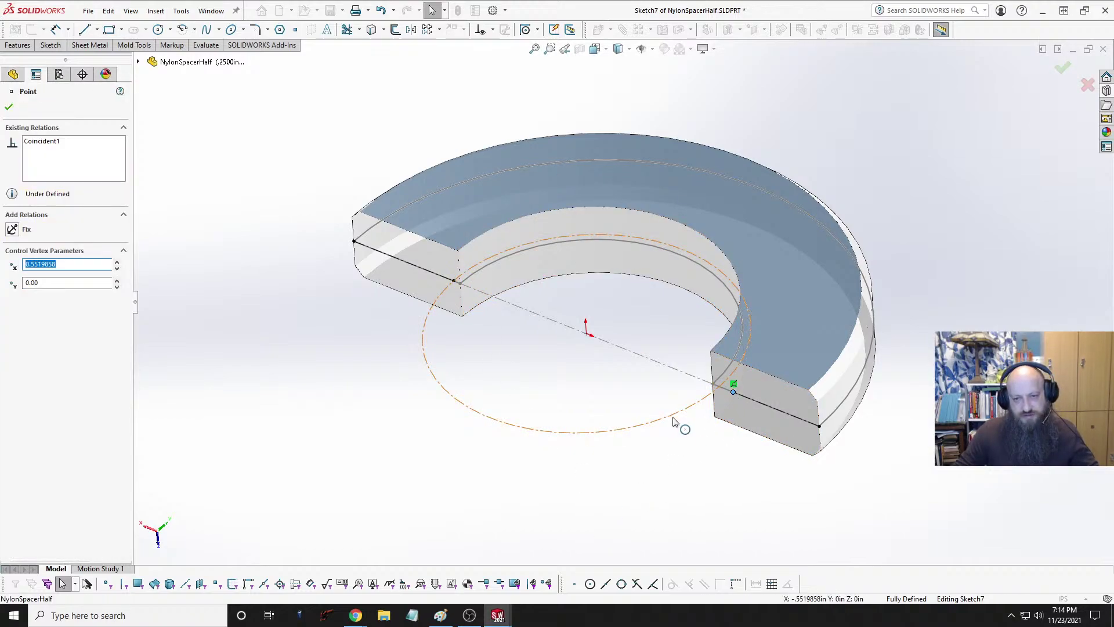
left_click(673, 422, "ctrl")
left_click(714, 383)
left_click(601, 473)
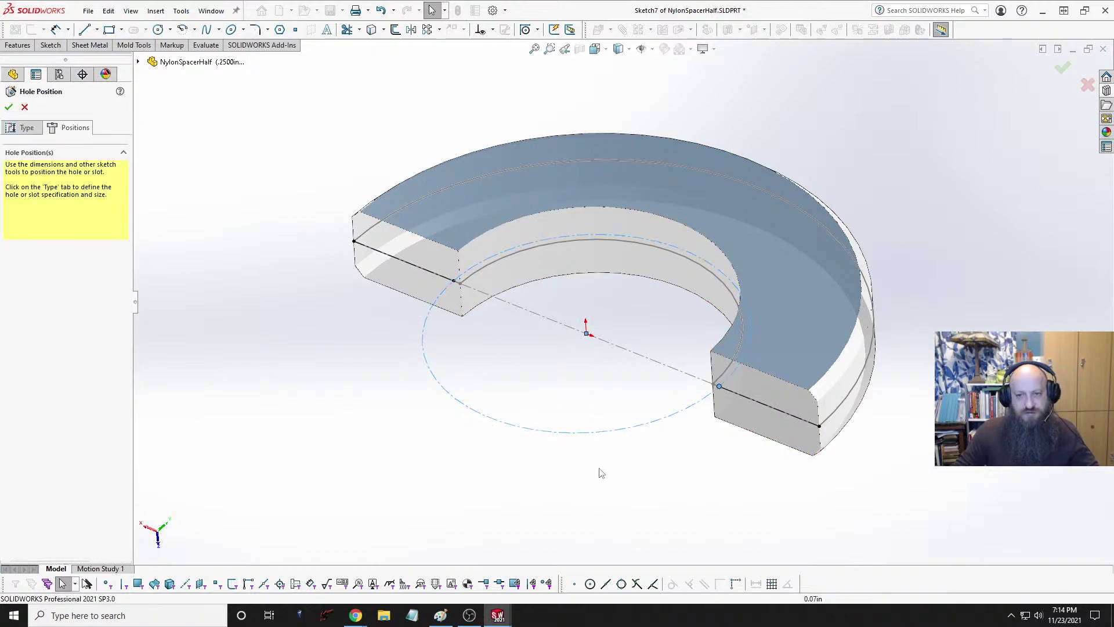
Step: Hide Sketch1 through its construction circle while keeping the hole position sketch open
right_click(424, 342)
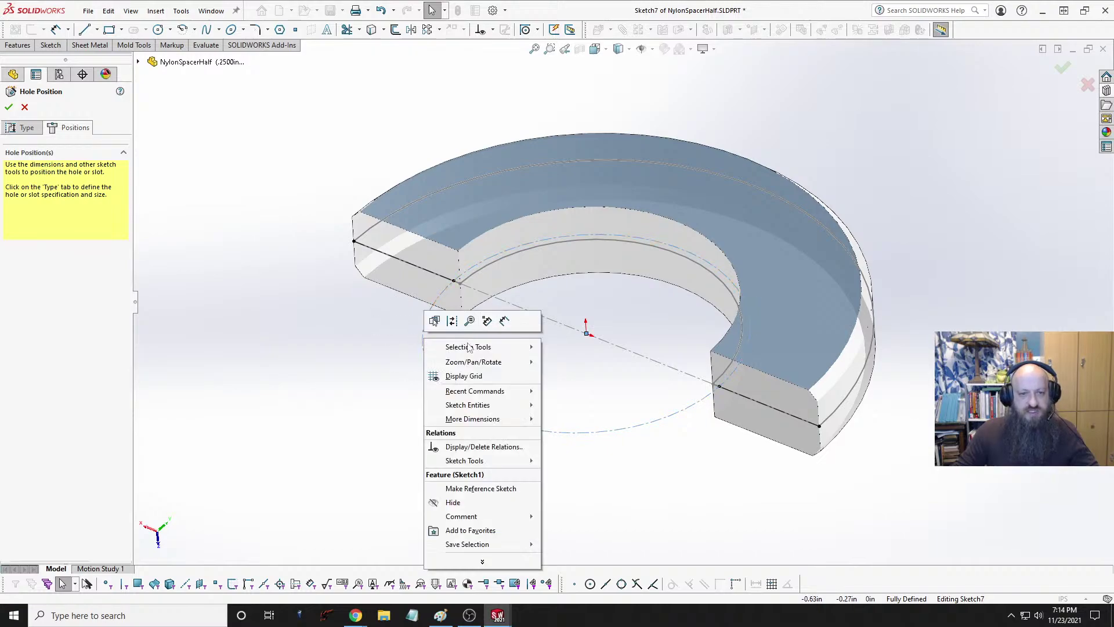
left_click(343, 410)
right_click(428, 369)
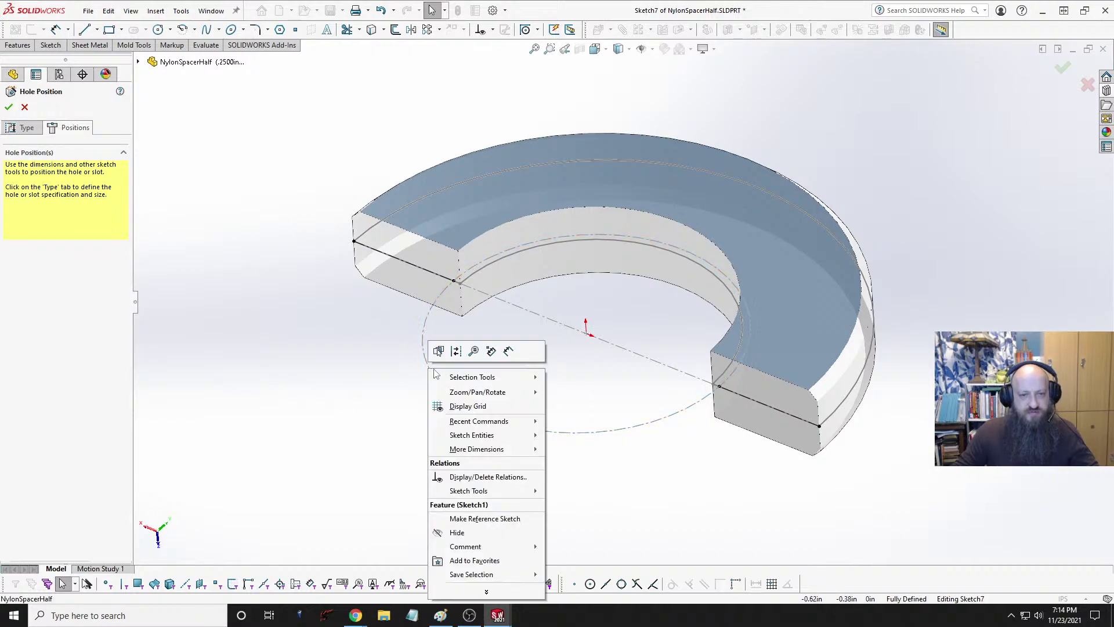
left_click(457, 532)
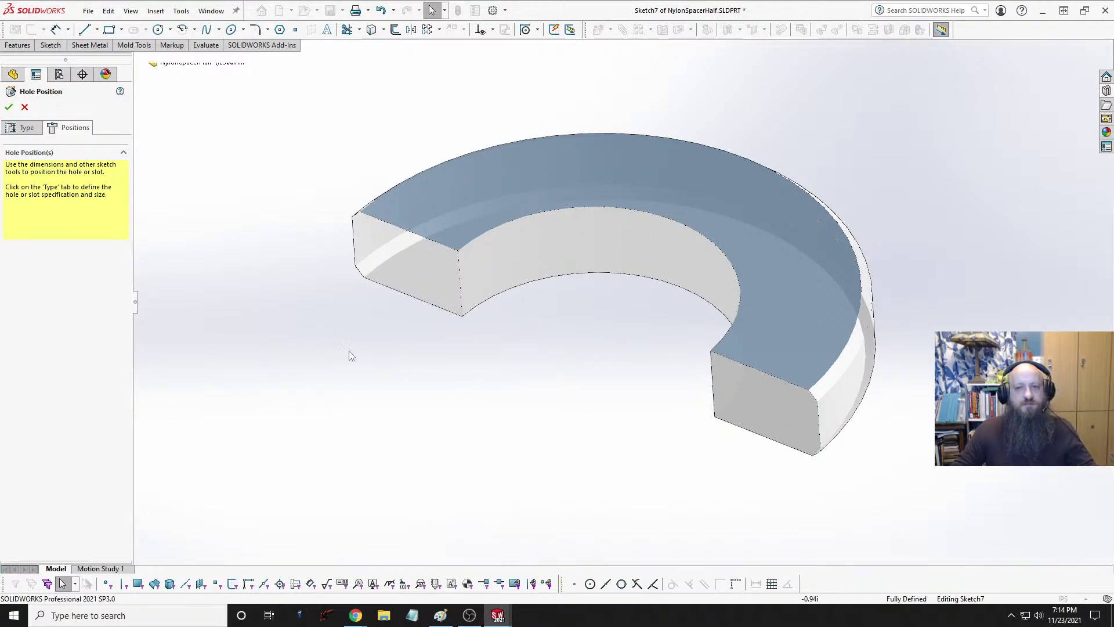
Step: Place a #44 hole at the midpoint of the construction line on each end face and finish the hole feature
left_click(296, 31)
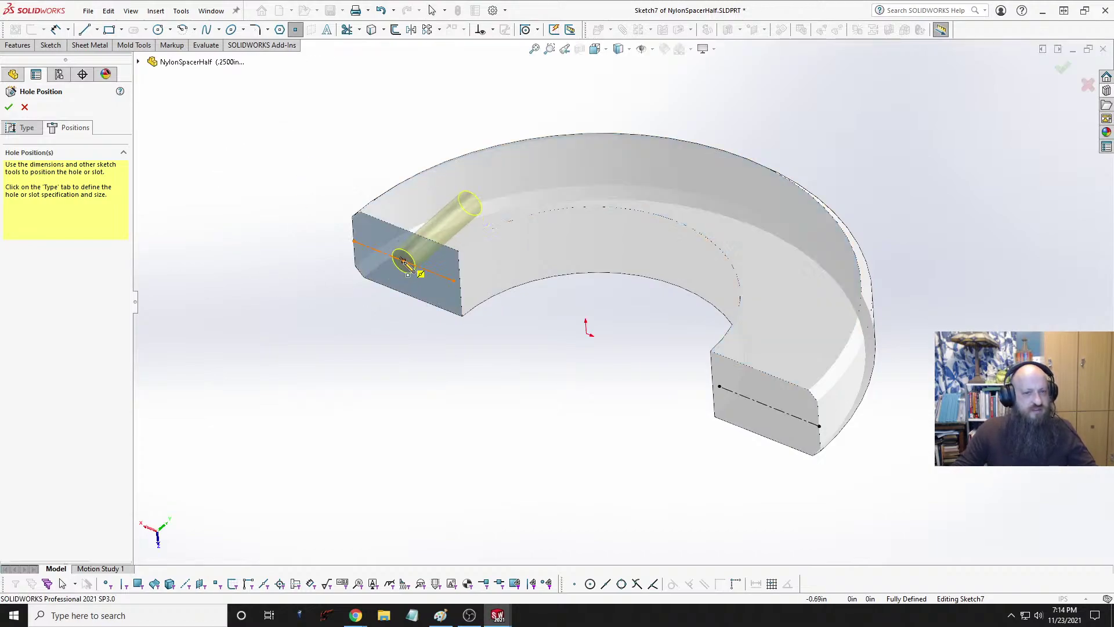
left_click(404, 261)
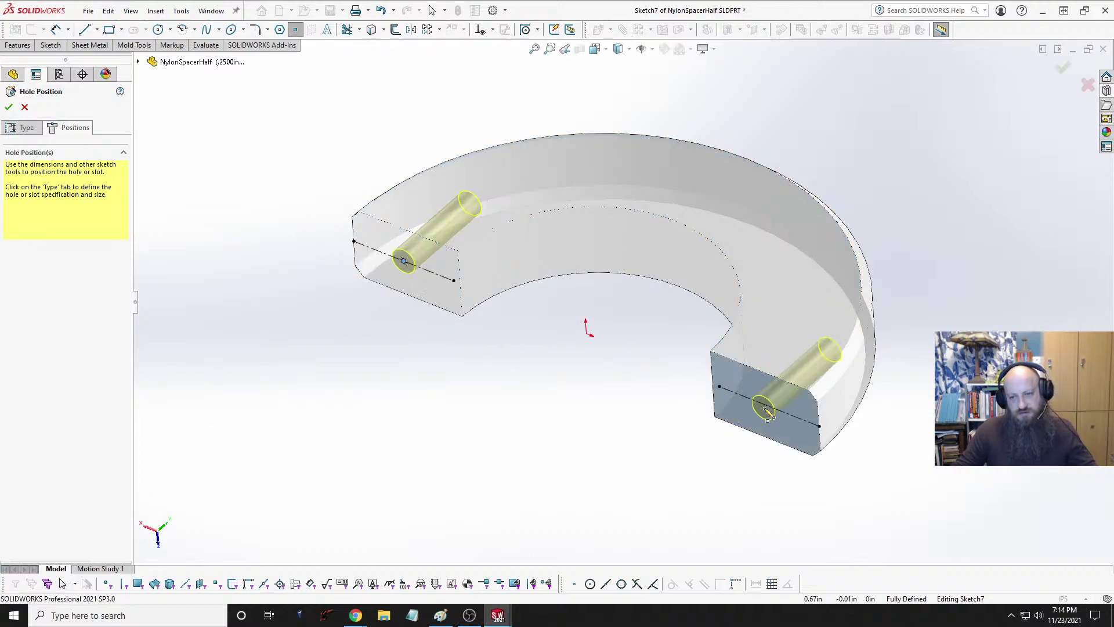
left_click(774, 413)
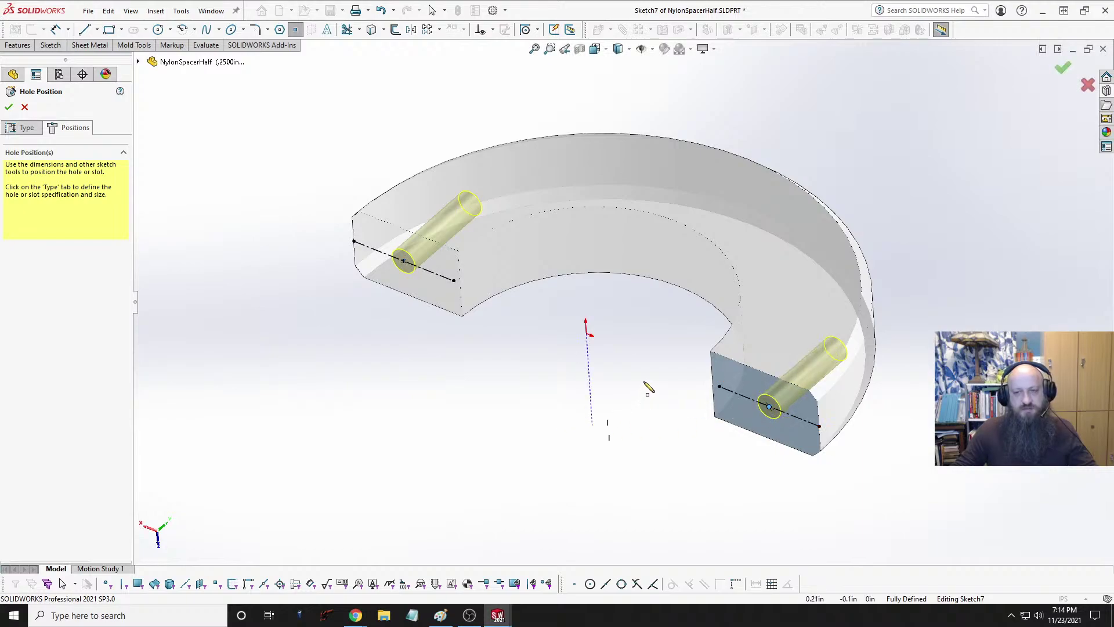
middle_click_drag(646, 385, 778, 333)
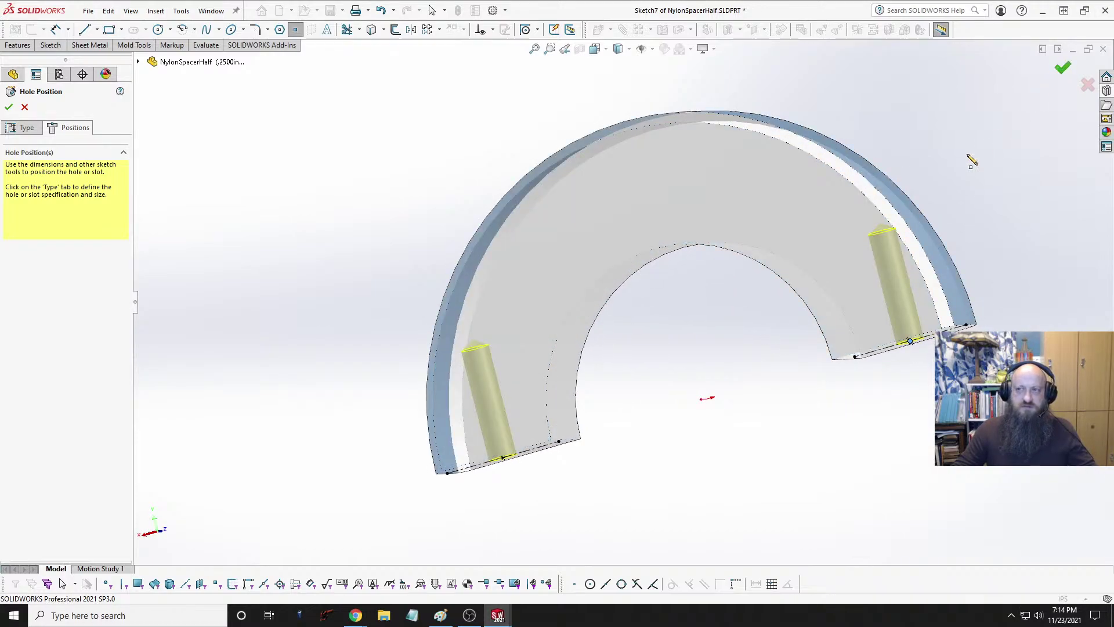
left_click(1066, 71)
Step: Set the part to the trimetric view and save it
middle_click_drag(949, 185, 768, 274)
key("space")
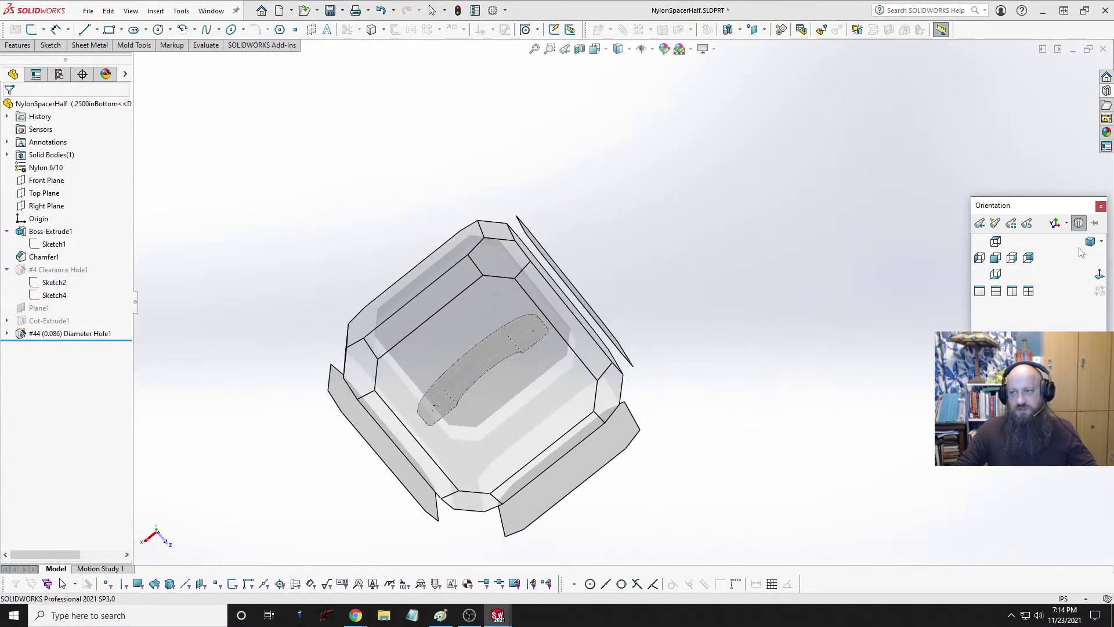
left_click(1089, 242)
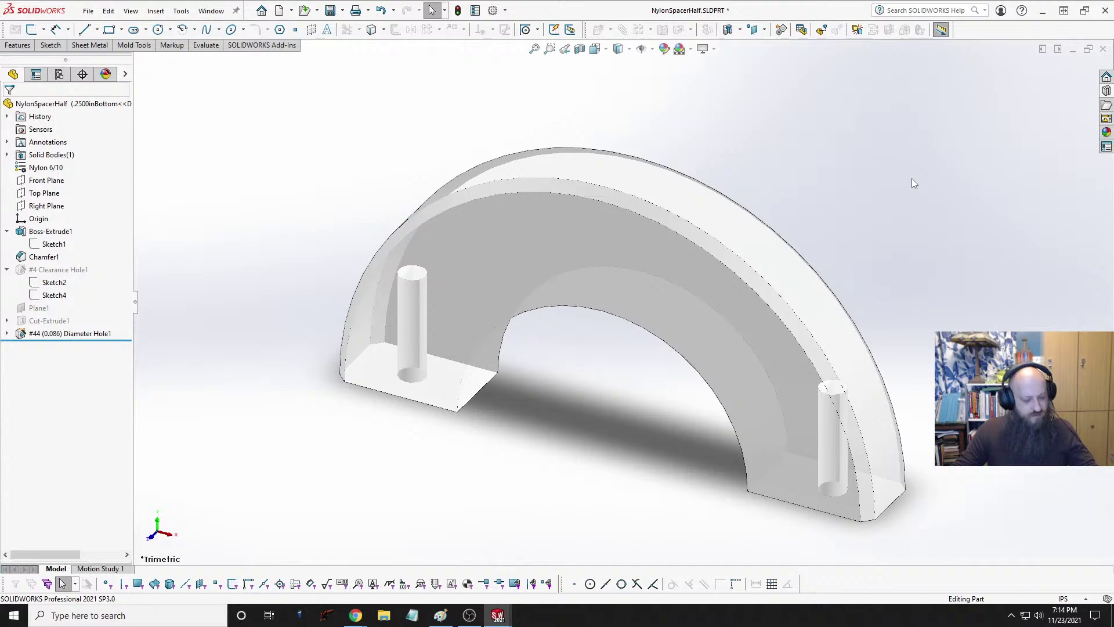
key("ctrl+s")
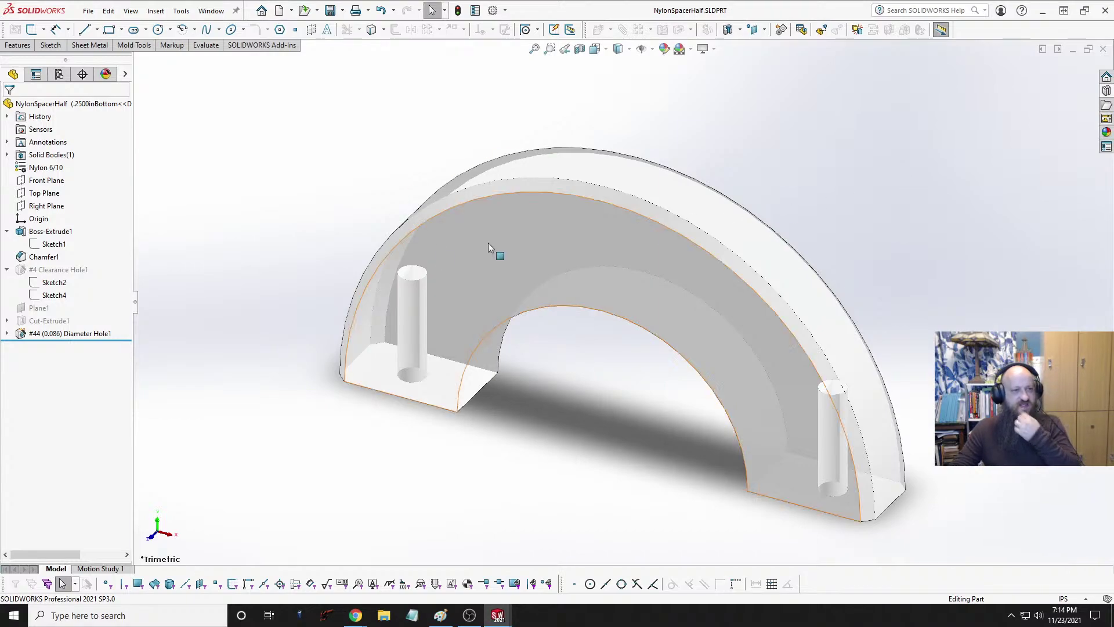
Step: Delete the Chamfer1 feature from the spacer half and save the part
left_click(59, 74)
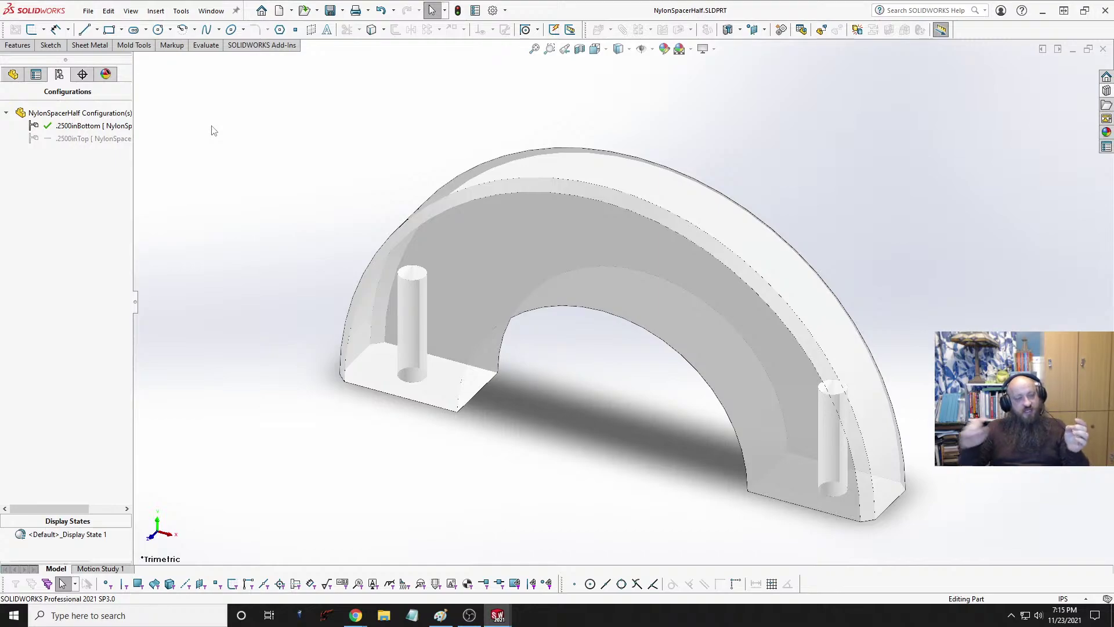
left_click(13, 74)
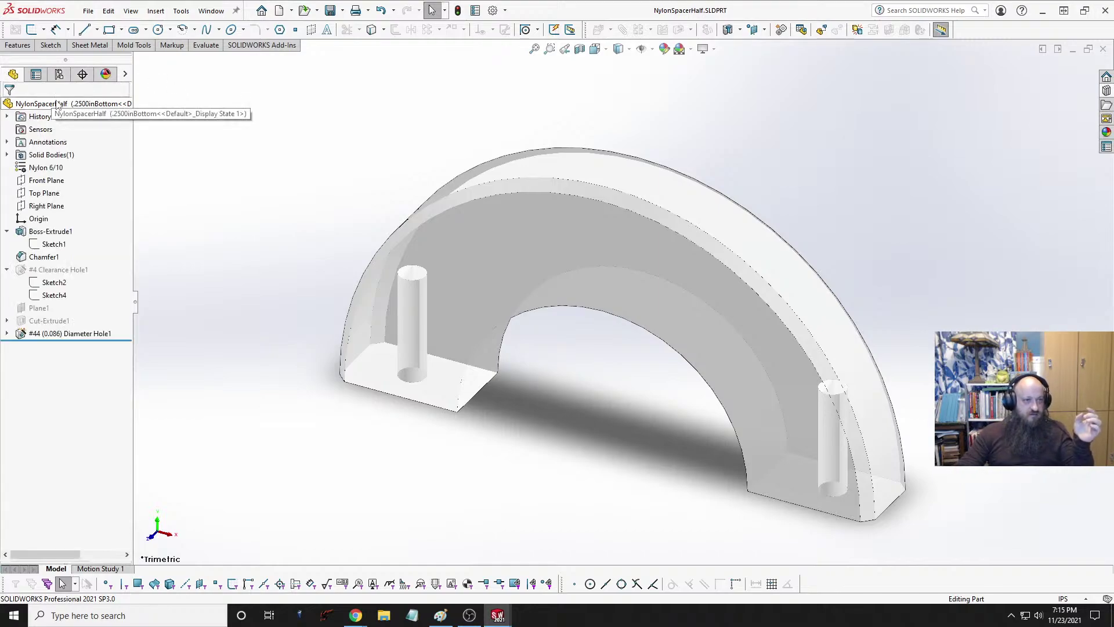
left_click(7, 269)
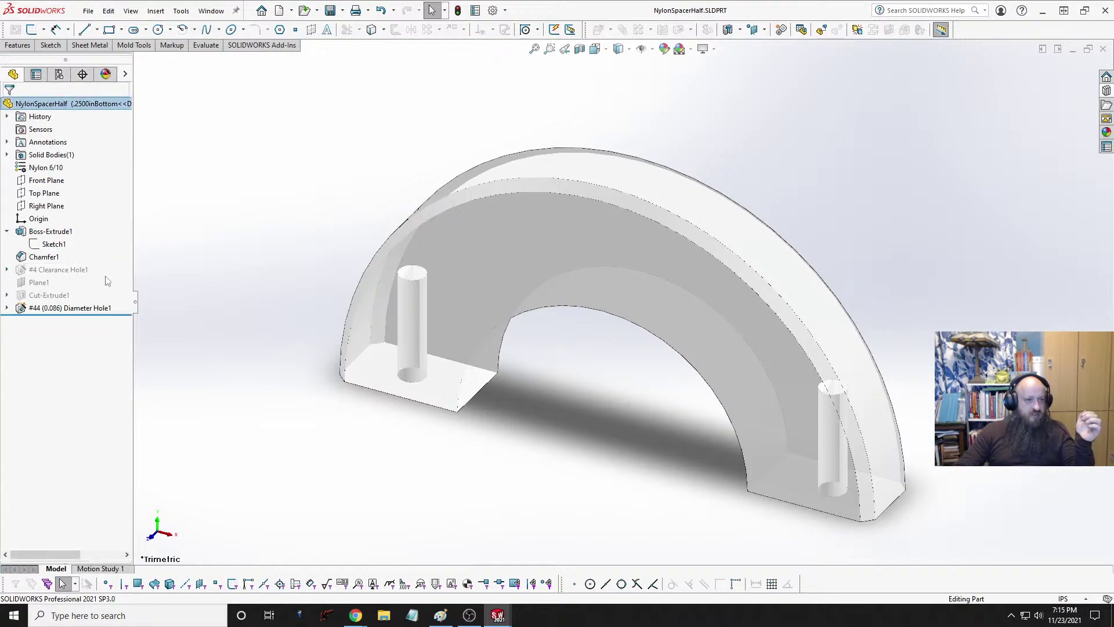
left_click(44, 257)
right_click(43, 257)
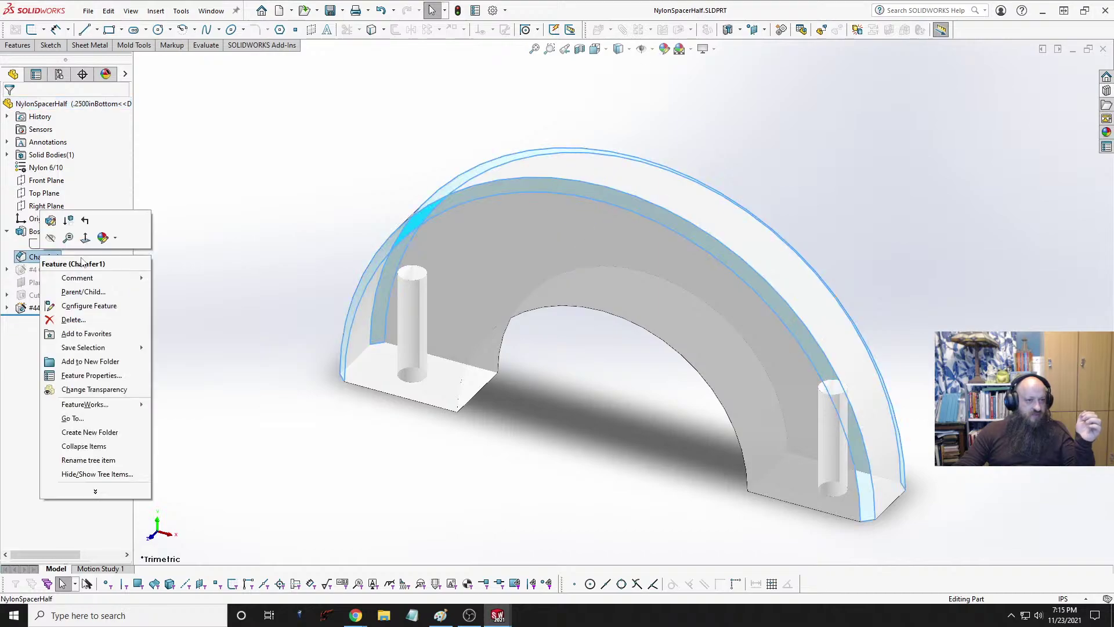
left_click(73, 319)
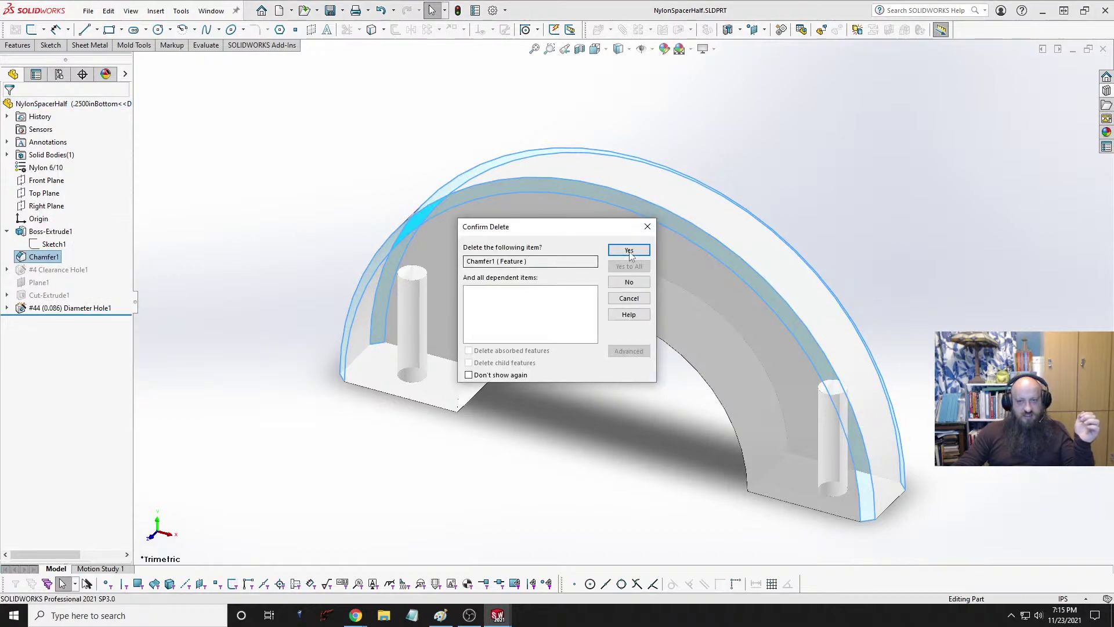
key("Return")
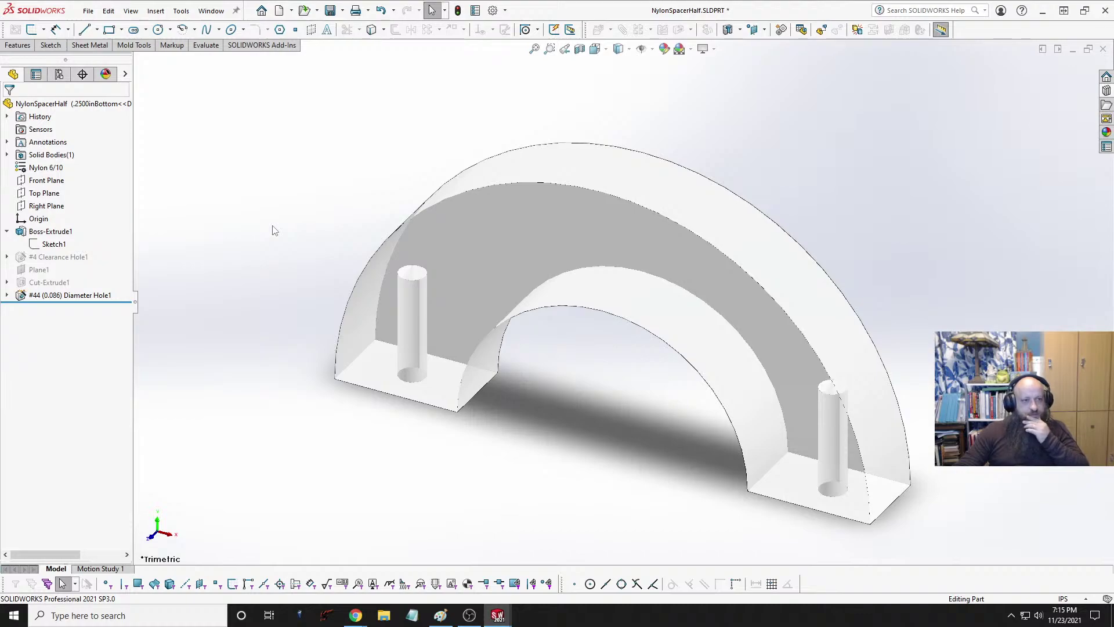
left_click(7, 232)
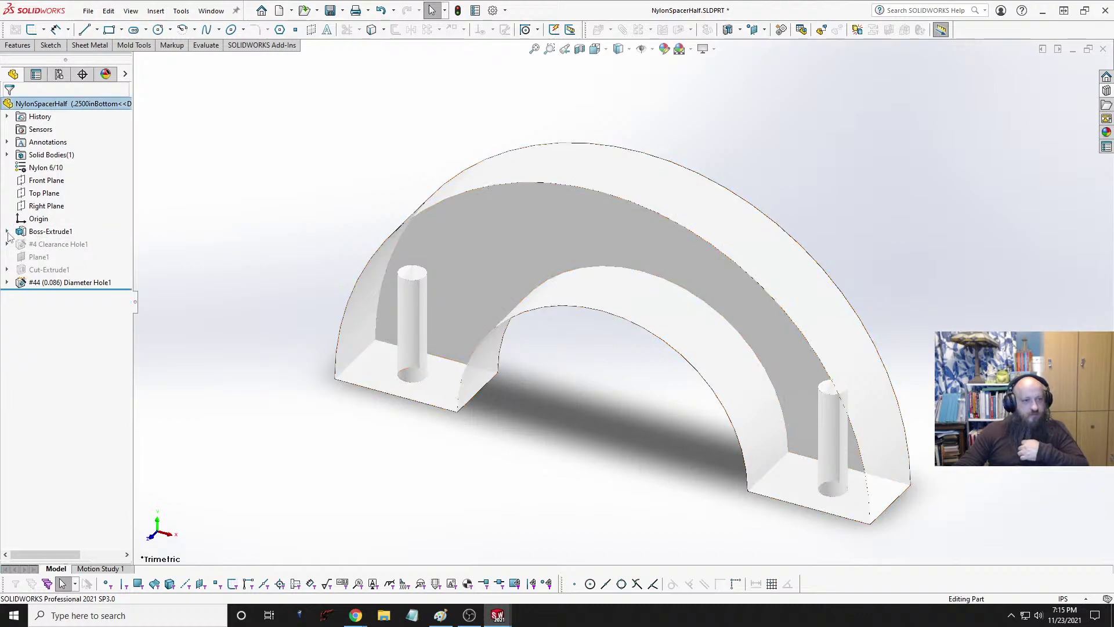
key("ctrl+s")
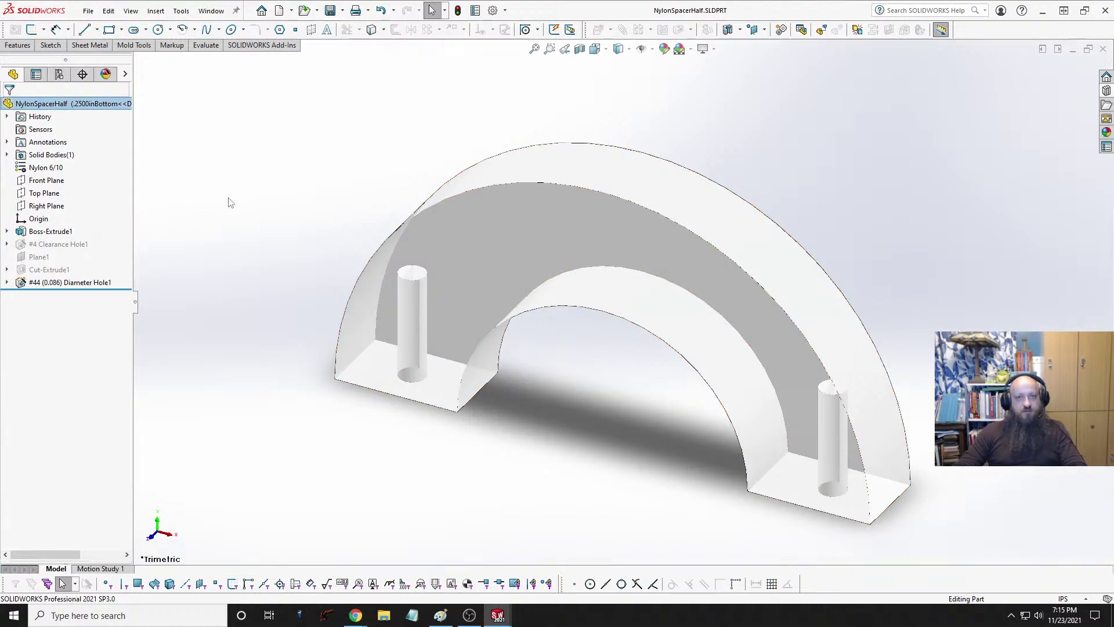
Step: Activate the .2500inTop configuration and check its features
left_click(59, 74)
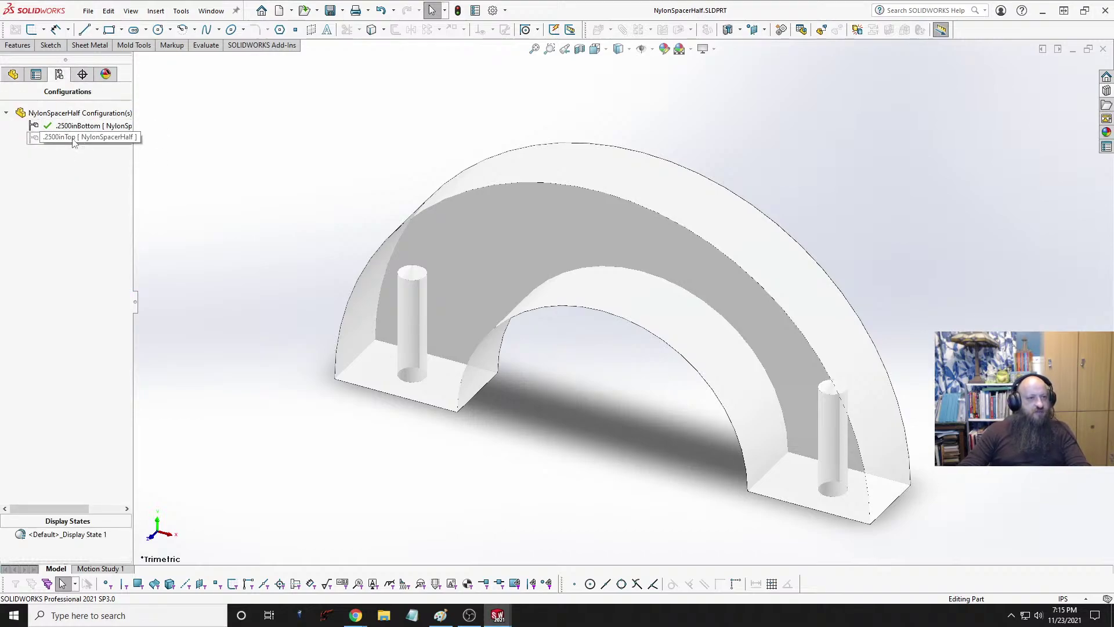
double_click(94, 138)
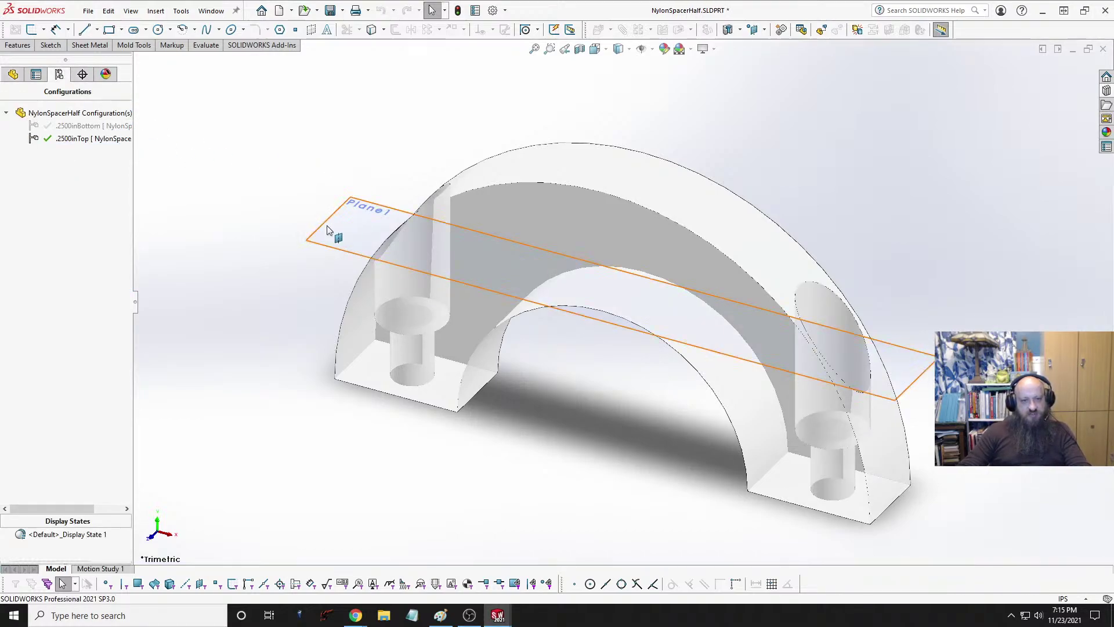
left_click(13, 74)
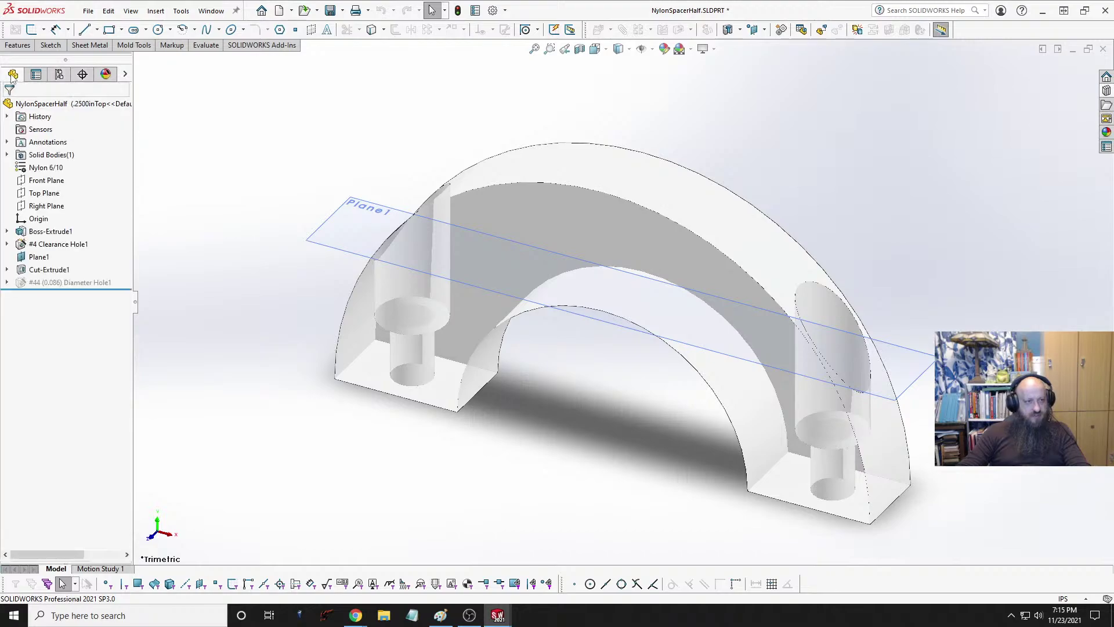
left_click(59, 75)
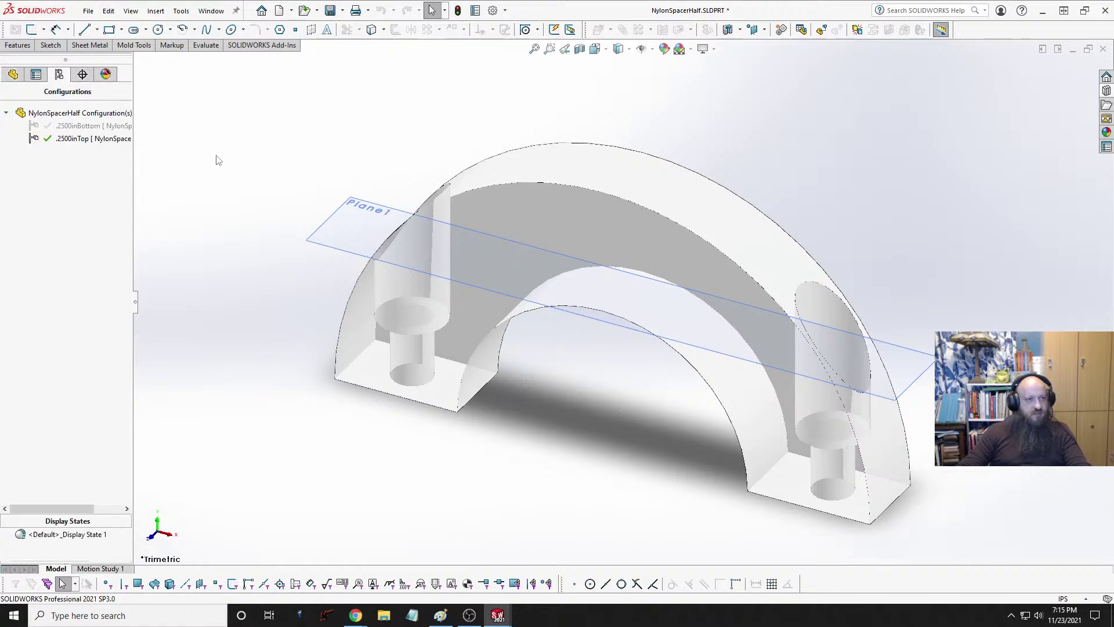
Step: Add a new configuration named .1875inTop to the part
right_click(91, 144)
left_click(172, 126)
right_click(92, 113)
left_click(145, 133)
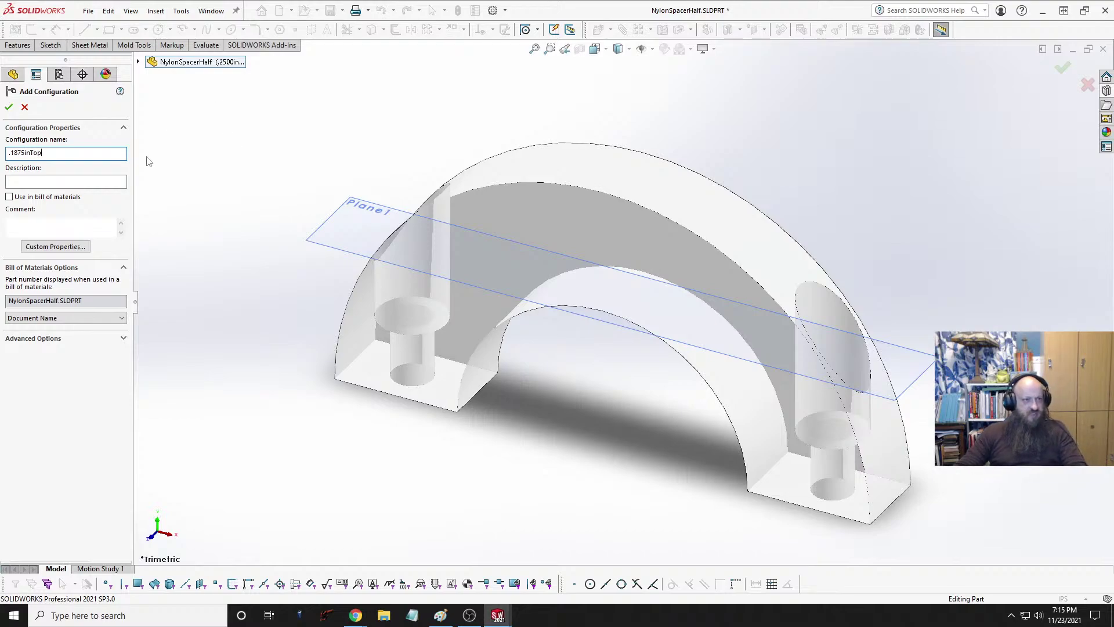
left_click(10, 108)
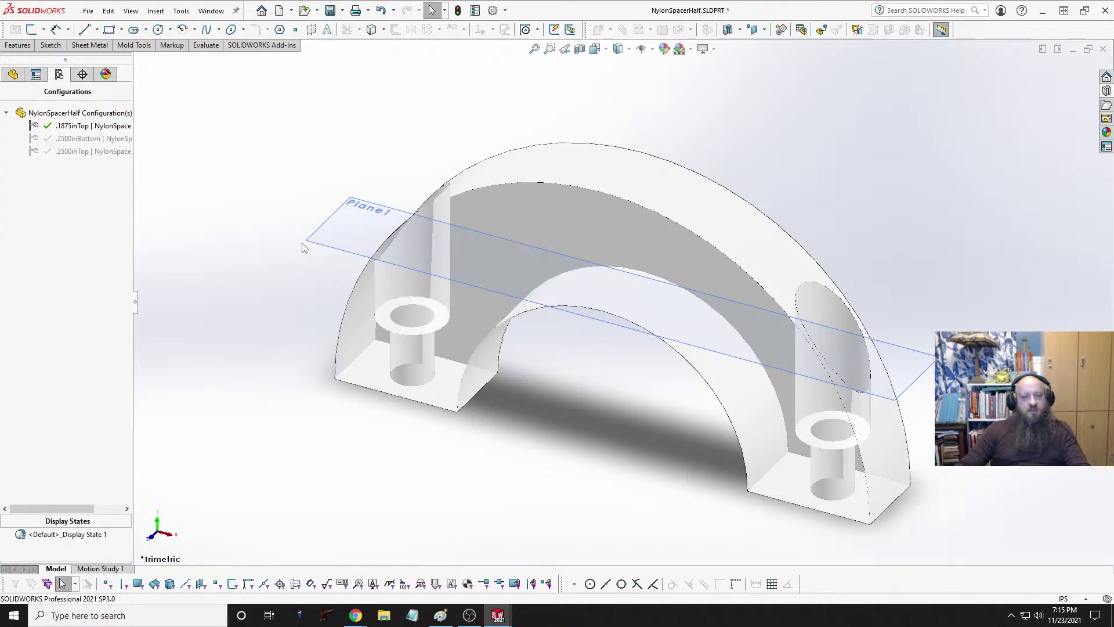
Step: Set the Boss-Extrude1 depth to 0.1875 in for the .1875inTop configuration and rebuild the part
left_click(13, 74)
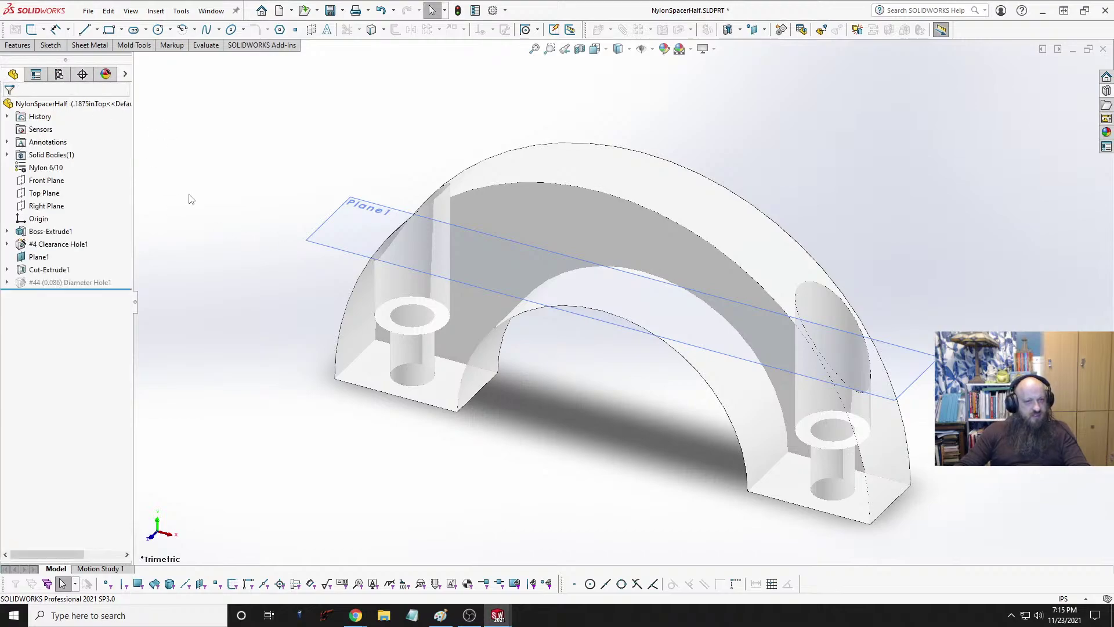
left_click(48, 232)
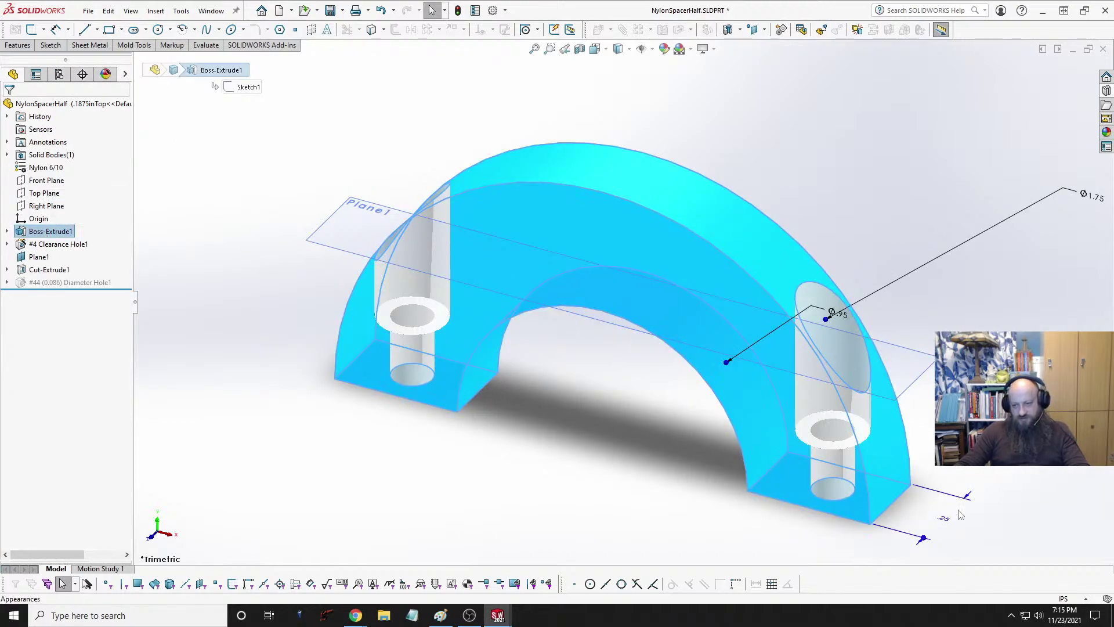
double_click(947, 524)
type(".1")
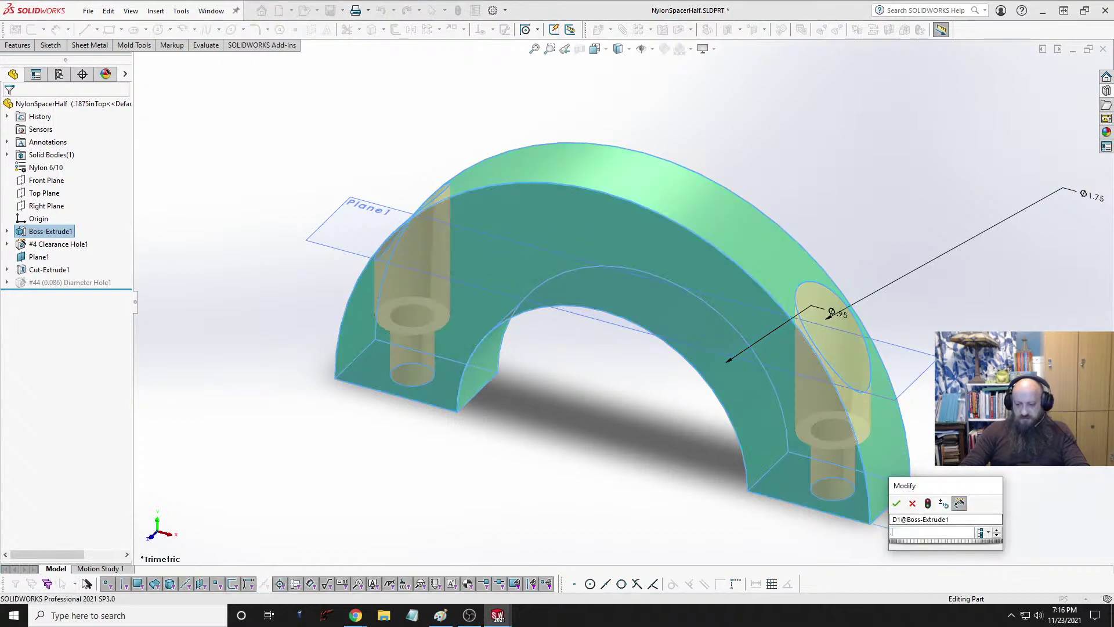
type("875")
key("Return")
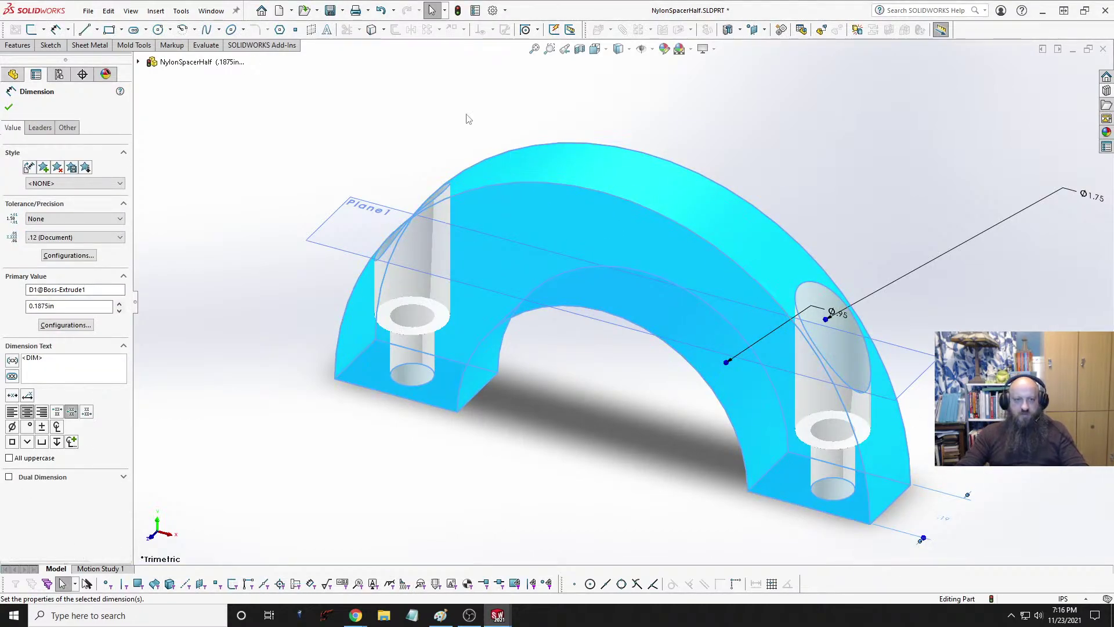
left_click(458, 10)
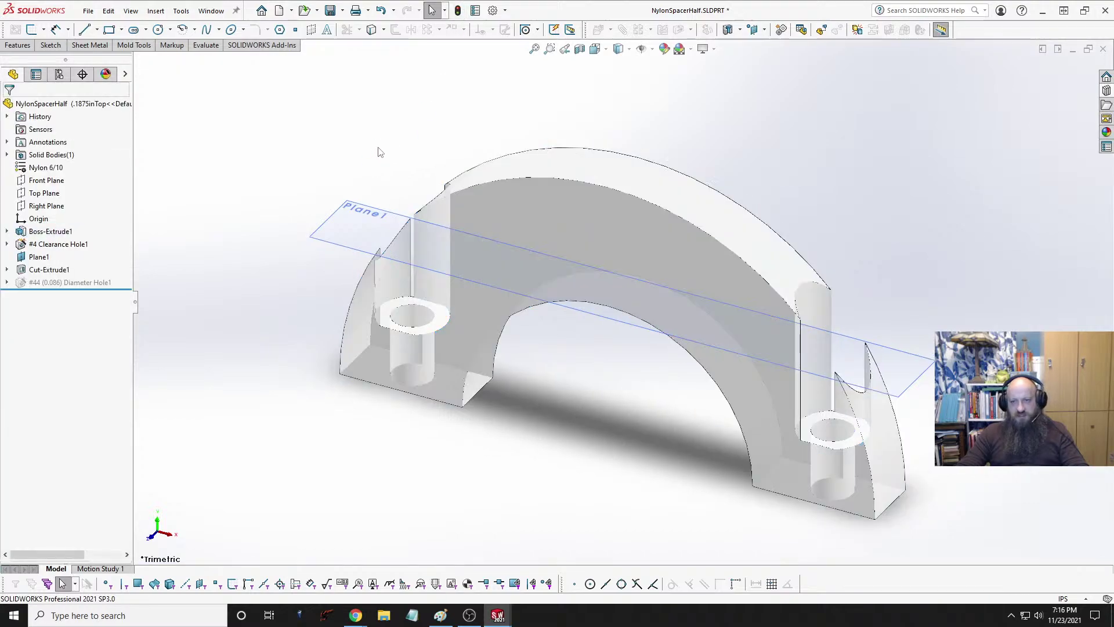
Step: Examine from several angles how the screw holes and their larger upper cuts fit the thinner spacer half
middle_click_drag(918, 279, 658, 432)
scroll(656, 429, "down", 4)
middle_click(692, 298)
middle_click_drag(692, 299, 812, 309)
scroll(812, 308, "up", 5)
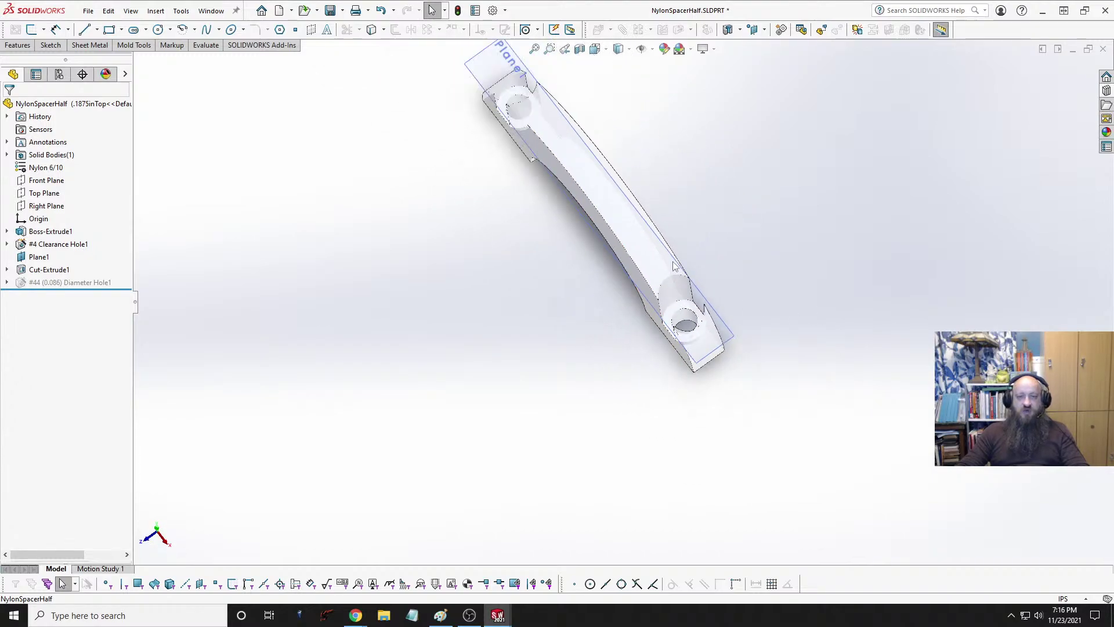
middle_click_drag(617, 223, 636, 355)
scroll(621, 374, "down", 4)
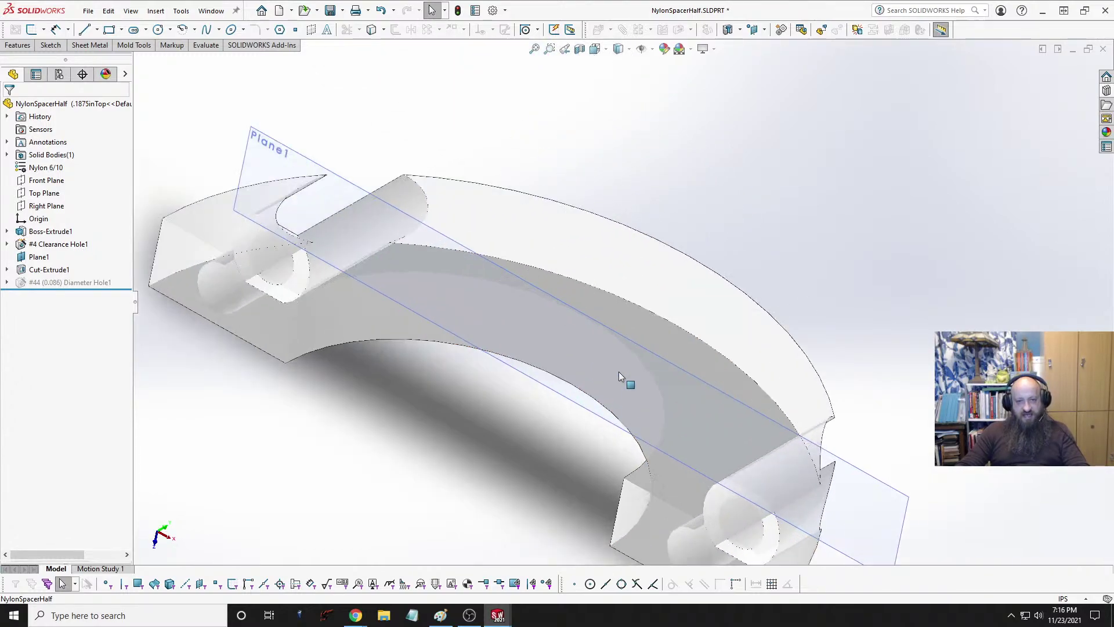
middle_click_drag(708, 250, 671, 256)
scroll(671, 256, "up", 3)
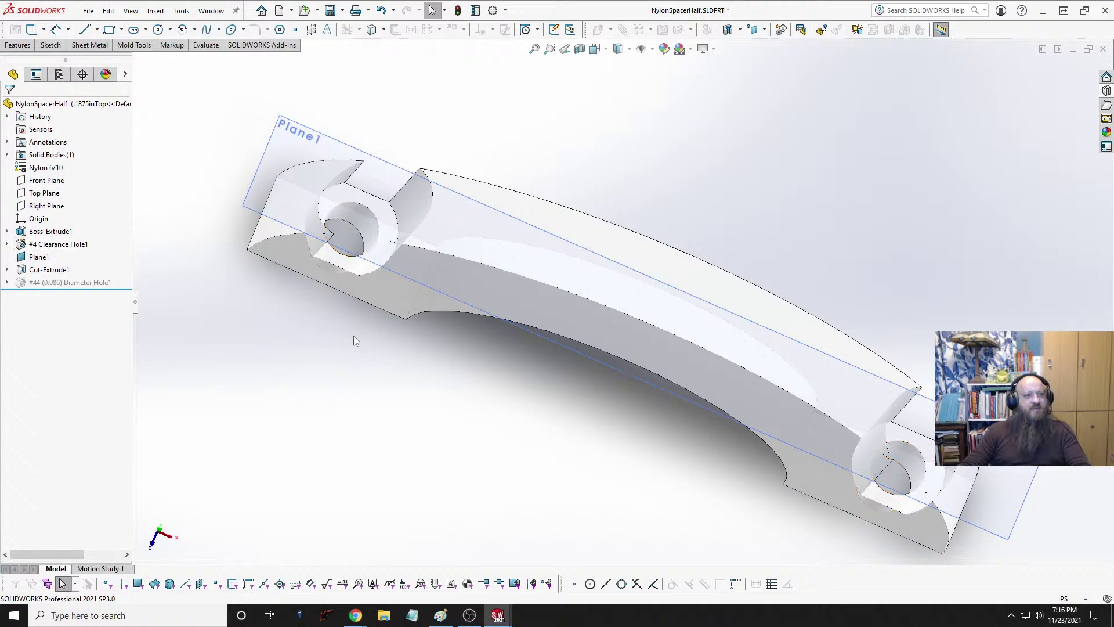
middle_click_drag(438, 437, 479, 286)
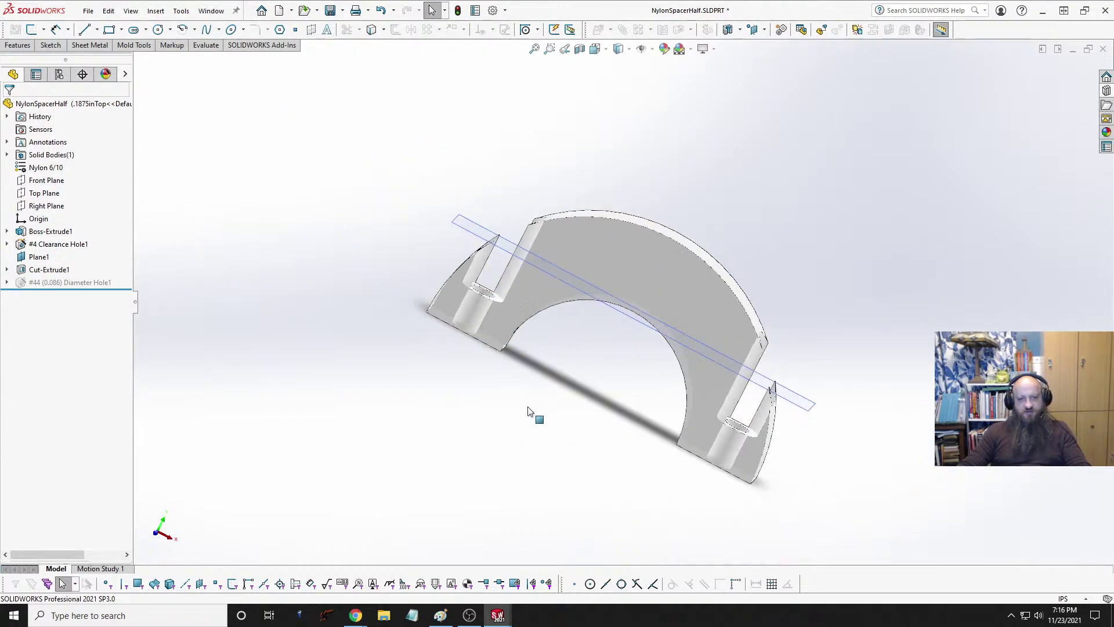
middle_click_drag(528, 411, 568, 350)
scroll(575, 345, "up", 2)
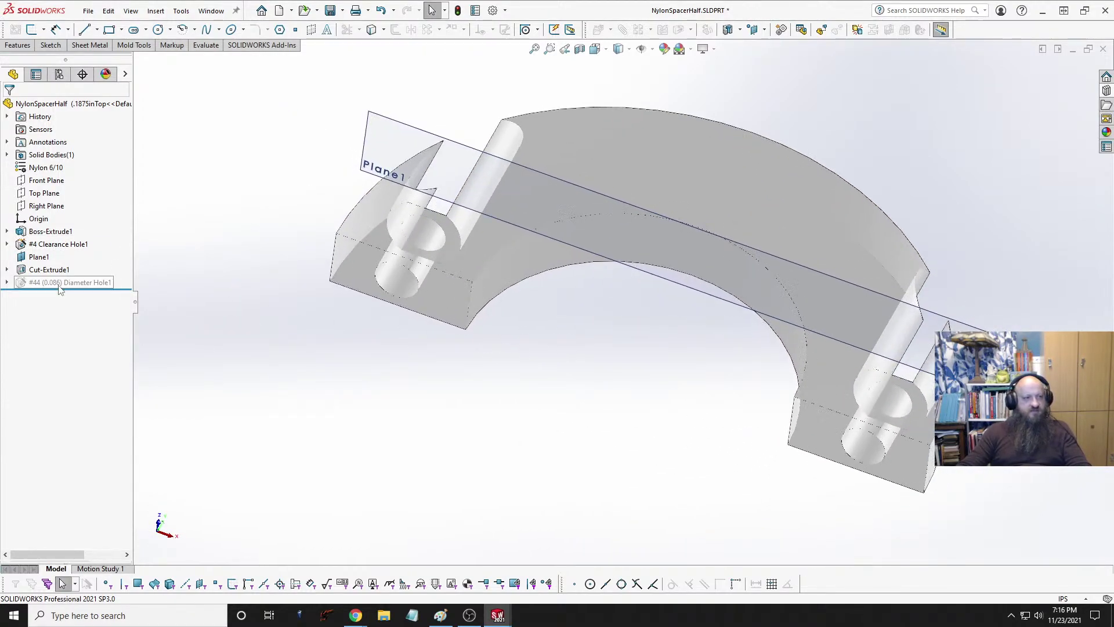
Step: Show Sketch1 under Boss-Extrude1 in the model
left_click(6, 231)
left_click(53, 244)
left_click(68, 228)
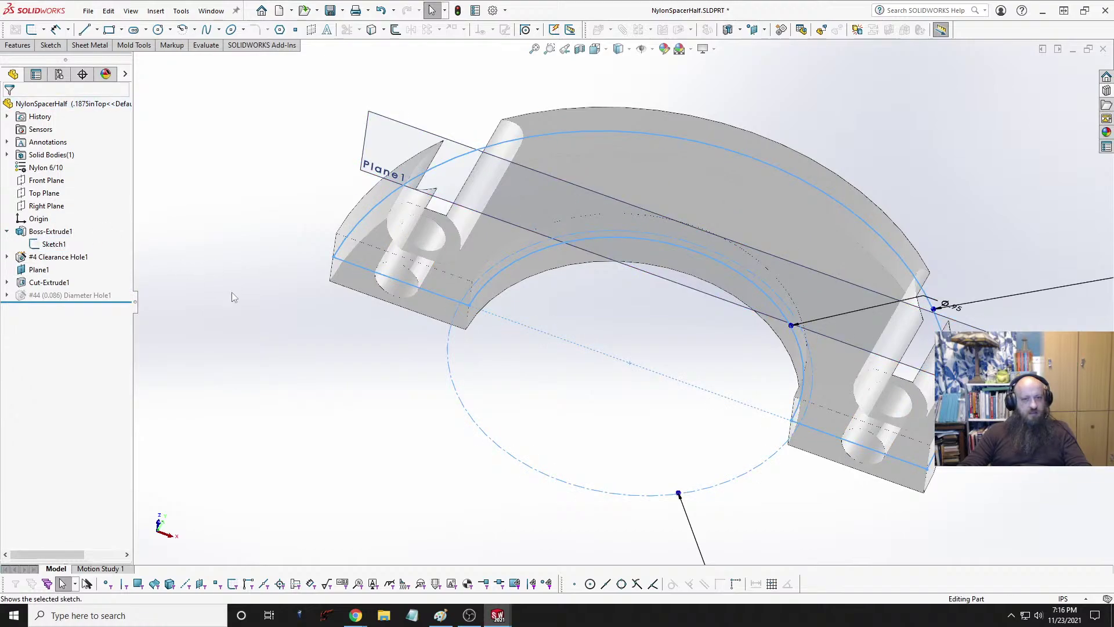
left_click(234, 297)
Step: Suppress #4 Clearance Hole1 and Cut-Extrude1 in the .1875inTop configuration
left_click(60, 259)
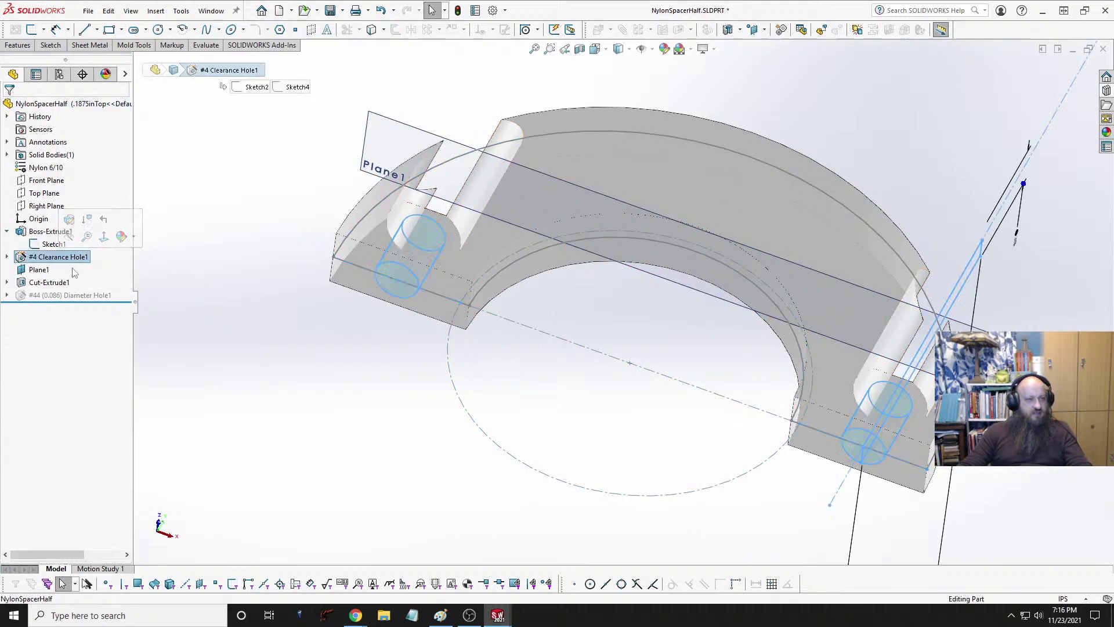
left_click(47, 285, "shift")
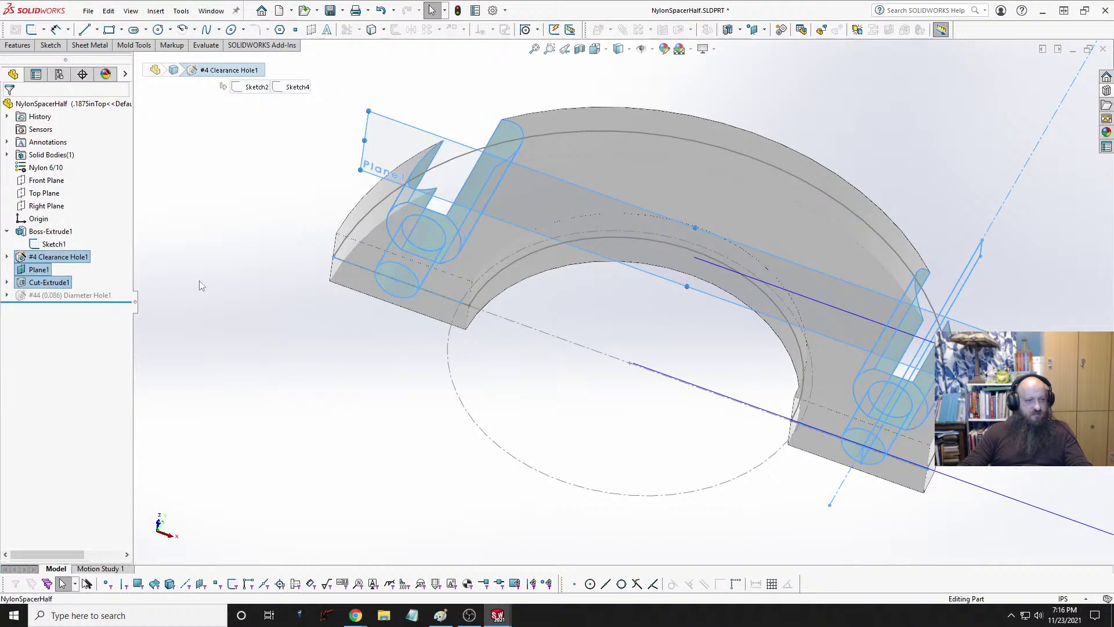
left_click(56, 259)
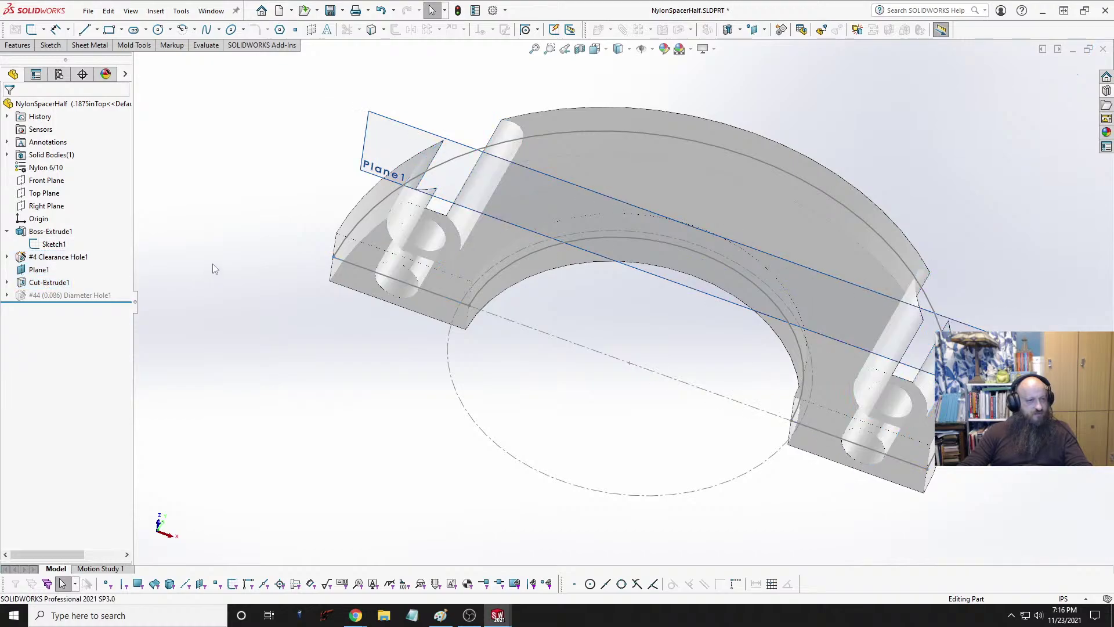
left_click(50, 283, "ctrl")
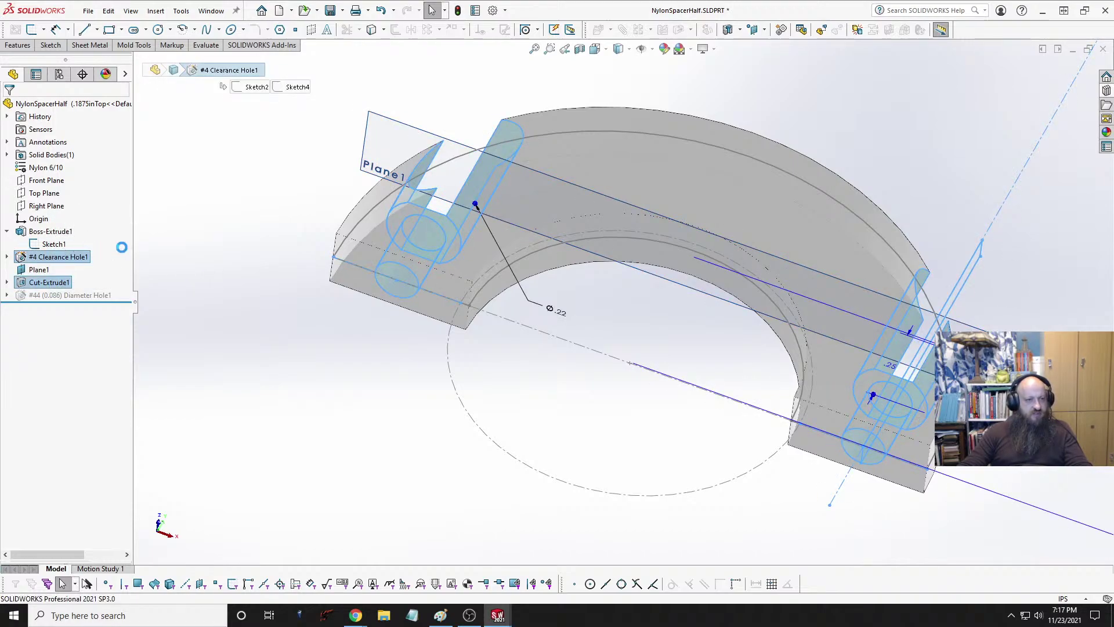
left_click(77, 265)
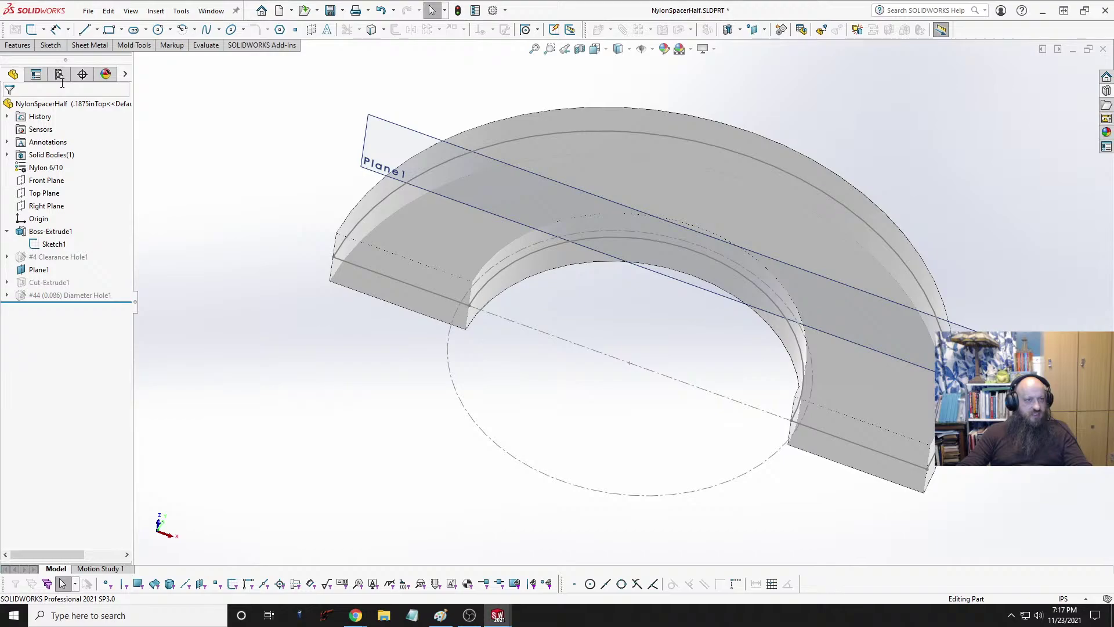
Step: Start a Hole Wizard hole and set its type to Screw Clearances with size #2
left_click(18, 46)
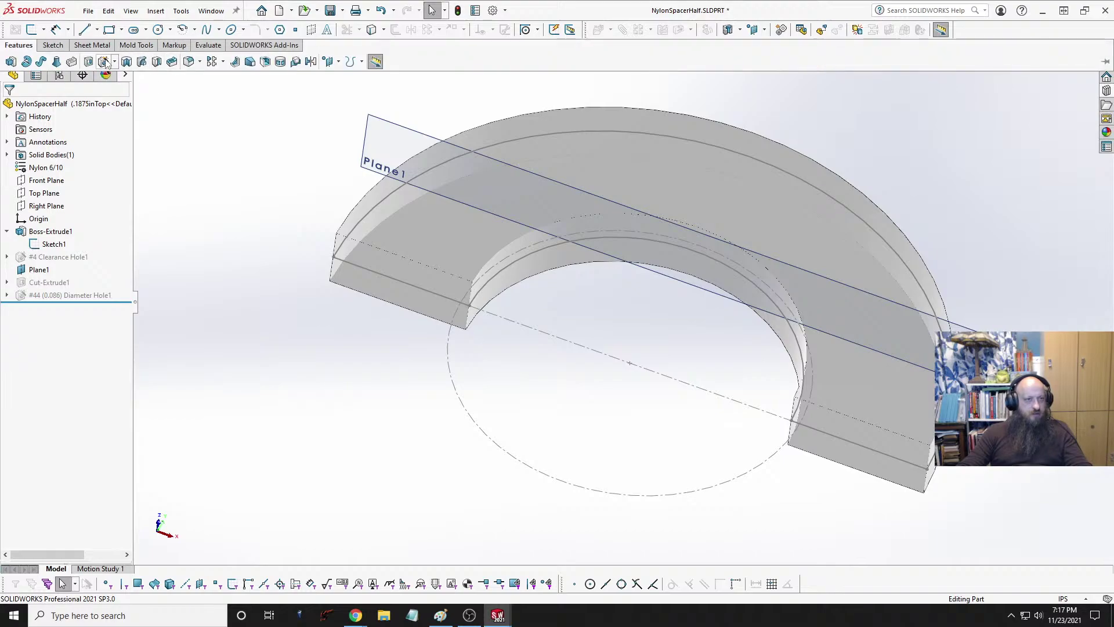
left_click(104, 62)
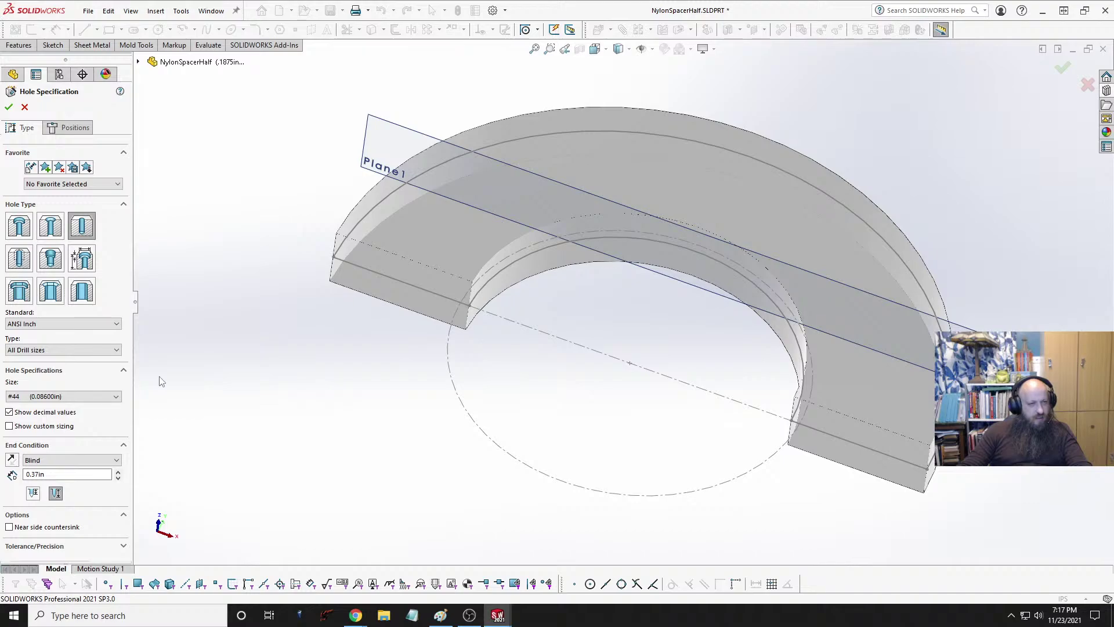
left_click(54, 353)
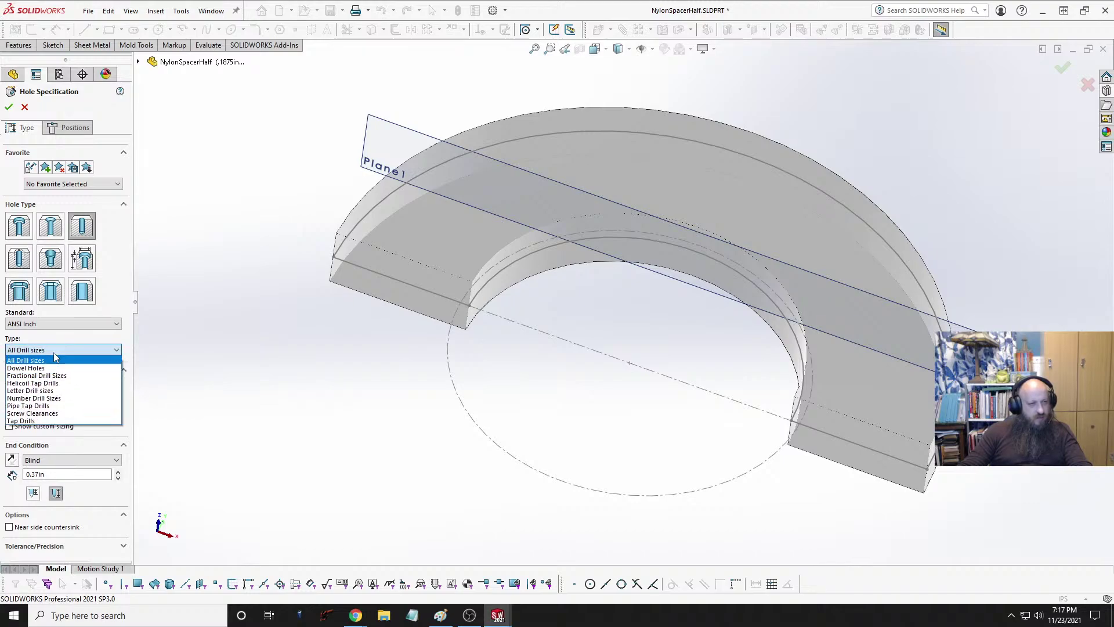
left_click(56, 413)
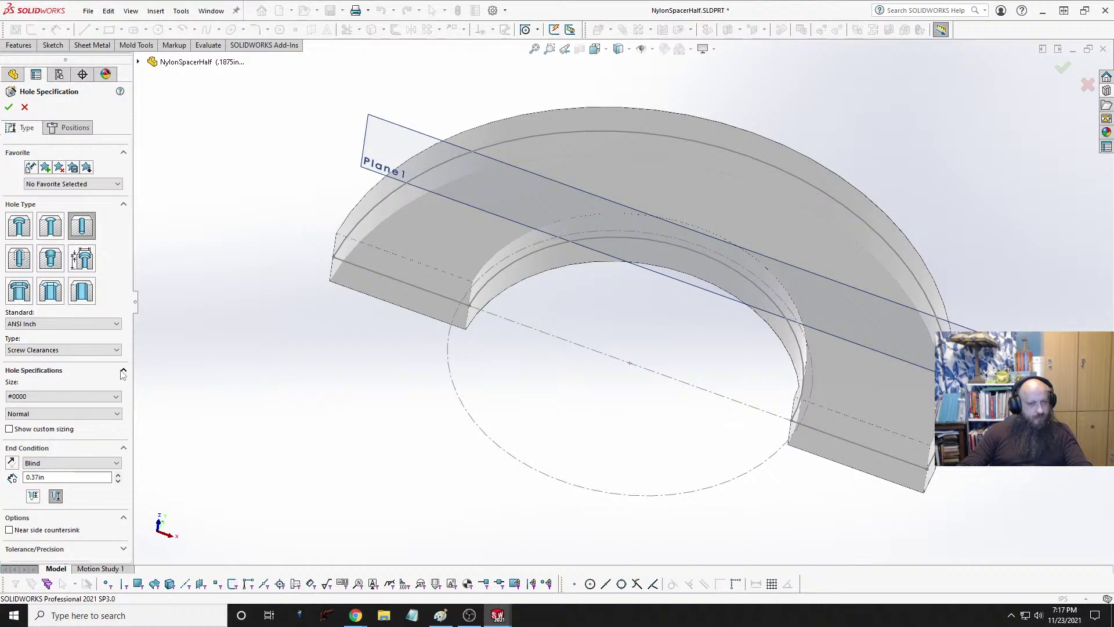
left_click(46, 397)
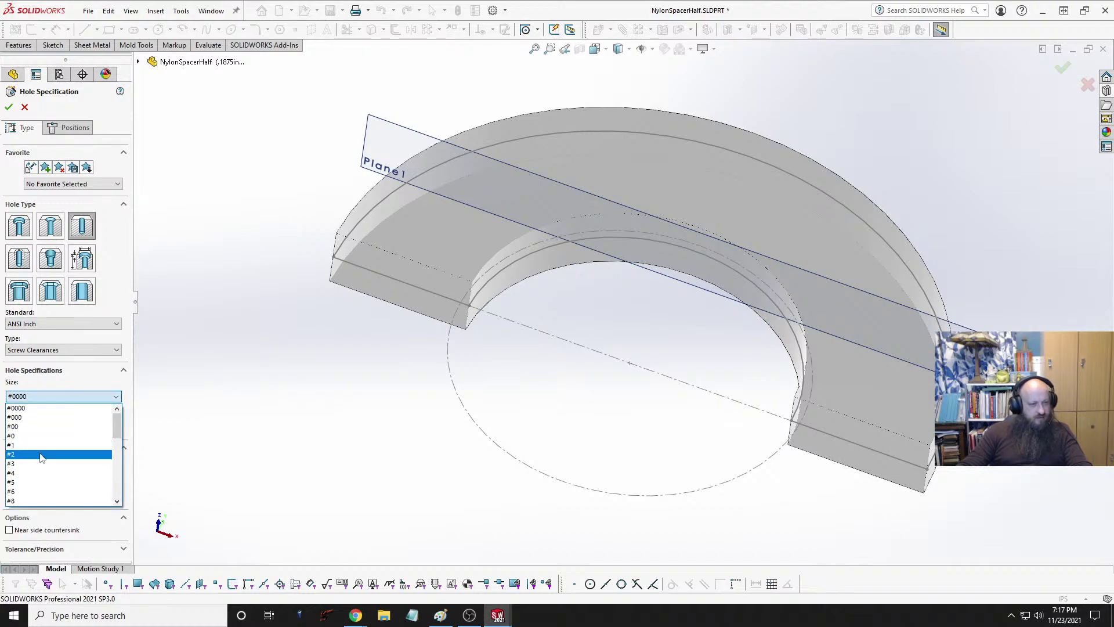
left_click(41, 455)
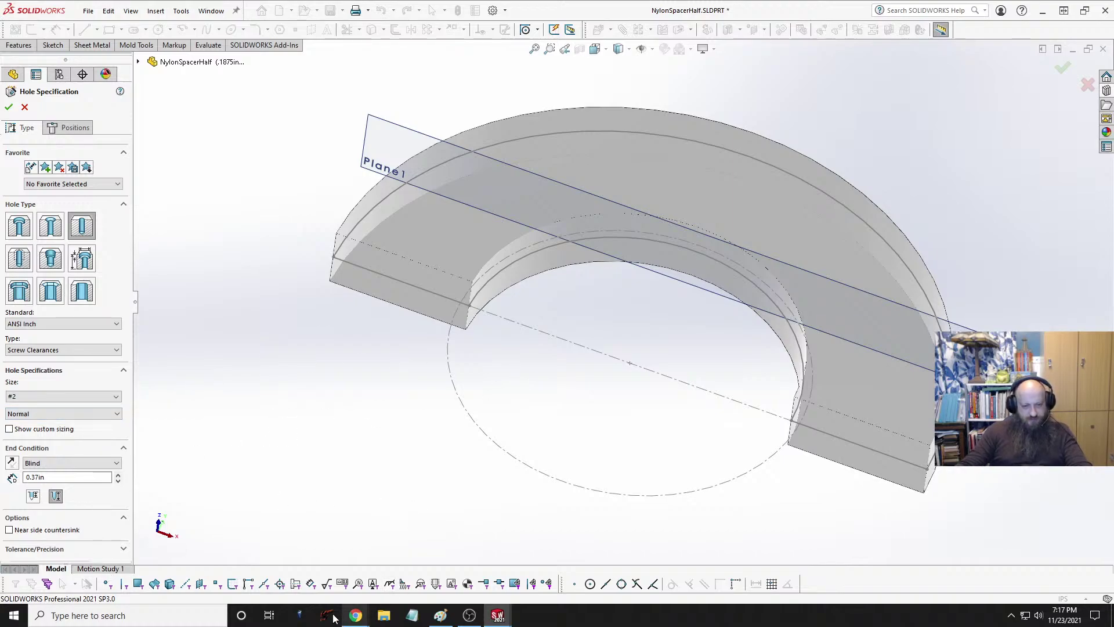
Step: Switch to Chrome and change the Google image search to "#2 pan head screw dimensions"
mouse_move(355, 616)
left_click(417, 575)
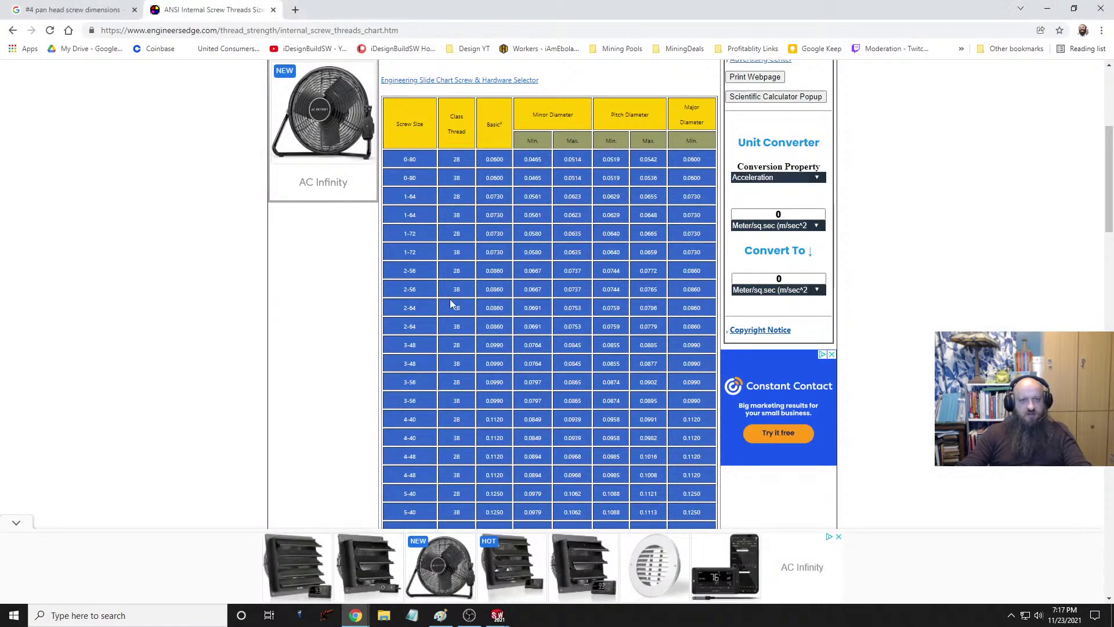
scroll(376, 356, "up", 5)
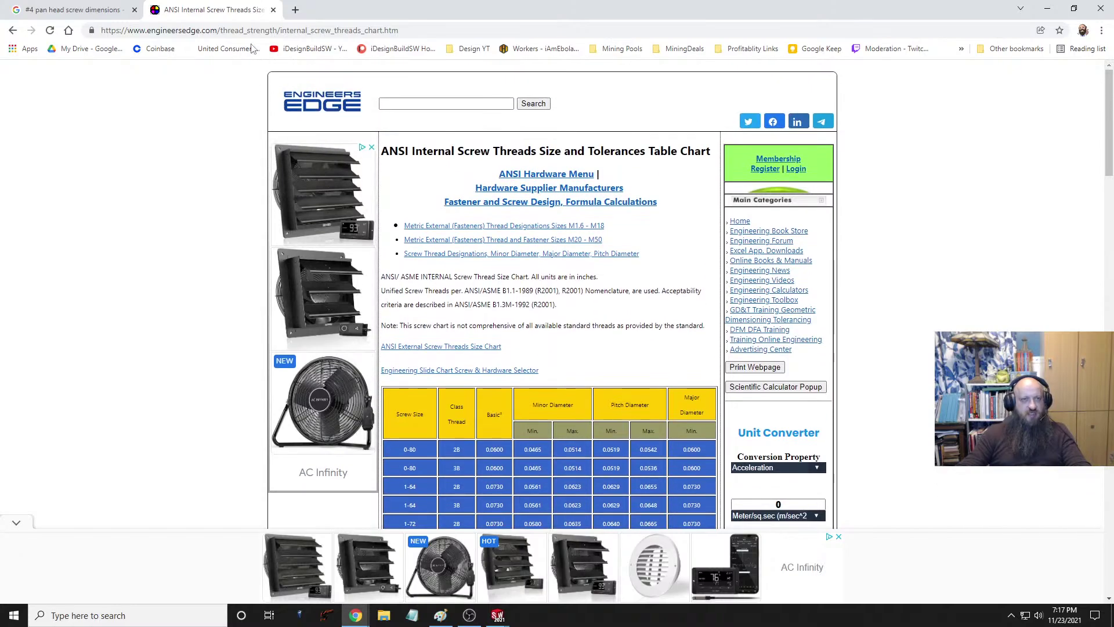
left_click(100, 9)
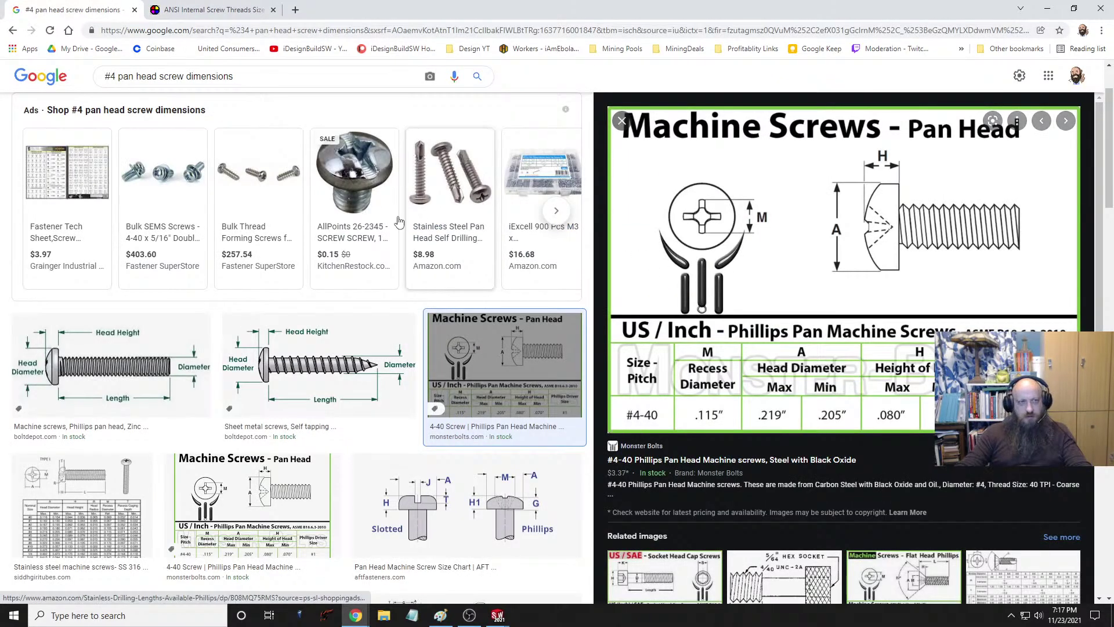
left_click(115, 76)
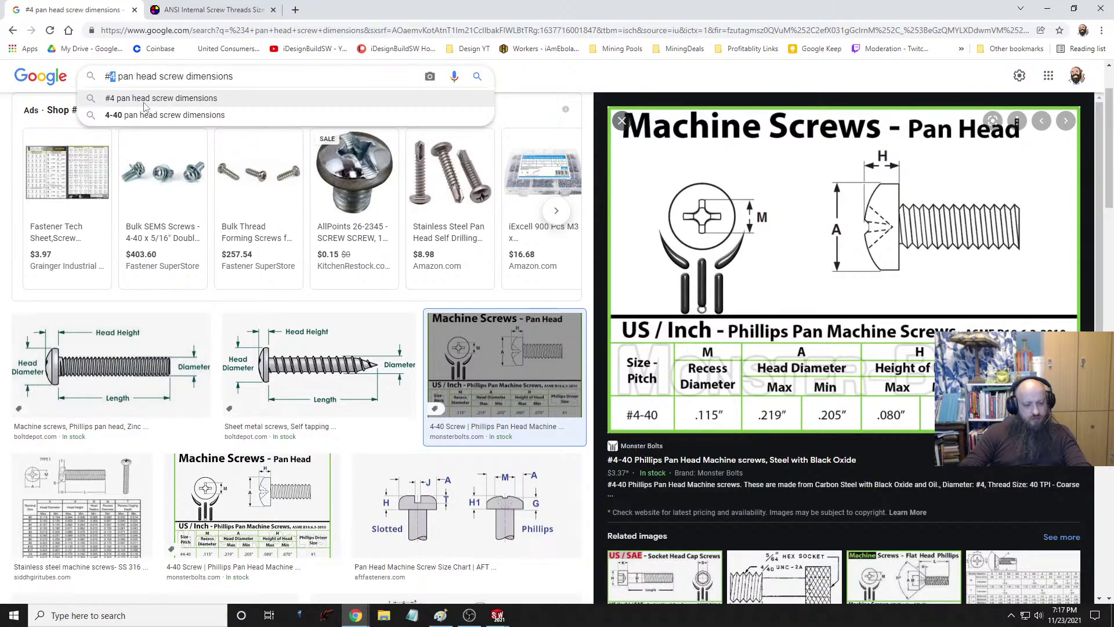
type("2")
key("Return")
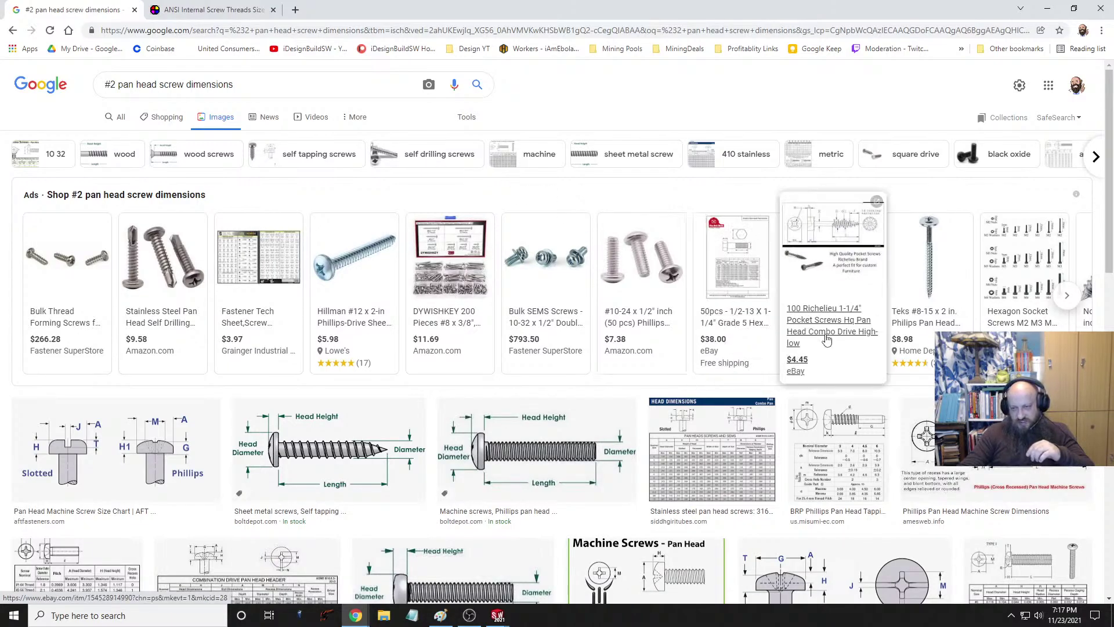
Step: Examine the pan head dimension tables in the image results for the #2 screw's head diameter and height
scroll(828, 342, "down", 3)
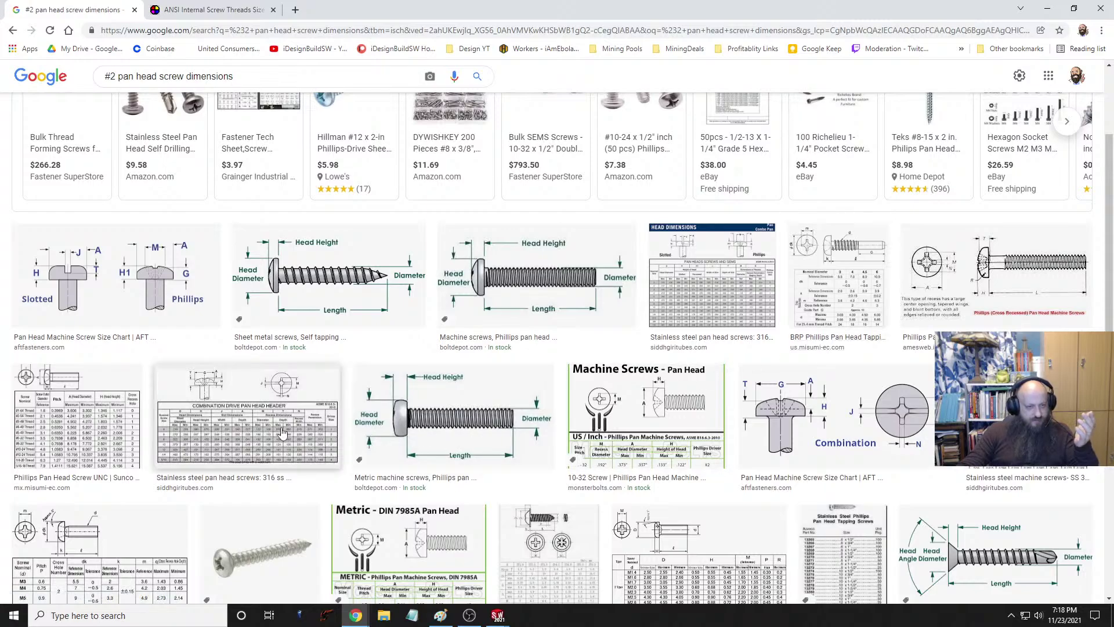
left_click(197, 394)
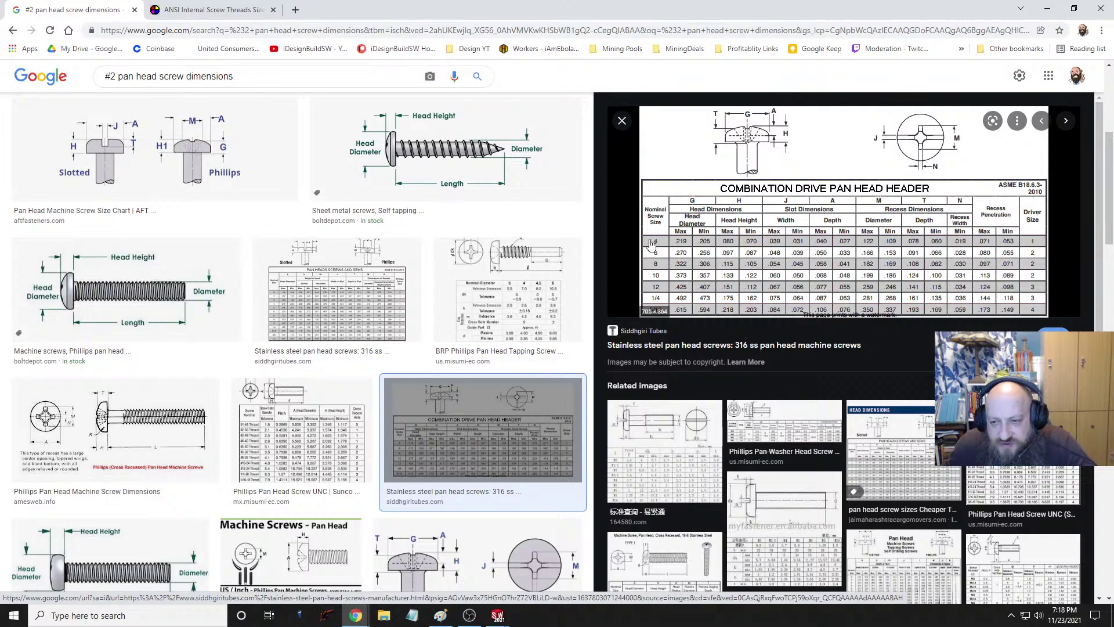
left_click(336, 290)
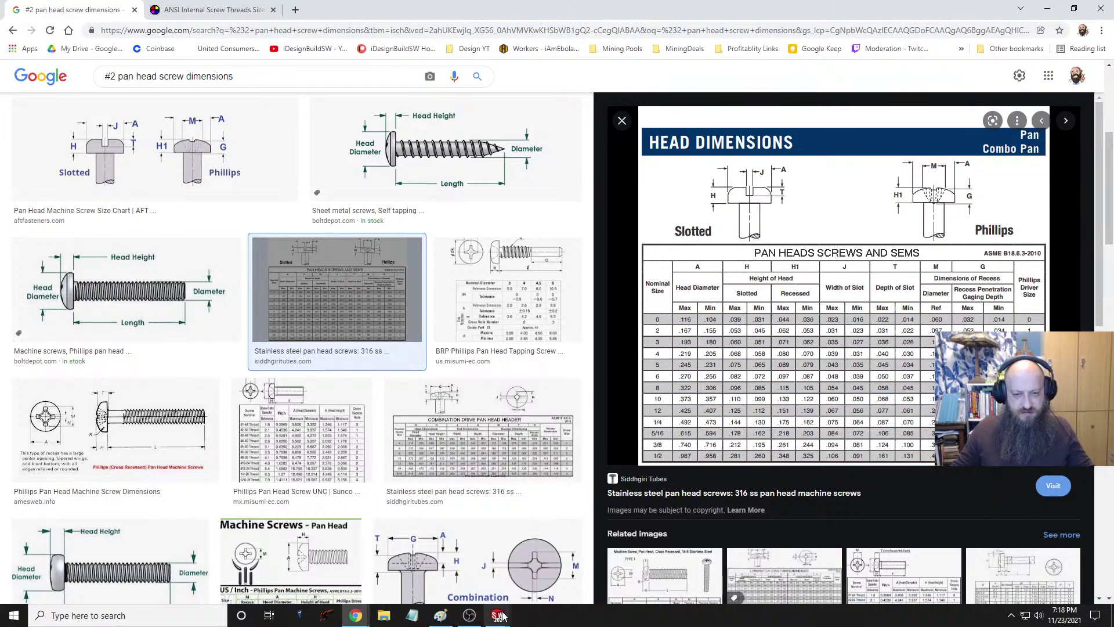
Step: Switch back to the NylonSpacerHalf part in SOLIDWORKS and set the #2 clearance hole's end condition to Through All
mouse_move(498, 618)
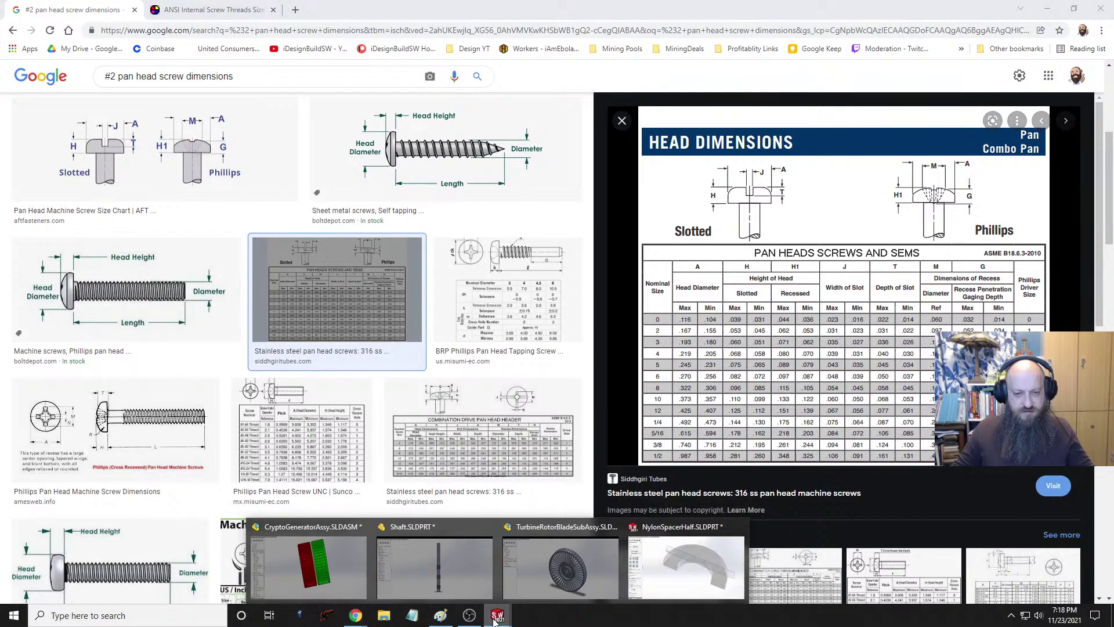
left_click(687, 565)
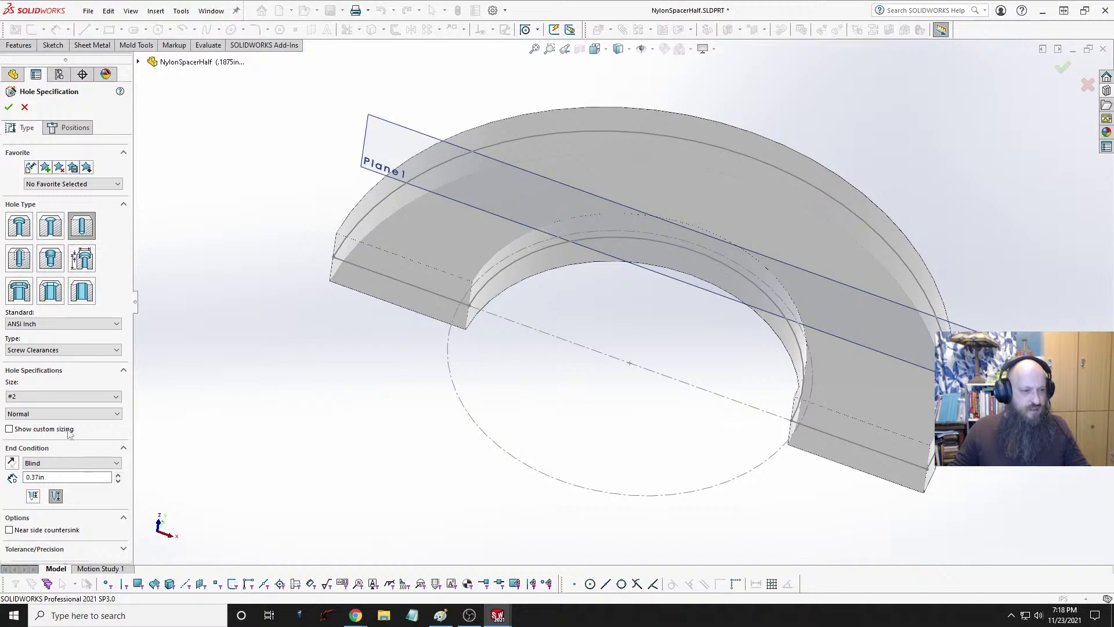
left_click(55, 400)
left_click(56, 400)
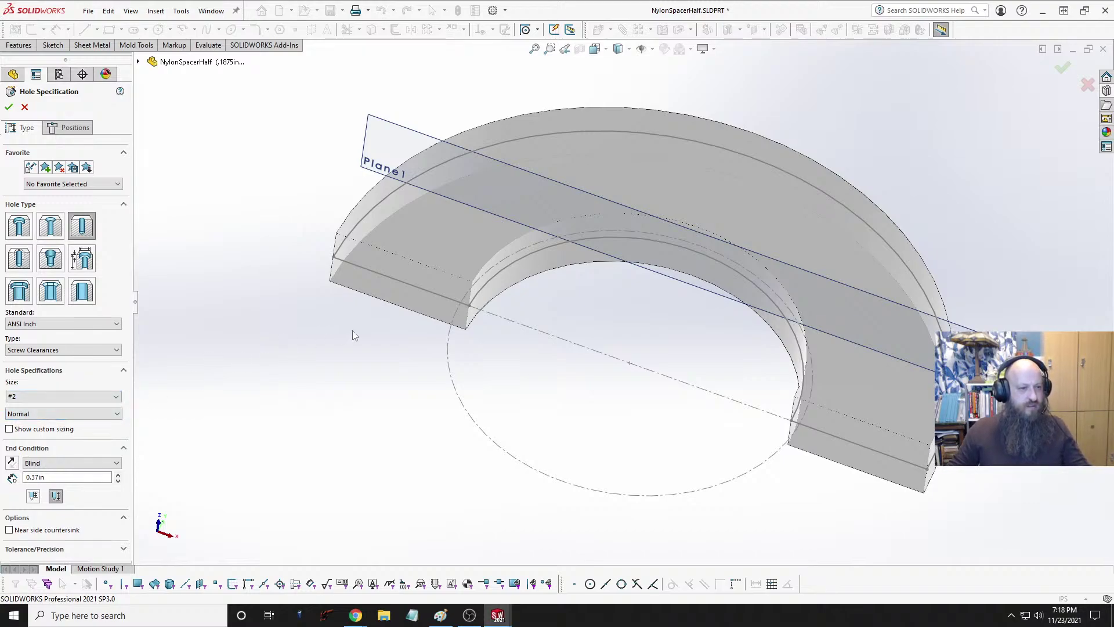
left_click(68, 465)
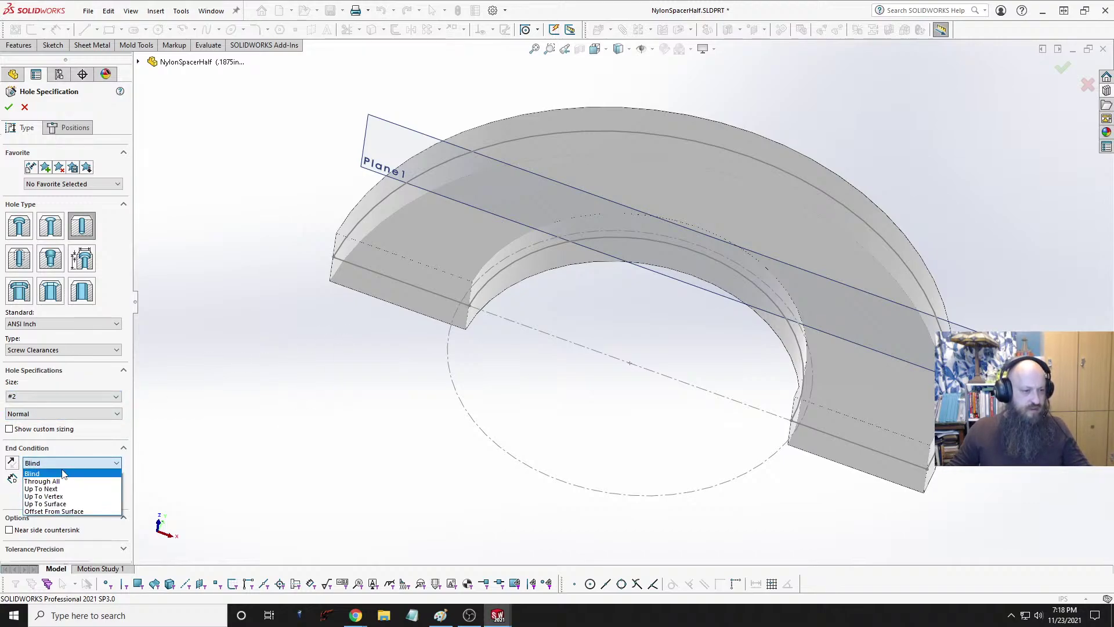
left_click(41, 481)
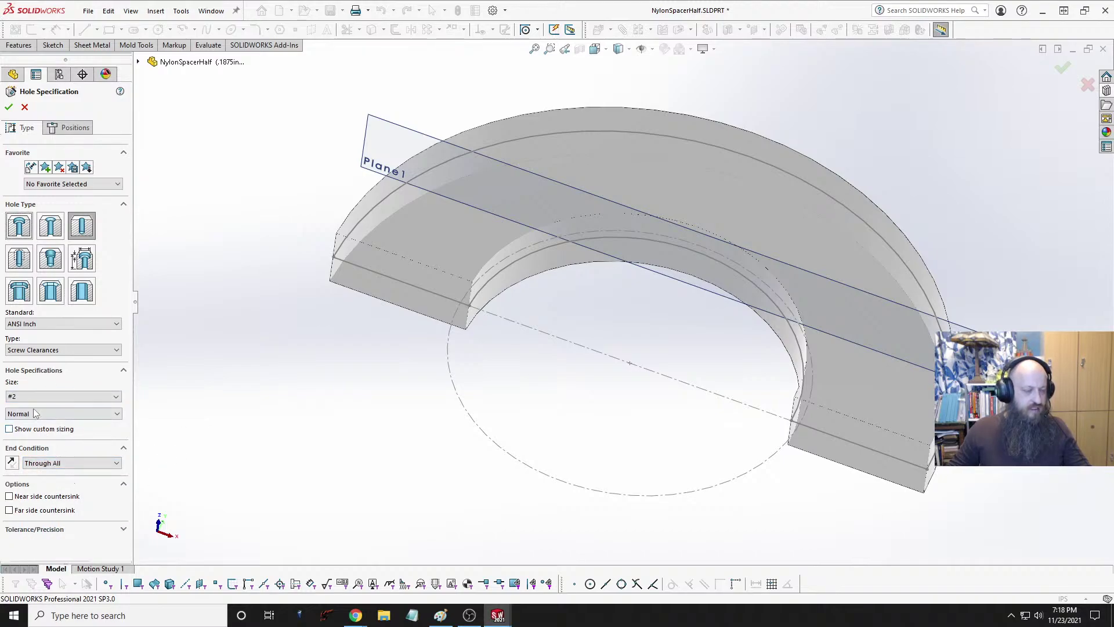
Step: Choose the flat end face of the spacer half as the face for positioning the #2 clearance holes
left_click(69, 127)
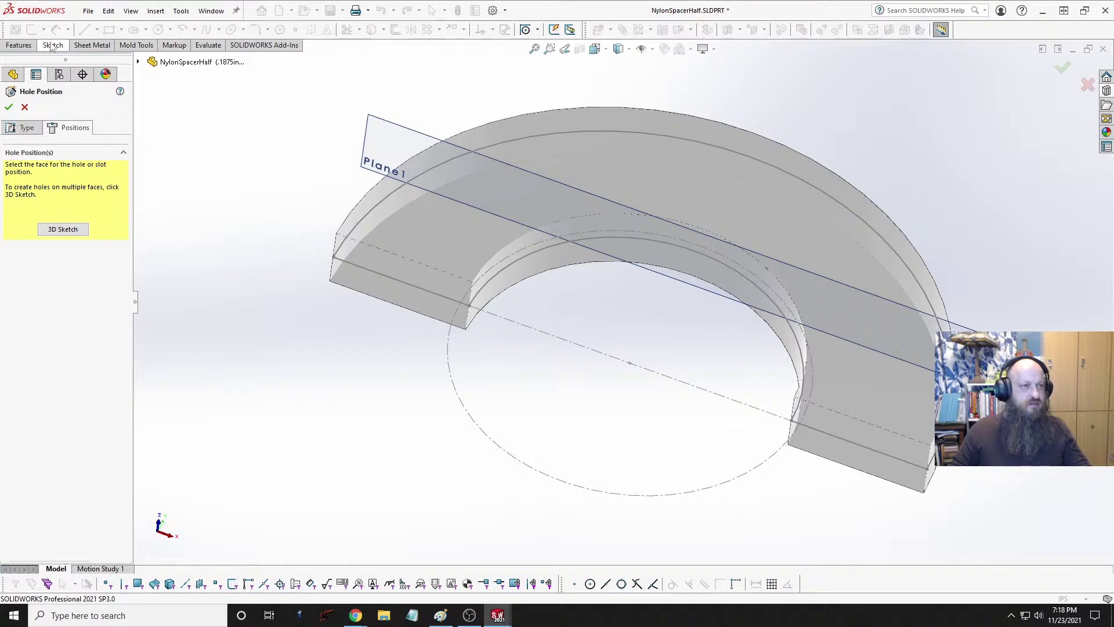
left_click(373, 256)
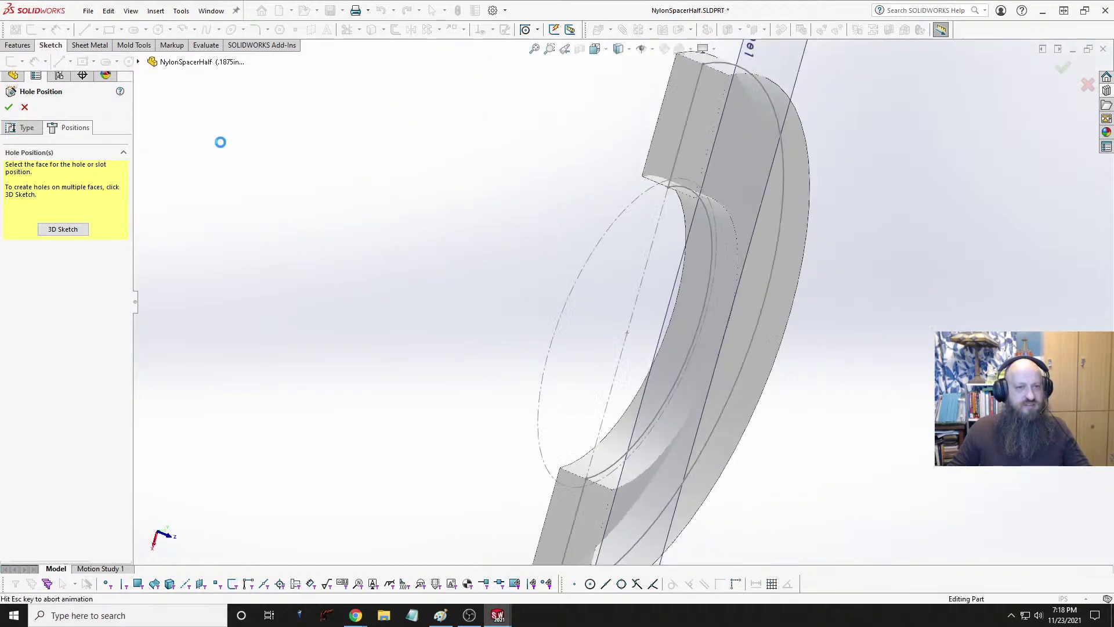
mouse_move(514, 174)
middle_mouse_down()
mouse_move(558, 209)
mouse_move(539, 249)
middle_mouse_up()
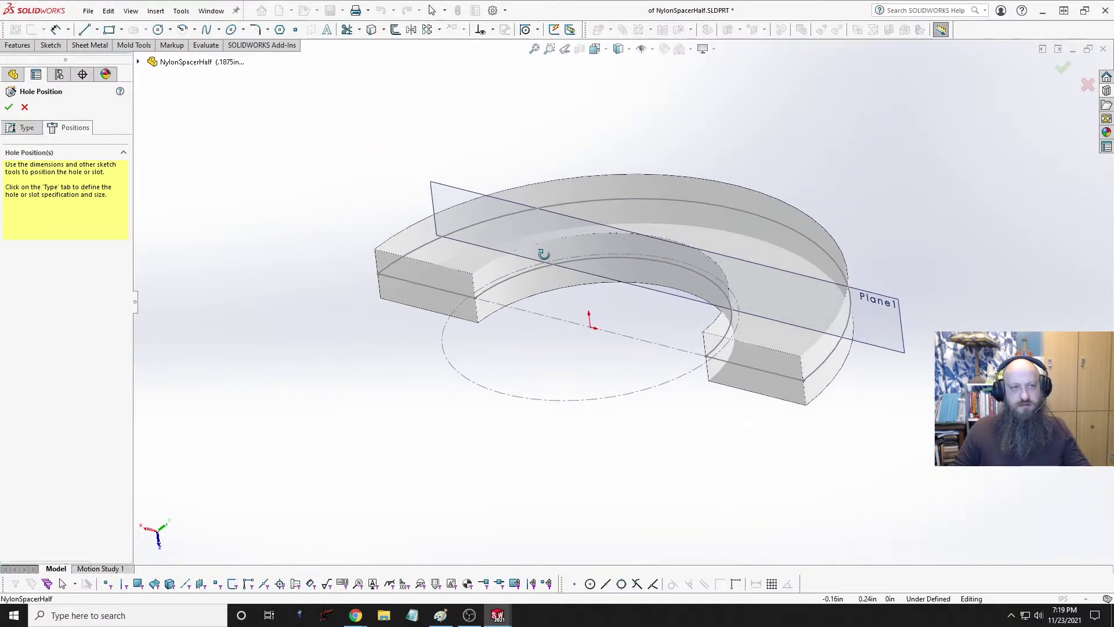
Step: Sketch a horizontal centerline on each of the two flat ends, starting at the middle of its outer edge and running inward
left_click(97, 29)
left_click(90, 58)
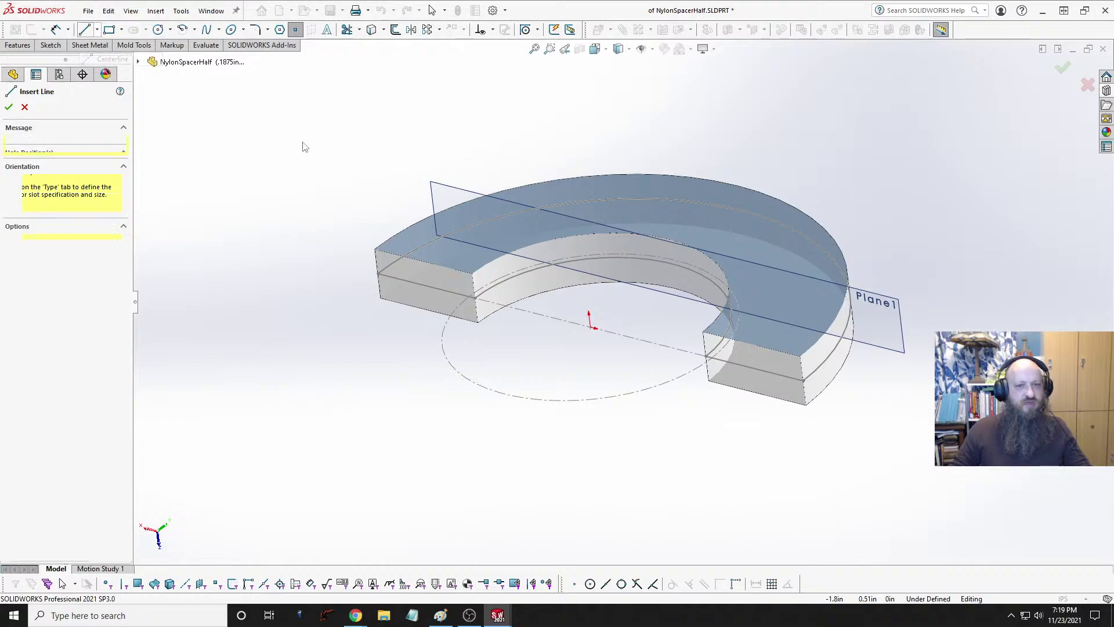
left_click(378, 274)
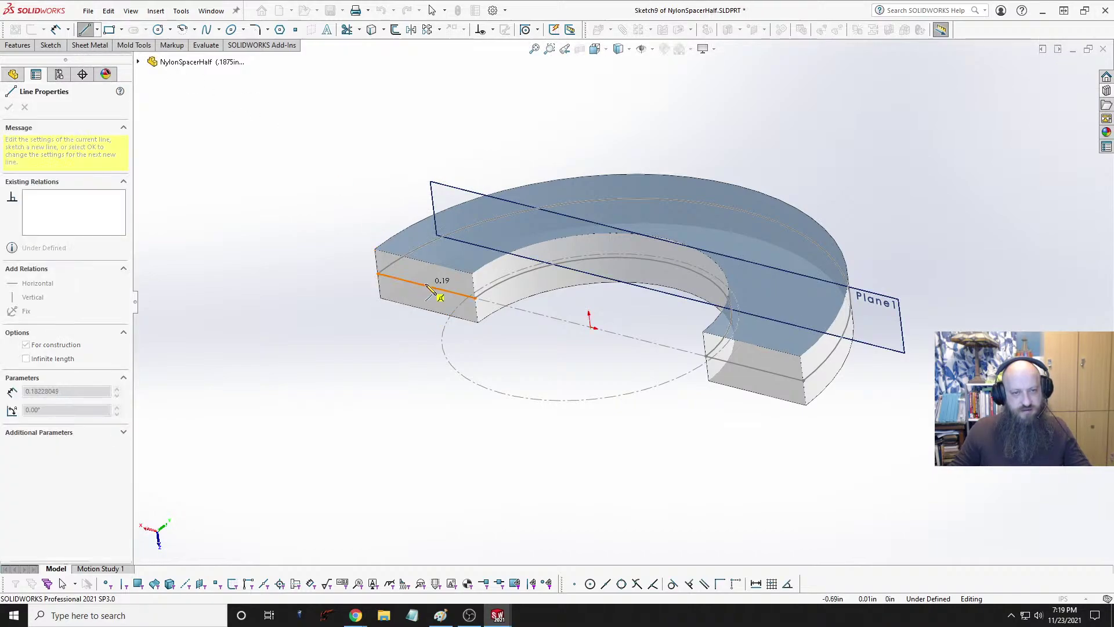
left_click(447, 291)
key("Escape")
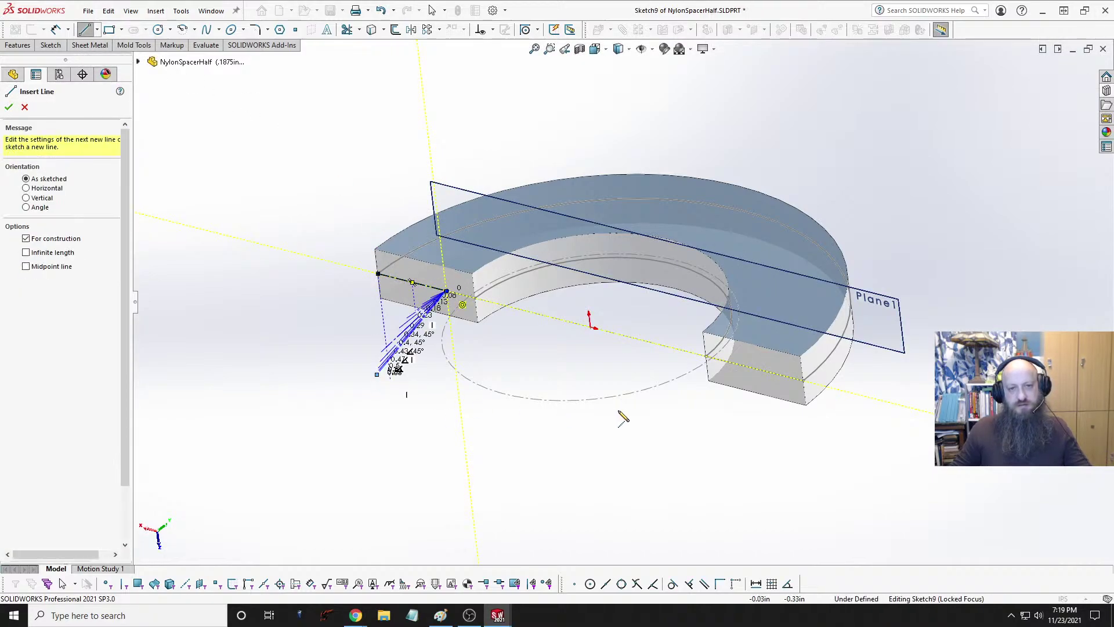
left_click(803, 379)
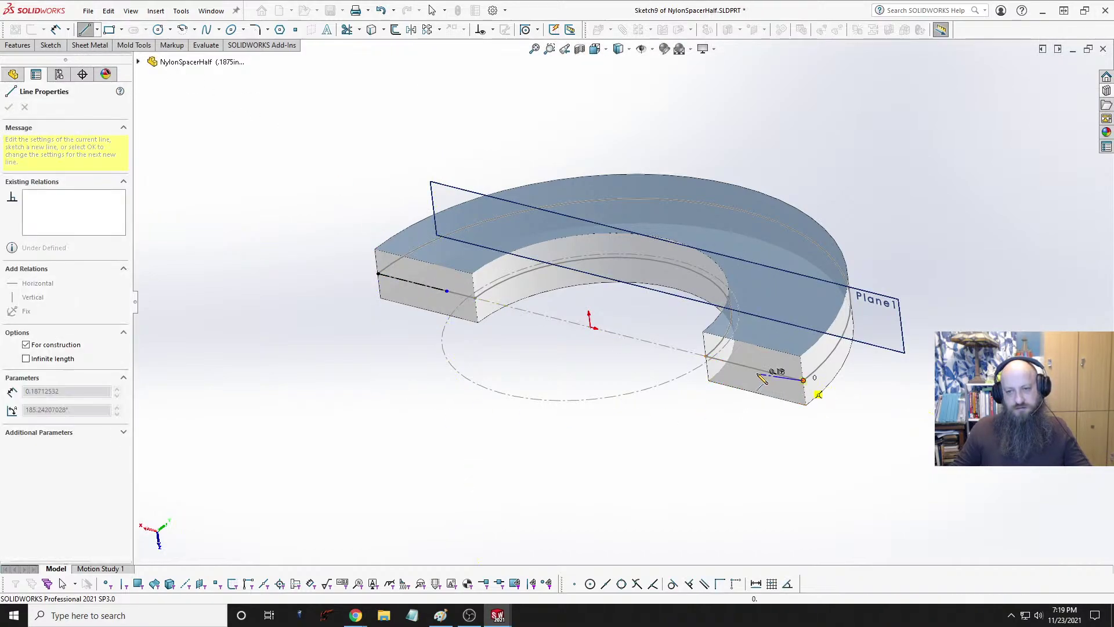
left_click(725, 361)
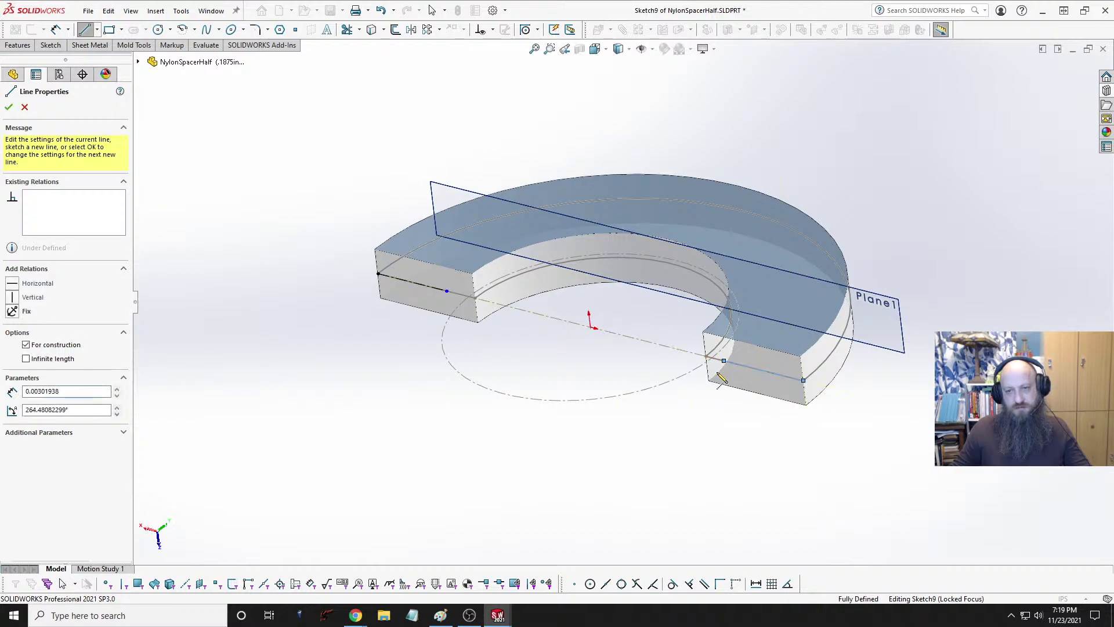
right_click(642, 420)
left_click(673, 432)
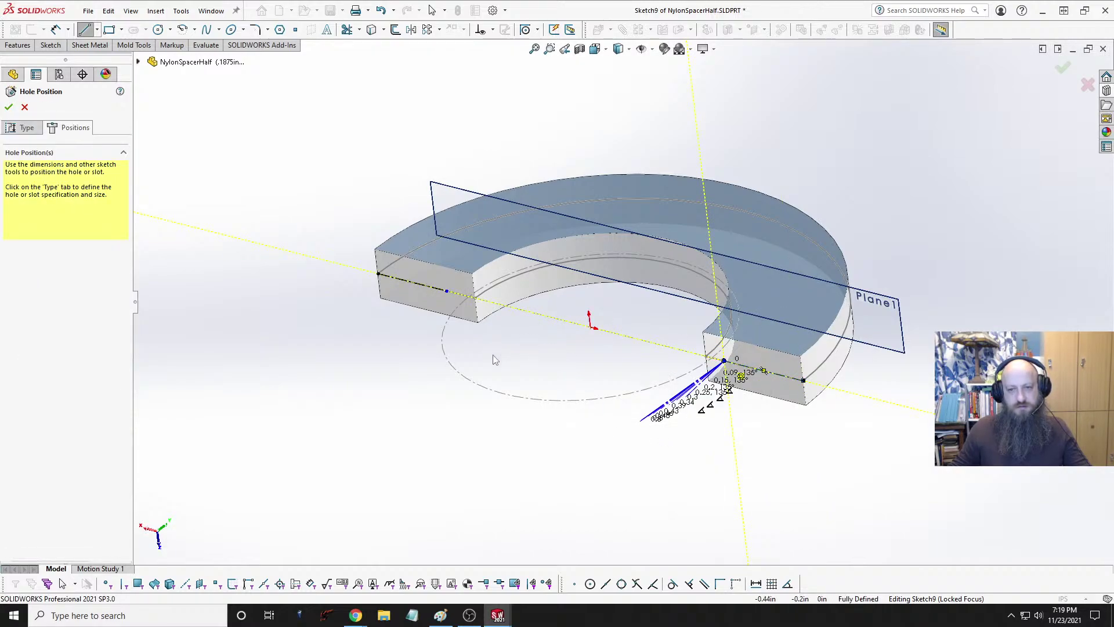
Step: Add a Pierce relation between the first centerline's inner endpoint and the construction circle of Sketch1
left_click(447, 291)
left_click(447, 322, "ctrl")
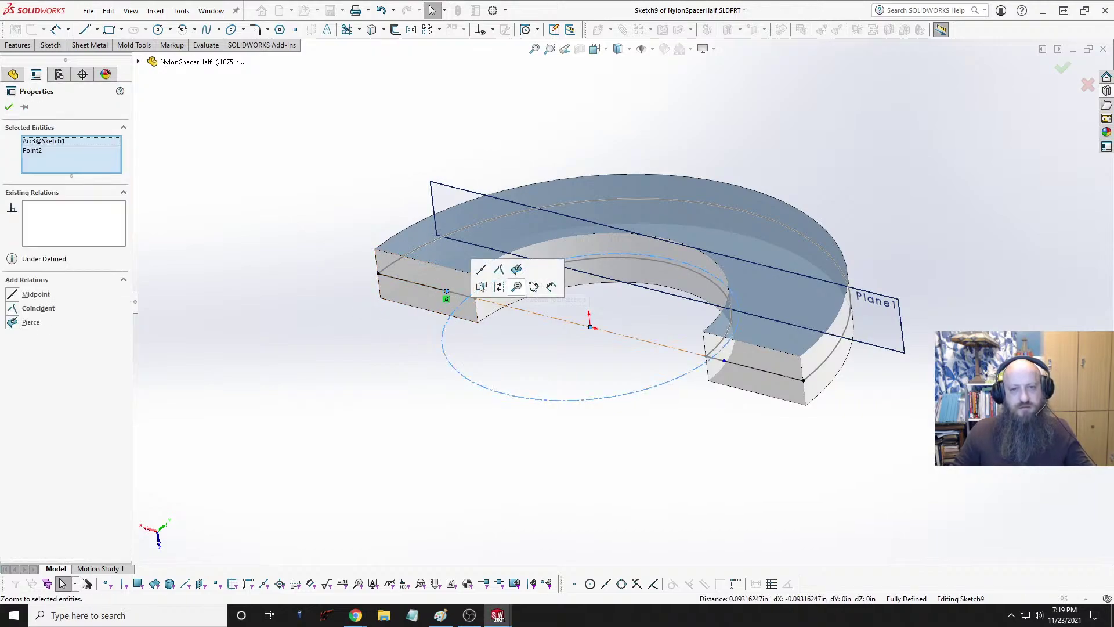
left_click(516, 272)
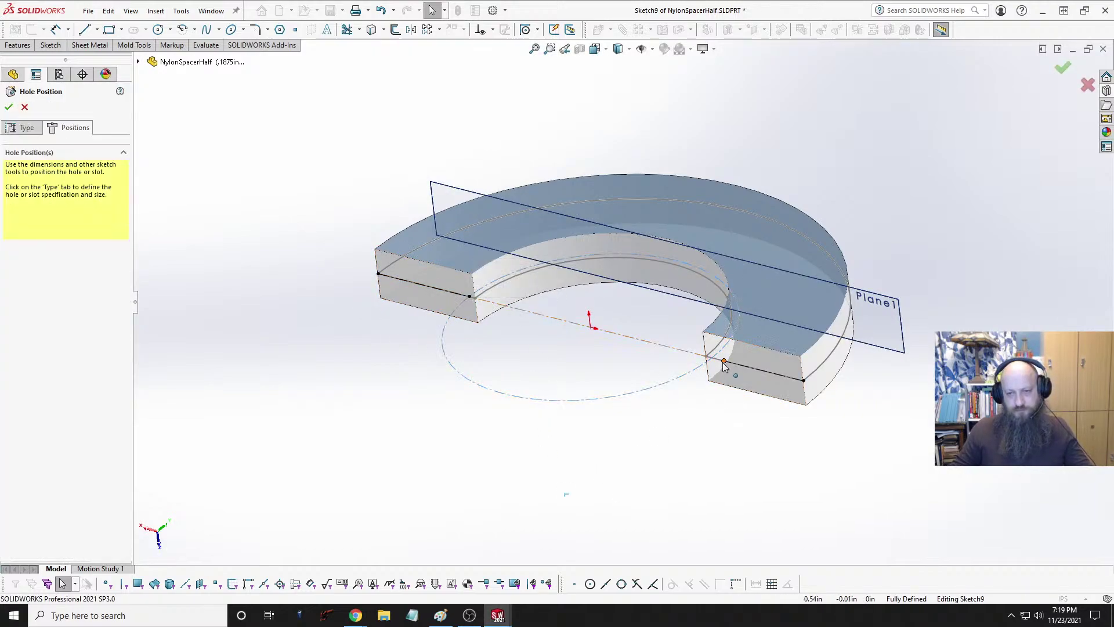
Step: Add a Pierce relation between the second centerline's inner endpoint and Sketch1's construction circle, and hide Sketch1
left_click(668, 383, "ctrl")
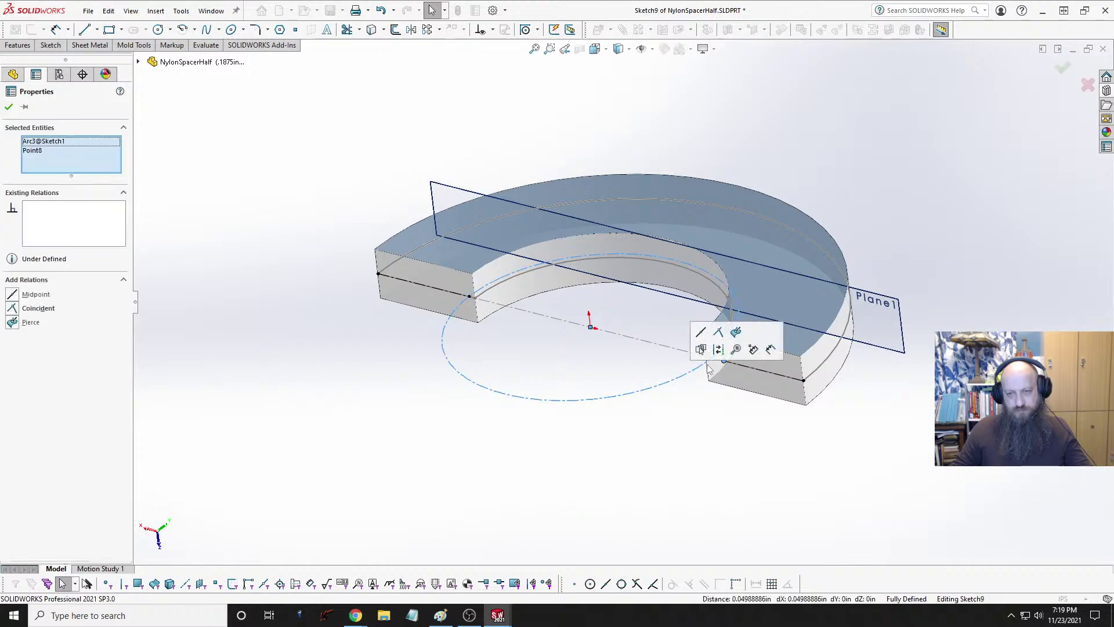
left_click(734, 334)
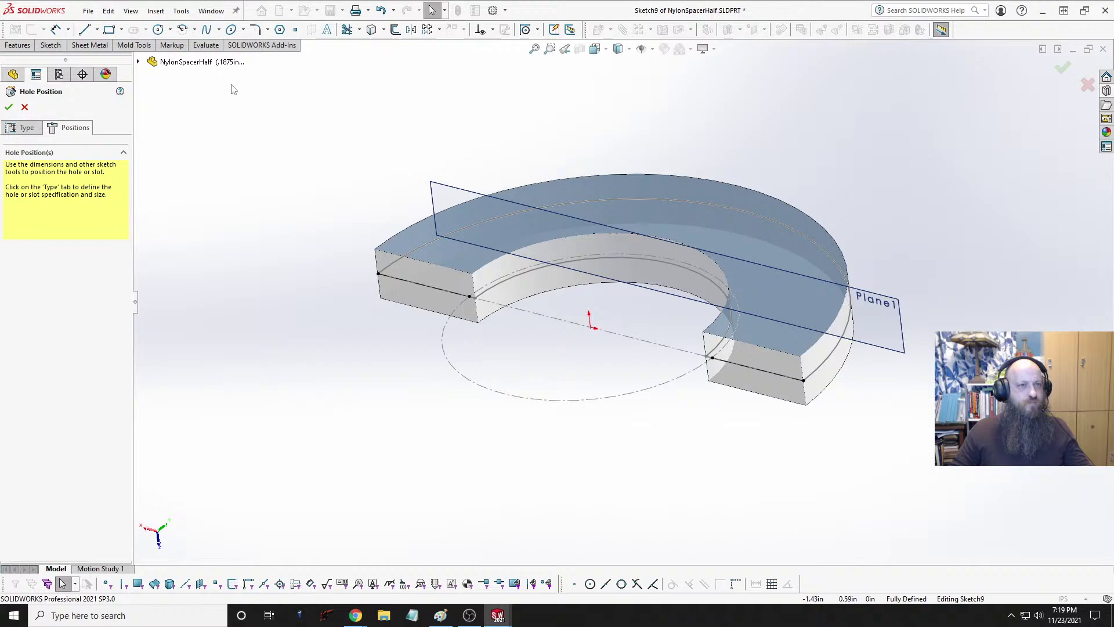
left_click(296, 29)
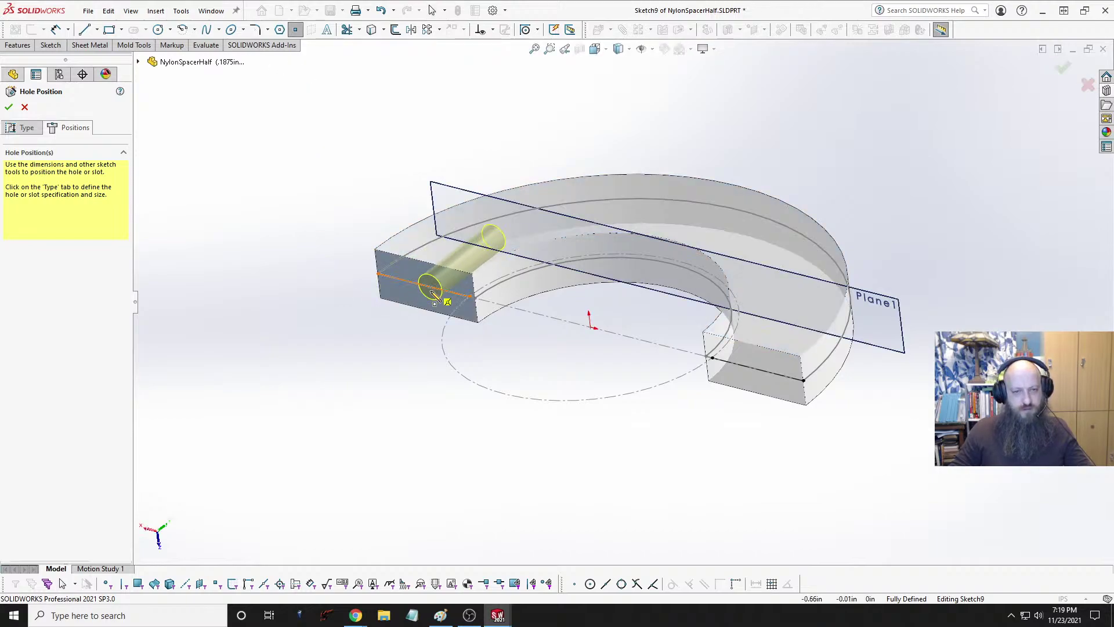
key("Escape")
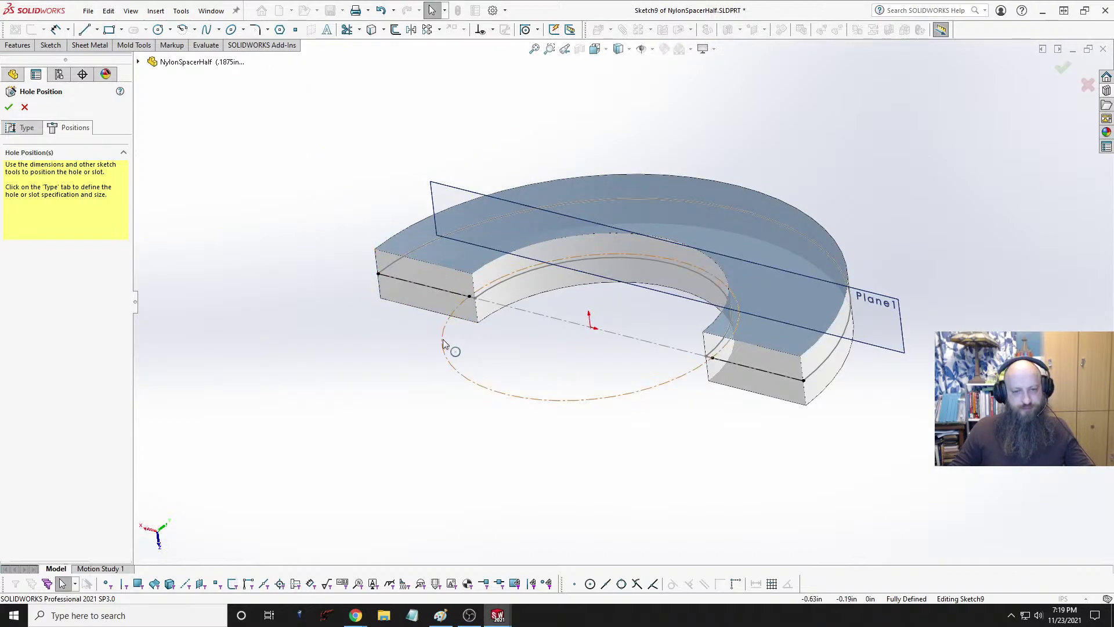
right_click(442, 343)
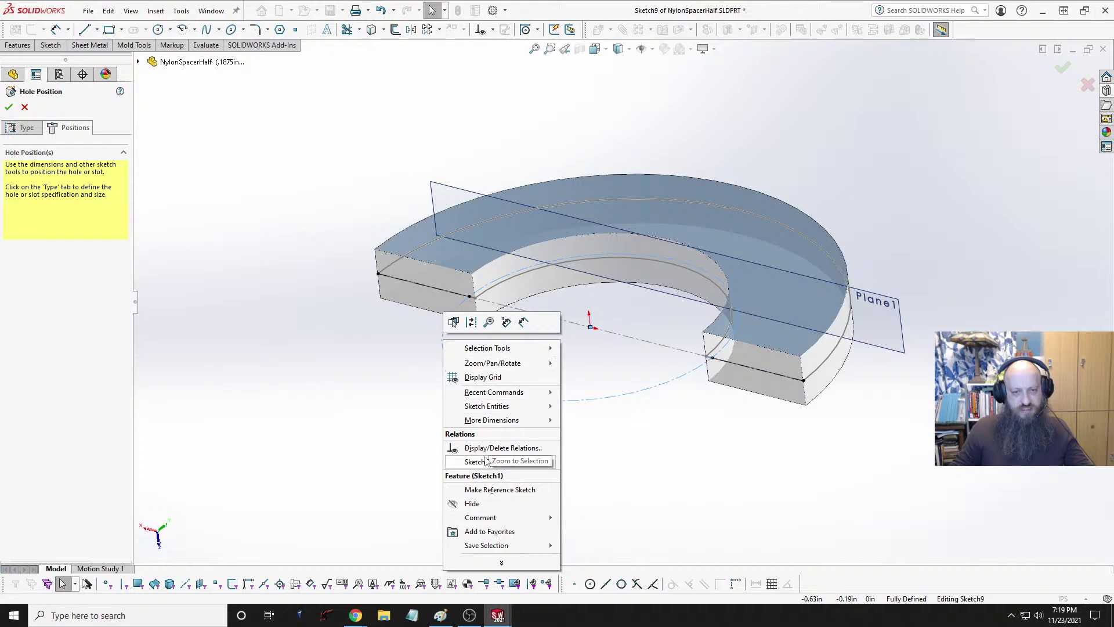
left_click(481, 504)
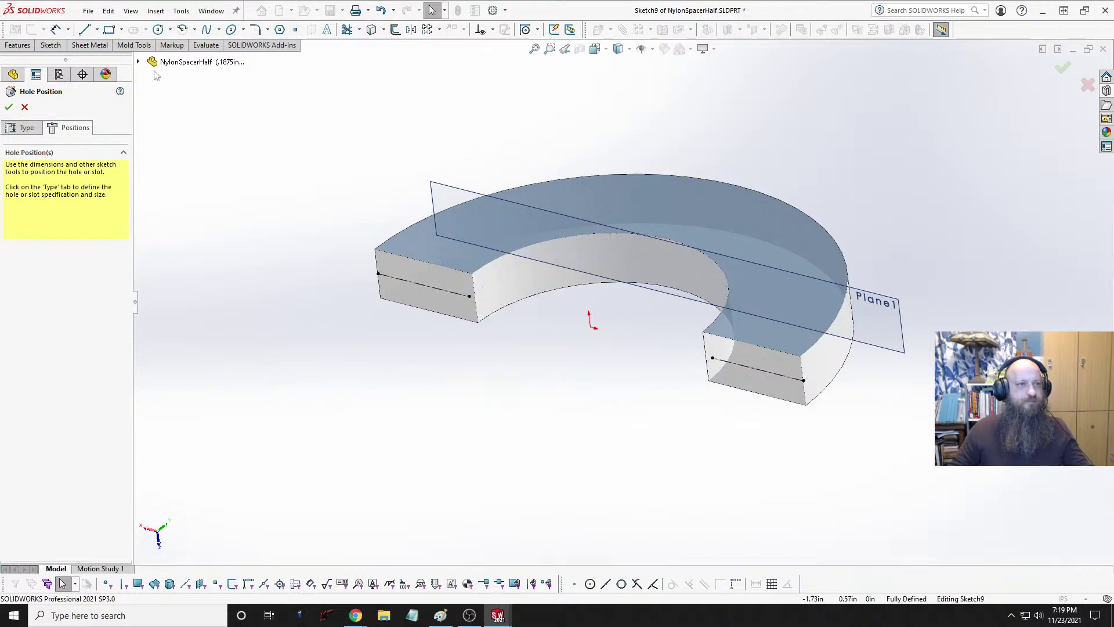
Step: Place a #2 clearance hole at the midpoint of each end-face centerline and finish the hole feature
left_click(295, 29)
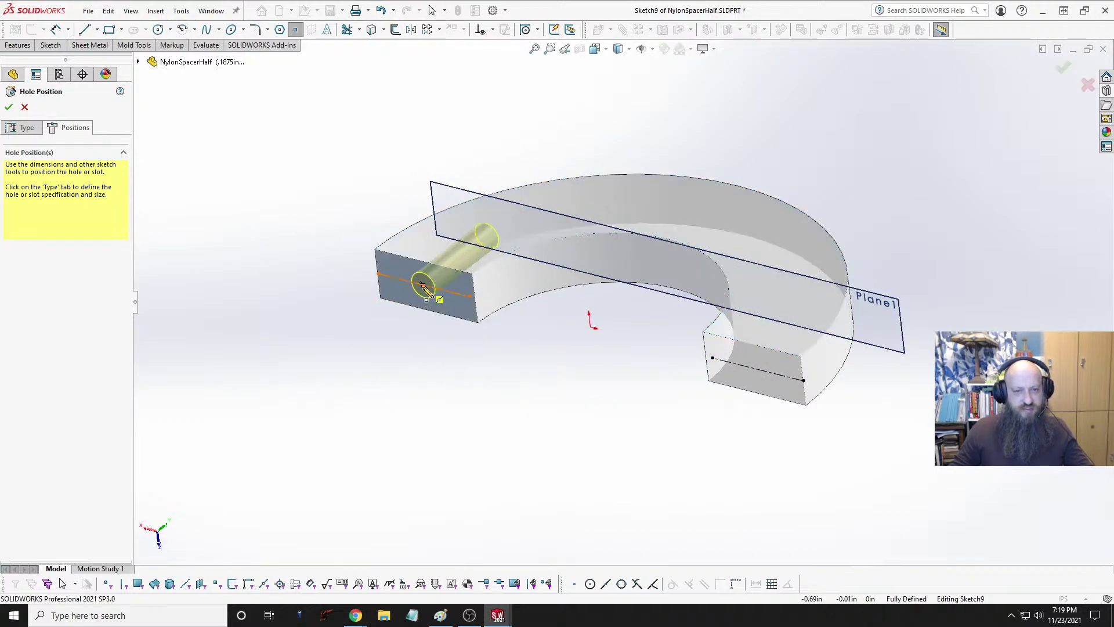
left_click(423, 285)
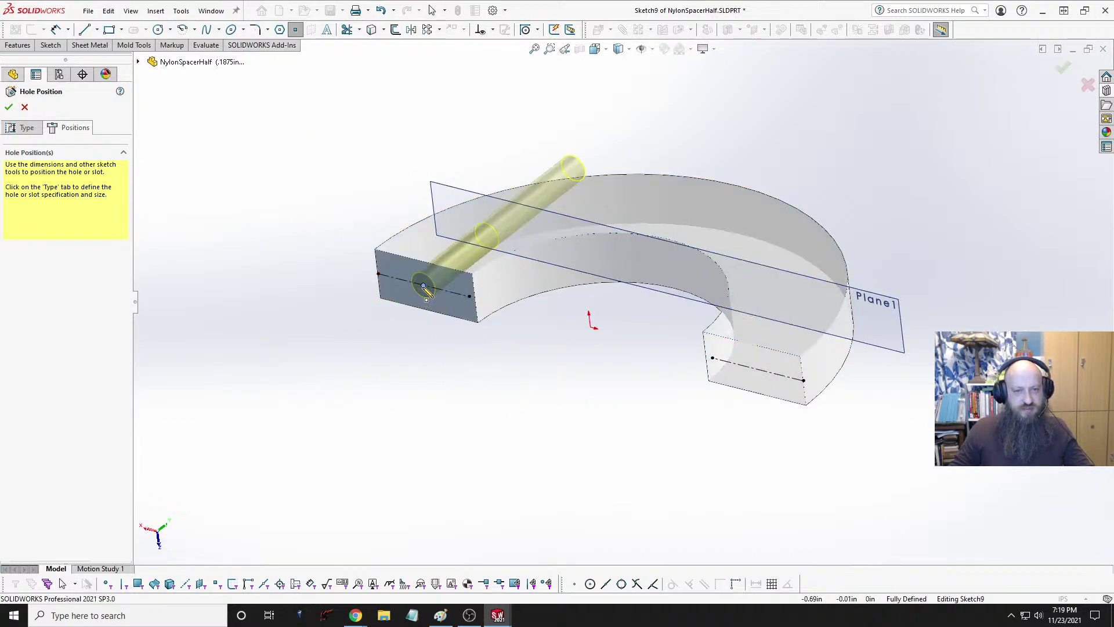
left_click(758, 370)
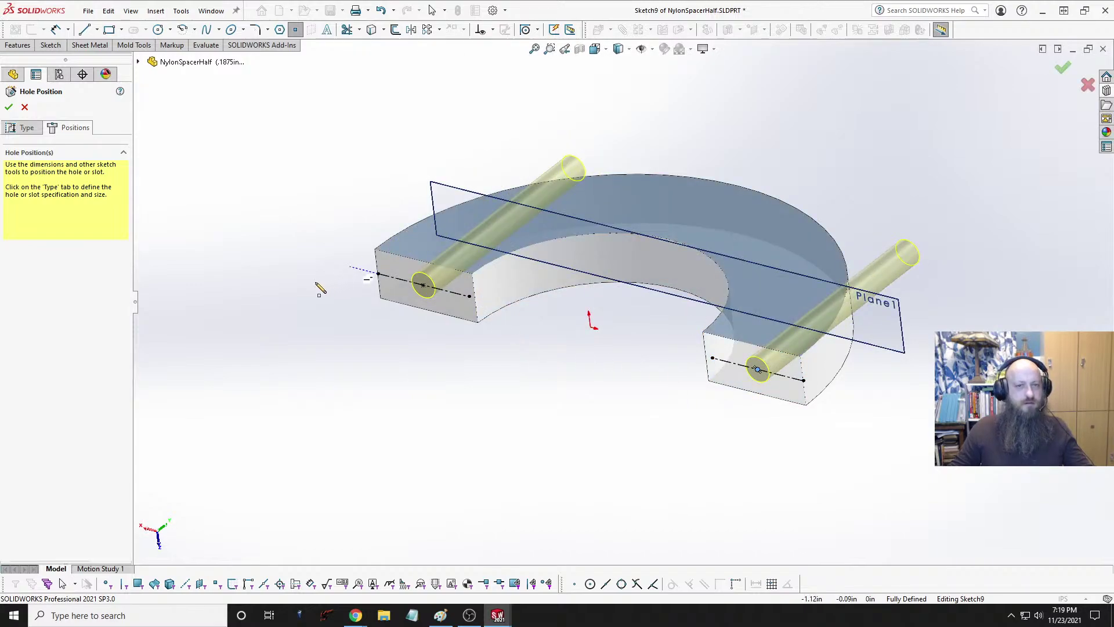
left_click(9, 107)
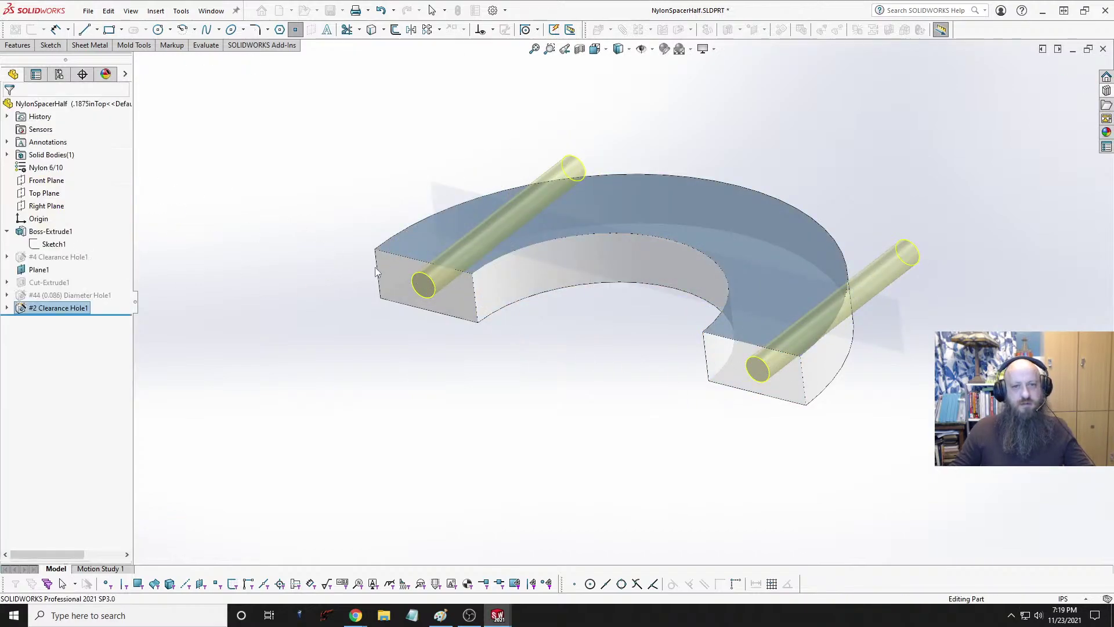
Step: Start a sketch on Plane1 and draw a circle about 0.17 in in diameter centered on each of the two #2 holes
middle_click_drag(383, 256, 391, 278)
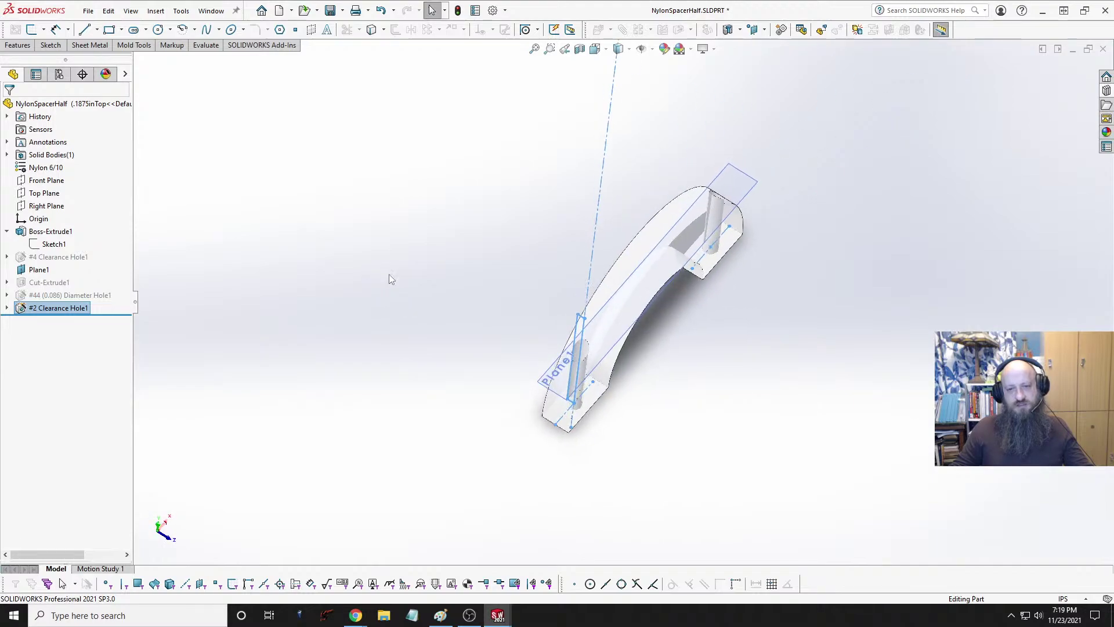
scroll(629, 373, "down", 5)
middle_click_drag(516, 324, 494, 348)
left_click(728, 438)
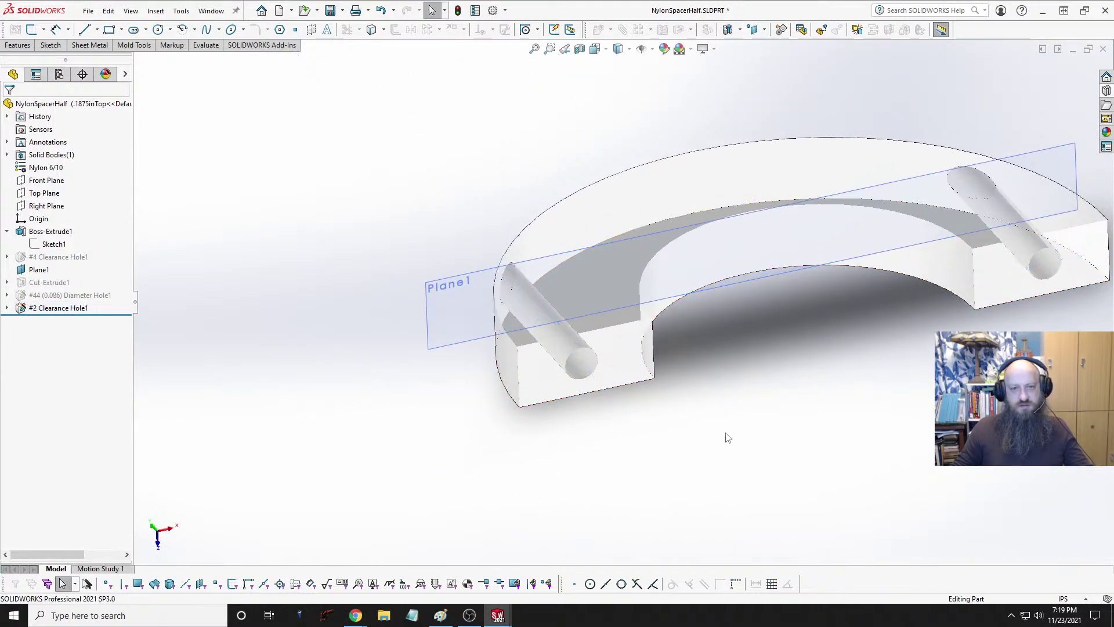
left_click(740, 280)
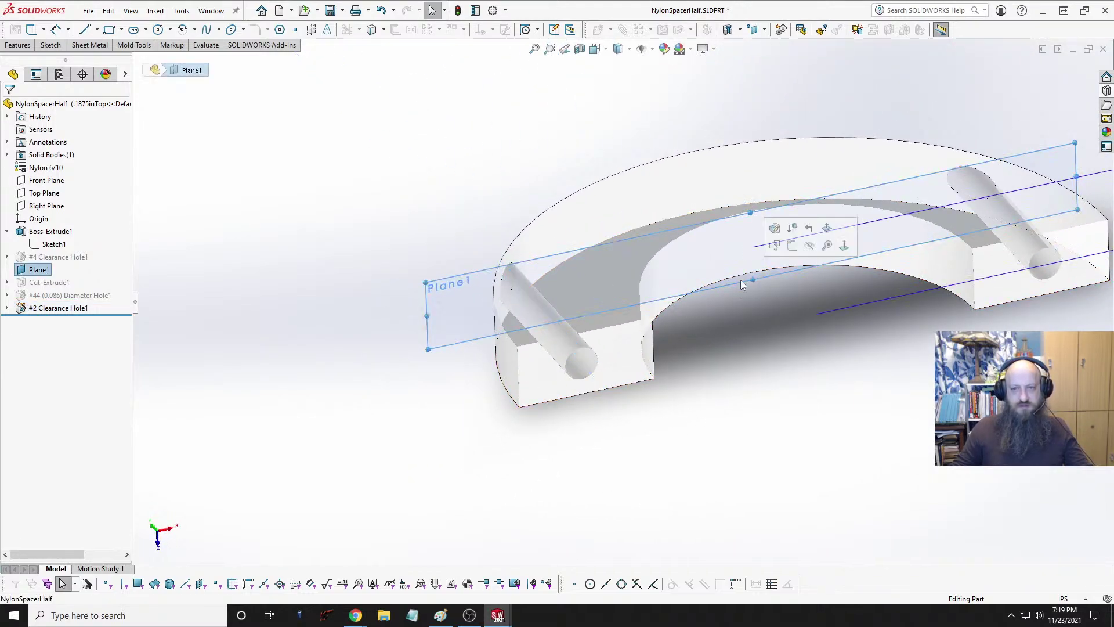
left_click(791, 246)
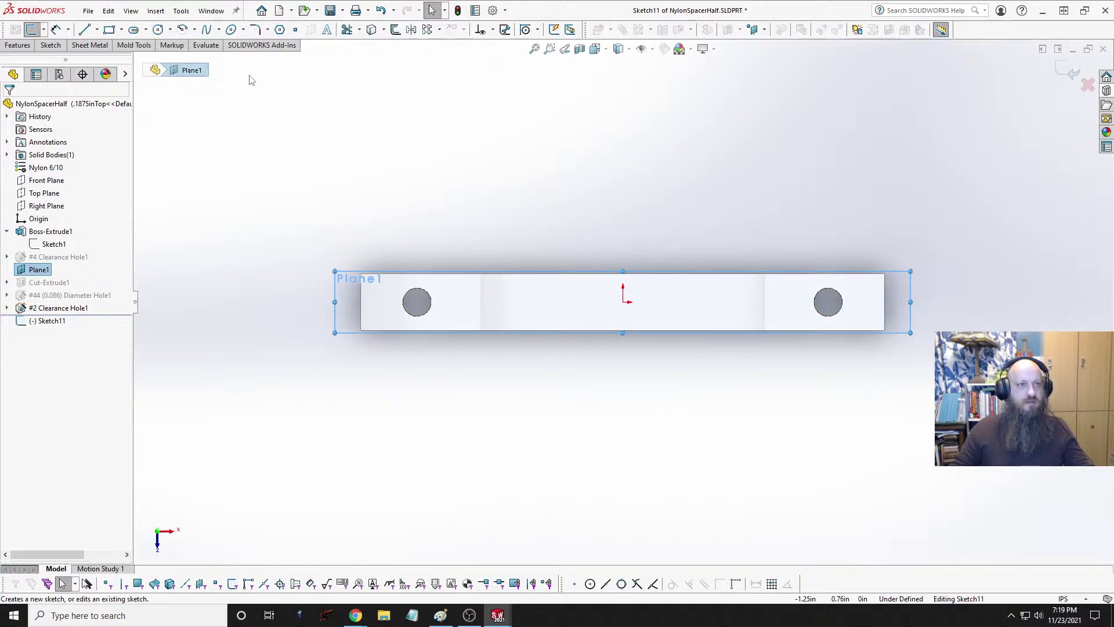
left_click(157, 29)
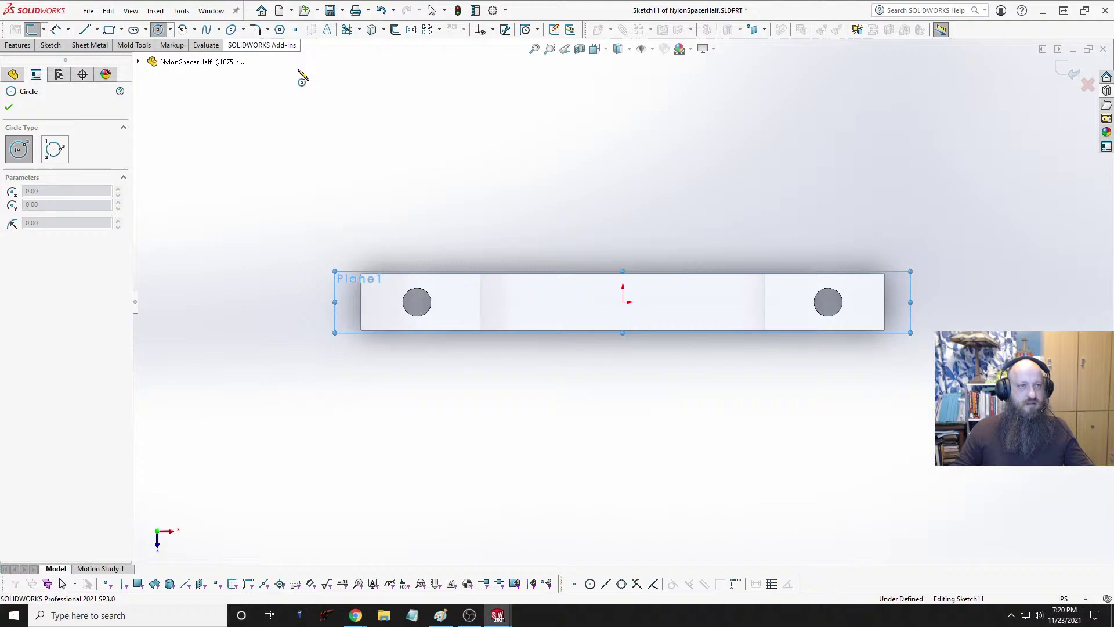
left_click(417, 302)
left_click(443, 302)
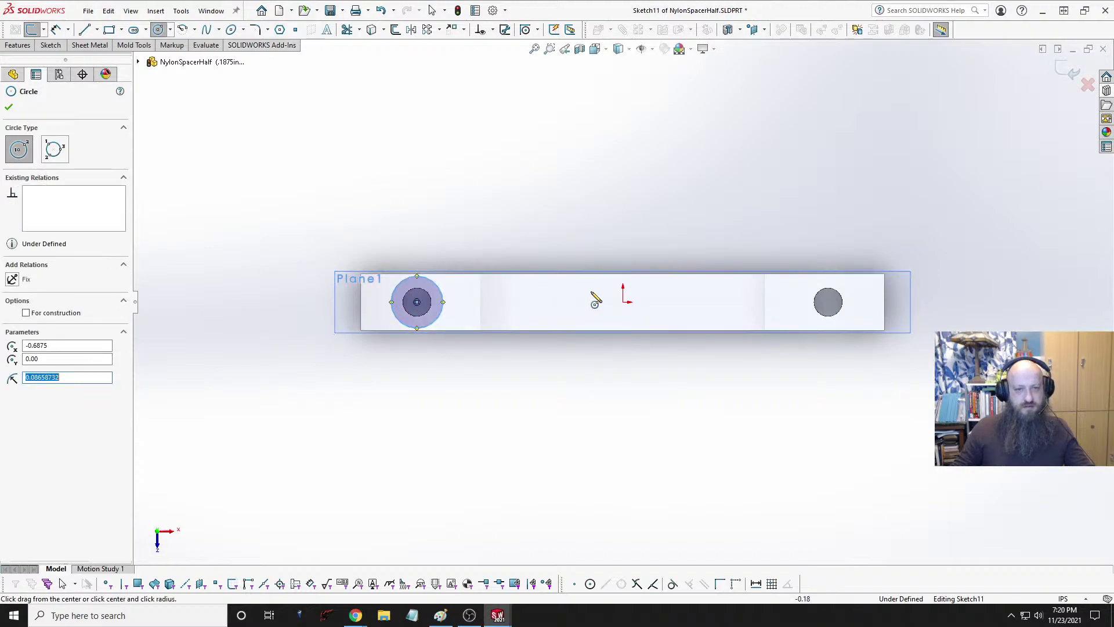
left_click(828, 301)
left_click(855, 301)
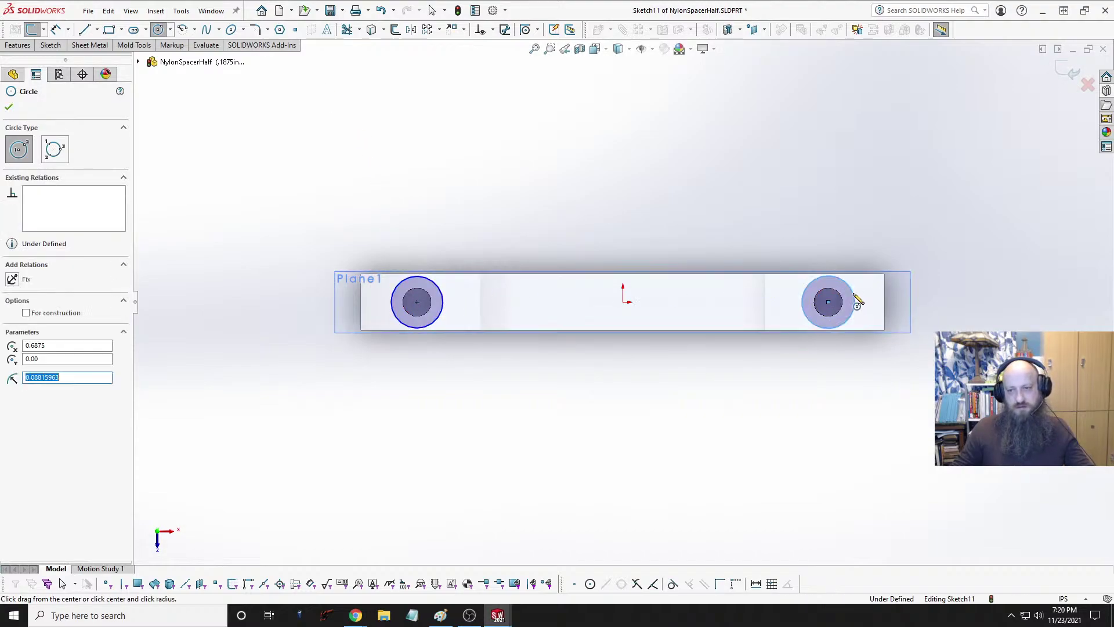
key("Escape")
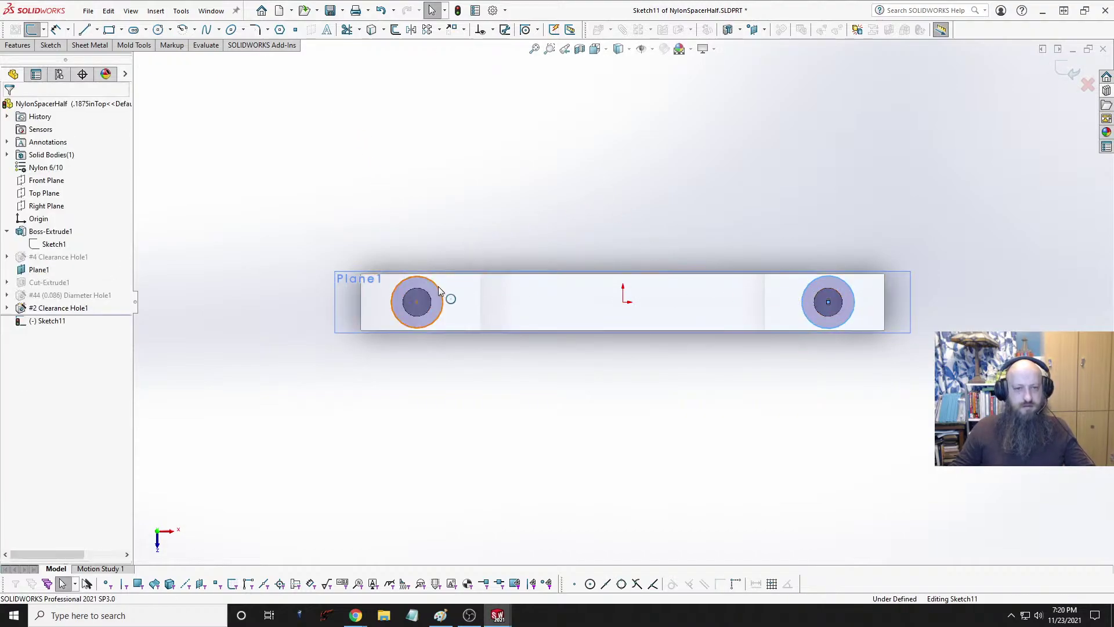
Step: Add an Equal relation between the two circles around the #2 holes
left_click(443, 297)
left_click(850, 287, "ctrl")
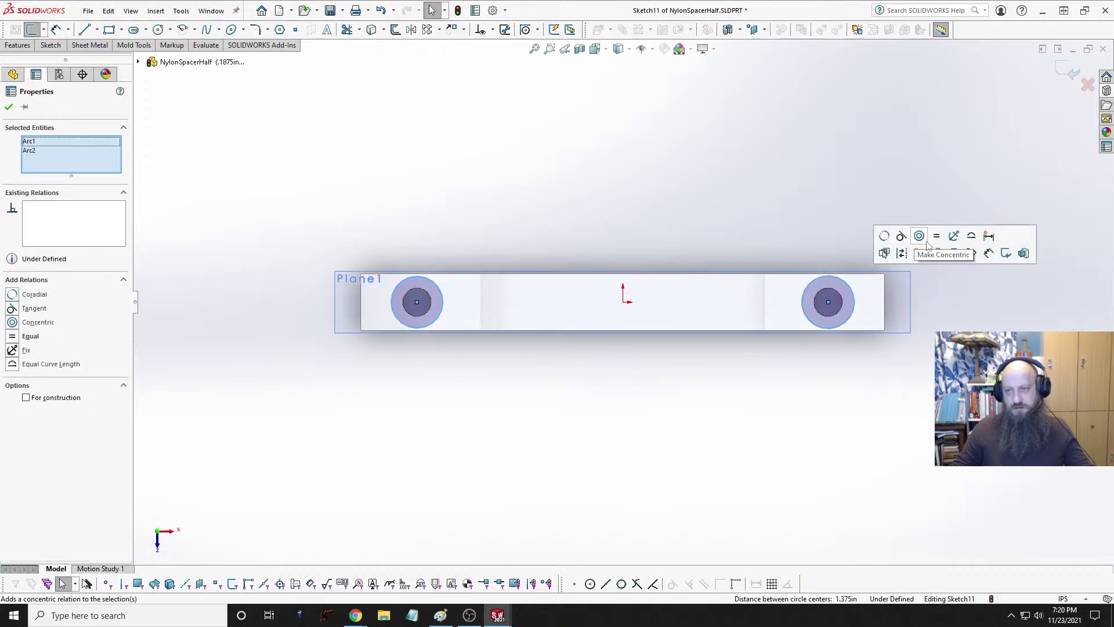
left_click(634, 365)
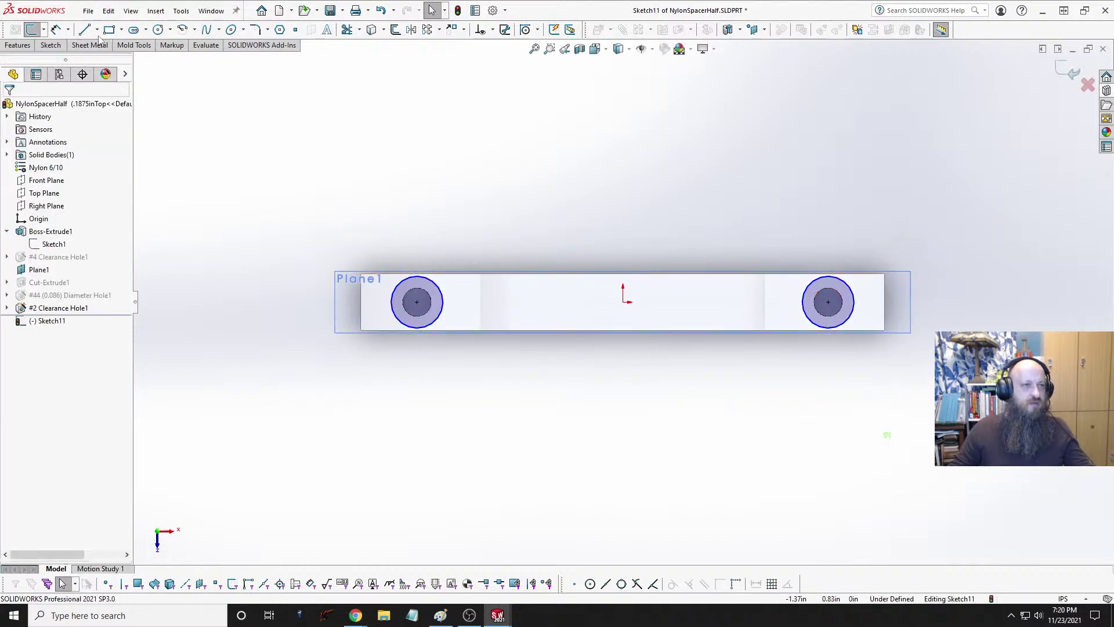
Step: Dimension the diameter of the circle nearest the Plane1 label as 0.167 in
left_click(68, 29)
left_click(93, 42)
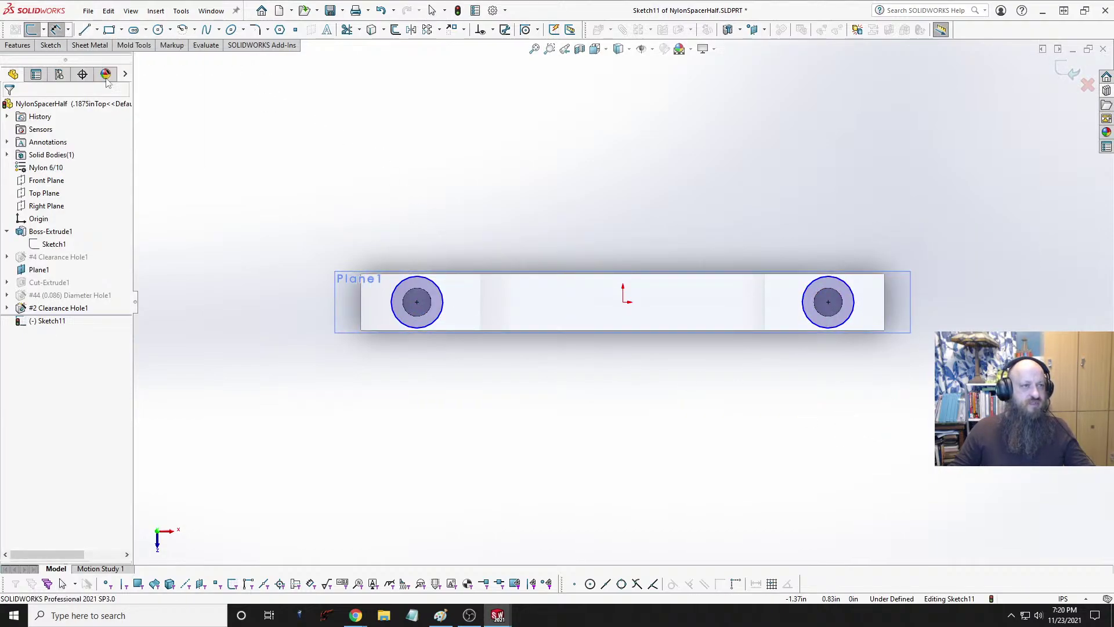
left_click(441, 278)
left_click(525, 218)
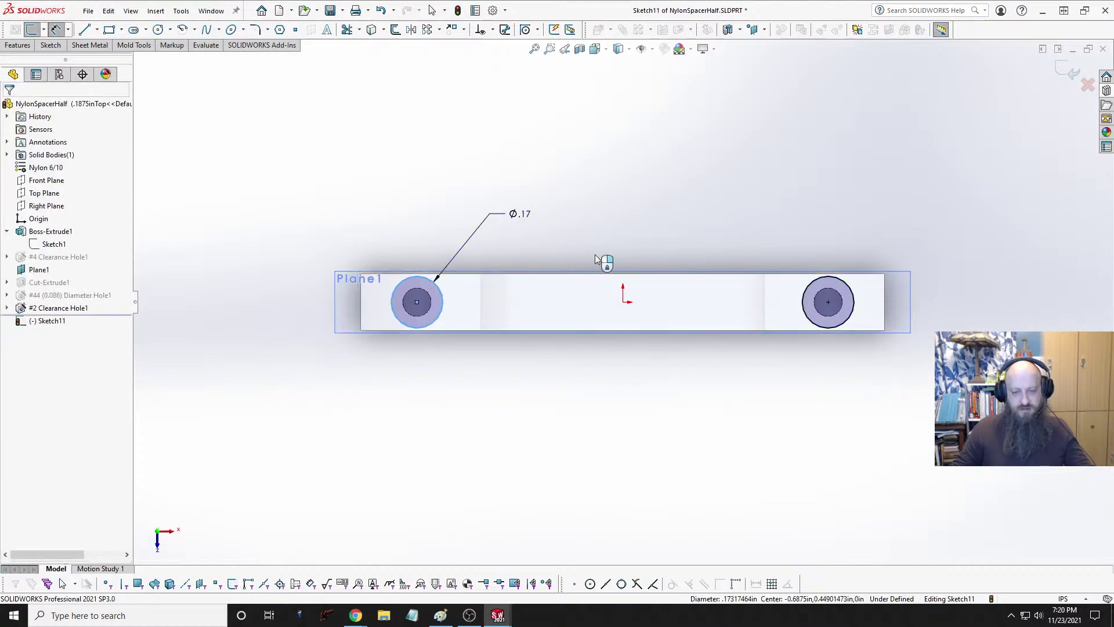
type(".1678")
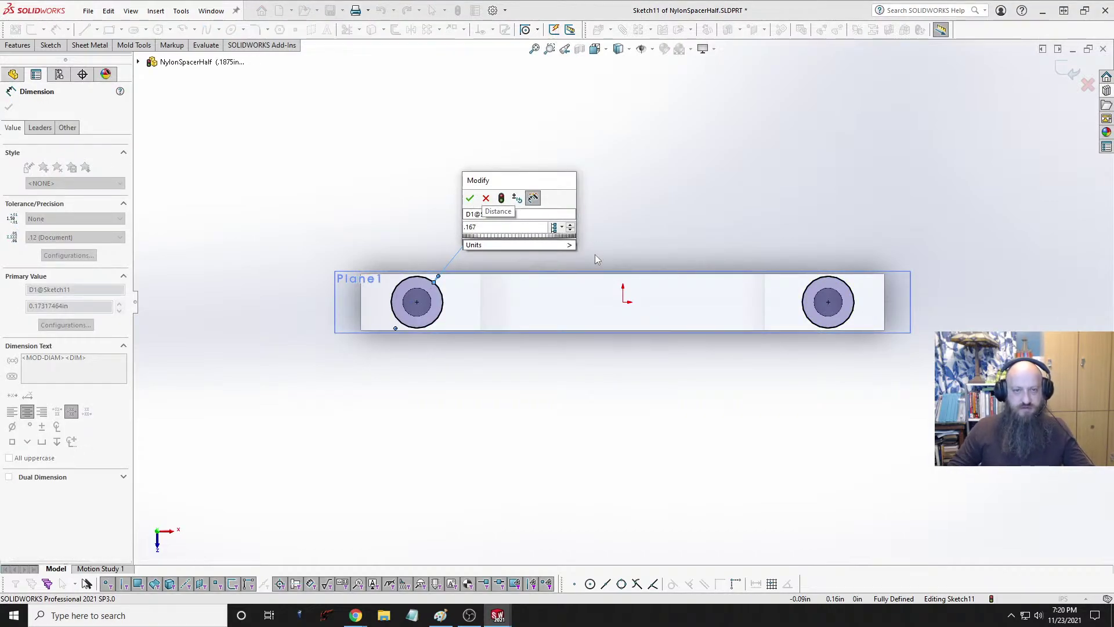
key("Return")
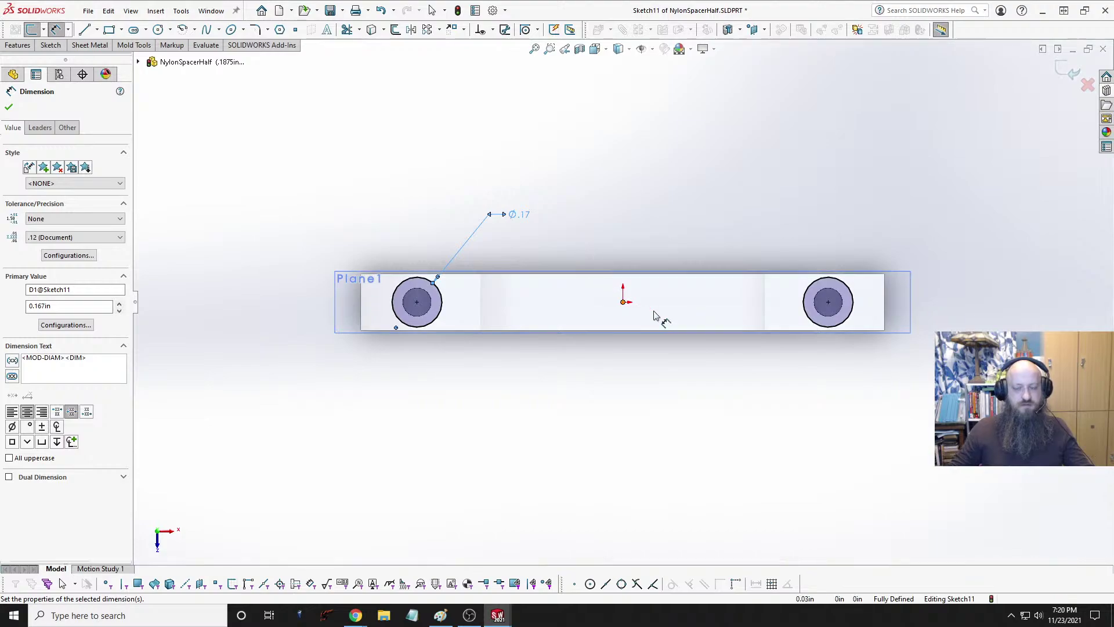
Step: Cut-extrude the two circles 0.25 in blind in Direction 1 and Through All in Direction 2
mouse_move(659, 315)
middle_mouse_down()
mouse_move(847, 350)
mouse_move(757, 313)
mouse_move(824, 261)
mouse_move(807, 255)
mouse_move(836, 249)
mouse_move(671, 324)
middle_mouse_up()
key("f")
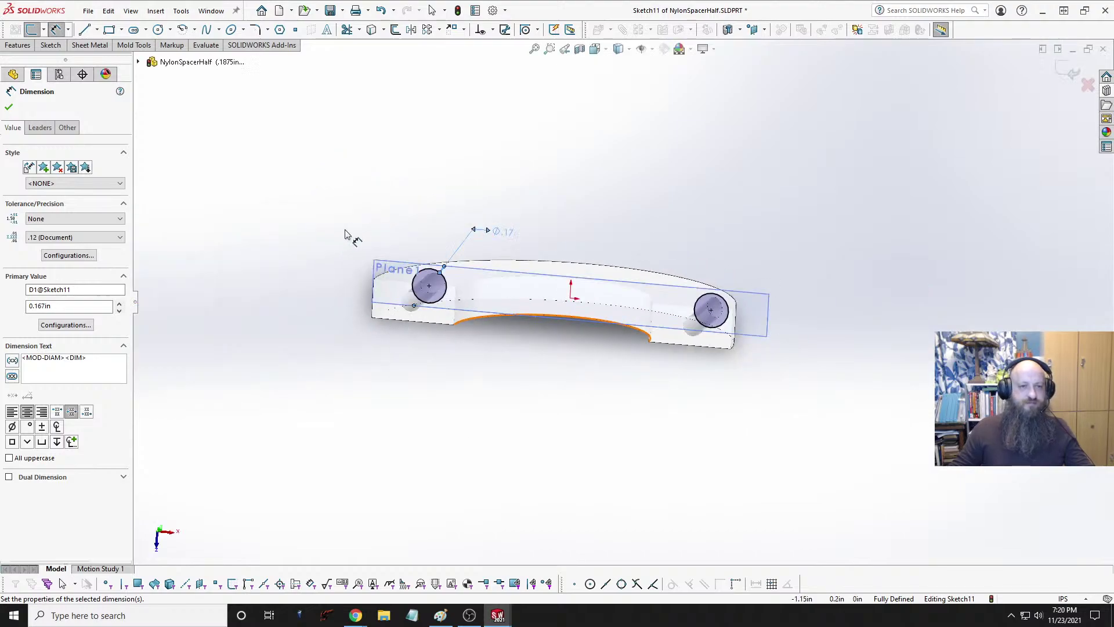
middle_click_drag(348, 236, 248, 166)
left_click(16, 47)
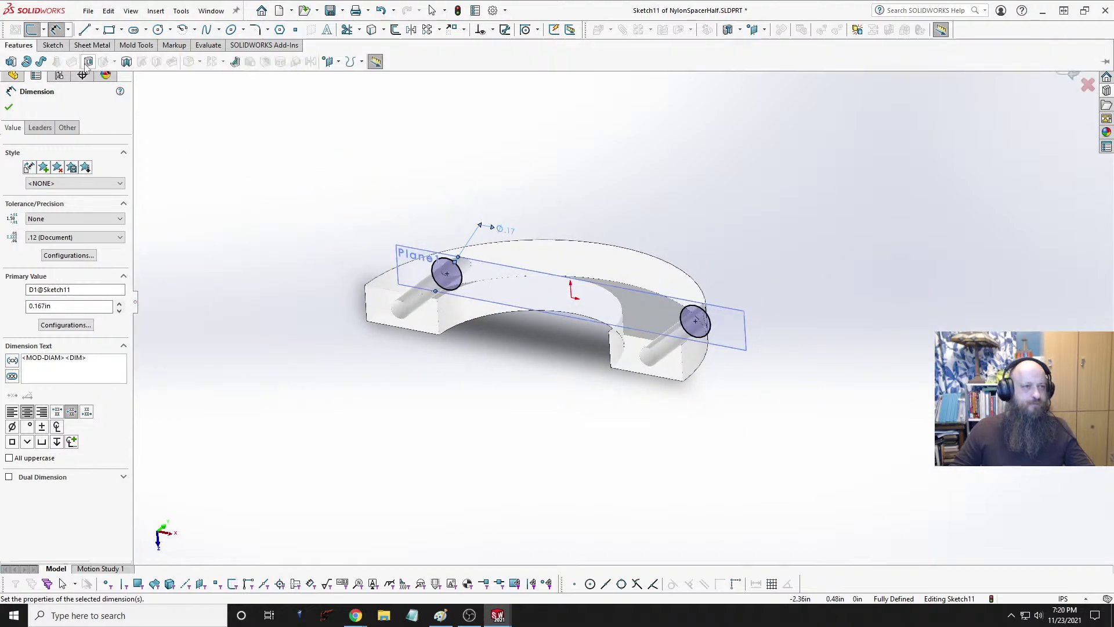
left_click(88, 62)
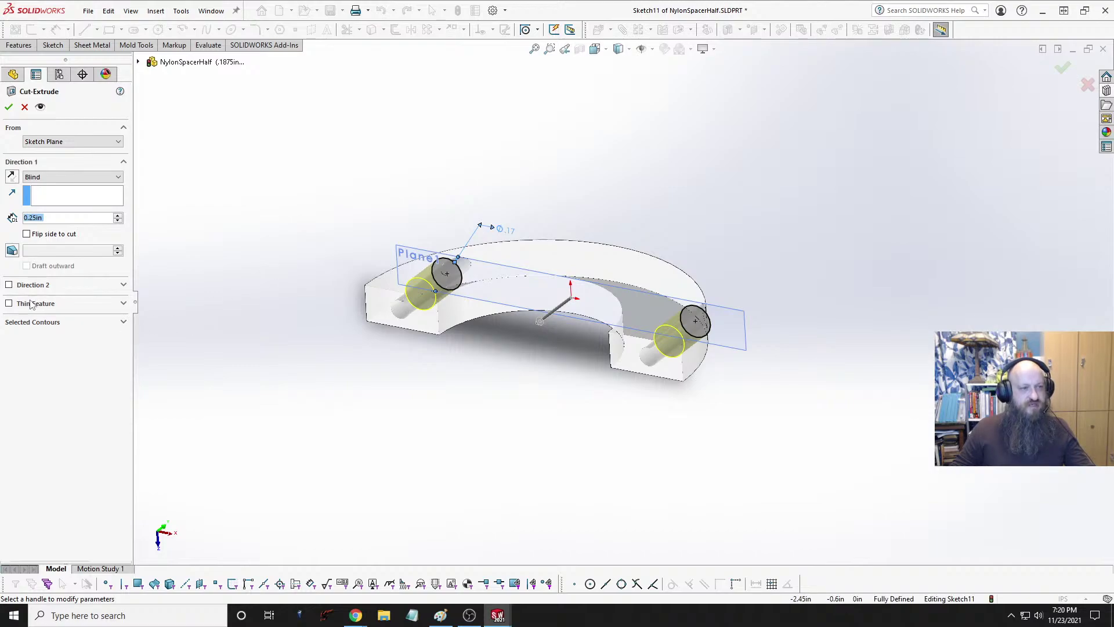
left_click(9, 285)
left_click(57, 303)
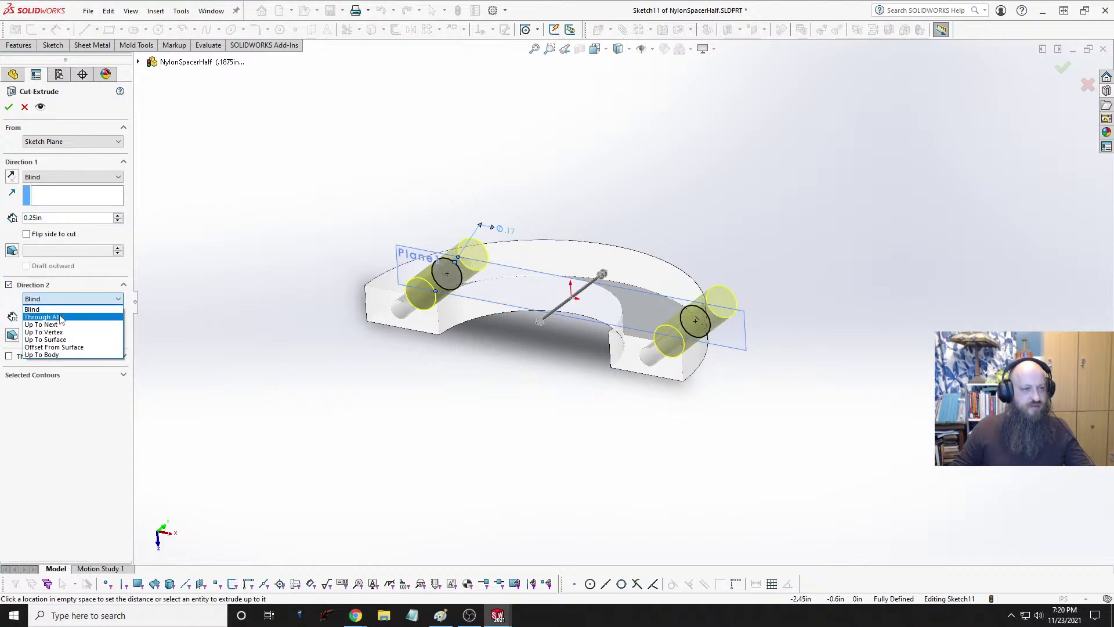
left_click(60, 320)
left_click(9, 107)
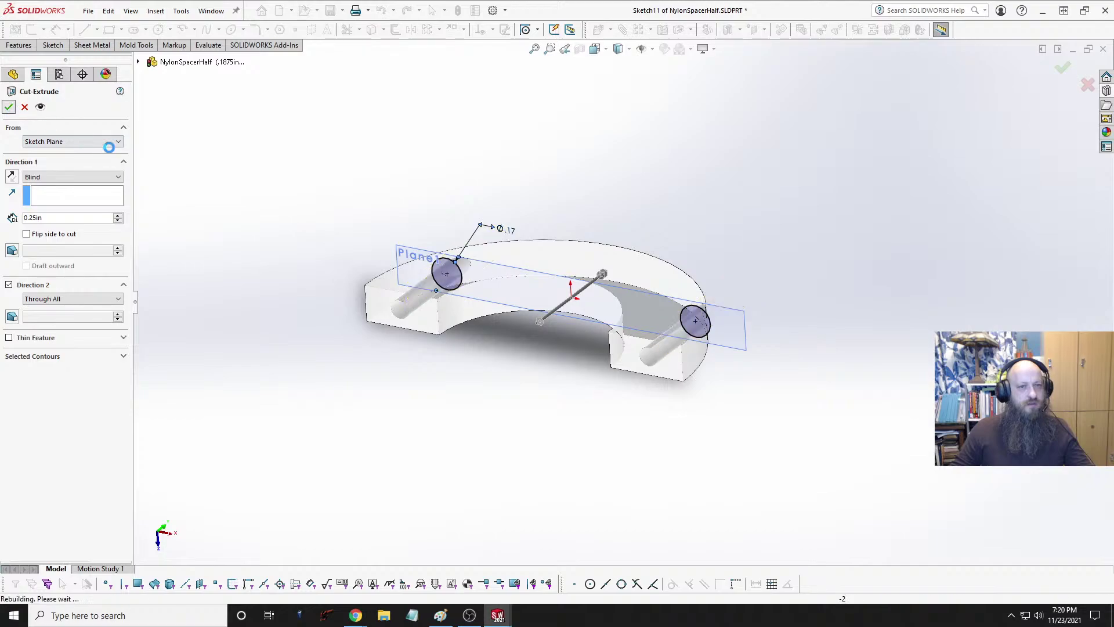
Step: Inspect the finished counterbore cuts, restore the trimetric view, and add a configuration named .1875inBottom
middle_click_drag(469, 279, 535, 190)
scroll(520, 253, "down", 3)
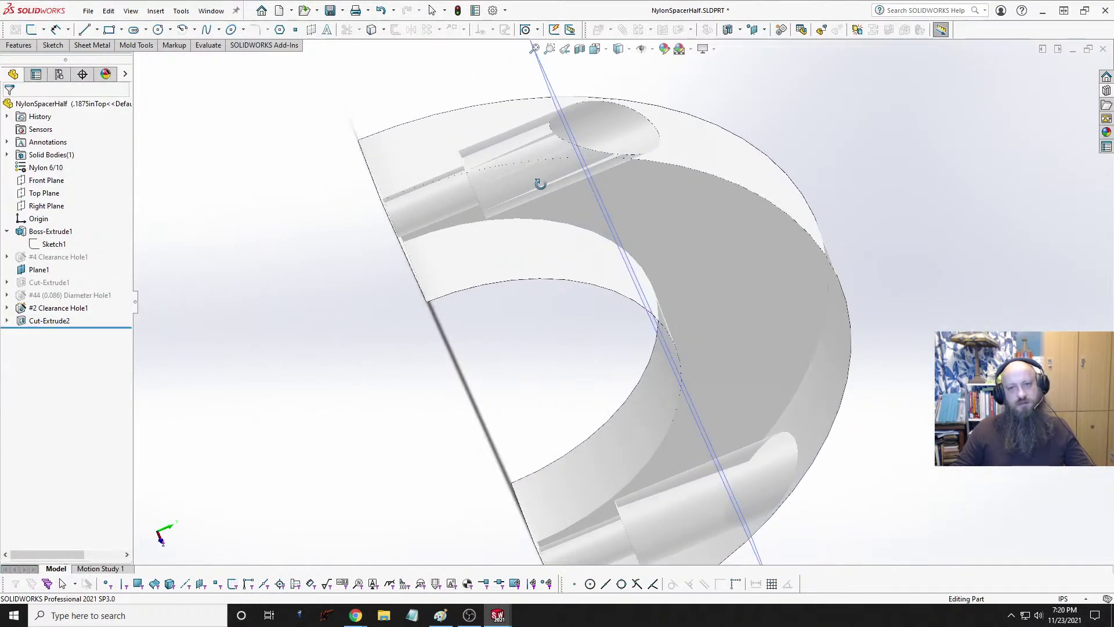
middle_click_drag(539, 183, 507, 252)
key("space")
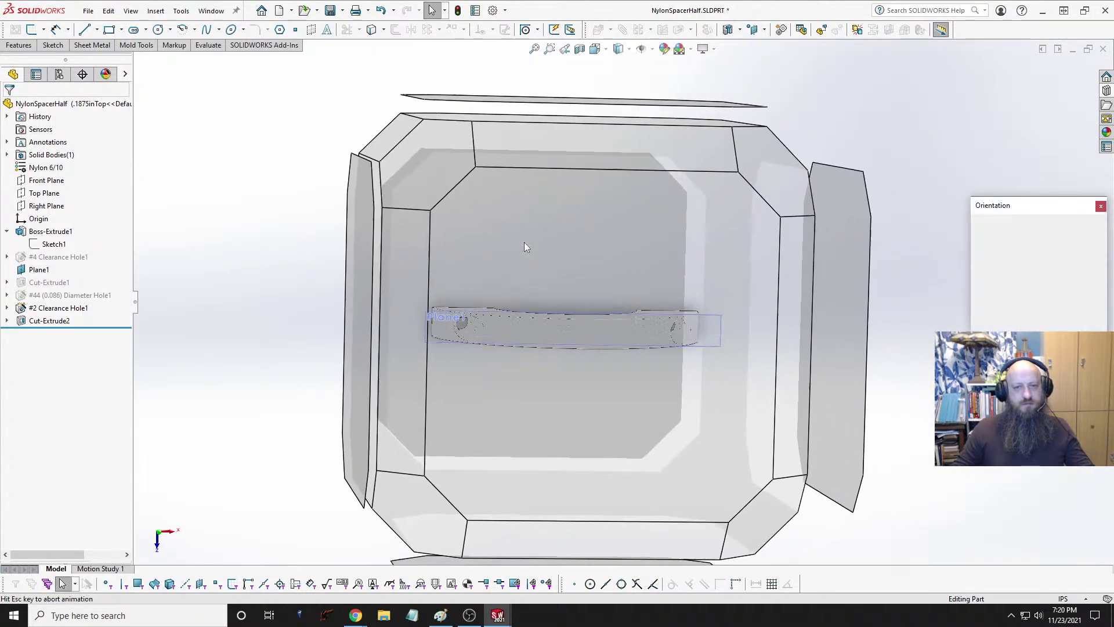
left_click(1090, 255)
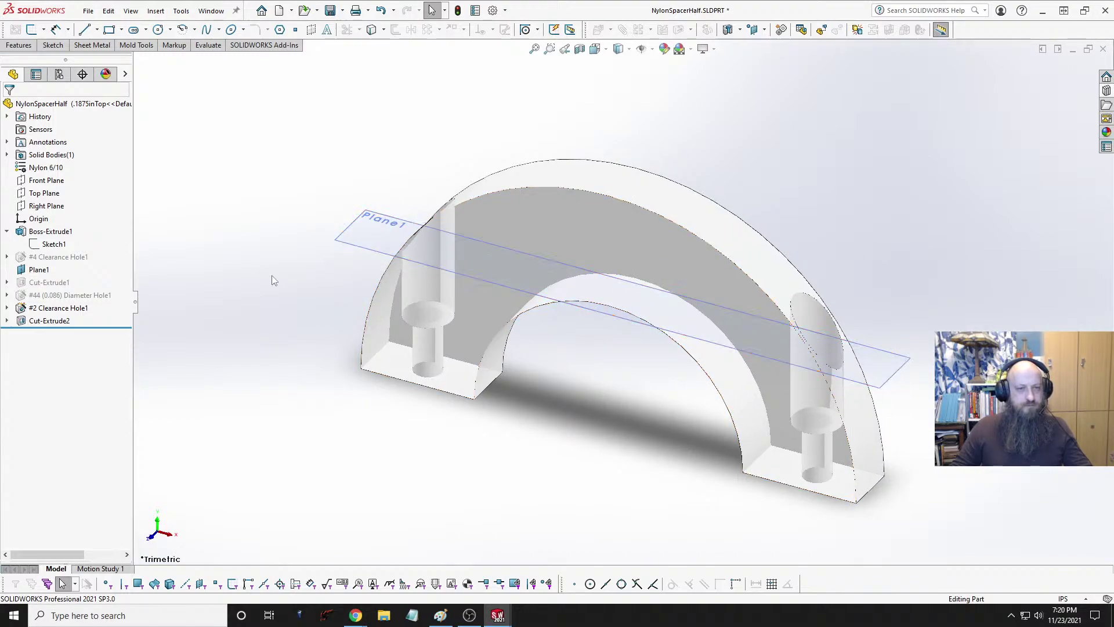
left_click(59, 73)
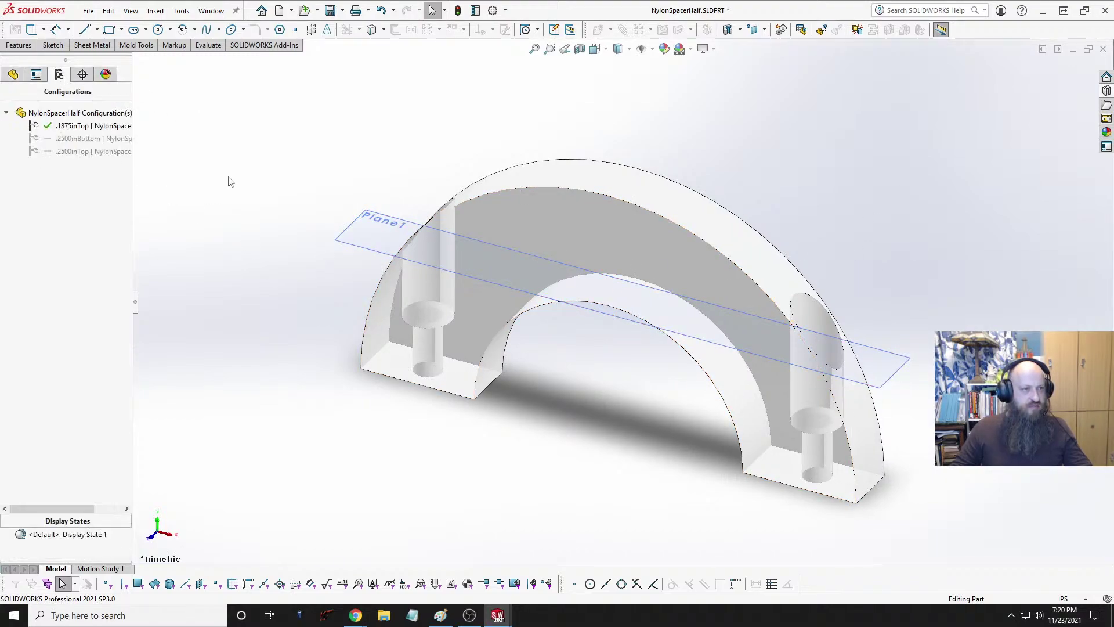
right_click(55, 114)
left_click(106, 132)
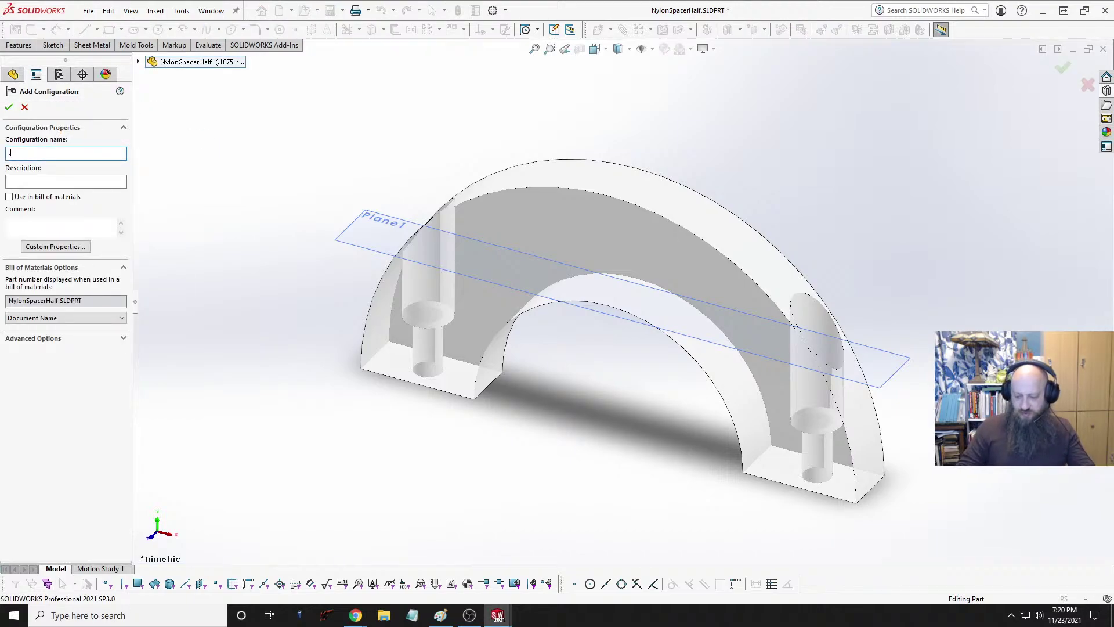
type(".1875")
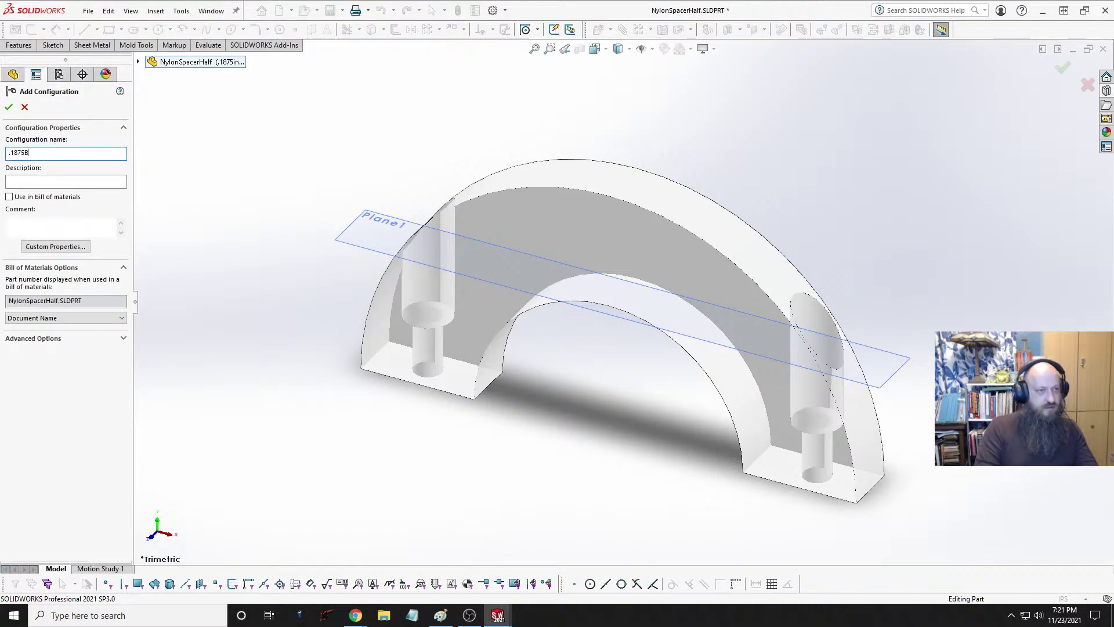
type("Bottom")
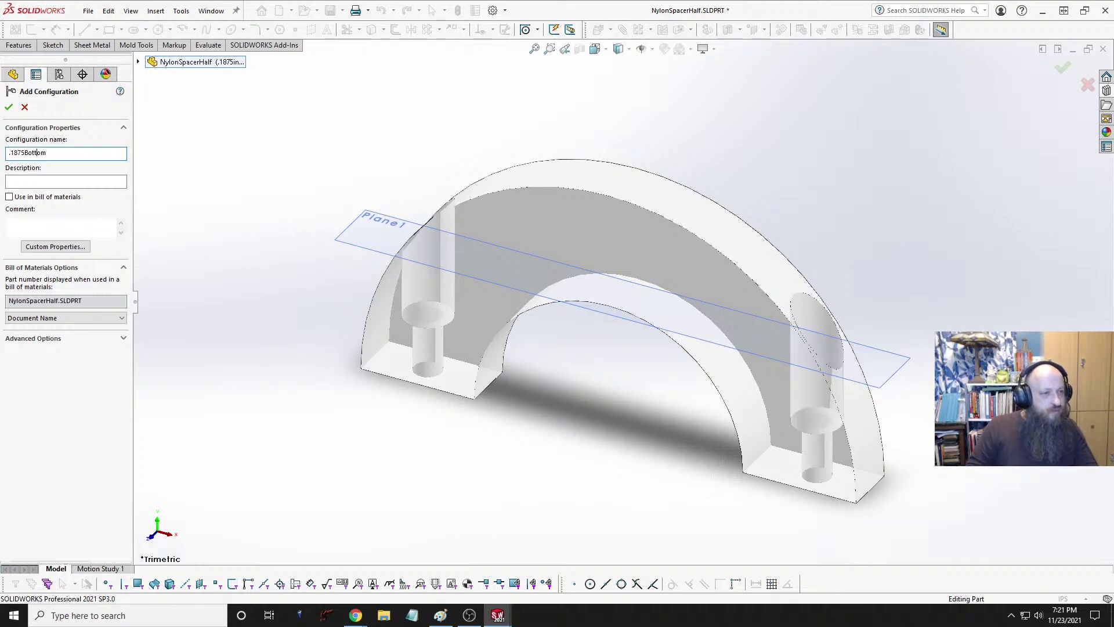
type("in")
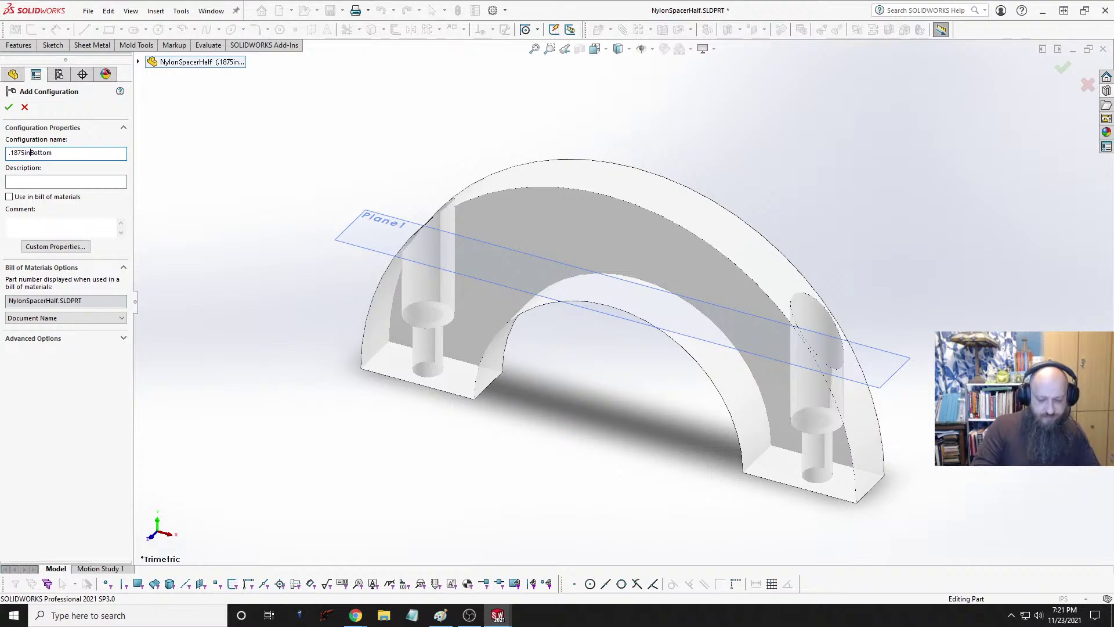
key("Return")
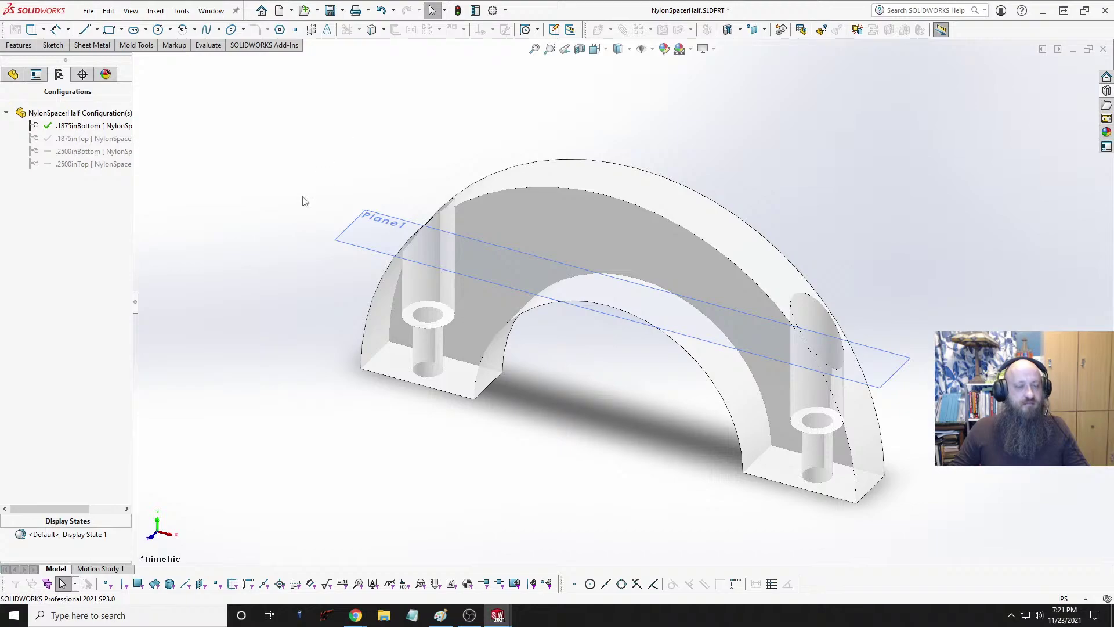
Step: Suppress #2 Clearance Hole1 and Cut-Extrude2 in the .1875inBottom configuration
left_click(13, 74)
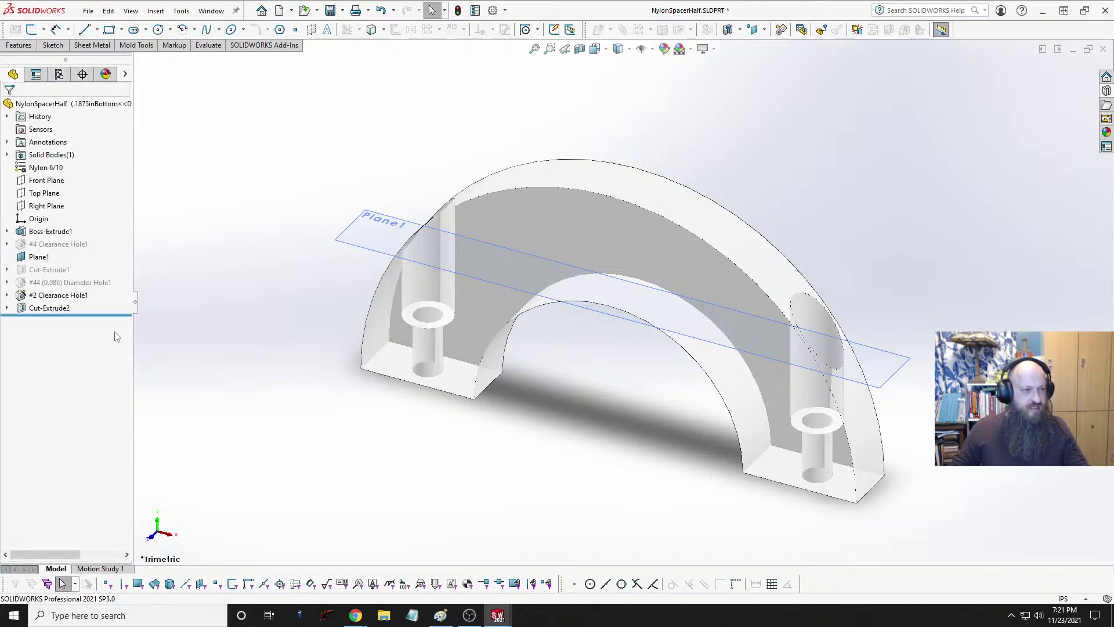
left_click(55, 295)
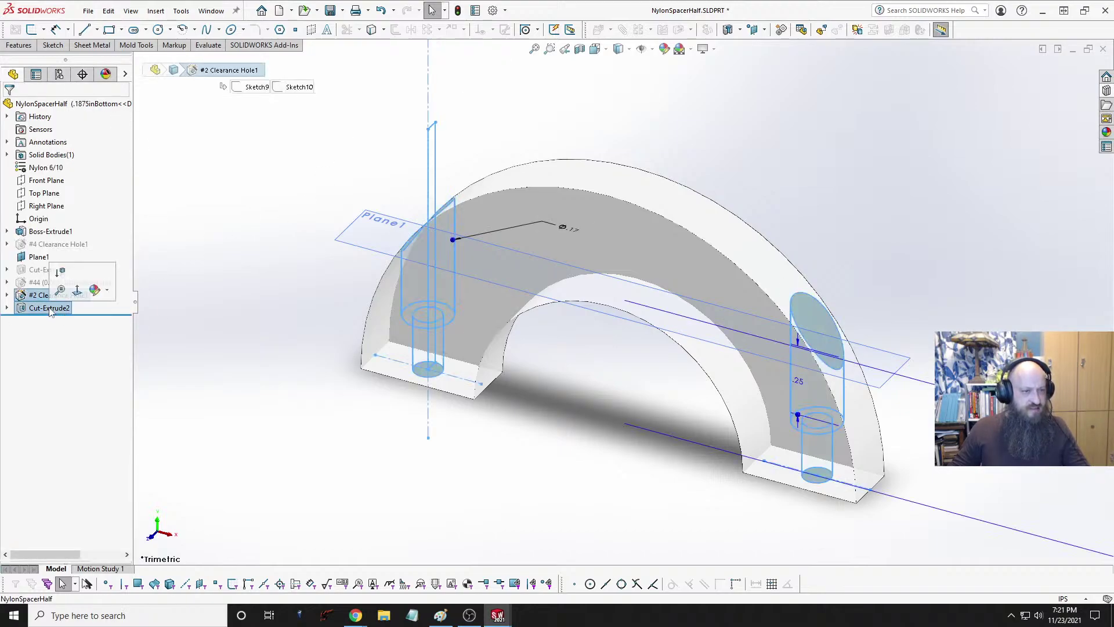
left_click(58, 271)
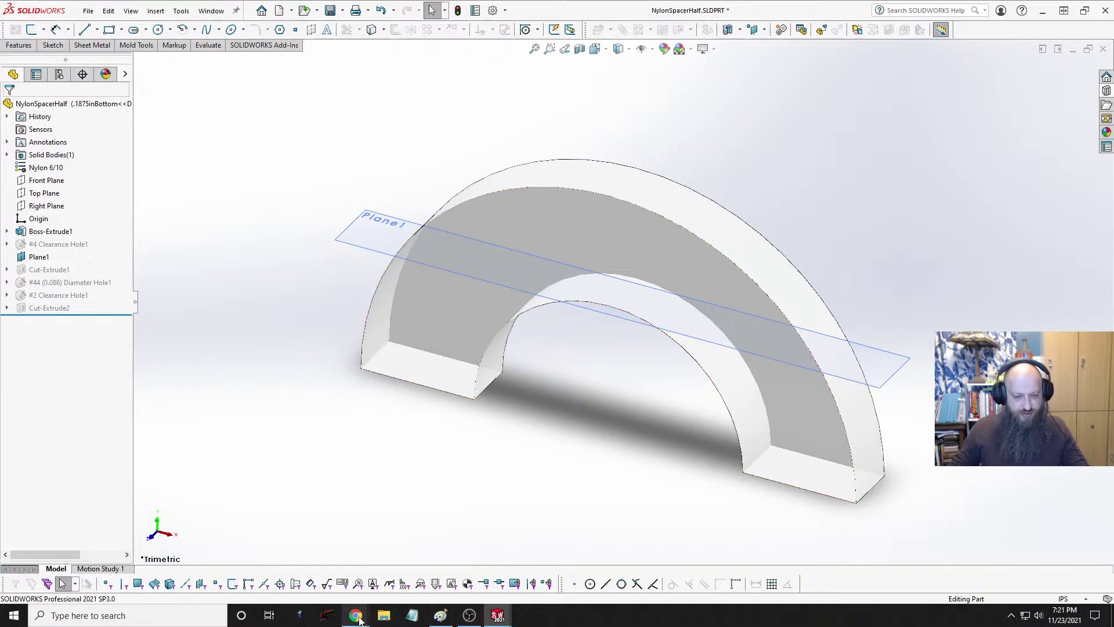
Step: Check the #2 screw reference in Chrome, and specify the new hole in SolidWorks as All Drill sizes #51 (0.06700in) with decimal values shown
mouse_move(355, 615)
left_click(420, 582)
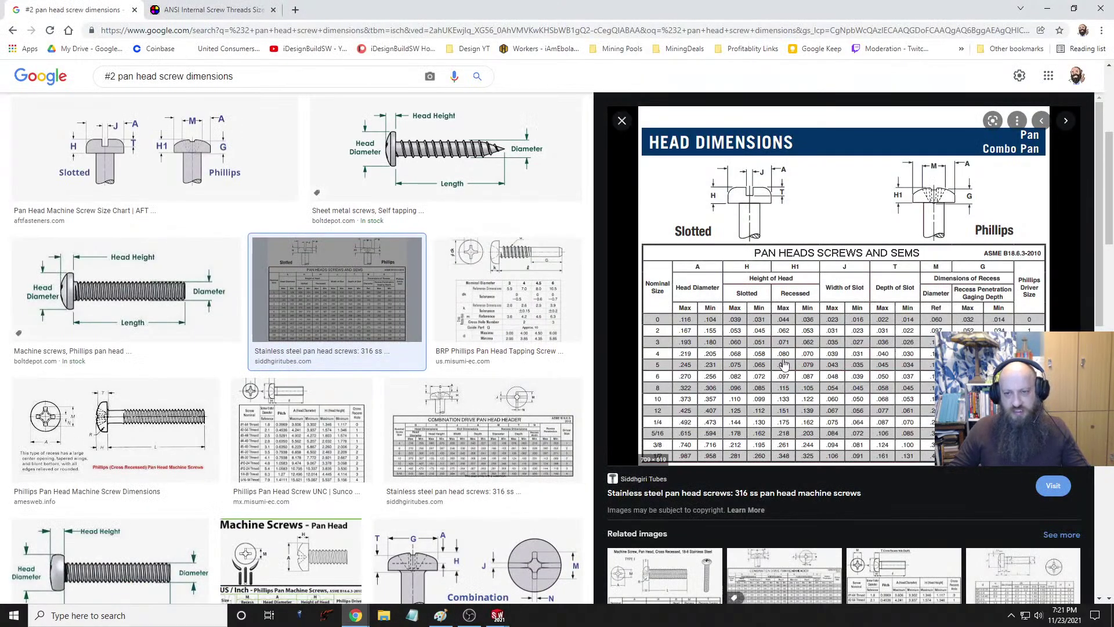
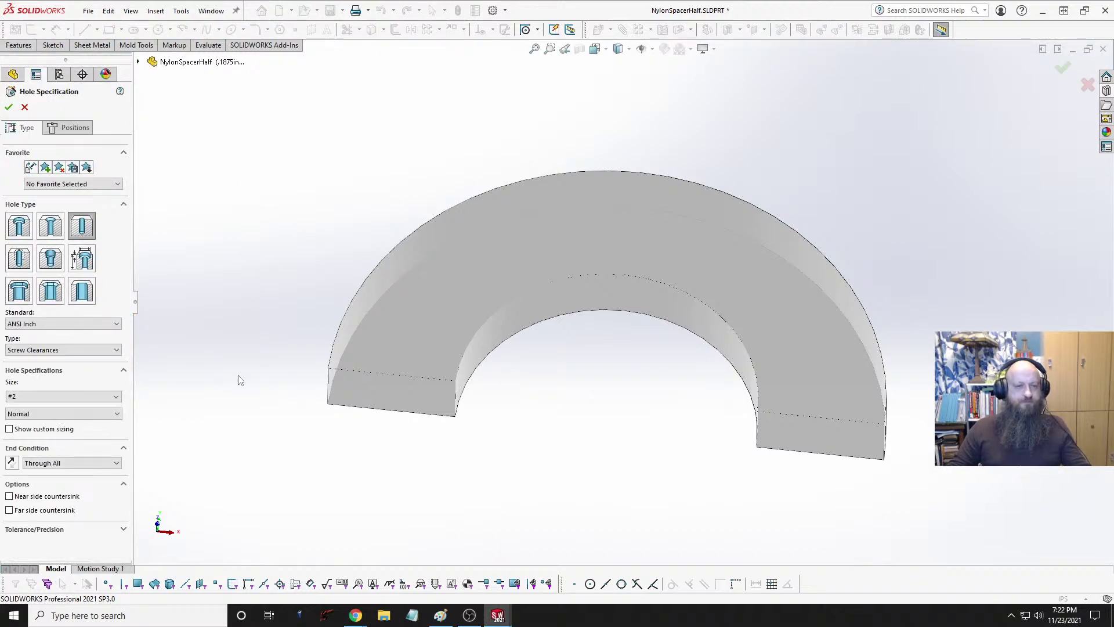
middle_click_drag(240, 381, 364, 319)
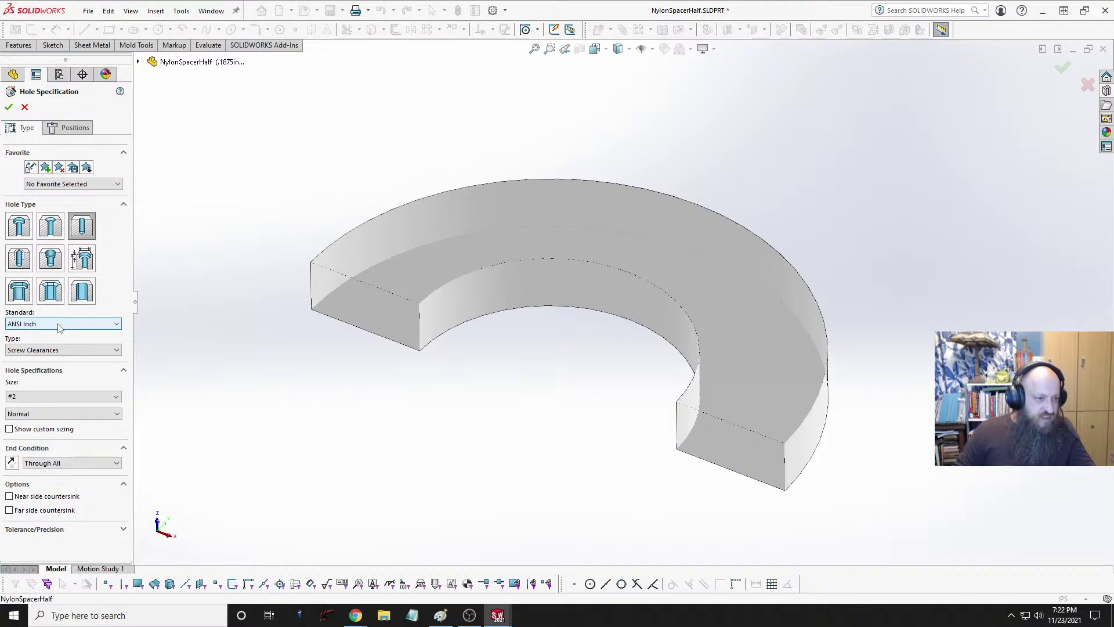
left_click(49, 351)
left_click(63, 360)
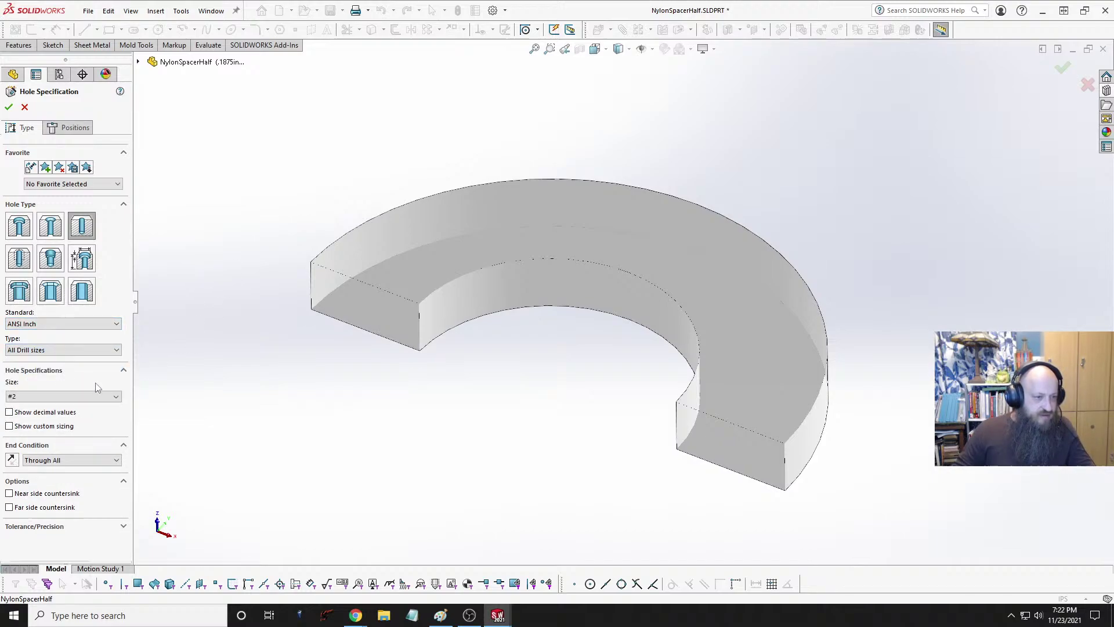
left_click(48, 398)
left_click(49, 398)
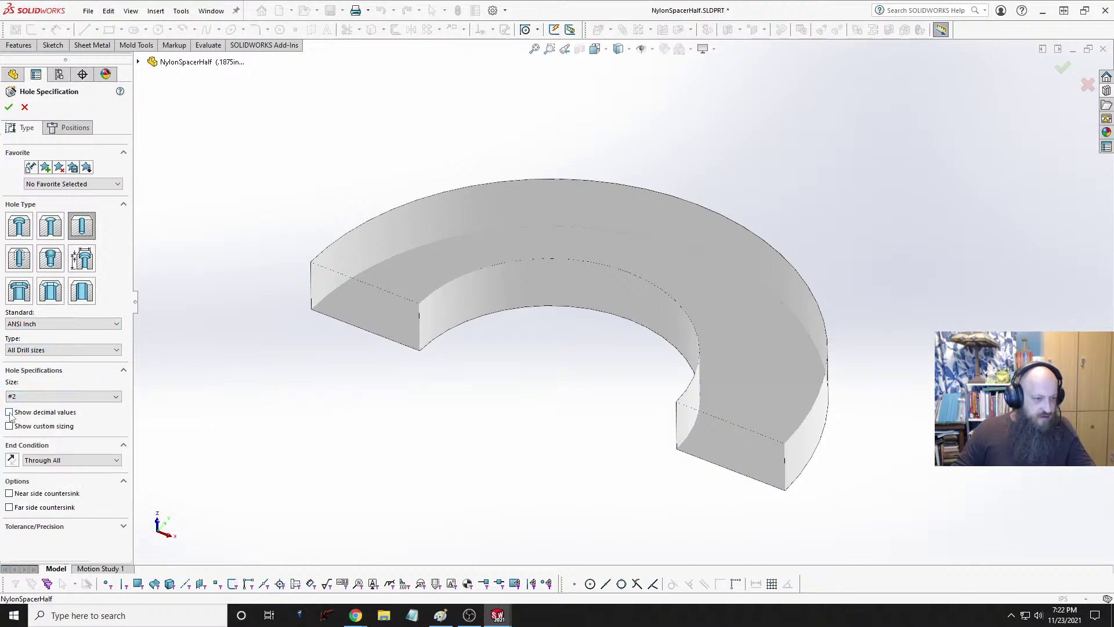
left_click(63, 396)
scroll(66, 444, "up", 12)
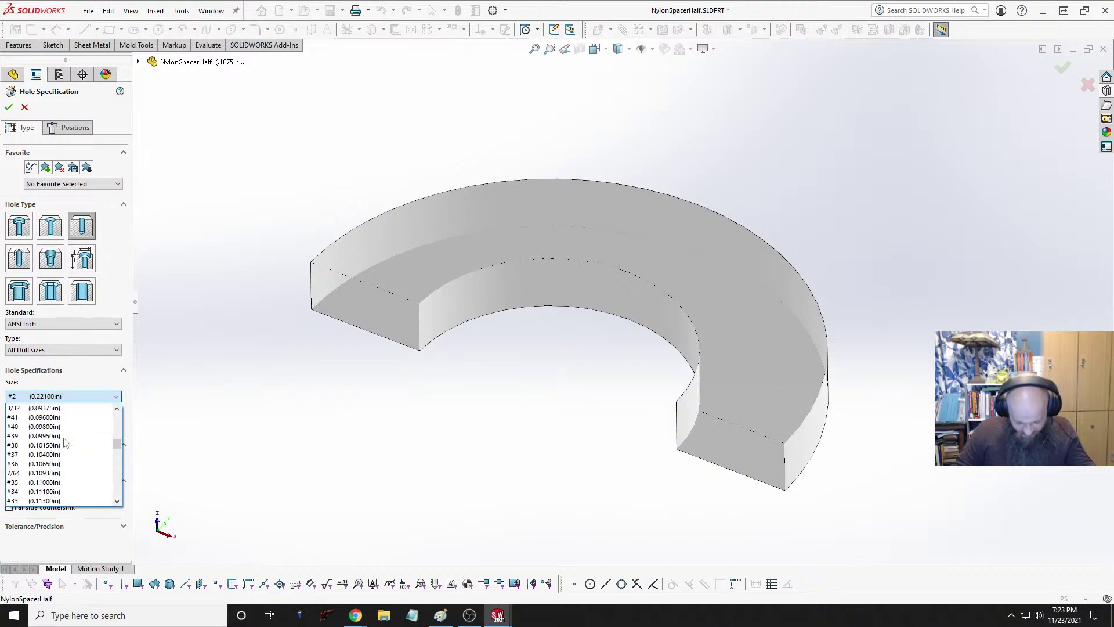
scroll(67, 444, "up", 4)
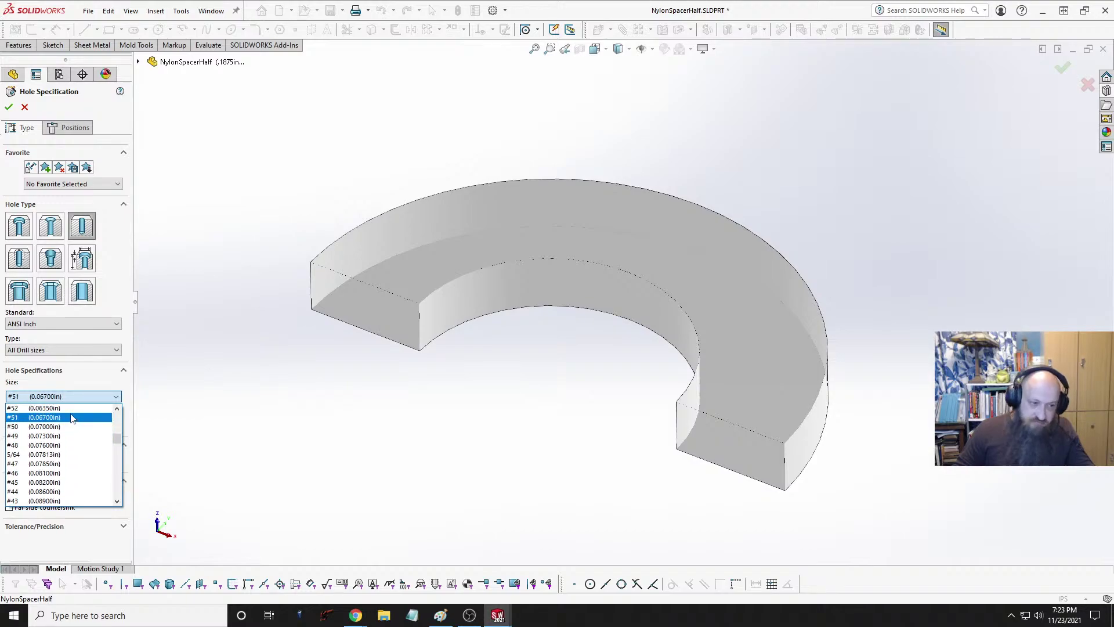
left_click(71, 418)
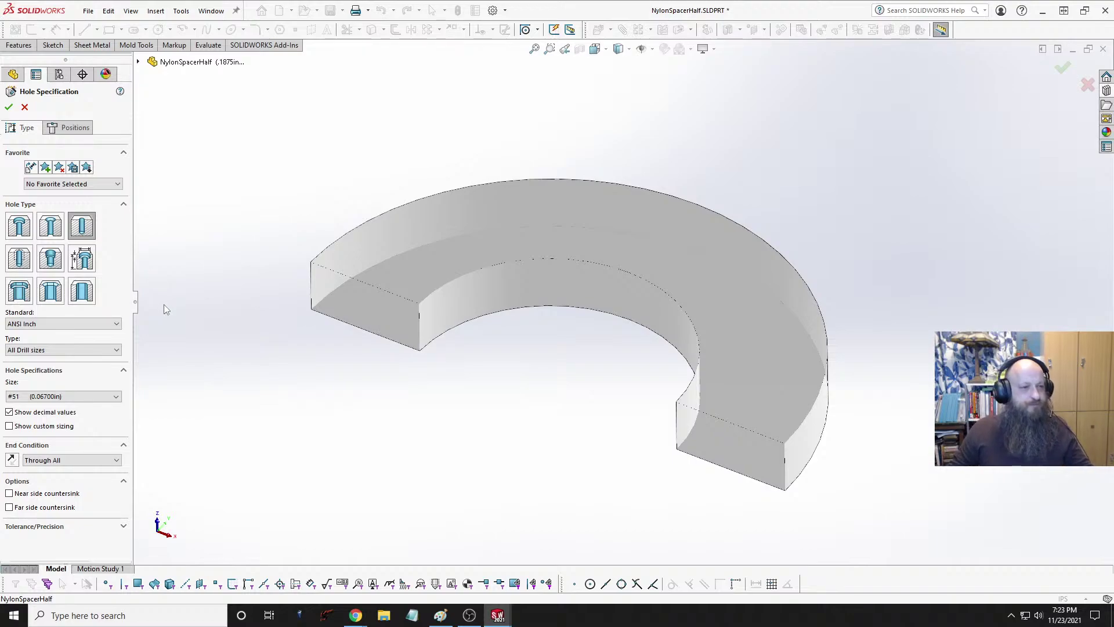
Step: Choose a flat end face of the half ring for the hole positions and show Sketch1 of Boss-Extrude1
left_click(72, 127)
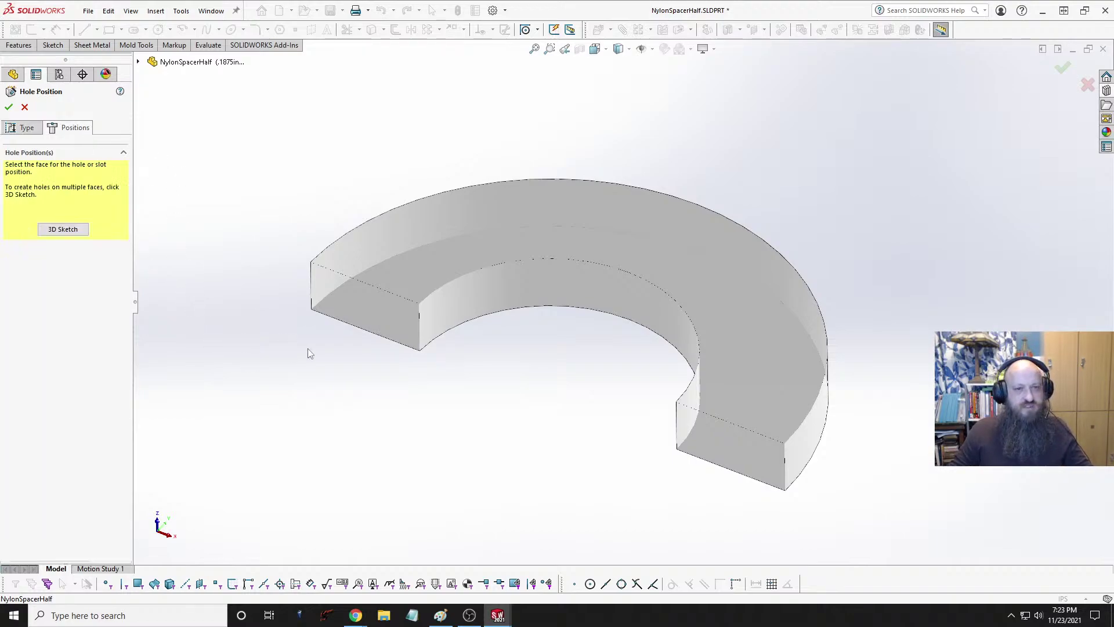
left_click(362, 310)
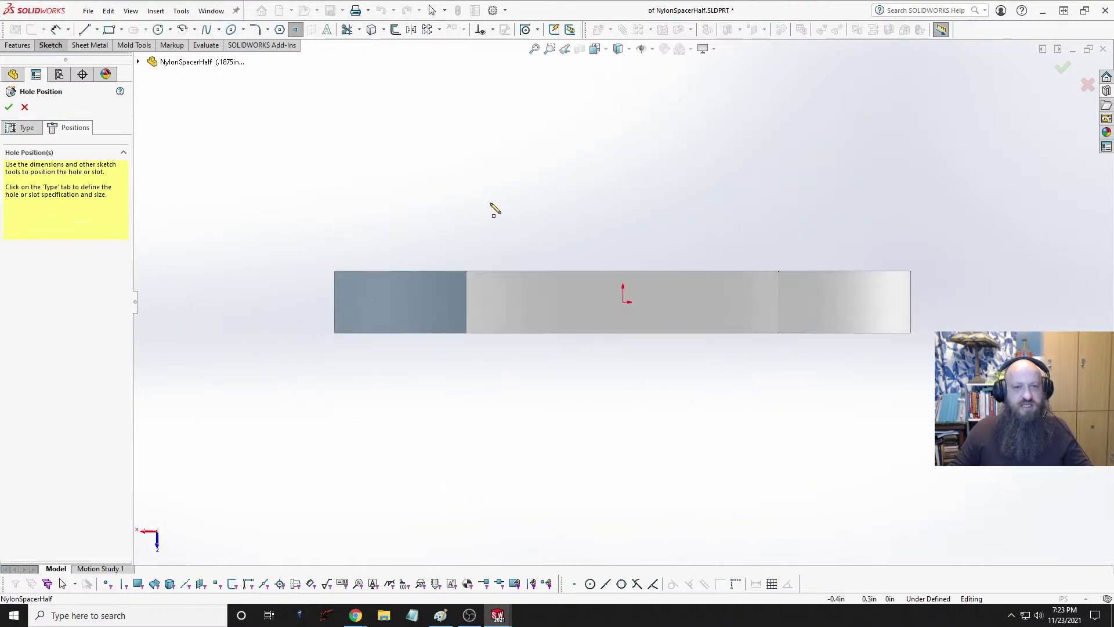
middle_click_drag(491, 203, 434, 273)
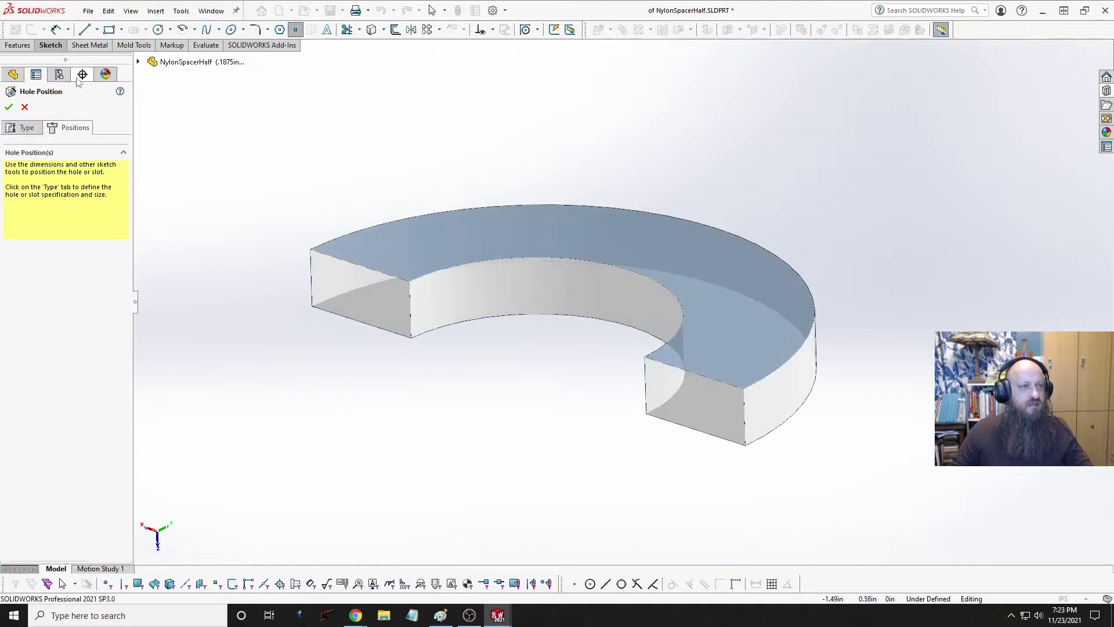
left_click(138, 61)
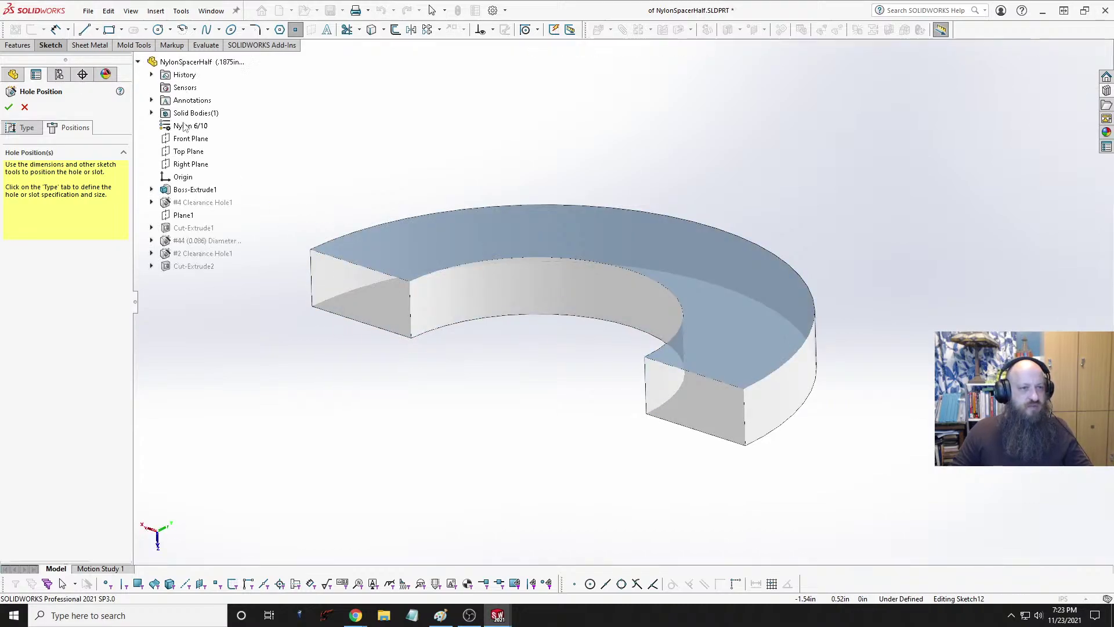
left_click(151, 189)
left_click(198, 202)
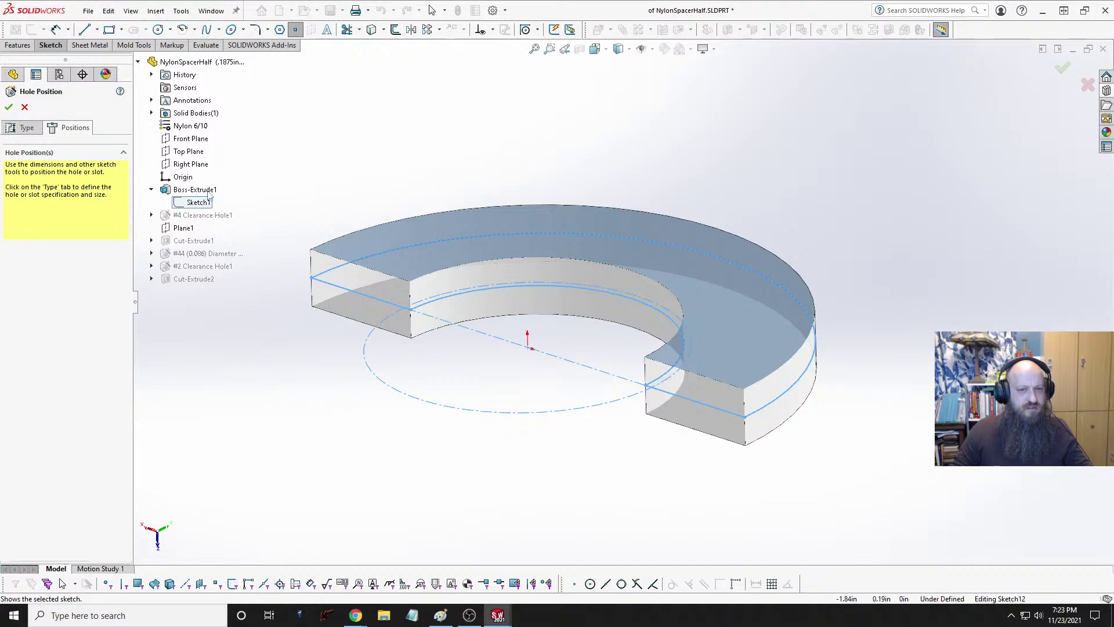
left_click(208, 191)
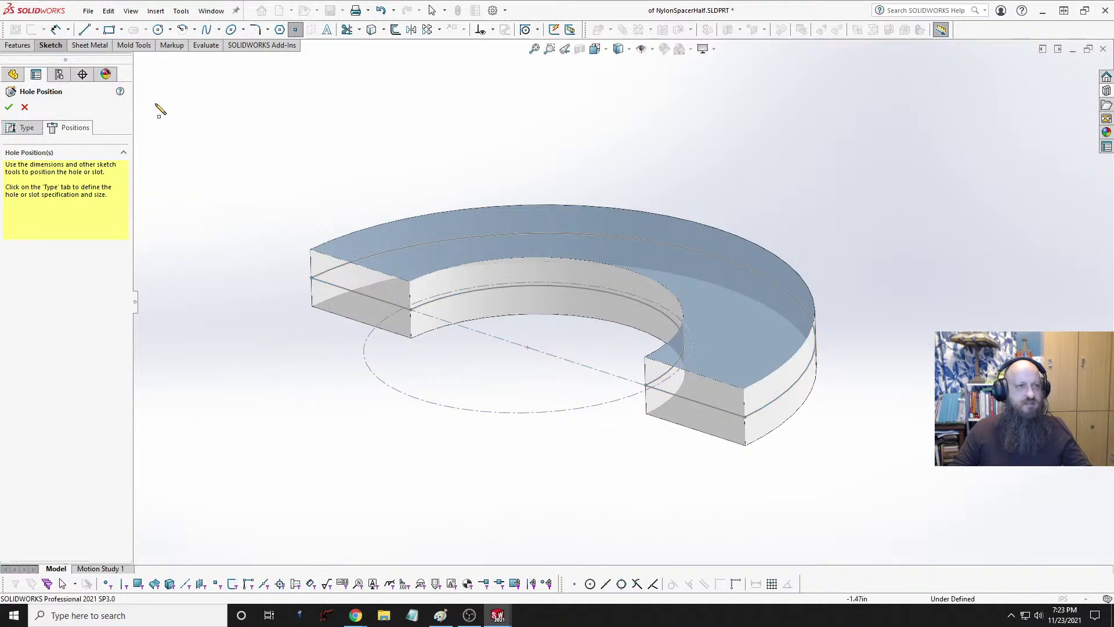
Step: Sketch construction lines inward from the outer edge midpoints of both end faces, along the sketch centerline, the first about 0.29 in long
left_click(97, 29)
left_click(113, 59)
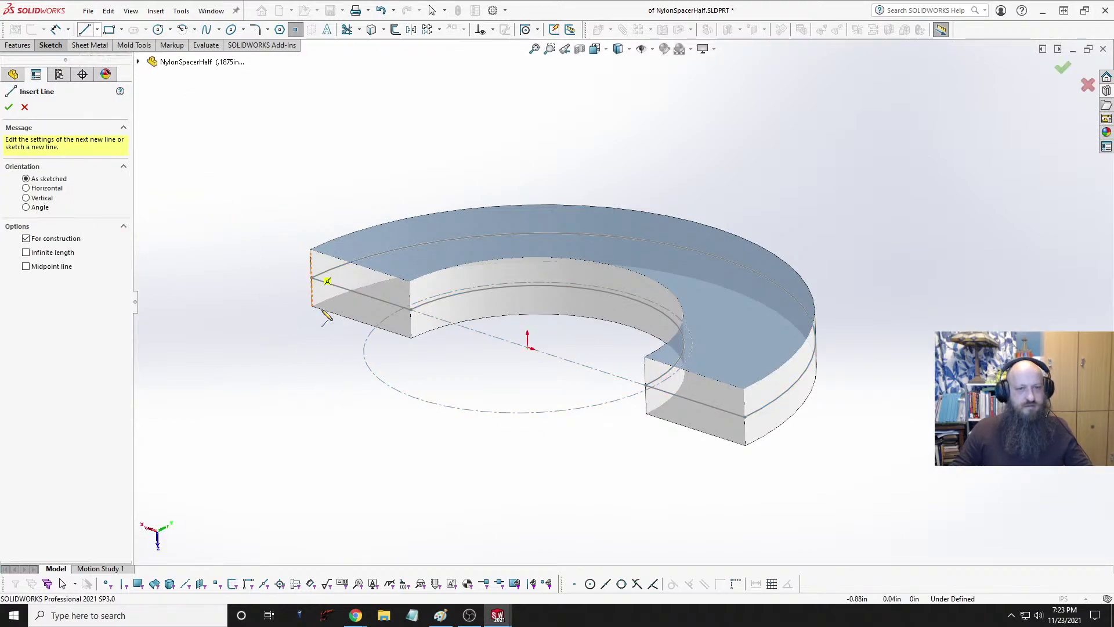
left_click(311, 277)
left_click(383, 301)
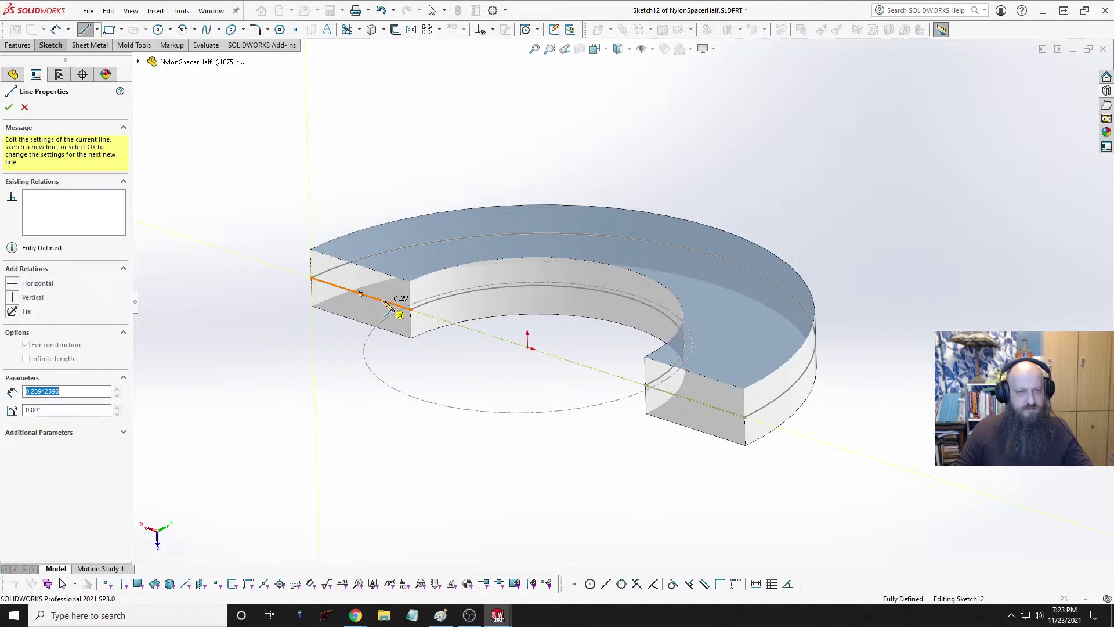
key("Escape")
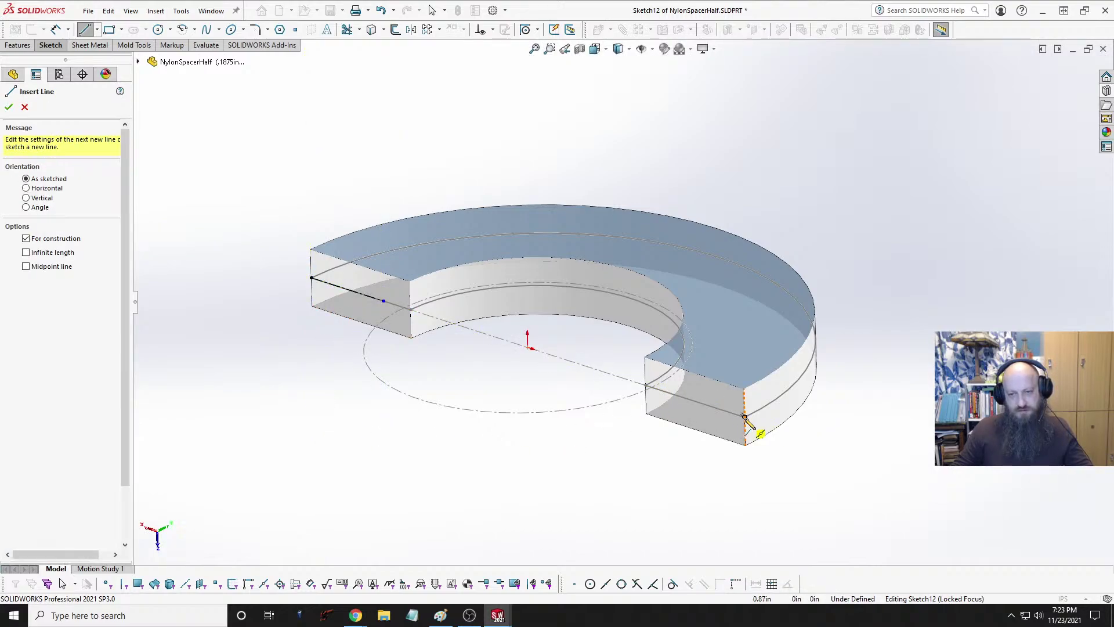
left_click(745, 416)
left_click(666, 393)
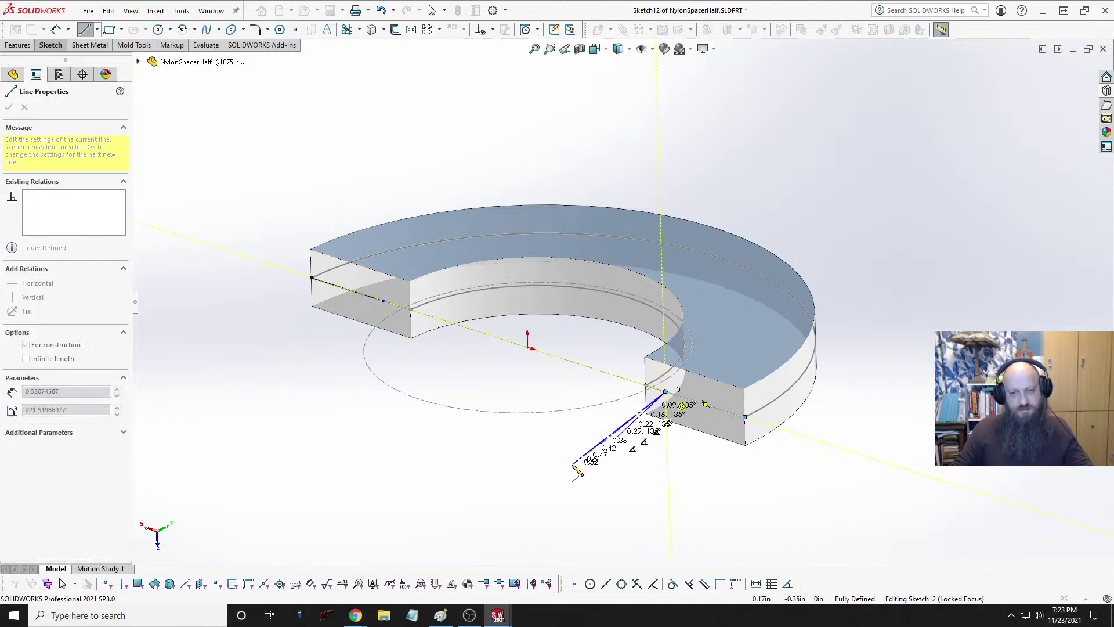
key("Escape")
key("Escape")
Step: Make the inner endpoints of both construction lines coincident with the construction circle of Sketch1
left_click(384, 303)
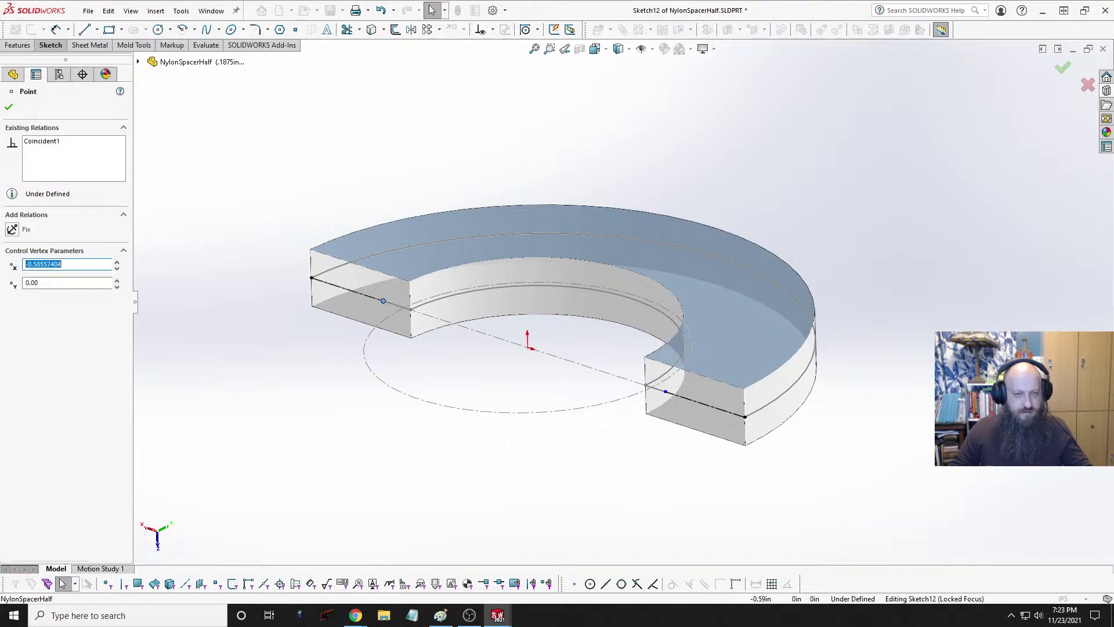
left_click(392, 314, "ctrl")
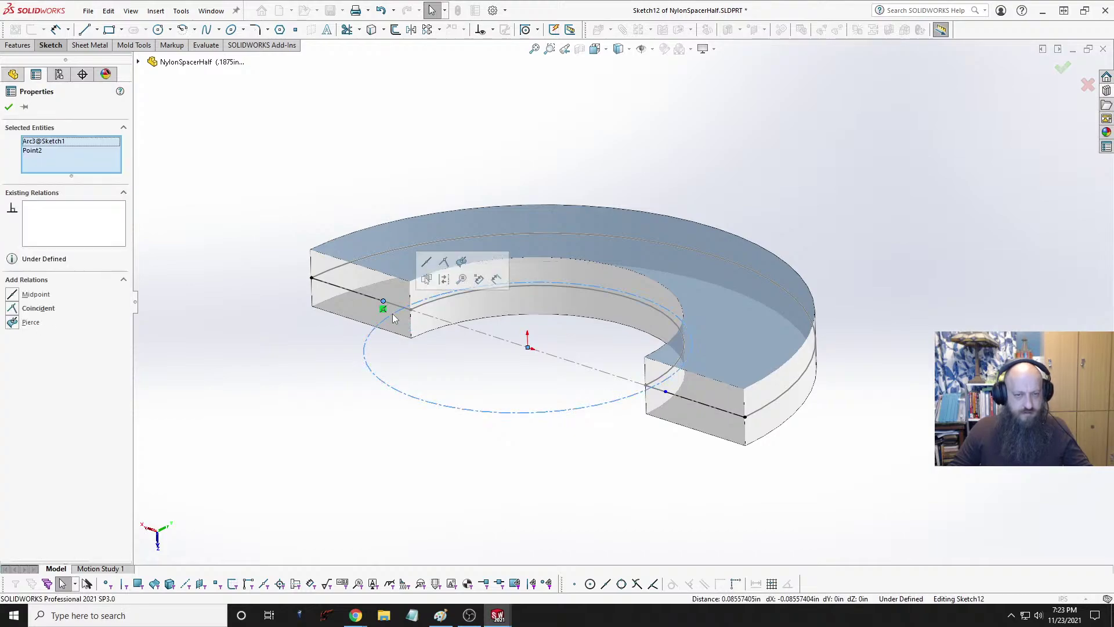
left_click(455, 268)
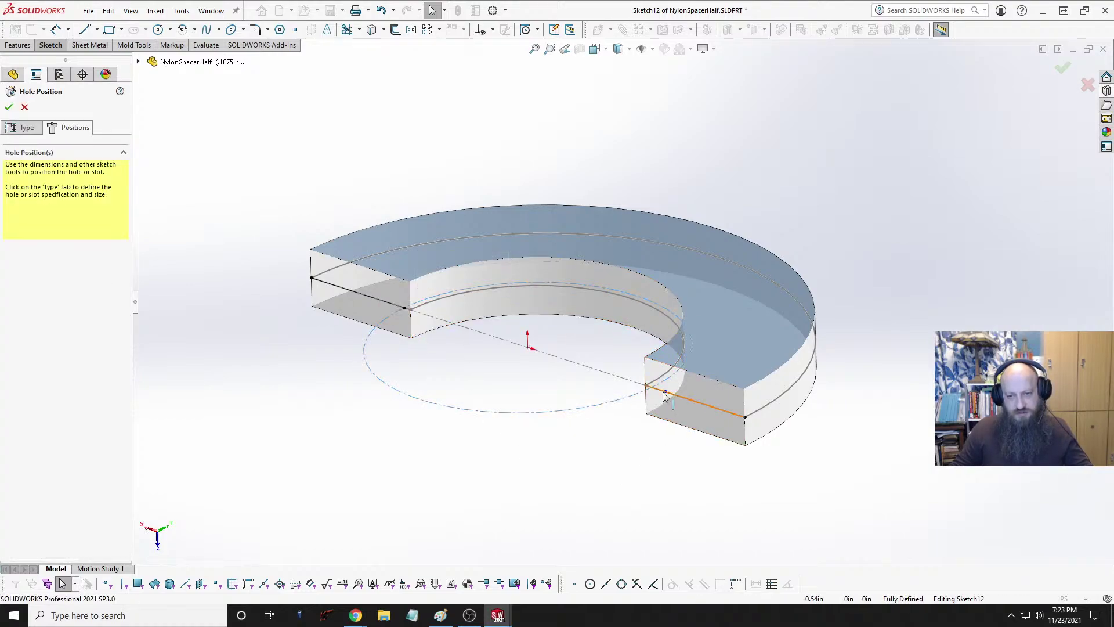
left_click(665, 394)
left_click(585, 413, "ctrl")
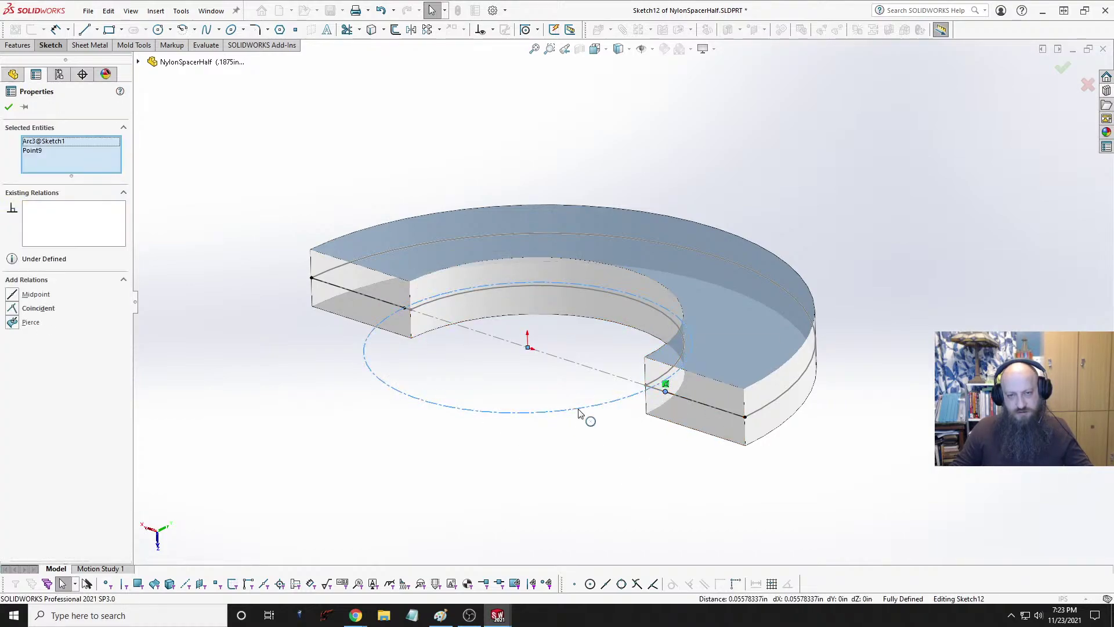
left_click(630, 357)
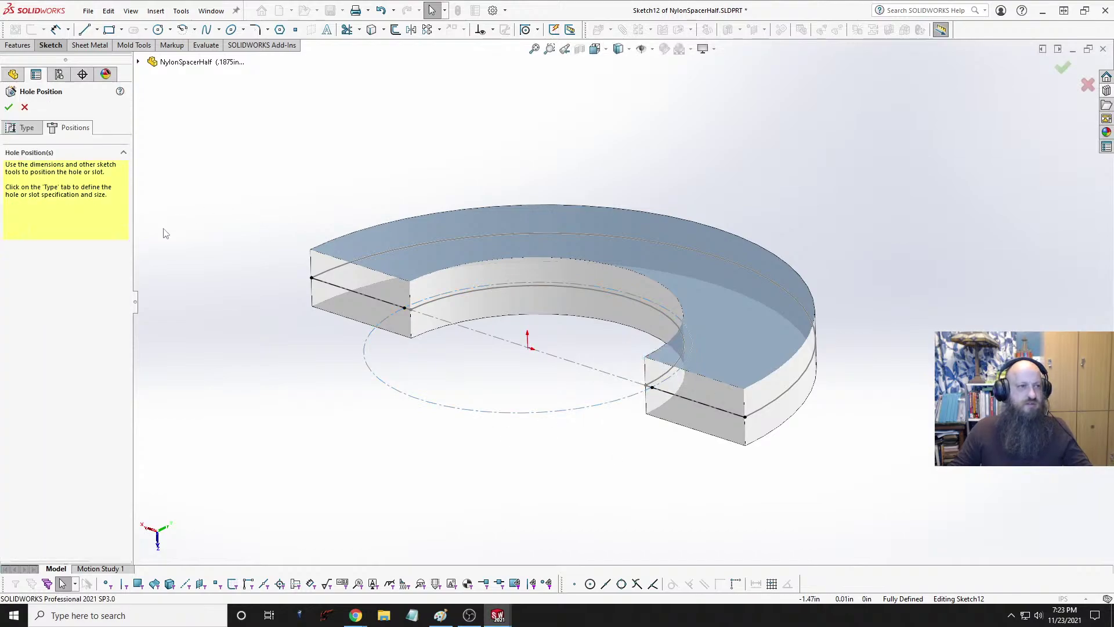
Step: Hide Sketch1 and place hole points at the midpoints of the construction lines on both end faces
right_click(367, 354)
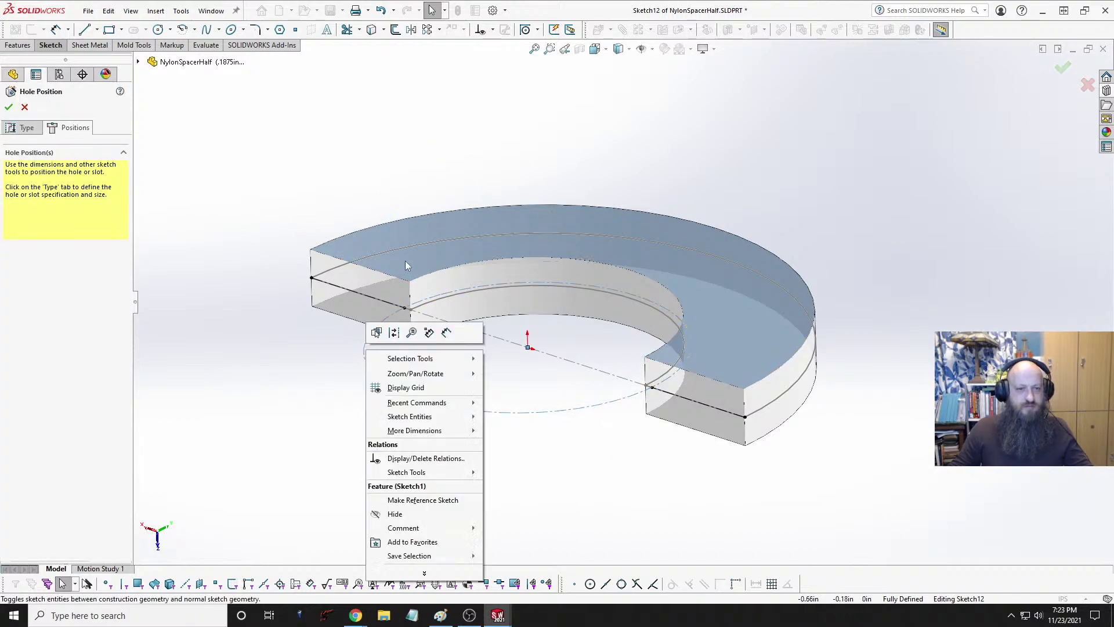
left_click(396, 513)
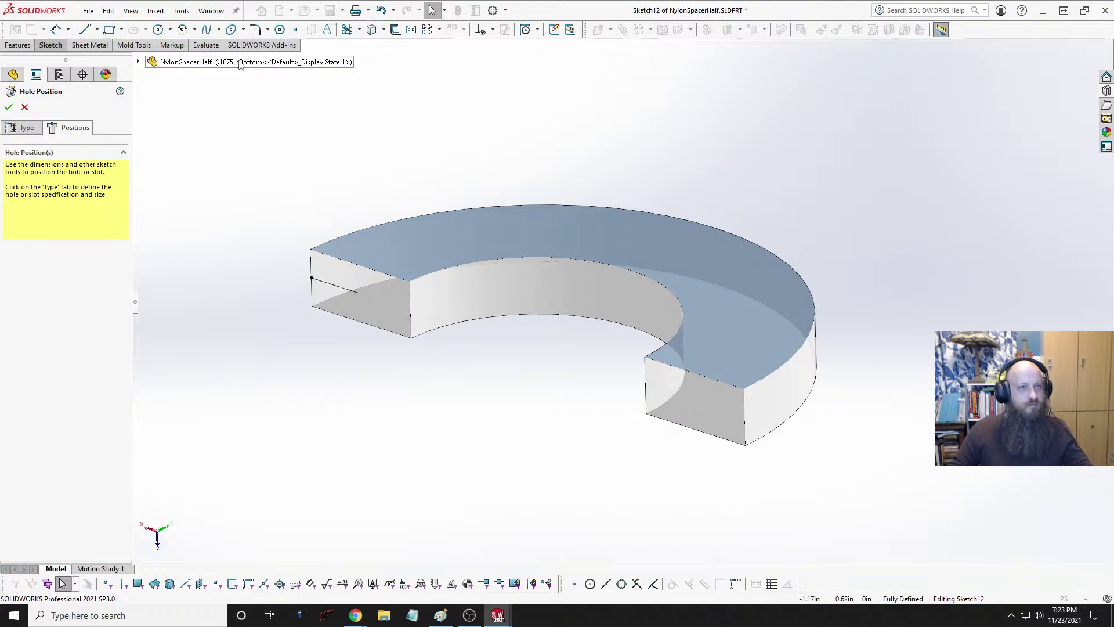
left_click(358, 292)
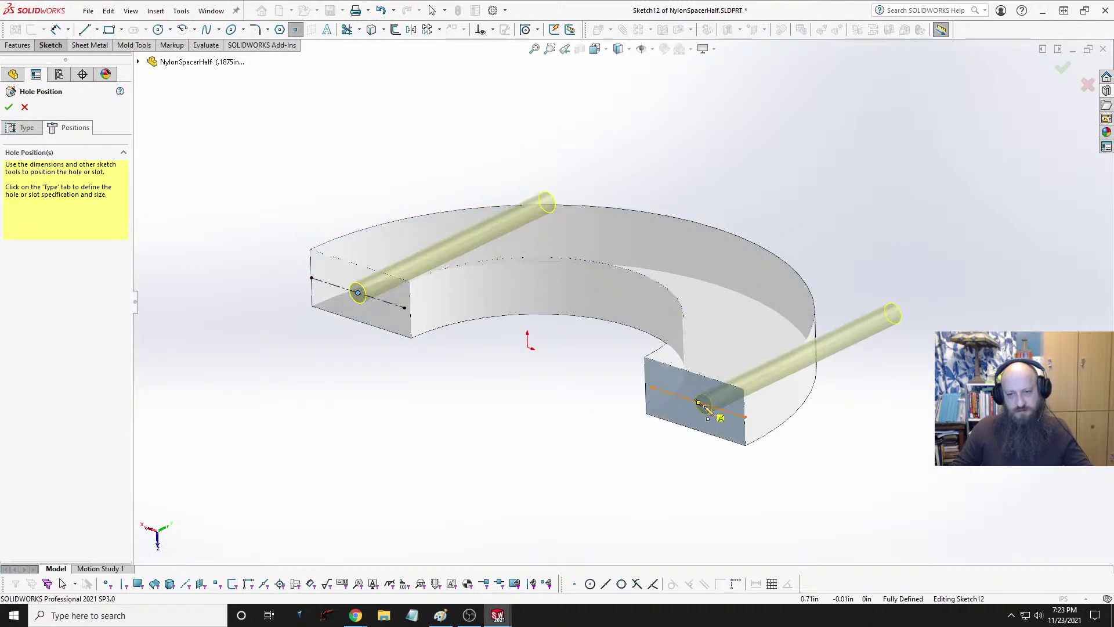
left_click(700, 403)
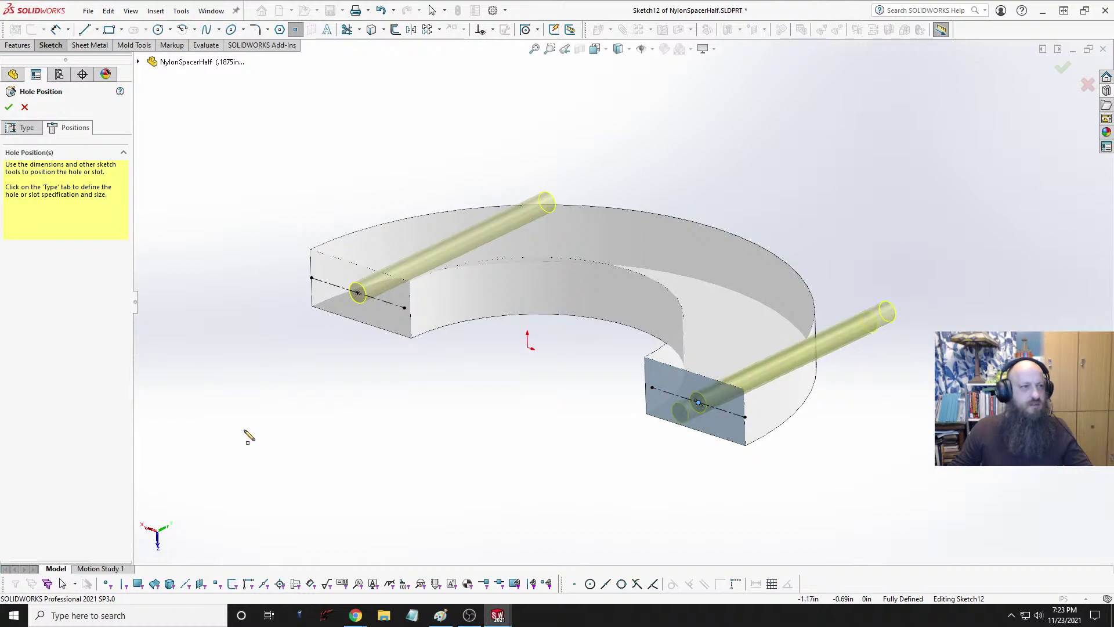
Step: Set the end condition of the #51 holes to Blind with a 0.37 in depth and complete the hole feature
left_click(23, 129)
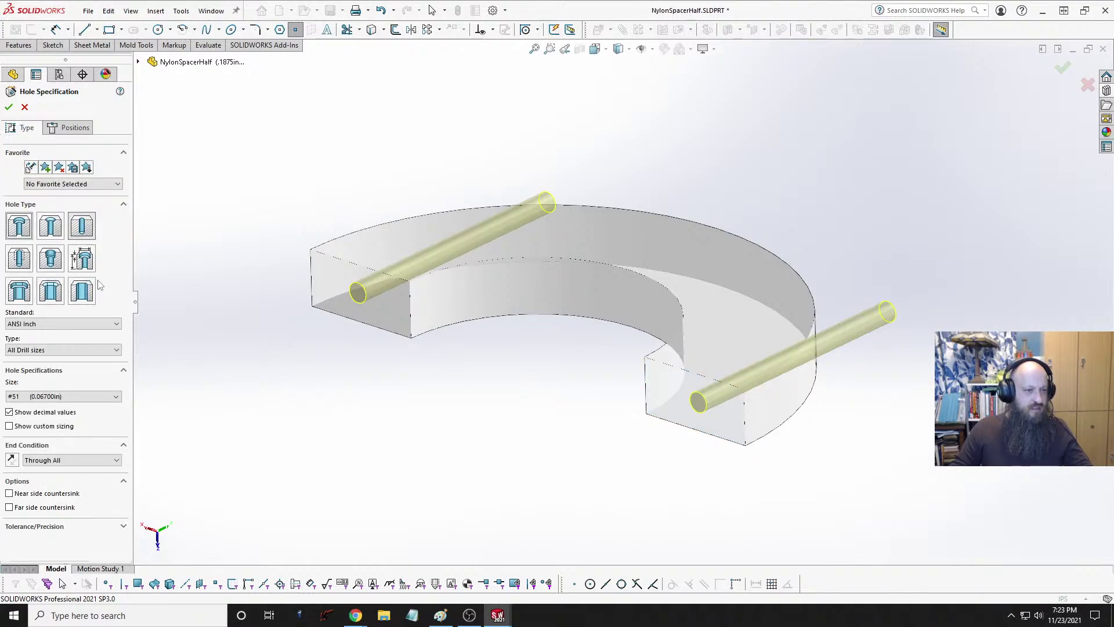
left_click(63, 462)
left_click(41, 470)
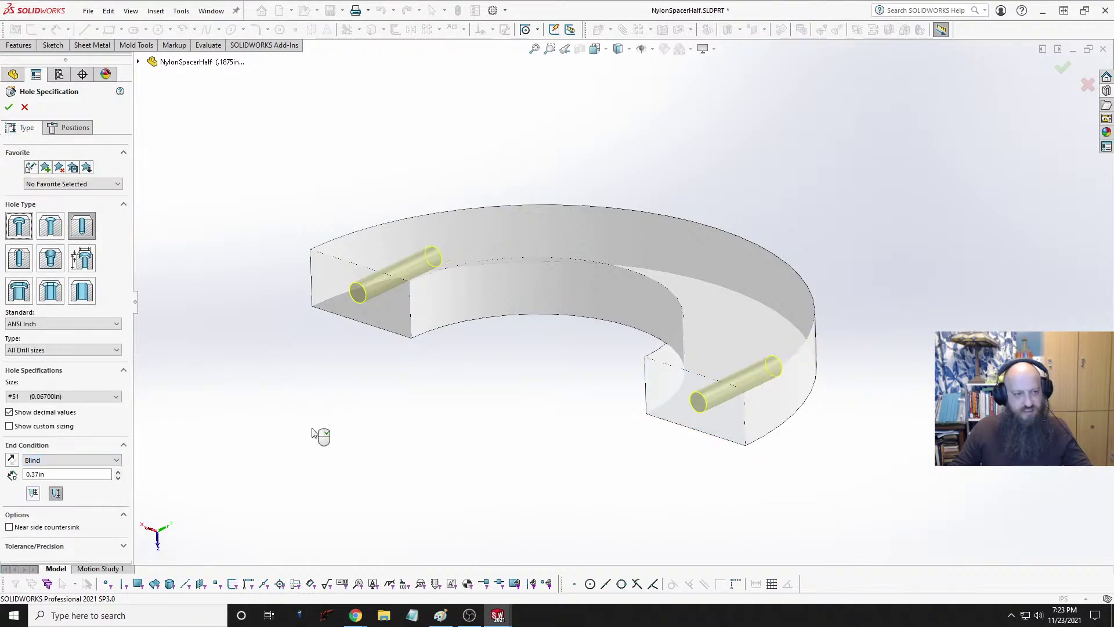
middle_click_drag(388, 409, 309, 452)
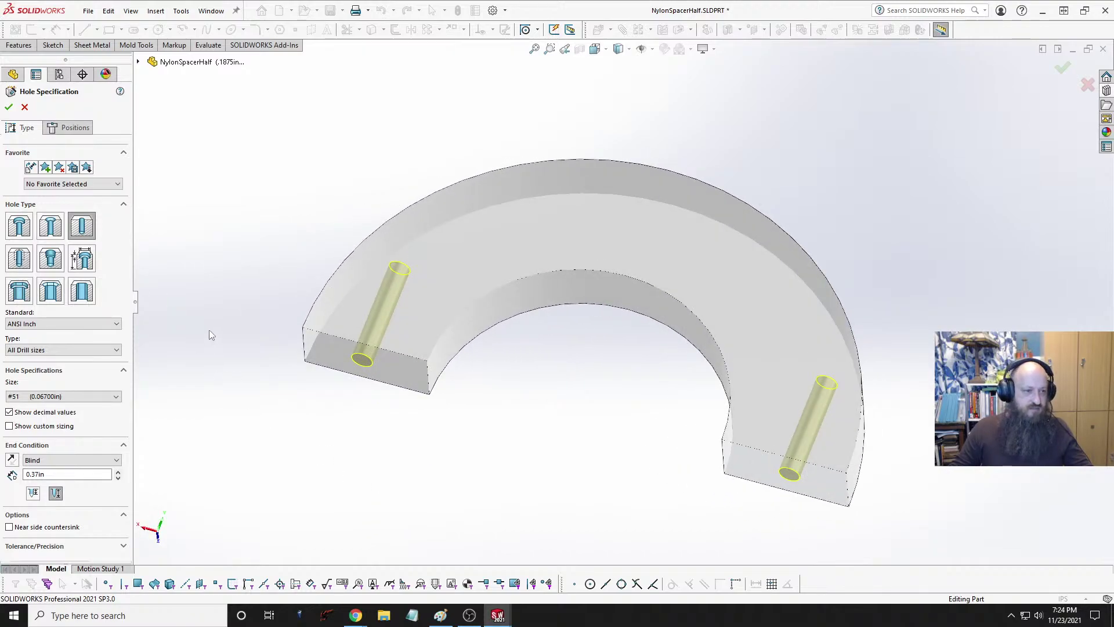
left_click(8, 107)
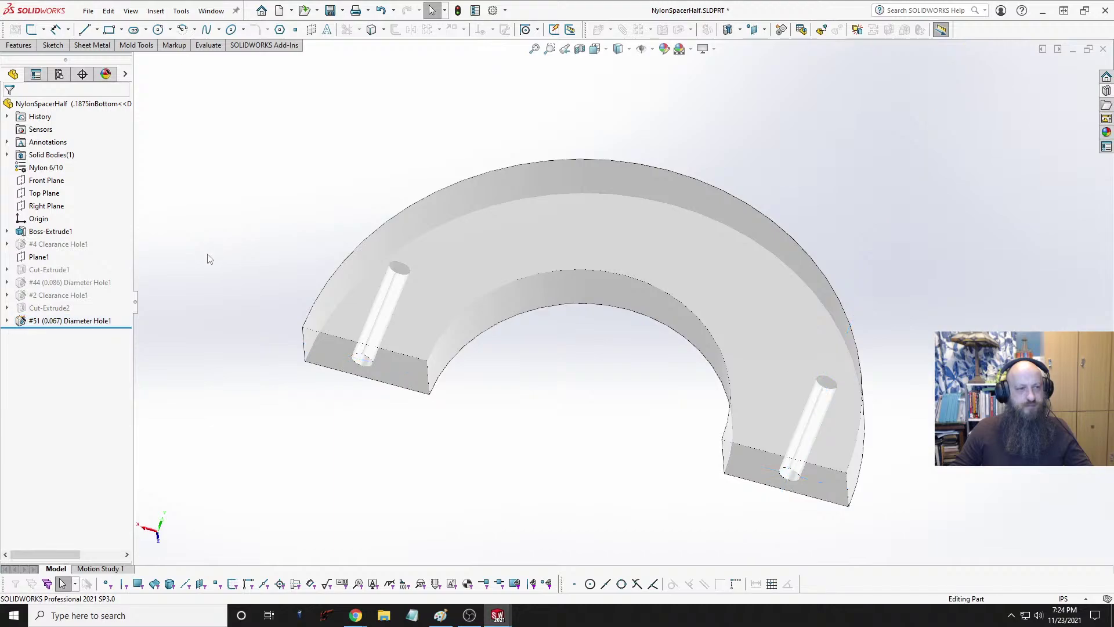
Step: Activate the .1875inTop, .2500inBottom and .2500inTop configurations in turn and examine the holes in each
left_click(60, 74)
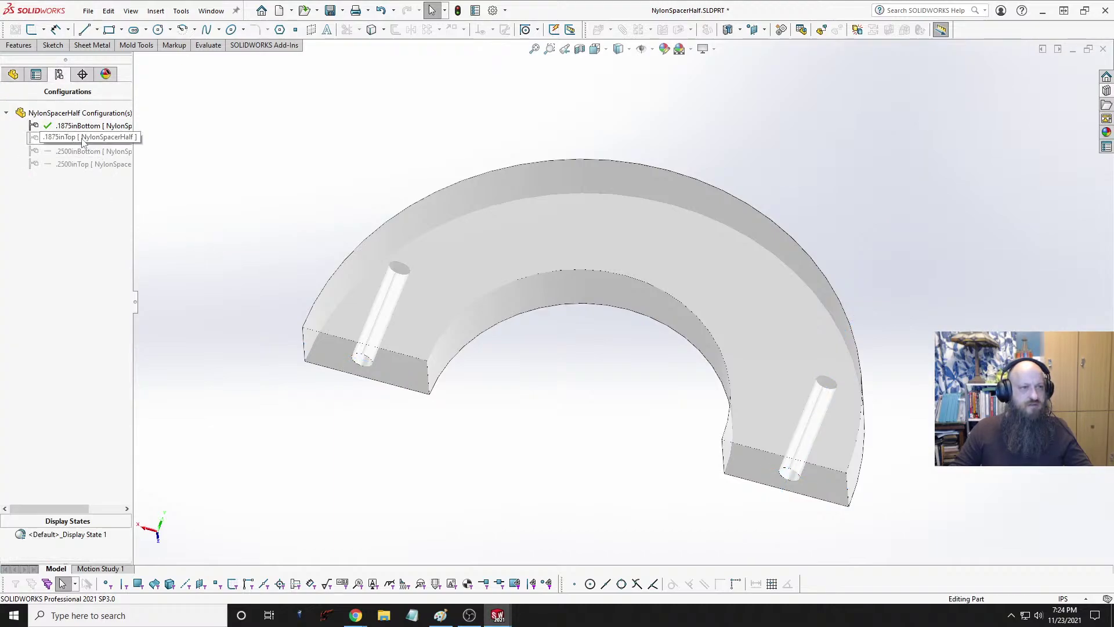
double_click(99, 136)
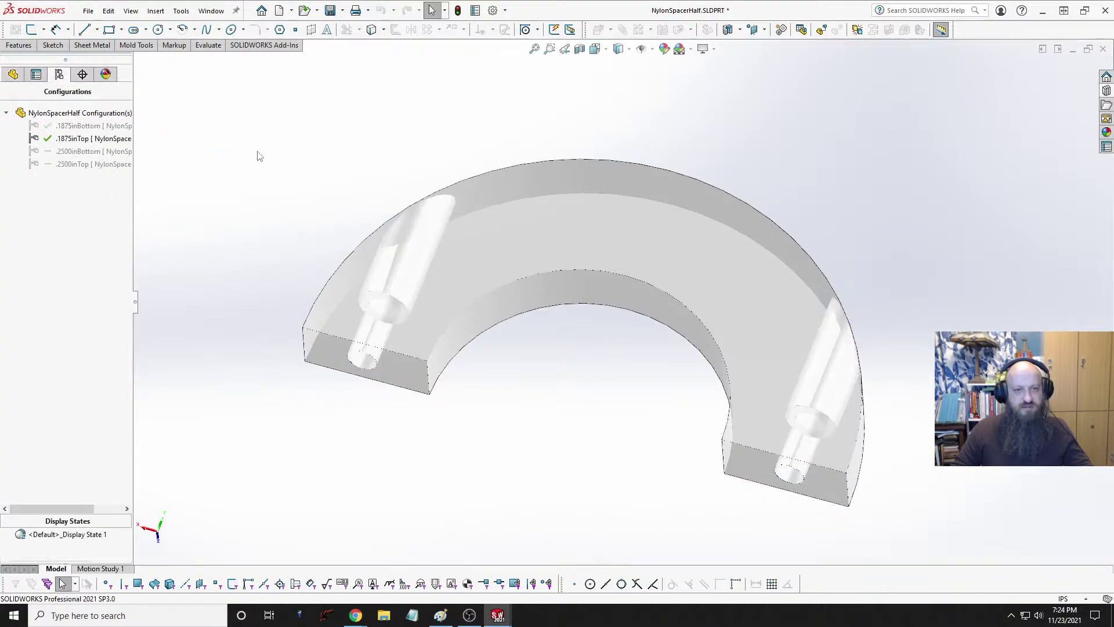
double_click(90, 152)
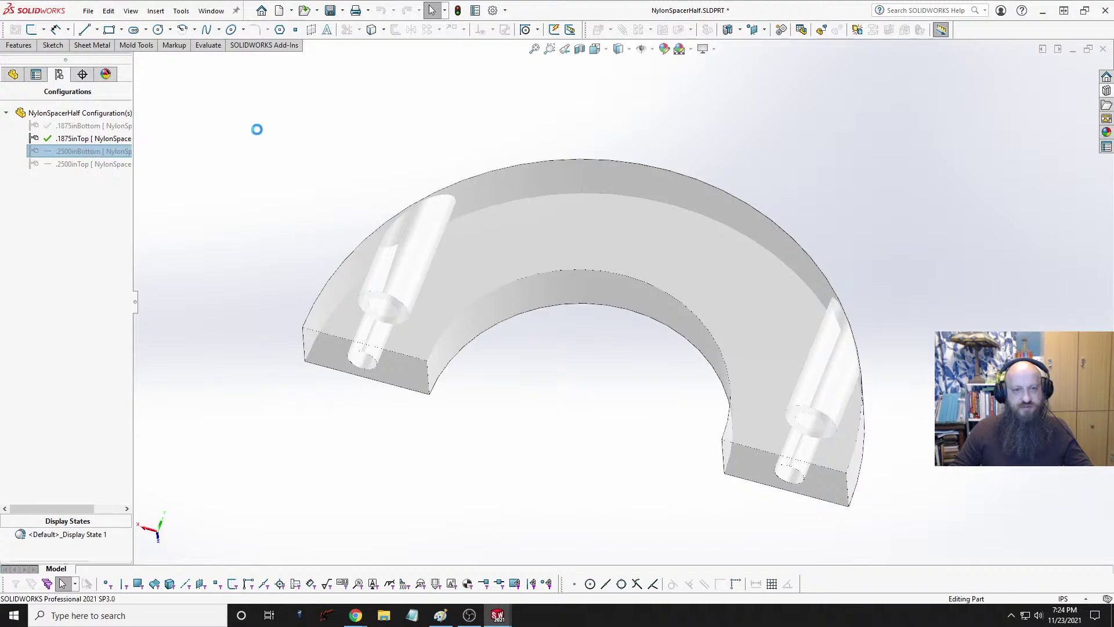
double_click(85, 166)
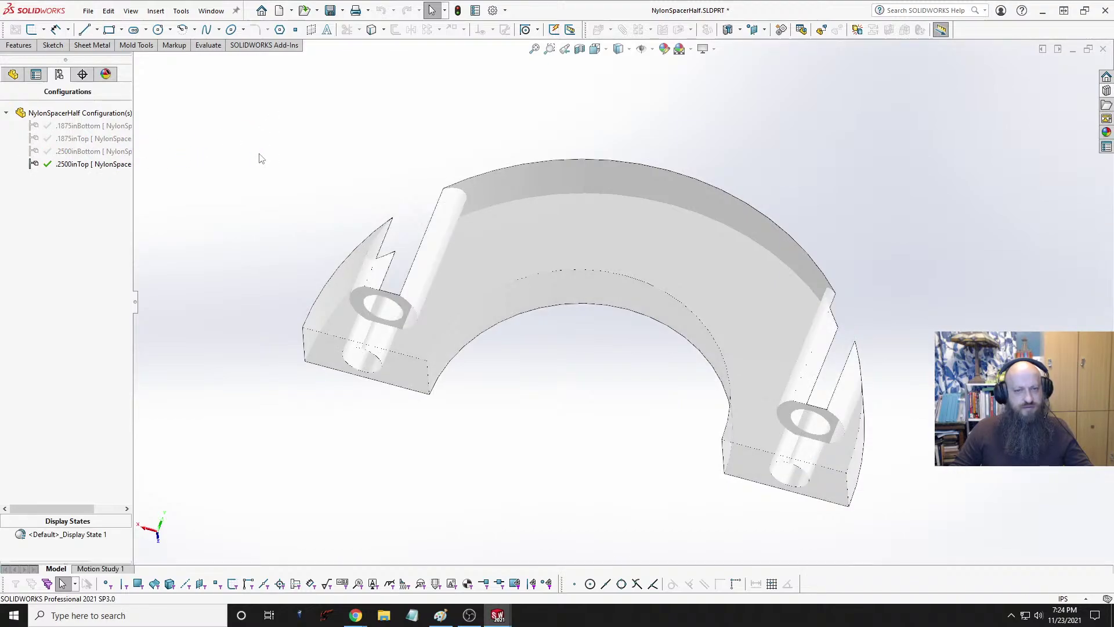
middle_click_drag(264, 180, 358, 229)
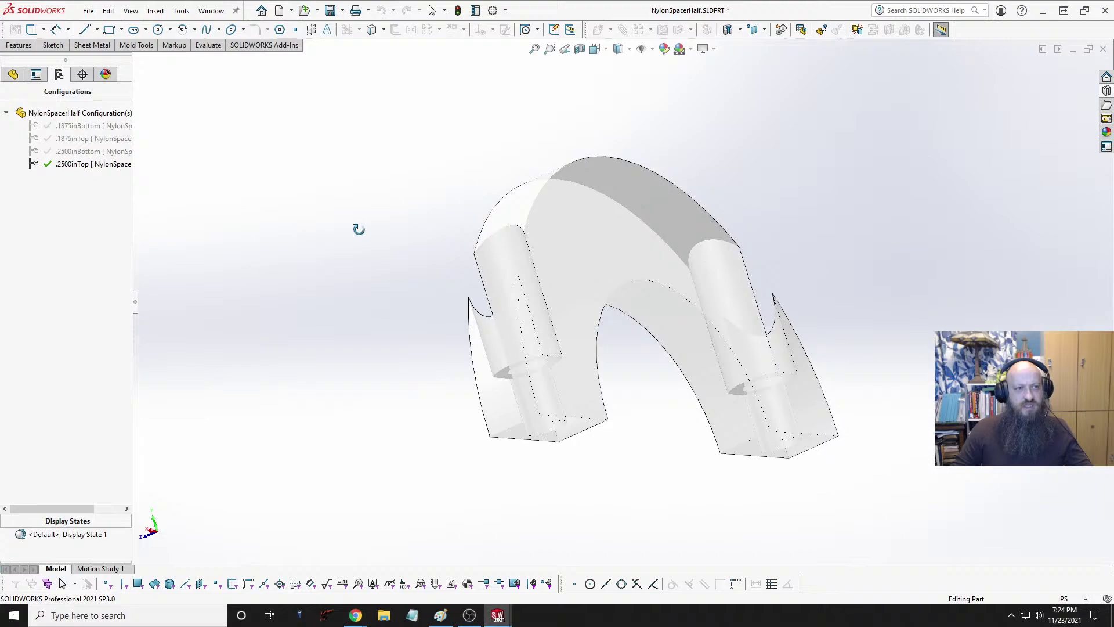
Step: Activate the .2500inBottom configuration and display the dimensions of Boss-Extrude1
double_click(81, 150)
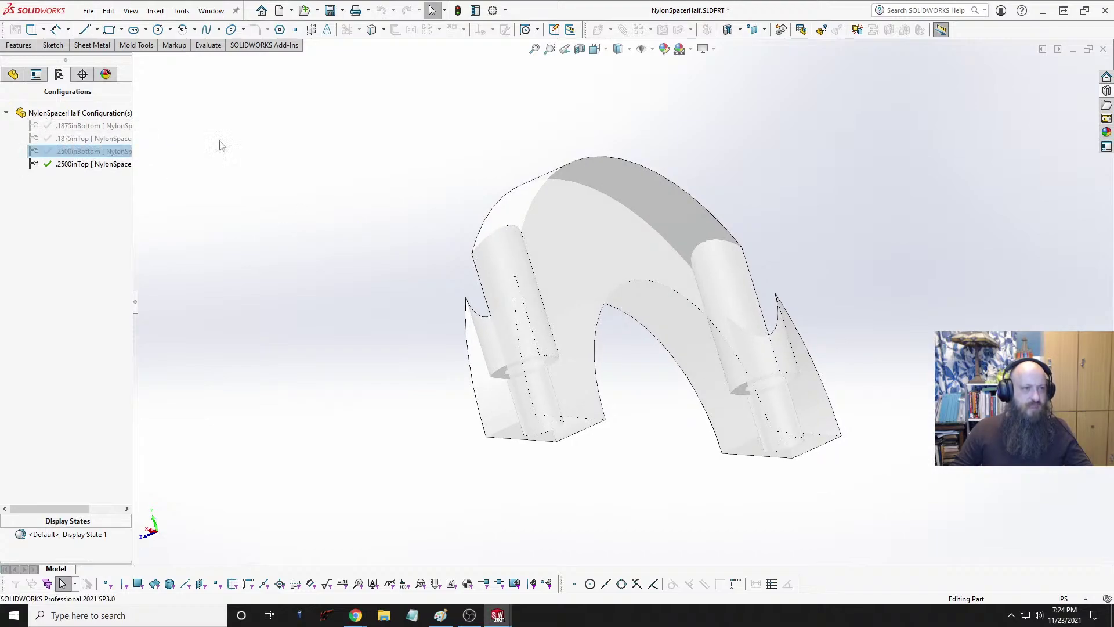
left_click(13, 75)
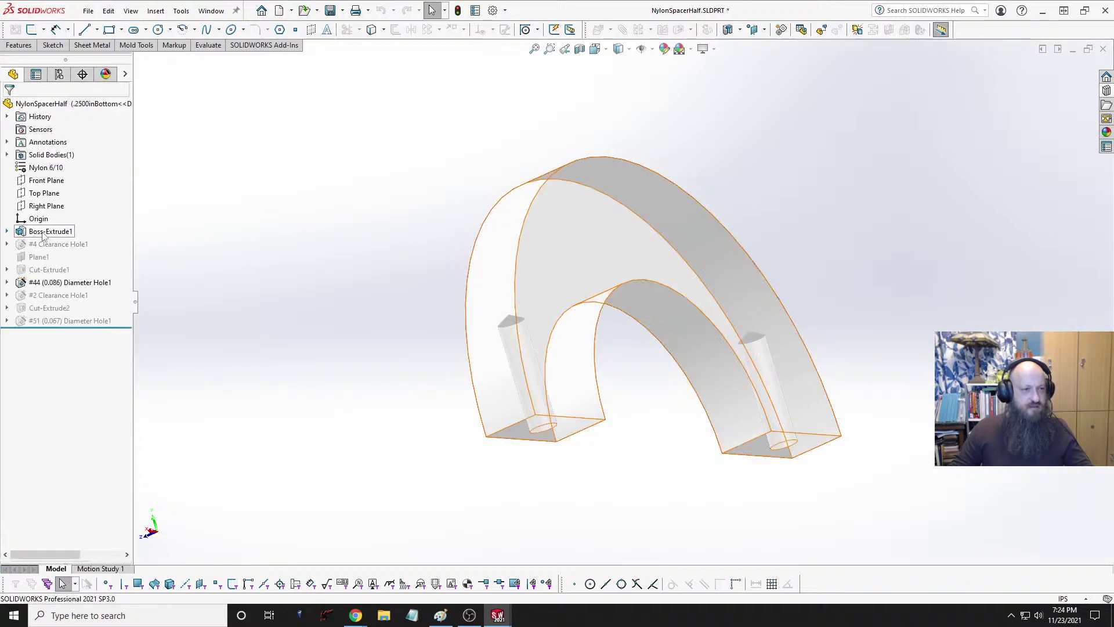
left_click(79, 232)
middle_click_drag(432, 343, 772, 469)
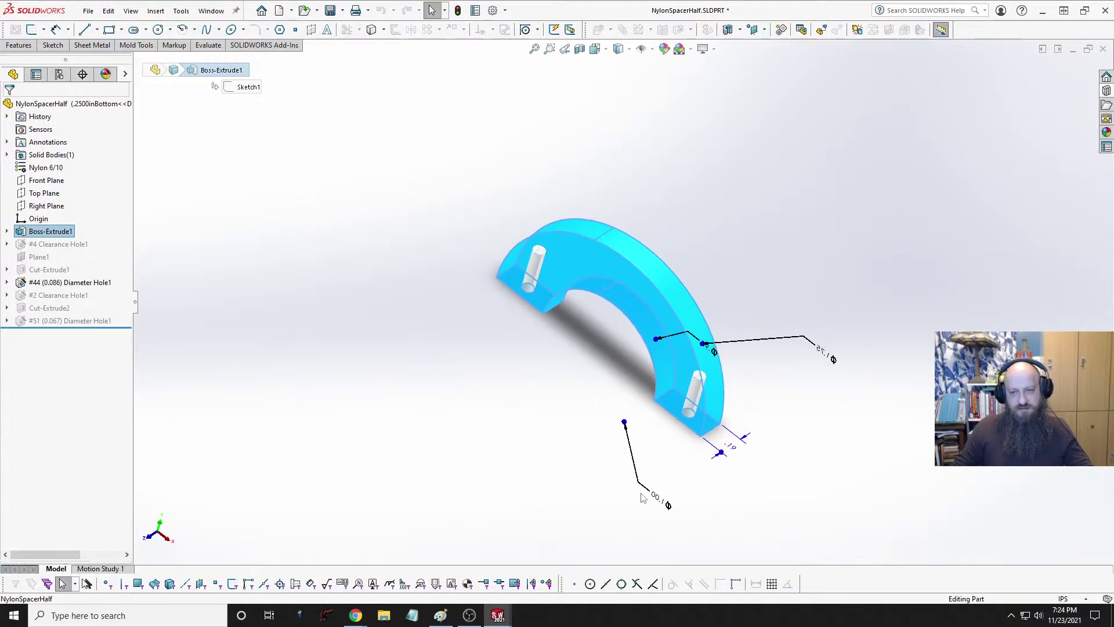
scroll(772, 468, "down", 5)
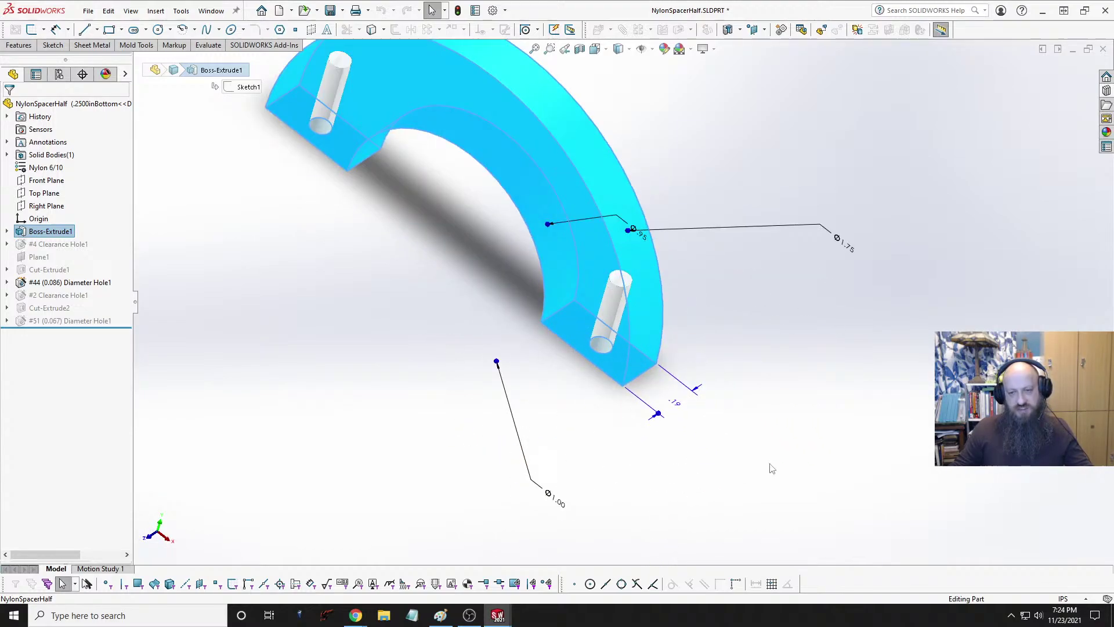
Step: Set the Boss-Extrude1 thickness to .250 in for only the .2500inBottom and .2500inTop configurations
double_click(674, 399)
left_click(717, 417)
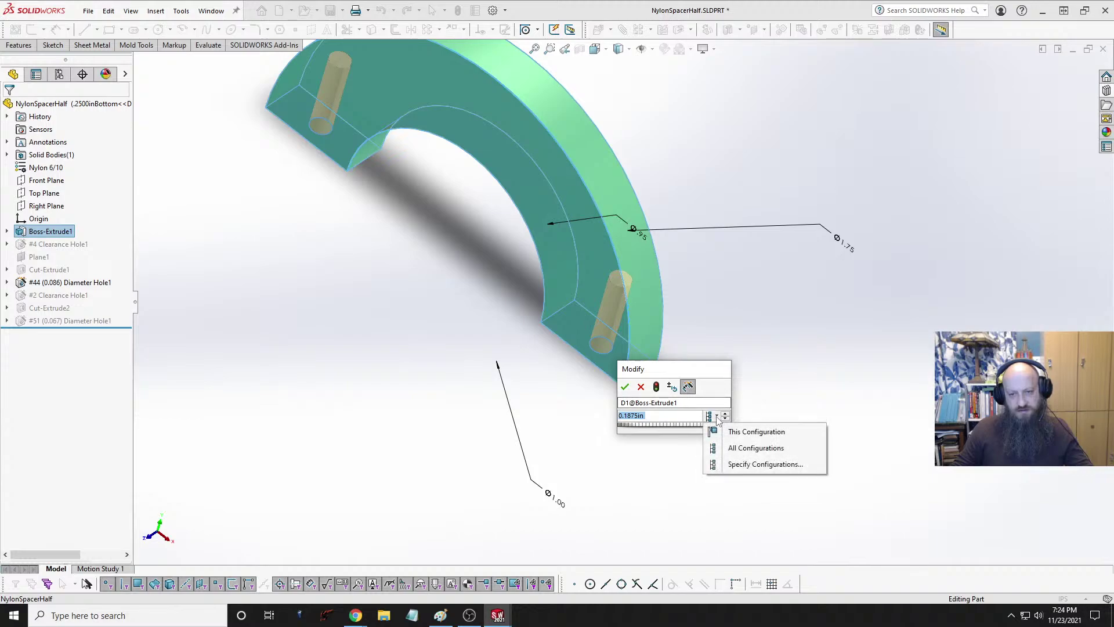
left_click(730, 464)
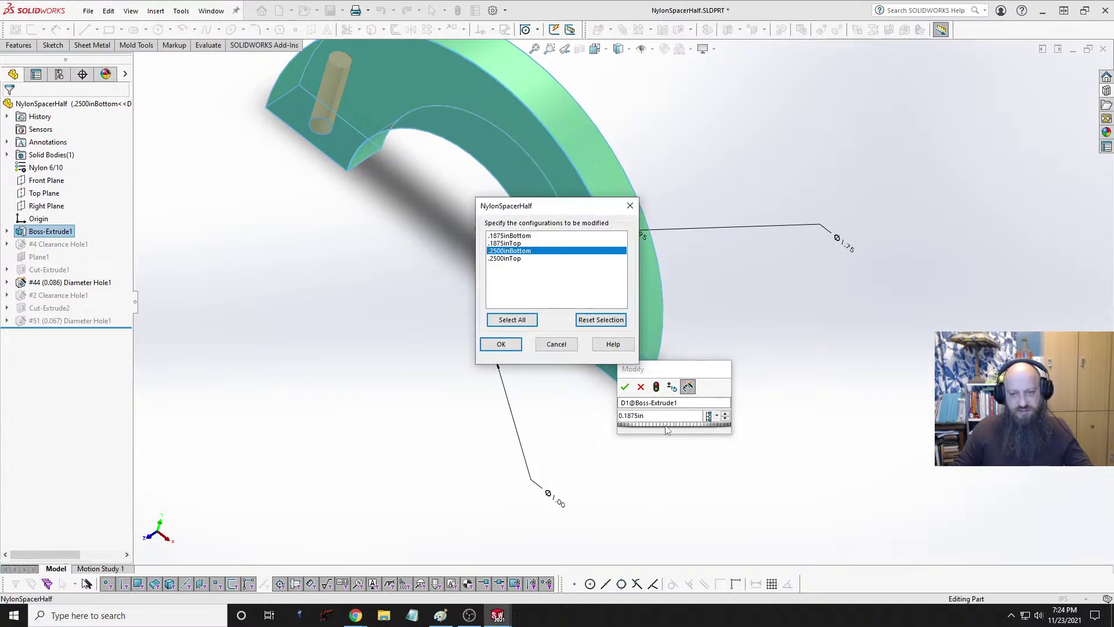
left_click(554, 345)
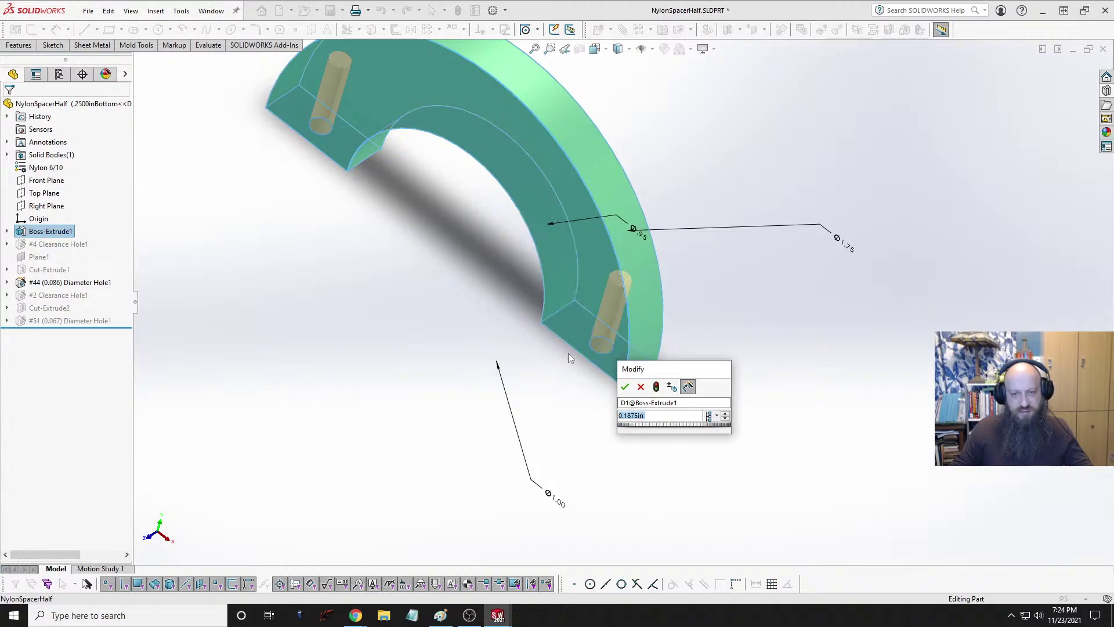
type(".250")
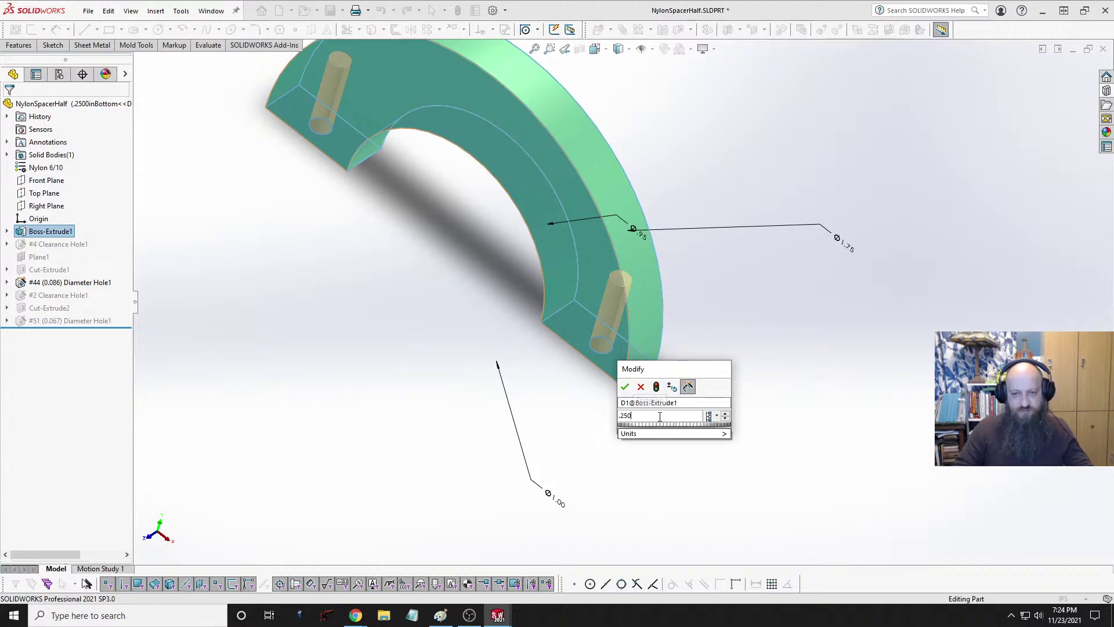
left_click(718, 417)
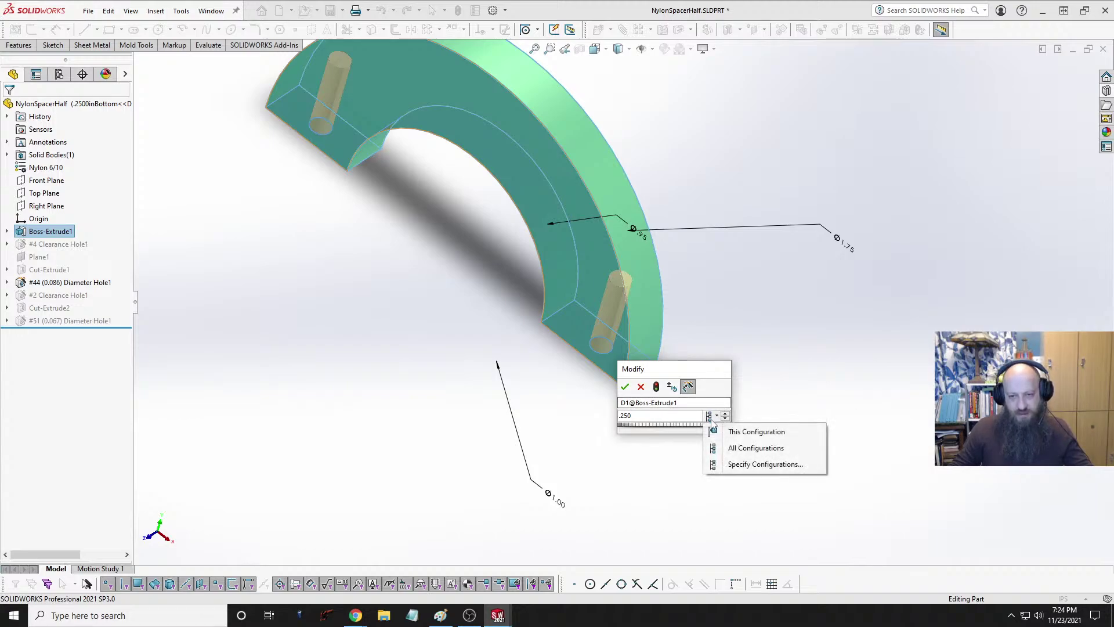
left_click(710, 465)
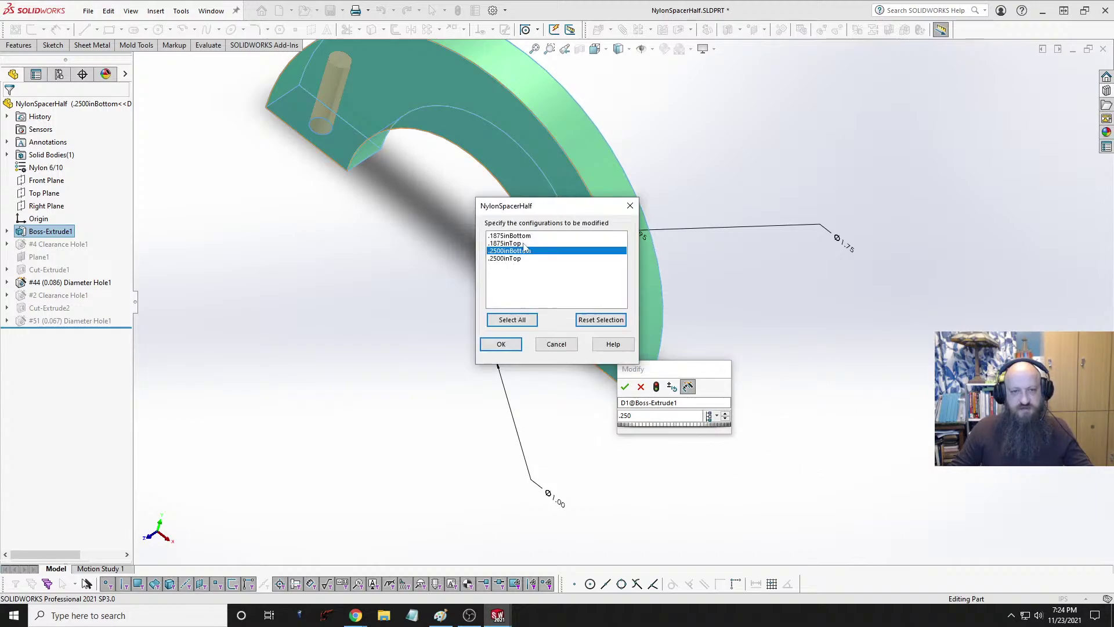
left_click(508, 260, "ctrl")
left_click(501, 344)
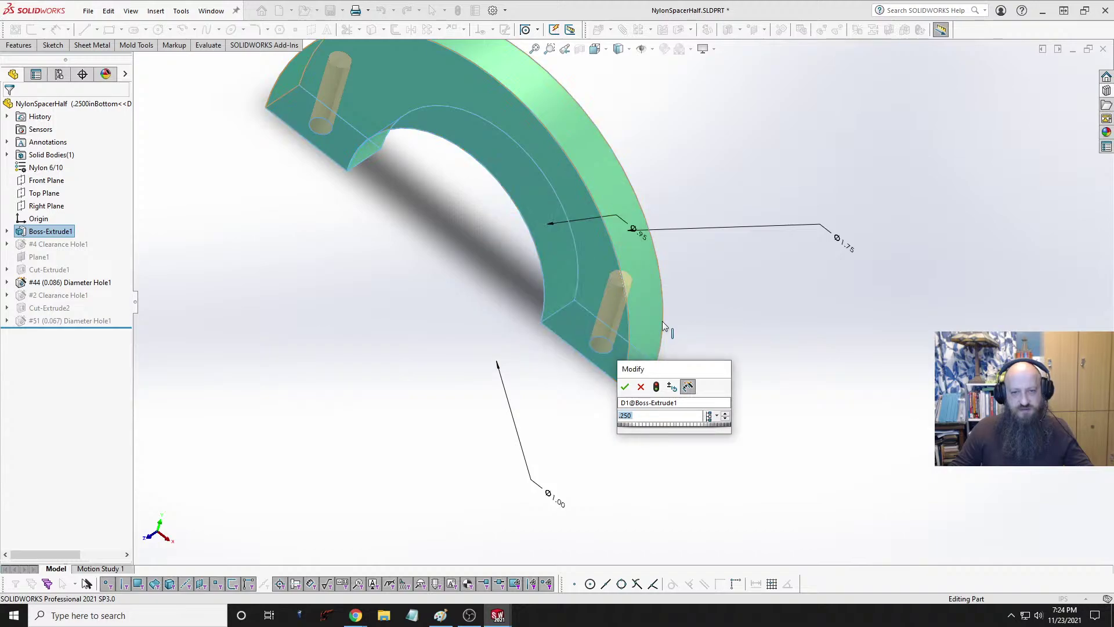
left_click(625, 387)
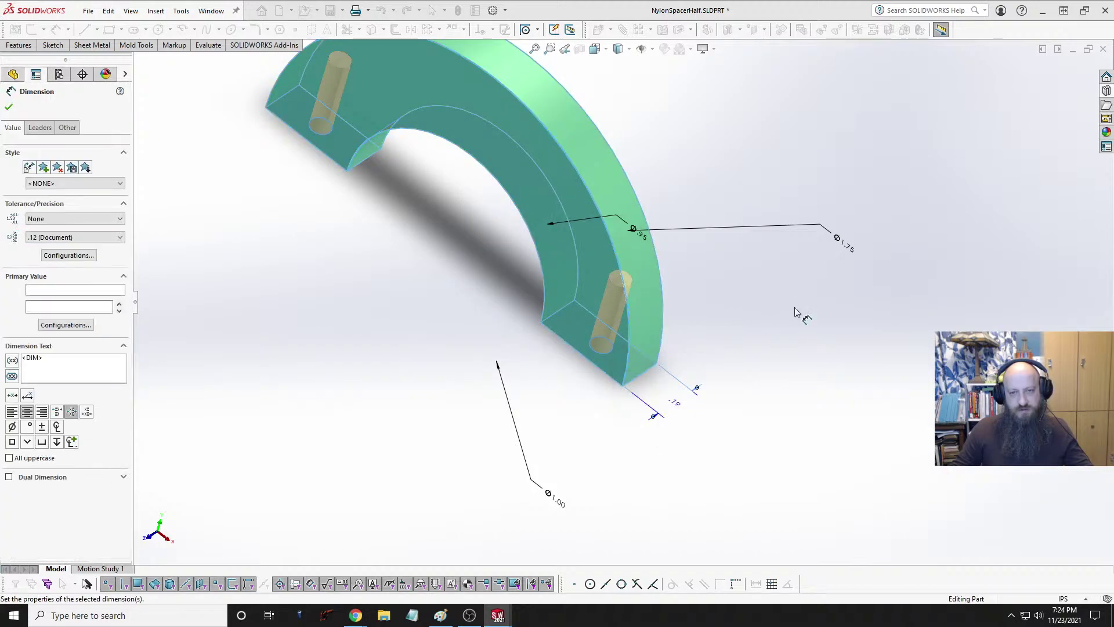
left_click(373, 352)
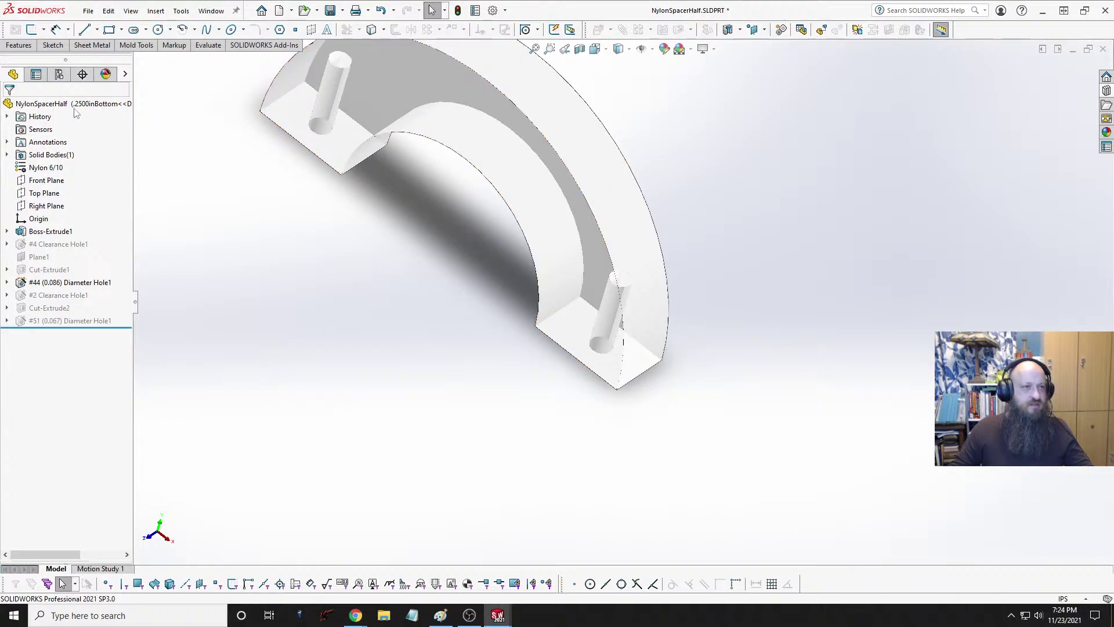
Step: Check the spacer's thickness and holes in the .2500inTop, .1875inBottom and .1875inTop configurations
left_click(60, 74)
double_click(75, 166)
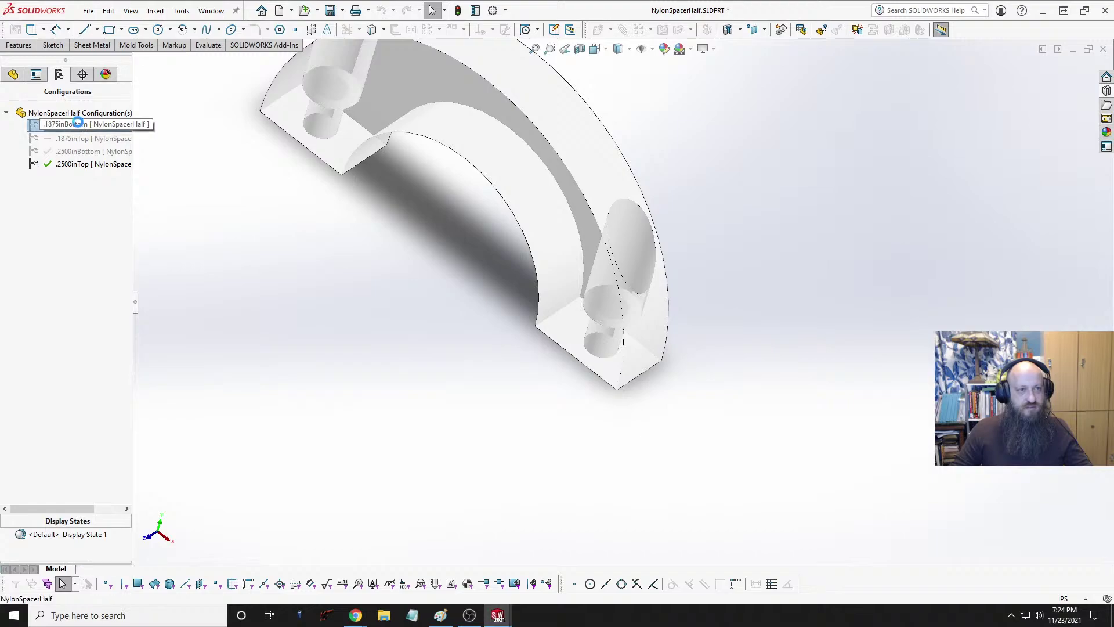
double_click(81, 125)
double_click(87, 138)
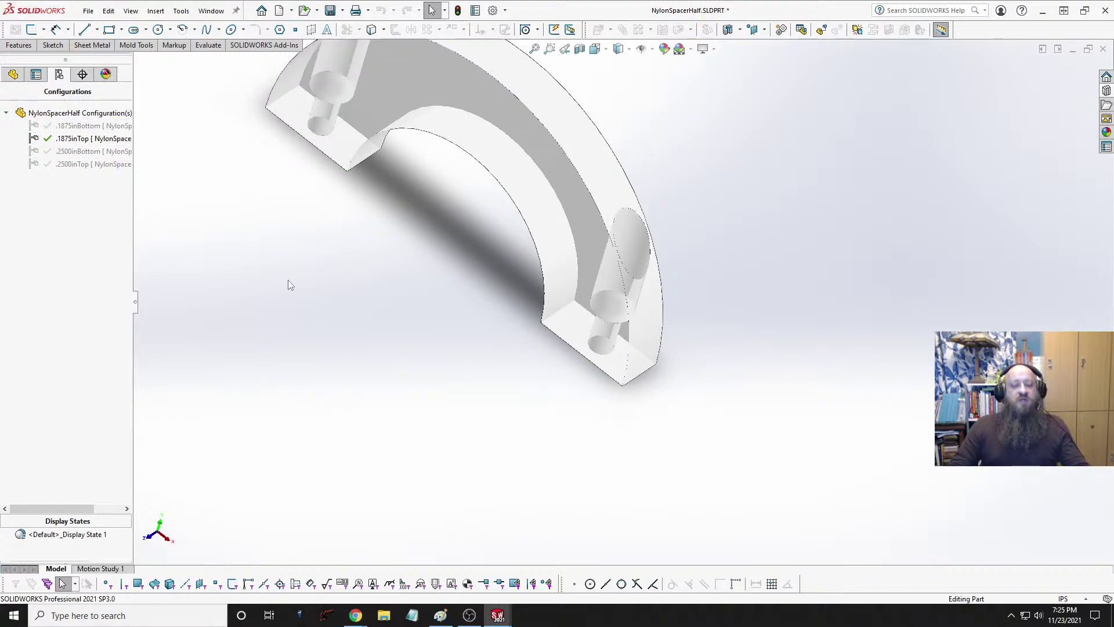
Step: Switch to the Shaft part and inspect the grooves and splines near its flanged end
key("ctrl+Tab")
key("ctrl+Tab")
key("ctrl+Tab")
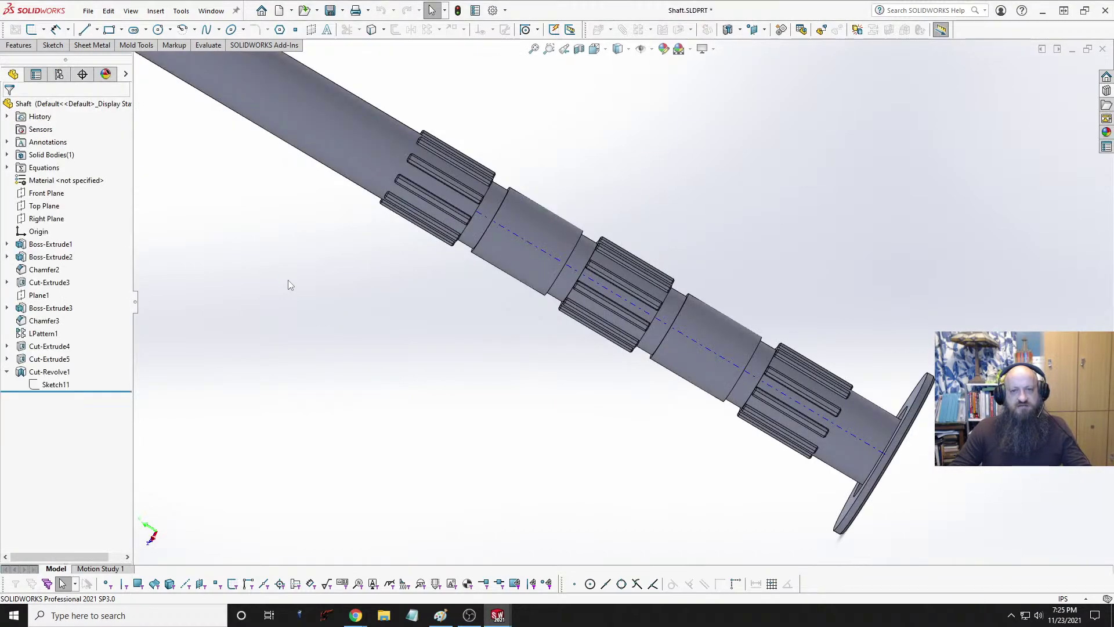
middle_click_drag(623, 391, 617, 342)
scroll(673, 323, "down", 1)
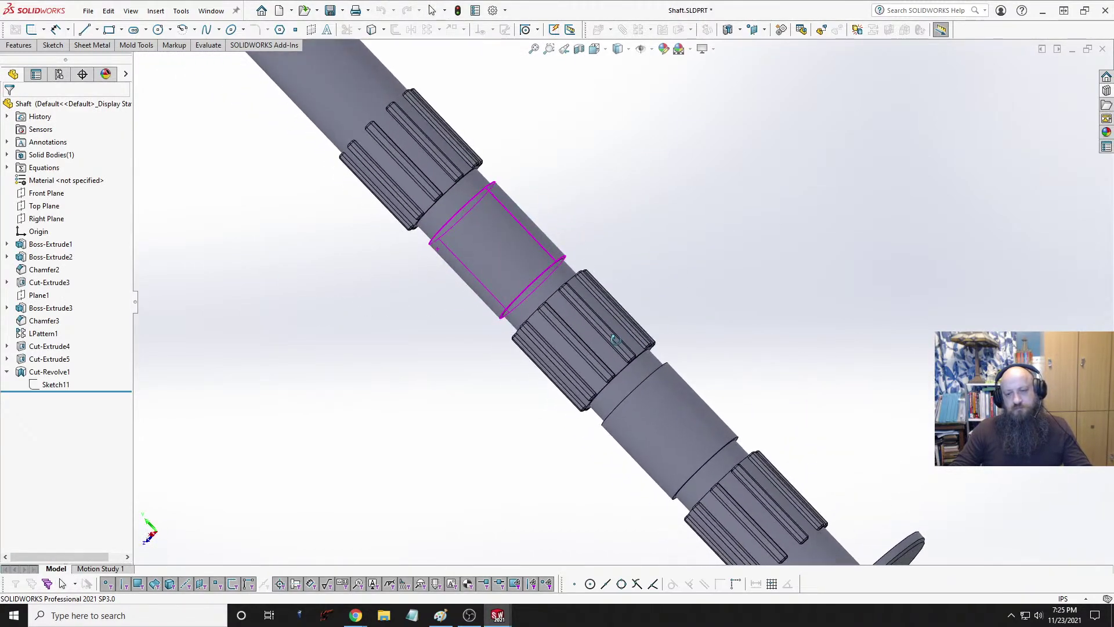
scroll(582, 373, "up", 4)
scroll(751, 422, "down", 3)
middle_click_drag(730, 407, 626, 294)
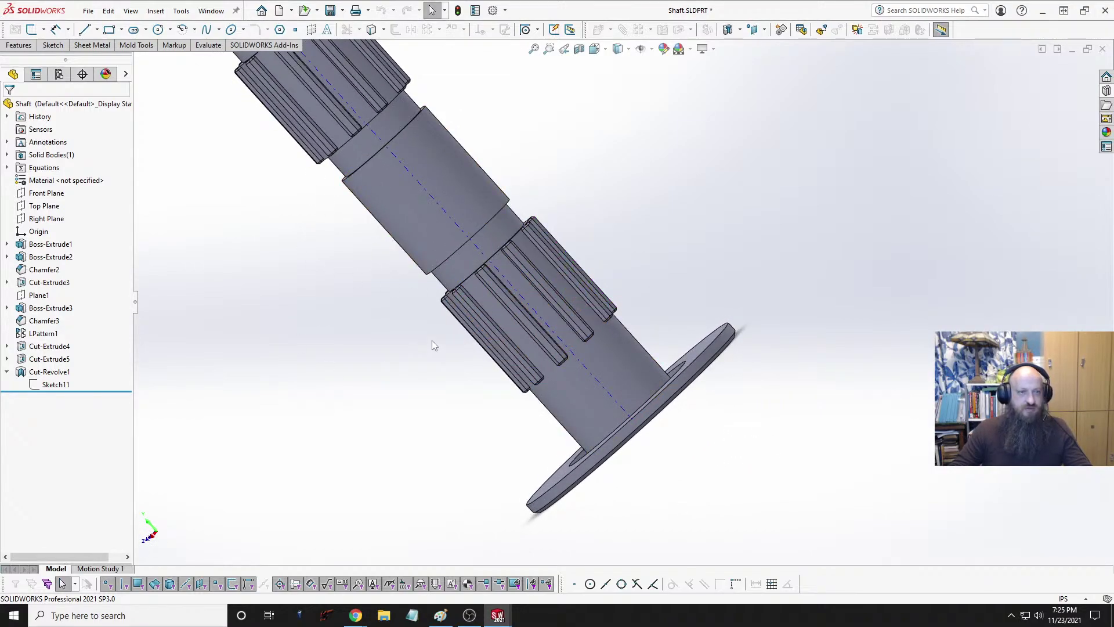
Step: Edit Sketch11 of Cut-Revolve1 and sketch a rectangle about 0.07 by 0.27 in at the shaft's edge, directly below the lowest splines
left_click(55, 385)
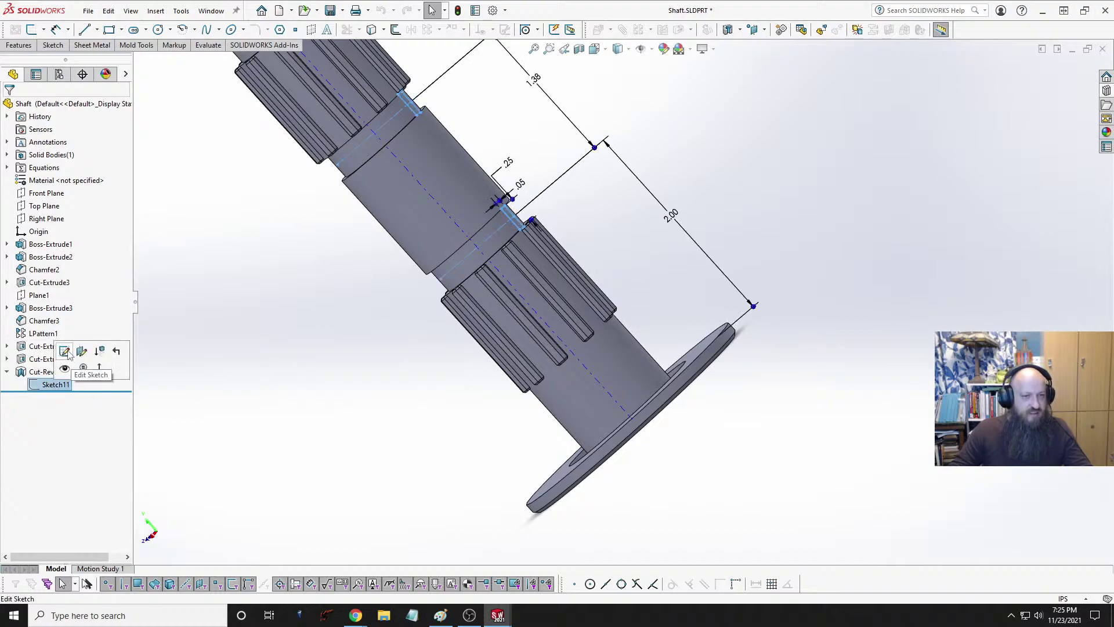
left_click(69, 356)
scroll(650, 412, "down", 6)
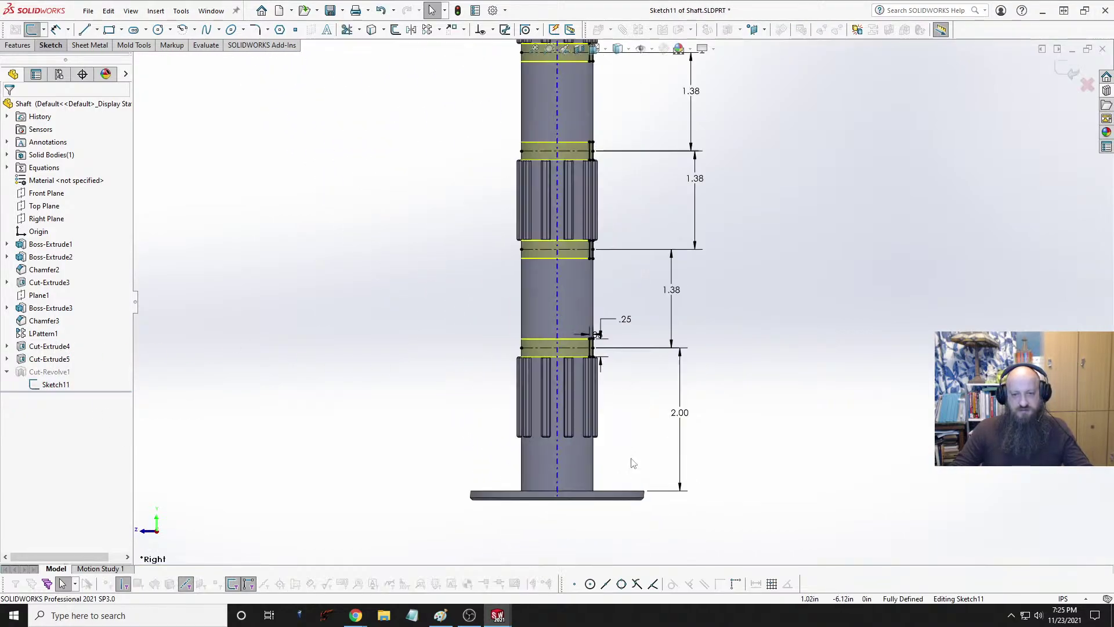
scroll(628, 405, "down", 3)
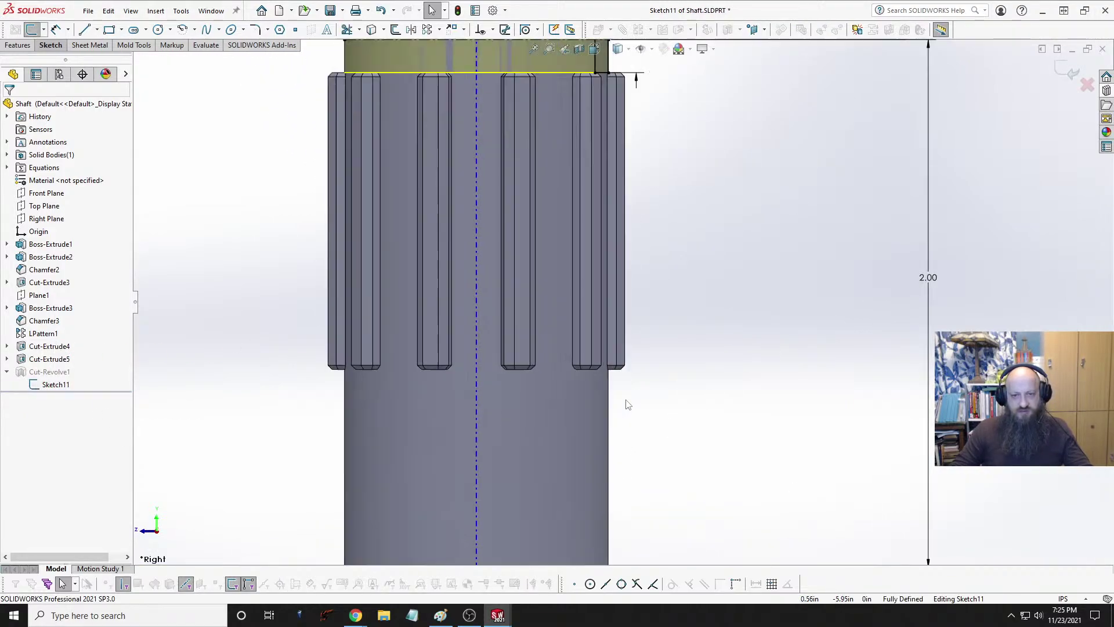
left_click(109, 29)
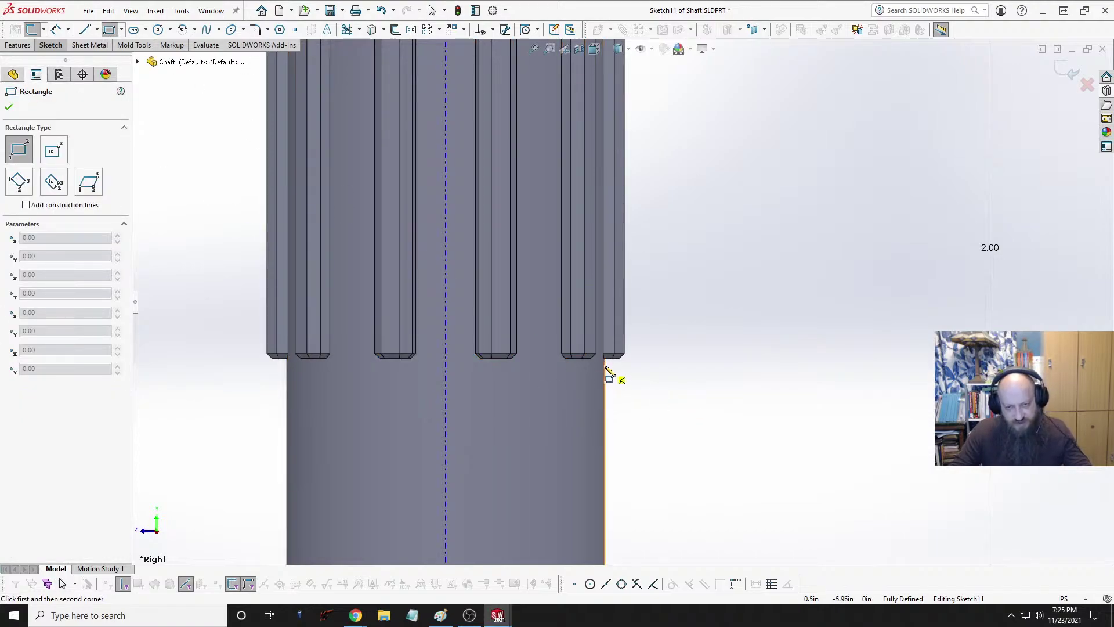
left_click(604, 358)
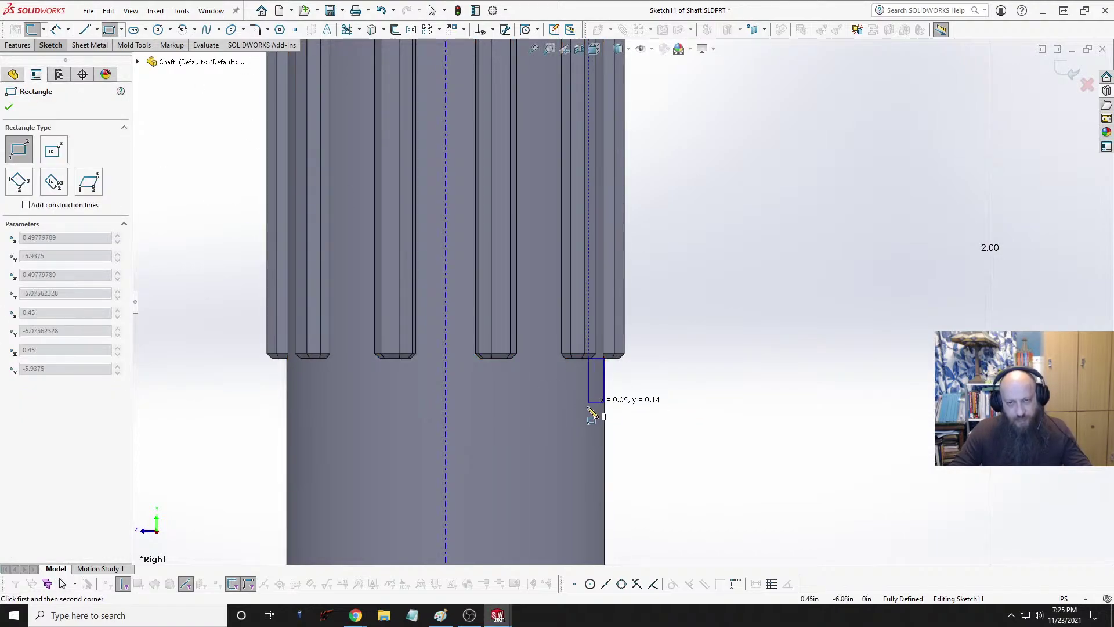
left_click(582, 442)
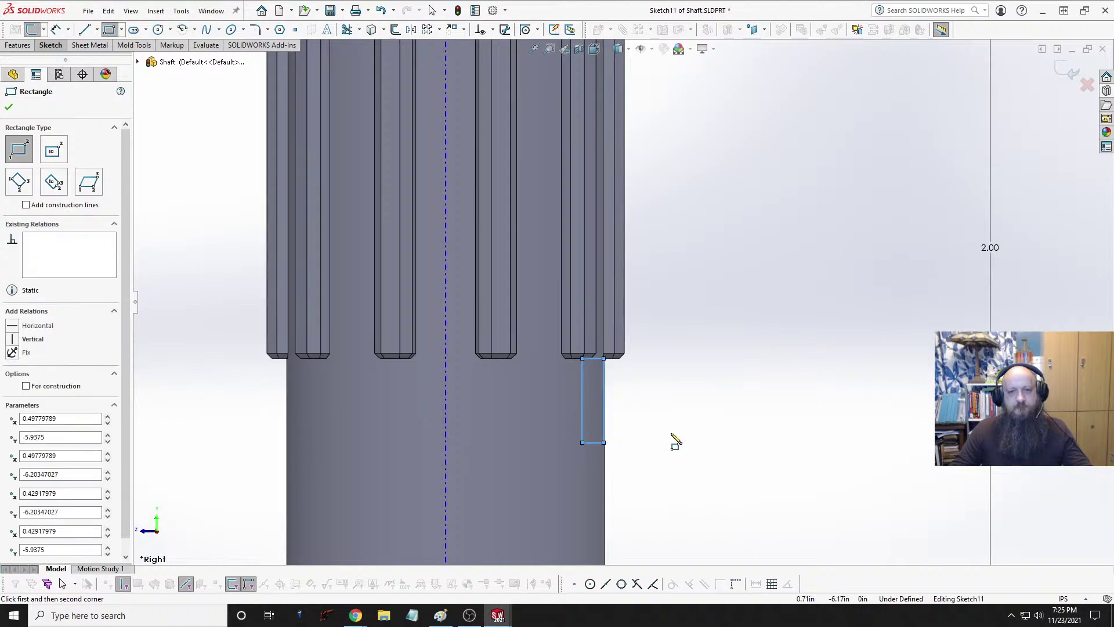
key("Escape")
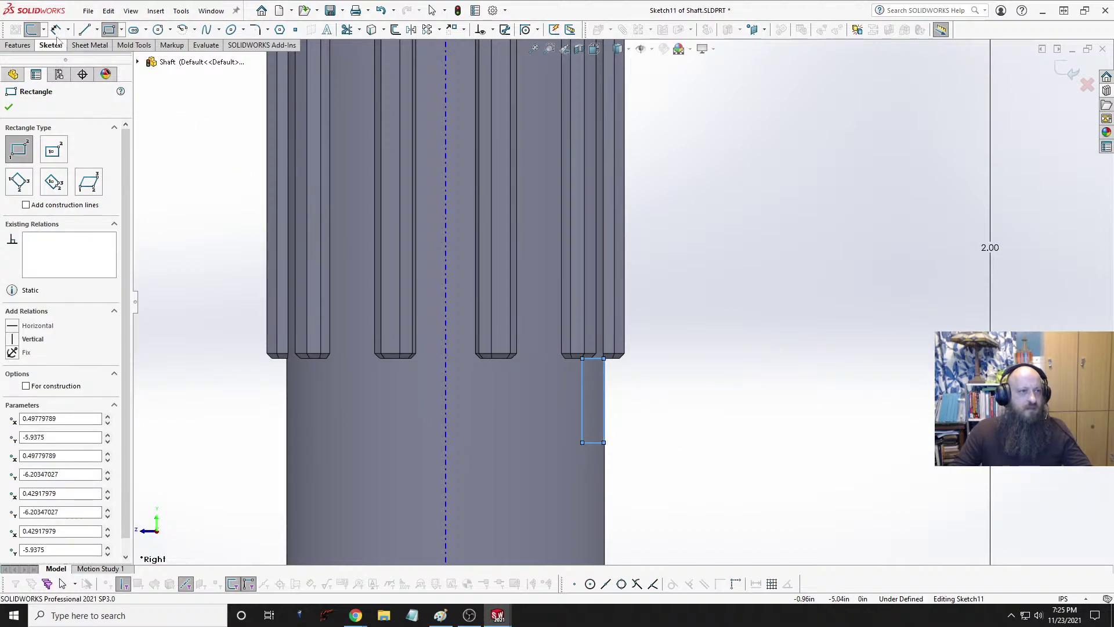
Step: Dimension the lower groove rectangle to .1875 in high and .05 in deep
left_click(603, 392)
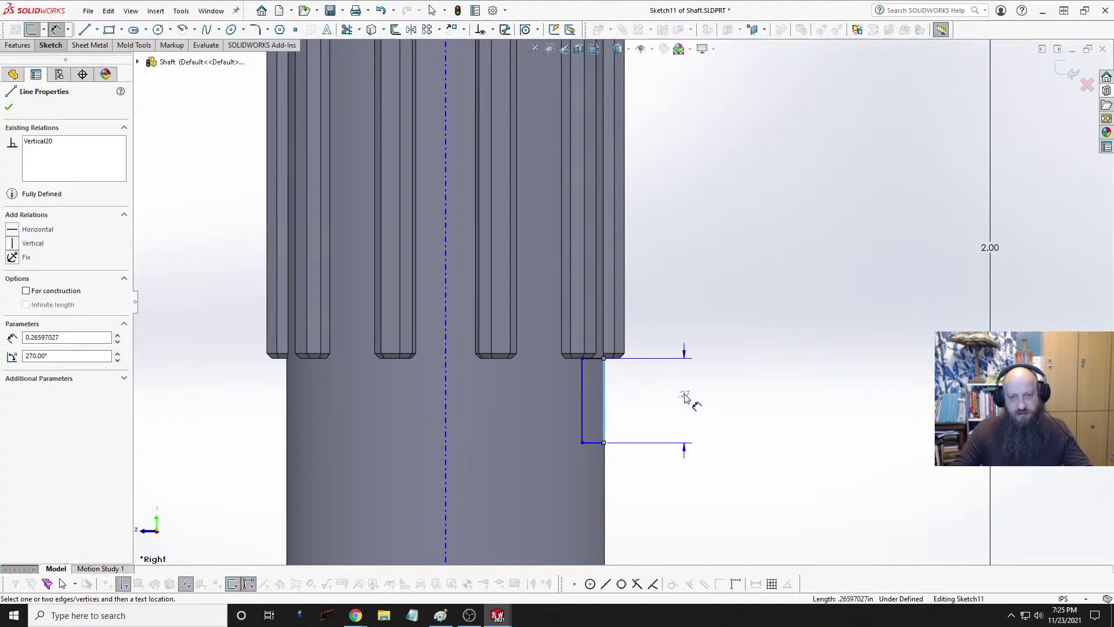
left_click(694, 402)
type(".1875")
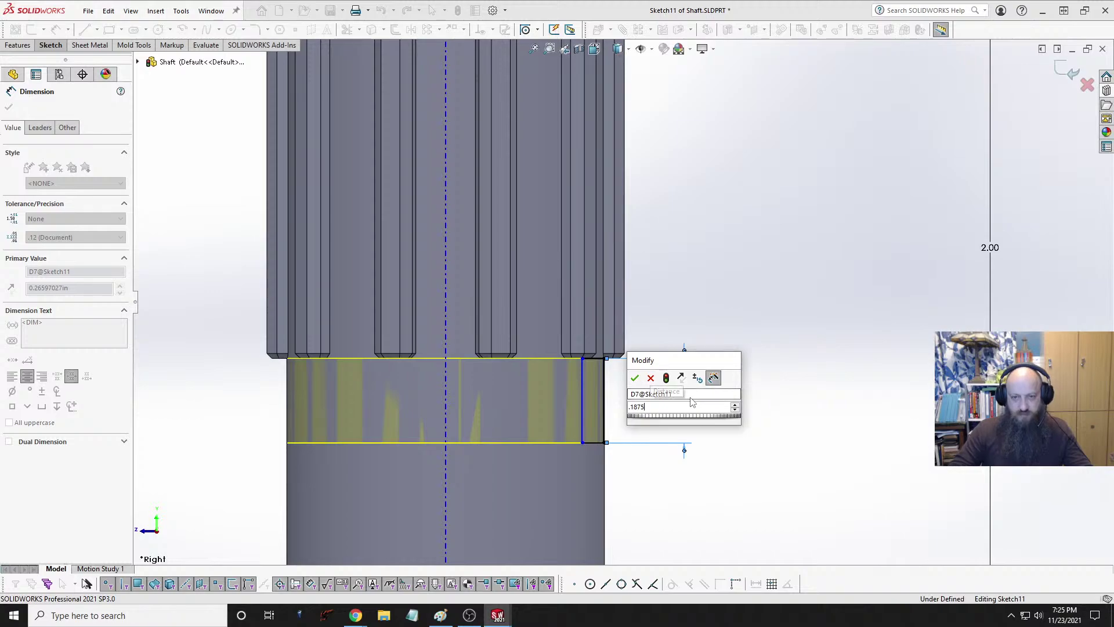
key("Return")
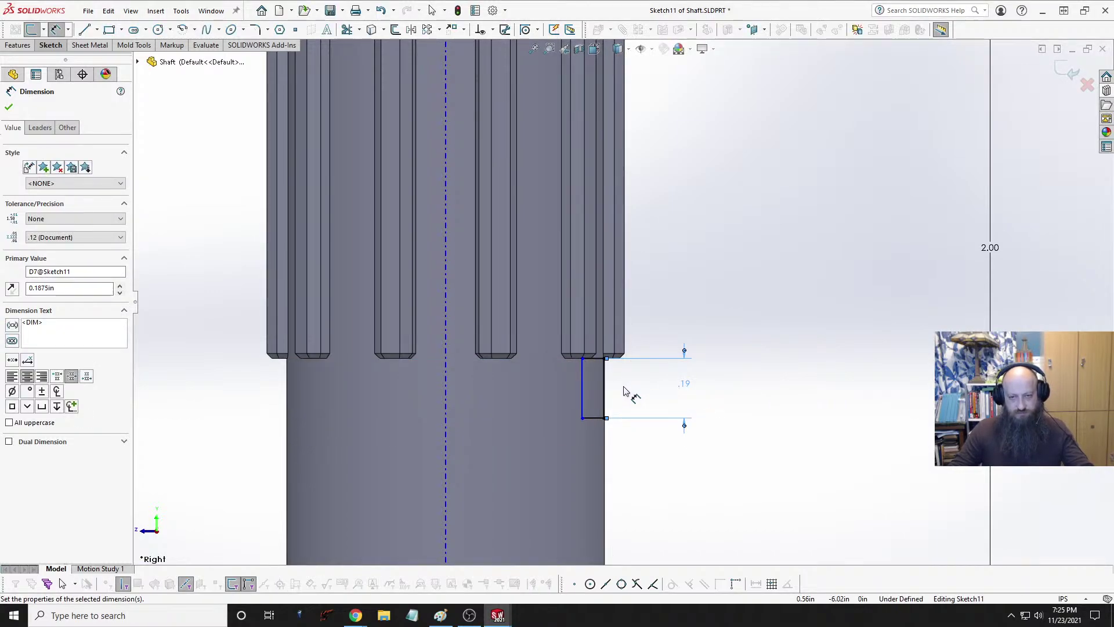
left_click(595, 418)
left_click(698, 479)
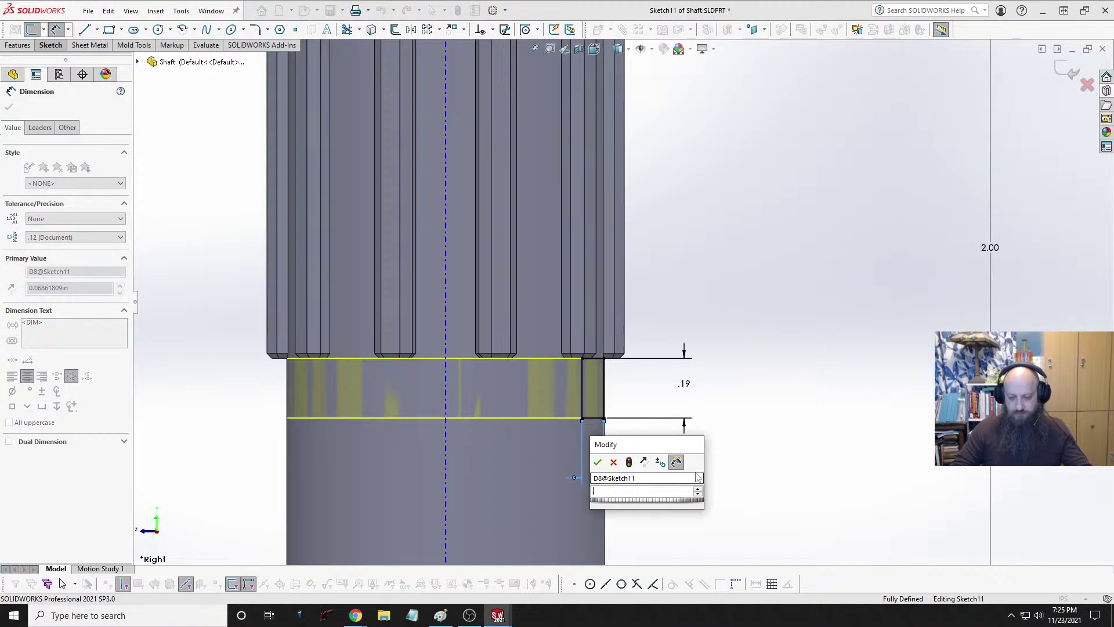
type(".05")
key("Return")
Step: Sketch a rectangle about 0.08 by 0.28 in inside the shaft's edge, directly above the uppermost splines
scroll(697, 447, "up", 10)
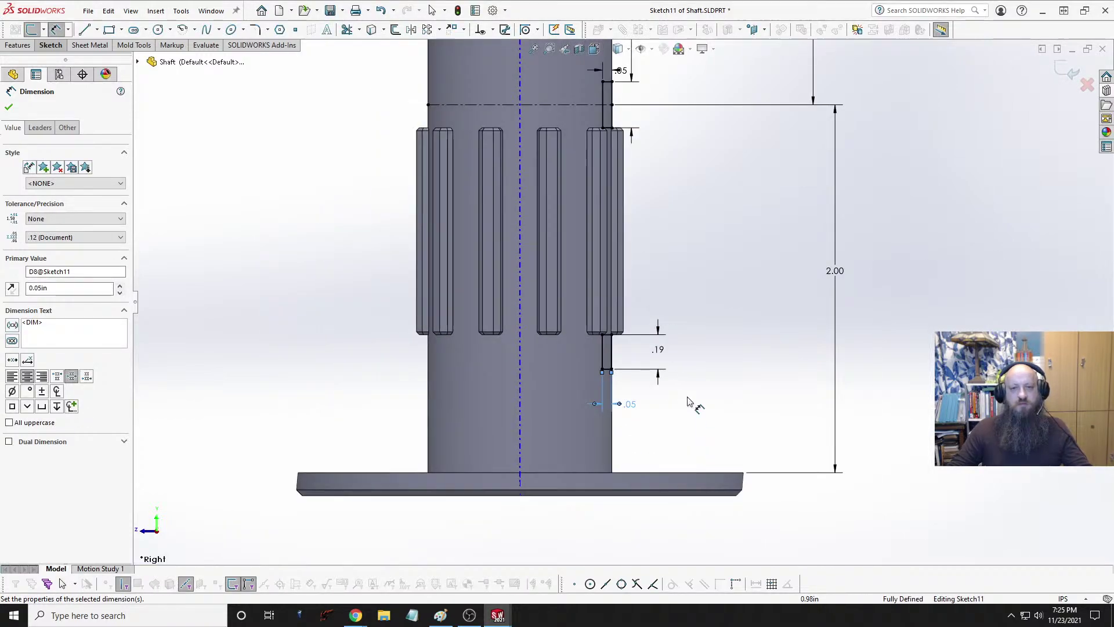
scroll(630, 213, "down", 5)
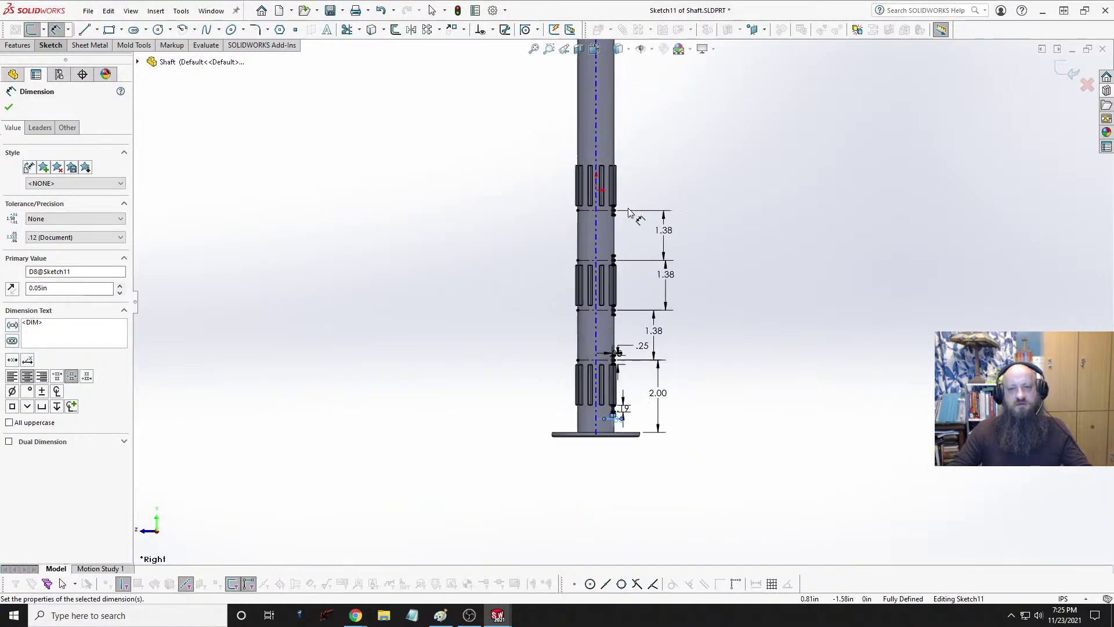
scroll(607, 293, "down", 4)
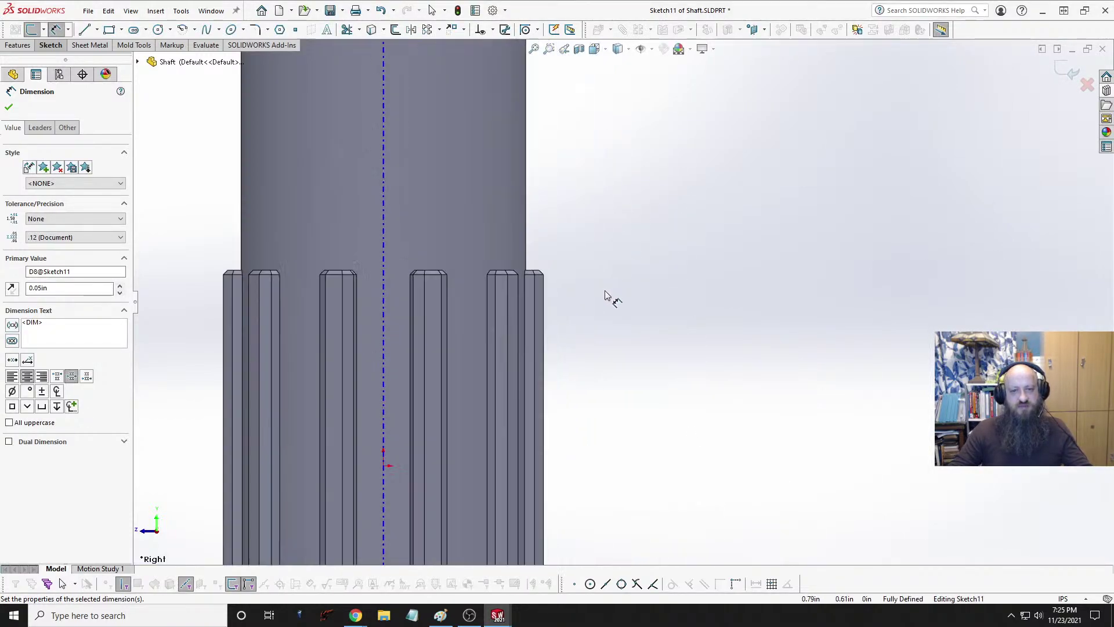
left_click(109, 29)
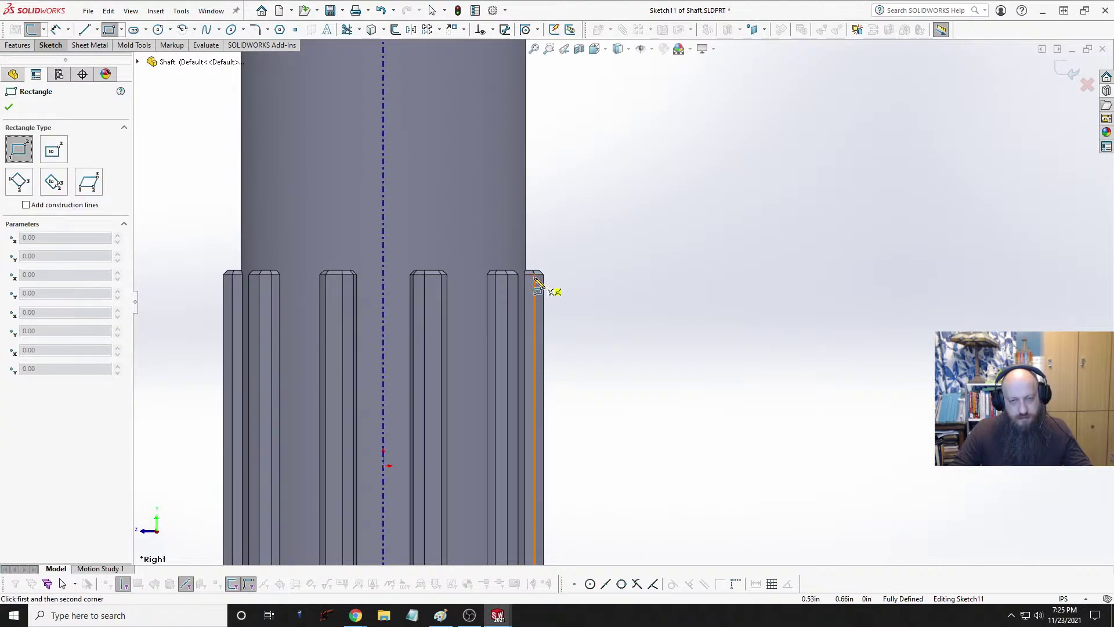
scroll(531, 278, "down", 5)
left_click(571, 236)
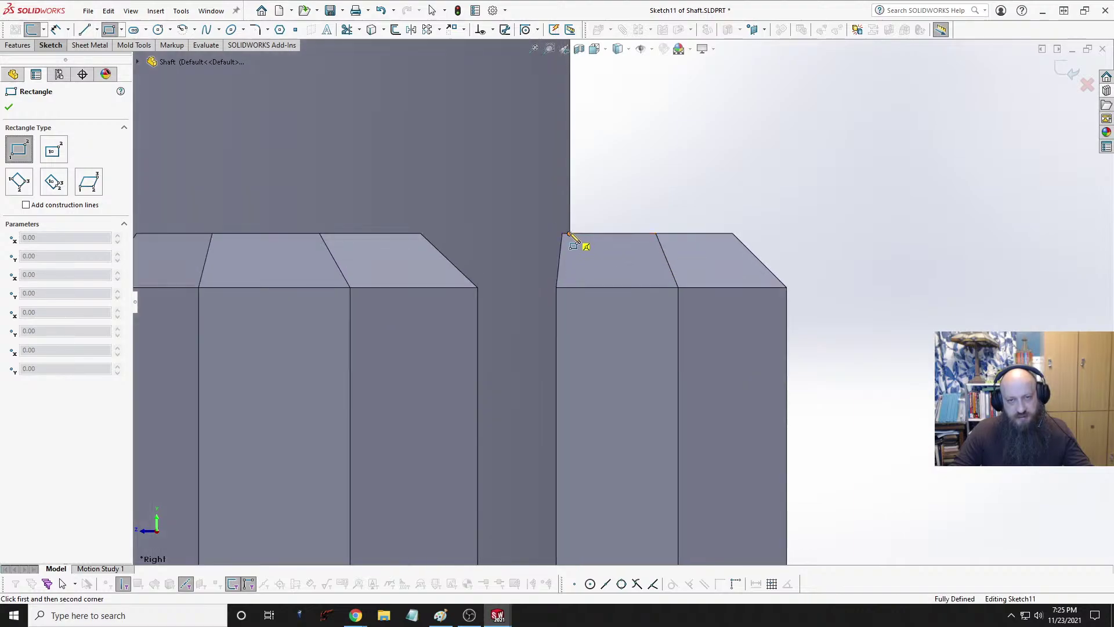
scroll(609, 217, "up", 5)
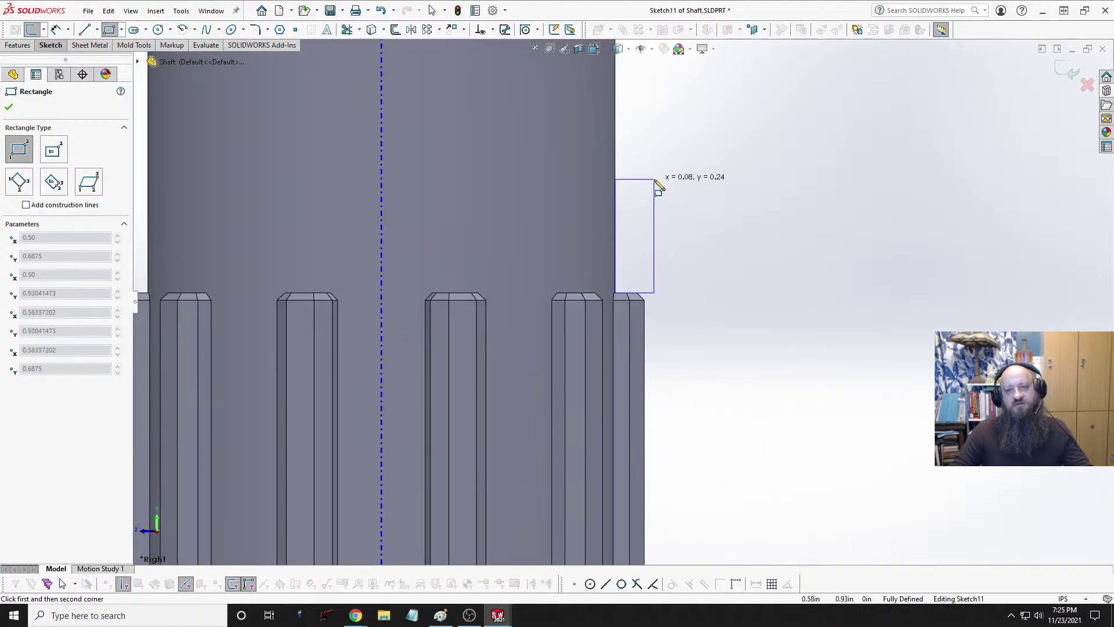
scroll(624, 186, "up", 1)
left_click(583, 184)
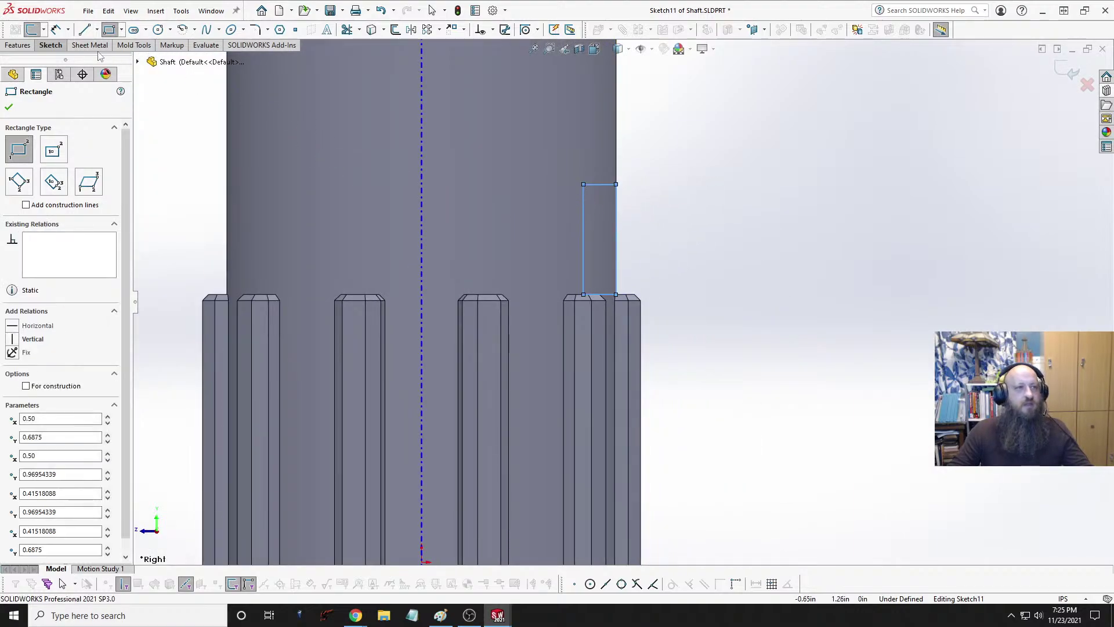
key("Escape")
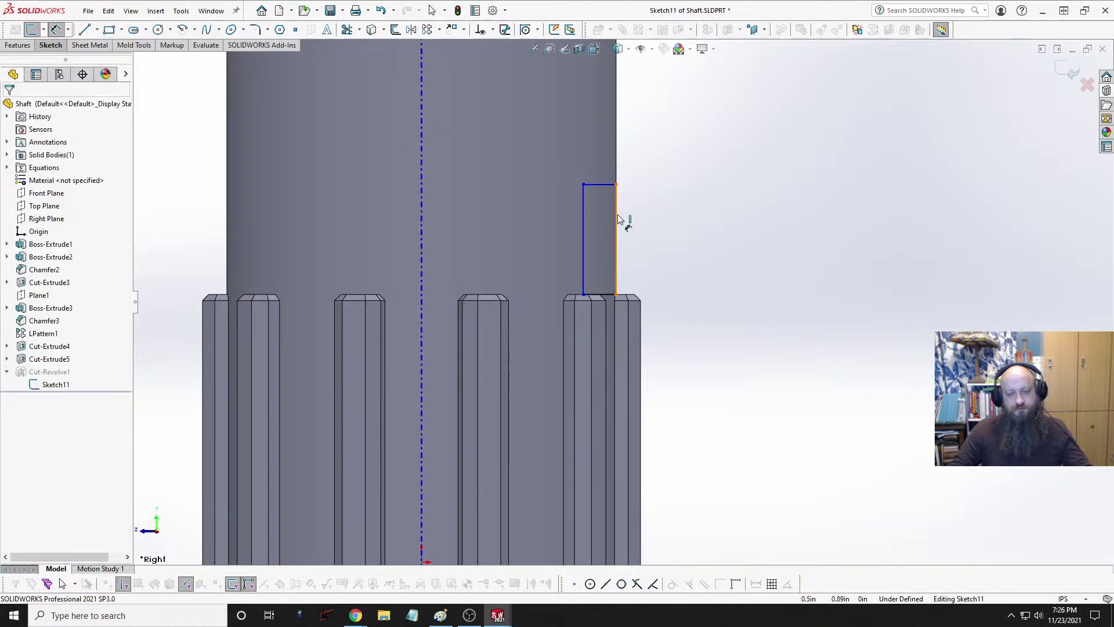
Step: Dimension the height of the upper groove rectangle to .1875 in
left_click(617, 219)
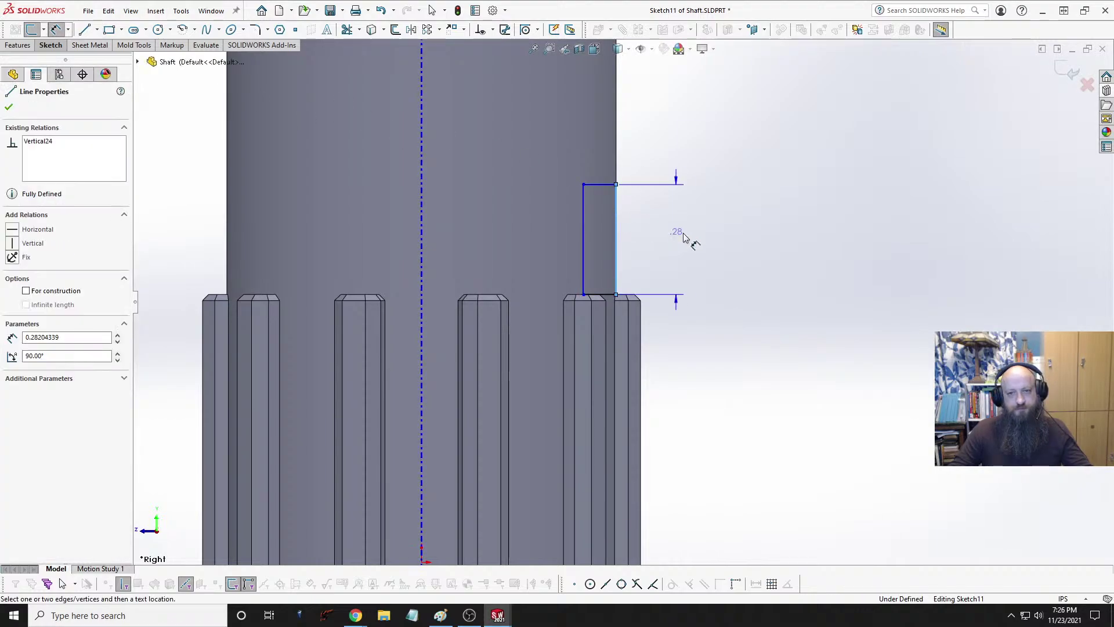
left_click(714, 246)
type(".1875in")
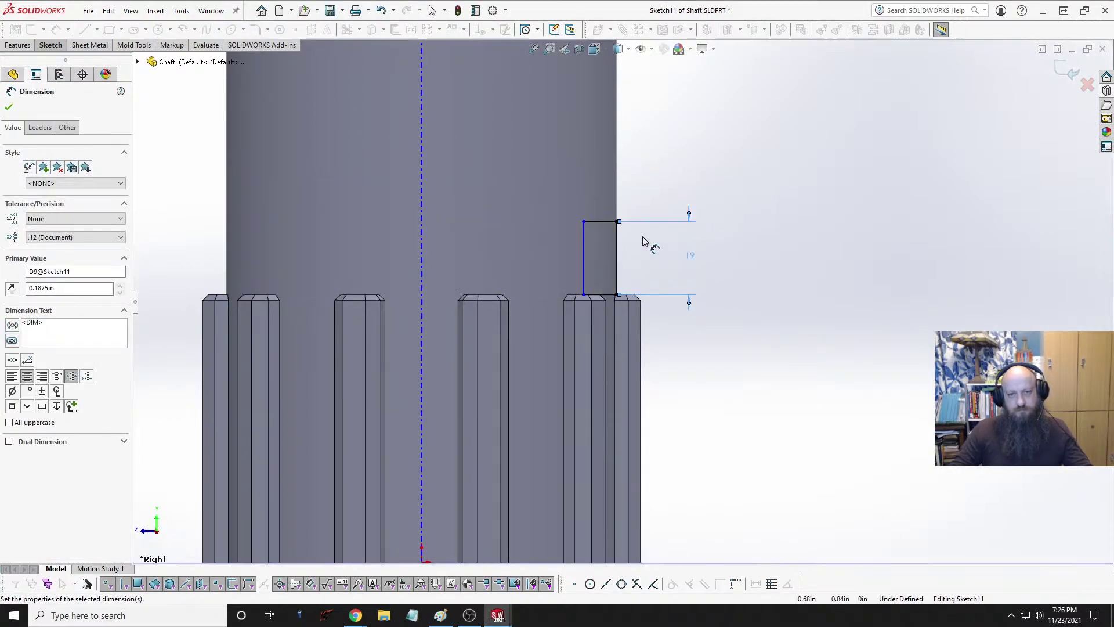
left_click(601, 223)
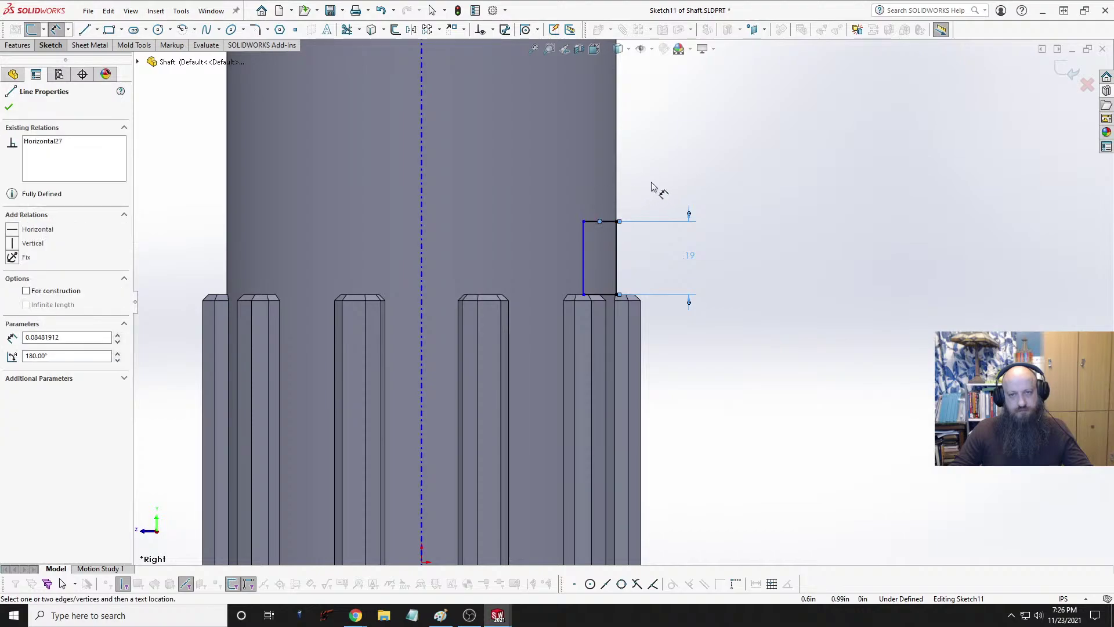
left_click(618, 221)
right_click(609, 214)
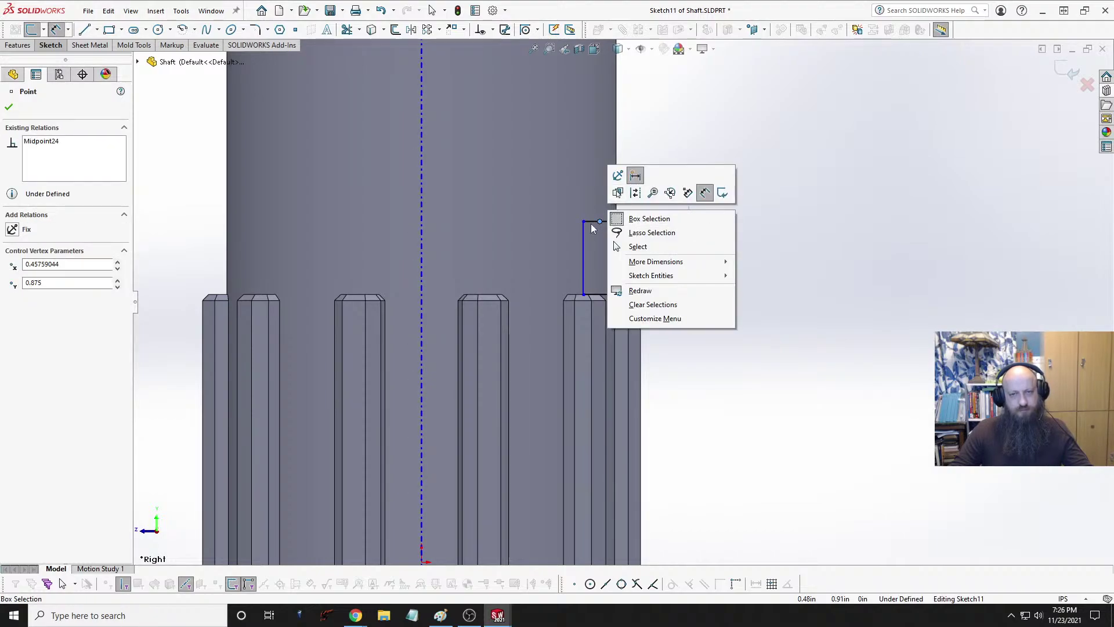
key("Escape")
key("Escape")
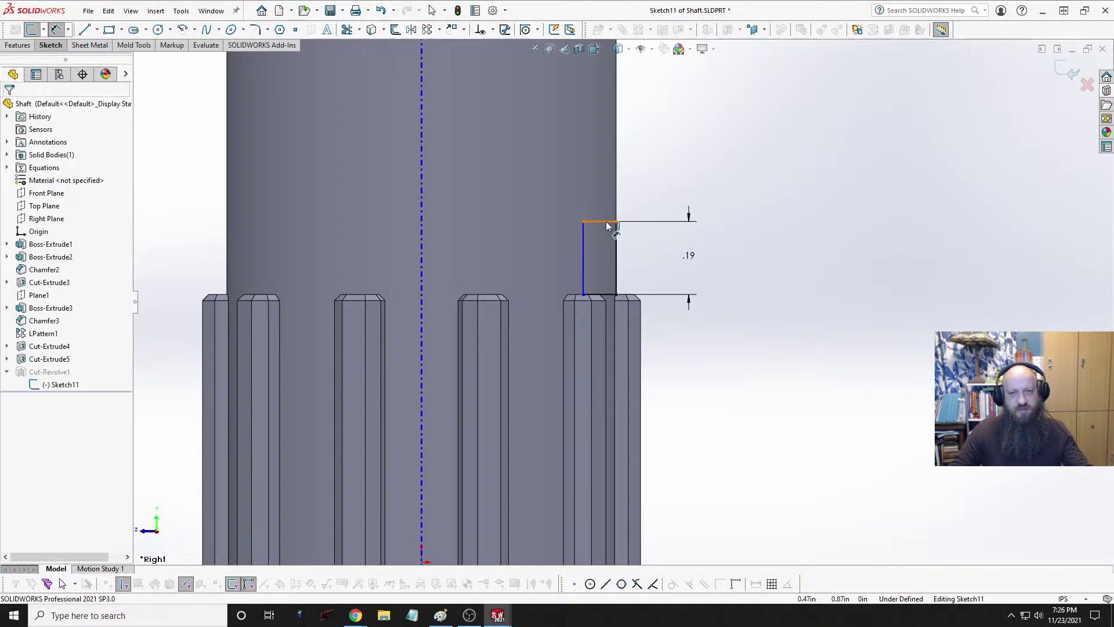
Step: Dimension the depth of the upper groove rectangle to .05 in
left_click(607, 221)
left_click(655, 190)
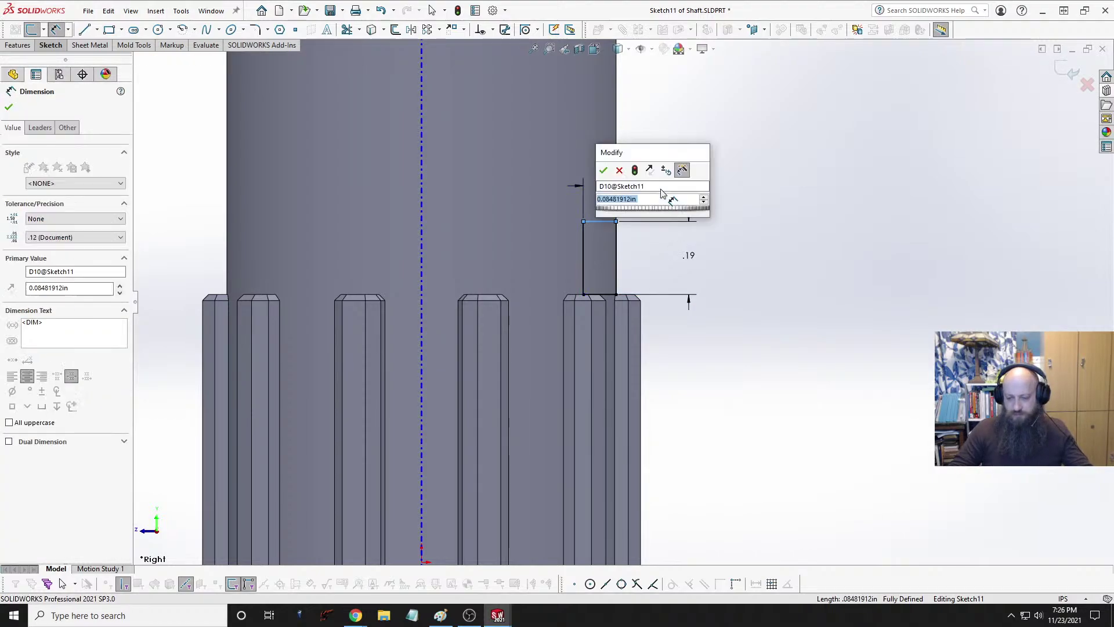
type(".05")
key("Return")
Step: Delete the coincident relation on the lower groove rectangle's upper outer corner and snap that corner onto the shaft's outer edge
scroll(656, 261, "up", 8)
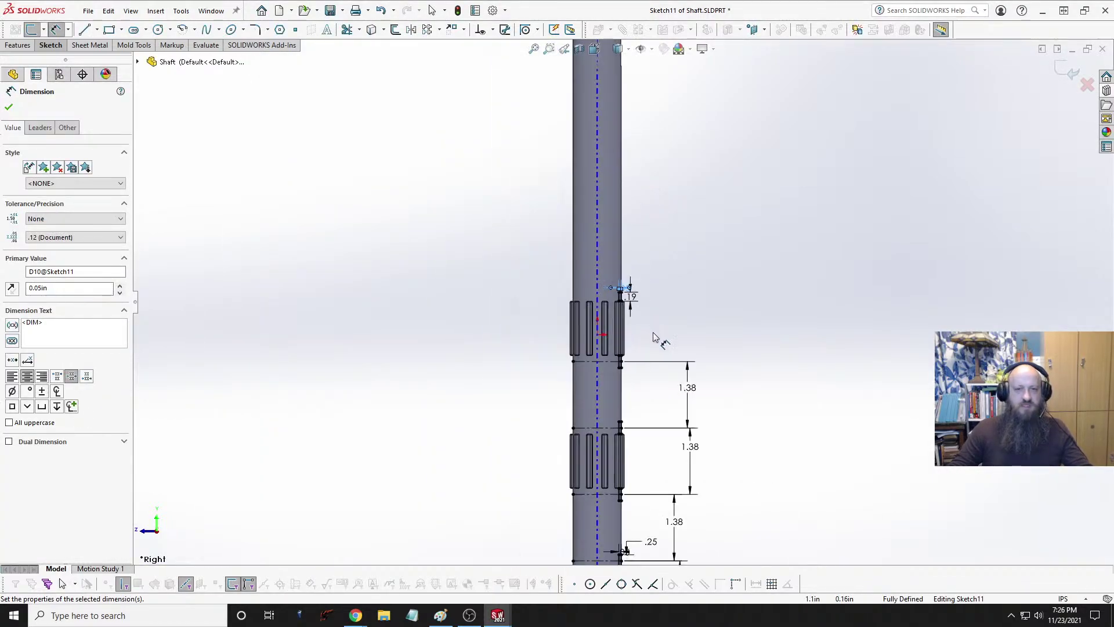
scroll(638, 473, "down", 2)
scroll(633, 487, "up", 1)
scroll(627, 488, "down", 8)
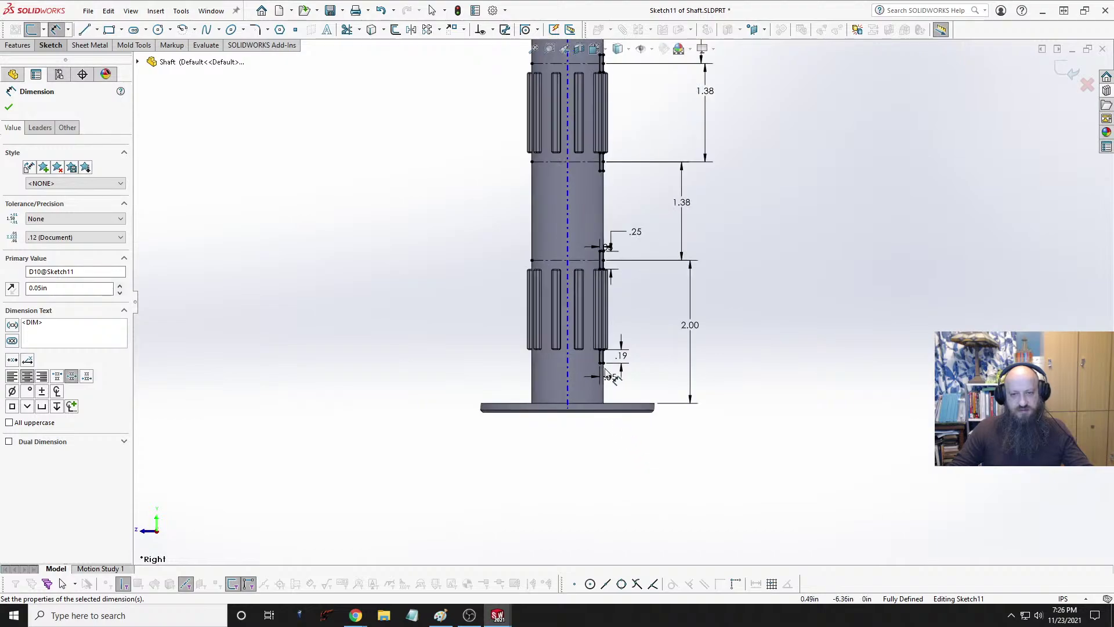
scroll(627, 160, "down", 4)
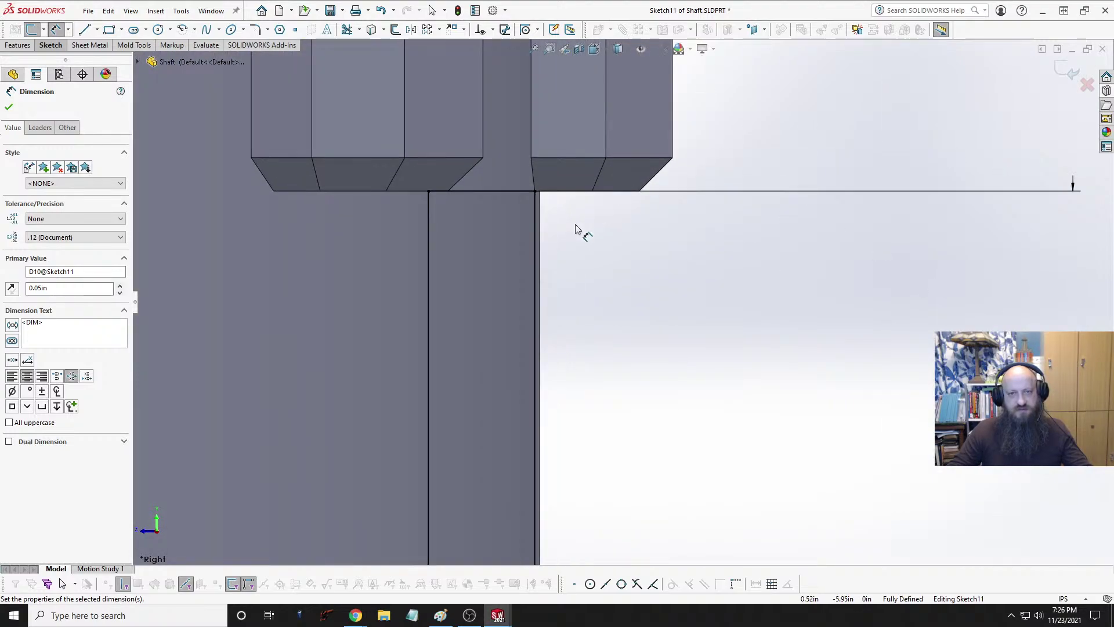
key("Escape")
left_click(535, 193)
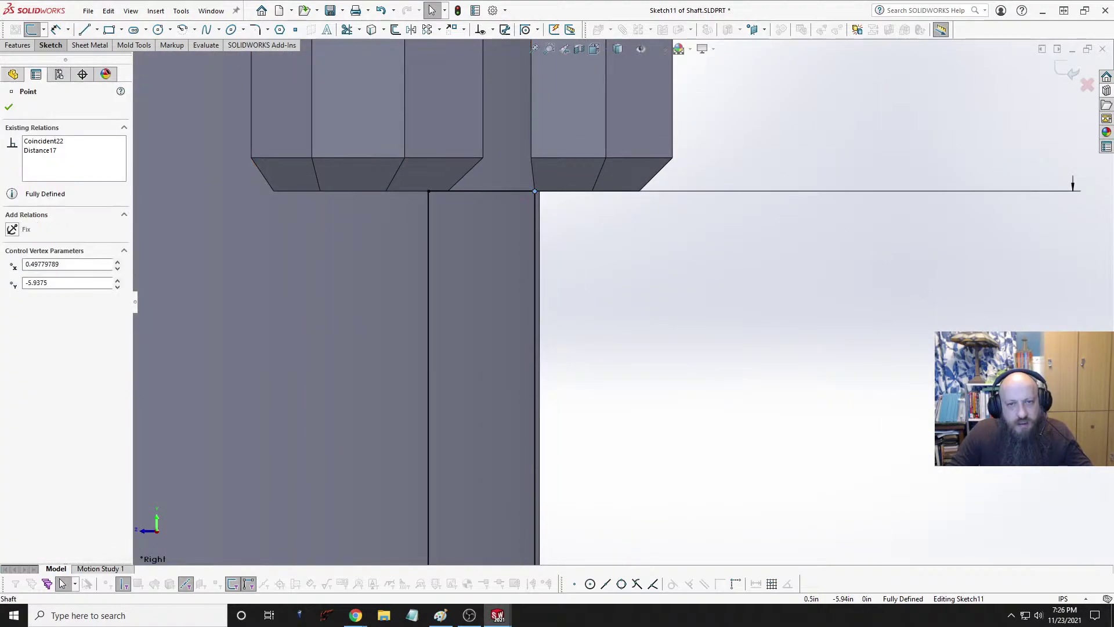
key("Delete")
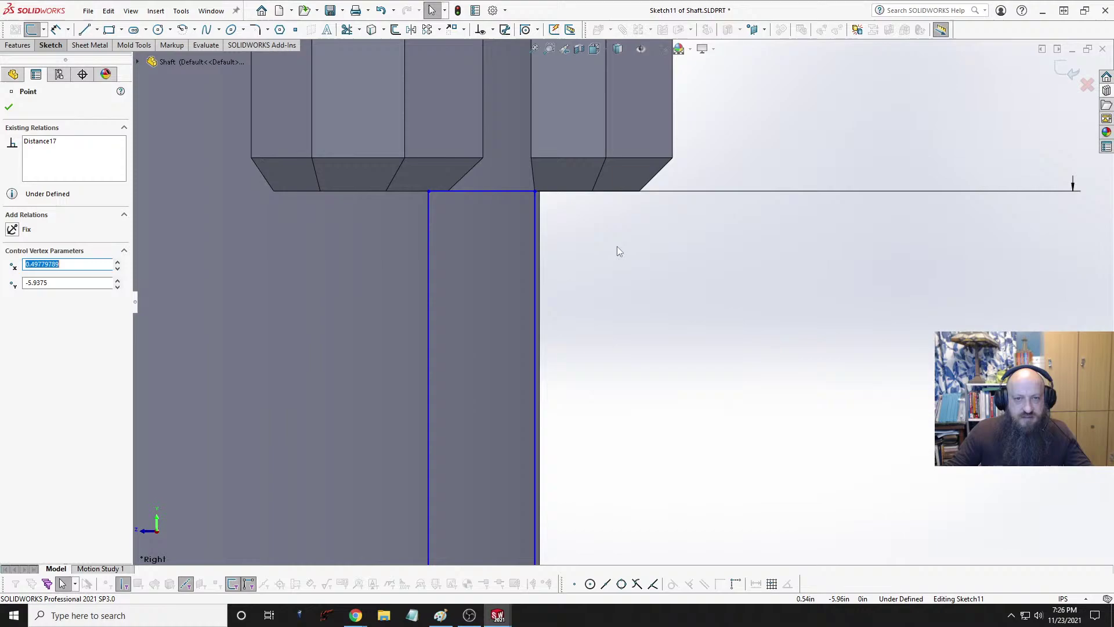
mouse_move(536, 196)
left_mouse_down()
mouse_move(550, 195)
mouse_move(539, 193)
left_mouse_up()
left_click(598, 242)
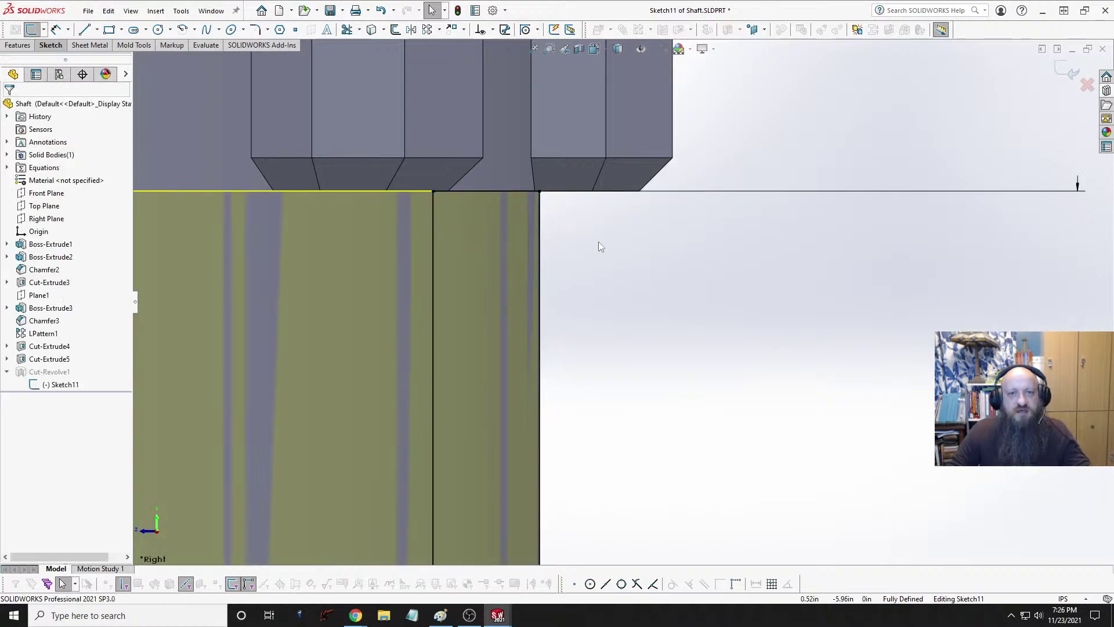
Step: Exit the sketch to rebuild Cut-Revolve1 and show the whole shaft in trimetric view
scroll(638, 285, "up", 5)
scroll(663, 263, "up", 3)
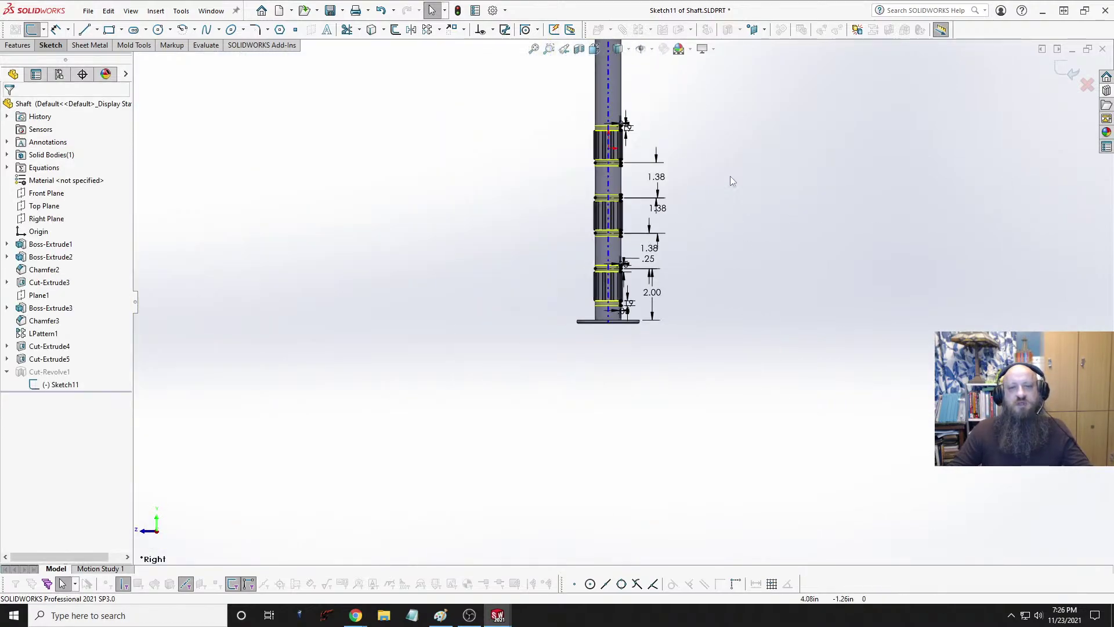
left_click(1061, 71)
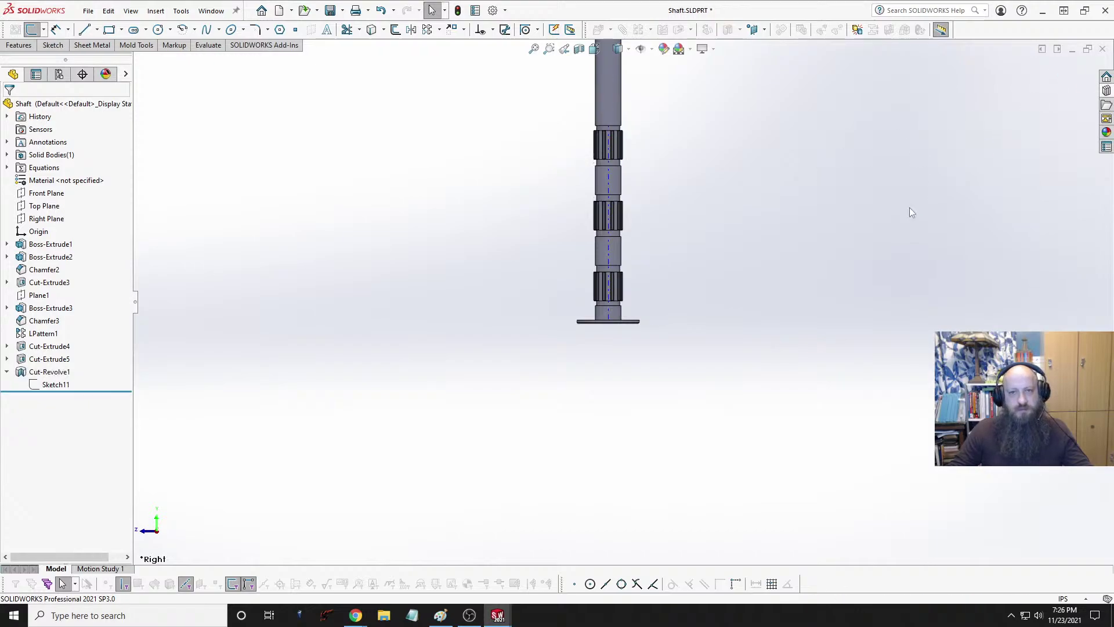
key("space")
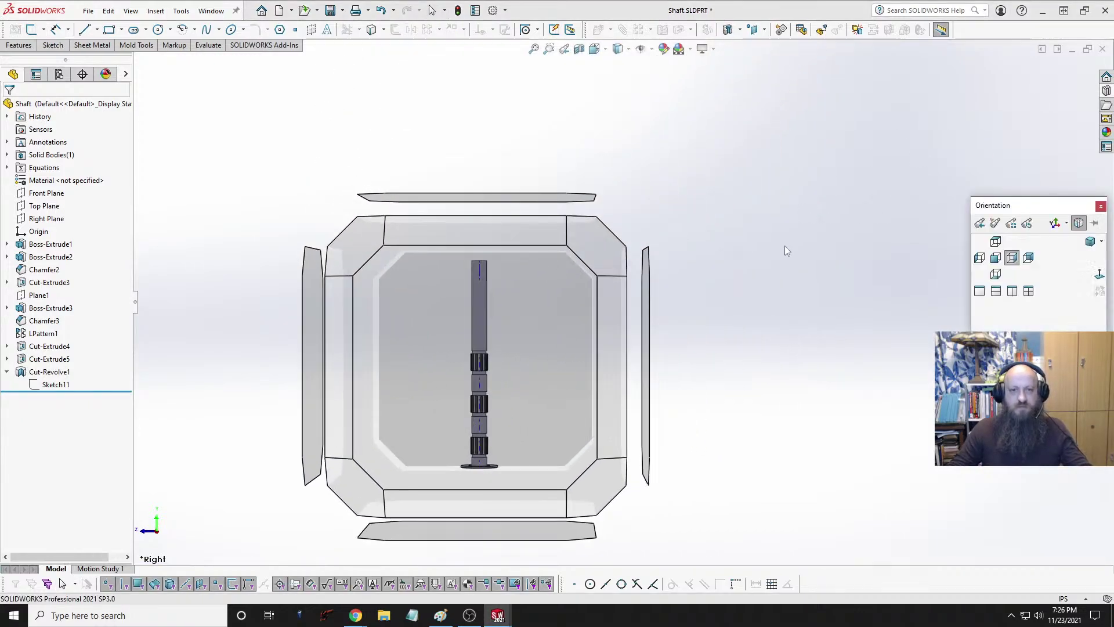
left_click(1008, 262)
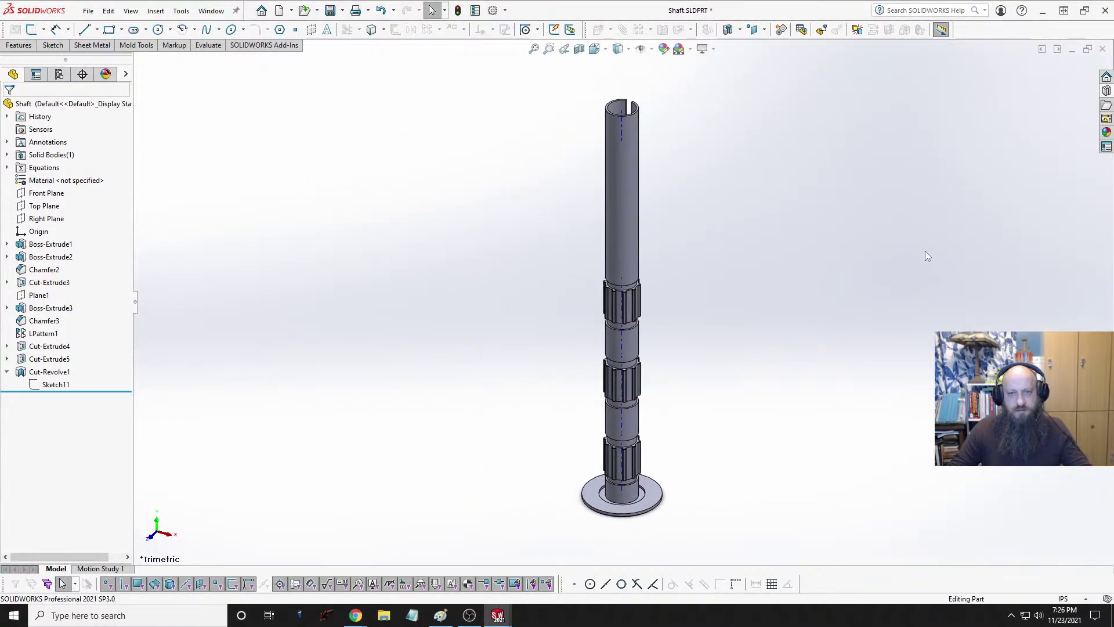
Step: Save the shaft part and switch to the CryptoGeneratorAssy assembly
key("ctrl+s")
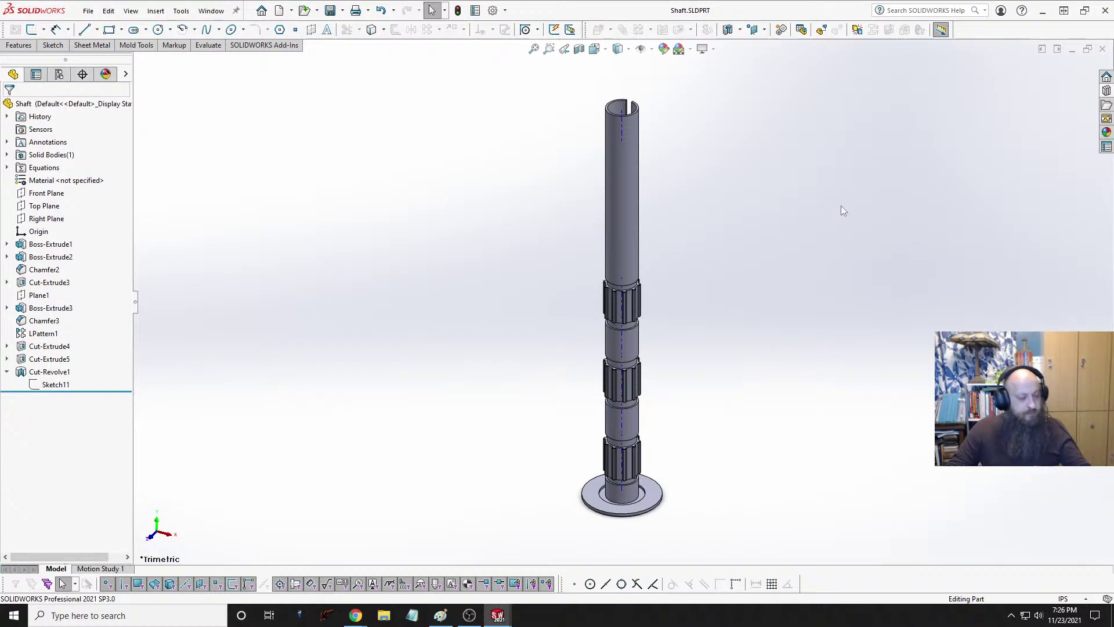
key("ctrl+Tab")
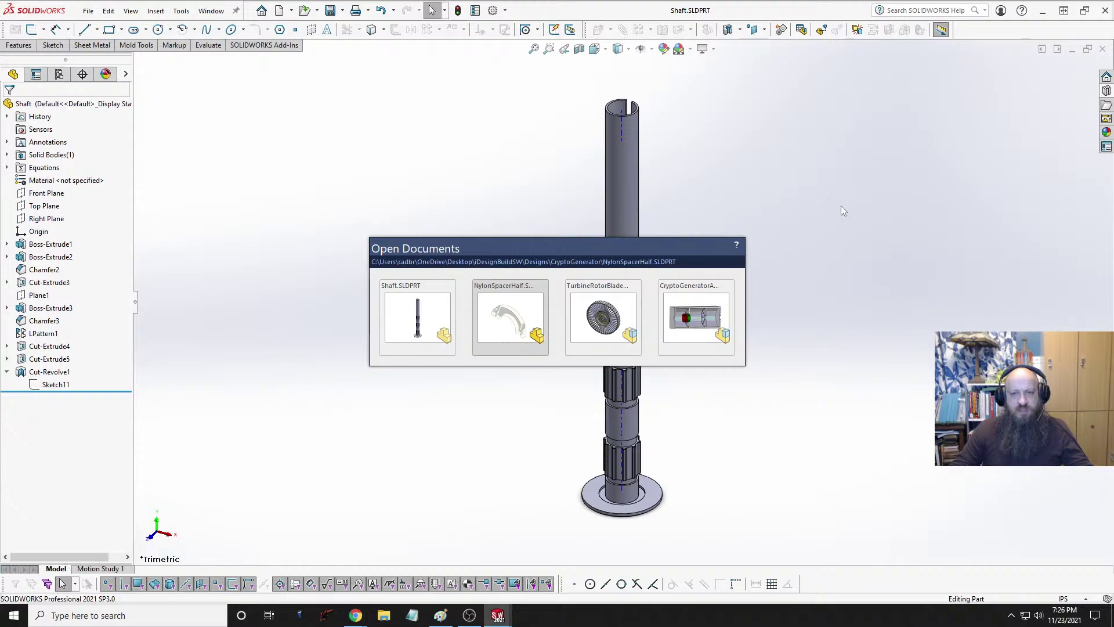
key("ctrl+Tab")
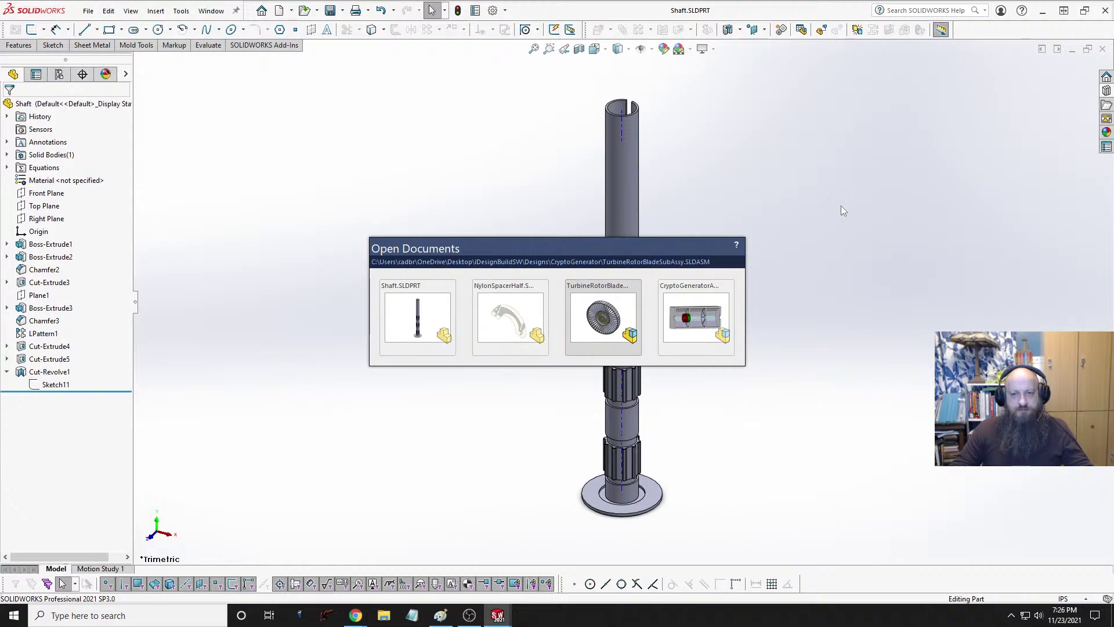
key("ctrl+Tab")
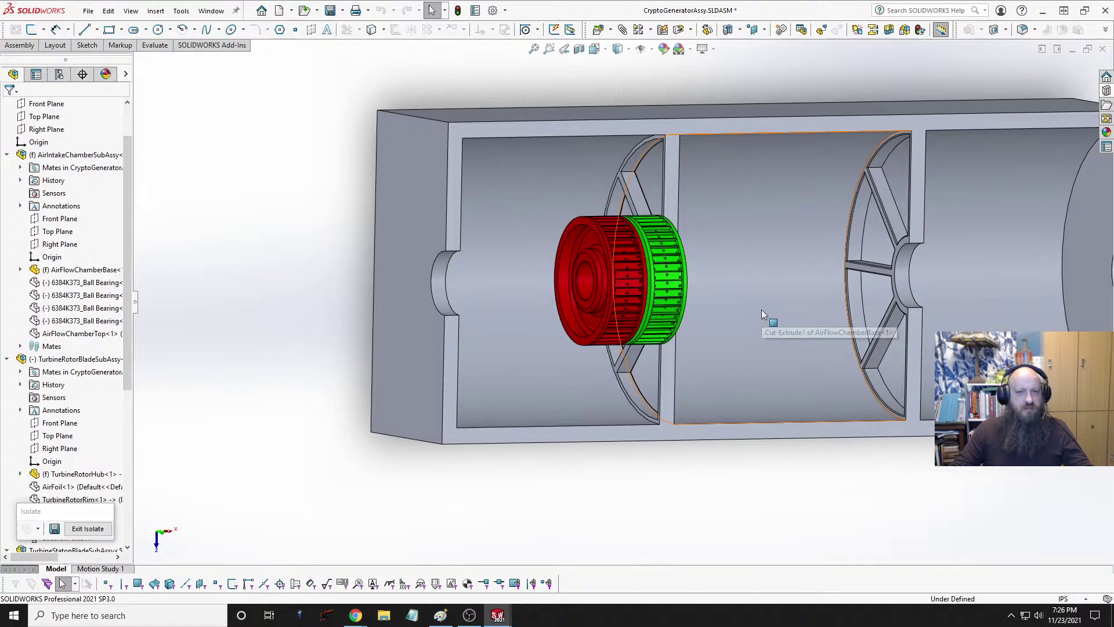
middle_click_drag(762, 309, 719, 290)
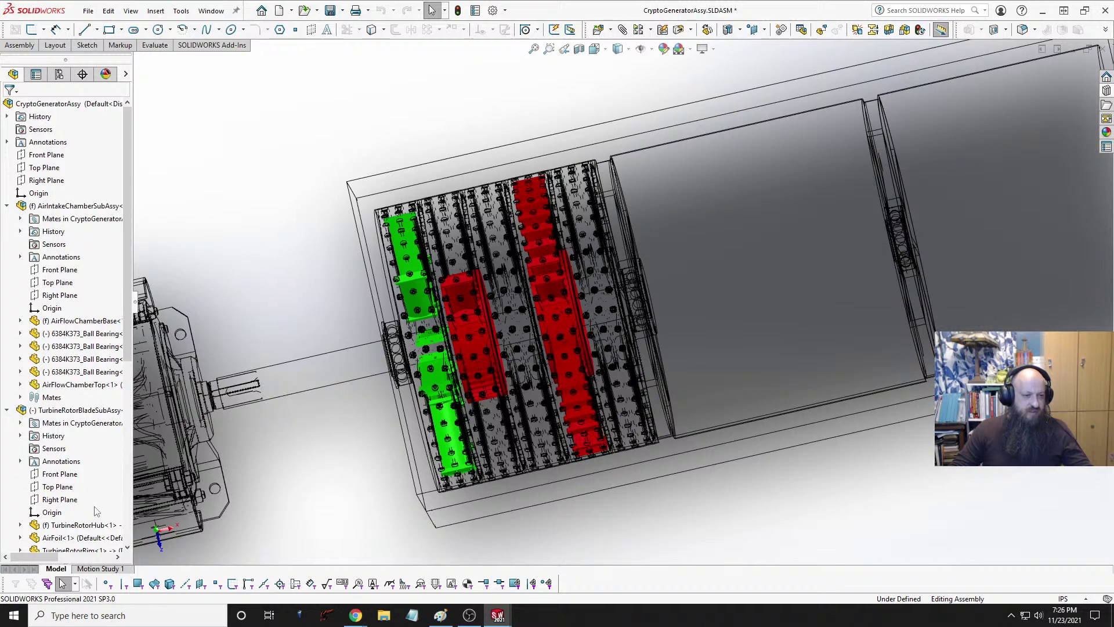
Step: Collapse all the expanded subassemblies in the assembly tree and fit the whole assembly in view
left_click(6, 410)
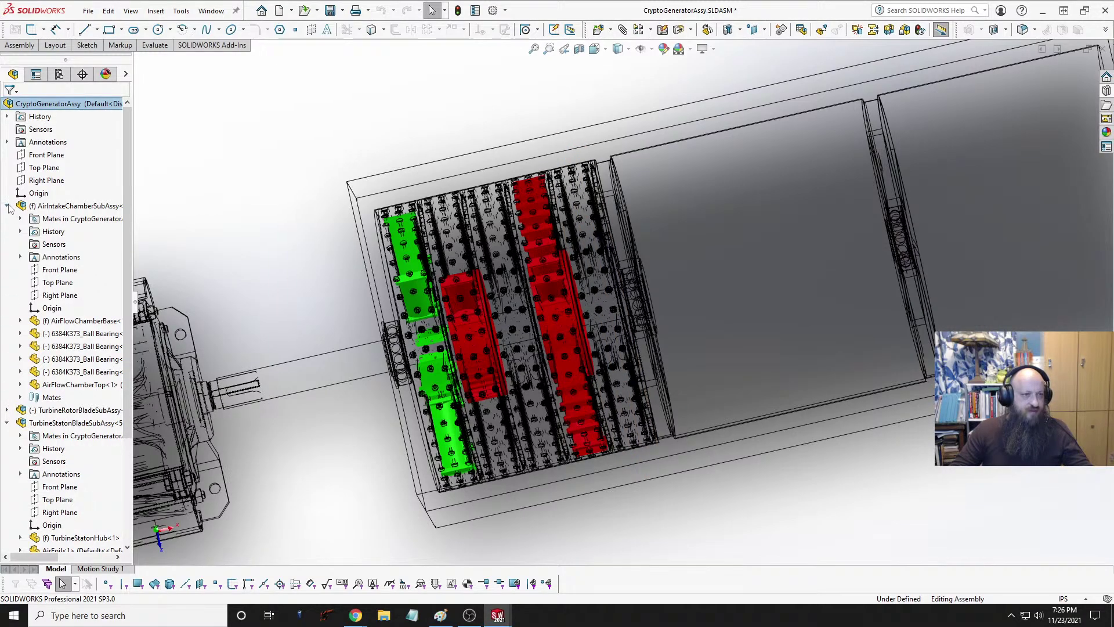
left_click(7, 205)
left_click(7, 231)
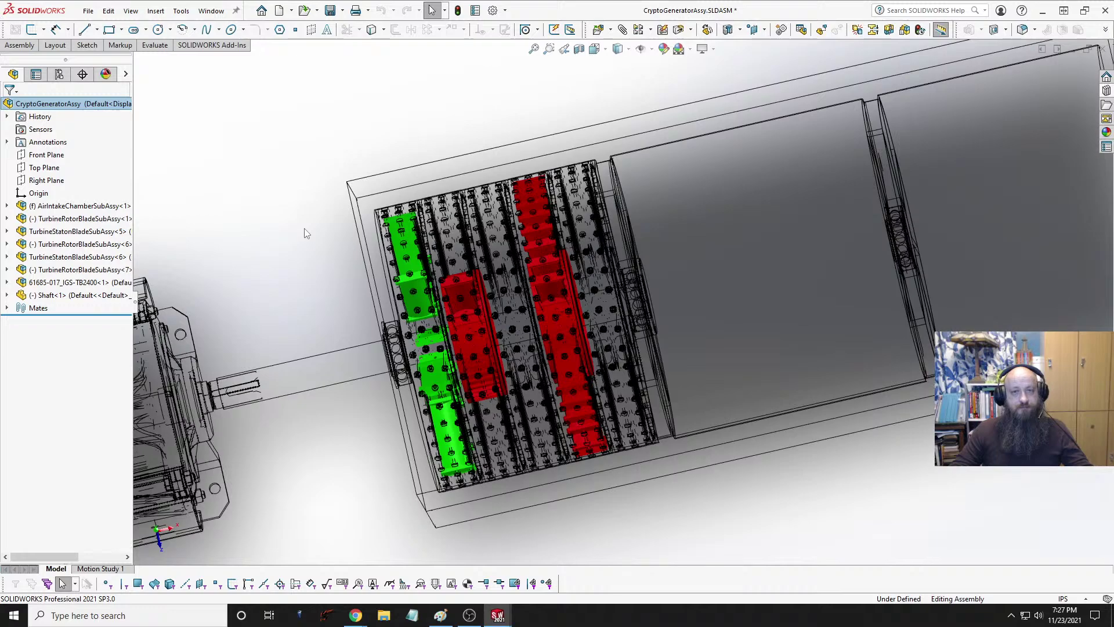
key("f")
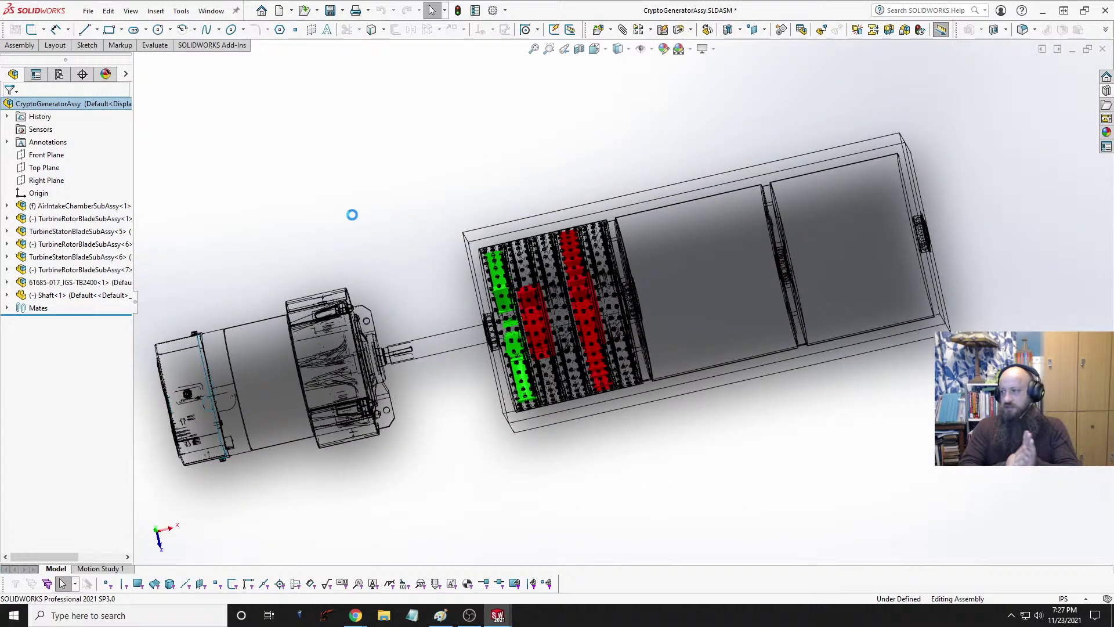
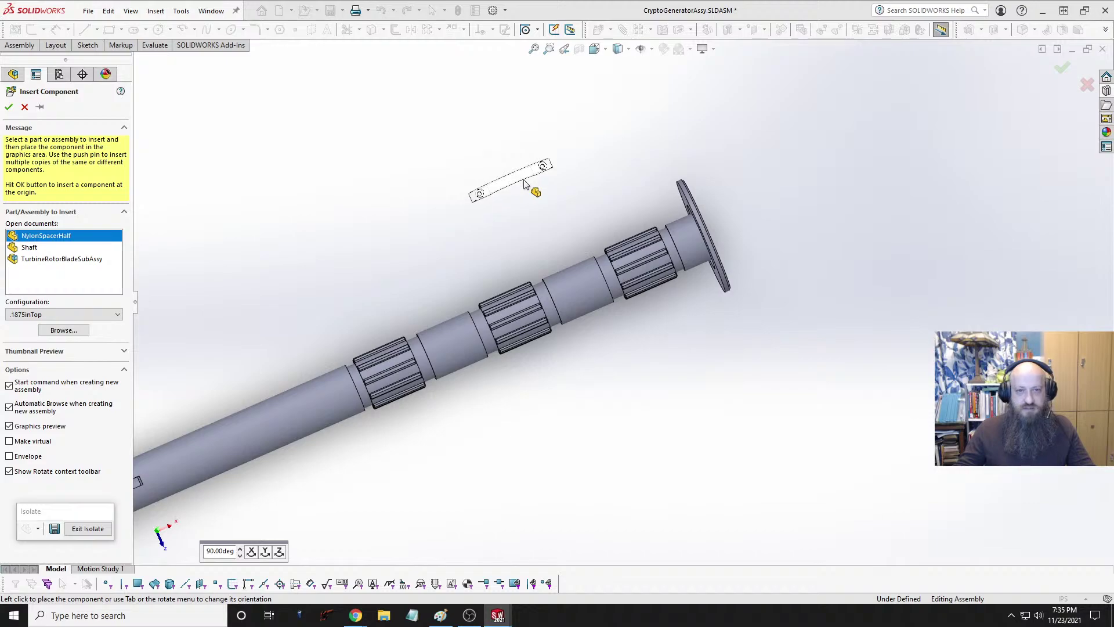
Step: Place a NylonSpacerHalf in the .1875inTop configuration beside the shaft's flanged end and rotate it to straddle the shaft
left_click(575, 180)
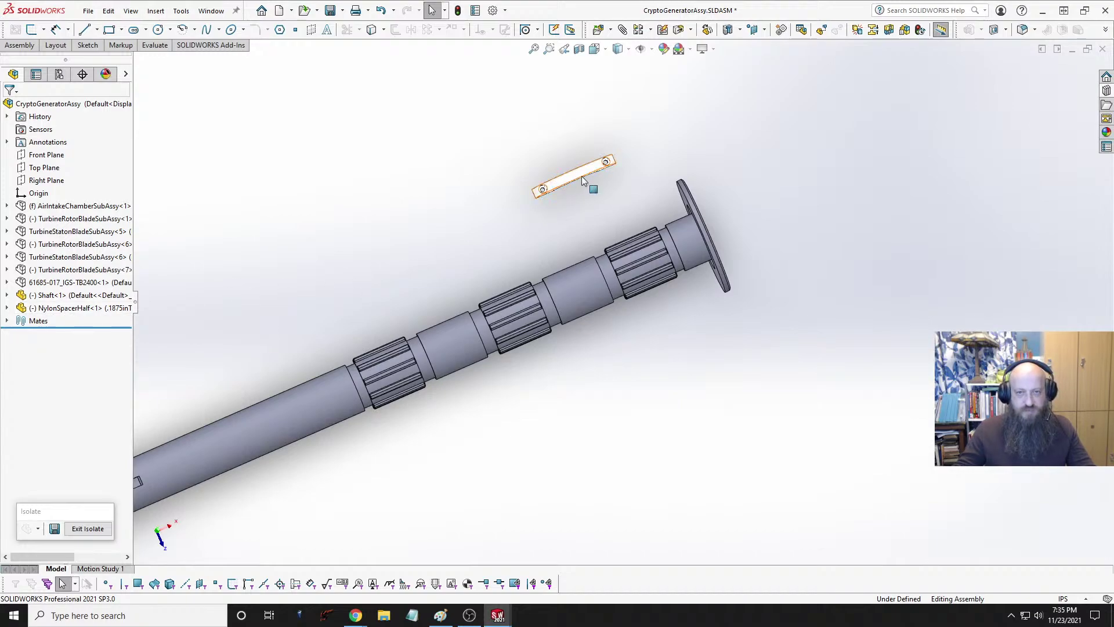
right_click_drag(609, 181, 635, 125)
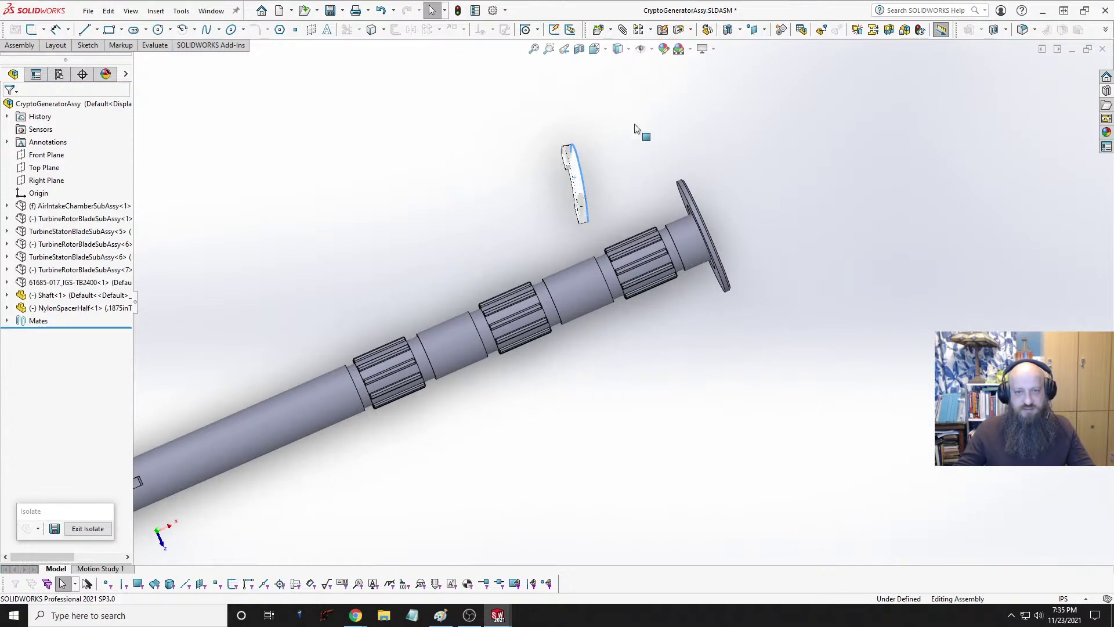
right_click_drag(610, 167, 591, 166)
middle_click_drag(590, 166, 520, 143)
scroll(543, 180, "down", 3)
Step: Mate the spacer half's inner cylindrical face concentric with the floor of the shaft groove nearest the flange
left_click(532, 171)
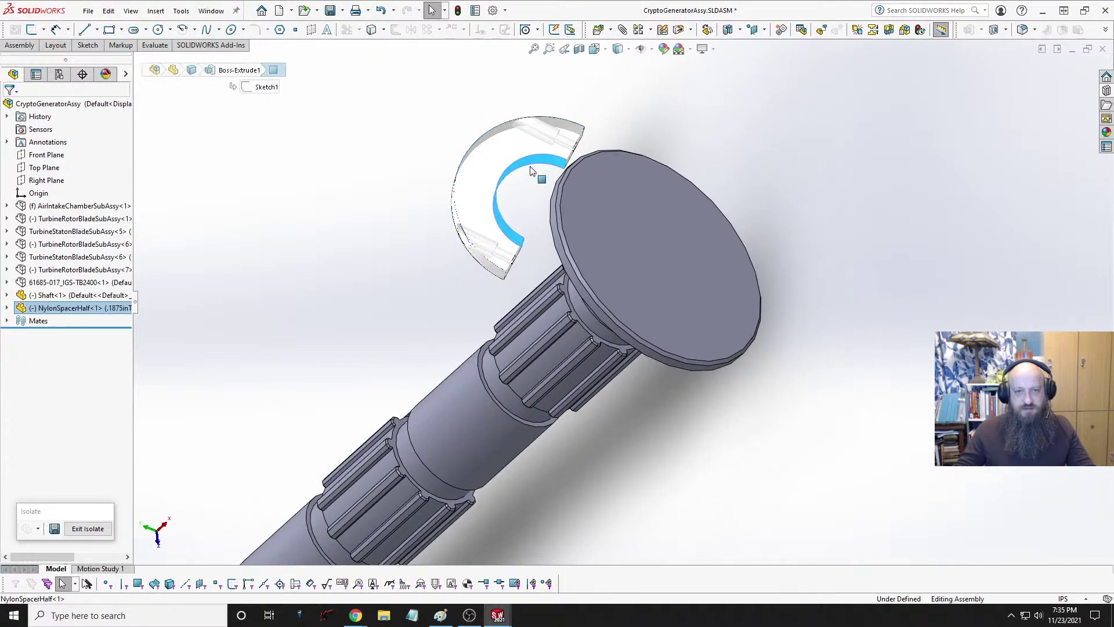
middle_click_drag(549, 183, 596, 218)
left_click(513, 272, "ctrl")
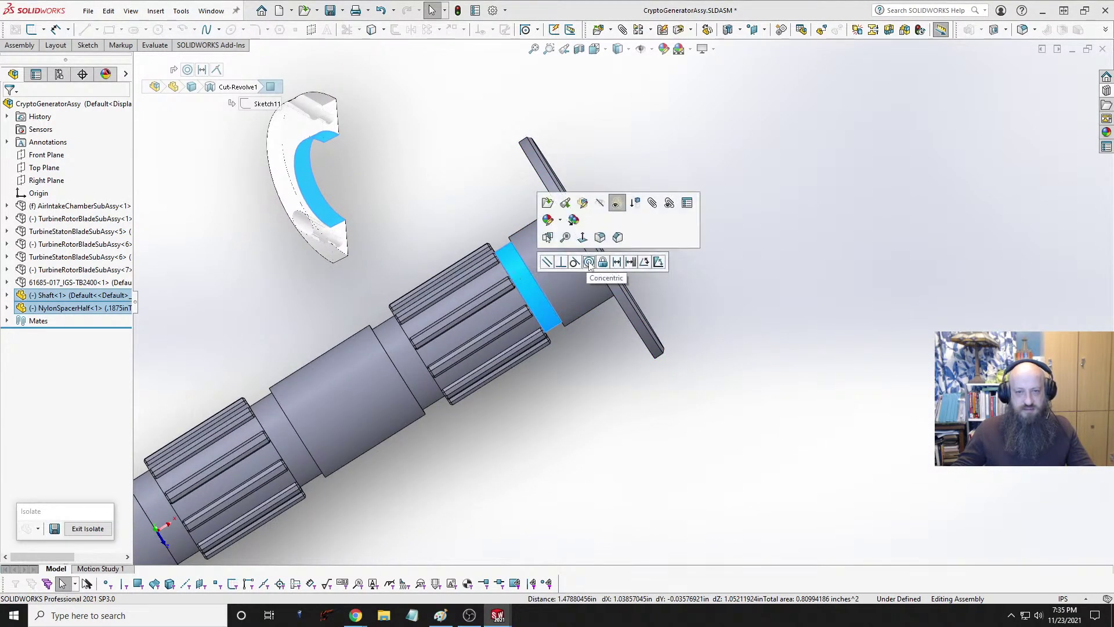
left_click(589, 262)
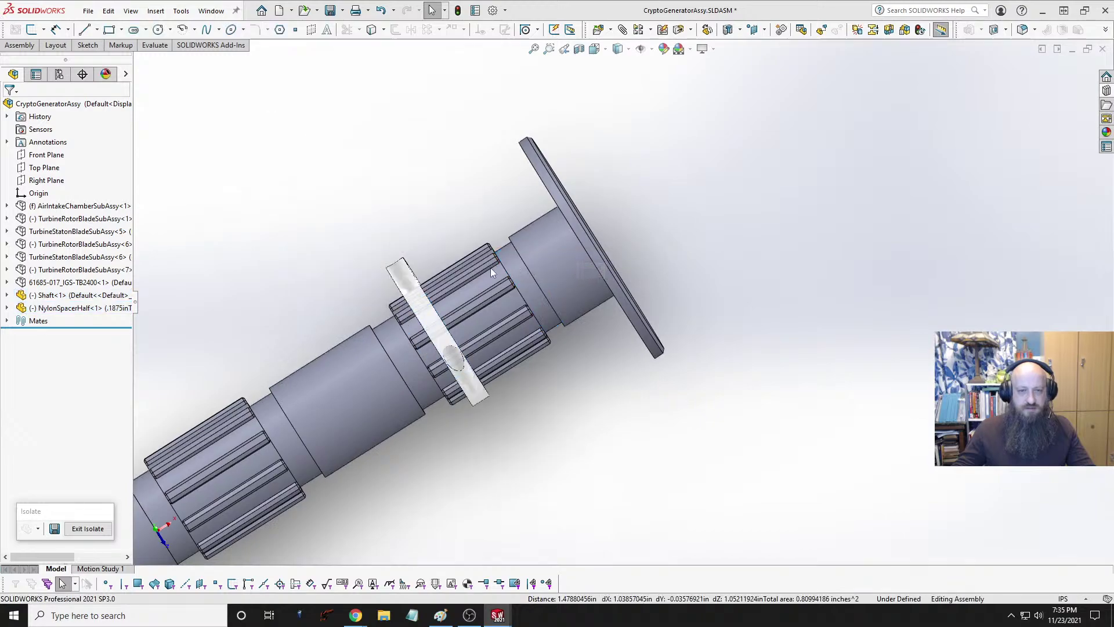
Step: Mate the spacer half's flat side face coincident with the flange-side wall of the shaft groove
middle_click_drag(469, 223, 403, 274)
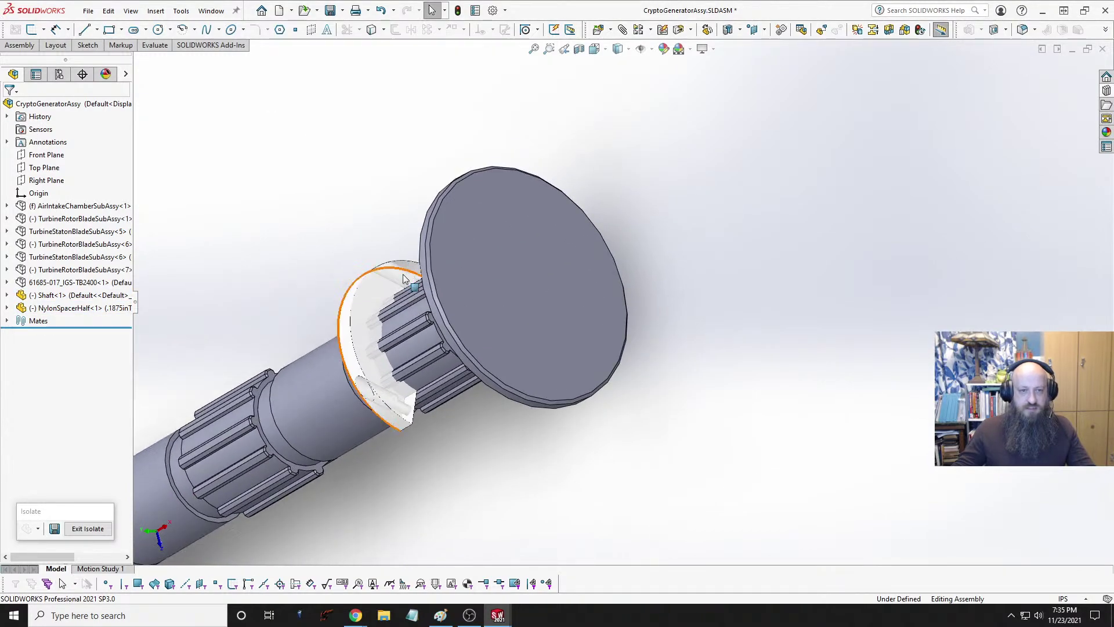
left_click(384, 284)
middle_click_drag(385, 219, 569, 249)
left_click(569, 249)
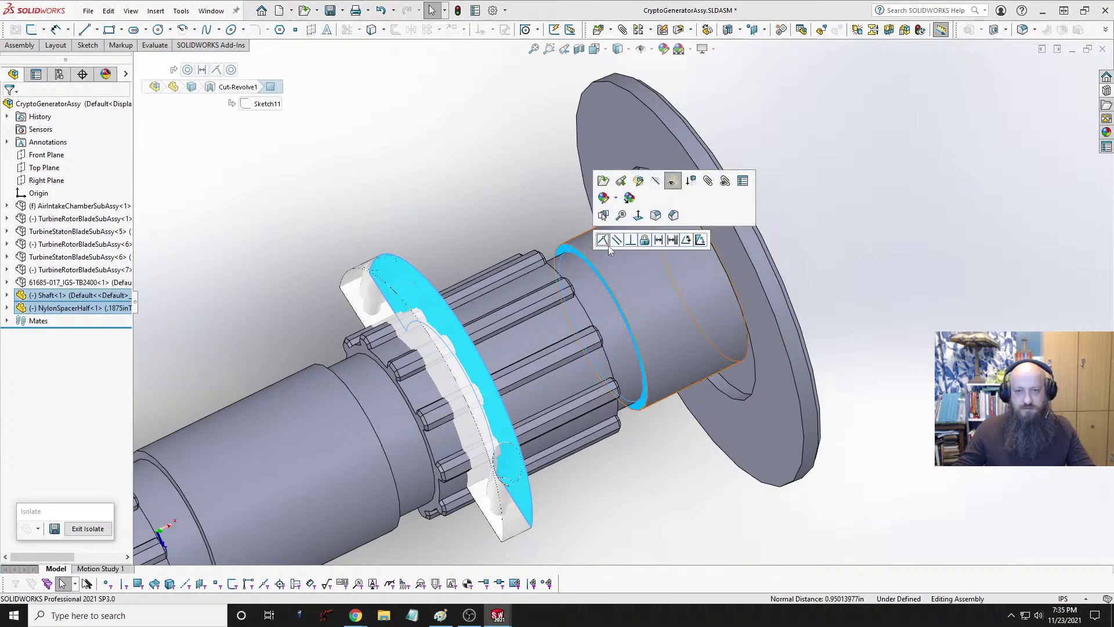
left_click(601, 248)
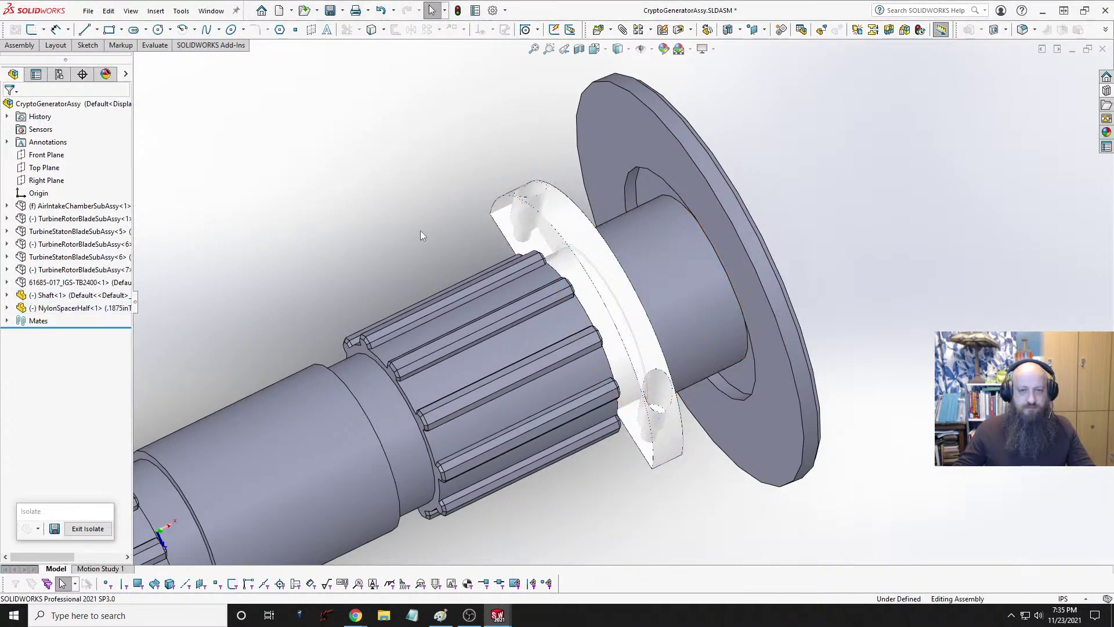
Step: Copy the mated spacer half beside the shaft and switch the copy to the .1875inBottom configuration
left_click_drag(538, 232, 350, 162, "ctrl")
left_click(351, 162)
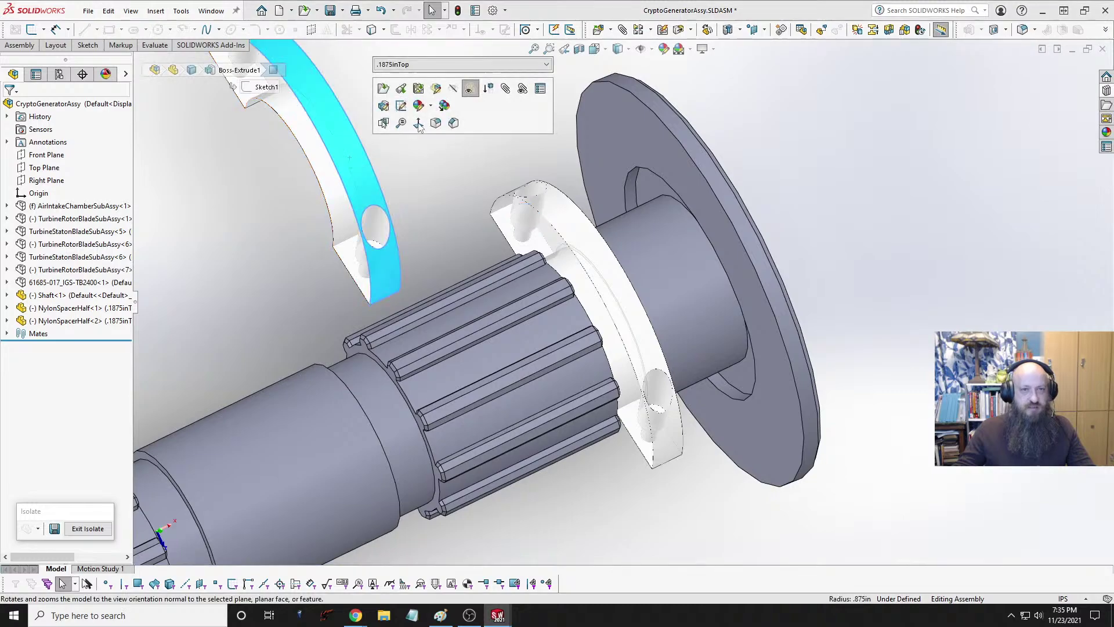
left_click(456, 66)
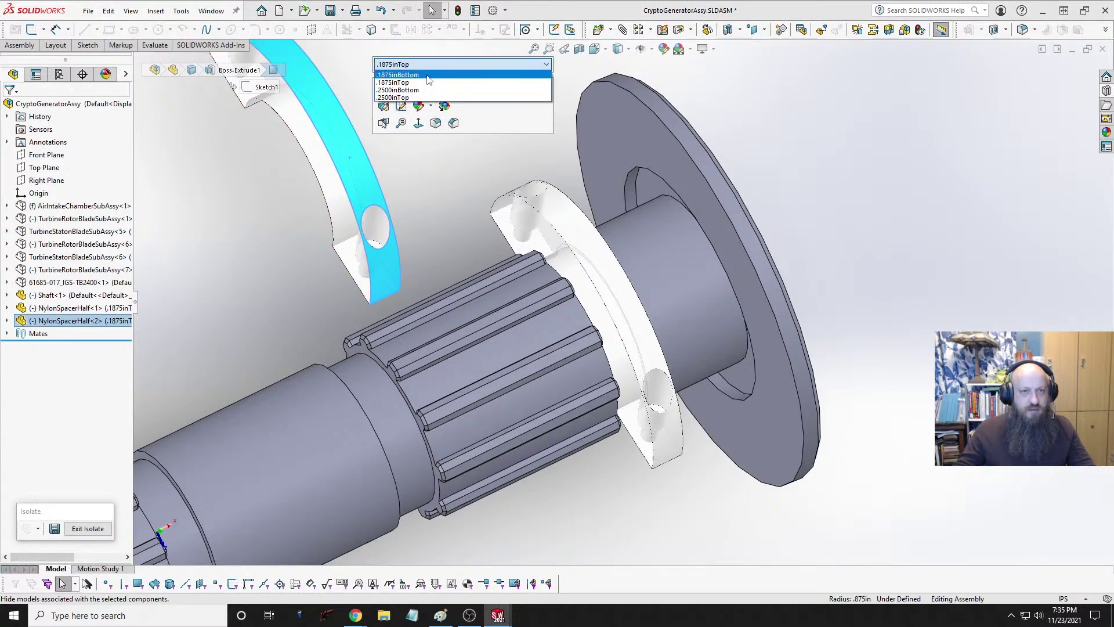
left_click(427, 76)
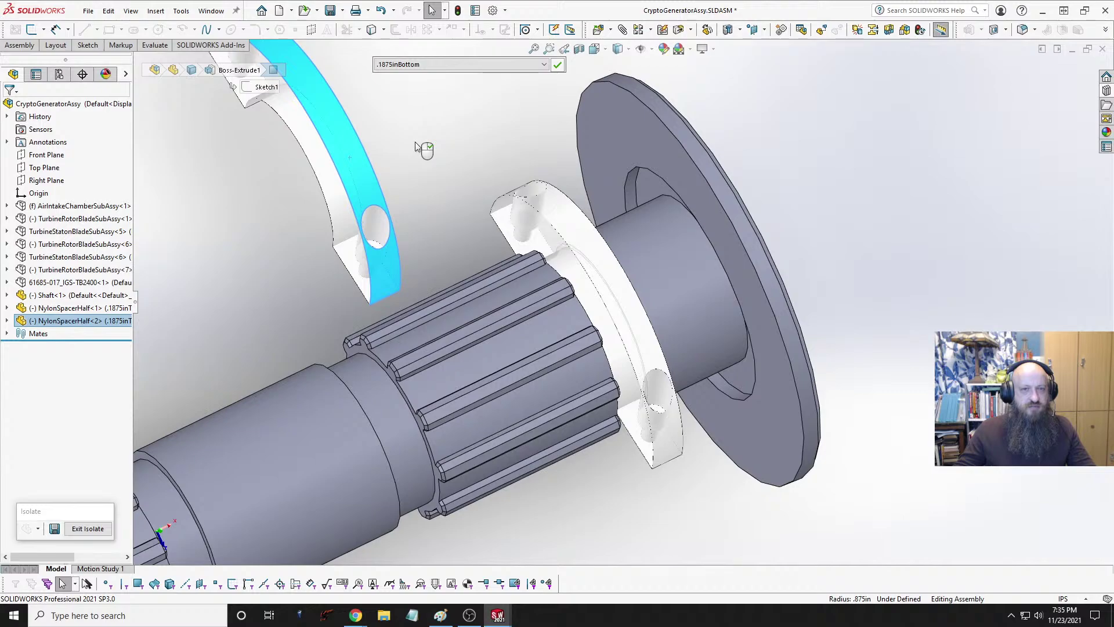
left_click(557, 67)
scroll(416, 173, "up", 2)
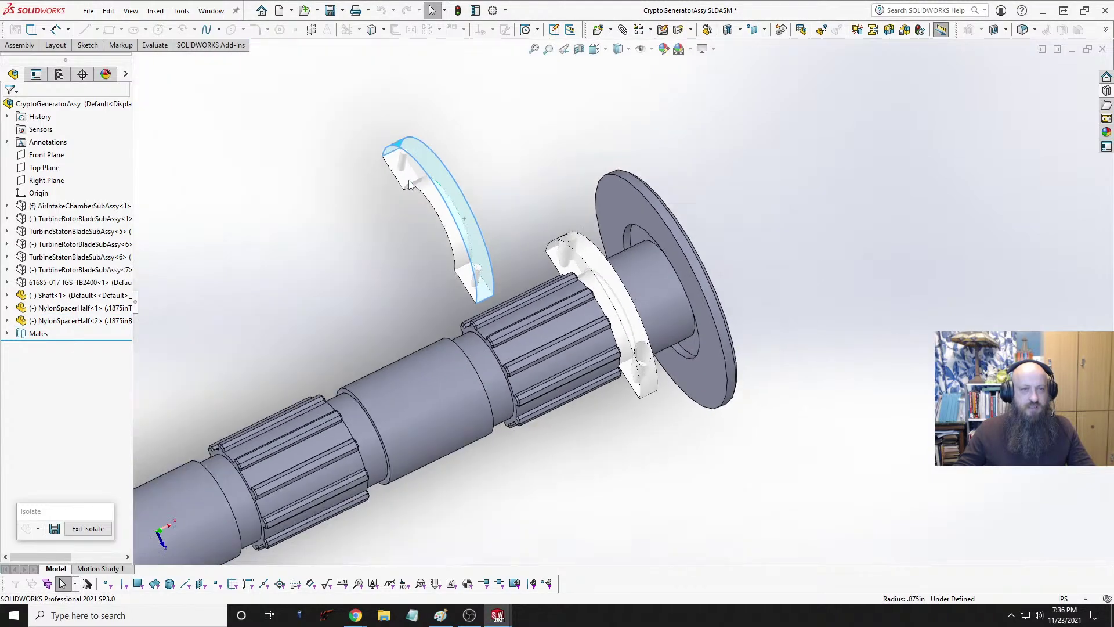
Step: Turn the bottom spacer half to open toward the shaft and mate its inner face concentric with the same groove
right_click_drag(446, 196, 251, 228)
left_click(539, 158)
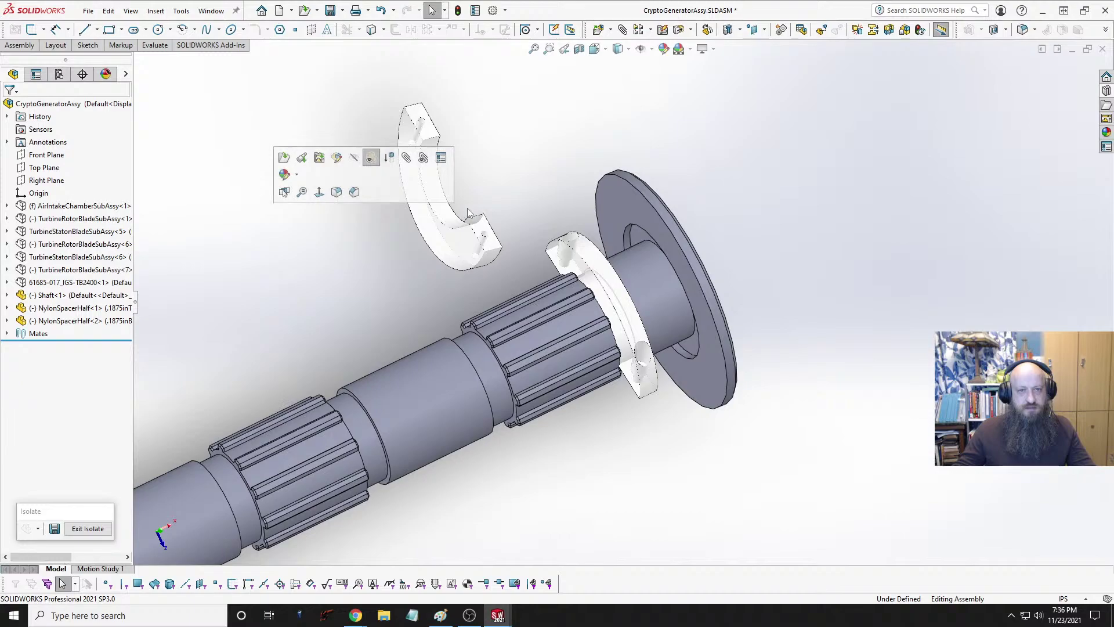
left_click(433, 193)
middle_click_drag(528, 316, 641, 452)
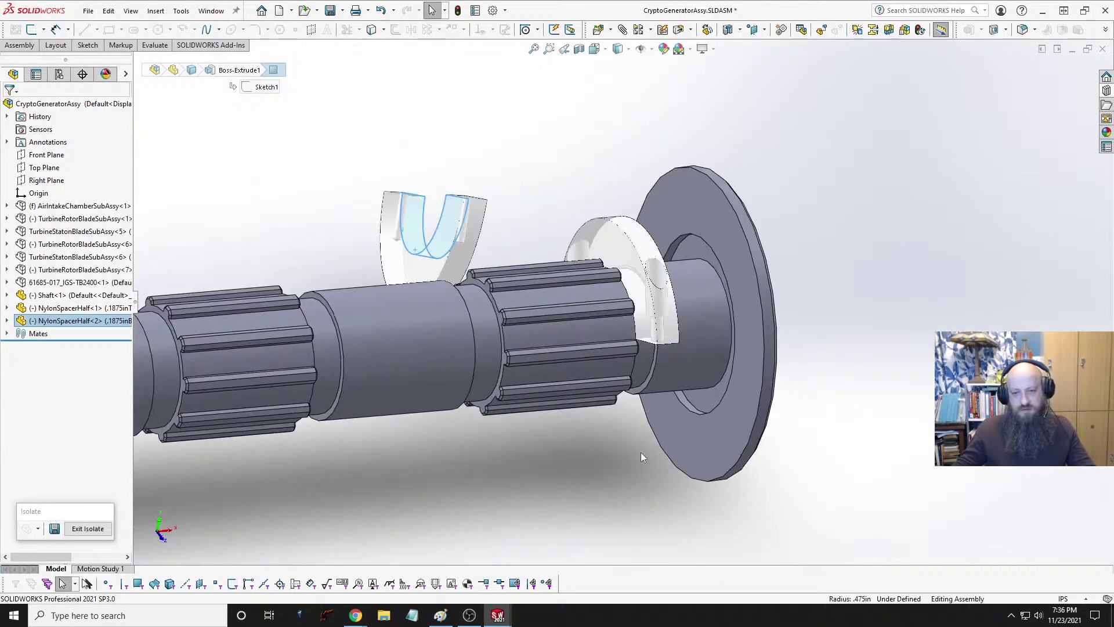
left_click(639, 366, "ctrl")
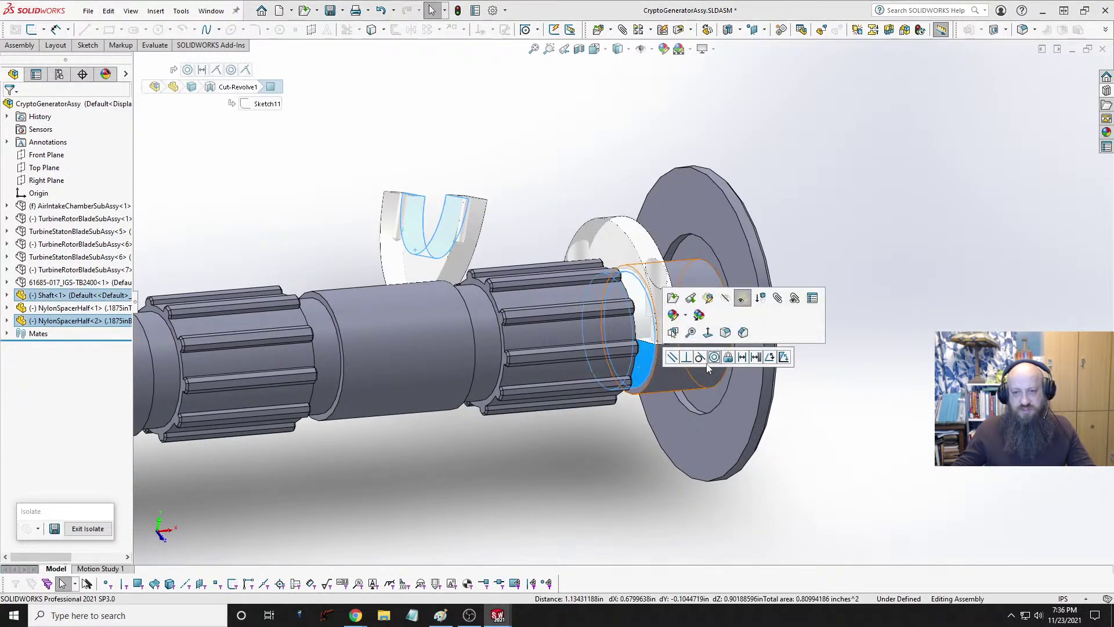
left_click(714, 358)
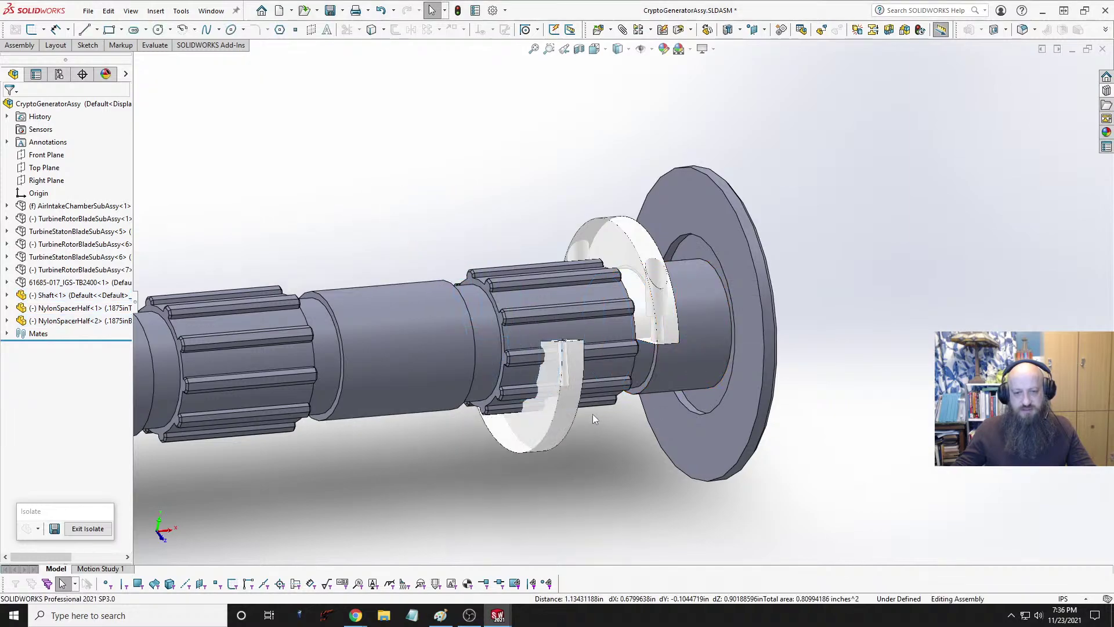
Step: Mate the bottom spacer half's flat side face coincident with the flange-side wall of the groove
middle_click_drag(543, 427, 583, 444)
left_click(582, 444)
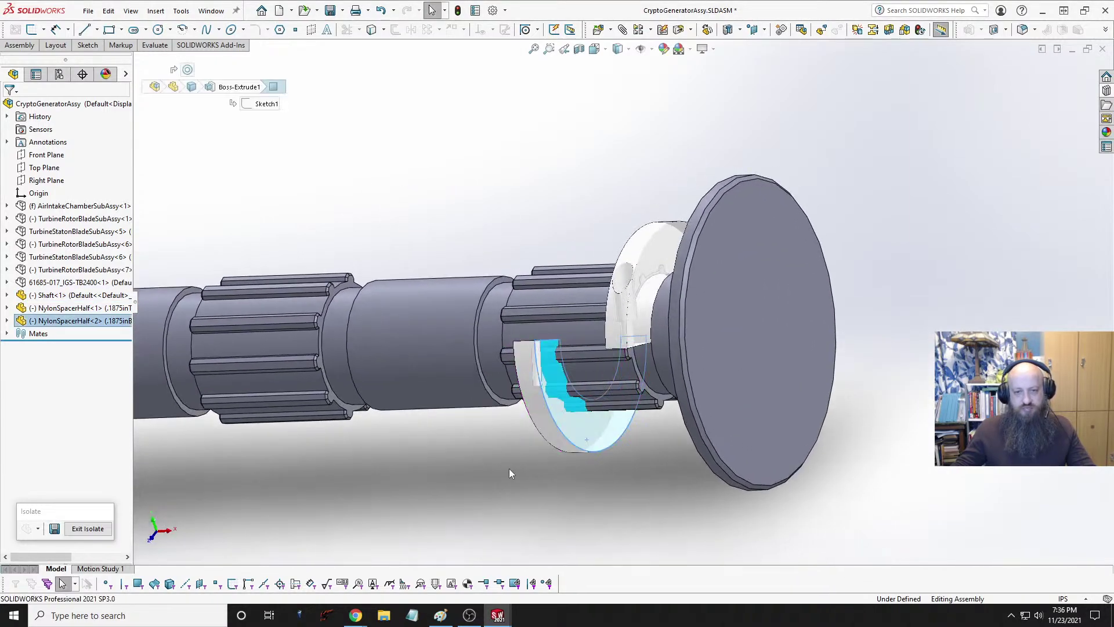
middle_click_drag(509, 468, 587, 476)
scroll(670, 410, "down", 4)
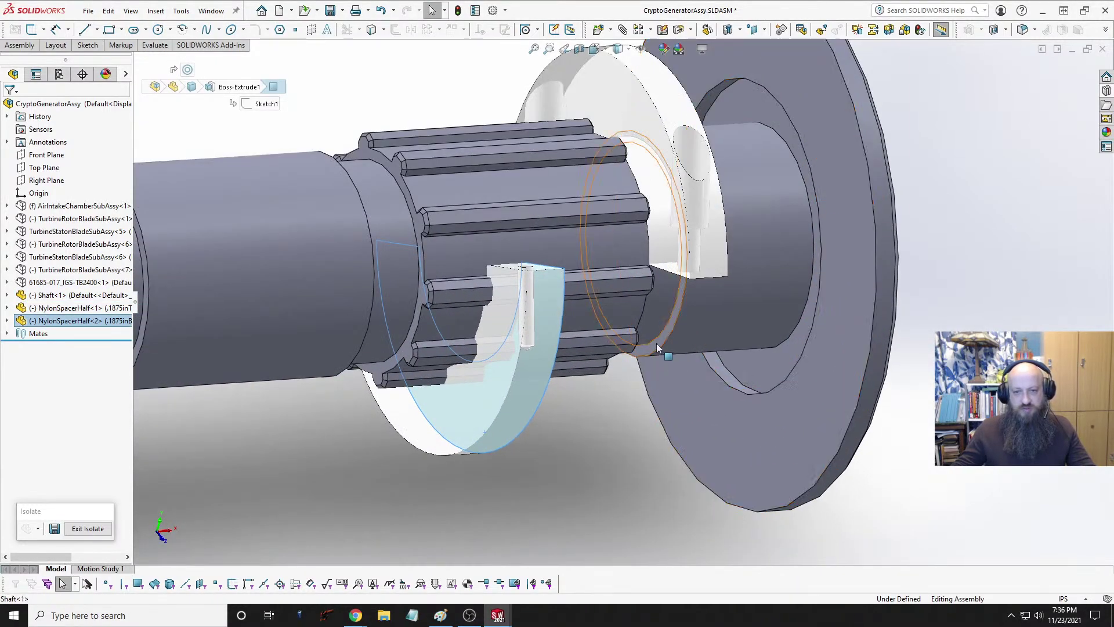
left_click(656, 343, "ctrl")
left_click(697, 335)
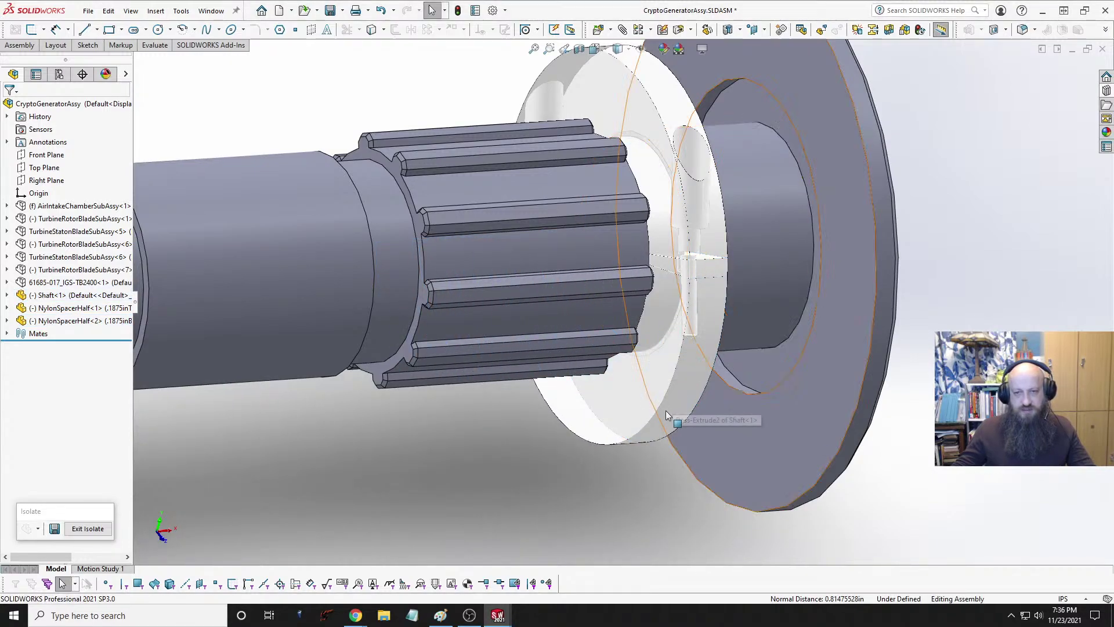
Step: Rotate the bottom spacer half away from the top one and mate their flat end faces so they form a full ring
left_click(655, 393)
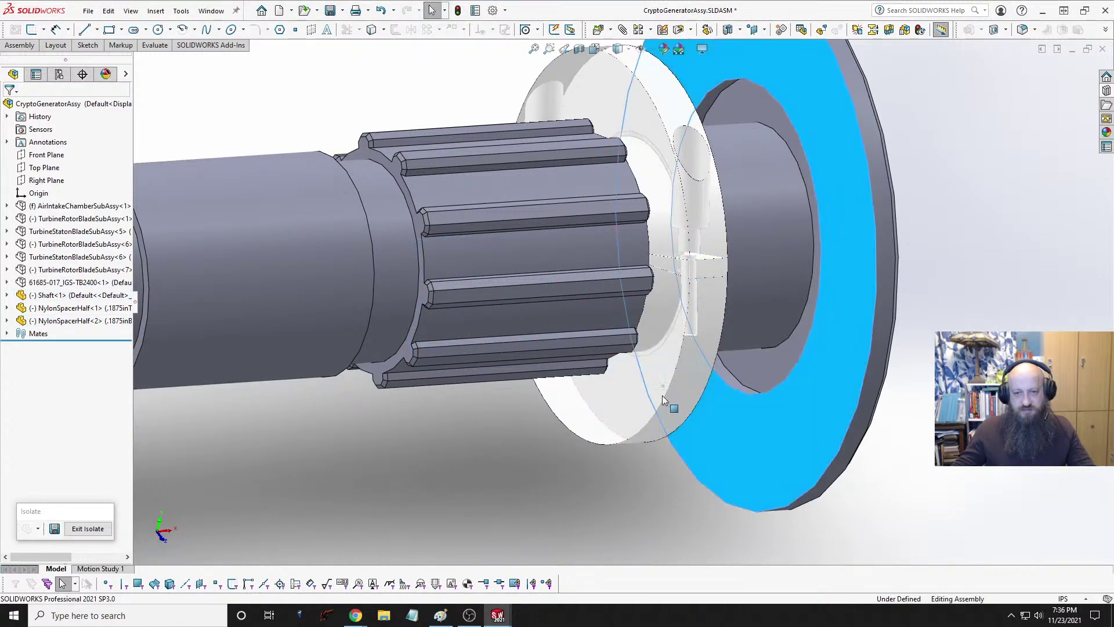
left_click(488, 453)
left_click(618, 439)
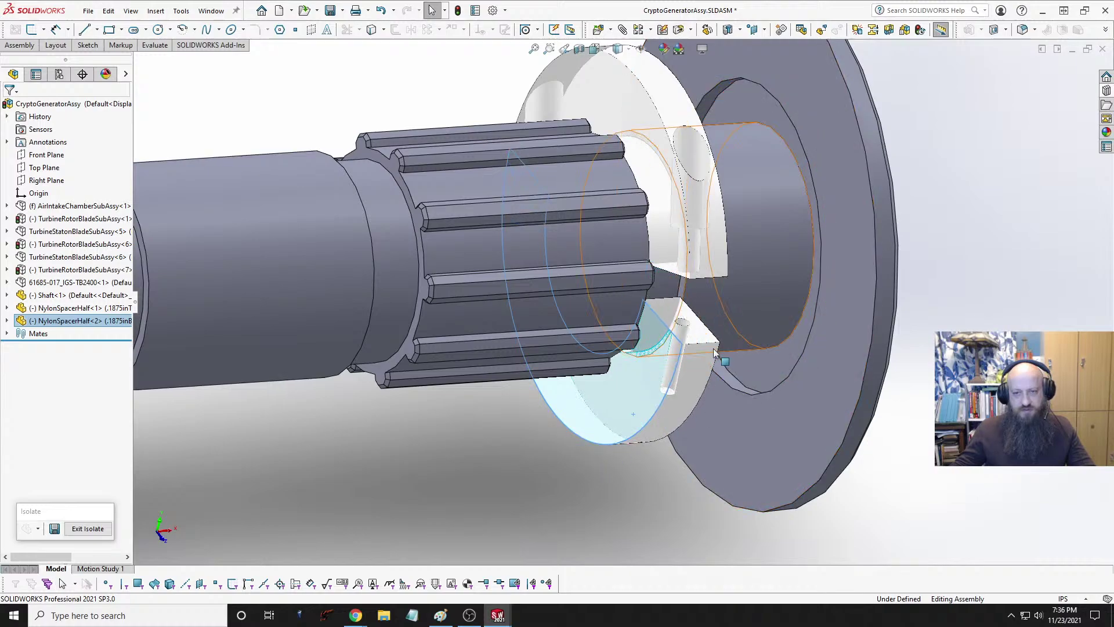
left_click(717, 345)
left_click(501, 481)
middle_click_drag(501, 482, 564, 420)
left_click(651, 376)
middle_click_drag(552, 473, 573, 297)
left_click(659, 355, "ctrl")
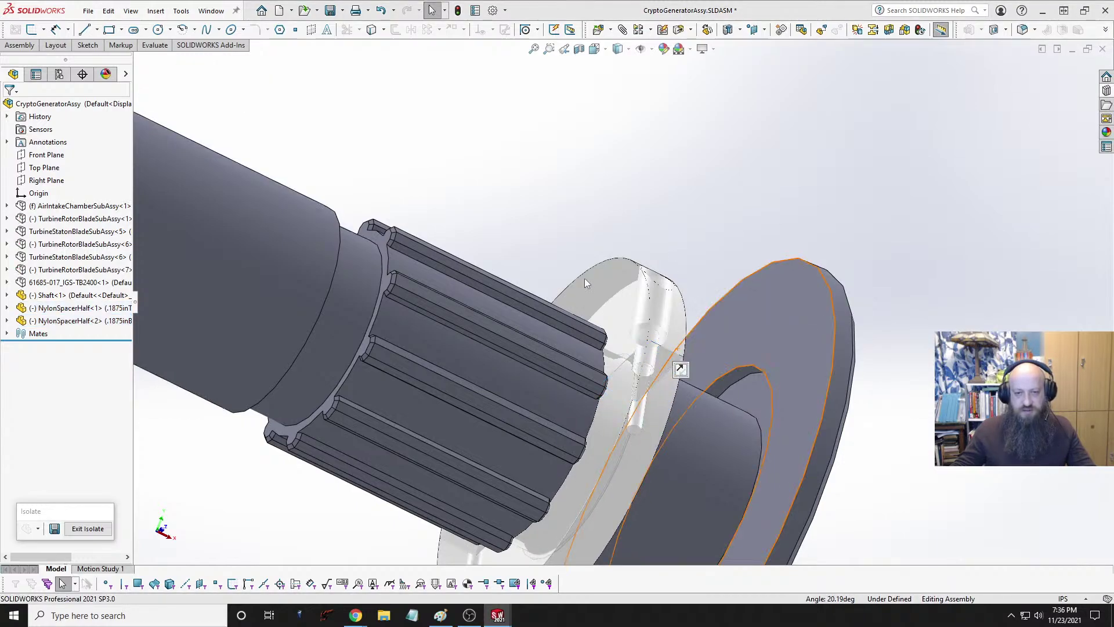
Step: Mate the top spacer half's Top Plane to the shaft's Front Plane to tie the ring's rotation to the shaft
middle_click_drag(558, 203, 526, 262)
scroll(565, 255, "up", 4)
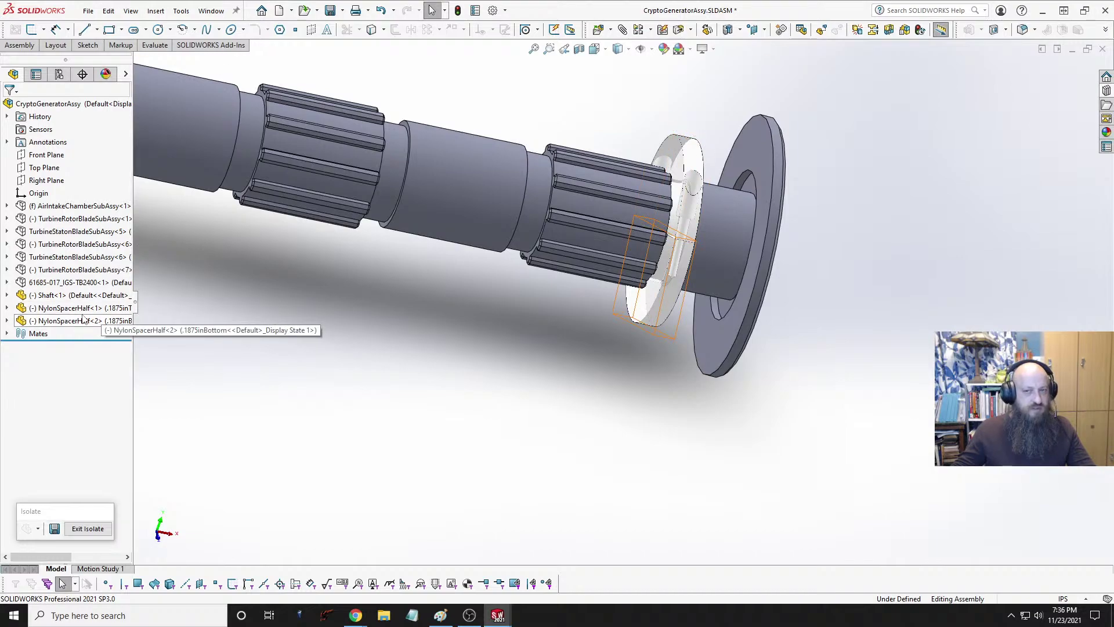
middle_click_drag(341, 287, 356, 318)
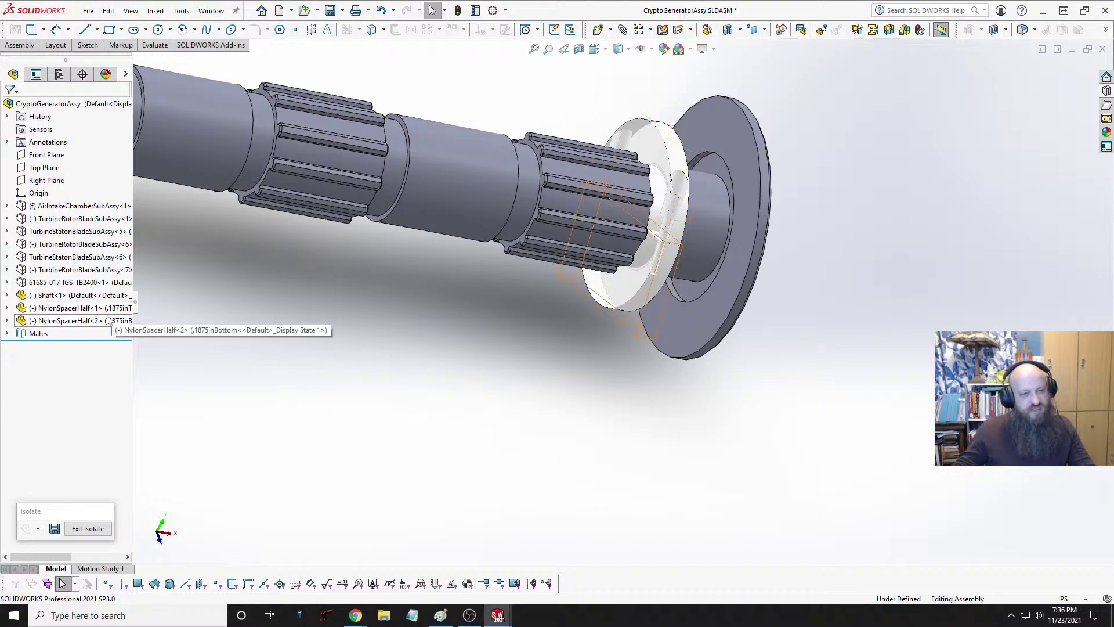
left_click(7, 308)
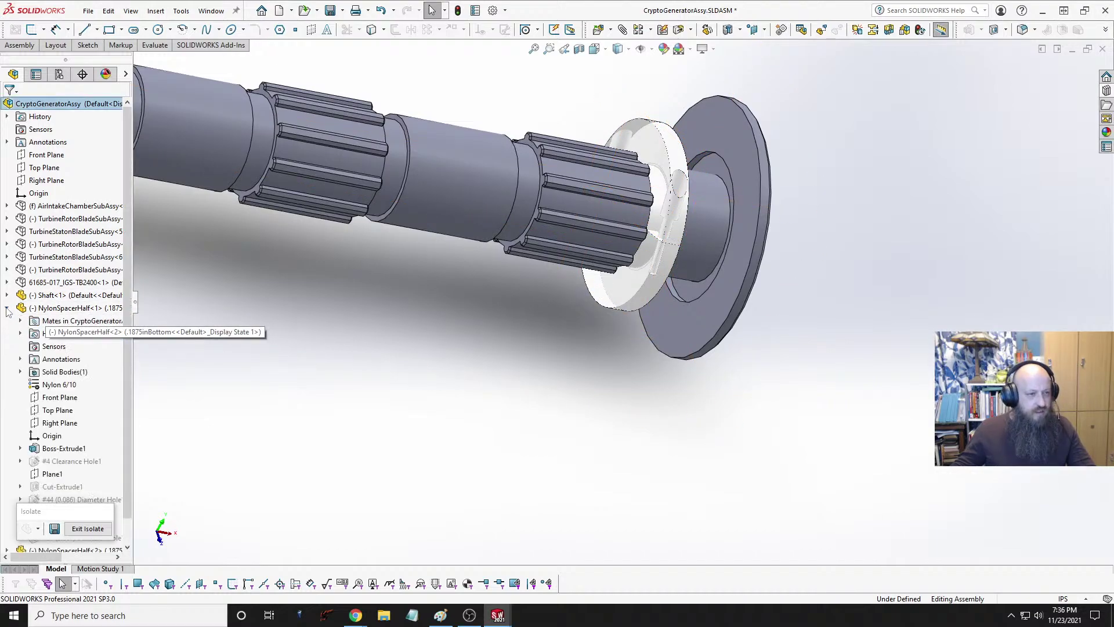
left_click(53, 412)
left_click(7, 295)
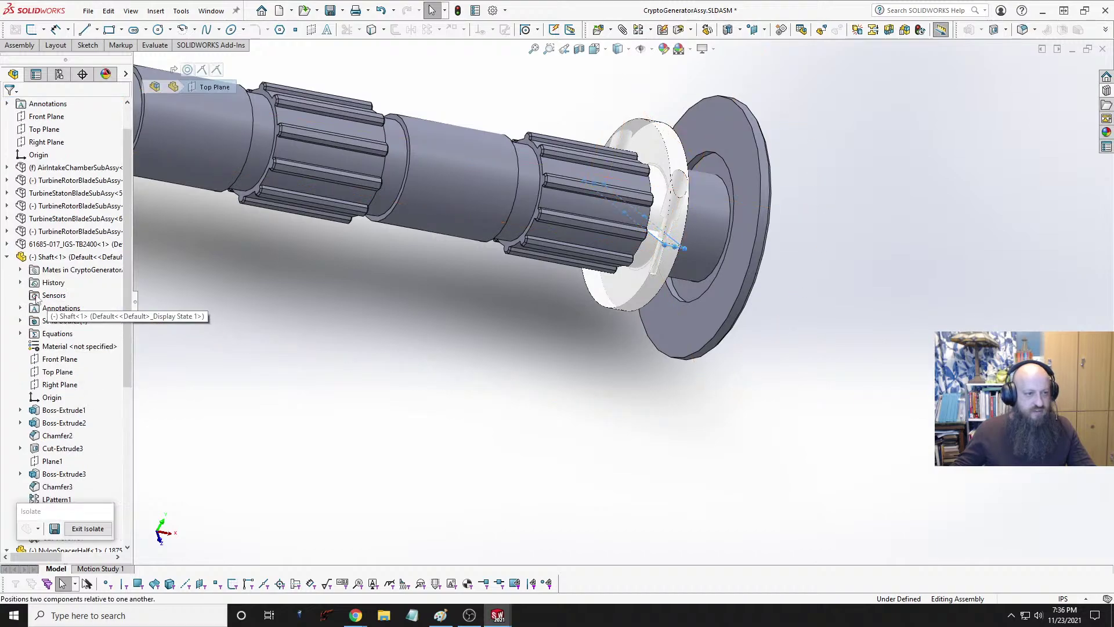
left_click(59, 360)
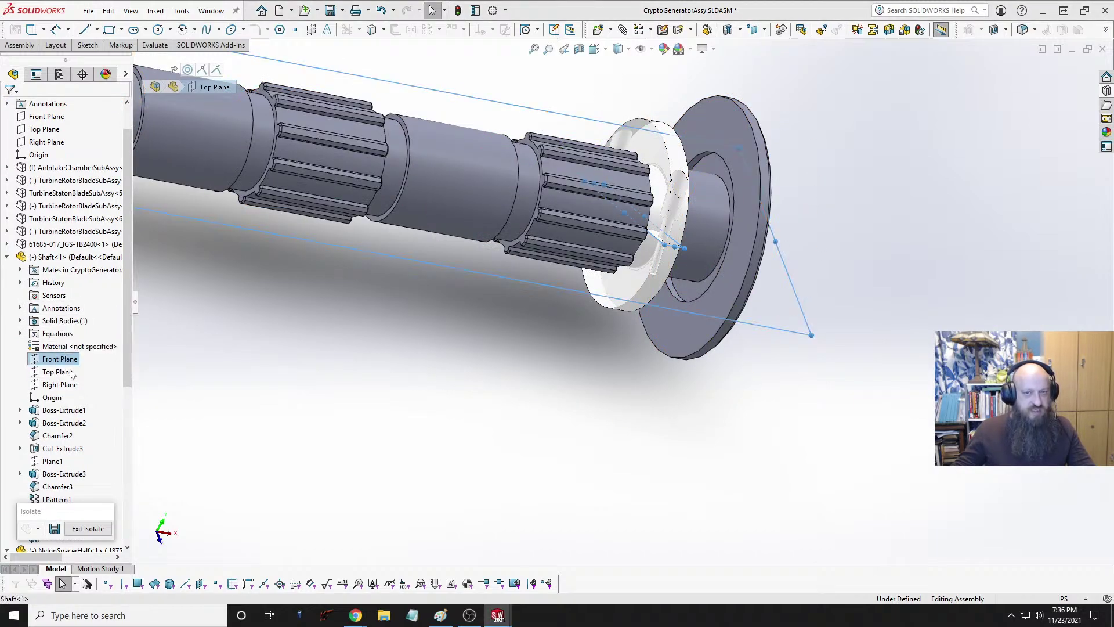
left_click(366, 387)
Step: Rotate the shaft by its end flange to check whether the spacer ring turns together with it
middle_click_drag(366, 387, 569, 248)
left_click(731, 205)
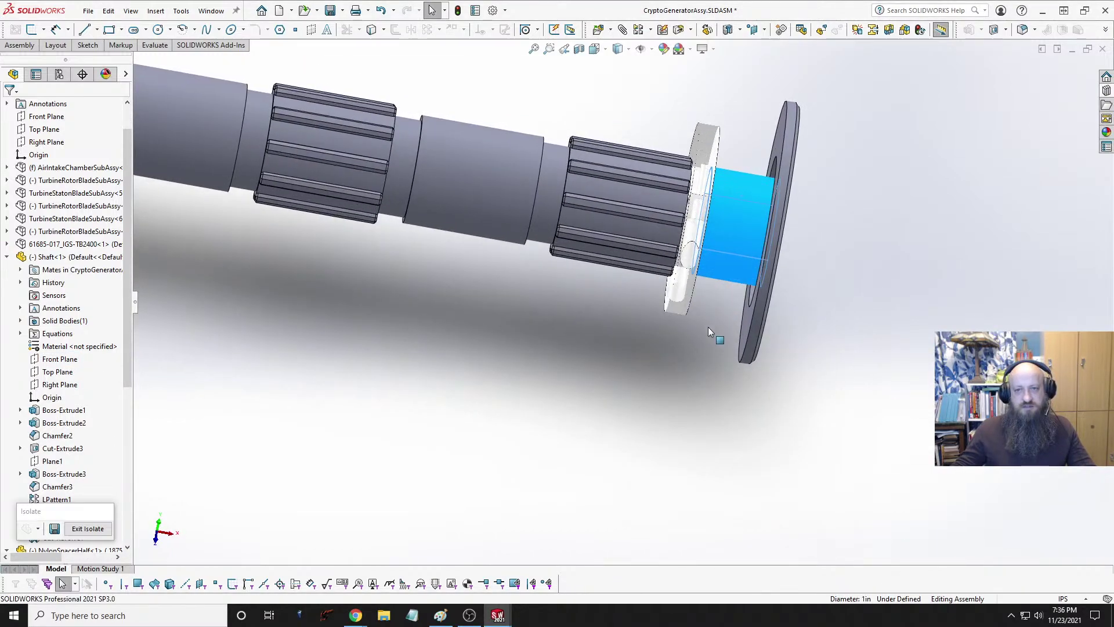
left_click_drag(736, 160, 764, 377)
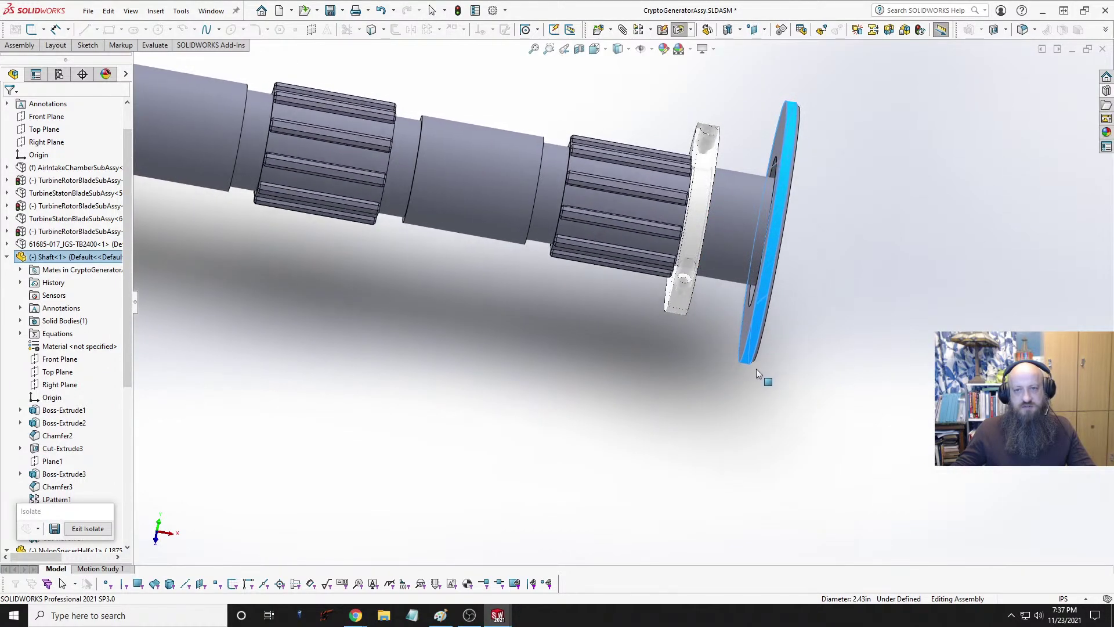
scroll(456, 247, "up", 5)
middle_click_drag(457, 248, 449, 164)
scroll(646, 199, "down", 5)
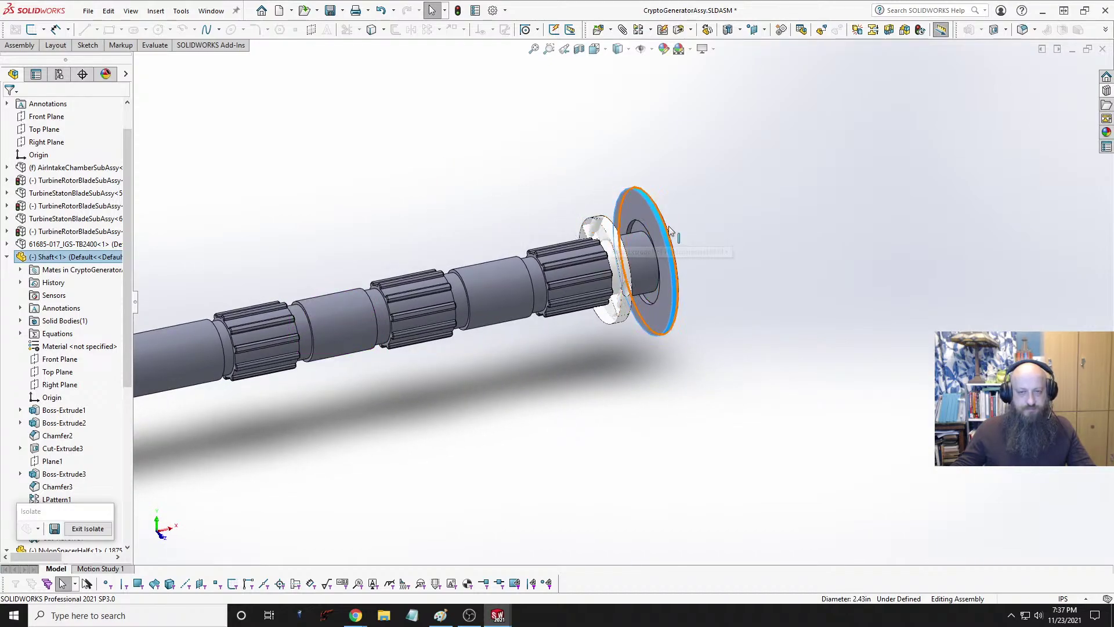
left_click_drag(661, 224, 645, 182)
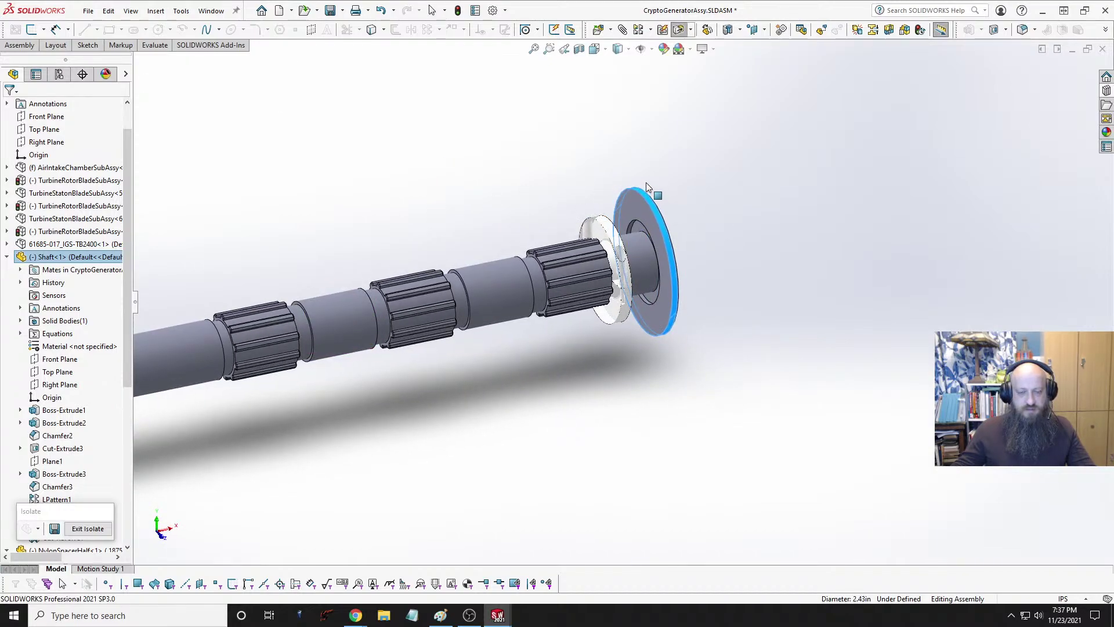
left_click(505, 182)
Step: Copy both spacer halves, placing one copy above and the other below the splined section farthest from the flange
left_click_drag(605, 230, 251, 201)
left_click_drag(616, 318, 279, 435)
left_click(235, 248)
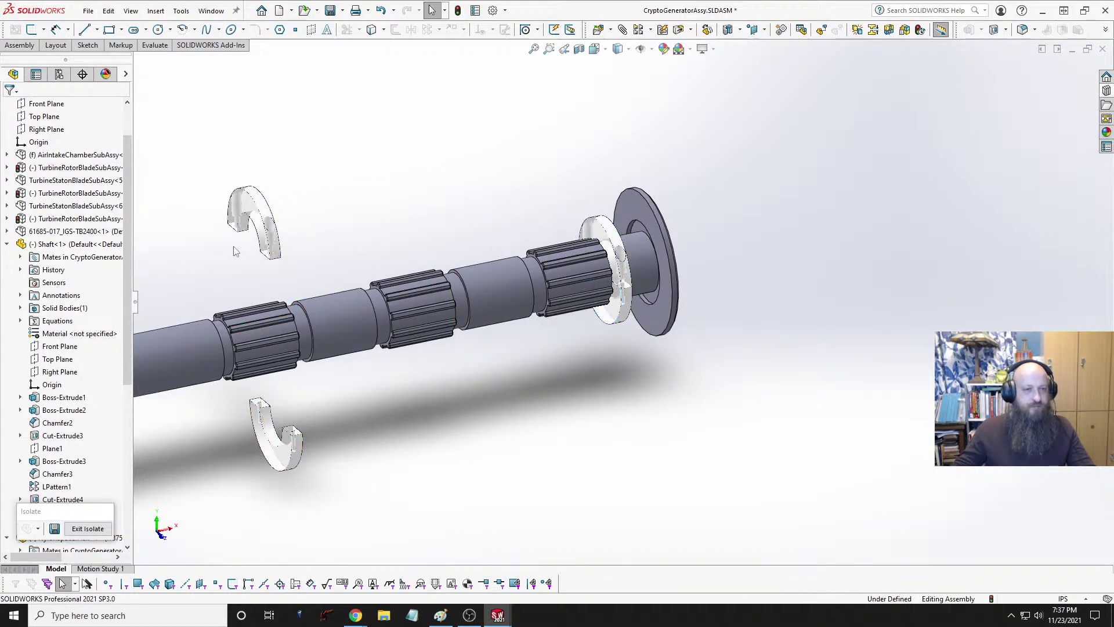
Step: Mate the upper spacer copy's inner face concentric with the groove between the long plain shaft and the farthest splined section
scroll(239, 248, "down", 2)
middle_click_drag(241, 249, 251, 181)
scroll(292, 283, "down", 2)
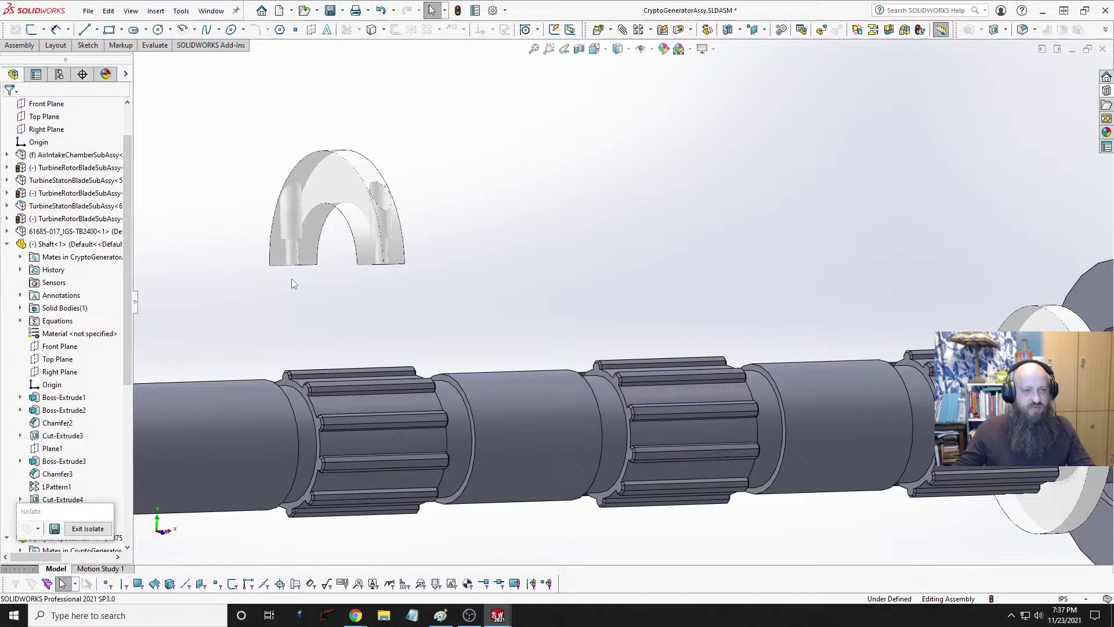
left_click(316, 236)
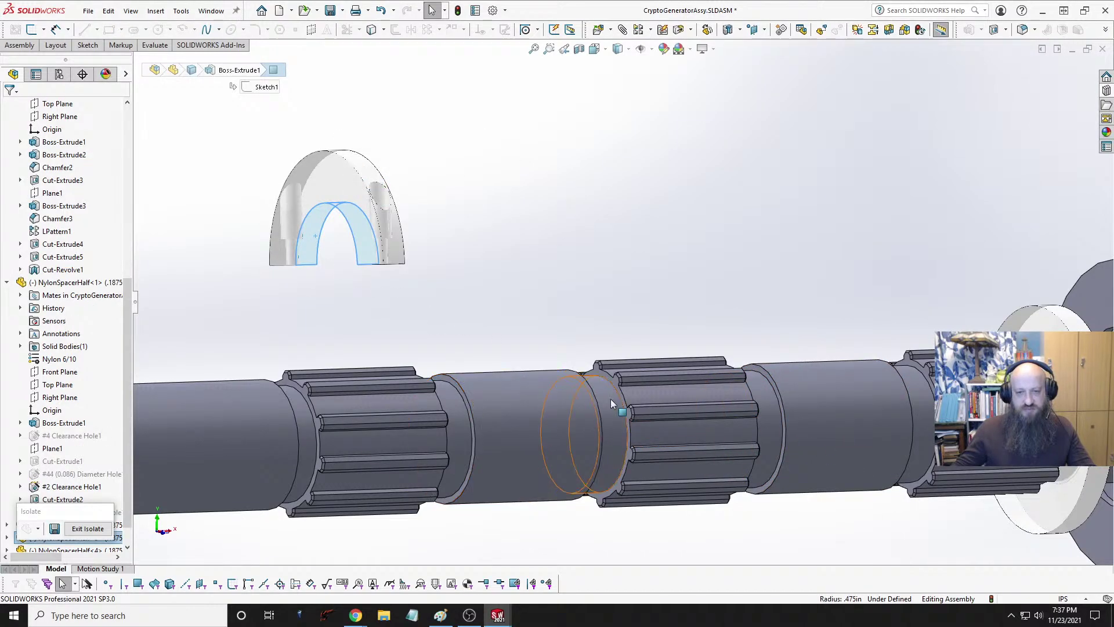
scroll(611, 408, "up", 2)
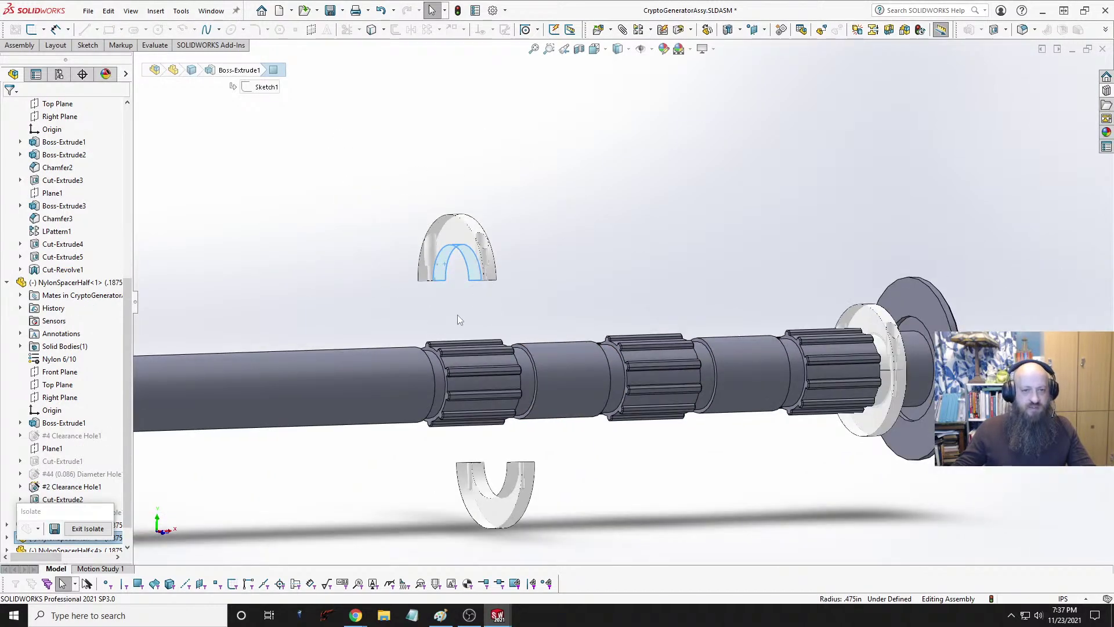
left_click(438, 383)
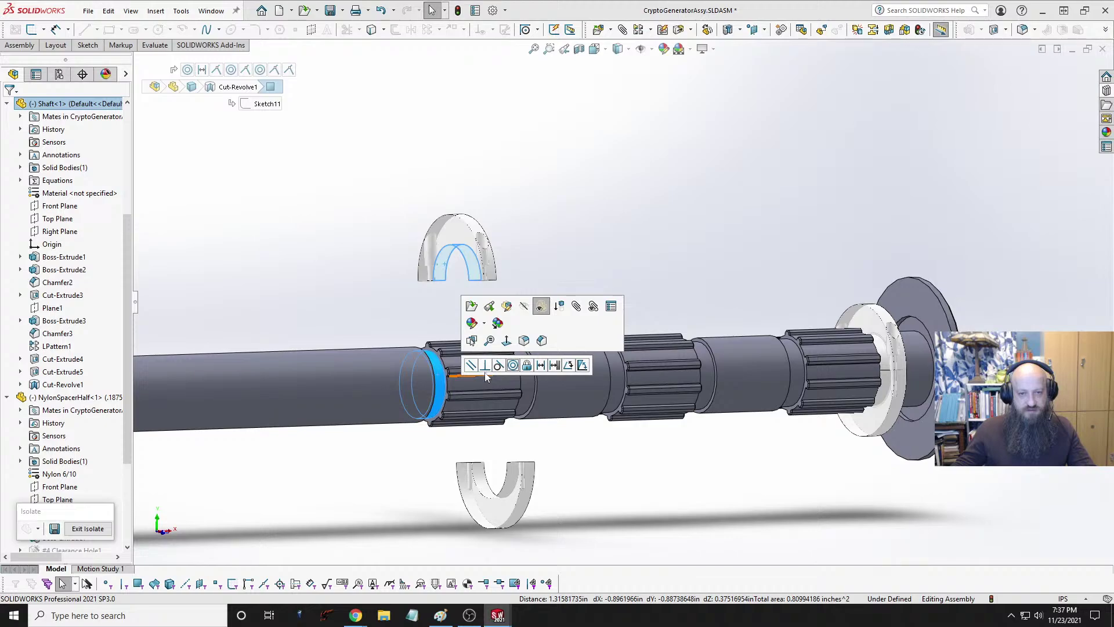
left_click(513, 367)
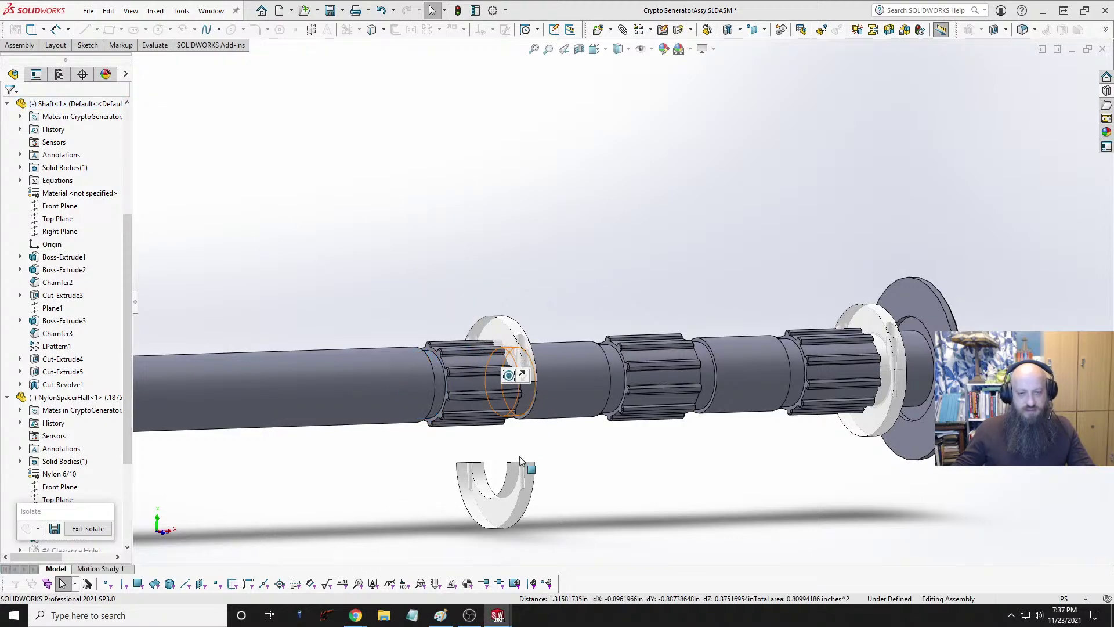
Step: Mate the lower spacer copy's inner face concentric with the same groove beside the farthest splined section
left_click(487, 487)
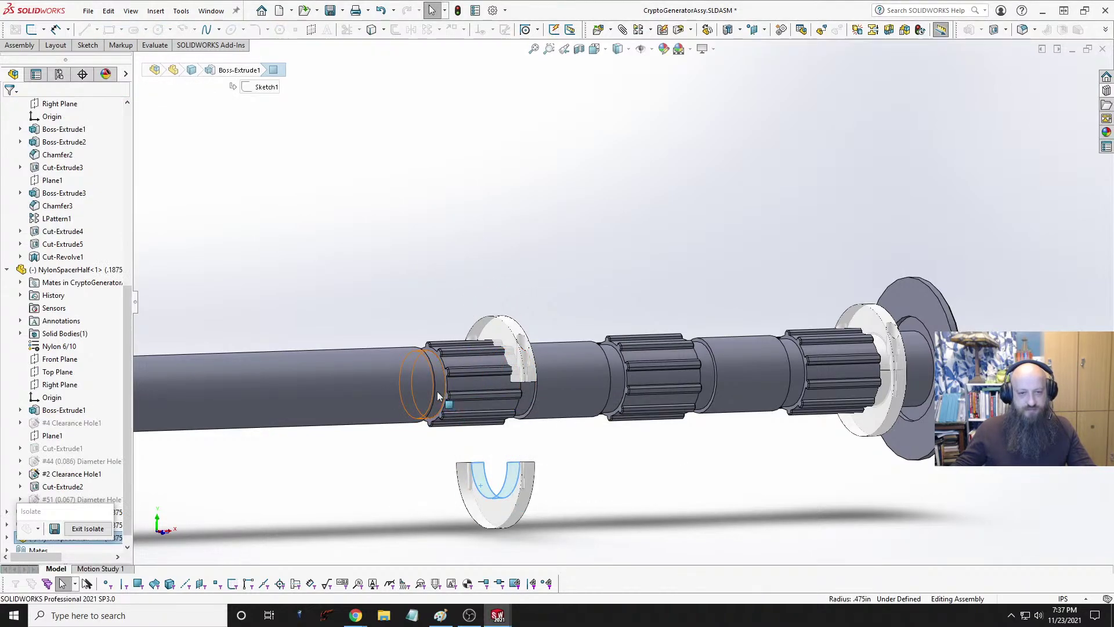
left_click(441, 396)
left_click(512, 381)
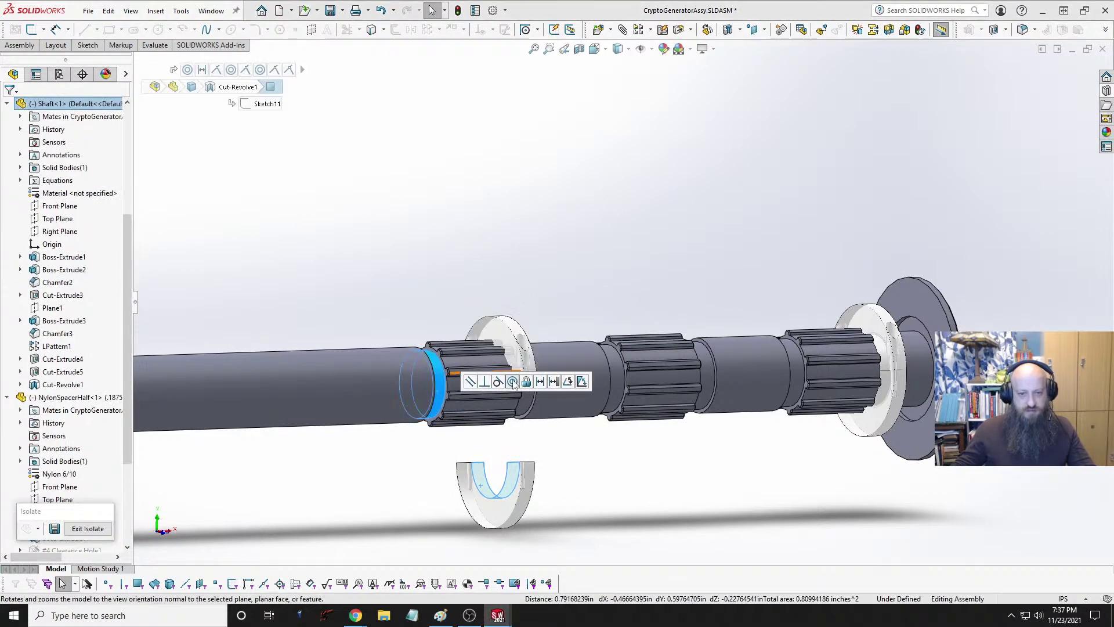
left_click(509, 487)
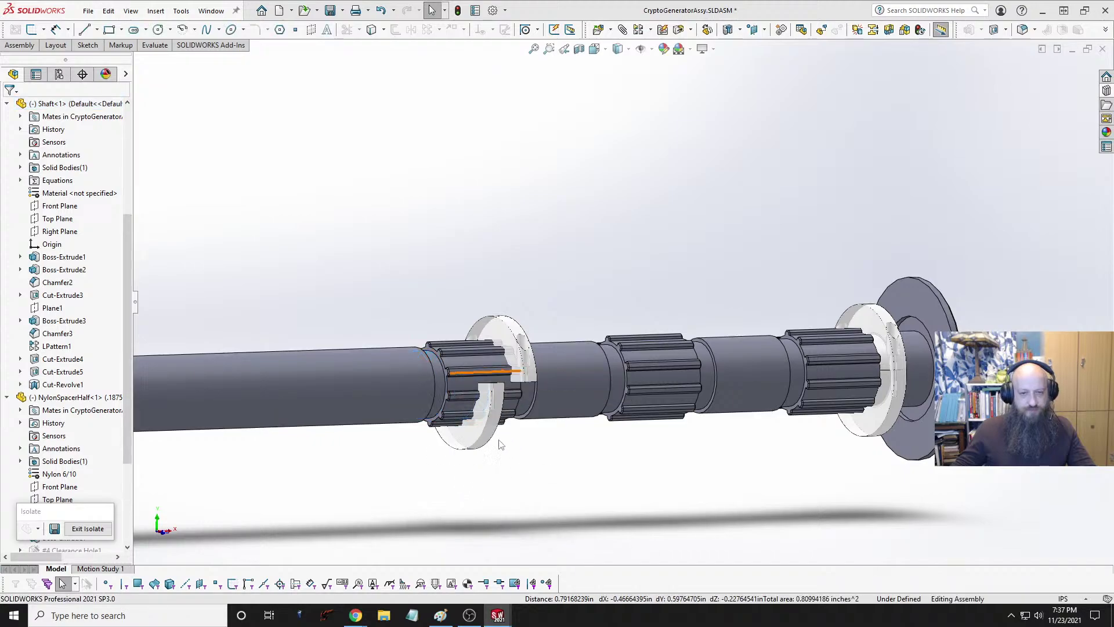
Step: Mate the upper spacer copy's flat side face coincident with the groove wall on the long plain shaft side
left_click(500, 334)
middle_click_drag(427, 301, 385, 350)
scroll(388, 353, "down", 3)
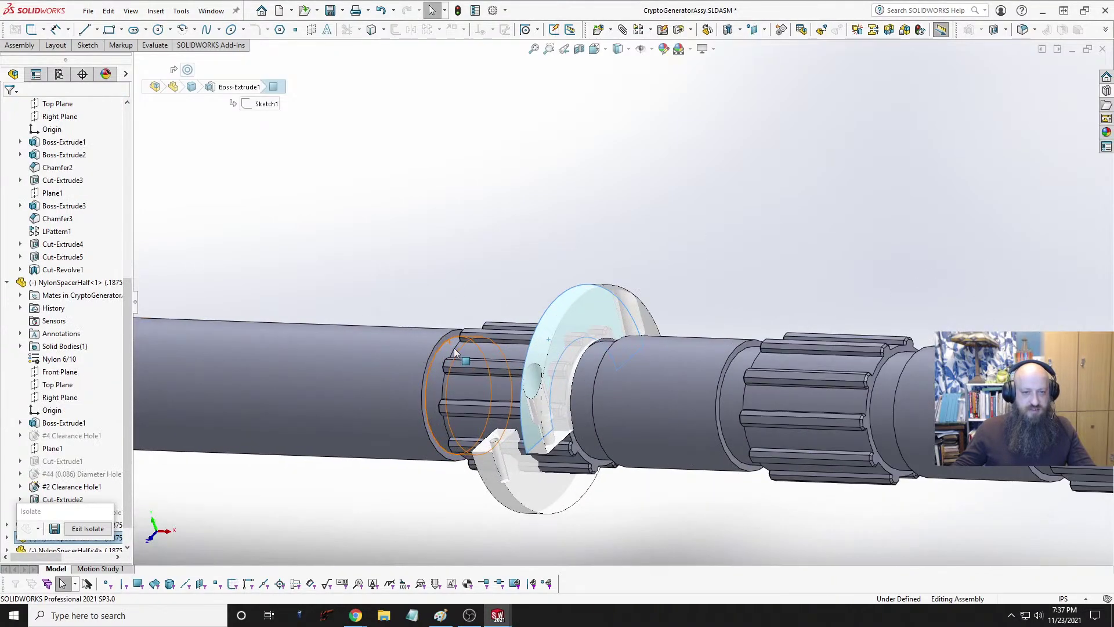
left_click(444, 338)
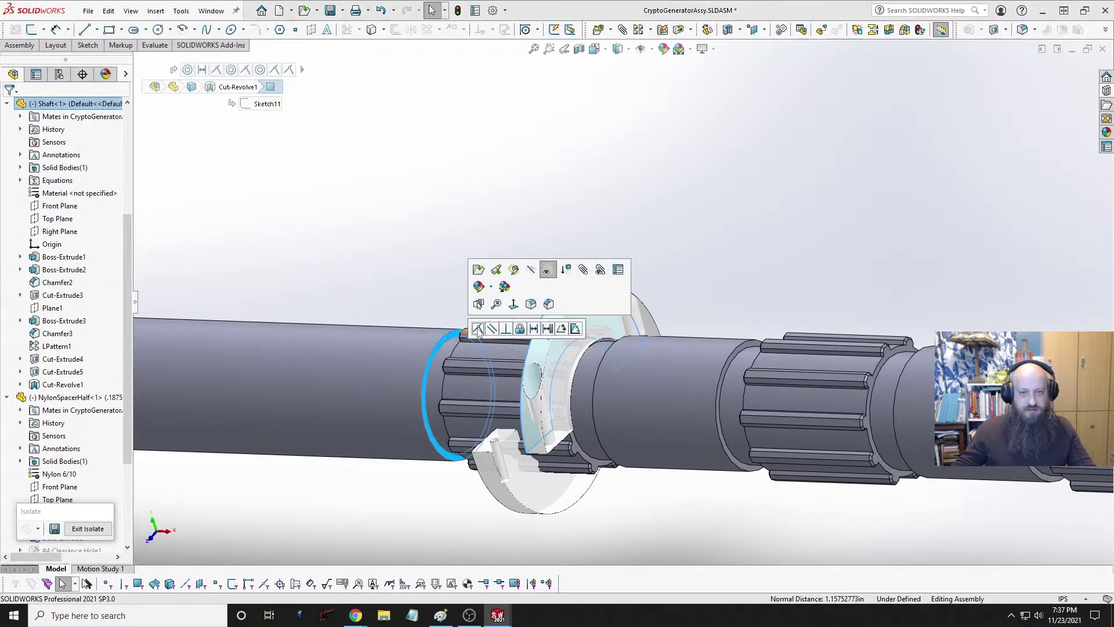
left_click(479, 267)
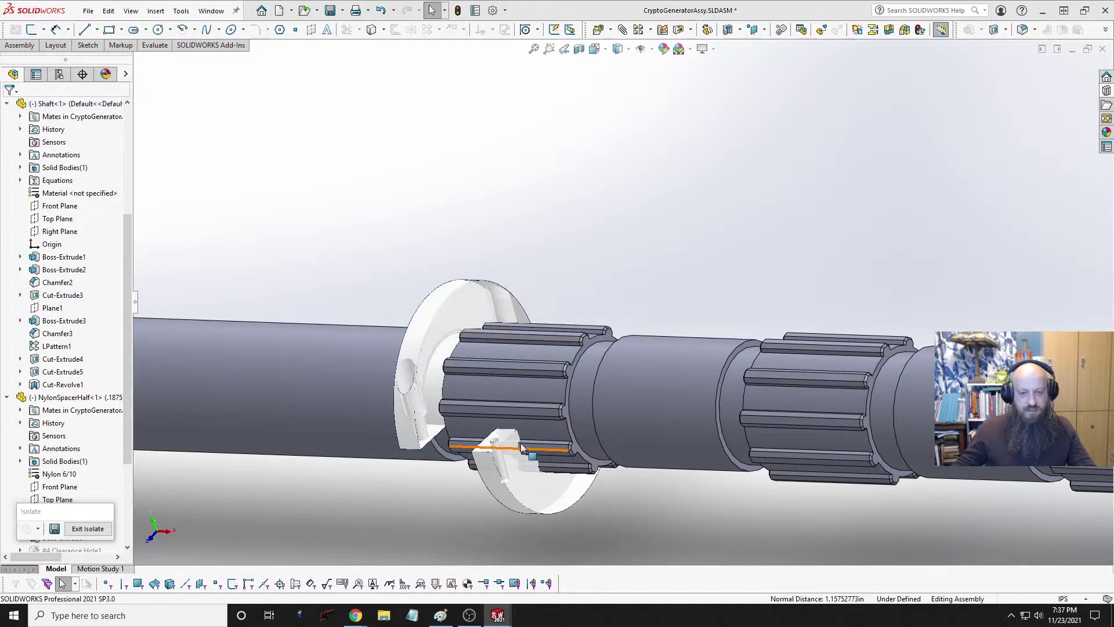
Step: Mate the lower spacer copy's flat side face coincident with the same plain-shaft-side groove wall
scroll(518, 462, "down", 2)
middle_click_drag(518, 462, 473, 517)
left_click(473, 514)
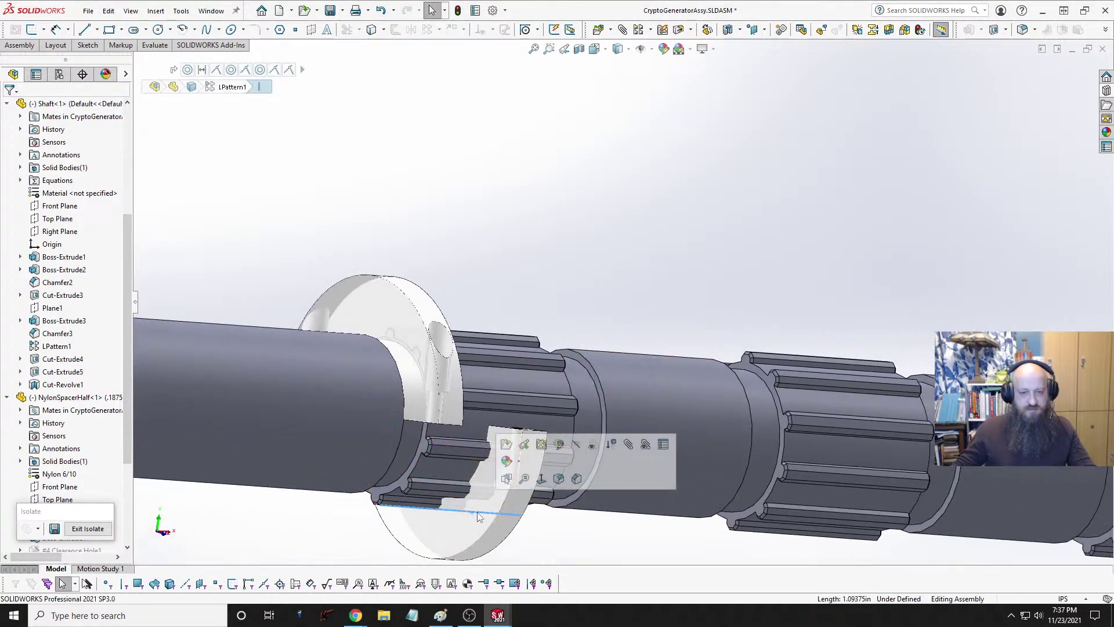
left_click(473, 522)
middle_click_drag(473, 522, 261, 537)
left_click(283, 505, "ctrl")
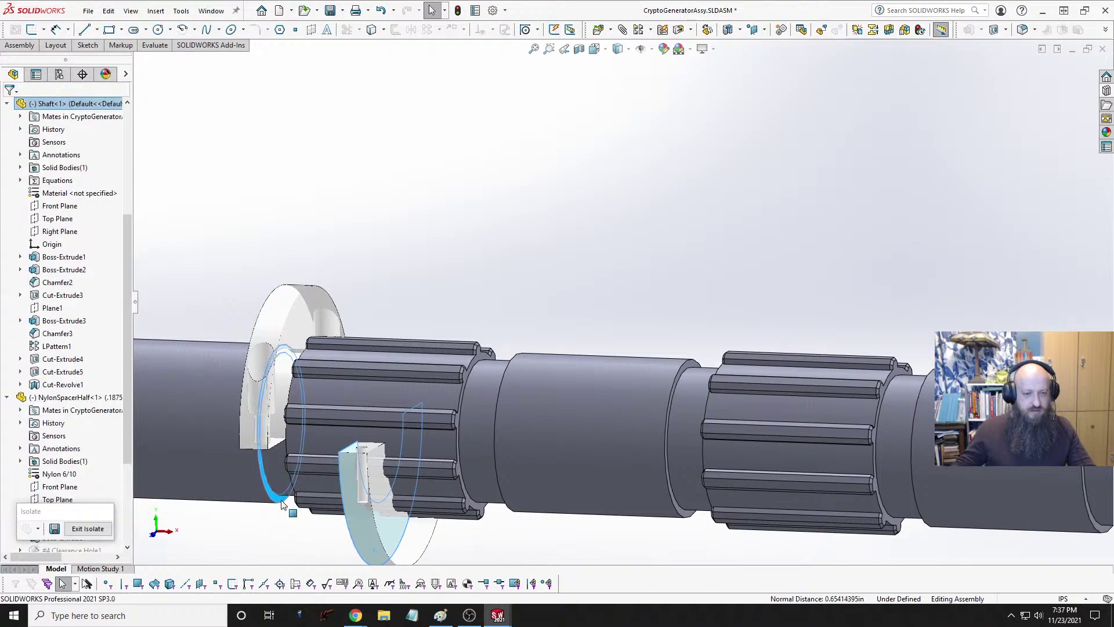
left_click(318, 490)
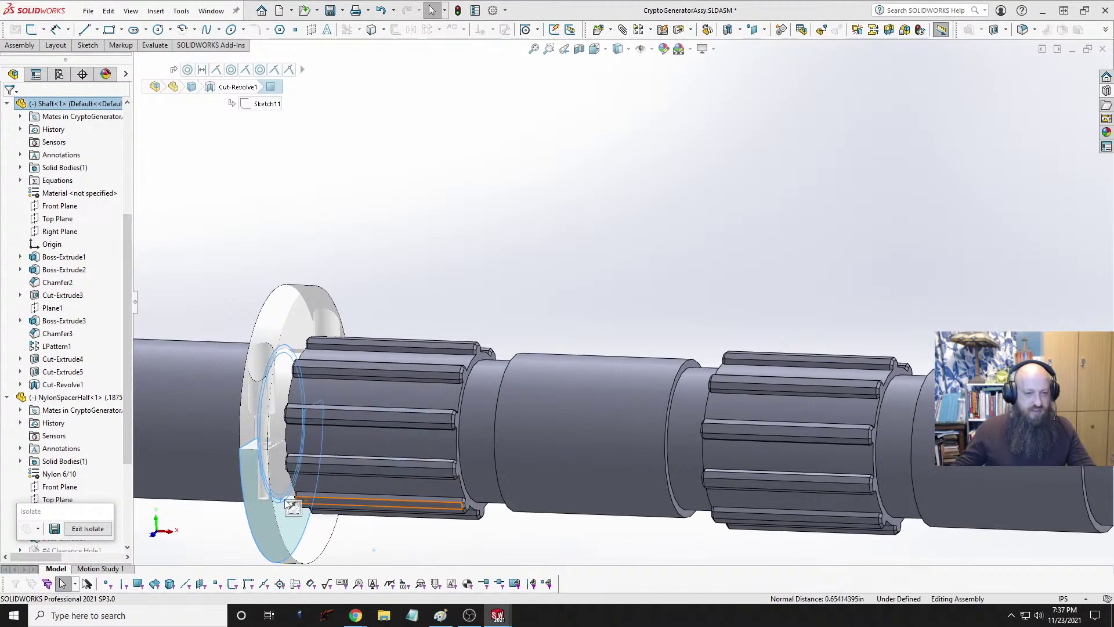
Step: Rotate the lower spacer copy slightly away from the upper one and mate their flat end faces coincident to close the ring
left_click_drag(256, 511, 262, 525)
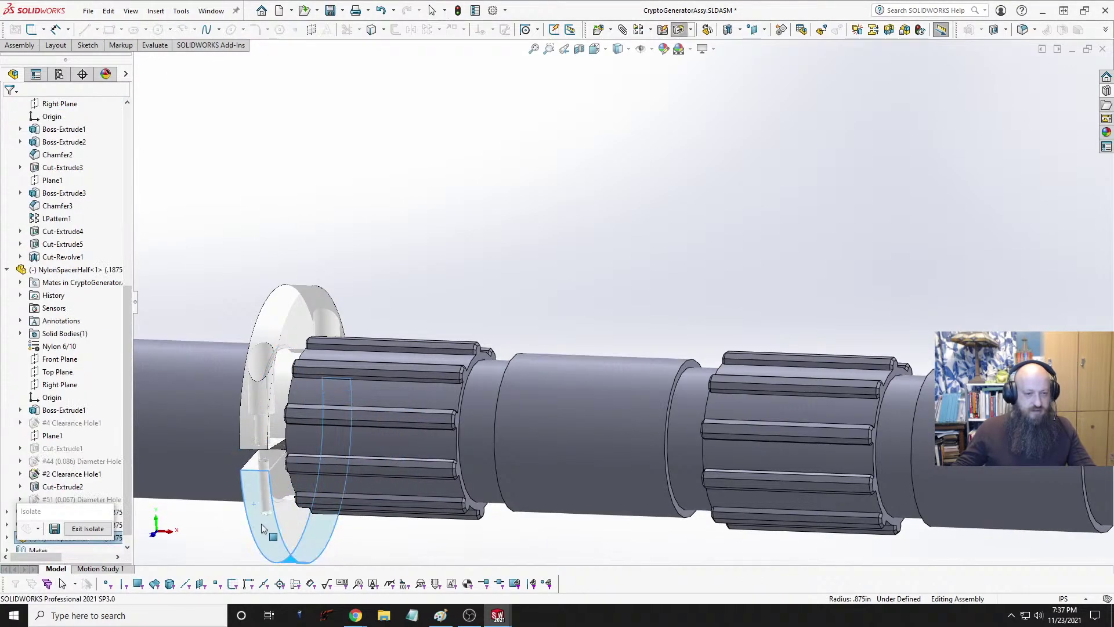
key("ctrl+z")
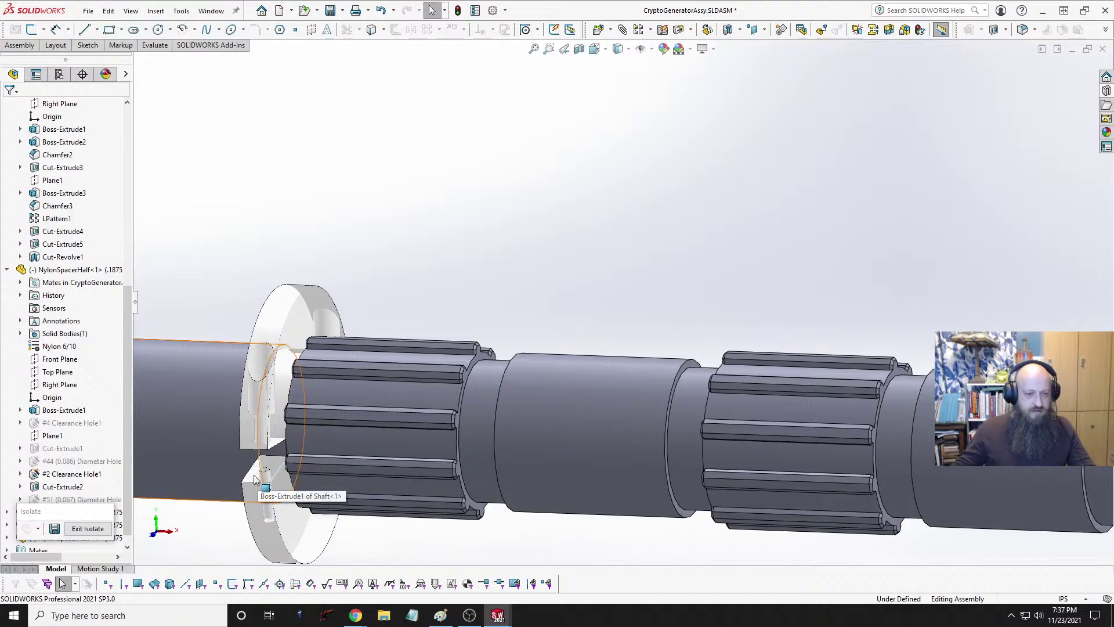
middle_click_drag(262, 479, 283, 510)
scroll(284, 506, "down", 3)
left_click(306, 431)
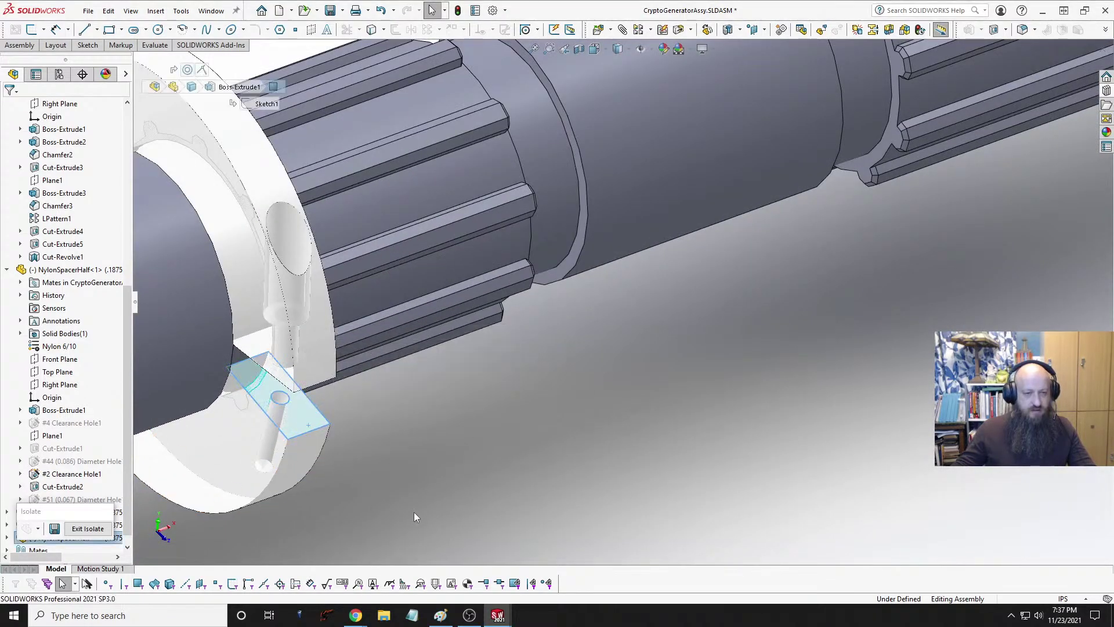
scroll(421, 496, "up", 3)
middle_click_drag(422, 501, 452, 166)
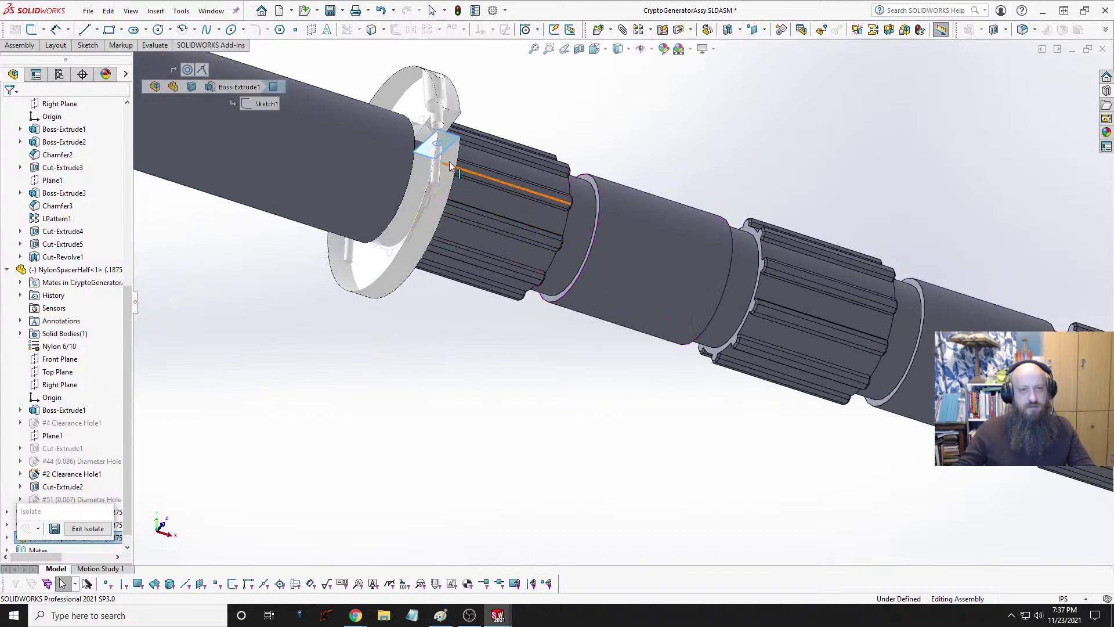
left_click(451, 120, "ctrl")
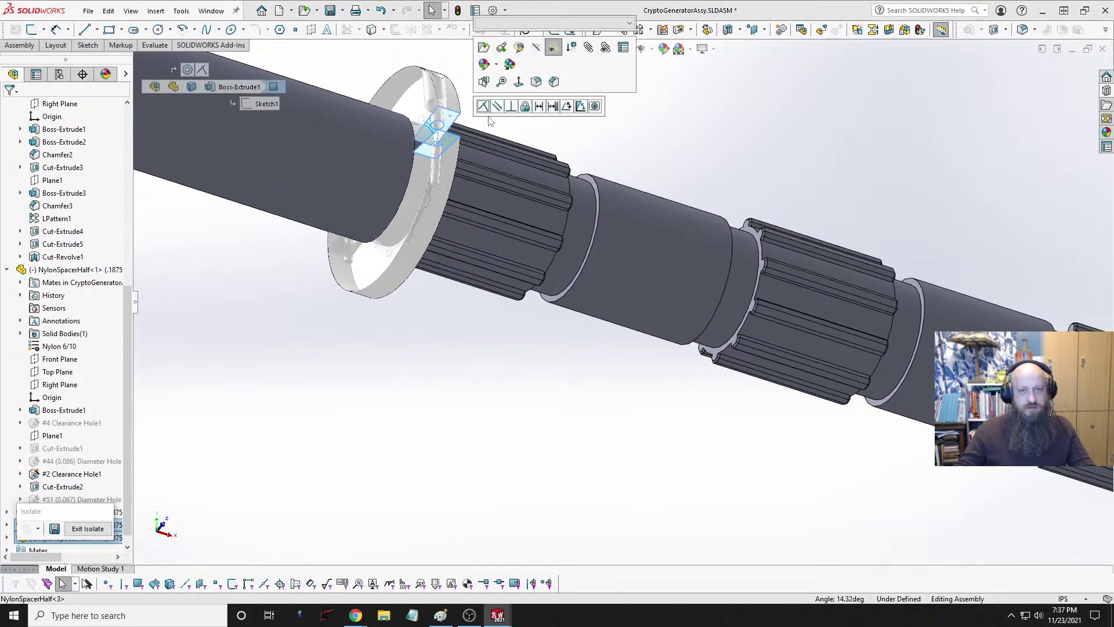
left_click(410, 315)
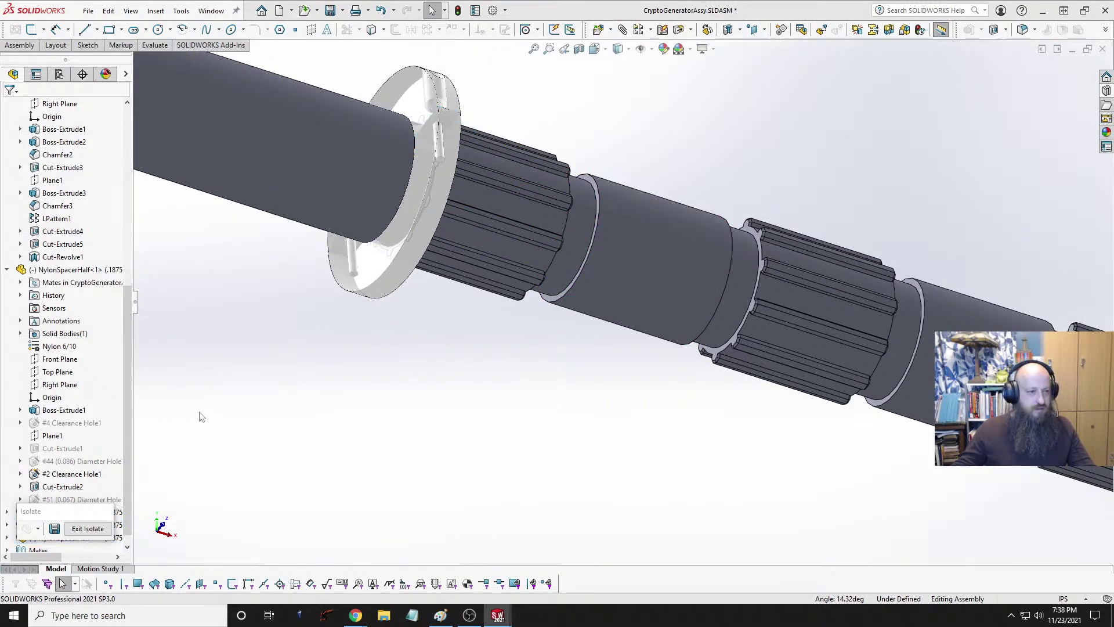
Step: Collapse the first spacer half's feature list, move the Isolate box clear of the tree, and expand the third NylonSpacerHalf
scroll(67, 419, "down", 1)
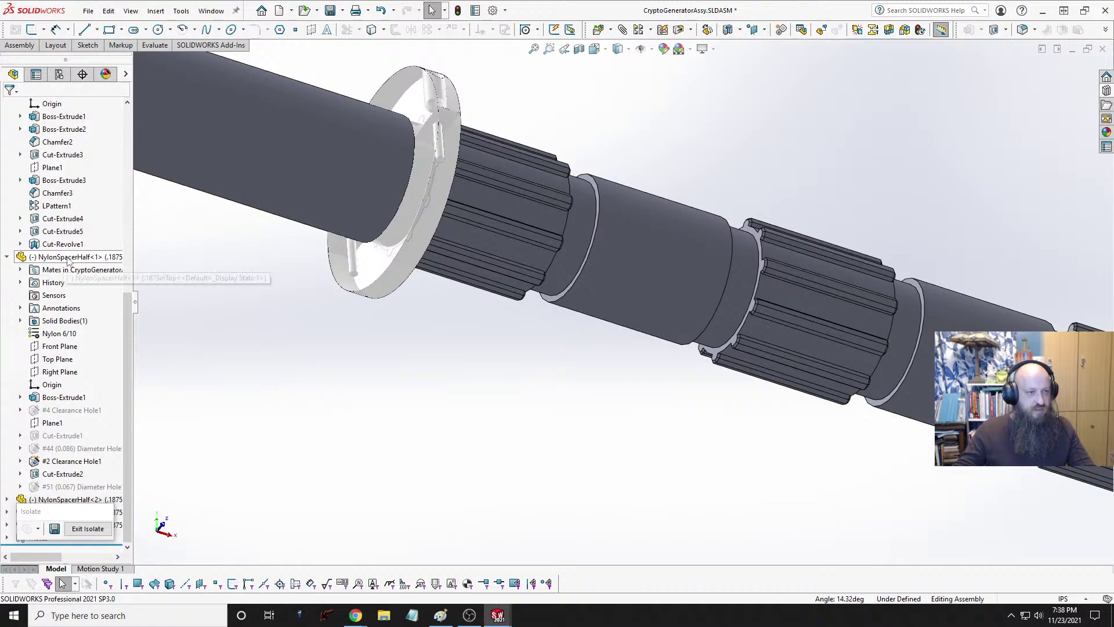
scroll(68, 261, "up", 12)
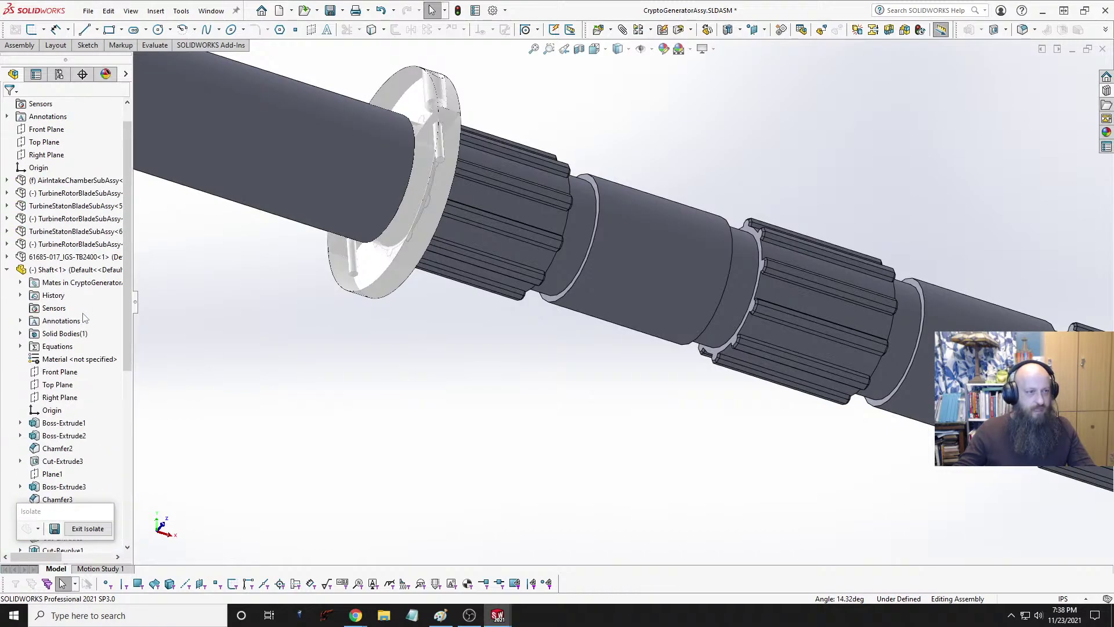
scroll(84, 317, "down", 2)
left_click(9, 377)
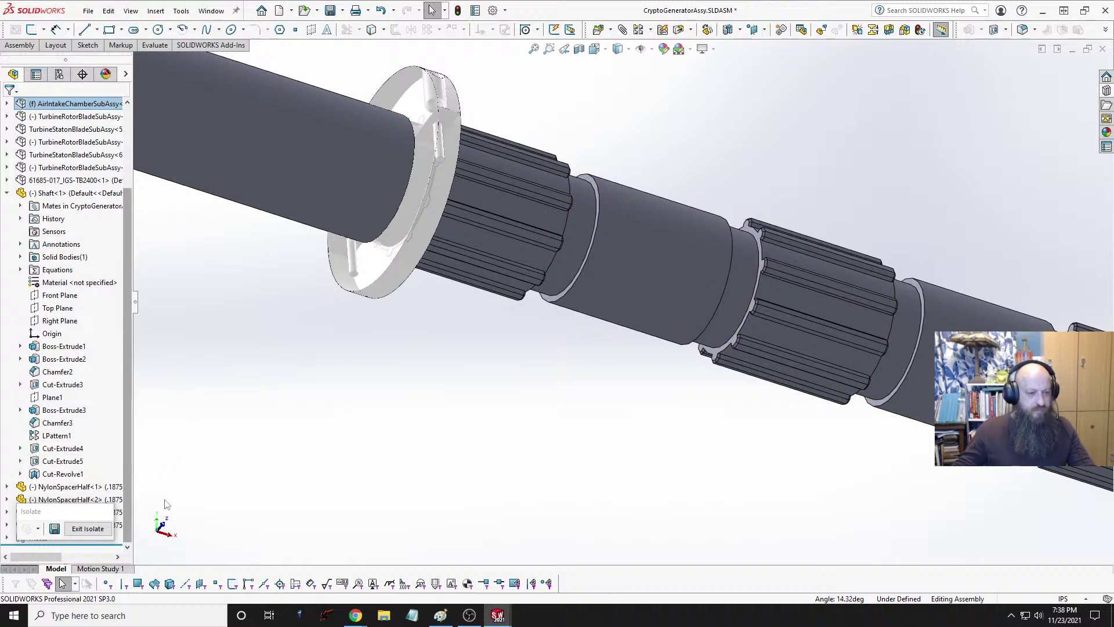
left_click_drag(70, 519, 218, 522)
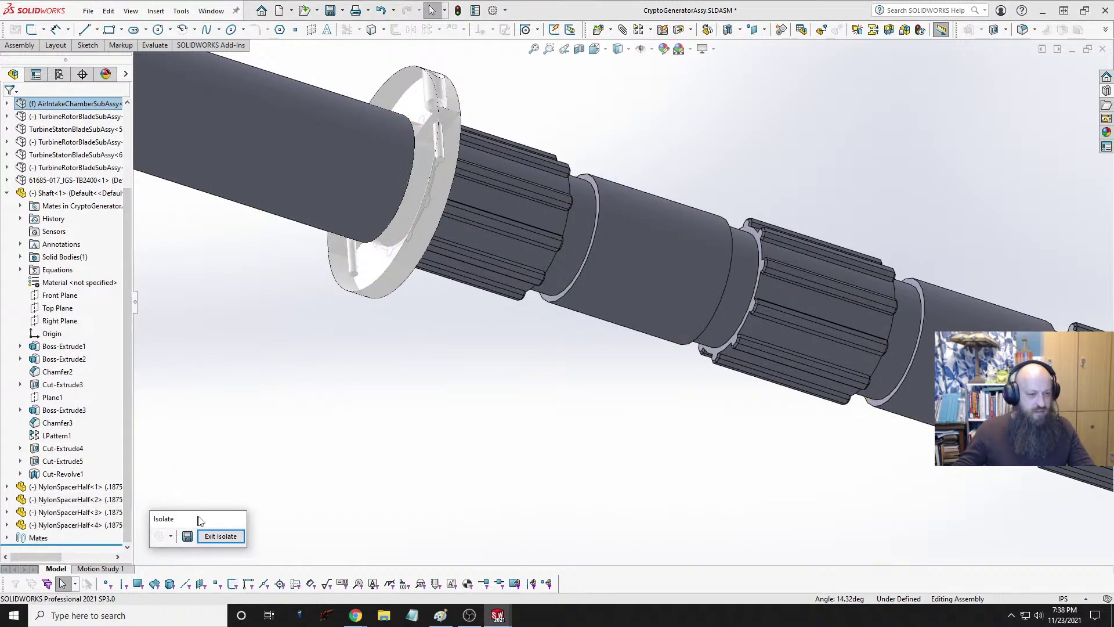
left_click(7, 512)
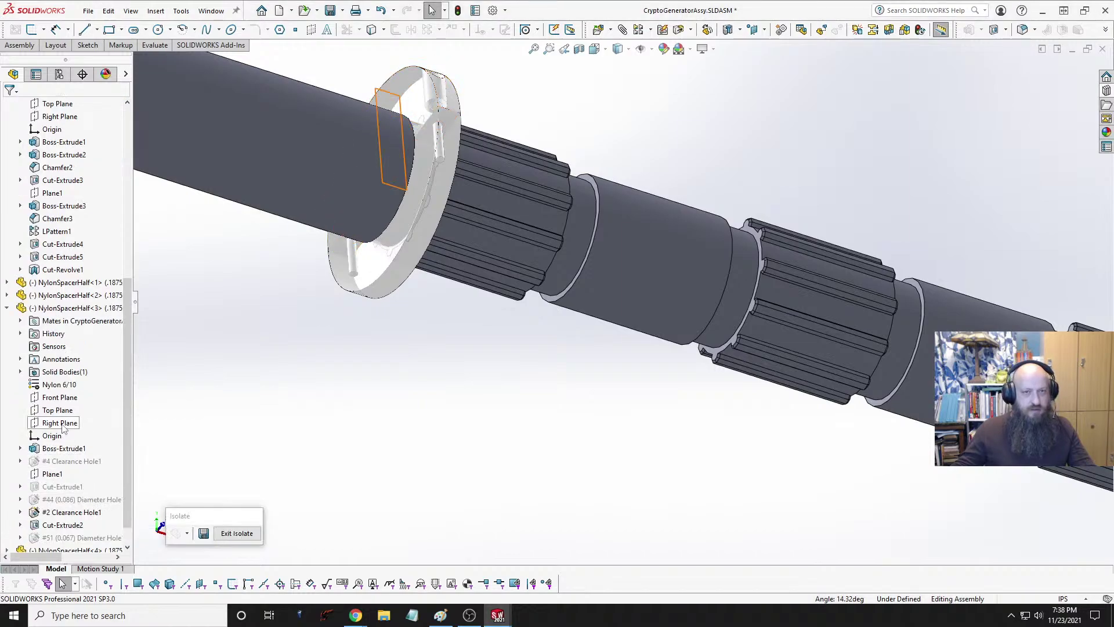
Step: Try mating the third spacer half's Right Plane coincident with the shaft's Front Plane, and undo it
left_click(61, 423)
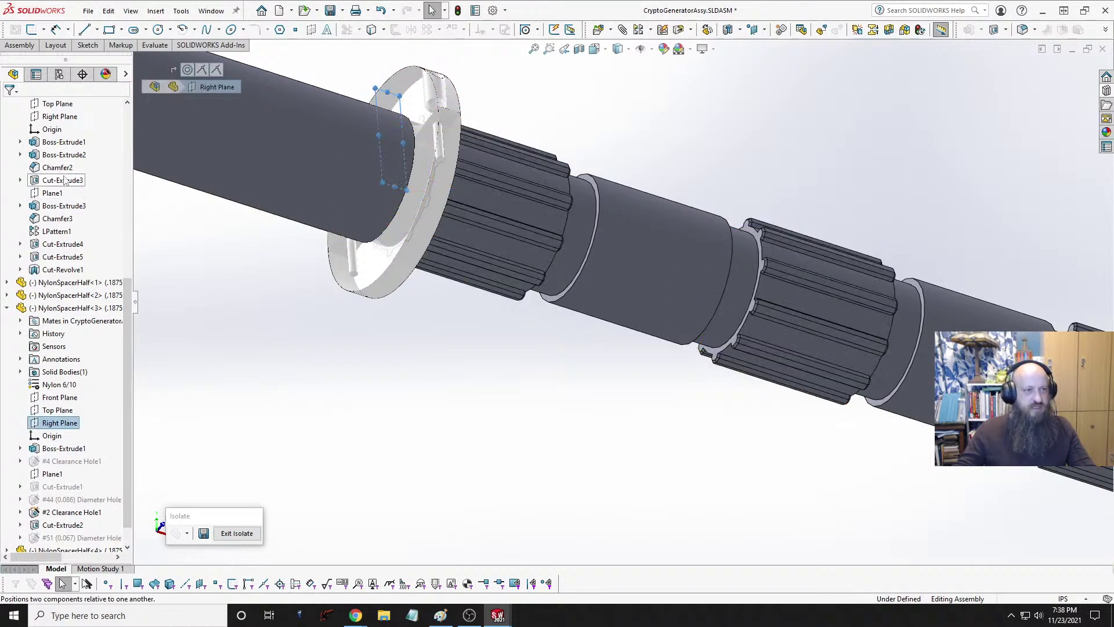
scroll(62, 139, "up", 1)
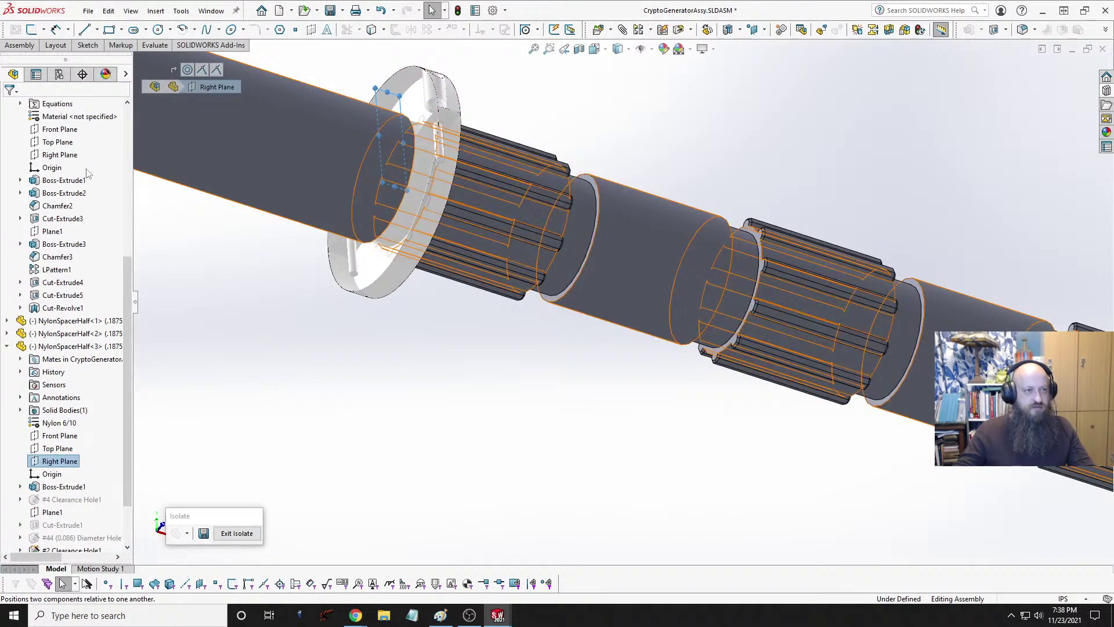
left_click(61, 133, "ctrl")
left_click(71, 138)
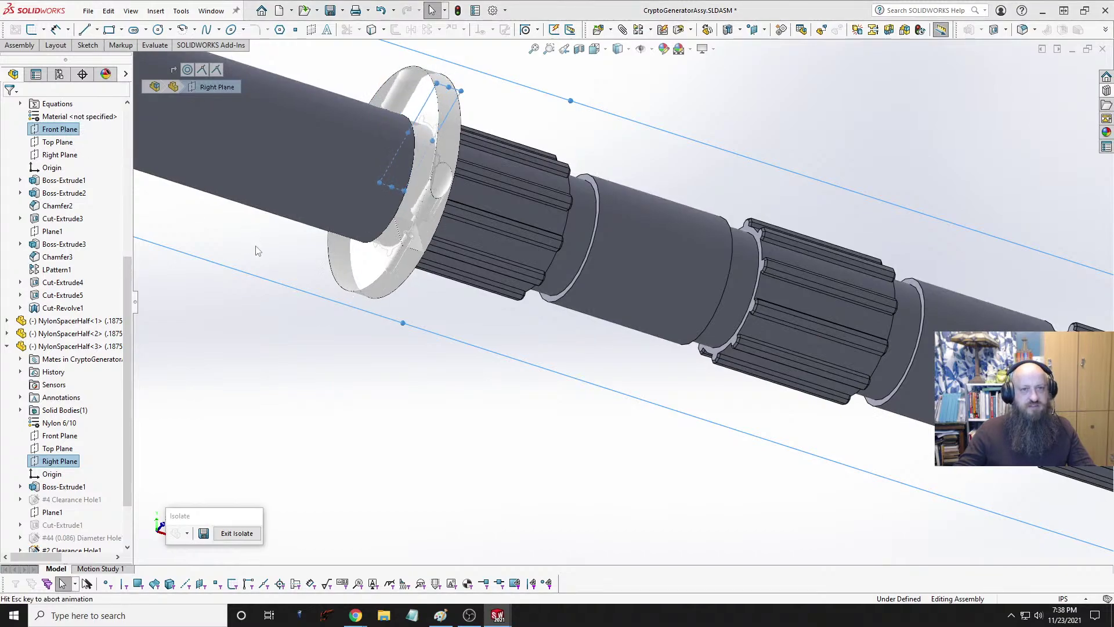
middle_click_drag(318, 335, 397, 347)
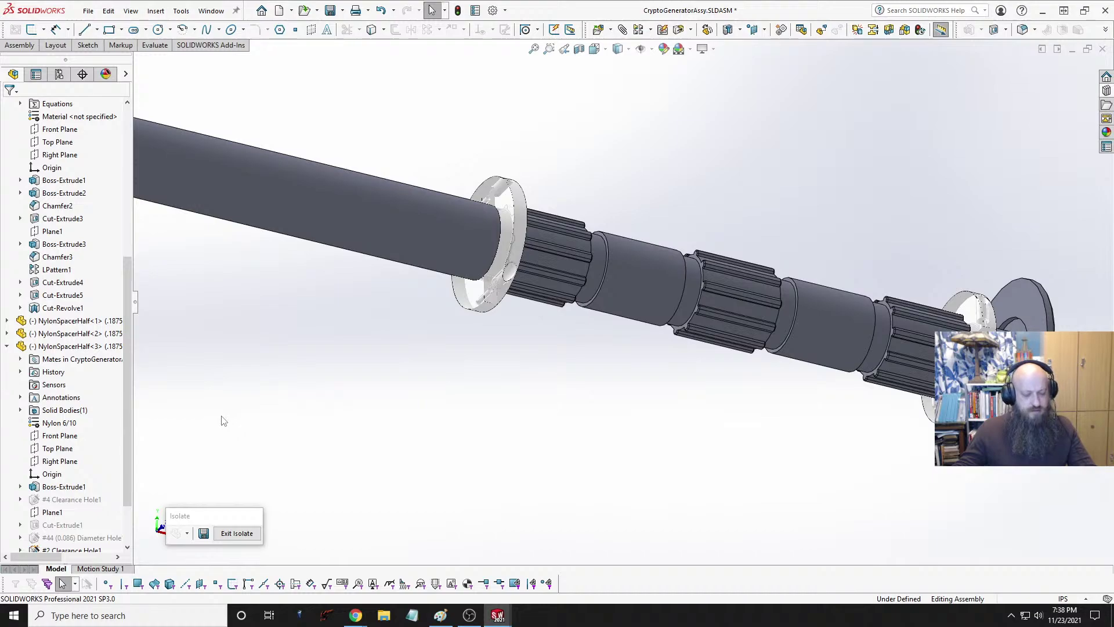
key("ctrl+shift+z")
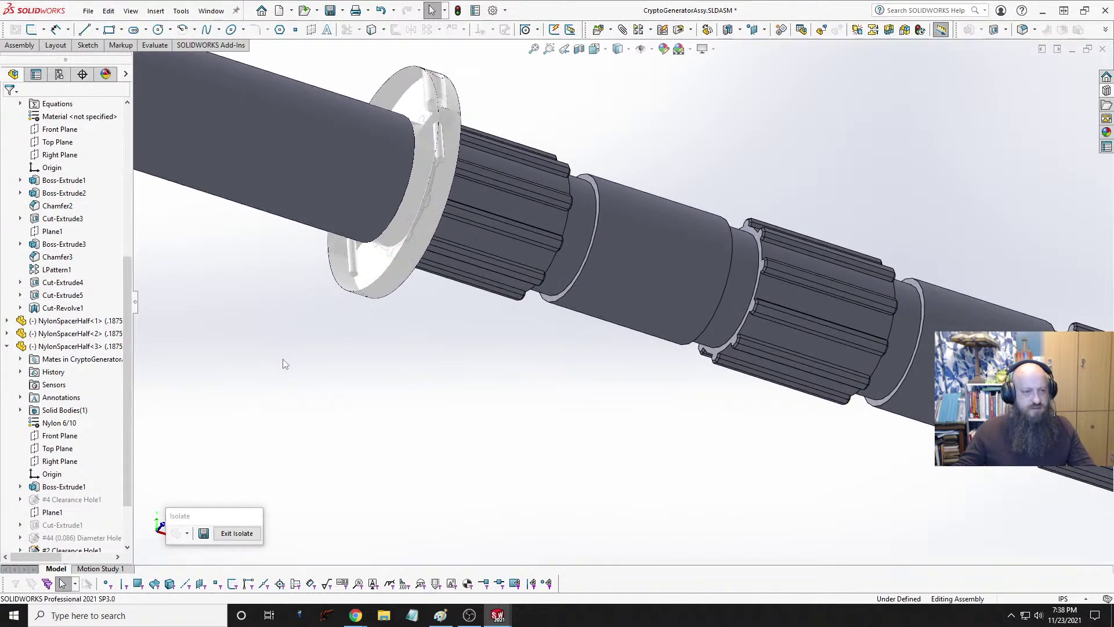
Step: Mate the third spacer half's Top Plane coincident with the shaft's Front Plane
scroll(112, 432, "down", 2)
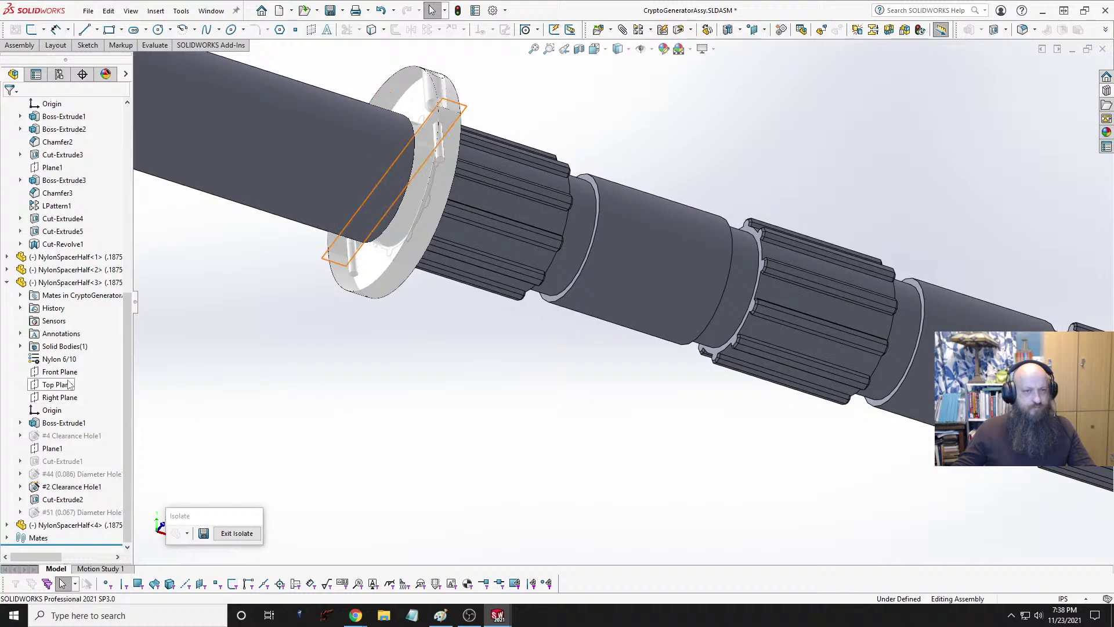
scroll(459, 416, "up", 3)
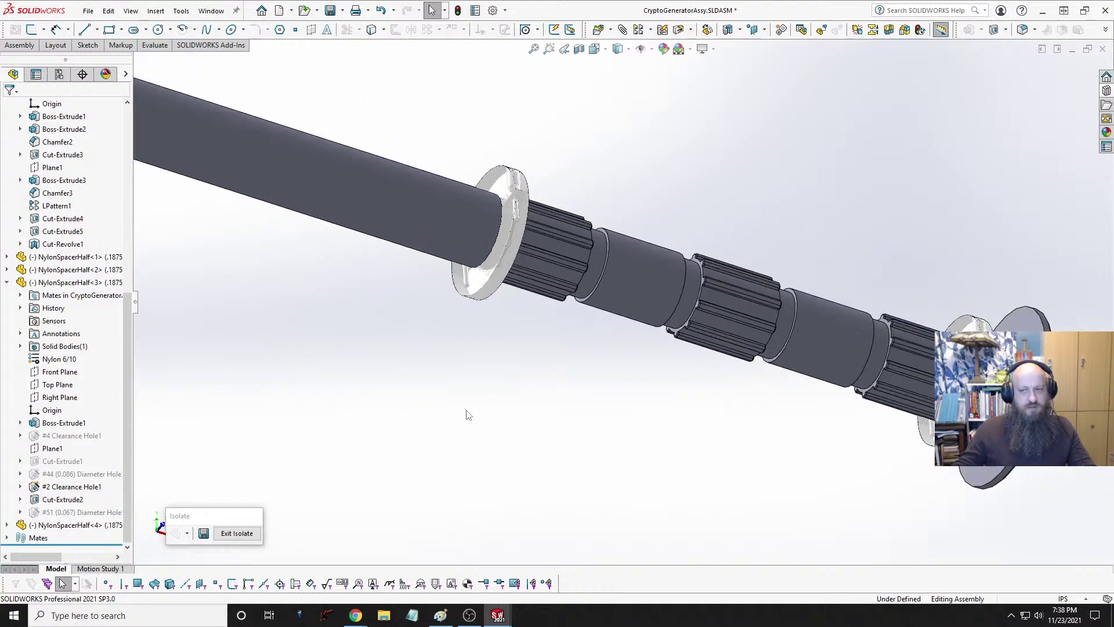
left_click(58, 385)
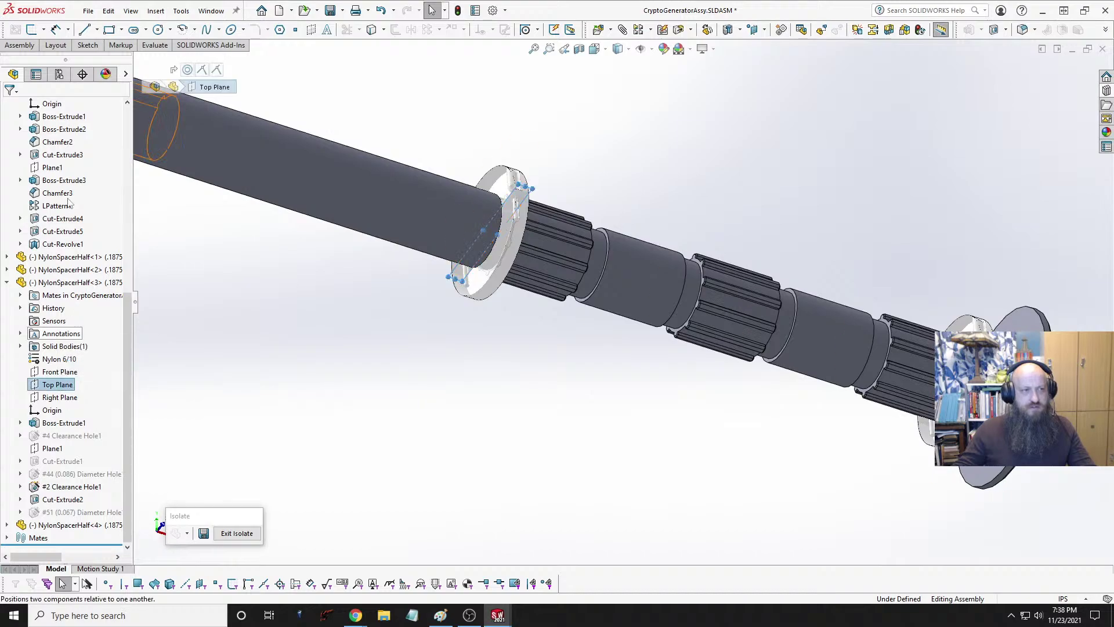
scroll(64, 184, "up", 3)
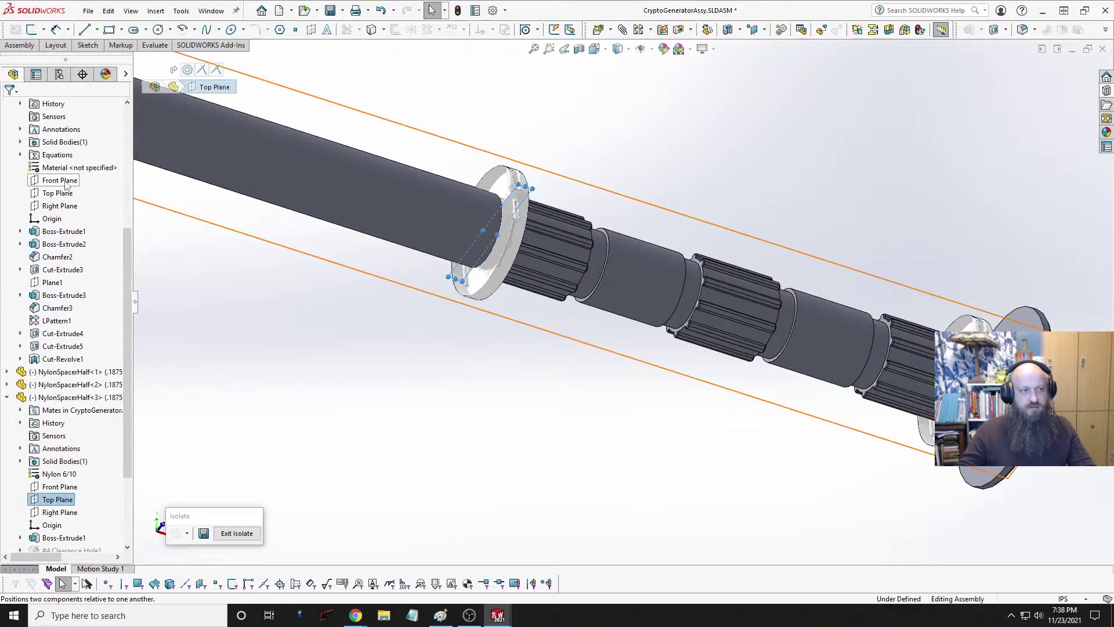
left_click(65, 182)
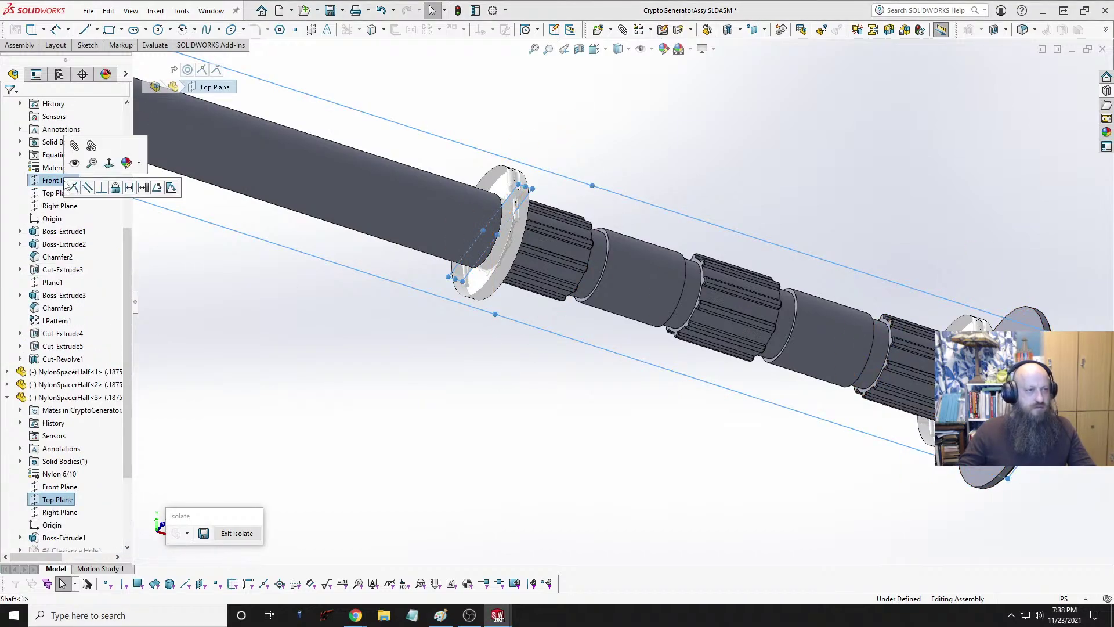
key("Escape")
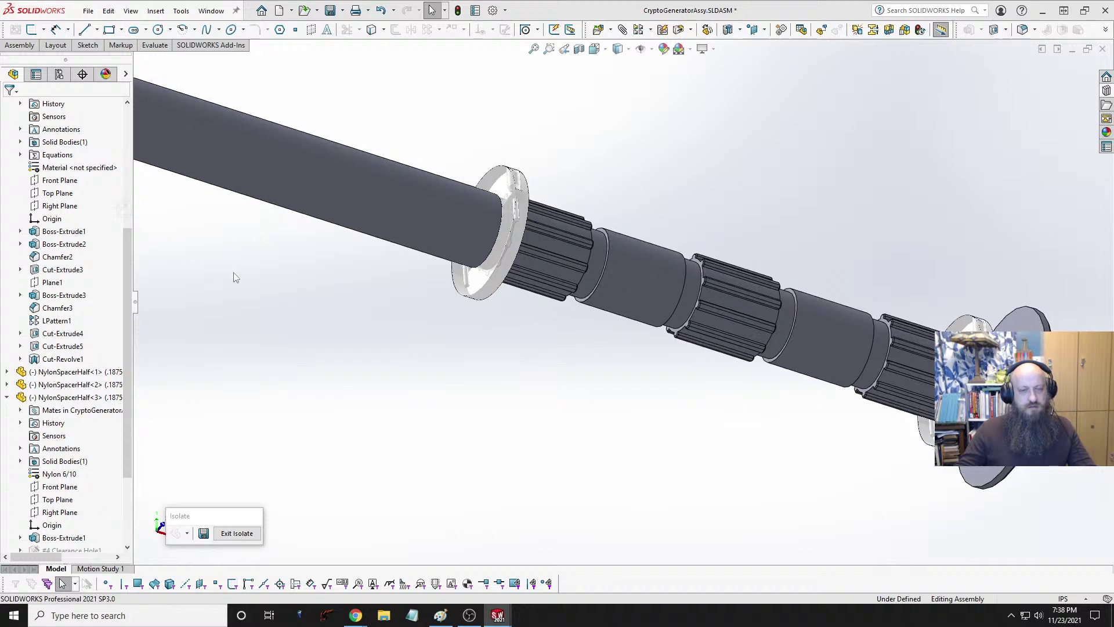
Step: Copy the upper and lower spacer halves of the flange-end ring, placing one copy above and one below the shaft
middle_click_drag(495, 286, 672, 313)
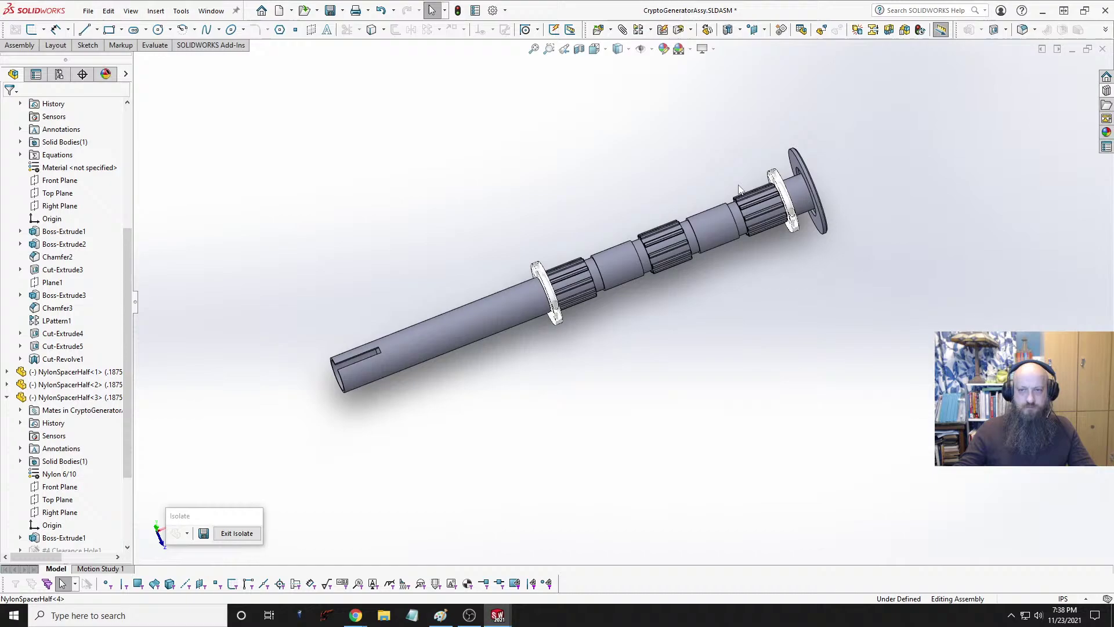
scroll(758, 185, "down", 3)
left_click_drag(772, 207, 667, 173)
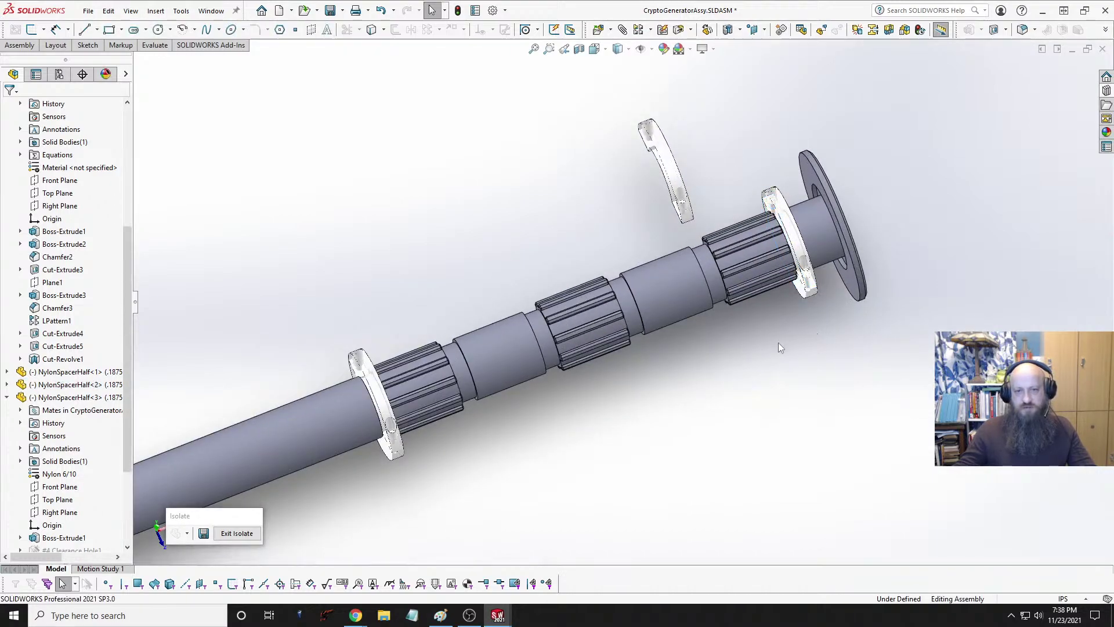
left_click_drag(792, 304, 749, 406)
Step: Switch the upper spacer copy to the .2500inTop configuration
left_click(675, 164)
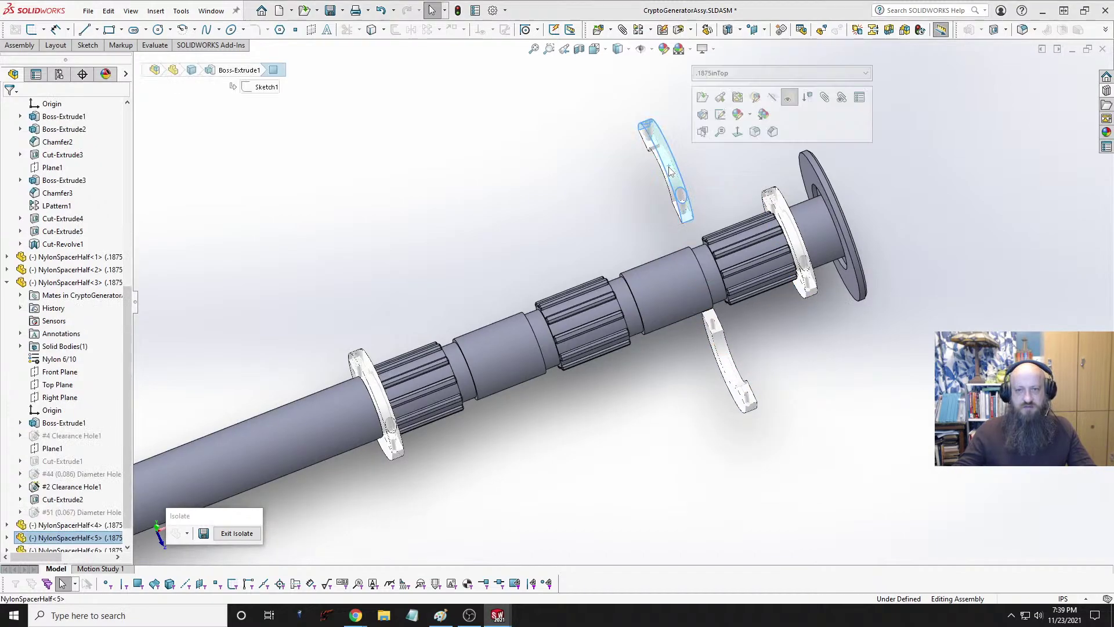
left_click(744, 73)
left_click(736, 106)
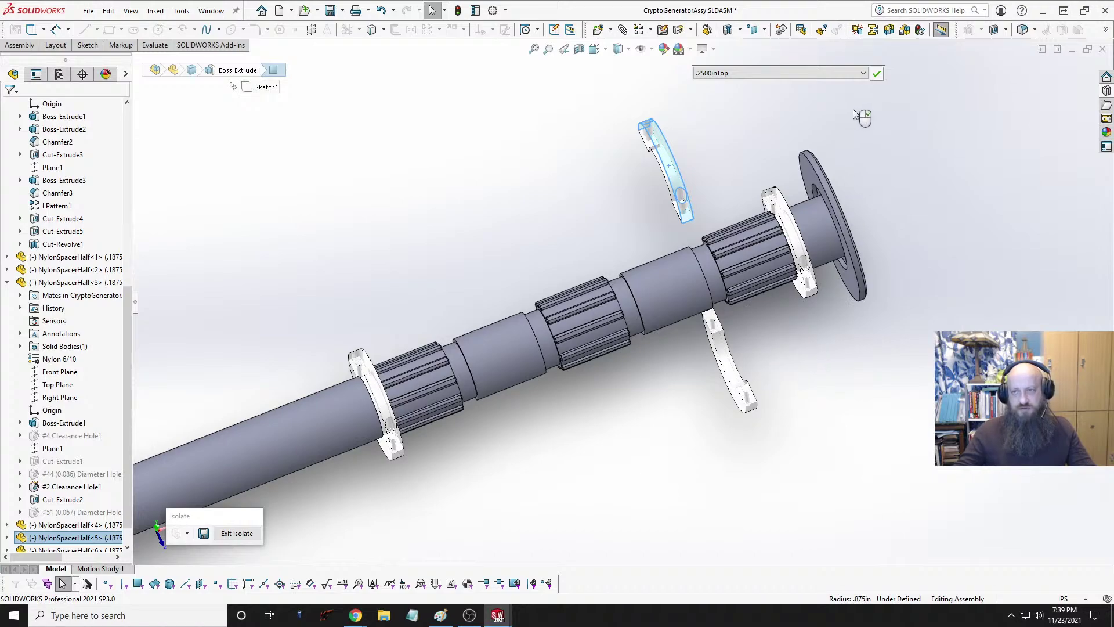
left_click(876, 73)
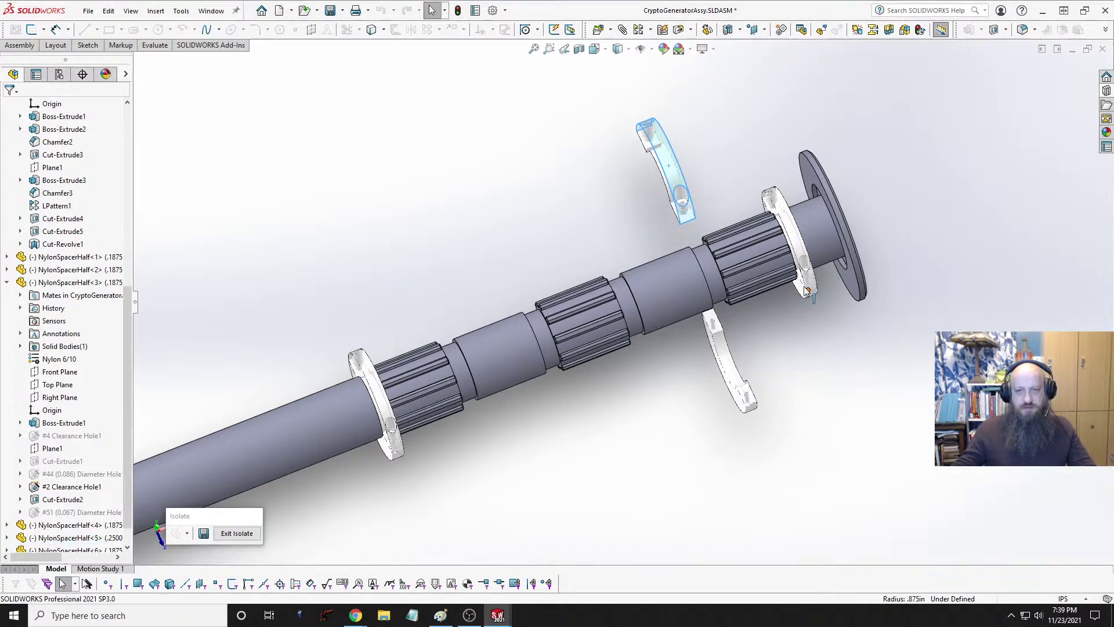
Step: Switch the lower spacer copy to the .2500inBottom configuration
left_click(728, 373)
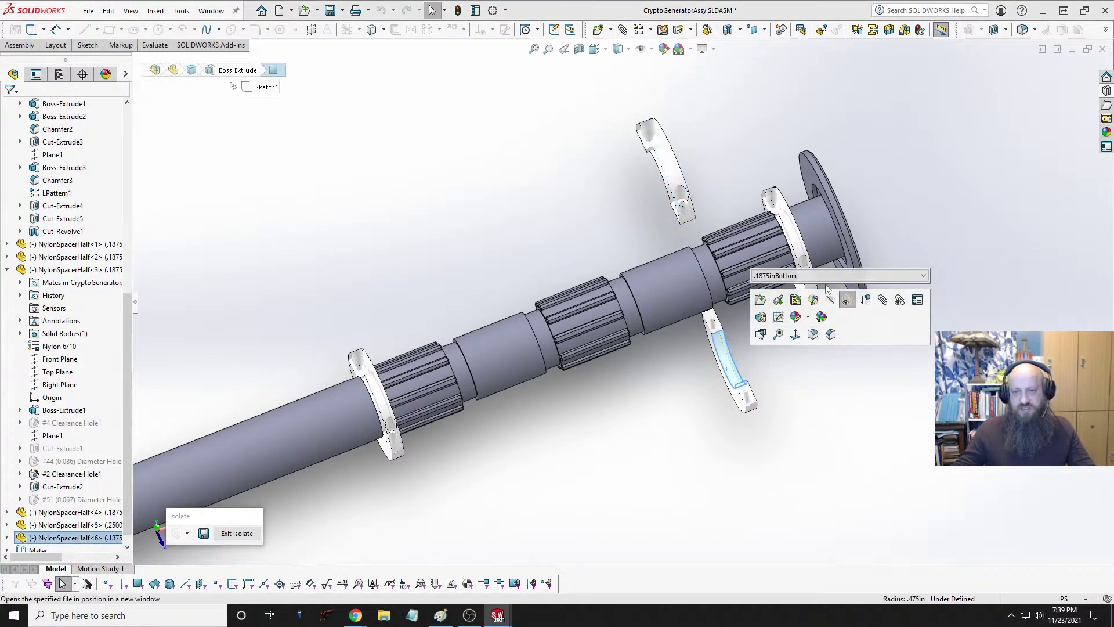
left_click(829, 276)
left_click(795, 301)
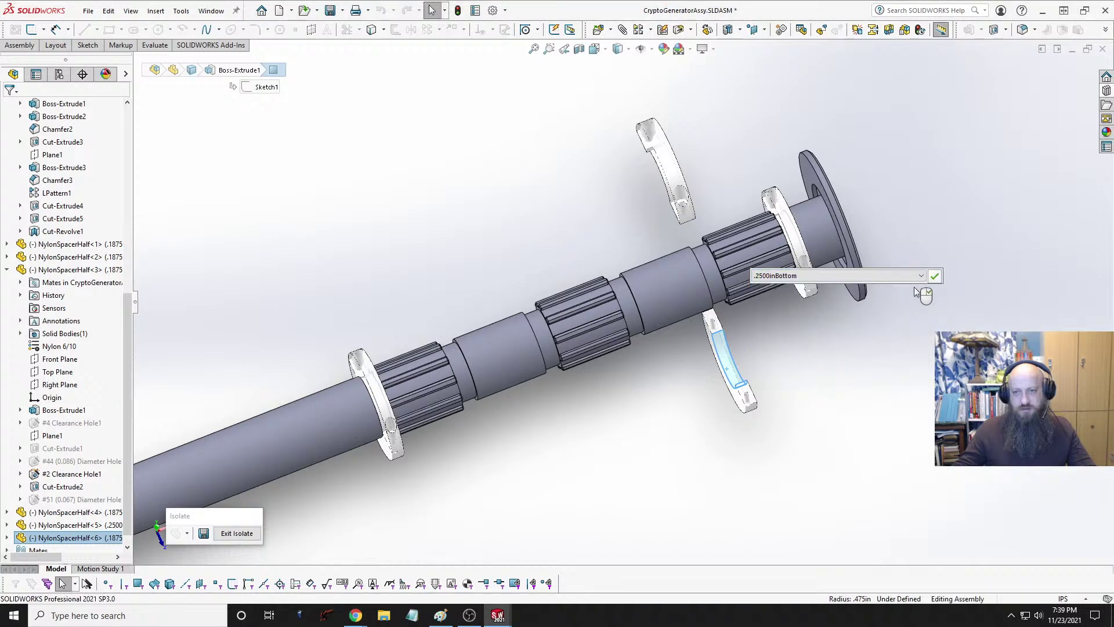
left_click(935, 277)
left_click(900, 326)
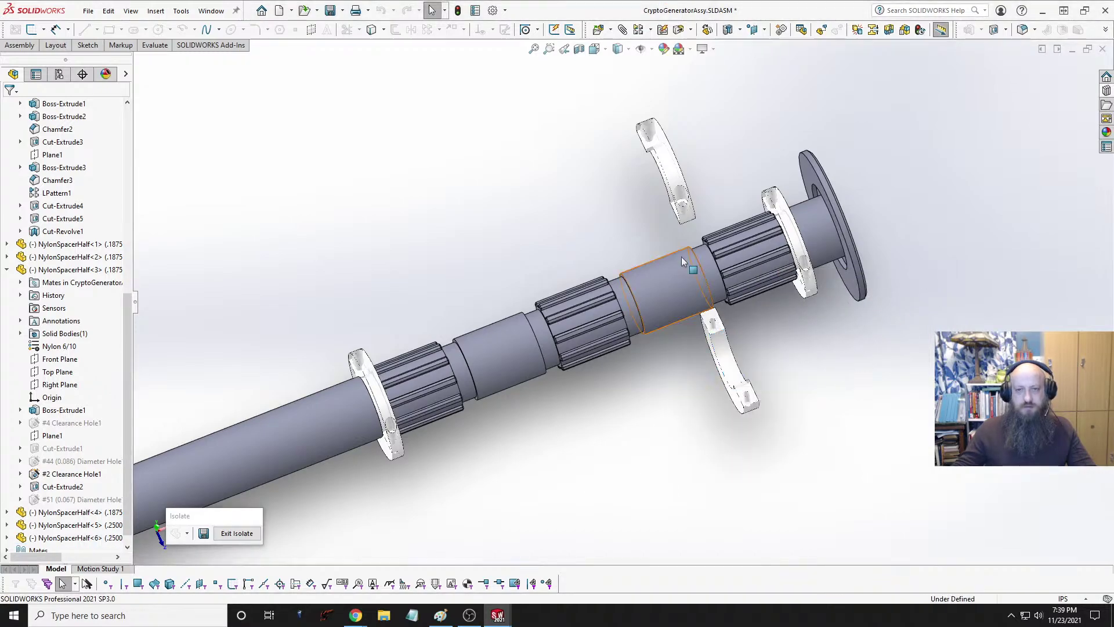
Step: Mate the upper .2500in copy's inner face concentric with the groove on the inboard side of the flange-end splined section
middle_click_drag(687, 263, 762, 242)
left_click(622, 181)
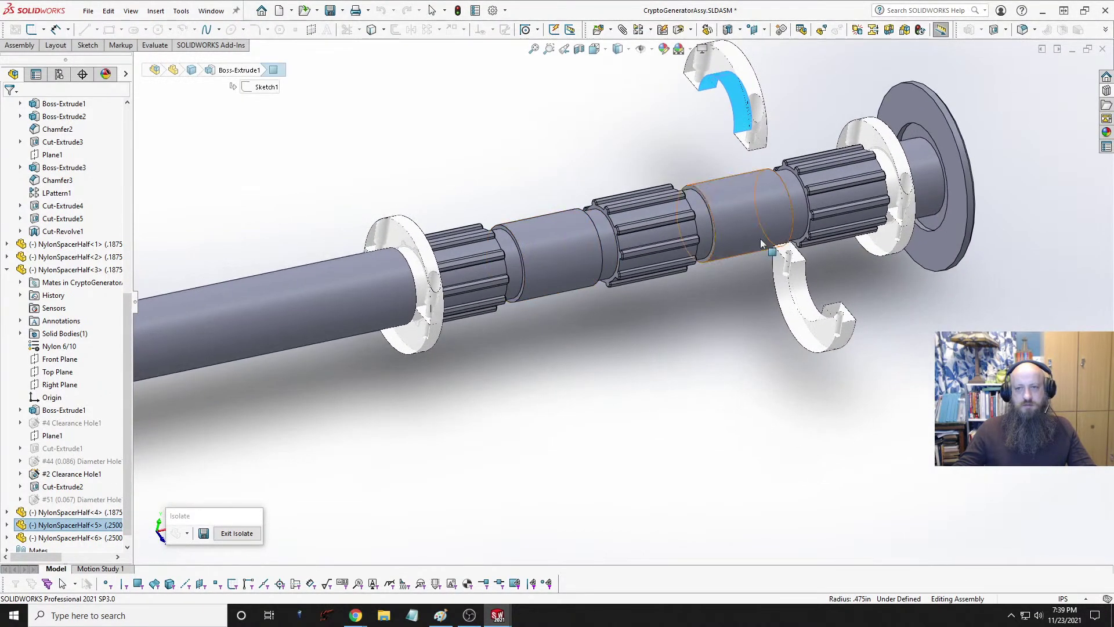
left_click(799, 203, "ctrl")
left_click(874, 194)
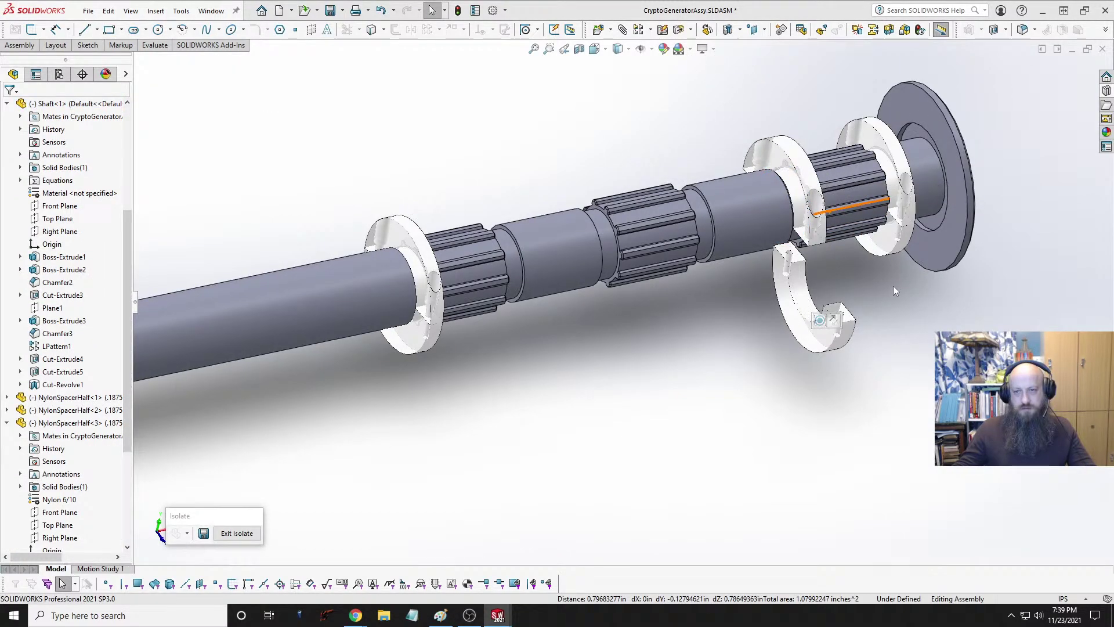
left_click(905, 331)
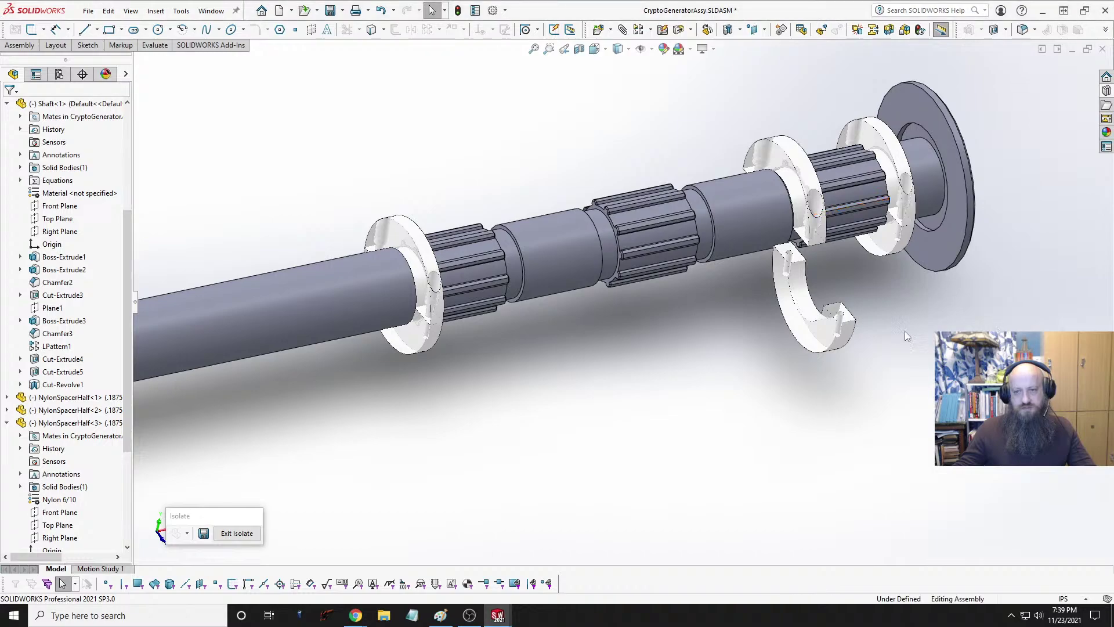
Step: Mate the lower .2500in copy's inner face concentric with the same groove on the inboard side of the flange-end splined section
left_click(801, 286)
middle_click_drag(801, 286, 720, 245)
left_click(831, 278, "ctrl")
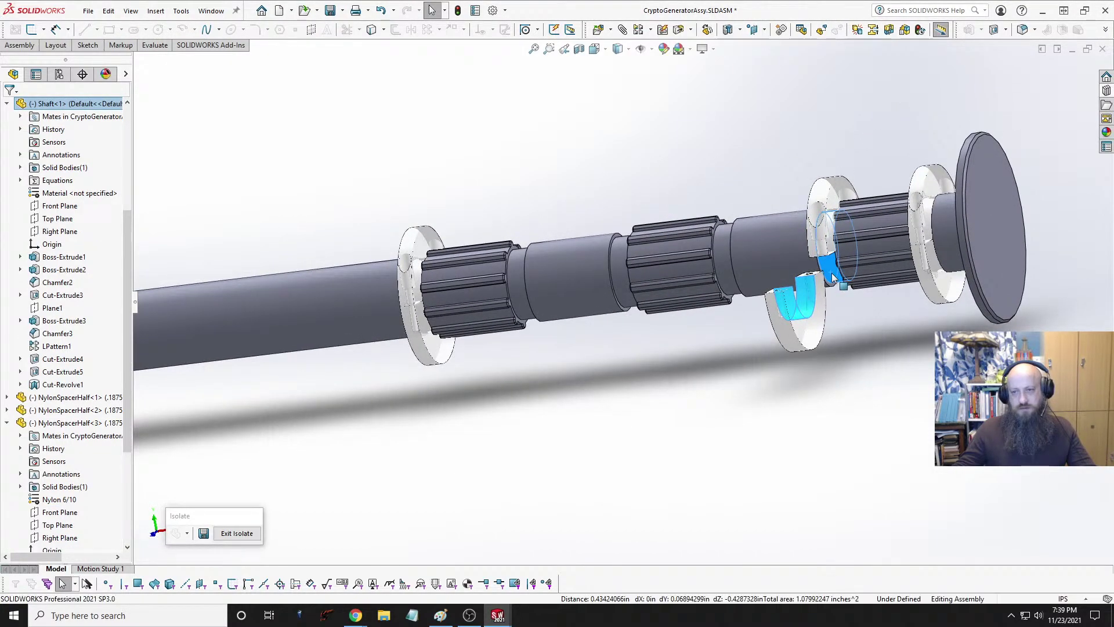
left_click(905, 262)
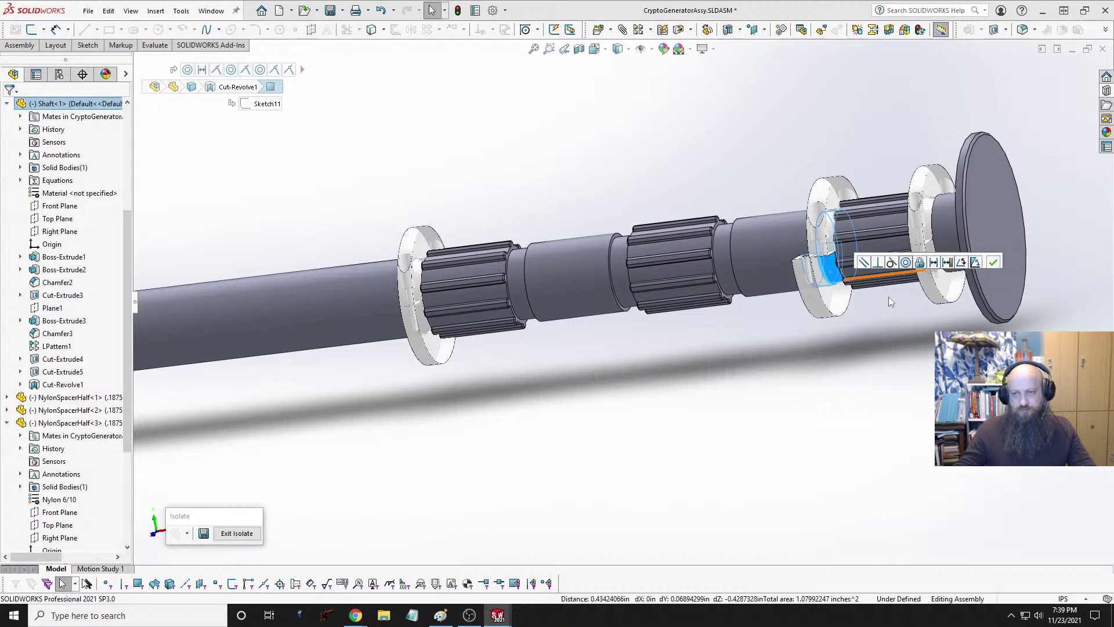
Step: Slide the upper .2500in copy away from the splines and mate its flat side face coincident with the splined section's end face
left_click_drag(824, 196, 789, 197)
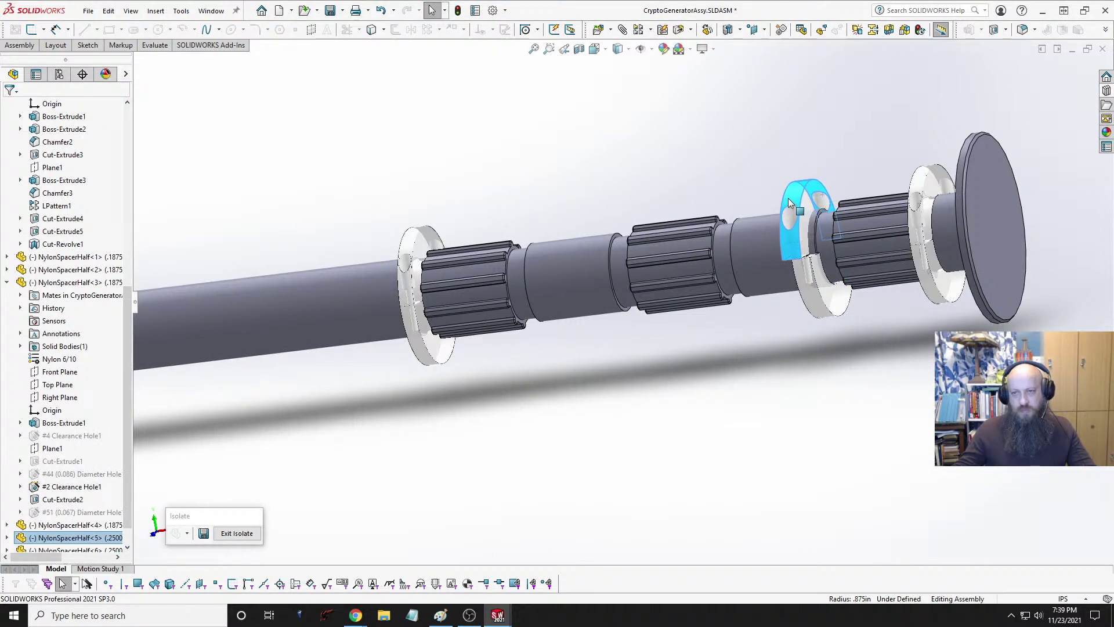
left_click(810, 193)
middle_click_drag(811, 196, 876, 207)
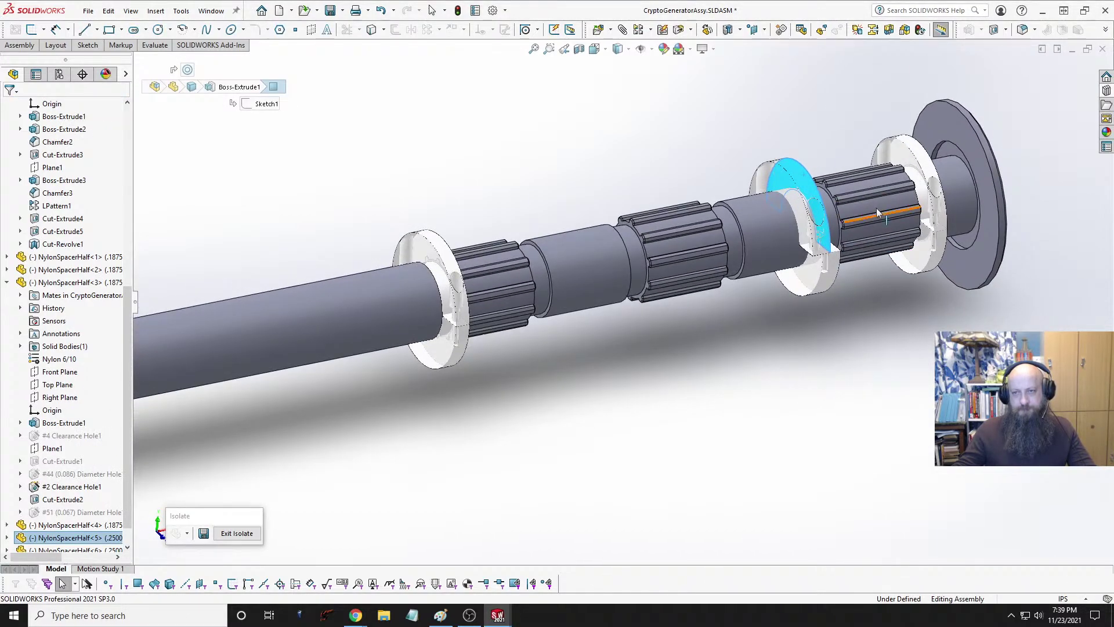
scroll(876, 208, "down", 4)
left_click(652, 228, "ctrl")
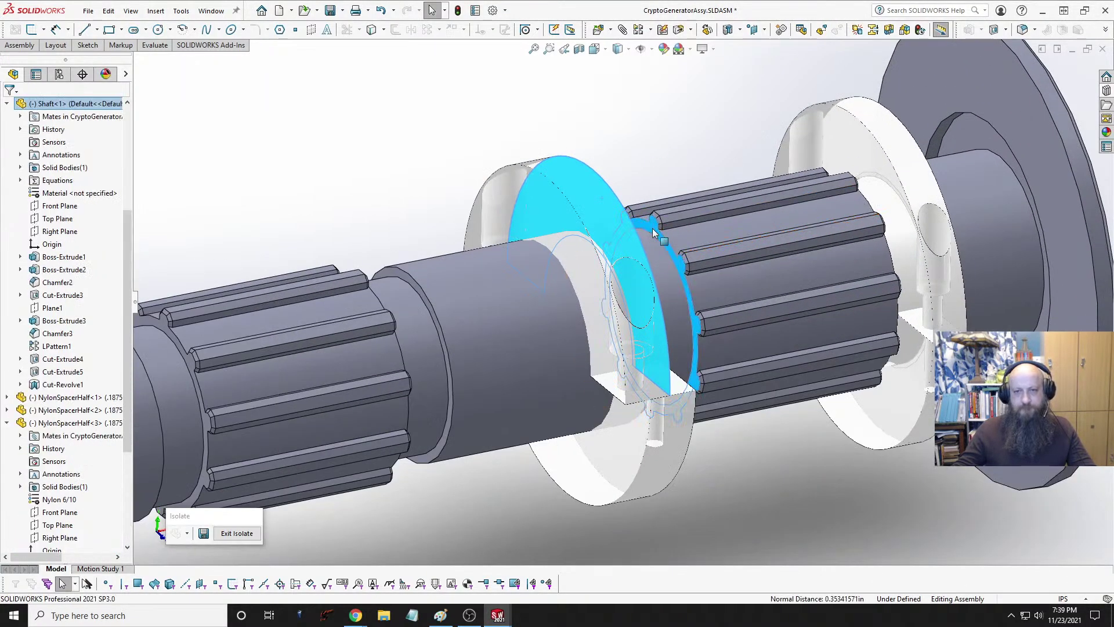
left_click(687, 222)
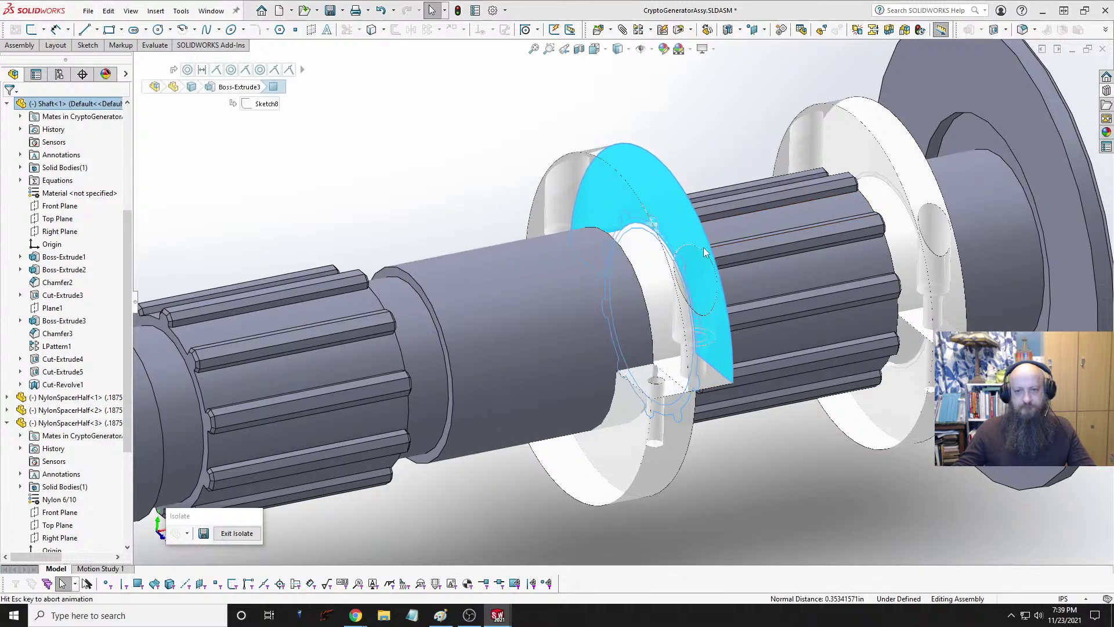
left_click(717, 445)
Step: Mate the lower .2500in half's flat side face coincident with the inboard end face of the flange-end splined section
scroll(719, 447, "up", 1)
middle_click_drag(691, 384, 624, 392)
left_click(624, 393)
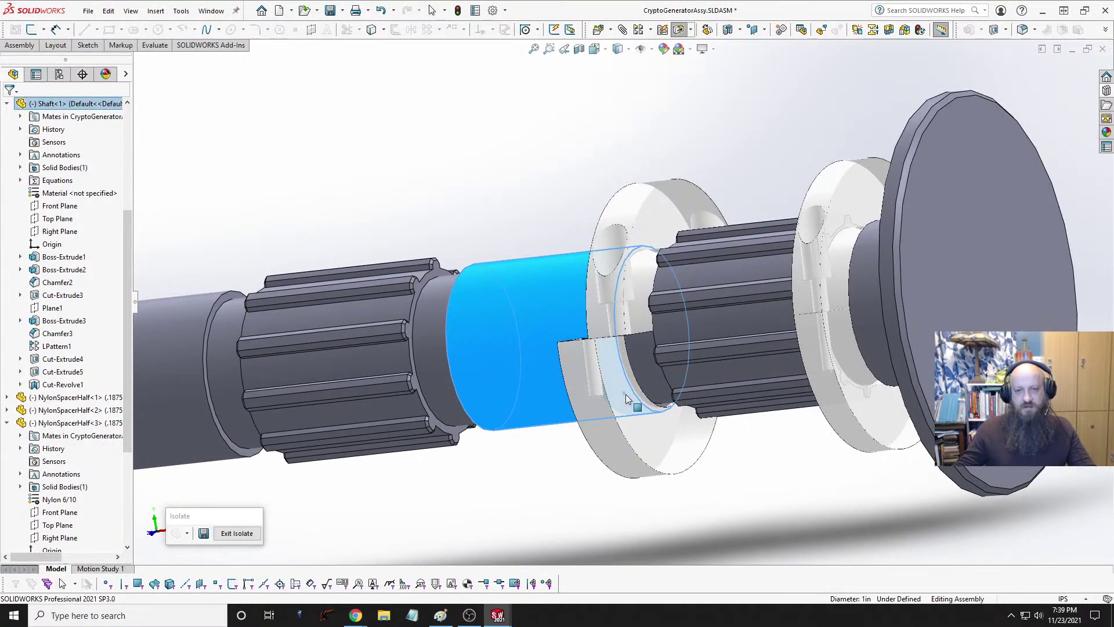
left_click(647, 451)
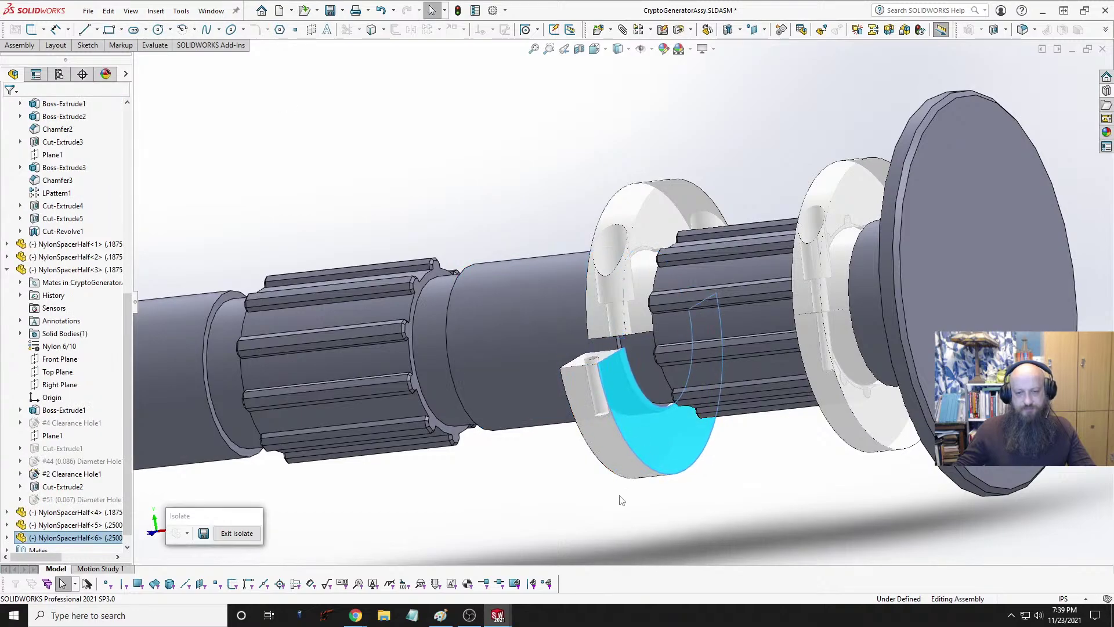
middle_click_drag(646, 452, 729, 363)
left_click(716, 358, "ctrl")
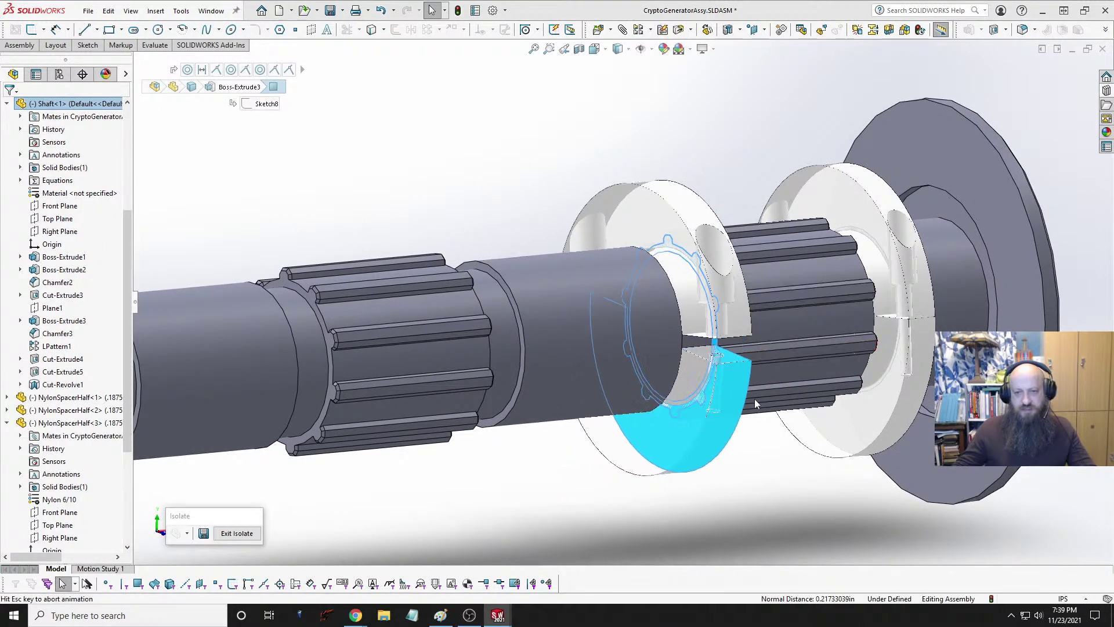
key("Escape")
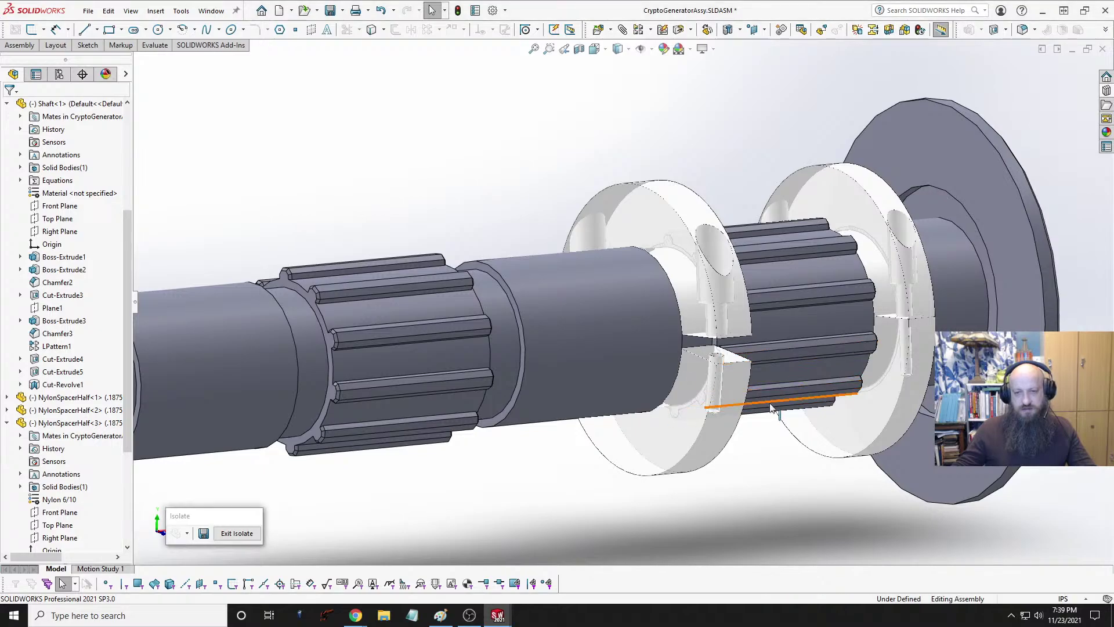
Step: Mate the split faces of the upper and lower .2500in halves coincident so they close into a full ring
middle_click_drag(781, 381, 753, 310)
left_click(709, 416)
left_click(721, 399, "ctrl")
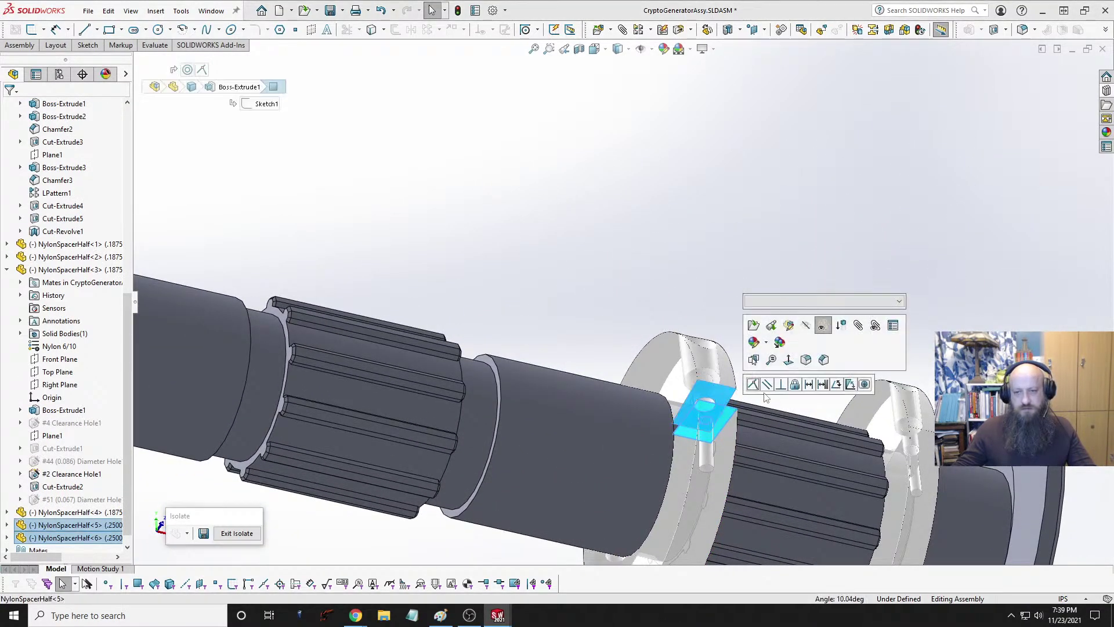
left_click(754, 387)
left_click(762, 343)
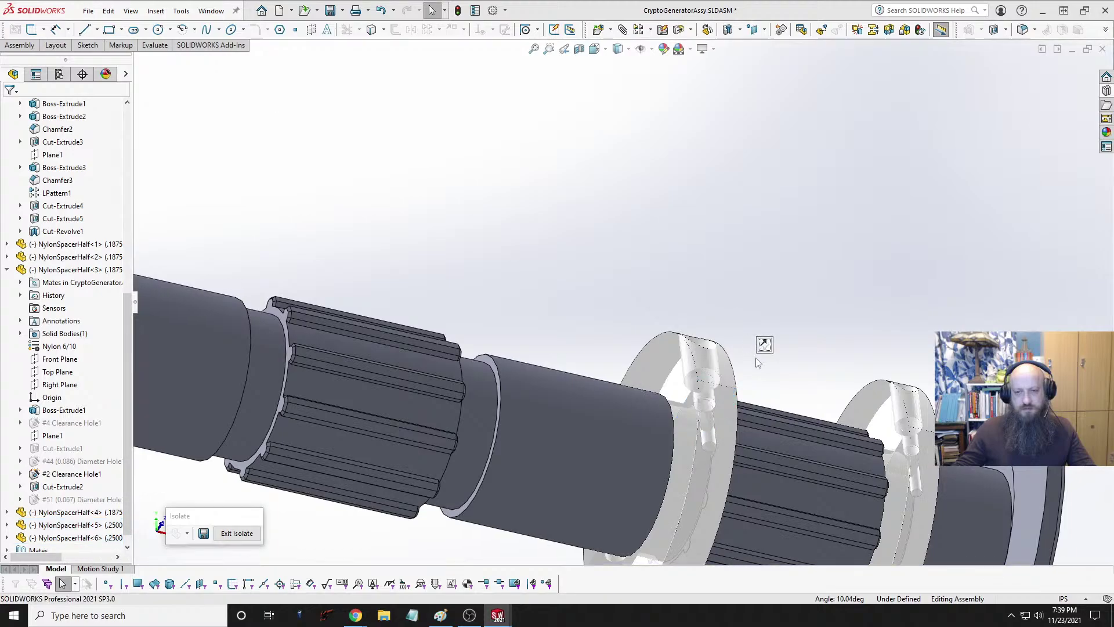
Step: Mate the Top Plane of NylonSpacerHalf<5> to the shaft's Front Plane so the spacer turns with the shaft
middle_click_drag(788, 254, 717, 404)
scroll(760, 442, "up", 3)
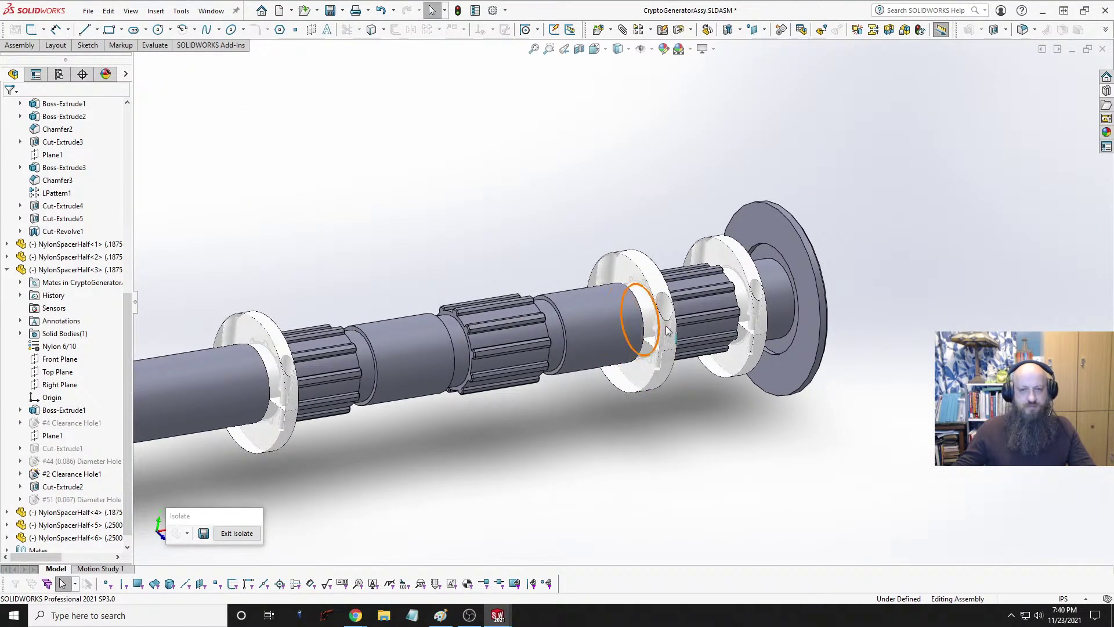
left_click(7, 269)
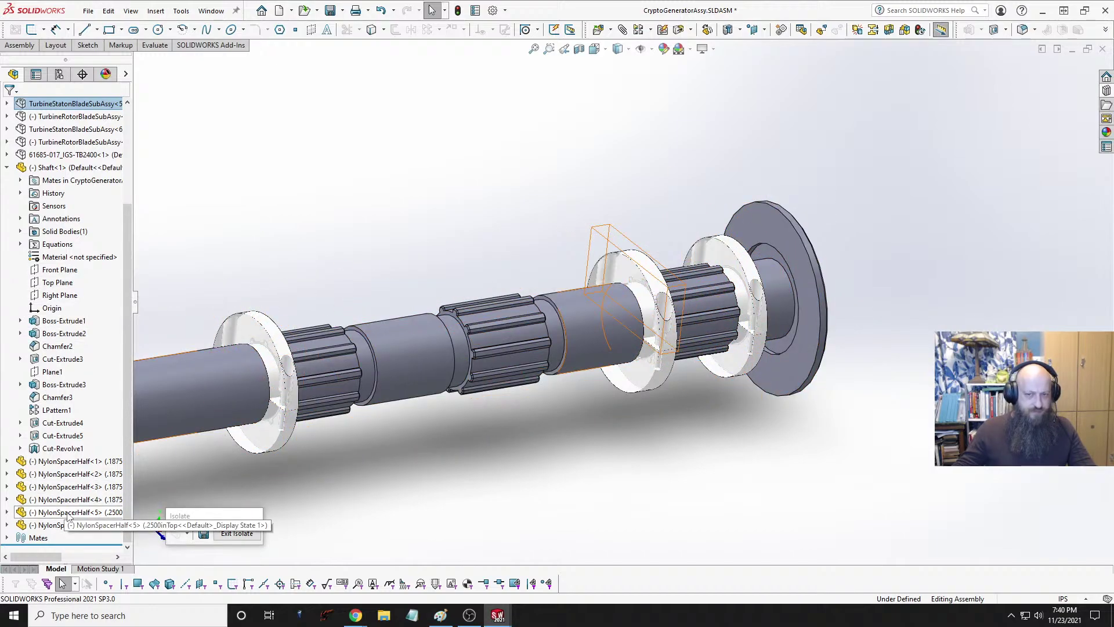
left_click(6, 512)
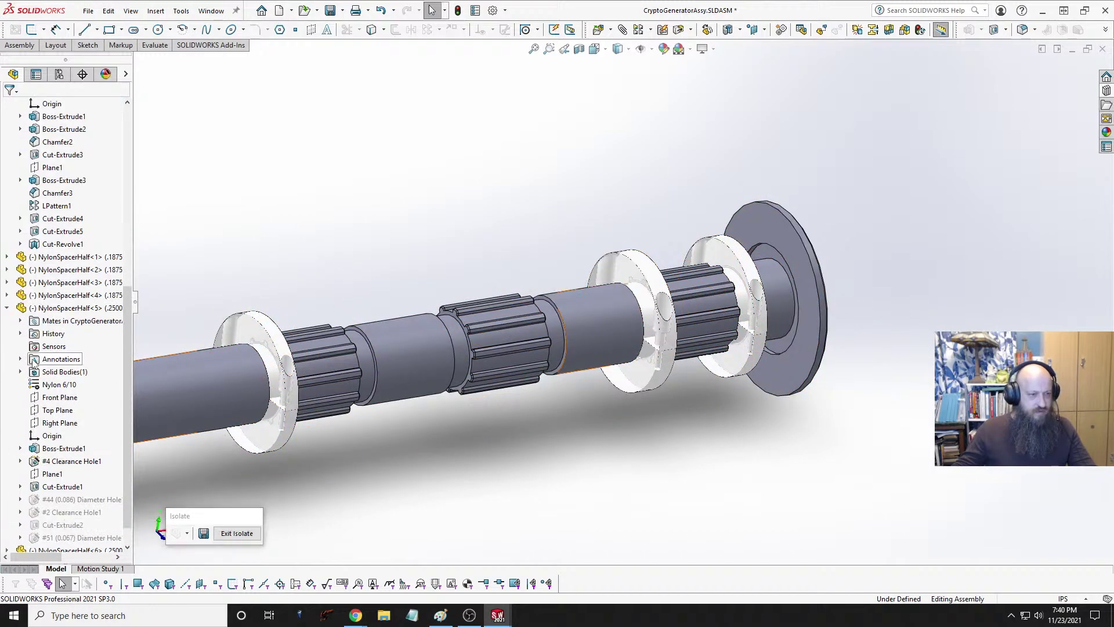
left_click(54, 411)
scroll(106, 217, "up", 3)
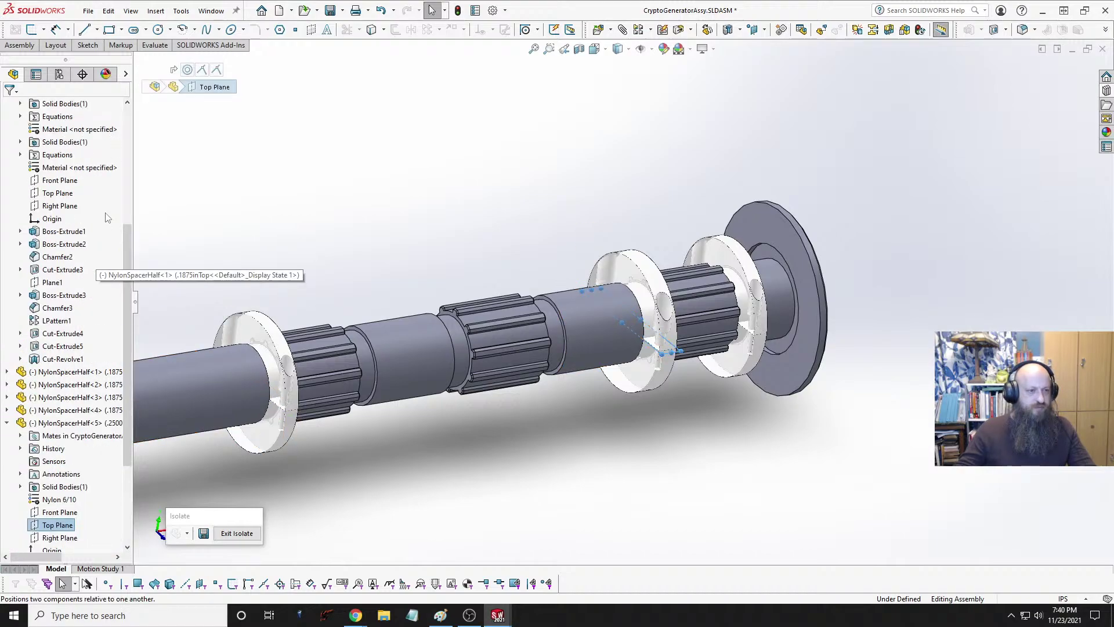
left_click(57, 181, "ctrl")
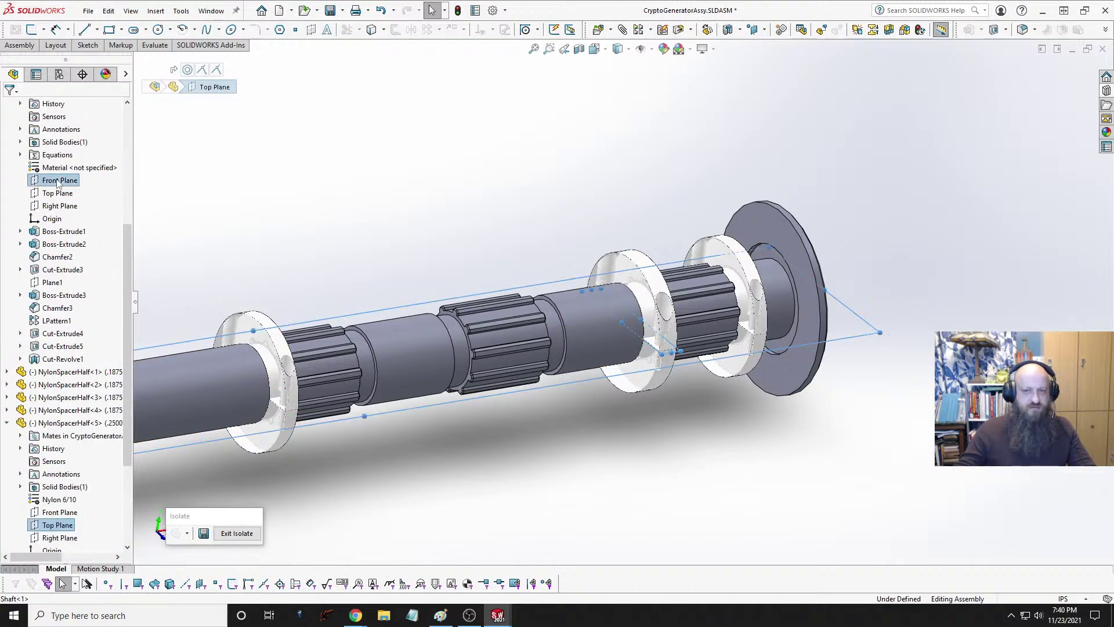
key("Escape")
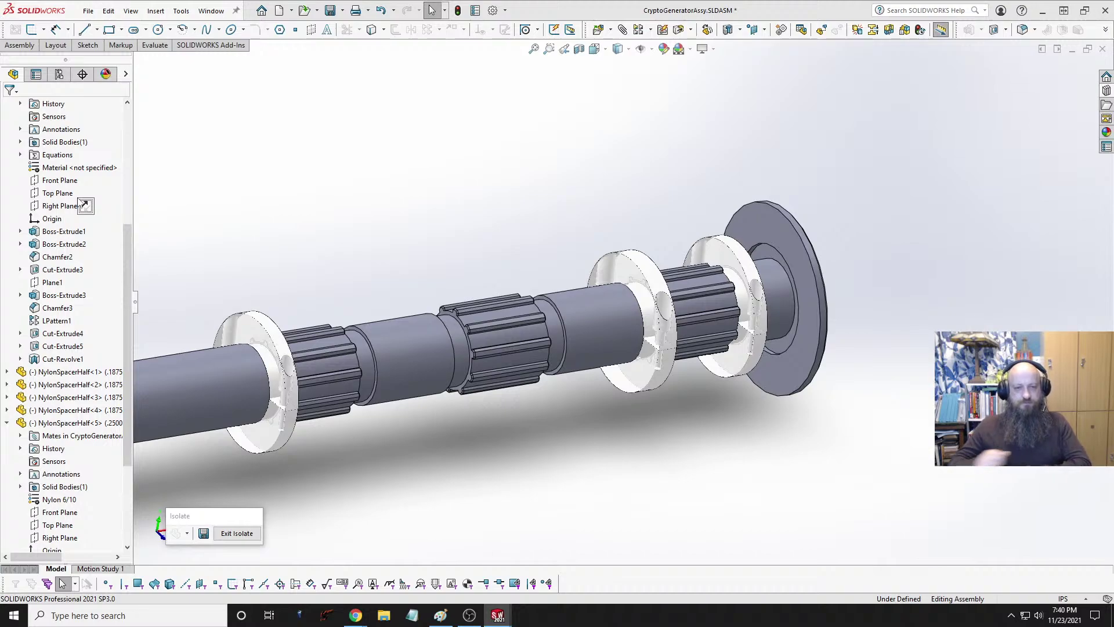
Step: Copy the upper and lower .2500in spacer halves and place the copies above and below the middle splined section
middle_click_drag(573, 356, 617, 355)
scroll(690, 321, "up", 2)
scroll(627, 240, "down", 2)
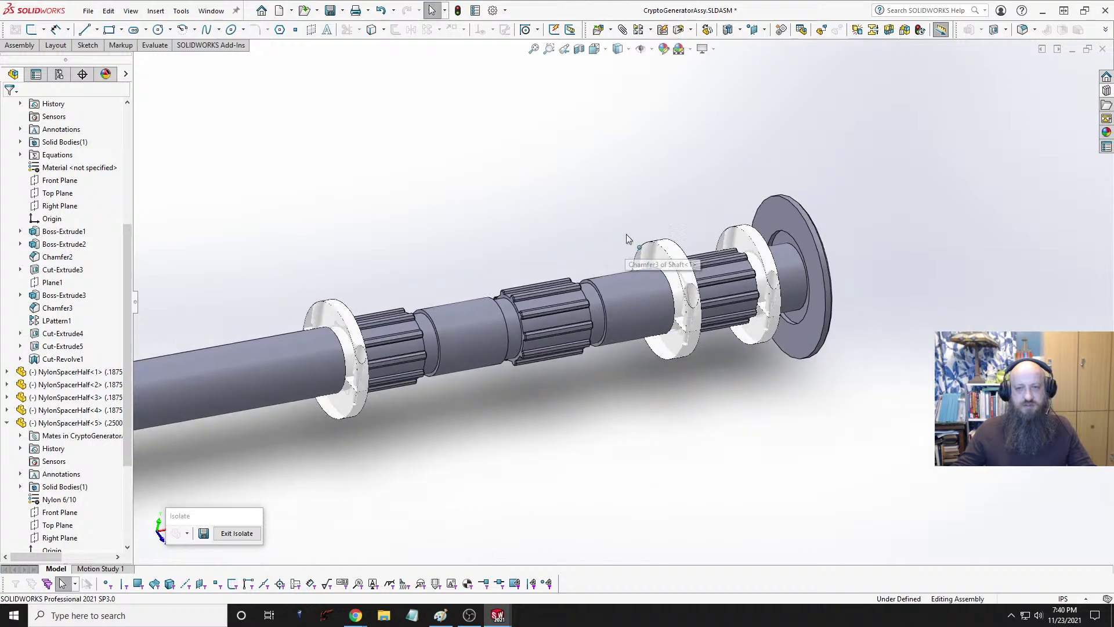
left_click_drag(674, 256, 542, 184)
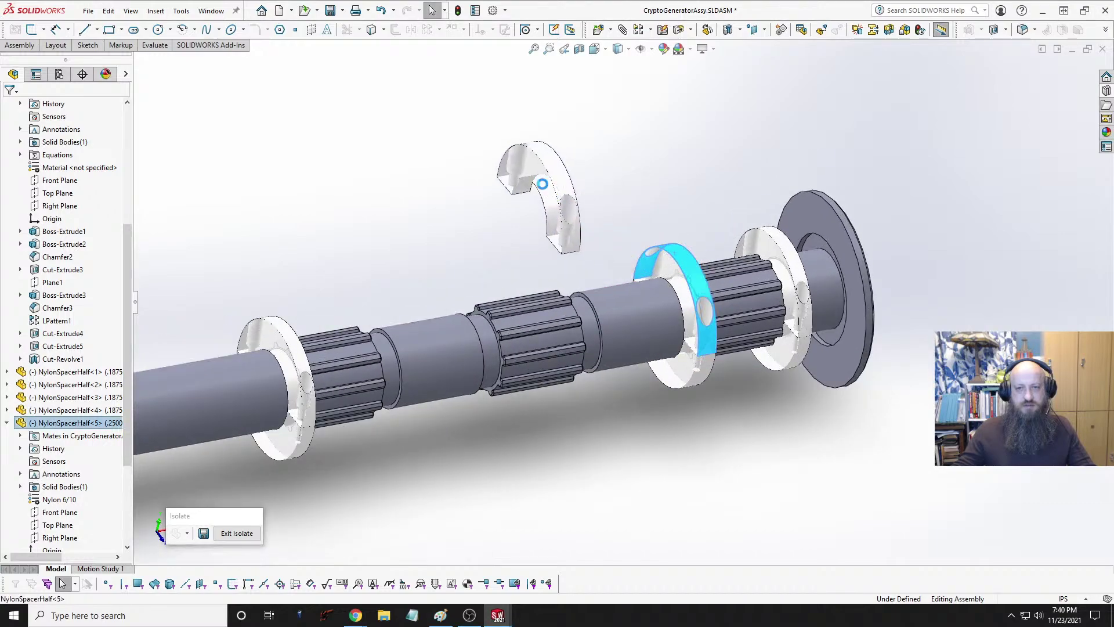
left_click_drag(682, 383, 628, 429)
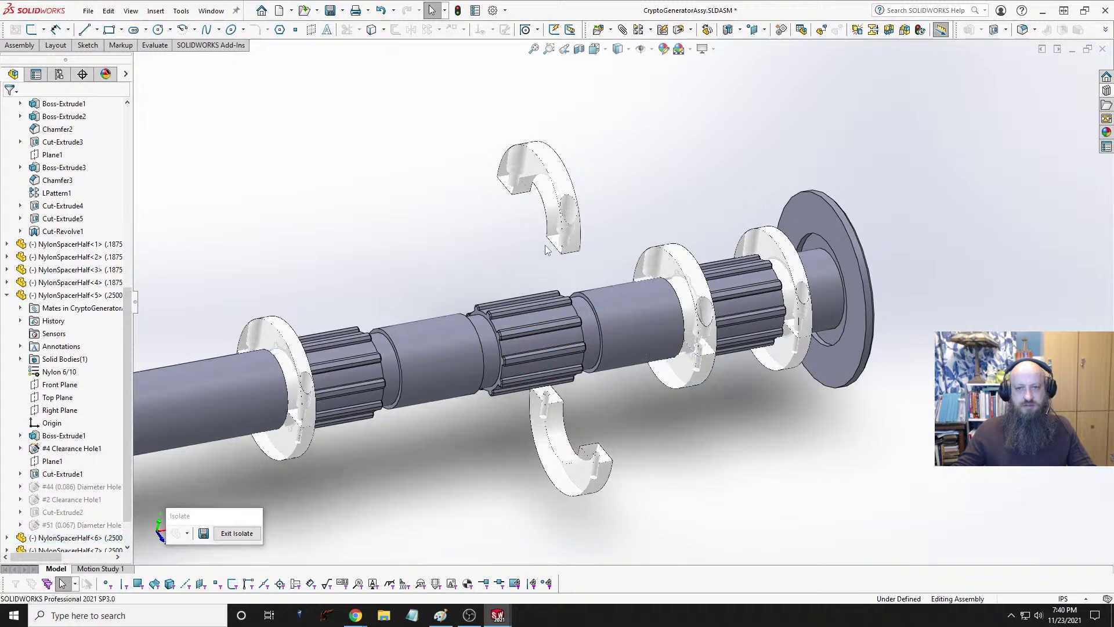
Step: Mate the new upper copy's inner face concentric with the shaft groove on the flange side of the middle splined section
middle_click_drag(548, 241, 531, 131)
left_click(524, 224)
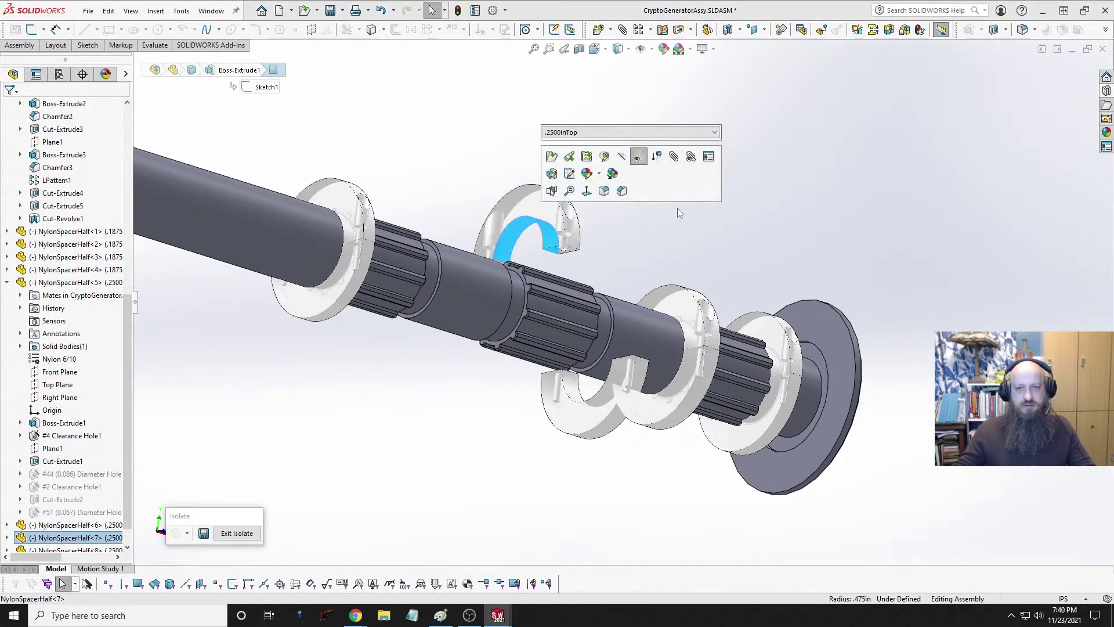
middle_click_drag(677, 208, 621, 297)
left_click(616, 293)
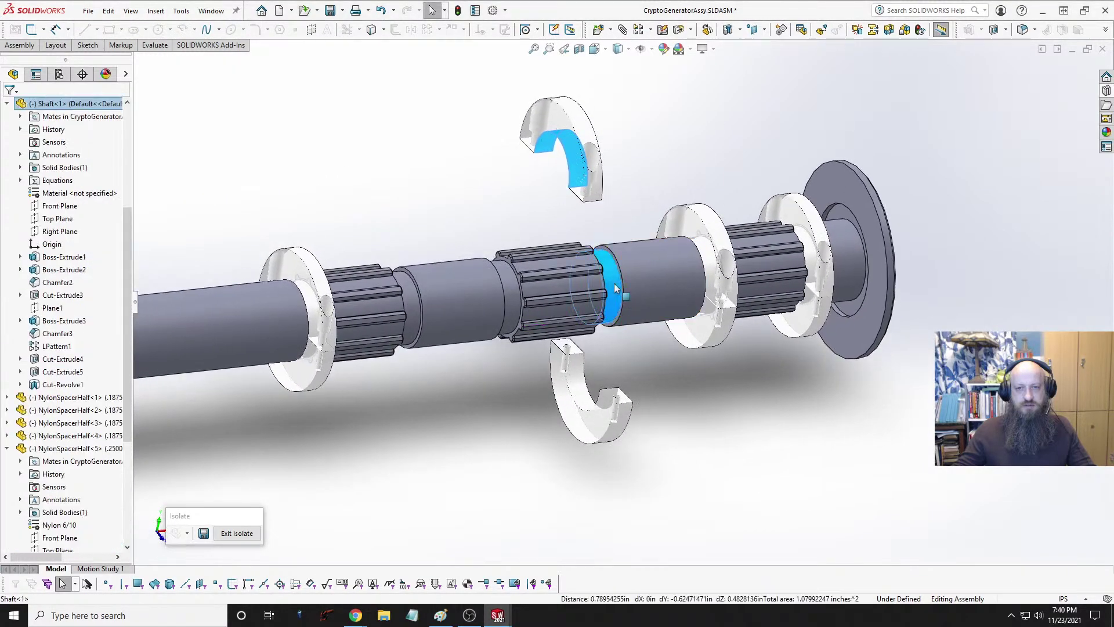
left_click(690, 274)
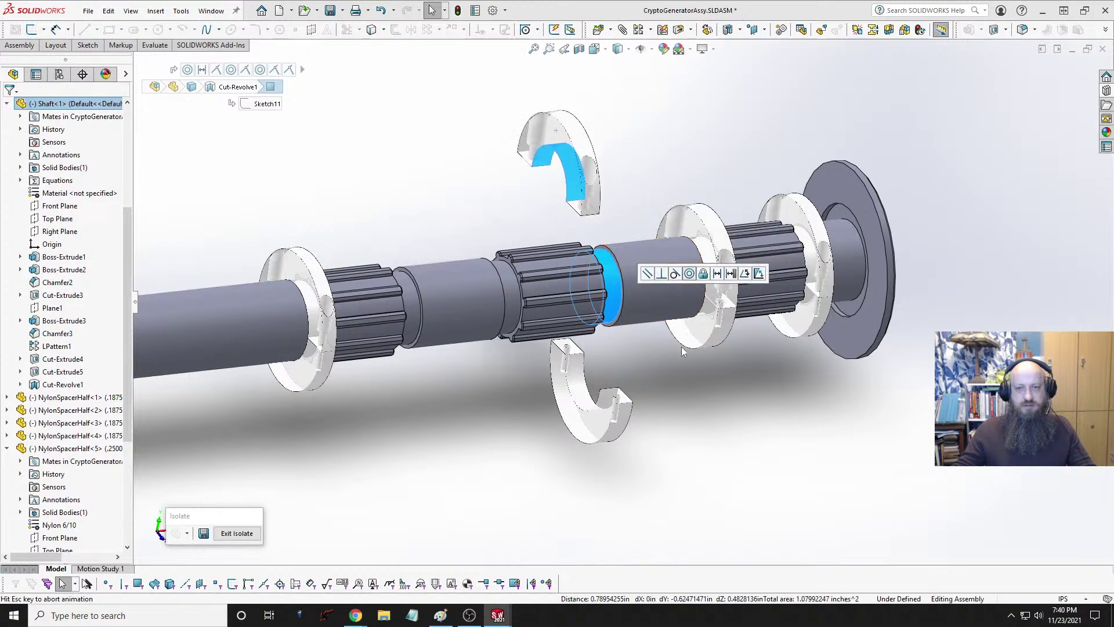
Step: Mate the new lower copy's inner face concentric with the groove on the flange side of the middle splined section
left_click(589, 397)
middle_click_drag(687, 422, 609, 338)
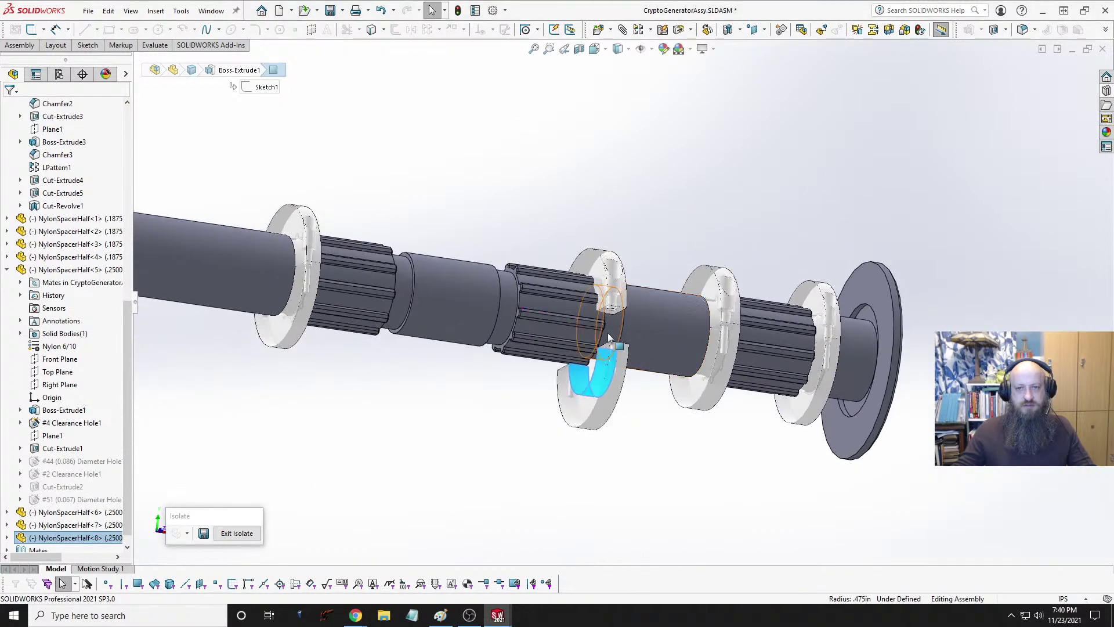
left_click(610, 335)
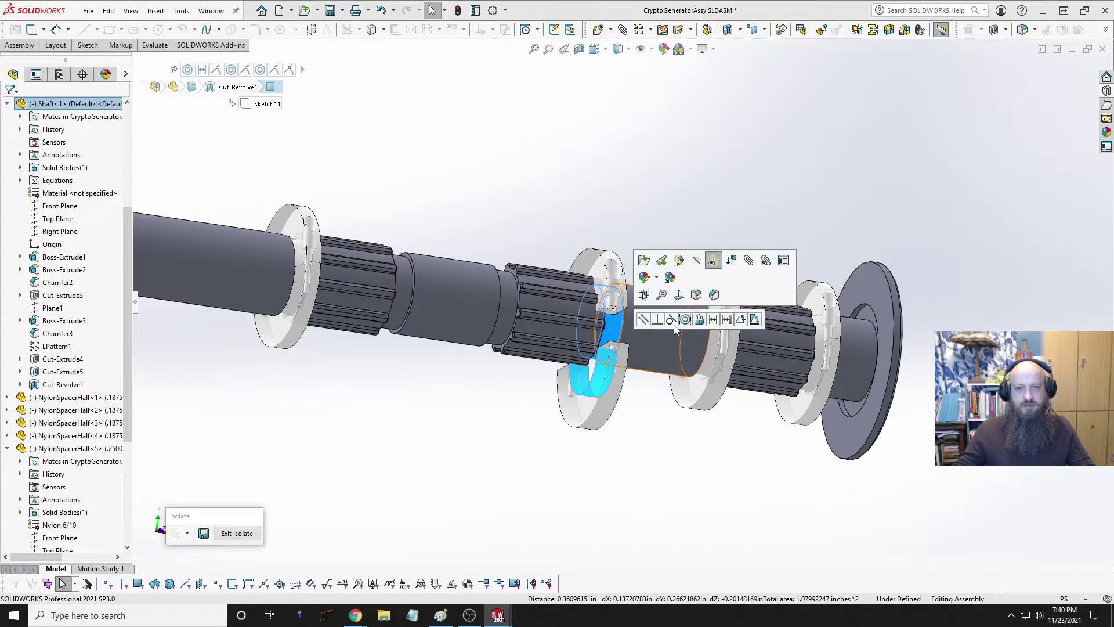
left_click(685, 320)
left_click(649, 427)
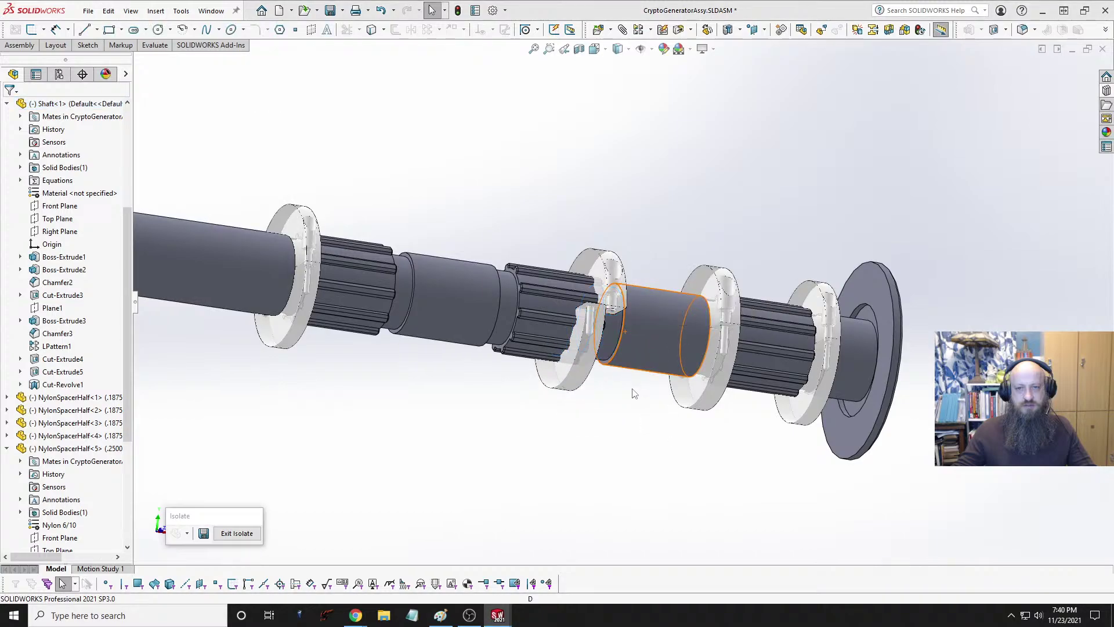
Step: Mate the new upper copy's flange-side face coincident with the groove wall at the adjoining plain shaft section
middle_click_drag(630, 347, 598, 400)
scroll(598, 386, "down", 3)
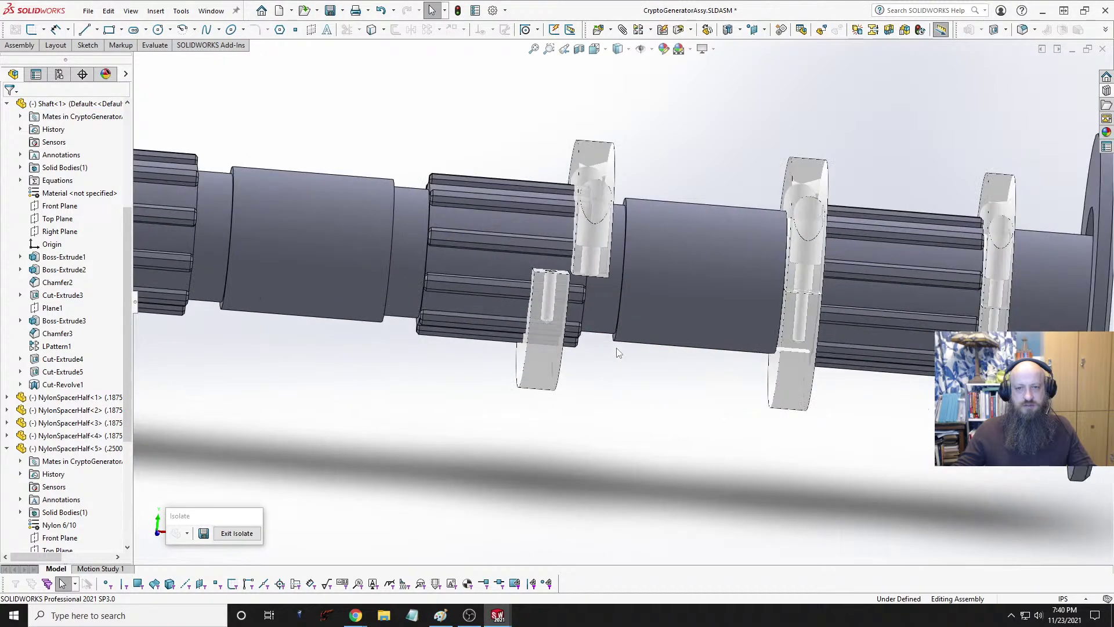
middle_click_drag(643, 221, 674, 256)
left_click(632, 162)
scroll(649, 210, "down", 3)
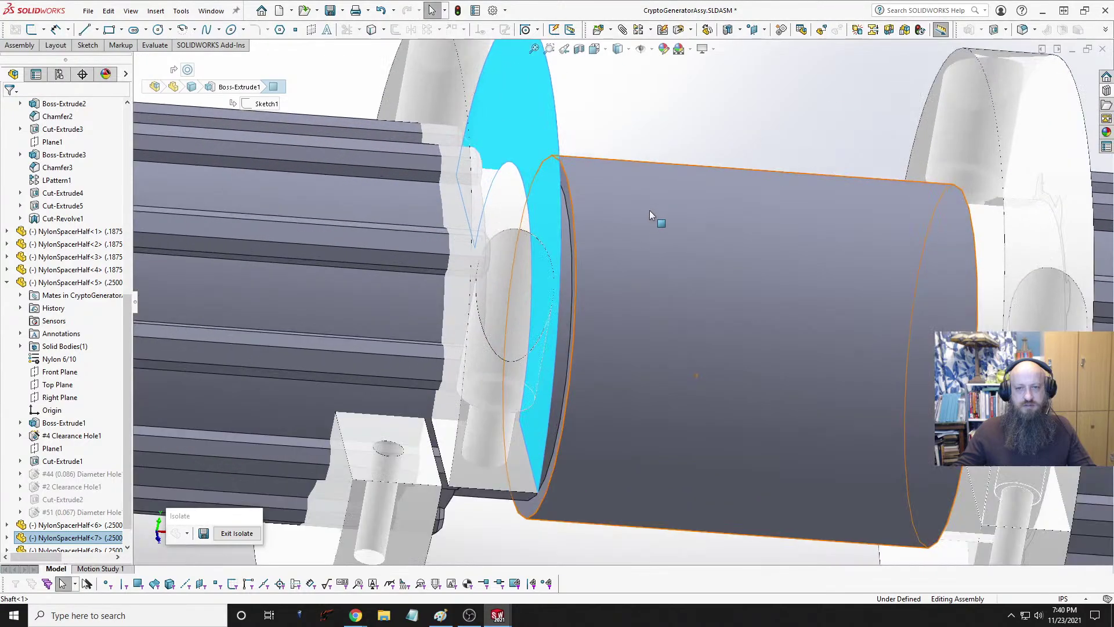
left_click(567, 193)
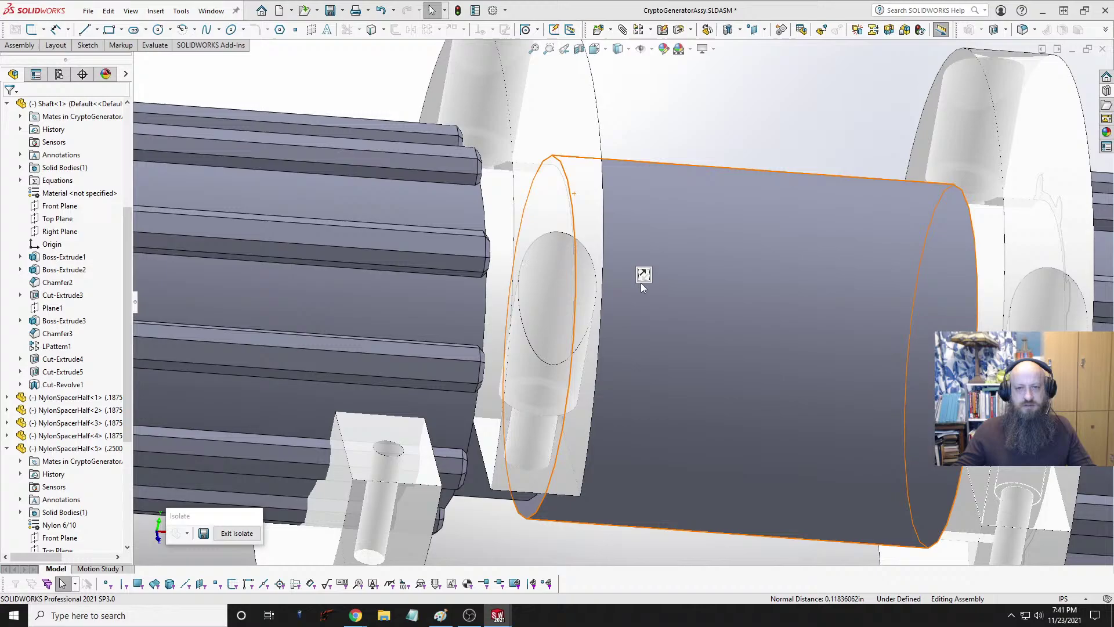
Step: Mate the new lower copy's flange-side face coincident with the same groove wall at the plain shaft section
scroll(666, 363, "up", 8)
middle_click_drag(649, 388, 627, 367)
scroll(569, 418, "up", 3)
left_click(568, 404)
left_click(603, 343)
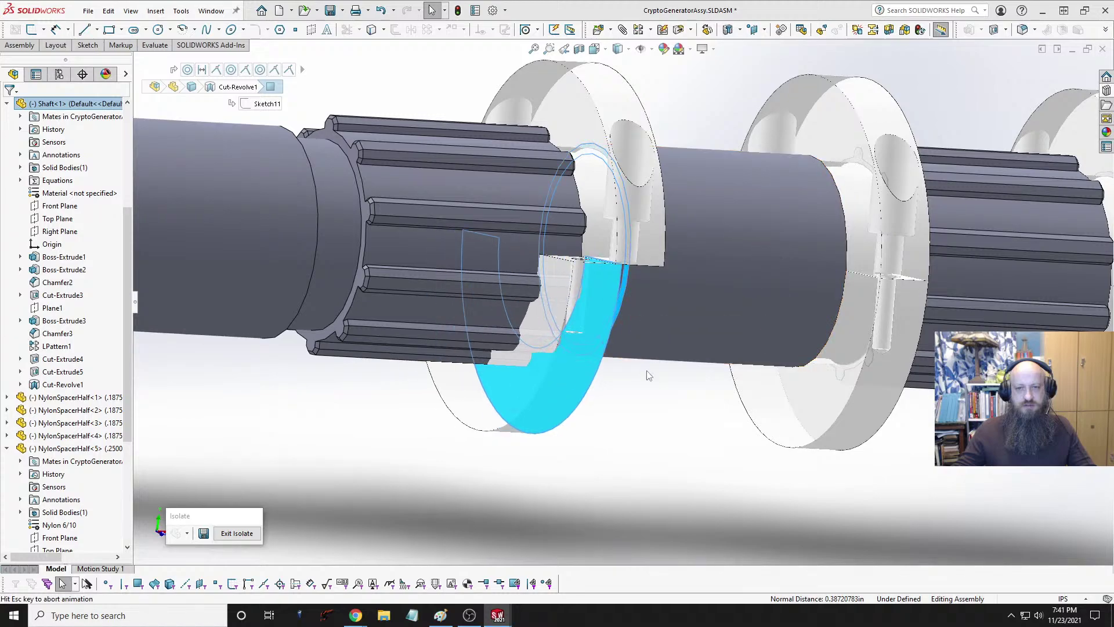
left_click(665, 389)
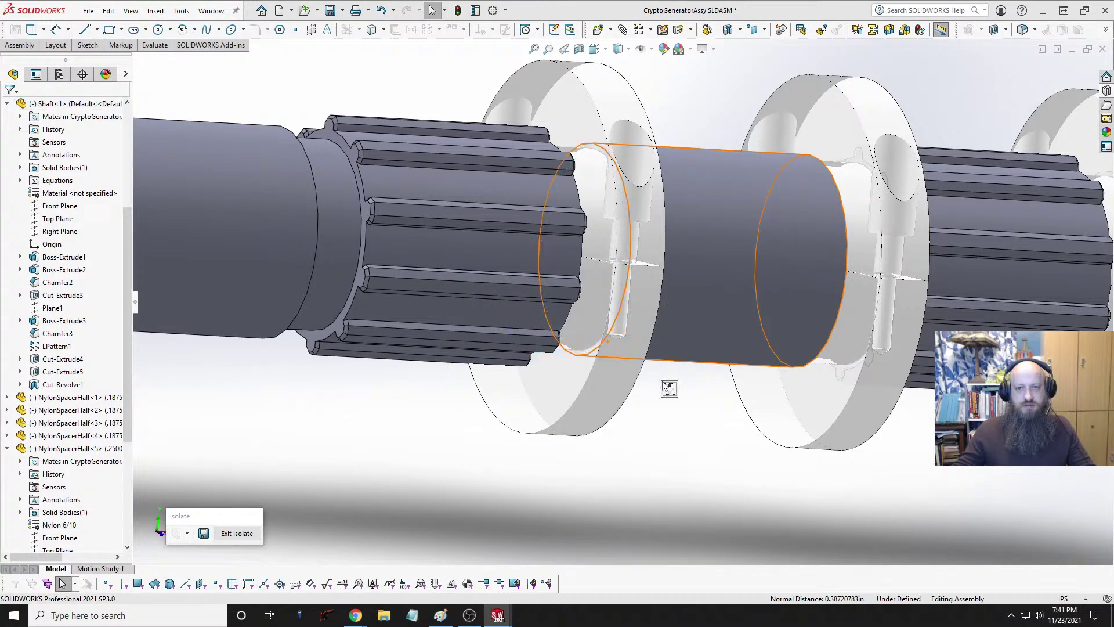
Step: Rotate the new lower copy slightly away and mate its split face coincident with the new upper copy's split face
left_click(641, 328)
left_click(586, 409)
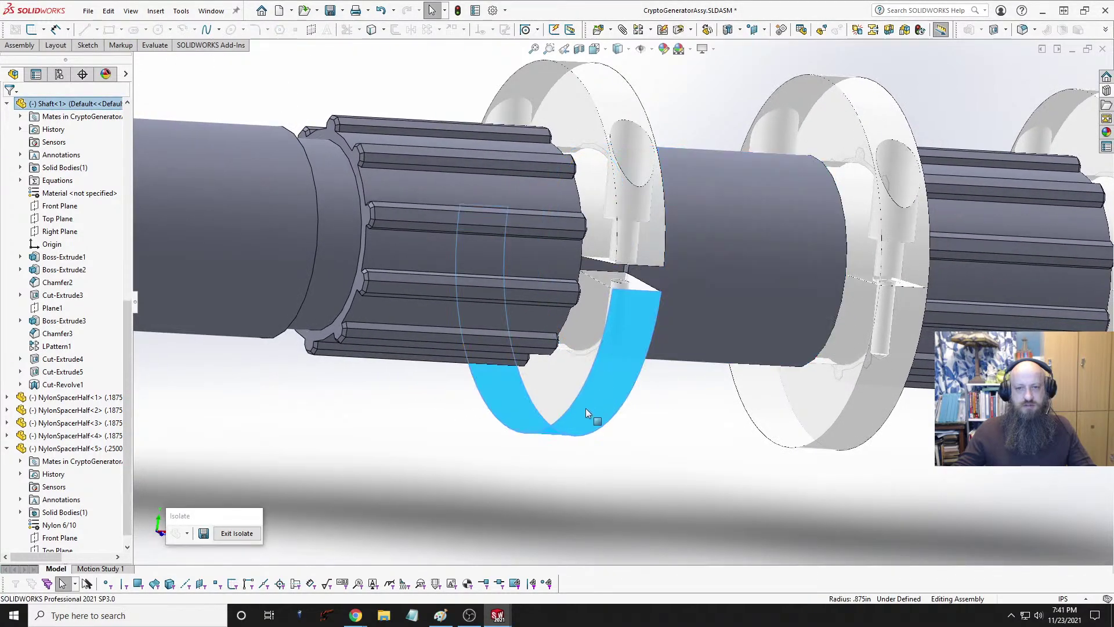
middle_click_drag(653, 360, 677, 214)
left_click(671, 466)
left_click(634, 403)
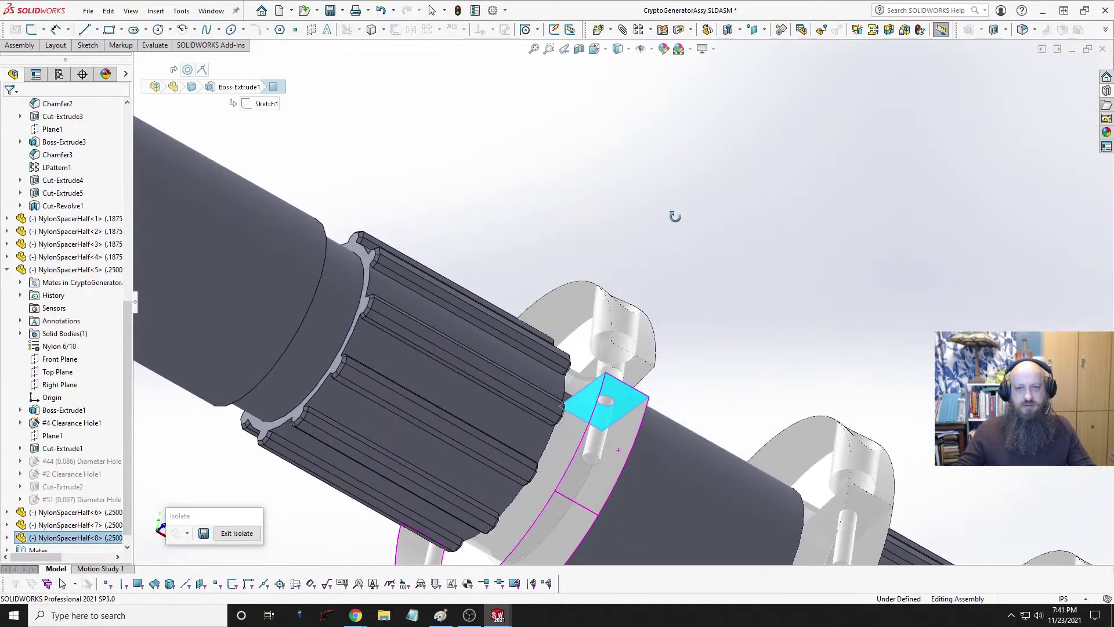
left_click(643, 374, "ctrl")
left_click(643, 374)
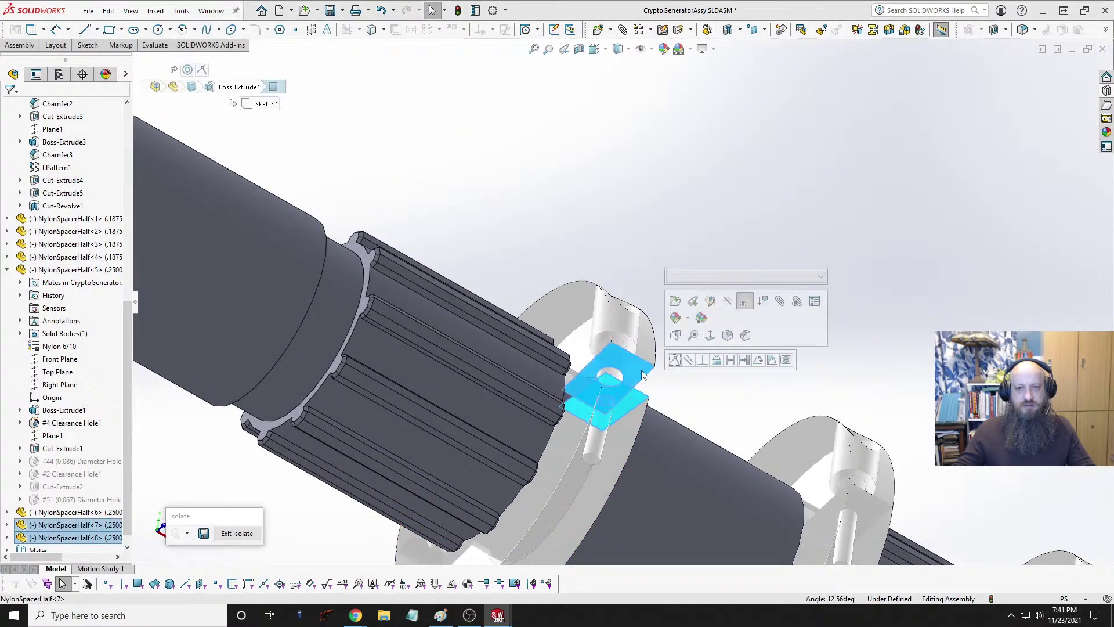
left_click(679, 376)
Step: Mate the Top Plane of NylonSpacerHalf<7> to the shaft's Front Plane so this spacer turns with the shaft
middle_click_drag(681, 290, 588, 406)
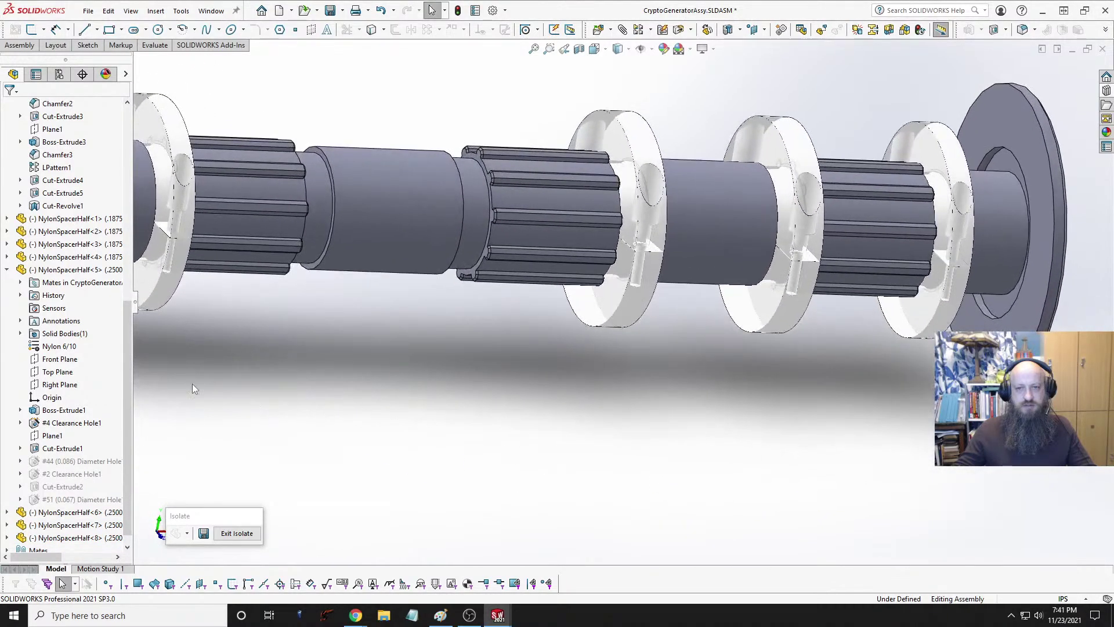
left_click(8, 270)
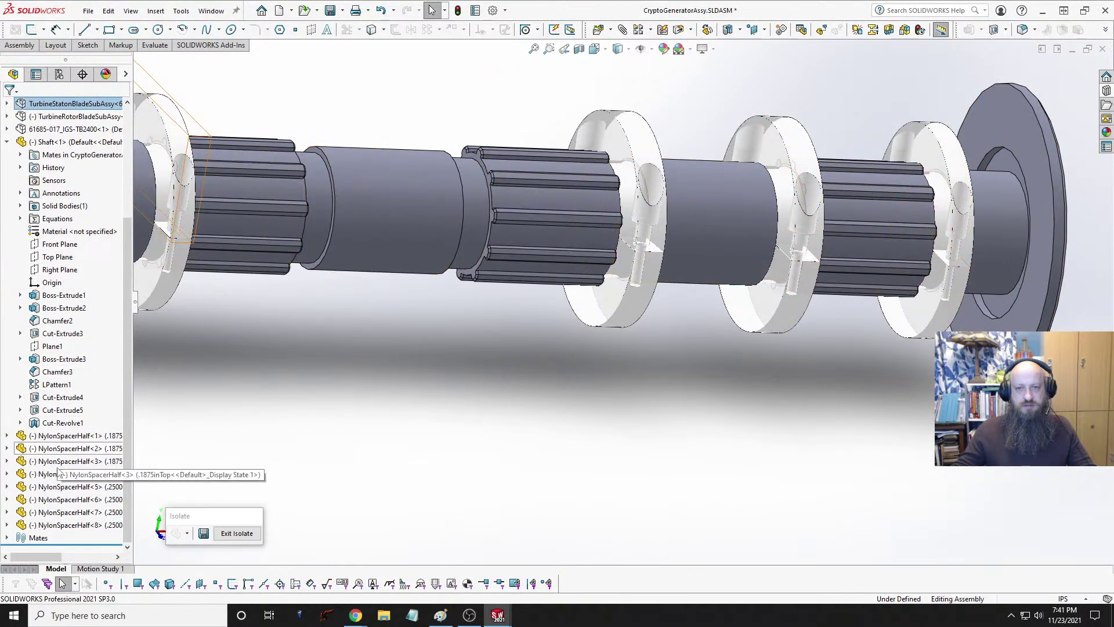
left_click(8, 512)
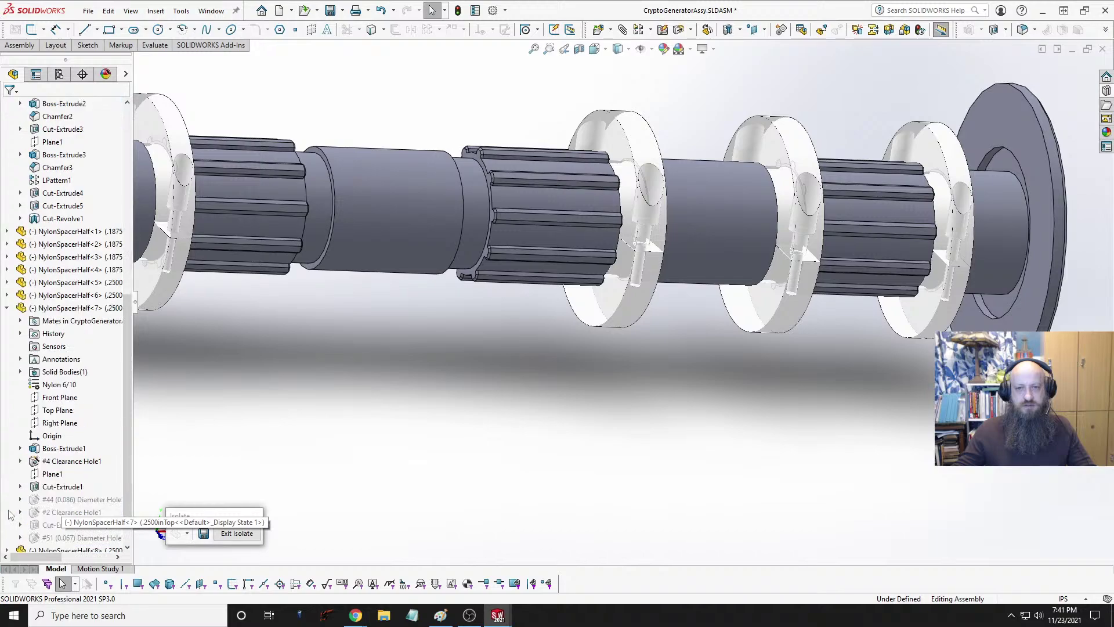
left_click(56, 411)
scroll(76, 185, "up", 4)
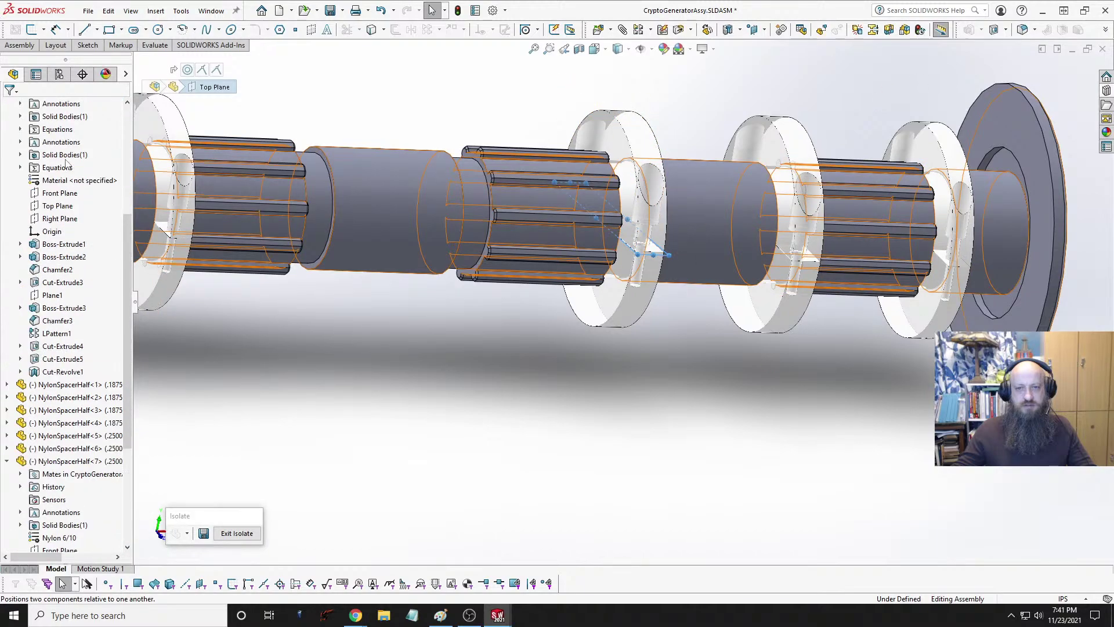
left_click(56, 194, "ctrl")
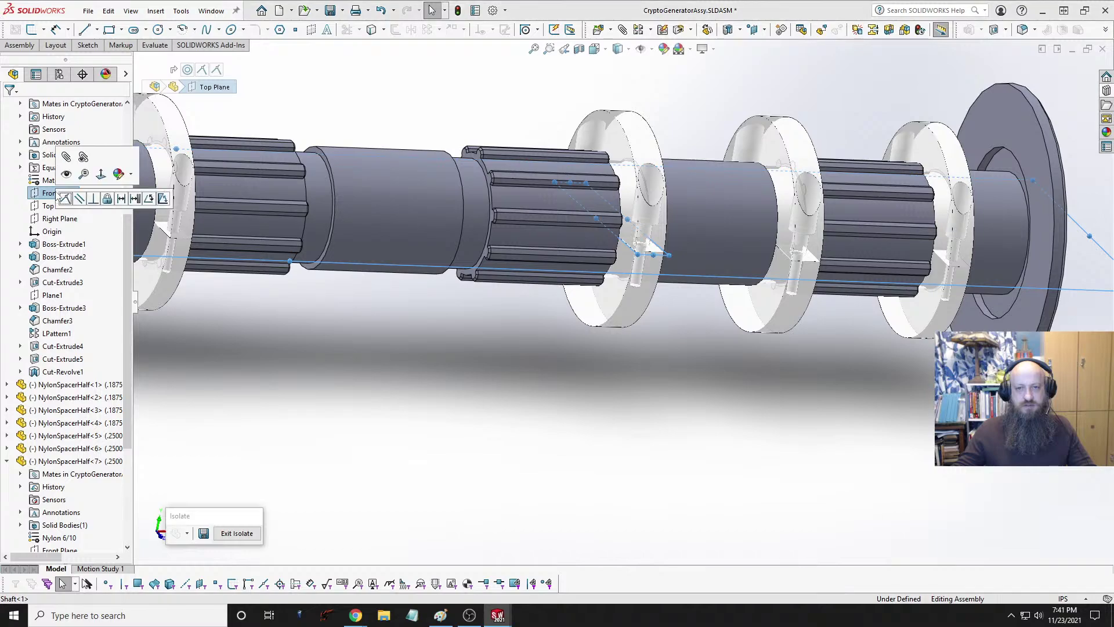
left_click(94, 199)
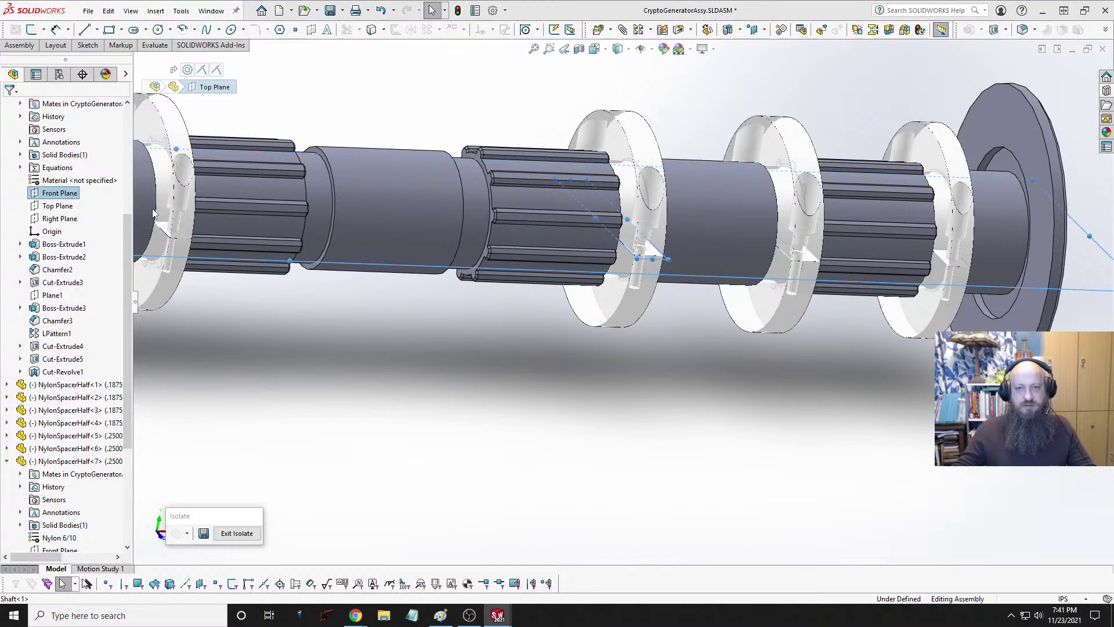
Step: Copy the upper and lower .2500 in halves of the spacer beside the middle splined section into free space above and below the shaft
scroll(406, 383, "up", 8)
middle_click_drag(401, 371, 473, 321)
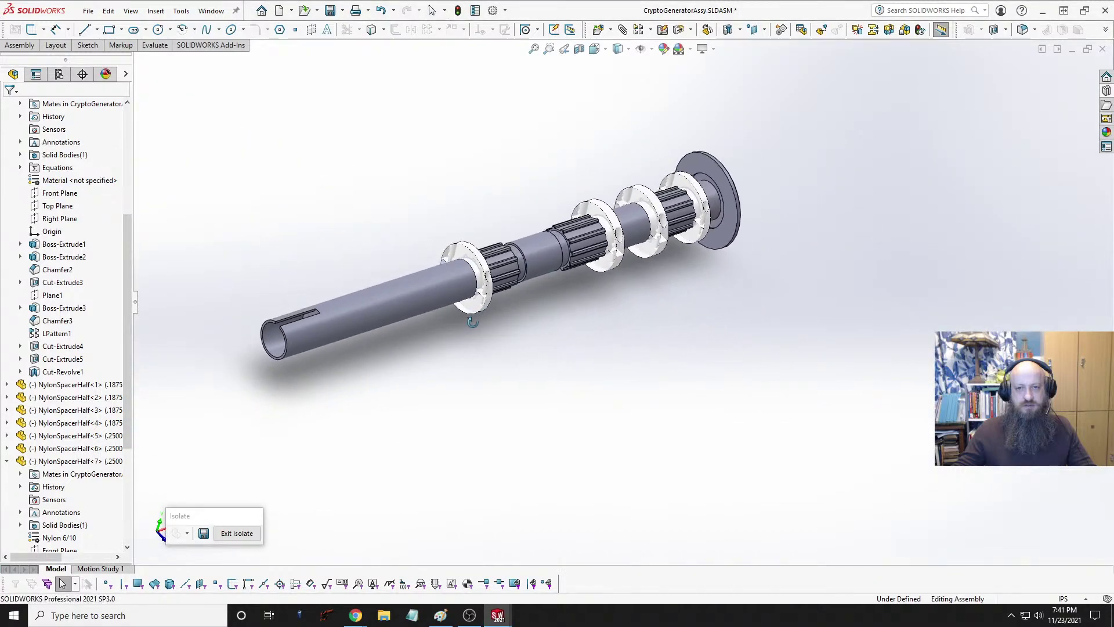
scroll(633, 169, "down", 3)
left_click_drag(593, 252, 491, 214)
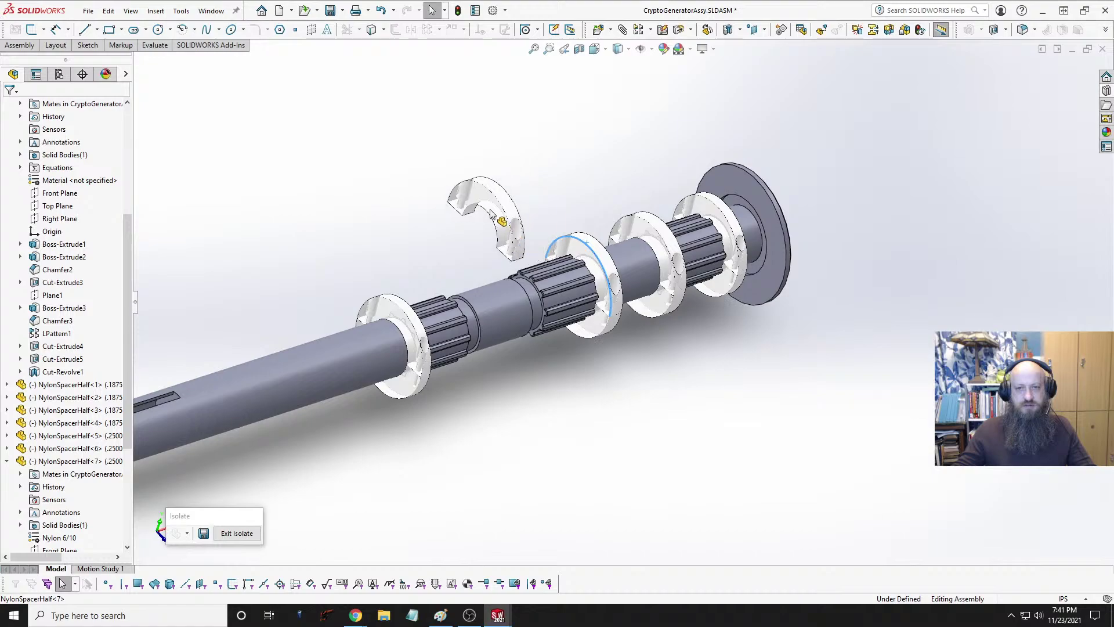
left_click_drag(593, 339, 525, 381)
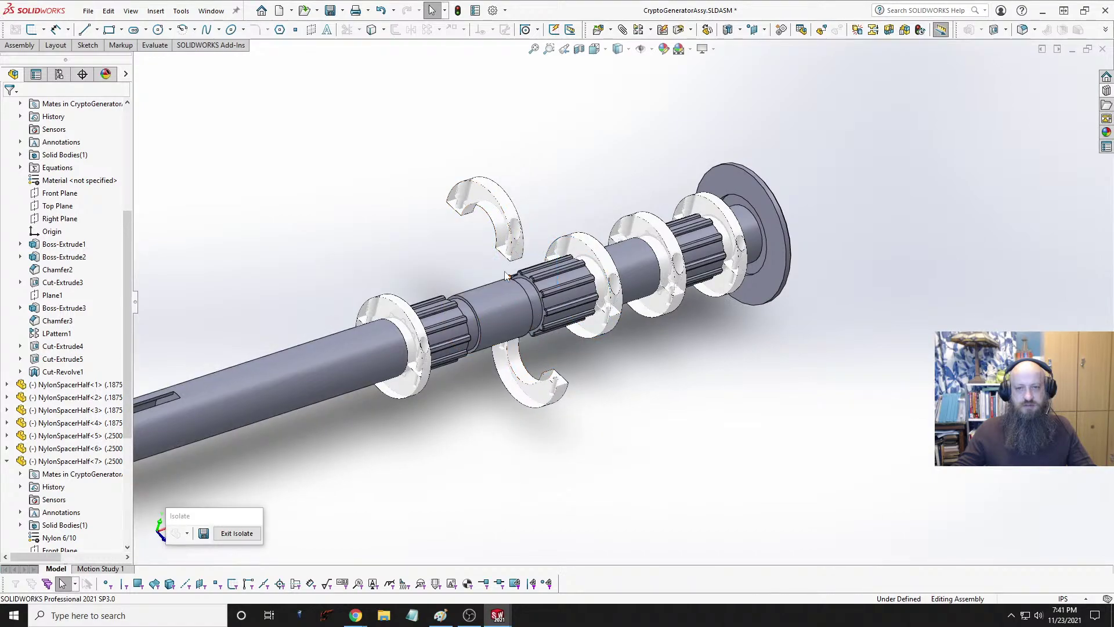
Step: Mate the new upper half's bore concentric with the groove before the middle splined section and slide the half along the shaft off the groove
mouse_move(522, 337)
middle_mouse_down()
mouse_move(448, 252)
mouse_move(428, 183)
mouse_move(485, 278)
mouse_move(615, 360)
middle_mouse_up()
scroll(554, 282, "down", 3)
left_click(574, 287)
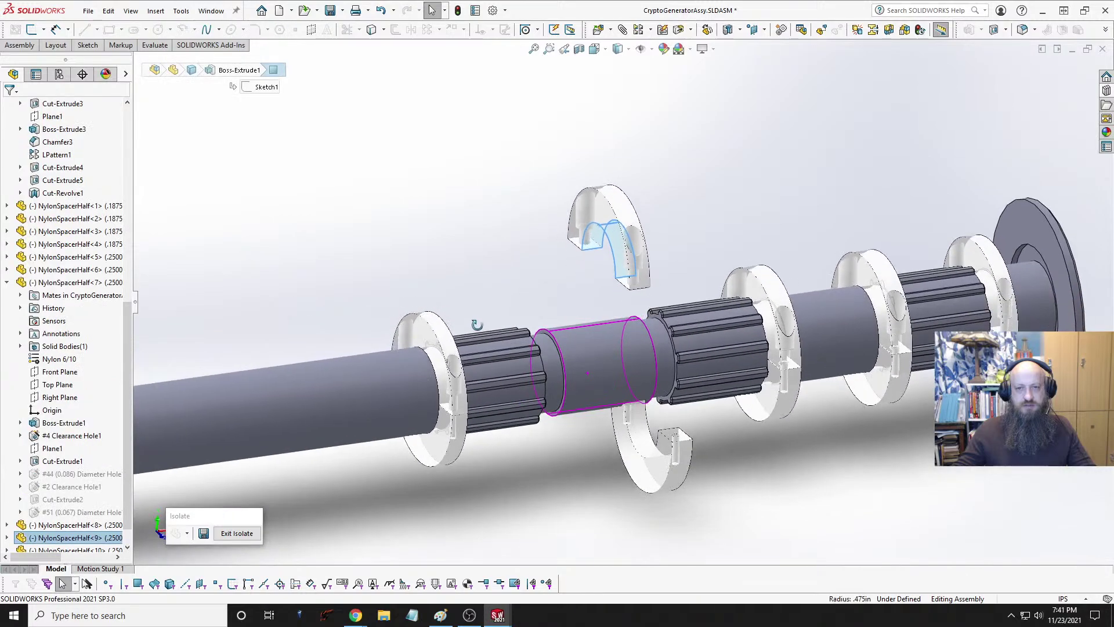
left_click(667, 353)
left_click(681, 359, "ctrl")
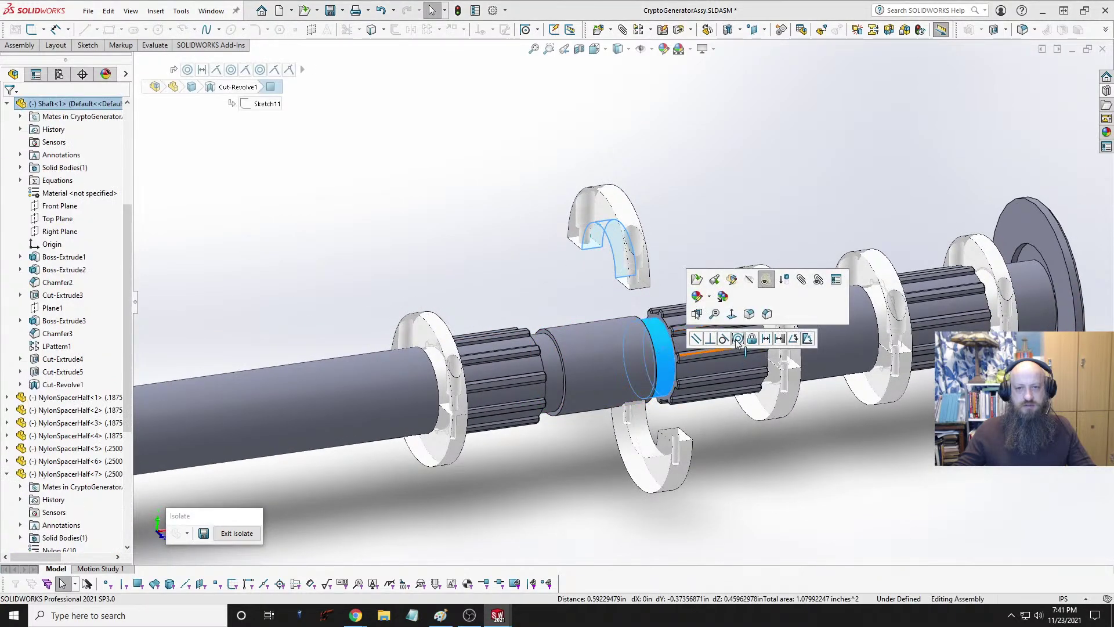
left_click(738, 340)
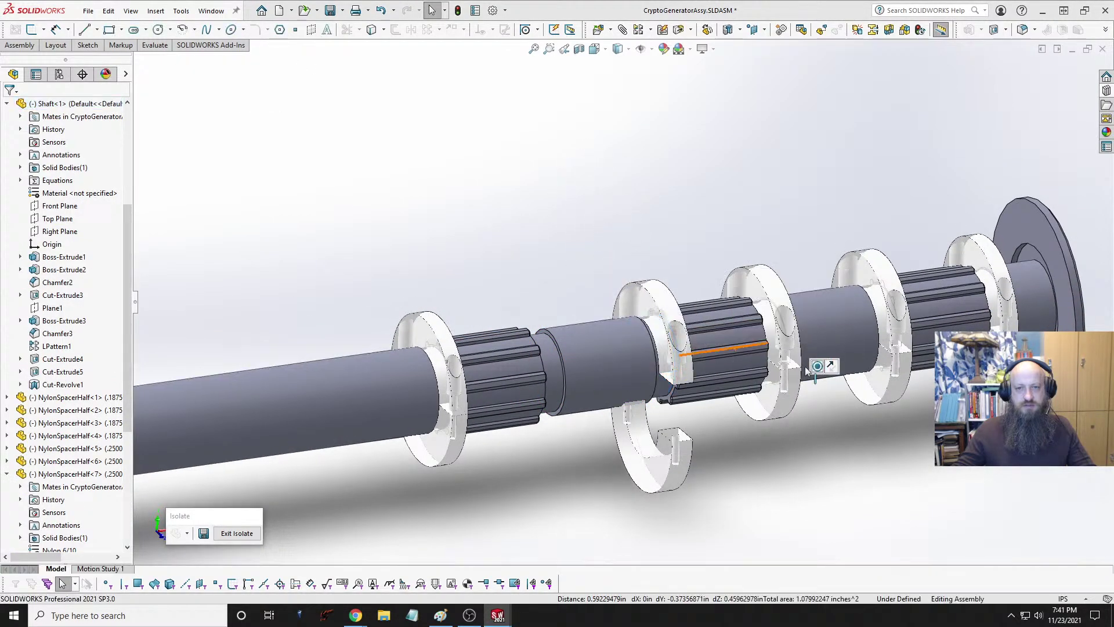
left_click(629, 307)
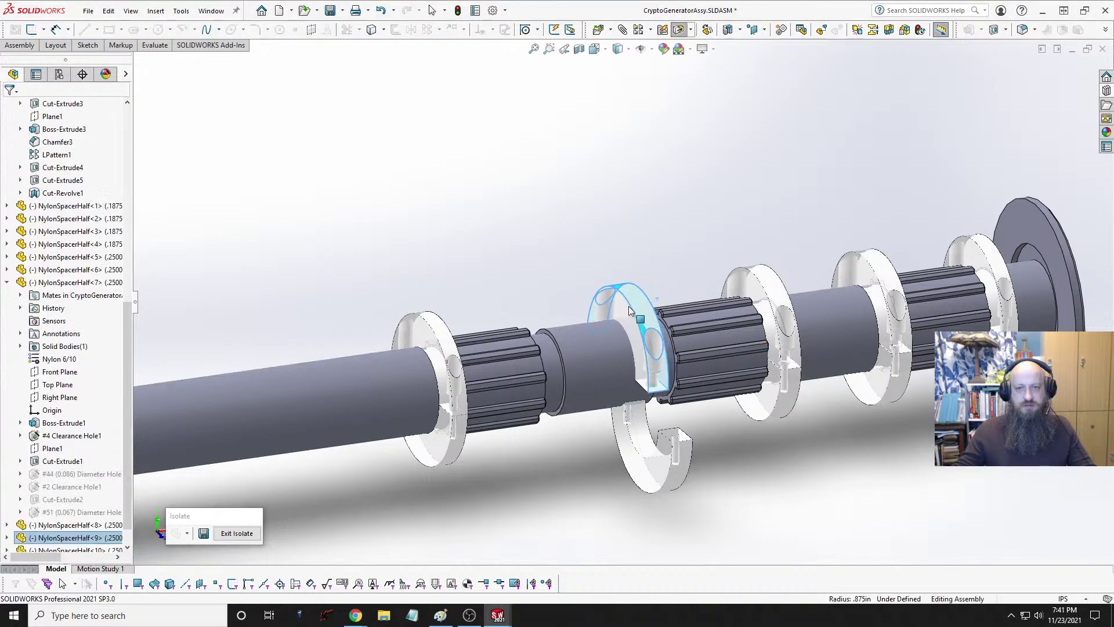
Step: Mate the new lower half's bore concentric with the same groove before the middle splined section
left_click(693, 466)
middle_click_drag(707, 453, 696, 412)
left_click(695, 410)
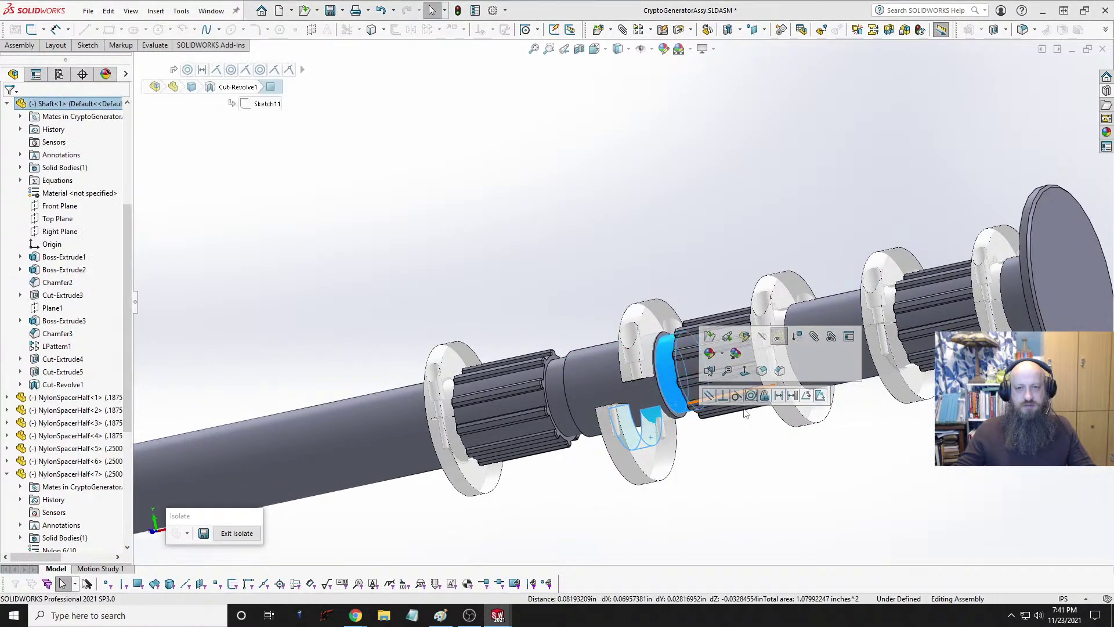
left_click(751, 396)
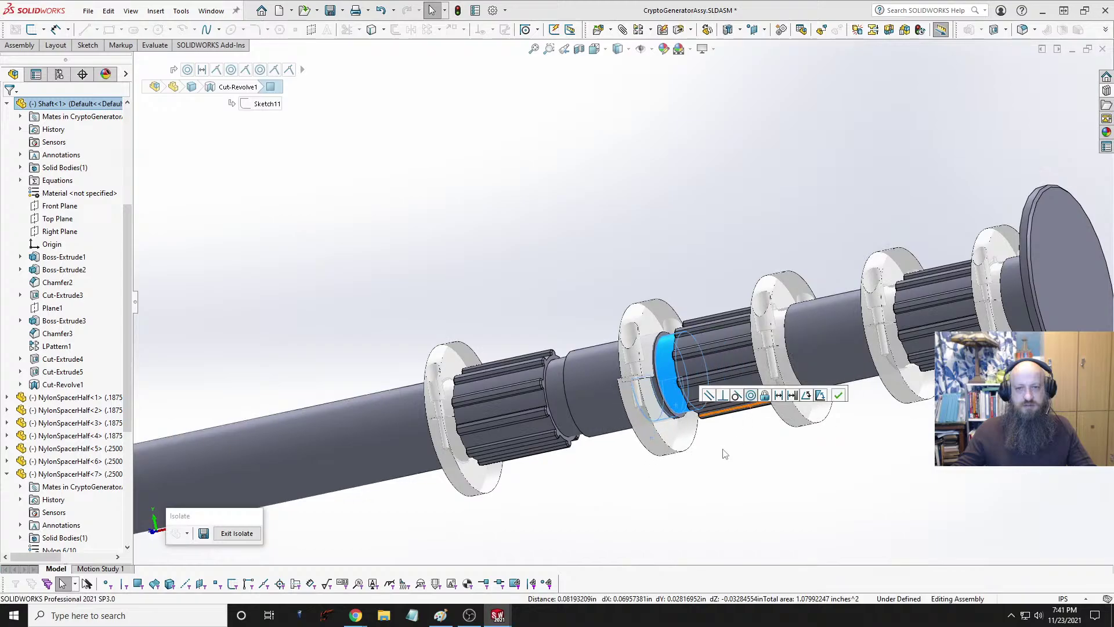
Step: Mate the upper half's flange-side face coincident with the end face of the middle splined section
scroll(574, 412, "down", 3)
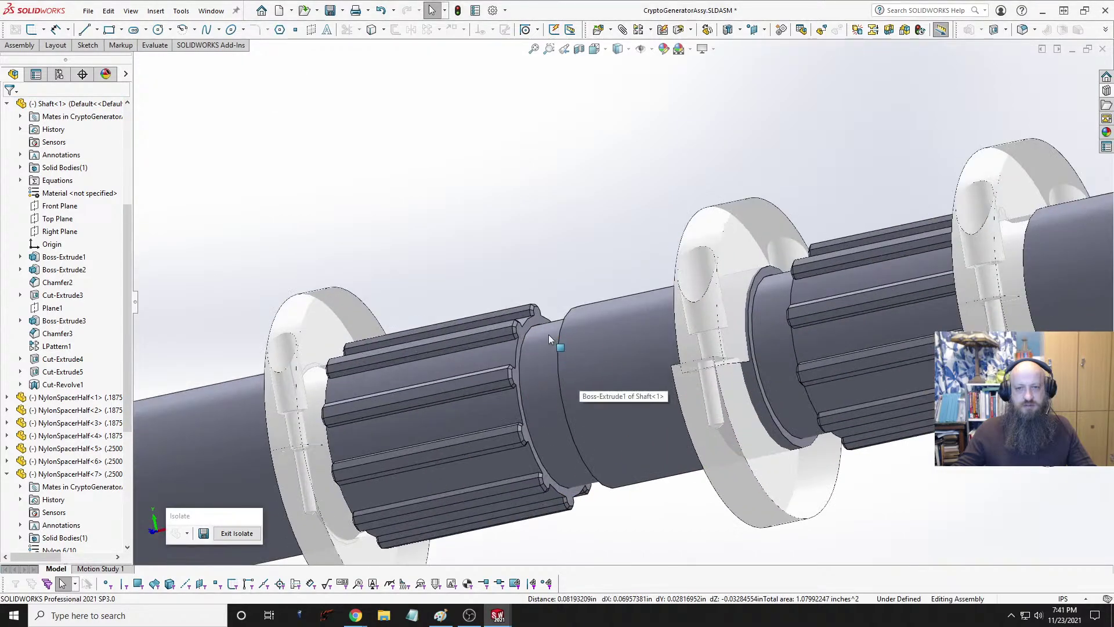
middle_click_drag(614, 424, 907, 365)
scroll(684, 447, "up", 5)
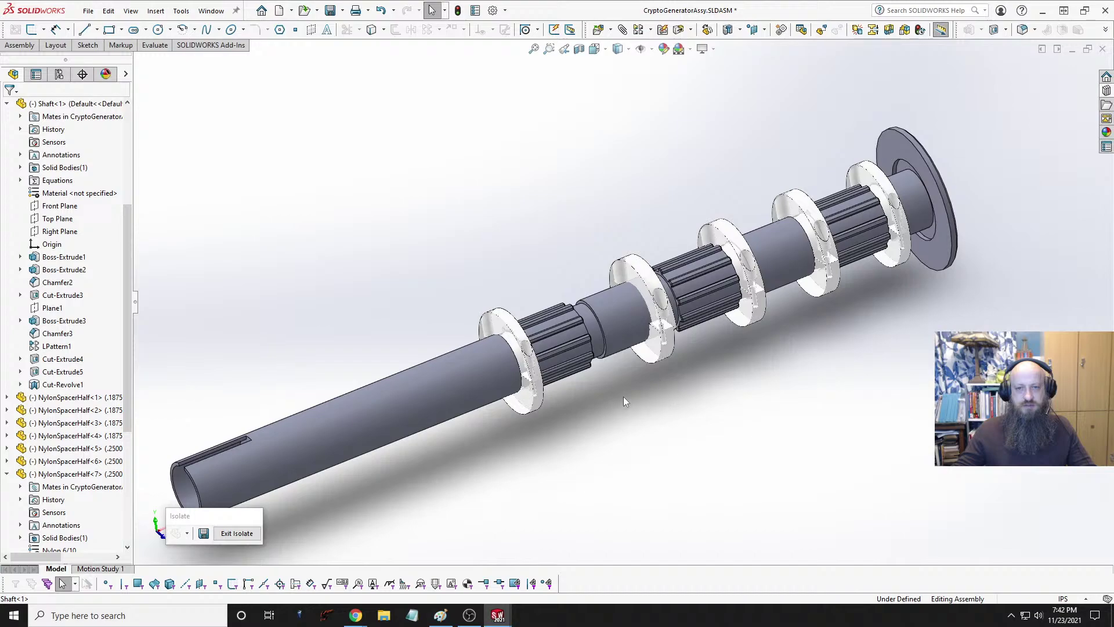
middle_click_drag(624, 396, 605, 290)
scroll(636, 314, "down", 4)
middle_click(652, 346)
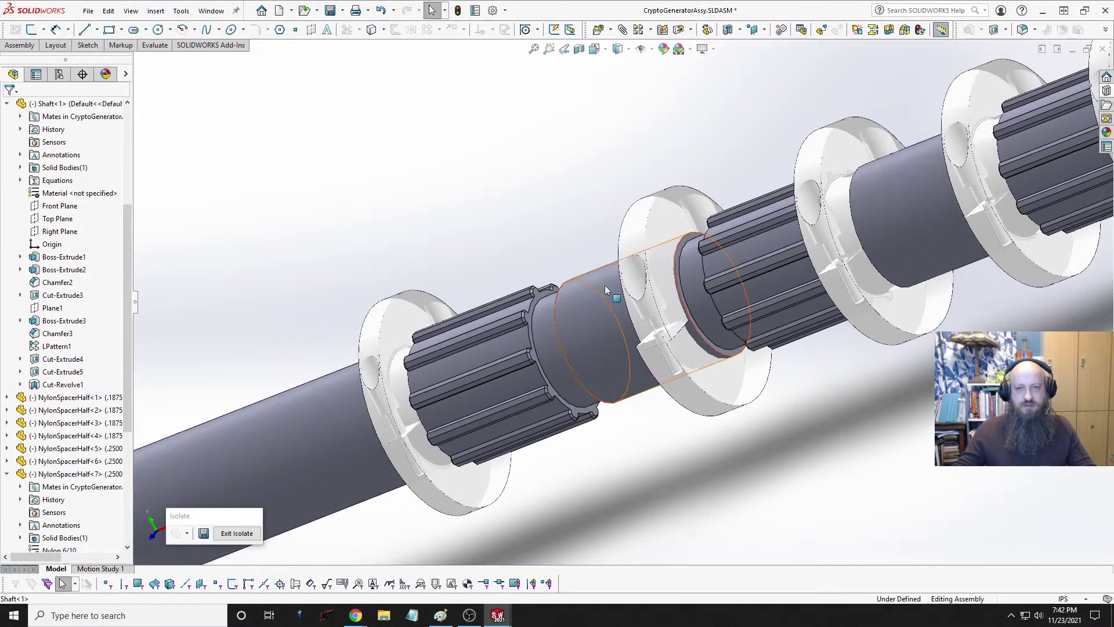
left_click(644, 288)
scroll(741, 258, "down", 4)
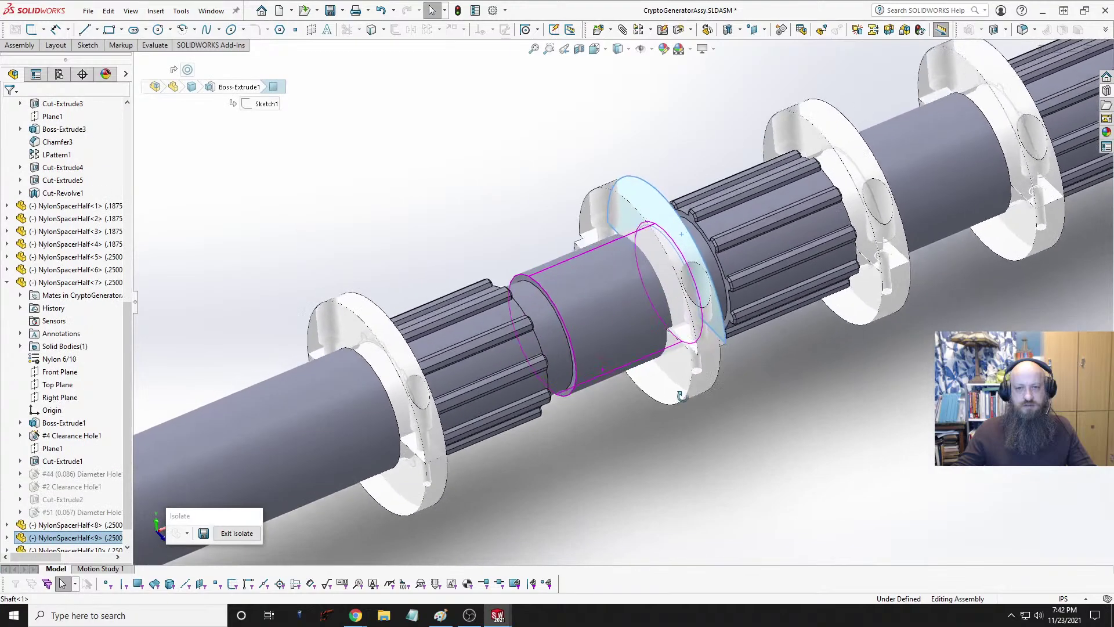
left_click(705, 258, "ctrl")
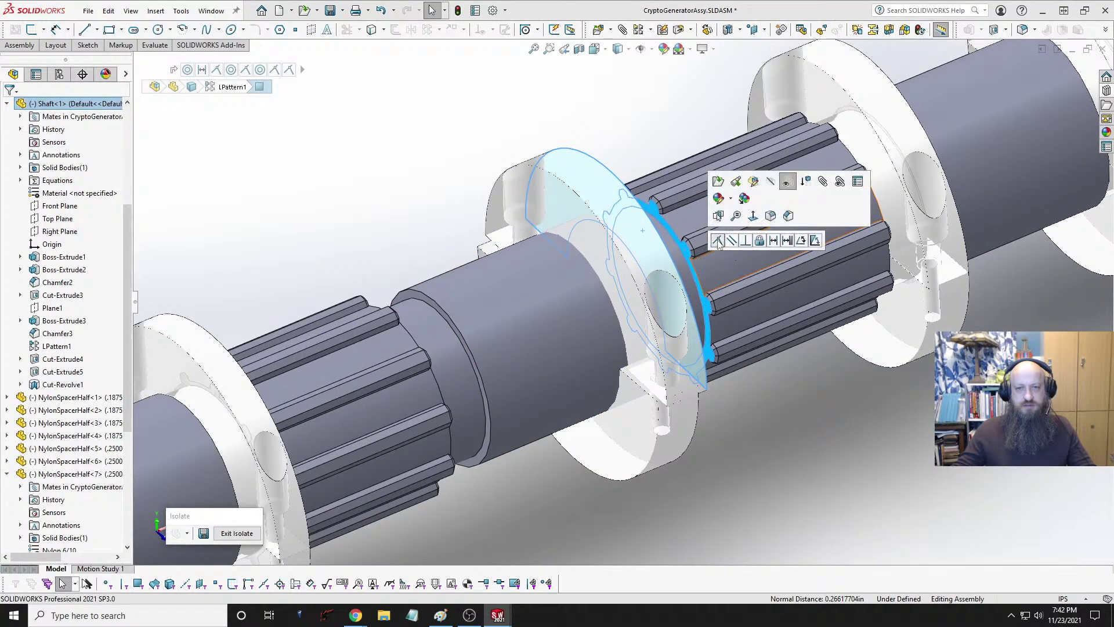
left_click(714, 238)
Step: Mate the lower half's flange-side face coincident with the end face of the middle splined section
middle_click_drag(733, 447, 902, 458)
left_click(667, 406)
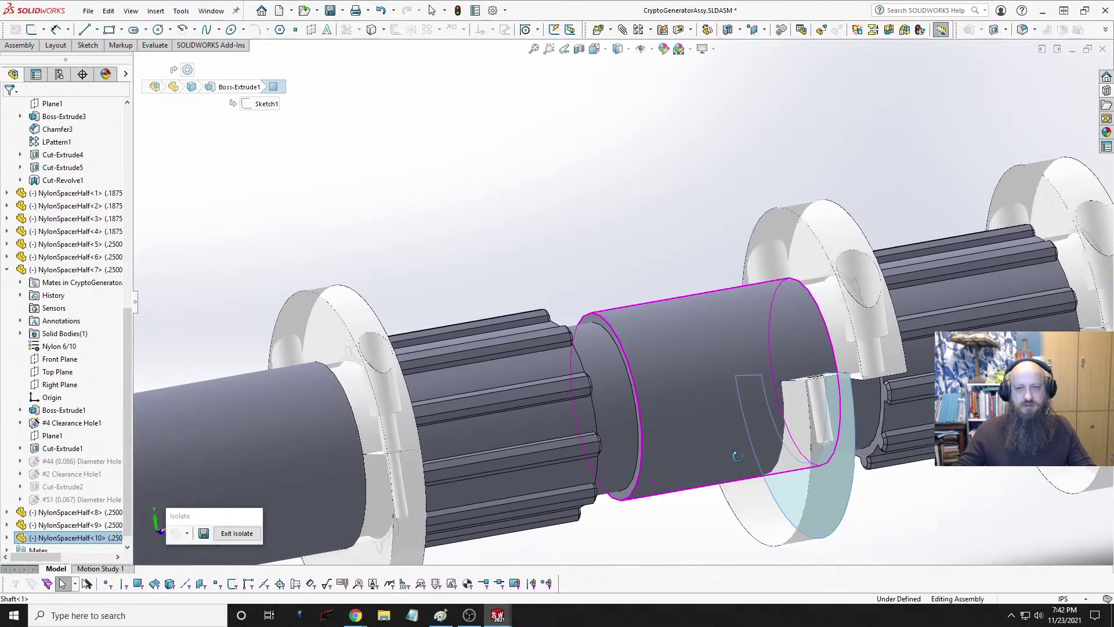
left_click(881, 442)
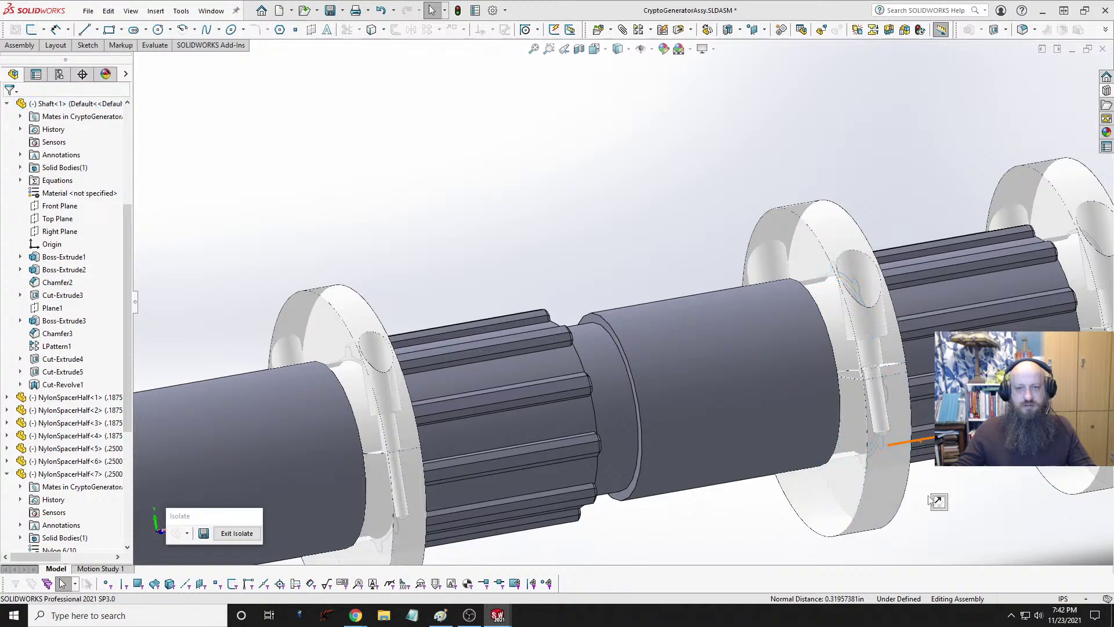
Step: Rotate the lower half slightly away and mate its split face coincident with the upper half's split face
left_click_drag(874, 502, 883, 437)
left_click_drag(901, 477, 875, 511)
left_click(881, 513)
middle_click_drag(916, 533, 881, 329)
left_click(875, 468, "ctrl")
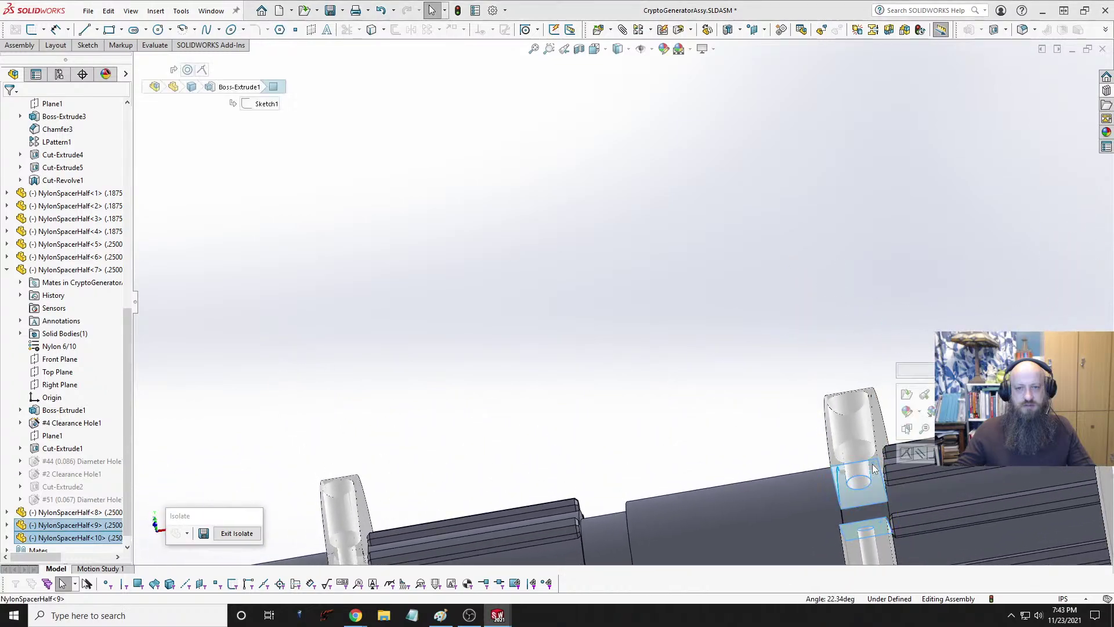
left_click(906, 454)
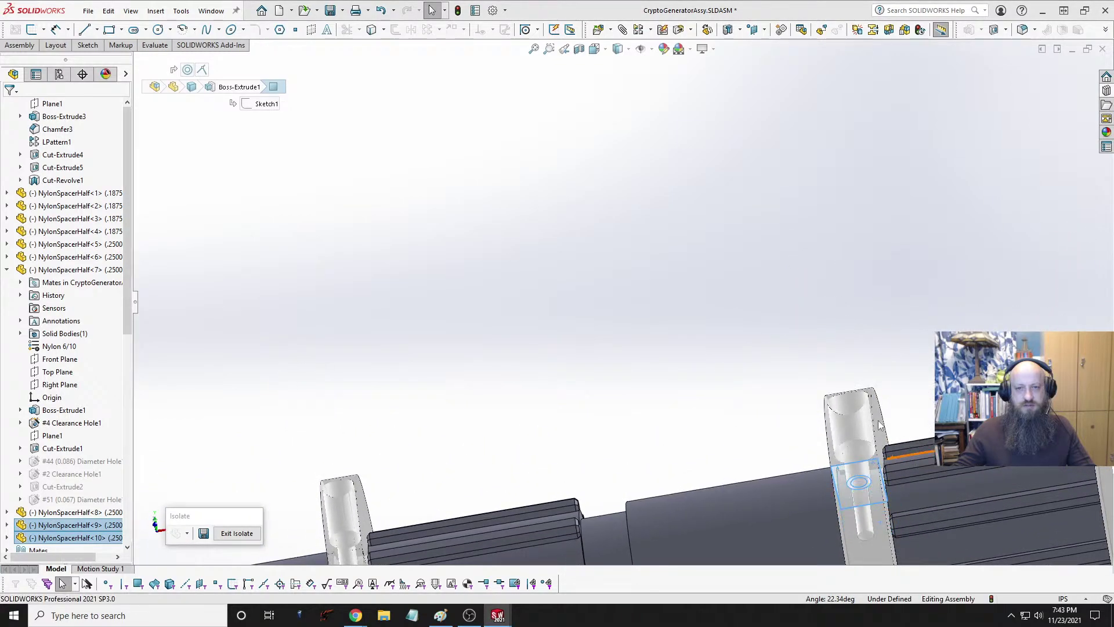
Step: Mate the Top Plane of NylonSpacerHalf<9> coincident with the shaft's Front Plane
middle_click_drag(904, 453, 814, 463)
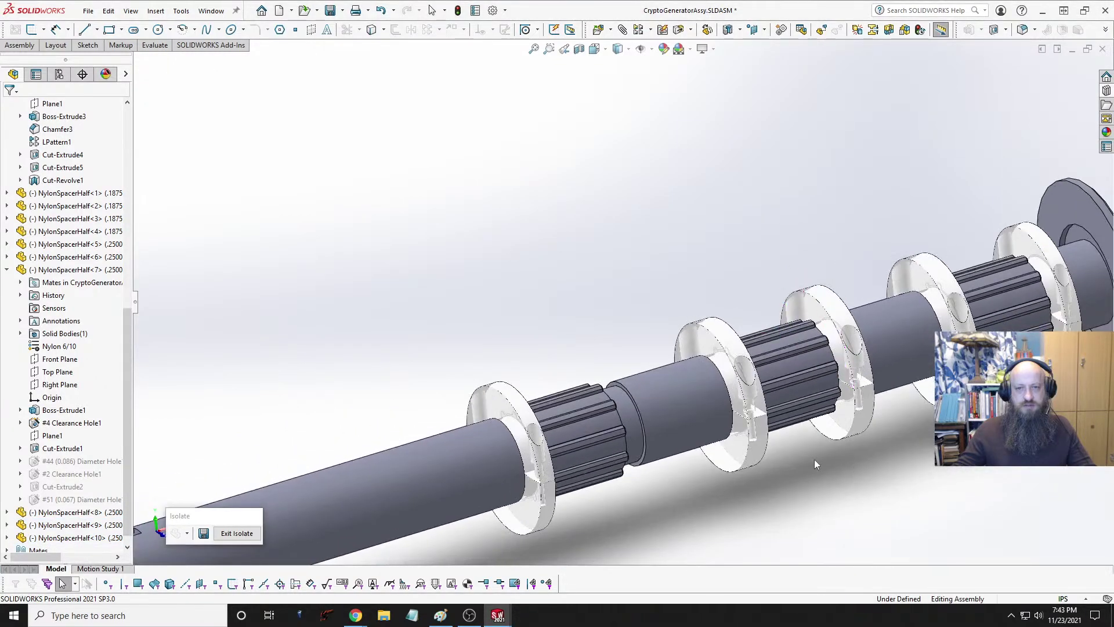
left_click(7, 270)
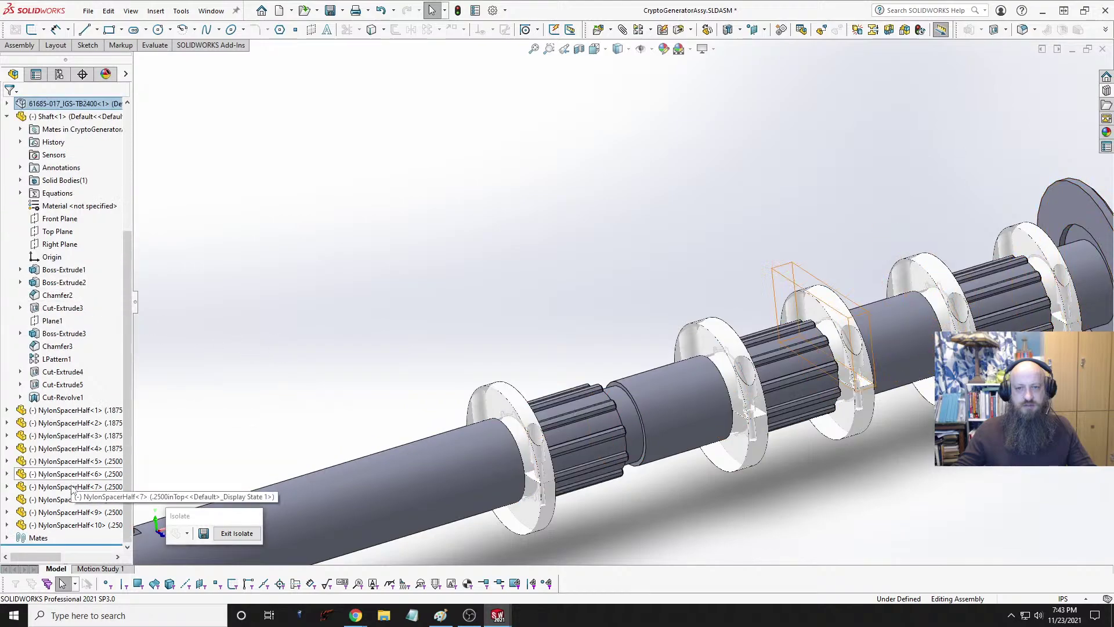
left_click(7, 512)
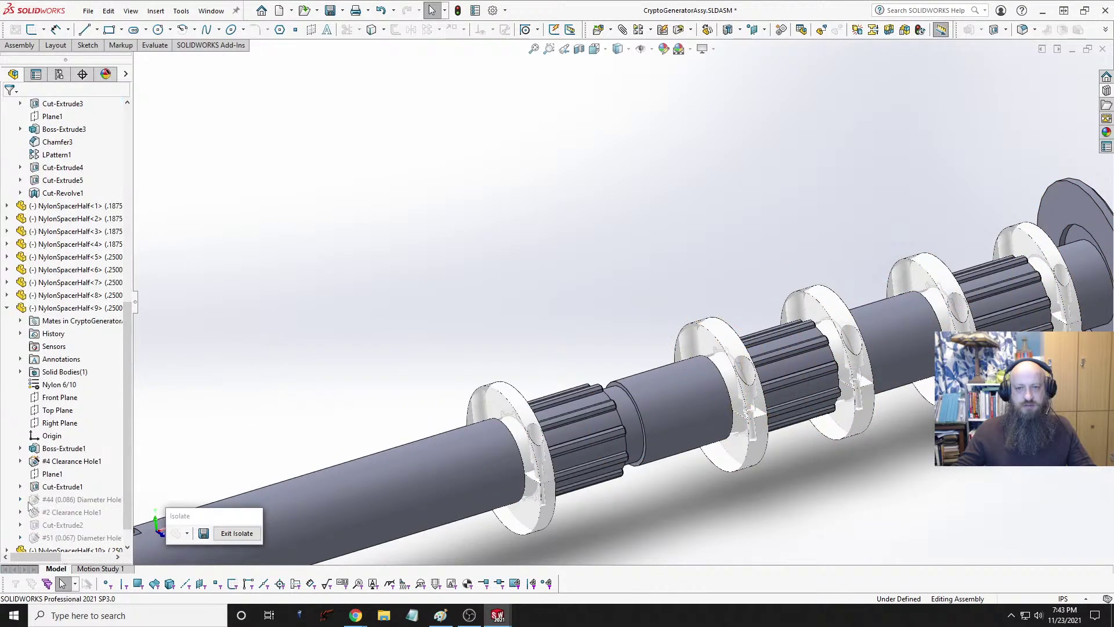
left_click(60, 415)
scroll(73, 232, "up", 4)
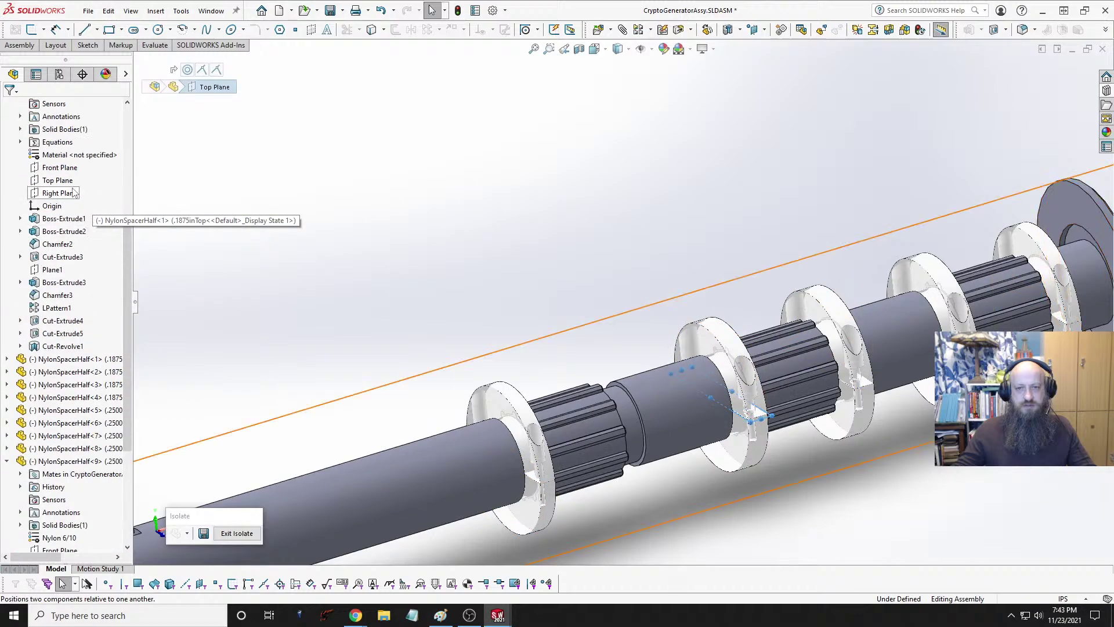
left_click(59, 168)
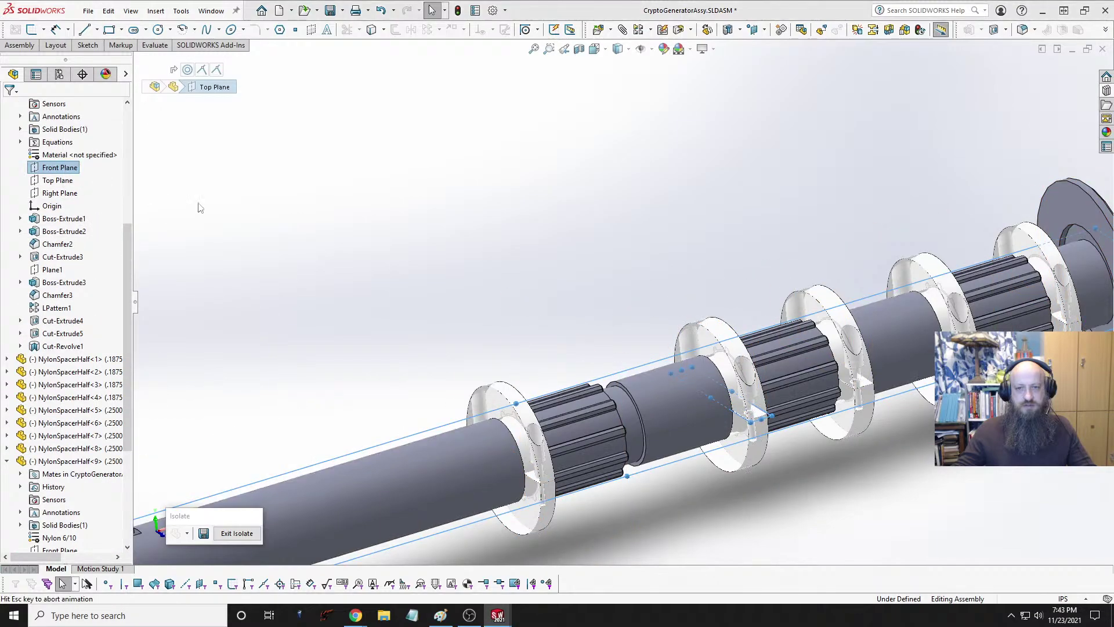
left_click(467, 301)
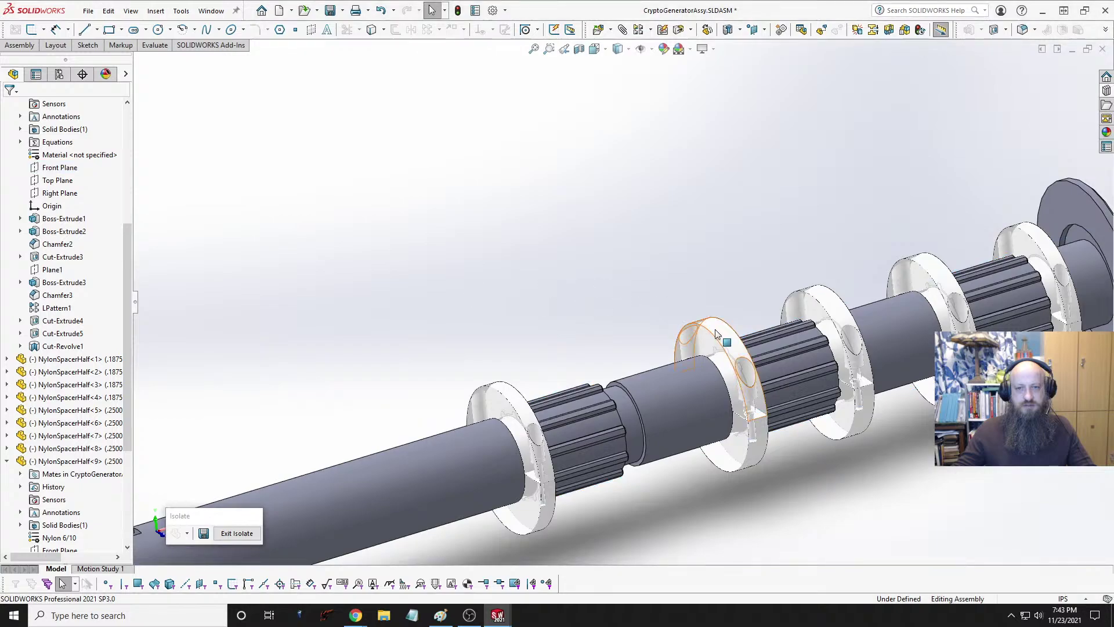
Step: Copy both halves of the newly mated .2500 in spacer into free space above and below the shaft
left_click_drag(717, 335, 579, 248)
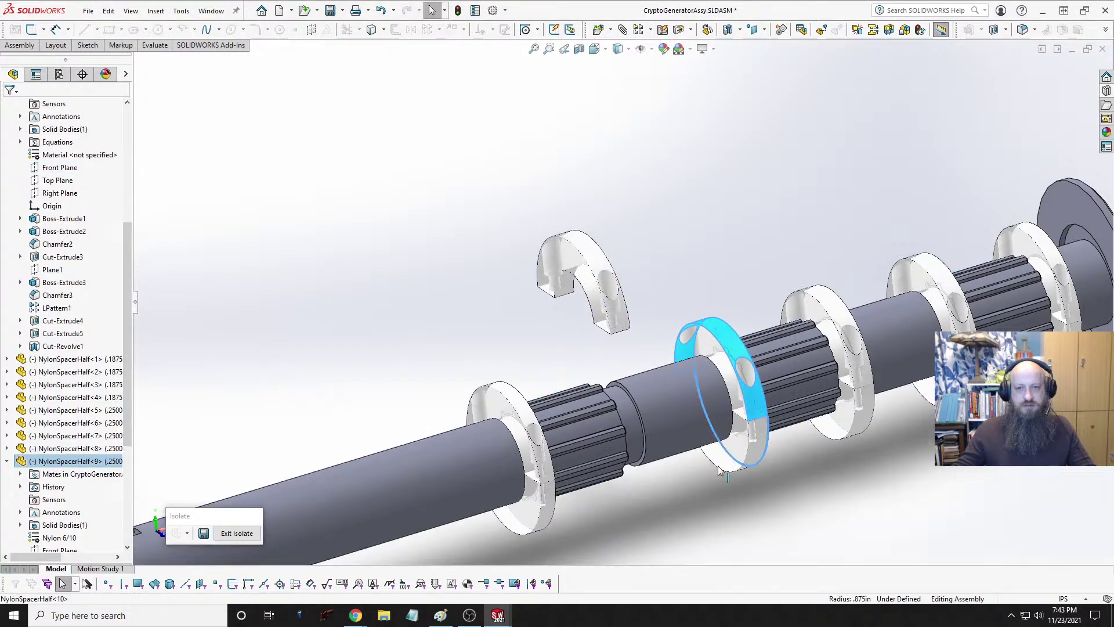
left_click_drag(719, 466, 651, 528)
left_click(719, 508)
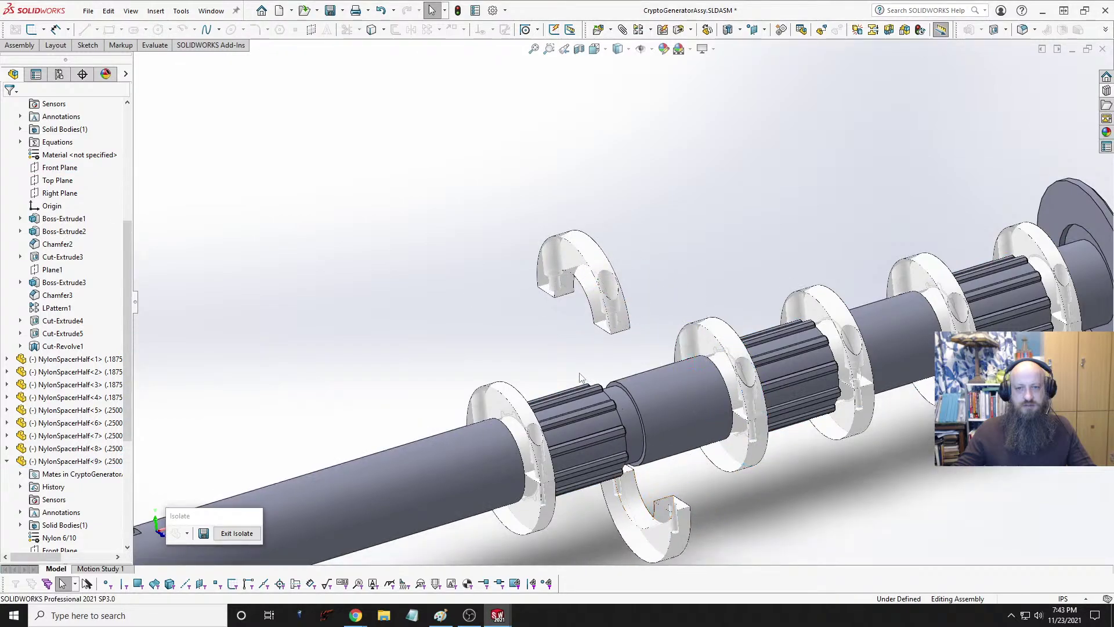
Step: Mate the newest upper half's bore concentric with the empty groove at the other end of the plain shaft section
mouse_move(579, 373)
middle_mouse_down()
mouse_move(574, 294)
mouse_move(596, 360)
middle_mouse_up()
left_click(574, 294)
left_click(646, 410)
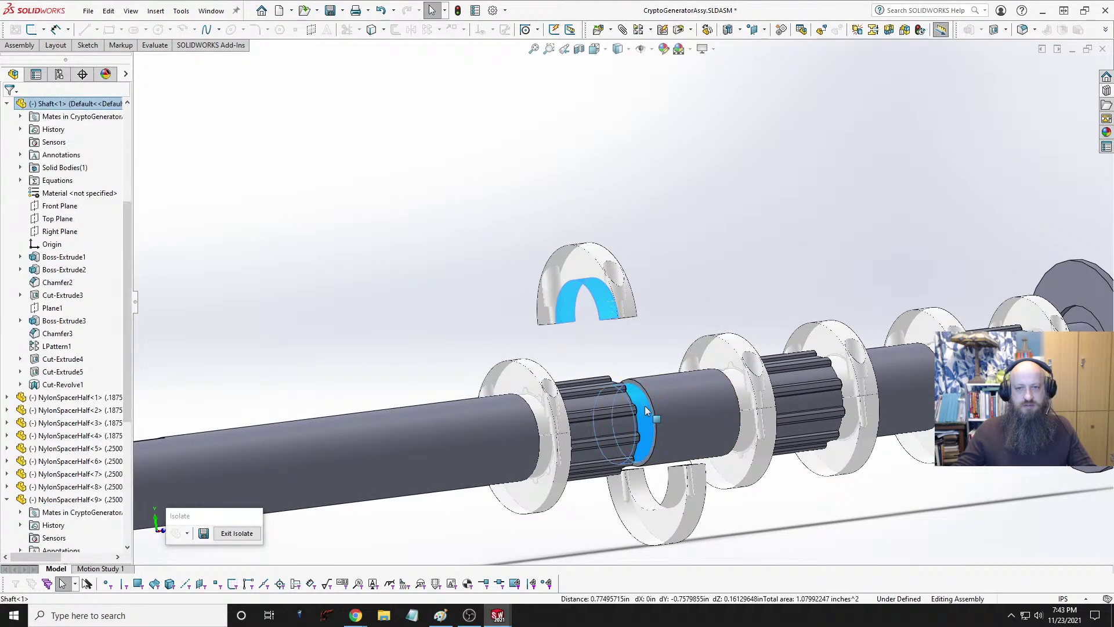
left_click(719, 396)
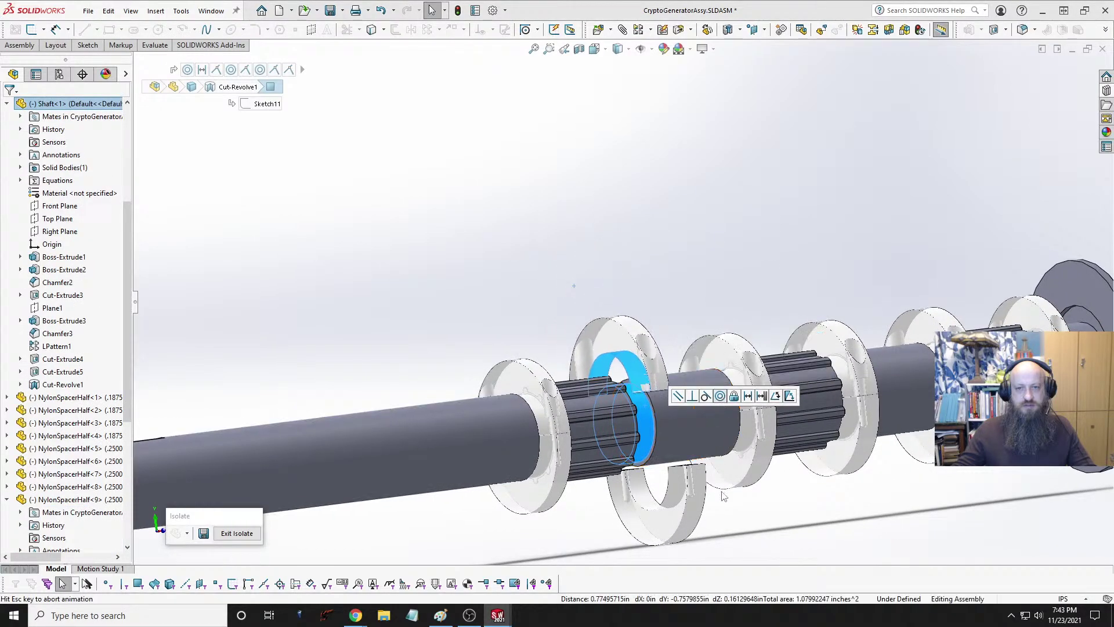
Step: Mate the newest lower half's bore concentric with that same groove at the end of the plain shaft section
left_click(648, 494)
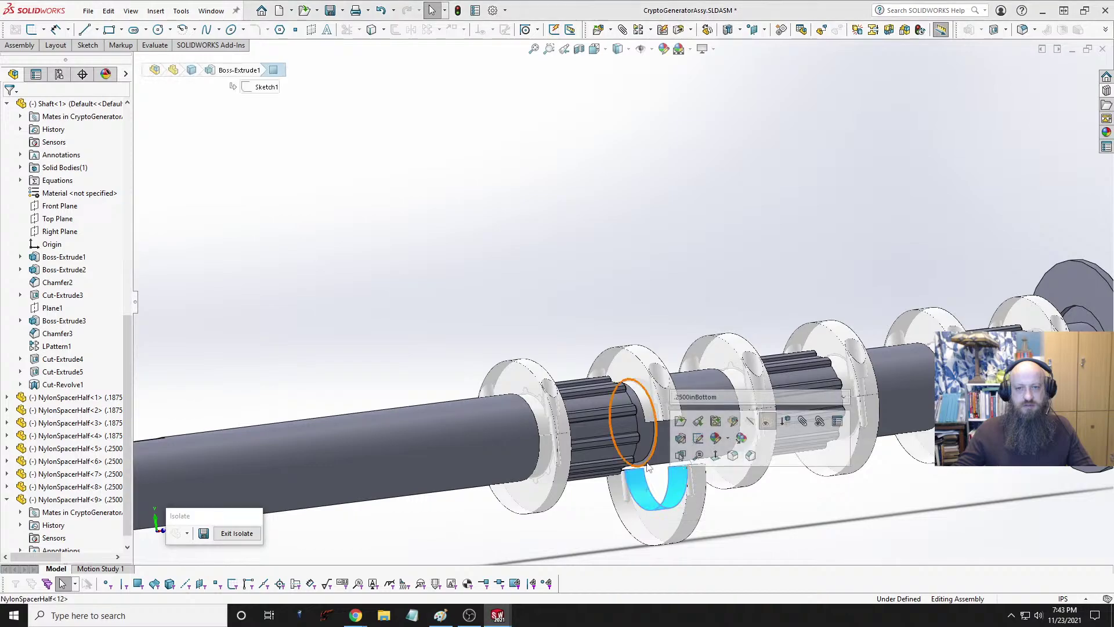
left_click(725, 456, "ctrl")
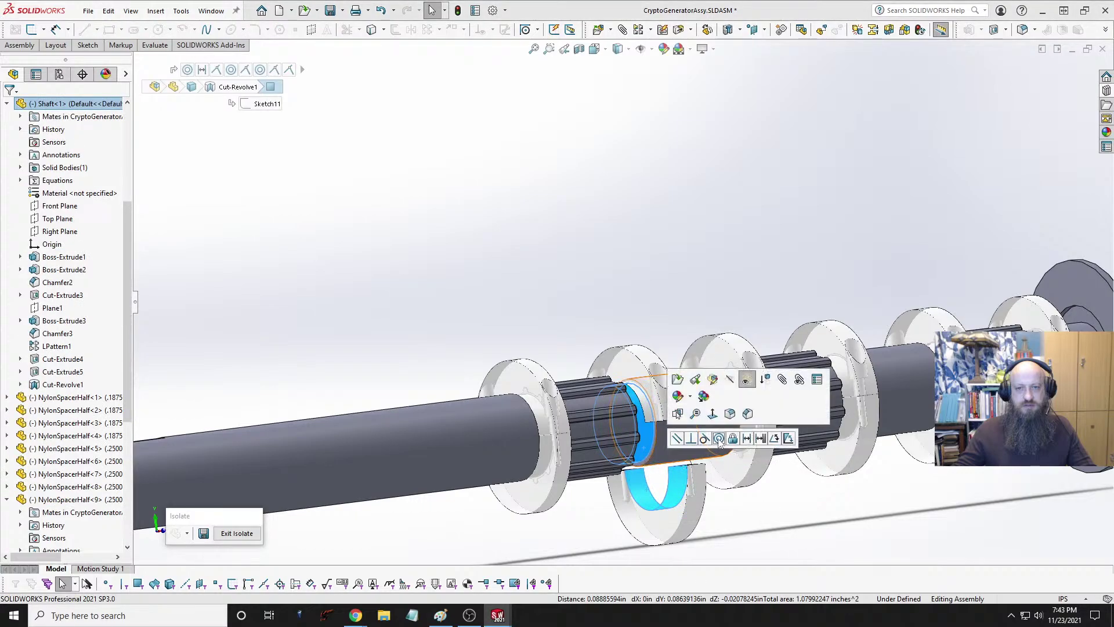
left_click(719, 438)
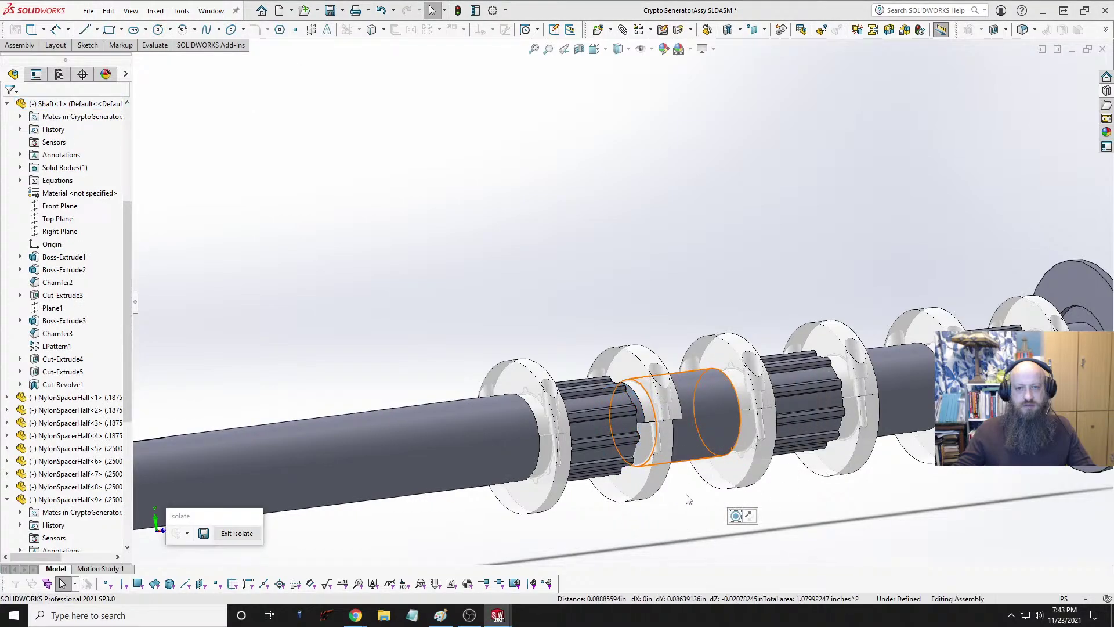
Step: Slide the newest upper half along the shaft over the adjoining splined section, clear of the groove
middle_click_drag(694, 493, 674, 535)
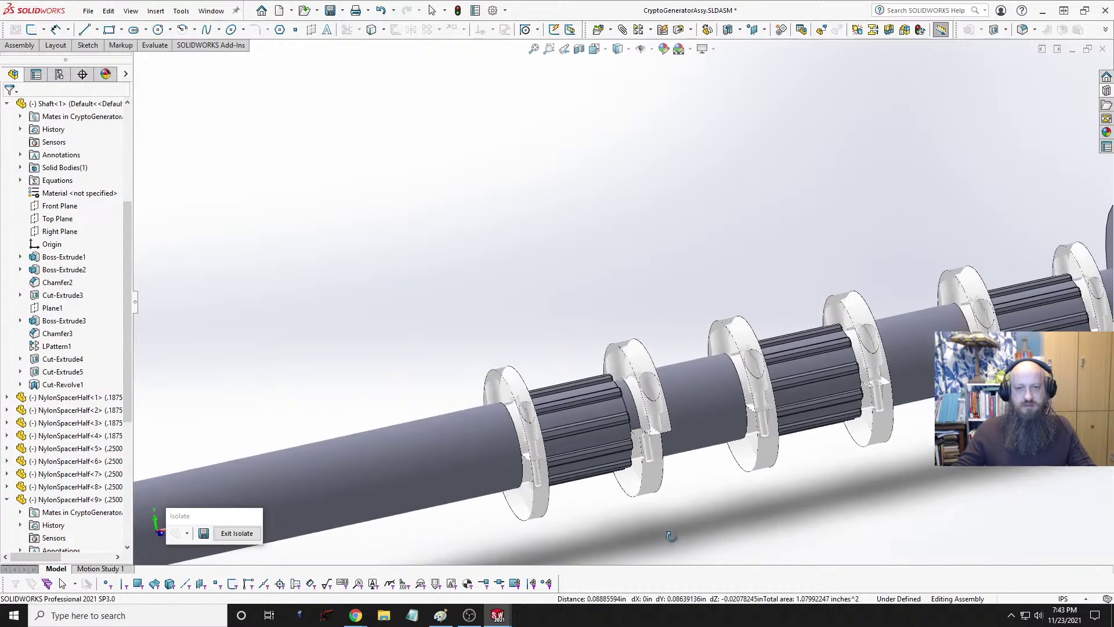
scroll(676, 474, "down", 2)
left_click_drag(630, 331, 567, 293)
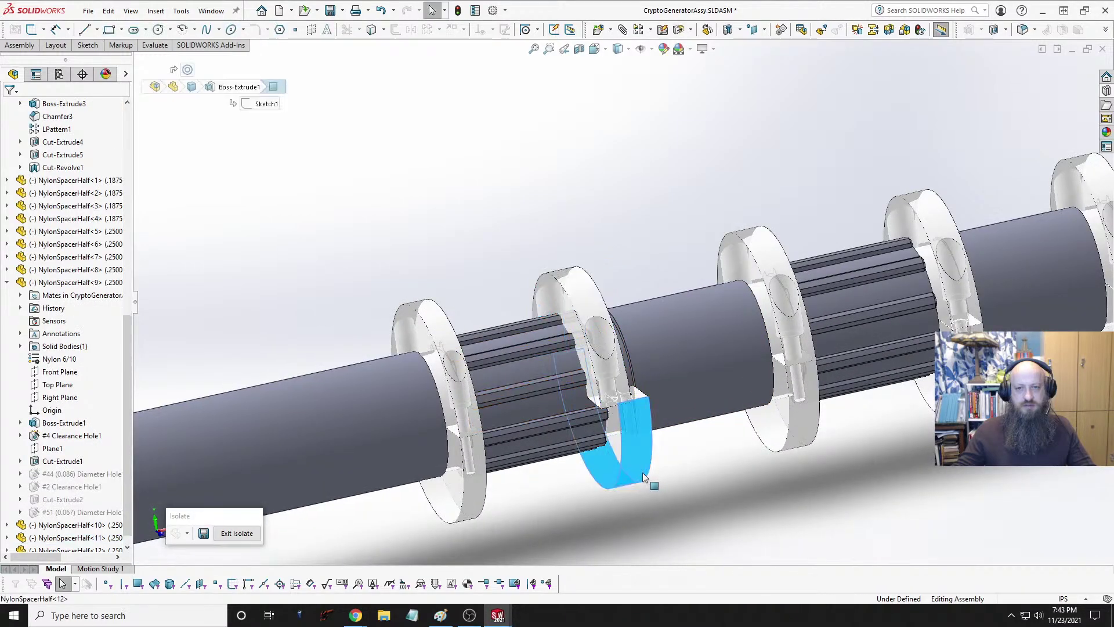
Step: Mate the side face of the upper spacer half, NylonSpacerHalf<11>, coincident with the adjacent Cut-Revolve1 groove face on the shaft
mouse_move(642, 472)
left_mouse_down()
mouse_move(609, 486)
mouse_move(621, 473)
left_mouse_up()
middle_click_drag(621, 472, 586, 482)
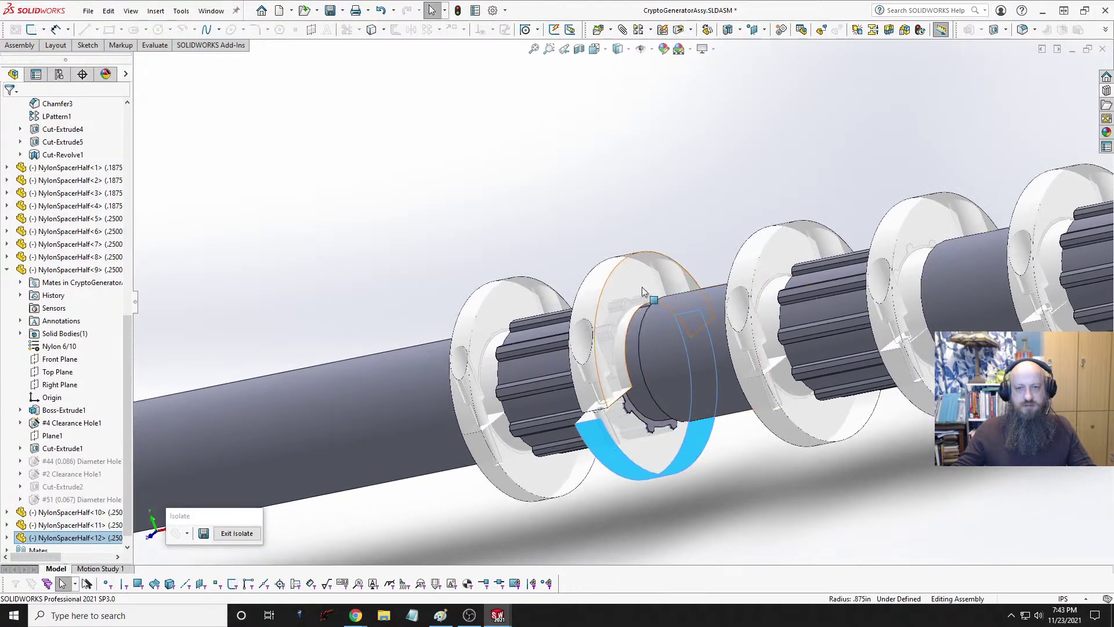
left_click(619, 335)
middle_click_drag(619, 335, 683, 371)
scroll(695, 316, "down", 3)
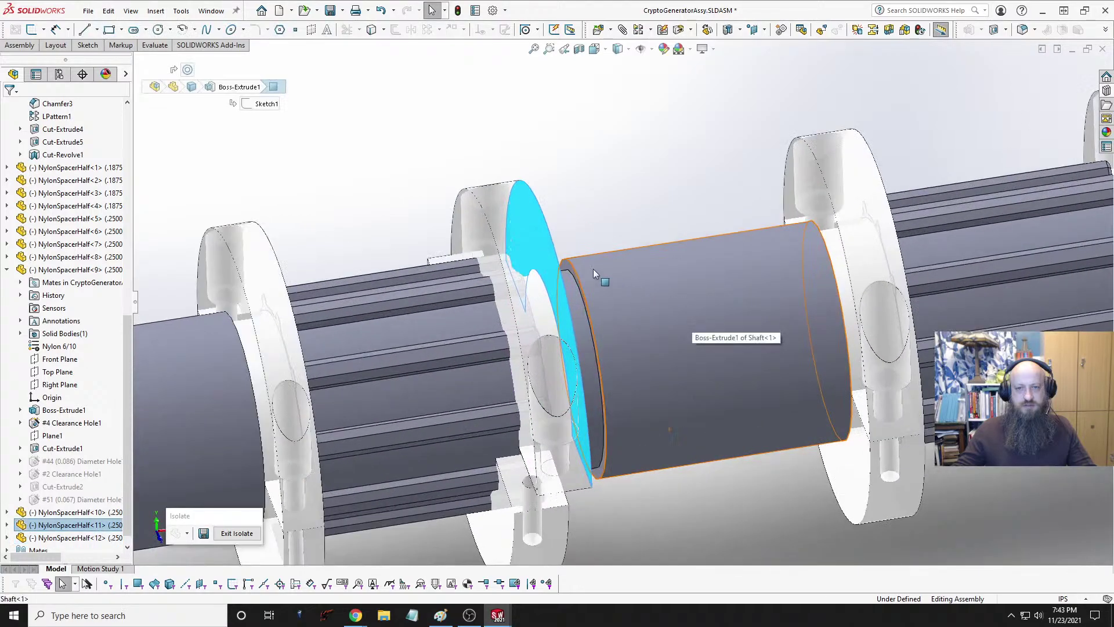
left_click(568, 267, "ctrl")
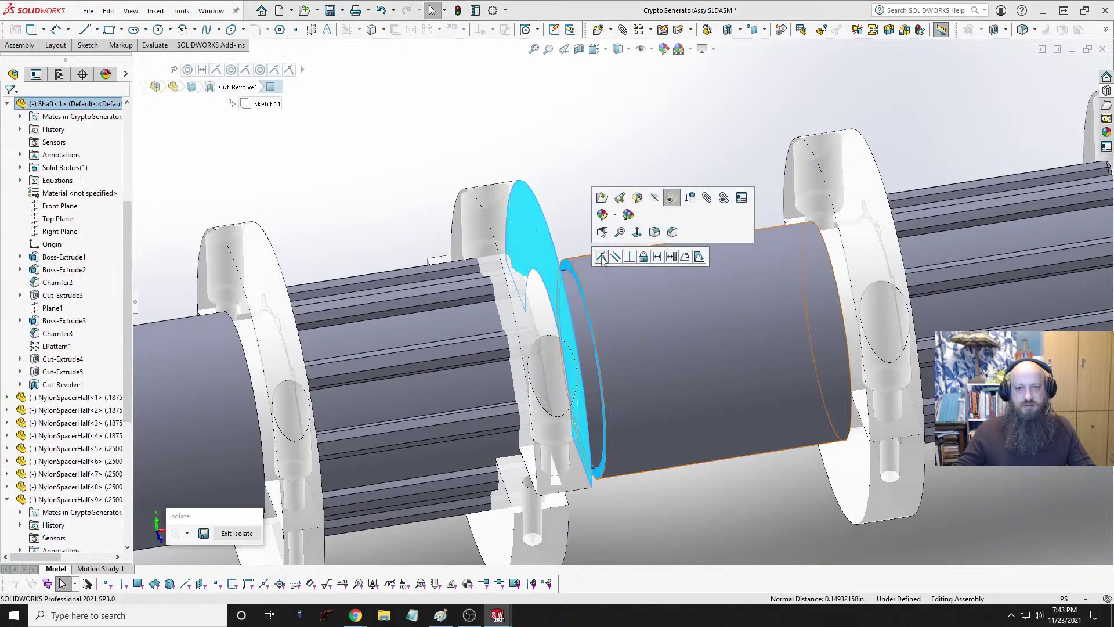
left_click(601, 259)
scroll(638, 502, "up", 5)
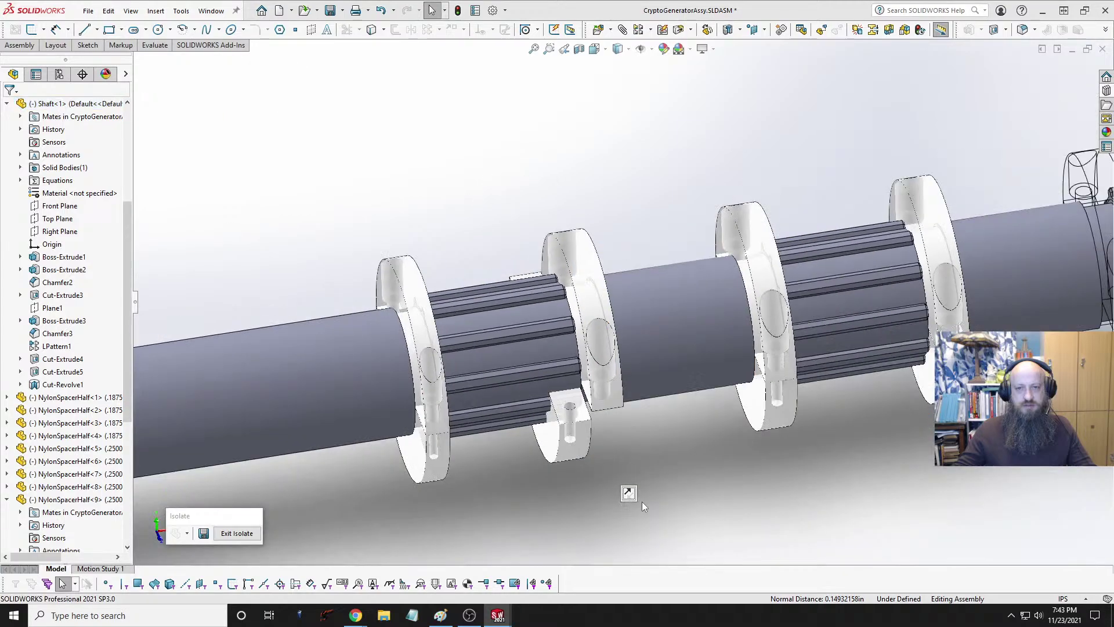
Step: Mate the side face of the lower spacer half, NylonSpacerHalf<12>, coincident with the same Cut-Revolve1 groove face on the shaft
middle_click_drag(601, 438, 543, 438)
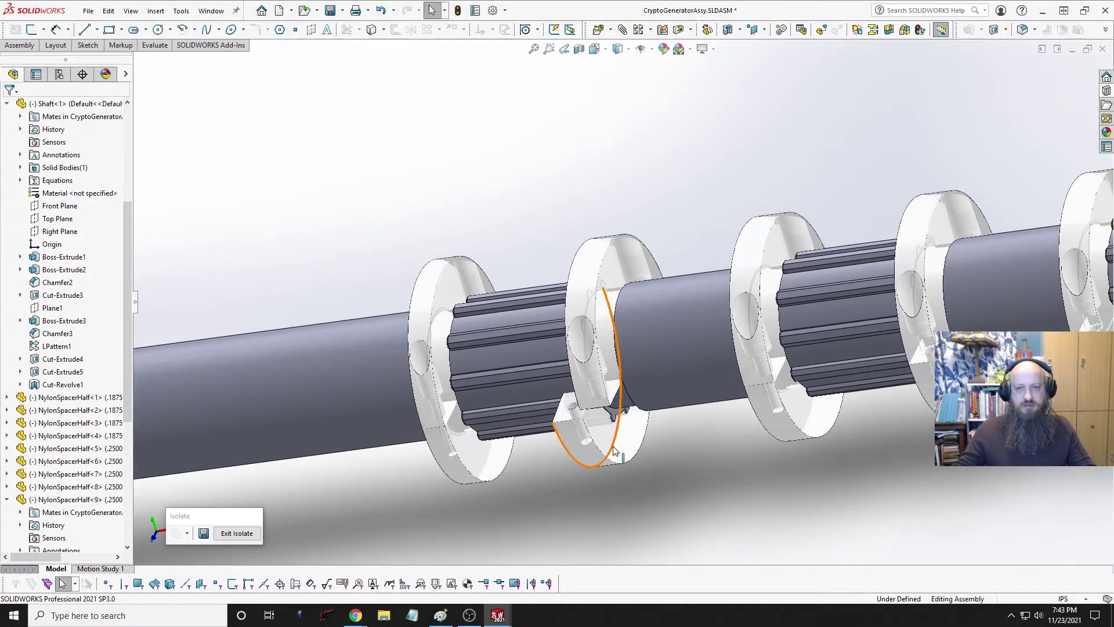
left_click(613, 446)
left_click(630, 445)
middle_click_drag(656, 481, 706, 394)
scroll(707, 394, "down", 3)
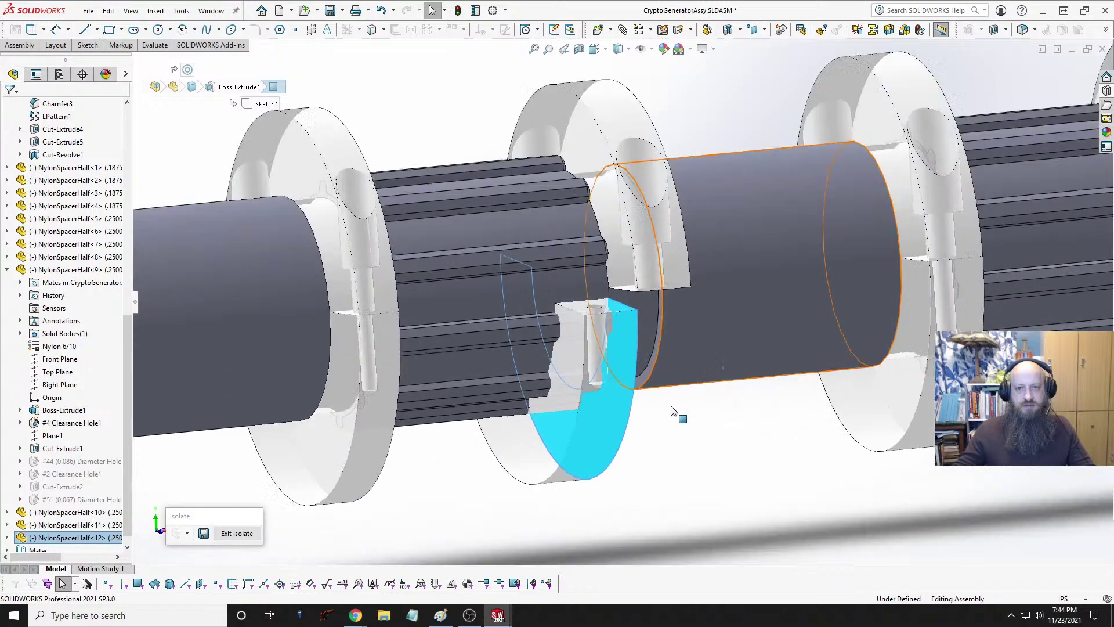
left_click(648, 378)
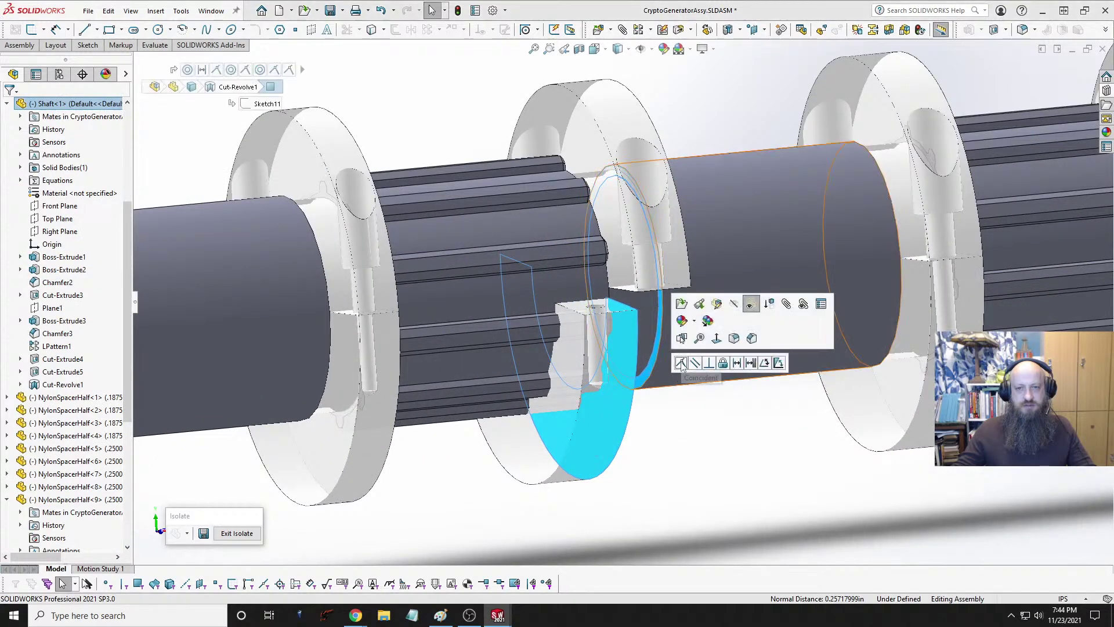
left_click(680, 364)
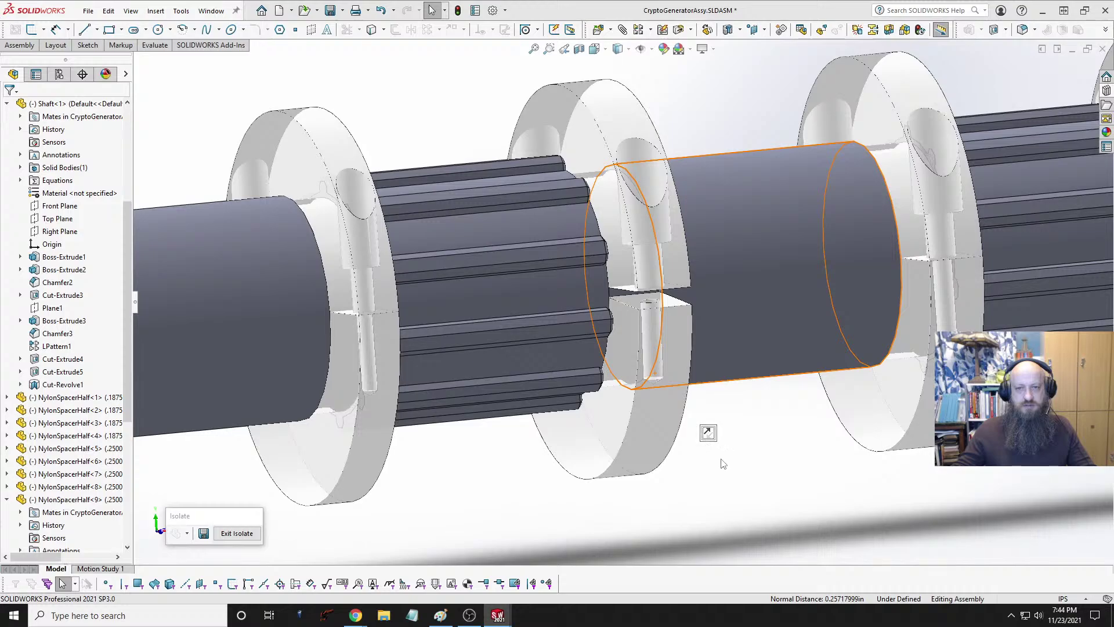
Step: Mate the facing split faces of NylonSpacerHalf<11> and NylonSpacerHalf<12> coincident so the two halves close around the shaft
middle_click_drag(766, 500, 745, 464)
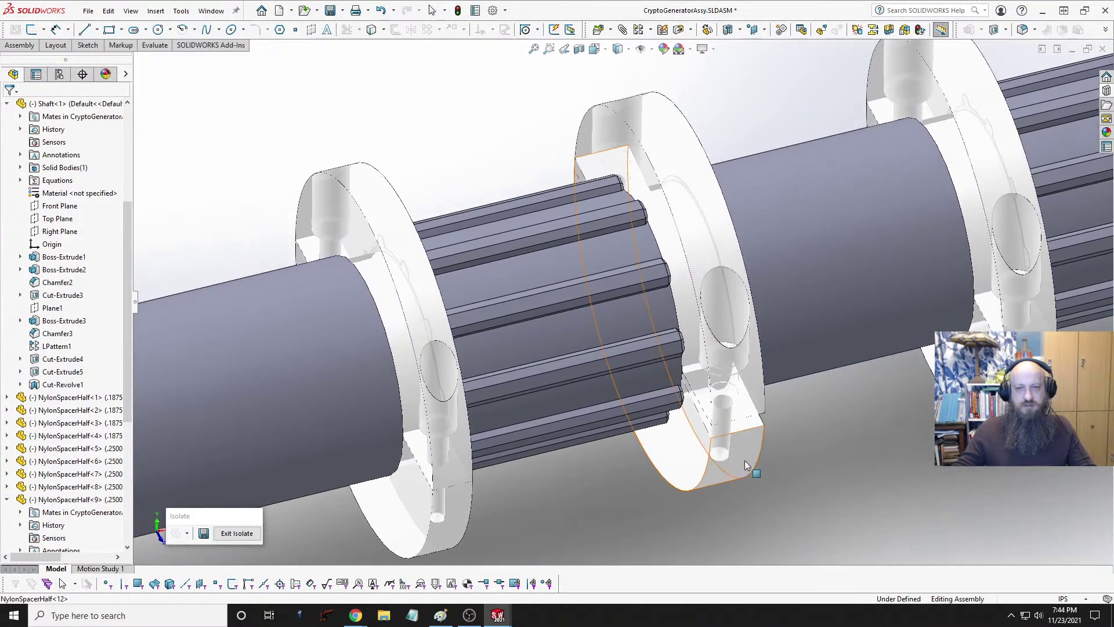
left_click(747, 426)
middle_click_drag(747, 425, 717, 325)
left_click(720, 381)
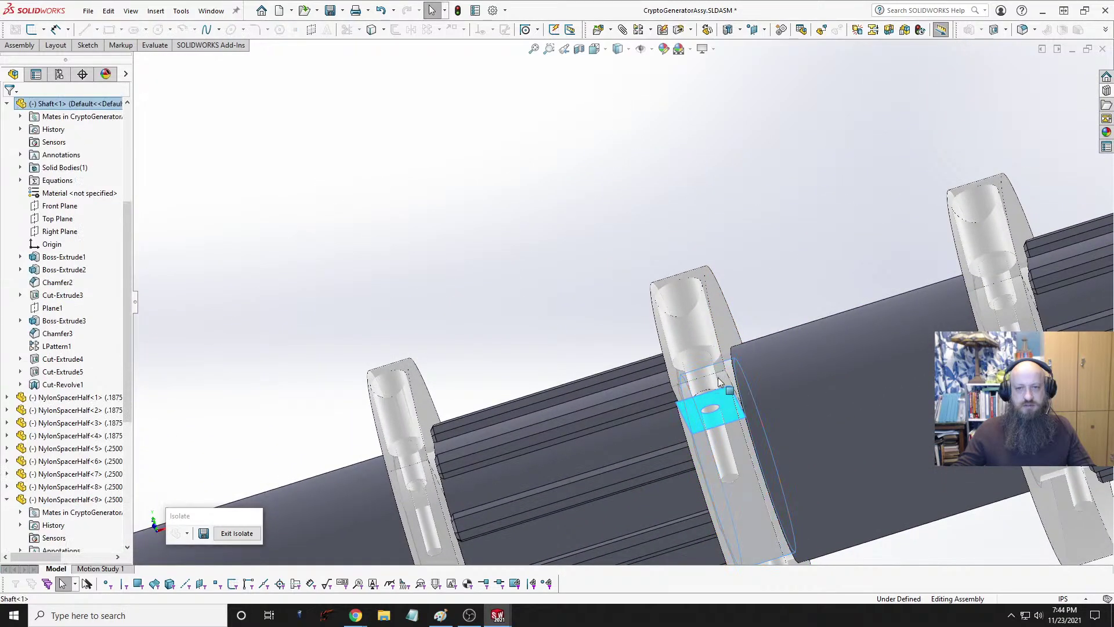
middle_click_drag(702, 379, 682, 326)
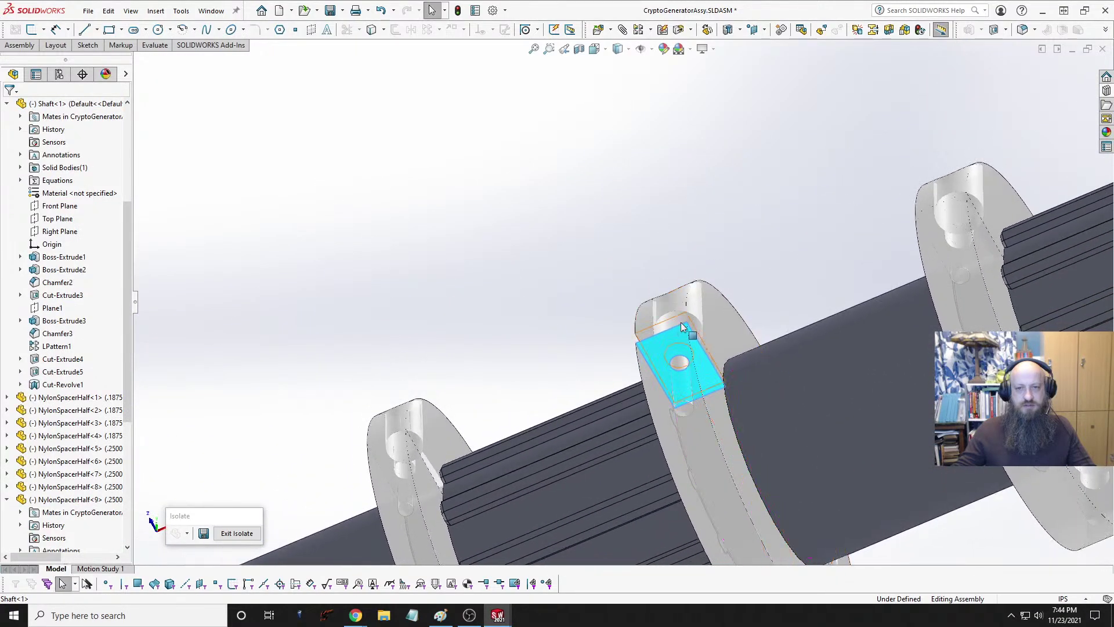
left_click(651, 331)
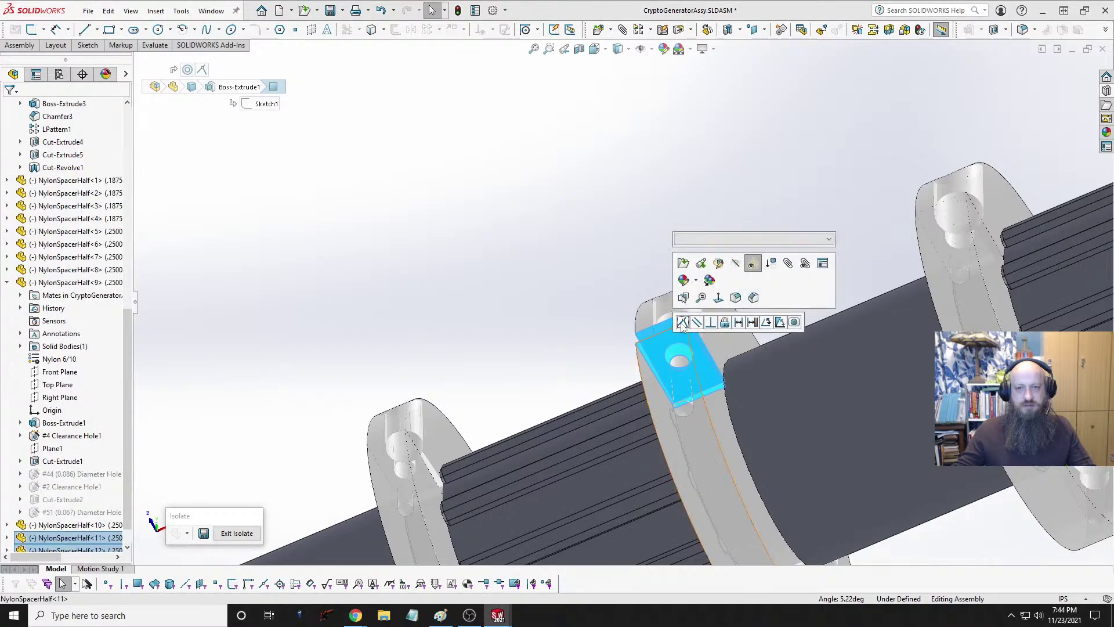
scroll(650, 347, "up", 3)
left_click(606, 344)
scroll(575, 327, "up", 3)
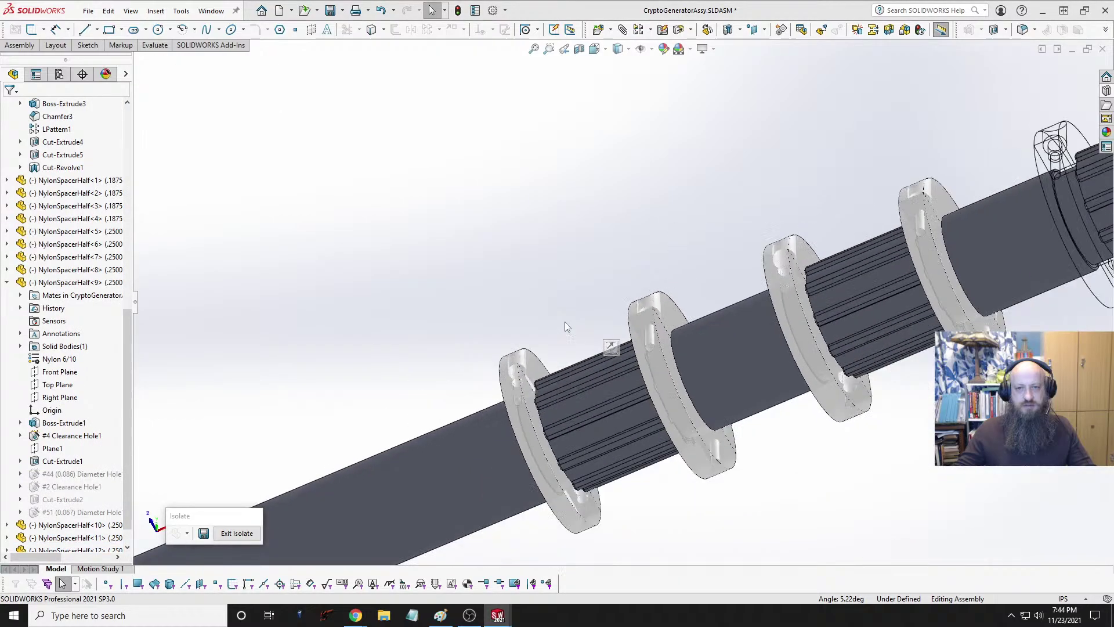
Step: Mate the Top Plane of NylonSpacerHalf<11> to the shaft's Front Plane and exit the isolated view
middle_click_drag(625, 336, 750, 471)
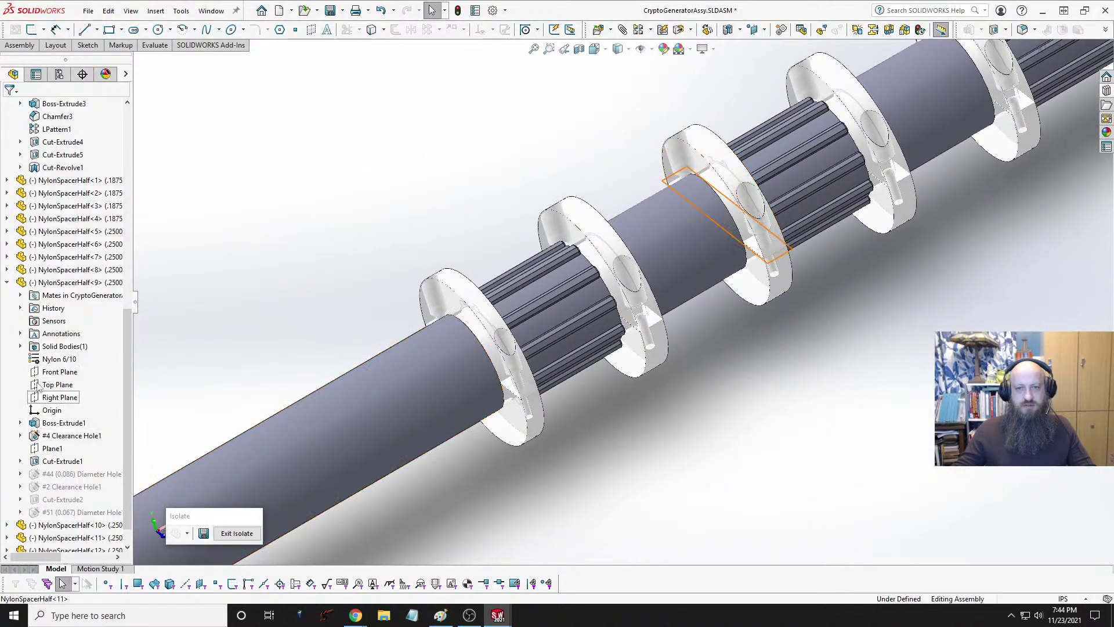
left_click(8, 284)
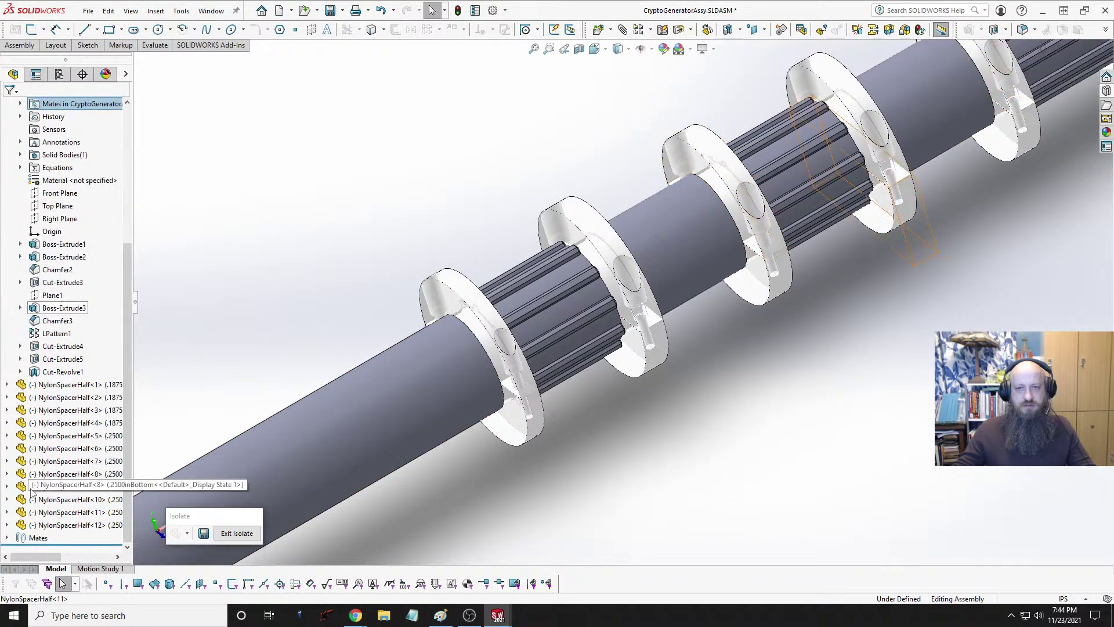
left_click(7, 512)
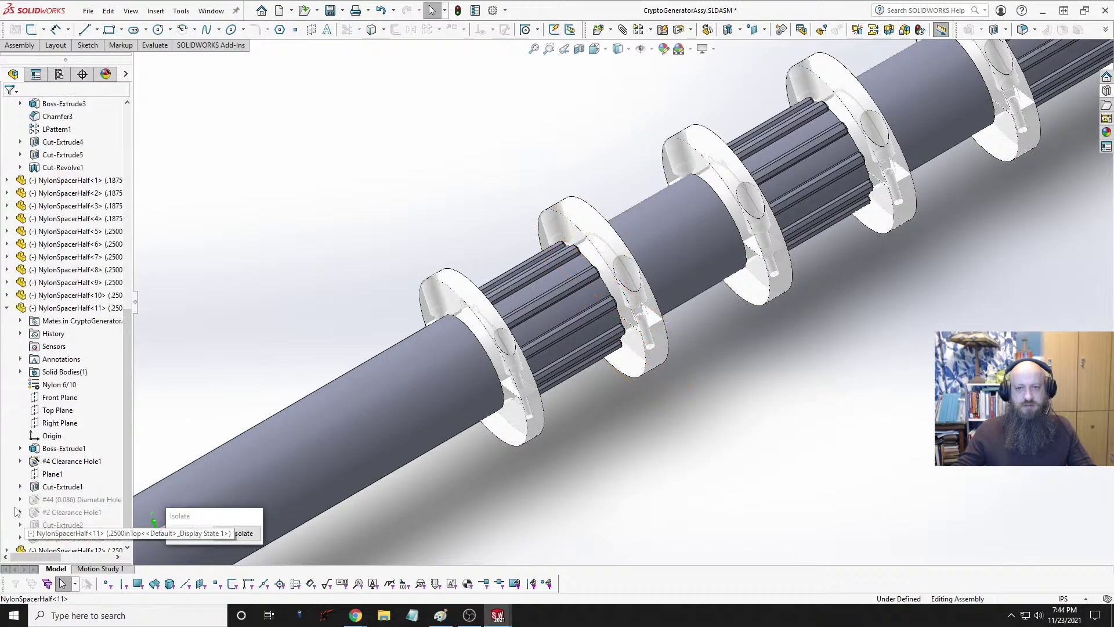
left_click(57, 410)
scroll(82, 232, "up", 5)
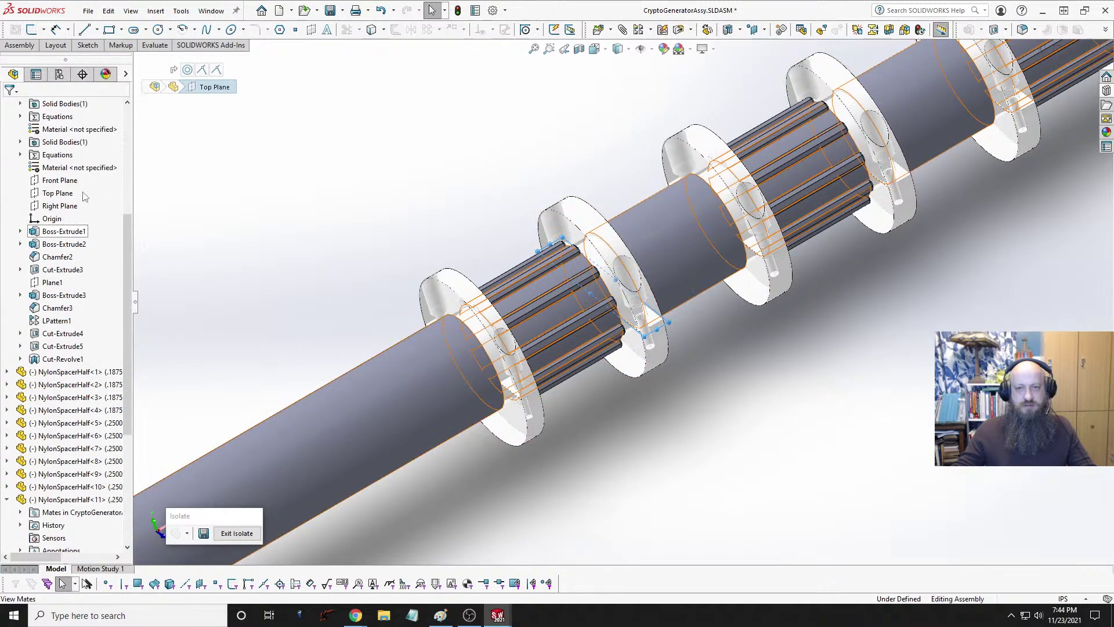
scroll(84, 196, "up", 1)
left_click(59, 219)
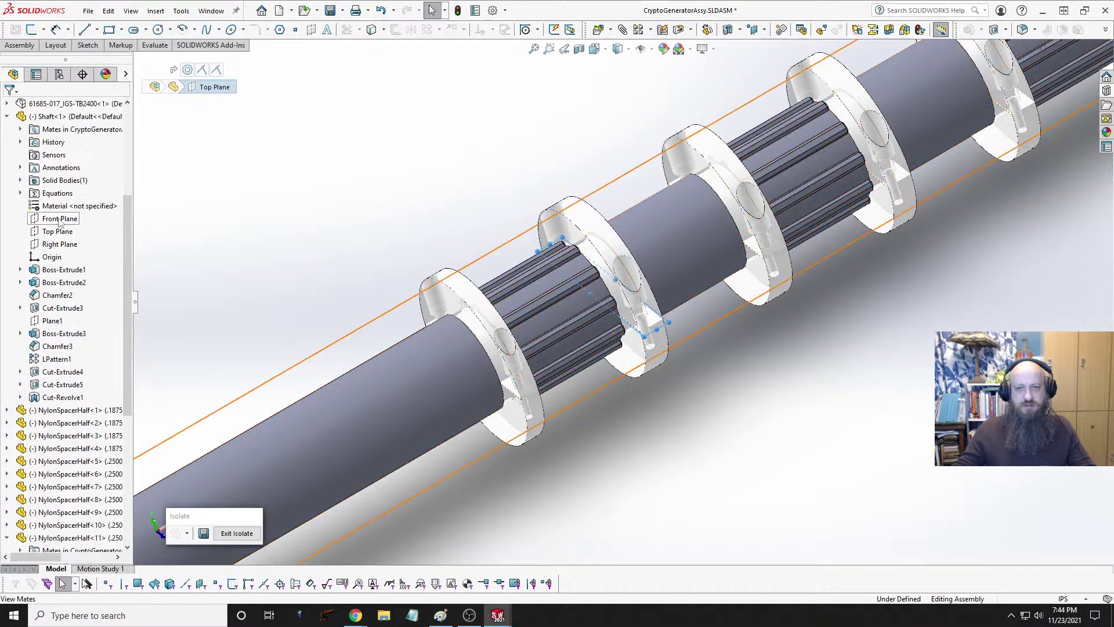
left_click(320, 260)
scroll(443, 260, "up", 5)
middle_click_drag(443, 260, 509, 328)
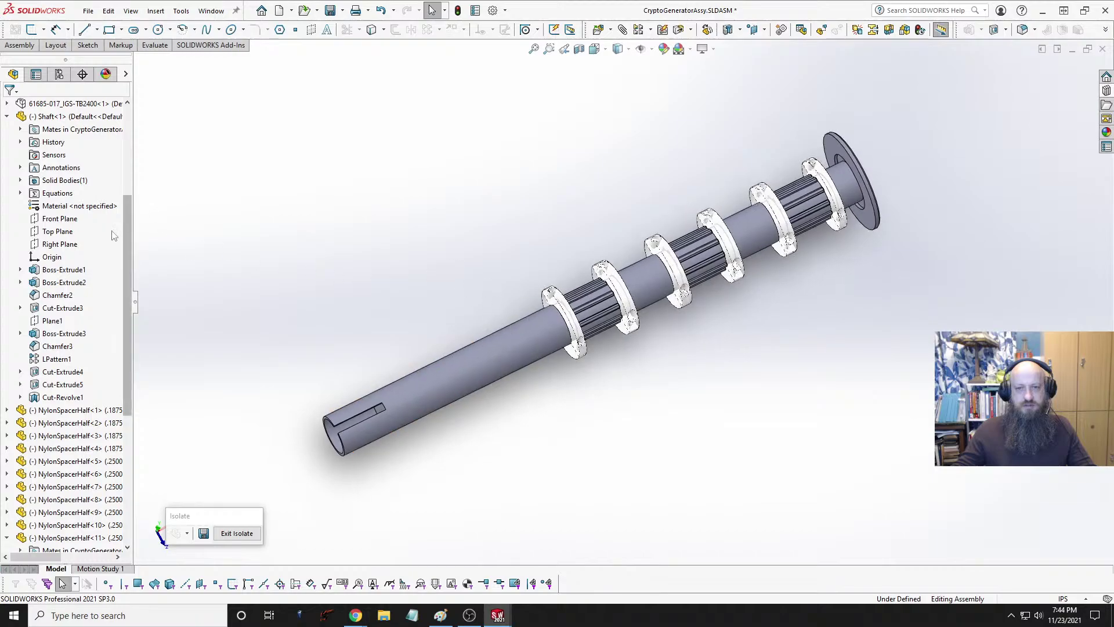
left_click(238, 532)
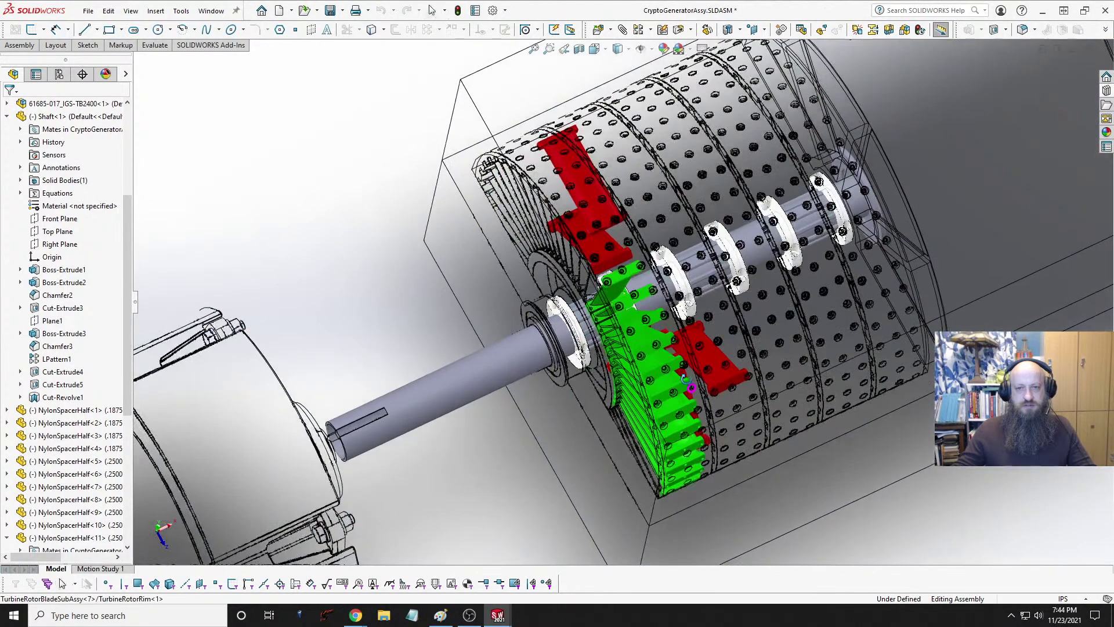
Step: Examine the complete assembly from several angles, checking the turbine stages, the gaps between them and the spacer at the shaft's end flange
middle_click_drag(686, 379, 621, 409)
scroll(541, 427, "up", 8)
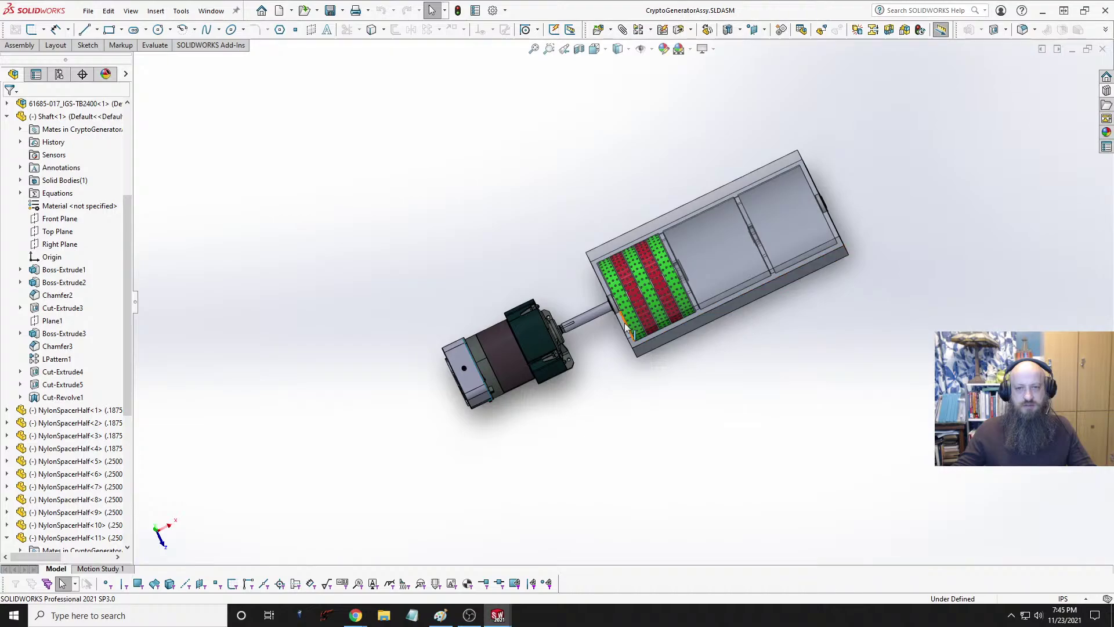
scroll(627, 325, "down", 6)
middle_click_drag(547, 292, 553, 325)
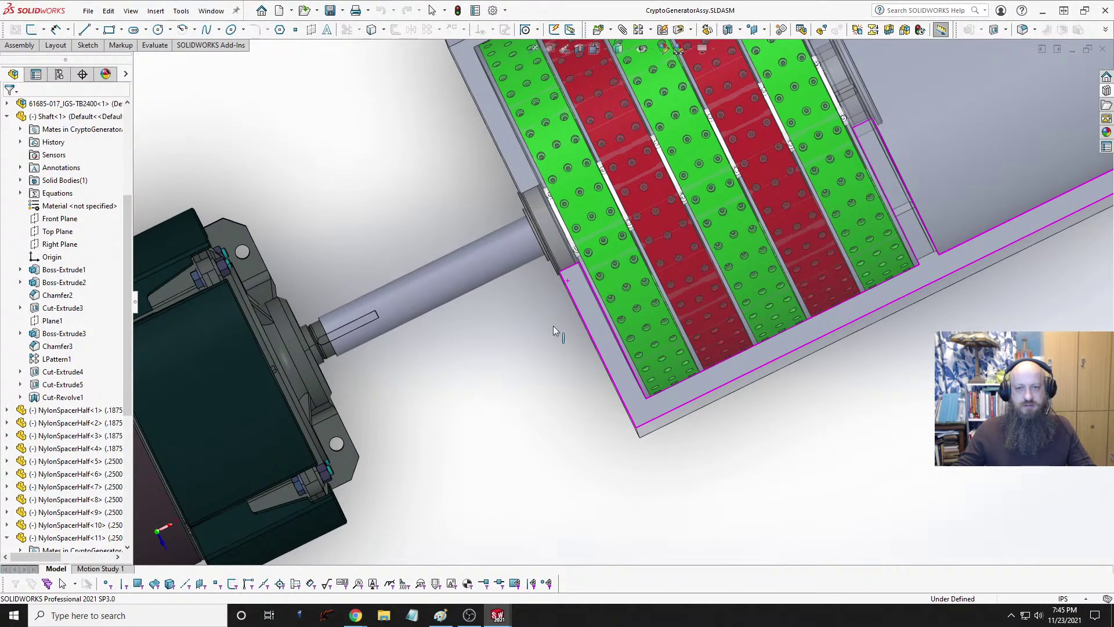
scroll(633, 212, "down", 5)
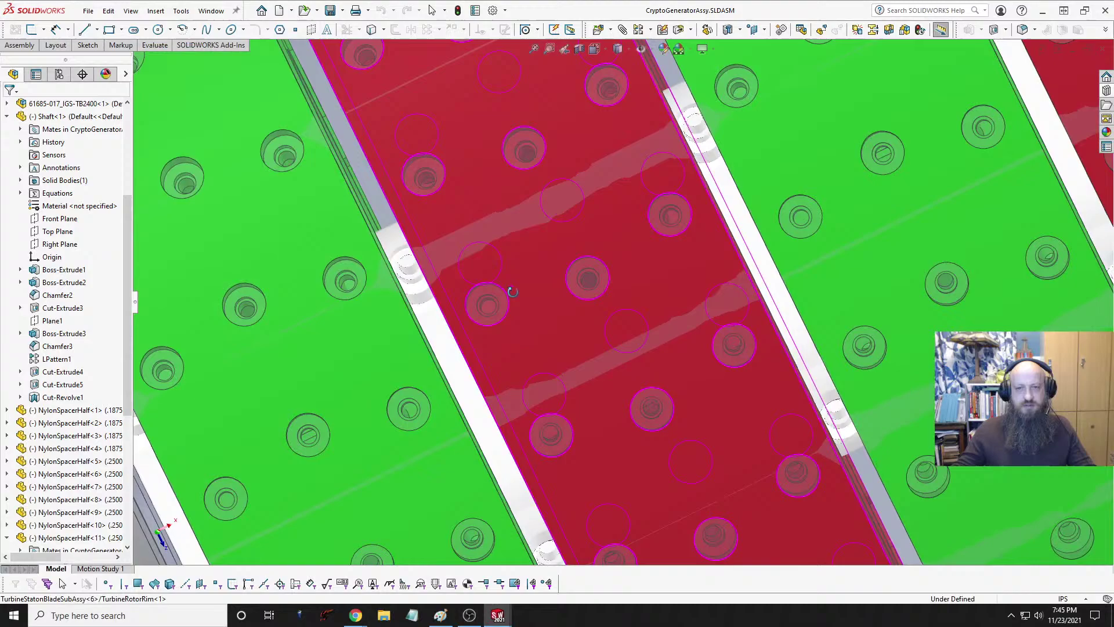
scroll(514, 285, "up", 9)
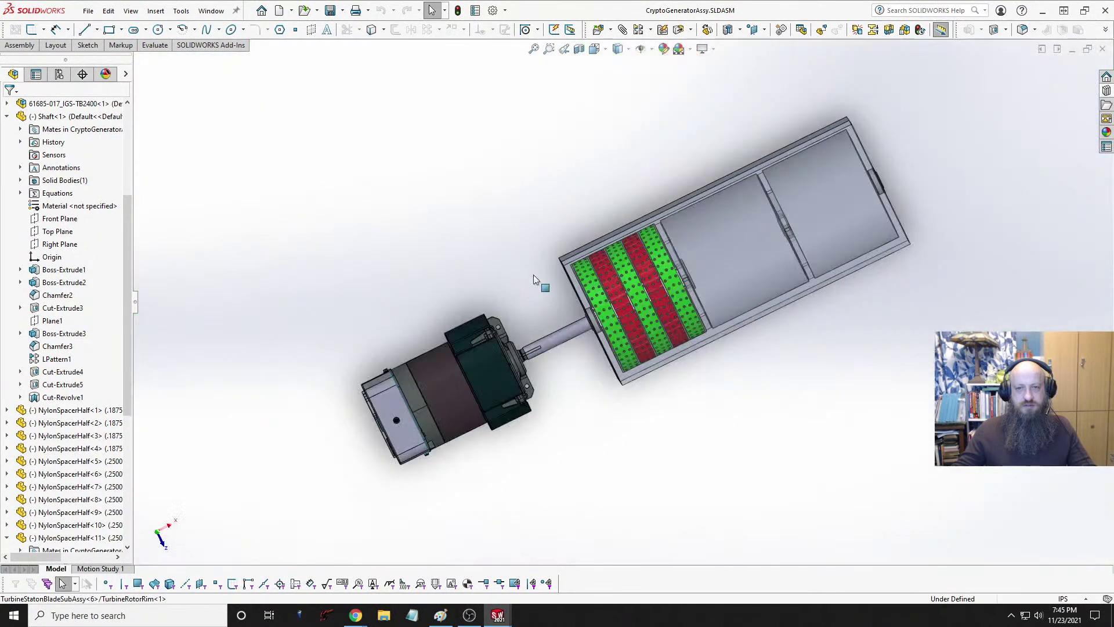
key("space")
left_click(818, 313)
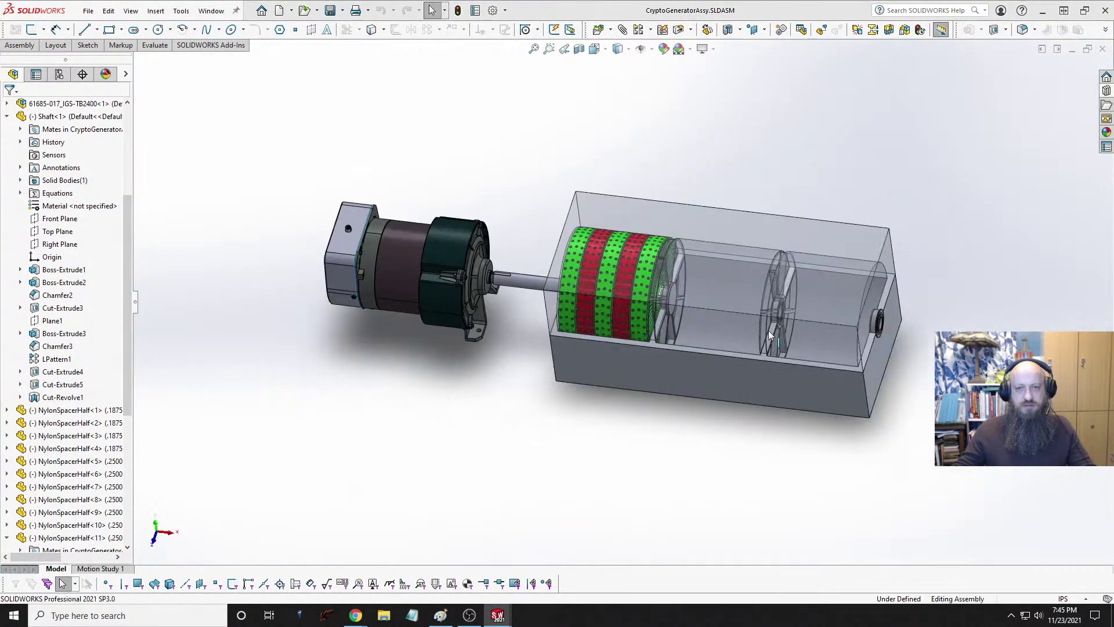
scroll(669, 313, "down", 10)
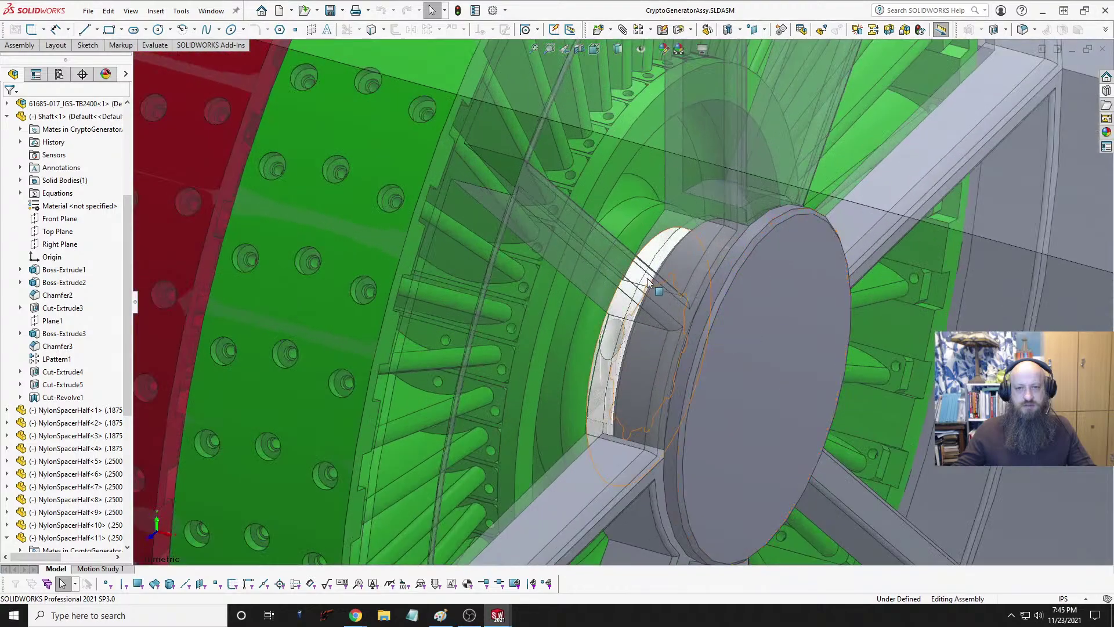
Step: Turn the shaft slightly by its end flange to test the rotation of the turbine rotors
left_click(760, 239)
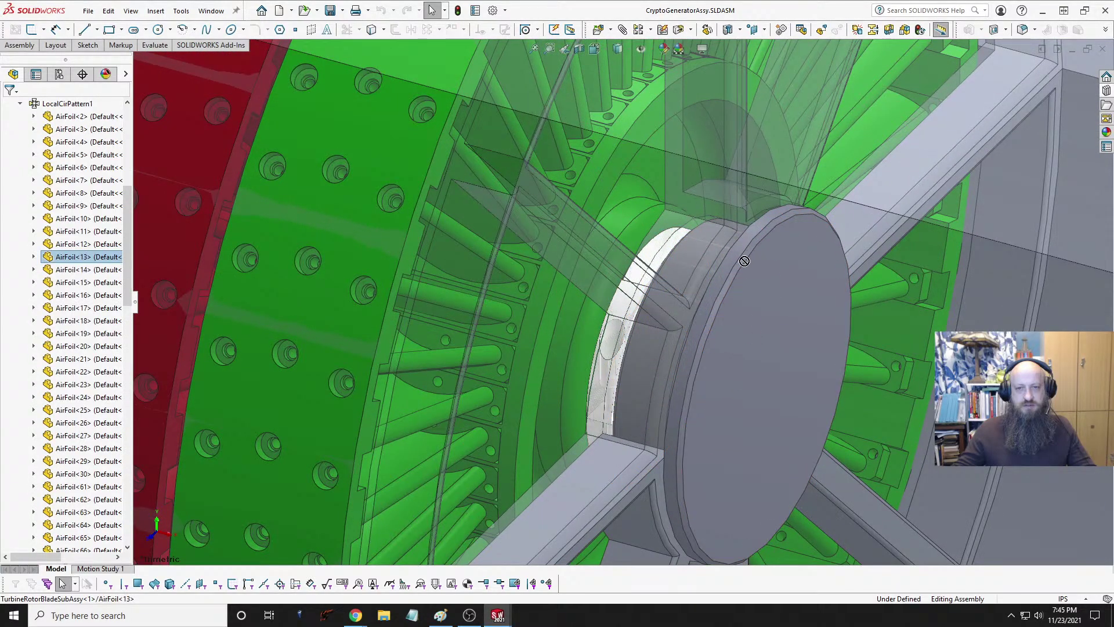
scroll(784, 309, "up", 3)
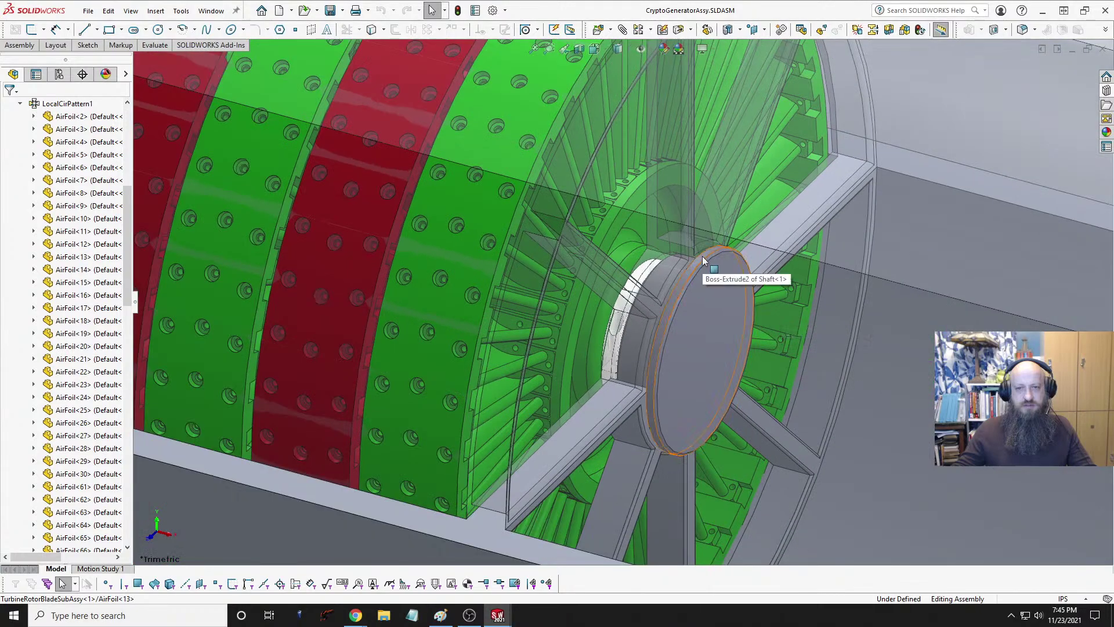
mouse_move(699, 261)
left_mouse_down()
mouse_move(664, 398)
mouse_move(682, 443)
mouse_move(664, 332)
mouse_move(697, 269)
left_mouse_up()
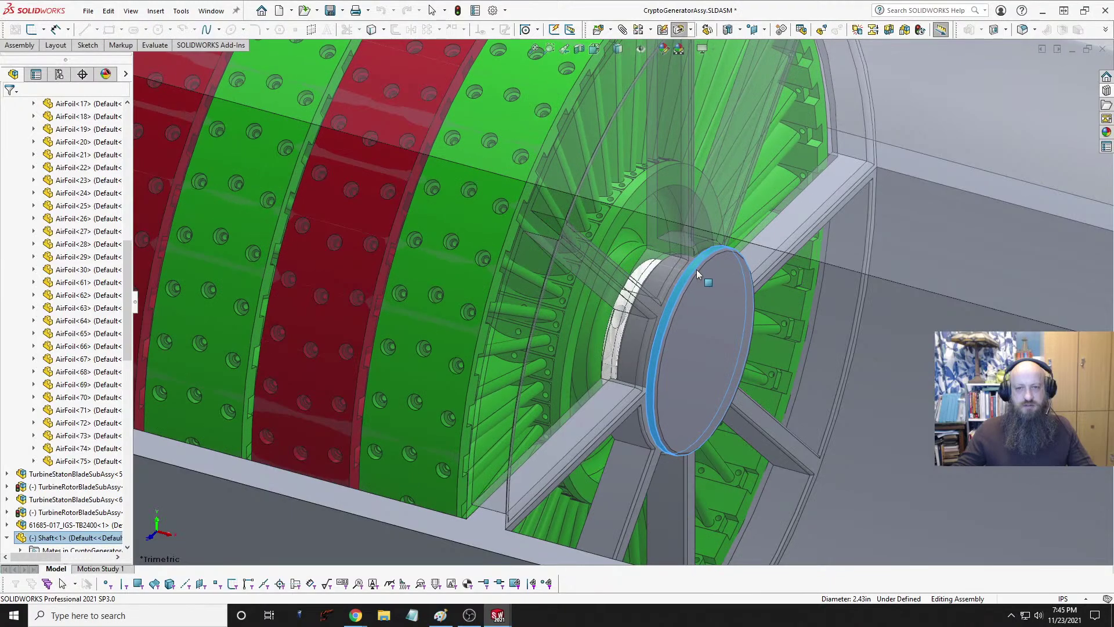
Step: Show the whole assembly in the trimetric view and collapse all expanded items in the feature tree
key("f")
key("space")
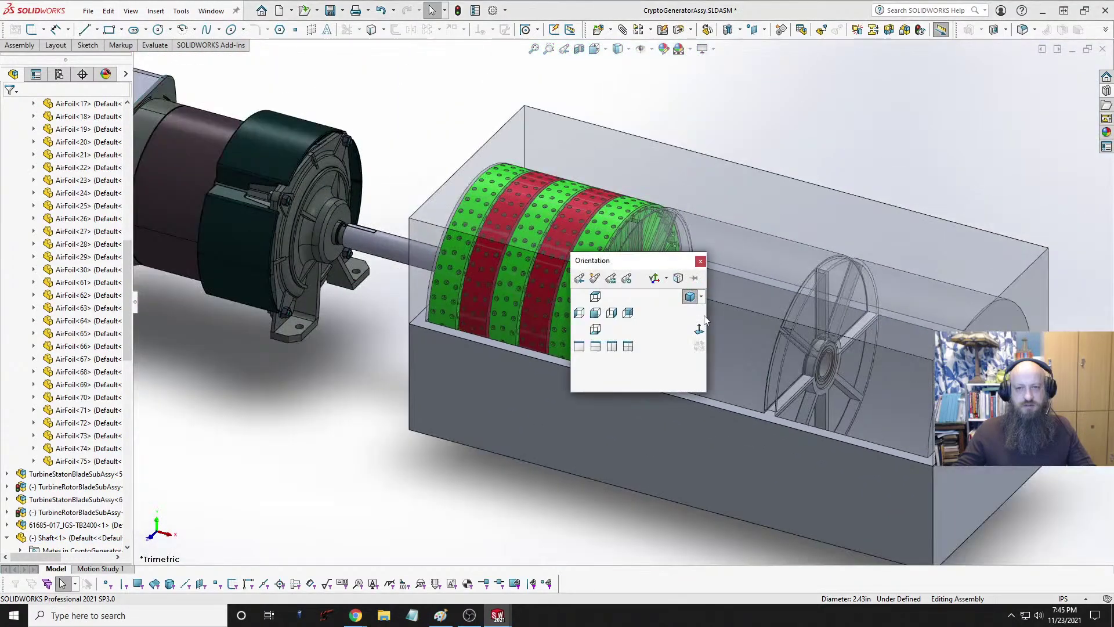
left_click(692, 297)
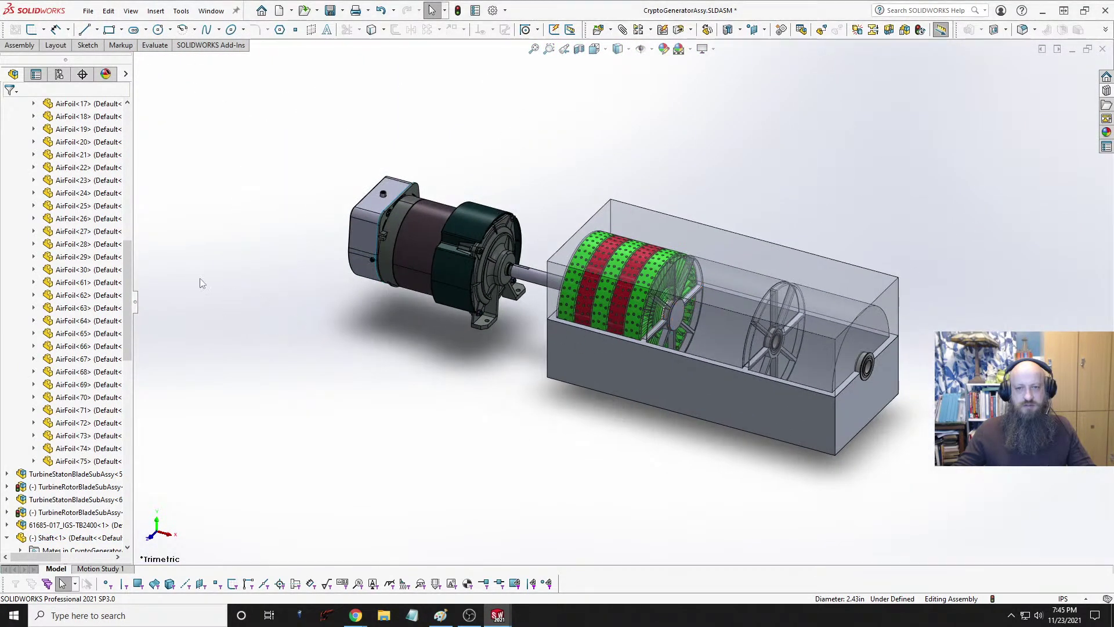
scroll(18, 279, "up", 10)
left_click(20, 282)
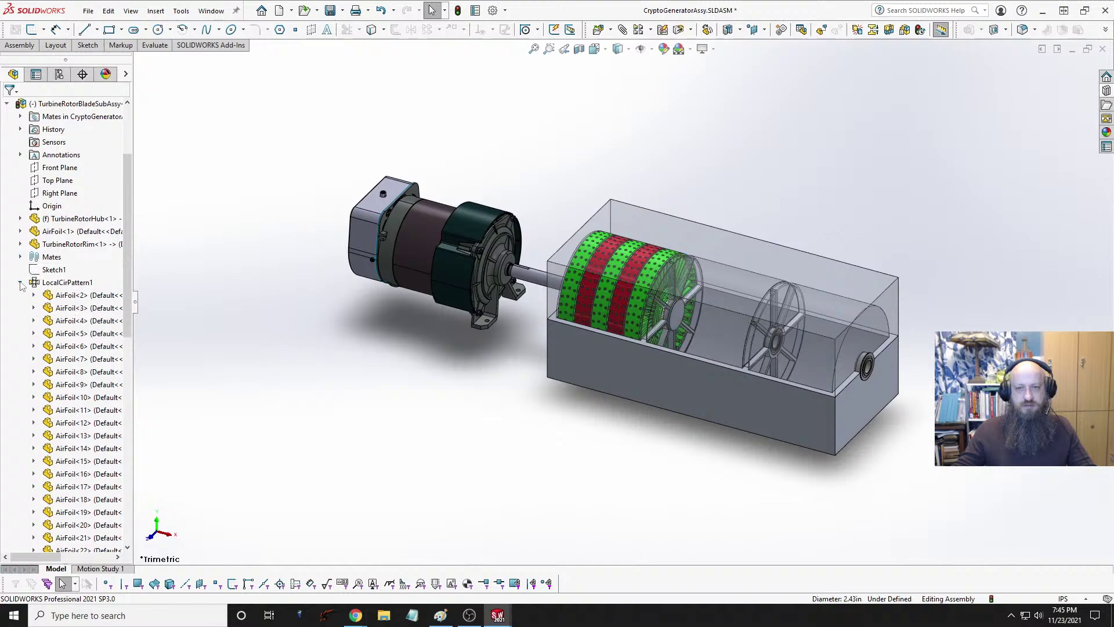
scroll(64, 180, "up", 1)
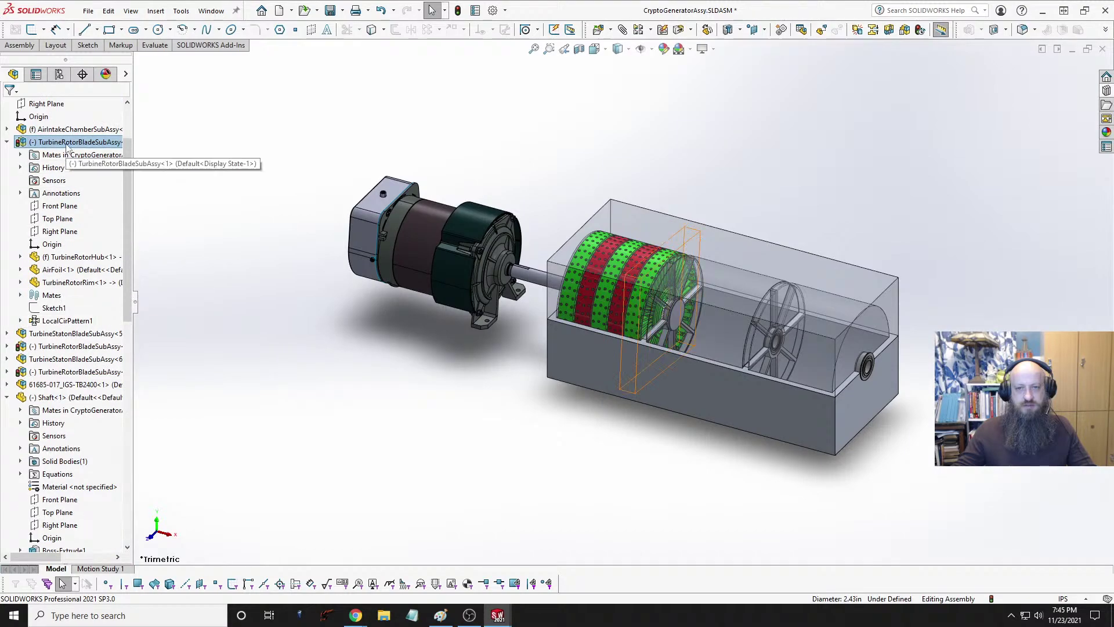
right_click(85, 143)
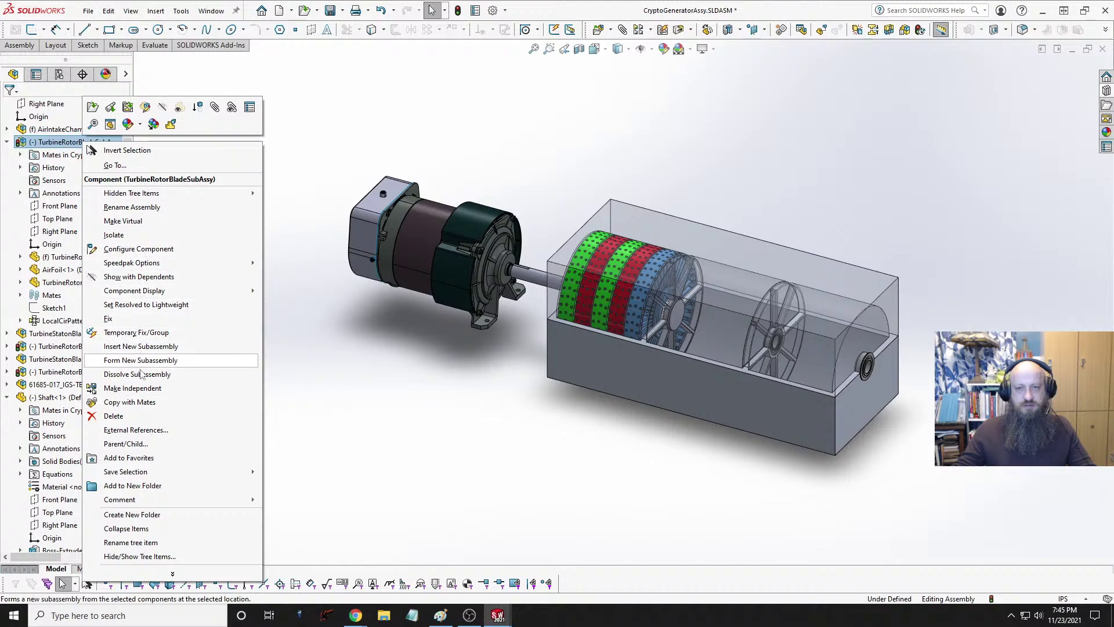
left_click(140, 534)
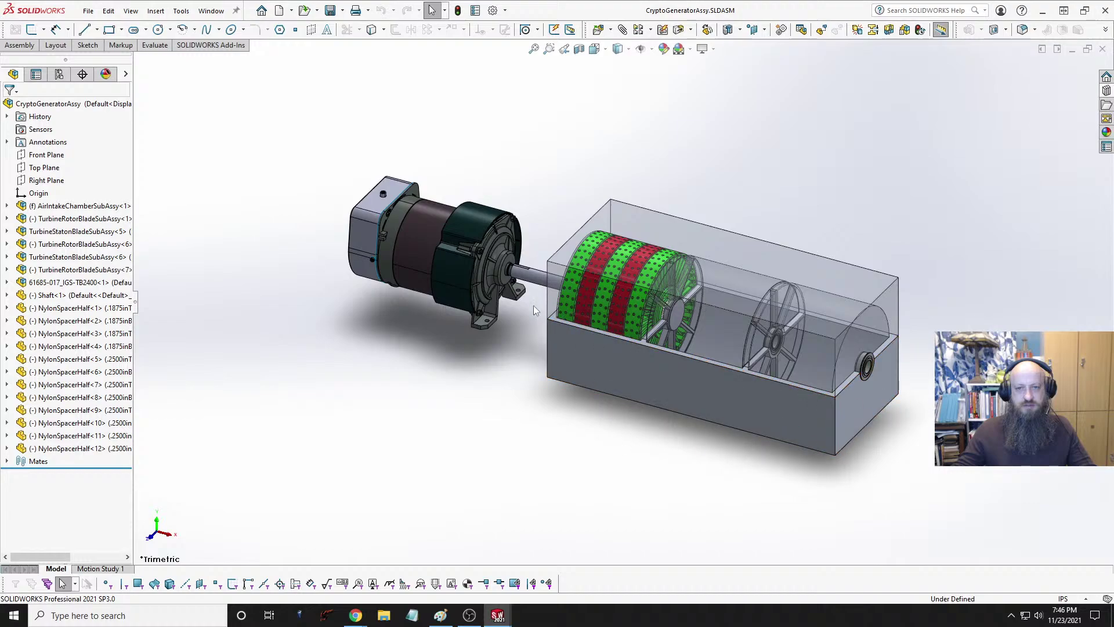
Step: Examine the turbine stages in the chamber and the shaft between the generator and the chamber from several angles, including from below
scroll(653, 371, "down", 3)
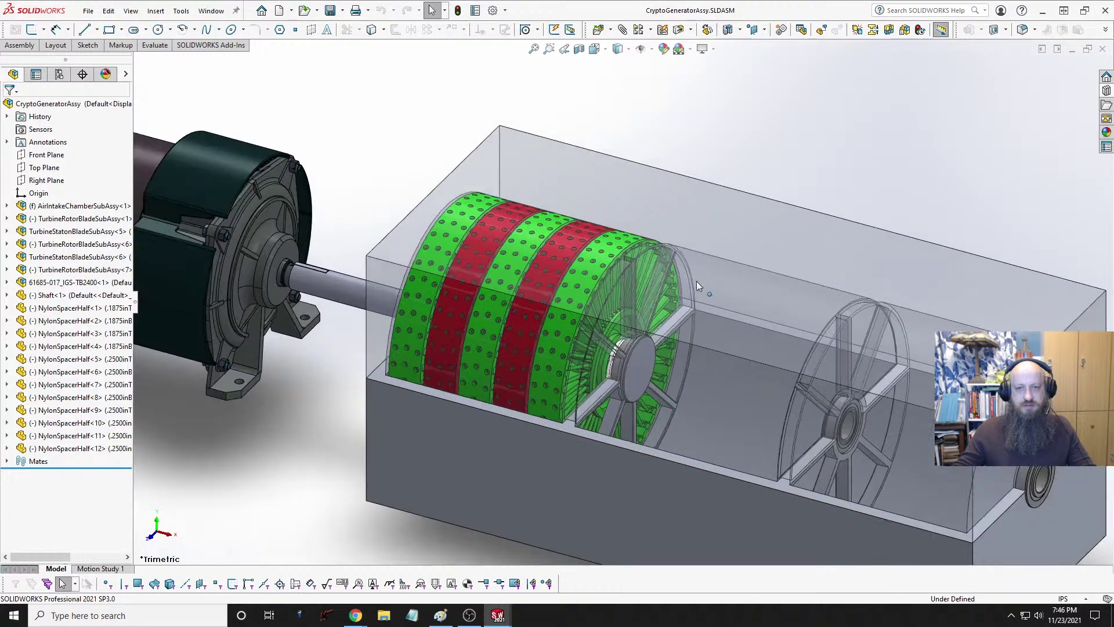
middle_click_drag(594, 356, 642, 383)
scroll(310, 377, "down", 3)
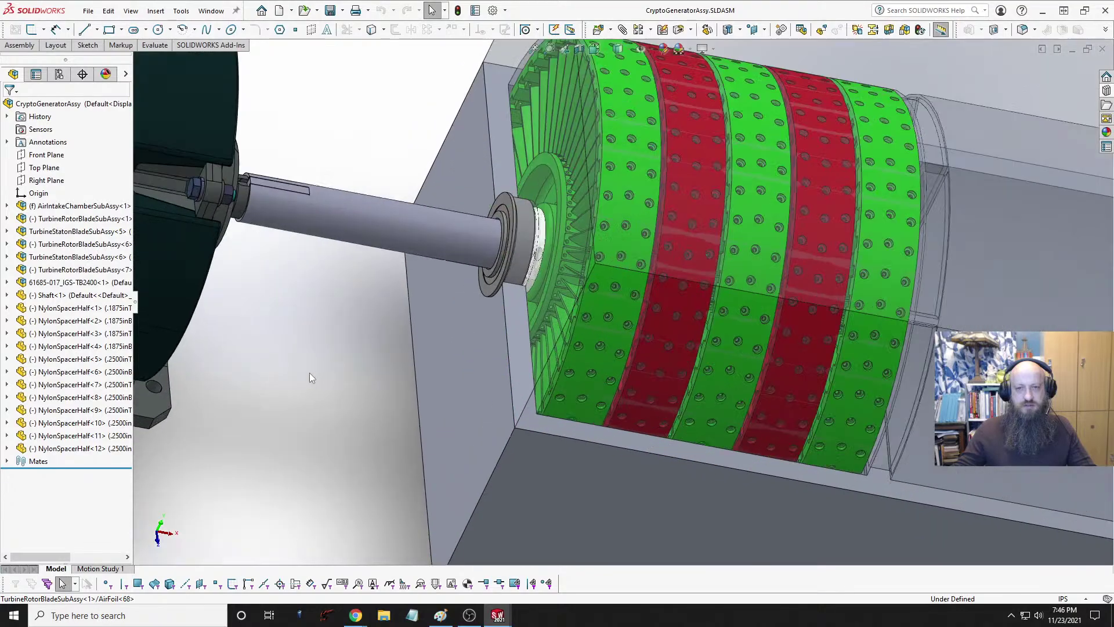
scroll(382, 351, "up", 6)
middle_click_drag(543, 318, 560, 132)
scroll(514, 305, "down", 5)
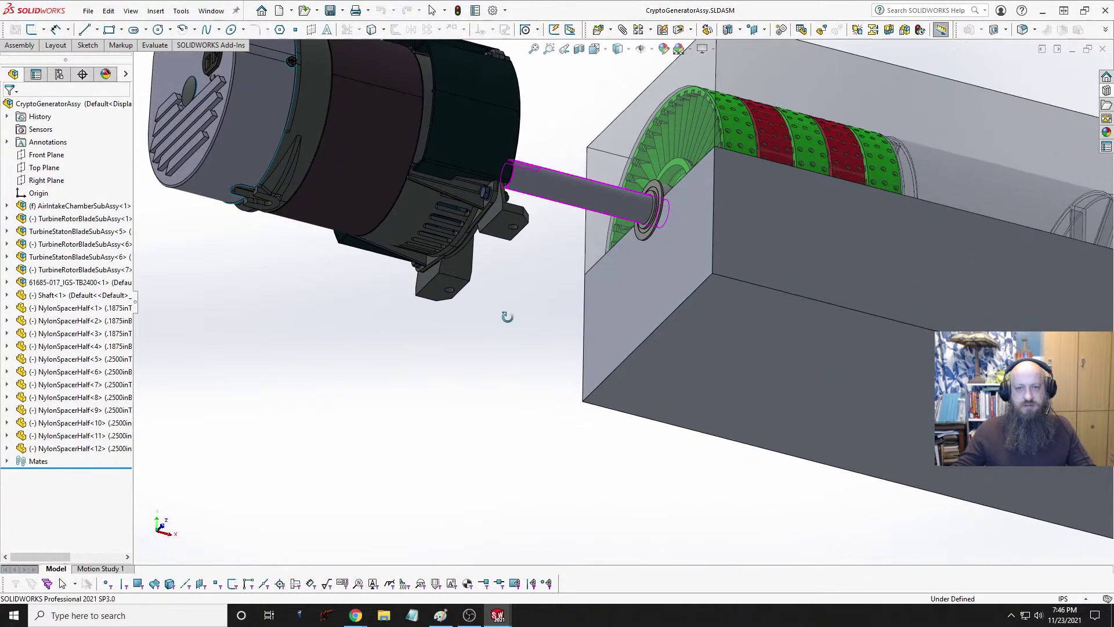
middle_click_drag(508, 301, 540, 306)
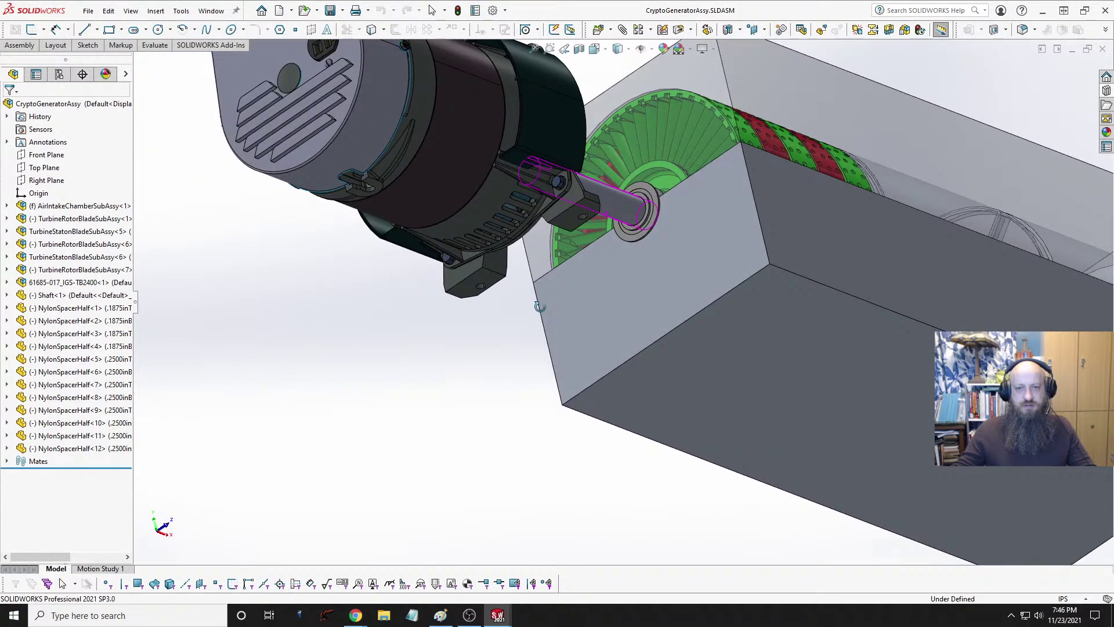
key("ctrl+1")
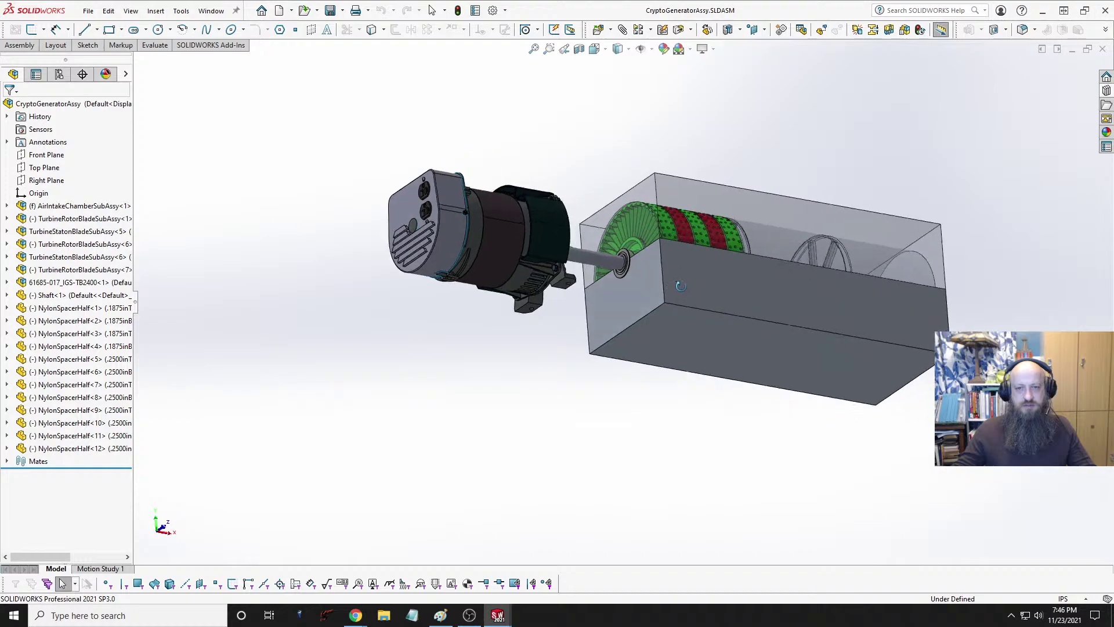
middle_click_drag(663, 372, 641, 443)
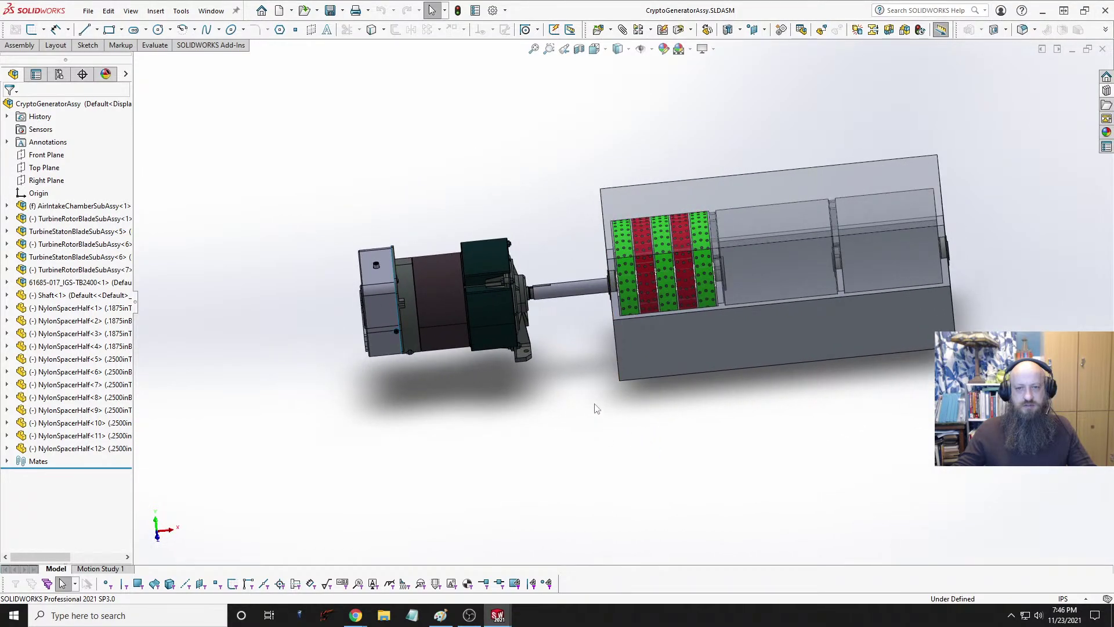
Step: Examine the generator's housing and mounting feet close up from above and below, and compare their height with the chamber's underside
scroll(562, 355, "down", 4)
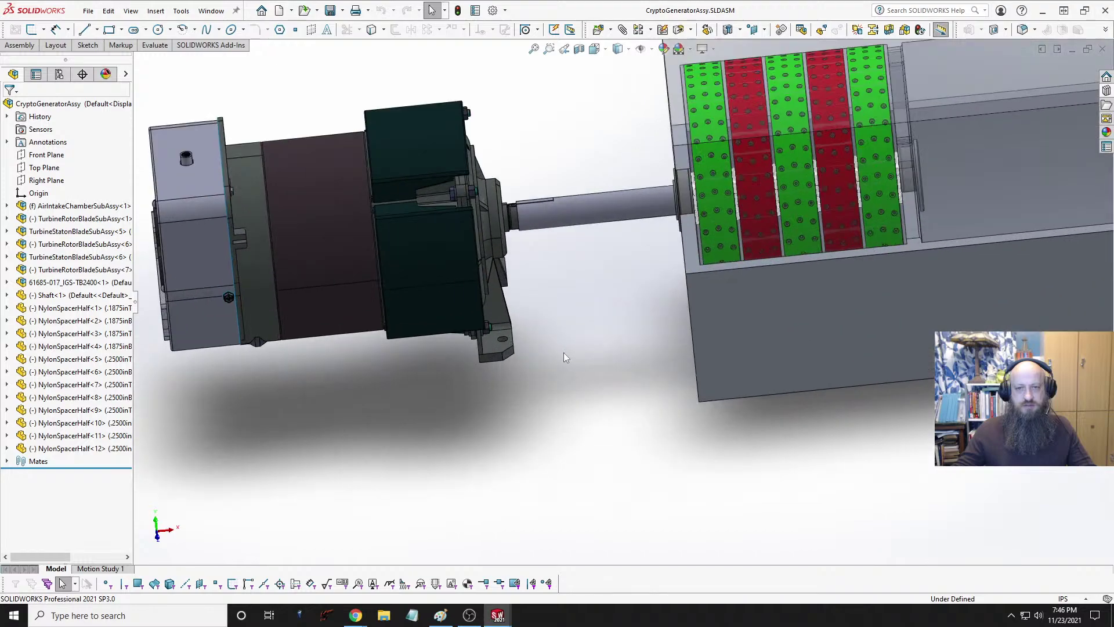
middle_click_drag(500, 358, 502, 415)
scroll(543, 325, "down", 4)
scroll(543, 330, "down", 2)
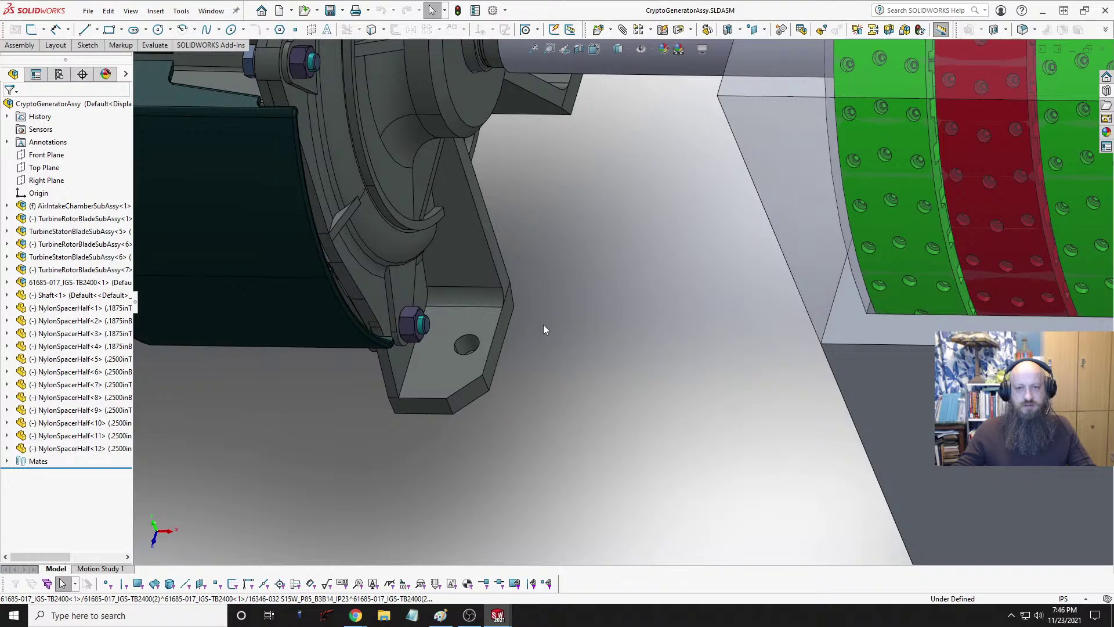
scroll(544, 325, "up", 7)
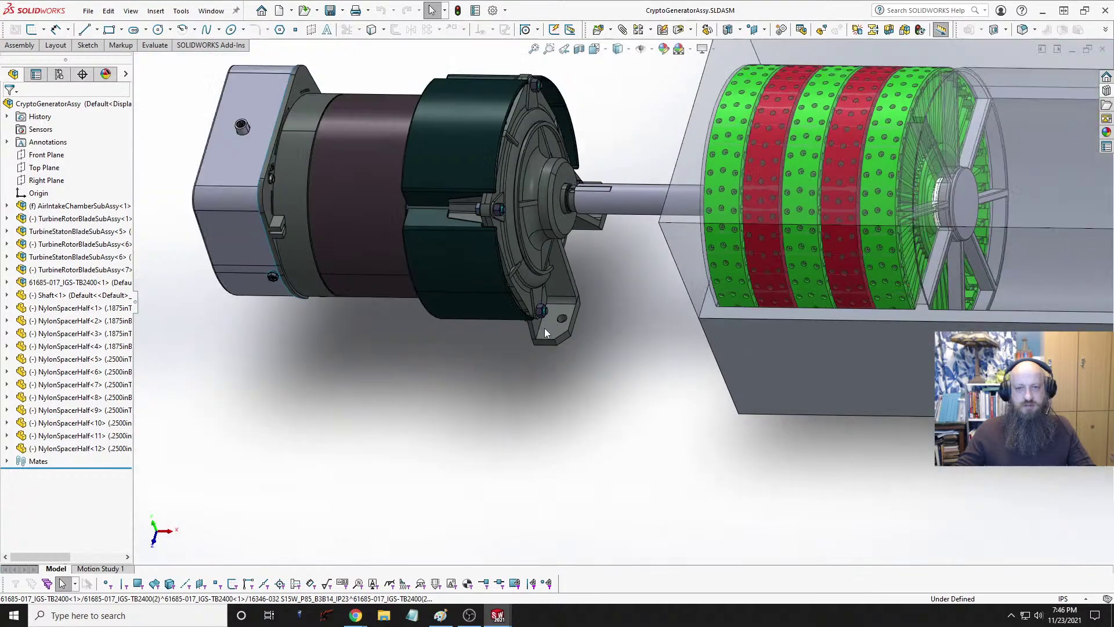
middle_click_drag(543, 324, 476, 195)
scroll(465, 383, "down", 4)
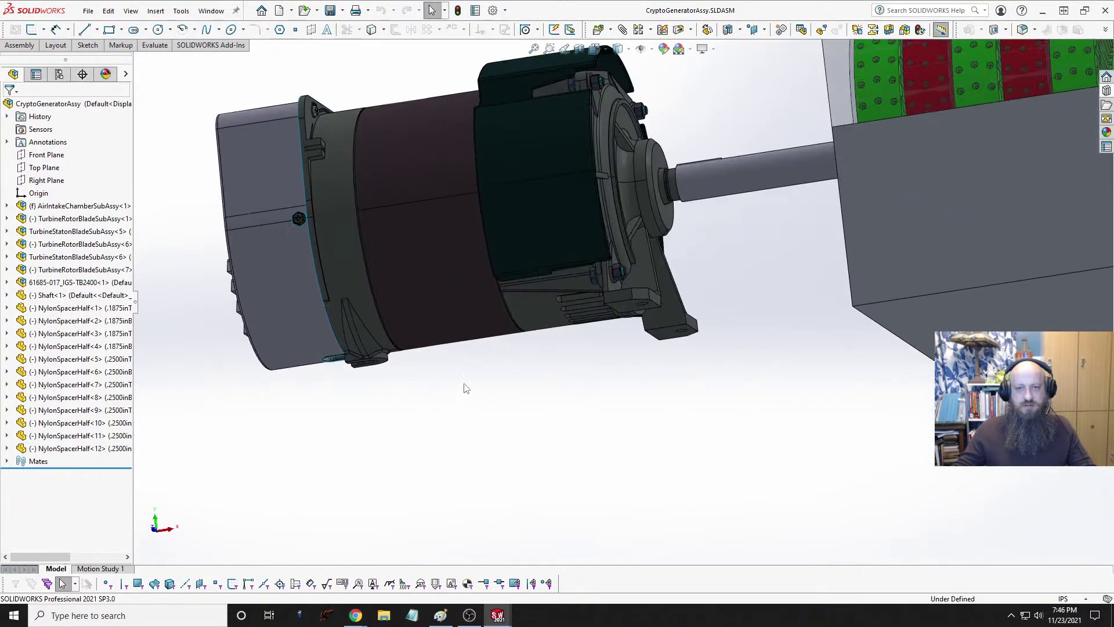
middle_click_drag(465, 388, 461, 303)
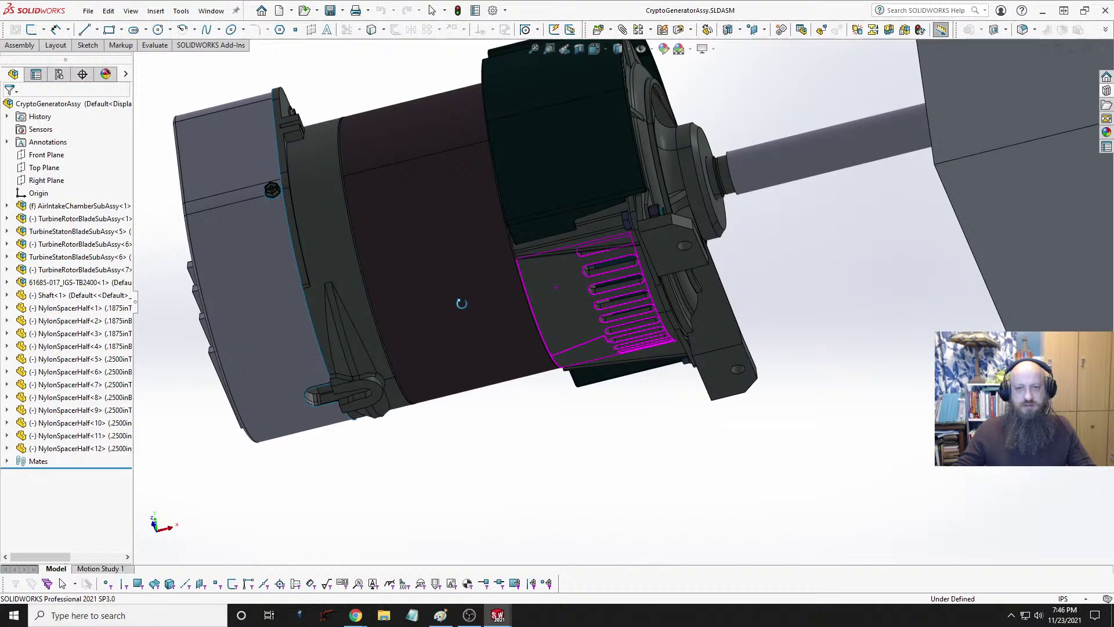
scroll(569, 366, "up", 4)
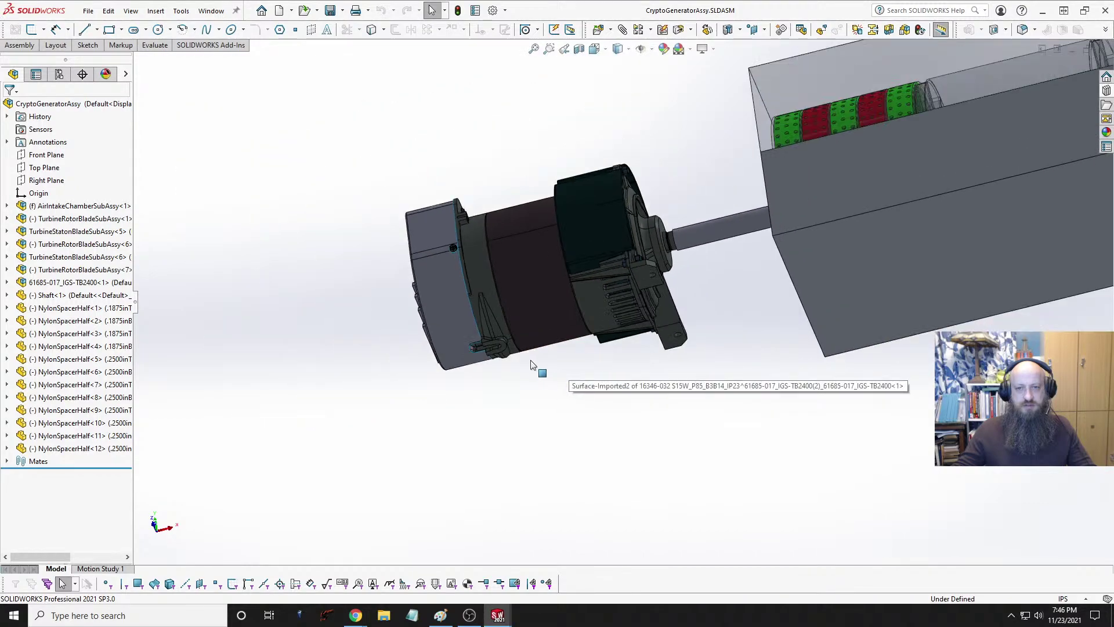
middle_click_drag(531, 361, 609, 395)
scroll(774, 353, "down", 3)
middle_click_drag(755, 320, 754, 380)
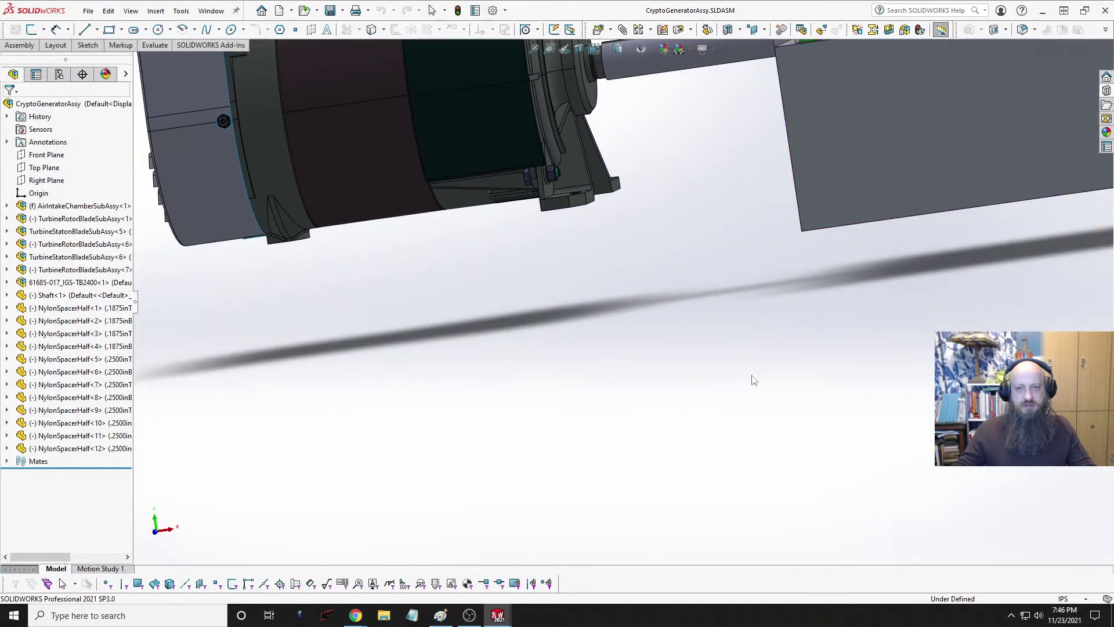
scroll(736, 296, "up", 7)
Step: Open the AirFlowChamberBase part from the assembly in its own window
middle_click_drag(734, 290, 772, 309)
scroll(663, 280, "down", 4)
right_click(774, 308)
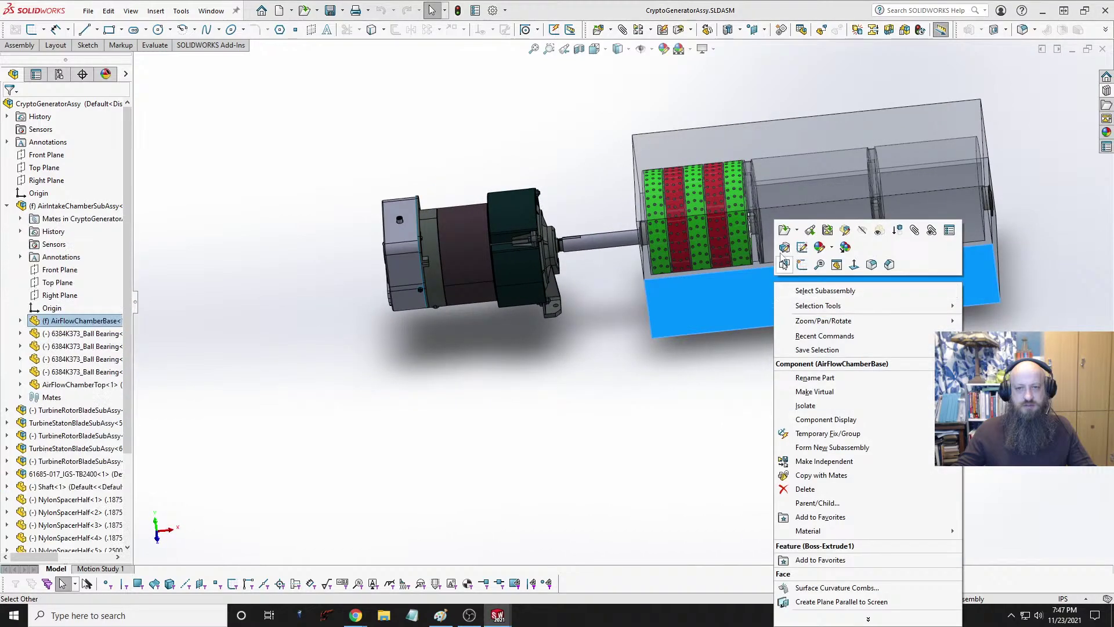
left_click(784, 231)
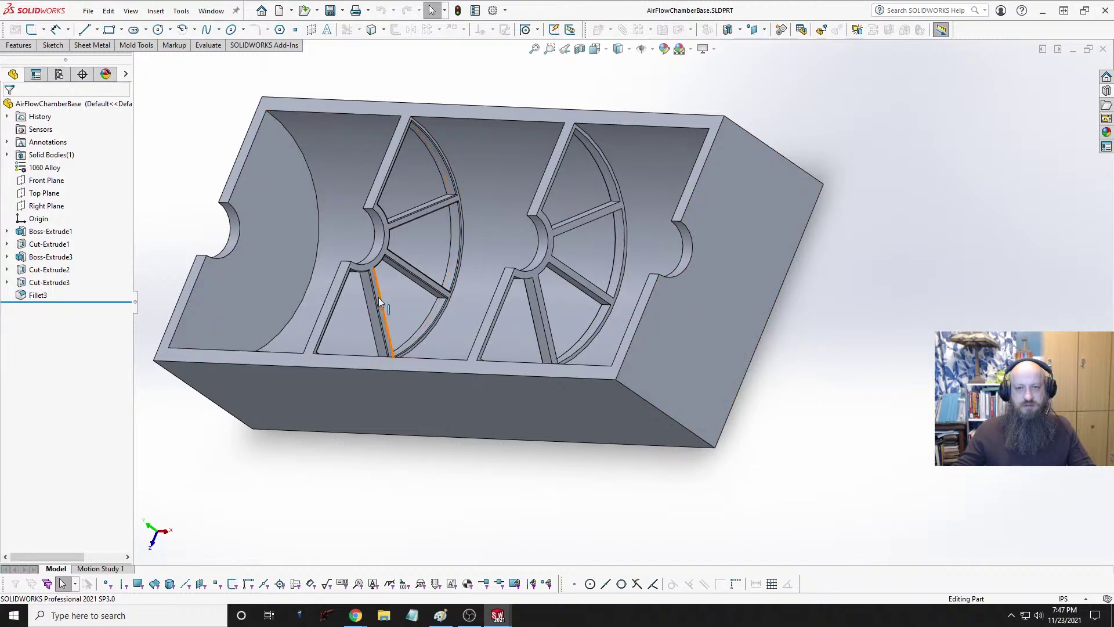
Step: Set the inner construction circle's diameter in Sketch3 of Cut-Extrude1 to 8.06 in and save the AirFlowChamberBase part
left_click(36, 245)
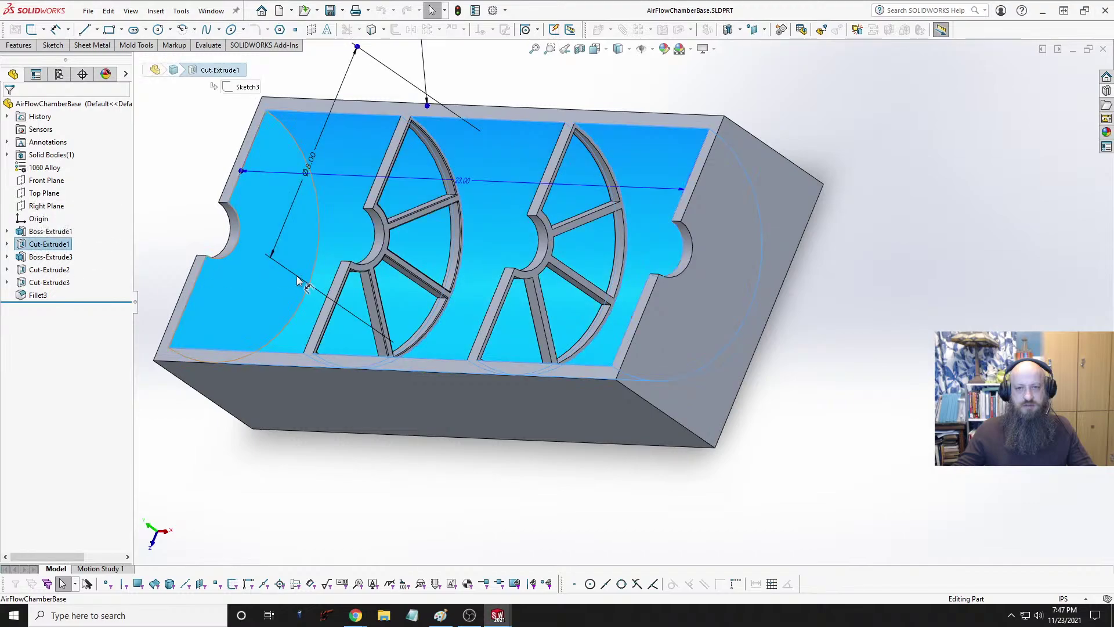
mouse_move(240, 273)
middle_mouse_down()
mouse_move(206, 291)
mouse_move(252, 279)
middle_mouse_up()
scroll(206, 292, "down", 1)
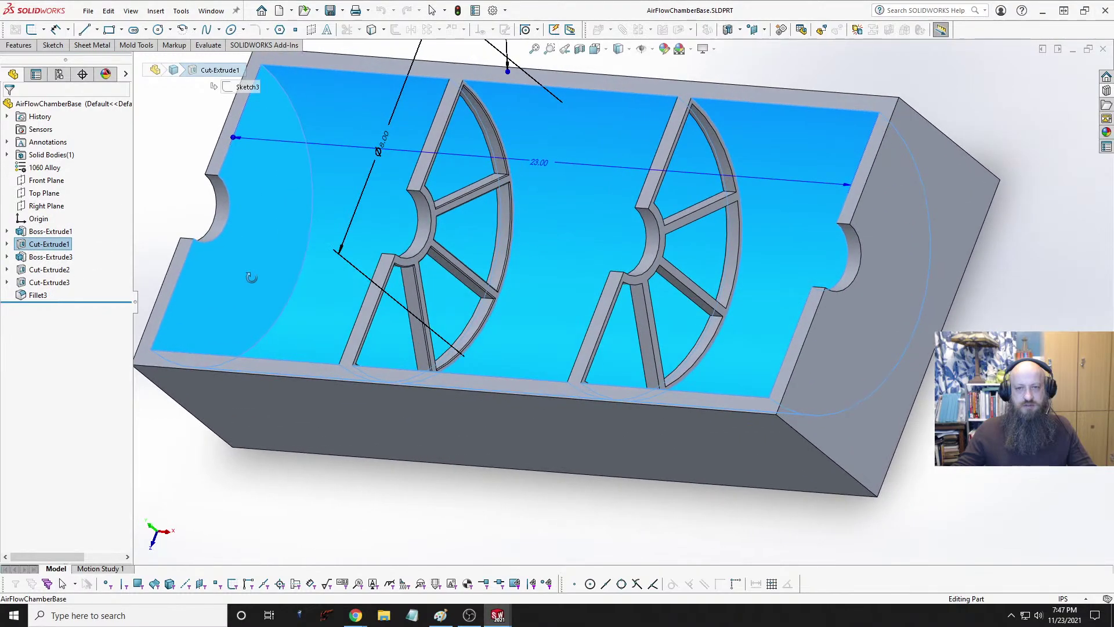
left_click(6, 244)
left_click(54, 257)
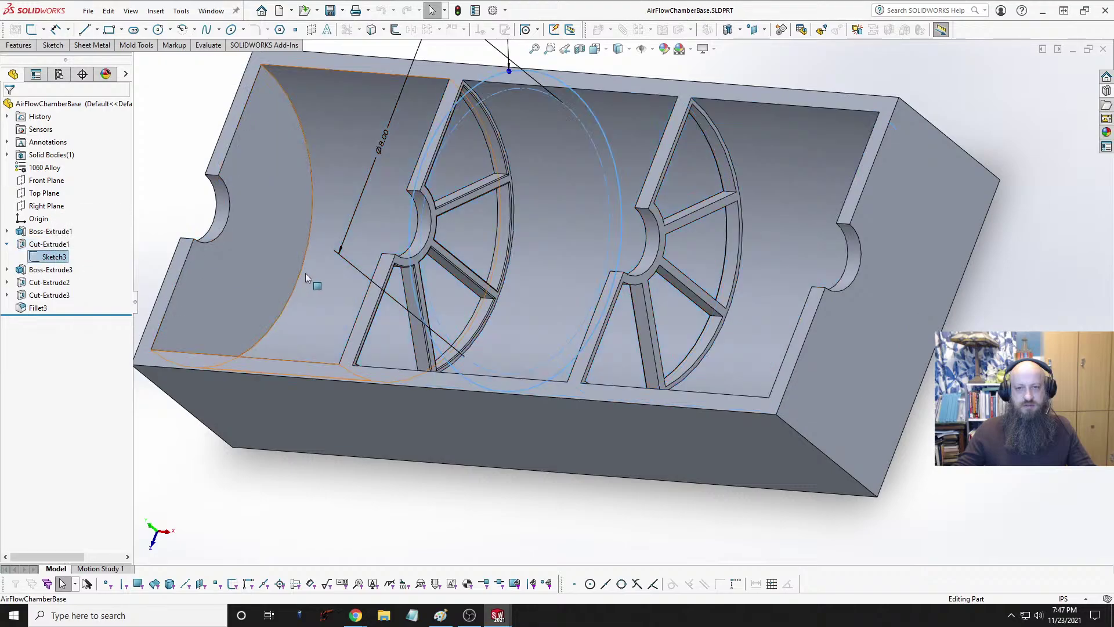
mouse_move(304, 271)
middle_mouse_down()
mouse_move(412, 276)
mouse_move(438, 313)
mouse_move(437, 288)
mouse_move(318, 256)
mouse_move(320, 267)
middle_mouse_up()
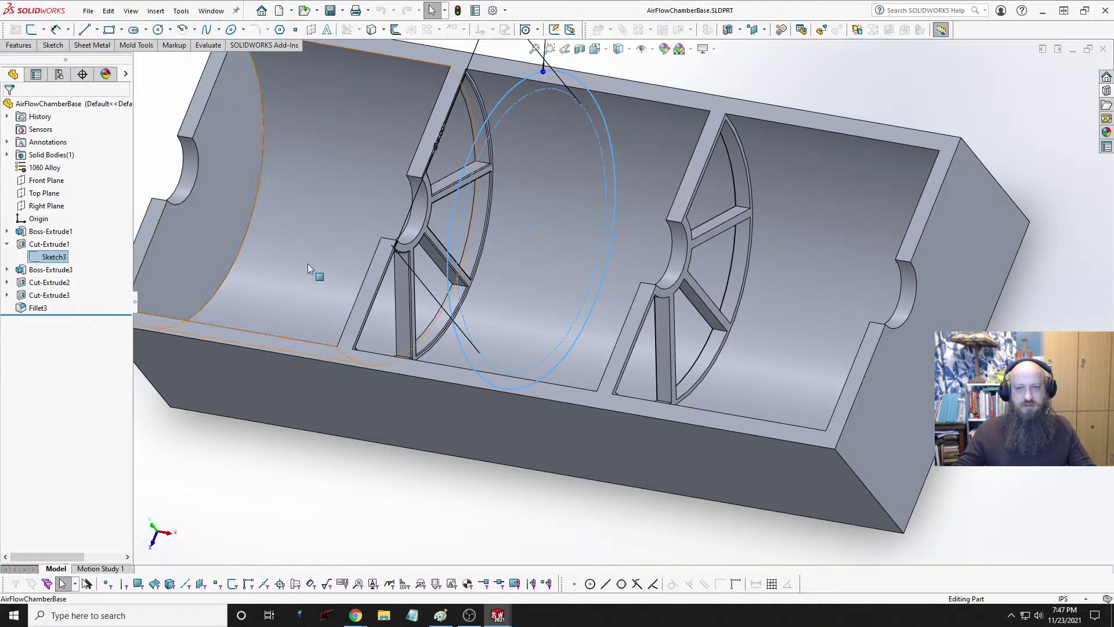
middle_click_drag(472, 211, 296, 113)
scroll(367, 149, "up", 5)
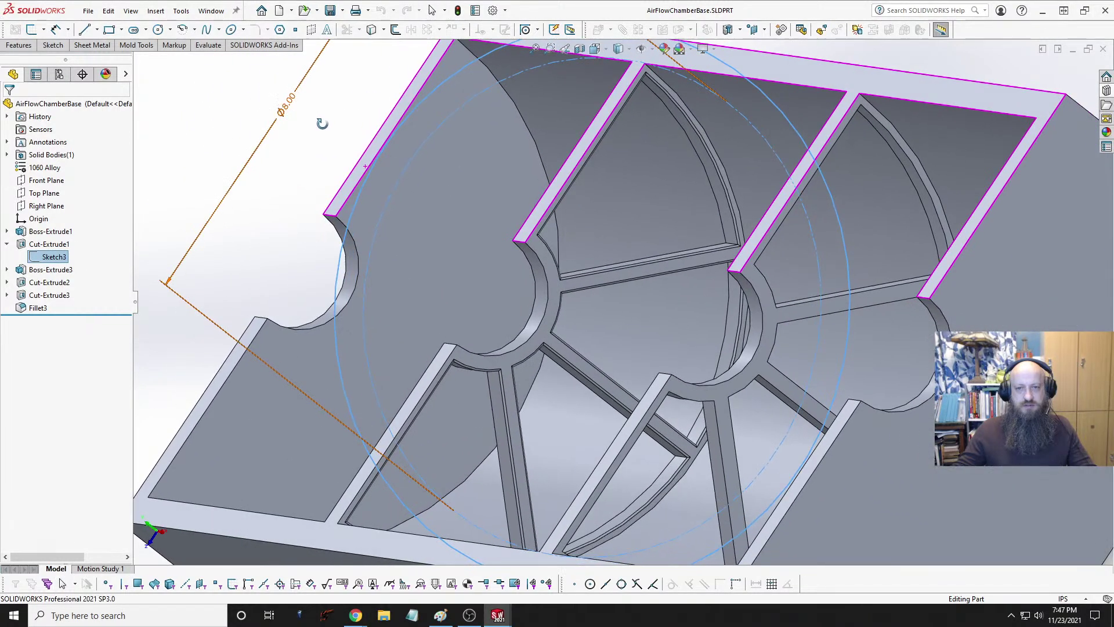
left_click(290, 108)
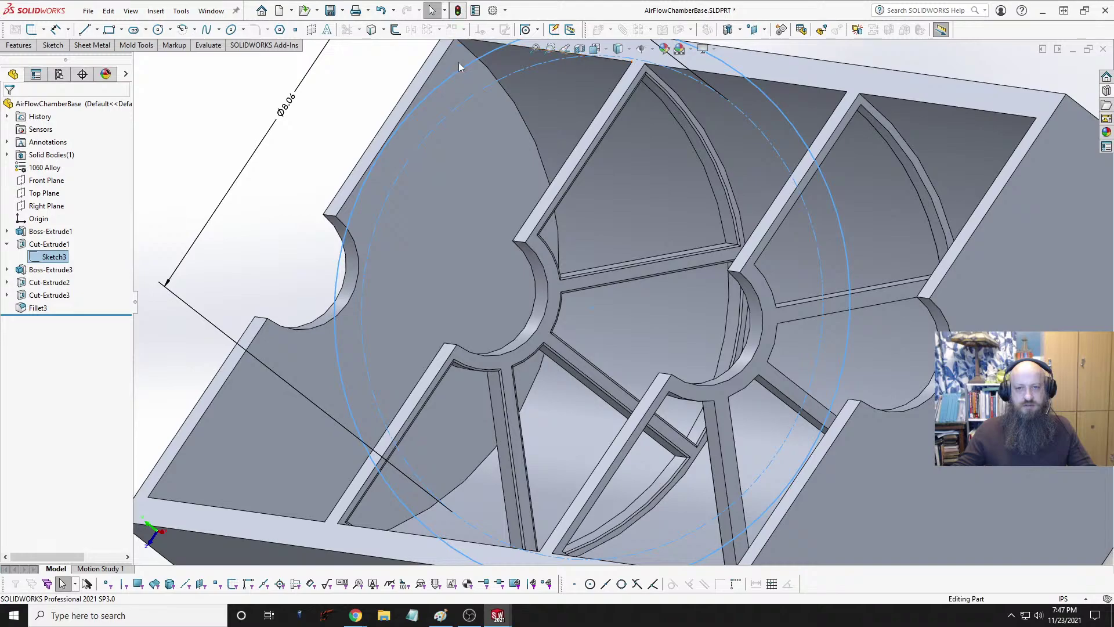
key("Escape")
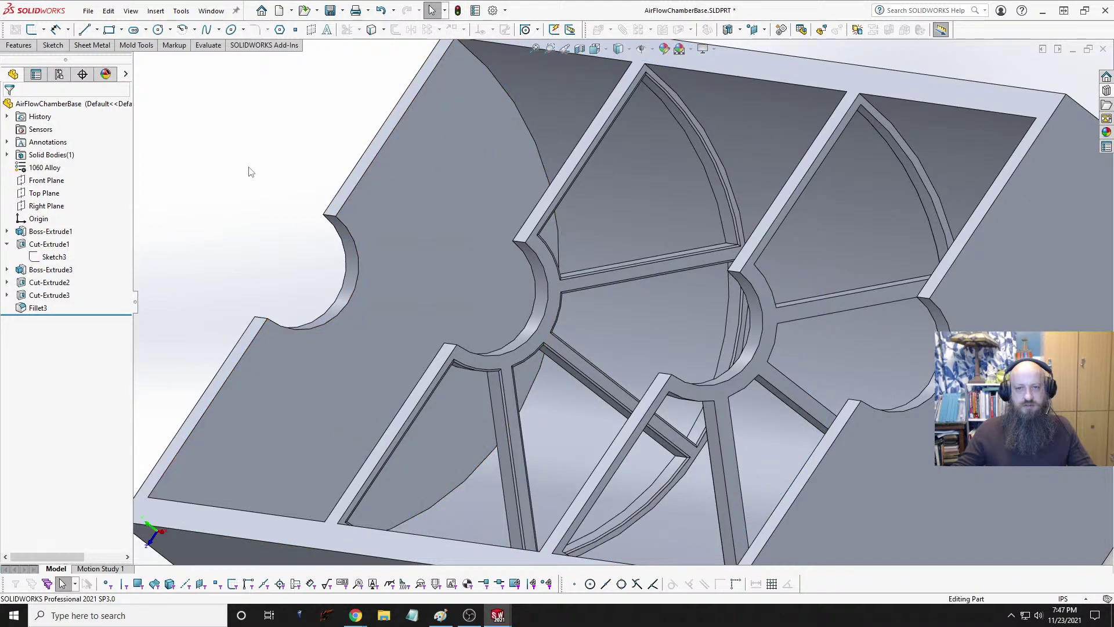
key("ctrl+s")
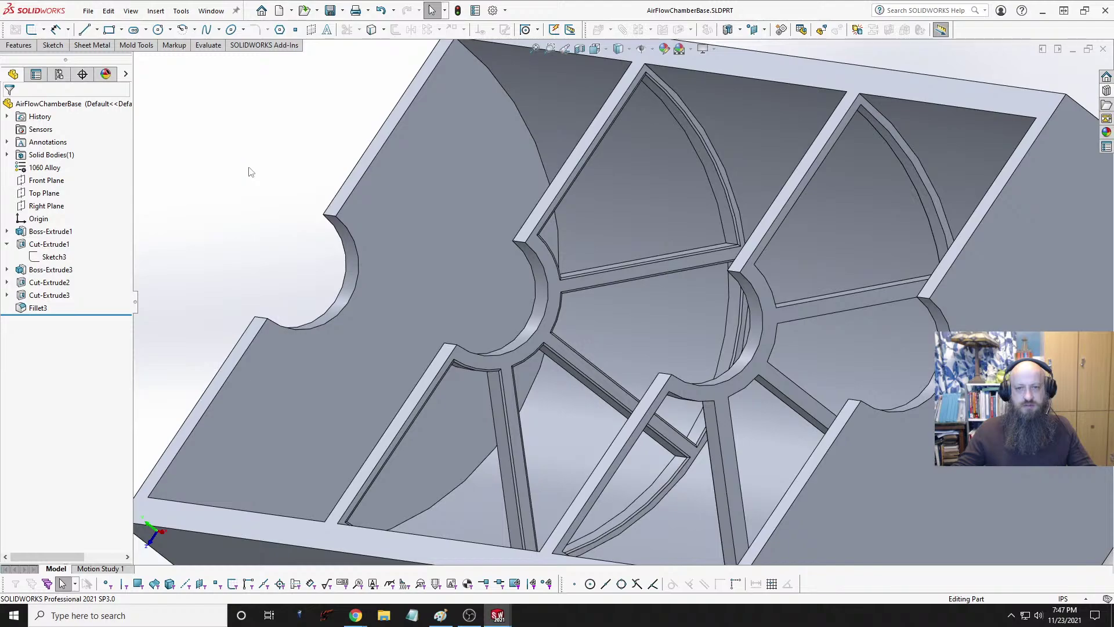
Step: Return to CryptoGeneratorAssy and examine the clearance between the end rotor's green rim and the chamber wall up close
key("ctrl+Tab")
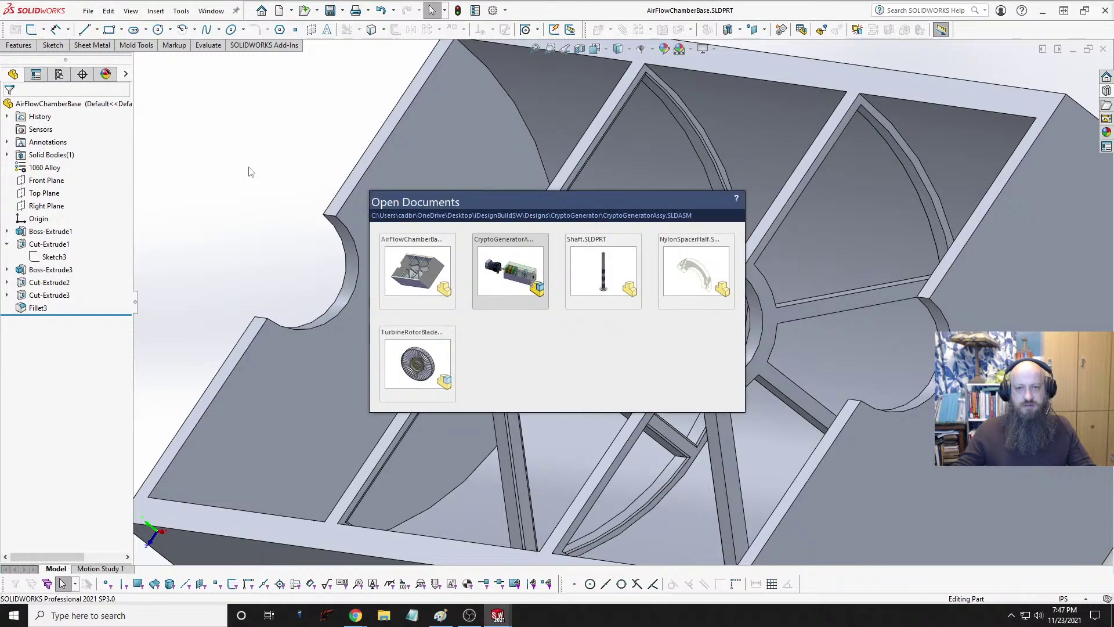
key("Escape")
key("ctrl+Tab")
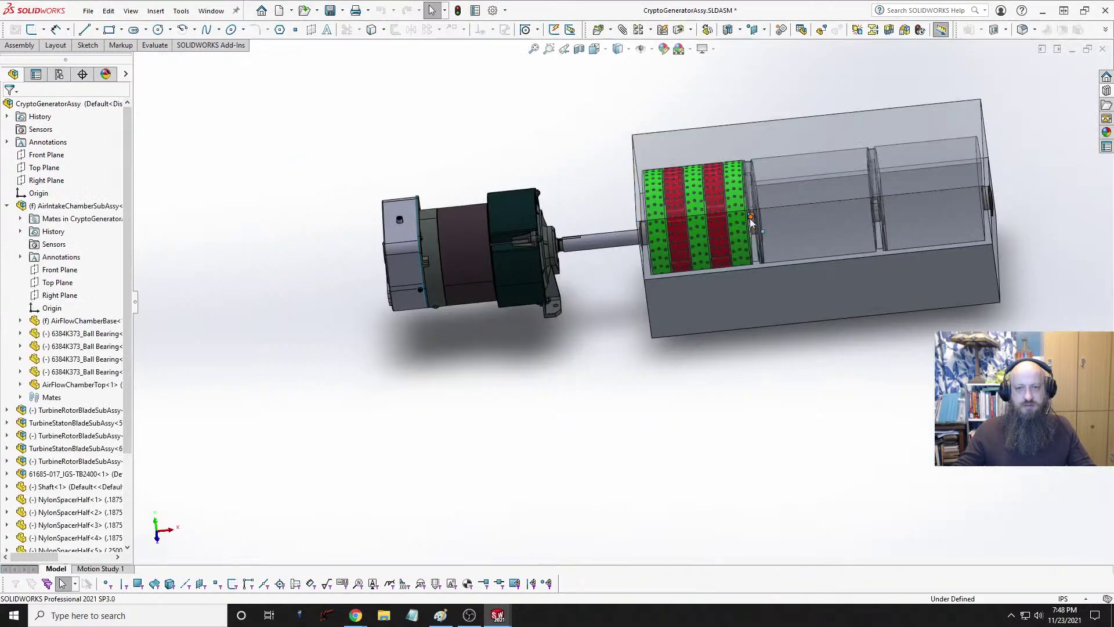
middle_click_drag(750, 218, 801, 185)
scroll(735, 221, "down", 8)
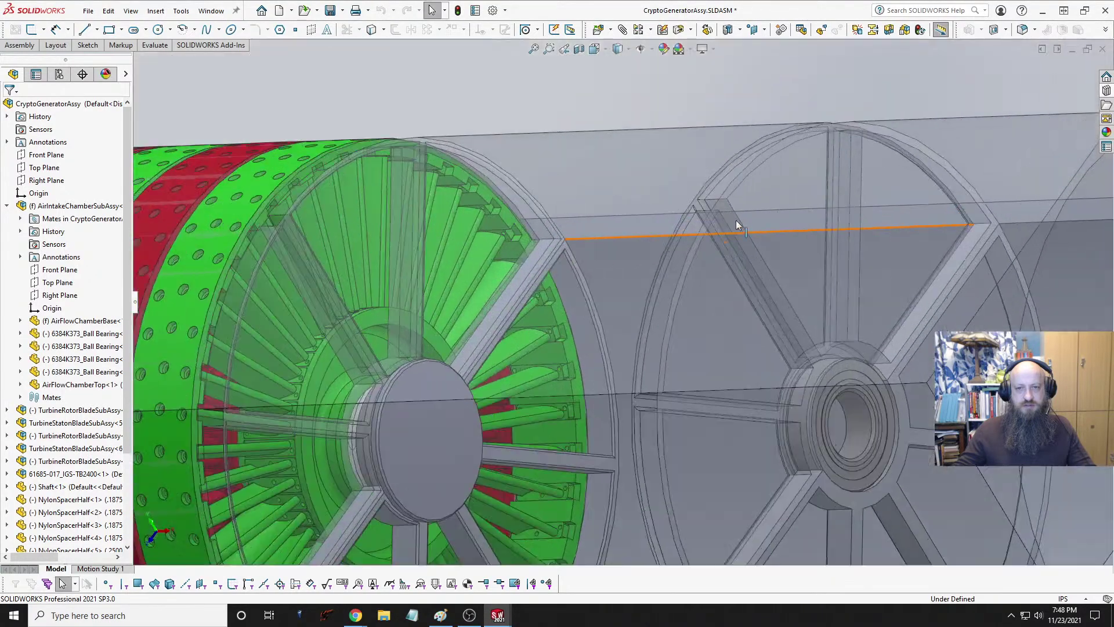
middle_click(494, 267)
middle_click_drag(493, 267, 396, 243)
scroll(396, 246, "down", 6)
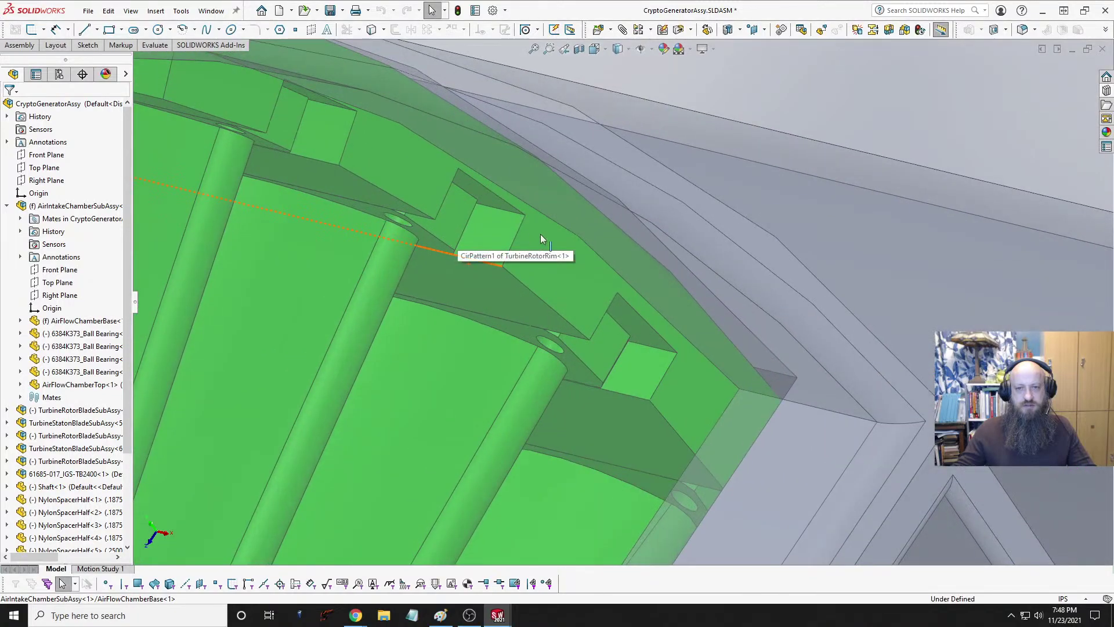
middle_click(540, 234)
middle_click_drag(513, 208, 535, 240)
scroll(635, 281, "up", 10)
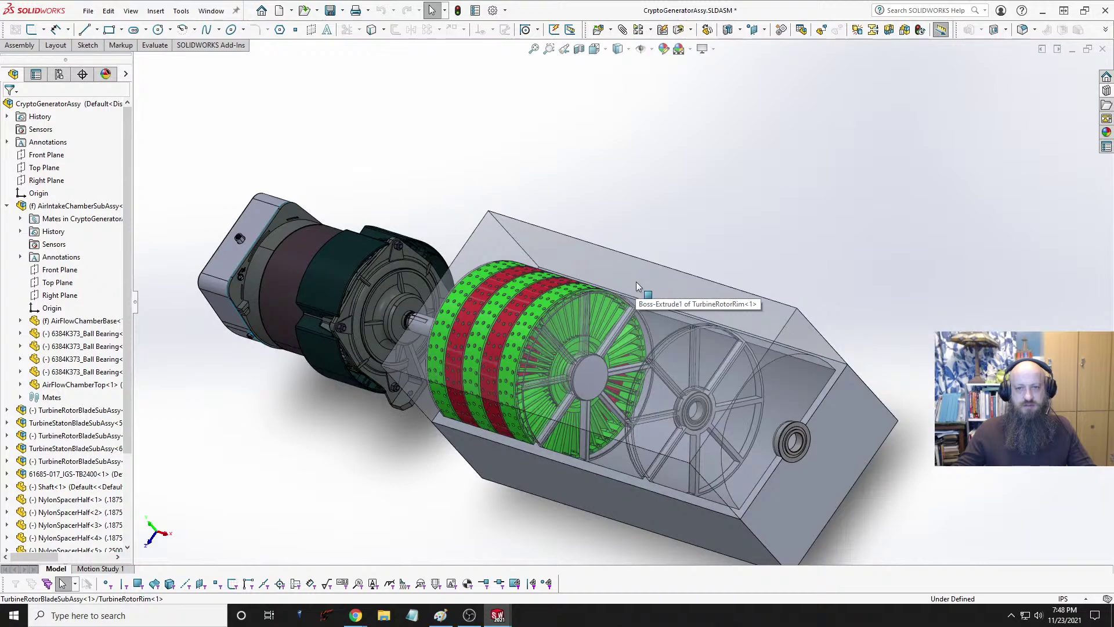
Step: Open the AirFlowChamberTop part from the assembly and check the circle diameters of its Cut-Extrude1 feature
left_click(646, 271)
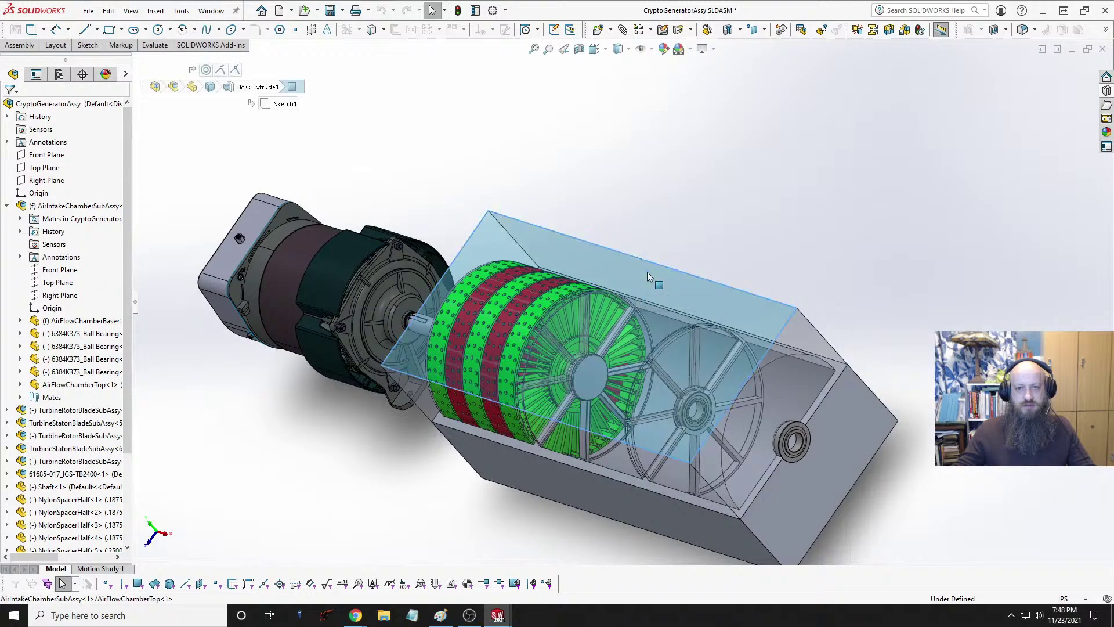
left_click(670, 242)
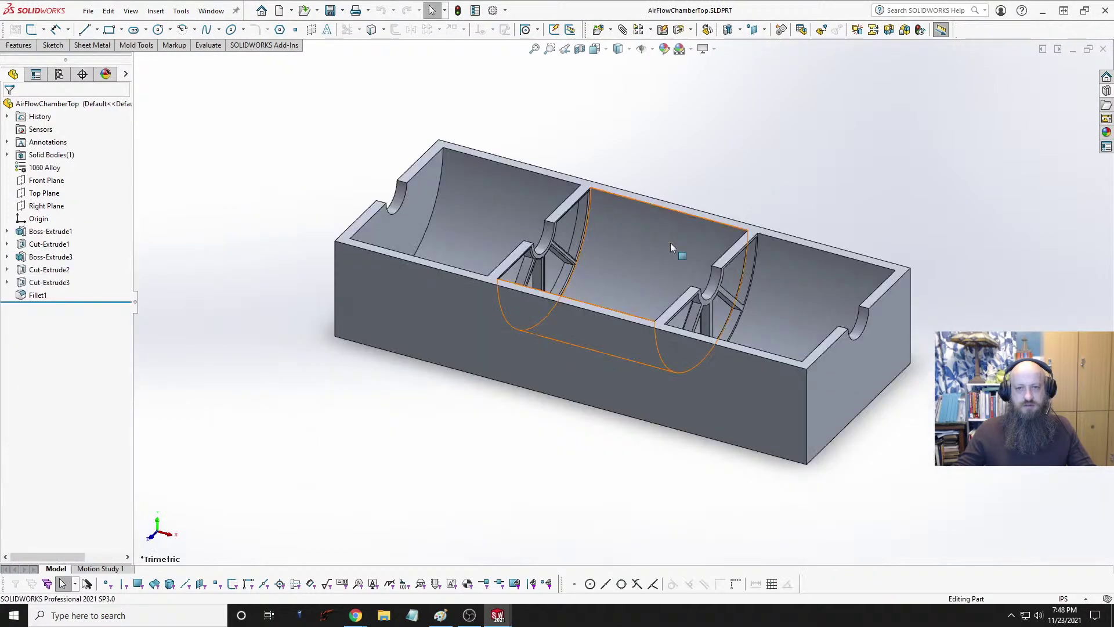
left_click(49, 243)
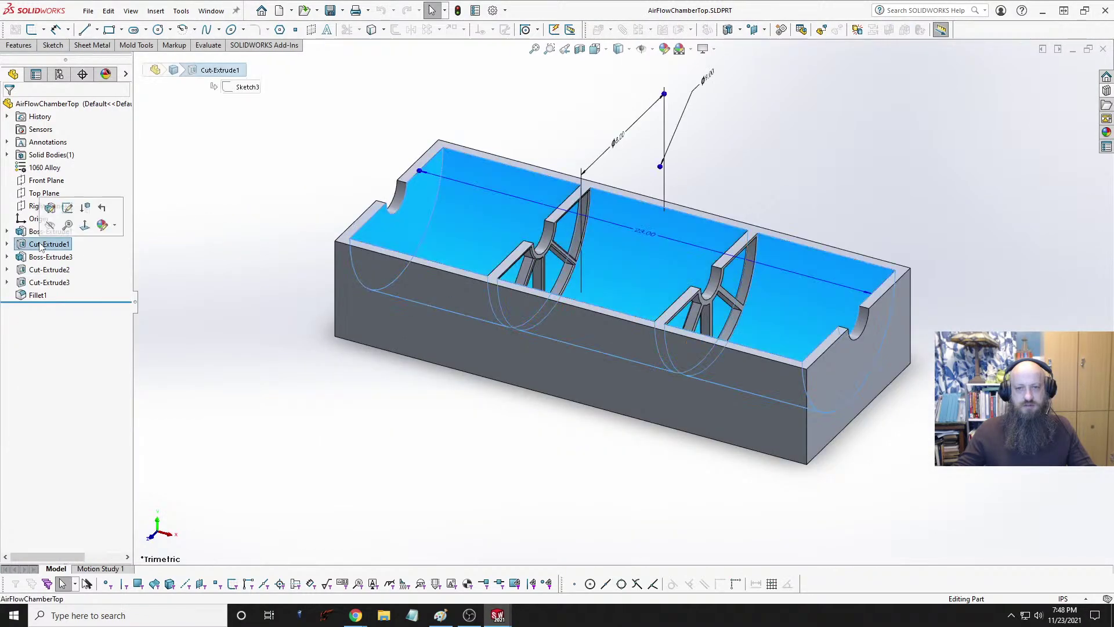
middle_click_drag(724, 134, 654, 159)
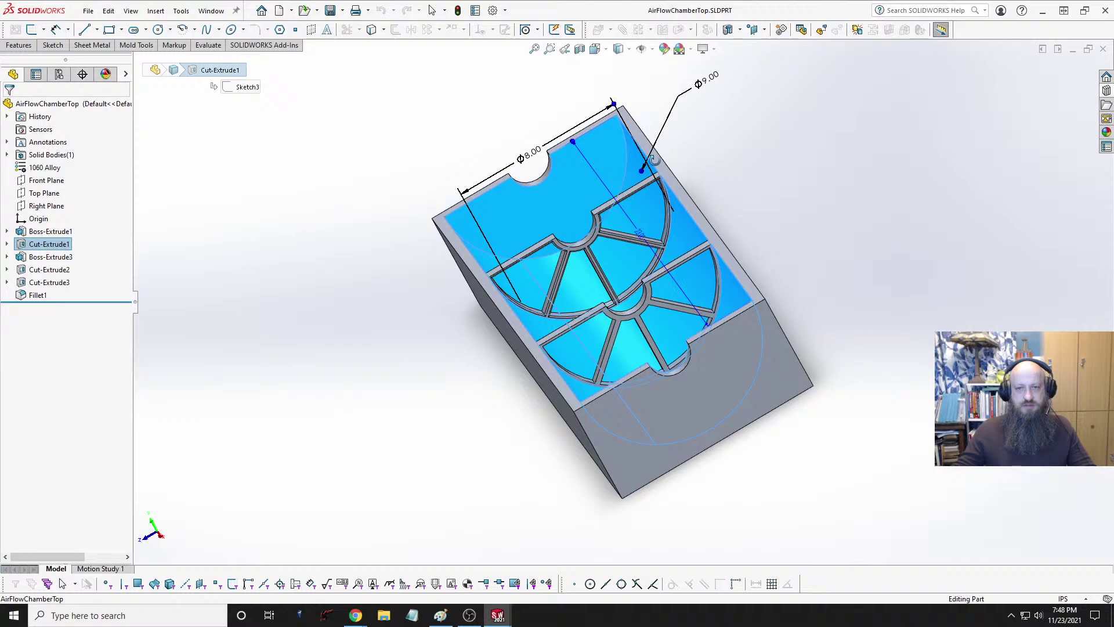
key("Escape")
Step: Return to AirFlowChamberBase and set the inner construction circle's diameter in Sketch3 of Cut-Extrude1 to 8 in
key("ctrl+Tab")
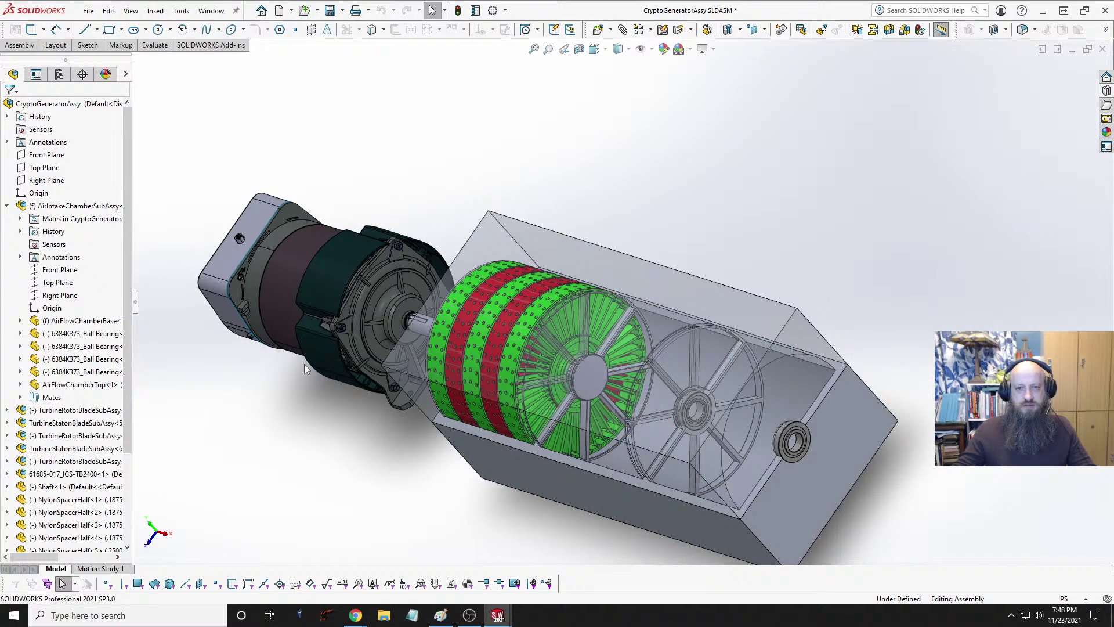
key("ctrl+Tab")
key("ctrl+Tab")
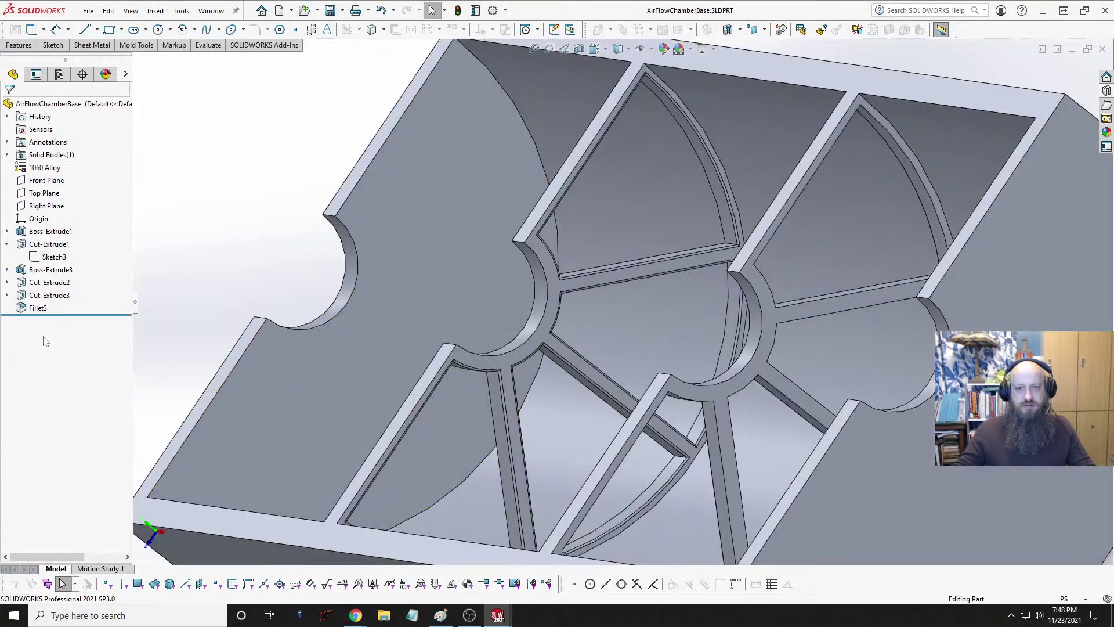
left_click(52, 256)
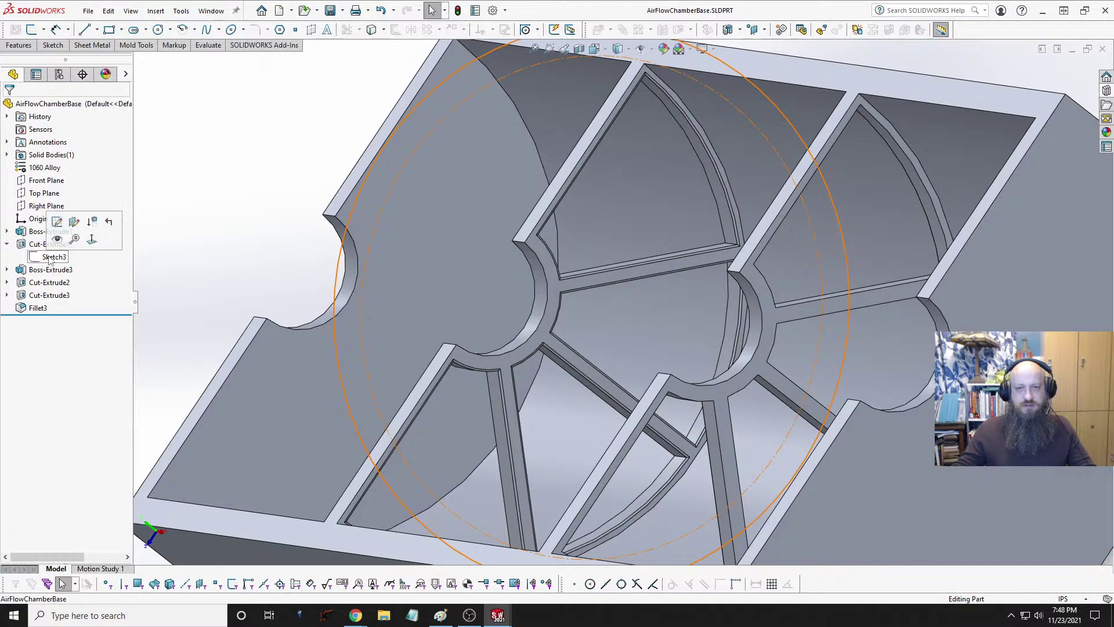
key("z")
key("z")
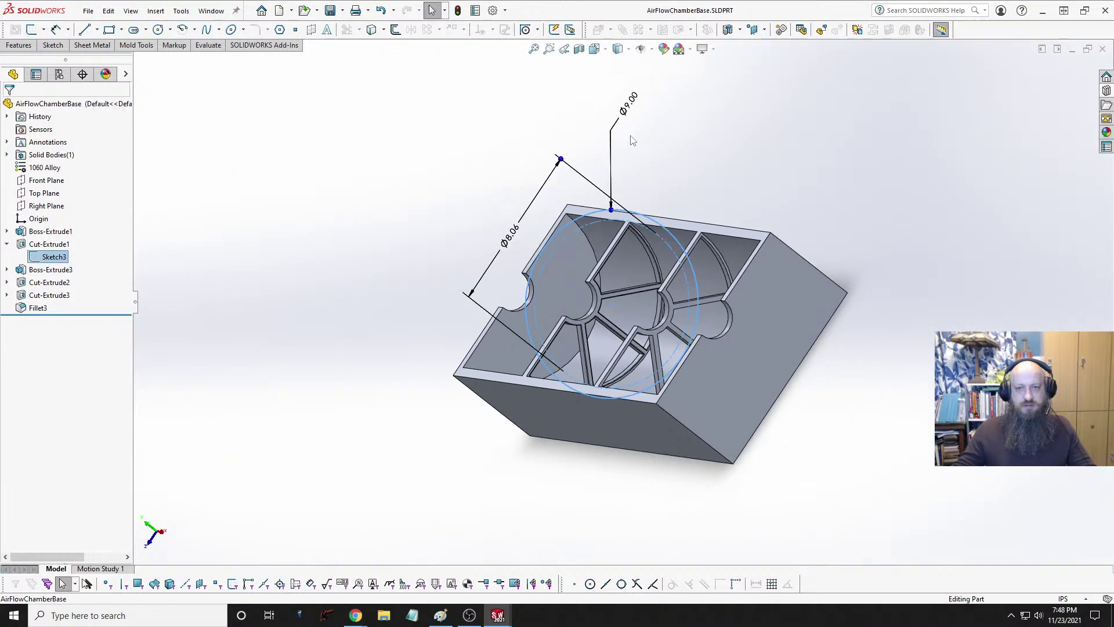
double_click(512, 236)
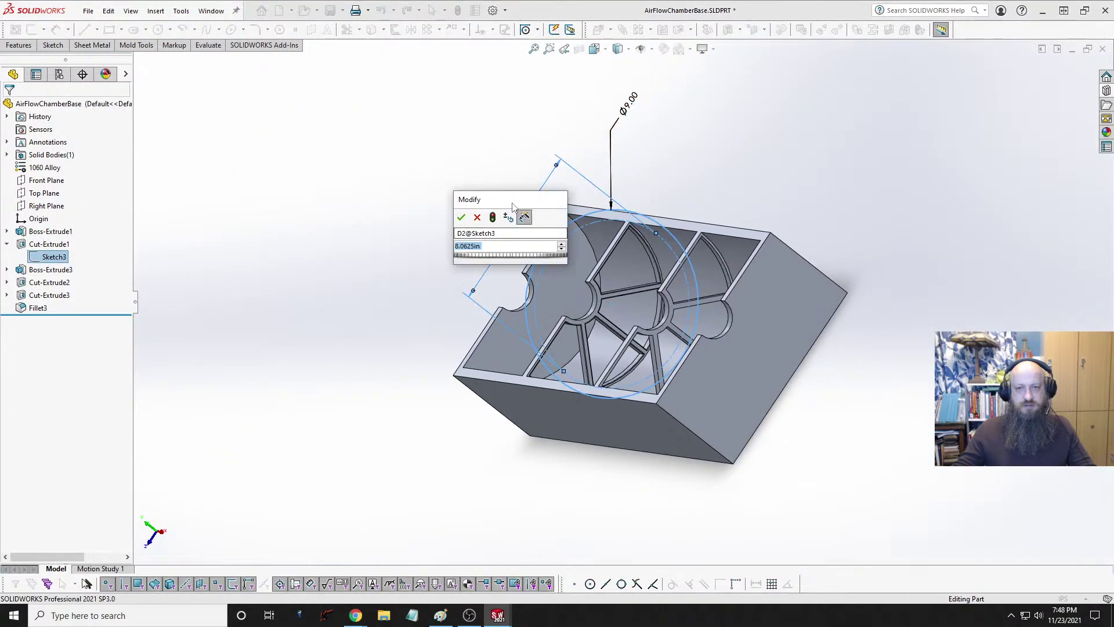
type("8")
key("Return")
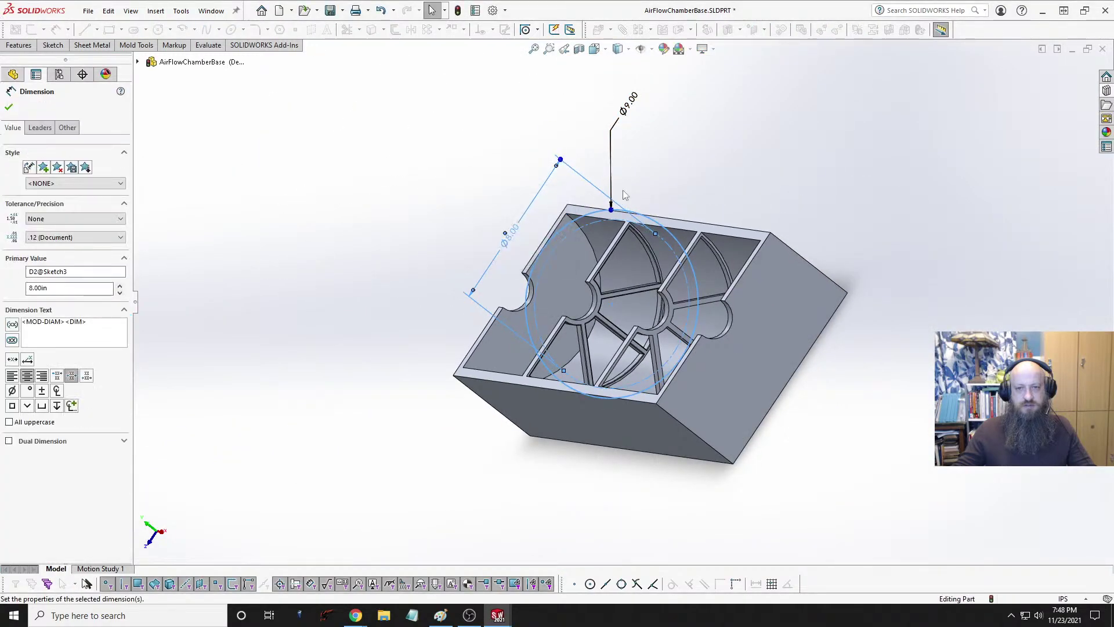
Step: Set the outer circle's diameter in Sketch3 to 9.0625 in, rebuild, and save the AirFlowChamberBase part
double_click(625, 109)
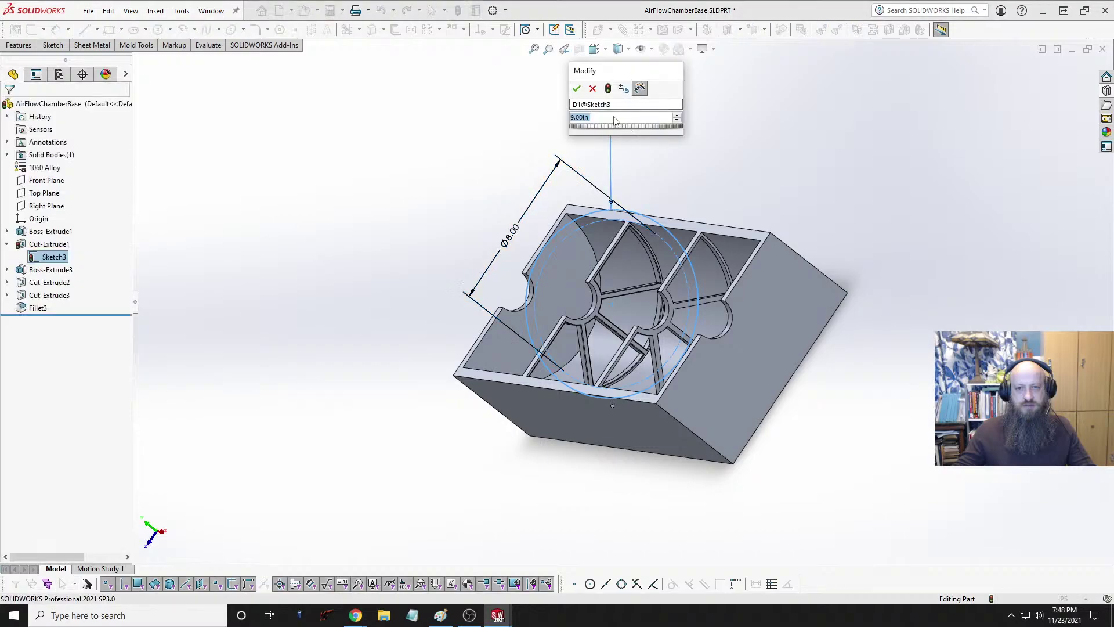
left_click(580, 119)
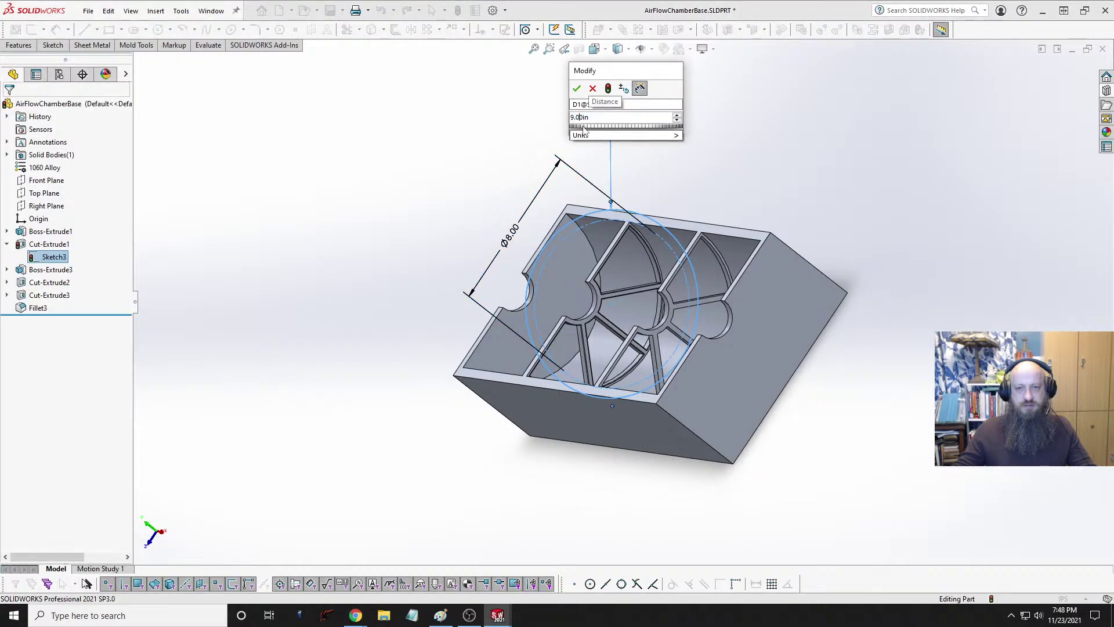
key("Return")
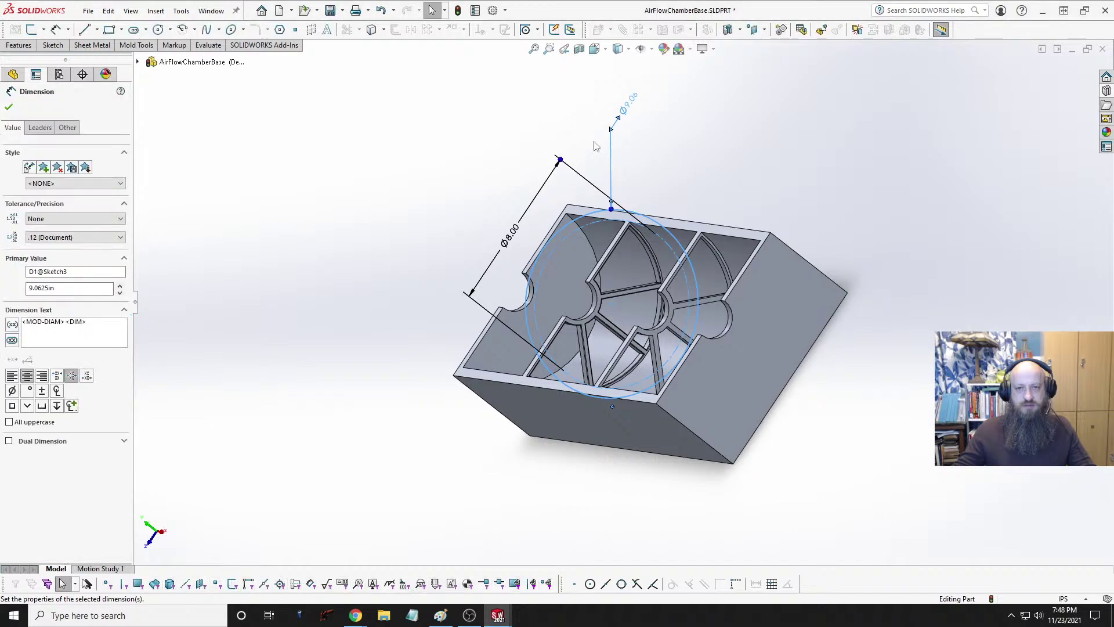
left_click(458, 11)
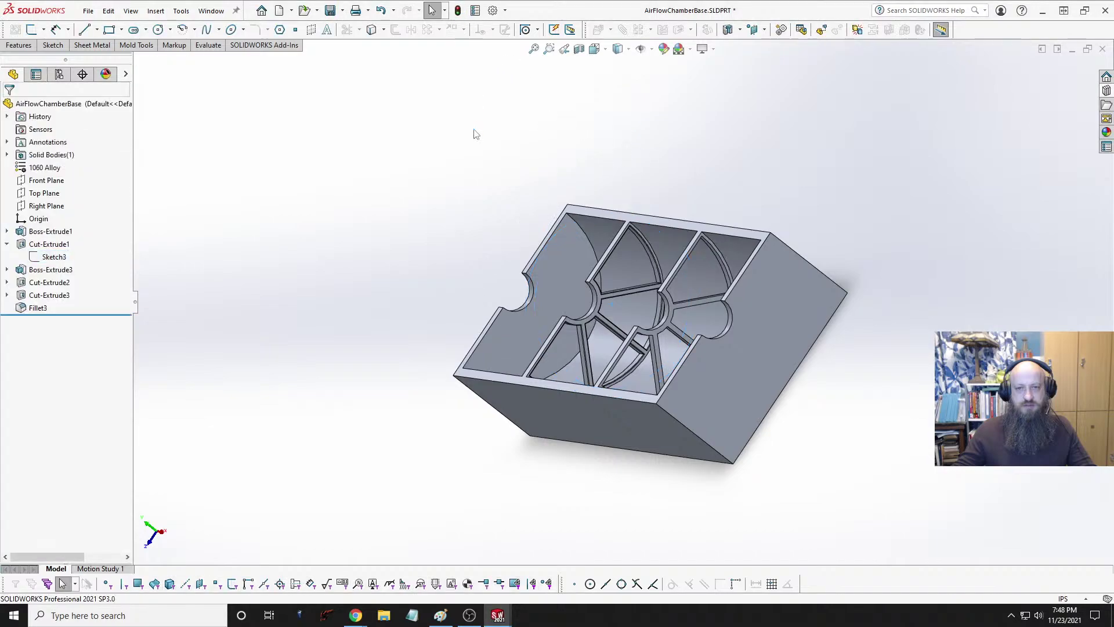
scroll(699, 243, "down", 8)
mouse_move(580, 252)
middle_mouse_down()
mouse_move(547, 277)
mouse_move(593, 257)
middle_mouse_up()
scroll(587, 262, "up", 8)
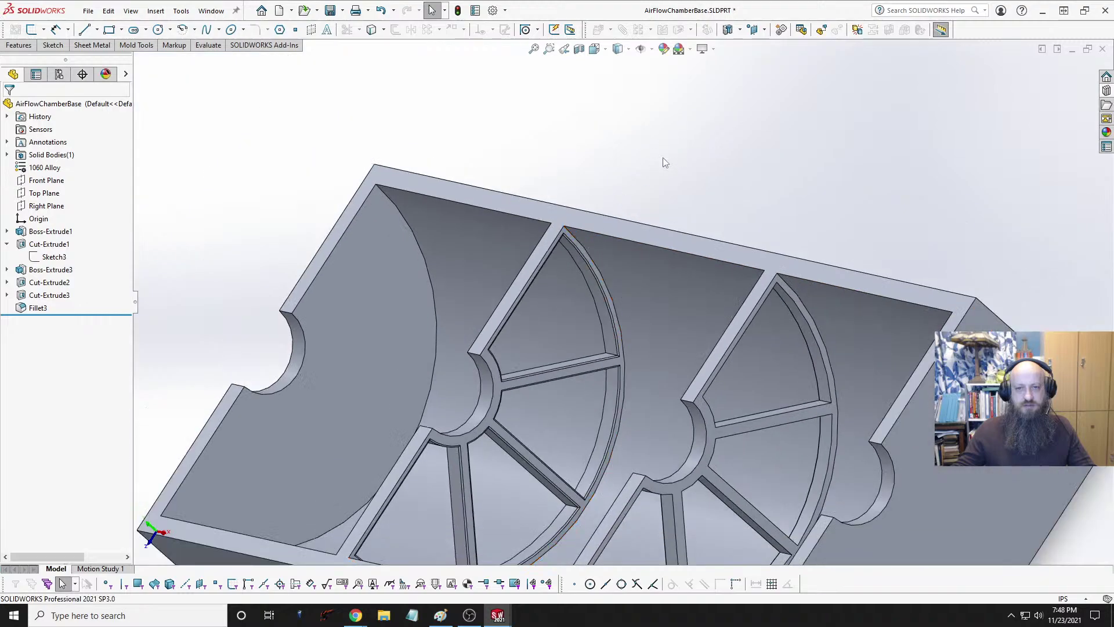
key("ctrl+s")
key("ctrl+Tab")
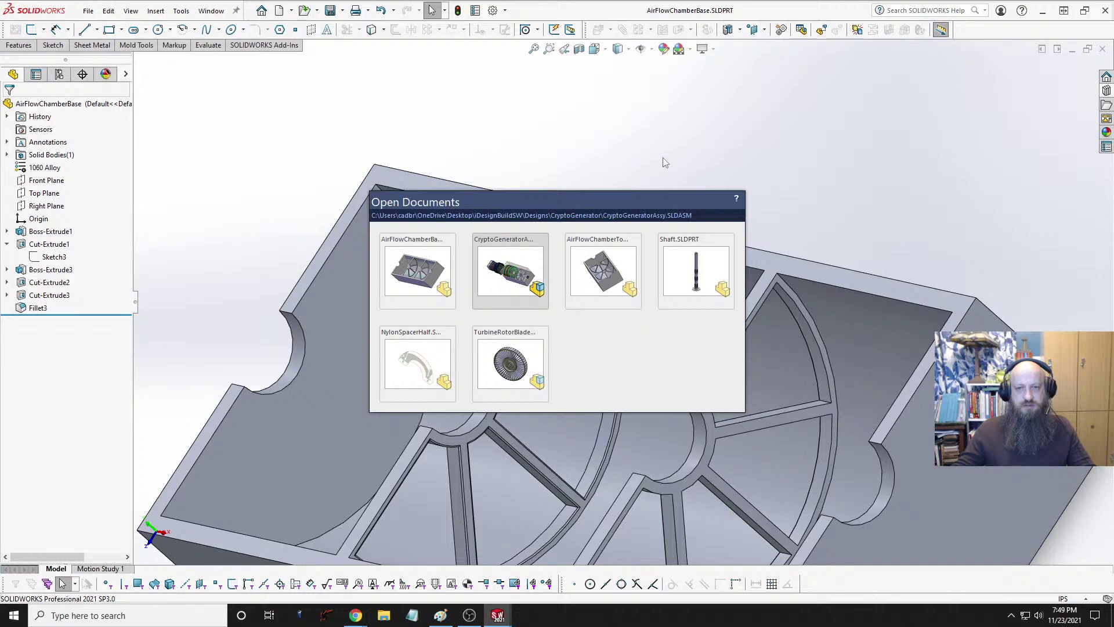
Step: In AirFlowChamberTop, set the outer circle's diameter in Sketch3 of Cut-Extrude1 to 9.06 in and save the part
key("ctrl+Tab")
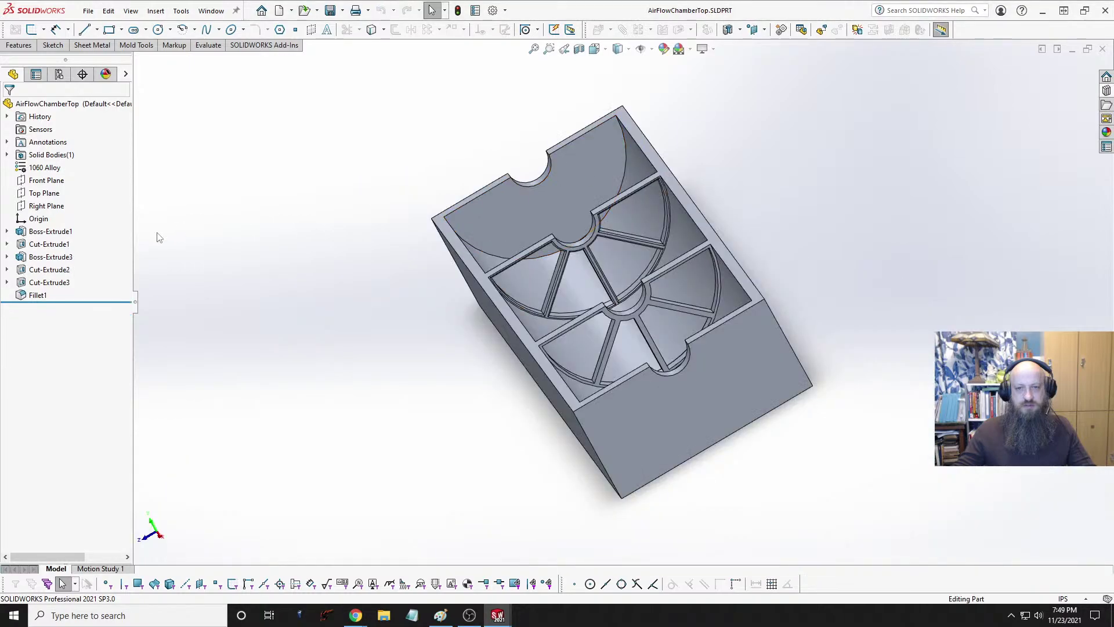
left_click(6, 244)
left_click(54, 256)
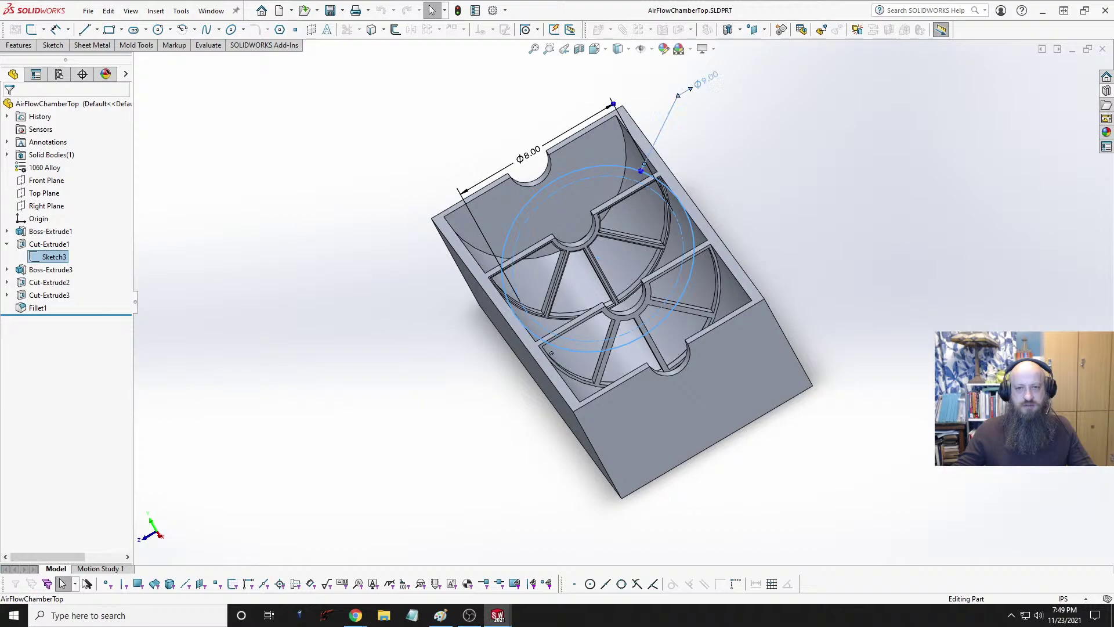
double_click(707, 82)
key("Return")
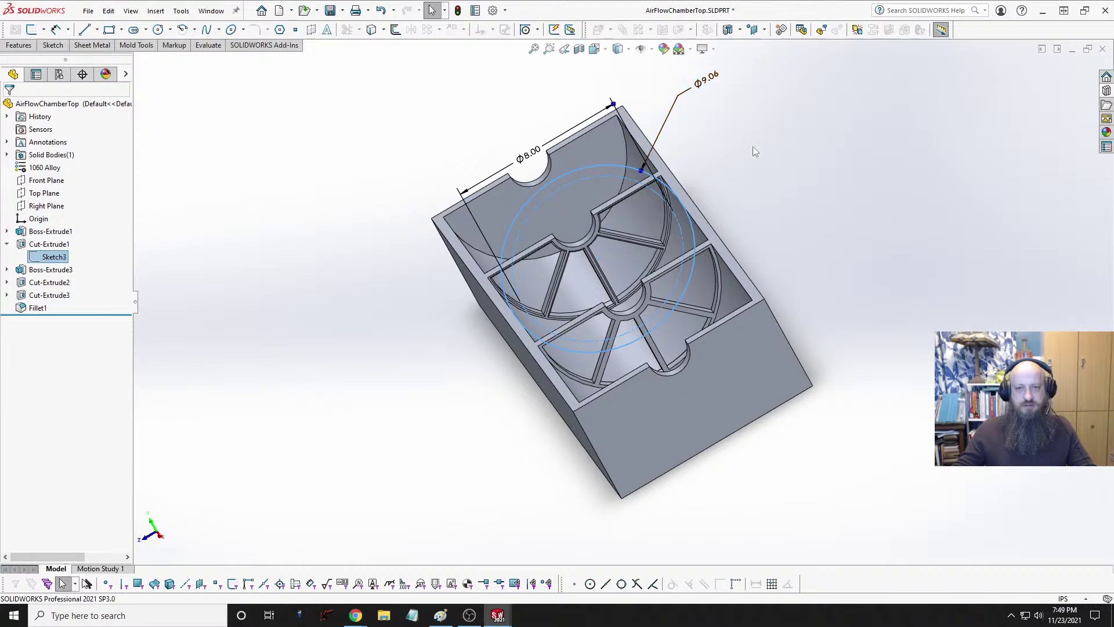
left_click(753, 152)
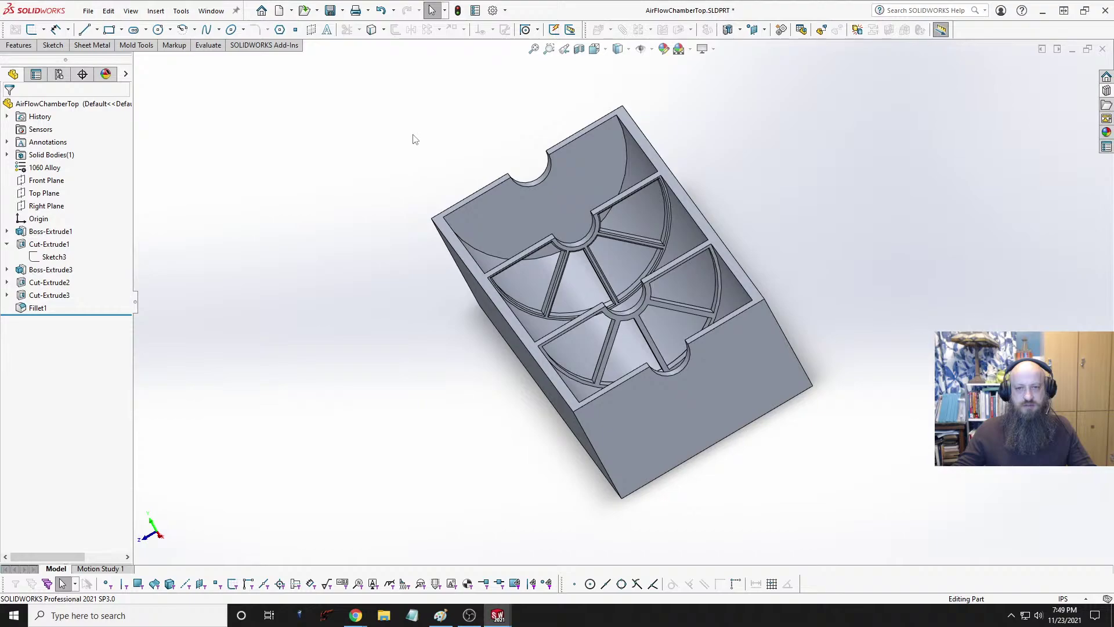
key("ctrl+s")
Step: Return to CryptoGeneratorAssy and section the assembly parallel to the Right Plane at a -9.55 in offset, through the turbine stack
key("ctrl+Tab")
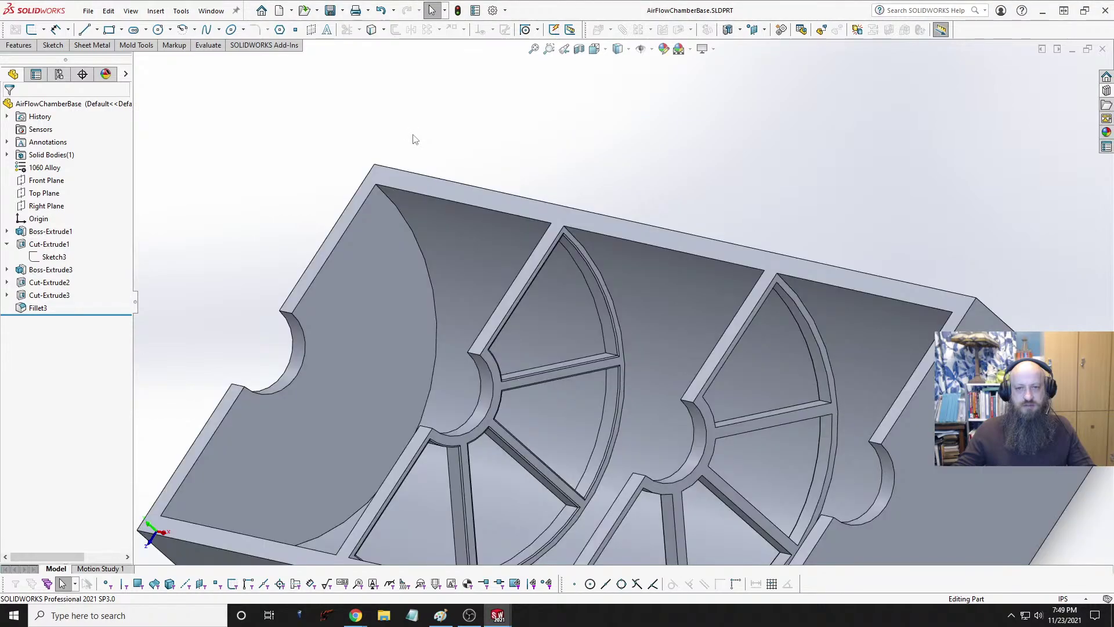
key("ctrl+Tab")
key("ctrl+Tab")
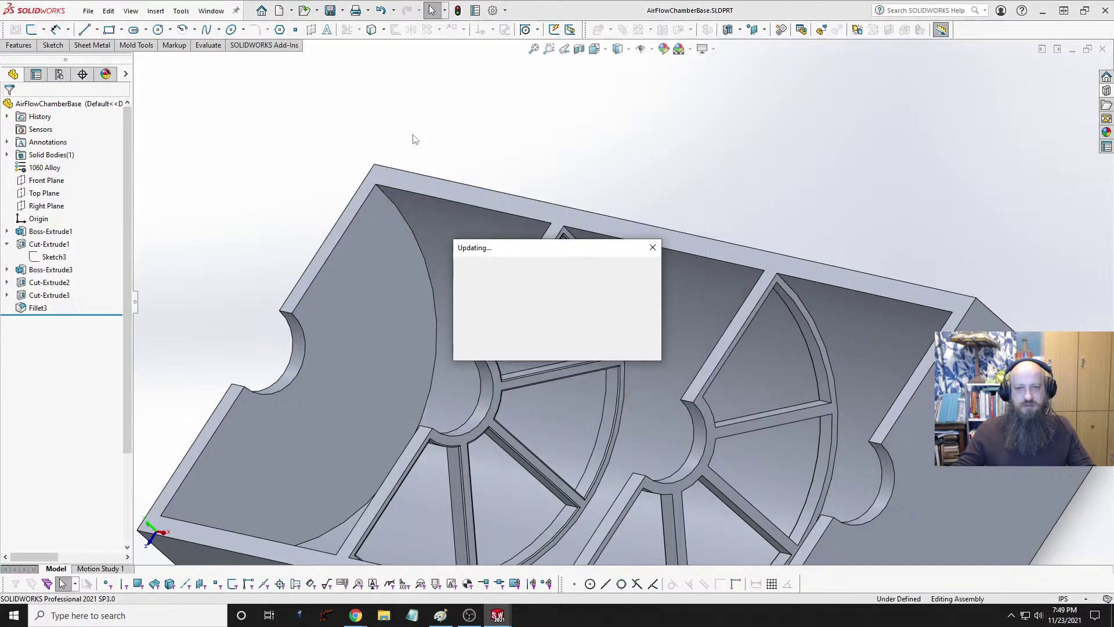
scroll(654, 209, "up", 3)
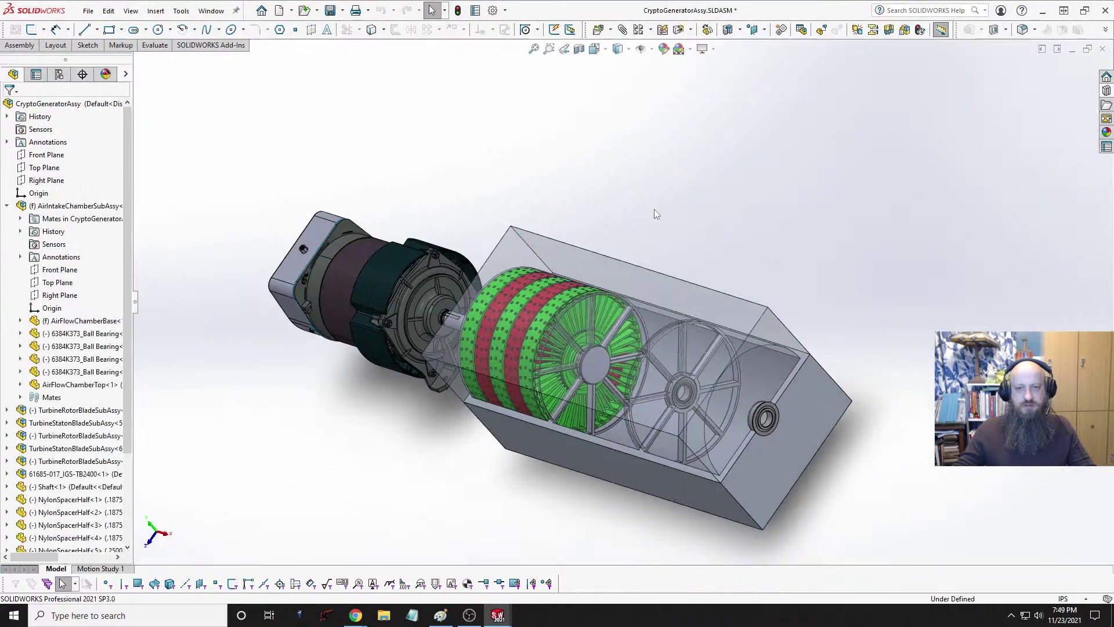
scroll(612, 346, "down", 2)
middle_click_drag(613, 345, 630, 312)
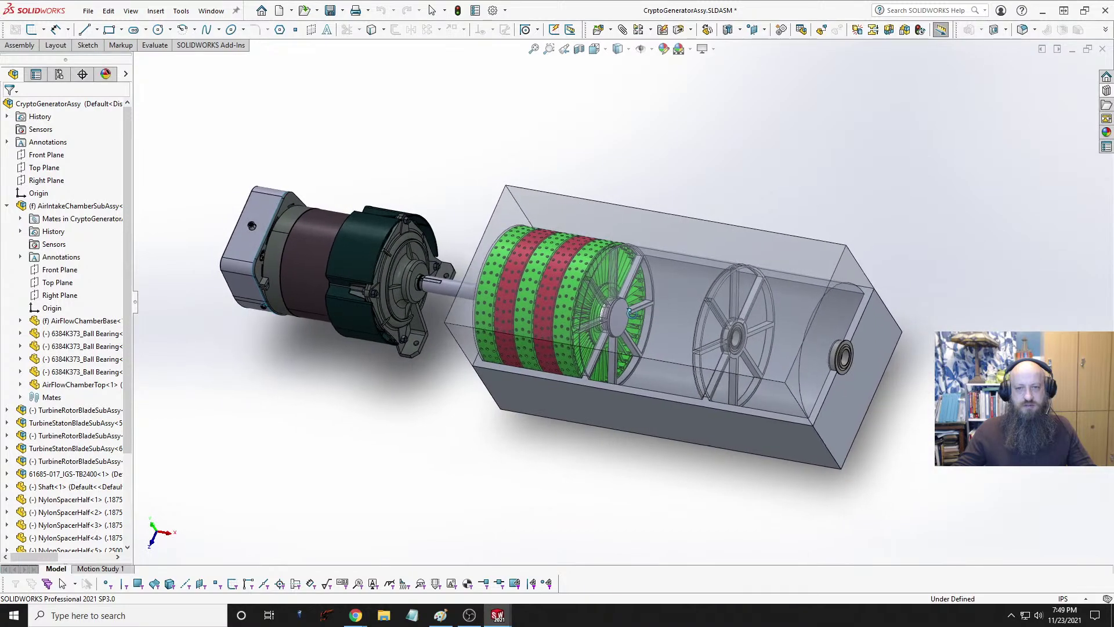
key("Escape")
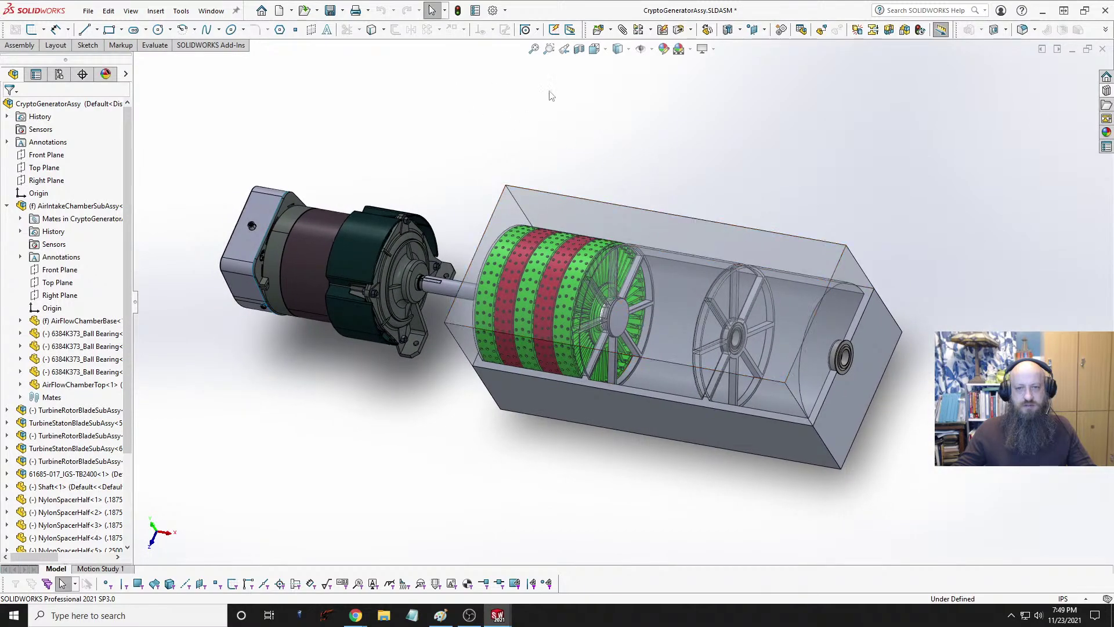
left_click(578, 50)
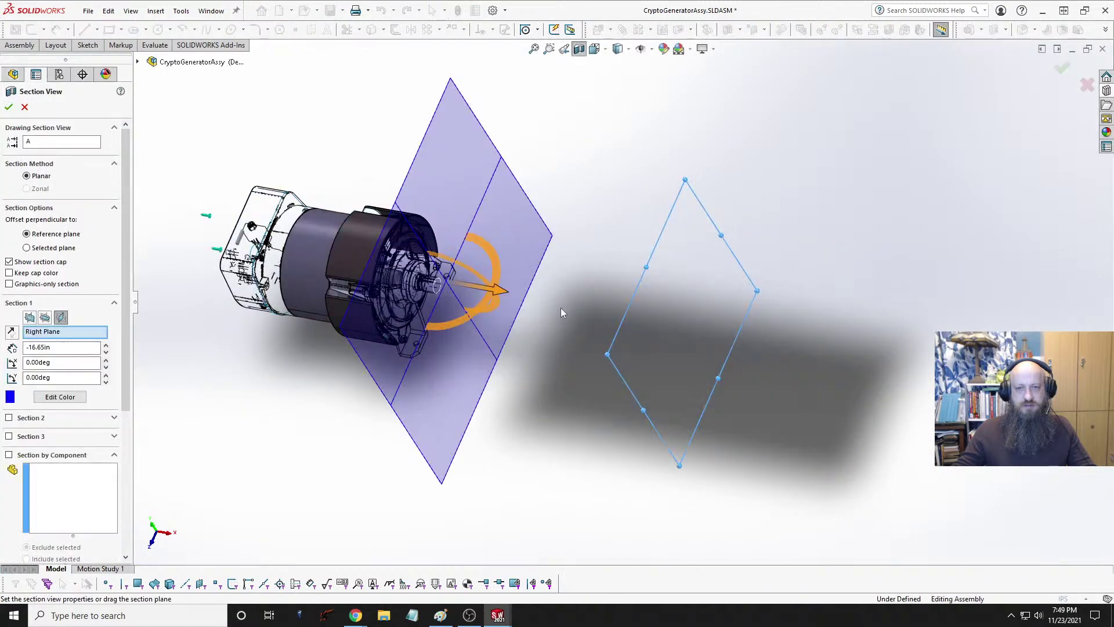
left_click_drag(502, 295, 602, 314)
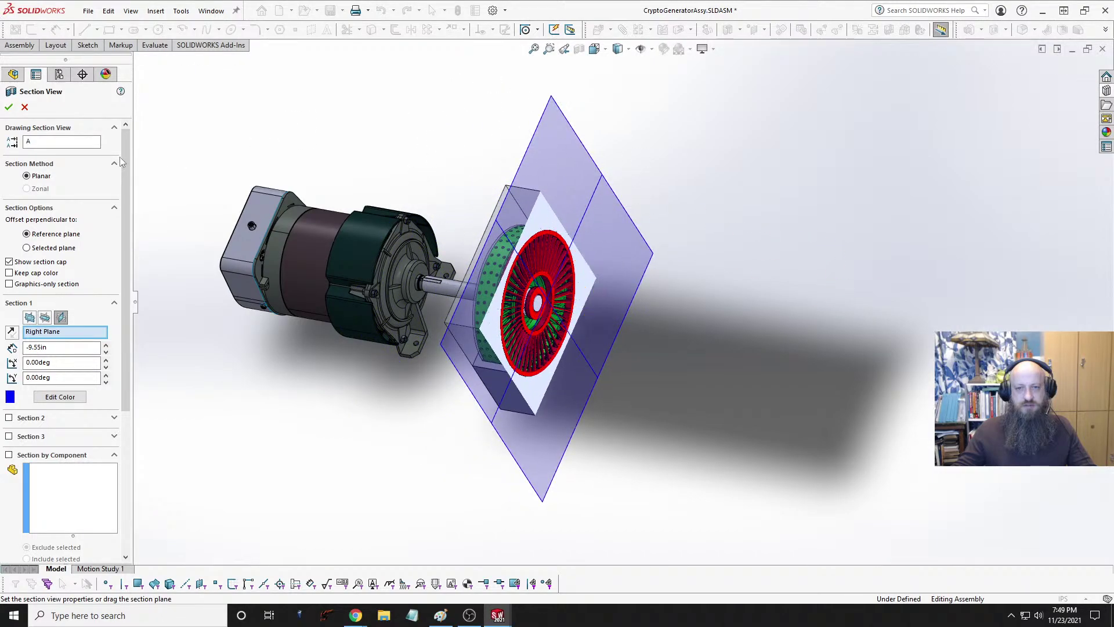
key("Return")
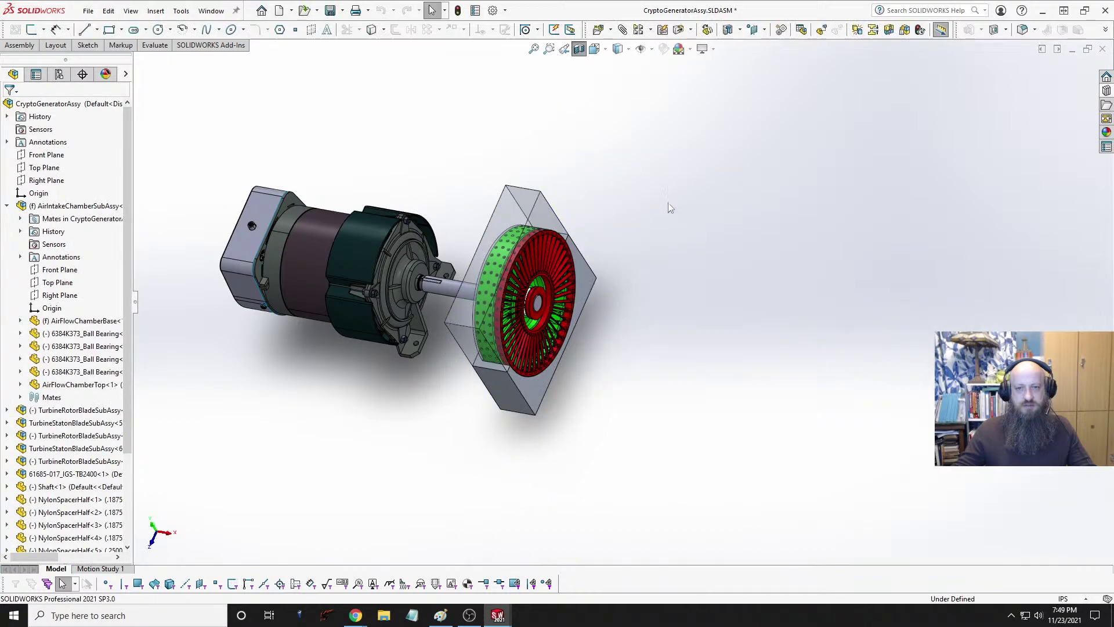
Step: Toggle the transparency of AirFlowChamberTop so the chamber's top half is opaque
key("space")
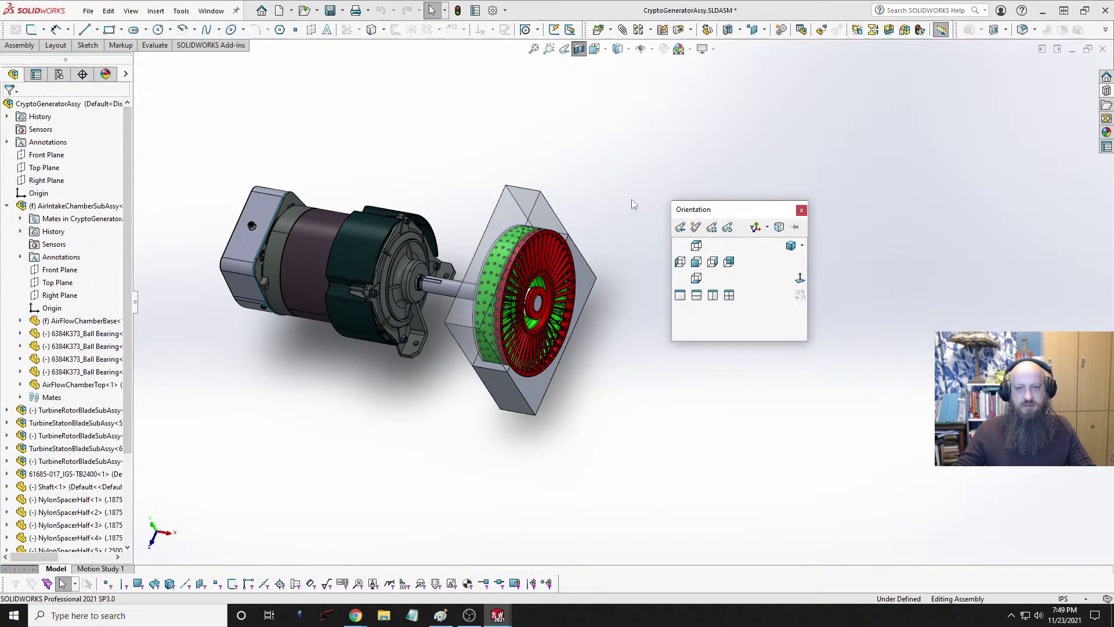
left_click(537, 193)
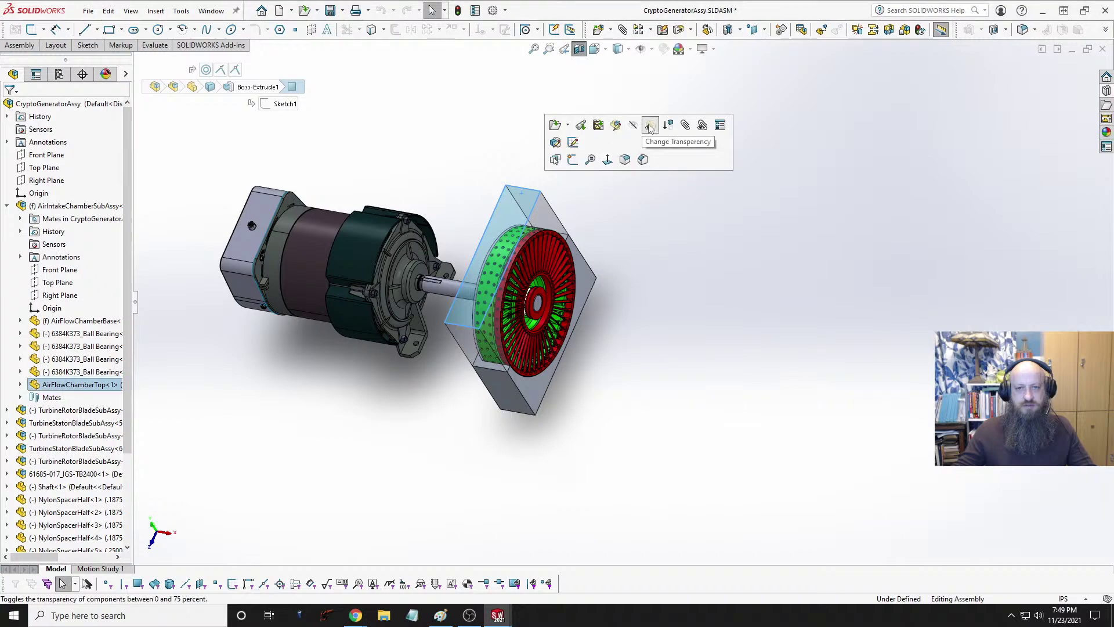
left_click(629, 134)
Step: View the section's cut face square-on and select the AirFlowChamberBase Cut-Extrude1 bore face beside the red rim
key("space")
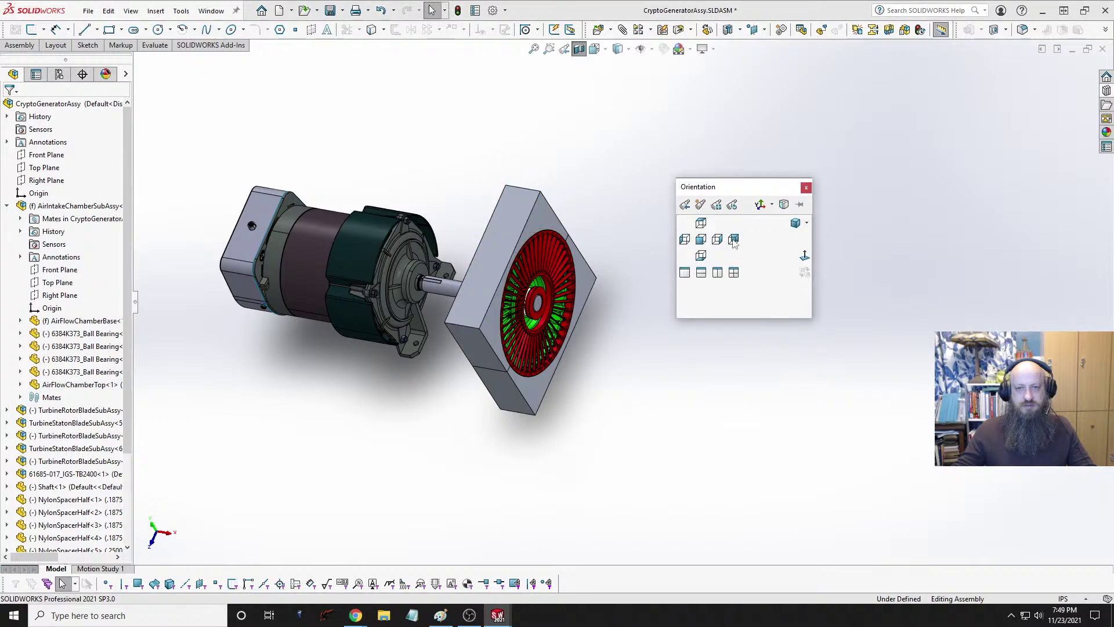
left_click(784, 205)
left_click(590, 336)
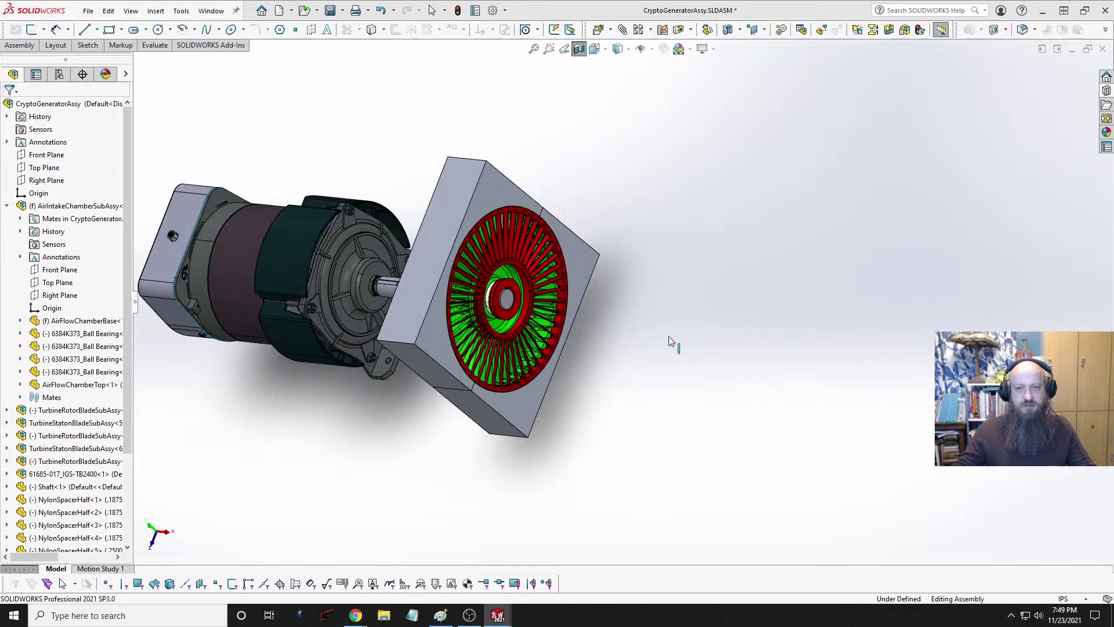
key("space")
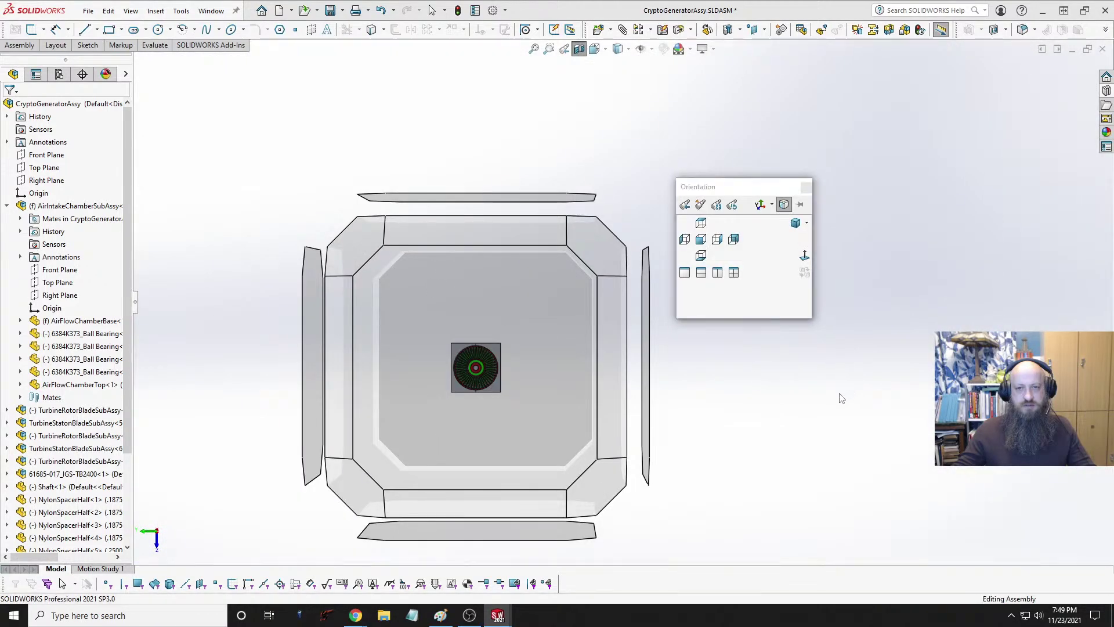
key("Escape")
scroll(584, 183, "down", 10)
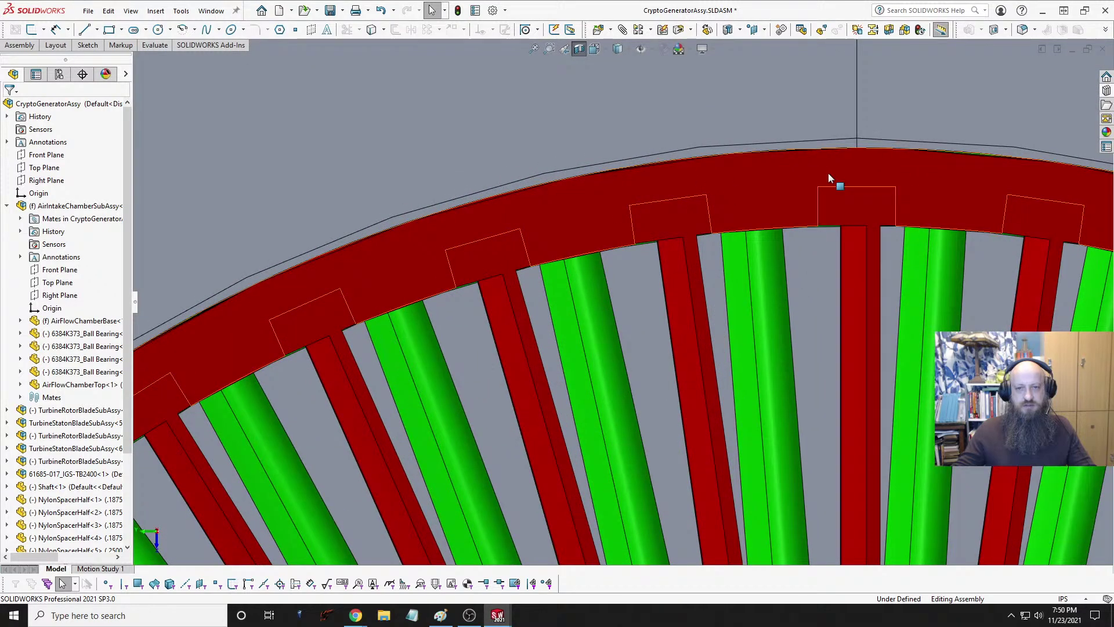
mouse_move(821, 170)
middle_mouse_down()
mouse_move(821, 179)
mouse_move(804, 162)
mouse_move(949, 158)
mouse_move(922, 141)
middle_mouse_up()
left_click(938, 157)
left_click(923, 141)
Step: Examine the clearance between the red stator rim and the chamber bore up close from several angles
scroll(873, 188, "up", 5)
middle_click_drag(866, 180, 843, 218)
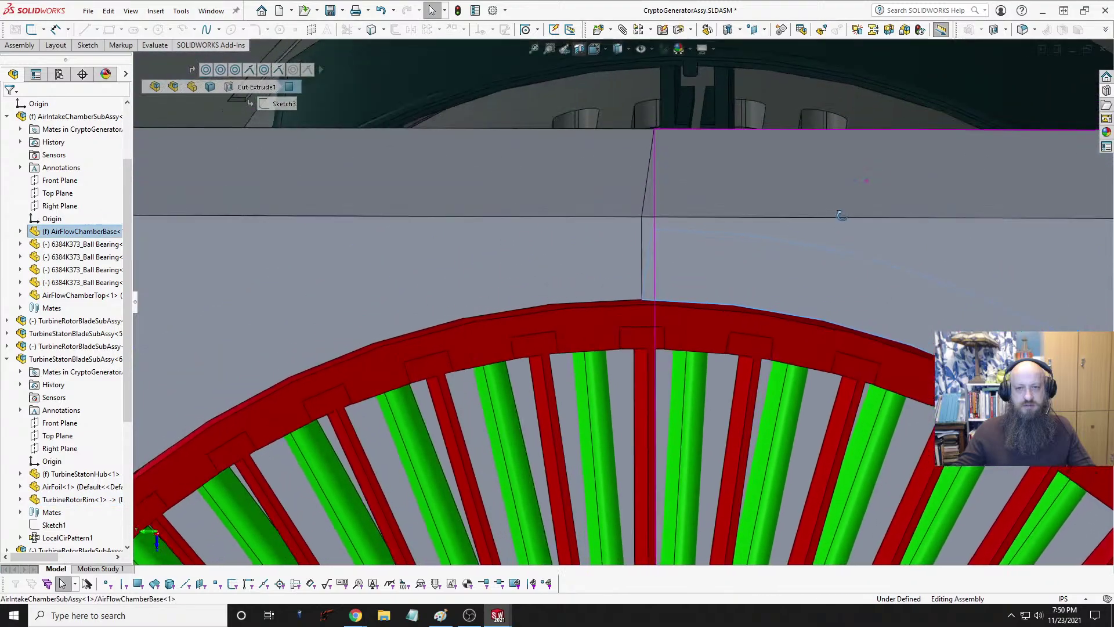
scroll(786, 259, "up", 3)
scroll(786, 259, "up", 2)
scroll(730, 290, "down", 6)
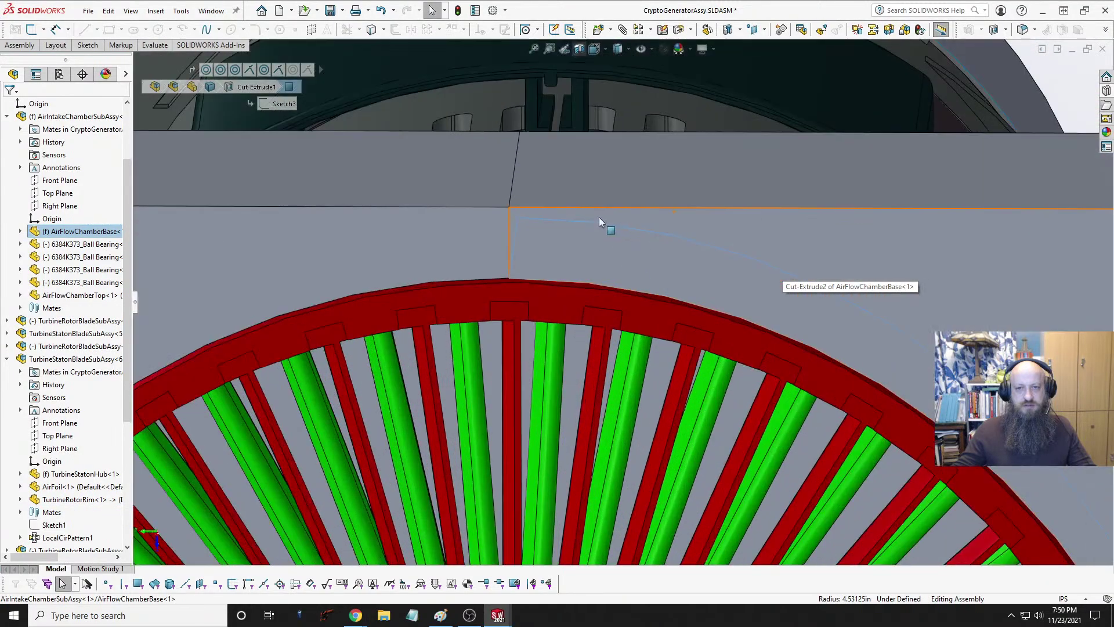
middle_click_drag(599, 217, 589, 232)
scroll(479, 281, "down", 4)
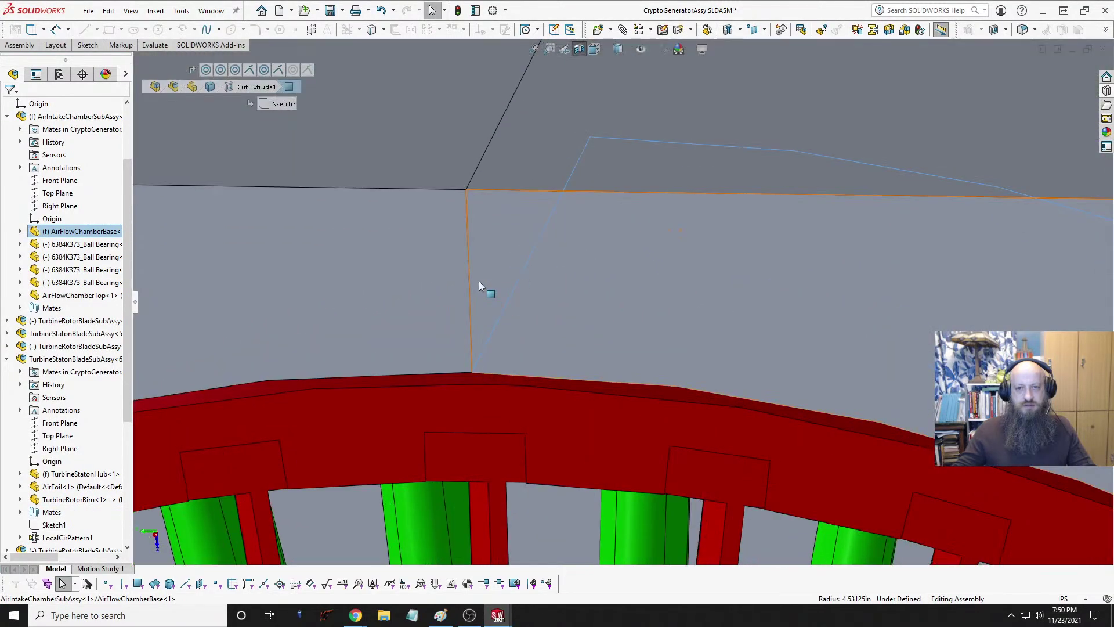
scroll(479, 280, "up", 5)
middle_click_drag(502, 279, 806, 211)
scroll(925, 320, "down", 6)
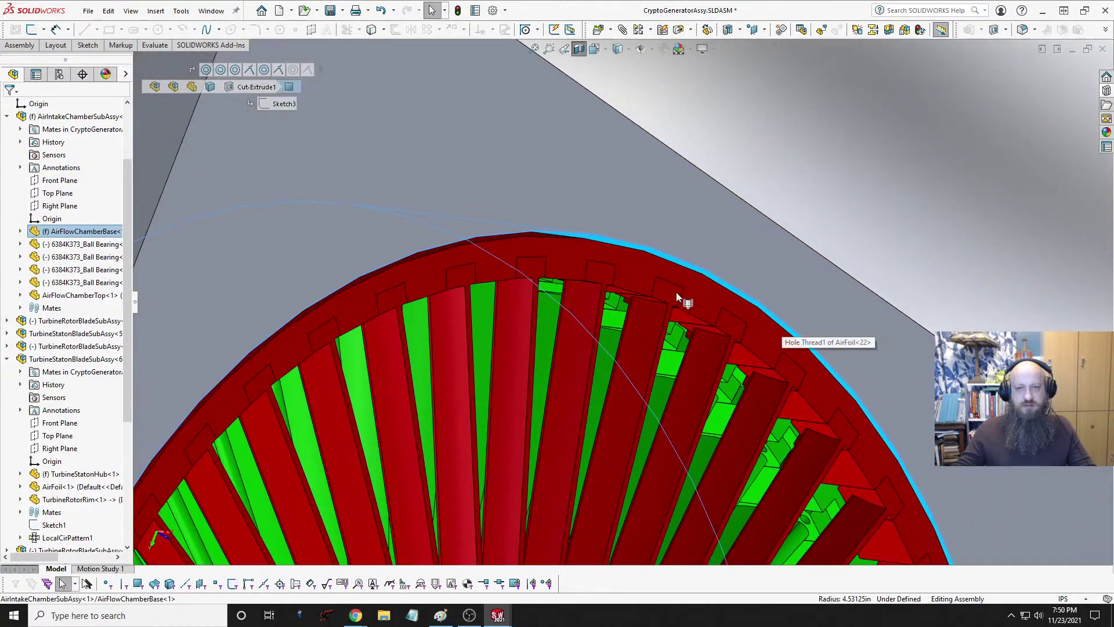
middle_click_drag(677, 298, 667, 263)
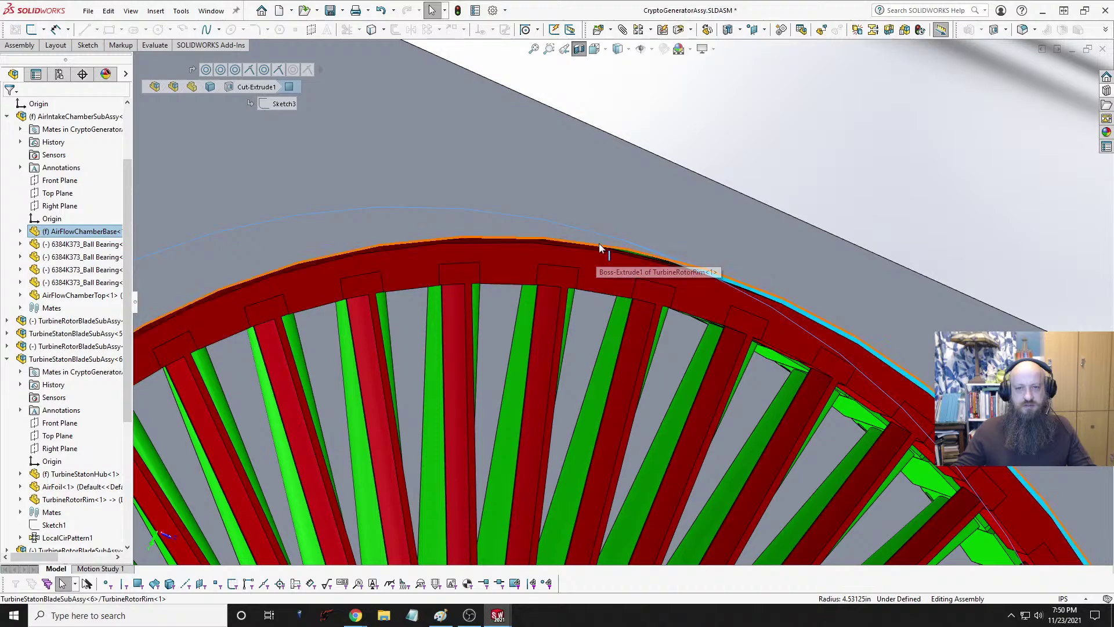
Step: Show the assembly unsectioned in a top view and toggle AirFlowChamberTop to transparent
scroll(608, 273, "up", 8)
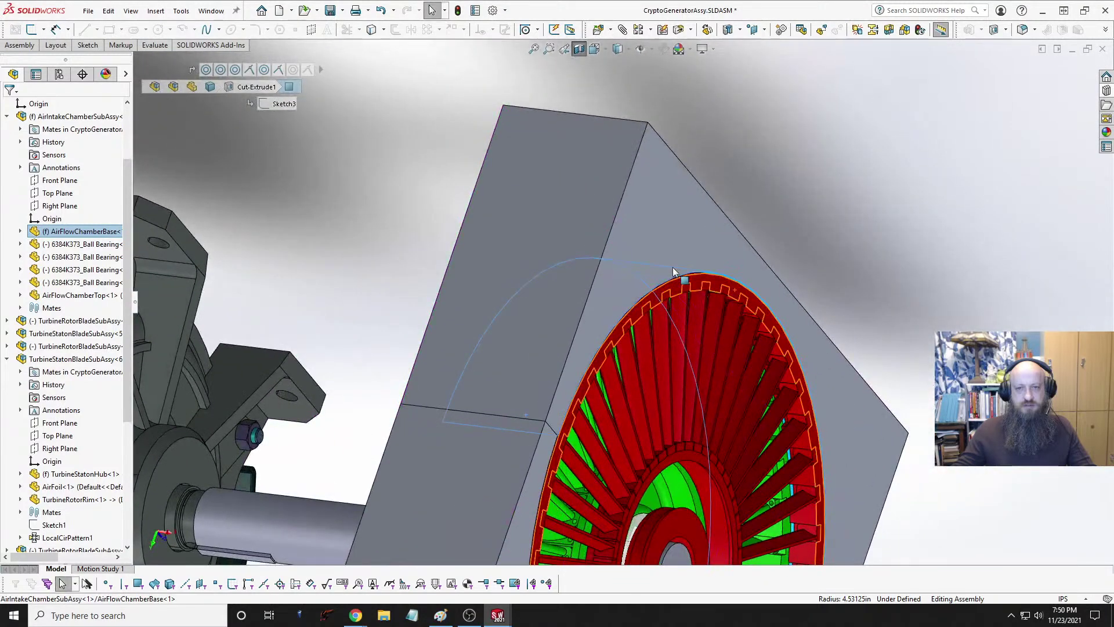
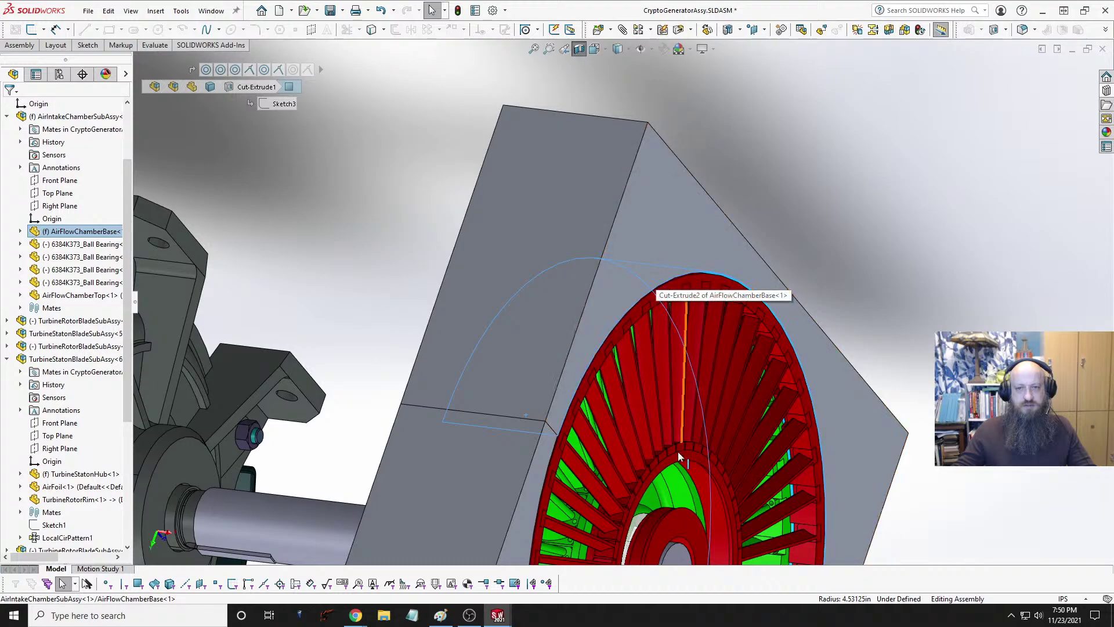
key("f")
key("space")
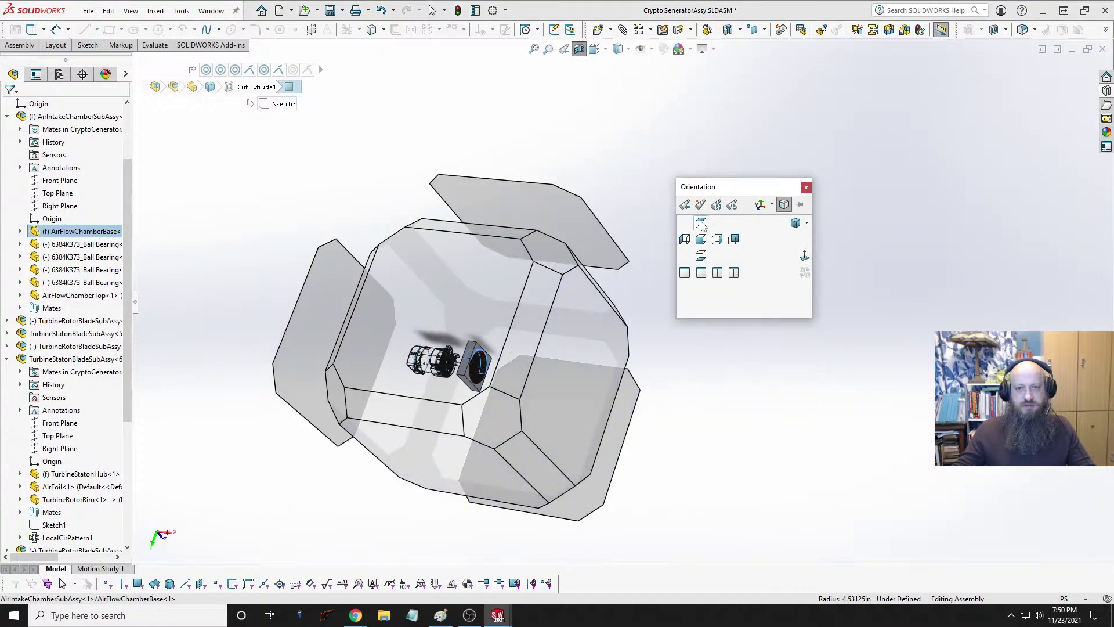
left_click(701, 223)
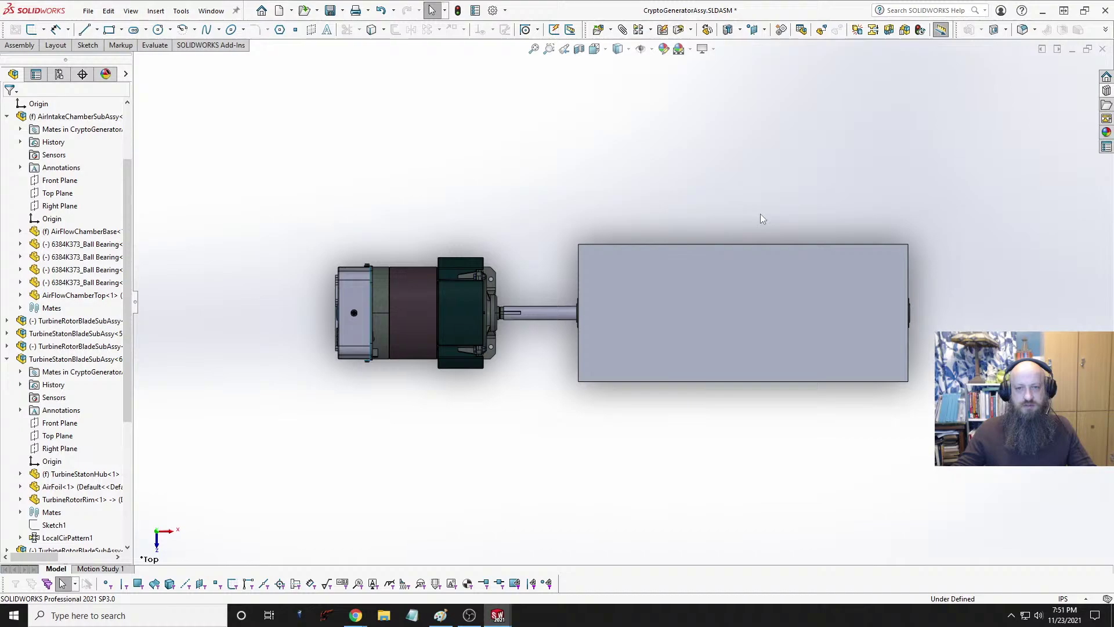
left_click(787, 262)
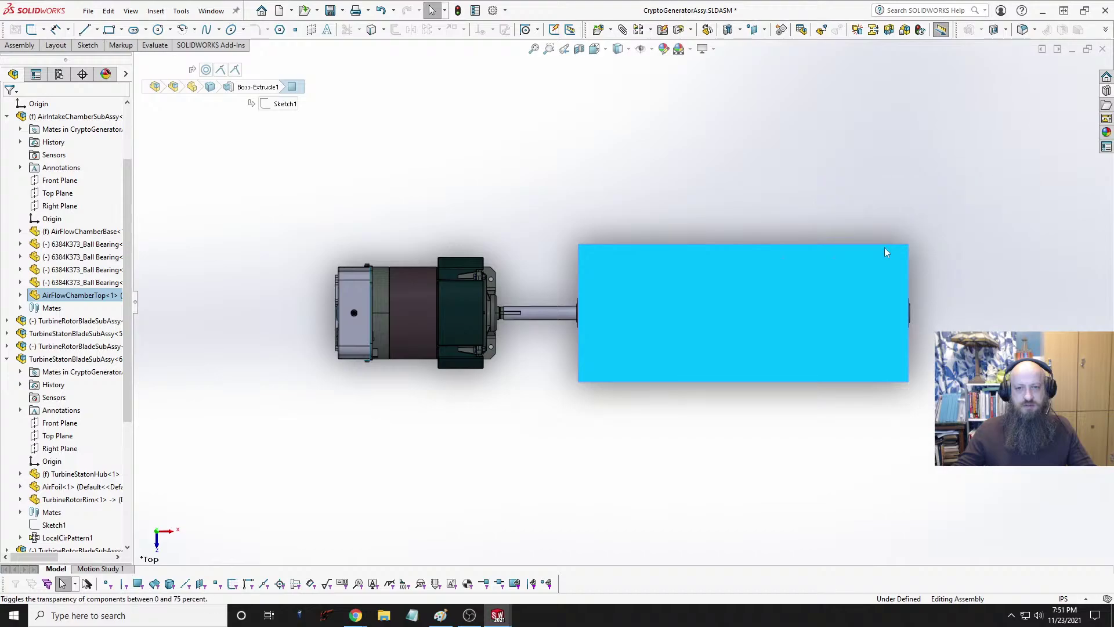
left_click(761, 428)
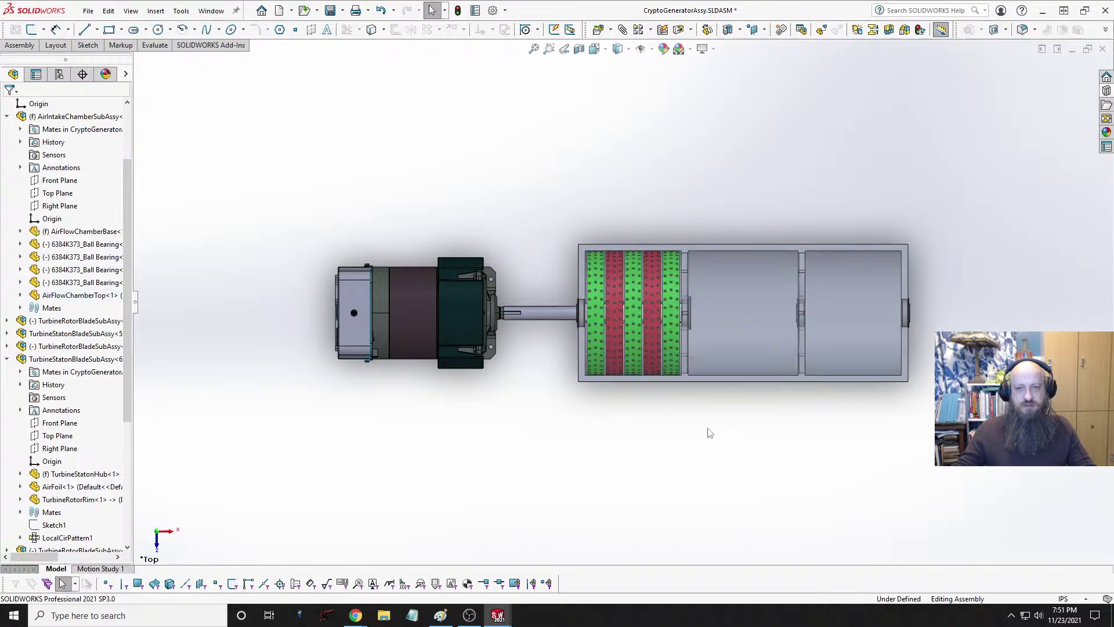
Step: Examine the turbine stack through the transparent chamber top and check the outer face of the red stator rim nearest the motor
middle_click_drag(711, 433, 736, 271)
scroll(695, 284, "down", 6)
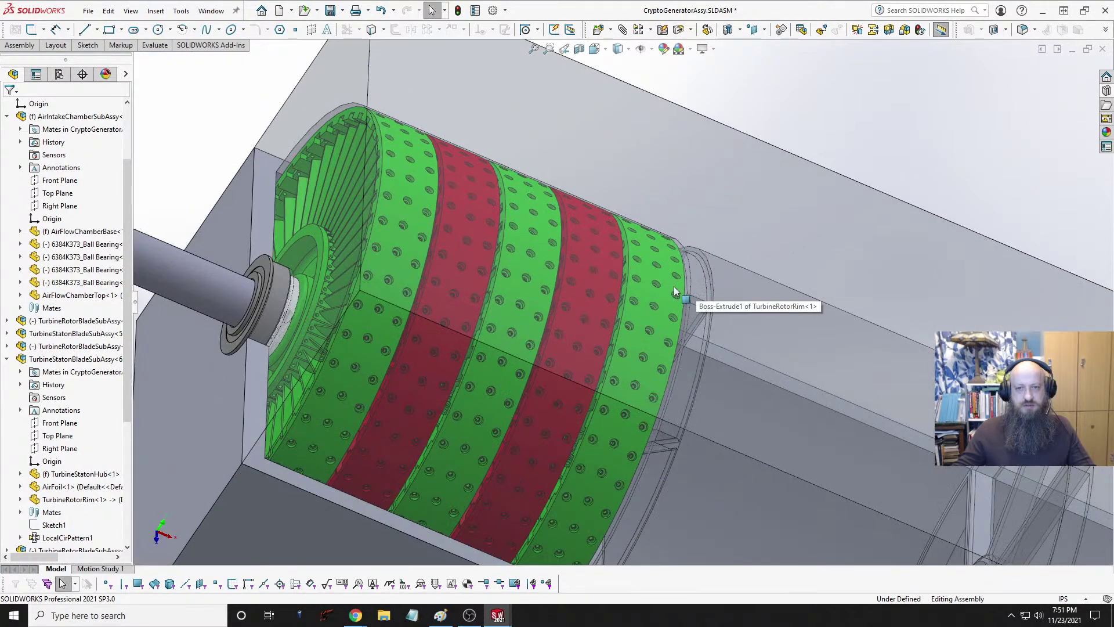
scroll(618, 321, "up", 5)
scroll(590, 332, "down", 3)
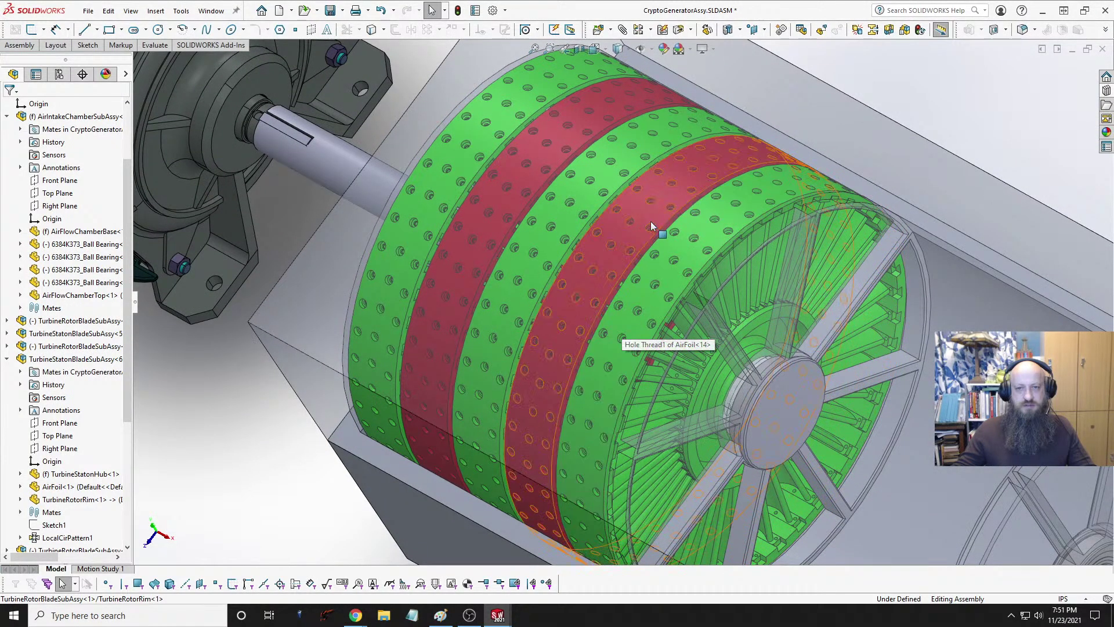
left_click(510, 175)
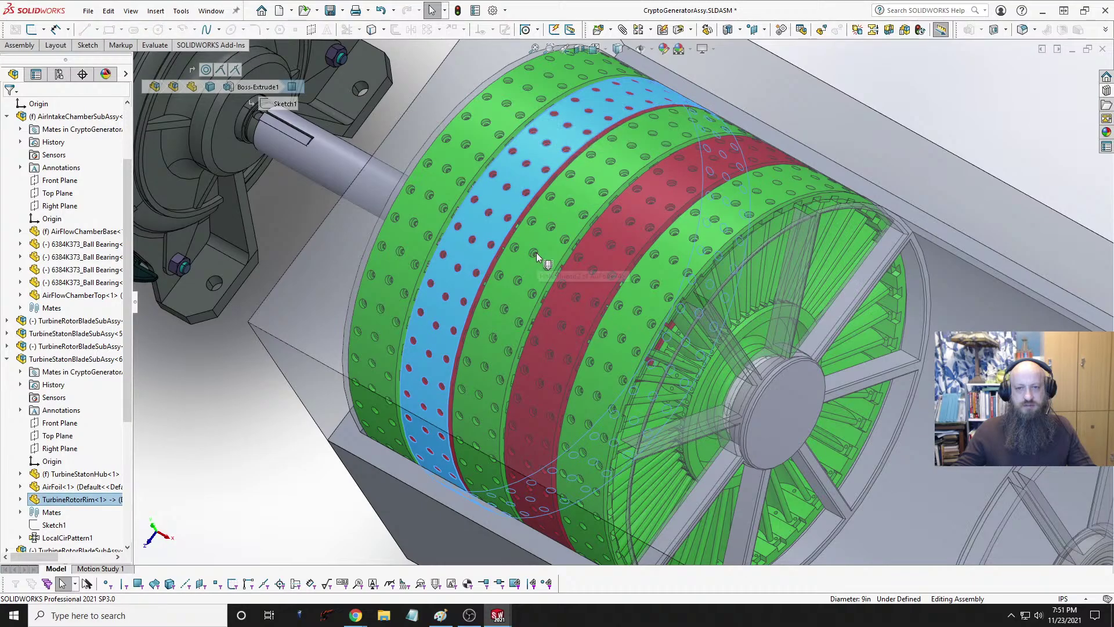
scroll(536, 252, "up", 3)
middle_click_drag(536, 253, 607, 313)
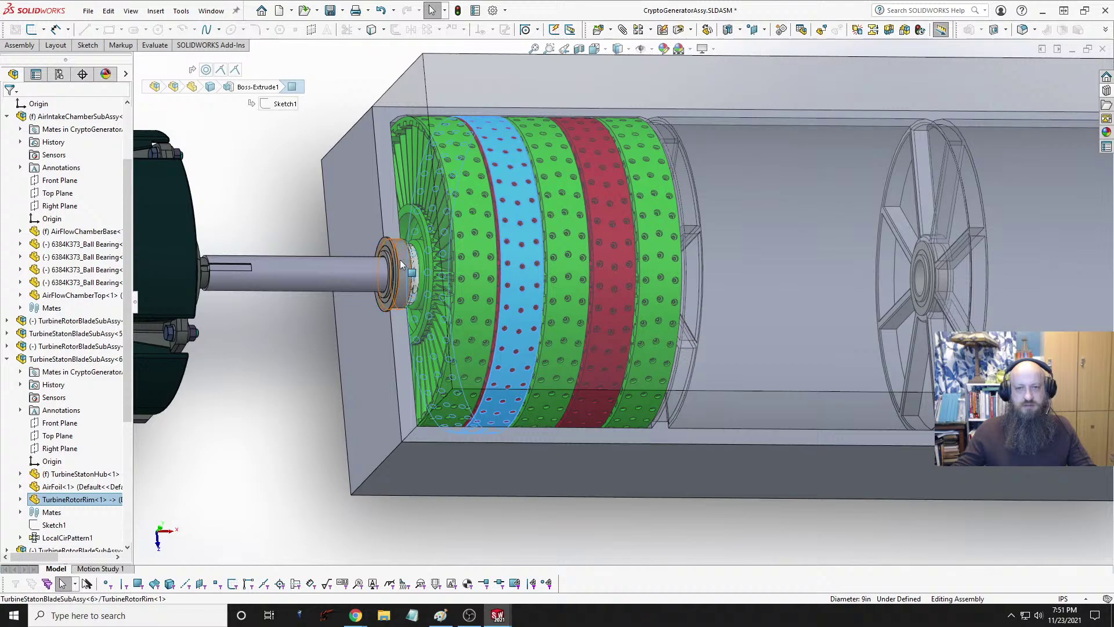
left_click(299, 173)
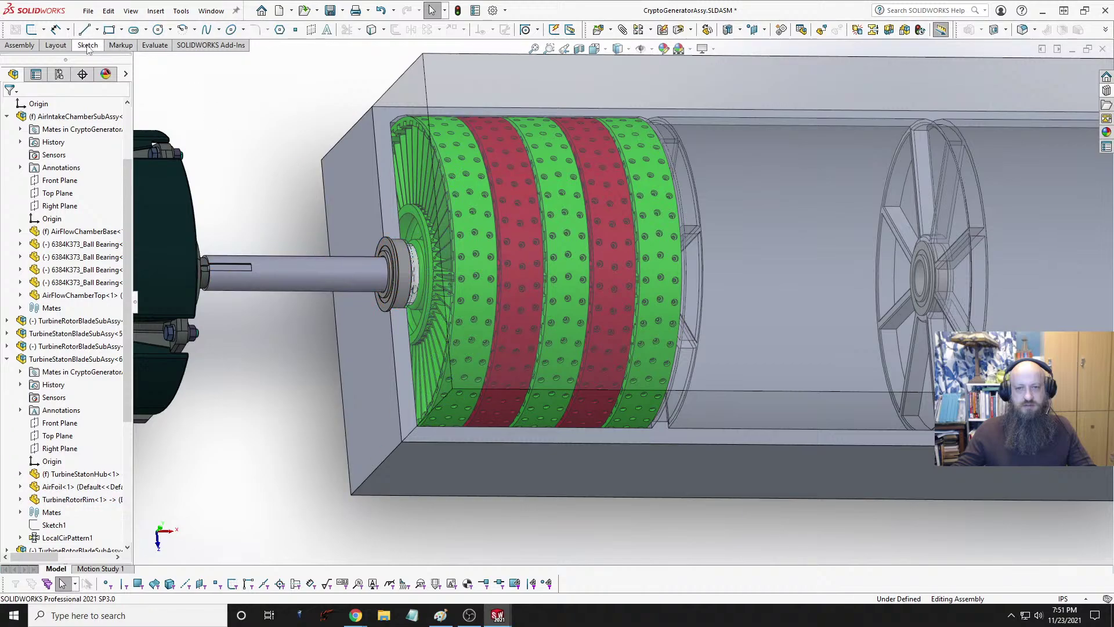
Step: Try to open 6384K373_Ball Bearing.SLDPRT from the Components folder under Designs, declining to show the already opened document
left_click(109, 13)
mouse_move(91, 16)
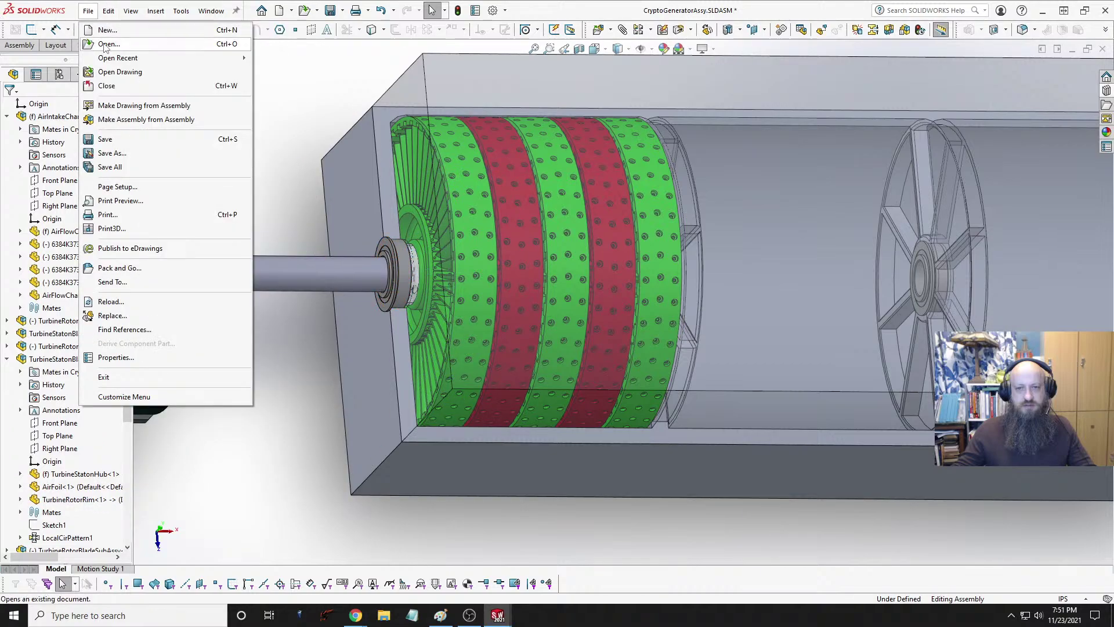
left_click(109, 45)
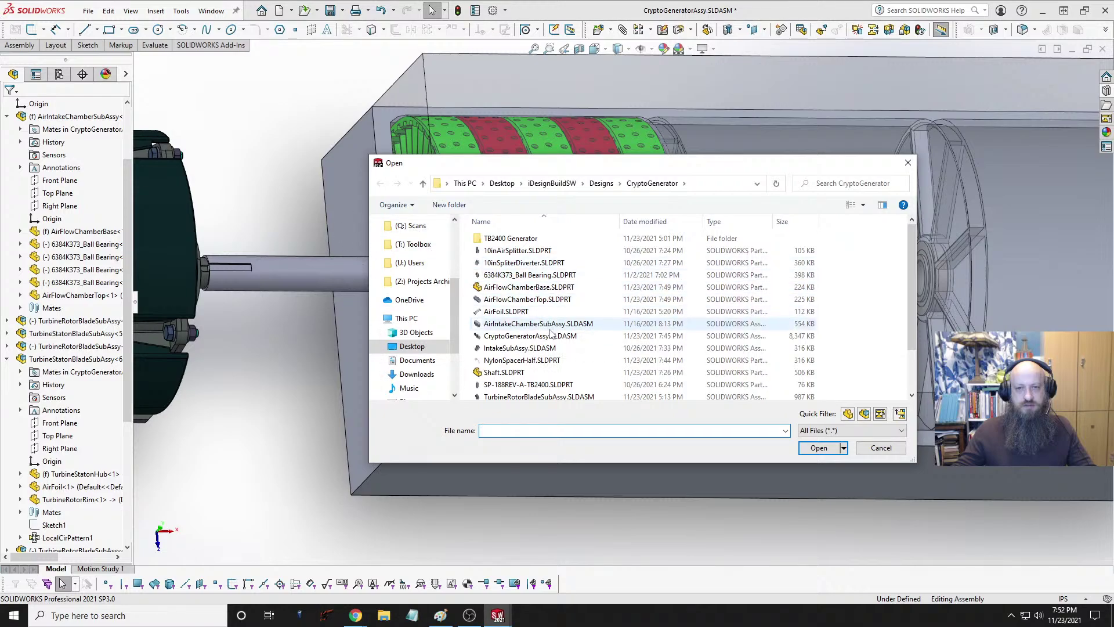
scroll(551, 353, "down", 2)
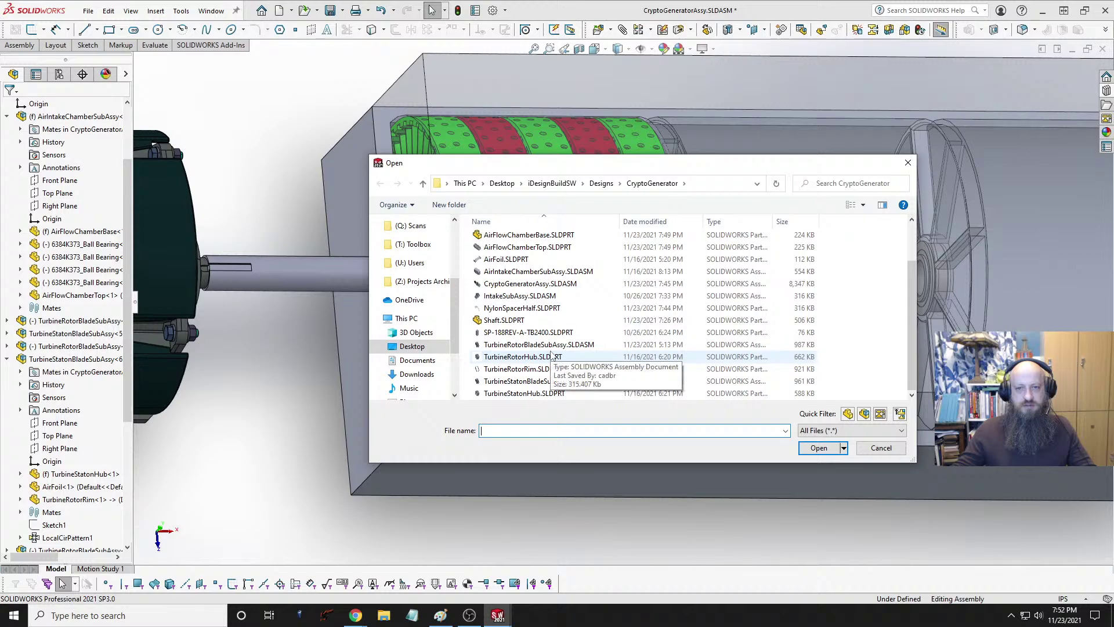
scroll(551, 352, "up", 2)
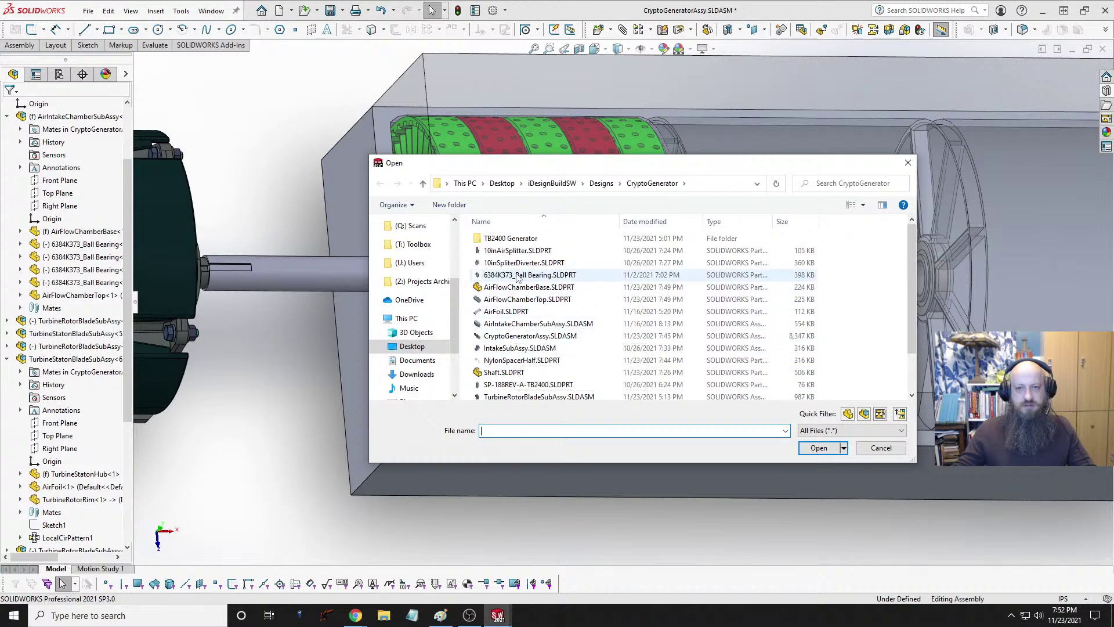
left_click(602, 183)
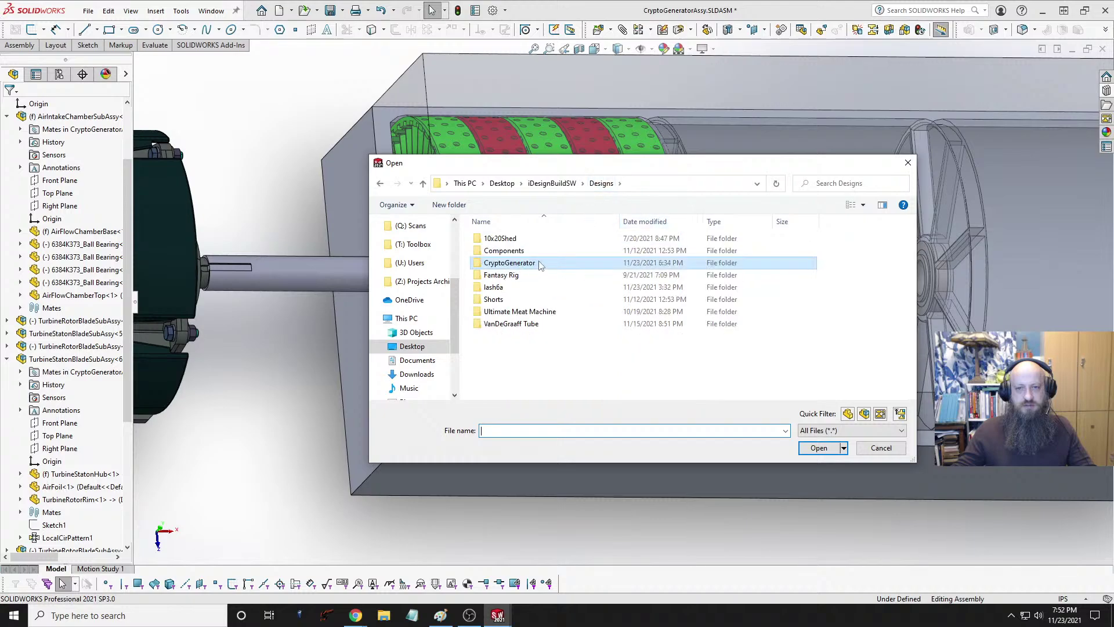
double_click(543, 251)
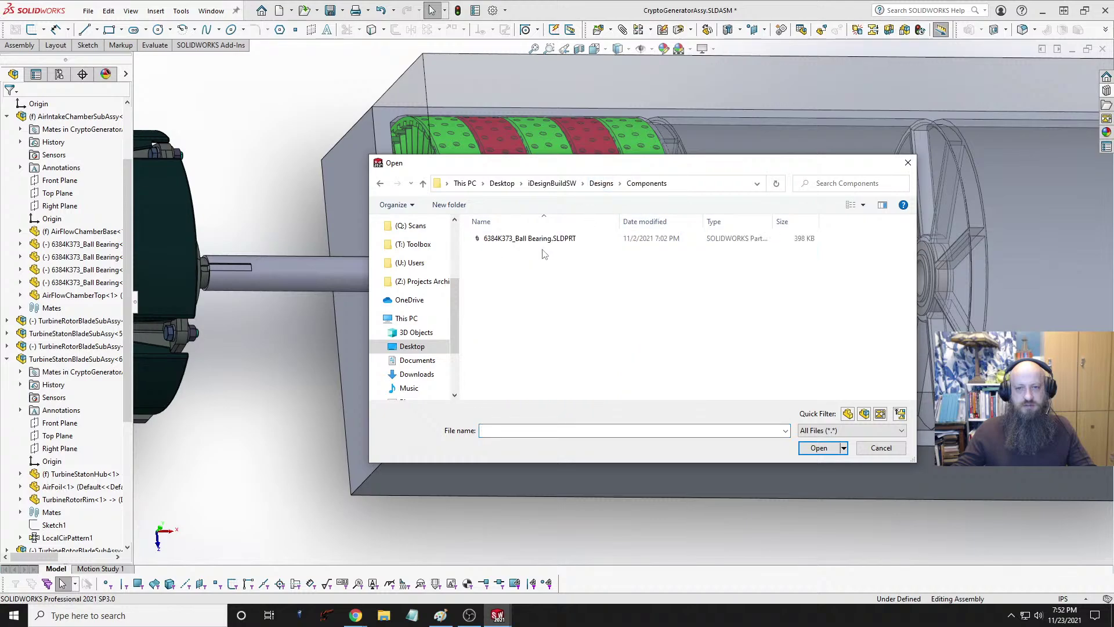
left_click(546, 239)
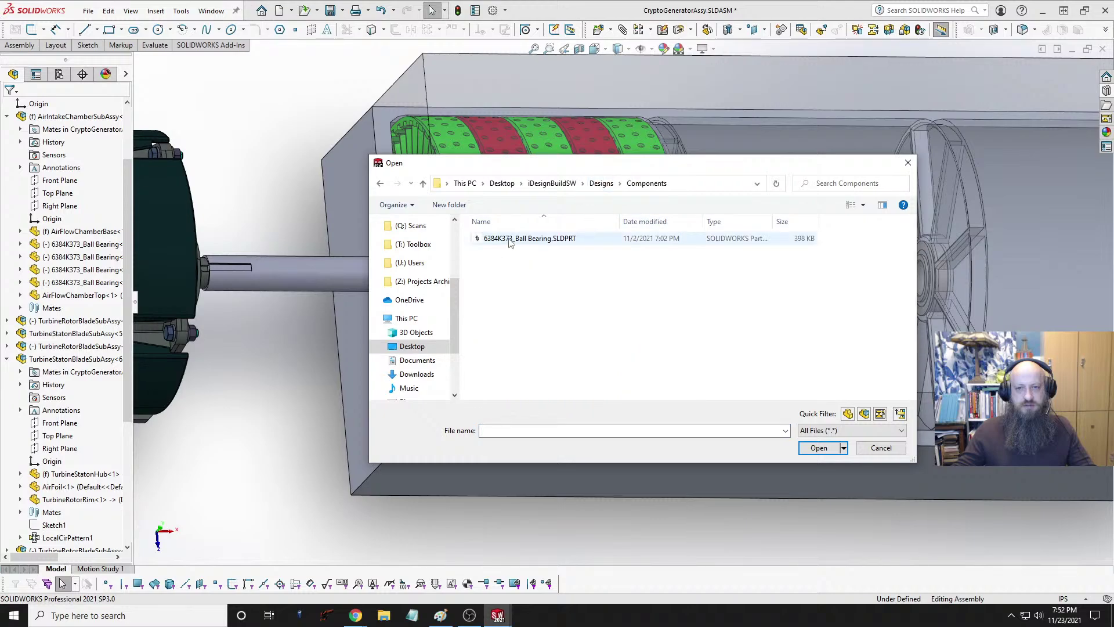
left_click(818, 451)
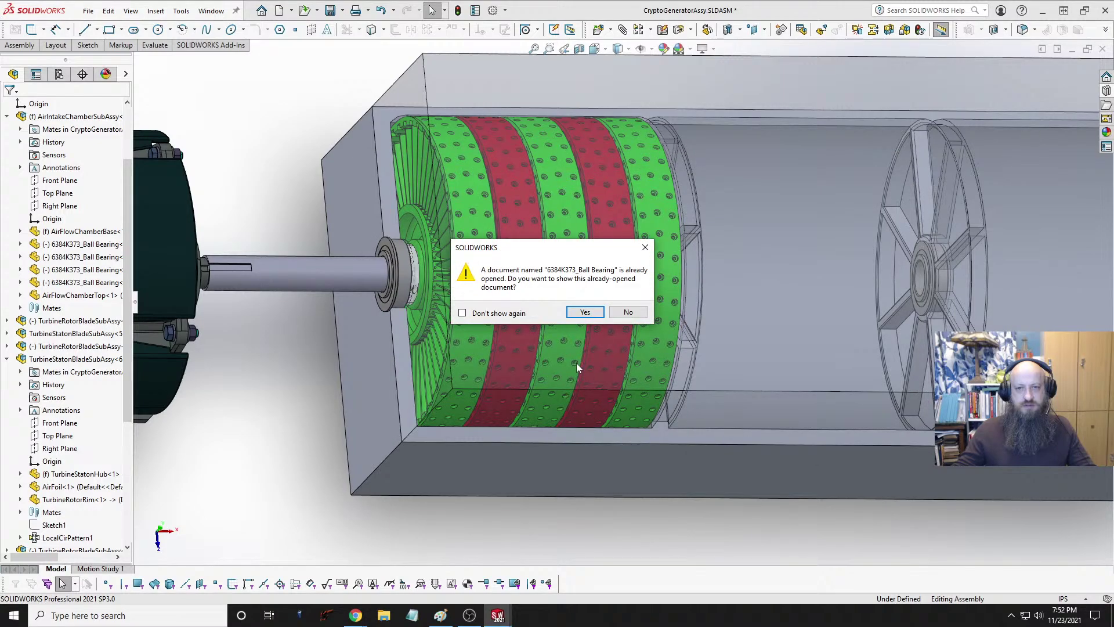
left_click(627, 312)
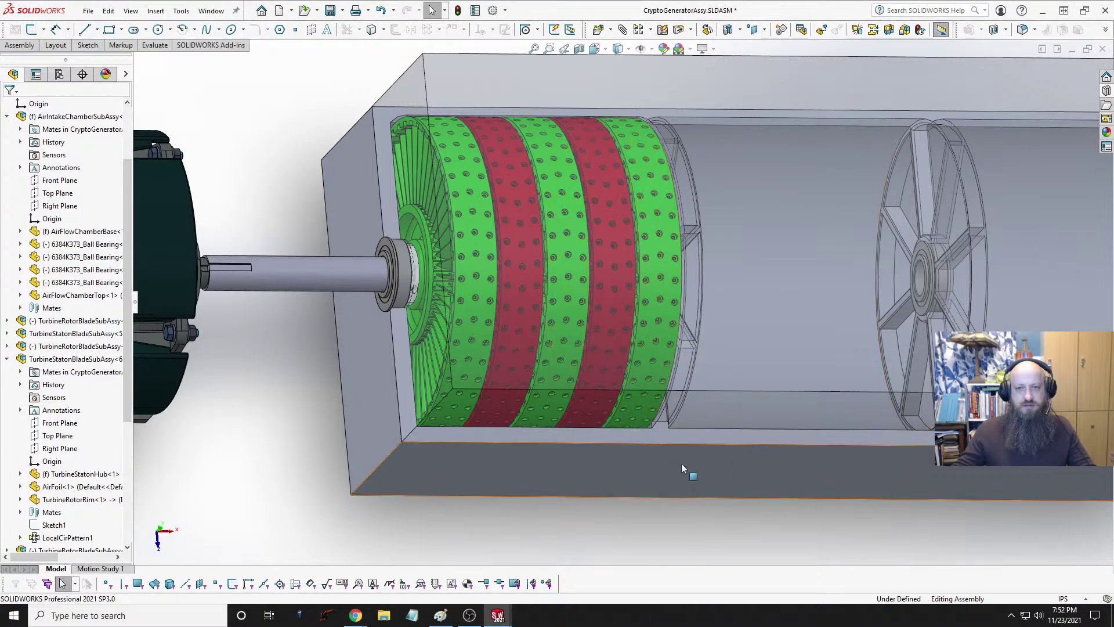
Step: Measure the distance between the two outer circular edges of the red stator rim farther from the motor
key("space")
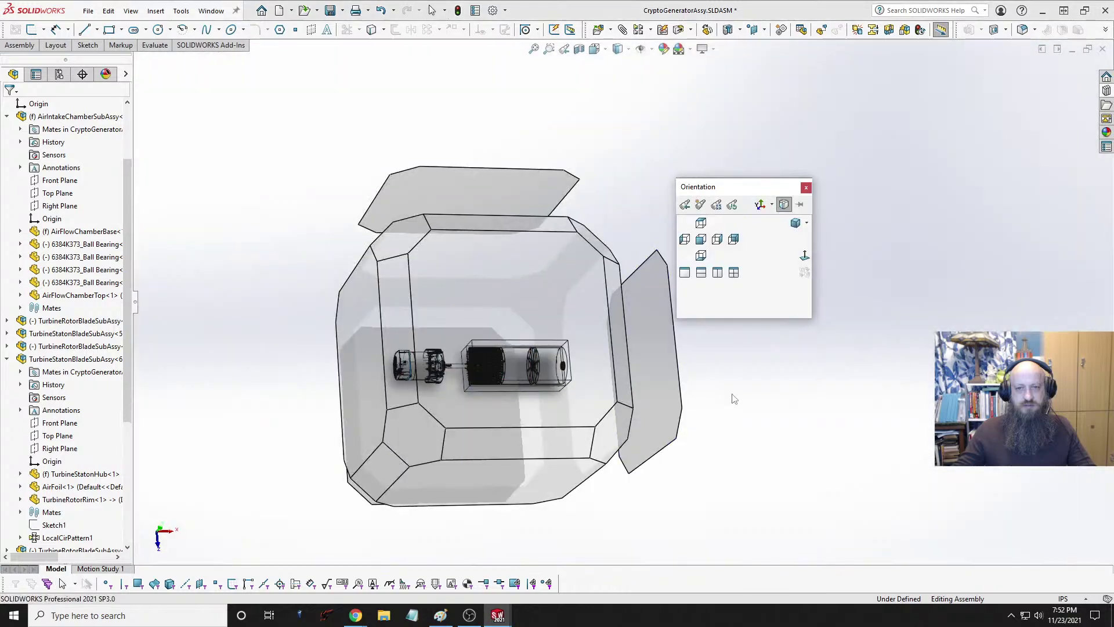
left_click(795, 224)
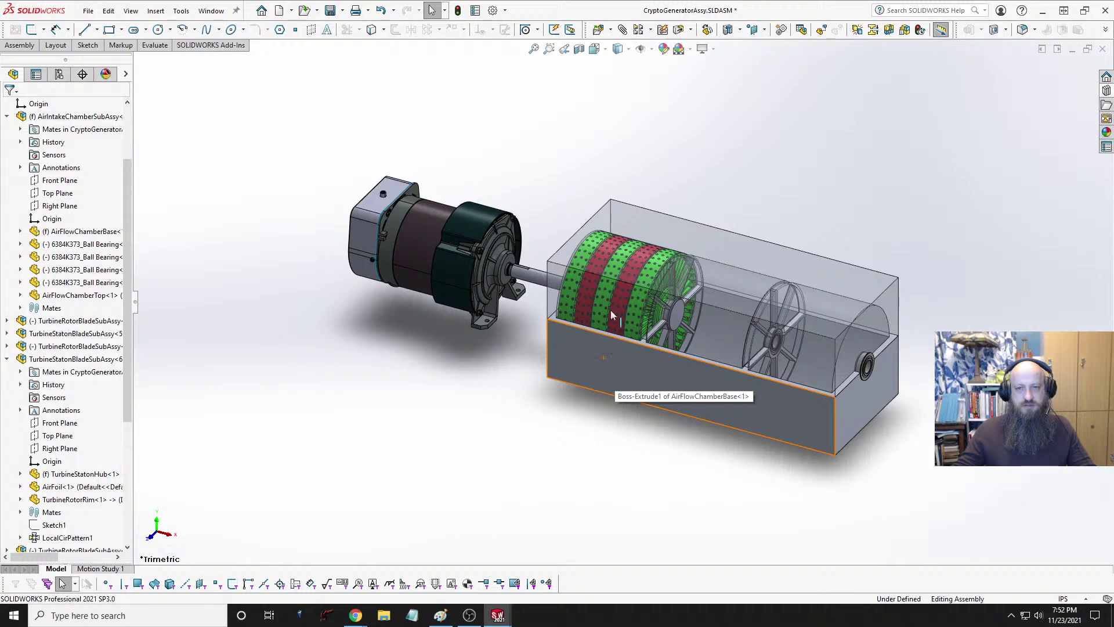
left_click(720, 246)
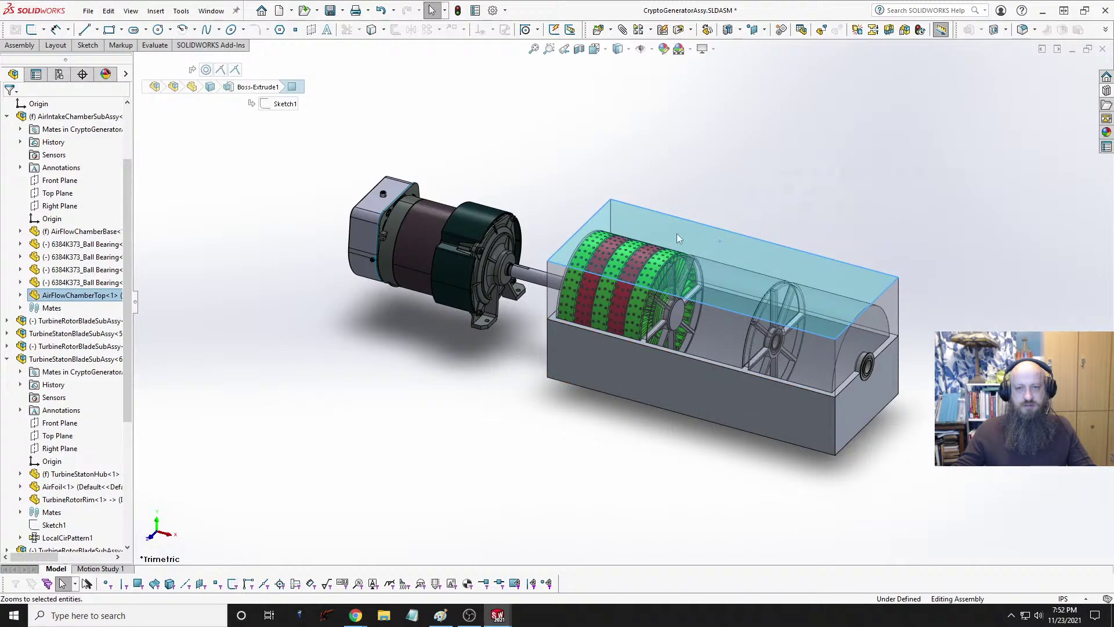
left_click(694, 172)
scroll(678, 241, "down", 5)
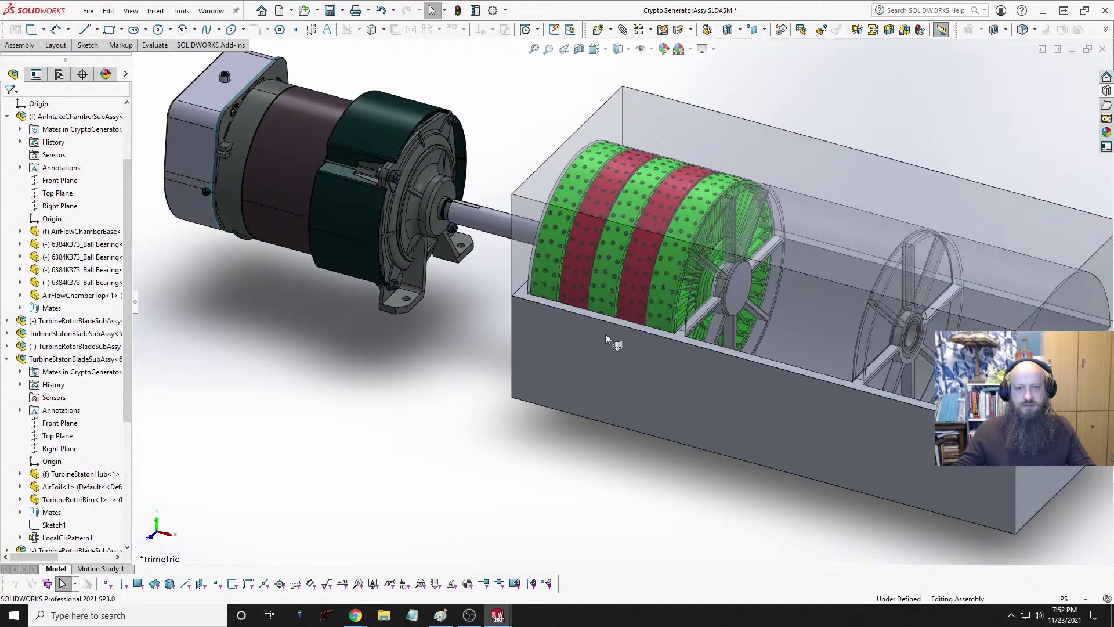
scroll(704, 214, "down", 3)
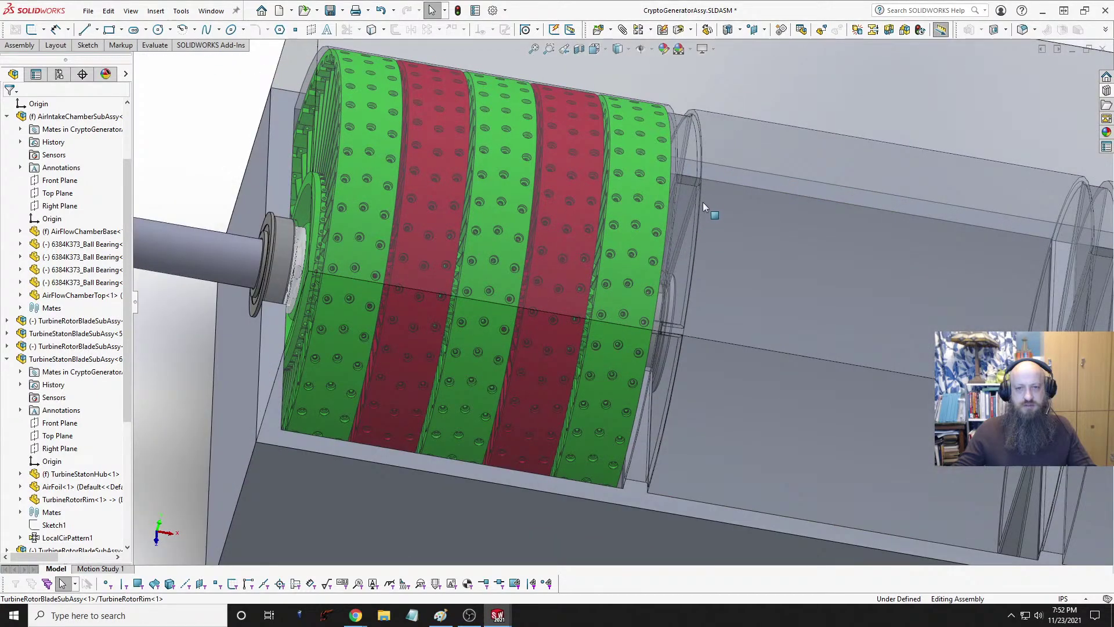
left_click(576, 172)
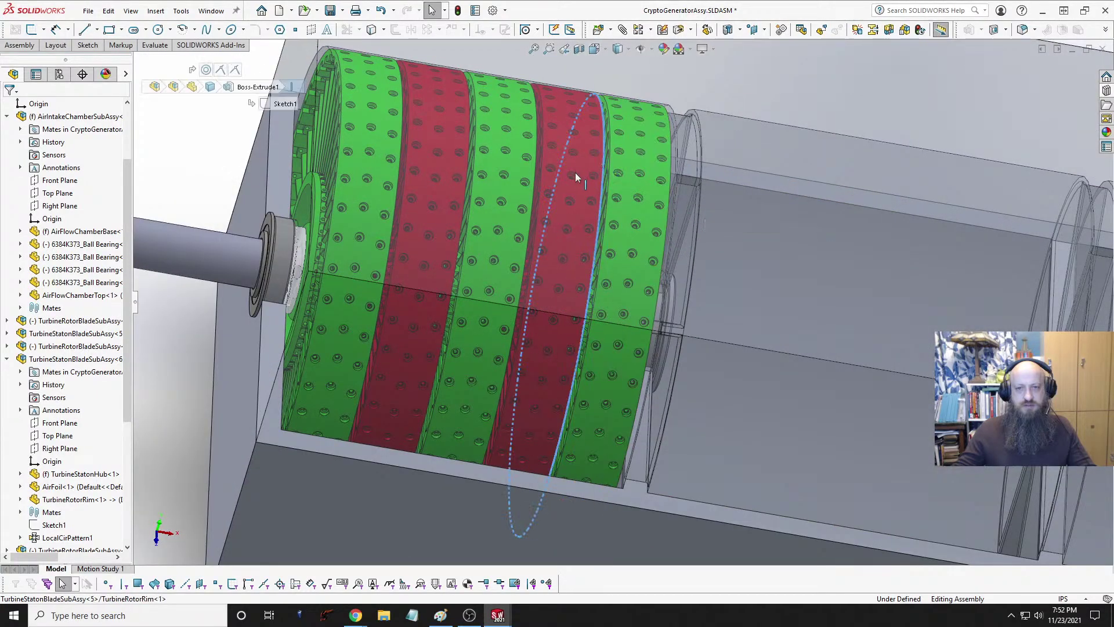
left_click(541, 158, "ctrl")
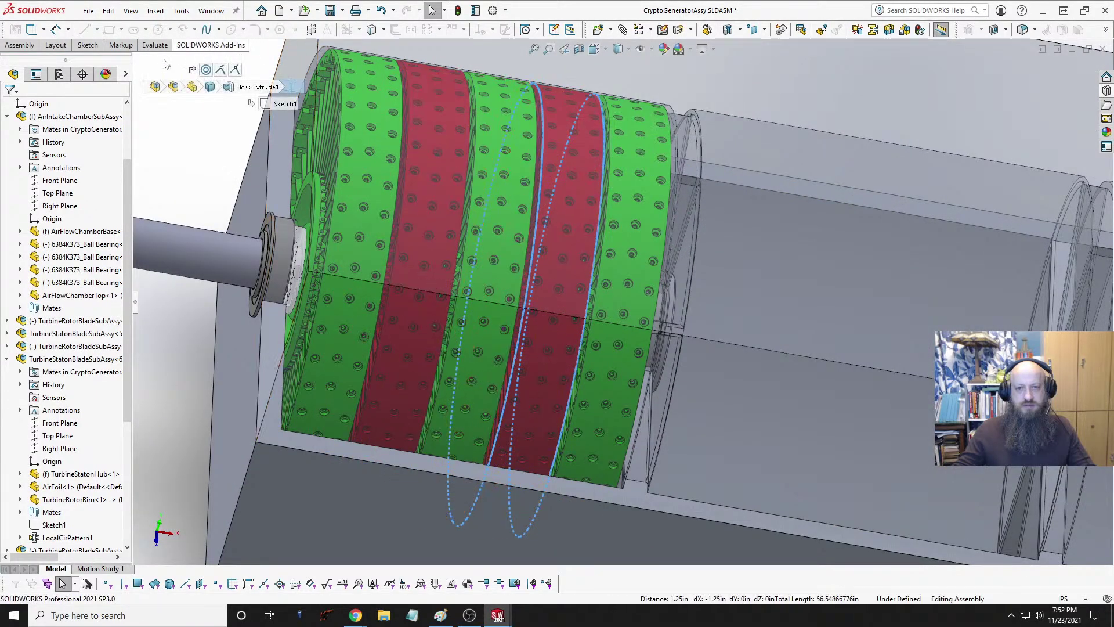
left_click(155, 46)
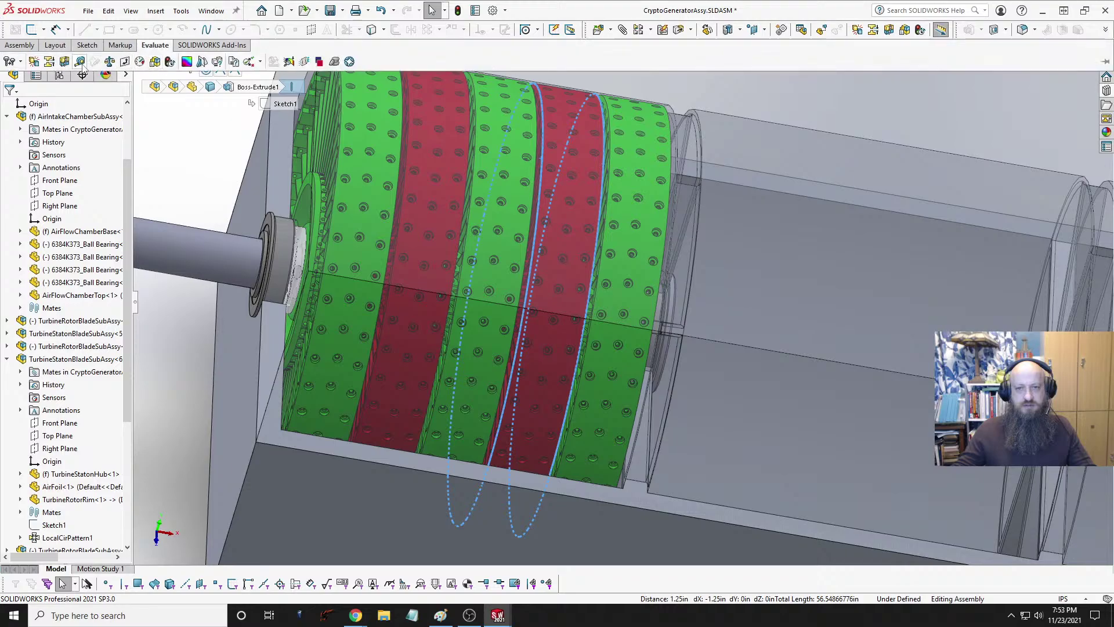
left_click(139, 62)
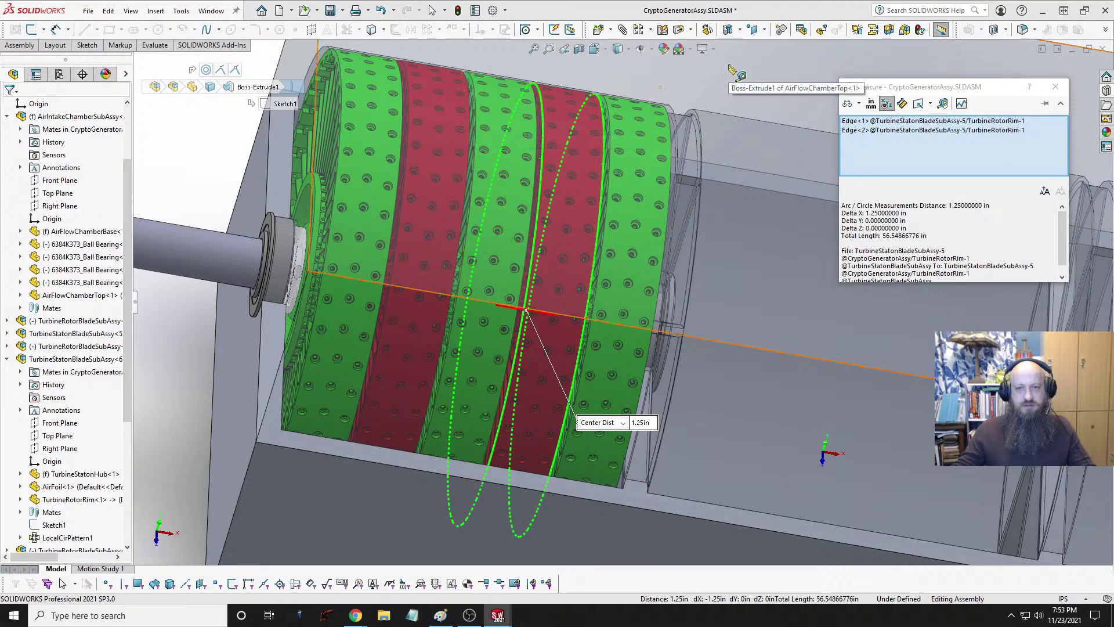
left_click(723, 160)
key("Escape")
Step: Toggle AirFlowChamberTop back to opaque and hide it to expose the turbine stack and shaft end
scroll(699, 209, "up", 3)
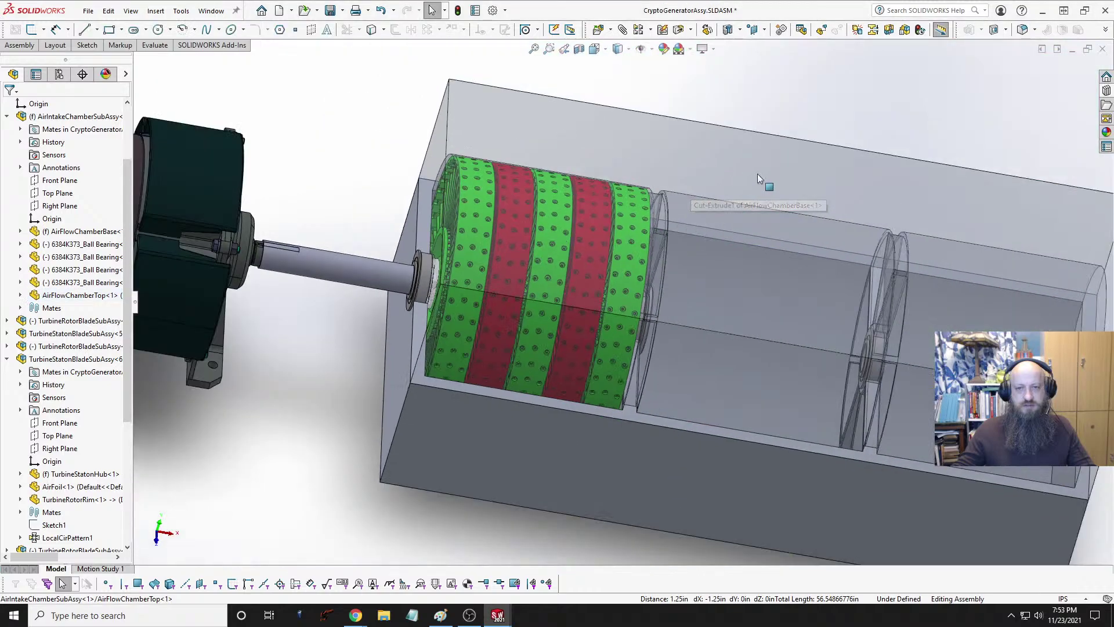
left_click(758, 173)
left_click(885, 106)
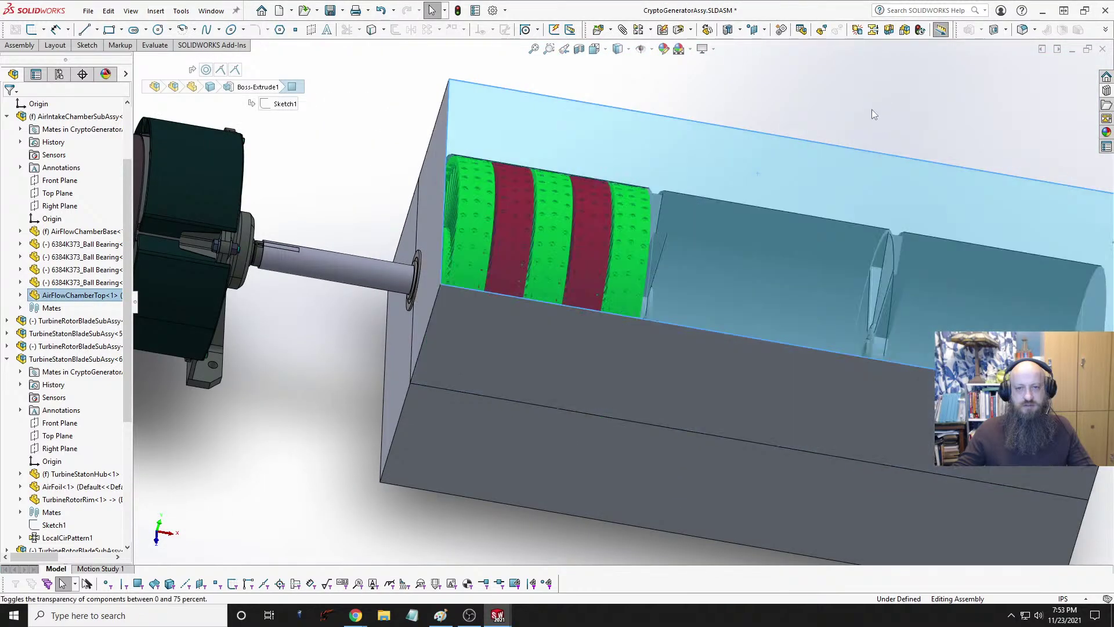
left_click(807, 156)
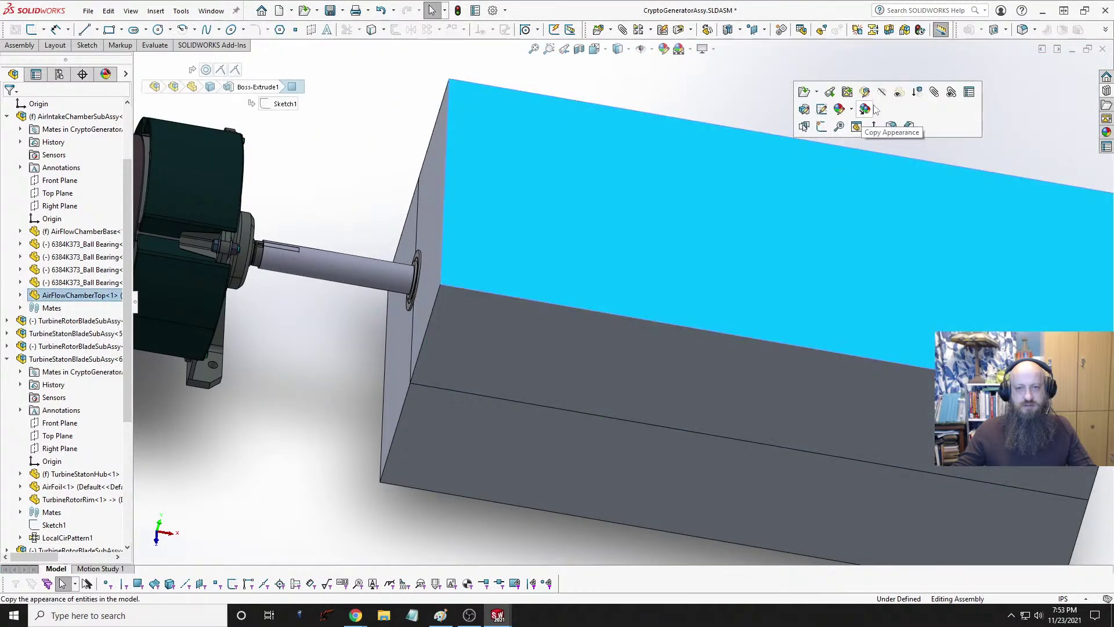
left_click(863, 133)
left_click(820, 158)
scroll(662, 240, "down", 2)
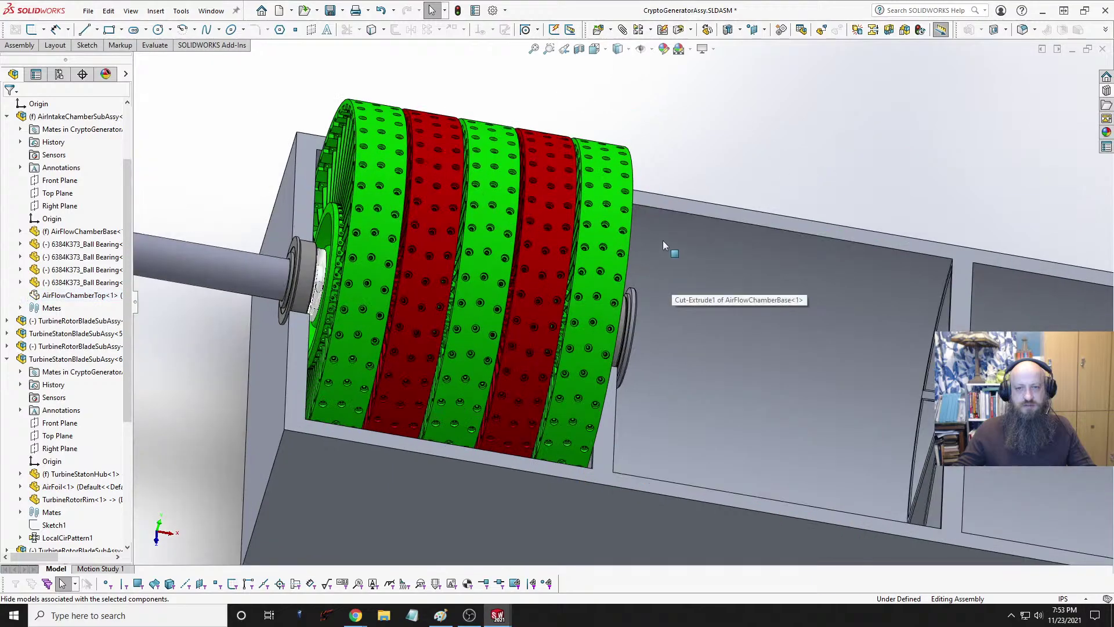
middle_click_drag(663, 240, 643, 269)
scroll(622, 307, "down", 5)
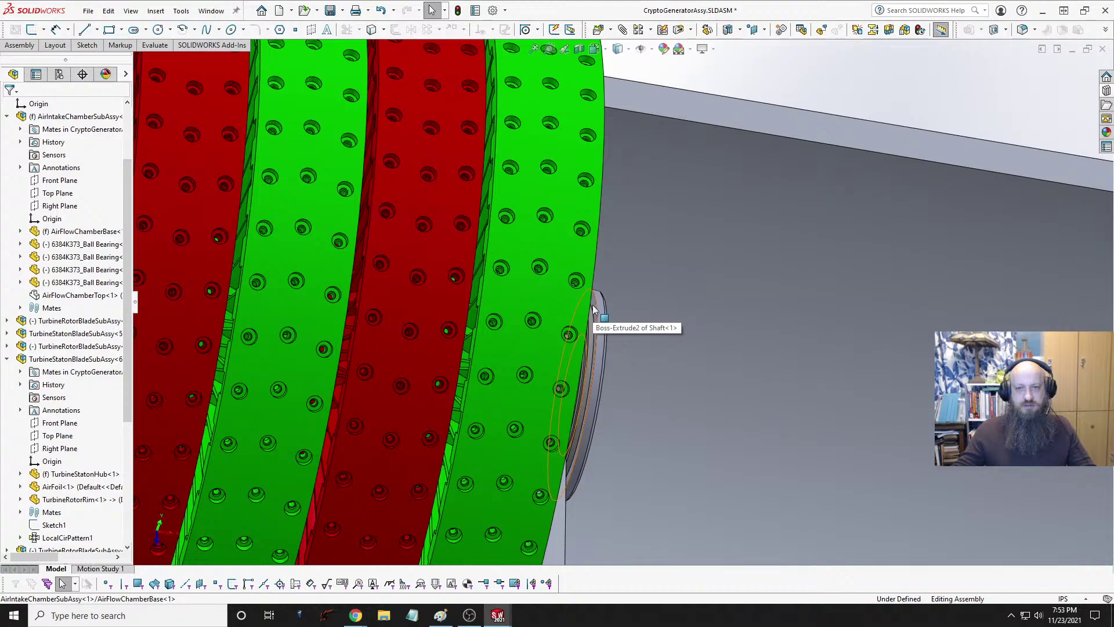
scroll(593, 305, "up", 6)
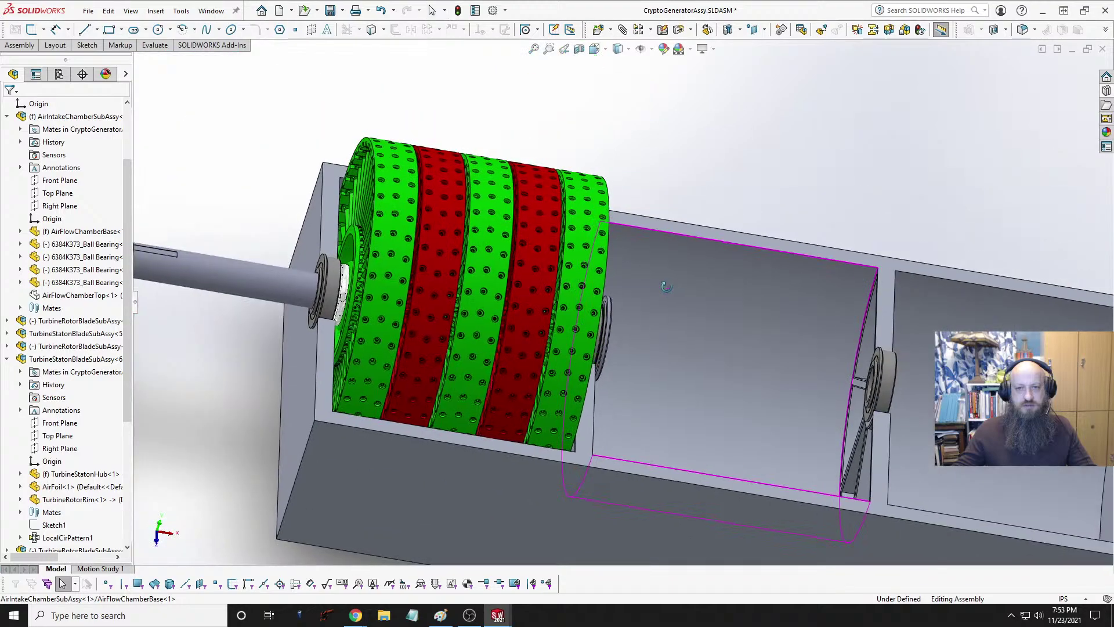
Step: Isolate AirFlowChamberBase together with the two red stator rims in the assembly
scroll(602, 339, "down", 4)
scroll(570, 351, "up", 2)
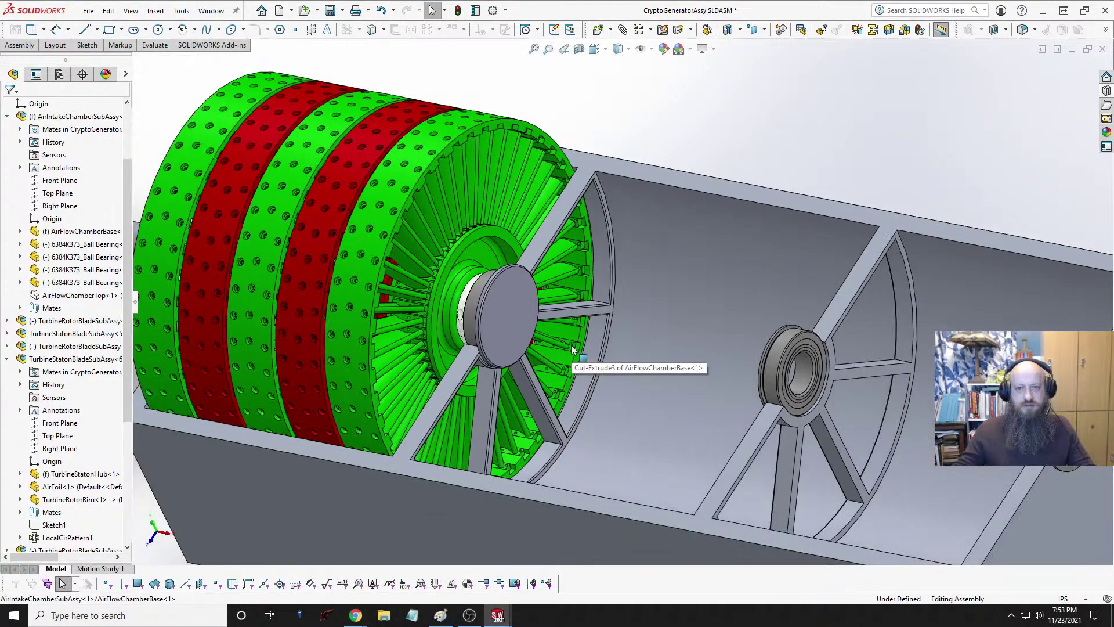
scroll(447, 377, "down", 4)
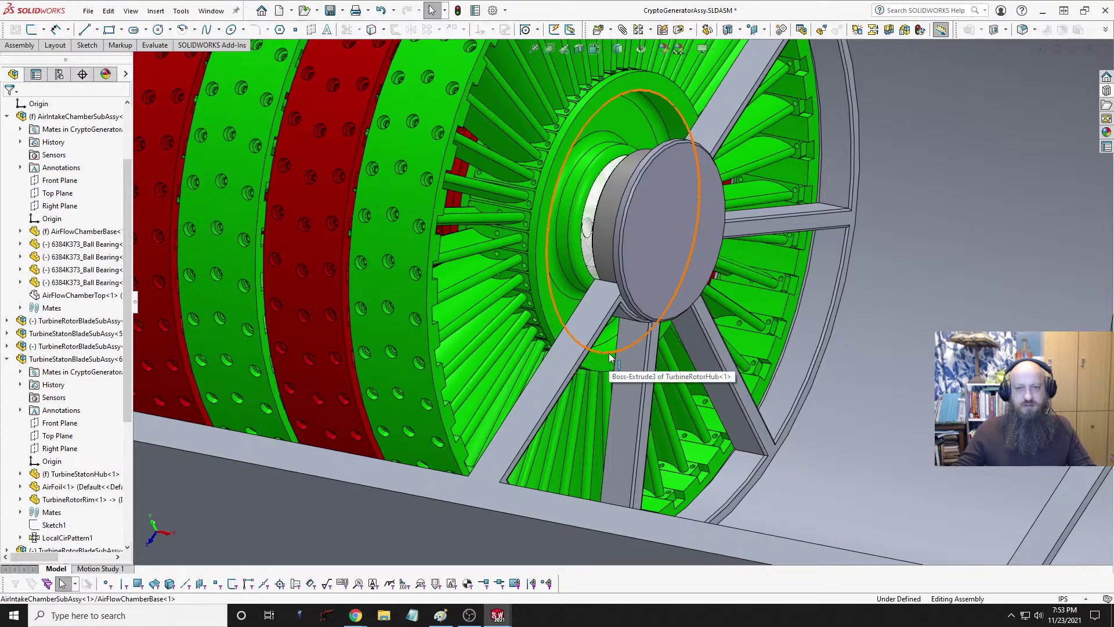
scroll(609, 354, "up", 5)
left_click(522, 383)
left_click(514, 311, "ctrl")
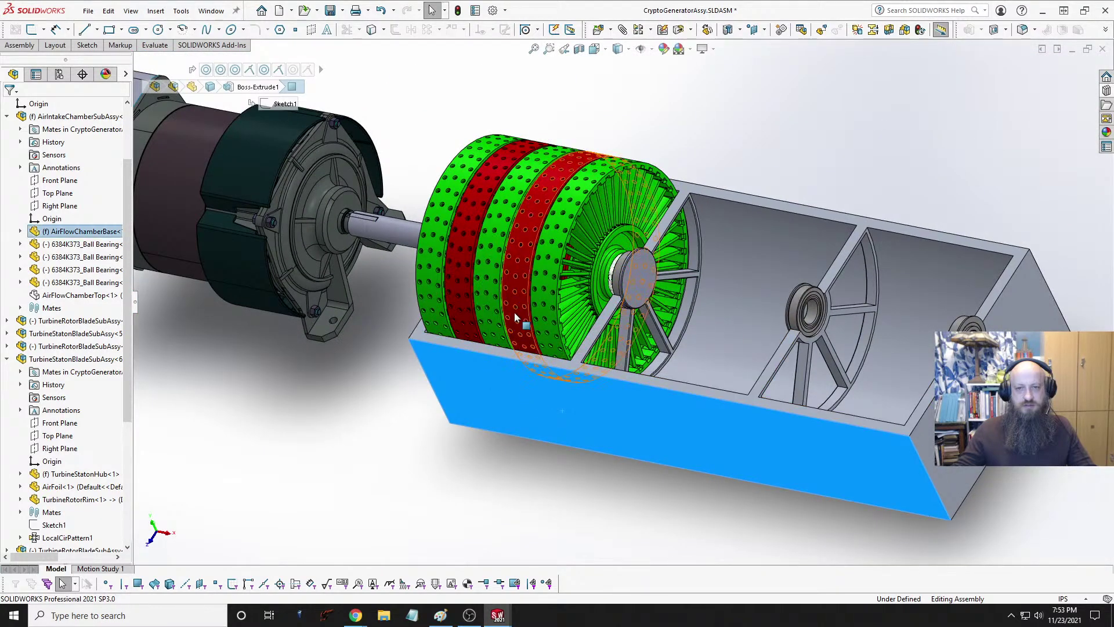
left_click(454, 293, "ctrl")
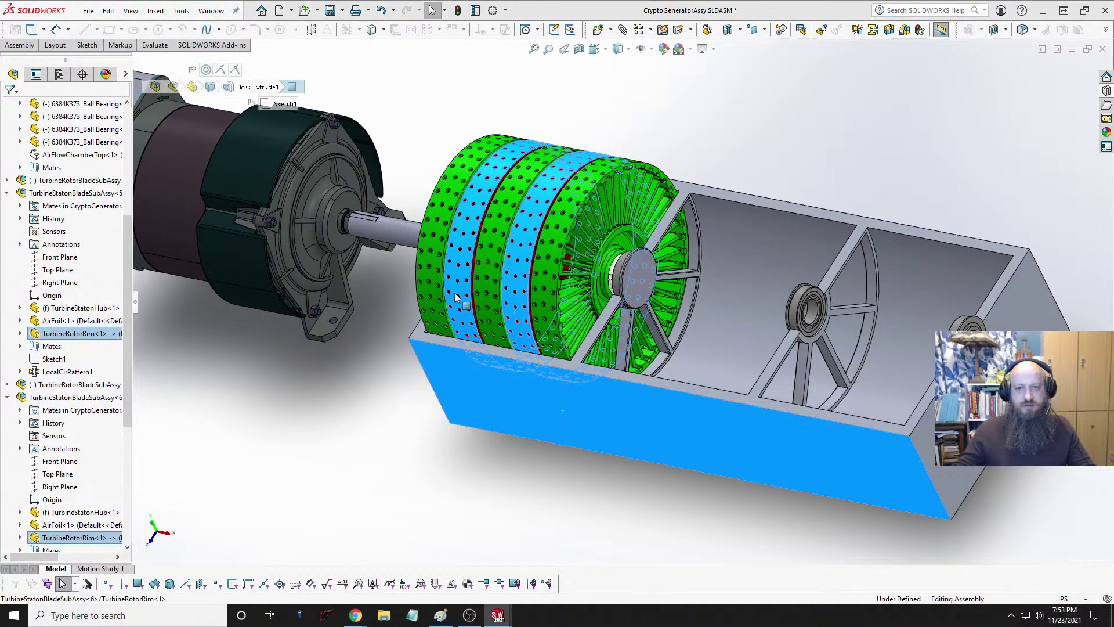
right_click(455, 293)
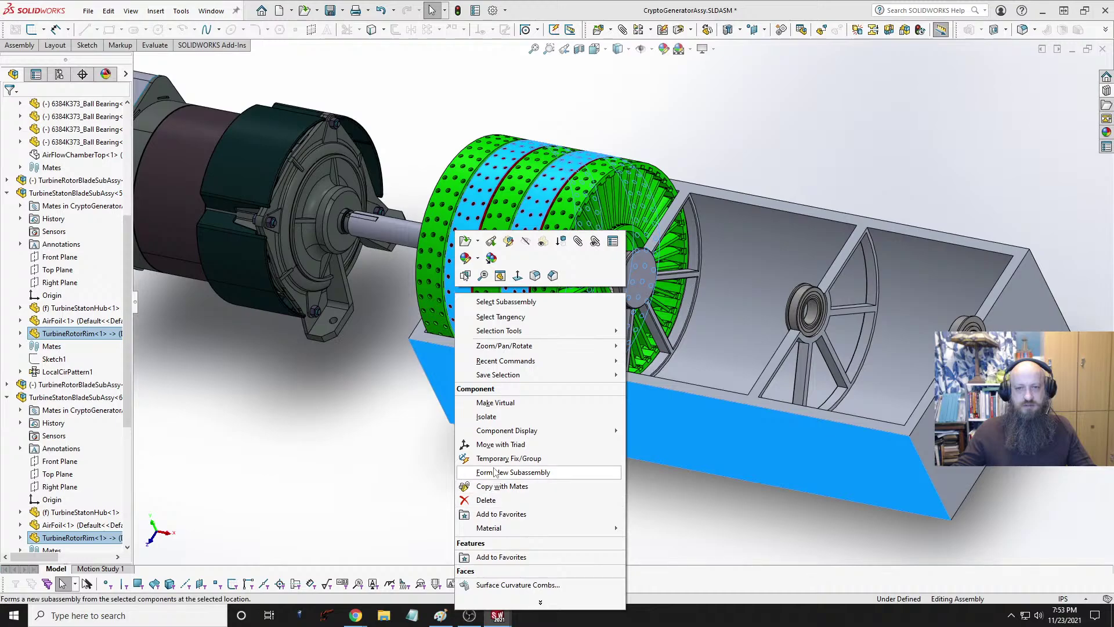
left_click(499, 417)
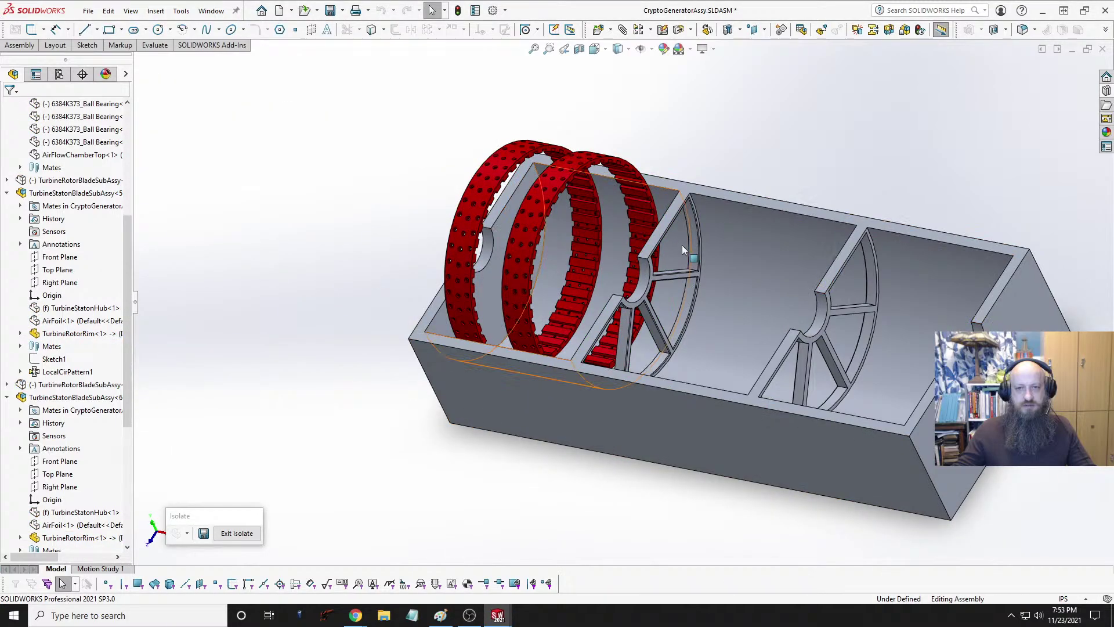
Step: Measure the distance between the spoked divider's face and the facing side of the nearer red stator rim
middle_click_drag(756, 243, 629, 267)
scroll(629, 267, "down", 5)
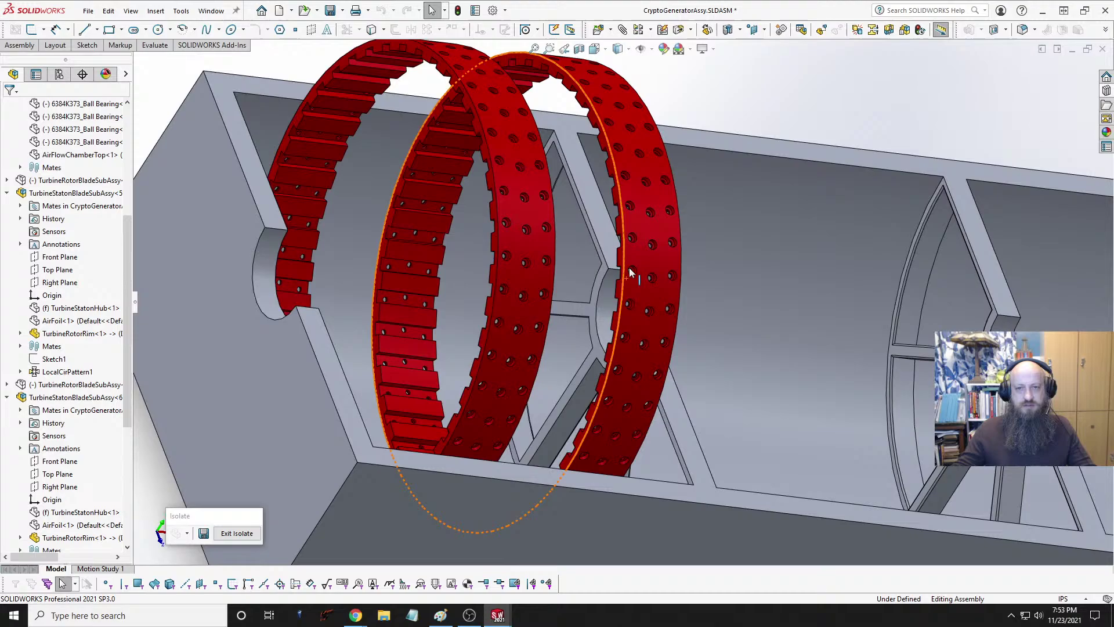
left_click(600, 274)
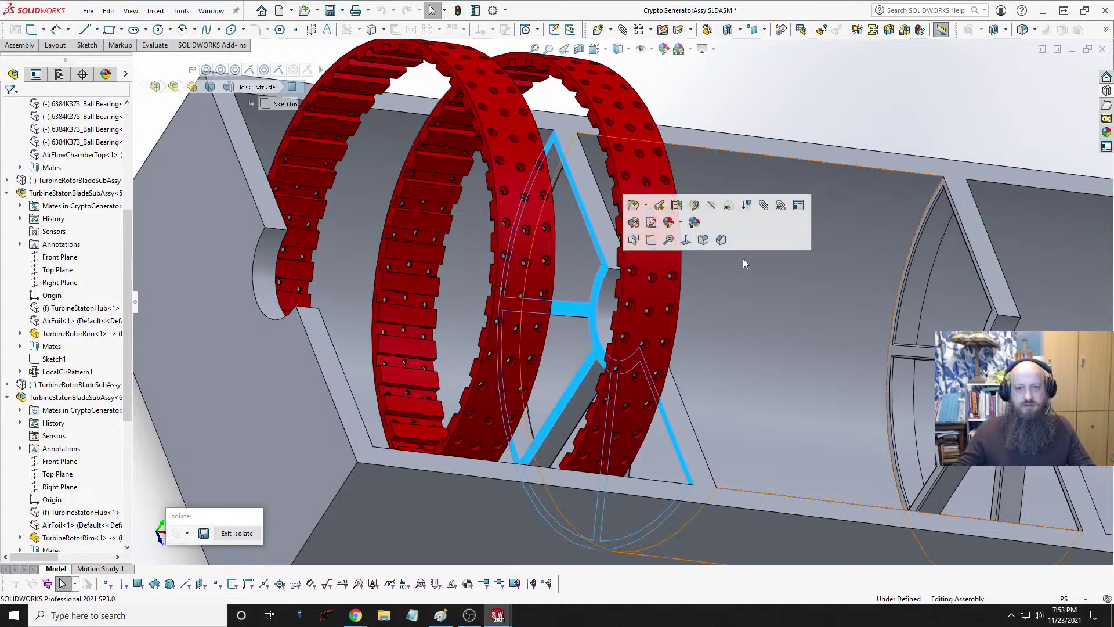
middle_click_drag(725, 298, 667, 299)
scroll(472, 189, "up", 5)
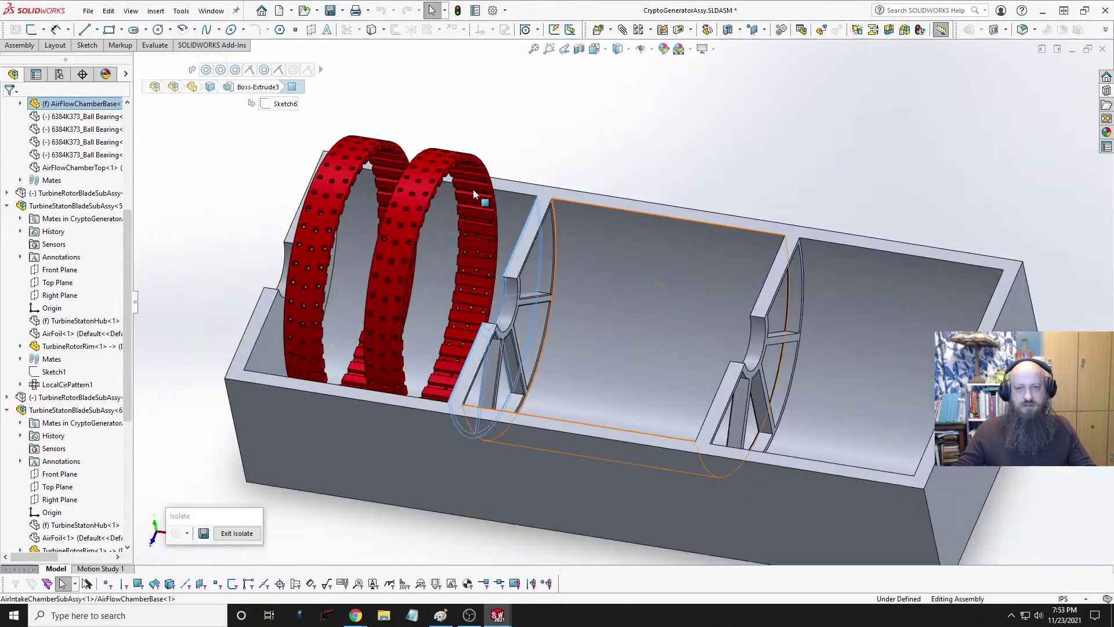
scroll(504, 182, "down", 6)
left_click(483, 159)
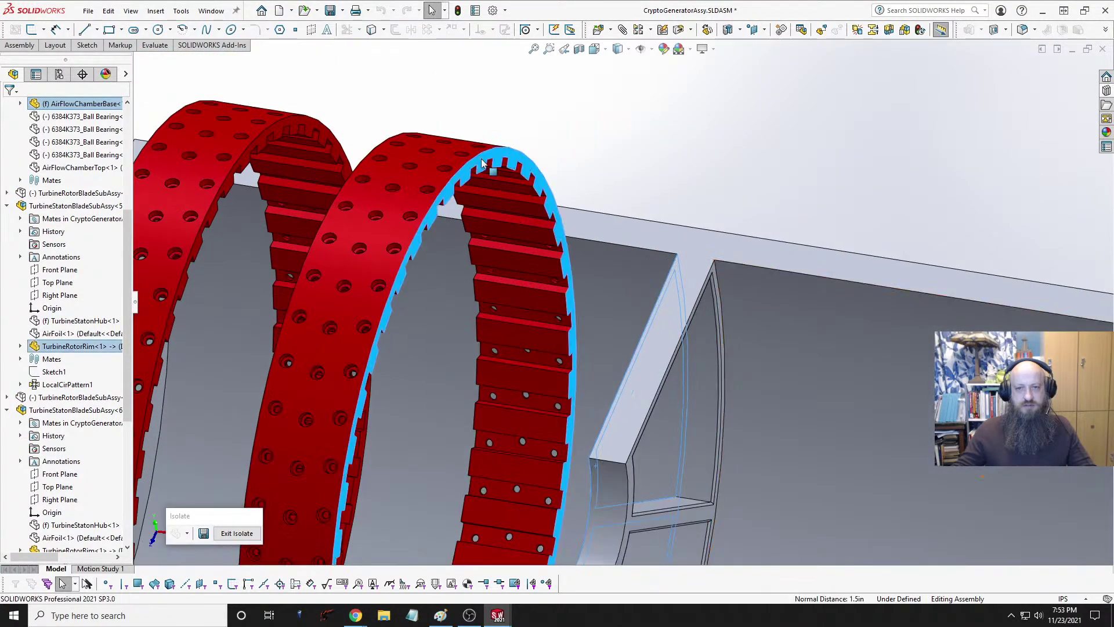
left_click(155, 45)
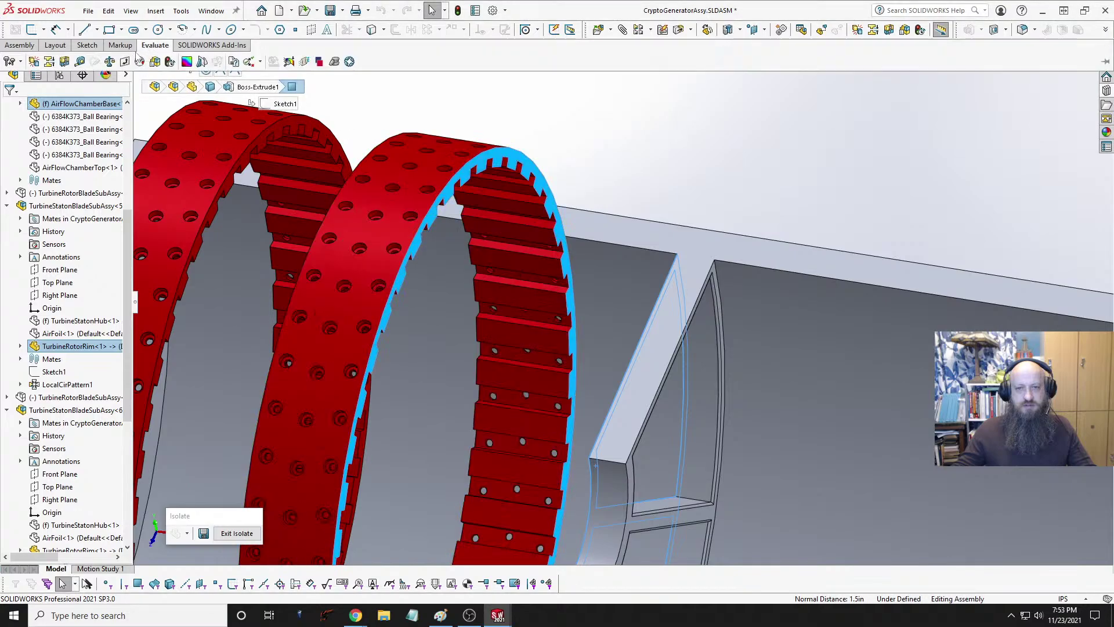
left_click(80, 61)
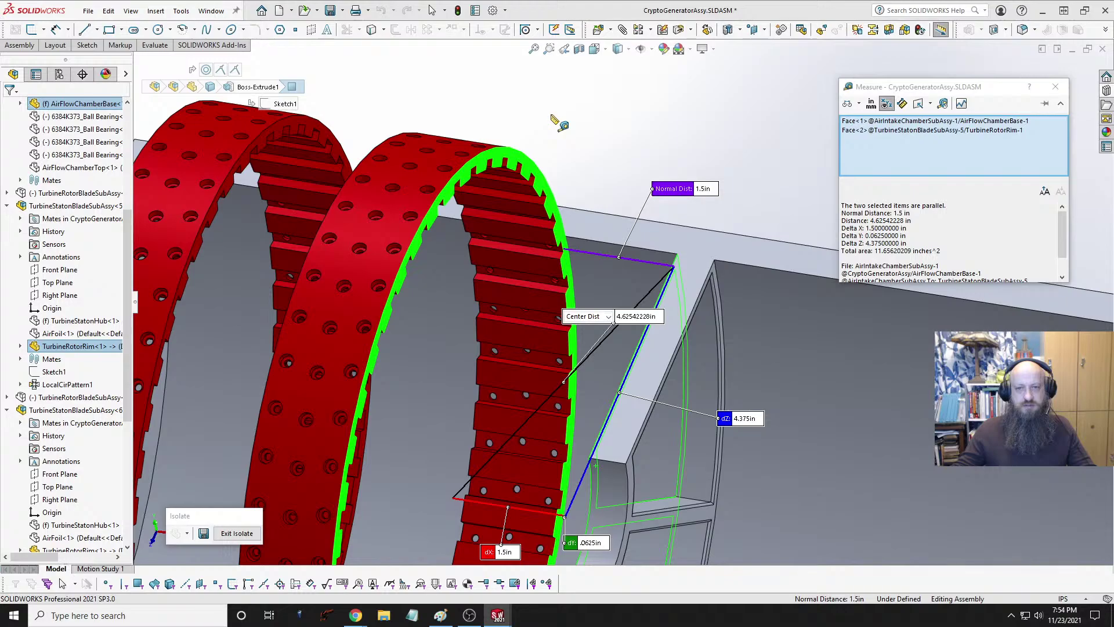
Step: Clear the measurement selection and measure the distance between the facing sides of the two red stator rims
left_click(605, 125)
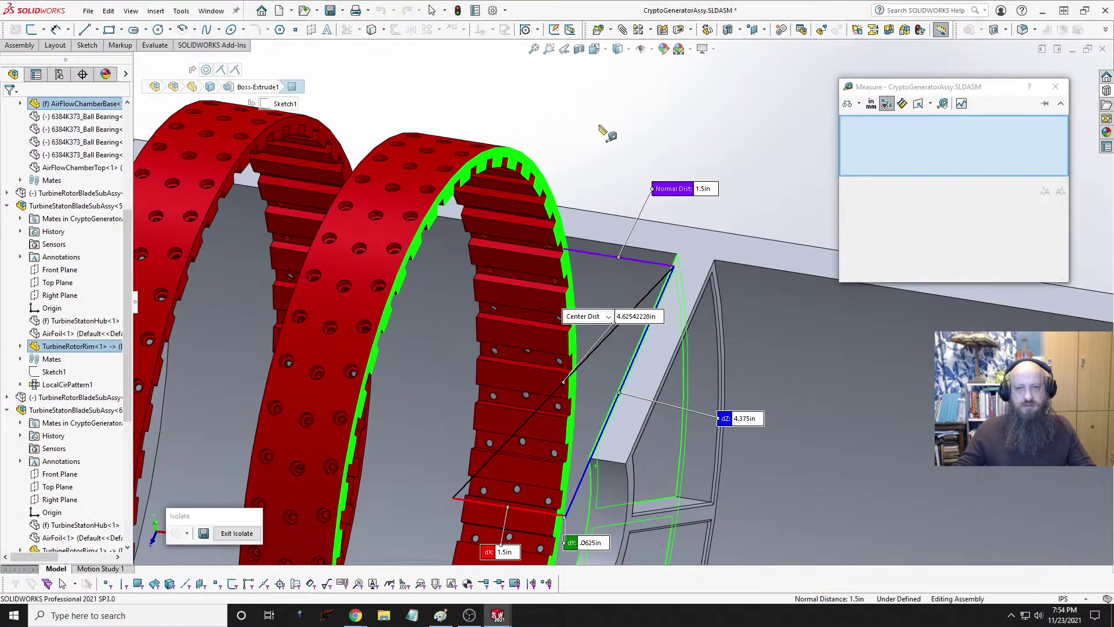
middle_click_drag(604, 124, 714, 189)
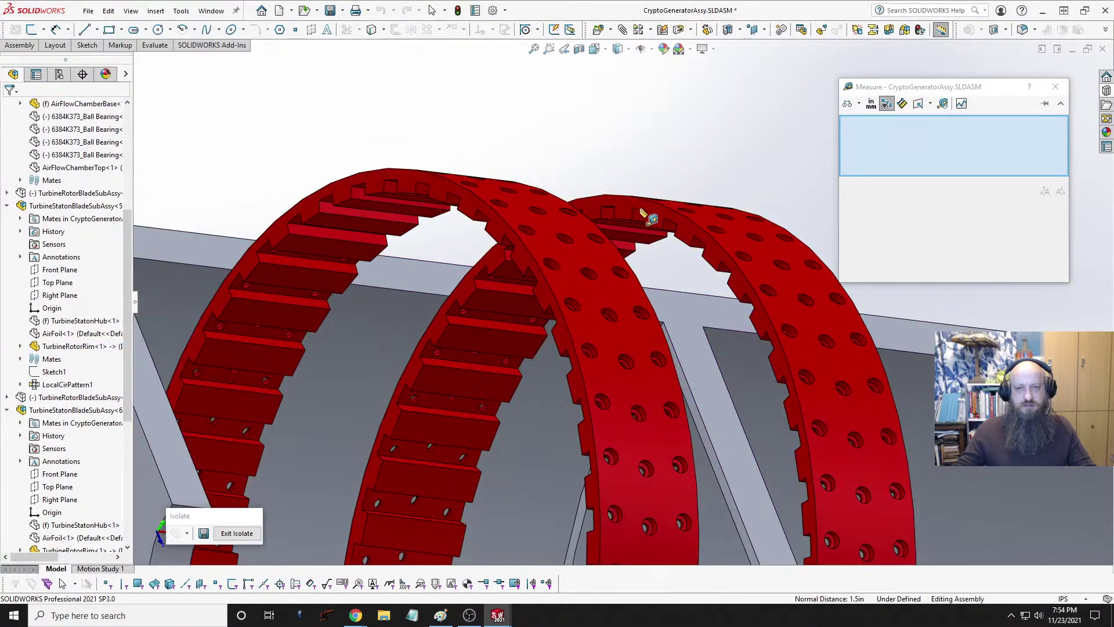
left_click(631, 196)
middle_click_drag(631, 196, 696, 208)
left_click(596, 178)
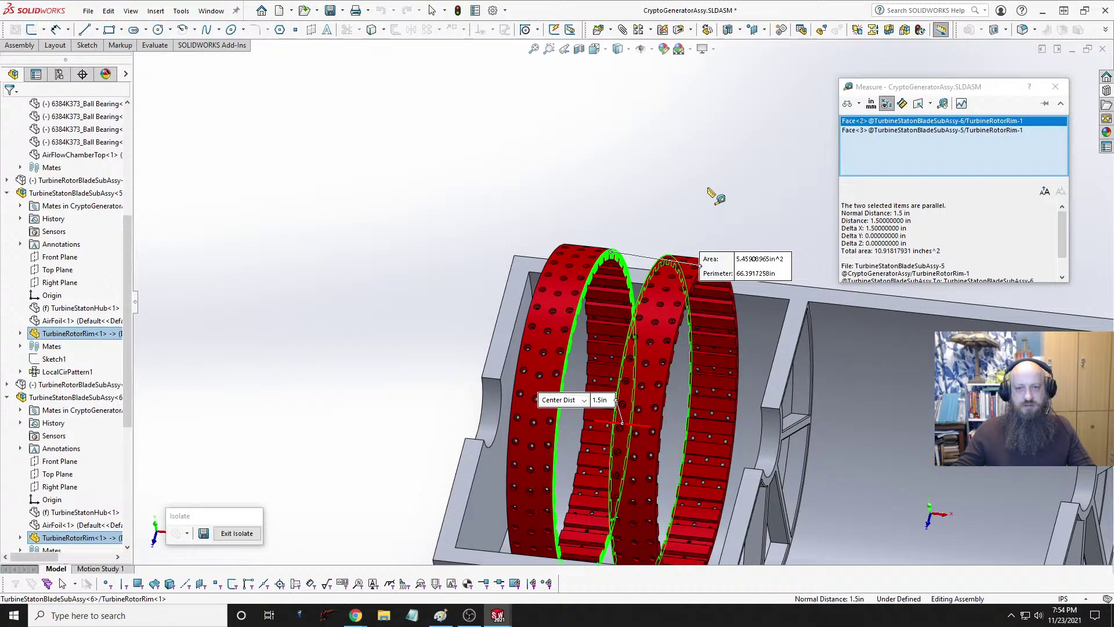
key("Escape")
key("Escape")
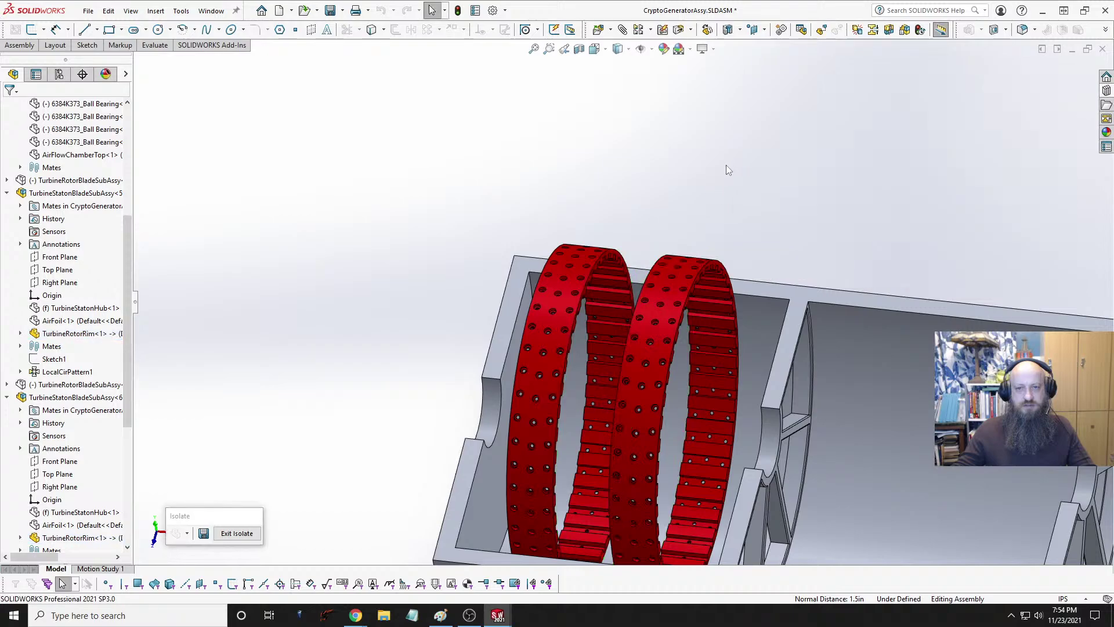
Step: Switch to AirFlowChamberBase.SLDPRT and view the chamber from the Top orientation and at an angle showing its dividers
key("ctrl+Tab")
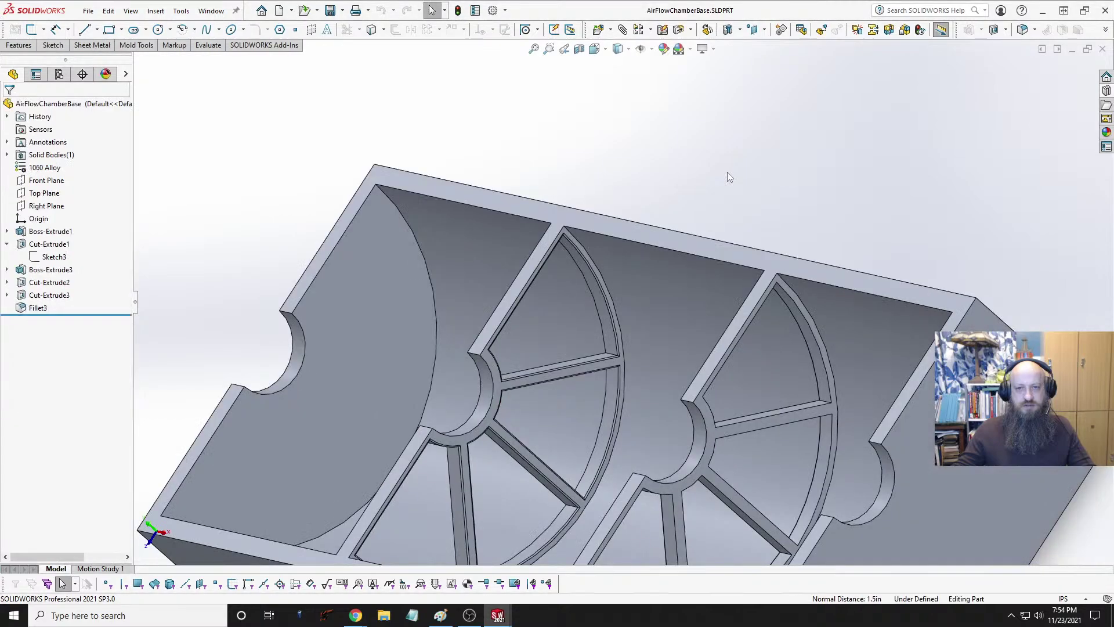
key("space")
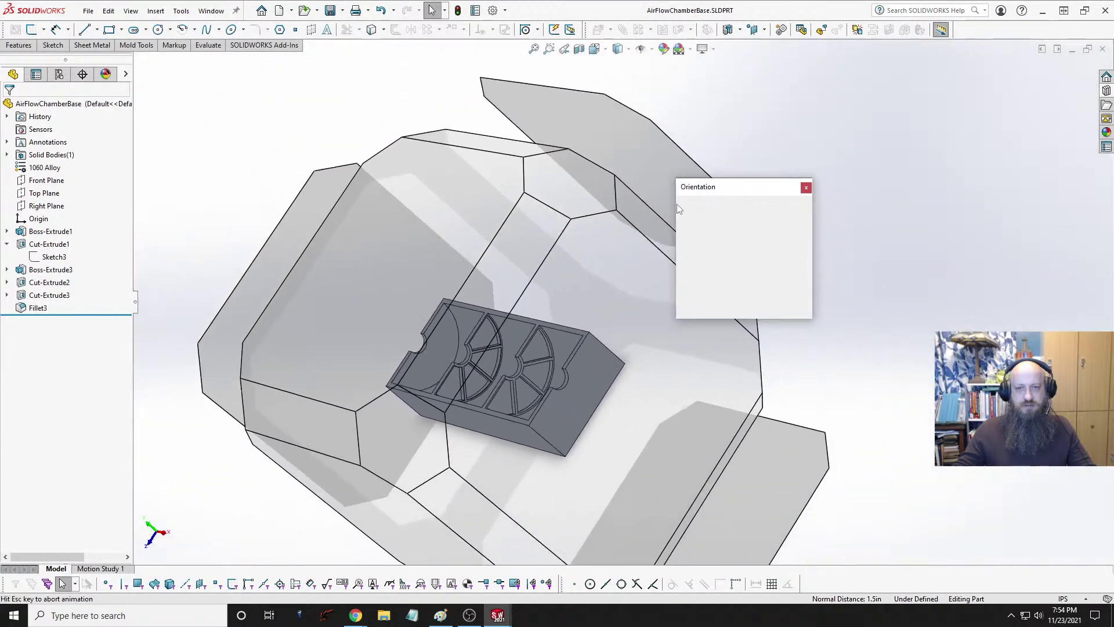
left_click(702, 224)
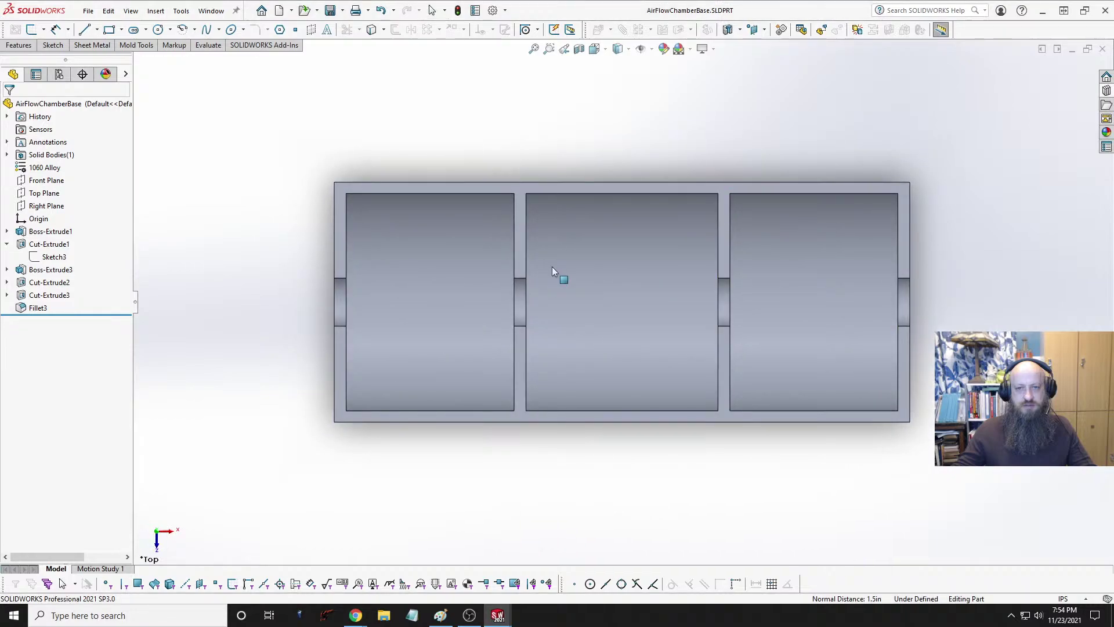
middle_click_drag(552, 266, 625, 151)
middle_click_drag(716, 236, 638, 171)
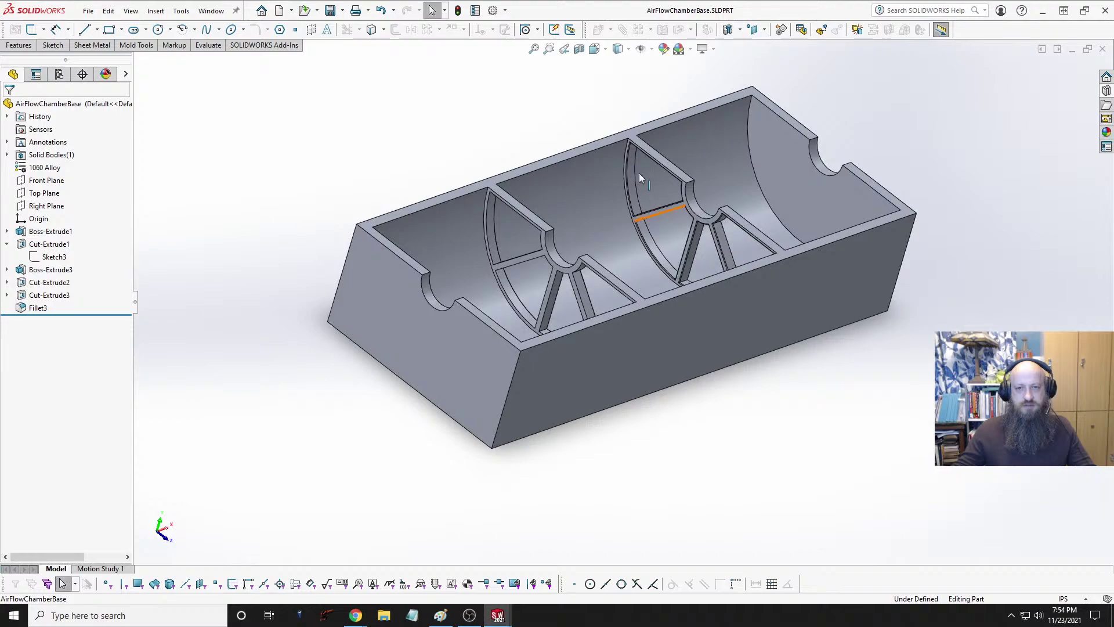
left_click(501, 191)
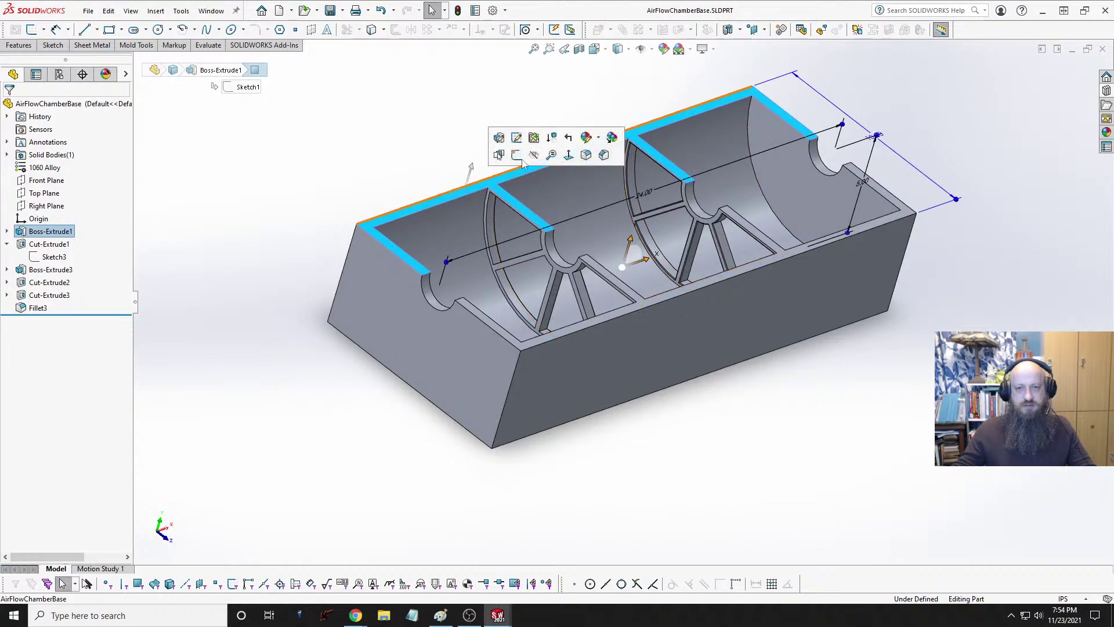
left_click(518, 140)
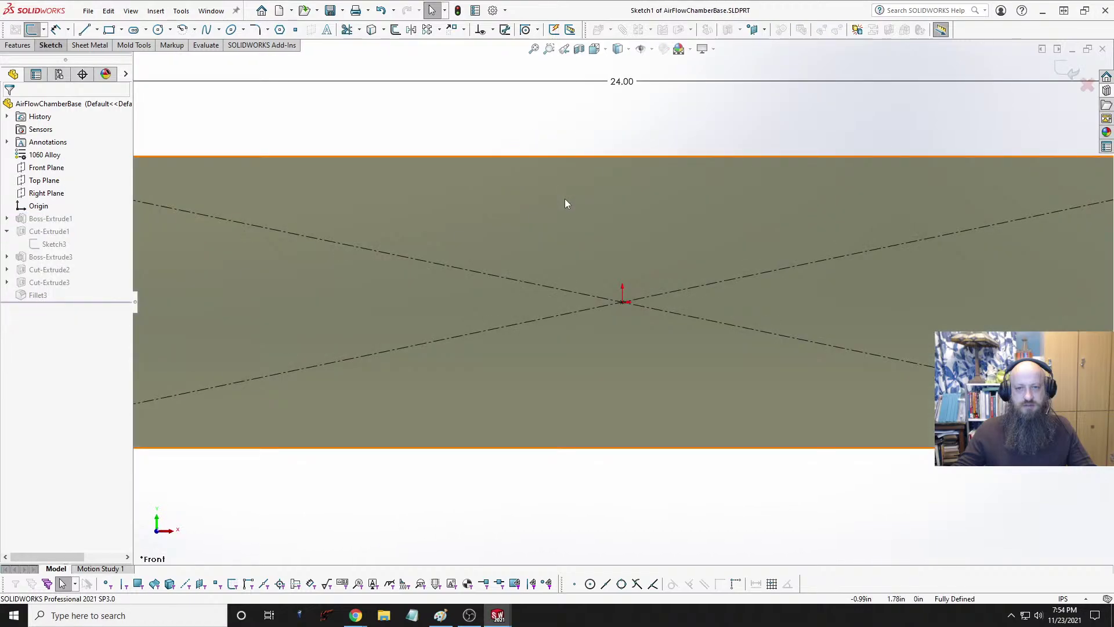
left_click(1087, 85)
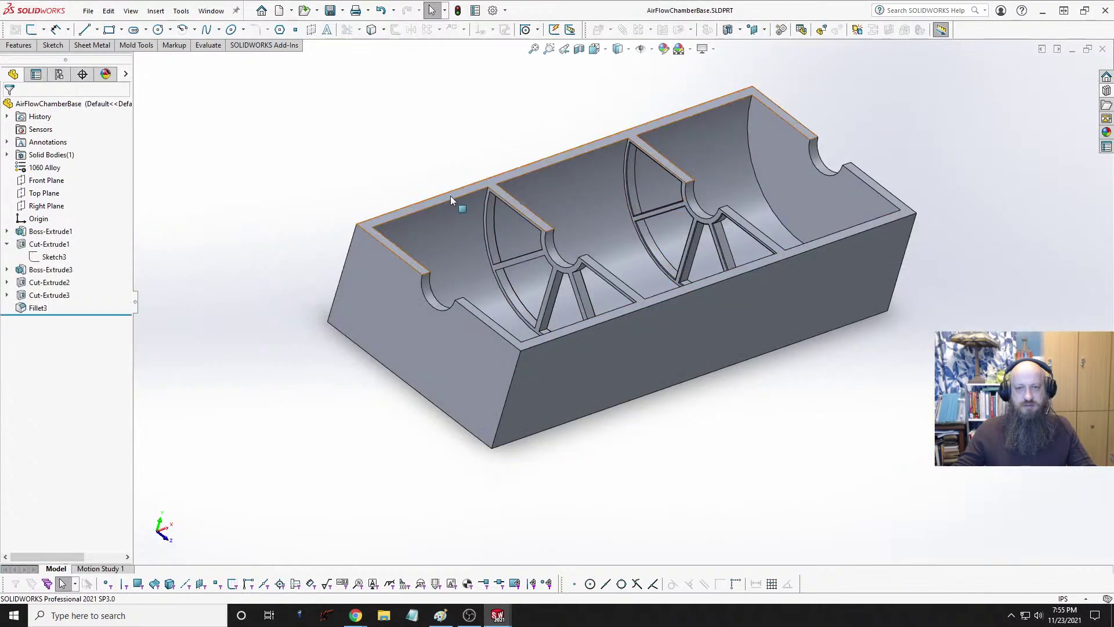
Step: Sketch two rectangles, each about 1 x 0.22 in, on the base's top face along the first compartment's upper inner edge in top view
left_click(450, 196)
left_click(507, 167)
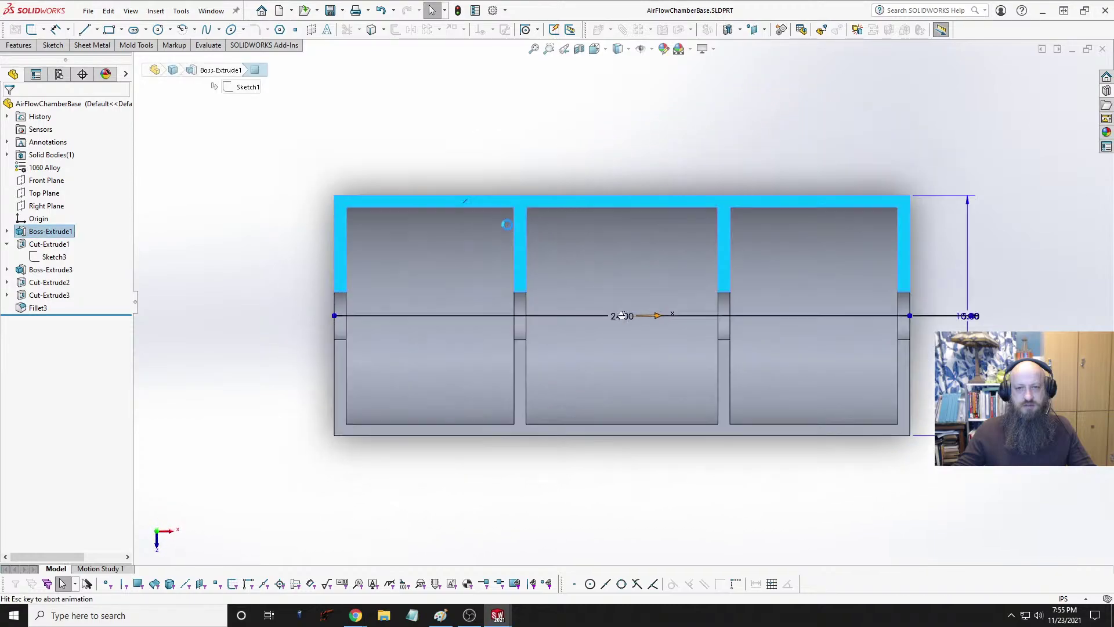
left_click(108, 29)
scroll(474, 232, "down", 3)
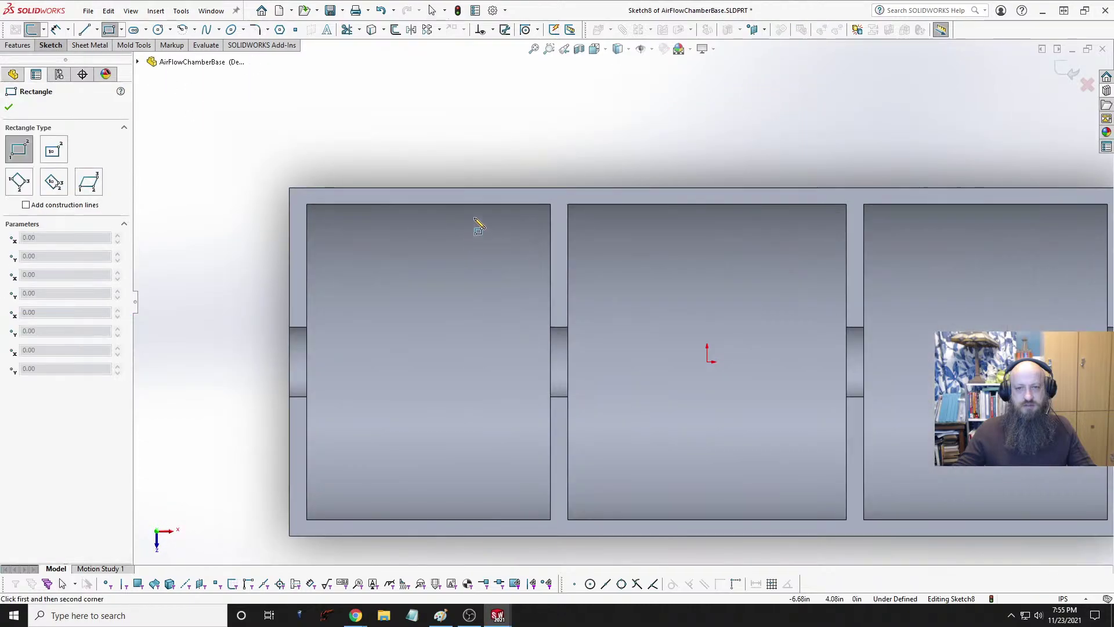
left_click(474, 204)
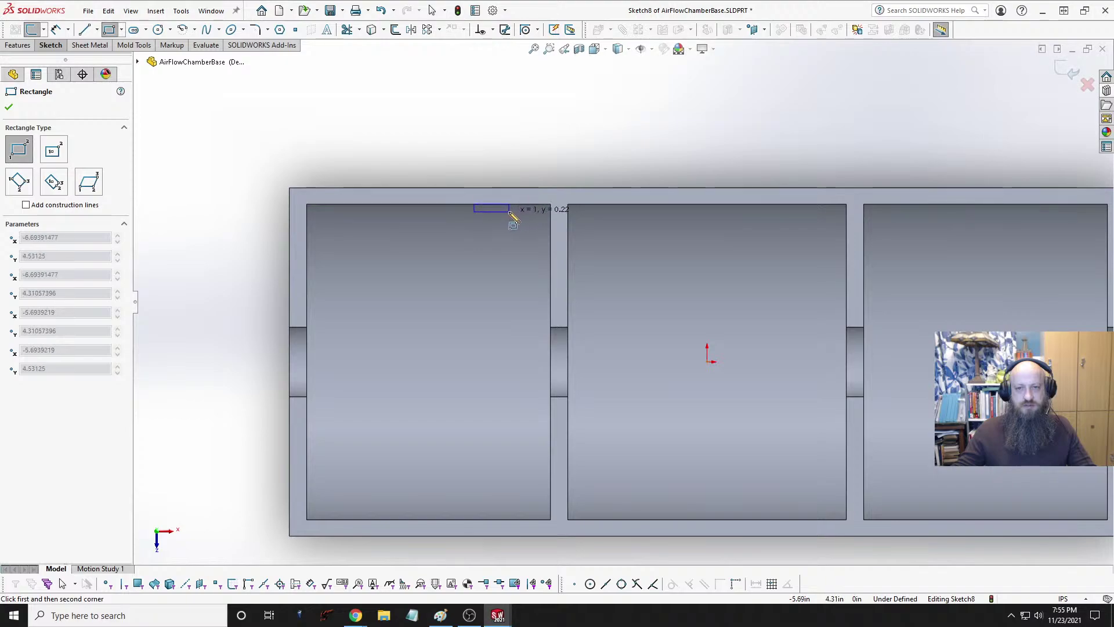
left_click(510, 212)
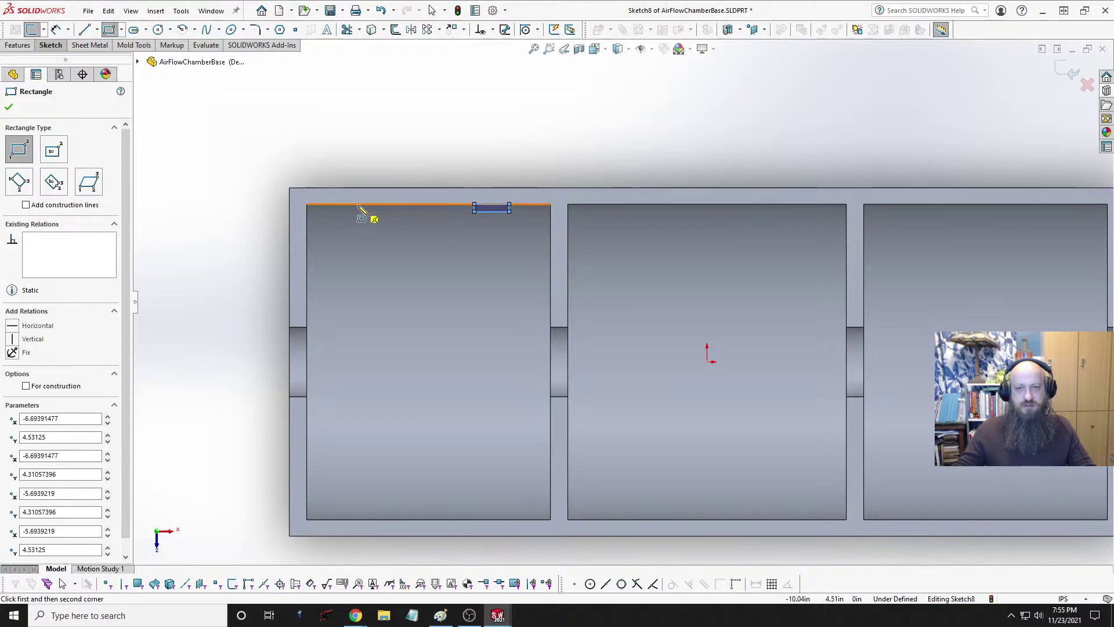
left_click(355, 203)
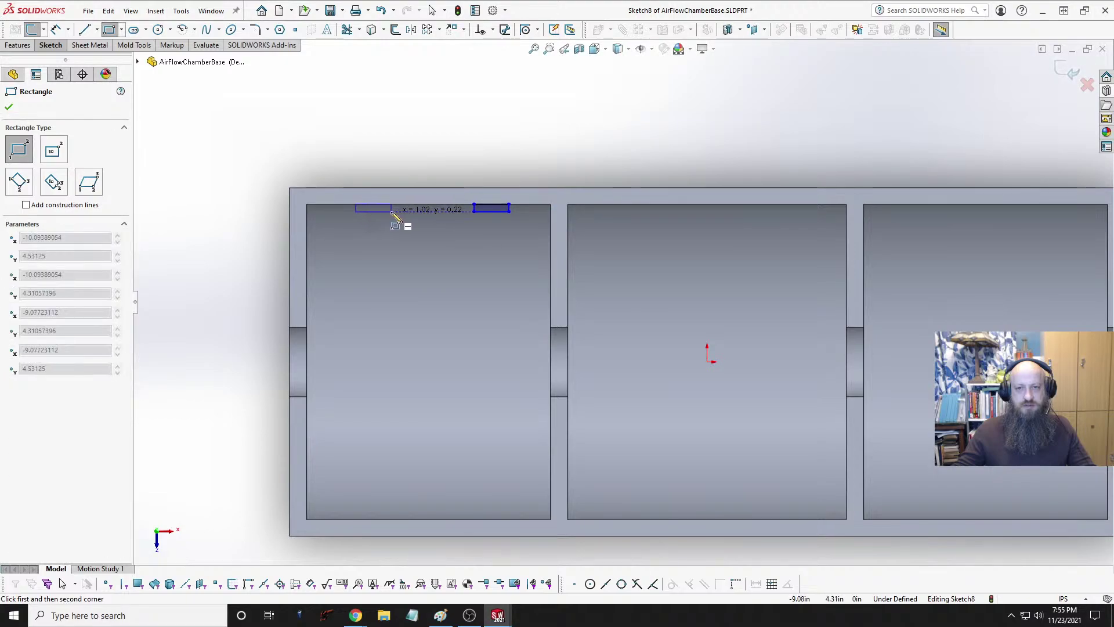
left_click(394, 212)
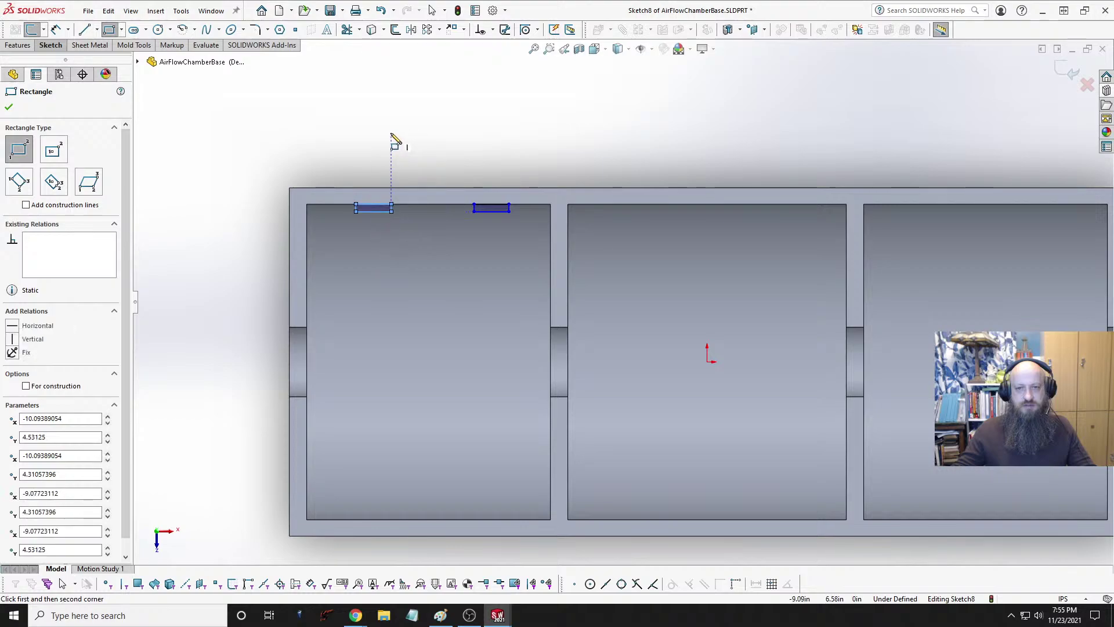
key("Escape")
Step: Dimension the gap between the first compartment's divider wall and the near side of the closer rectangle as 1.50 in
left_click(56, 29)
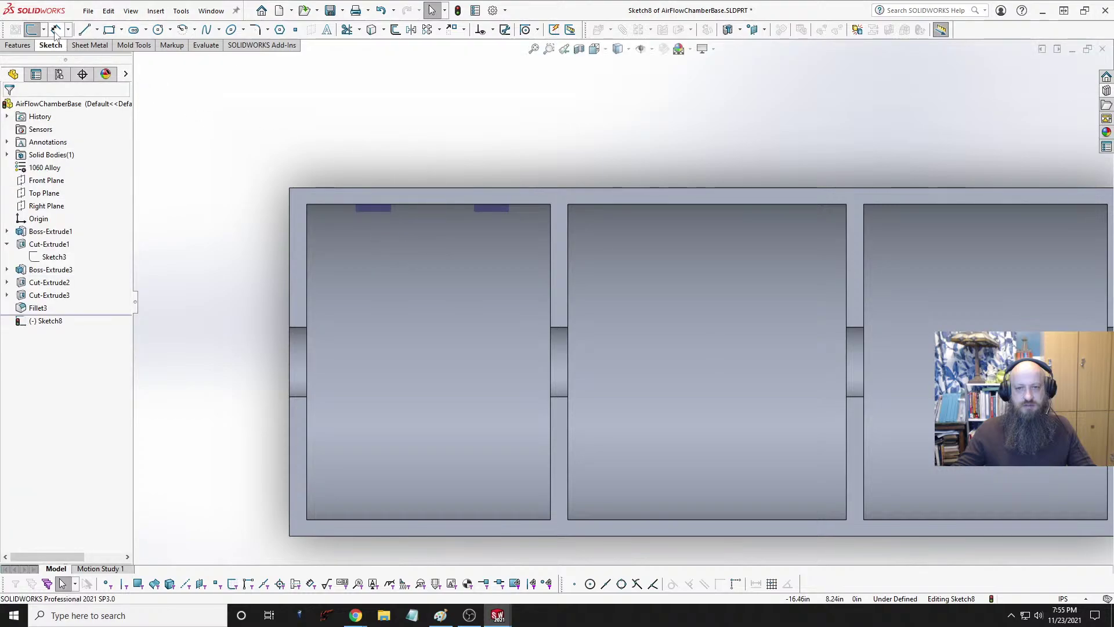
left_click(550, 228)
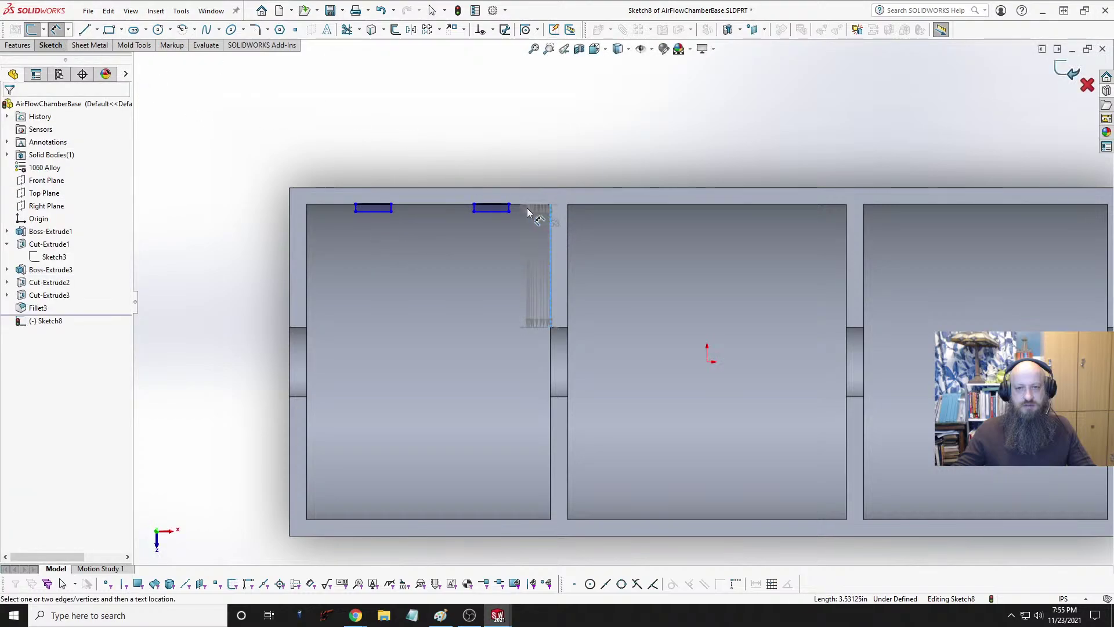
scroll(511, 212, "down", 4)
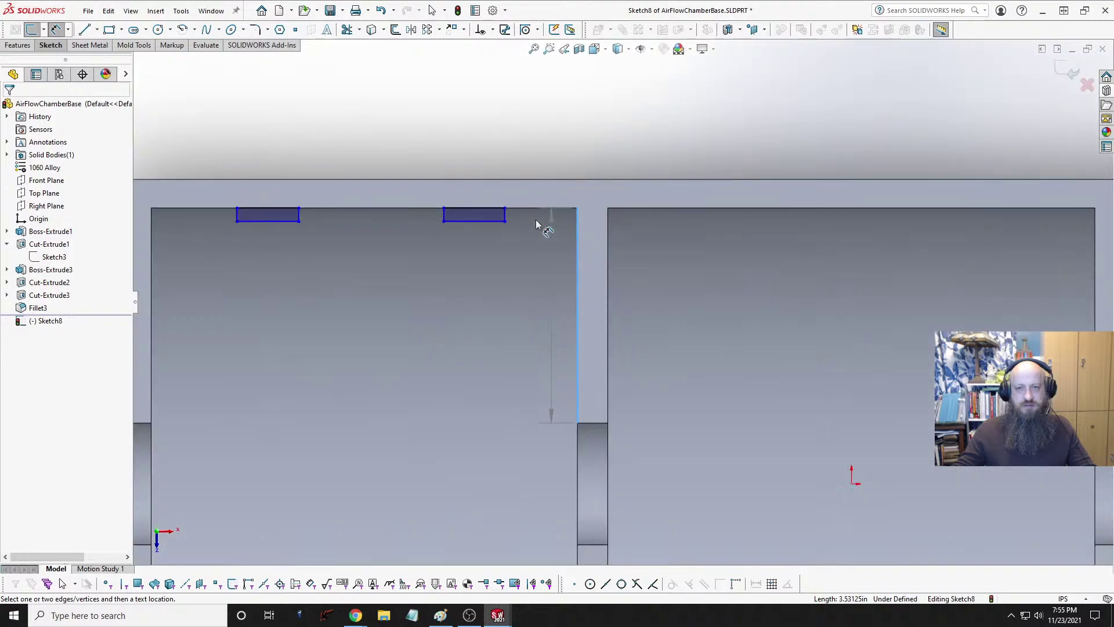
left_click(503, 219)
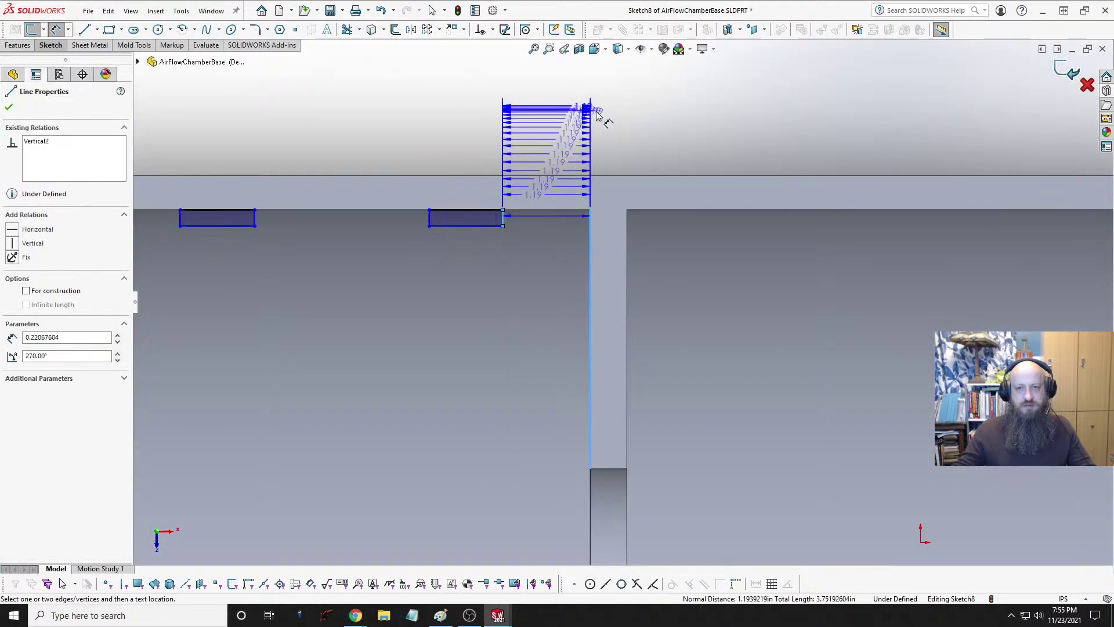
left_click(544, 116)
type("1.50")
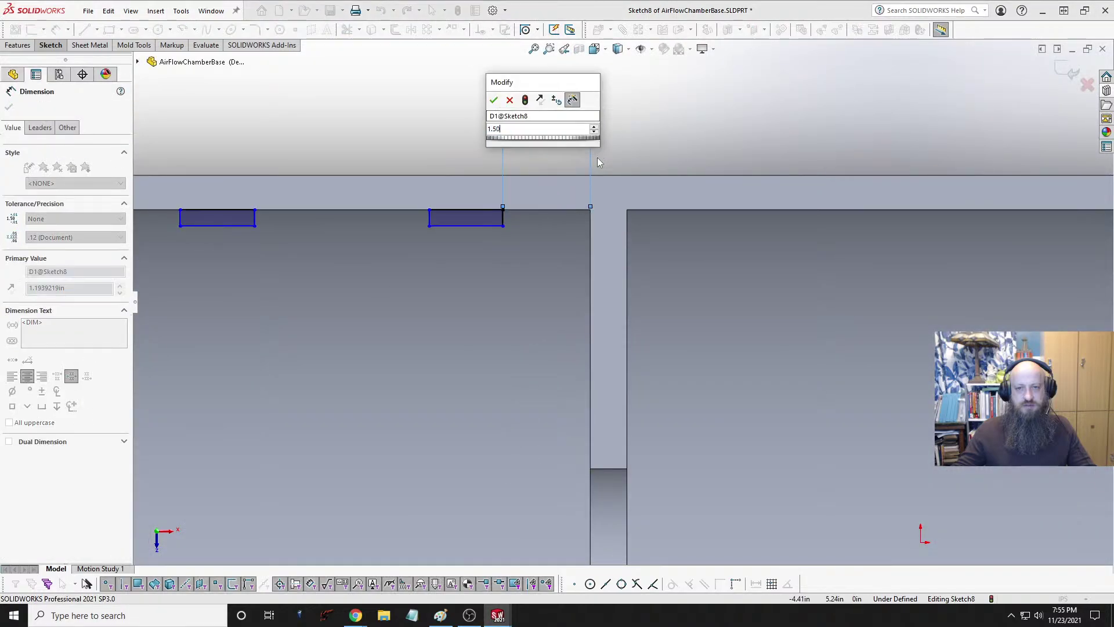
key("Return")
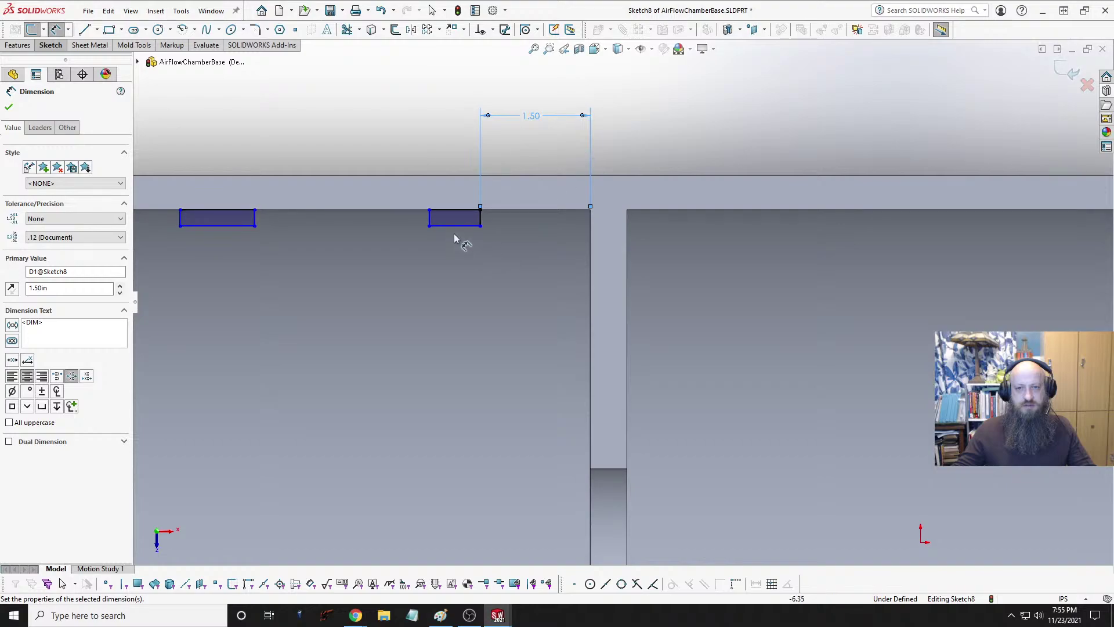
Step: Dimension the width of the rectangle closer to the divider wall as 1.25 in
left_click(453, 230)
left_click(454, 264)
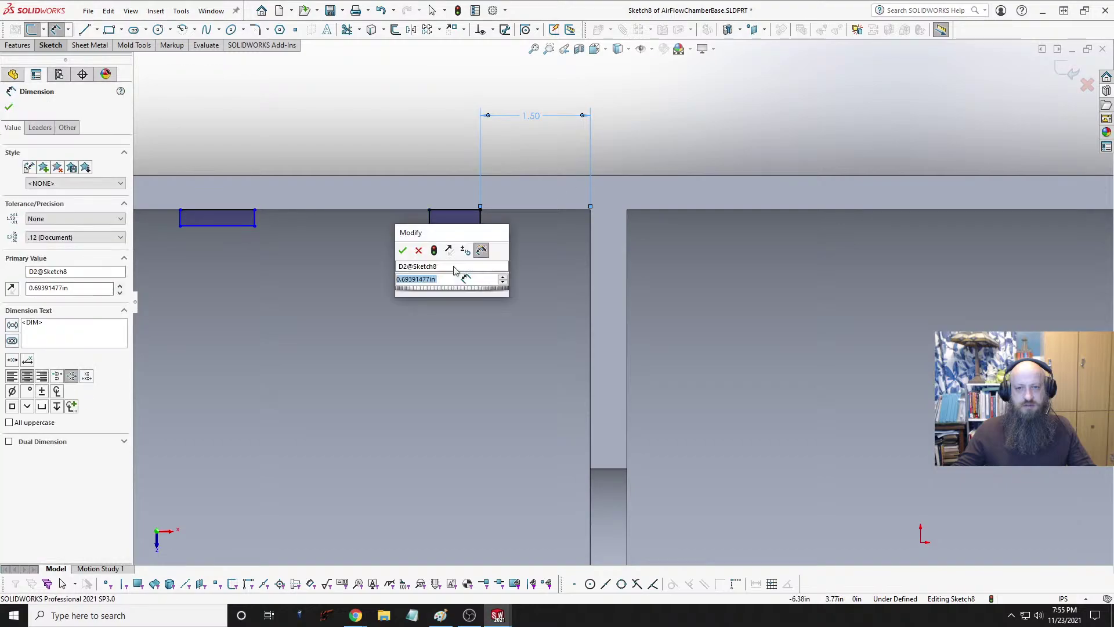
type("1.25")
key("Return")
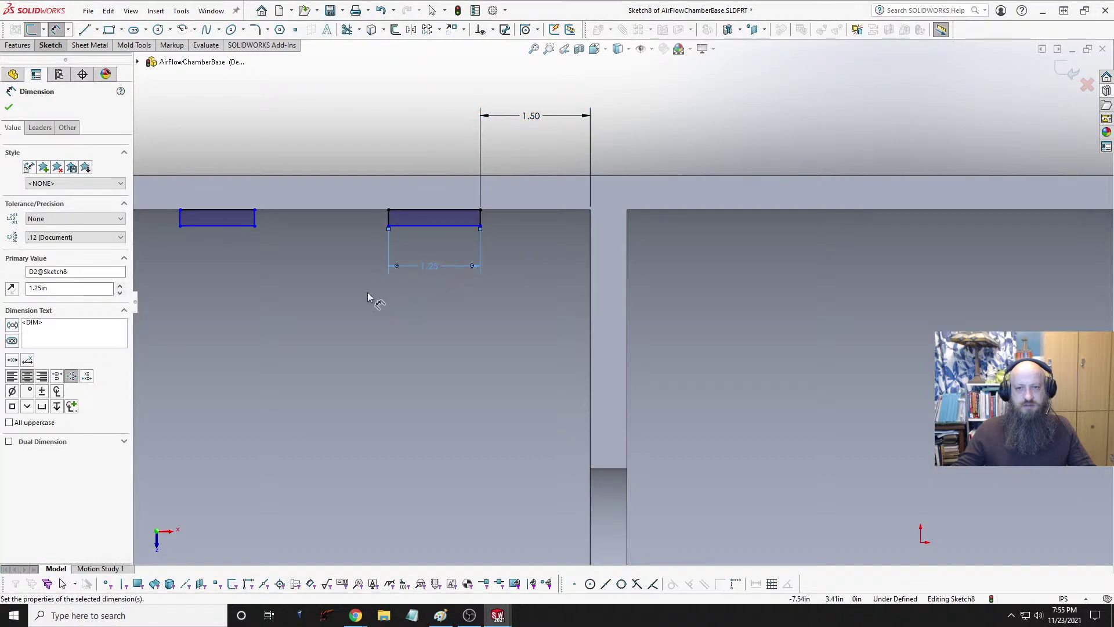
Step: Dimension the gap between the facing sides of the two rectangles as 1.5 in
left_click(390, 221)
left_click(255, 218)
left_click(302, 285)
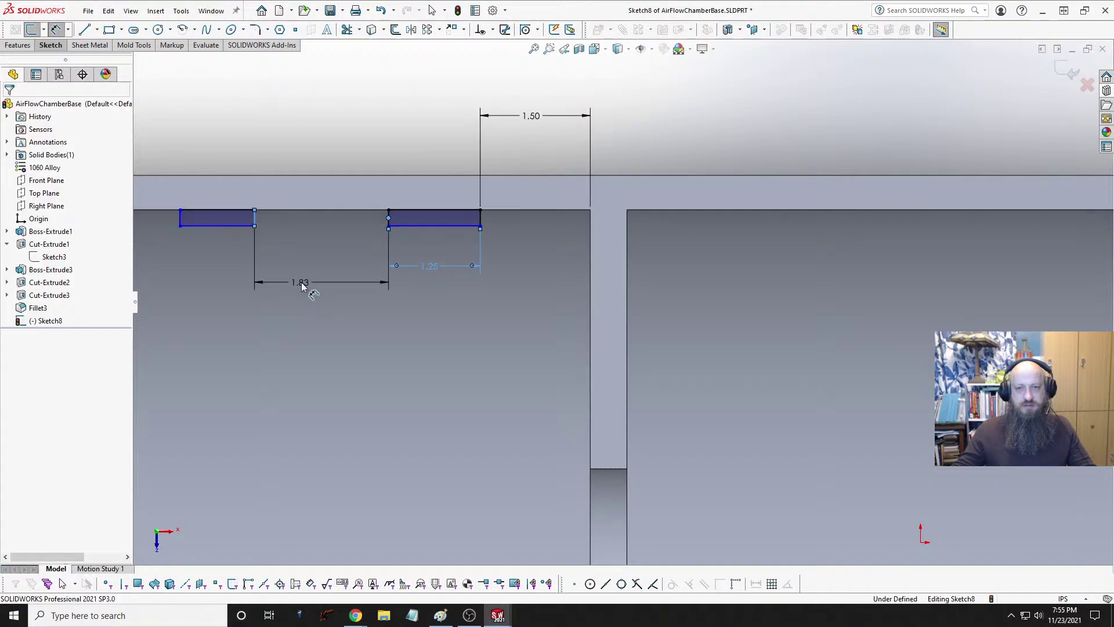
type("1.5")
key("Return")
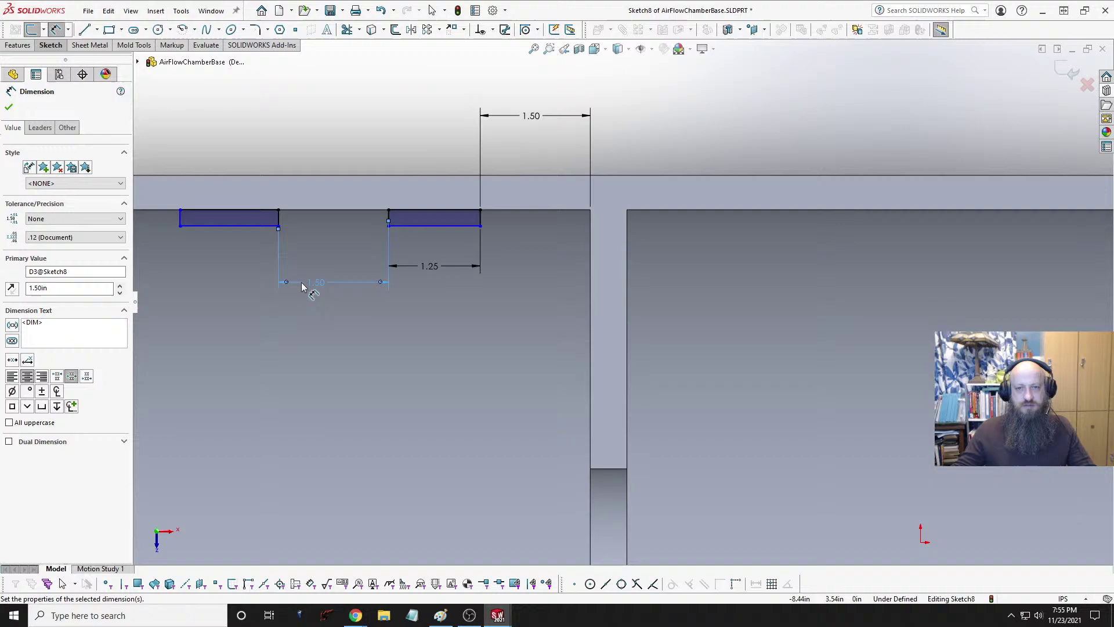
key("Escape")
Step: Make the lower edges of the two rectangles equal in length
left_click(241, 225)
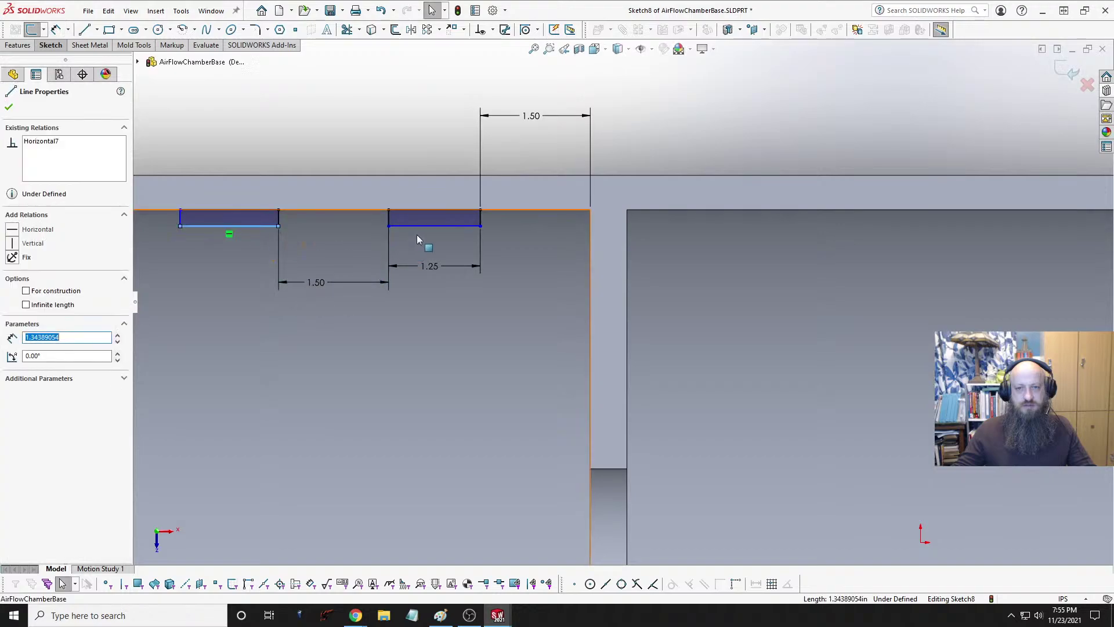
left_click(421, 225, "ctrl")
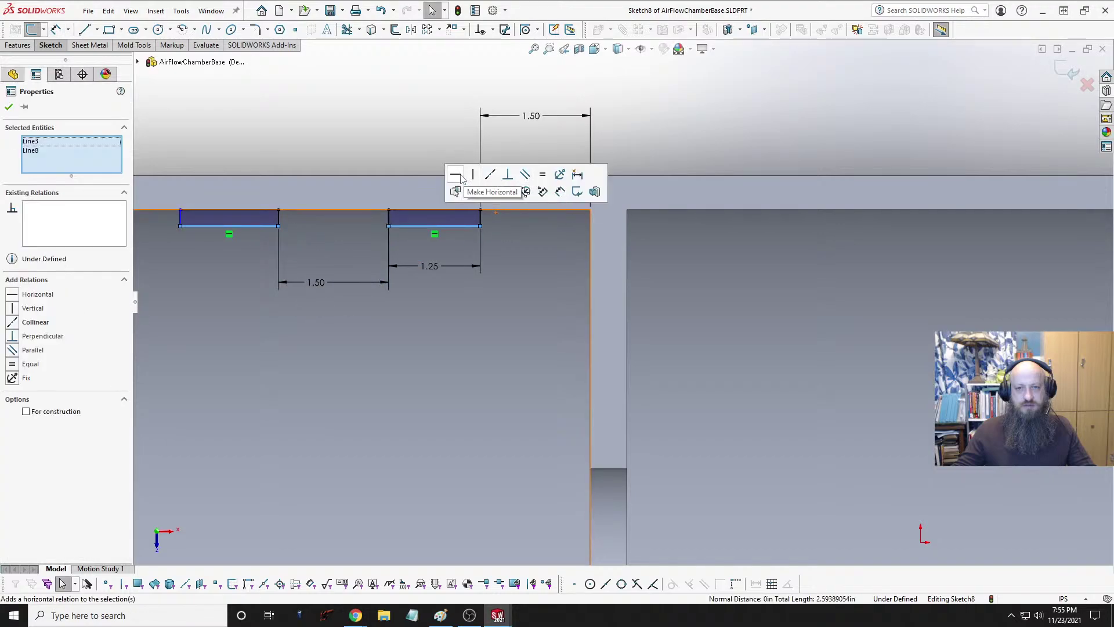
left_click(543, 175)
left_click(284, 117)
Step: Sketch an infinite-length horizontal construction line through the origin along the chamber's axis
scroll(390, 256, "up", 1)
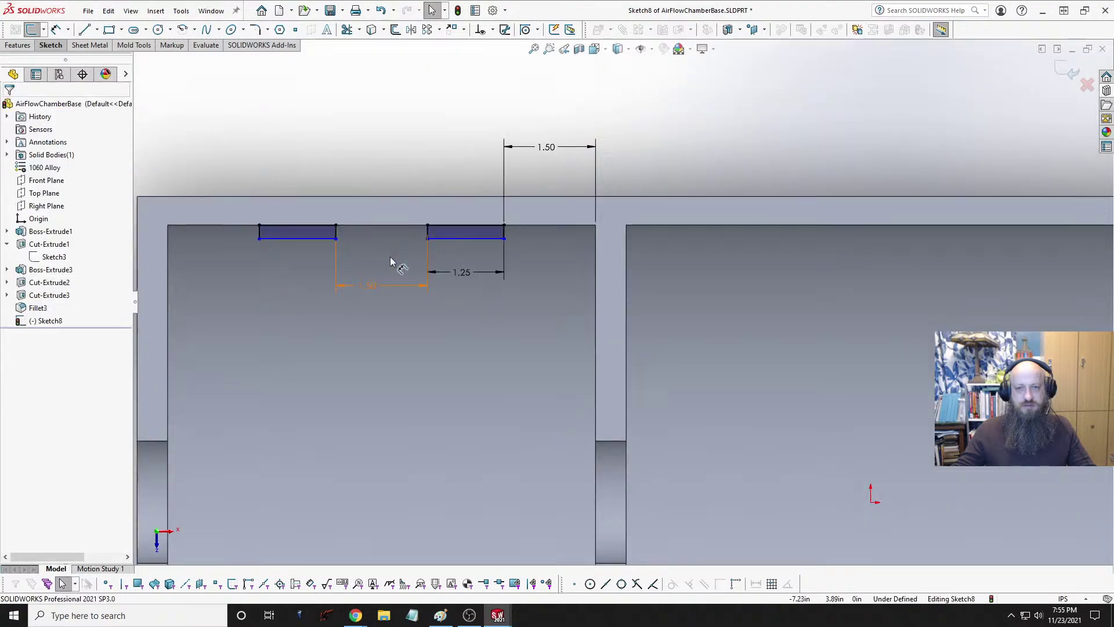
scroll(390, 257, "up", 5)
scroll(553, 370, "down", 3)
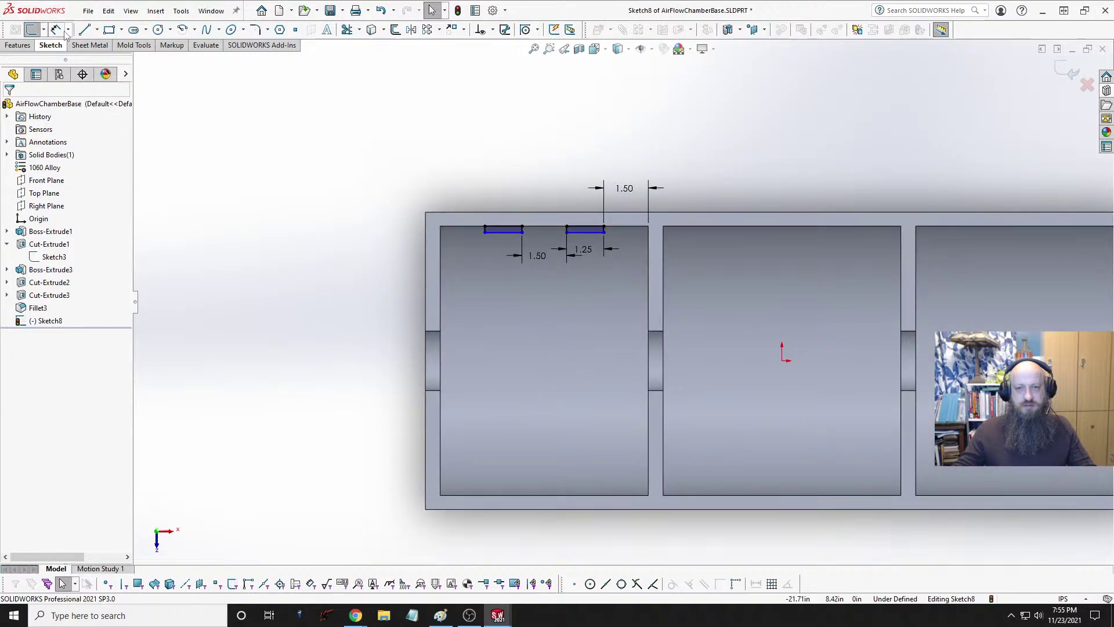
left_click(98, 30)
left_click(95, 60)
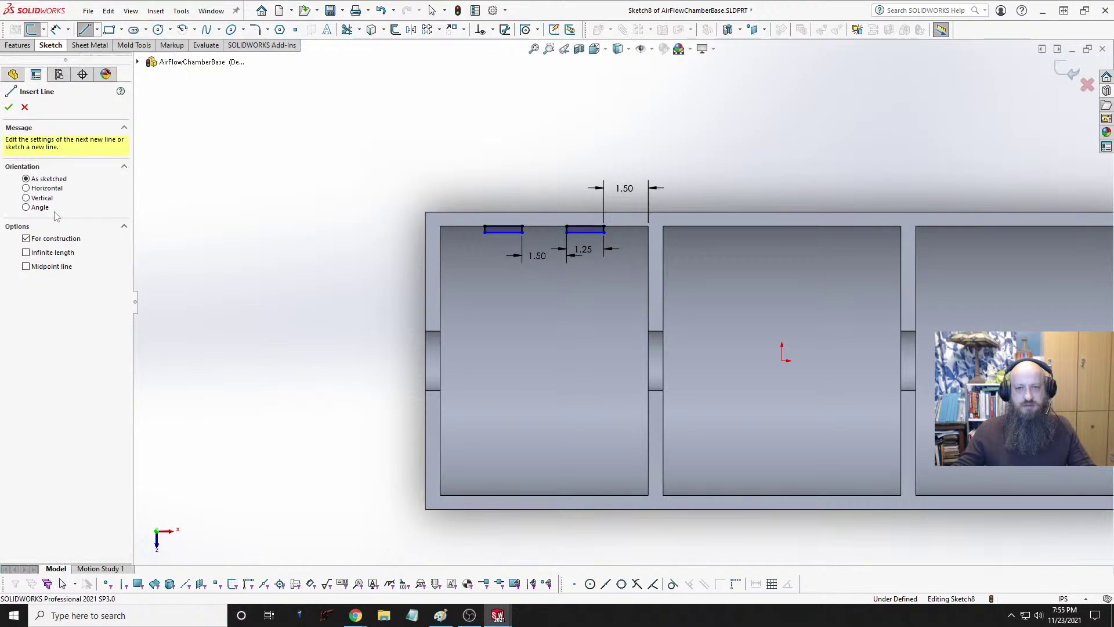
left_click(58, 255)
left_click(49, 190)
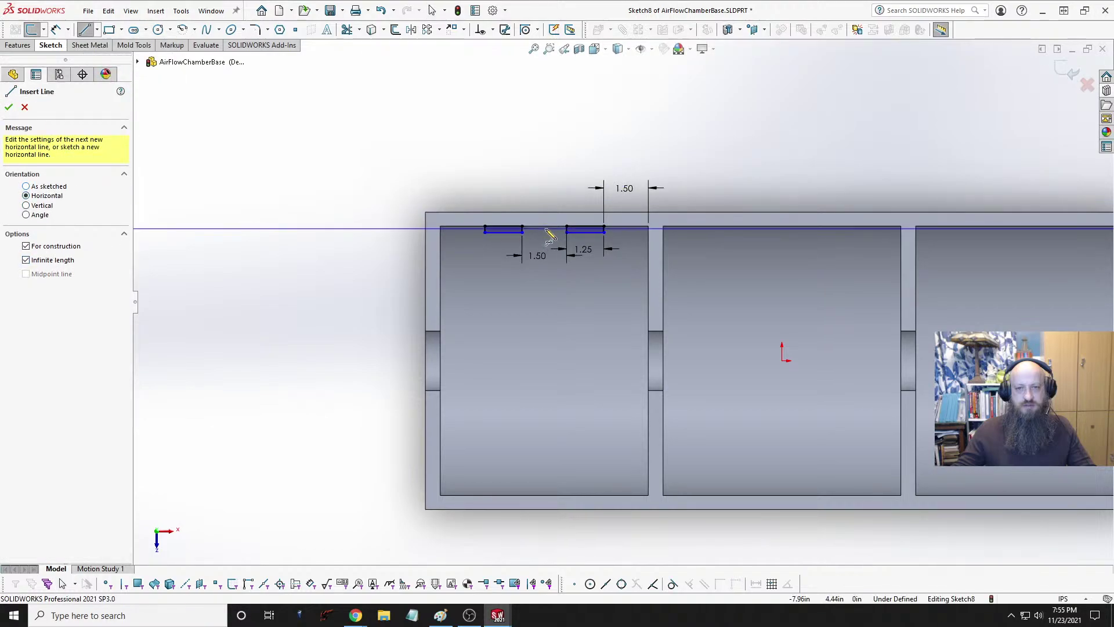
left_click(784, 362)
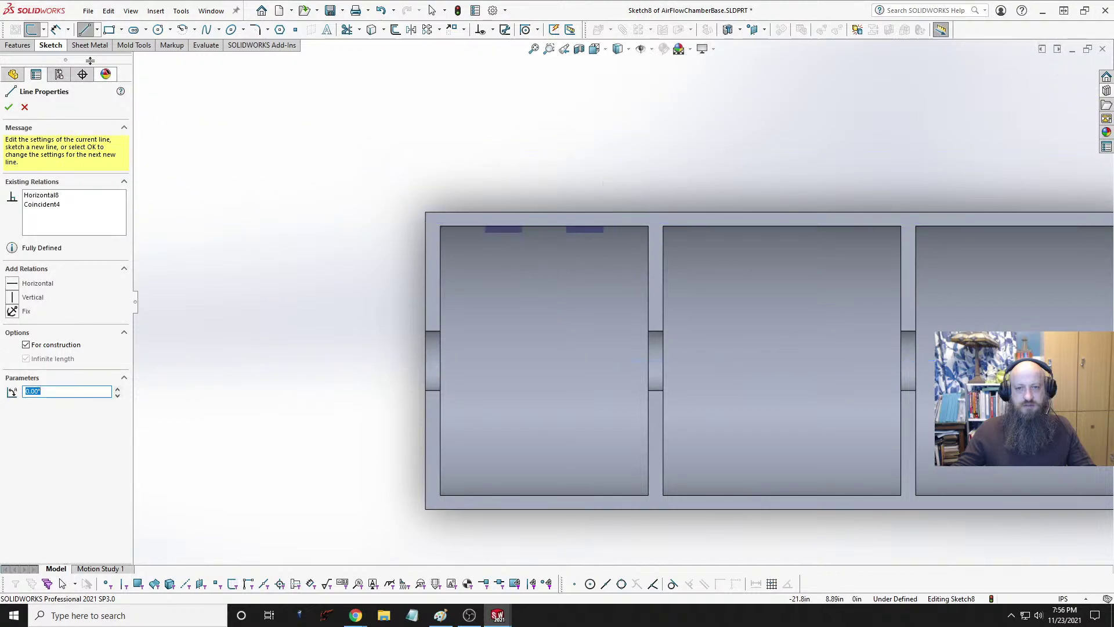
Step: Dimension the farther rectangle's lower edge about the centerline as a doubled distance of 9 in
left_click(56, 30)
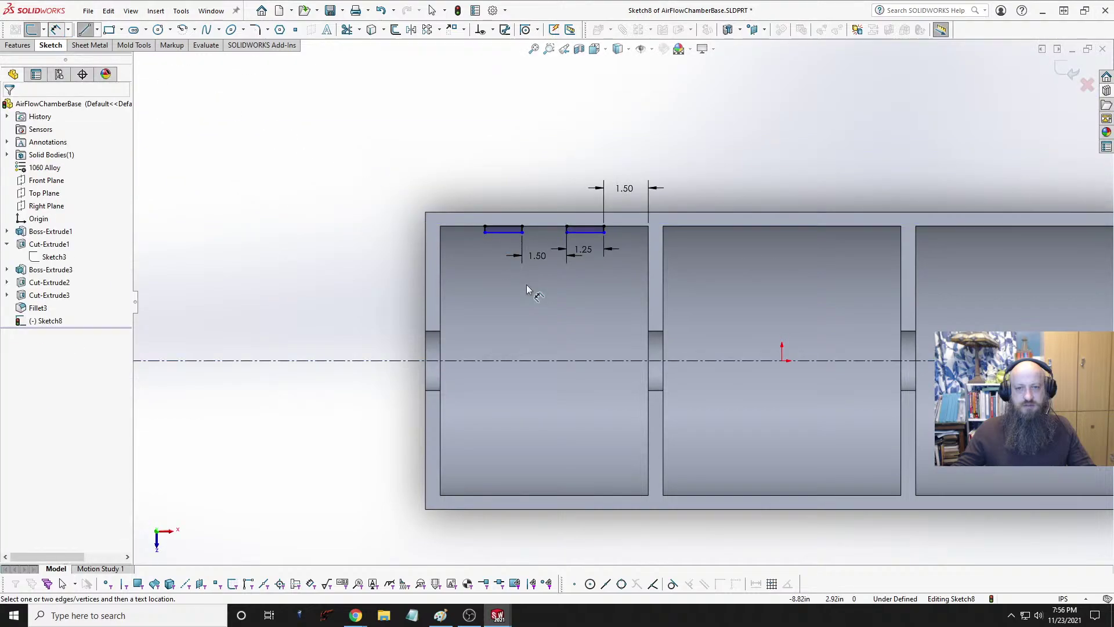
left_click(503, 232)
left_click(513, 361)
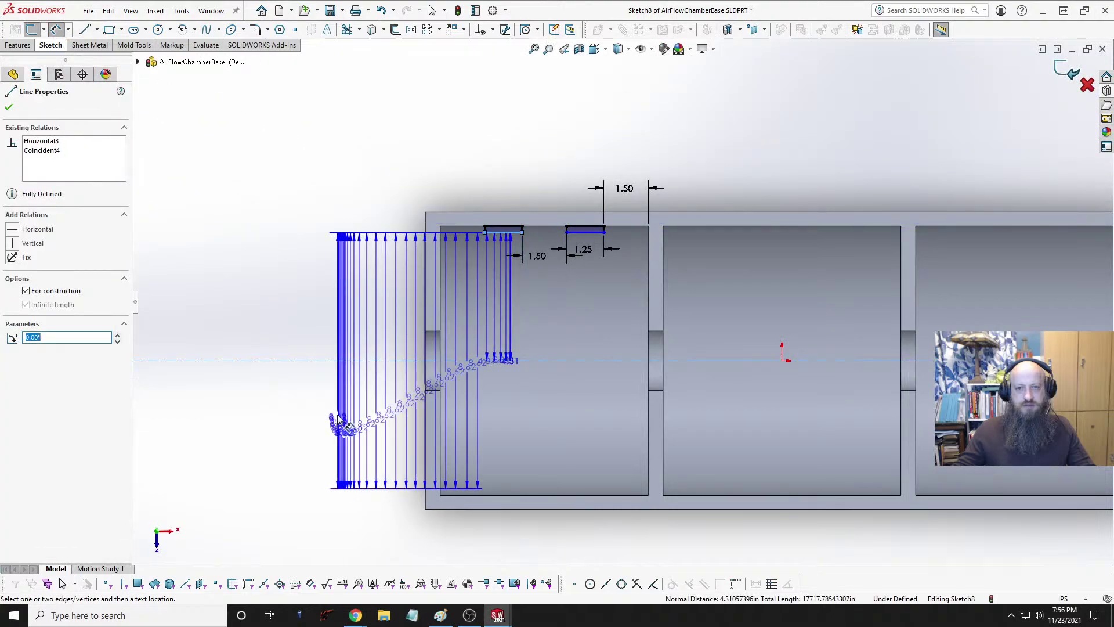
left_click(334, 416)
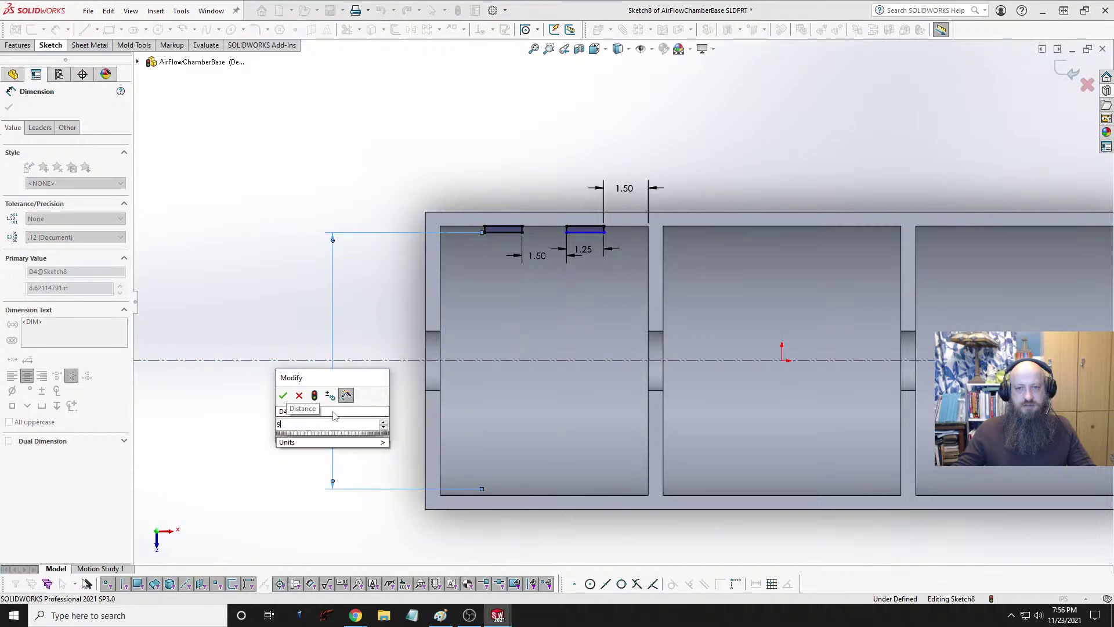
key("Return")
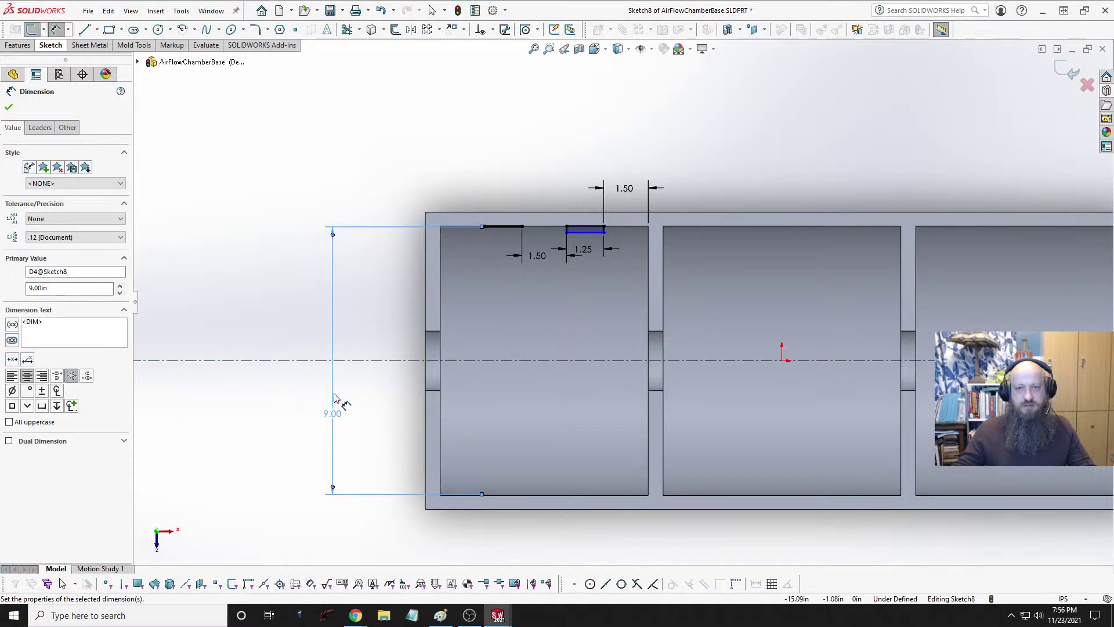
Step: Make the lower edges of the two rectangles collinear
scroll(536, 245, "down", 5)
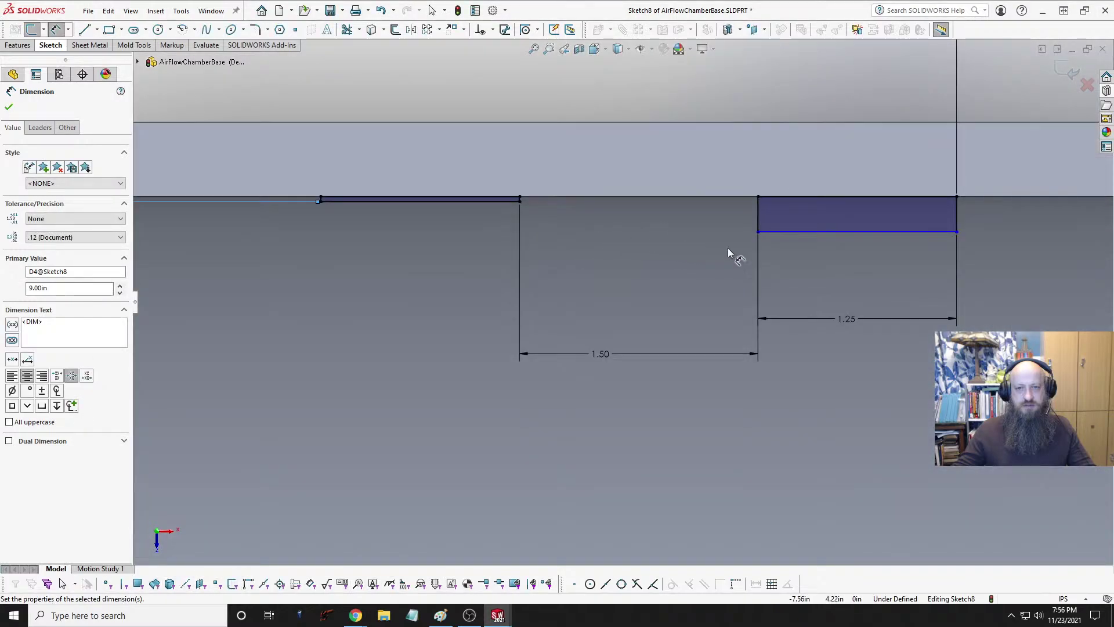
left_click(795, 233)
key("Escape")
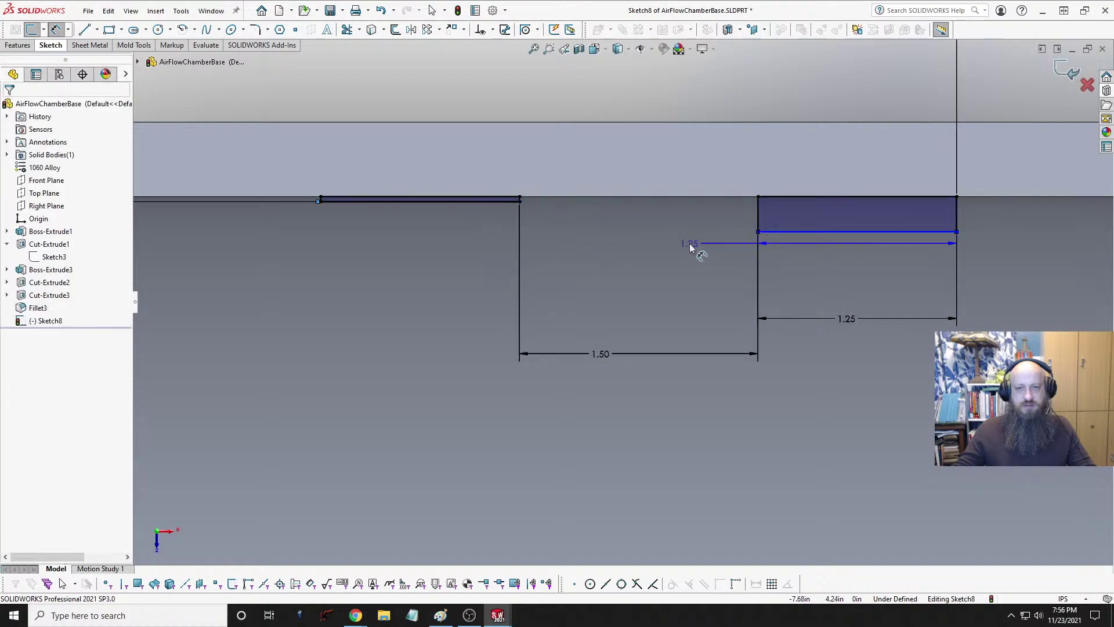
left_click(441, 204)
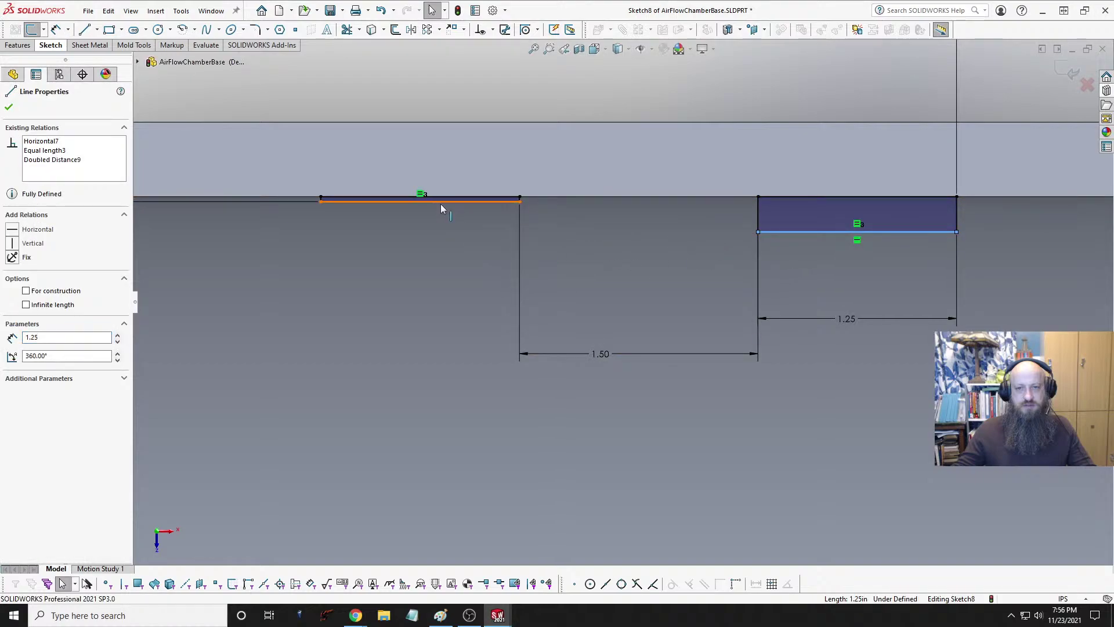
left_click(440, 204, "ctrl")
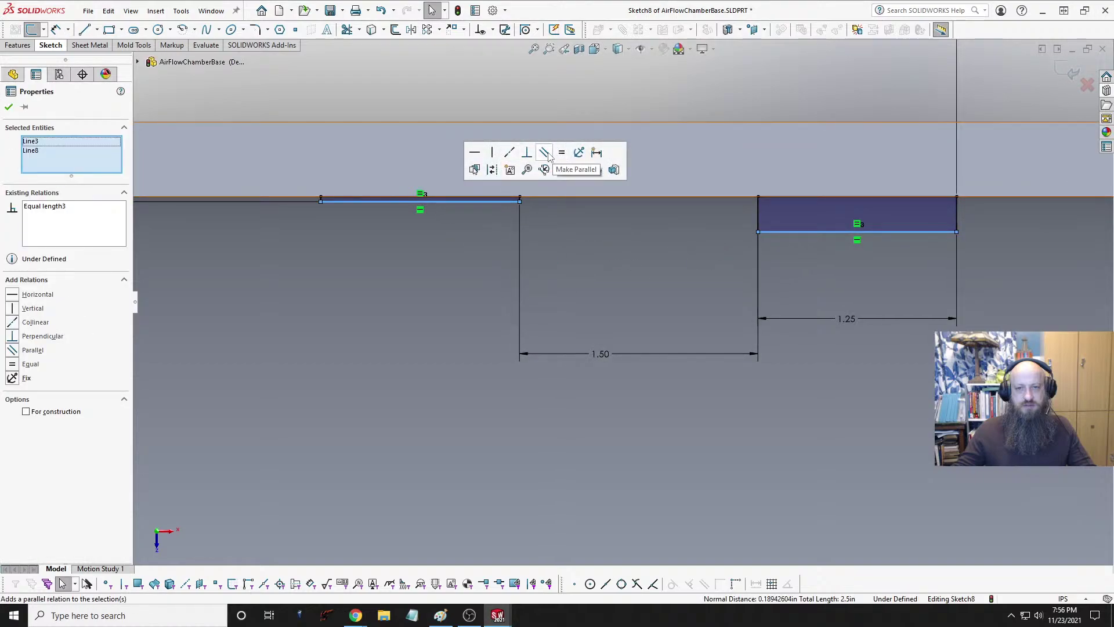
left_click(513, 158)
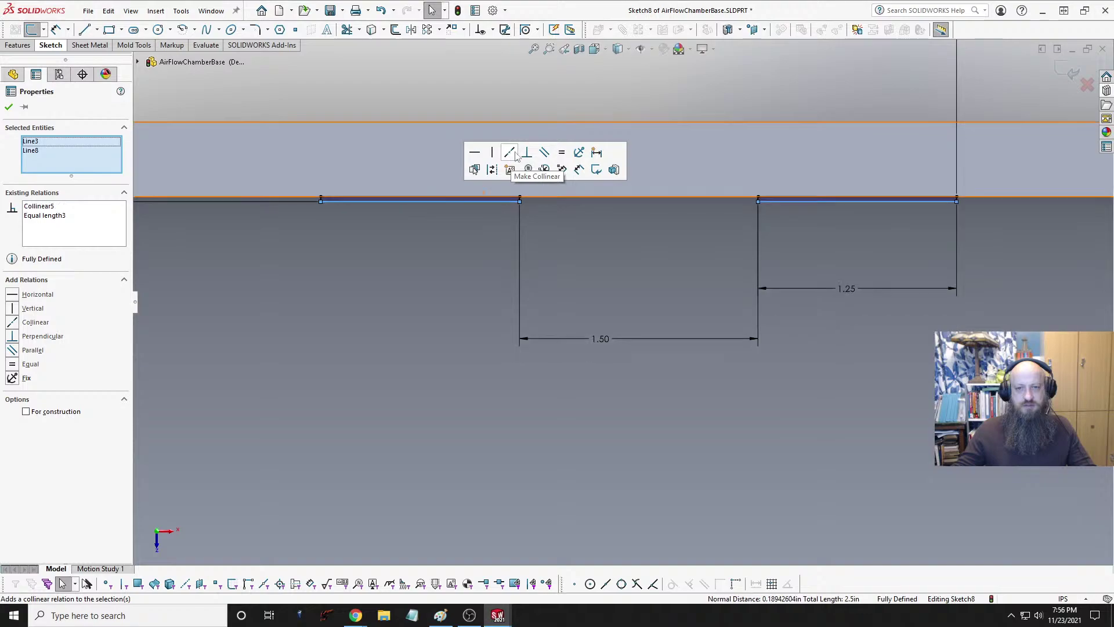
scroll(660, 307, "up", 8)
left_click(501, 292)
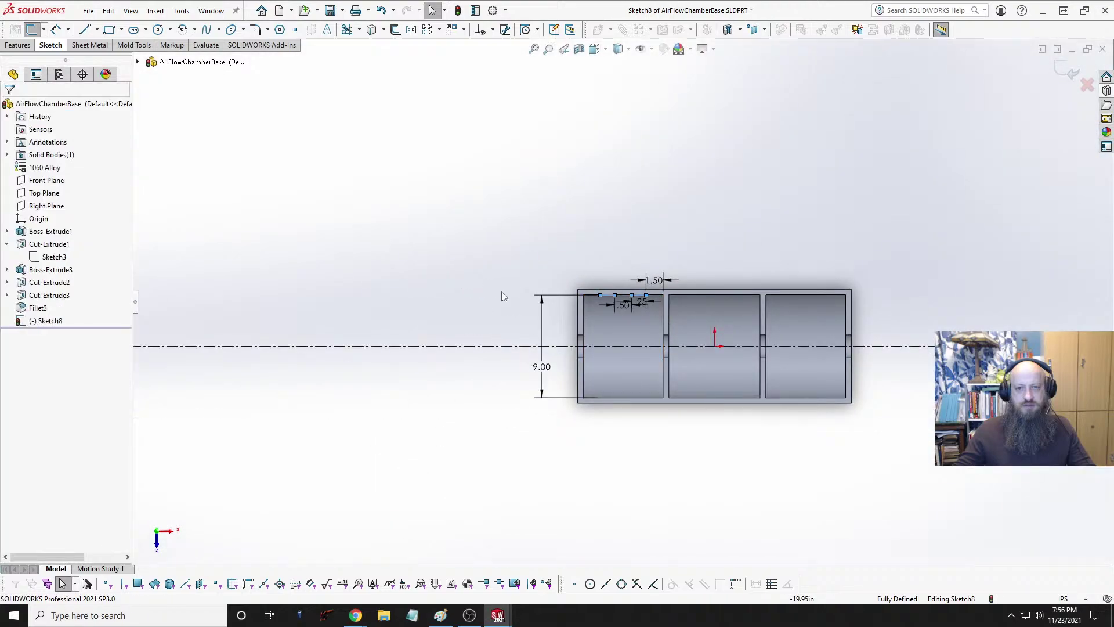
Step: Start a Revolved Boss of both rectangles about the horizontal centerline and set its angle to 180 degrees
left_click(19, 47)
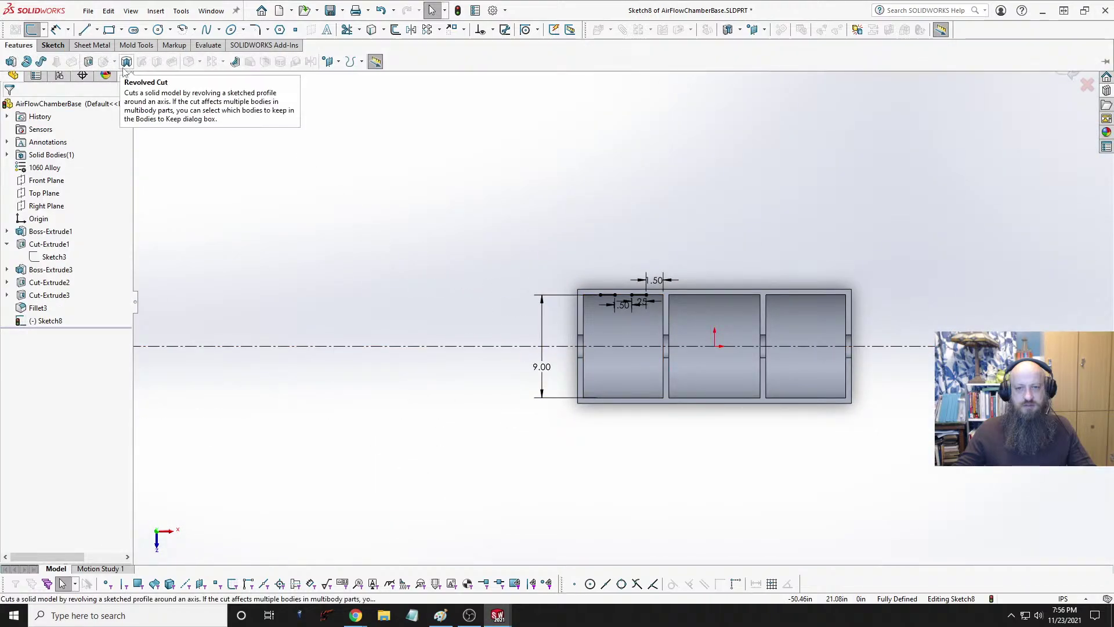
left_click(26, 61)
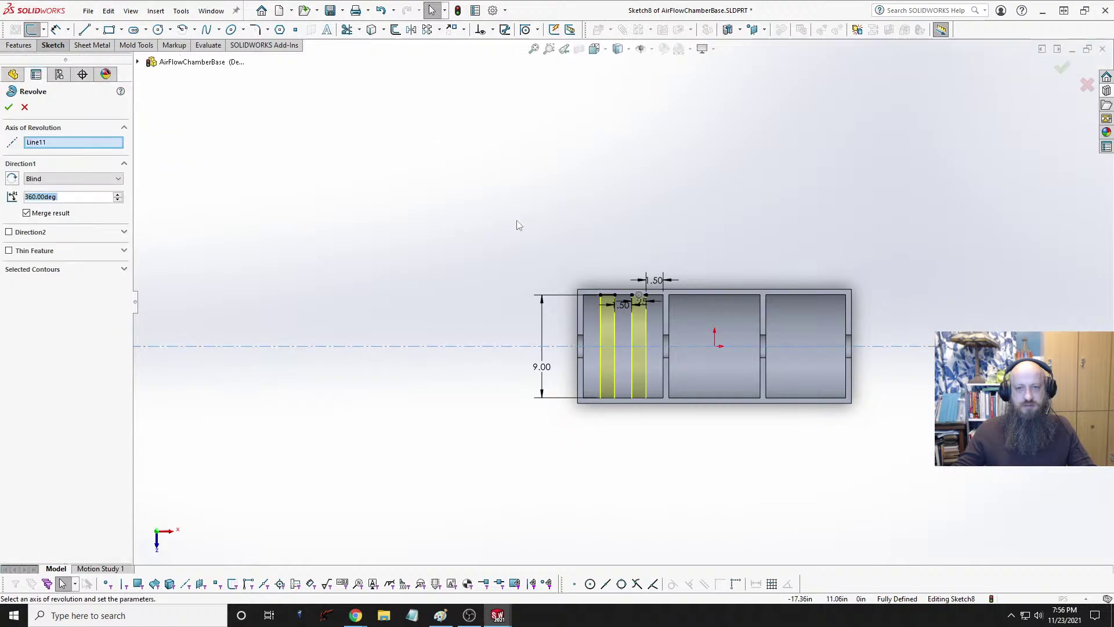
middle_click_drag(693, 323, 642, 150)
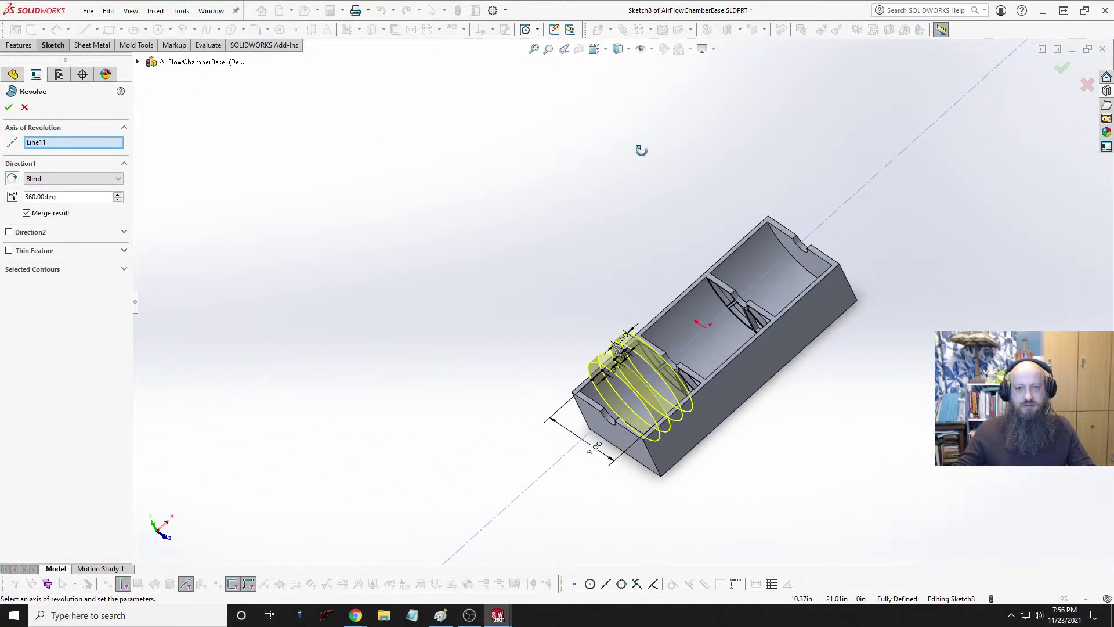
scroll(555, 419, "down", 3)
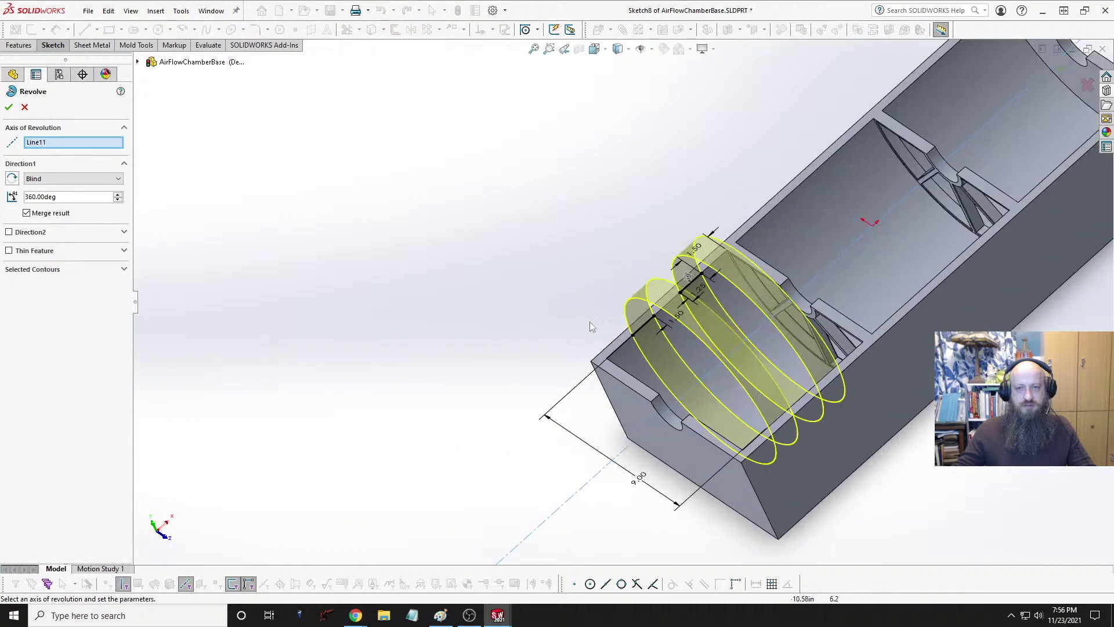
double_click(81, 196)
type("180")
key("Return")
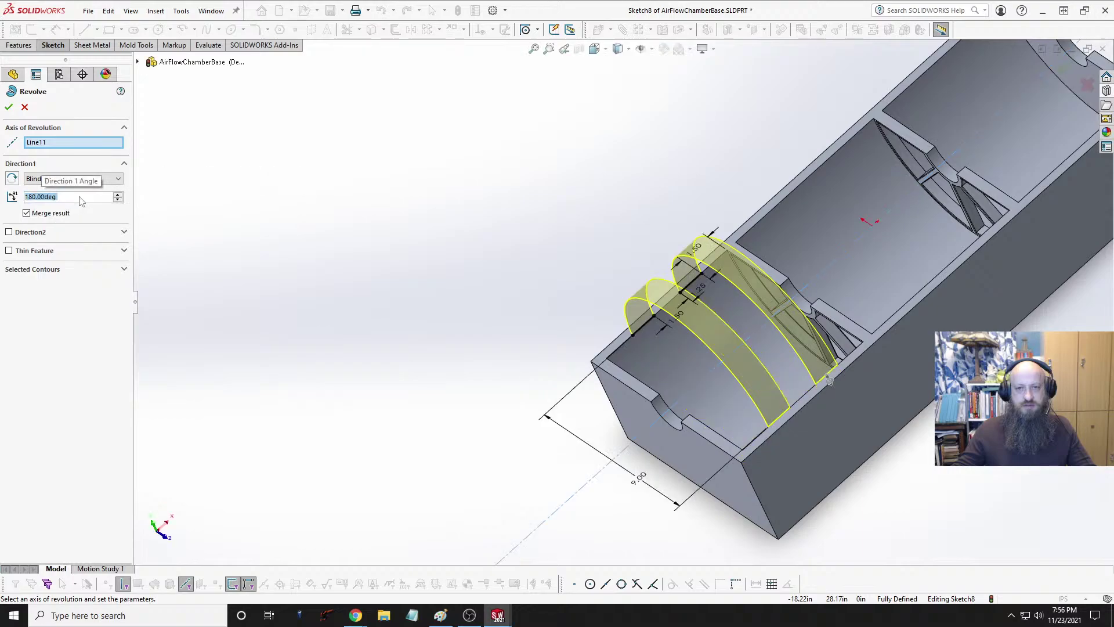
Step: Reverse the revolve direction so both ribs follow the chamber's curved wall, and accept the merged feature
left_click(12, 178)
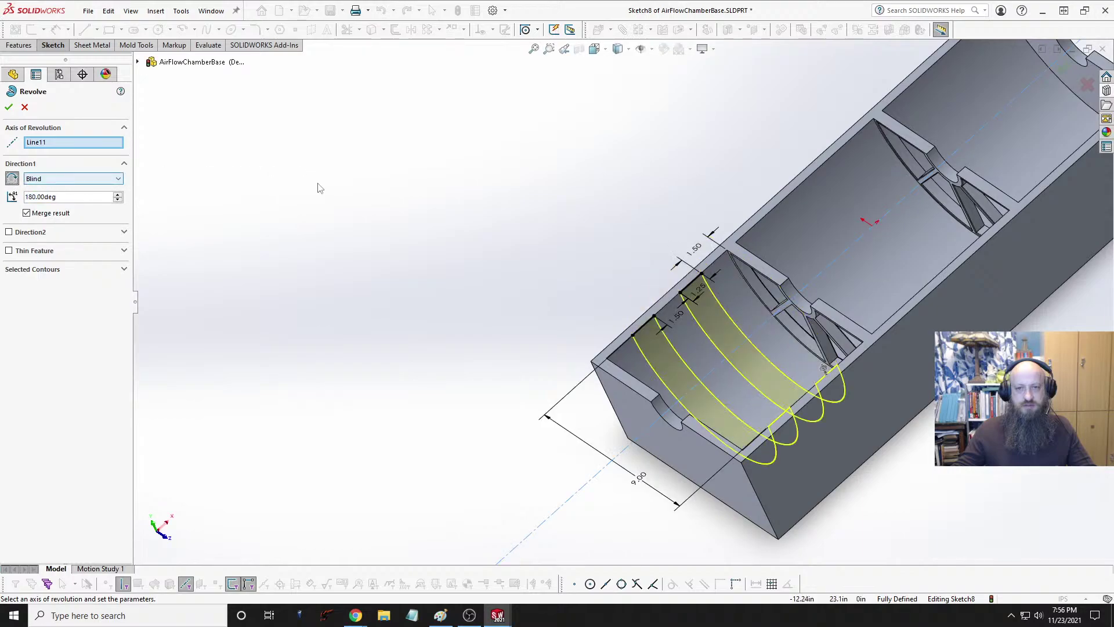
middle_click_drag(437, 249, 507, 304)
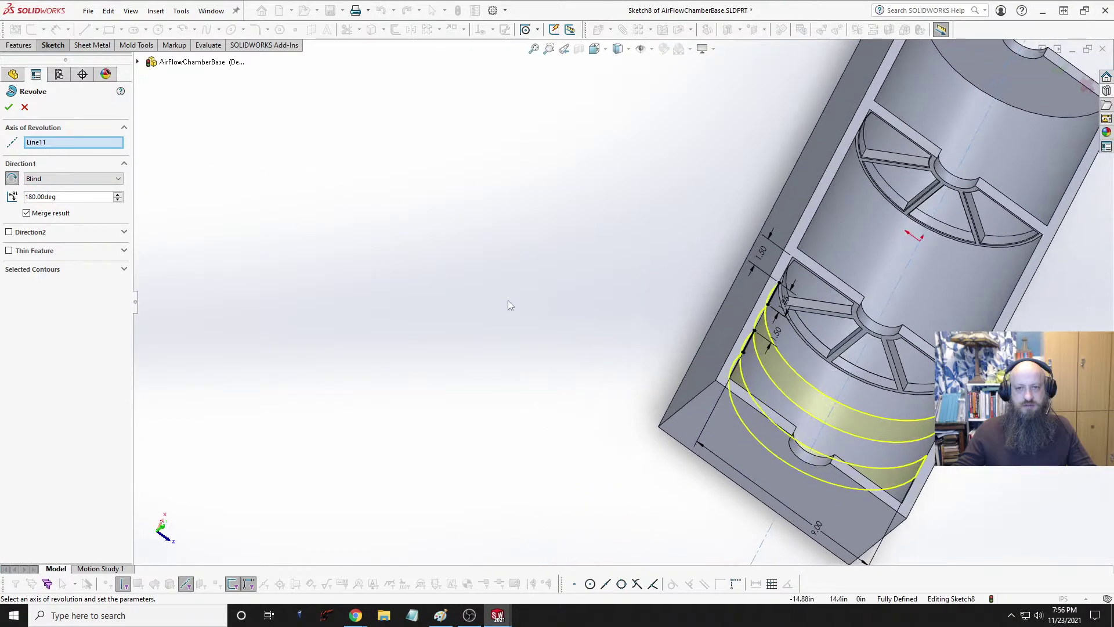
scroll(673, 375, "up", 3)
scroll(749, 368, "down", 3)
middle_click_drag(669, 316, 620, 271)
scroll(644, 279, "down", 2)
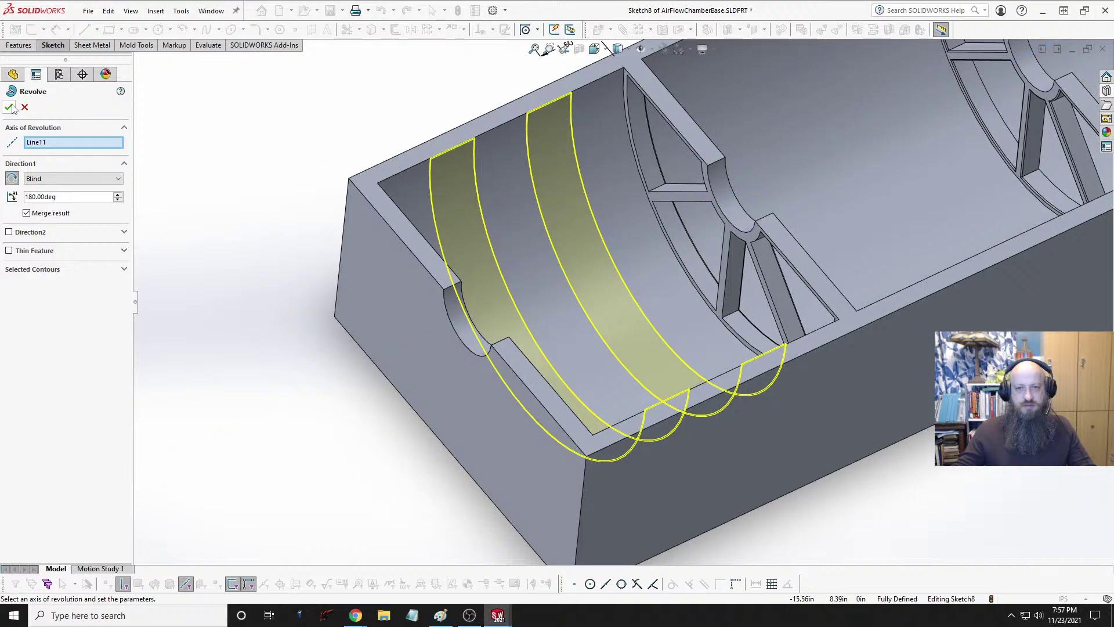
key("Return")
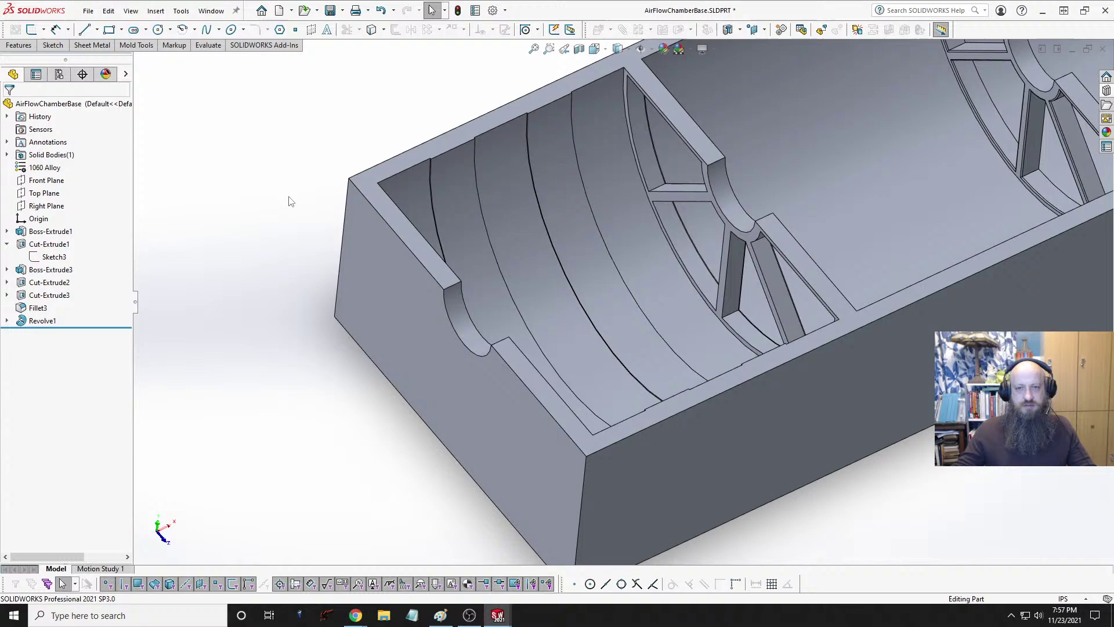
Step: Mirror the revolved locating ribs about the Right Plane into the opposite end compartment
scroll(317, 198, "up", 5)
middle_click_drag(318, 199, 605, 189)
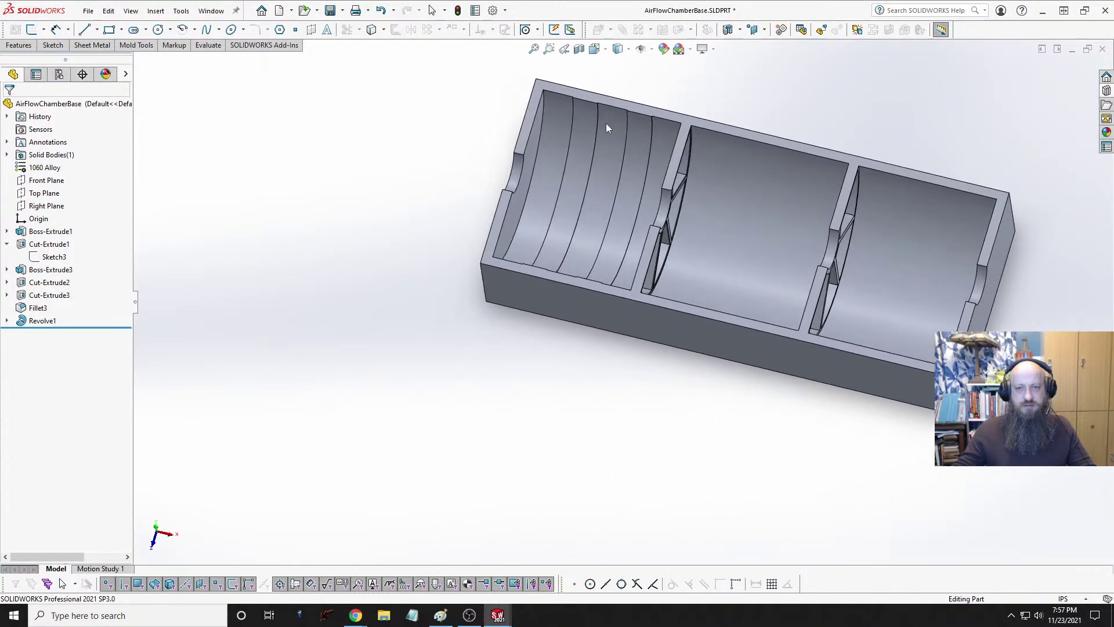
left_click(43, 320)
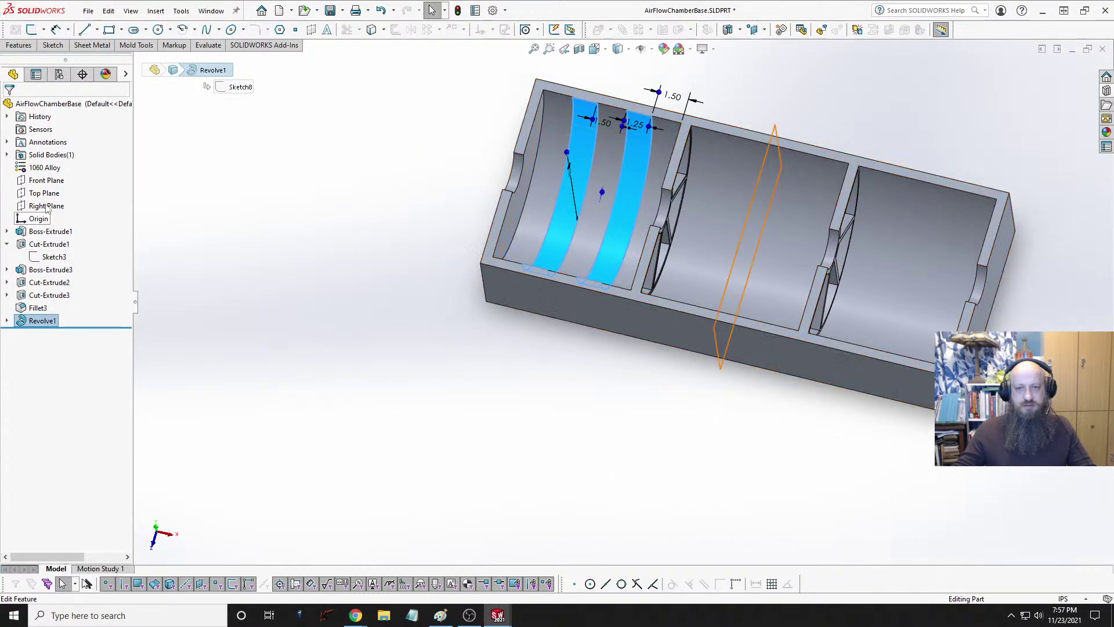
left_click(46, 206)
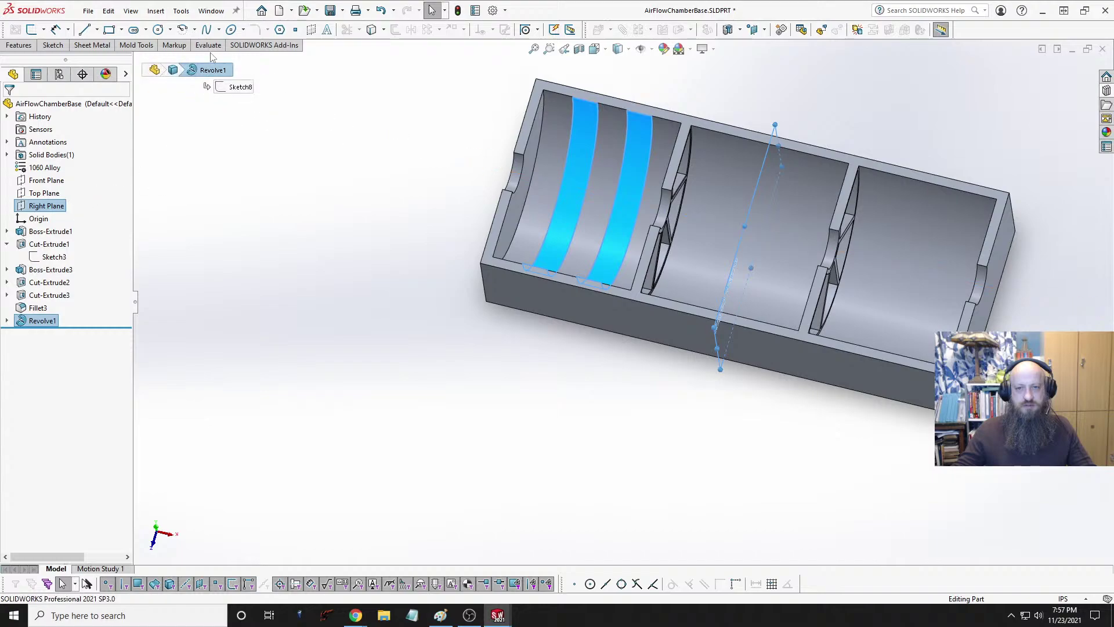
left_click(19, 46)
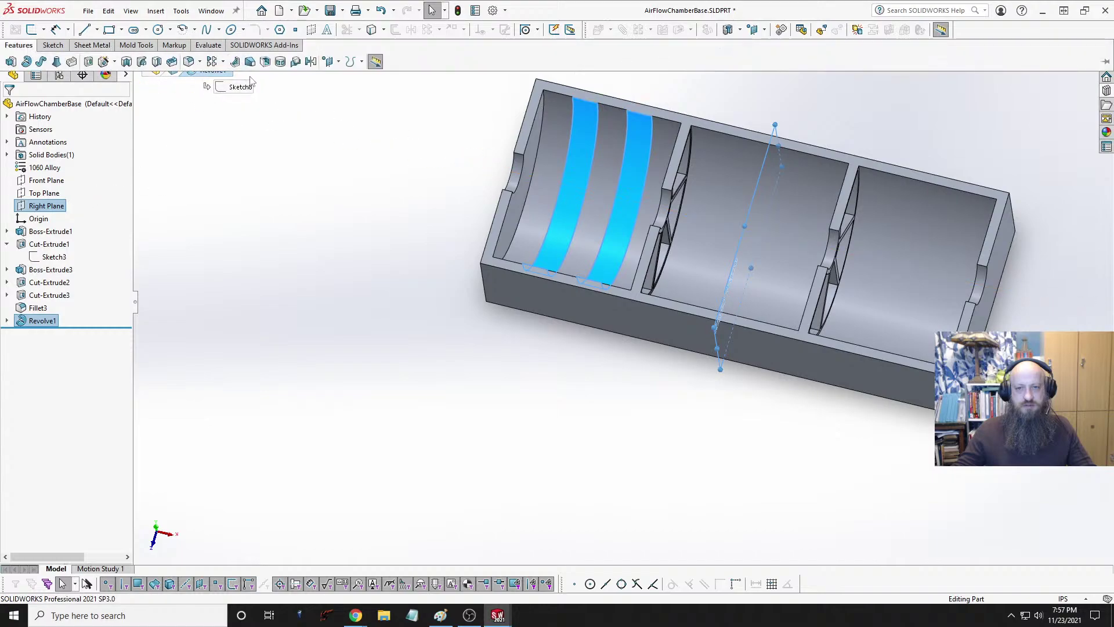
left_click(311, 61)
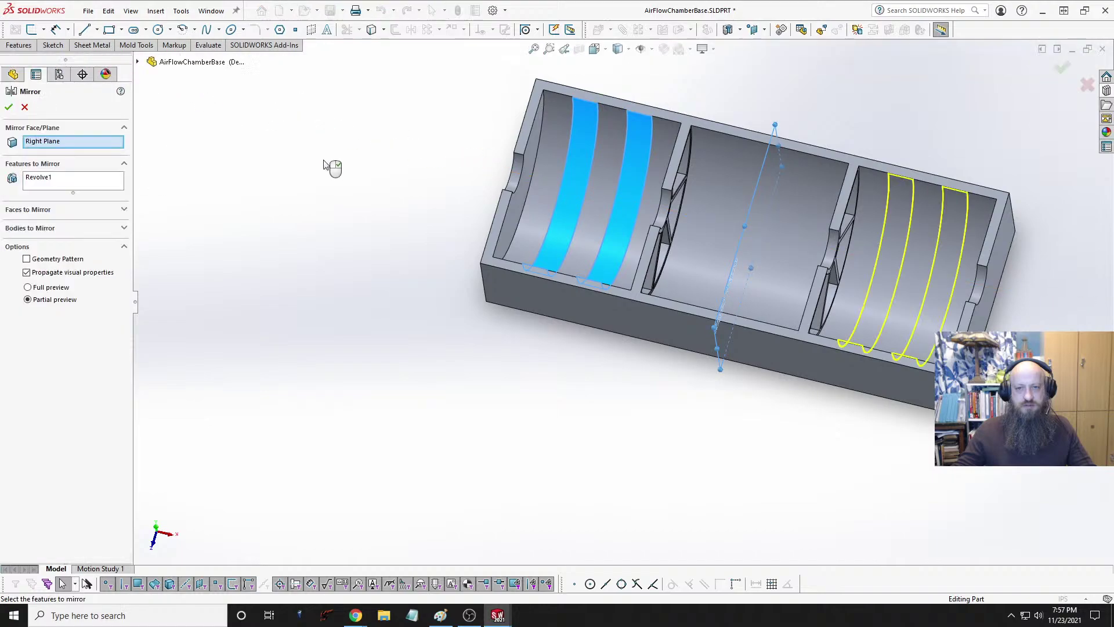
left_click(13, 108)
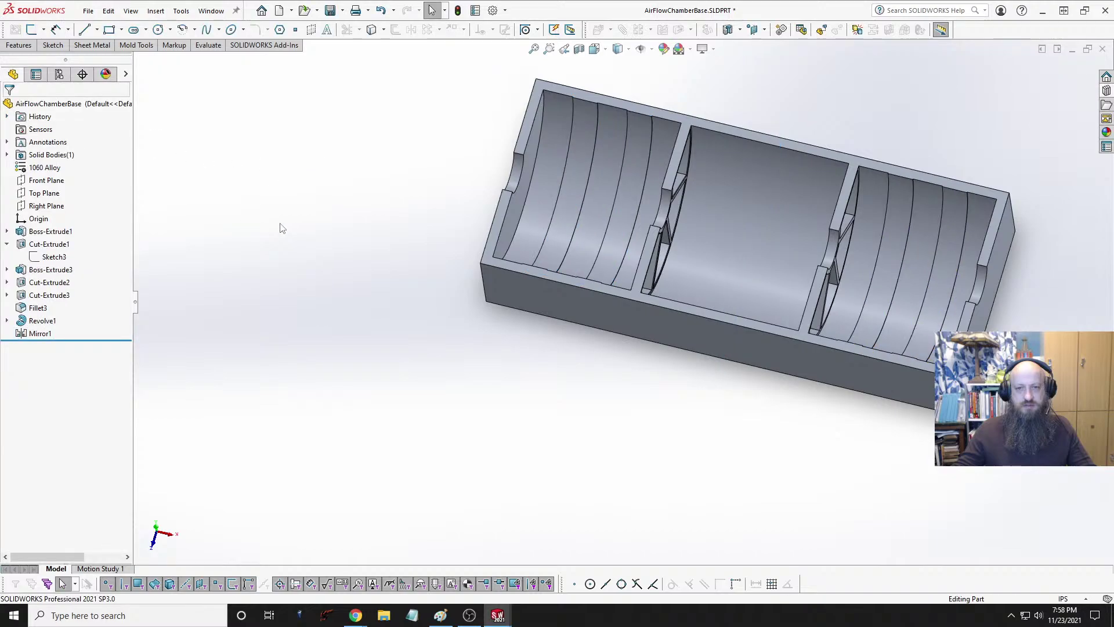
Step: Set the chamber base to the Trimetric view and save the part
key("space")
left_click(795, 225)
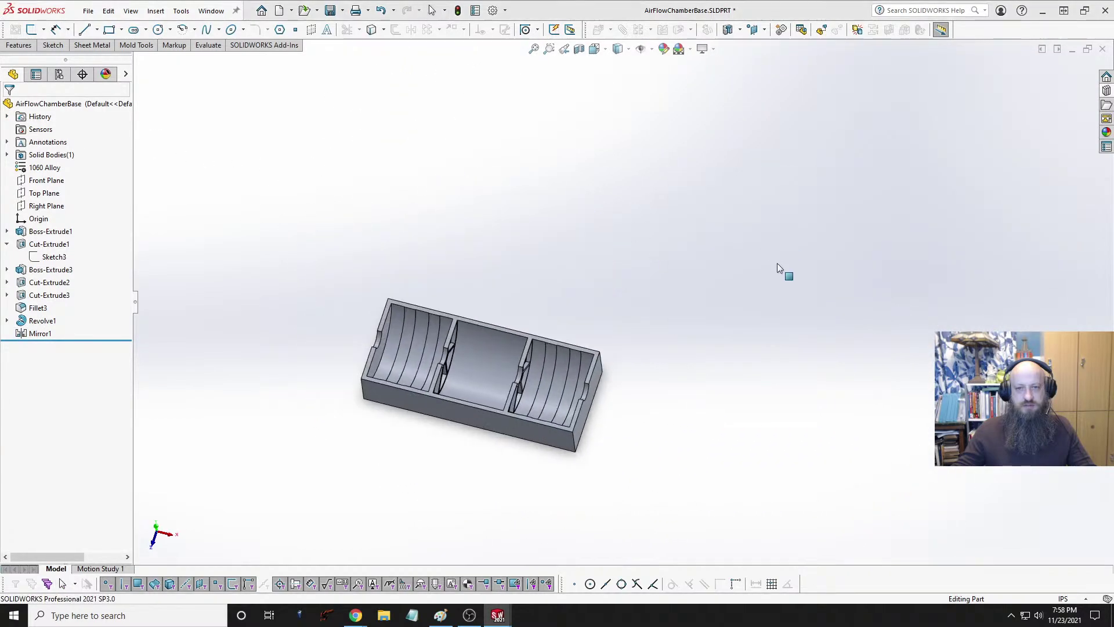
key("ctrl+s")
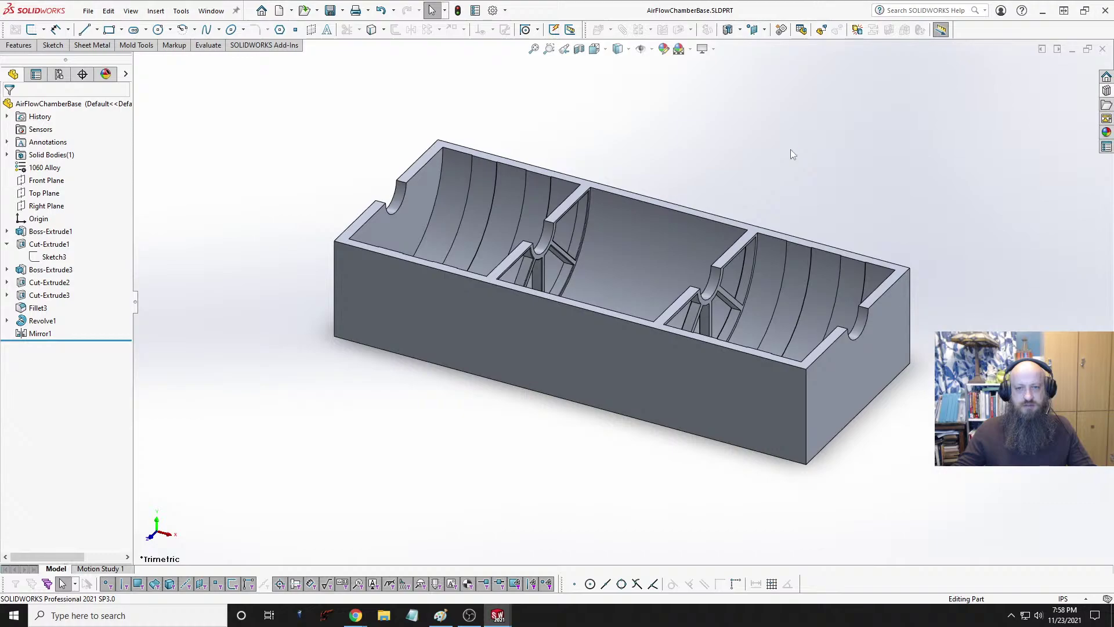
Step: Switch to the AirFlowChamberTop part and start a sketch on the flat rim face around its open compartments
key("ctrl+Tab")
key("ctrl+Tab")
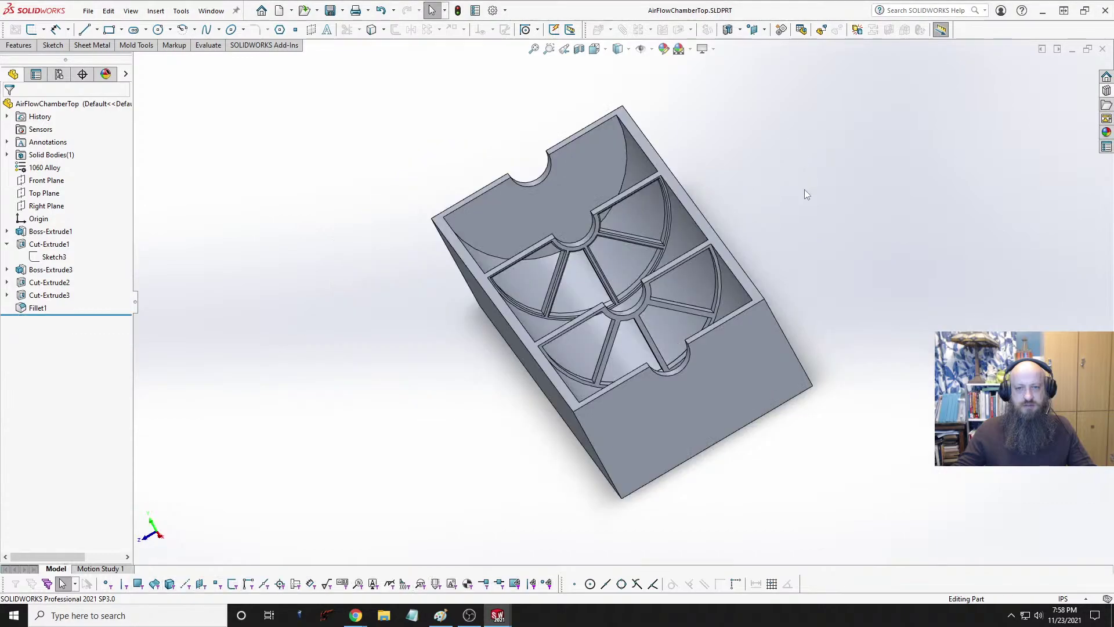
key("space")
left_click(772, 242)
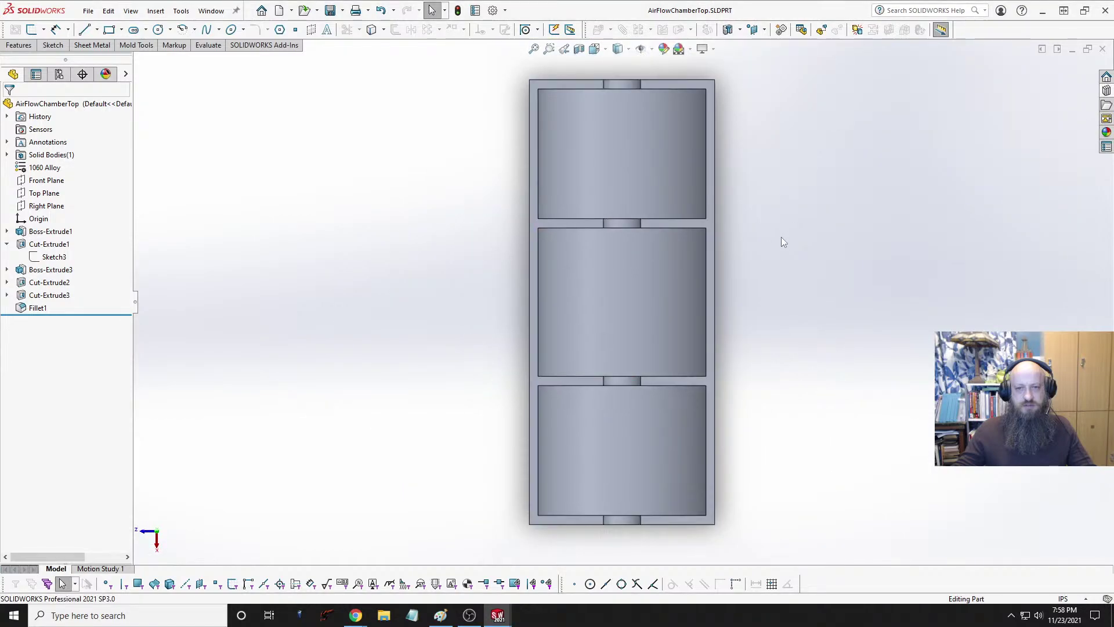
key("shift+Left")
key("shift+Right")
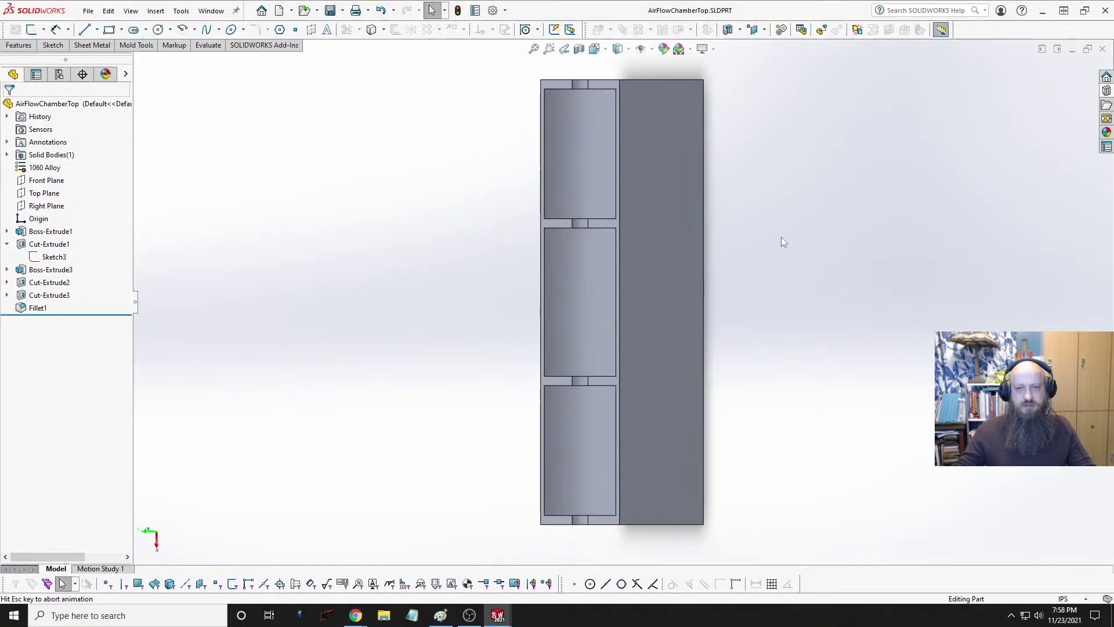
key("alt+Left")
key("ctrl+5")
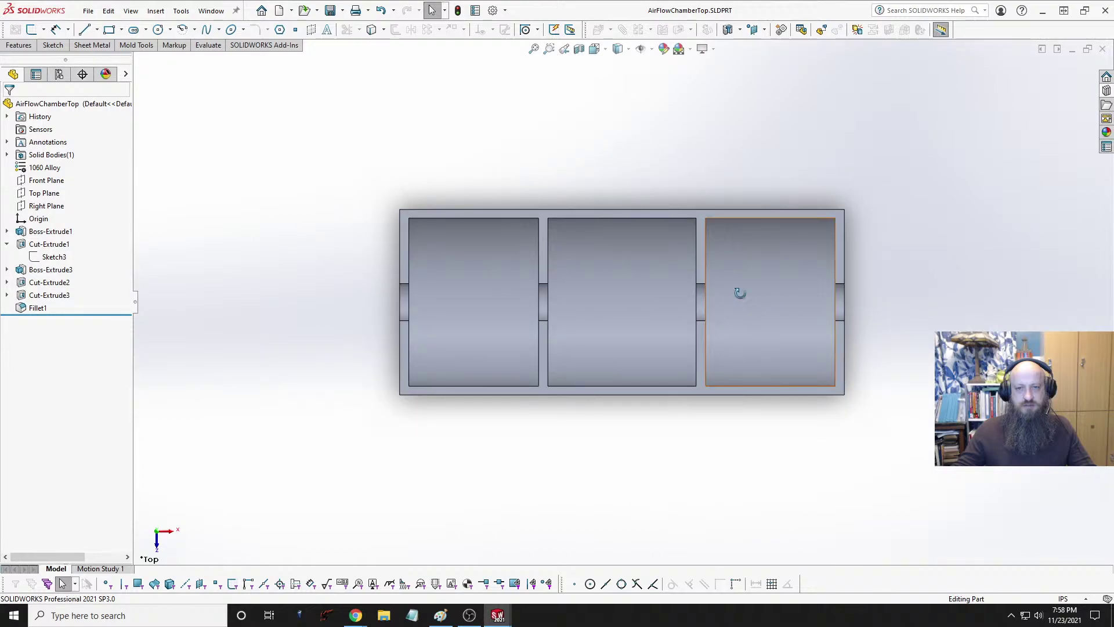
middle_click_drag(739, 291, 781, 155)
scroll(615, 266, "down", 3)
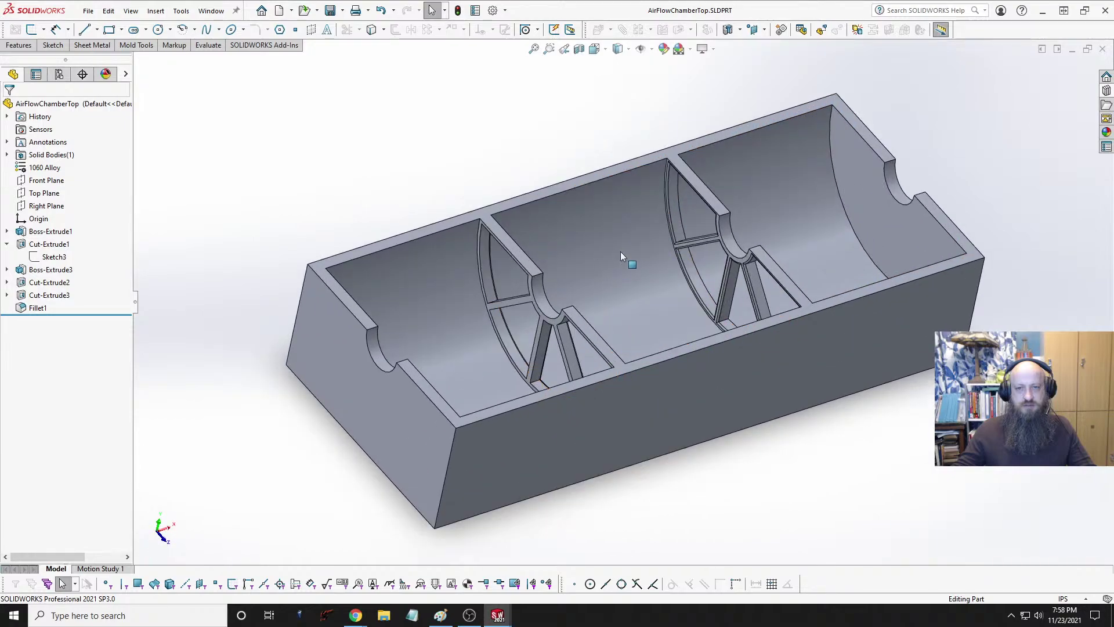
scroll(622, 250, "up", 3)
left_click(469, 238)
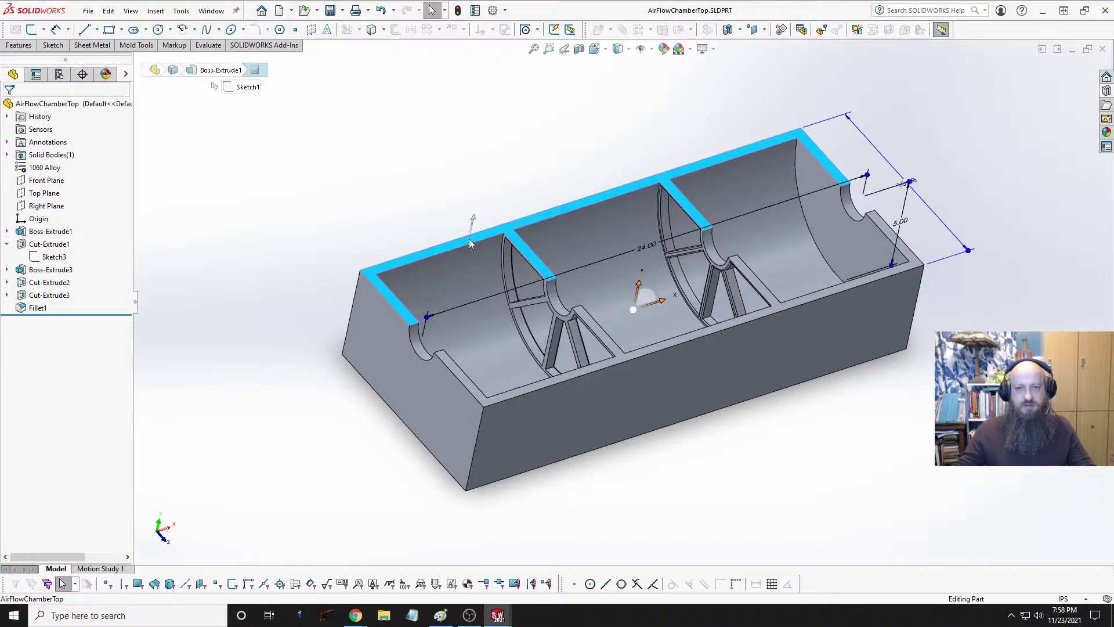
left_click(521, 206)
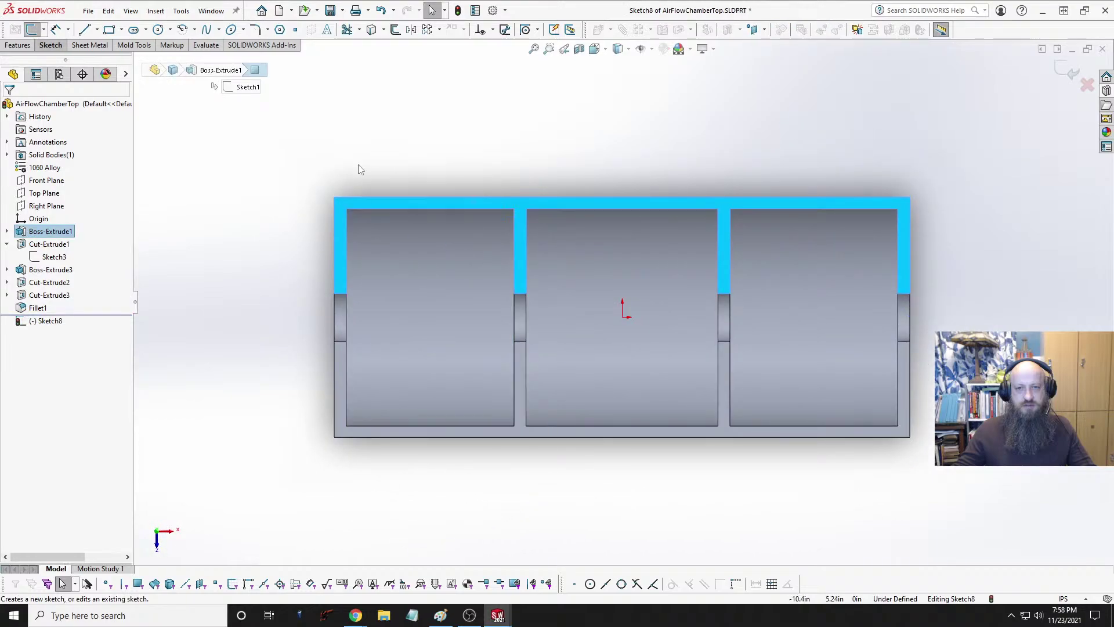
Step: Draw two small rectangles about 0.32 in deep against the curved wall's rim edge in the end compartment on the negative X side
left_click(109, 30)
scroll(369, 228, "down", 2)
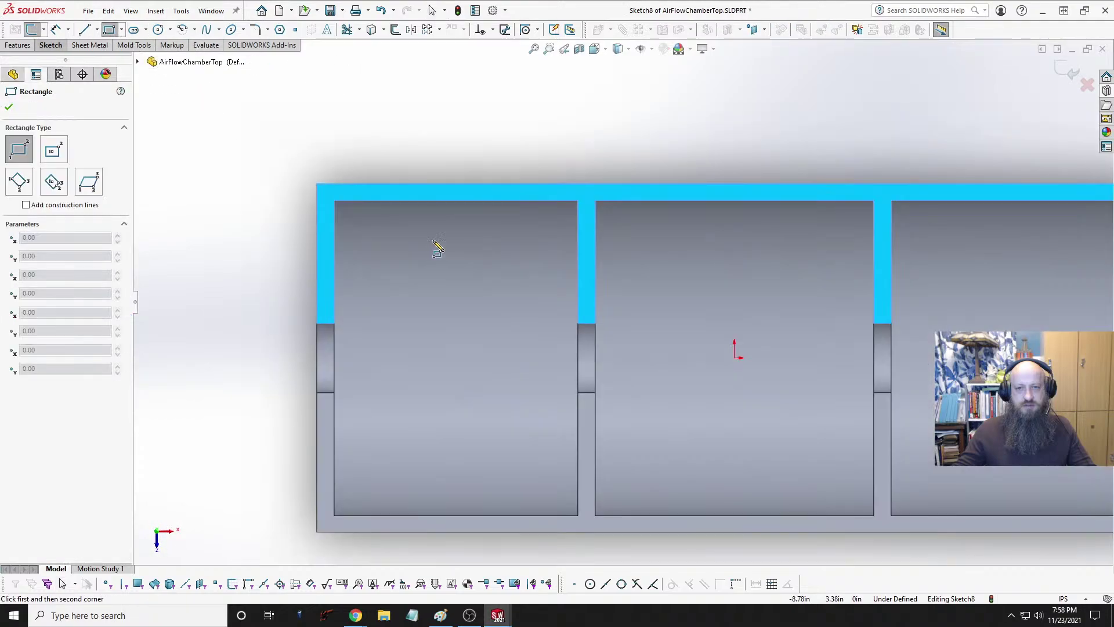
left_click(507, 202)
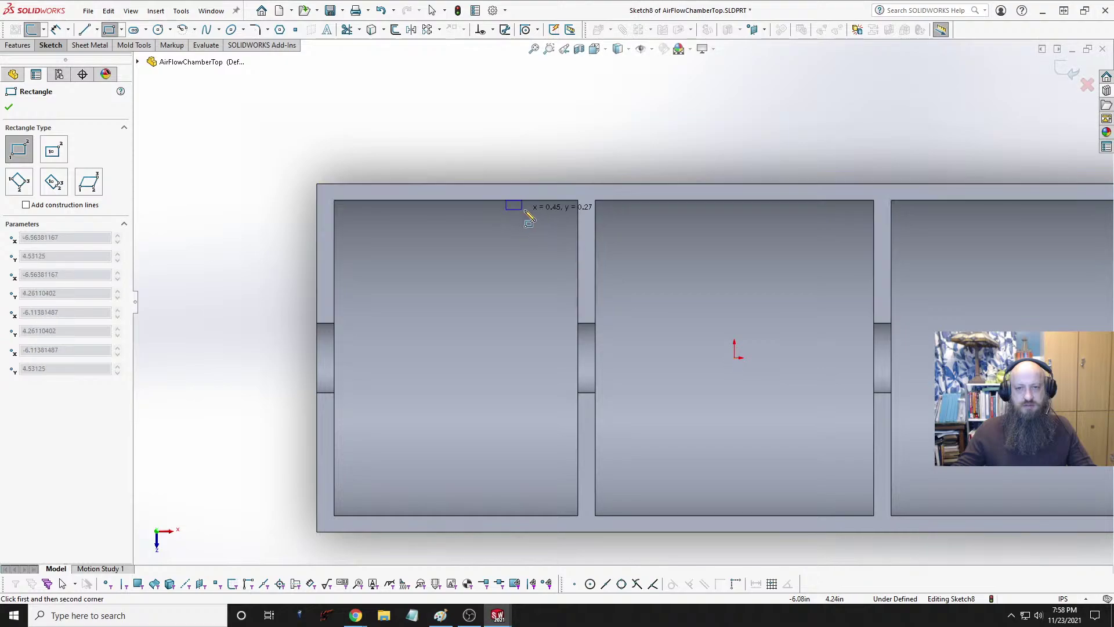
left_click(390, 201)
left_click(430, 211)
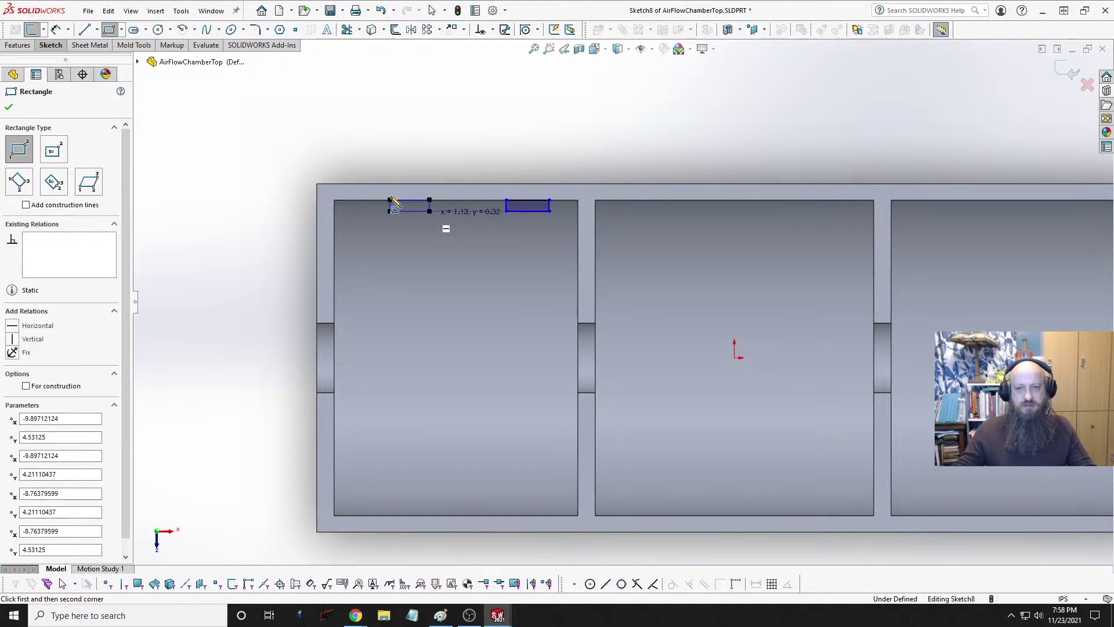
Step: Add a horizontal, infinite-length construction centerline through the origin
left_click(87, 30)
left_click(97, 32)
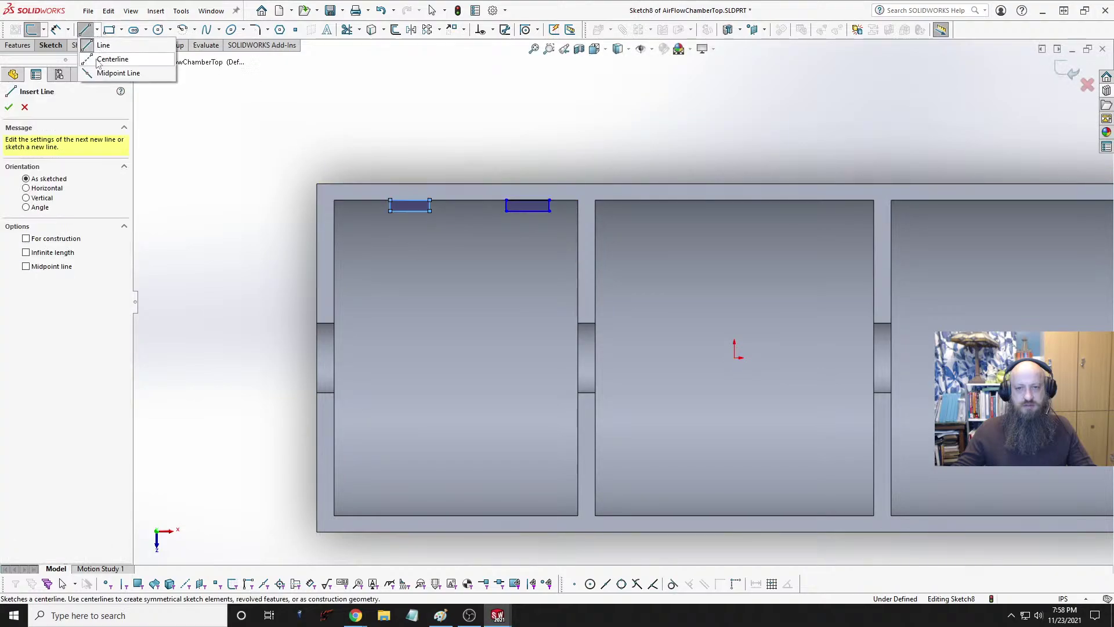
left_click(90, 60)
left_click(51, 253)
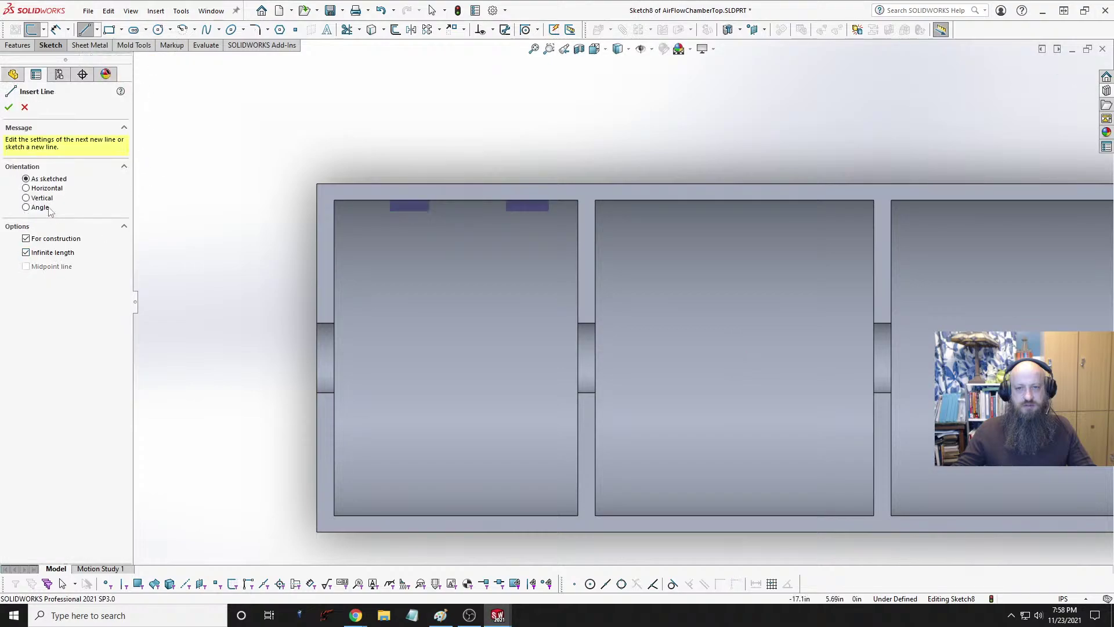
left_click(45, 188)
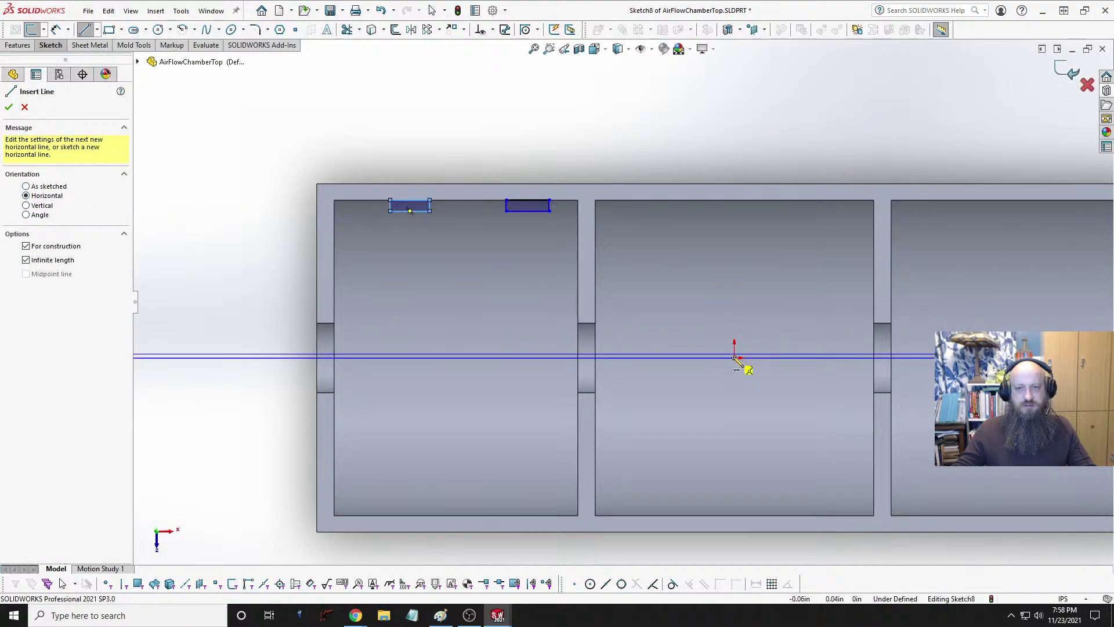
left_click(738, 358)
key("Escape")
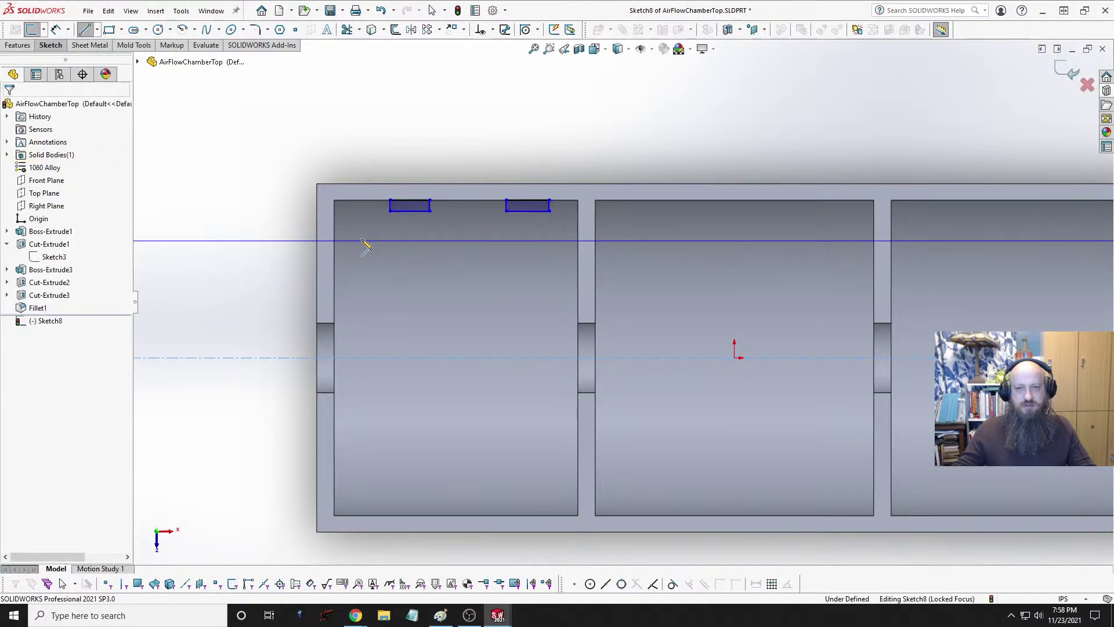
Step: Make the lower edges of the two rectangles collinear
left_click(412, 210)
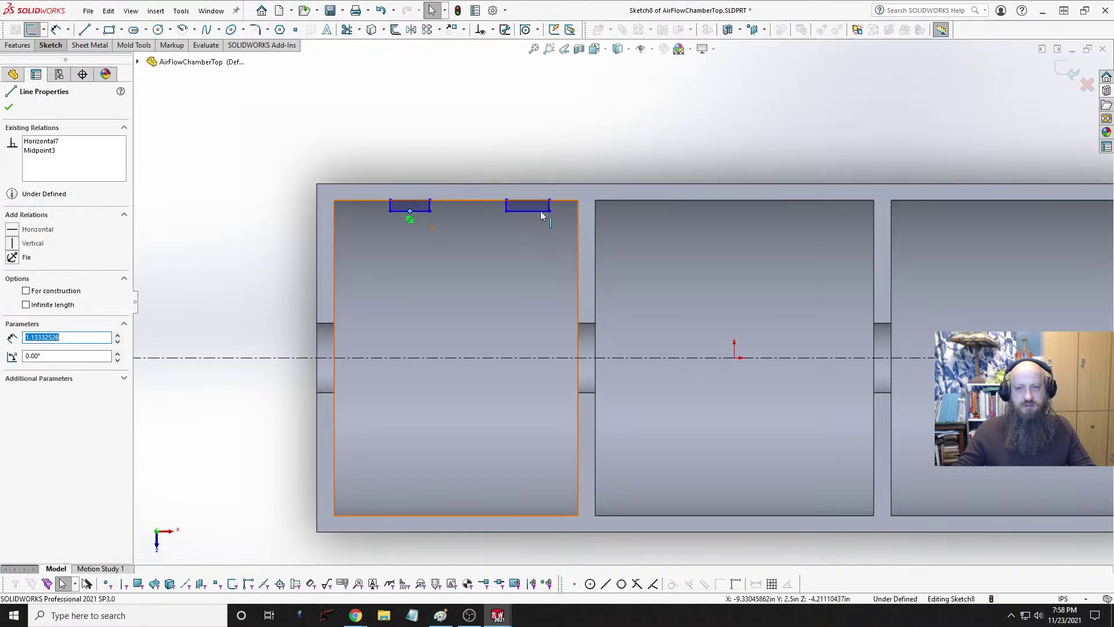
key("Escape")
left_click(419, 210)
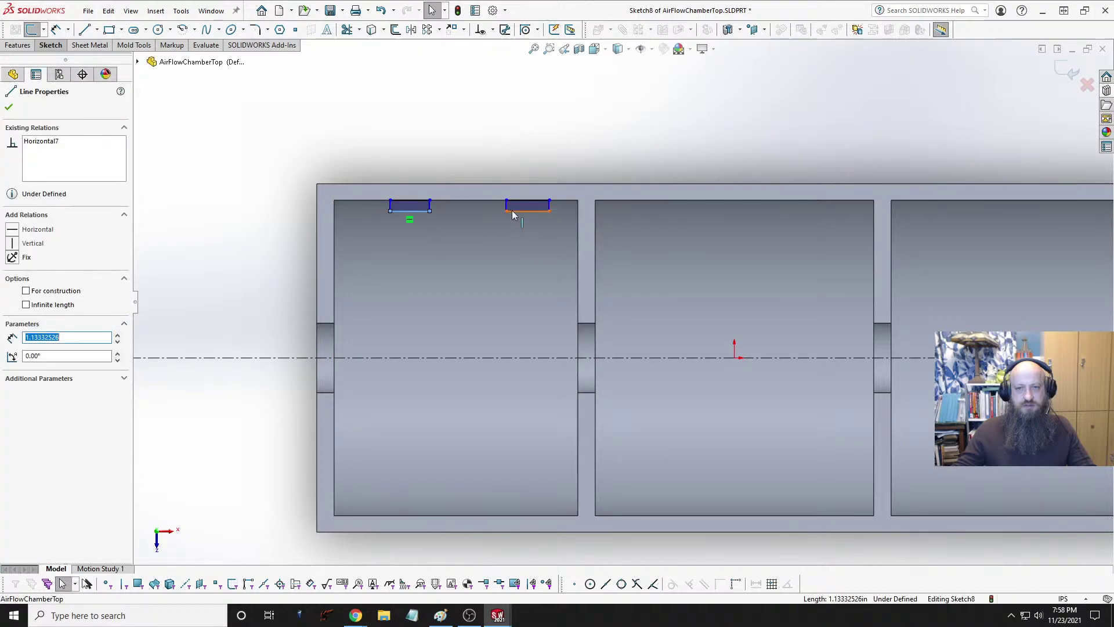
left_click(513, 211, "ctrl")
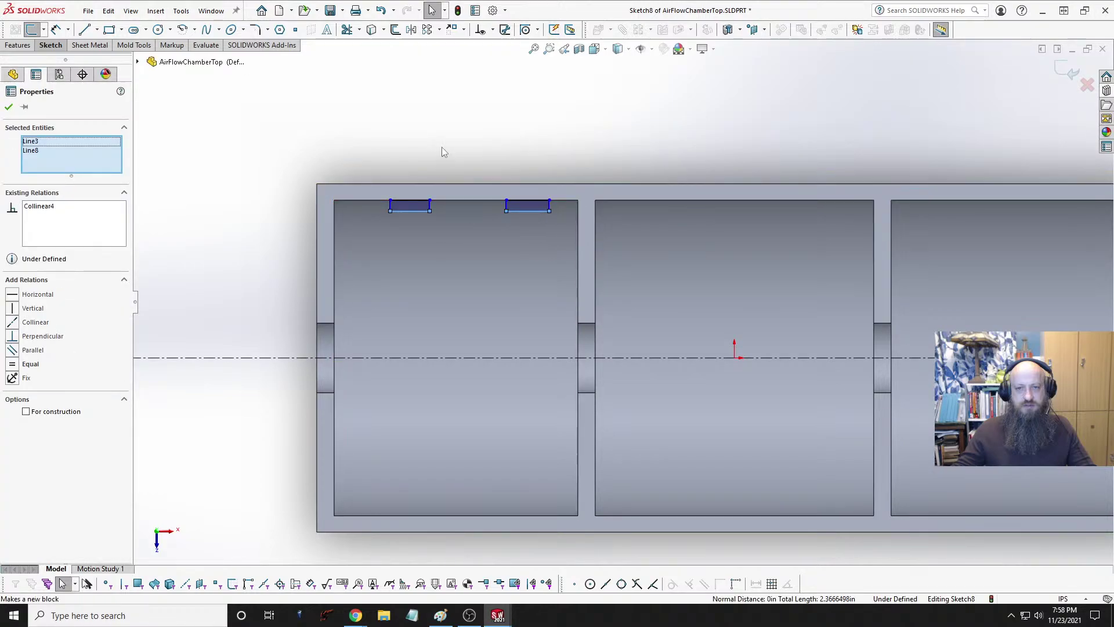
key("Escape")
Step: Make the lower edges of the two rectangles equal in length
scroll(415, 224, "down", 3)
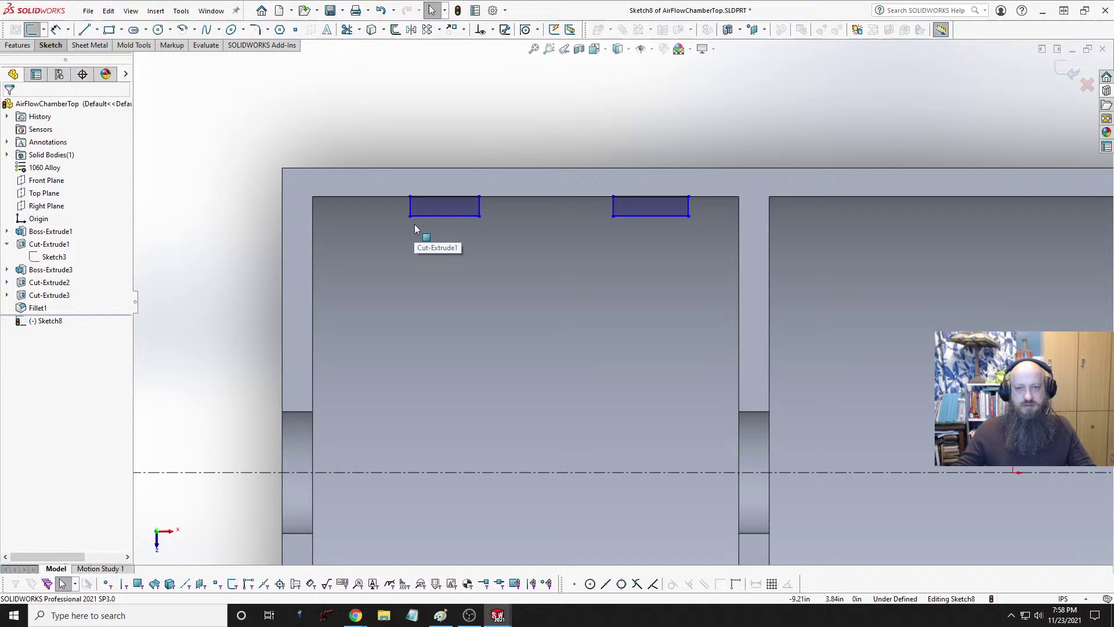
left_click(475, 216)
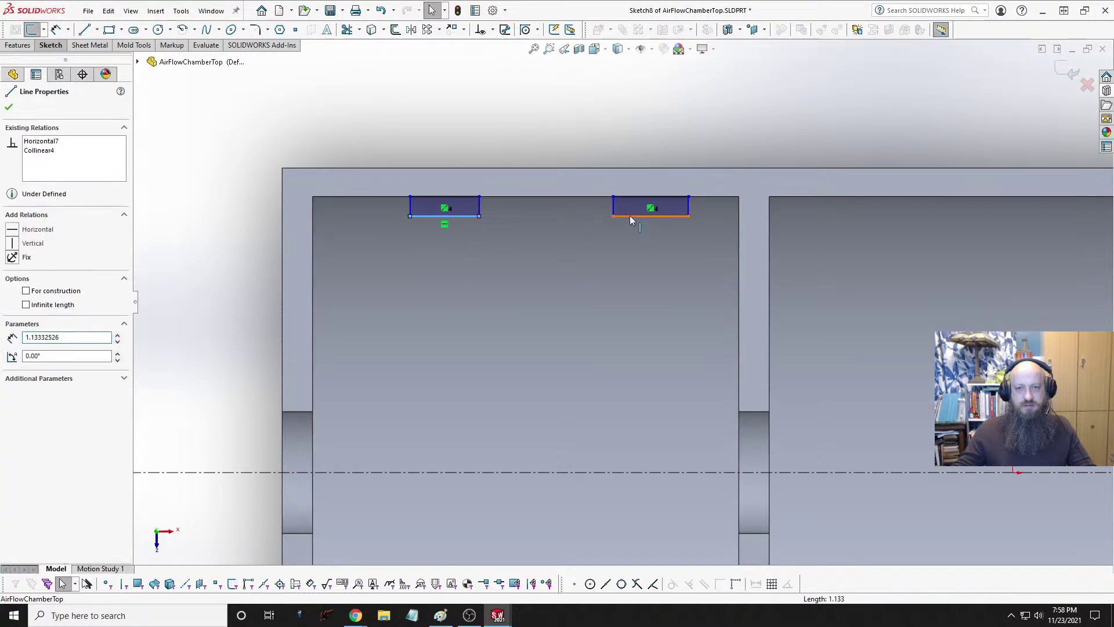
left_click(631, 220, "ctrl")
left_click(756, 170)
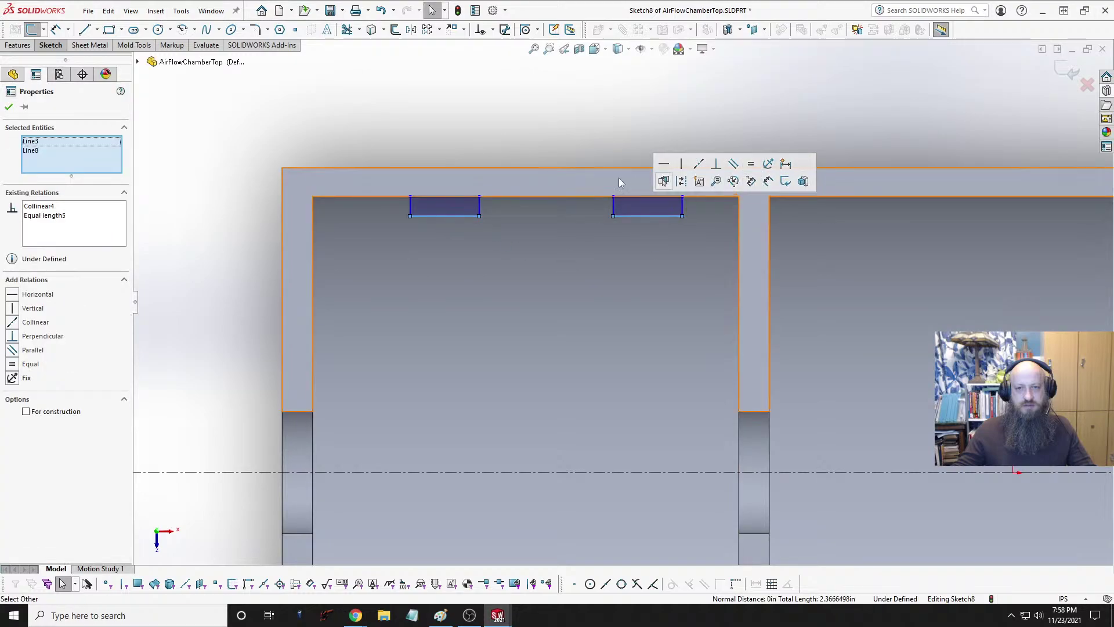
left_click(548, 130)
Step: Dimension the rectangle nearer the divider wall 1.5 in from that wall's inner edge
left_click(56, 29)
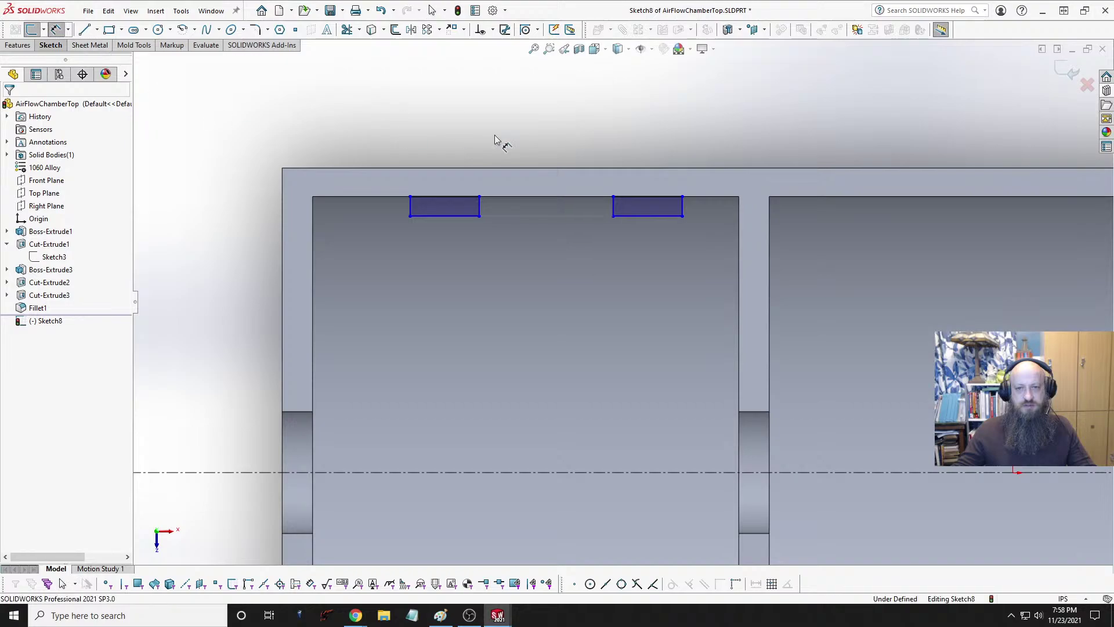
left_click(739, 286)
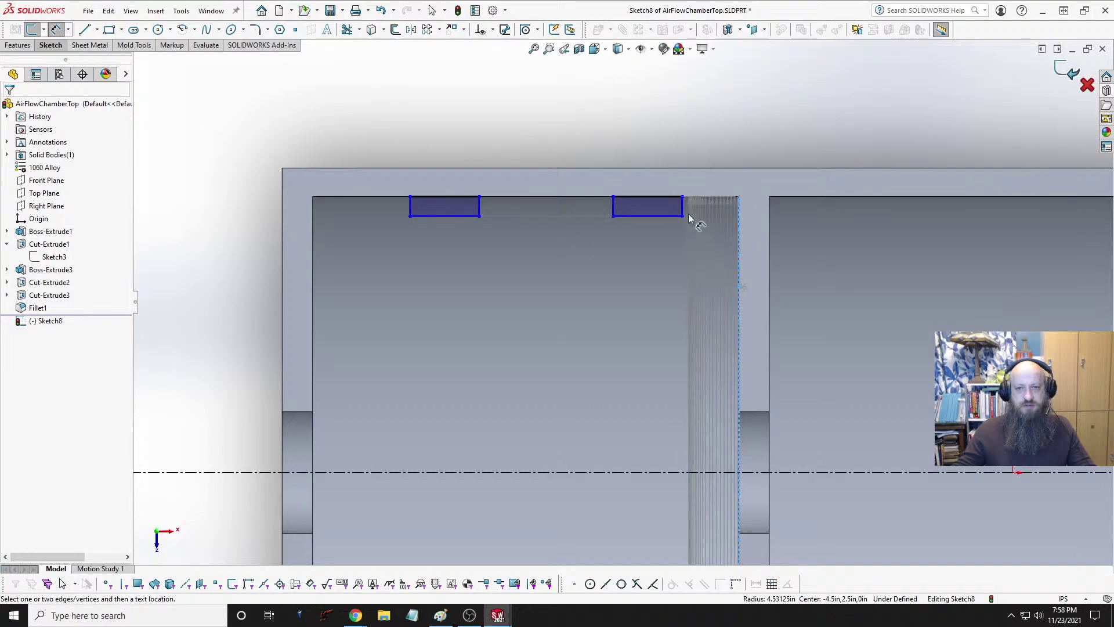
left_click(683, 209)
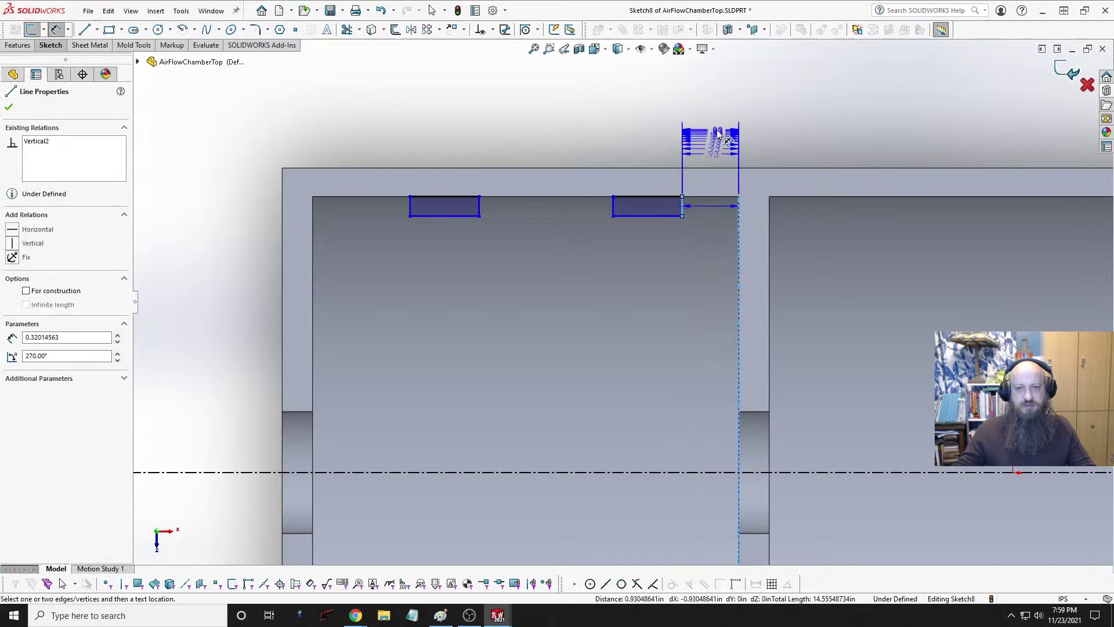
left_click(833, 158)
type("1.5")
key("Return")
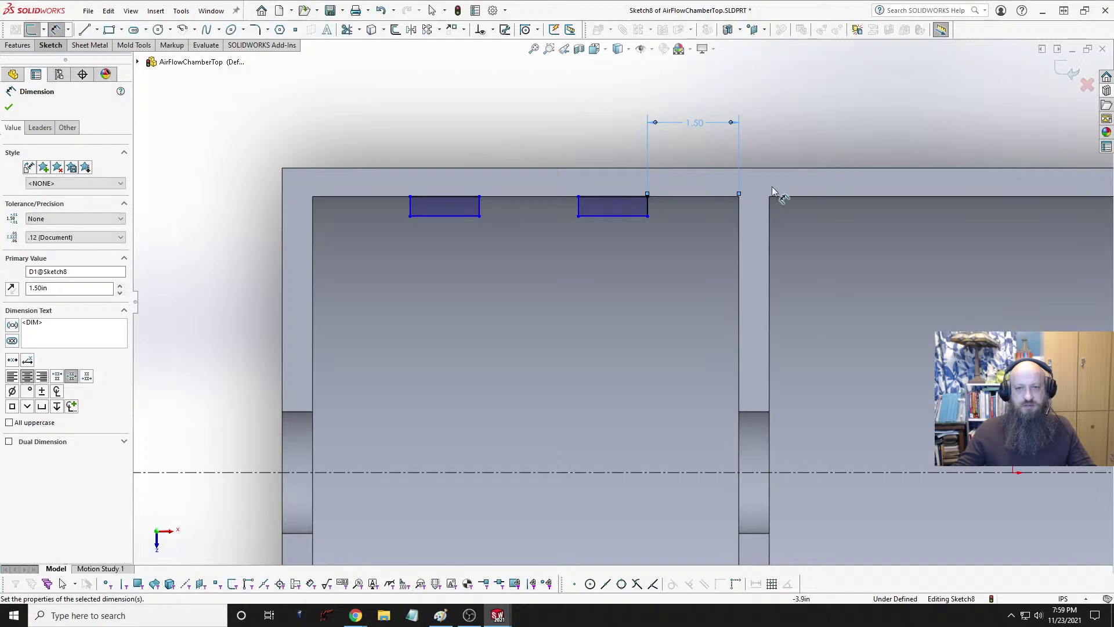
Step: Dimension the width of the rectangle nearer the divider wall as 1.25 in
left_click(620, 217)
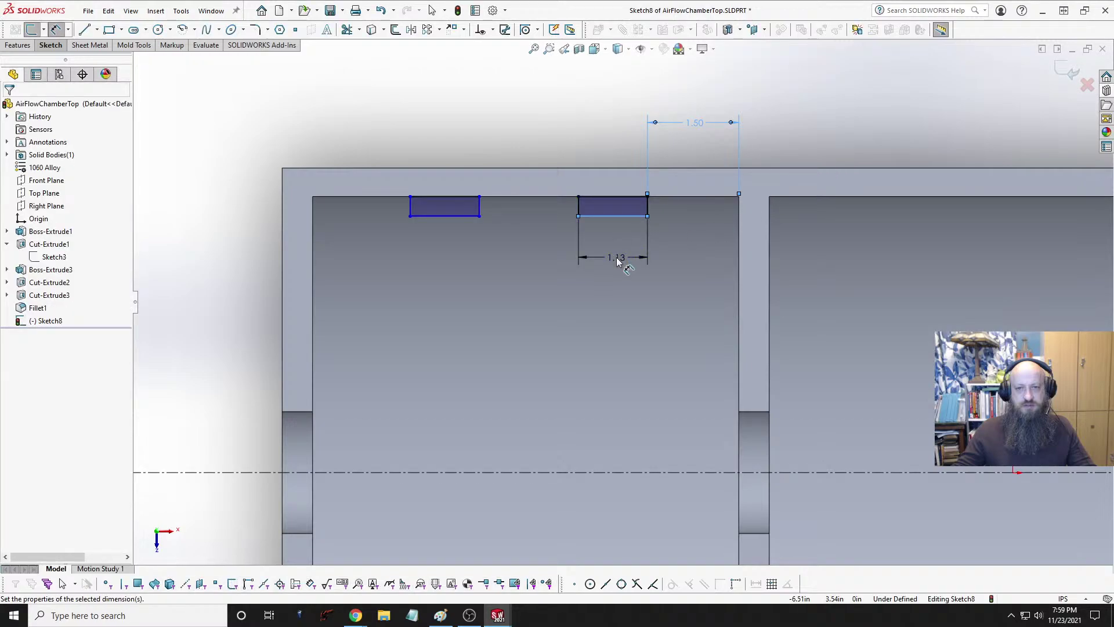
left_click(620, 262)
type("1.25")
key("Return")
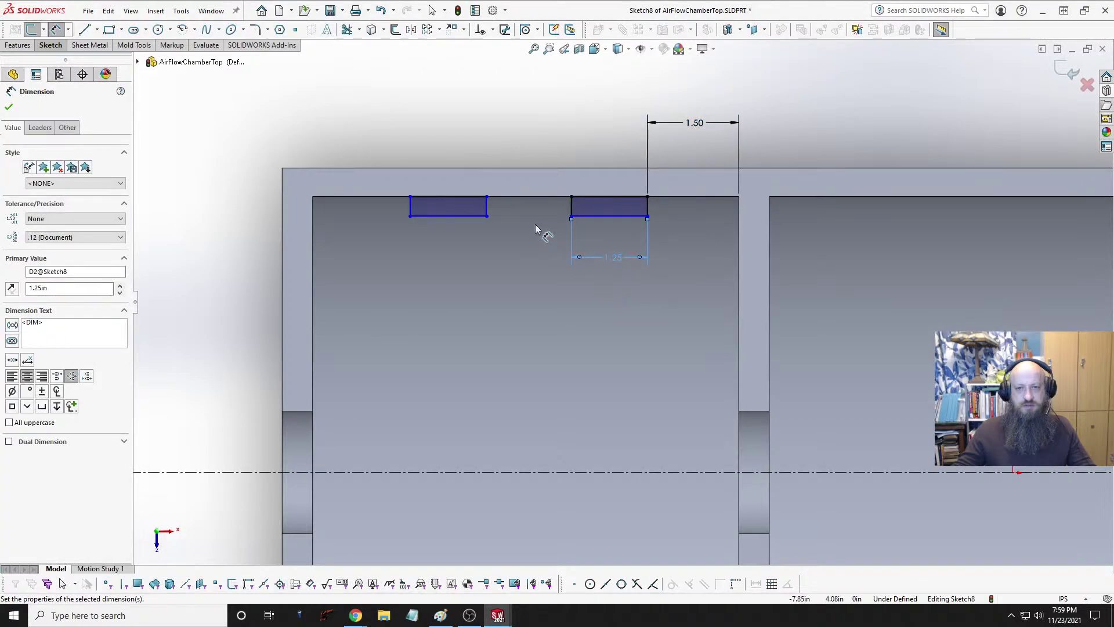
Step: Dimension the gap between the two rectangles' facing edges as 1.5 in
left_click(487, 209)
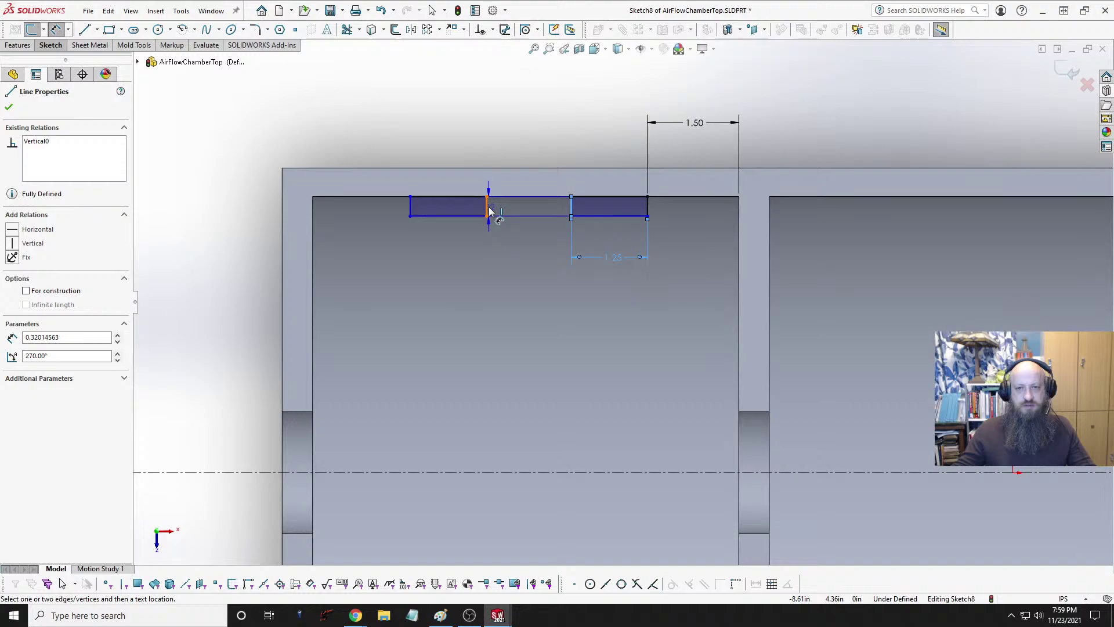
left_click(571, 206)
left_click(525, 142)
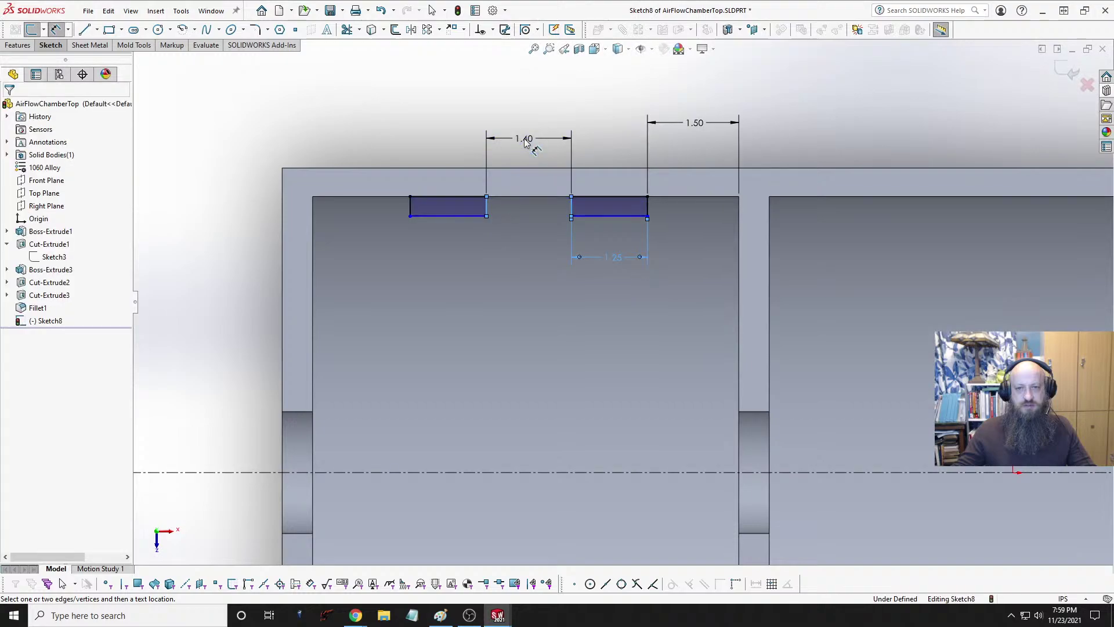
type("1.5")
key("Return")
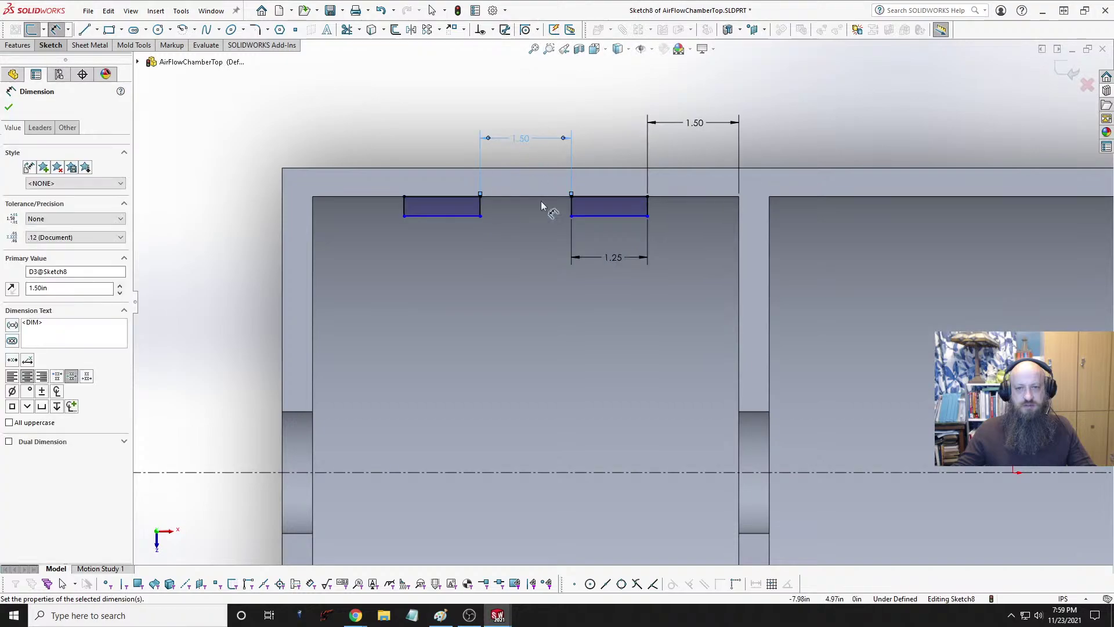
Step: Dimension the diameter from the outer rectangle's lower edge about the centerline as 9 in
left_click(439, 219)
left_click(421, 473)
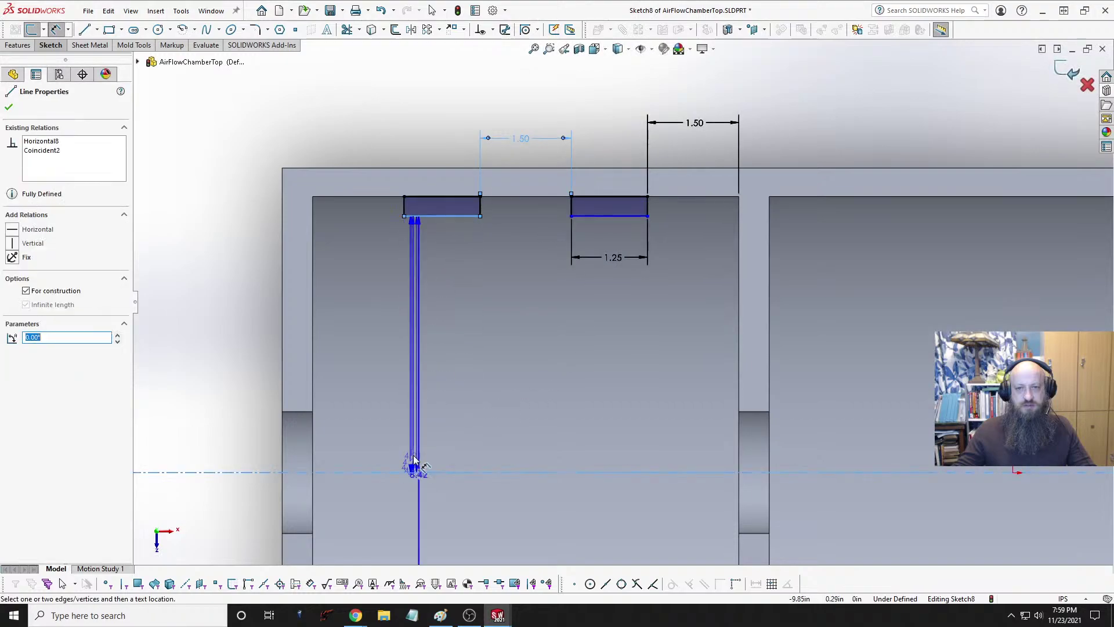
scroll(418, 456, "up", 2)
left_click(311, 478)
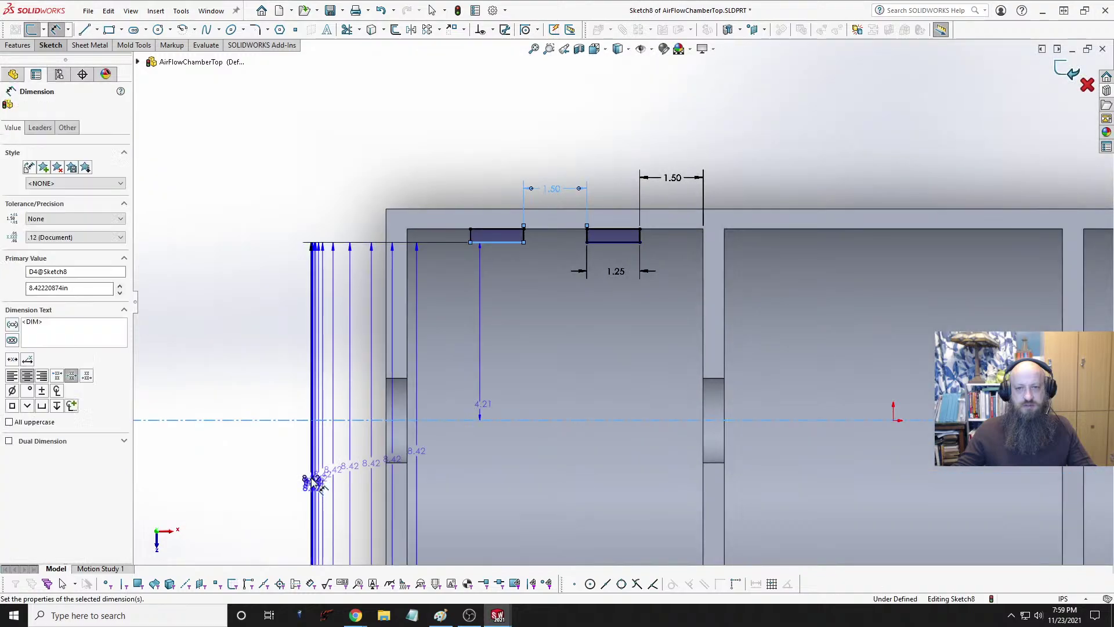
type("9")
key("Return")
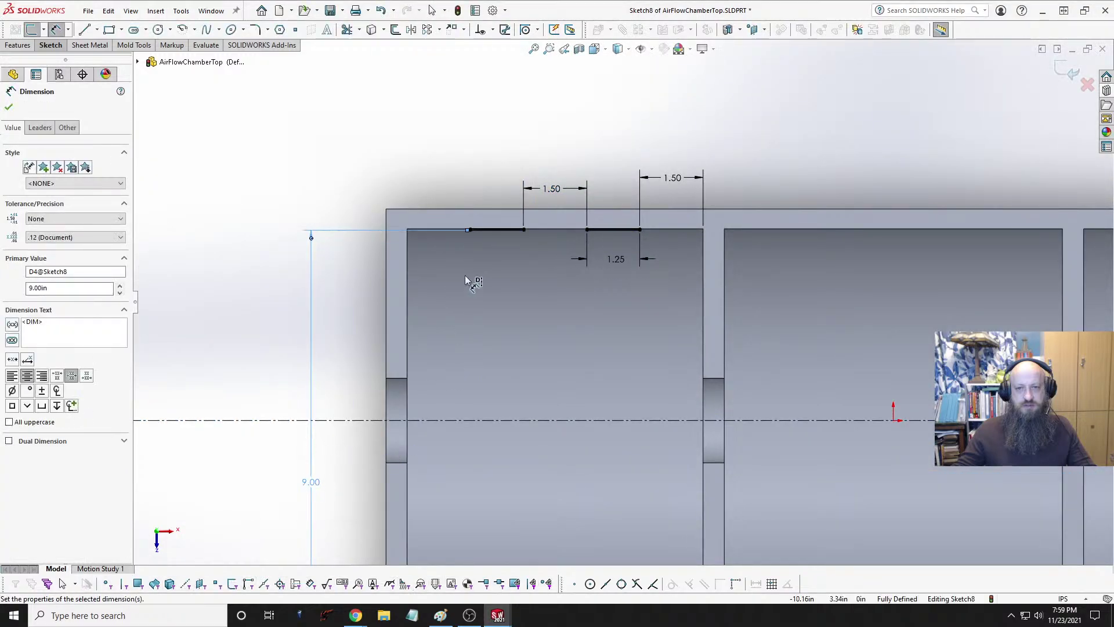
Step: Revolve the two rectangles 180 degrees about the centerline, with the direction reversed into the chamber and the result merged
left_click(18, 45)
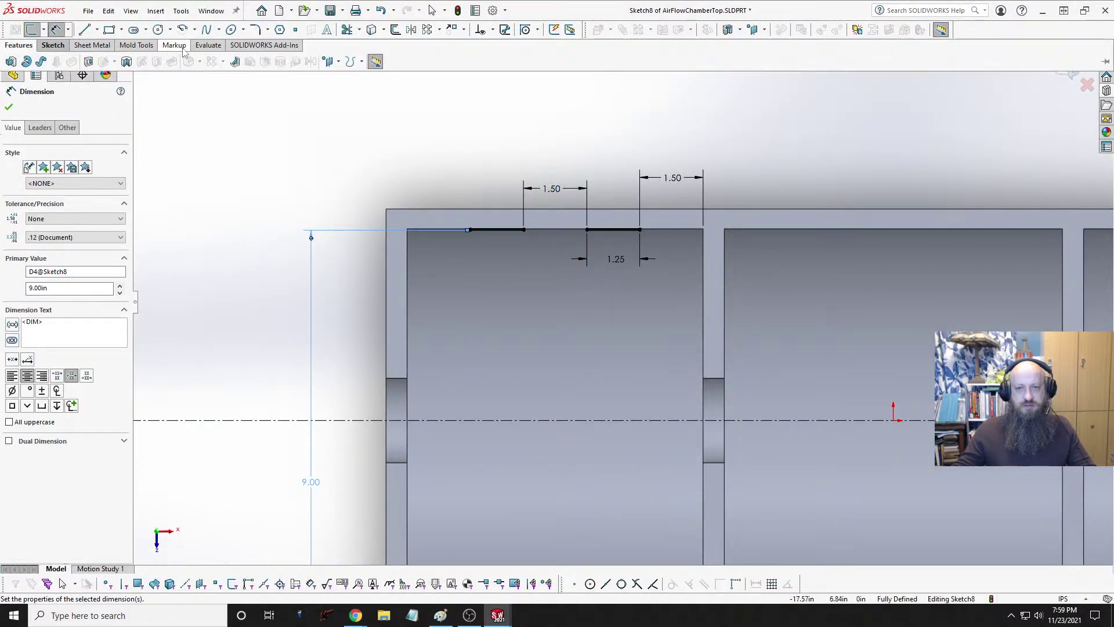
left_click(26, 61)
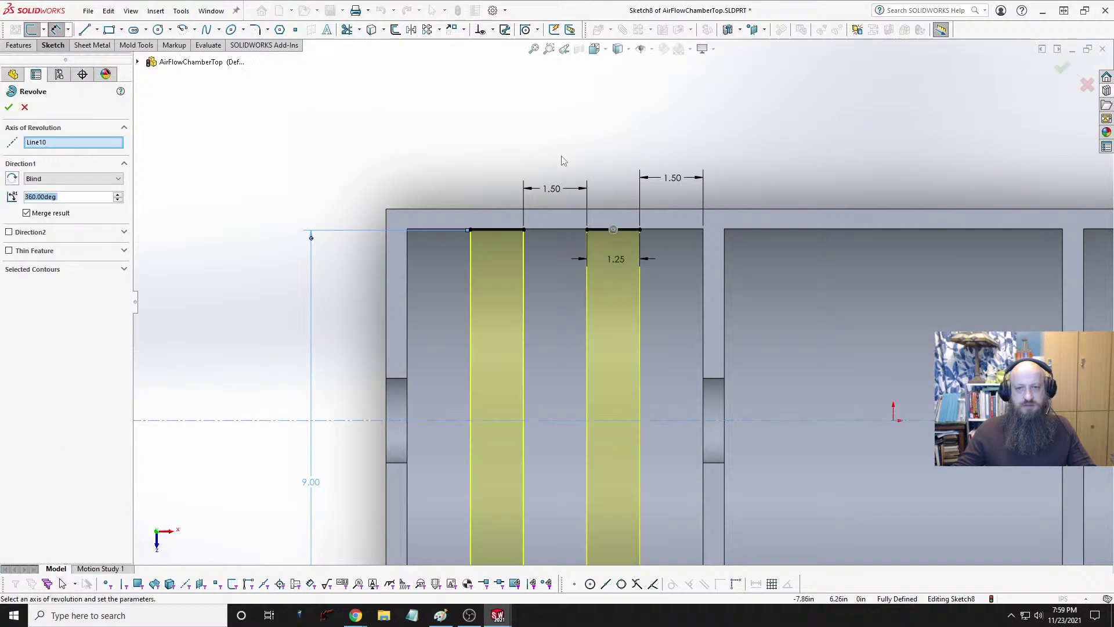
scroll(562, 218, "up", 3)
middle_click_drag(572, 219, 591, 91)
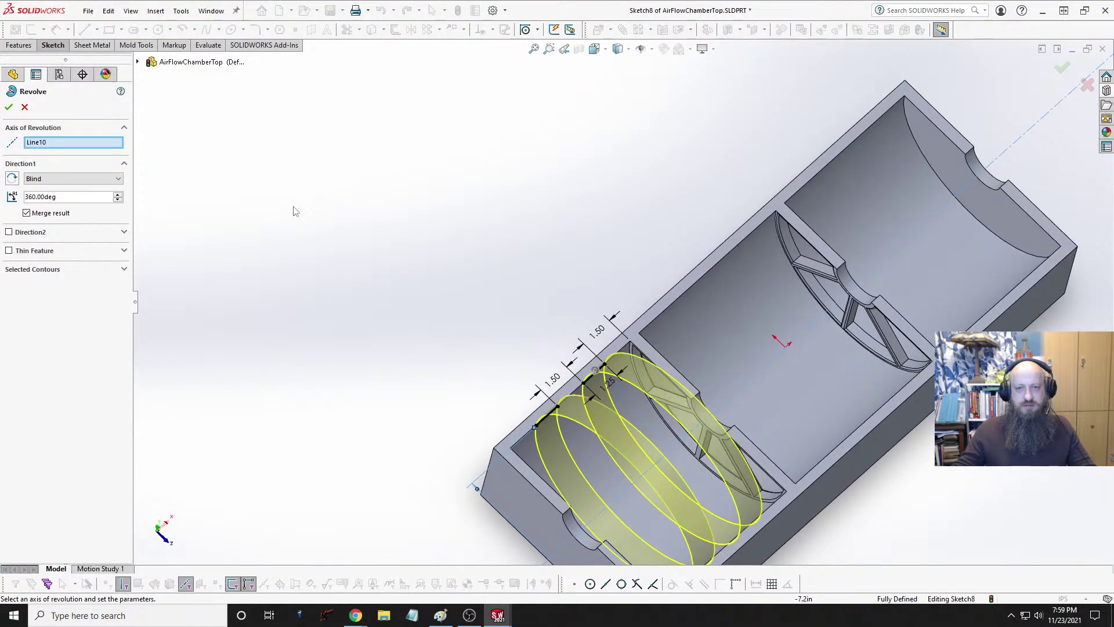
double_click(87, 198)
type("180")
key("Return")
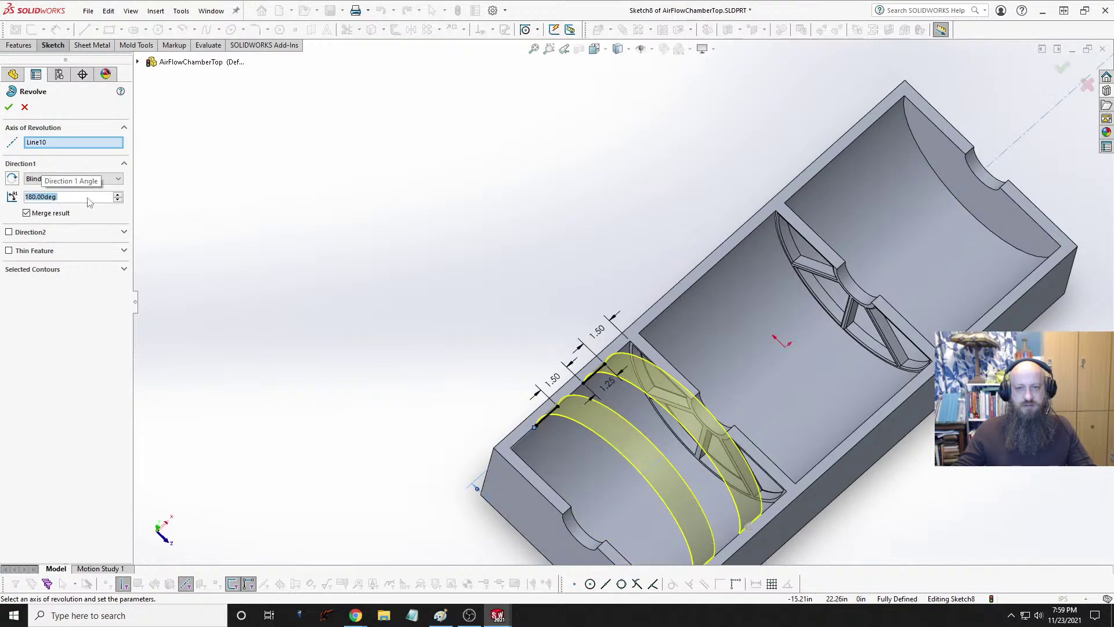
left_click(11, 178)
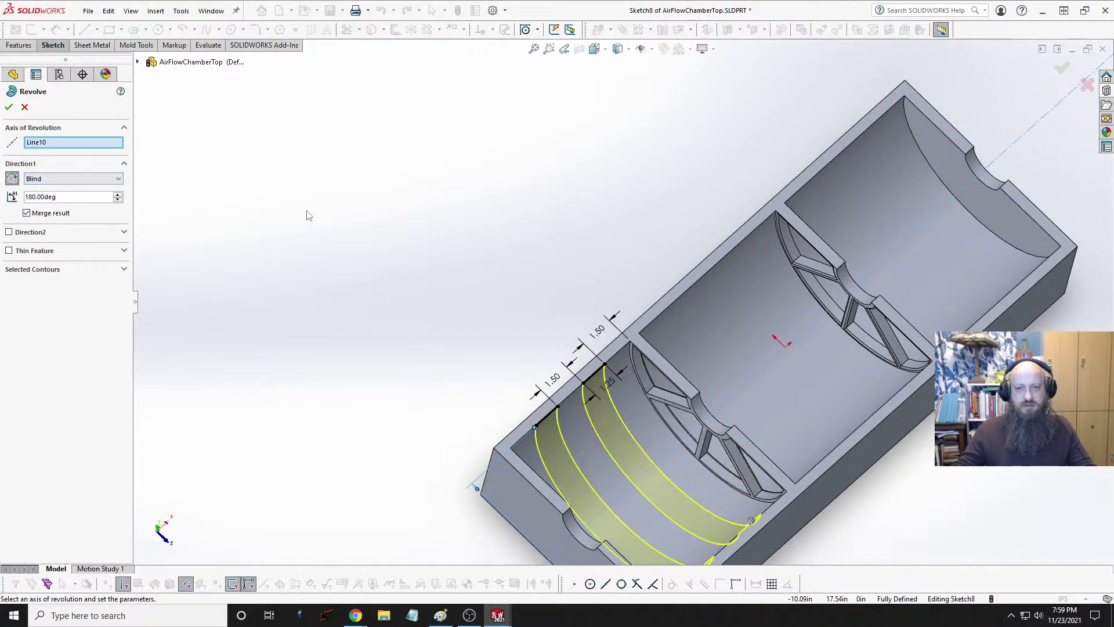
left_click(9, 107)
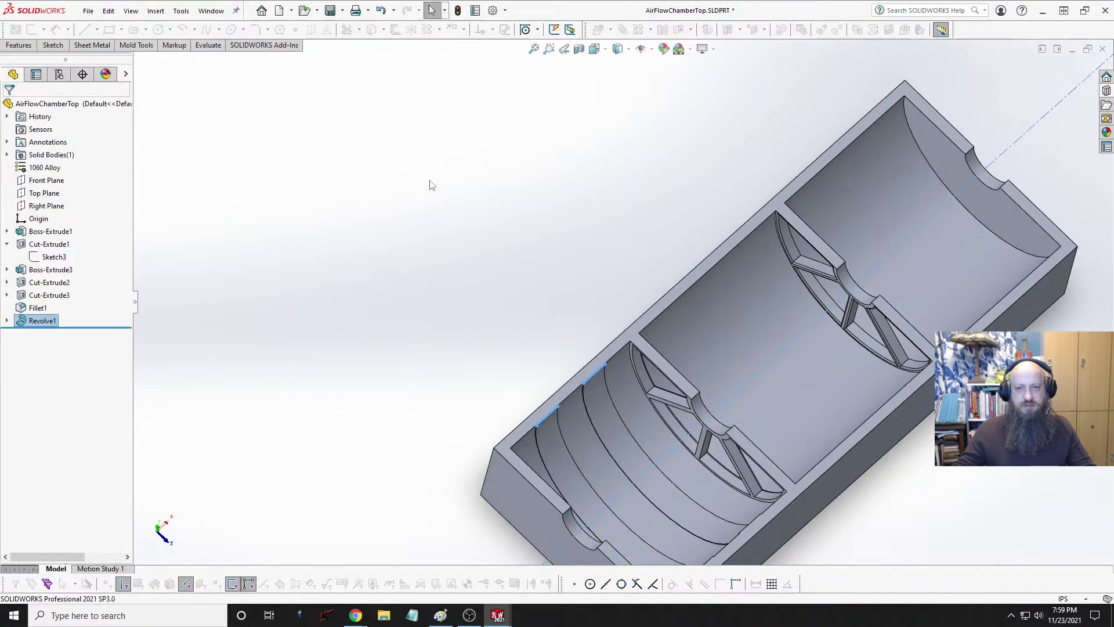
Step: Mirror the revolved ribs about the Right Plane into the opposite end compartment
key("space")
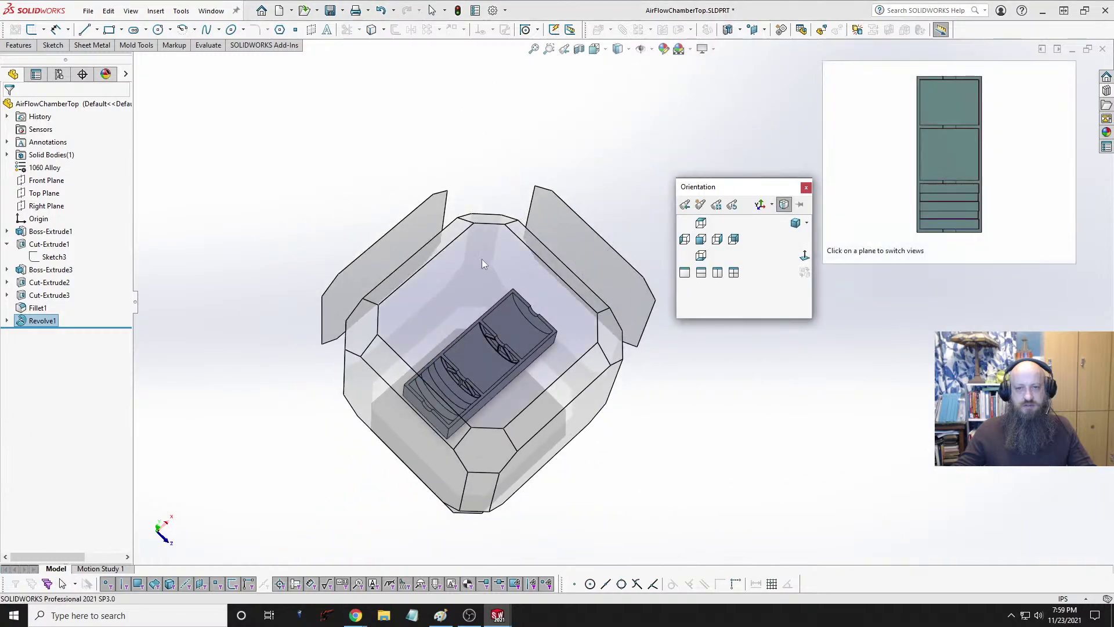
left_click(482, 264)
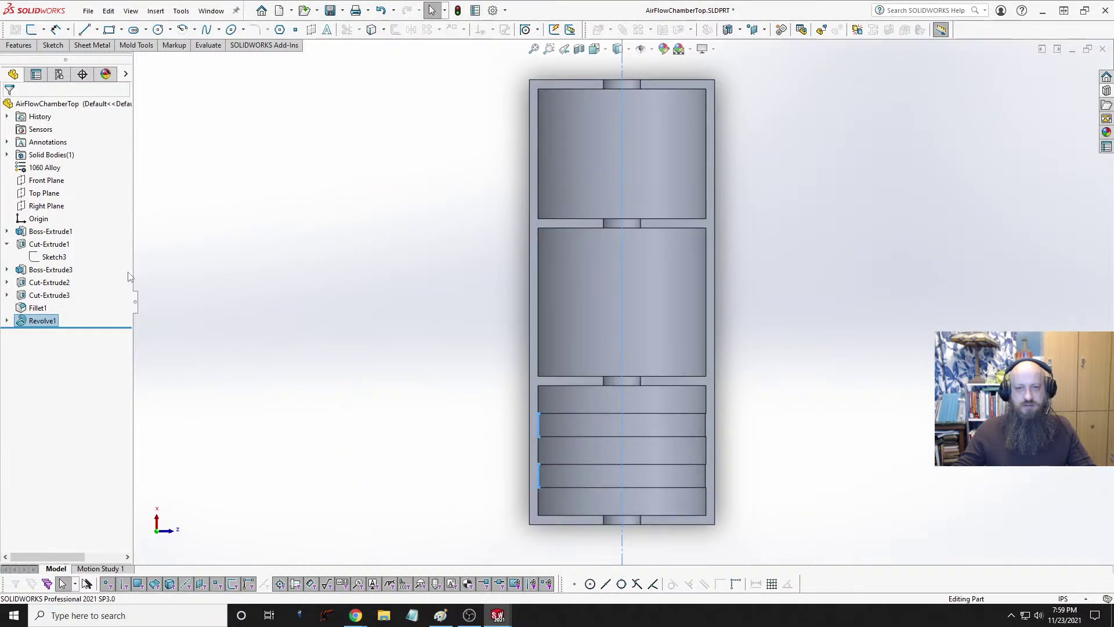
left_click(42, 321)
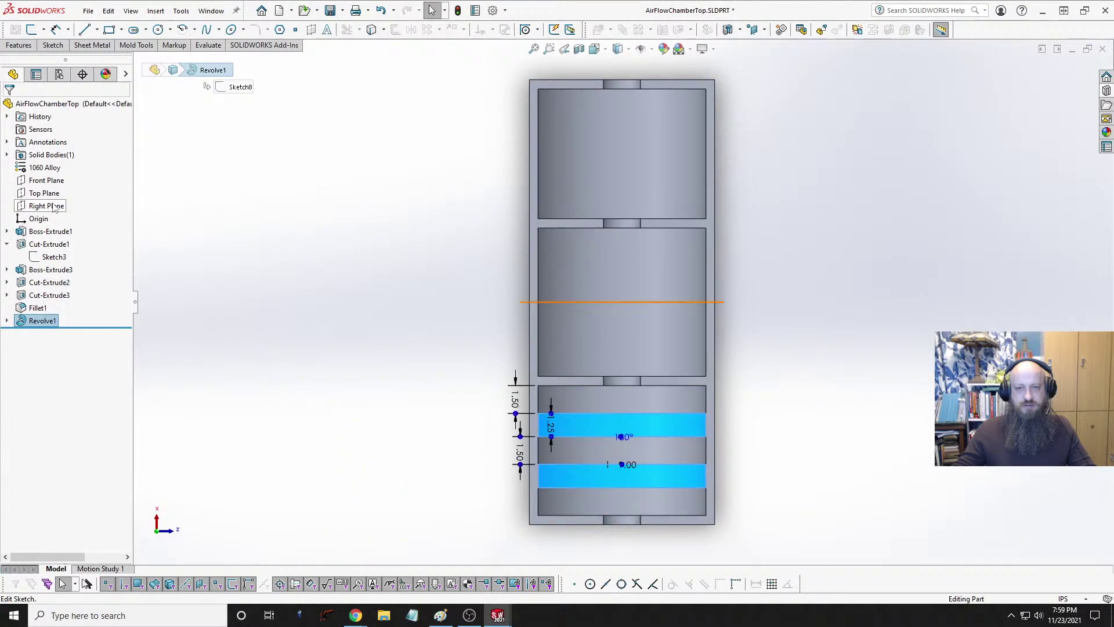
left_click(49, 206)
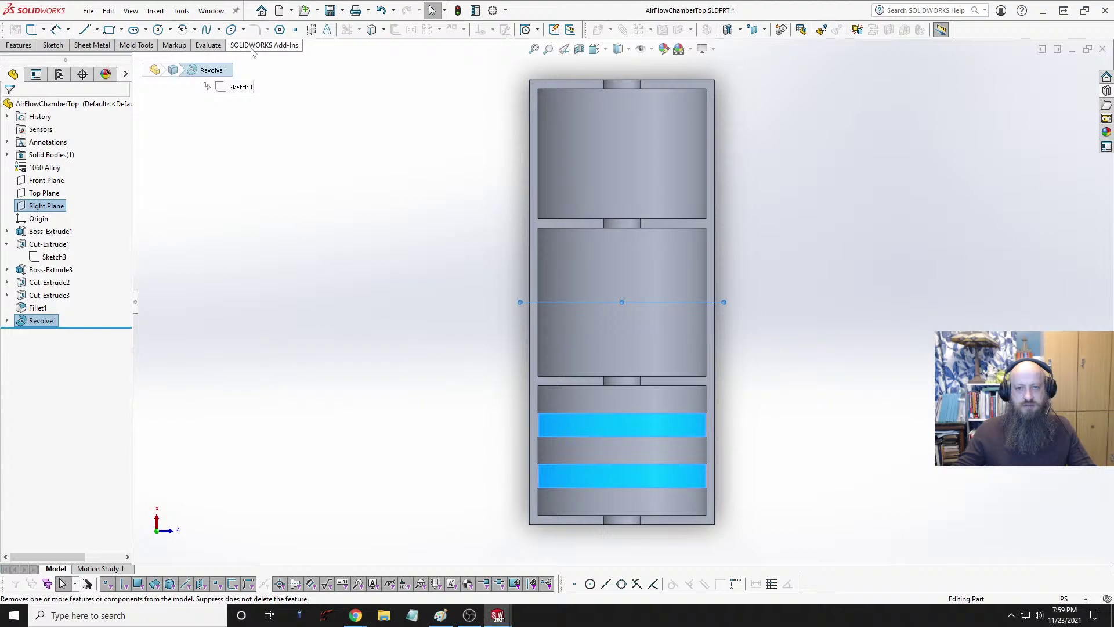
left_click(21, 47)
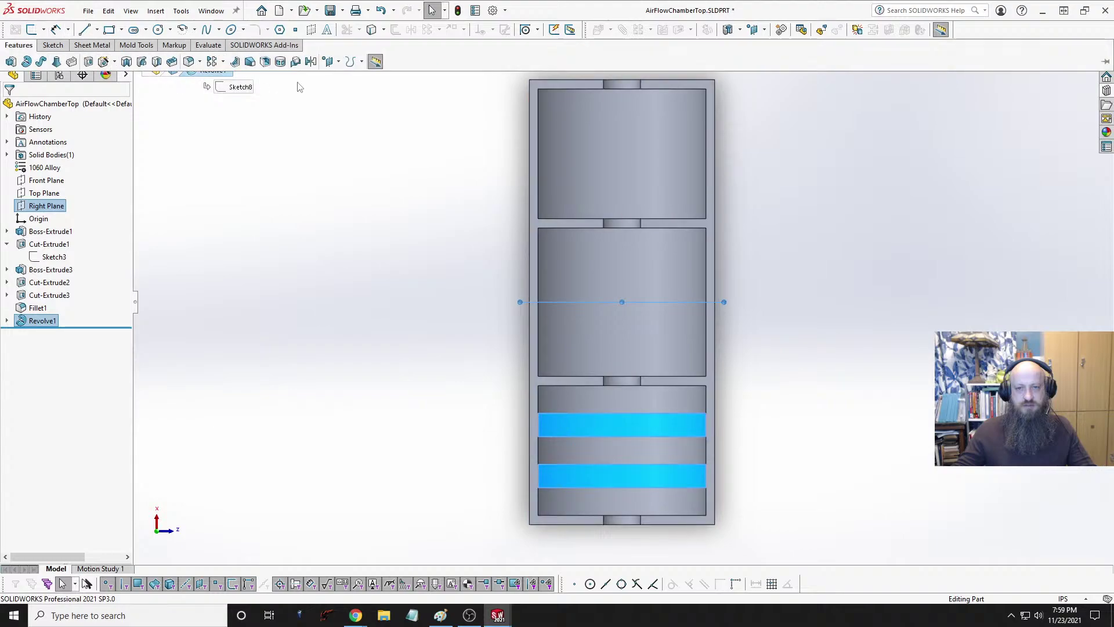
left_click(311, 62)
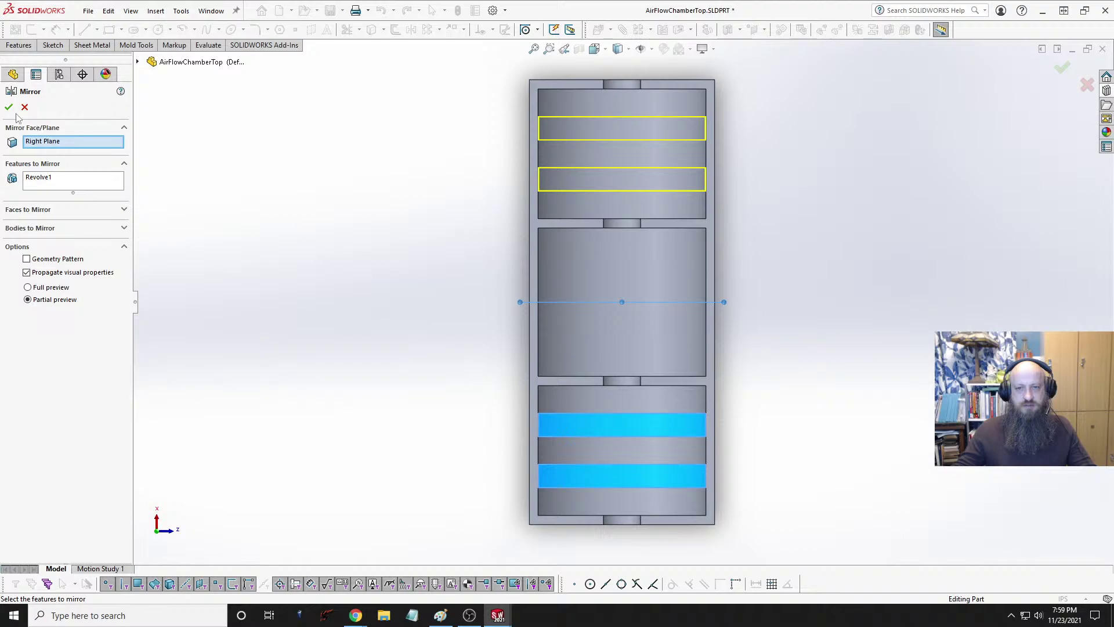
Step: Show AirFlowChamberTop in trimetric view and save the part
key("space")
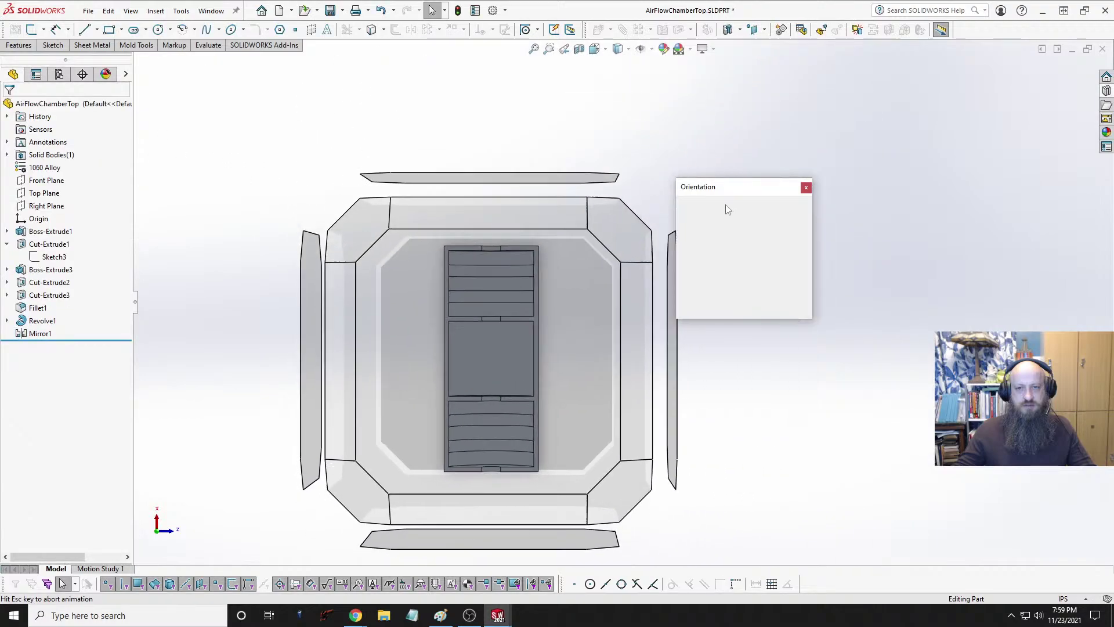
left_click(795, 224)
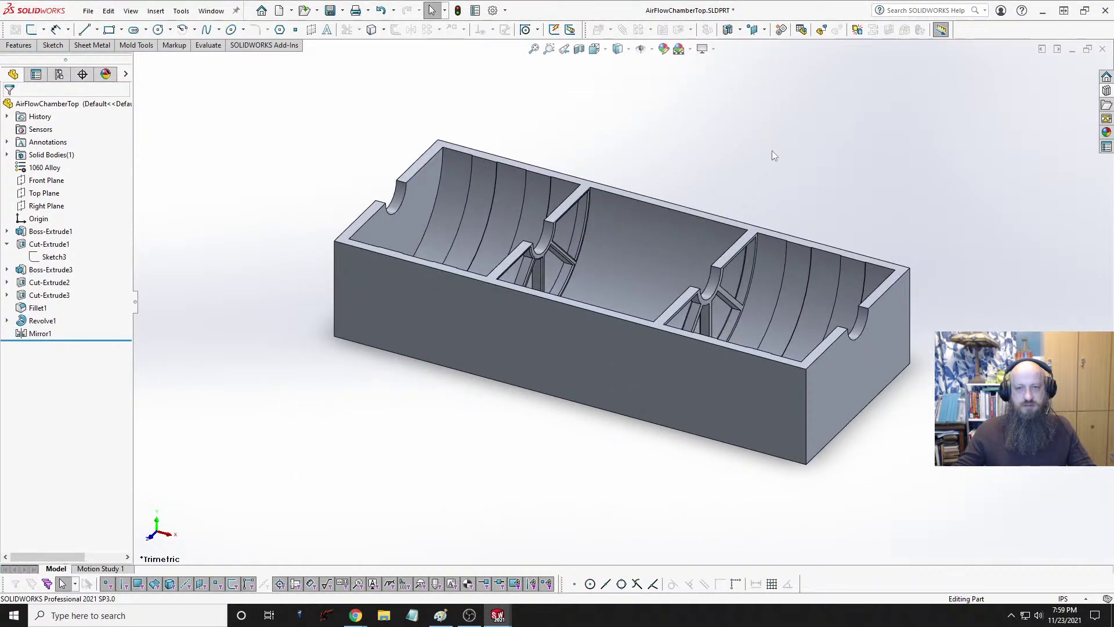
key("ctrl+s")
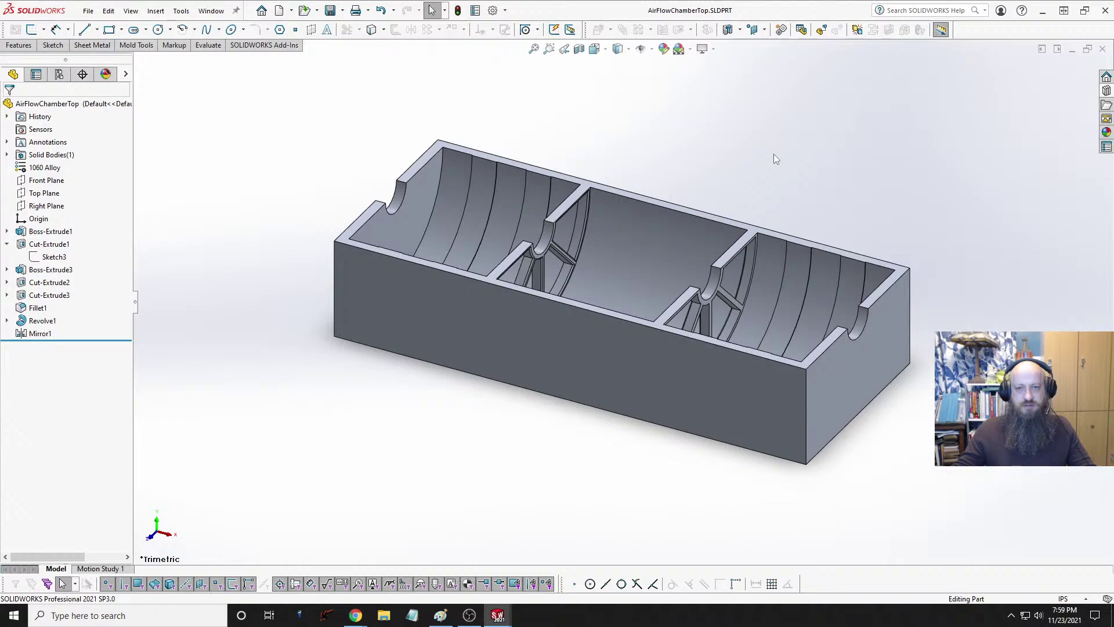
Step: Return to the CryptoGeneratorAssy assembly and rebuild it
key("ctrl+Tab")
key("ctrl+Tab")
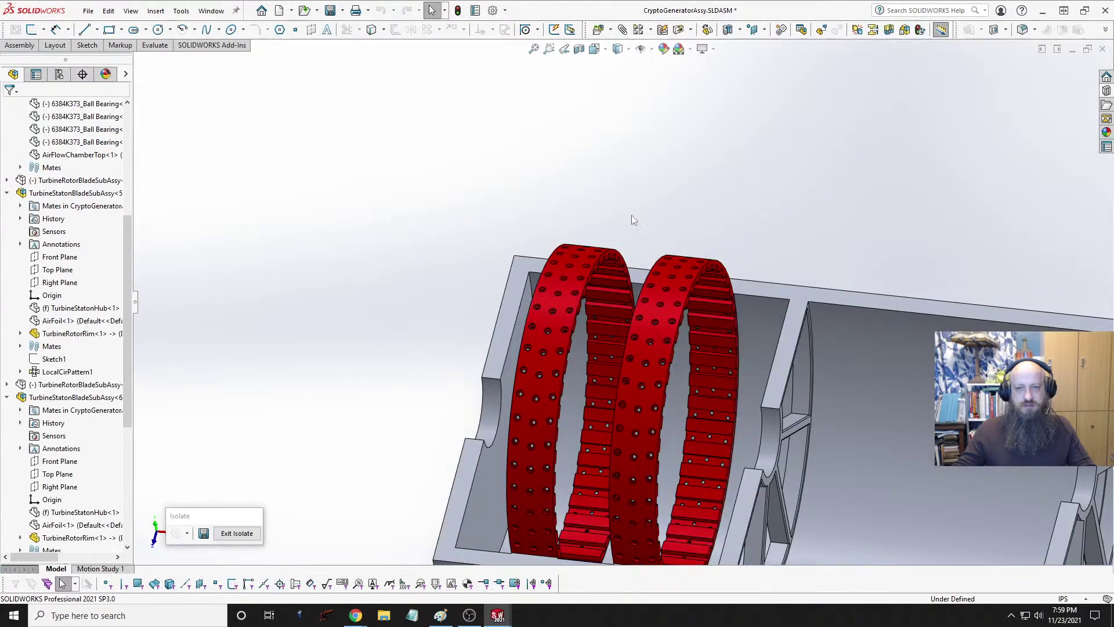
left_click(460, 11)
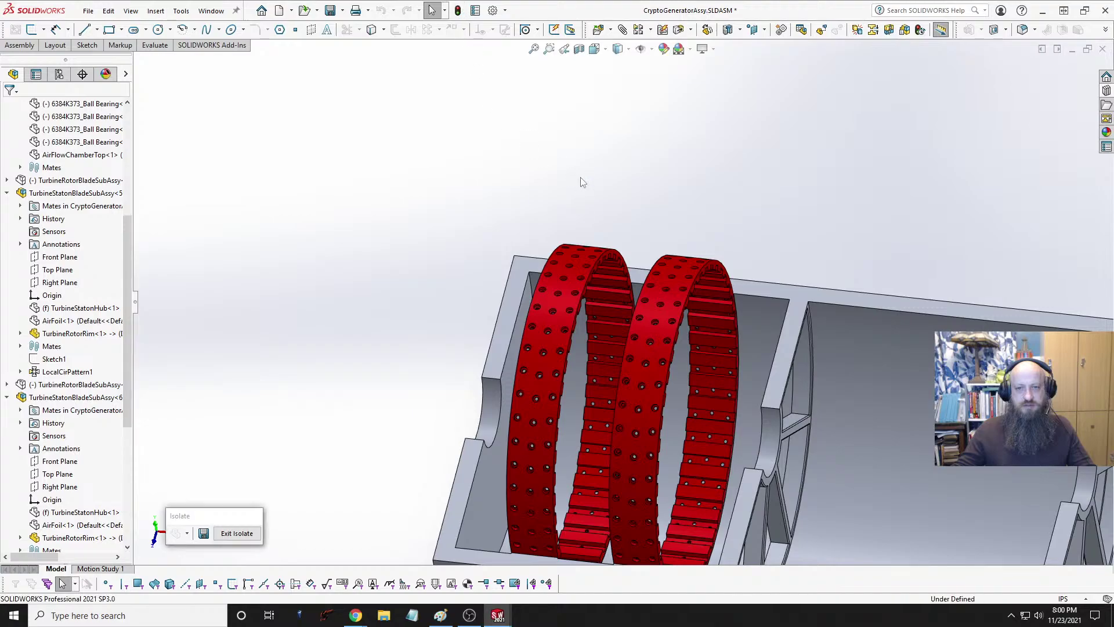
Step: Examine how the isolated red stator rims fit against the ribs and inner wall of AirFlowChamberBase
scroll(767, 332, "up", 1)
middle_click_drag(767, 332, 610, 365)
scroll(719, 298, "up", 6)
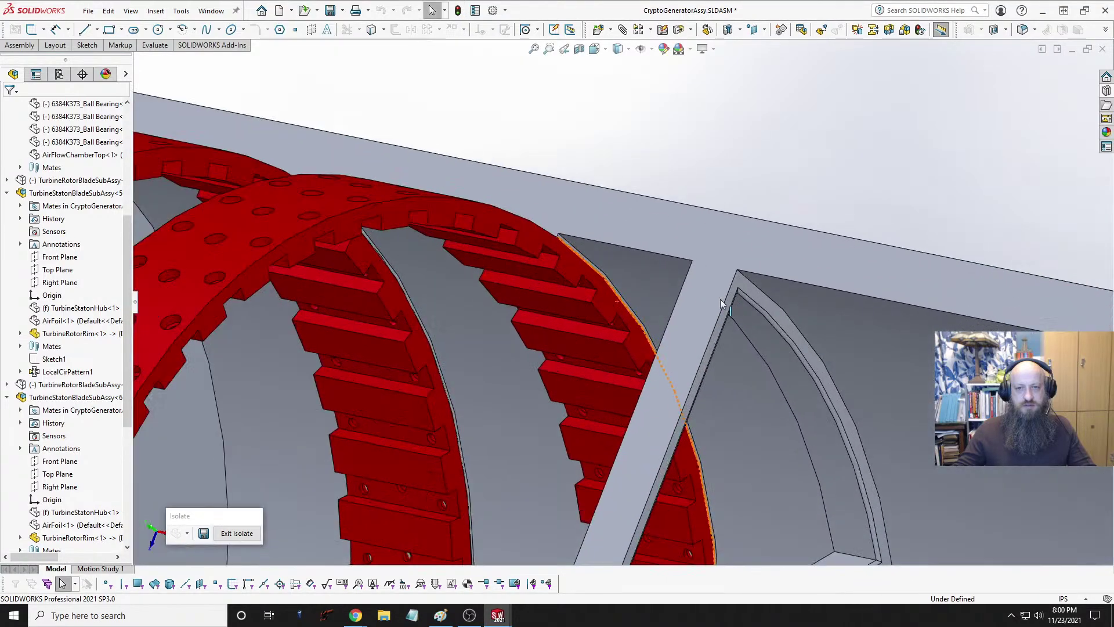
middle_click_drag(719, 298, 554, 252)
scroll(601, 266, "down", 3)
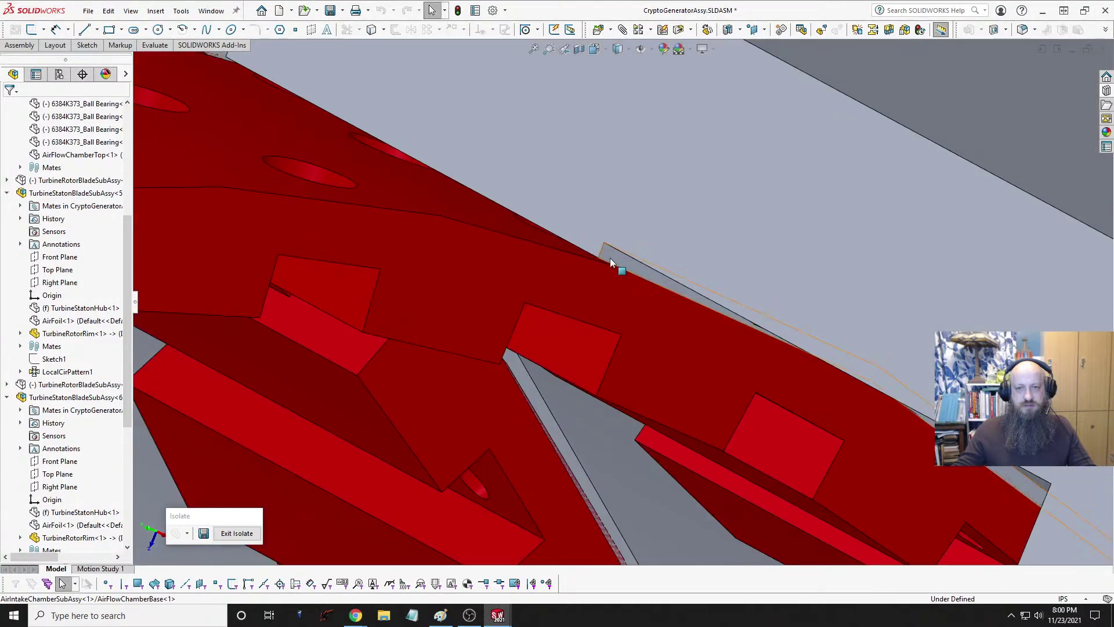
scroll(607, 270, "up", 4)
scroll(607, 269, "up", 5)
middle_click_drag(609, 271, 522, 371)
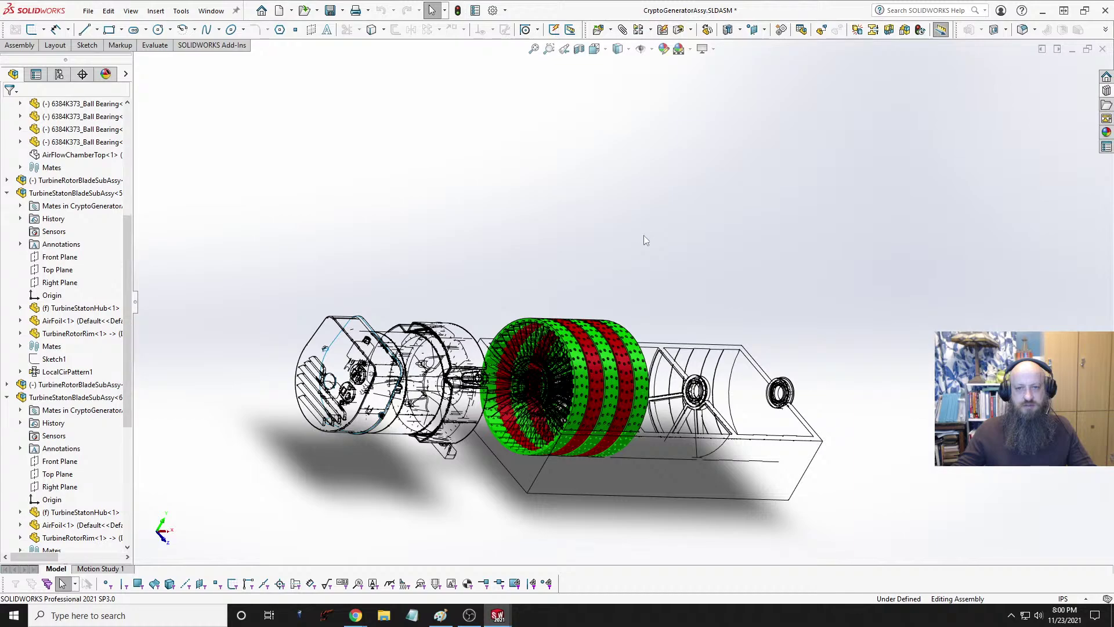
Step: Show the full generator assembly in trimetric view and save it
key("space")
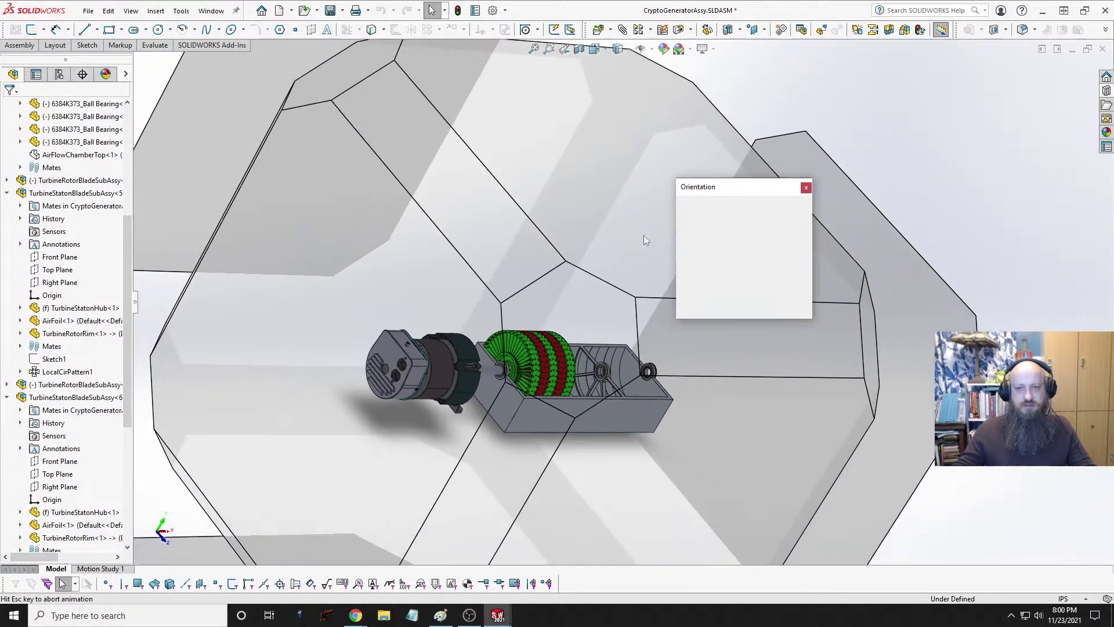
left_click(799, 227)
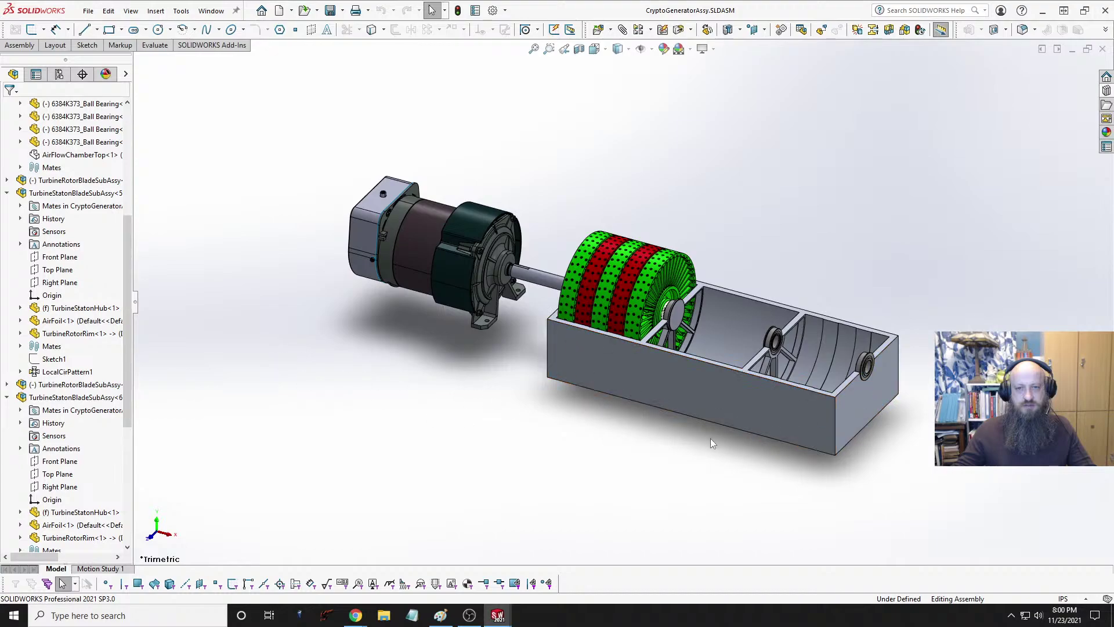
left_click(708, 419)
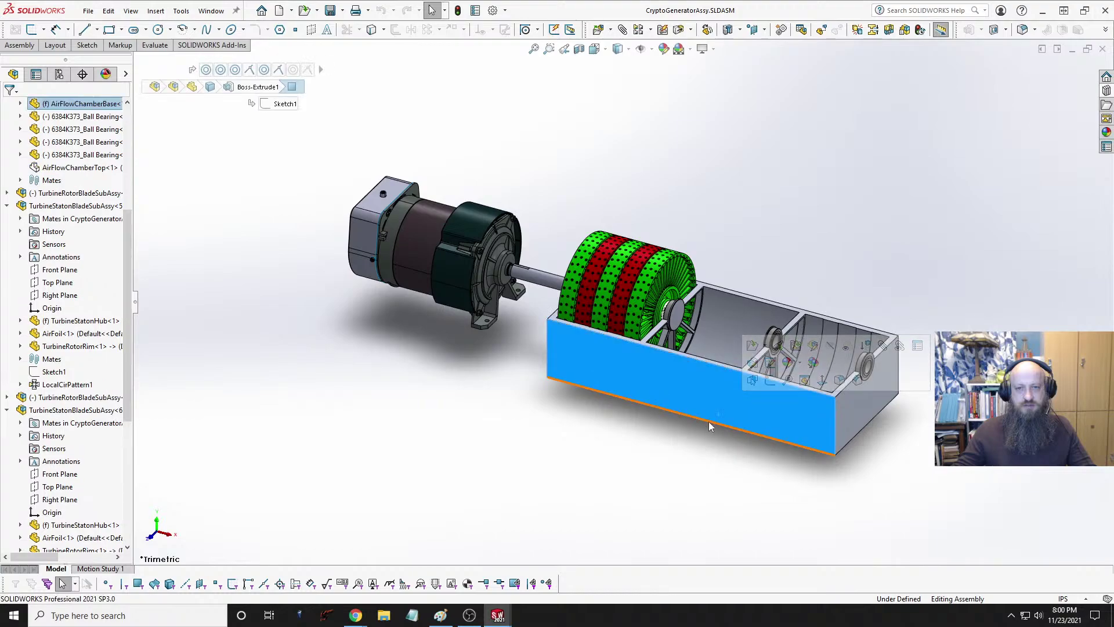
left_click(628, 460)
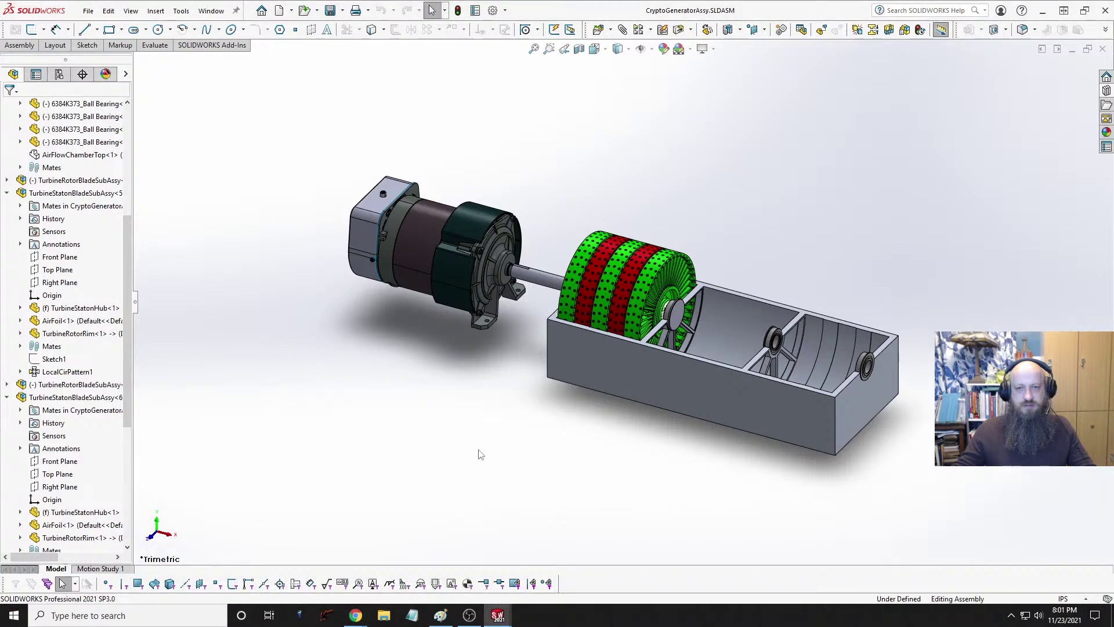
Step: Open the TurbineStatonHub part for review, and return to the assembly to examine the shaft end and ball bearing
scroll(703, 302, "down", 6)
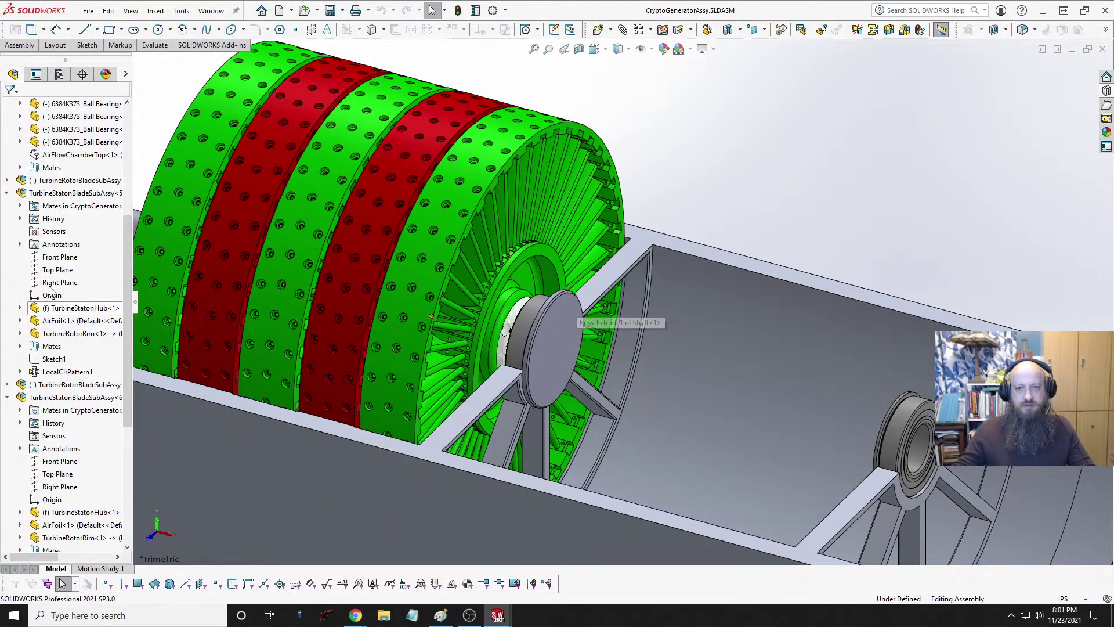
left_click(74, 194)
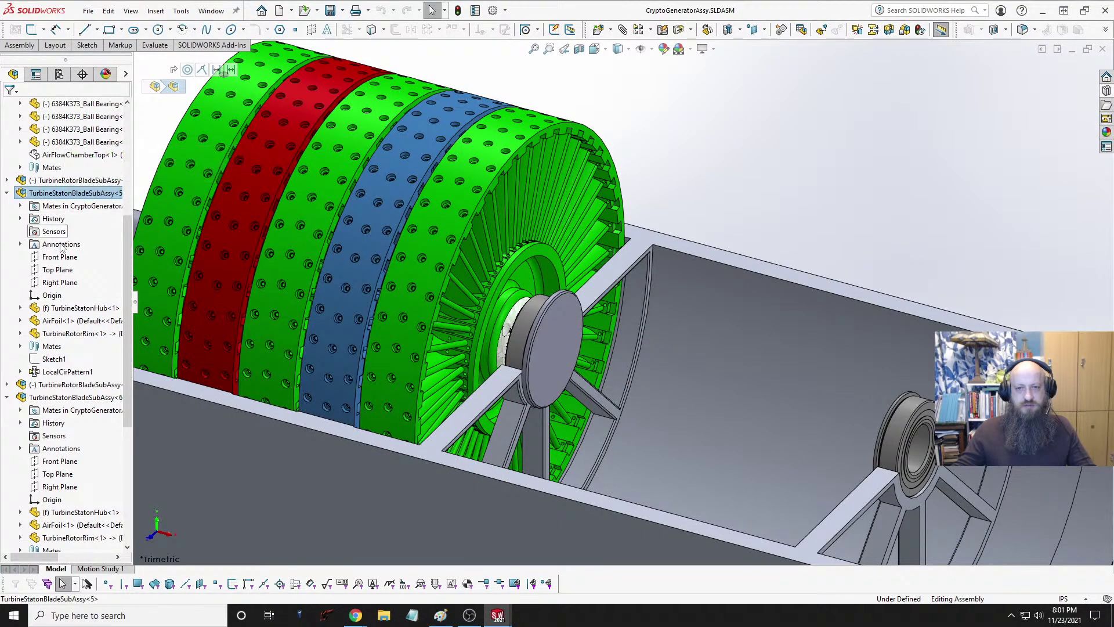
left_click(79, 310)
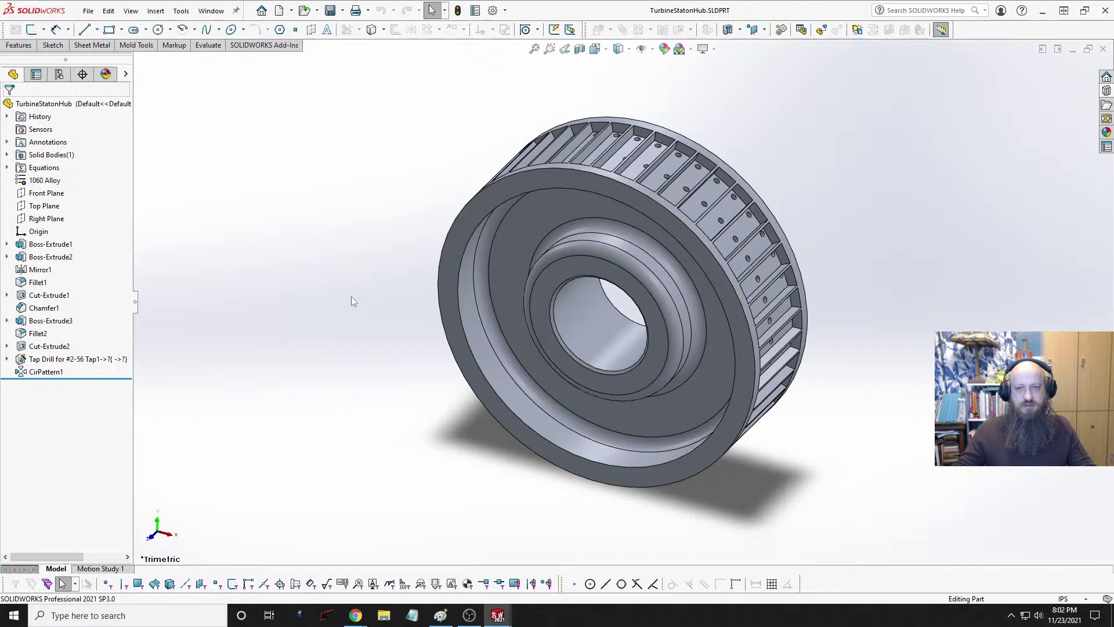
key("ctrl+Tab")
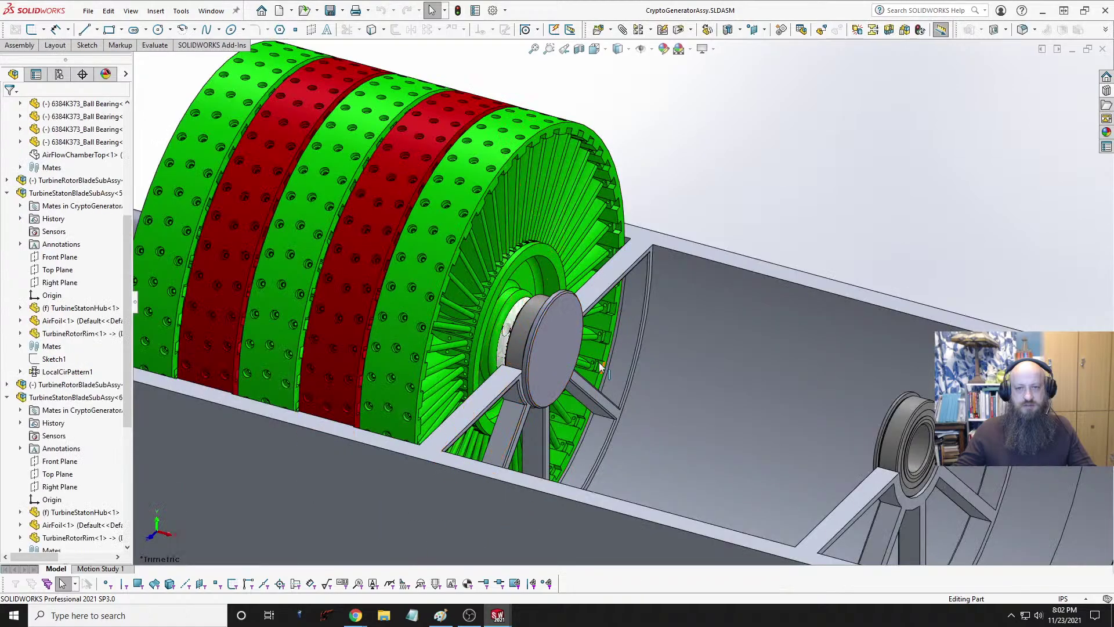
scroll(574, 366, "down", 5)
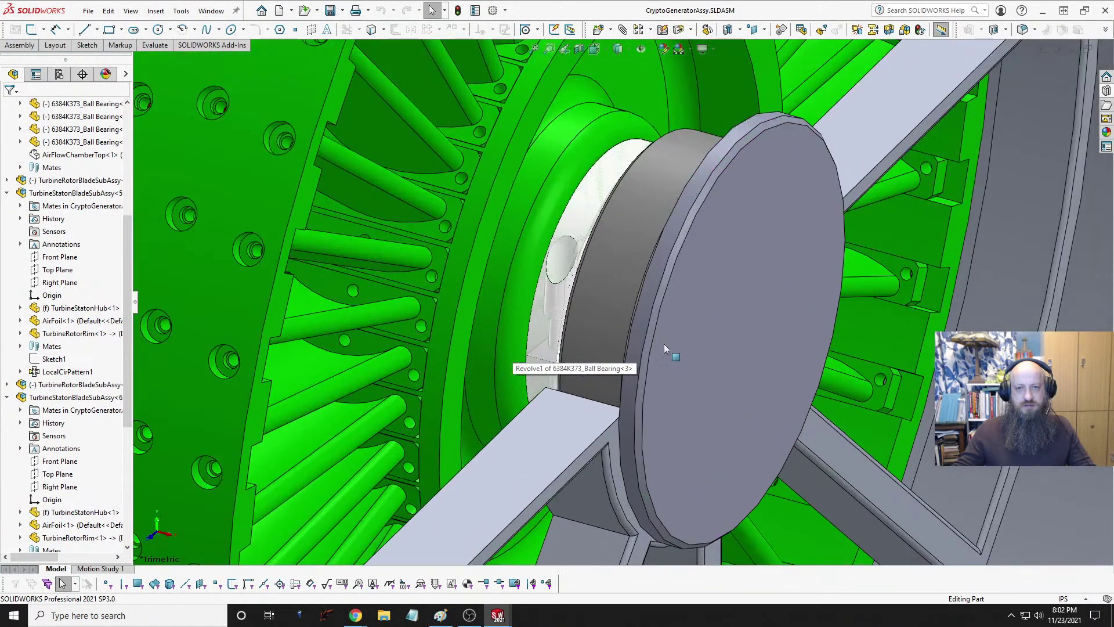
Step: Collapse the expanded turbine stator and air intake chamber subassemblies in the CryptoGeneratorAssy feature tree
scroll(664, 346, "up", 8)
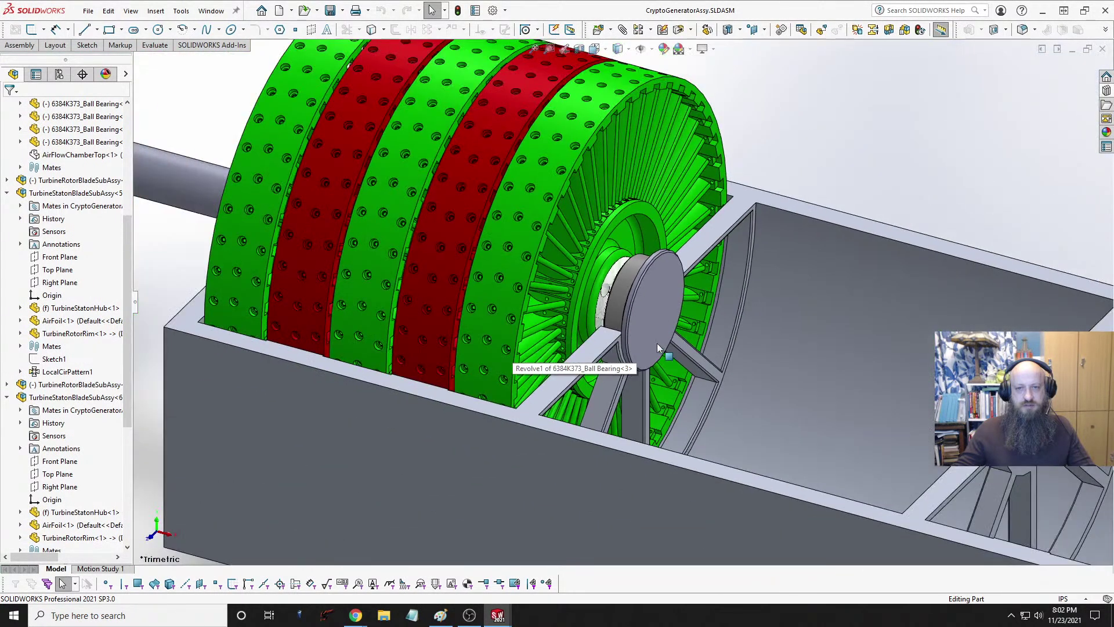
scroll(657, 343, "up", 3)
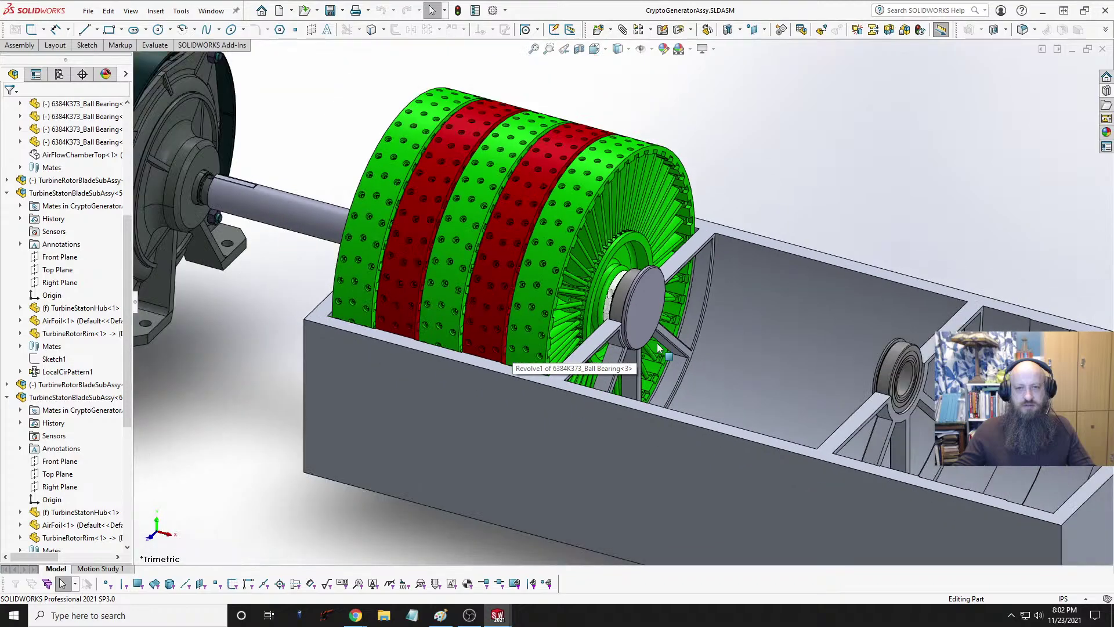
left_click(6, 194)
left_click(7, 219)
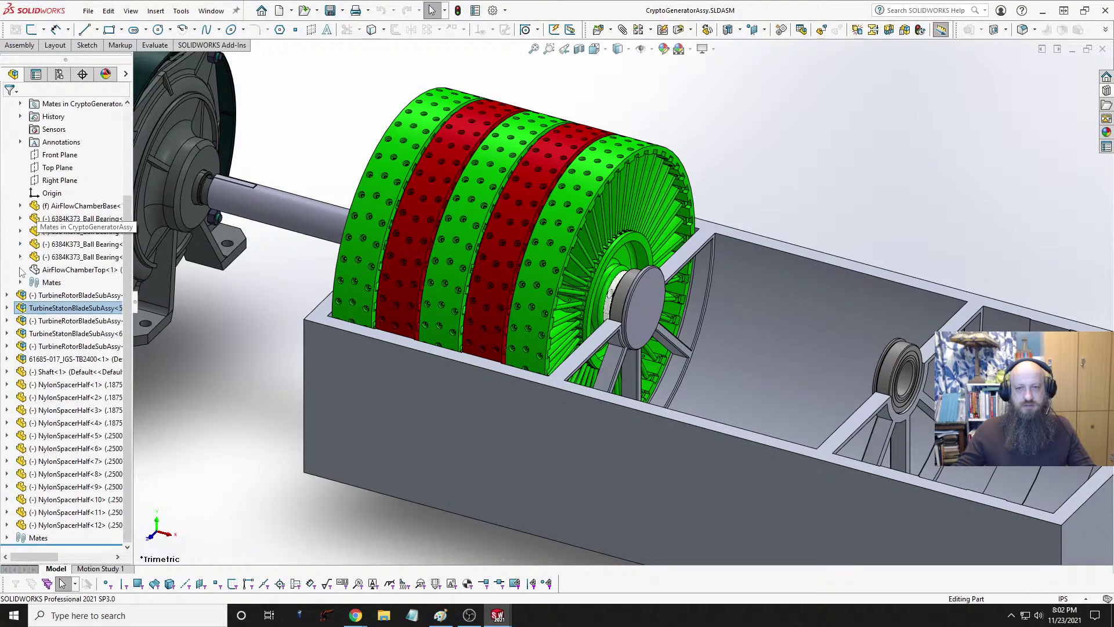
left_click(7, 212)
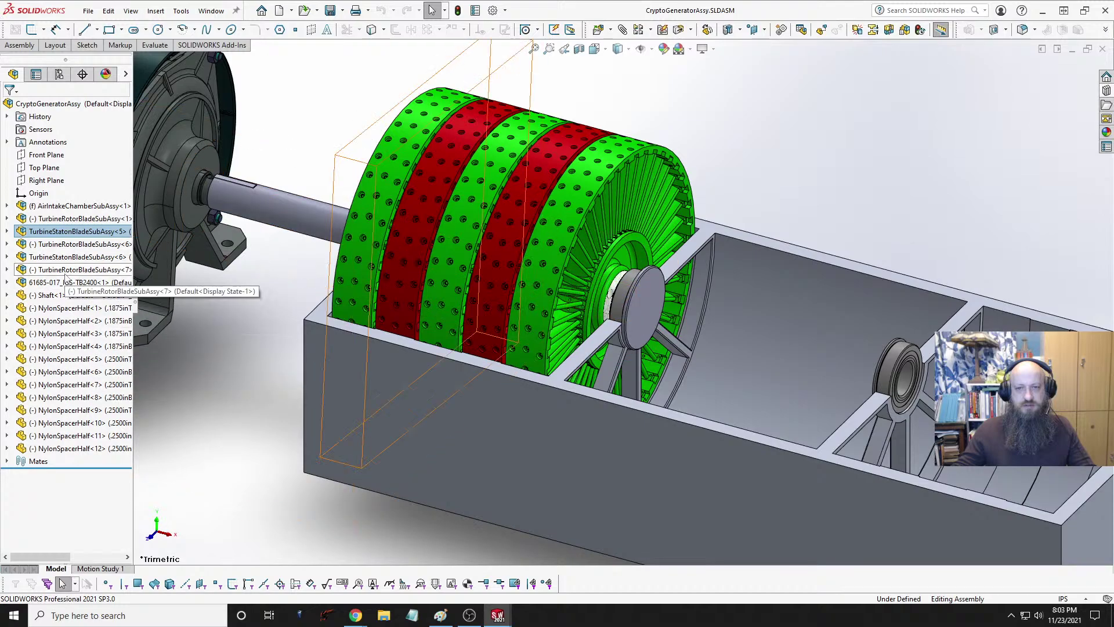
Step: Isolate TurbineStatonBladeSubAssy<5>, TurbineStatonBladeSubAssy<6> and the Shaft in the assembly
left_click(60, 258)
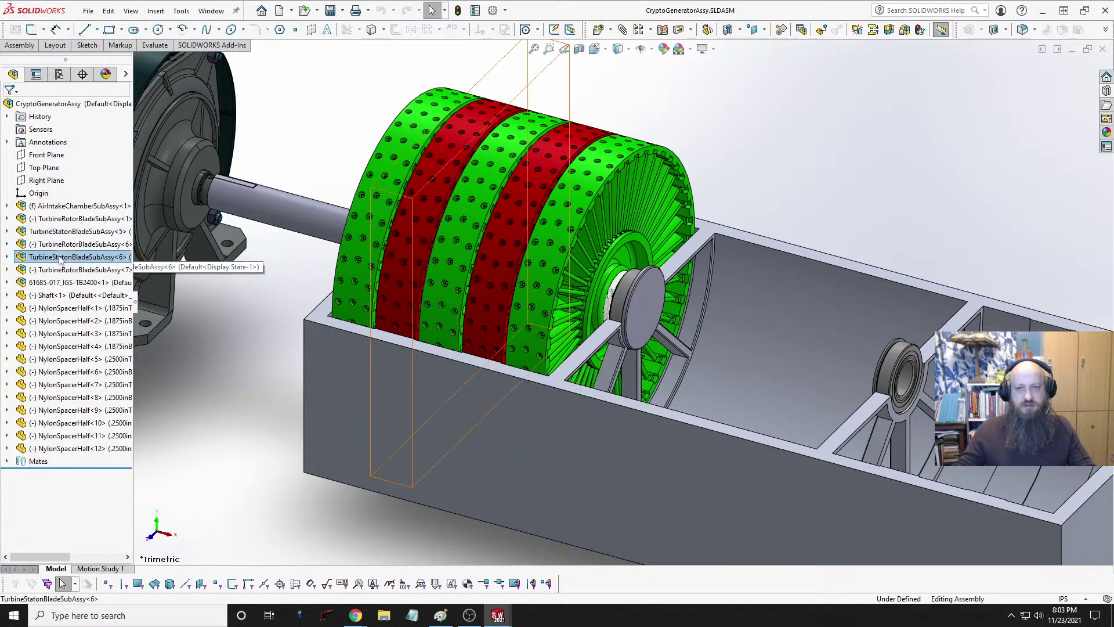
left_click(58, 231, "ctrl")
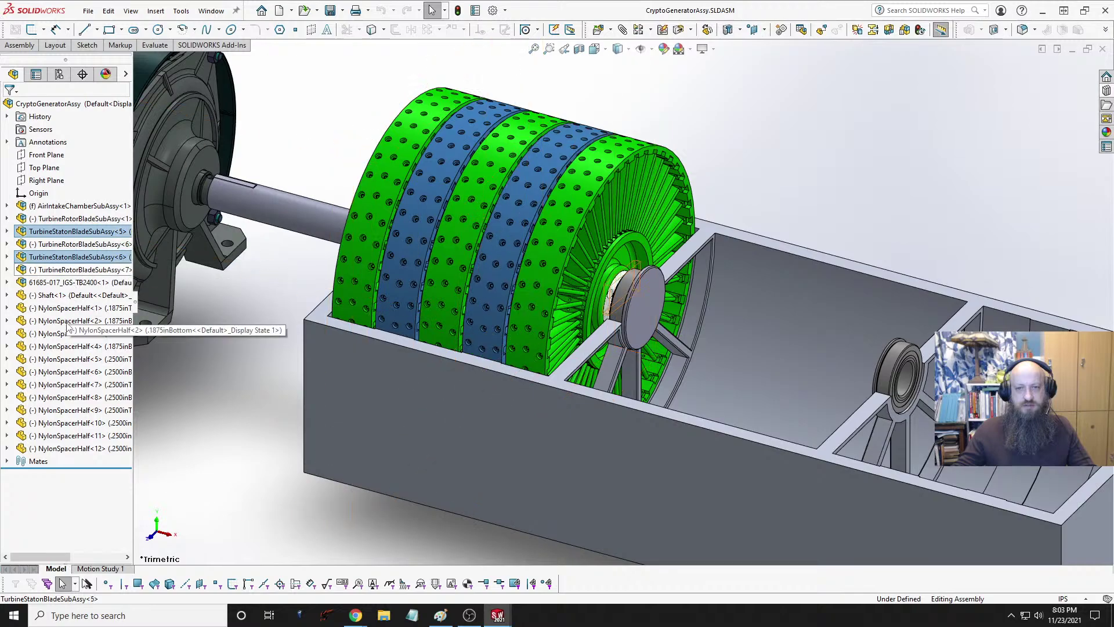
left_click(58, 295, "ctrl")
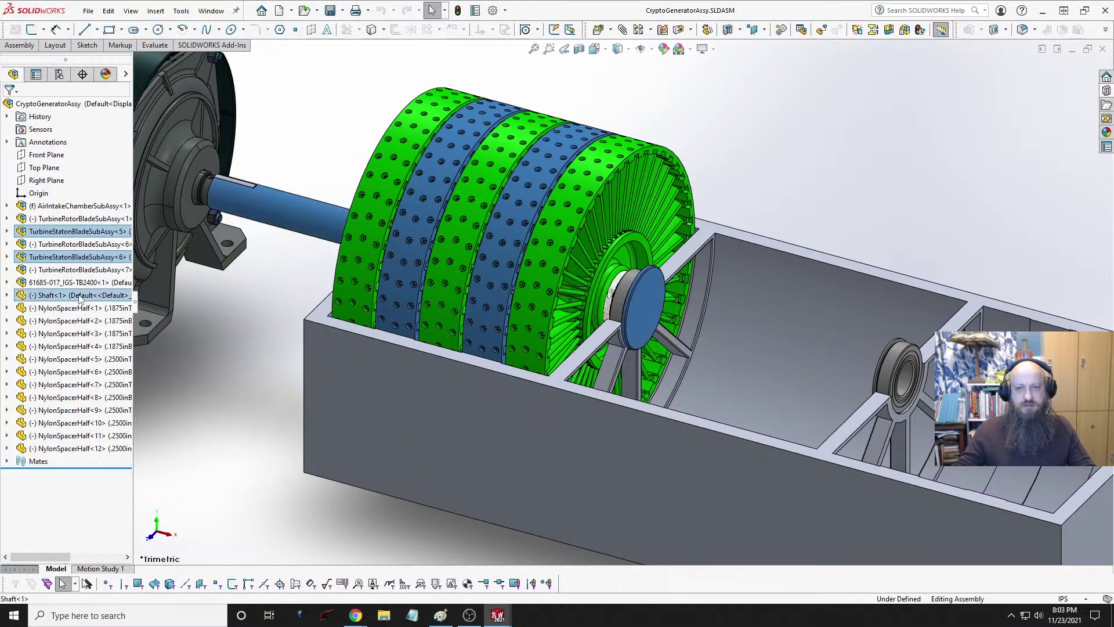
right_click(79, 297)
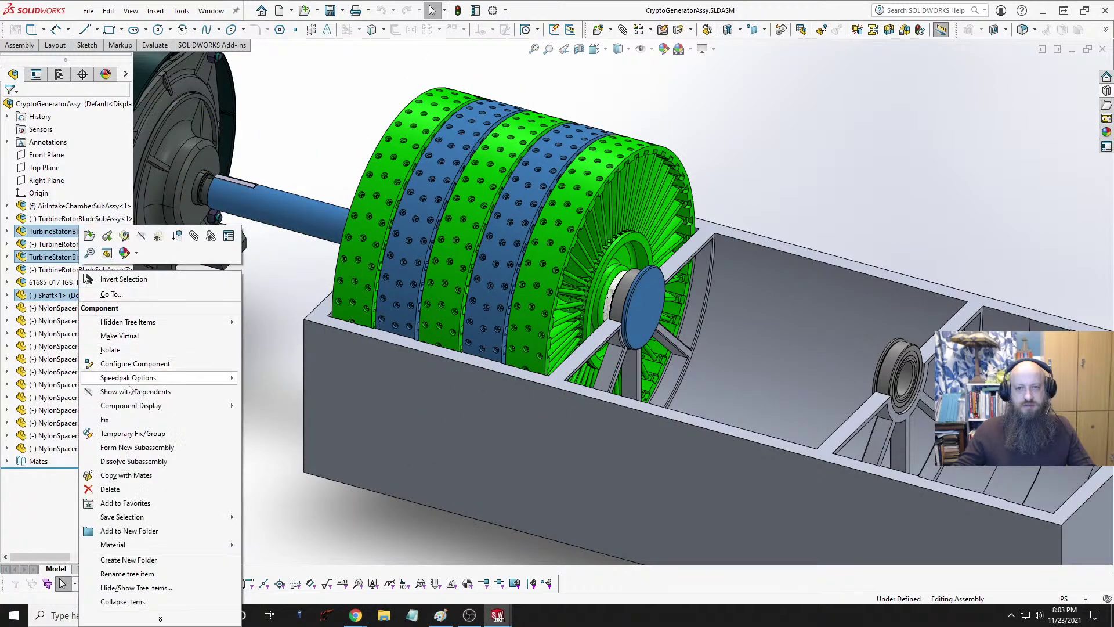
left_click(124, 348)
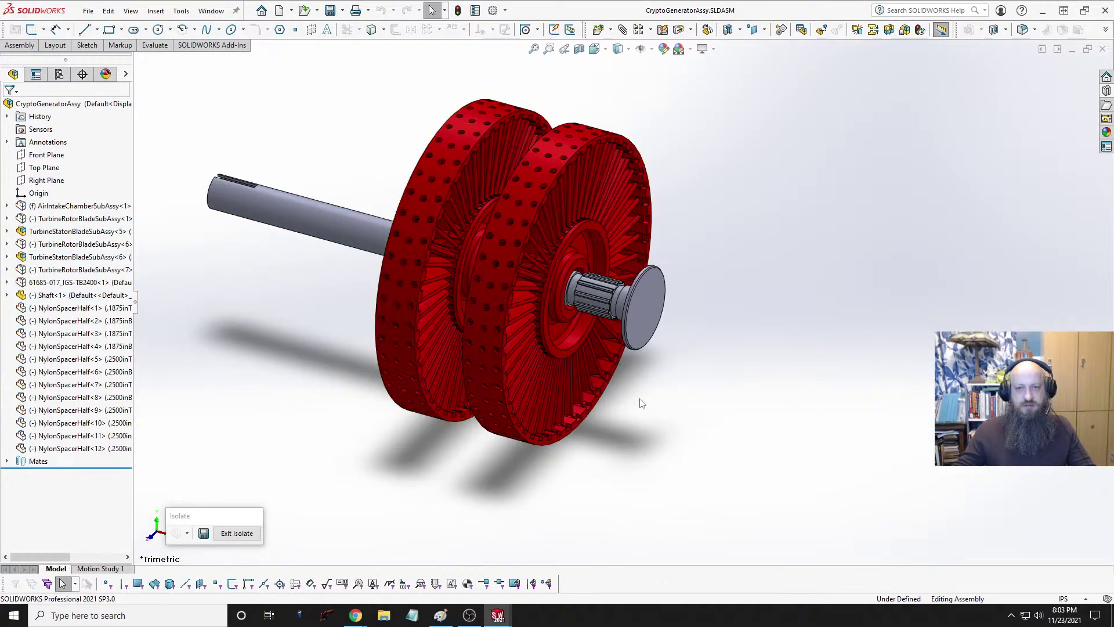
Step: Examine how the splined shaft passes through the hub bores of the red stator stages, from both ends
scroll(597, 271, "down", 6)
middle_click(501, 336)
middle_click_drag(500, 336, 487, 364)
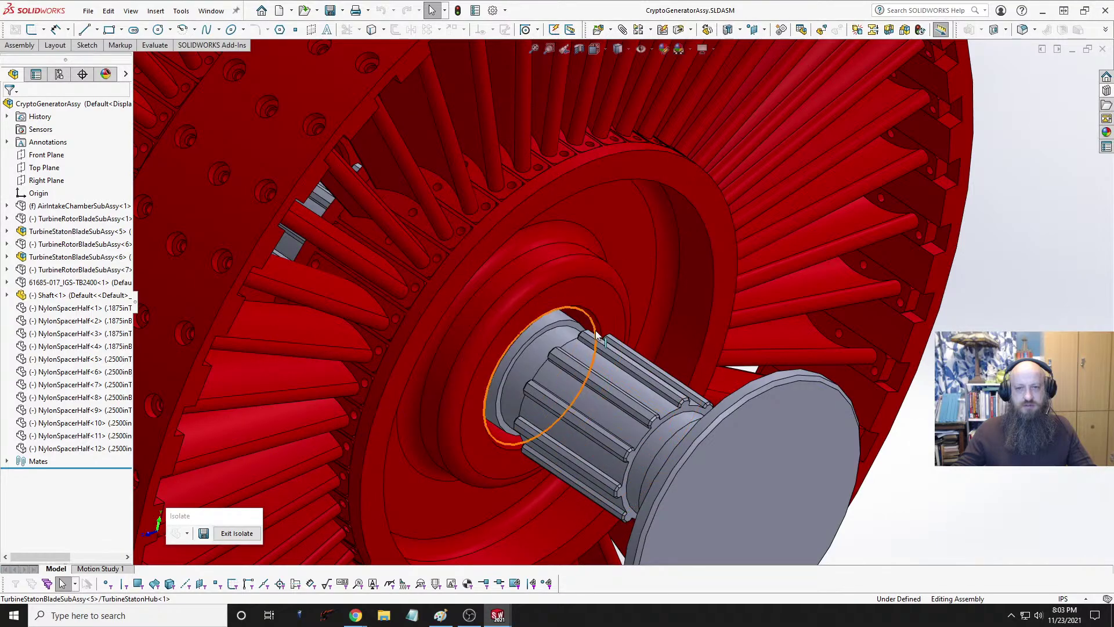
middle_click_drag(505, 327, 592, 318)
scroll(611, 348, "up", 8)
scroll(438, 262, "down", 6)
middle_click_drag(438, 262, 456, 354)
scroll(604, 208, "down", 4)
scroll(665, 182, "down", 3)
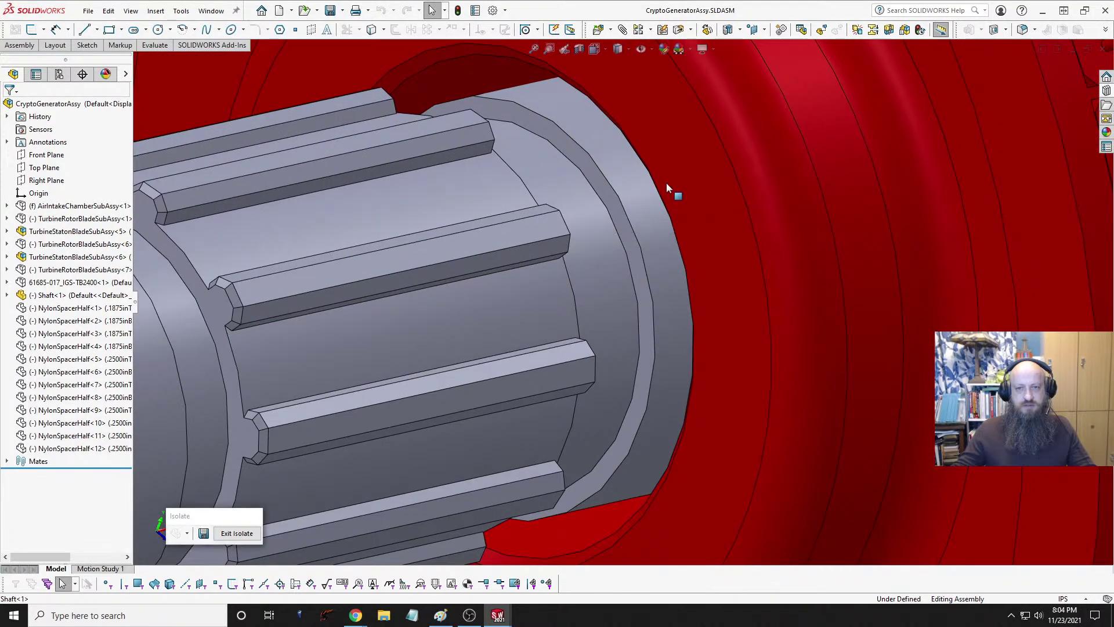
middle_click_drag(666, 183, 666, 204)
scroll(662, 214, "up", 4)
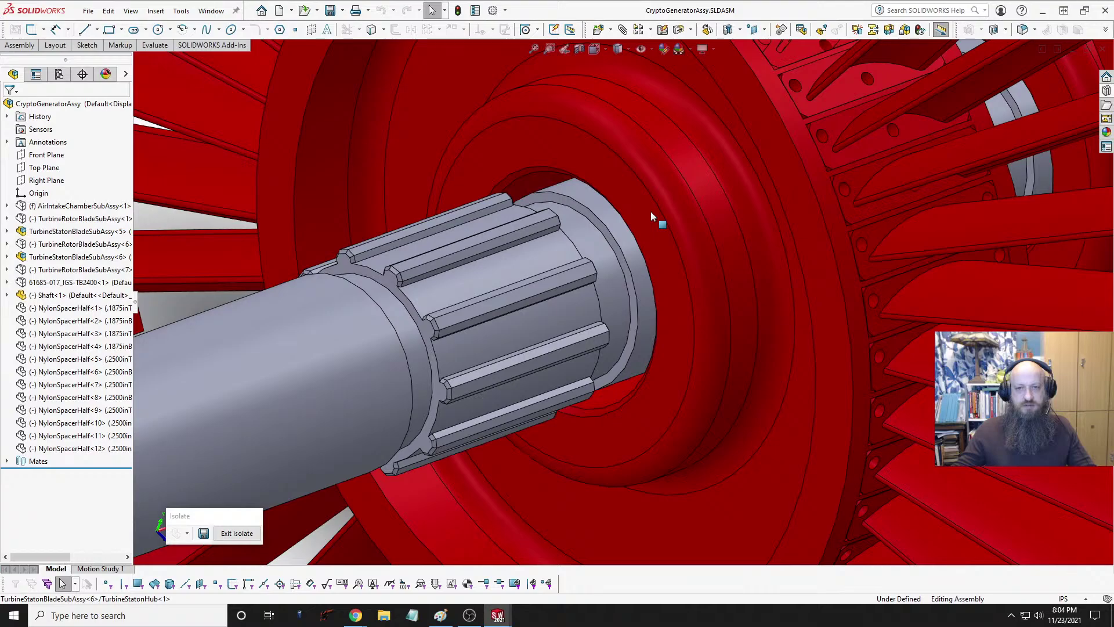
Step: Show the isolated parts in trimetric view and exit Isolate to bring back the whole assembly
key("f")
key("space")
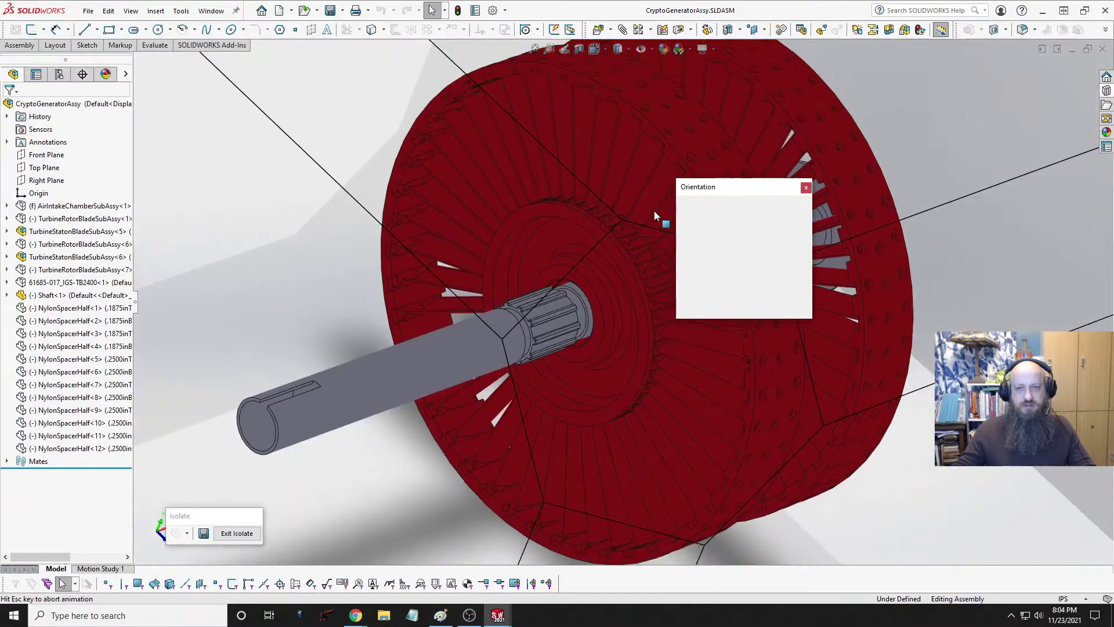
left_click(794, 223)
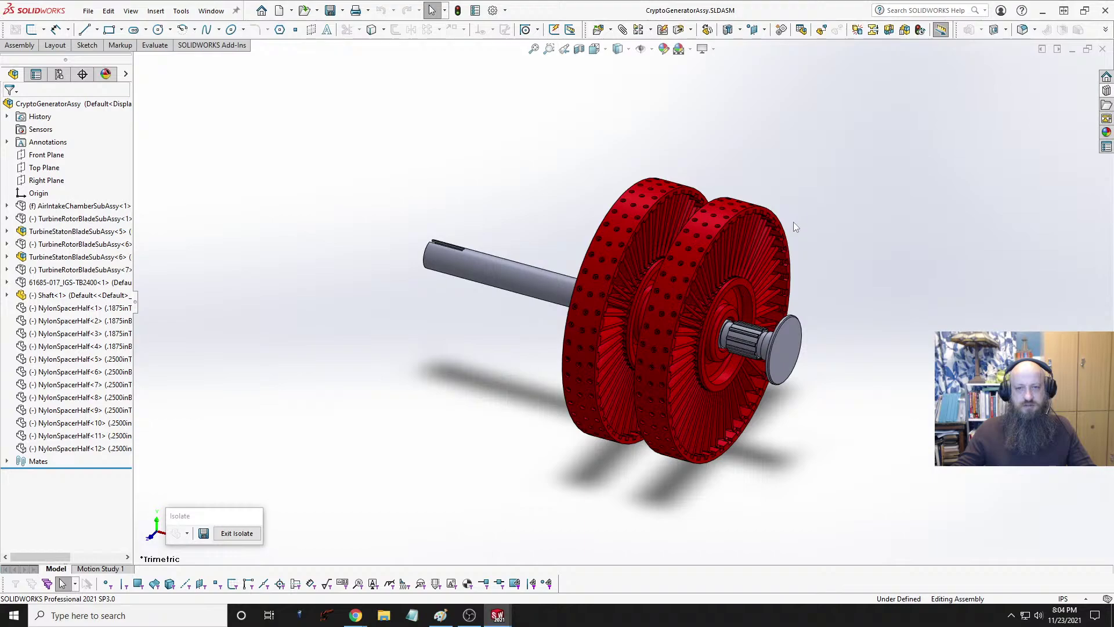
left_click(237, 532)
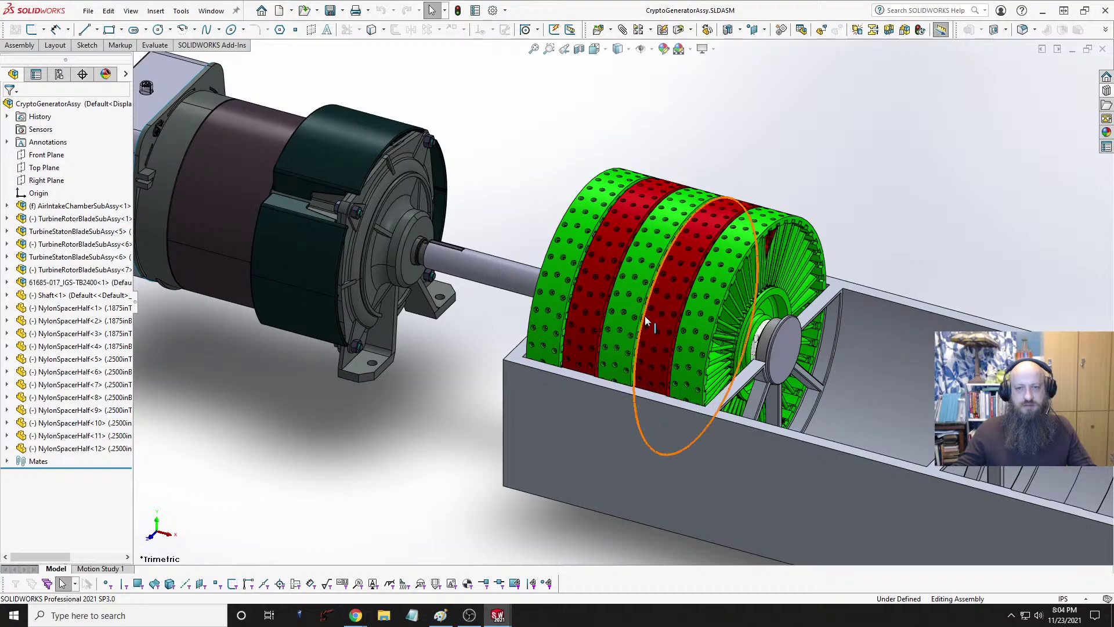
Step: Examine the ball bearing and nylon spacer on the generator side of the turbine stack from below and above
scroll(881, 337, "up", 4)
middle_click_drag(876, 331, 812, 383)
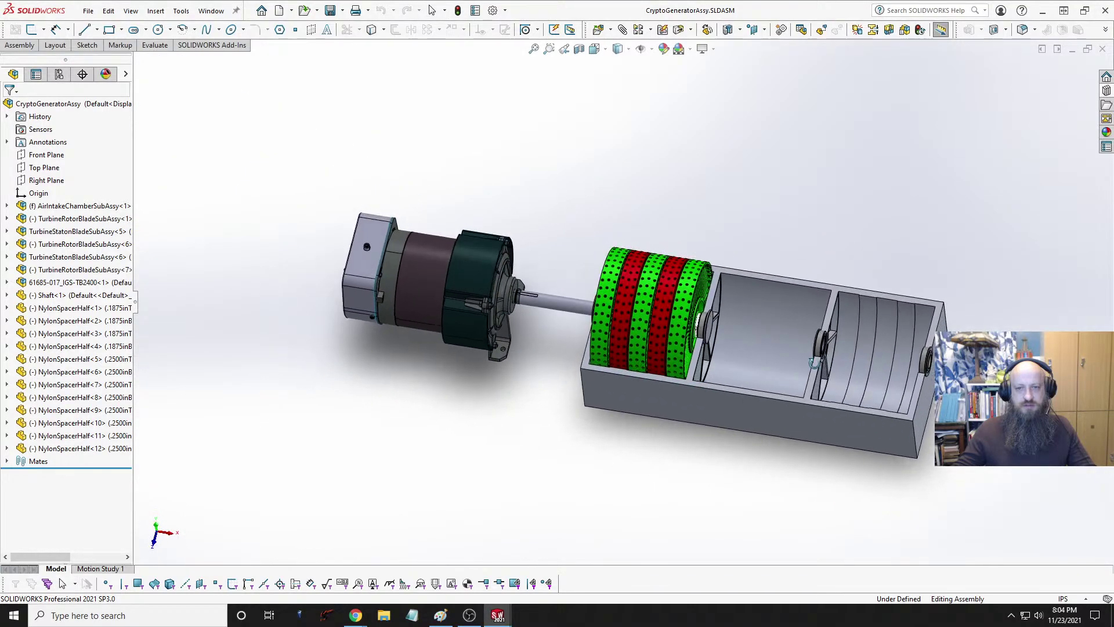
scroll(750, 285, "down", 4)
middle_click_drag(749, 281, 804, 253)
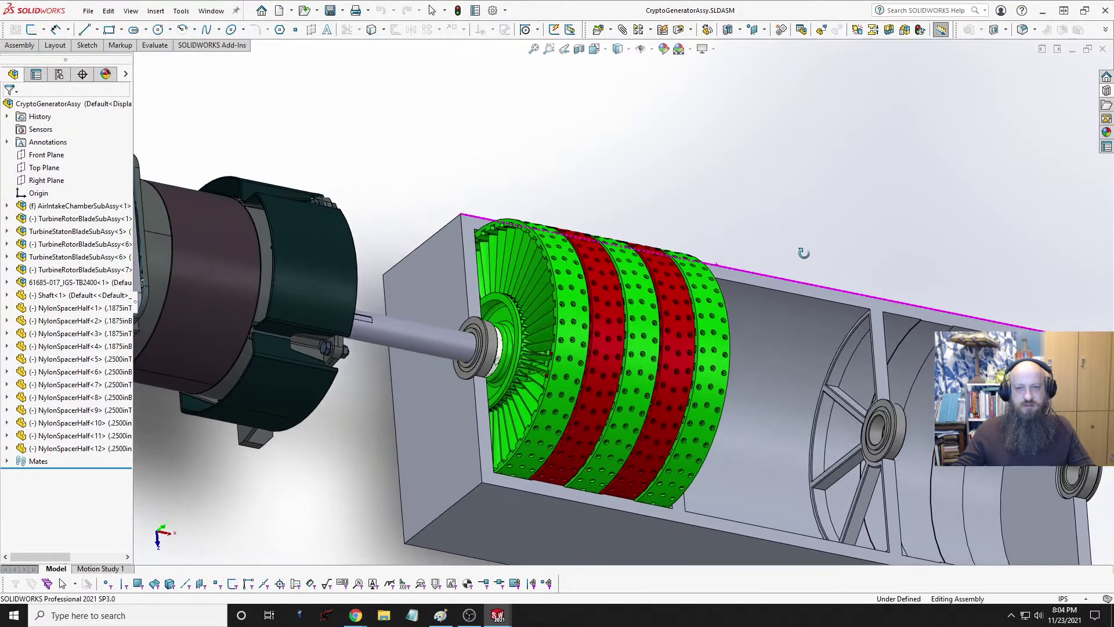
scroll(490, 348, "down", 5)
middle_click_drag(580, 336, 539, 390)
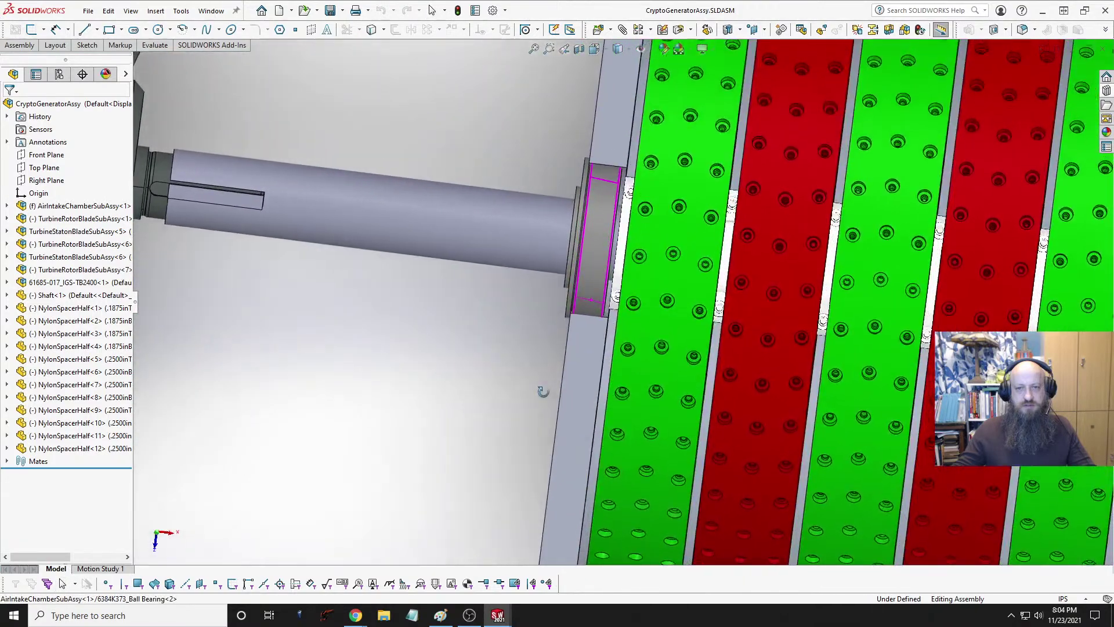
scroll(636, 207, "down", 3)
middle_click_drag(636, 207, 649, 240)
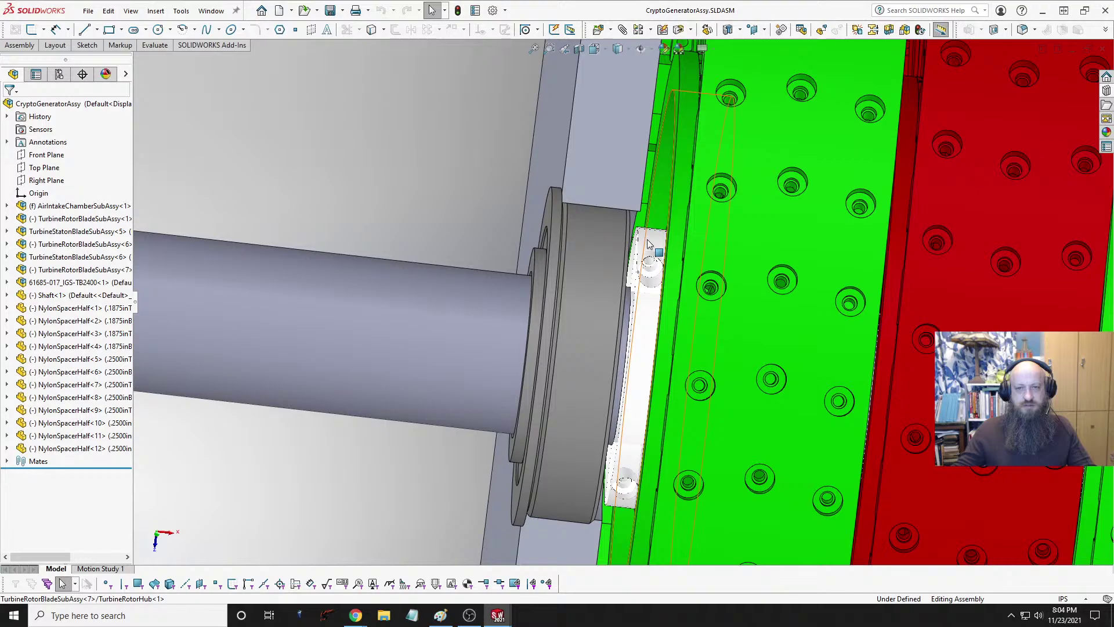
Step: Measure the circular flange edge of the ball bearing next to the shaft's end disc
scroll(650, 238, "up", 5)
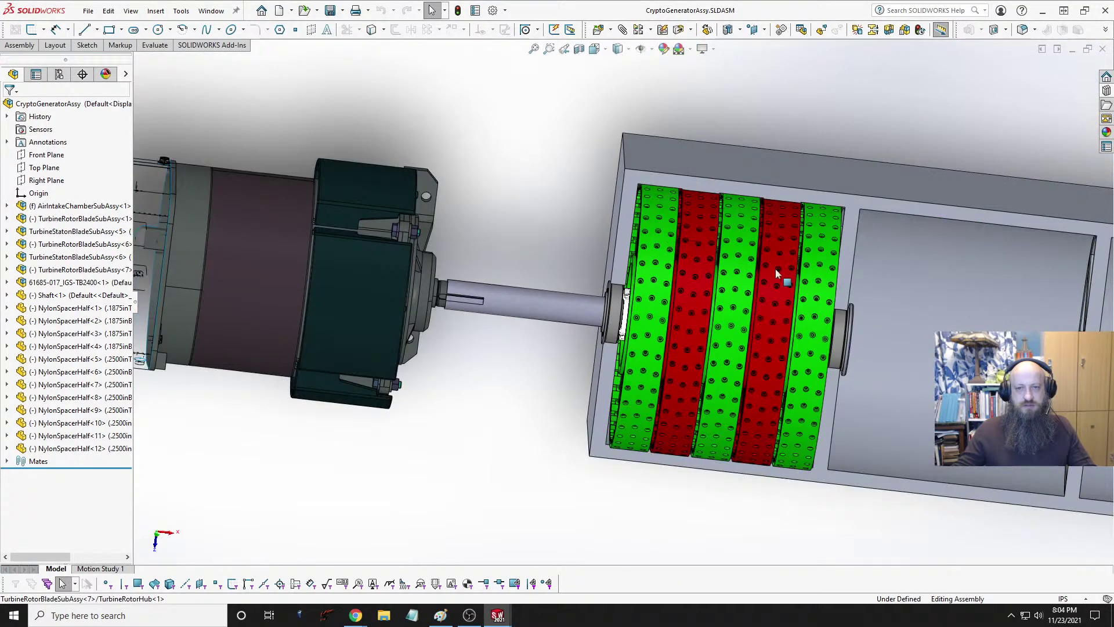
scroll(813, 308, "down", 4)
middle_click_drag(713, 295, 701, 293)
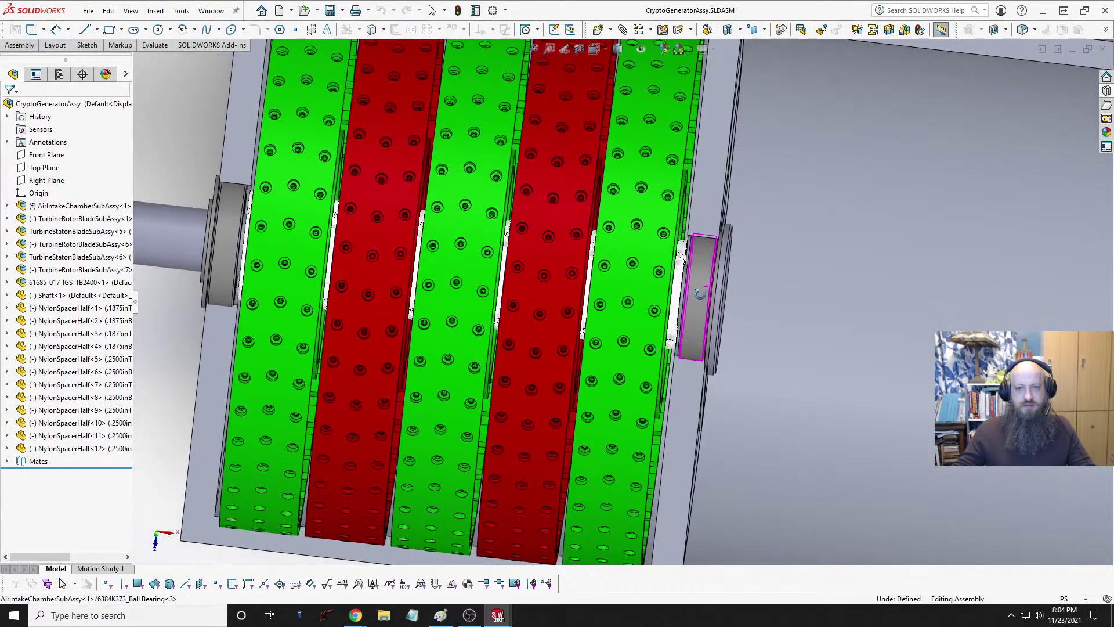
scroll(701, 293, "down", 6)
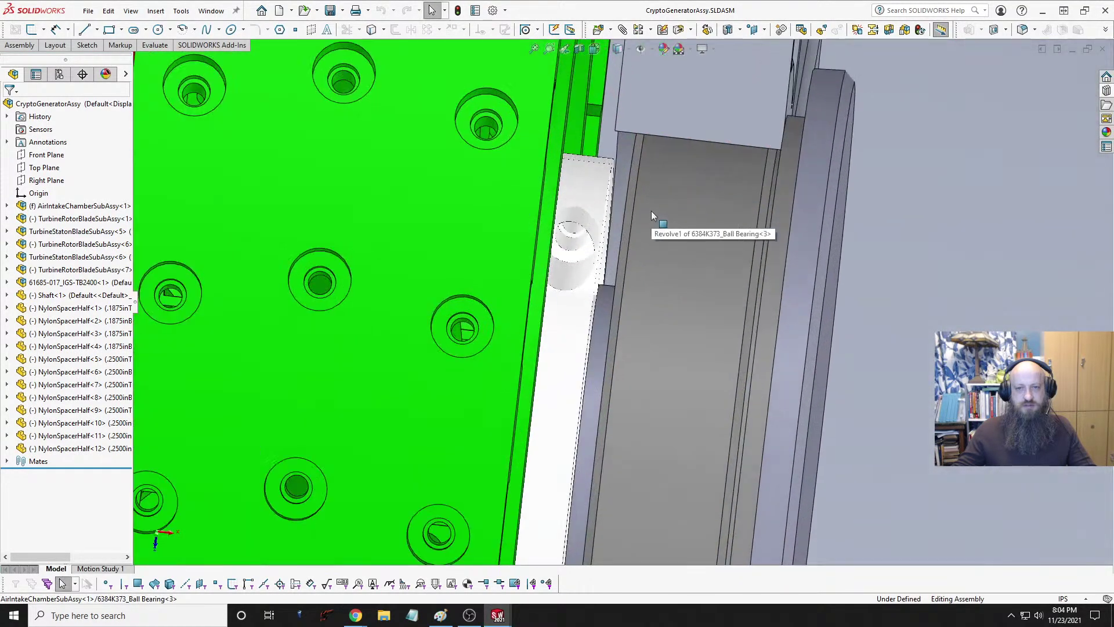
mouse_move(654, 217)
middle_mouse_down()
mouse_move(643, 222)
mouse_move(662, 185)
middle_mouse_up()
left_click(778, 184)
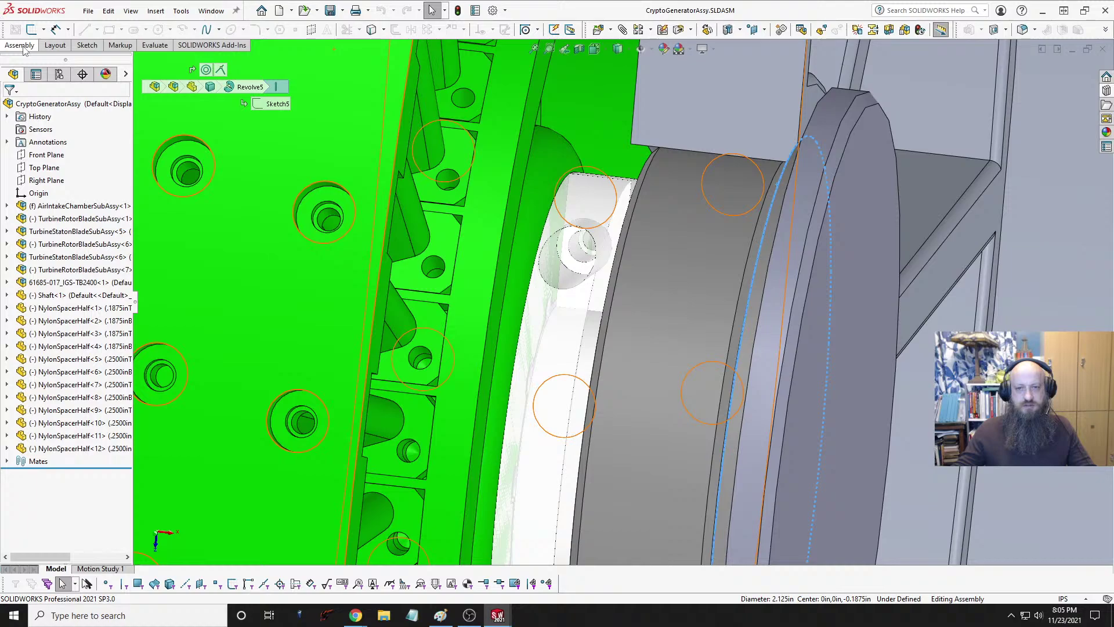
left_click(154, 45)
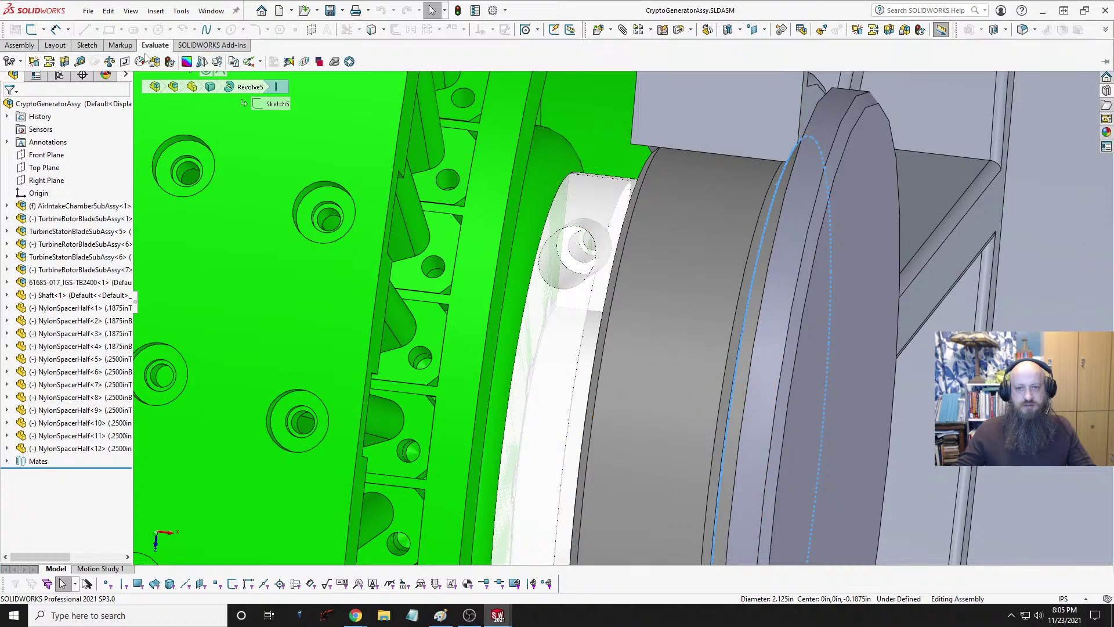
left_click(80, 61)
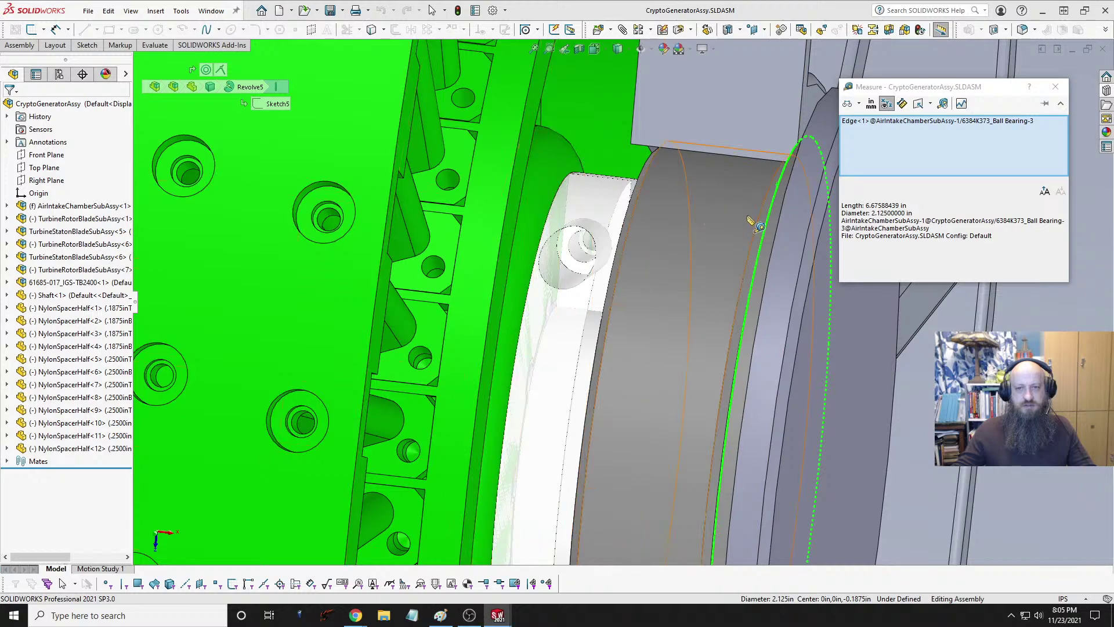
key("Escape")
Step: Switch to the NylonSpacerHalf part and activate its .1875inBottom configuration
key("ctrl+Tab")
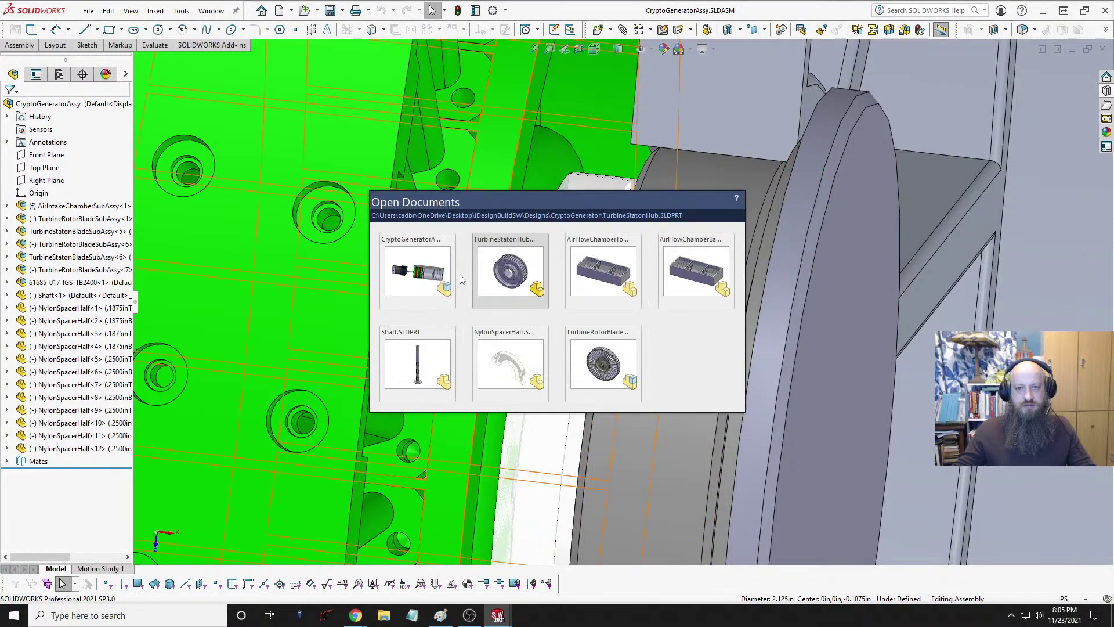
key("ctrl+Tab")
key("ctrl+Tab")
key("ctrl+Tab")
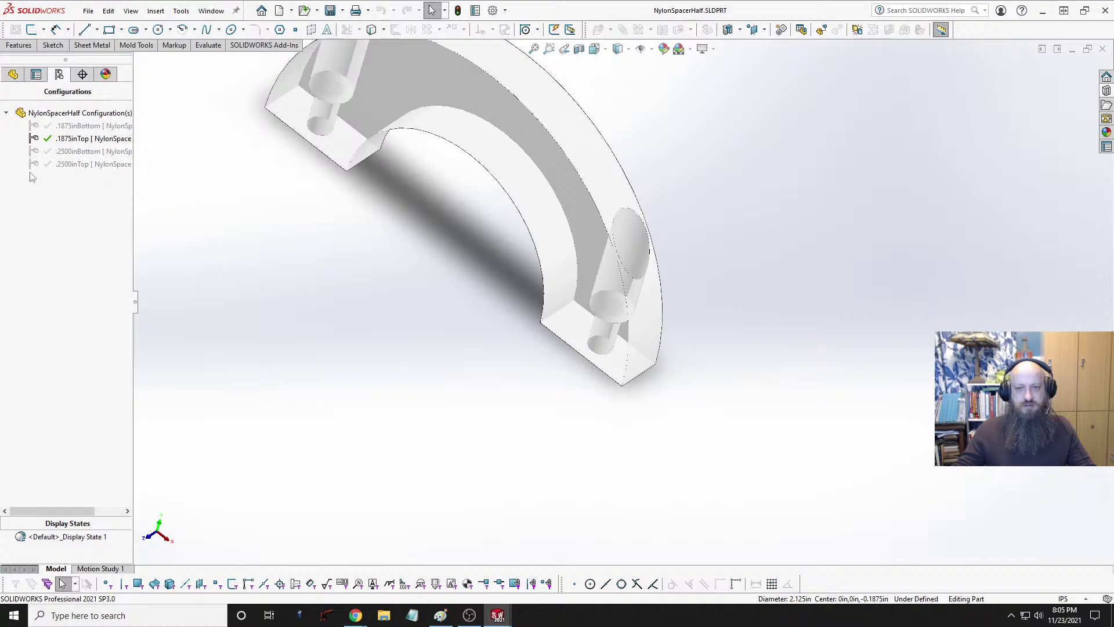
double_click(93, 138)
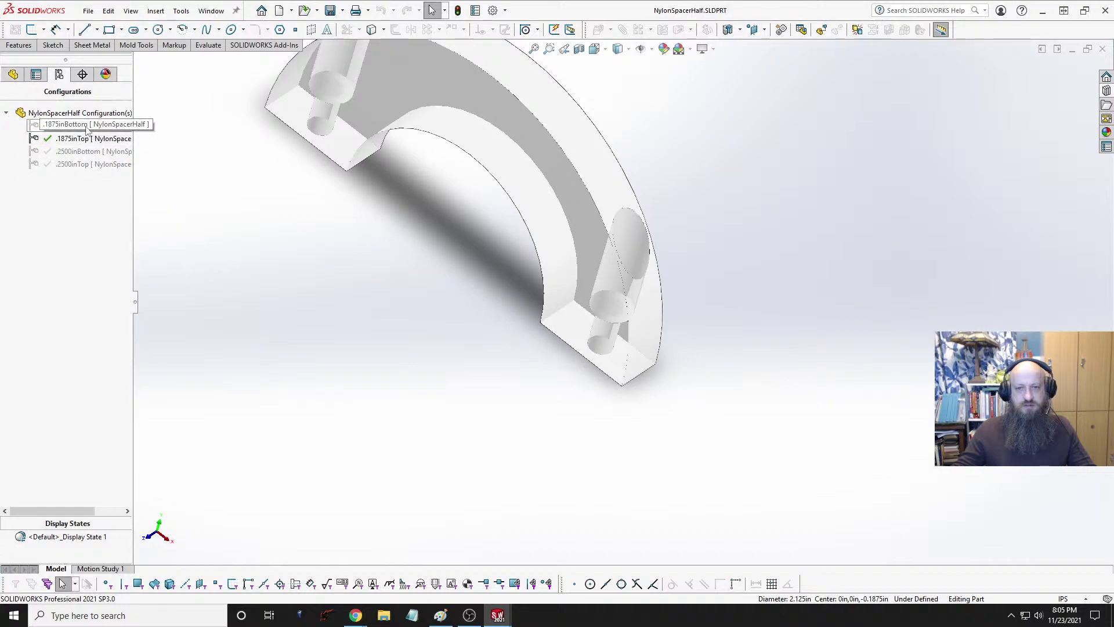
double_click(87, 125)
Step: Display the dimensions of the spacer's Boss-Extrude1 feature and check its diameters
left_click(13, 74)
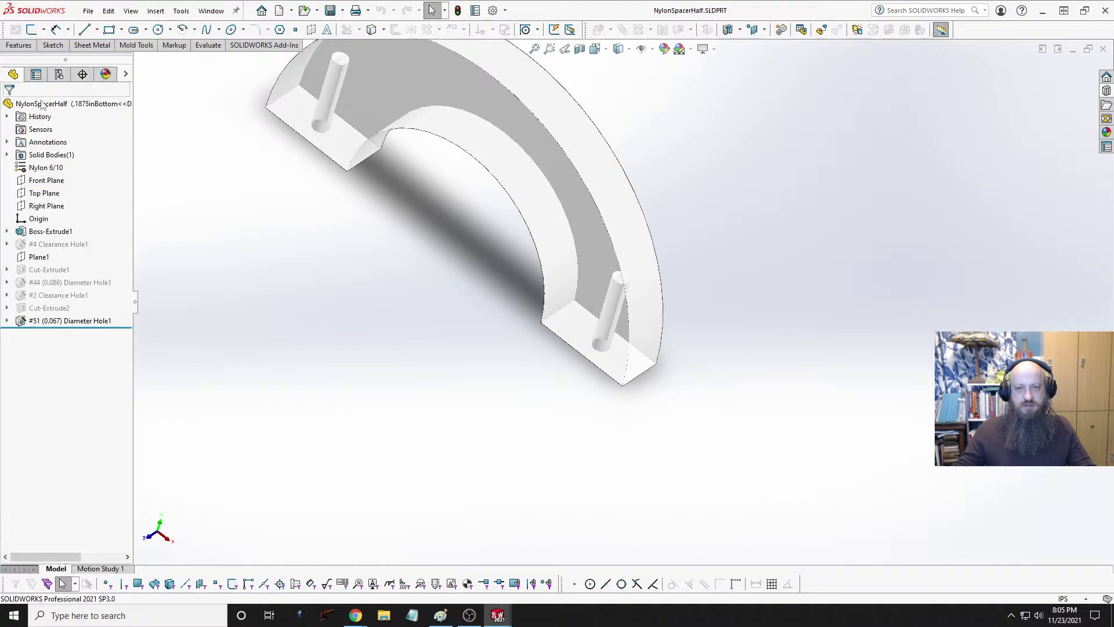
left_click(50, 232)
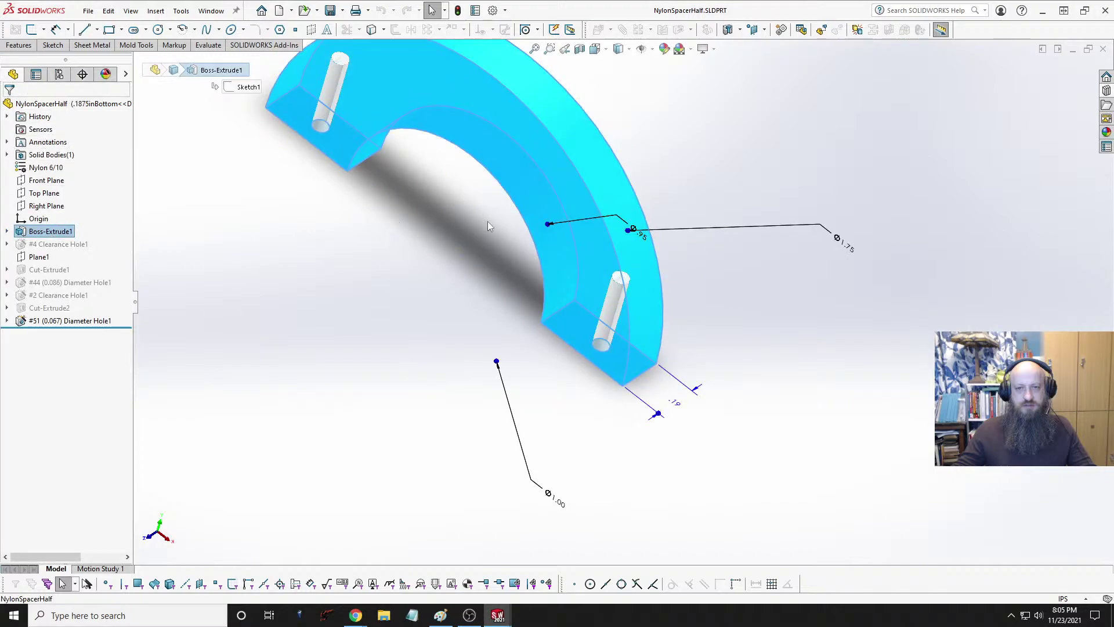
middle_click_drag(555, 246, 554, 198)
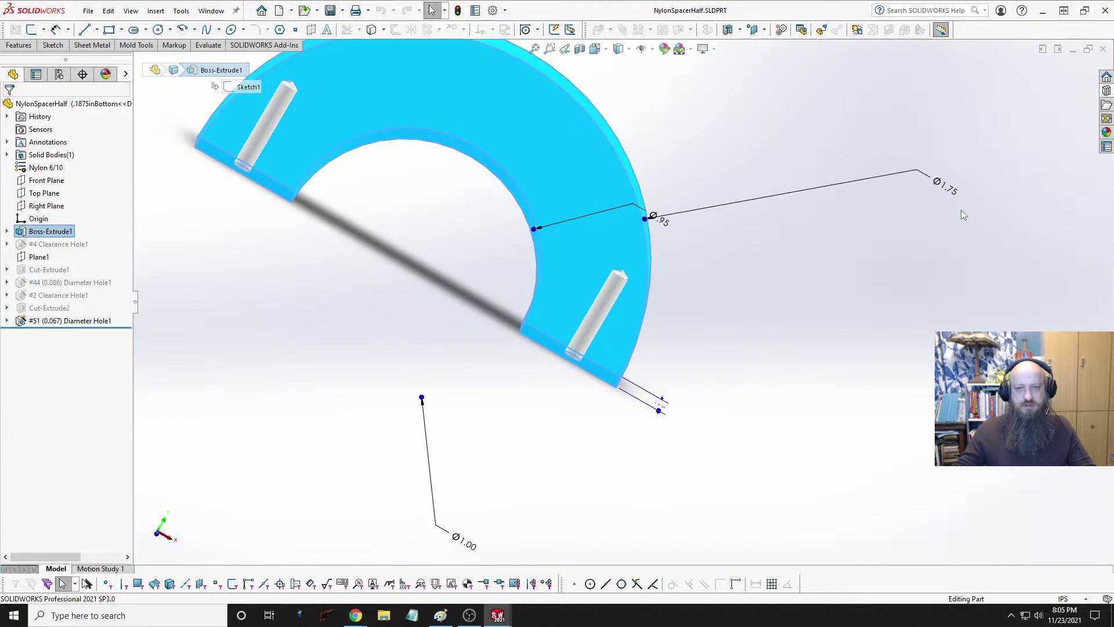
Step: Return to the CryptoGeneratorAssy assembly and measure the bearing's flange edge again in a closer view
key("ctrl+Tab")
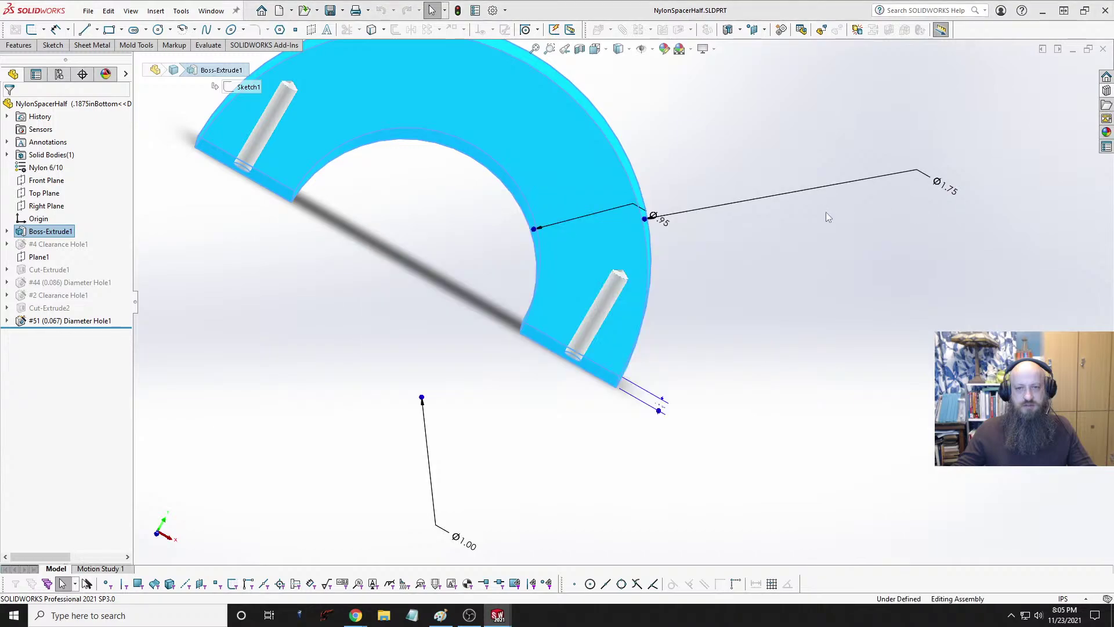
key("ctrl+Tab")
middle_click_drag(804, 228, 813, 208)
scroll(774, 179, "down", 3)
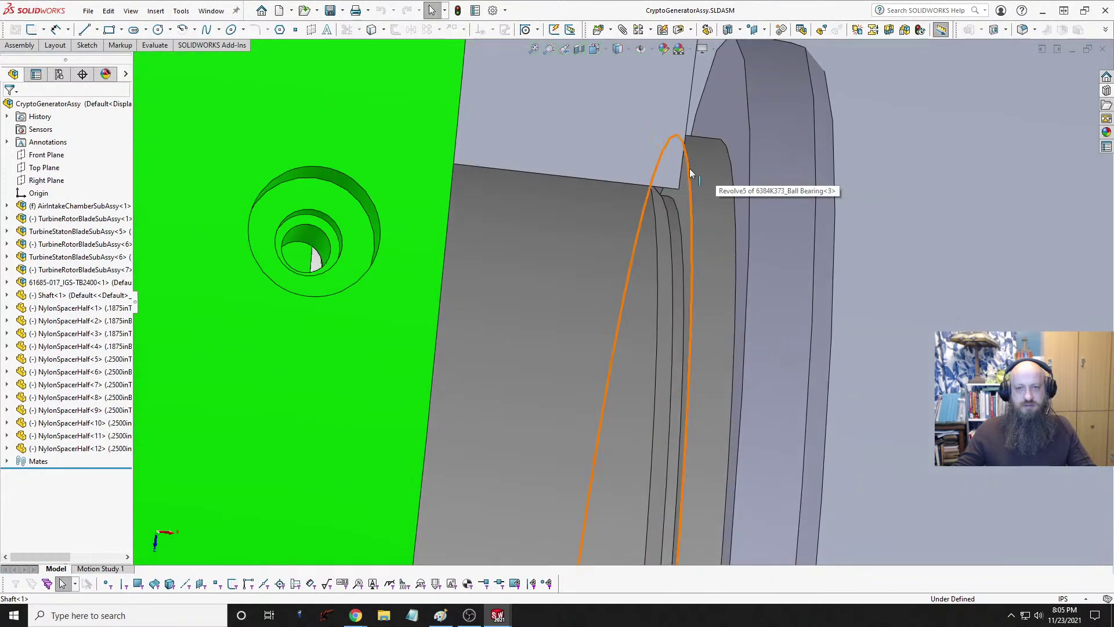
left_click(689, 169)
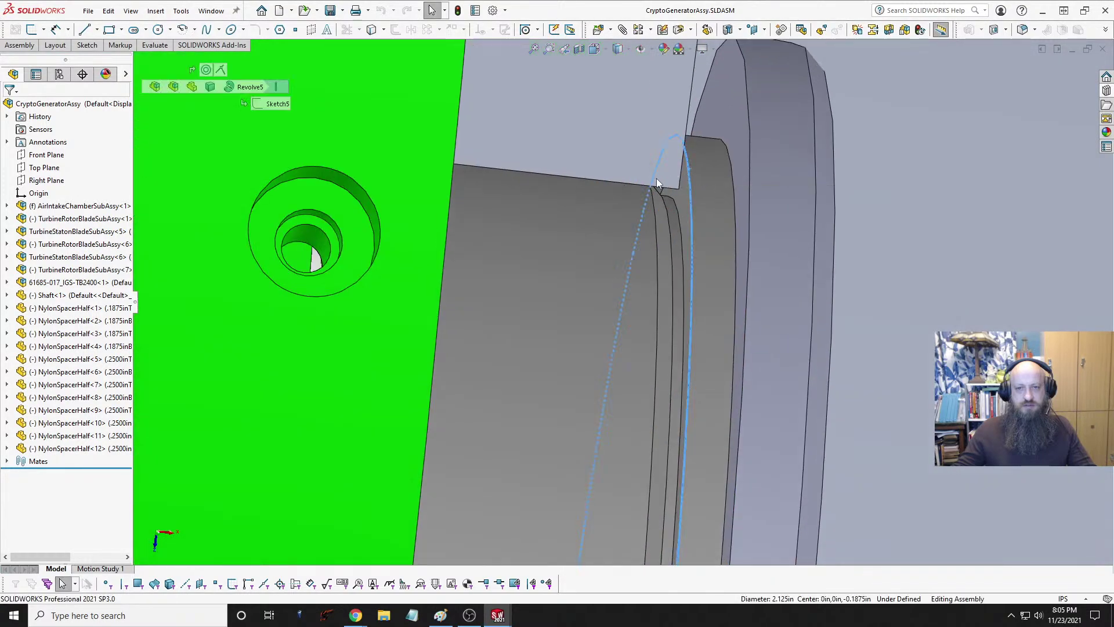
left_click(149, 46)
left_click(81, 62)
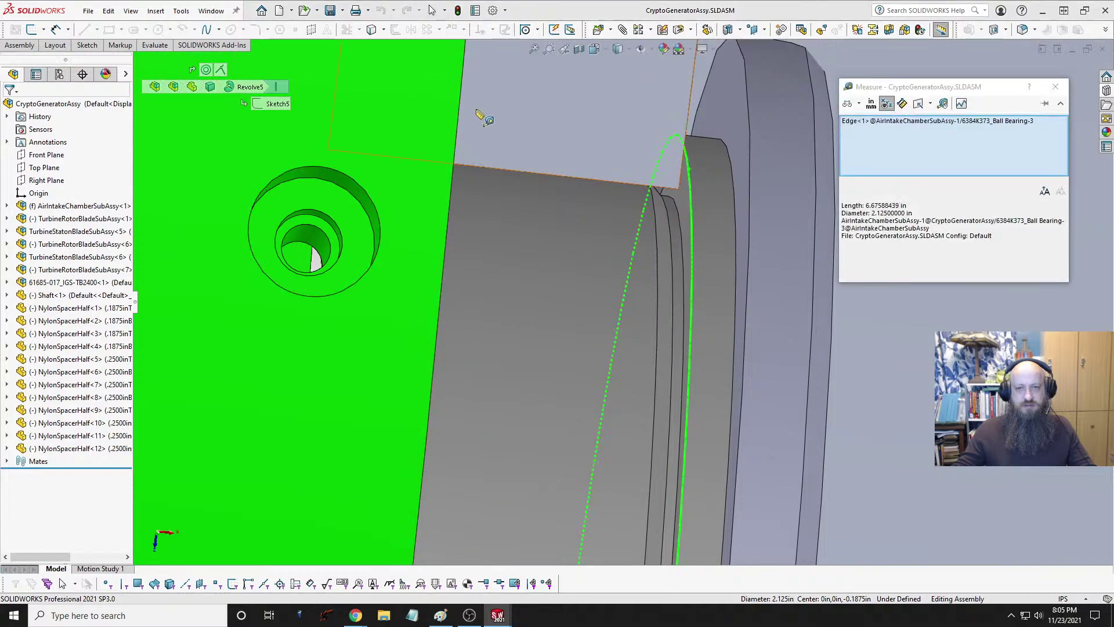
Step: Stop measuring and return to the NylonSpacerHalf part with the Boss-Extrude1 dimensions displayed
key("Escape")
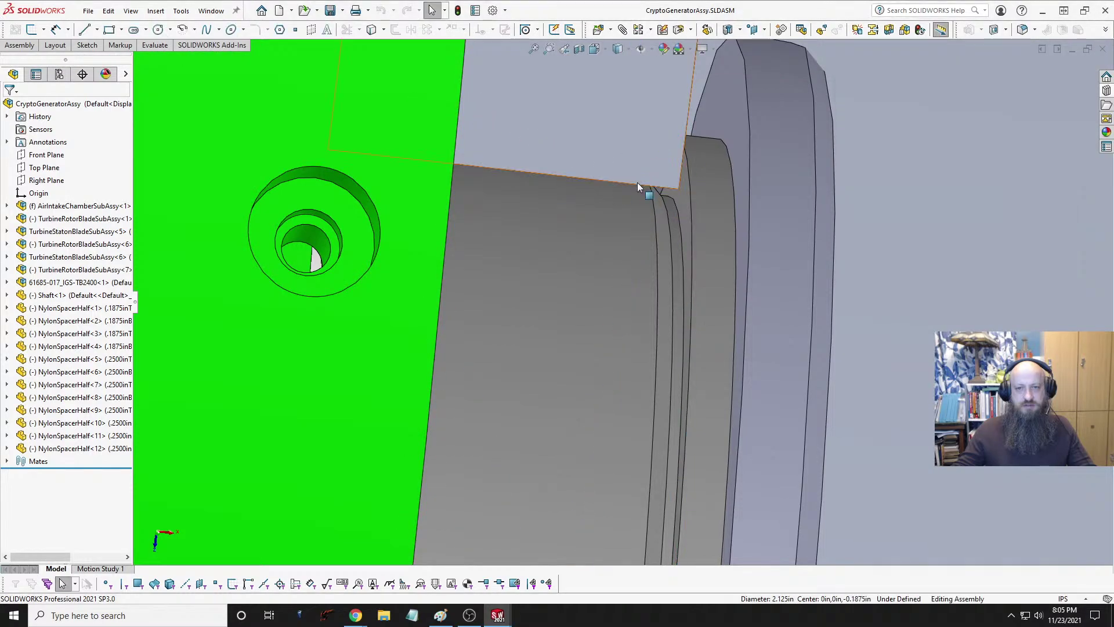
key("ctrl+Tab")
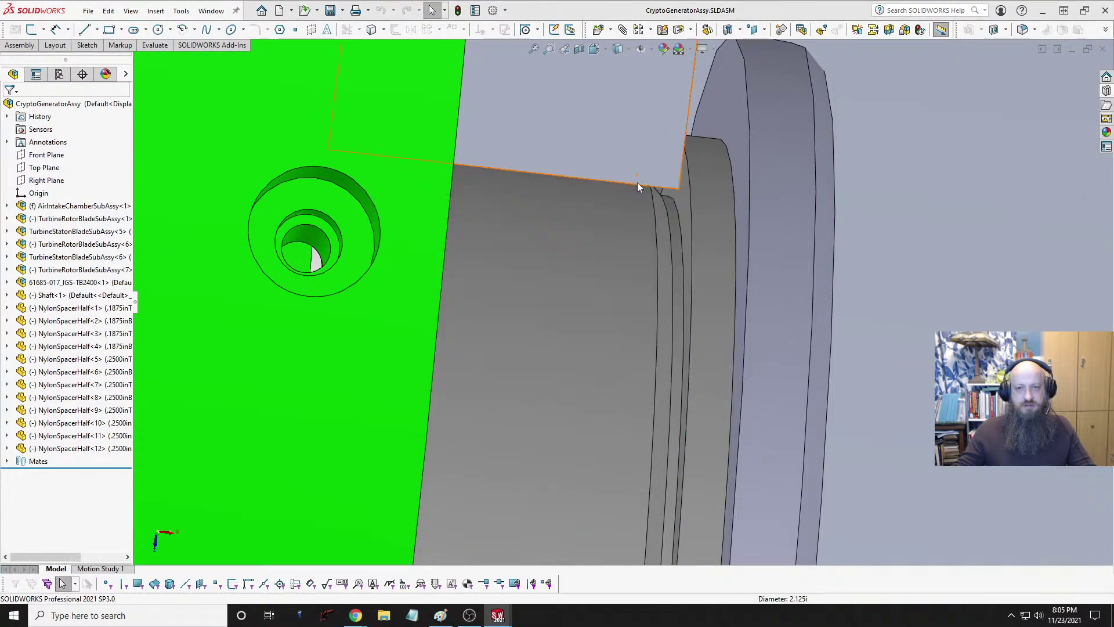
scroll(677, 178, "up", 3)
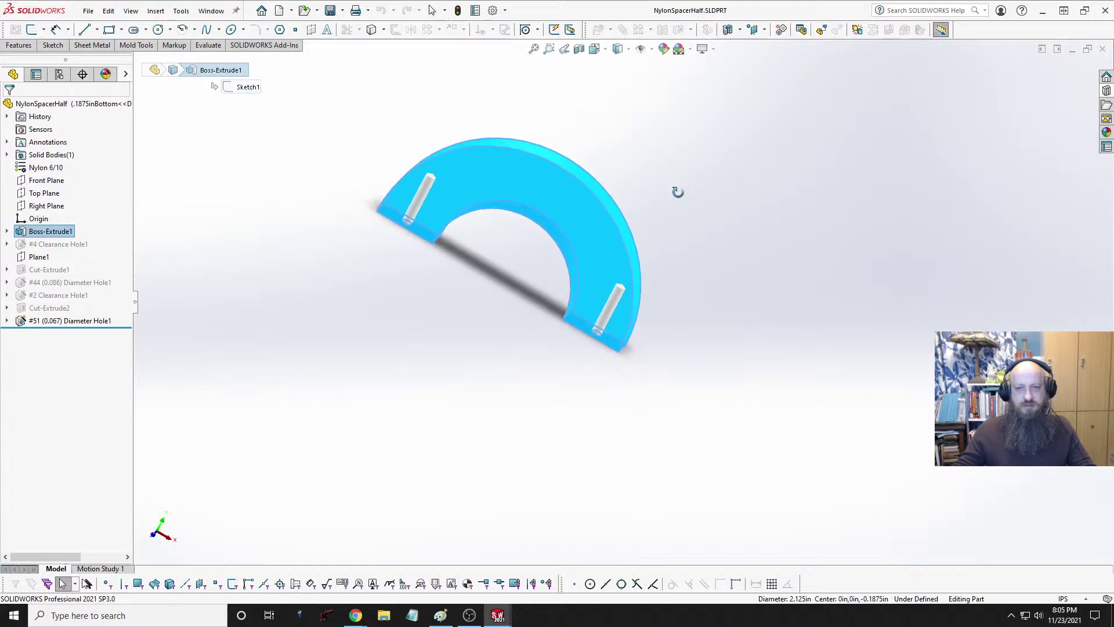
left_click(300, 199)
left_click(414, 255)
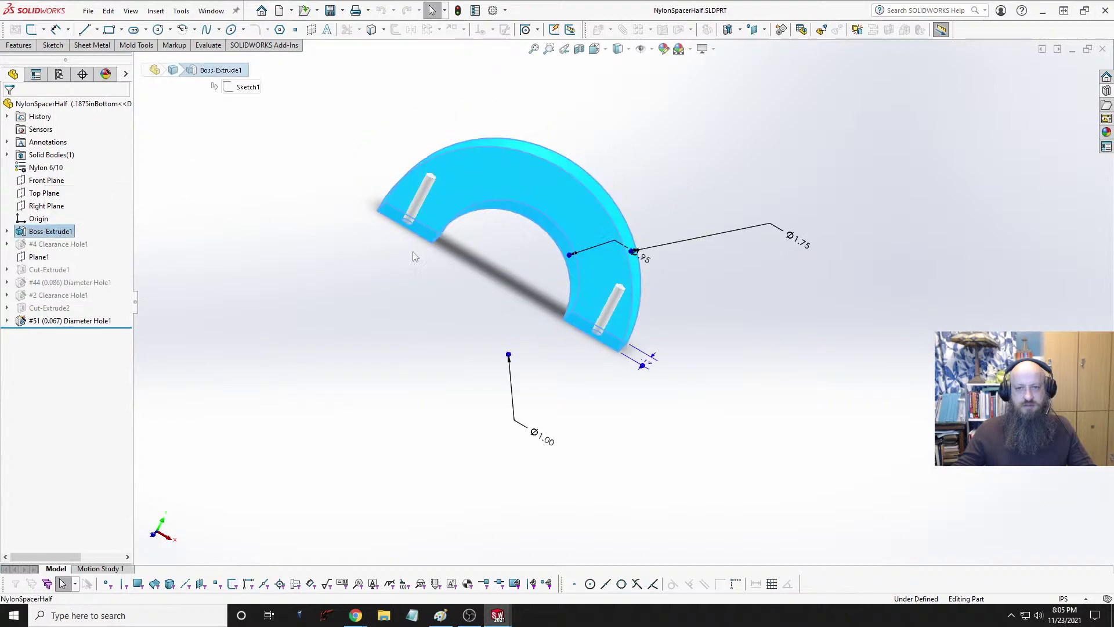
Step: Set the spacer's outer diameter to 2.125 in for the .1875inBottom and .1875inTop configurations only, and rebuild the part
double_click(803, 249)
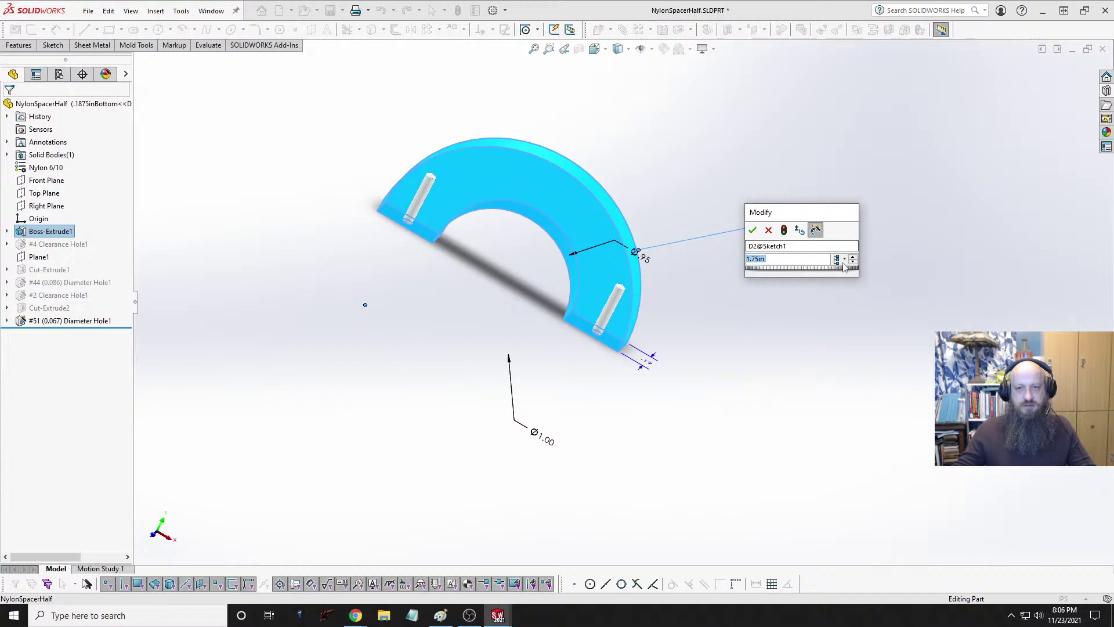
left_click(845, 259)
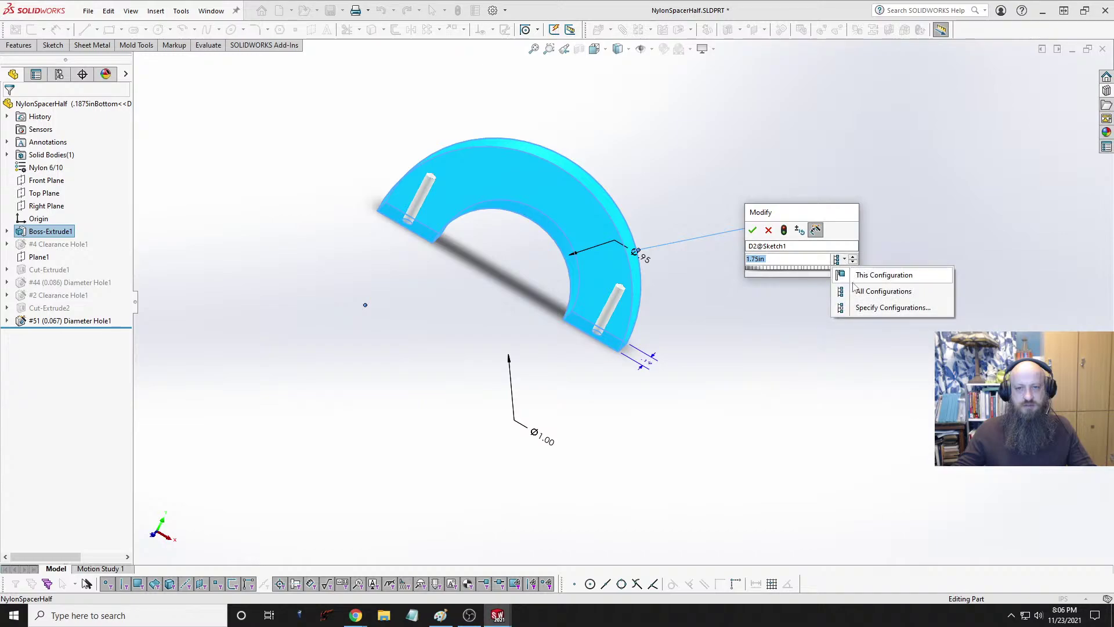
left_click(876, 307)
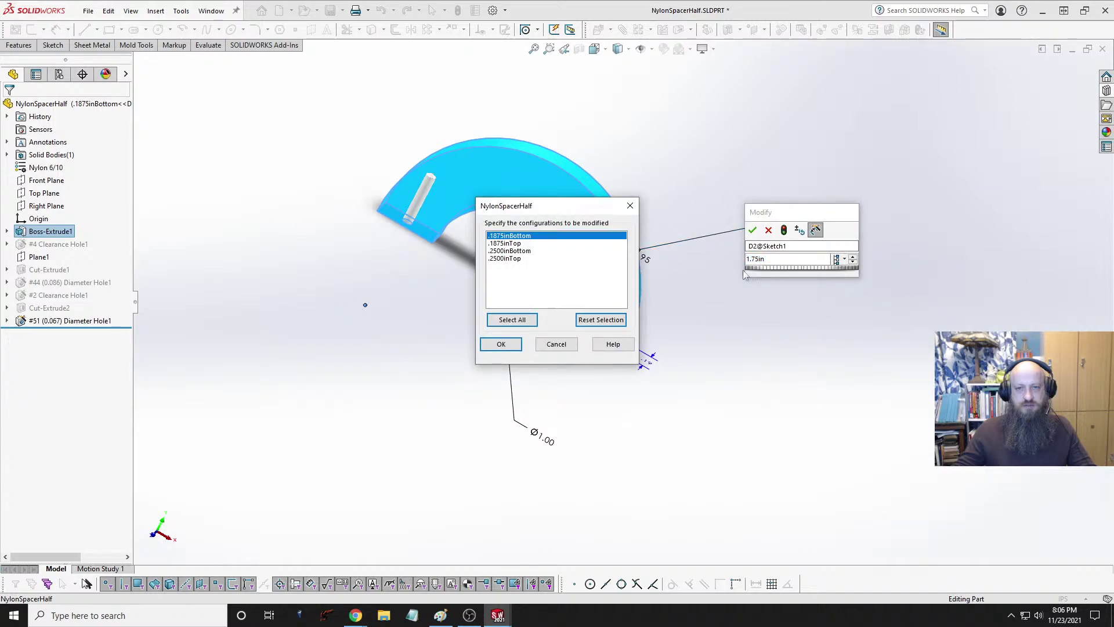
left_click(556, 343)
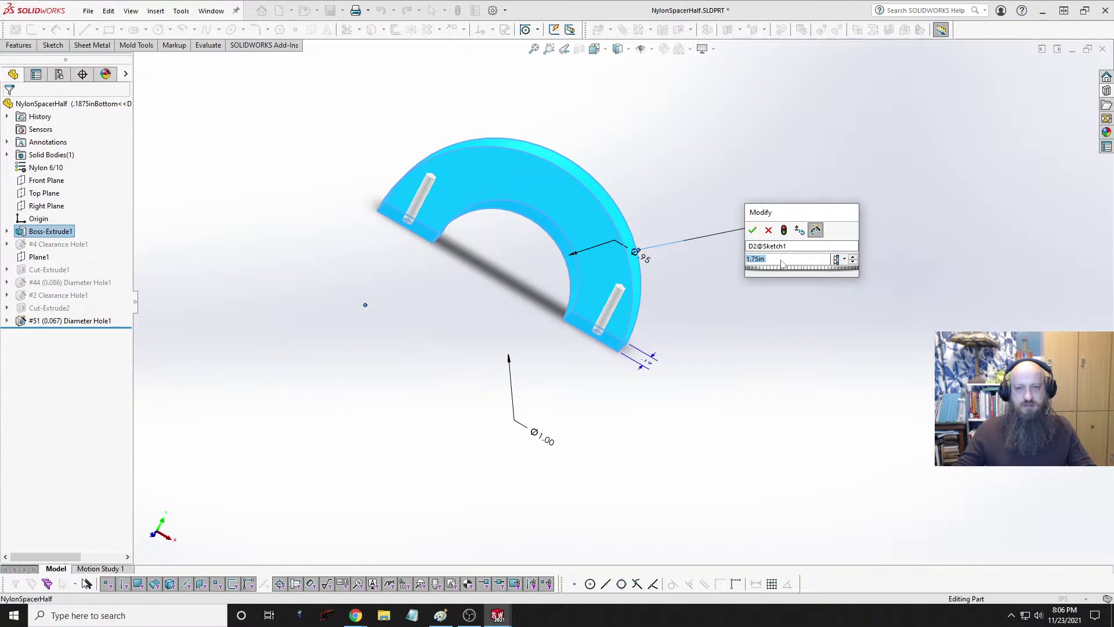
type("2.125")
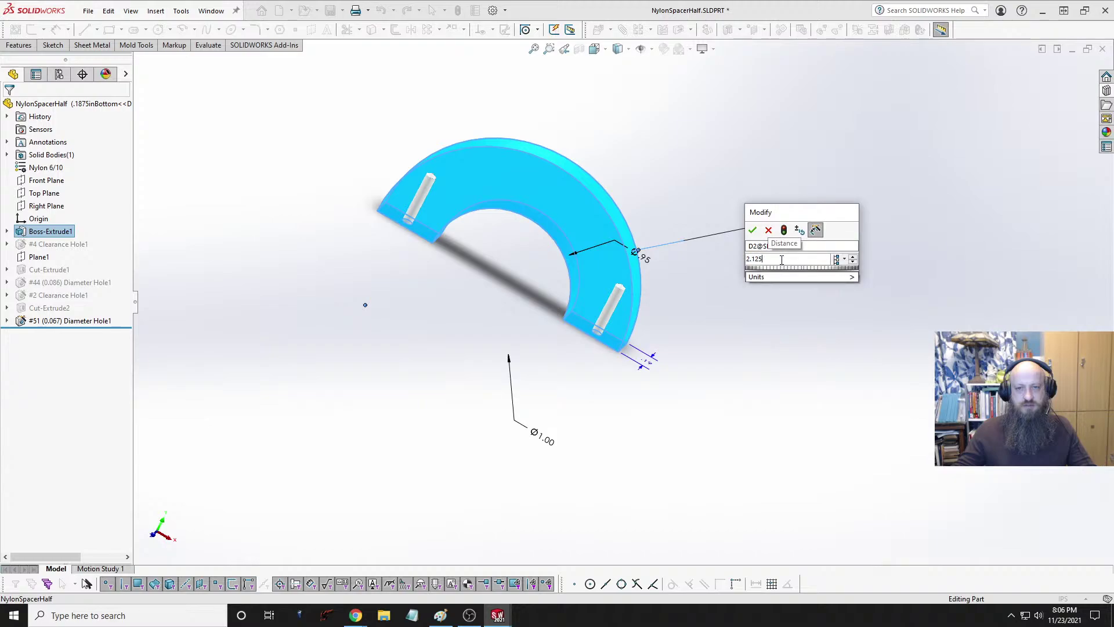
left_click(839, 261)
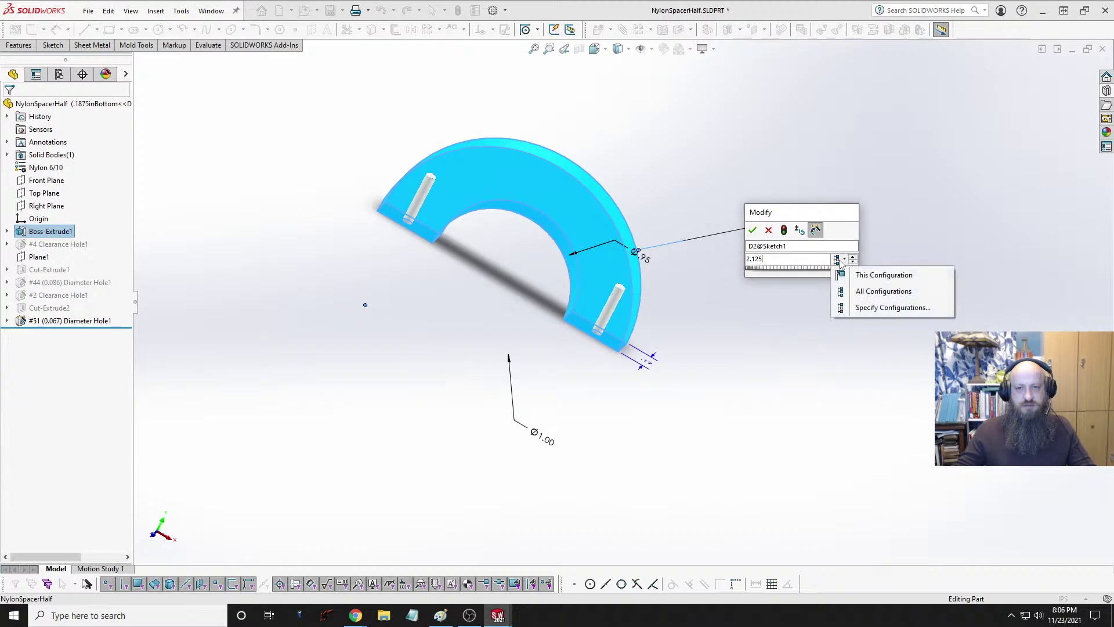
left_click(872, 307)
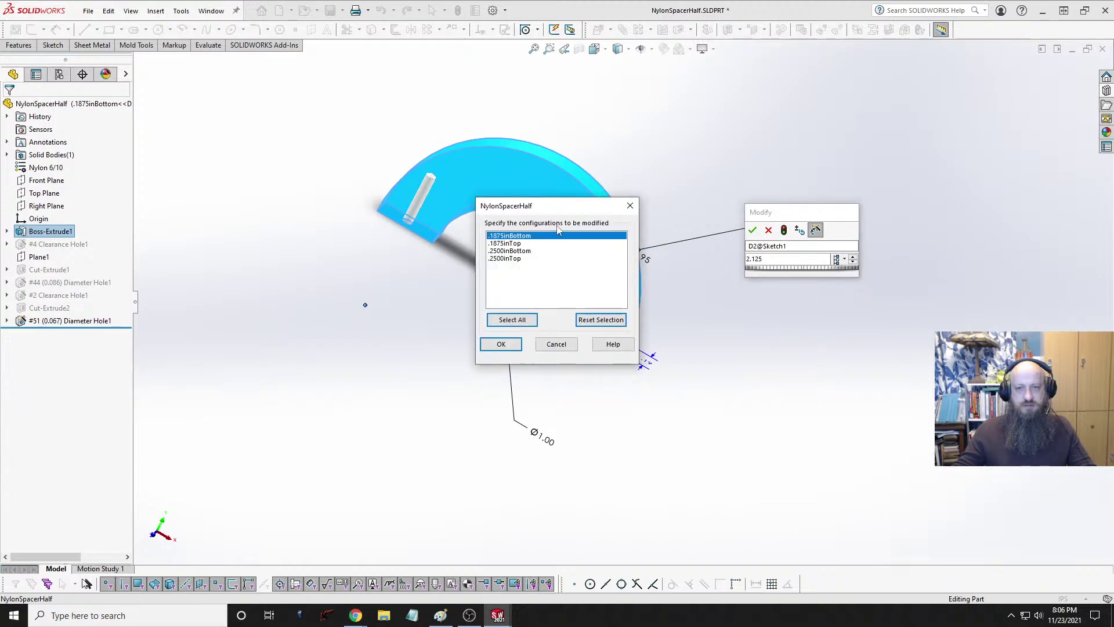
left_click(508, 250, "shift")
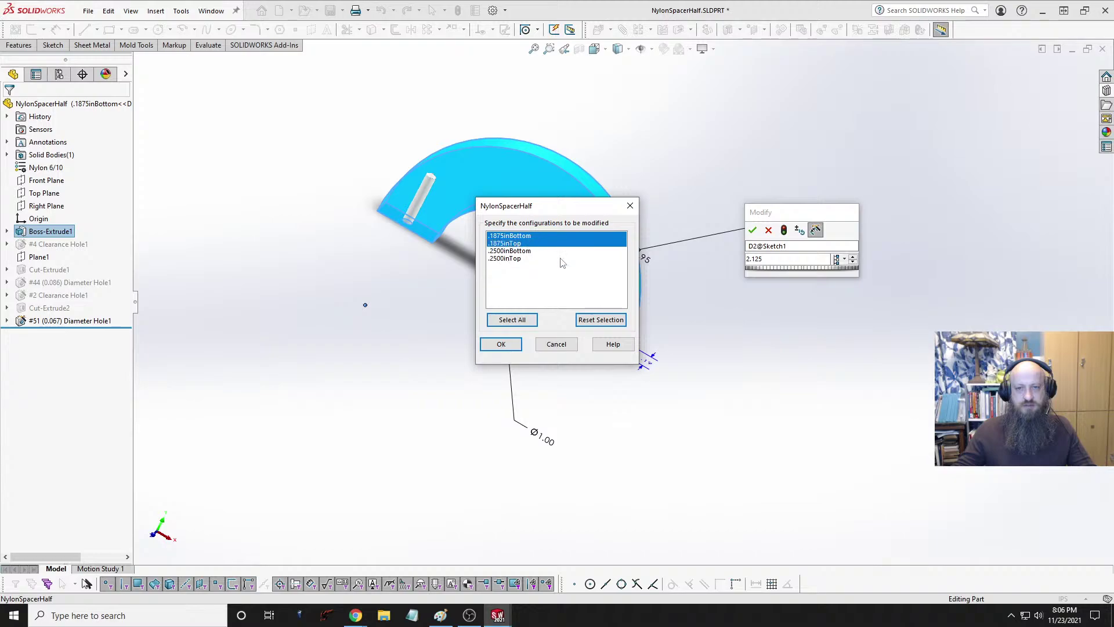
left_click(501, 344)
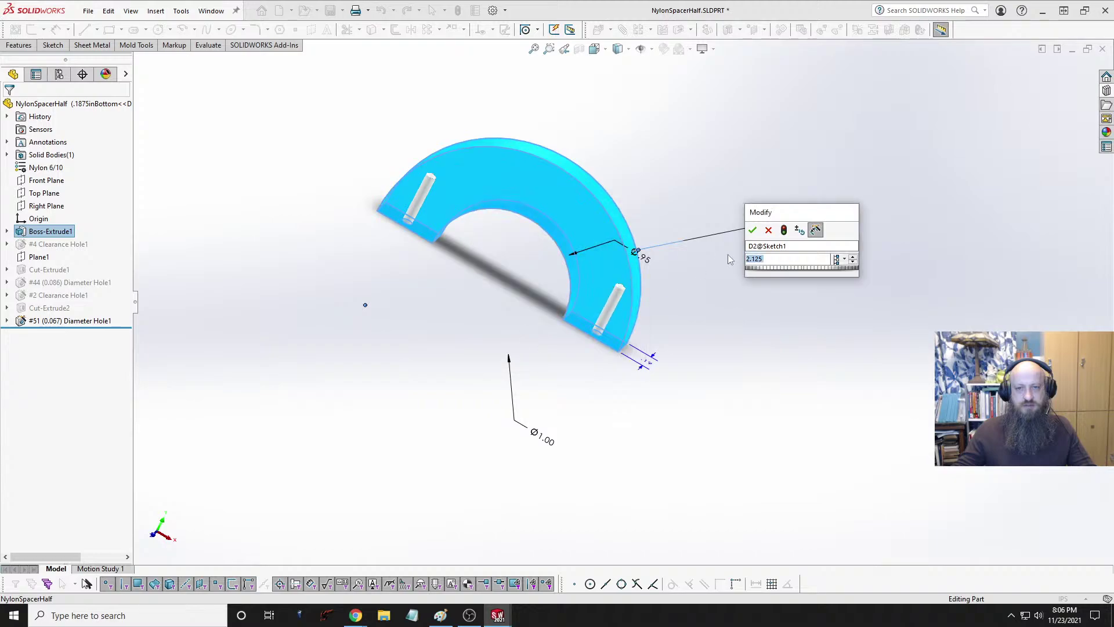
left_click(753, 230)
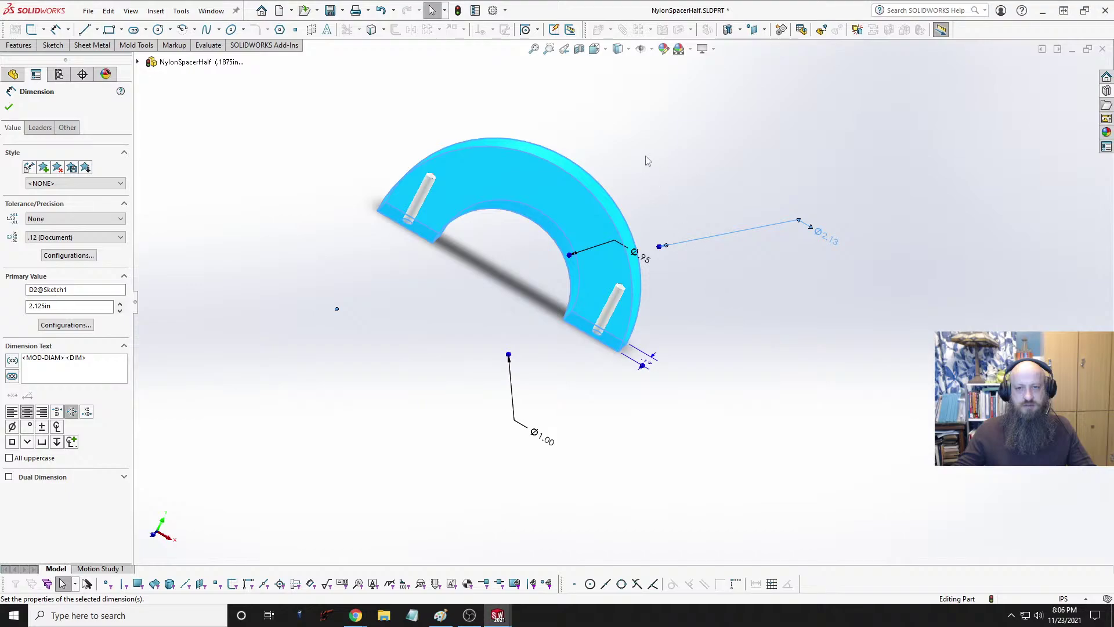
left_click(8, 107)
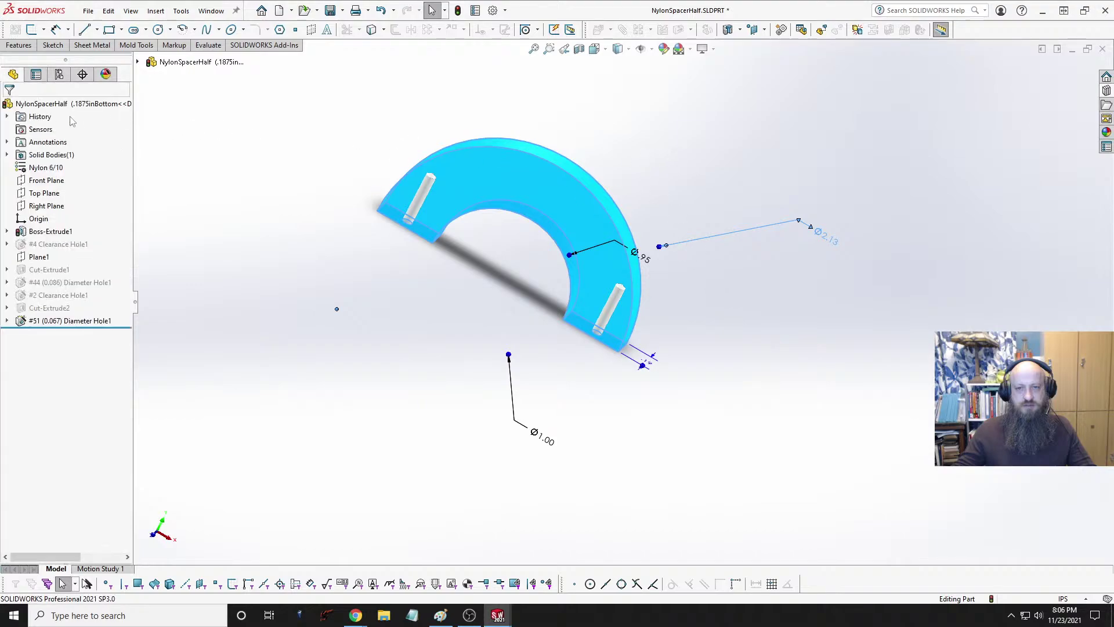
left_click(456, 16)
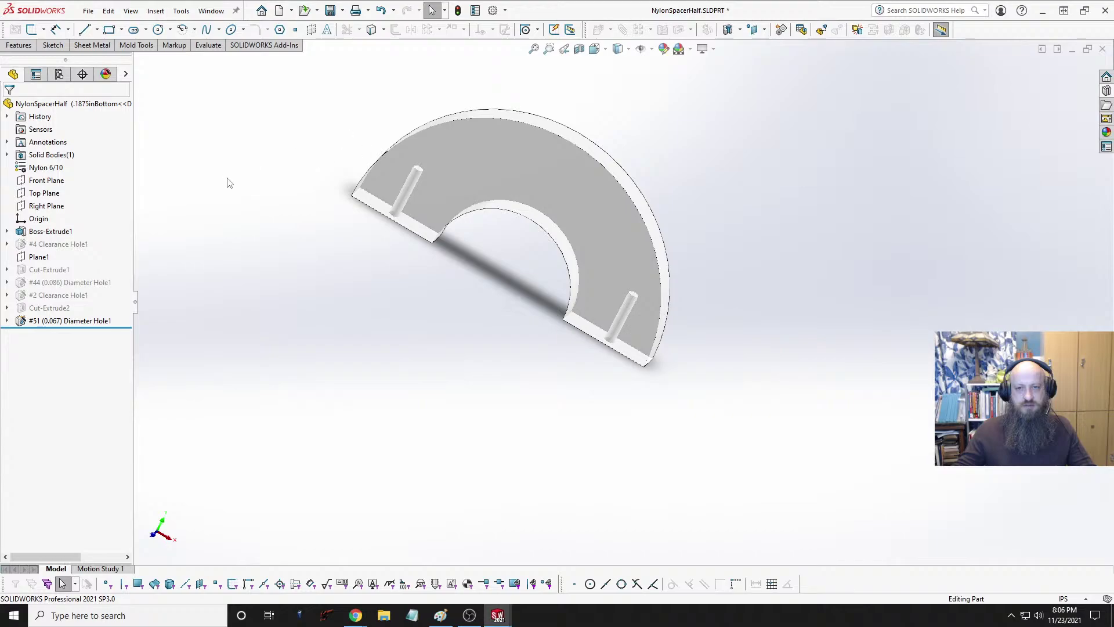
Step: Activate the .1875inTop configuration and check the enlarged spacer half in a trimetric view
left_click(59, 75)
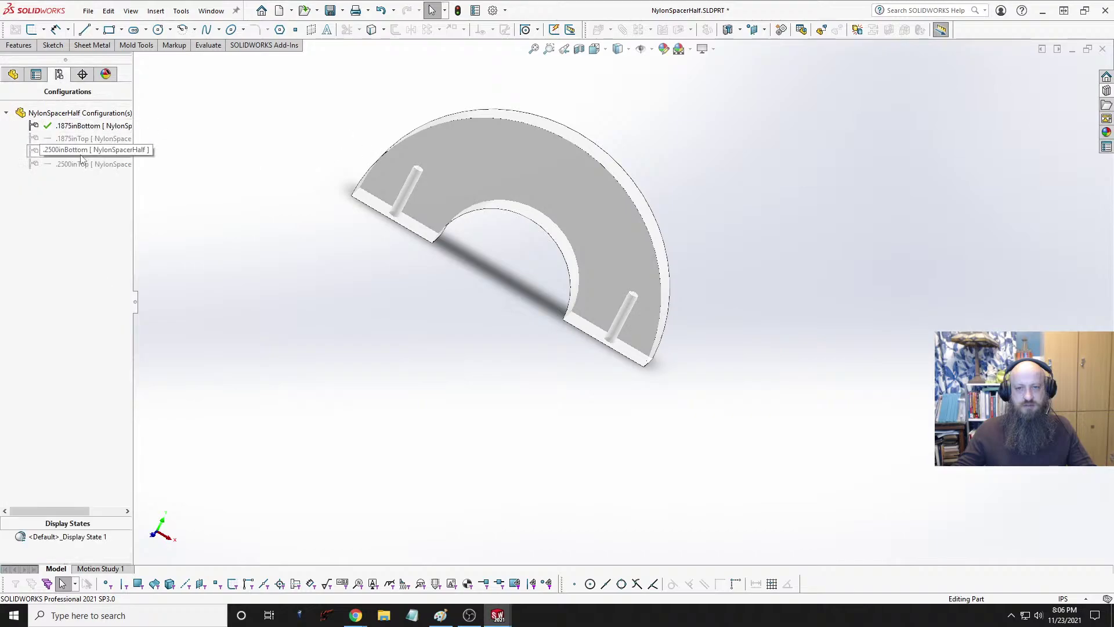
double_click(71, 138)
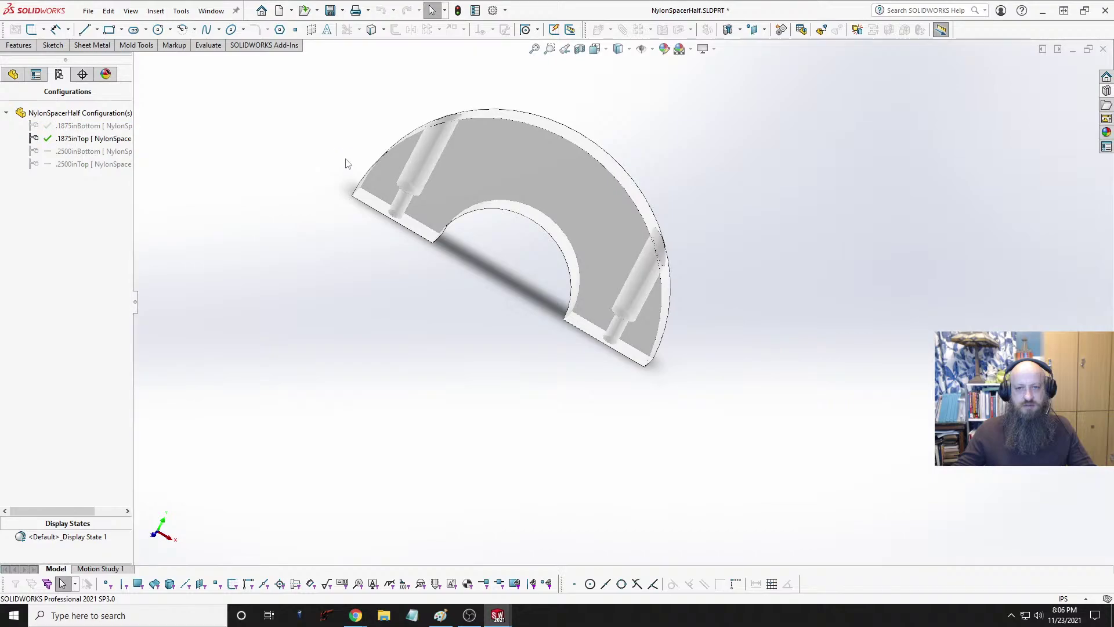
middle_click_drag(347, 163, 305, 194)
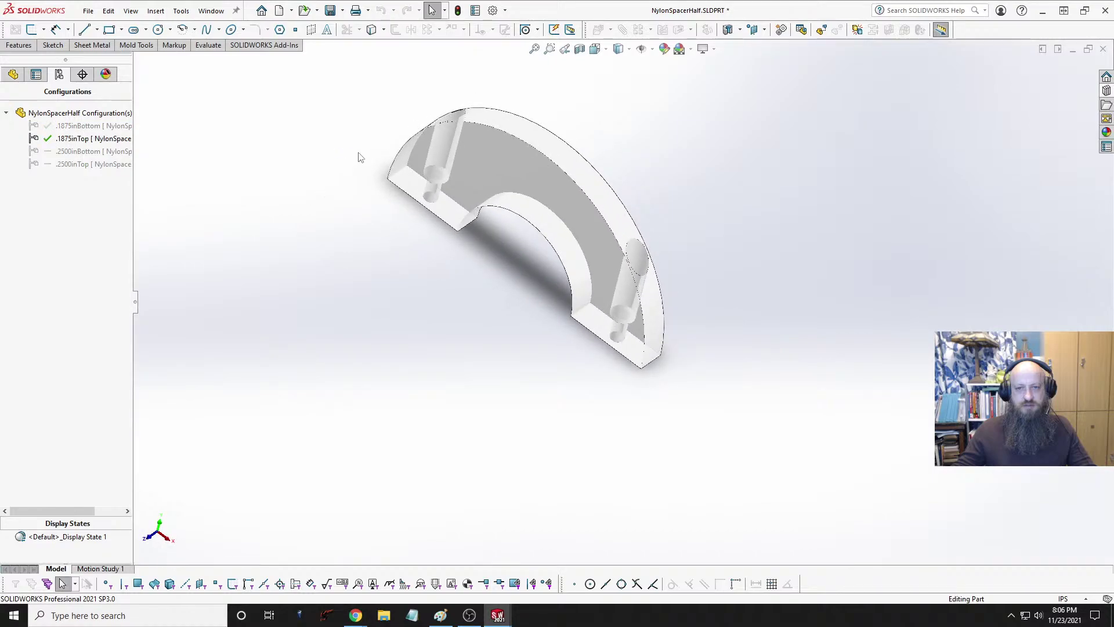
key("space")
left_click(709, 229)
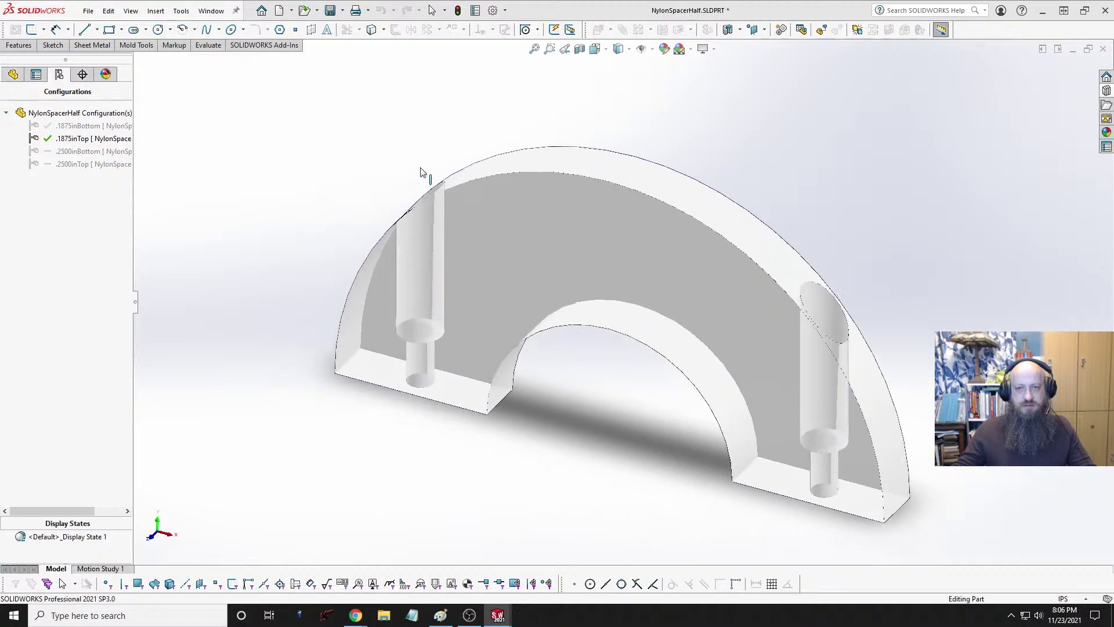
Step: Activate the .2500inTop configuration, show it in a trimetric view and save the part
double_click(75, 164)
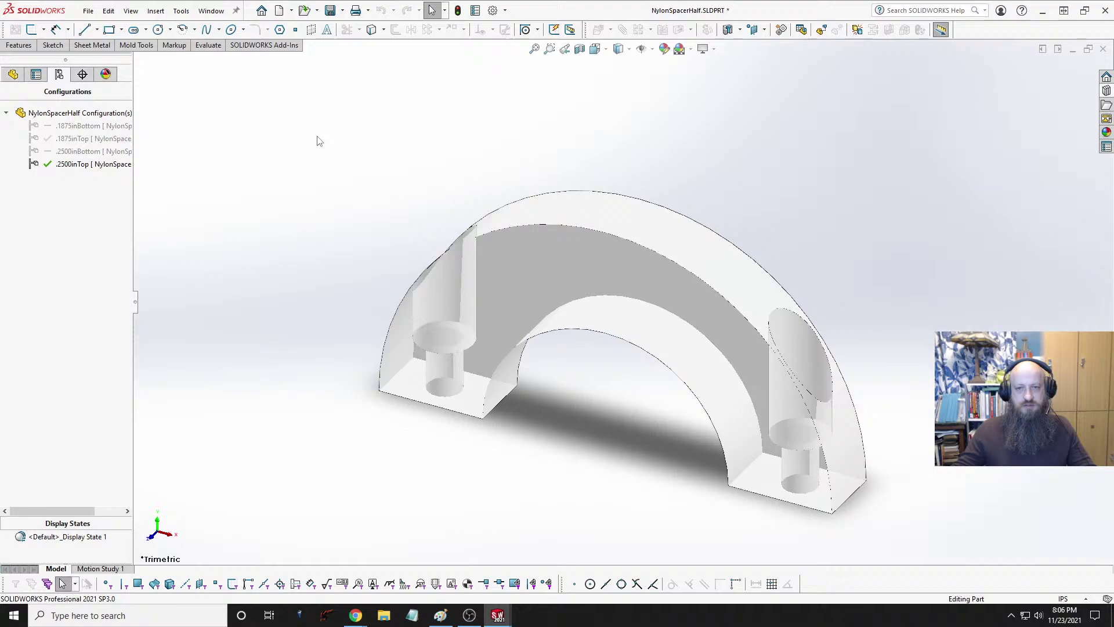
key("space")
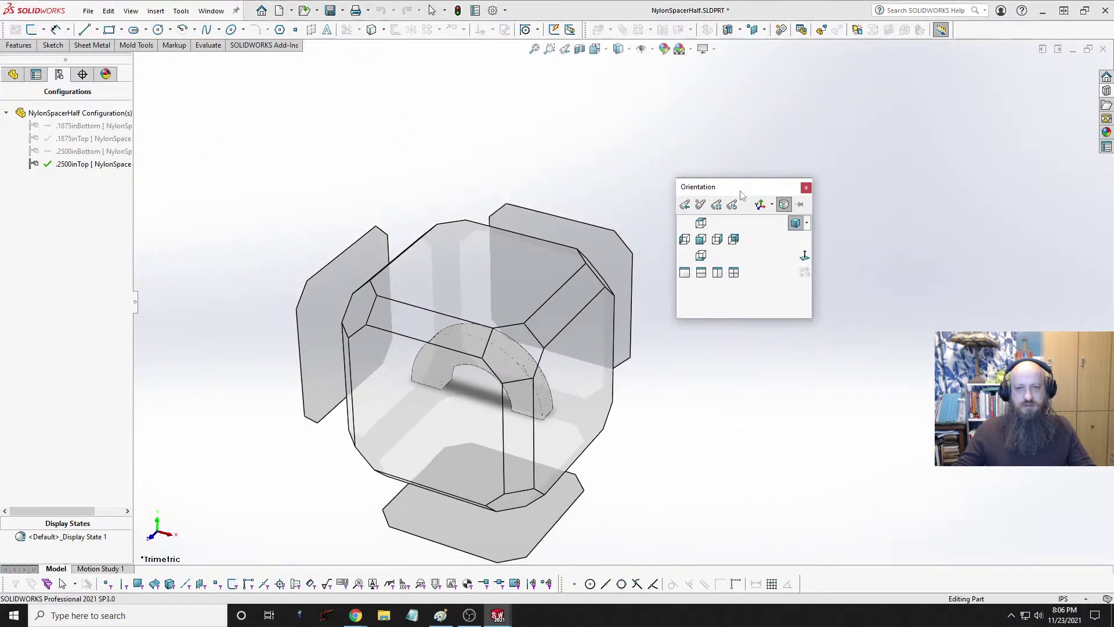
left_click(796, 225)
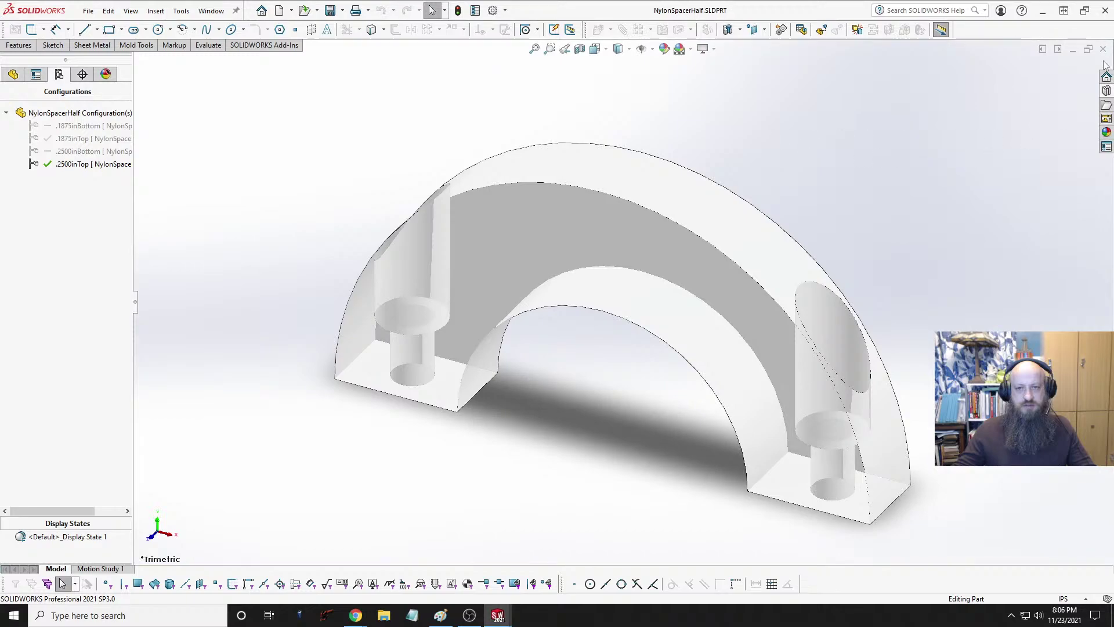
Step: Return to the CryptoGeneratorAssy assembly and inspect the resized nylon spacer beside the ball bearing and chamber wall
key("ctrl+Tab")
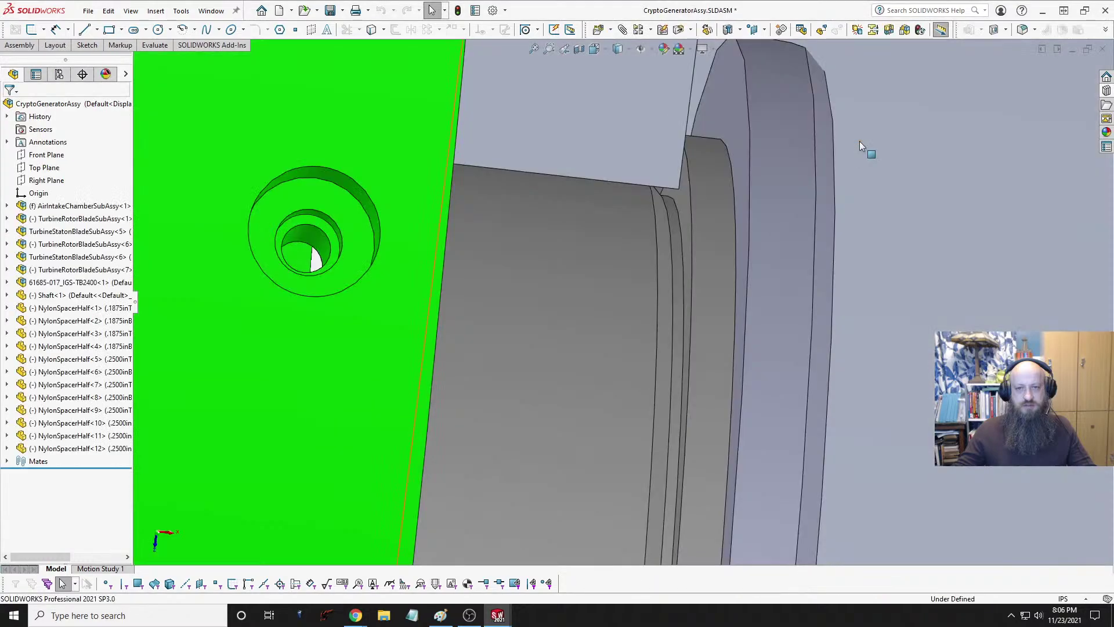
scroll(812, 155, "up", 3)
middle_click_drag(692, 193, 658, 170)
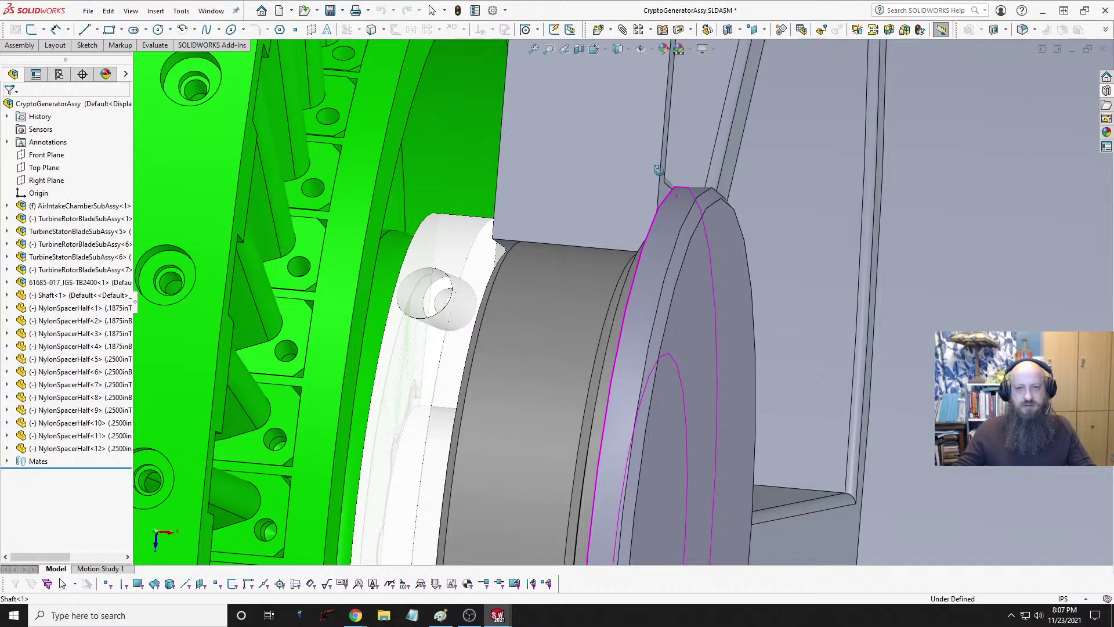
key("Escape")
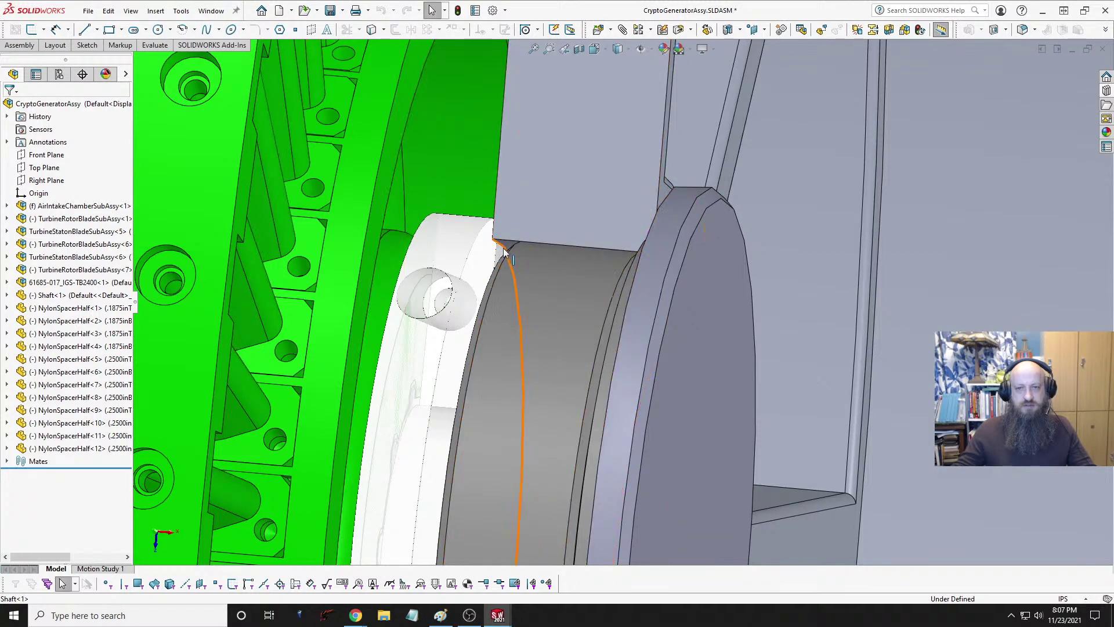
middle_click_drag(526, 201, 531, 410)
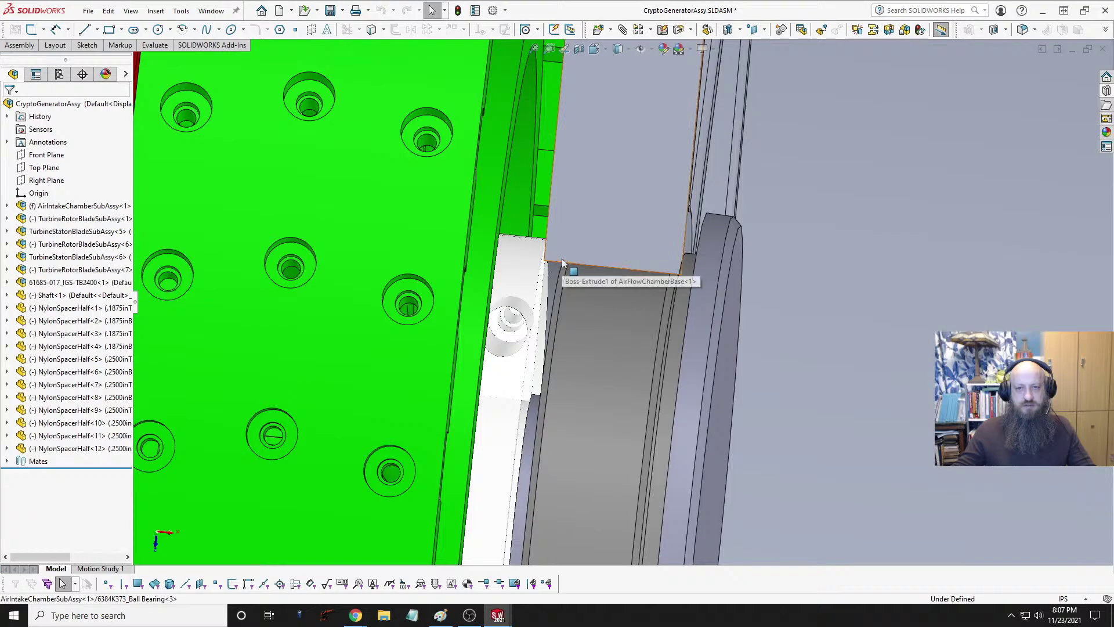
middle_click_drag(562, 259, 556, 263)
scroll(555, 262, "up", 2)
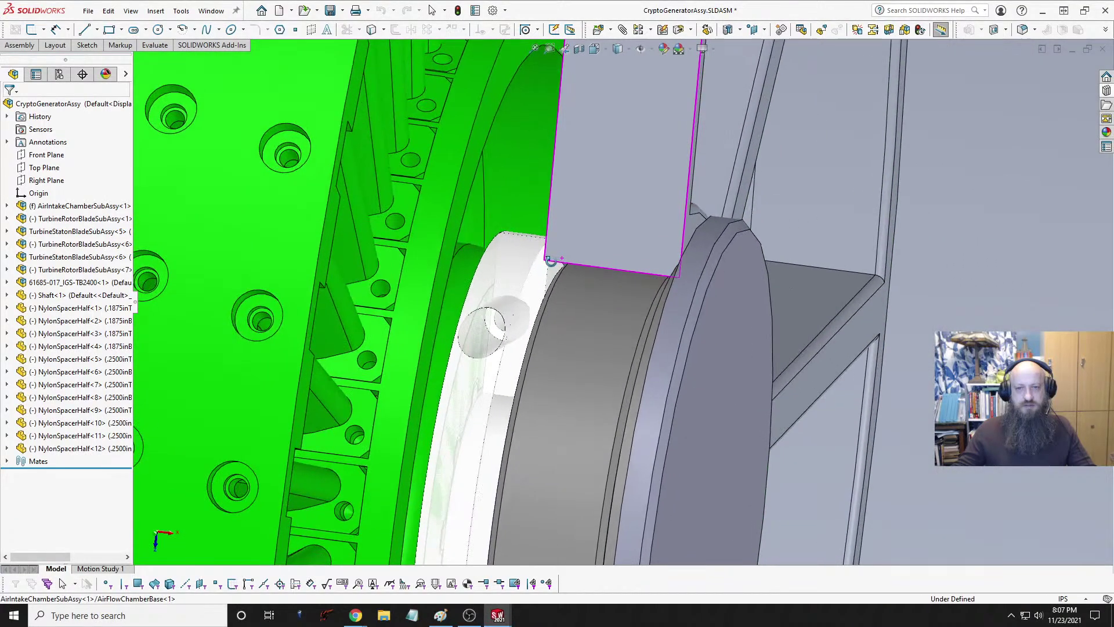
Step: Examine from several angles how the nylon spacer's outer edge lines up with the bearing and the AirFlowChamberBase bore
scroll(556, 264, "up", 5)
scroll(556, 264, "down", 6)
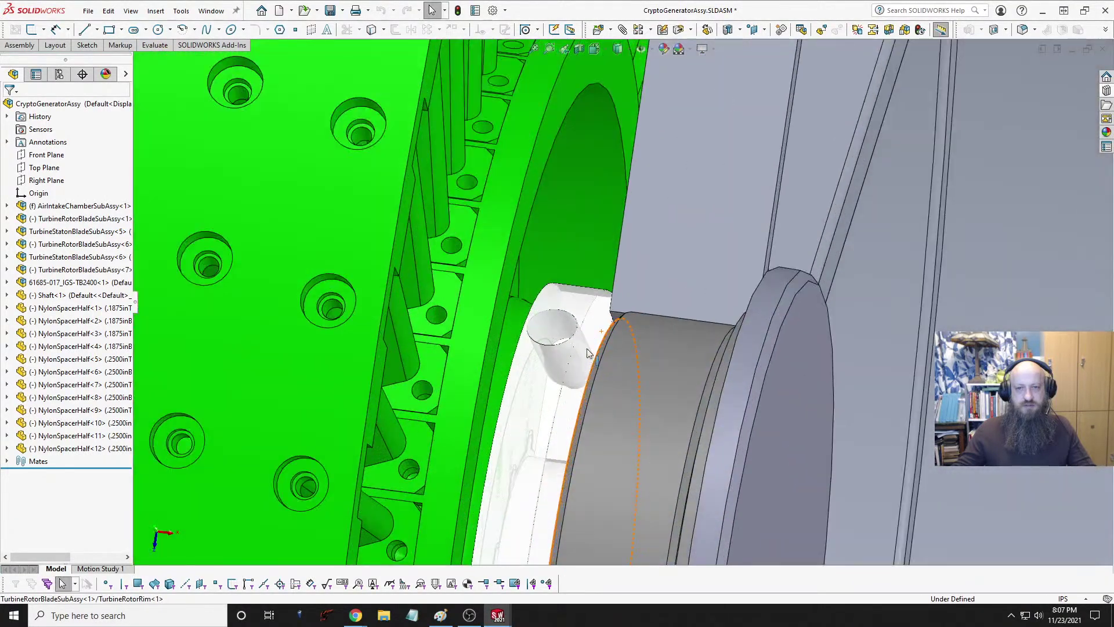
scroll(587, 352, "down", 2)
middle_click_drag(607, 138, 605, 181)
scroll(600, 282, "up", 4)
scroll(598, 278, "down", 2)
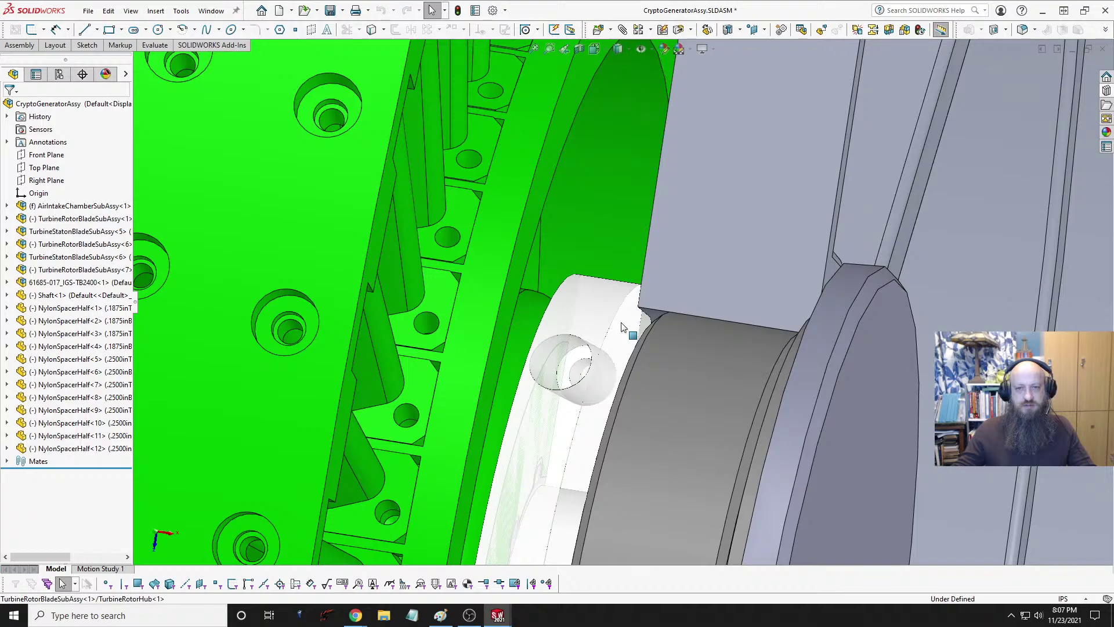
scroll(618, 319, "up", 2)
middle_click_drag(619, 318, 620, 375)
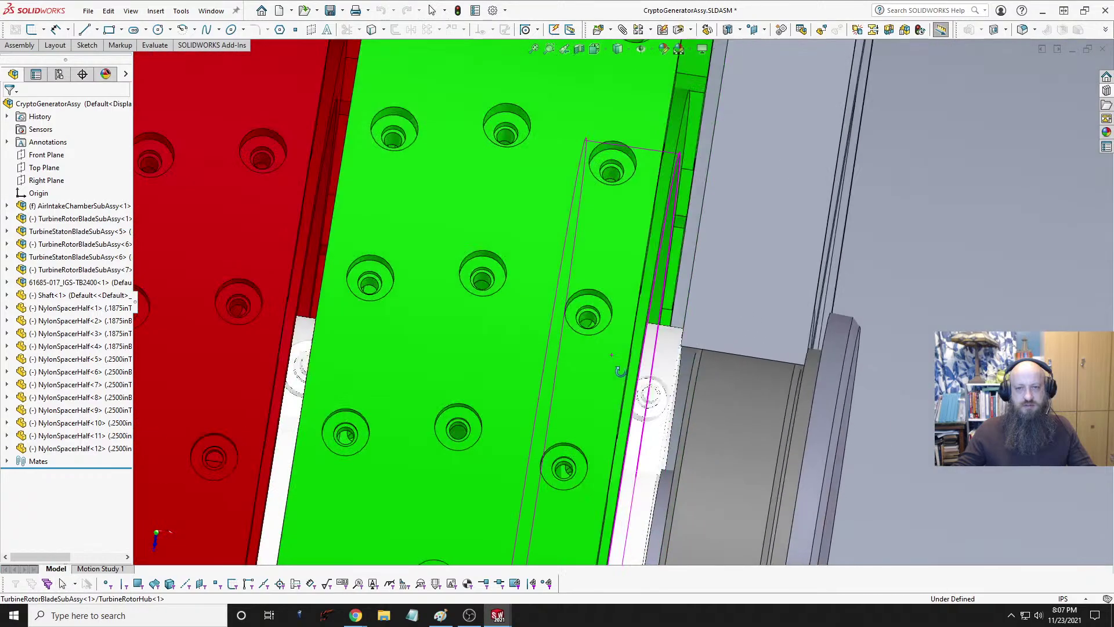
middle_click_drag(694, 406, 673, 381)
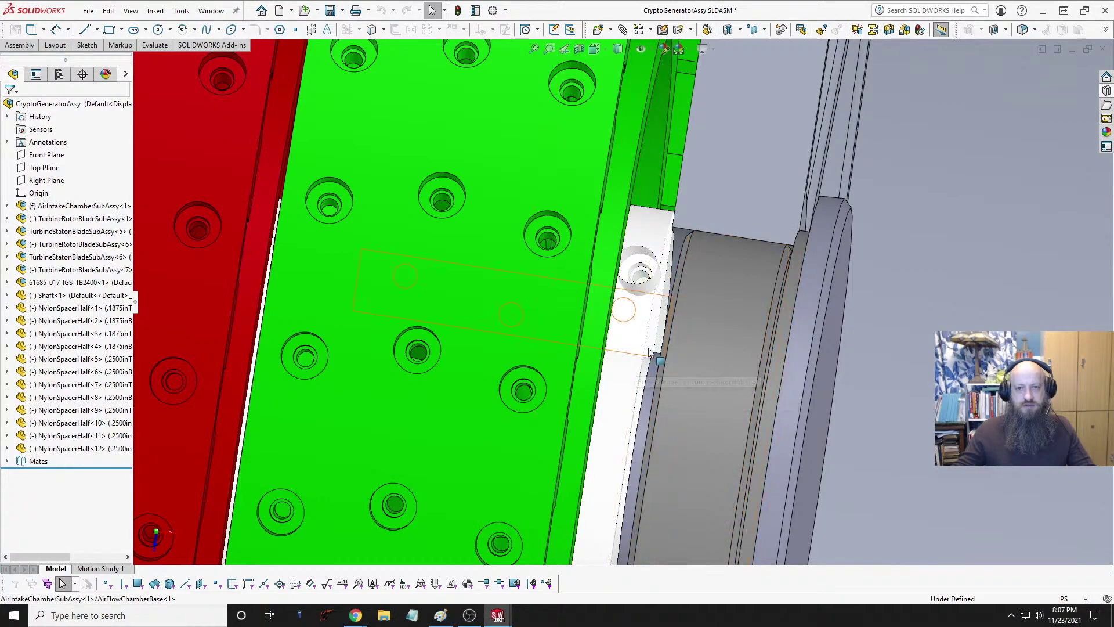
middle_click_drag(650, 352, 634, 369)
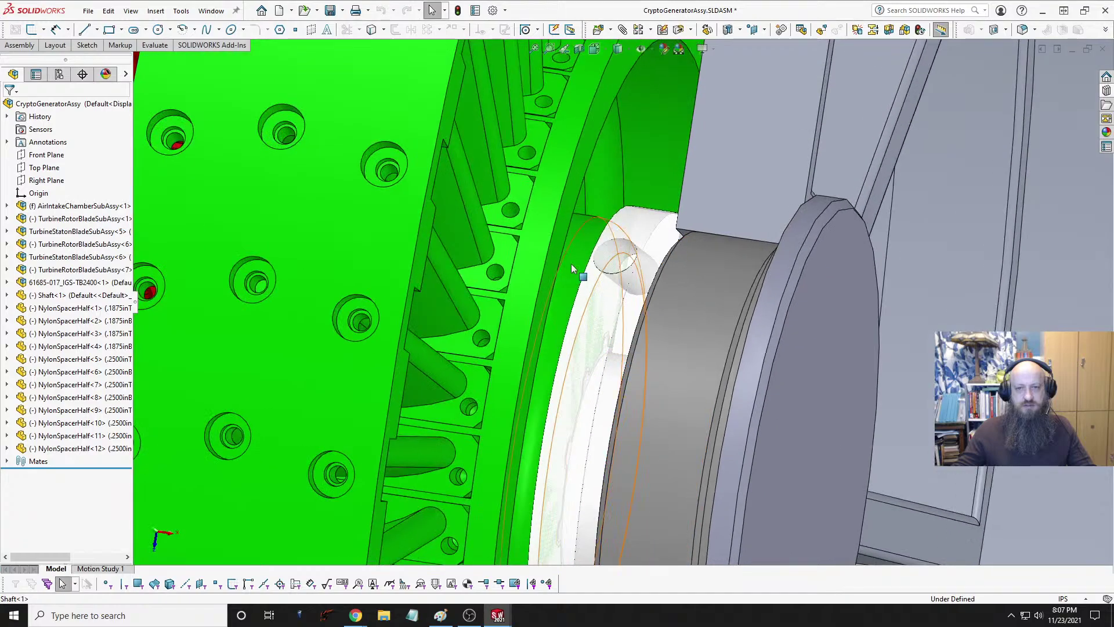
middle_click_drag(637, 241, 674, 245)
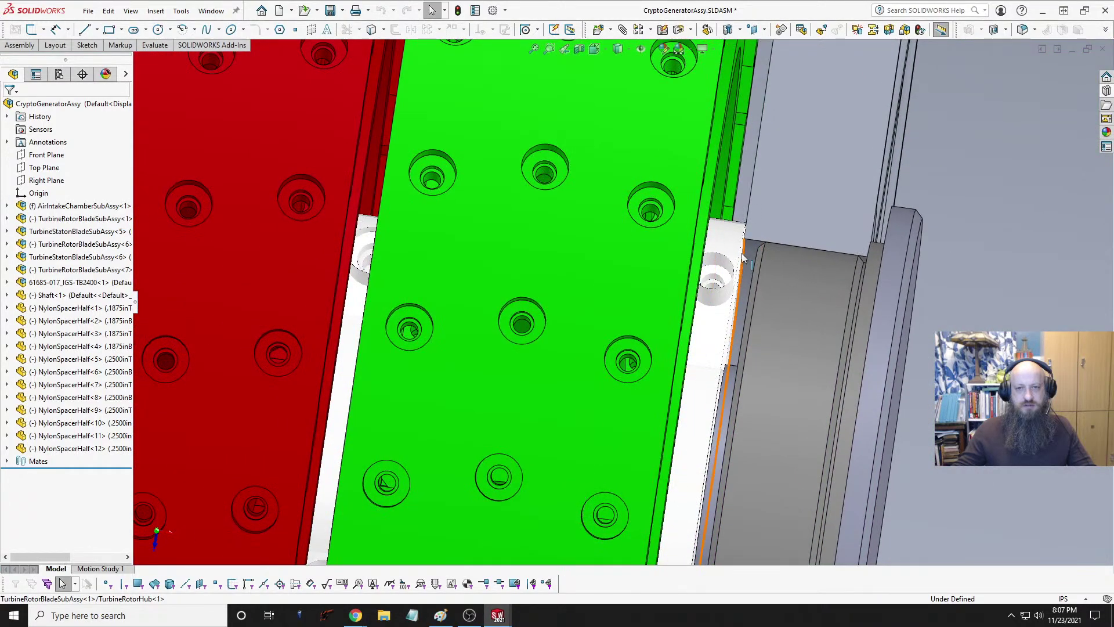
scroll(757, 247, "down", 5)
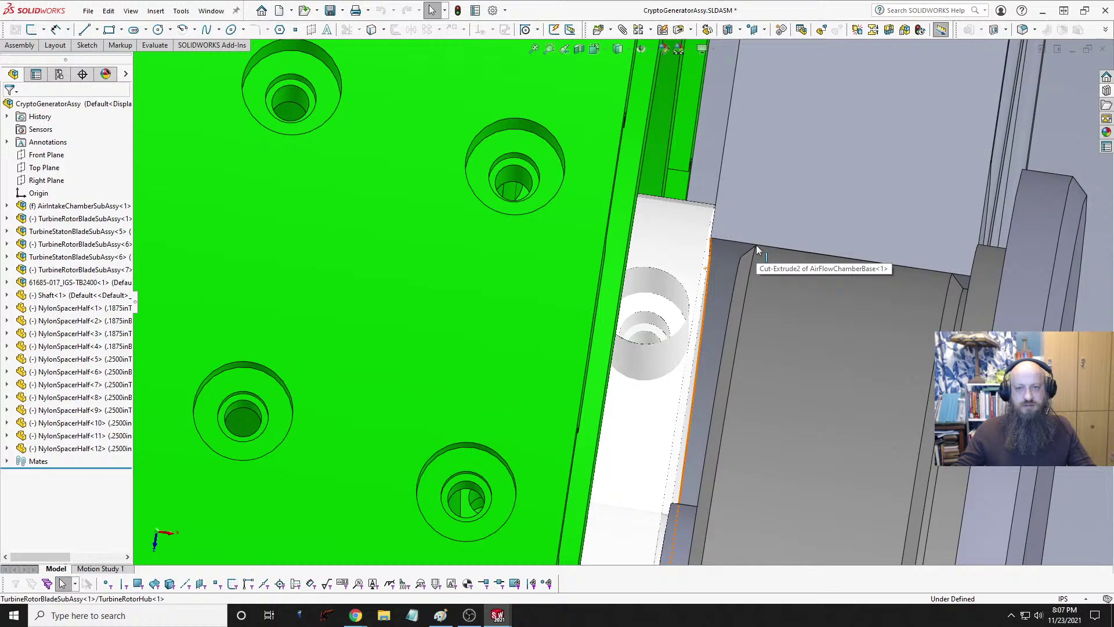
Step: Inspect the nylon spacers' fit against the AirFlowChamberBase wall and between the turbine hubs, ending in a trimetric view of the assembly
left_click(726, 222)
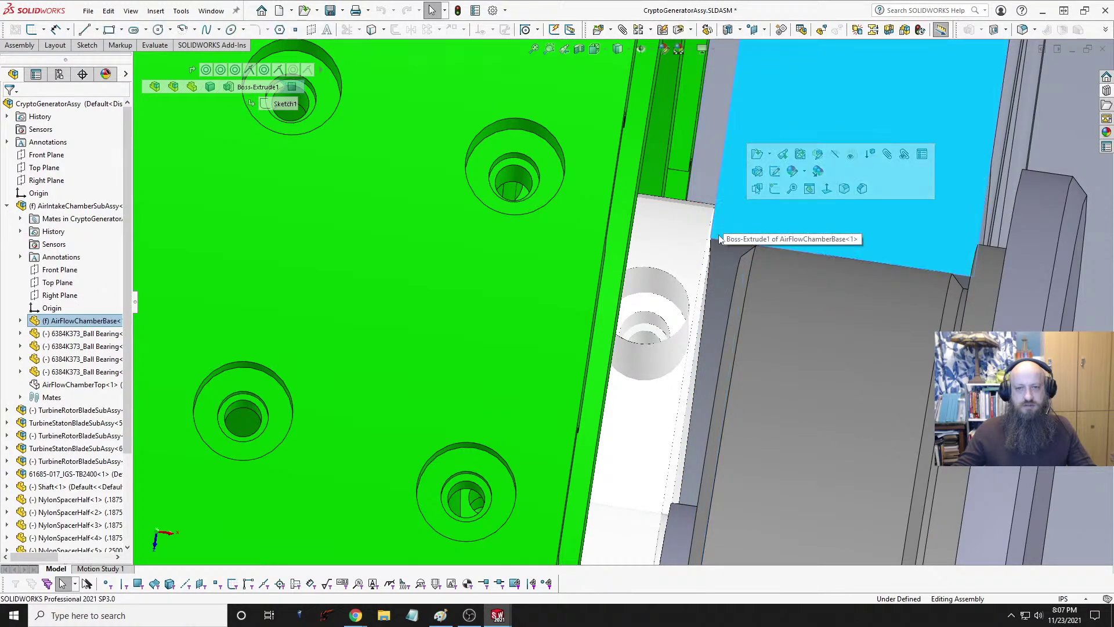
scroll(720, 258, "up", 3)
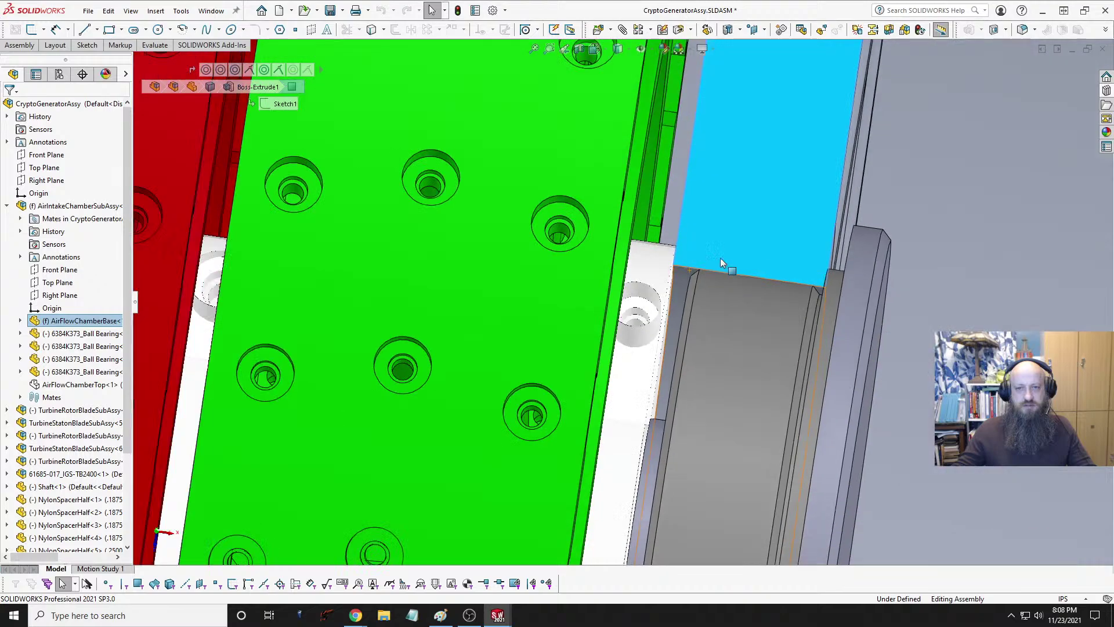
middle_click_drag(720, 257, 443, 277)
scroll(476, 284, "down", 3)
scroll(444, 282, "down", 5)
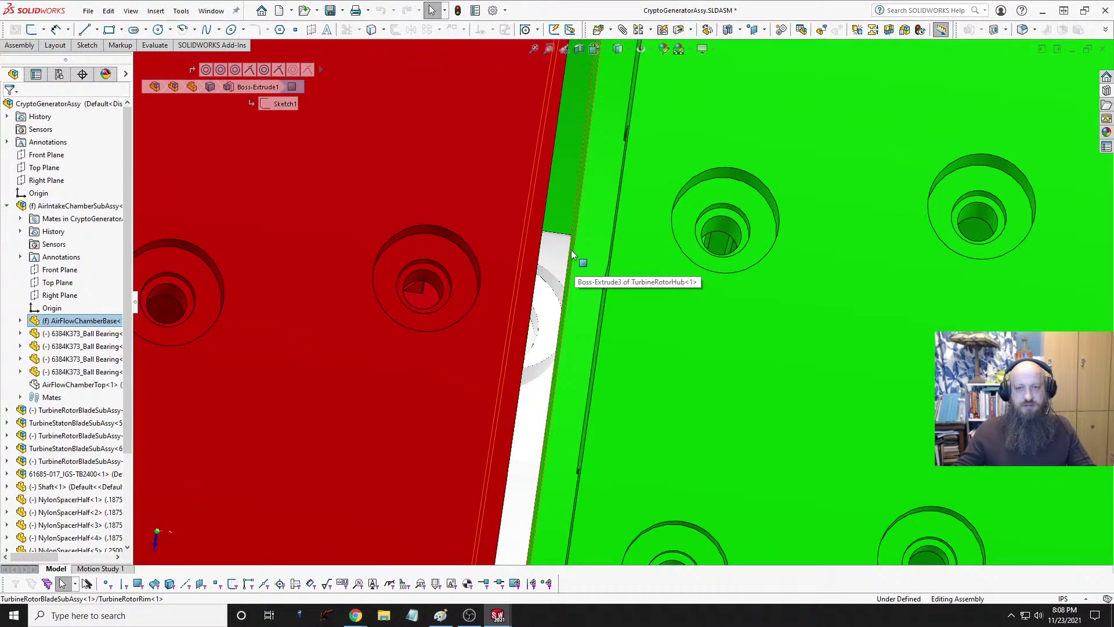
middle_click_drag(565, 224, 512, 286)
scroll(512, 286, "up", 10)
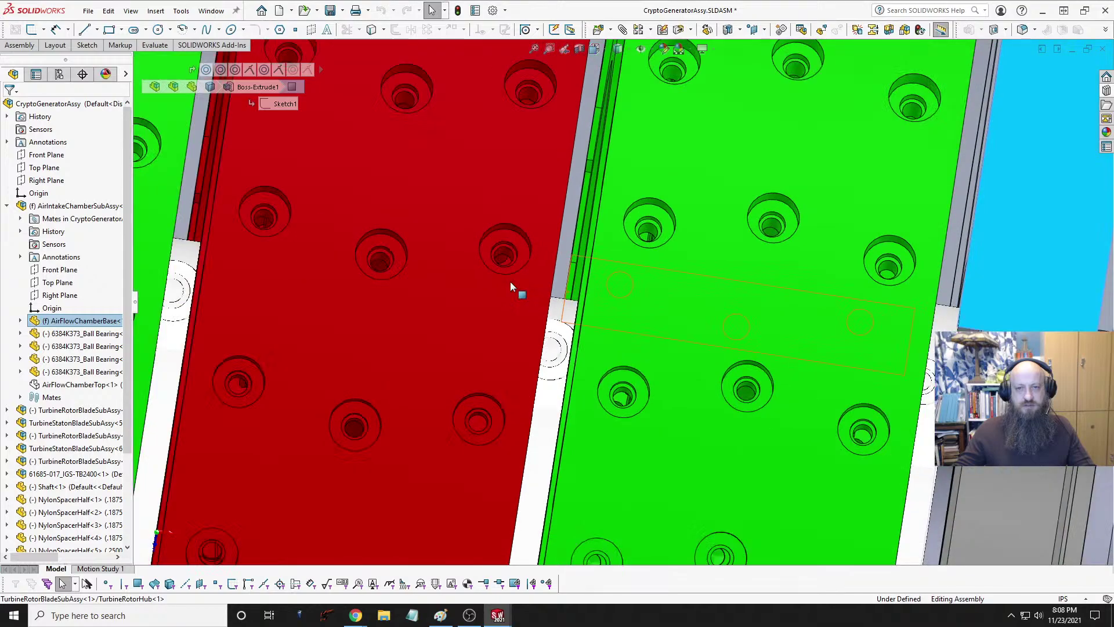
key("space")
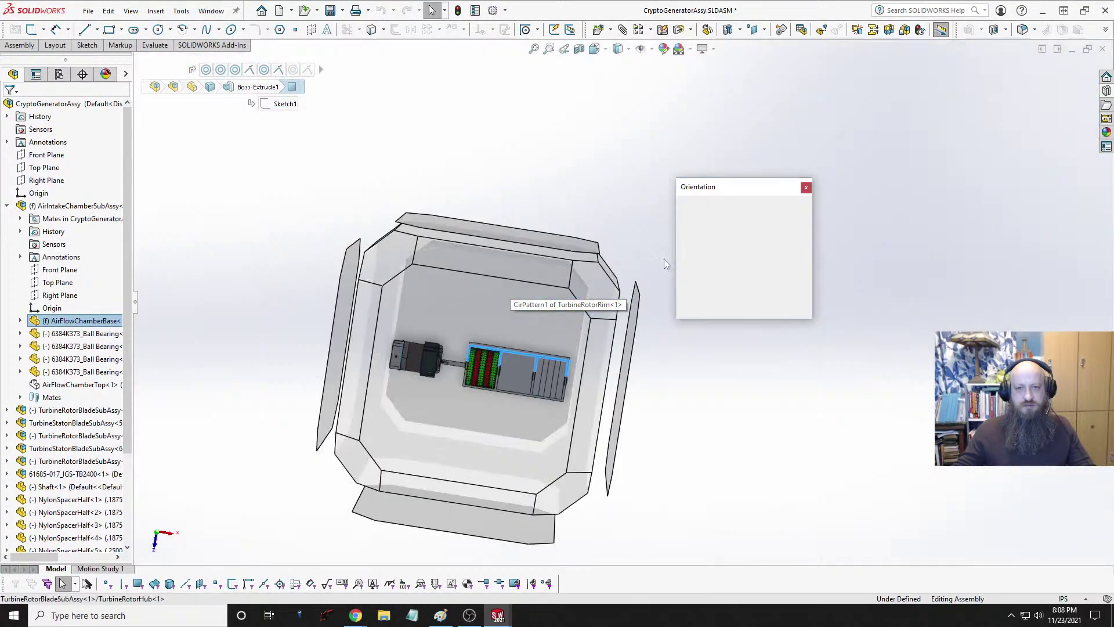
left_click(795, 224)
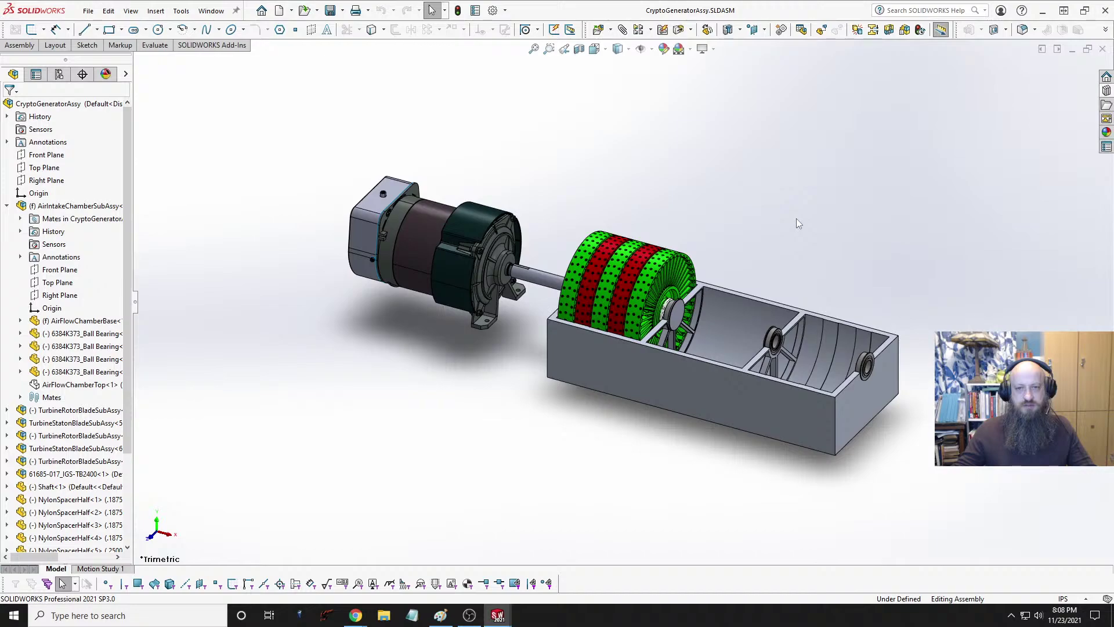
Step: Unhide the AirFlowChamberTop component to close the air flow chamber and collapse the AirIntakeChamberSubAssy branch
left_click(87, 385)
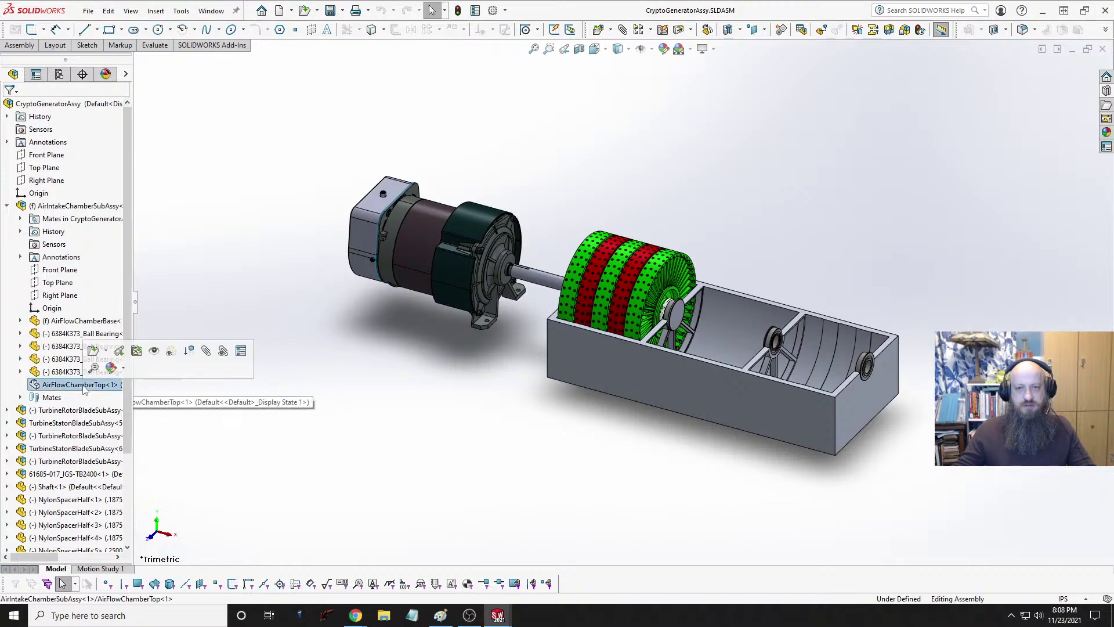
left_click(154, 352)
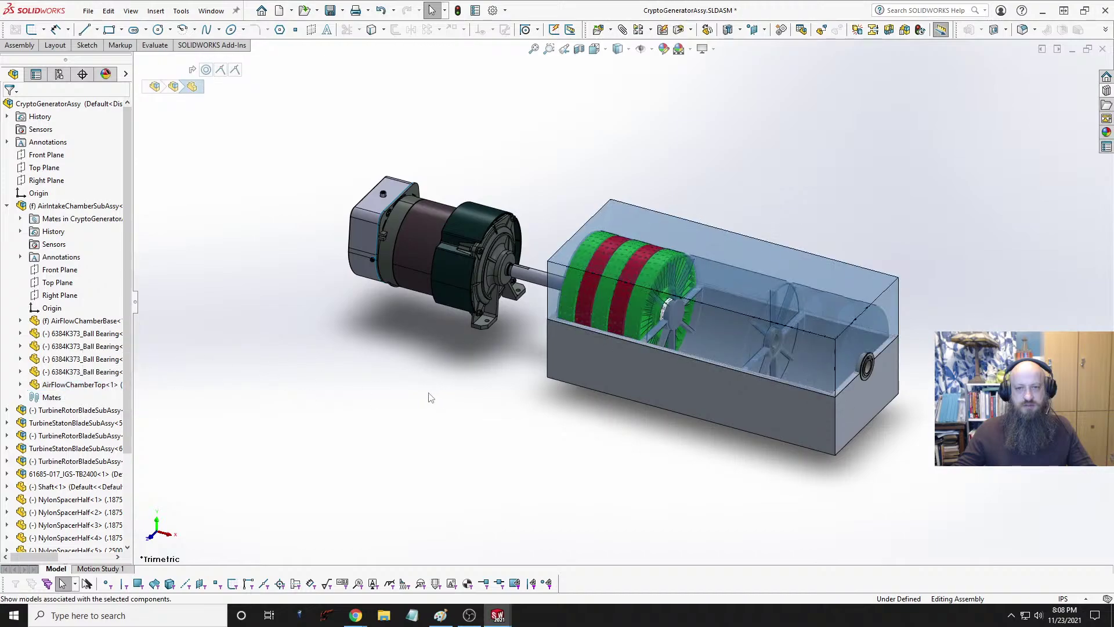
left_click(450, 402)
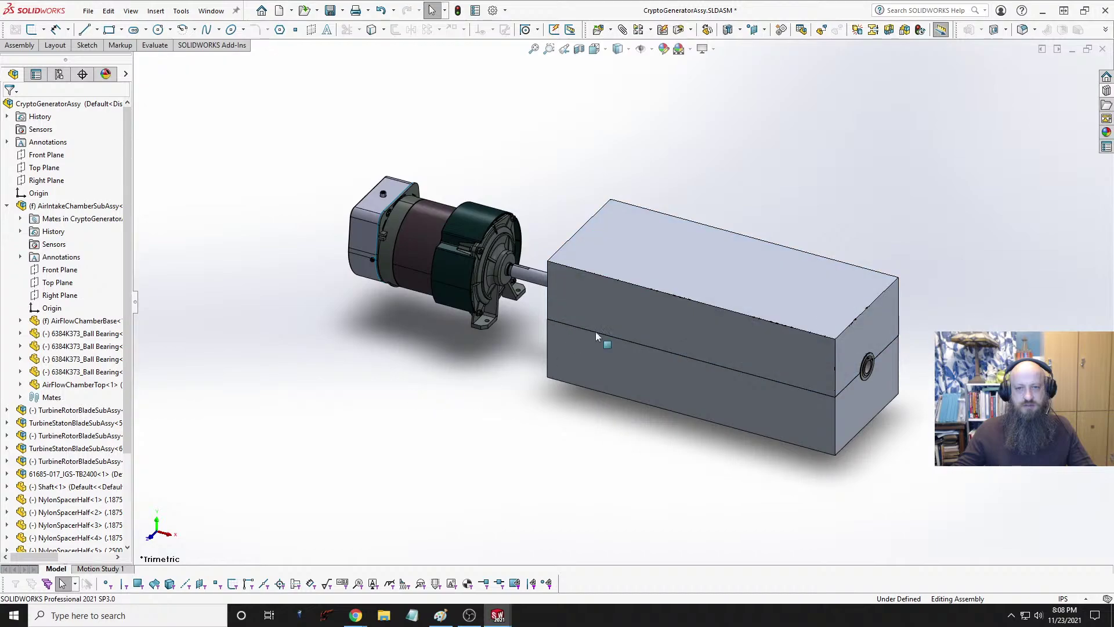
left_click(801, 298)
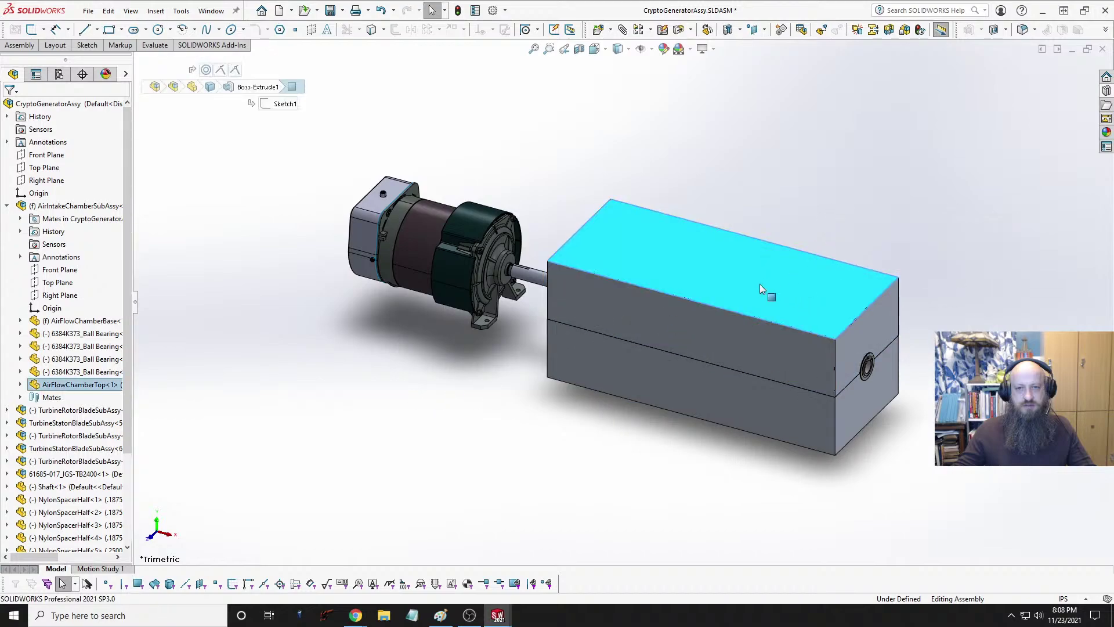
left_click(783, 182)
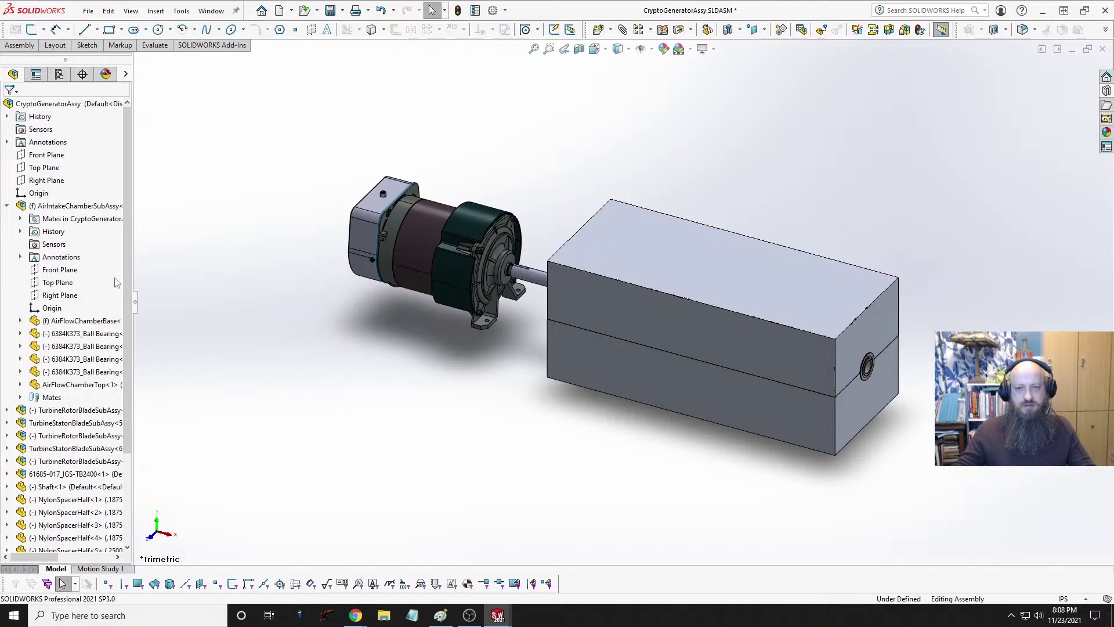
left_click(7, 206)
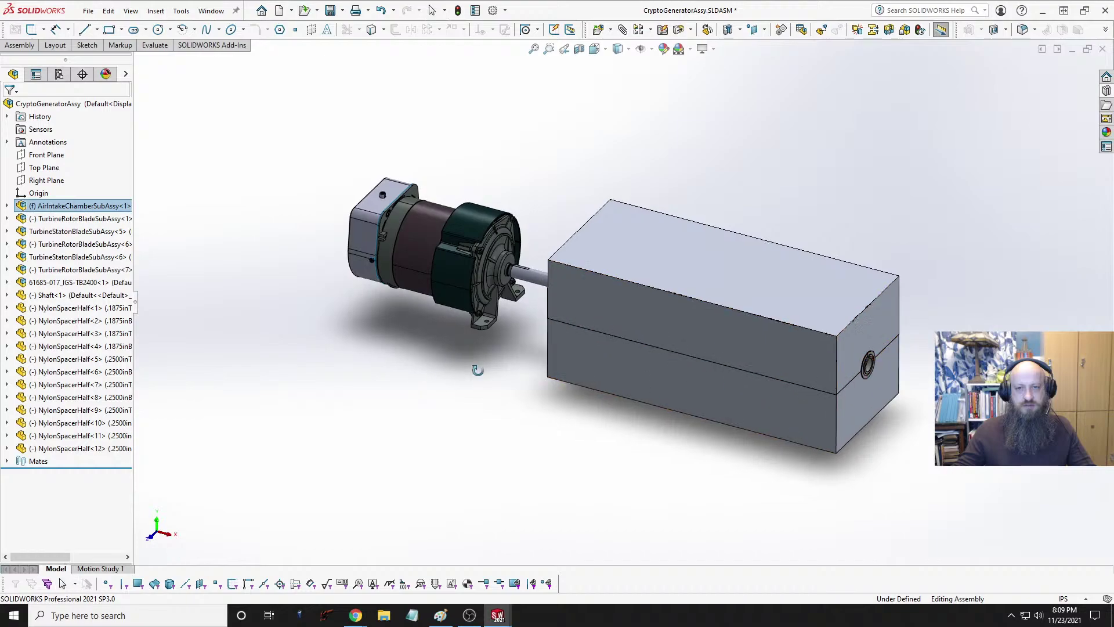
Step: Examine the closed air flow chamber, the shaft and the generator from several angles, finishing in a trimetric view
middle_click_drag(473, 365, 576, 337)
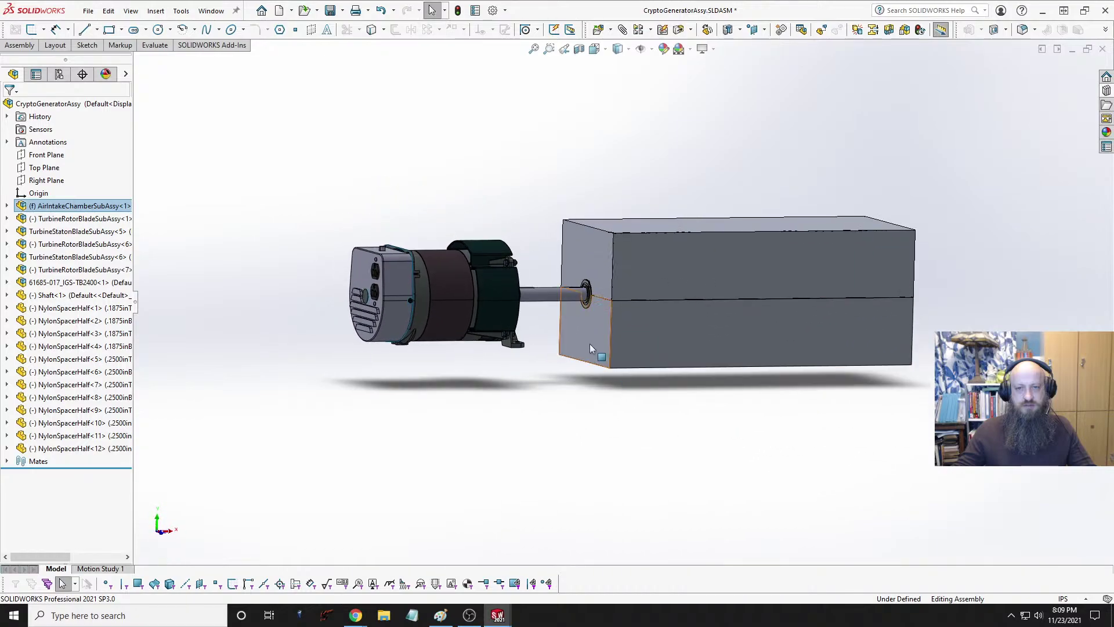
left_click(590, 343)
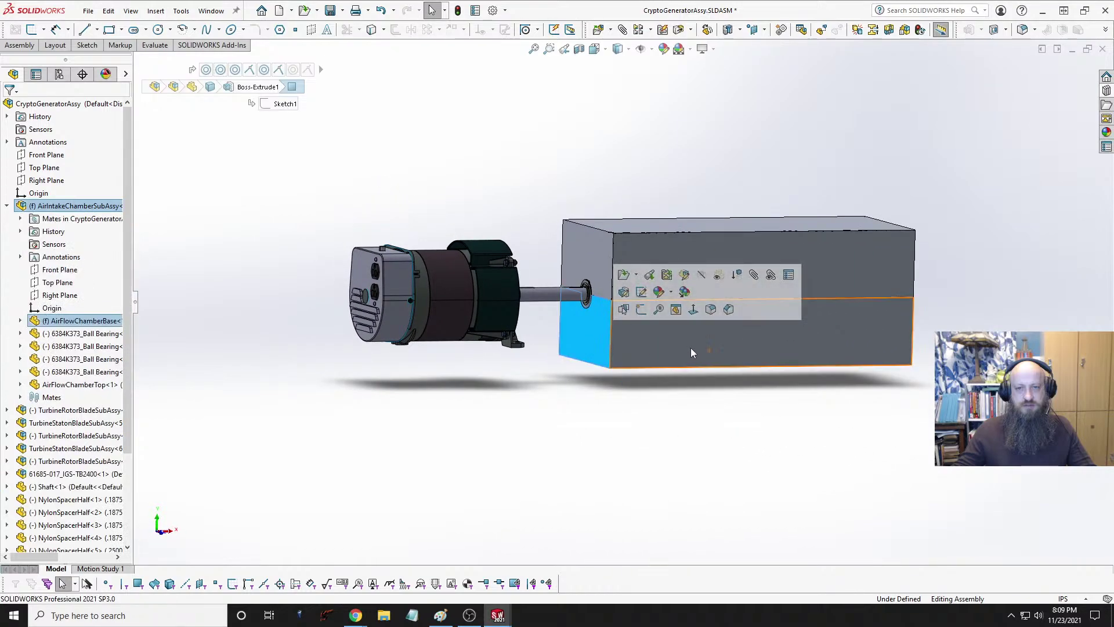
left_click(637, 352)
left_click(639, 419)
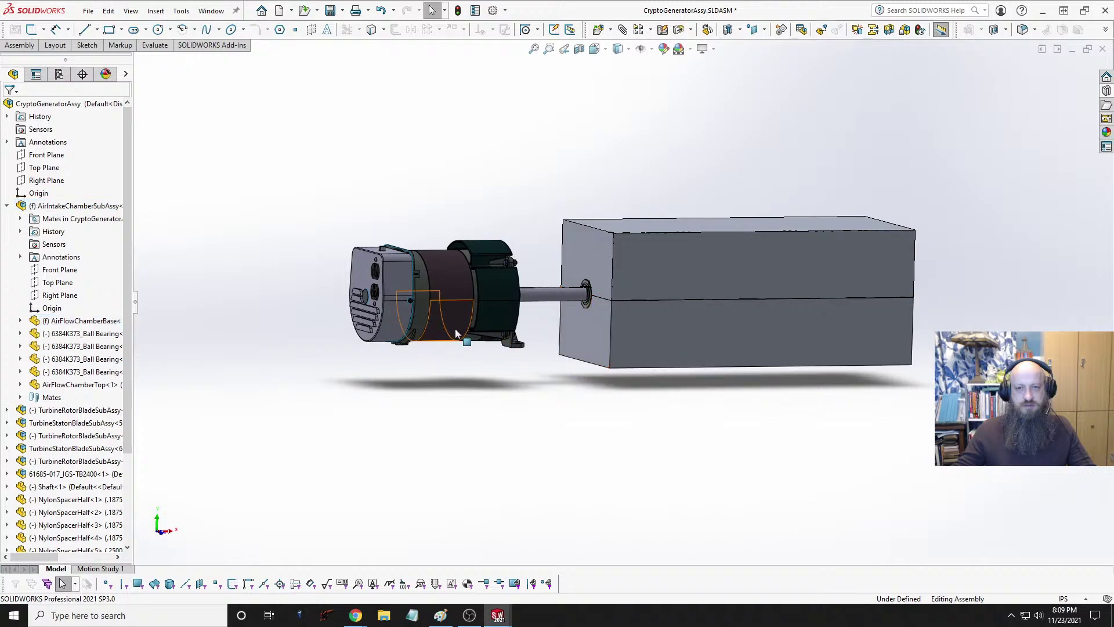
middle_click_drag(500, 355, 421, 348)
left_click_drag(421, 348, 441, 357)
scroll(465, 363, "down", 4)
middle_click_drag(556, 354, 604, 325)
scroll(366, 328, "up", 4)
middle_click_drag(366, 329, 518, 348)
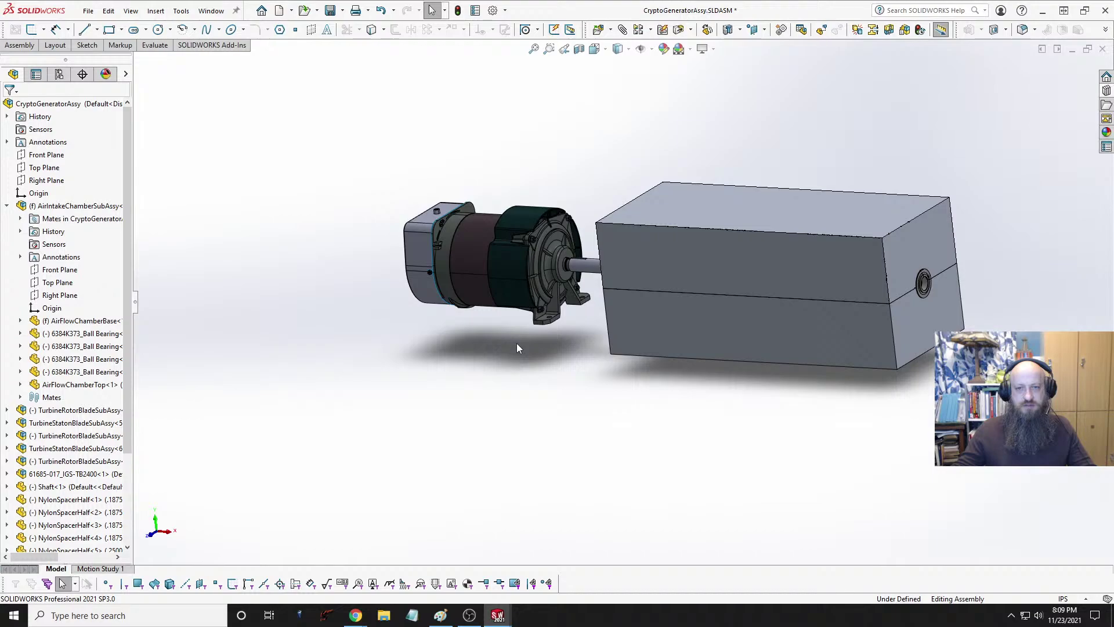
middle_click_drag(607, 356, 685, 371)
key("space")
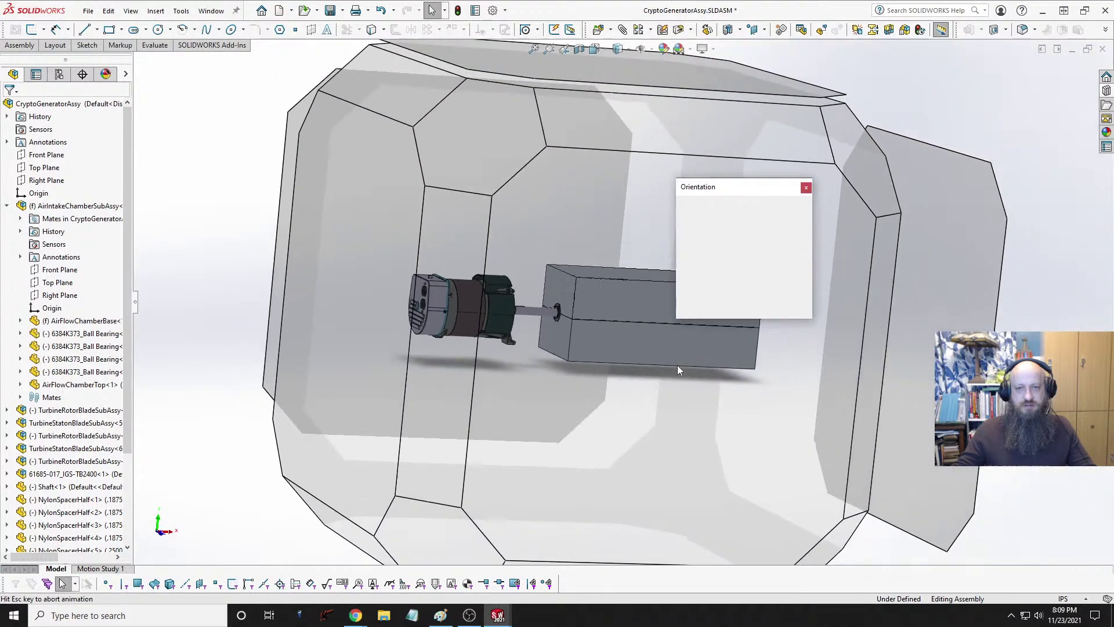
left_click(795, 224)
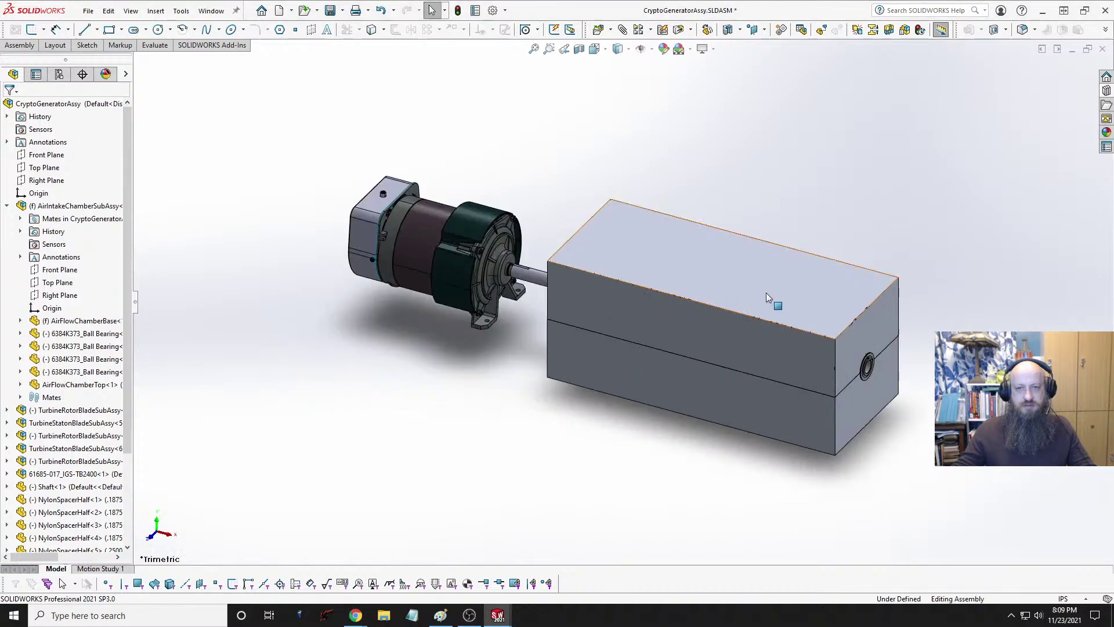